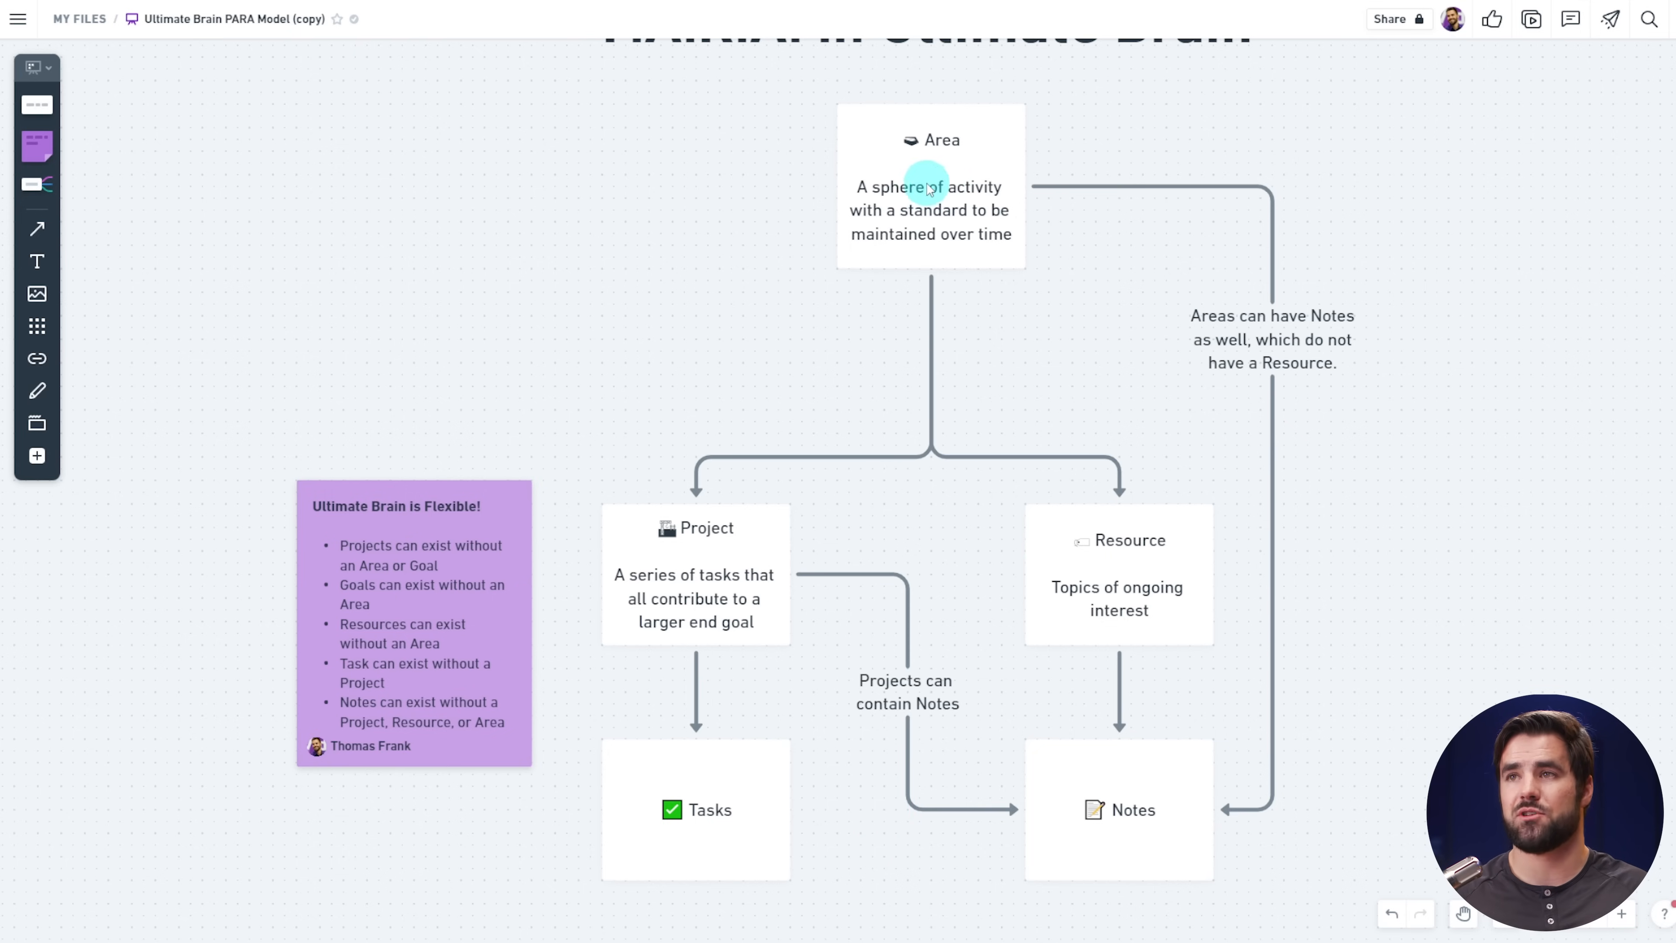
left_click(956, 167)
left_click(1097, 534)
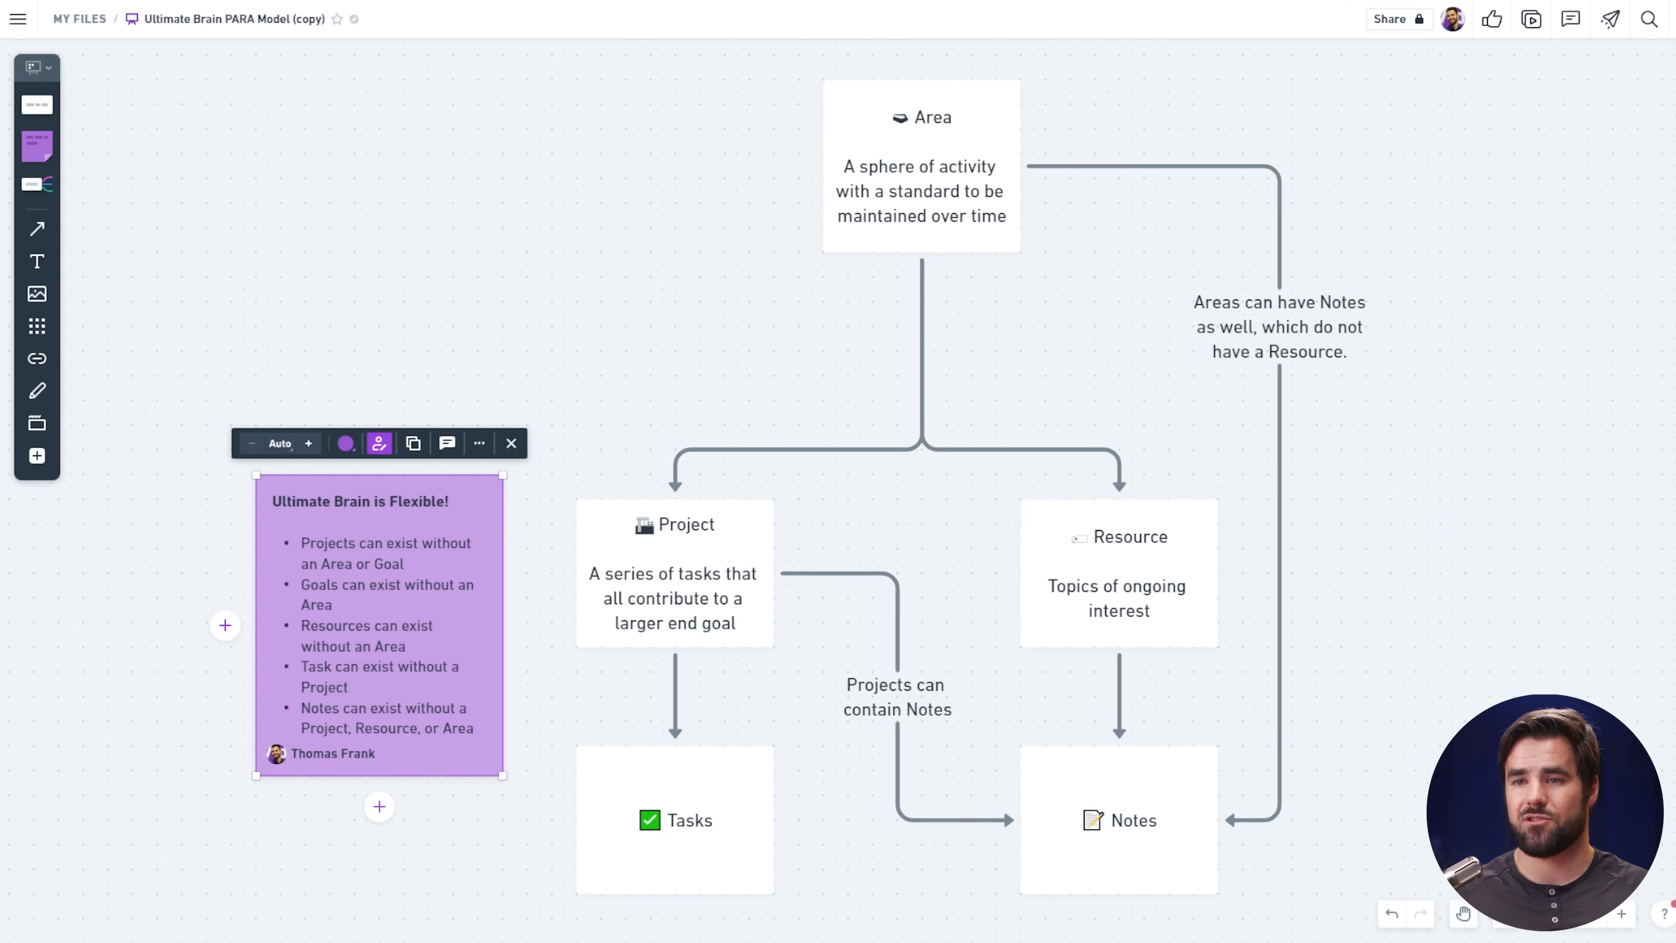
- Switch to Notion and title the untitled page "PARA Dashboard"
mouse_move(313, 941)
left_click(236, 935)
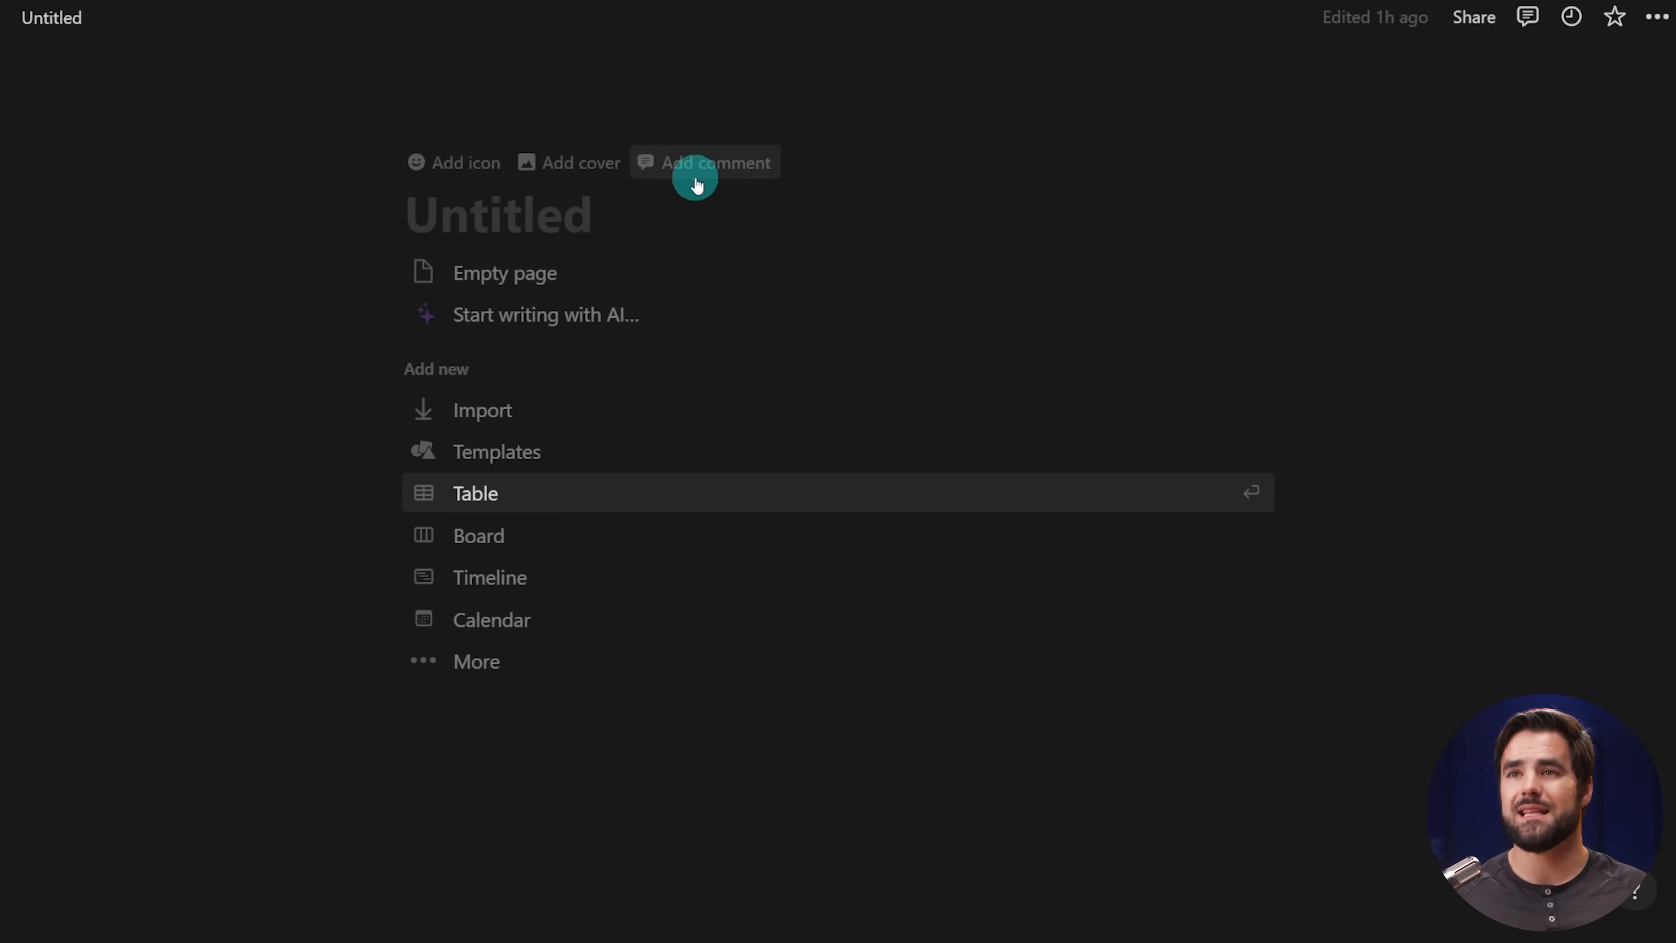
left_click(556, 216)
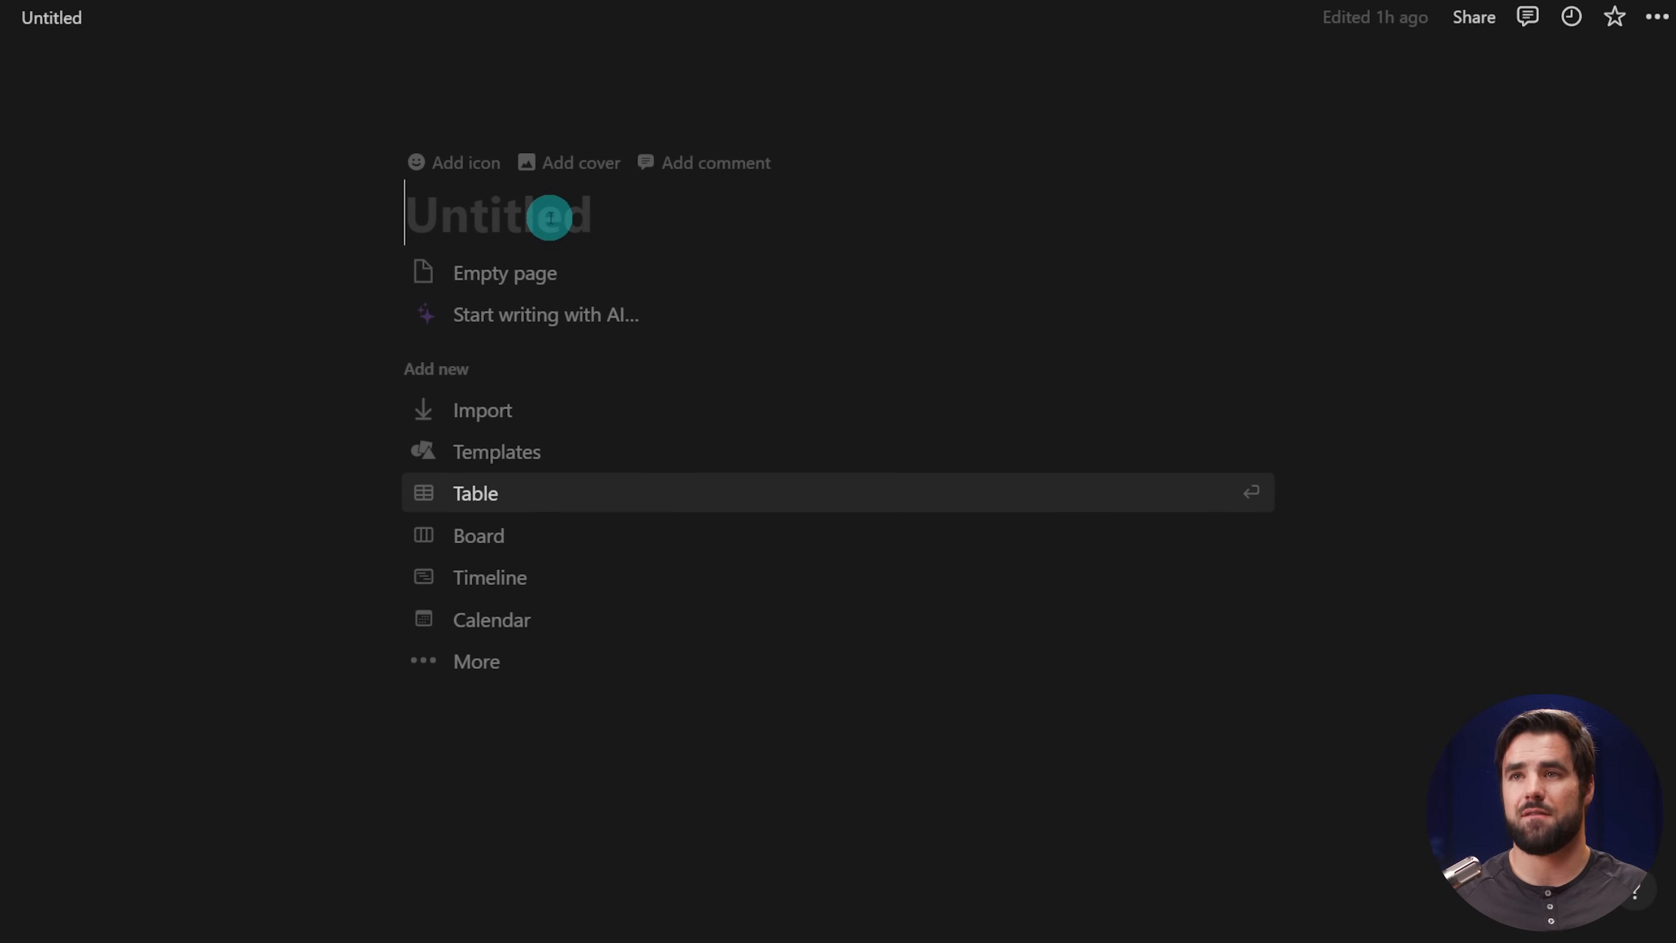
type("PARA")
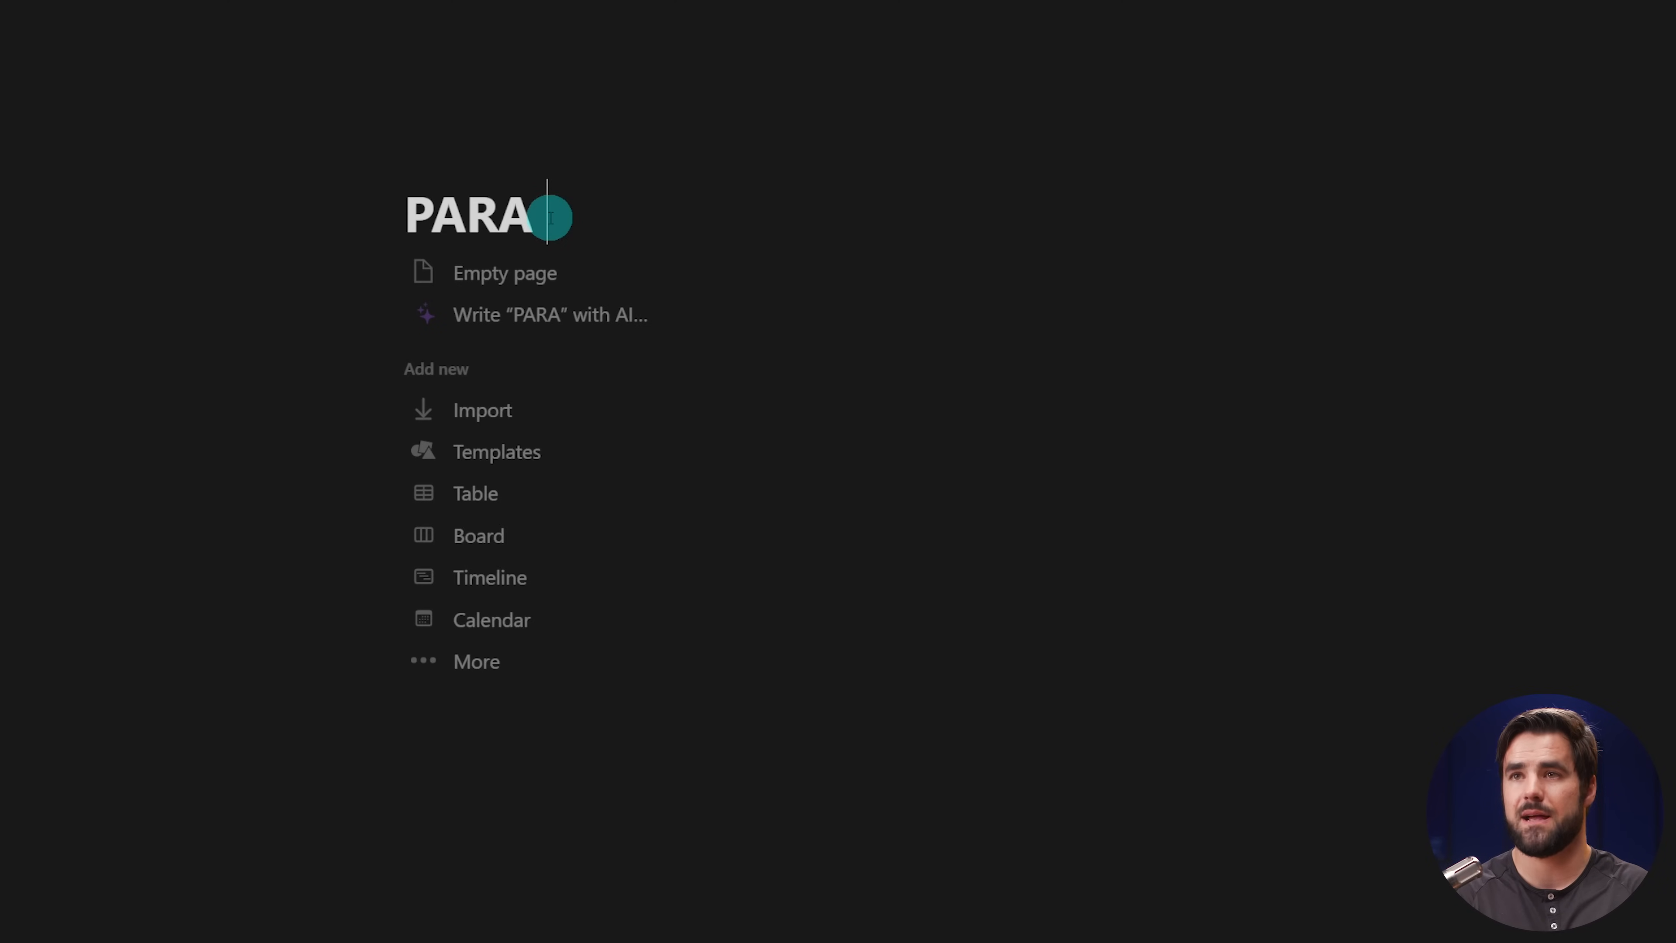
type(" Dashboard")
- Give the PARA Dashboard page the blue open-book icon from the icon set
left_click(475, 166)
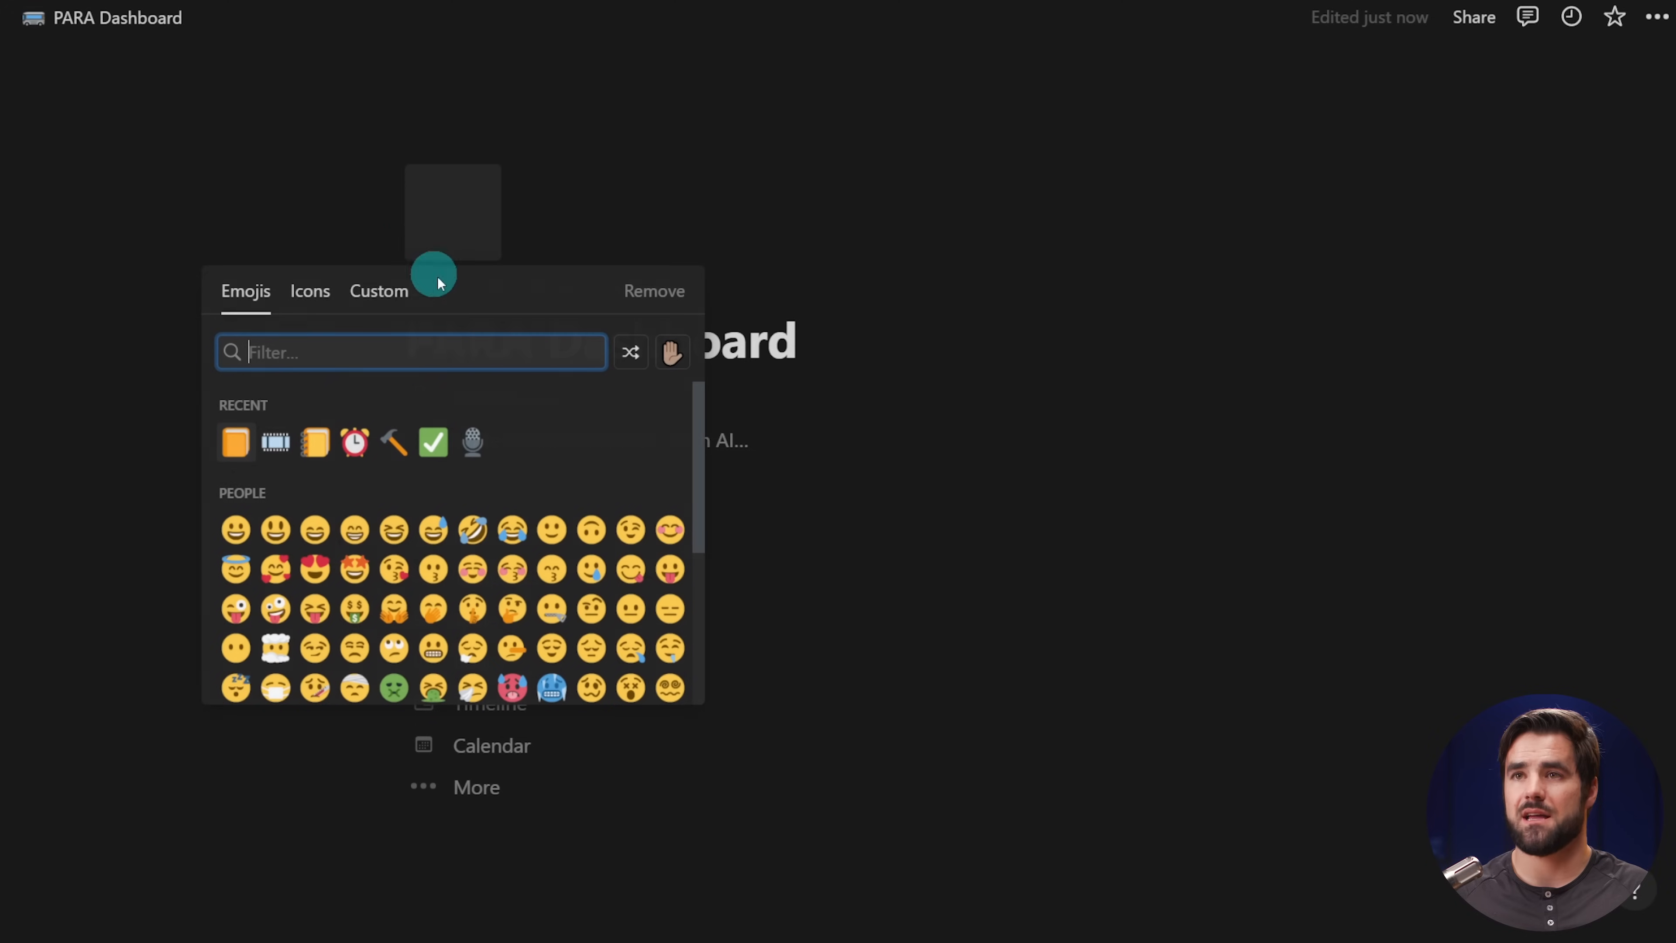
left_click(305, 289)
type("book")
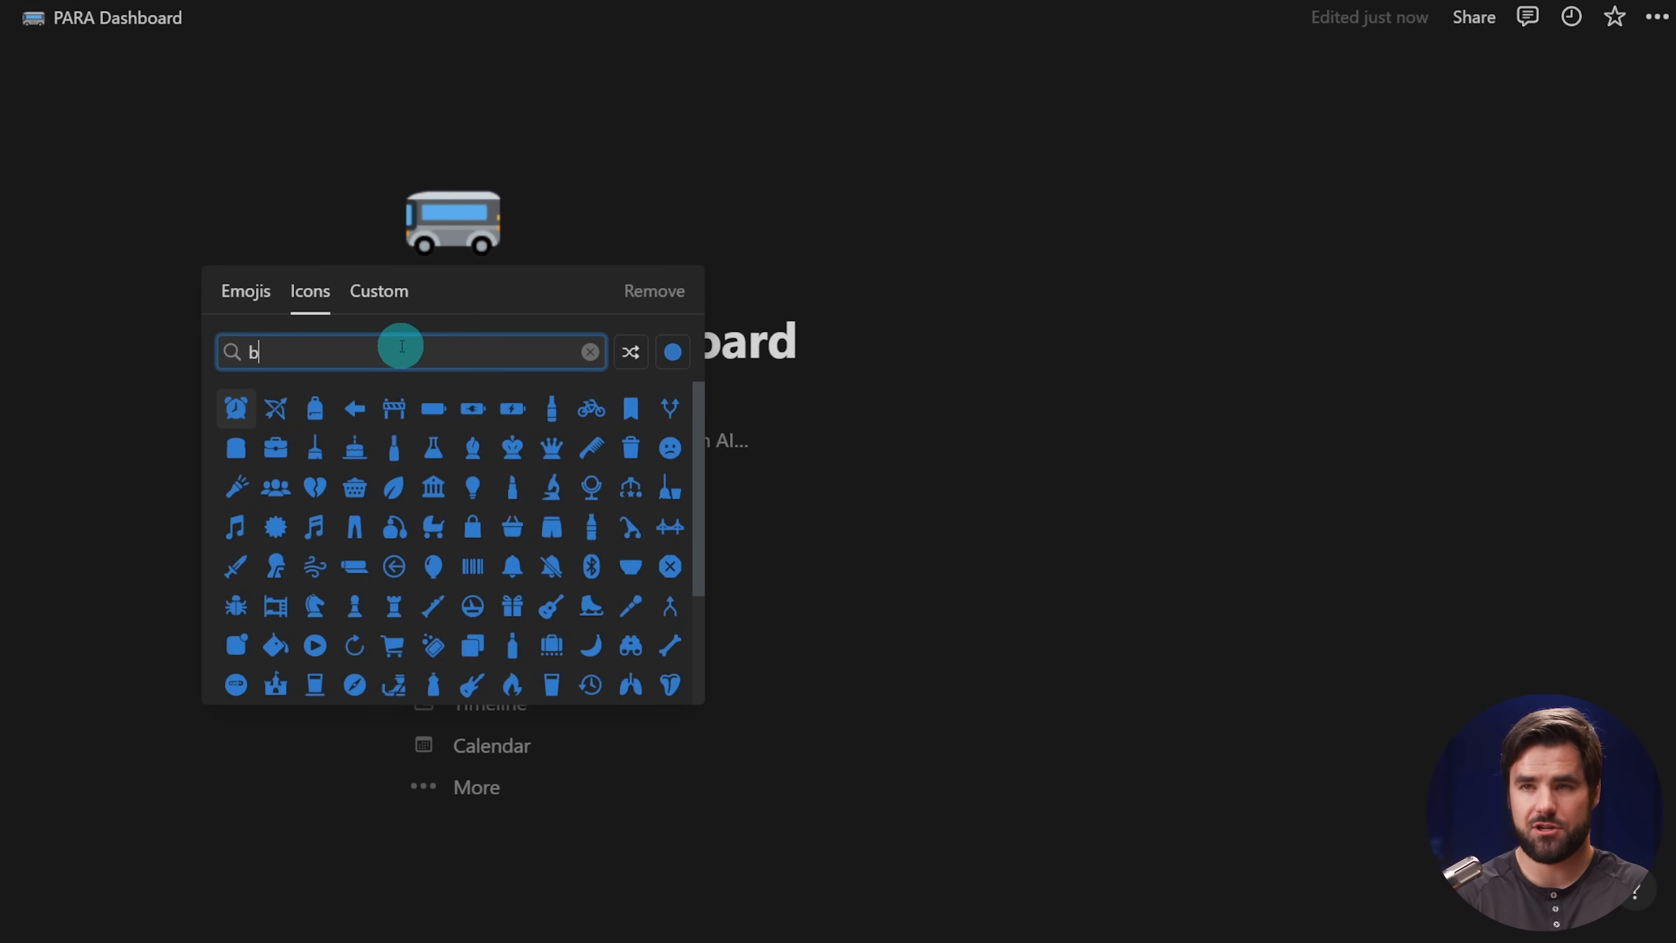
left_click(355, 413)
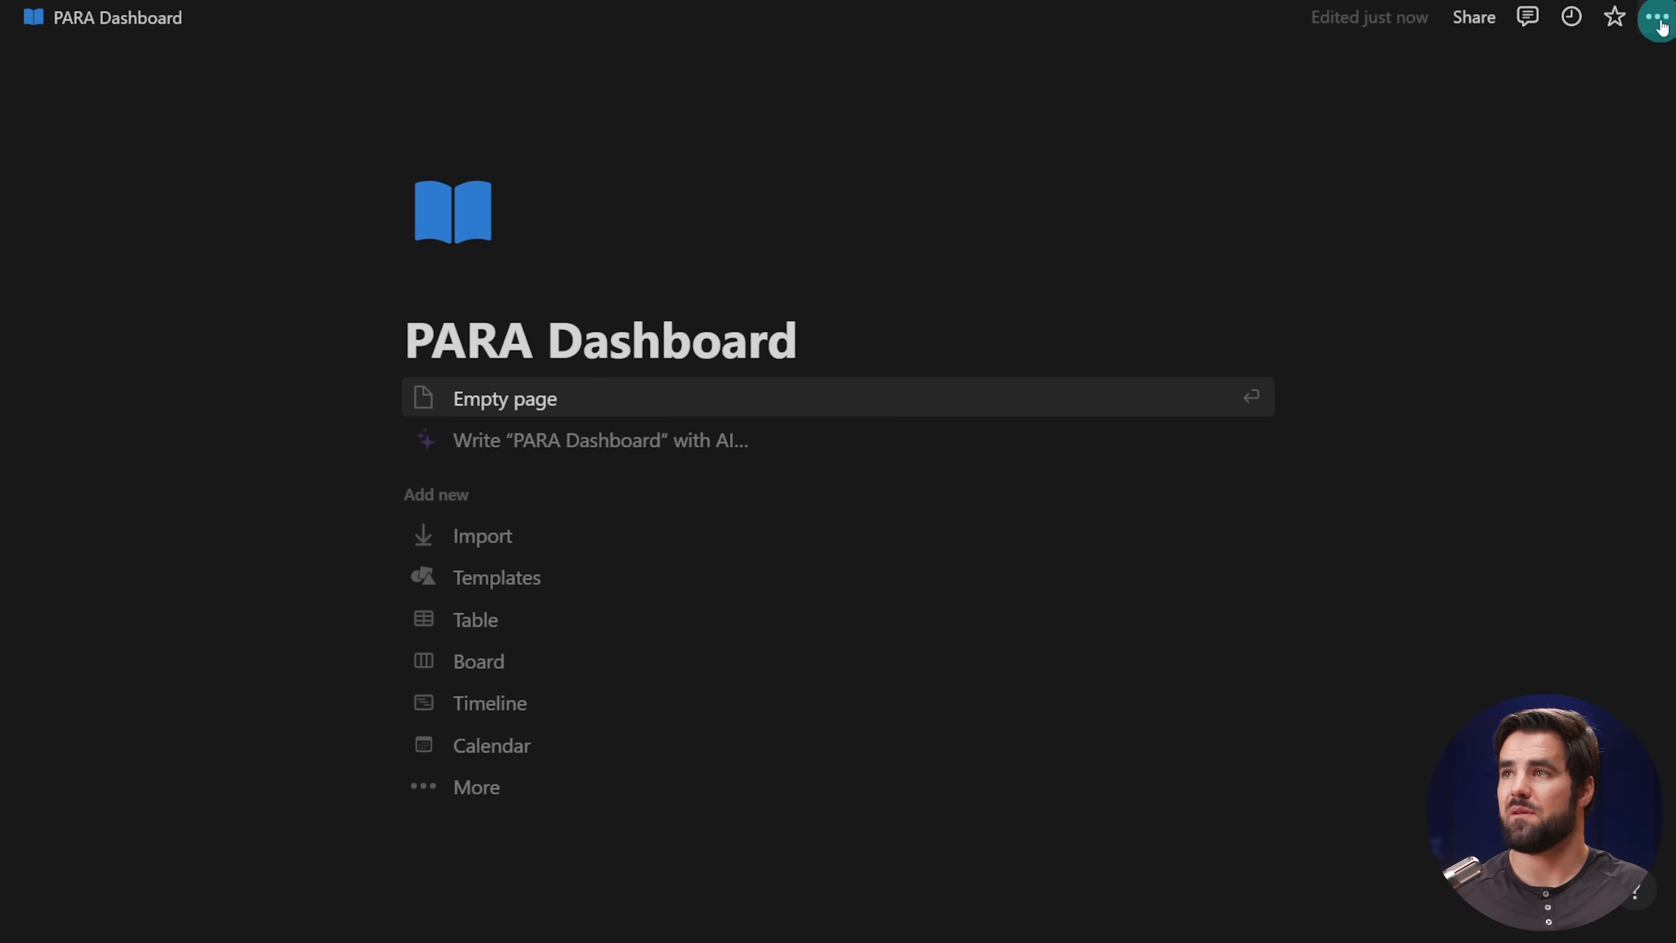
- Set the PARA Dashboard page to full width
left_click(1656, 17)
left_click(1624, 229)
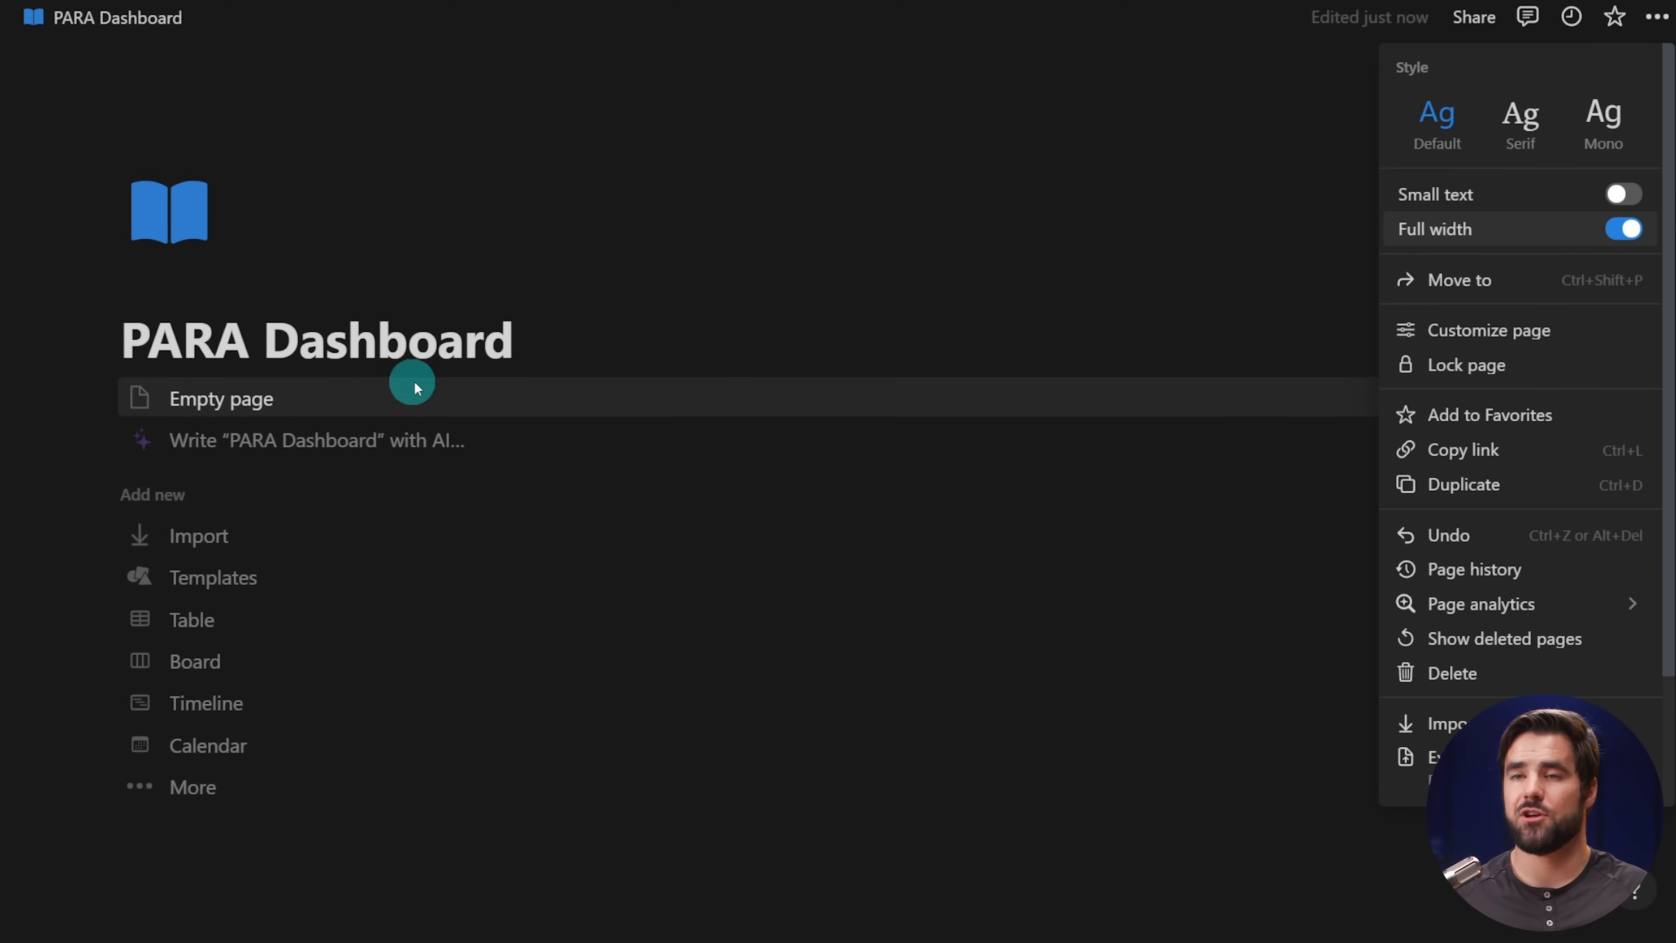
left_click(587, 375)
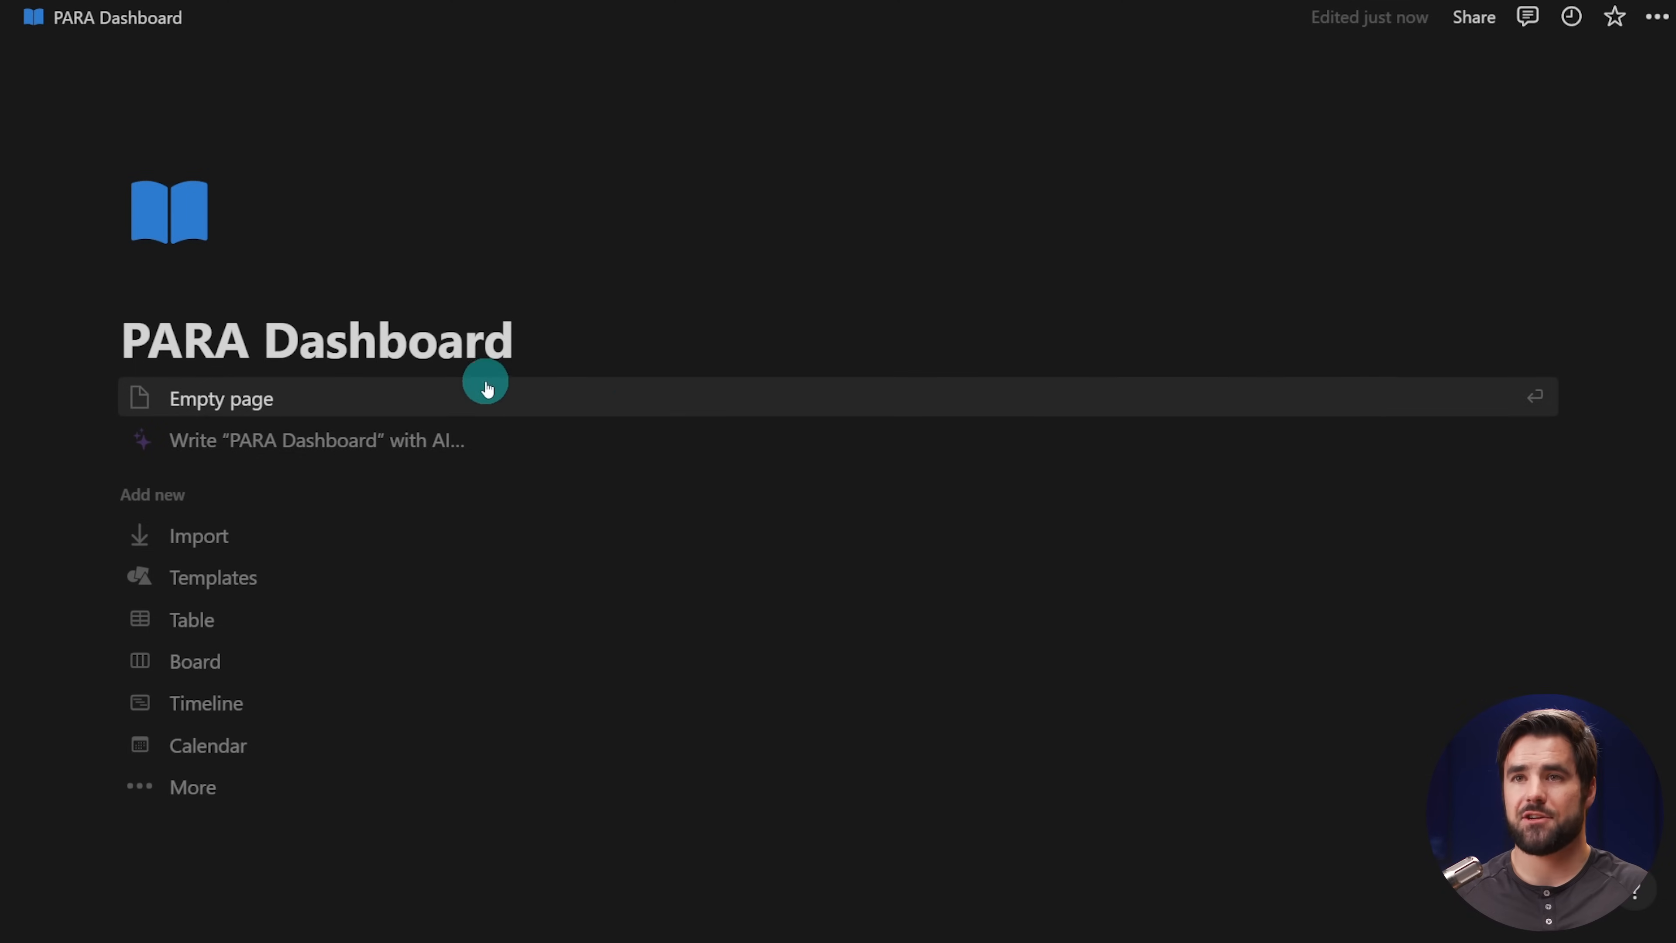
- Start PARA Dashboard as an empty page and create a sub-page in it titled "Databases", also with empty content
left_click(515, 384)
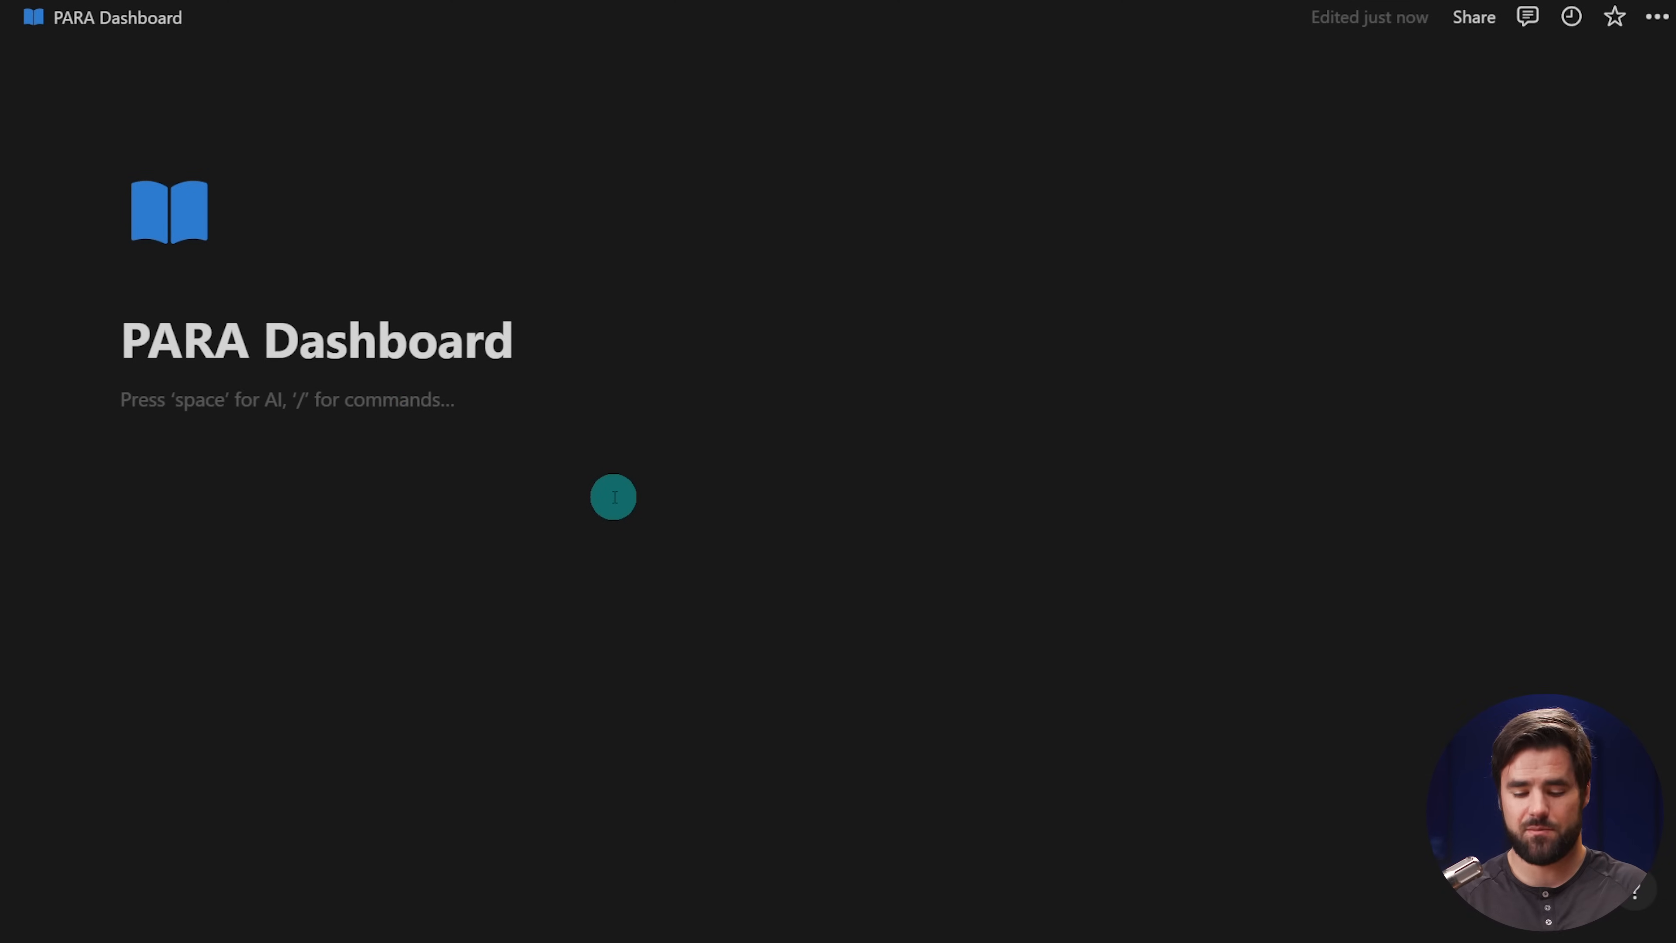
type("/page")
key("Return")
type("Databases")
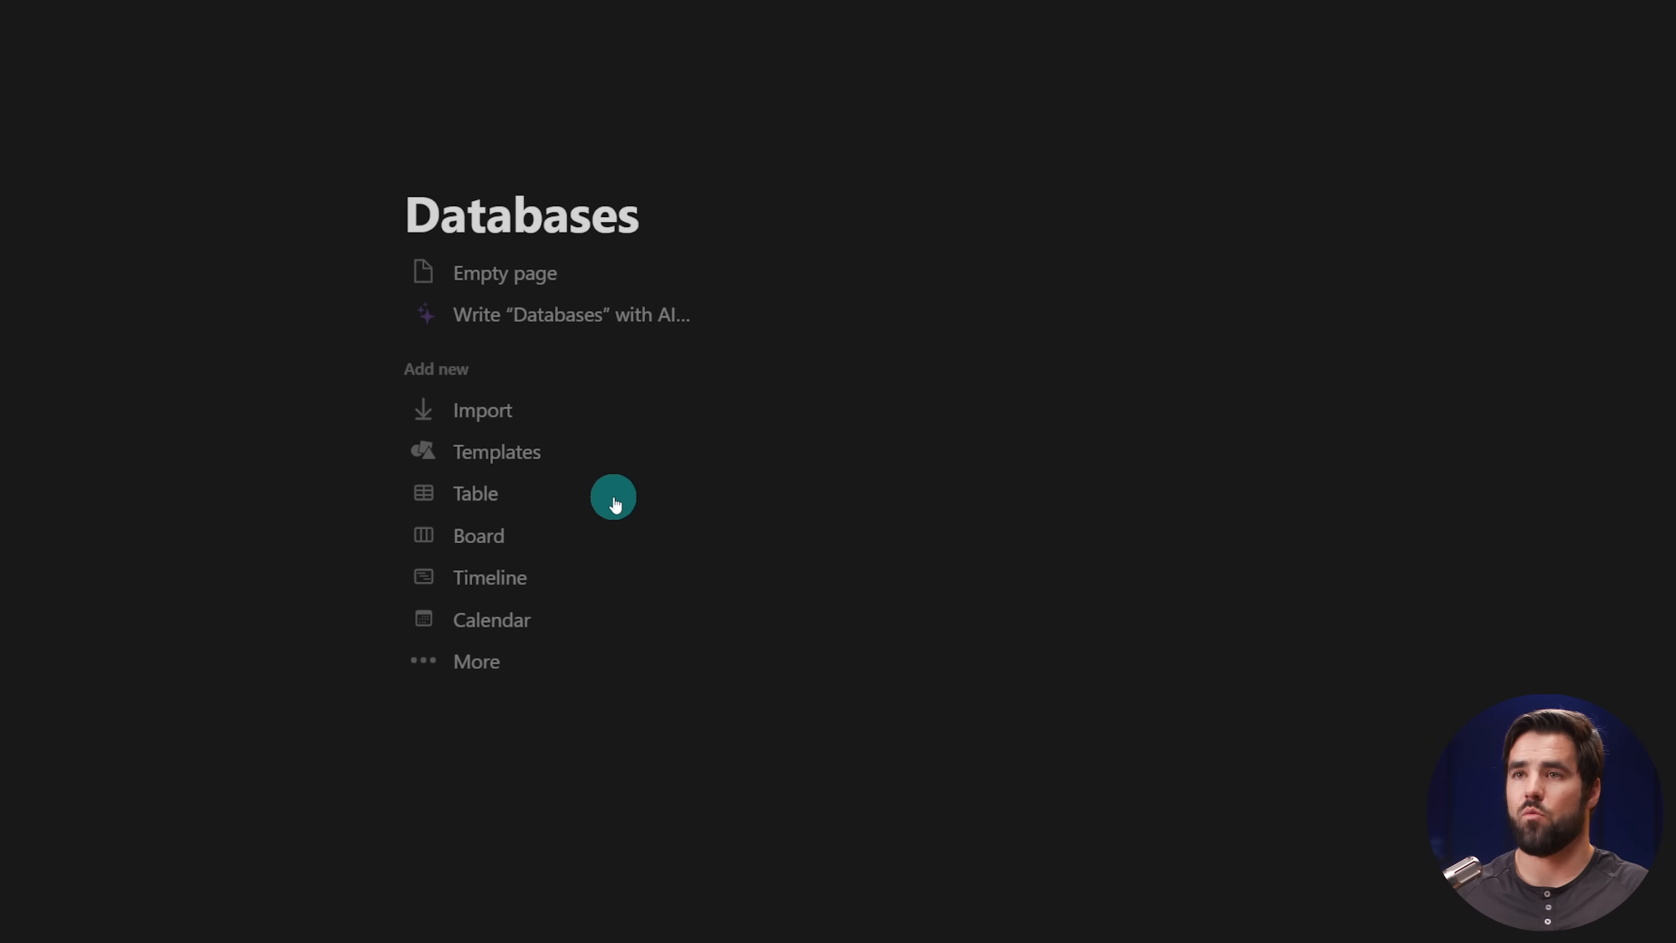
key("Return")
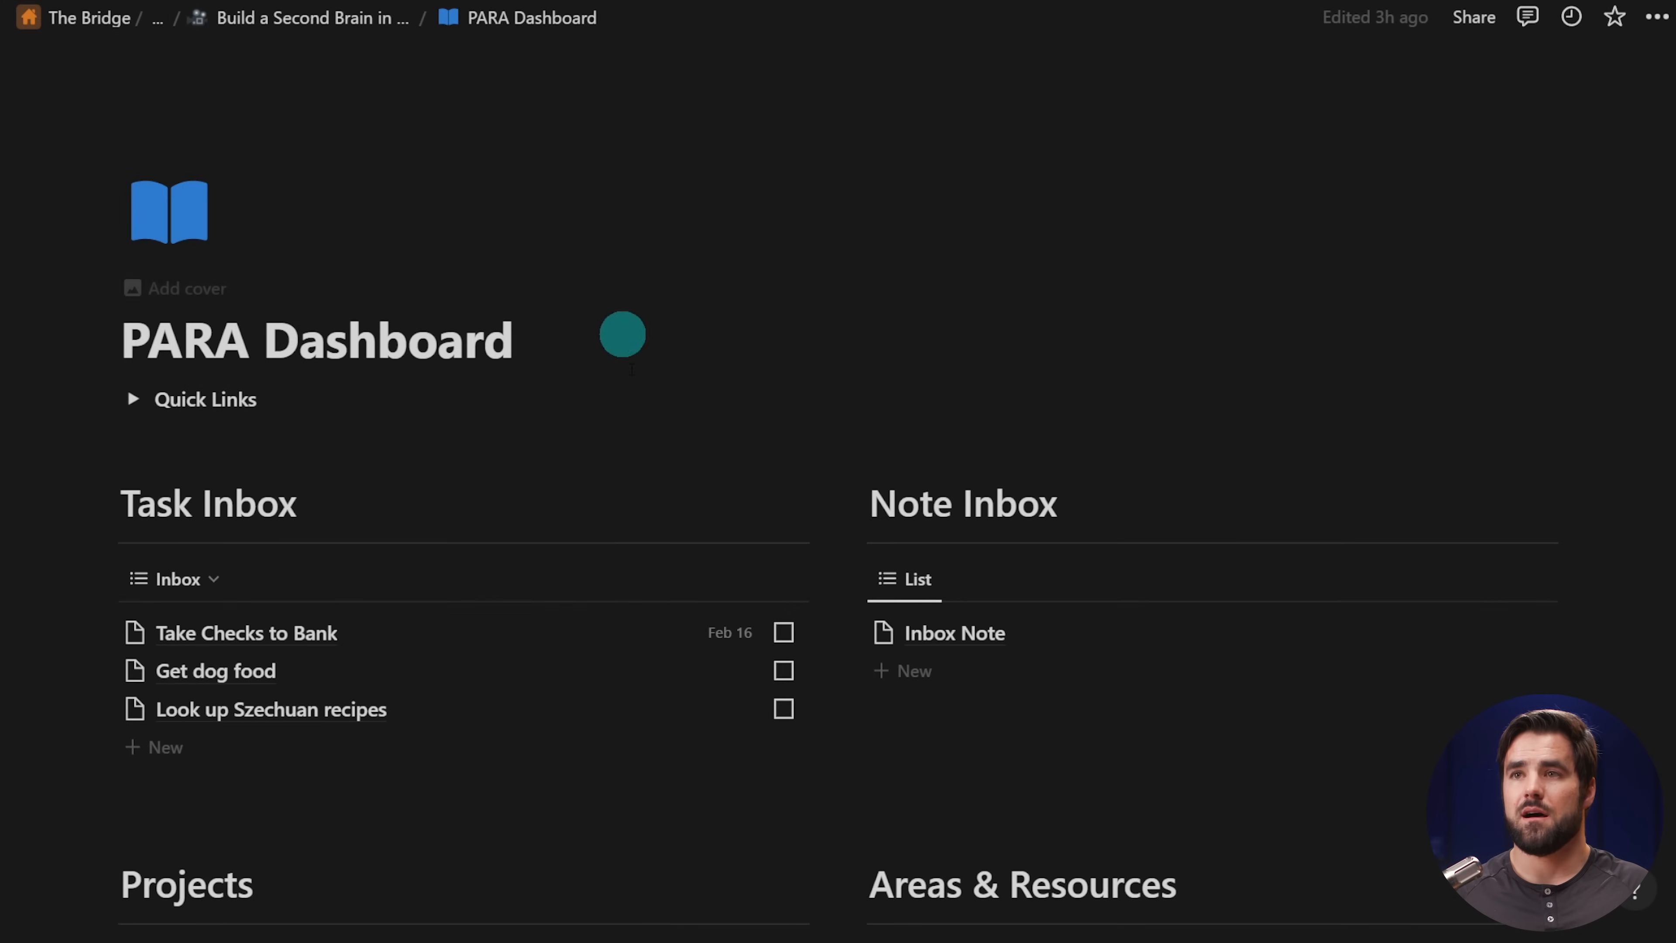
- Examine the finished PARA Dashboard example and its Databases page, covering the task, note, project and area/resource sections
scroll(659, 468, "down", 6)
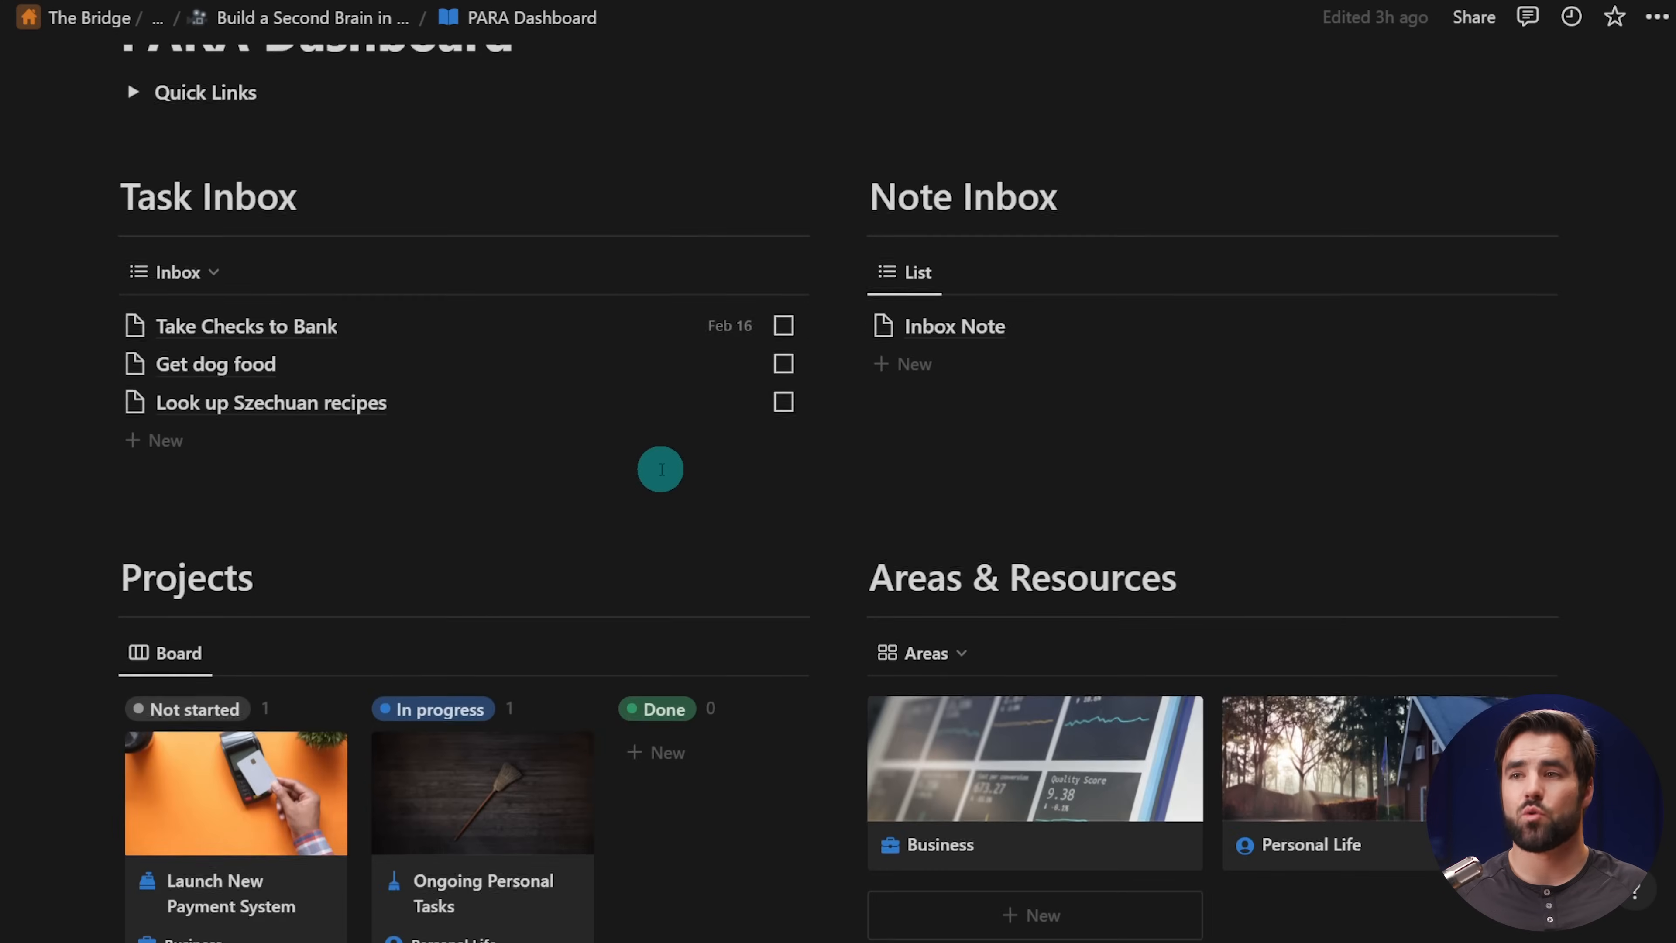
left_click(943, 711)
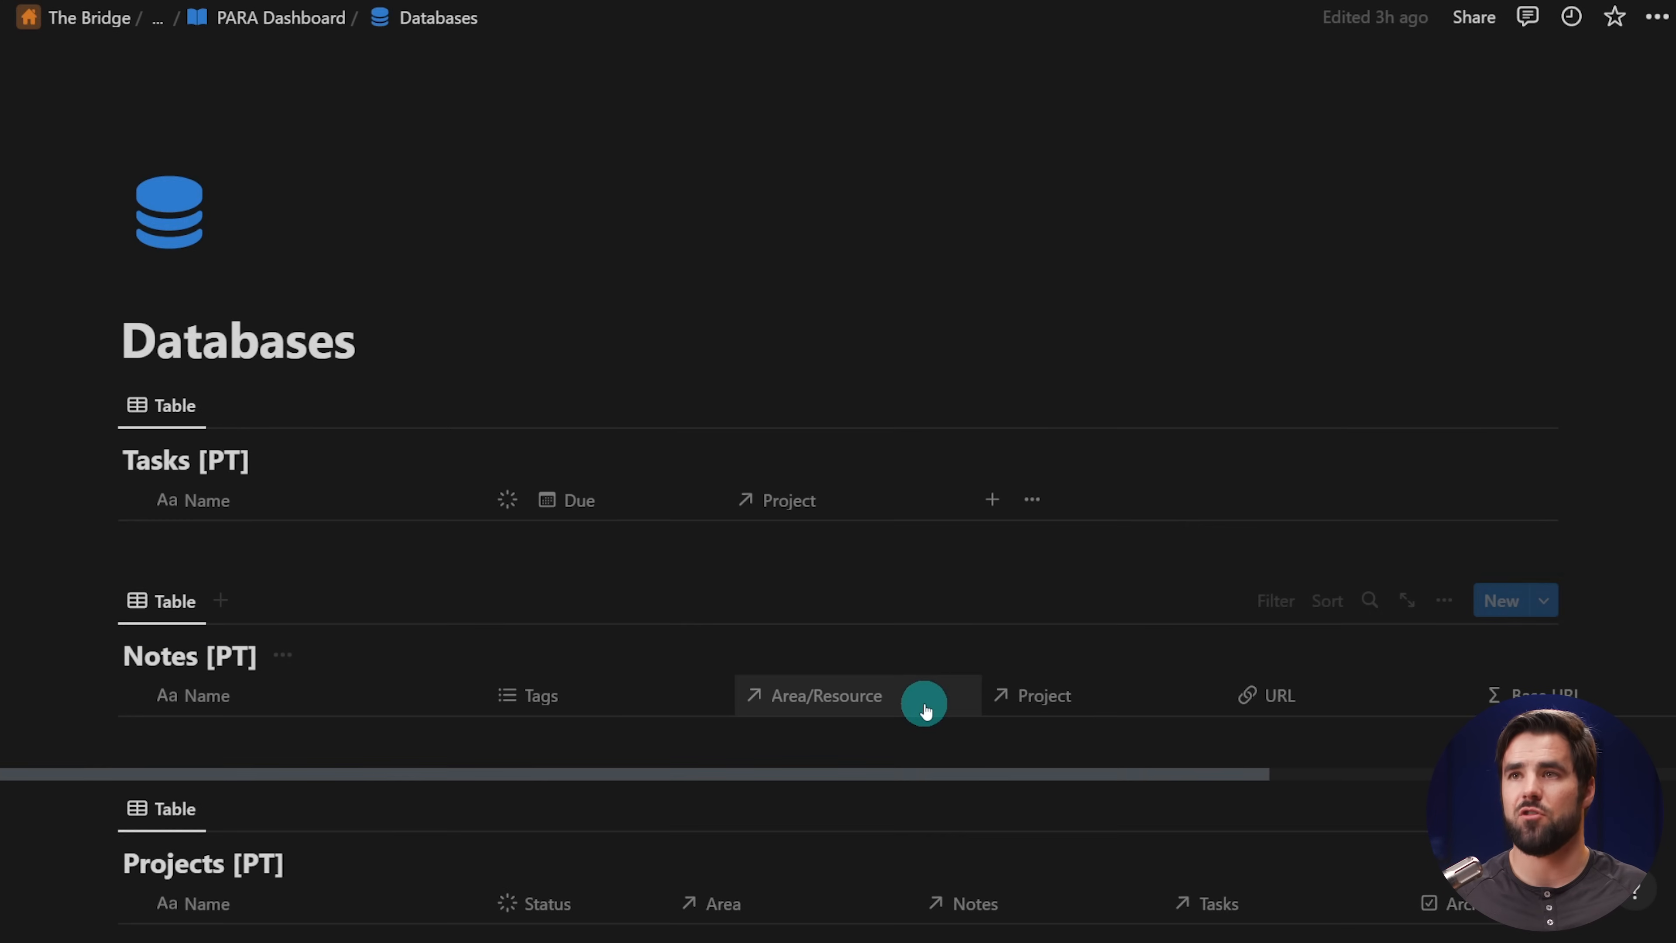
scroll(756, 597, "down", 20)
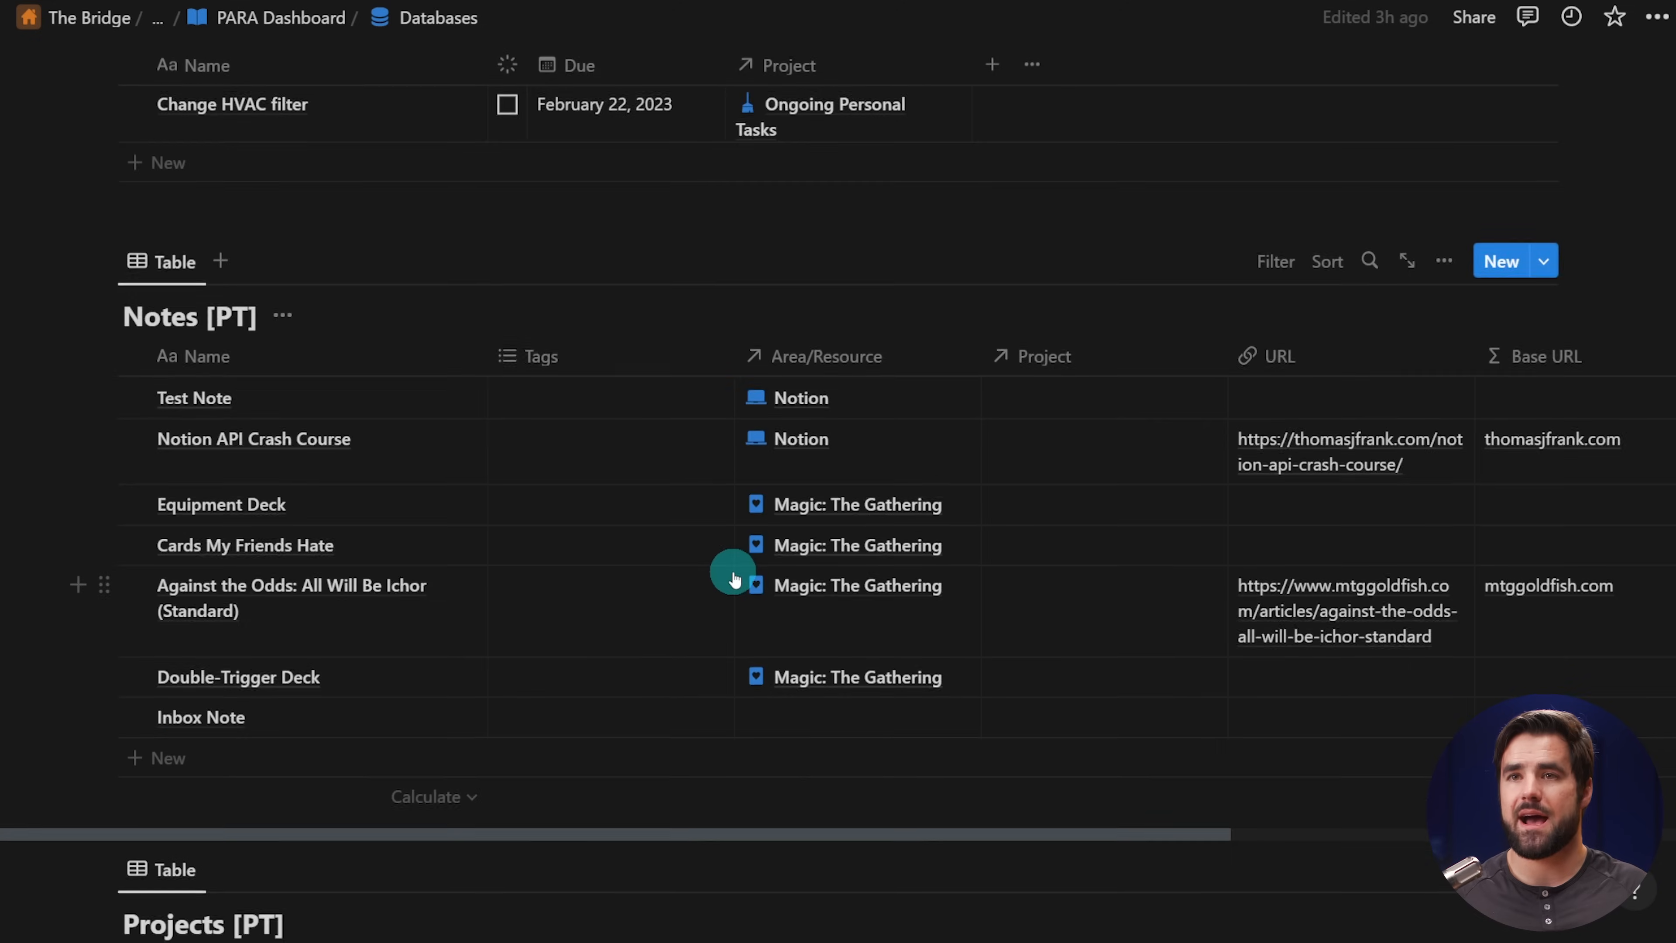
scroll(732, 614, "down", 8)
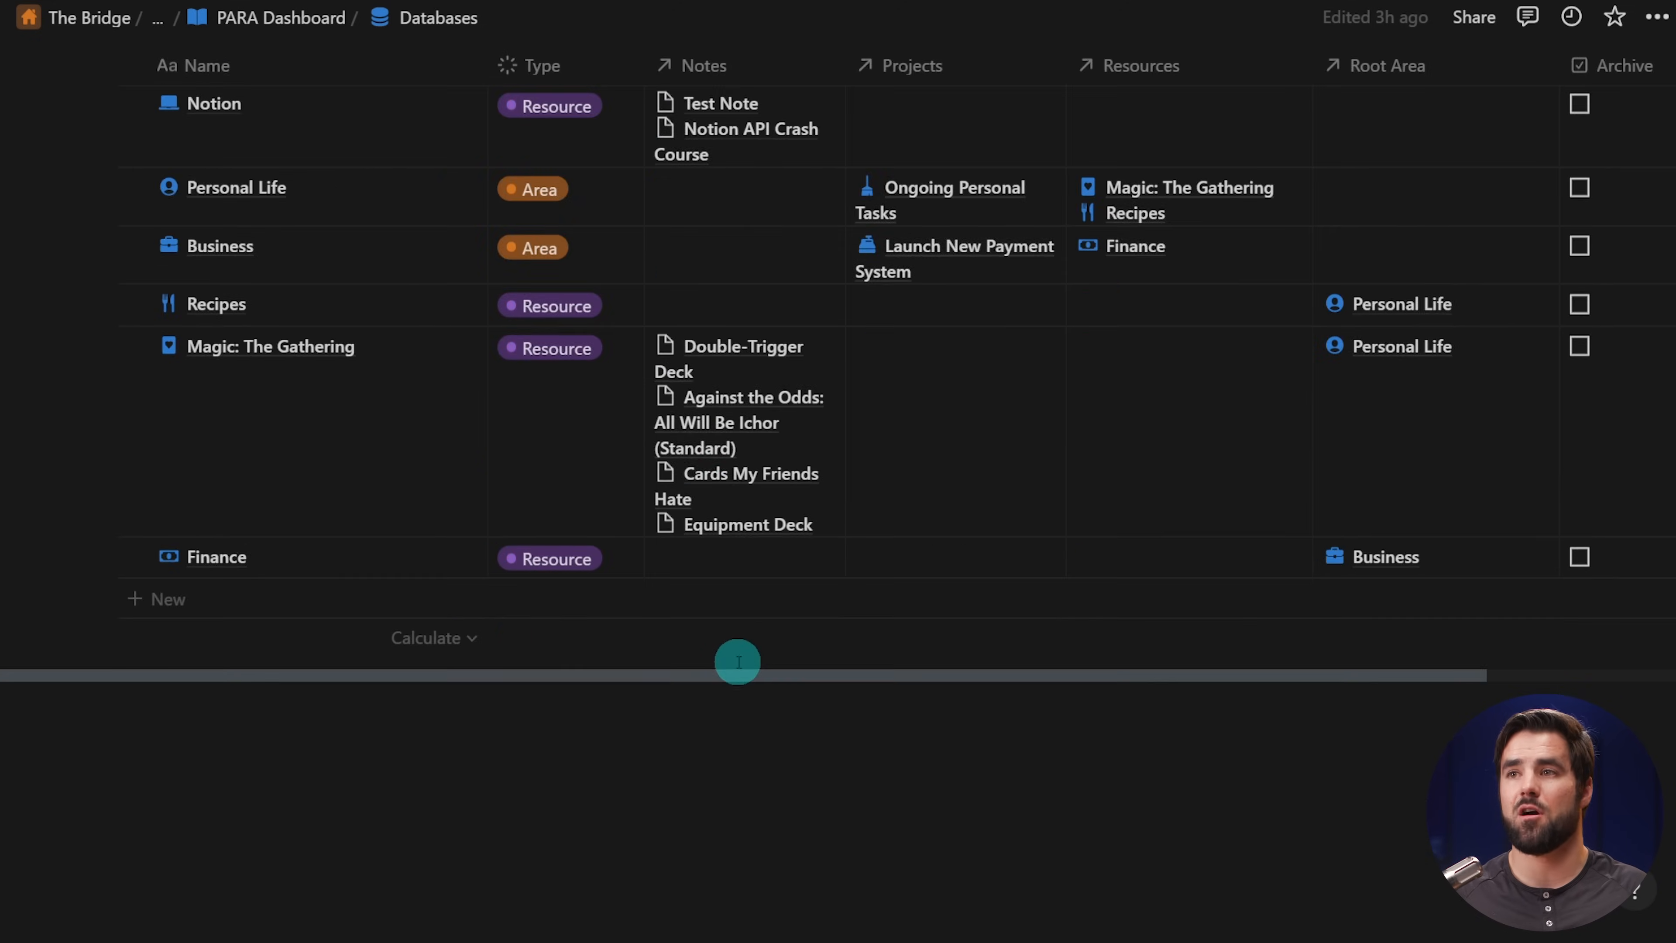
scroll(737, 667, "up", 14)
scroll(739, 673, "up", 12)
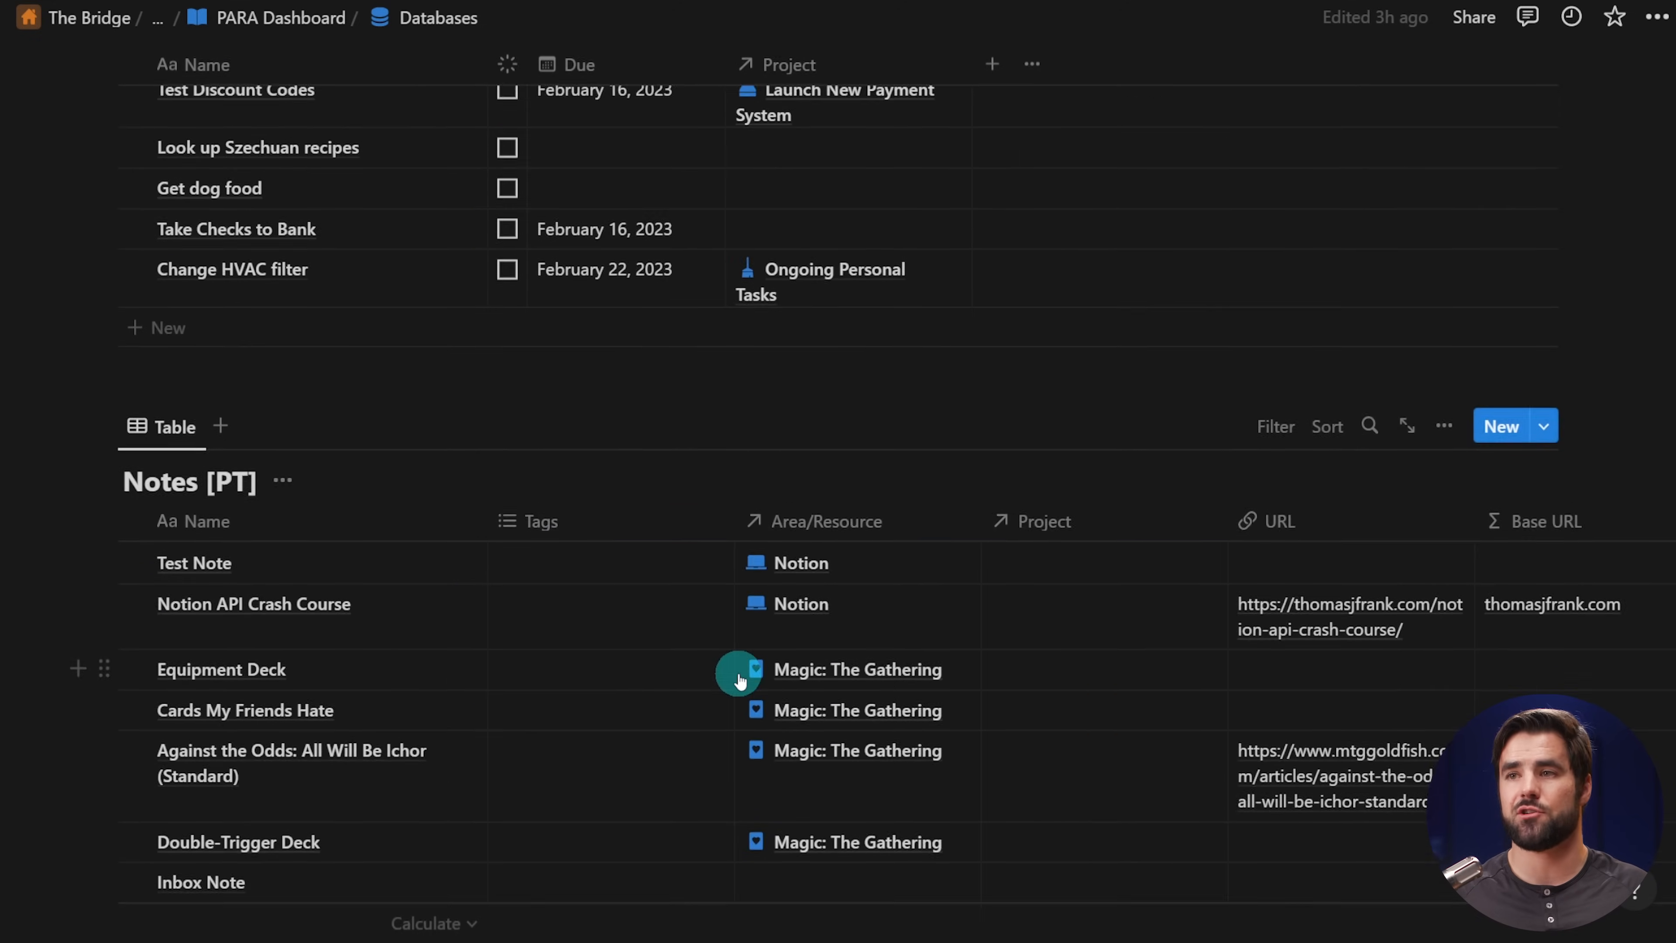
left_click(289, 8)
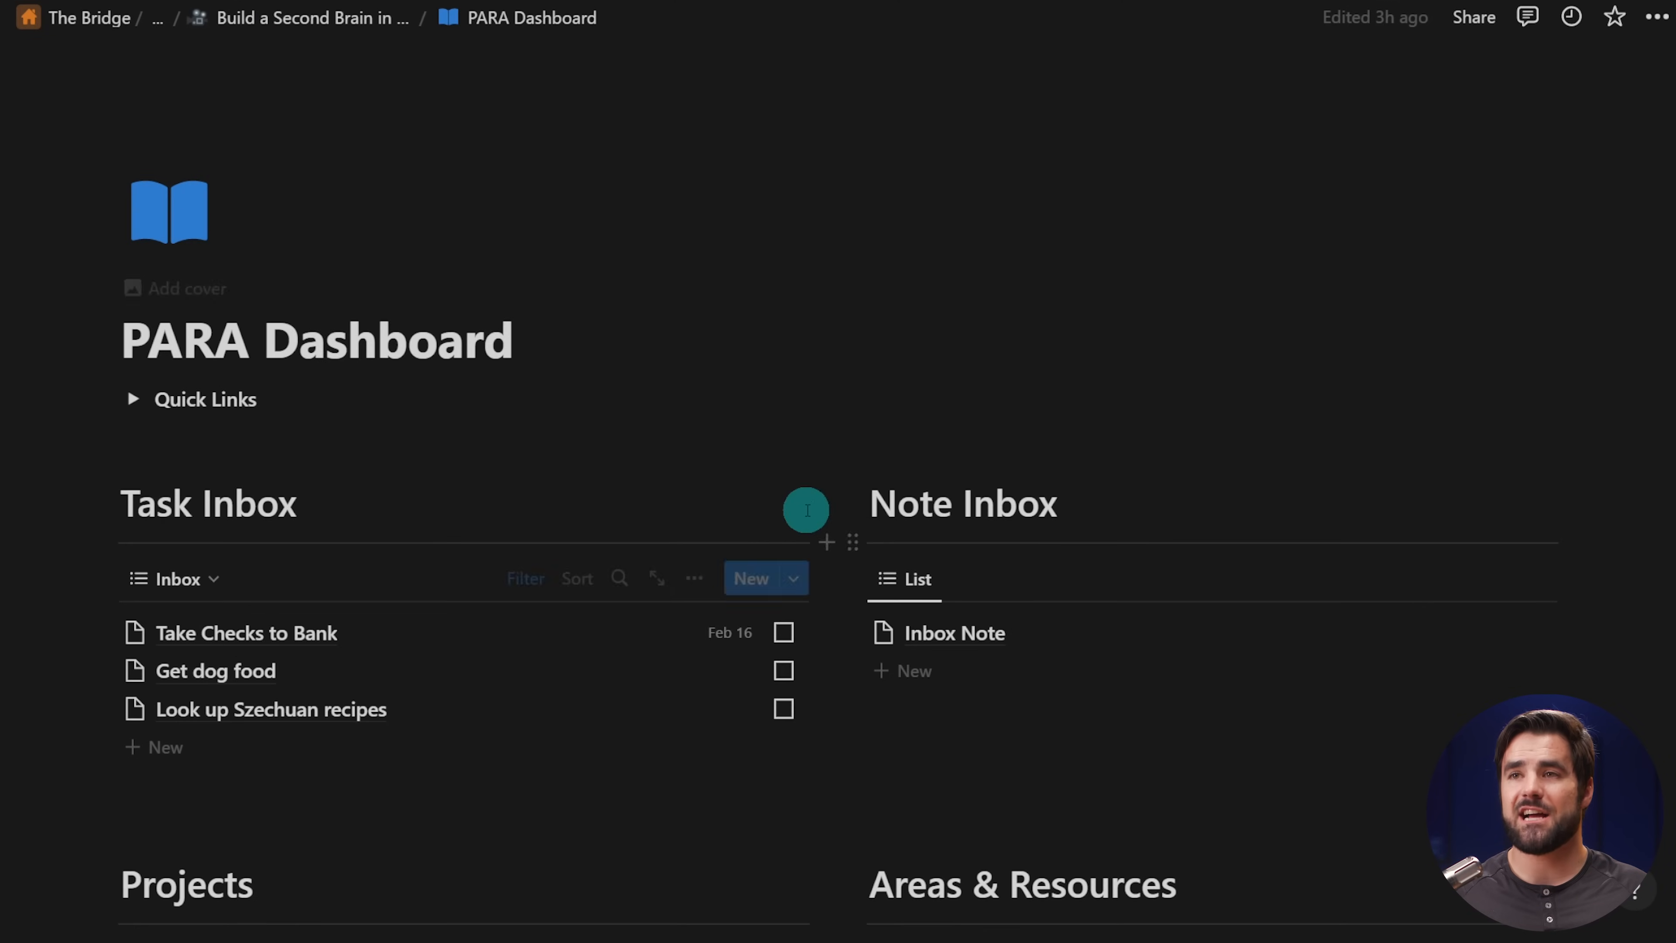
scroll(795, 505, "down", 5)
scroll(716, 577, "down", 3)
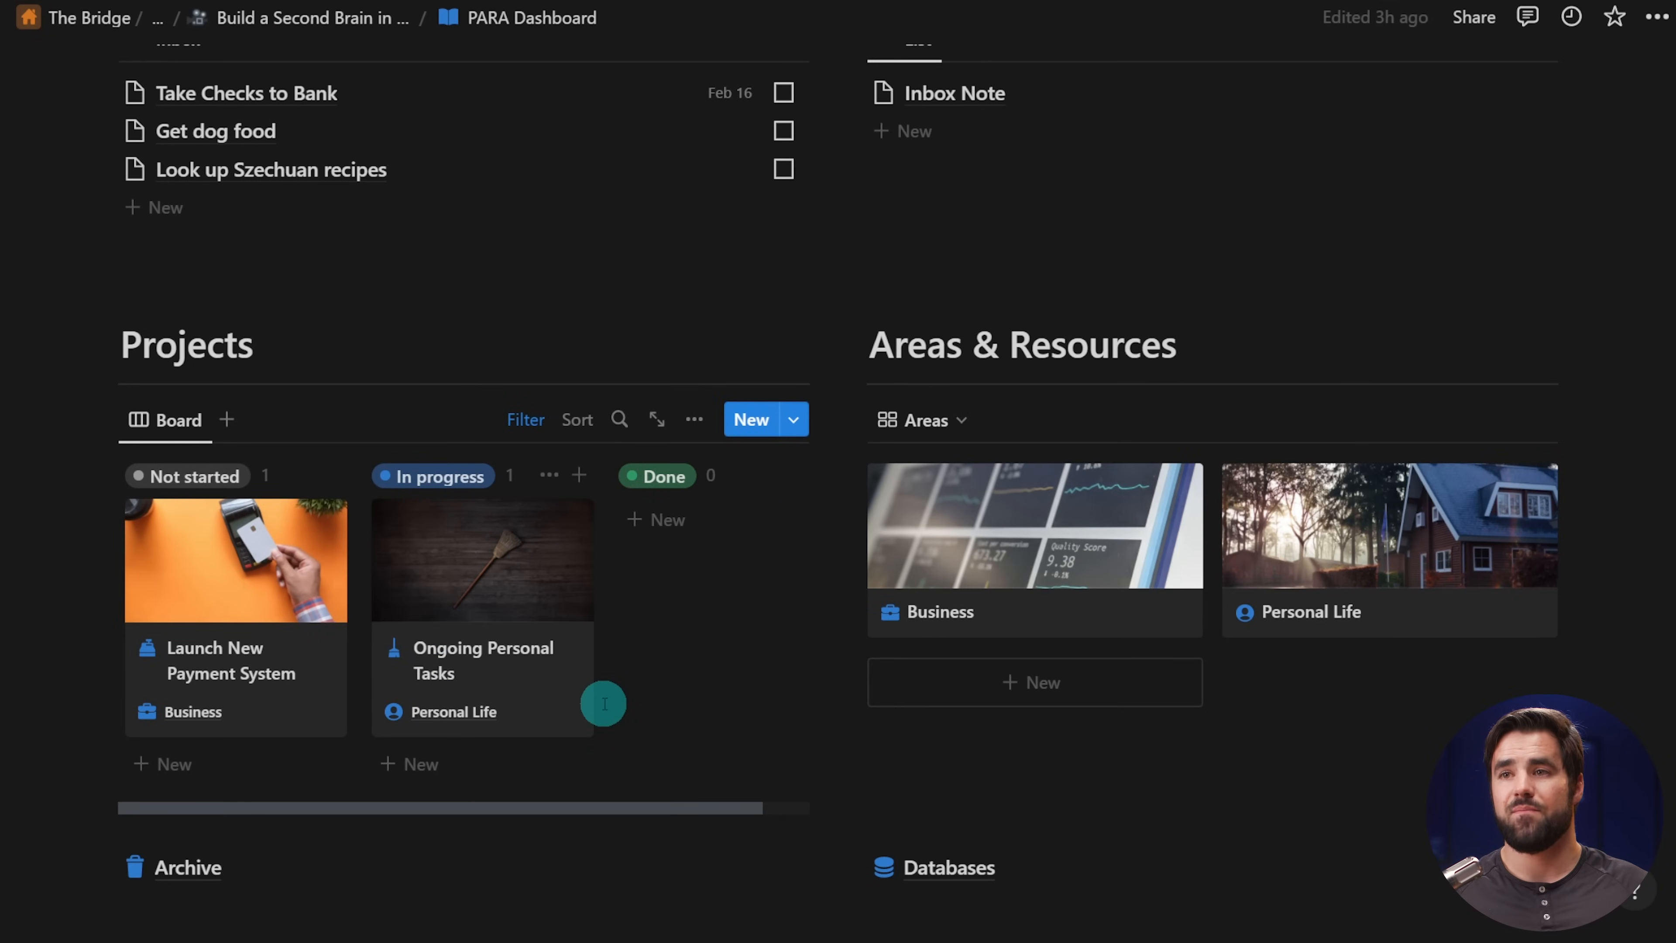
scroll(603, 702, "up", 3)
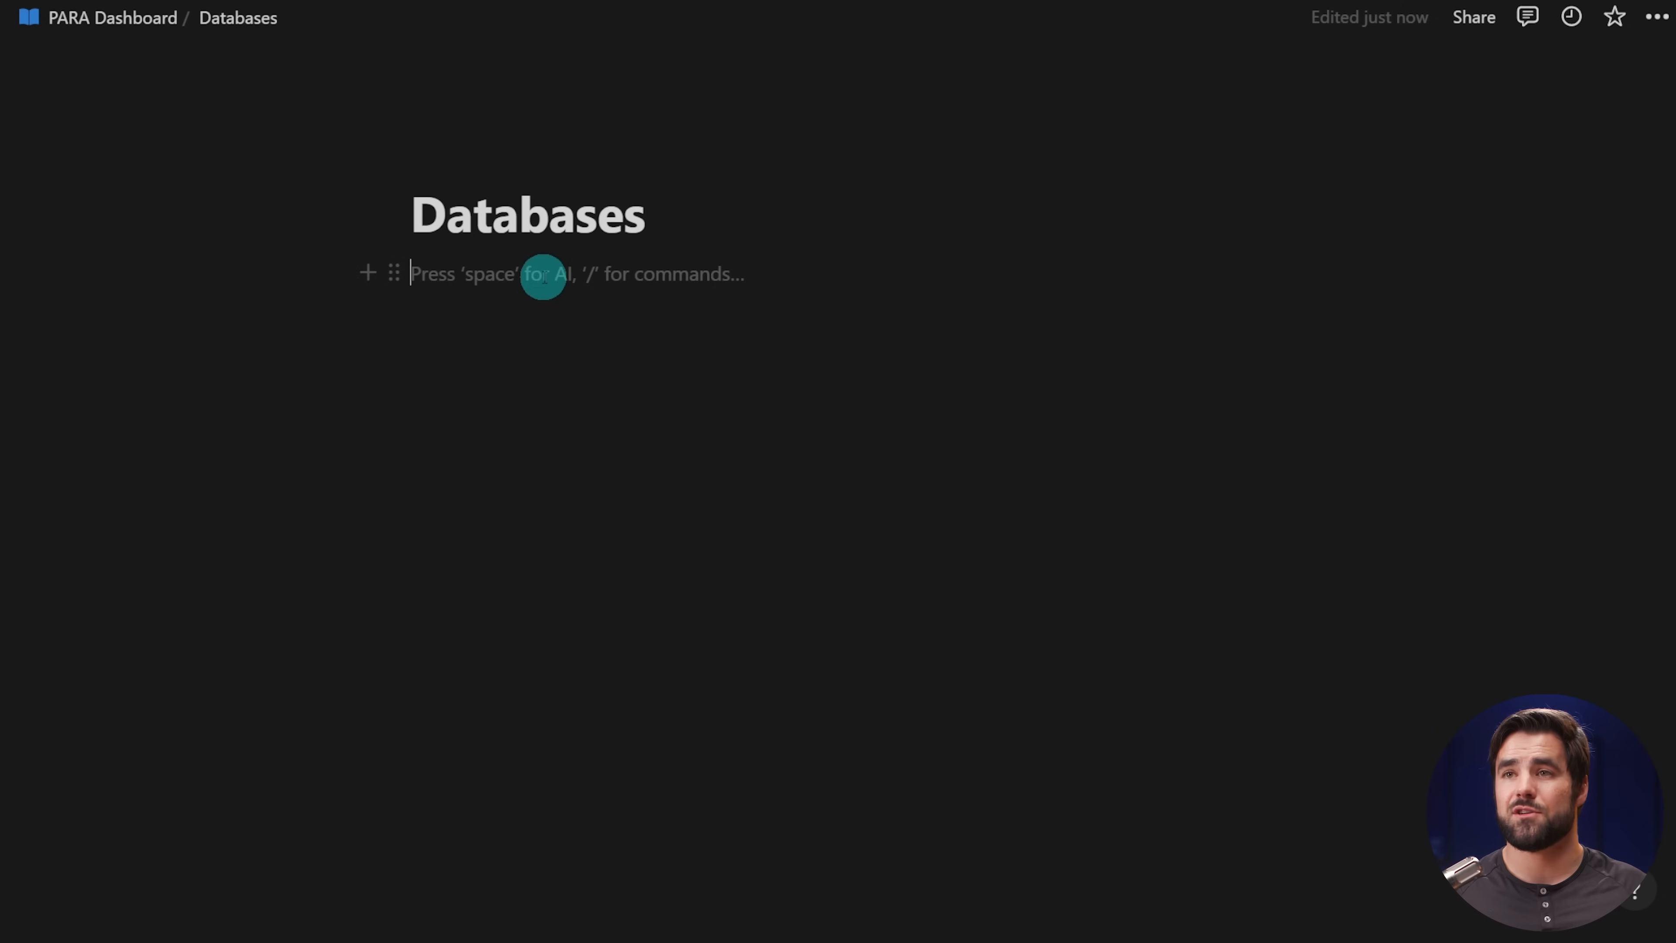
- Set the new Databases page to full width
left_click(1661, 27)
left_click(1625, 229)
left_click(198, 170)
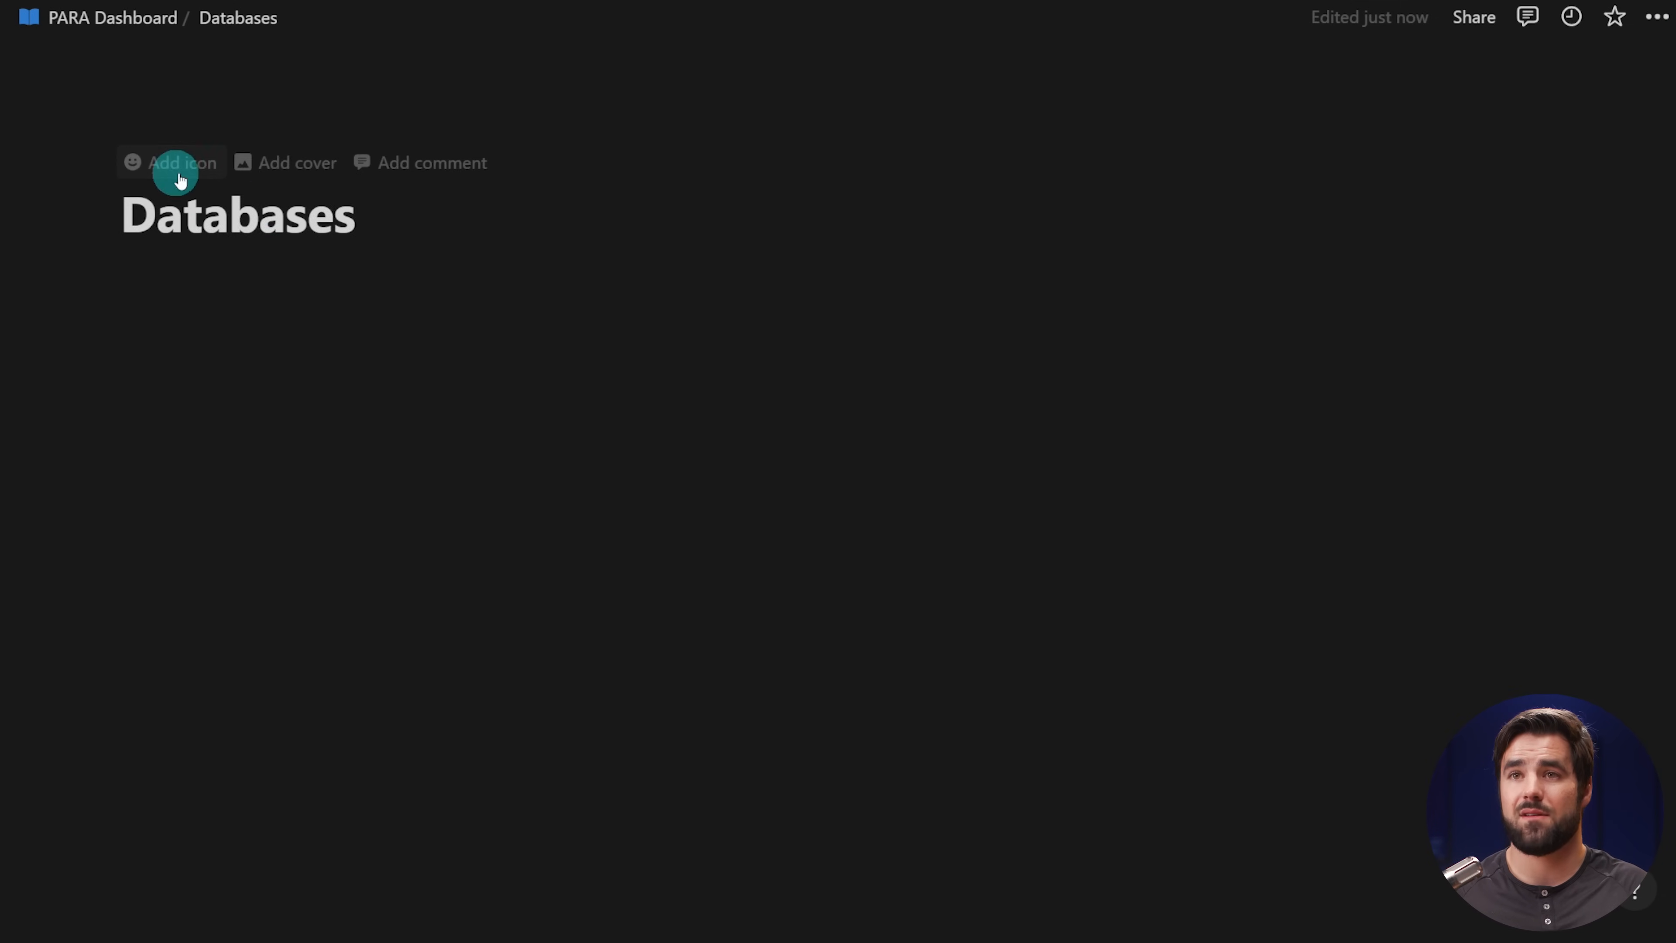
- Give the Databases page the blue database cylinder icon, searching the icon set for "data"
left_click(175, 166)
left_click(130, 293)
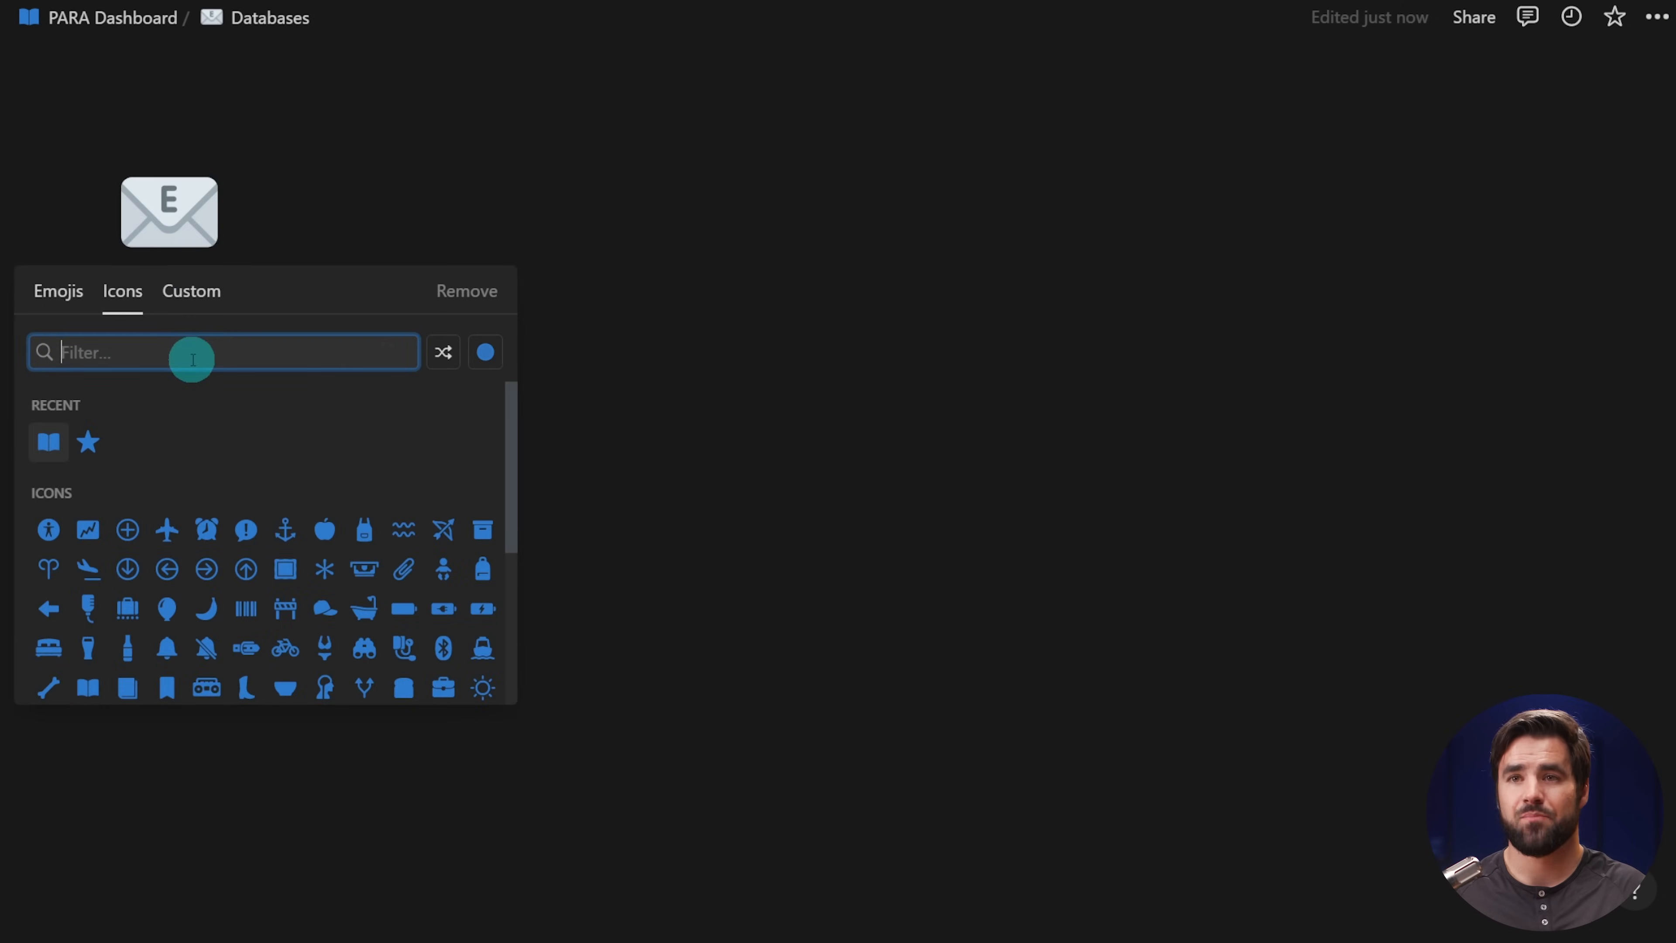
type("data")
left_click(125, 411)
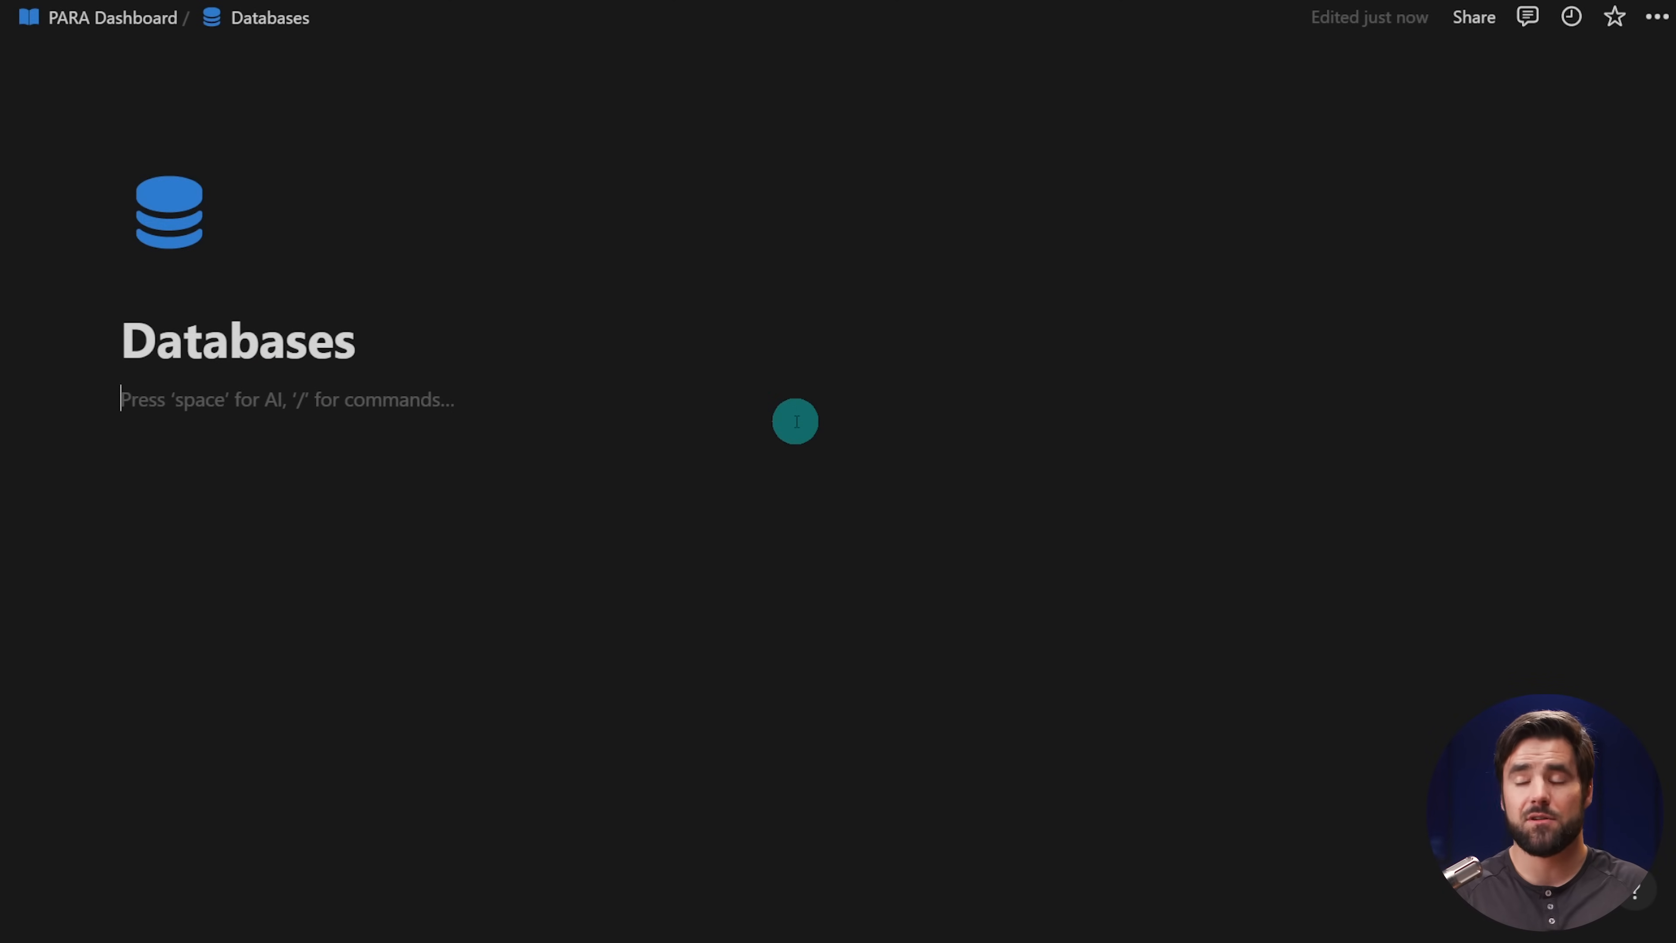
- Insert an inline database on the Databases page and name it "Tasks [2]"
type("/data")
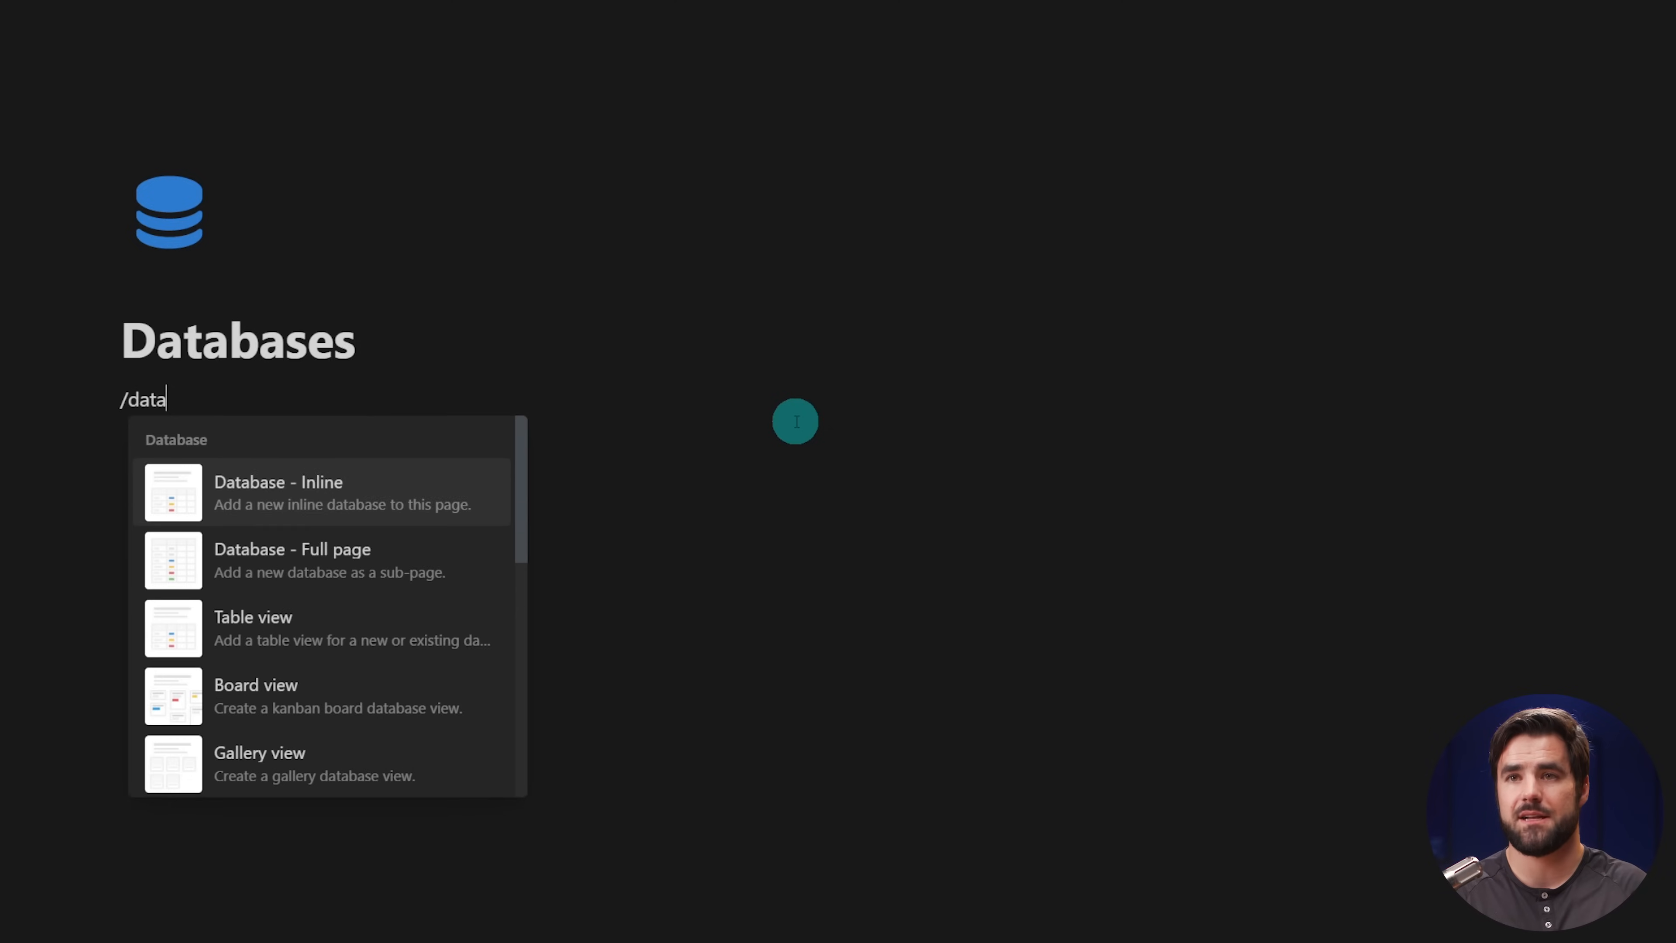
key("Return")
type("Tasks [2")
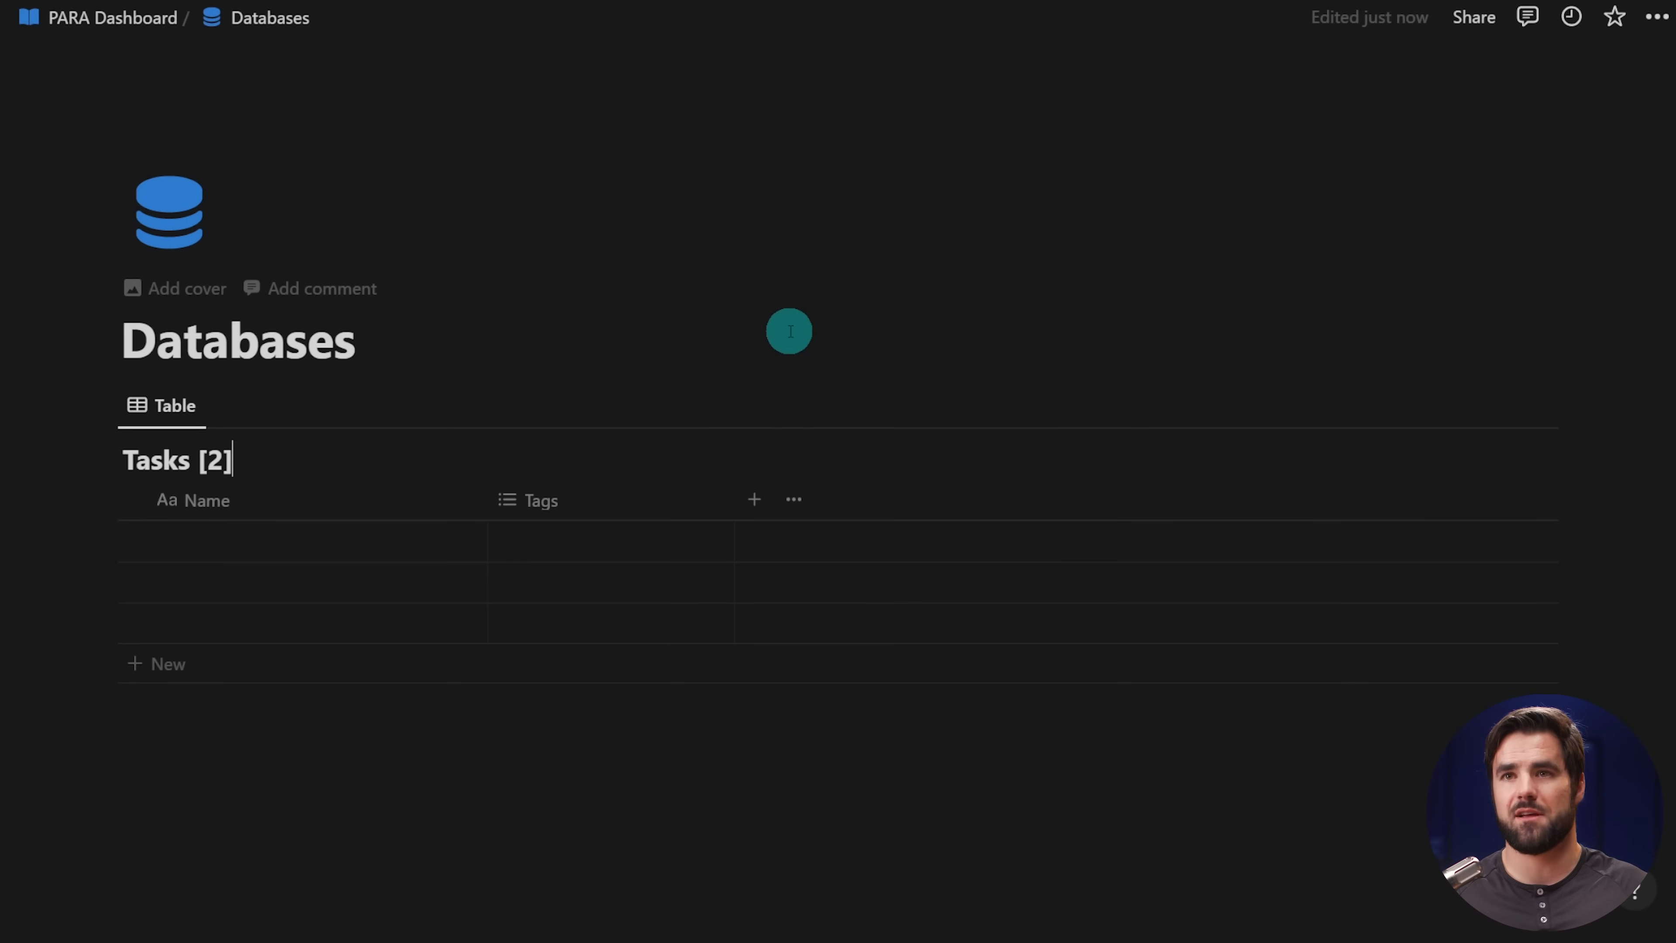
scroll(759, 336, "down", 1)
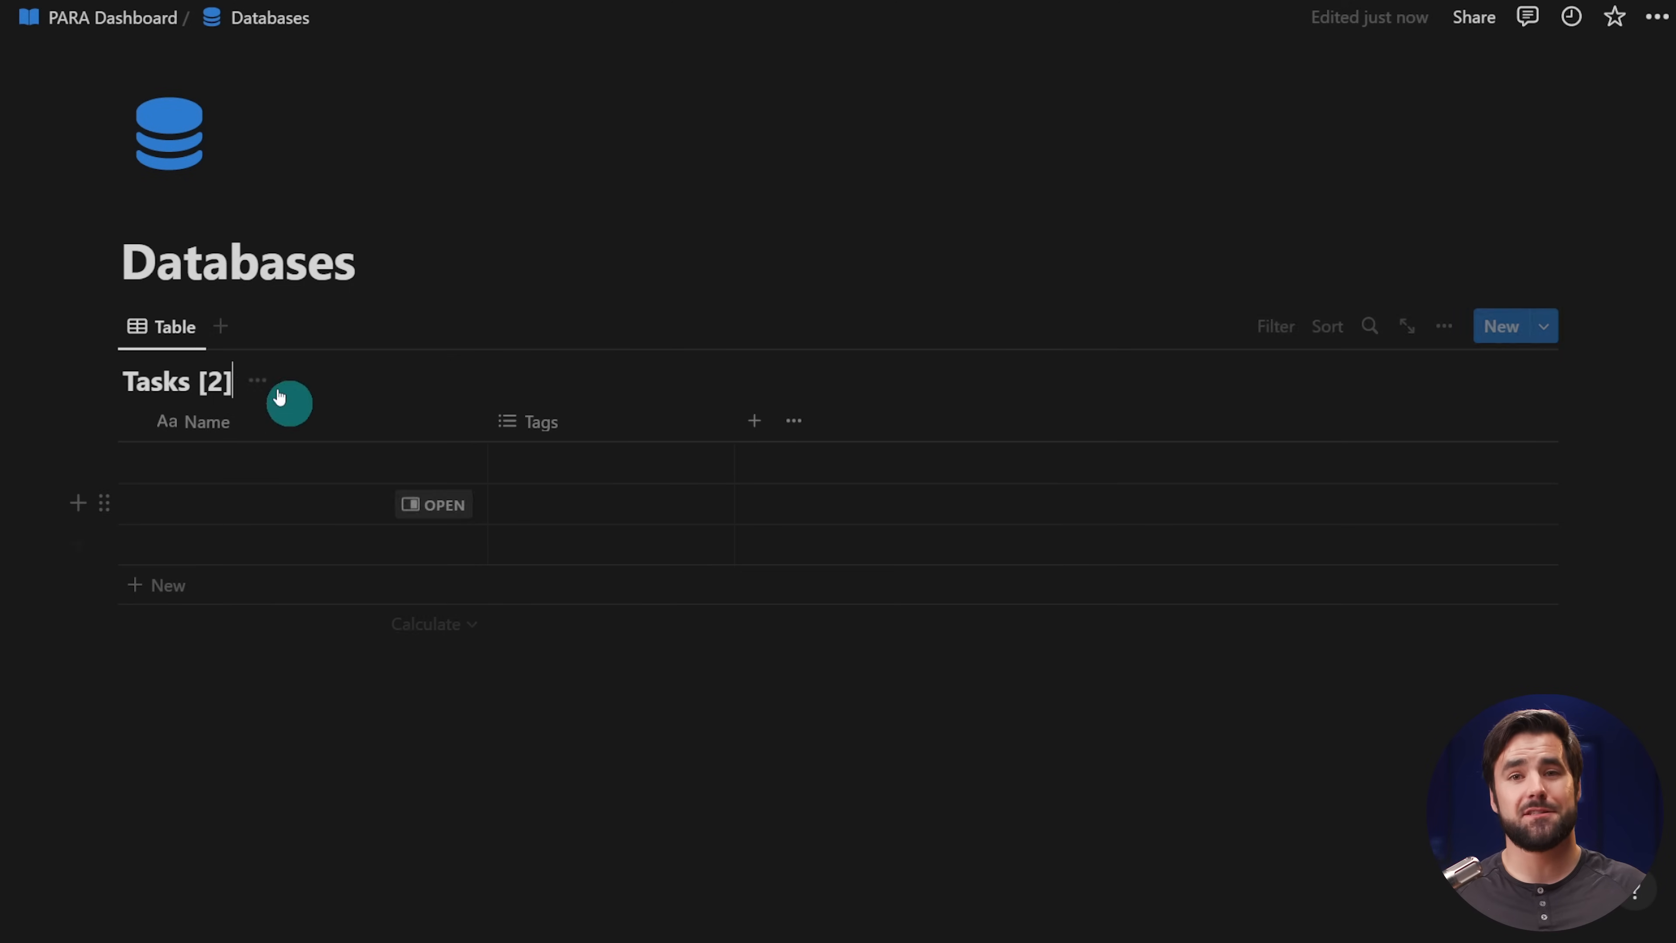
left_click(223, 382)
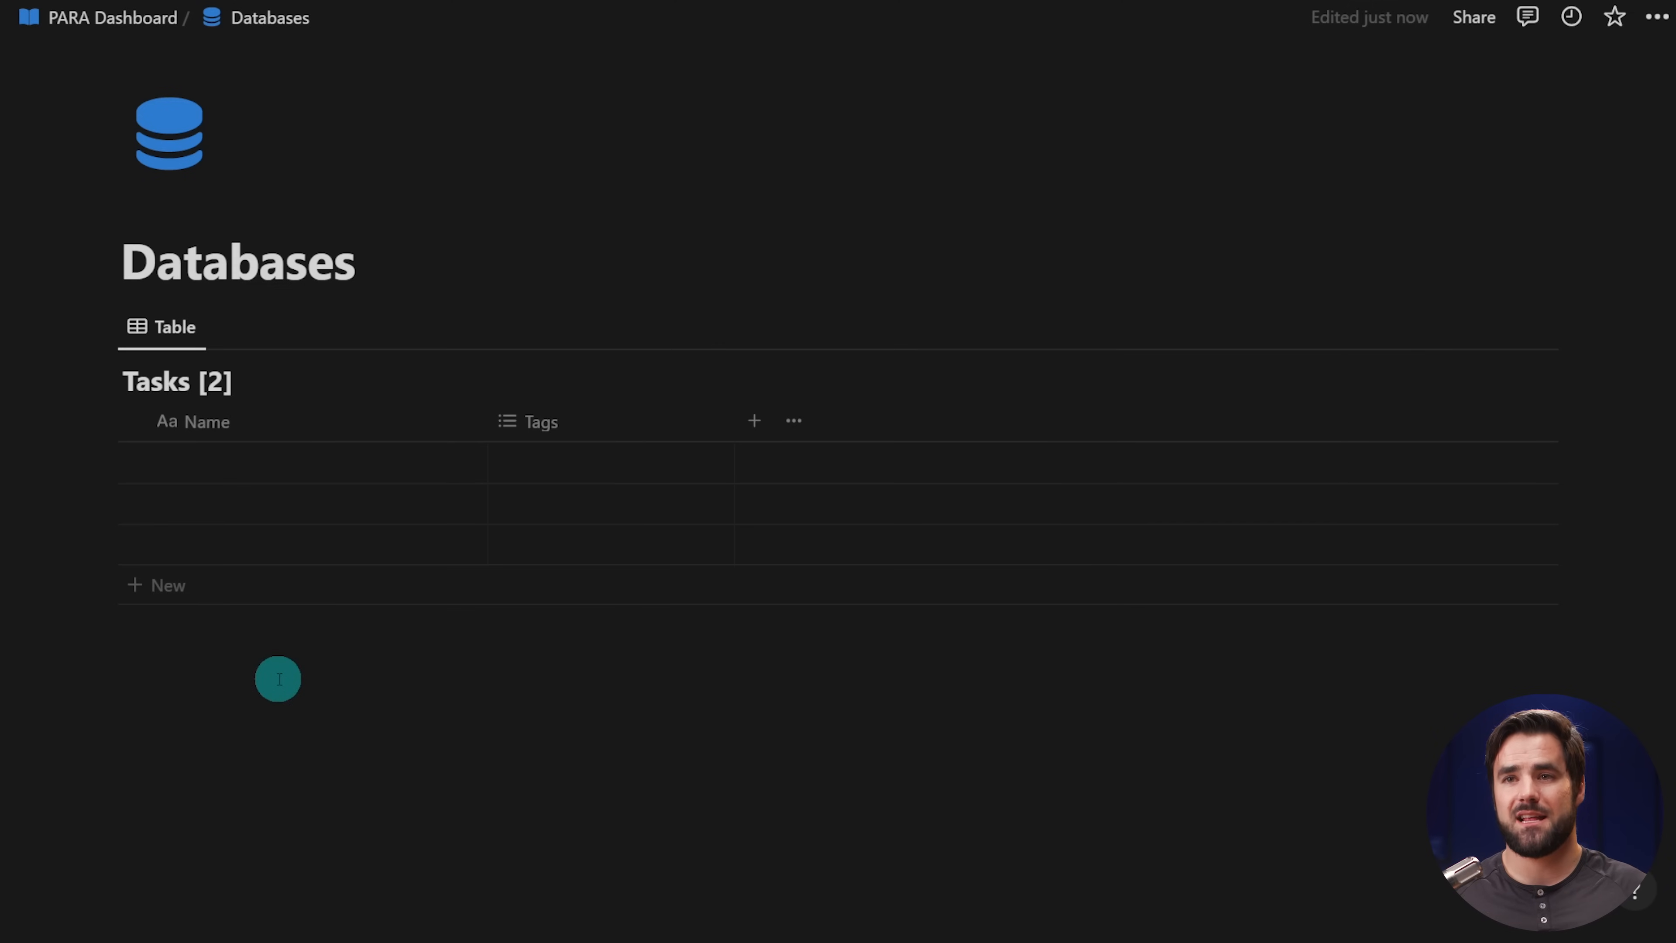
- Insert an inline database below Tasks [2] and name it "Notes [2]"
left_click(348, 657)
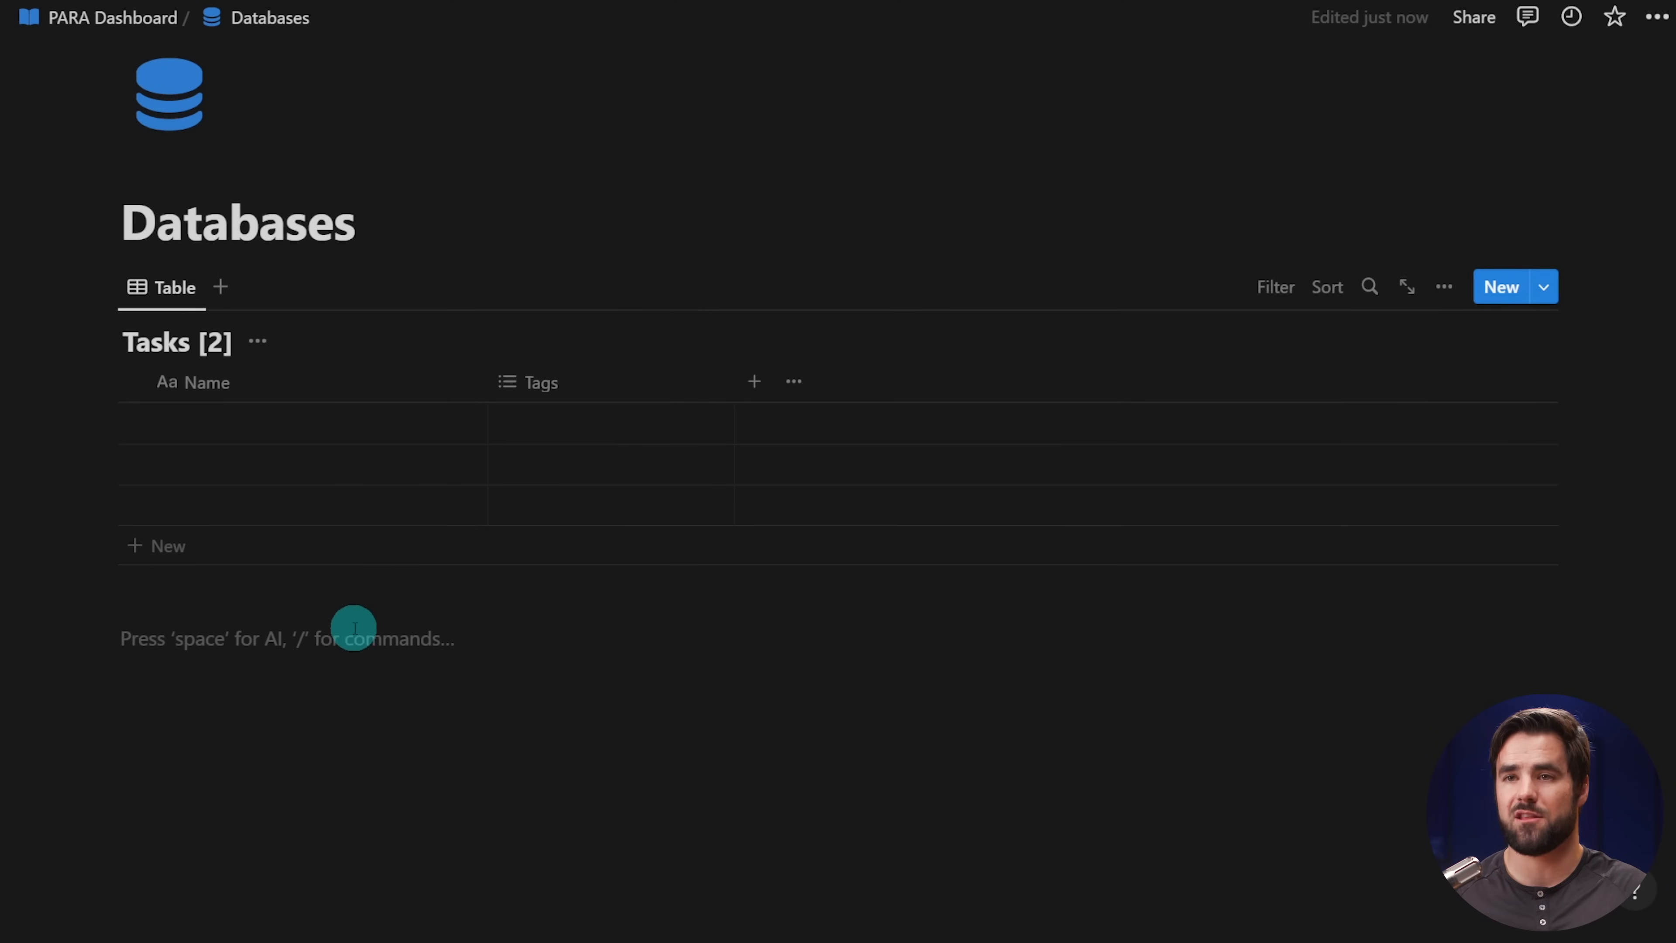
type("/")
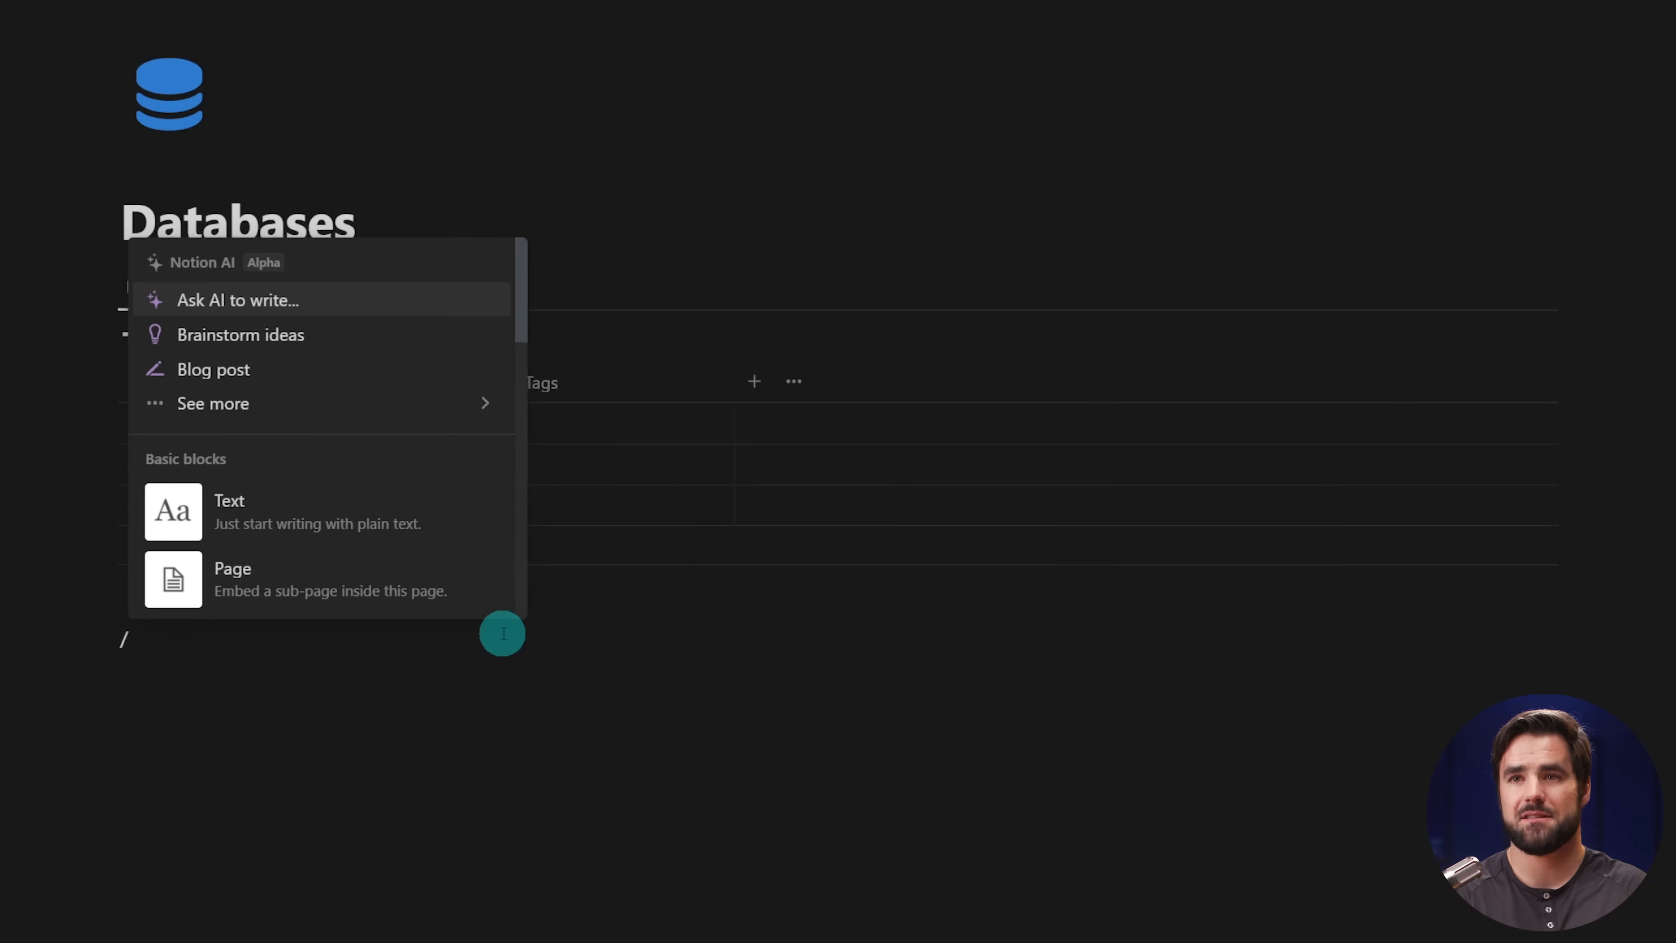
type("p")
key("BackSpace")
type("data")
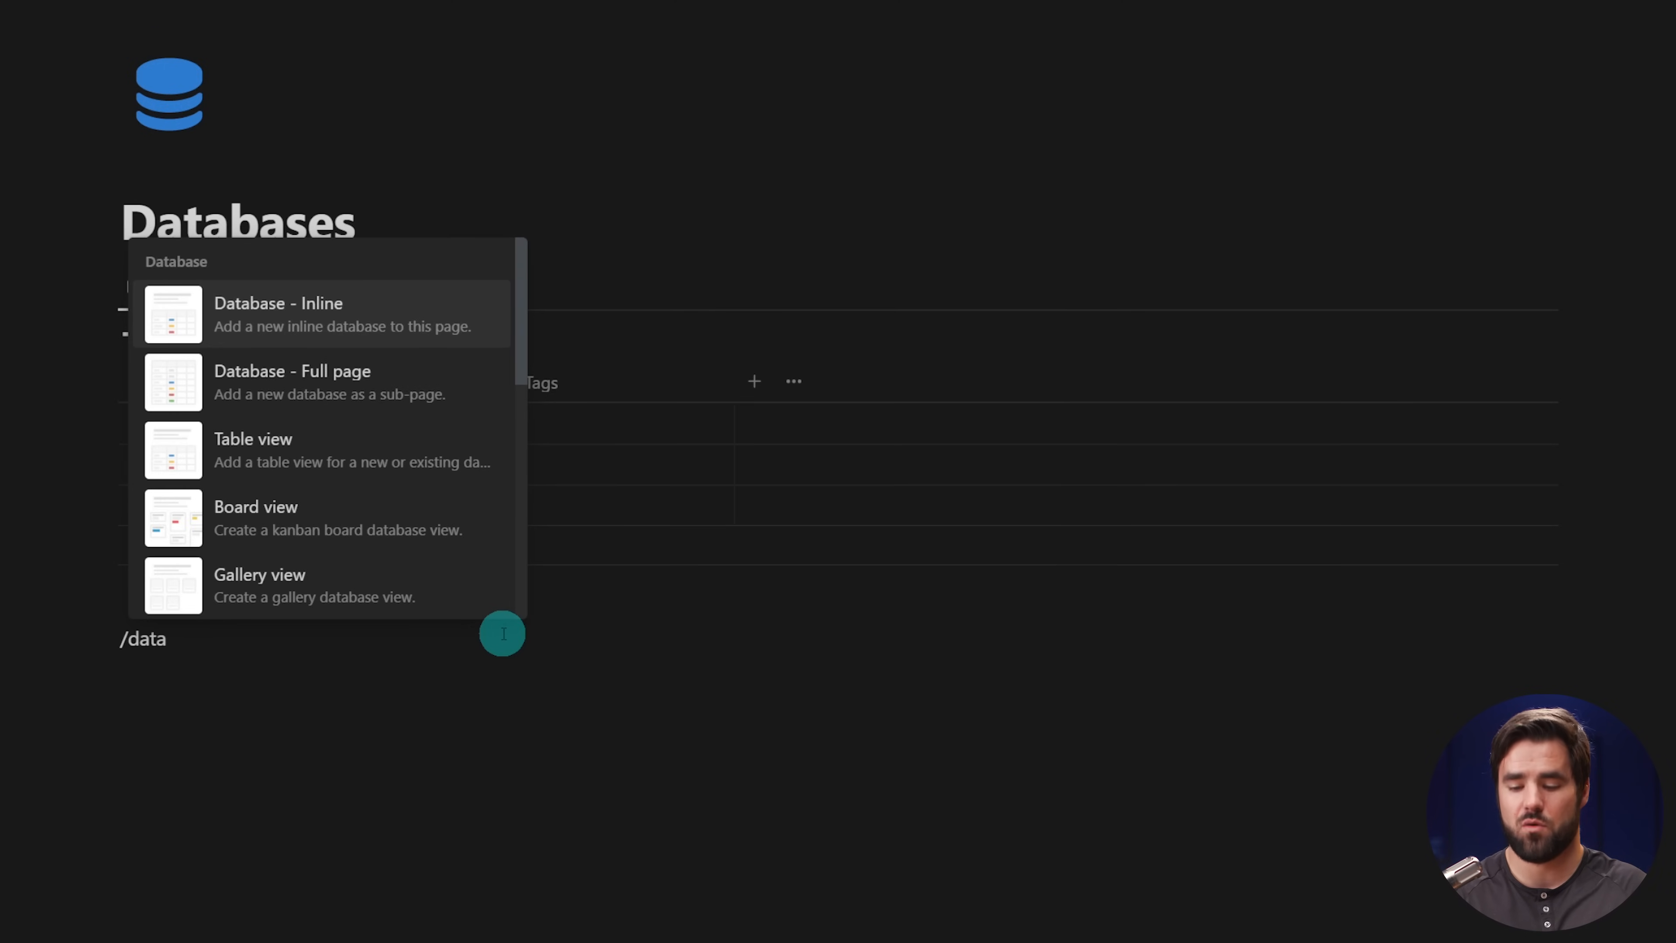
key("Return")
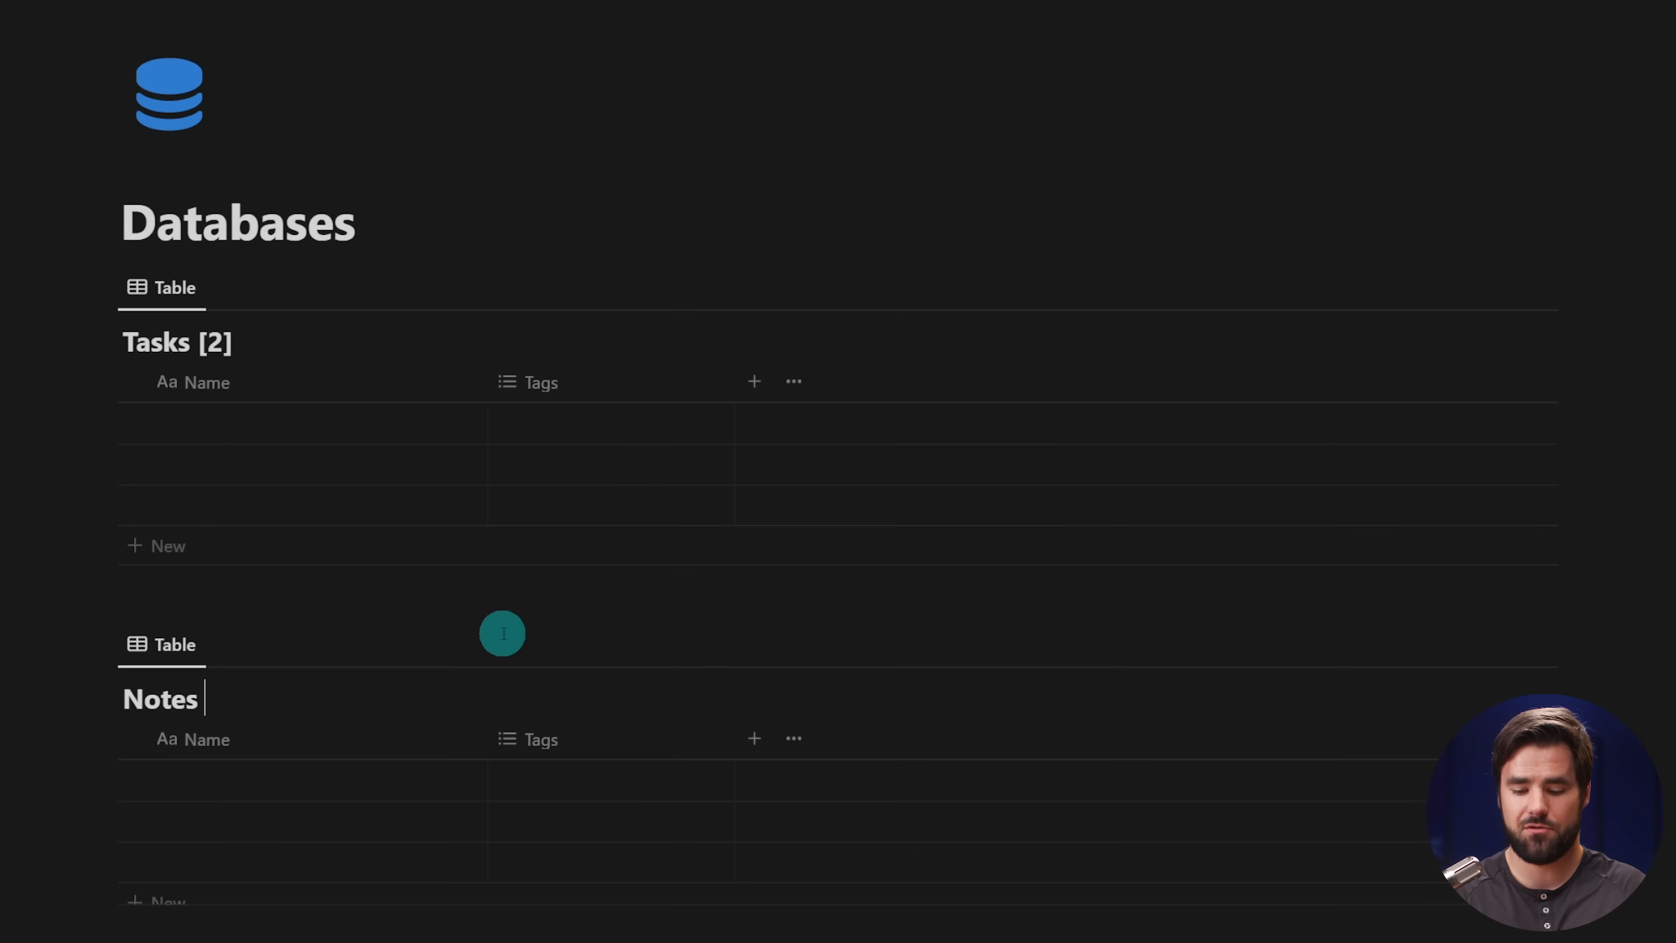
type("]")
key("Return")
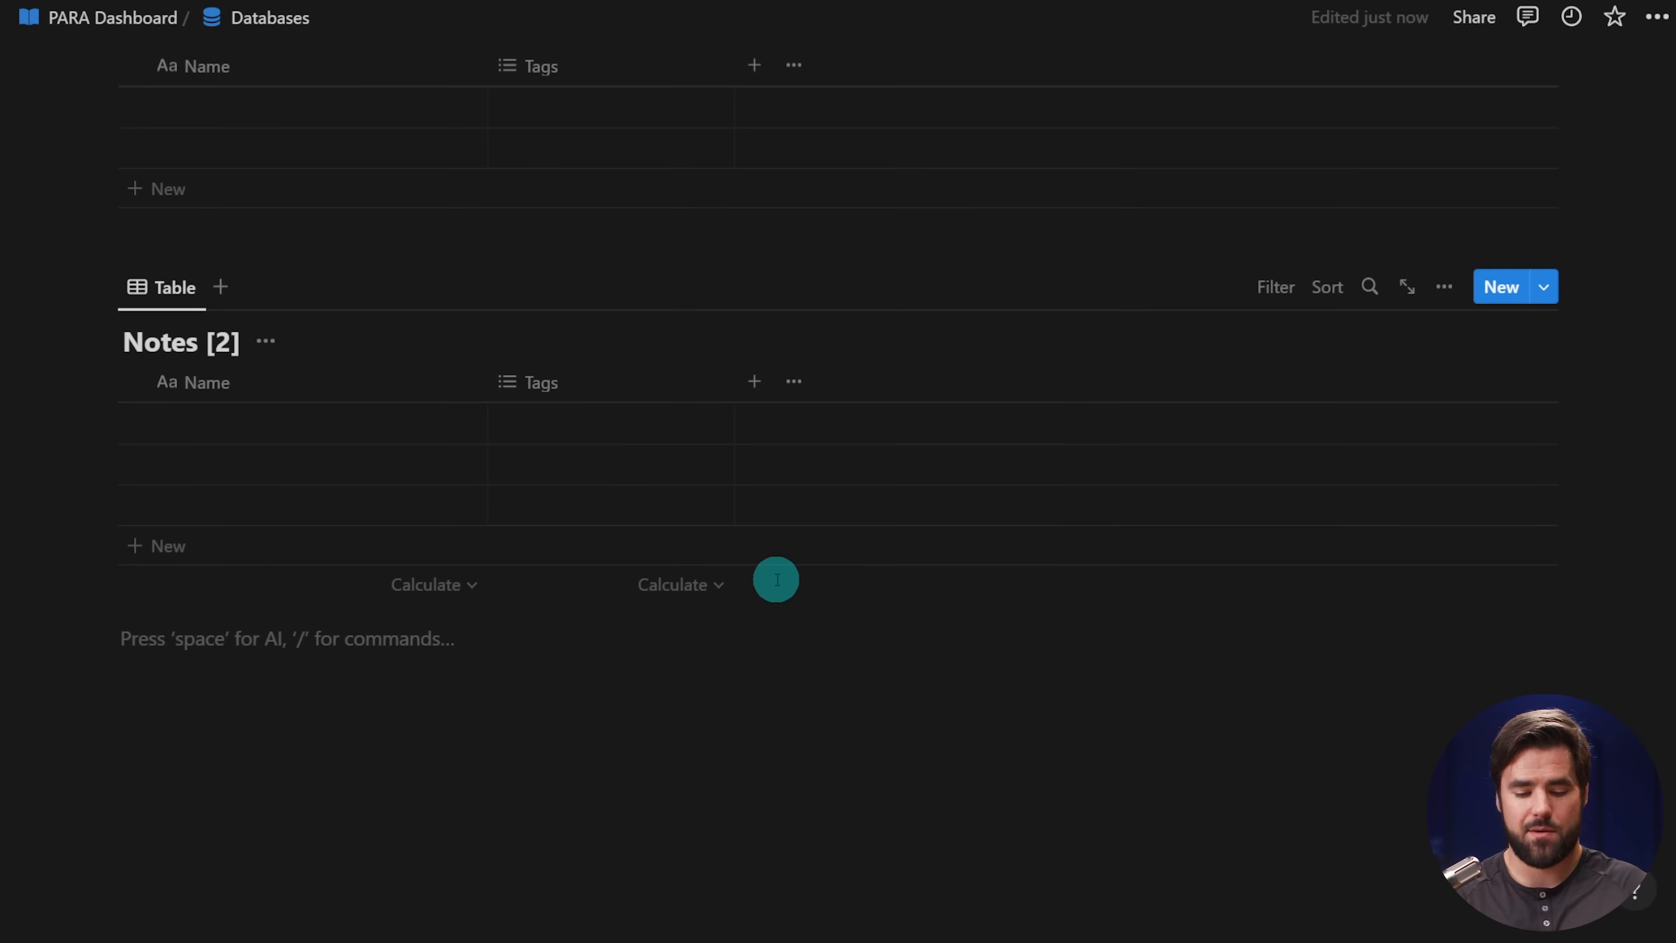
- Insert an inline database below Notes [2] and name it "Projects [2]"
type("/data")
key("Return")
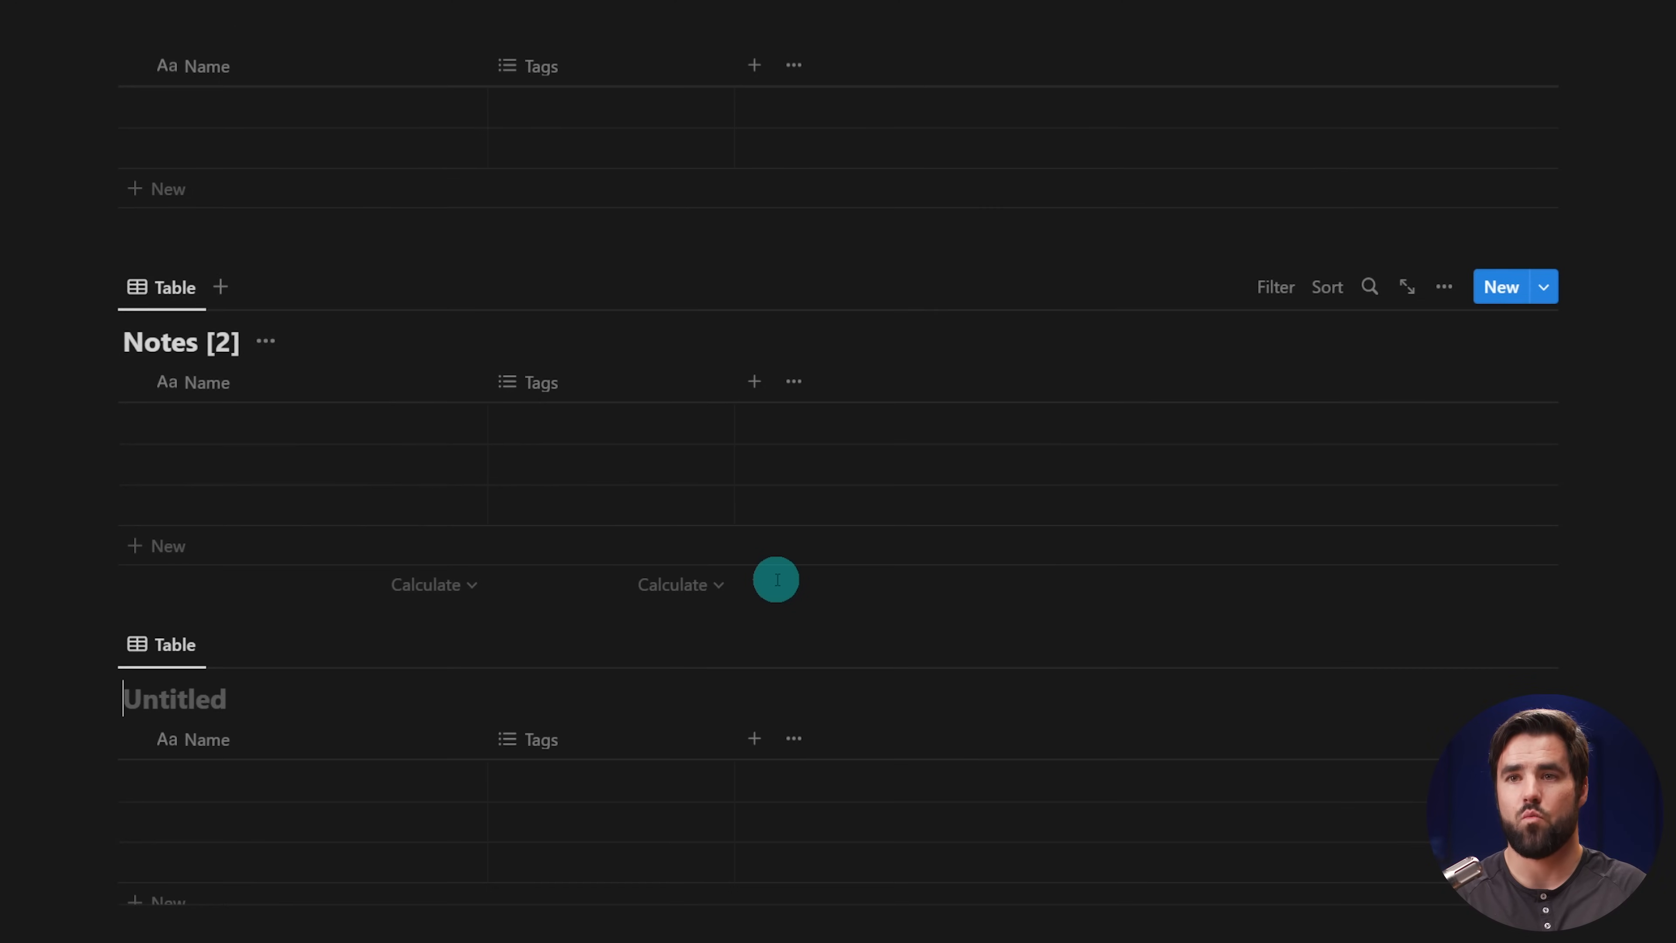
type("Projects [2]")
key("Return")
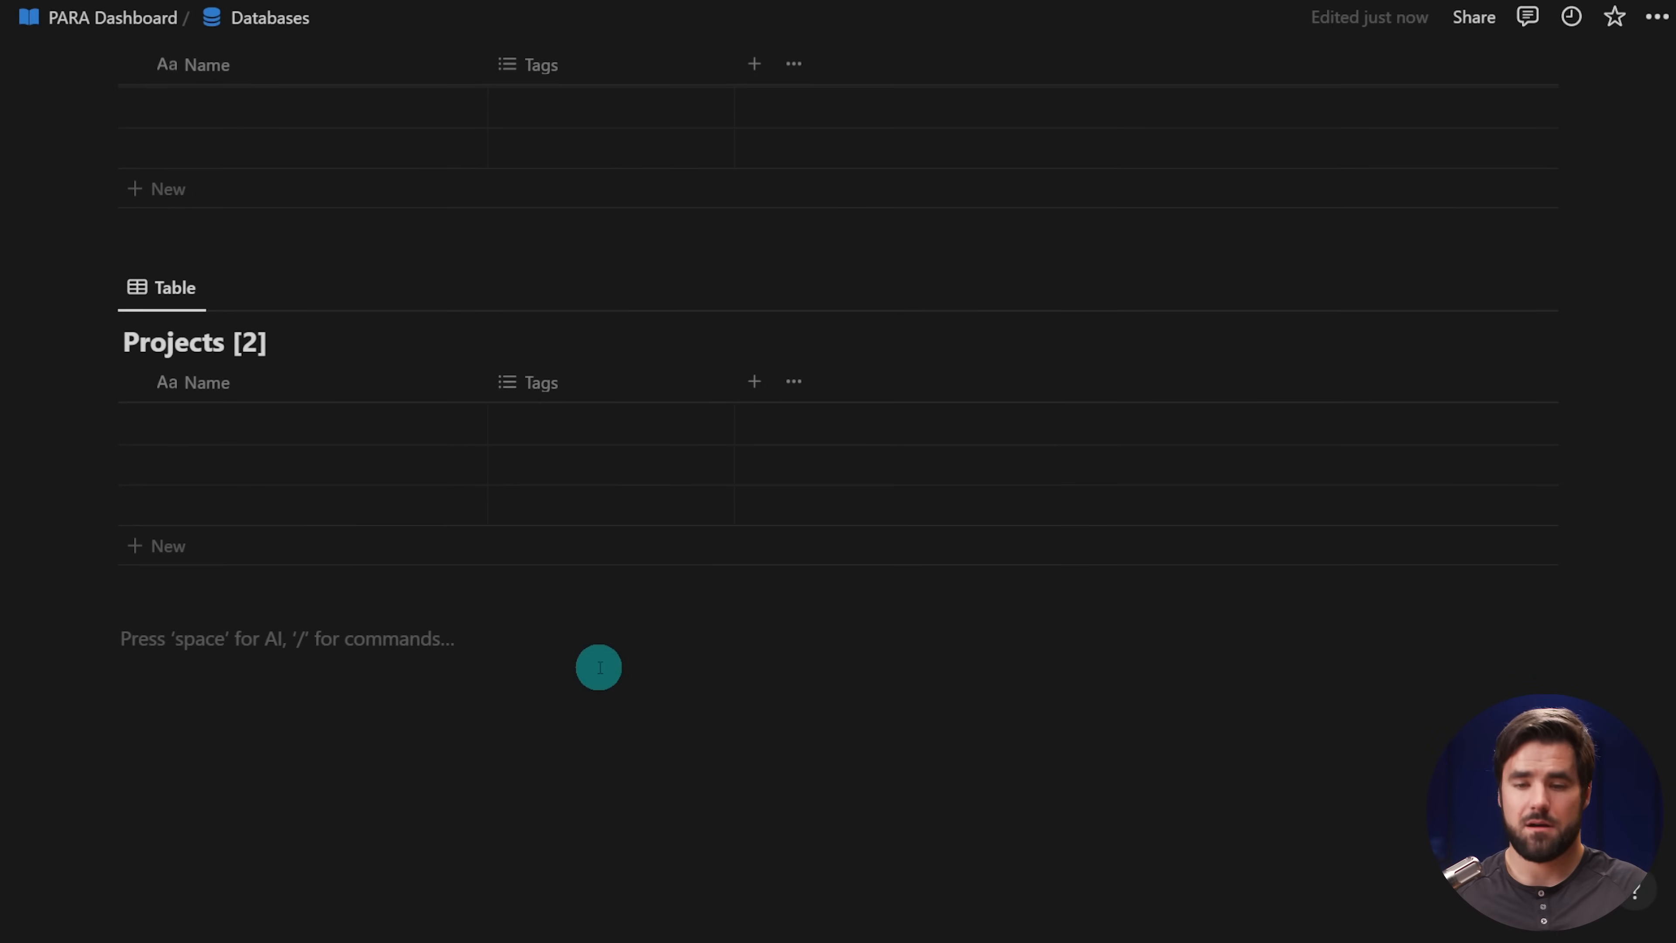
- Insert an inline database below Projects [2] and name it "Areas/Resources"
type("/")
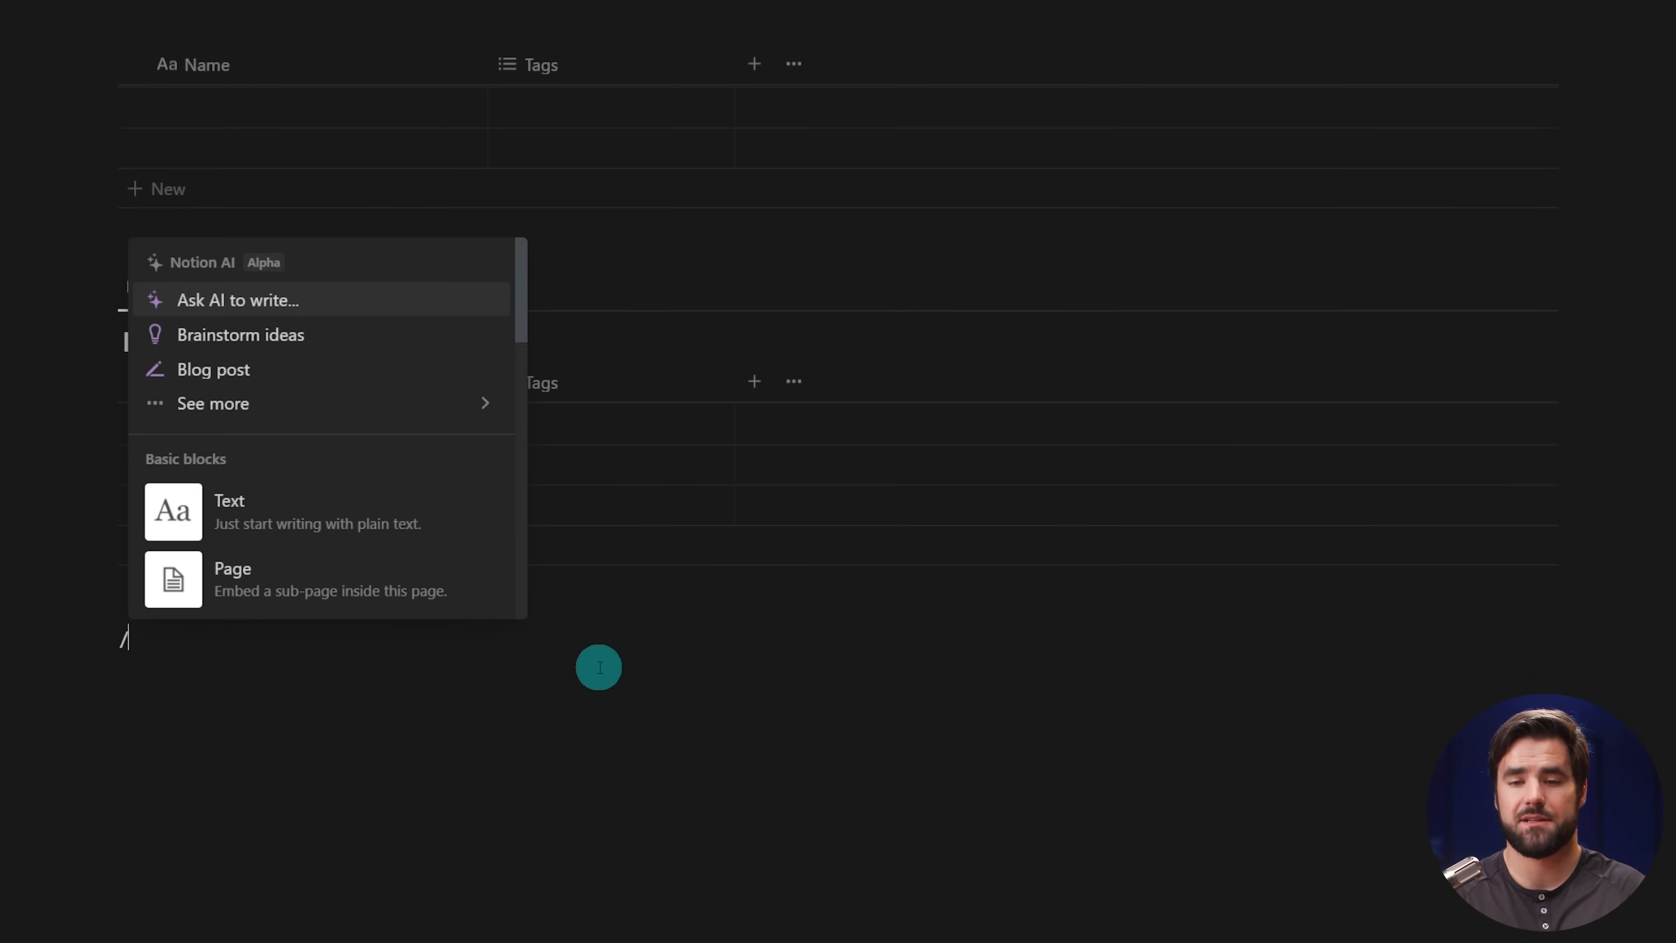
type("data")
key("Return")
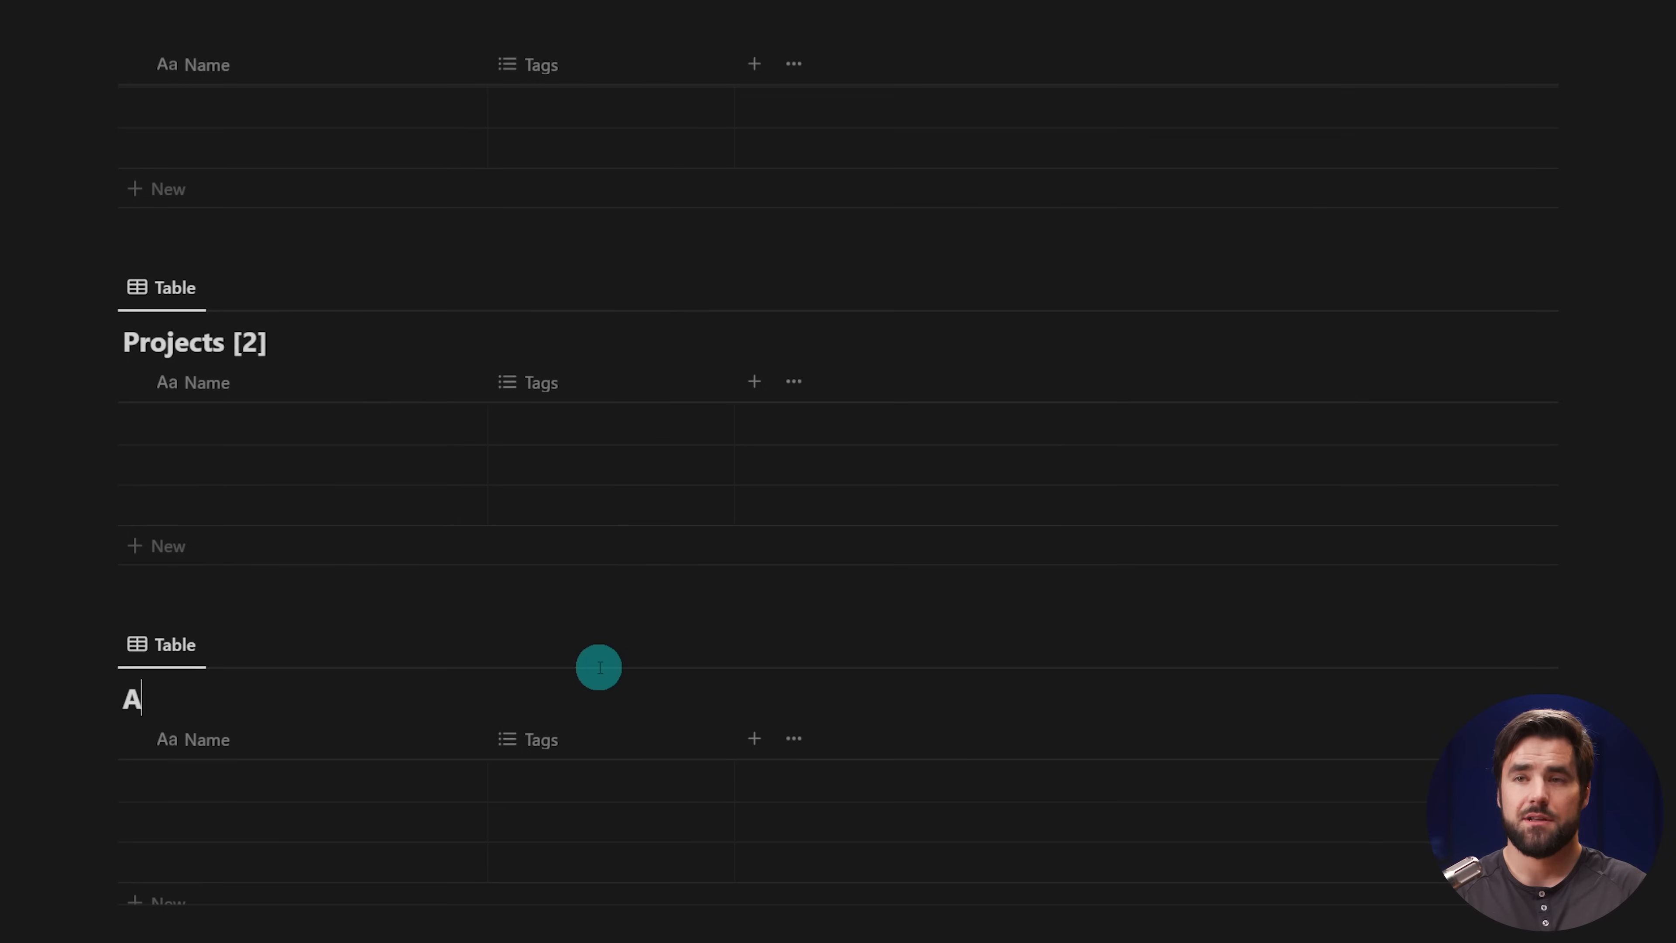
type("Area/Resources")
scroll(561, 634, "down", 3)
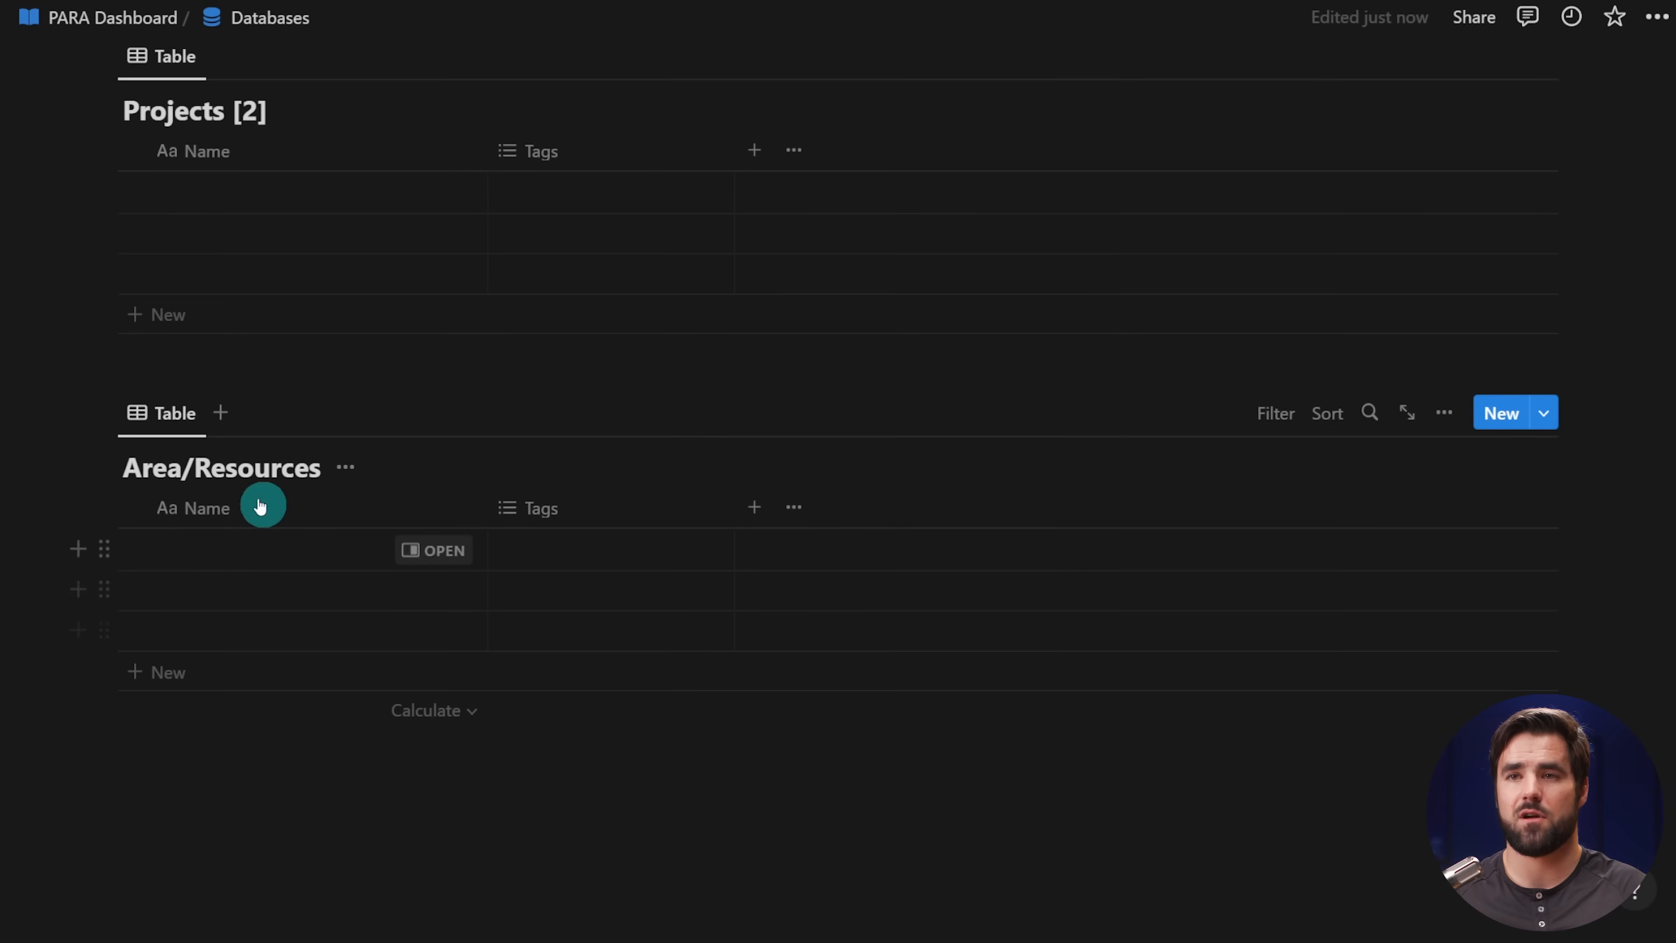
left_click(179, 465)
type("s")
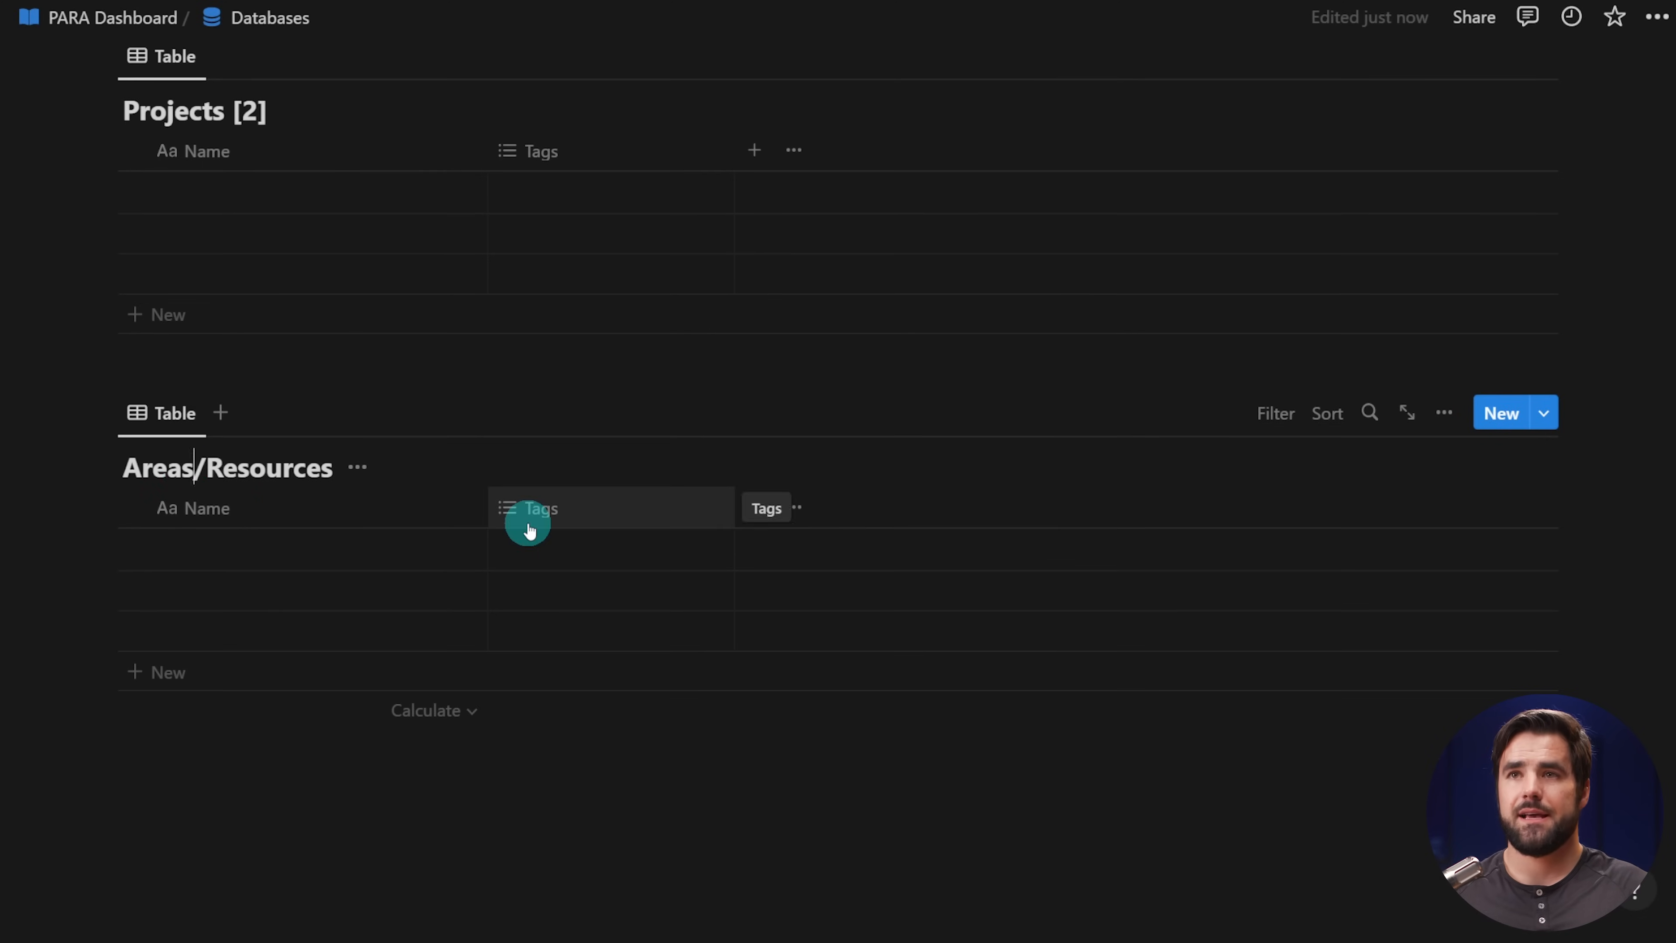
- Review the Tasks, Notes, Projects and Areas/Resources databases on the Databases page
scroll(526, 526, "up", 6)
scroll(526, 526, "up", 5)
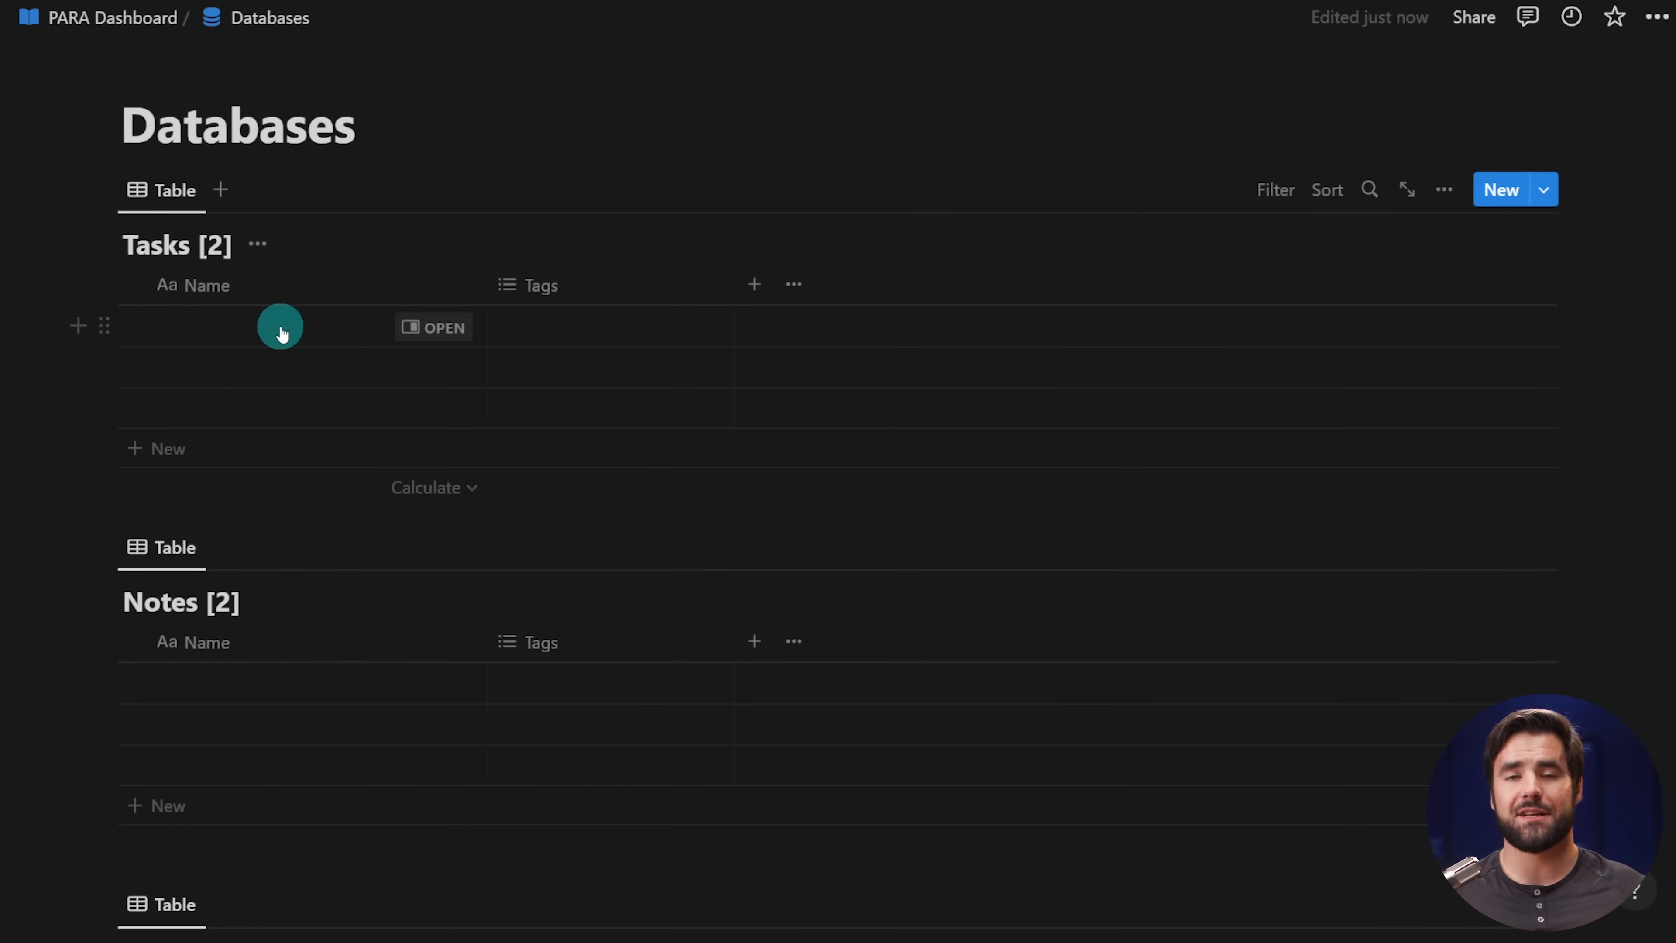
scroll(238, 472, "down", 3)
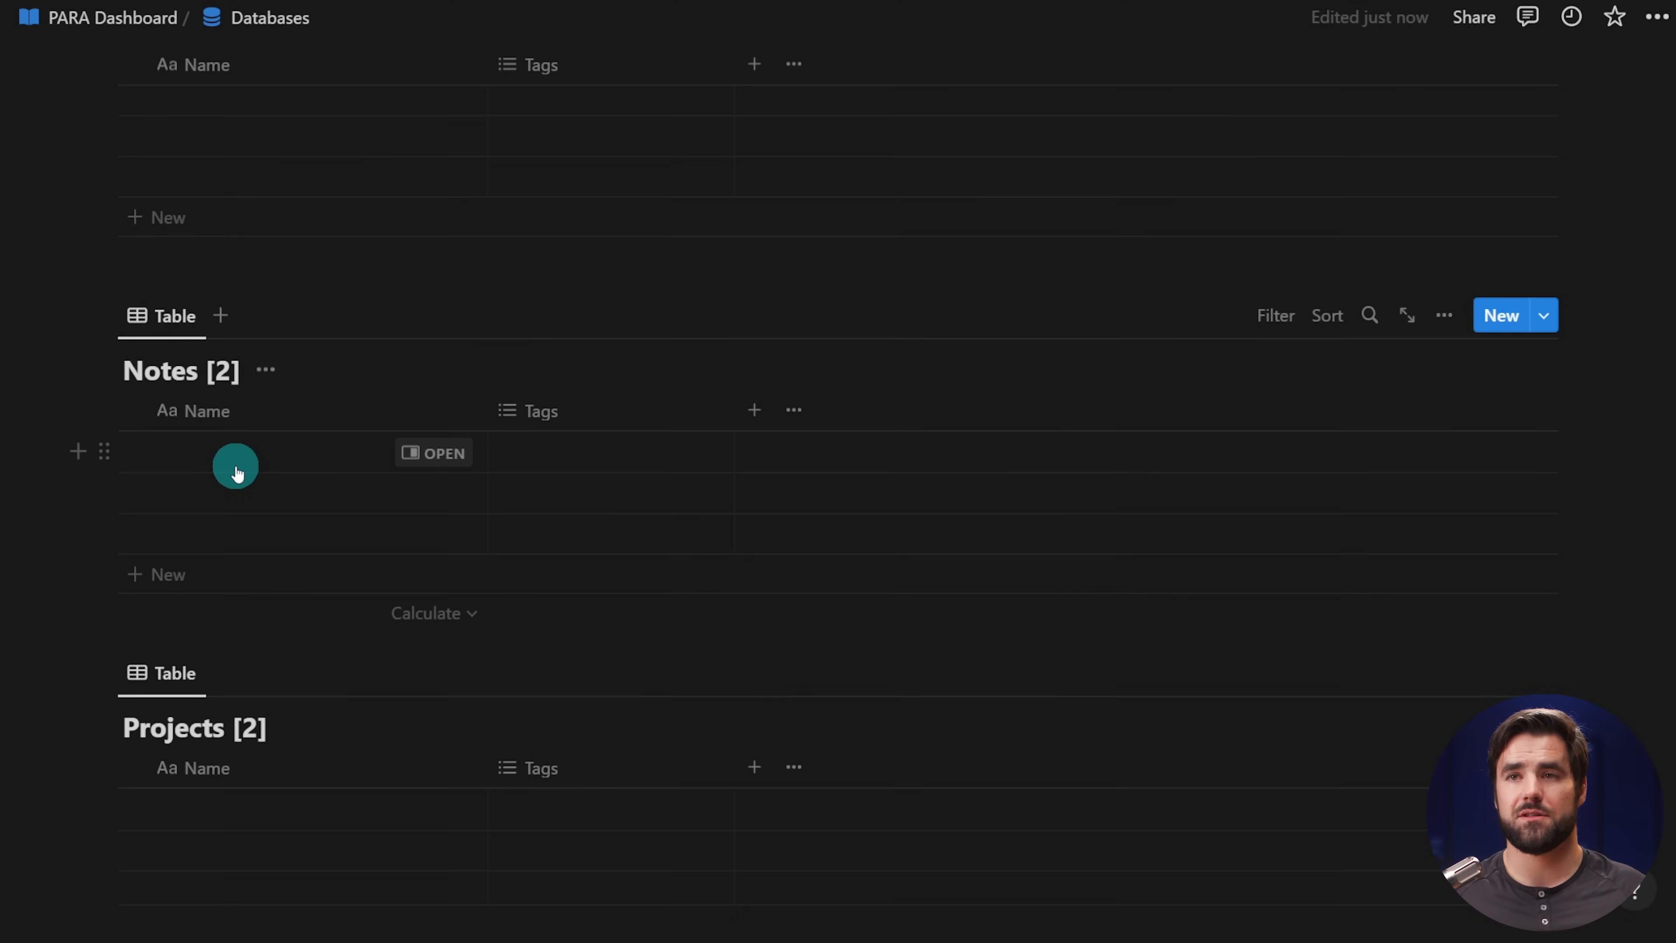
scroll(237, 472, "down", 3)
scroll(237, 471, "up", 3)
scroll(237, 471, "up", 2)
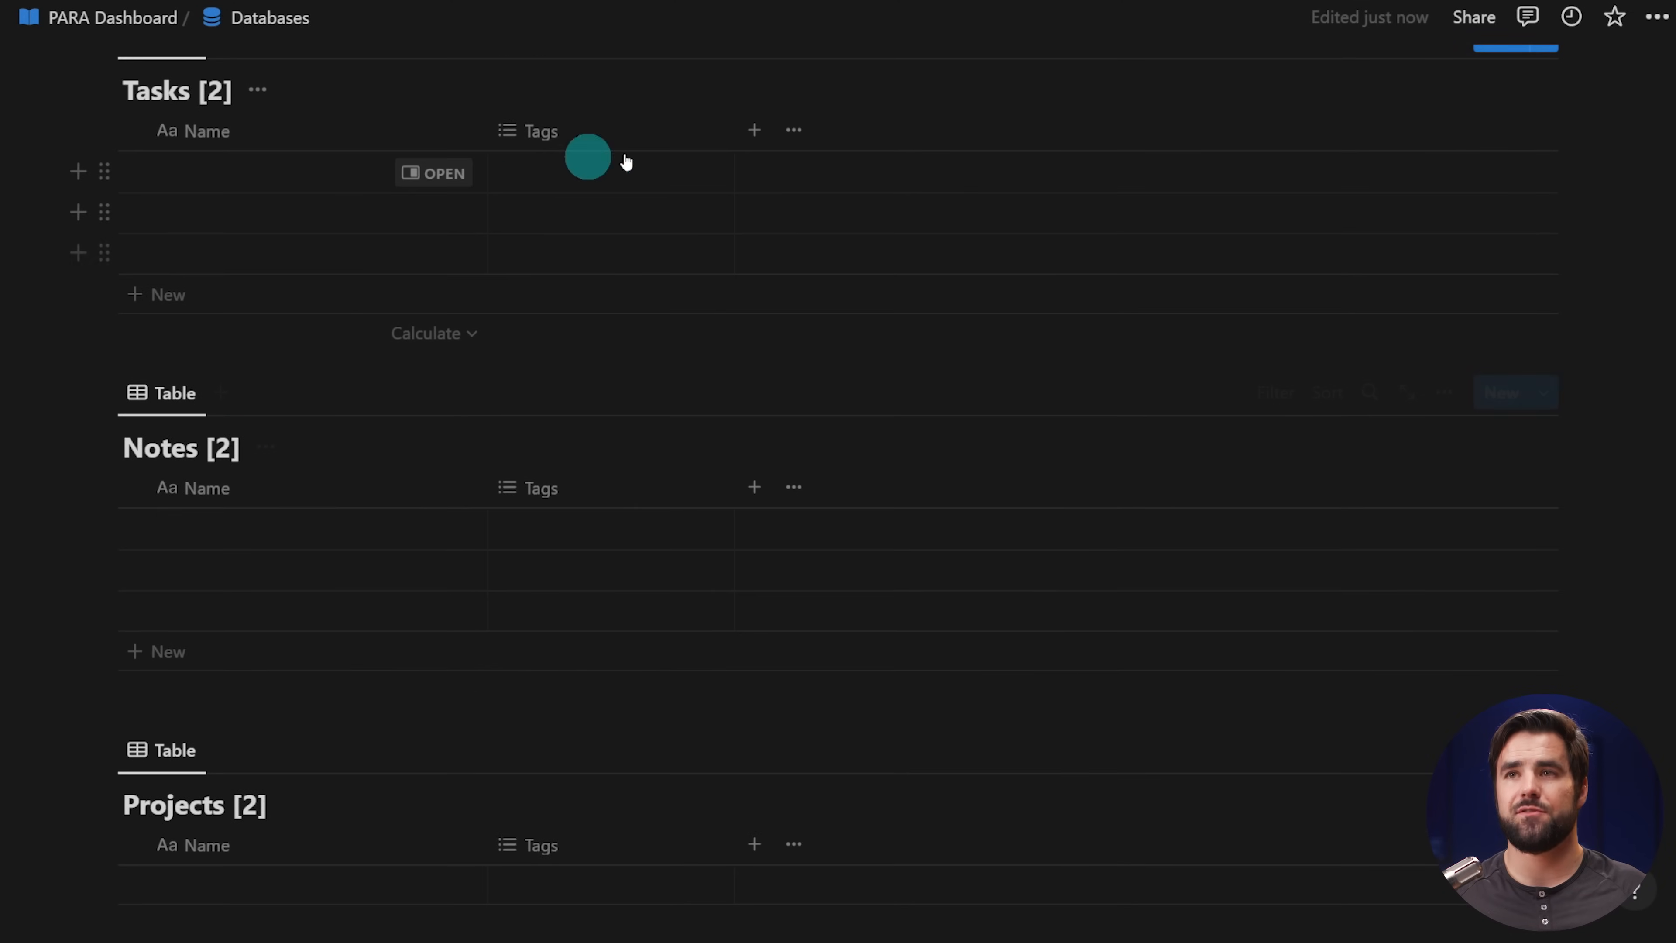
scroll(1221, 198, "down", 10)
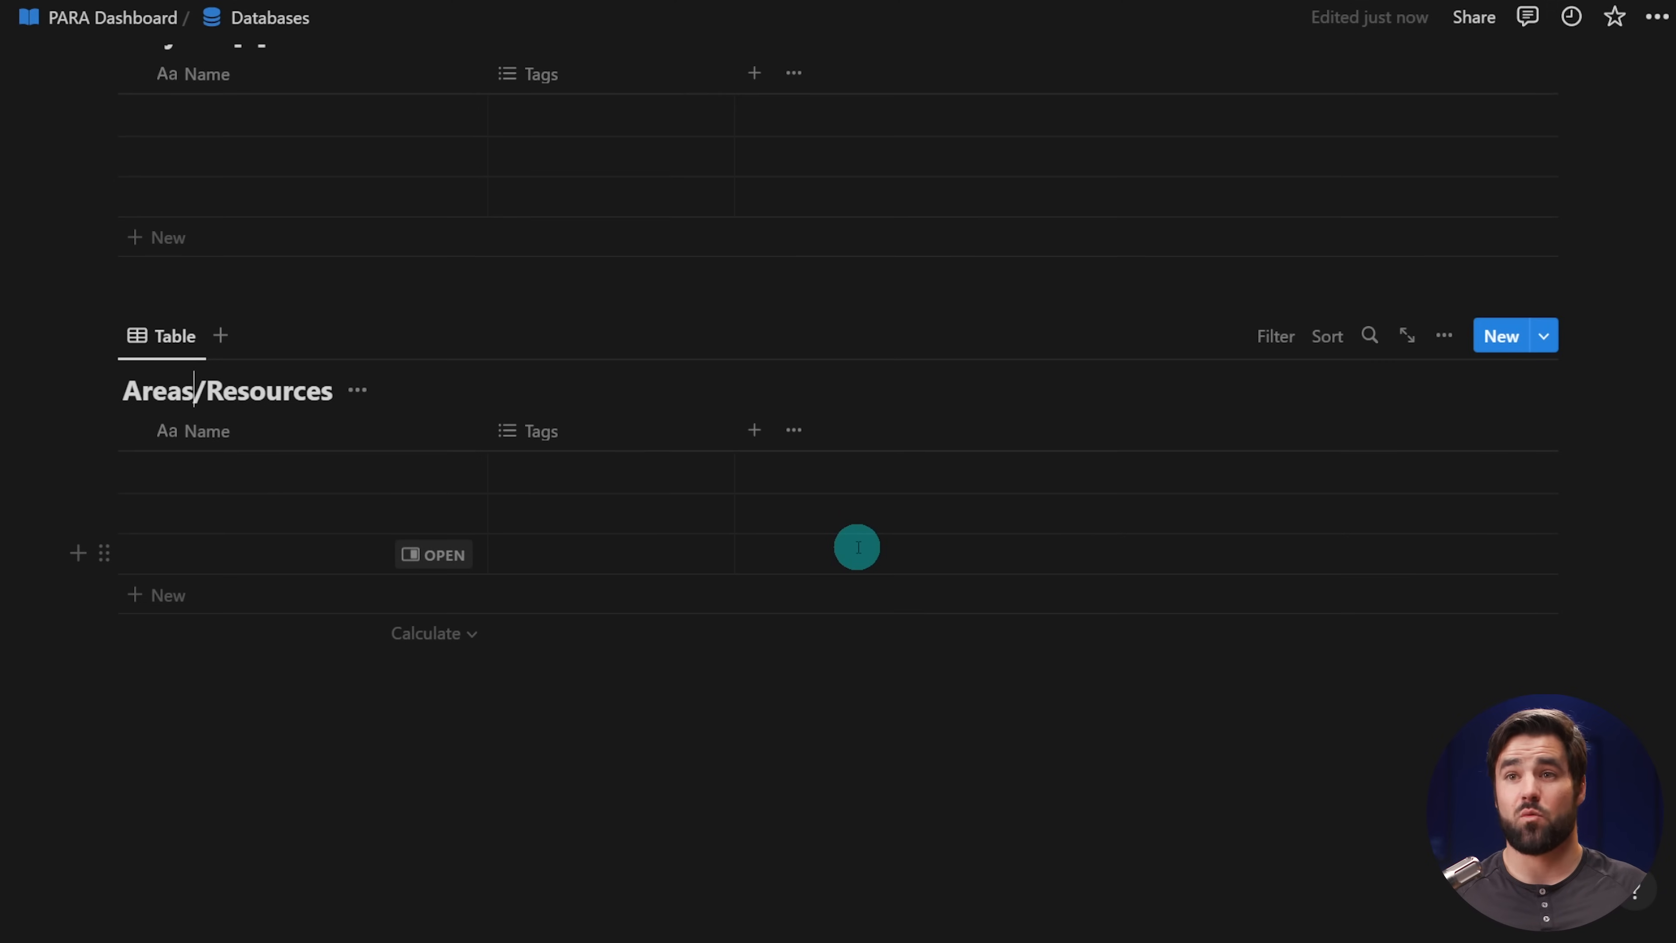
scroll(856, 547, "up", 7)
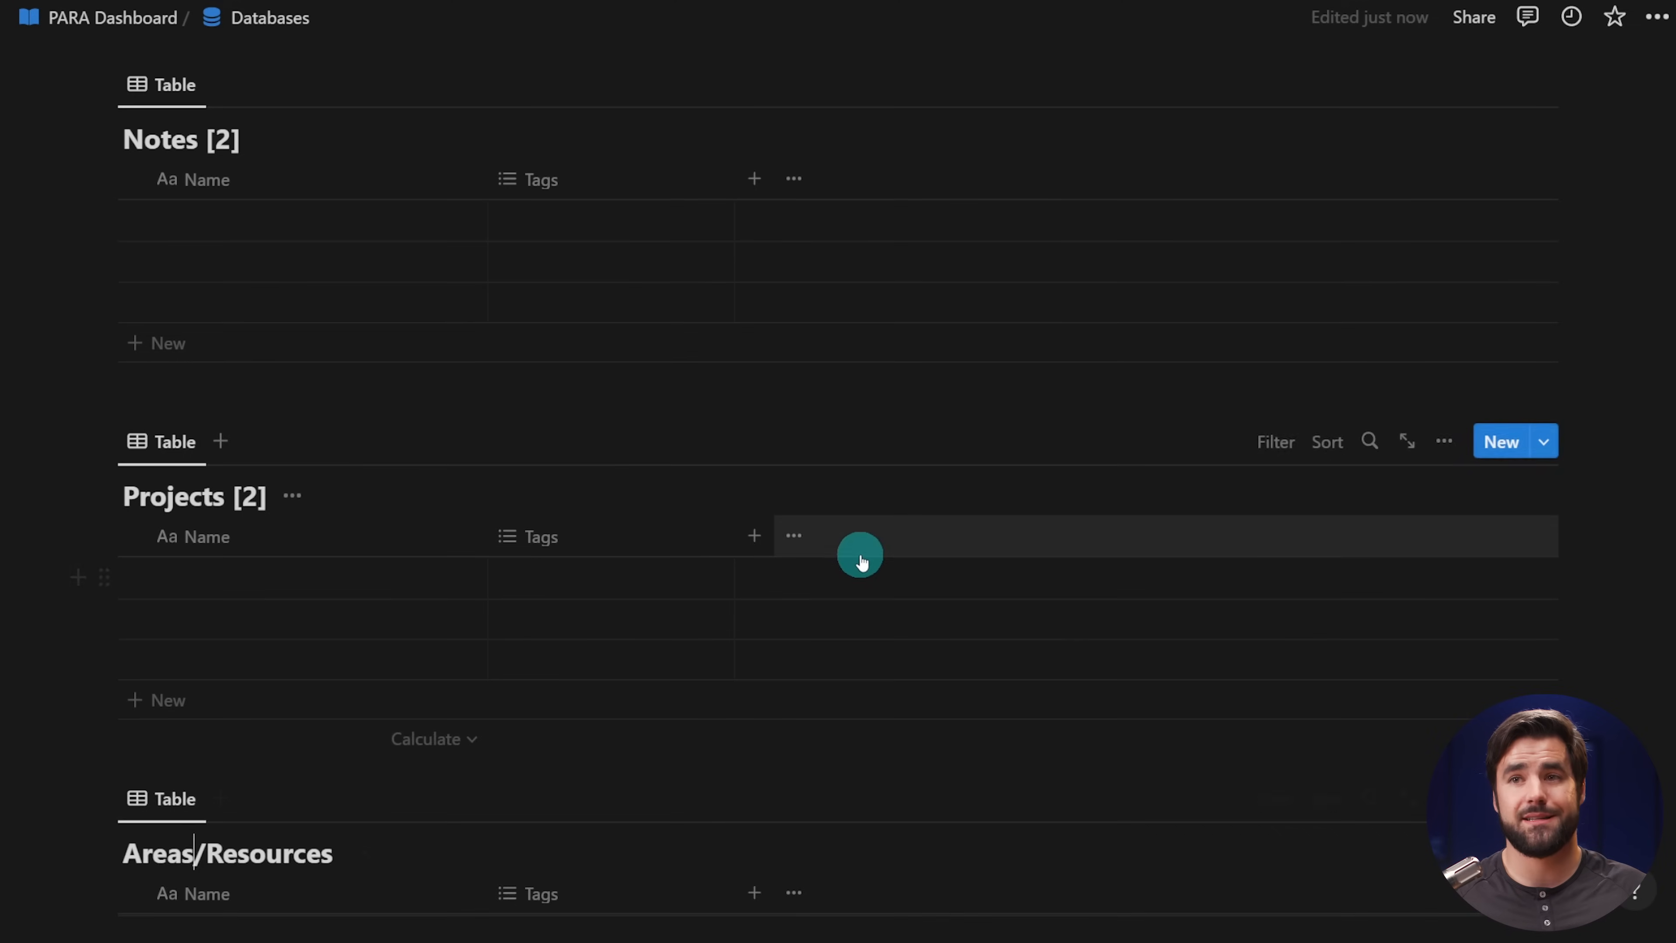
scroll(857, 558, "down", 5)
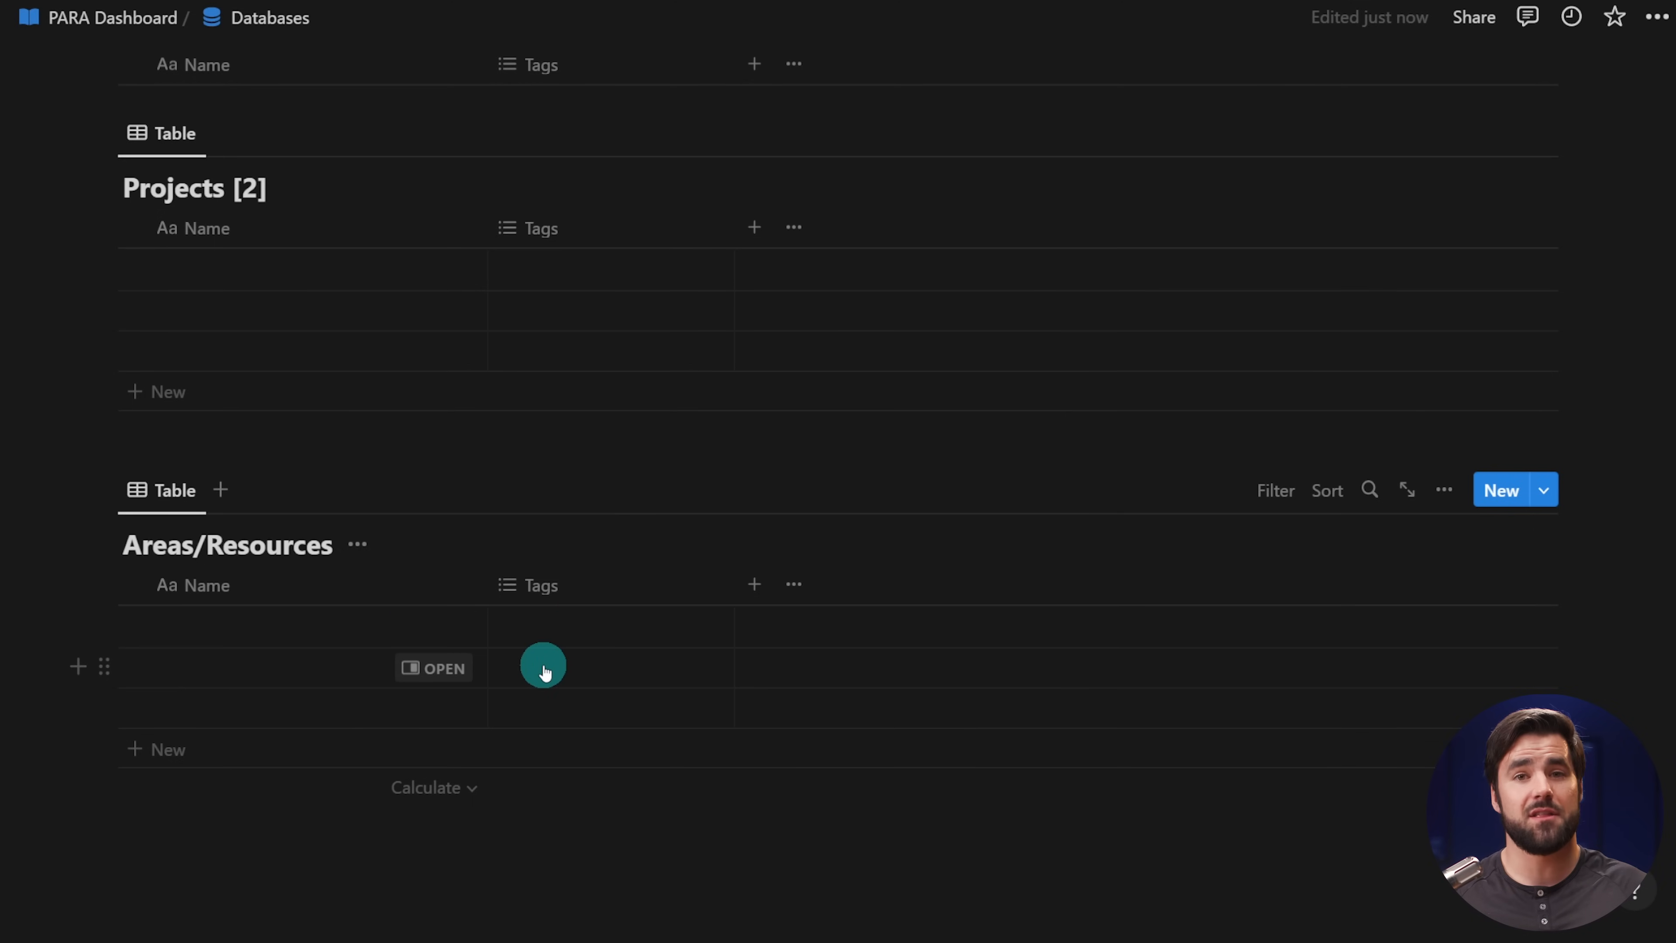
- Append "[2]" to the title of the Areas/Resources database
scroll(543, 668, "up", 5)
scroll(561, 430, "down", 6)
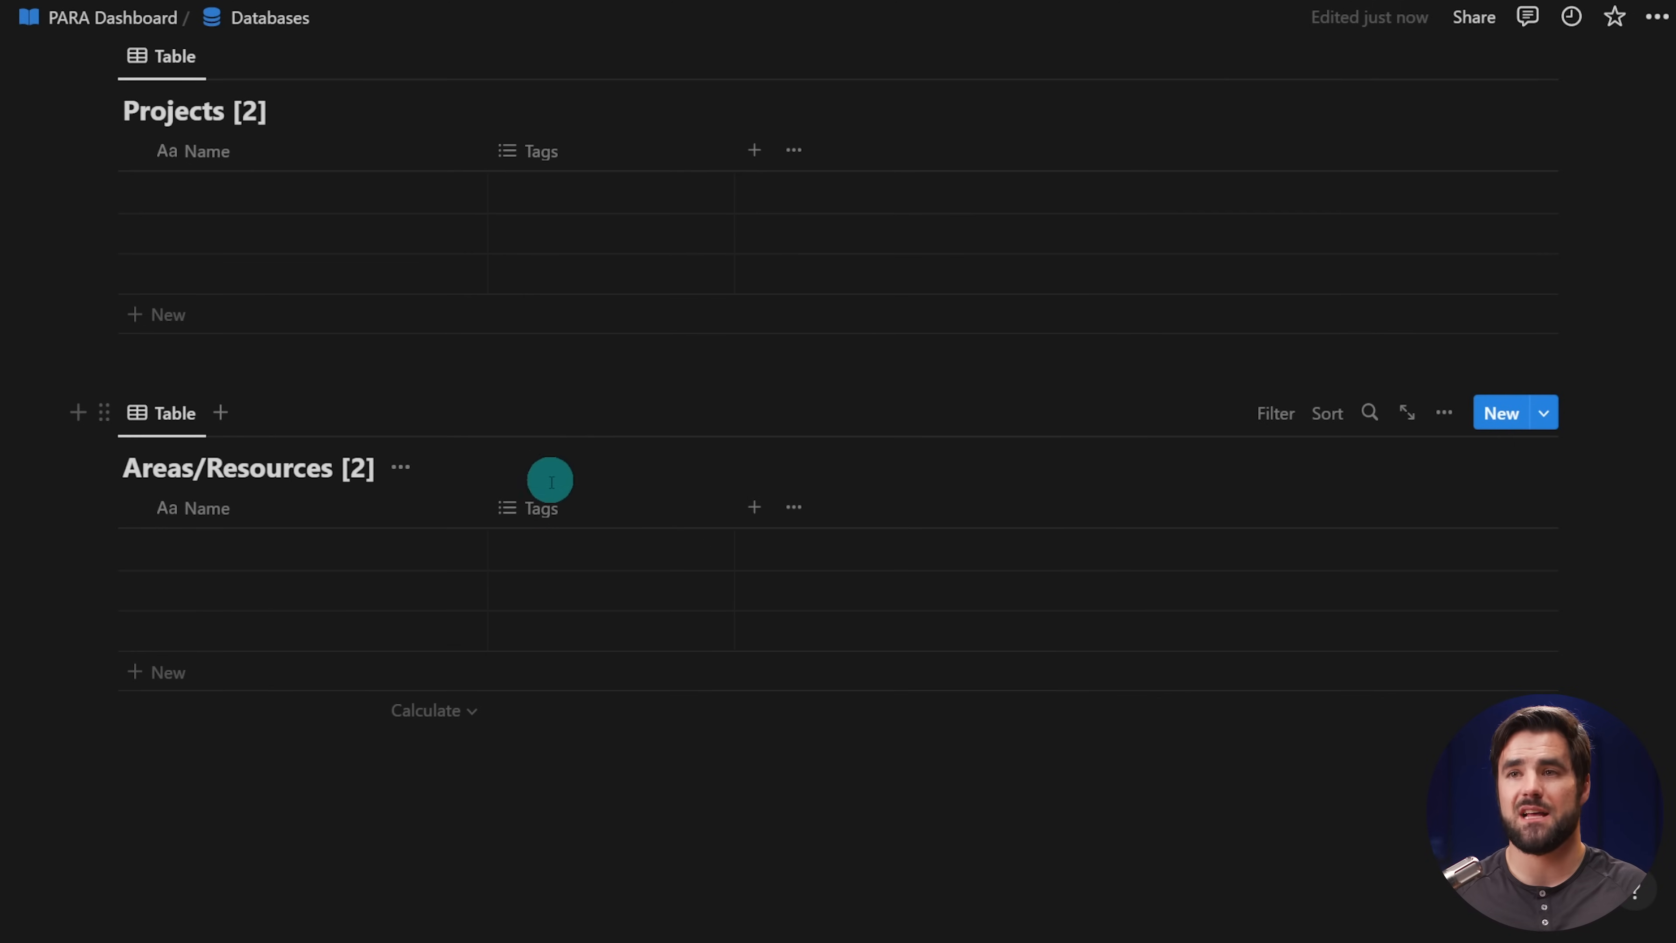
- Narrow the Name column of the Tasks [2] database and delete its Tags property
scroll(556, 450, "up", 10)
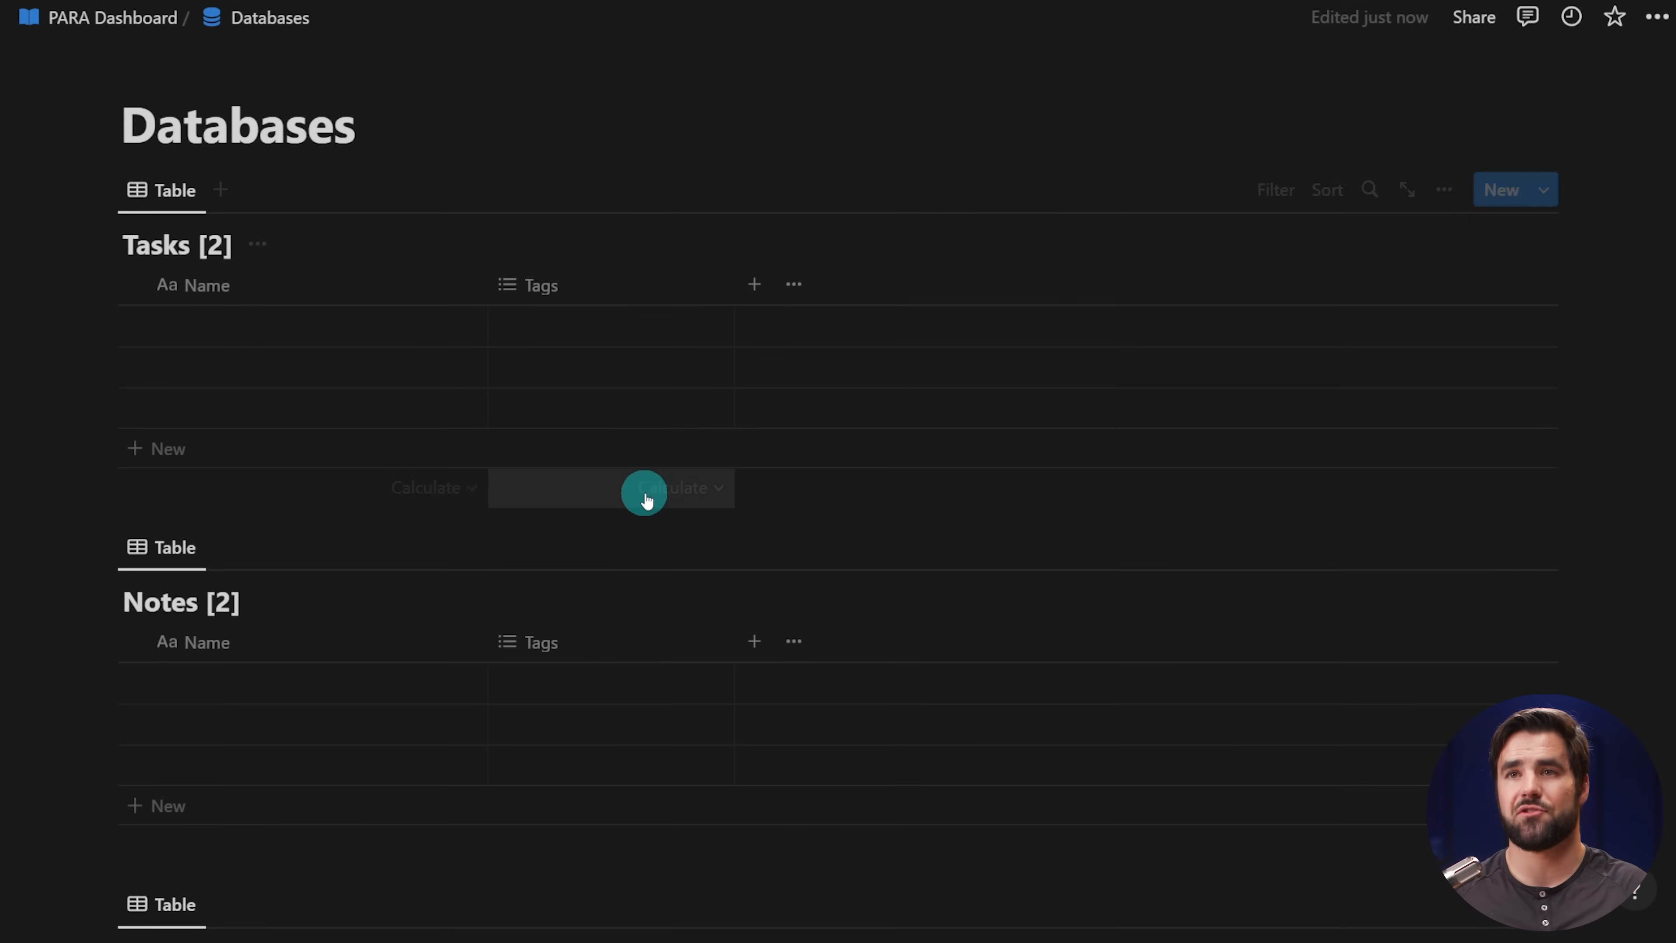
scroll(186, 407, "up", 1)
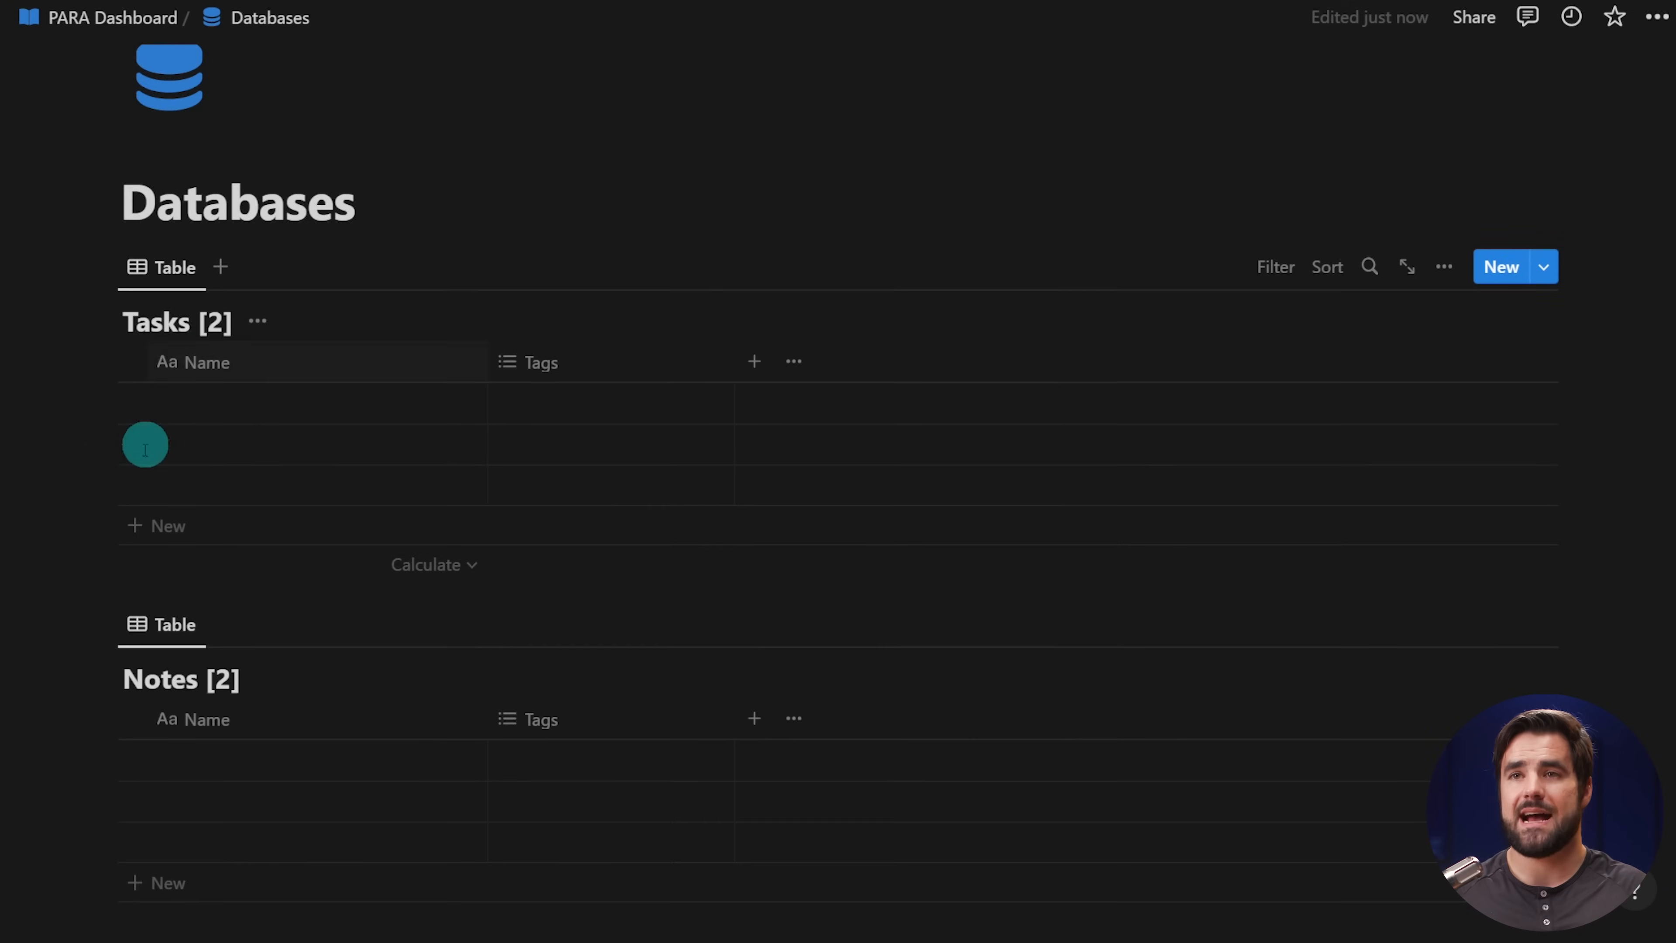
left_click_drag(487, 362, 347, 362)
left_click(457, 347)
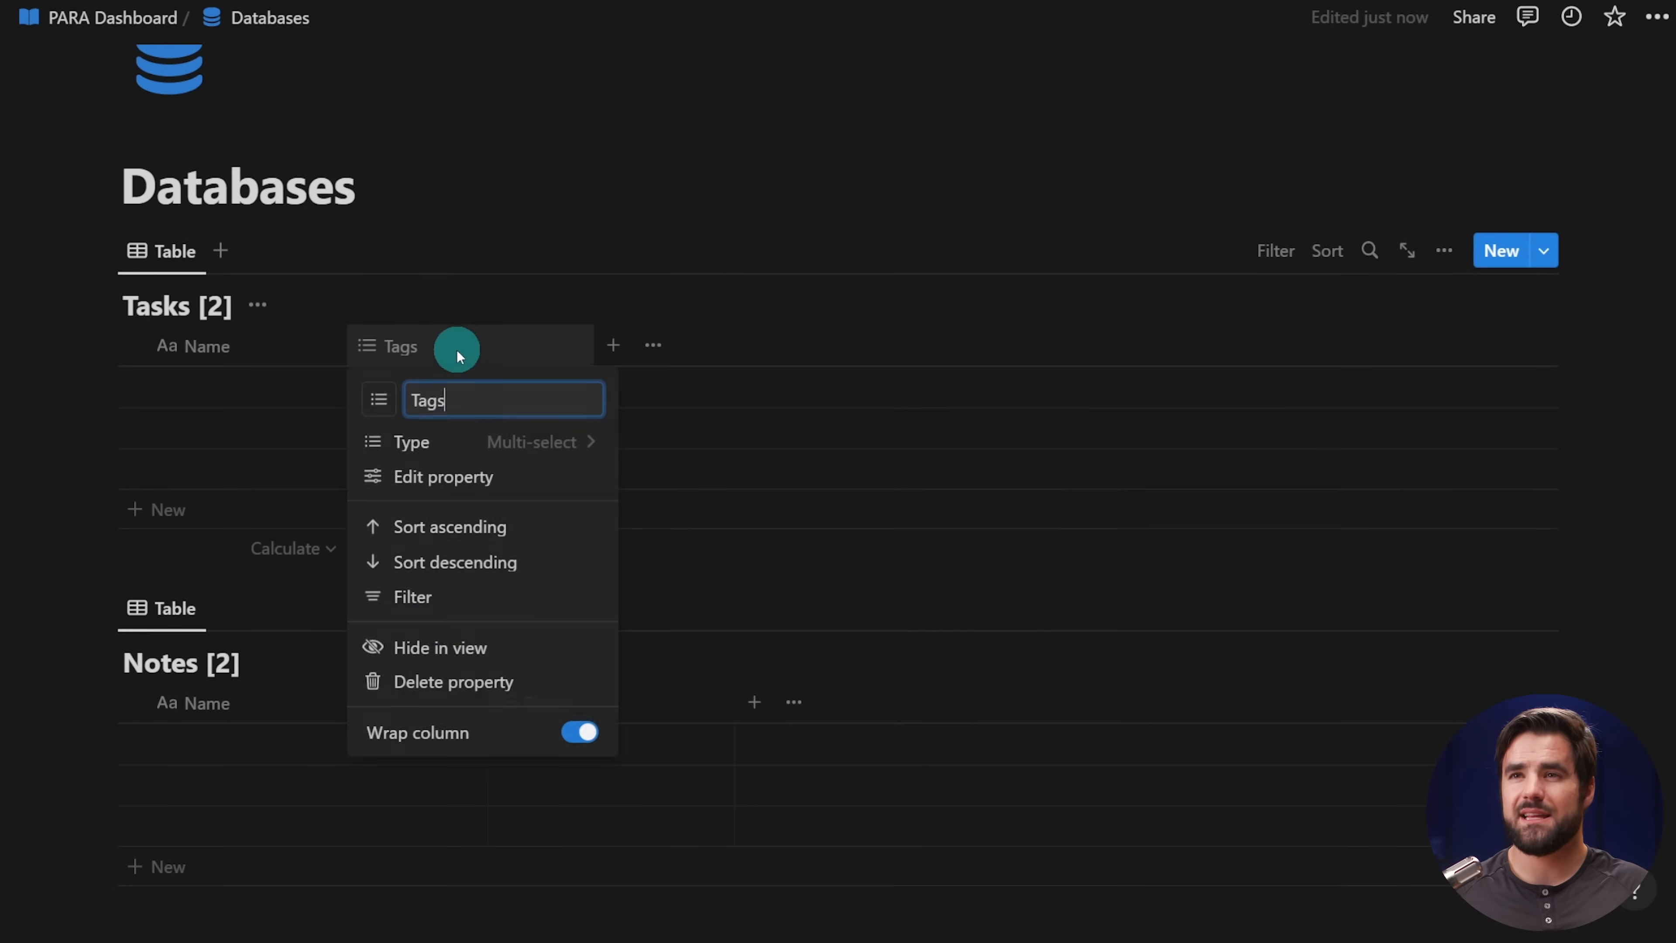
left_click(435, 682)
left_click(812, 479)
- Add a Status property to the Tasks [2] database and name it "Done"
left_click(367, 345)
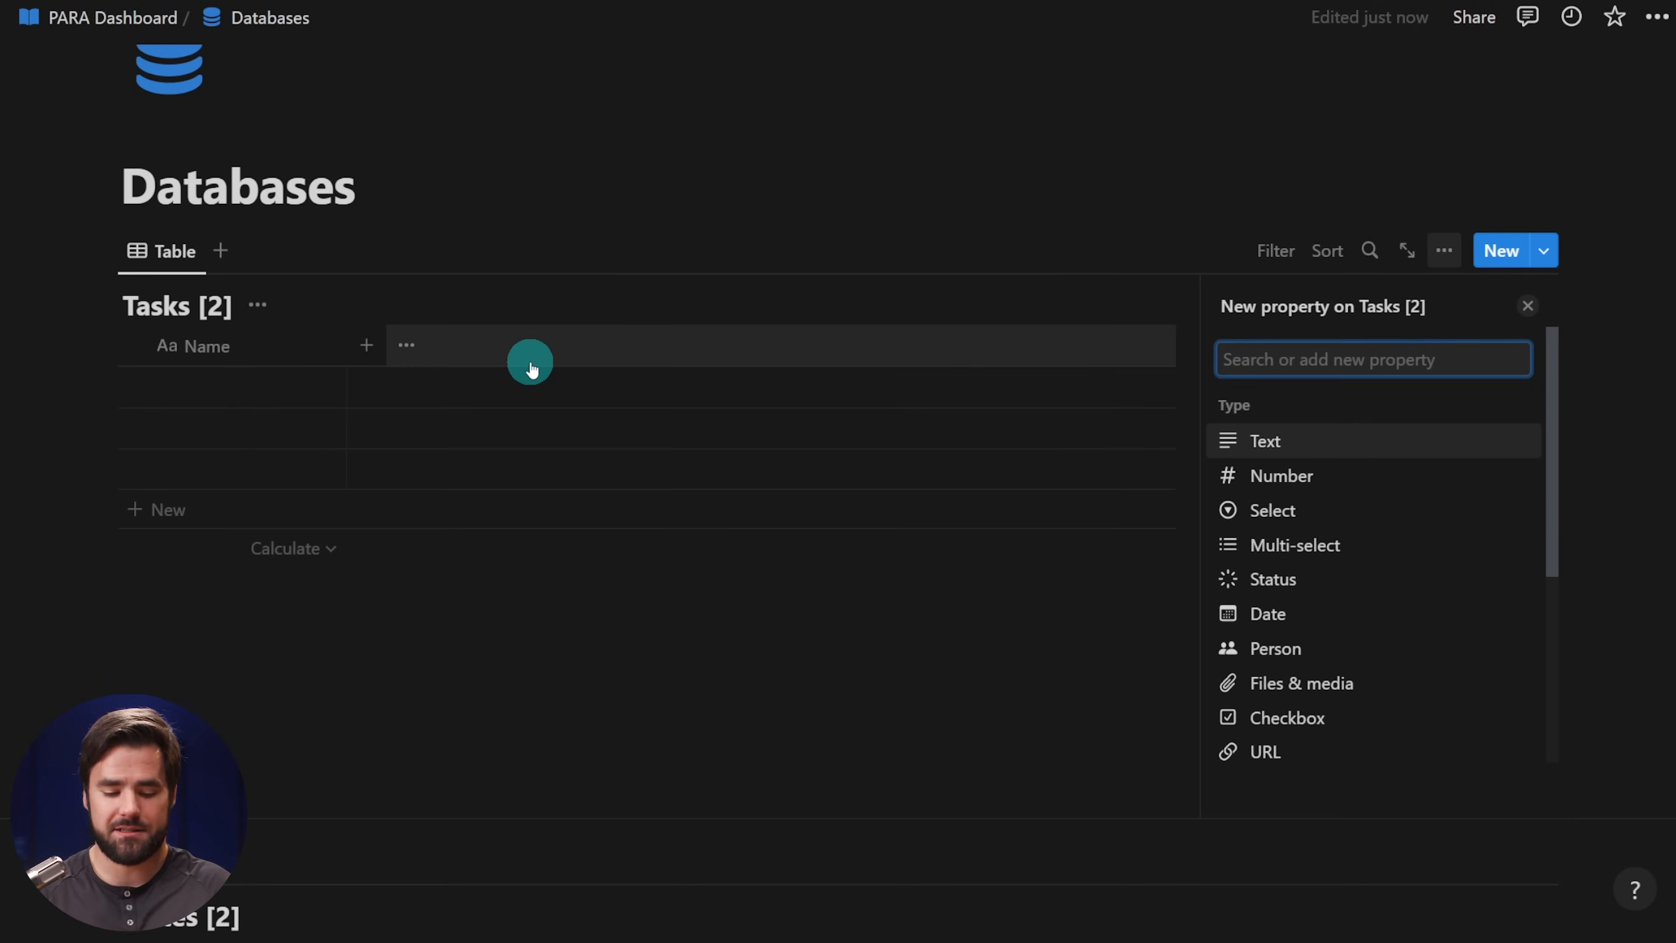
type("stat")
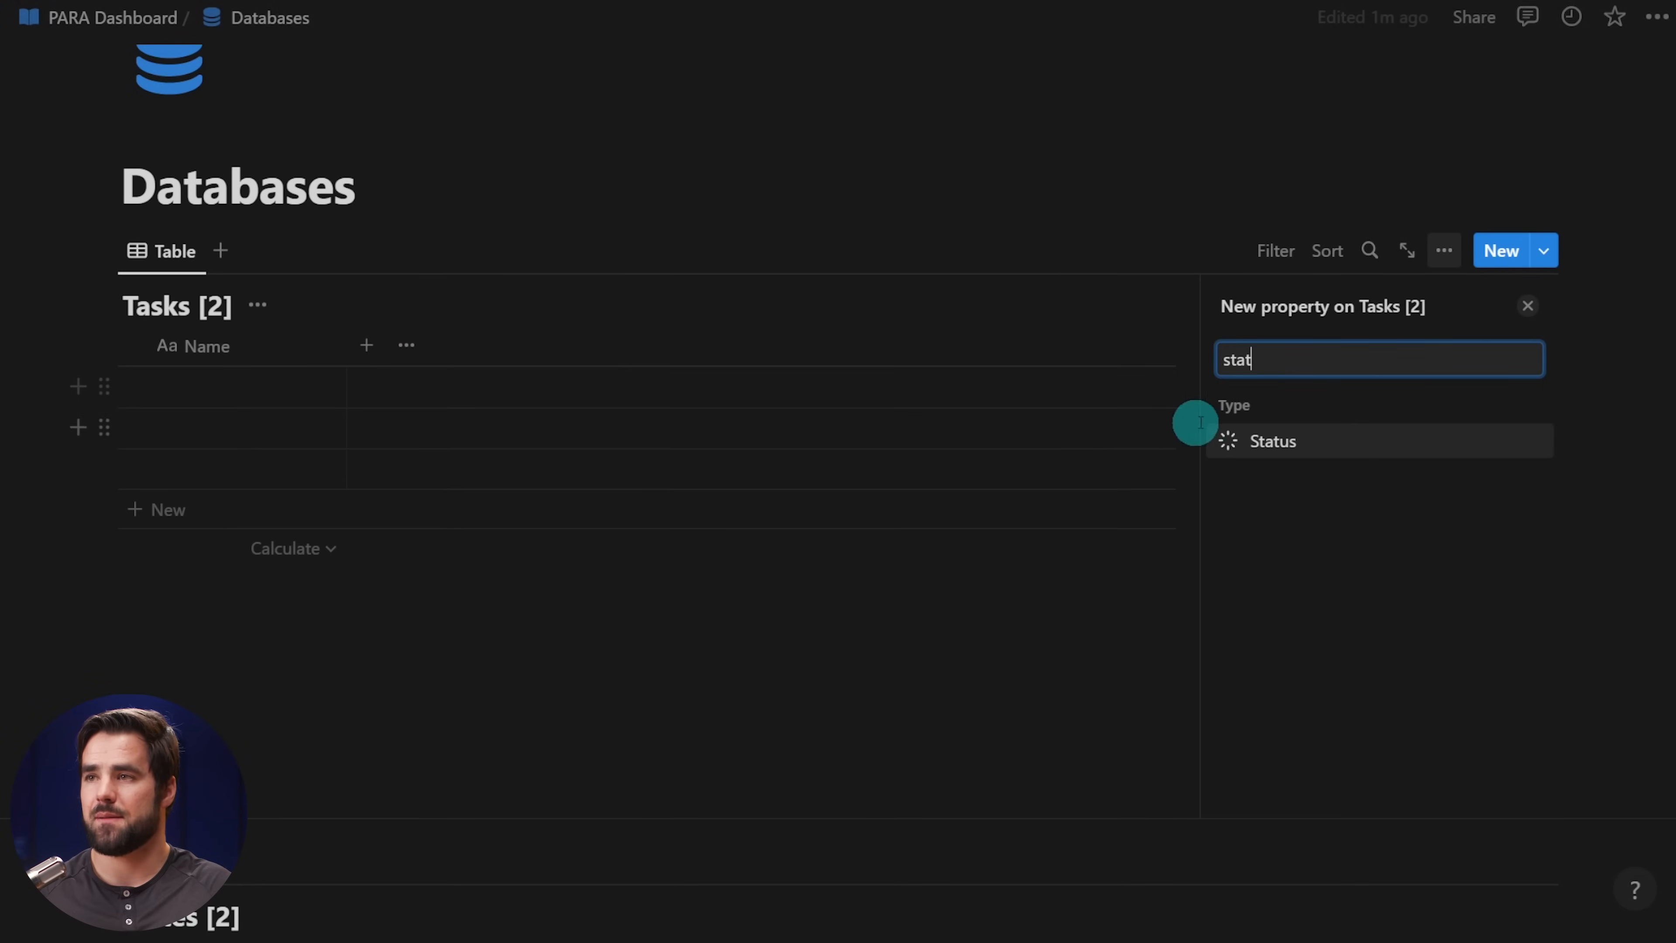
left_click(1270, 439)
type("Done")
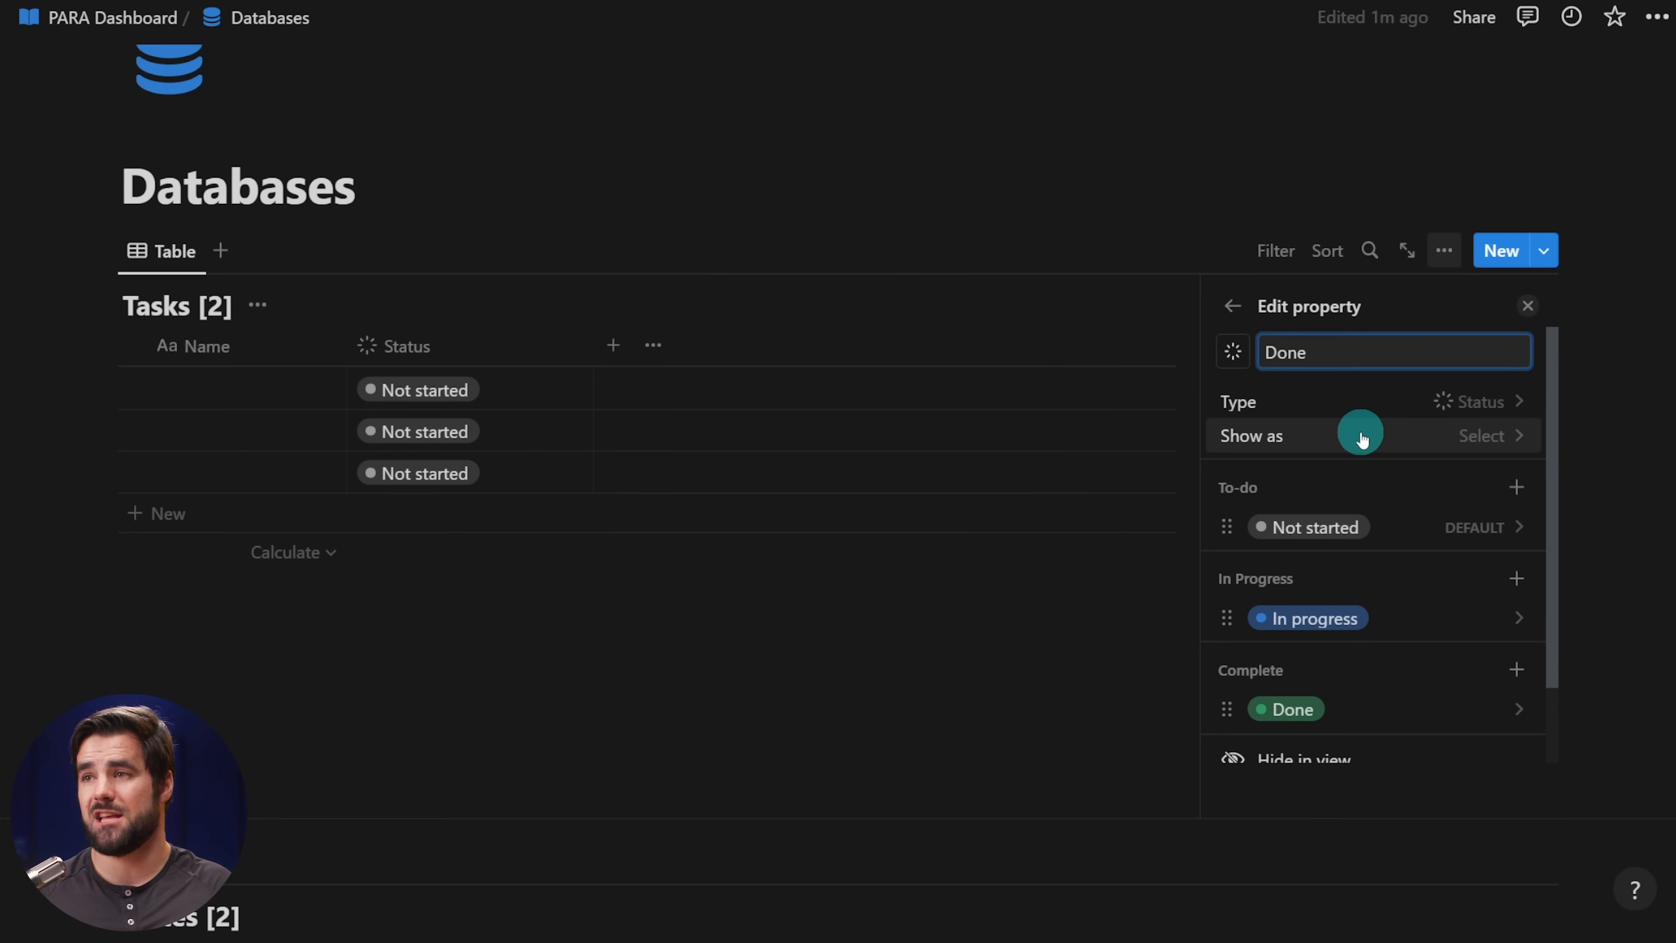
scroll(1328, 493, "down", 1)
scroll(1328, 492, "down", 1)
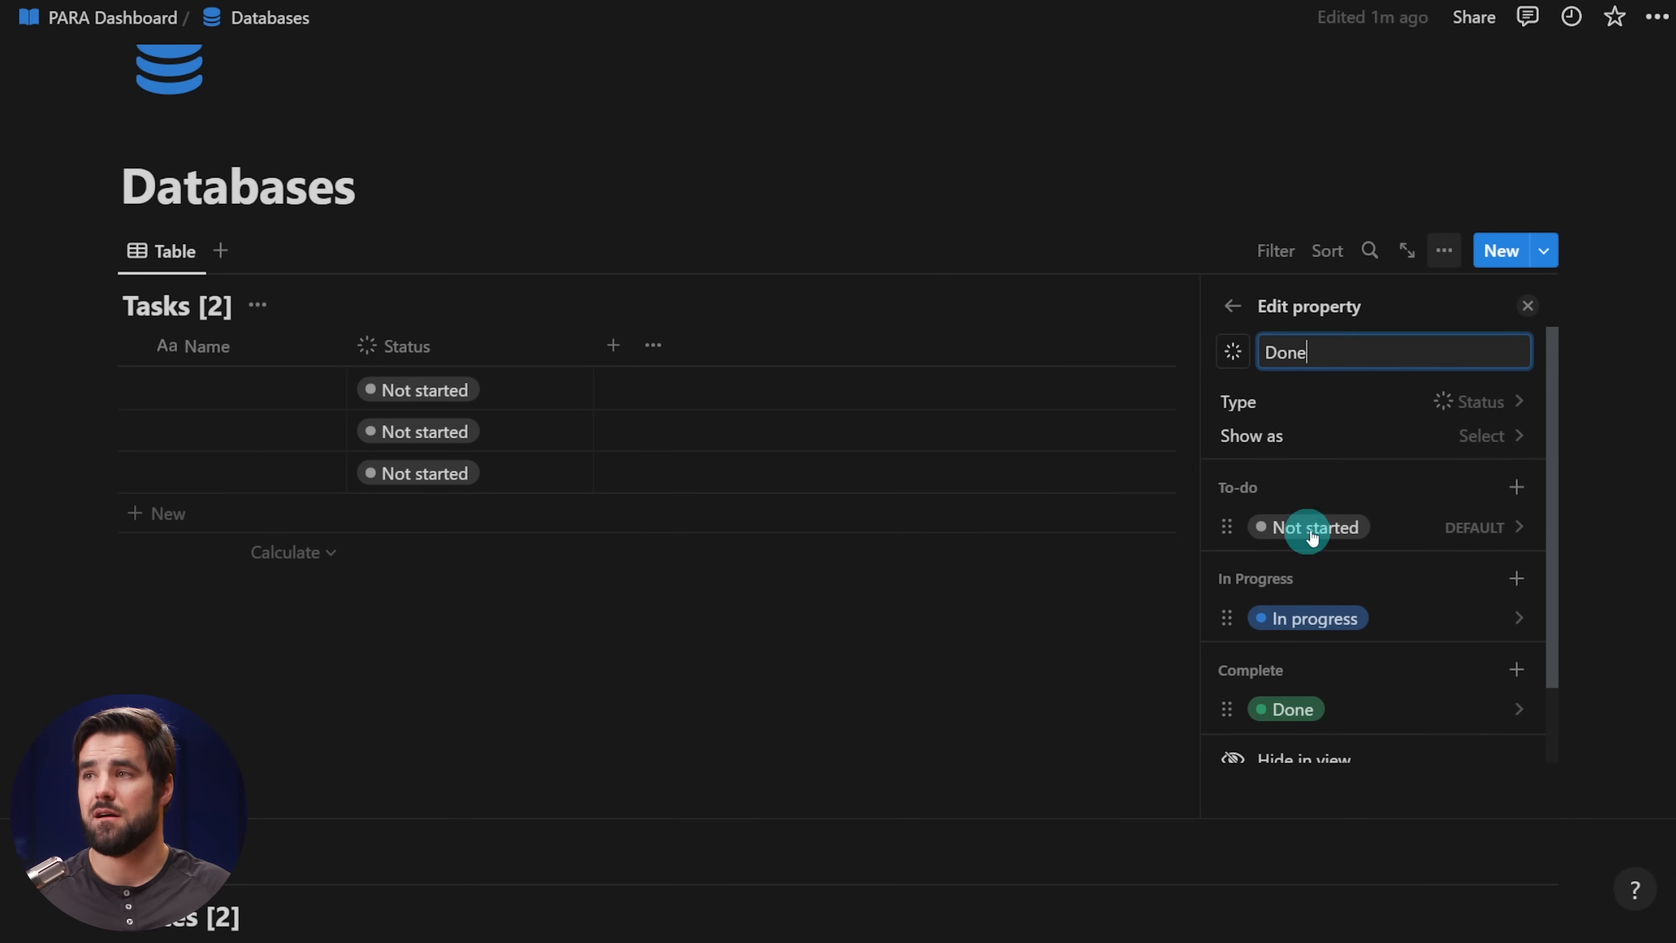
- Try showing the Done property as a checkbox, return it to Select, and close the property settings
left_click(1518, 433)
left_click(1317, 479)
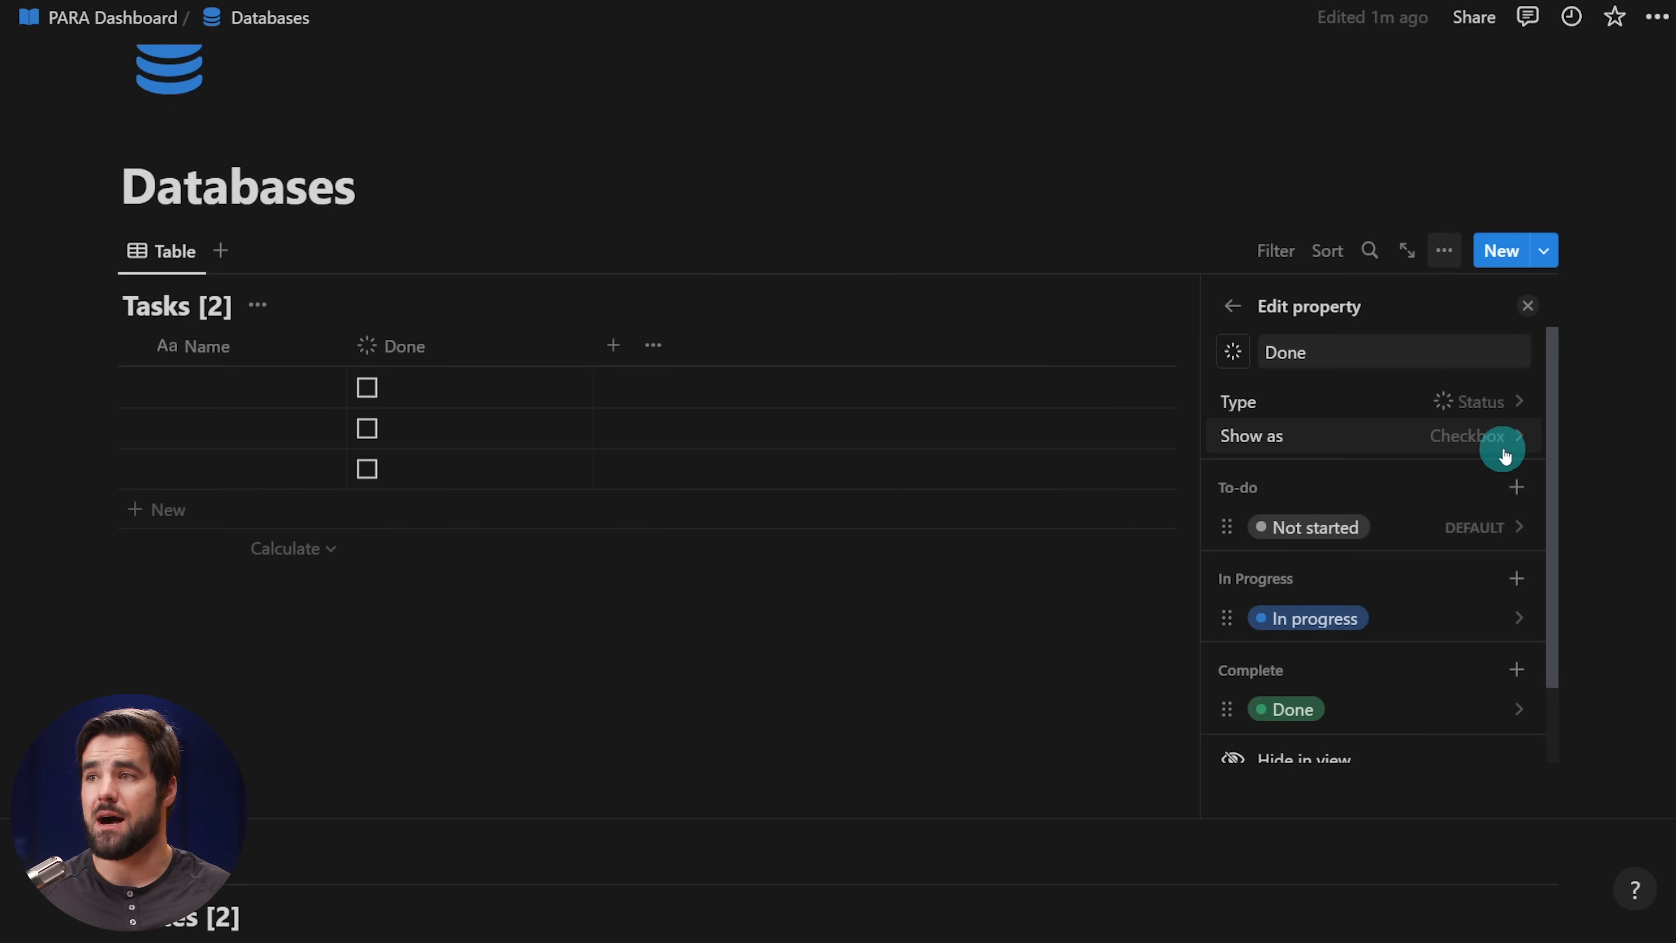
left_click(1497, 437)
left_click(1328, 509)
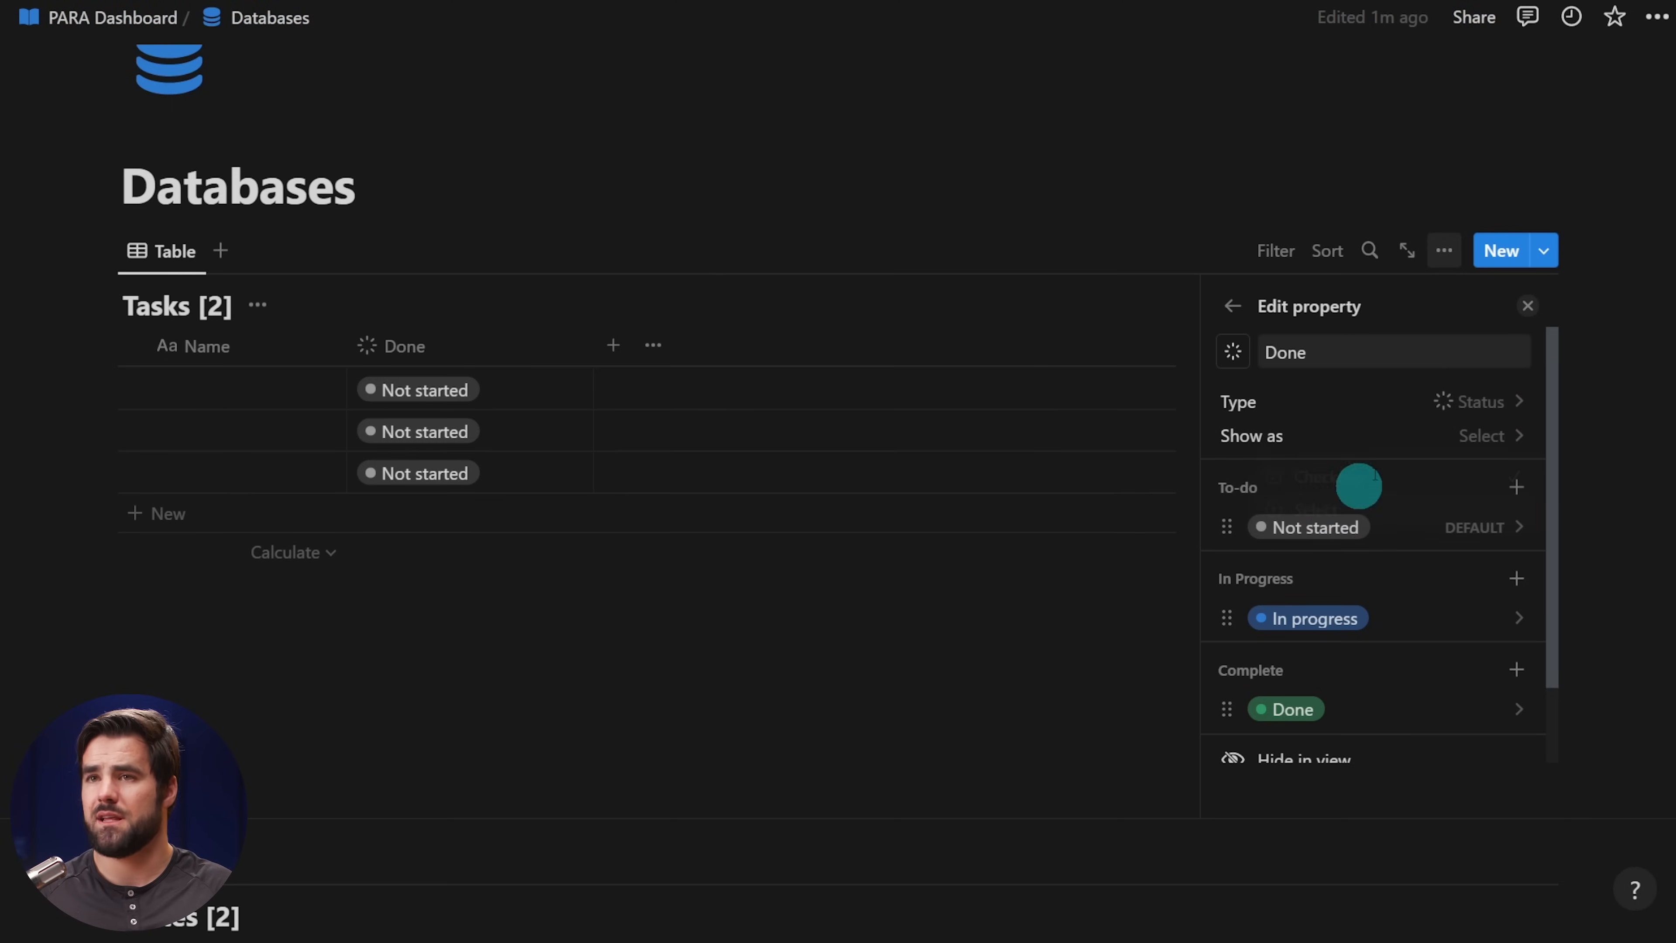
left_click(1525, 306)
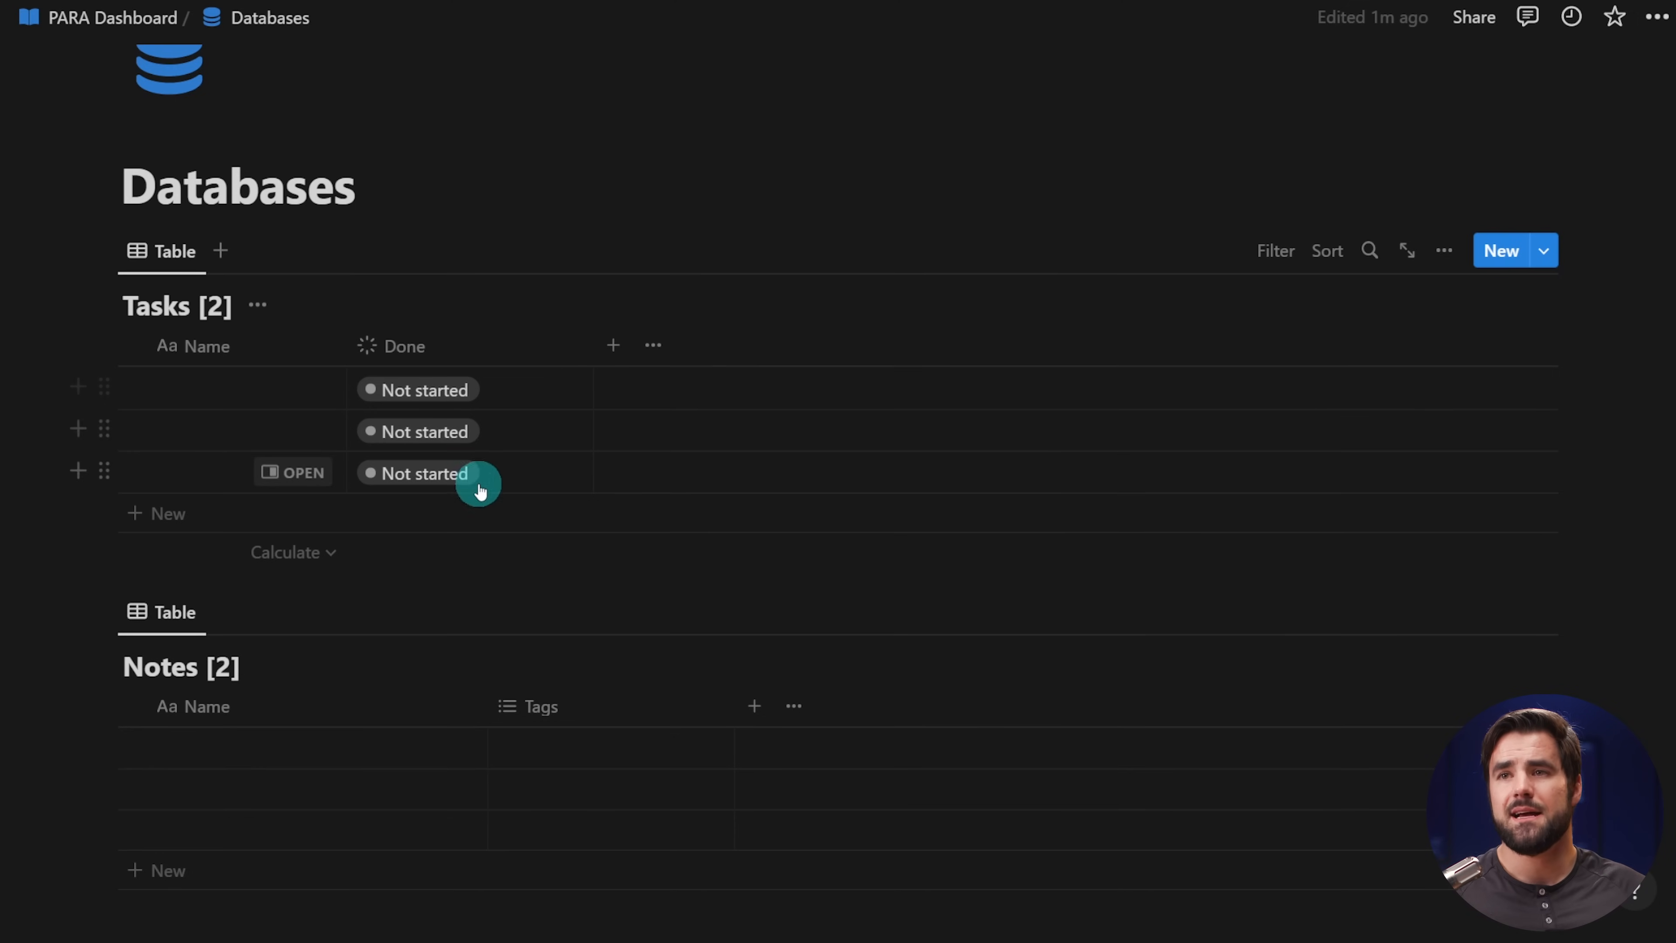
- Add a blank row to the Tasks [2] database and delete it again
left_click(168, 514)
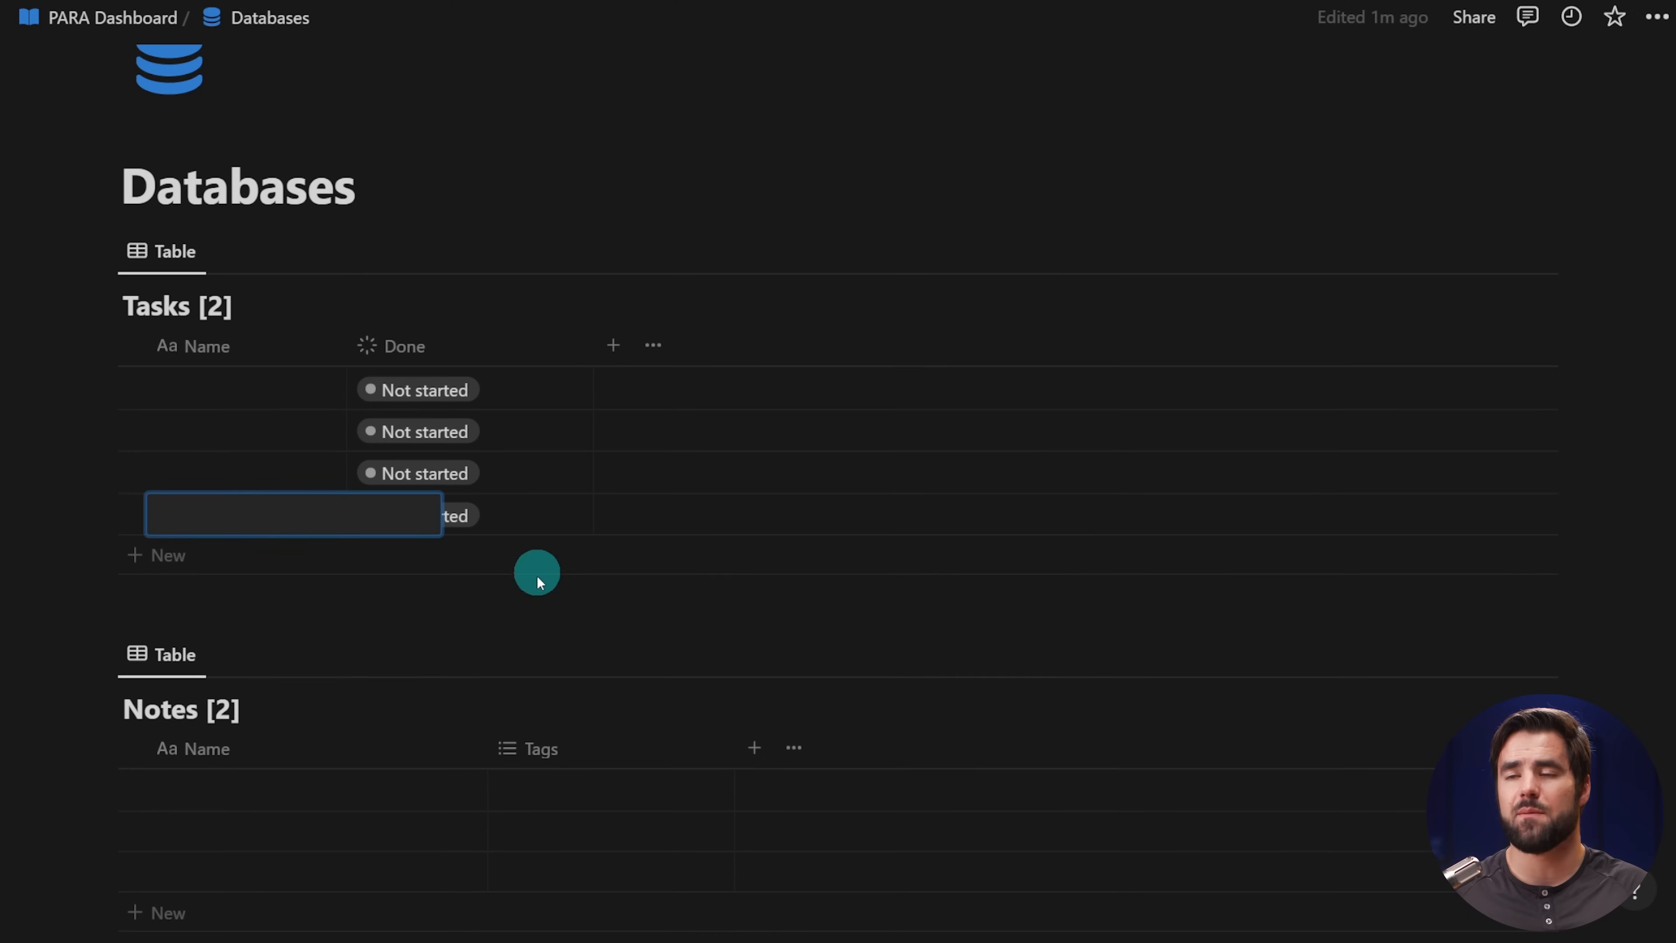
key("Escape")
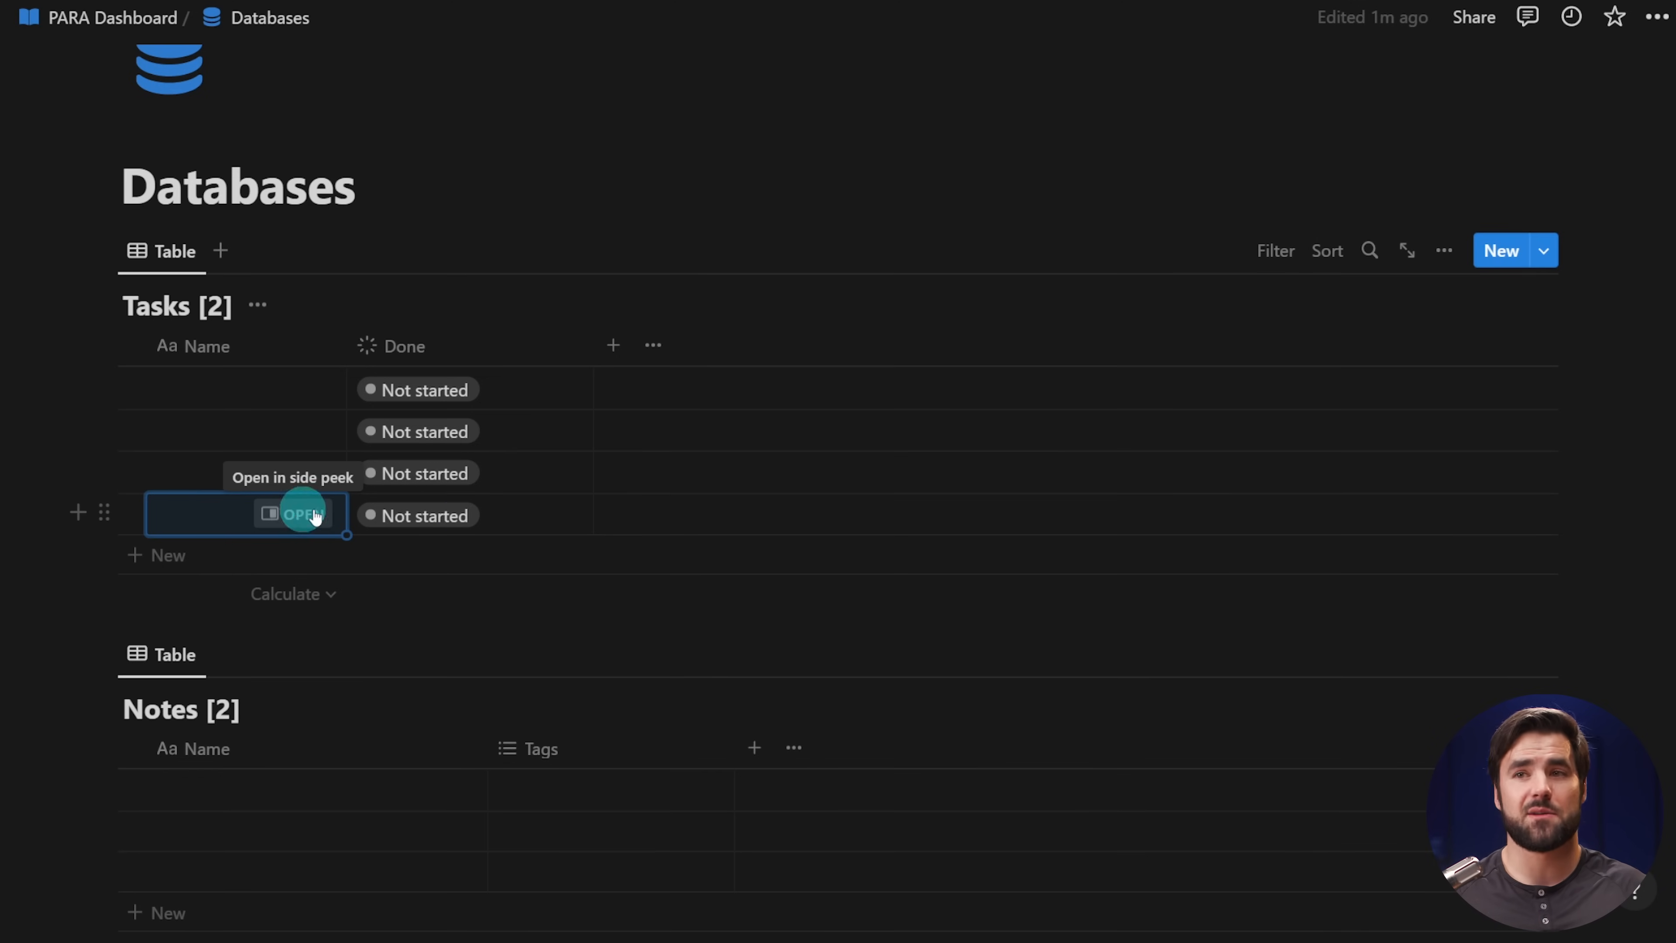
right_click(281, 509)
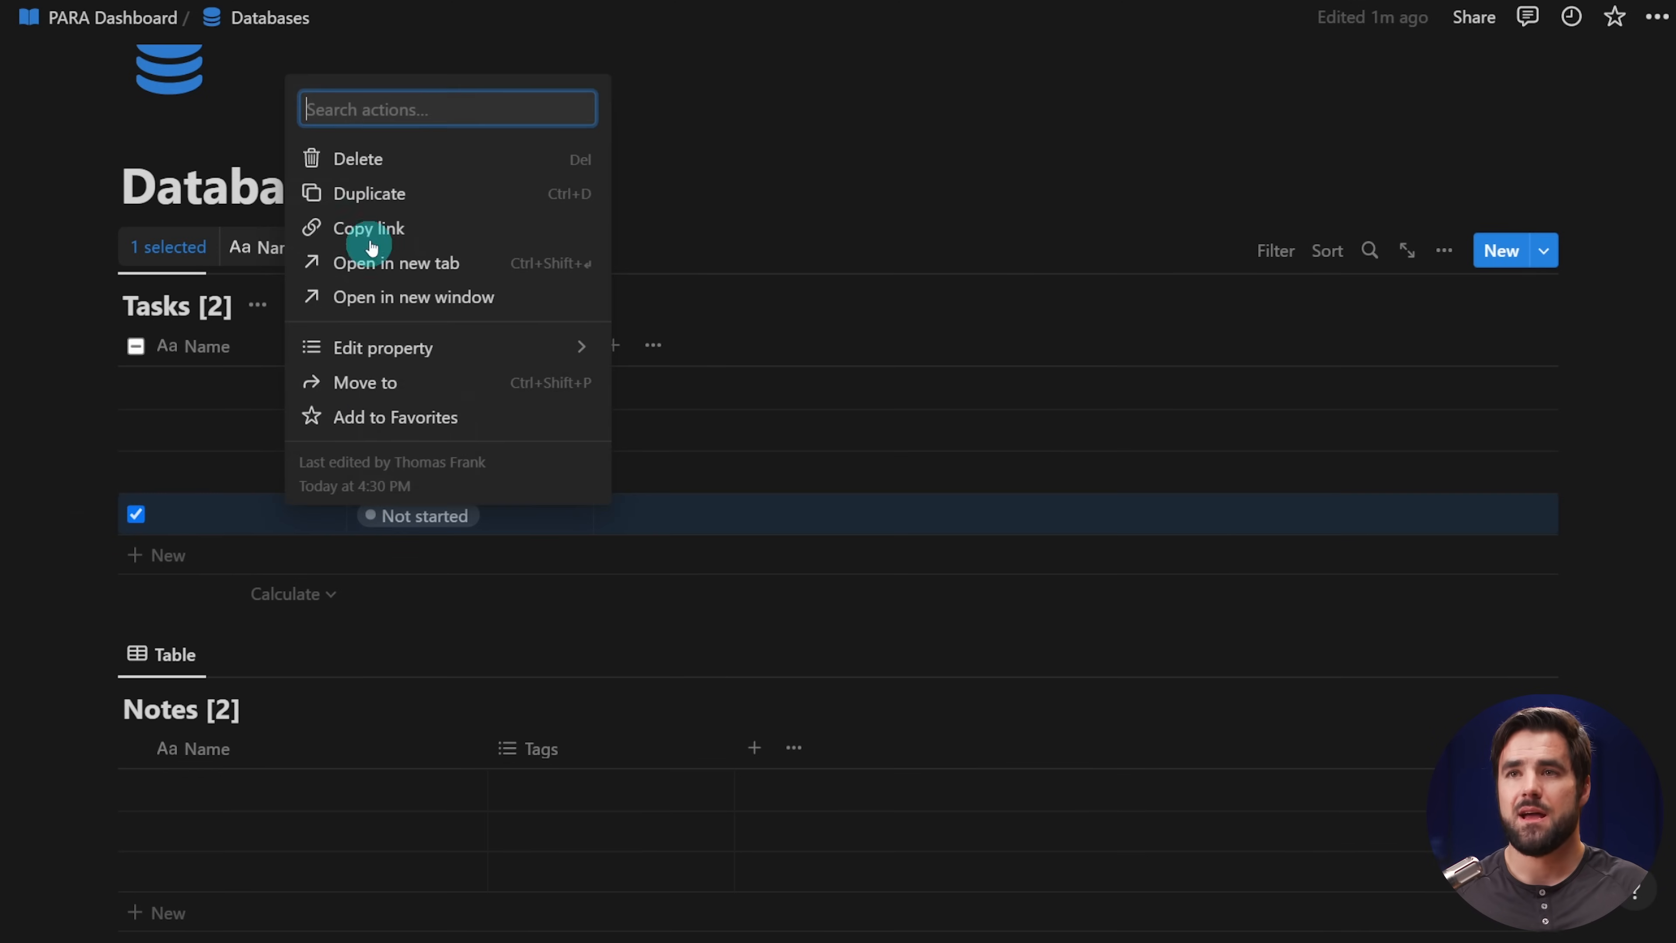
left_click(384, 173)
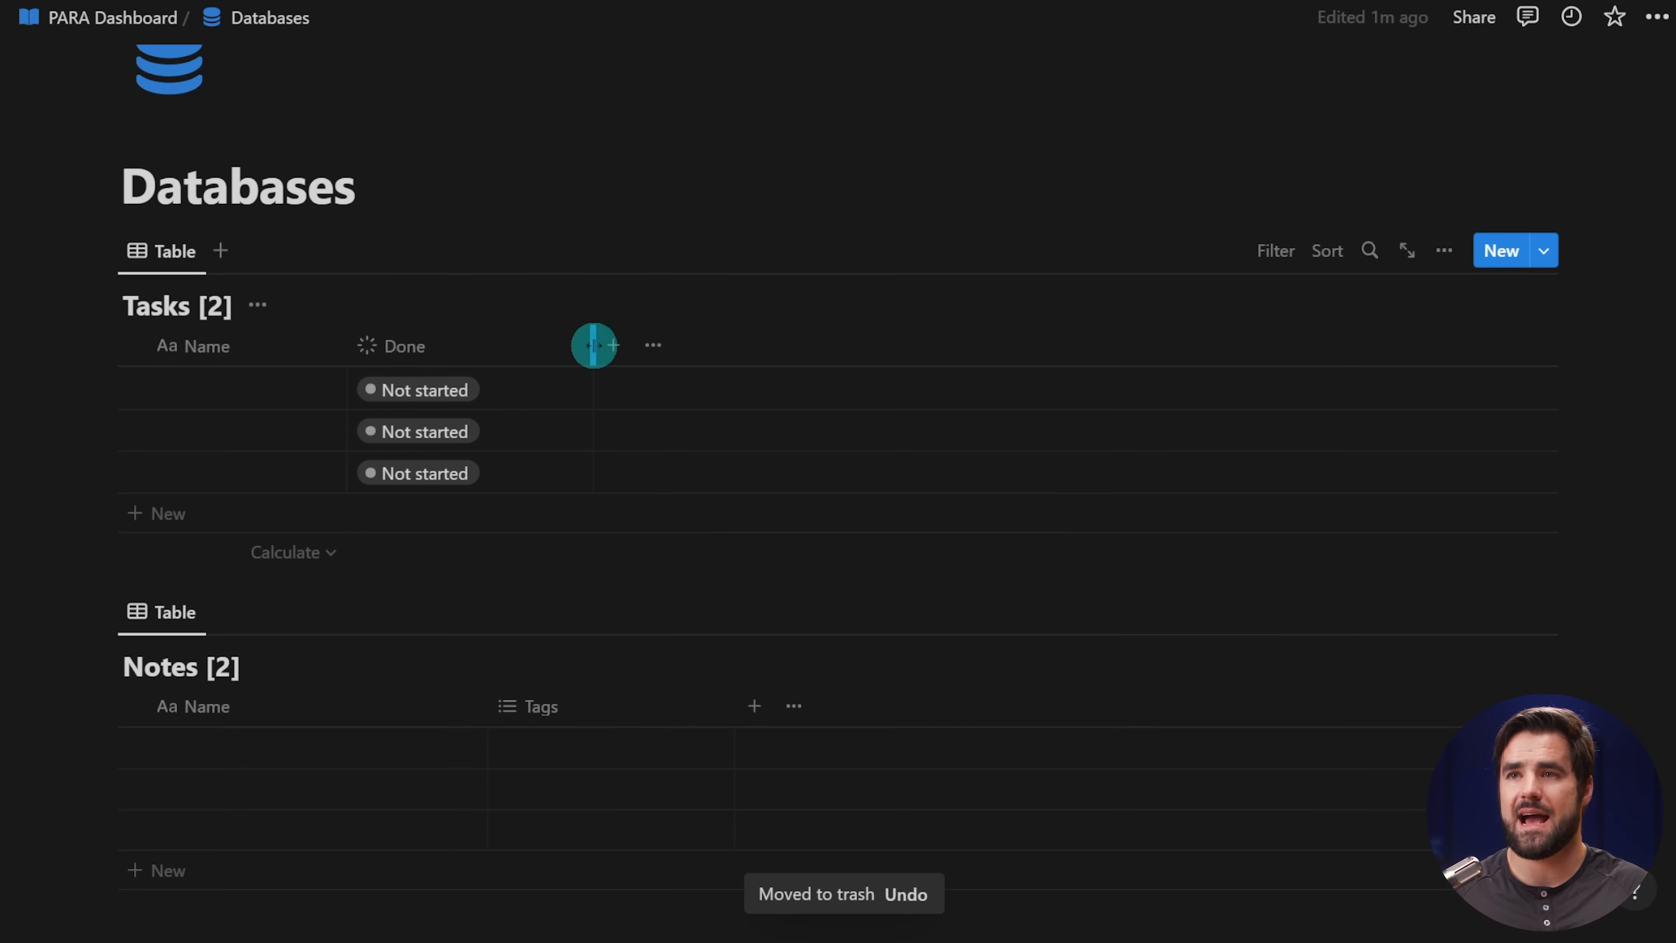
- Add a Date property named "Due" to the Tasks [2] database and widen the Name column slightly
left_click(530, 345)
type("date")
key("Return")
type("Due")
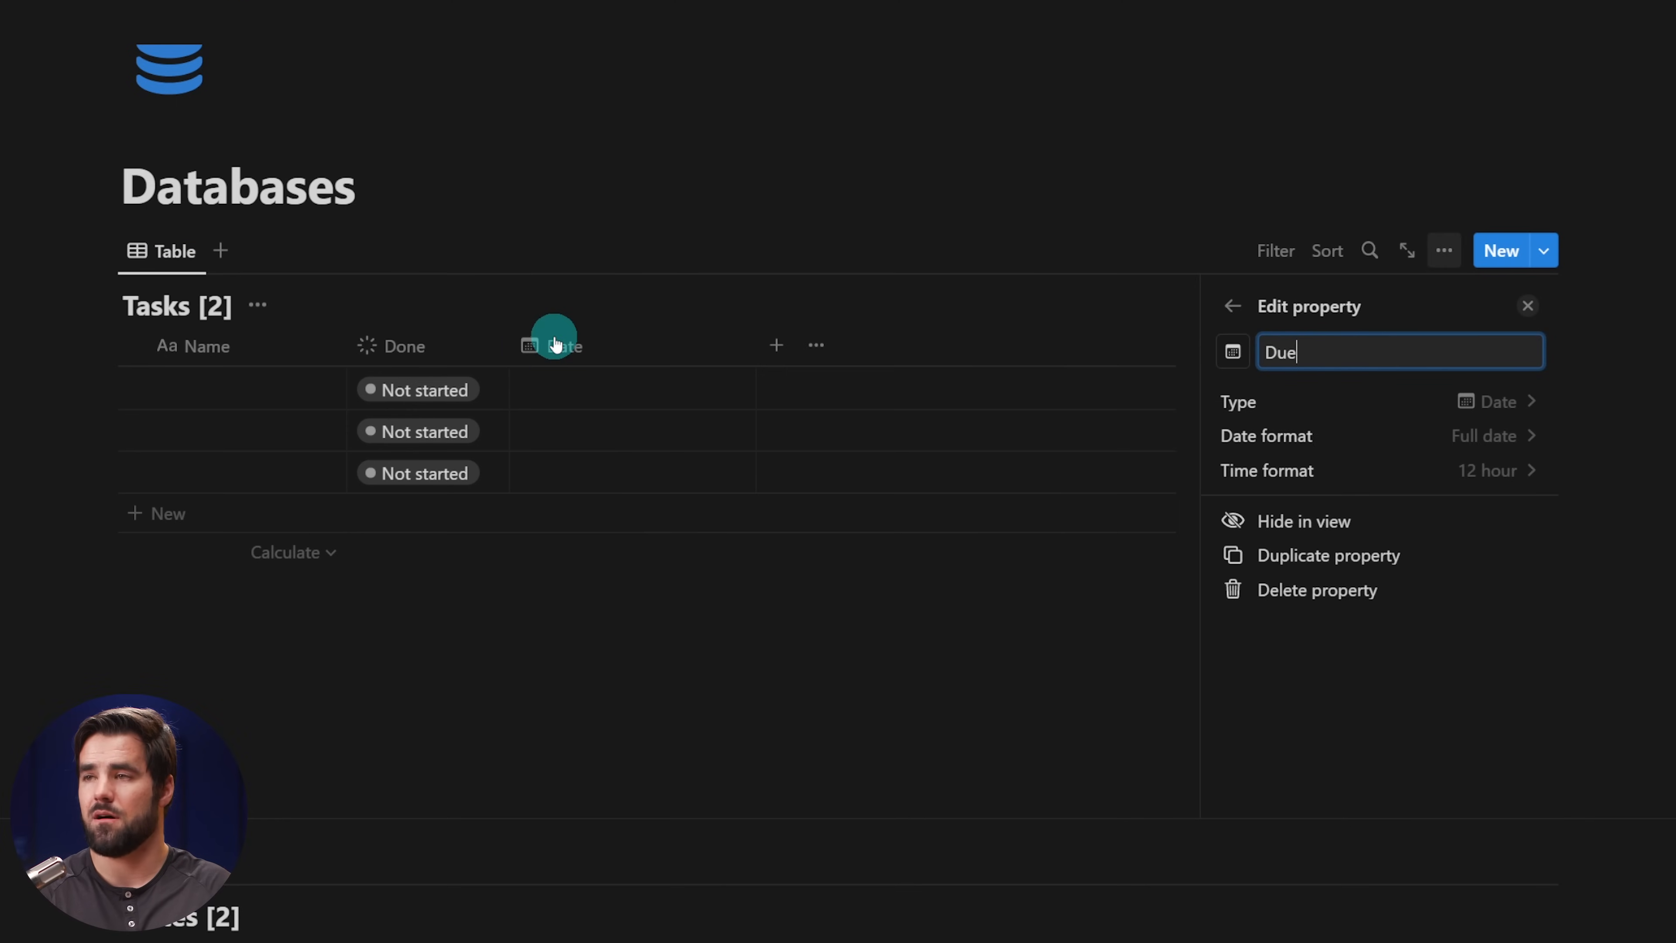
left_click(1528, 305)
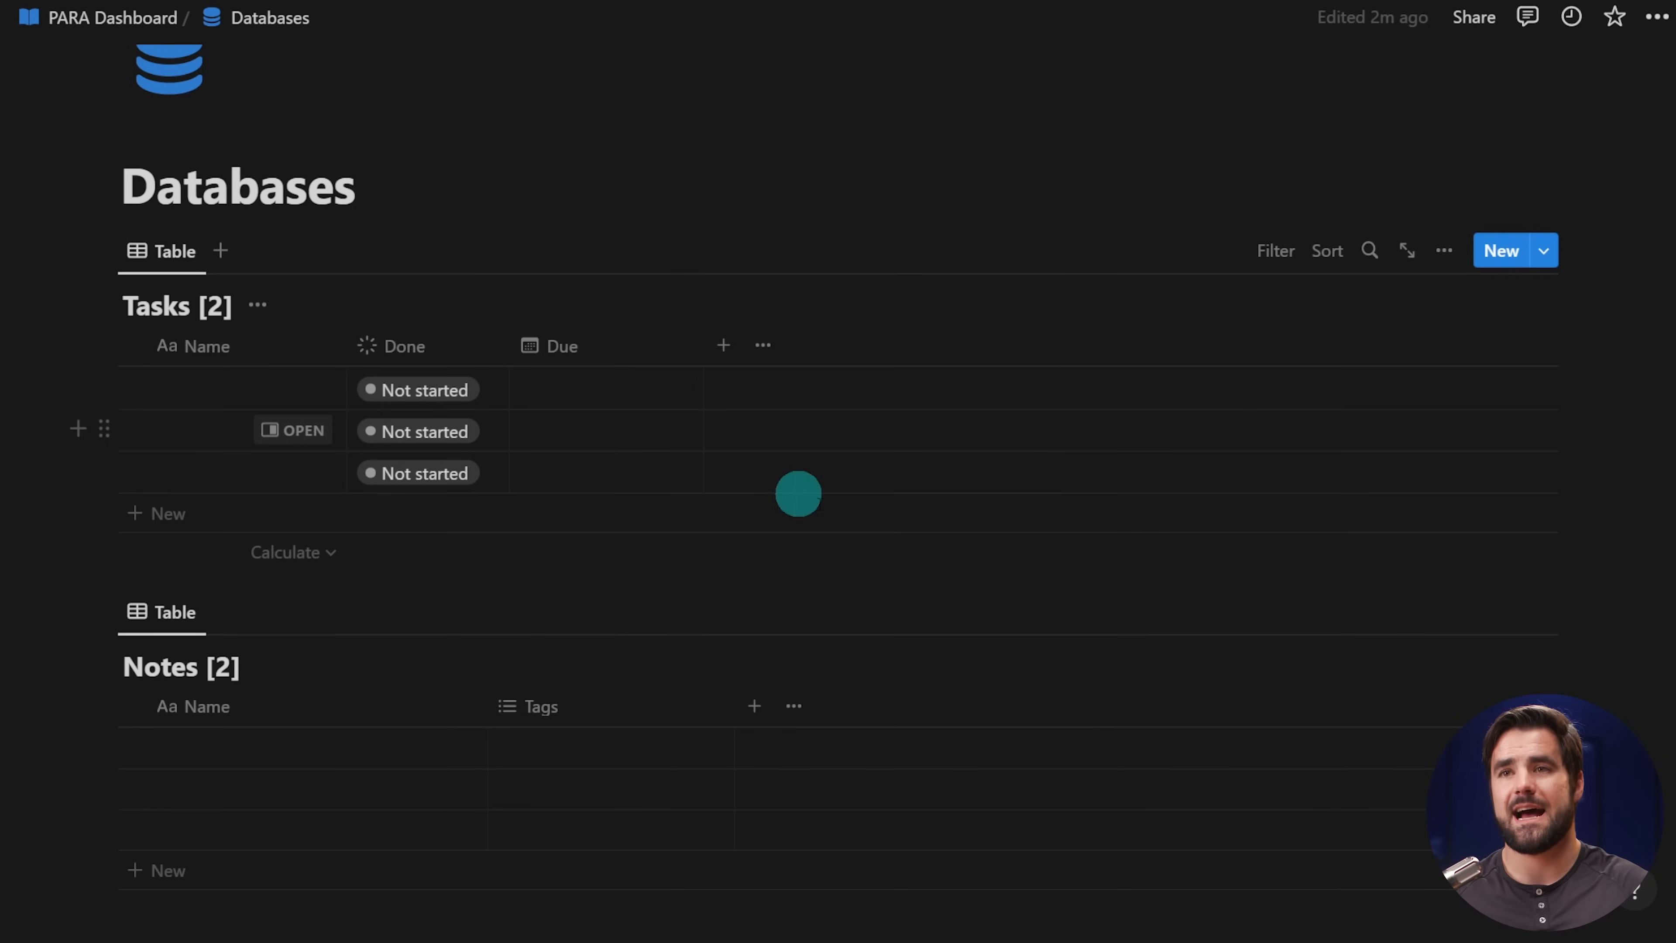
left_click_drag(344, 347, 400, 349)
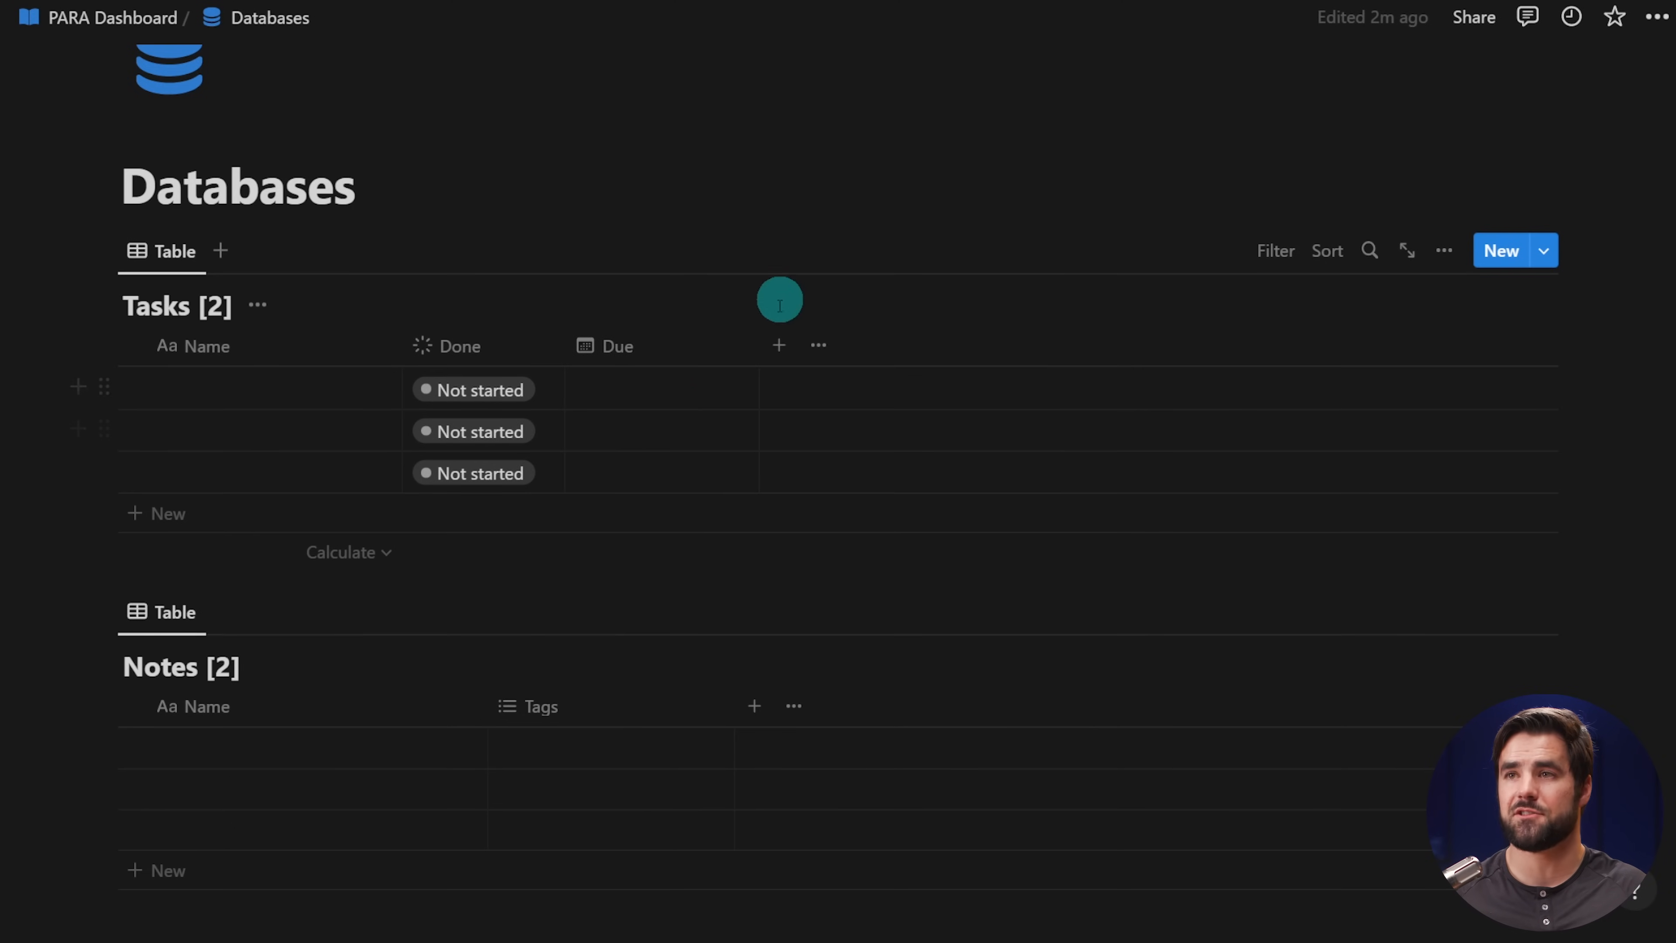
scroll(875, 476, "down", 8)
scroll(725, 606, "up", 5)
scroll(728, 439, "up", 3)
scroll(756, 430, "down", 5)
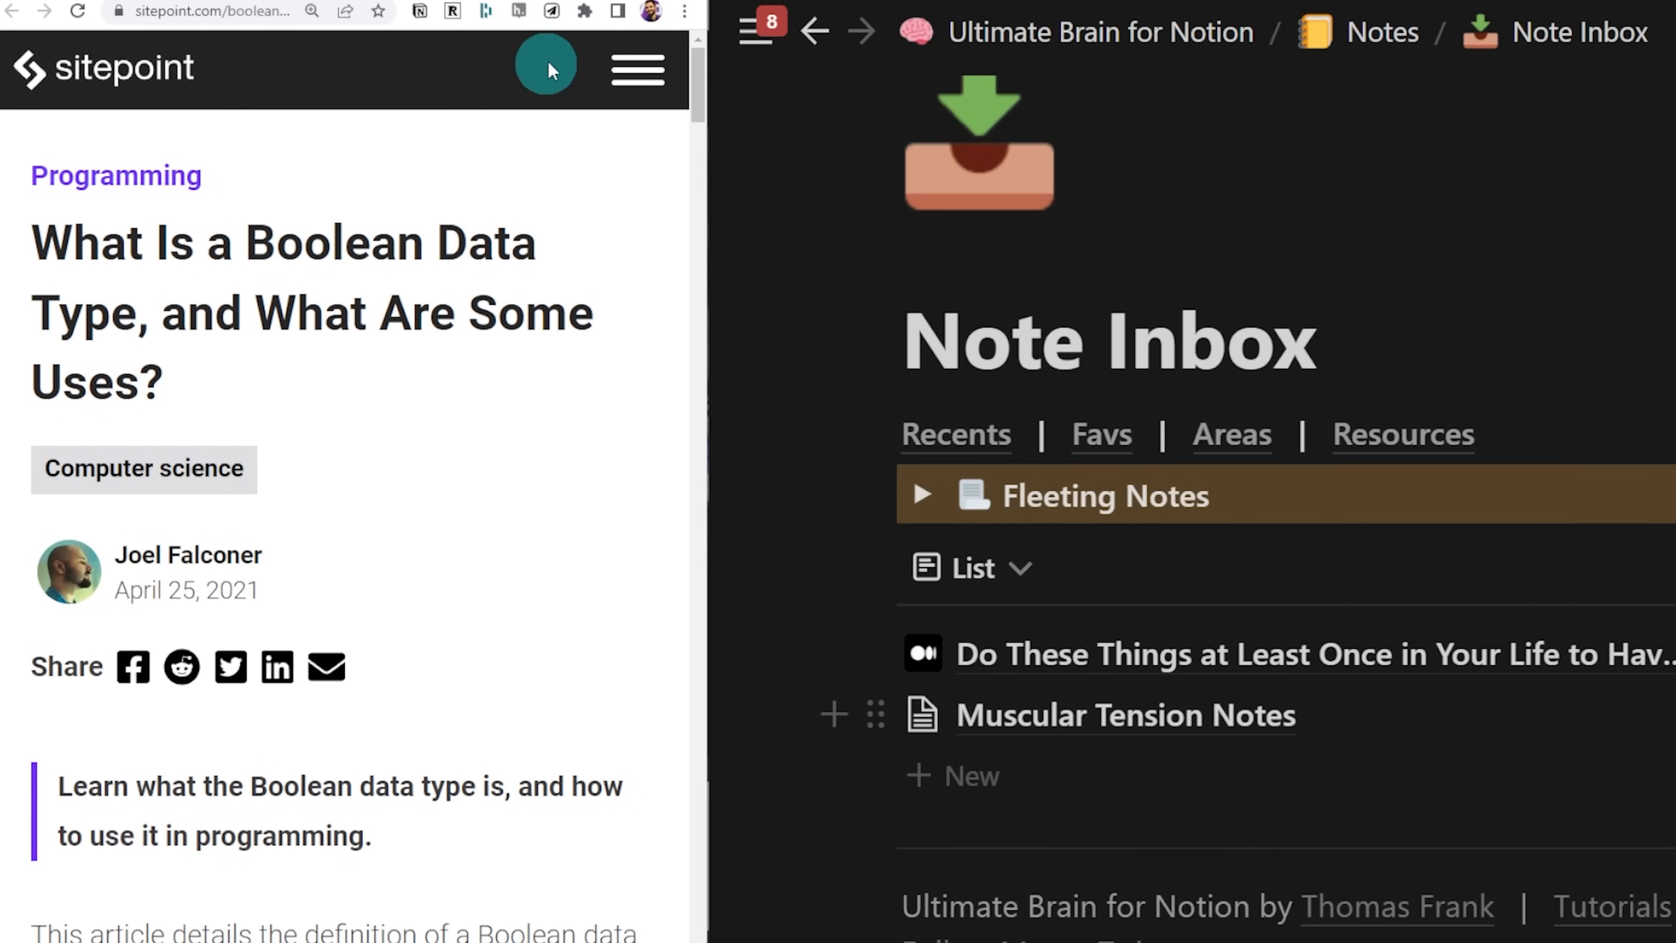
- In the browser, save the SitePoint article on Boolean data types to the Note Inbox with the Save to Notion extension
left_click(553, 12)
left_click(409, 591)
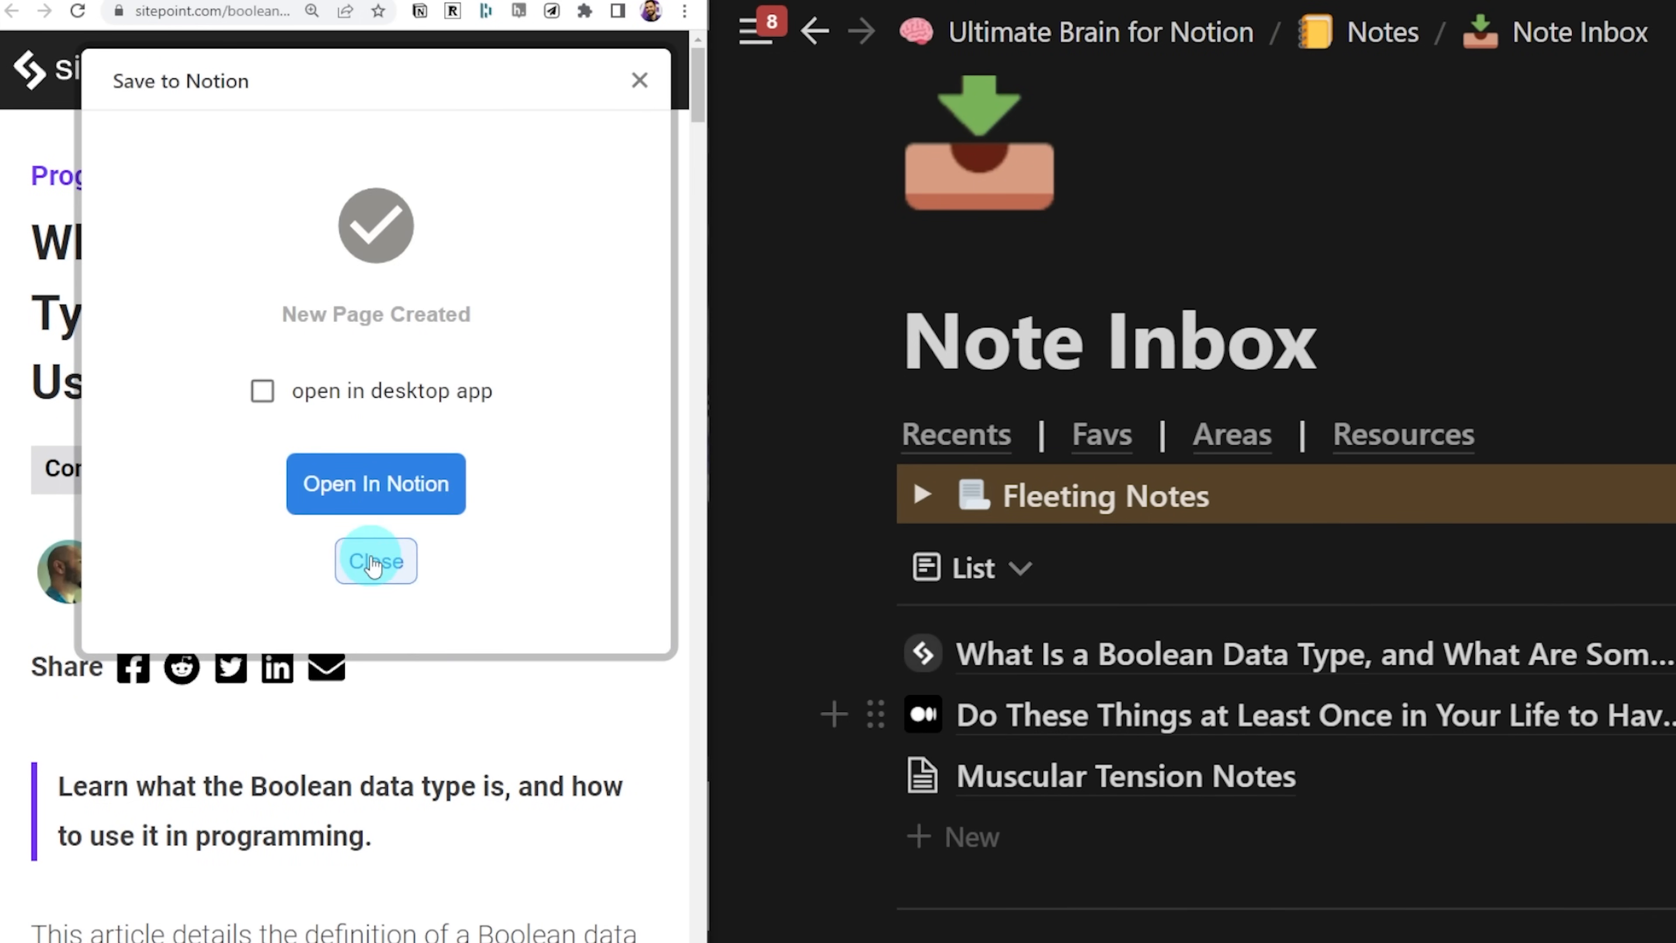
left_click(375, 561)
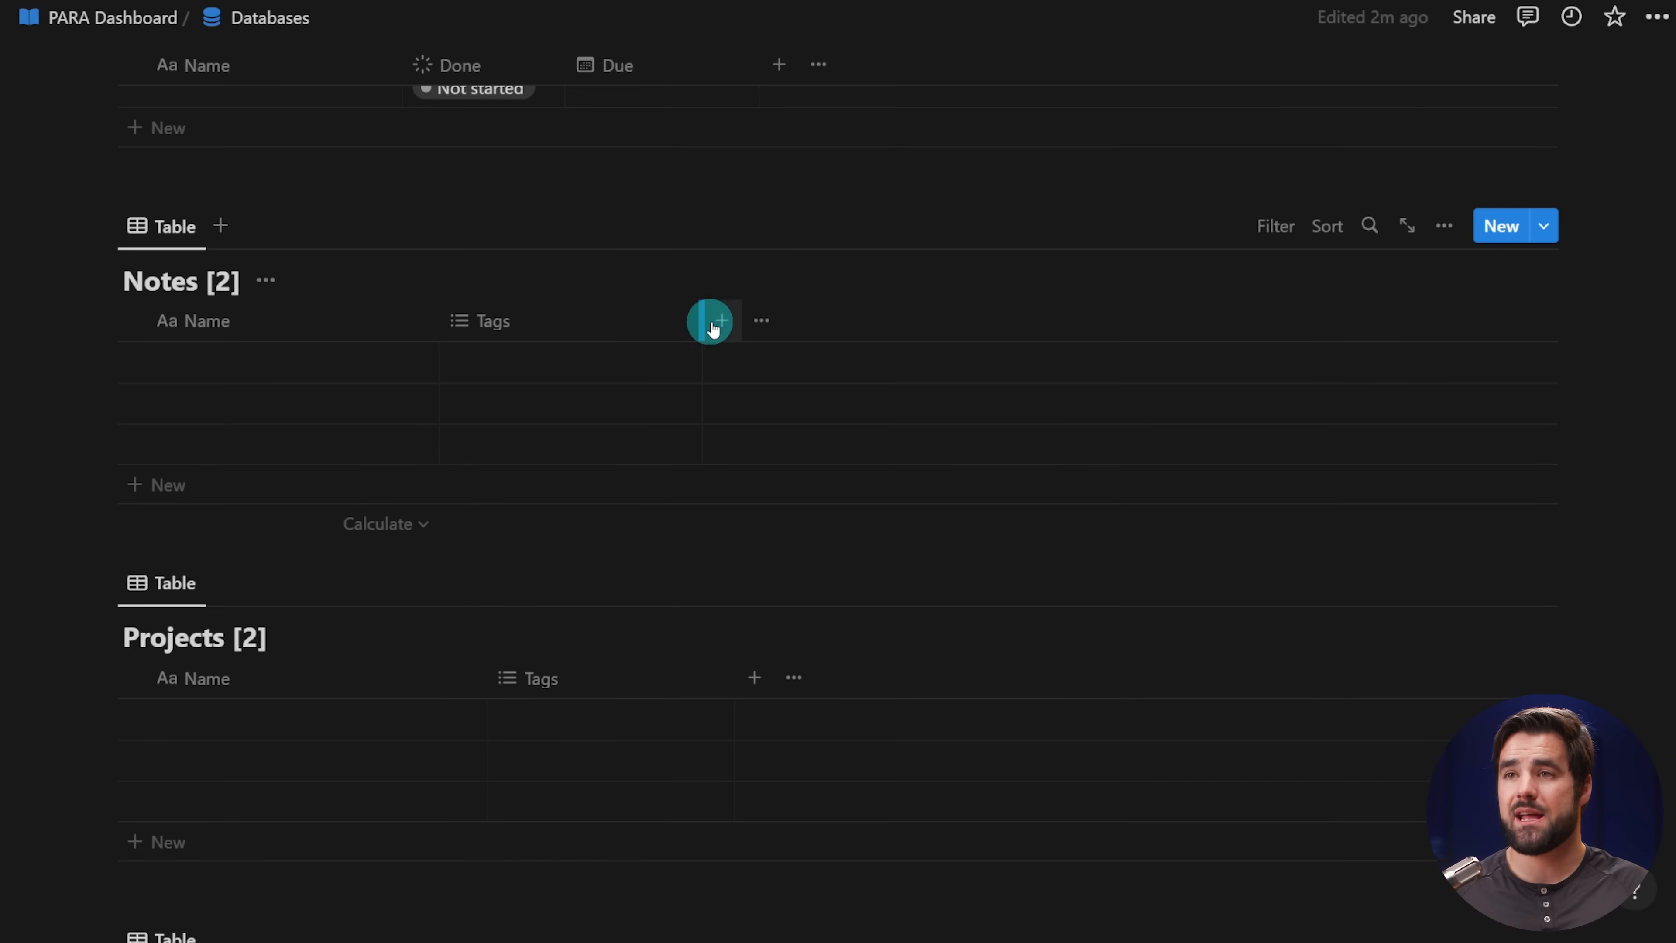
- Add a URL property to the Notes [2] database, keeping the default name "URL"
left_click(717, 324)
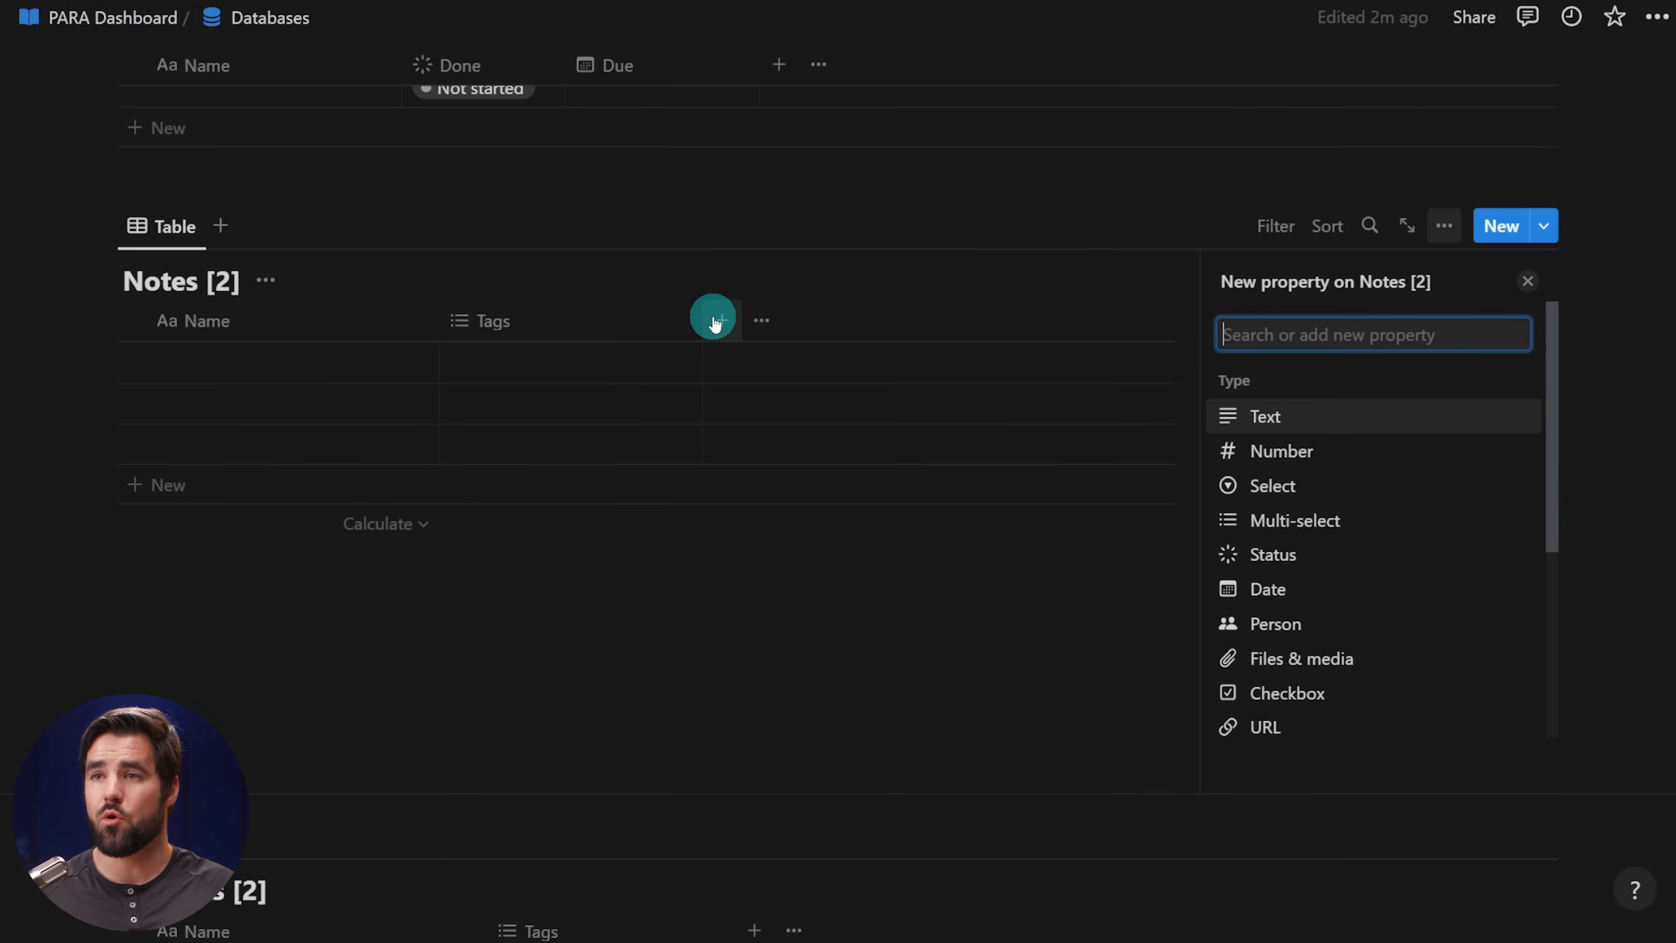
type("Url")
key("Return")
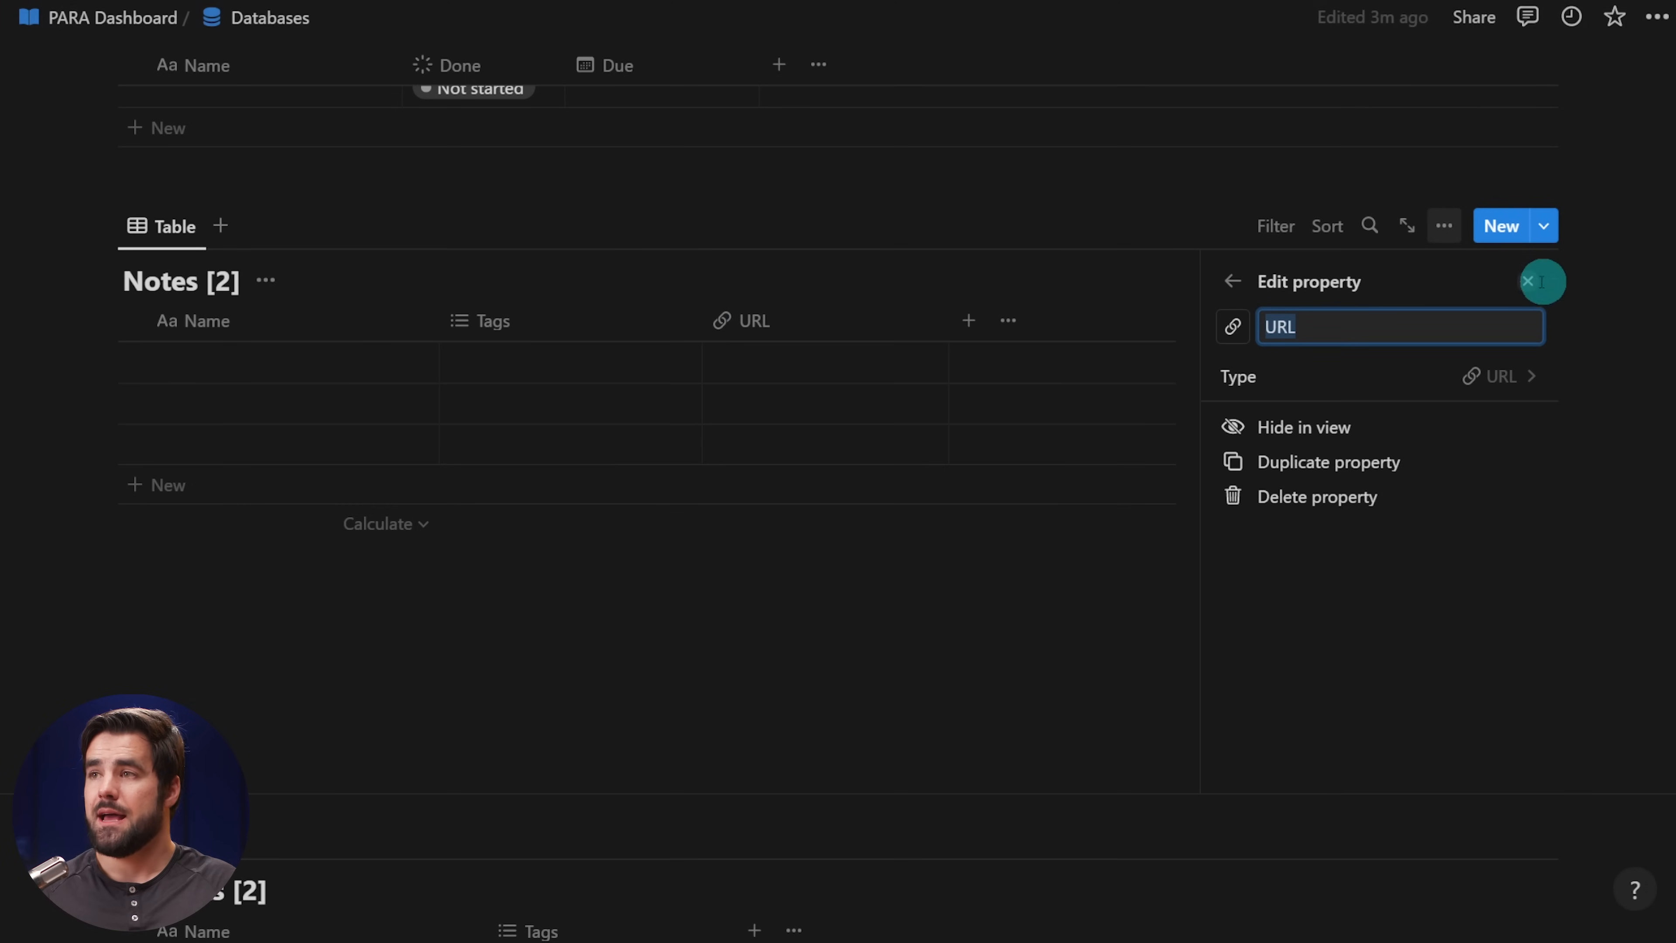
left_click(1528, 283)
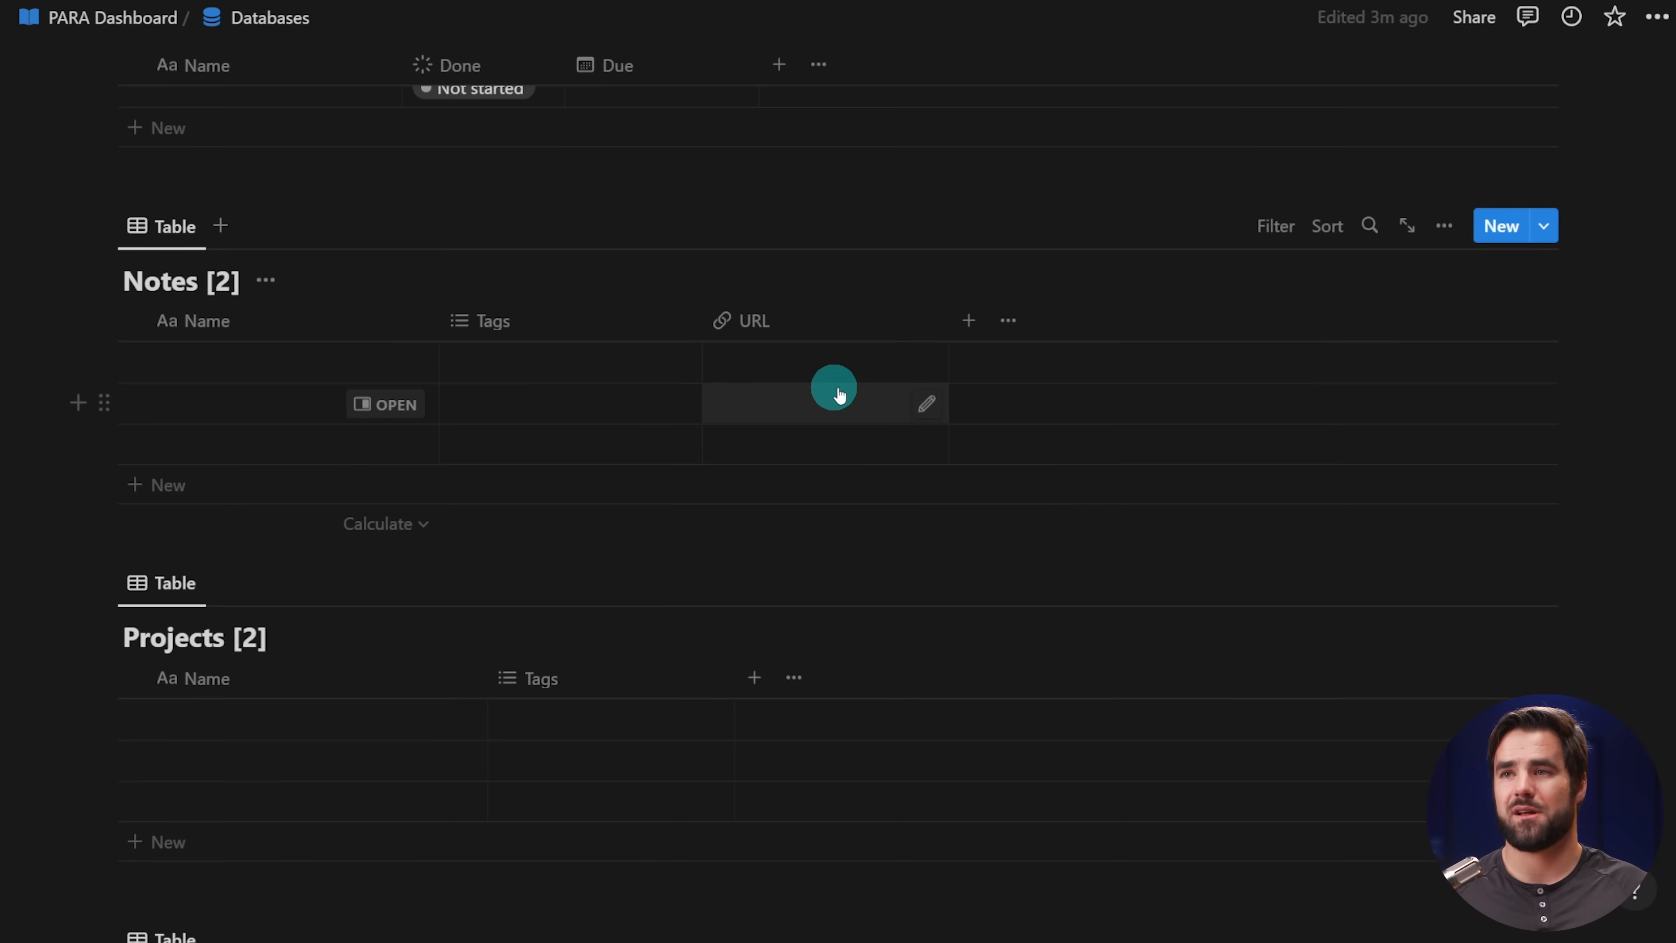
- Add a Formula property named "Base URL" to the Notes [2] database
left_click(968, 327)
type("form")
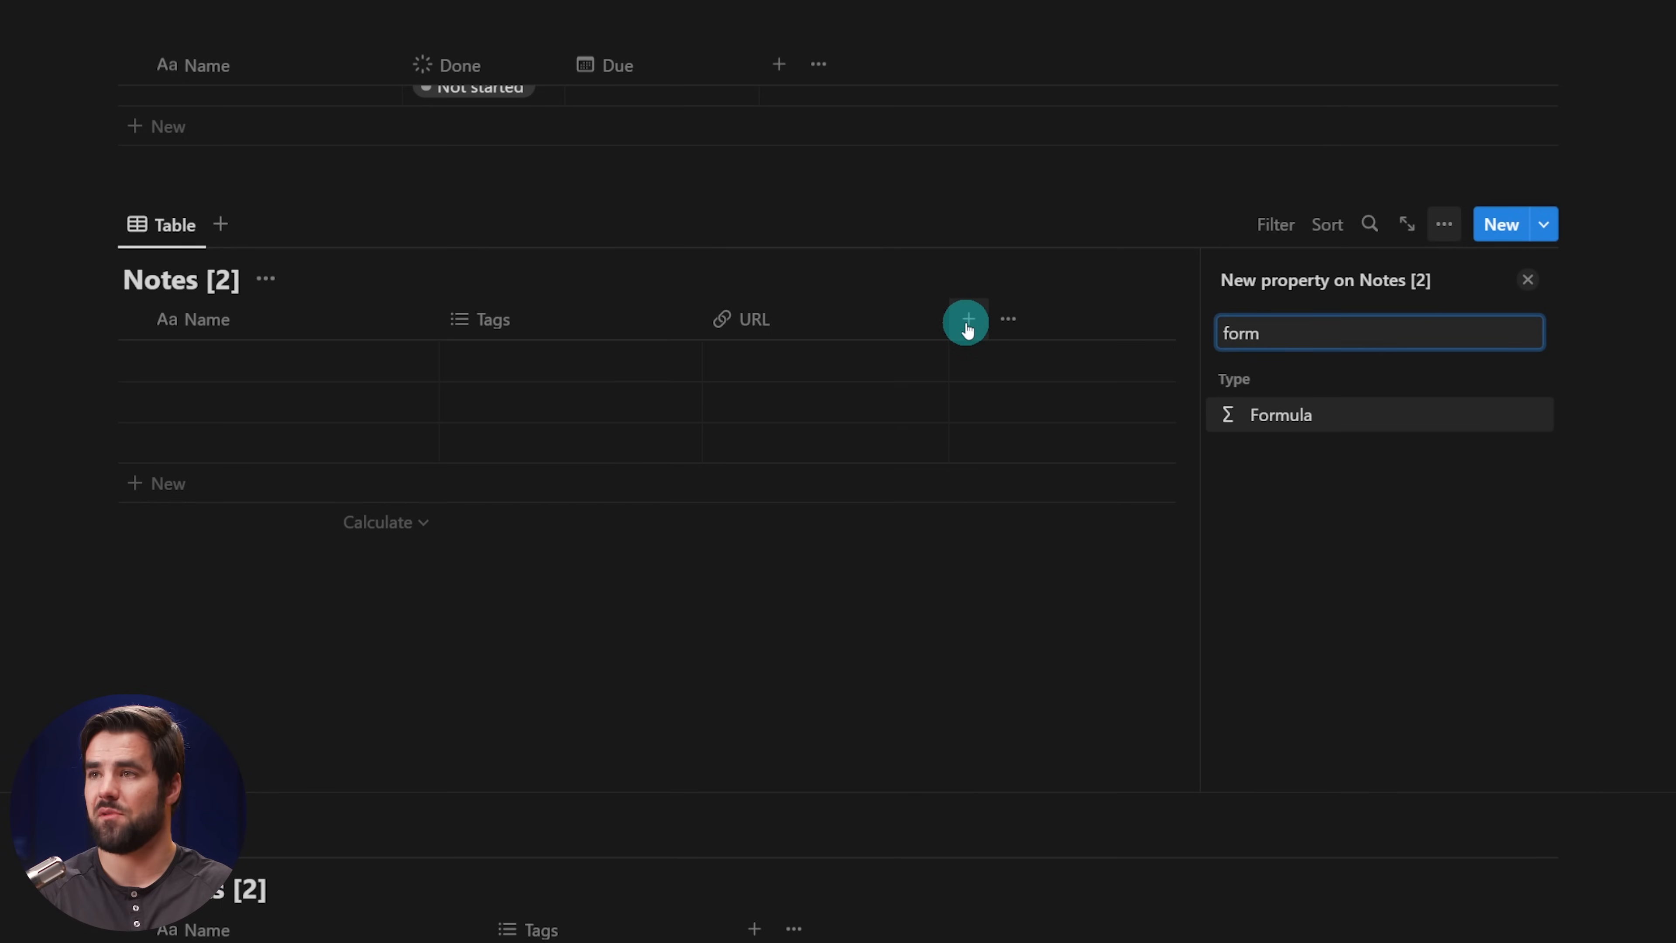
left_click(1283, 413)
type("Base URL")
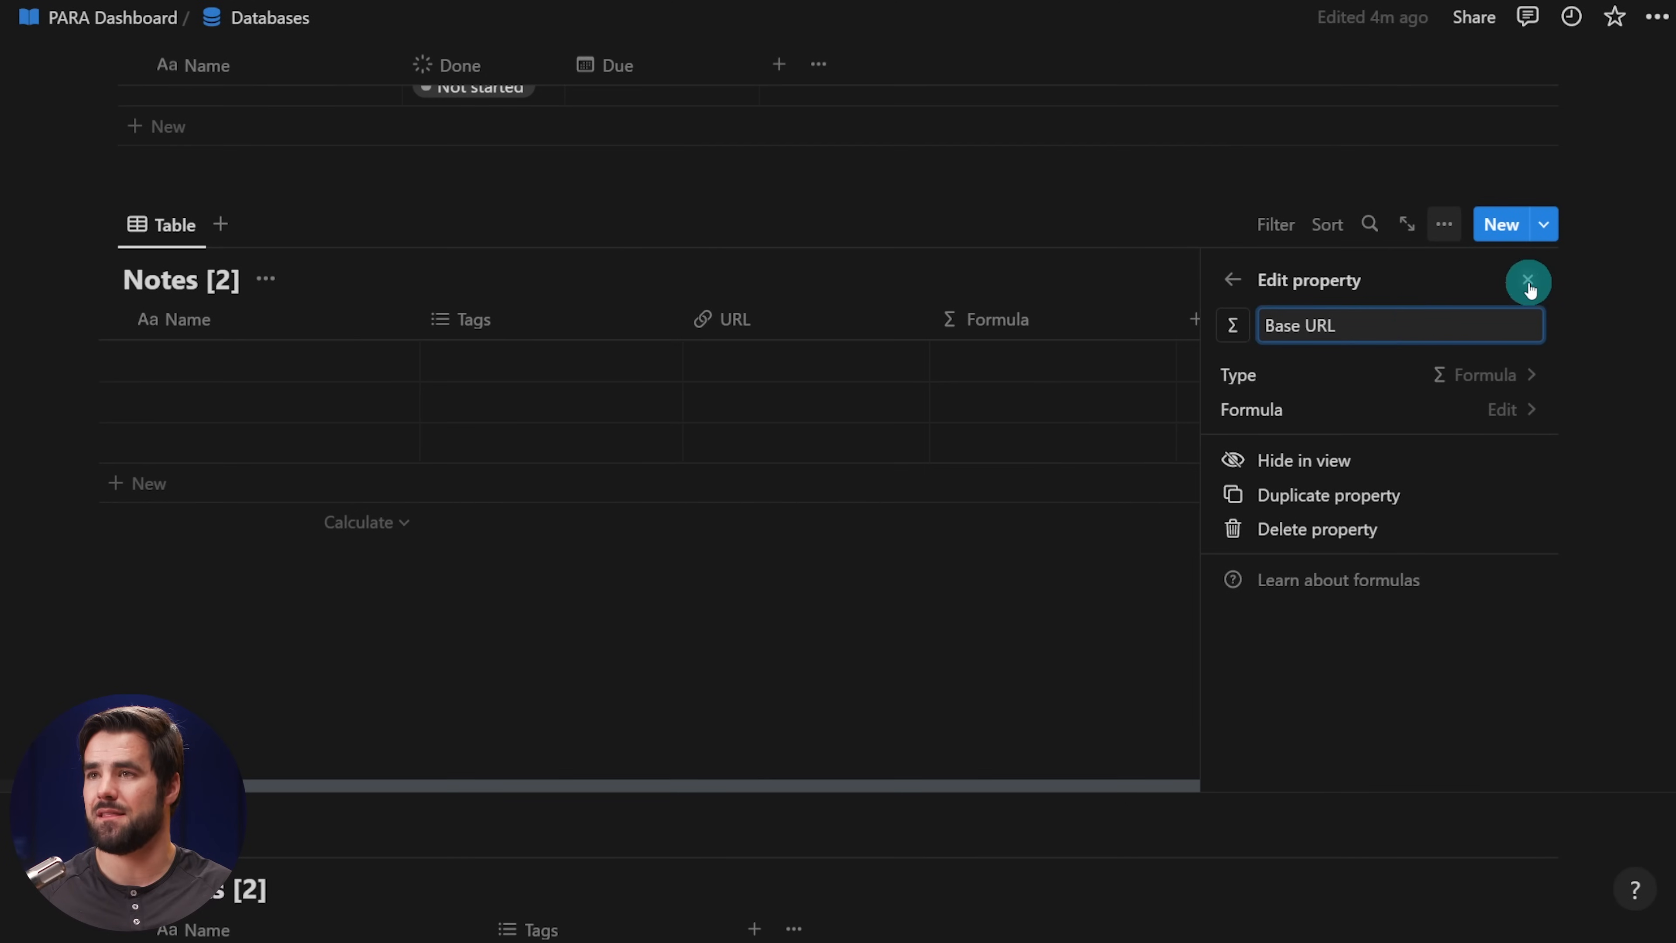
left_click(1529, 289)
- Set the Base URL formula to replace(prop("URL"), "([^/]*//)?(www\\.)?([^/]*).*", "$3")
left_click(1070, 359)
type("replace(prop(\"URL\"), \"([^/]*//)?(www\\\\.)?([^/]*).*\", \"$3\")")
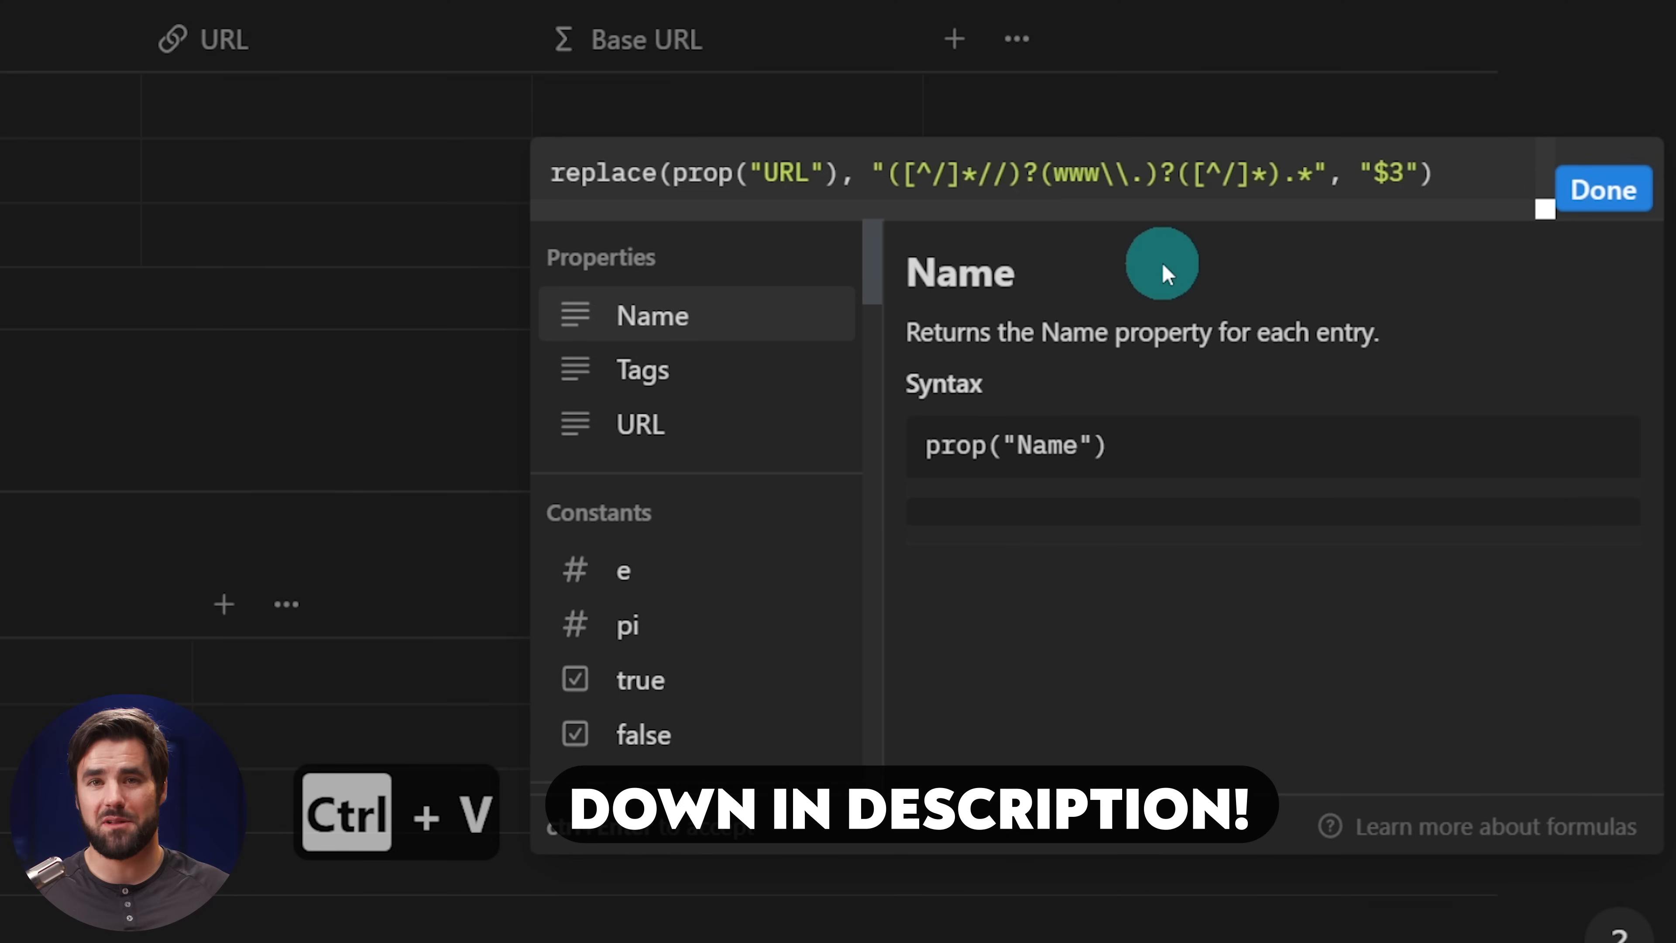
left_click_drag(1316, 175, 991, 191)
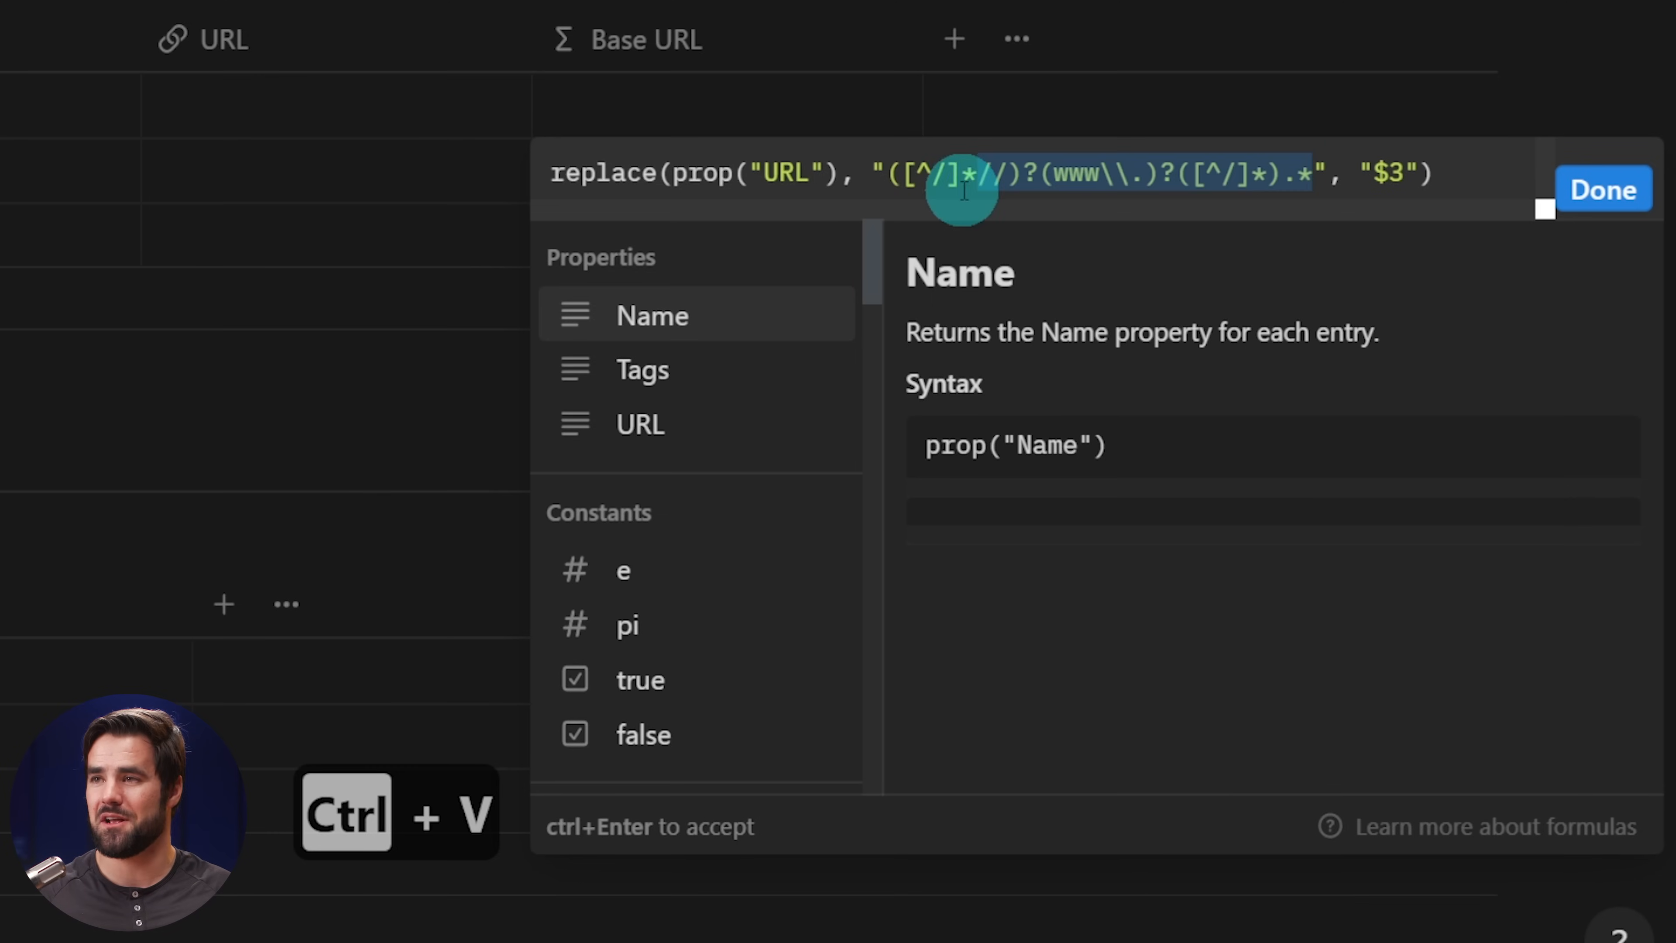
left_click(1177, 228)
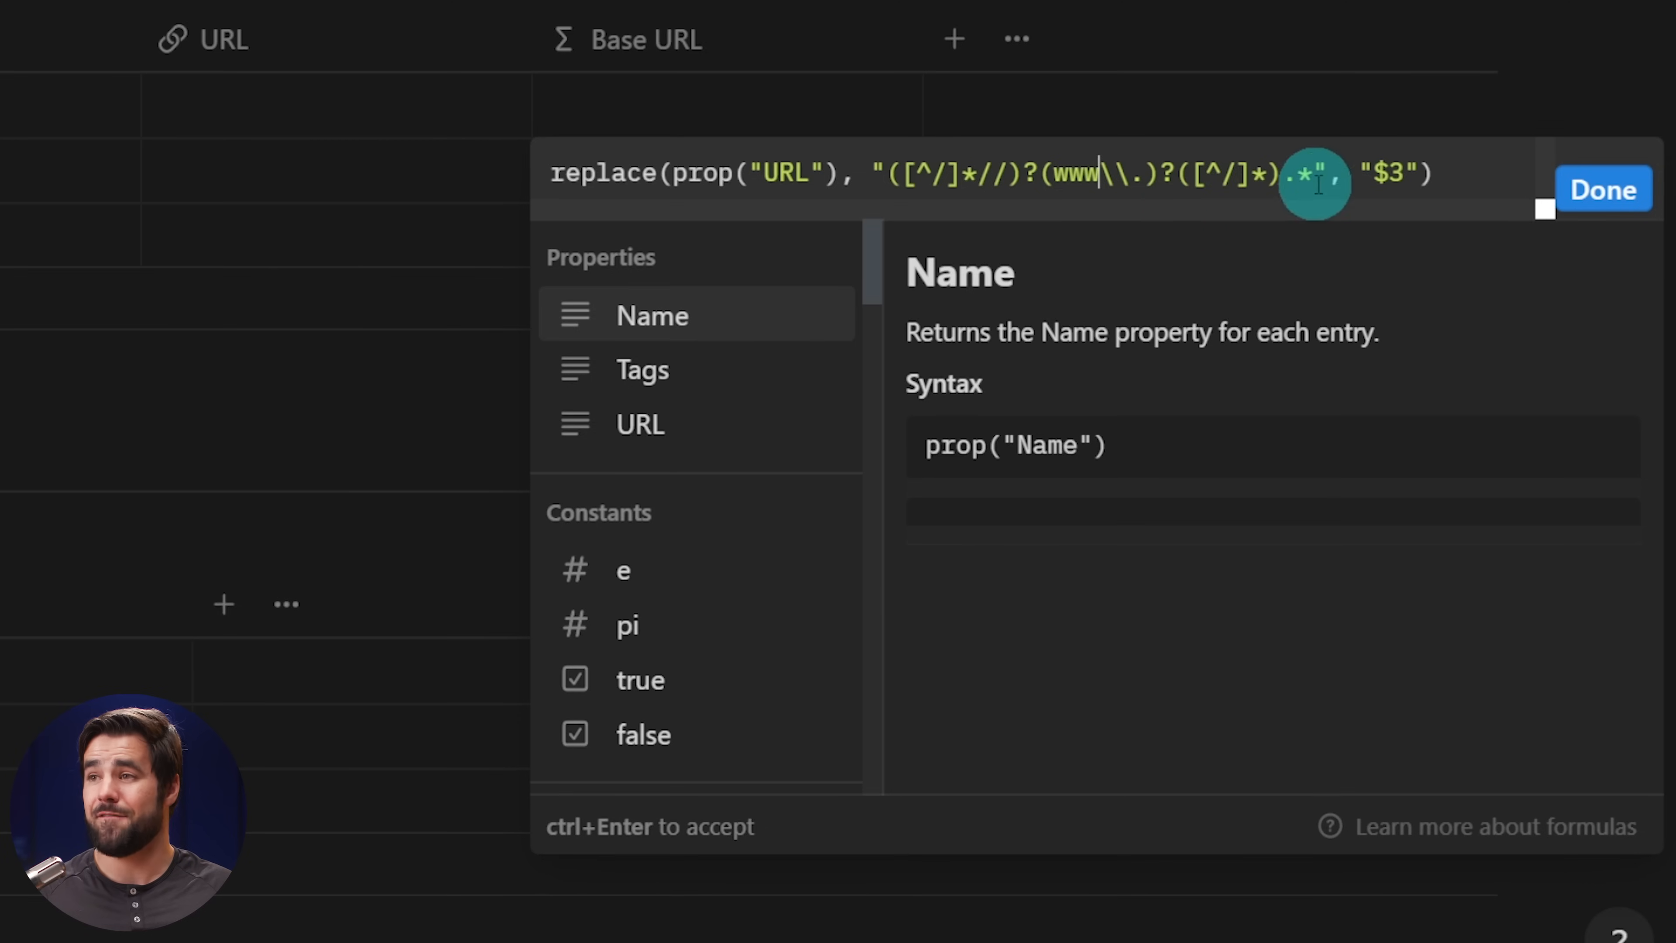
left_click_drag(1316, 184, 874, 179)
left_click(1076, 181)
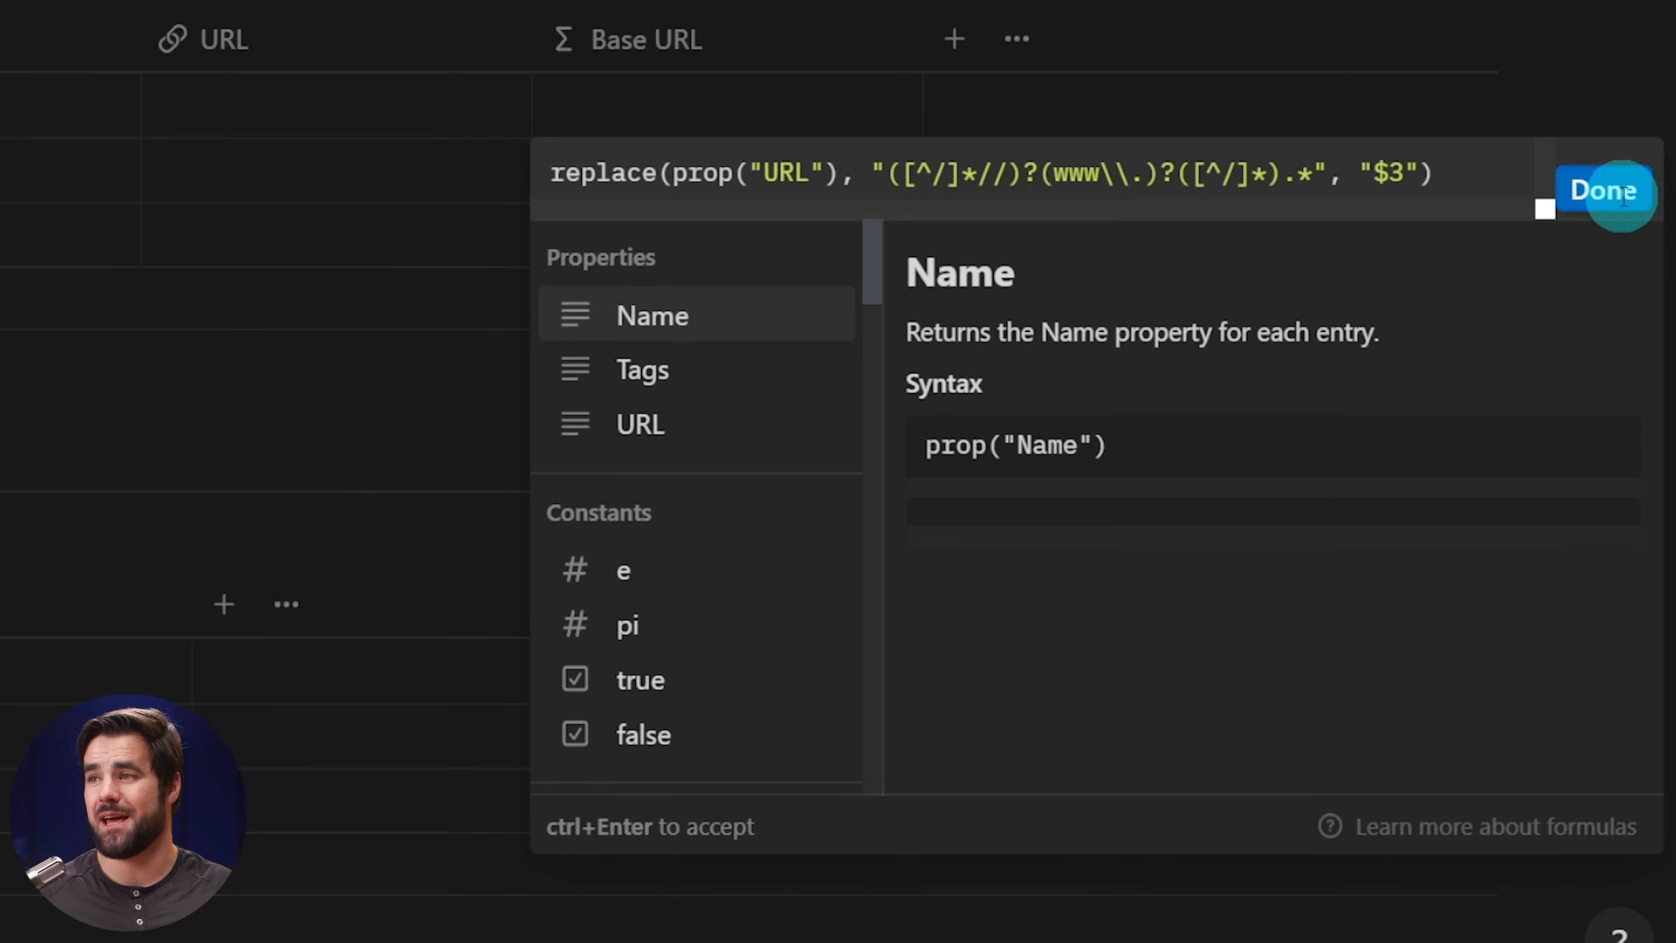
left_click(1604, 189)
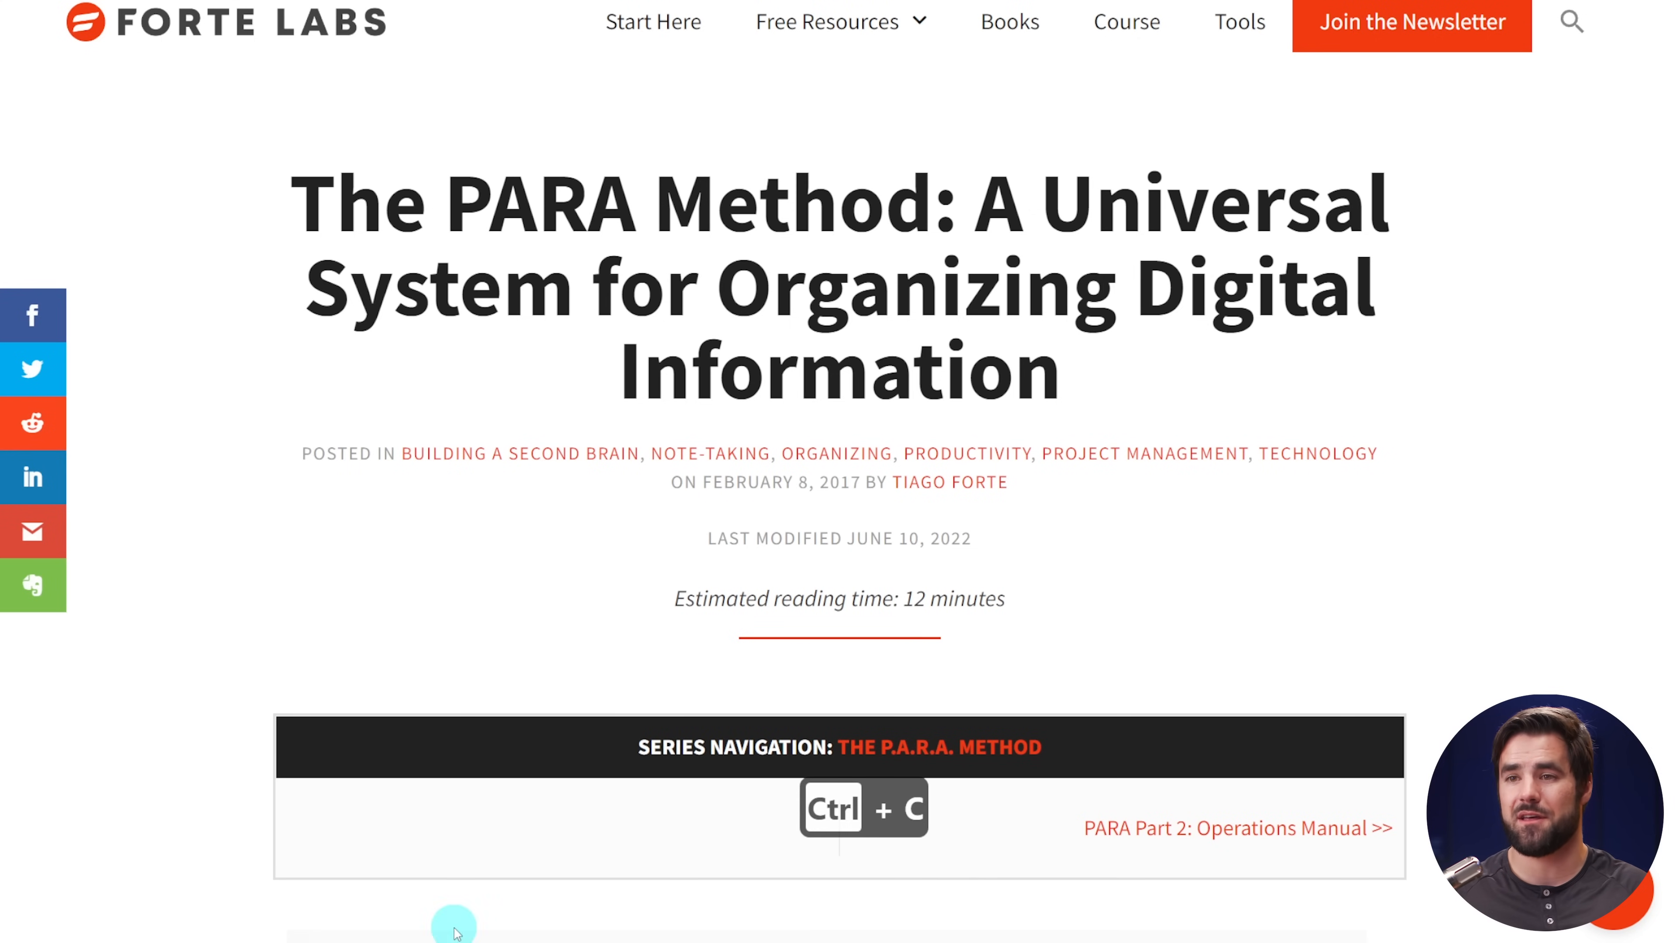
mouse_move(312, 942)
left_click(236, 936)
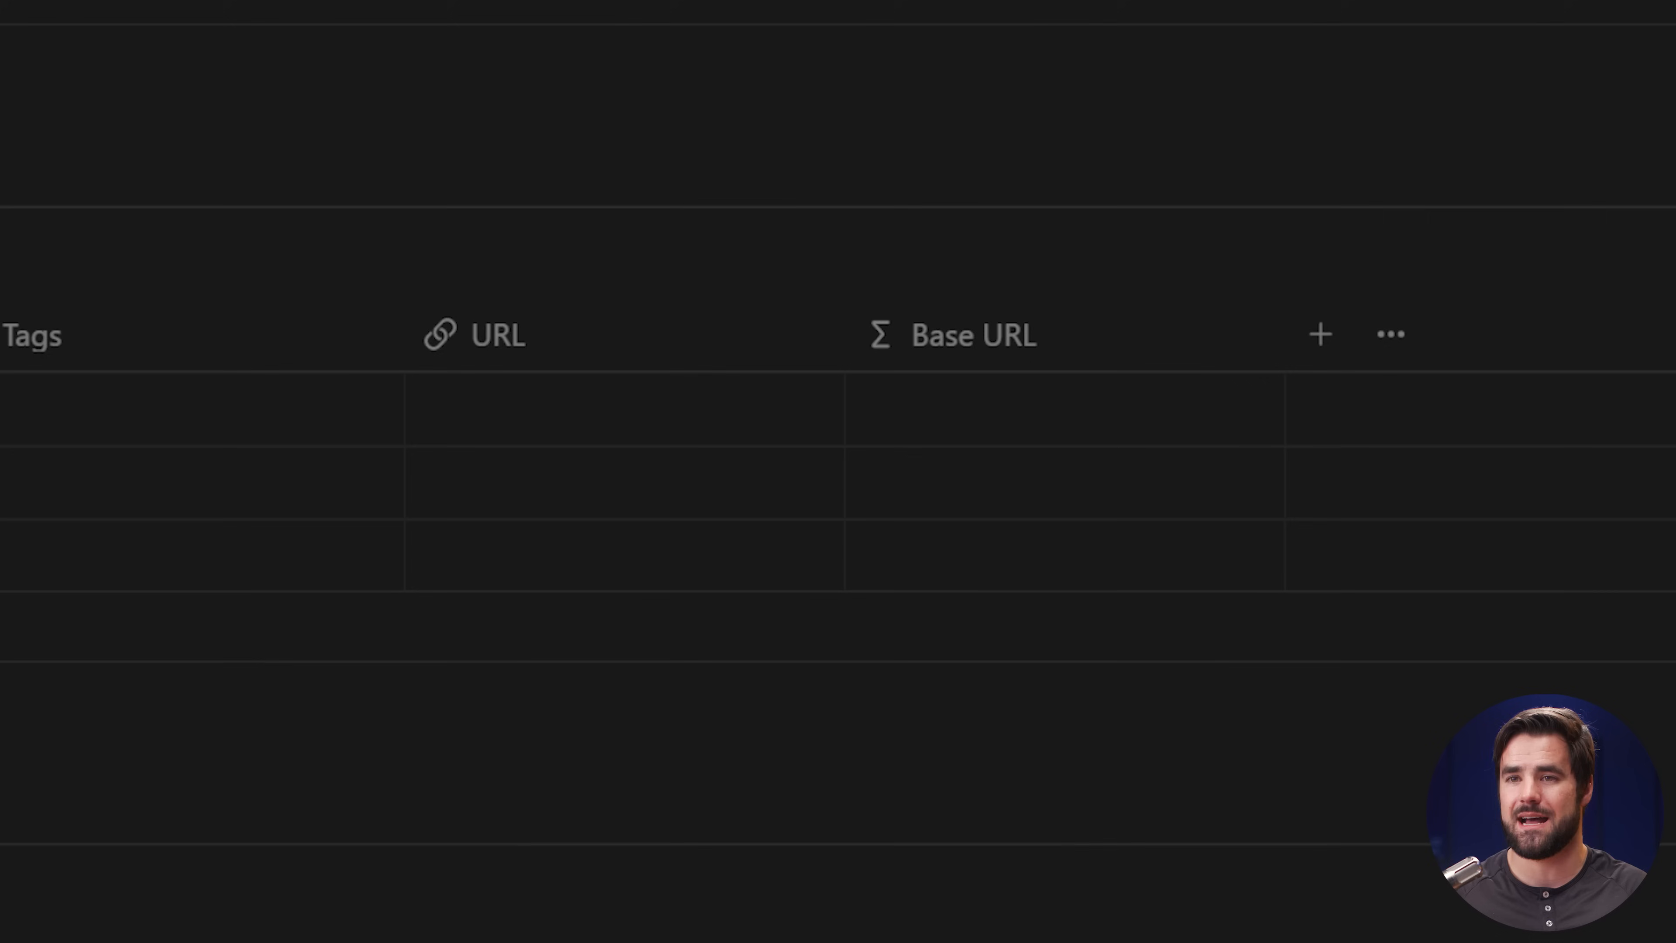
left_click(537, 429)
type("https://fortelabs.com/blog/para/")
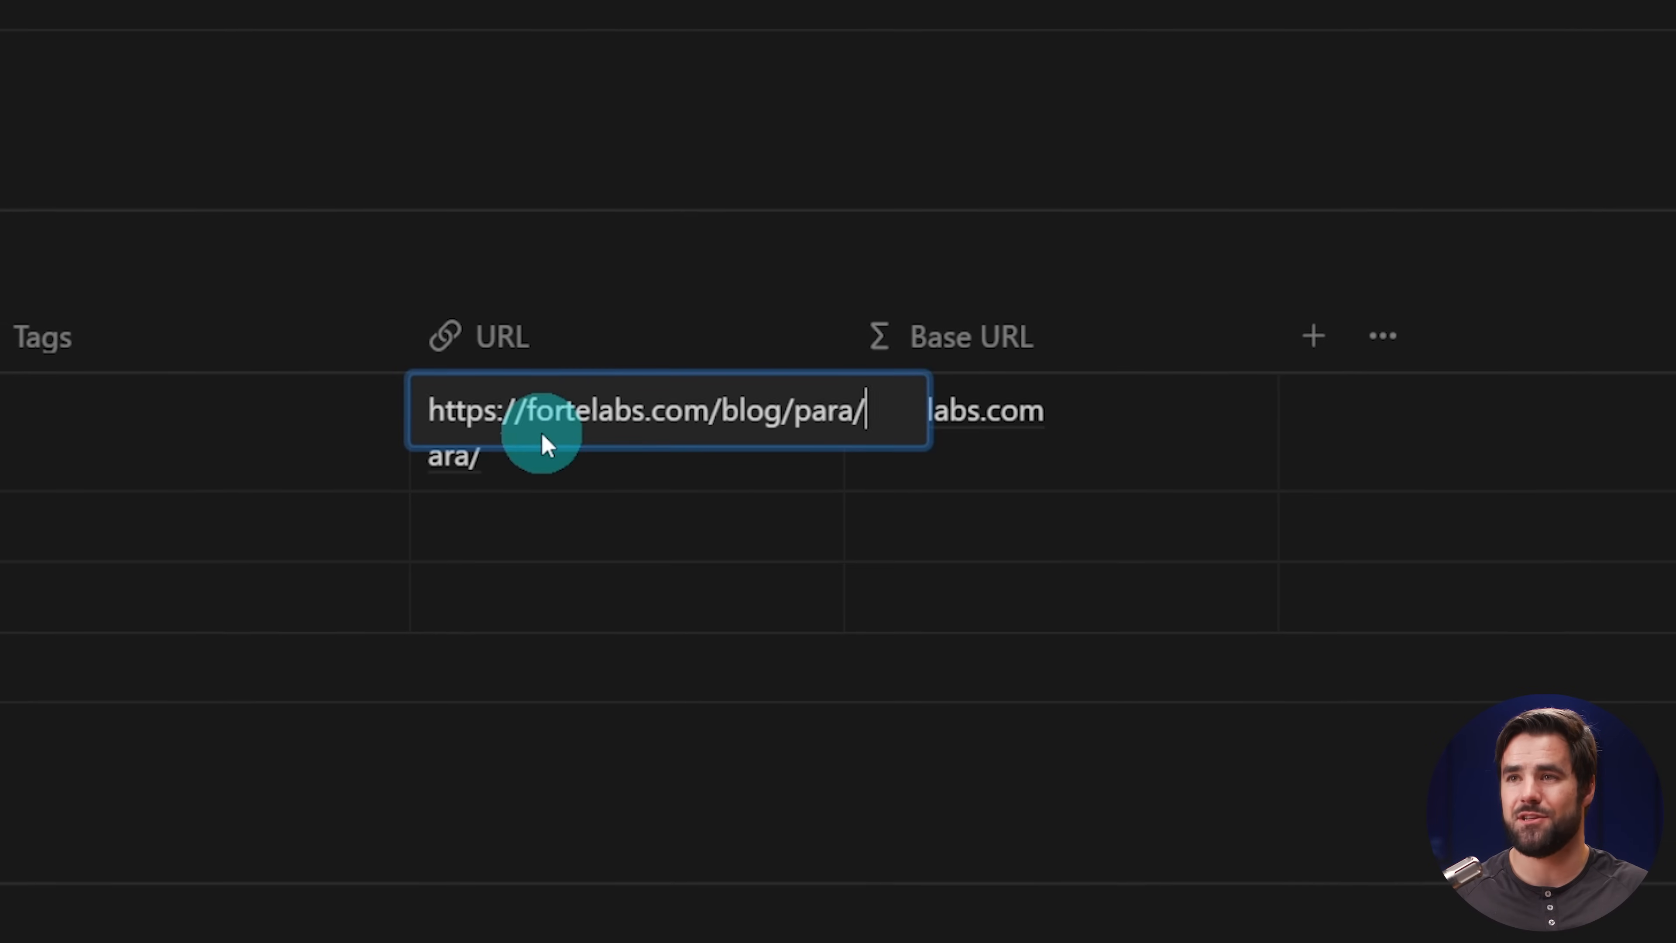
key("Tab")
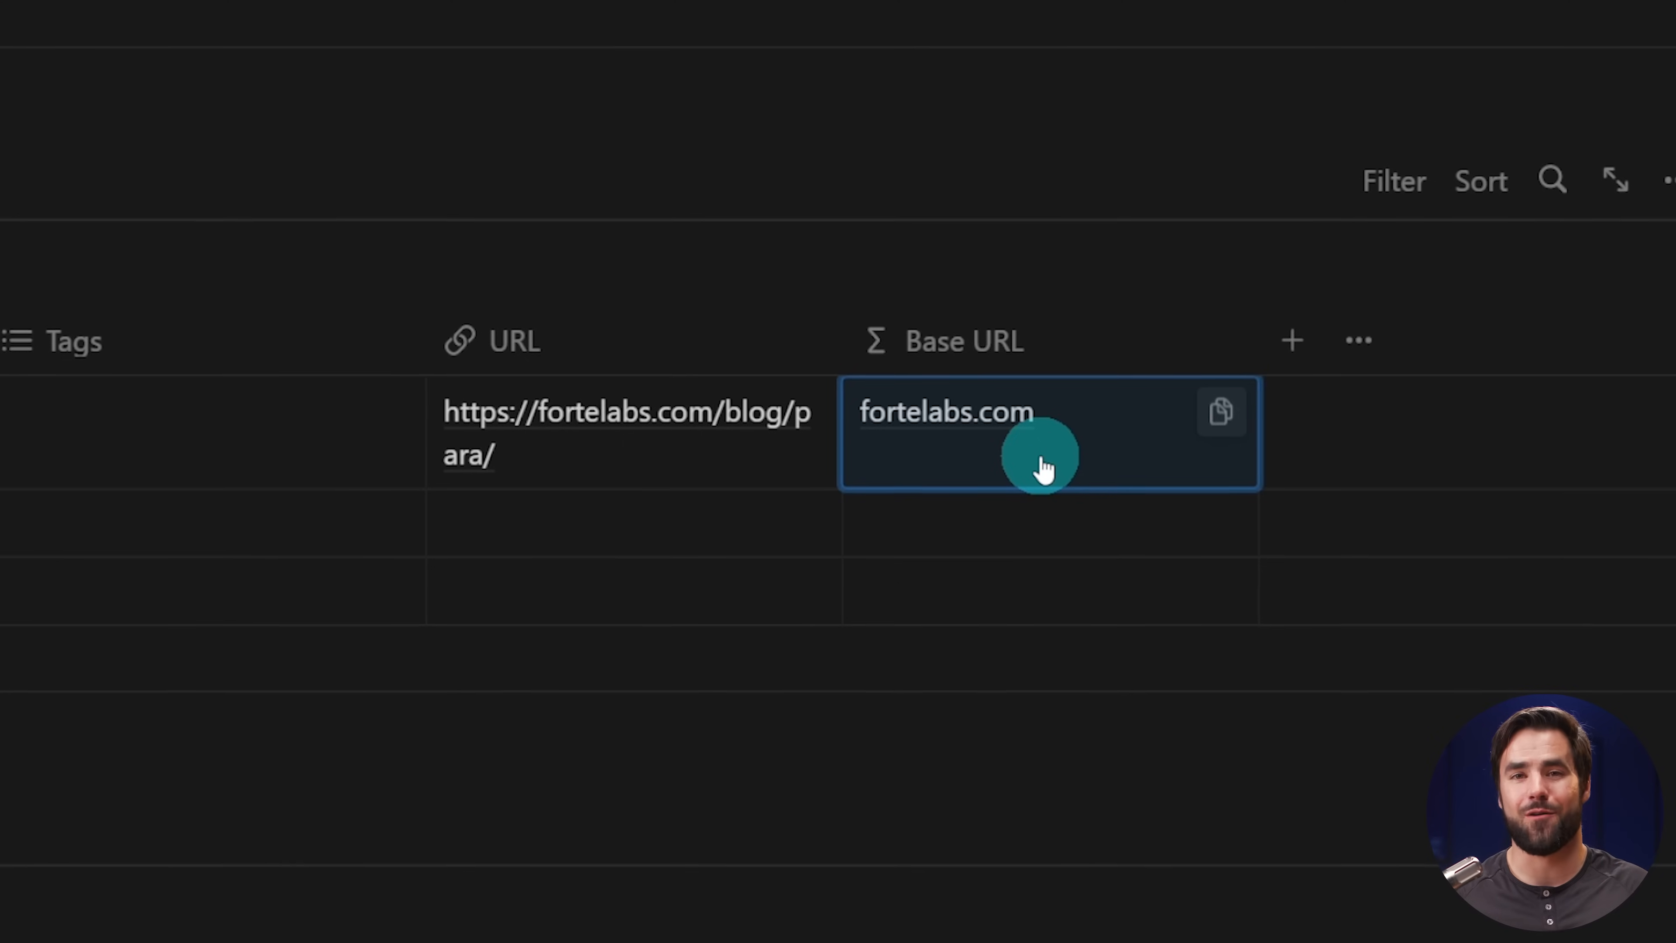
- Delete the Tags property from the Projects [2] database
scroll(1042, 468, "down", 2)
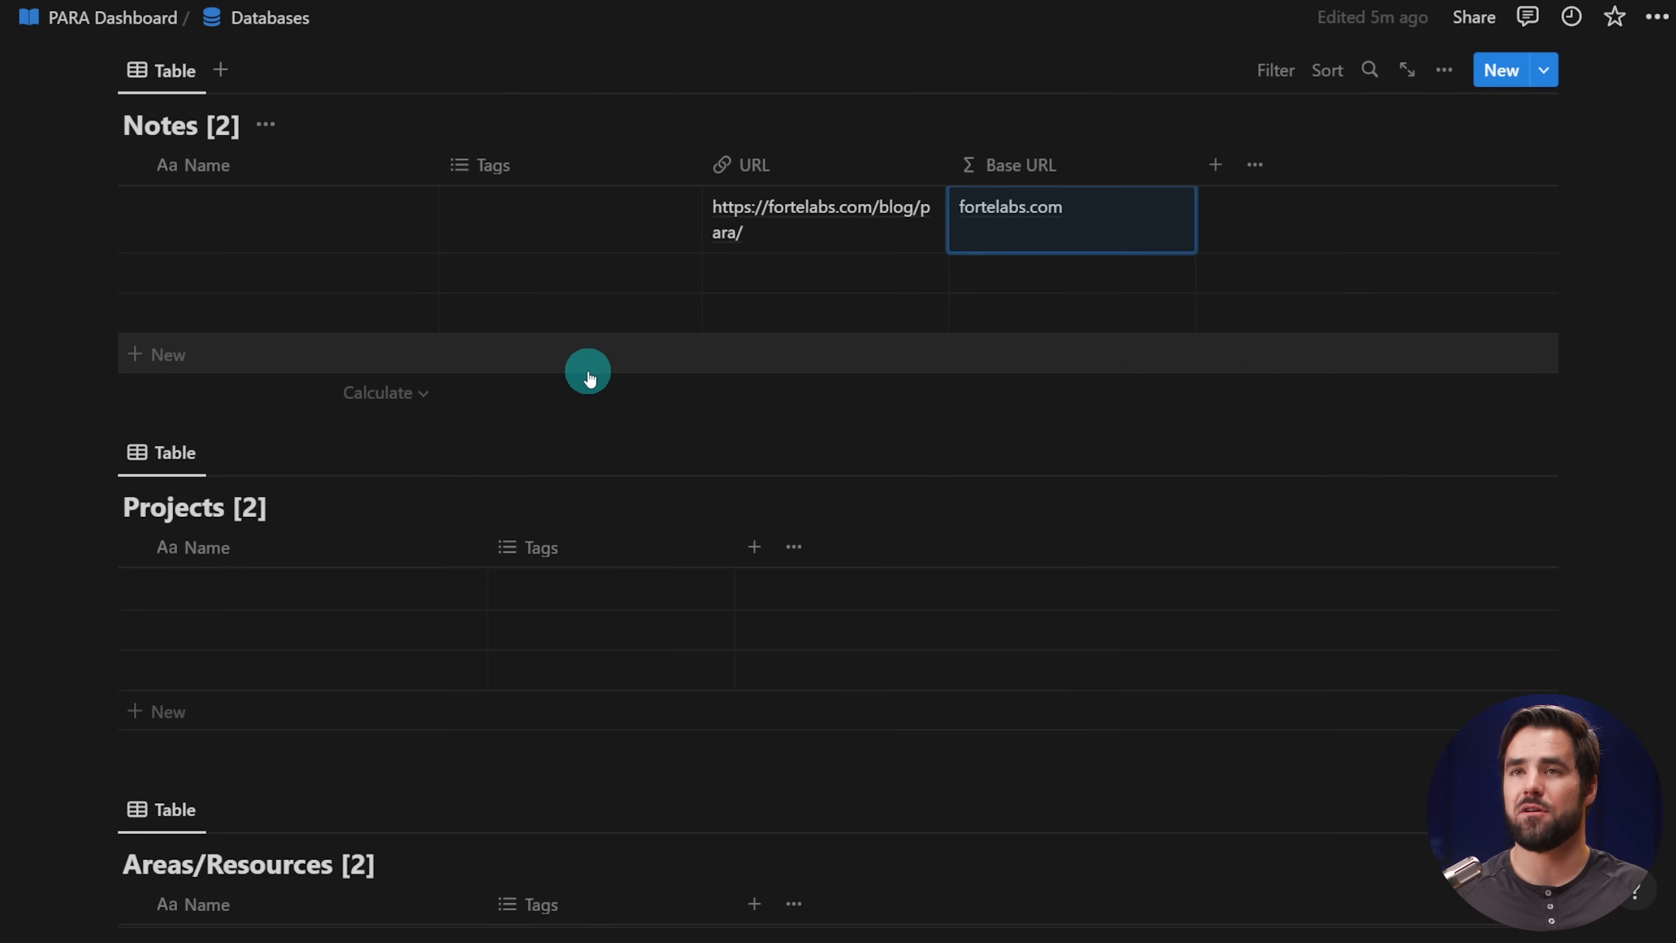
scroll(588, 374, "up", 2)
scroll(986, 465, "down", 2)
scroll(986, 462, "up", 4)
scroll(932, 412, "up", 3)
scroll(936, 412, "down", 10)
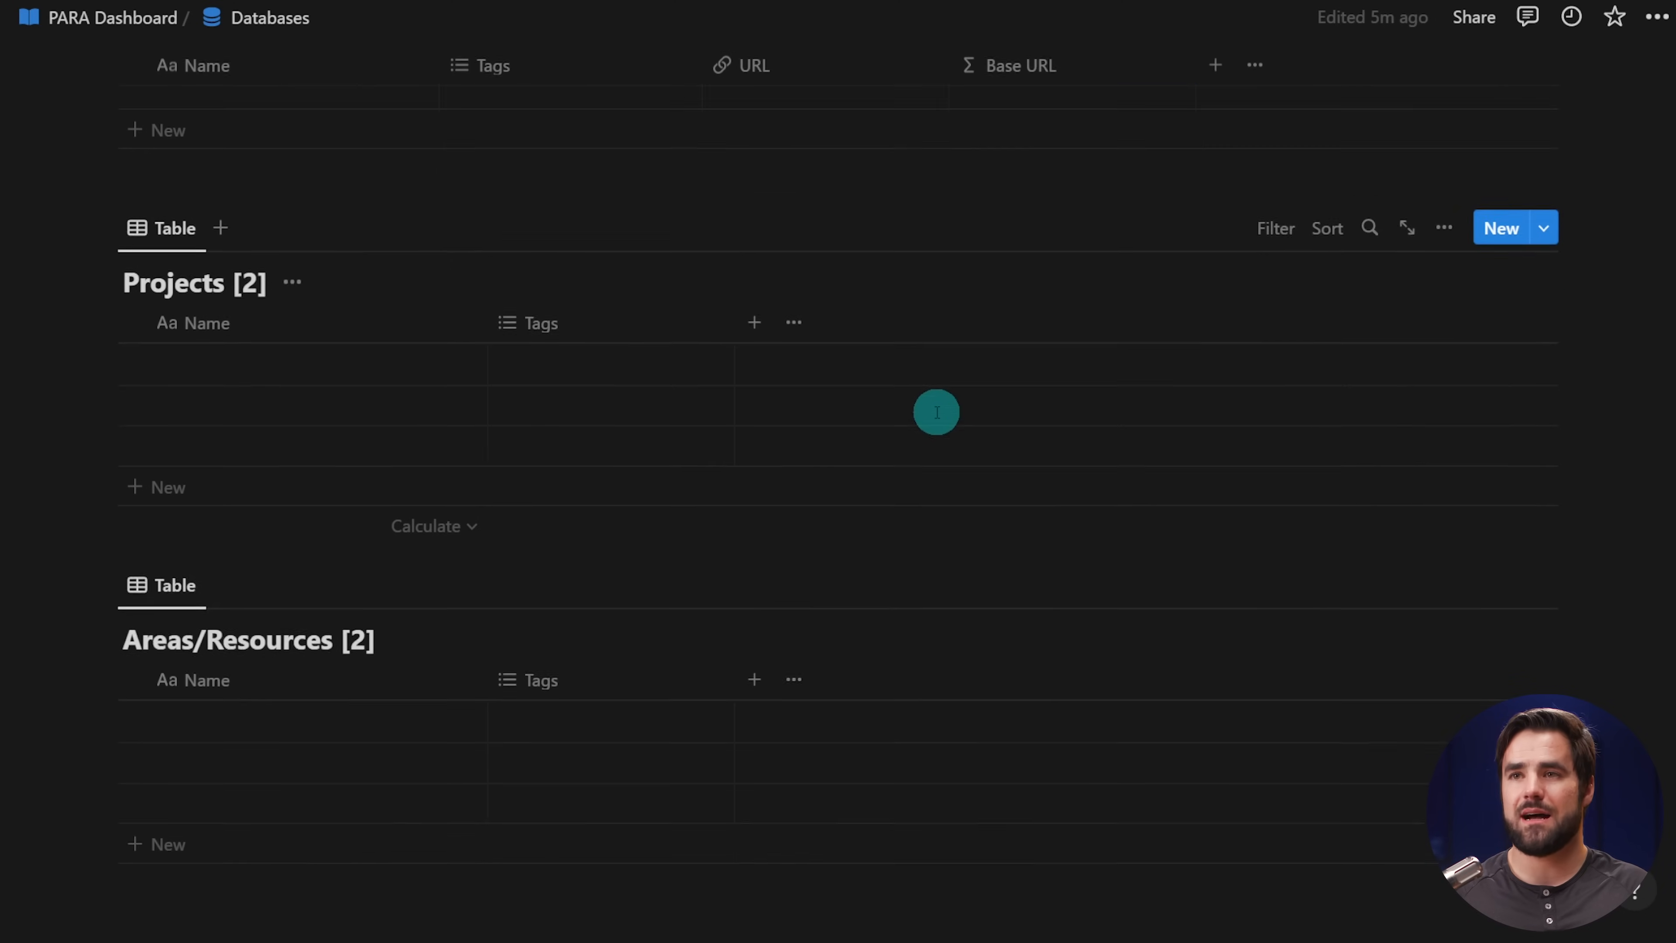
scroll(936, 412, "down", 2)
left_click(550, 246)
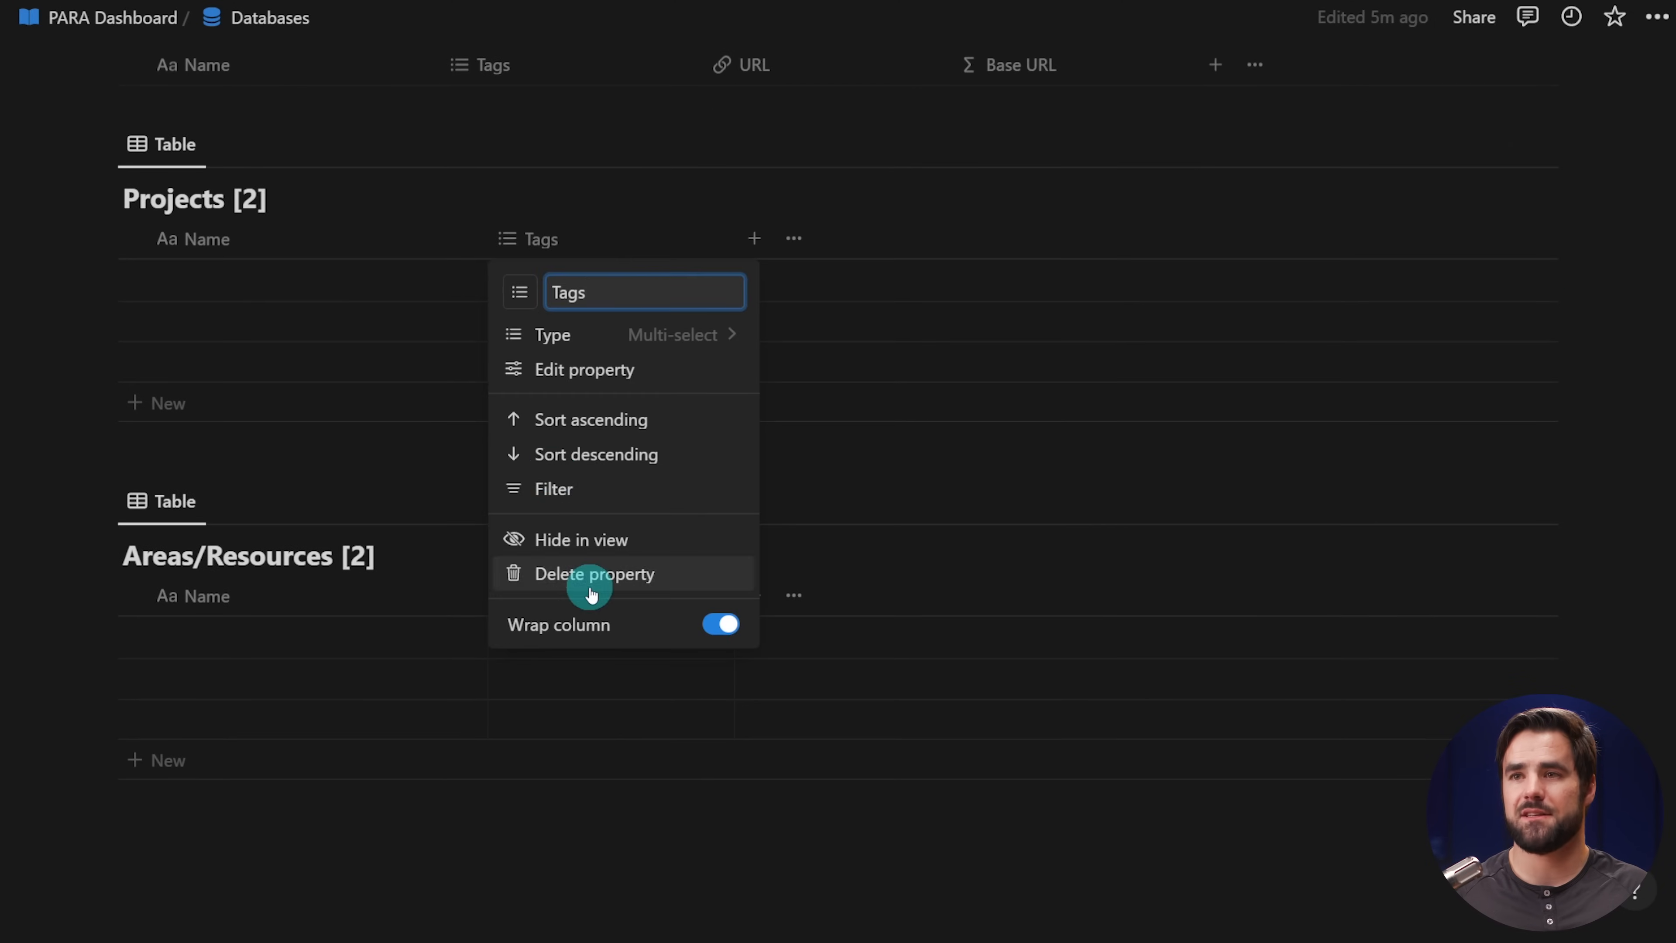
left_click(592, 591)
left_click(872, 476)
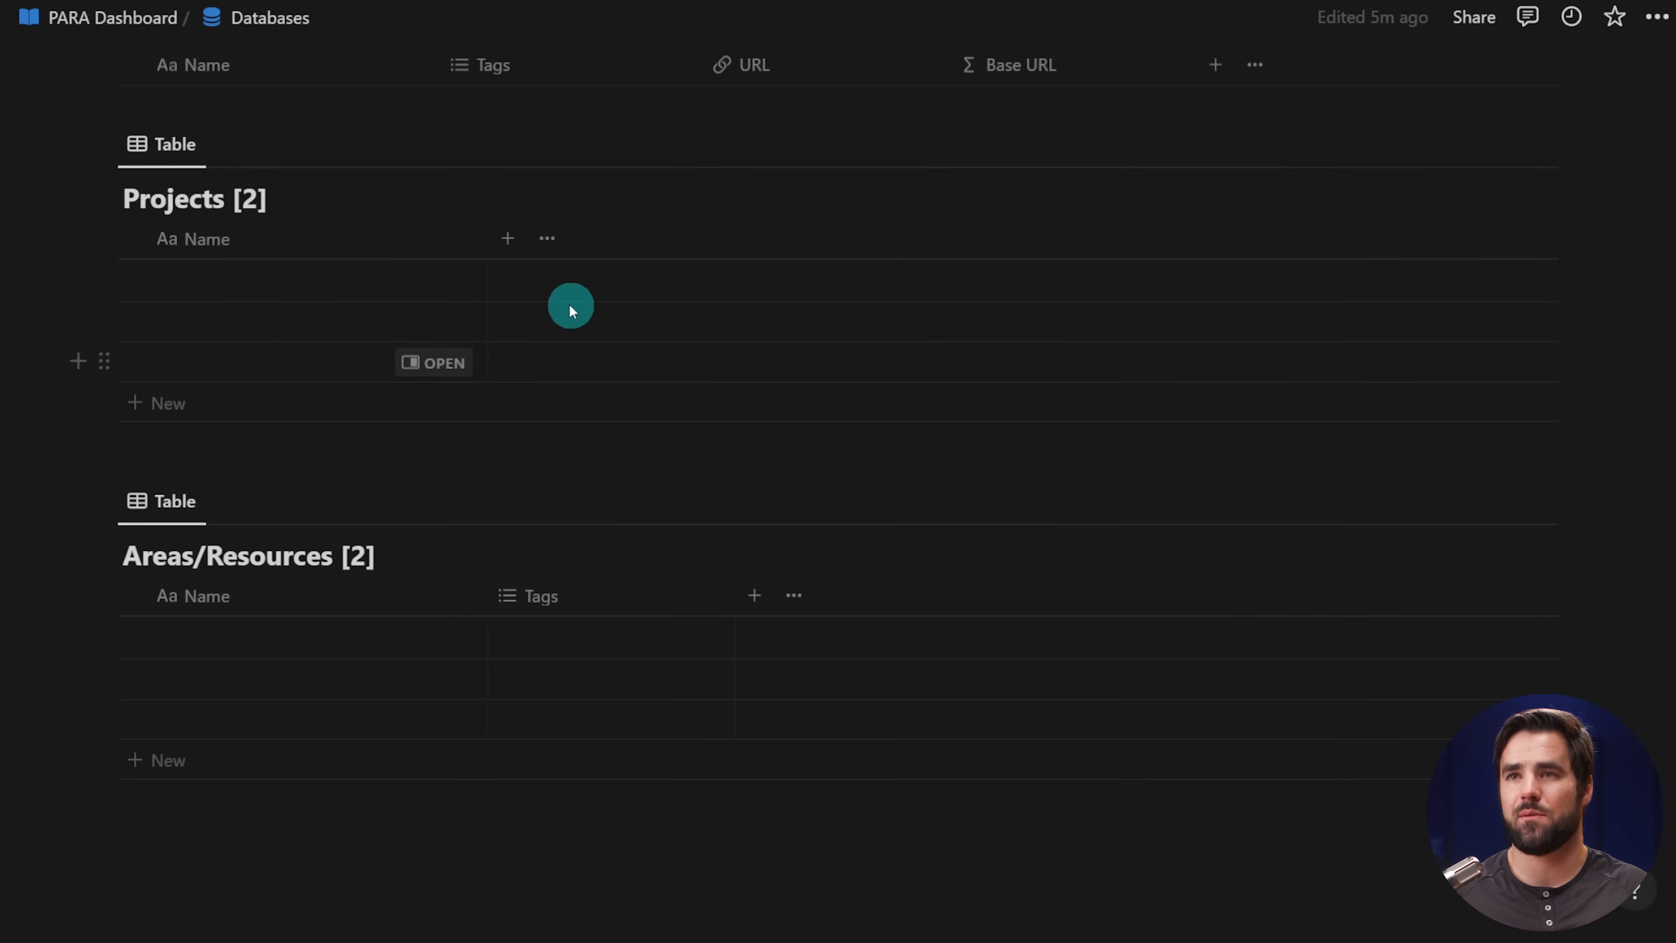
- Add a Status property to the Projects [2] database, keeping the default name "Status" and its default options
left_click(509, 246)
type("st")
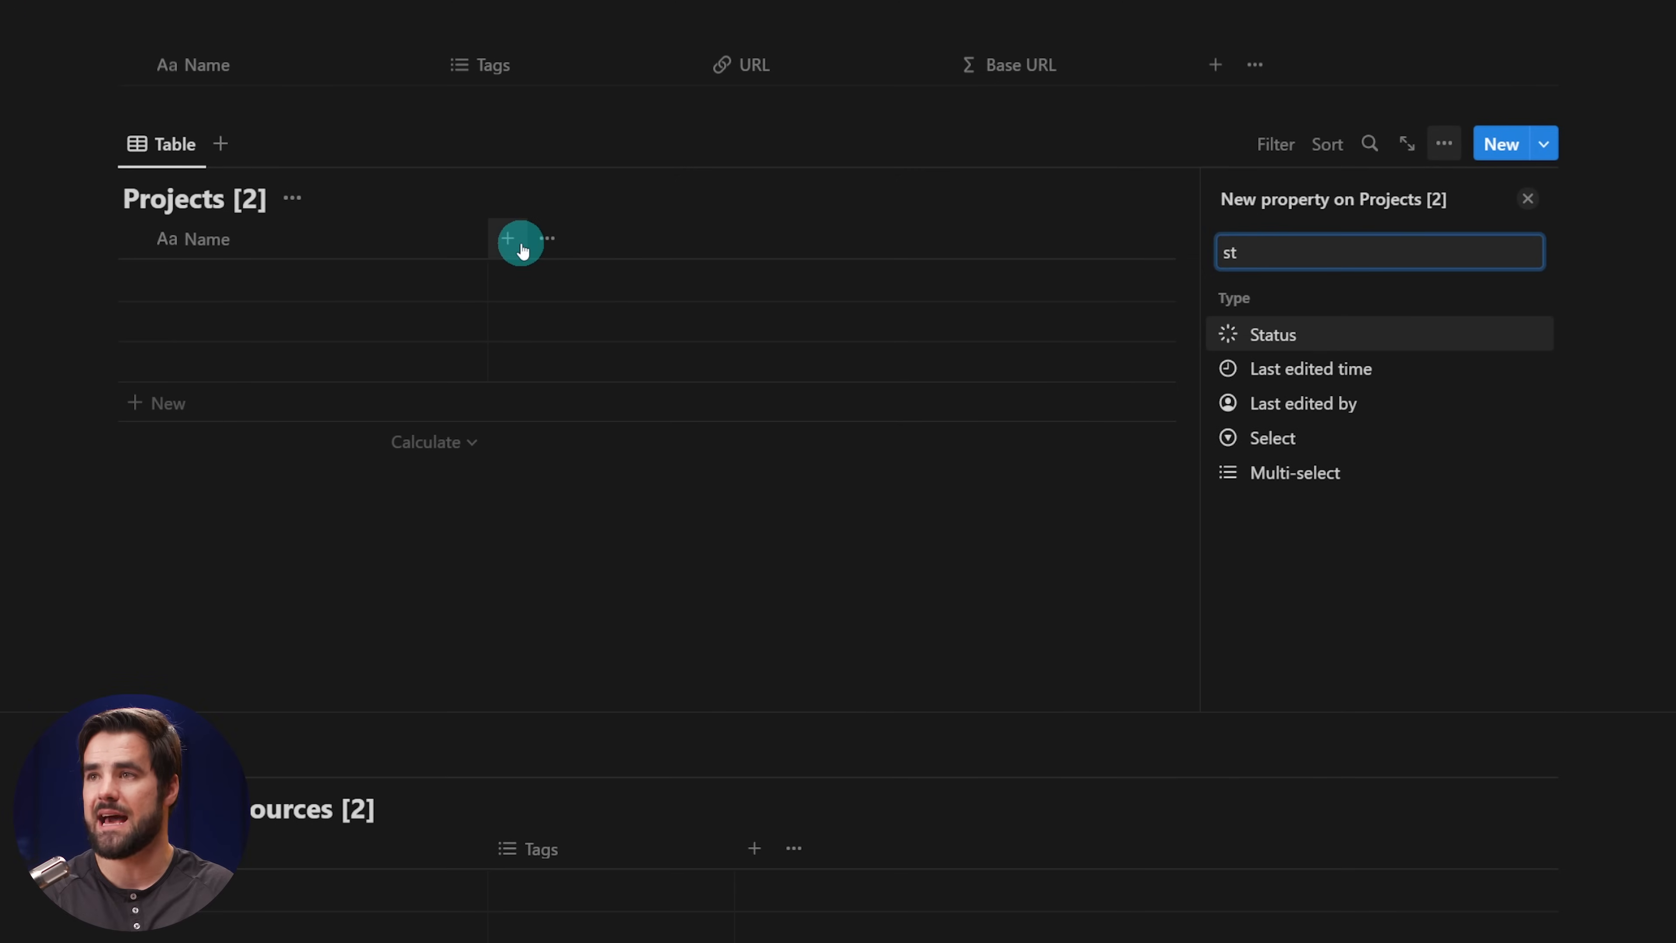
left_click(1271, 337)
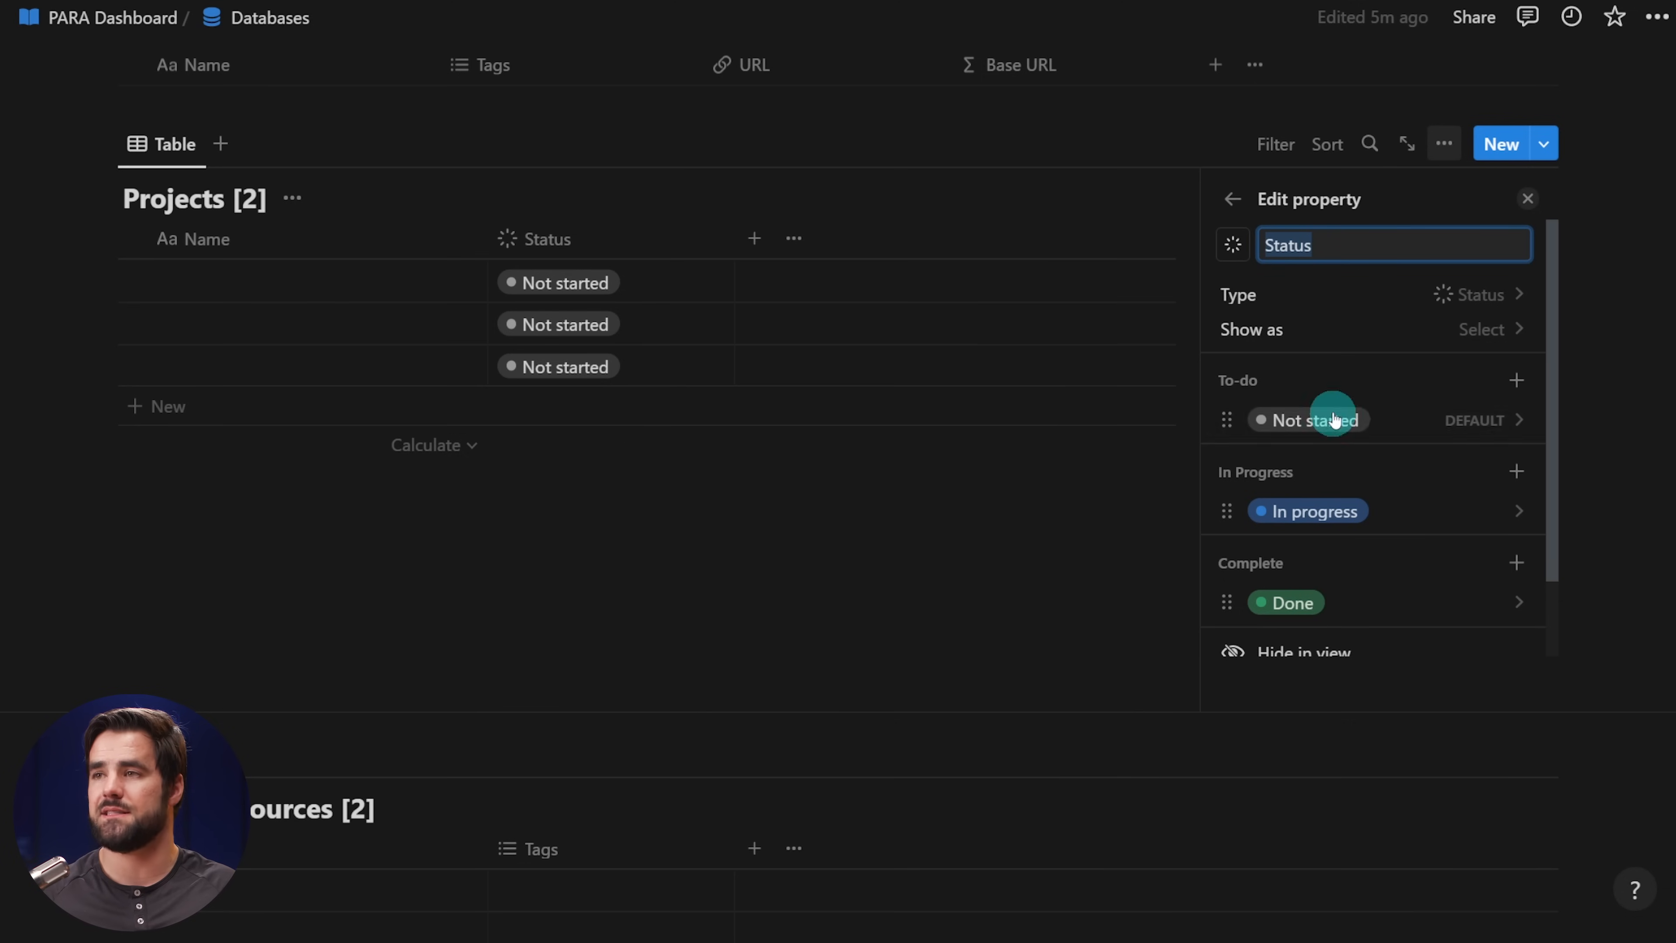
left_click(1532, 201)
- Delete the Tags property from the Areas/Resources [2] database
scroll(419, 569, "down", 3)
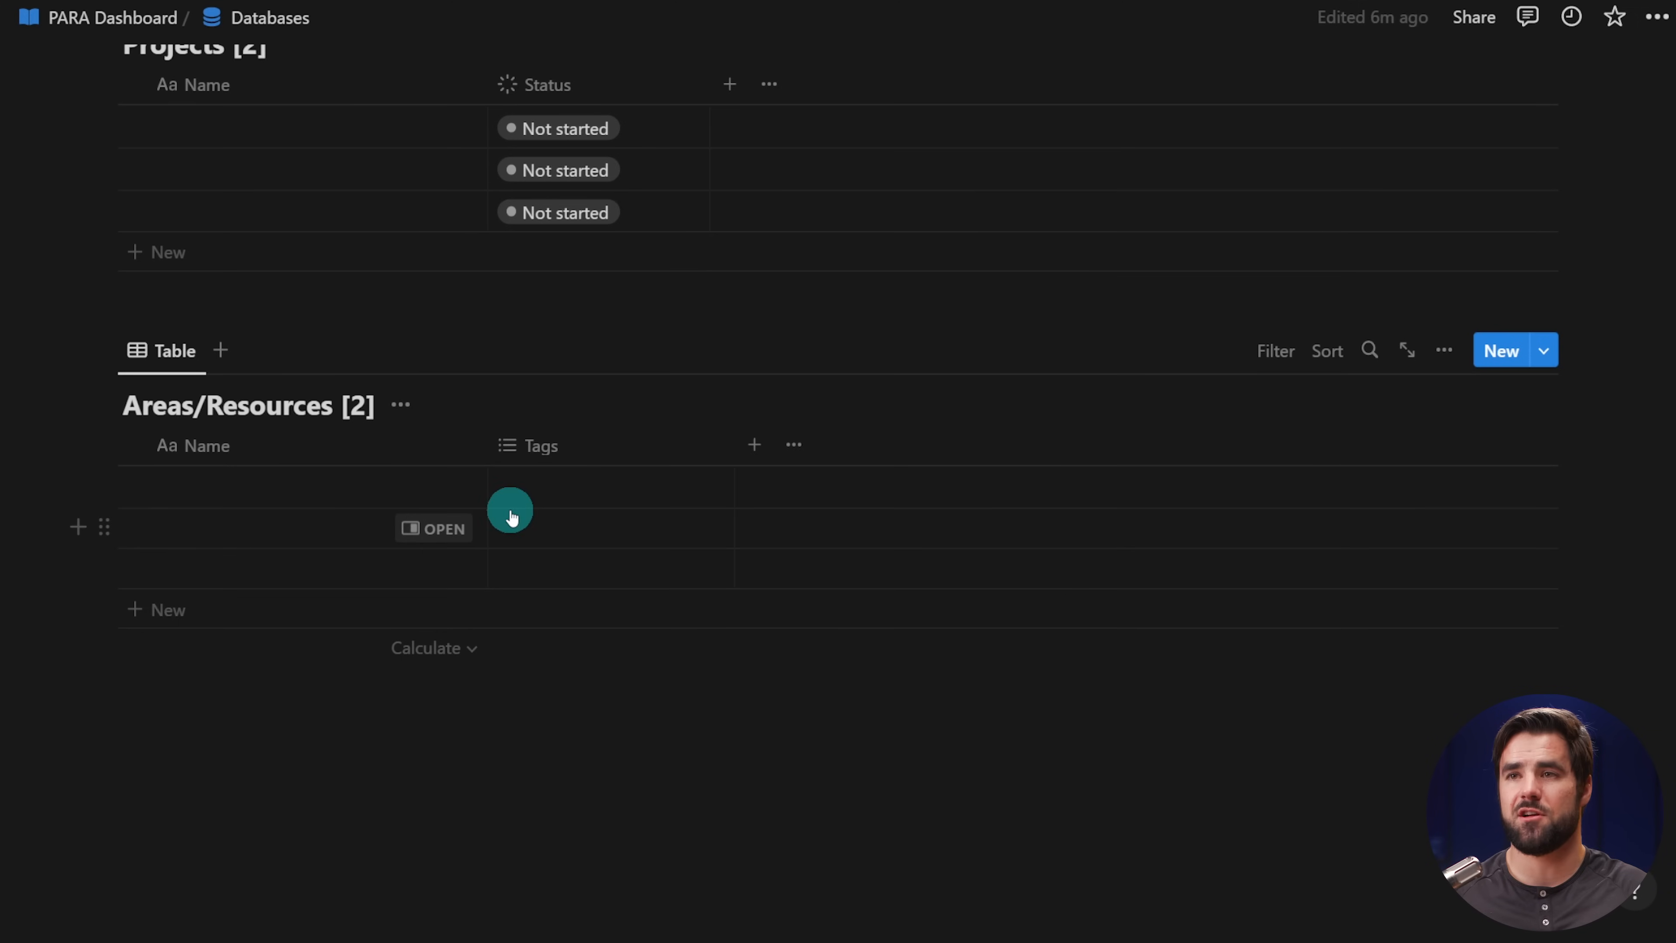
left_click(567, 447)
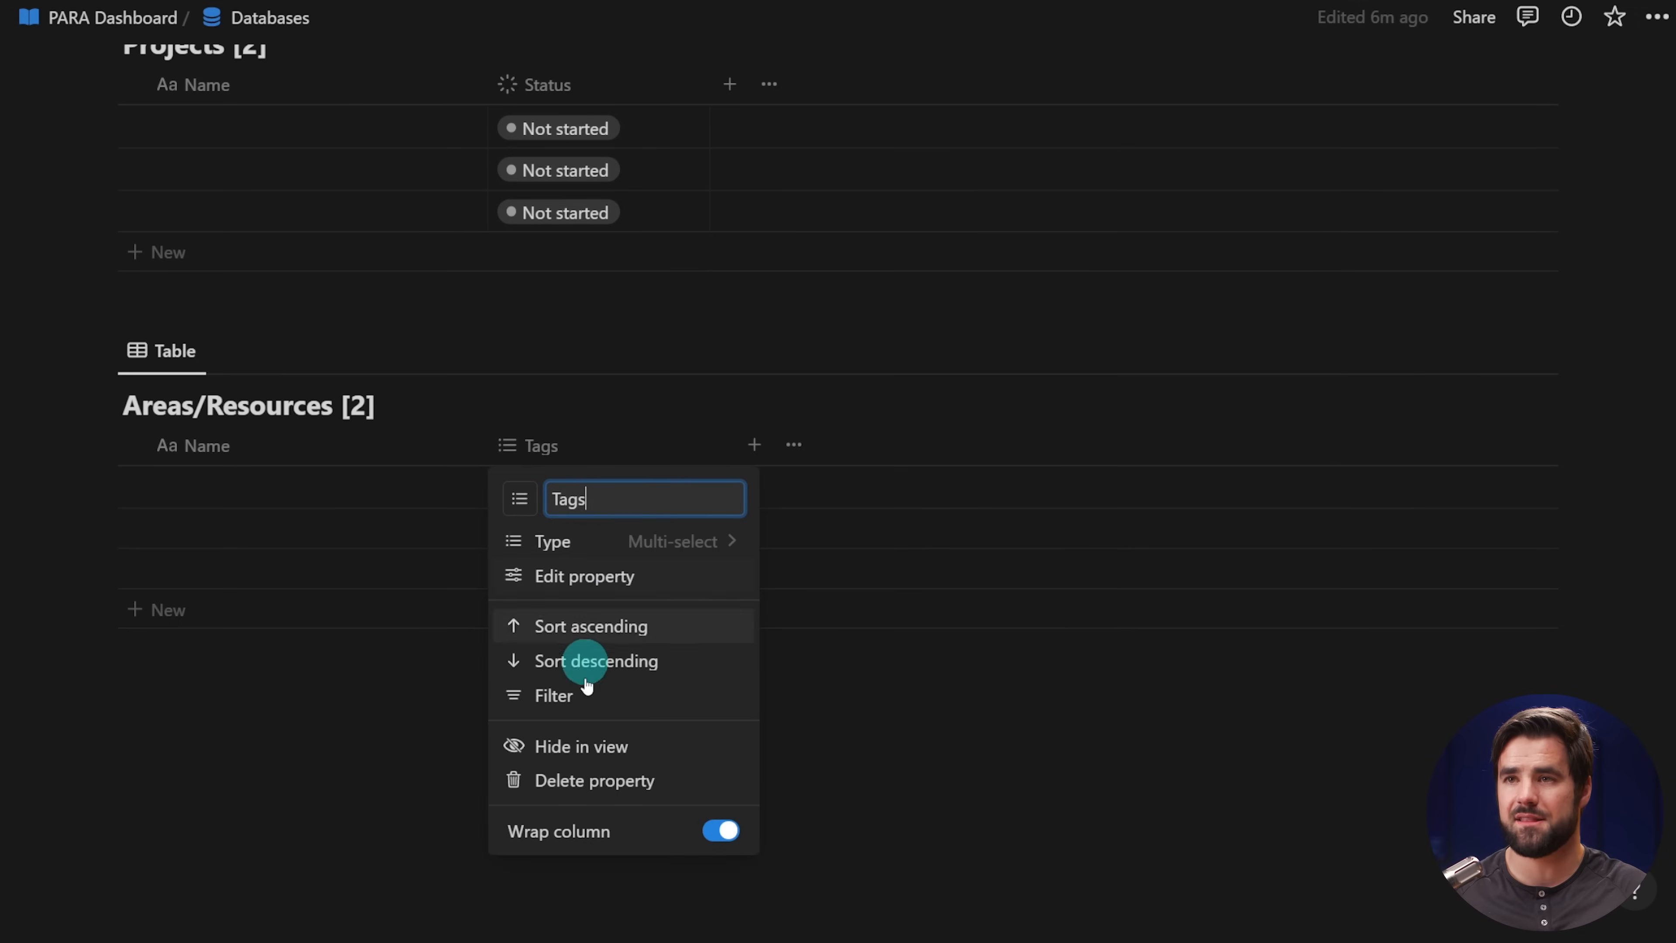
left_click(599, 779)
left_click(759, 472)
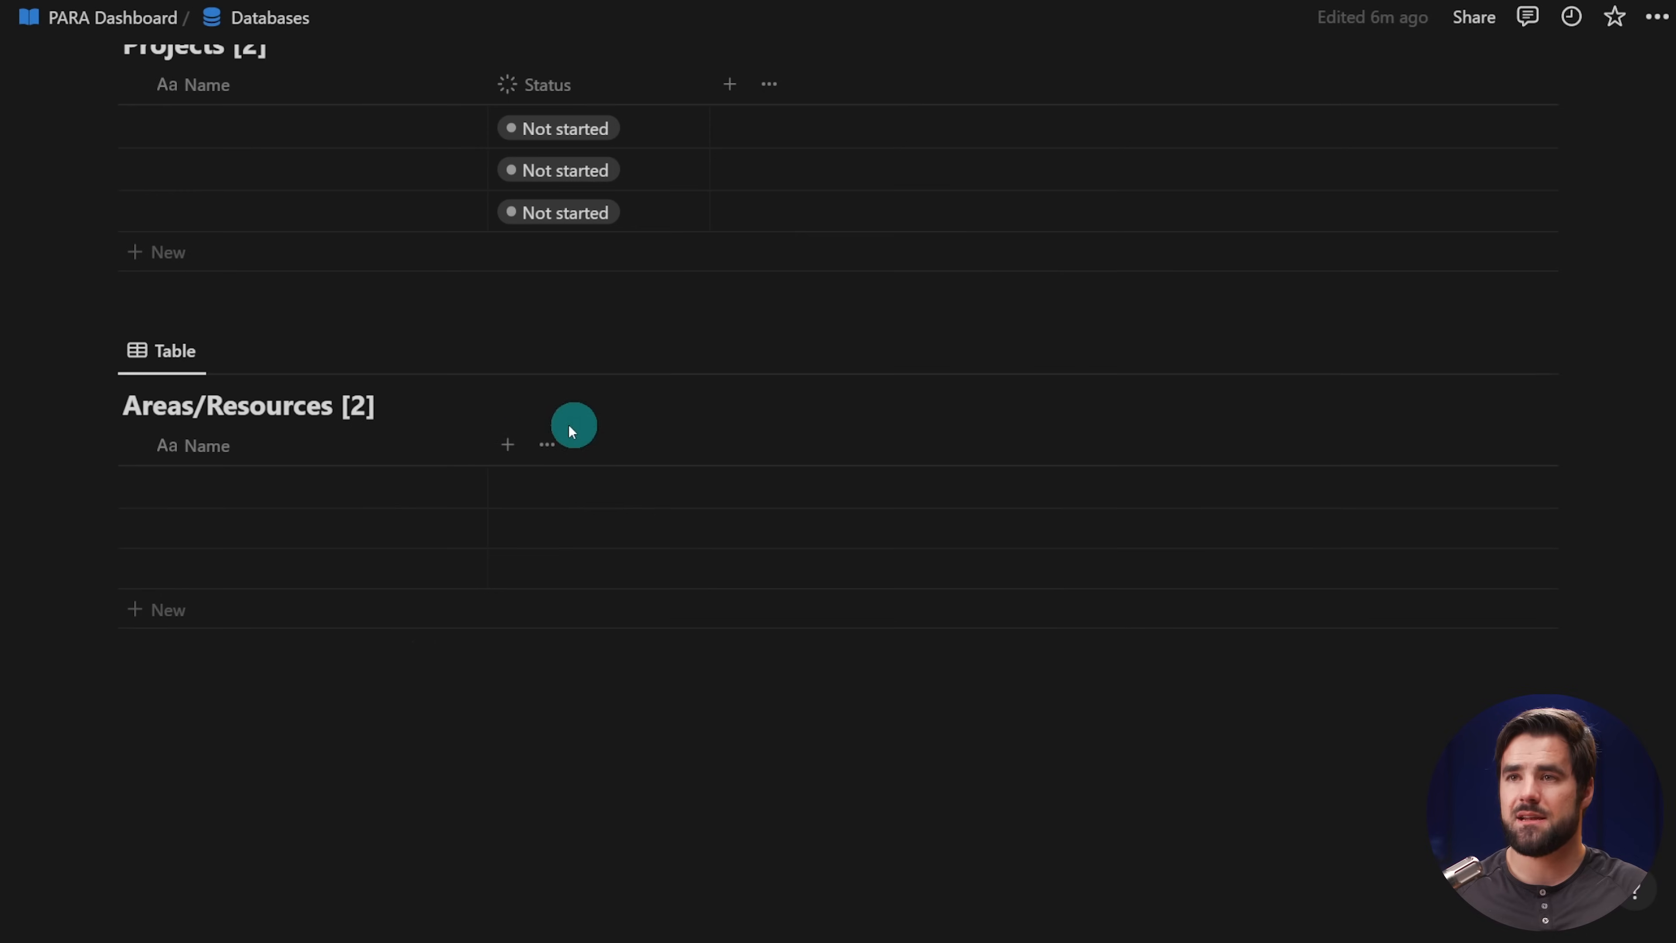
- Add a Status property named "Type" to the Areas/Resources [2] database
left_click(508, 444)
type("stat")
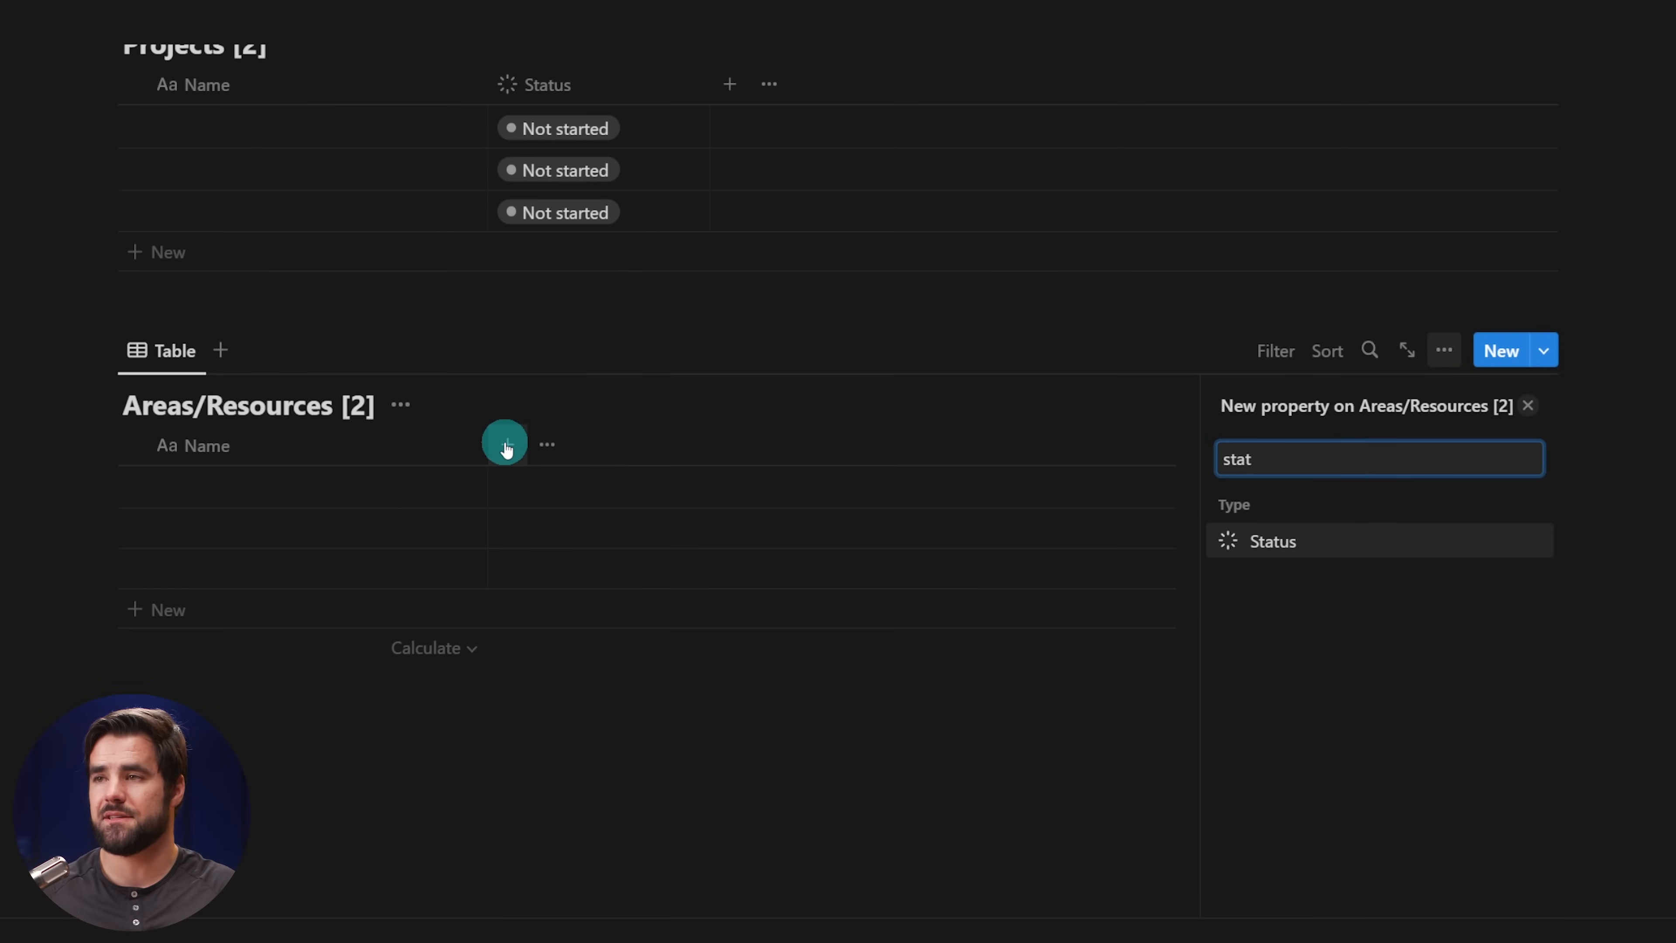
left_click(1264, 541)
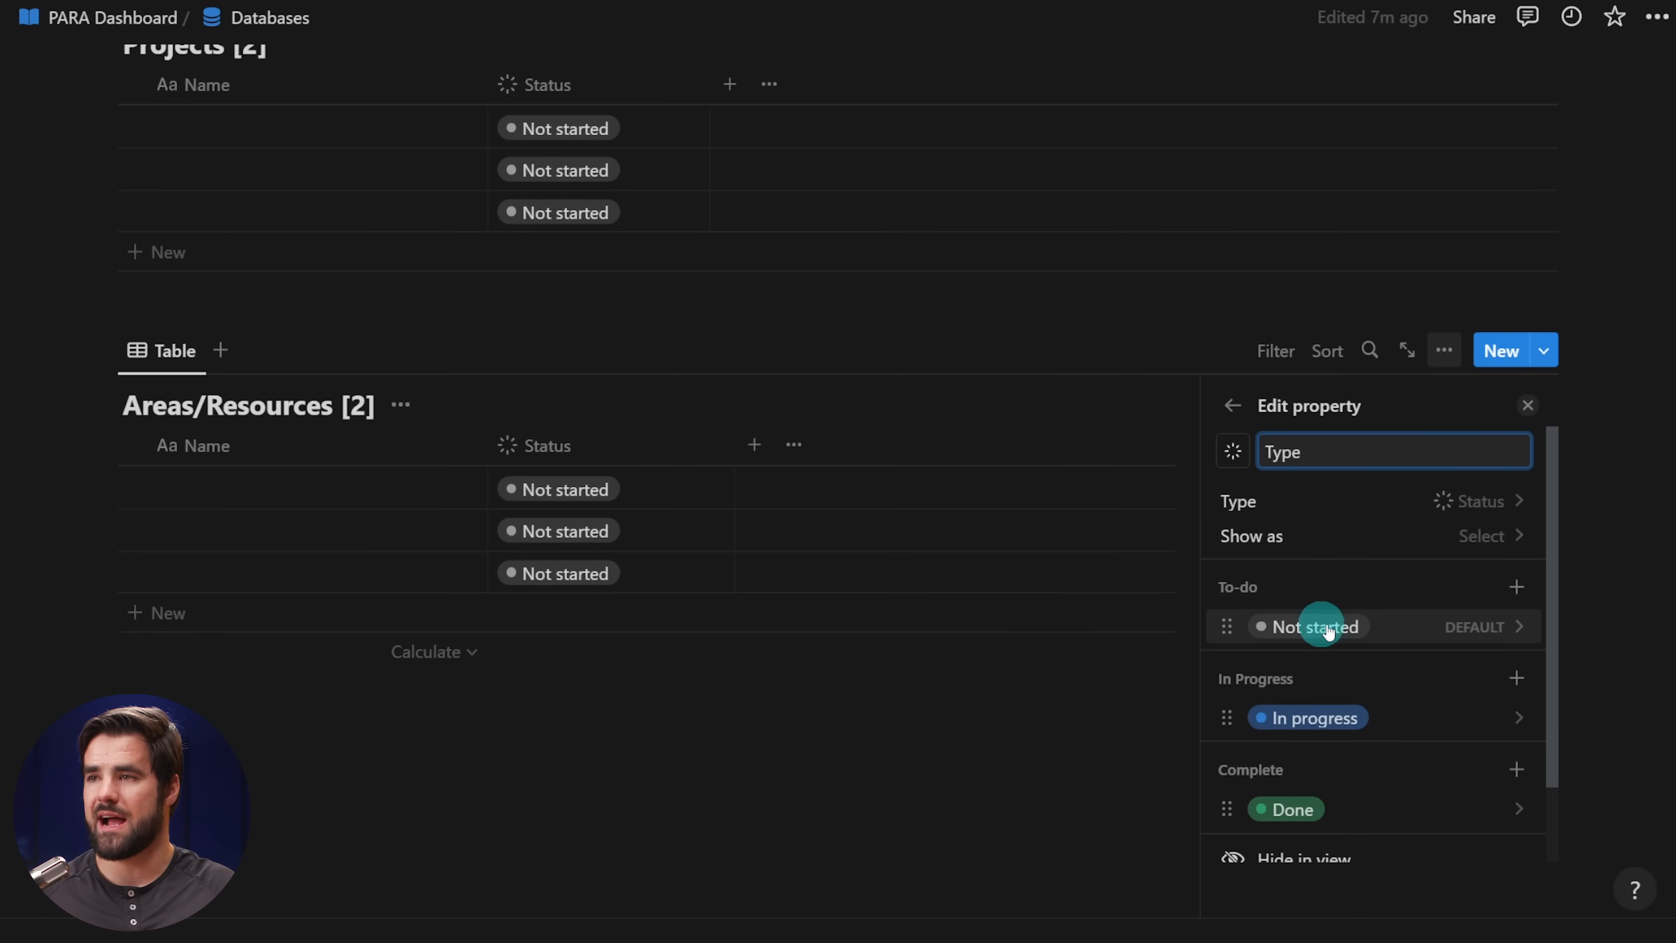
- Move the Type property's "Not started" option into the In Progress group and delete the "Done" option
left_click_drag(1231, 622, 1221, 674)
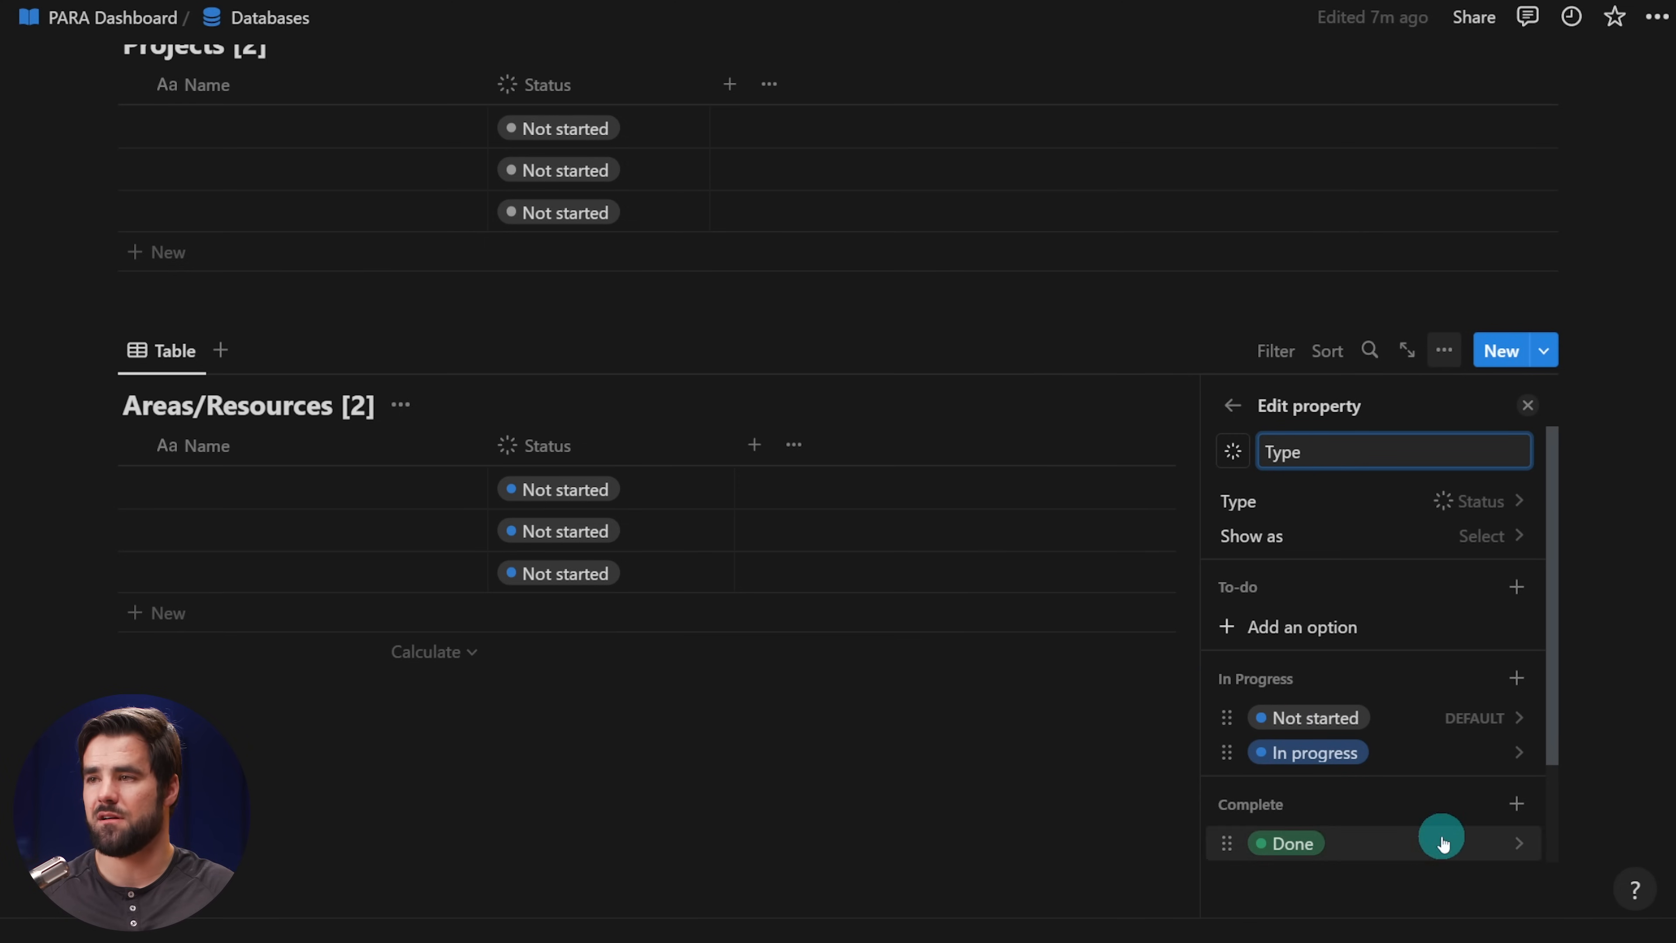
scroll(1322, 724, "down", 1)
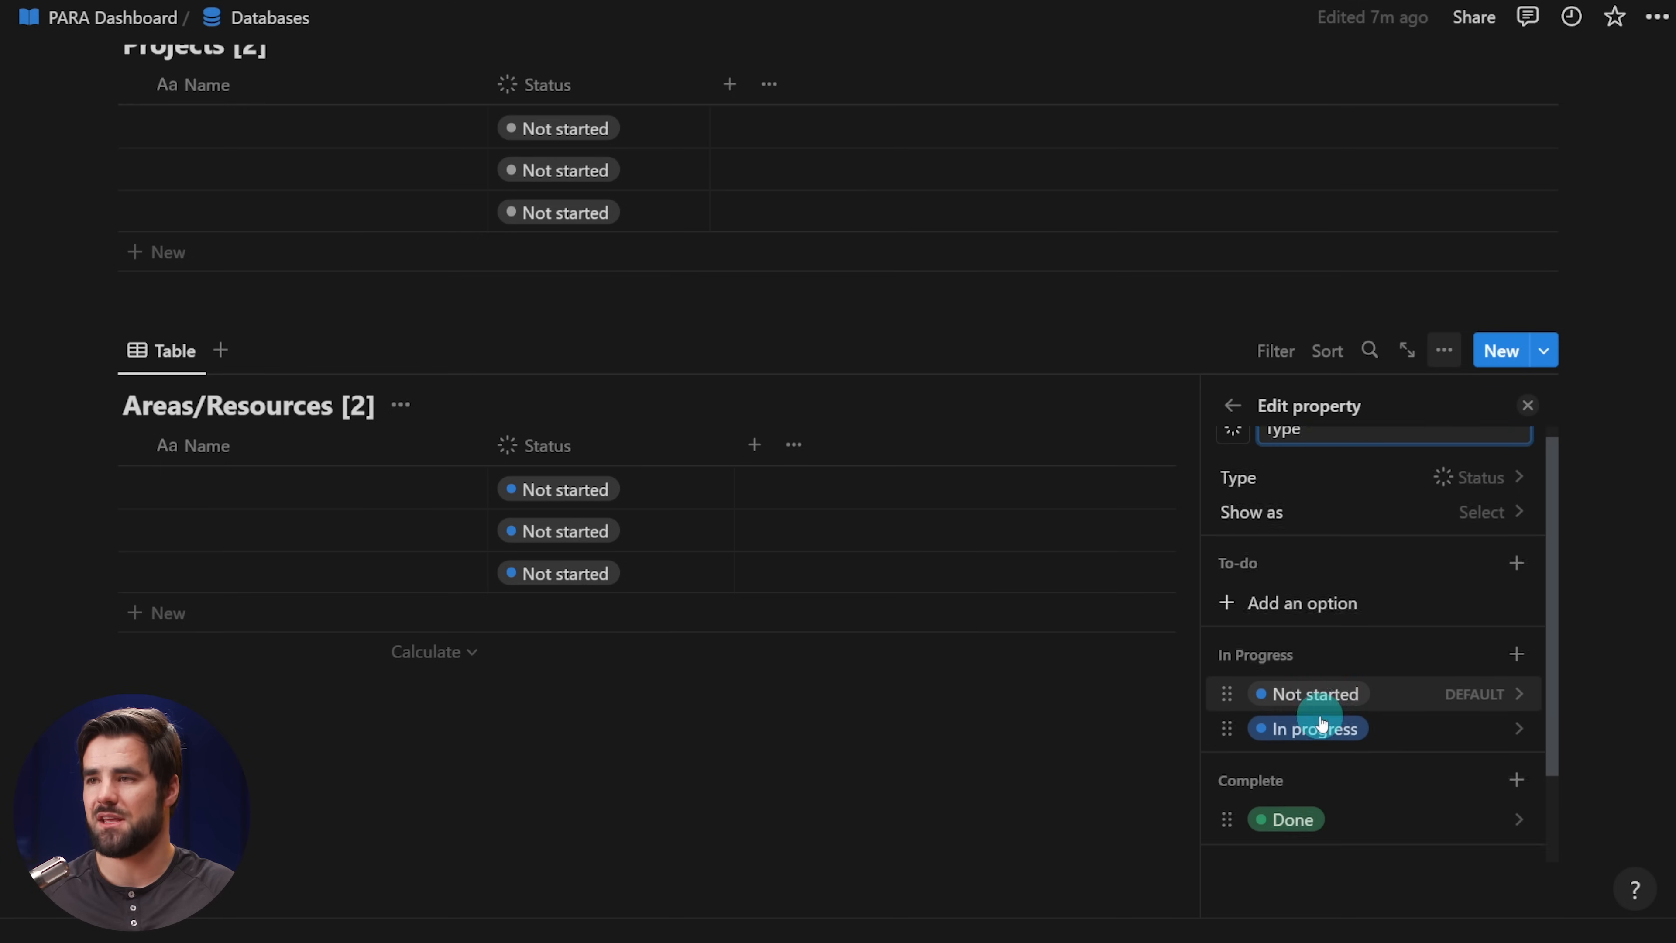
scroll(1418, 727, "down", 2)
left_click(1444, 719)
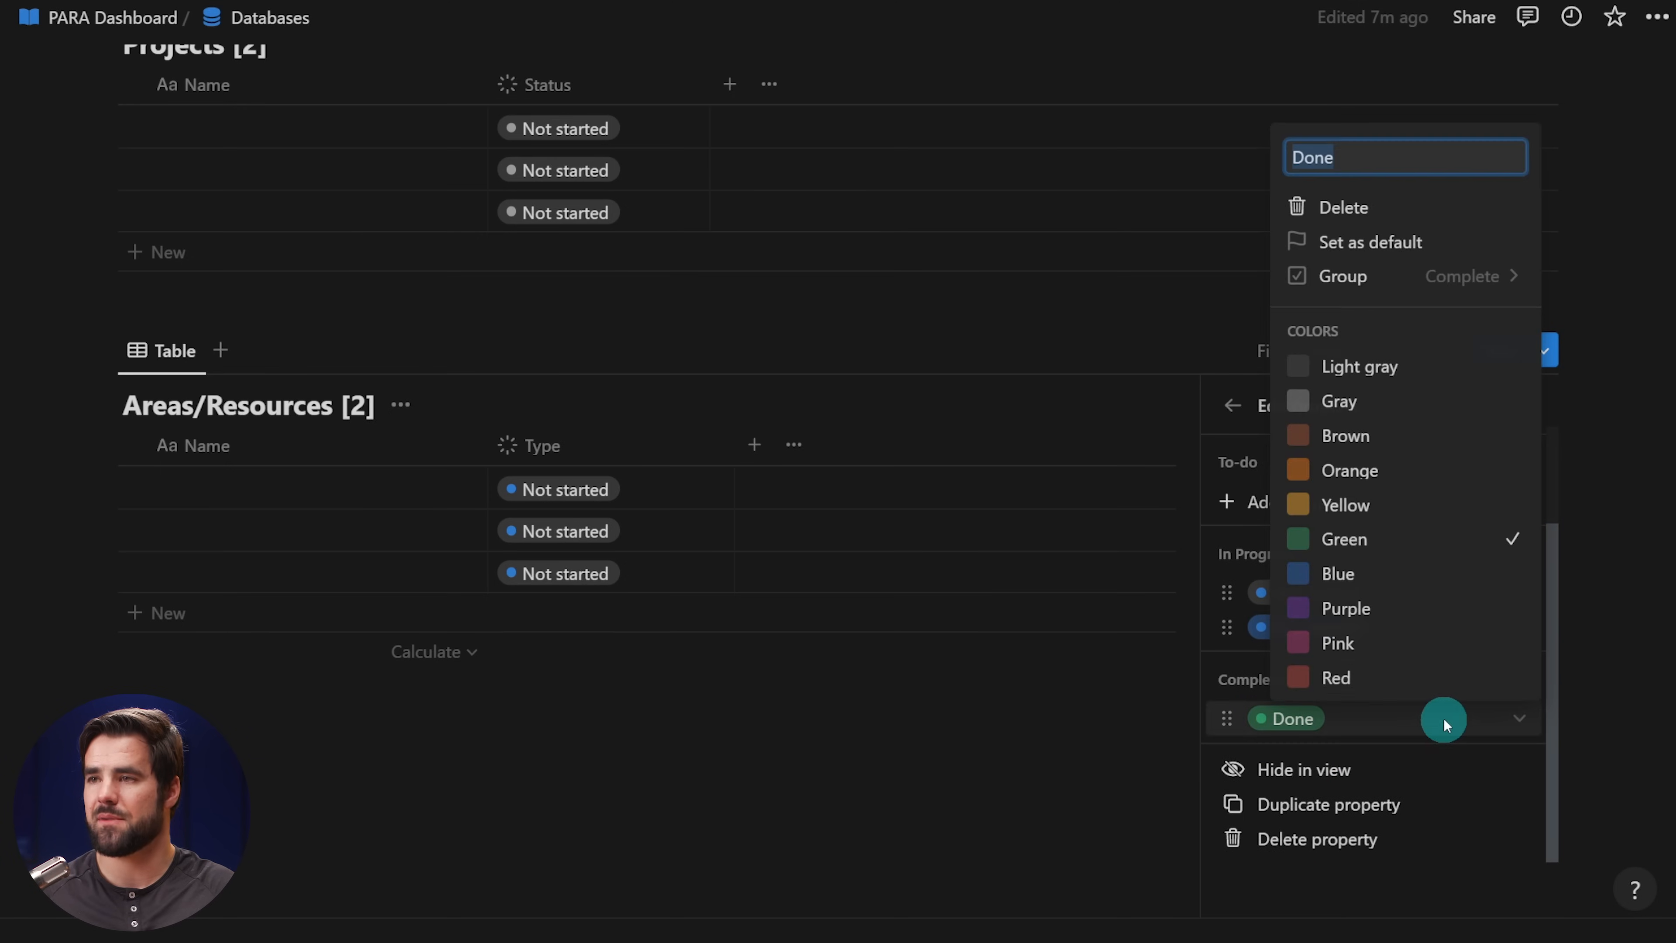
left_click(1360, 223)
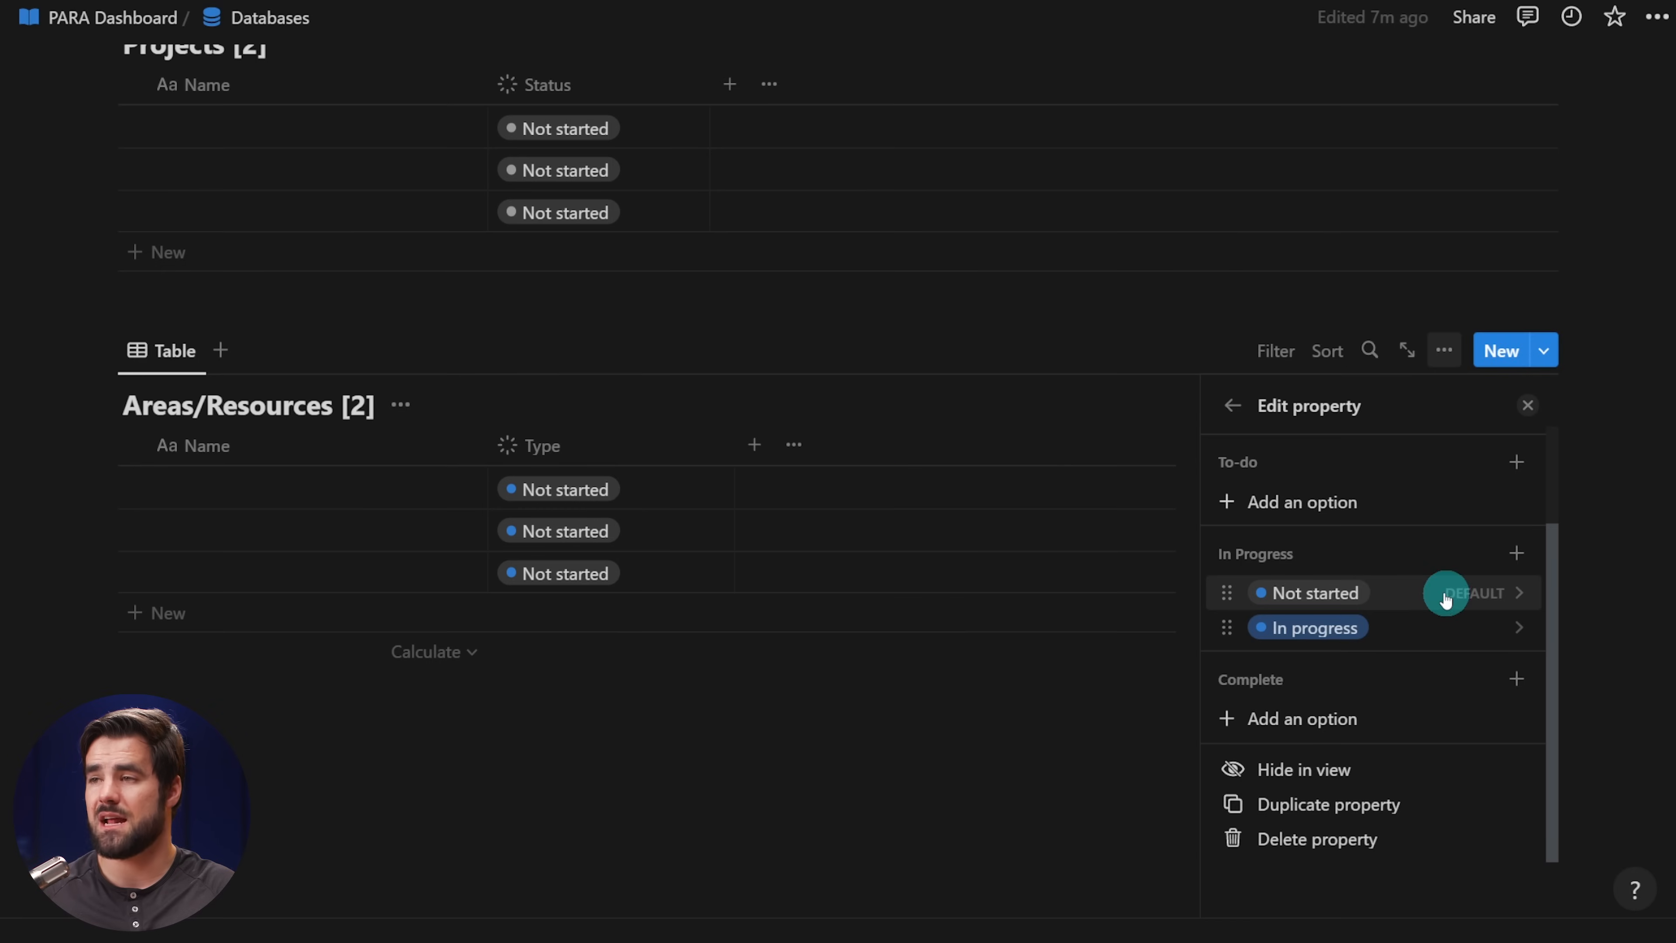
- Rename the Type property's "Not started" option to "Area" and color it orange
left_click(1473, 597)
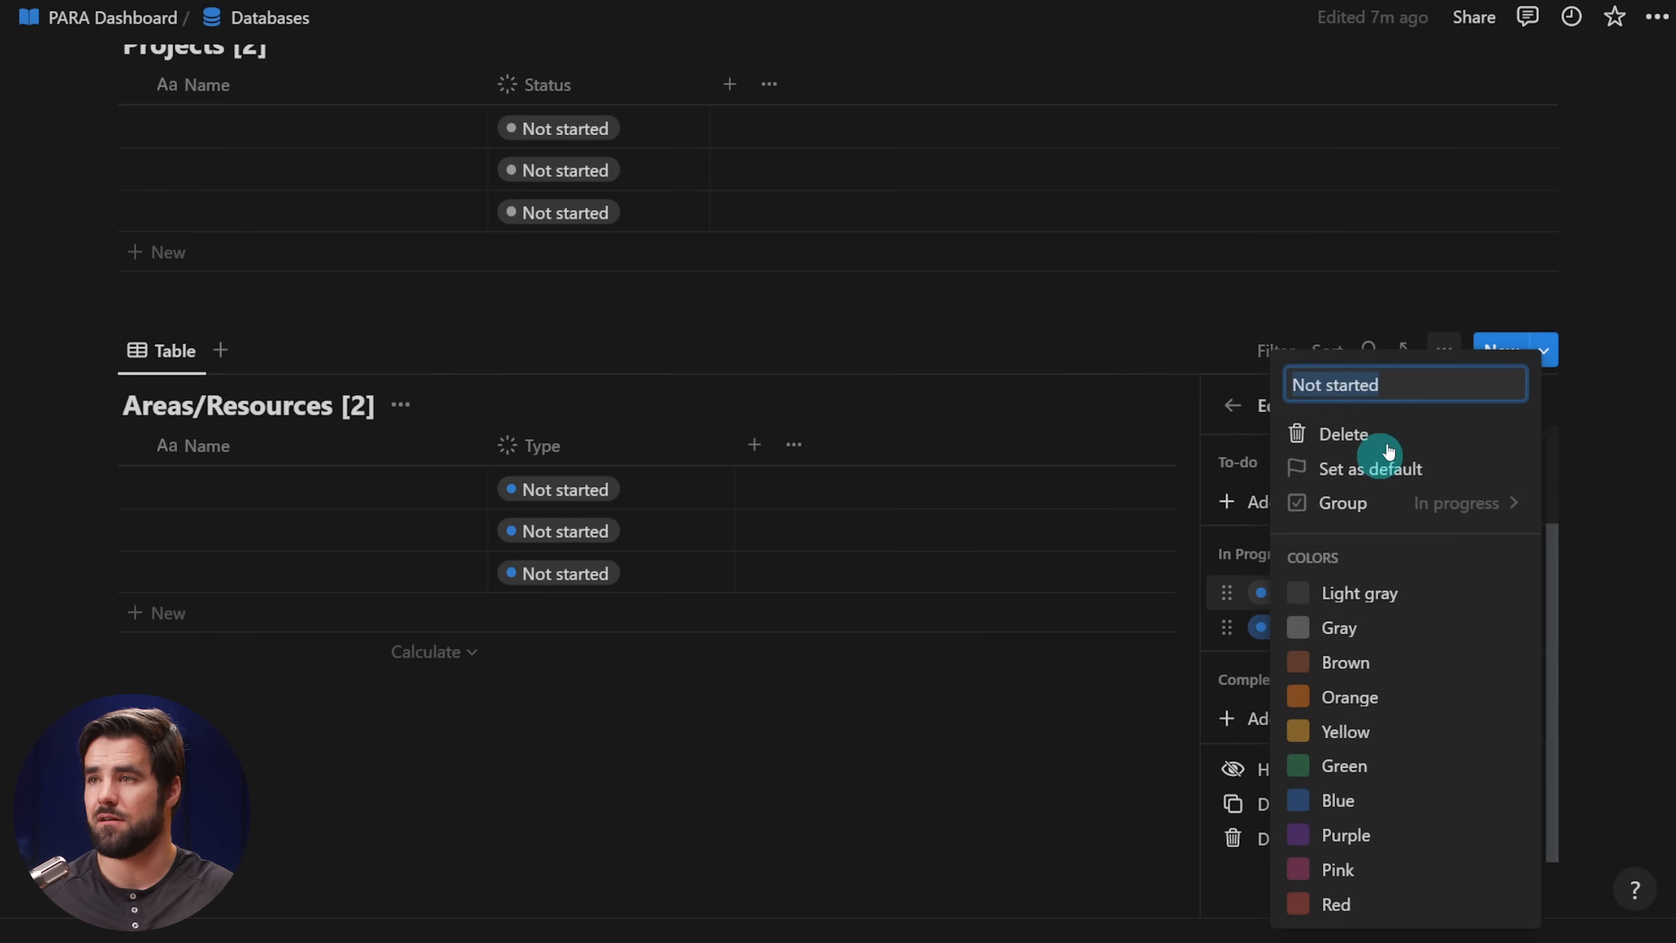
type("Area")
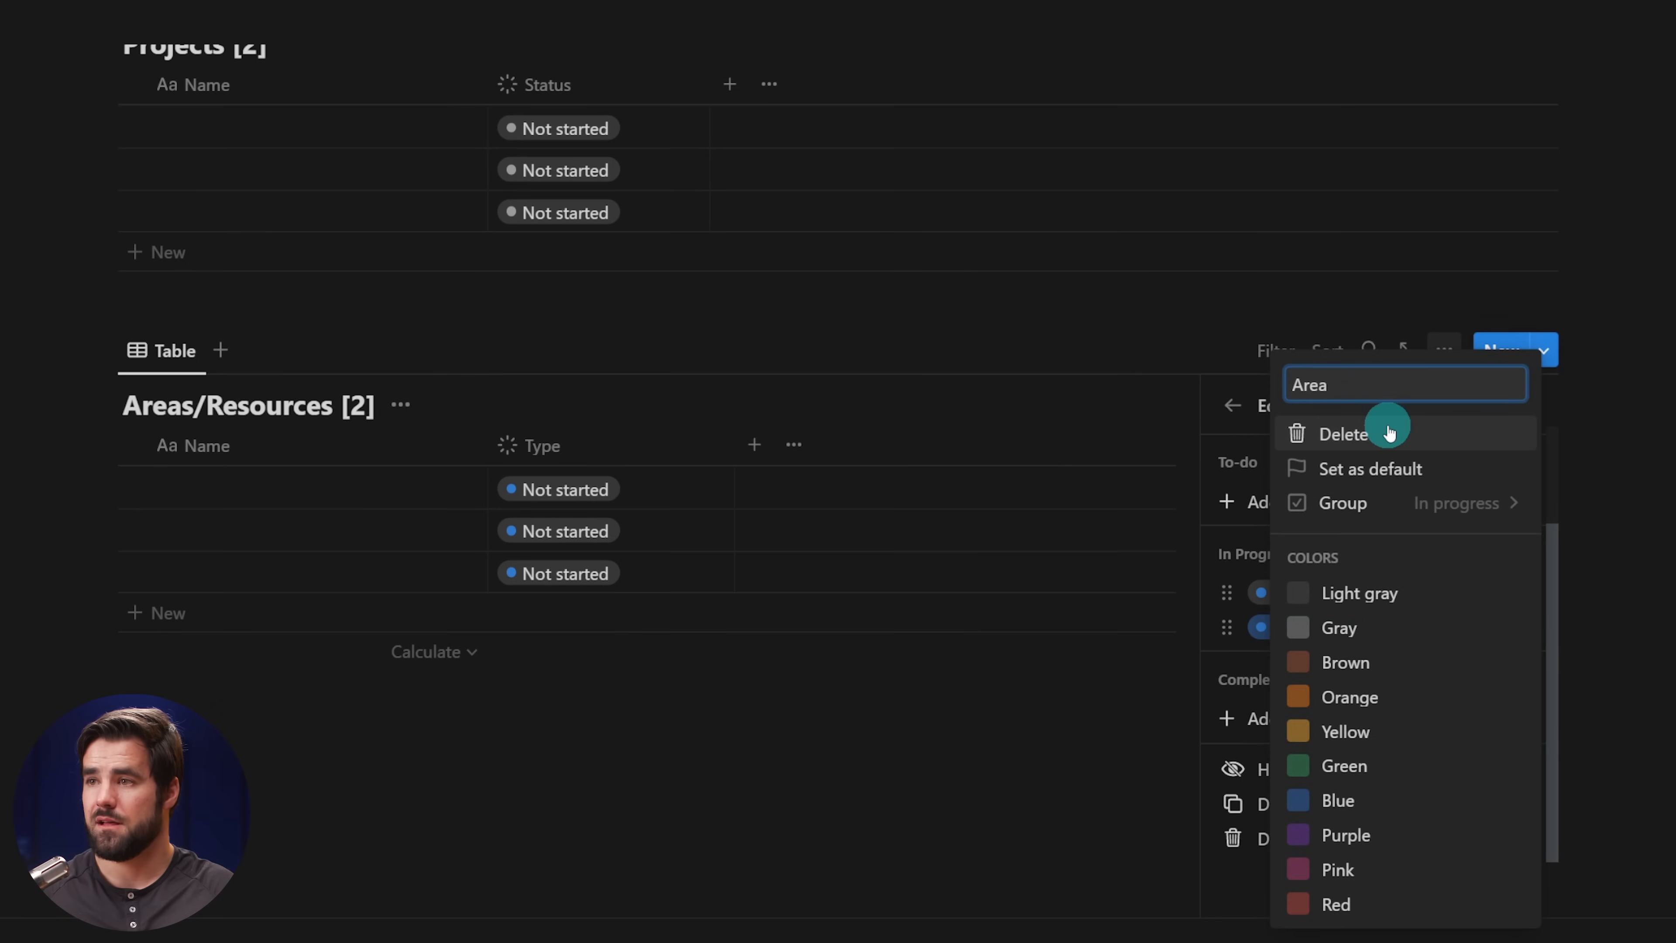
left_click(1376, 694)
left_click(1250, 599)
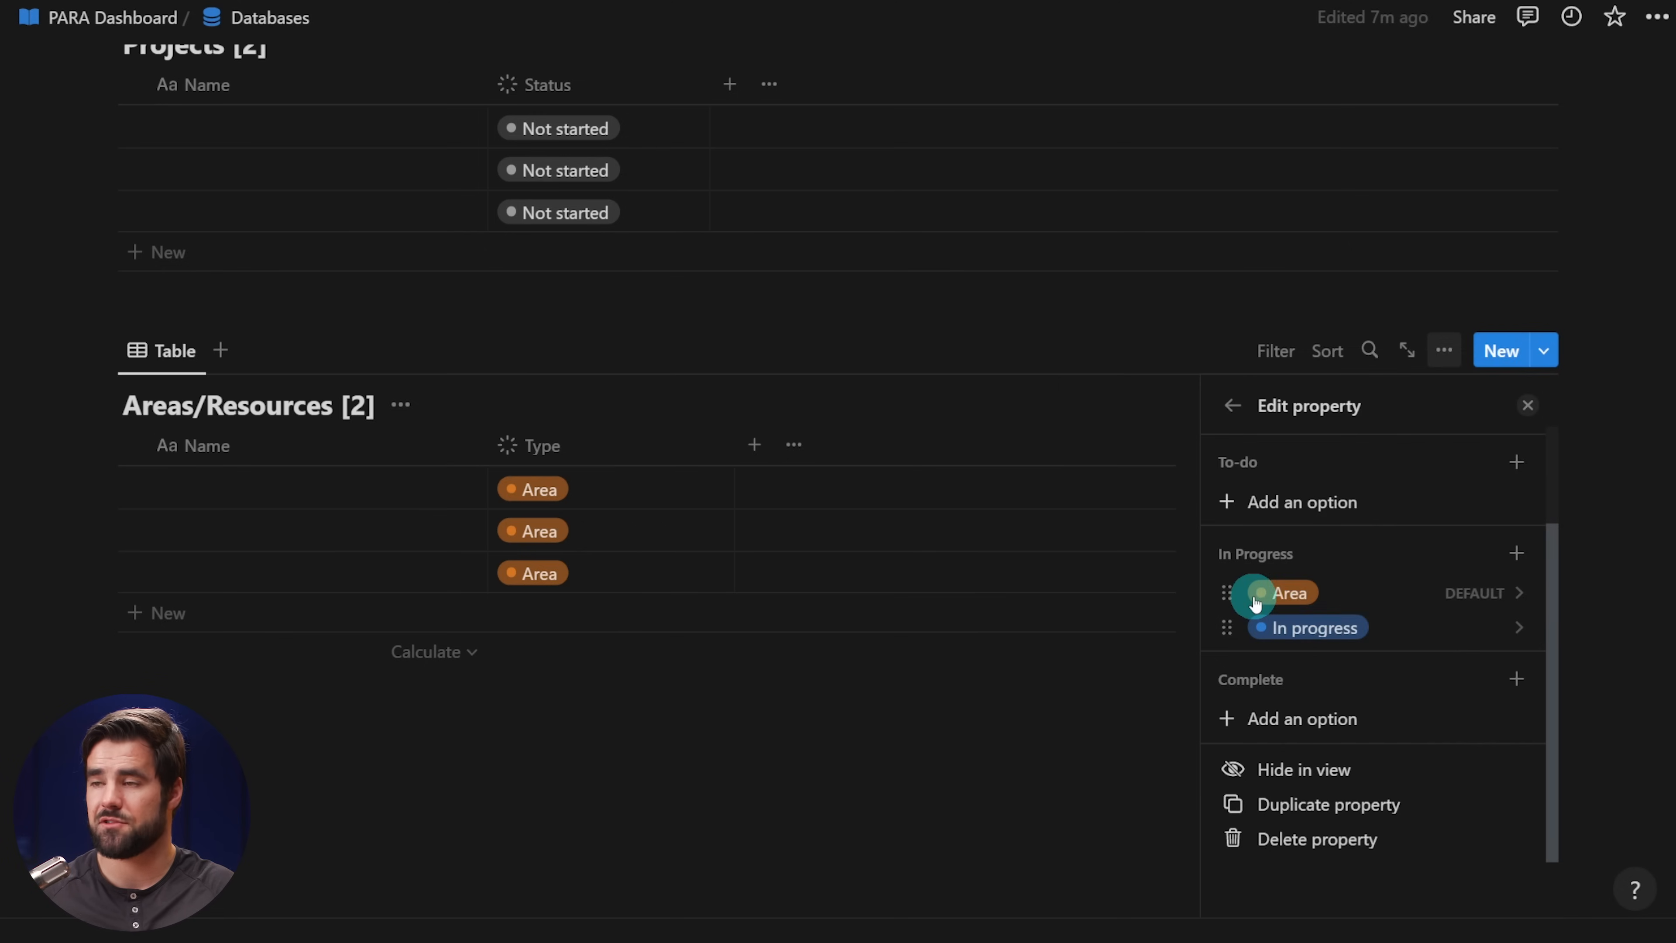
- Rename the Type property's "In progress" option to "Resource" and color it purple
left_click(1437, 627)
type("Resource")
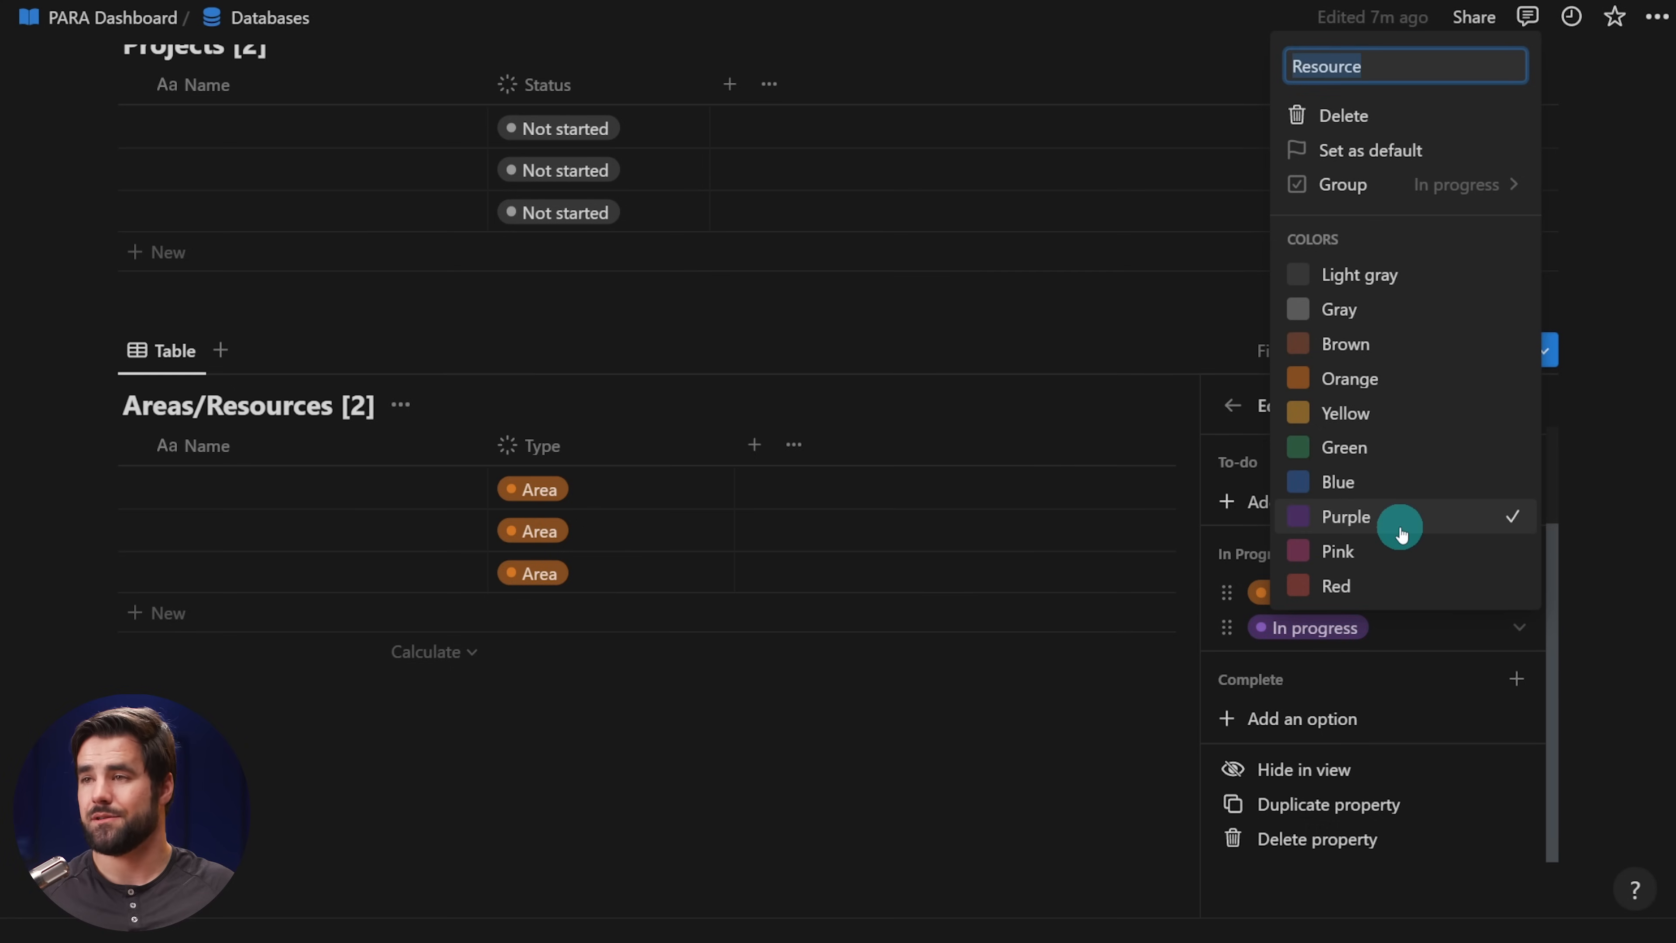
left_click(1366, 613)
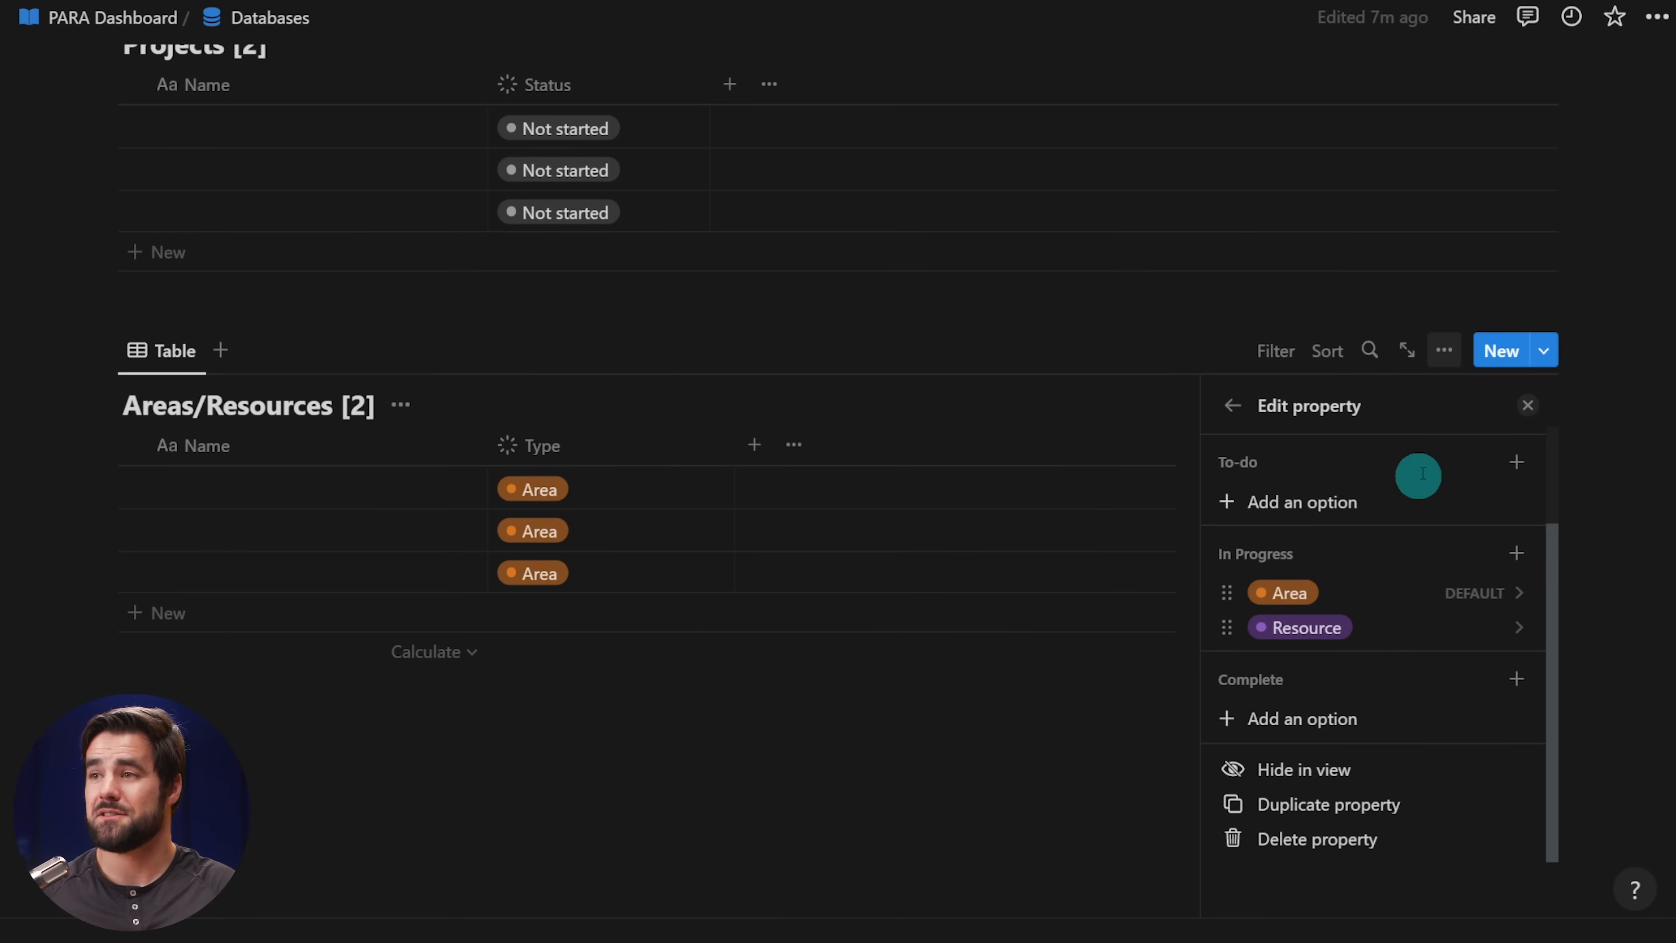
- Close the property settings and set the second Areas/Resources [2] row's Type to Resource
left_click(1528, 405)
left_click(535, 531)
left_click(557, 612)
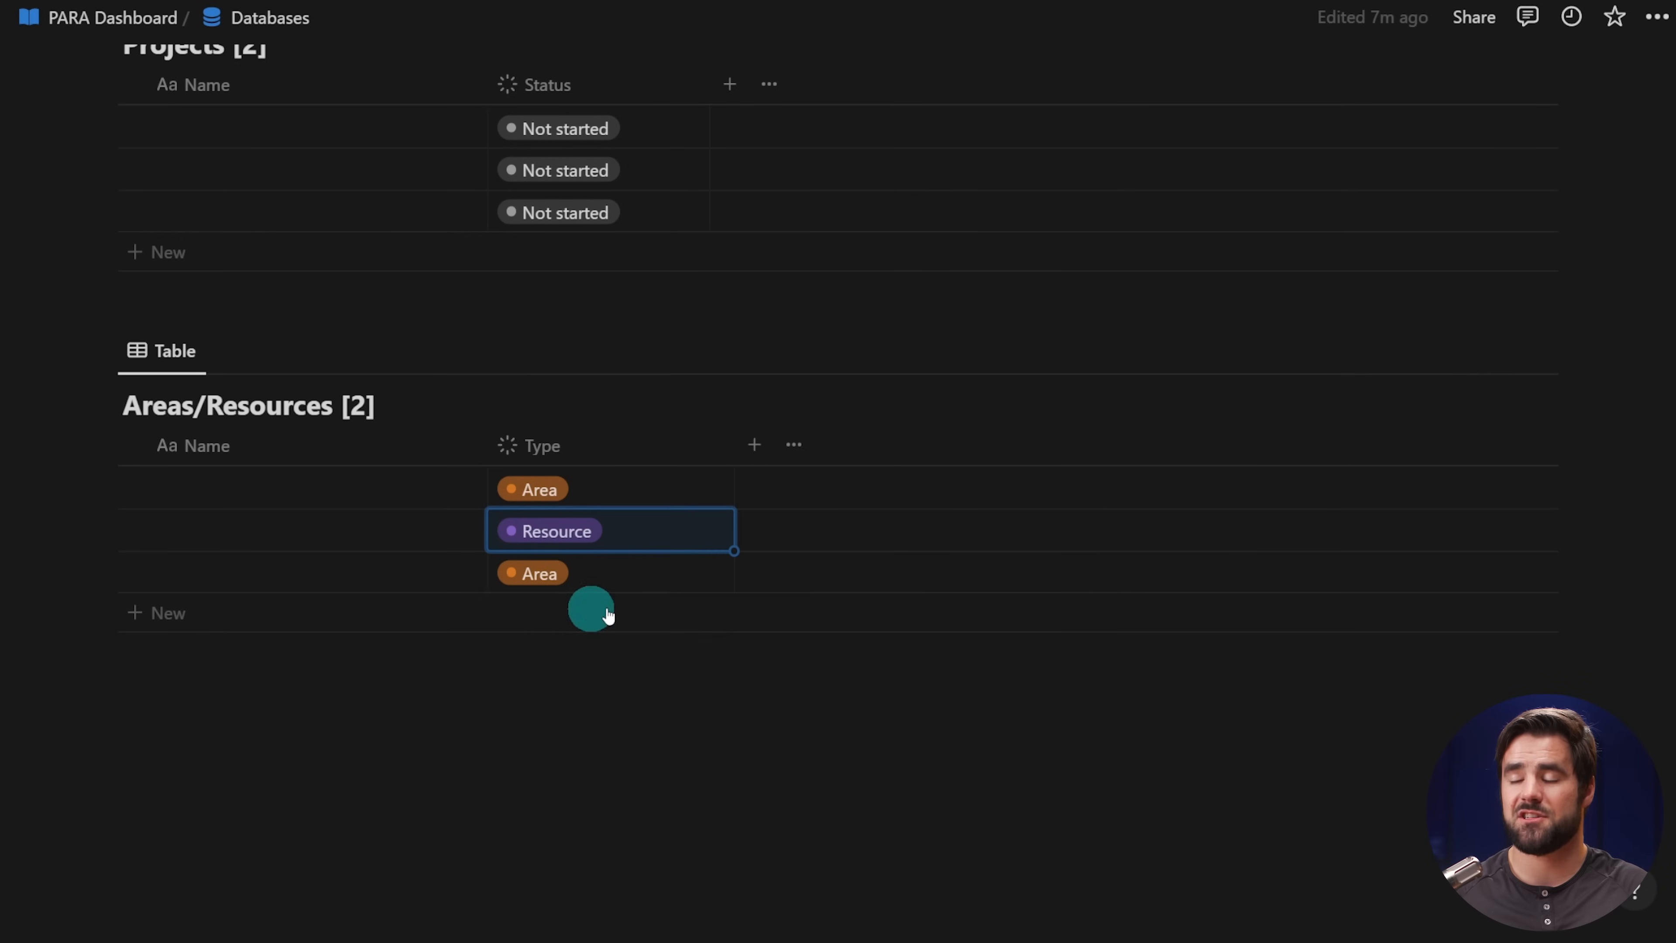
- Add a blank row to the Areas/Resources [2] database and delete it again
left_click(412, 611)
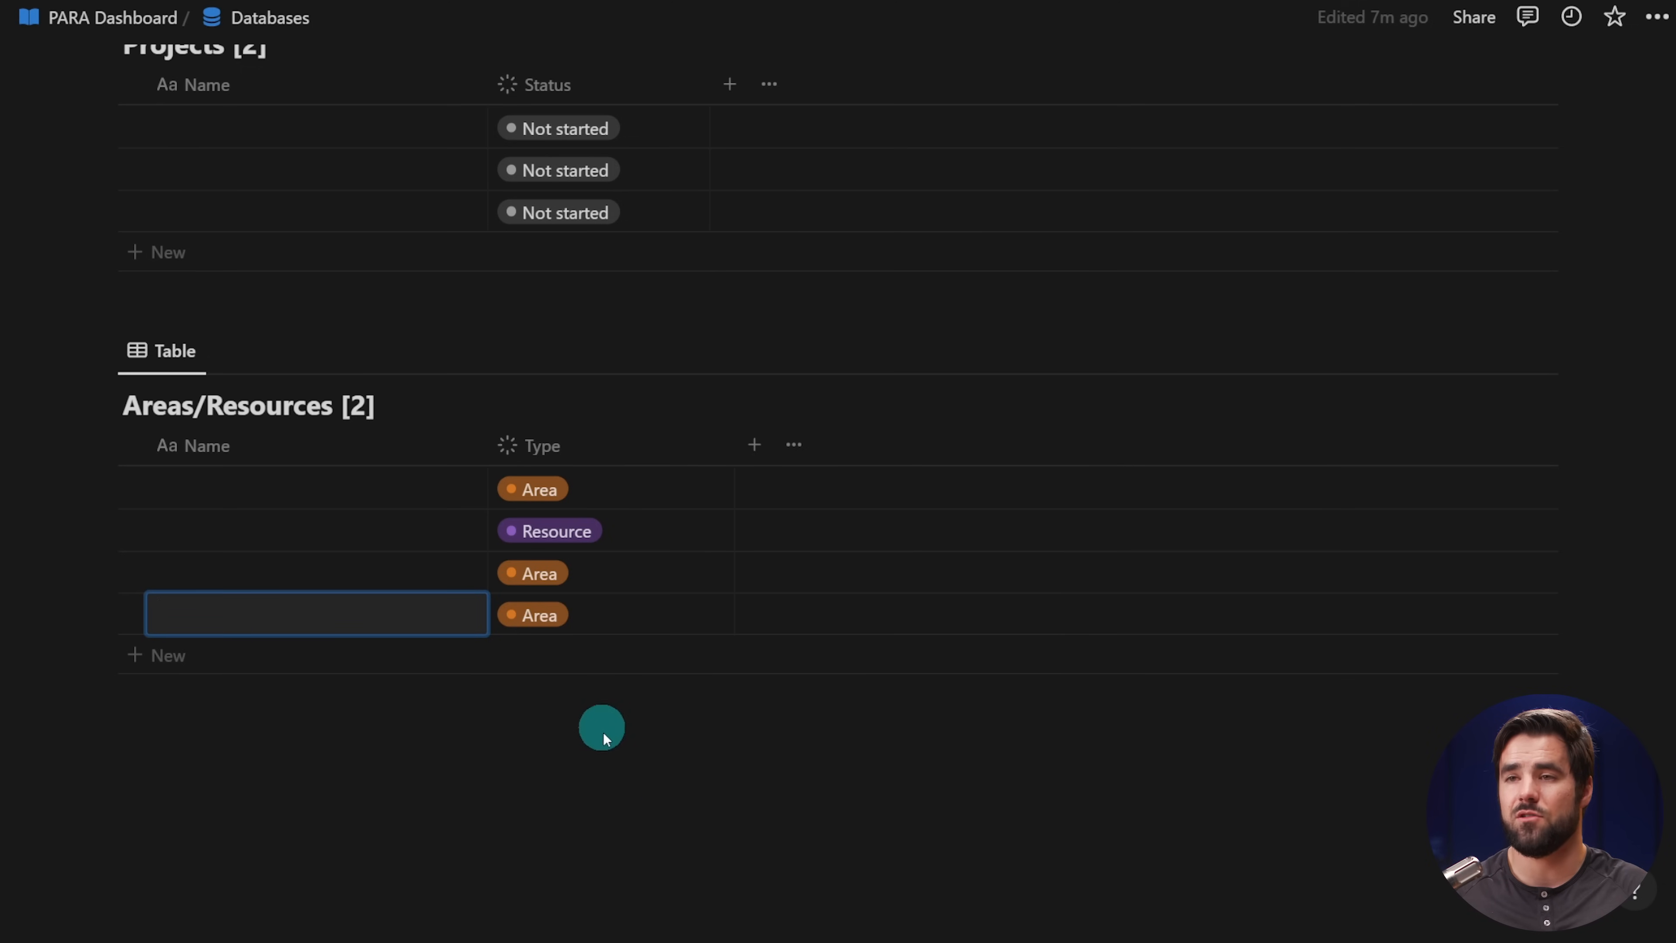
left_click(591, 743)
right_click(429, 623)
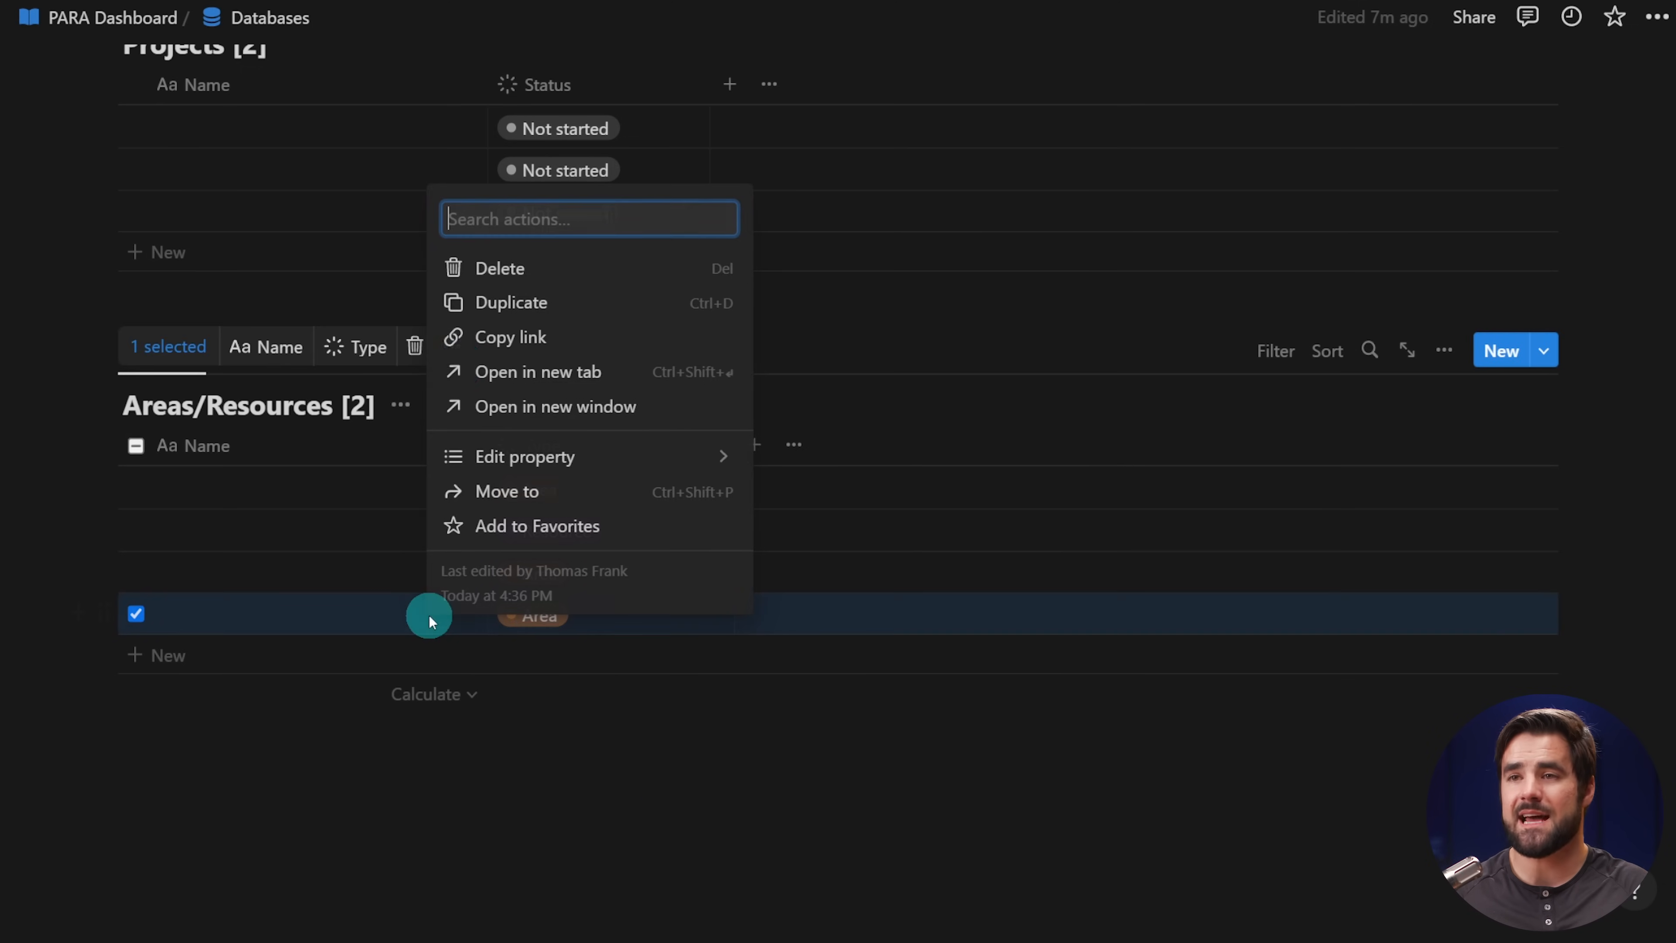
left_click(443, 271)
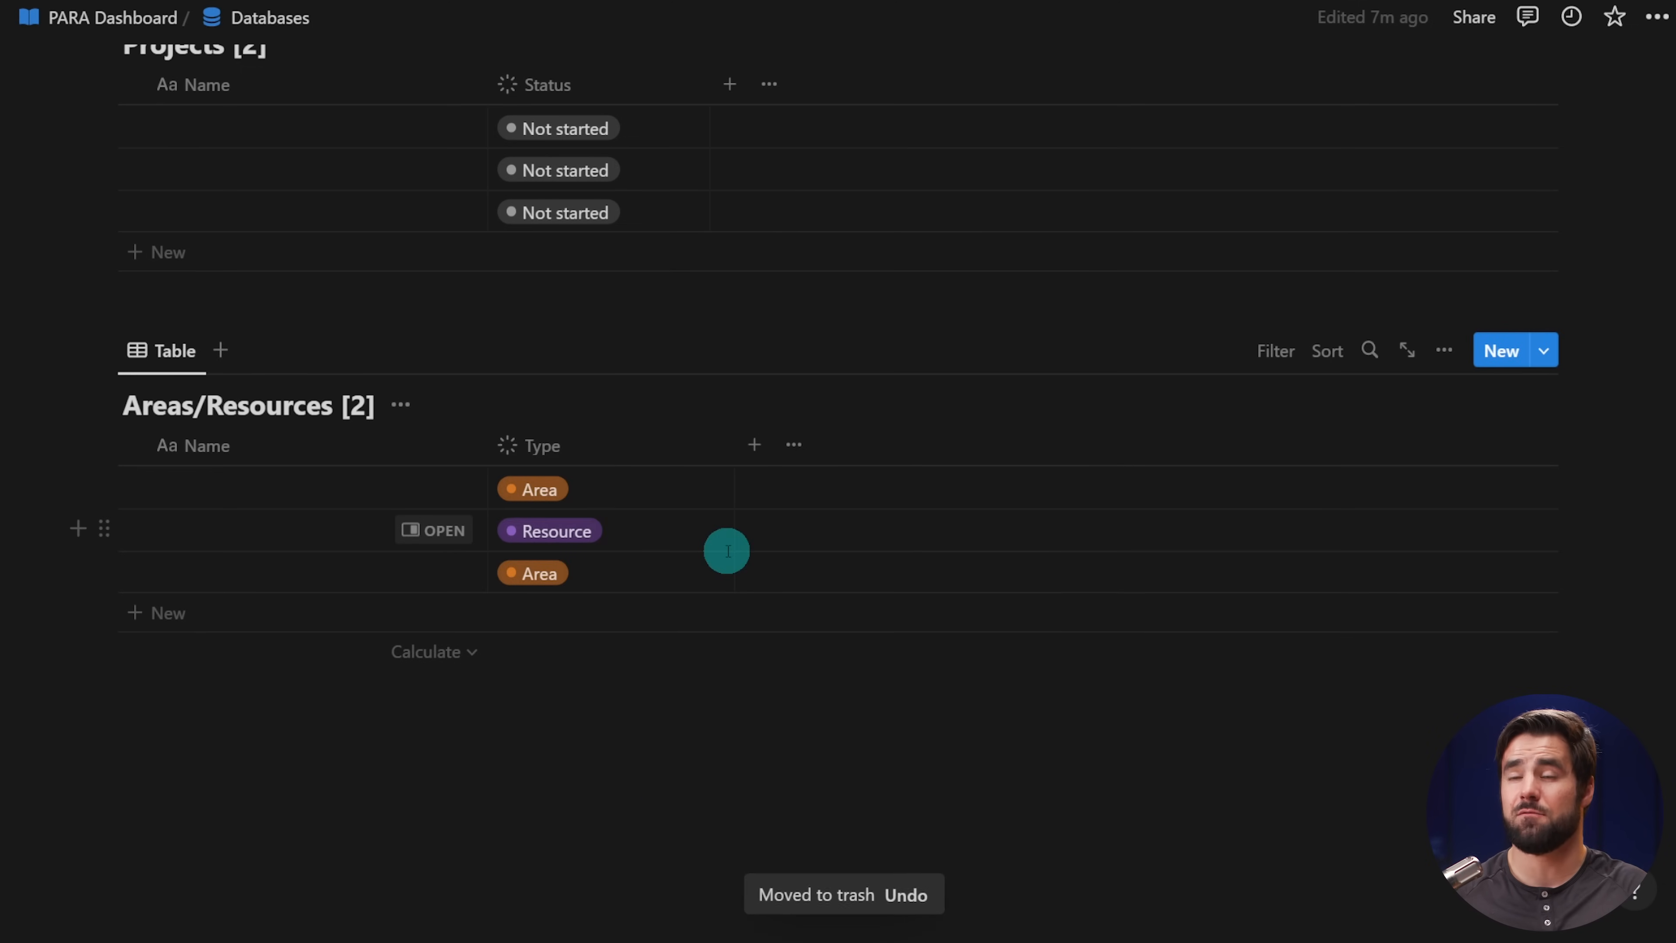
scroll(727, 551, "up", 15)
scroll(697, 703, "down", 3)
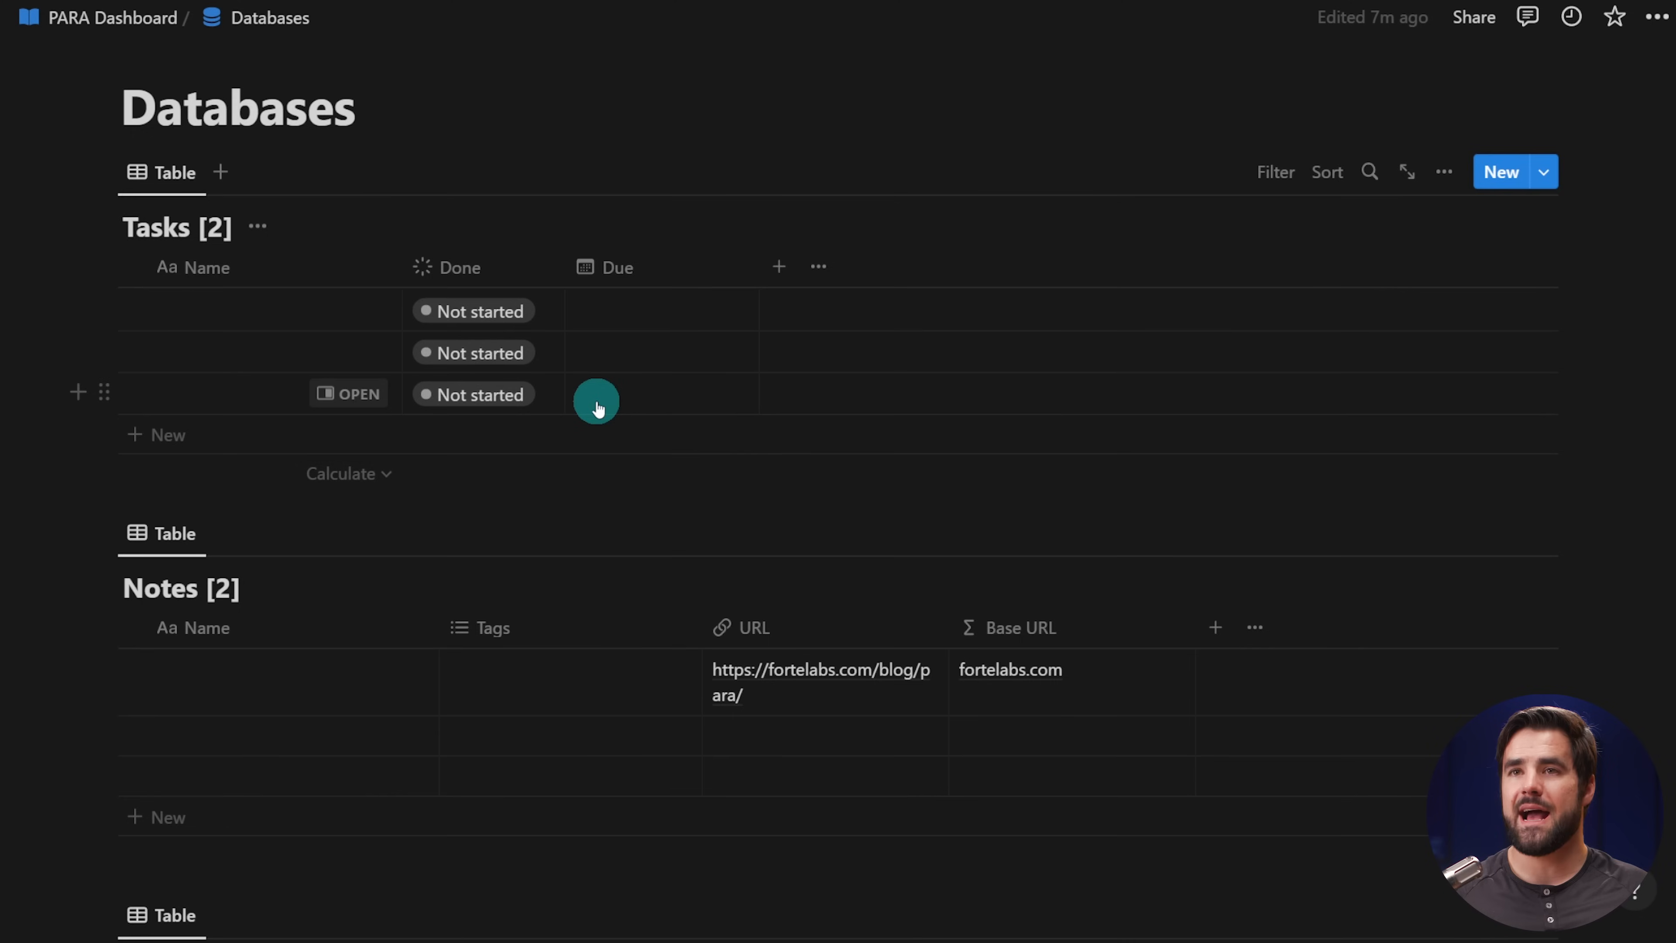
scroll(597, 406, "down", 2)
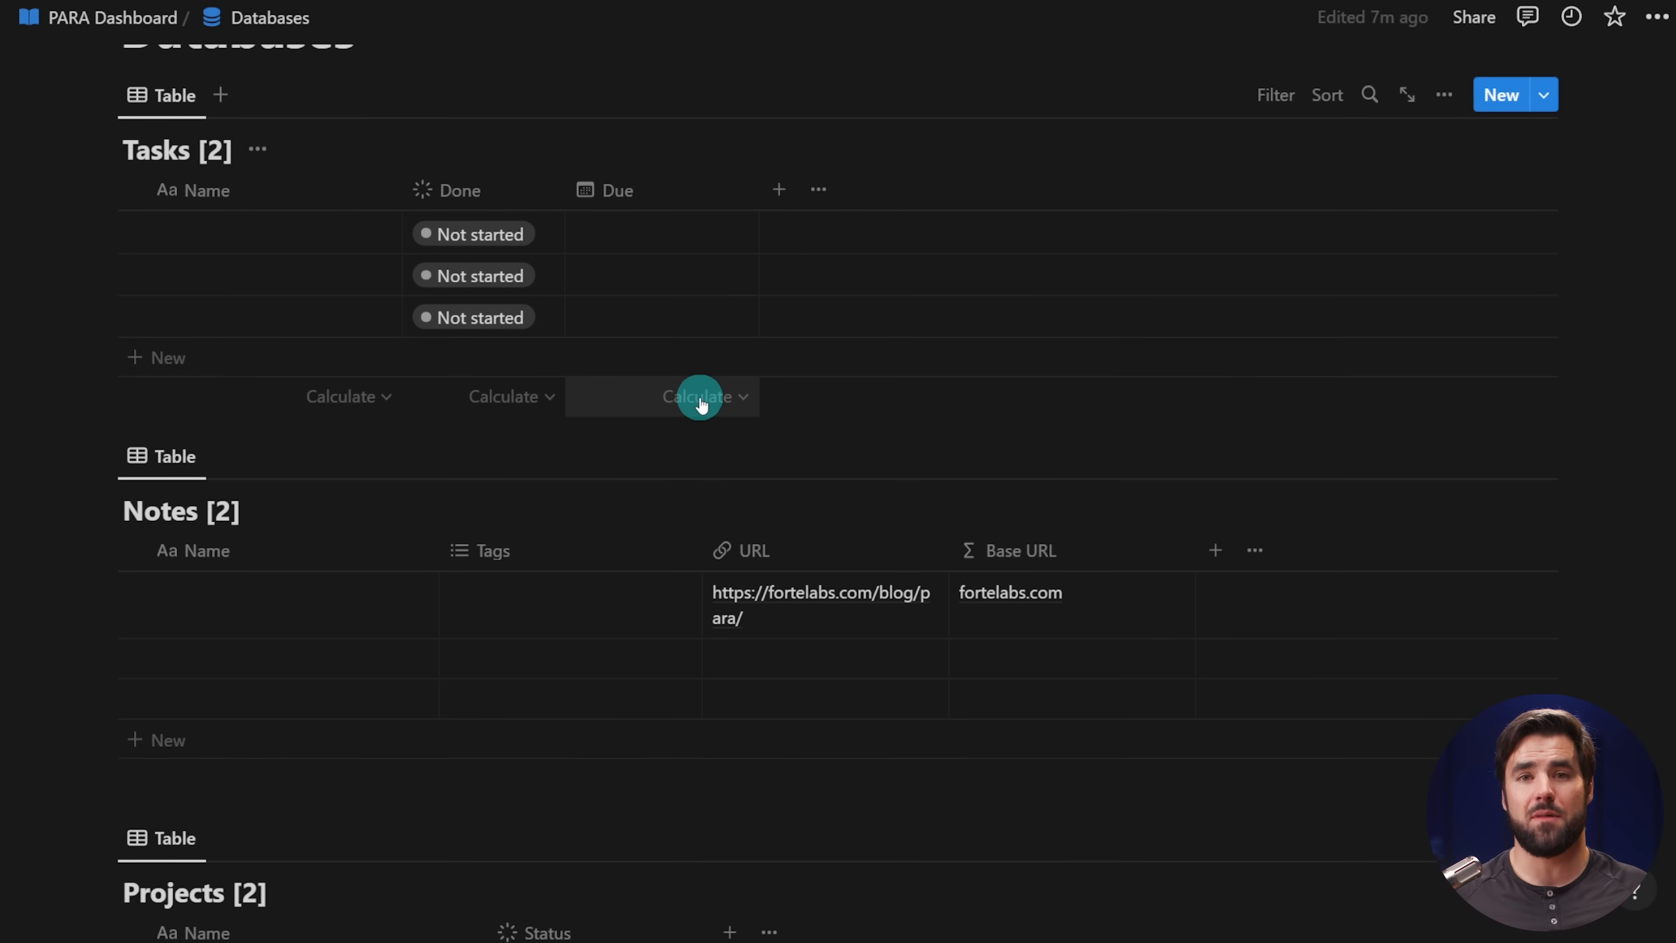
left_click(774, 195)
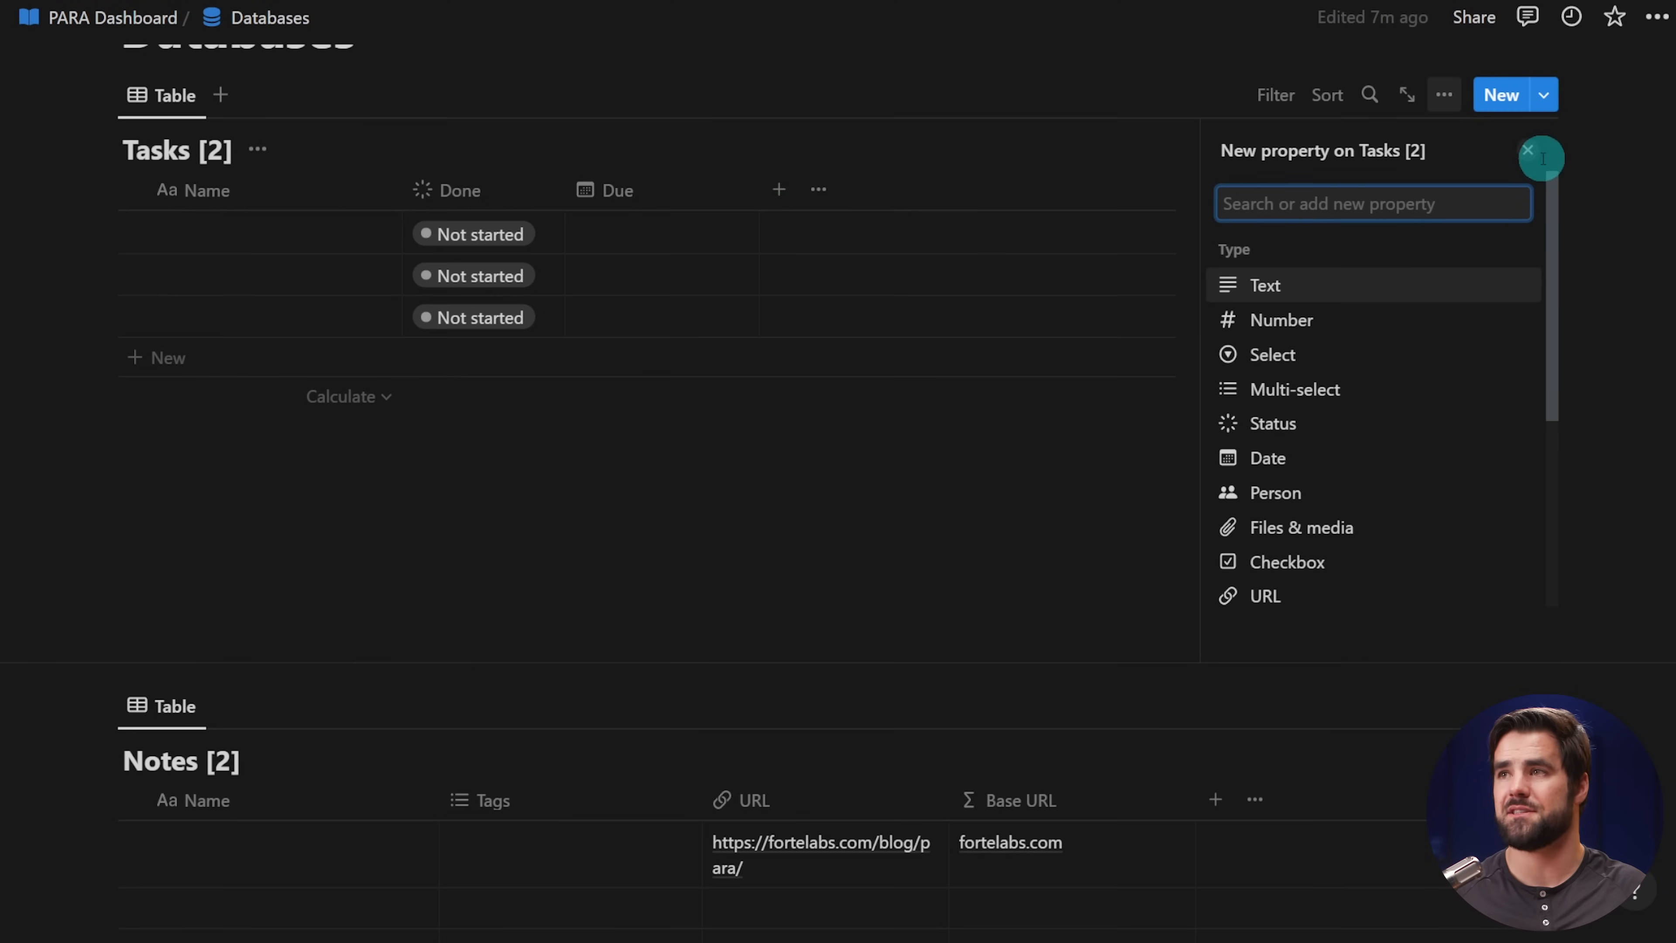
left_click(1528, 149)
- Add a checkbox property named Archive to the Notes [2] database
scroll(762, 139, "down", 1)
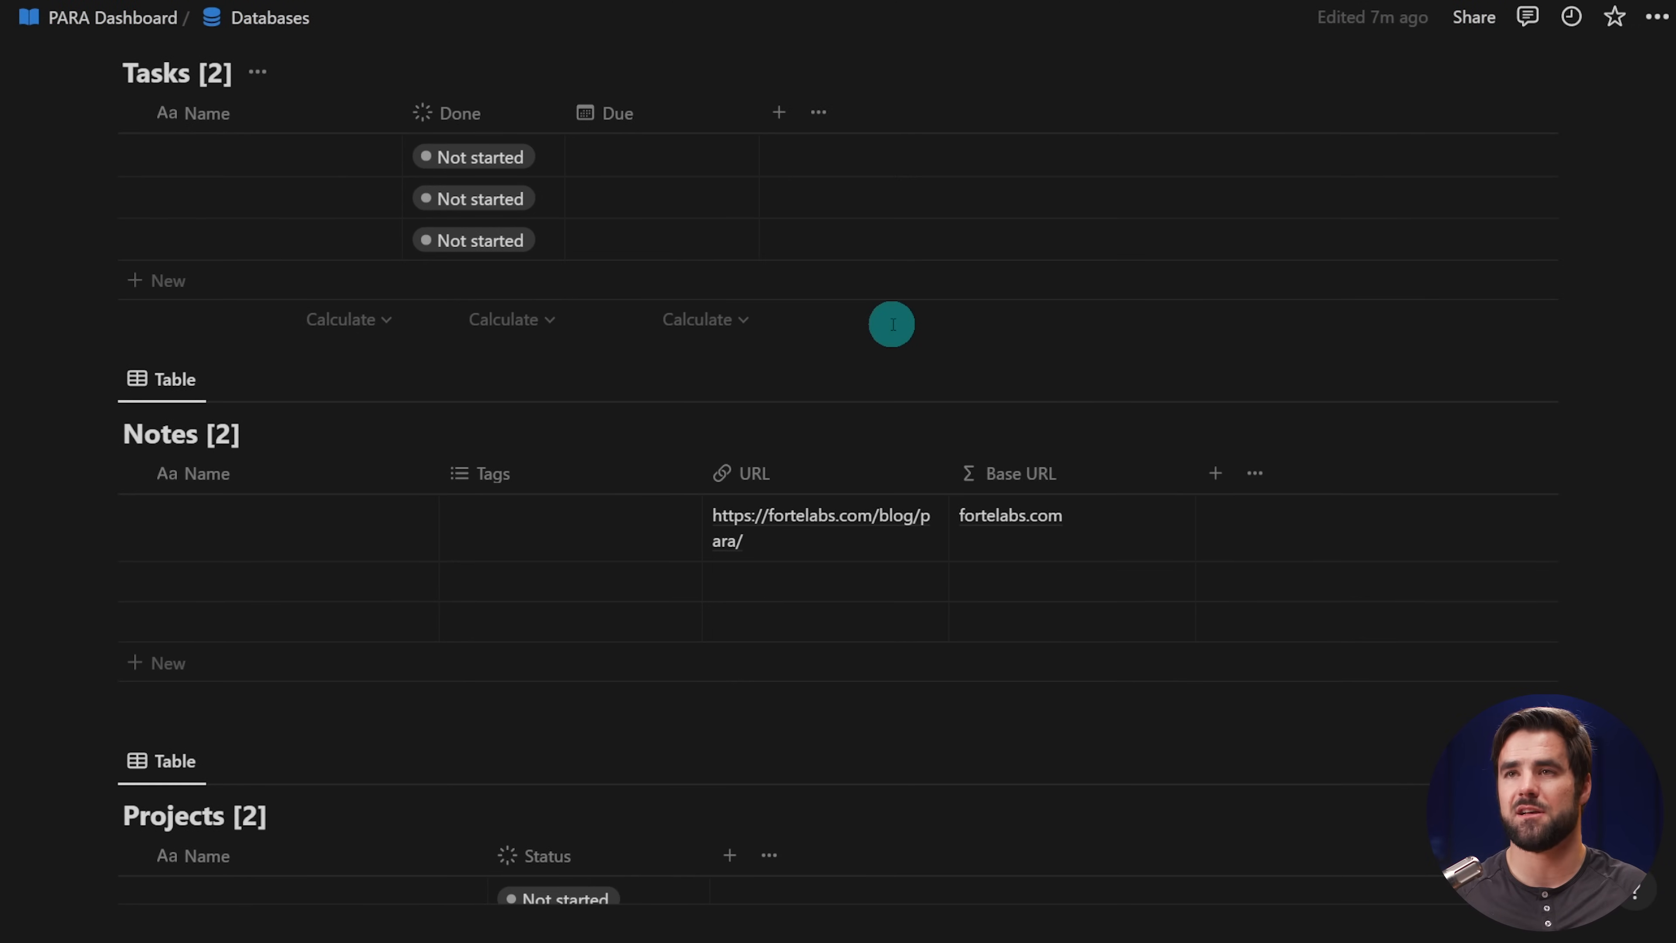
scroll(726, 327, "down", 3)
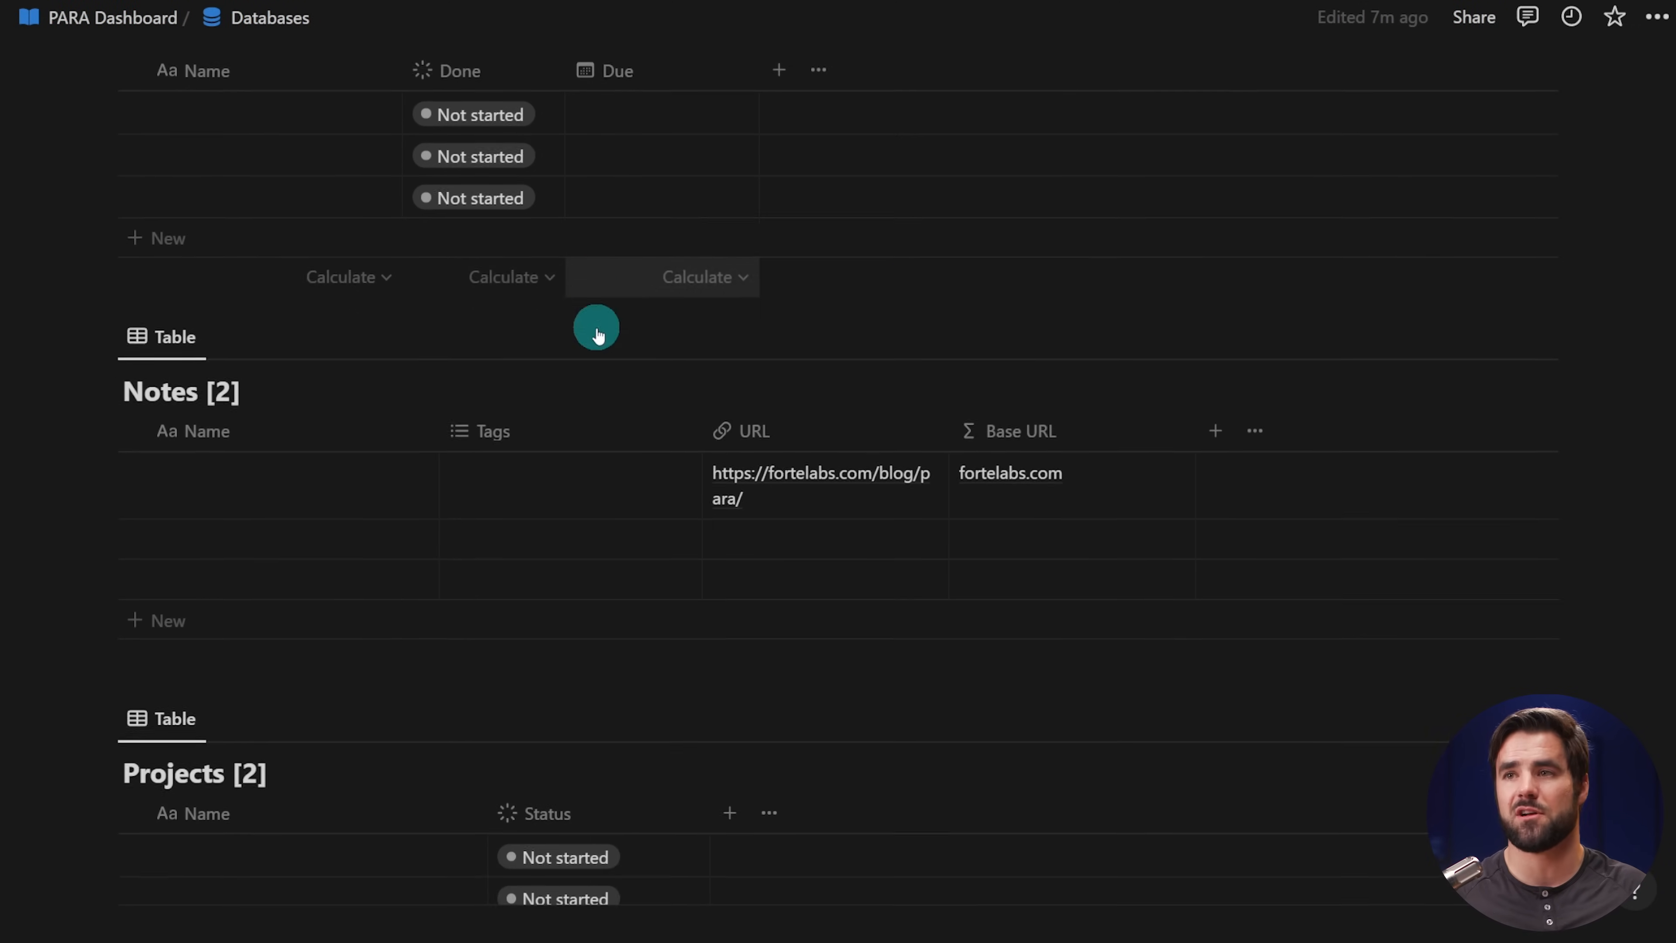
left_click(1216, 256)
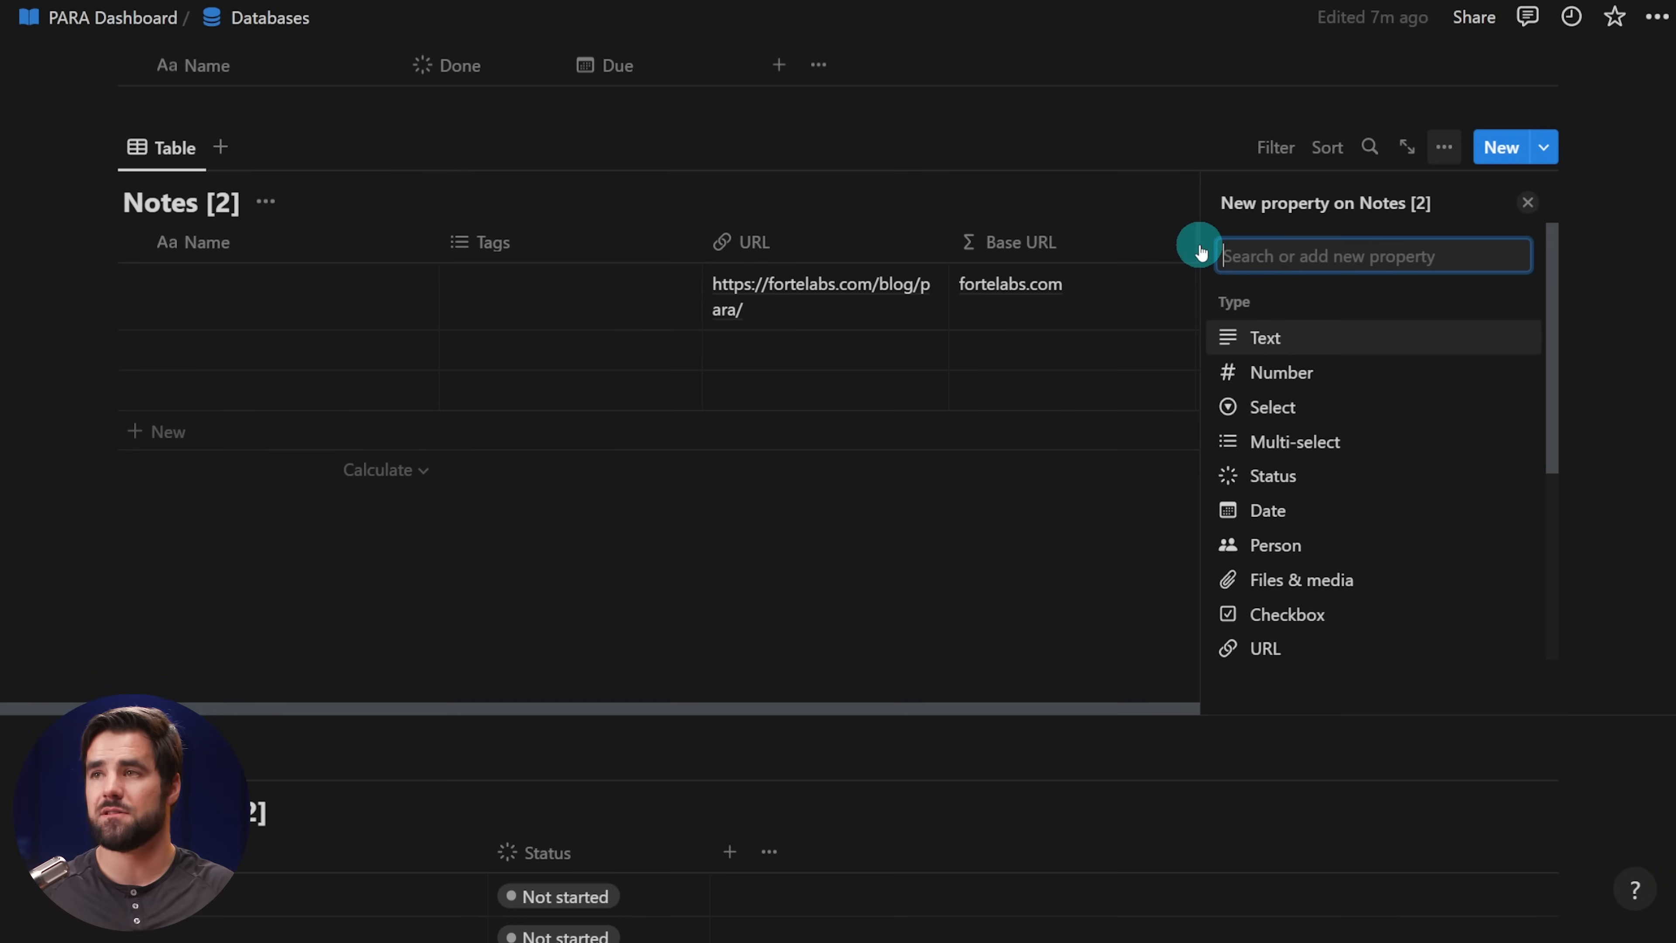
type("check")
key("Return")
type("Archive")
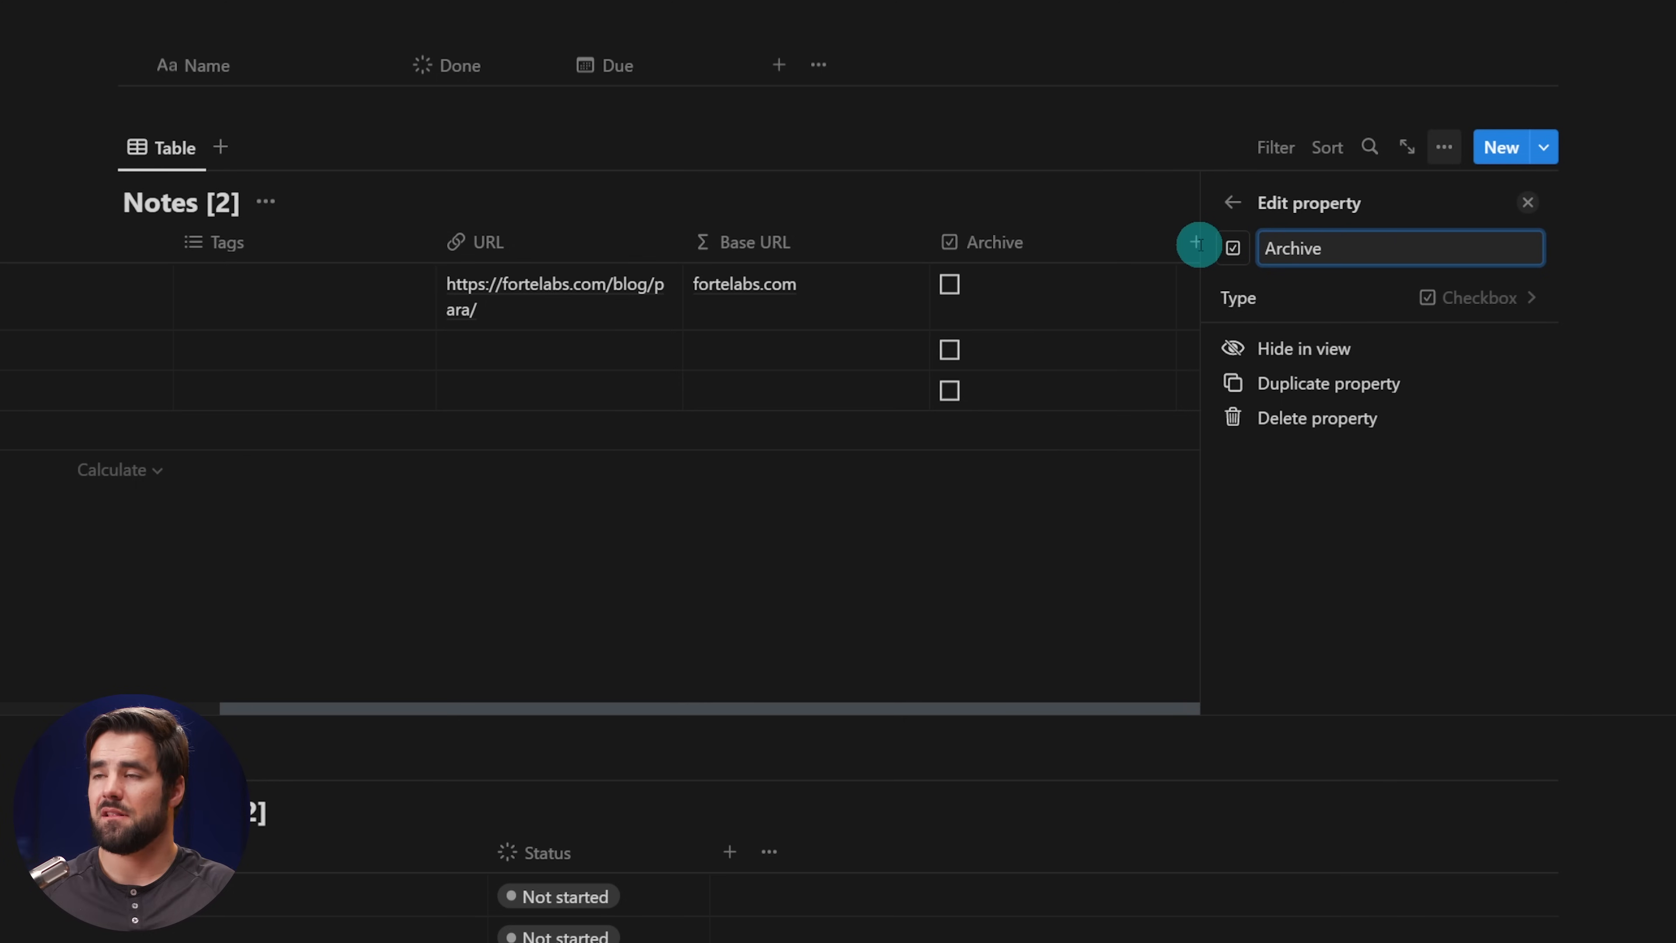
left_click(1528, 202)
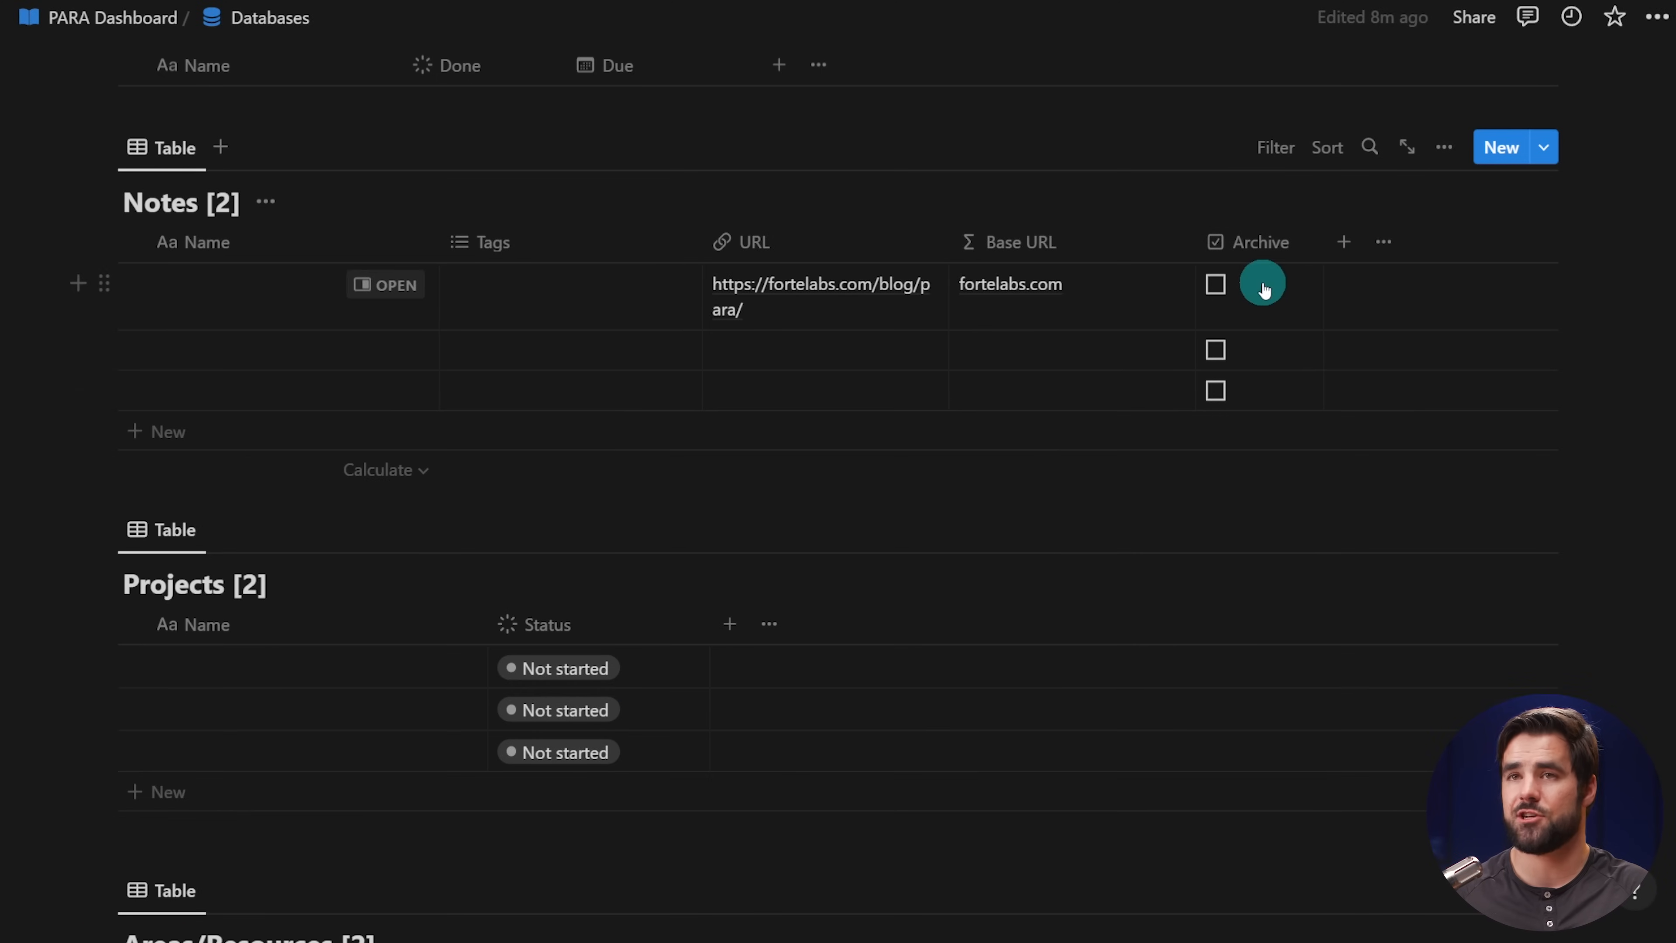
- Add a checkbox property named Archive to the Projects [2] database
scroll(1240, 327, "down", 2)
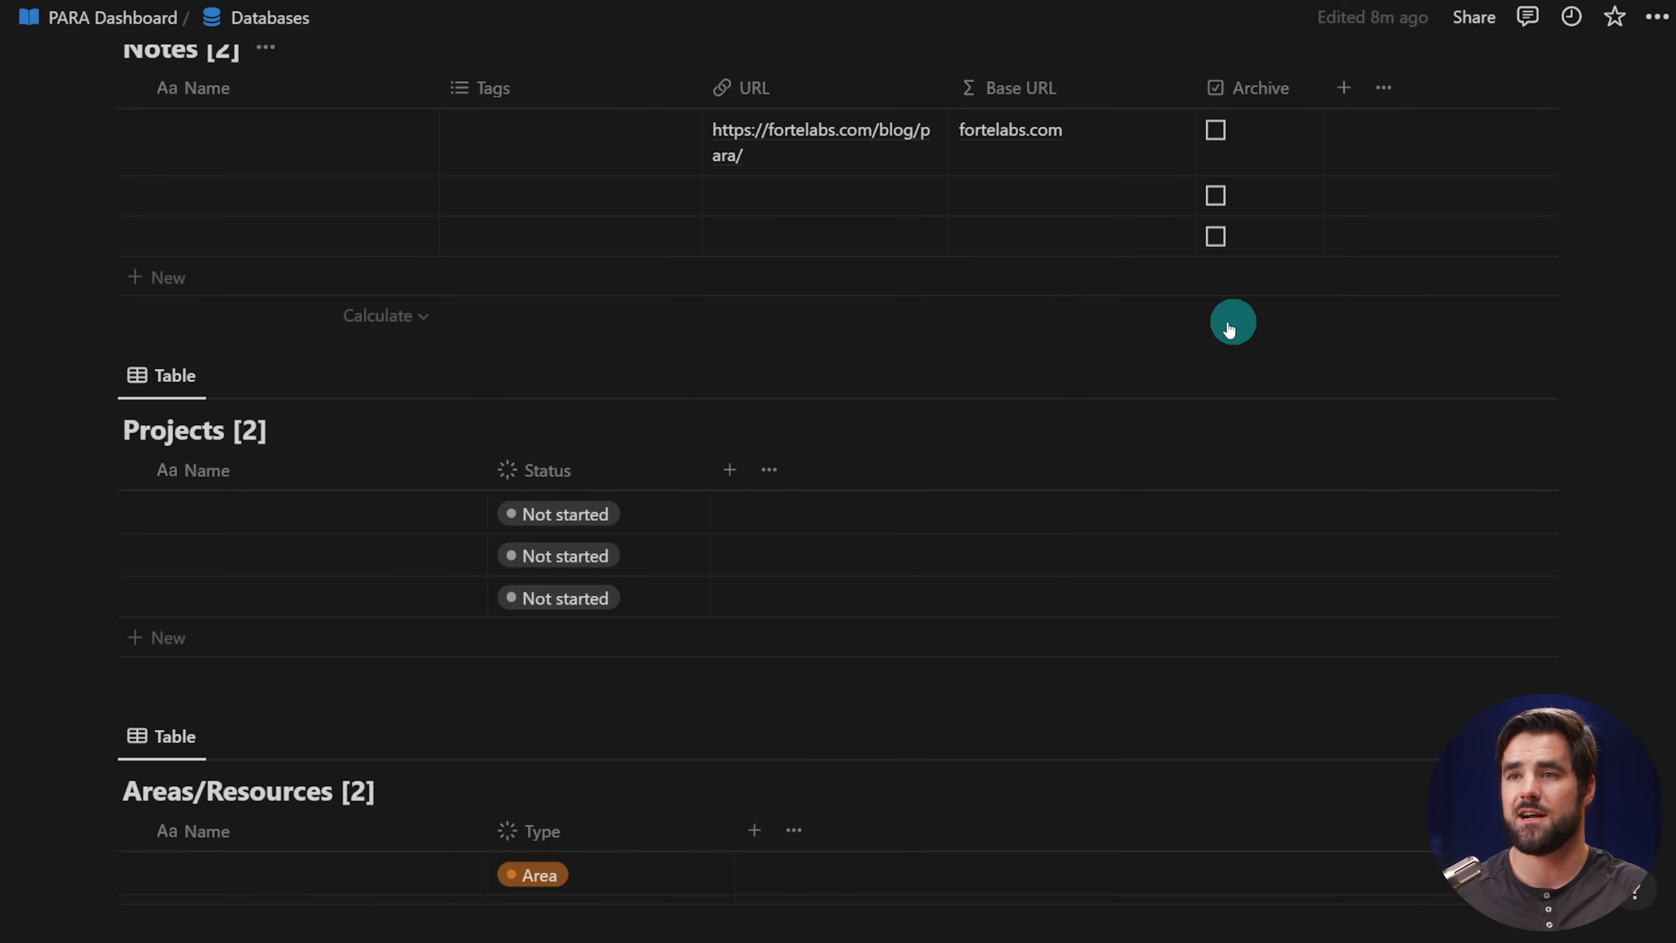
left_click(724, 482)
type("c")
key("BackSpace")
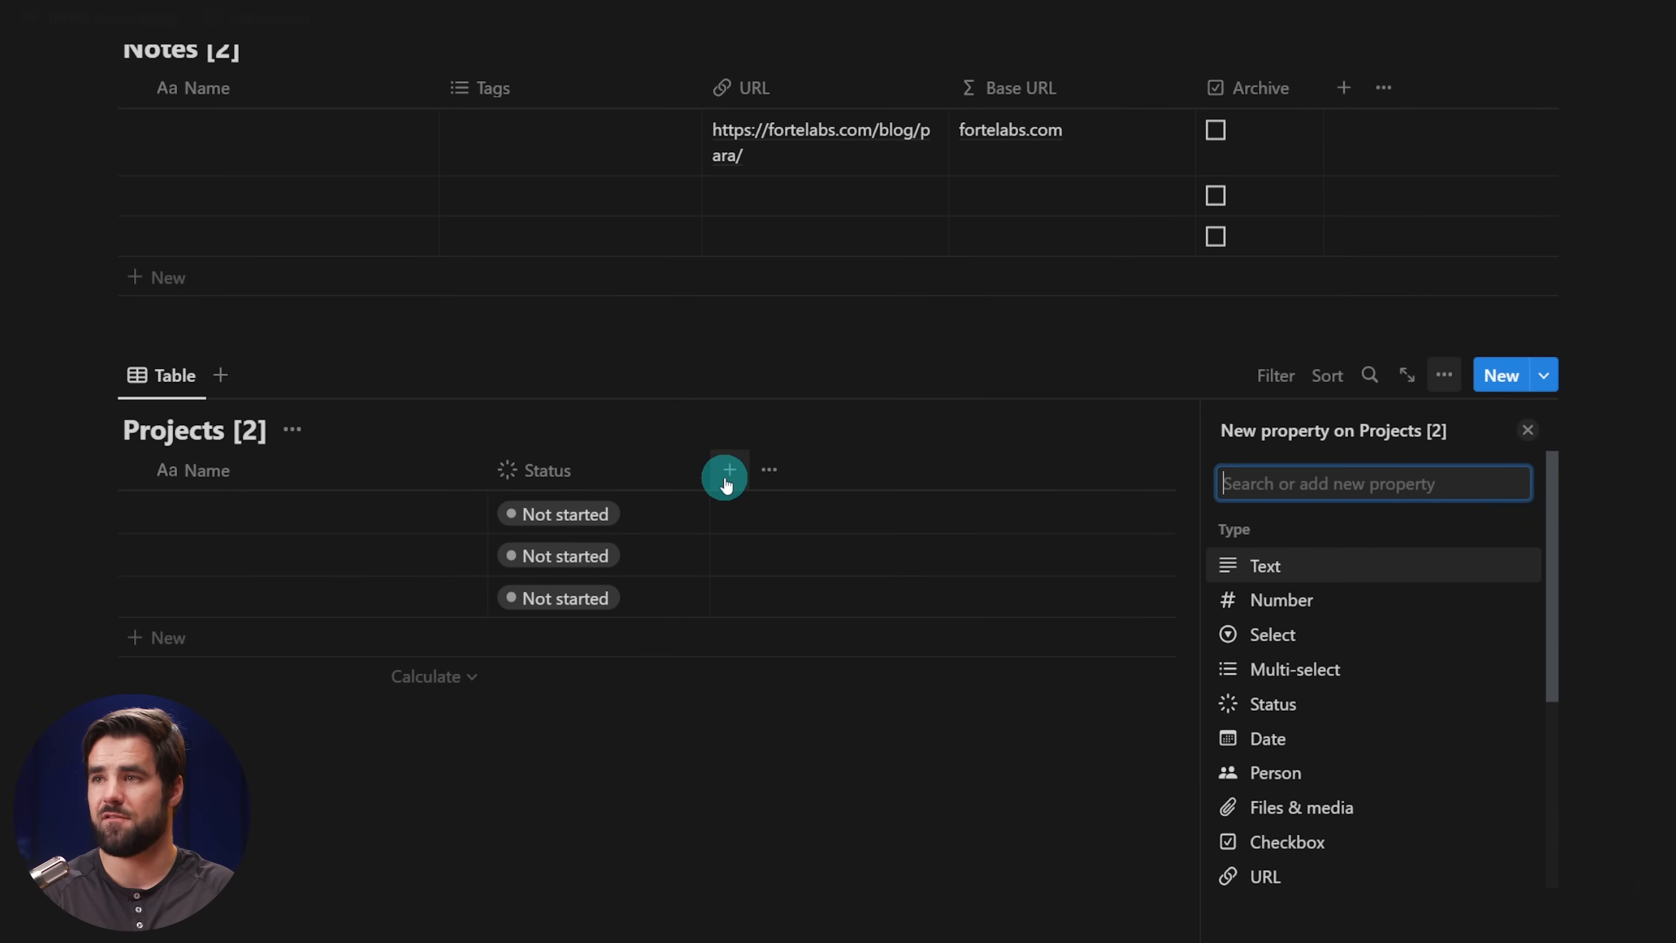
type("chek")
key("Return")
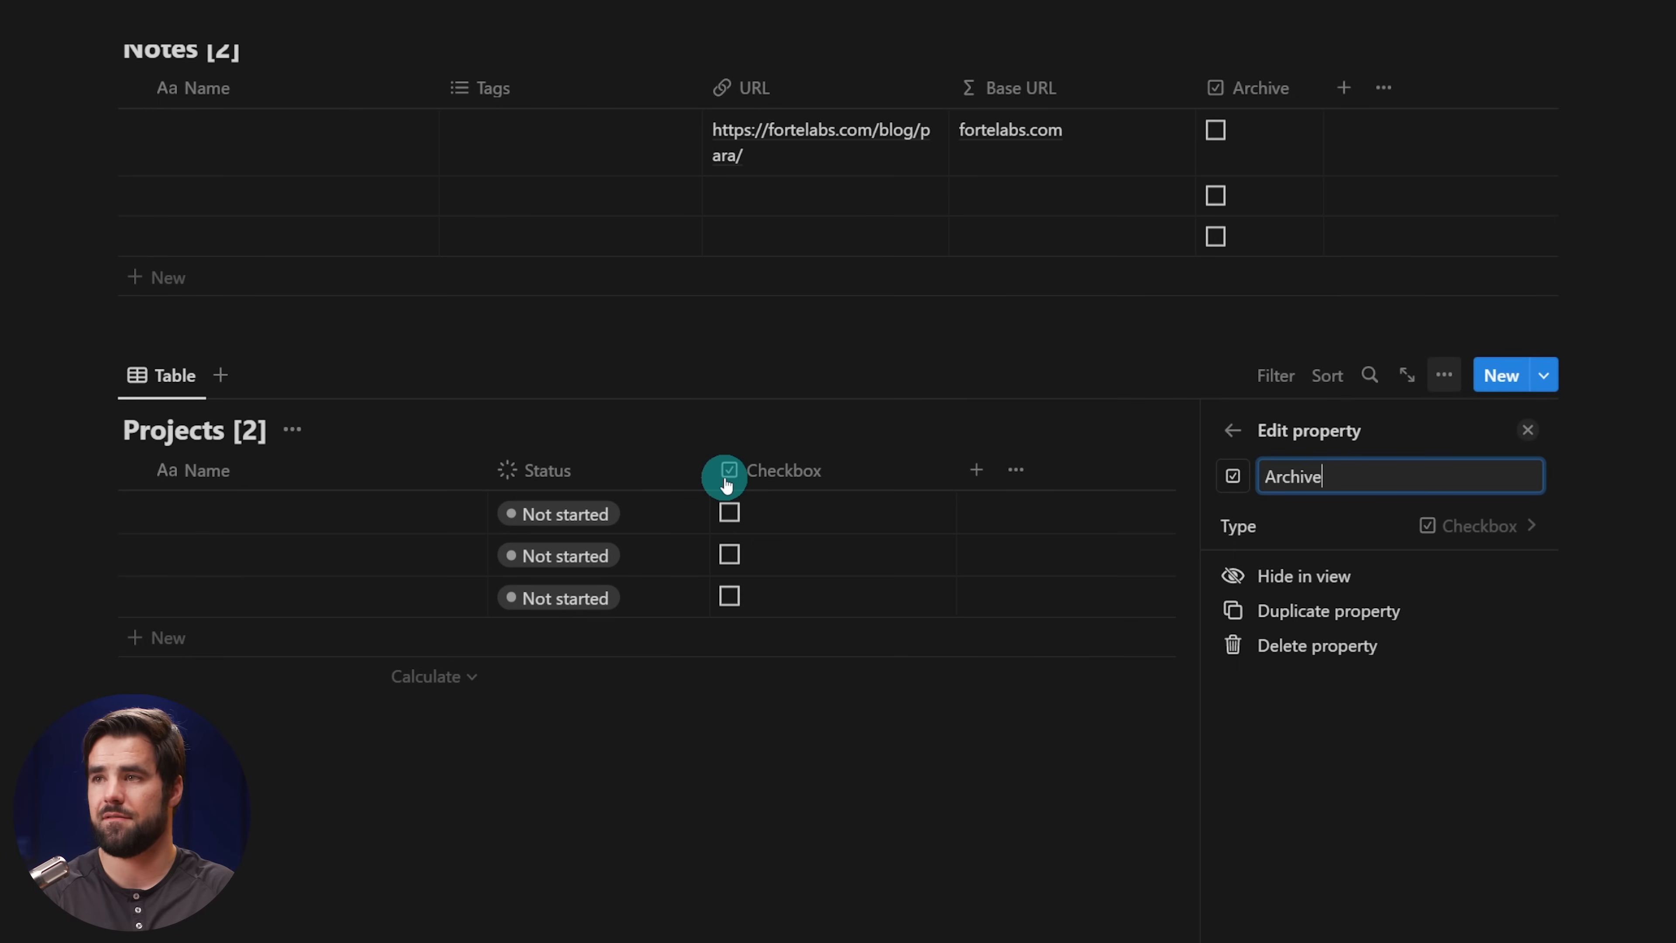
left_click(1528, 430)
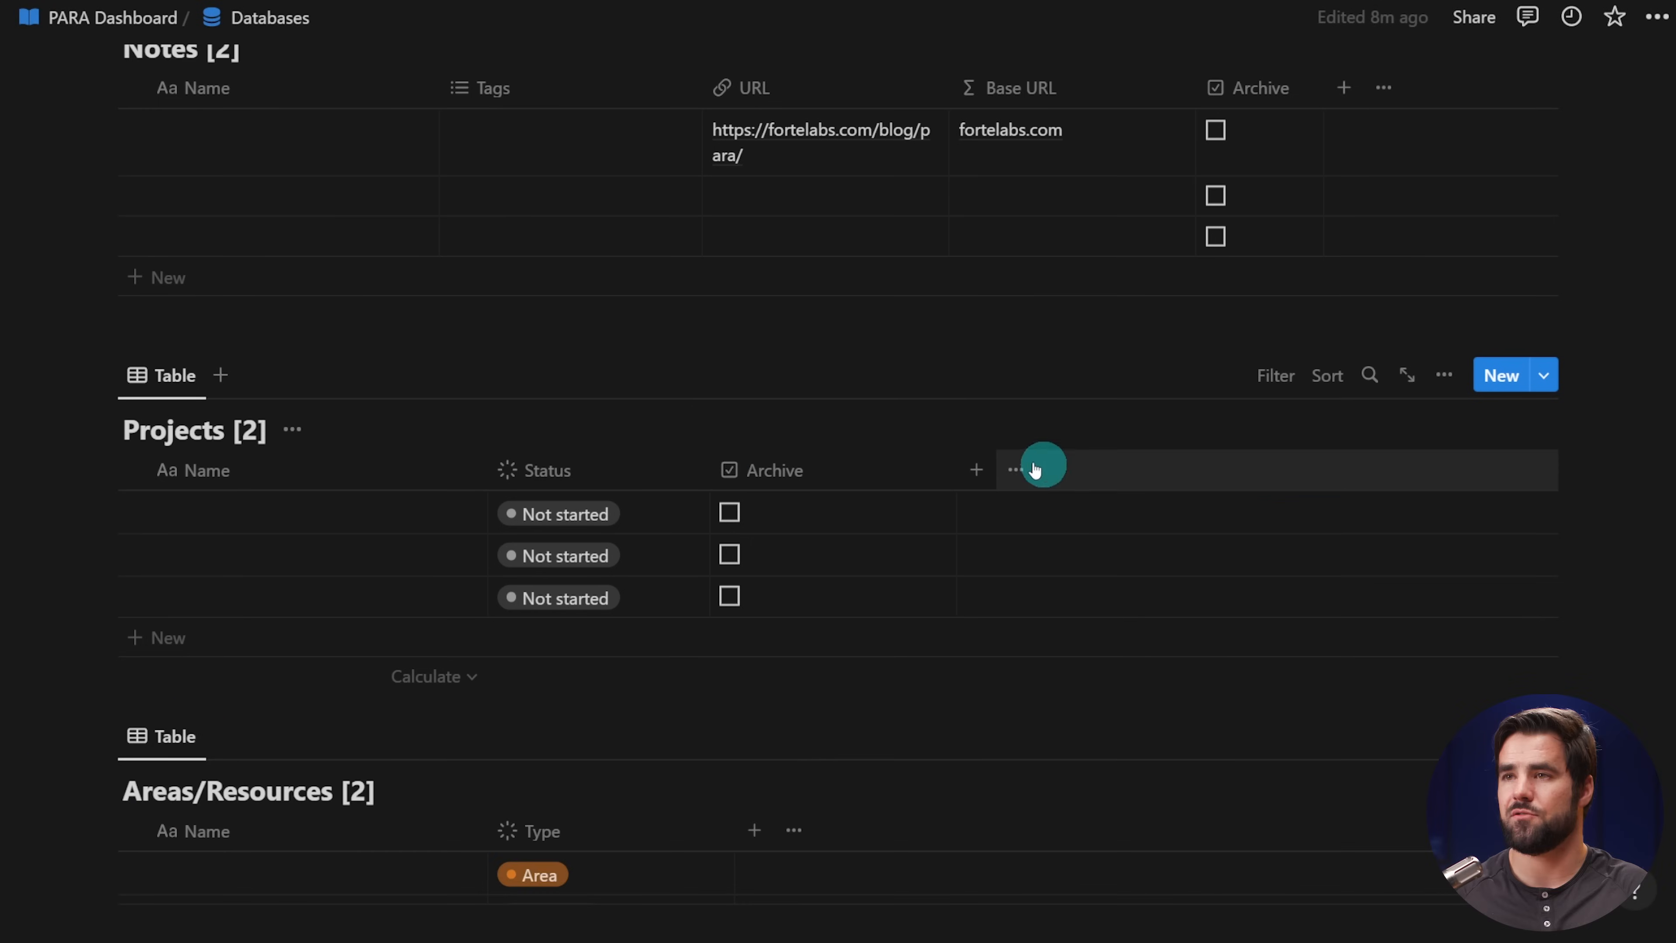
- Add a checkbox property named Archive to the Areas/Resources [2] database and narrow its column
scroll(938, 464, "down", 6)
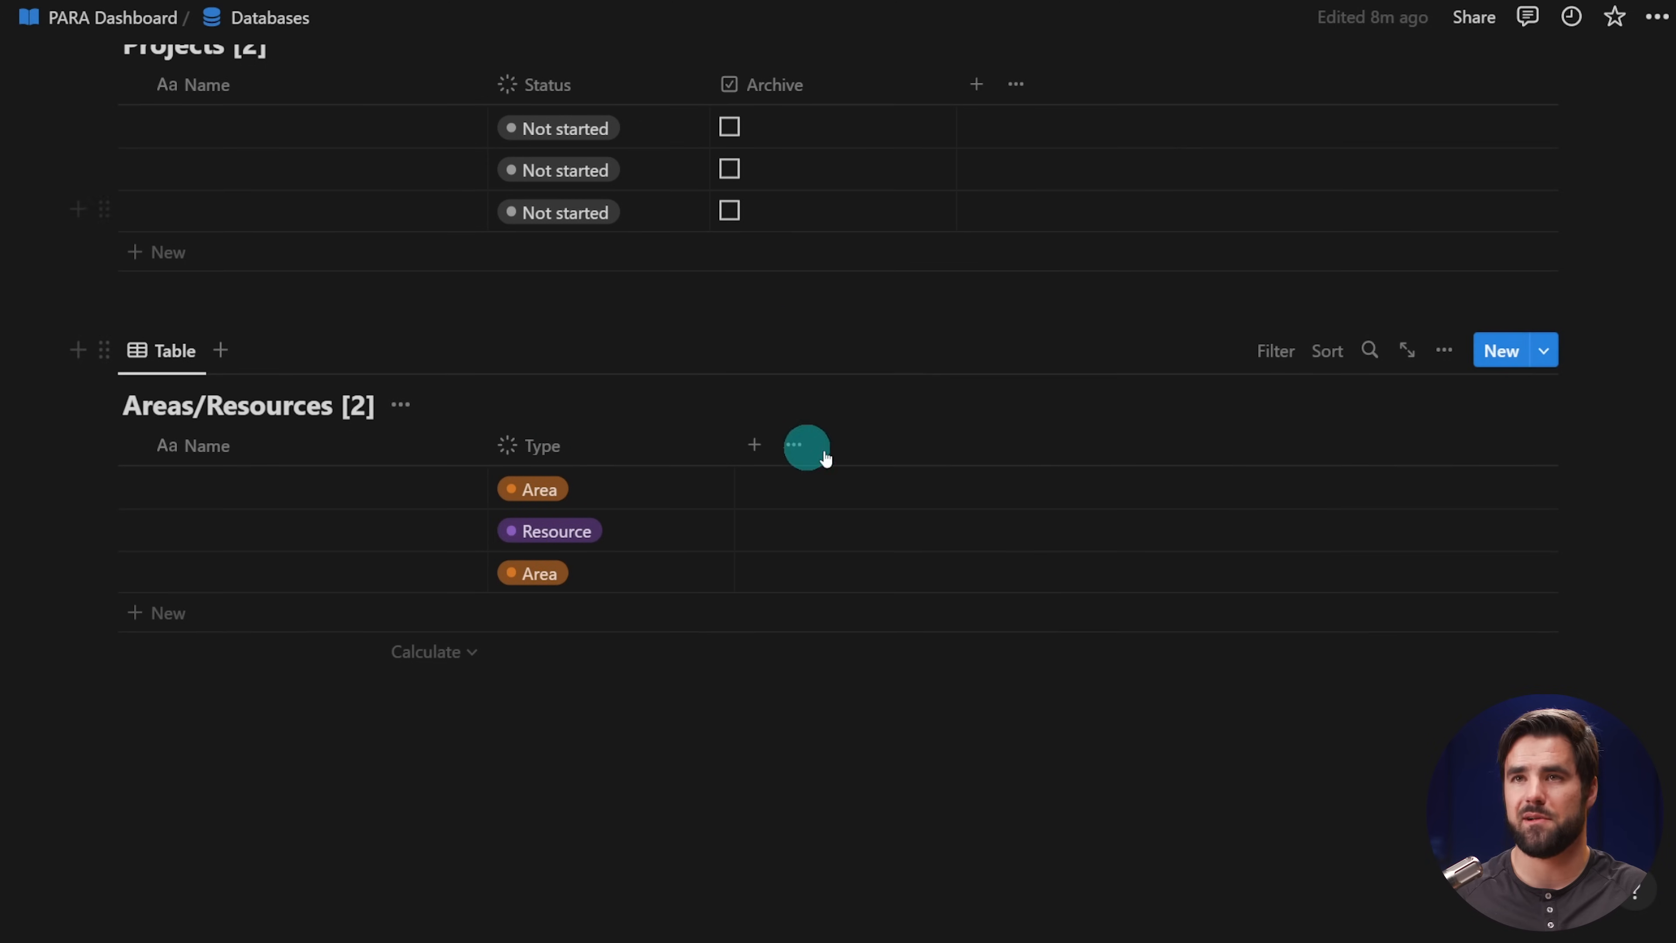
left_click(753, 448)
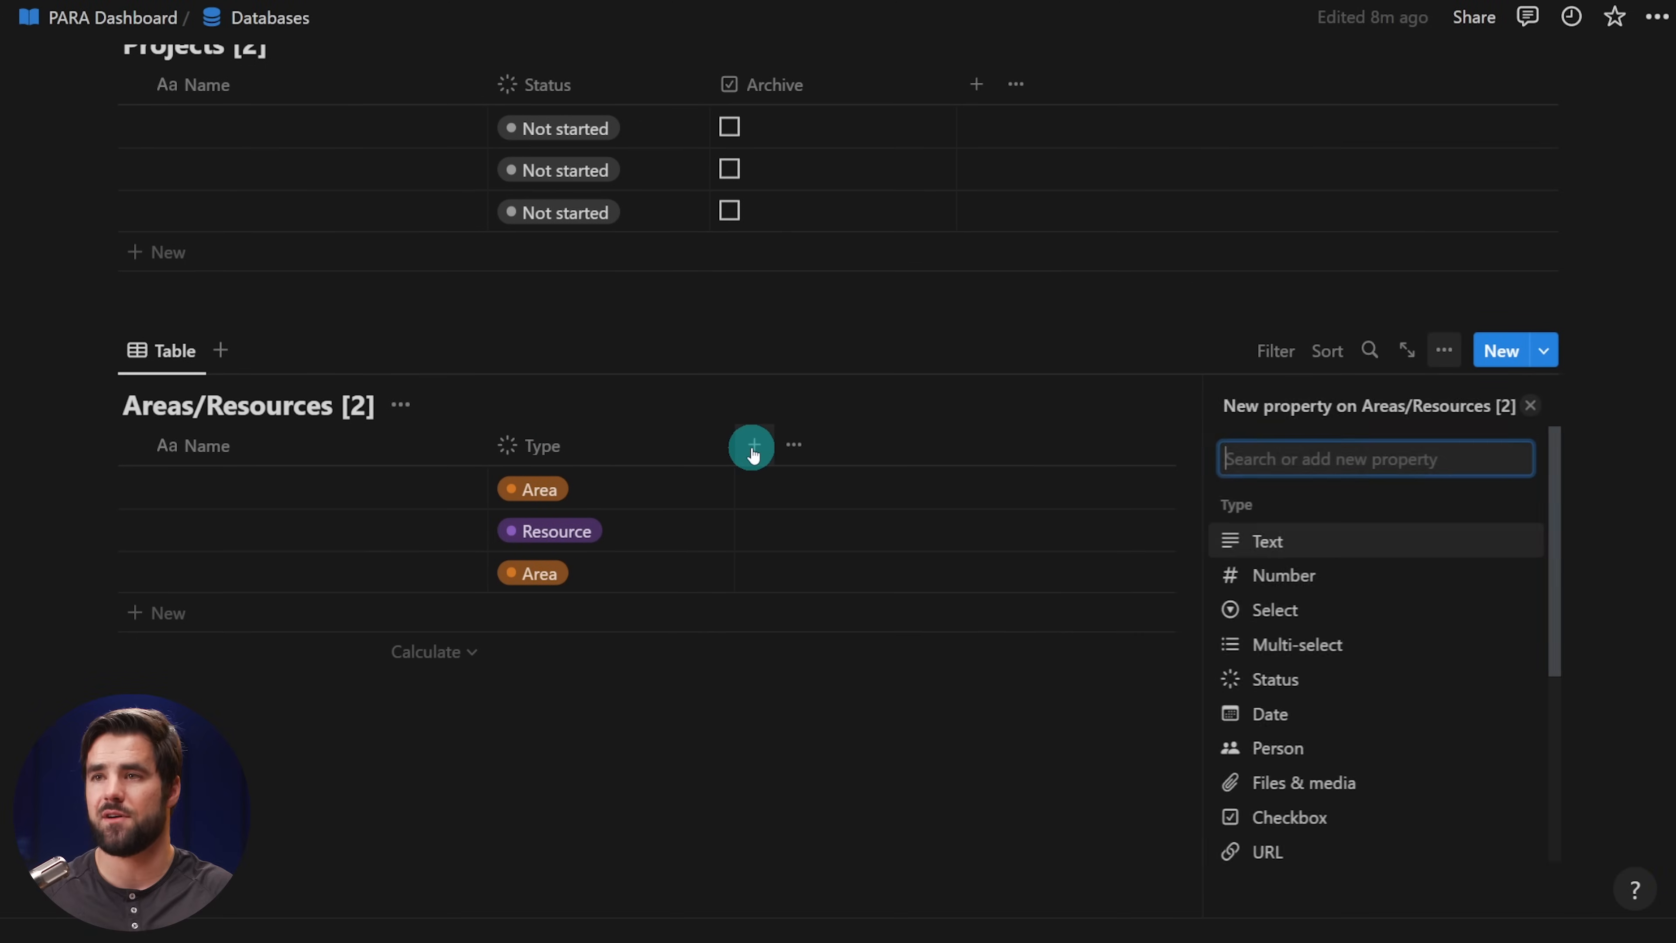
type("che")
key("Return")
type("Archive")
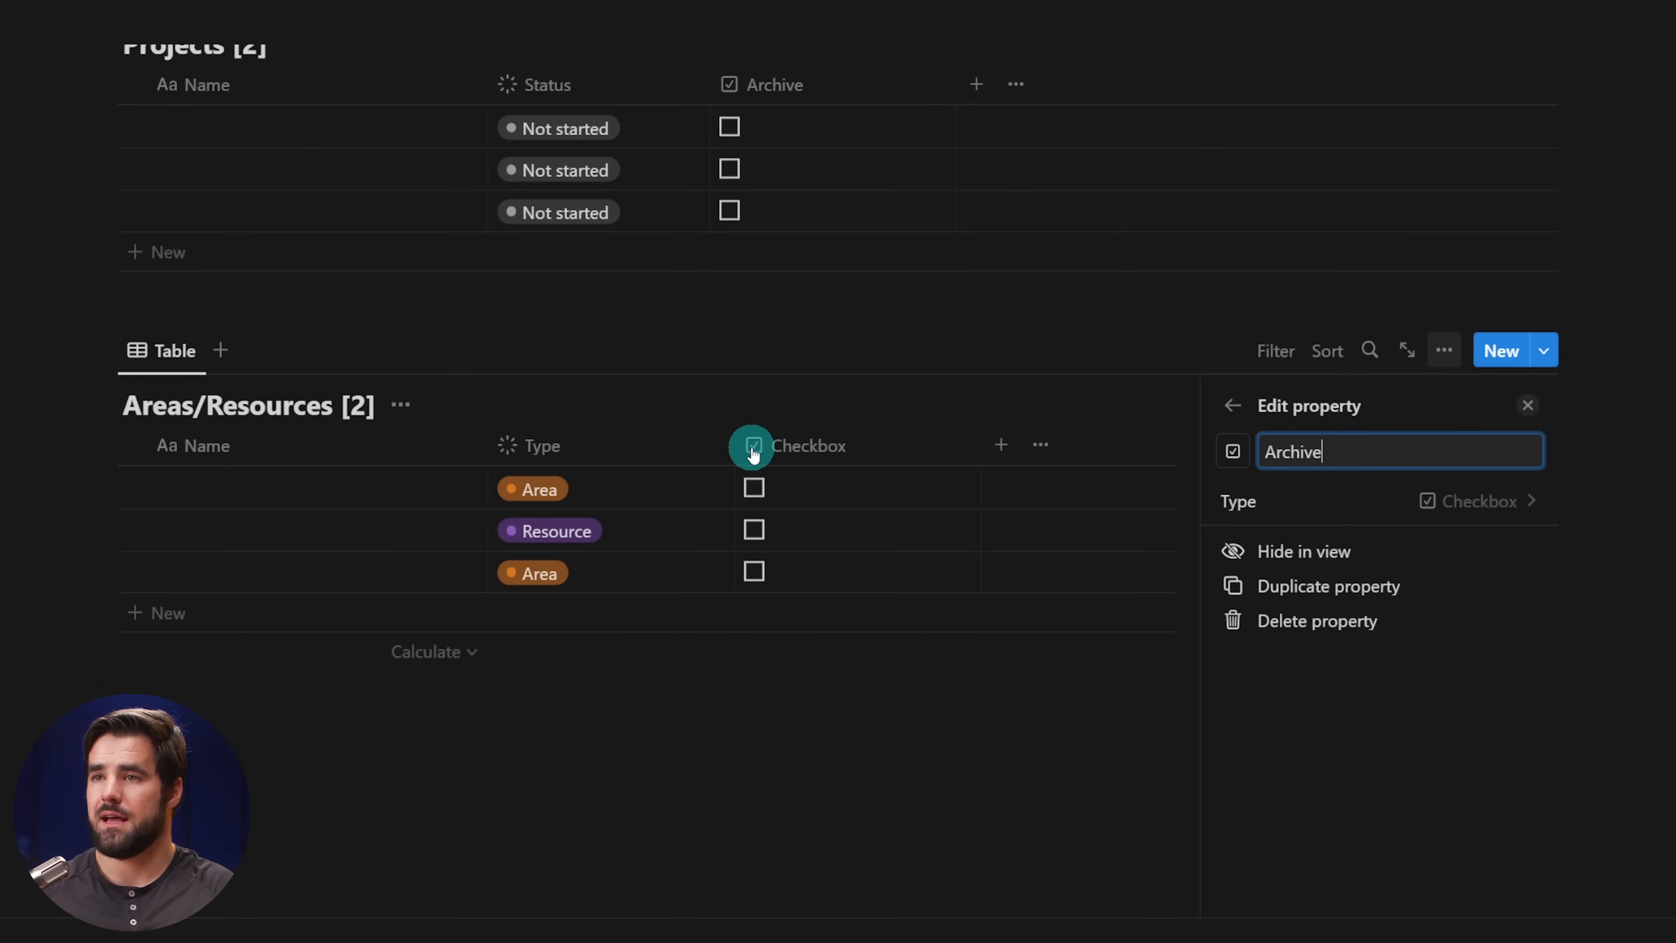
left_click(1527, 405)
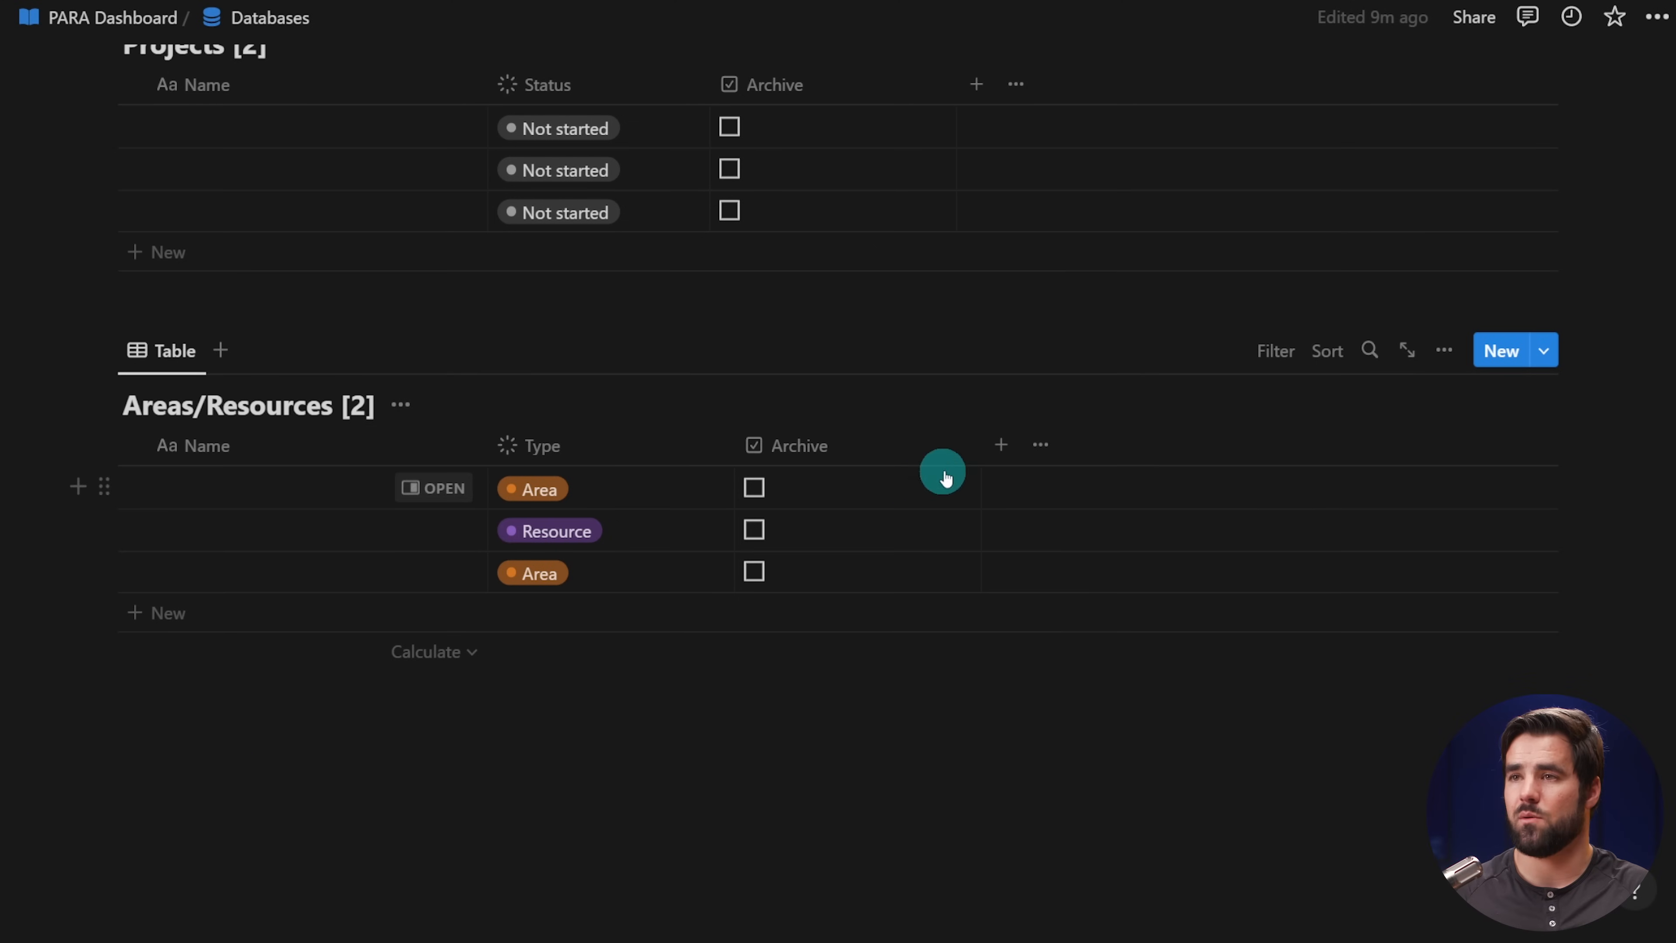
left_click_drag(980, 449, 909, 445)
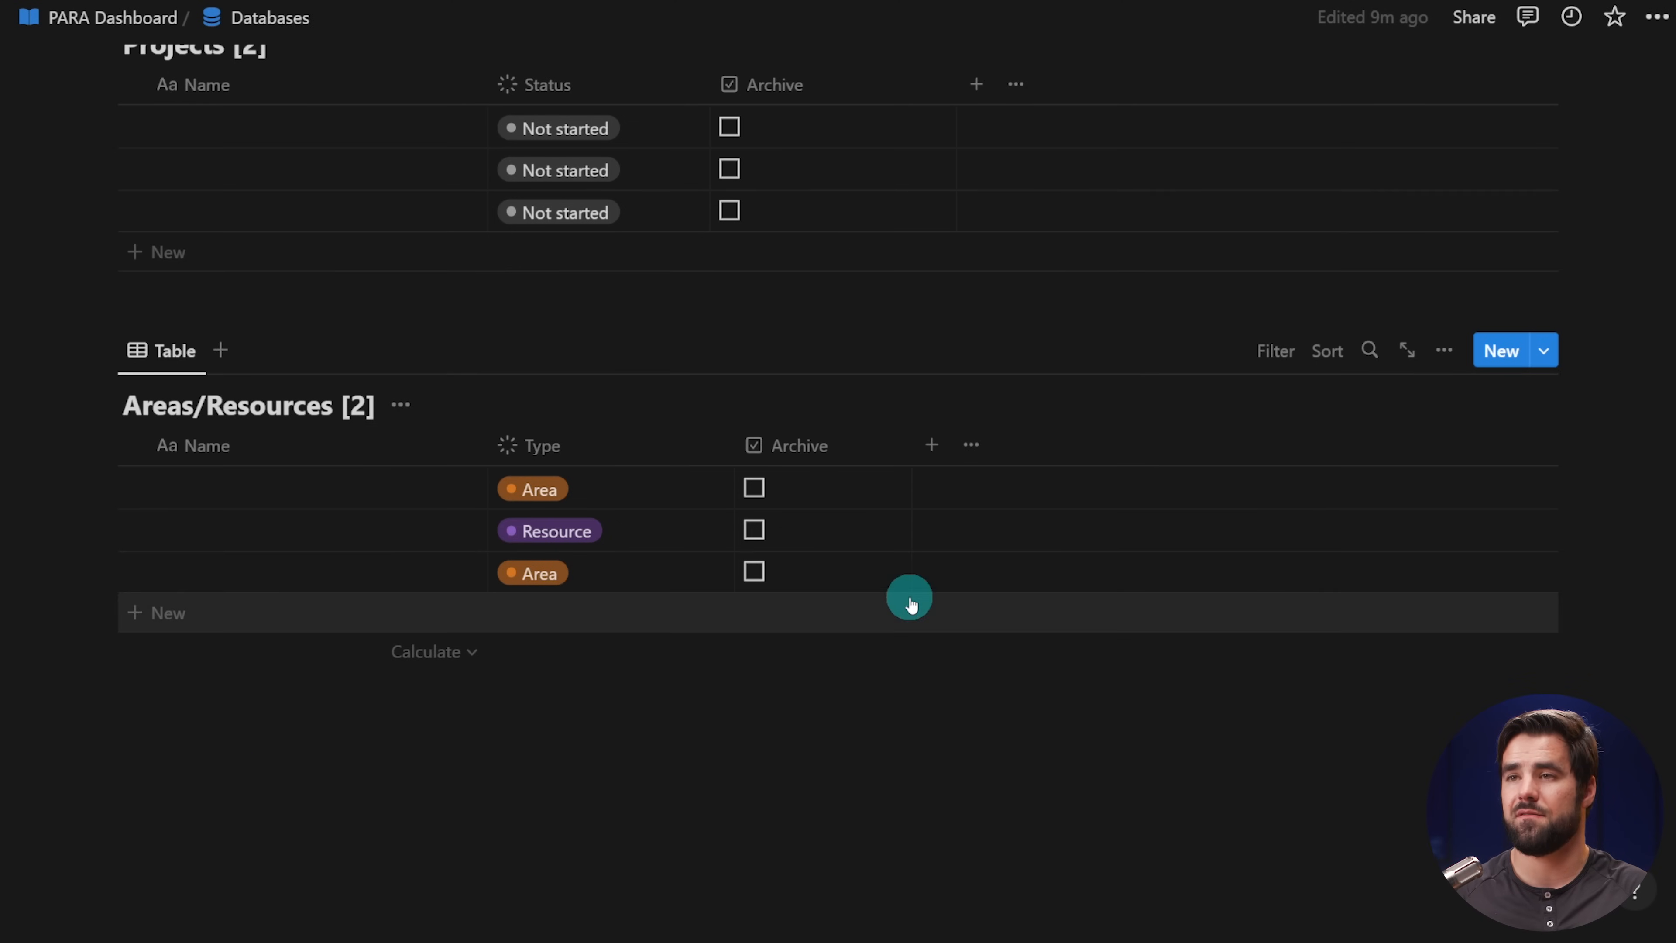
- Switch to the Ultimate Brain PARA Model diagram and examine how Areas, Projects, Resources, Tasks and Notes are connected
scroll(696, 660, "up", 5)
scroll(793, 696, "up", 8)
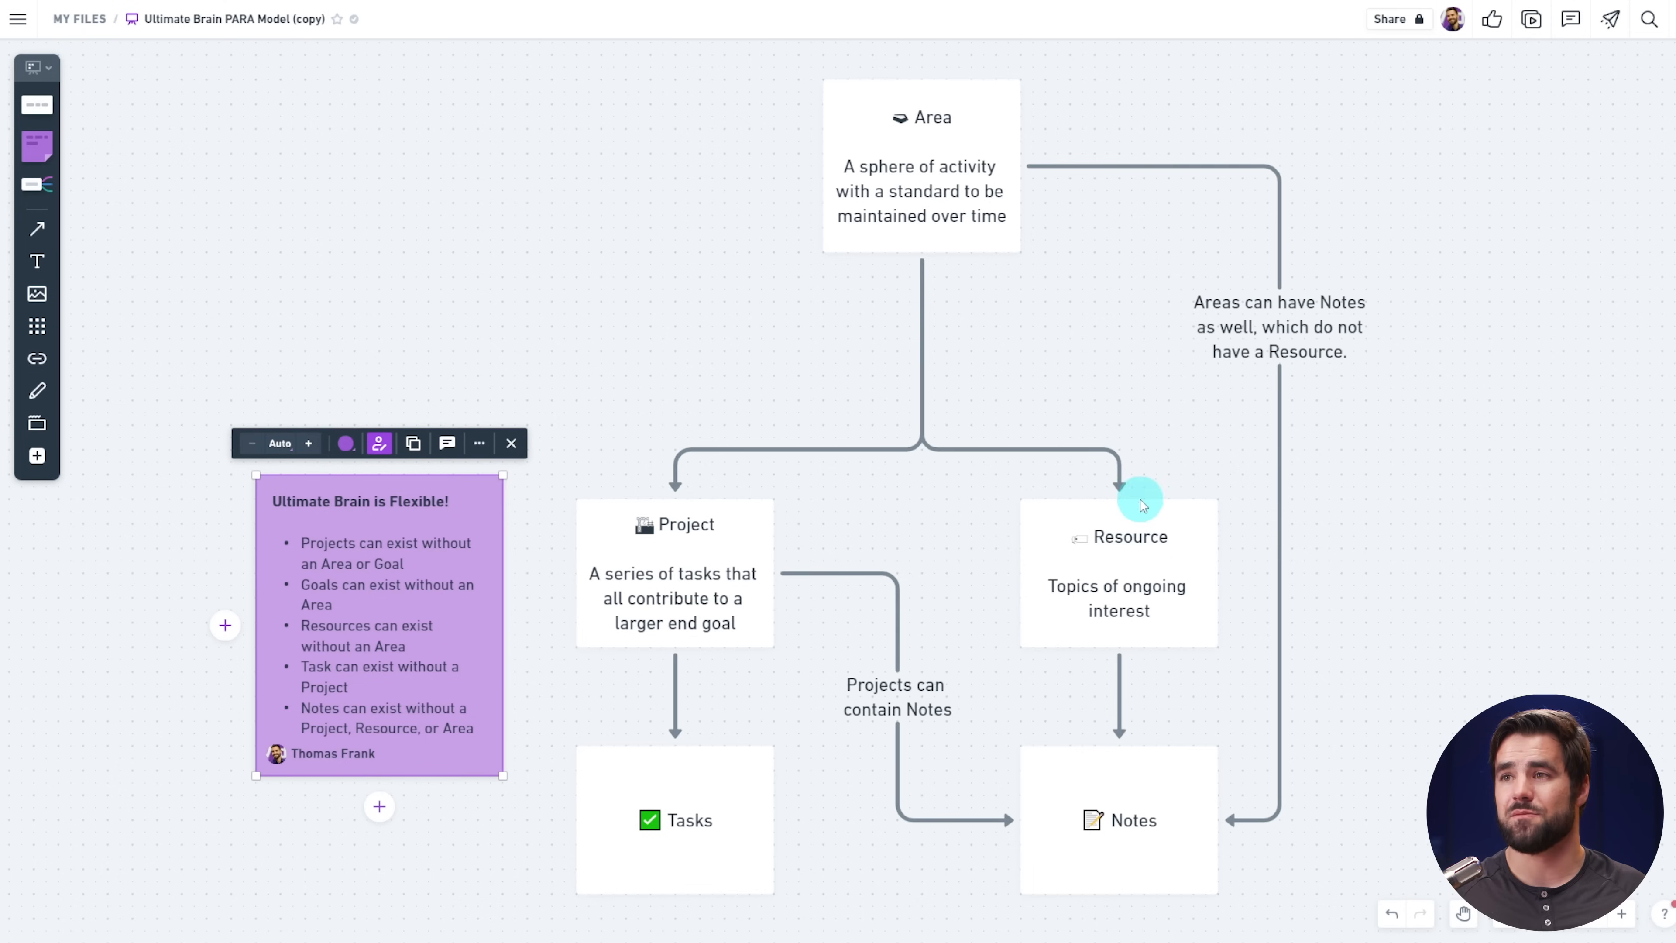
scroll(1210, 505, "down", 2)
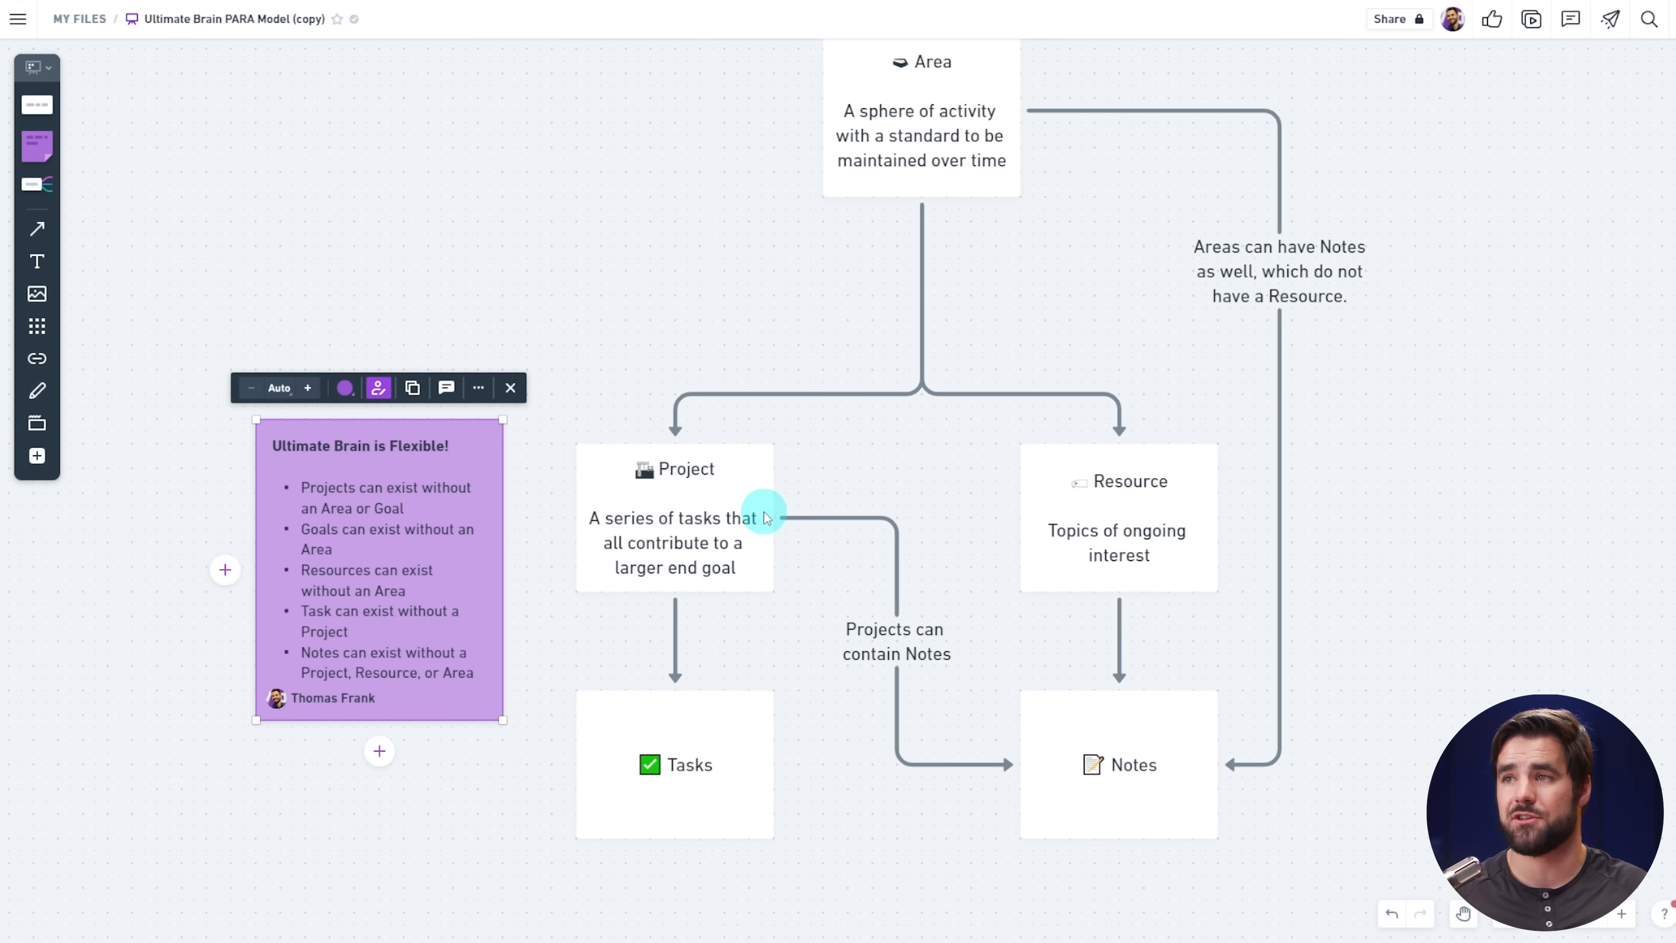
scroll(888, 539, "up", 2)
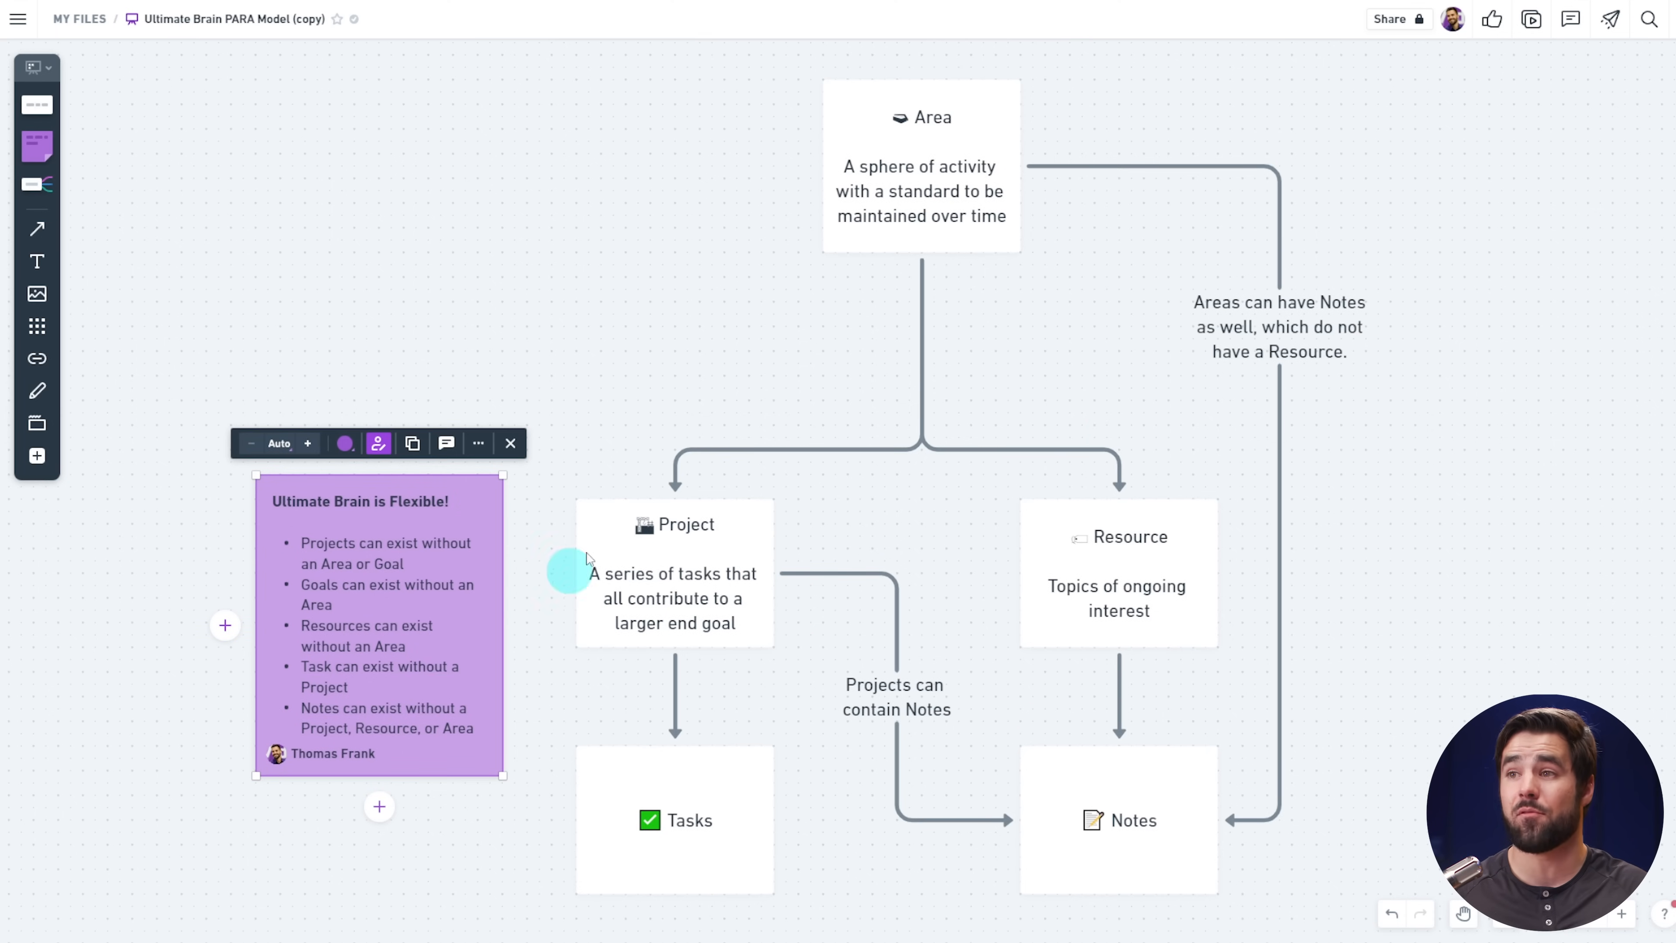
left_click(935, 118)
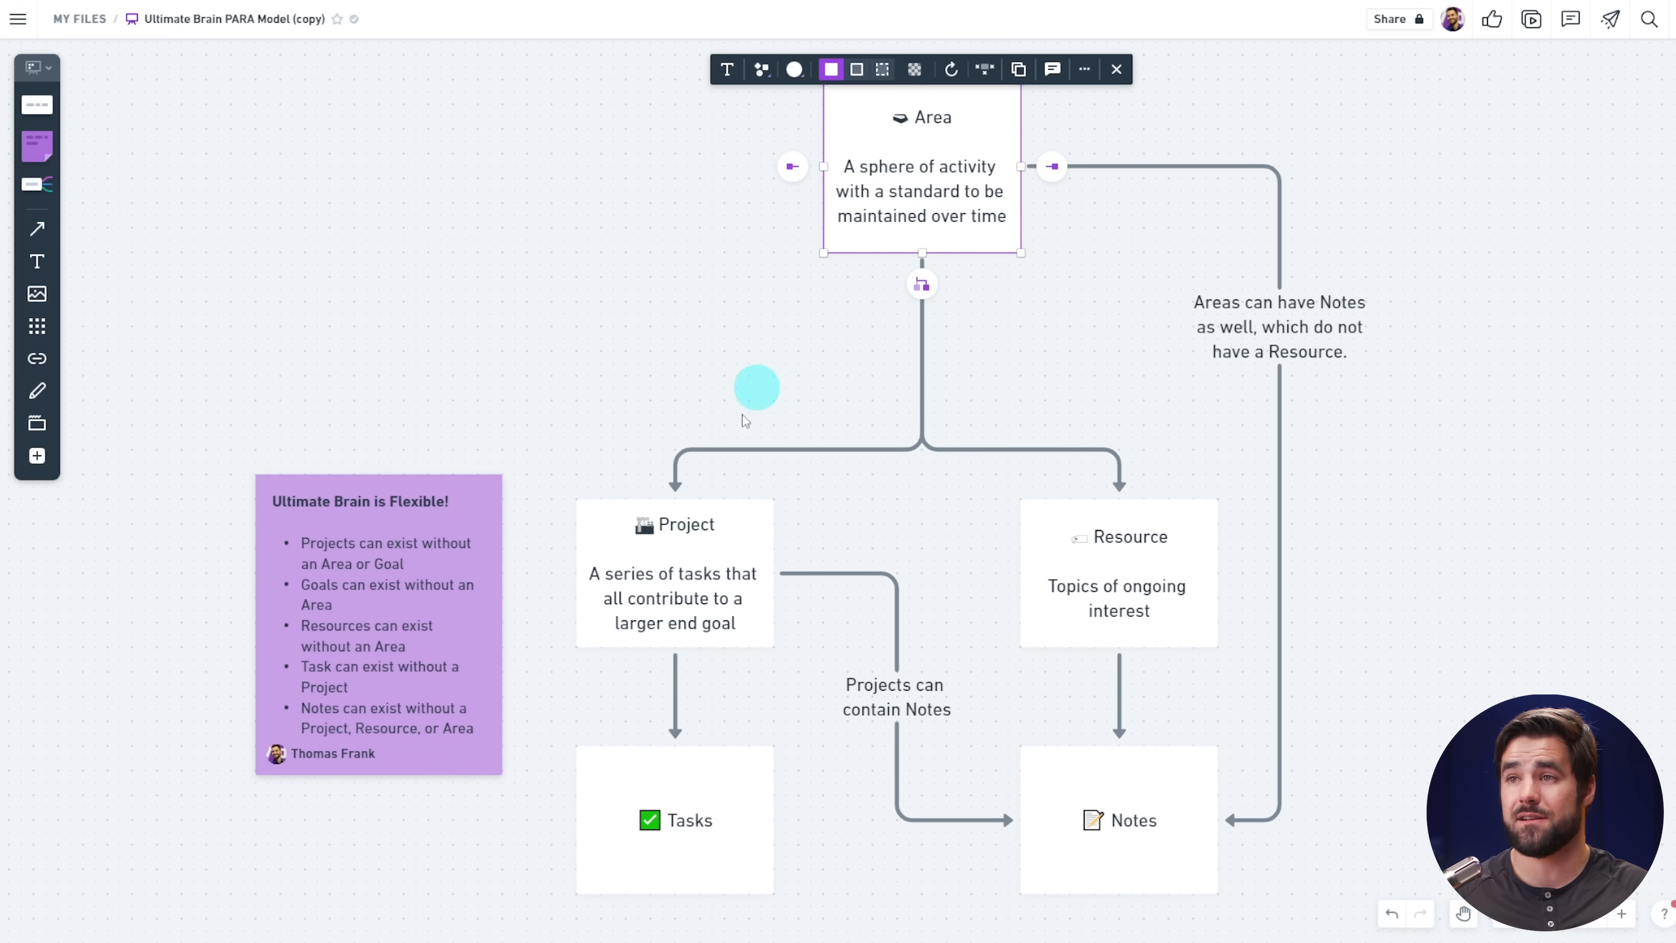
scroll(1016, 324, "up", 1)
scroll(1082, 371, "up", 3)
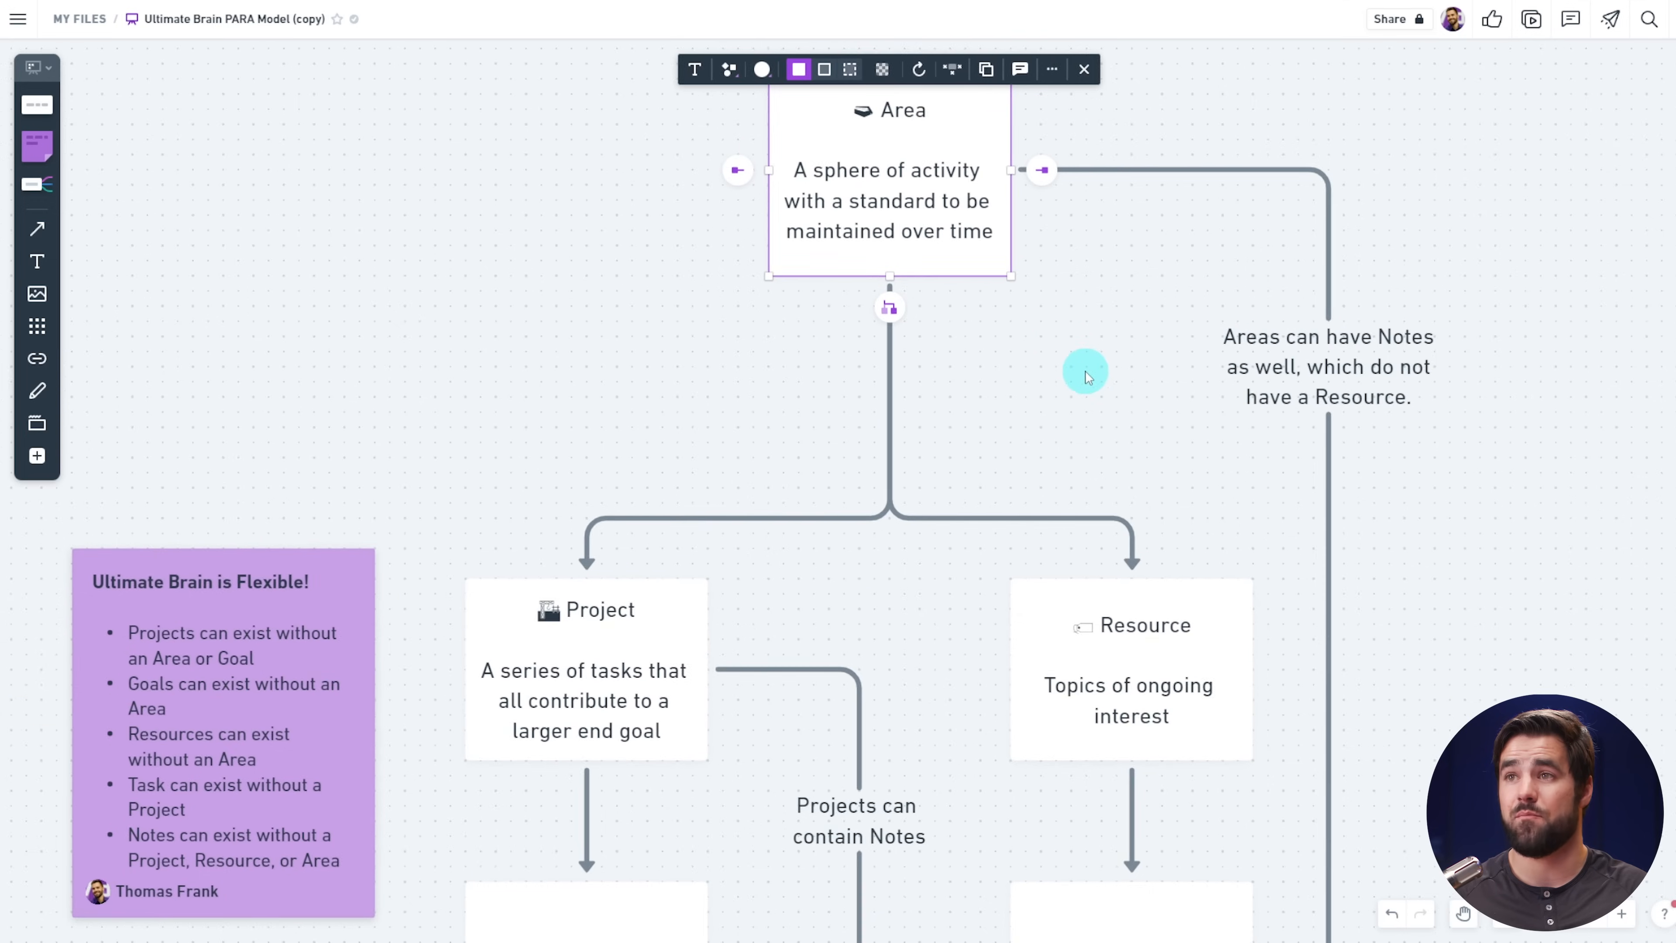
left_click_drag(1084, 362, 1134, 450)
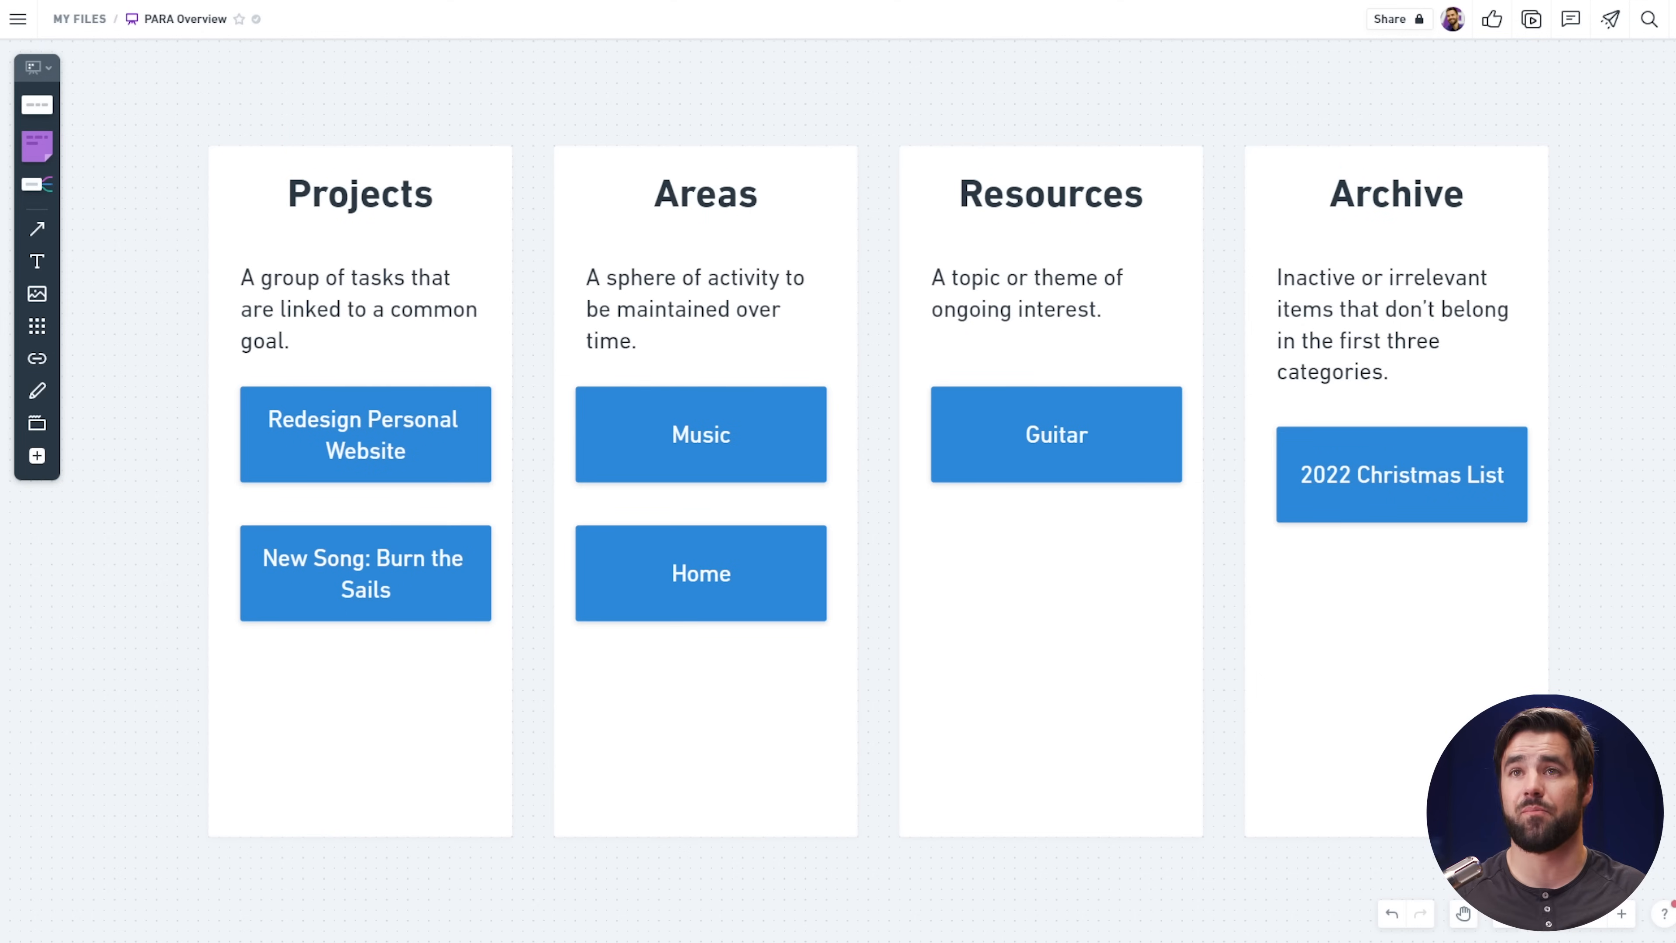
- Examine the Area, Resource and Project boxes of the PARA model diagram in turn to see which items belong under an area
left_click(779, 185)
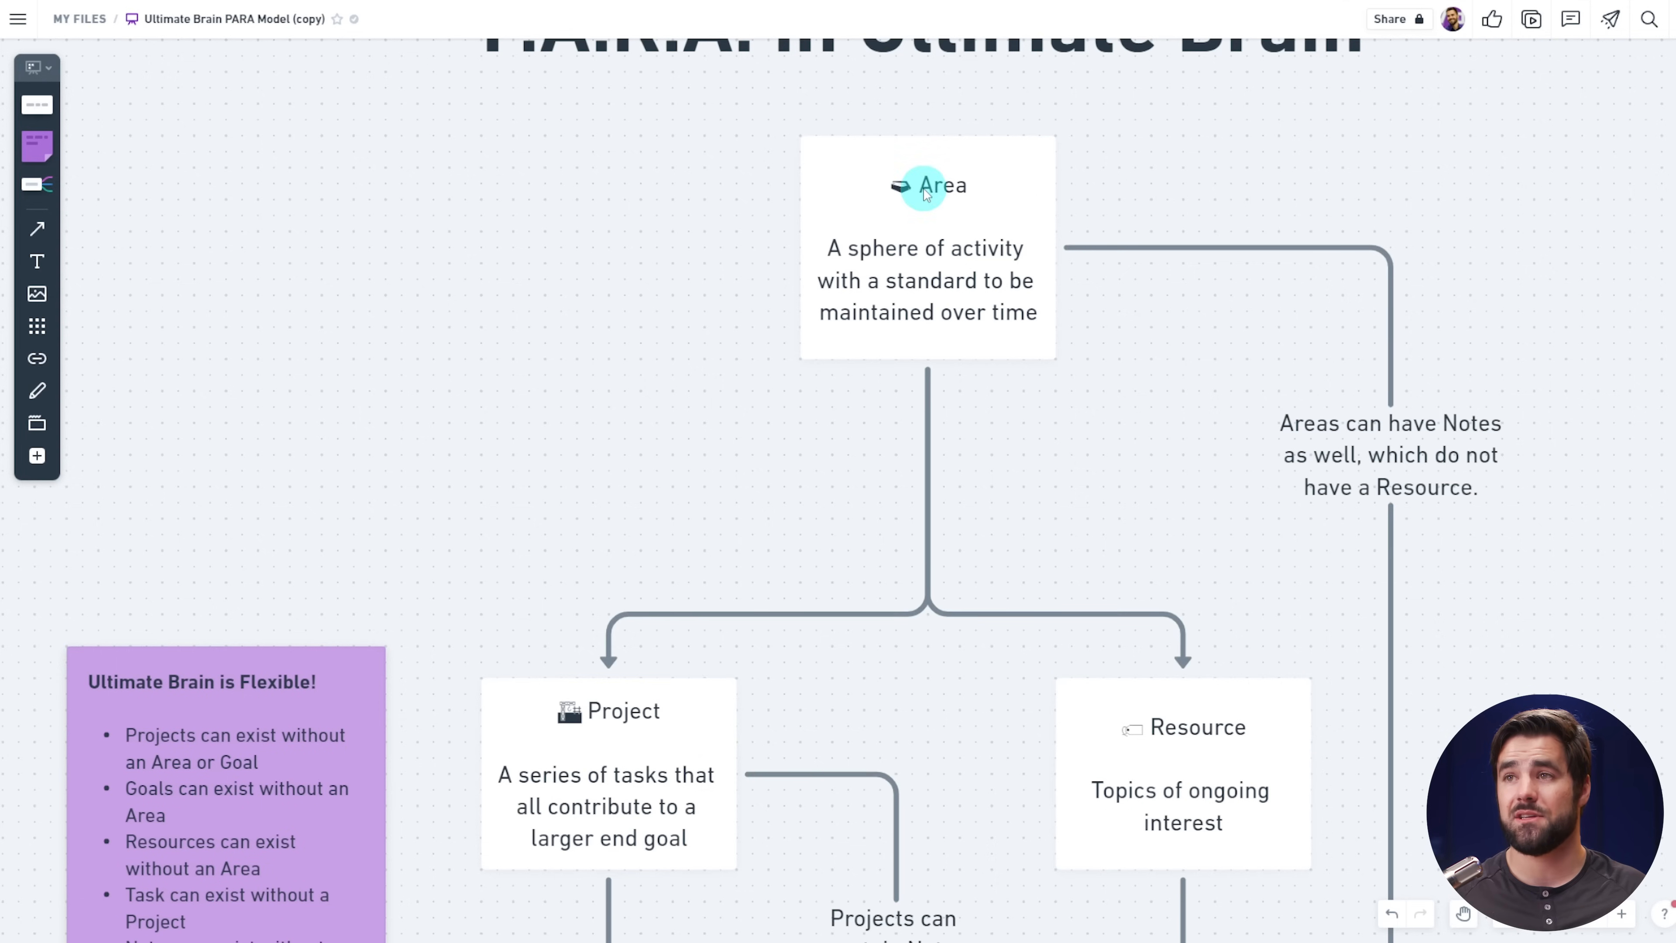
left_click(926, 193)
scroll(951, 165, "down", 1)
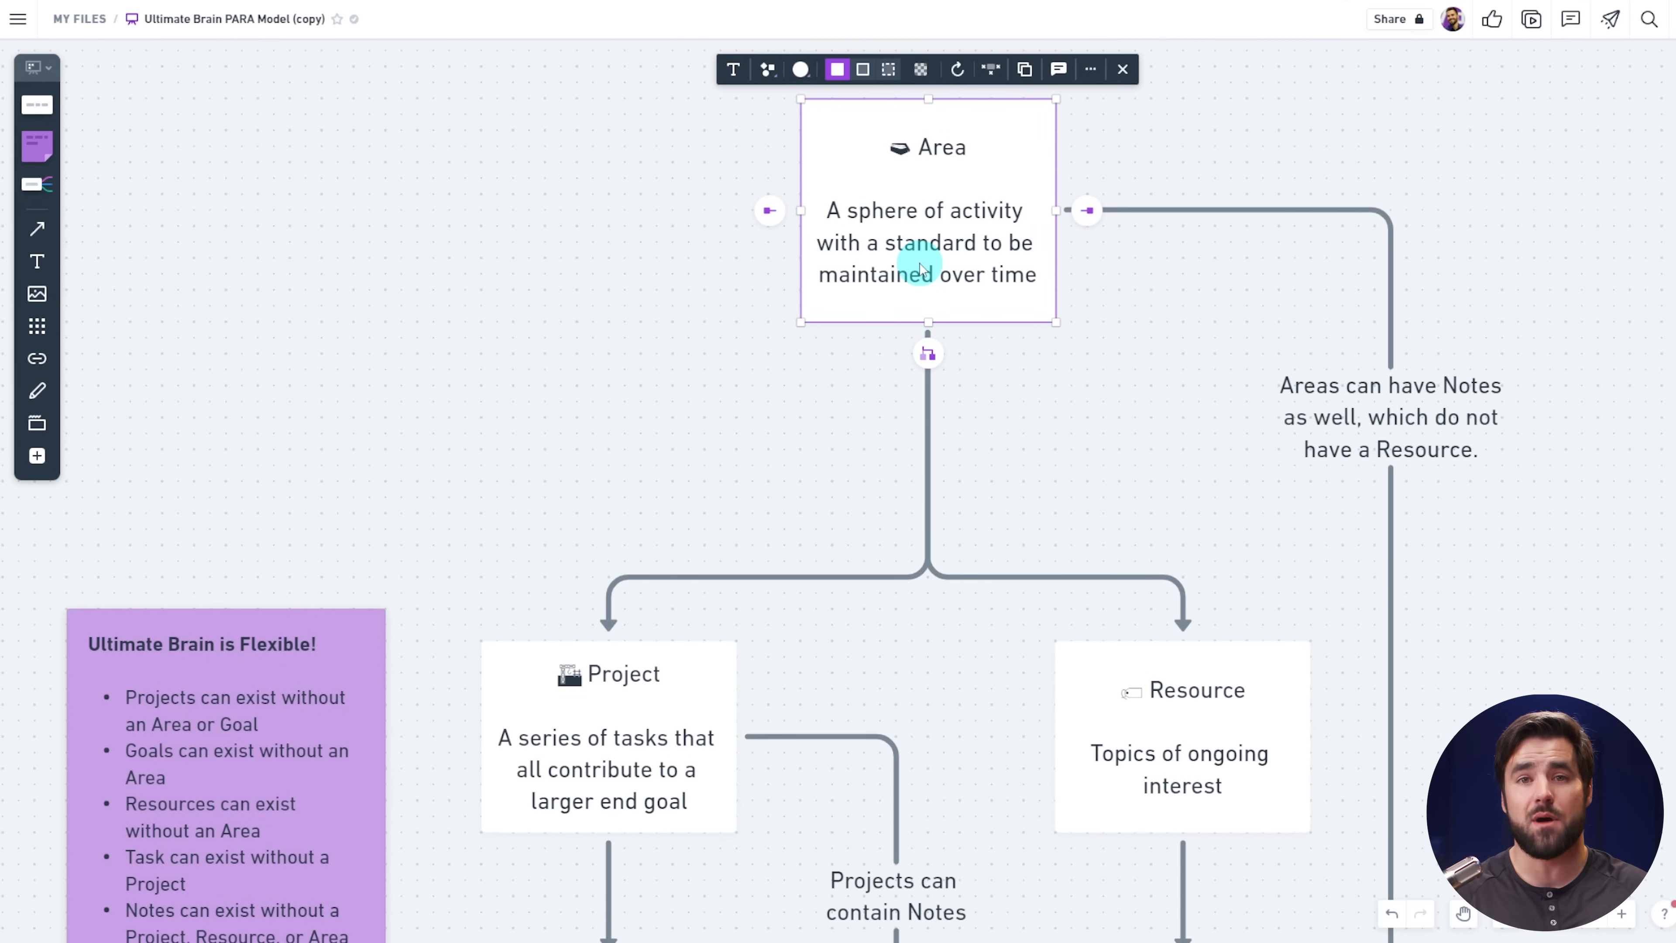
scroll(921, 269, "down", 4)
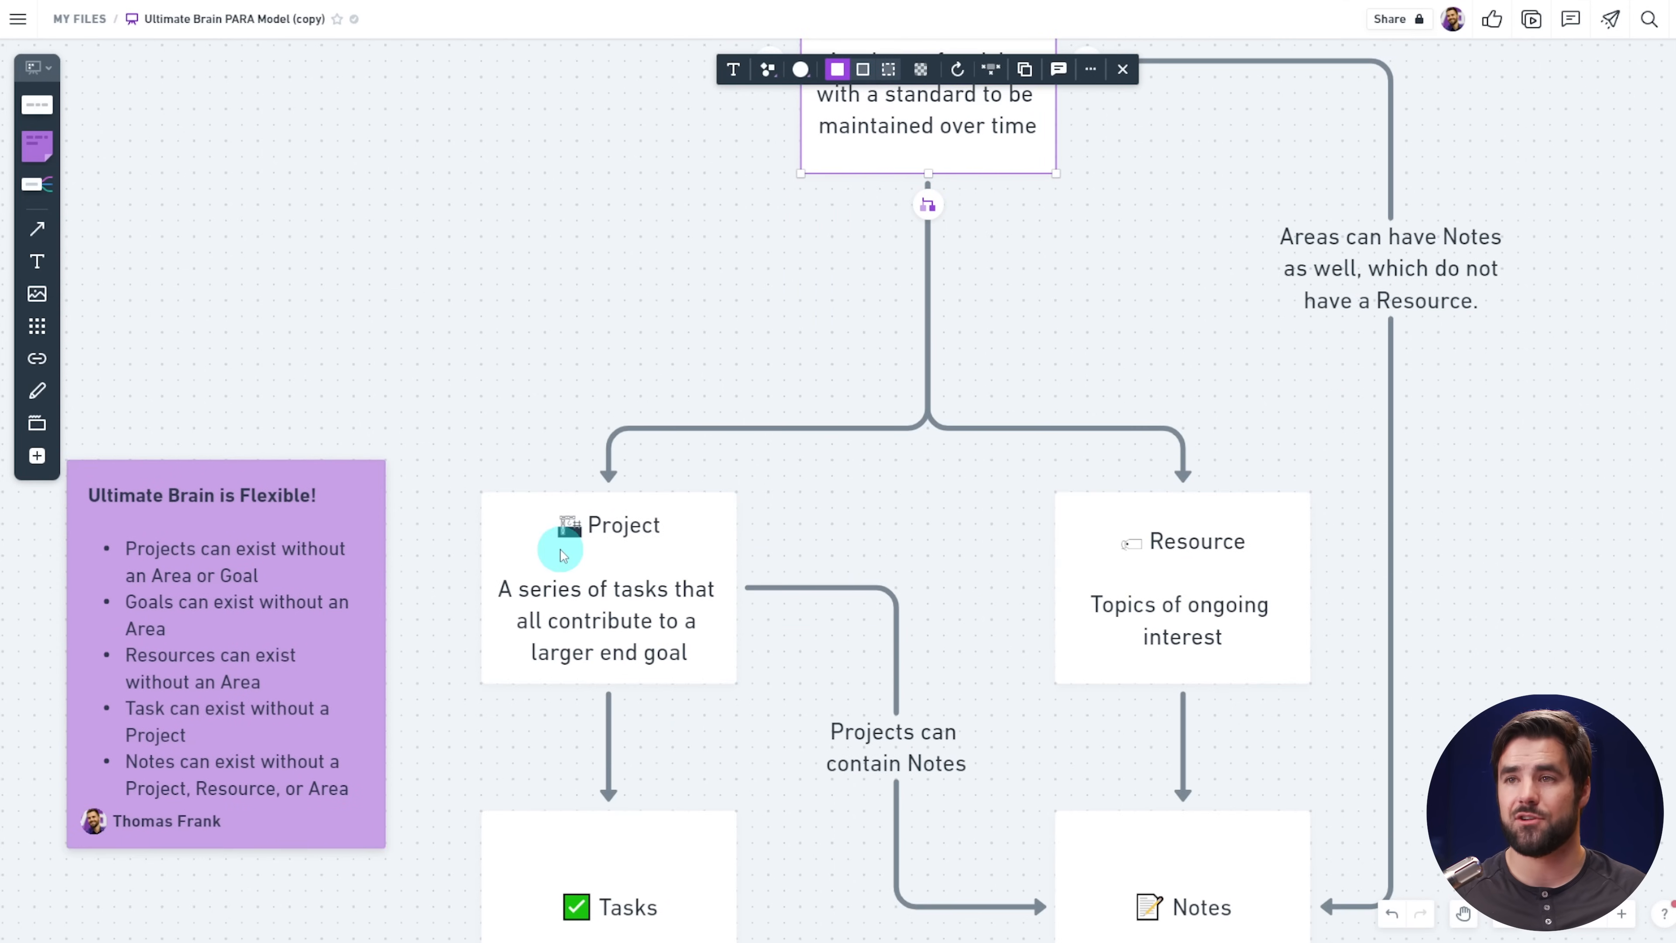
scroll(1253, 561, "up", 4)
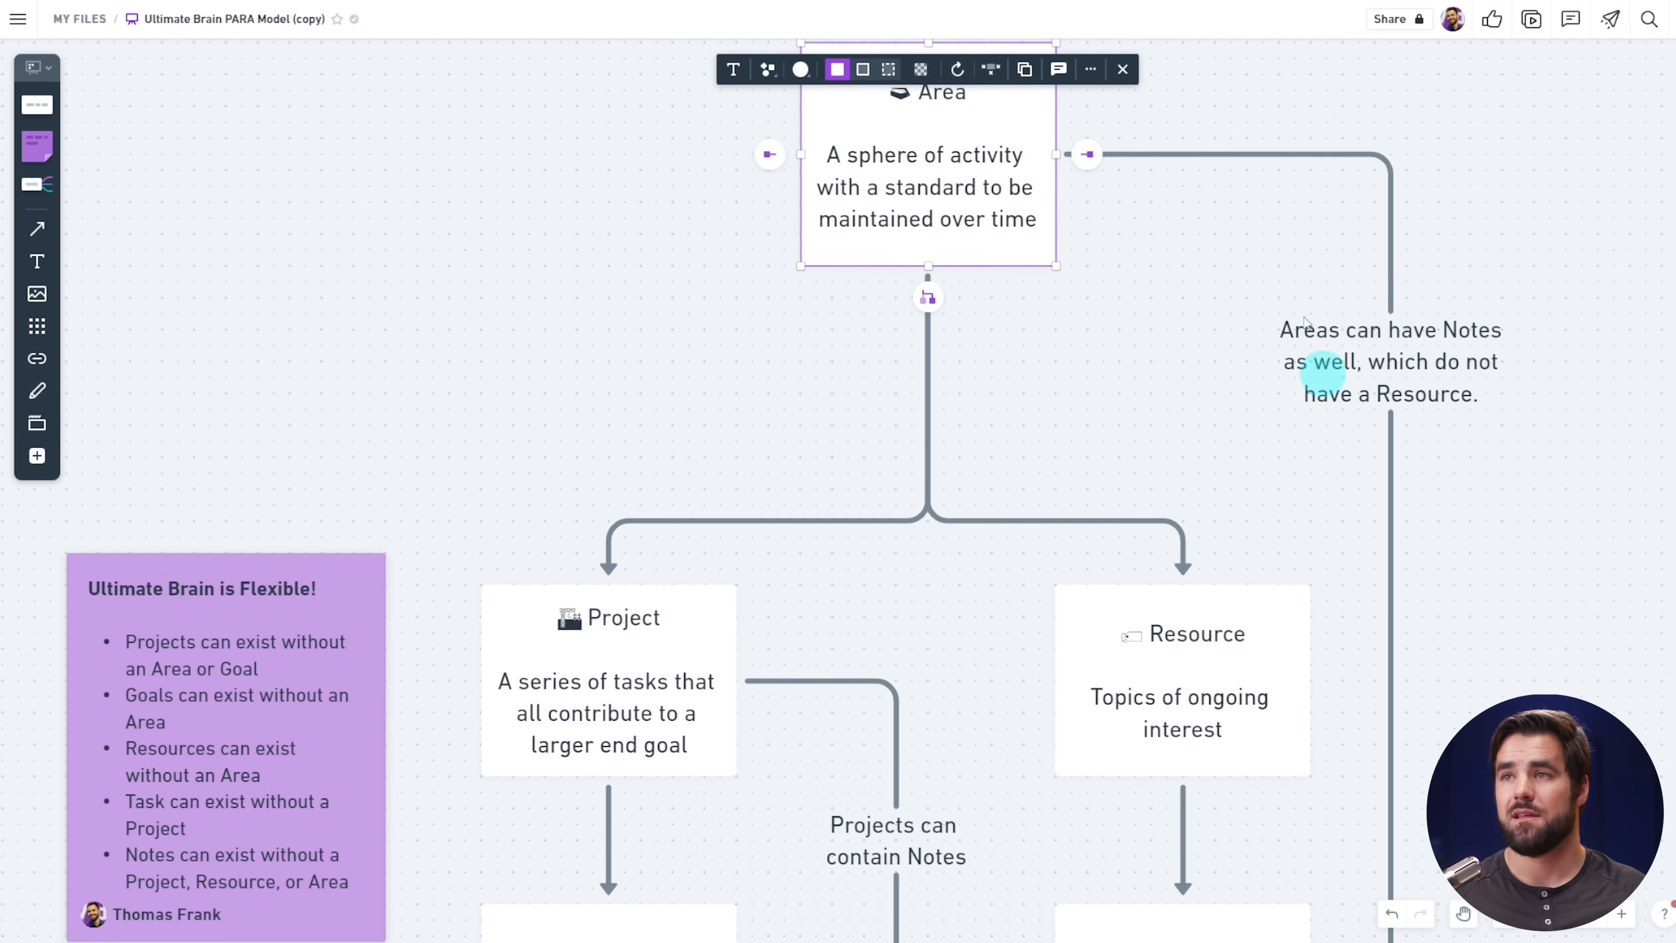
scroll(1014, 244, "down", 3)
left_click(1221, 581)
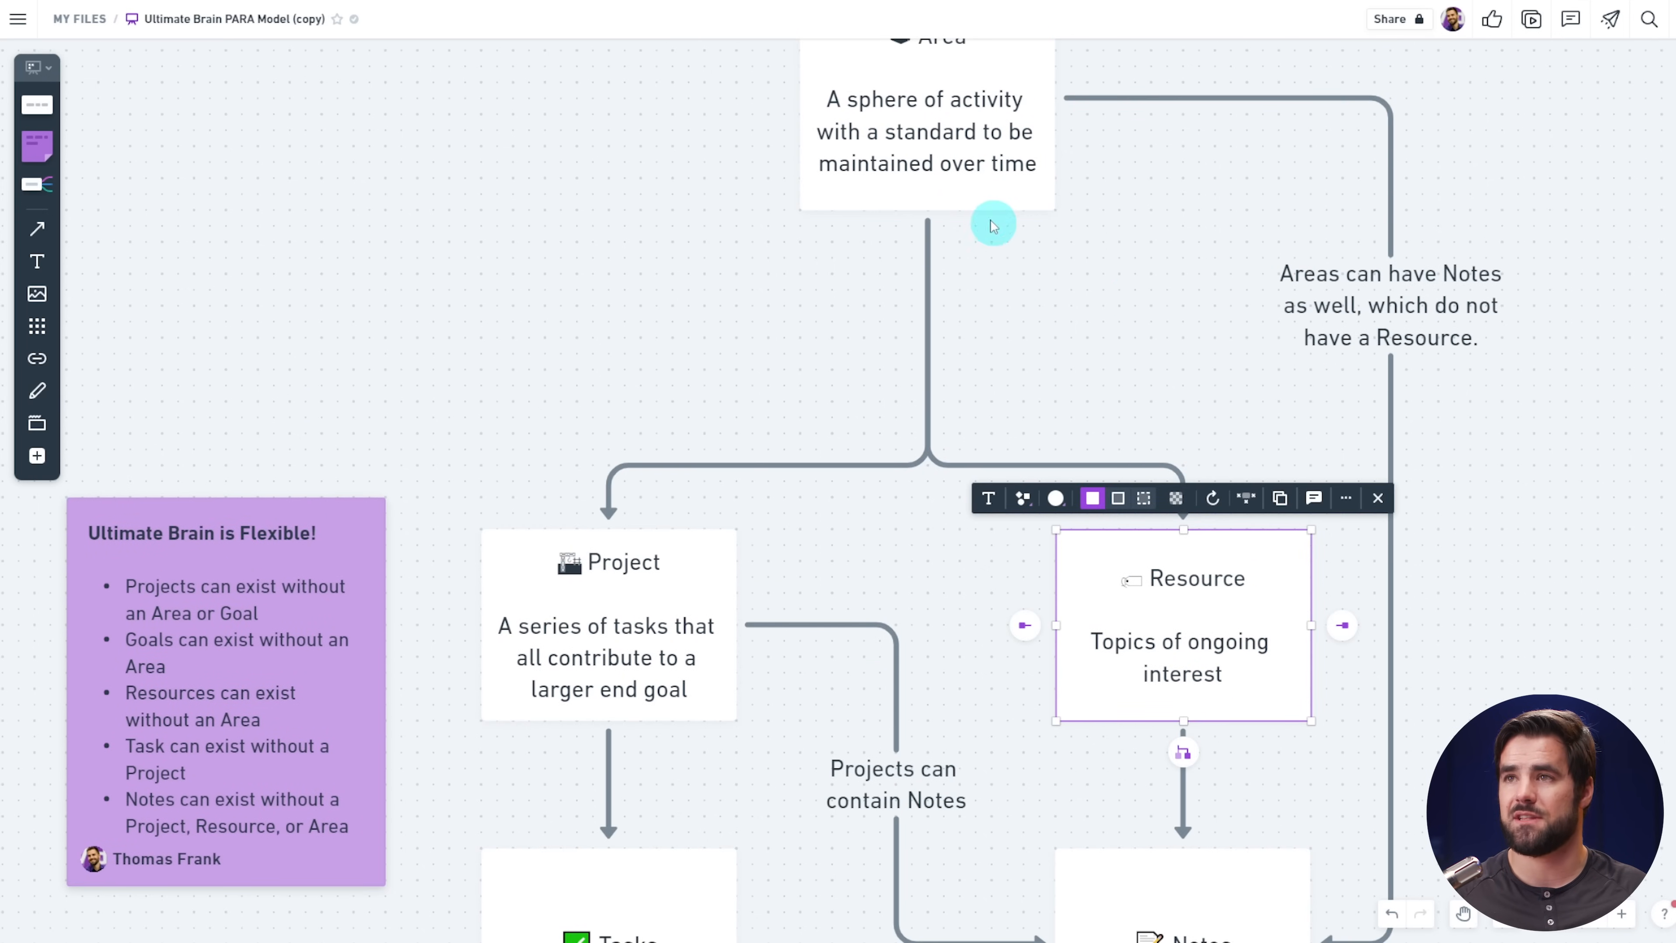
scroll(986, 238, "up", 2)
scroll(924, 344, "down", 3)
left_click(628, 582)
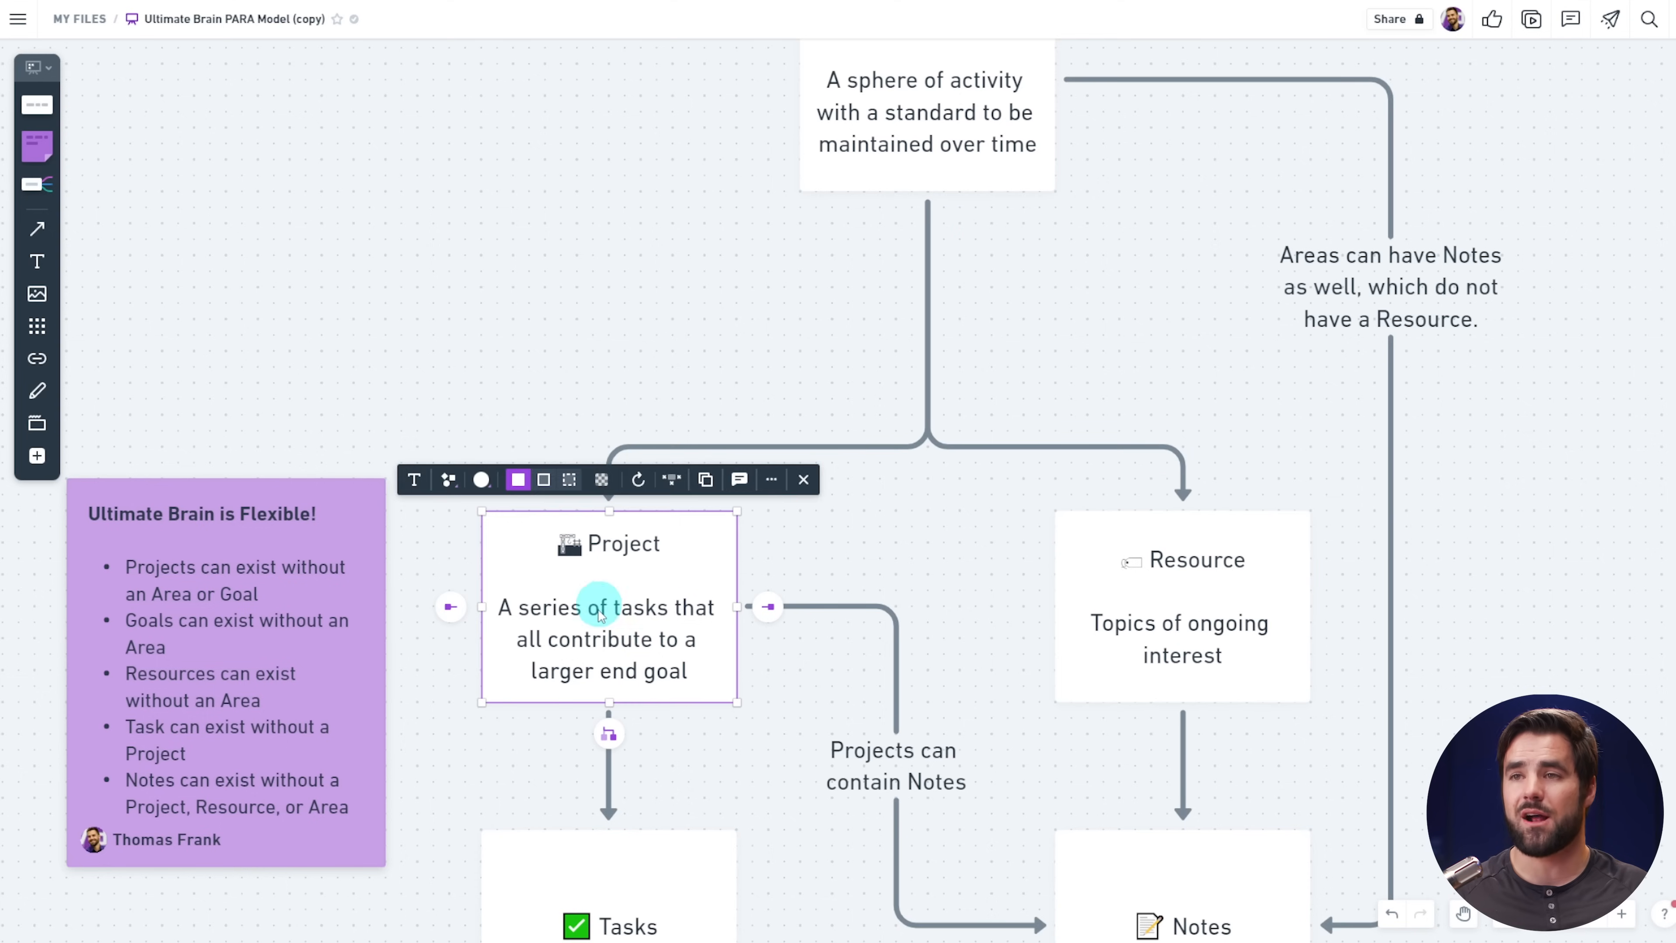
scroll(601, 614, "up", 3)
scroll(917, 218, "down", 2)
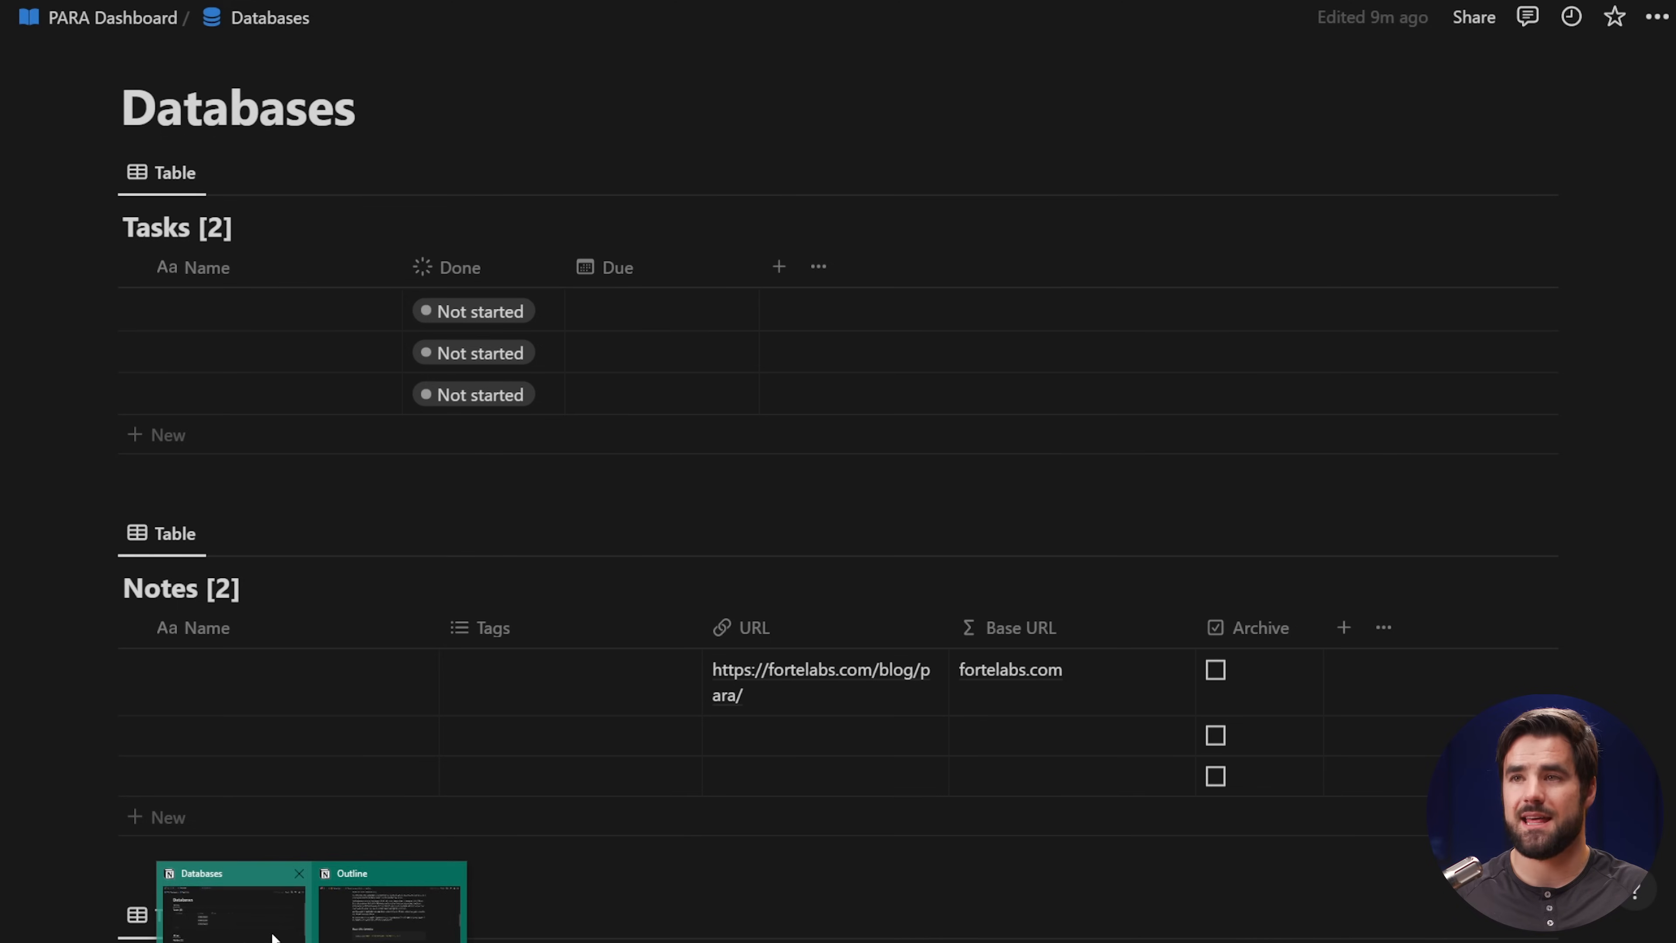
- Return to Notion's Databases page and start a relation property on Tasks [2] linked to the Projects [2] database
left_click(382, 778)
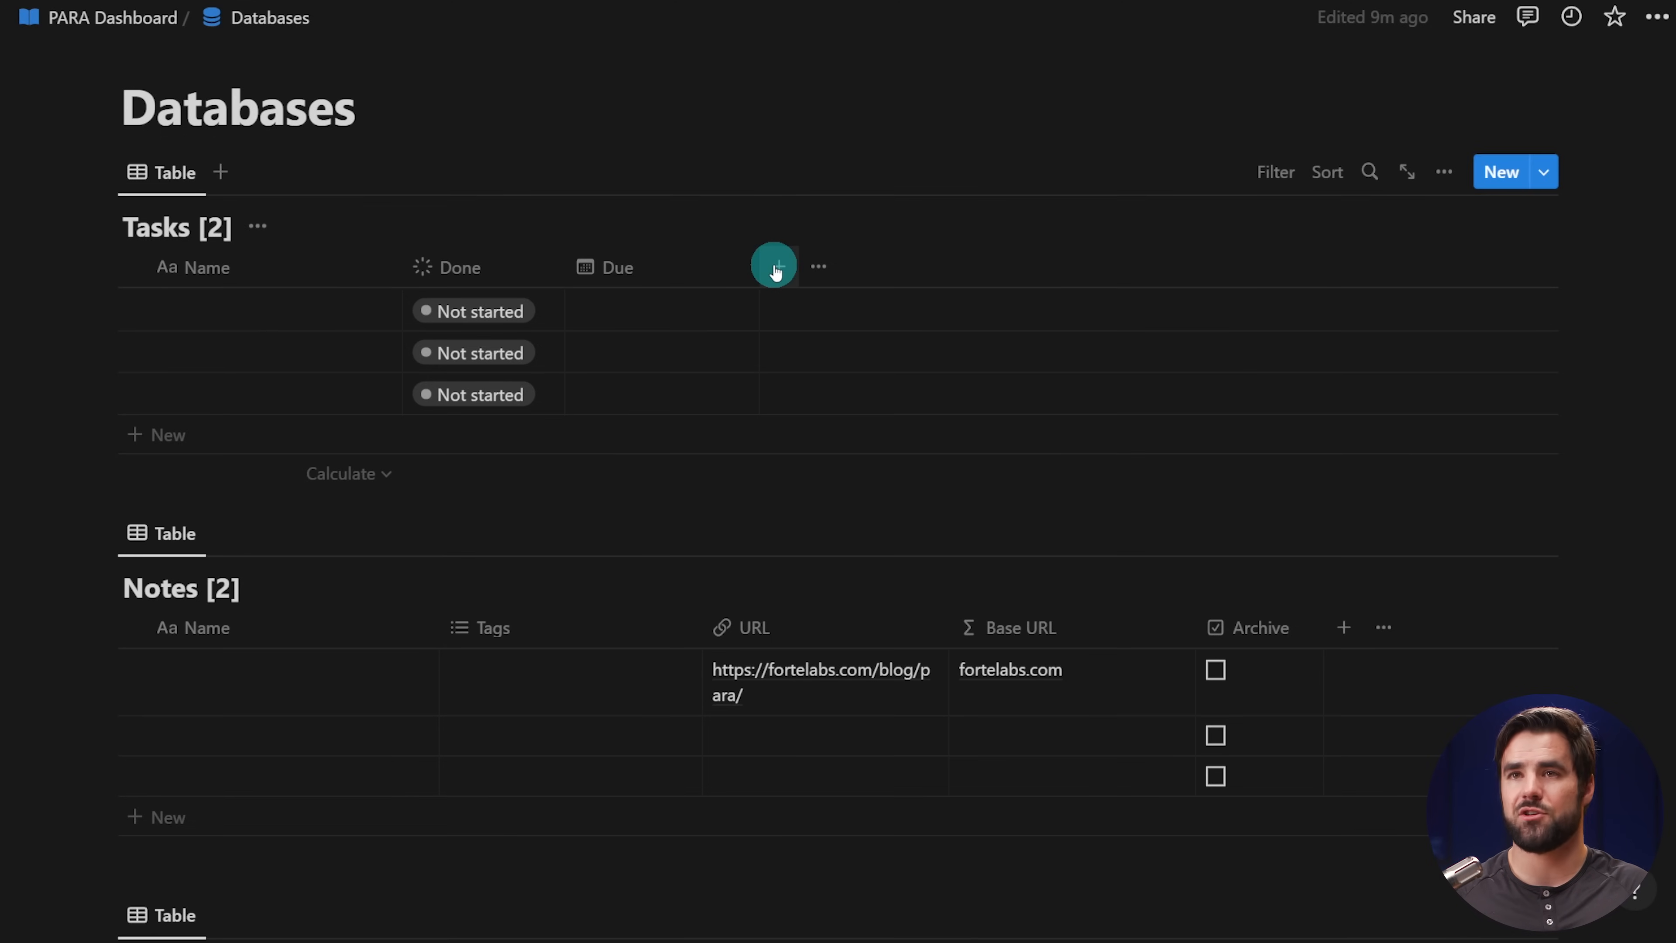
left_click(775, 269)
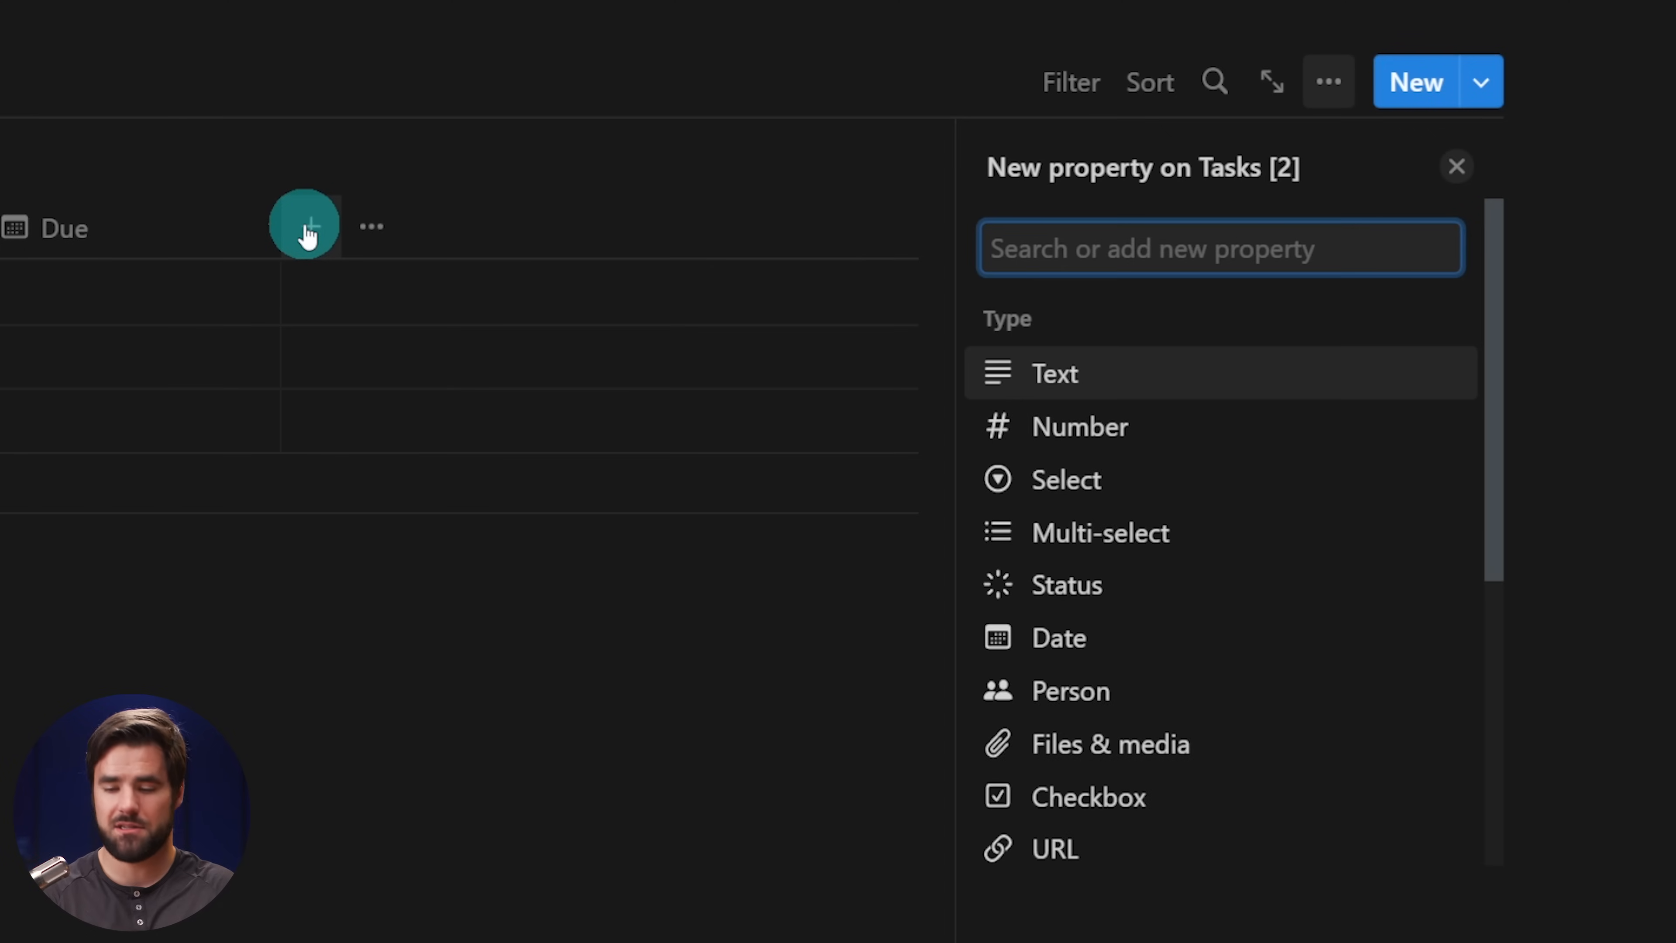
type("rel")
key("Return")
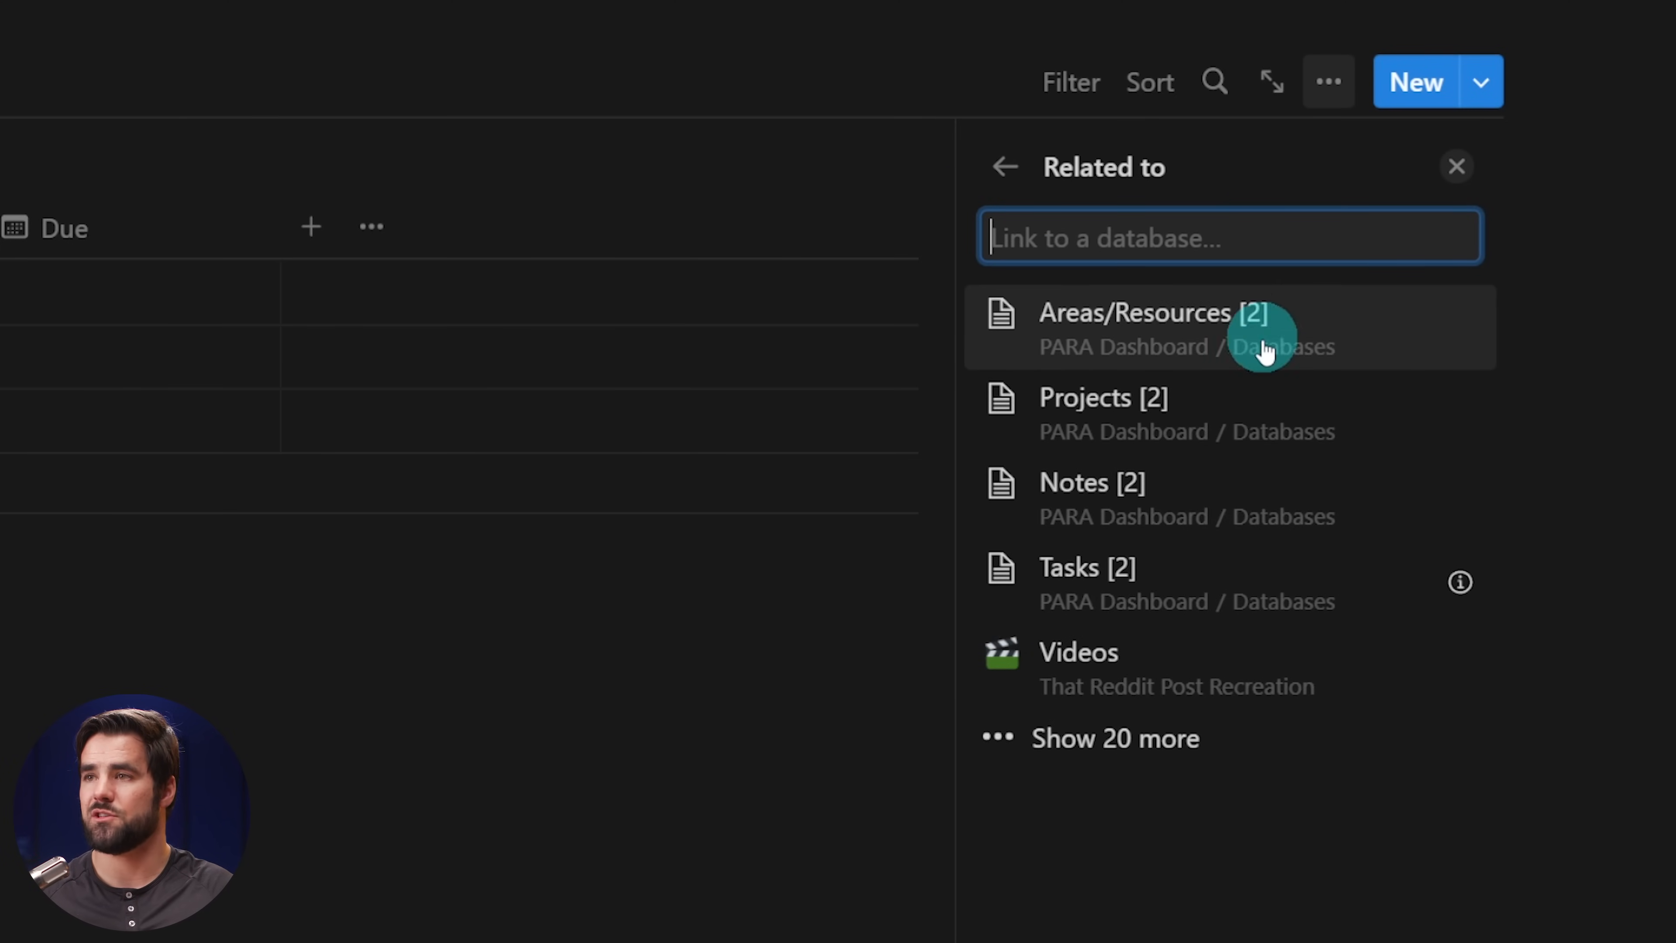
left_click(1181, 412)
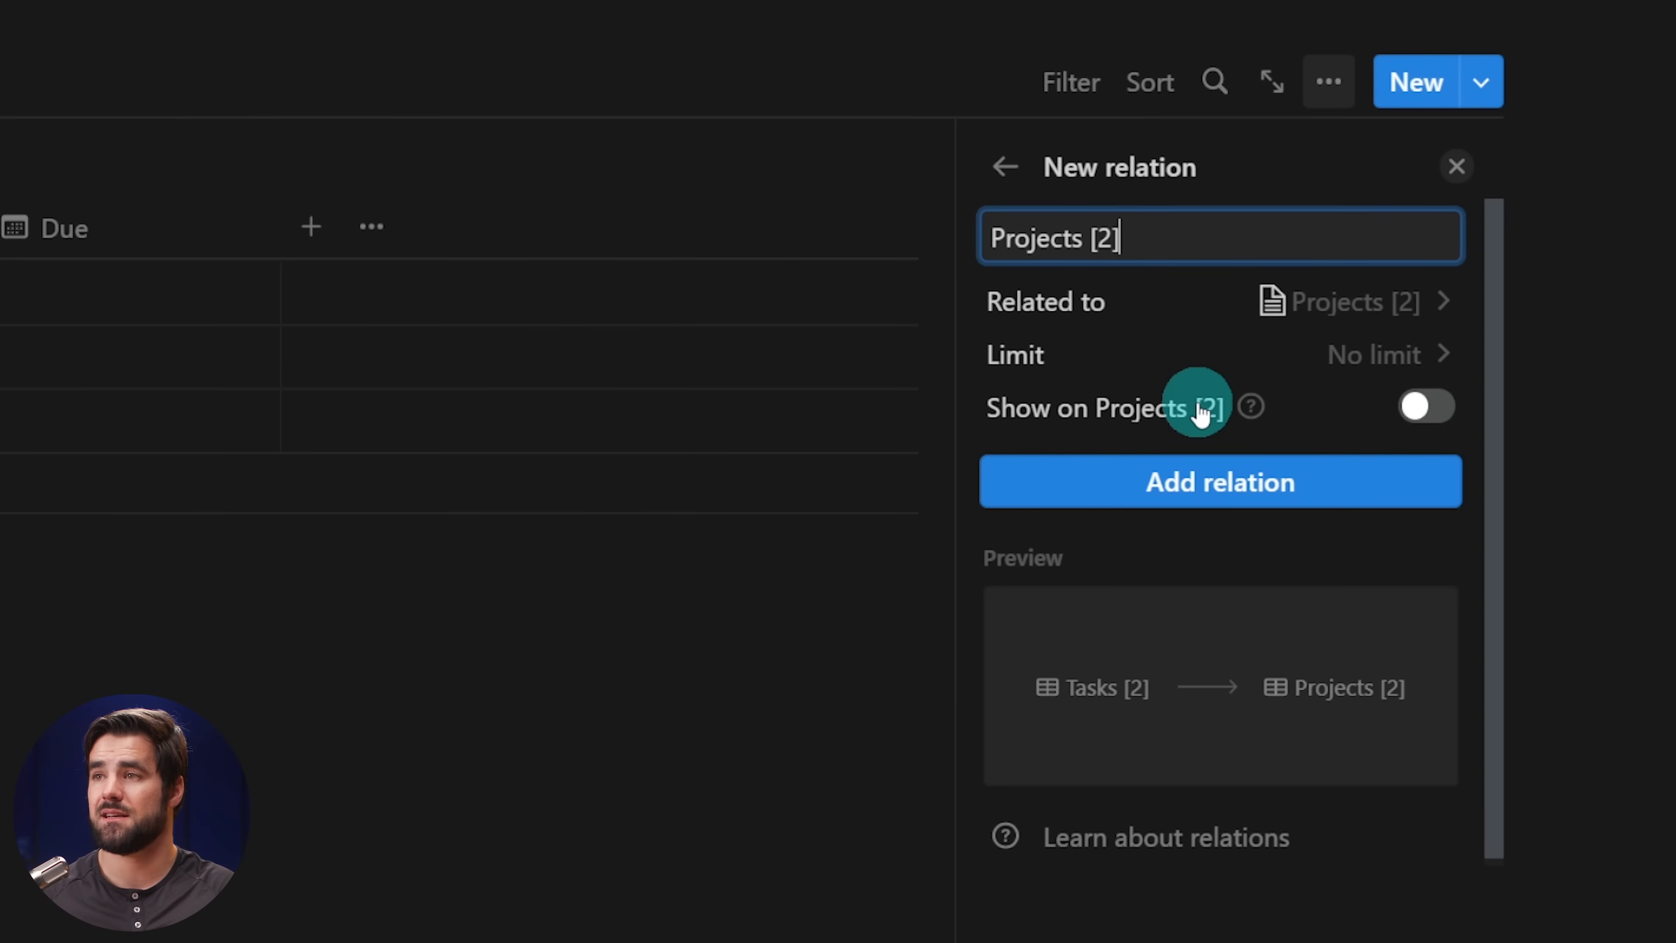
- Name the new Tasks [2] relation Project and limit it to 1 page
key("BackSpace")
key("BackSpace")
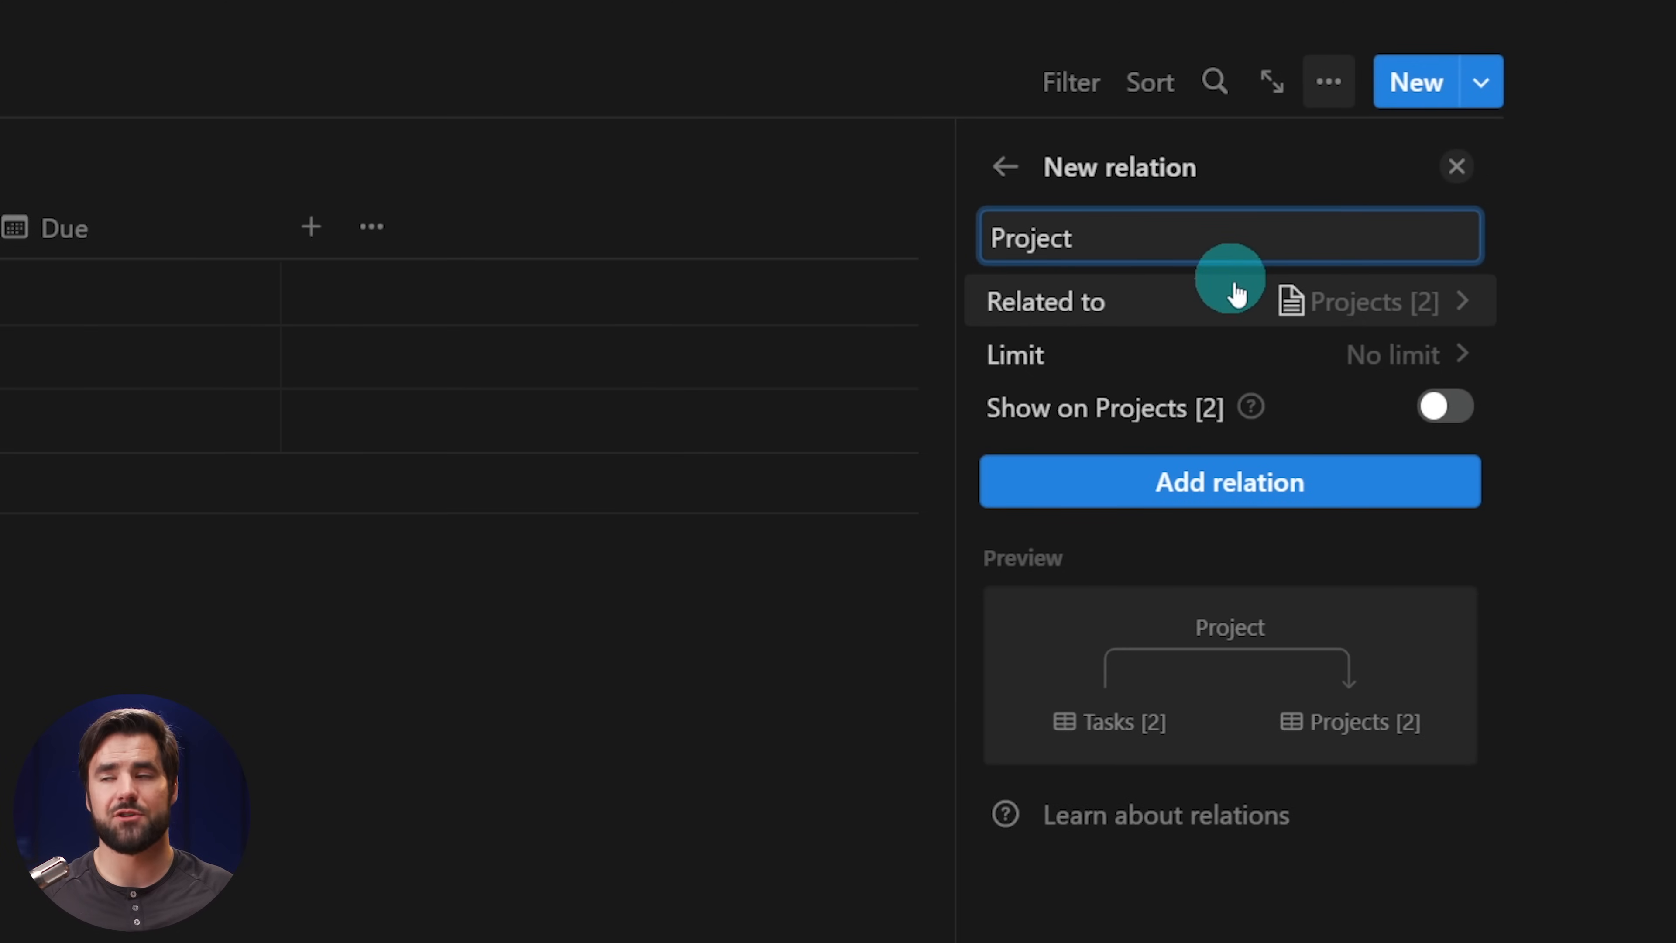
left_click(1466, 354)
left_click(1080, 430)
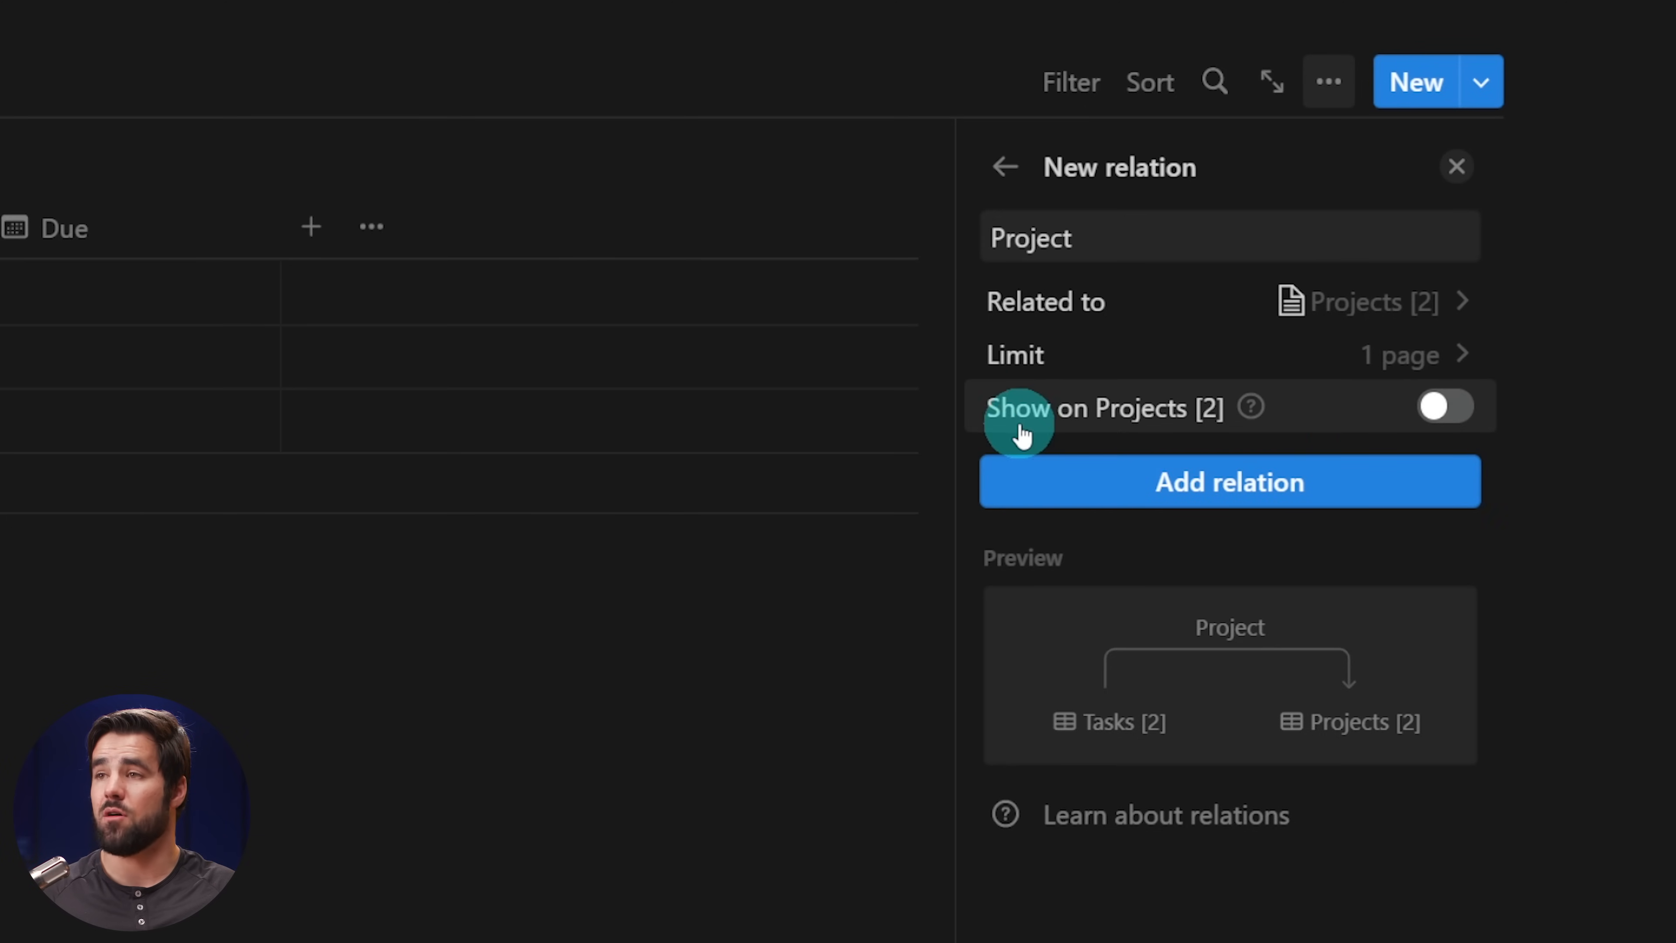
- Show the Project relation on Projects [2] with the related property named Tasks, and add the relation
left_click(1442, 405)
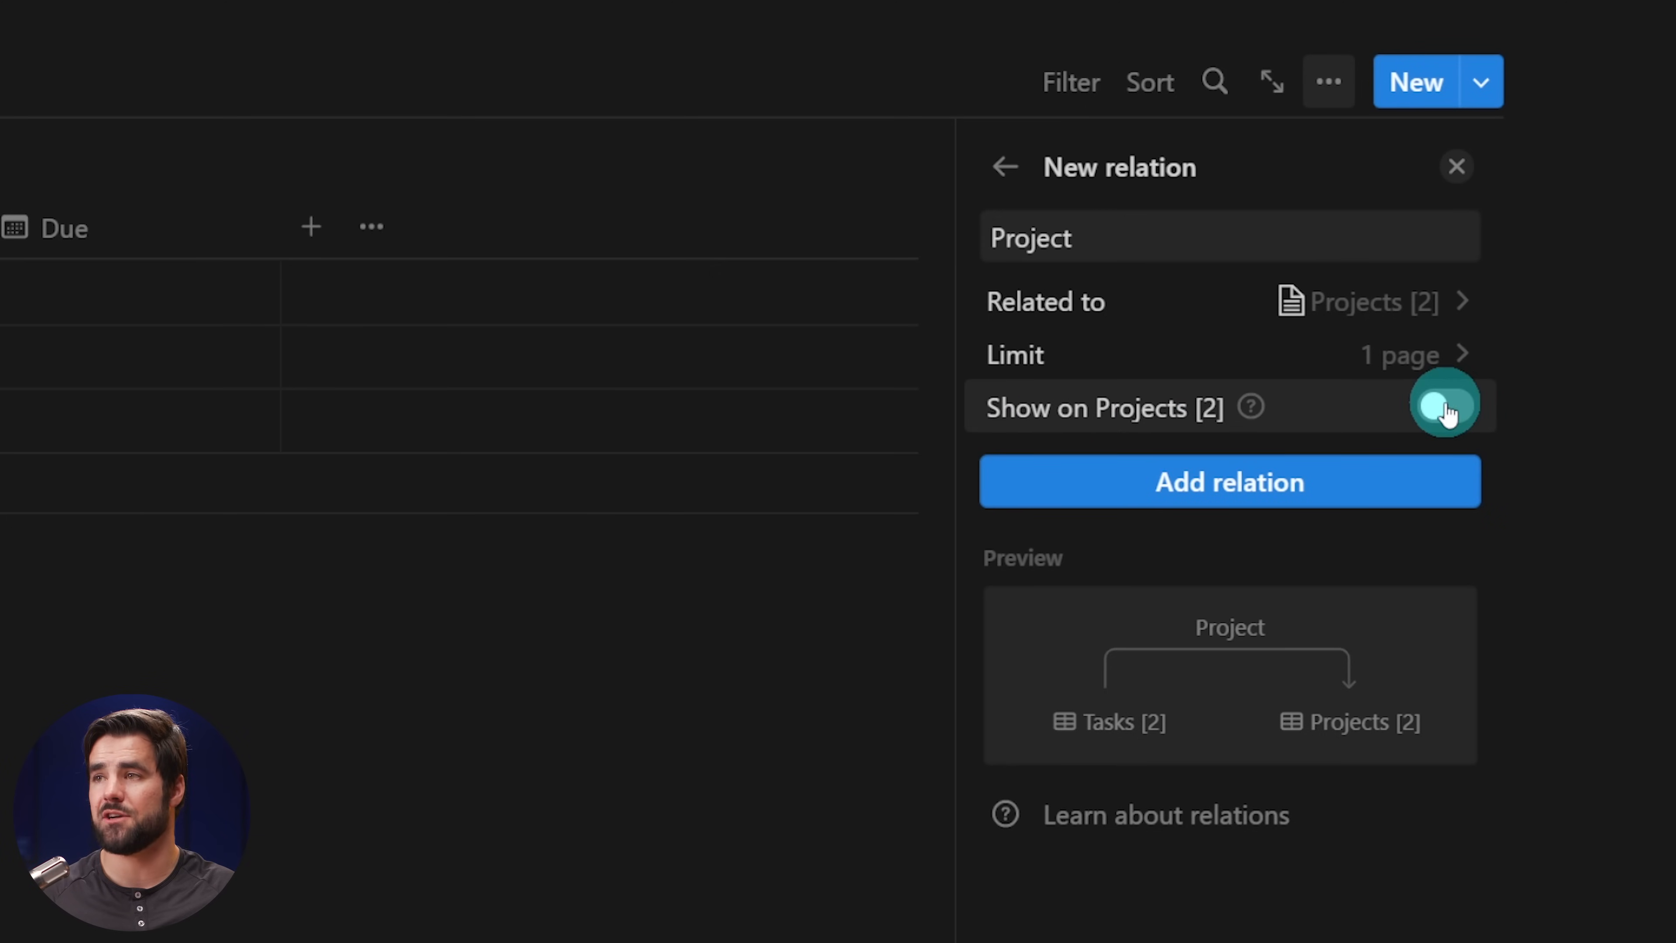
left_click(1171, 531)
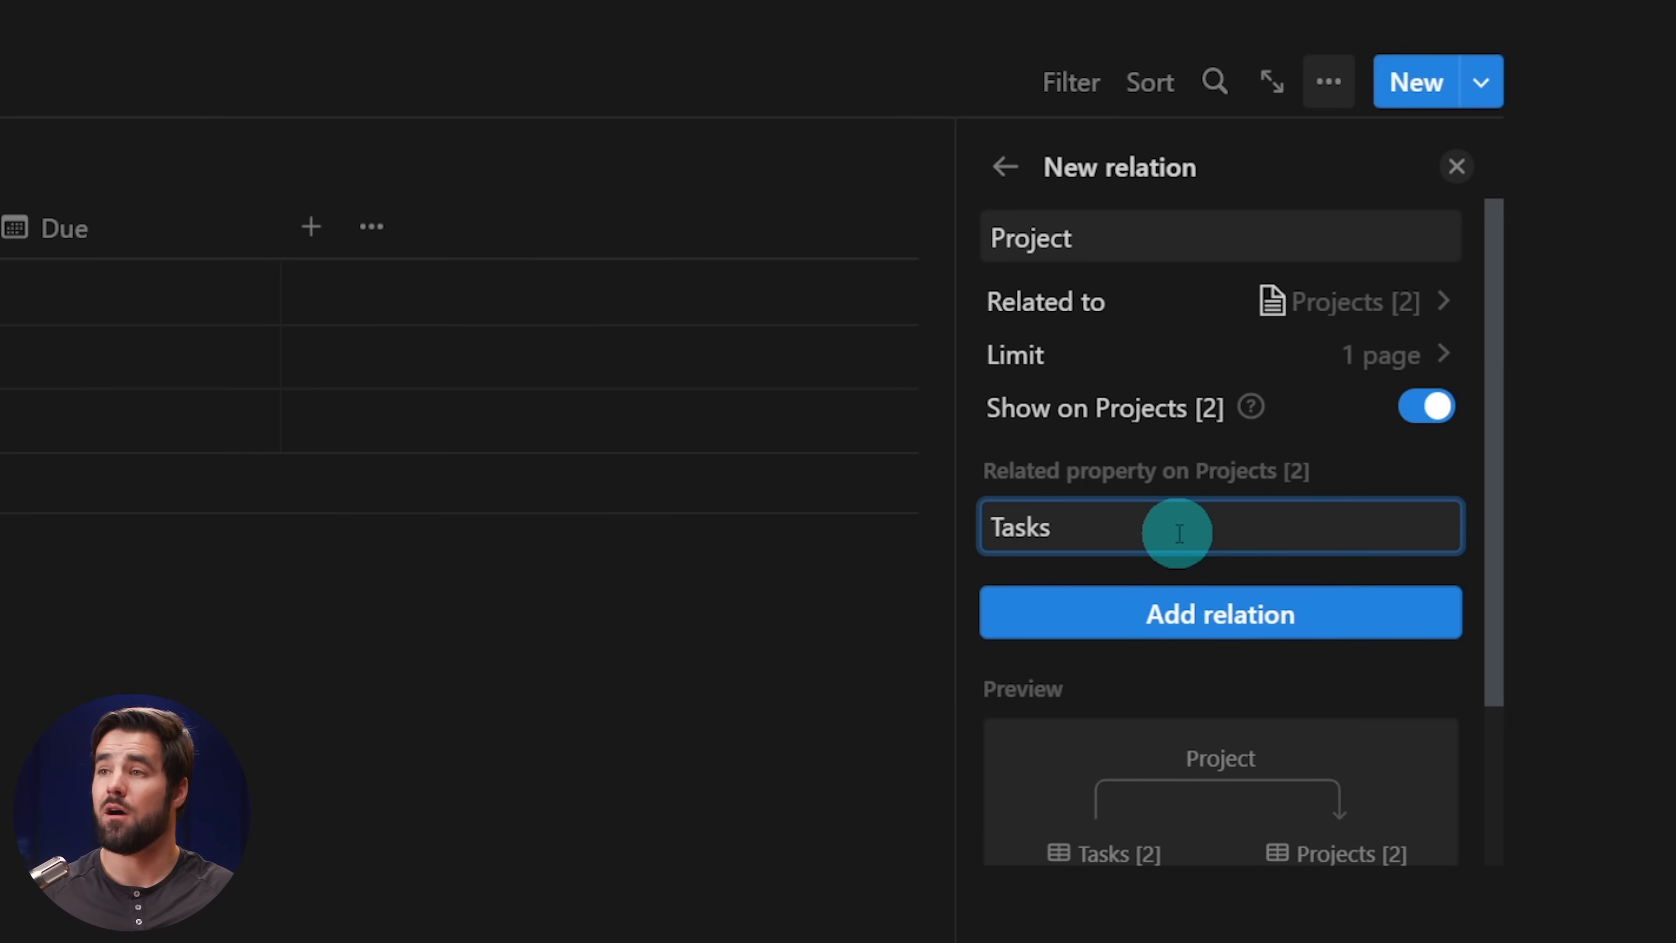
left_click(1174, 614)
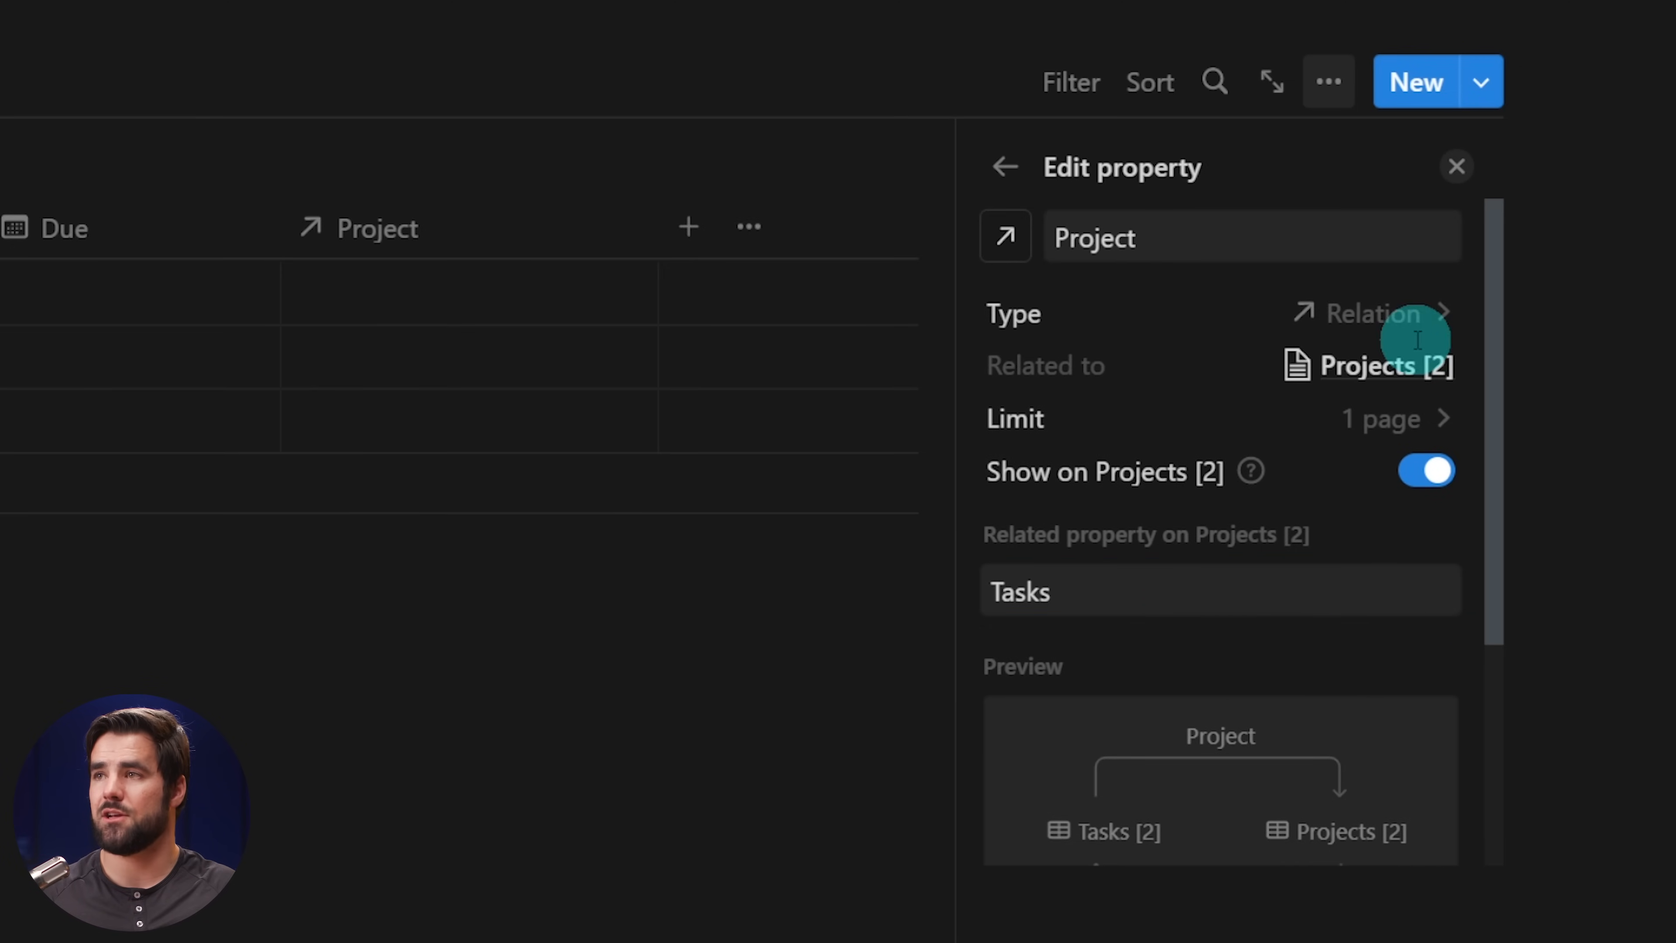
- Examine the two-way relation preview and the matching Tasks property in the Projects [2] table
scroll(1270, 439, "down", 5)
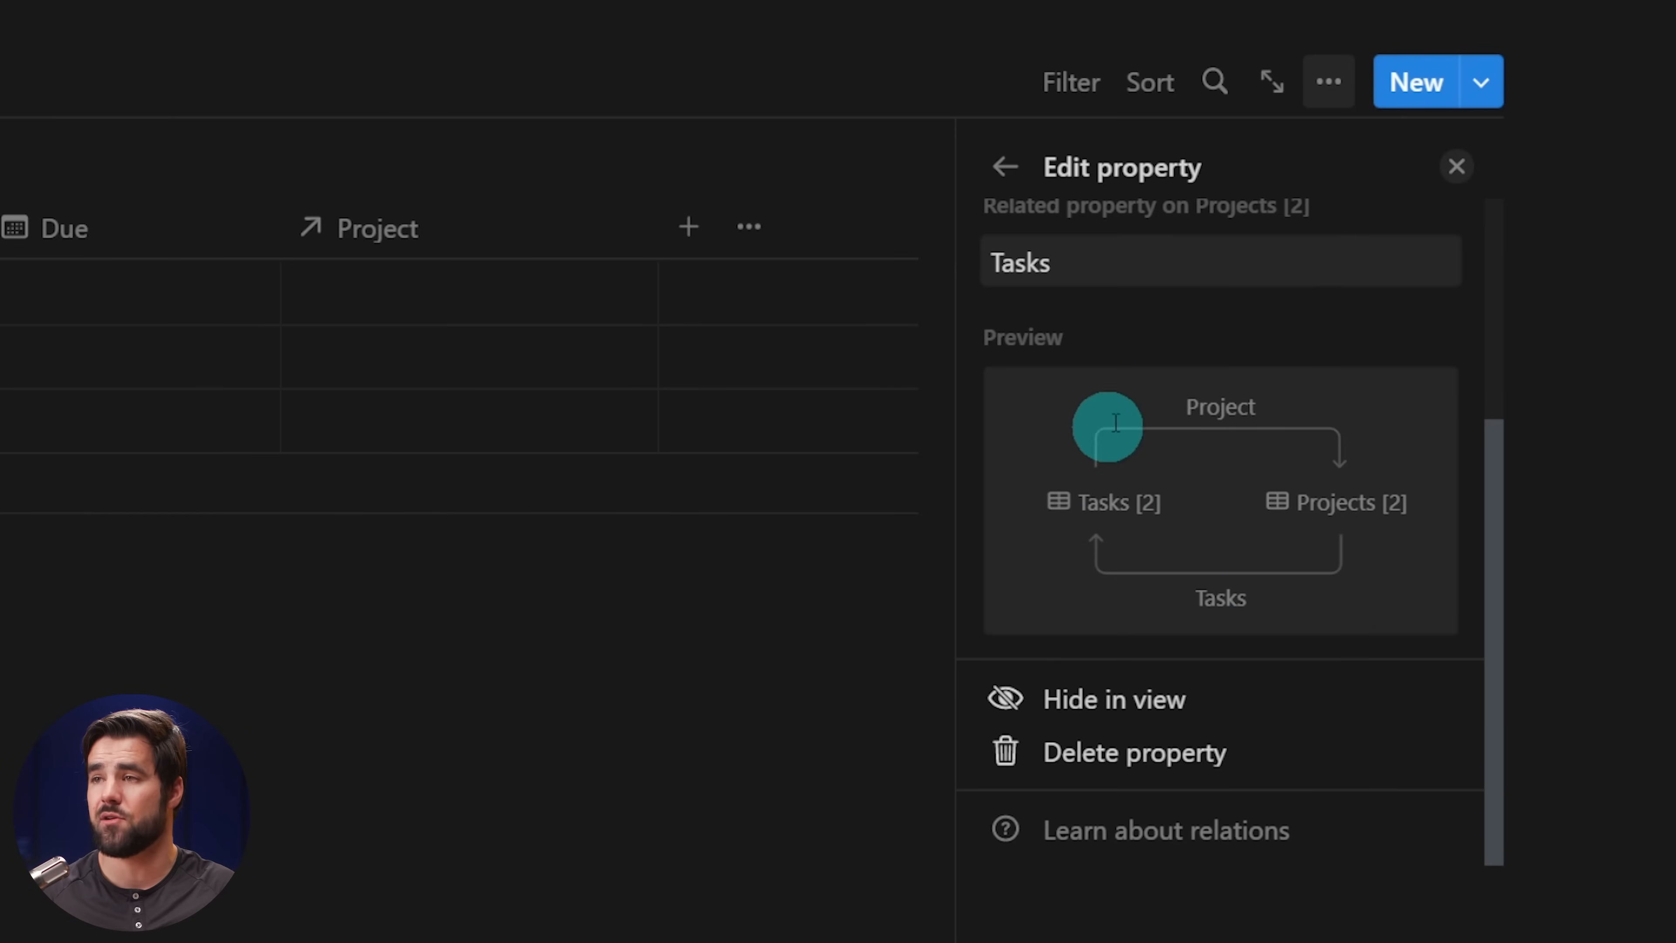
left_click_drag(1267, 502, 1400, 504)
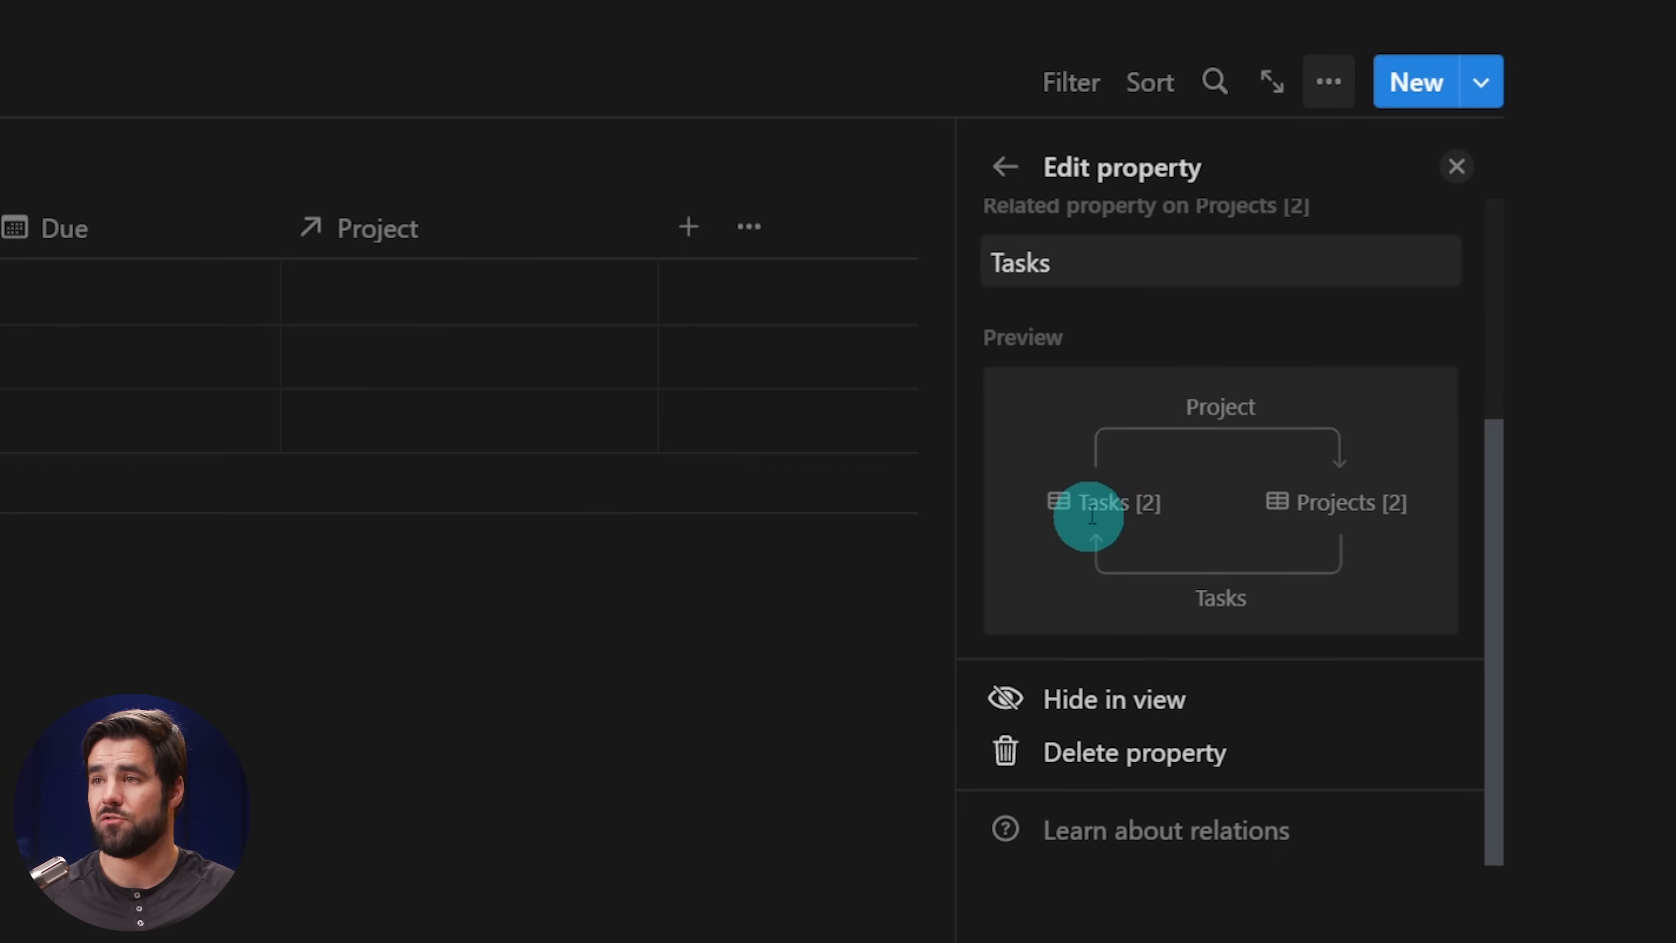
left_click(441, 690)
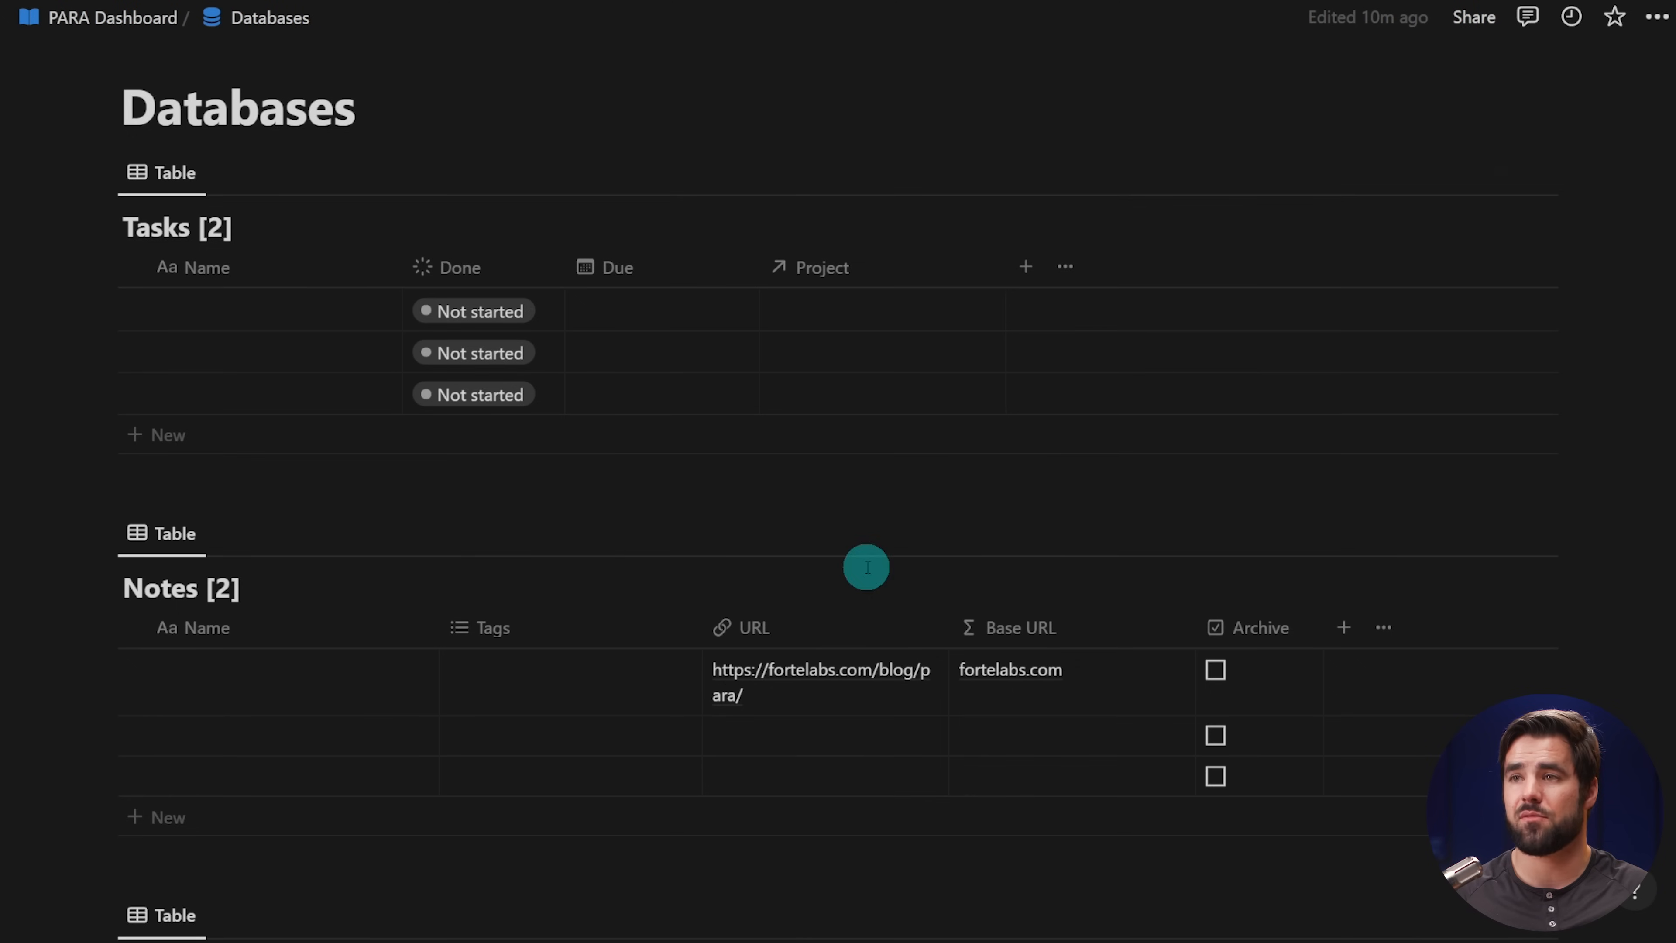
scroll(1369, 574, "down", 3)
scroll(1369, 569, "down", 5)
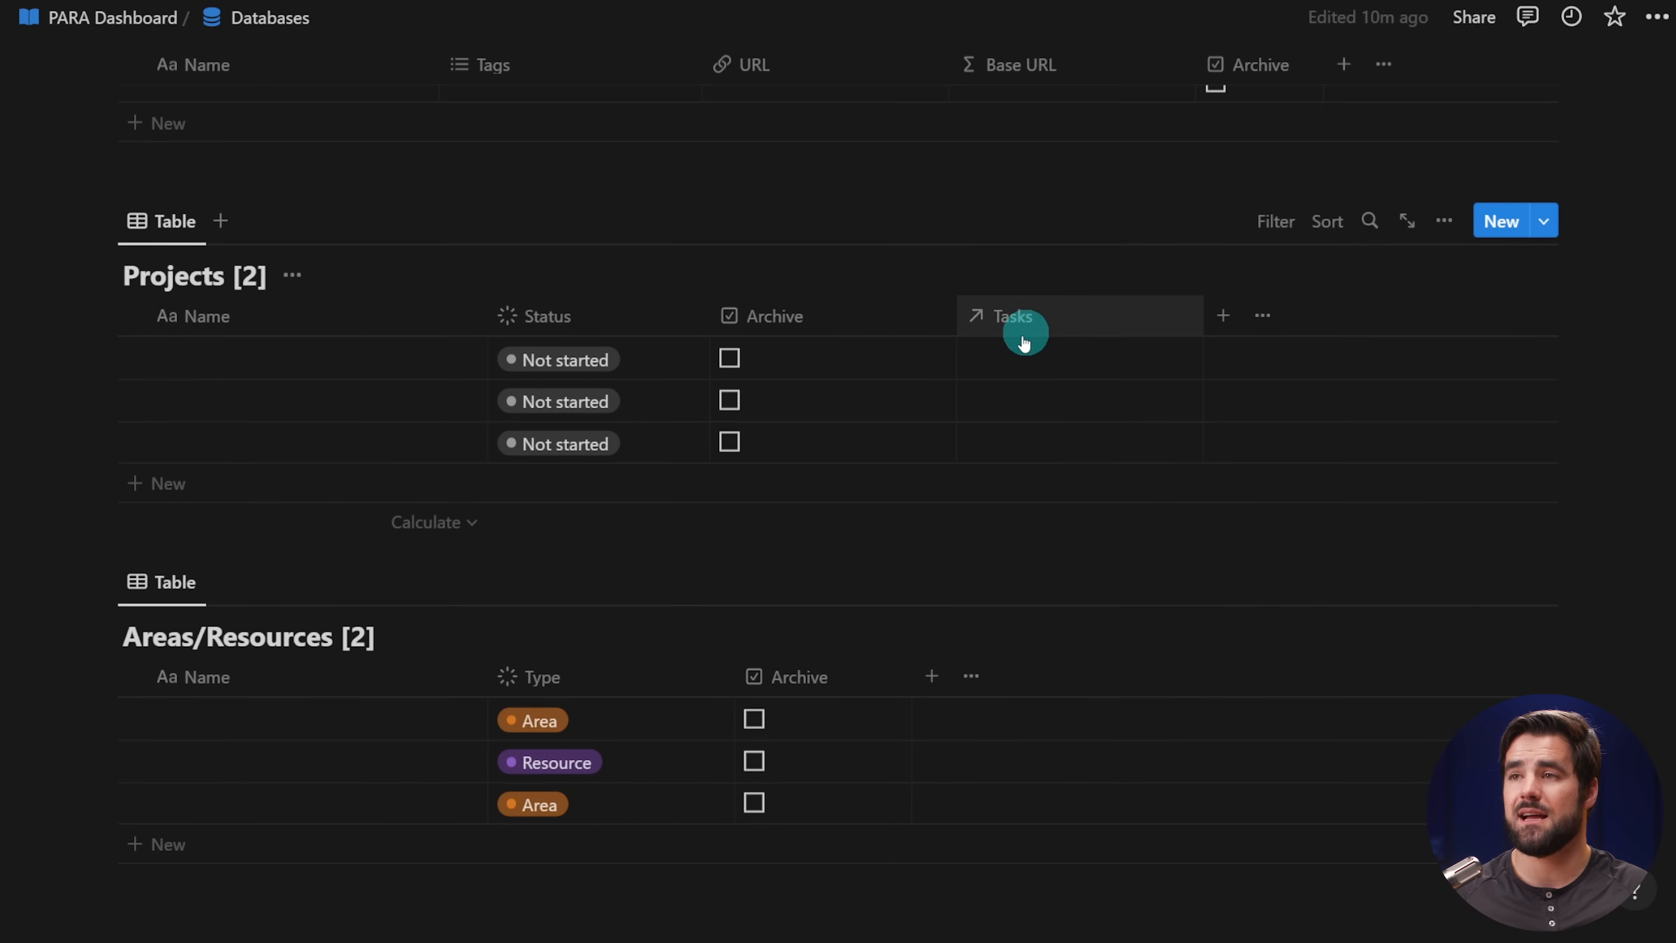
scroll(1048, 420, "up", 10)
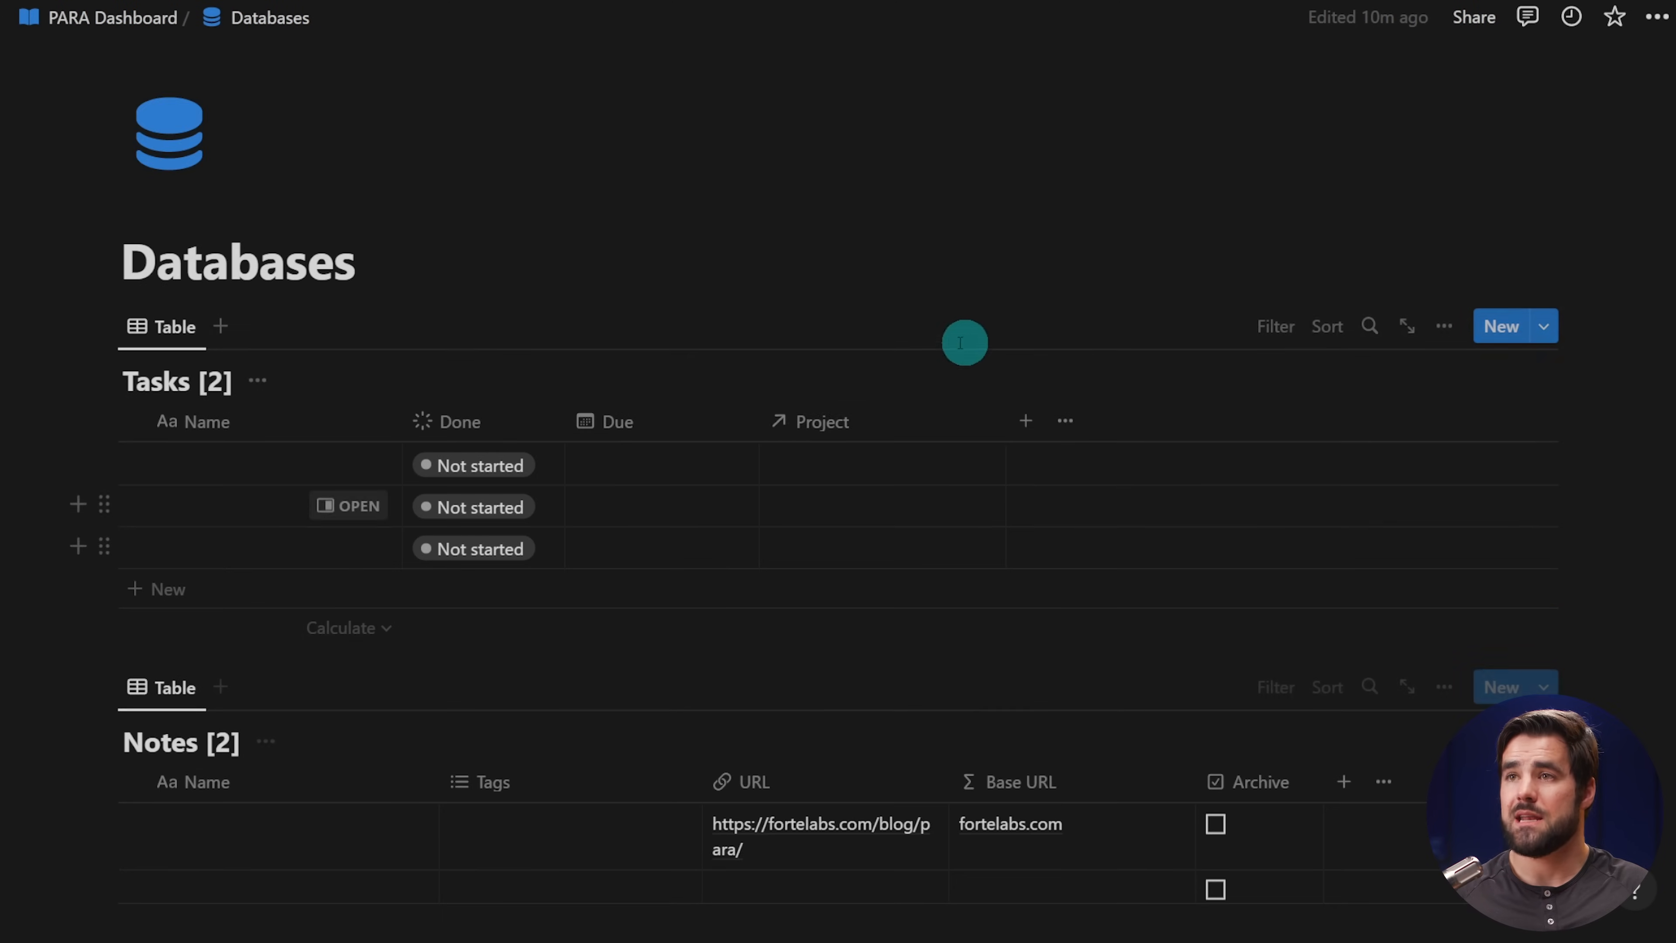
- Try the Project relation on Tasks [2] without showing it on Projects [2], check both tables, and restore the two-way setting
left_click(932, 424)
left_click(795, 550)
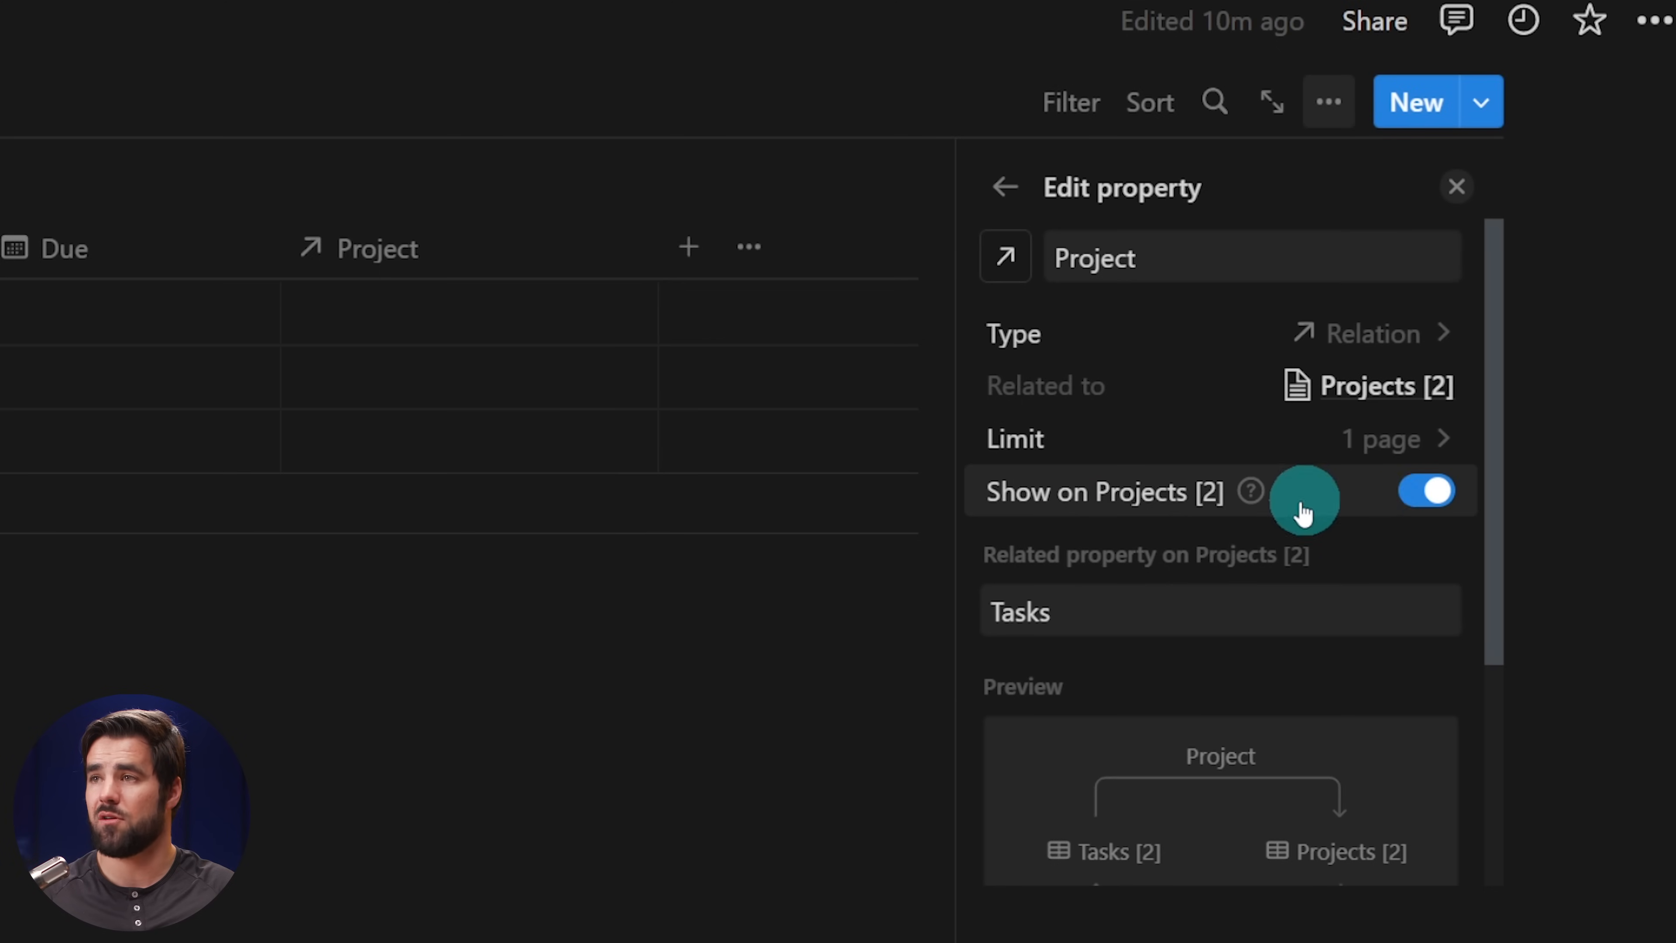
left_click(1420, 502)
left_click(1291, 565)
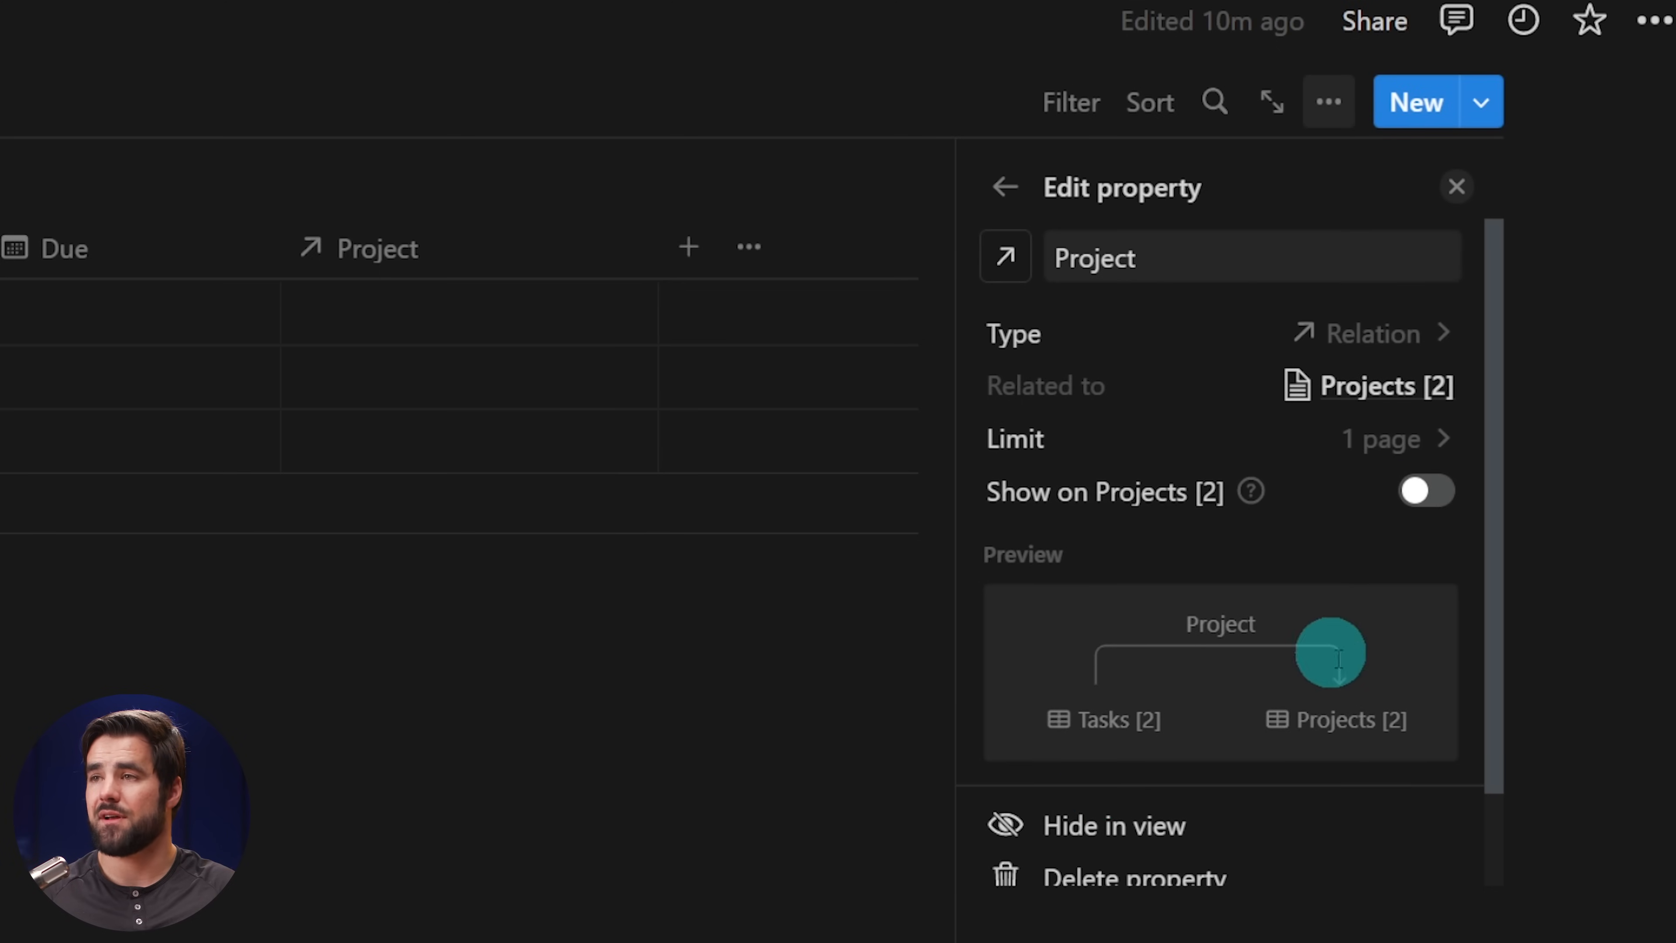
left_click(1455, 186)
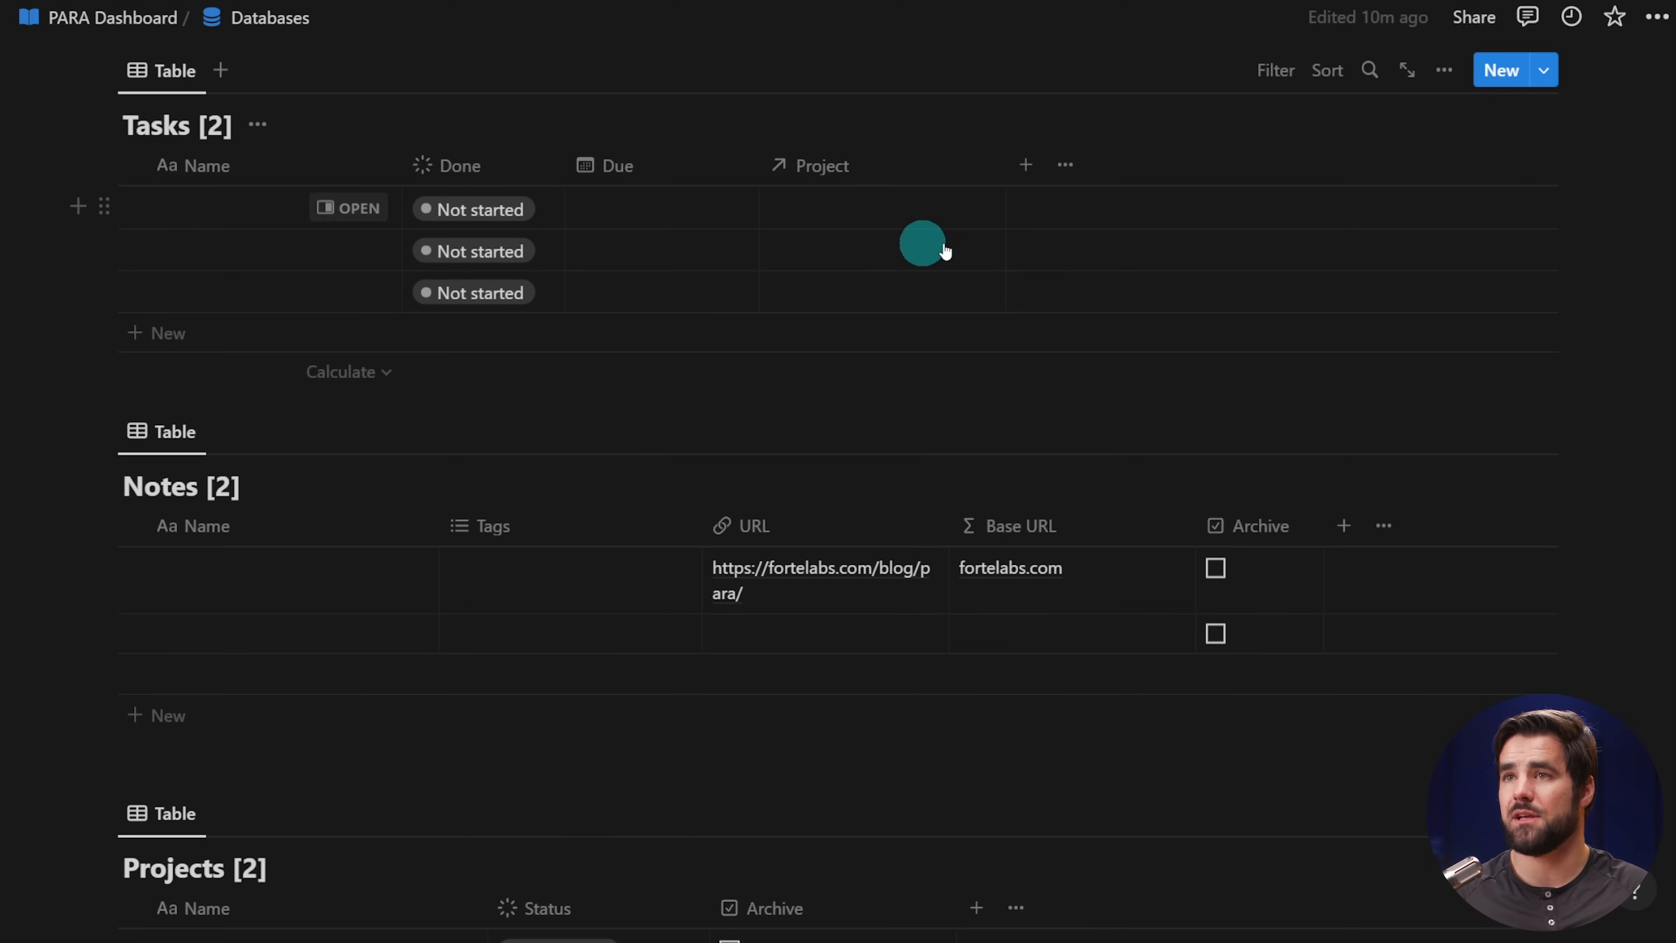
scroll(834, 213, "up", 2)
scroll(846, 232, "down", 9)
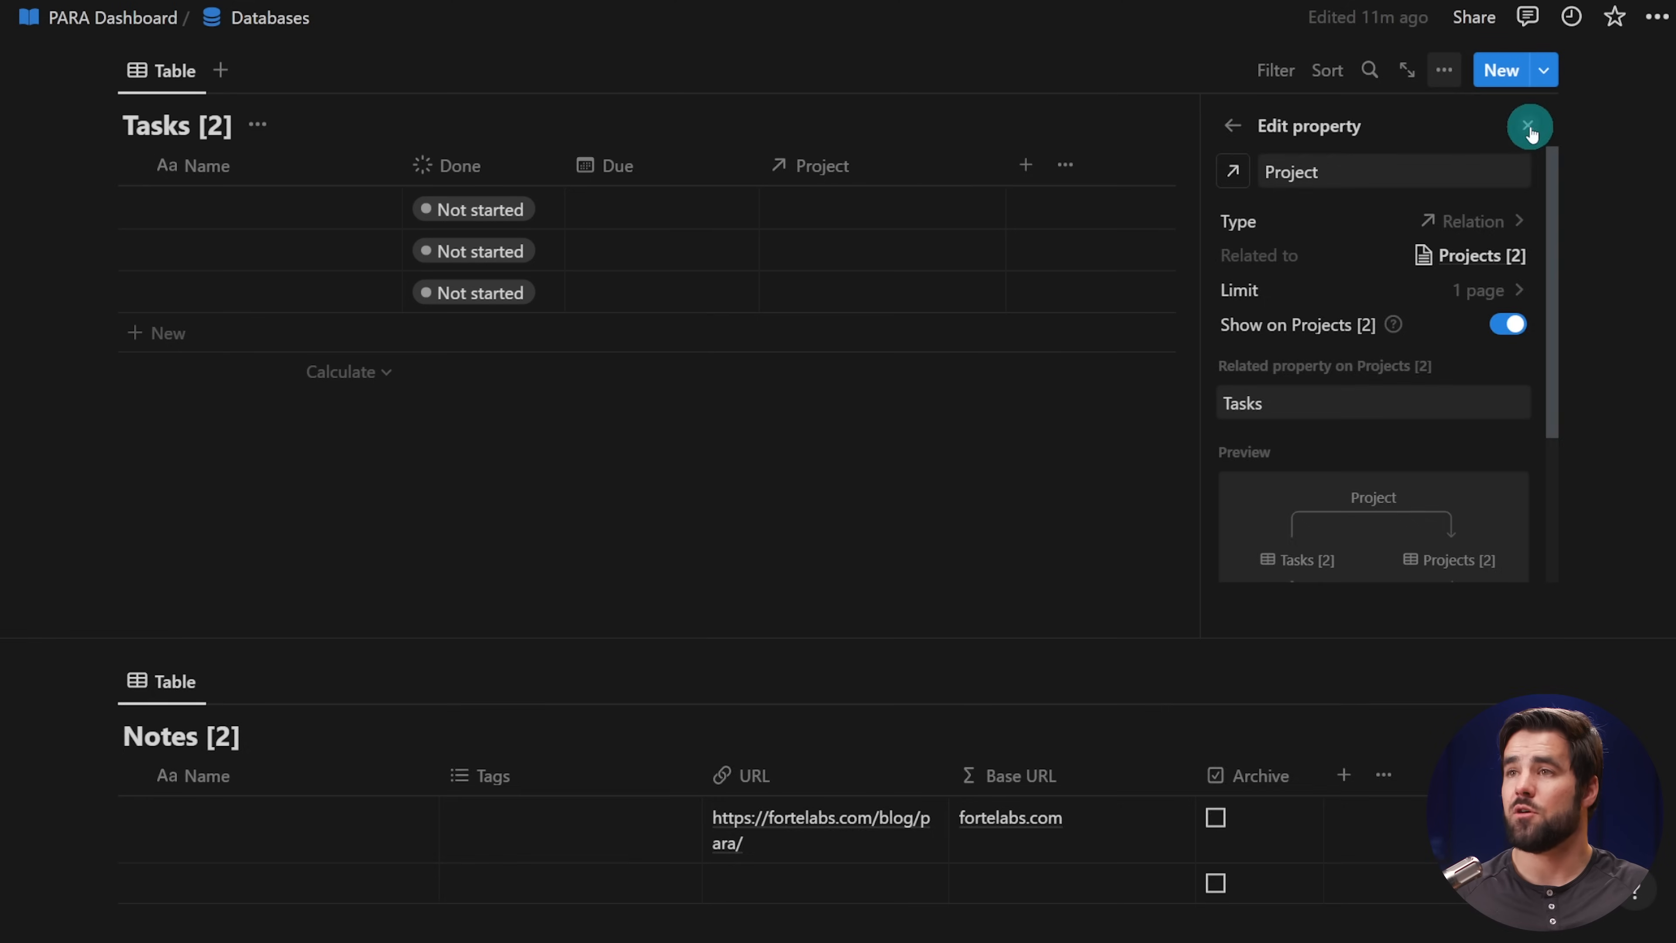
left_click(1523, 127)
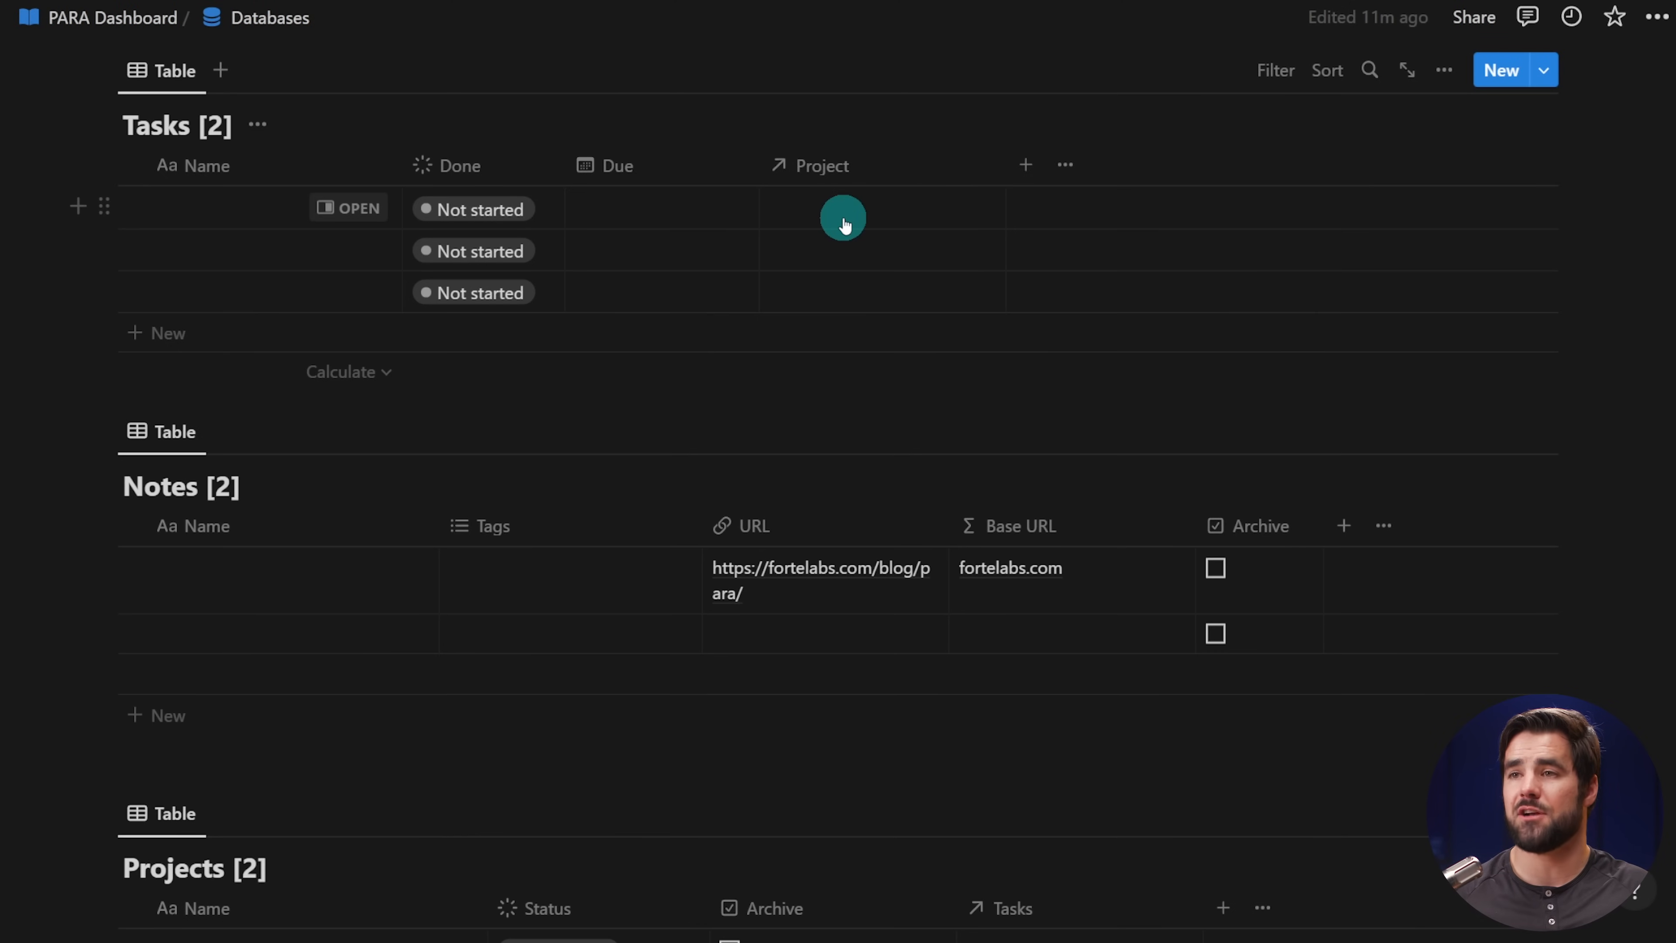
- Narrow the Name column of the Notes [2] table slightly
scroll(838, 224, "down", 5)
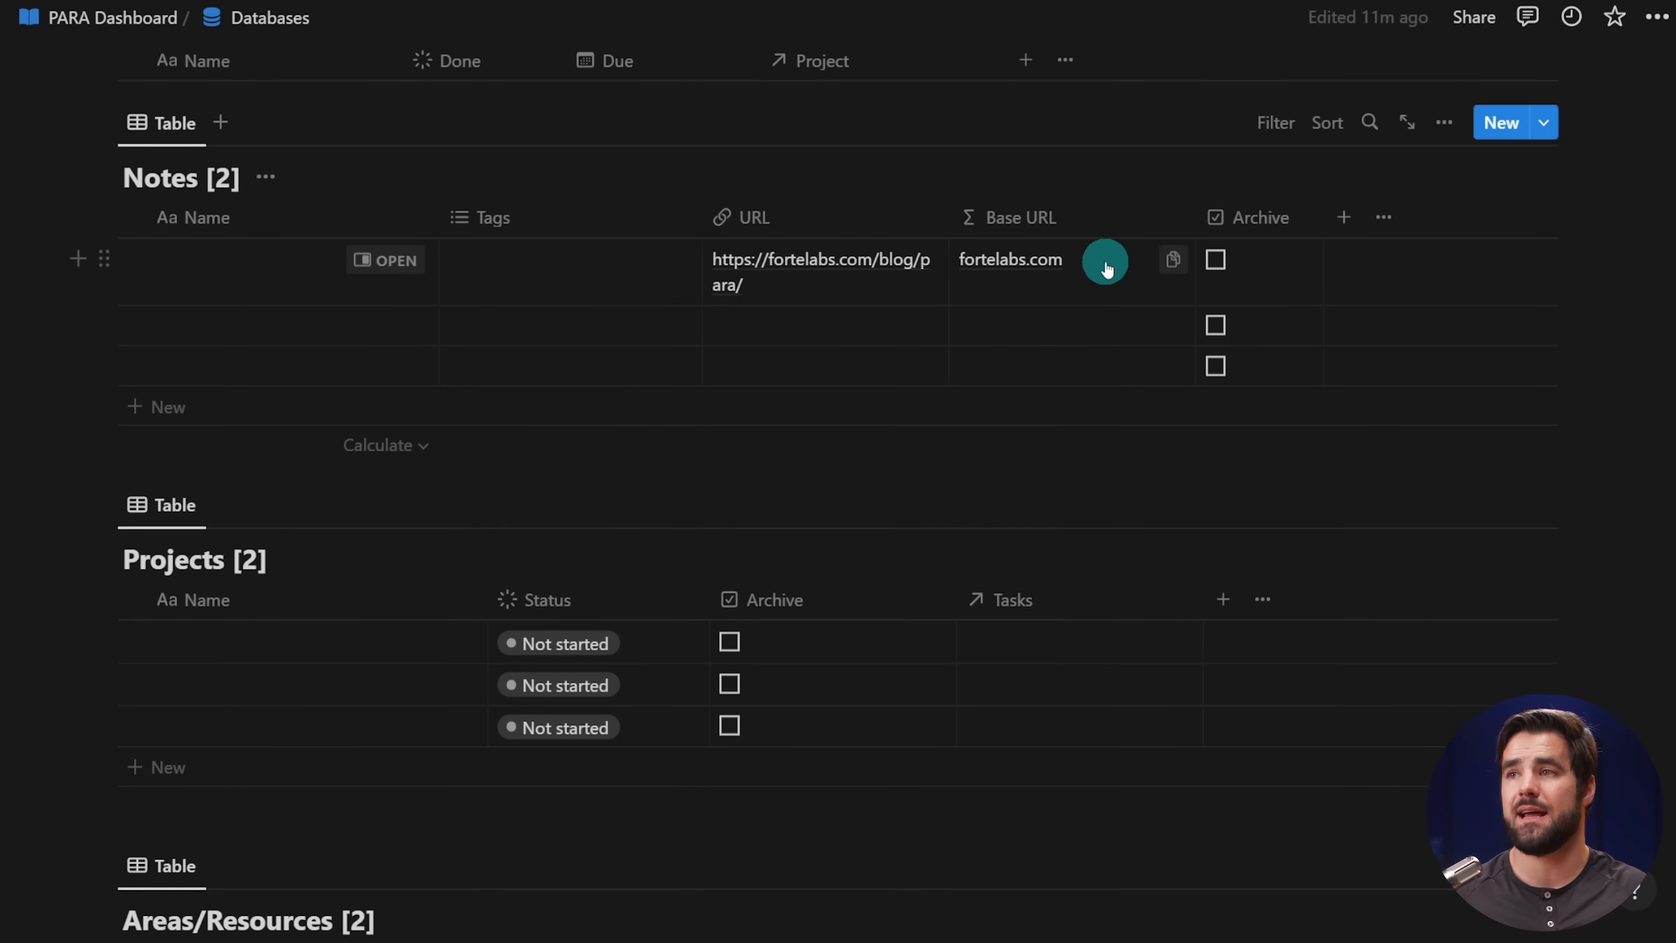
left_click_drag(437, 218, 416, 217)
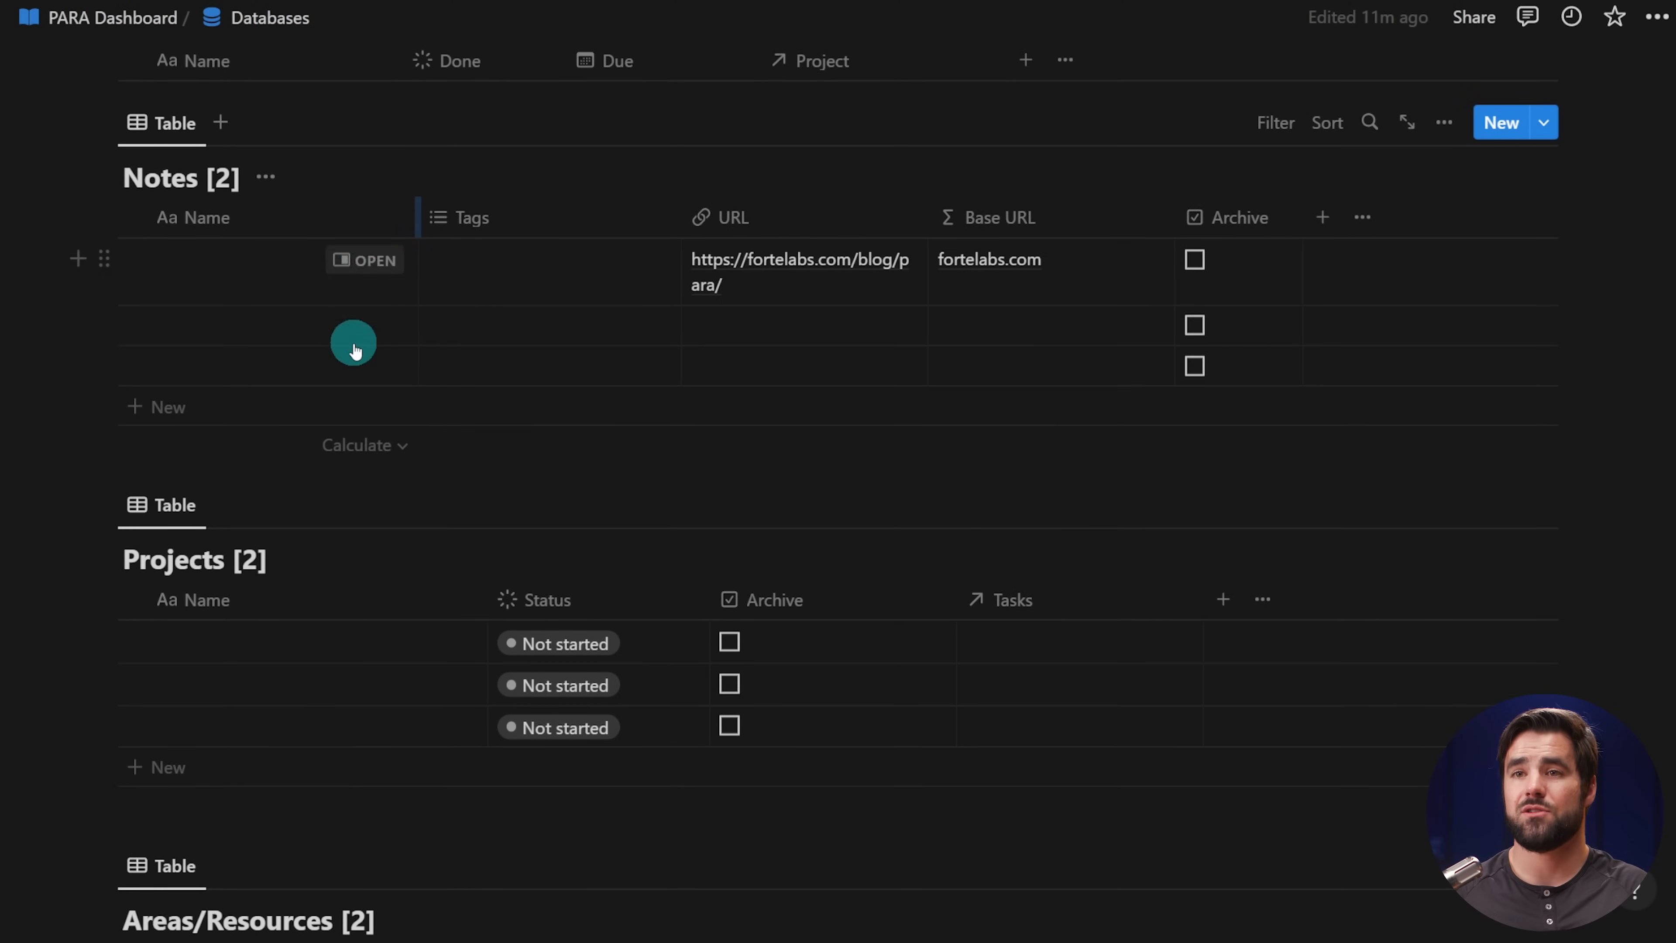
scroll(363, 338, "down", 5)
scroll(404, 475, "up", 10)
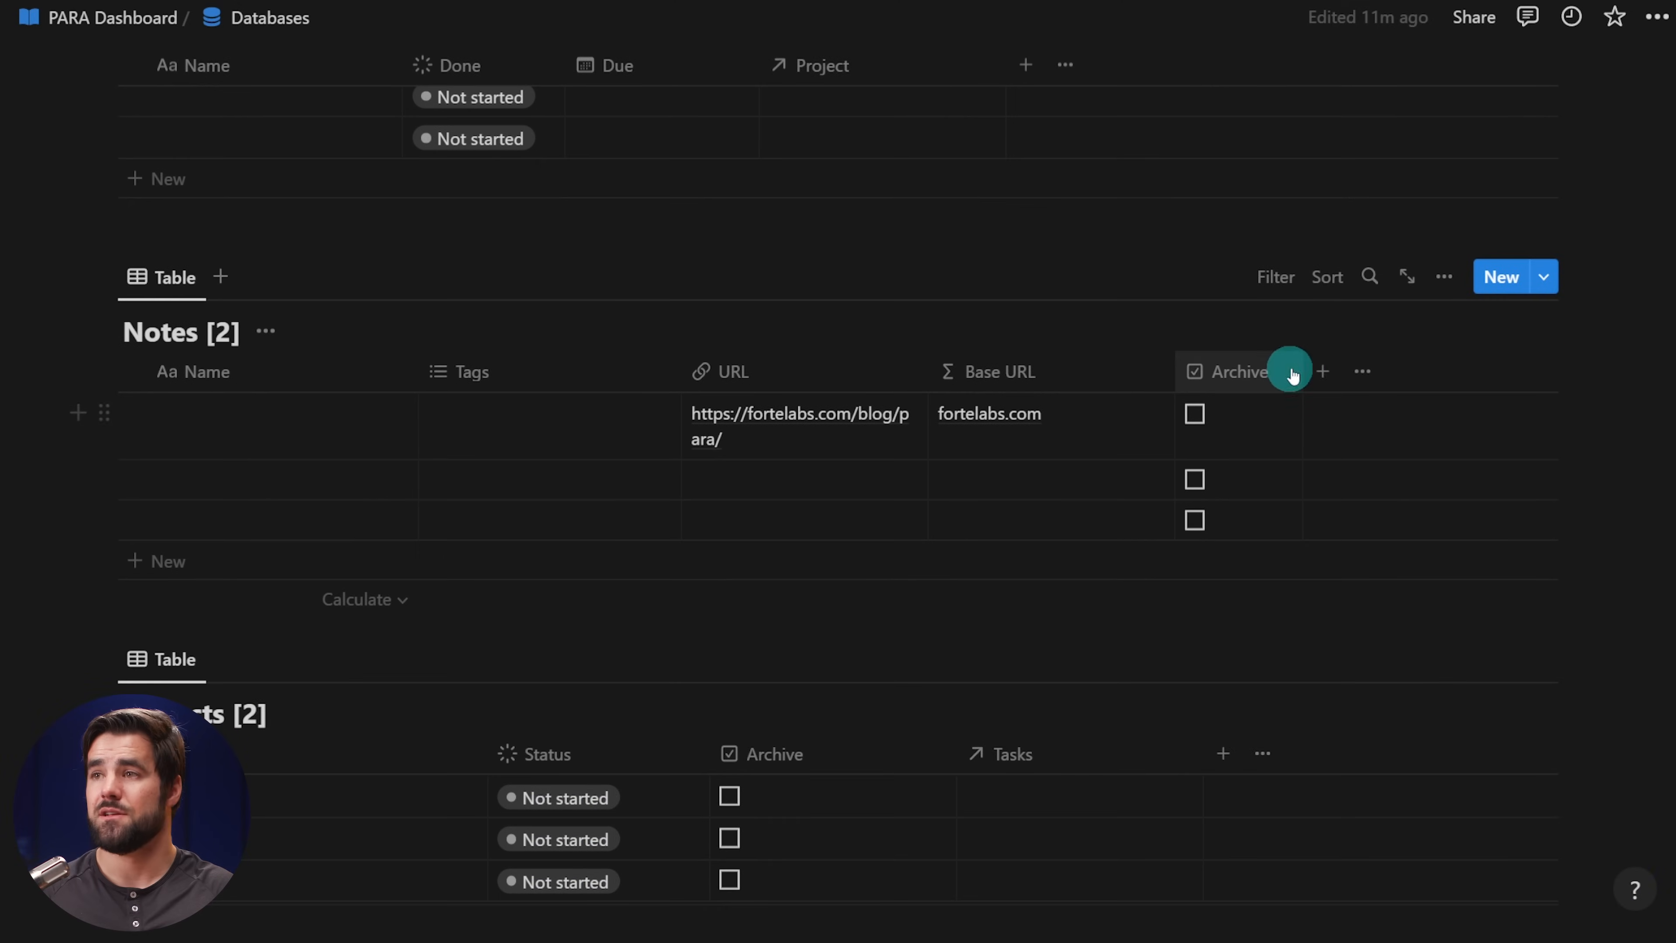
- Start a relation property on Notes [2] linked to the Projects [2] database and name it Project
left_click(1323, 371)
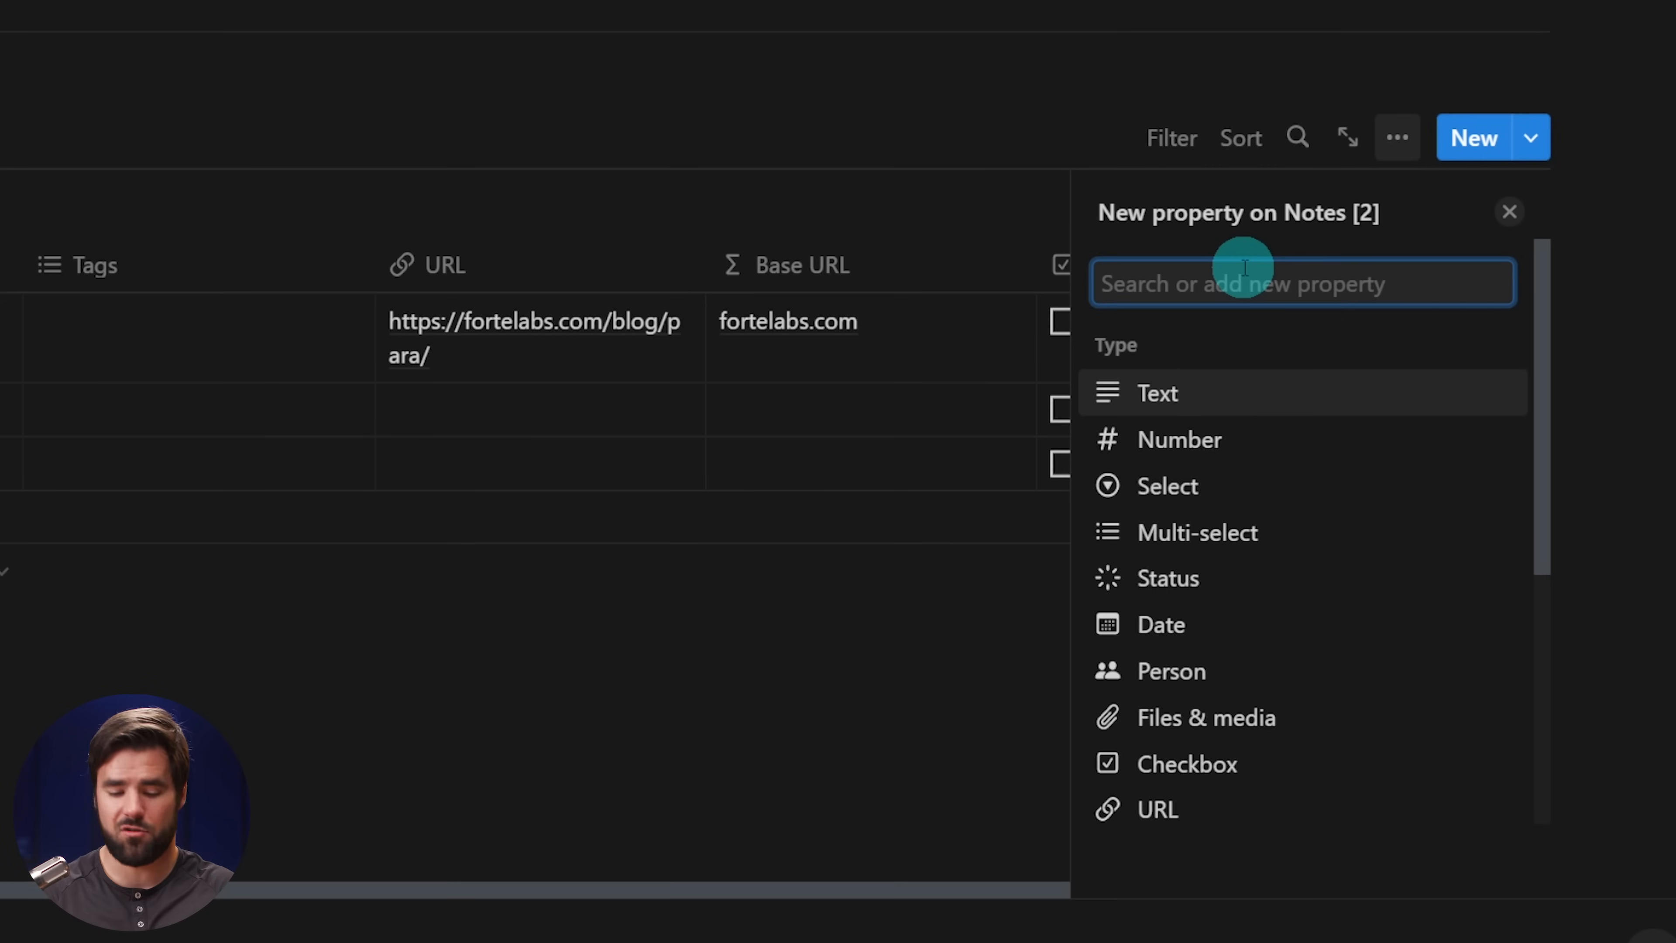
type("re")
key("Return")
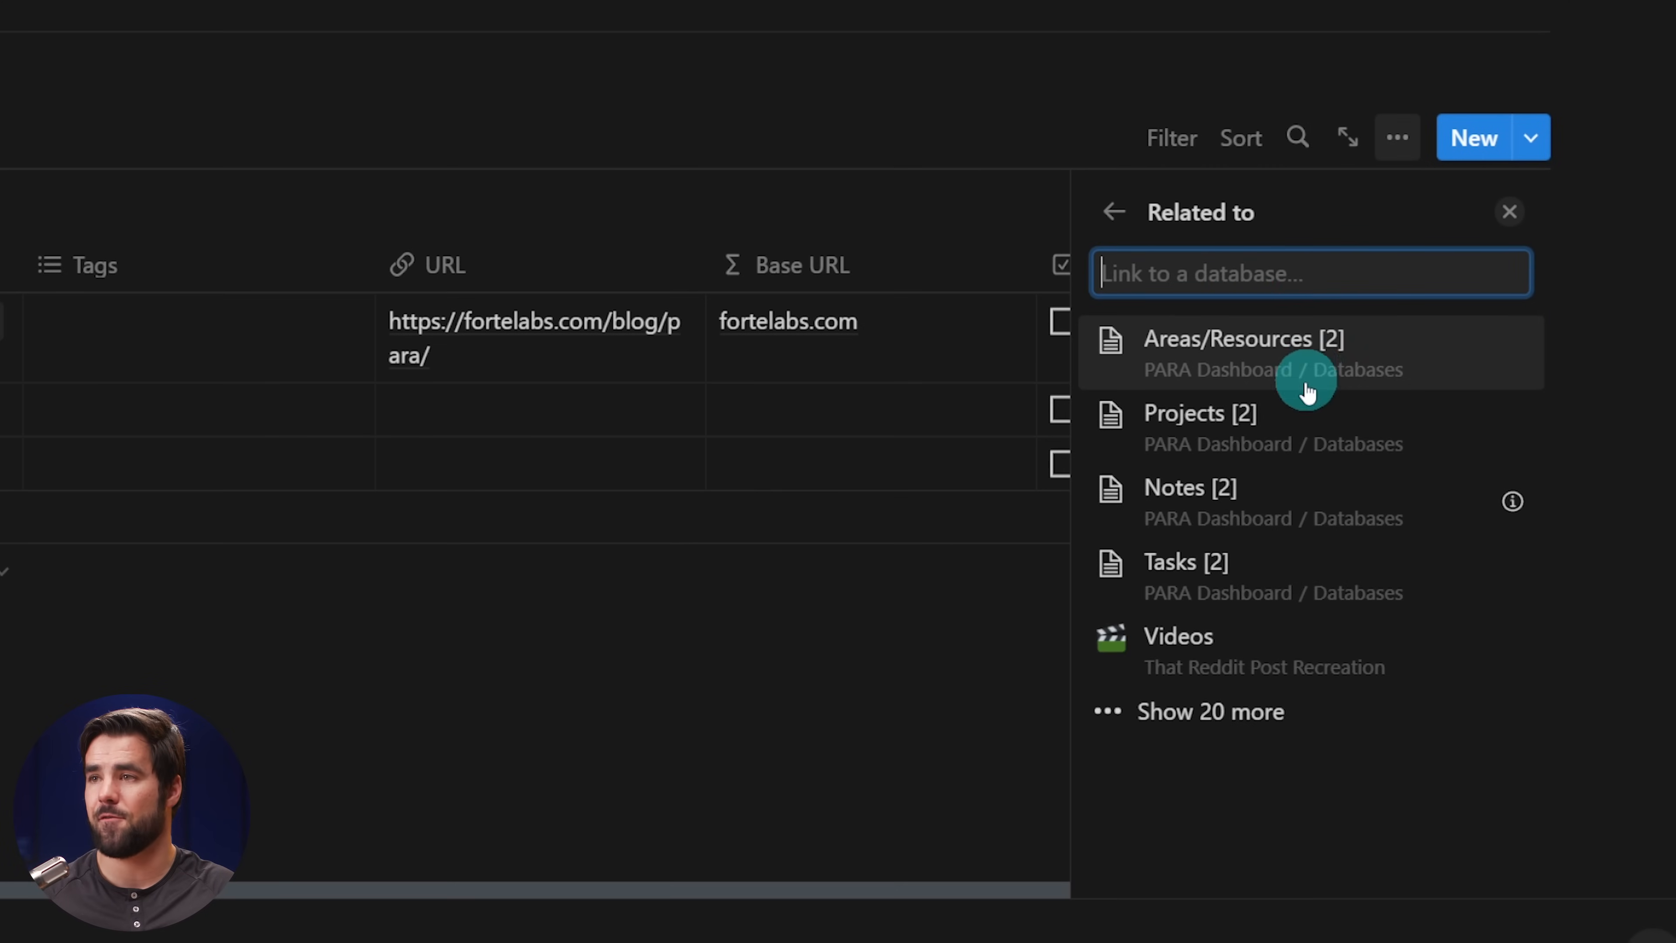
left_click(1302, 420)
key("BackSpace")
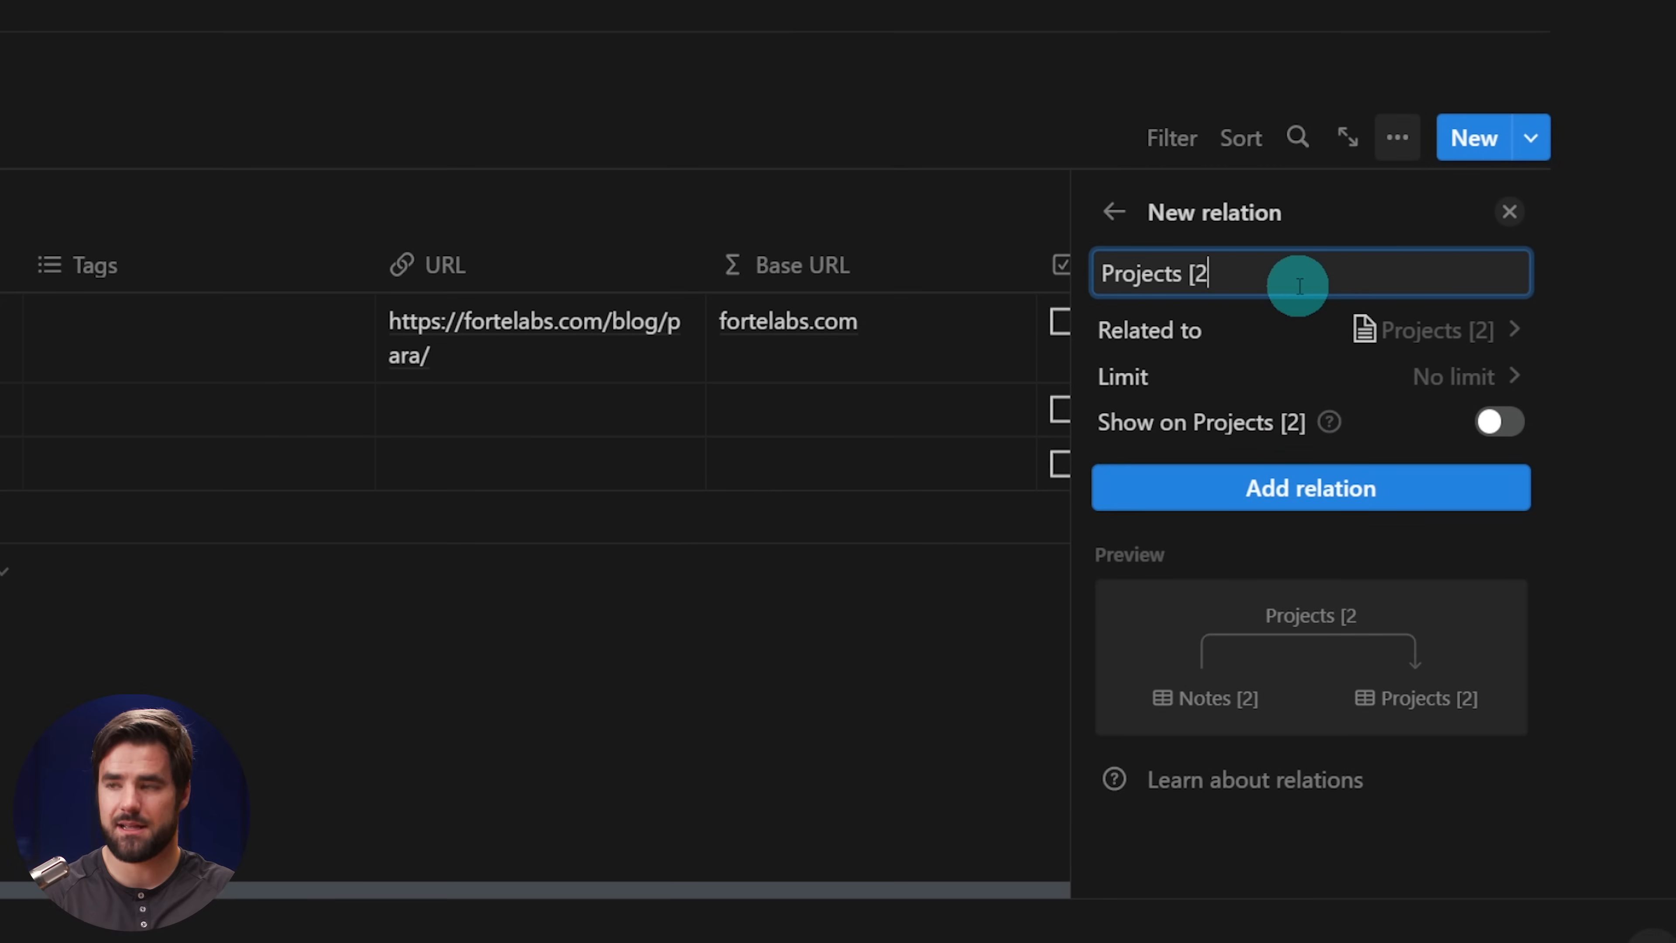
- Limit the Notes [2] Project relation to 1 page, show it on Projects [2] as Notes, and add it
left_click(1455, 416)
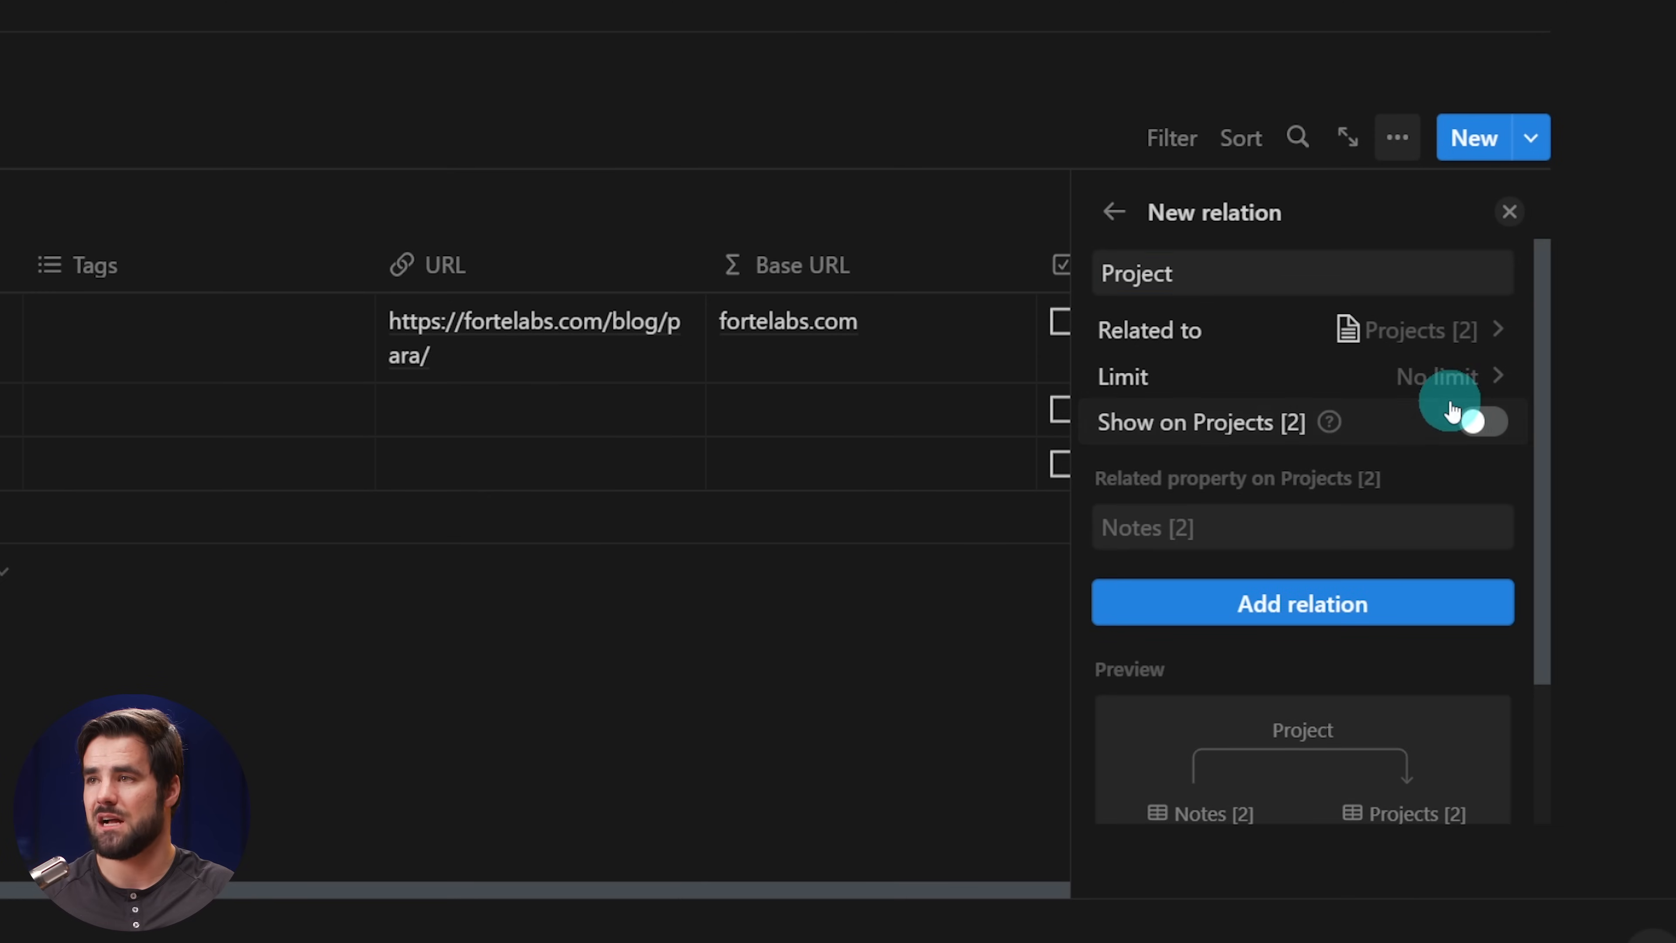
left_click(1439, 380)
left_click(1197, 436)
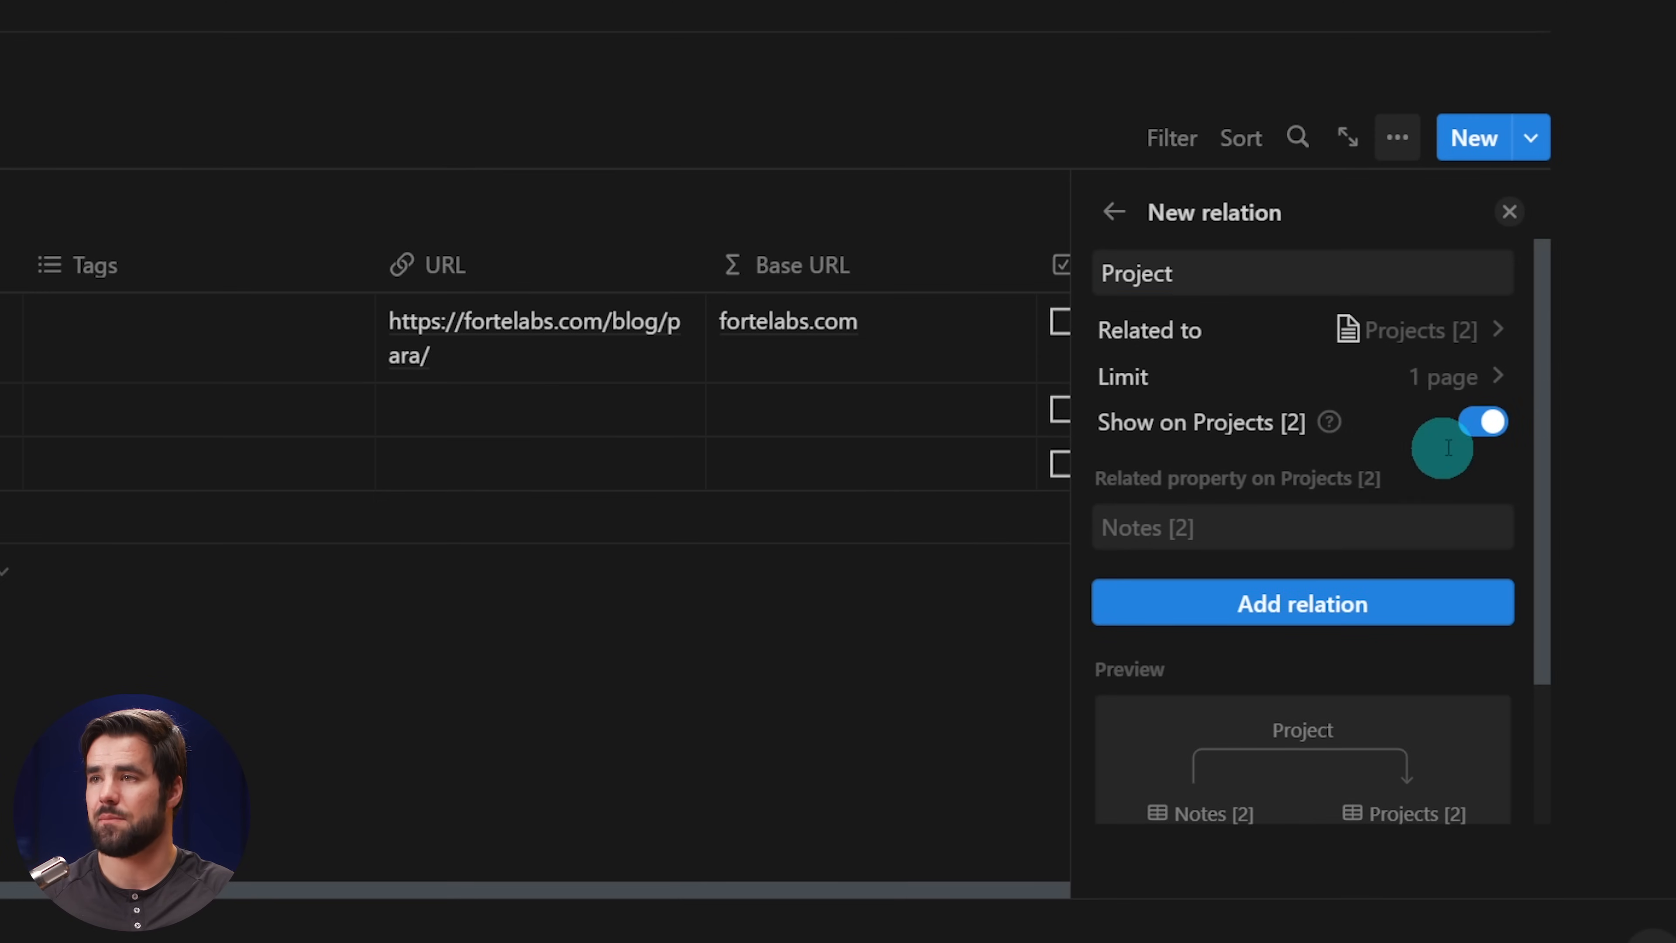
left_click(1299, 517)
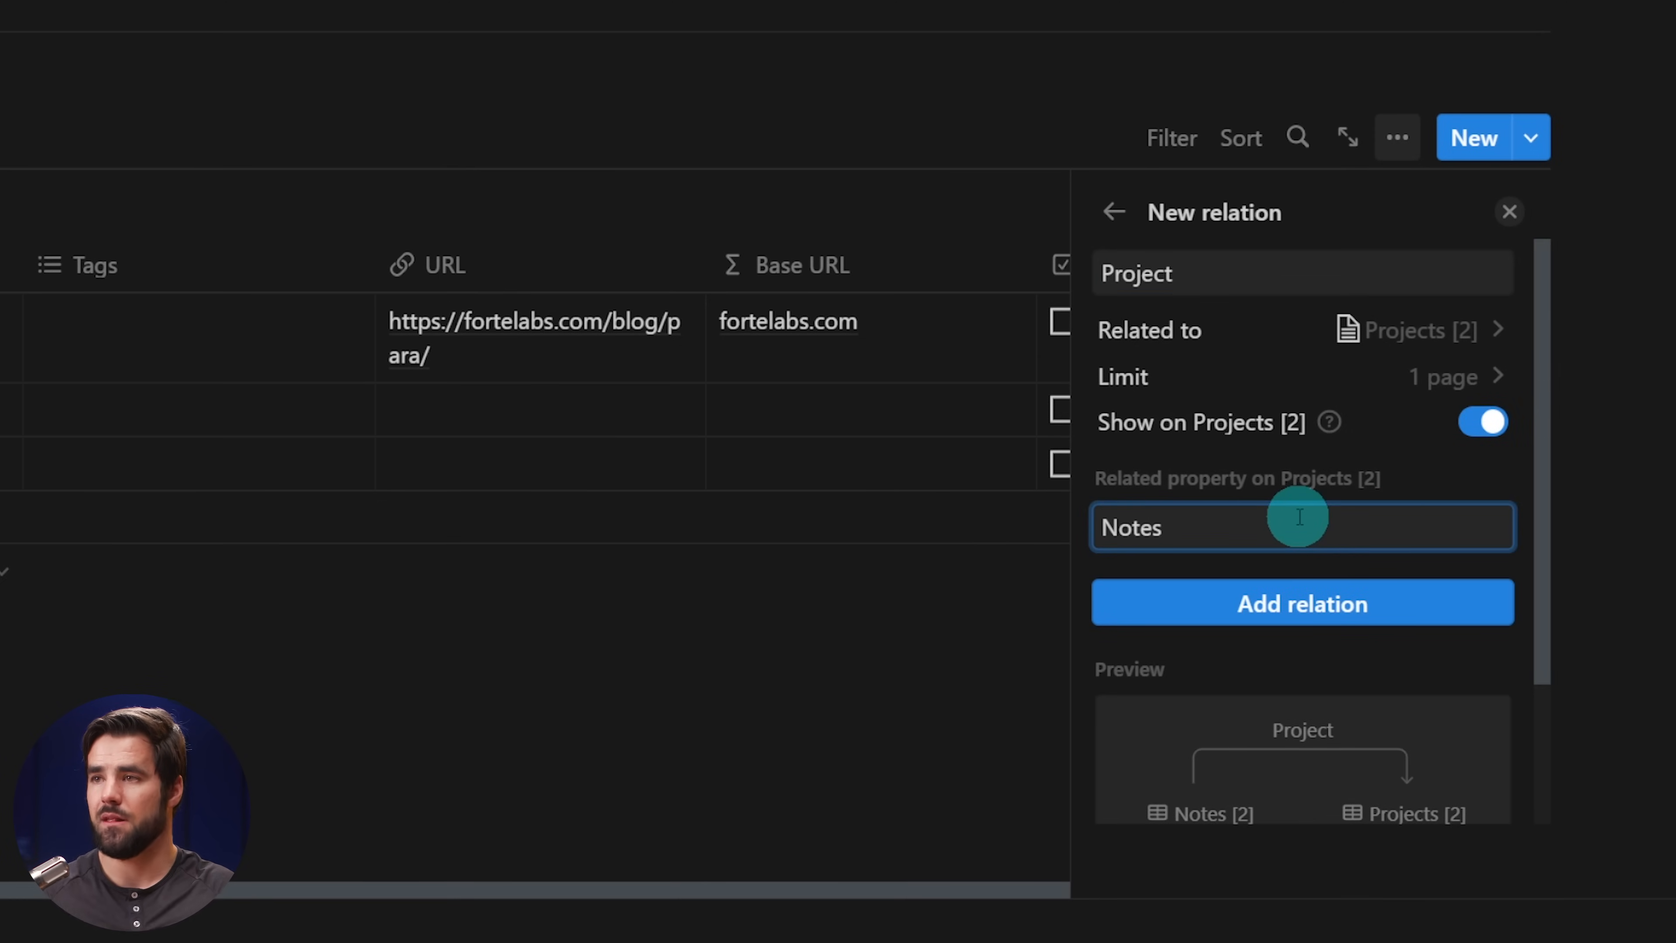
left_click(1313, 607)
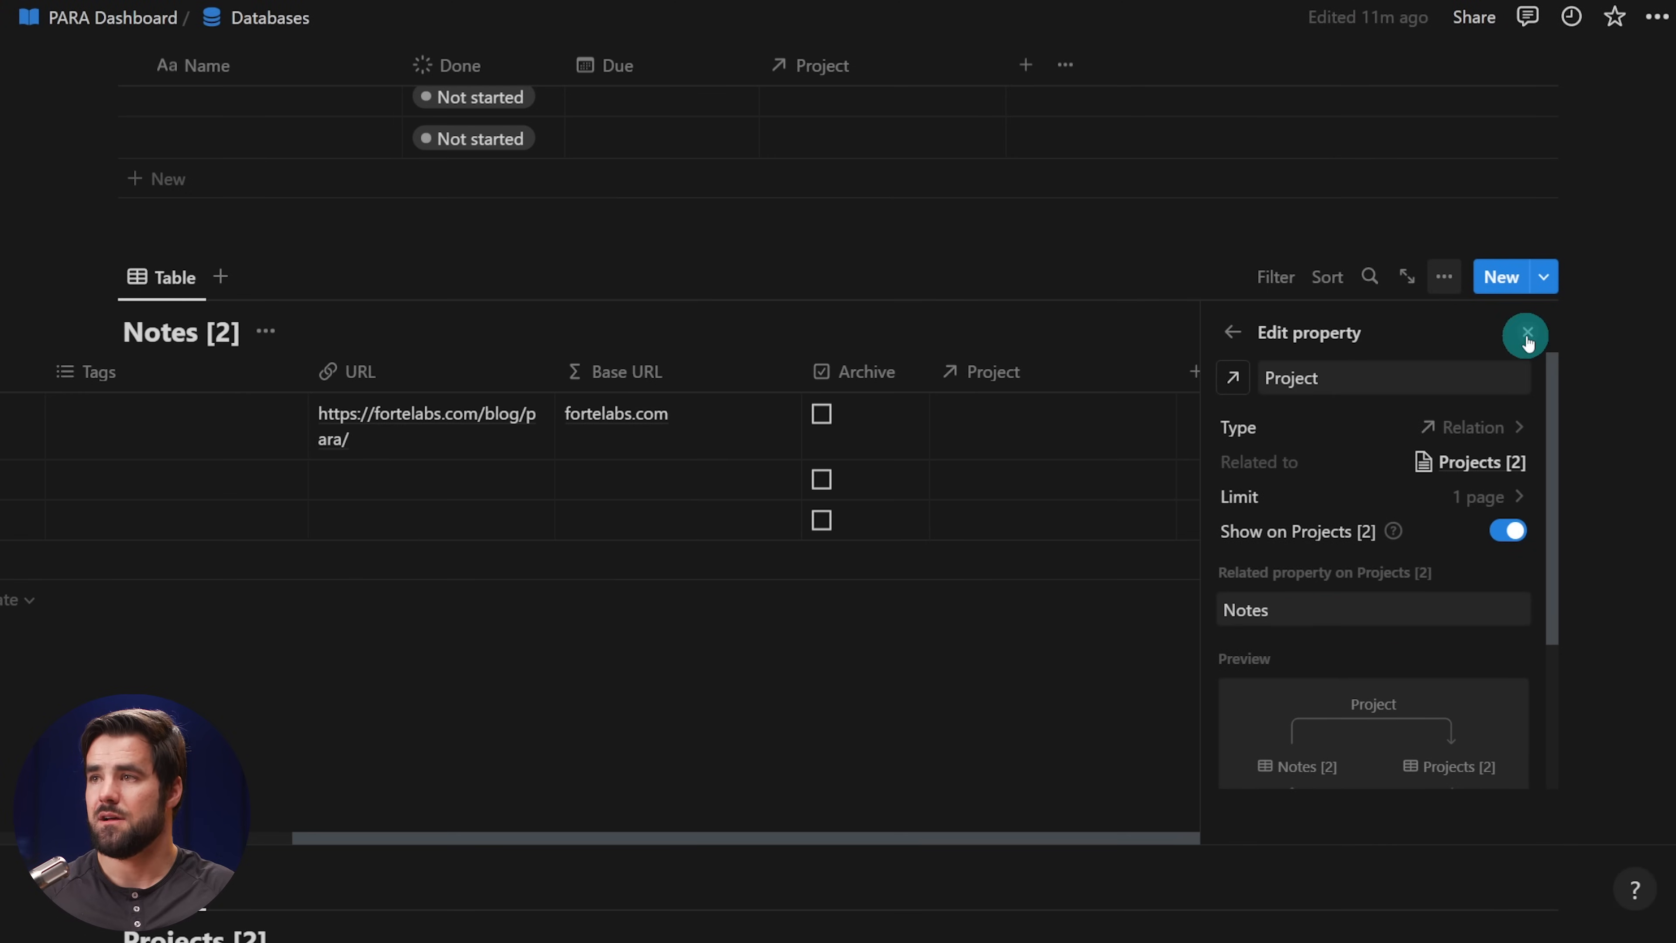
left_click(1528, 338)
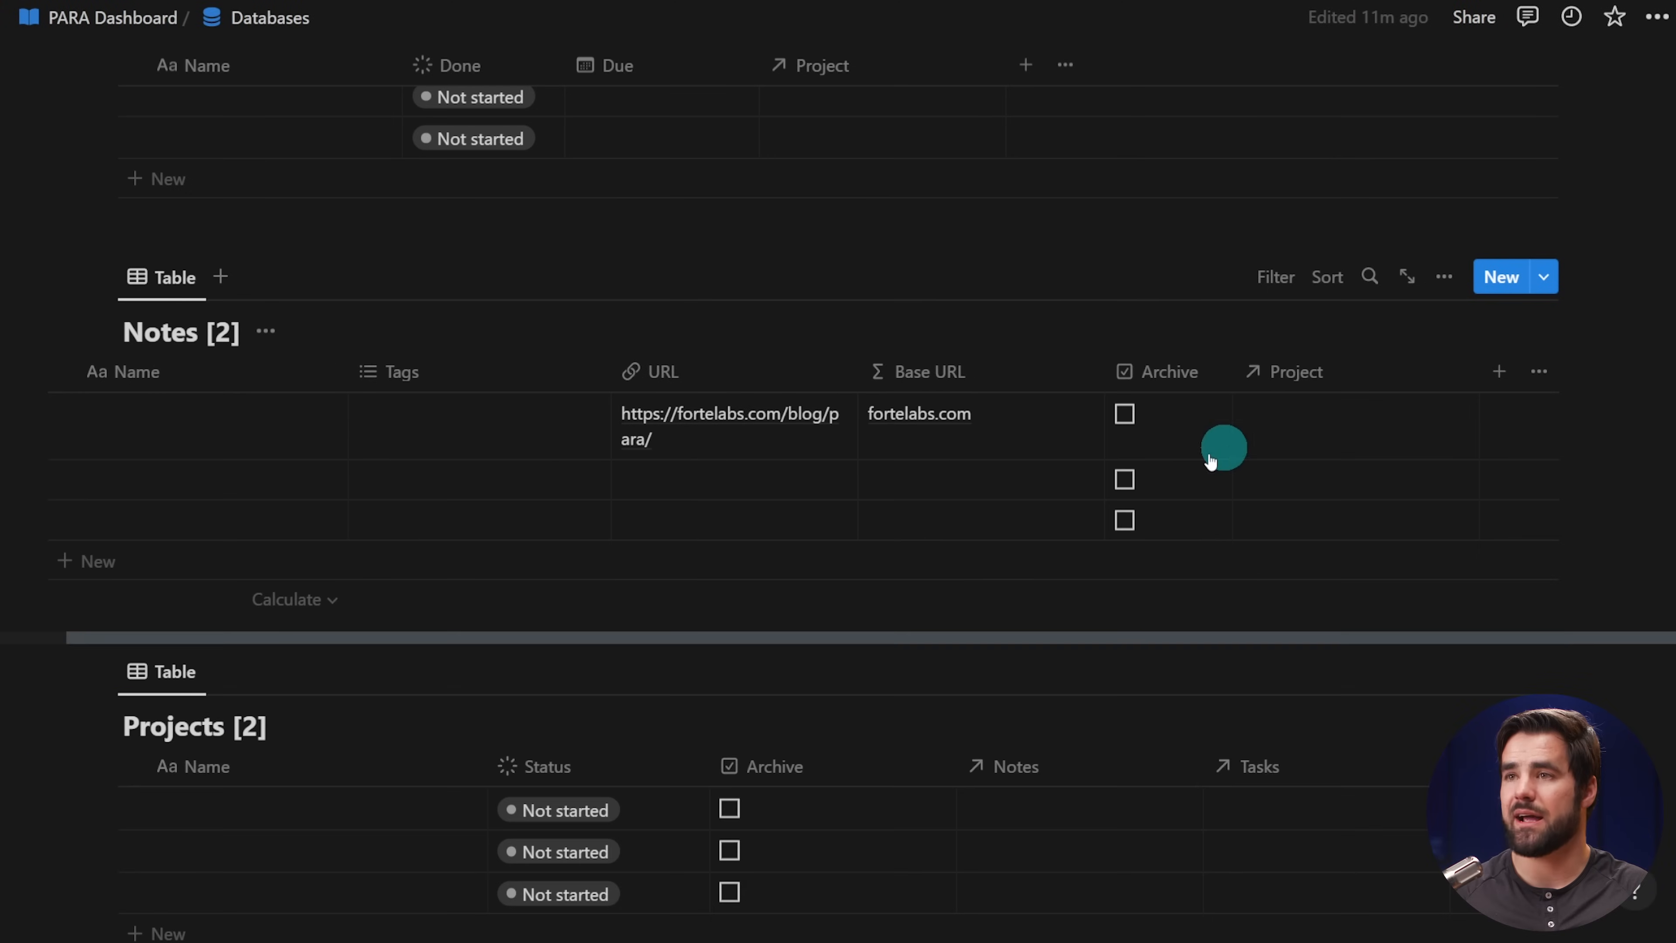
- Start another relation property on Notes [2] linked to the Areas/Resources [2] database and name it Area/Resource
left_click(1498, 376)
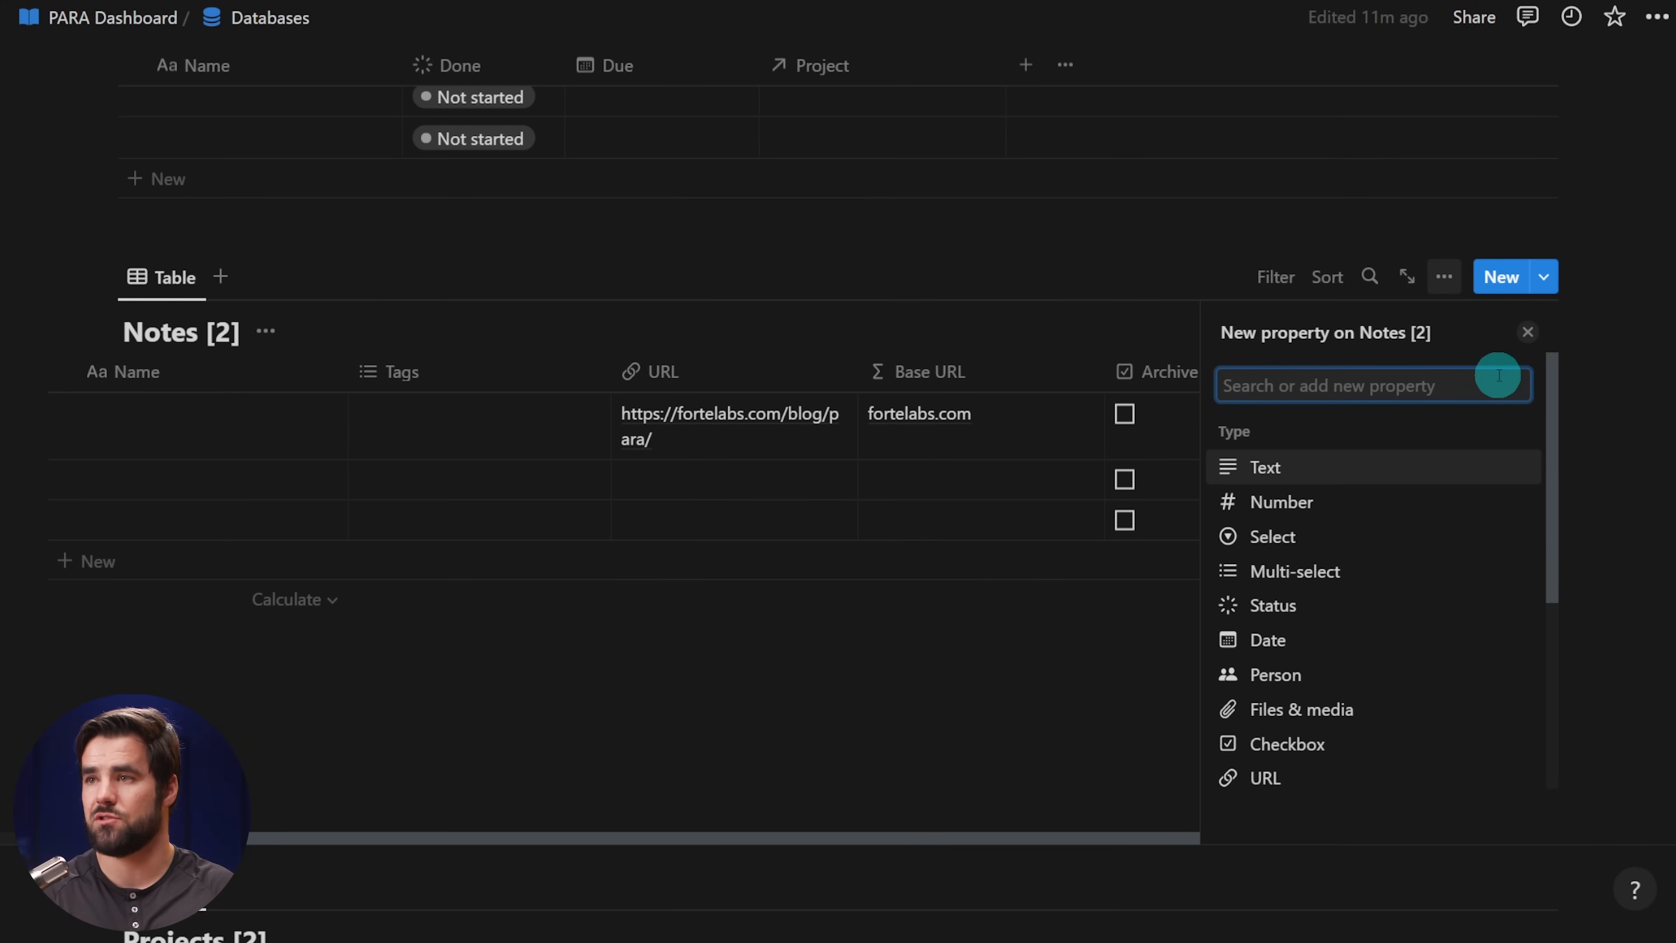
type("rela")
key("Return")
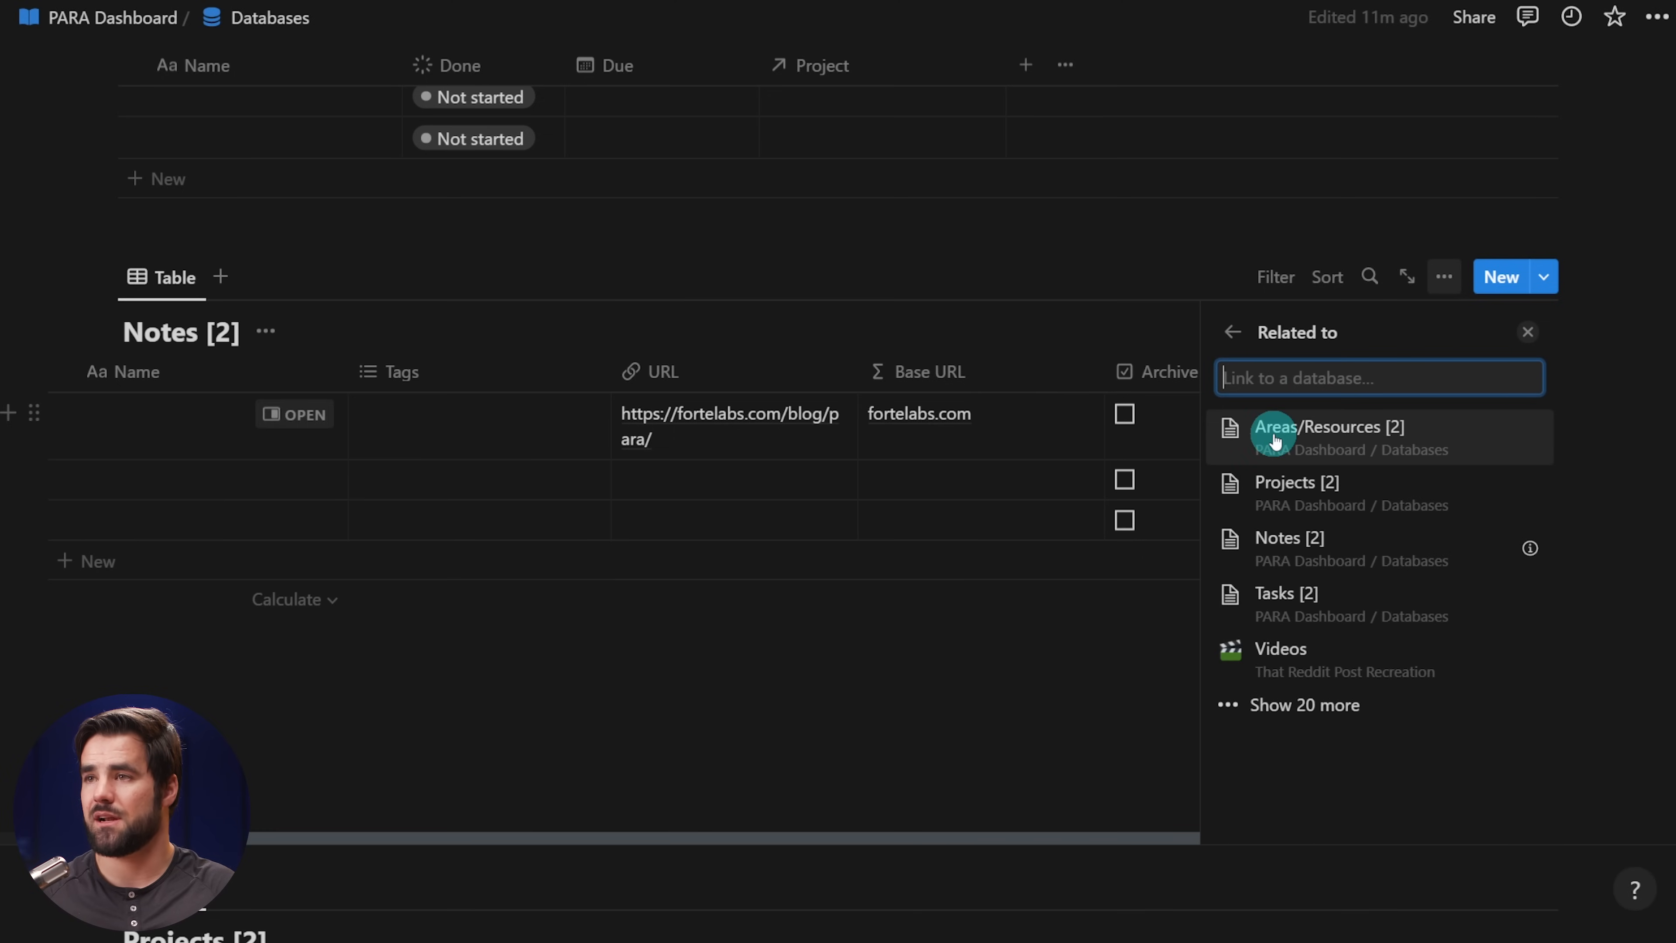
left_click(1337, 433)
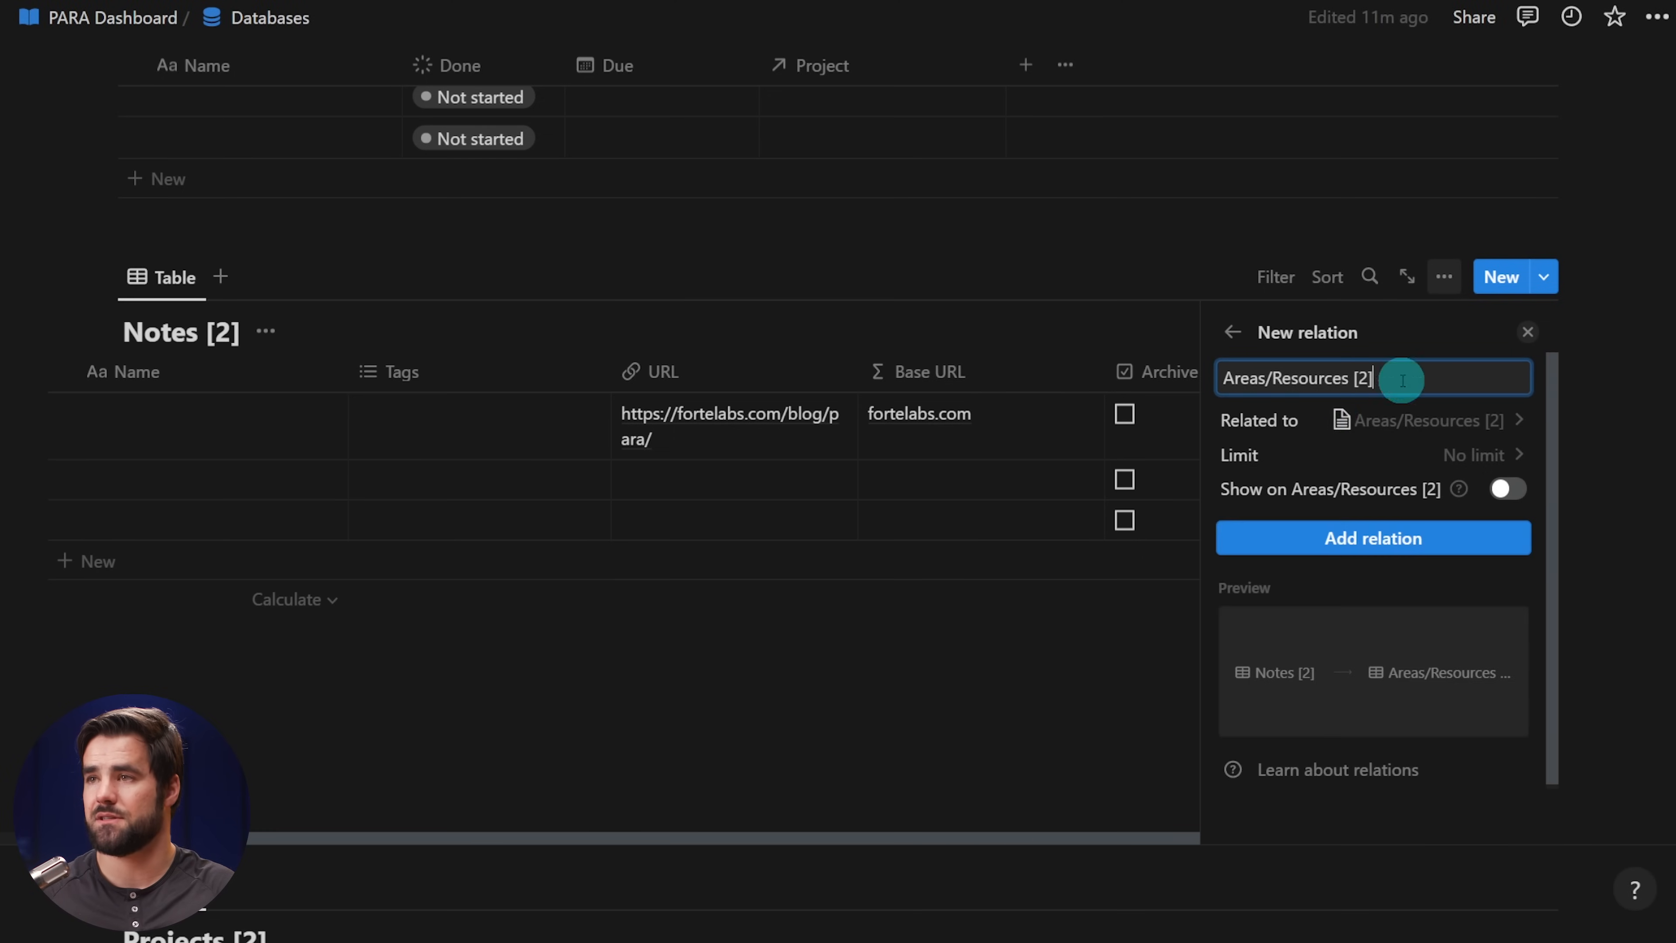
key("BackSpace")
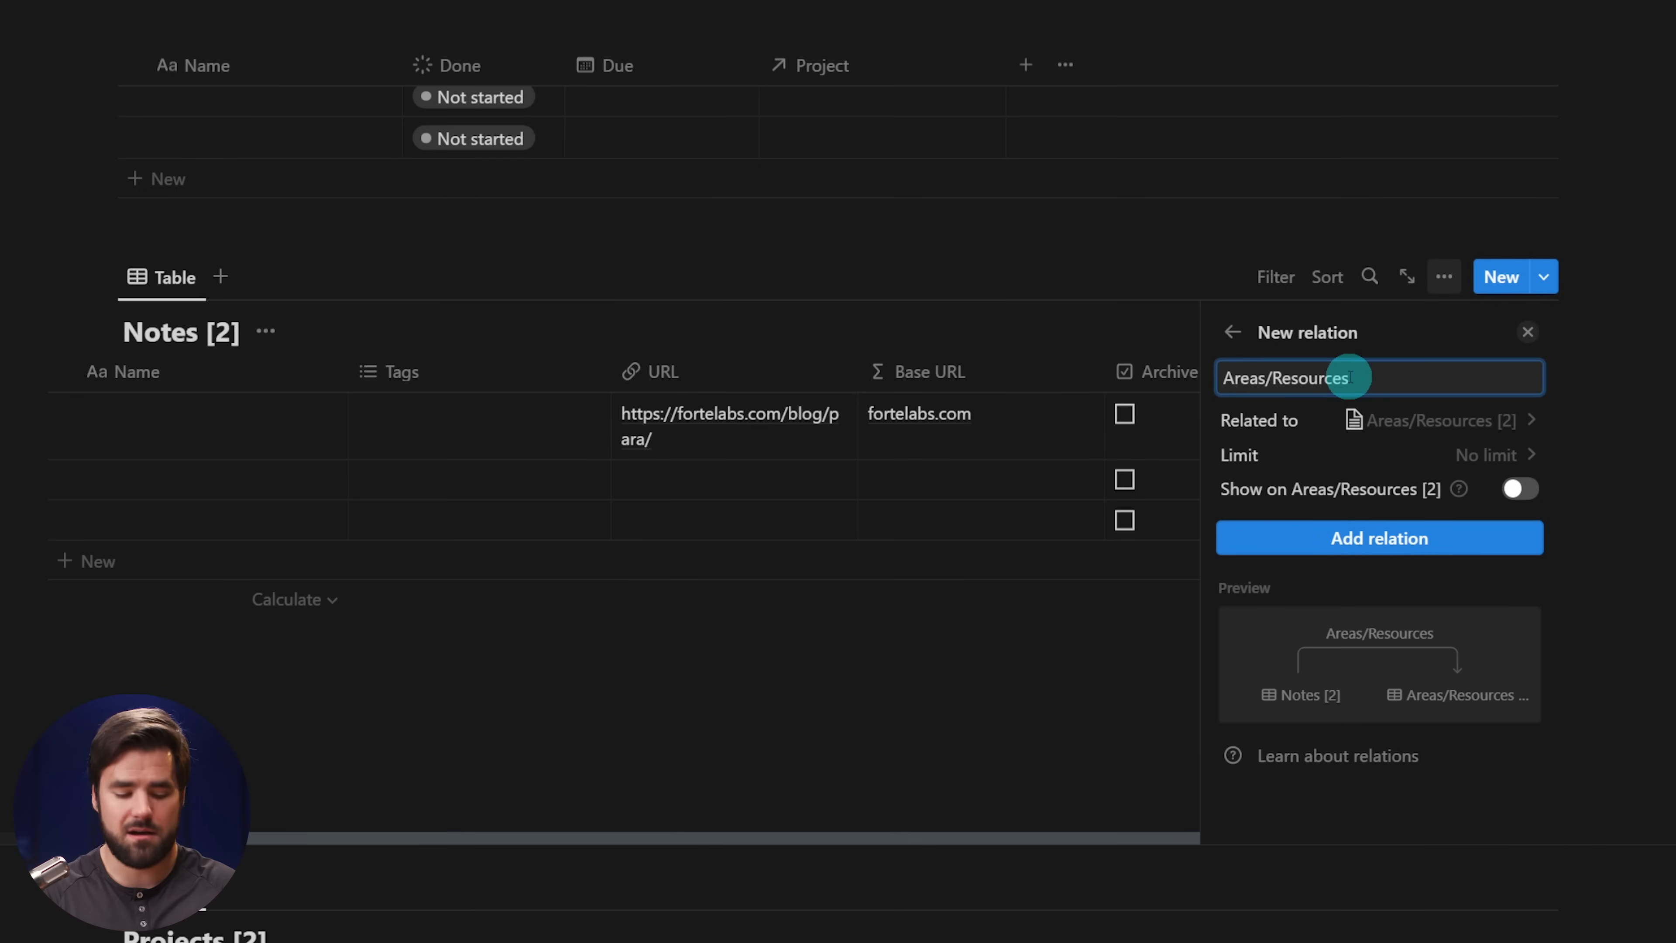
key("ctrl+a")
type("A")
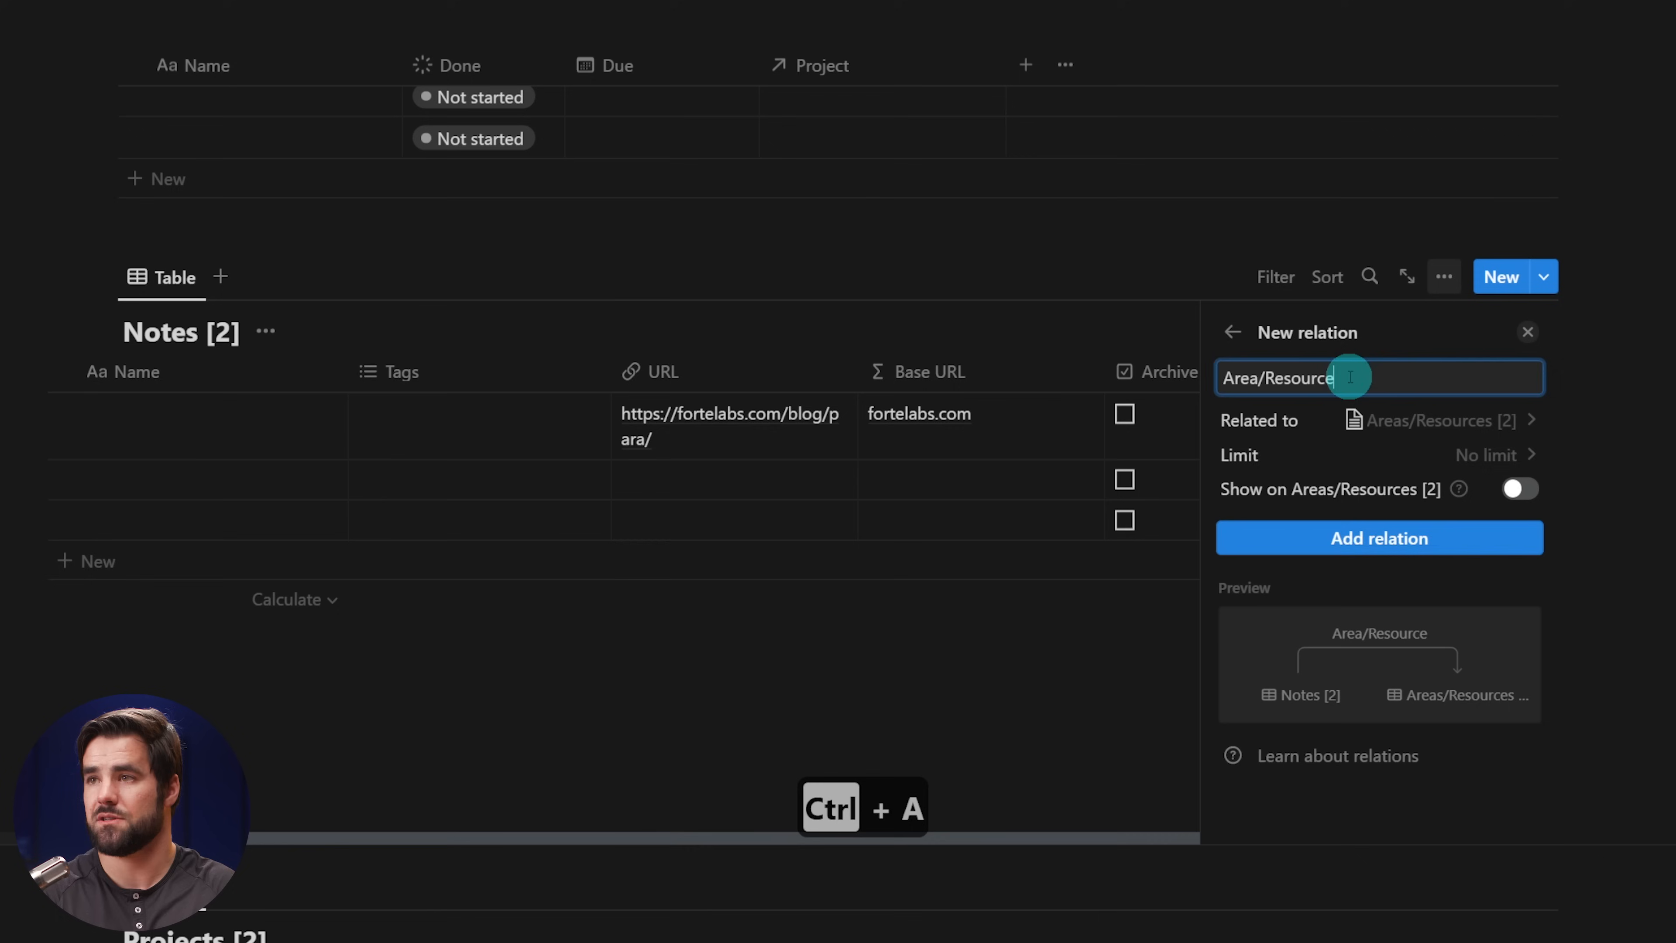
- Limit the Notes [2] Area/Resource relation to 1 page, show it on Areas/Resources [2] as Notes, and add it
left_click(1348, 455)
left_click(1320, 490)
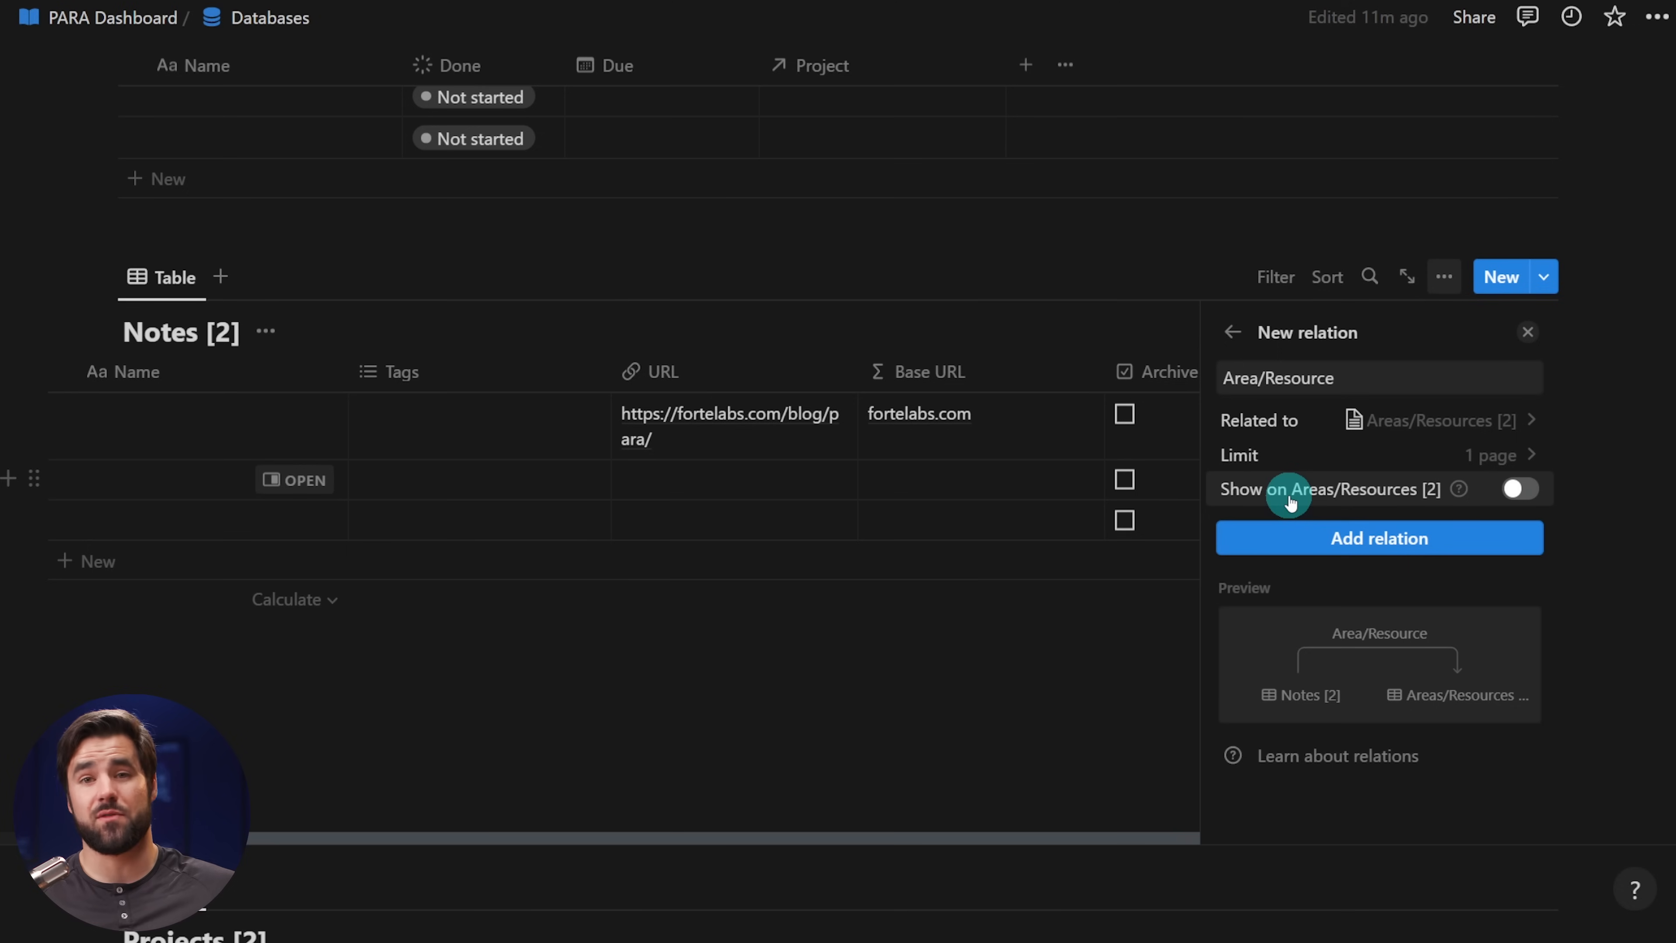
left_click(1492, 456)
left_click(1511, 454)
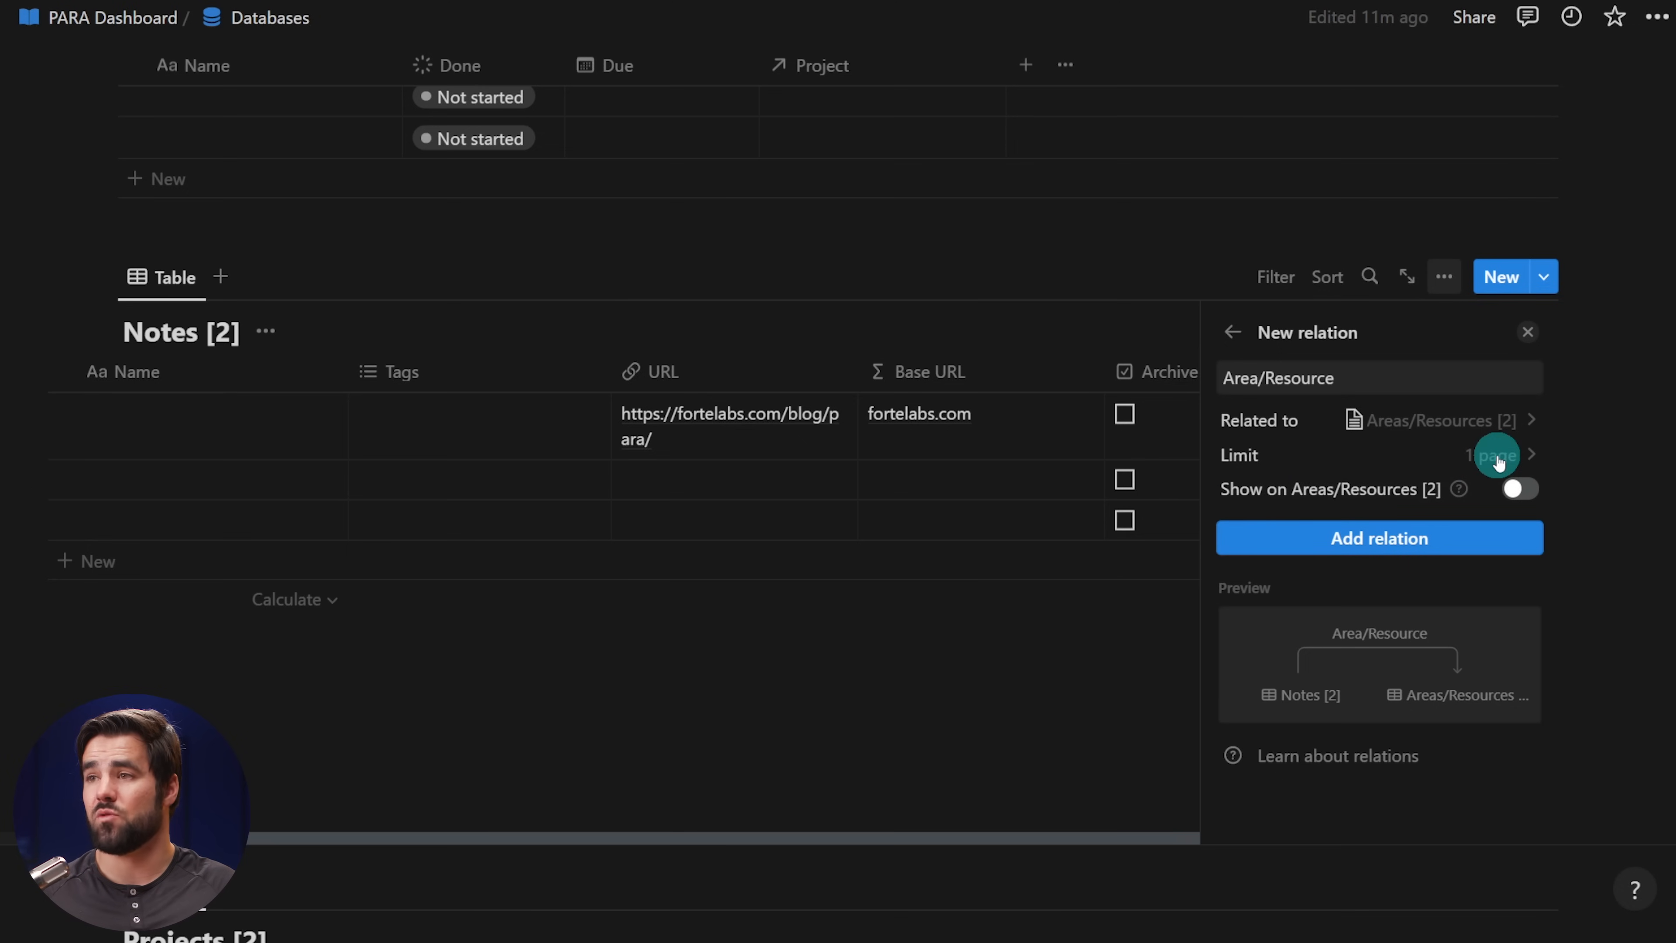
left_click(1506, 489)
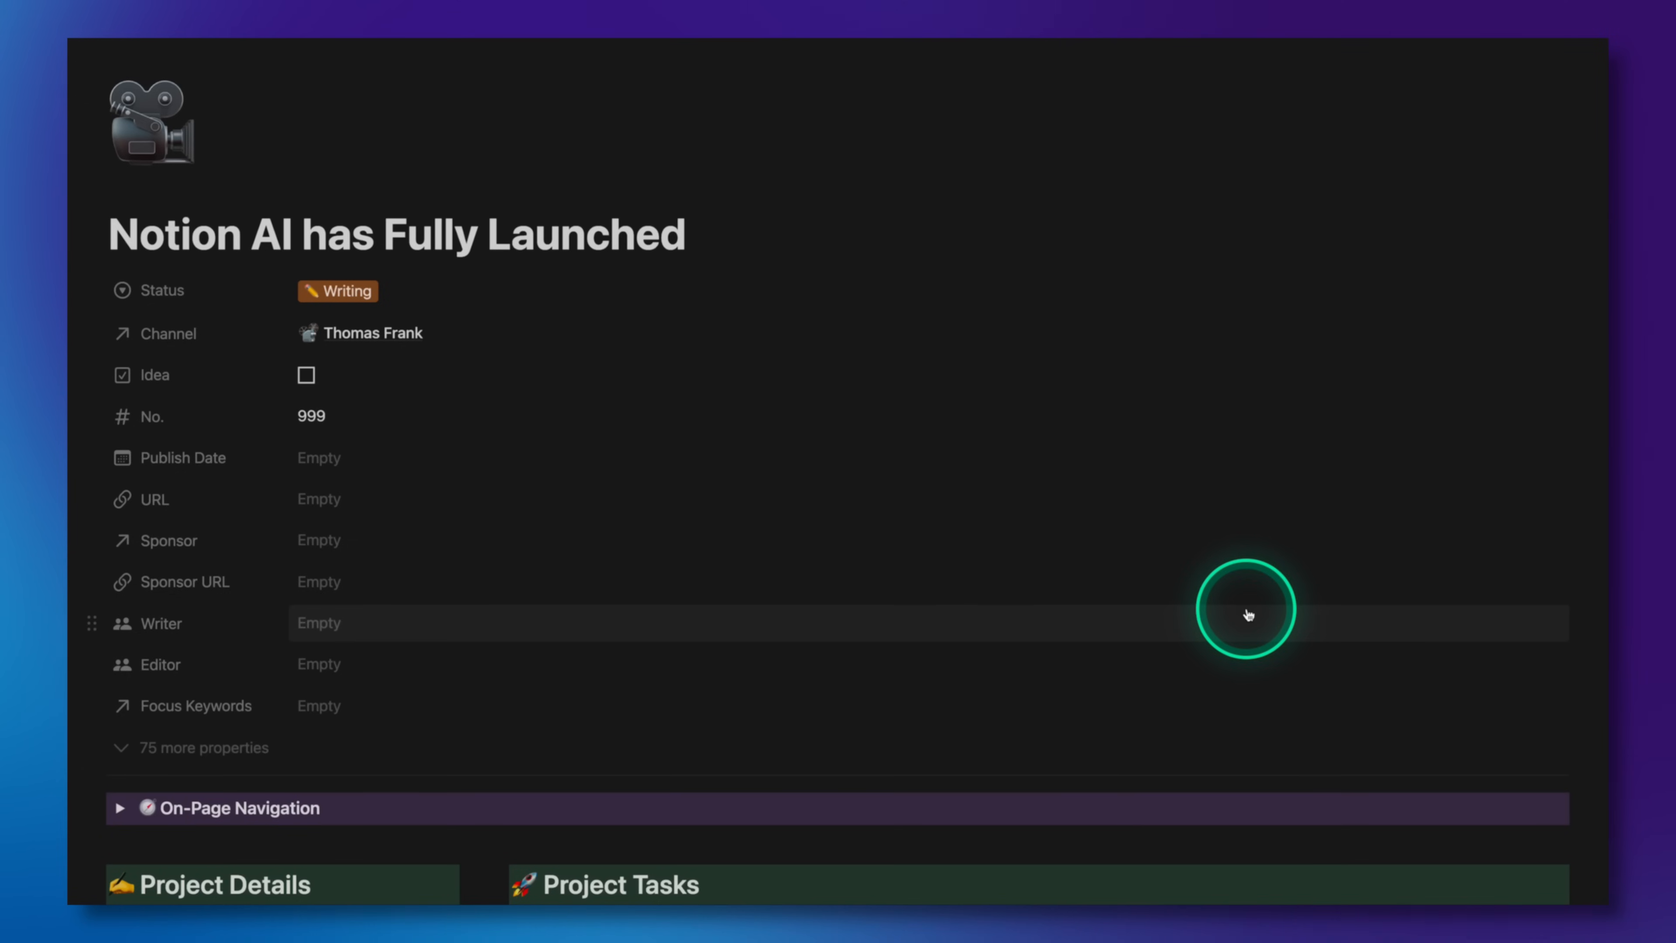
left_click(1542, 330)
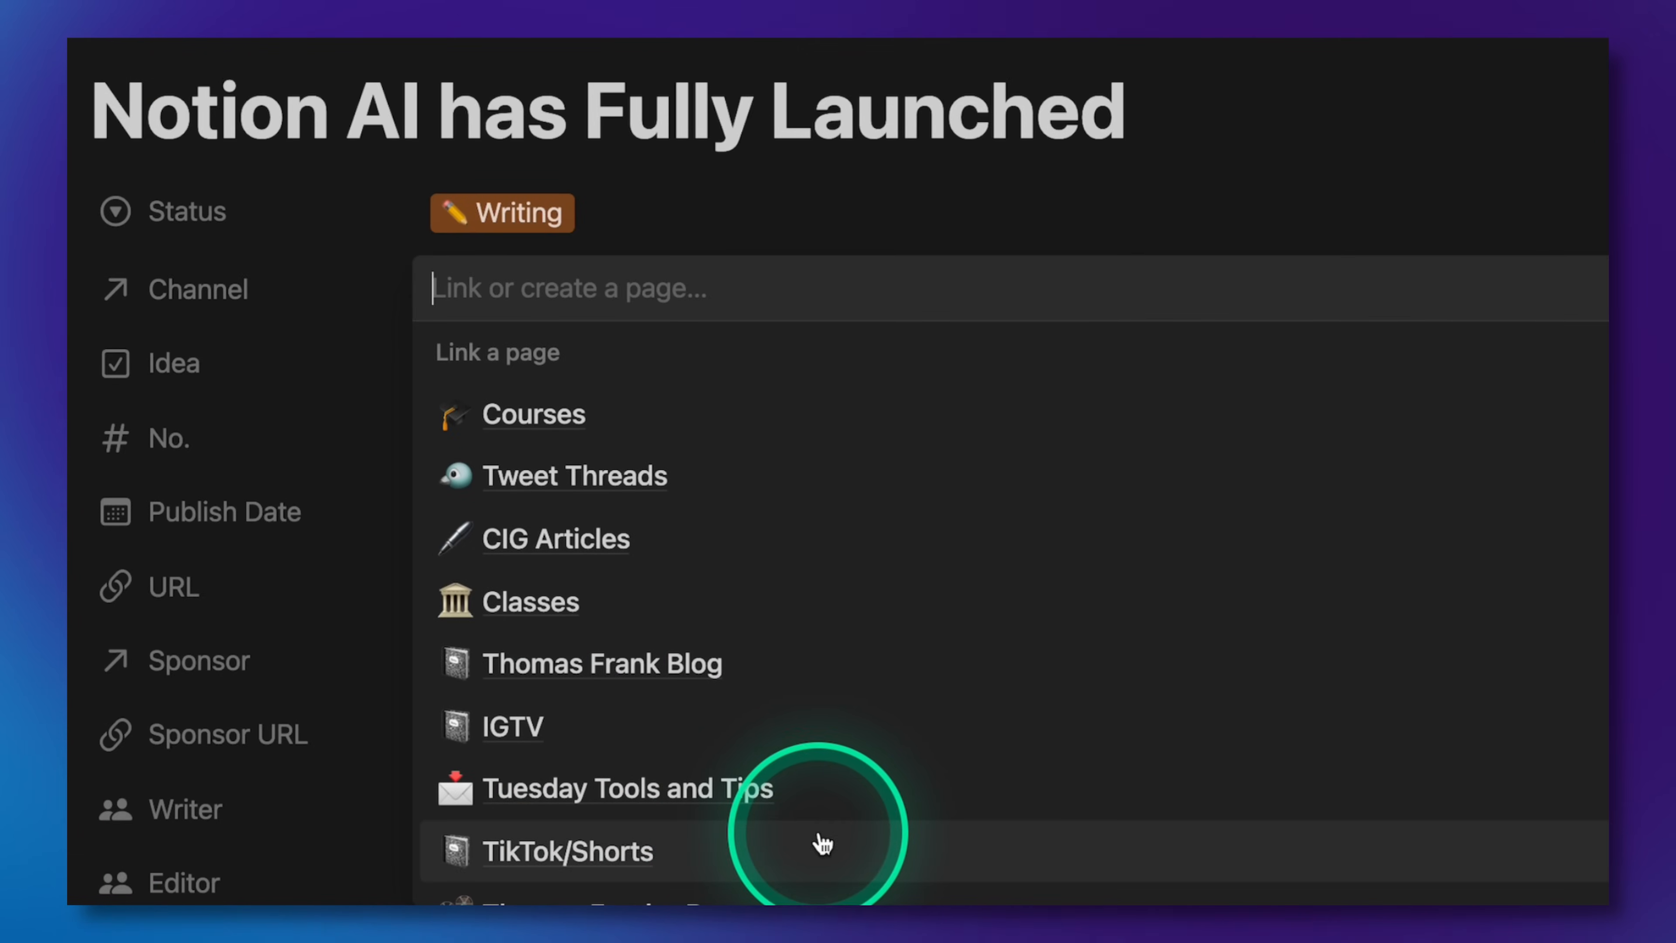
left_click(1426, 147)
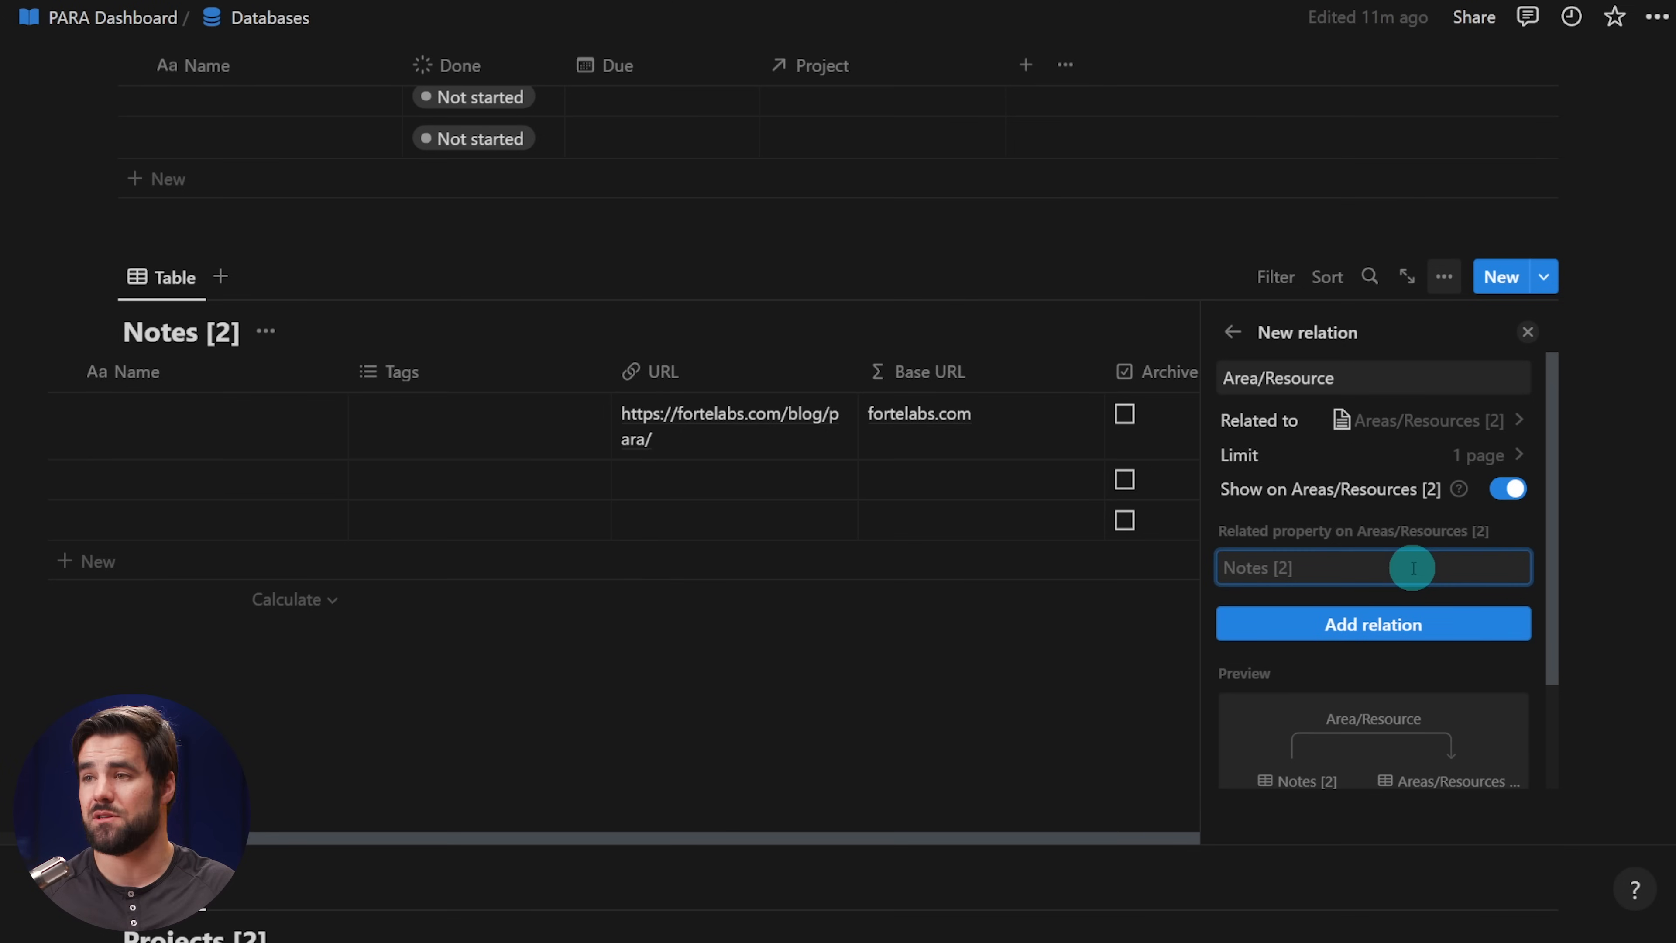
type("Notes")
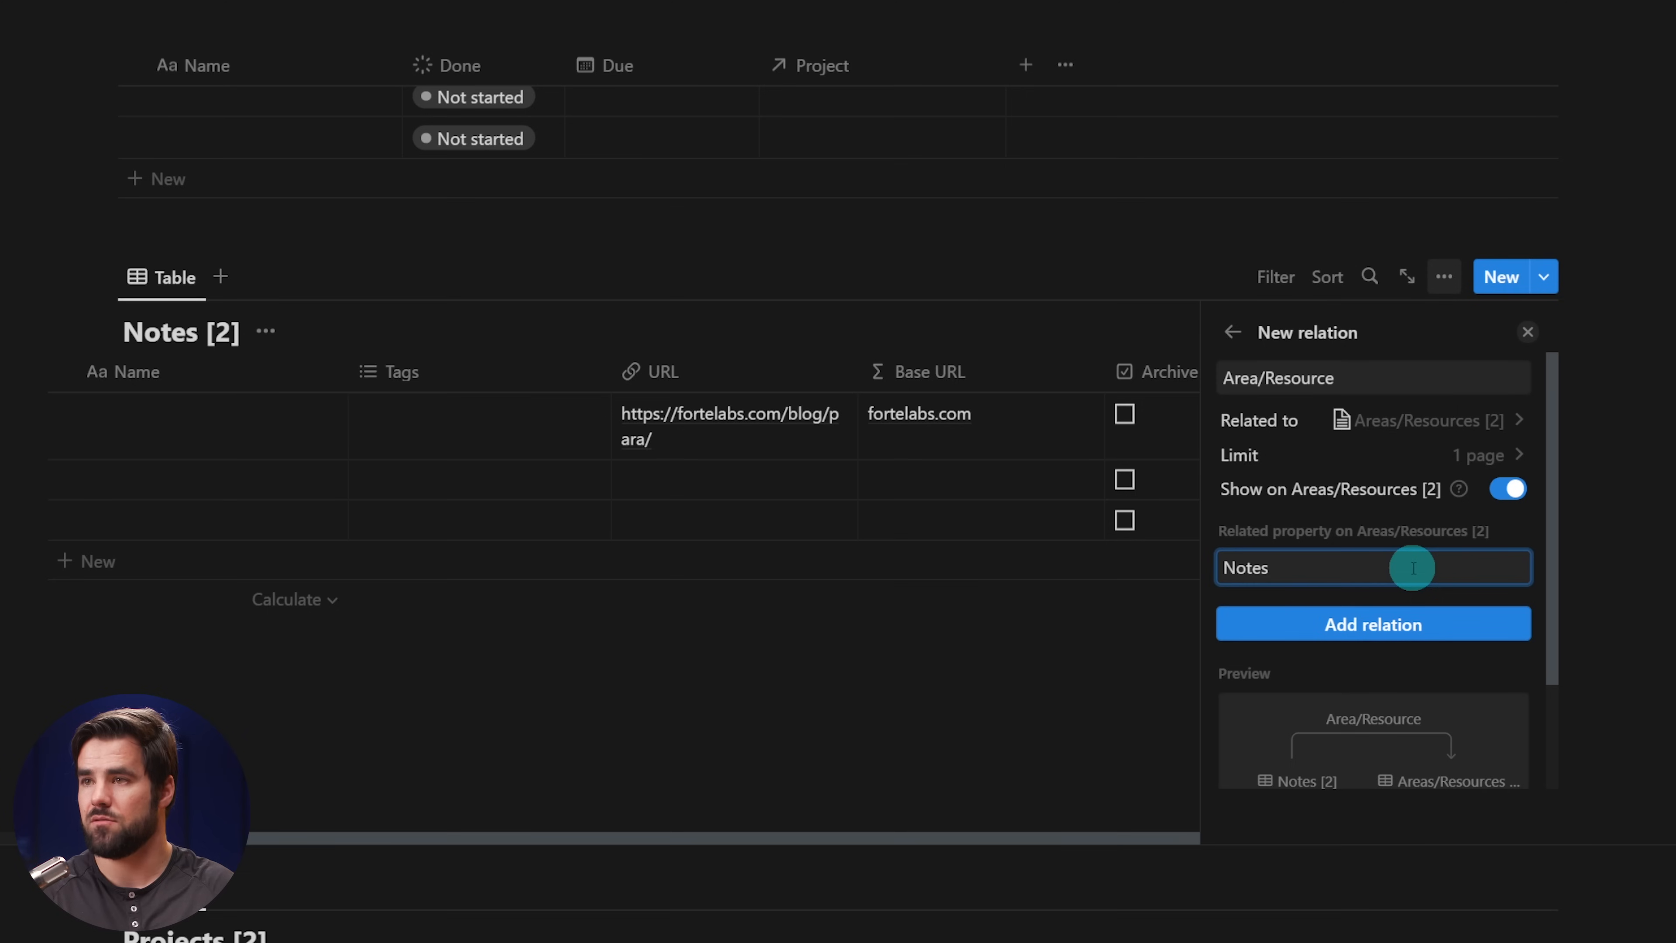
left_click(1395, 623)
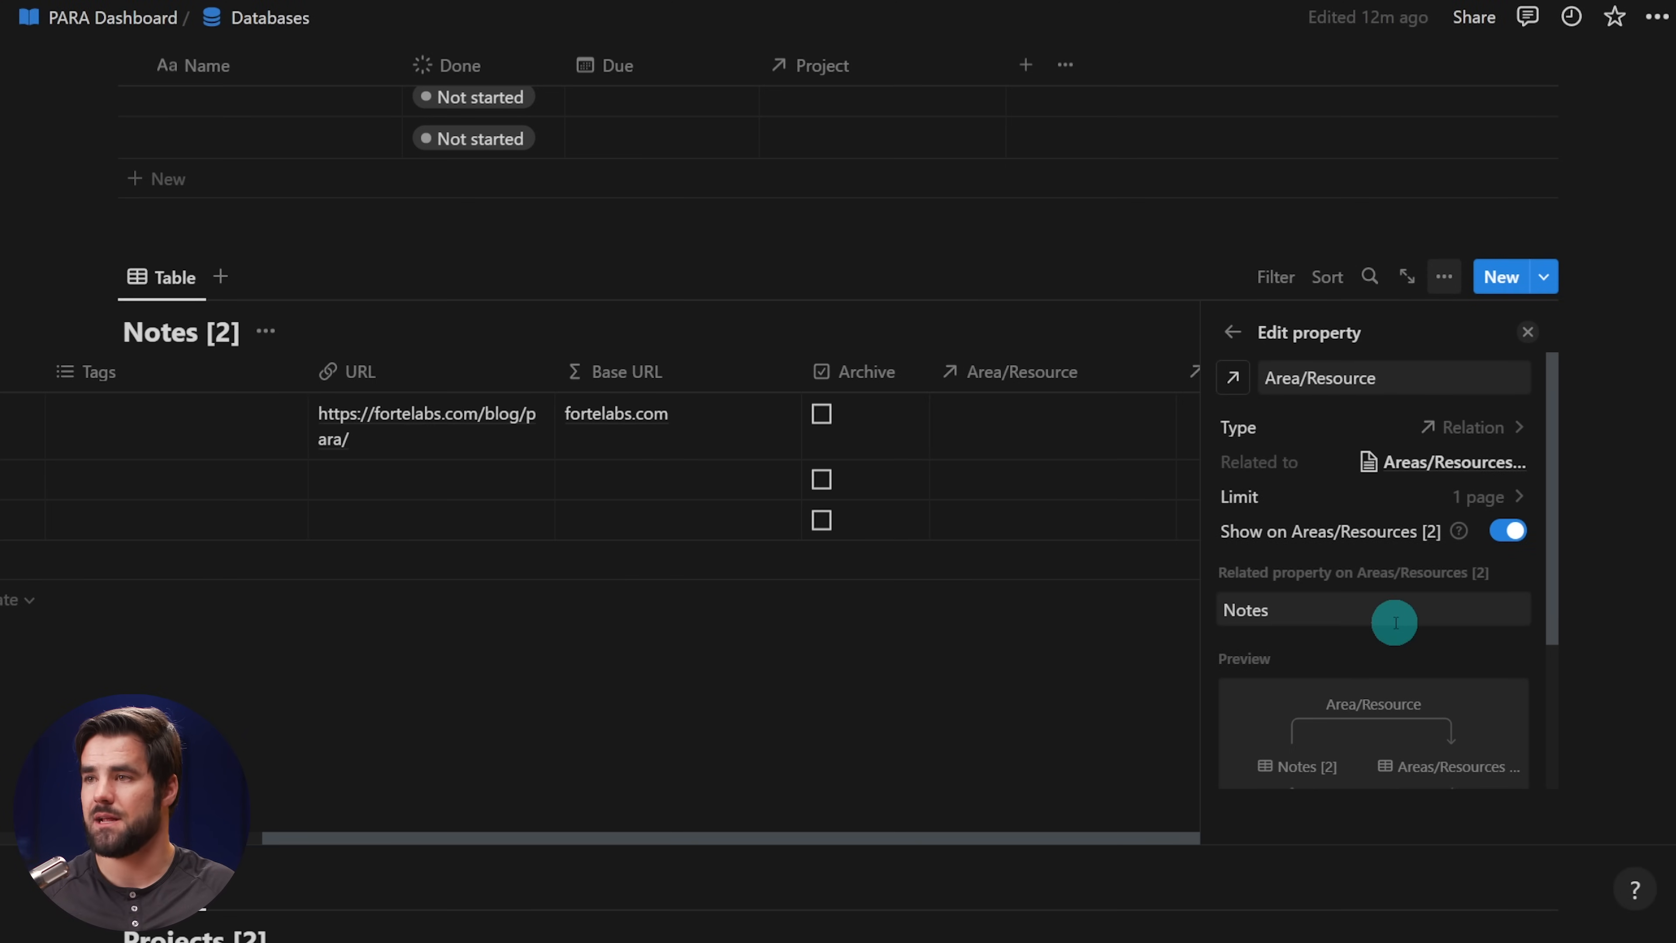
left_click(1528, 331)
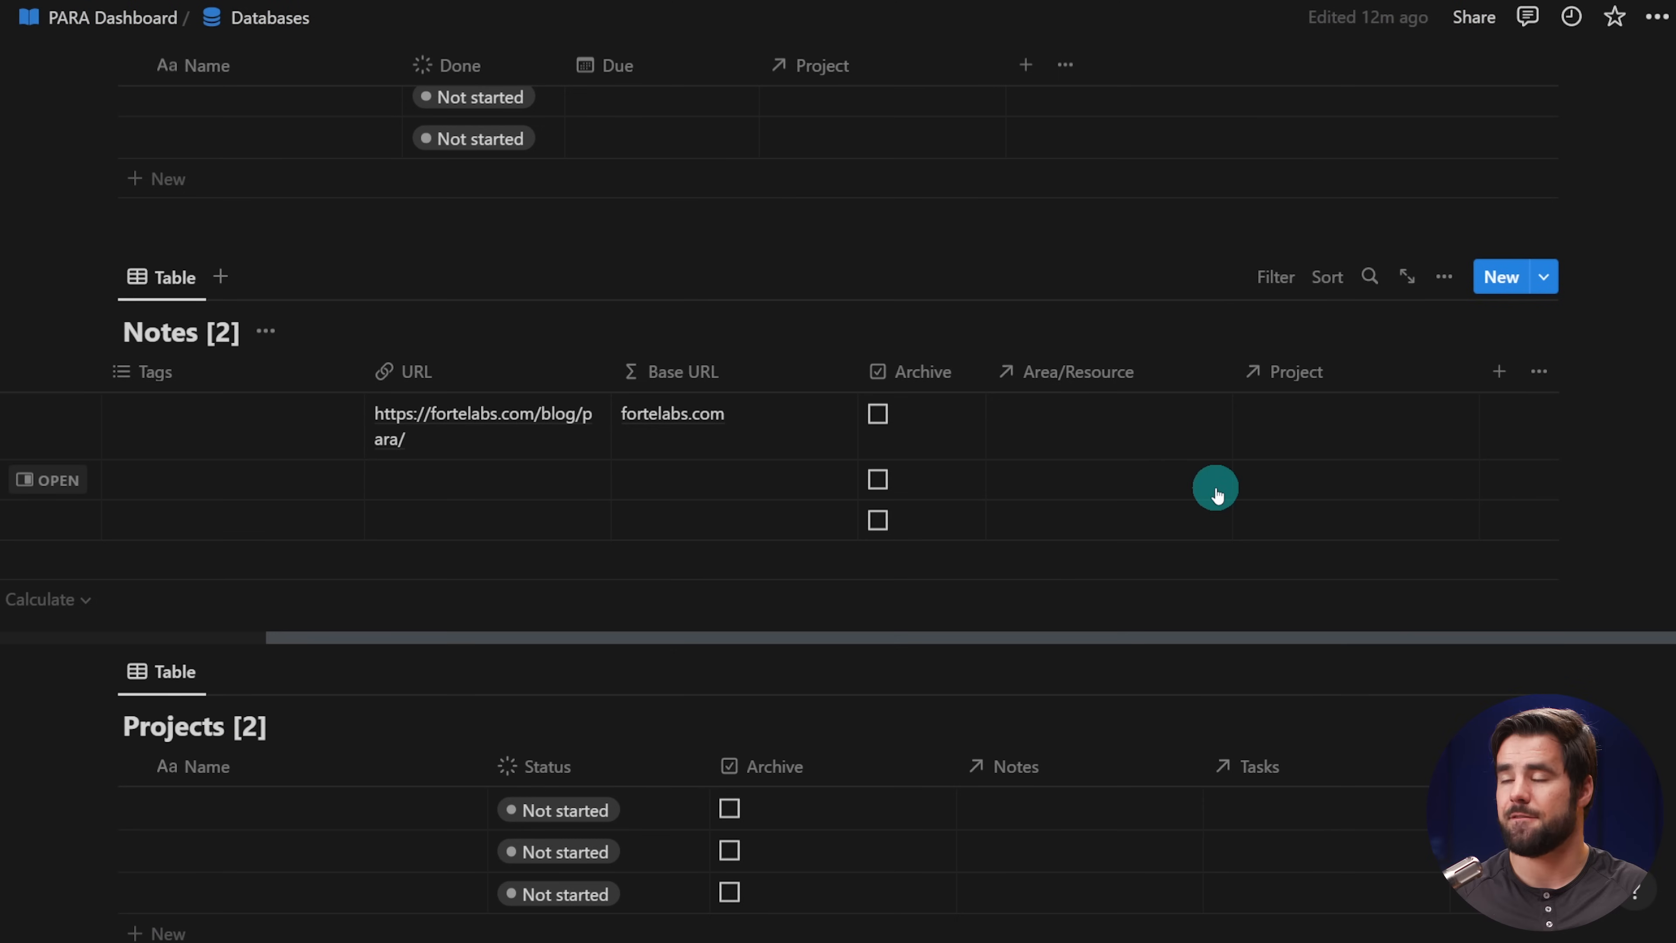
- Review the relation columns across the Notes [2], Projects [2] and Areas/Resources [2] tables
scroll(1200, 495, "left", 5)
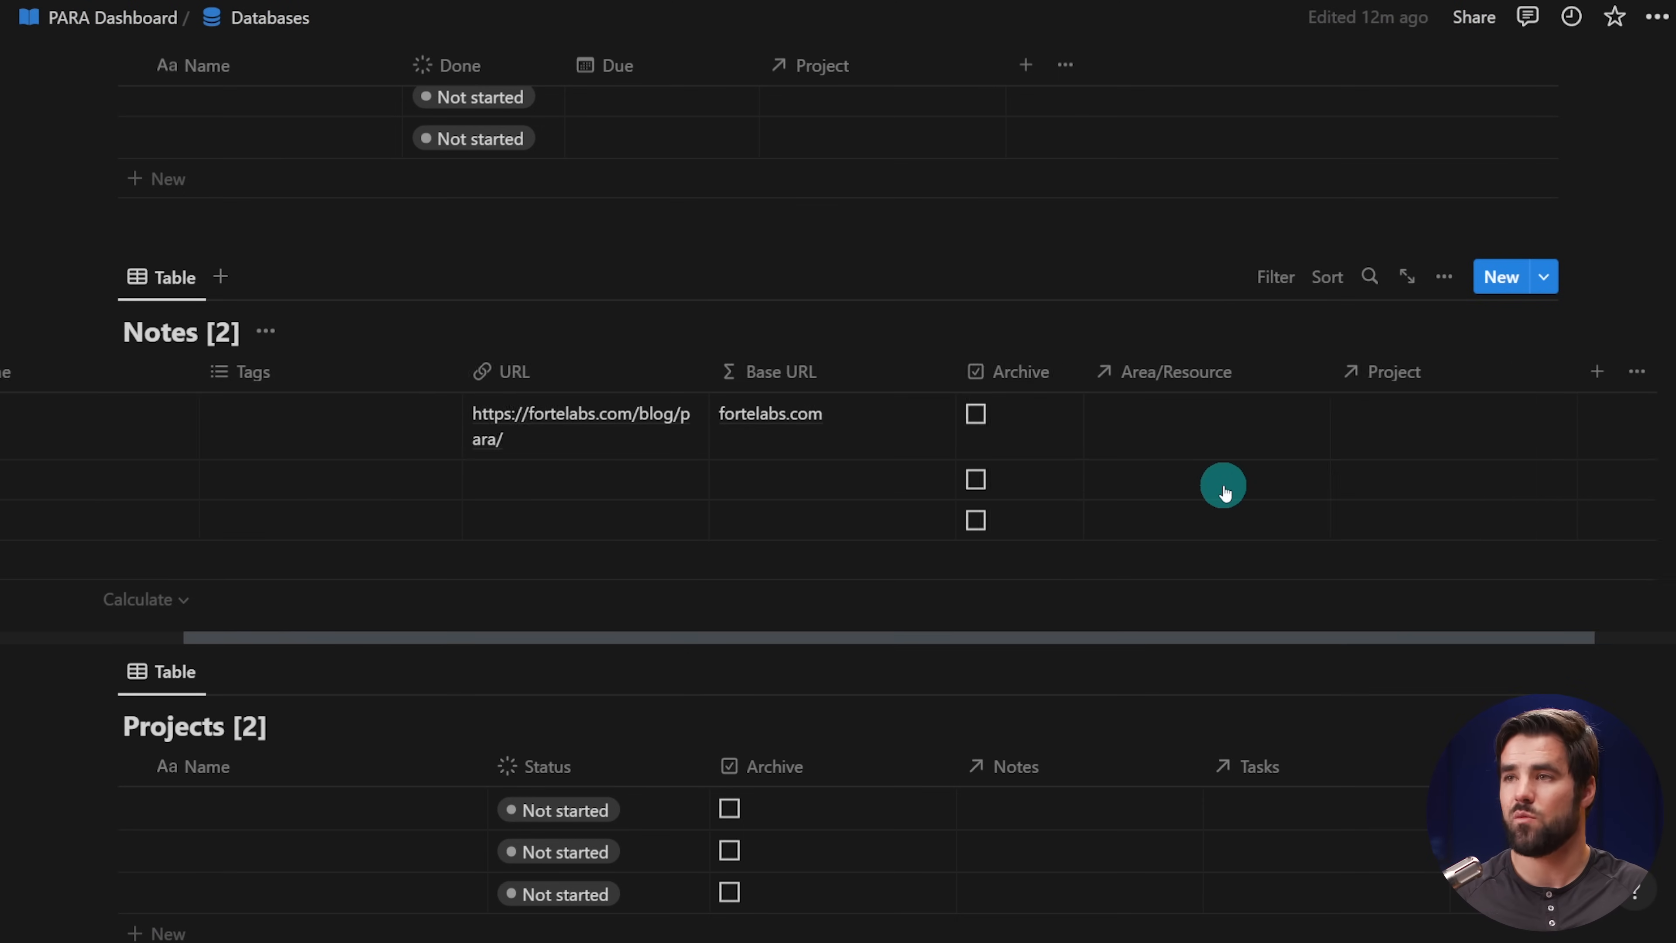
scroll(1033, 434, "down", 2)
scroll(1044, 424, "up", 2)
scroll(1044, 416, "right", 5)
scroll(1075, 432, "left", 5)
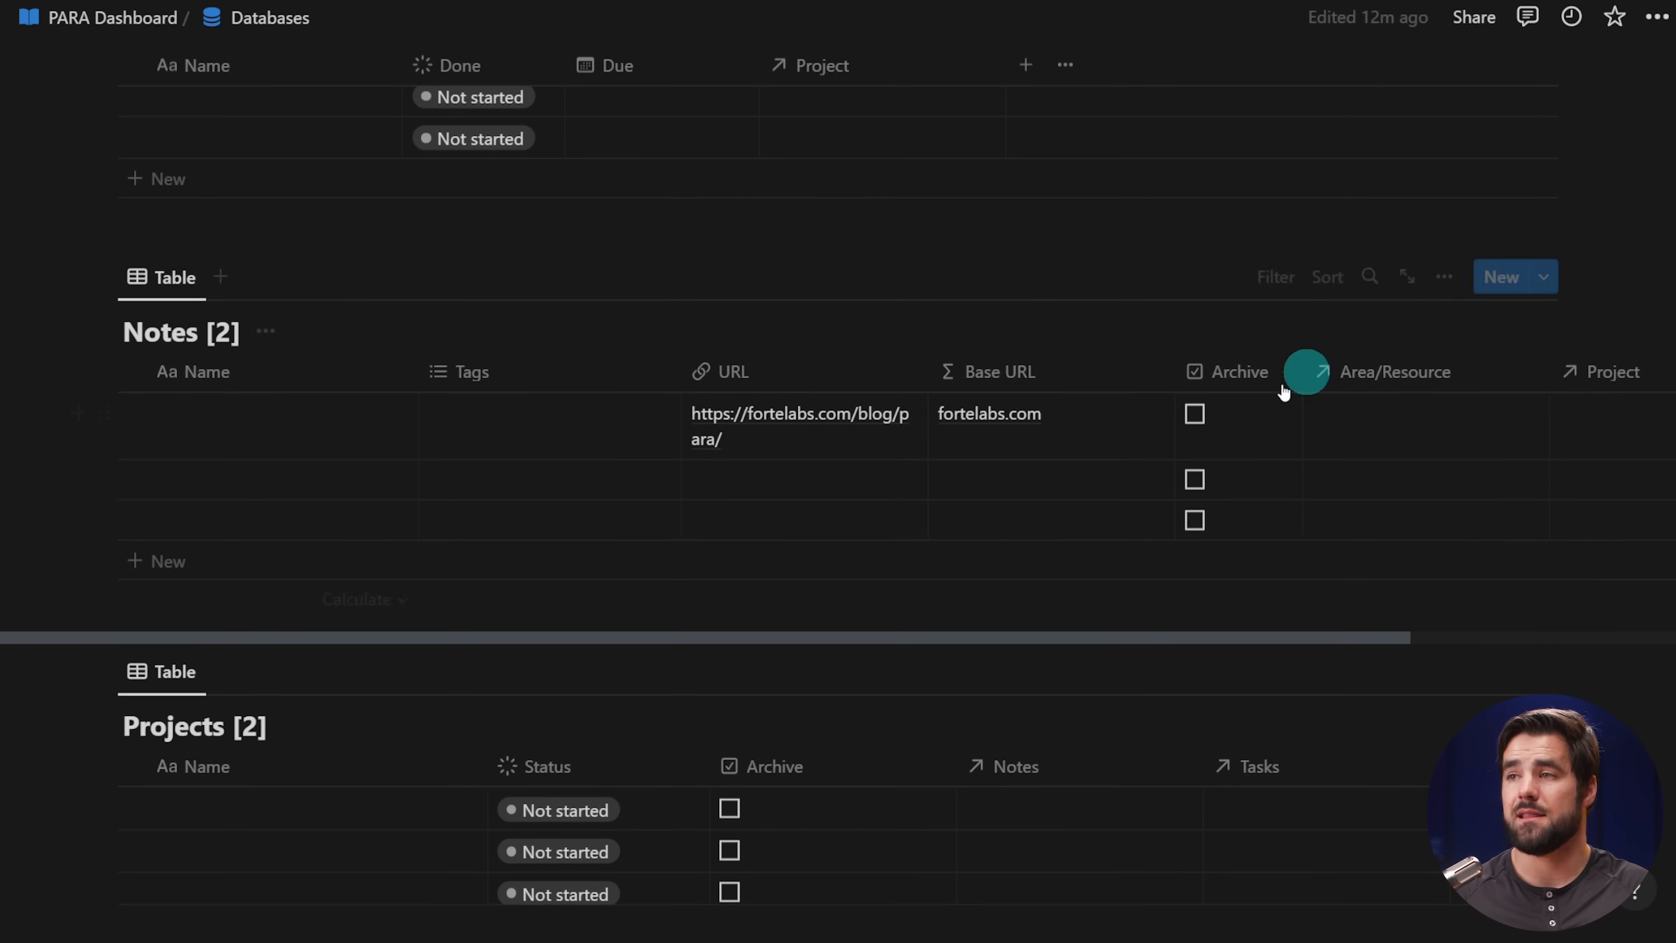
scroll(1207, 436, "down", 5)
scroll(636, 610, "down", 5)
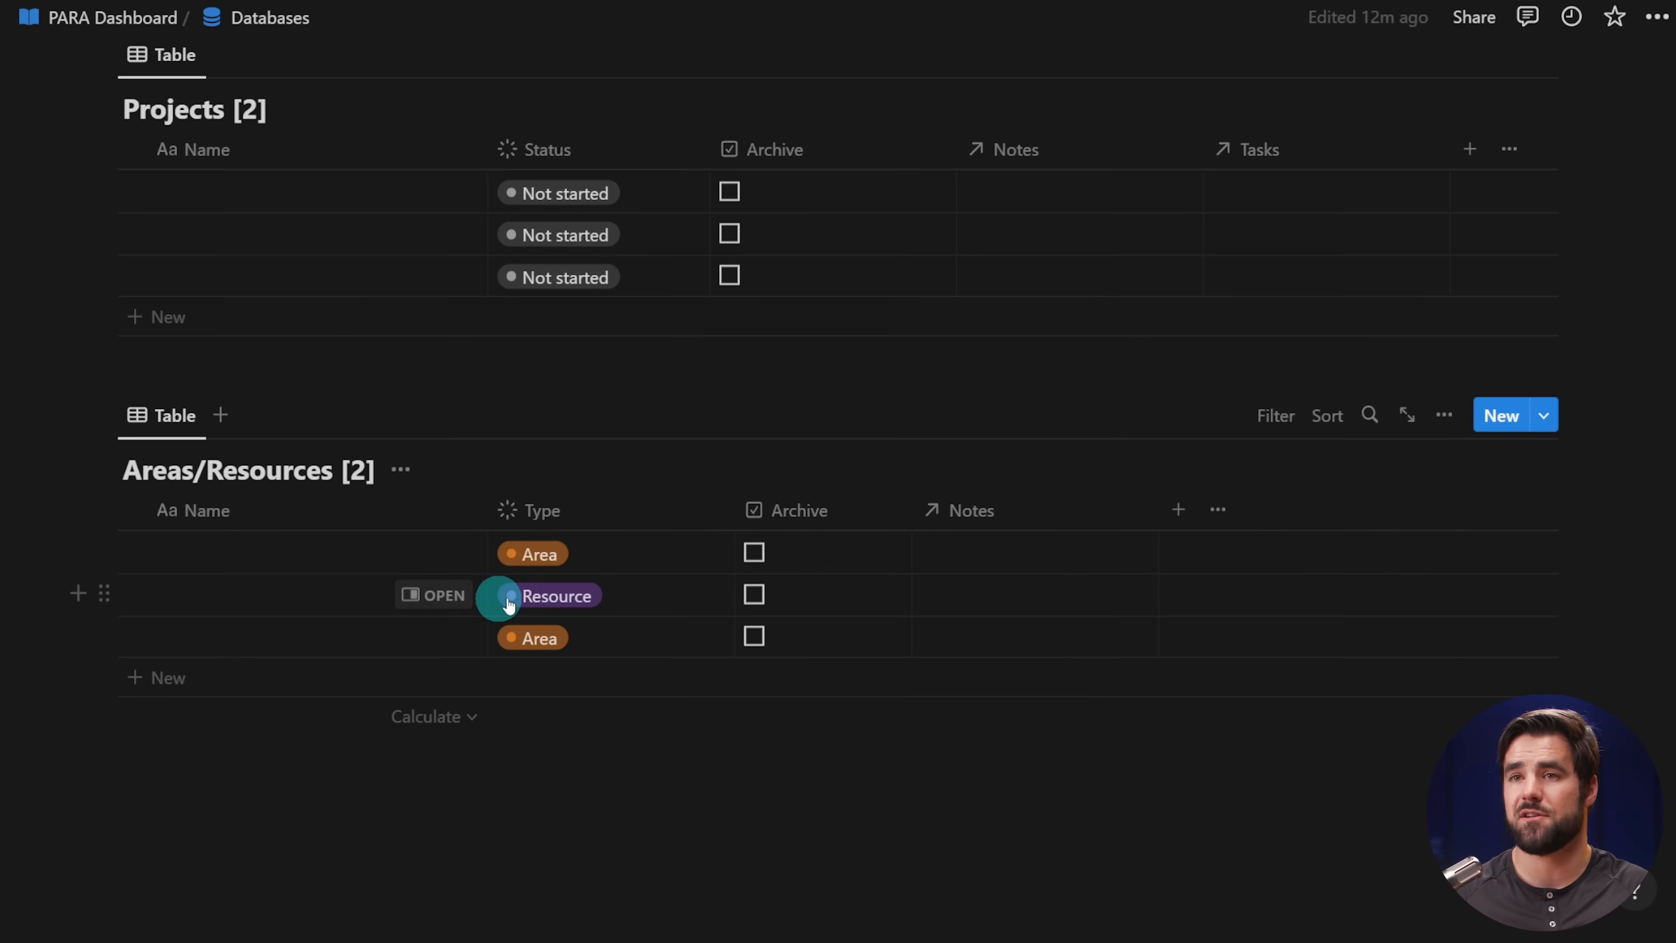
scroll(449, 606, "up", 5)
scroll(499, 597, "down", 3)
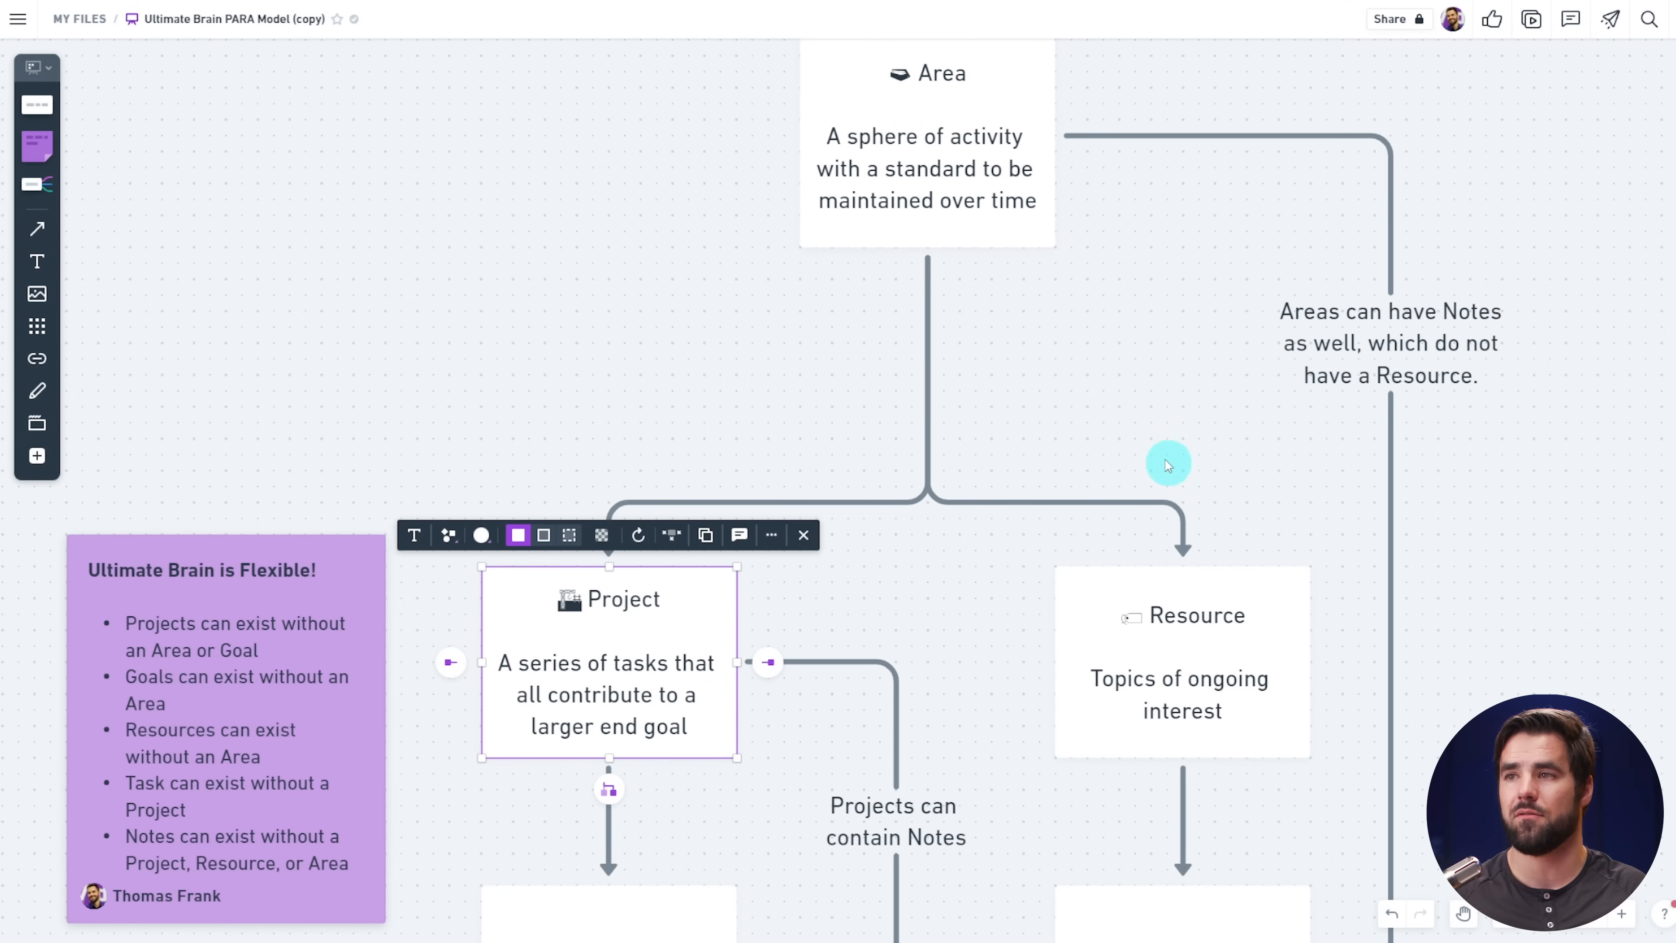
- Switch to the Ultimate Brain PARA Model diagram and examine how projects connect to areas
left_click(1168, 465)
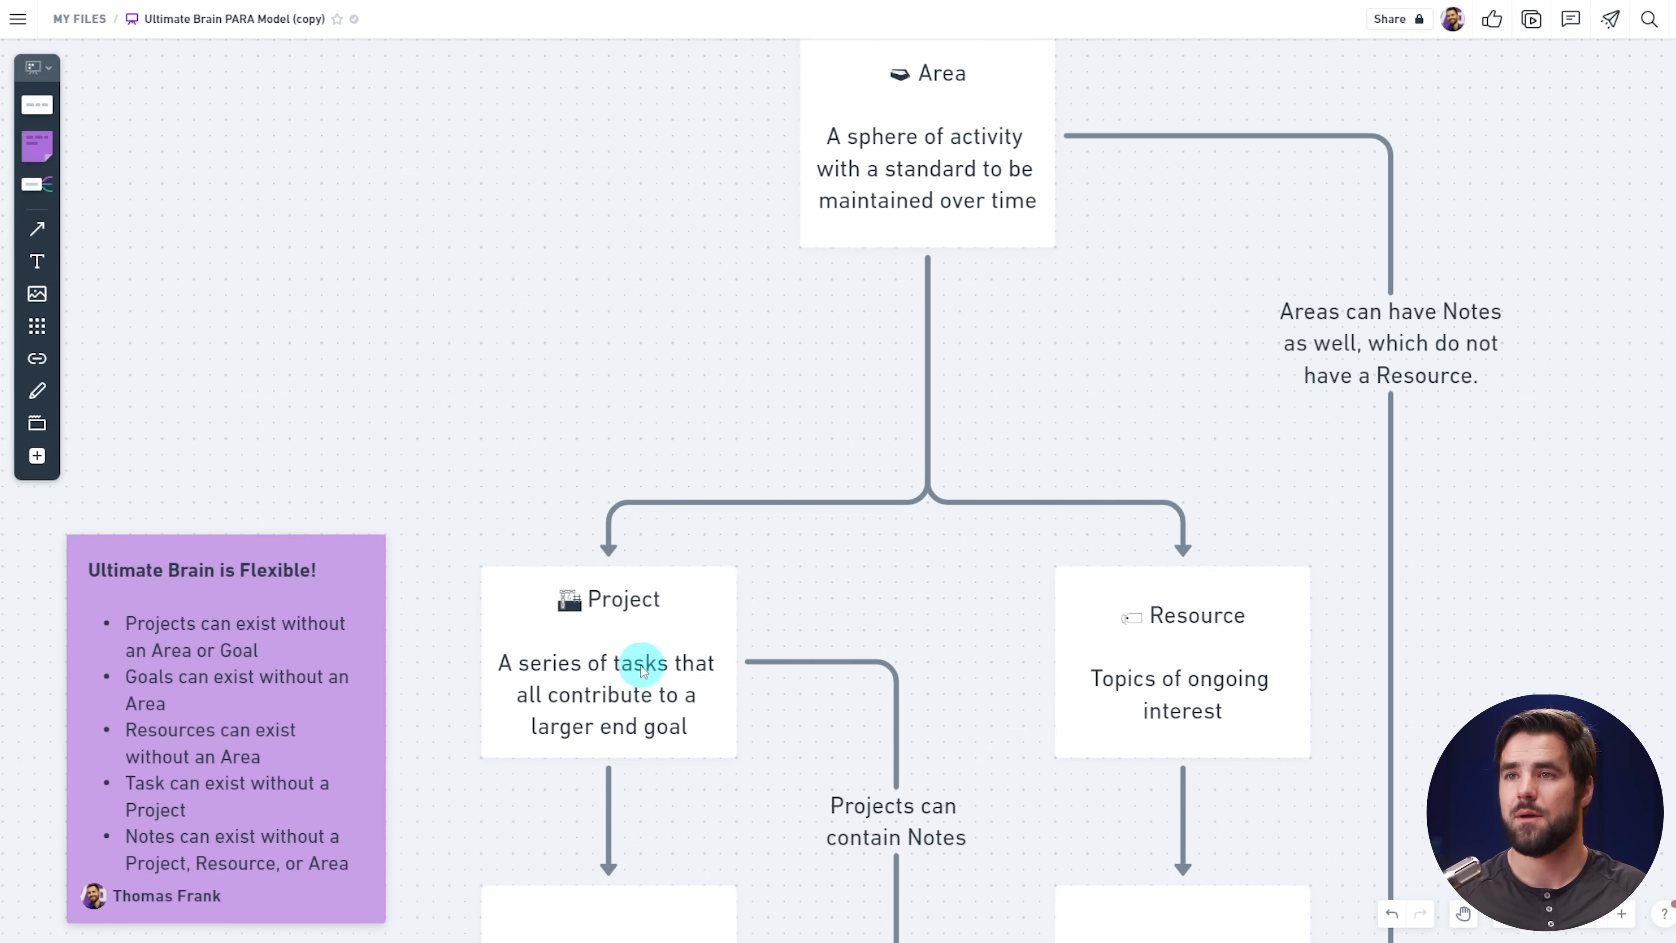
left_click(660, 656)
left_click(950, 107)
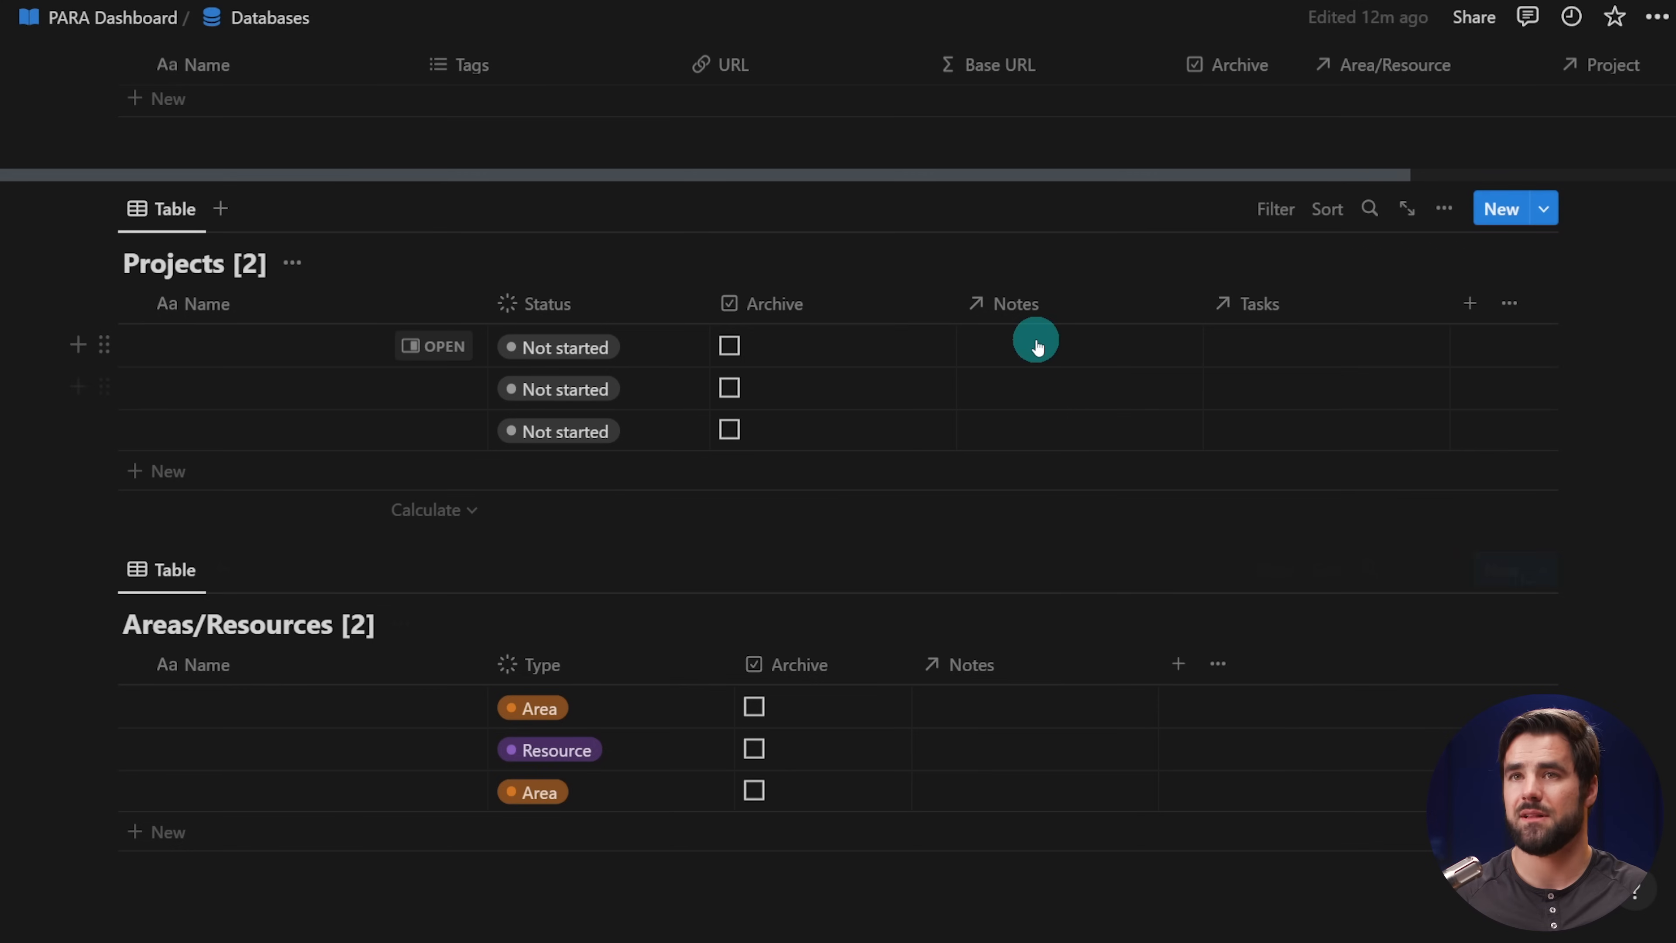
- In Notion, start a relation property on Projects [2] linked to the Areas/Resources [2] database and name it Area
left_click(1466, 310)
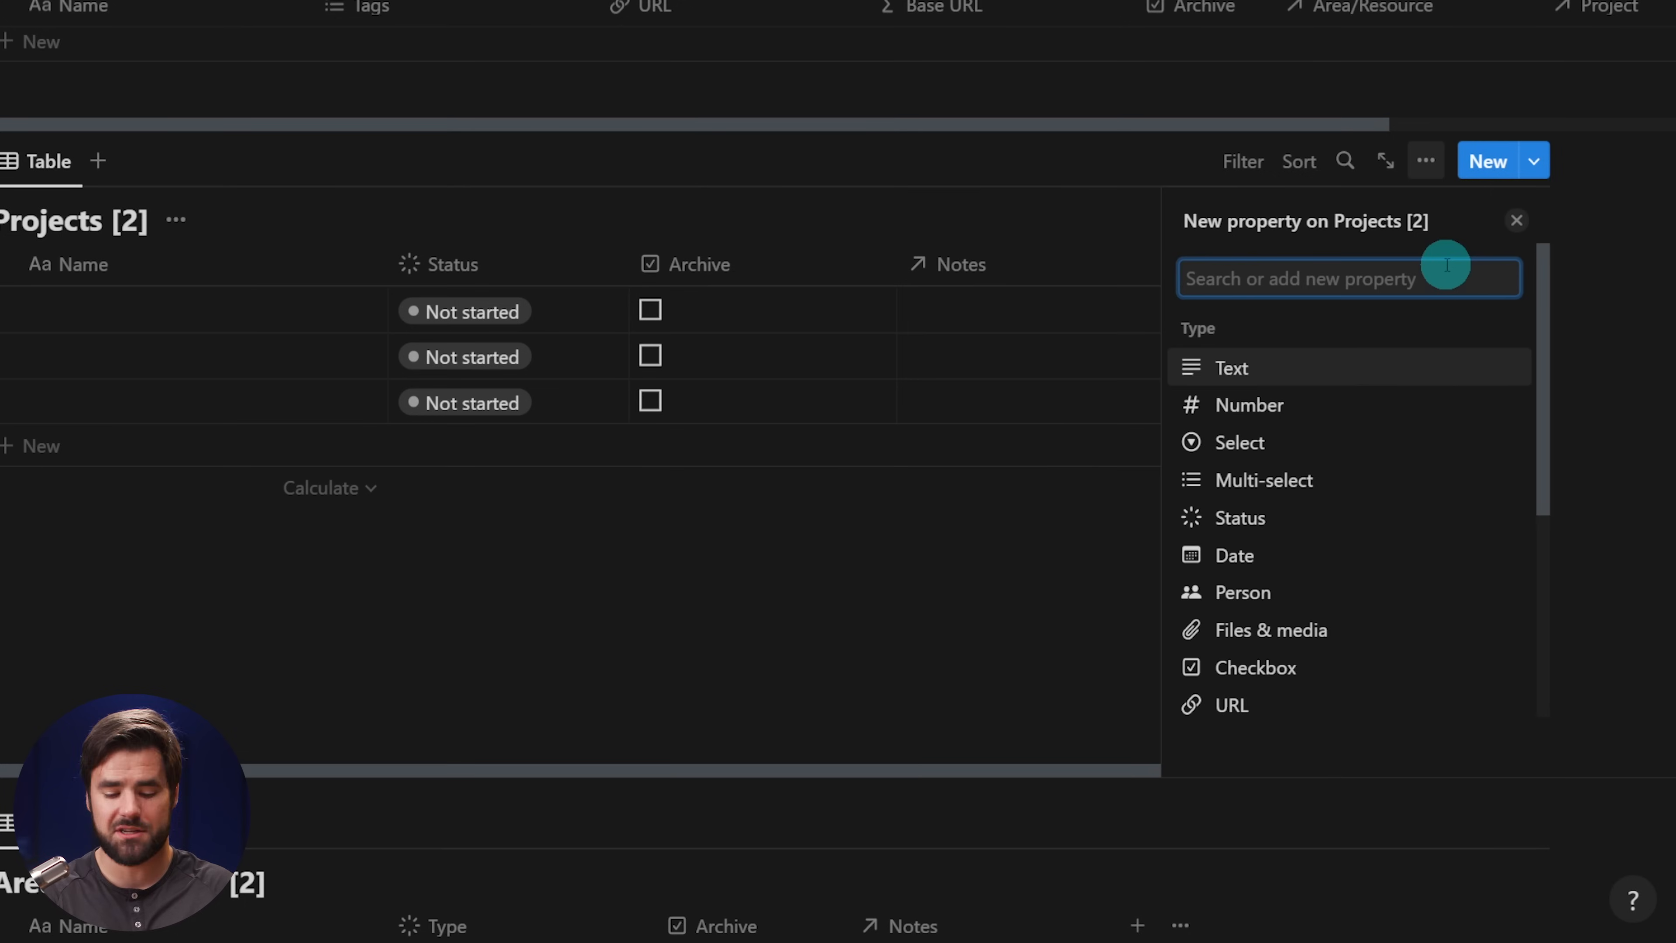
type("rela")
key("Return")
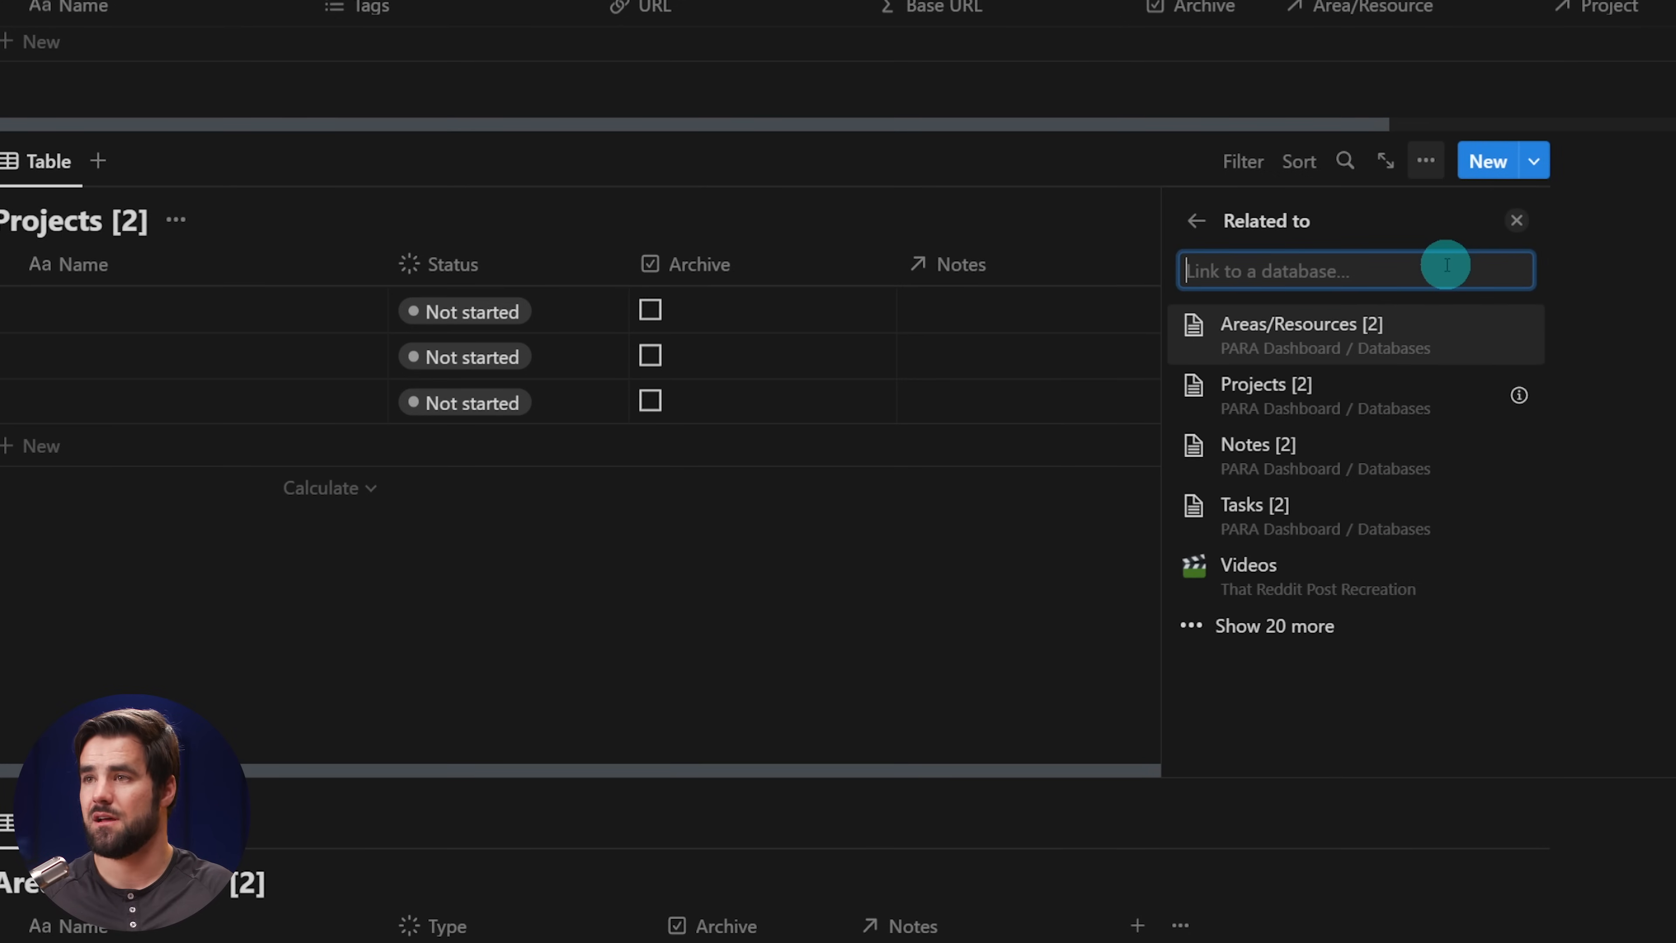
left_click(1263, 340)
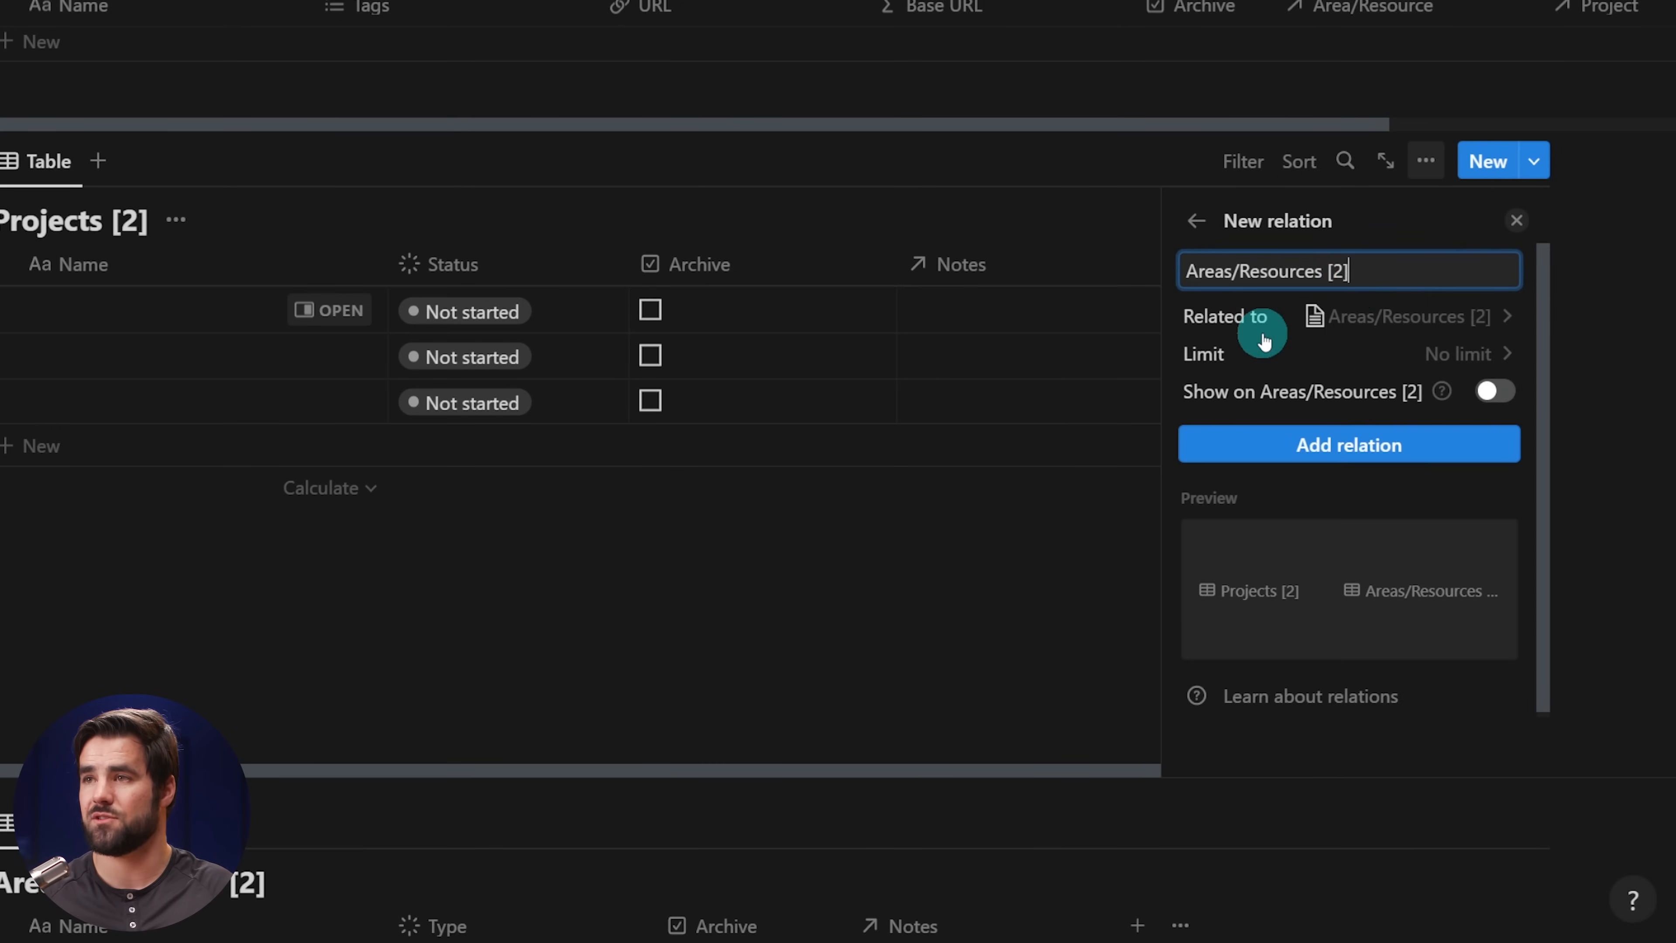
left_click_drag(1377, 269, 1227, 271)
type("a")
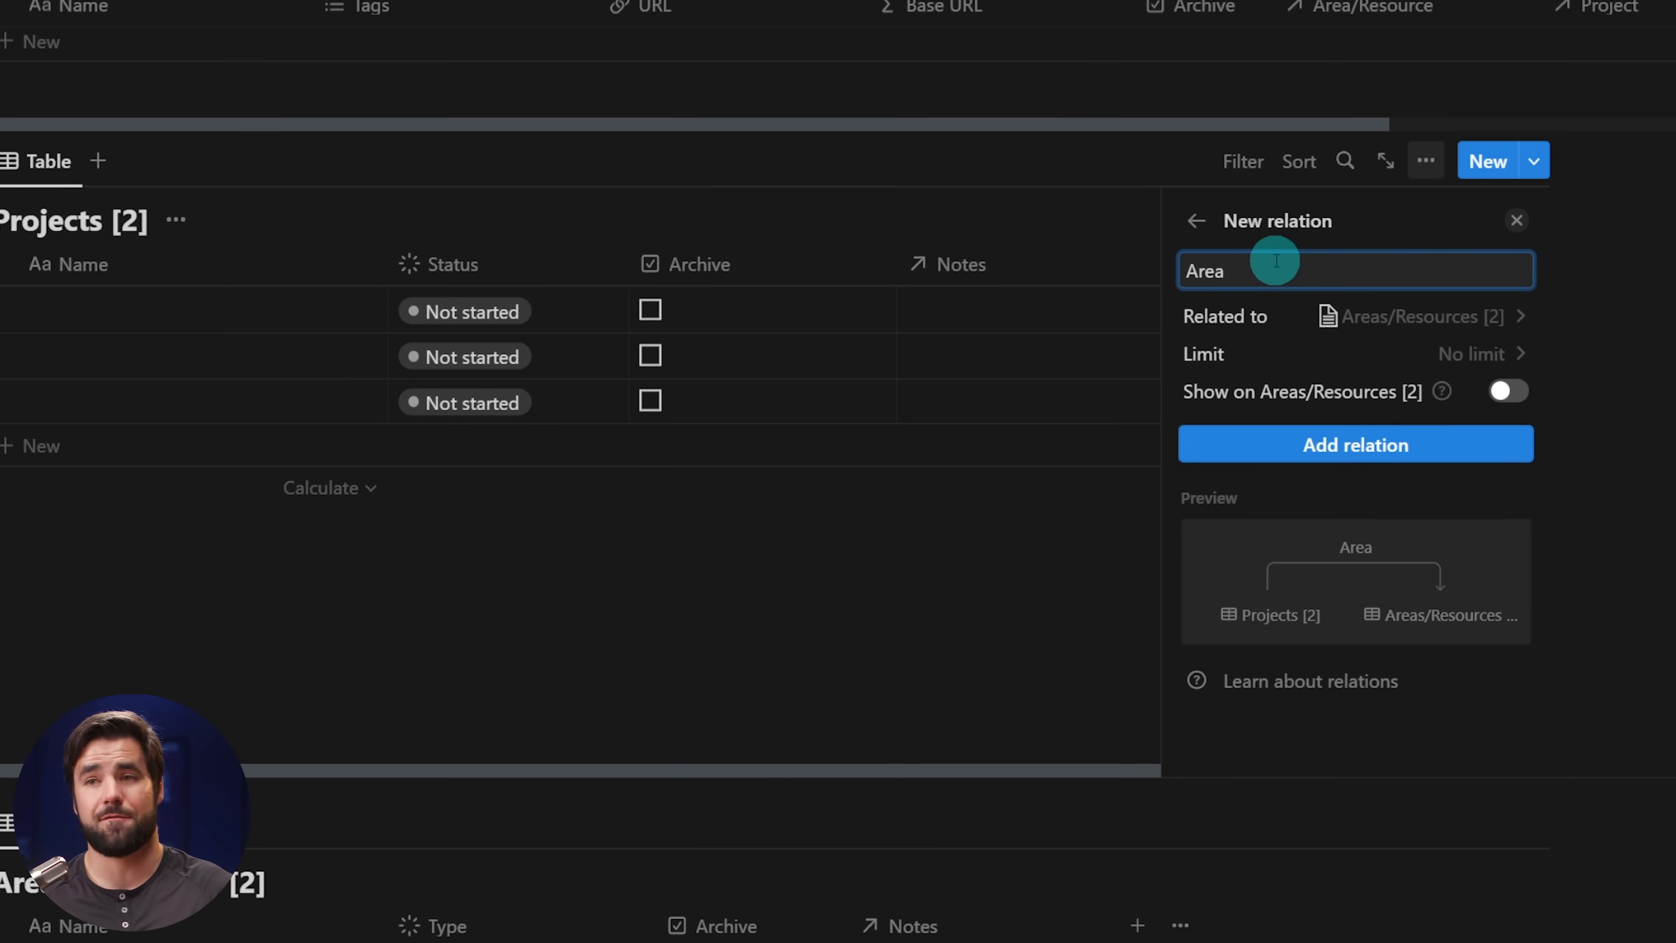
- Limit the Projects [2] Area relation to 1 page, show it on Areas/Resources [2] as Projects, and add it
left_click(1478, 354)
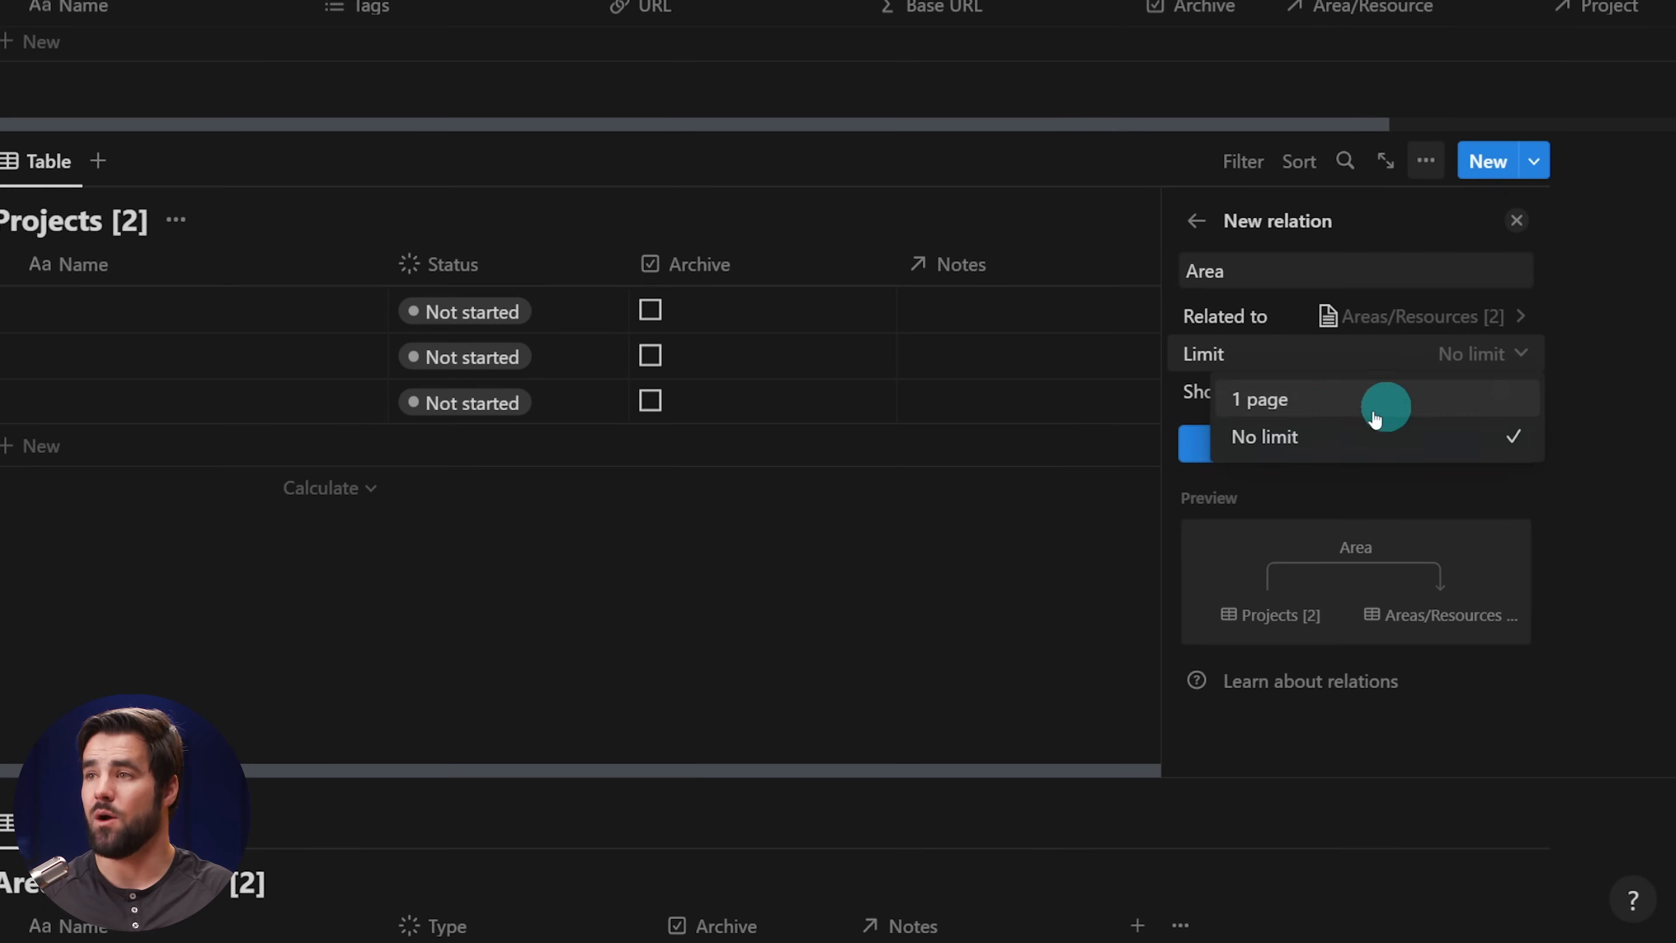
left_click(1290, 401)
left_click(1505, 394)
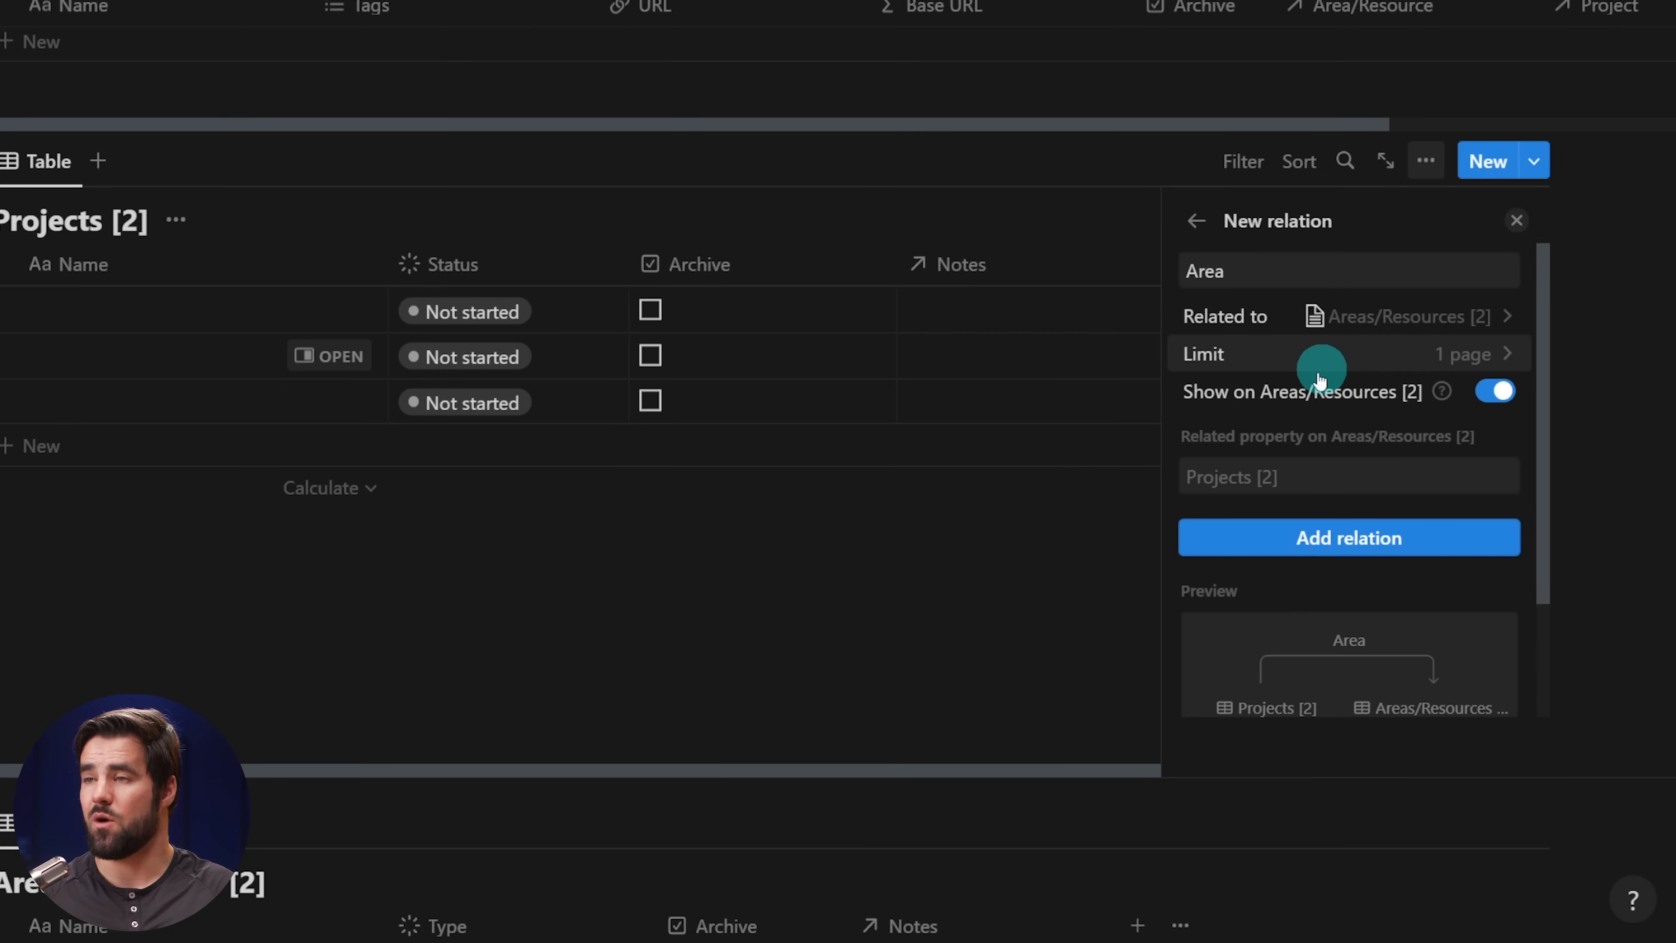
left_click(1347, 462)
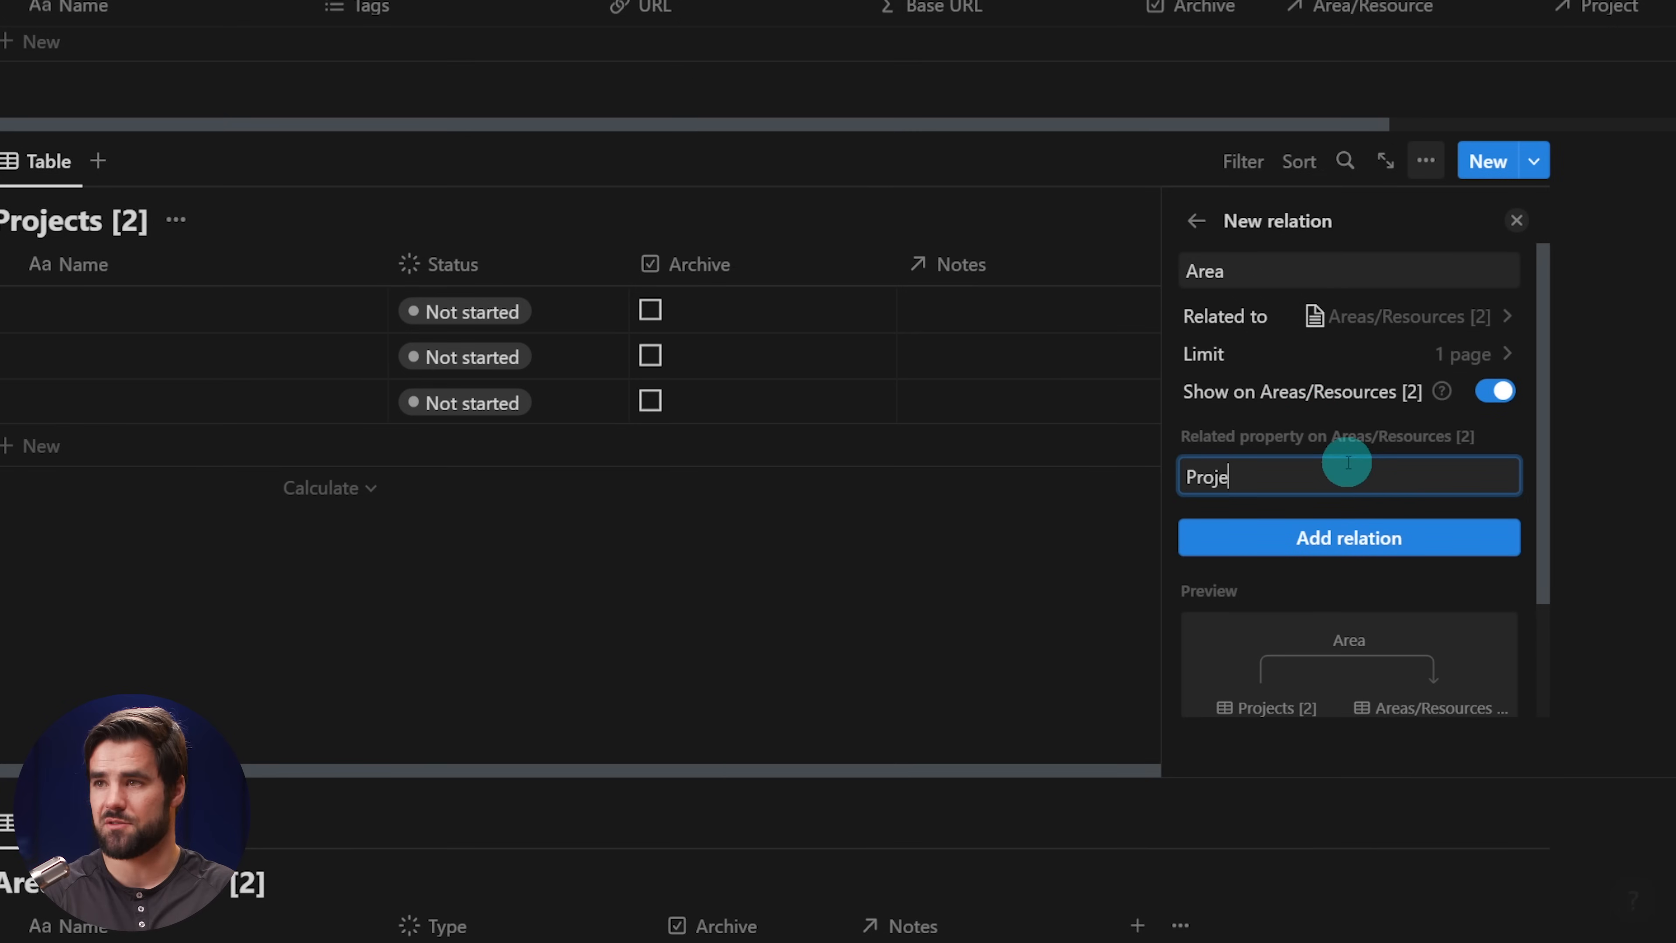
left_click(1350, 537)
left_click(1516, 220)
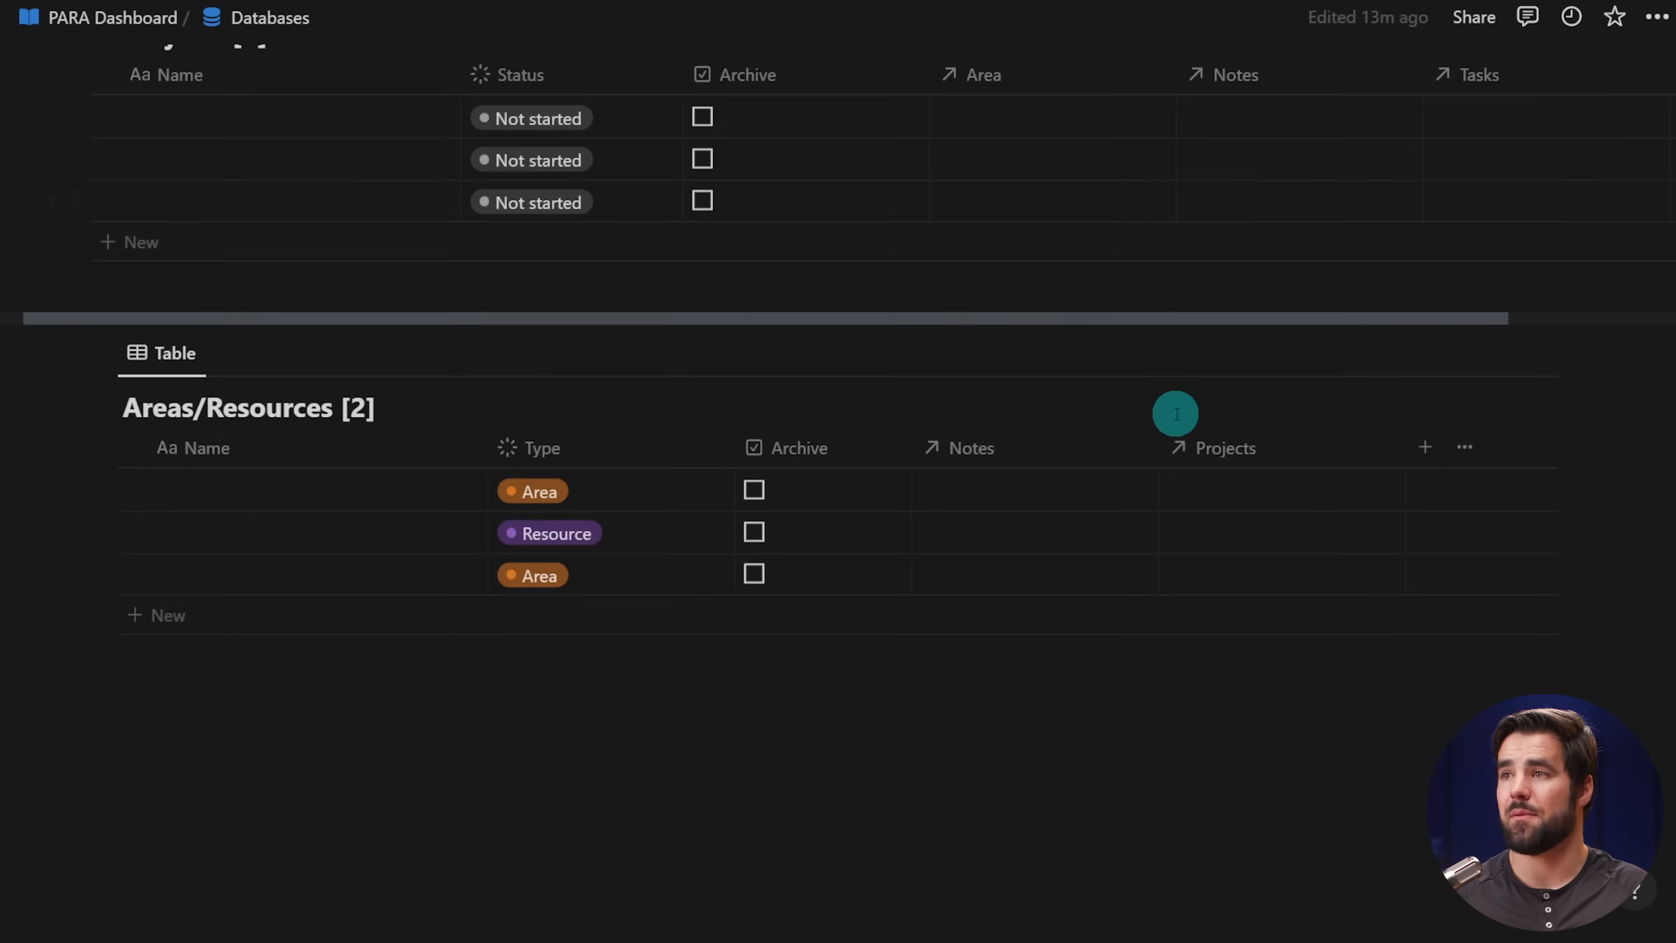
- Start a relation property on Areas/Resources [2] that links the database to itself
scroll(1175, 414, "up", 3)
scroll(1174, 421, "right", 1)
scroll(1174, 423, "left", 1)
scroll(1175, 423, "down", 3)
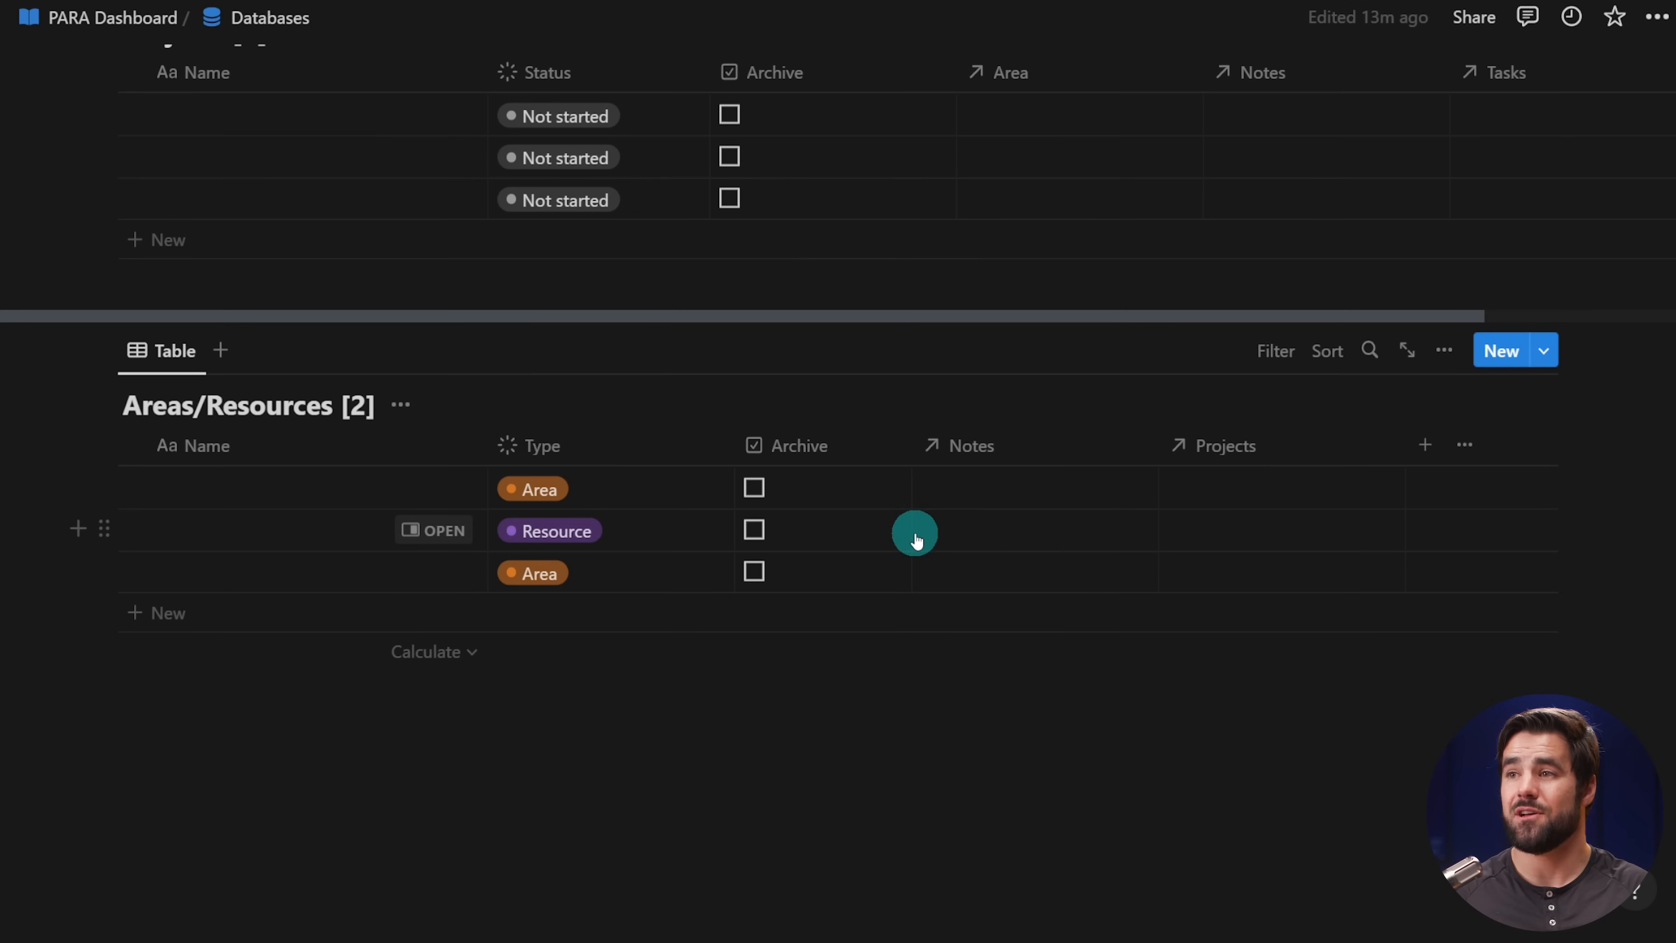
left_click(1423, 445)
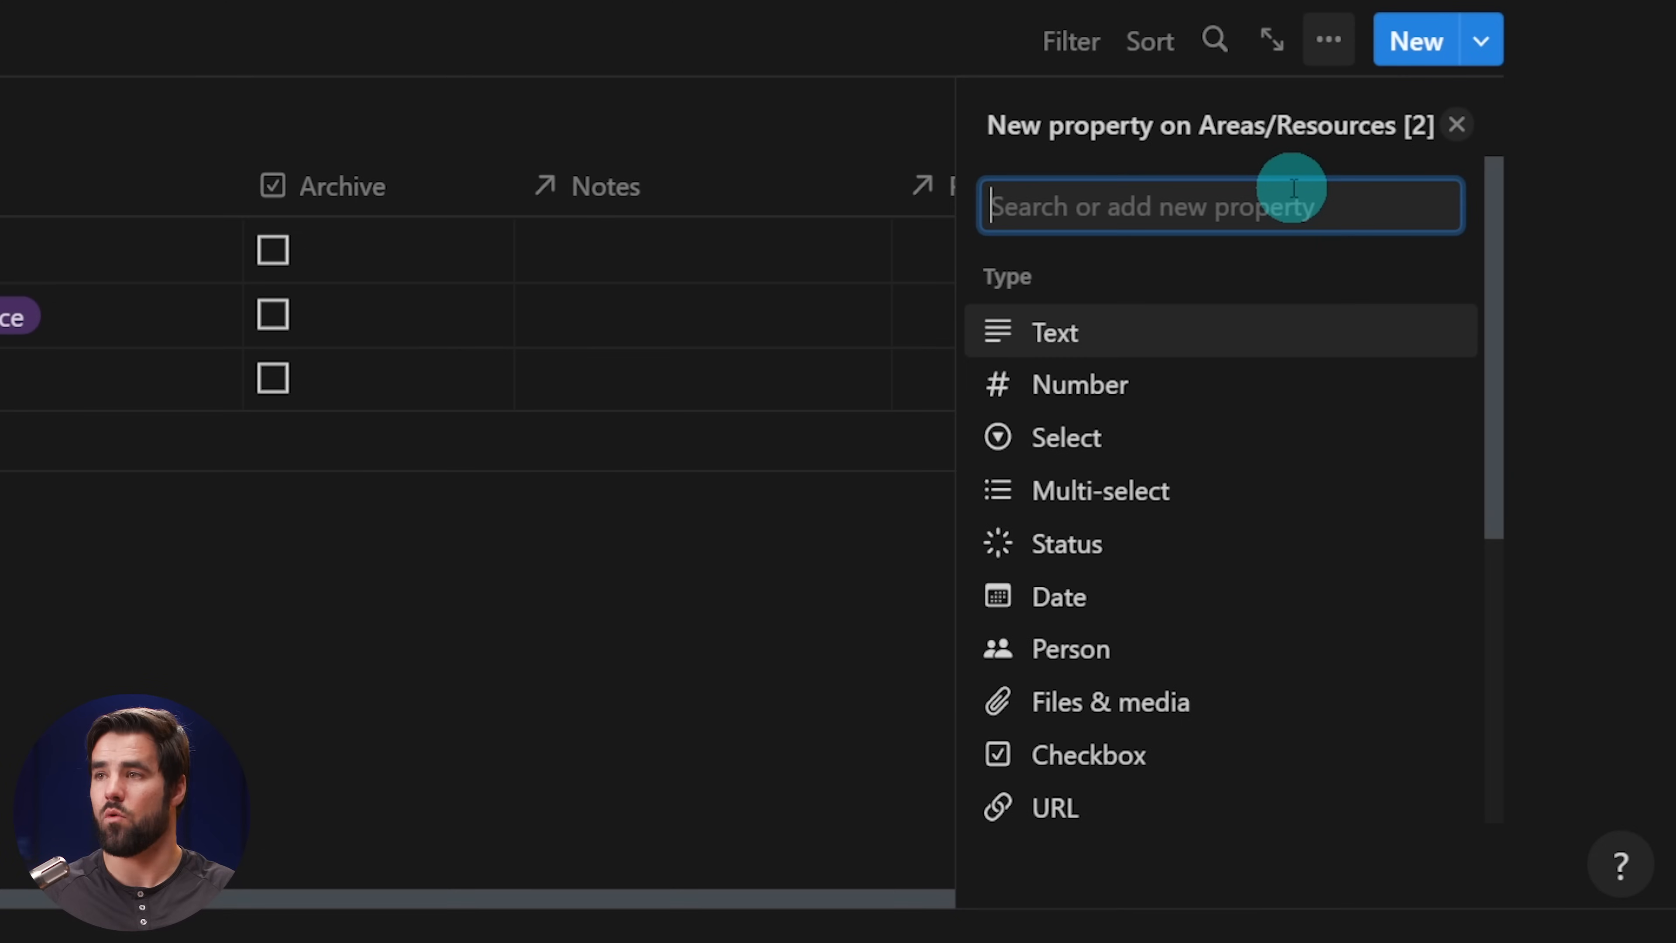
type("rel")
key("Return")
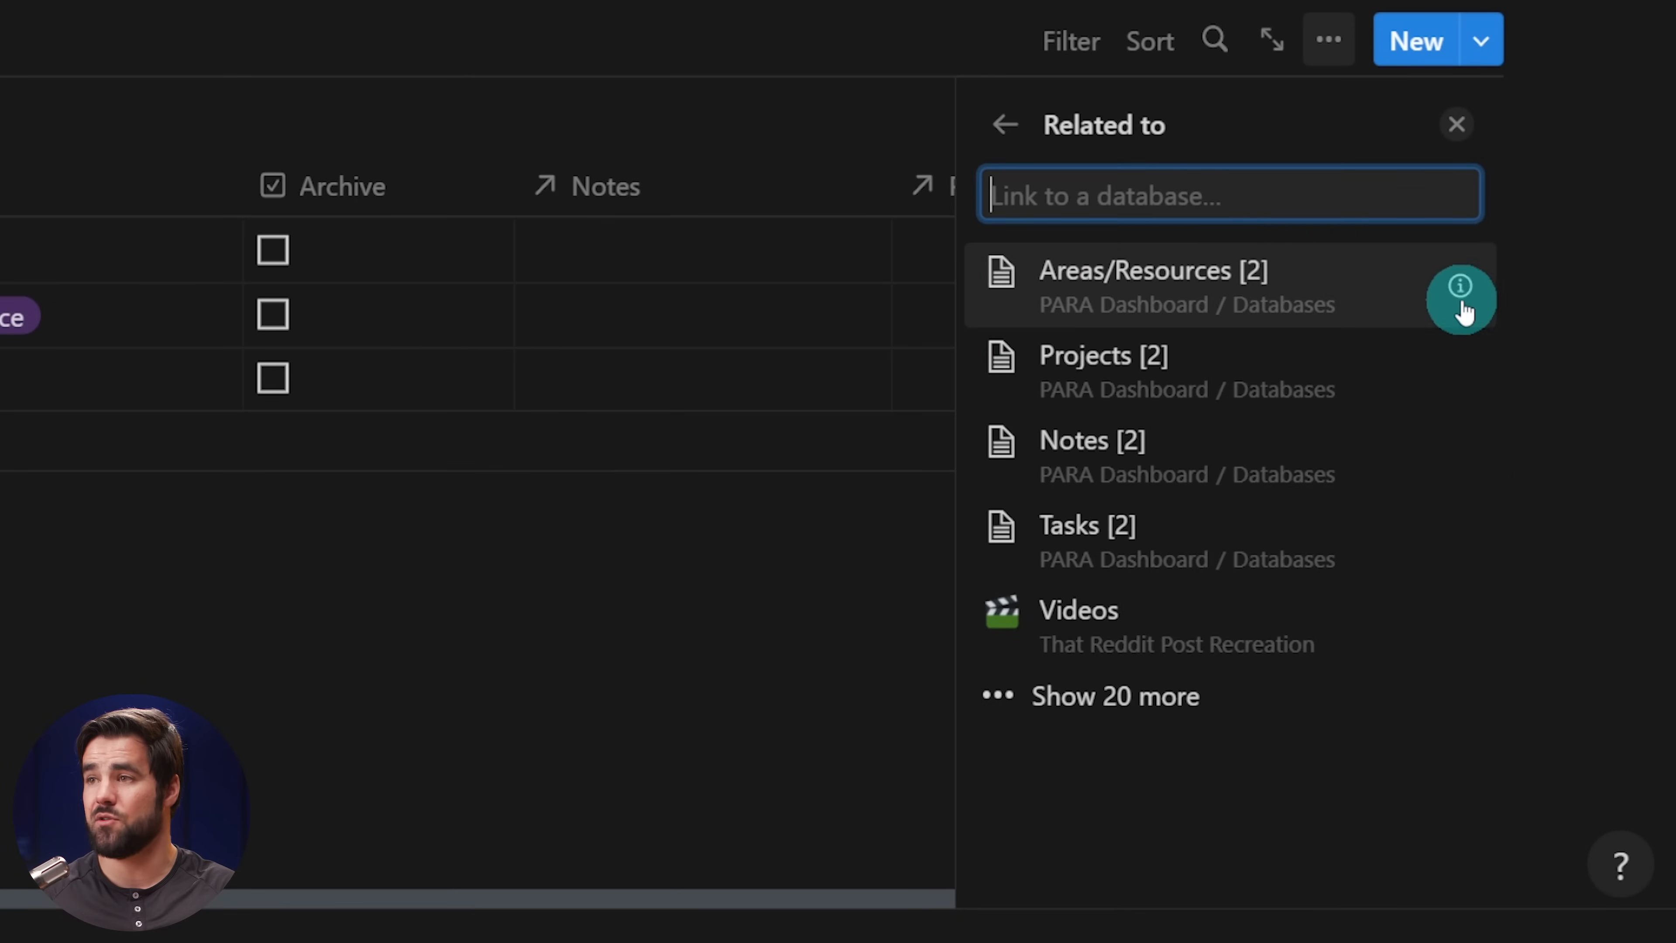
mouse_move(1462, 291)
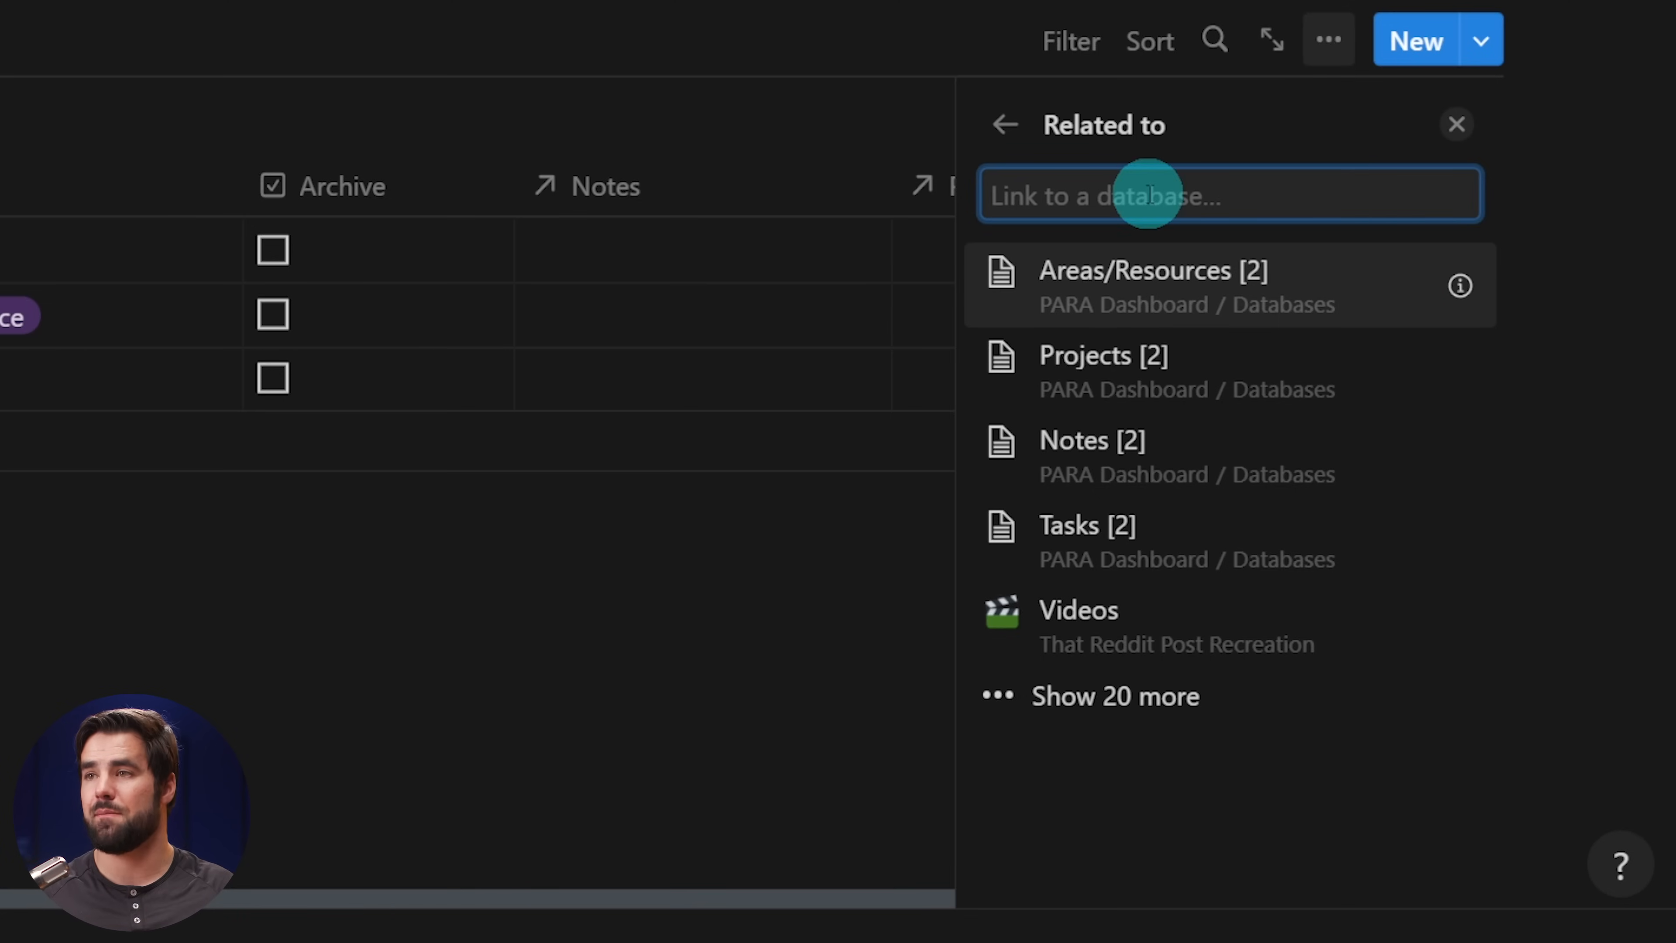
left_click(1171, 271)
- Name the self-referencing Areas/Resources [2] relation Resources
left_click_drag(1316, 186, 1034, 183)
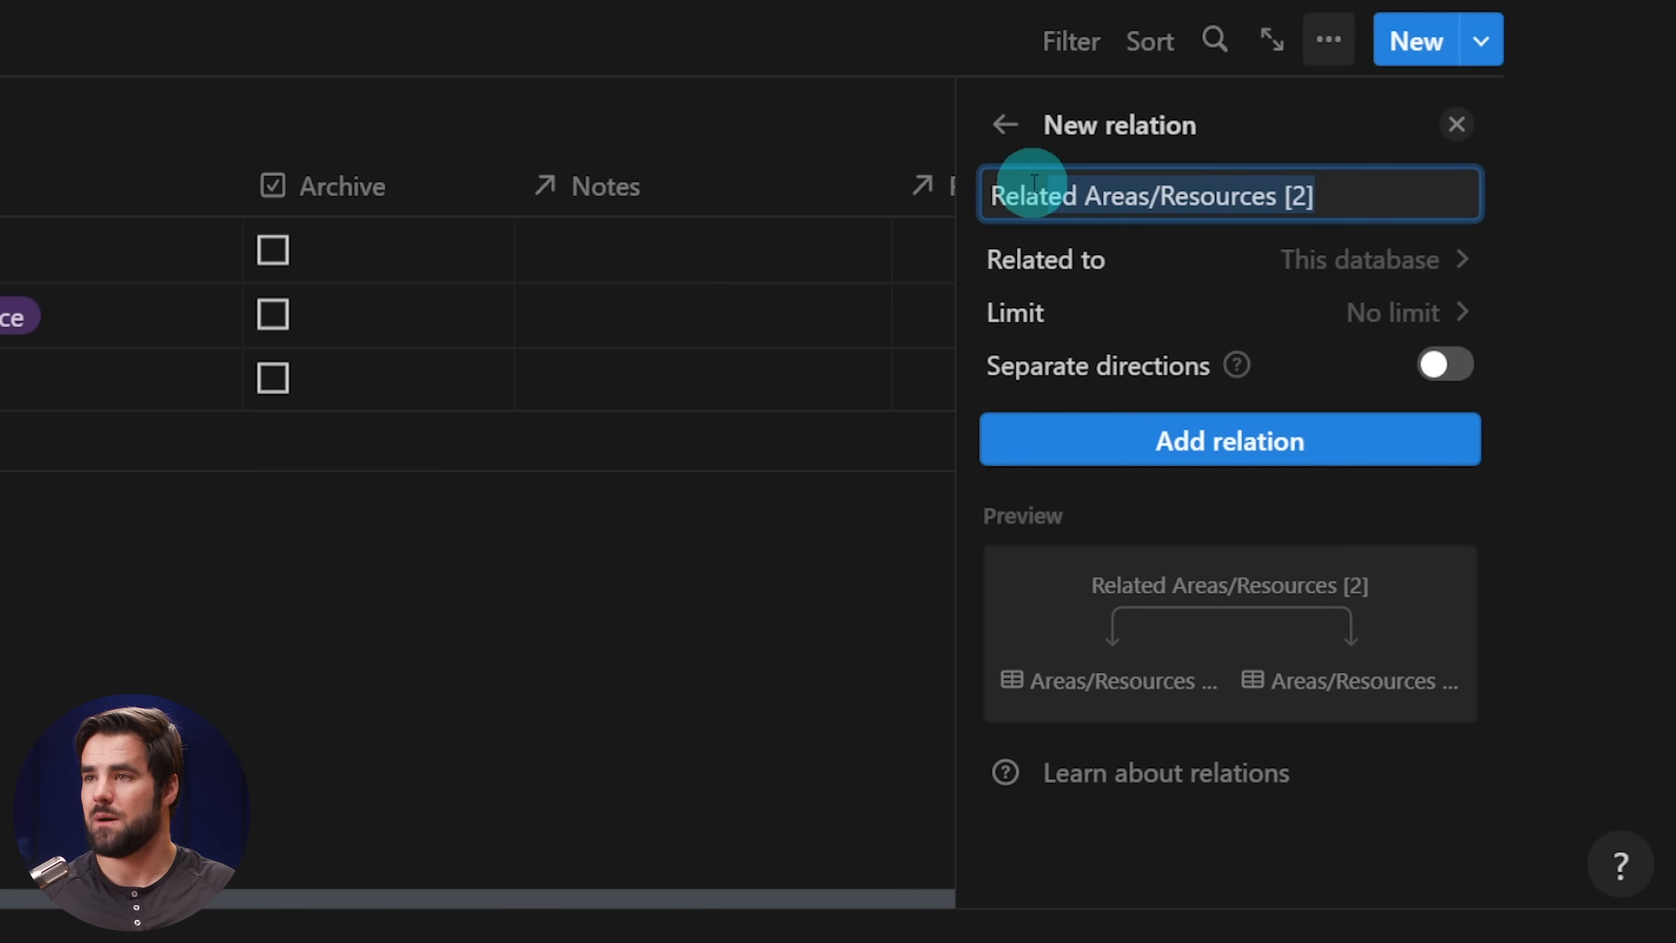
key("BackSpace")
key("BackSpace")
key("BackSpace")
key("BackSpace")
key("BackSpace")
type("Resources")
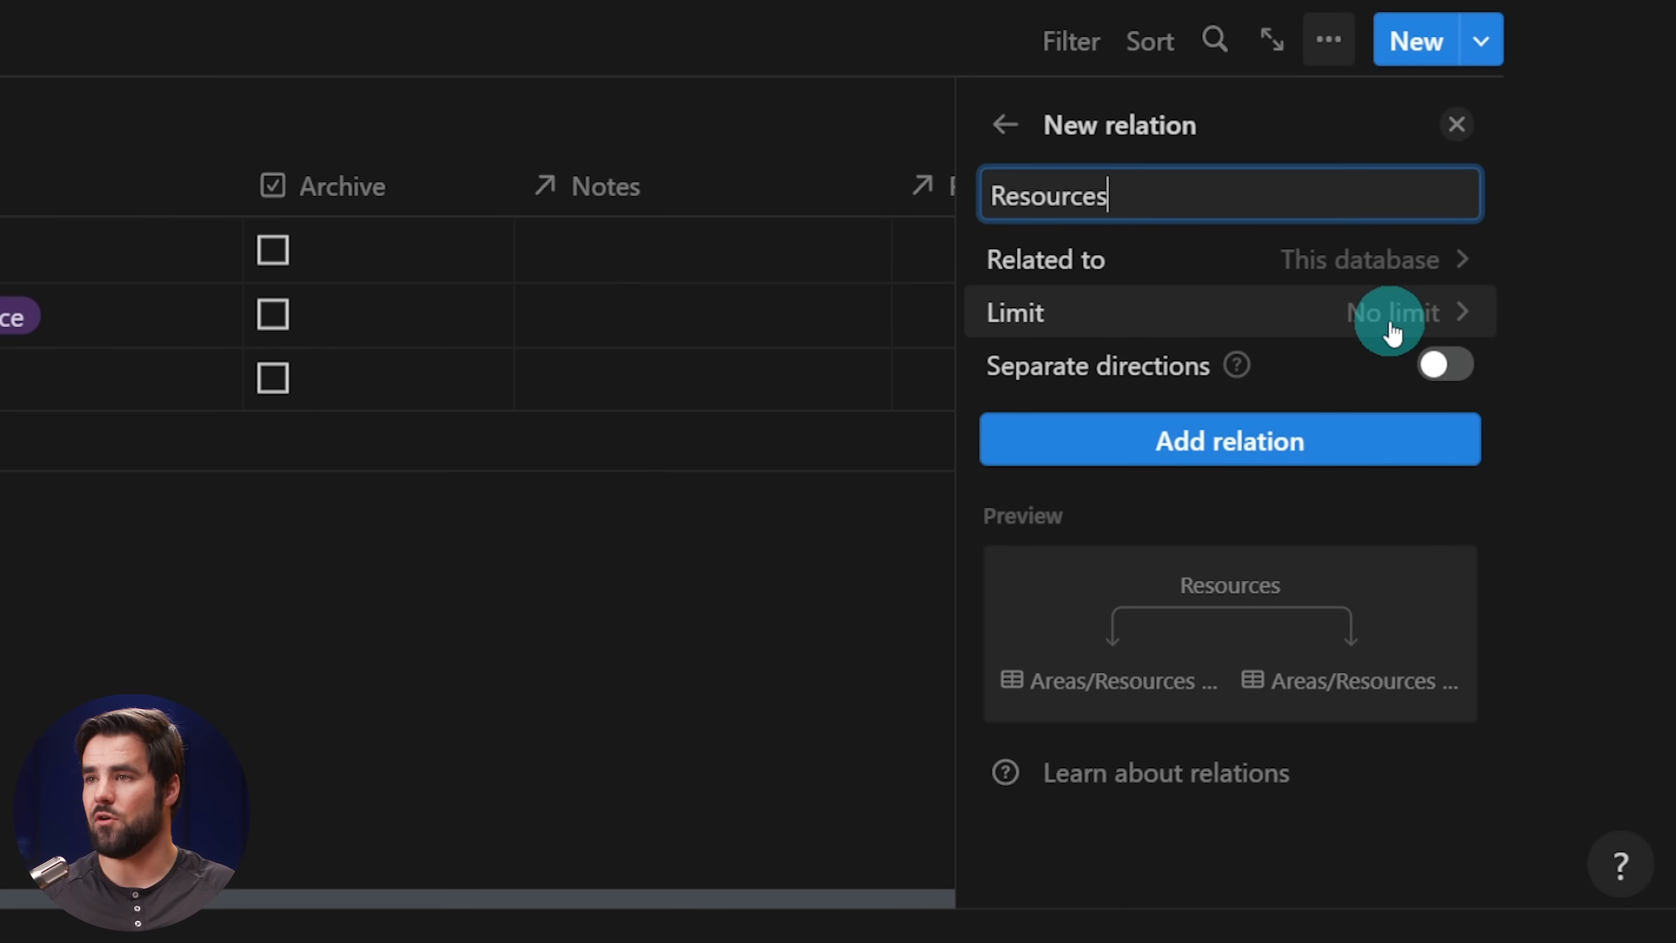
- Give the Resources relation separate directions, name the related property Root Area, and add the relation
left_click(1448, 369)
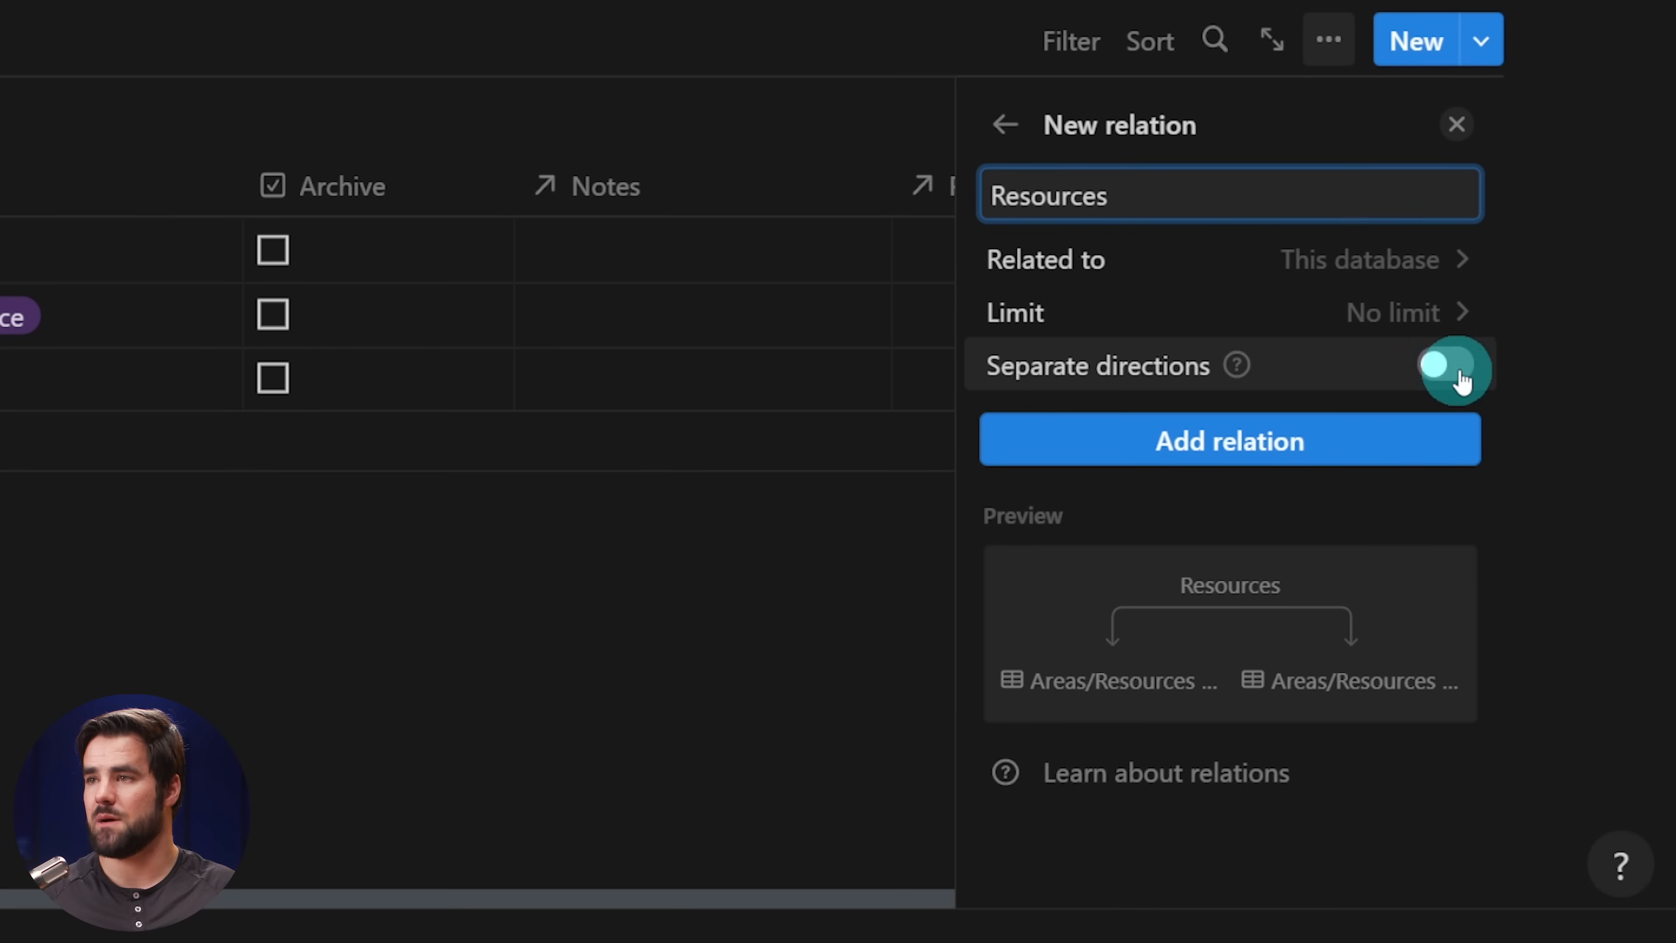
left_click(1231, 480)
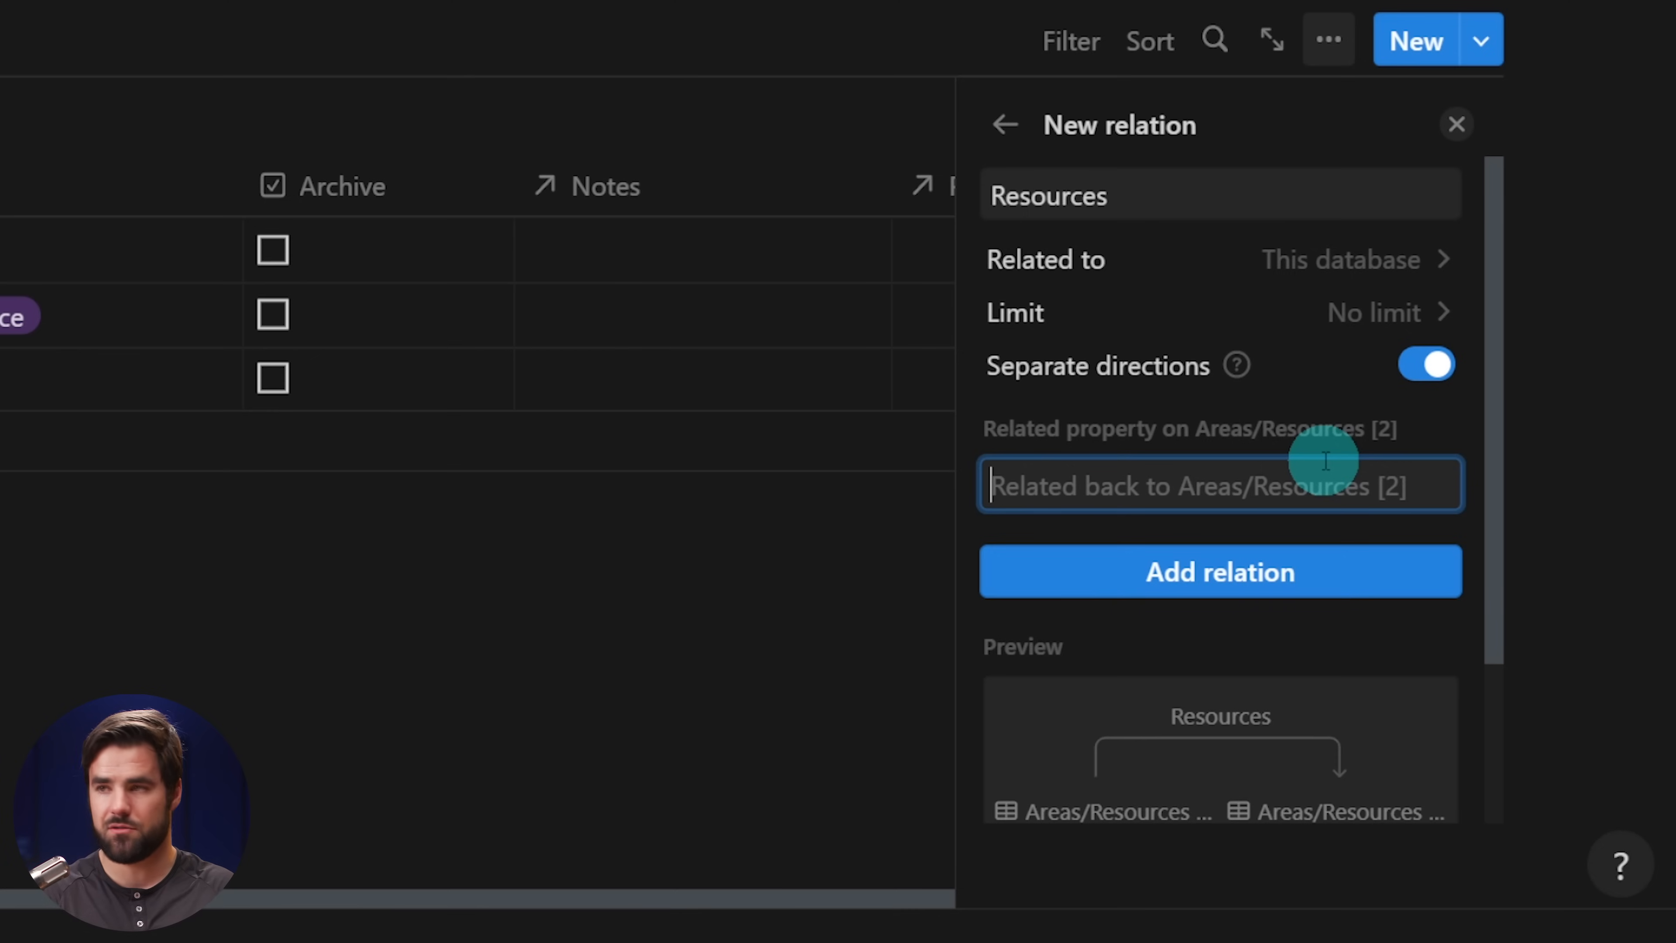
type("r")
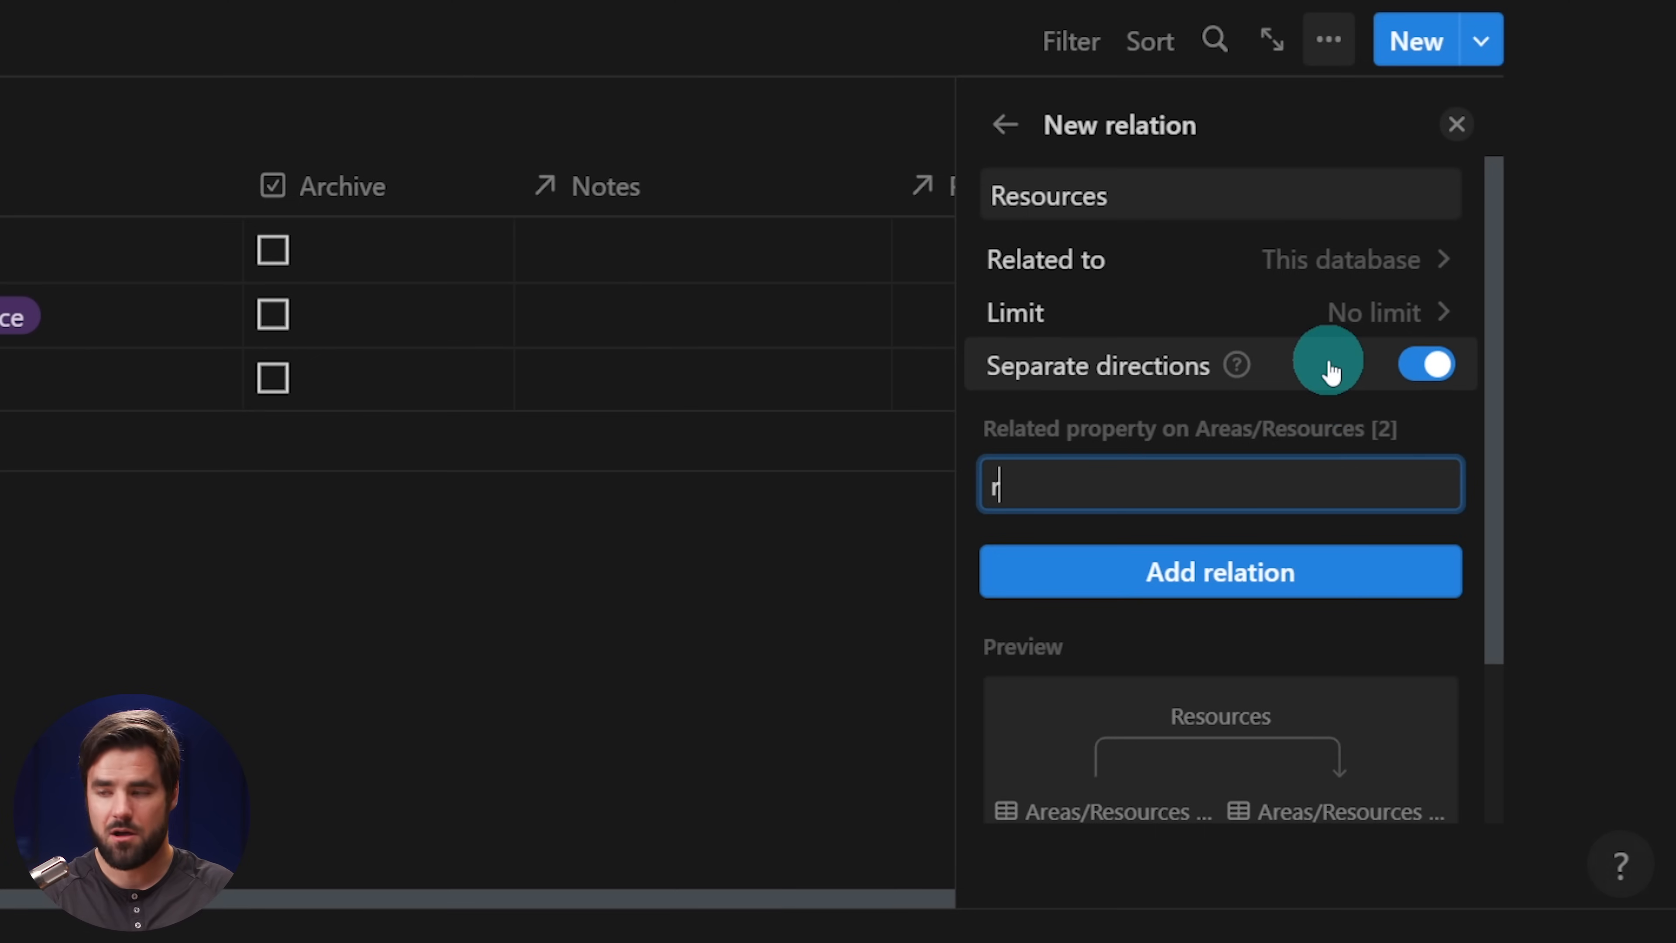
type("oot")
key("BackSpace")
key("BackSpace")
key("BackSpace")
key("BackSpace")
key("BackSpace")
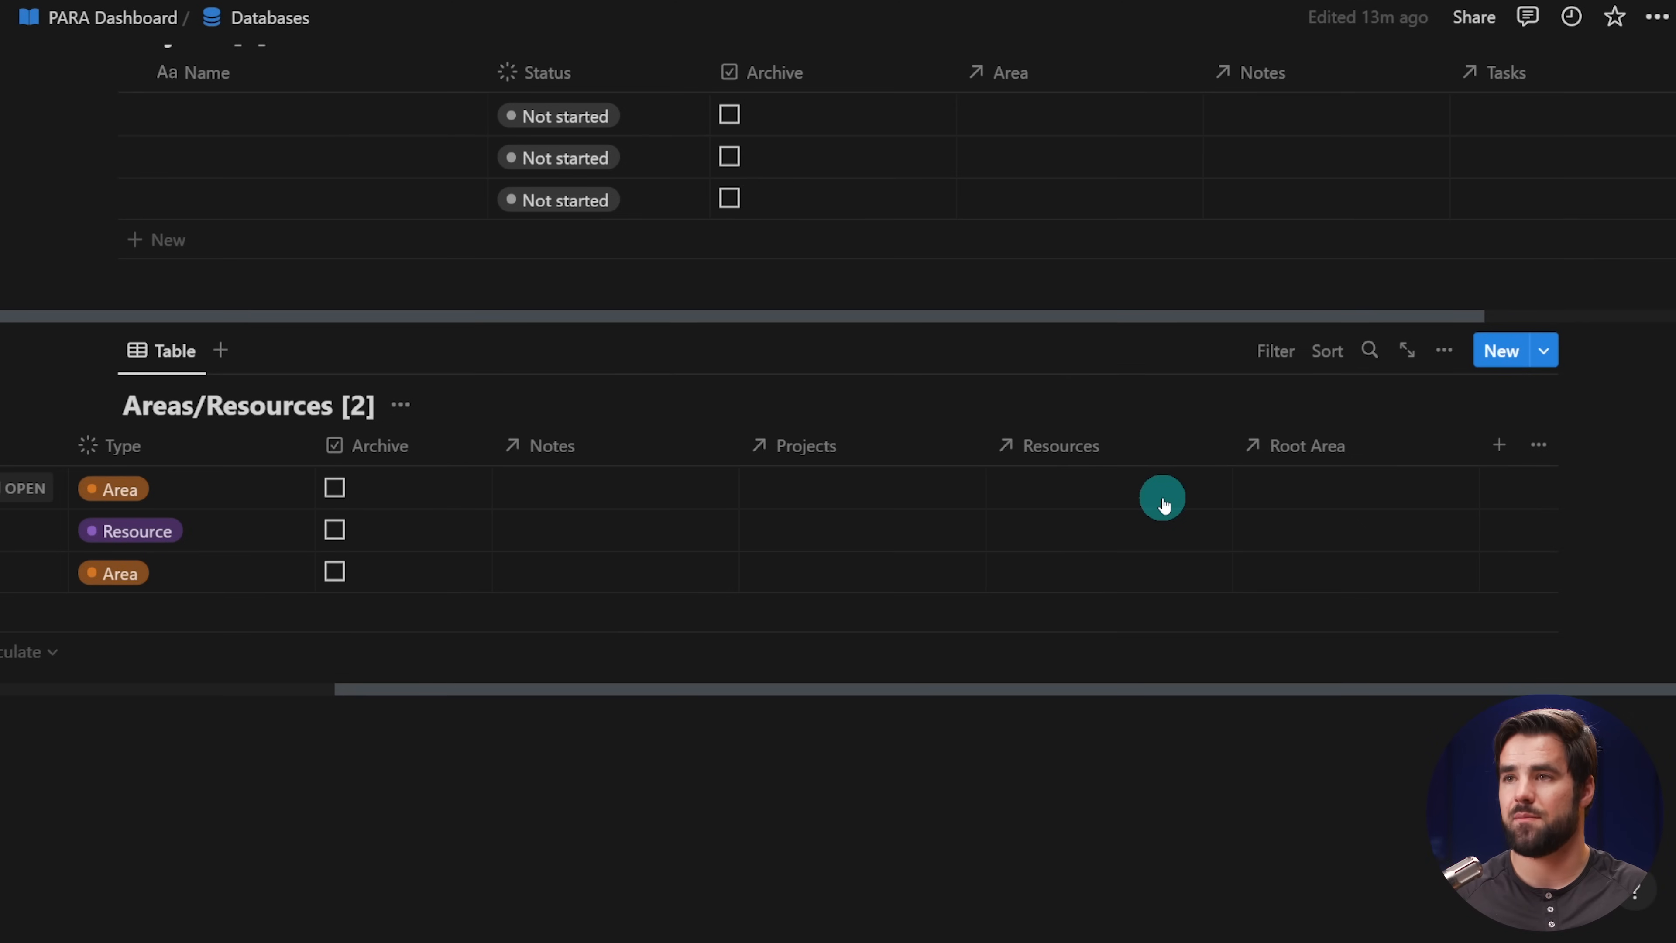
- Limit the Root Area relation property on Areas/Resources [2] to 1 page
left_click(1313, 447)
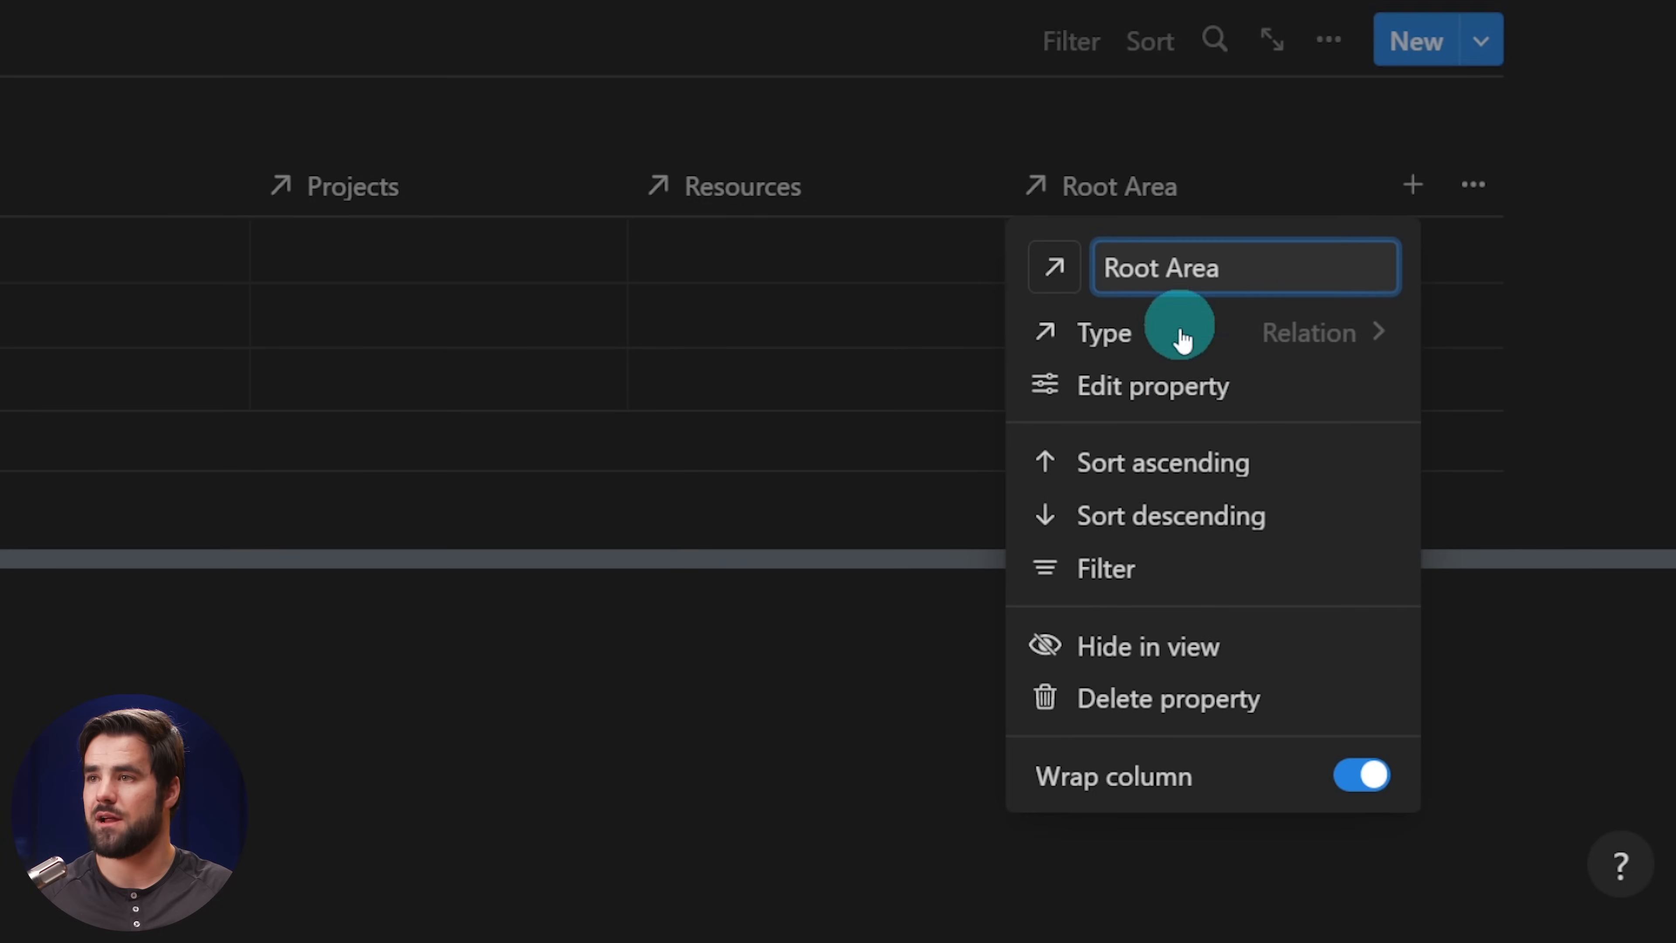
left_click(1181, 397)
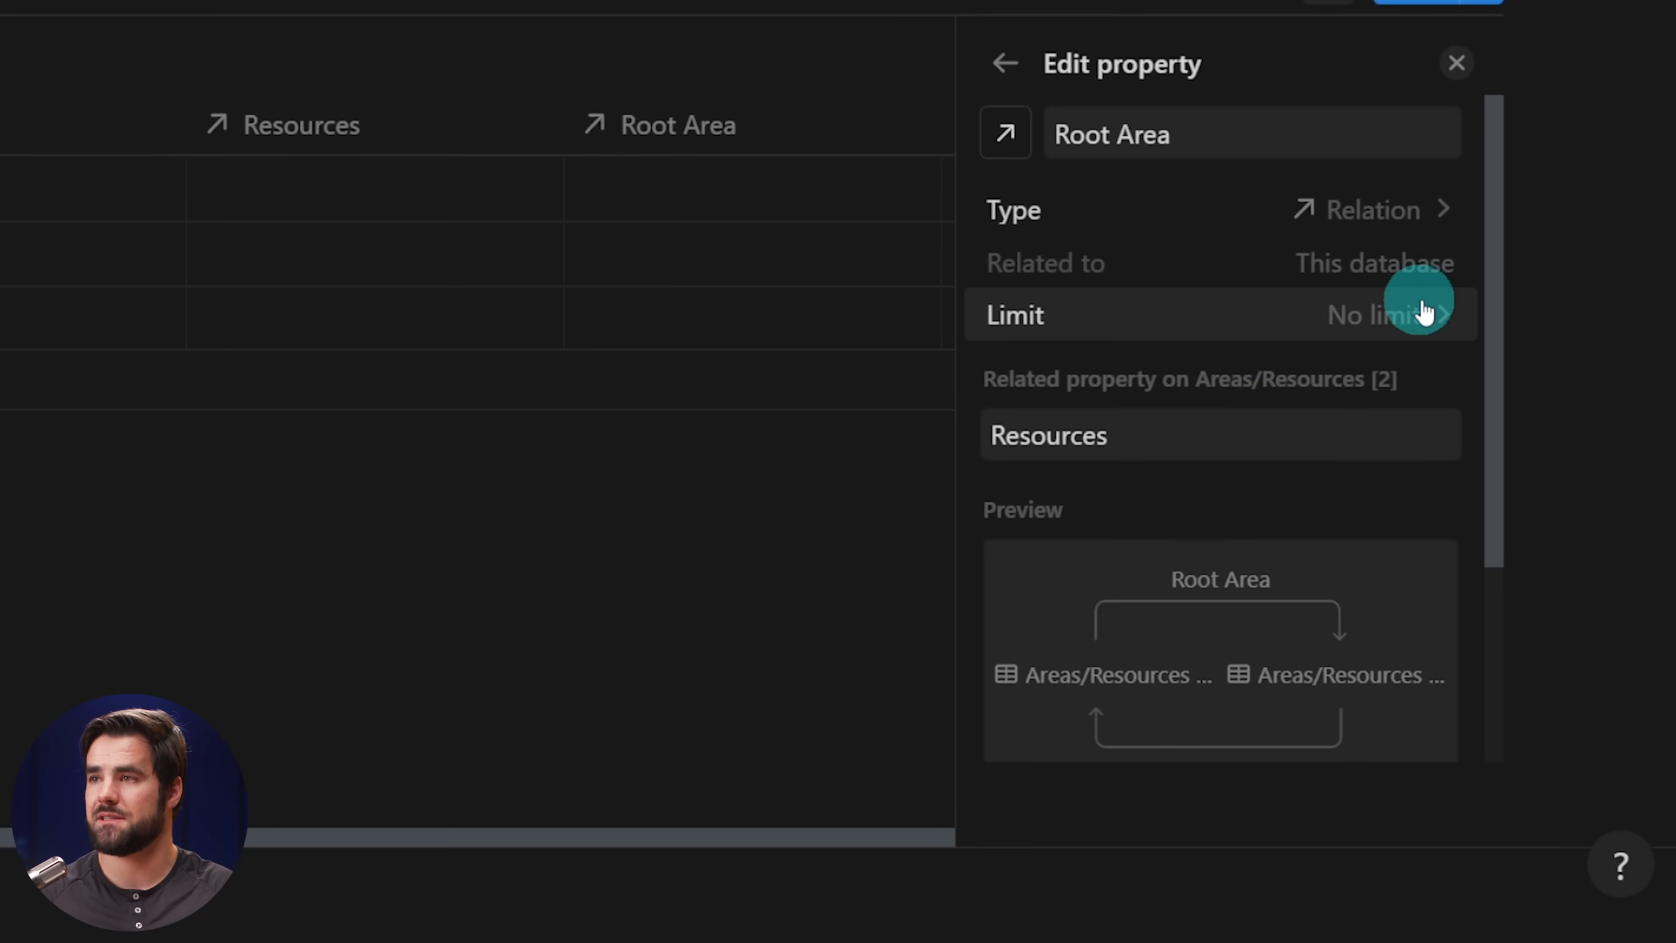
left_click(1394, 315)
left_click(1099, 383)
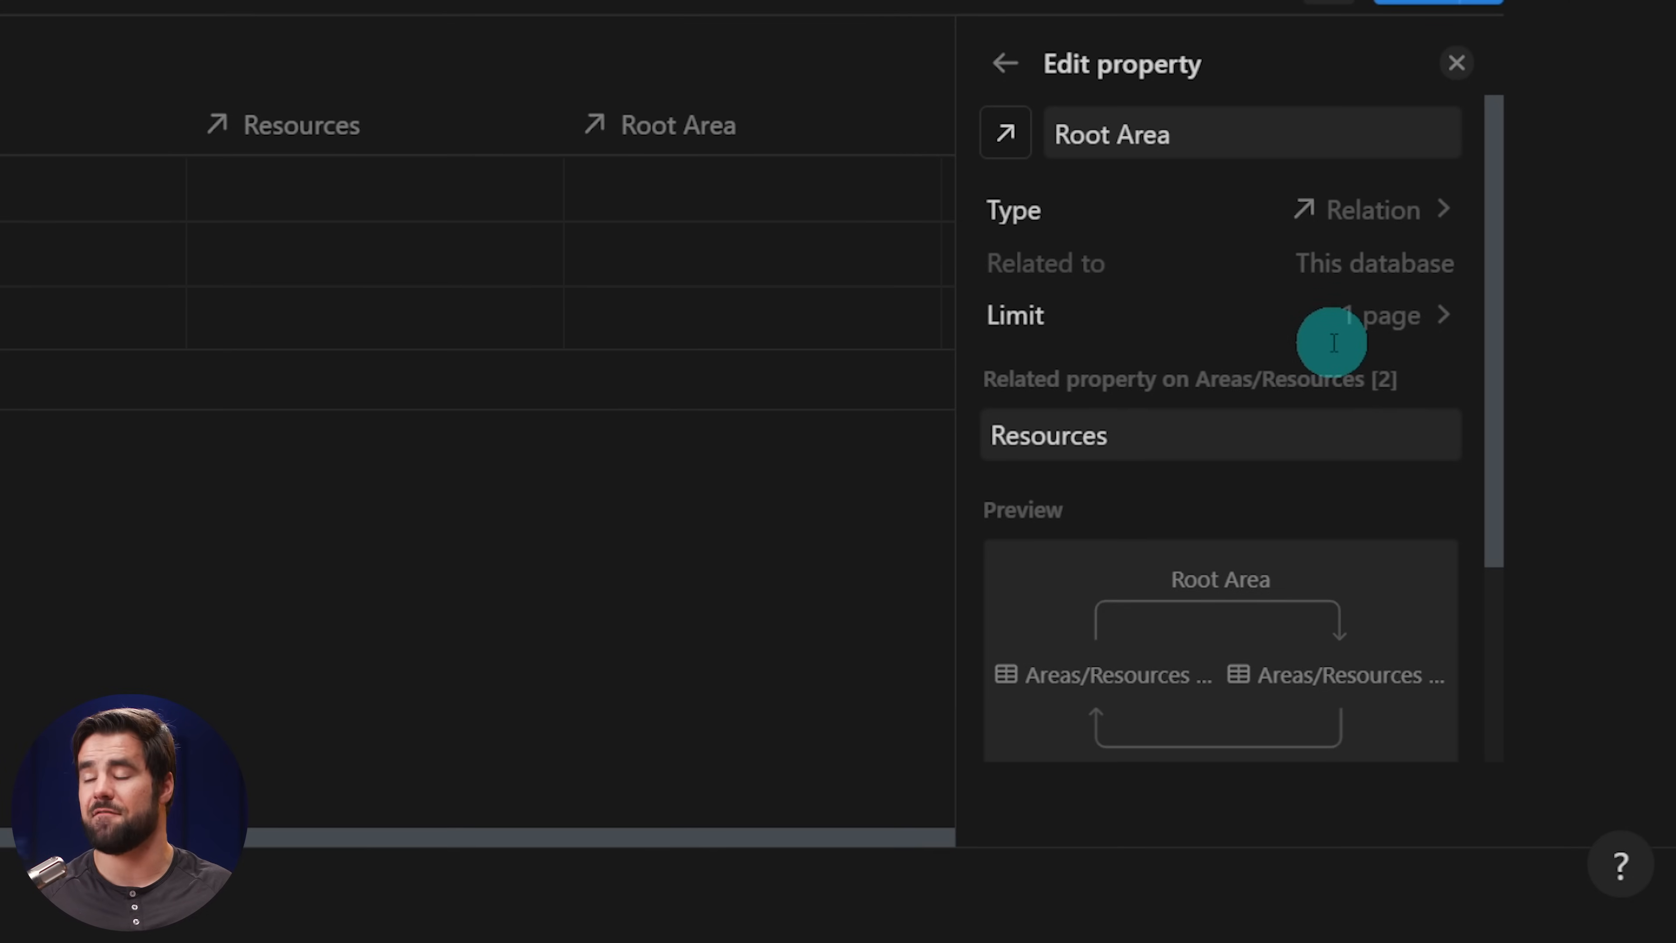
- Close the Root Area property settings on Areas/Resources [2] and return to the Notes [2] table
left_click(1456, 63)
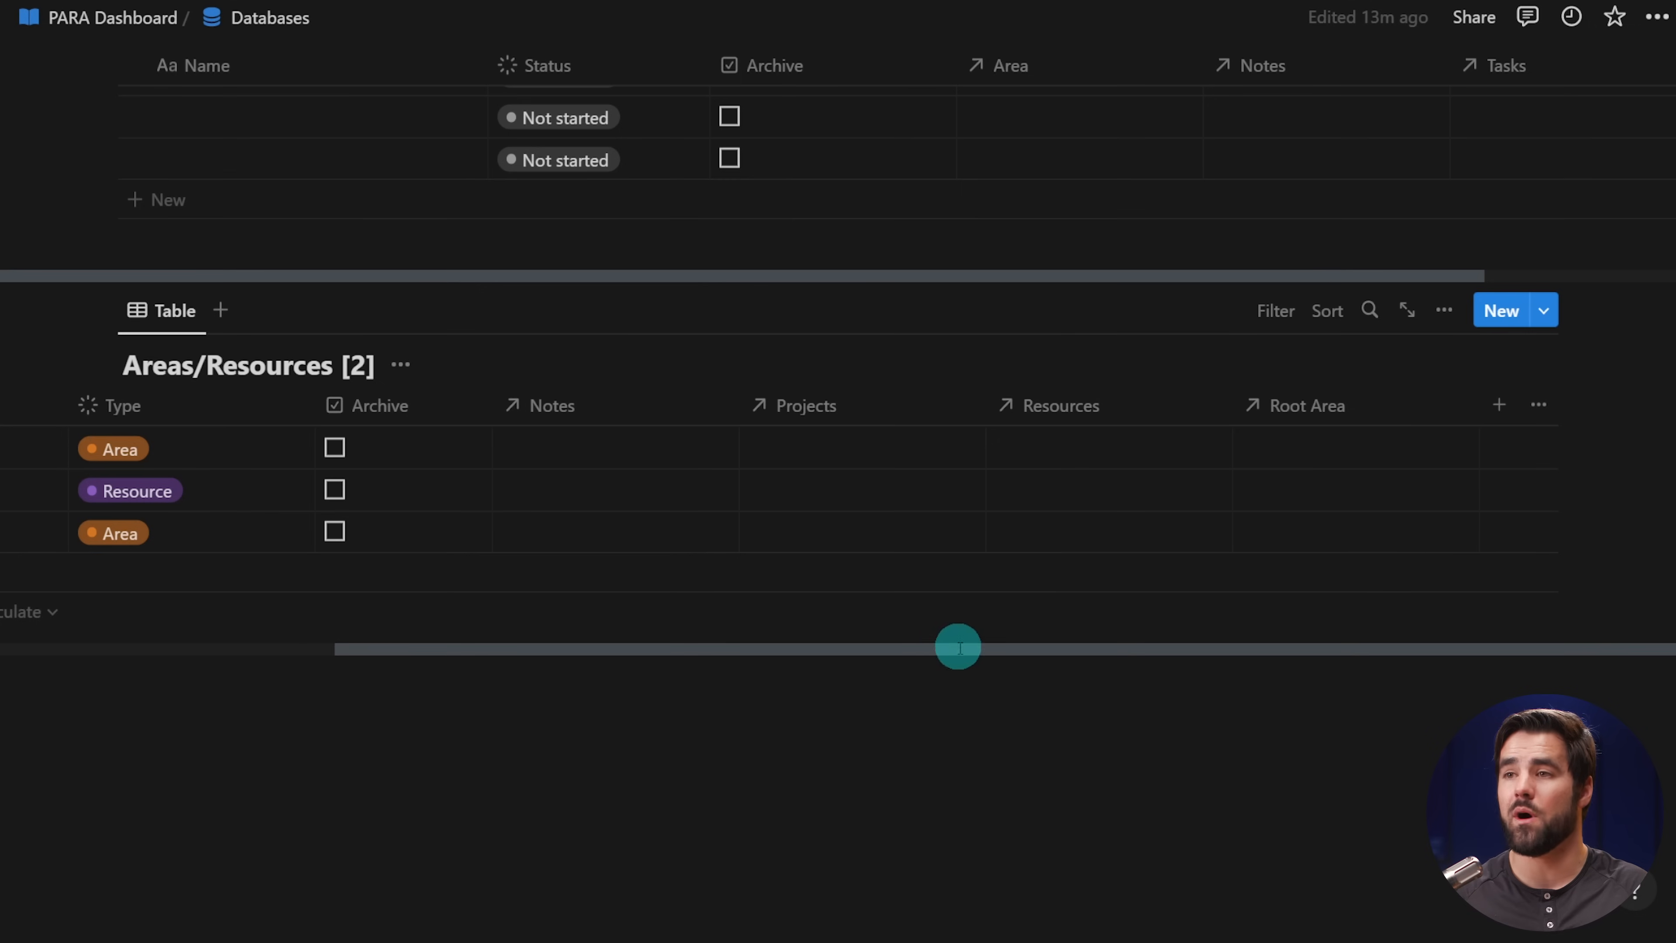
left_click_drag(960, 649, 610, 653)
scroll(766, 449, "up", 10)
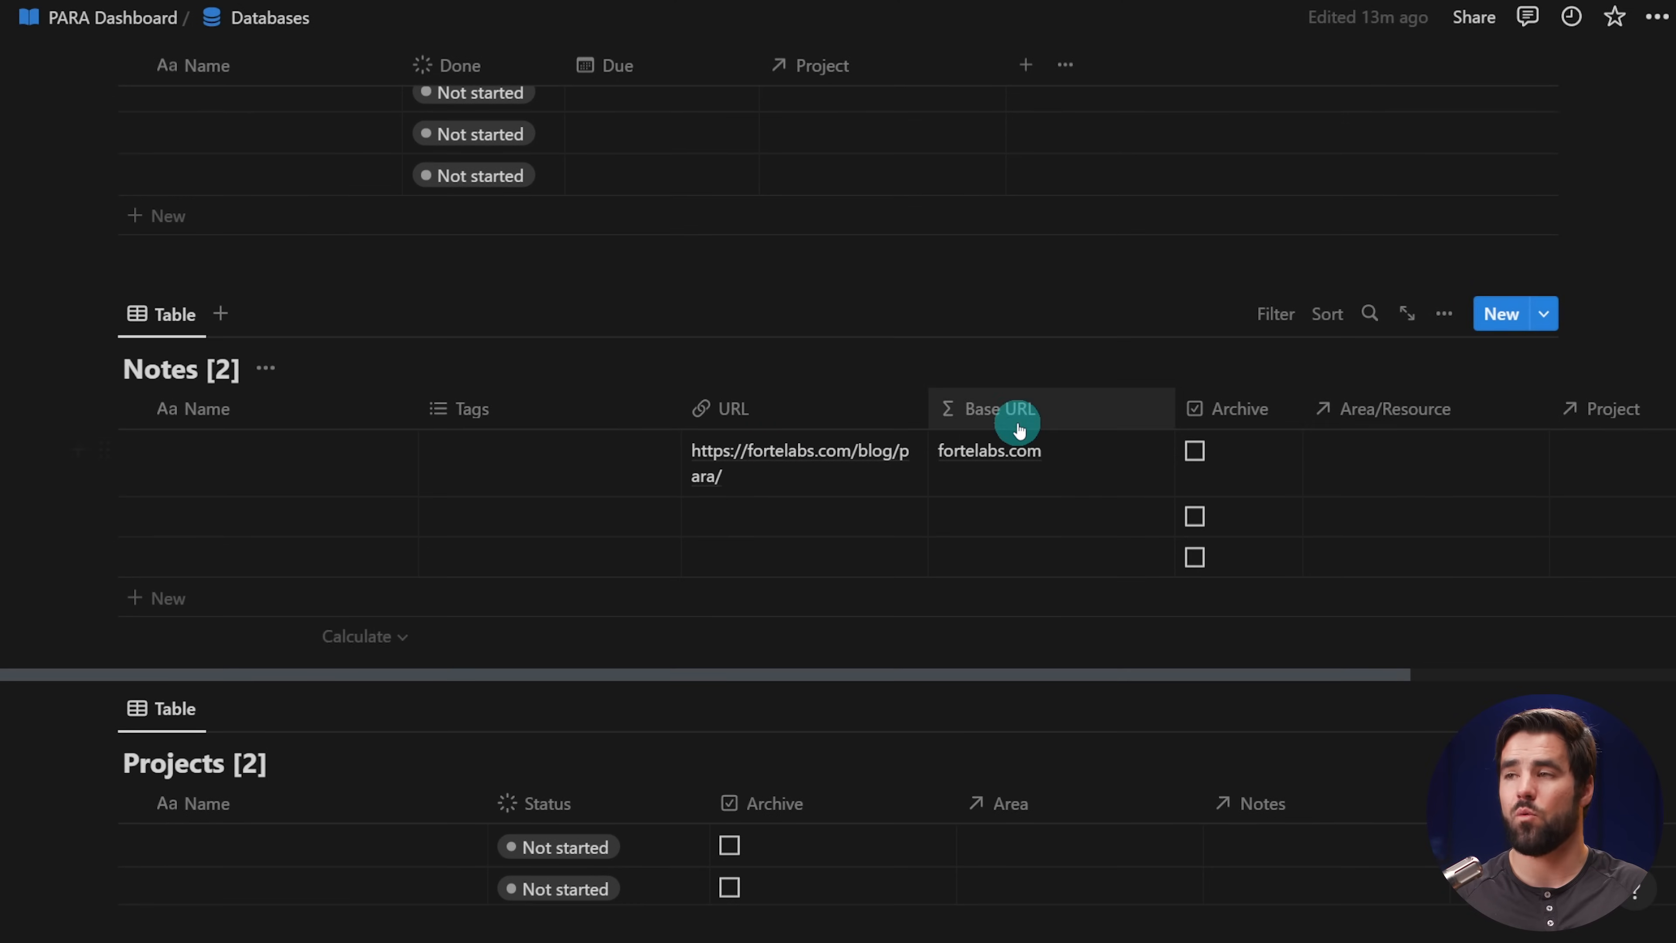
scroll(1017, 423, "right", 5)
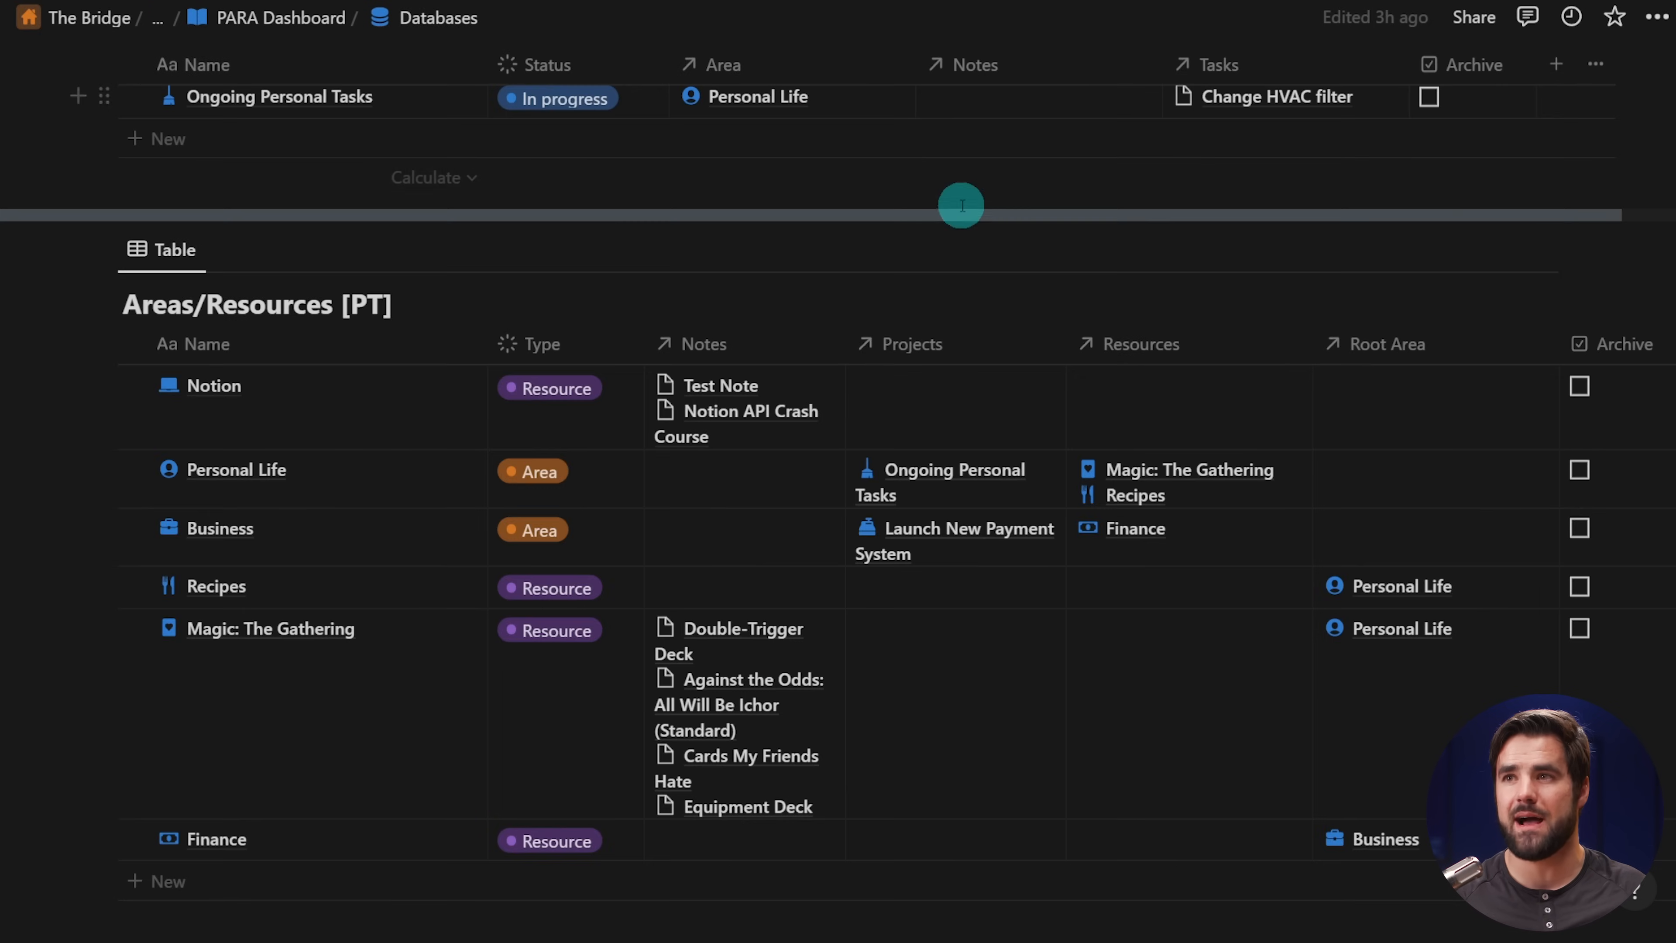
- In the finished example dashboard, open the Personal Life area as a full page and review its Area Notes
scroll(857, 330, "up", 7)
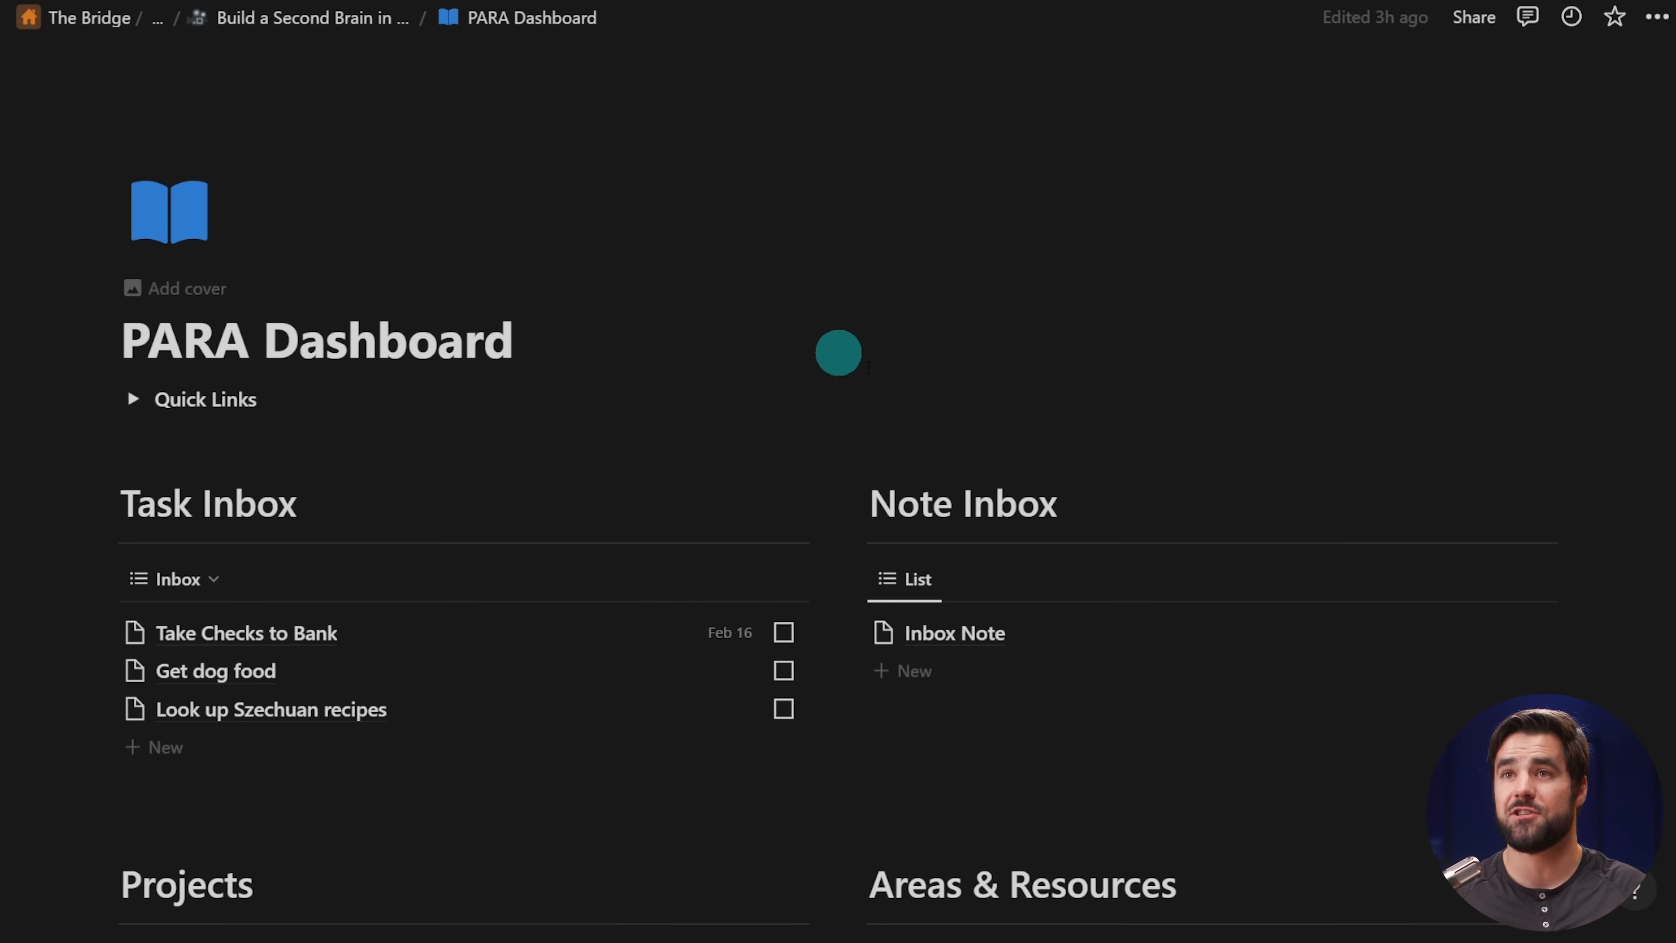
scroll(924, 403, "down", 12)
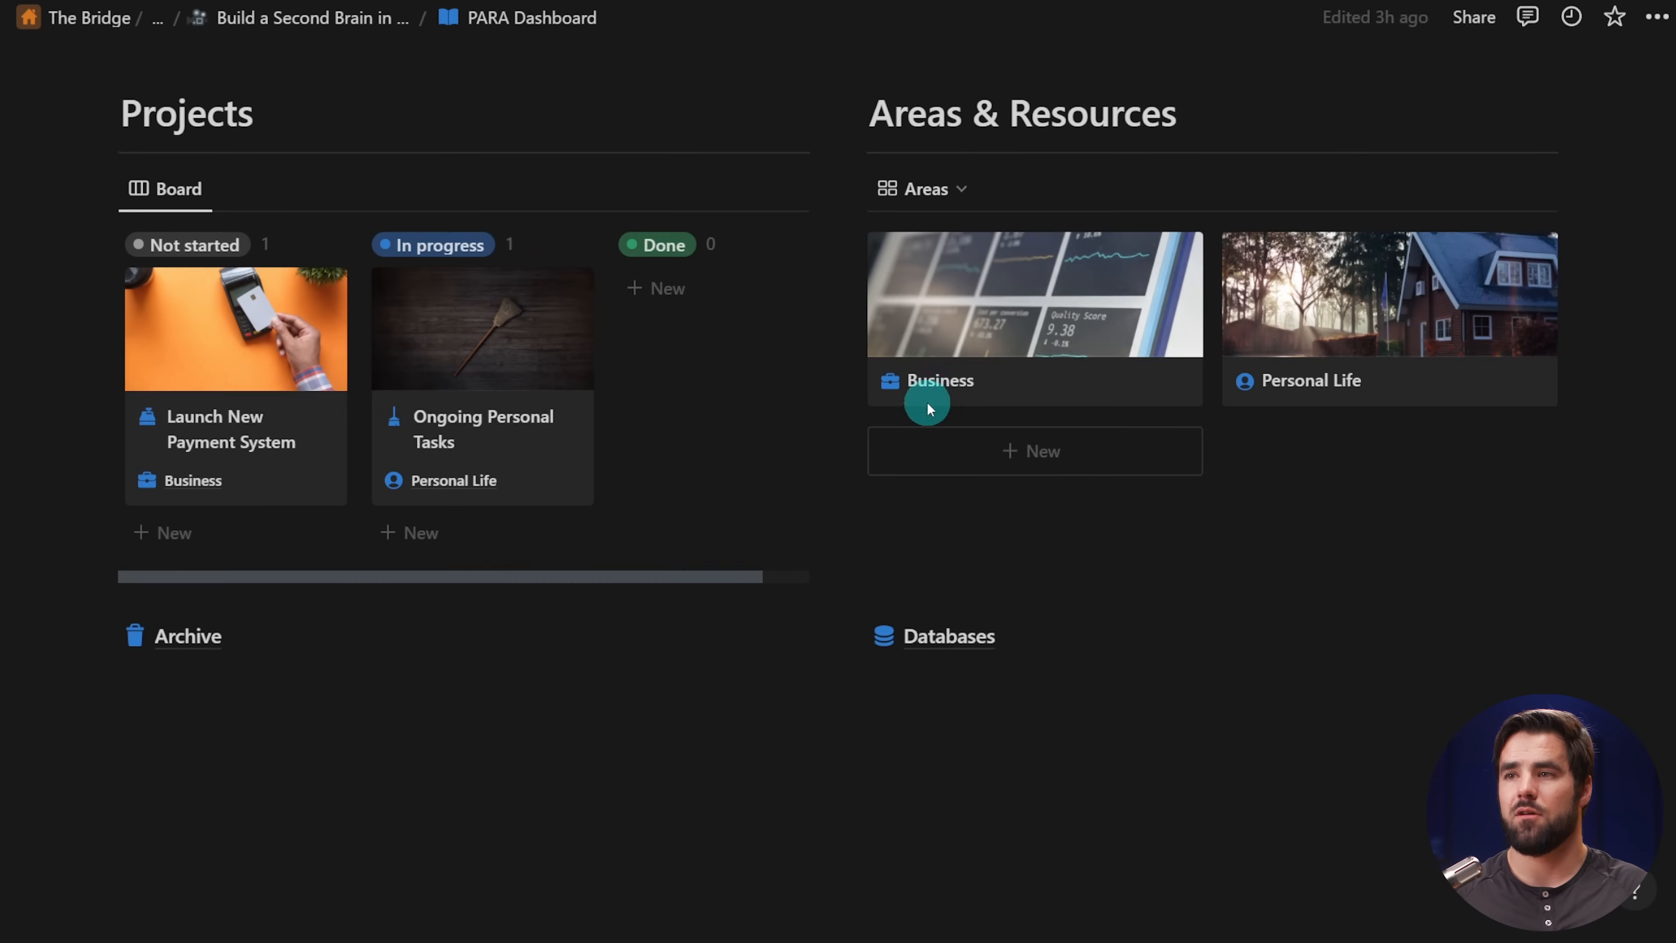
scroll(927, 413, "up", 6)
scroll(561, 333, "down", 5)
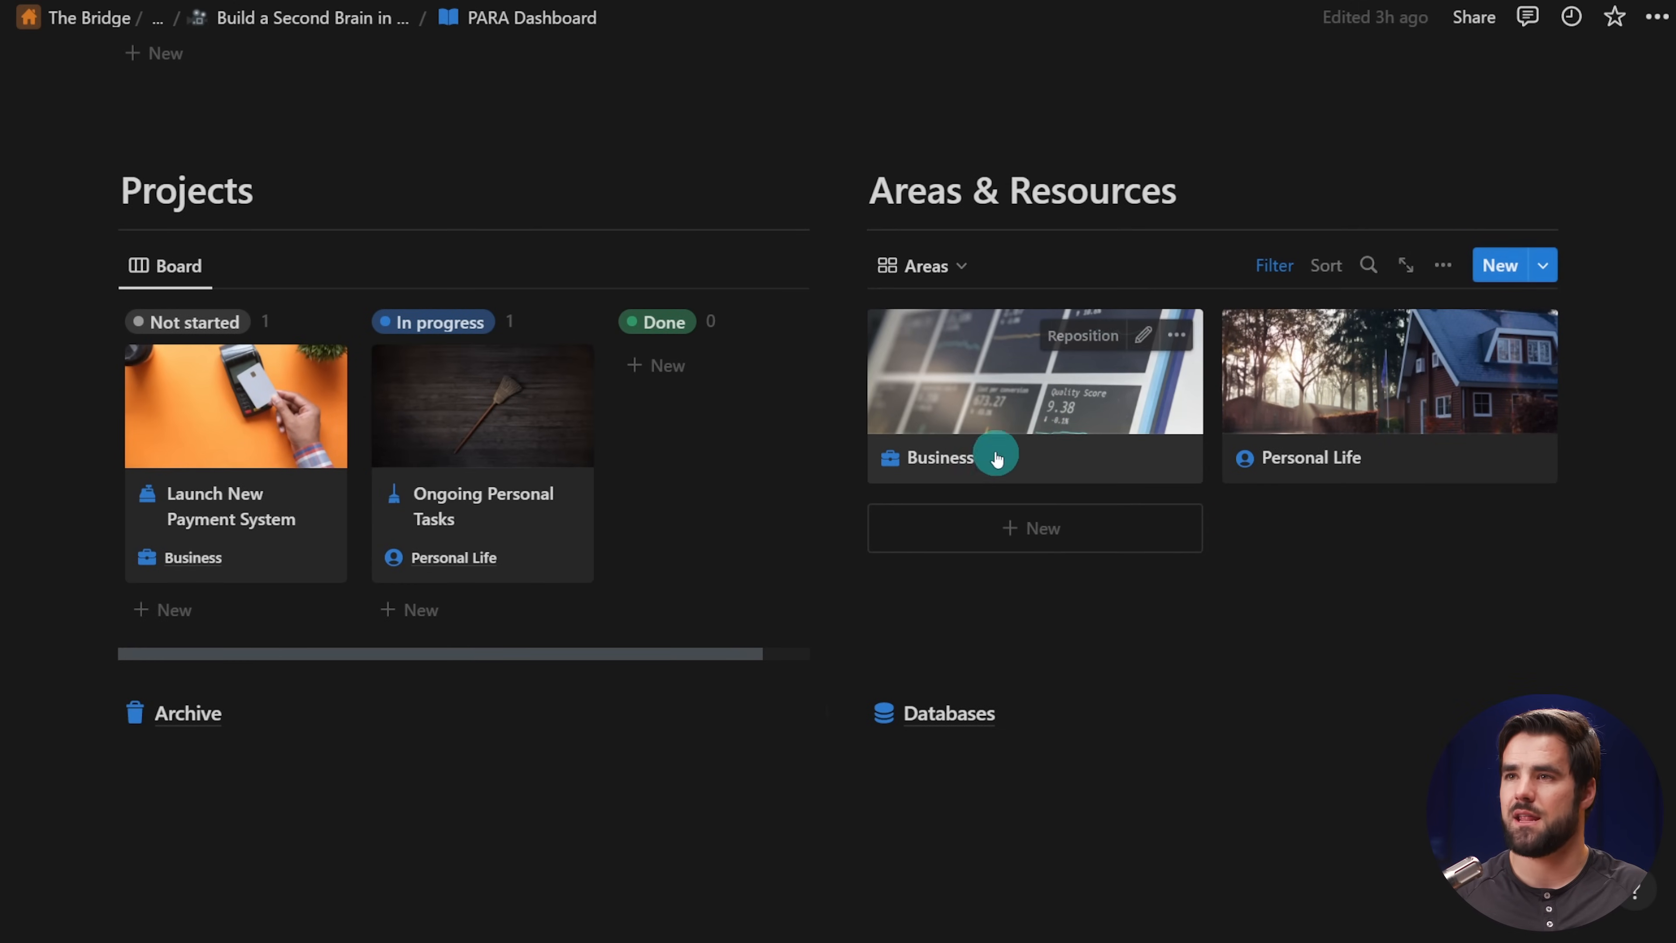
left_click(1379, 422)
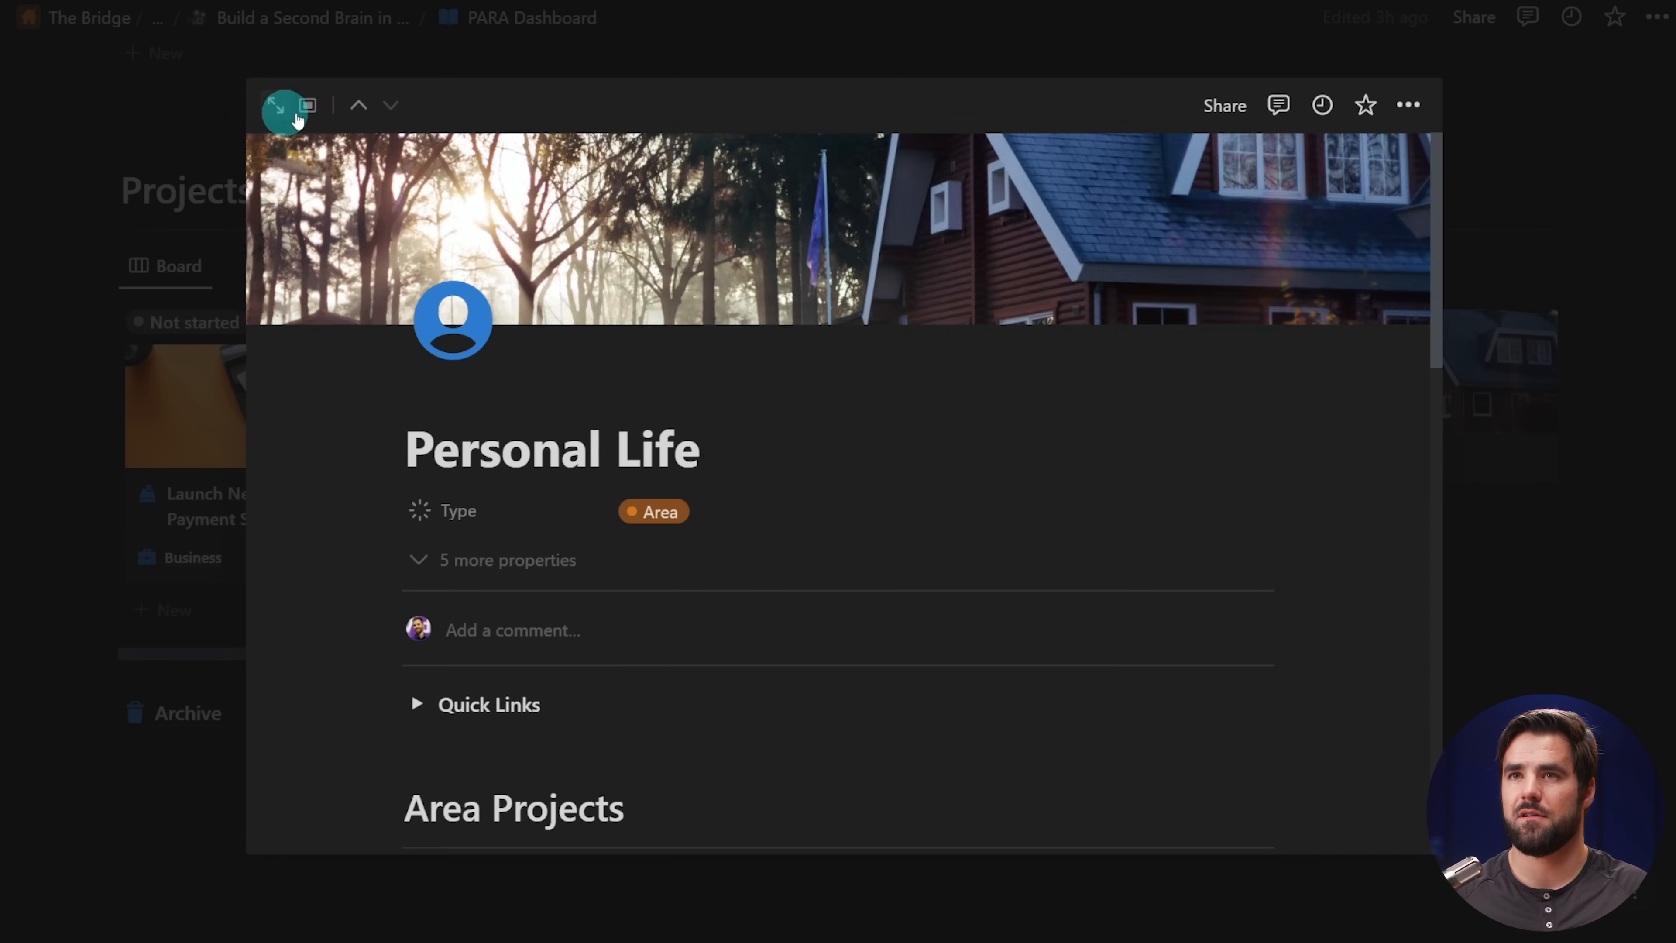
left_click(277, 106)
scroll(1074, 455, "down", 10)
scroll(435, 573, "down", 3)
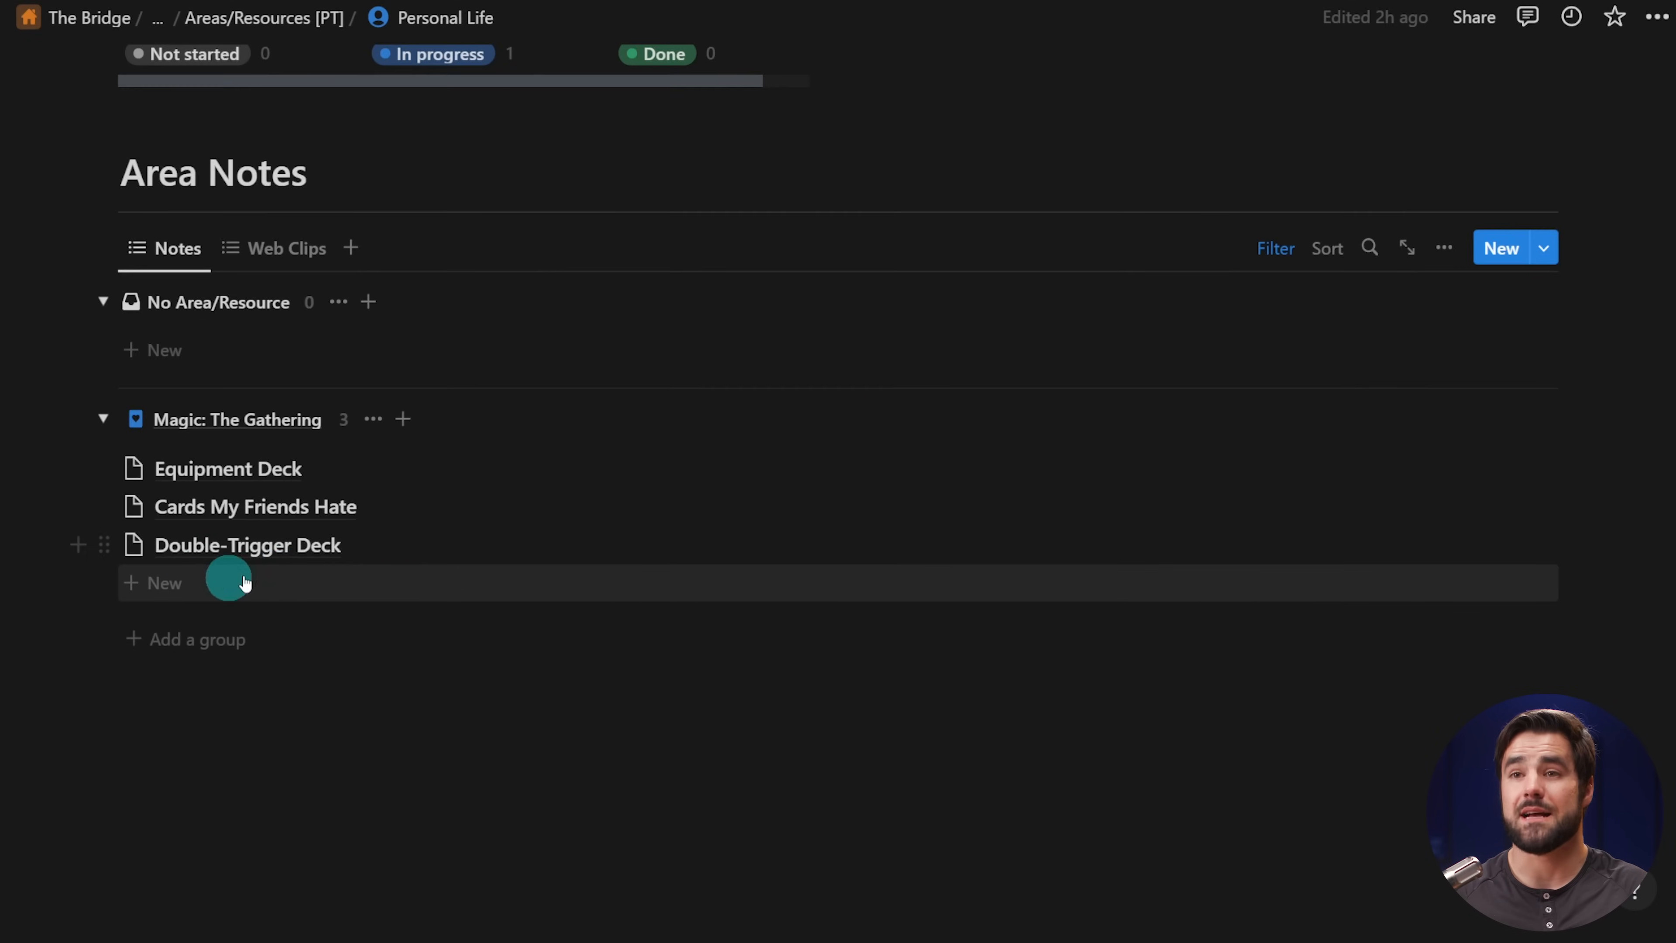
- Preview the Magic: The Gathering resource from Personal Life, check its notes list, and close the preview
scroll(319, 572, "up", 8)
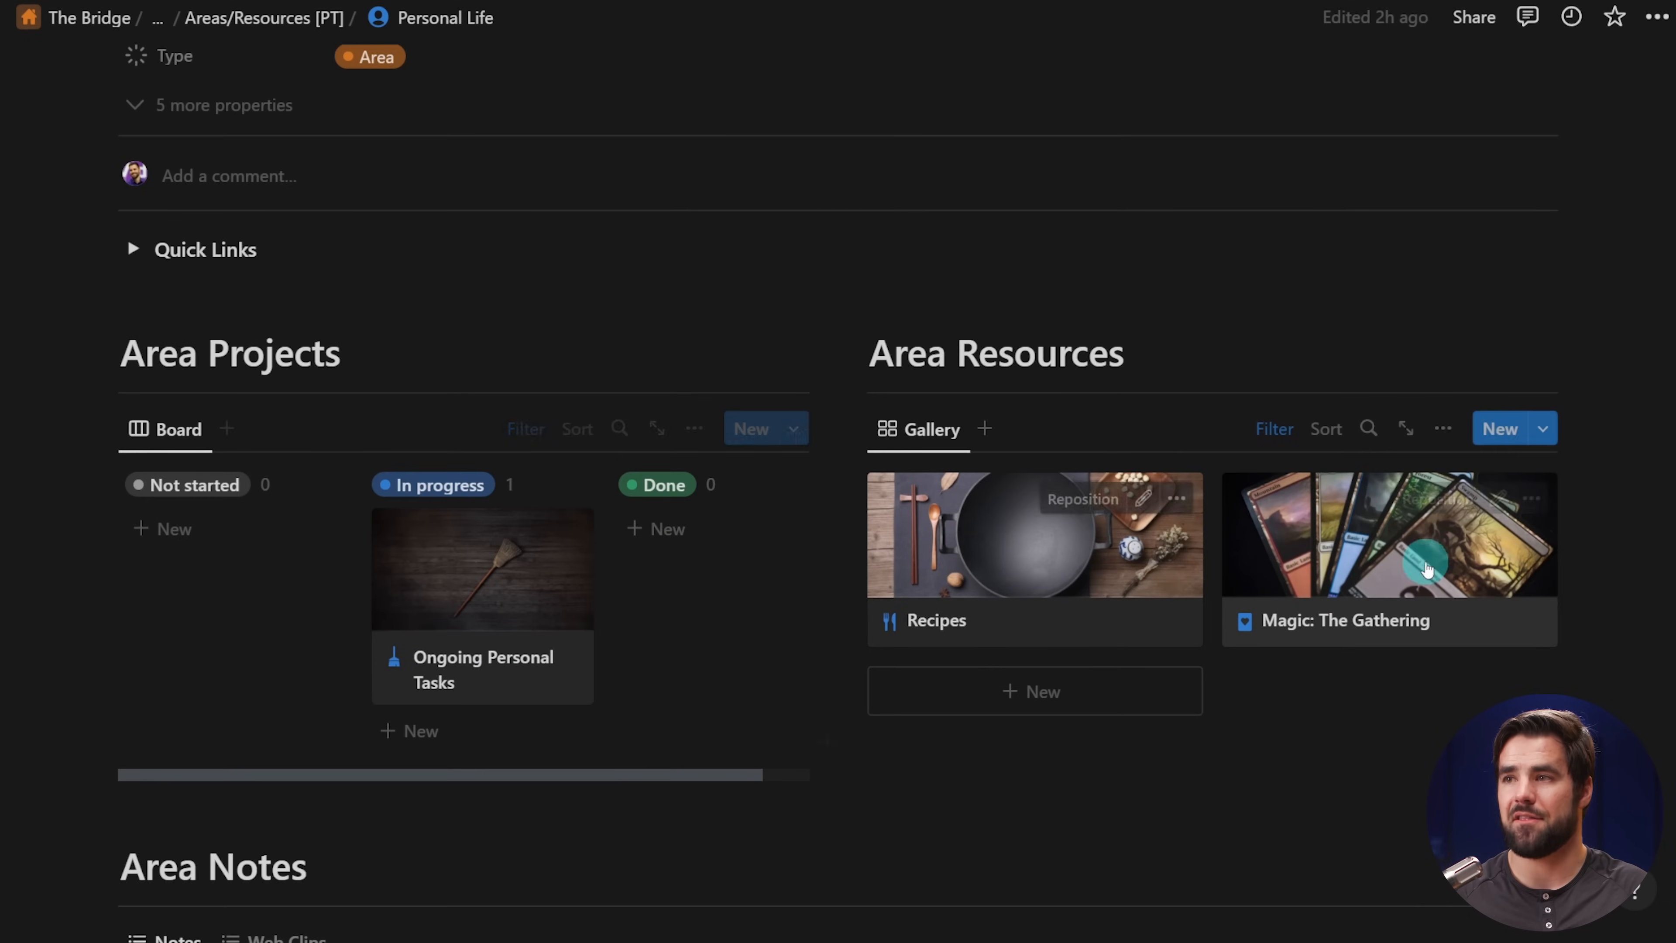
left_click(1362, 568)
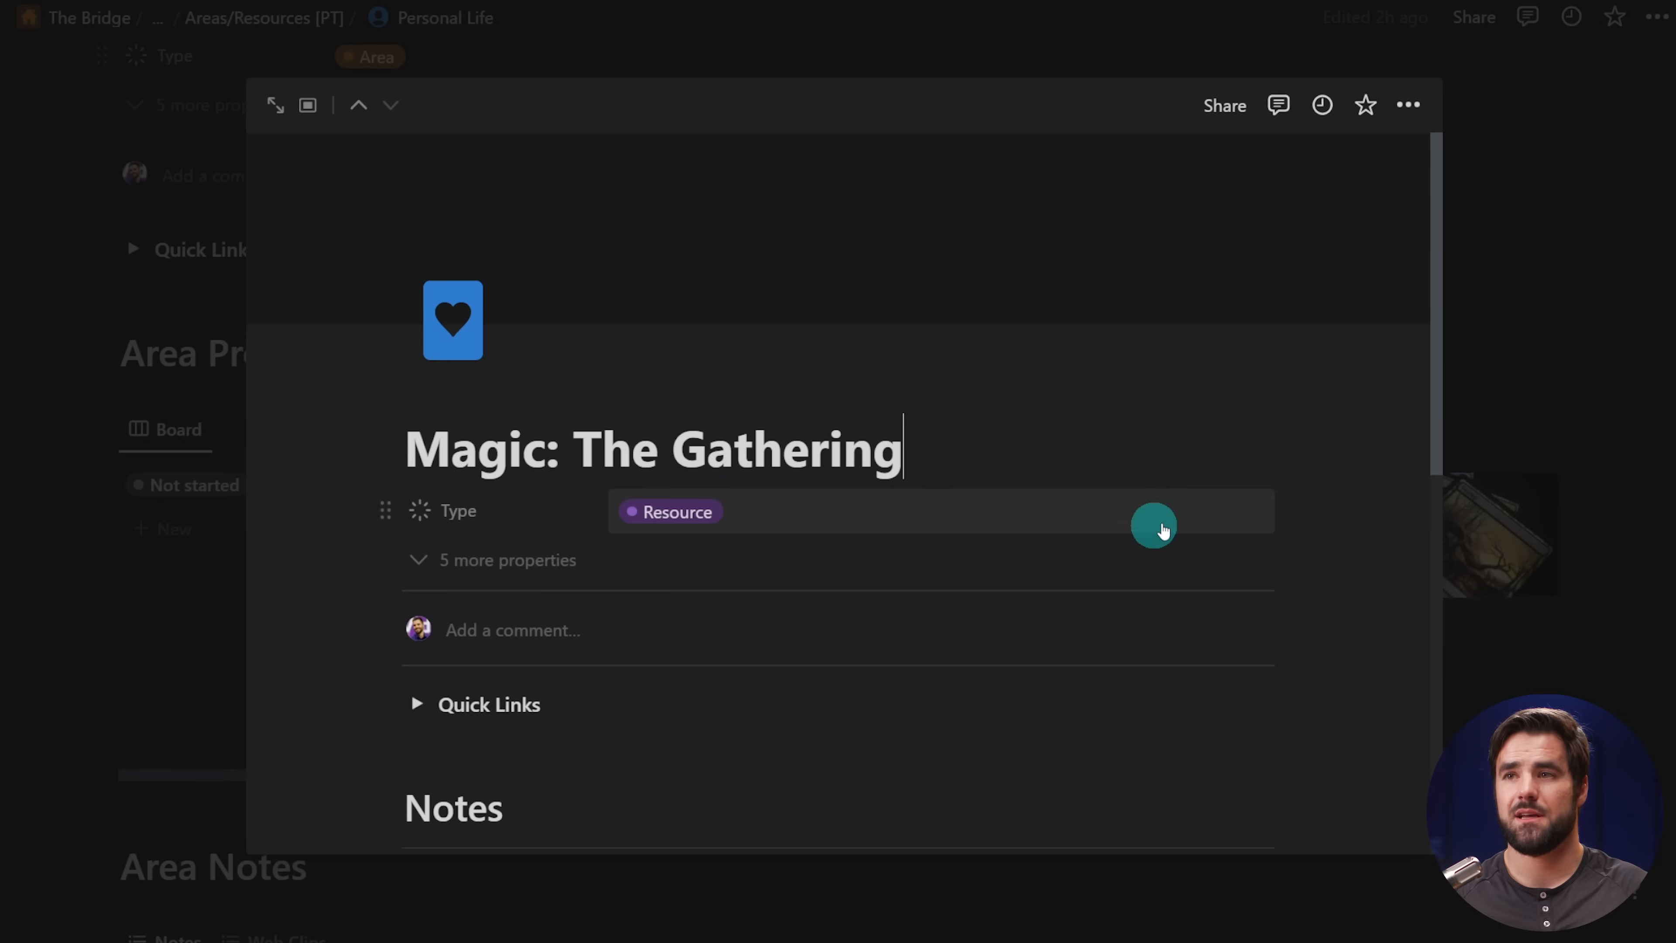
scroll(815, 508, "down", 3)
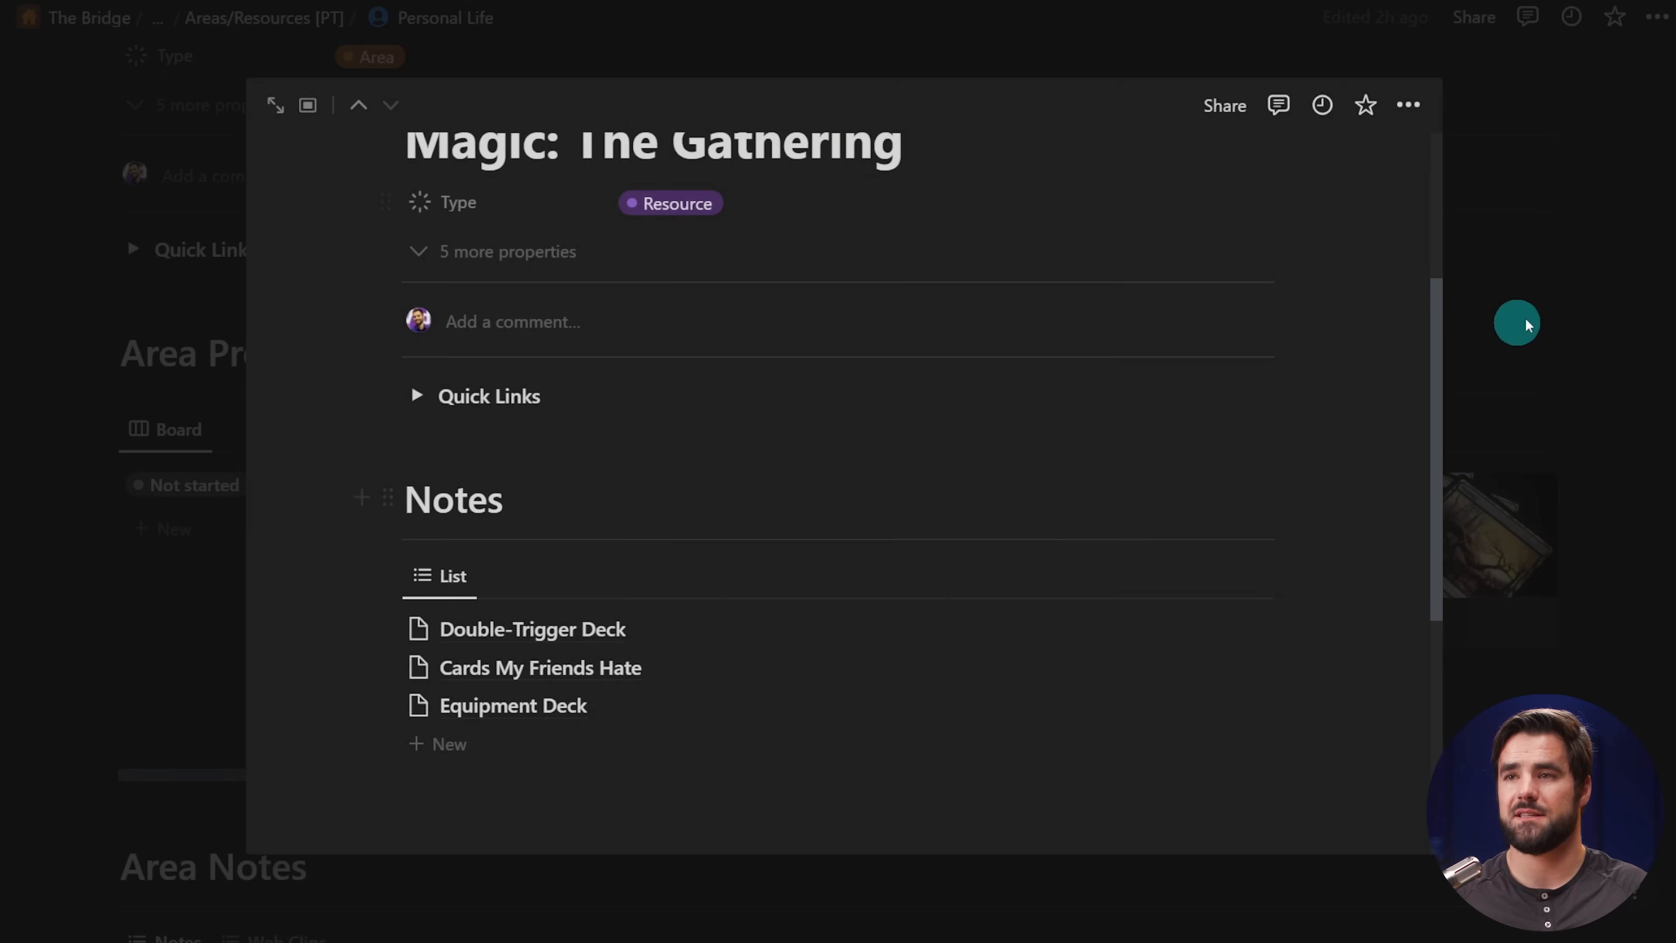
left_click(1459, 329)
scroll(616, 303, "up", 5)
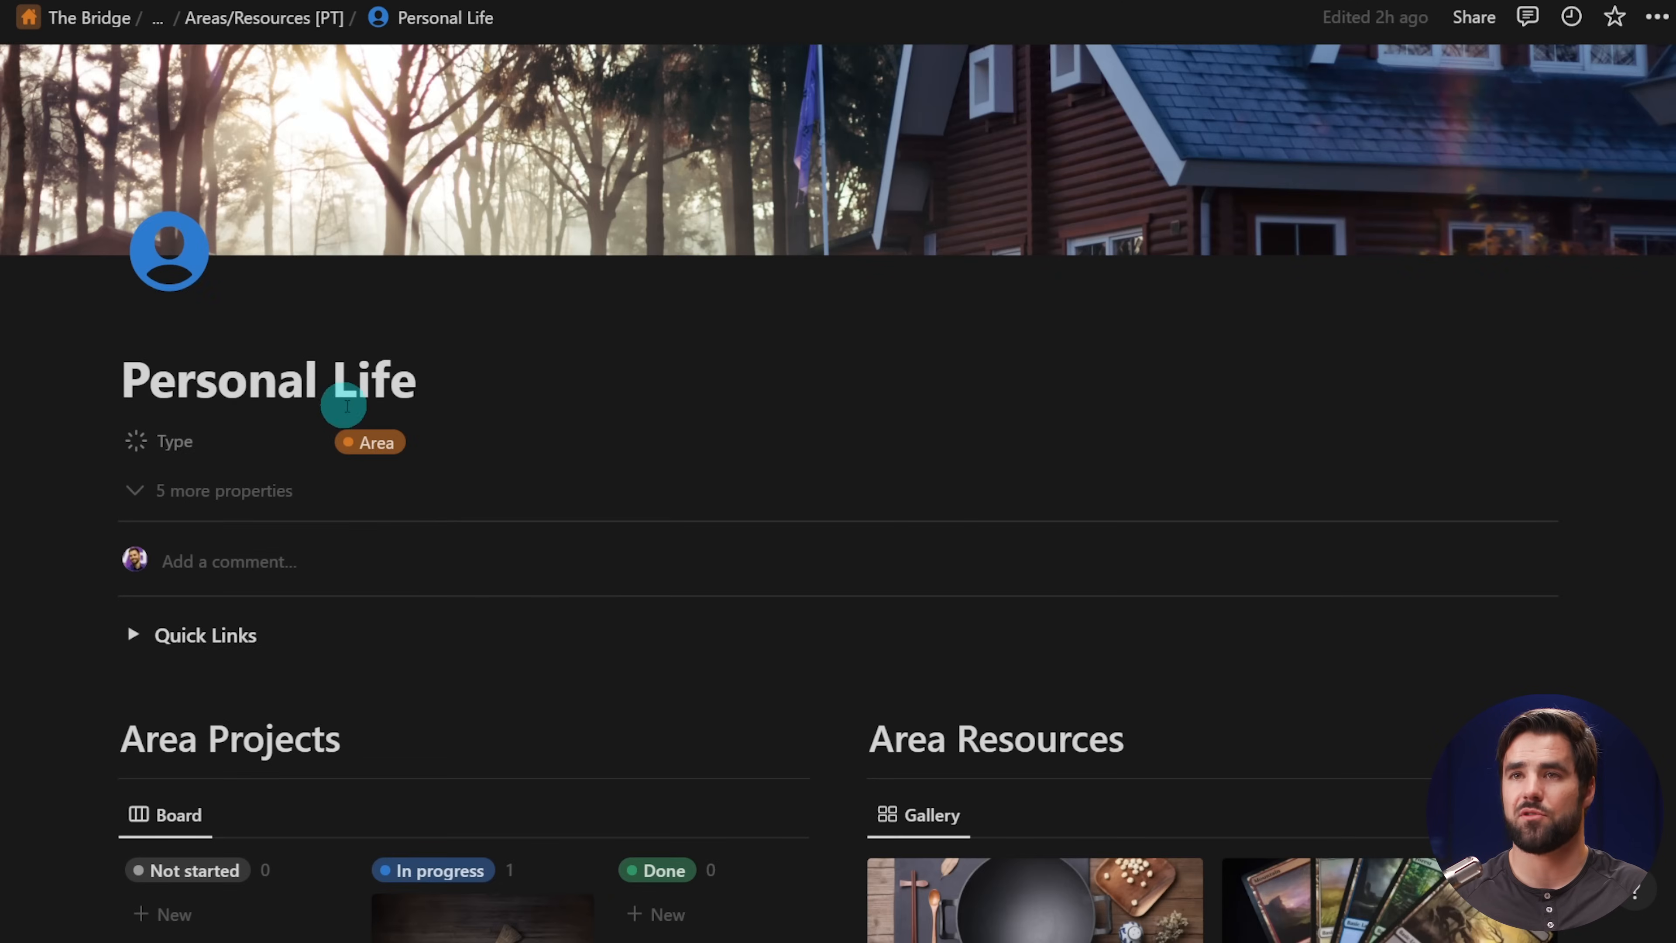
- Open Magic: The Gathering as a full page, examine its Notes and Web Clips lists, and return to Personal Life
scroll(340, 404, "down", 5)
left_click(1295, 513)
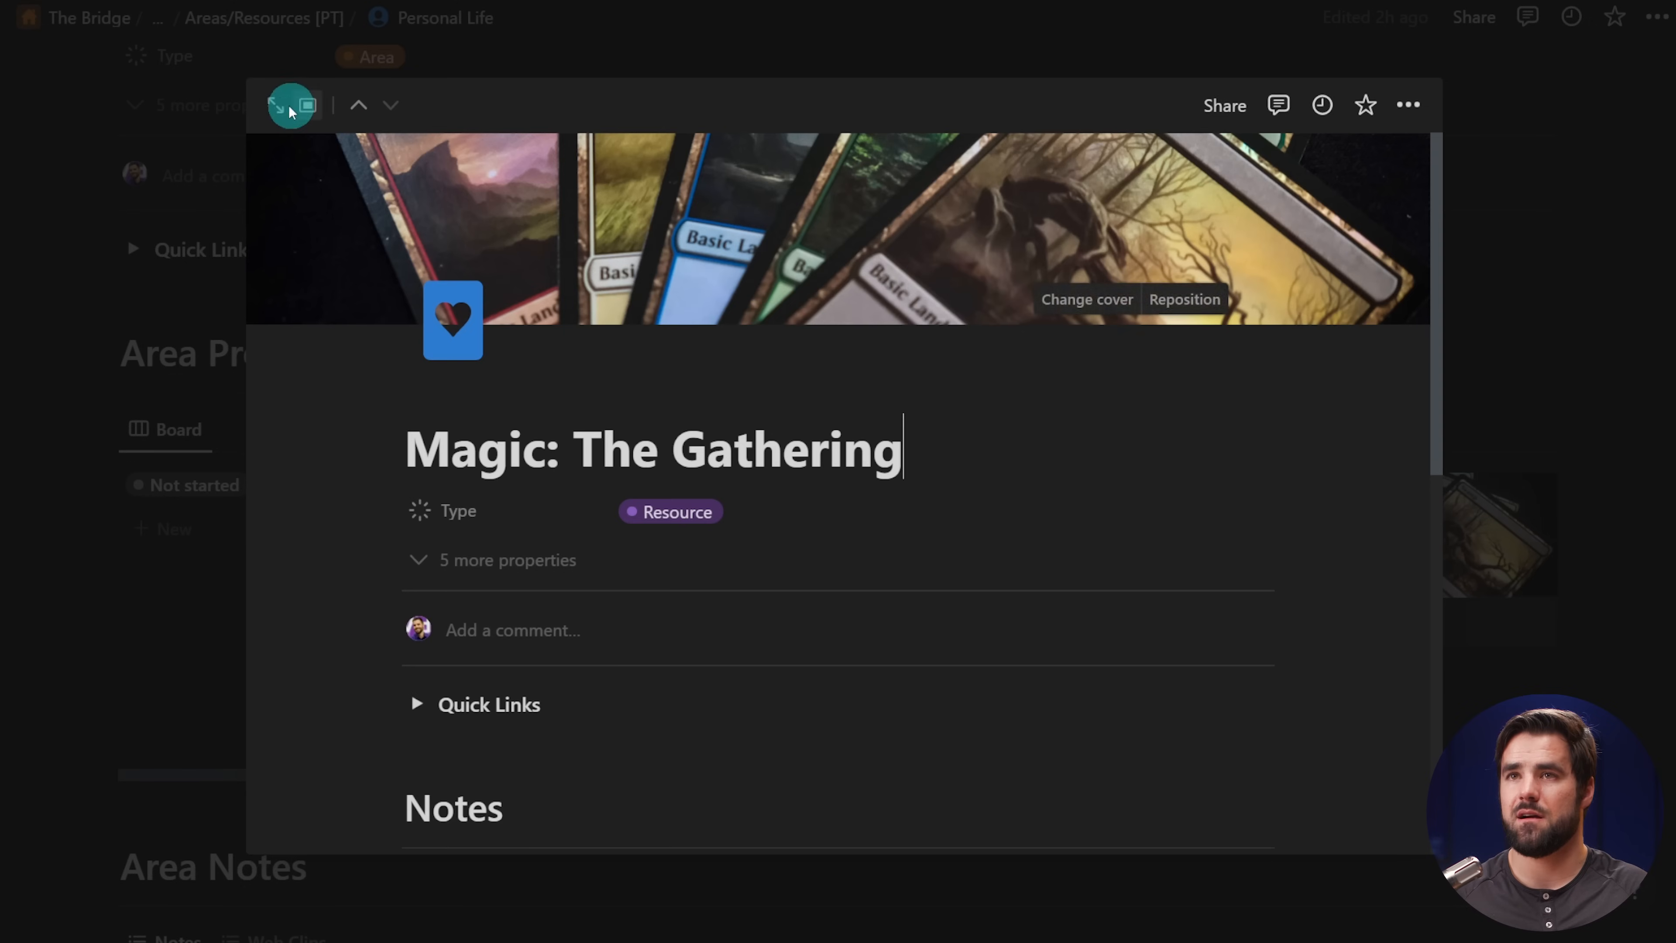
left_click(291, 107)
scroll(1137, 464, "down", 5)
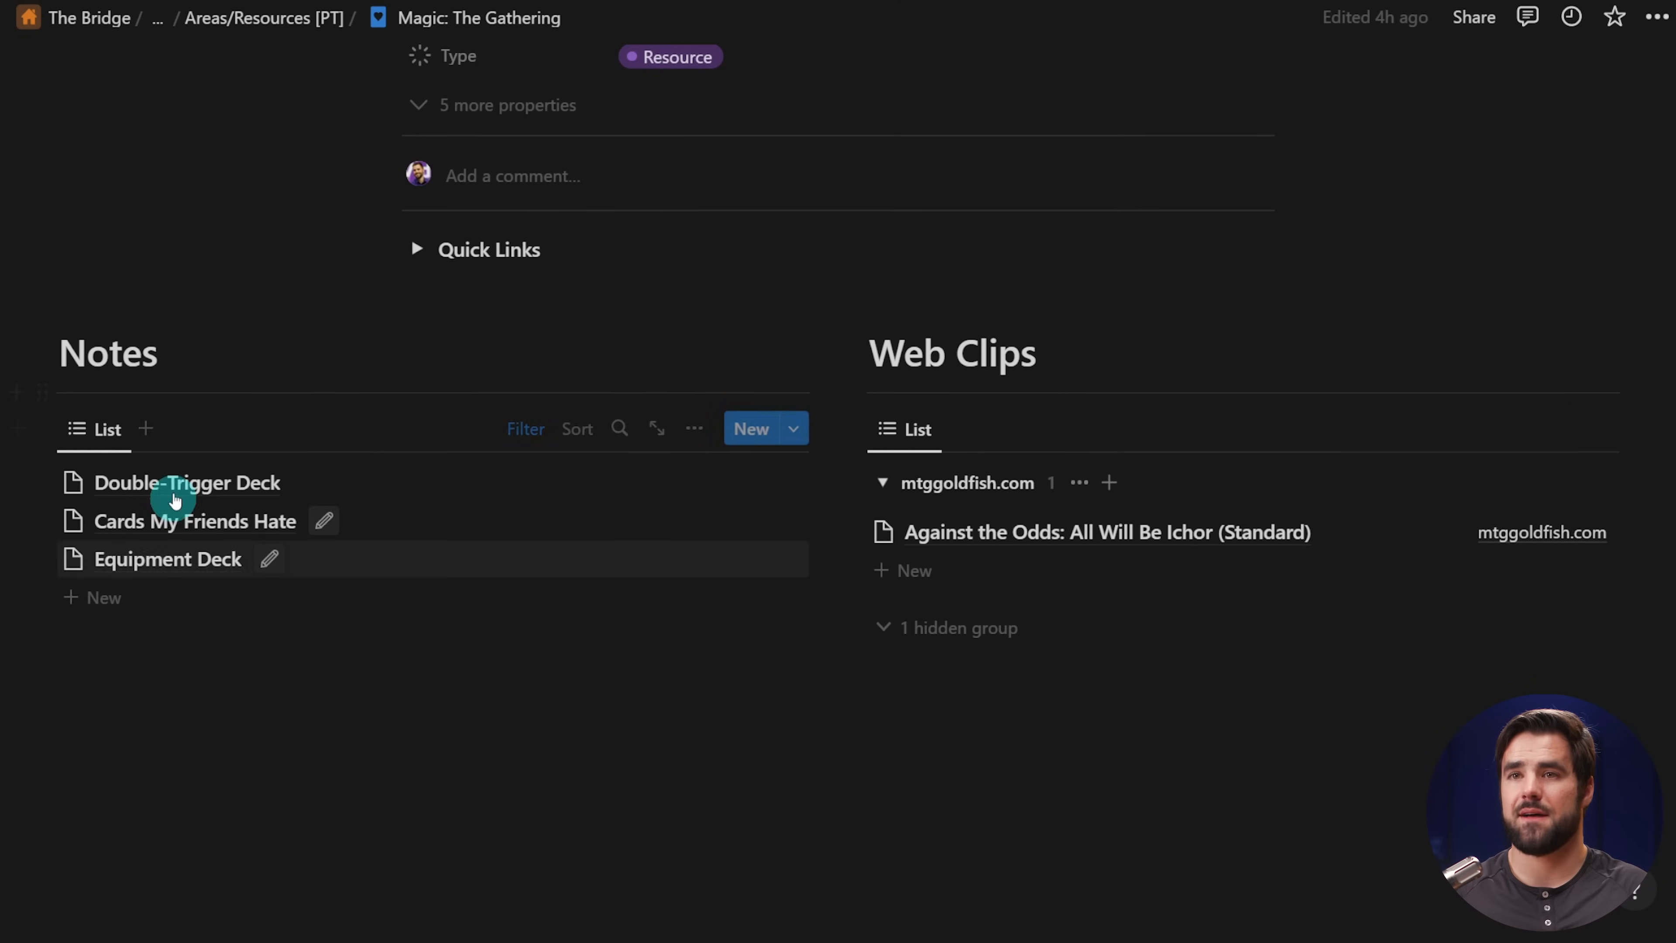
scroll(962, 569, "up", 4)
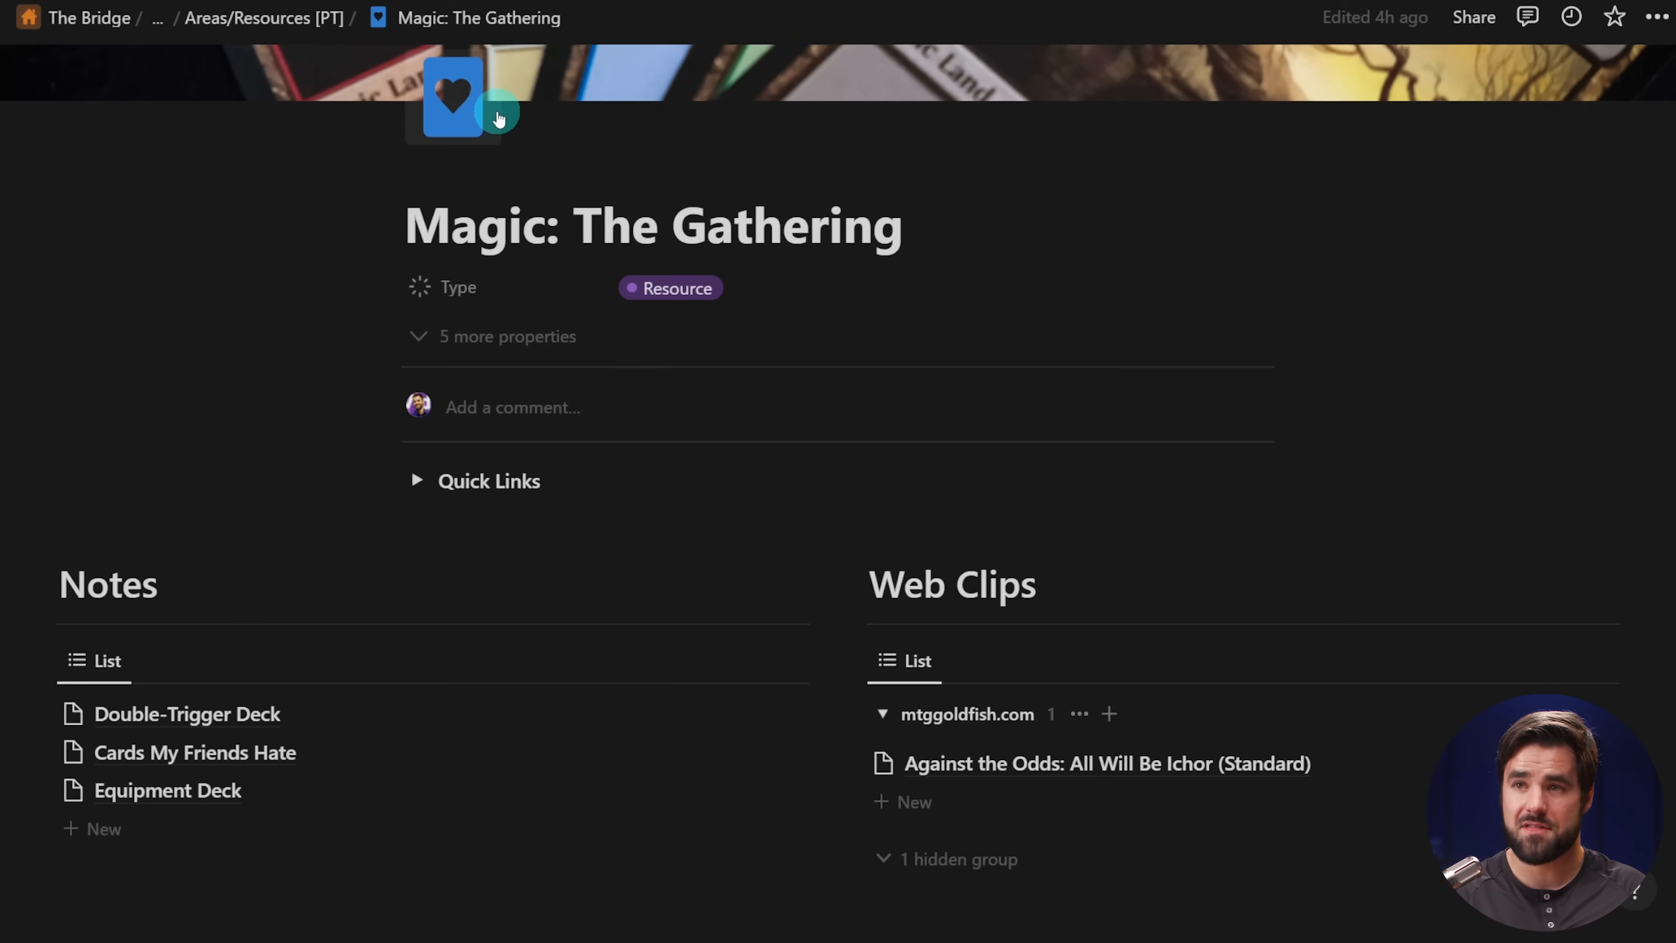
key("ctrl+bracketleft")
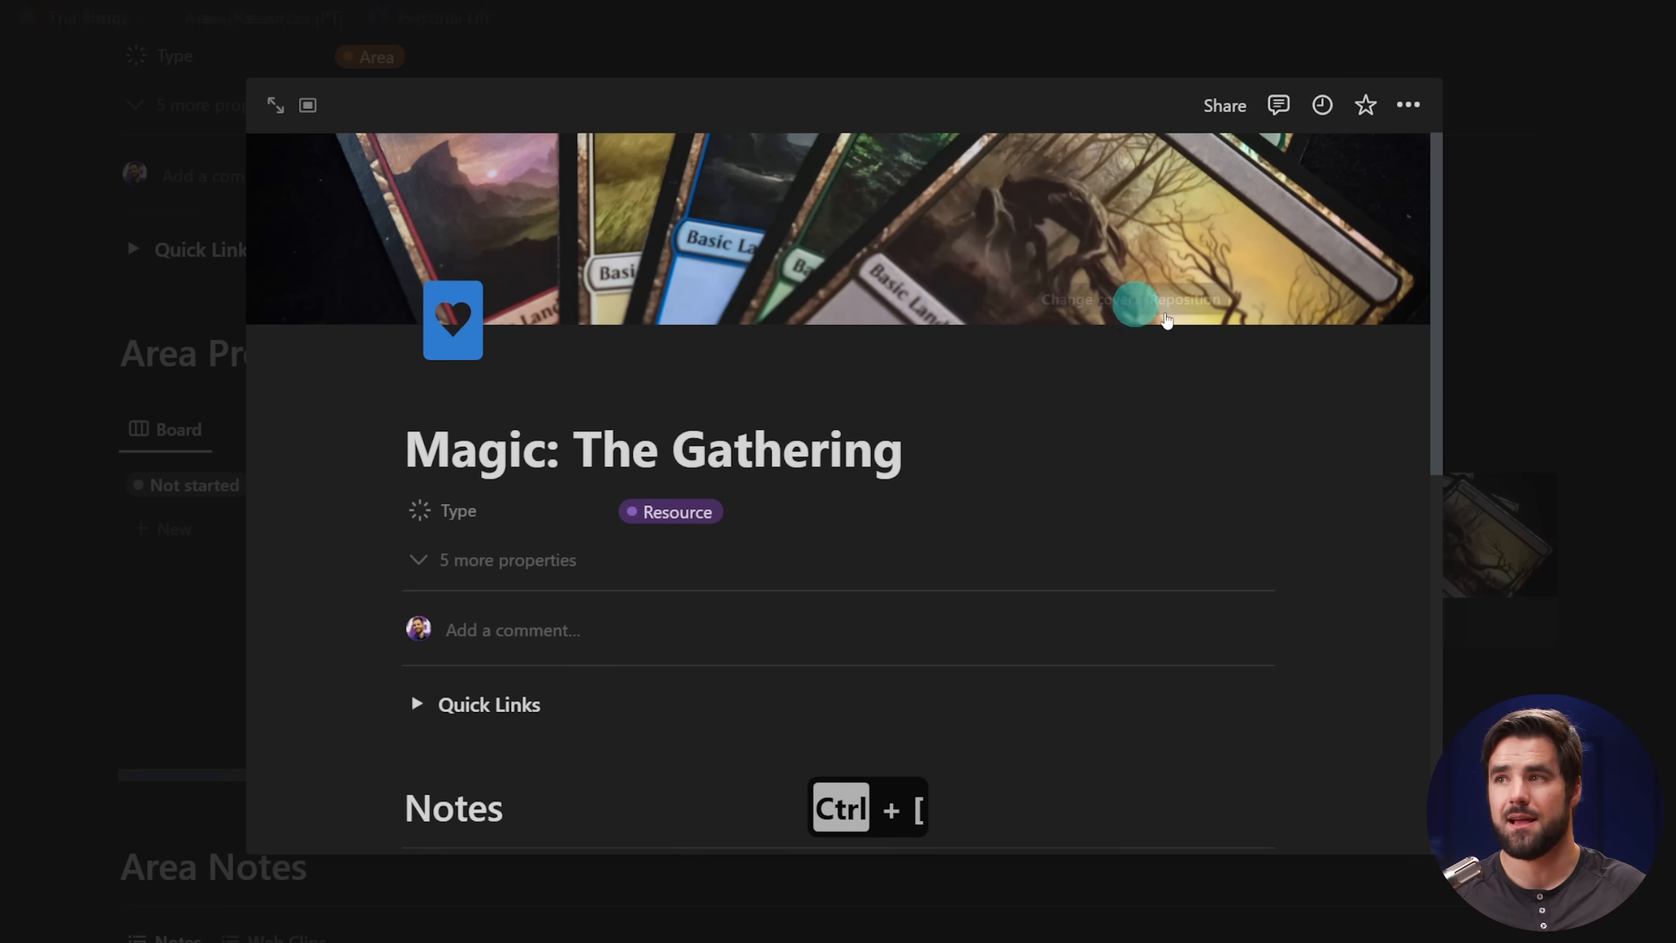
left_click(1604, 379)
scroll(744, 247, "up", 5)
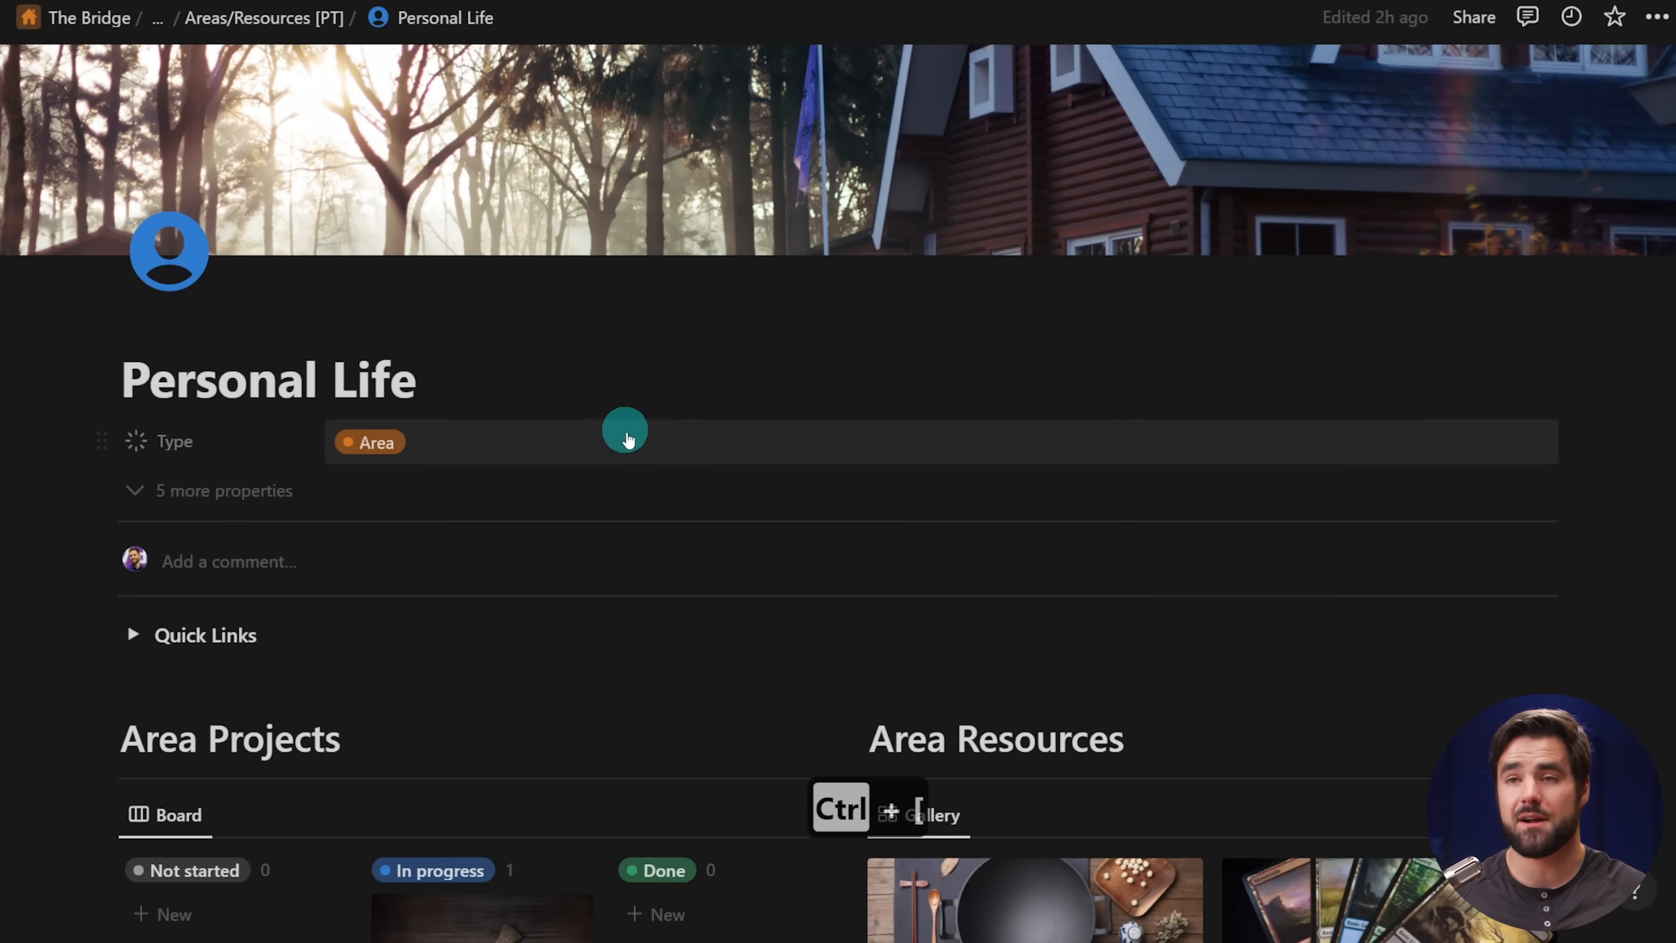
- Inspect the filter rules of the Area Notes view on the Personal Life page, then close them
scroll(568, 462, "down", 2)
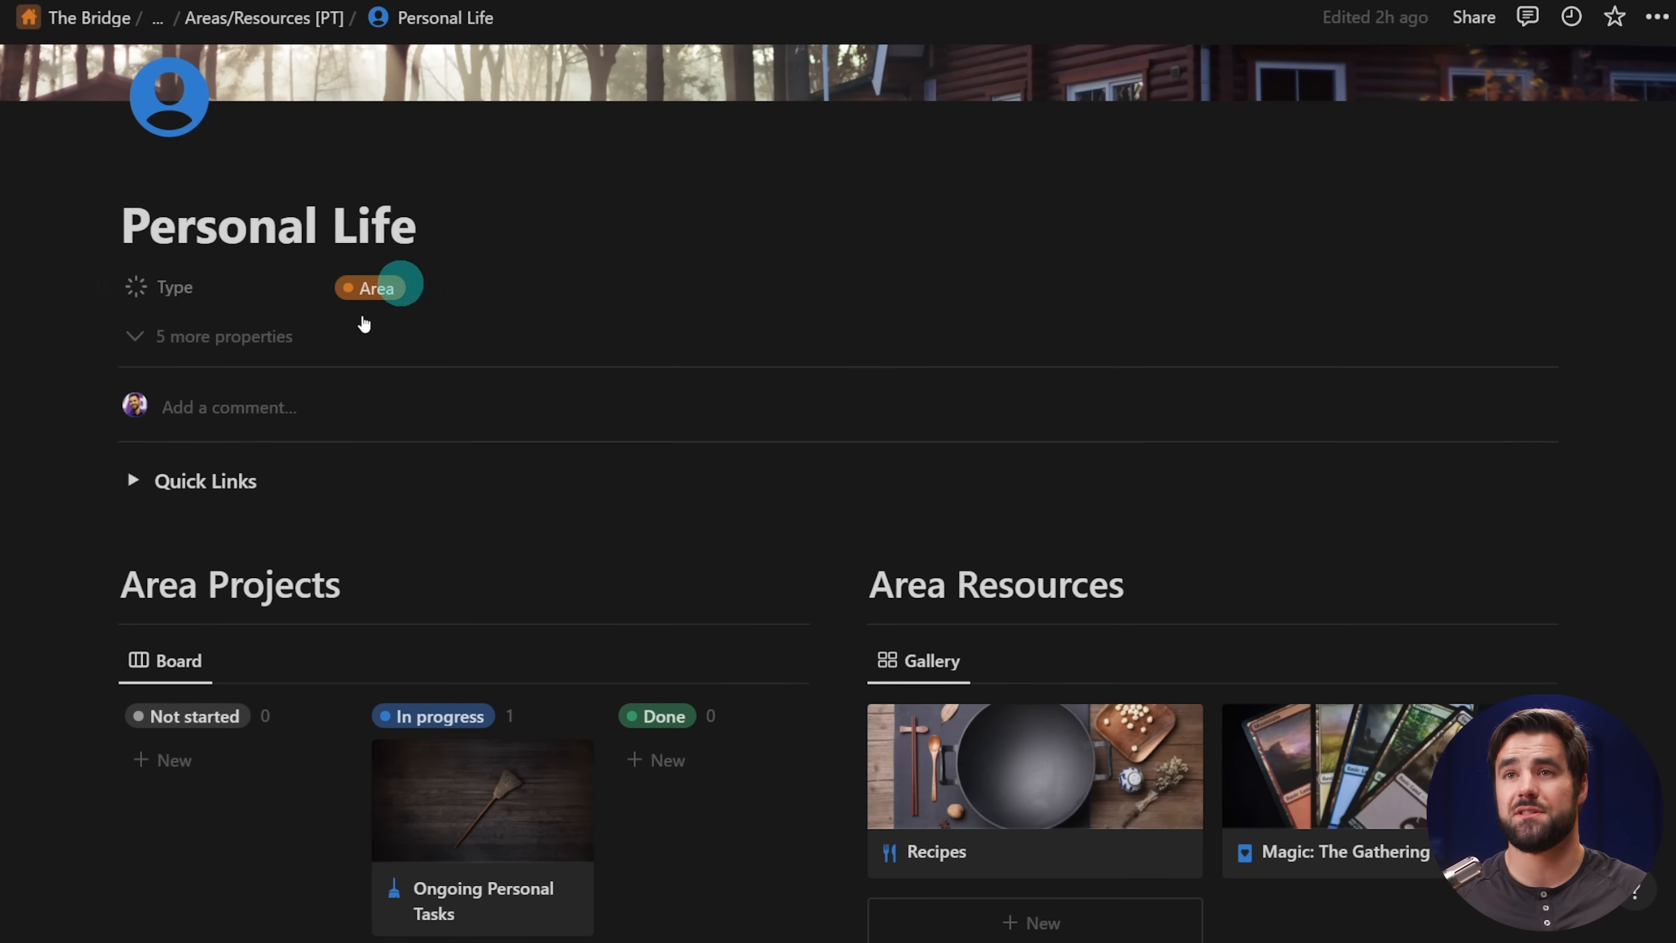
scroll(640, 634, "down", 6)
scroll(651, 619, "down", 4)
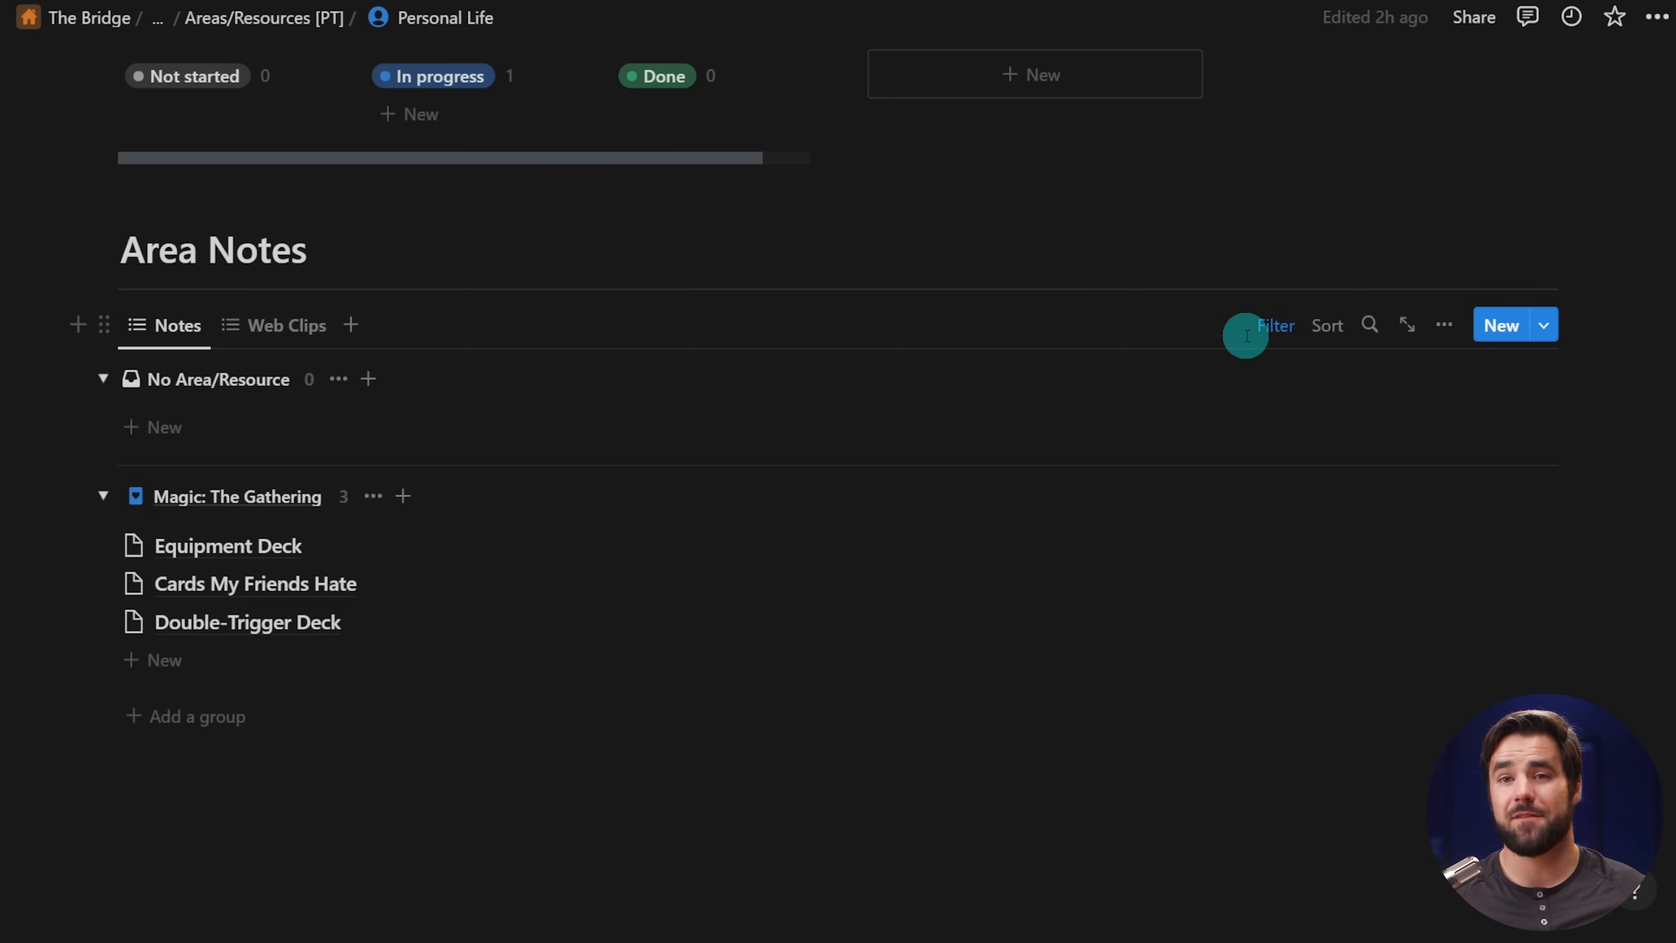
left_click(1280, 328)
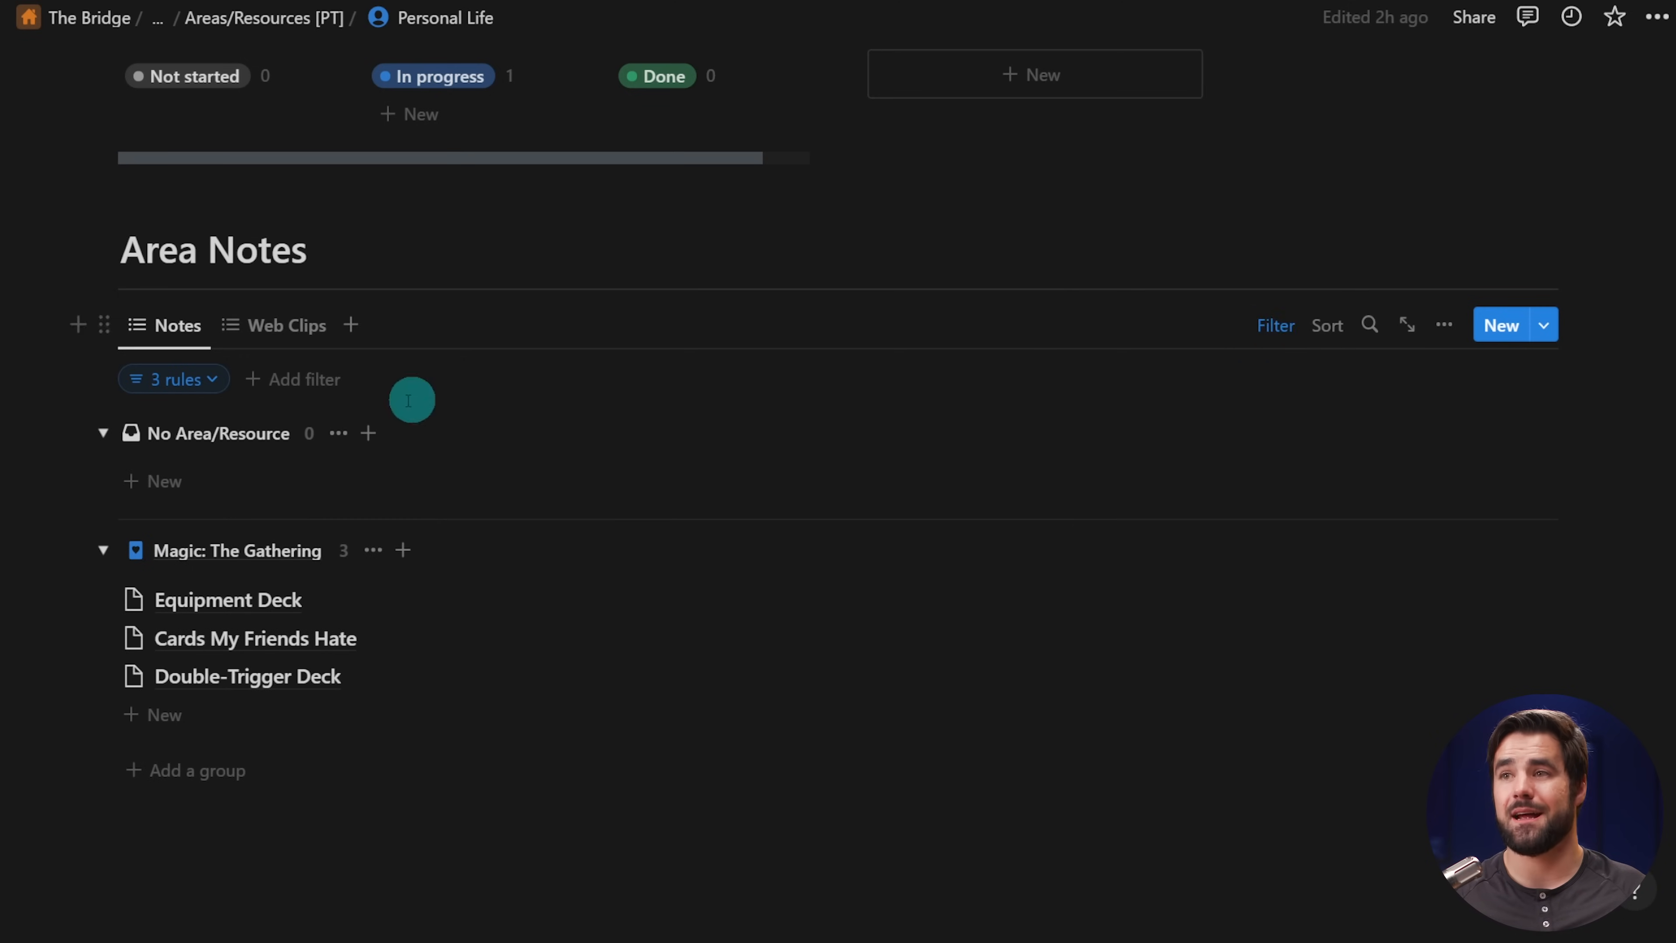
left_click(199, 381)
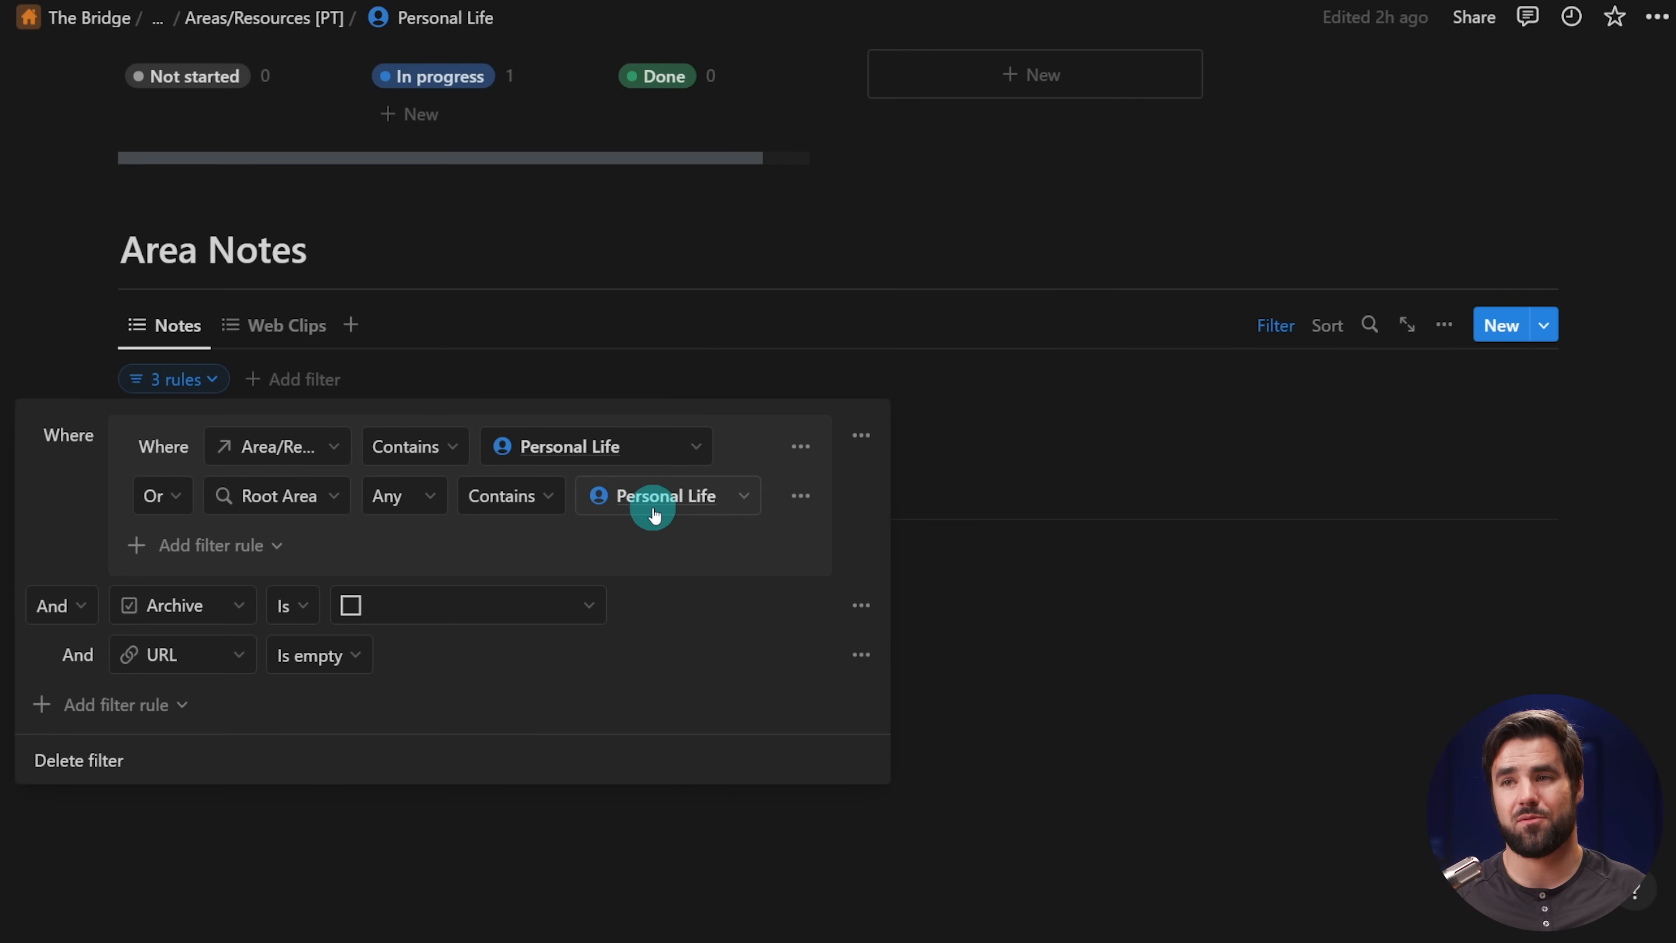
left_click(935, 292)
left_click(1294, 188)
scroll(1316, 229, "up", 1)
scroll(1316, 229, "up", 5)
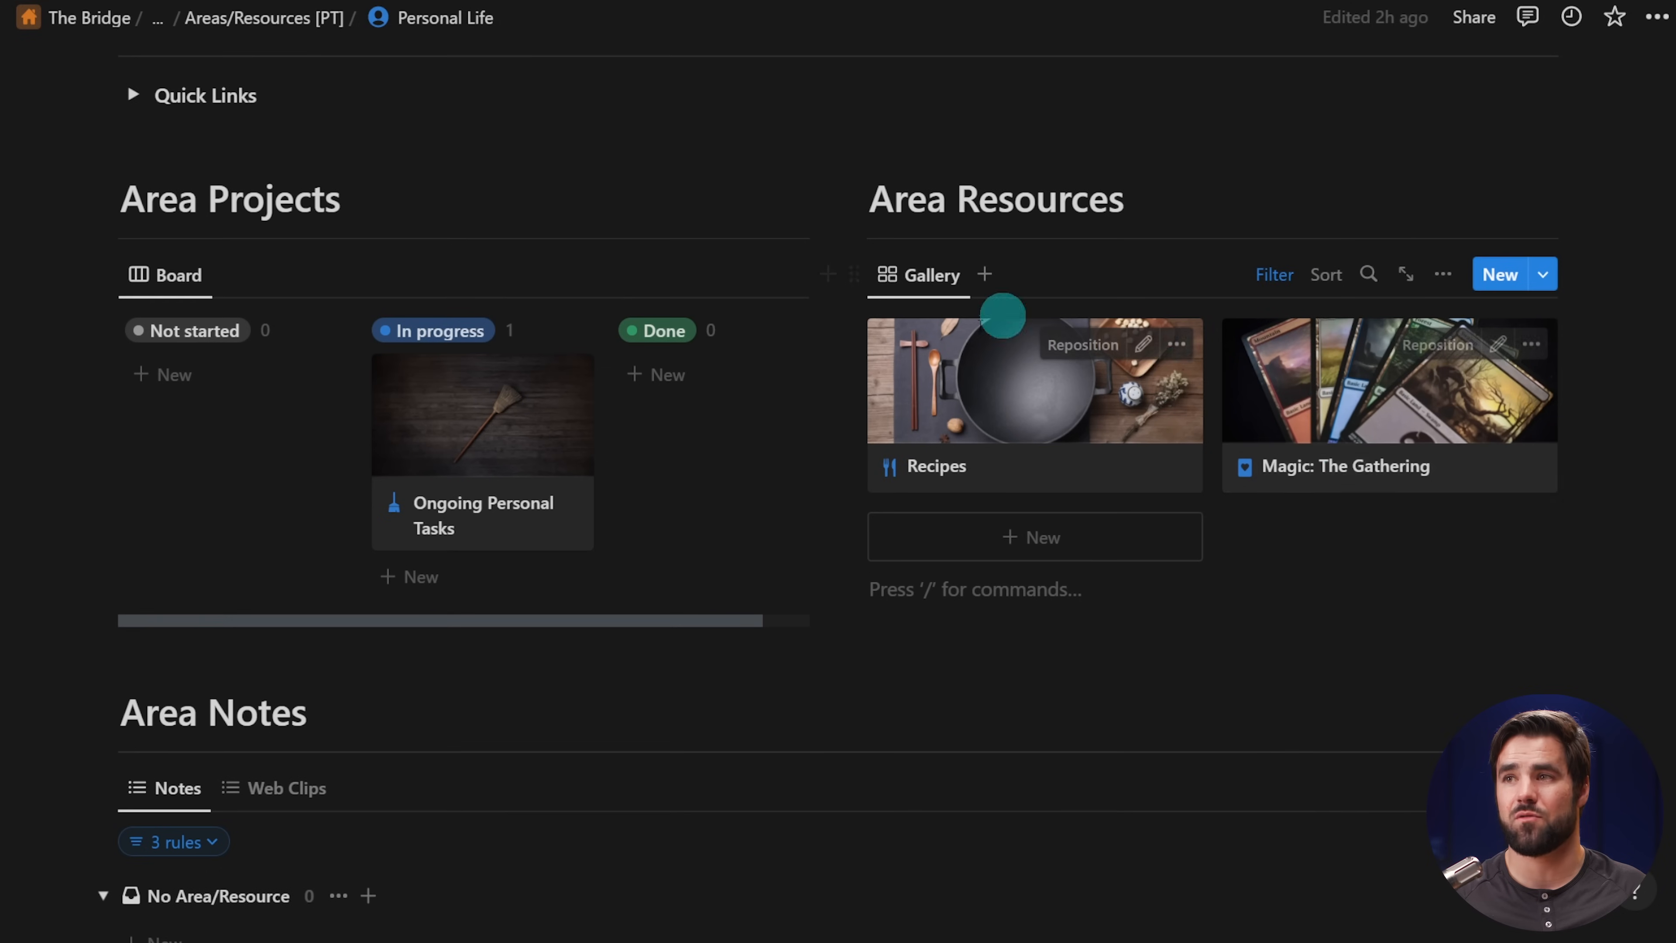
scroll(1182, 478, "up", 8)
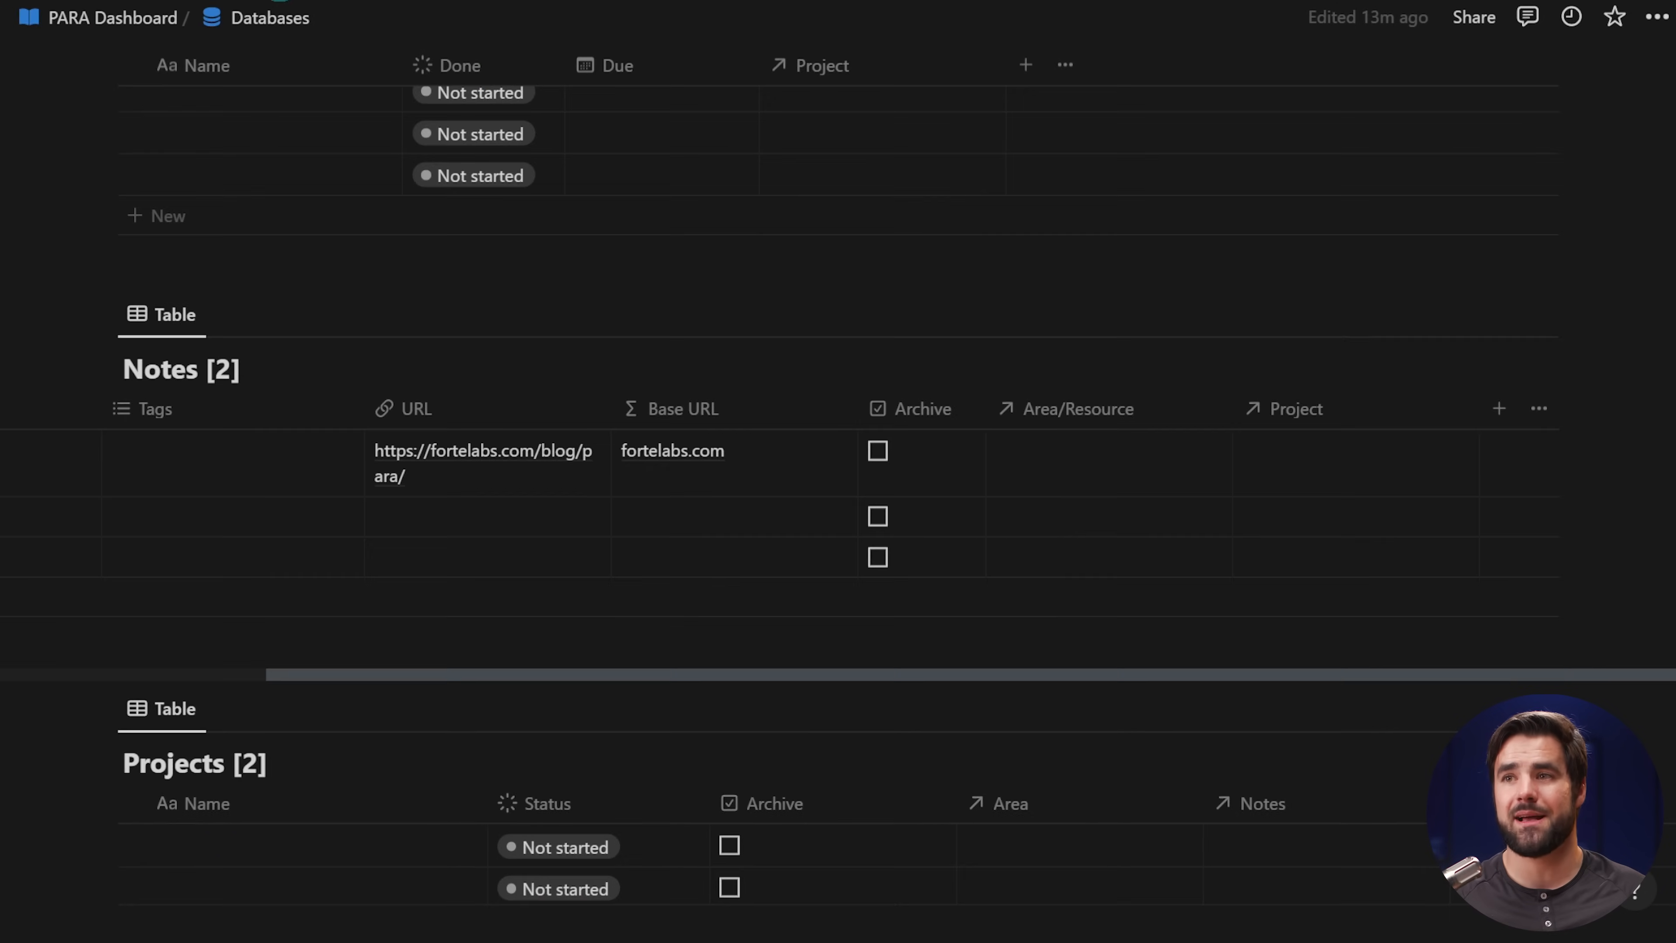
- Add a rollup property named Root Area to the Notes [2] database
scroll(864, 353, "down", 3)
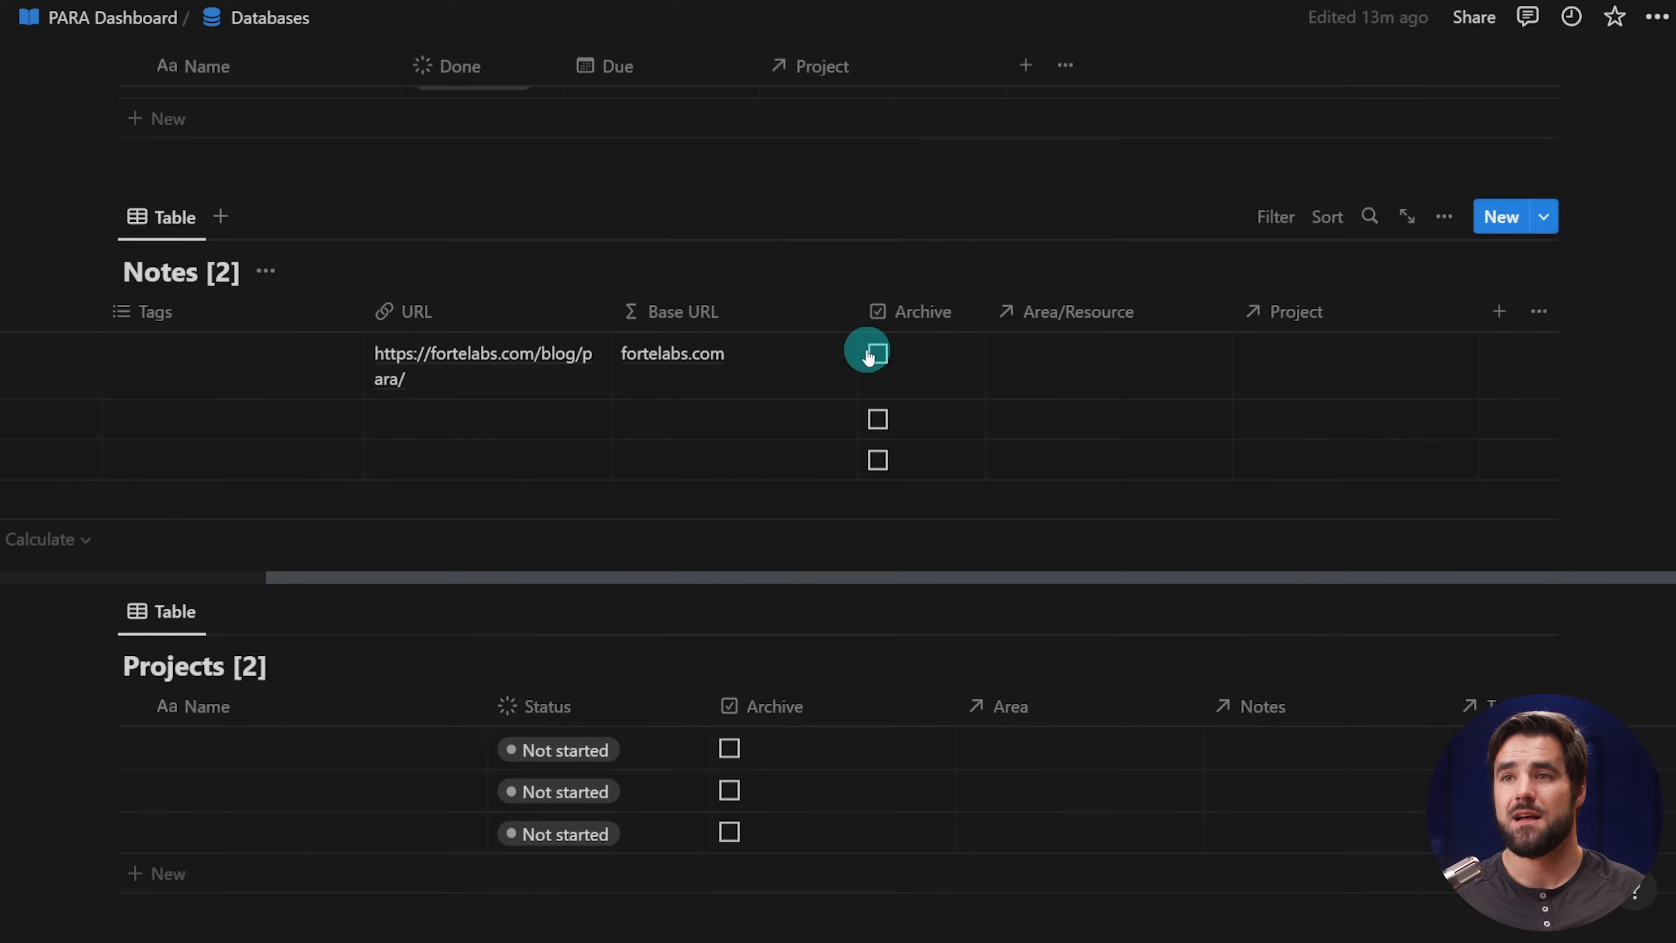
scroll(855, 347, "down", 5)
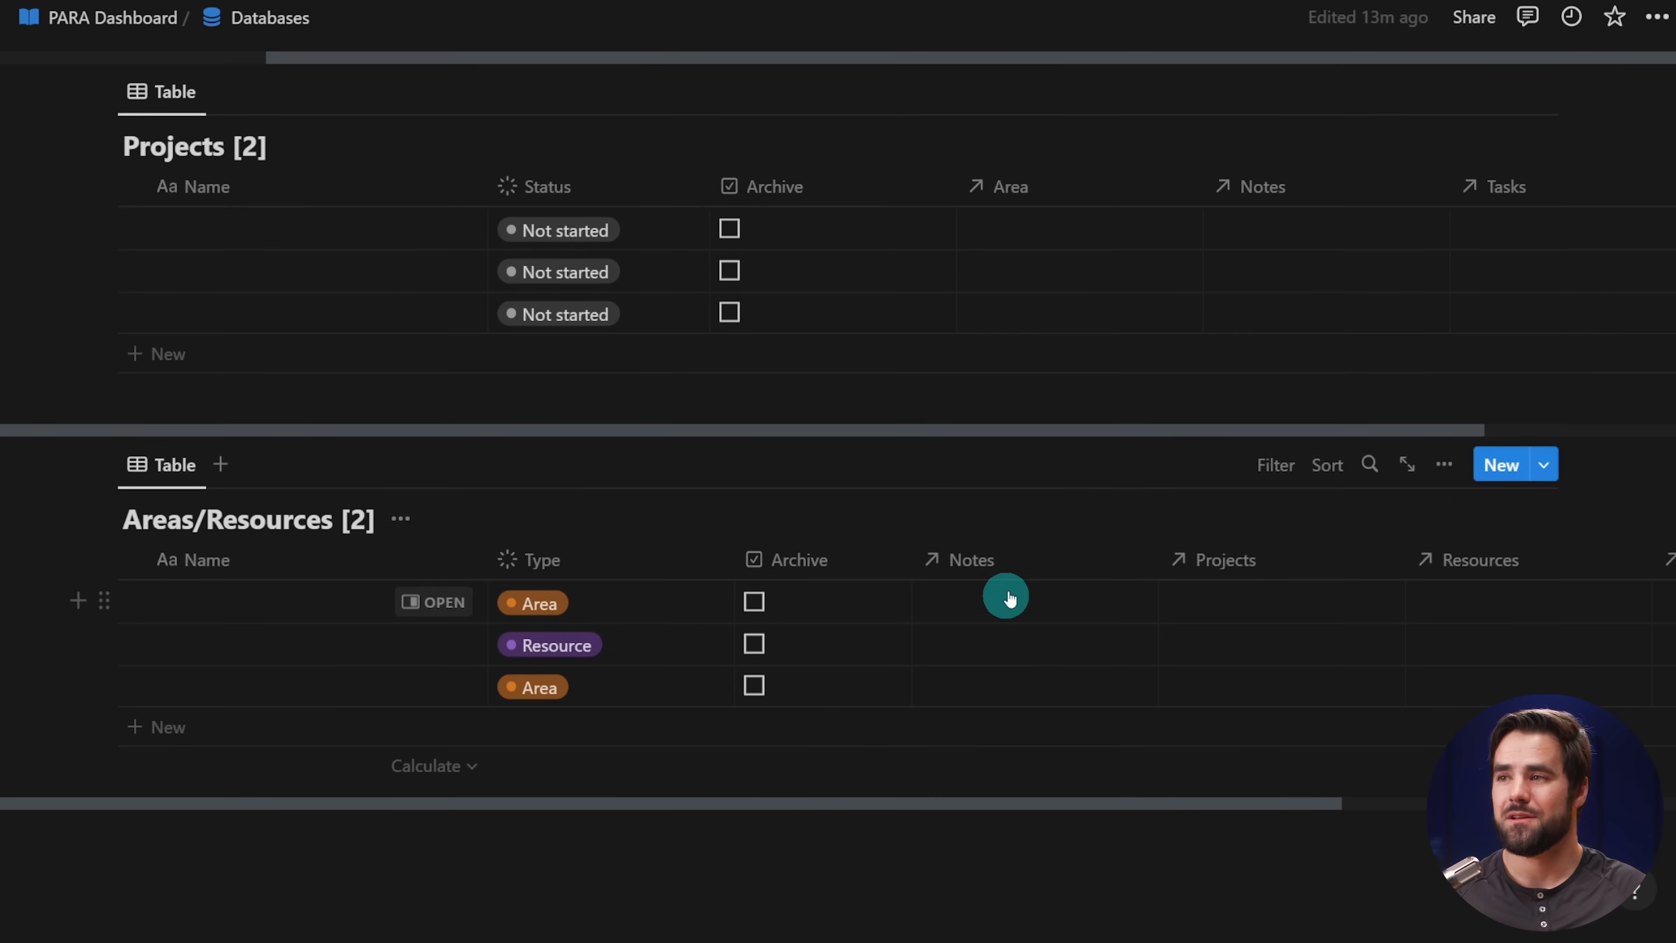
scroll(1010, 597, "up", 8)
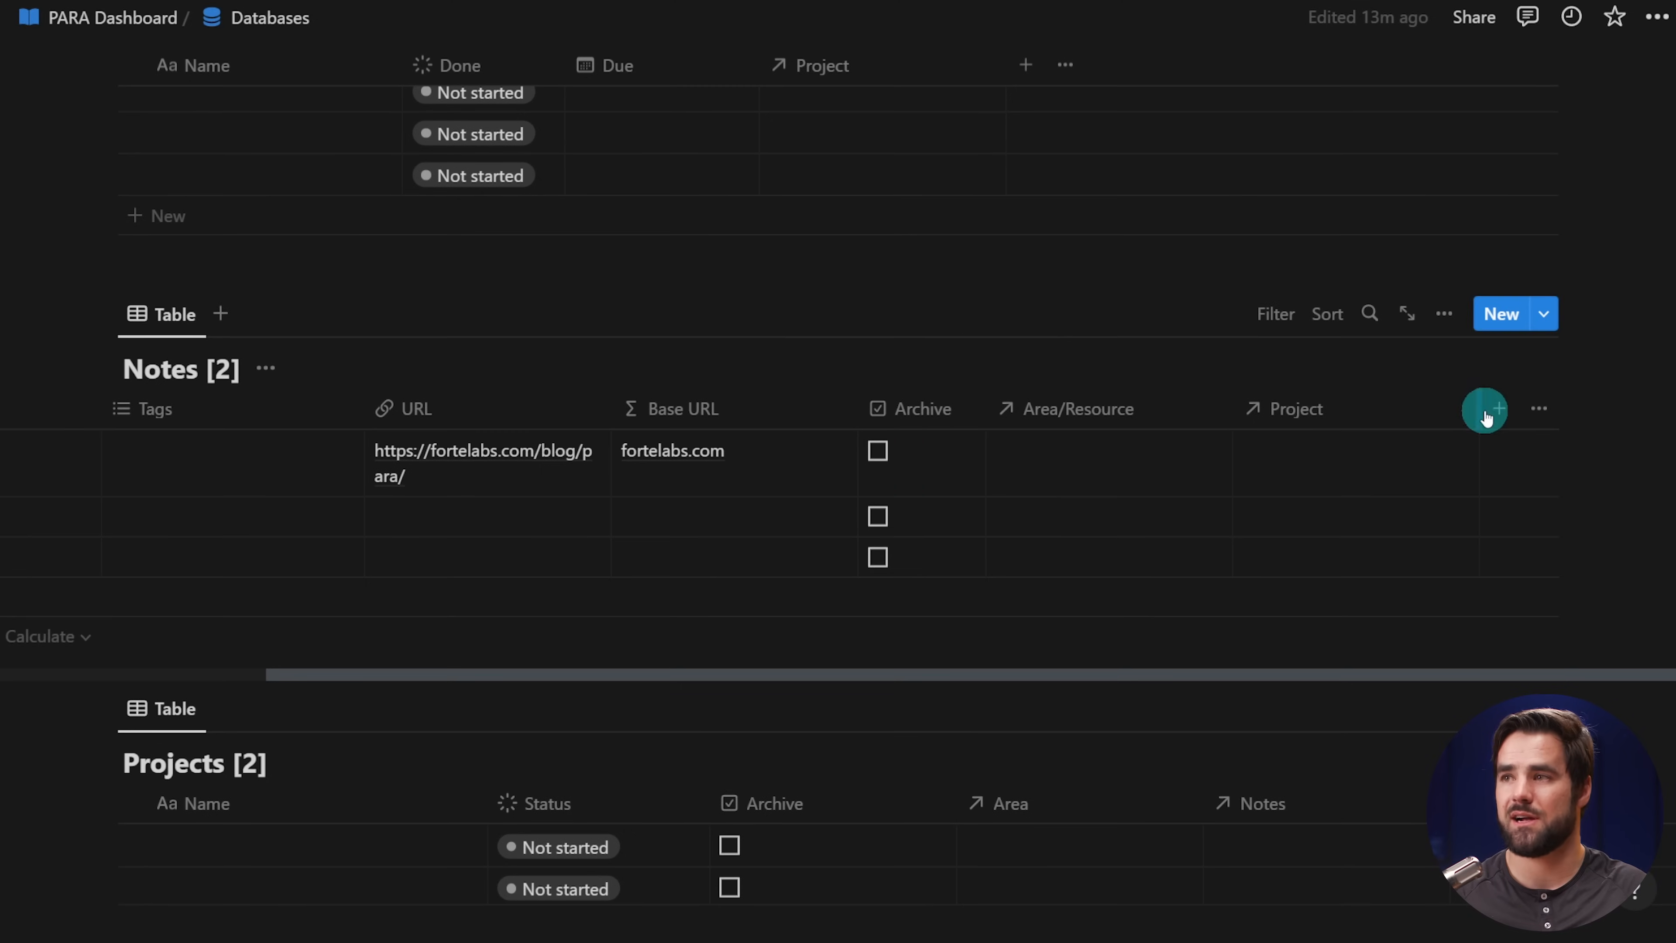
left_click(1485, 413)
type("roll")
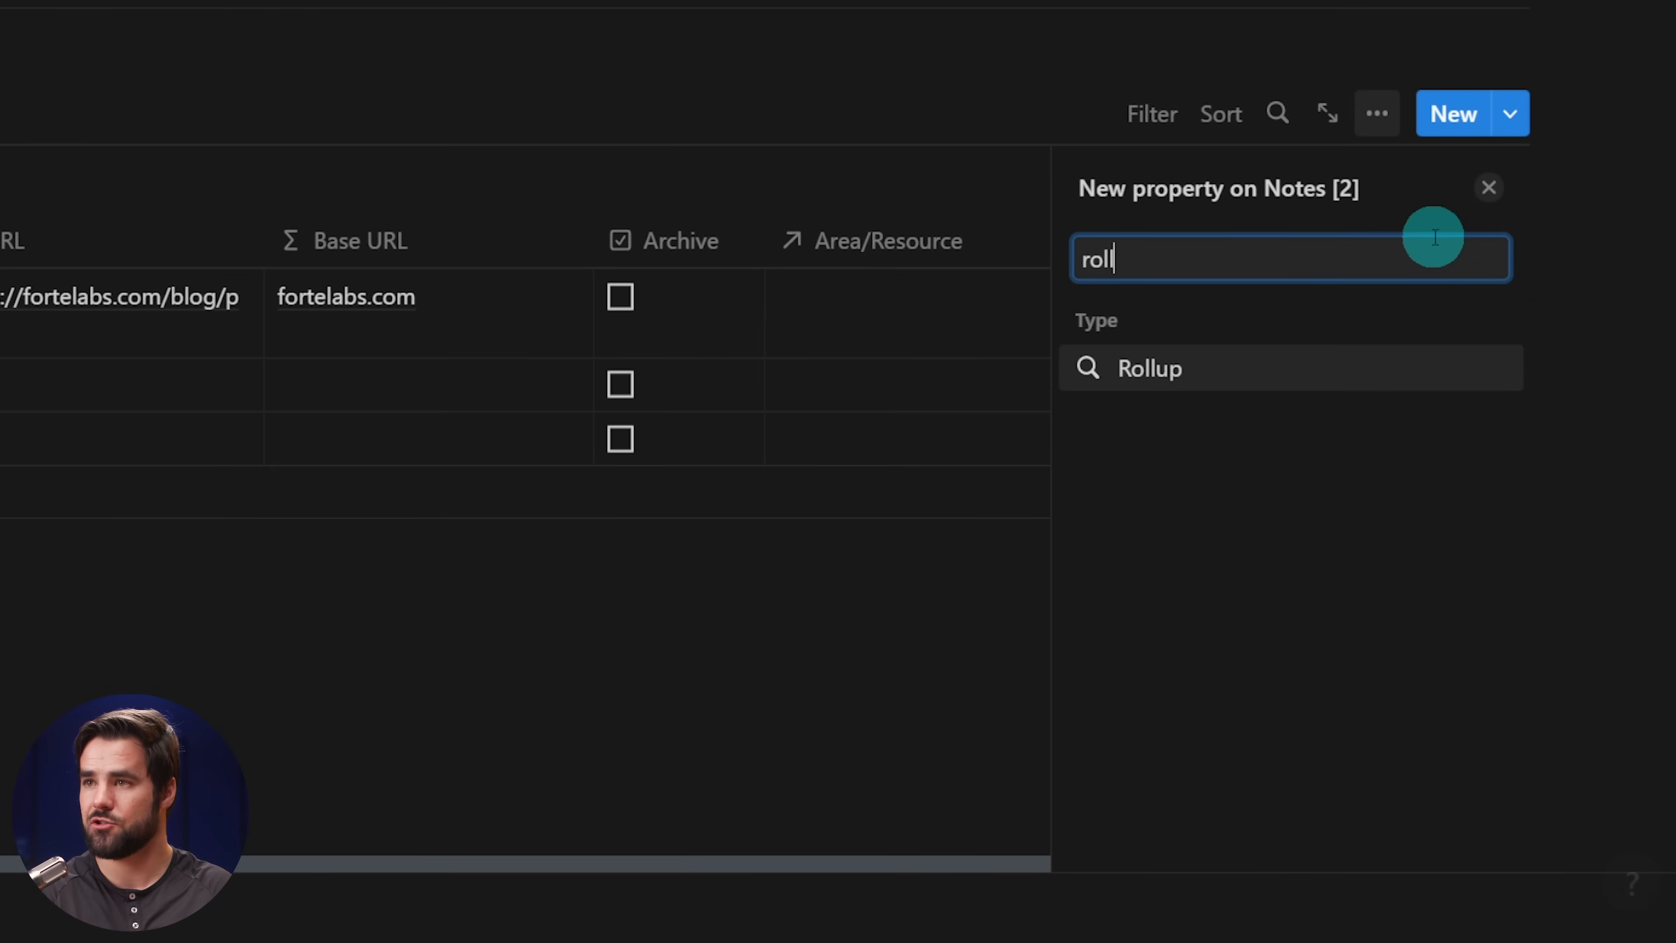
key("Return")
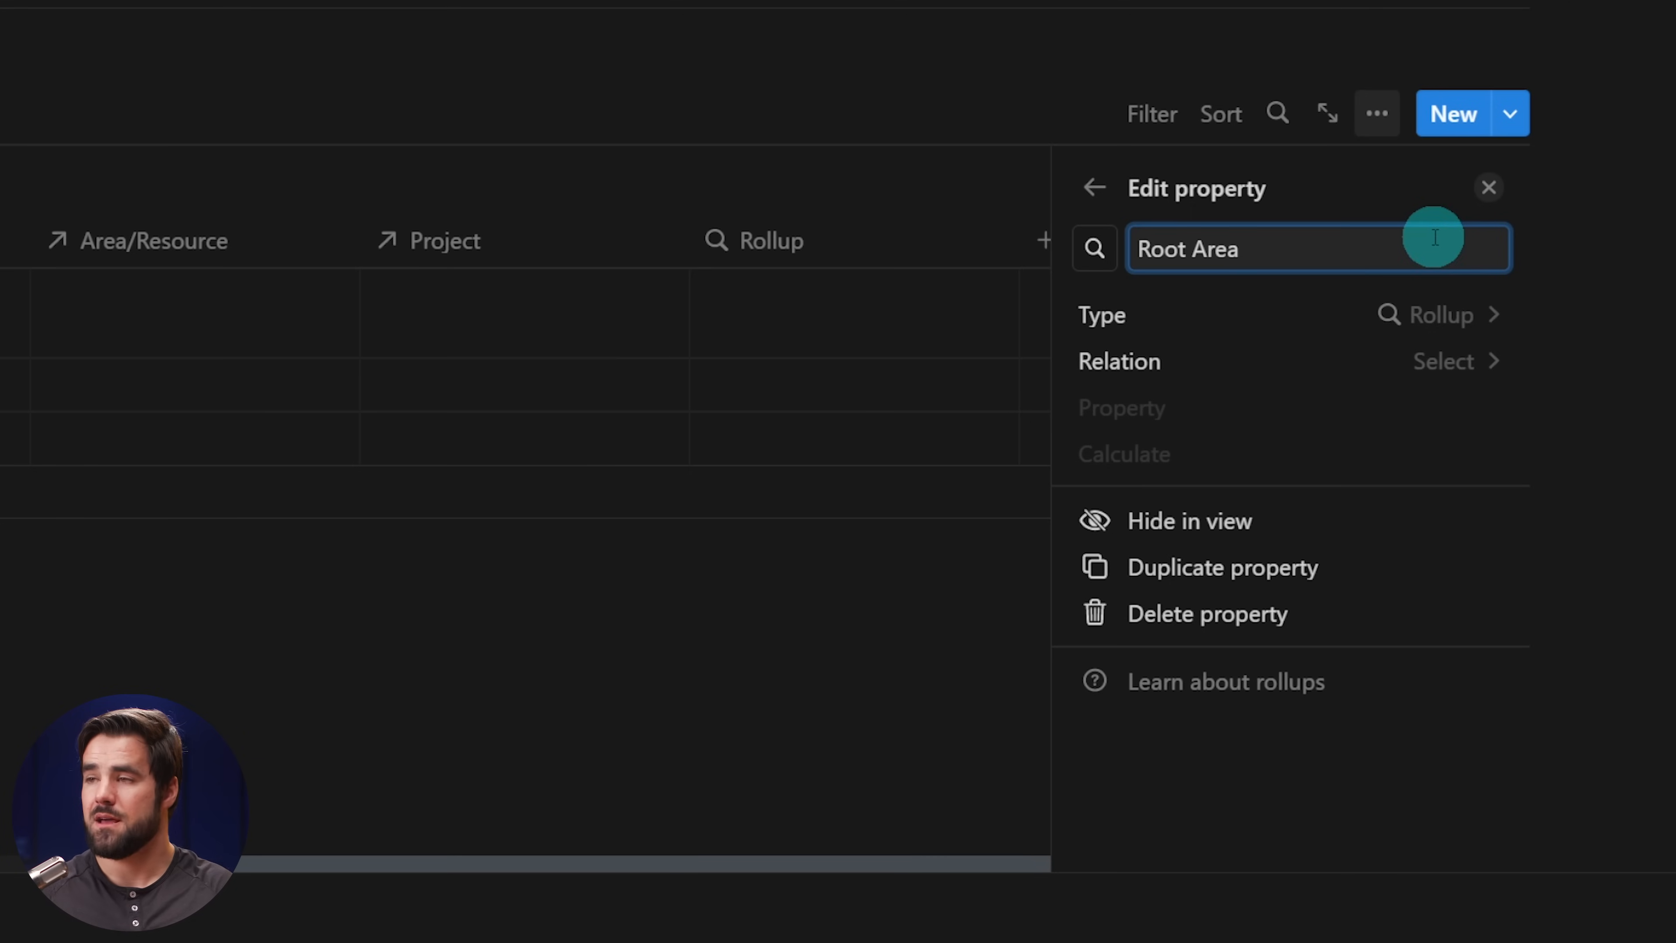
- Configure the Root Area rollup to use the Area/Resource relation and its Root Area property
left_click(1445, 369)
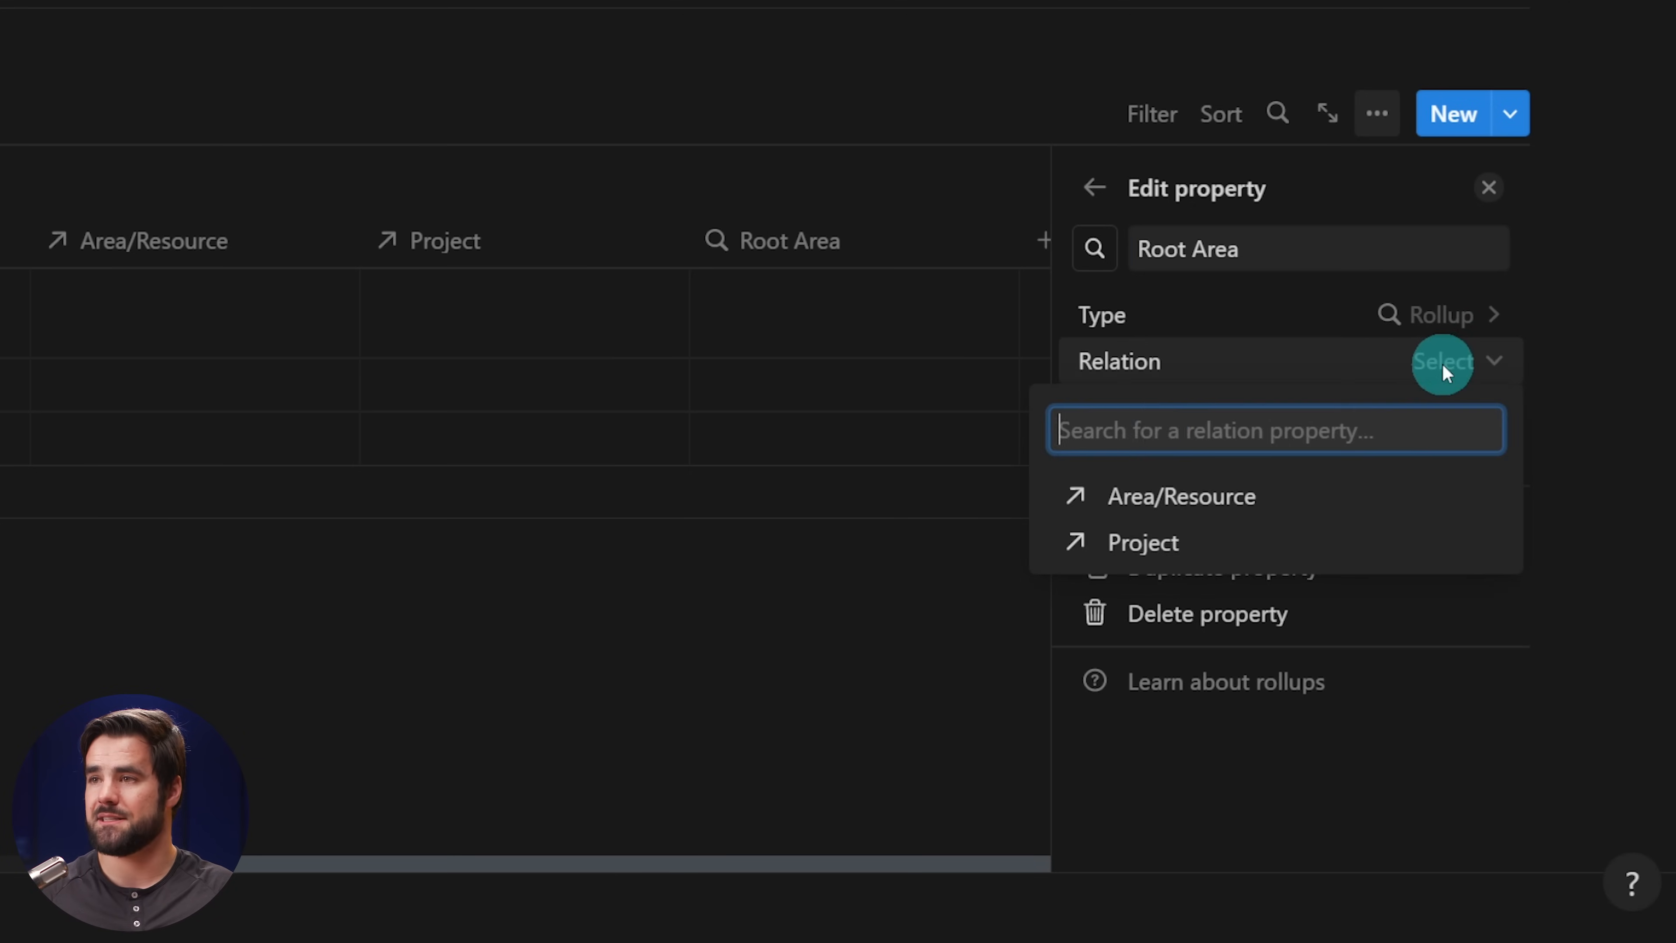
left_click(1208, 514)
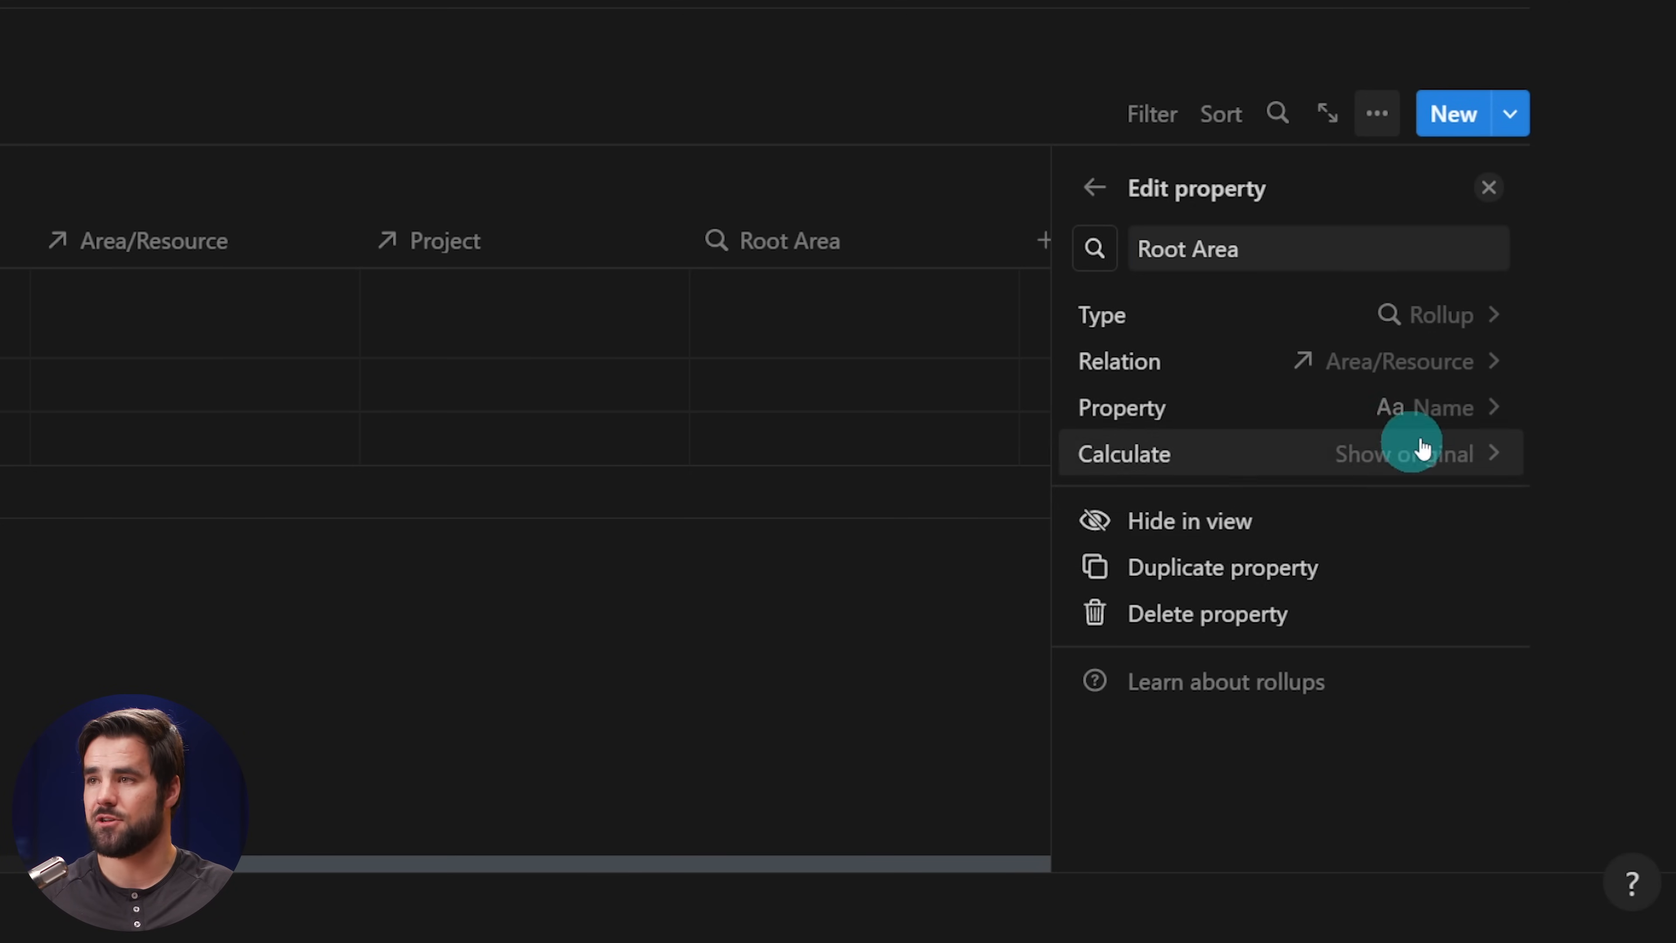
left_click(1443, 408)
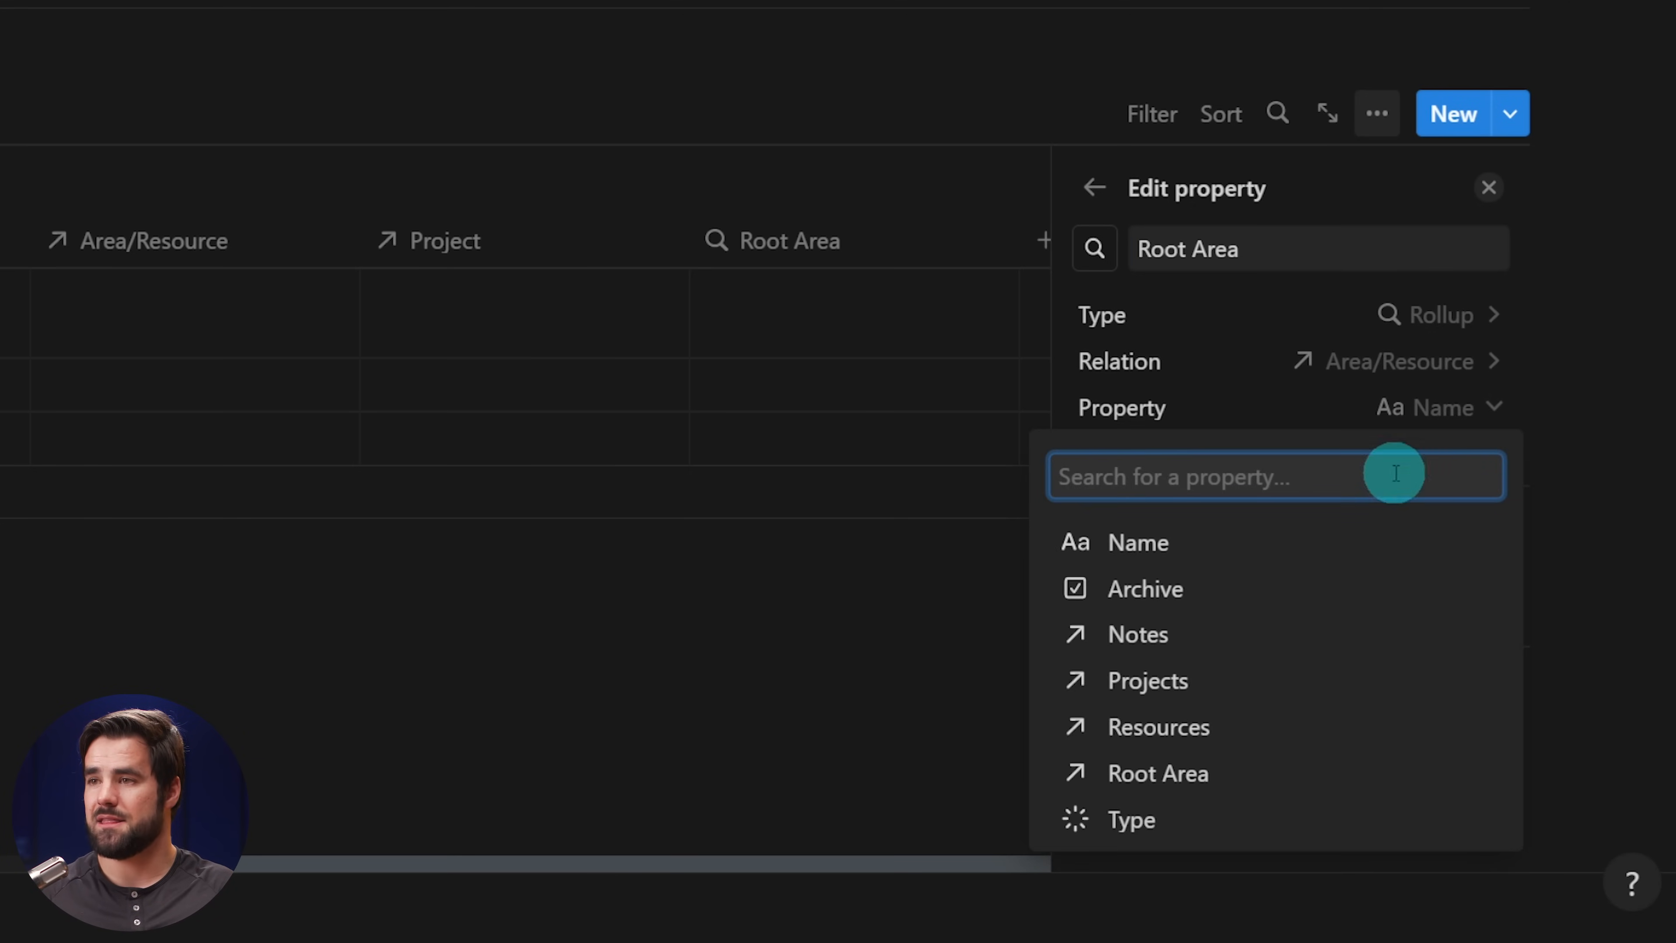
left_click(1177, 771)
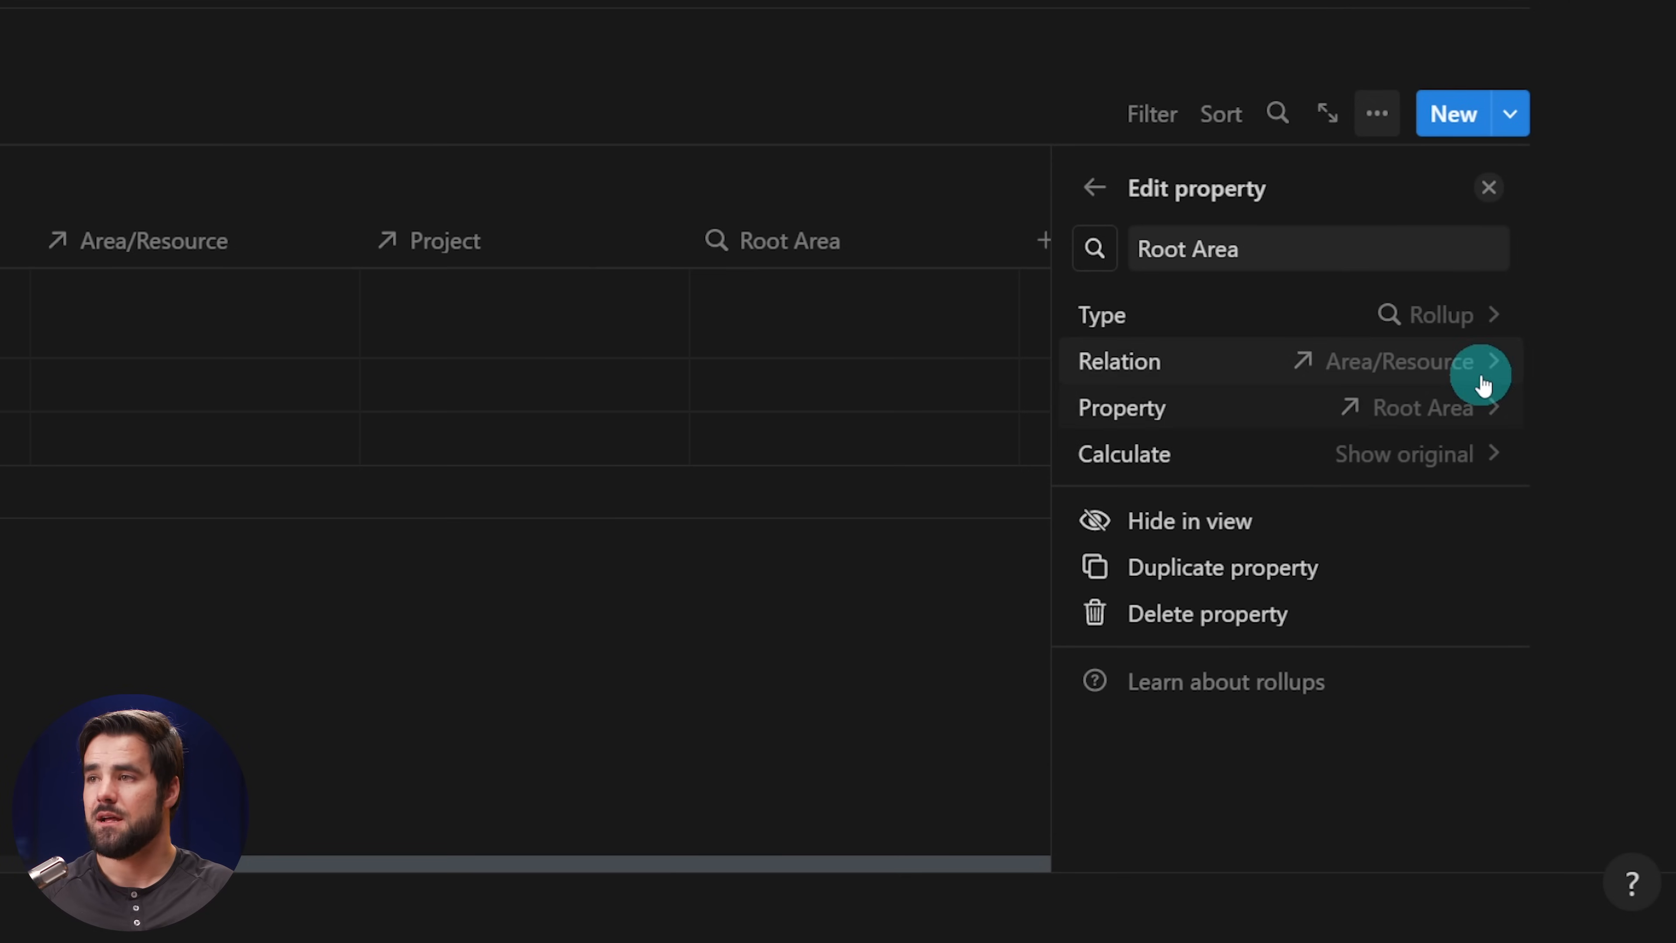
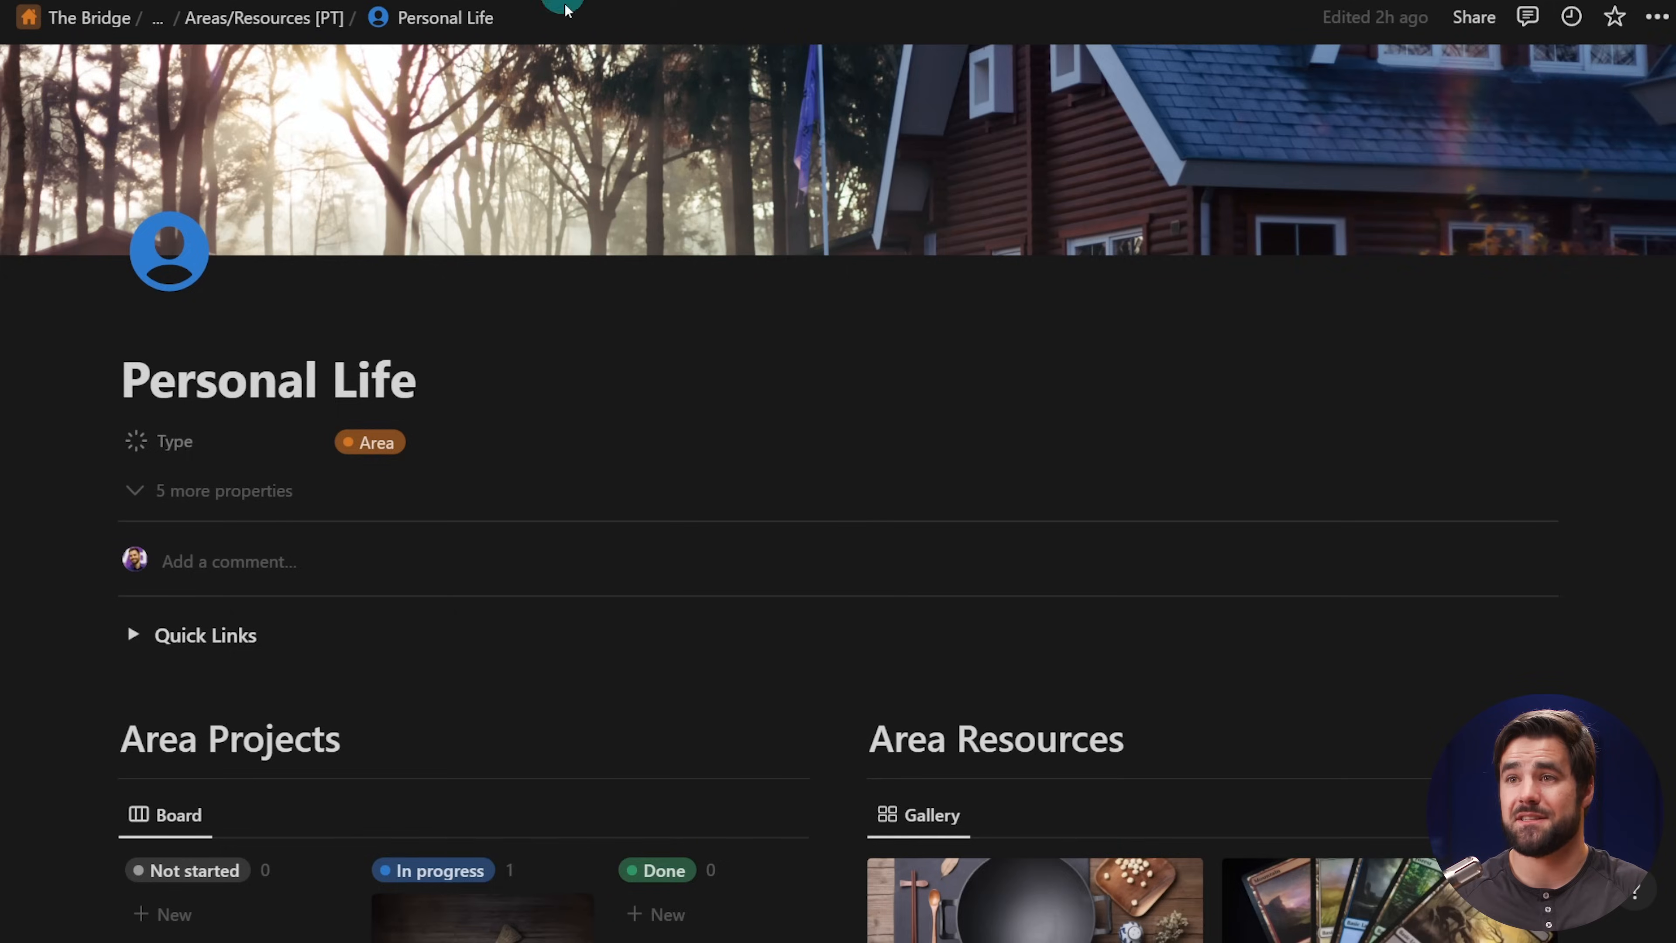
- Examine how the Area Notes on the example Personal Life page are grouped by resource
scroll(575, 453, "down", 15)
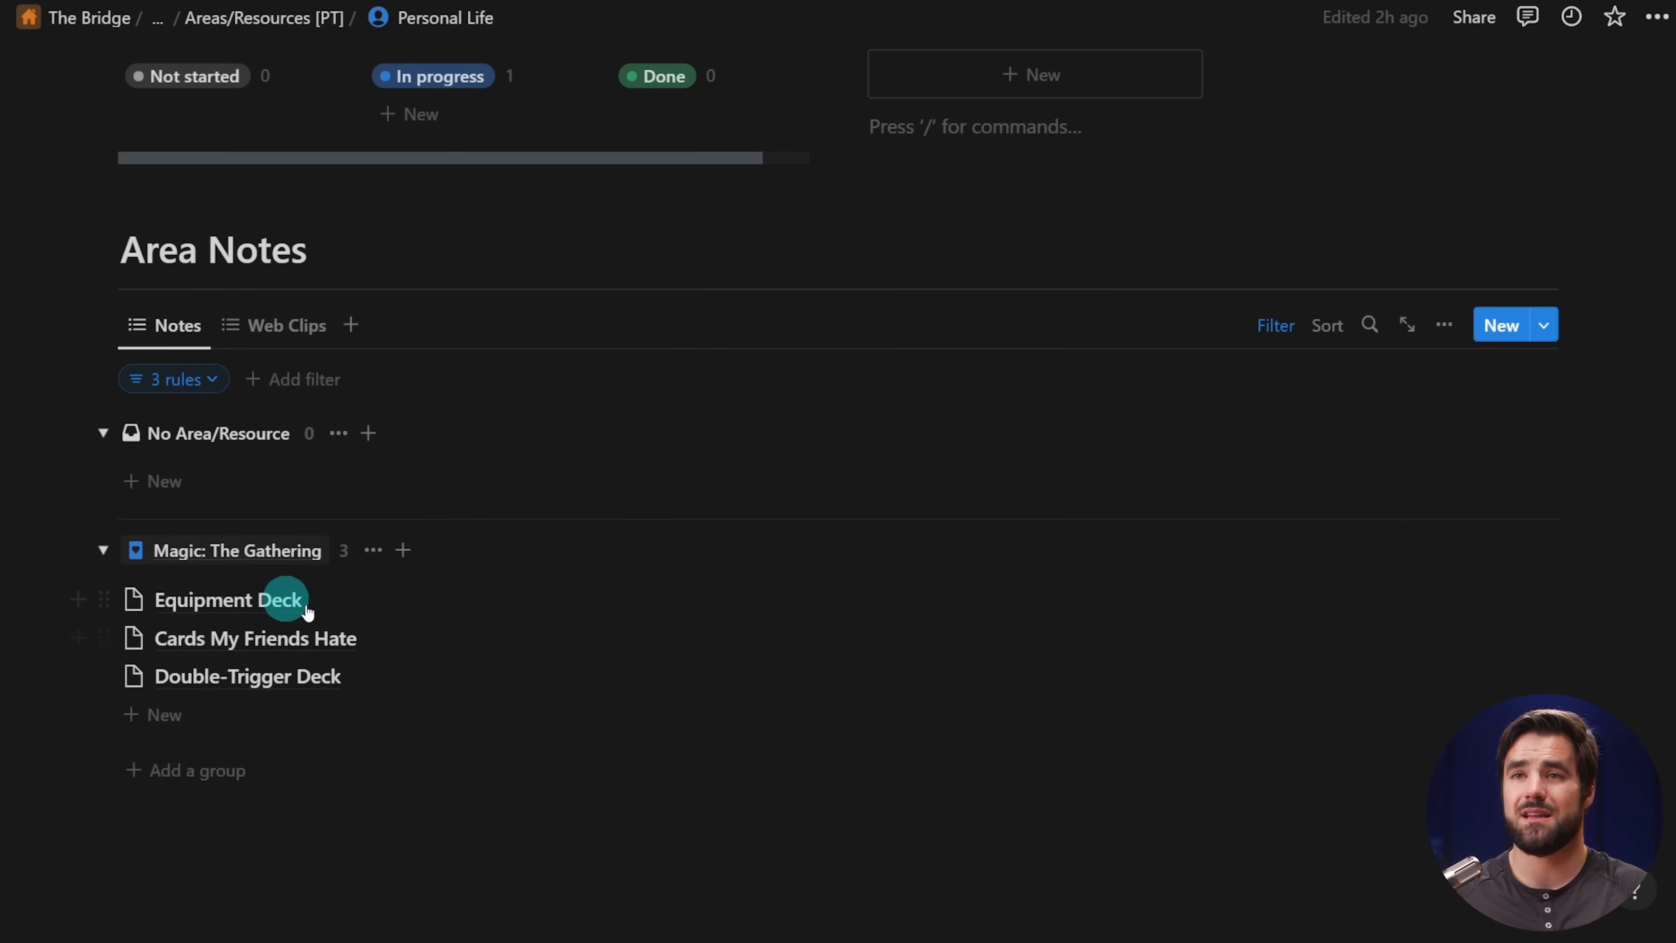
scroll(524, 532, "up", 4)
scroll(523, 533, "up", 4)
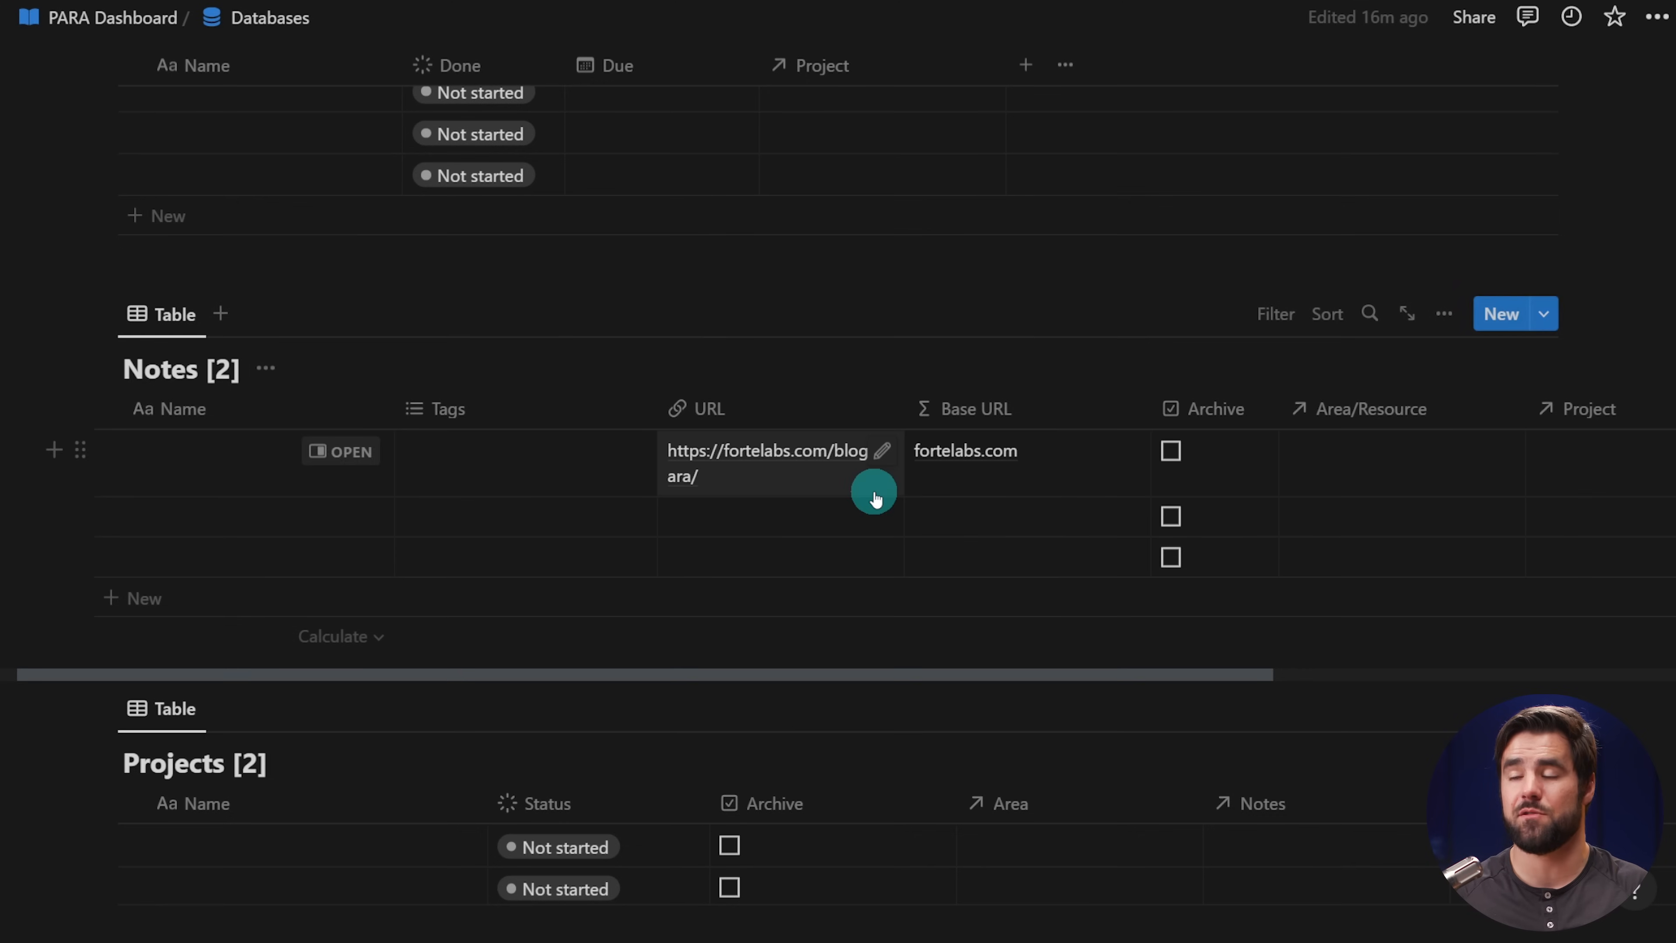
- Look over the Tasks, Notes, Projects and Areas/Resources tables on the Databases page
scroll(874, 495, "down", 10)
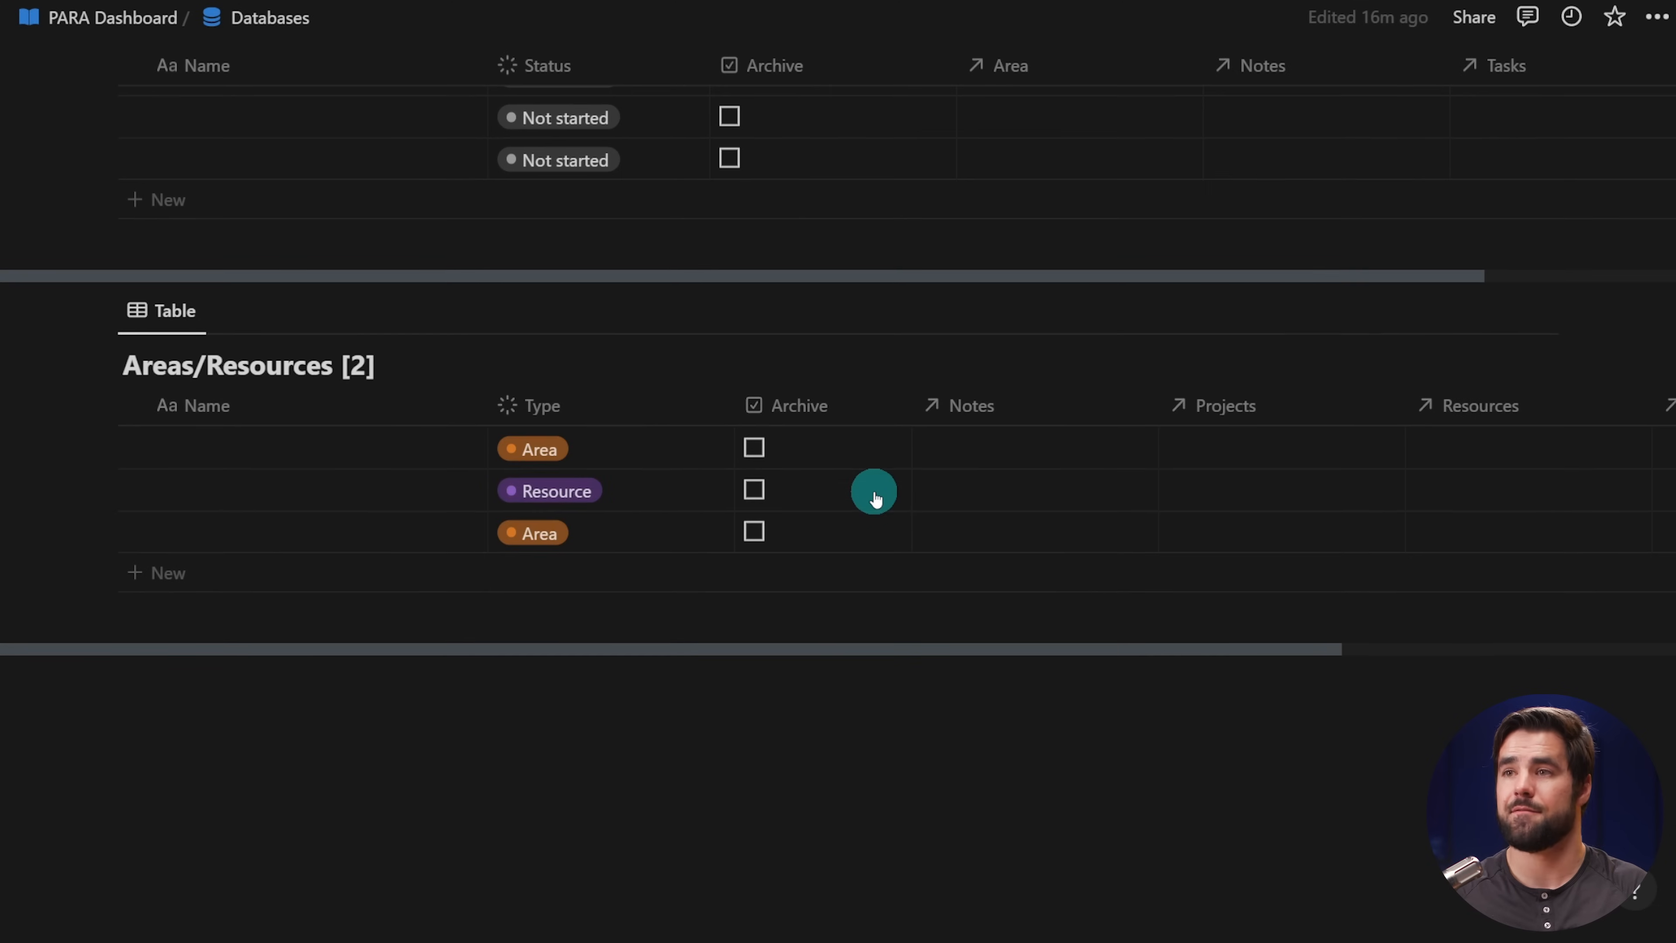
scroll(874, 495, "up", 15)
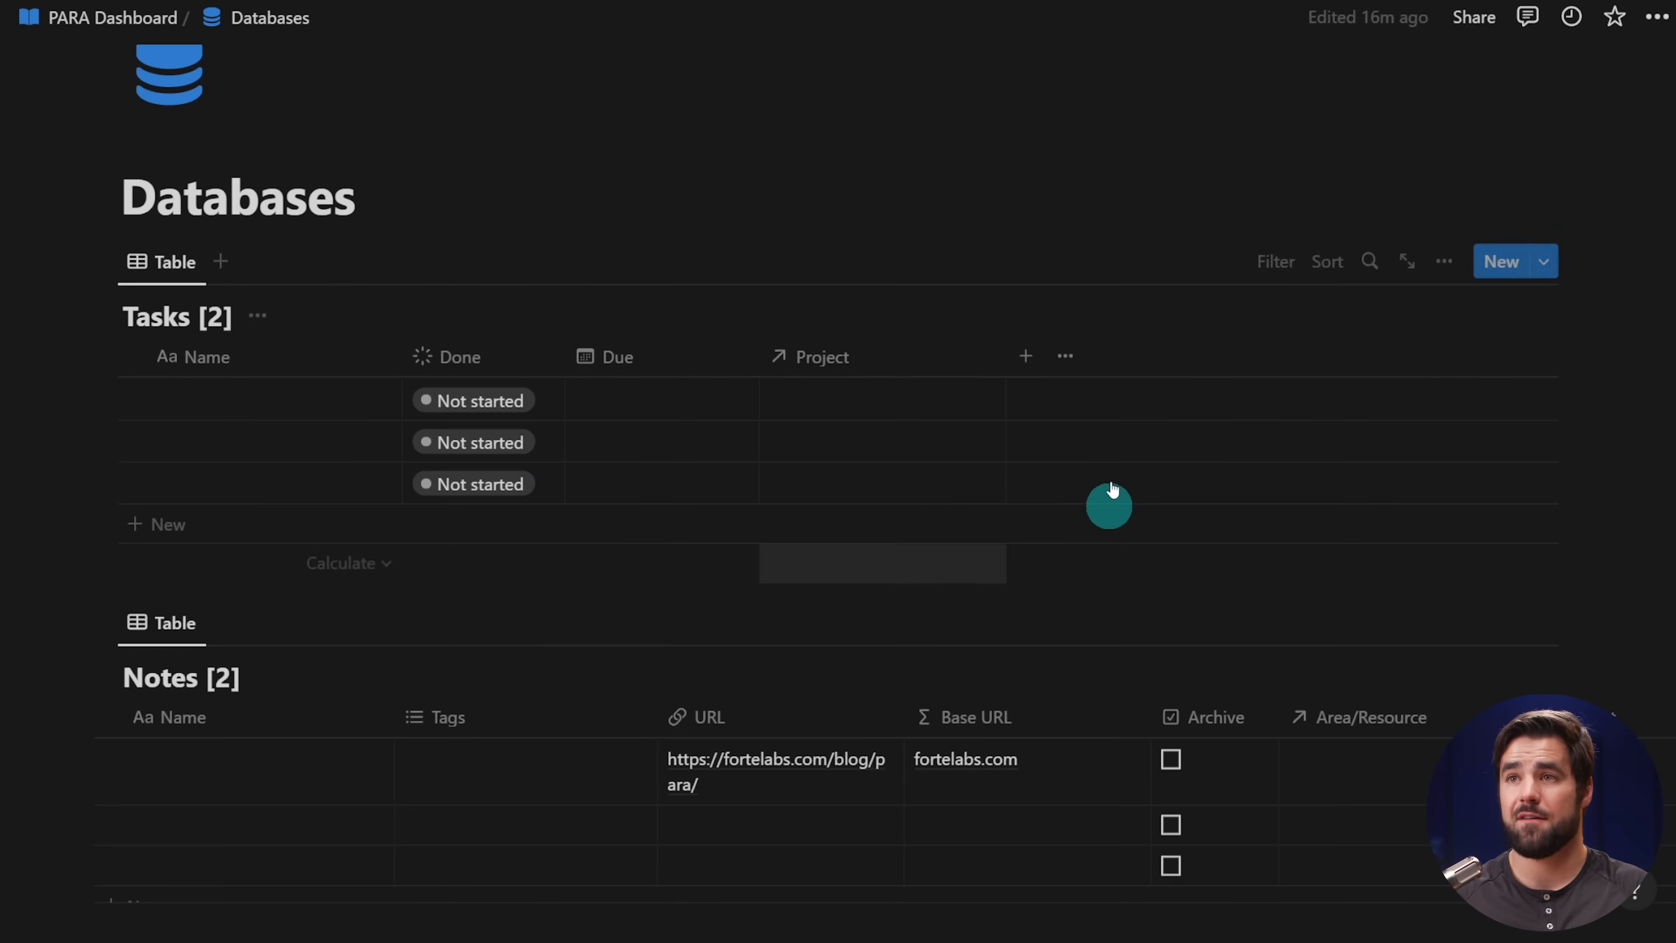
scroll(733, 479, "down", 5)
scroll(737, 528, "down", 7)
scroll(673, 172, "up", 3)
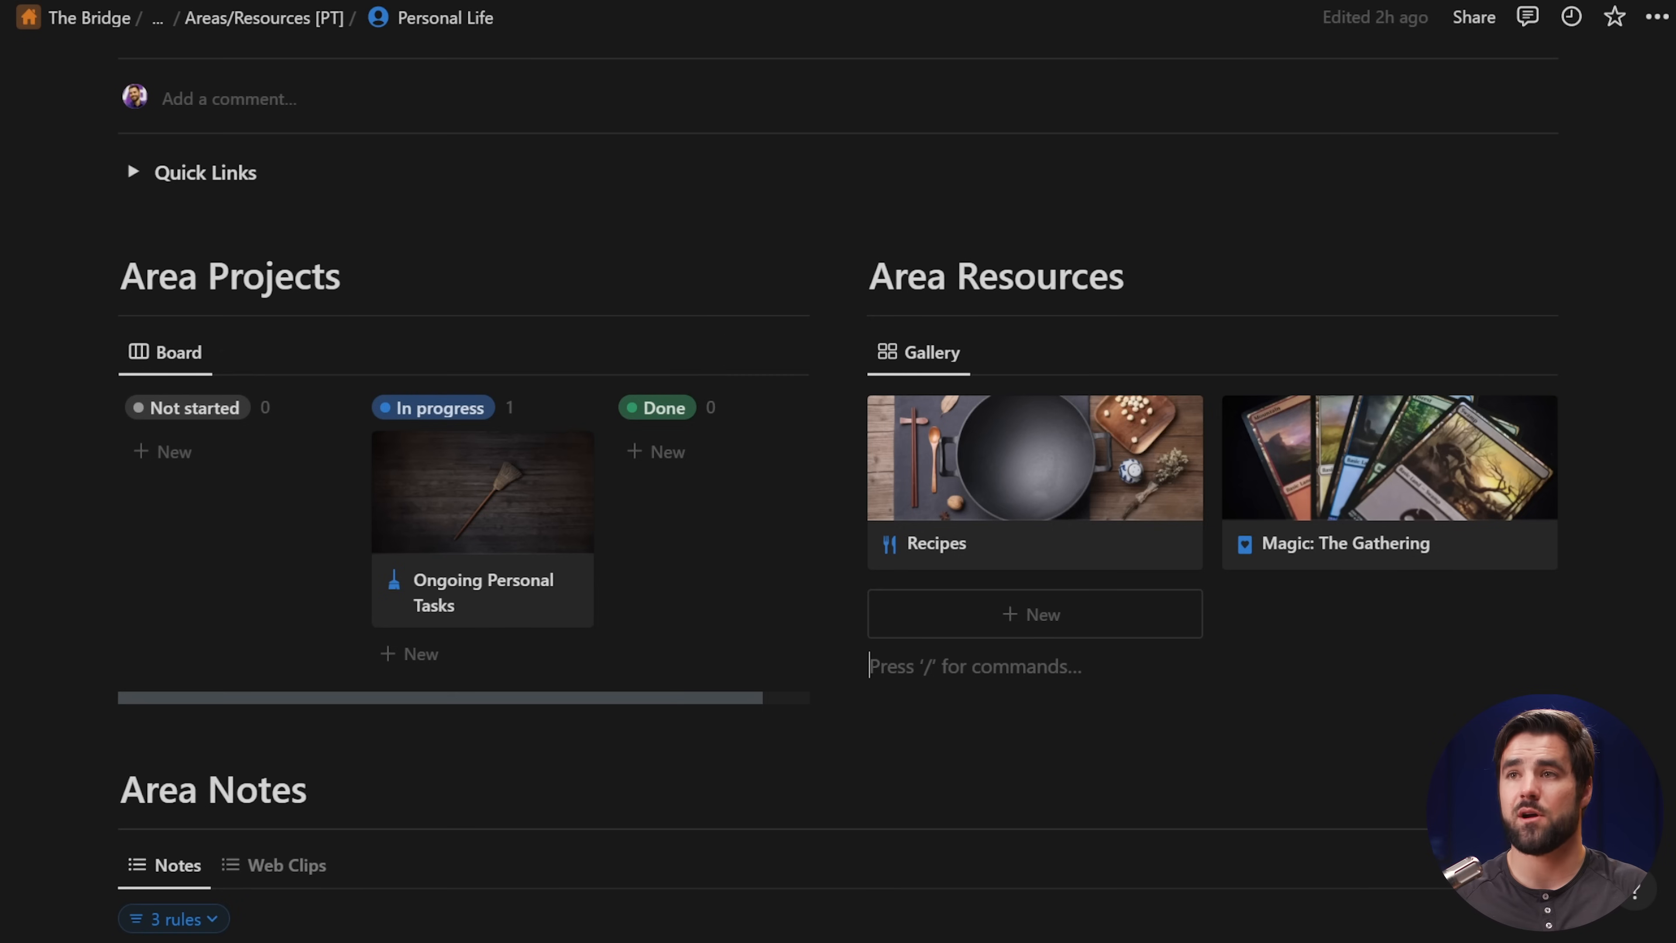
- Go from the example Personal Life page back to the example PARA Dashboard and view its Projects and Areas & Resources sections
scroll(587, 237, "up", 8)
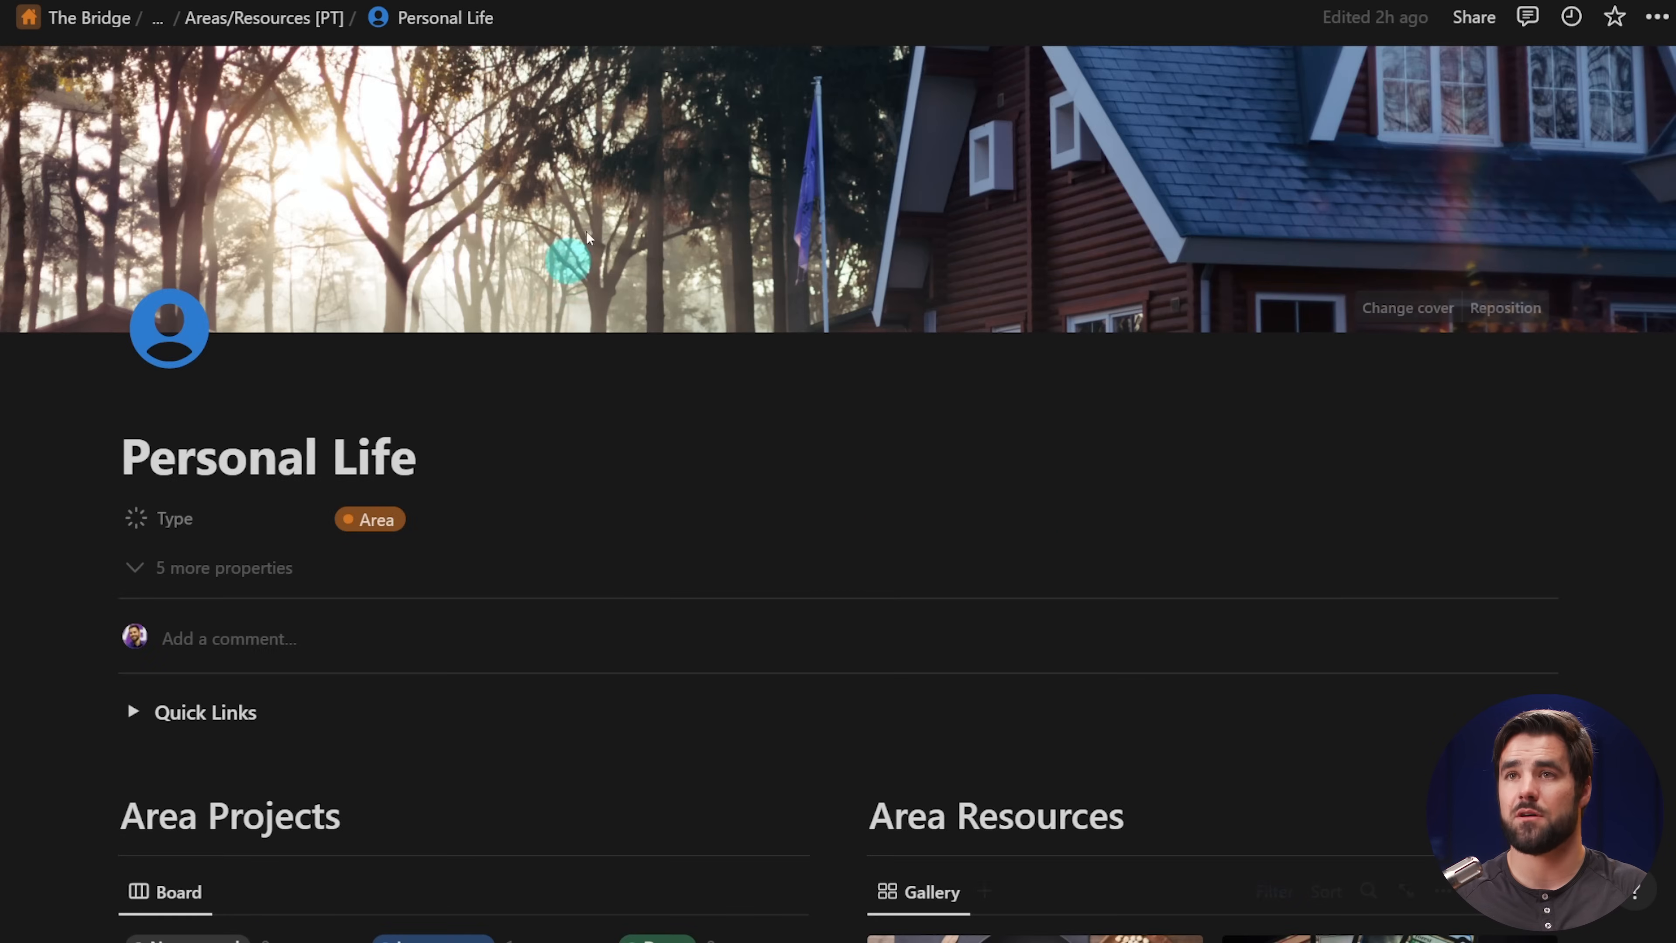
left_click(157, 18)
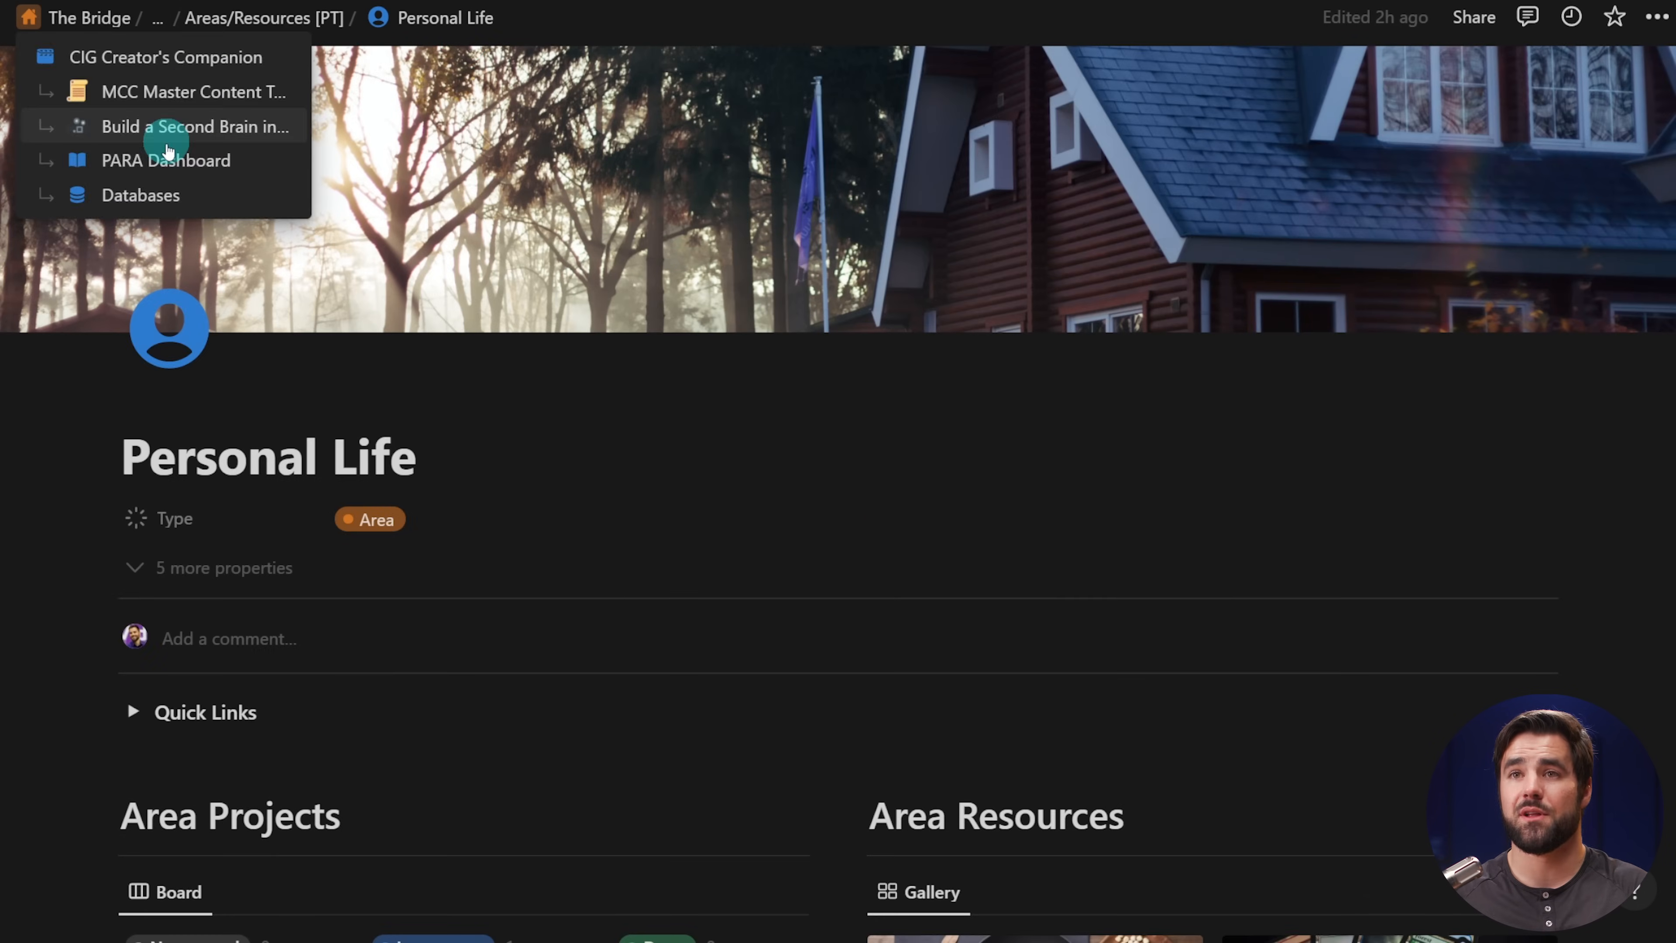
left_click(166, 156)
scroll(1108, 492, "down", 2)
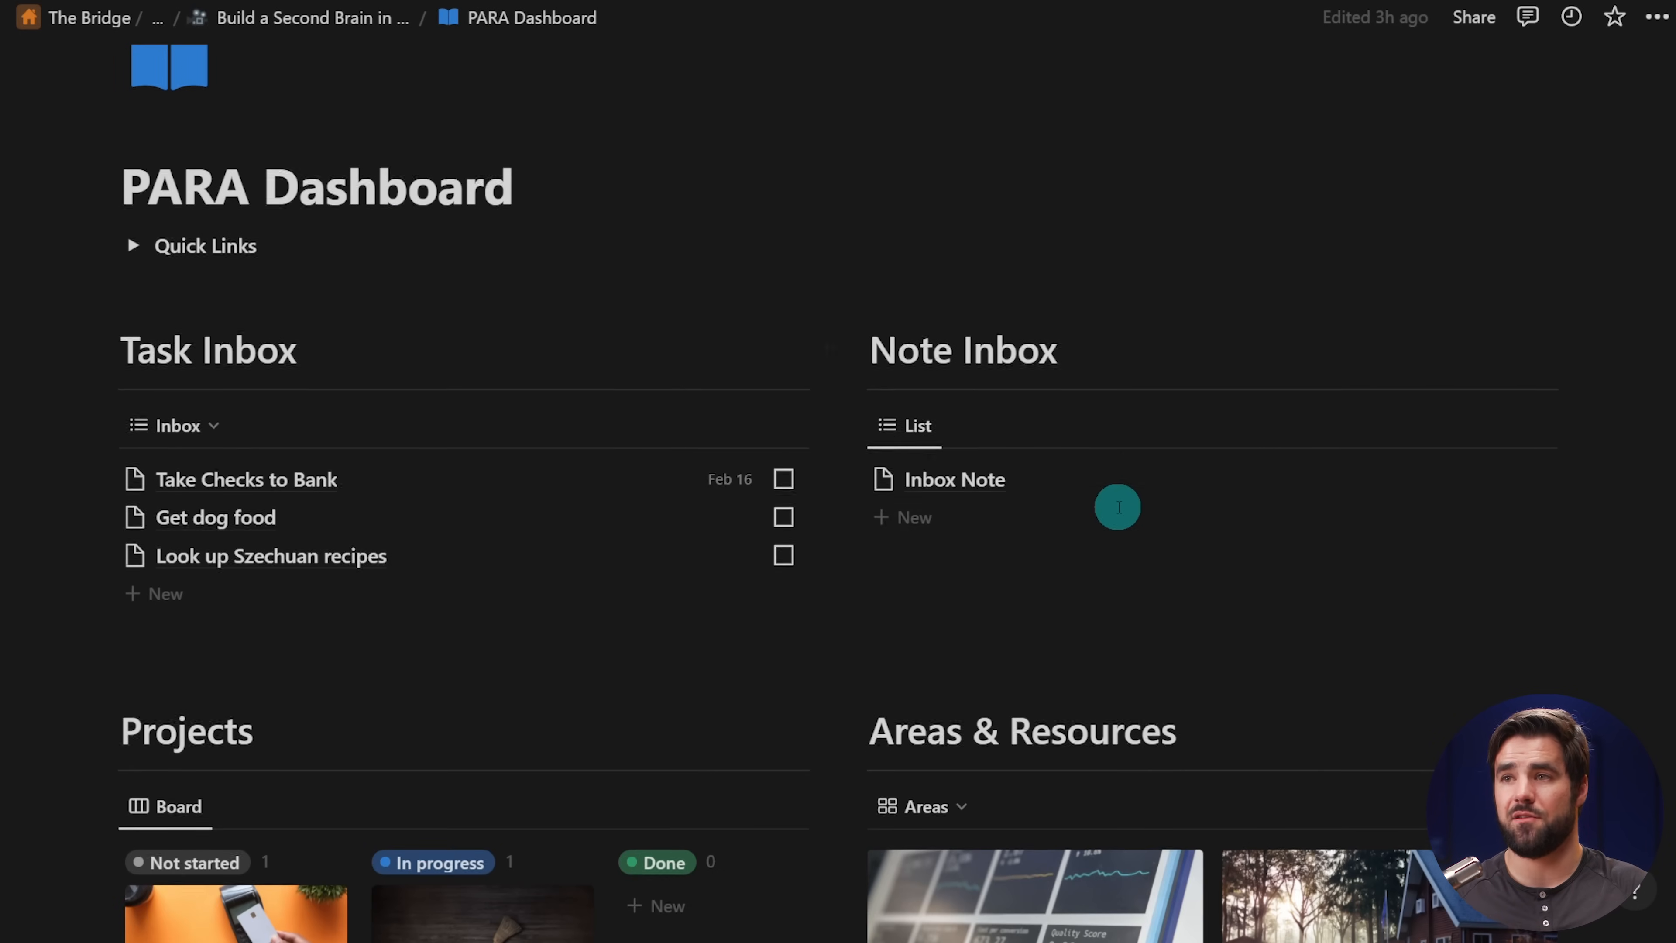
scroll(741, 255, "down", 5)
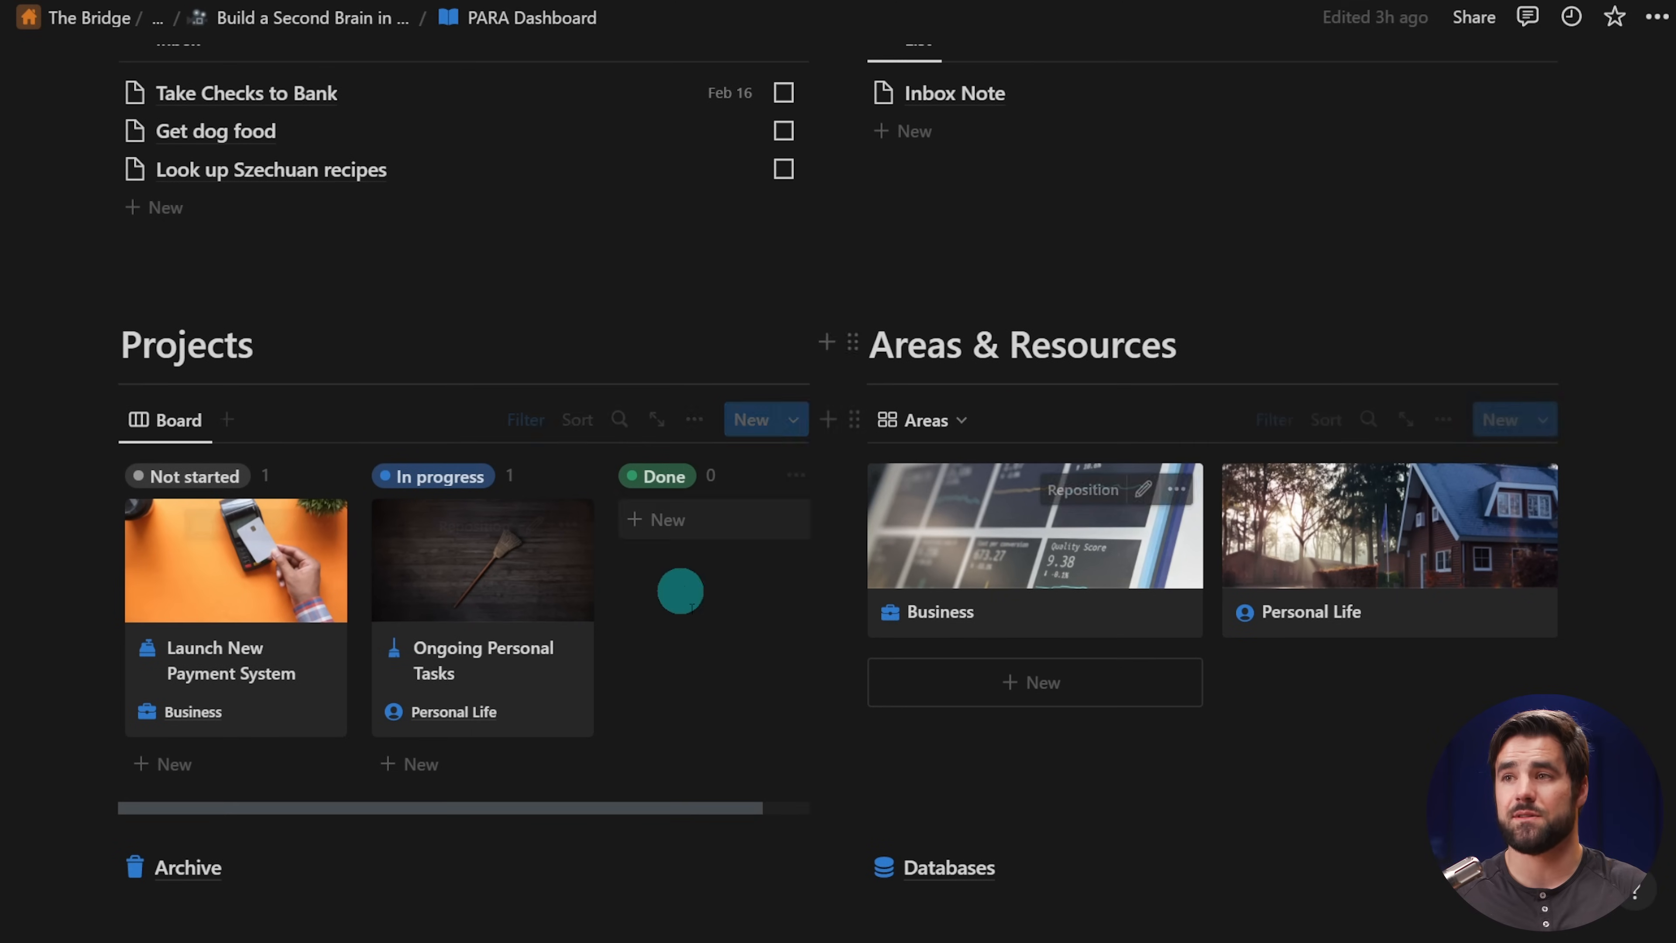
- Open the example Business area as a full page and view its Area Projects, Area Resources and Area Notes sections
left_click(992, 562)
left_click(271, 106)
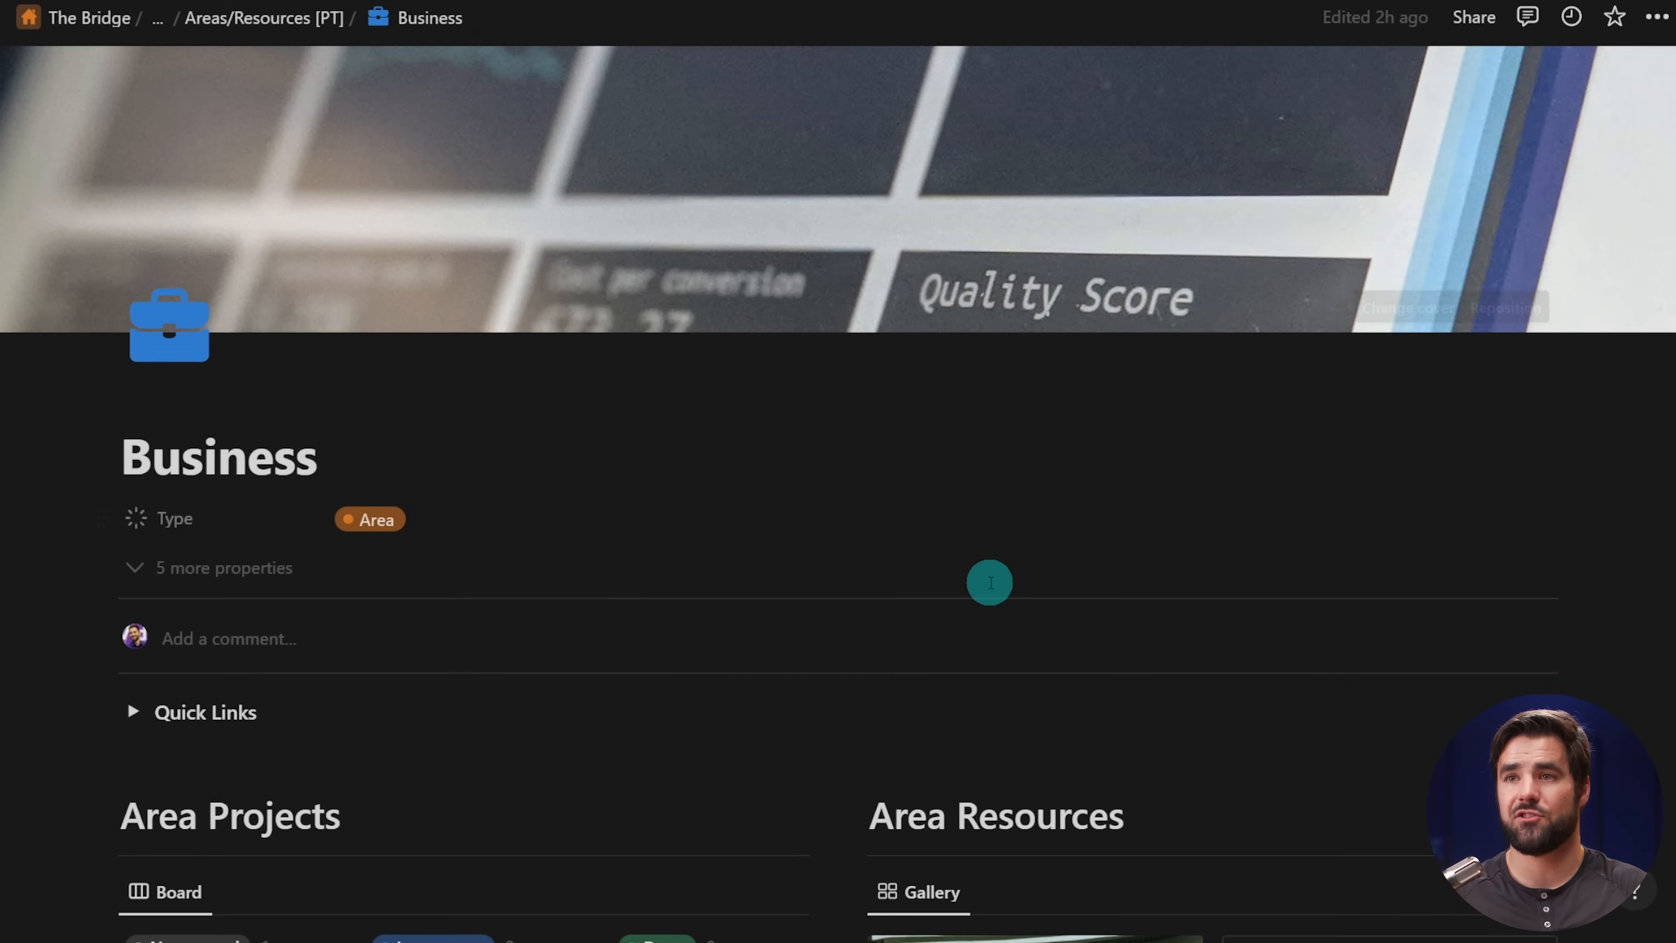
scroll(991, 583, "down", 8)
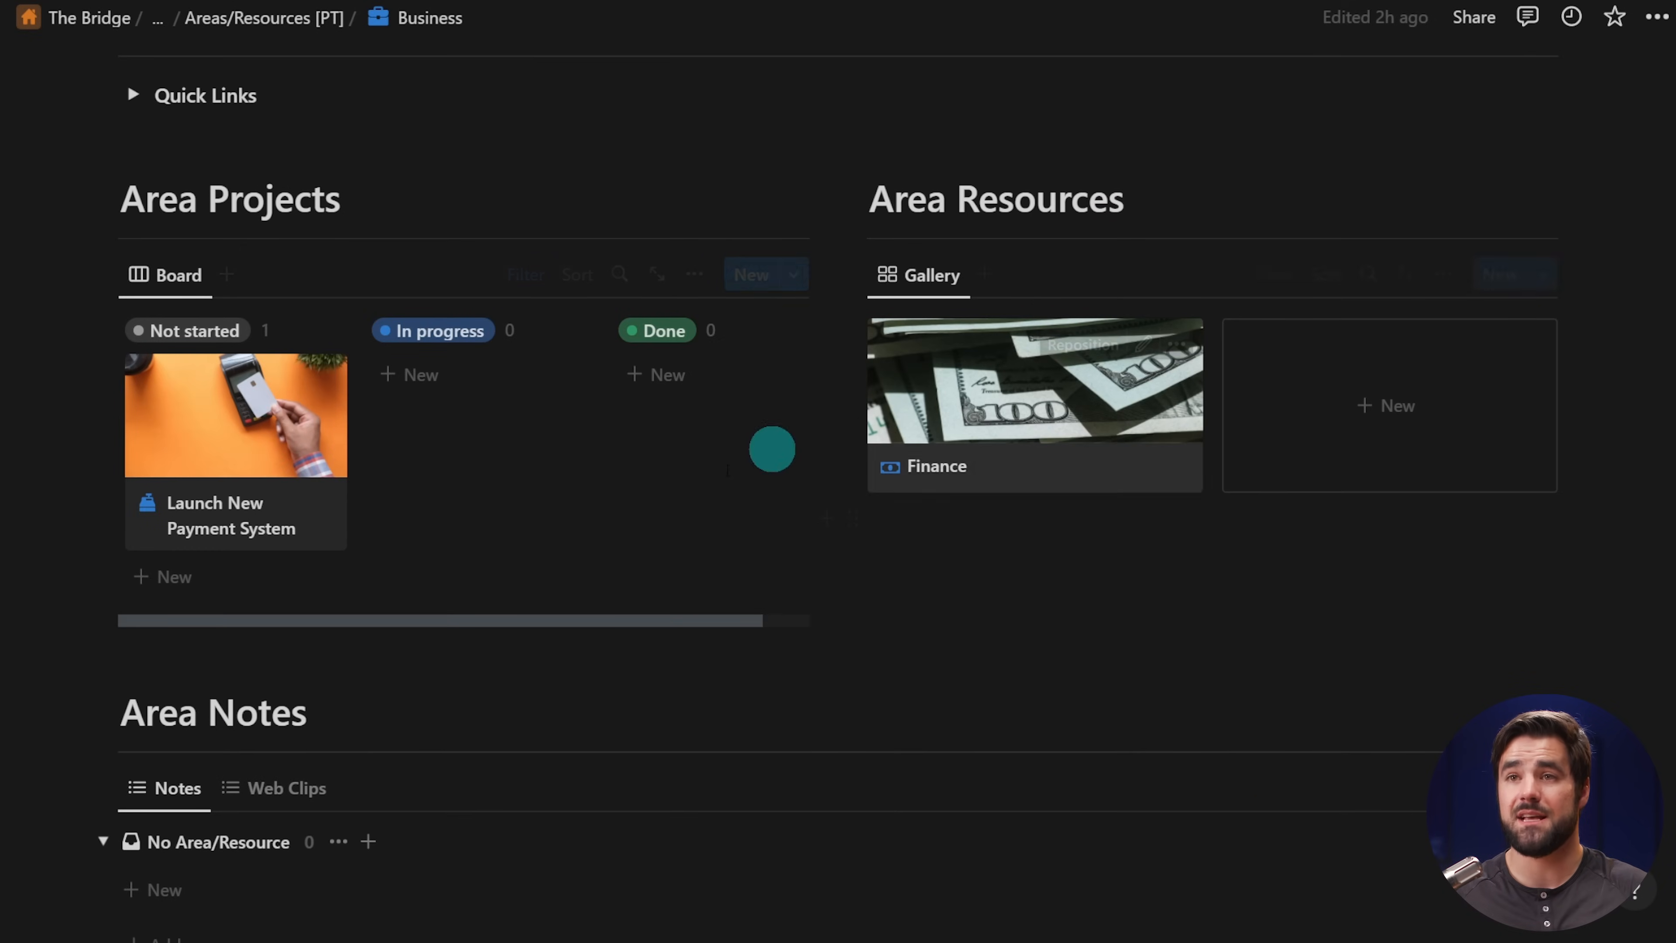
- View the example Finance resource as a full page, then return to the Business page
left_click(982, 419)
left_click(272, 104)
scroll(833, 453, "down", 4)
scroll(958, 554, "up", 5)
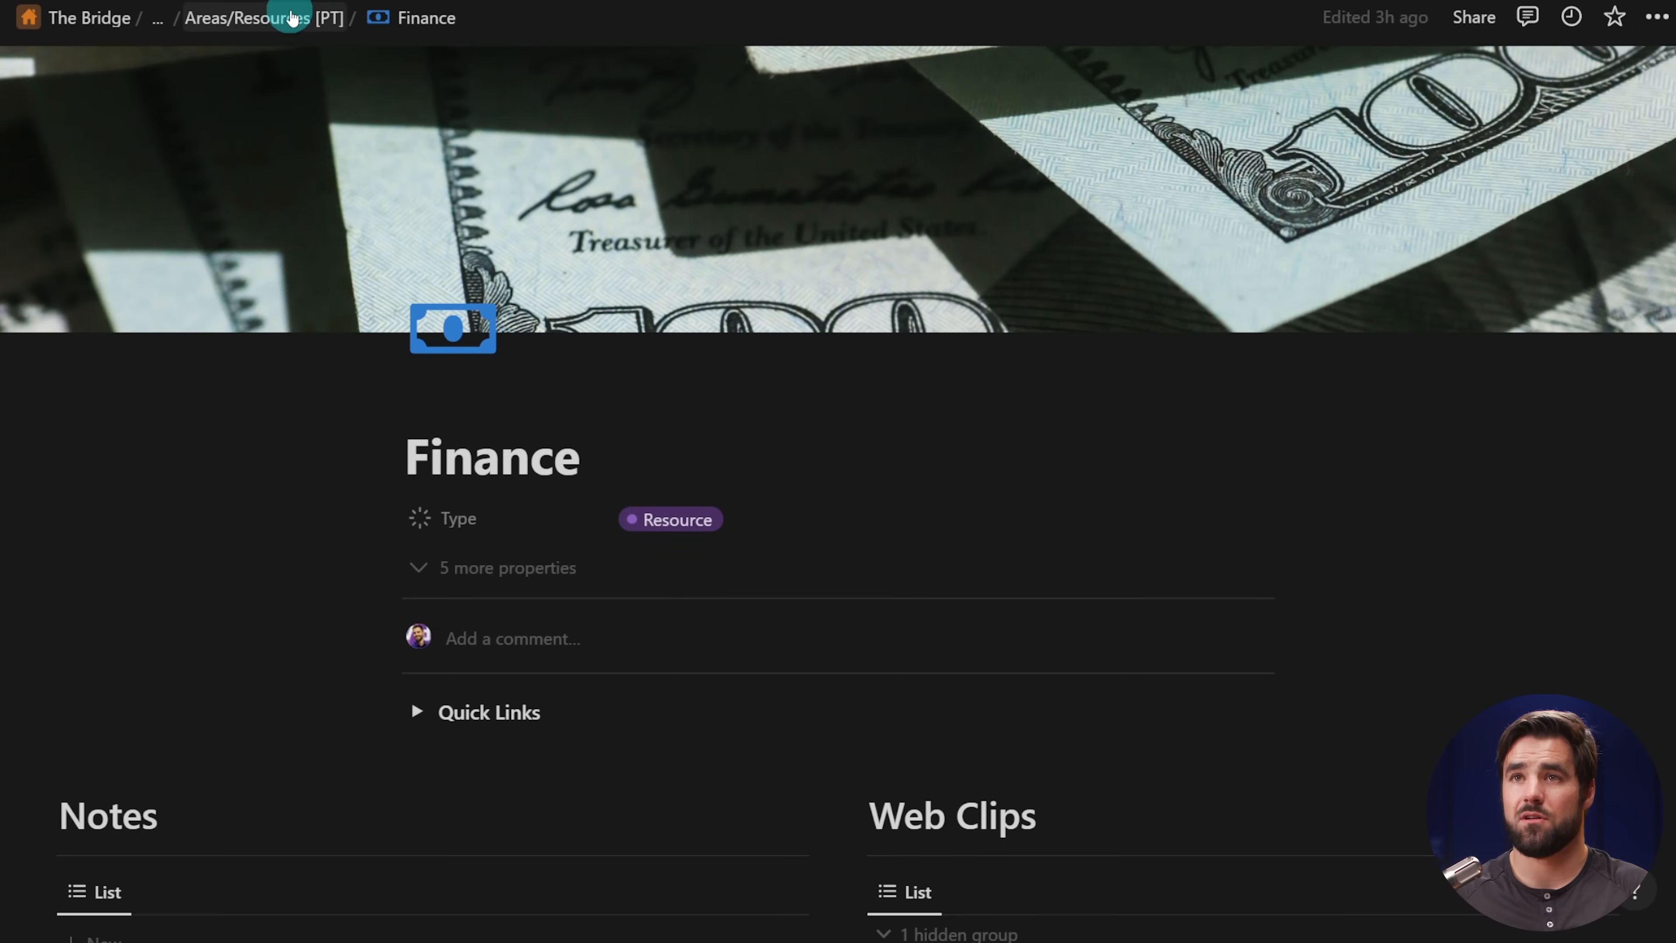
key("ctrl+bracketleft")
- Open the example Launch New Payment System project as a full page and examine its properties, Project Overview, Tasks and Notes layout
left_click(189, 328)
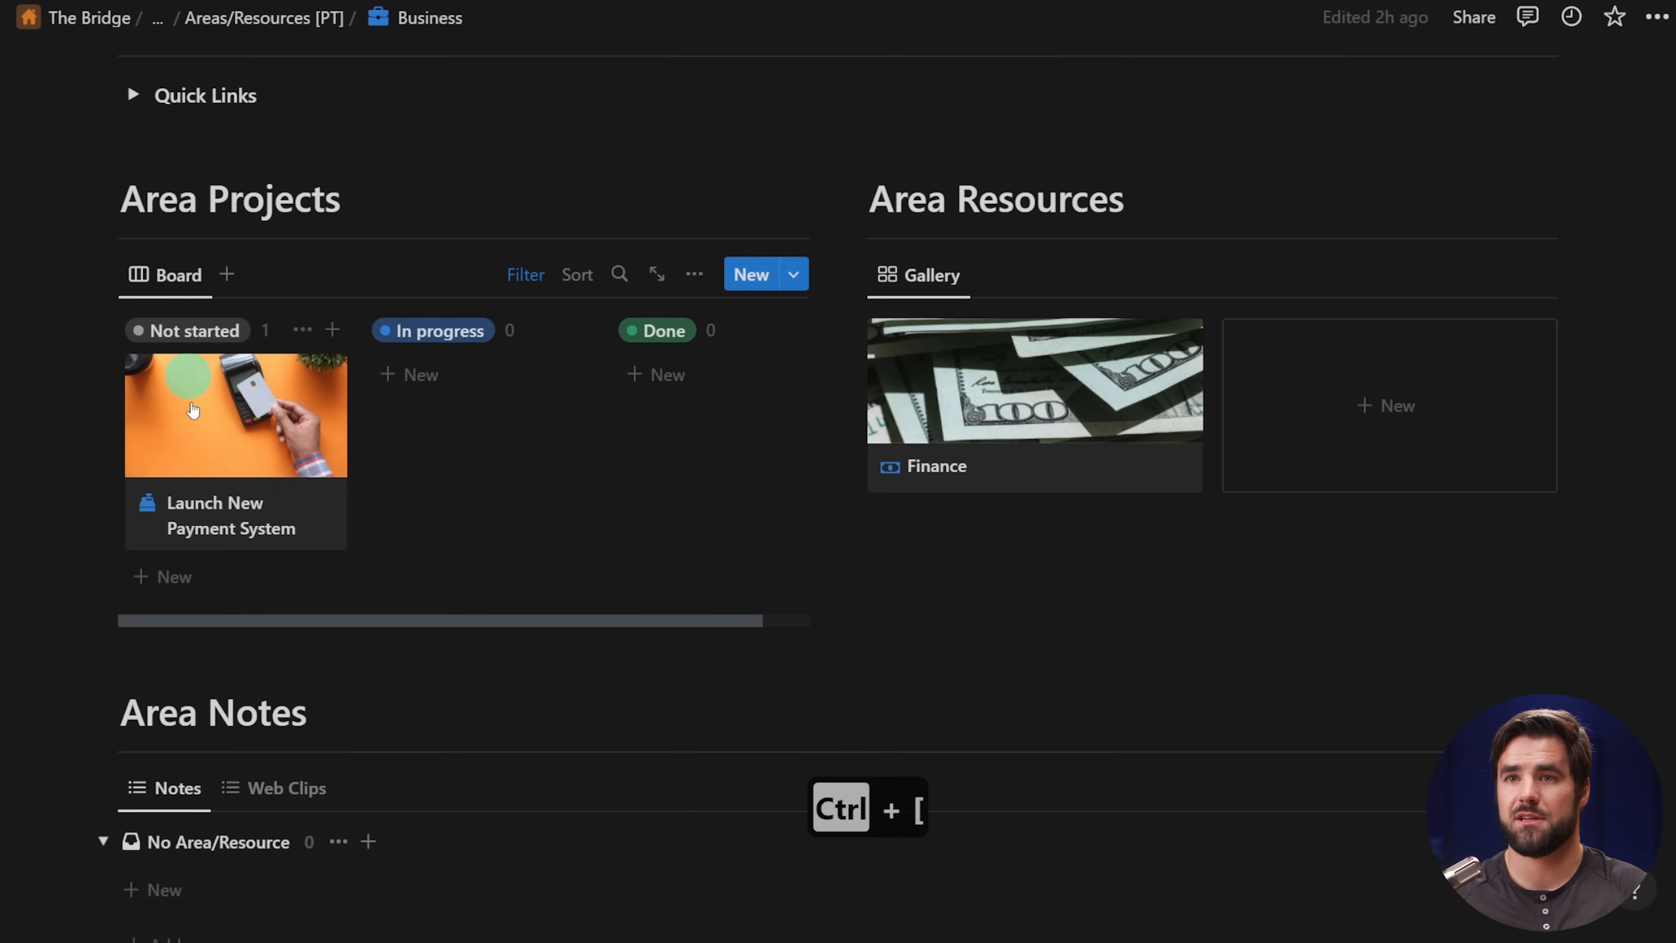
left_click(243, 423)
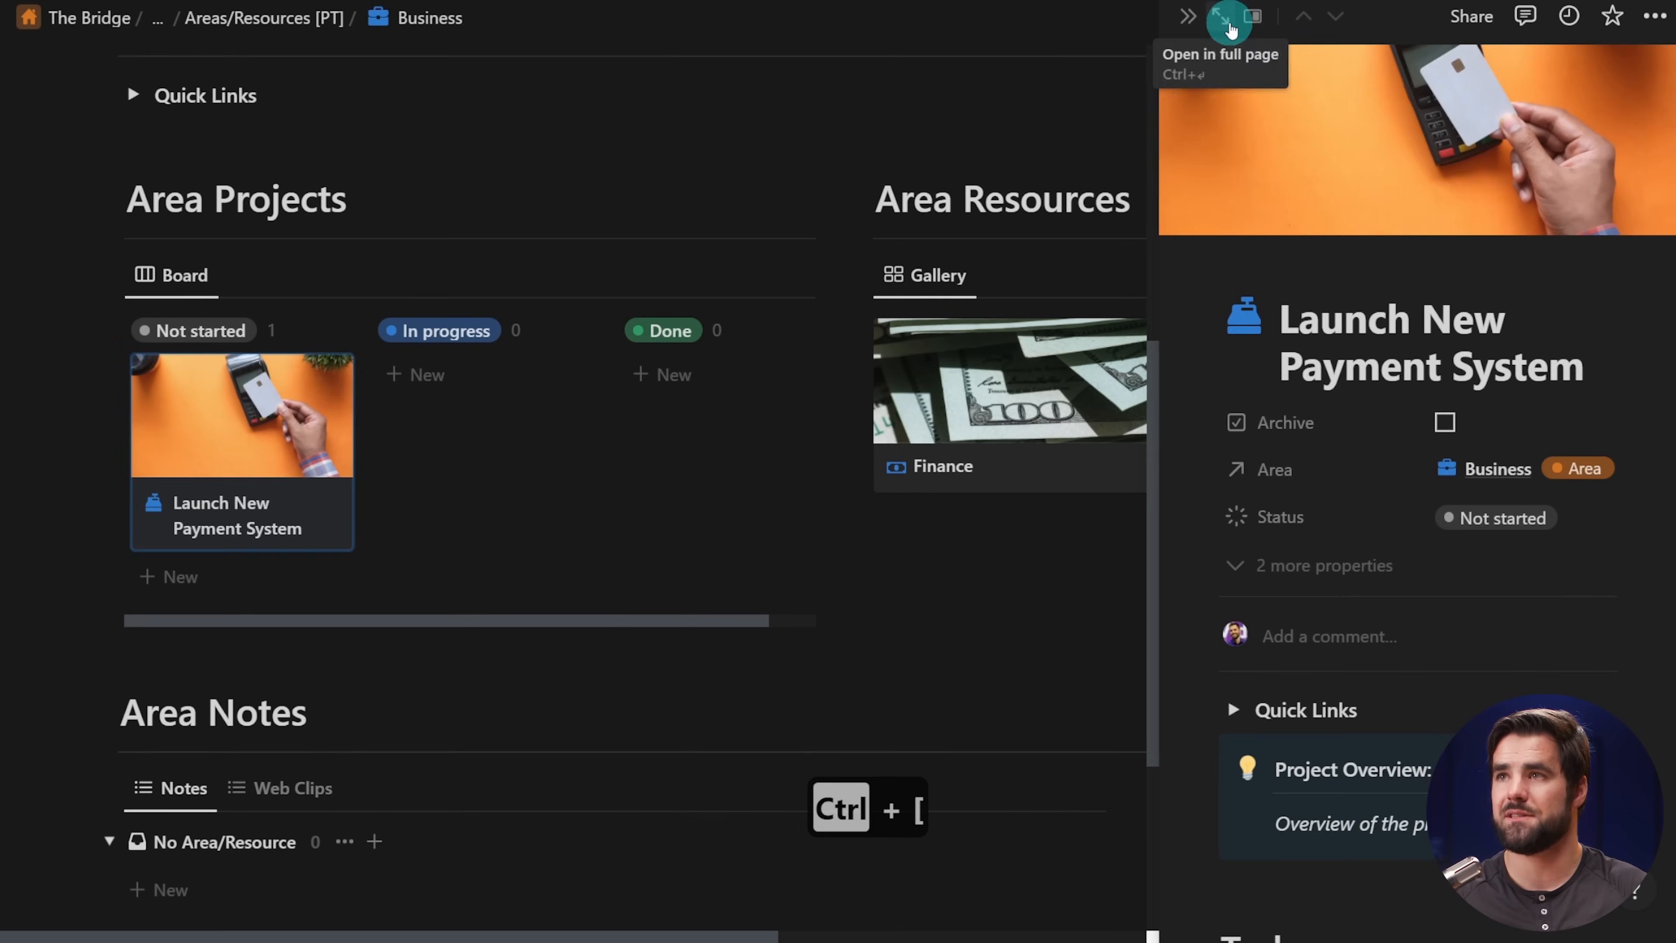
left_click(1220, 16)
scroll(1229, 477, "down", 5)
scroll(1232, 477, "down", 5)
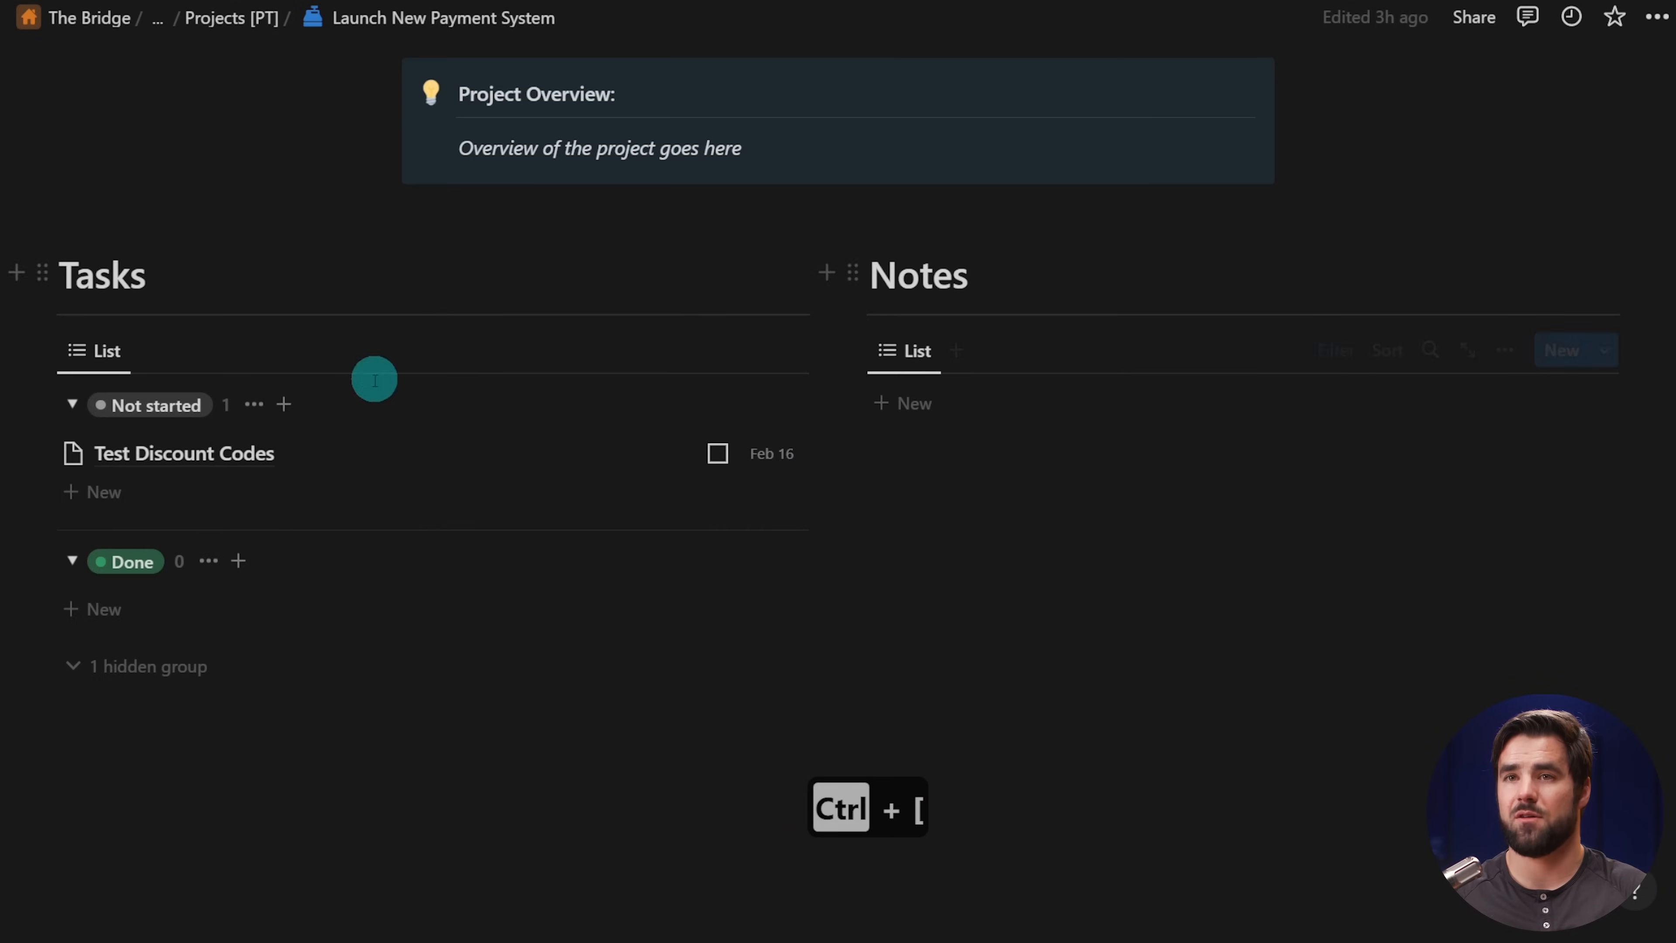
scroll(1182, 366, "up", 6)
scroll(1186, 366, "down", 5)
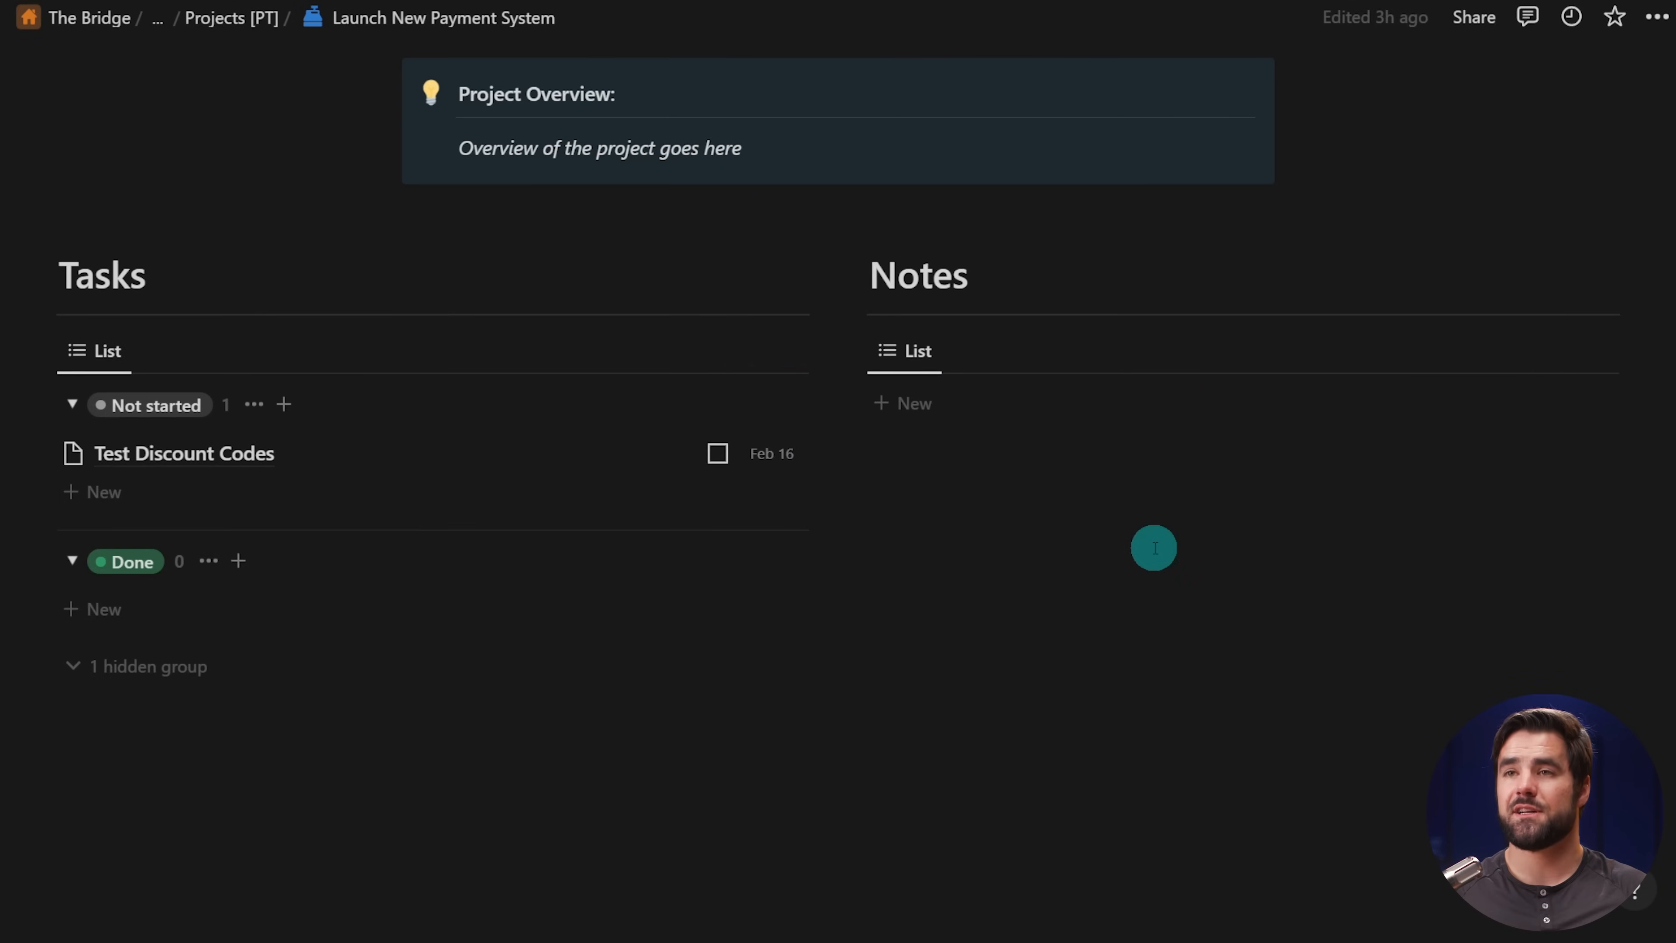
scroll(1153, 546, "up", 2)
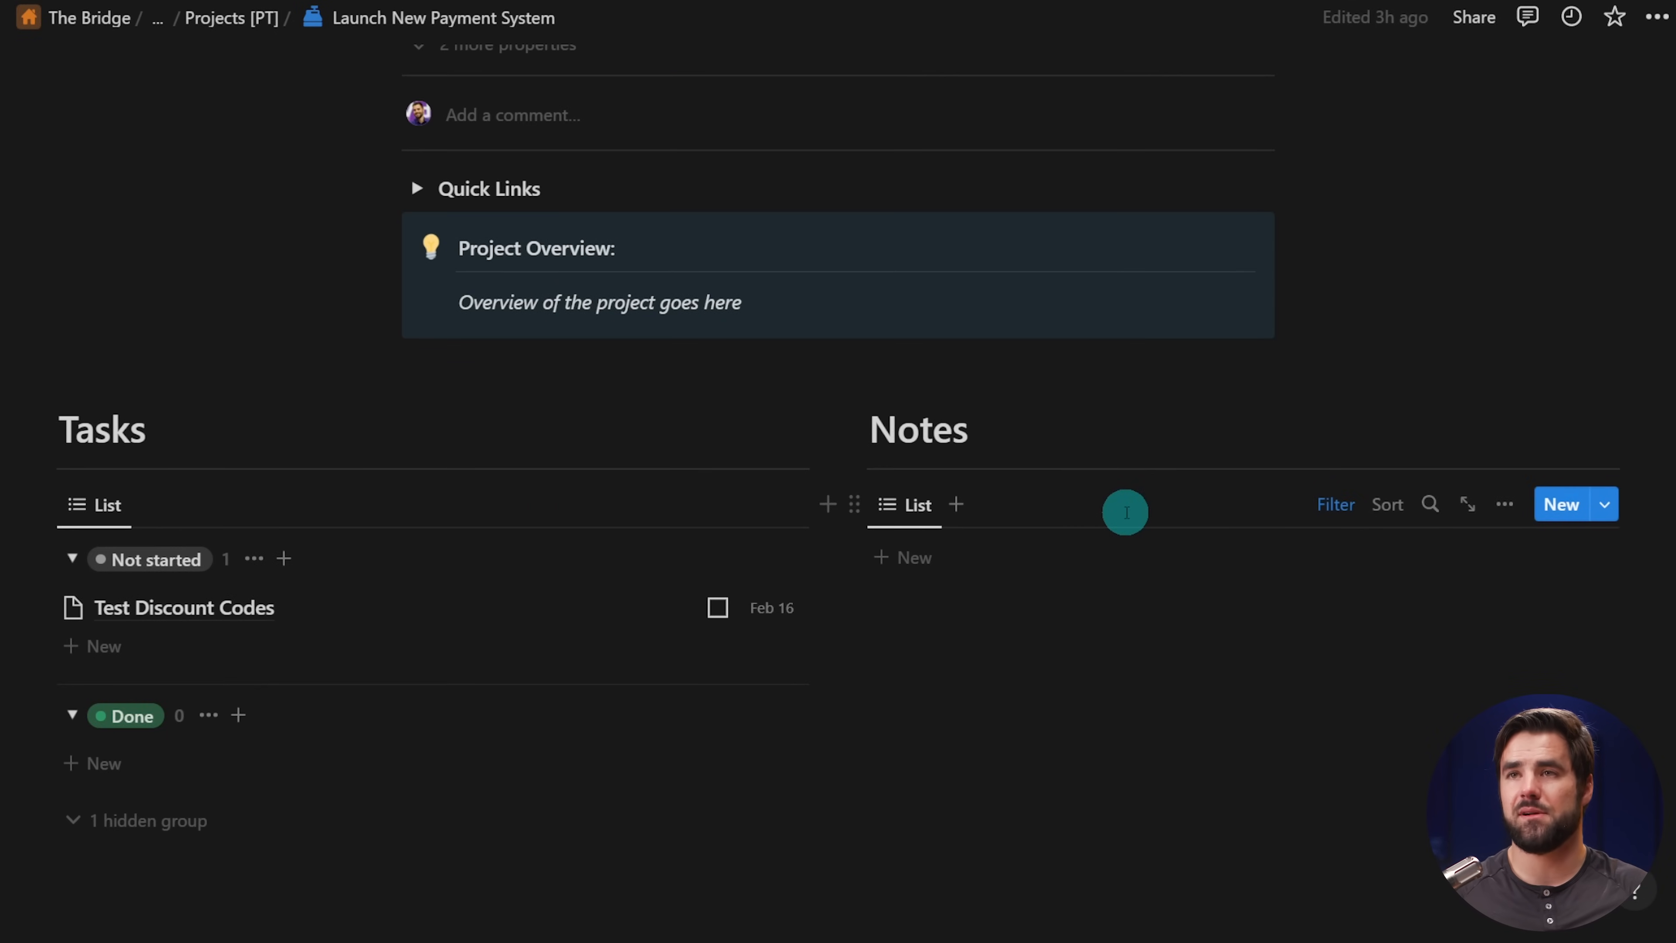
scroll(1125, 513, "up", 4)
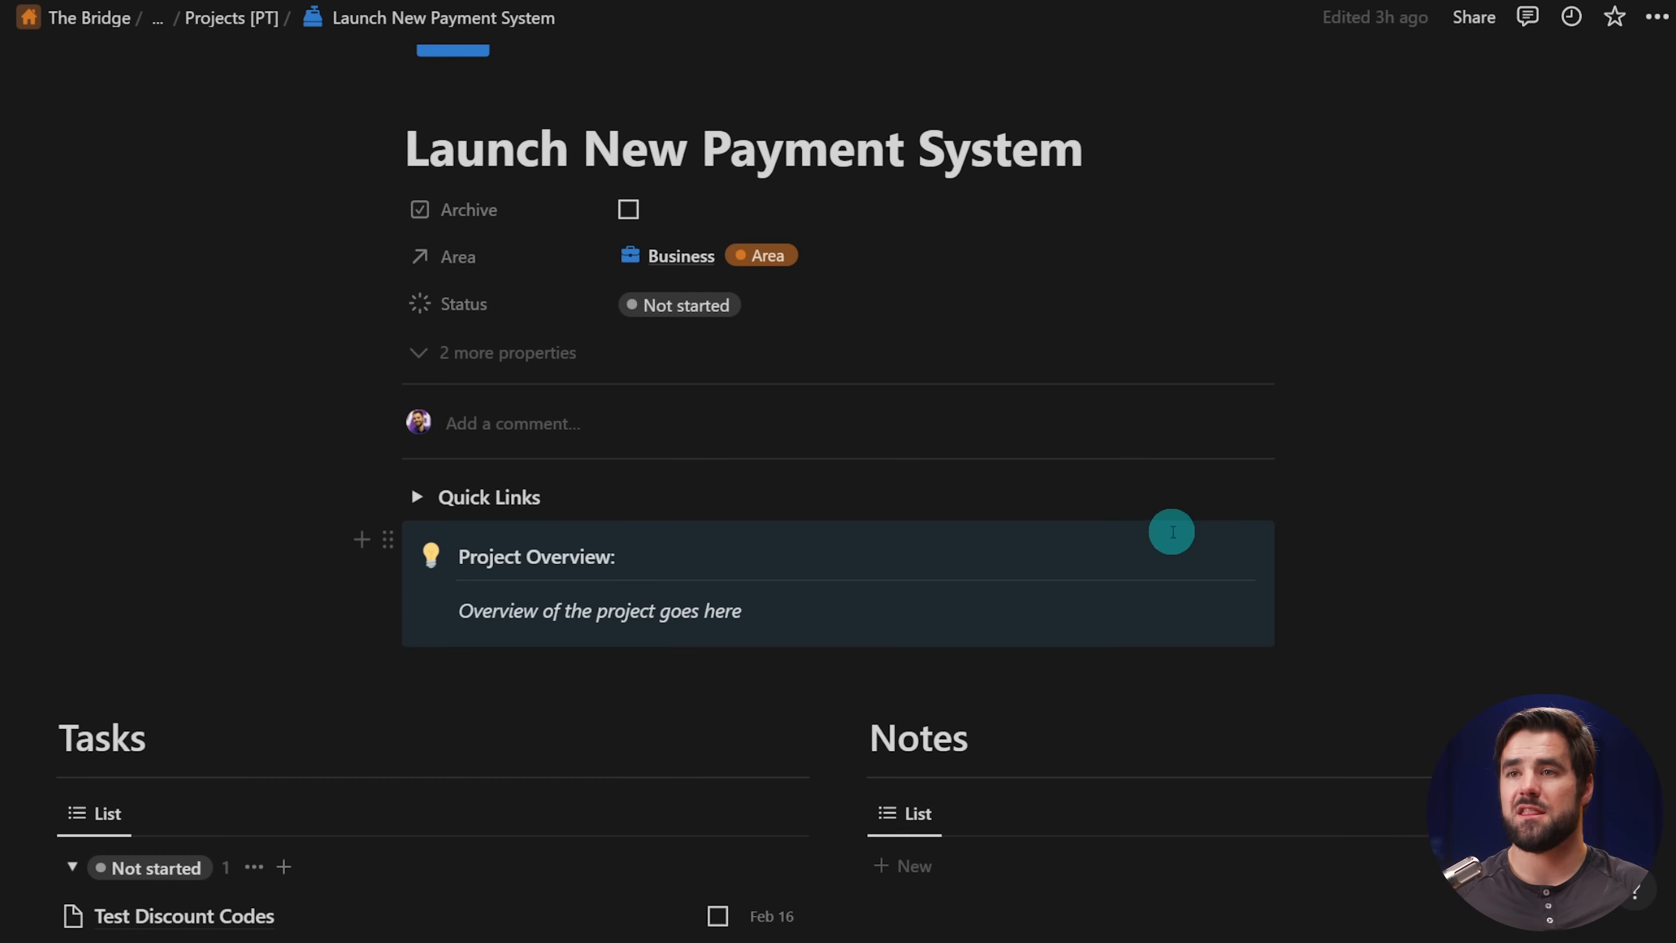
- Return to the example PARA Dashboard from the project page and look through its layout
left_click(159, 18)
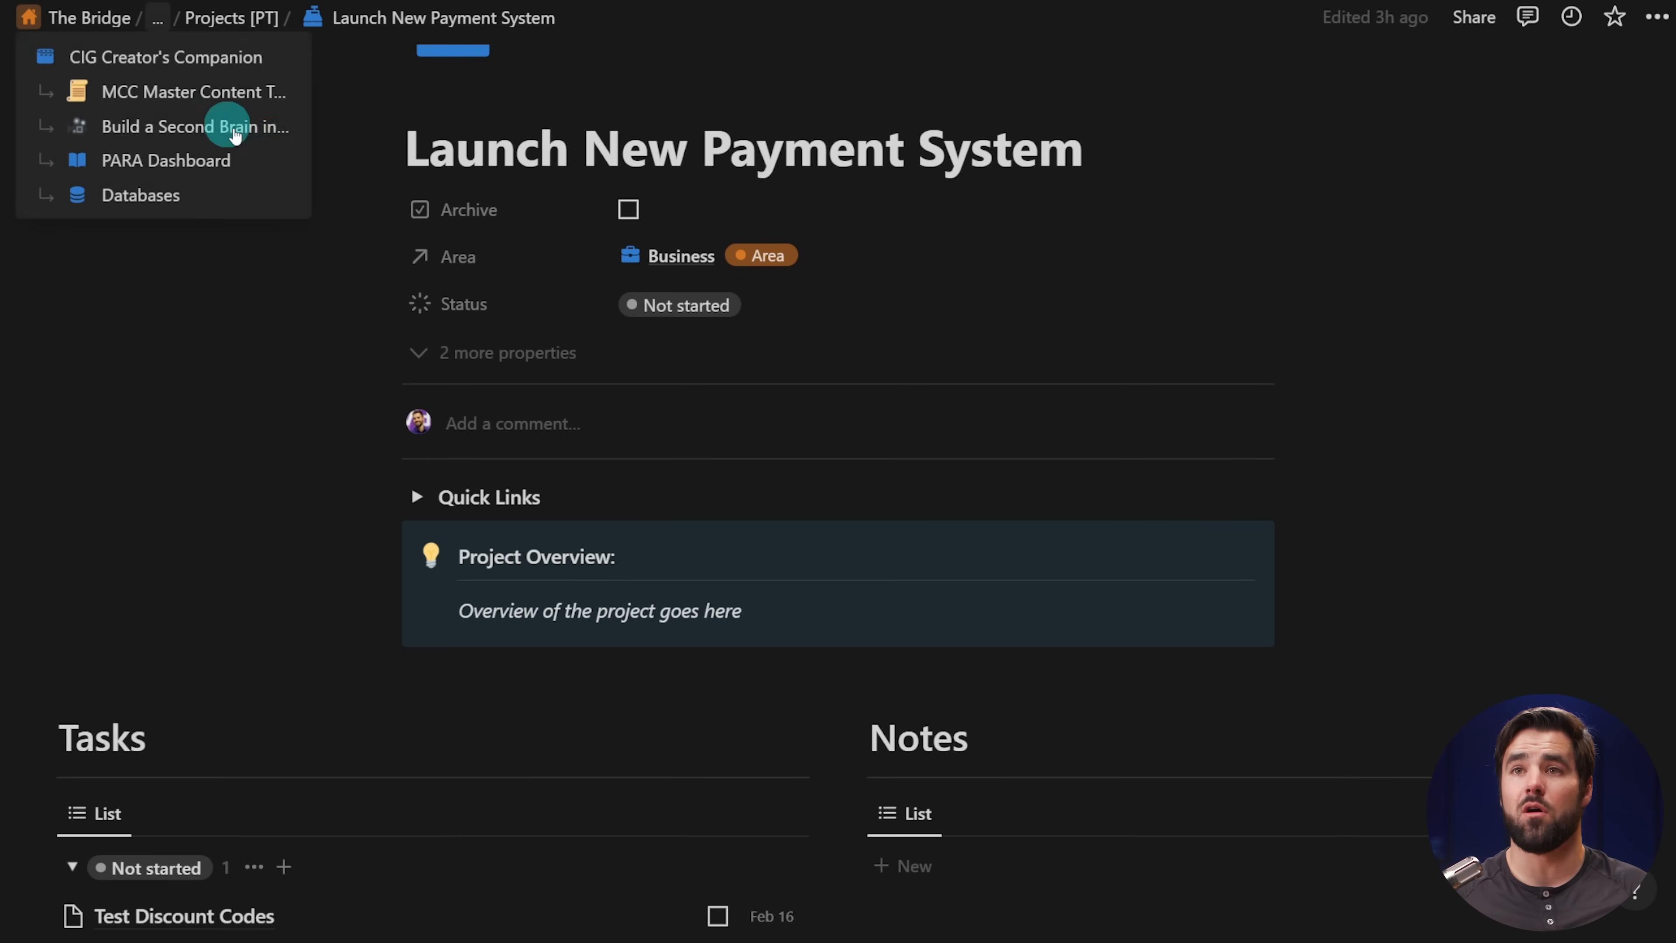
left_click(189, 165)
scroll(868, 472, "down", 8)
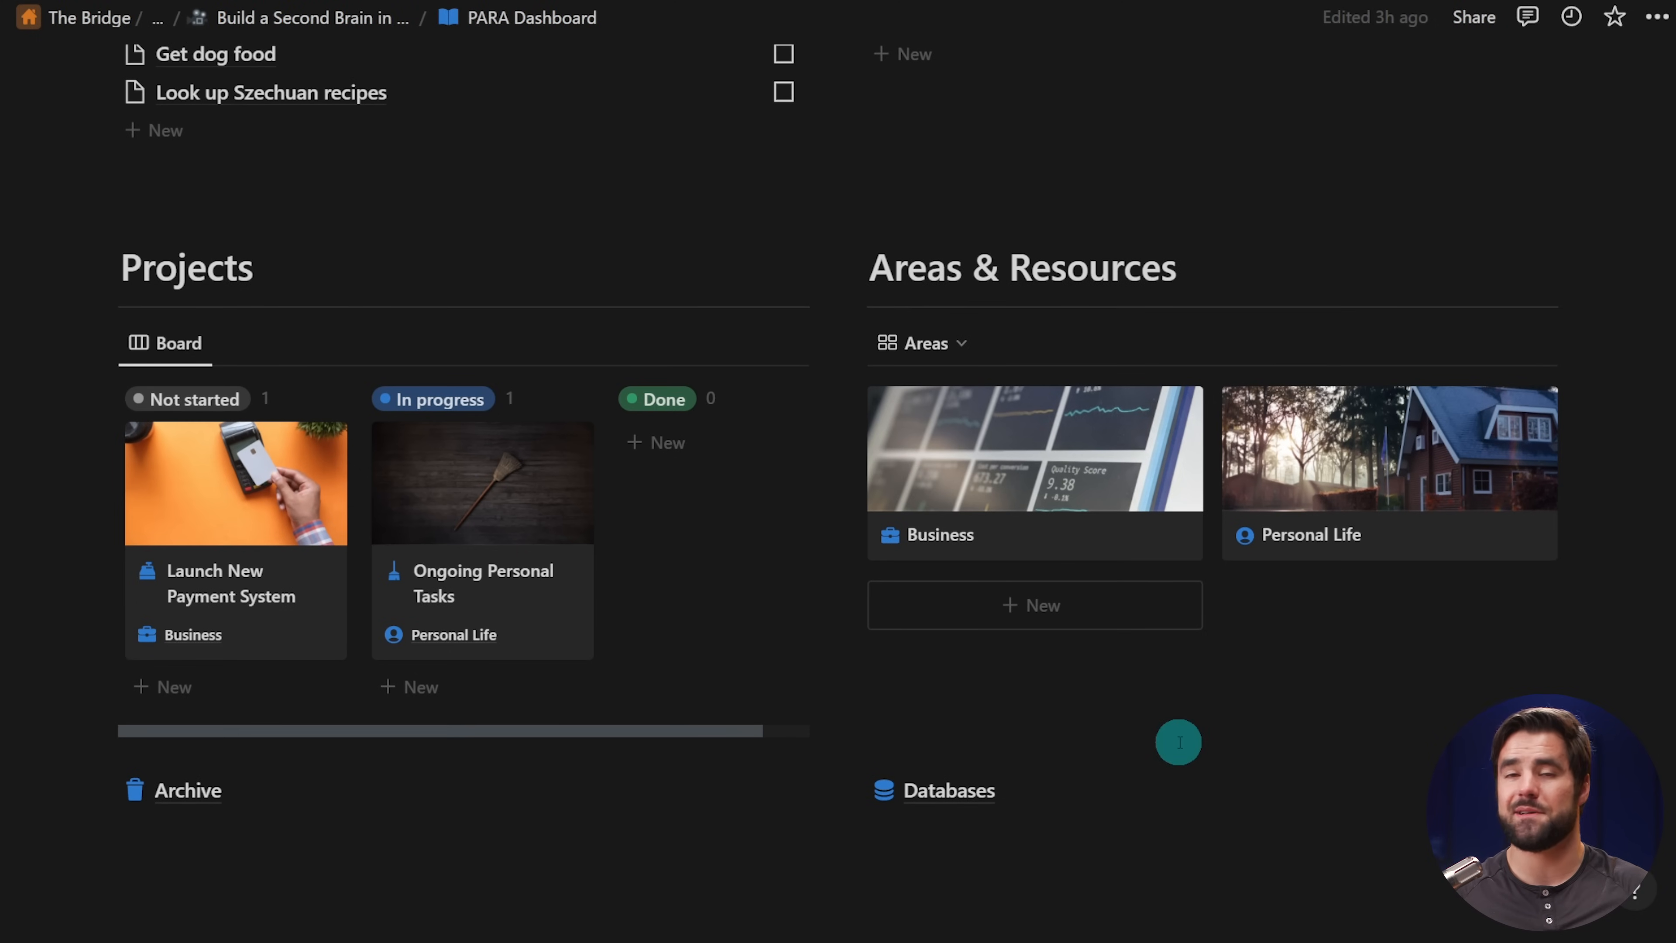
scroll(1174, 747, "up", 10)
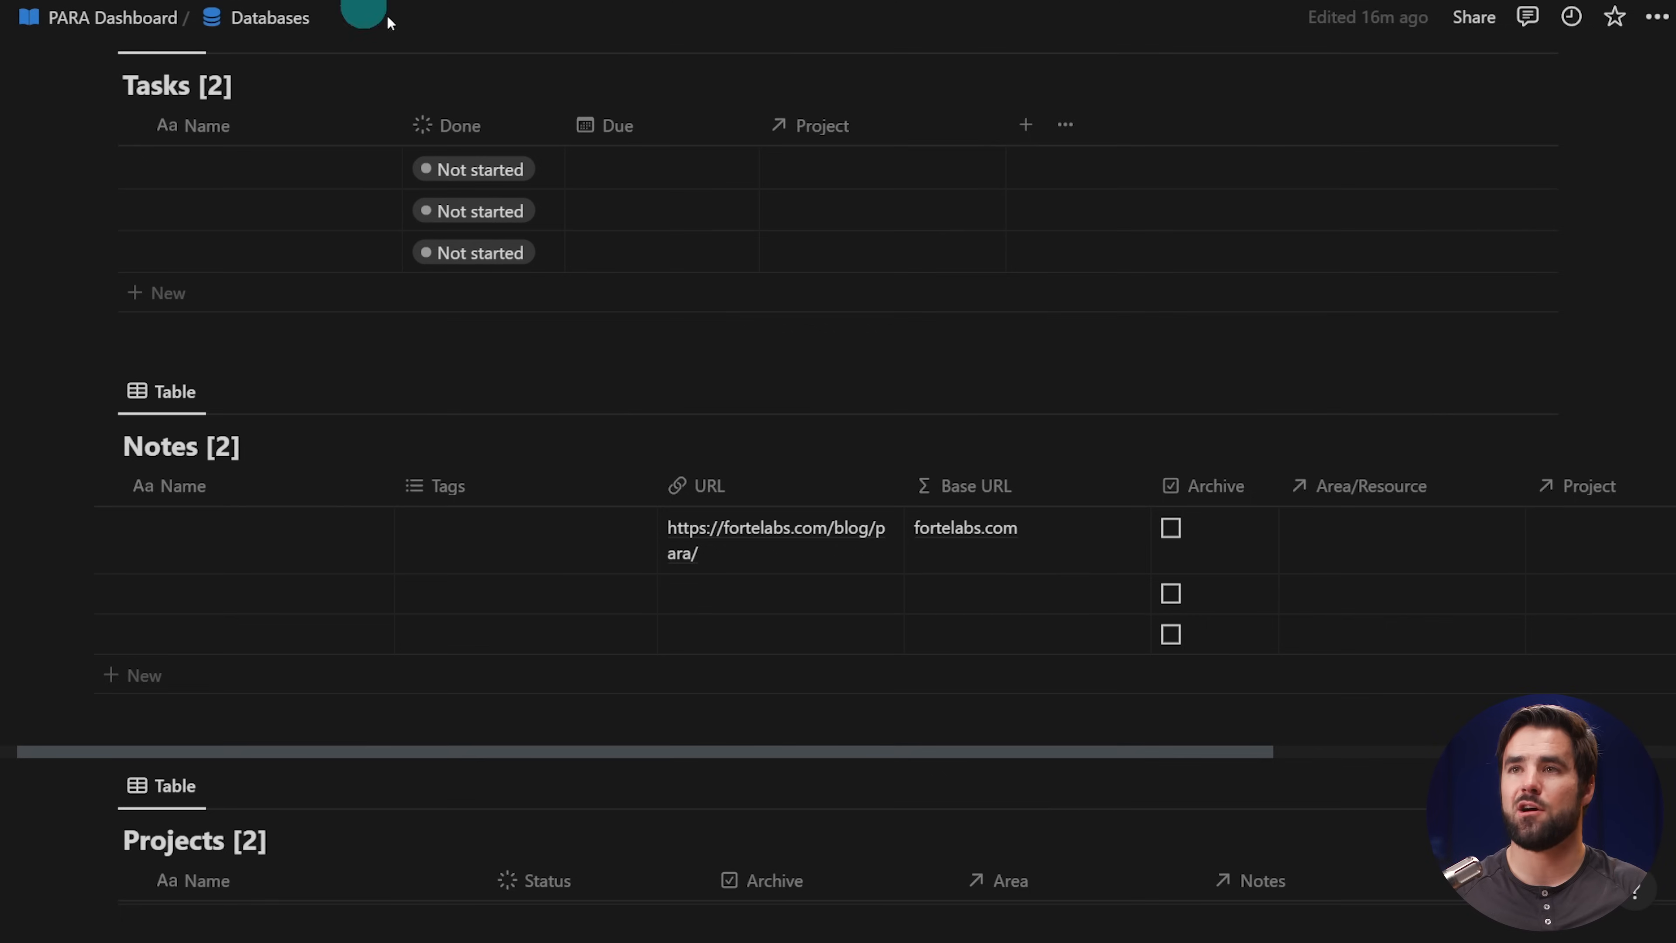
- Reload the Databases page by way of the PARA Dashboard and review the Tasks, Notes and Projects tables being built
scroll(1003, 419, "up", 5)
scroll(677, 666, "down", 15)
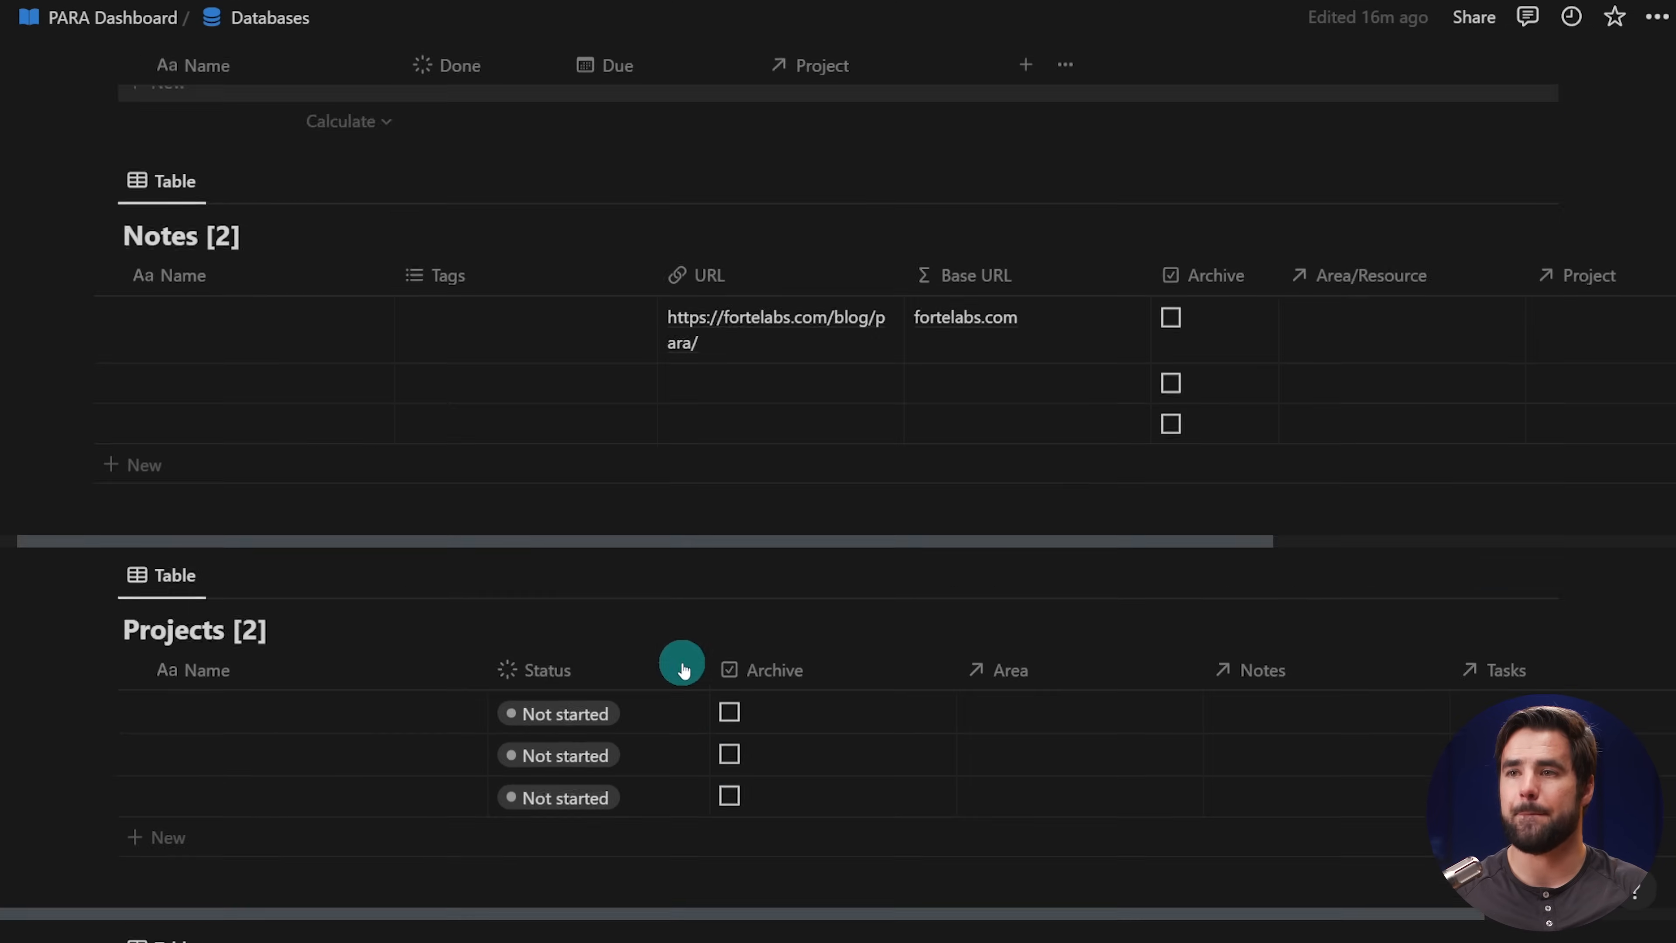
scroll(685, 663, "up", 15)
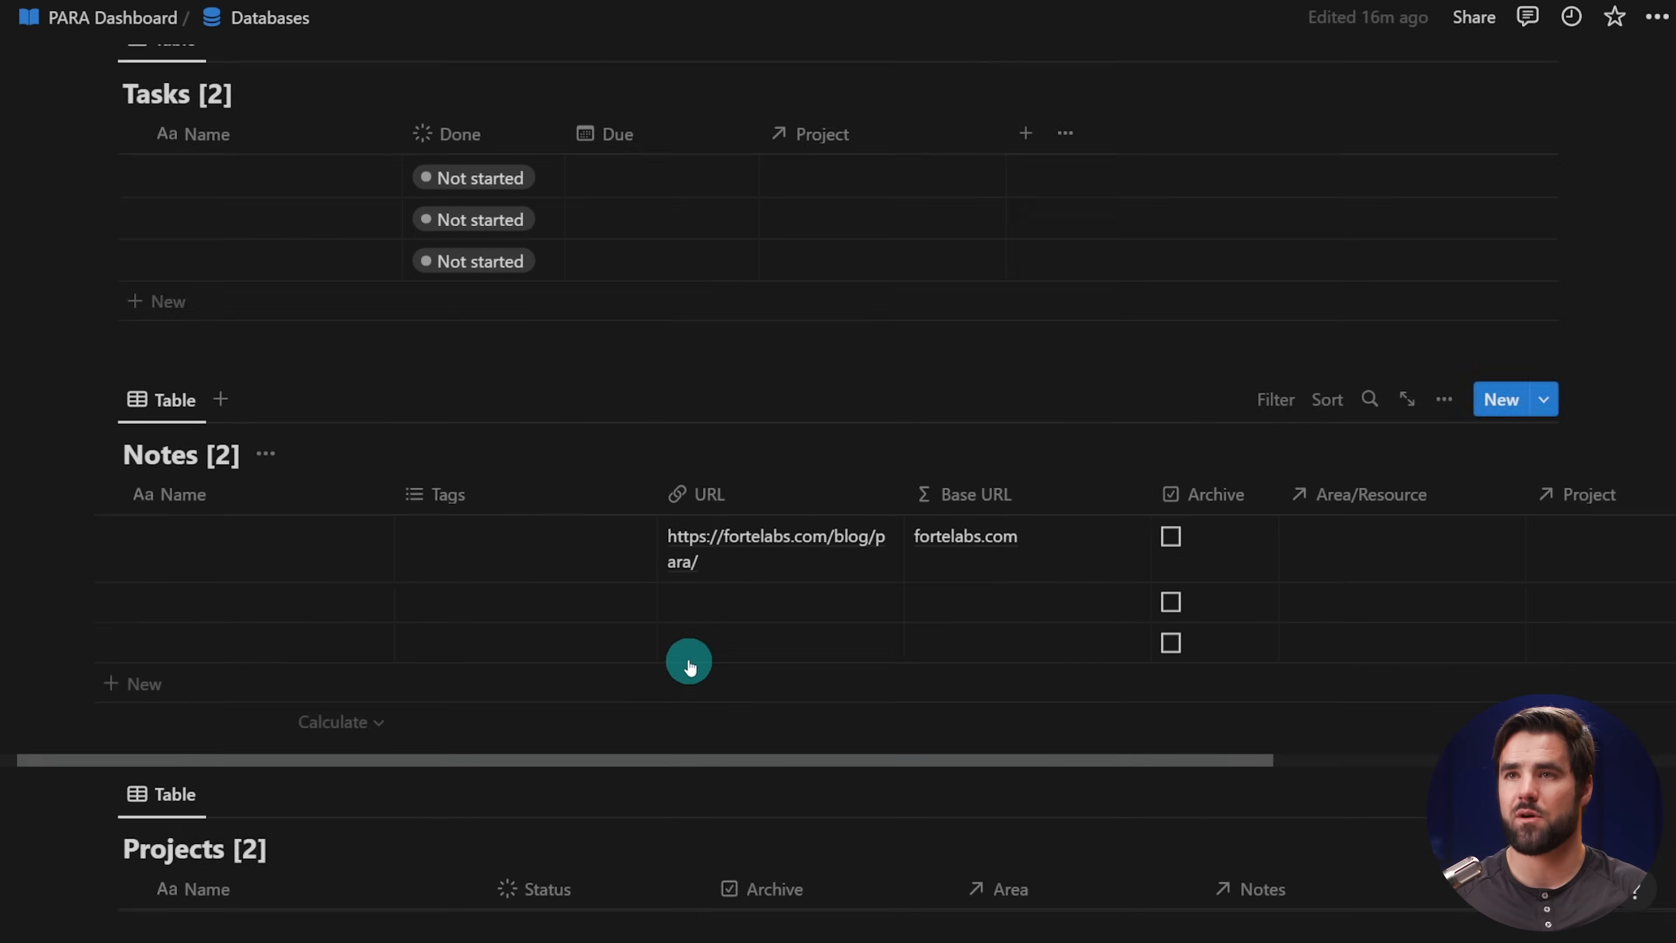
left_click(109, 18)
left_click(190, 397)
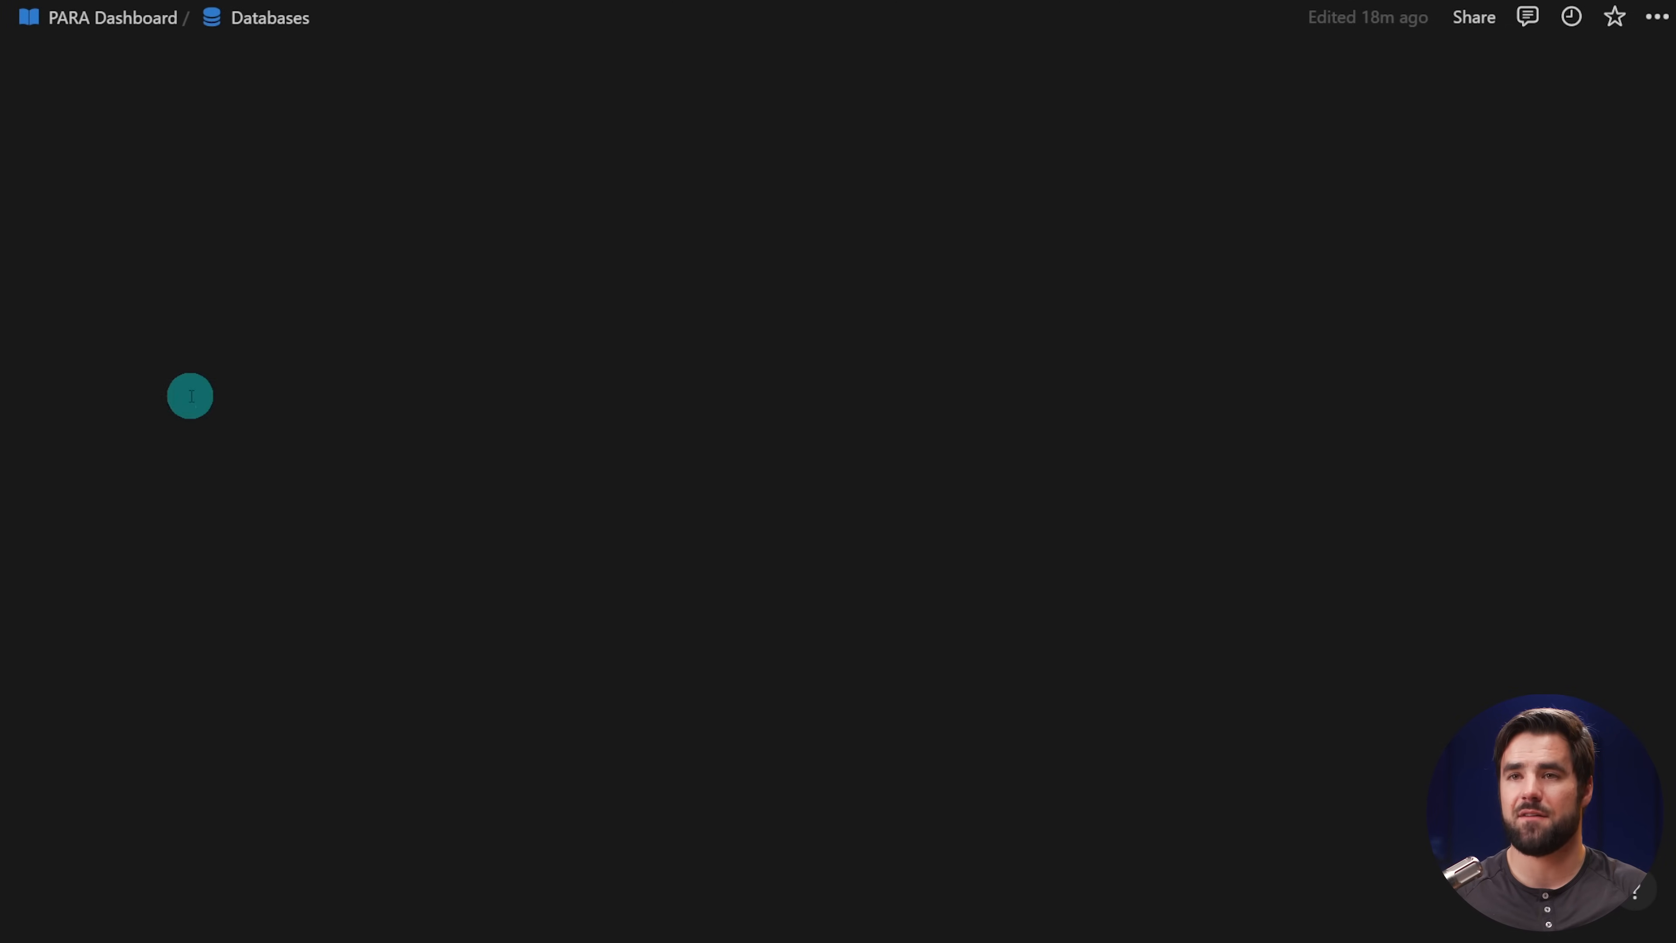
scroll(766, 609, "down", 6)
scroll(771, 606, "up", 5)
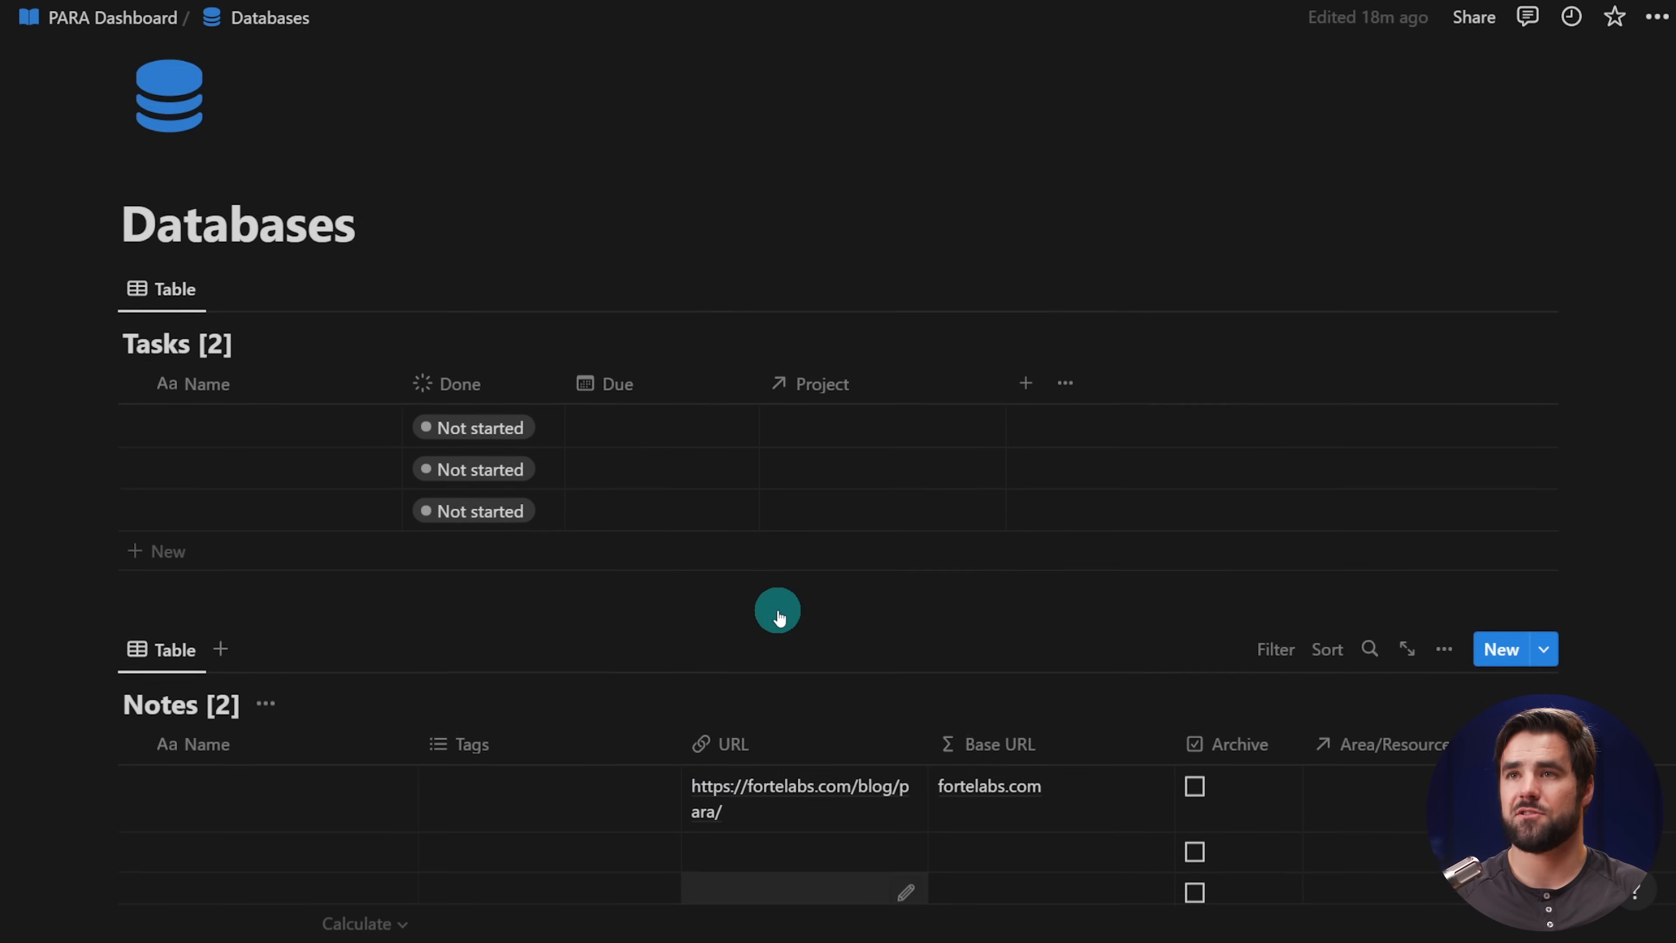
scroll(784, 617, "down", 2)
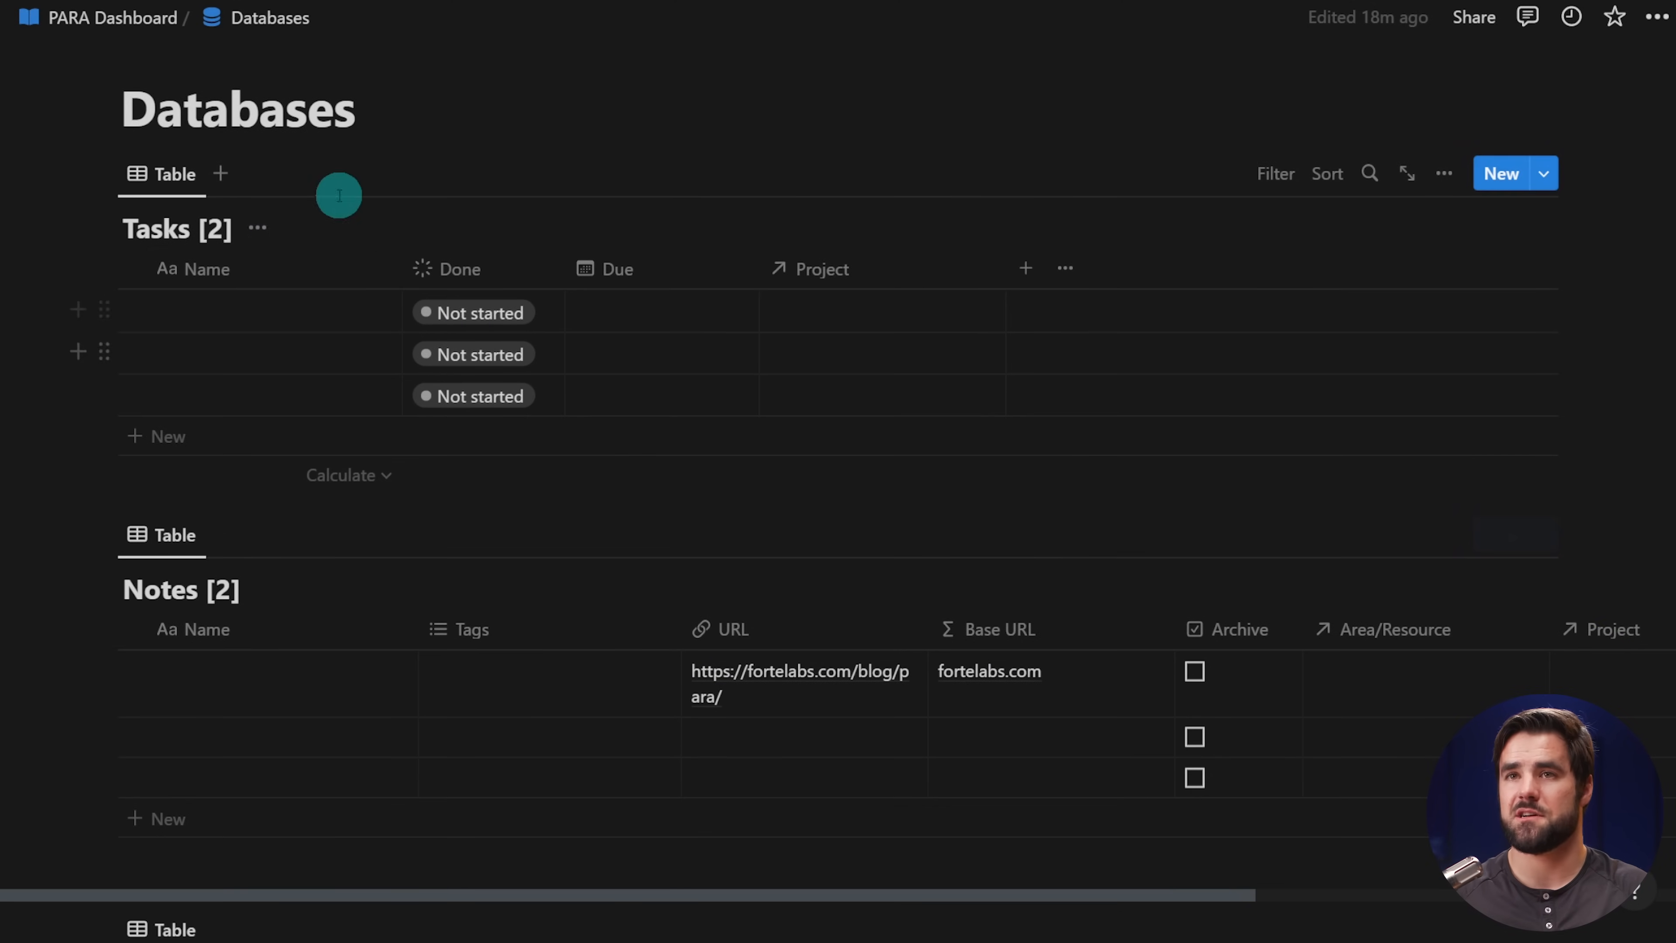
scroll(514, 410, "down", 3)
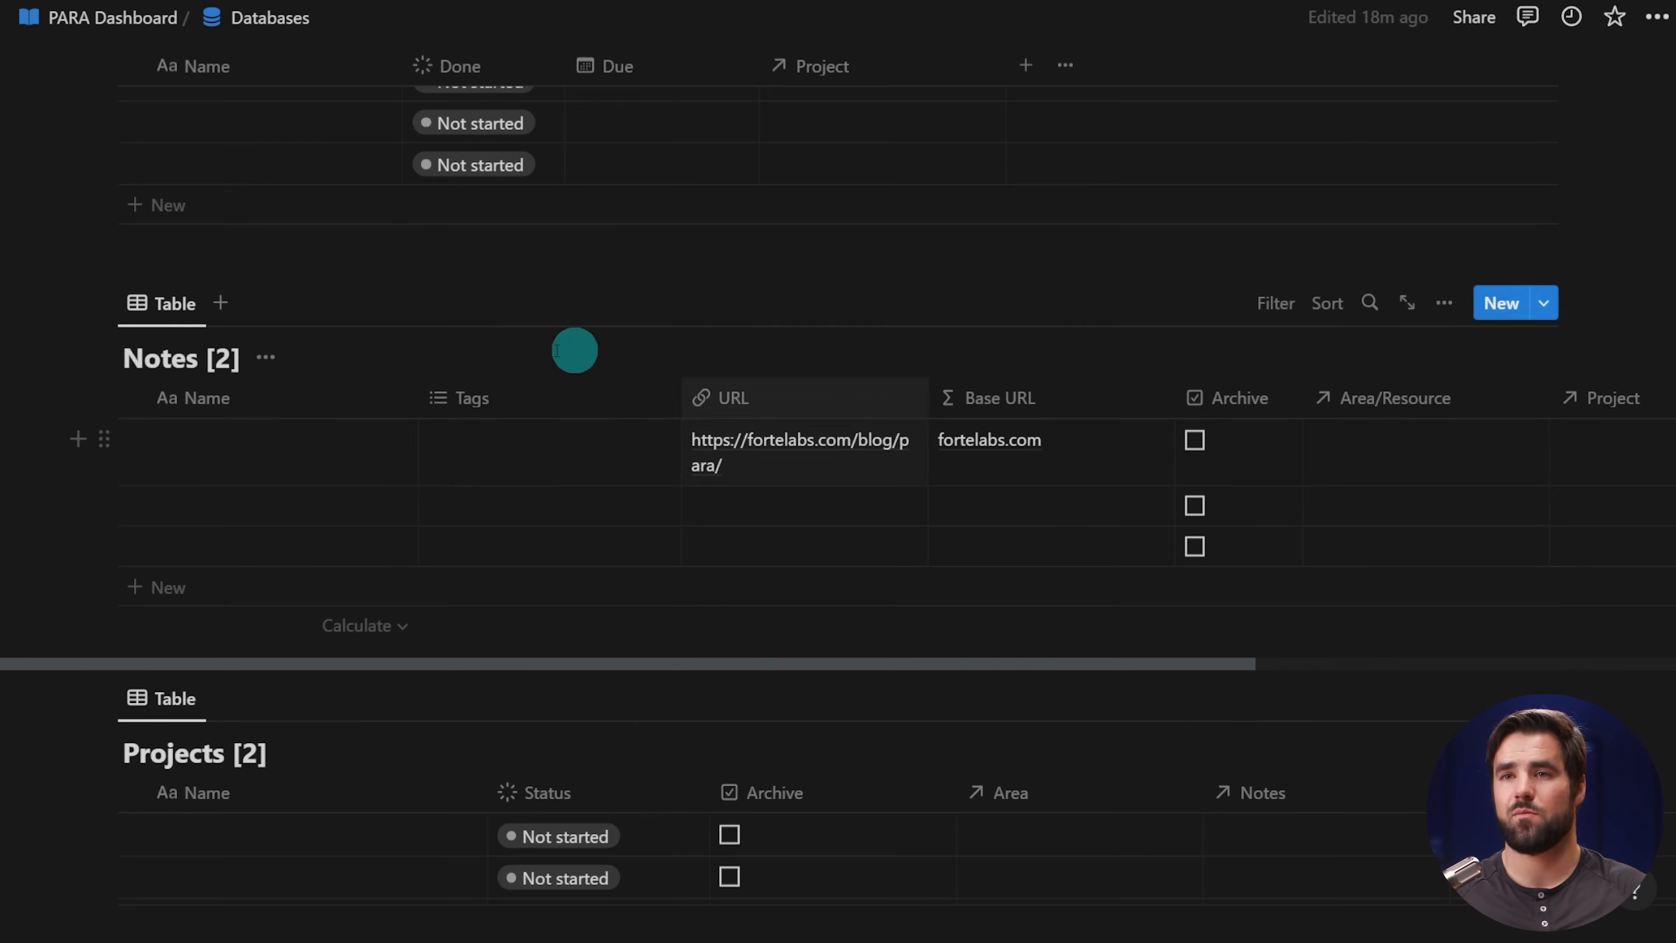
scroll(438, 558, "down", 2)
scroll(948, 517, "up", 6)
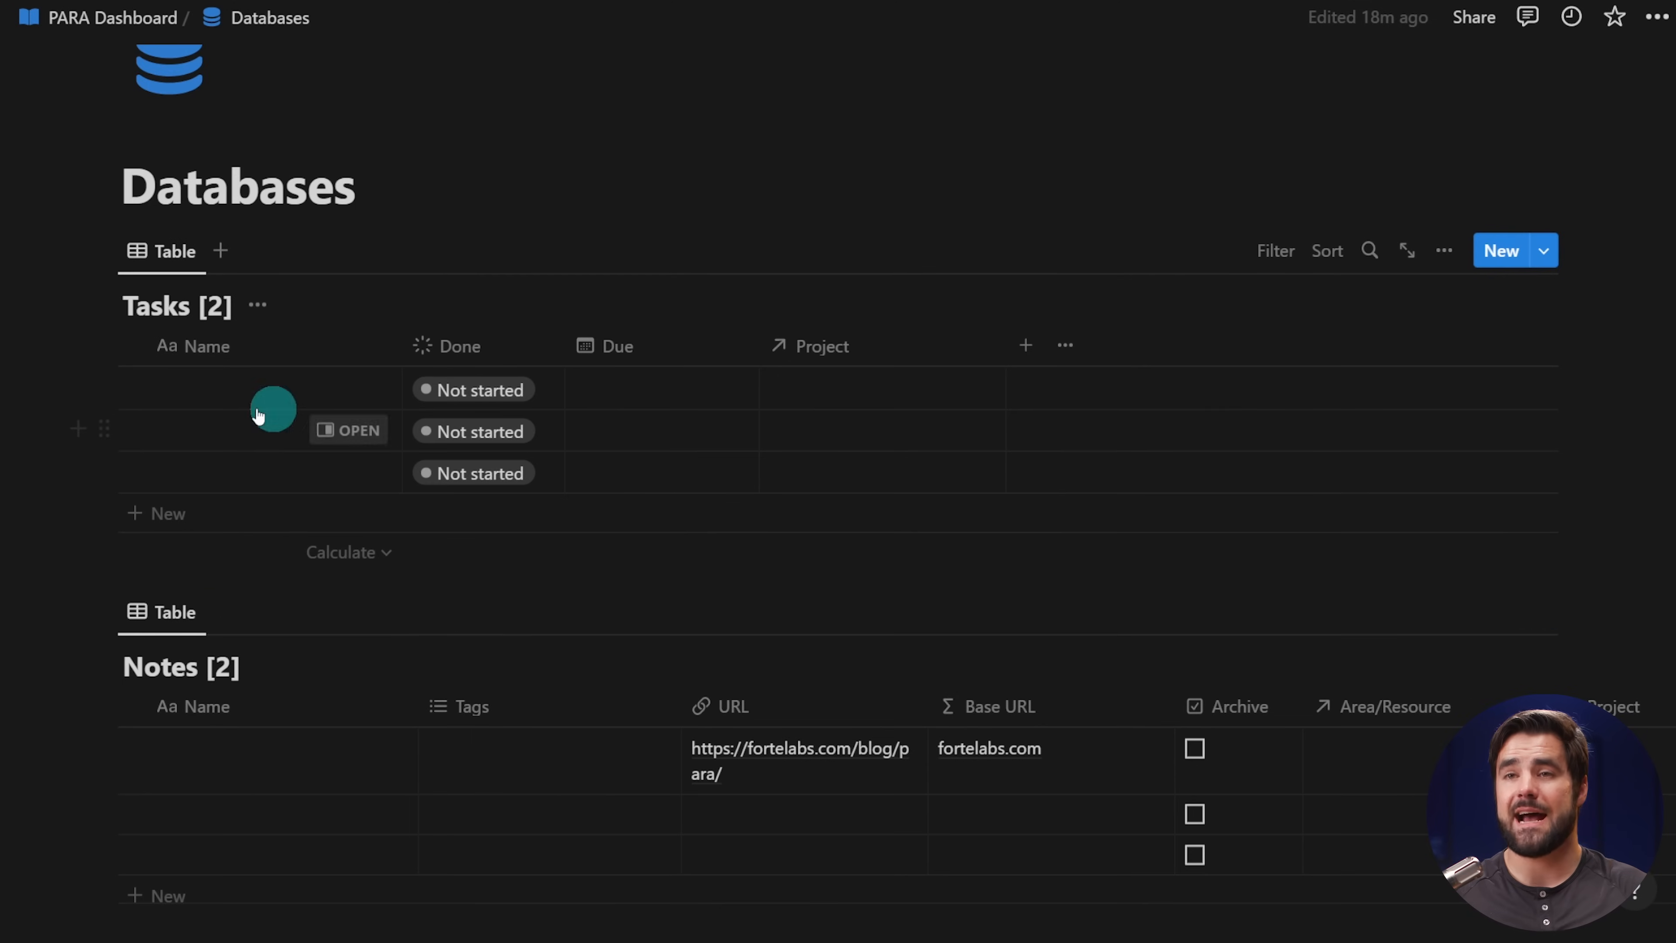
scroll(277, 337, "down", 4)
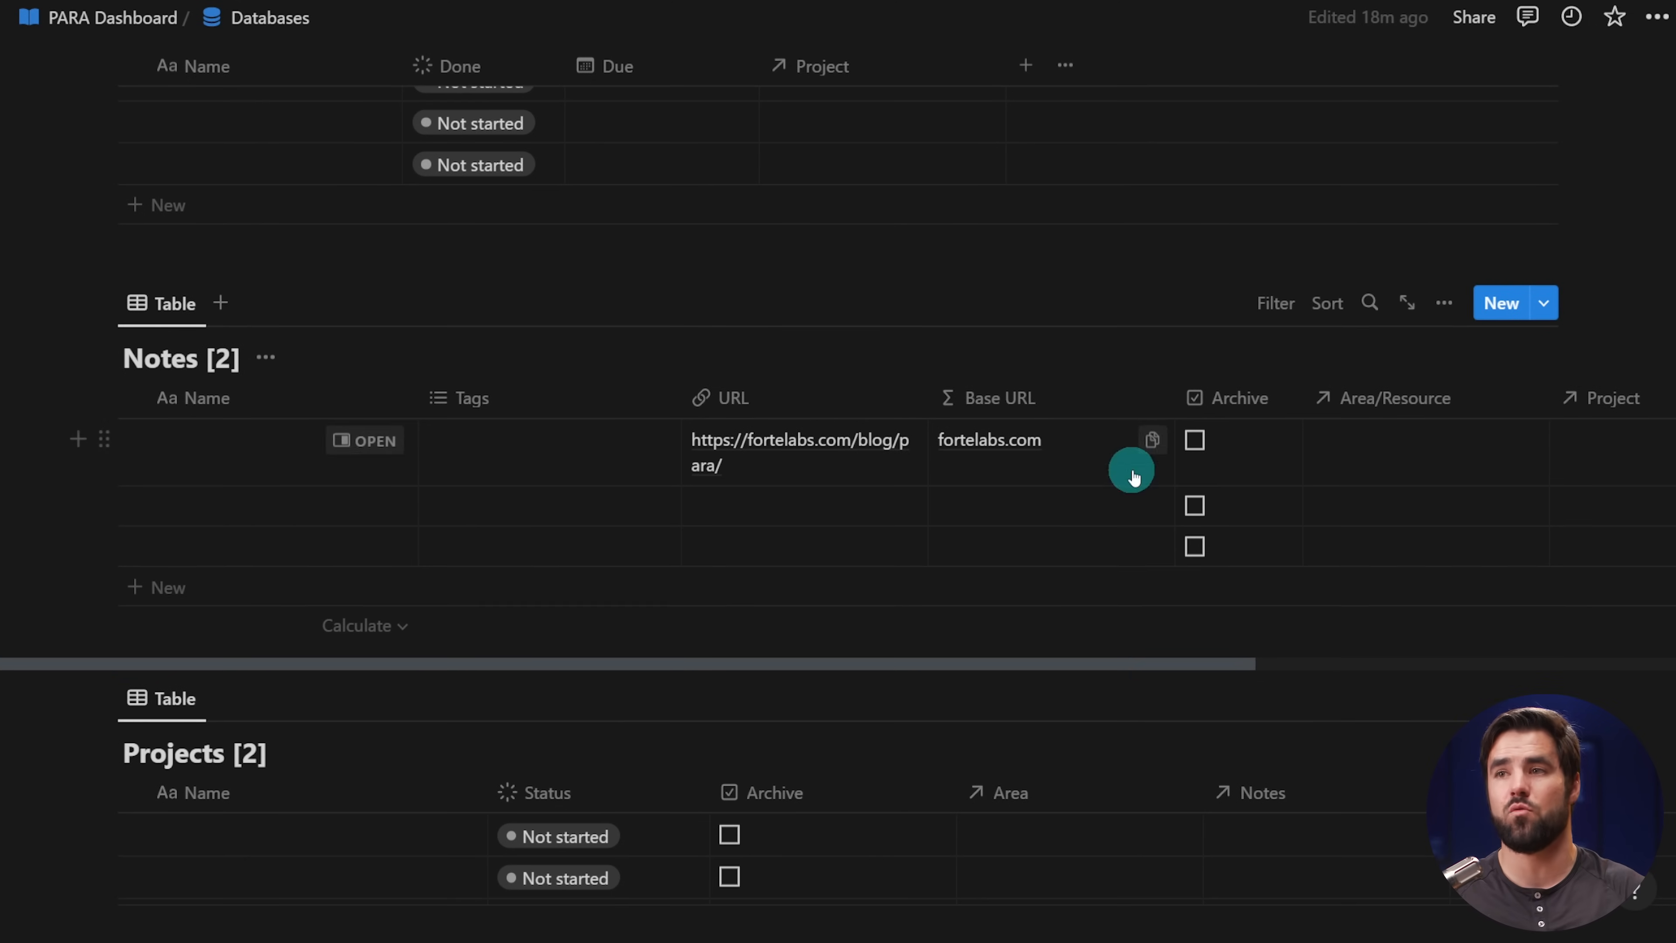
scroll(1122, 472, "down", 2)
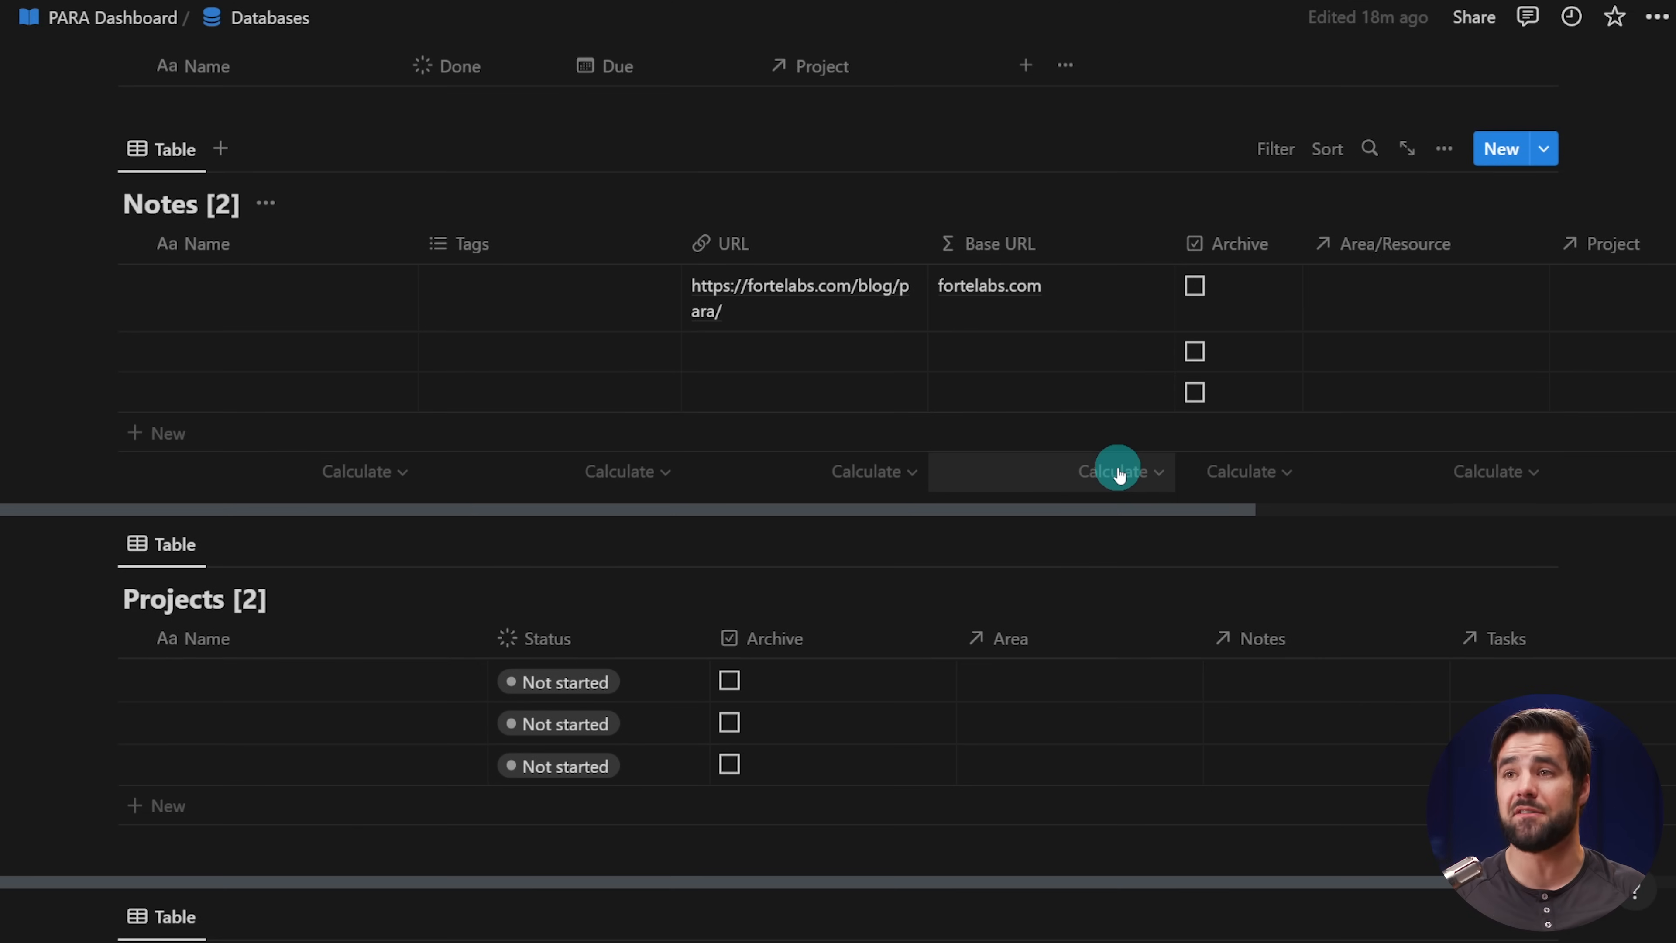
- Create a new template named Project Template in the Projects [2] database
scroll(1119, 471, "down", 4)
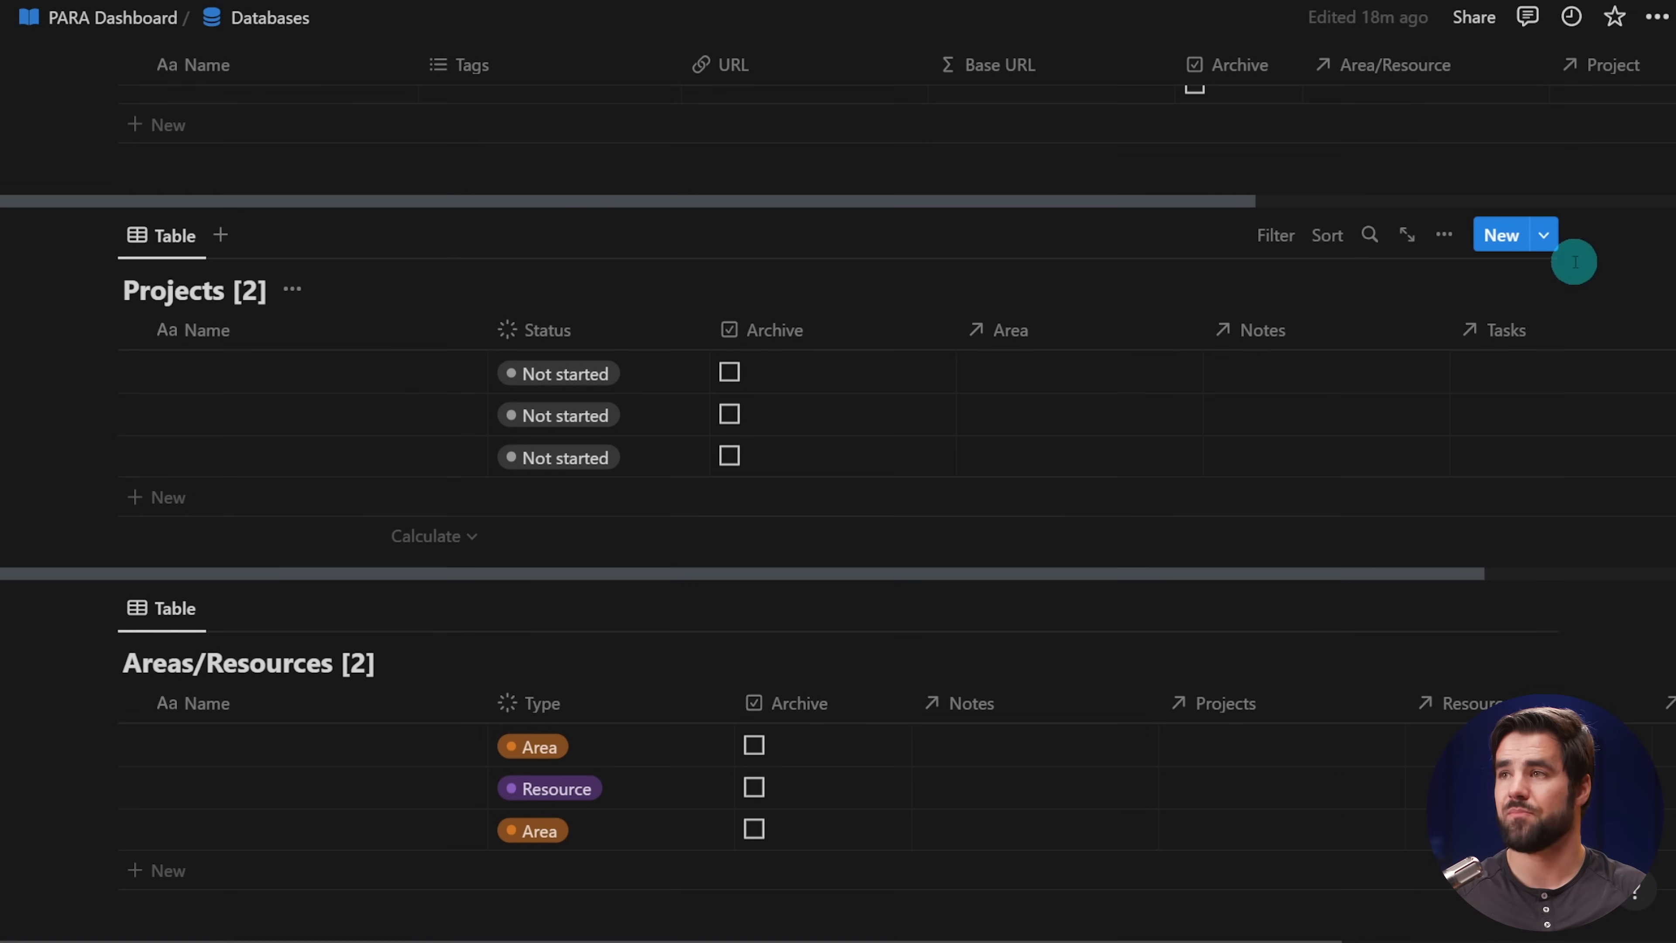
left_click(1544, 236)
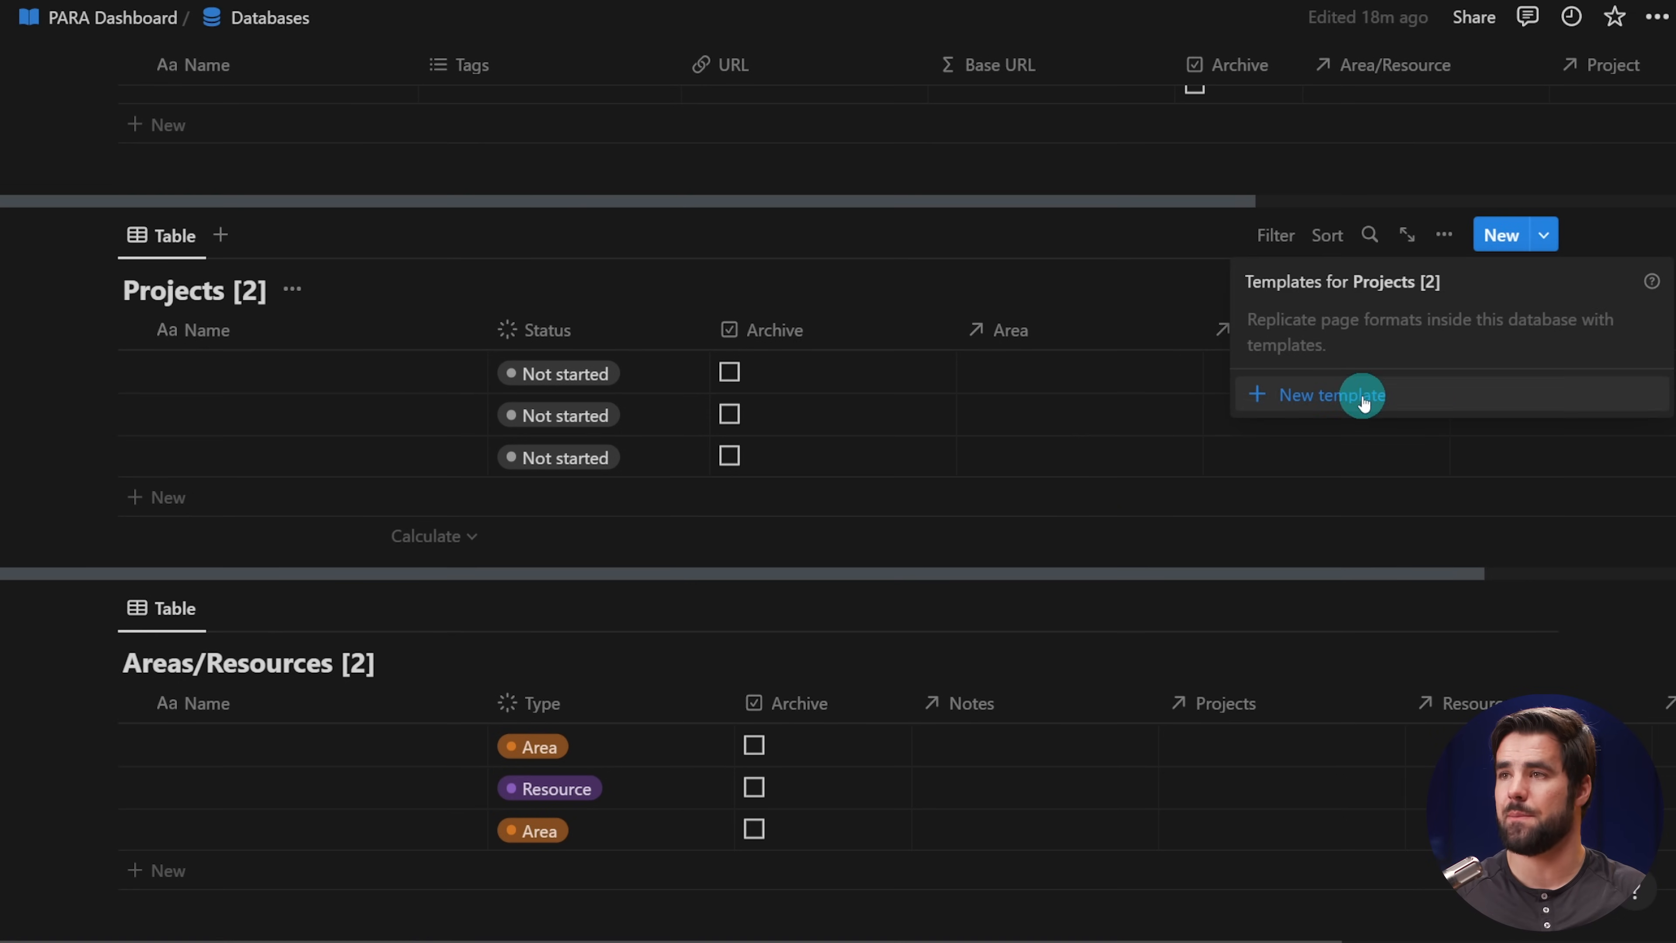
left_click(1443, 396)
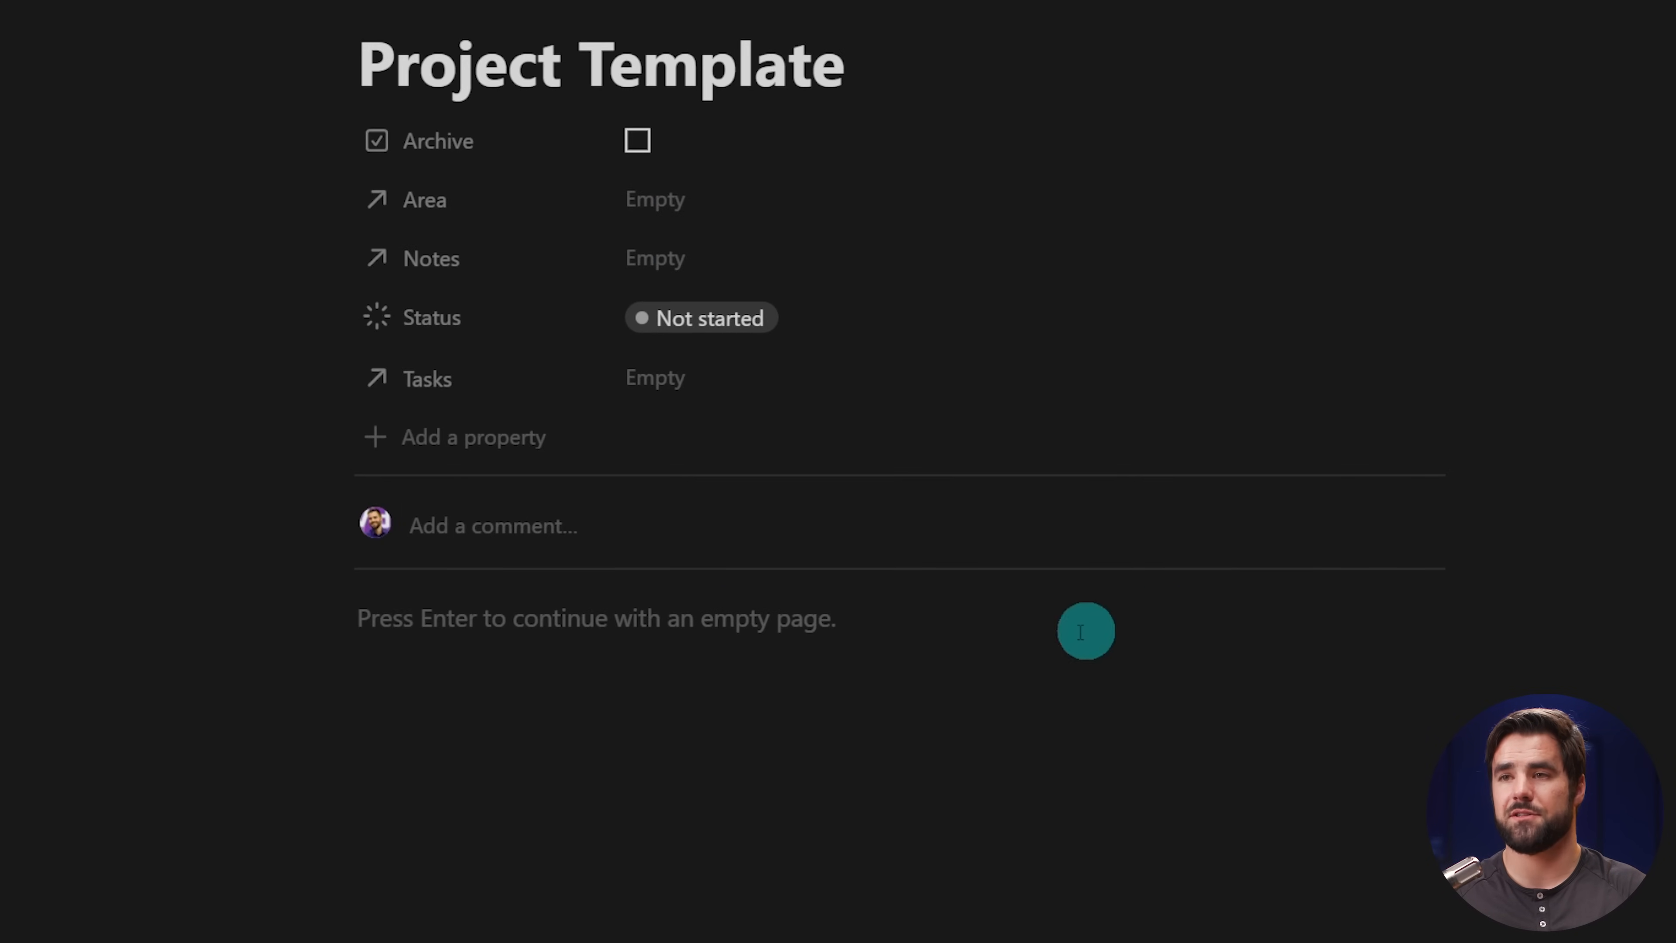
- Start the Project Template's body with a toggle titled Quick Links in bold
key("Return")
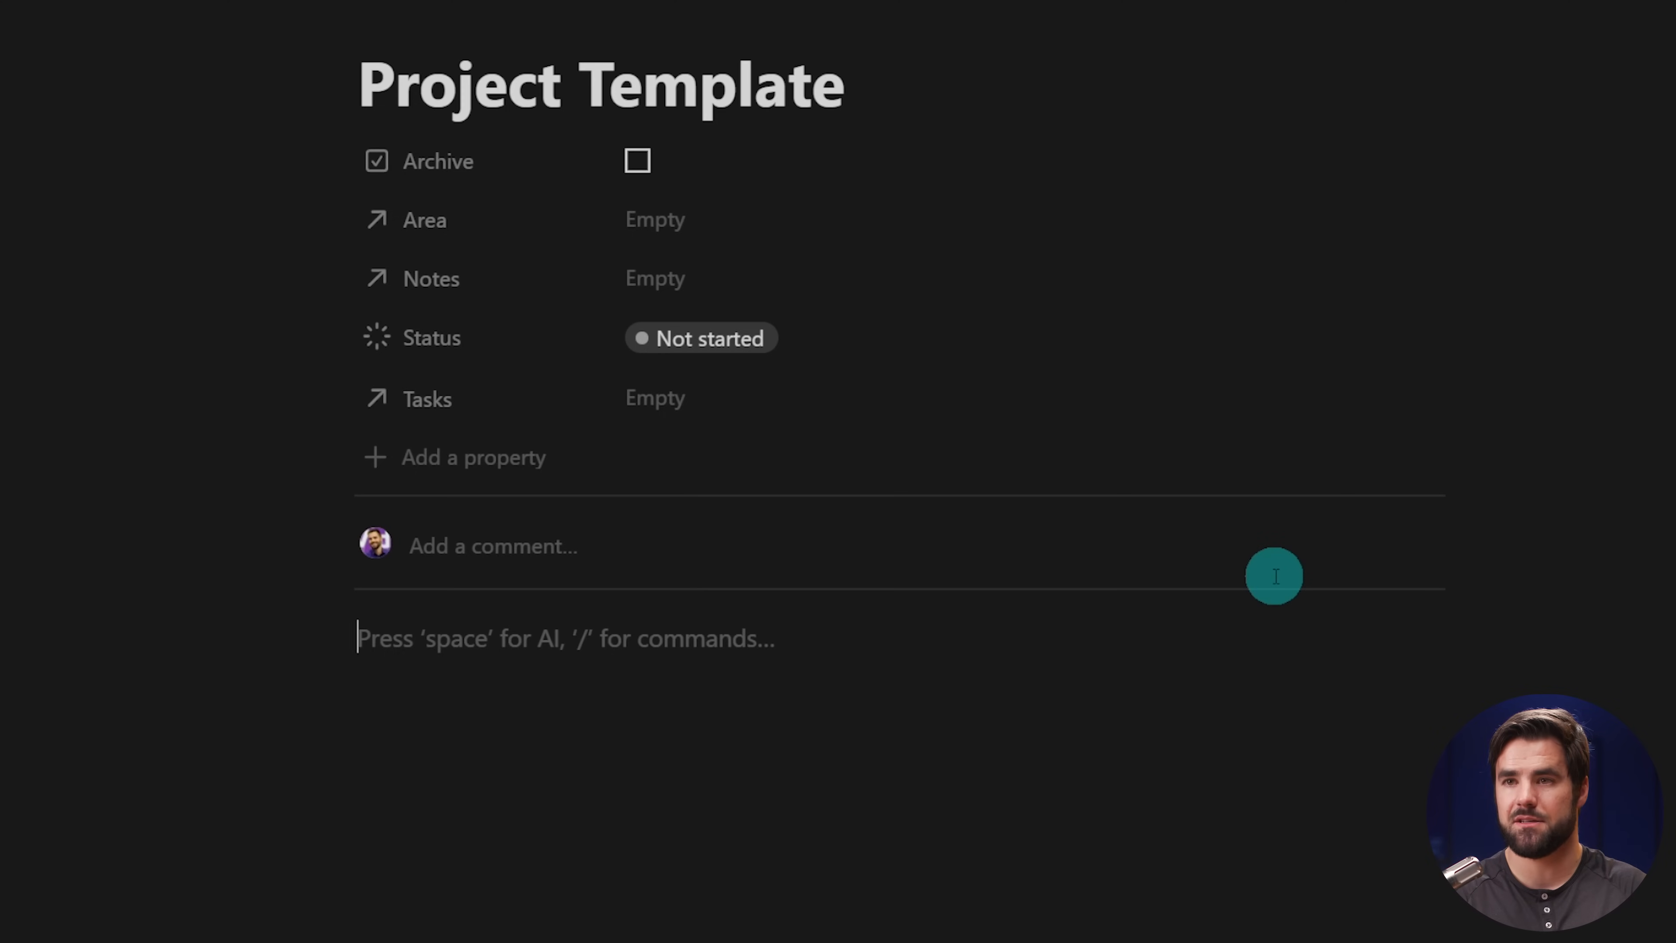
type(">")
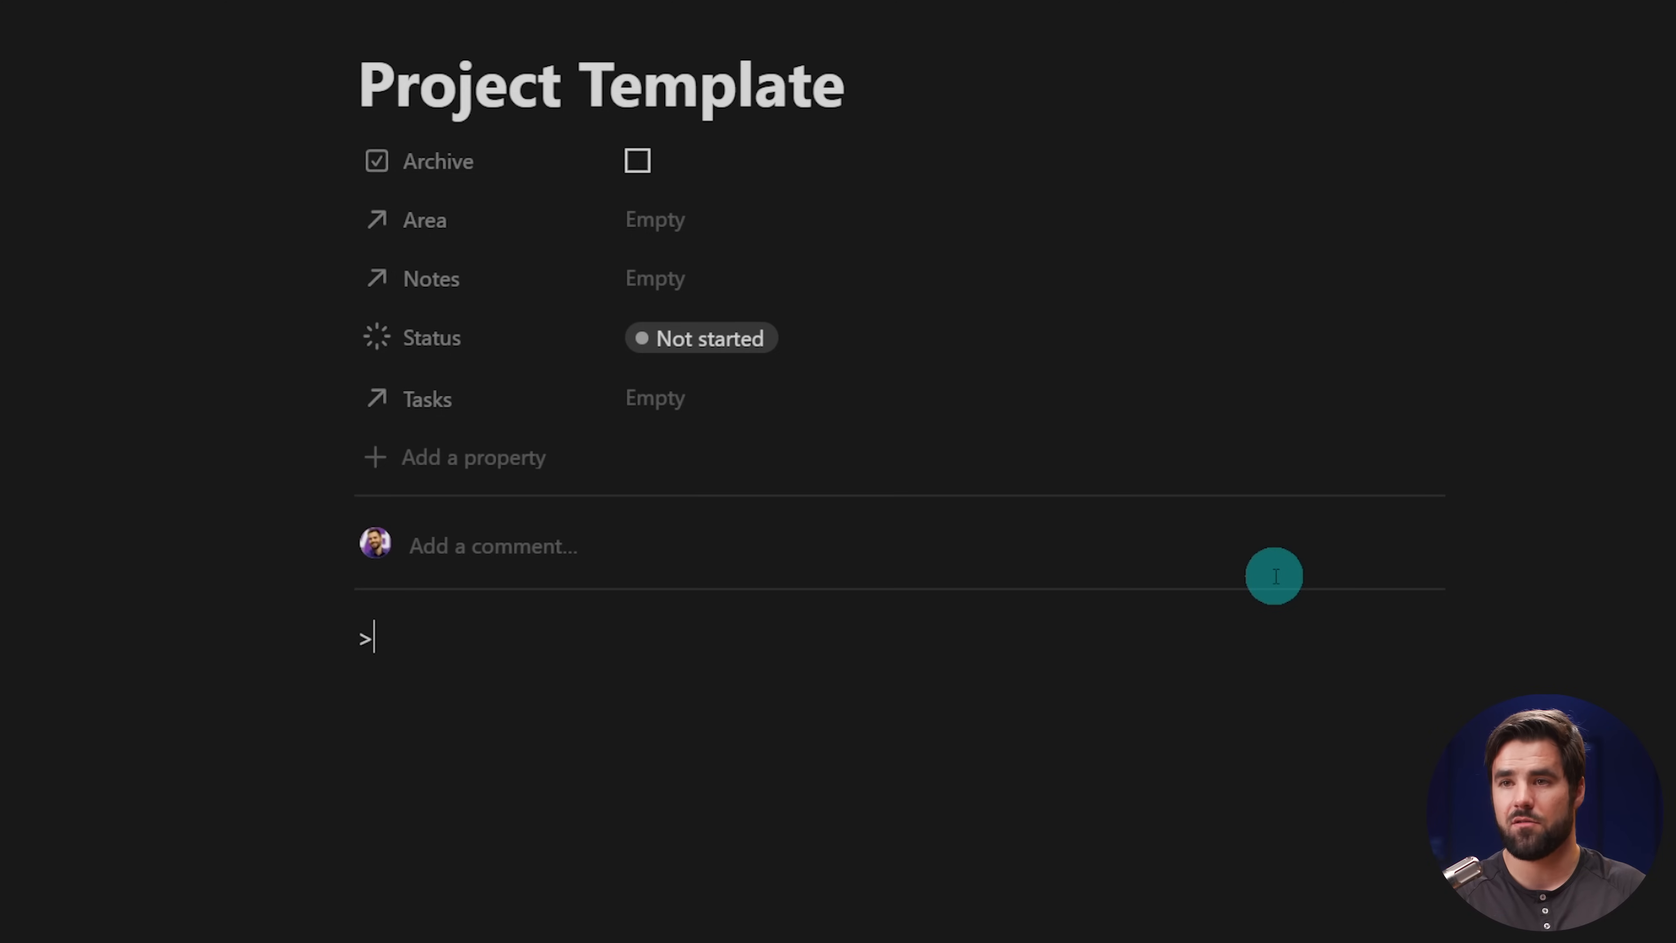
key("space")
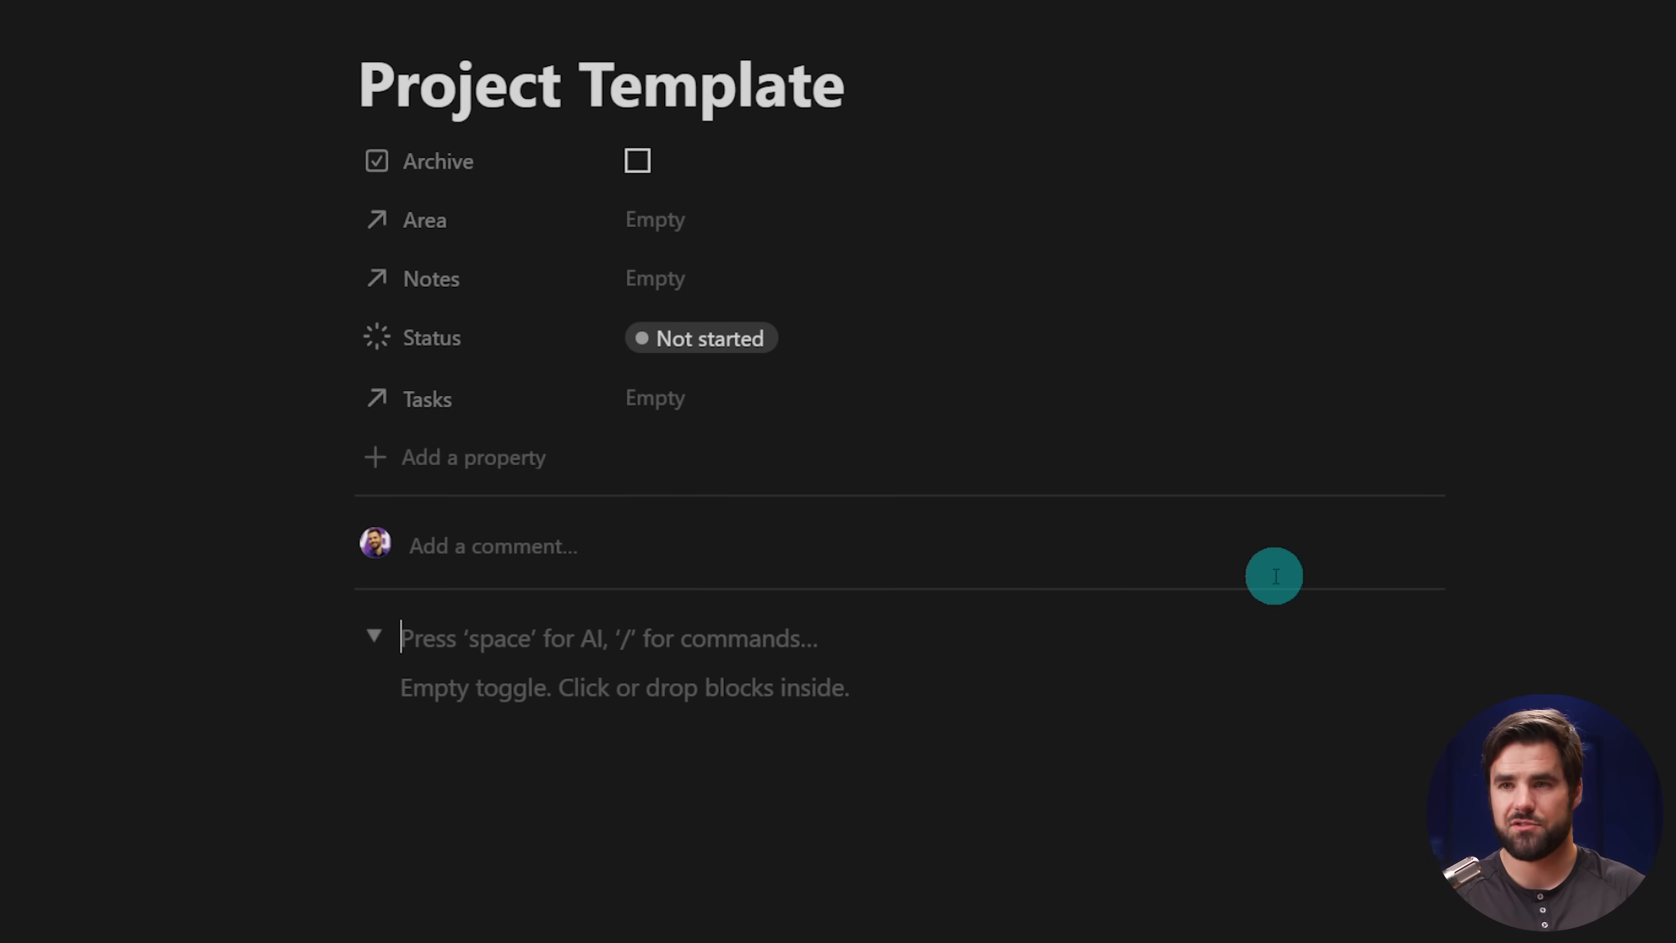
key("ctrl+b")
type("Quick Links")
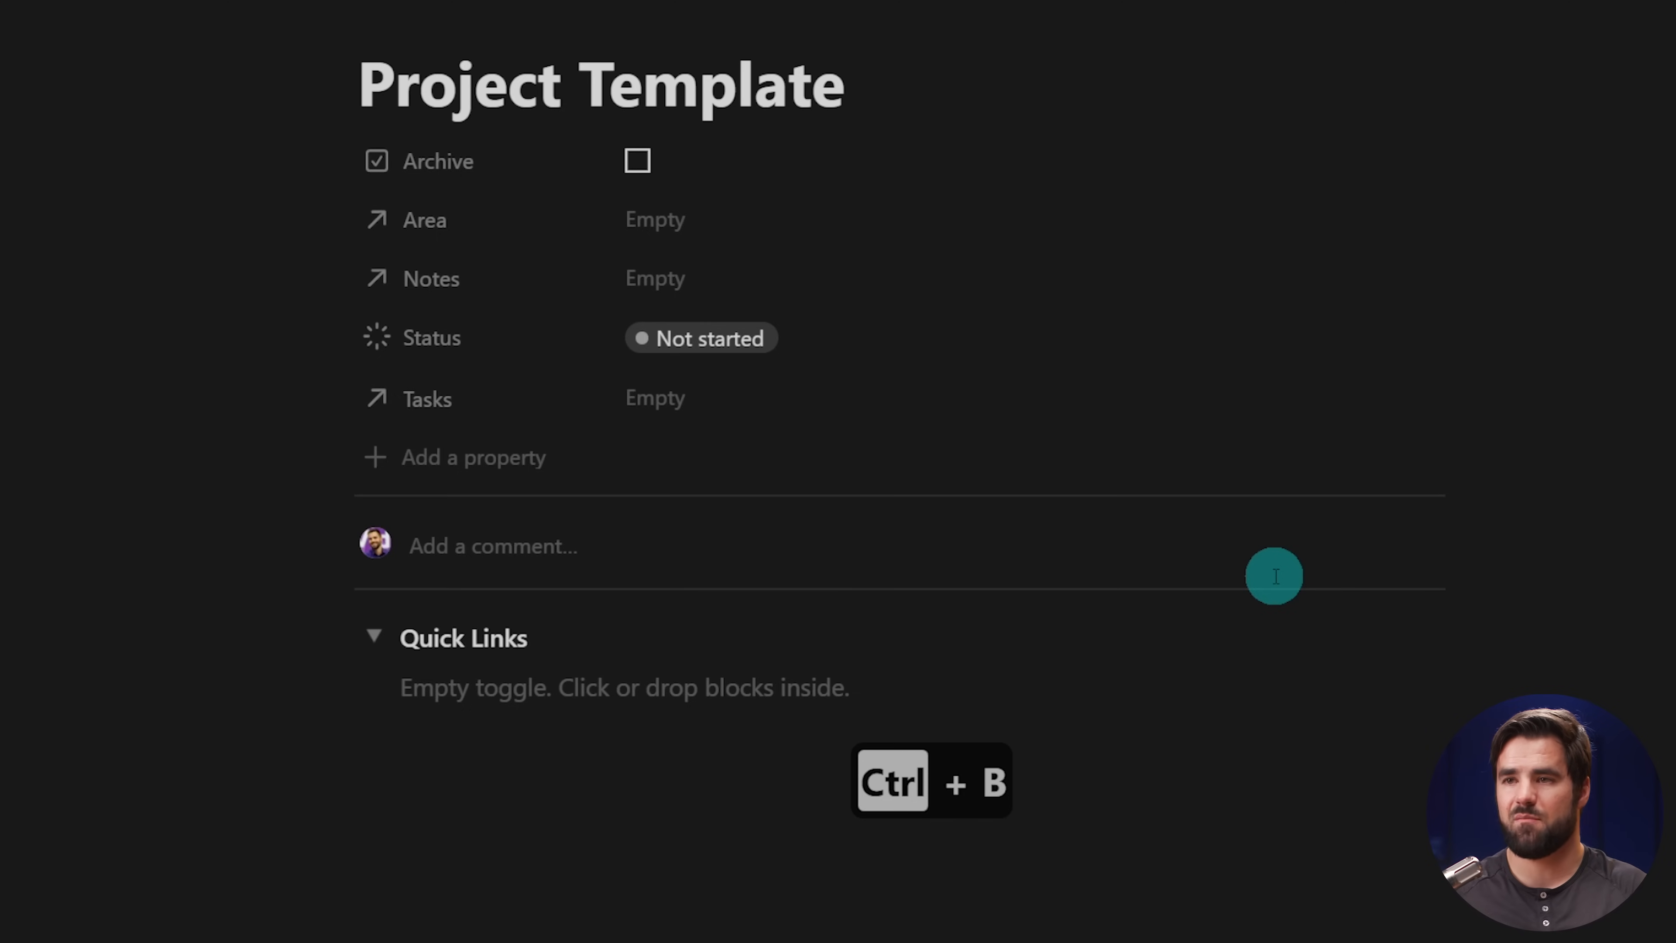
- Insert a table of contents block inside the template's Quick Links toggle
left_click(792, 672)
type("/toc")
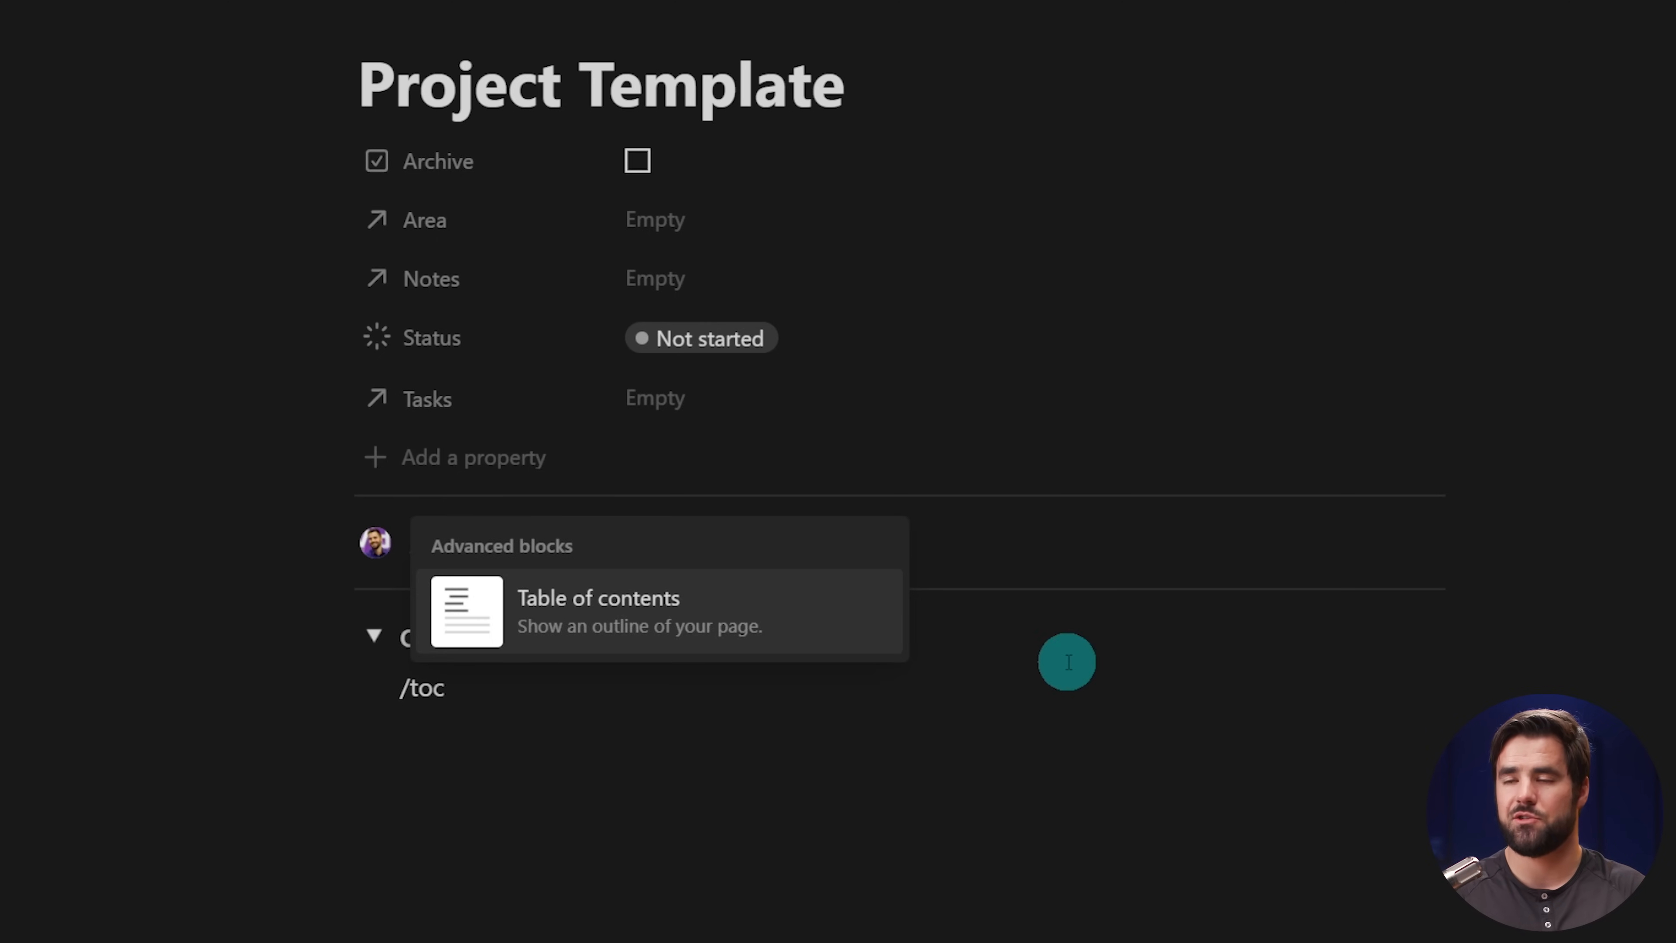
key("Return")
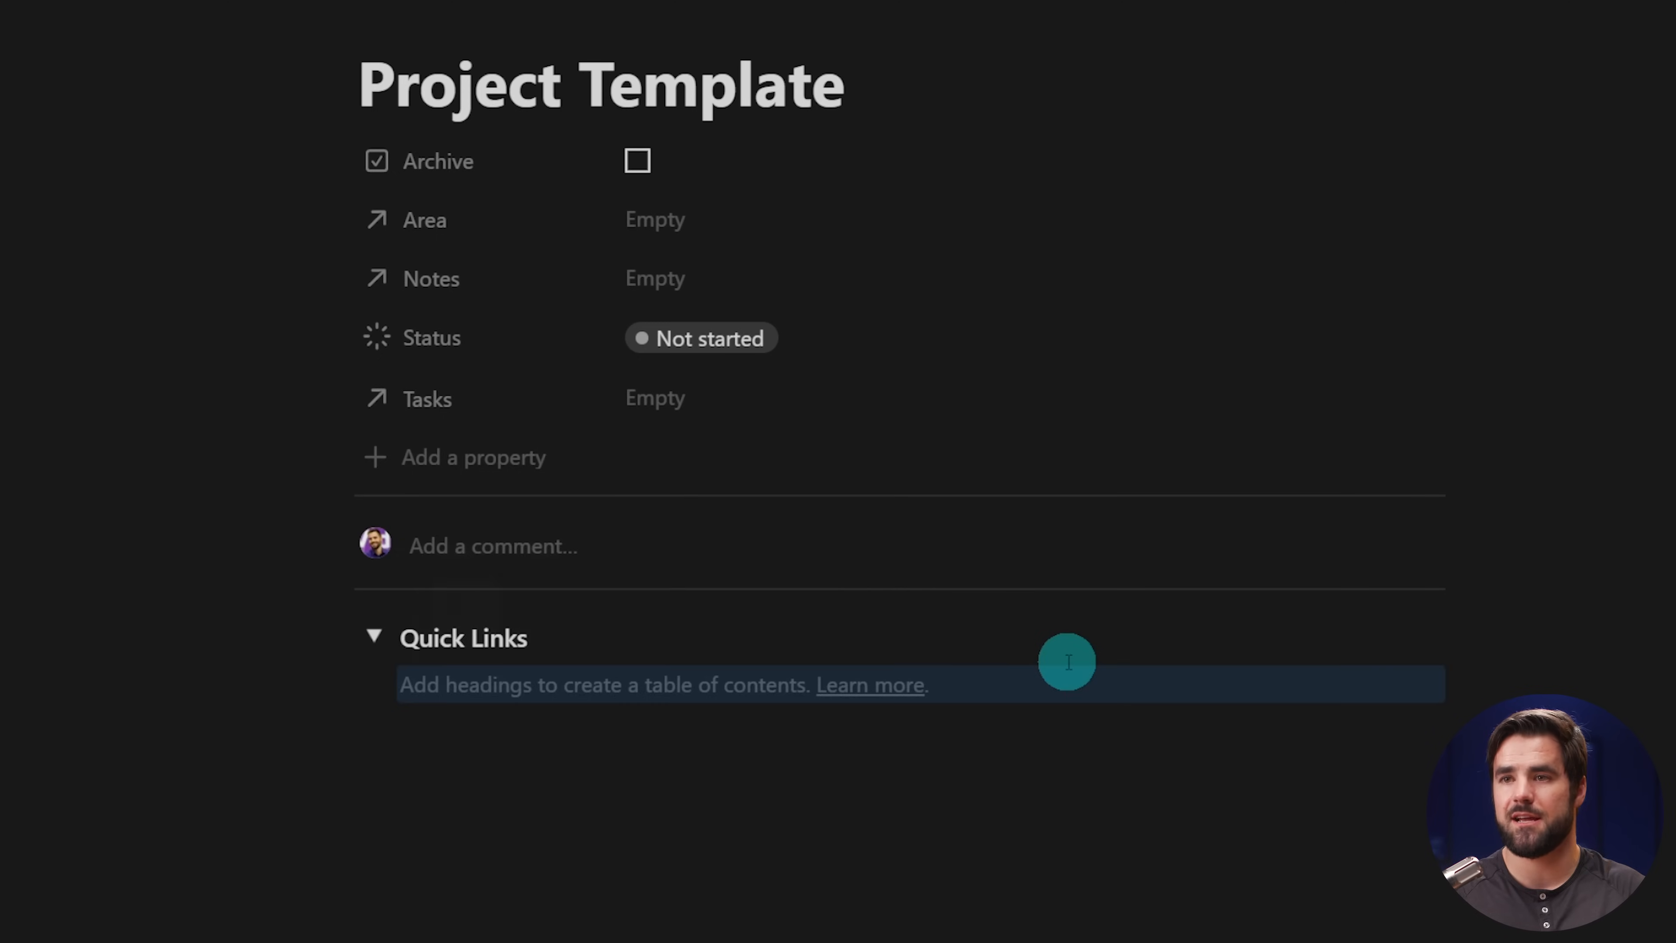
scroll(1062, 576, "down", 1)
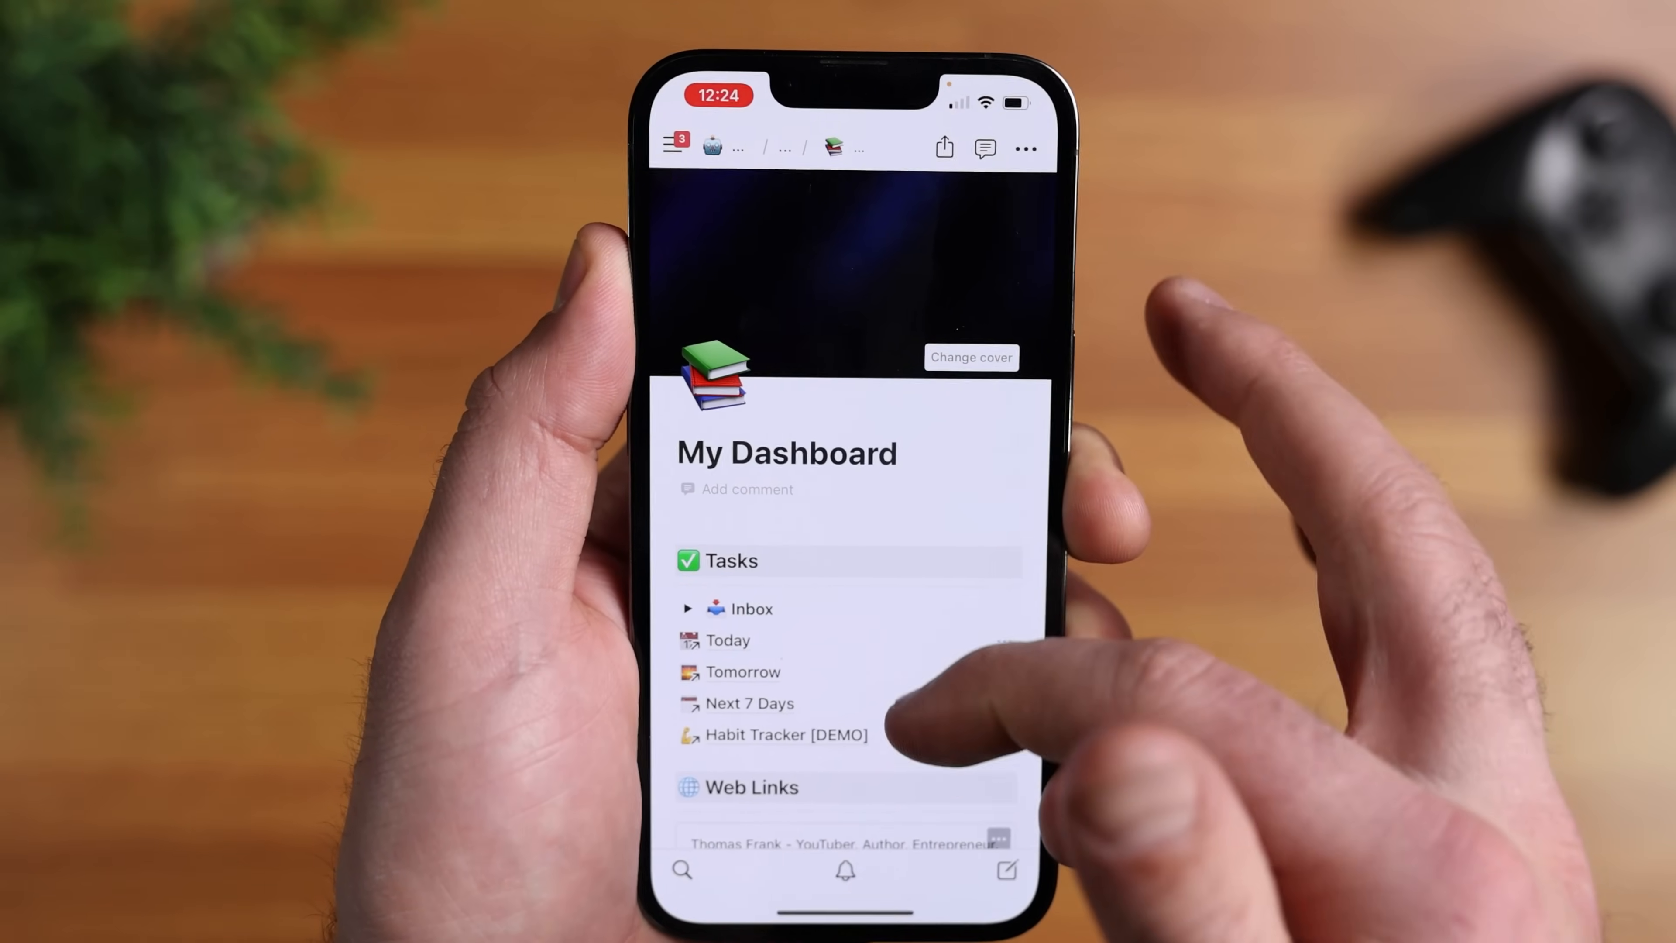
- Look over the example dashboard's inboxes, Projects and Areas & Resources sections, including how a dashboard scrolls on mobile
scroll(828, 594, "down", 10)
scroll(977, 462, "down", 10)
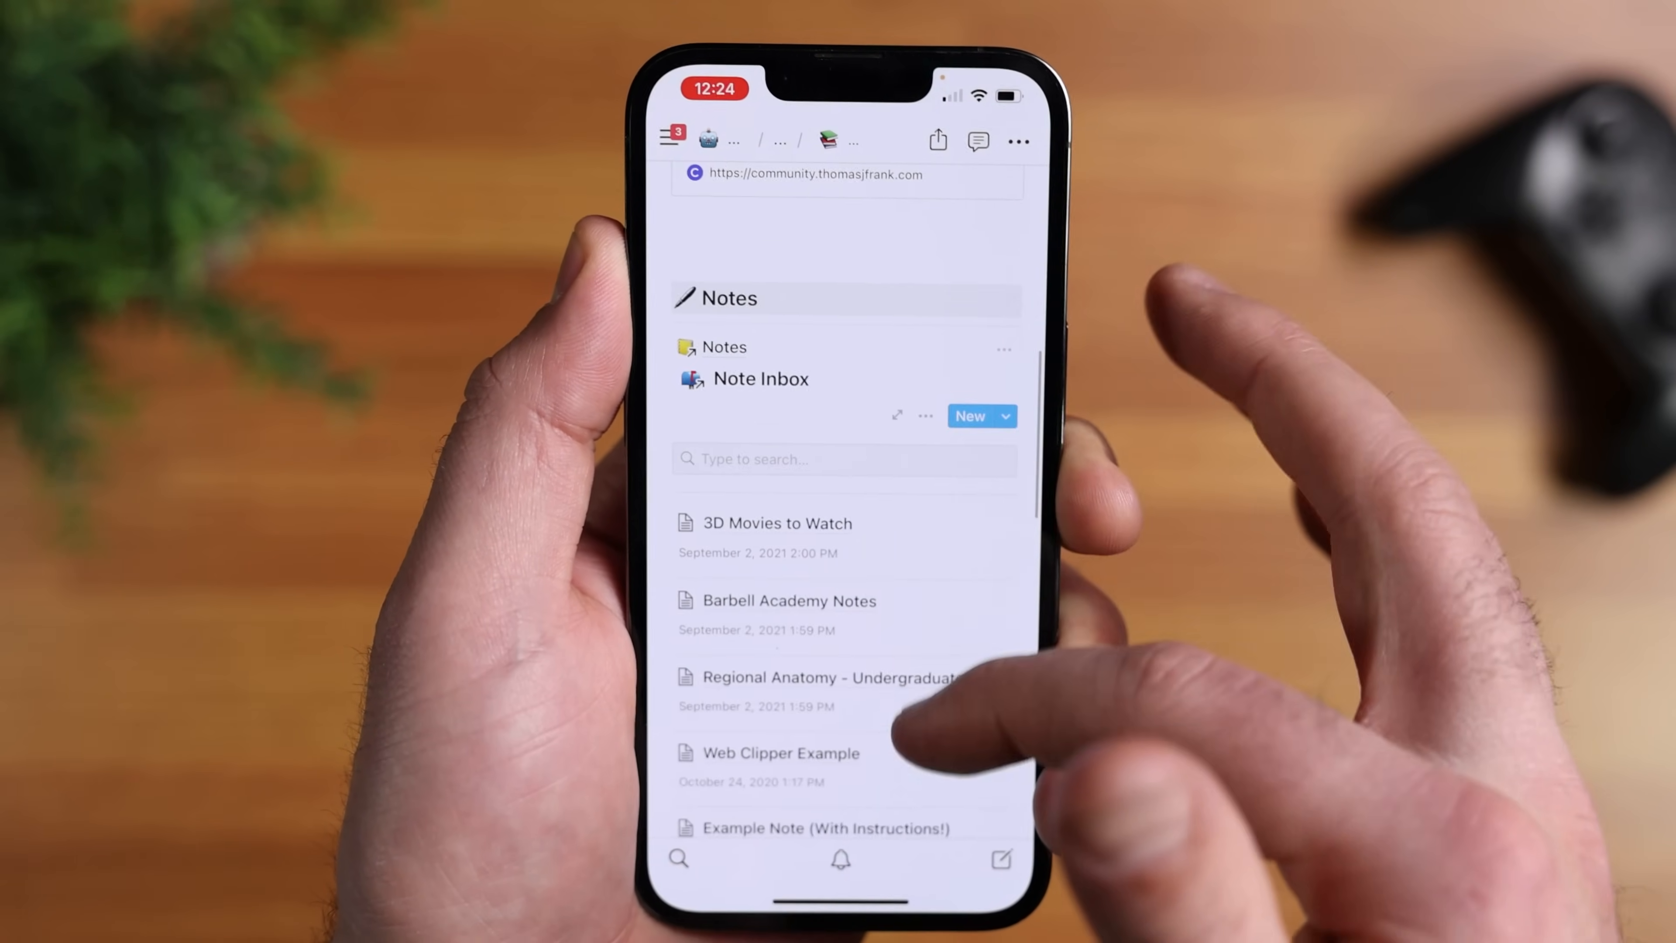
scroll(990, 562, "down", 5)
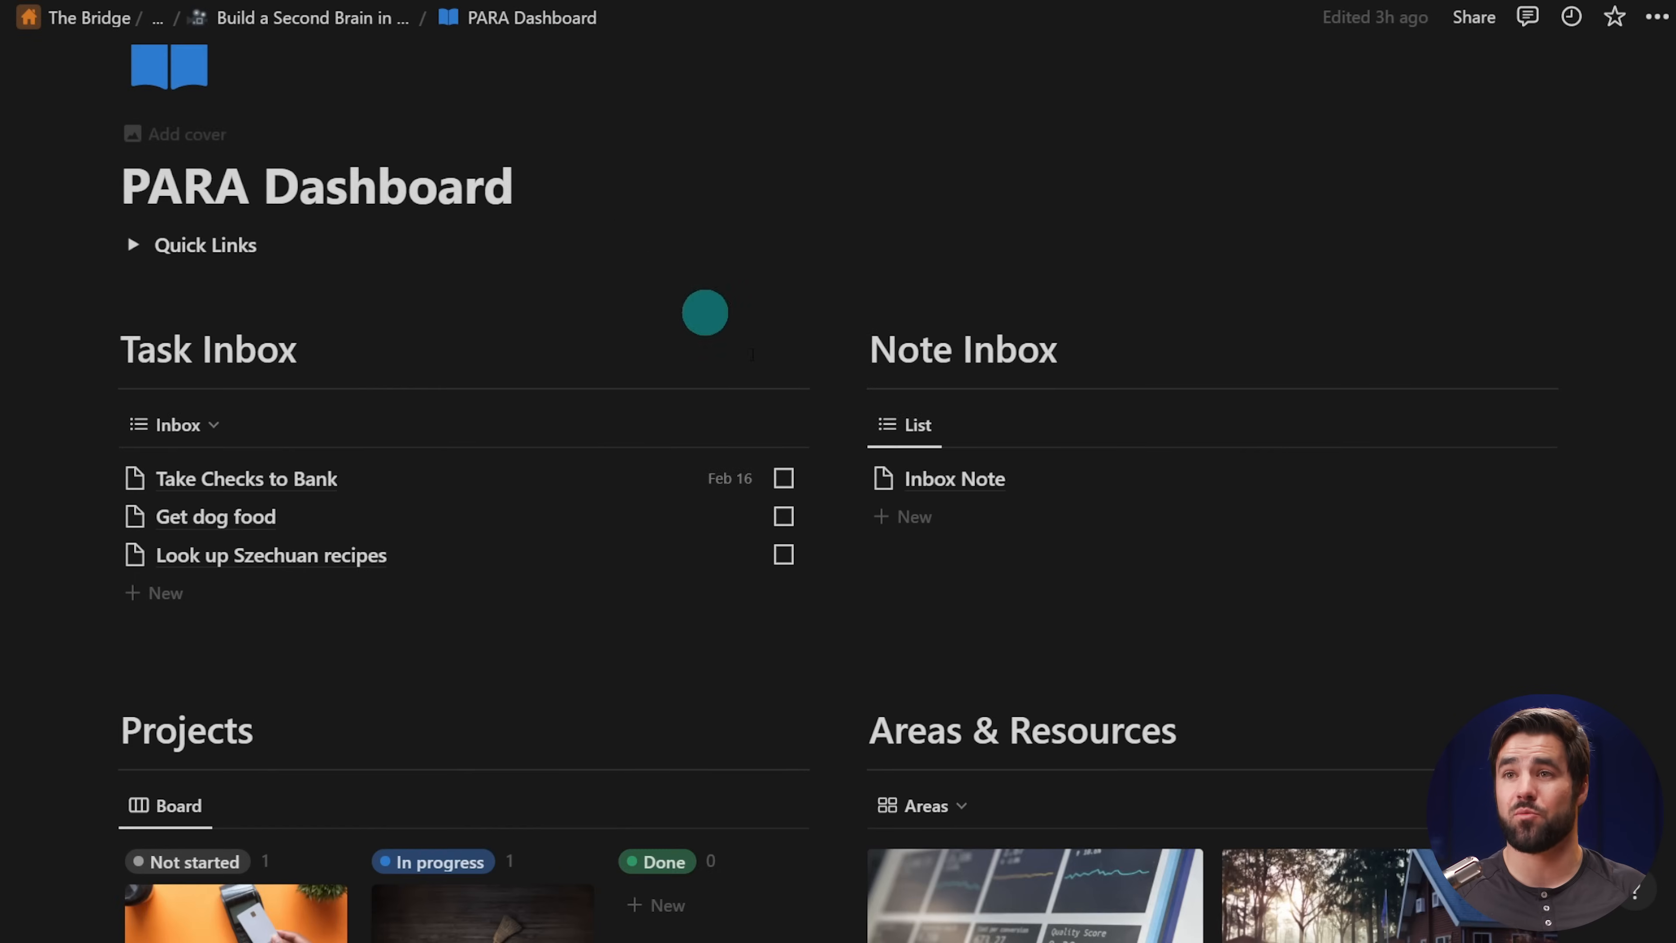
scroll(704, 312, "down", 10)
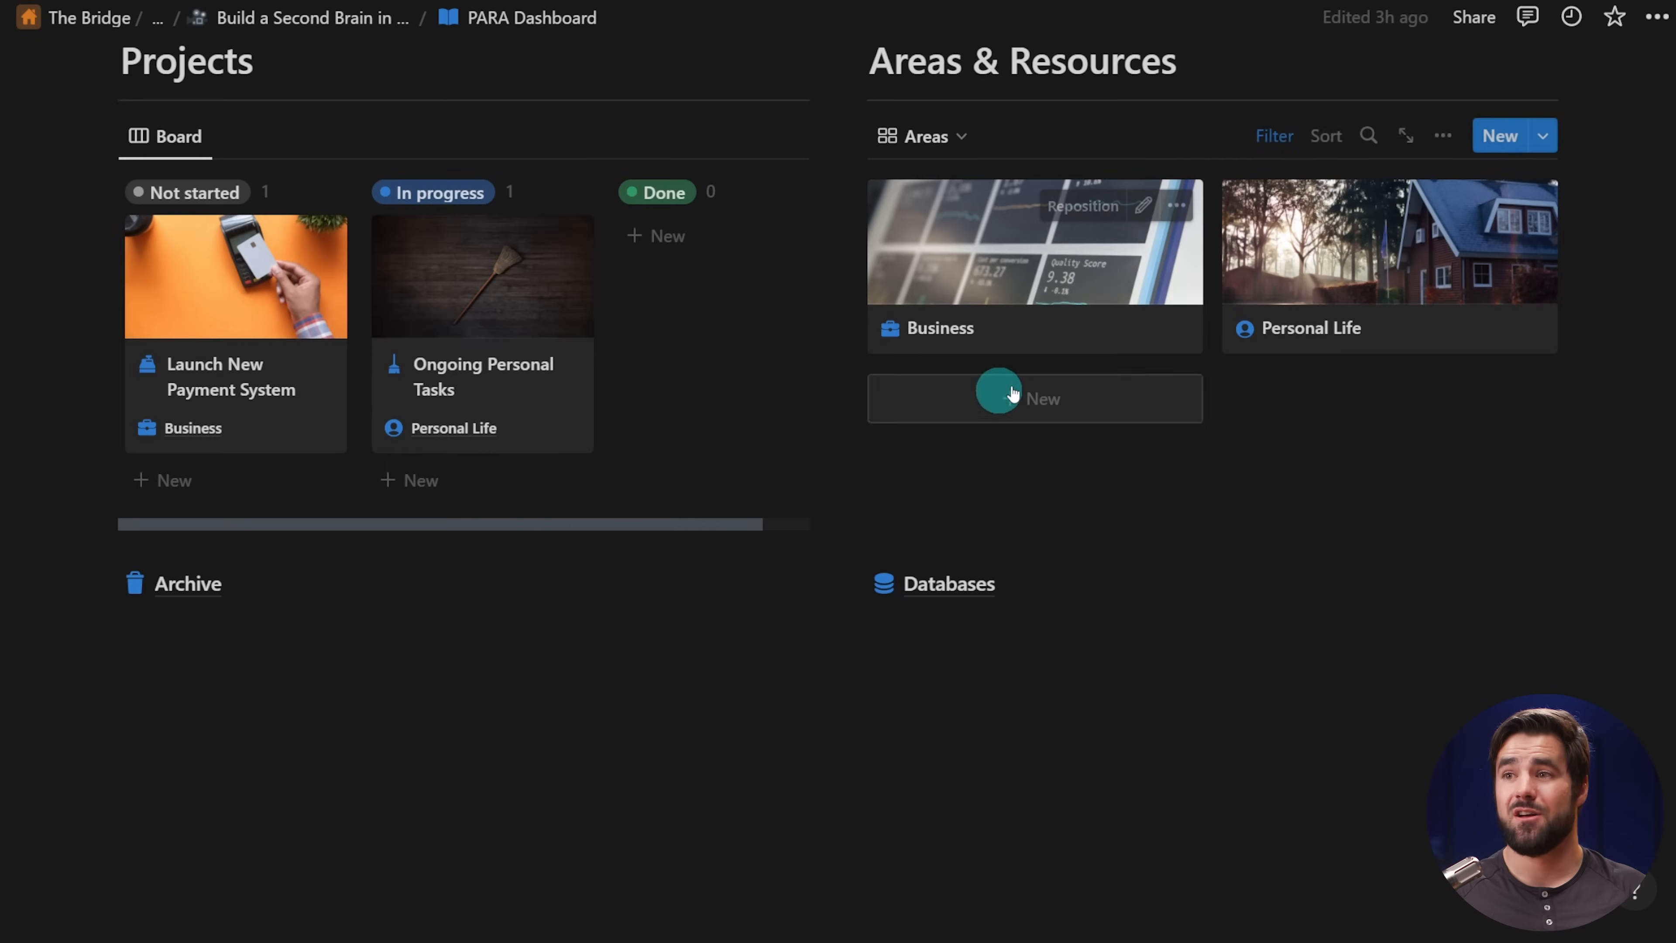
scroll(992, 389, "up", 7)
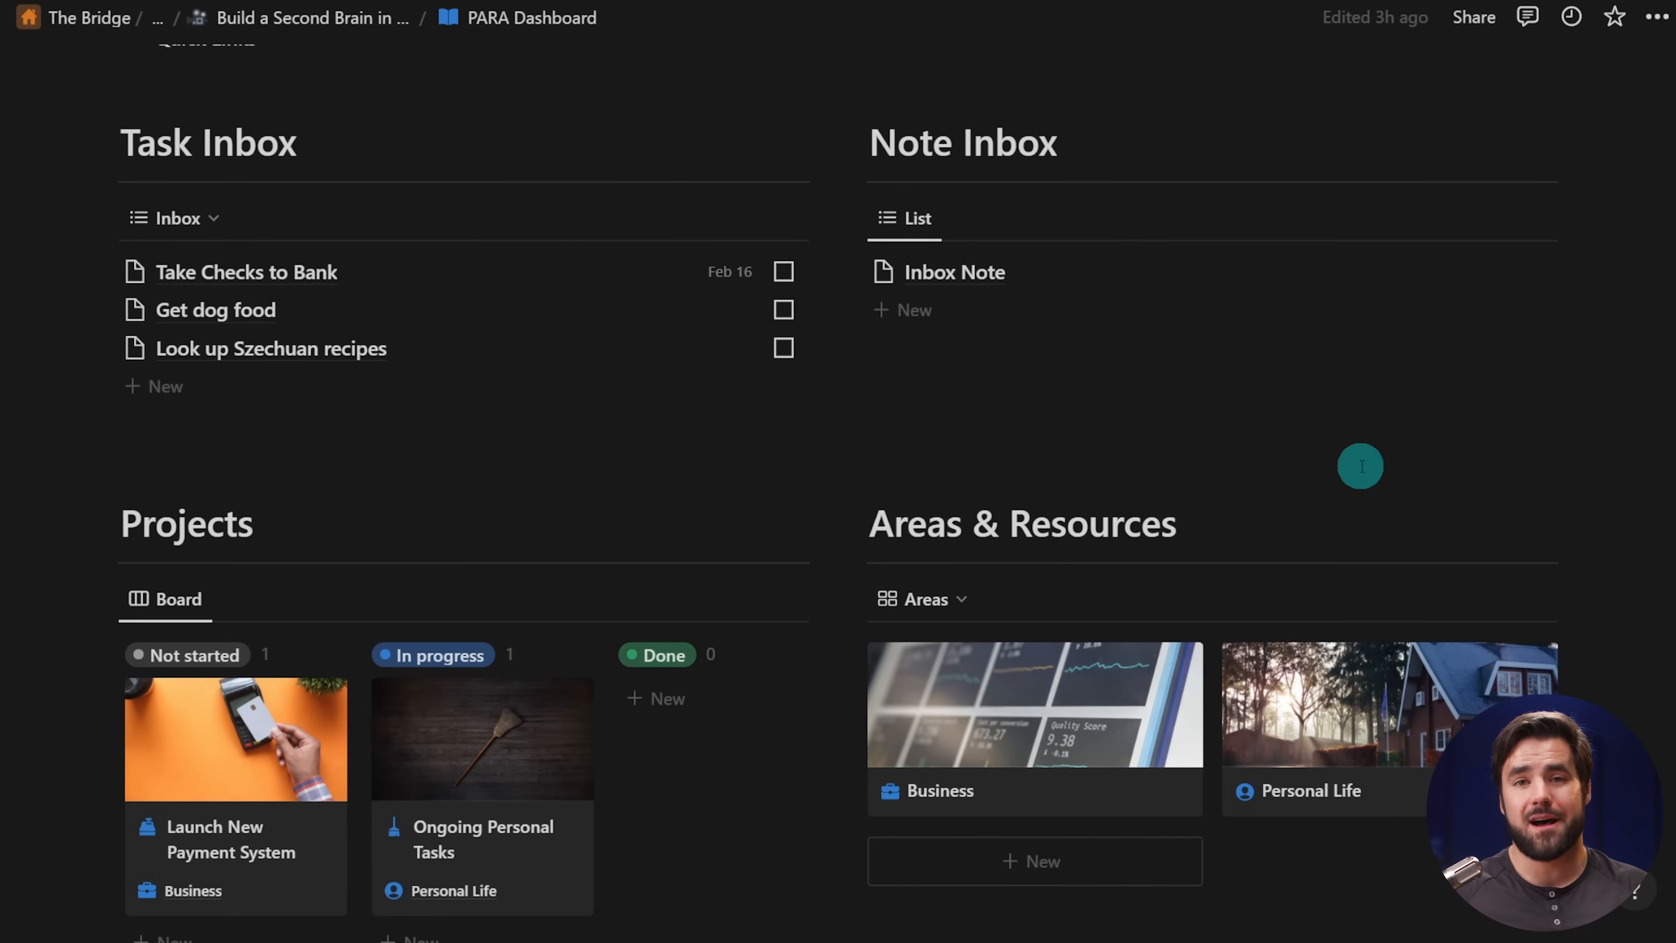
scroll(1320, 462, "up", 2)
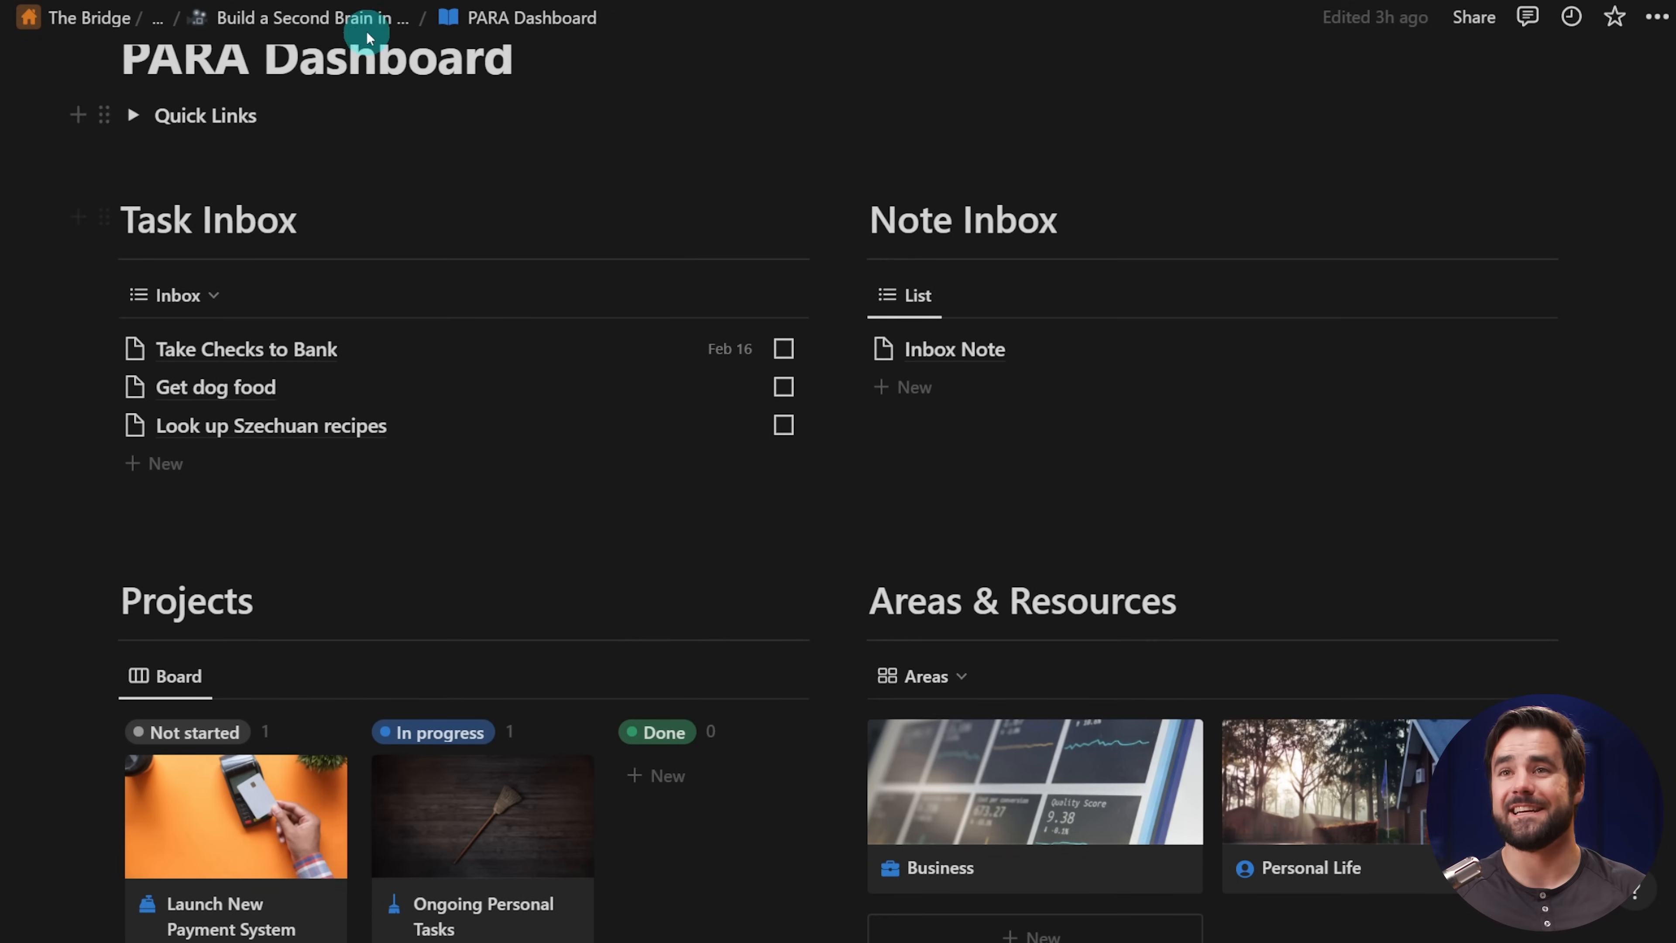
- Expand the example dashboard's Quick Links and try its links to Projects and Areas & Resources
left_click(133, 117)
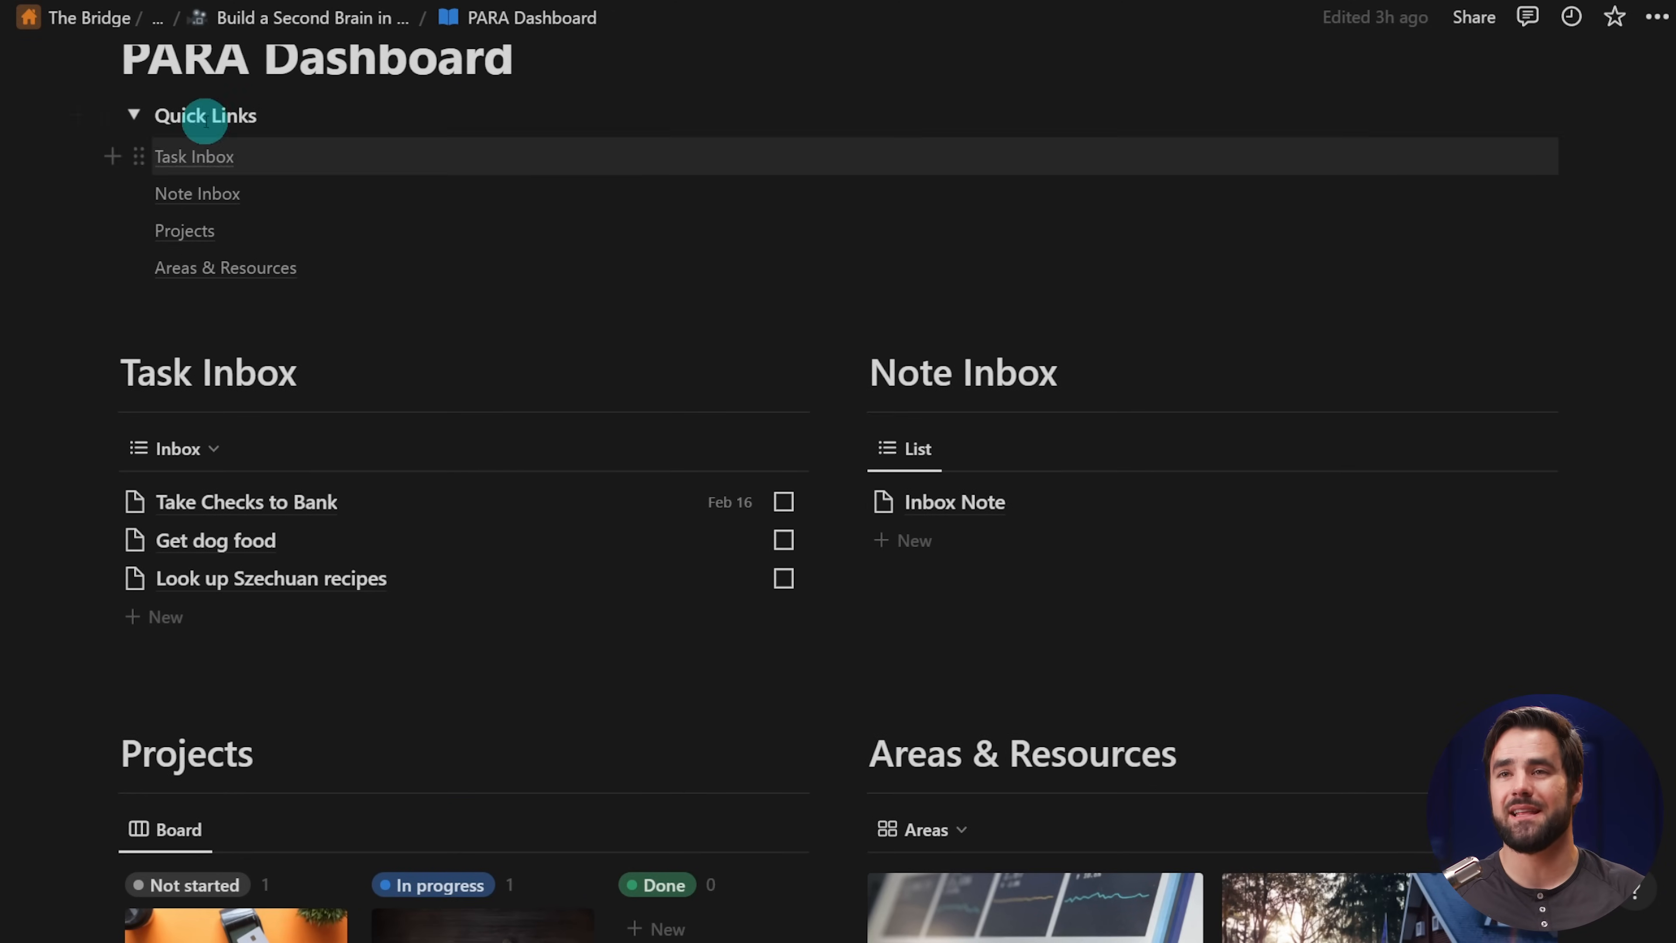
left_click(193, 232)
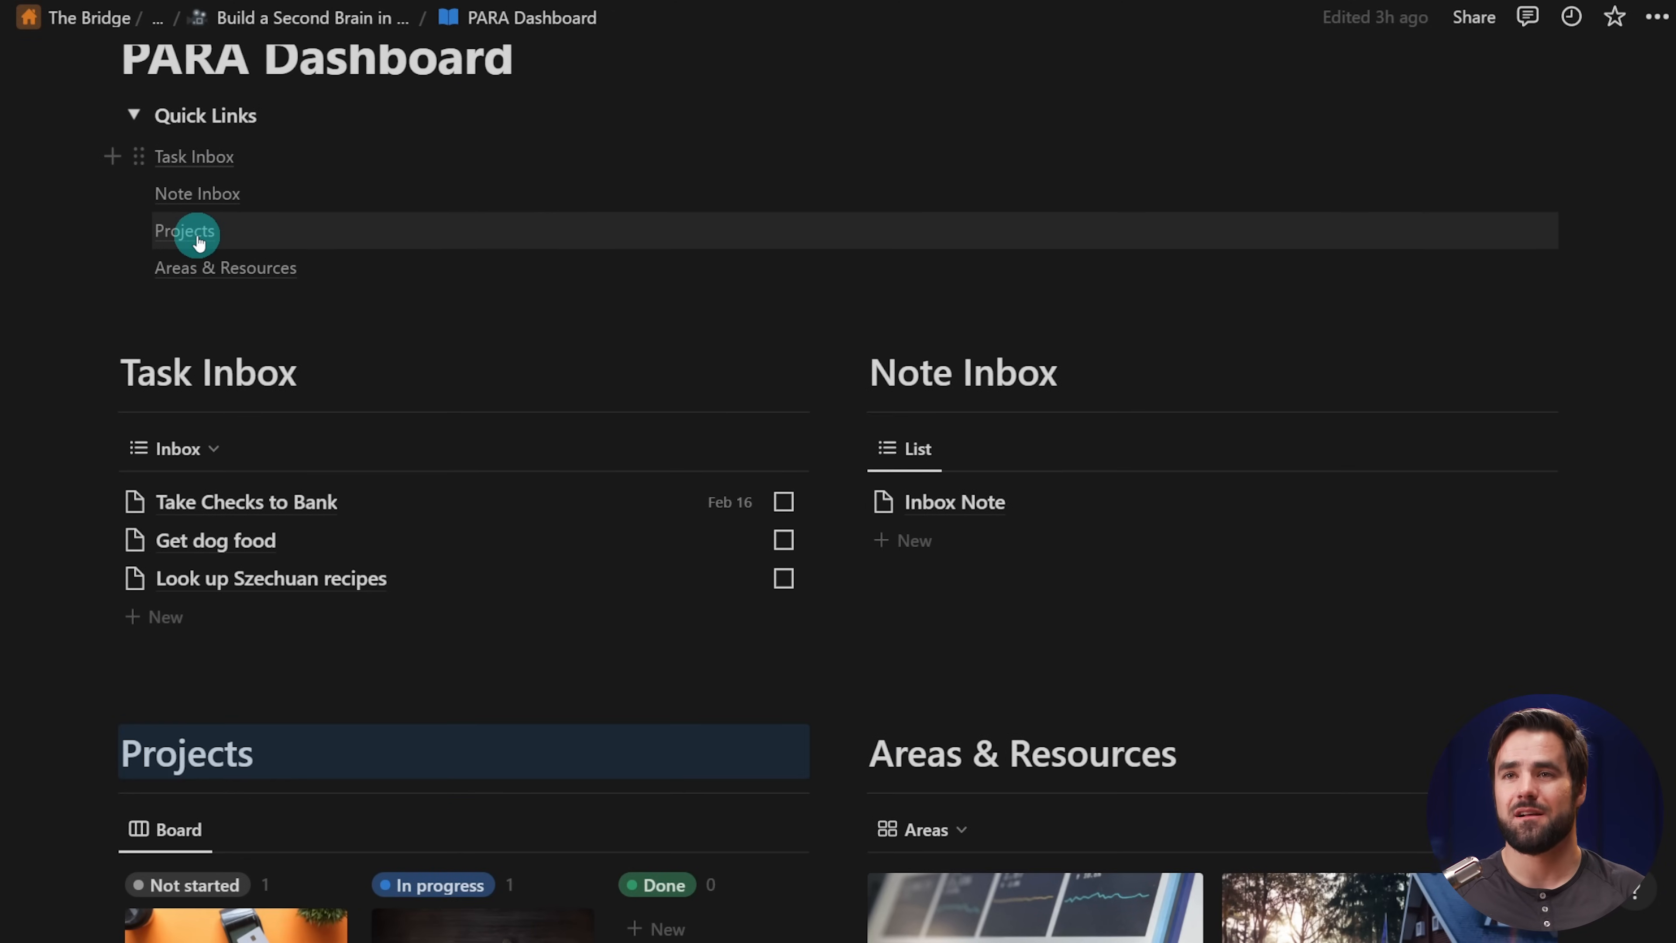
left_click(235, 272)
scroll(550, 326, "up", 3)
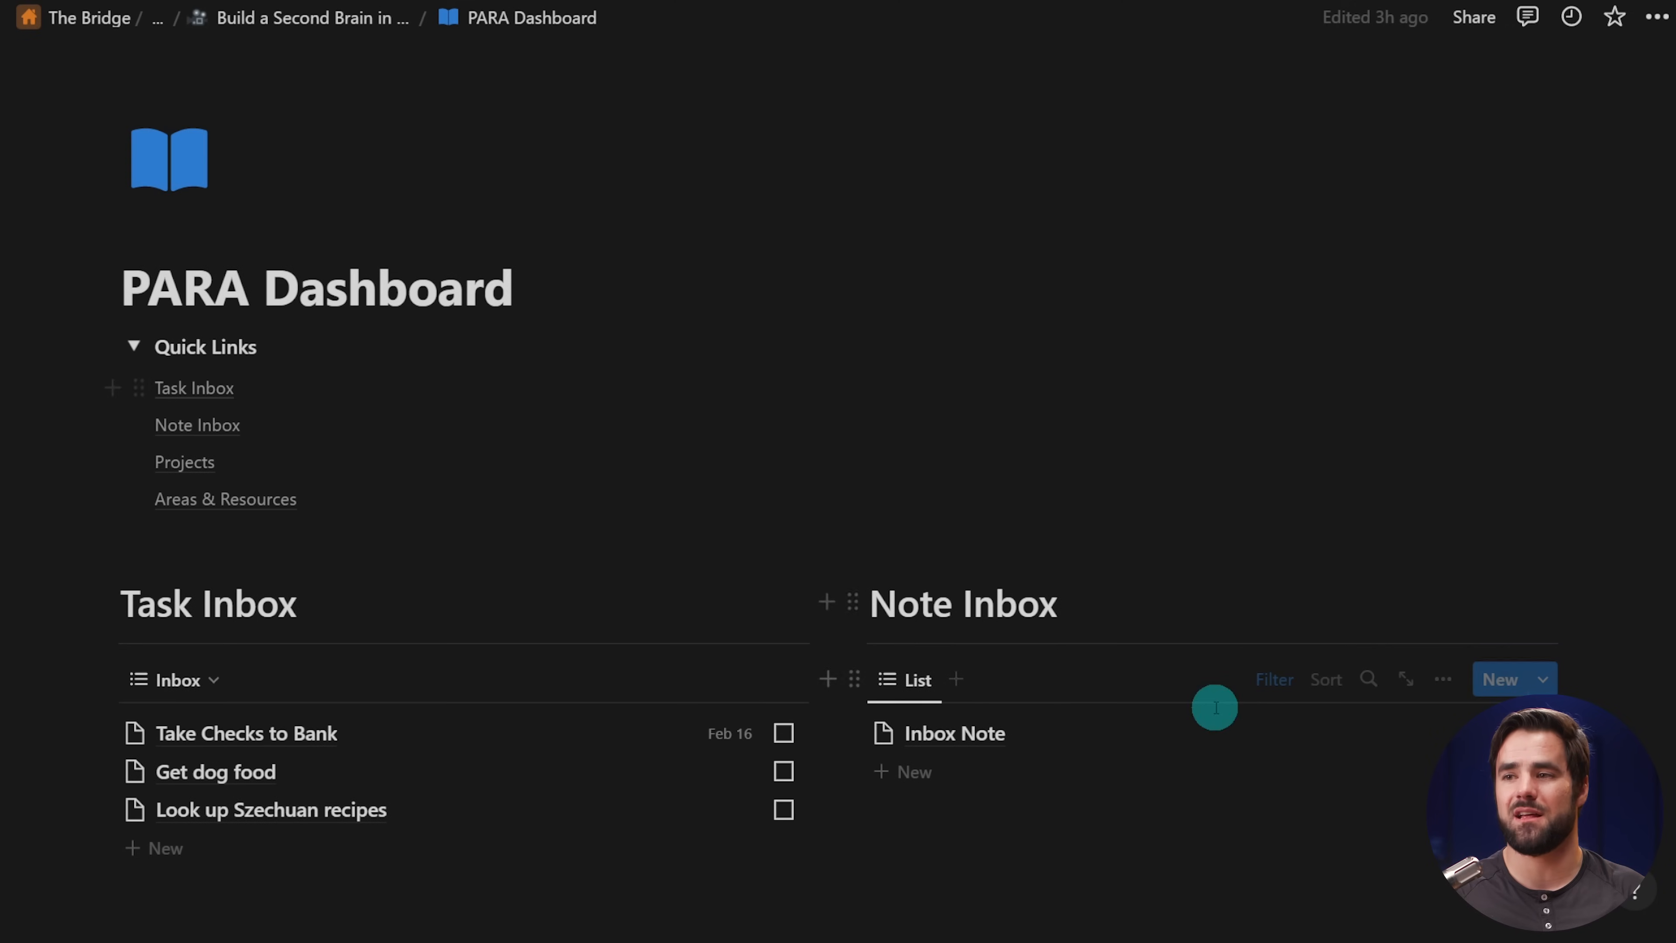
left_click(228, 500)
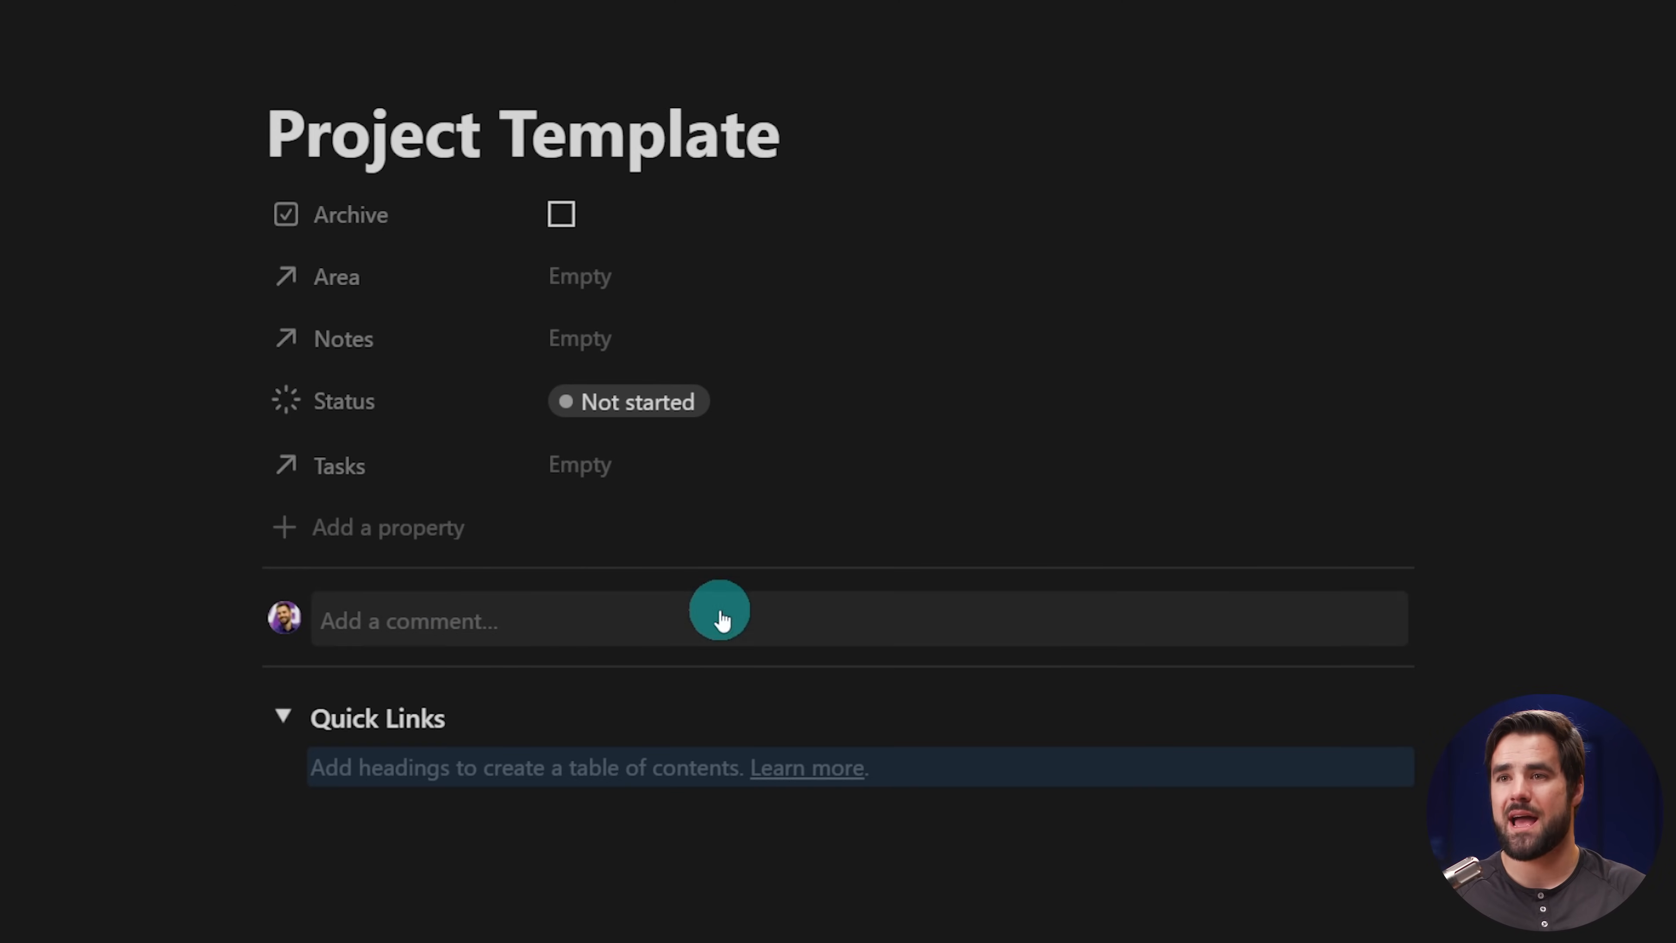
- Collapse the Project Template's Quick Links toggle and add a callout below it reading "Project Overview:"
left_click(282, 717)
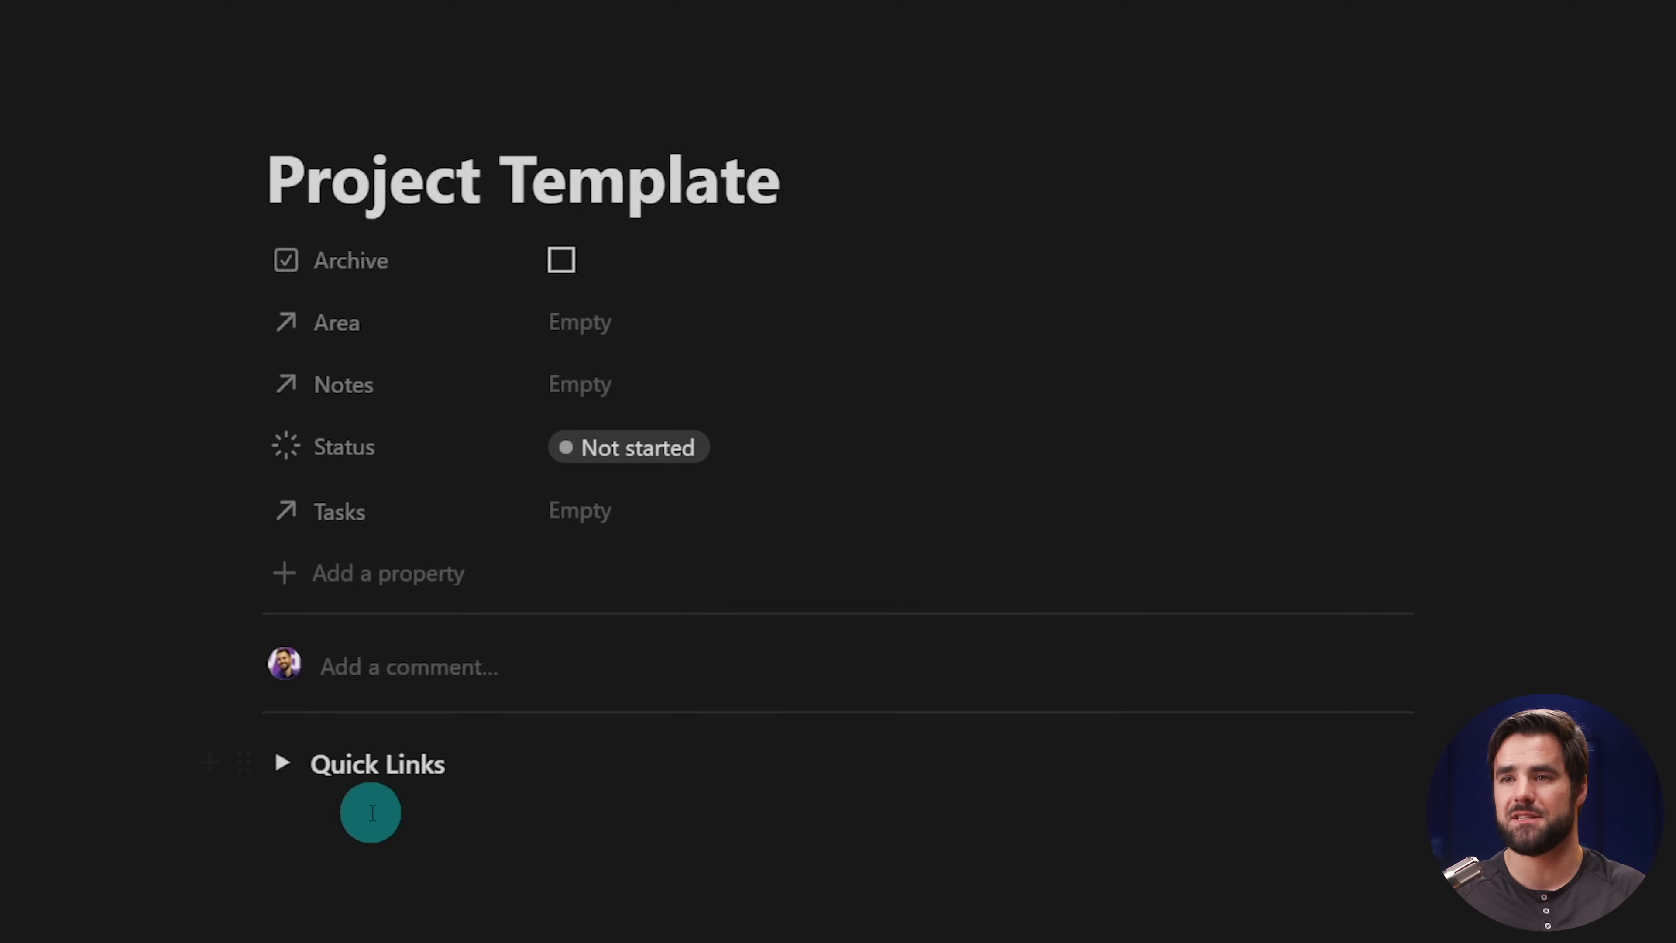
left_click(367, 808)
type("/cal")
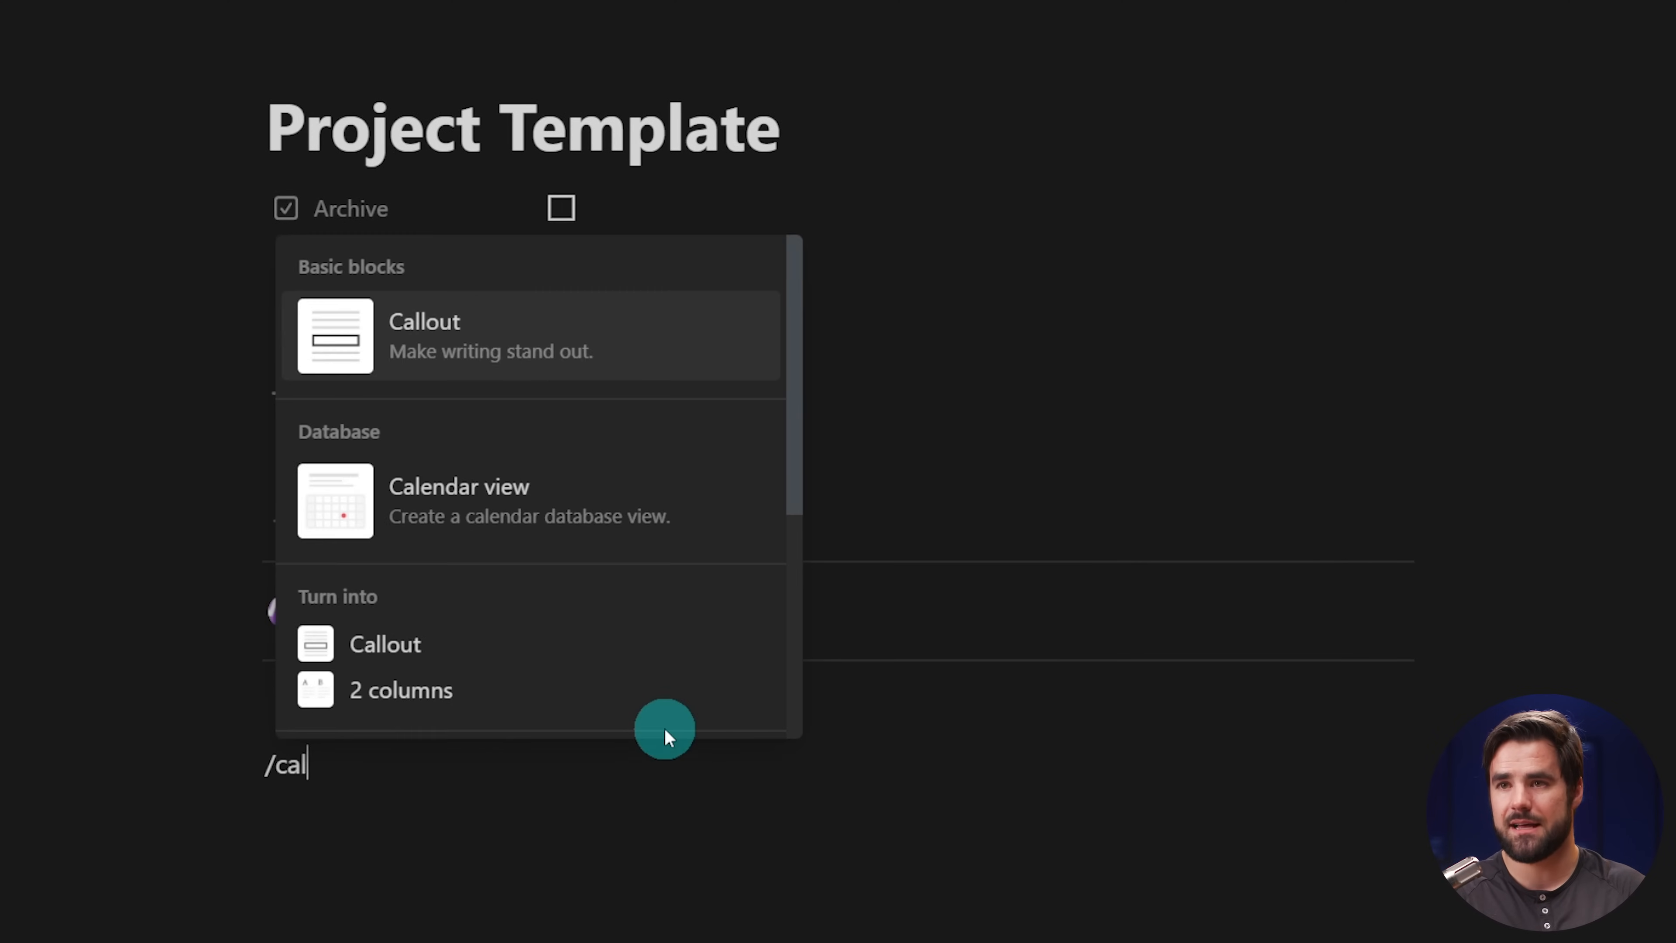
key("Return")
type("Pr")
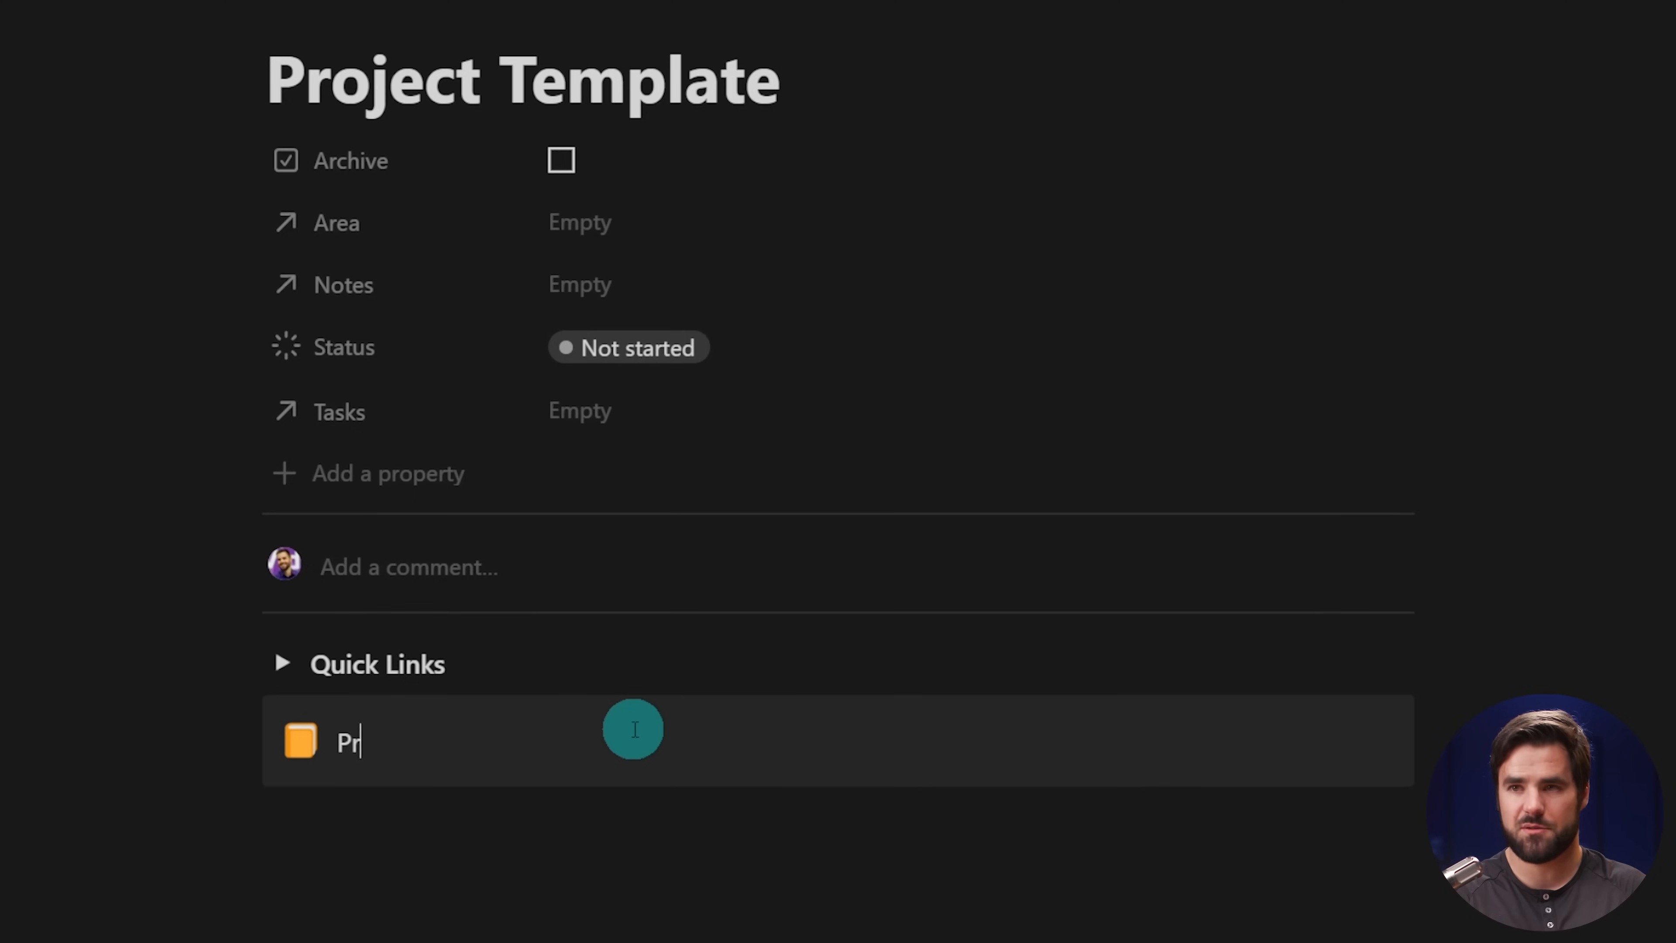
type("oject Overview:")
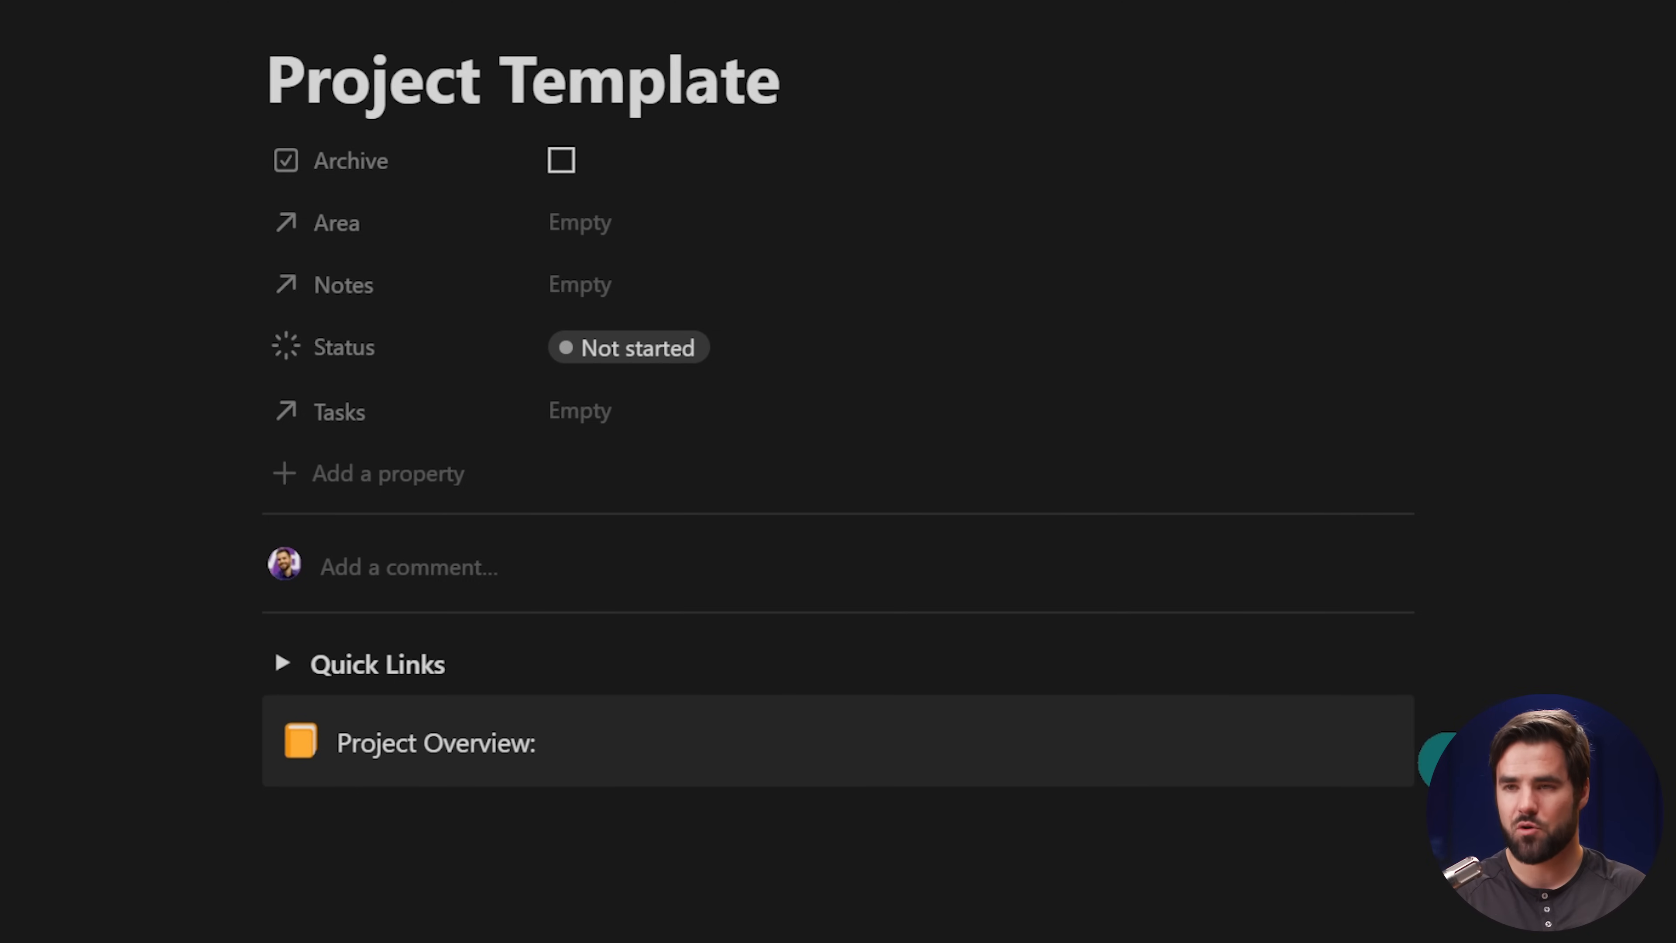
- Add a divider inside the callout, followed by the italic line "Add context about your project here."
key("Return")
key("Tab")
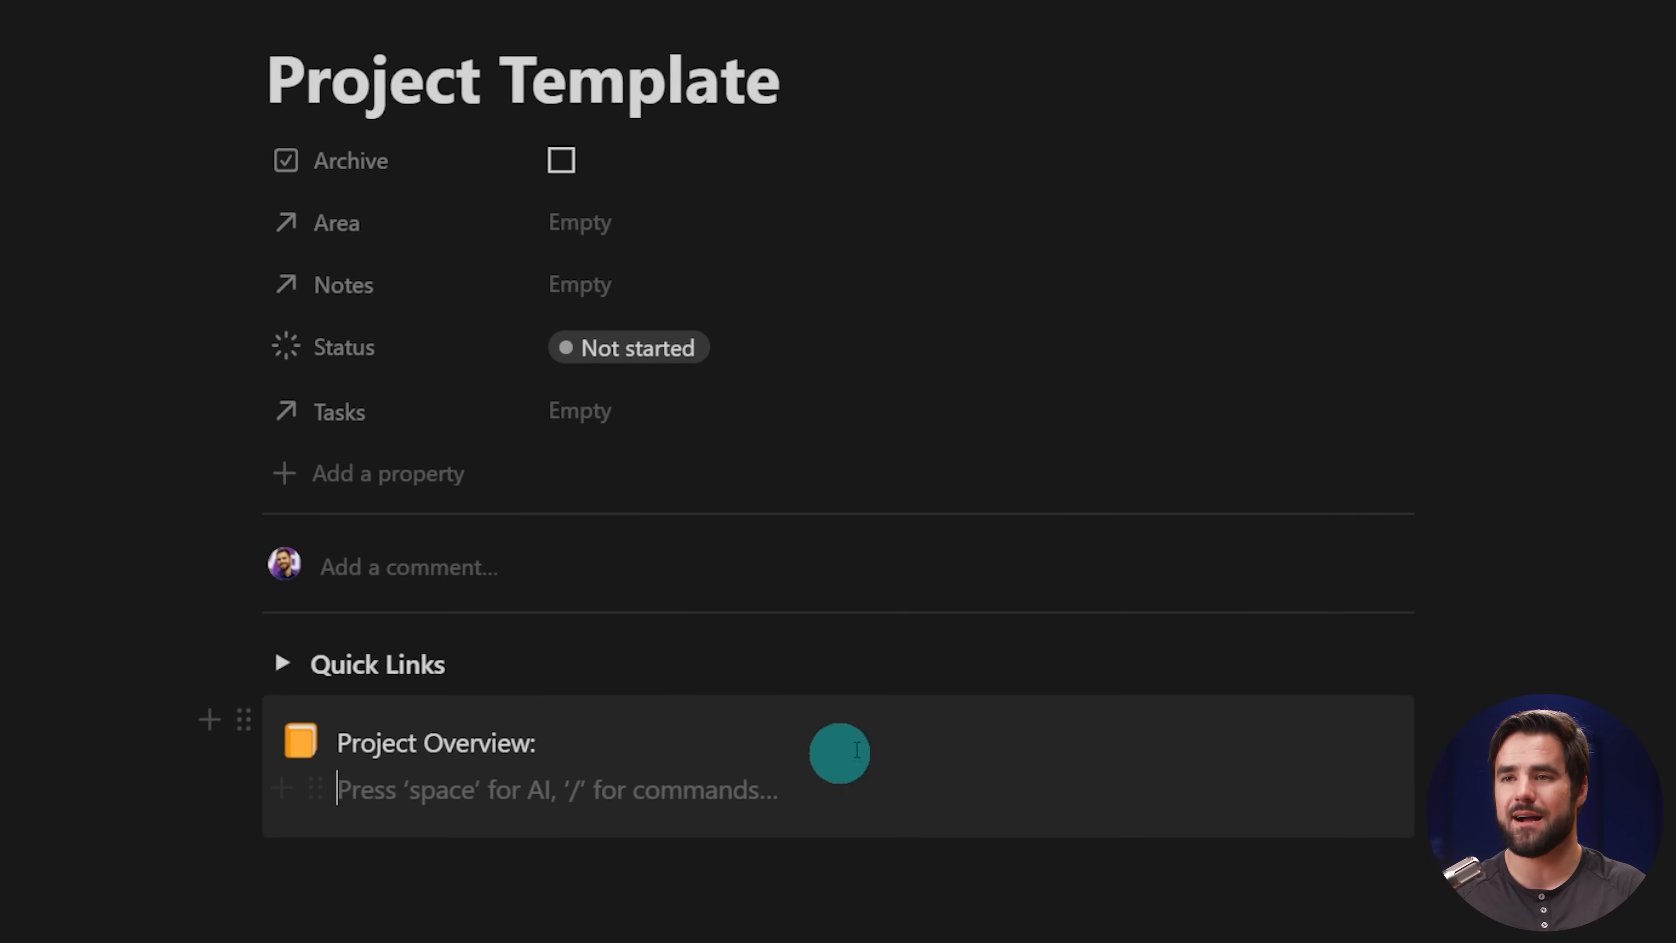
scroll(1188, 726, "down", 1)
type("-0--")
key("BackSpace")
key("BackSpace")
key("BackSpace")
type("--")
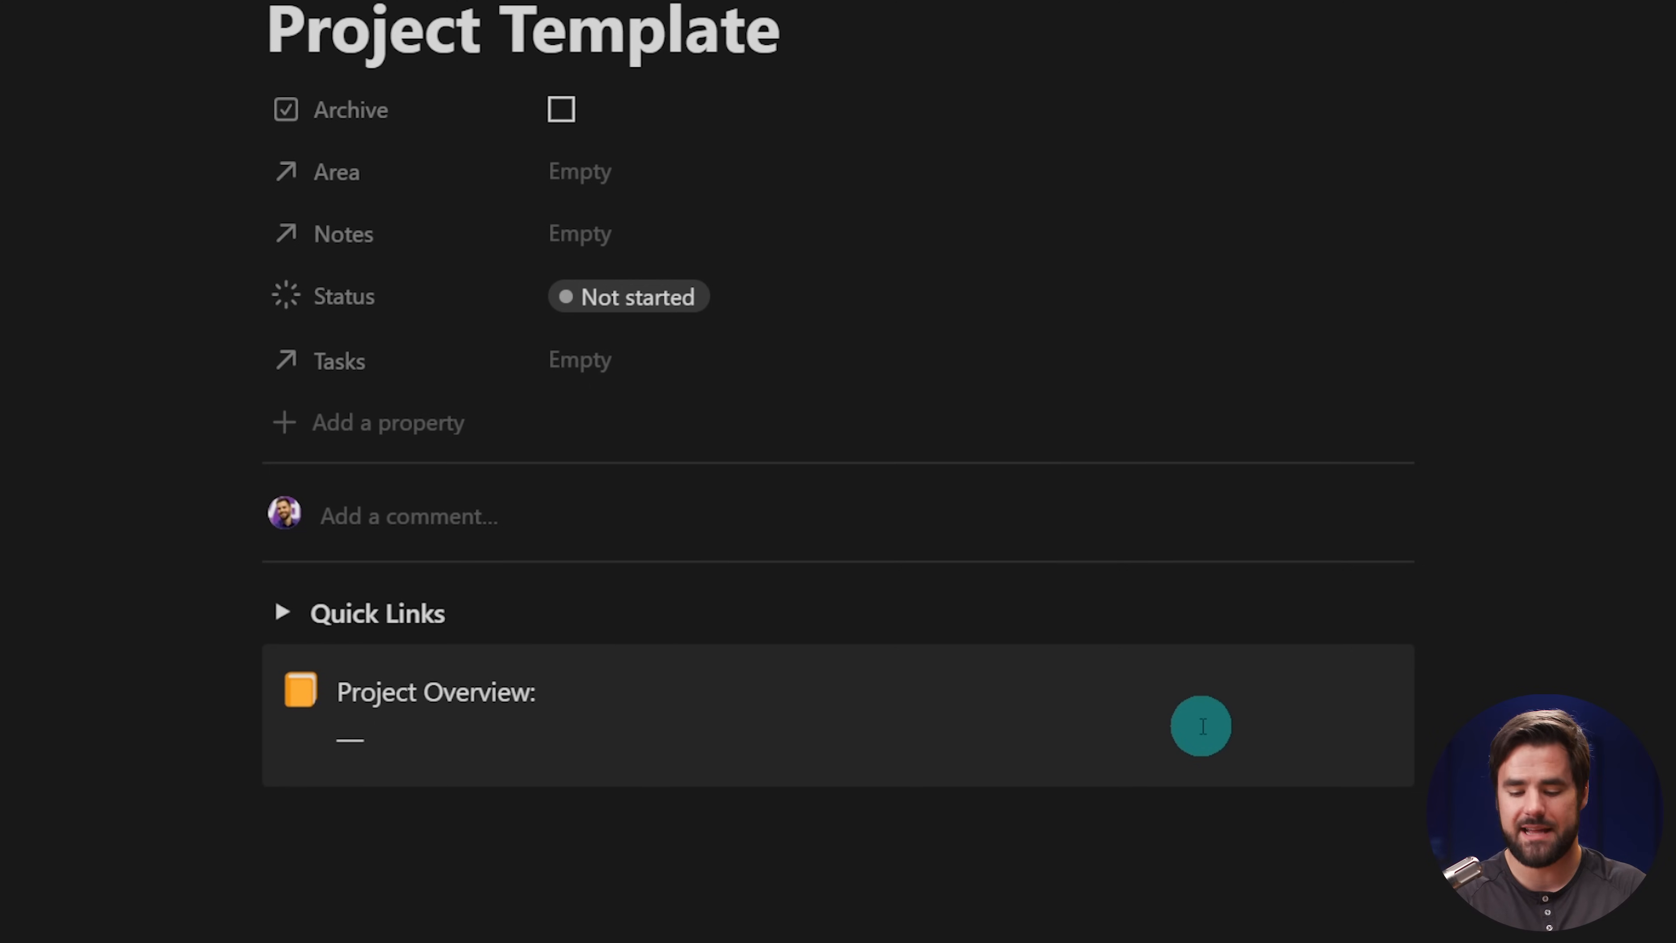
type("-")
key("ctrl+i")
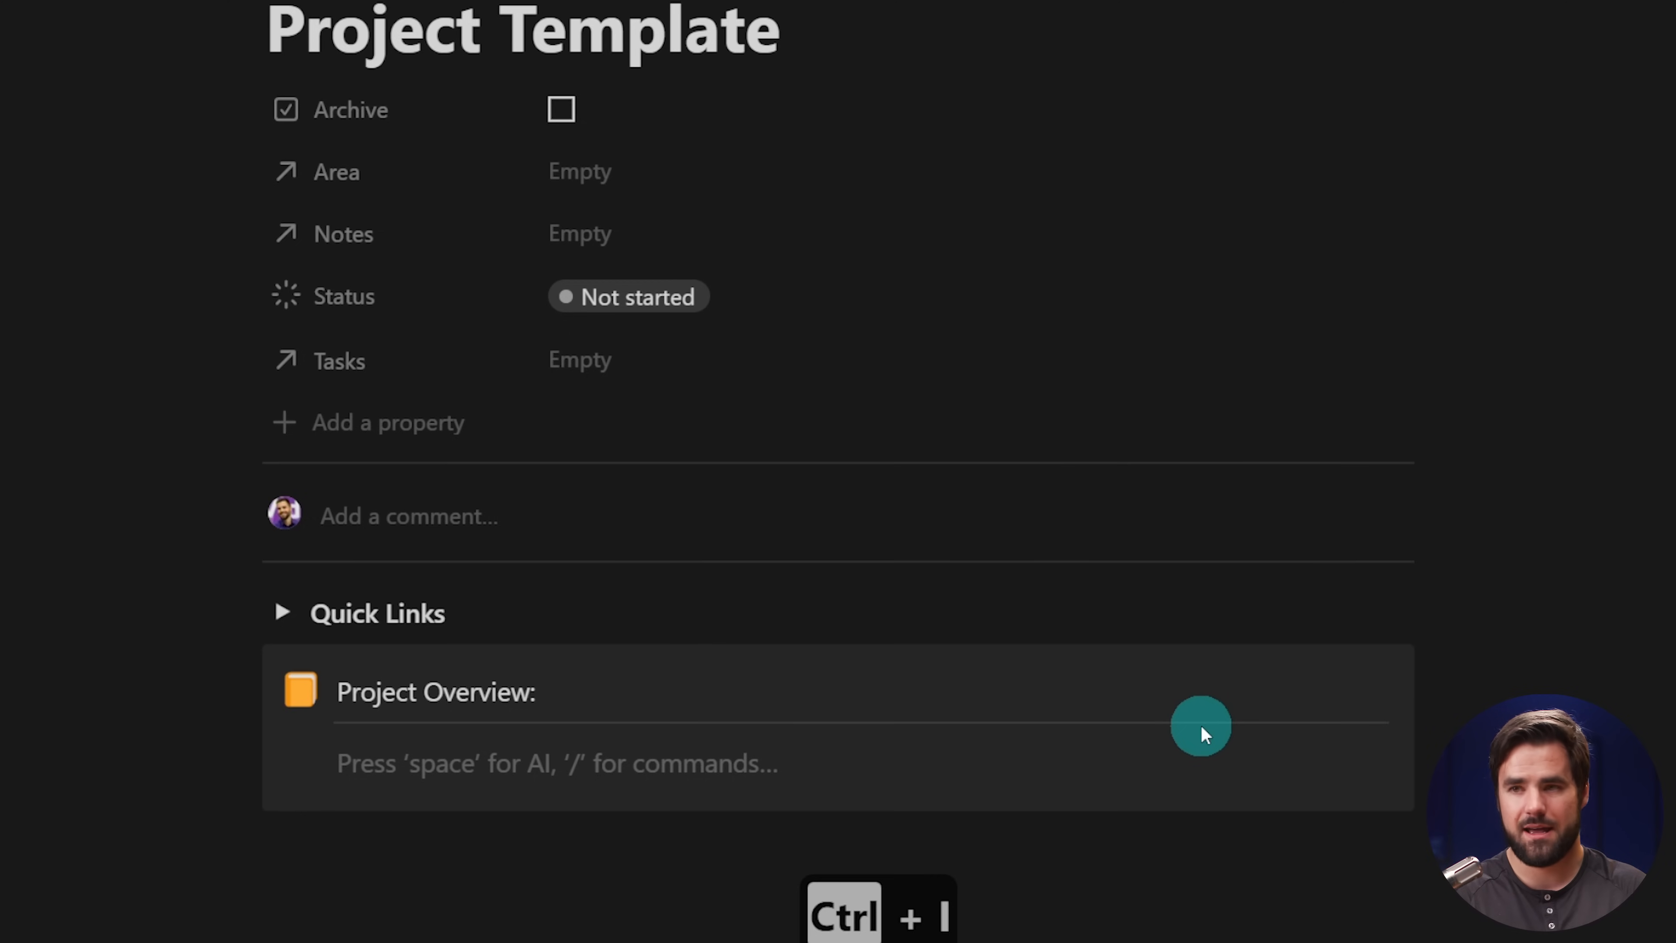
type("Add context about your project here.")
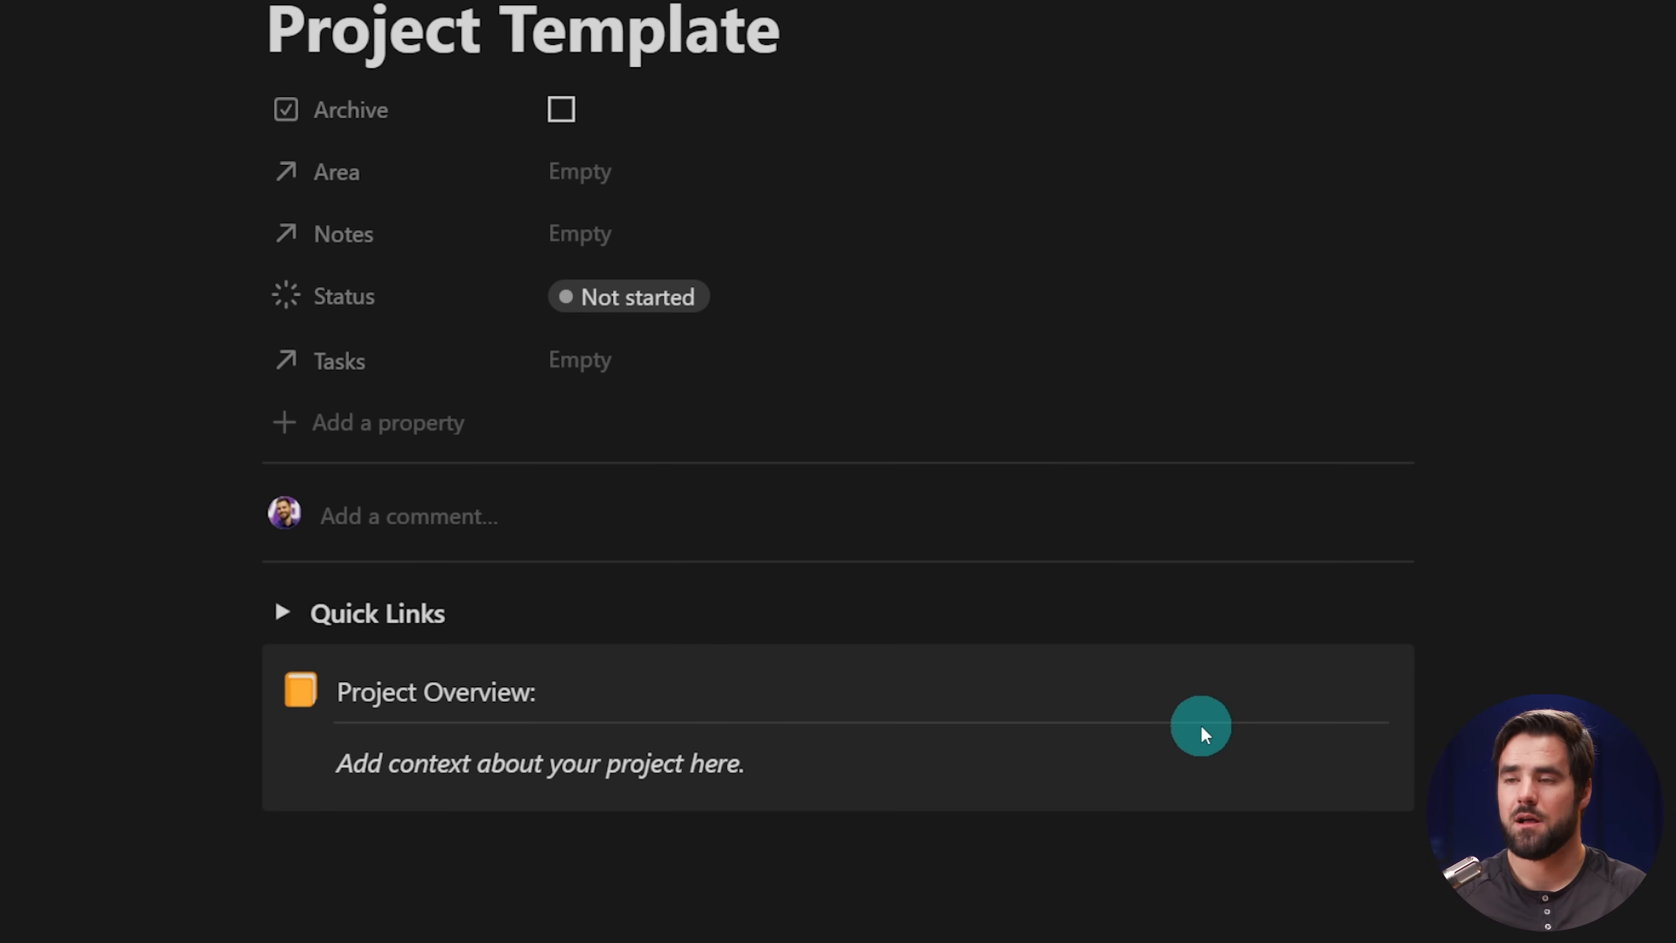
- Set the Project Overview callout's color to Default background
scroll(1207, 726, "down", 1)
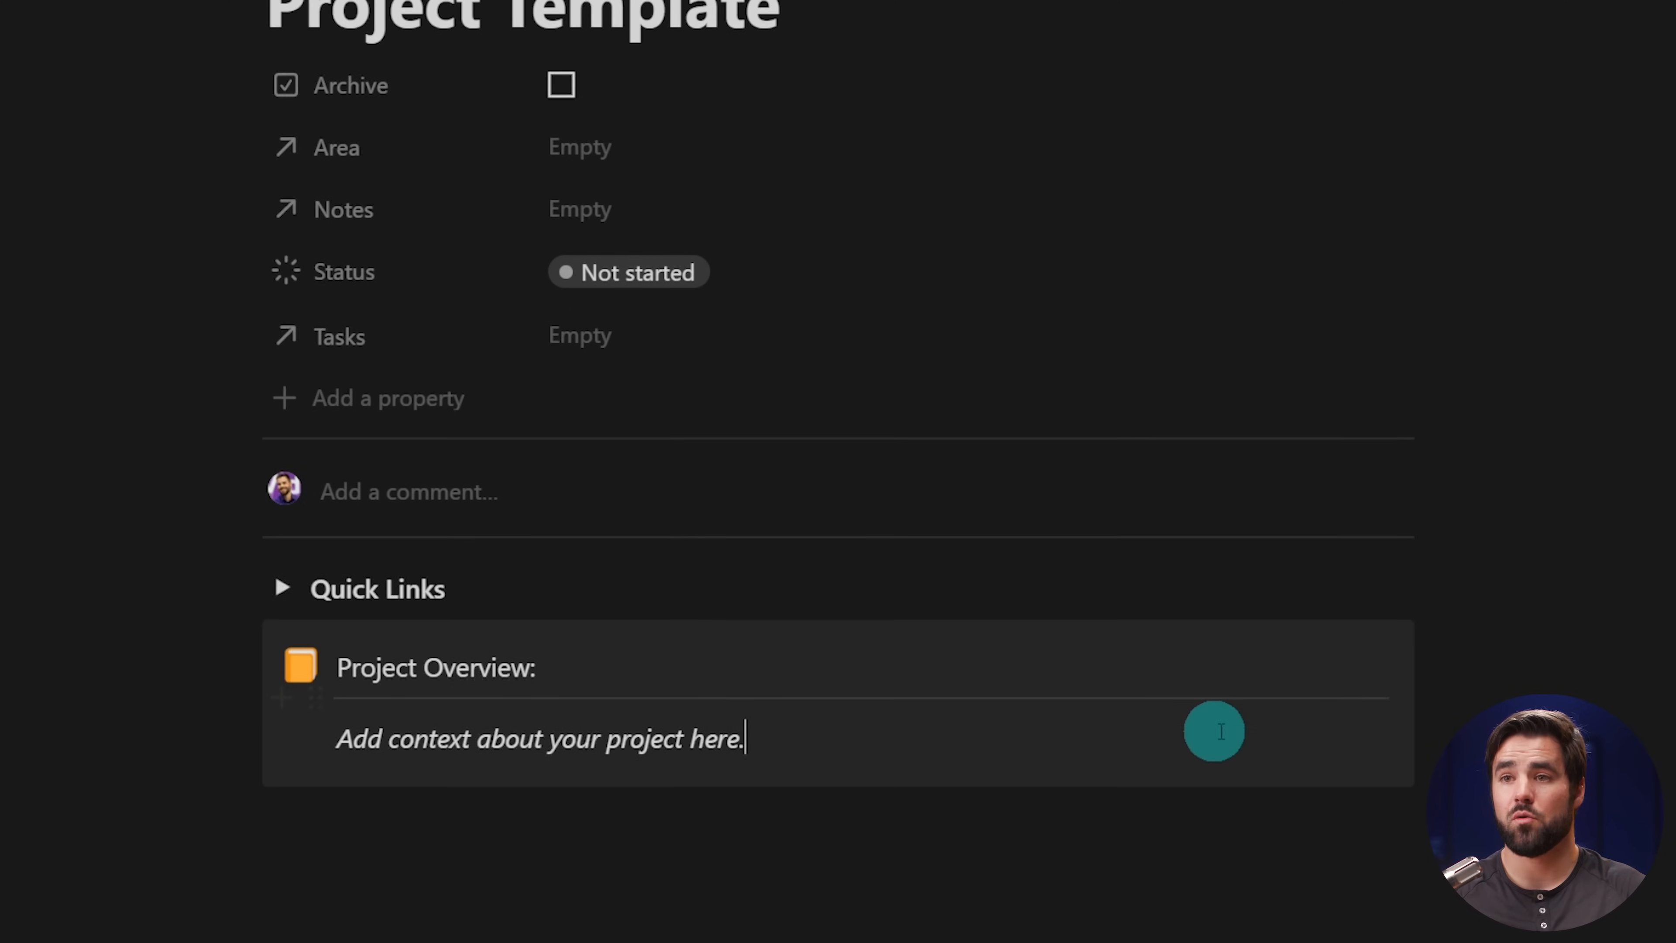
left_click(247, 644)
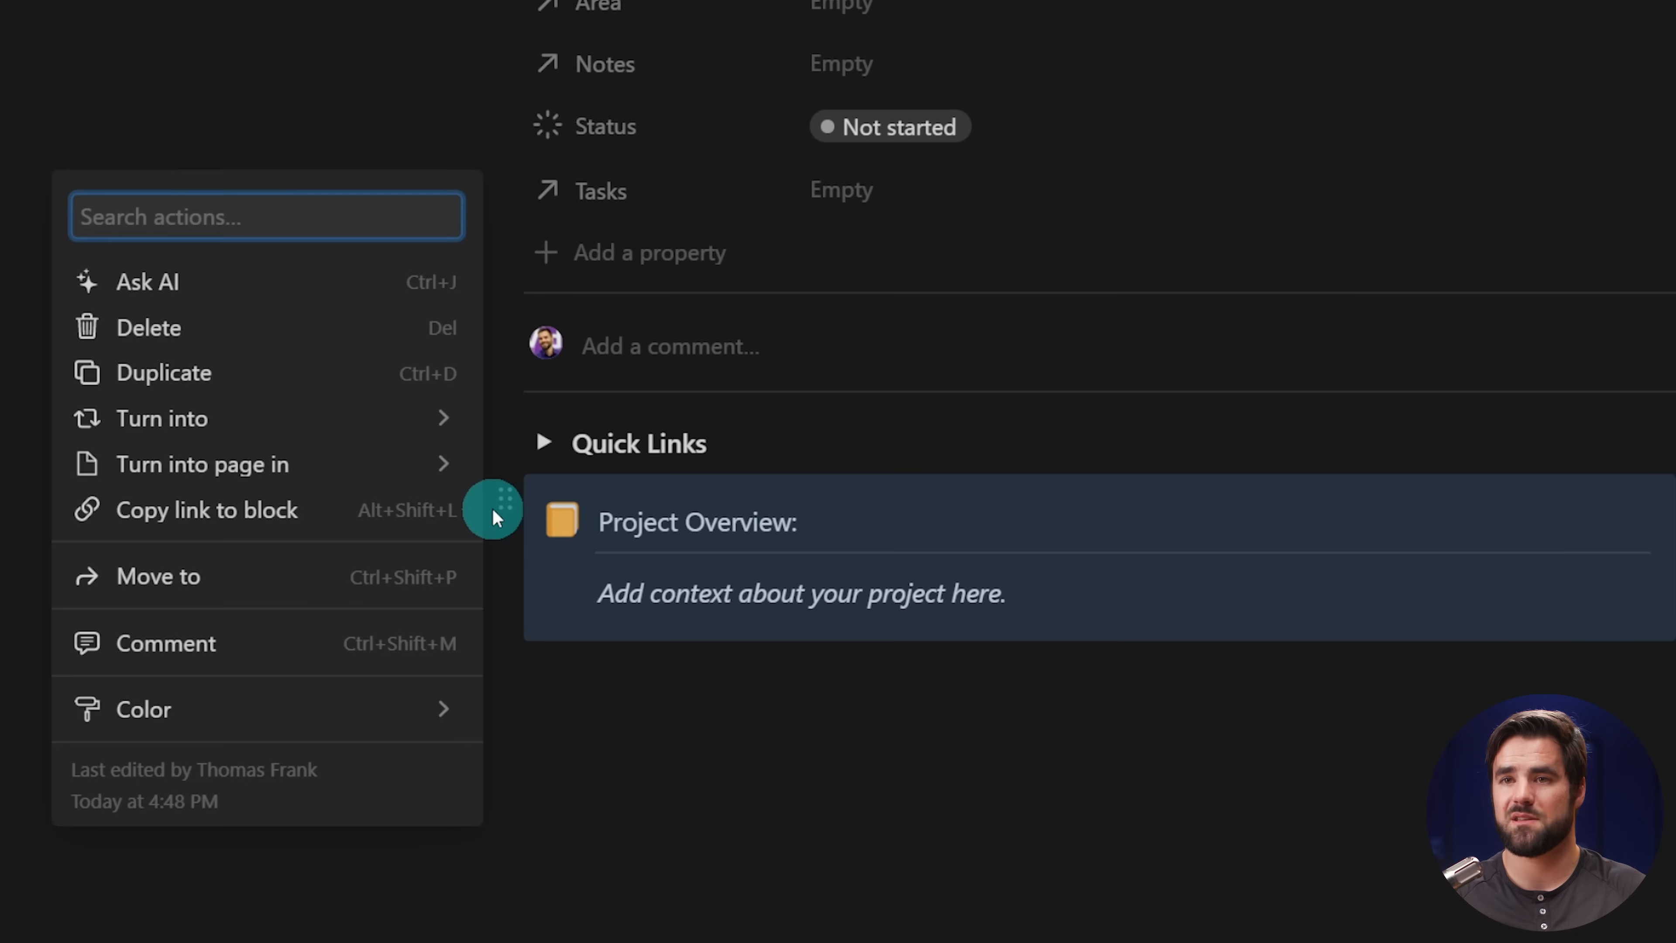
mouse_move(0, 881)
scroll(587, 677, "down", 2)
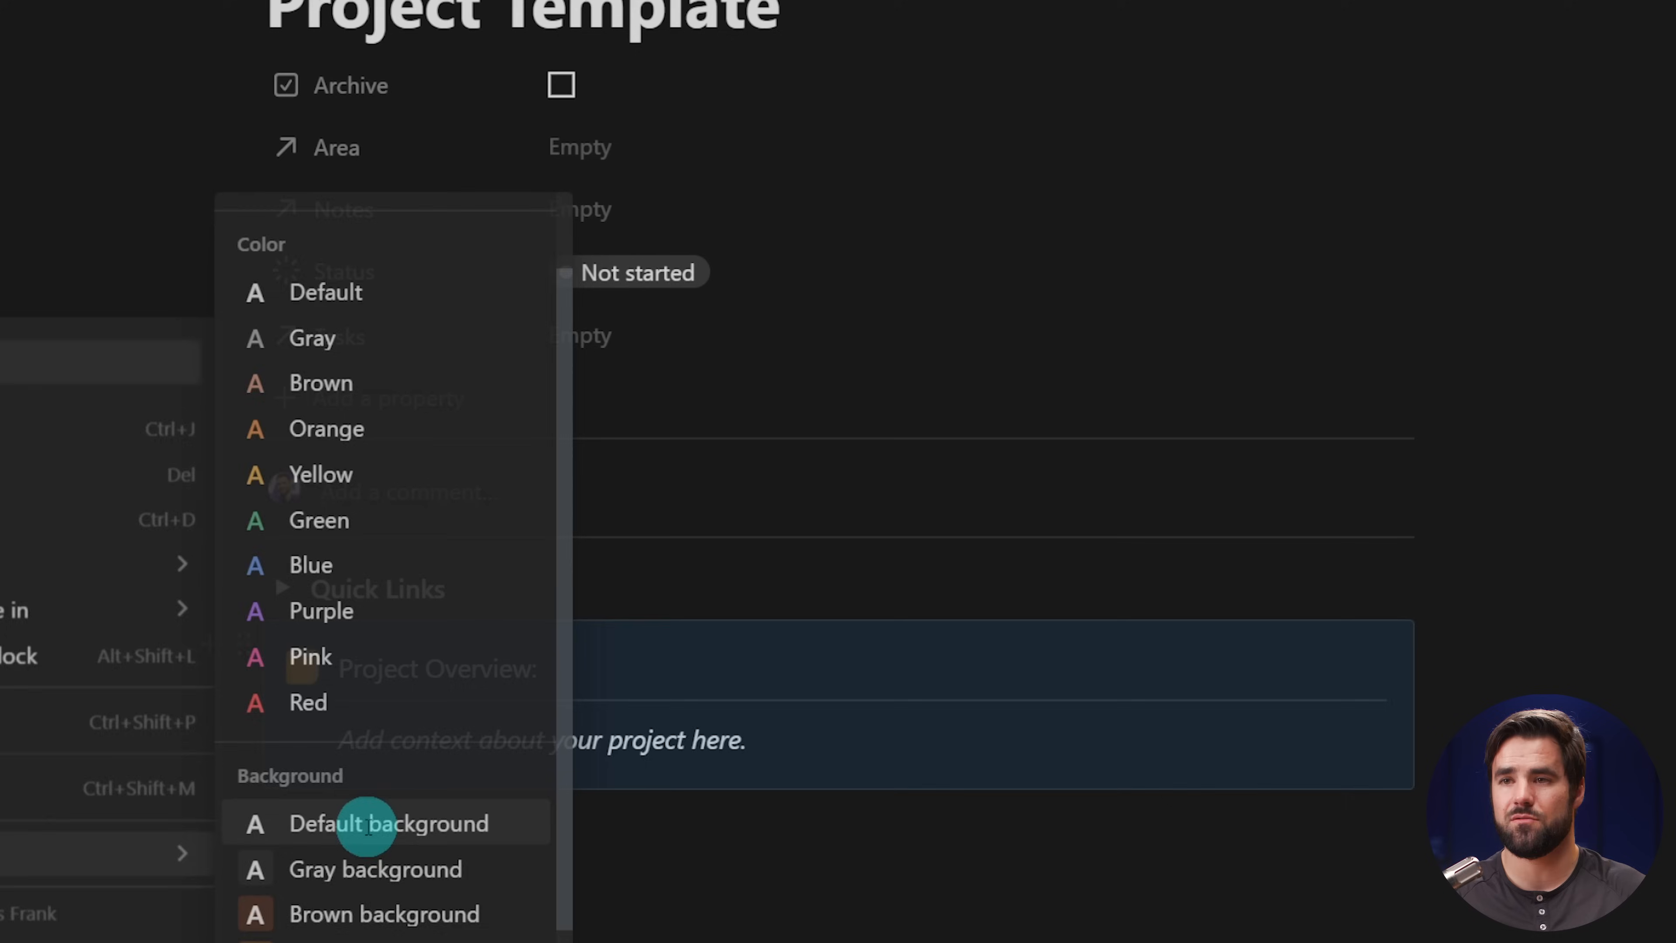
left_click(367, 827)
- Remove the surplus empty lines inside the callout and leave one empty block directly below it
left_click(660, 839)
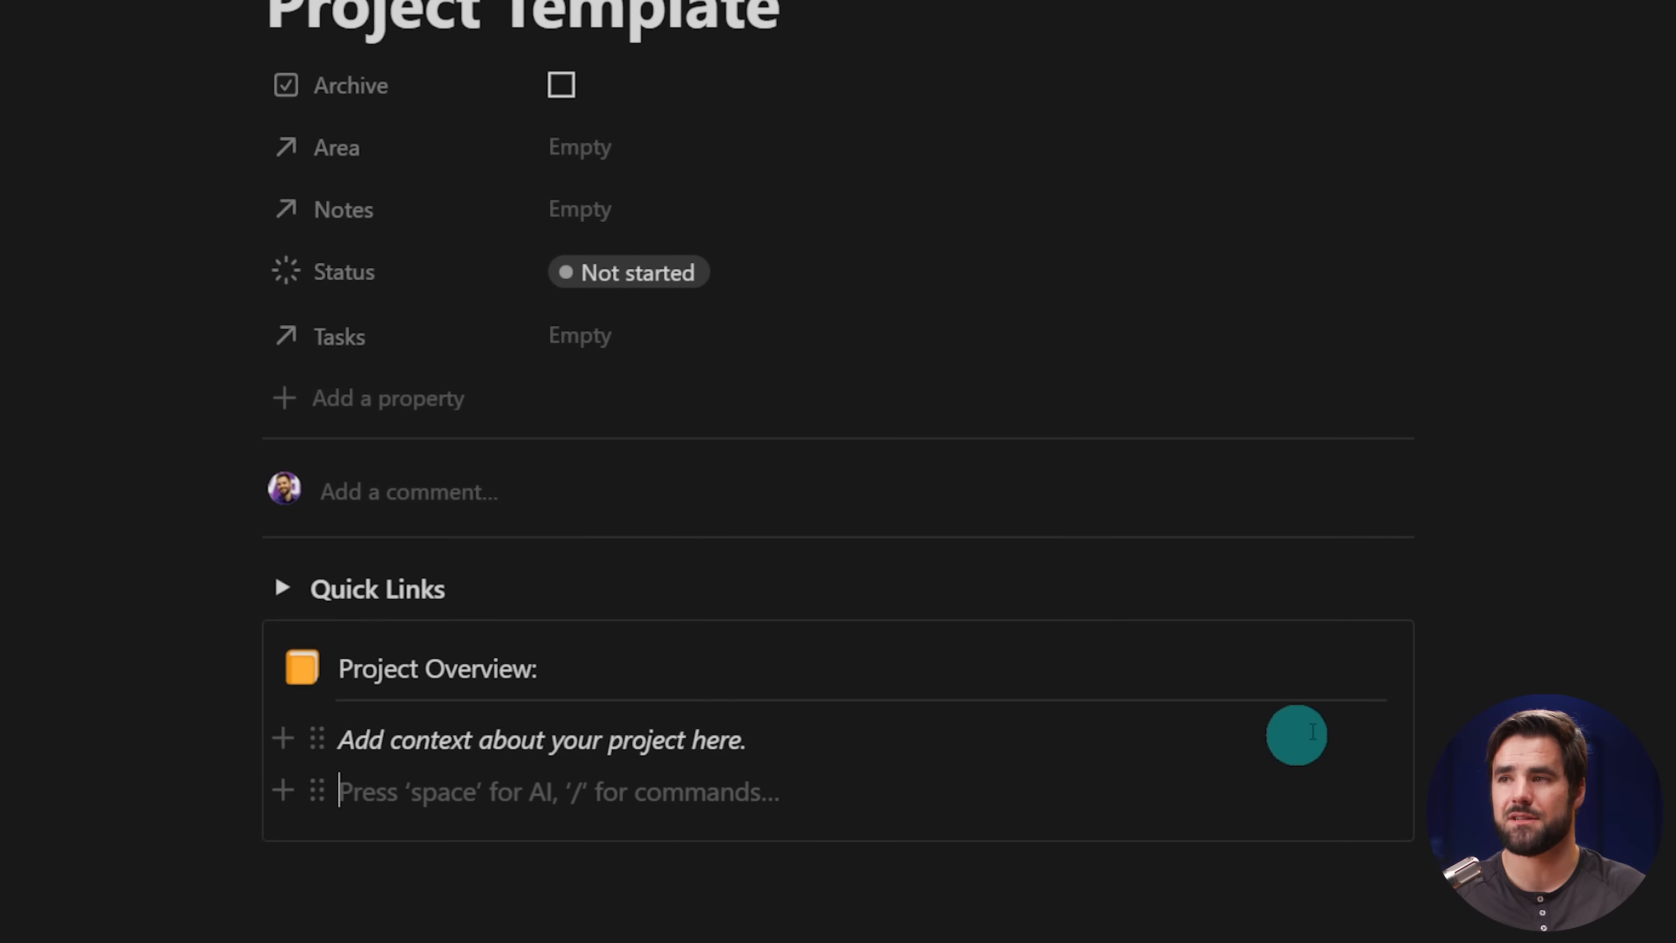
scroll(976, 794, "down", 1)
left_click(548, 823)
key("Return")
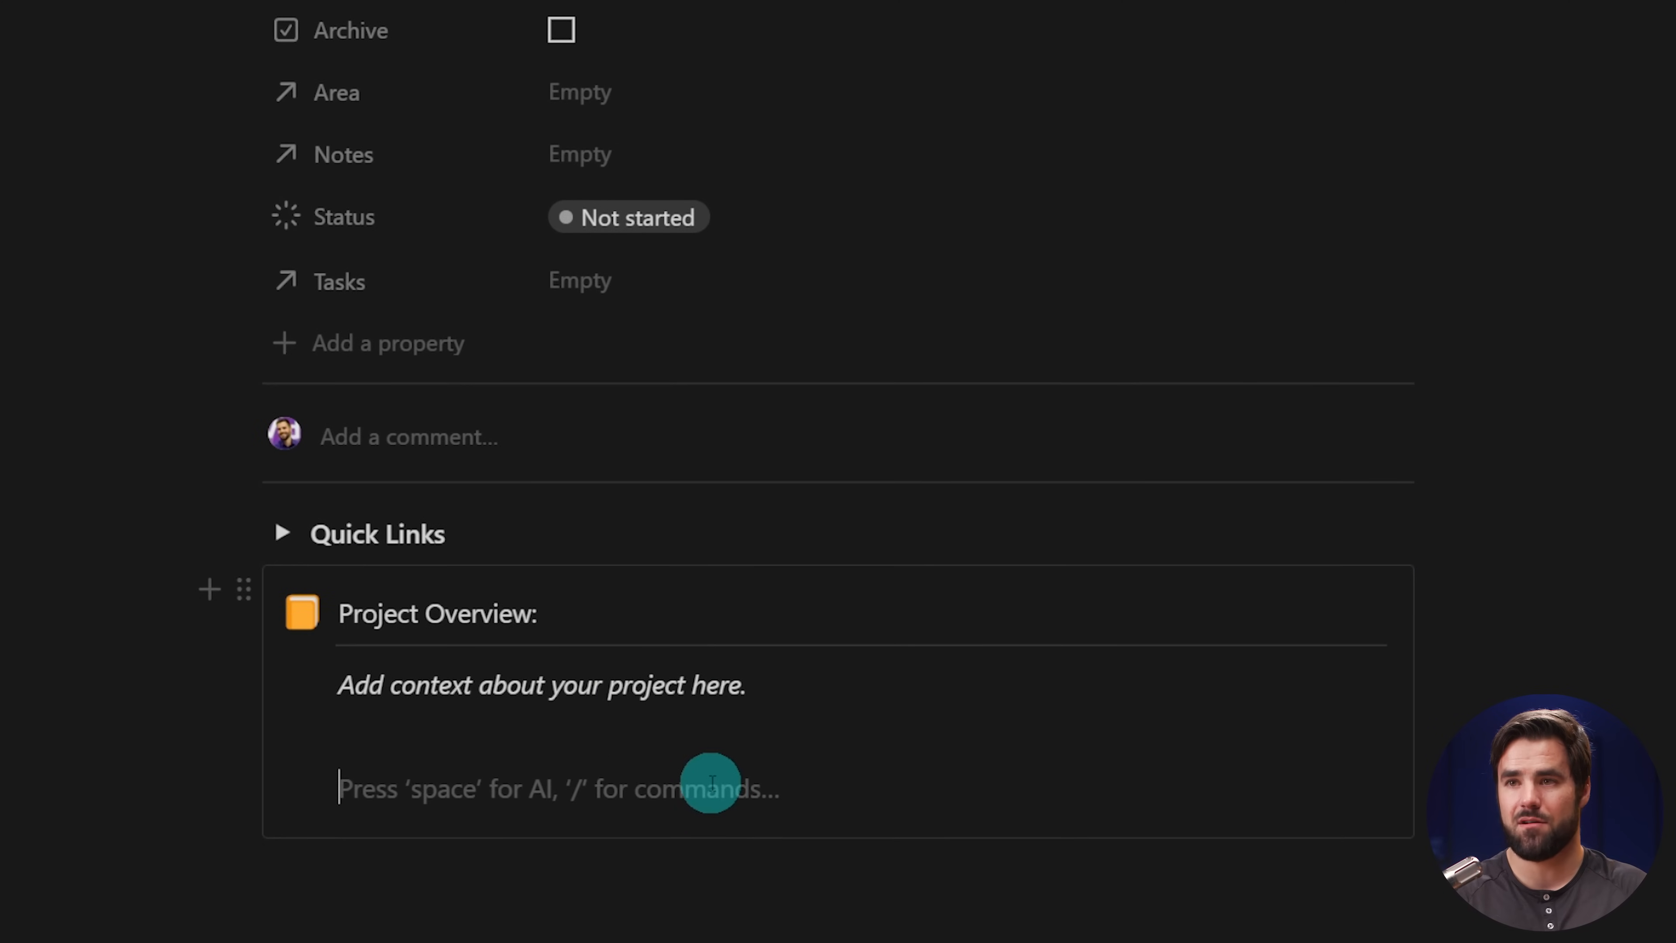
key("Return")
right_click(667, 799)
key("Delete")
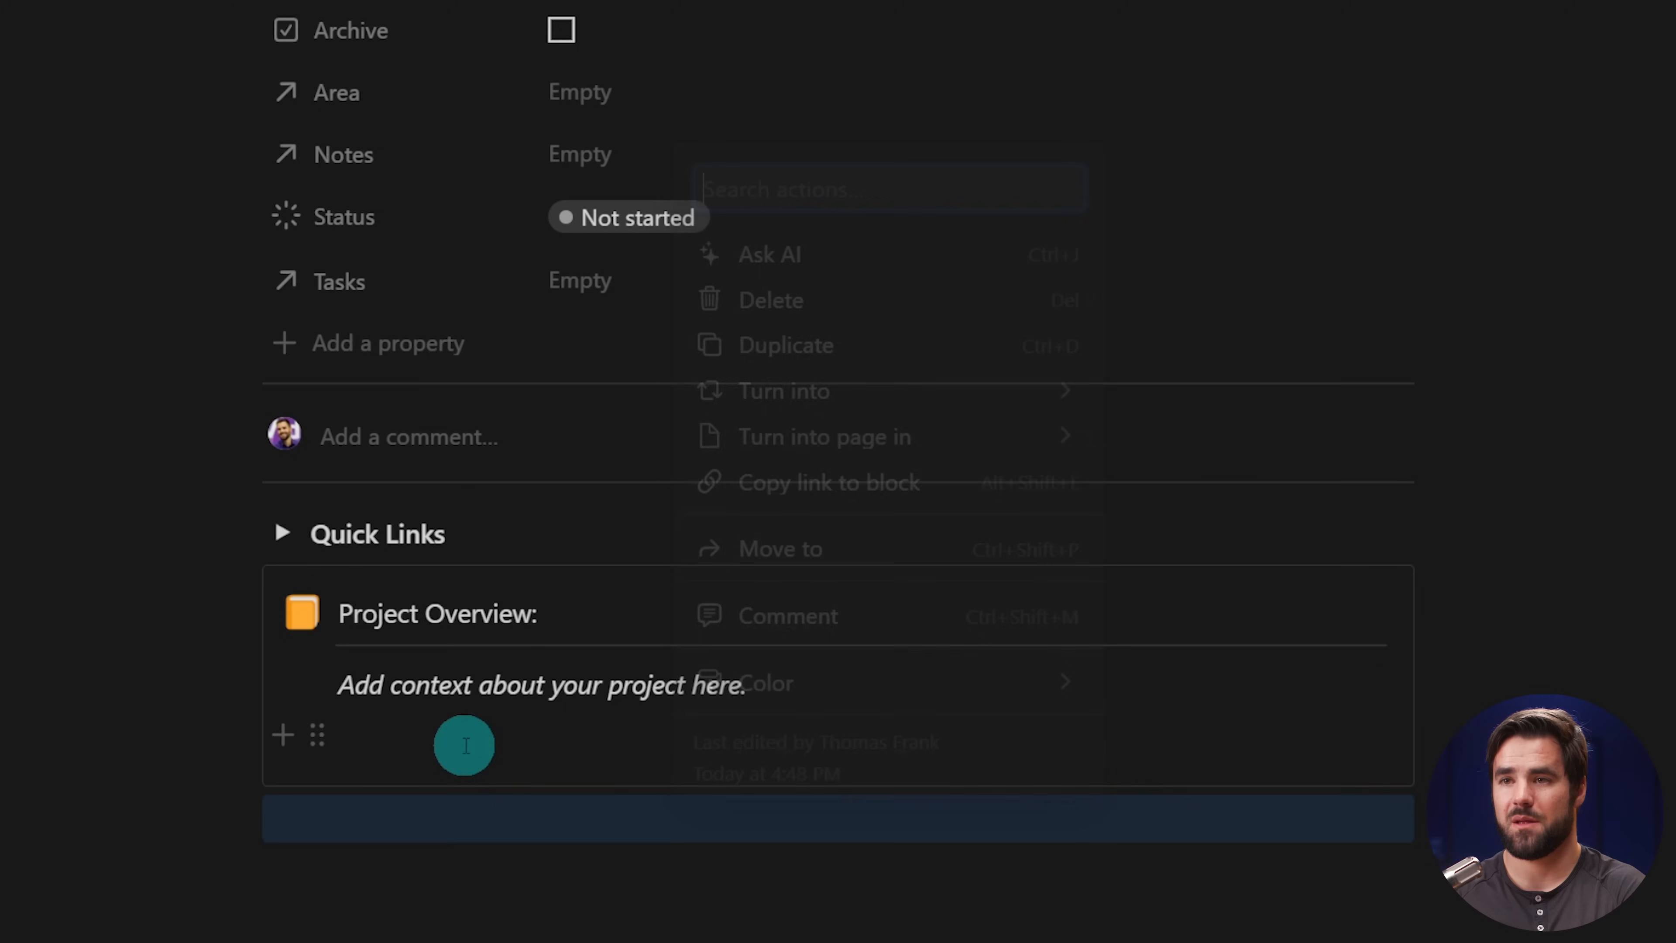
scroll(1672, 578, "down", 1)
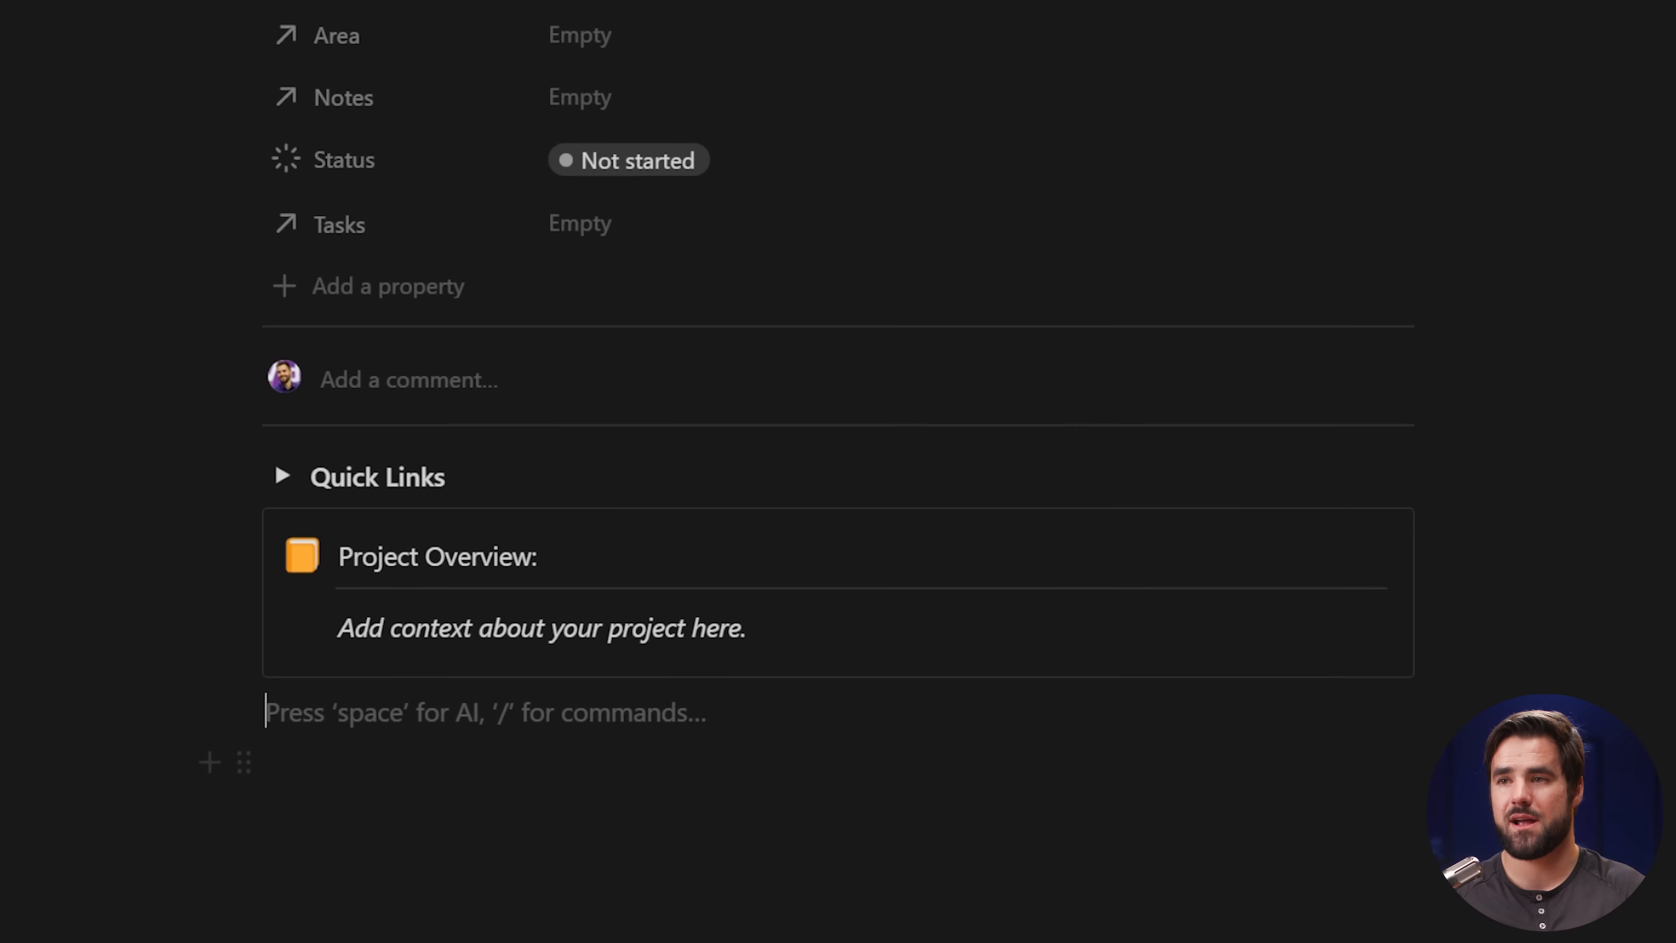
- Insert a two-column layout below the Project Overview callout
type("/2c")
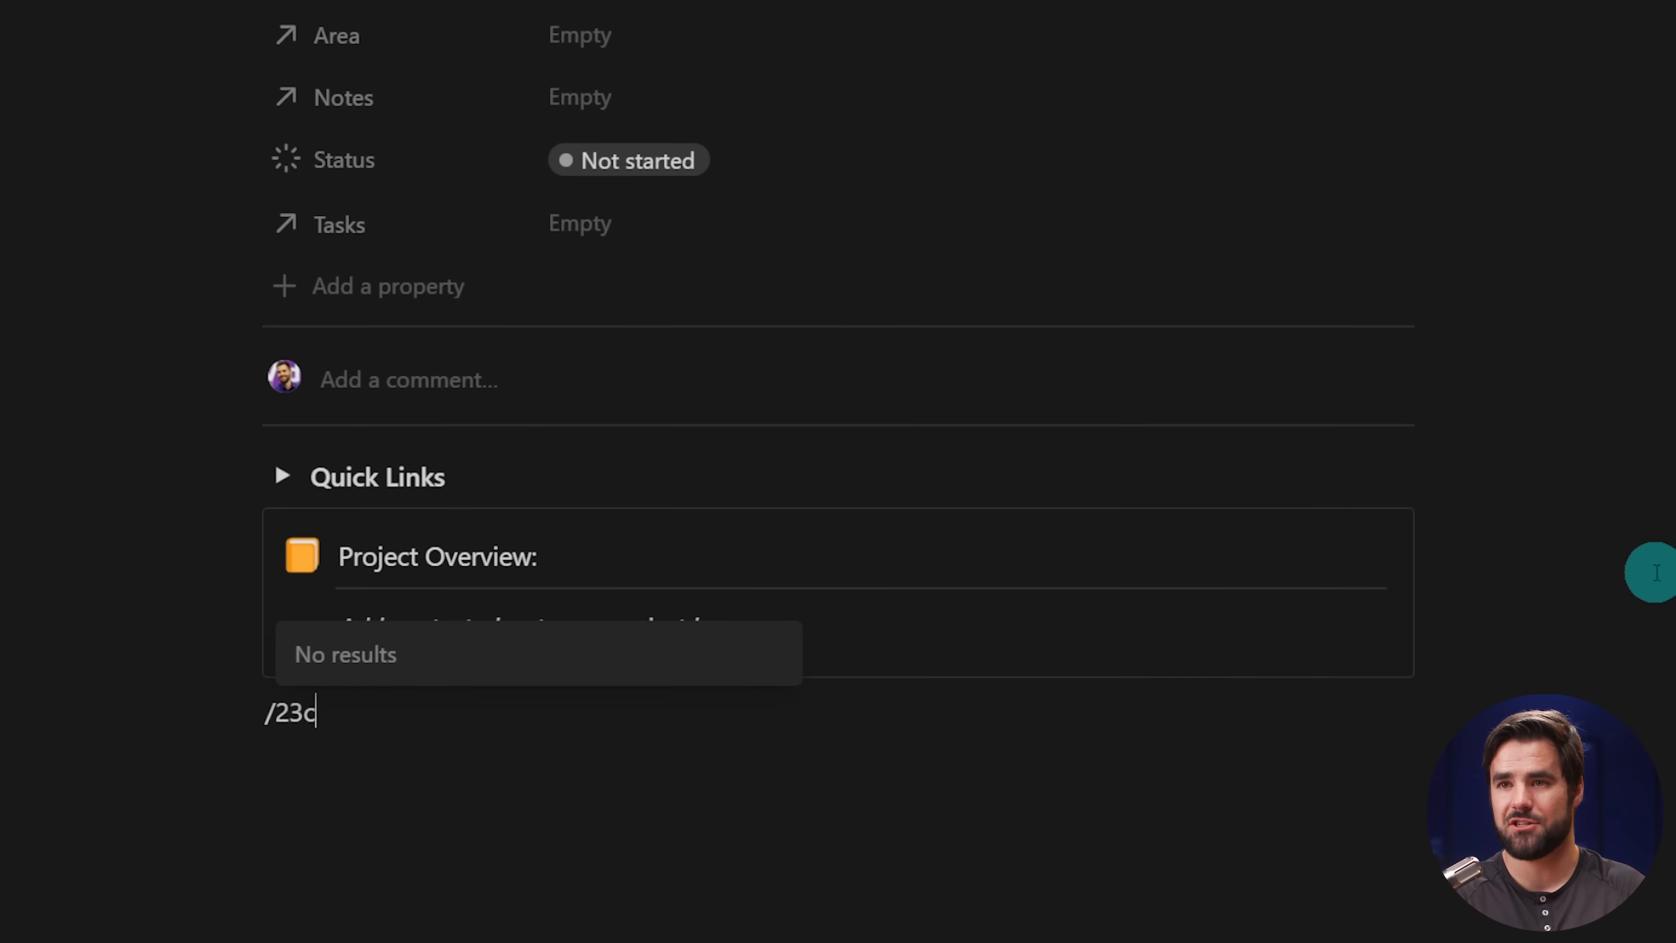
key("BackSpace")
key("BackSpace")
key("BackSpace")
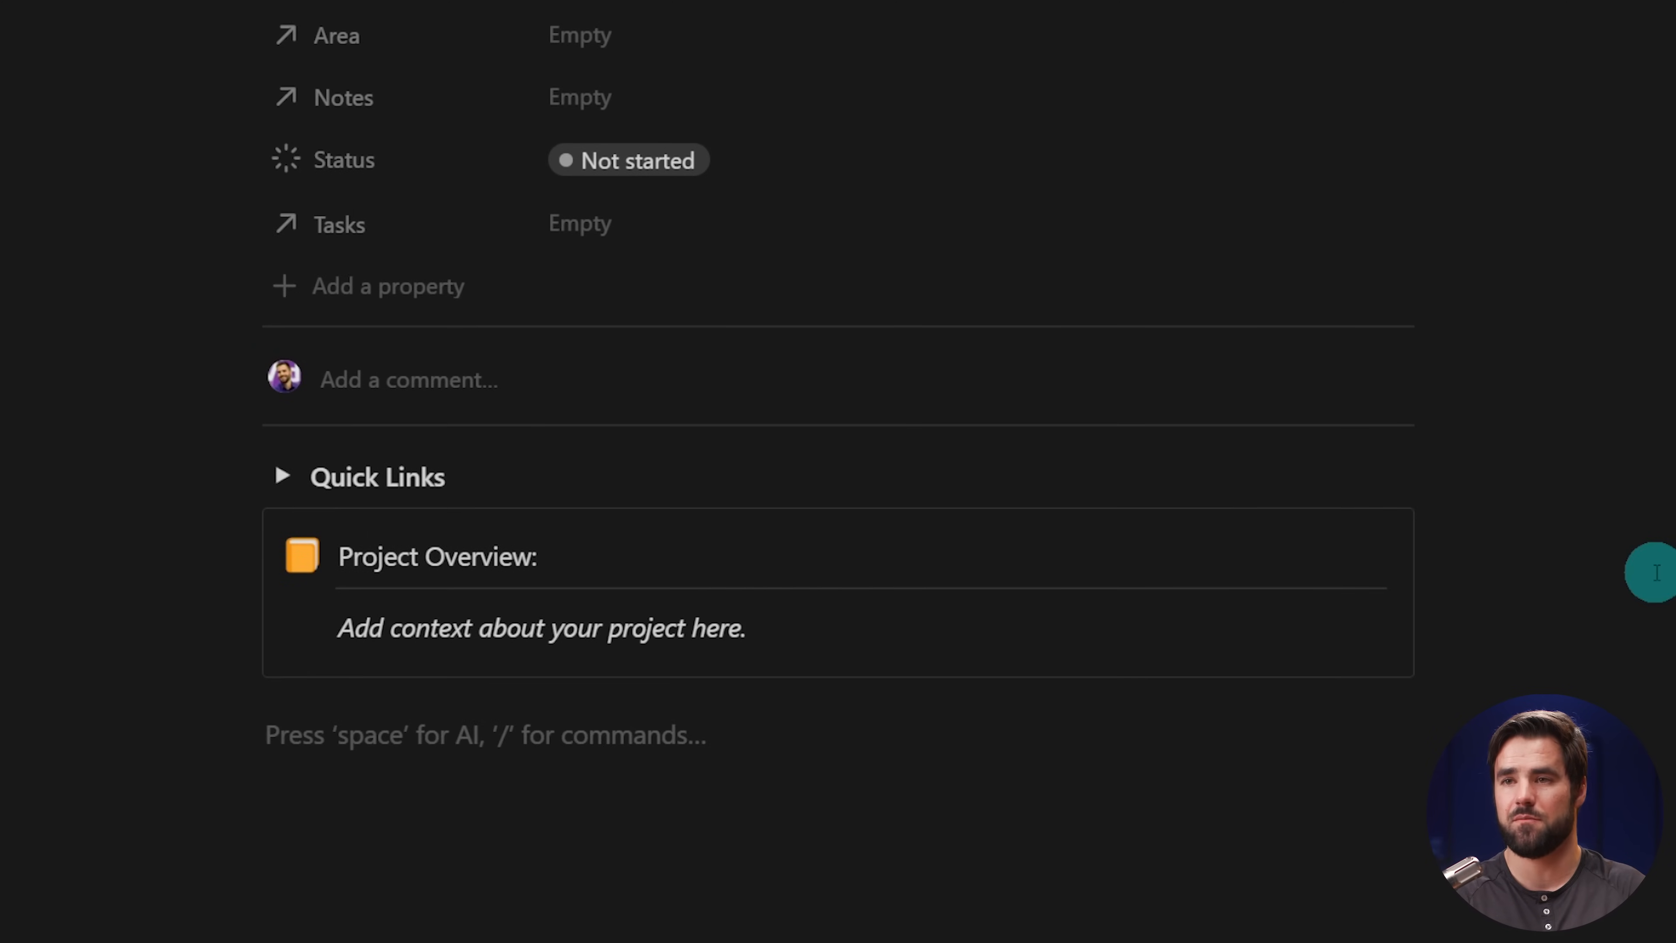
- Add a Heading 1 reading Tasks in the first column and a Heading 1 reading Notes in the second
type("/h1")
key("Return")
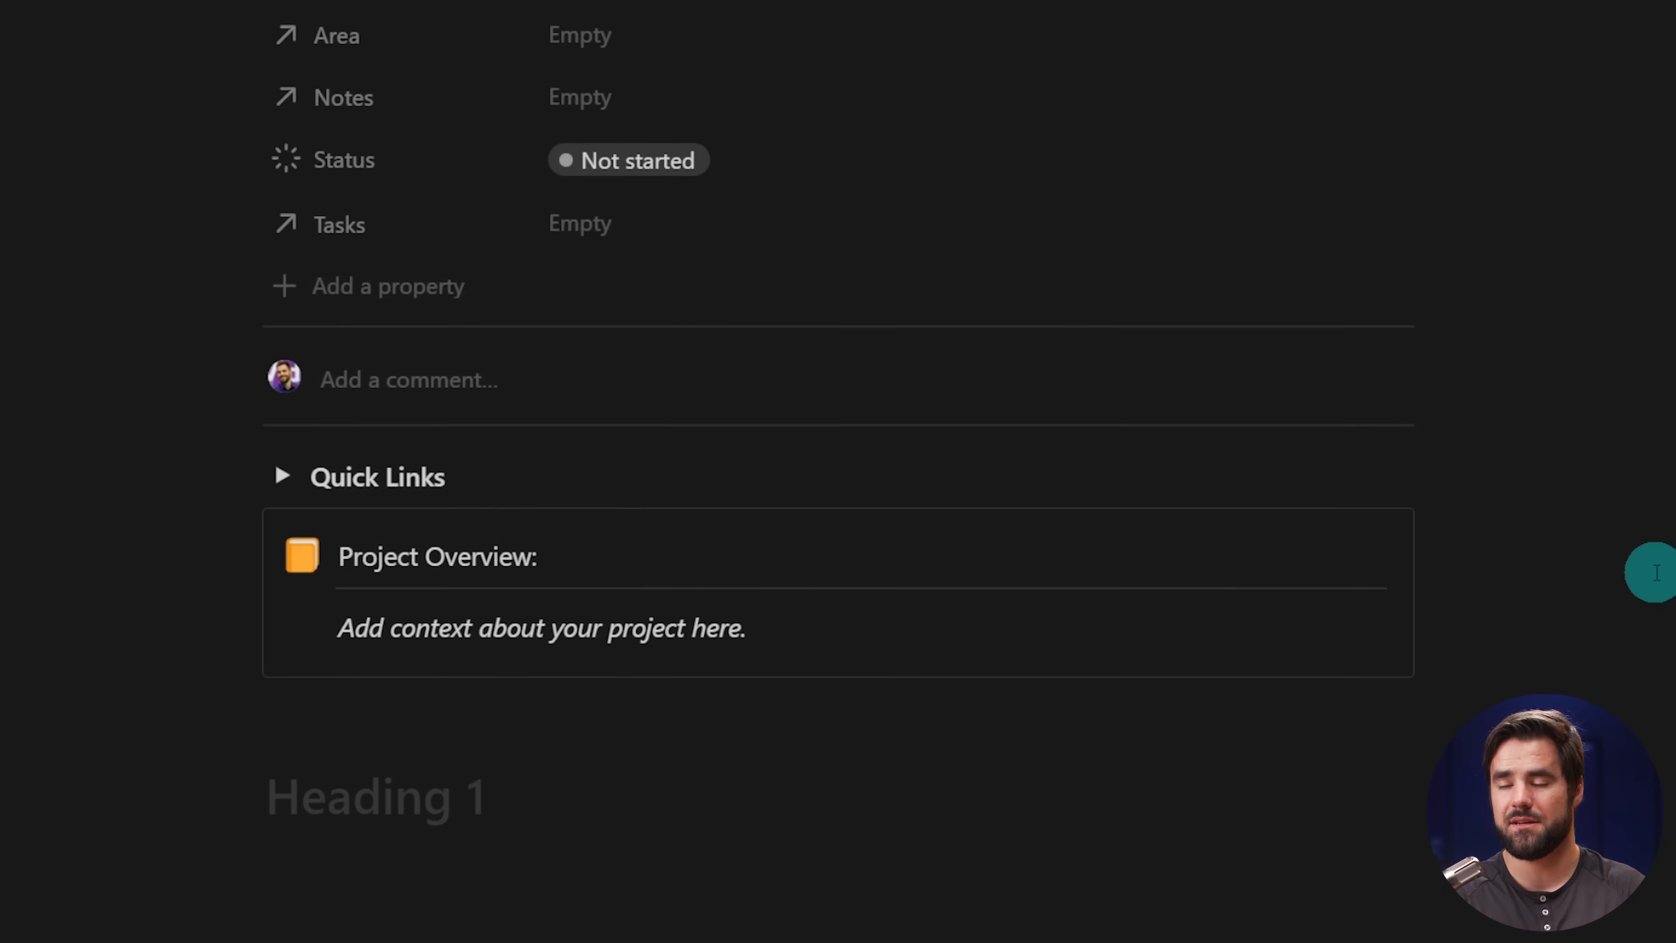
type("Takss")
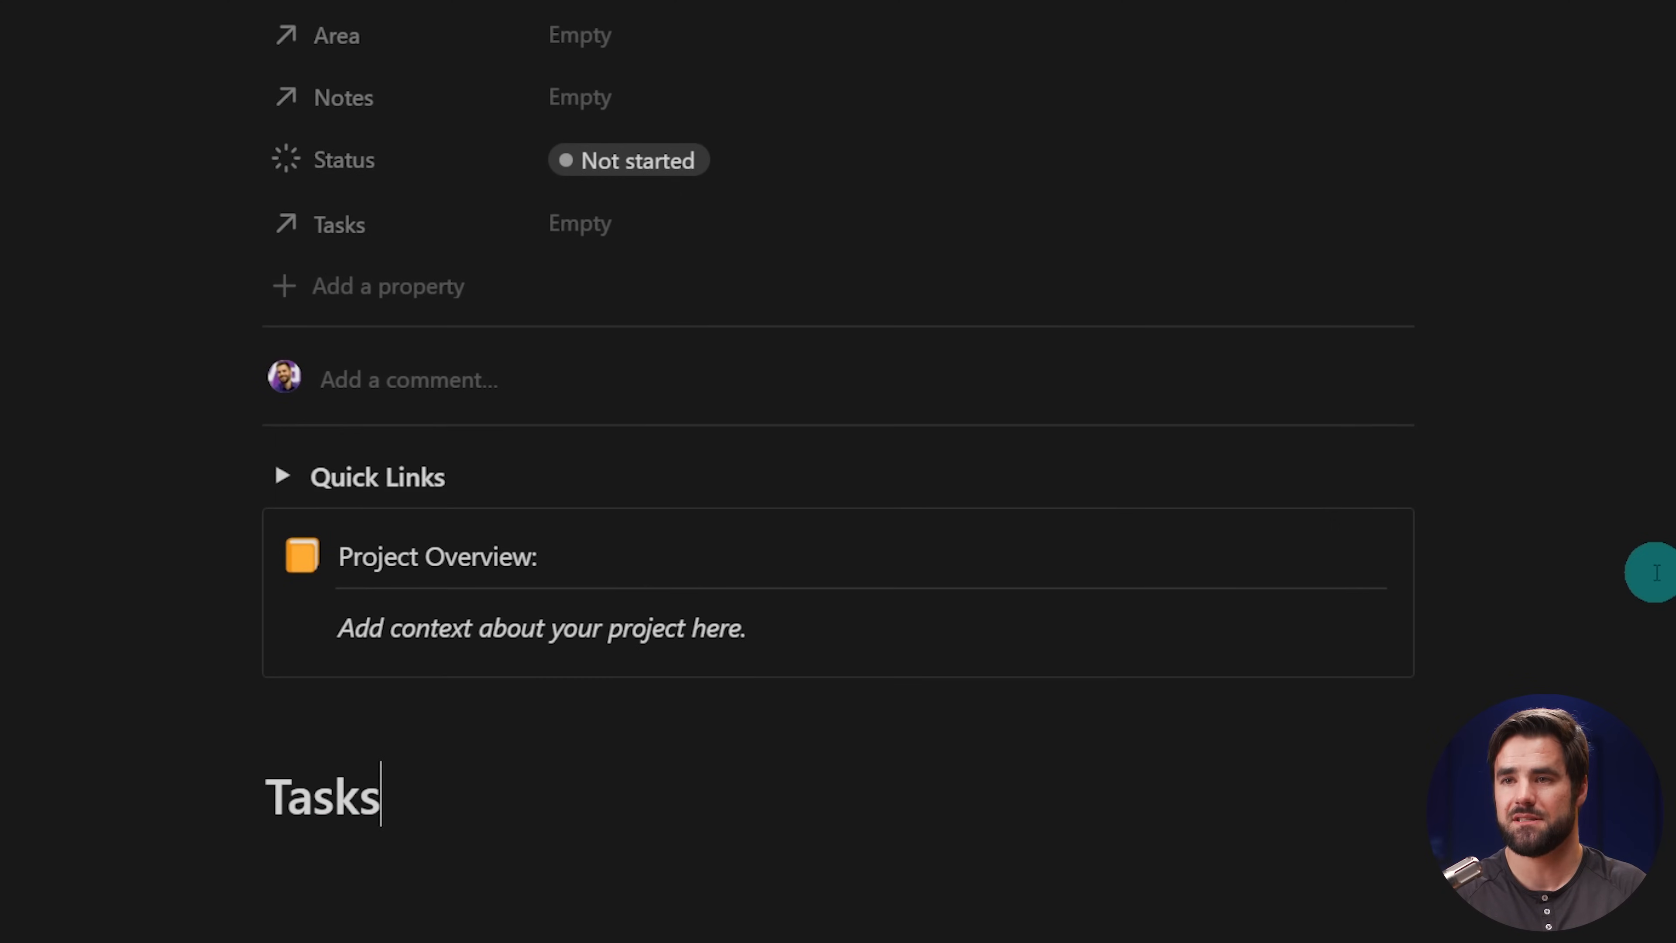
left_click(1059, 744)
type("/1")
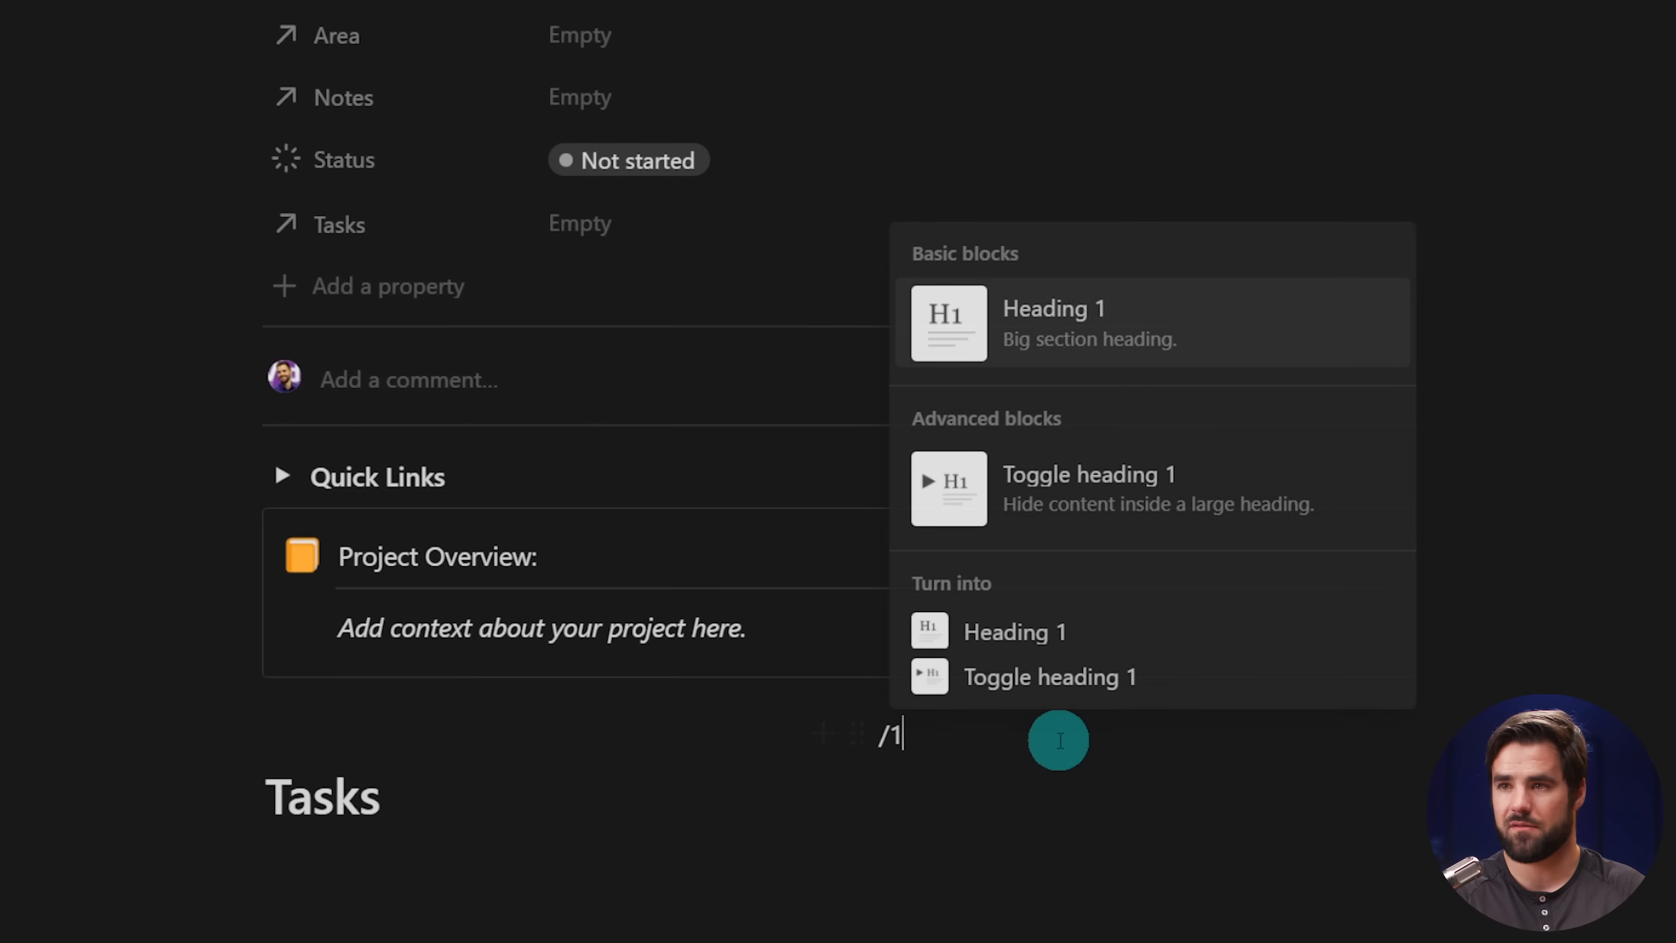
key("Return")
type("Note")
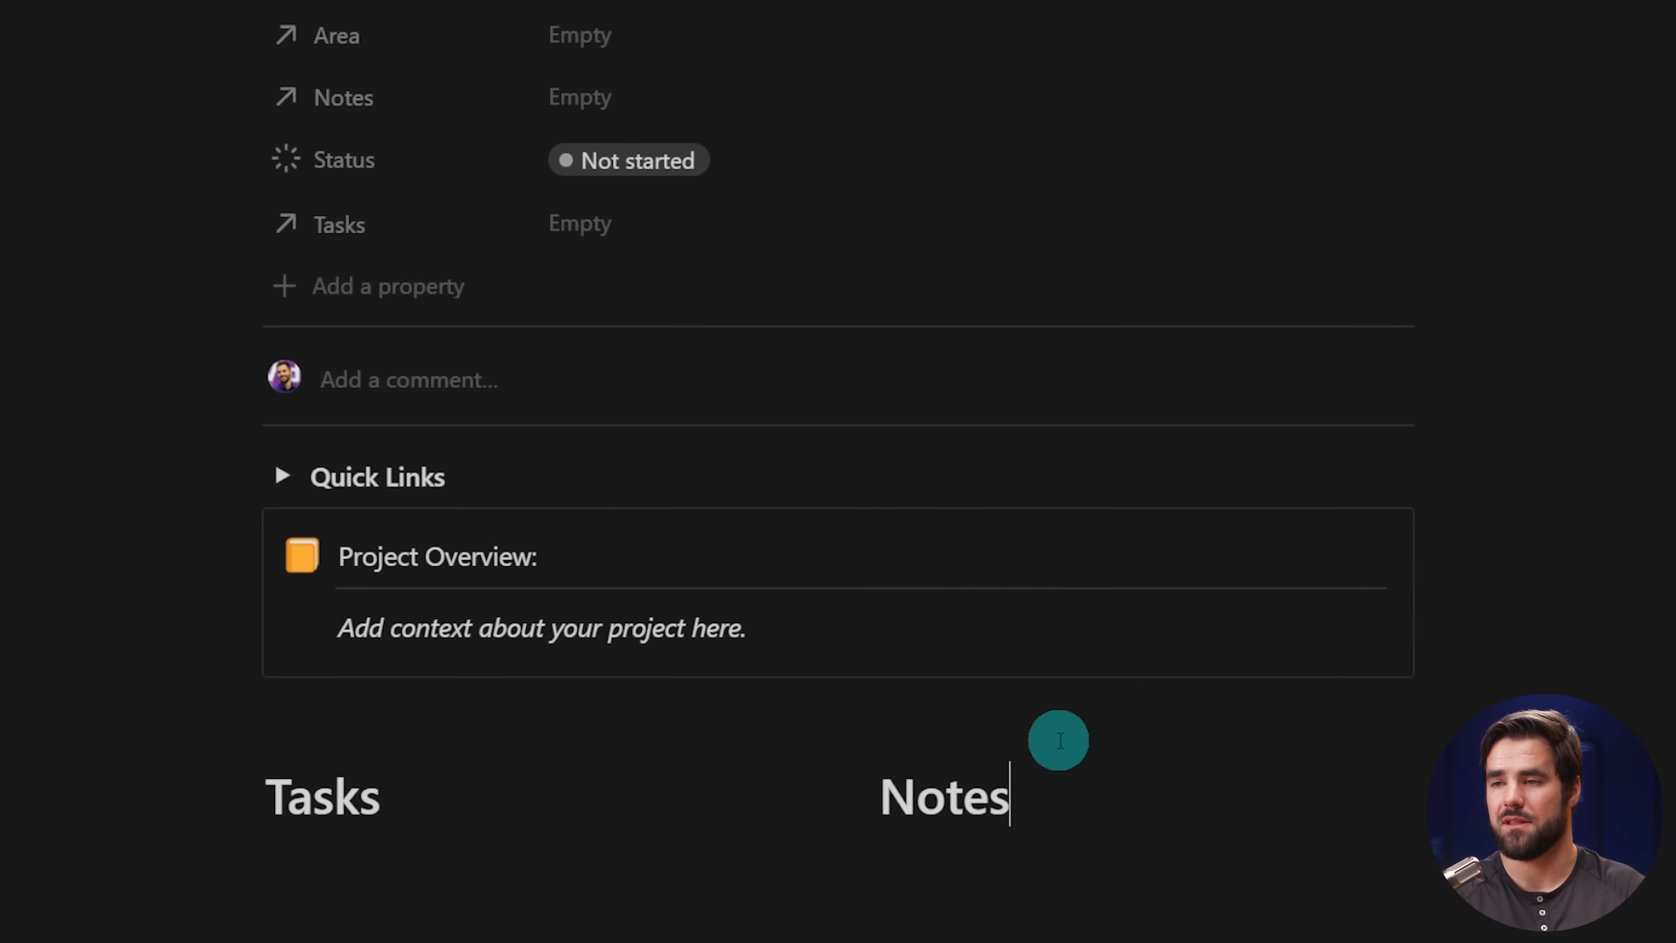
type("s")
- Try the full-width layout on the Project Template page
scroll(1130, 749, "down", 2)
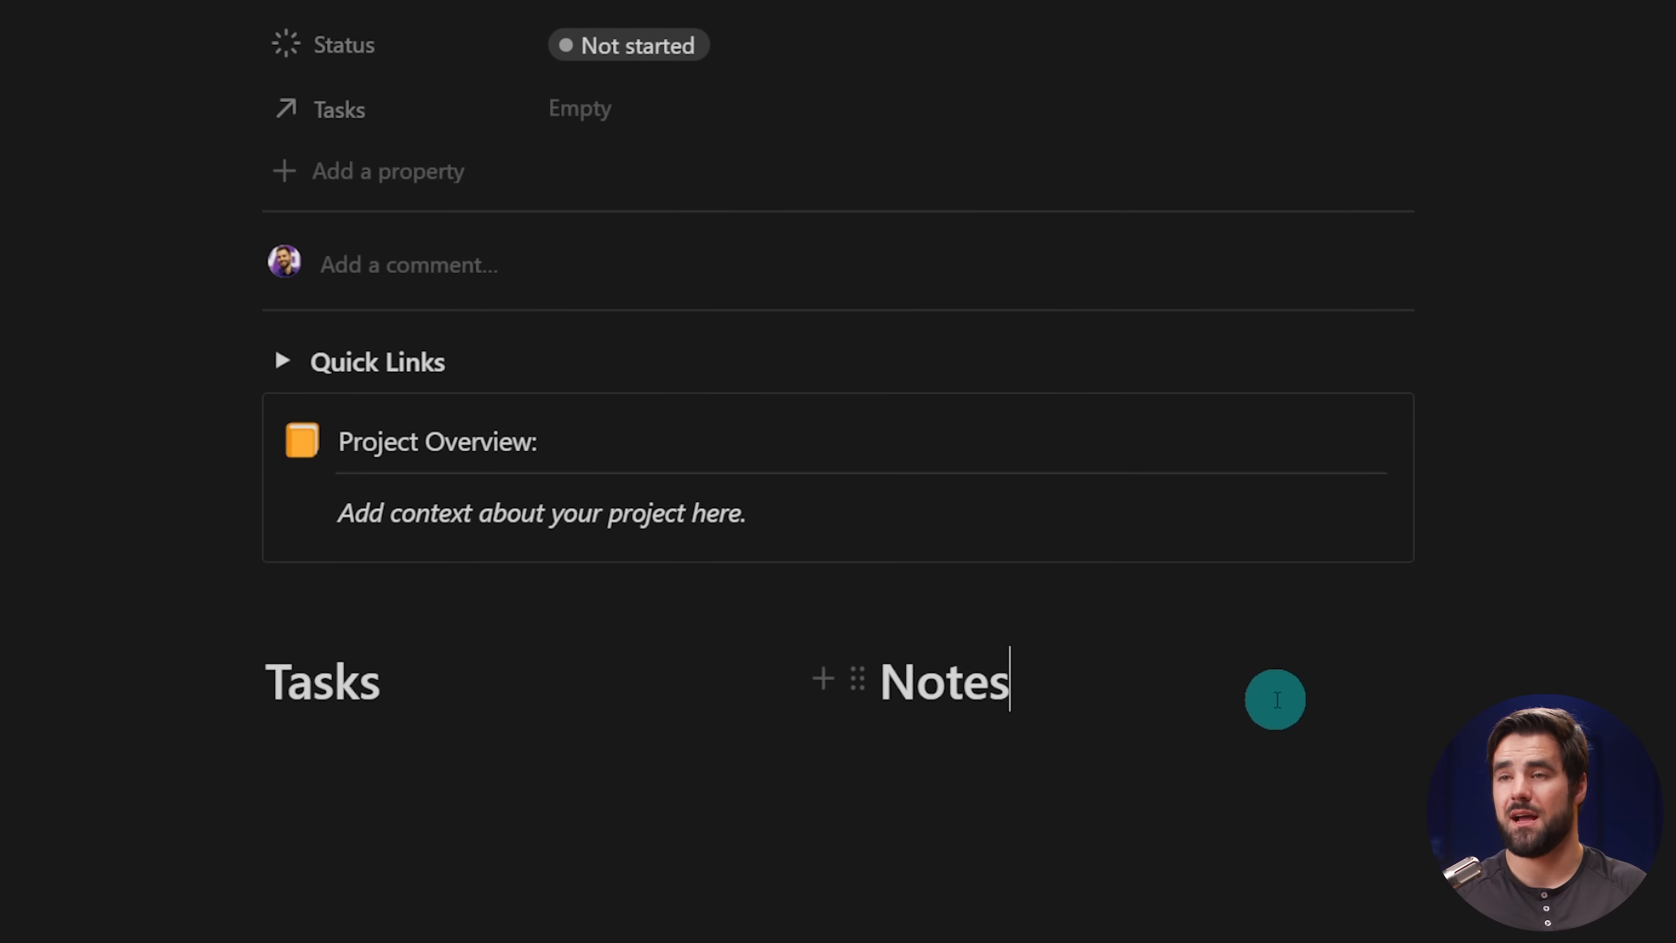
scroll(1275, 699, "up", 6)
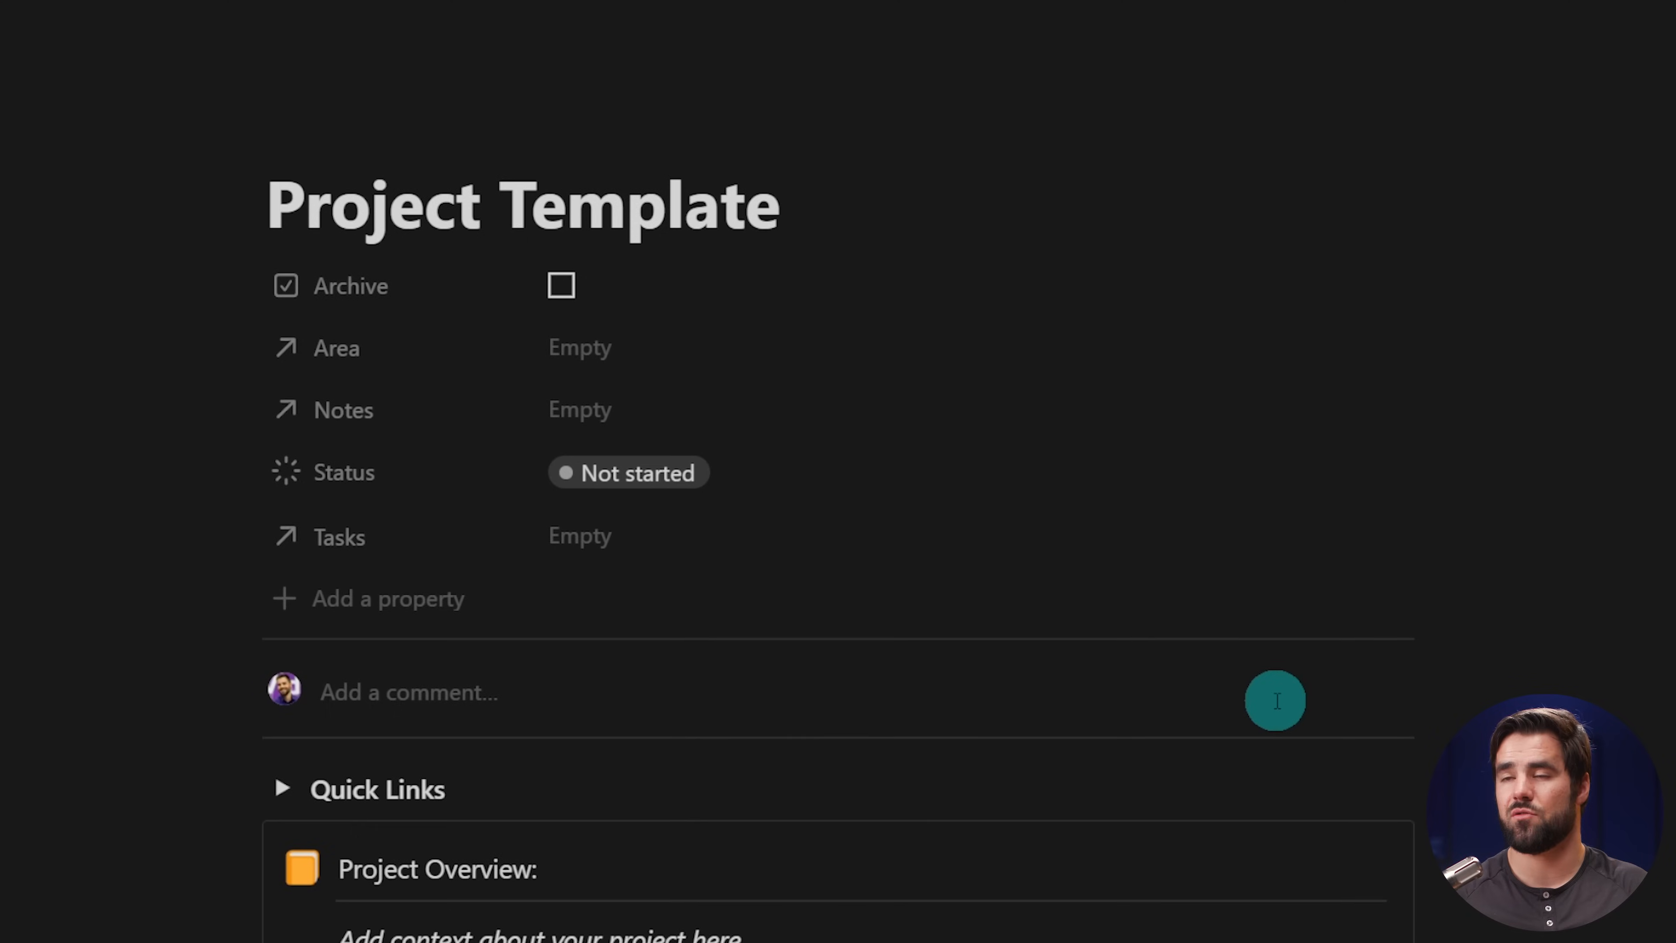
scroll(1275, 700, "down", 6)
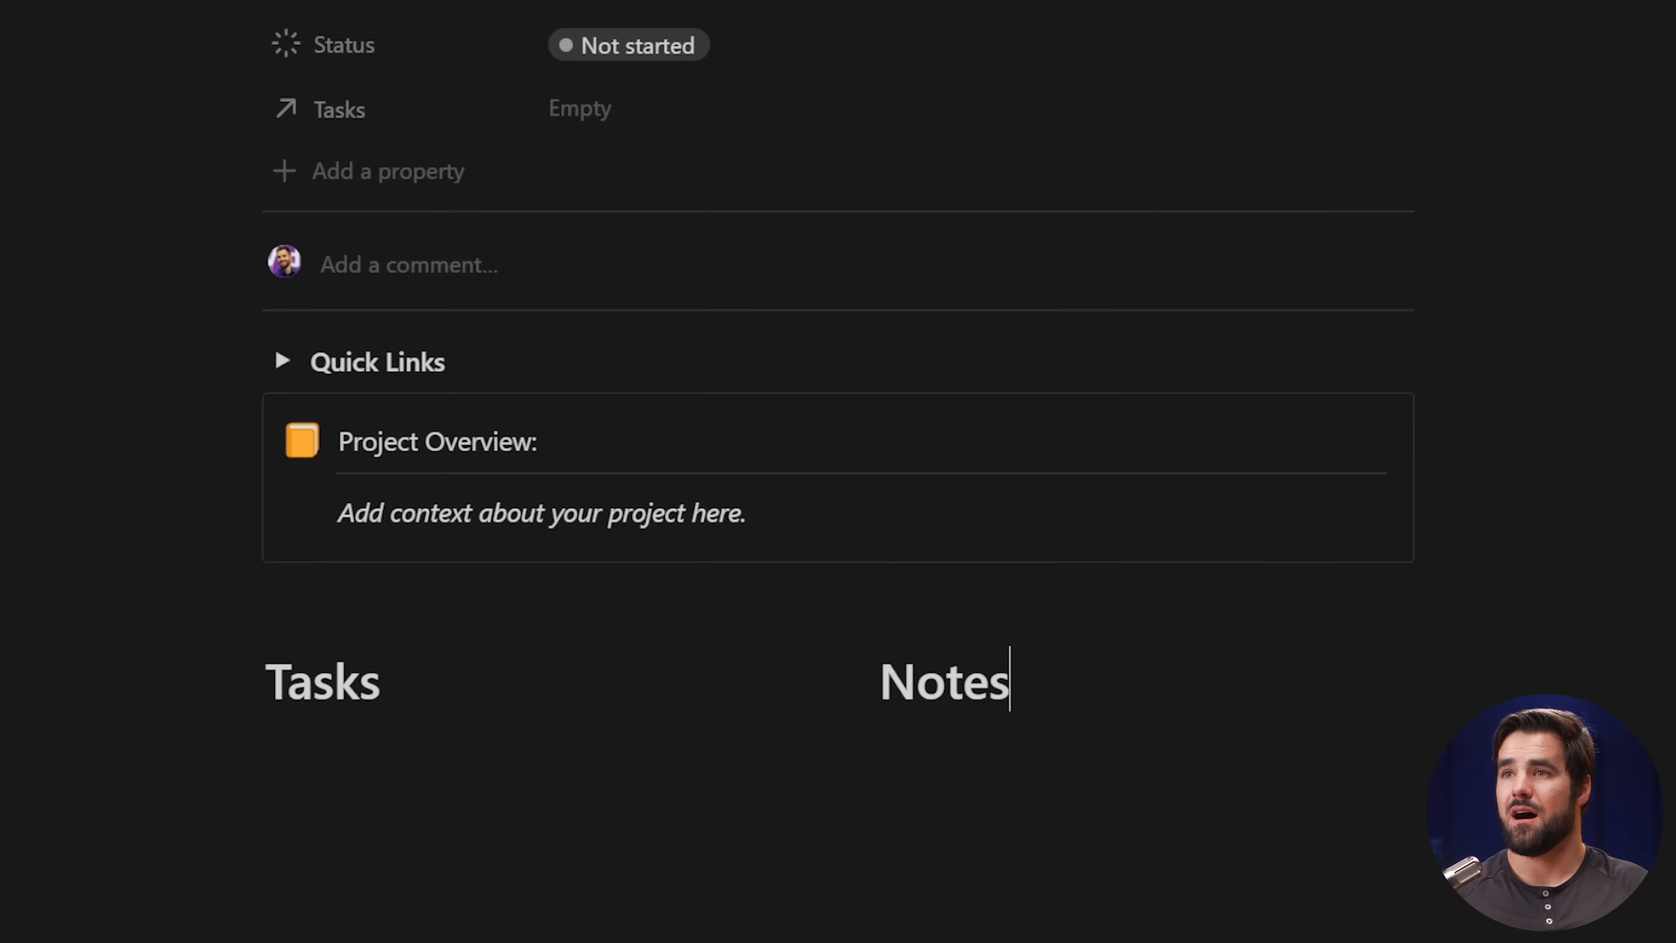
left_click(1657, 14)
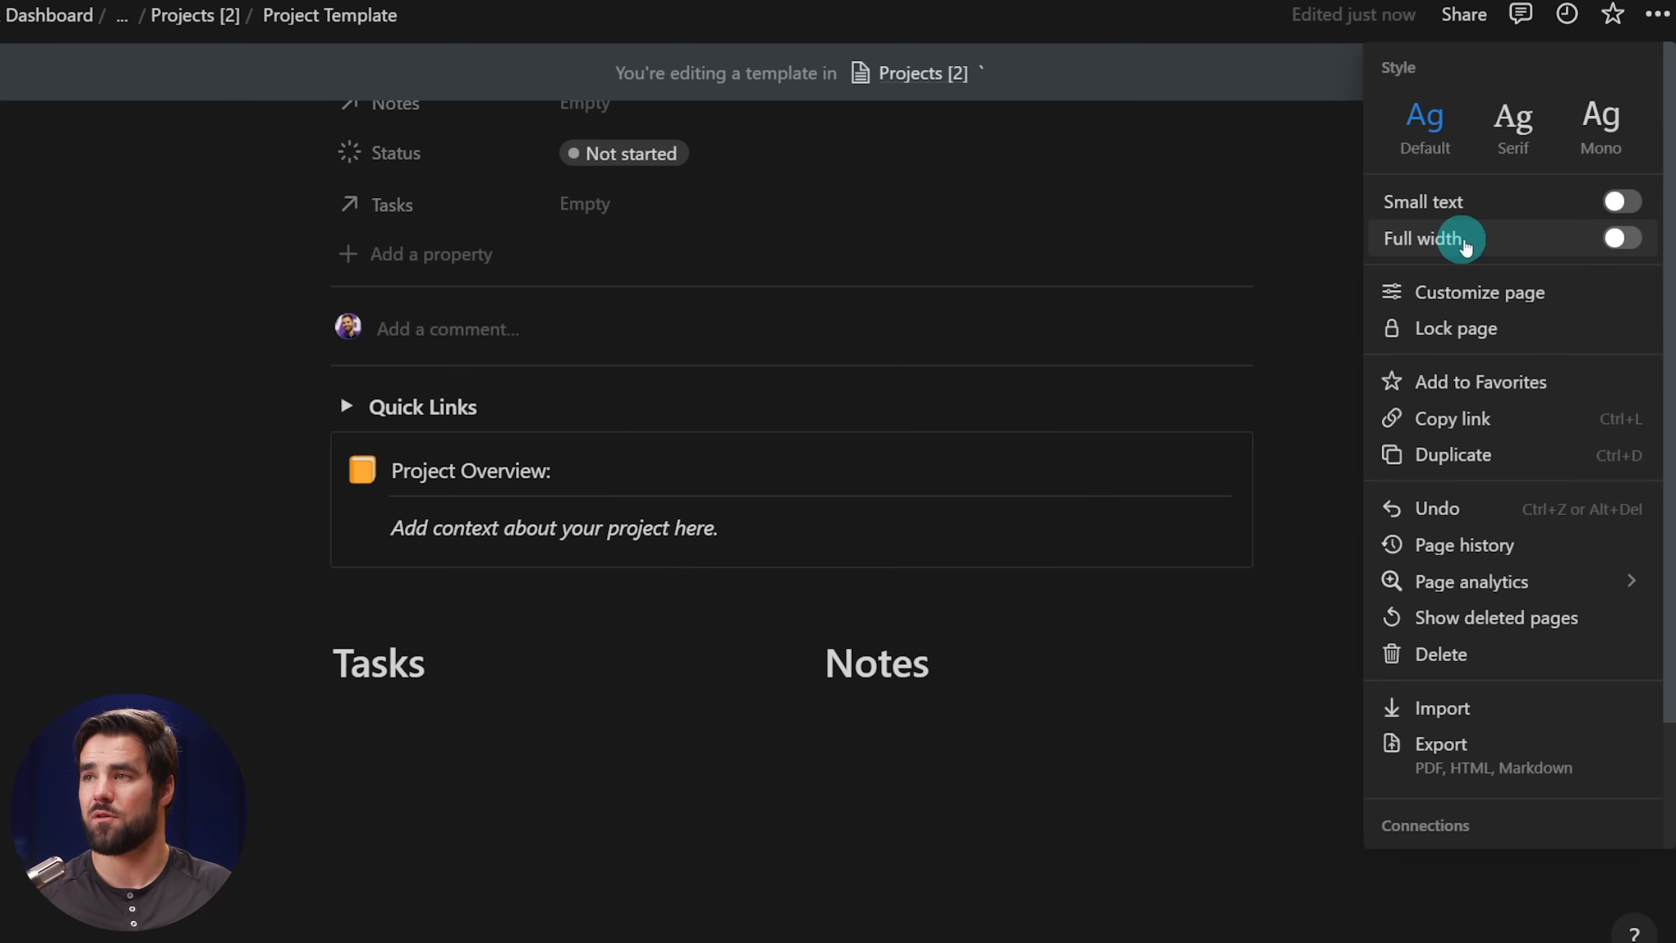
left_click(1465, 245)
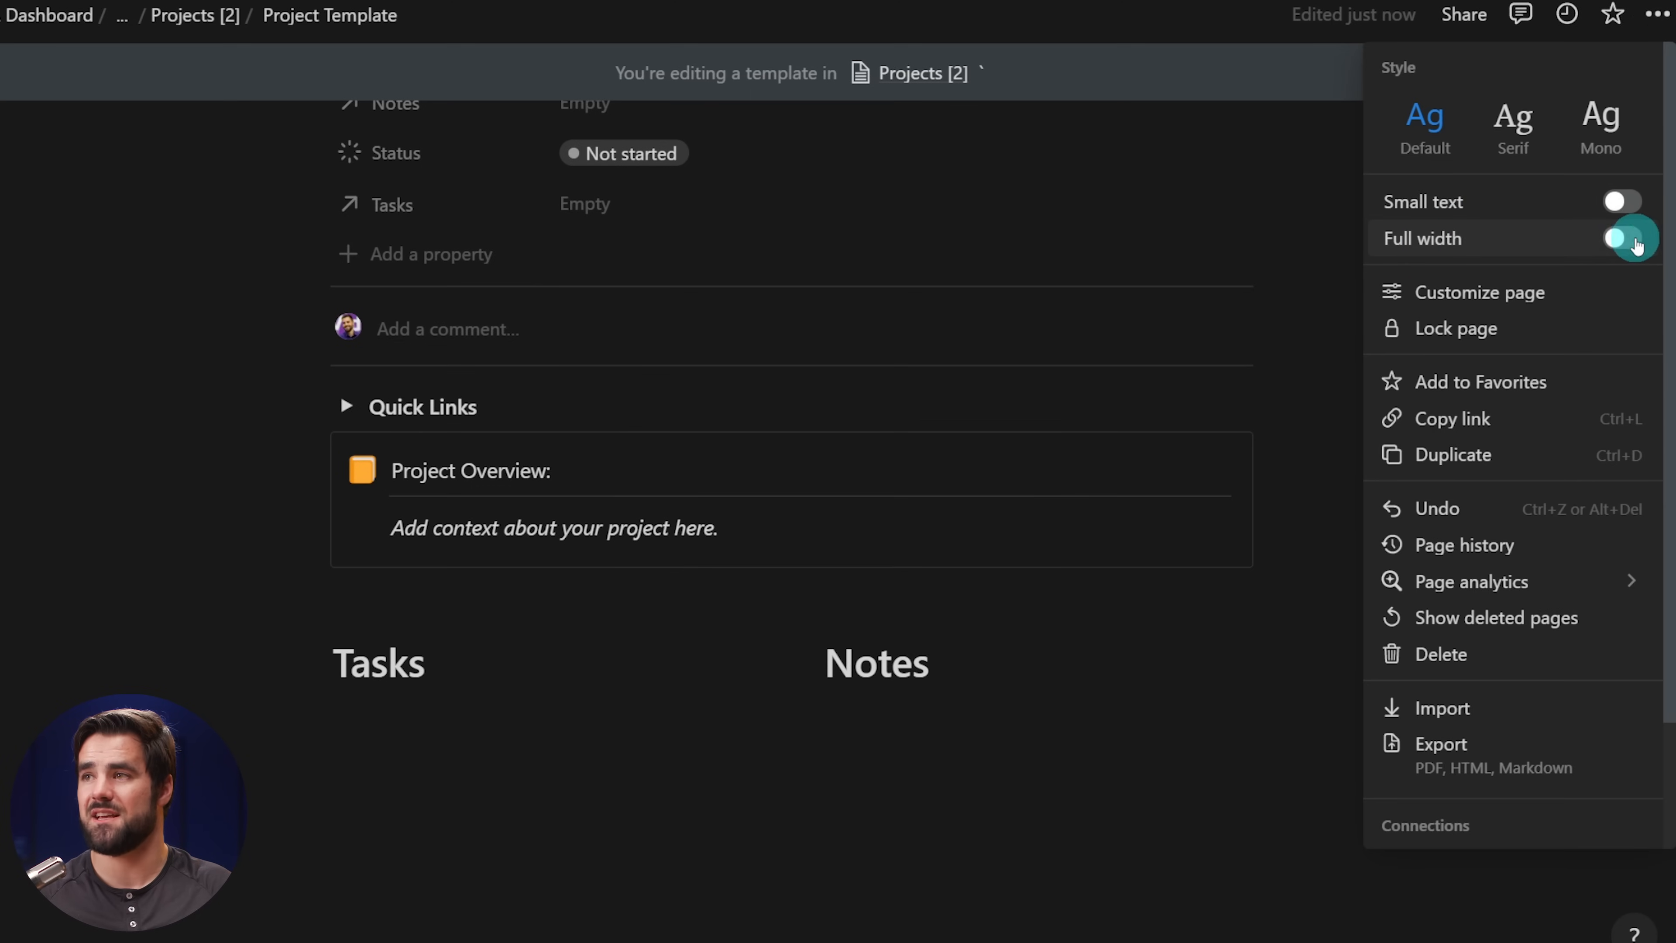
left_click(1620, 238)
left_click(1267, 242)
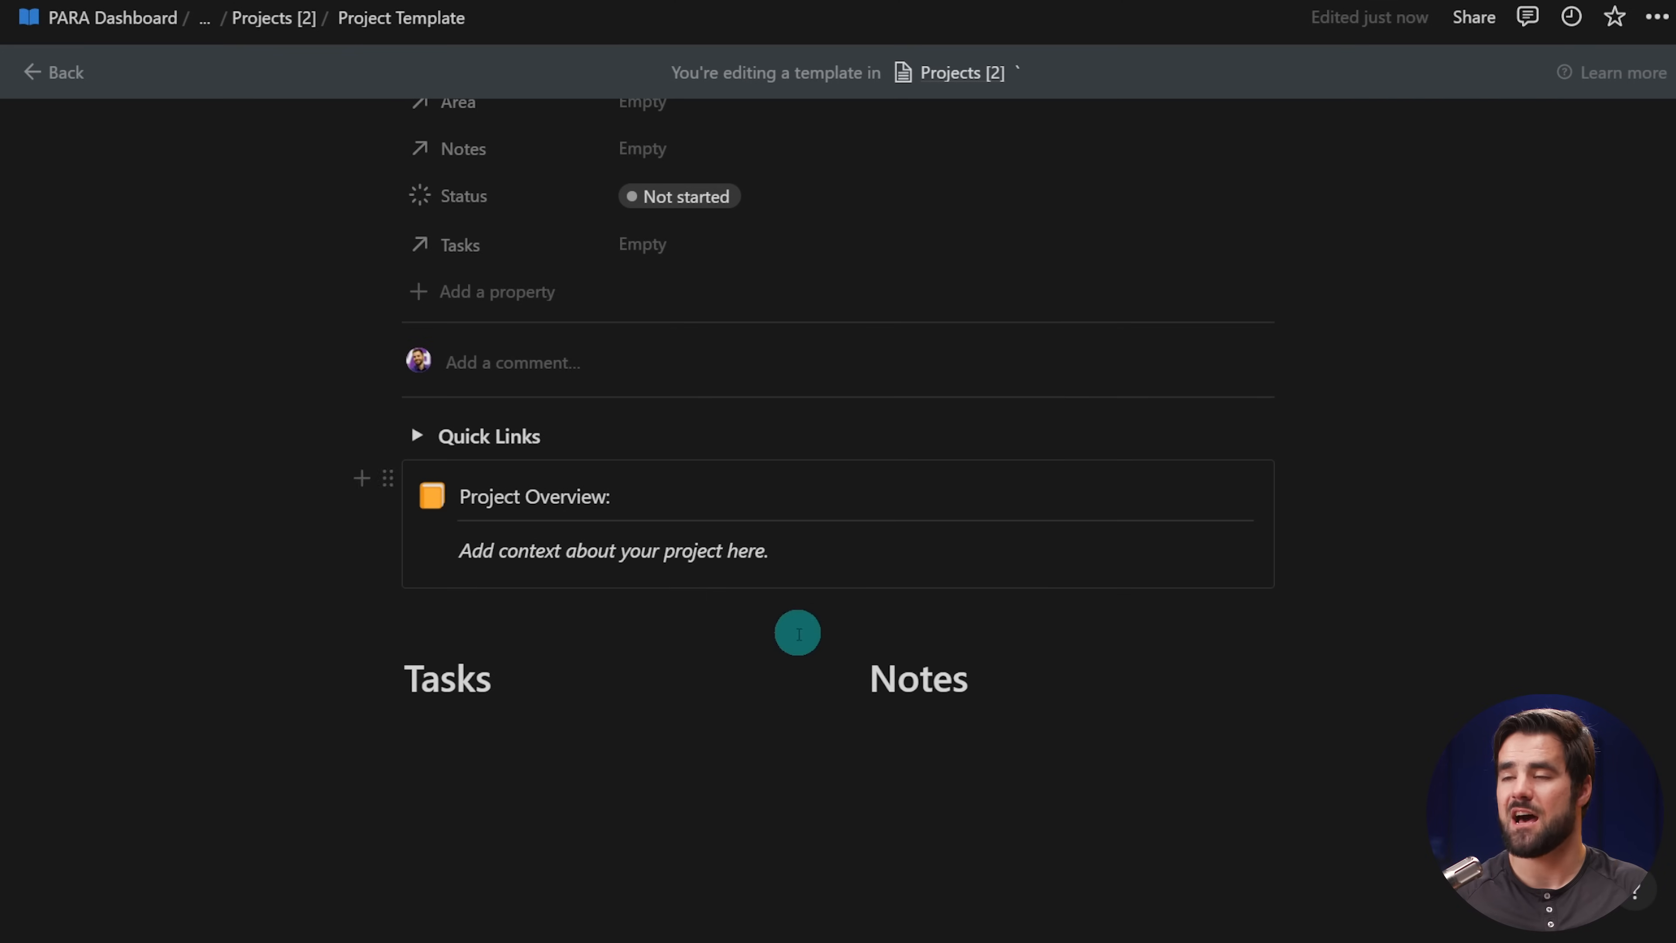
- Widen only the Tasks and Notes columns so they span nearly the full page width
scroll(822, 644, "down", 1)
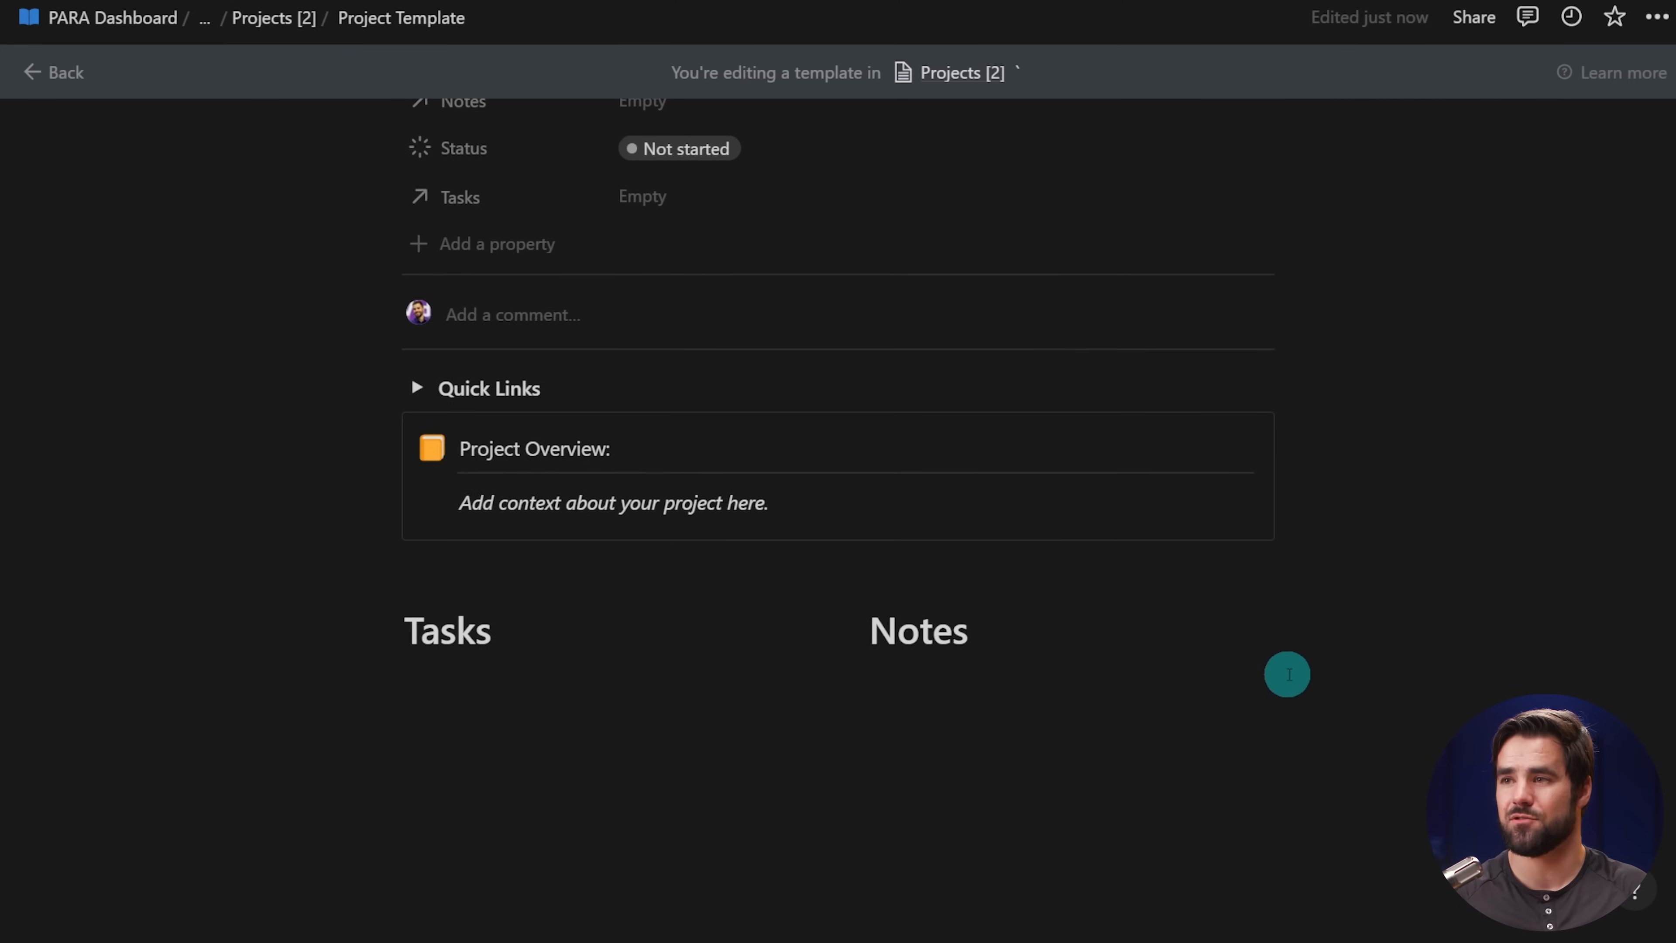
left_click_drag(1306, 632, 1672, 627)
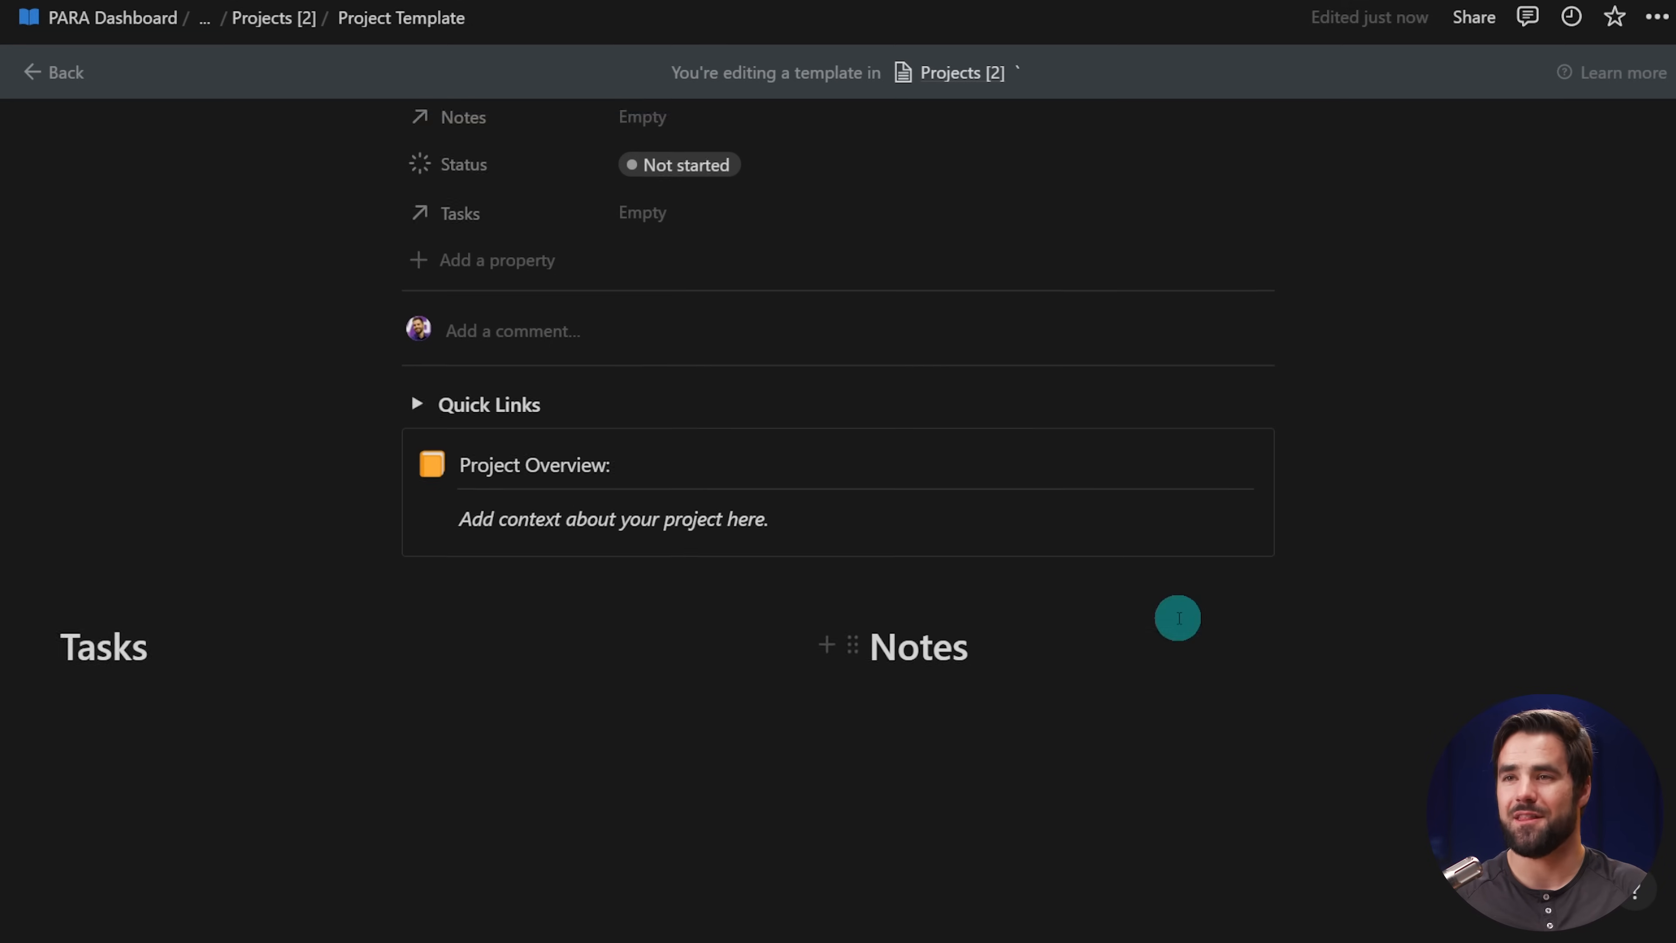
scroll(1187, 617, "up", 3)
scroll(500, 409, "down", 3)
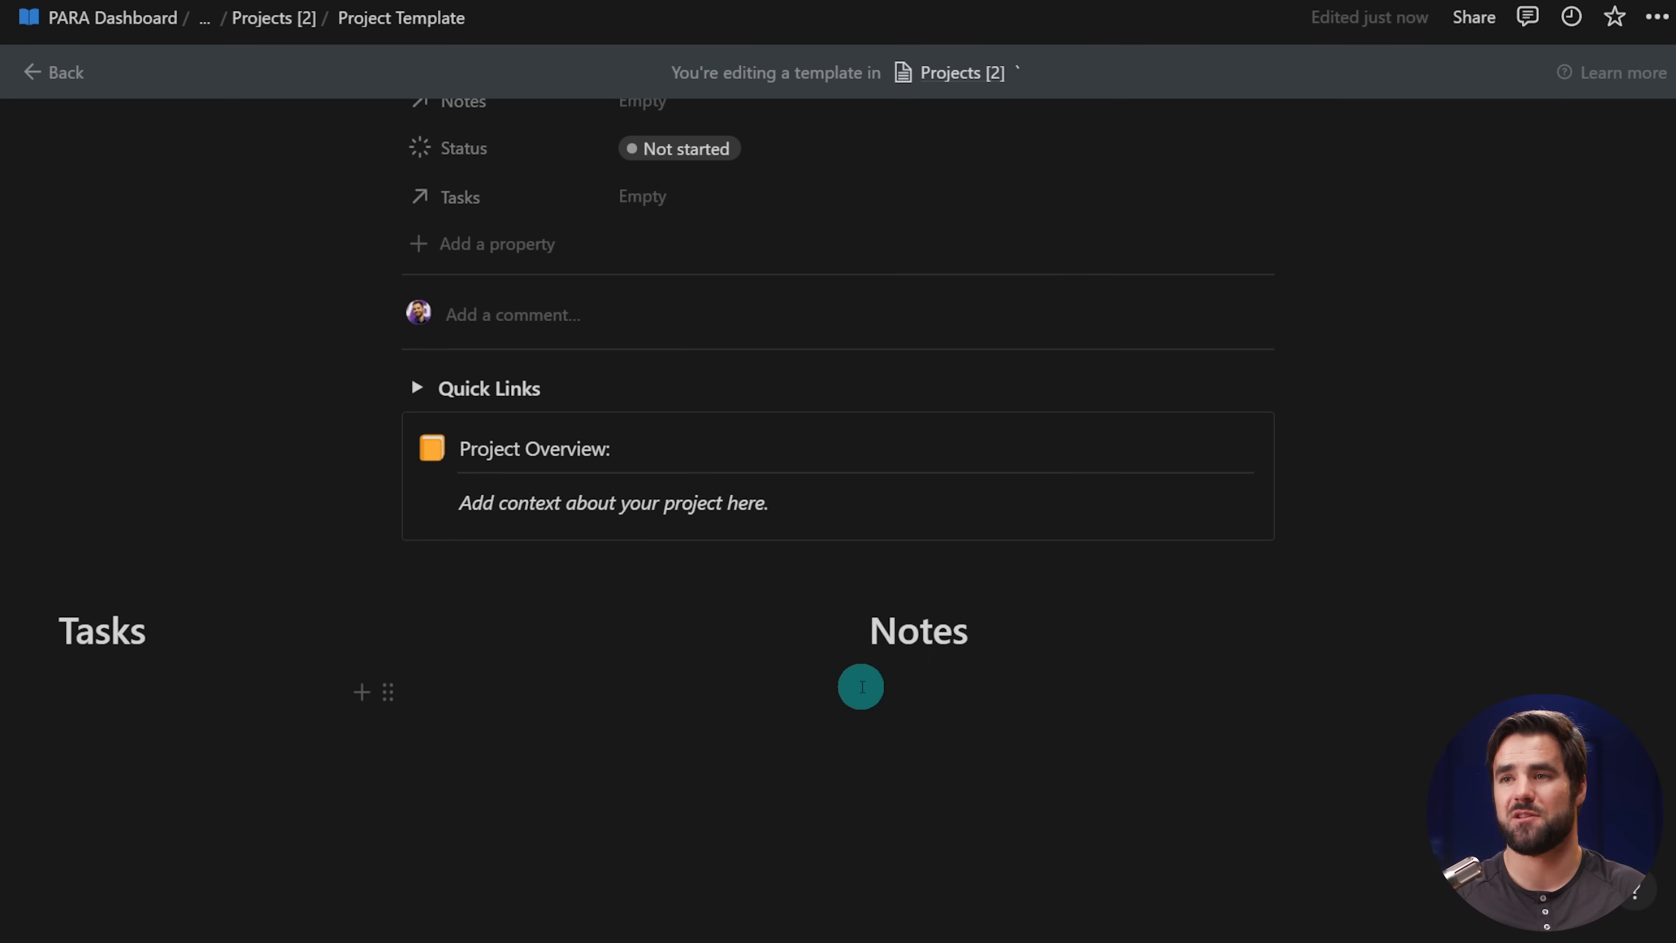
- Turn on full width to compare it with the widened columns, and turn it back off
left_click(1656, 17)
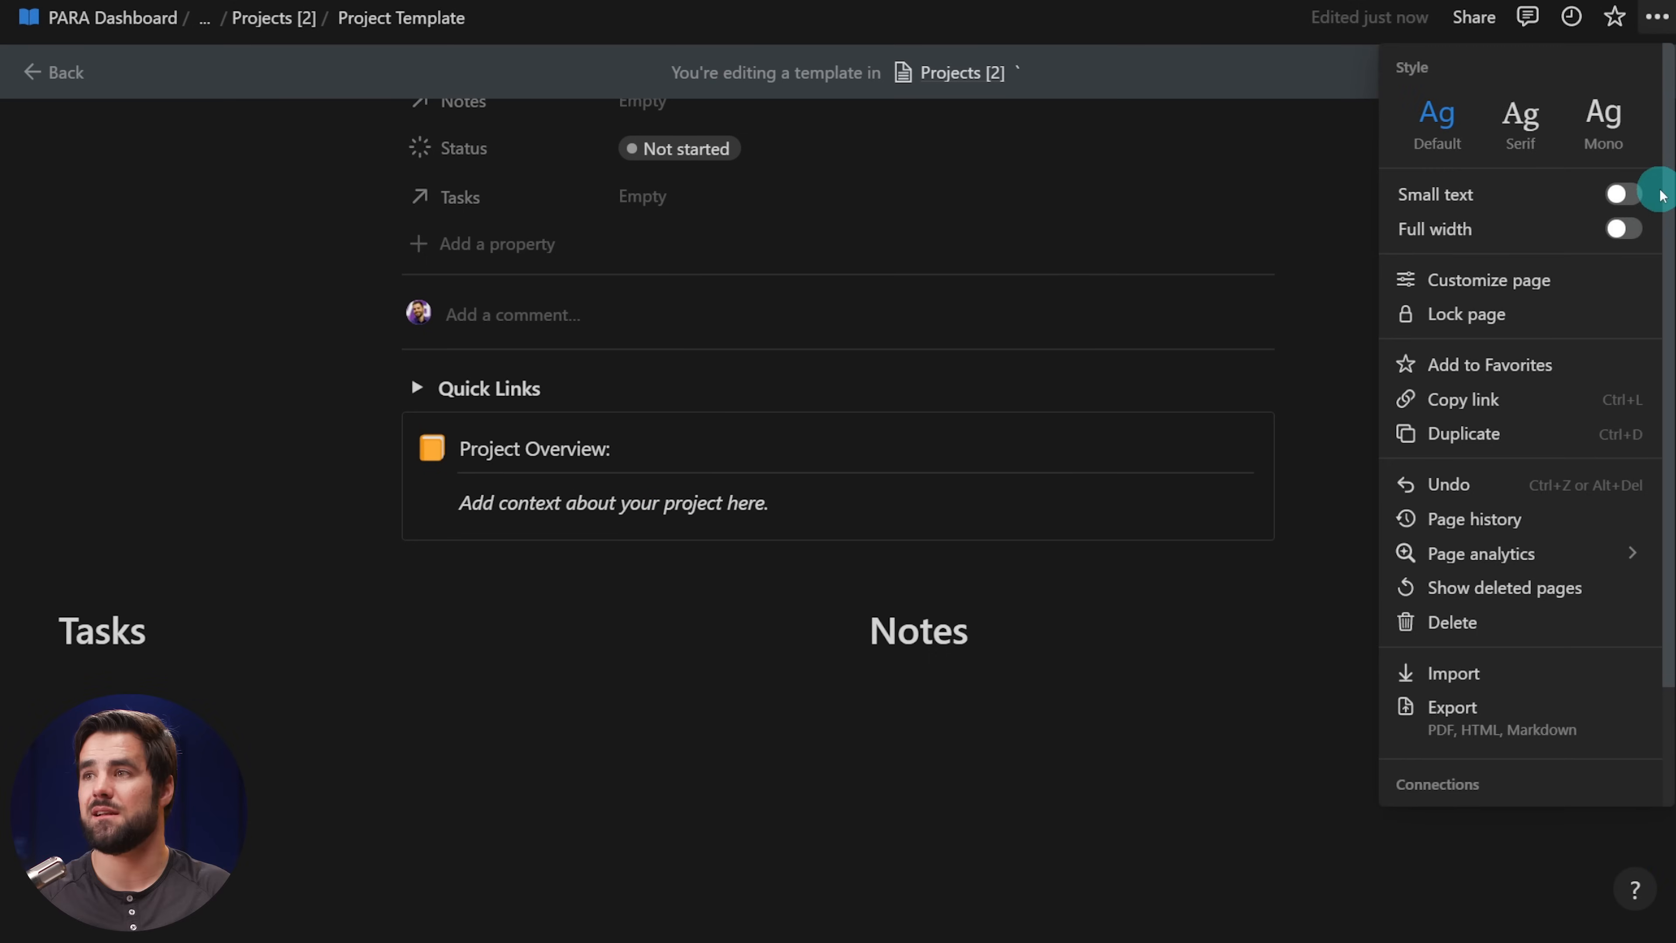
left_click(1613, 231)
left_click(142, 550)
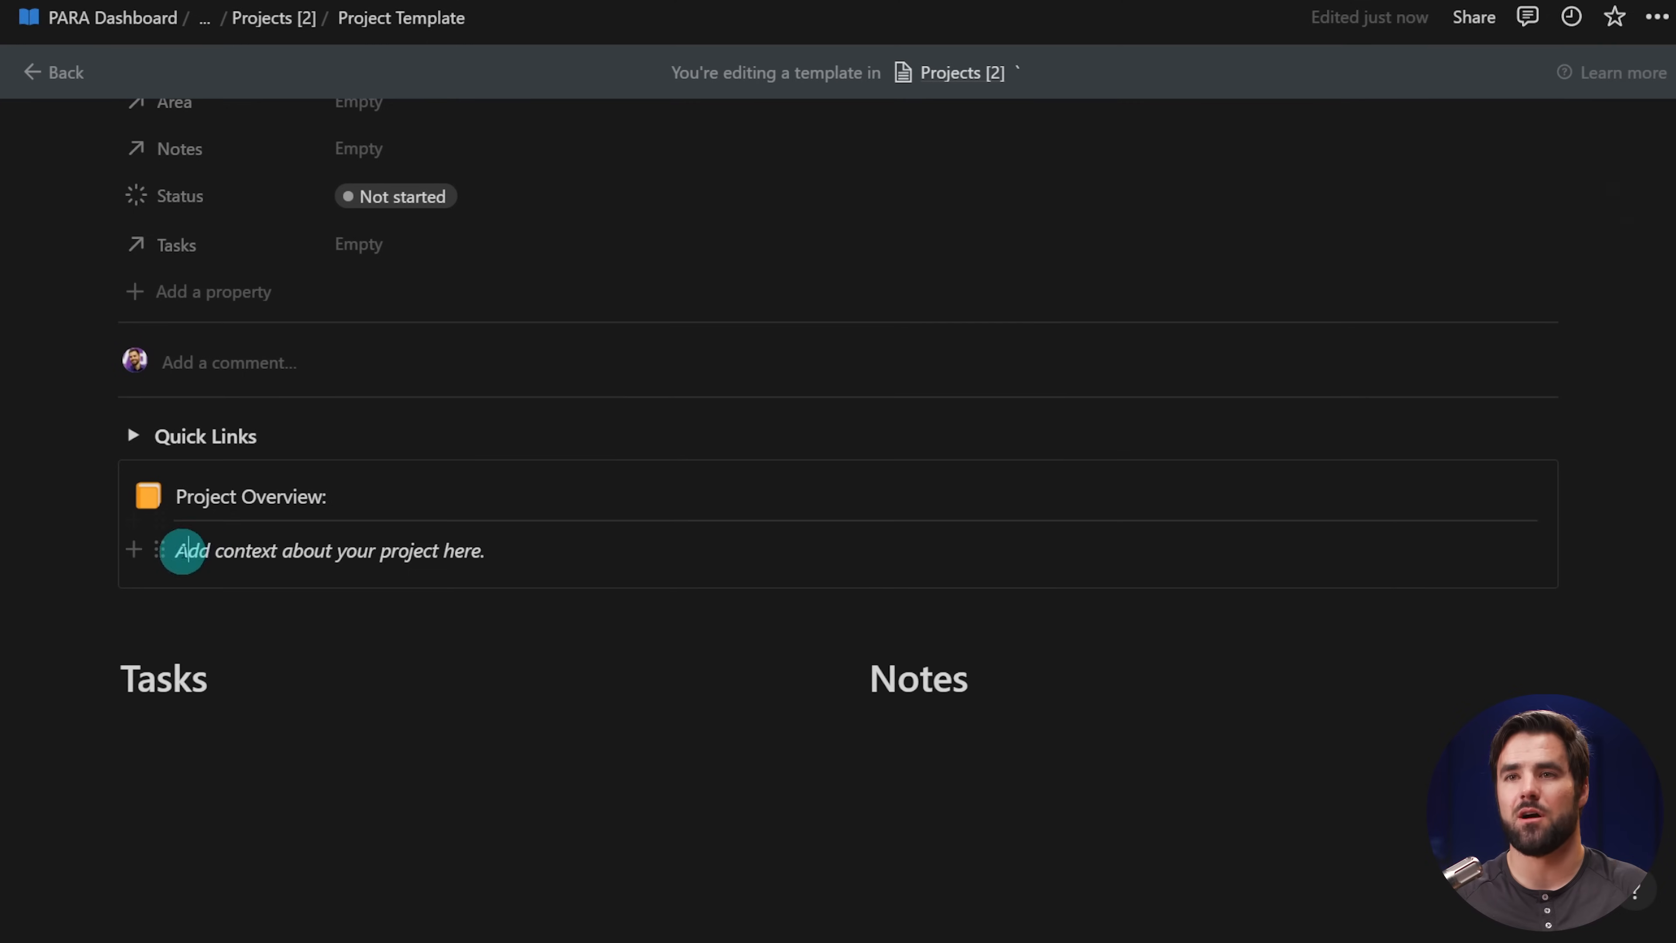
left_click_drag(1205, 525, 1323, 510)
left_click(664, 551)
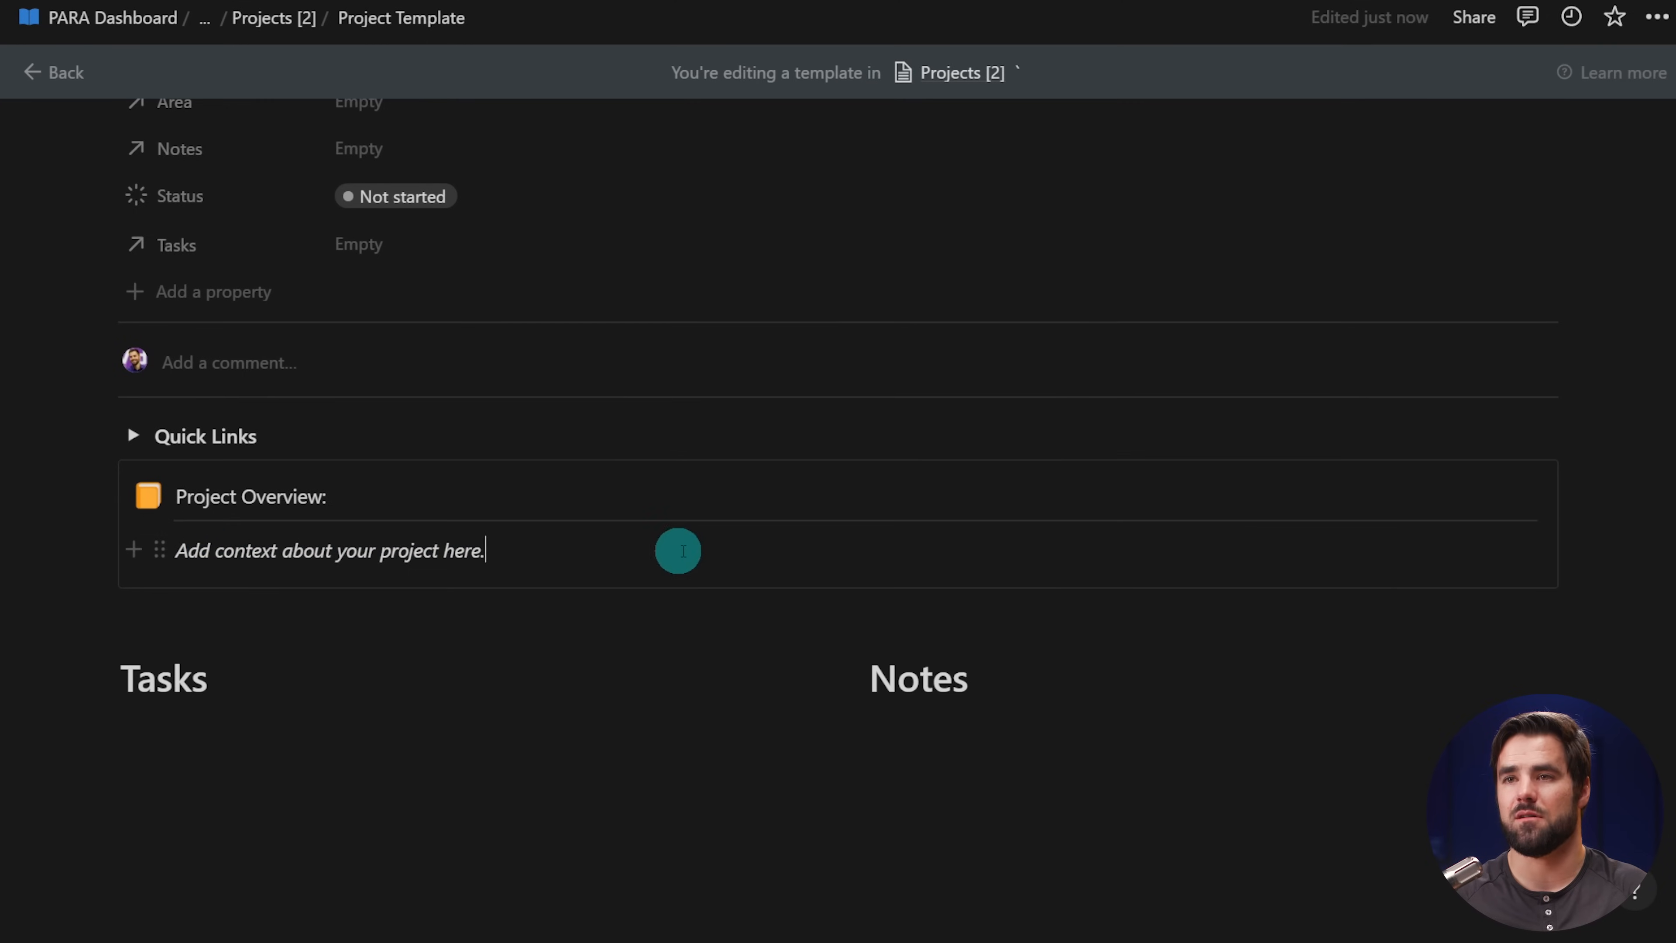
left_click(1655, 20)
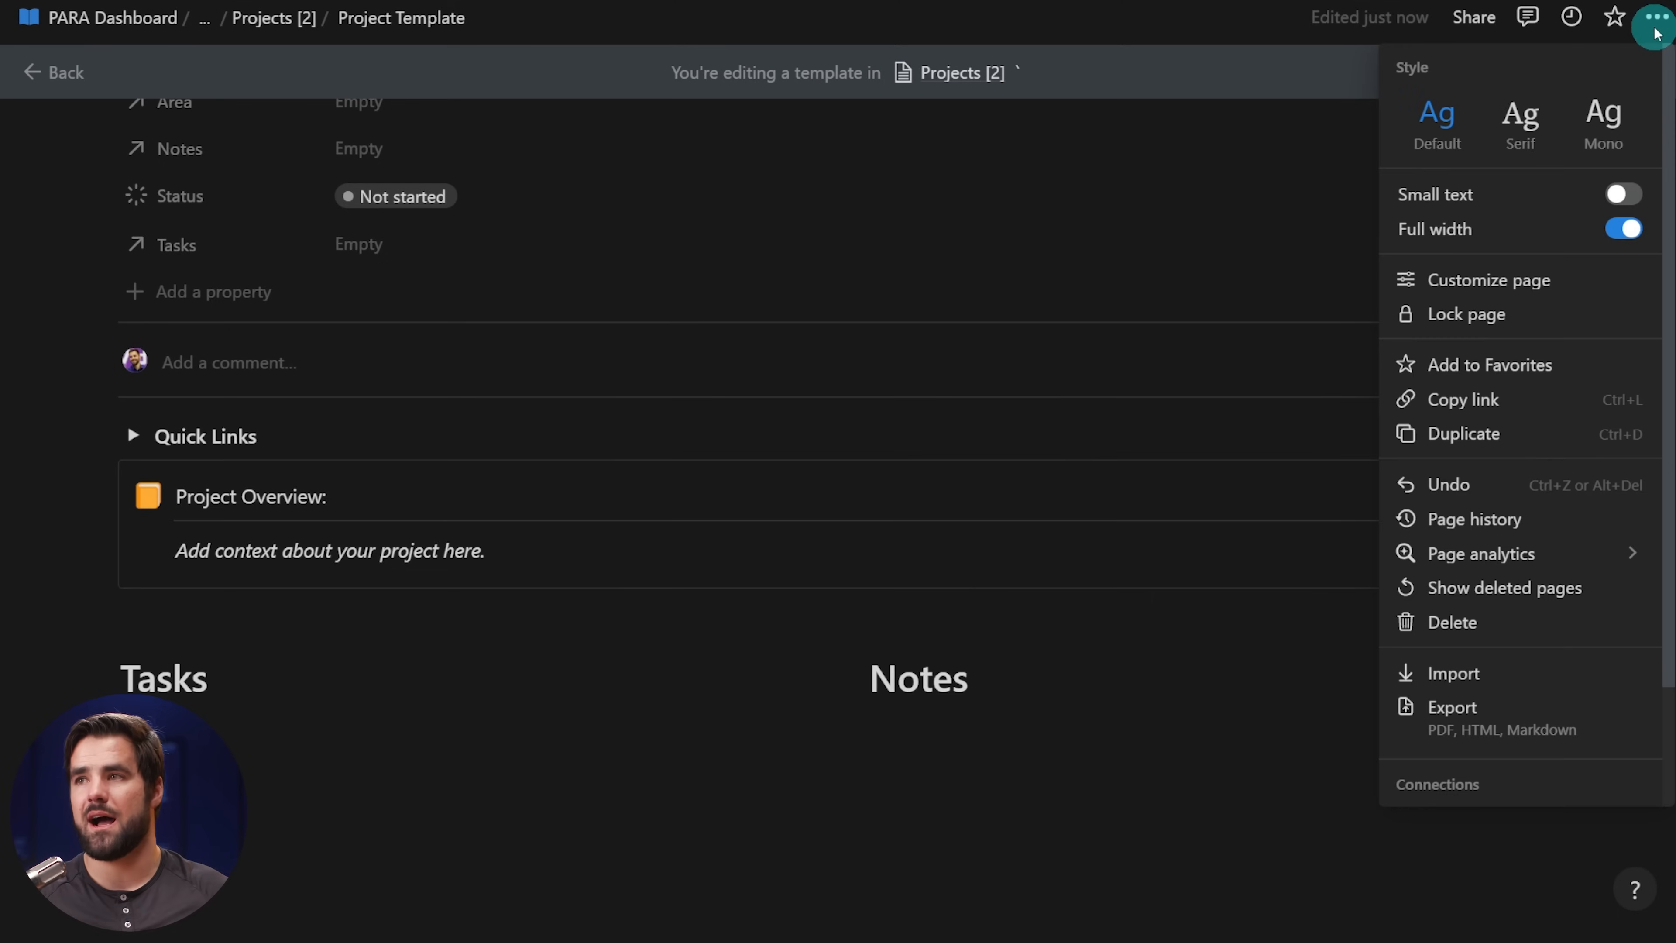
left_click(1622, 228)
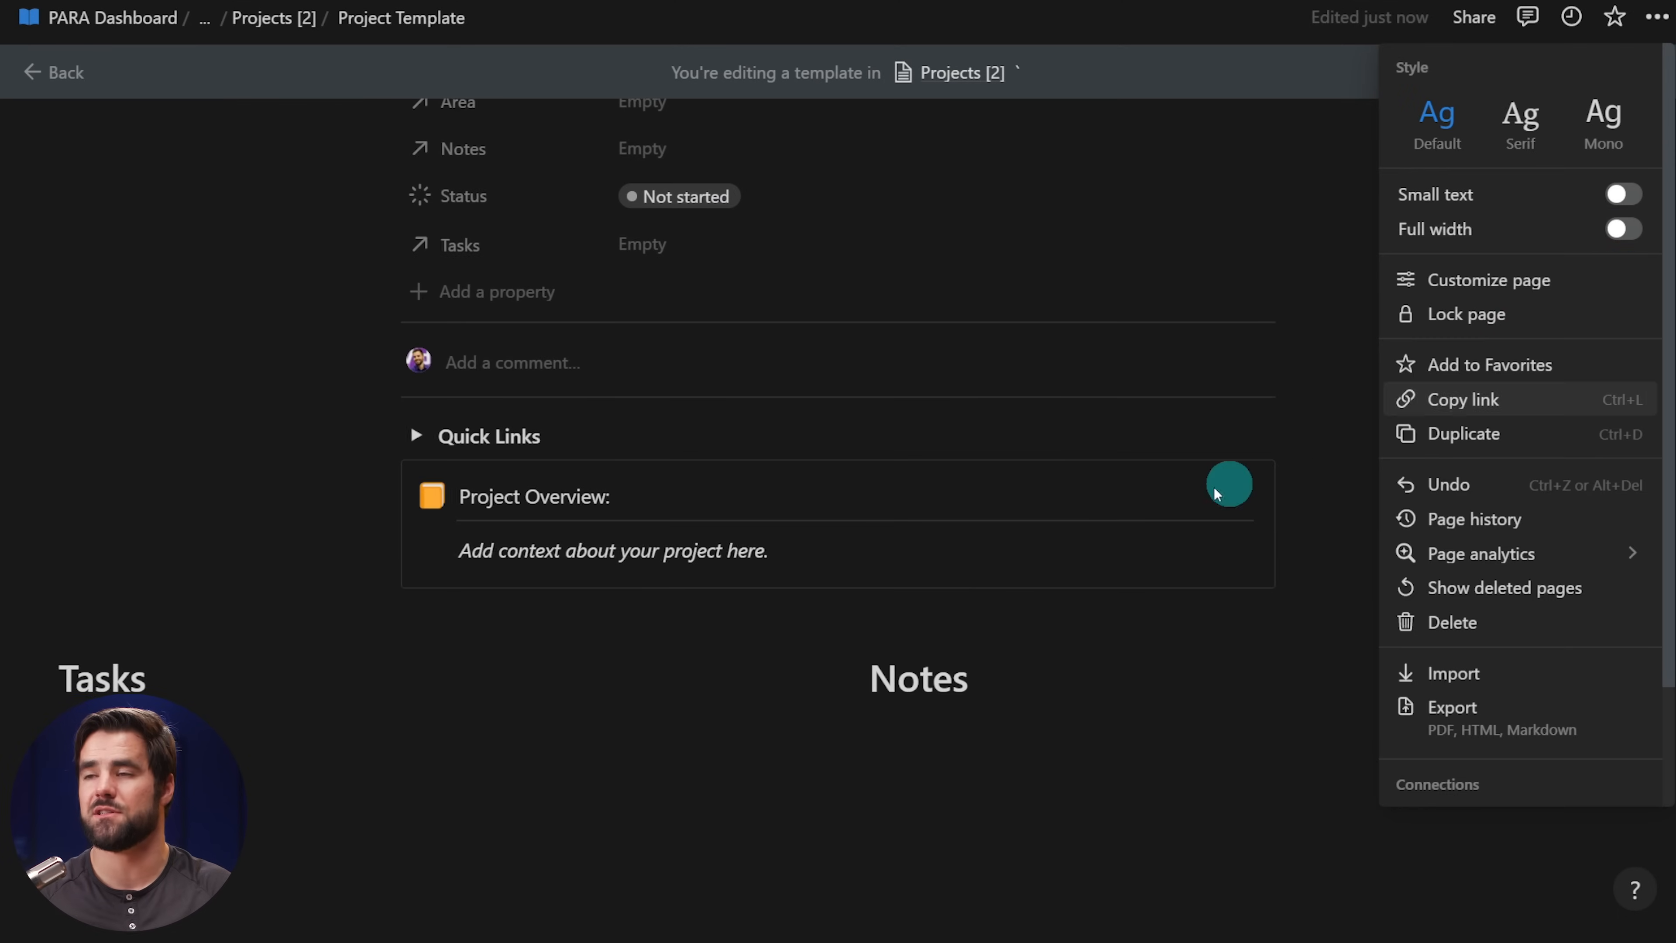
left_click(1158, 496)
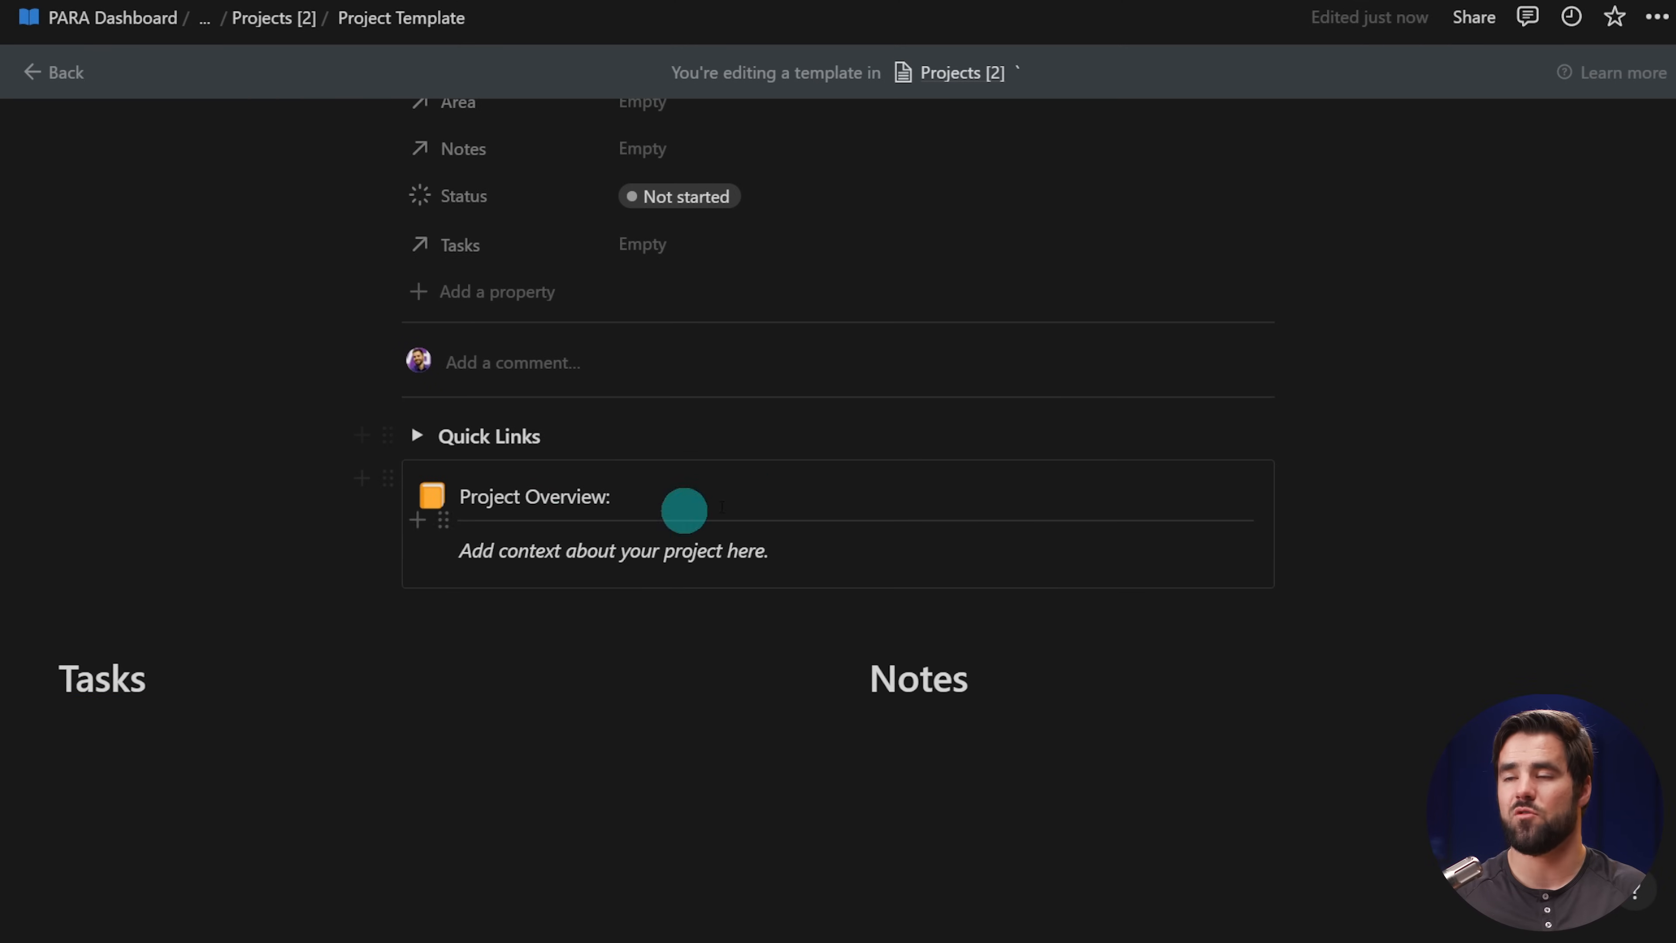
- Insert a divider under both the Tasks and Notes headings and place the cursor below the Tasks divider
scroll(462, 581, "down", 1)
left_click(246, 627)
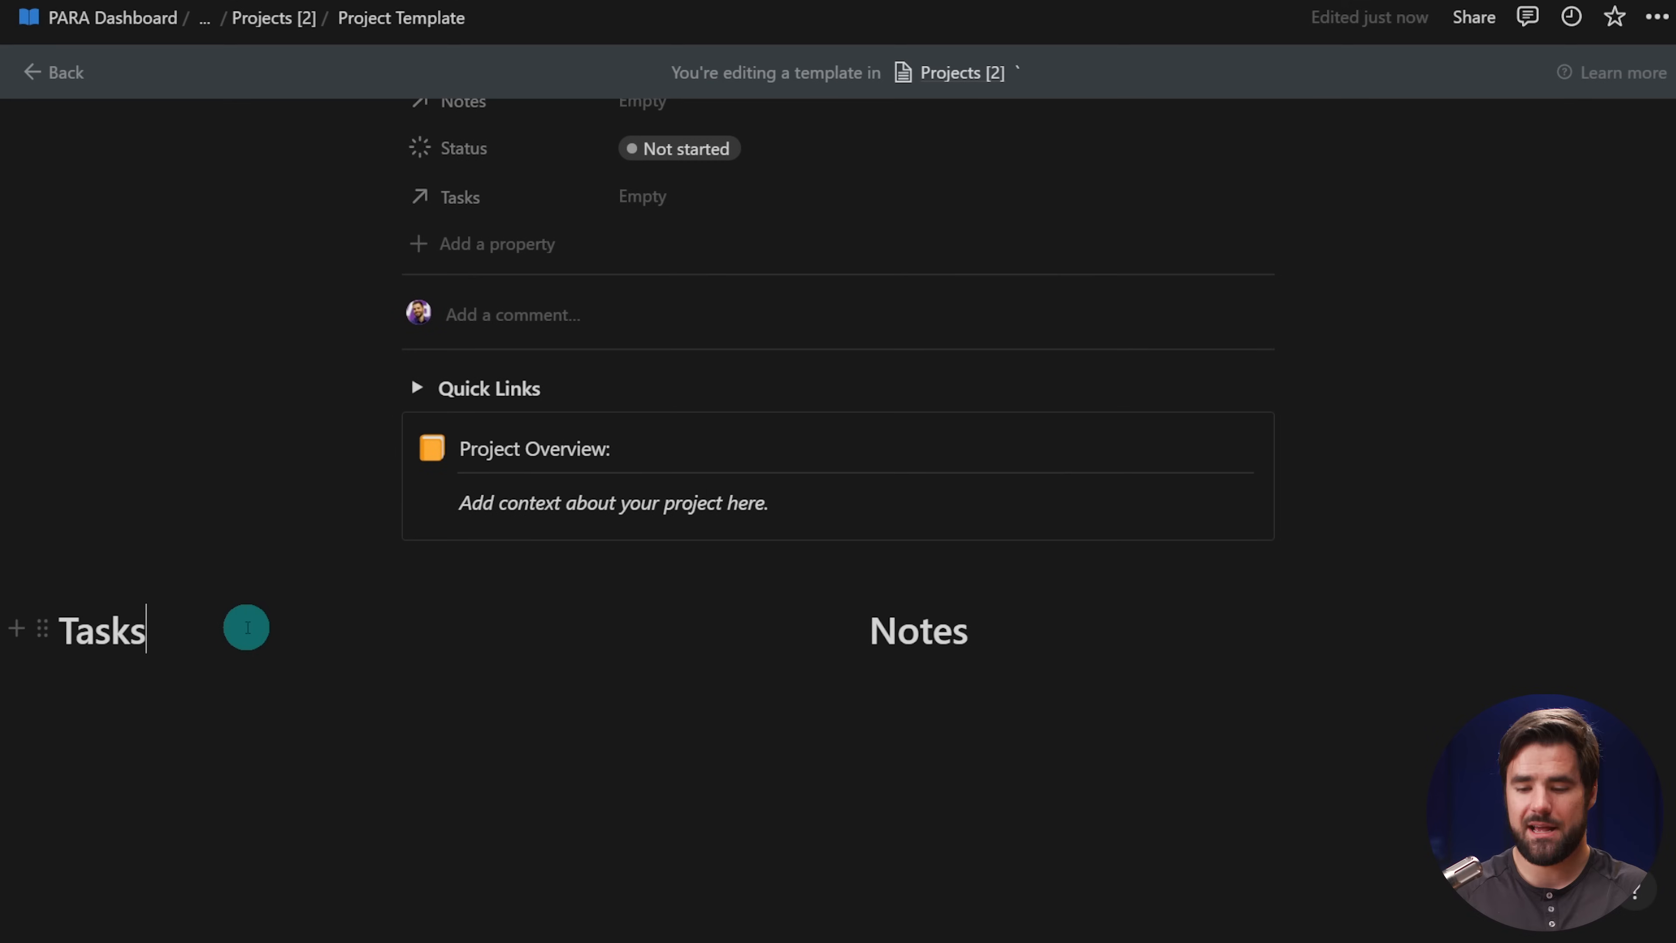
left_click(982, 635)
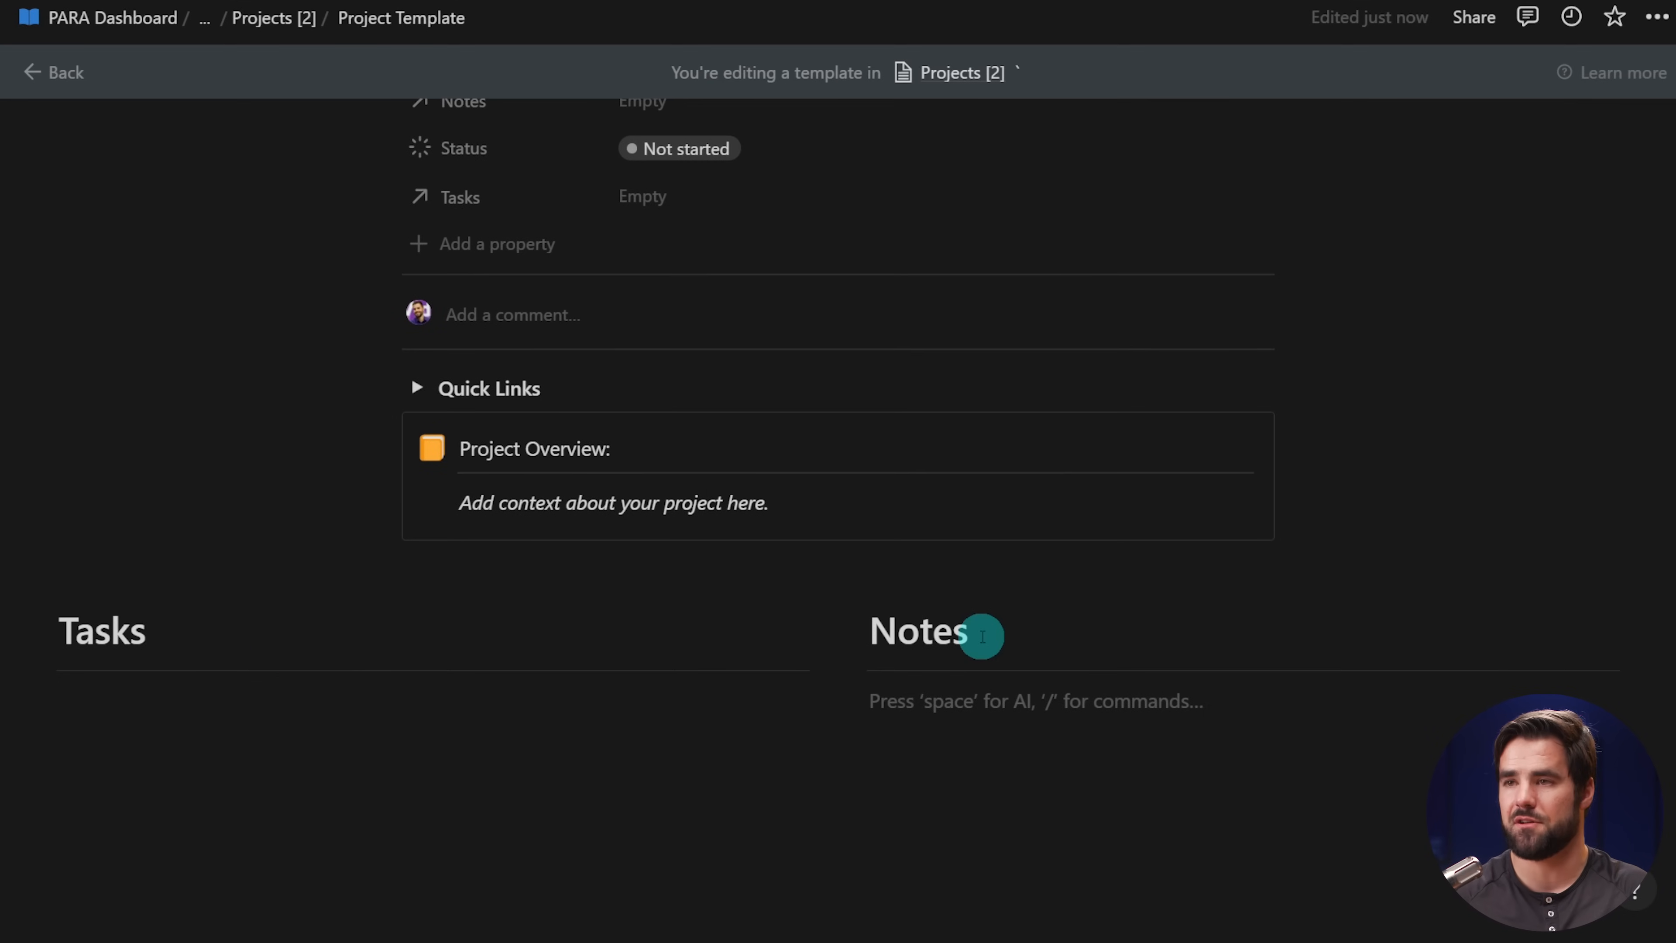
left_click(236, 699)
scroll(378, 610, "down", 1)
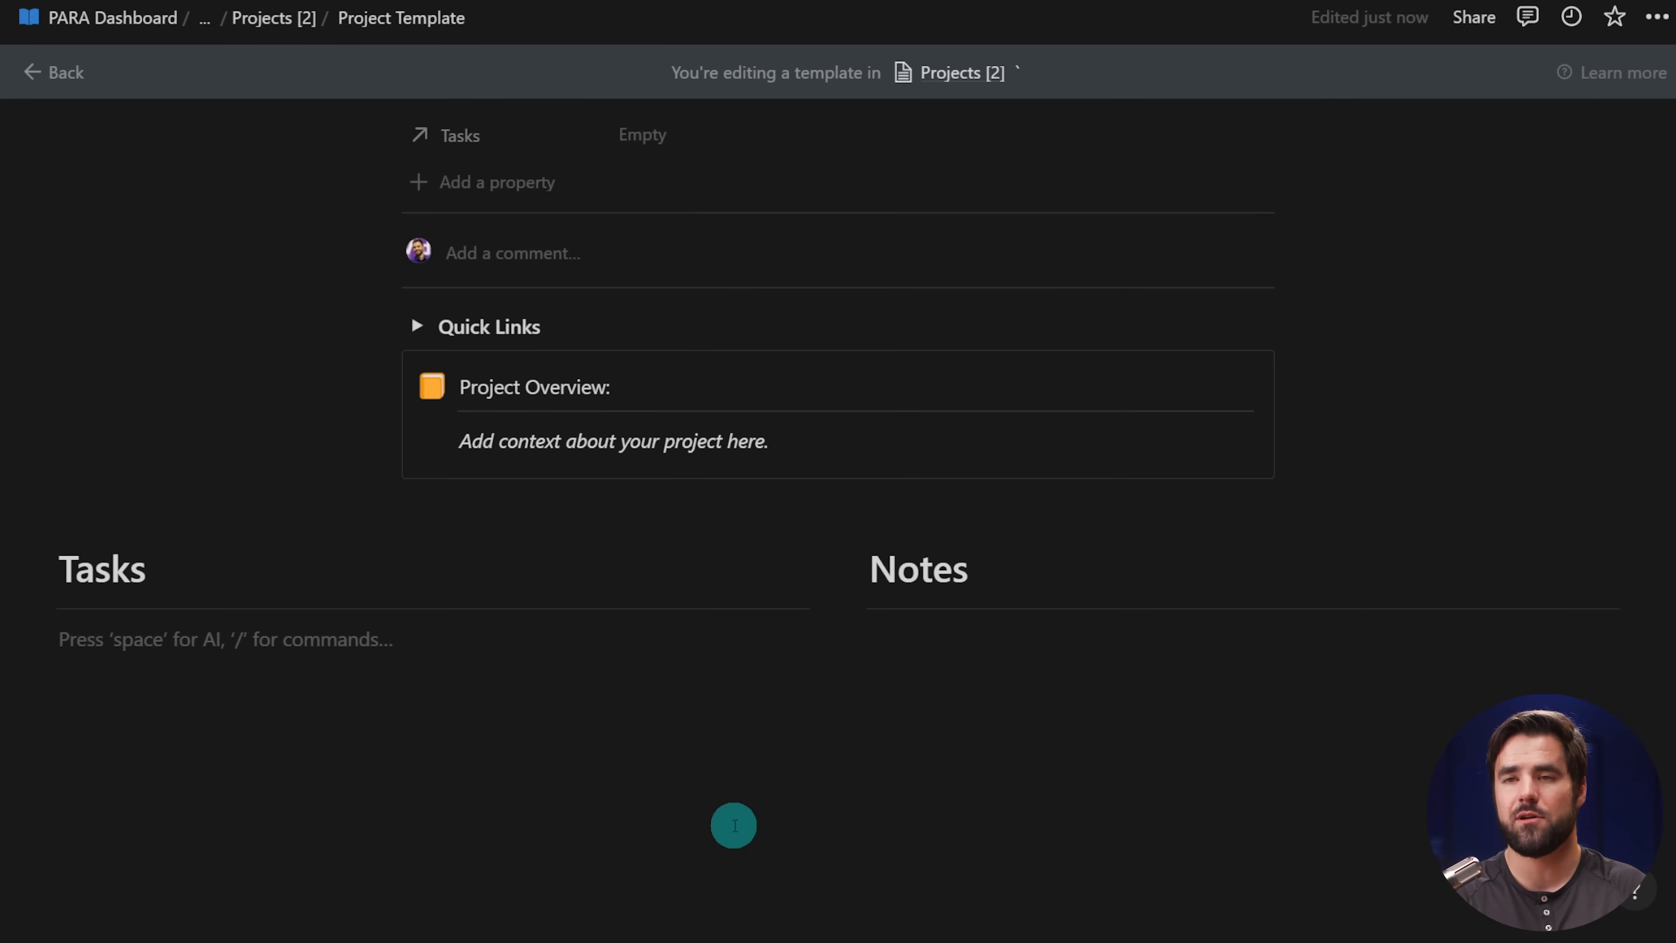
type("/link")
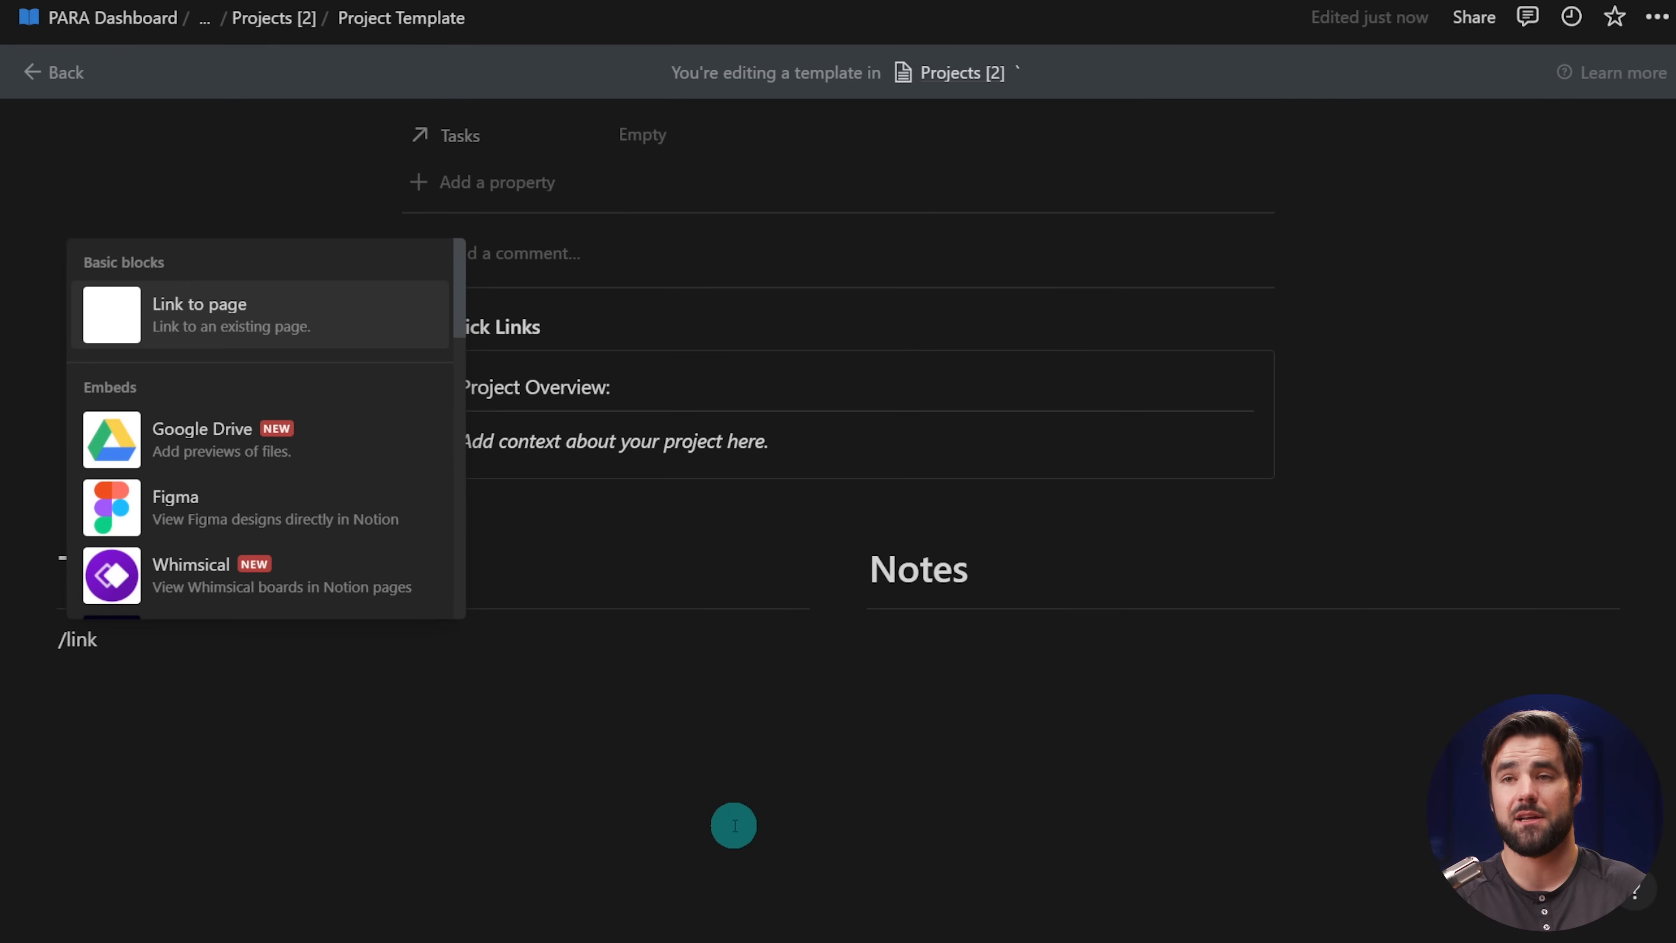
key("Down")
key("Down")
key("Down")
key("Up")
key("Up")
key("Up")
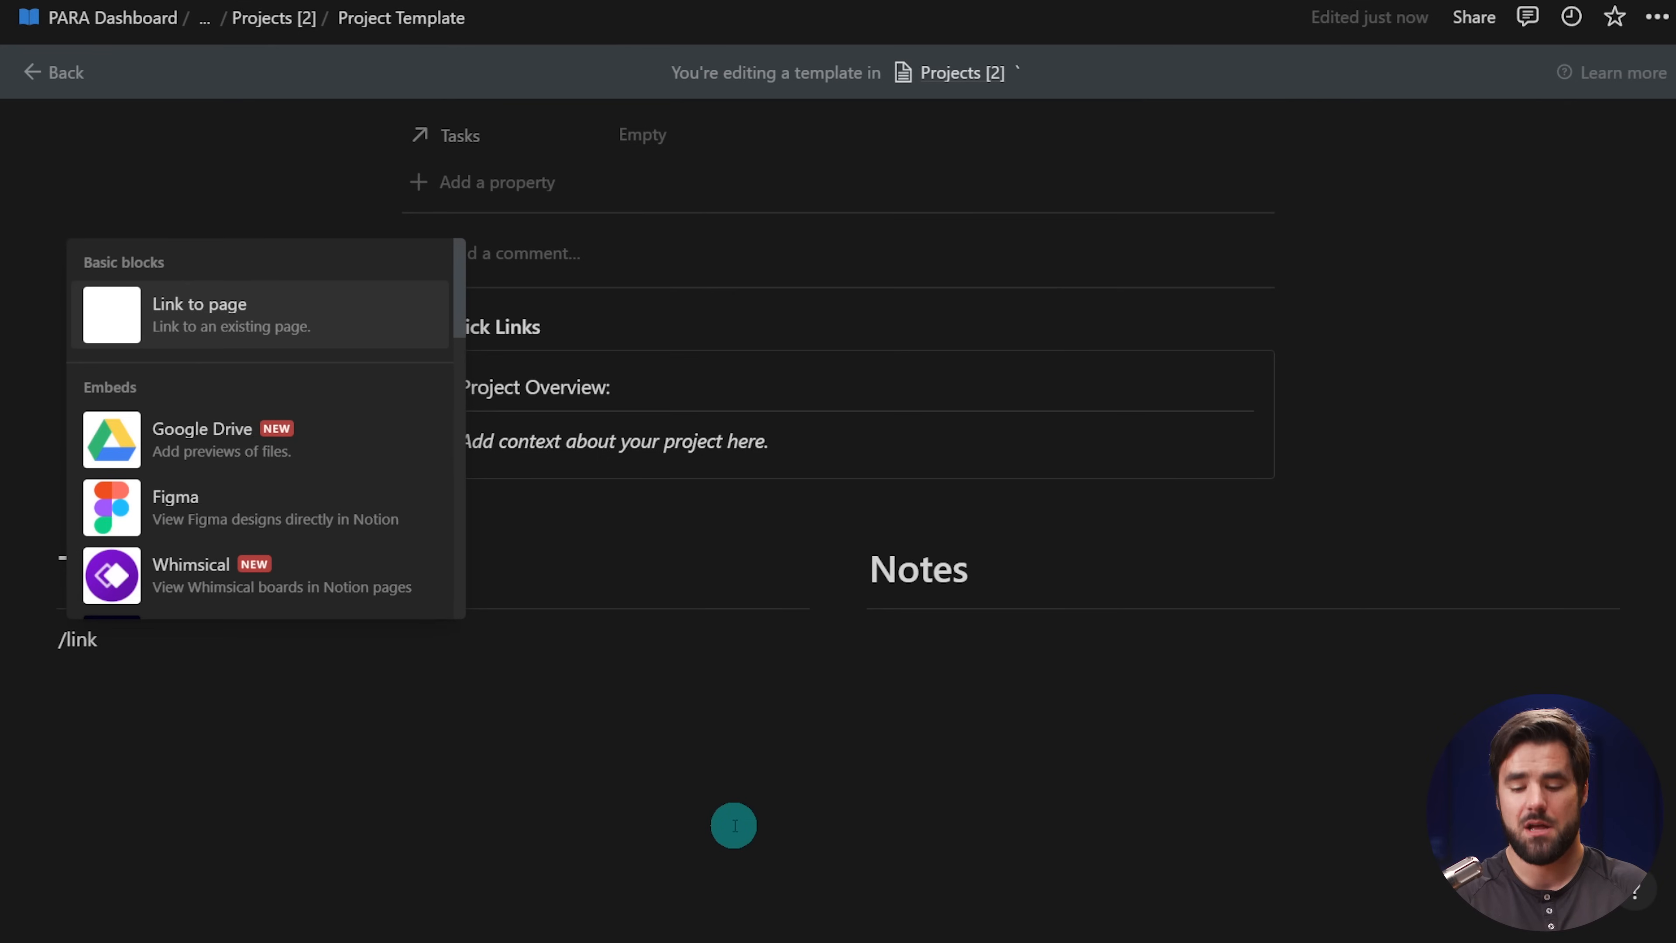
key("BackSpace")
key("BackSpace")
key("BackSpace")
key("BackSpace")
key("BackSpace")
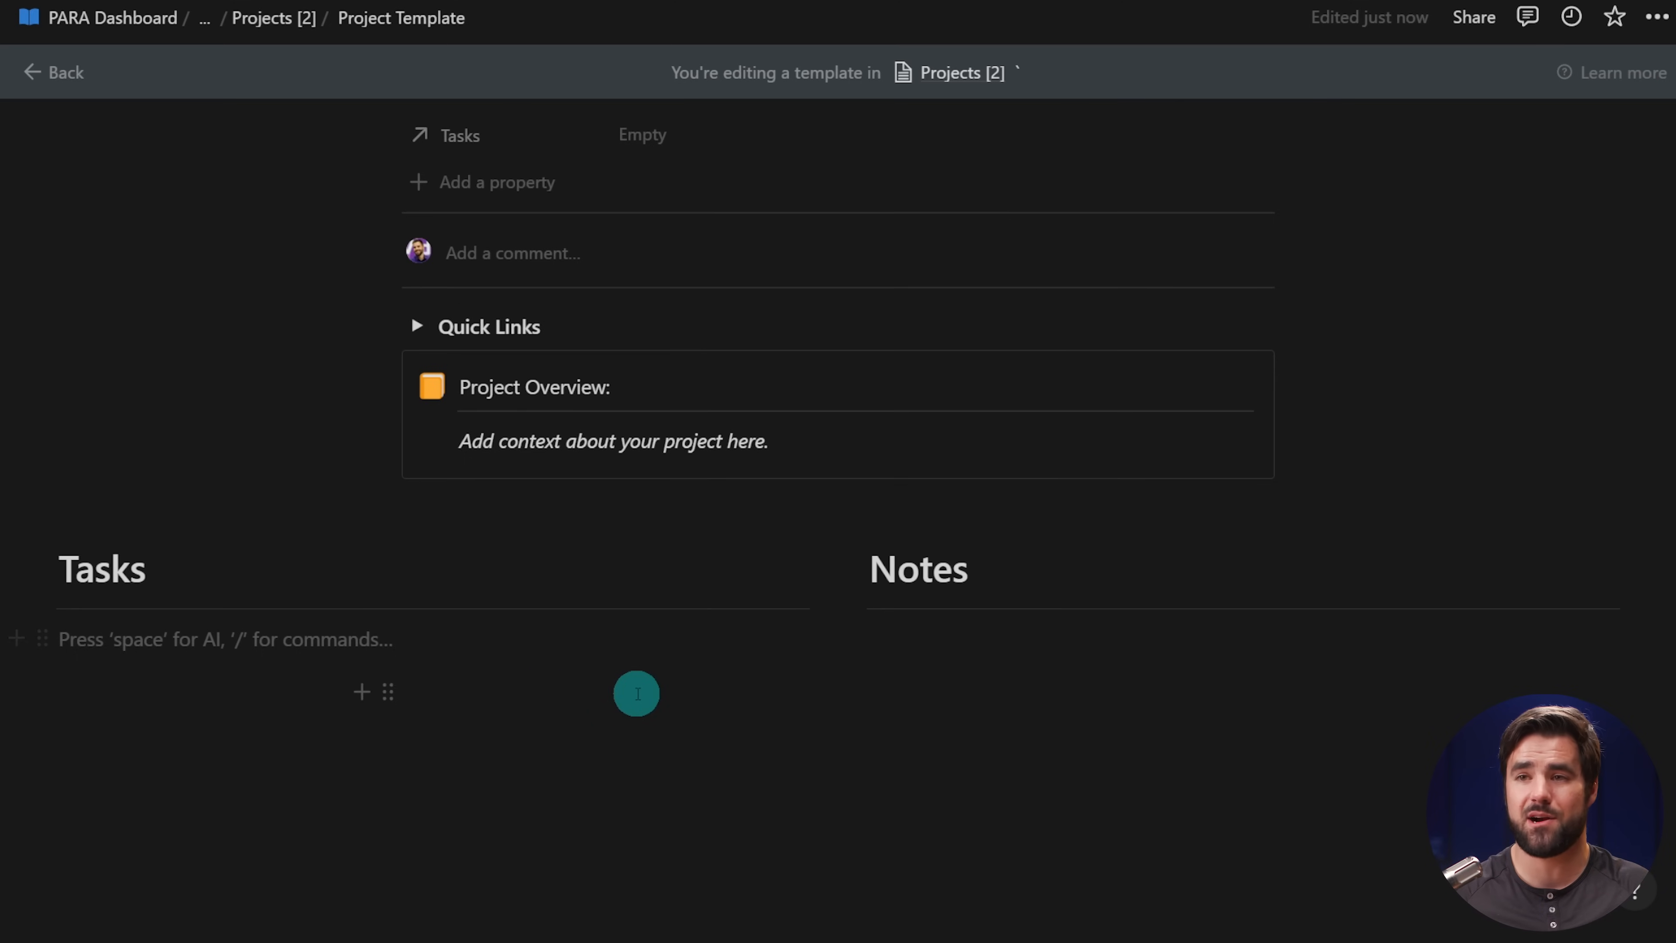
- Insert a list view of the Tasks [2] database below the Tasks divider, starting from a new empty view
type("/list")
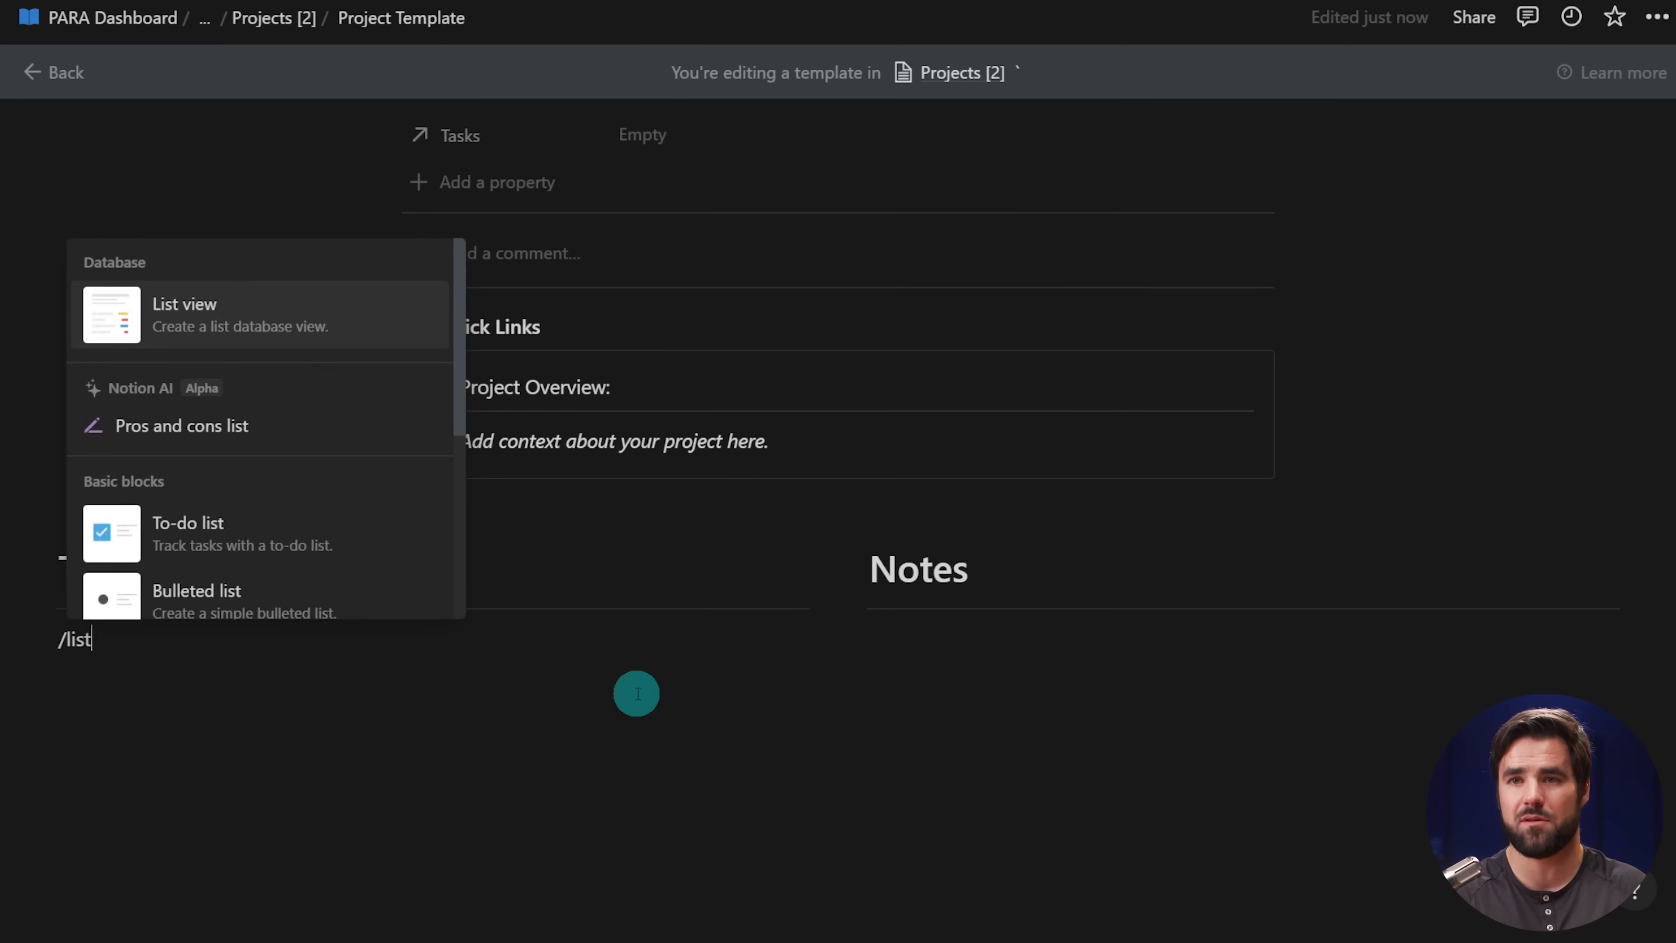
key("Return")
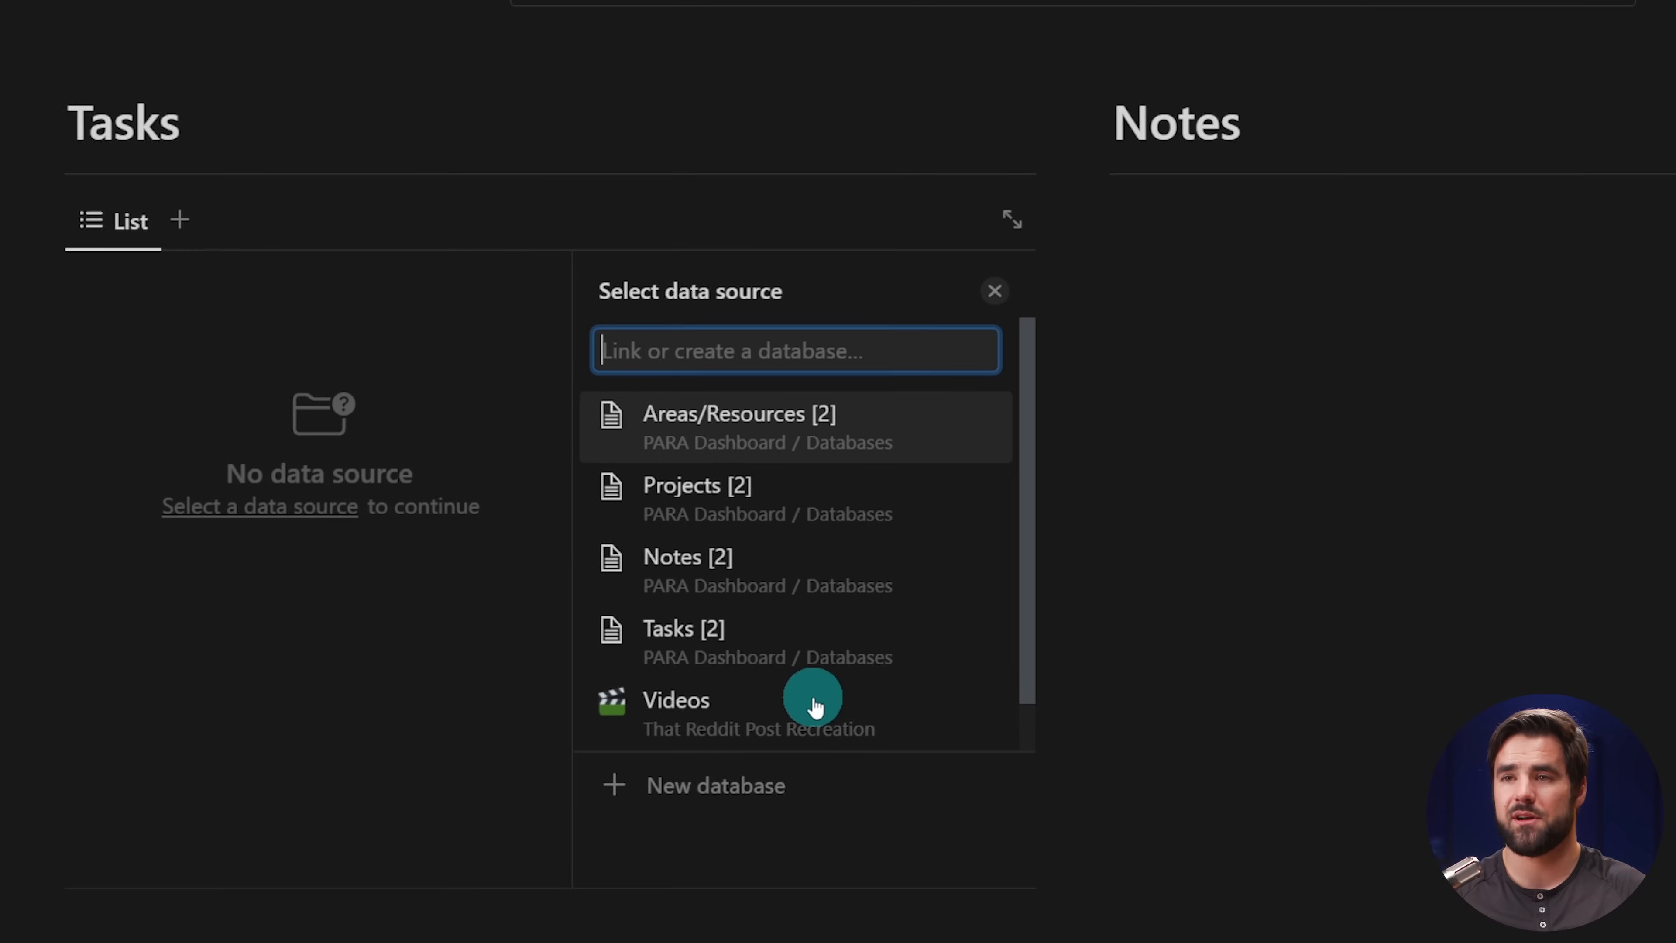
left_click(783, 636)
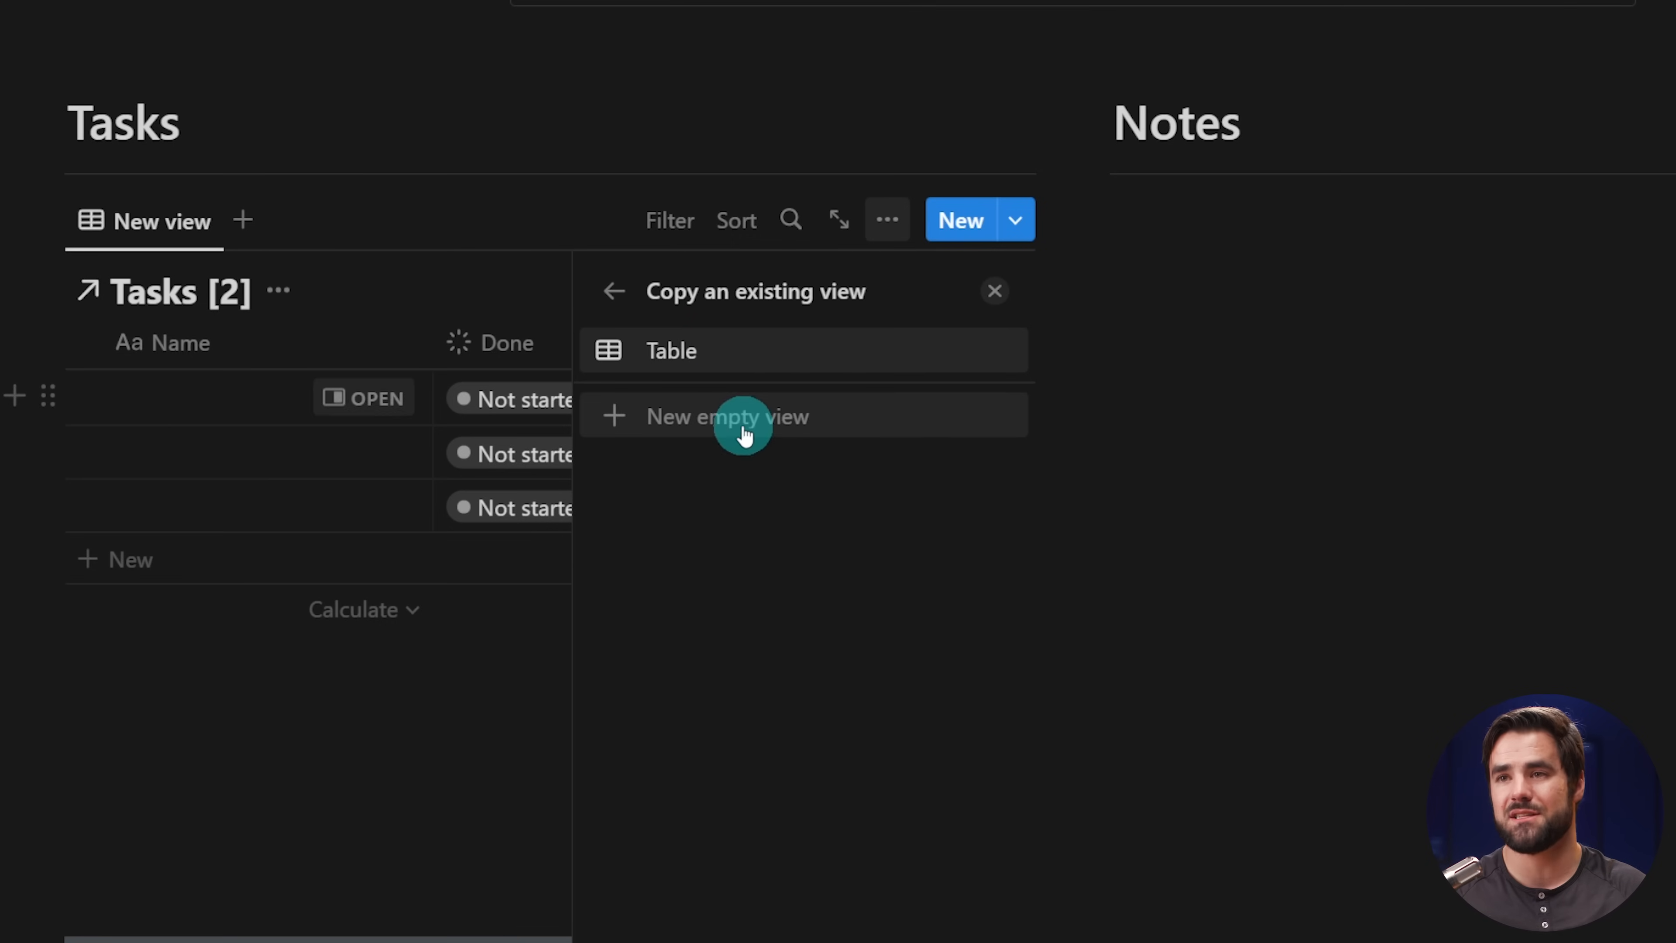
left_click(733, 435)
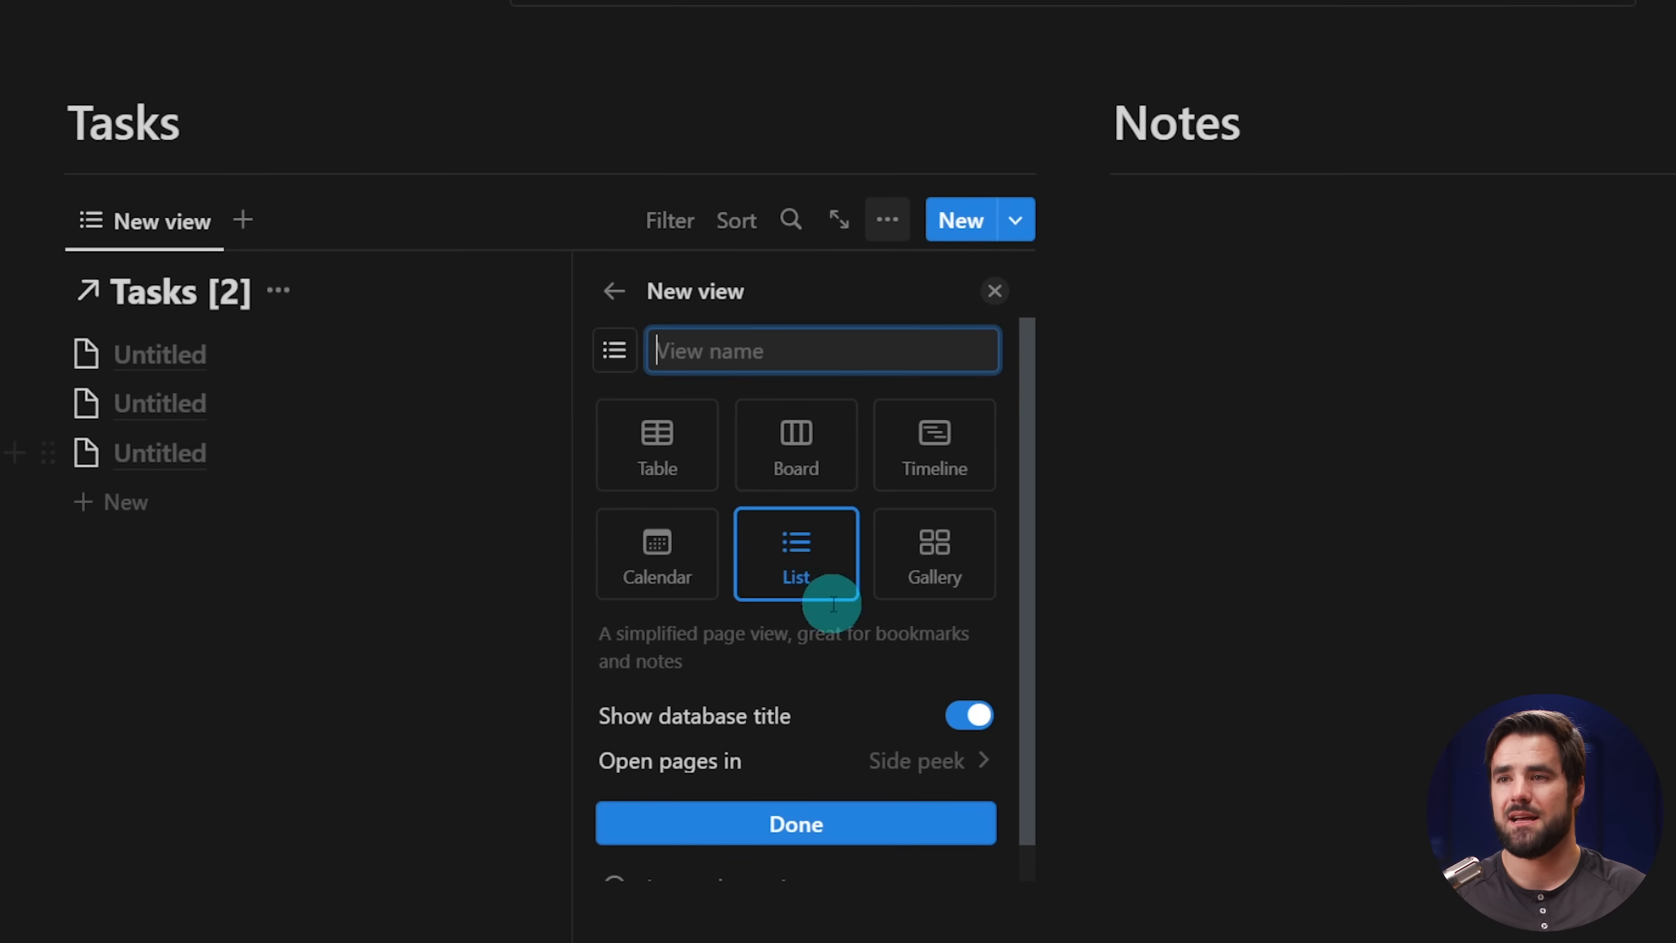
scroll(831, 594, "down", 2)
left_click(798, 783)
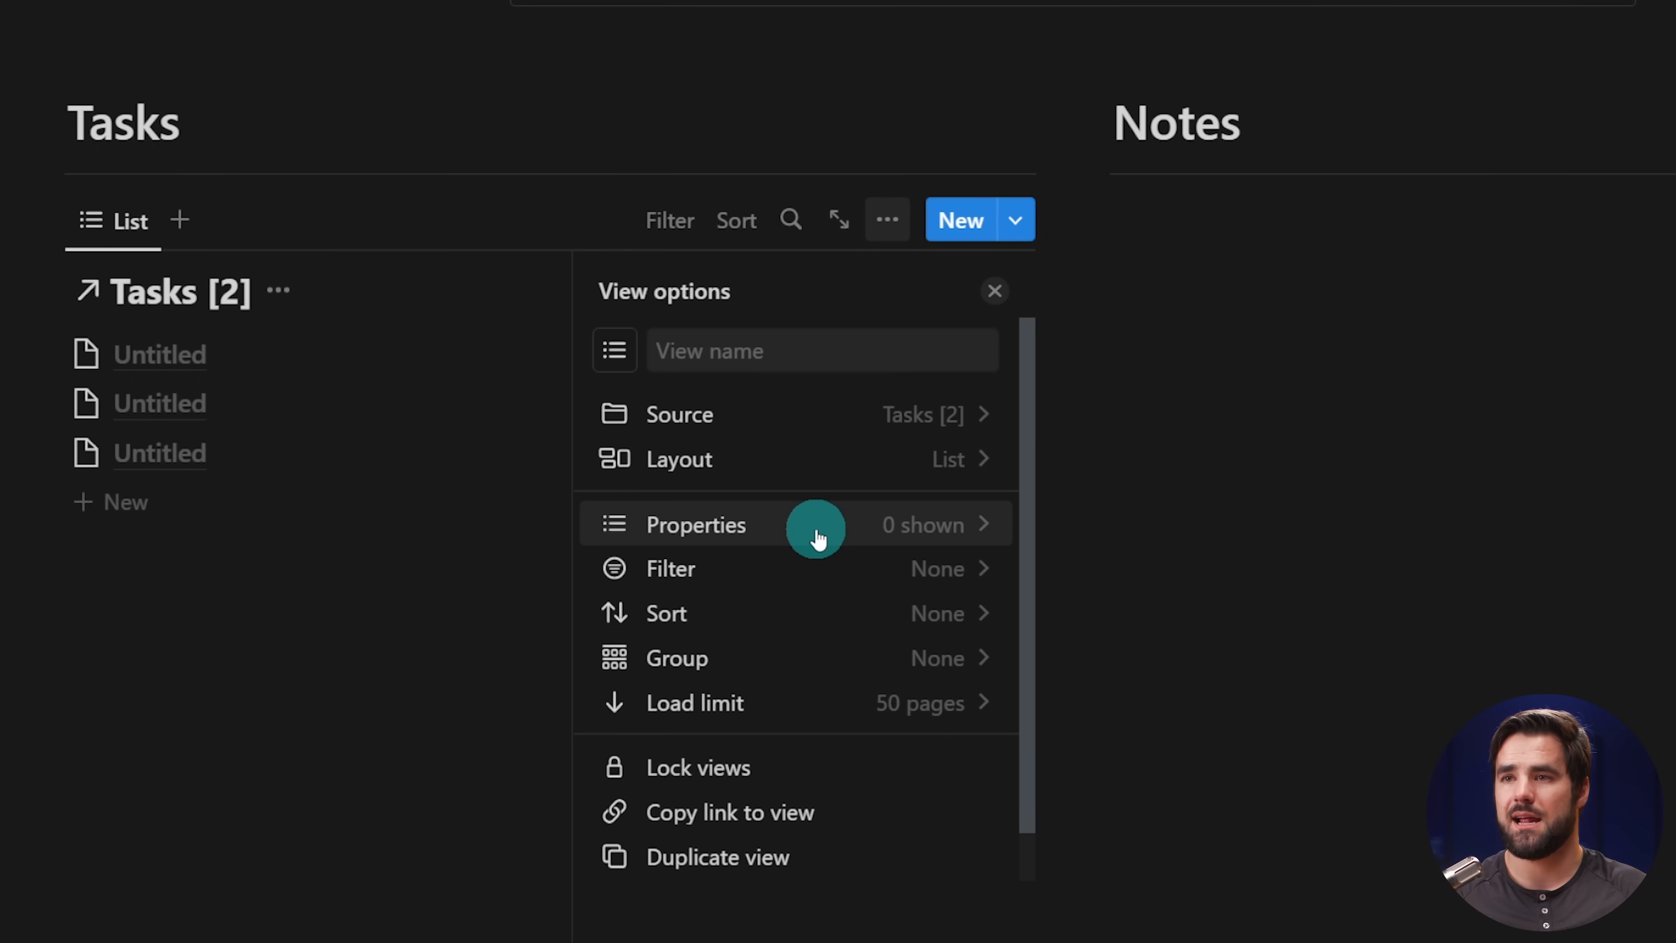
- Show the Due and Done properties in the Tasks [2] list view
left_click(983, 533)
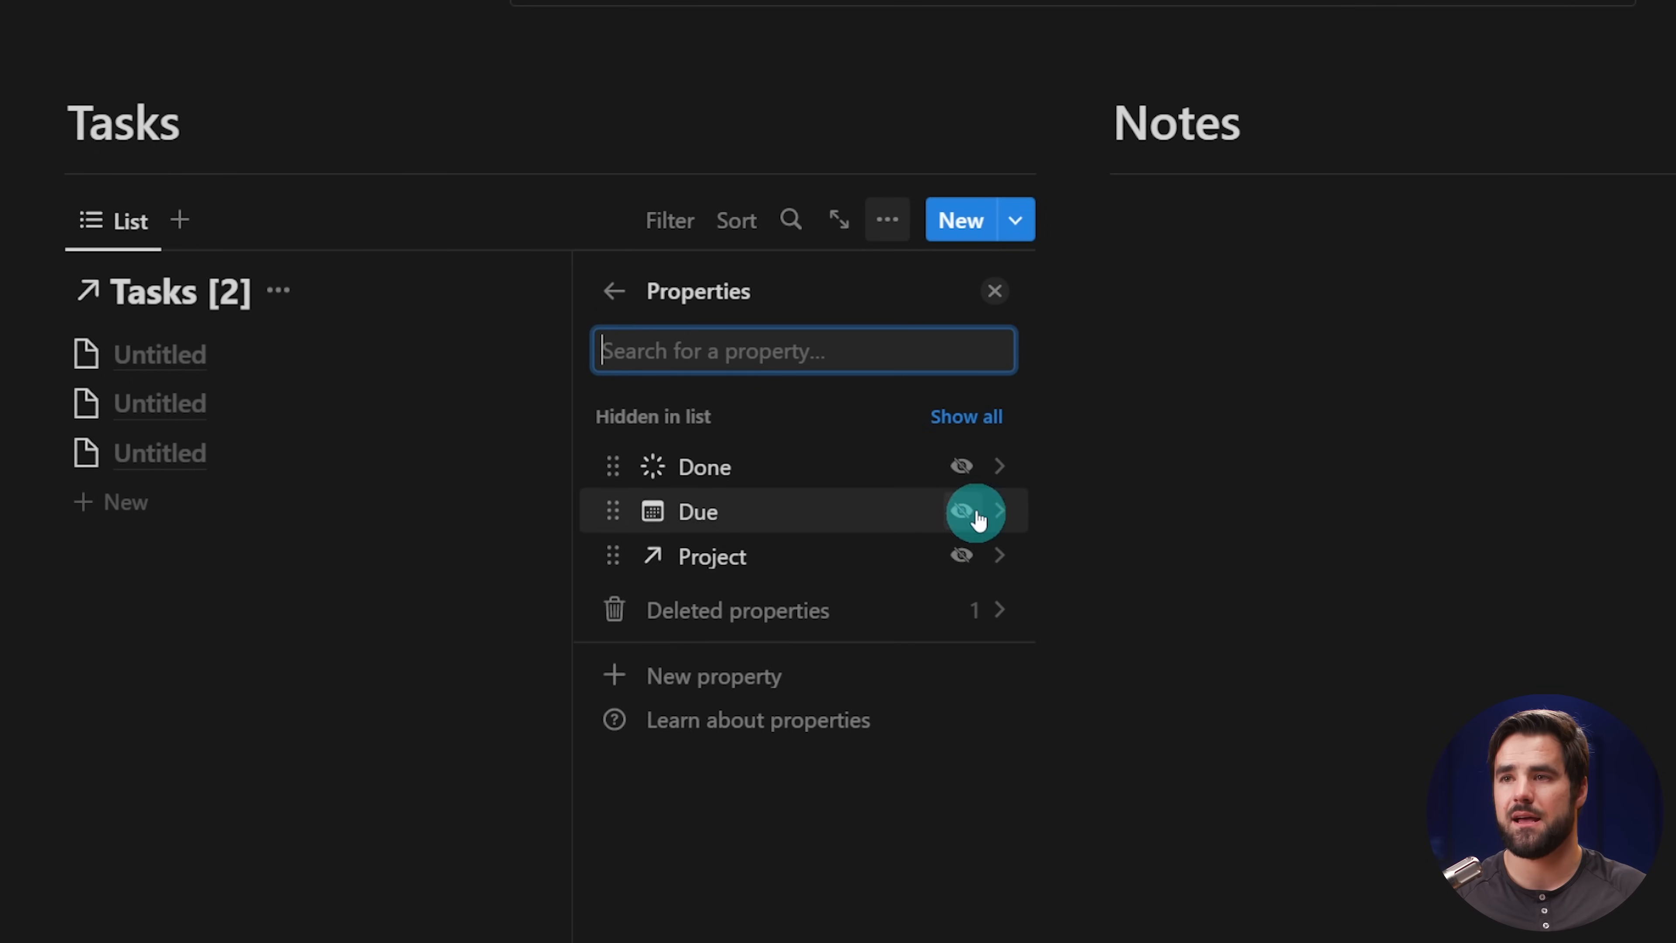
left_click(962, 512)
left_click(962, 573)
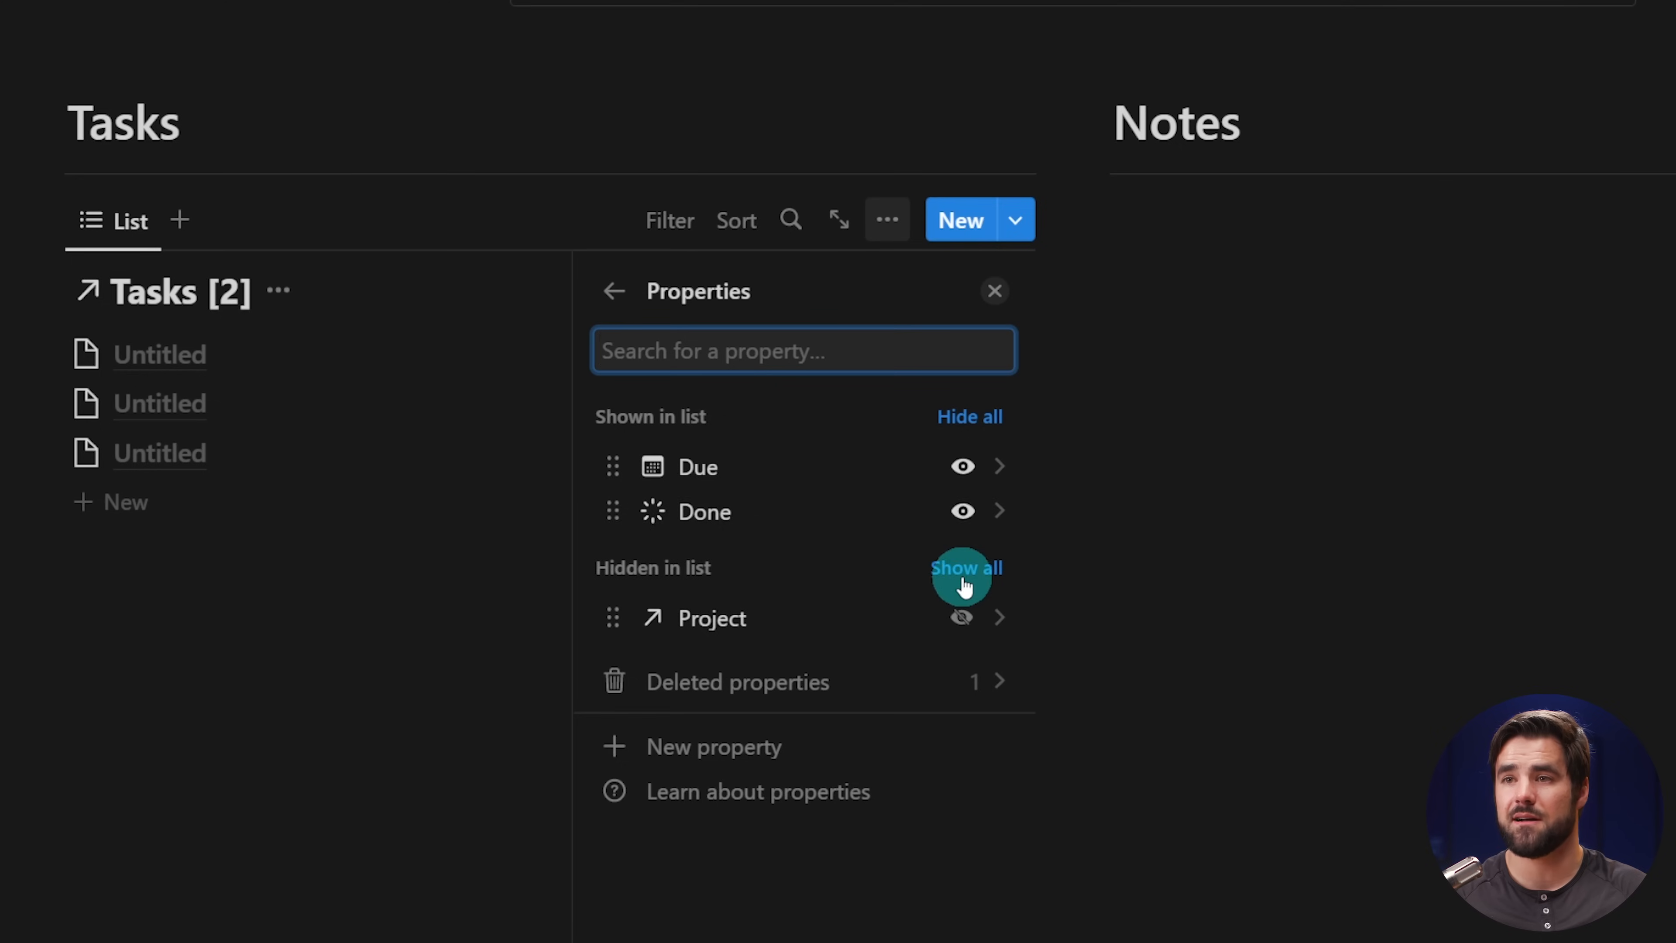
left_click(995, 295)
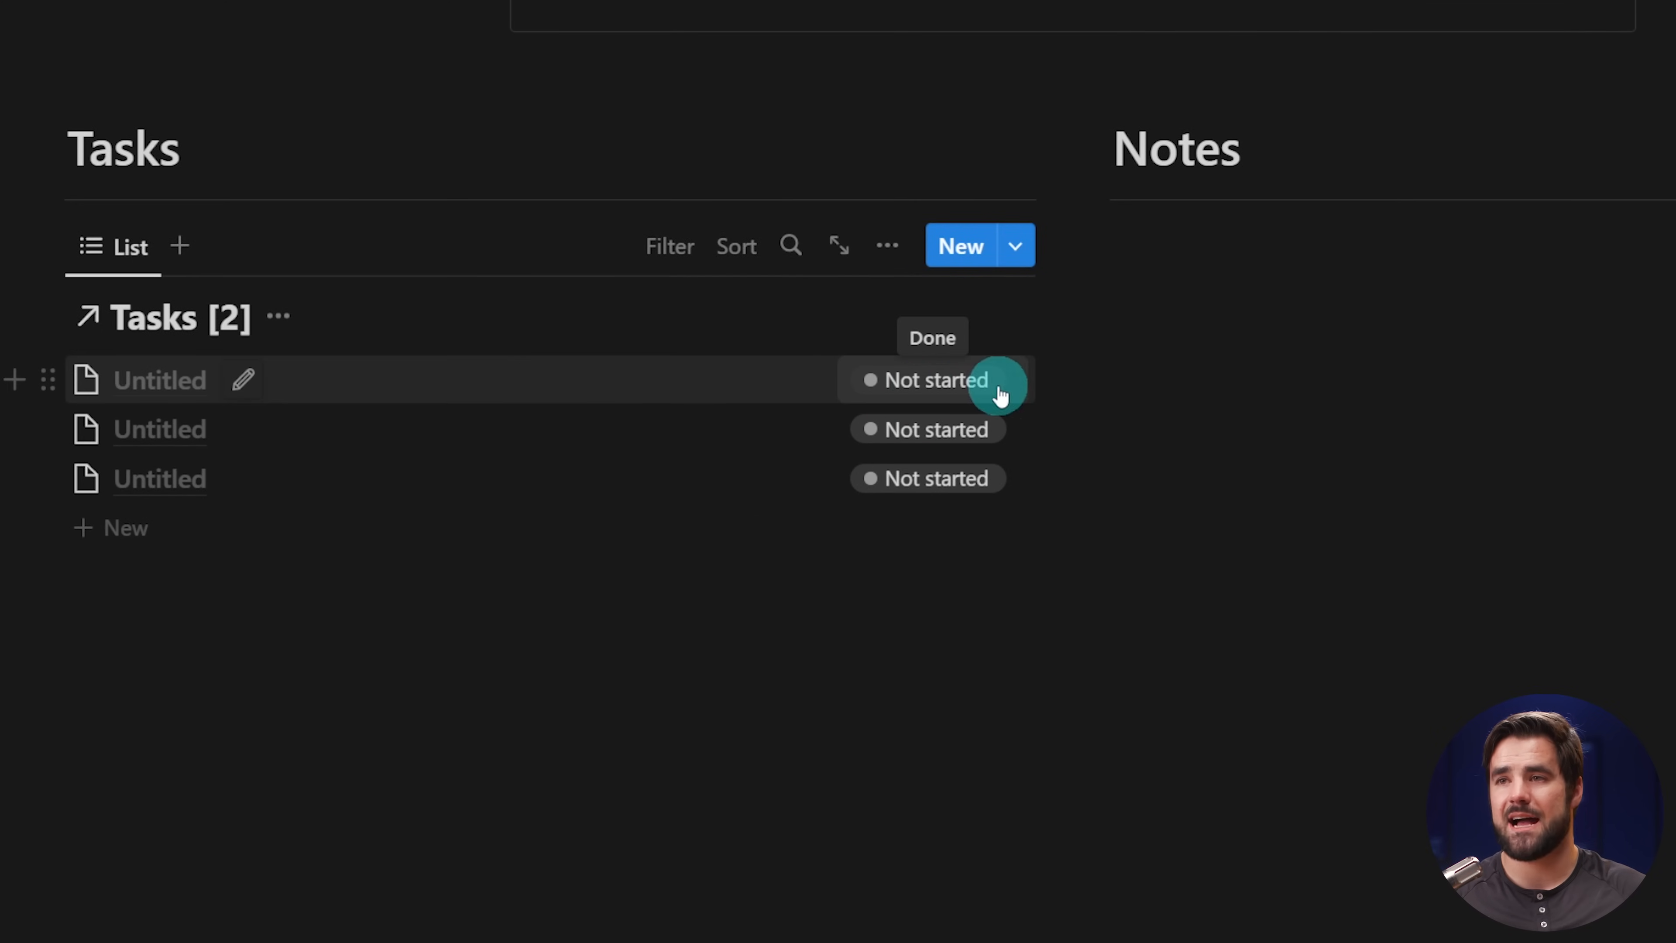
- Set the Done status property in the Tasks [2] list view to show as a checkbox, and close the view options
left_click(888, 248)
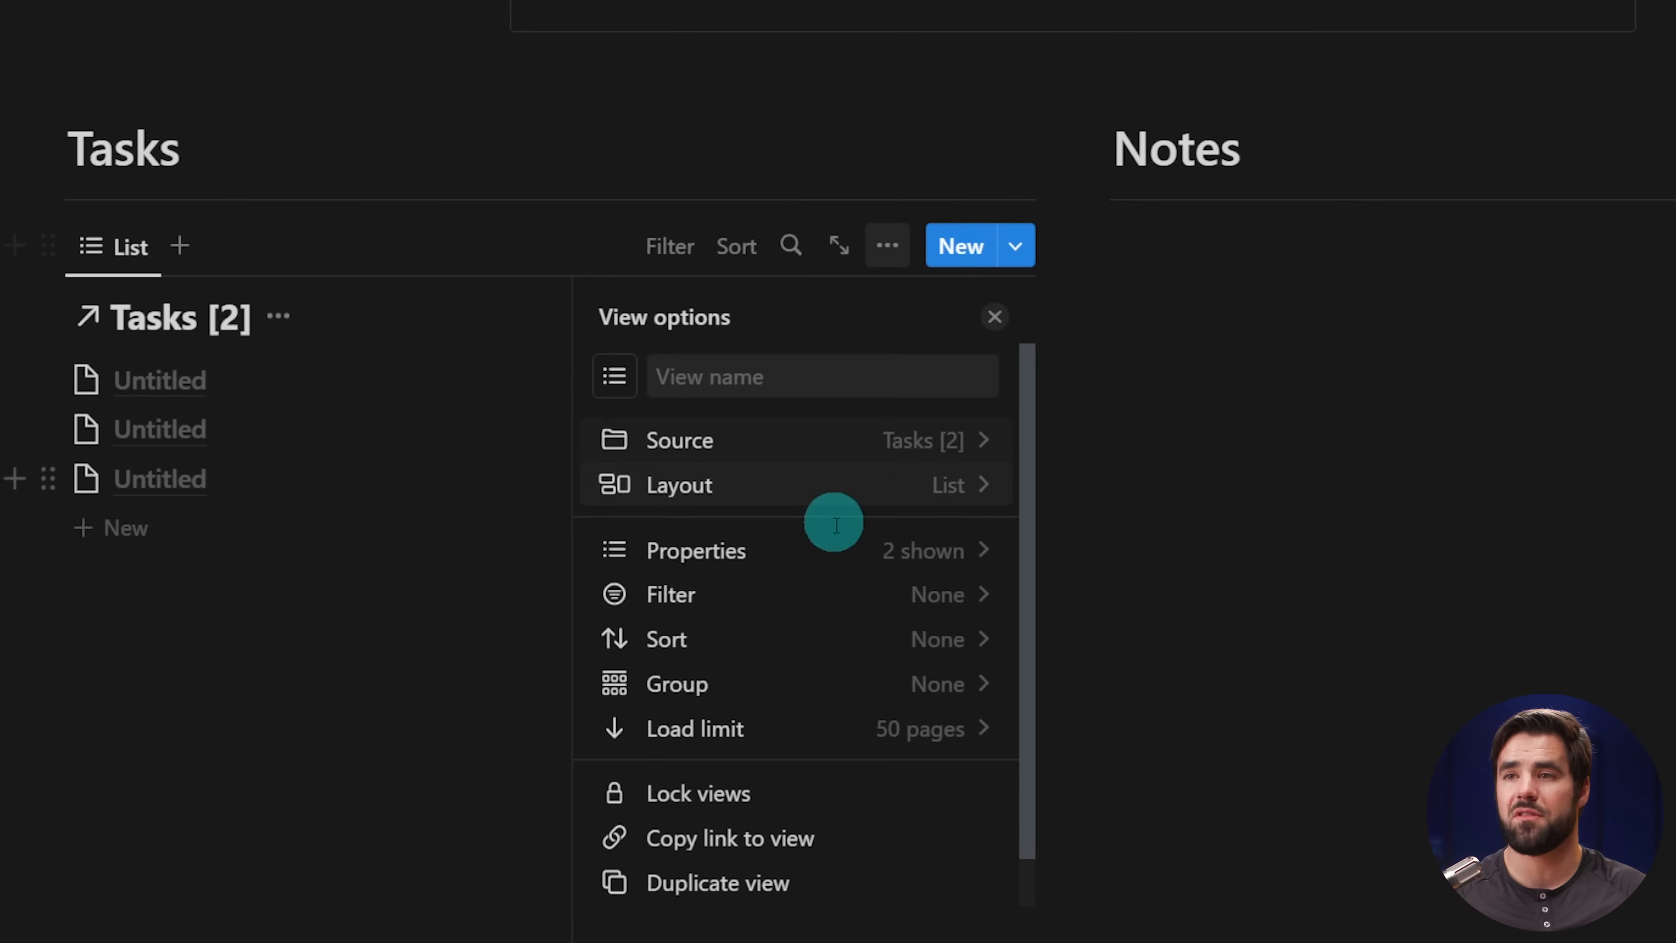
left_click(987, 552)
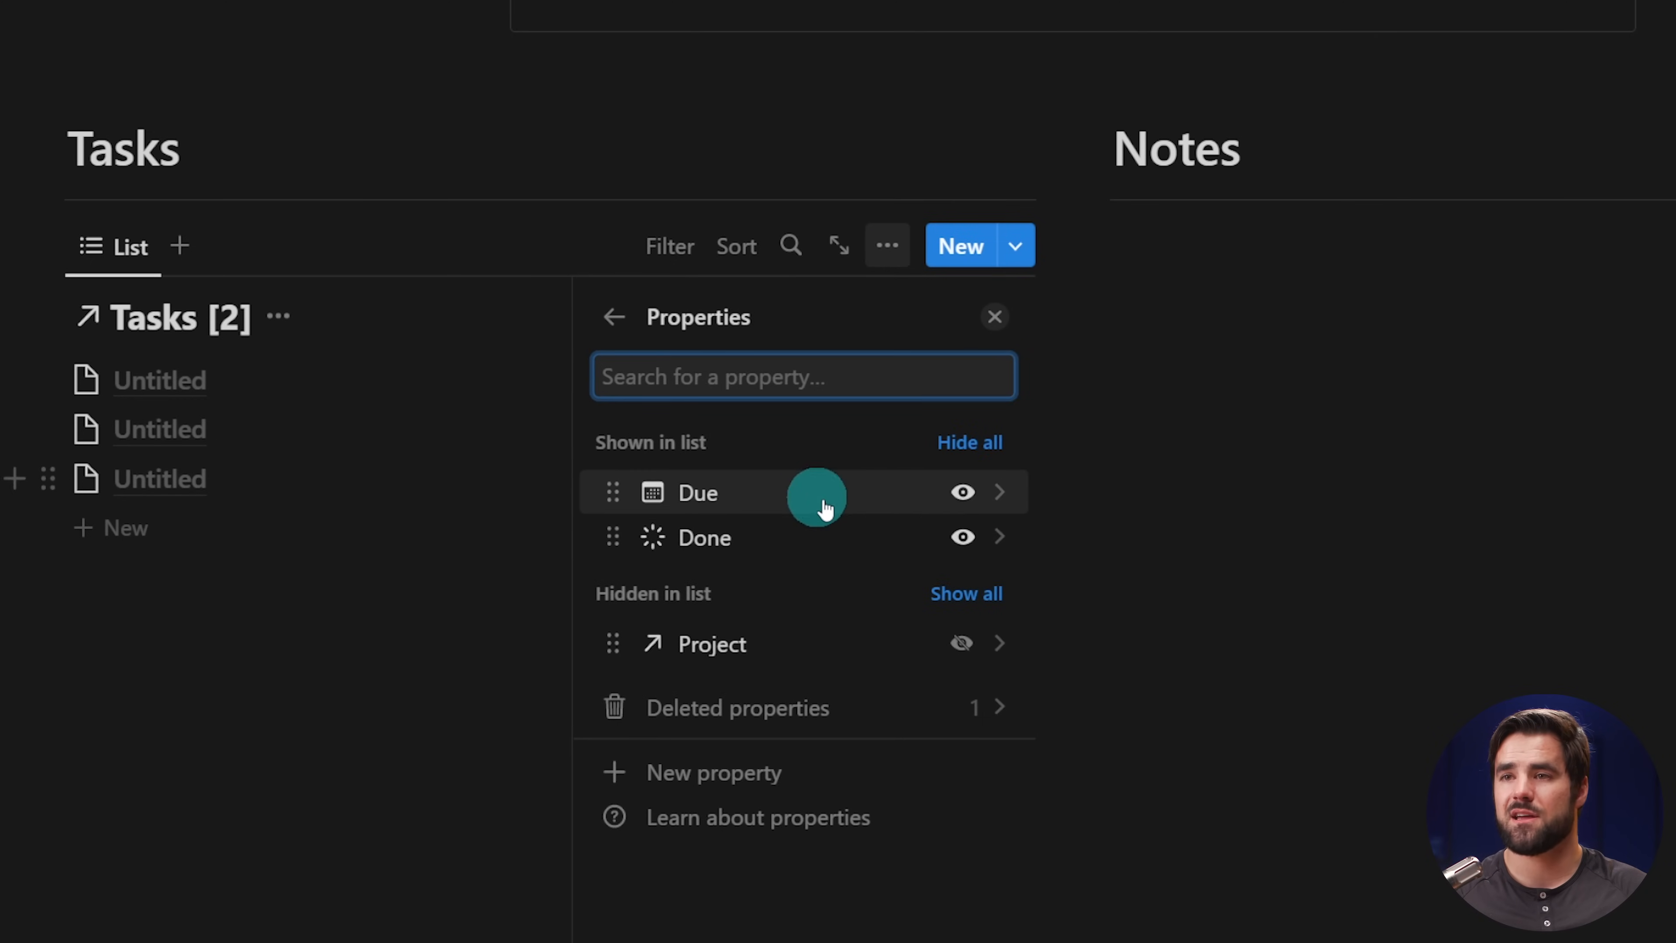
left_click(990, 543)
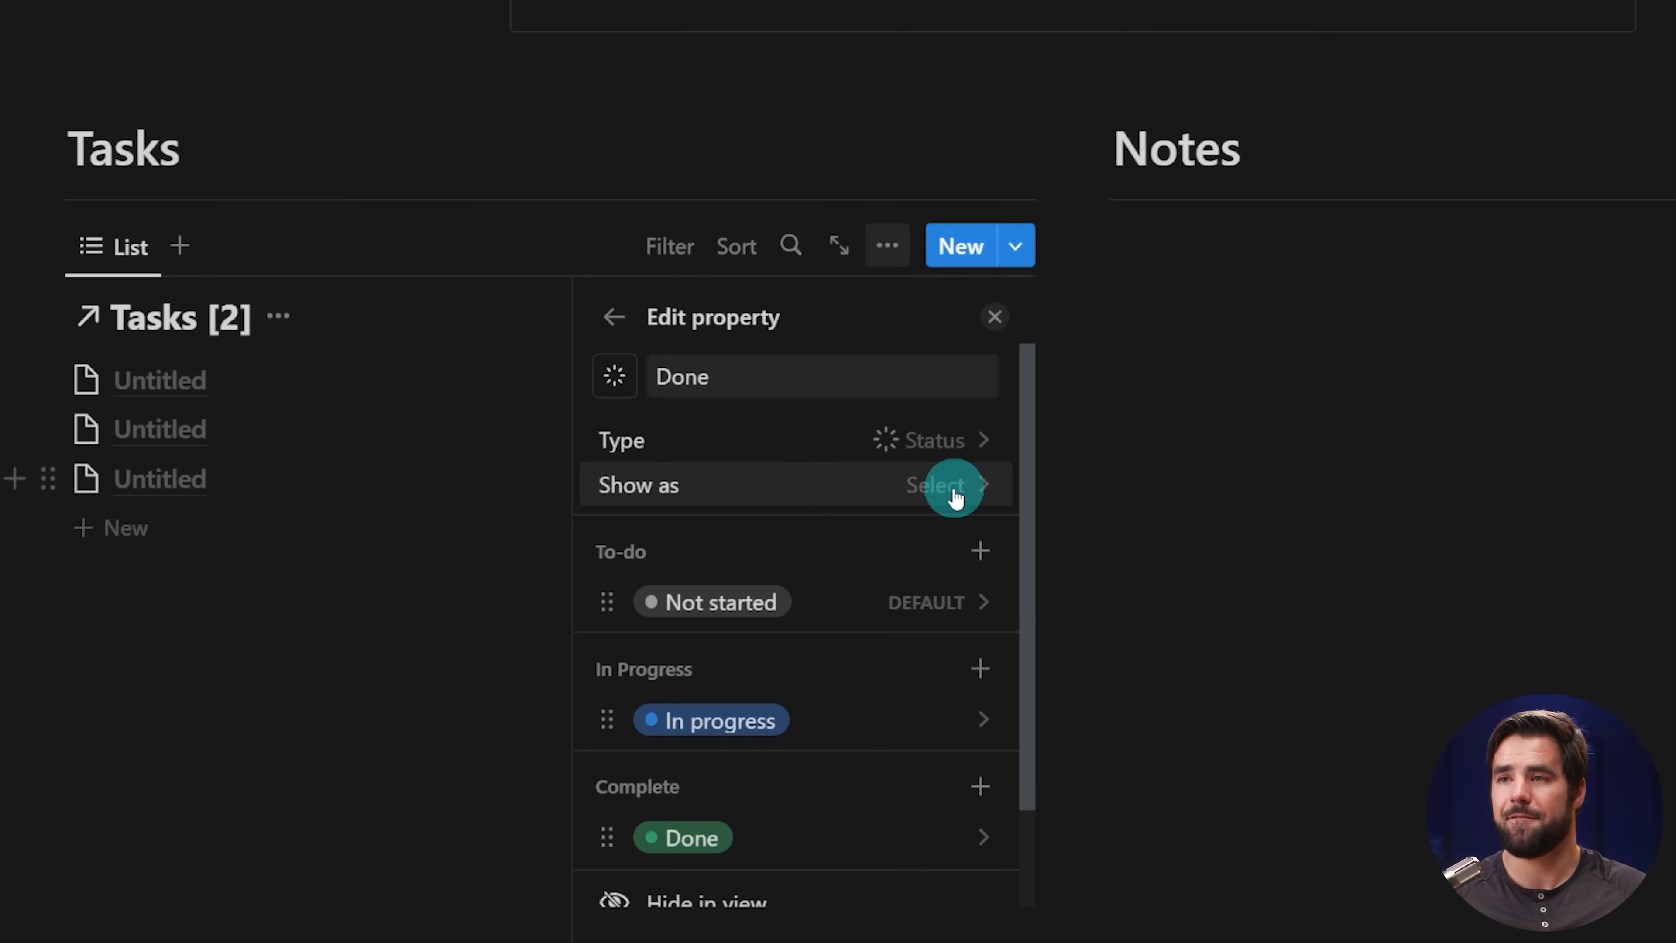
left_click(983, 484)
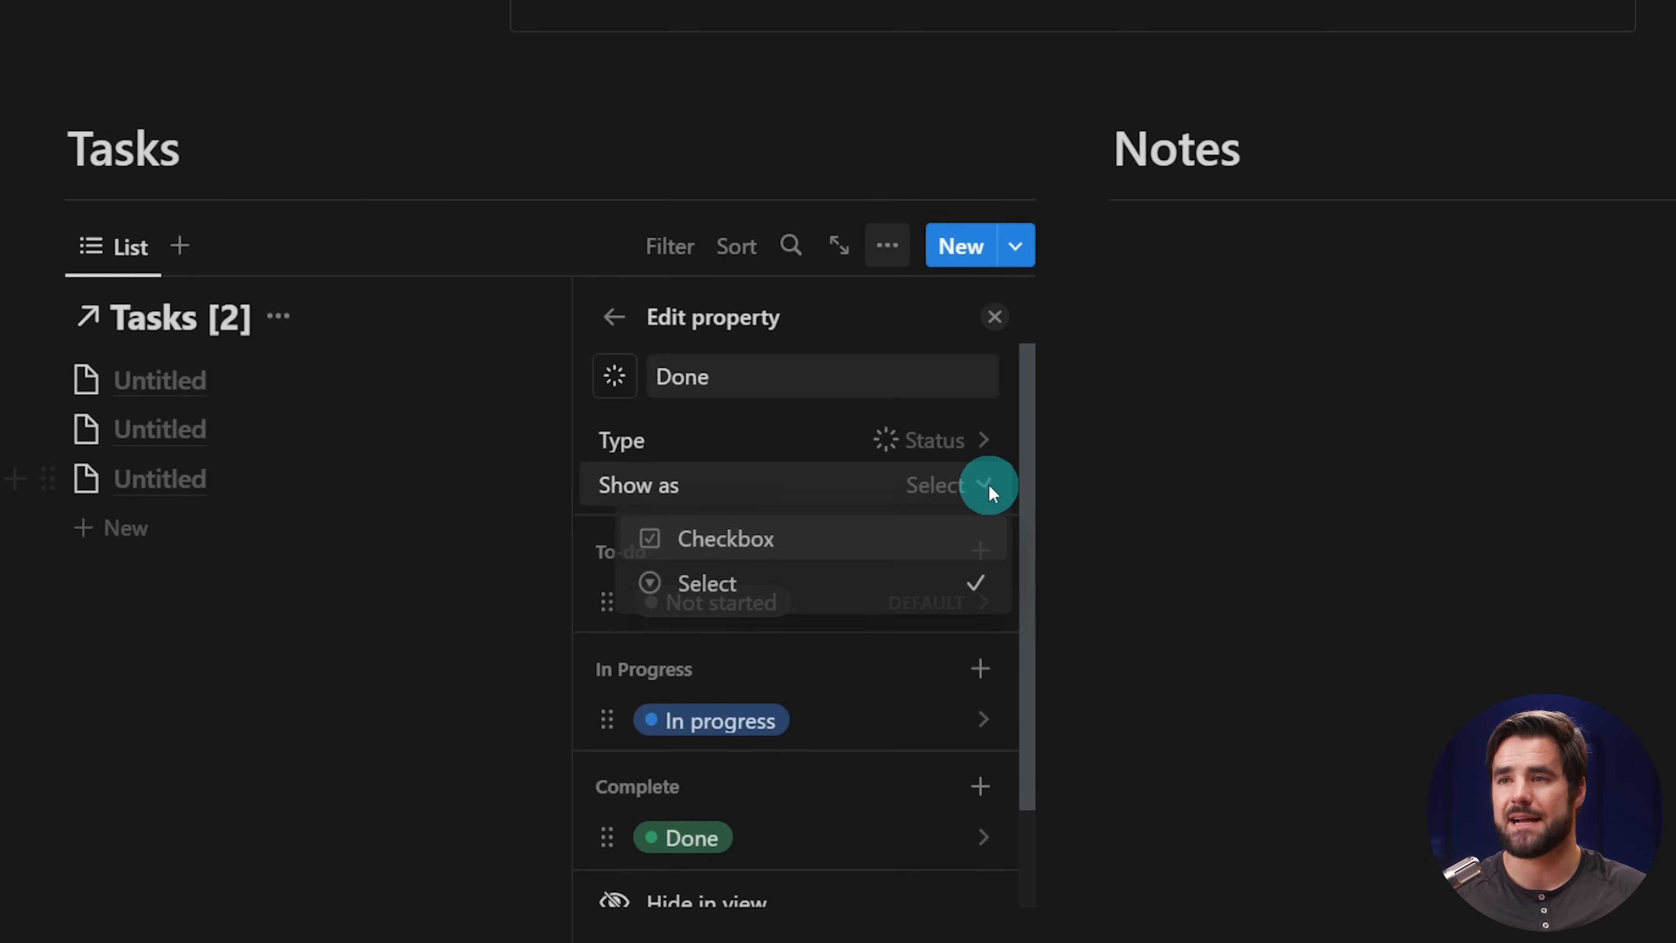
left_click(721, 543)
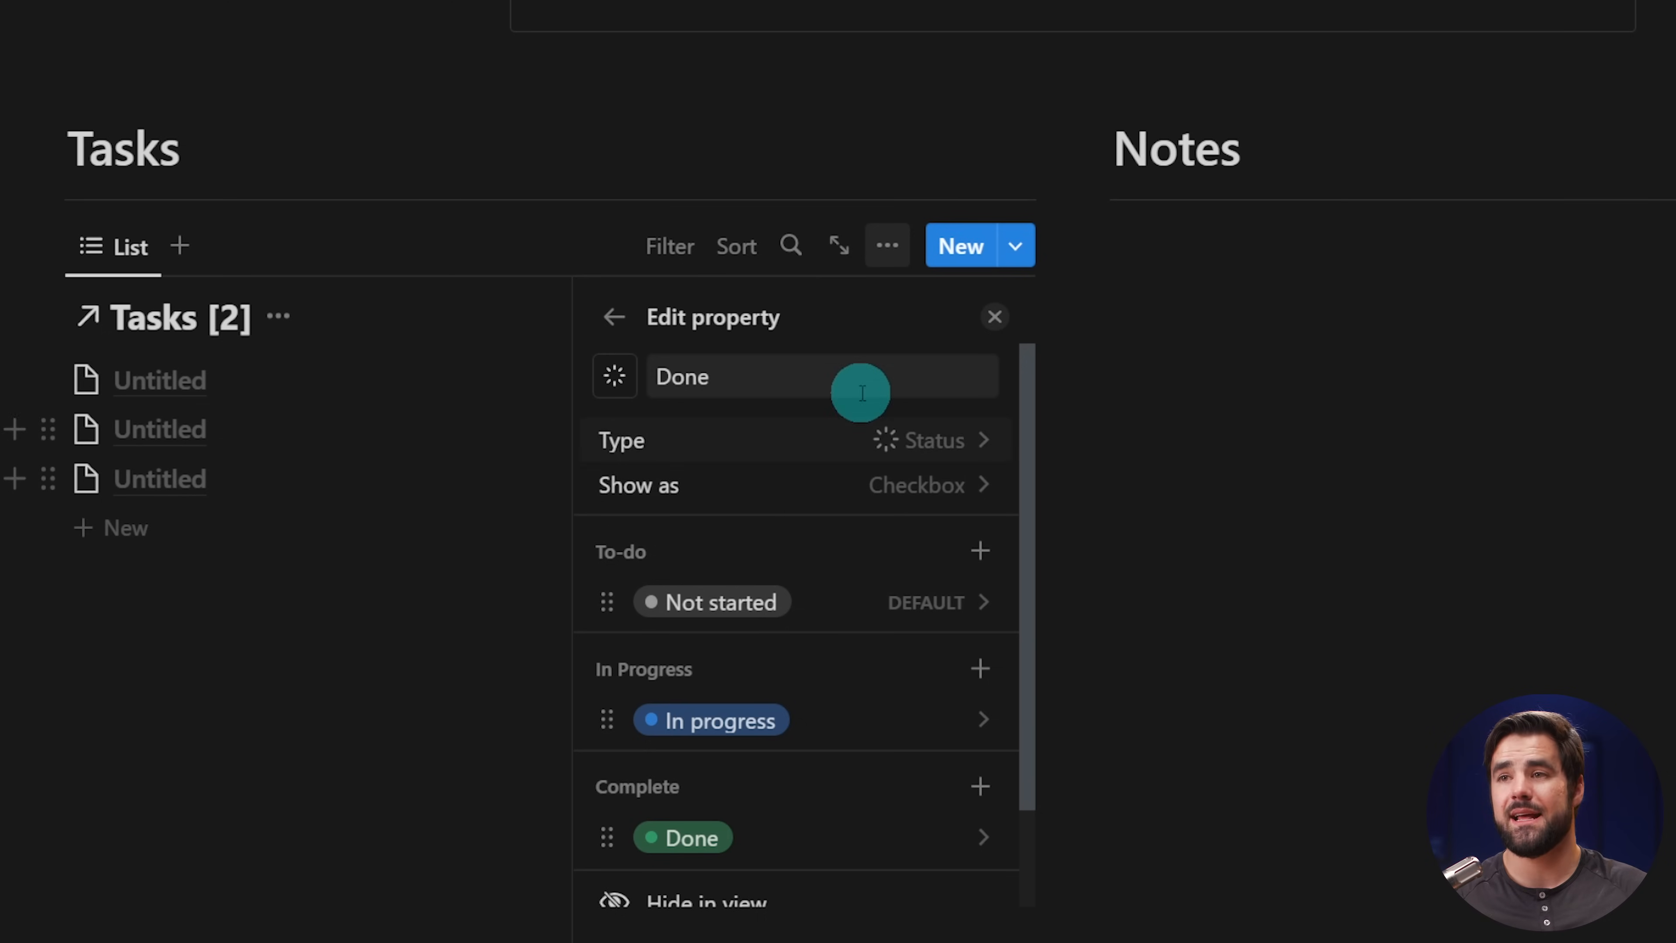
scroll(935, 429, "down", 2)
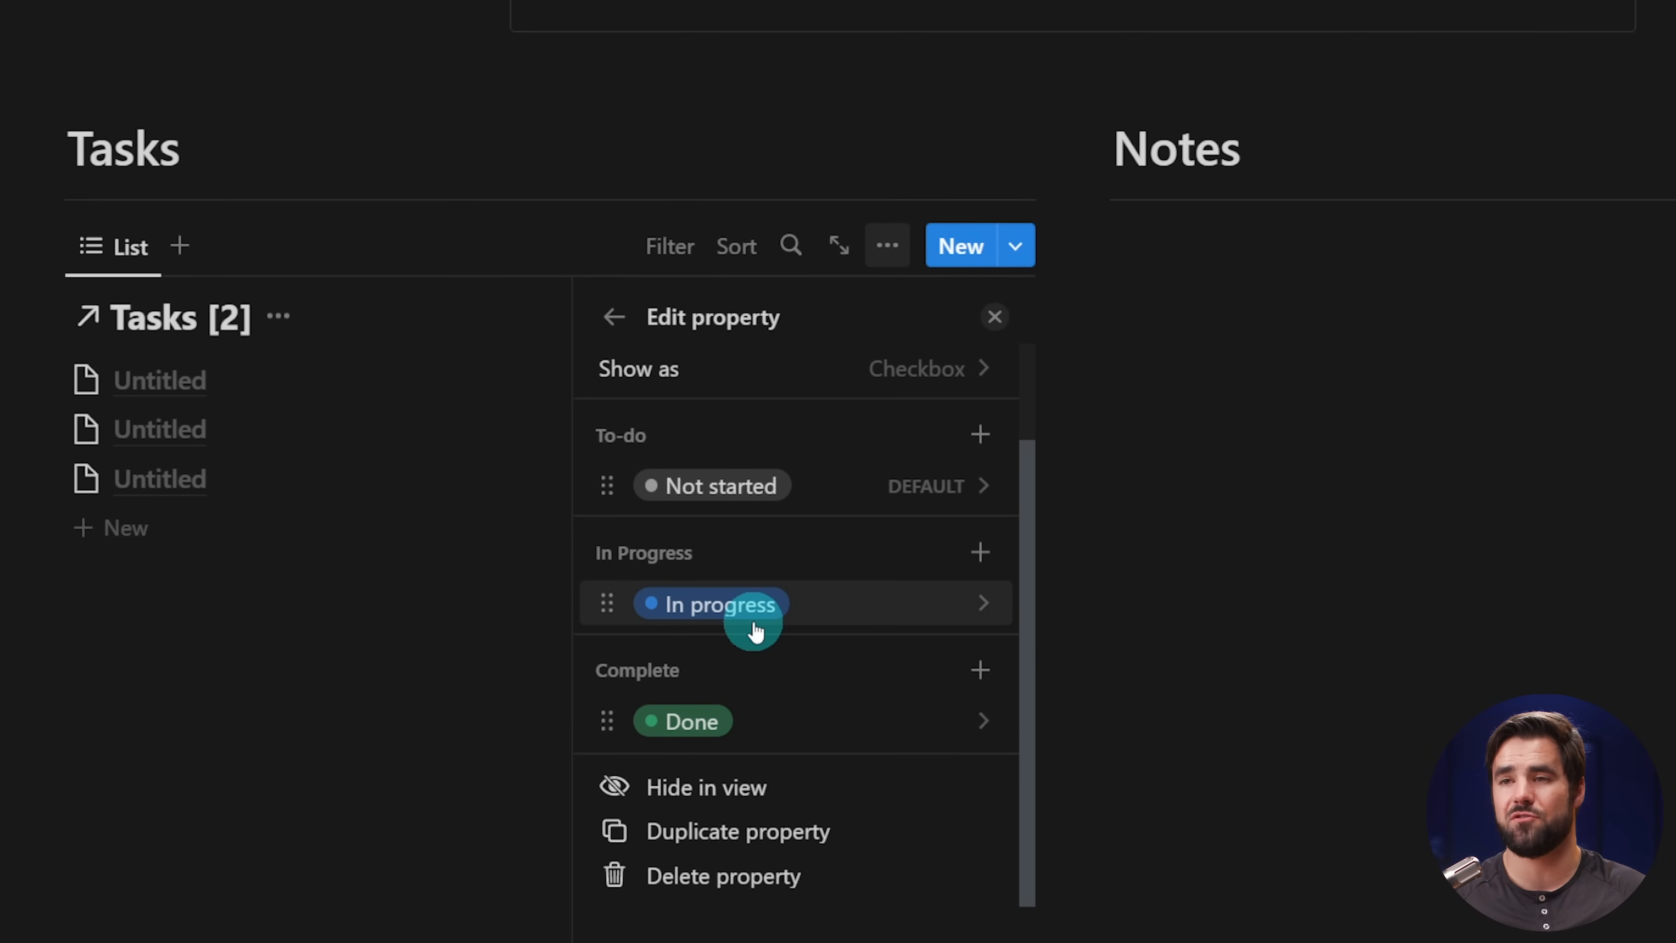
scroll(748, 449, "up", 2)
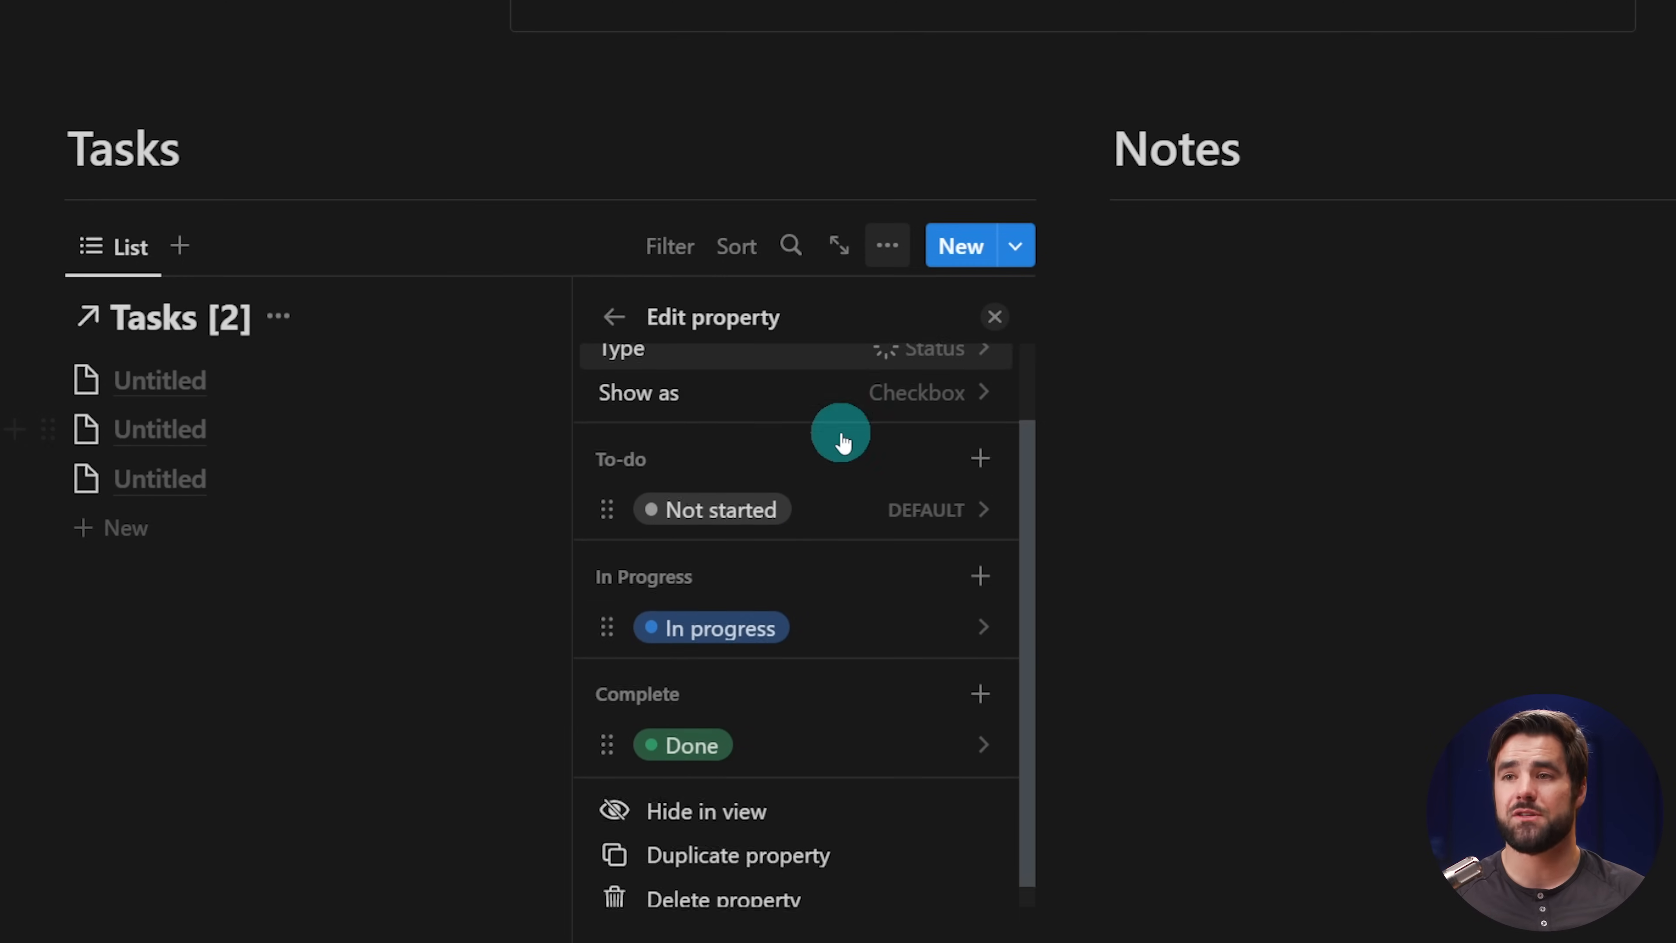
scroll(842, 438, "down", 2)
scroll(853, 404, "up", 3)
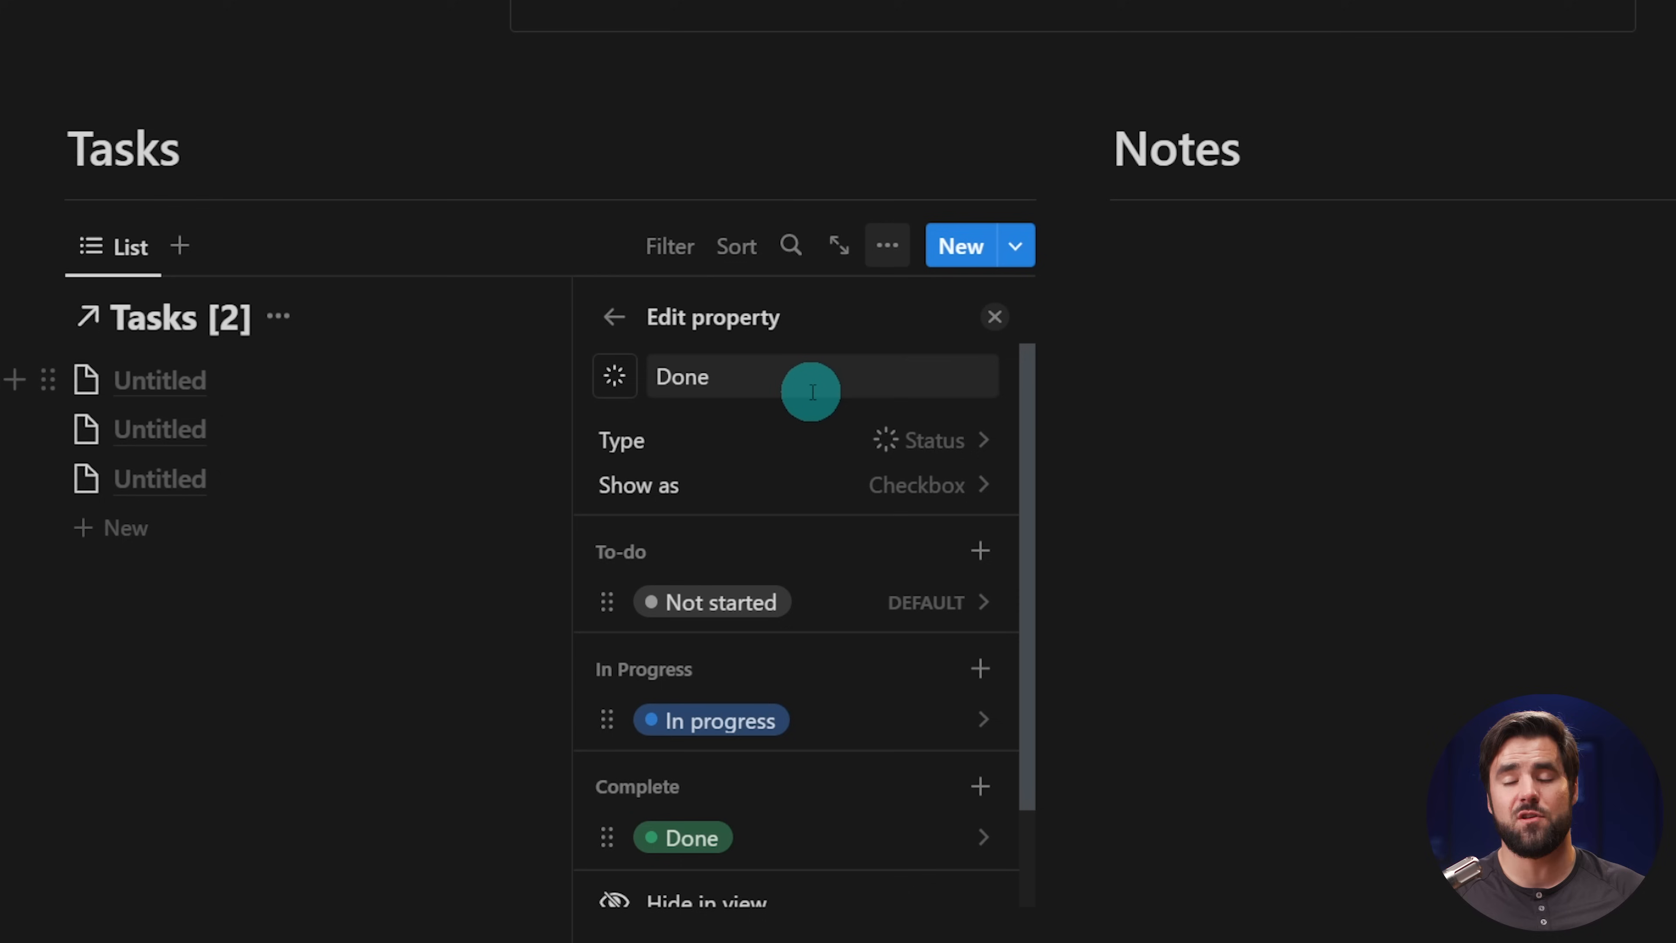
scroll(825, 551, "down", 2)
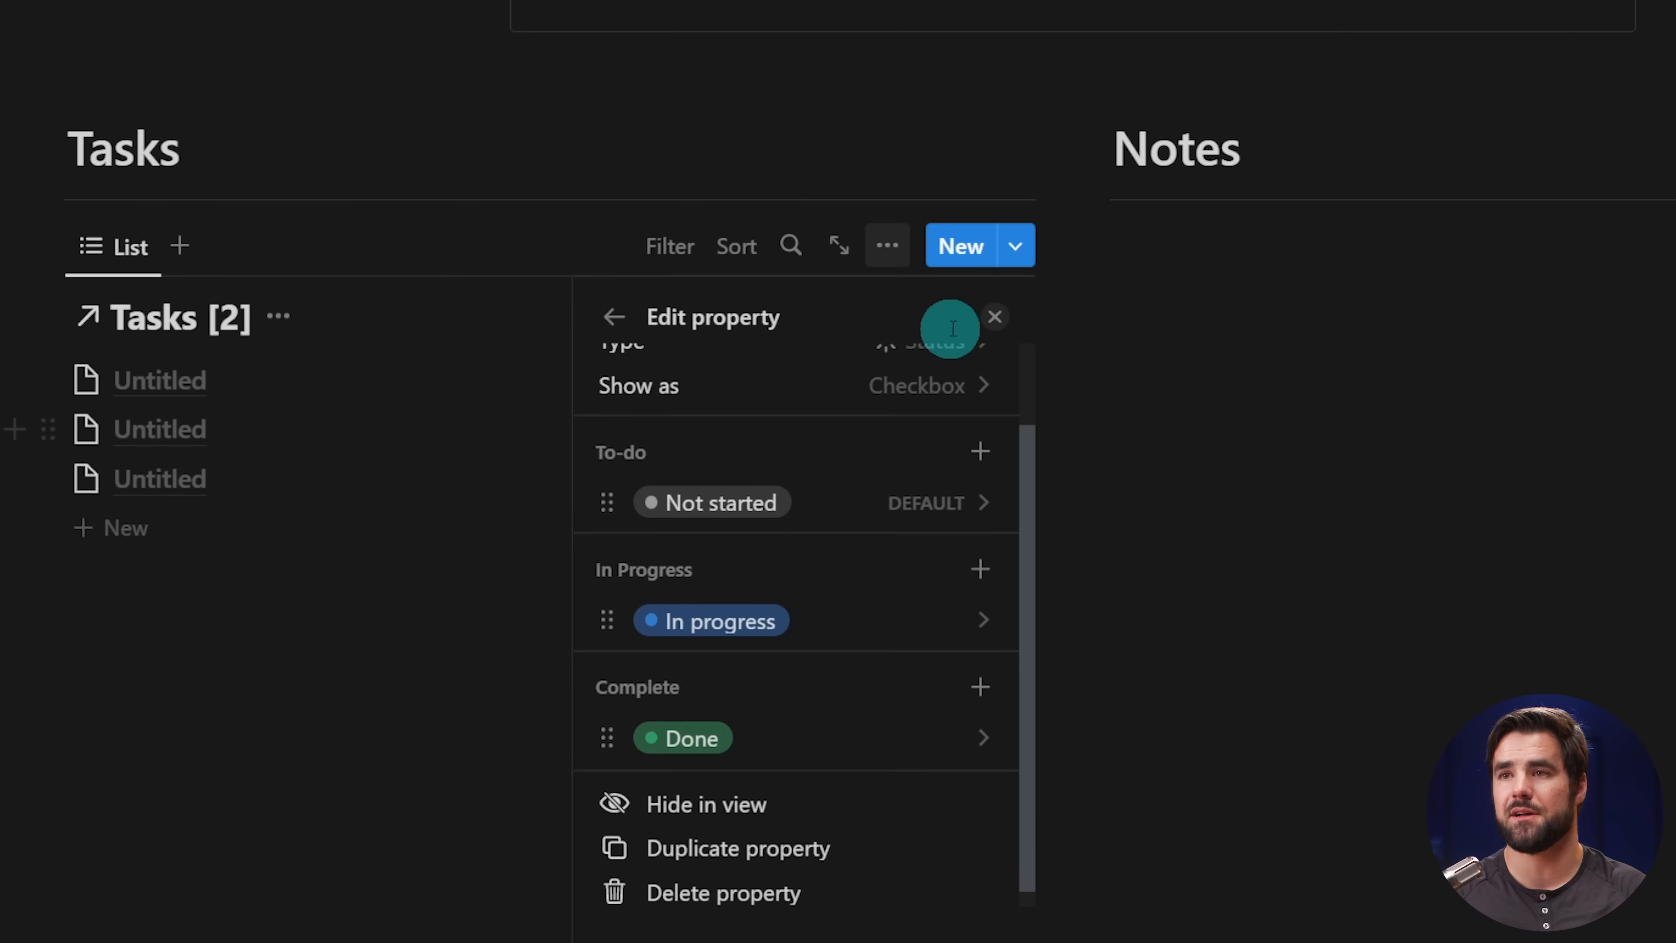
left_click(994, 321)
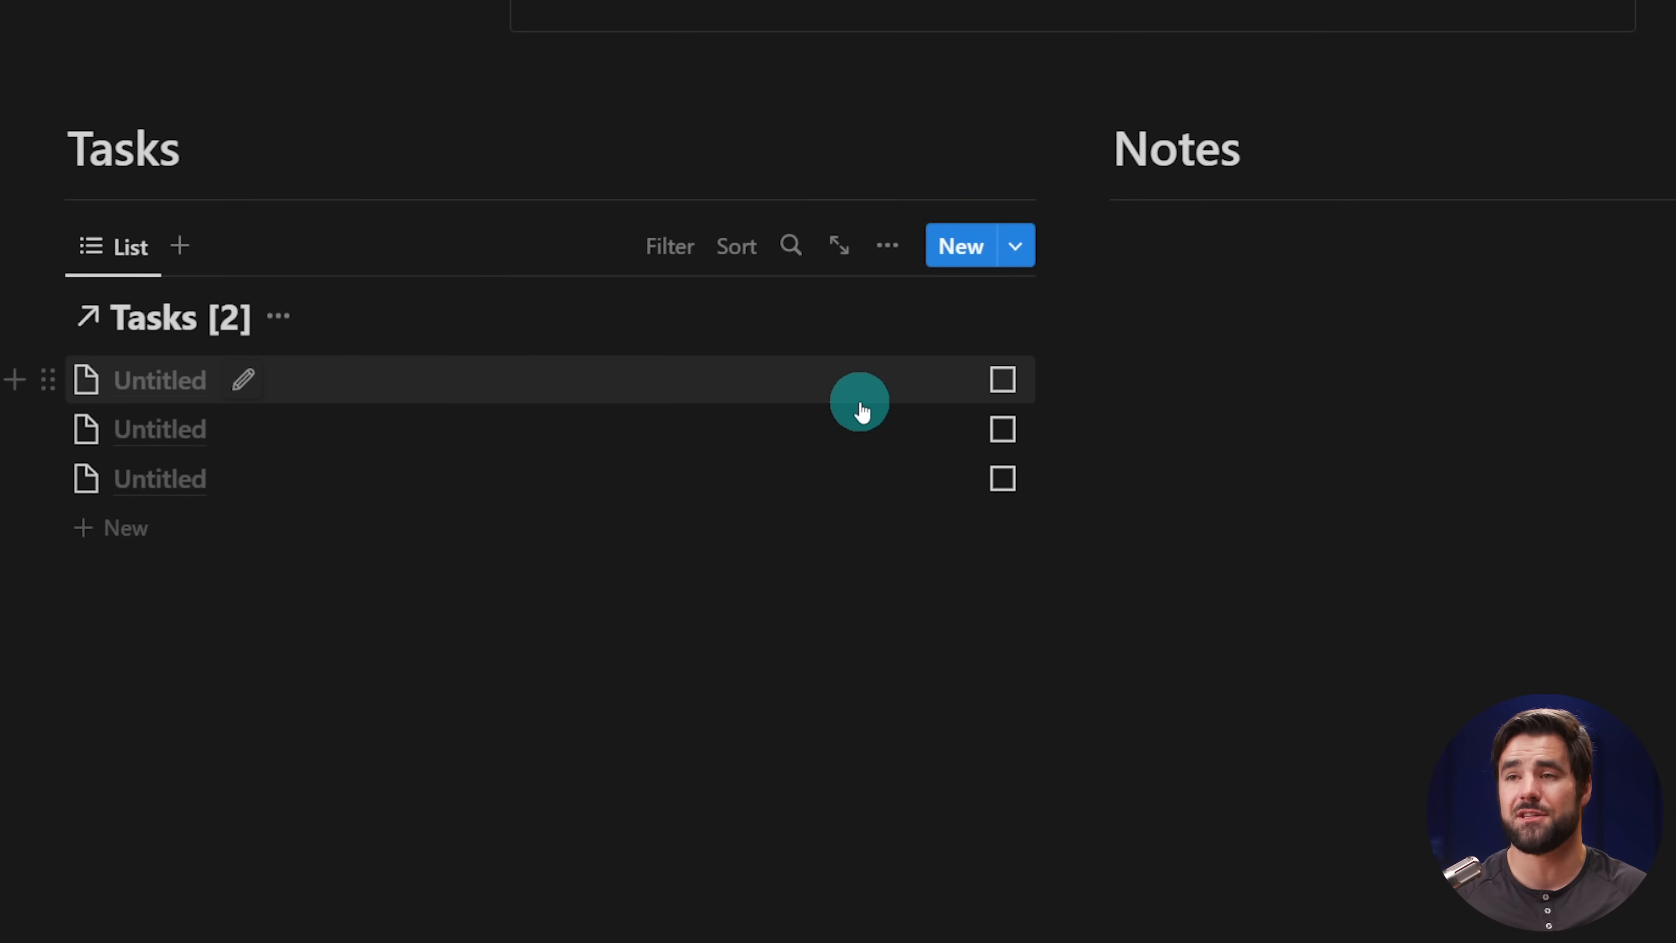
- Add an advanced filter to the Tasks [2] view where Project contains Project Template
scroll(824, 349, "up", 10)
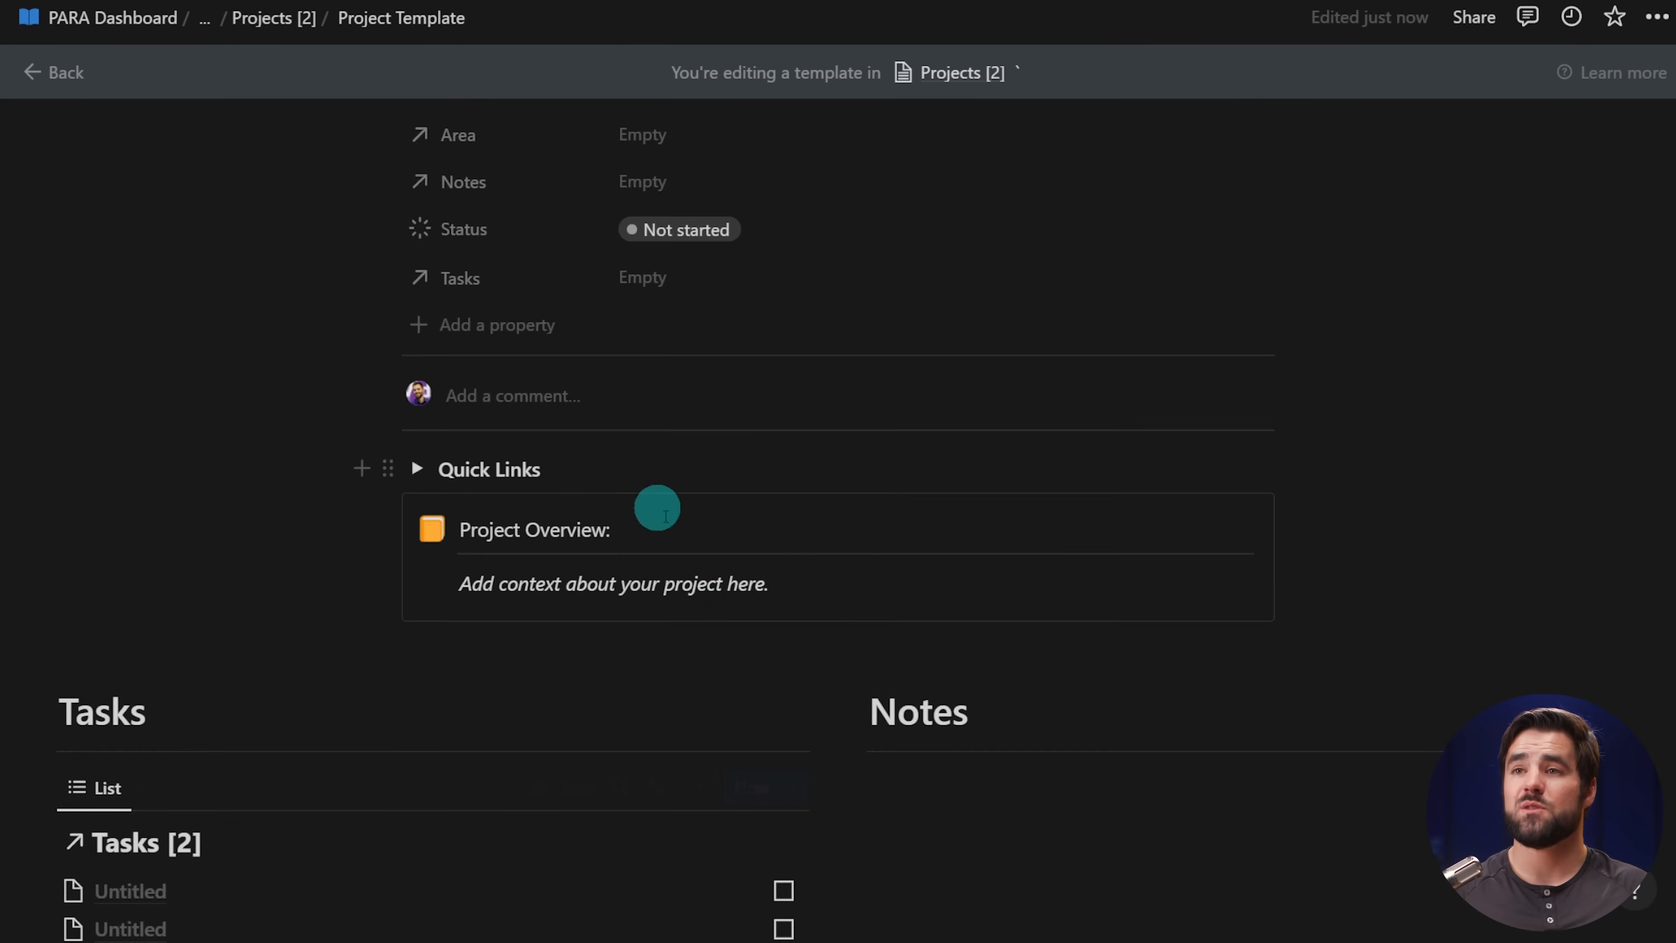
scroll(838, 595, "down", 10)
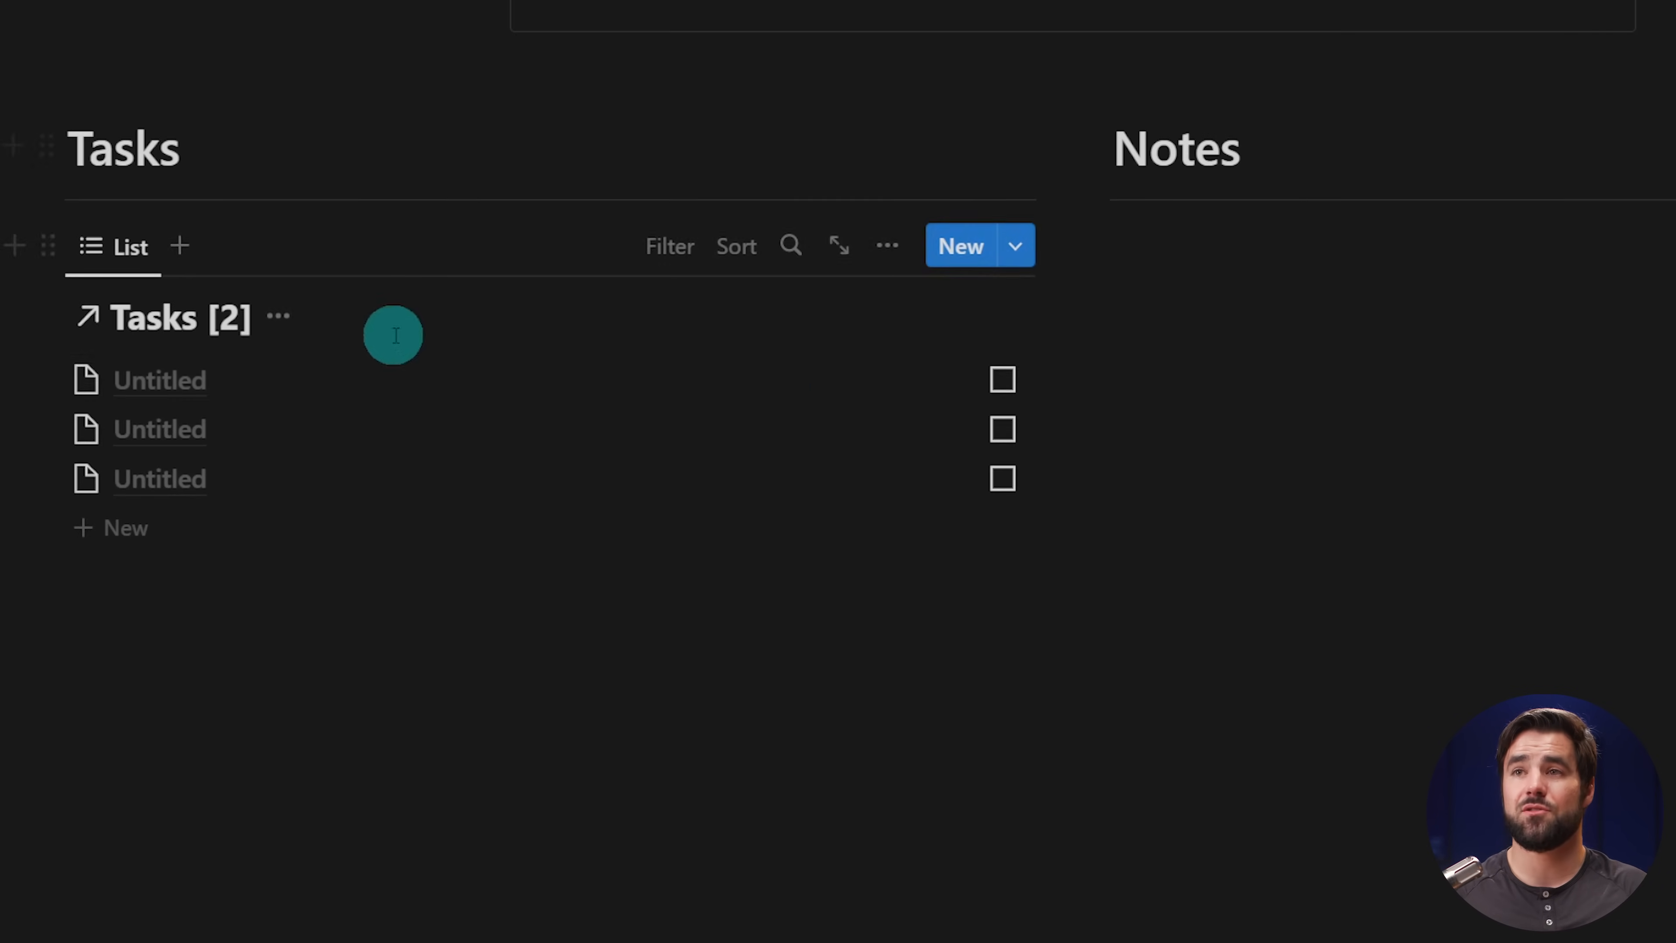
left_click(684, 259)
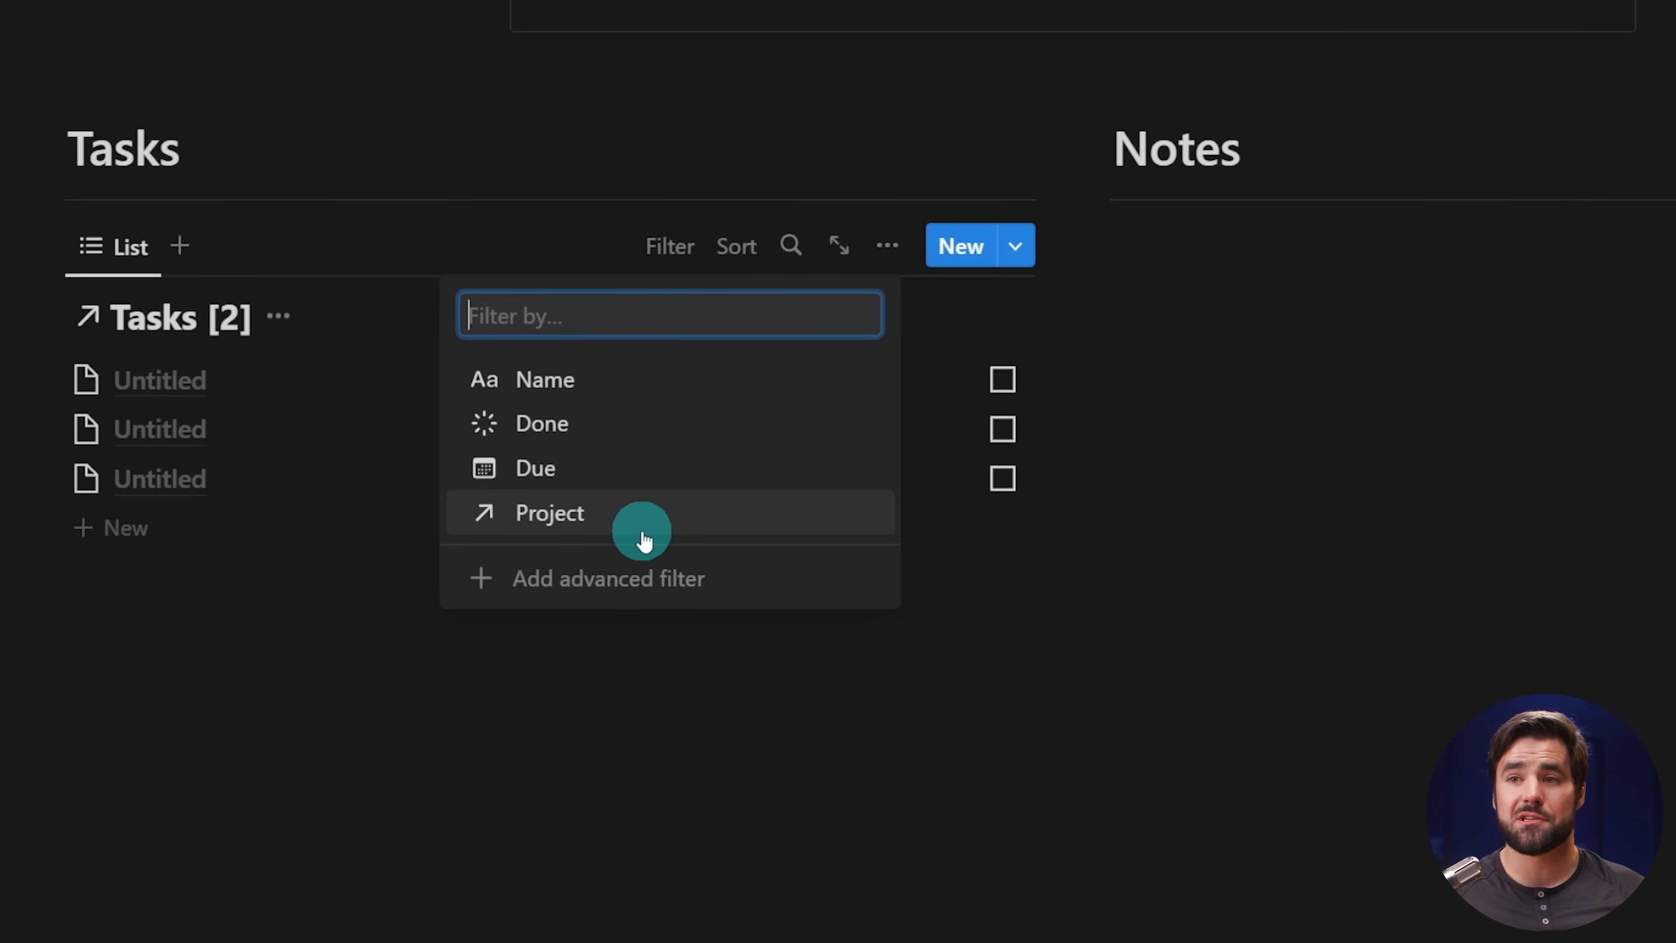
left_click(614, 576)
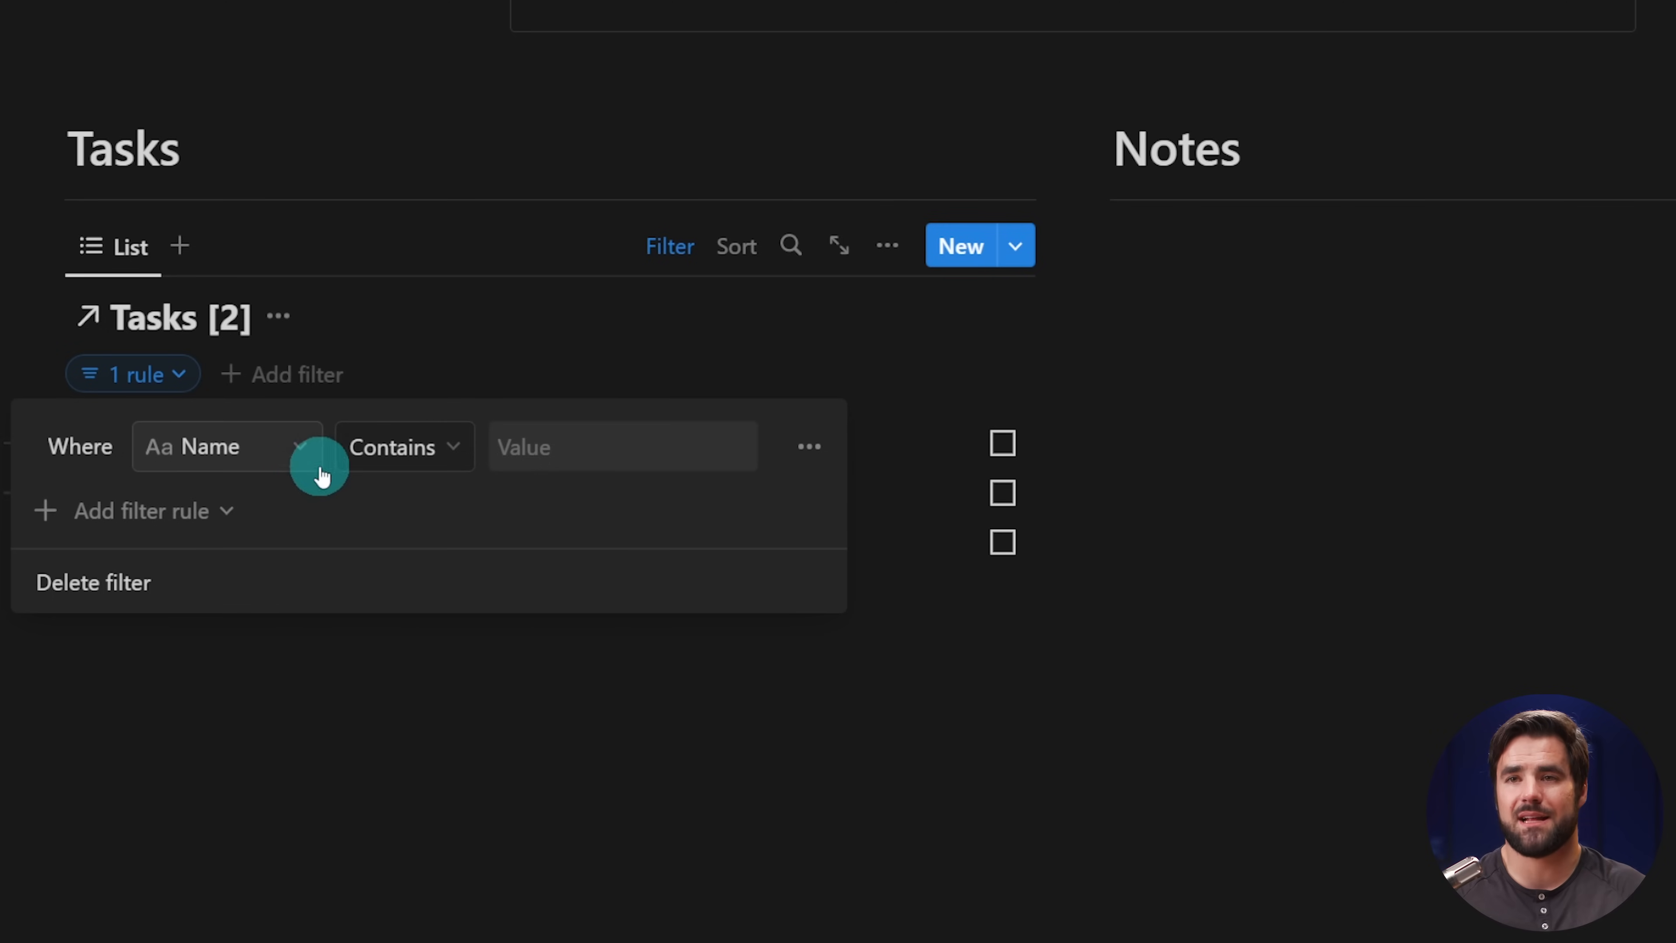
left_click(257, 466)
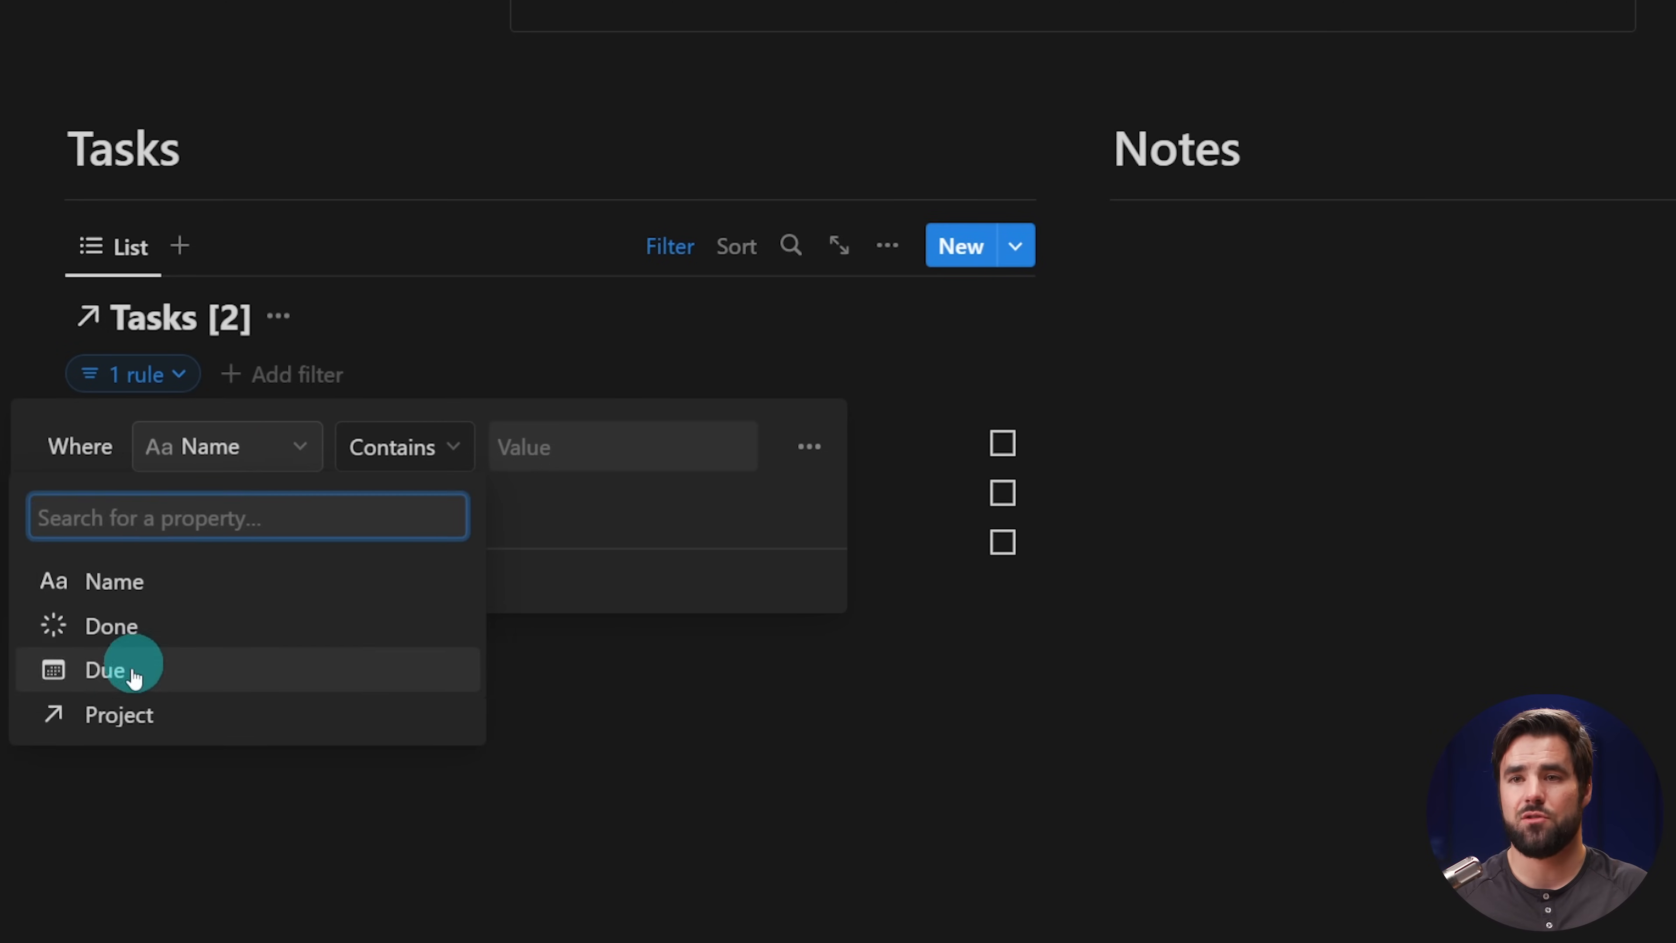
left_click(132, 716)
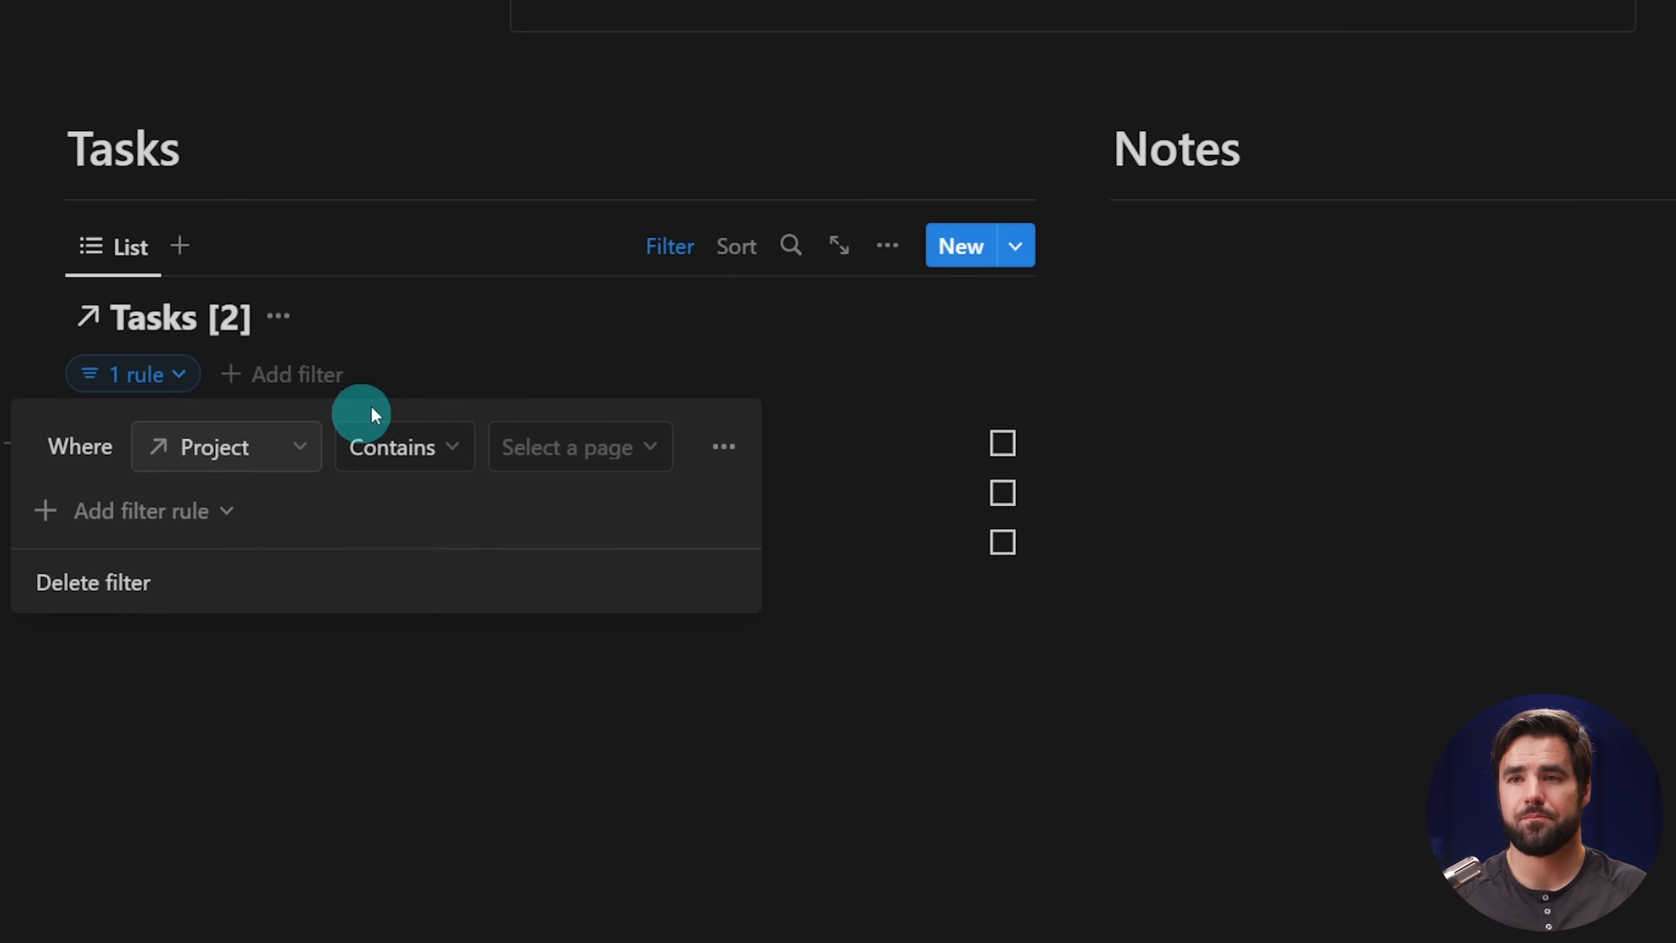
left_click(542, 463)
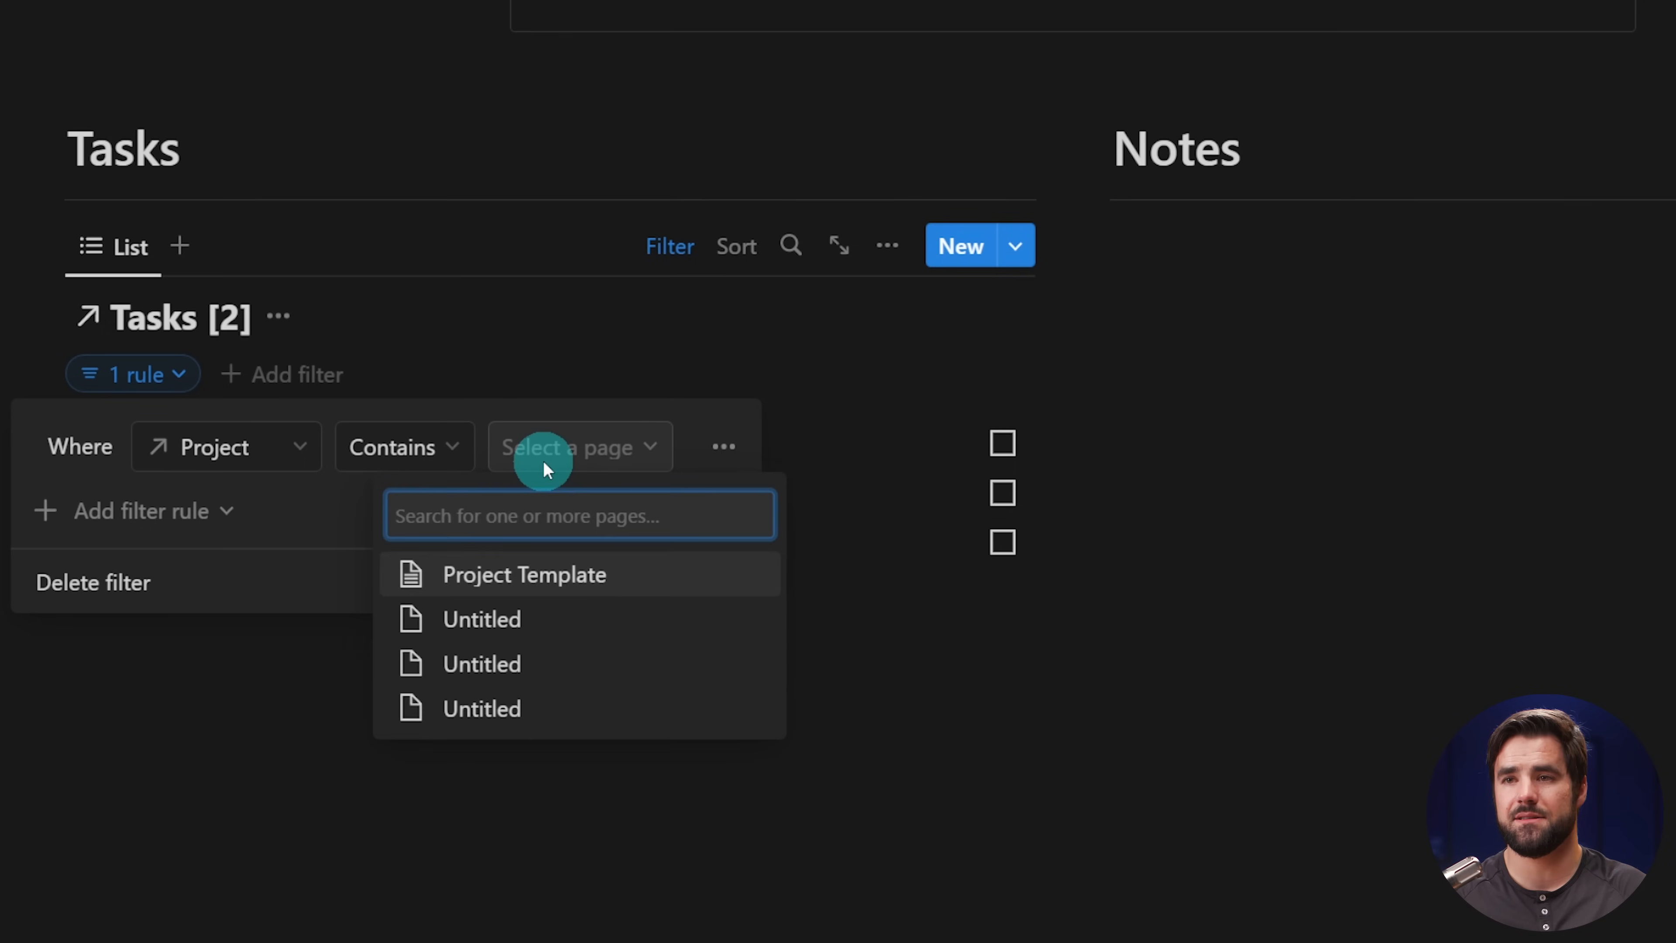
left_click(479, 574)
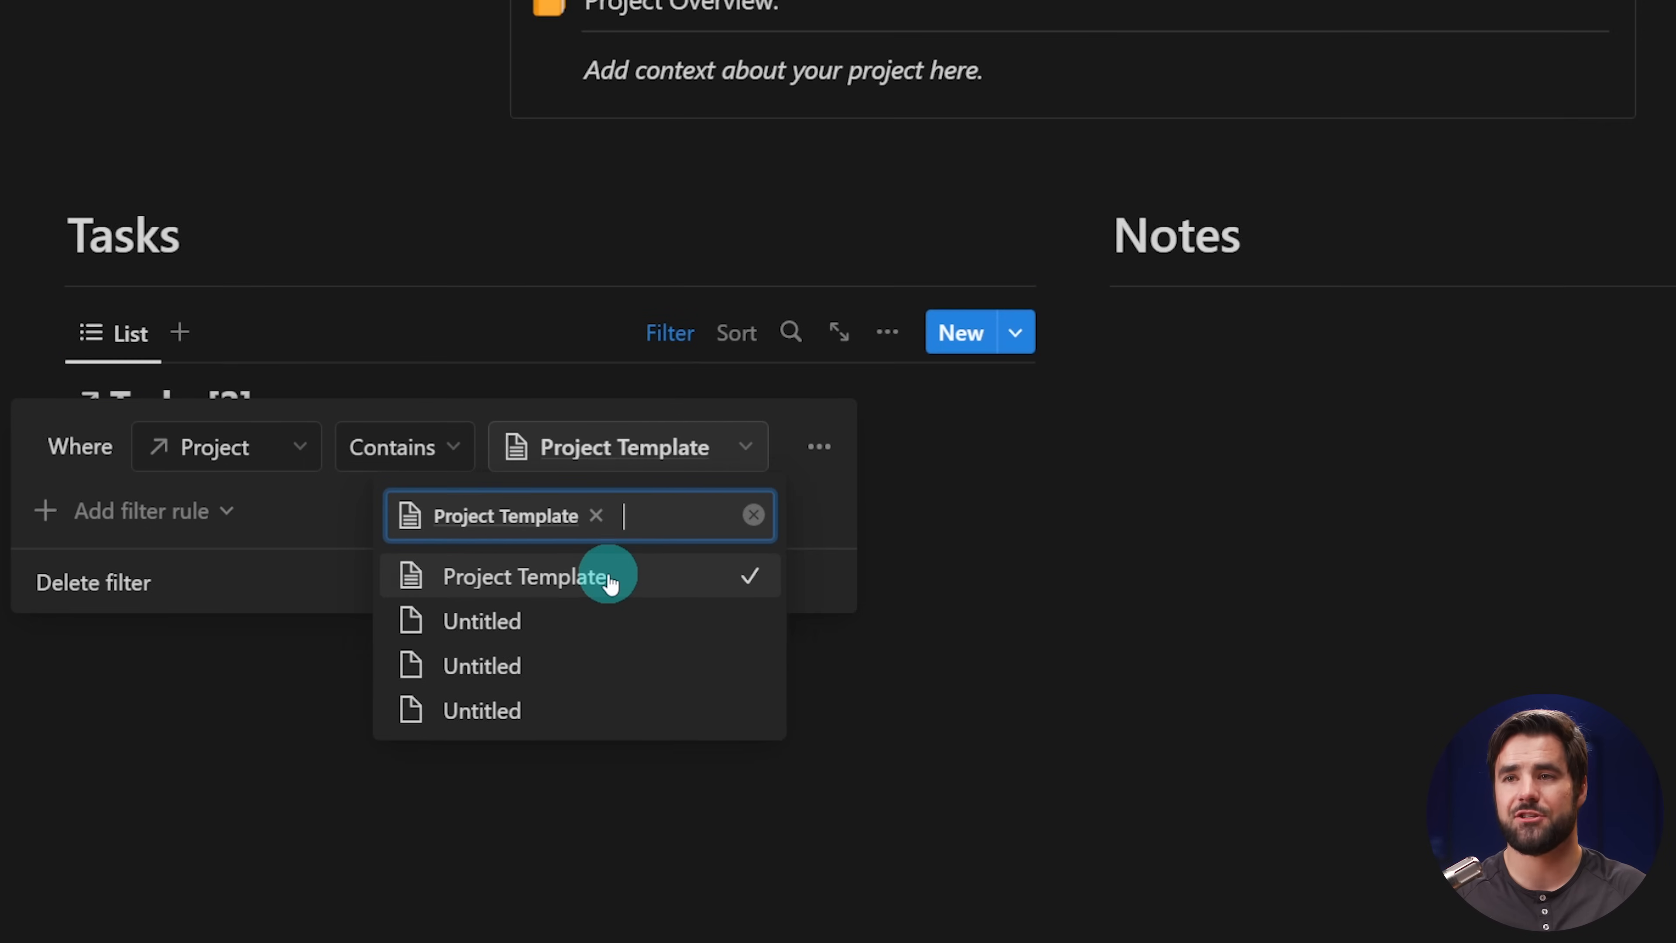
left_click(824, 513)
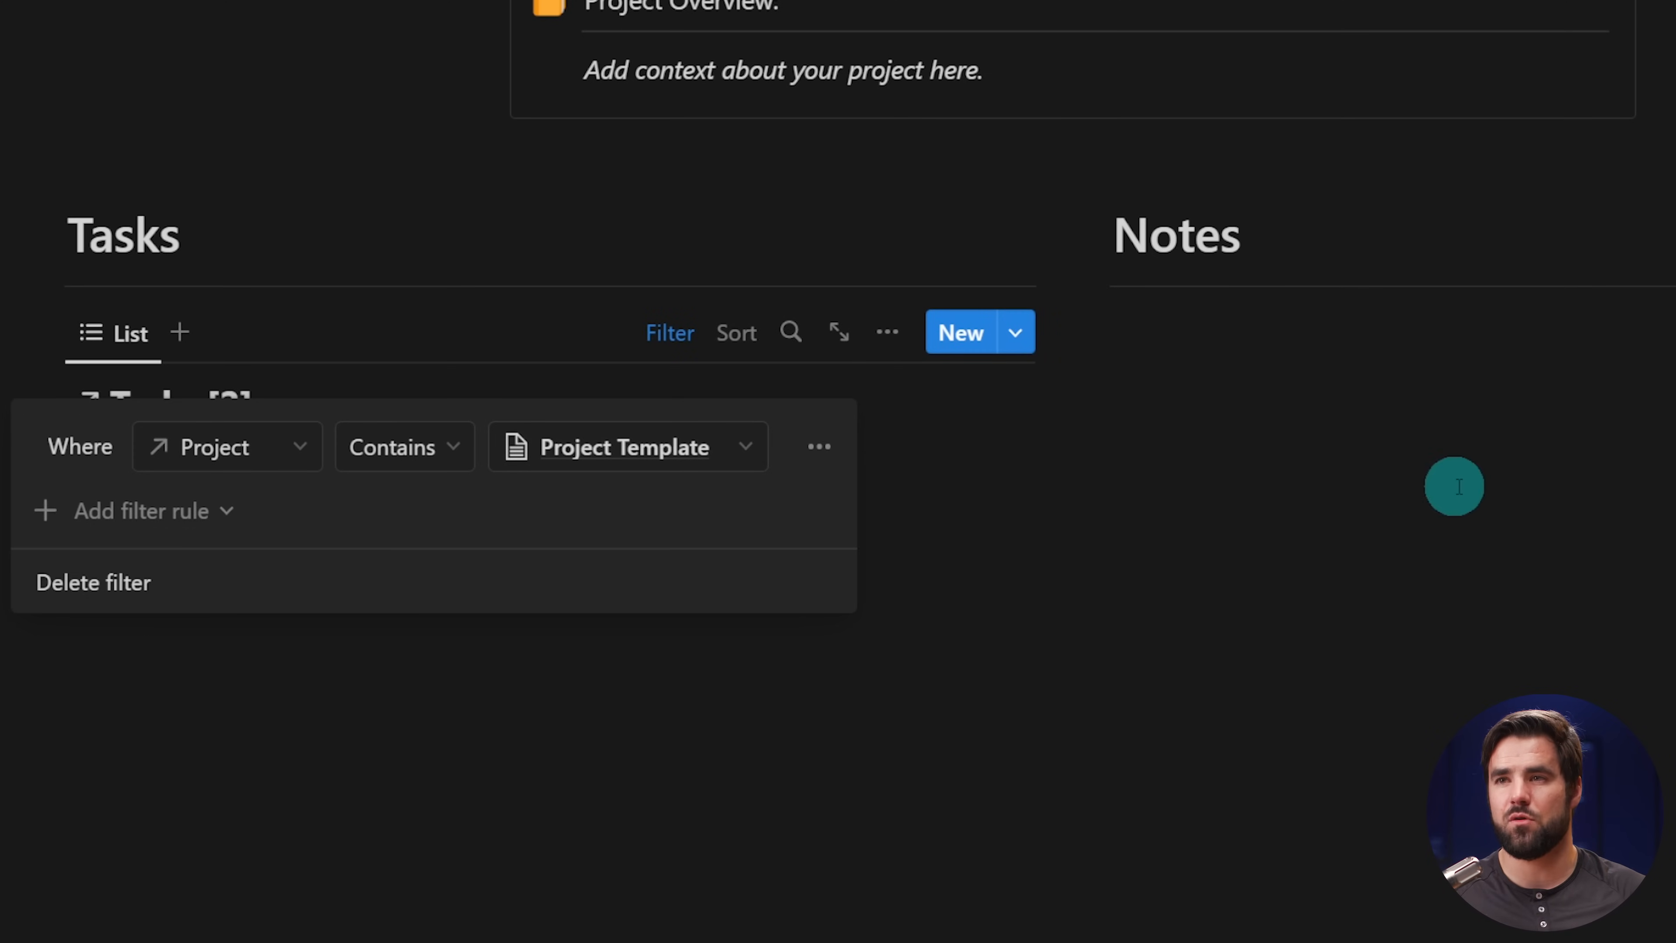
left_click(1465, 487)
- Group the Tasks [2] list by the Done property and hide the In progress group
left_click(887, 333)
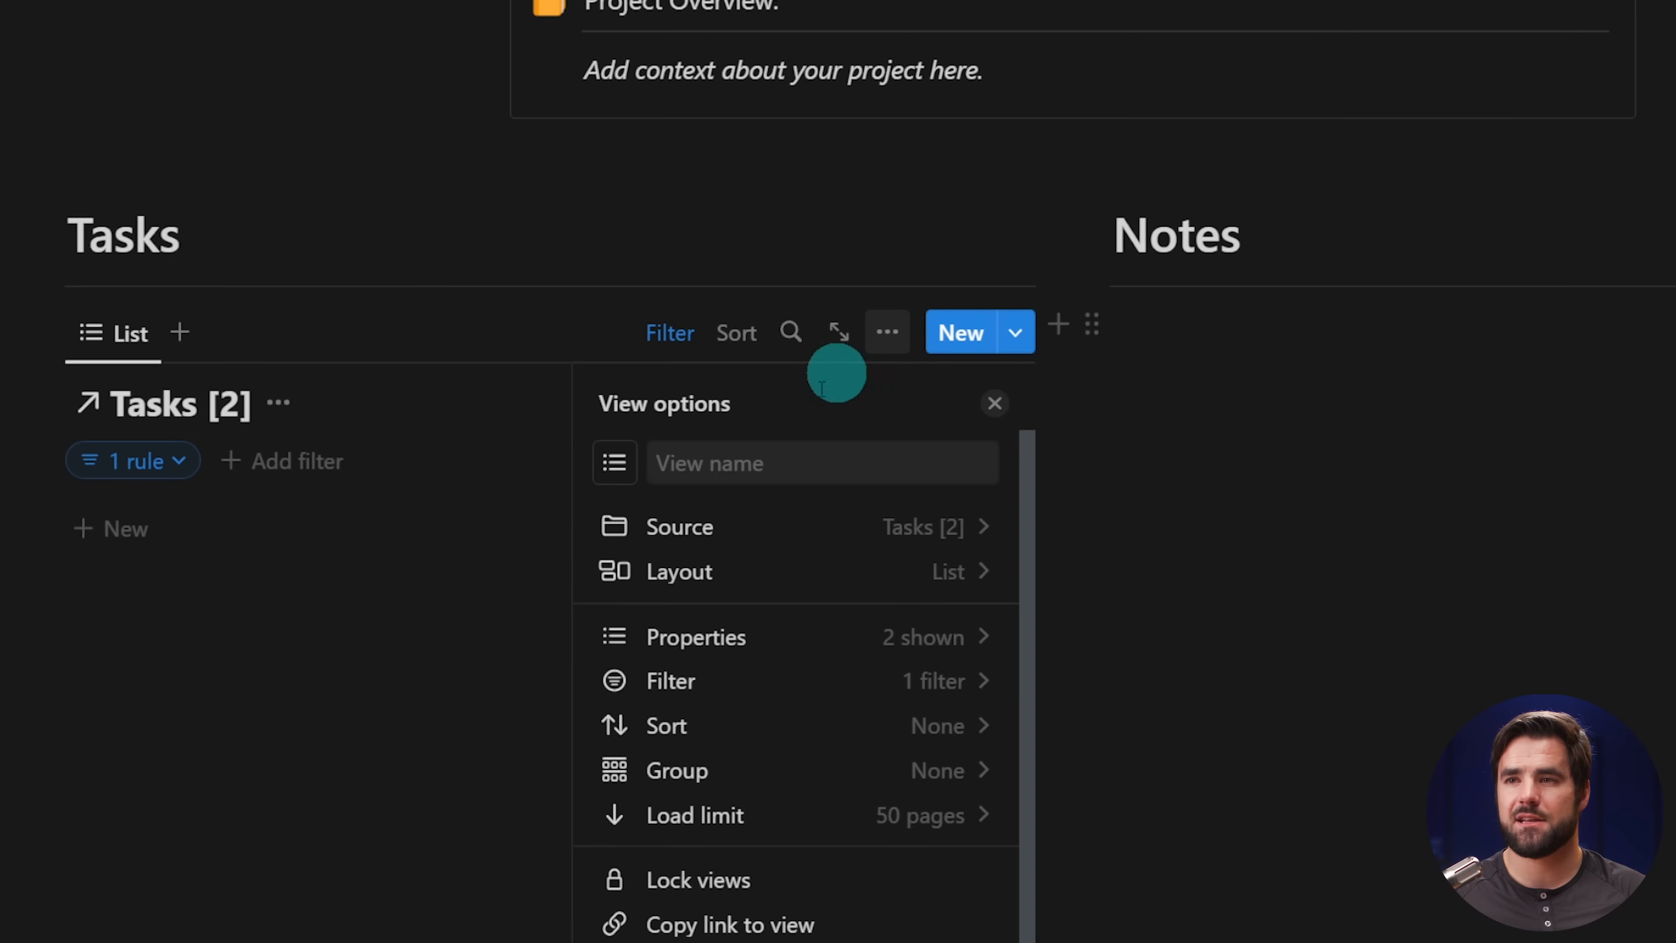
left_click(838, 773)
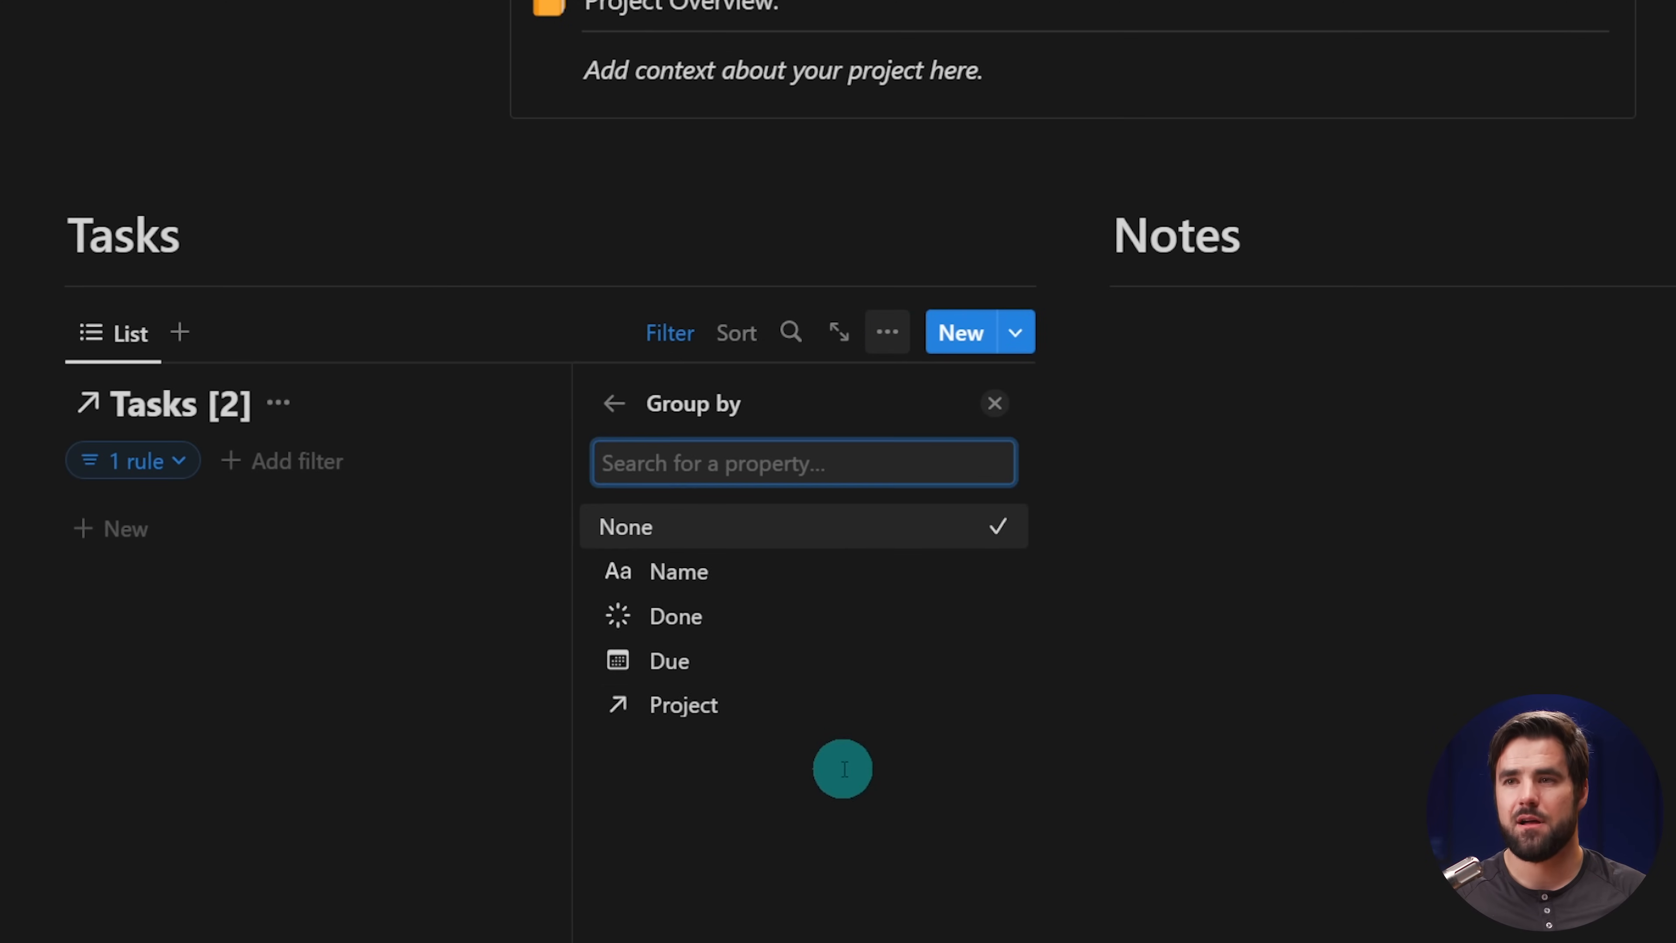
left_click(759, 622)
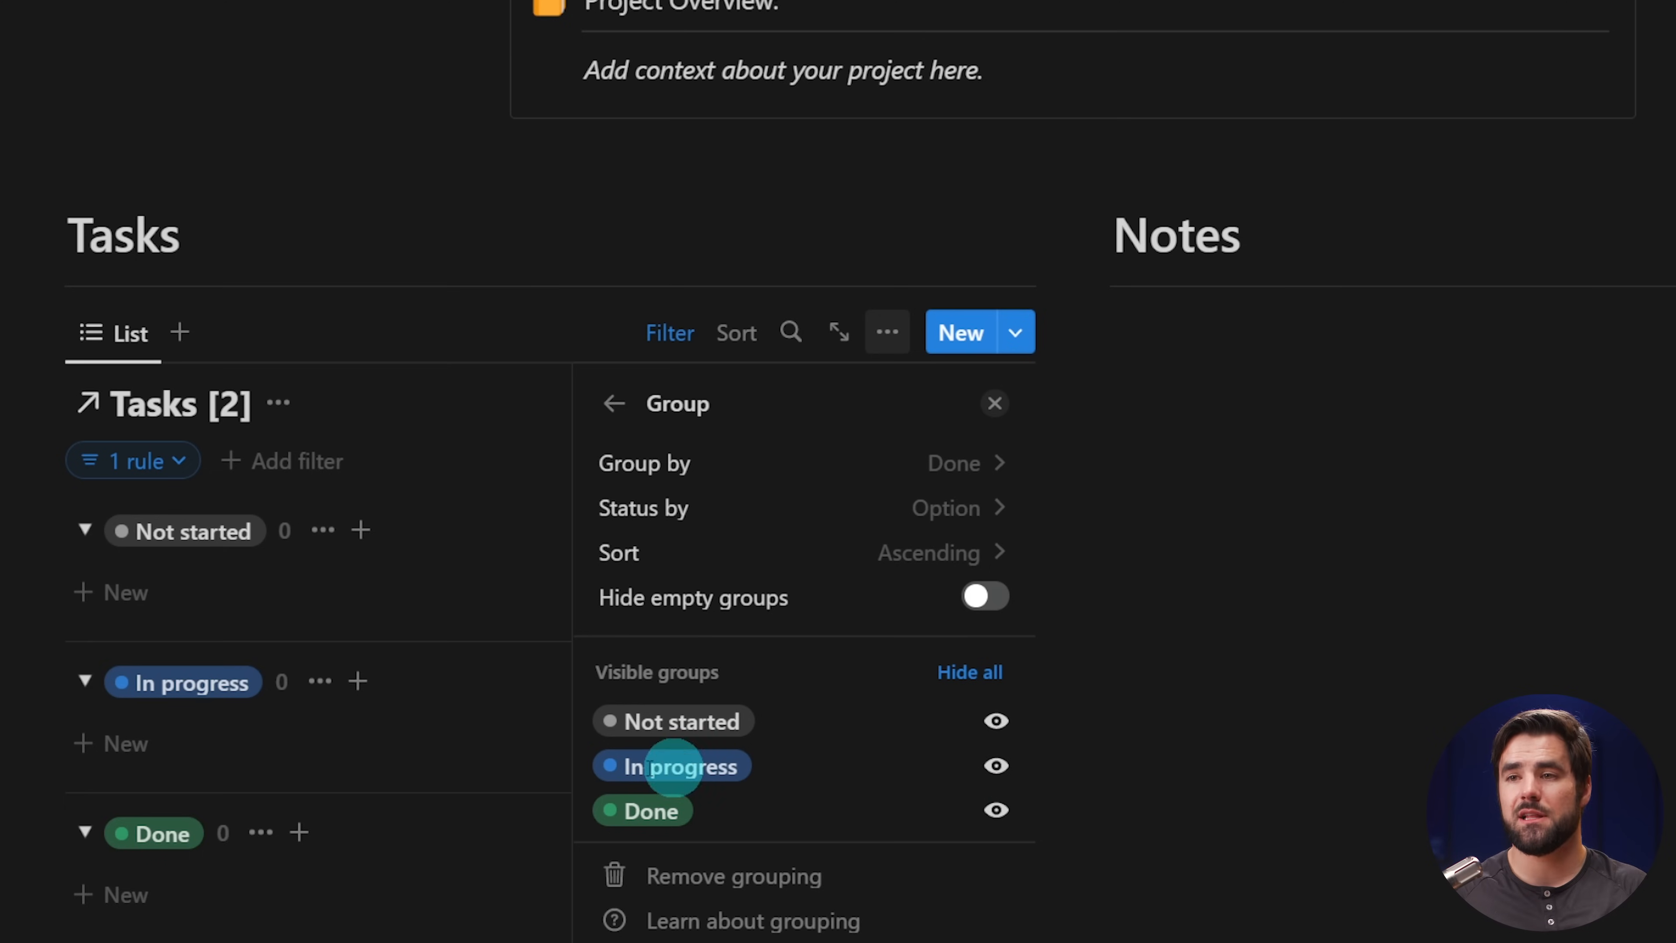
left_click(995, 765)
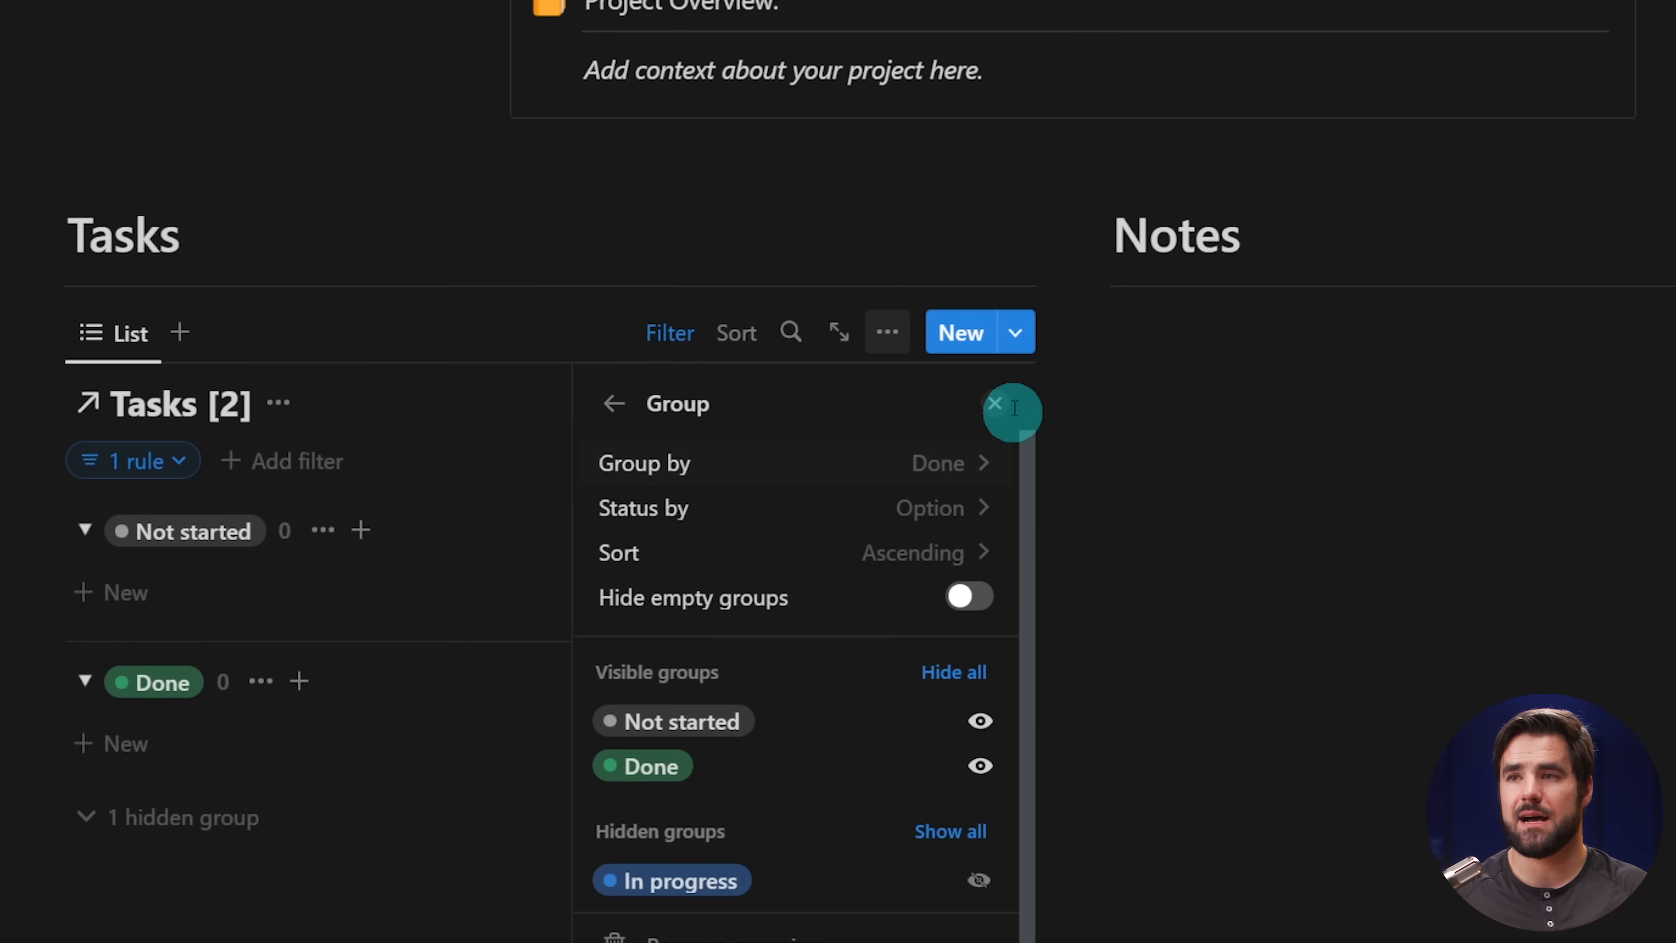
left_click(995, 404)
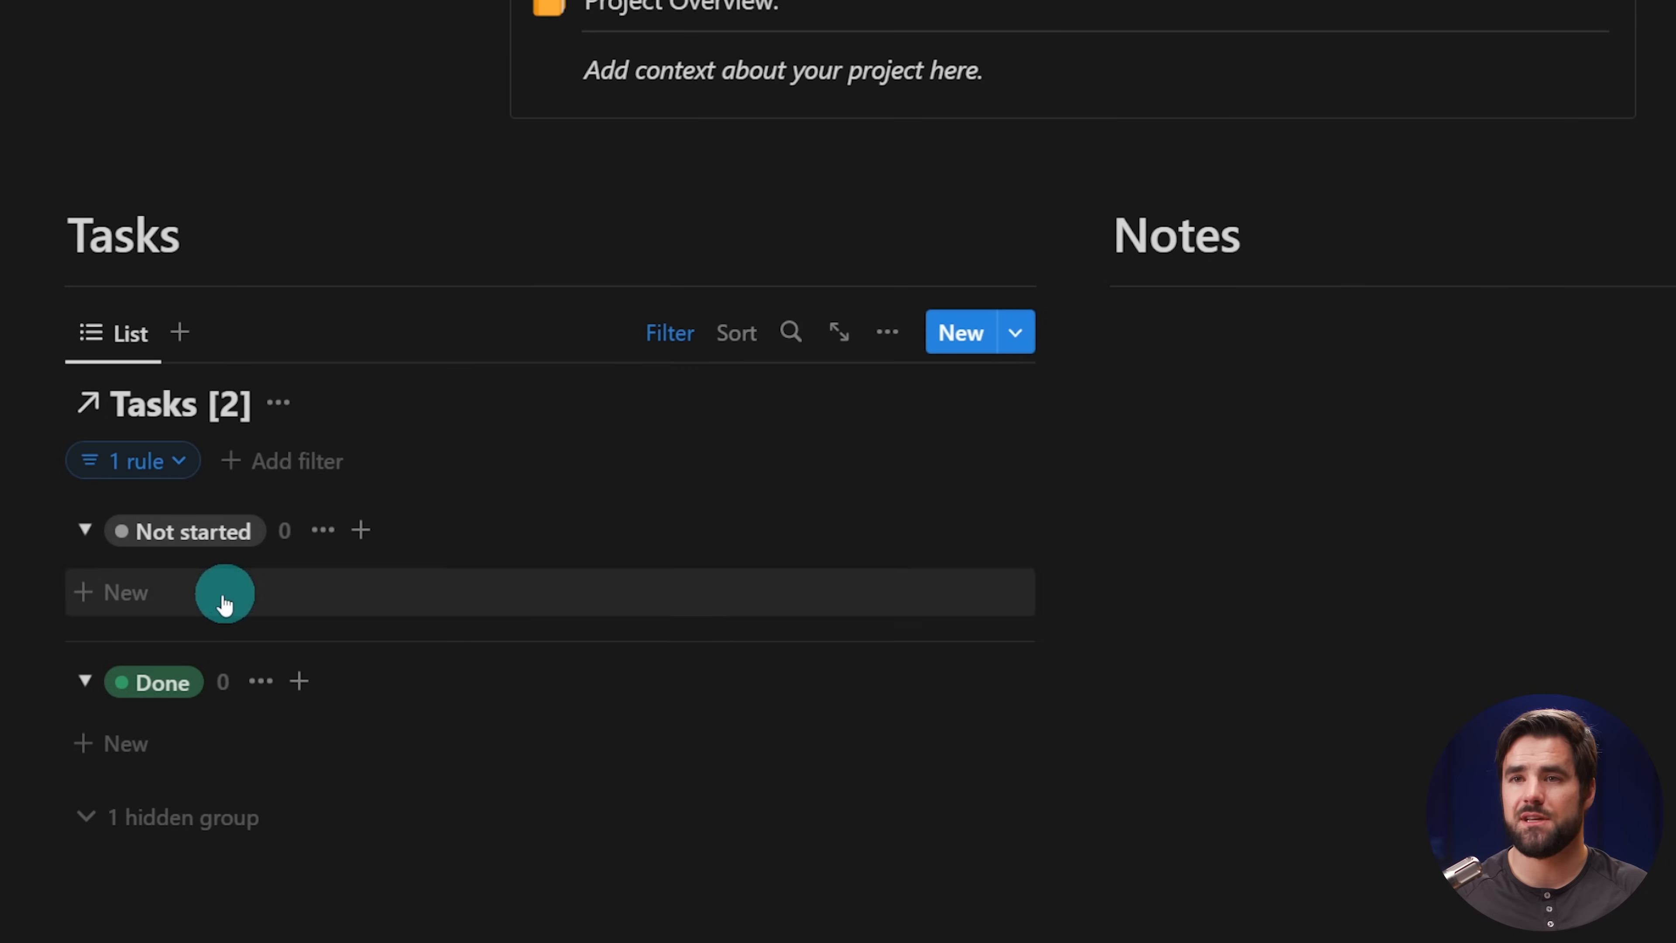
- Add a page named "Test Task" to the Not started group and return to the full template page
left_click(221, 592)
left_click(139, 598)
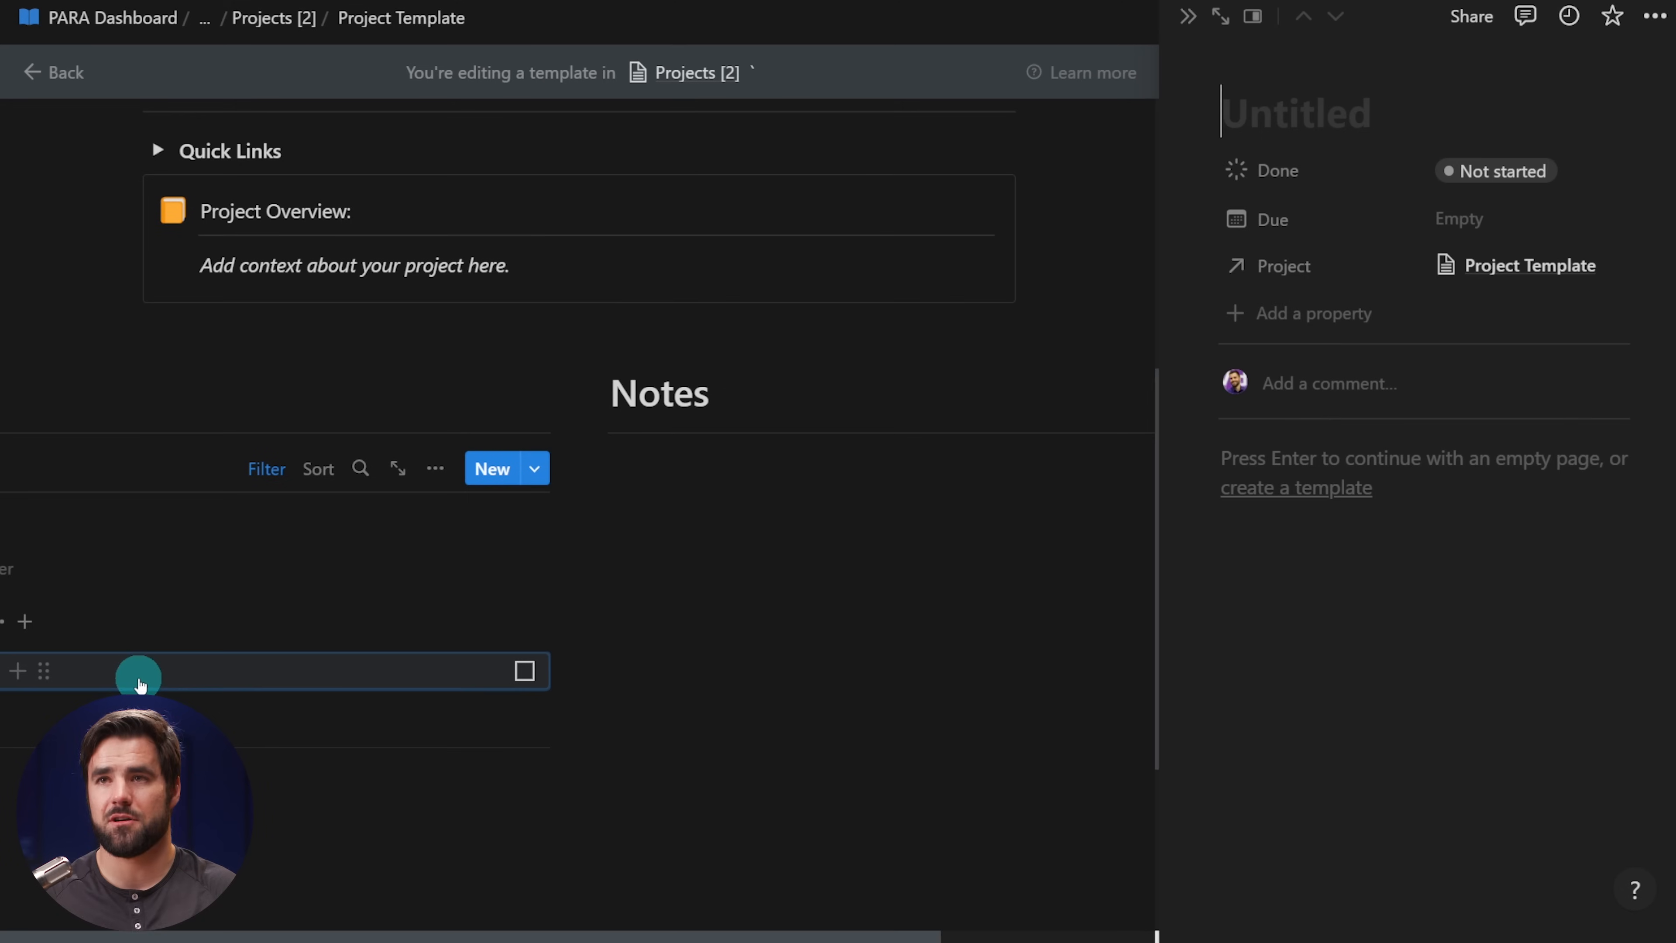
type("Test Task")
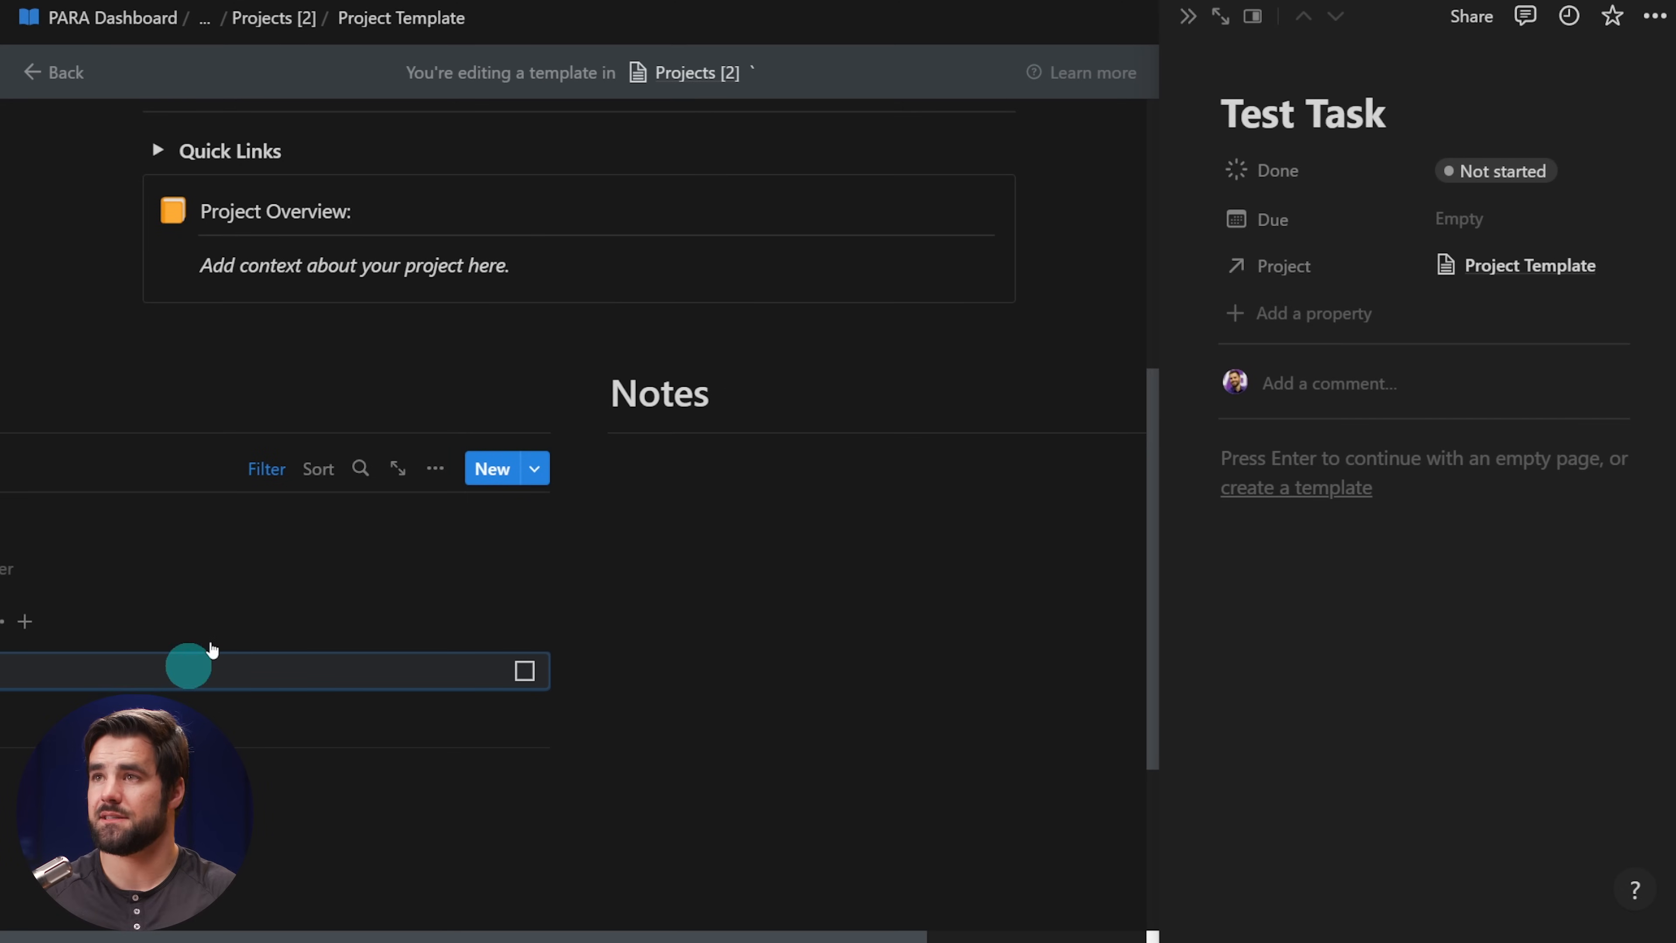
left_click(1188, 16)
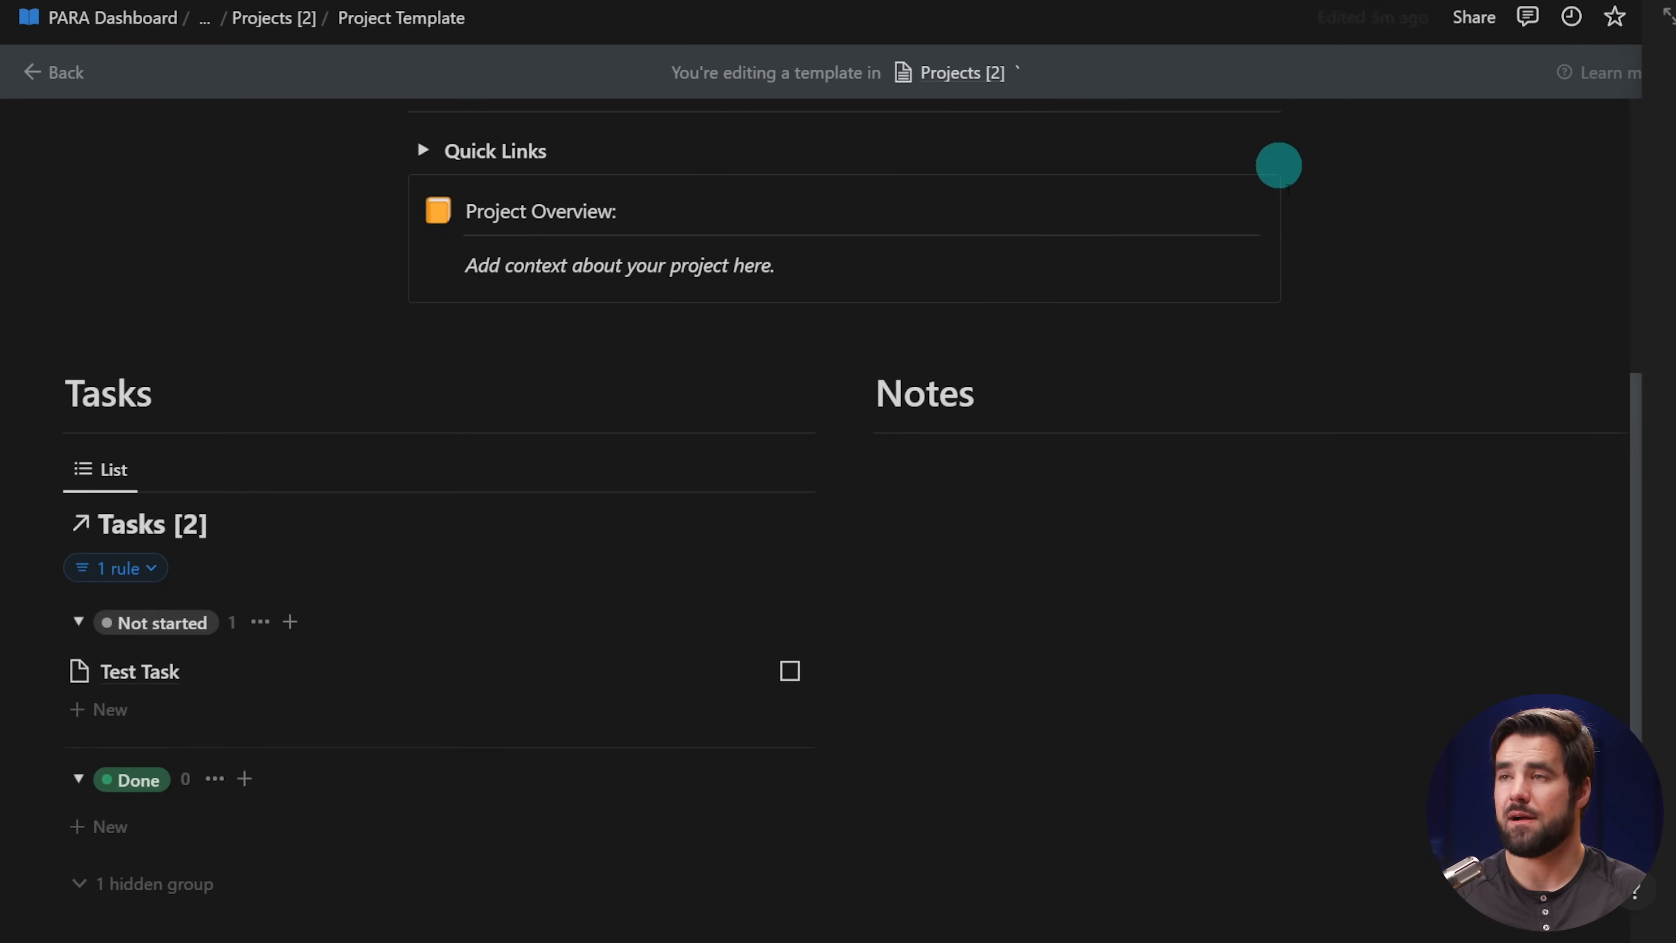
- Check and uncheck Test Task twice to try moving it between the Not started and Done groups, and delete the task
left_click(783, 673)
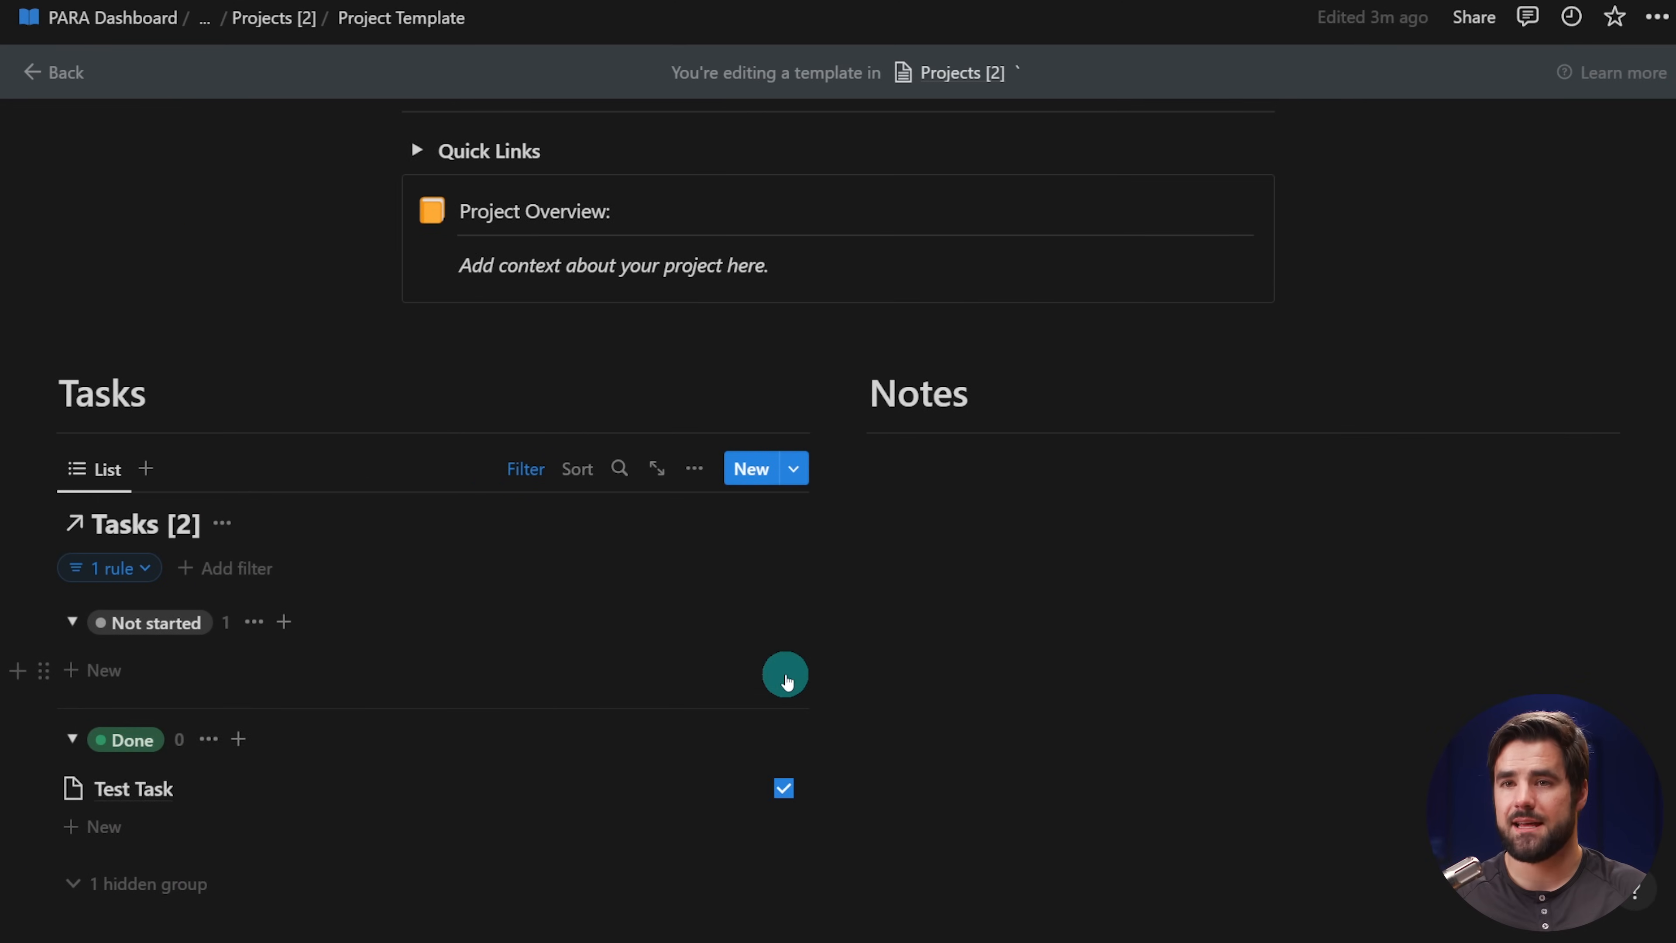
left_click(784, 788)
scroll(885, 688, "down", 3)
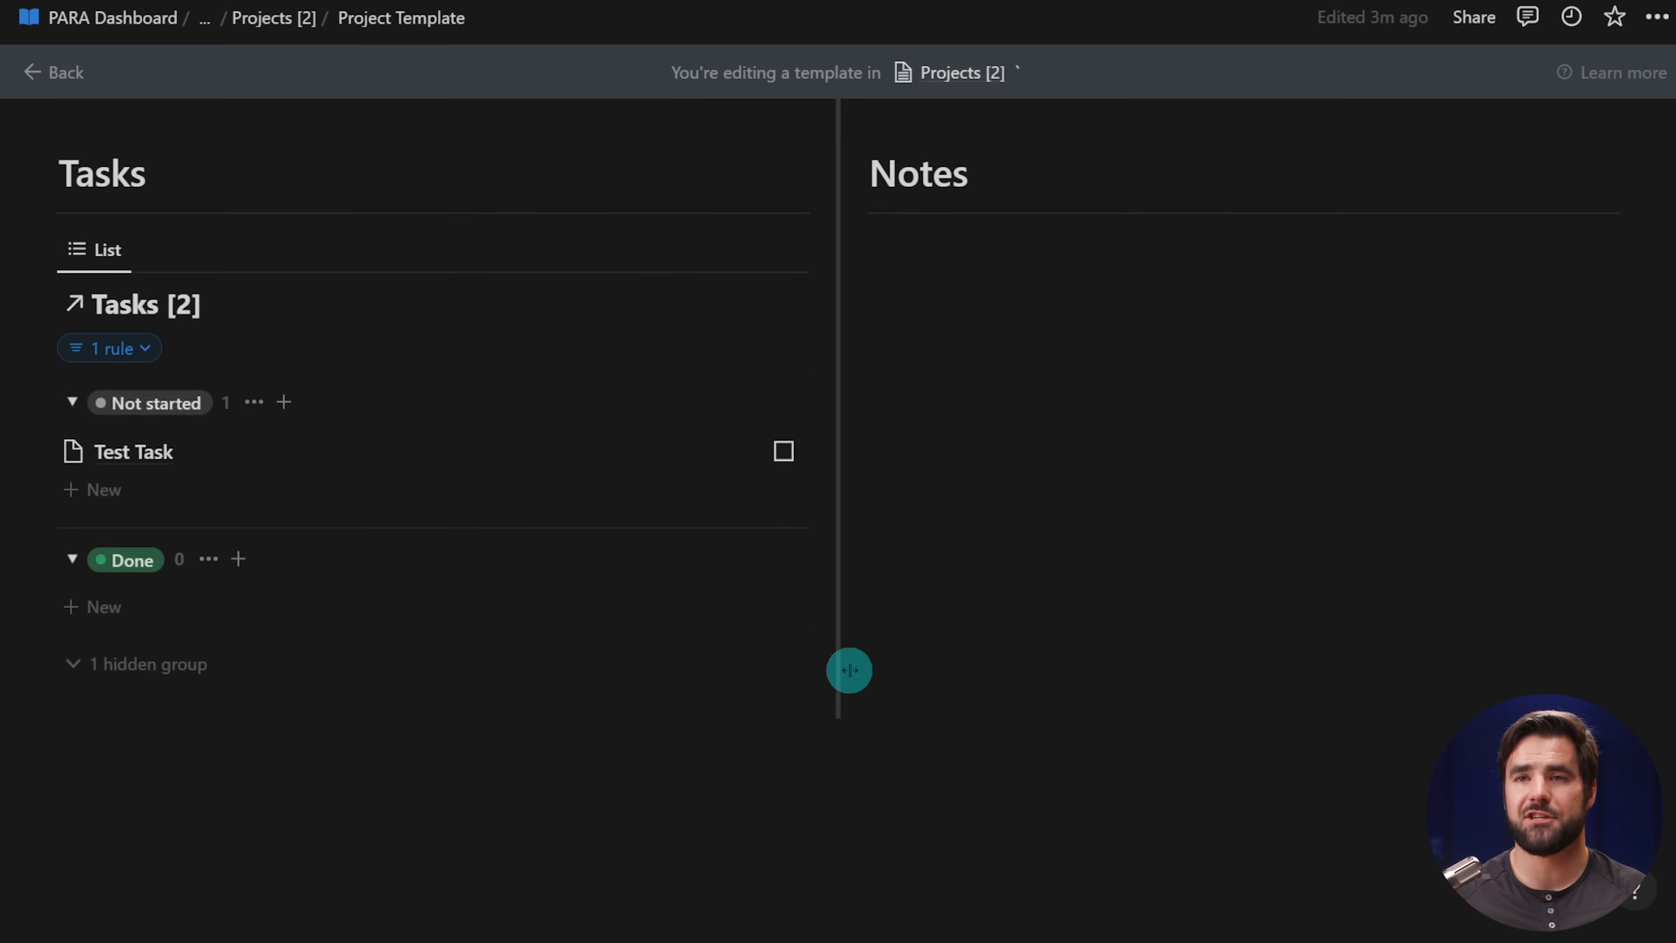
scroll(850, 670, "up", 2)
left_click(783, 594)
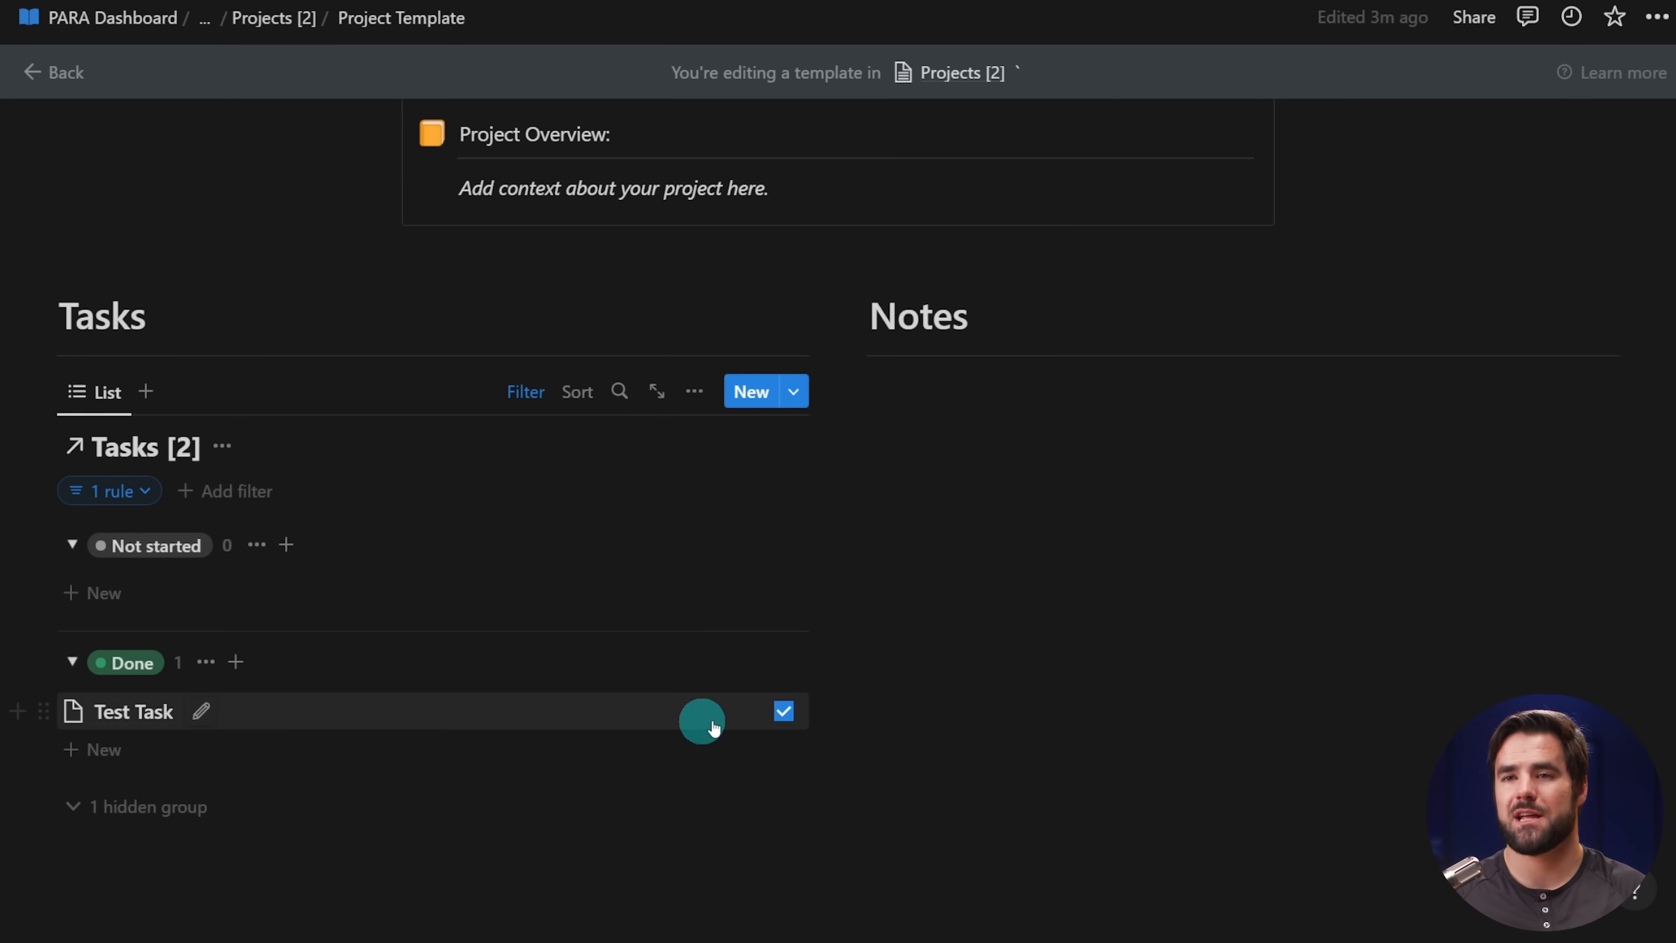
left_click(782, 709)
right_click(284, 604)
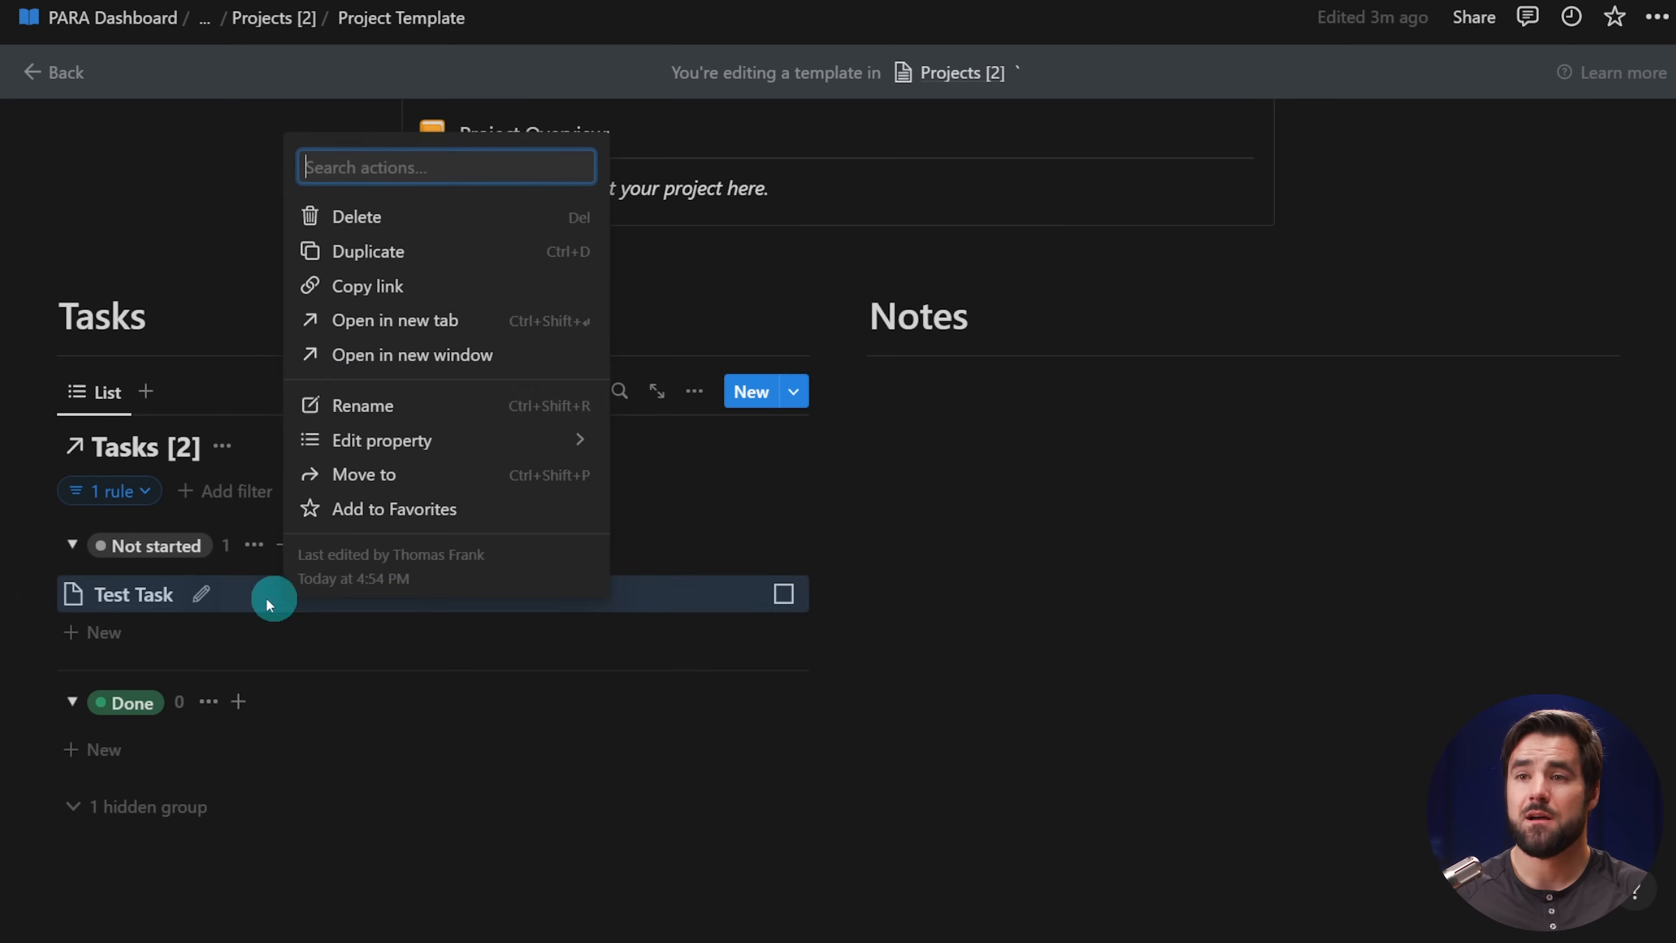
left_click(333, 219)
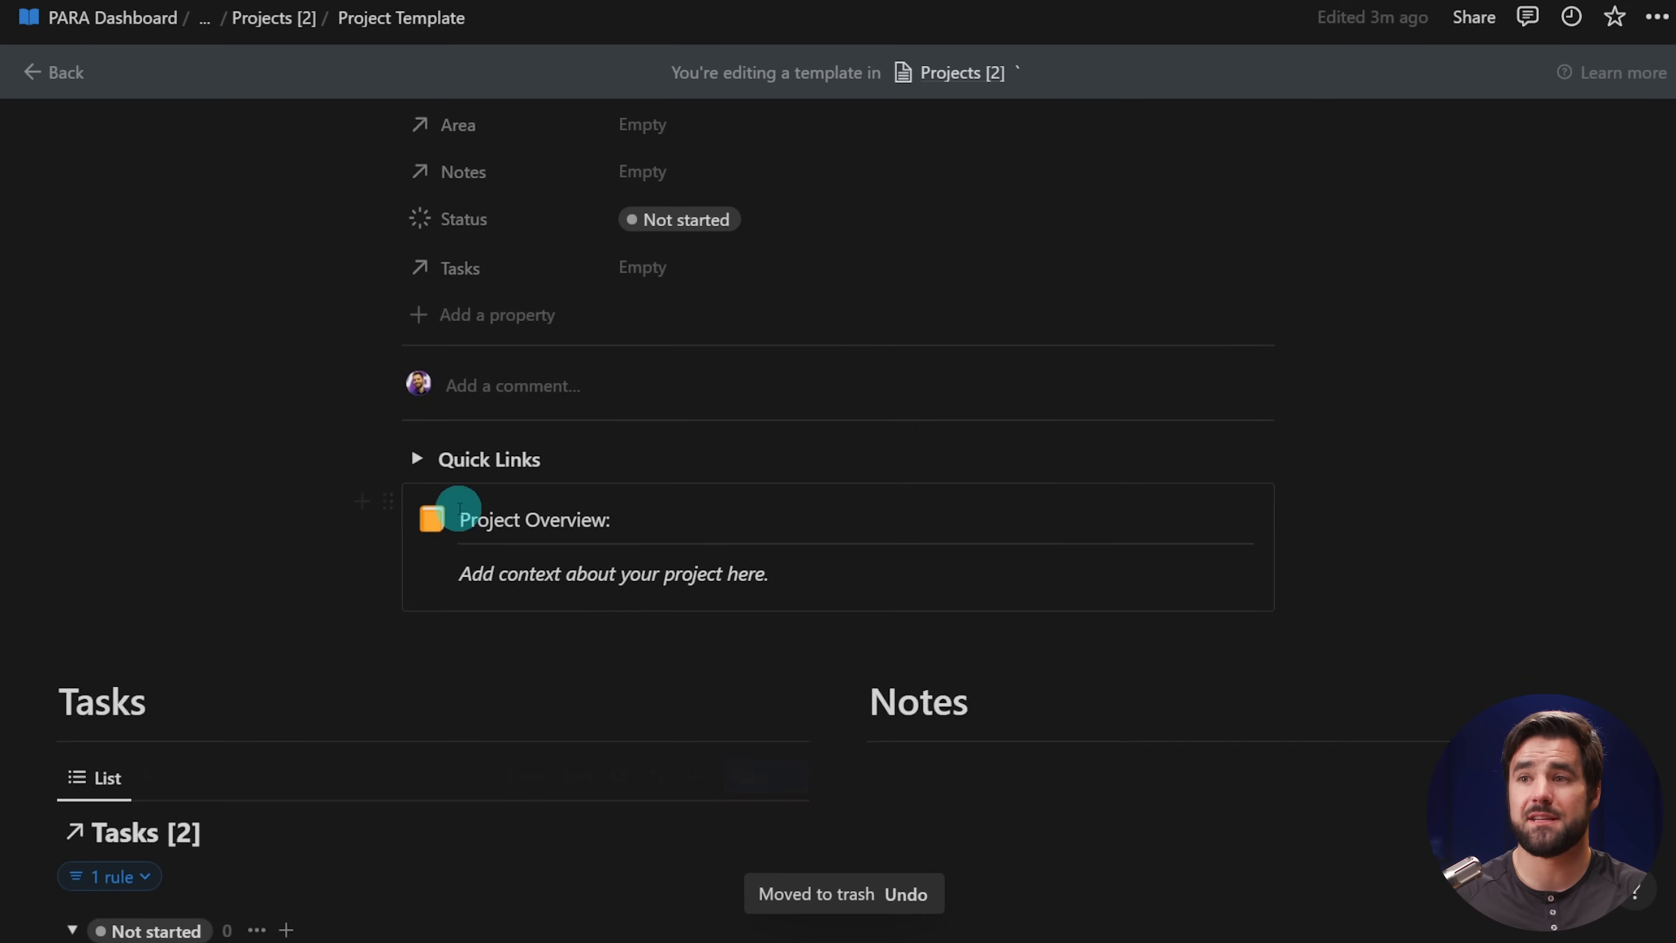
- Hide the Tasks [2] database title and sort the list by Due ascending, leaving the cursor below the Notes divider
left_click(225, 452)
left_click(188, 572)
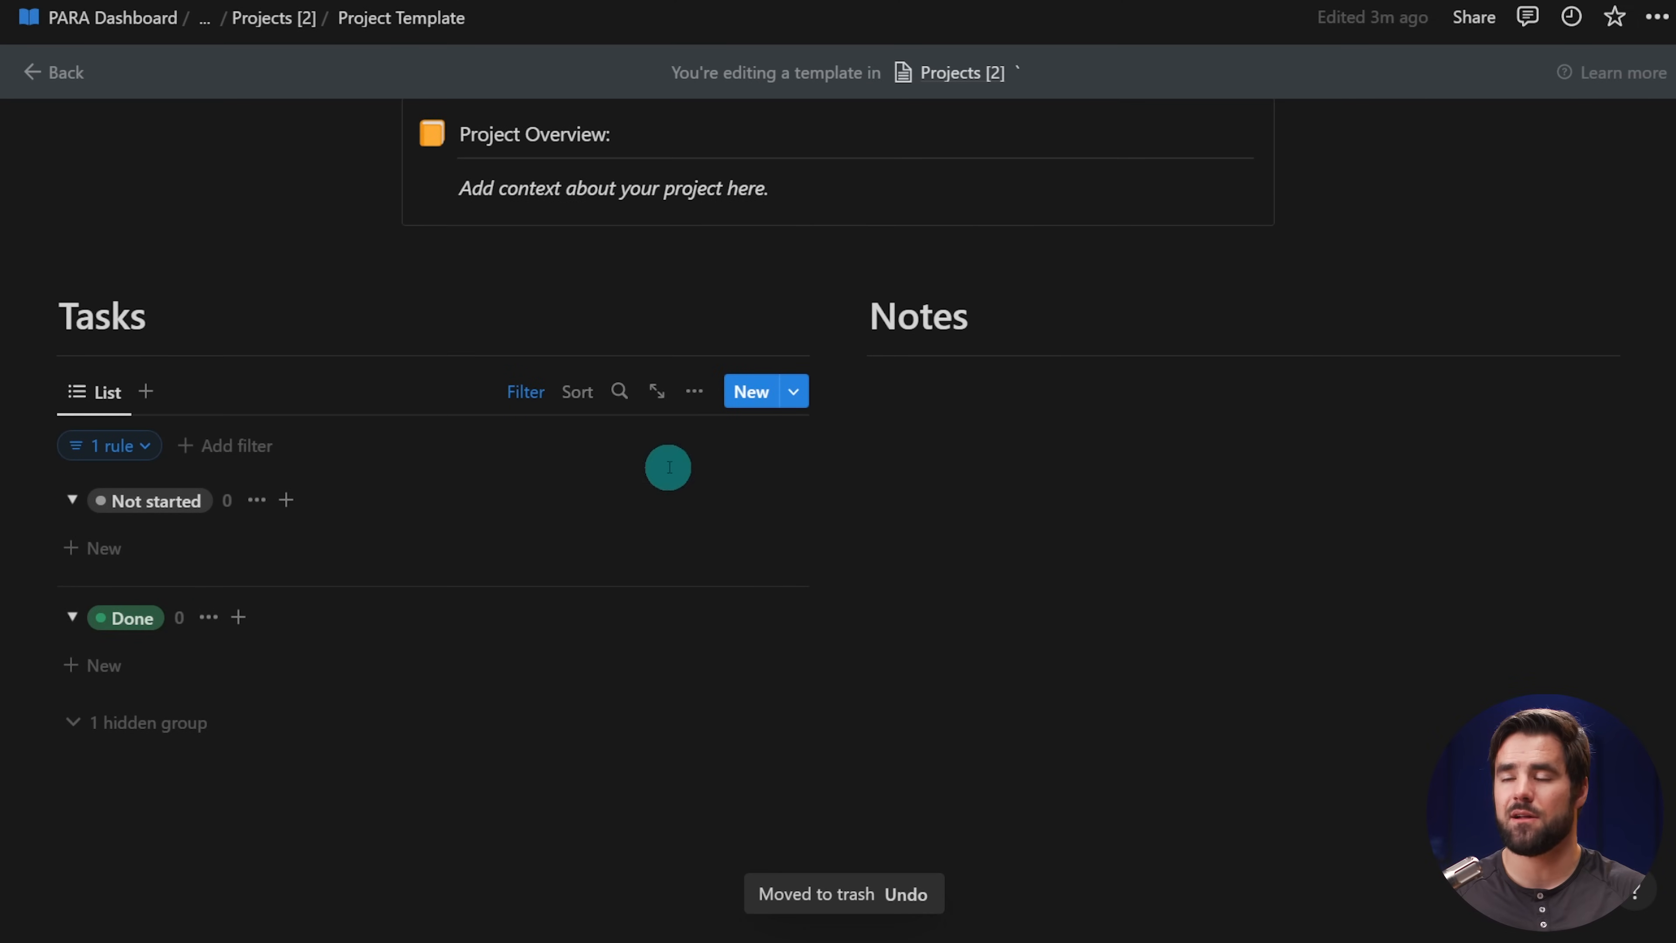
left_click(578, 394)
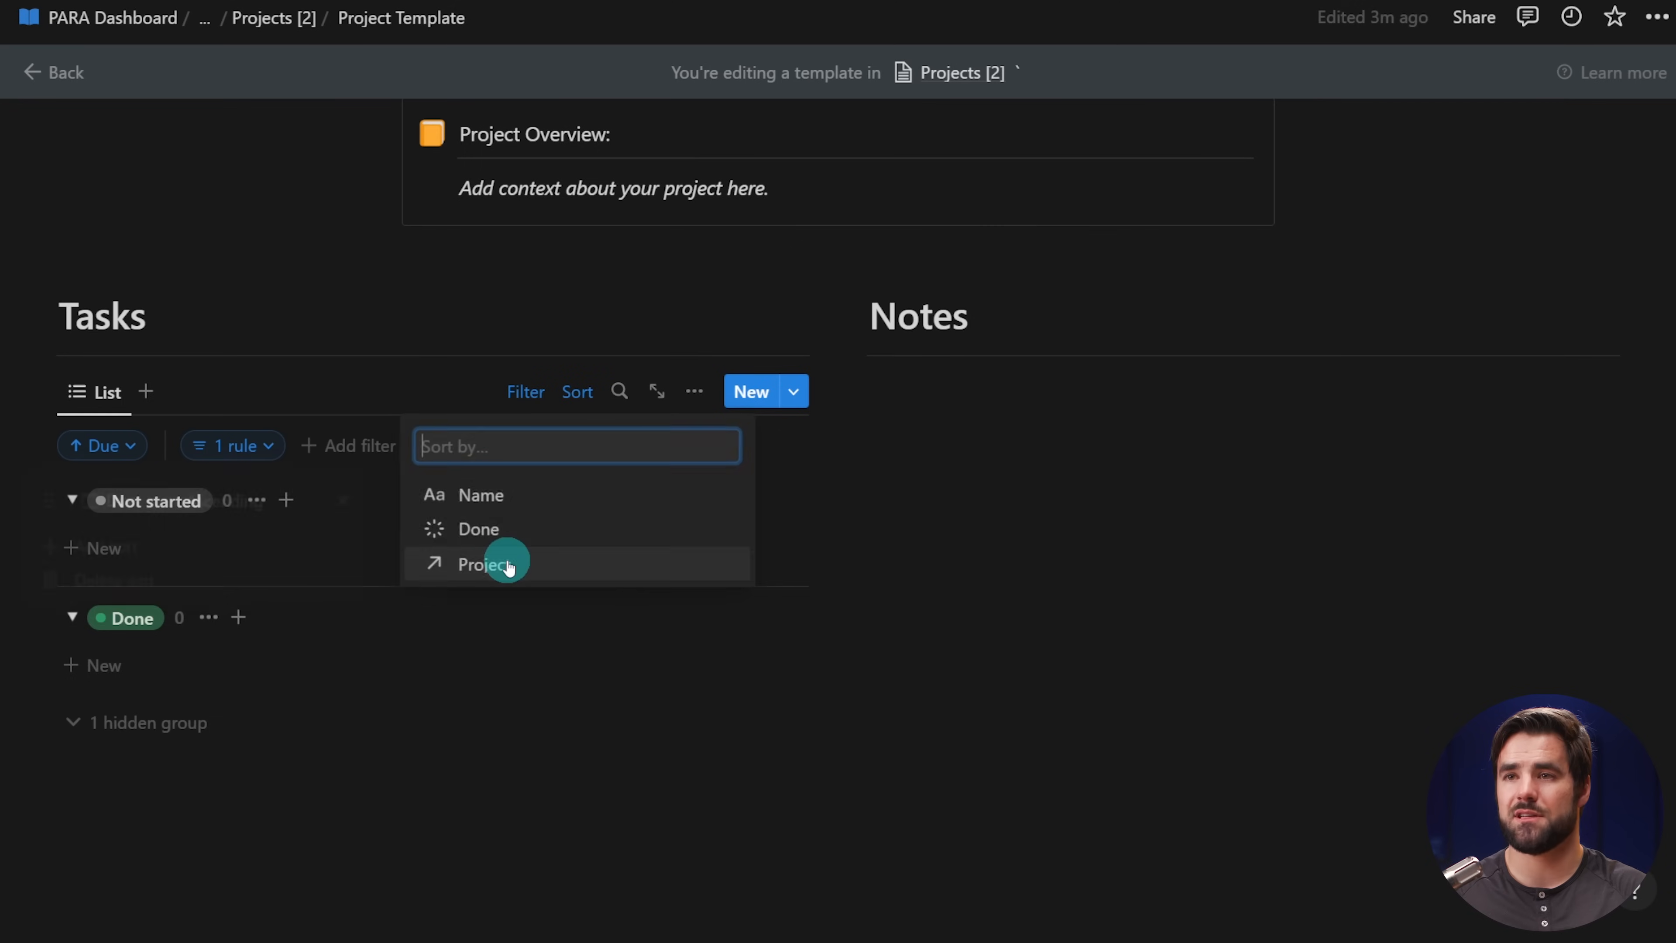
left_click(489, 563)
left_click(1092, 526)
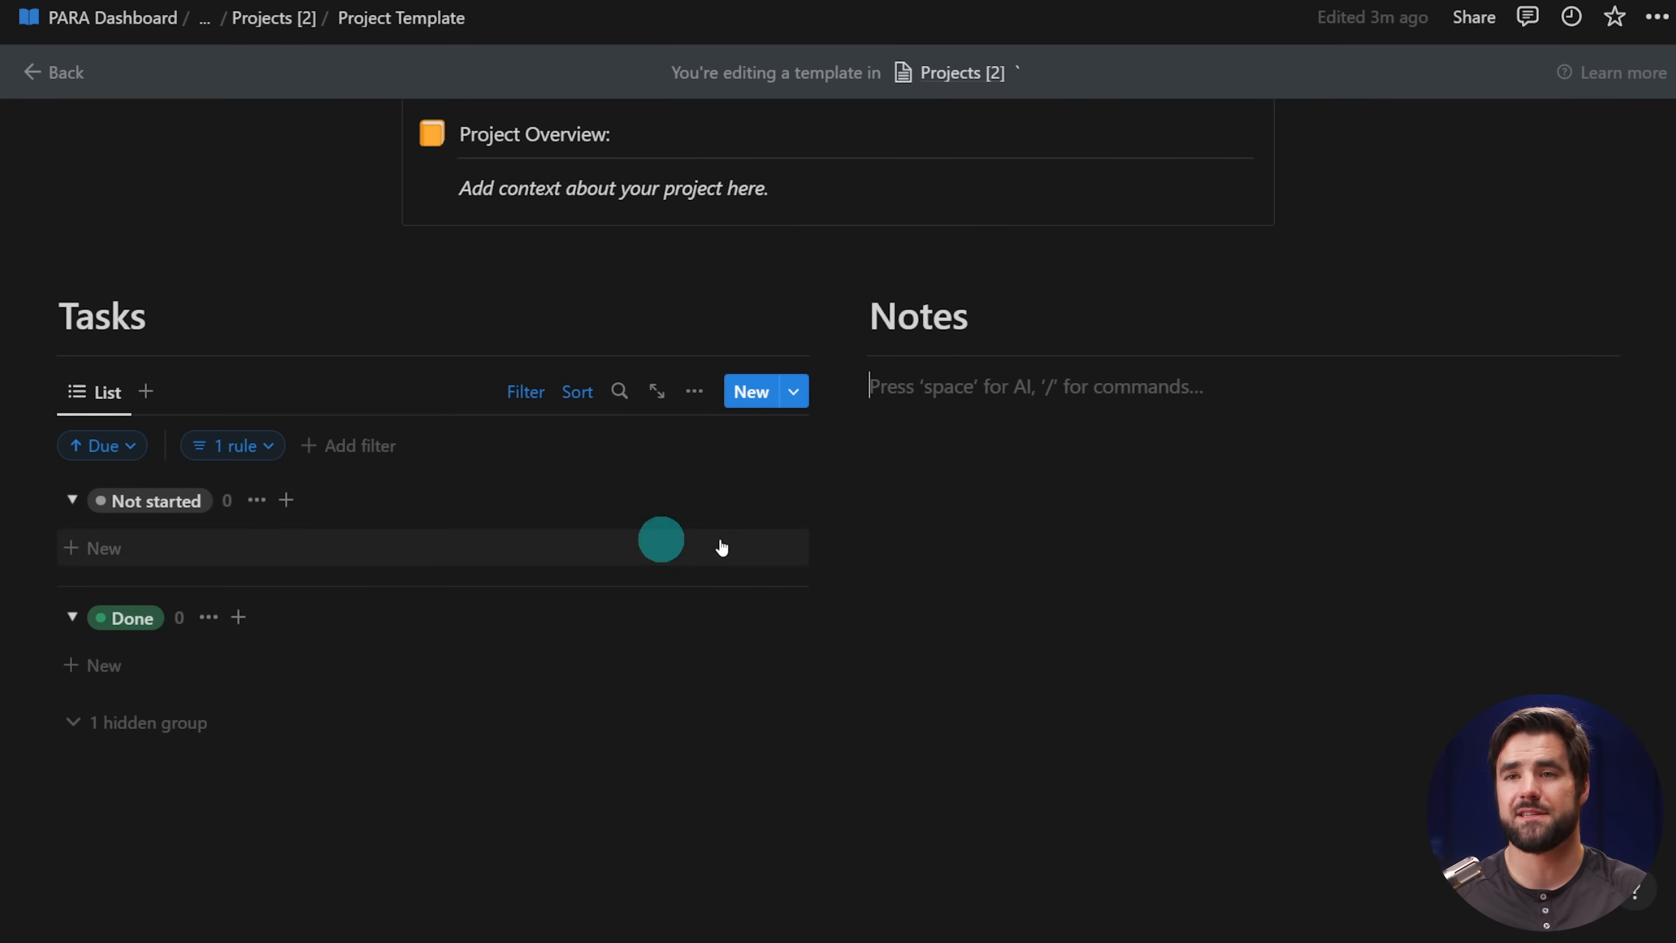
- Insert a linked list view of the Notes [2] database below the Notes divider, using a new empty view
type("/list")
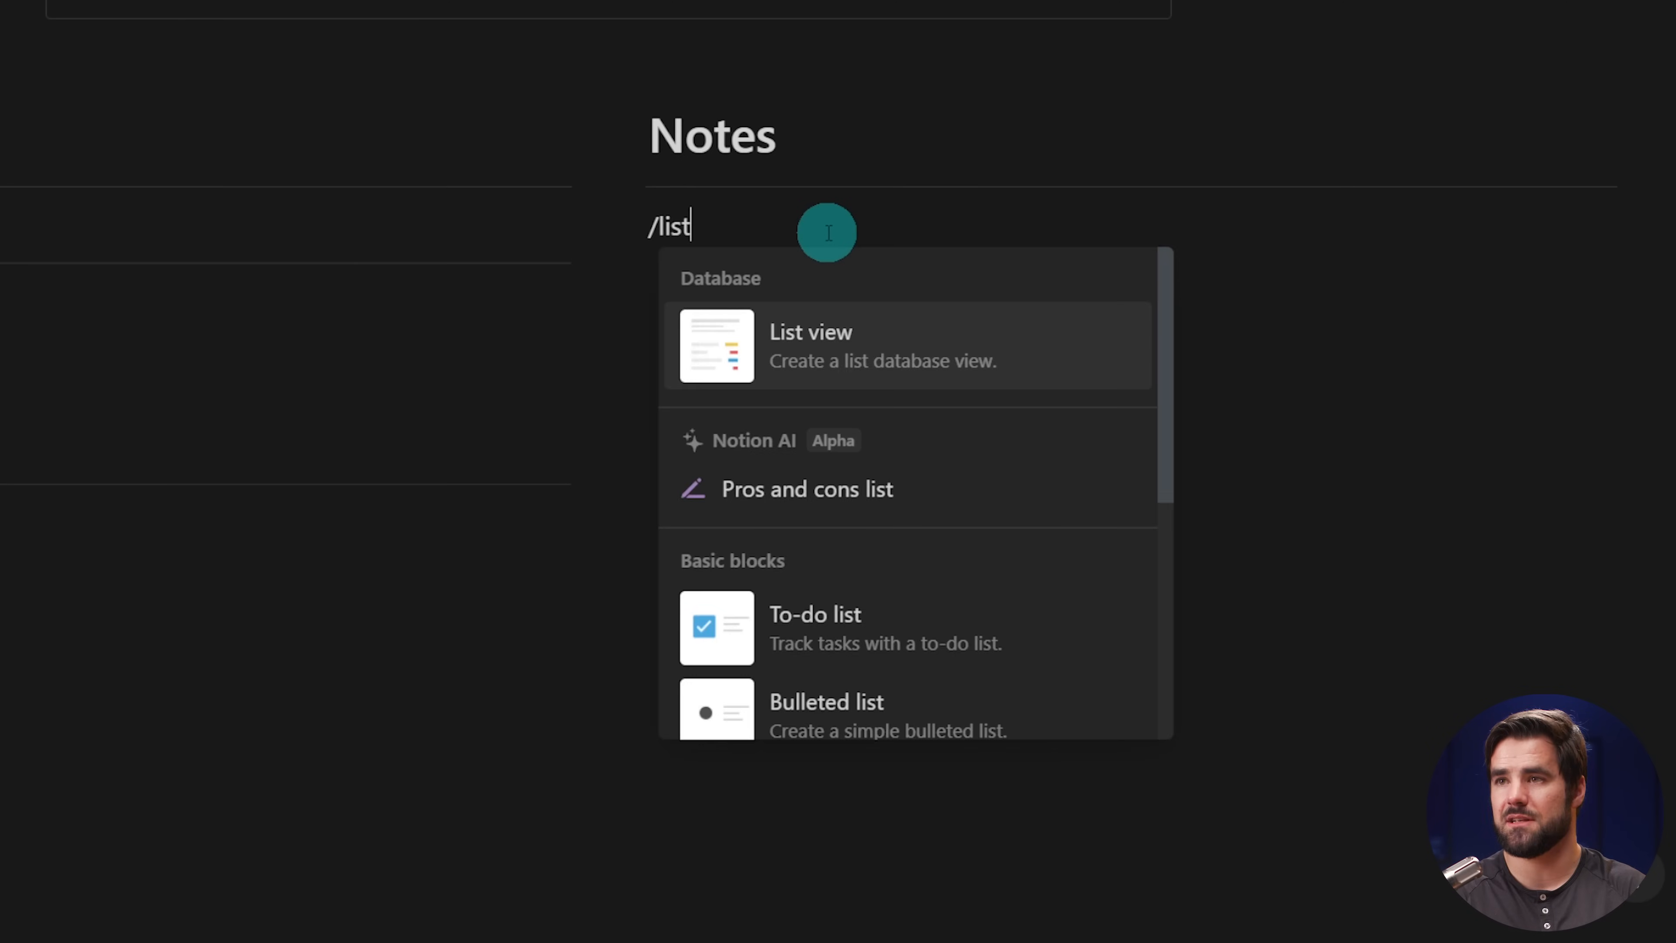
key("Return")
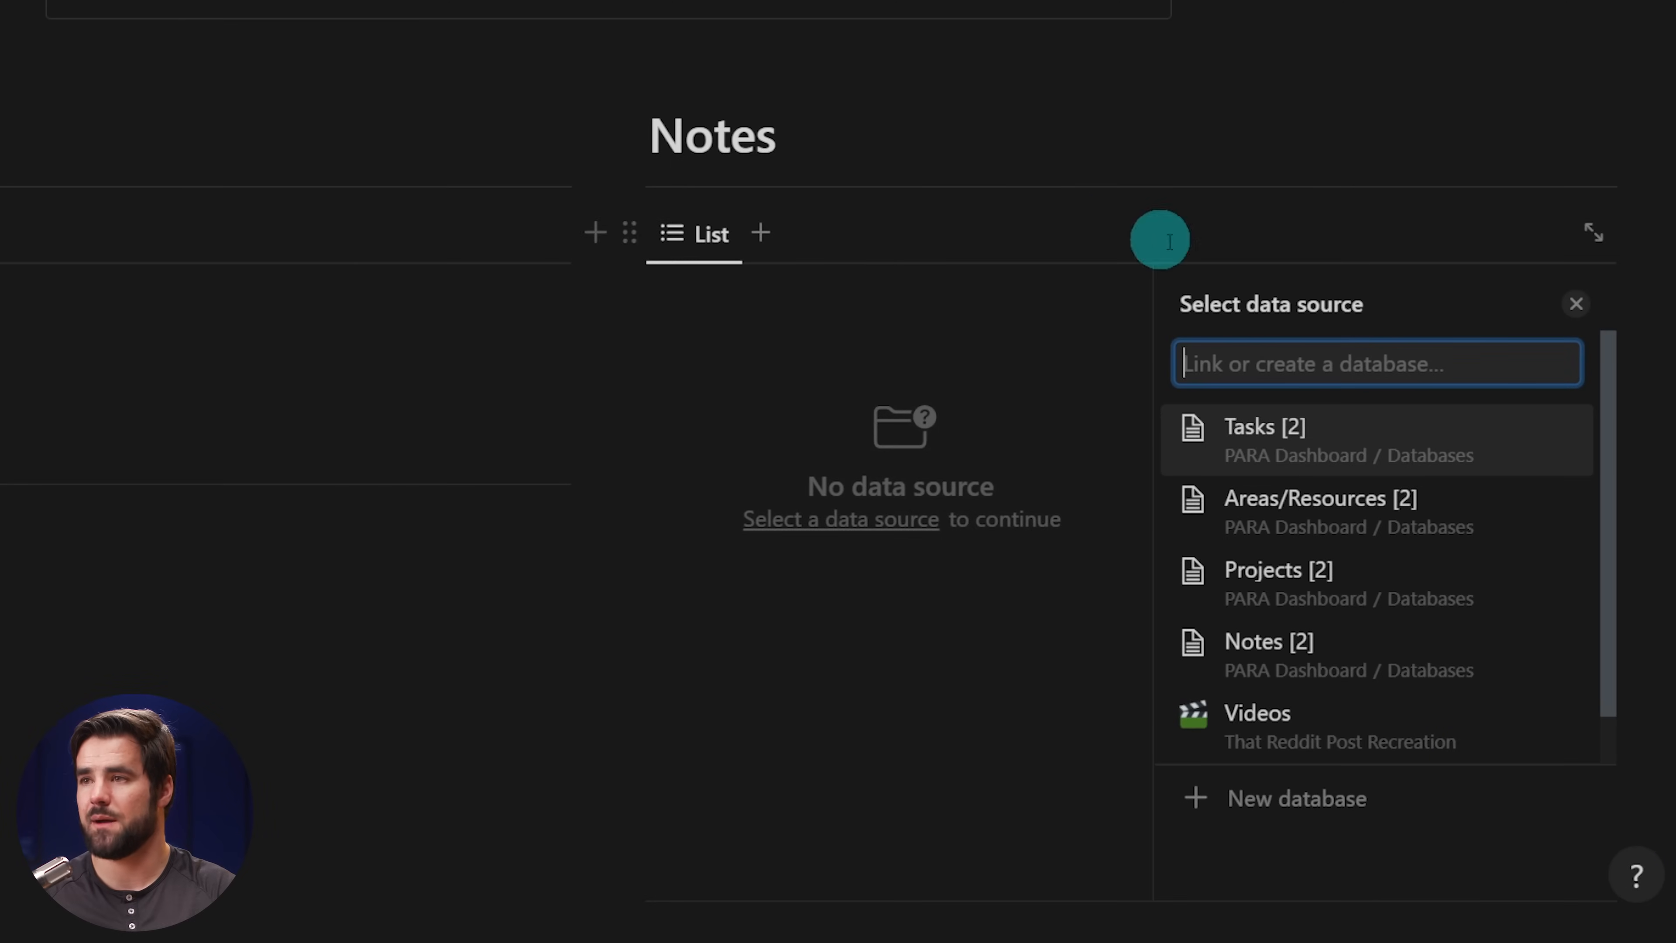
left_click(1332, 652)
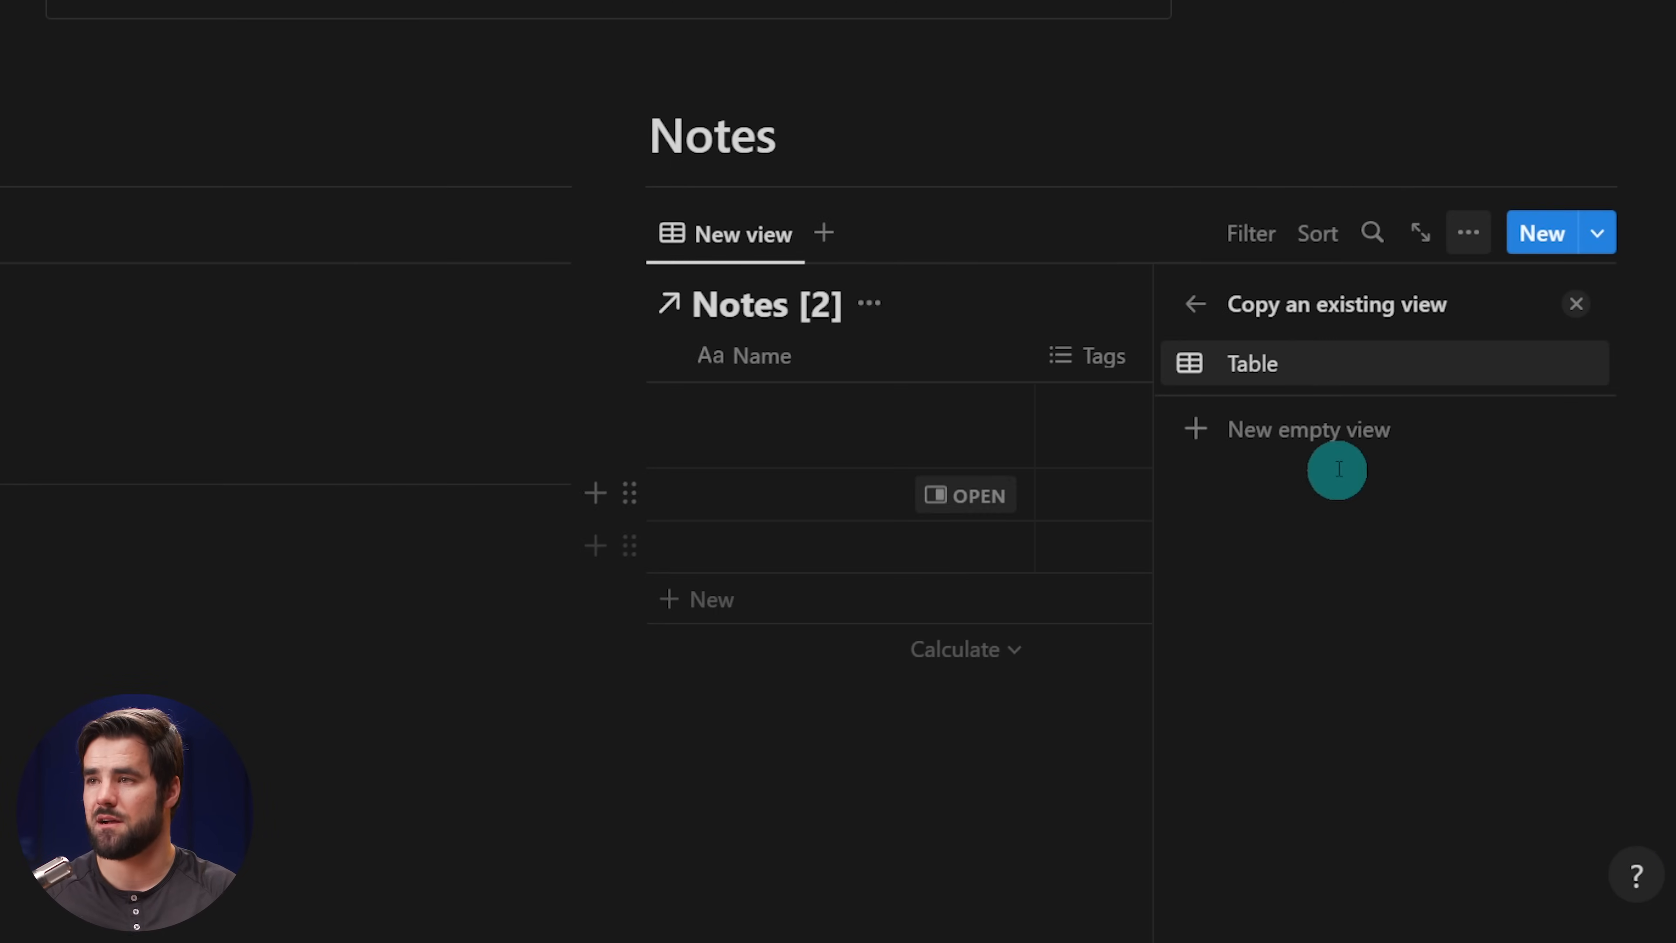
left_click(1333, 431)
scroll(1380, 444, "down", 1)
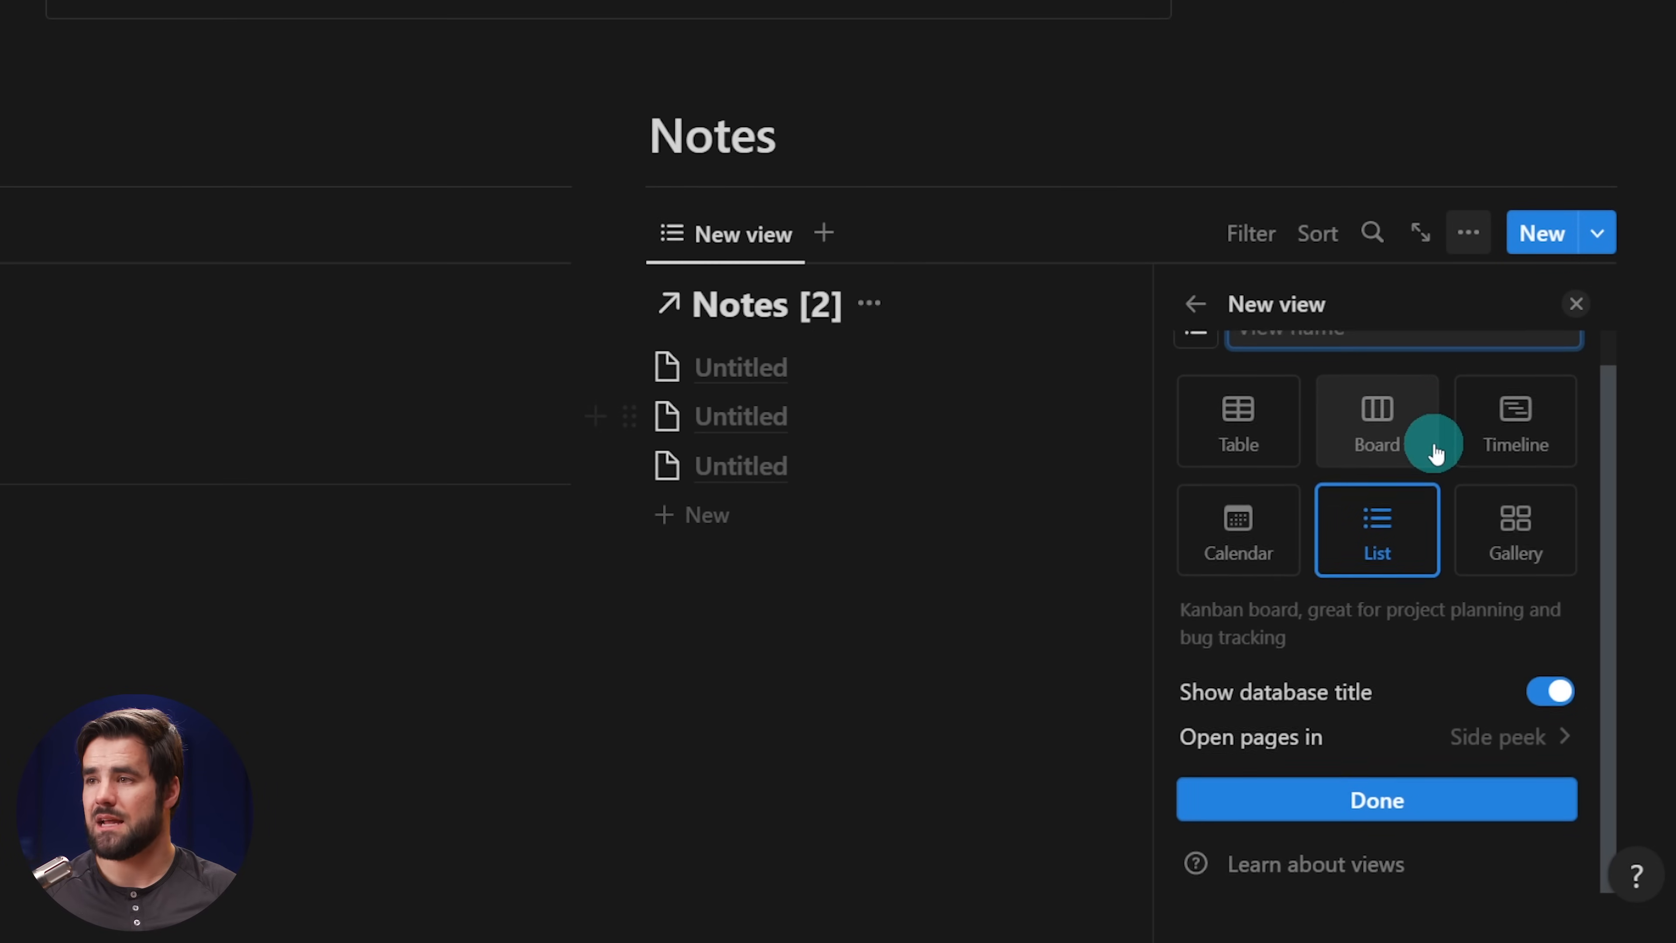
left_click(1387, 801)
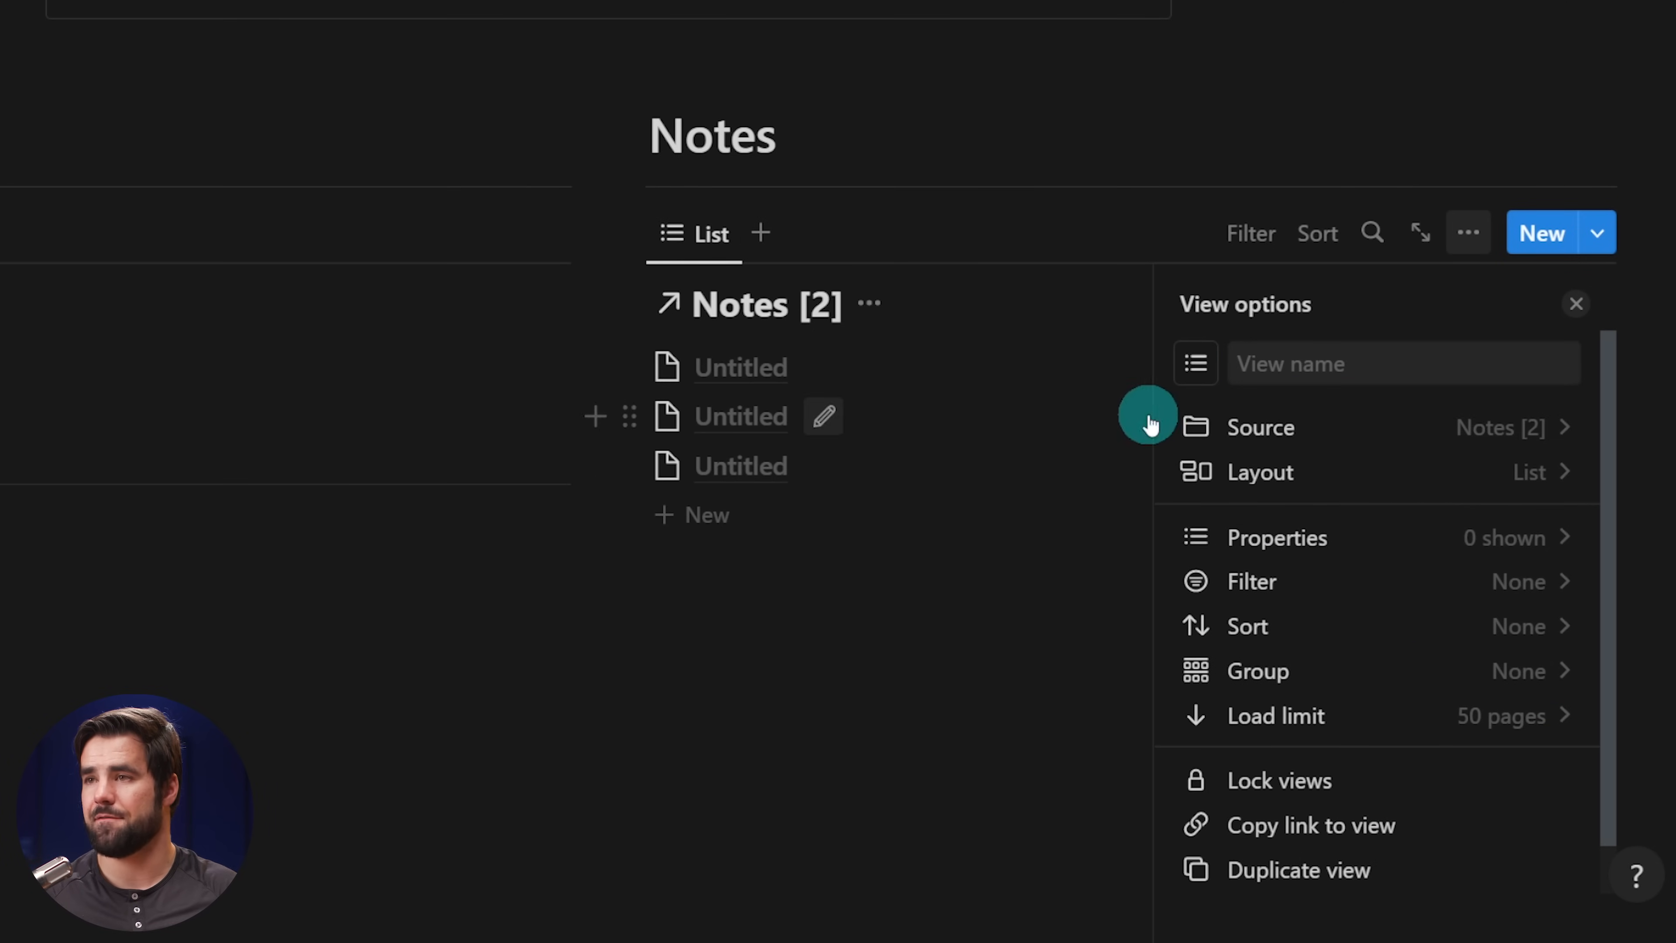
left_click(1576, 308)
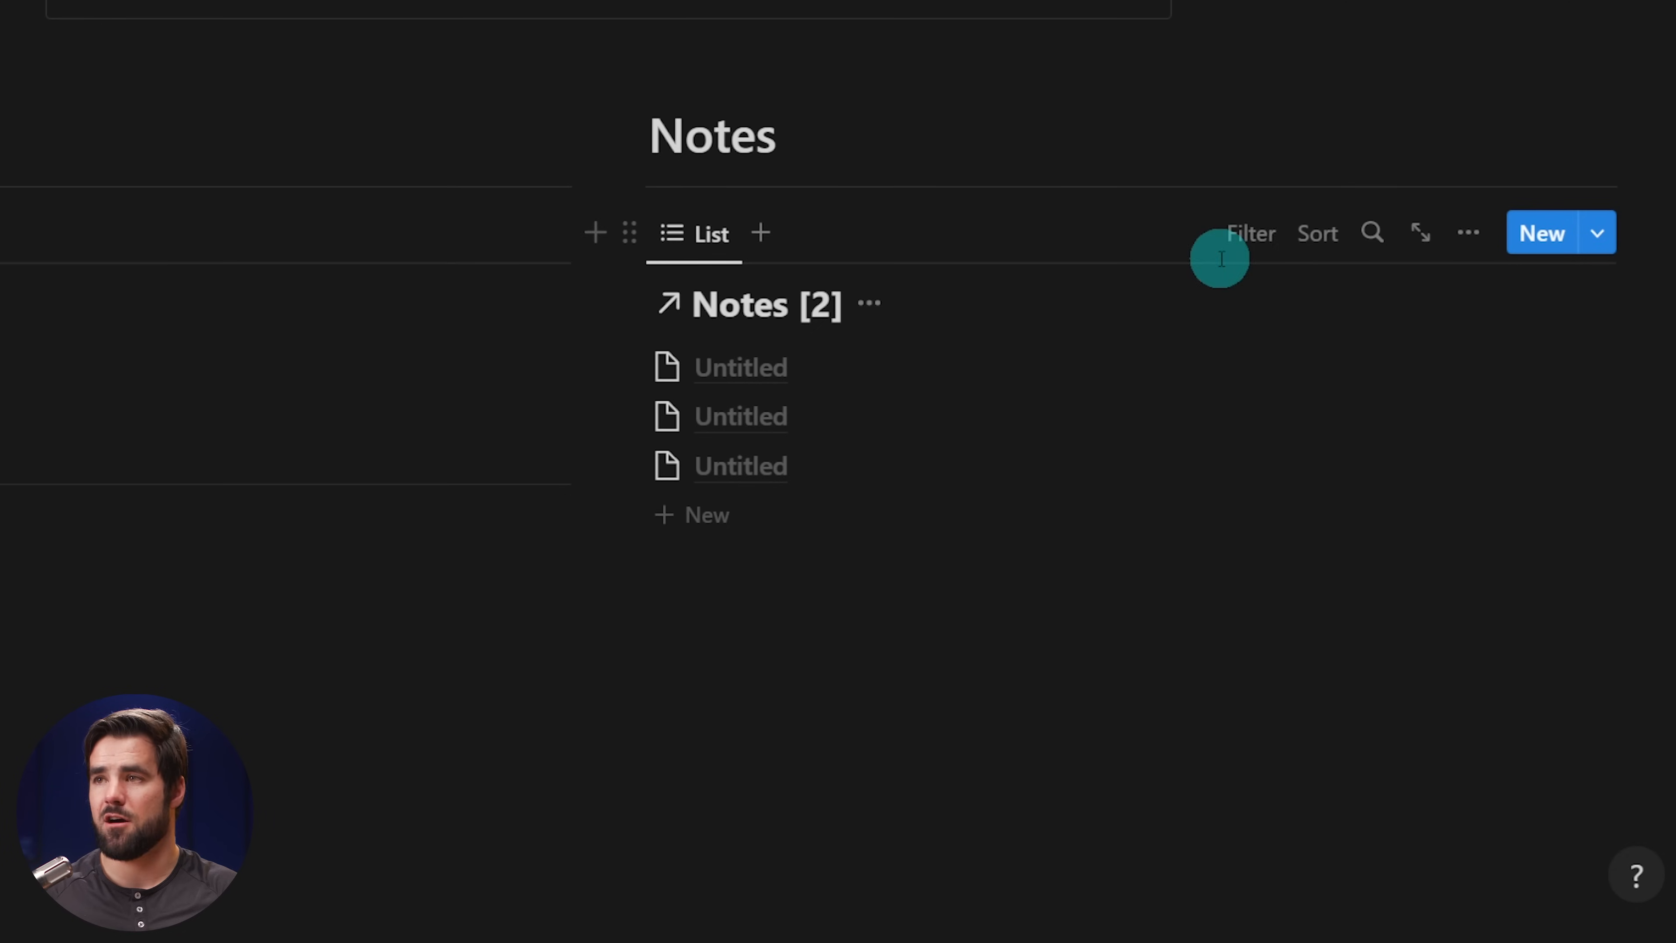
- Filter the Notes [2] list by an advanced rule where Project contains Project Template, and hide the database title
left_click(1250, 234)
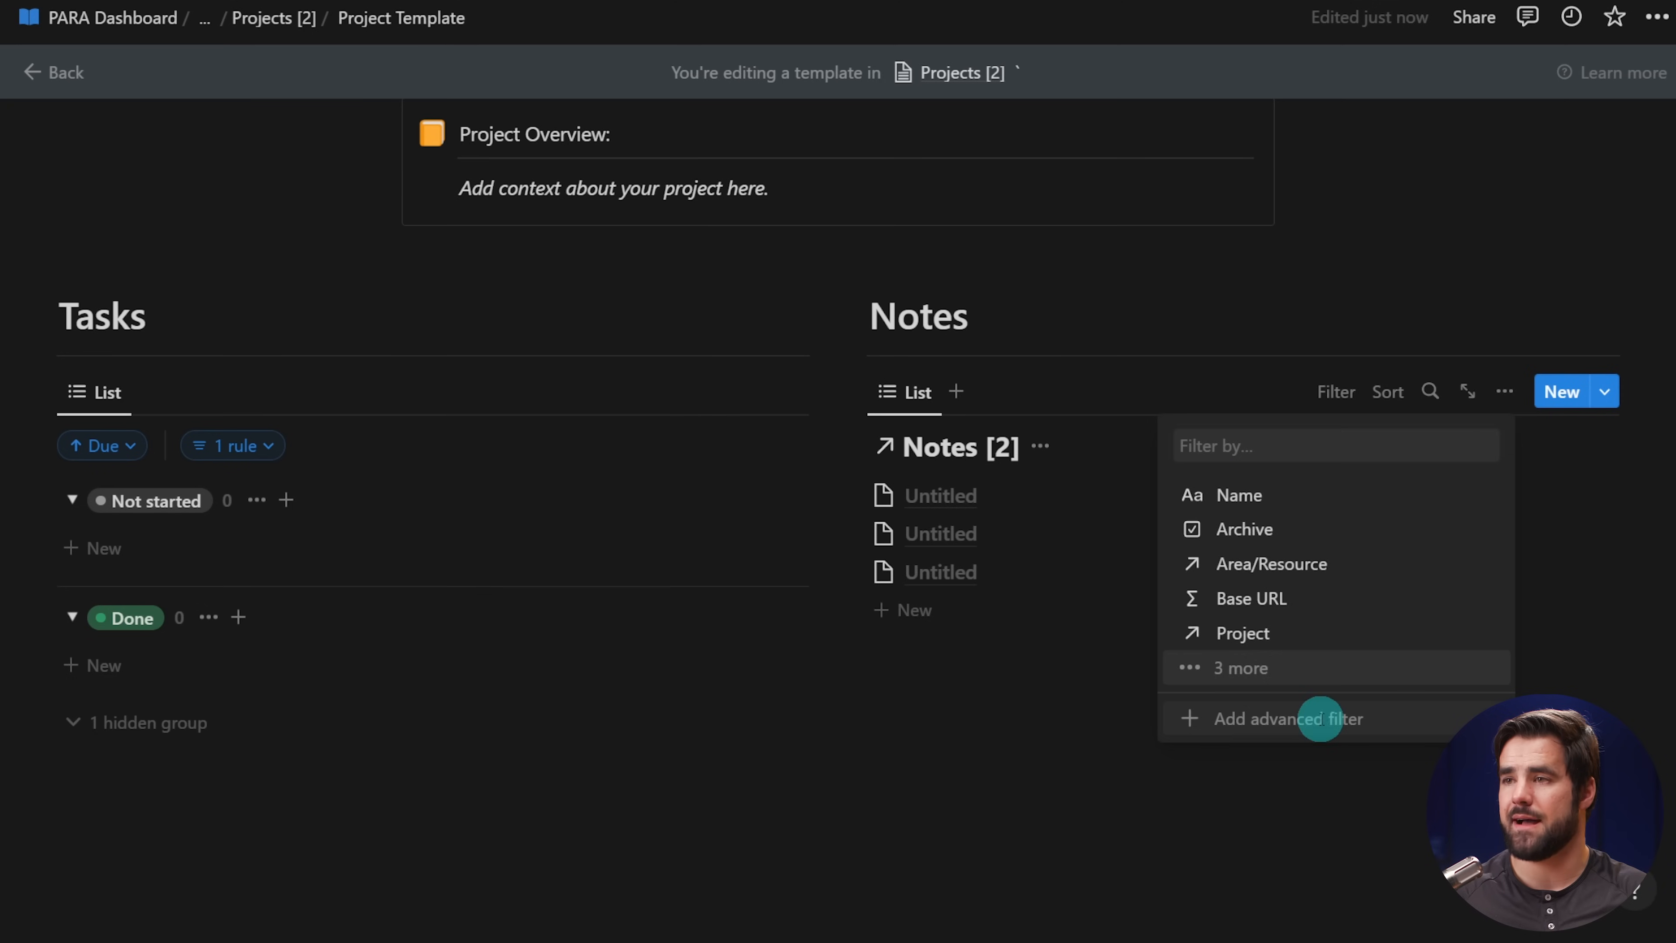
left_click(1320, 718)
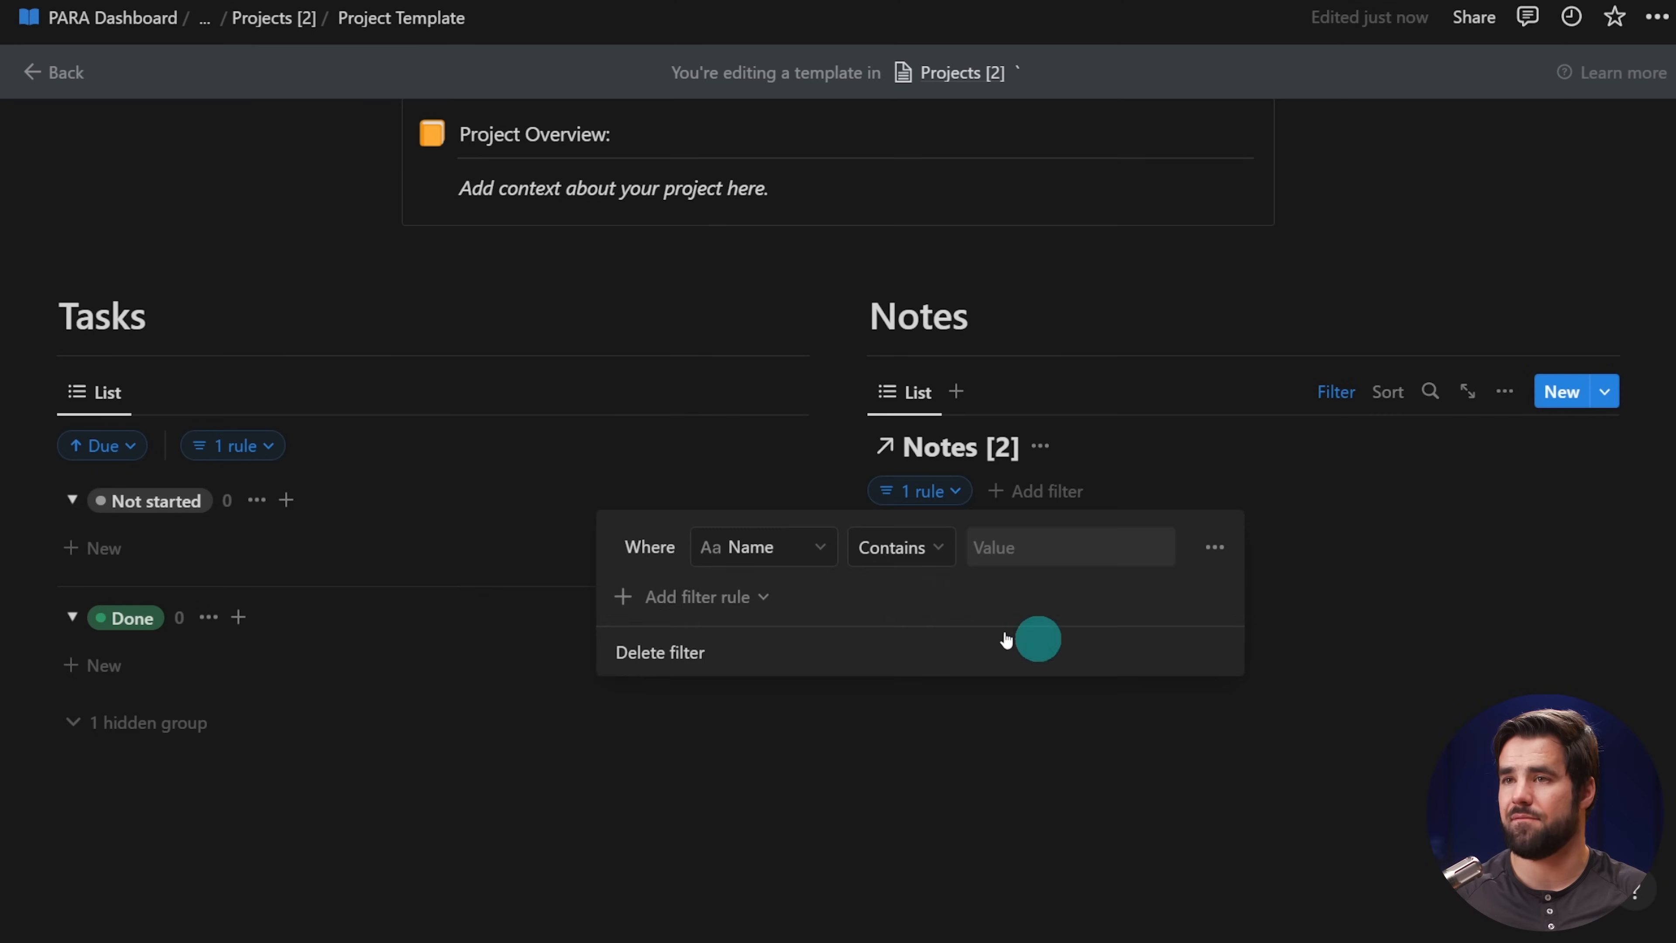
left_click(795, 552)
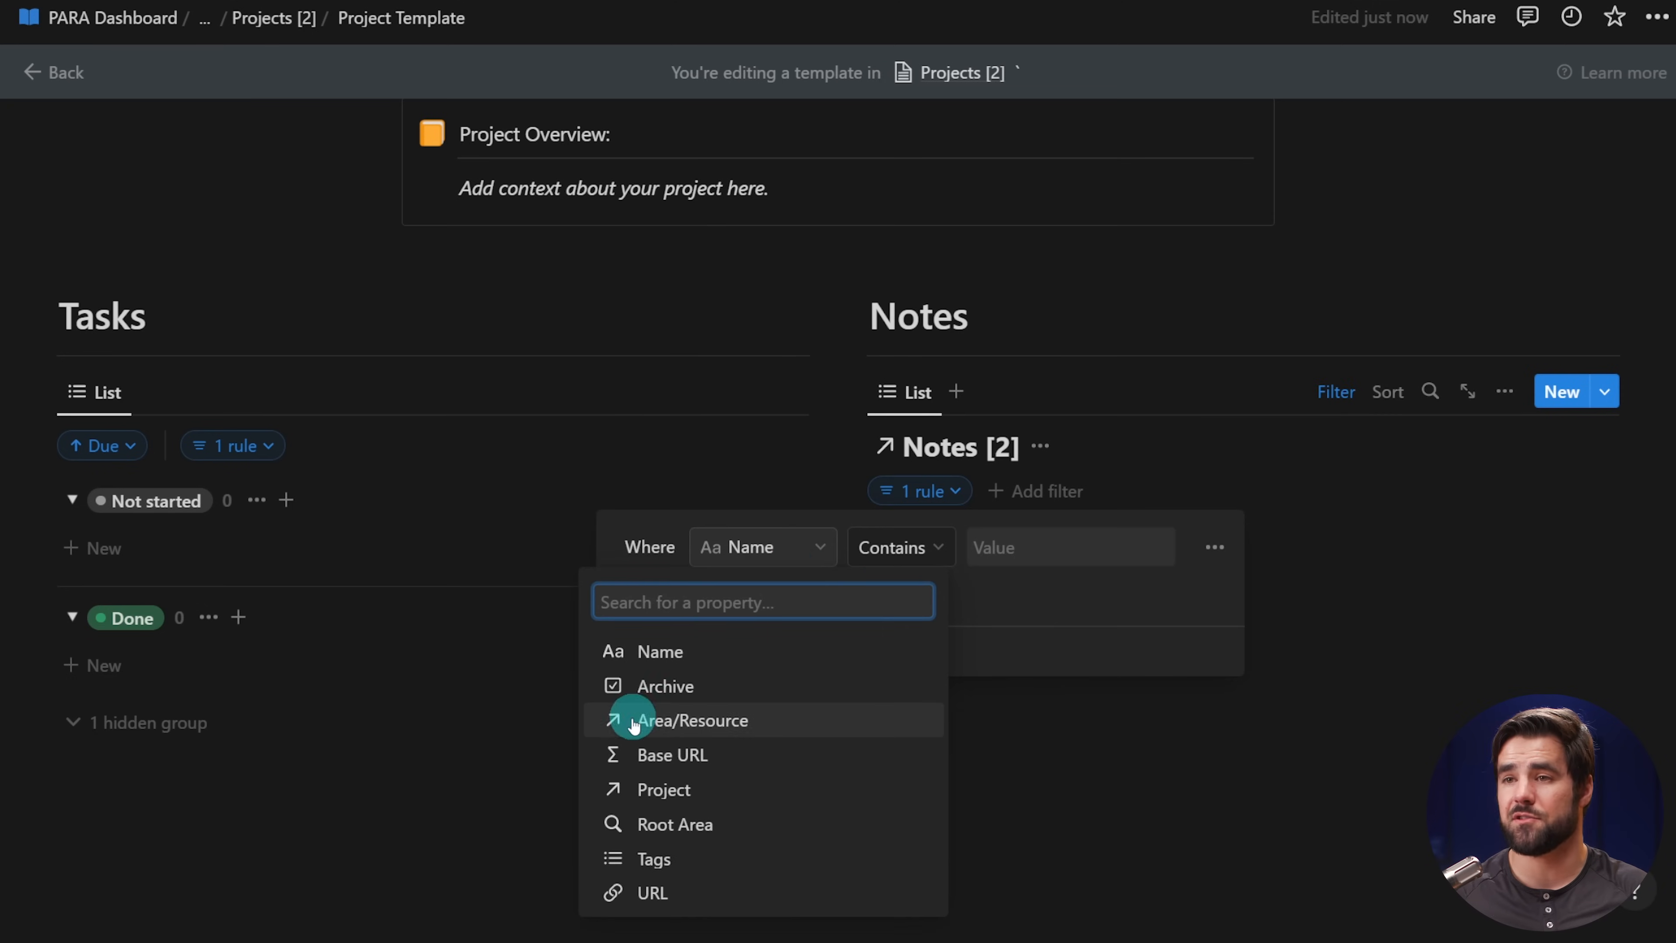
left_click(667, 799)
left_click(1073, 545)
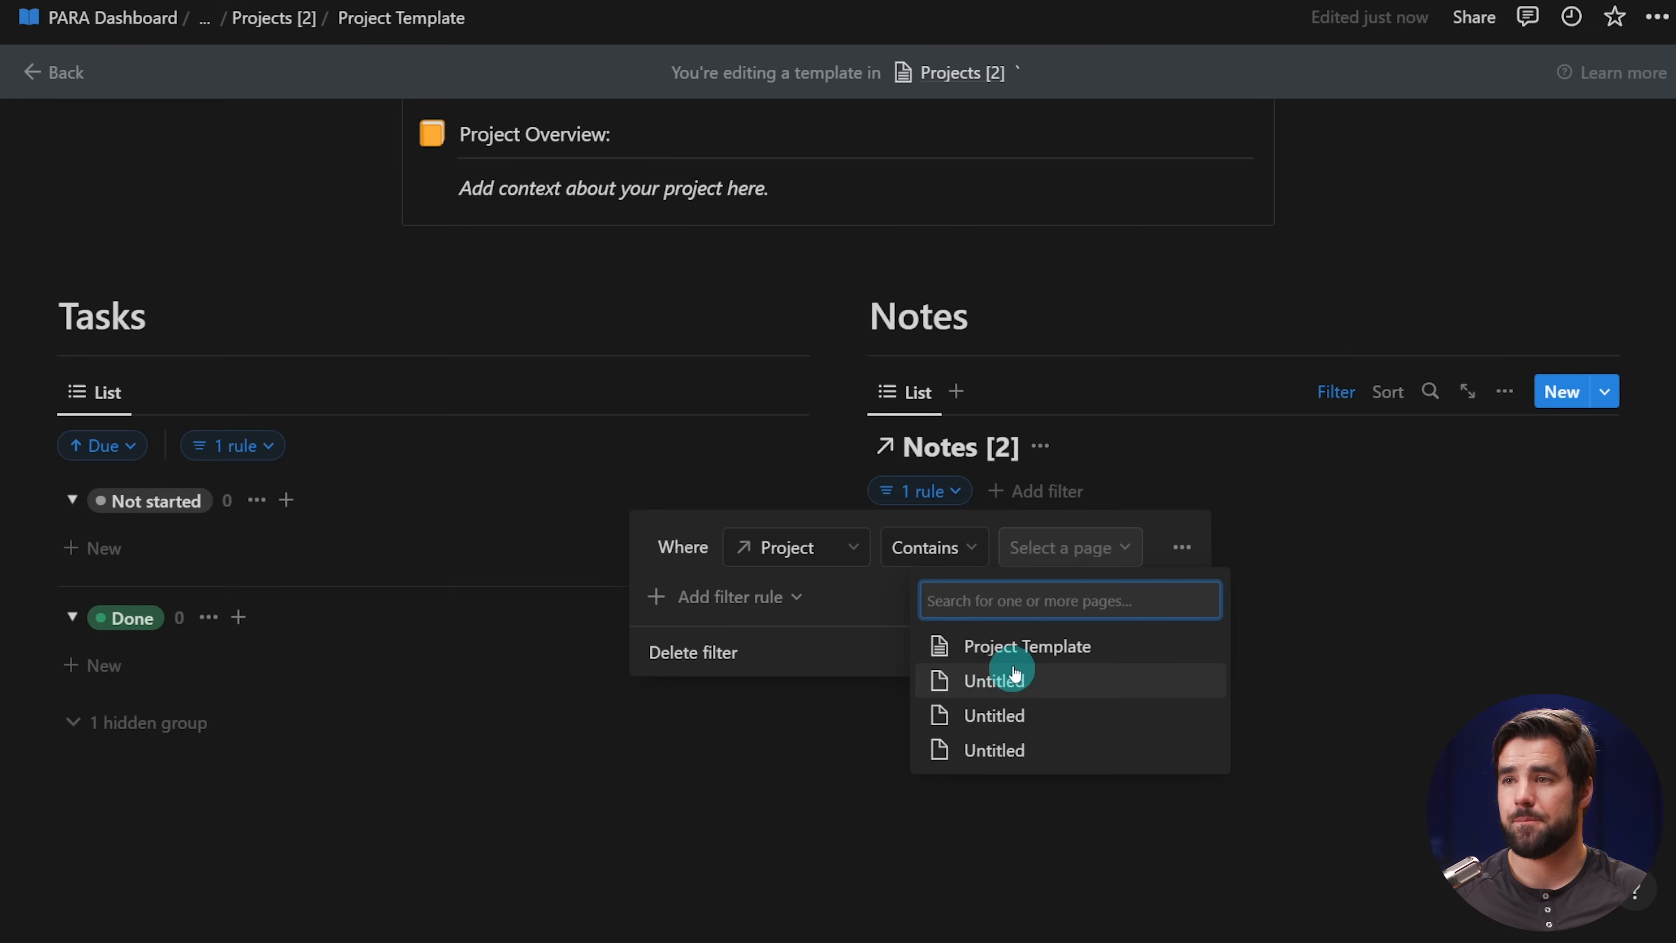
left_click(1025, 649)
left_click(838, 614)
left_click(1600, 486)
left_click(1039, 452)
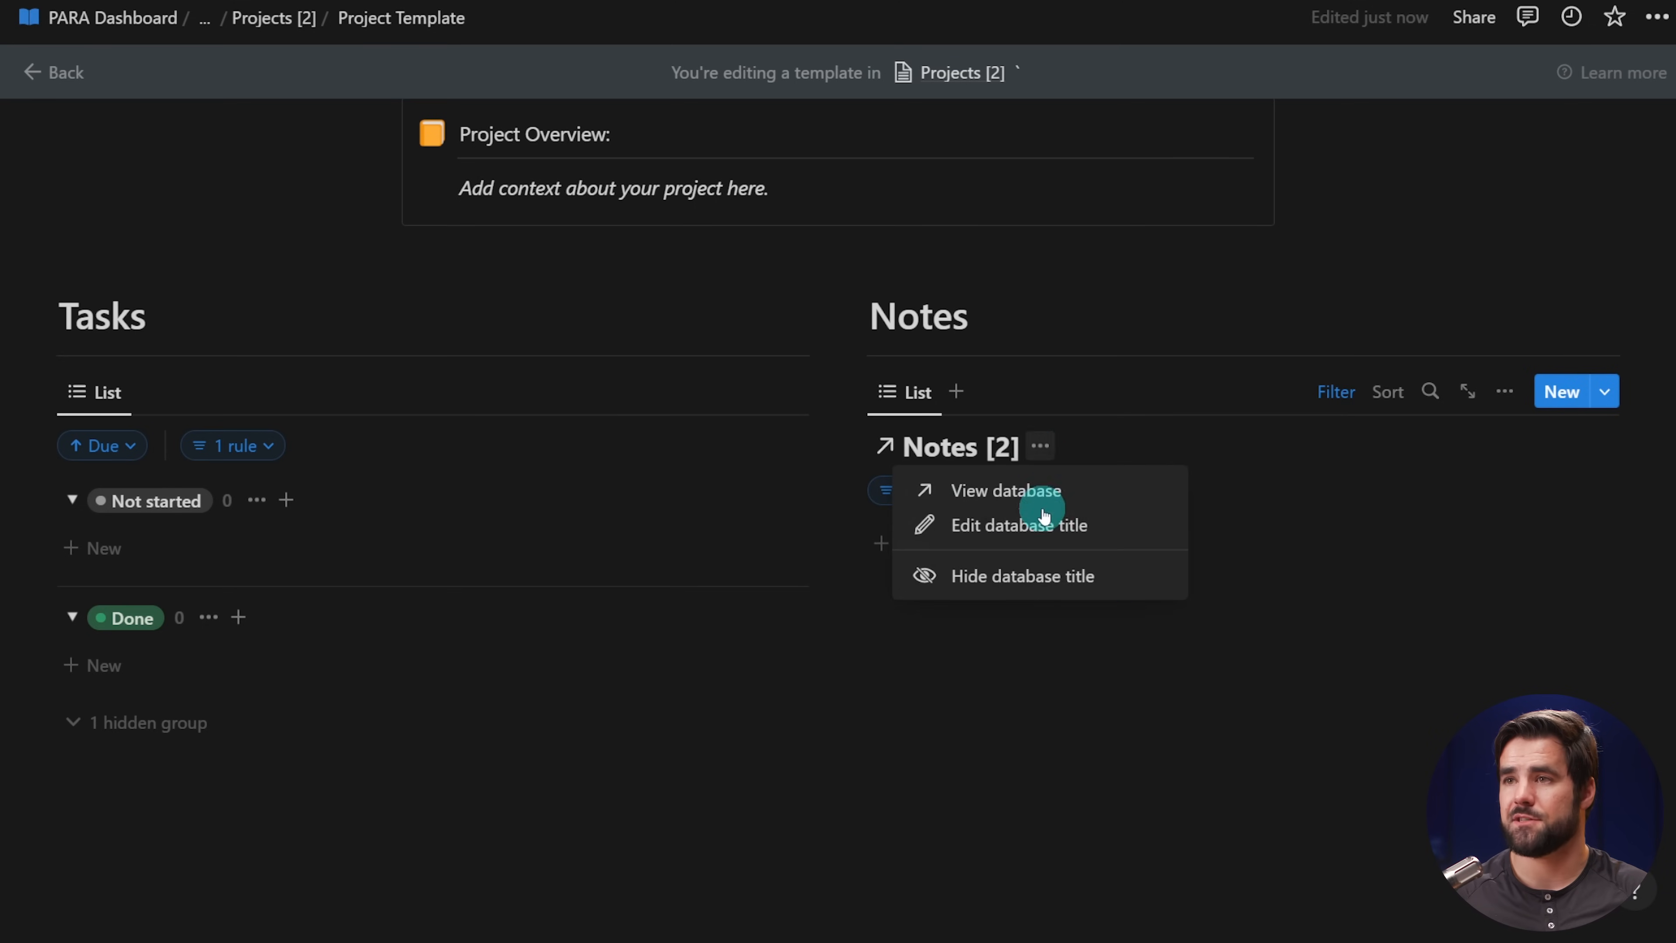
left_click(1118, 579)
- Open the Projects [2] database and set Project Template as the default template for all its views
scroll(1261, 597, "up", 7)
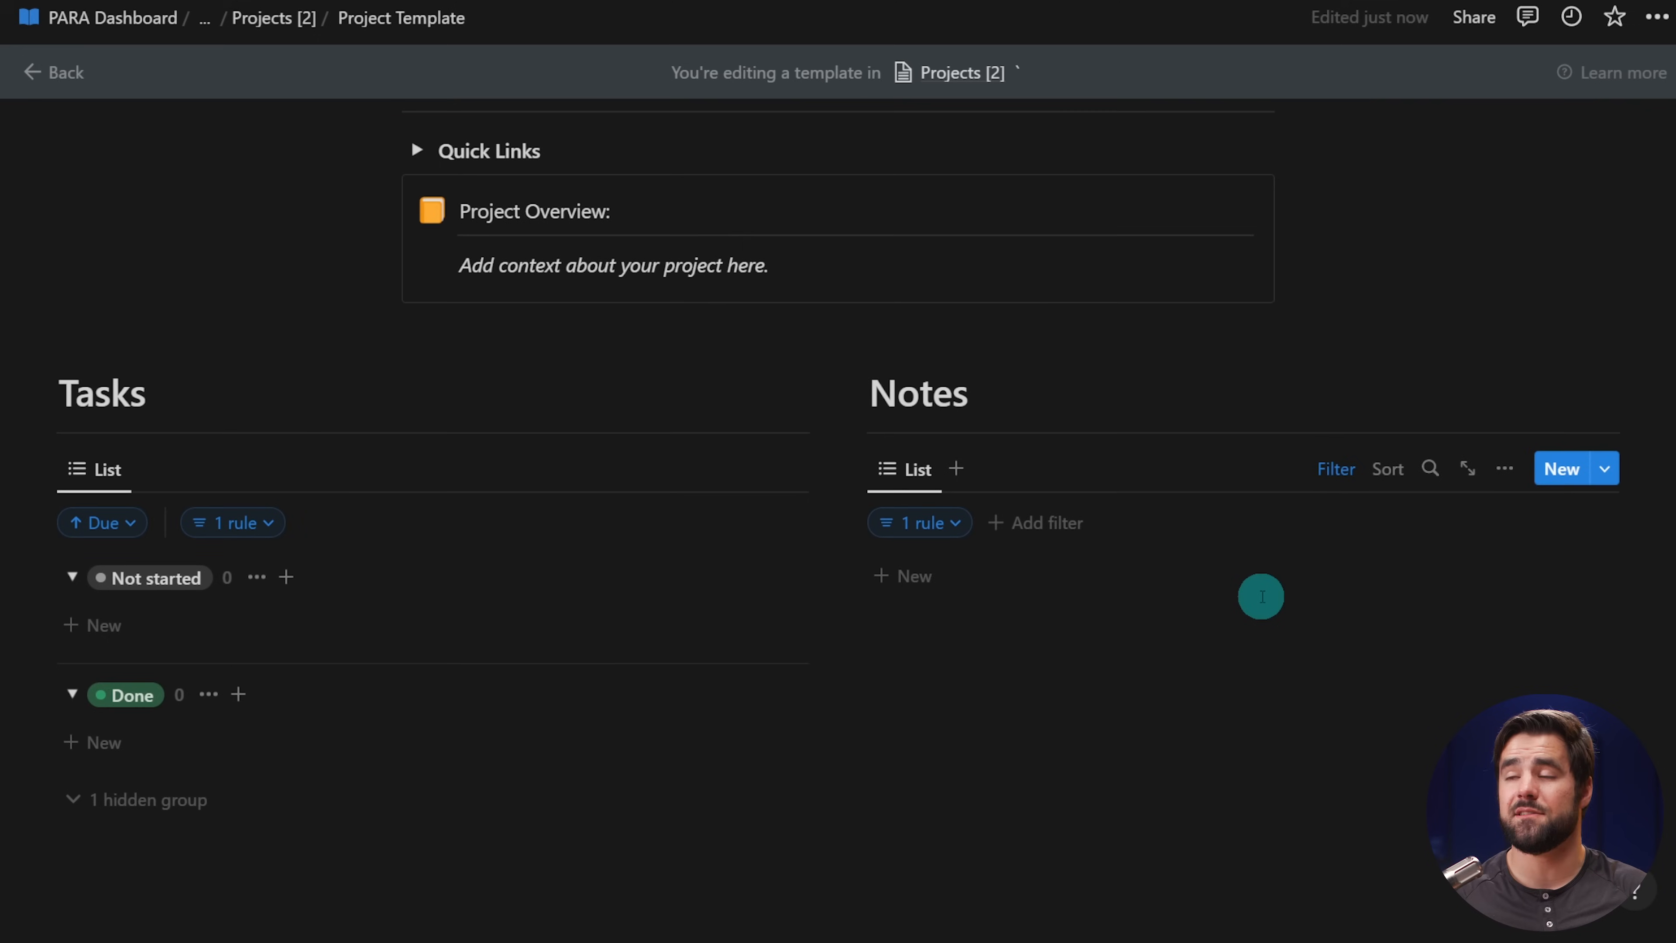
scroll(1261, 594, "up", 3)
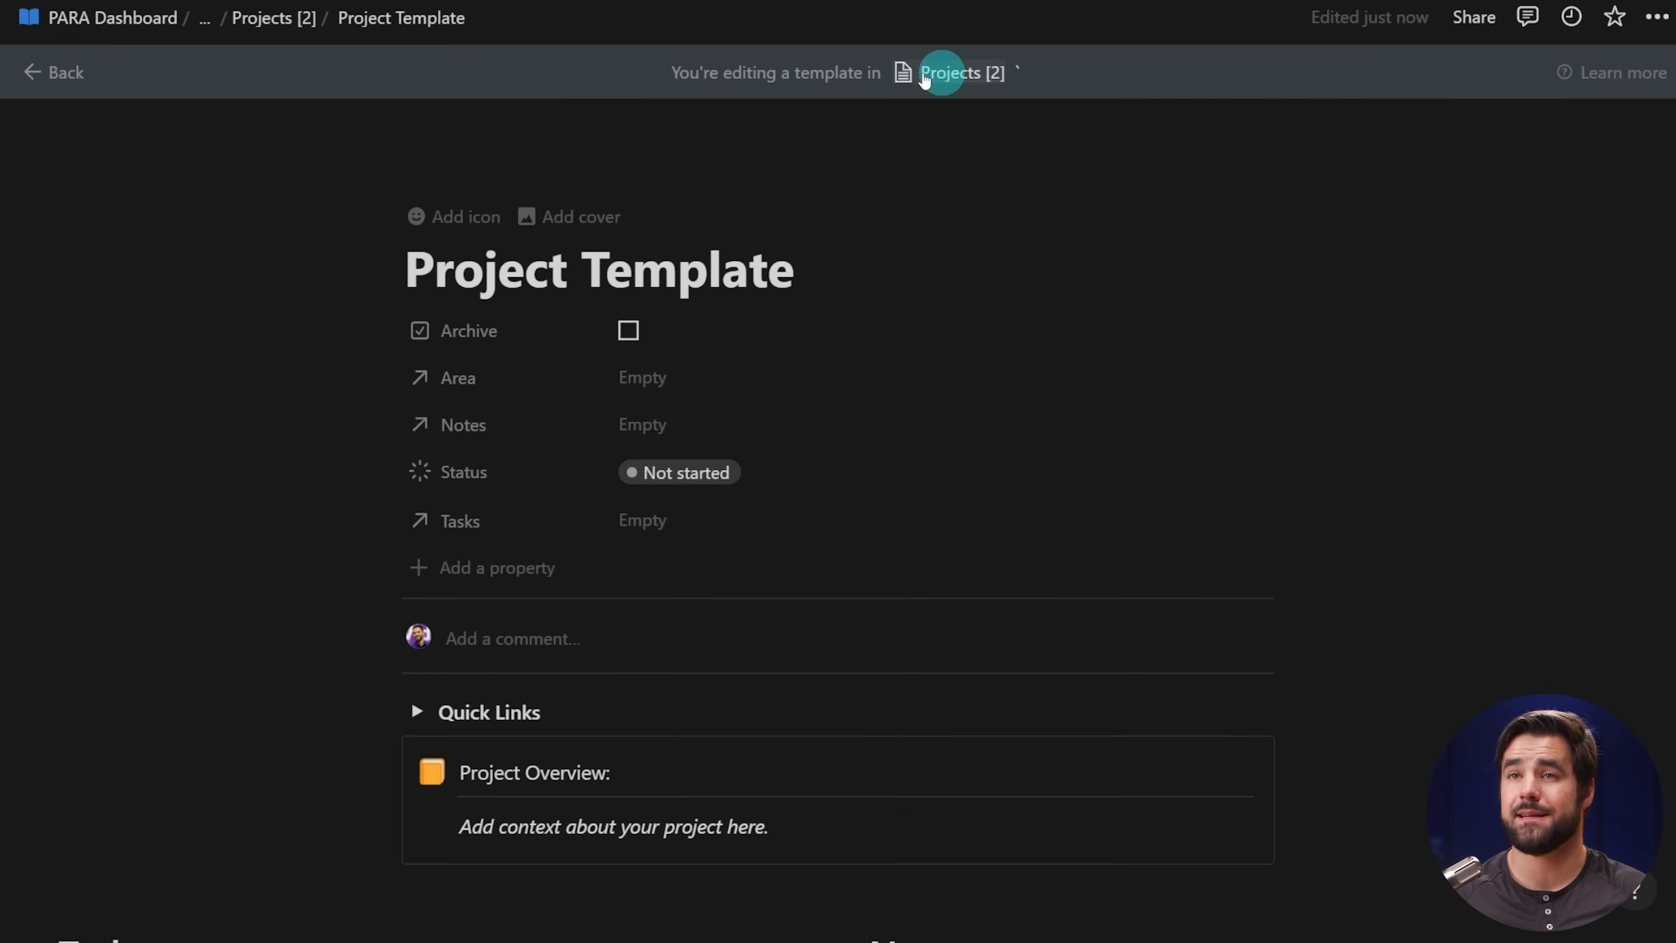
left_click(301, 19)
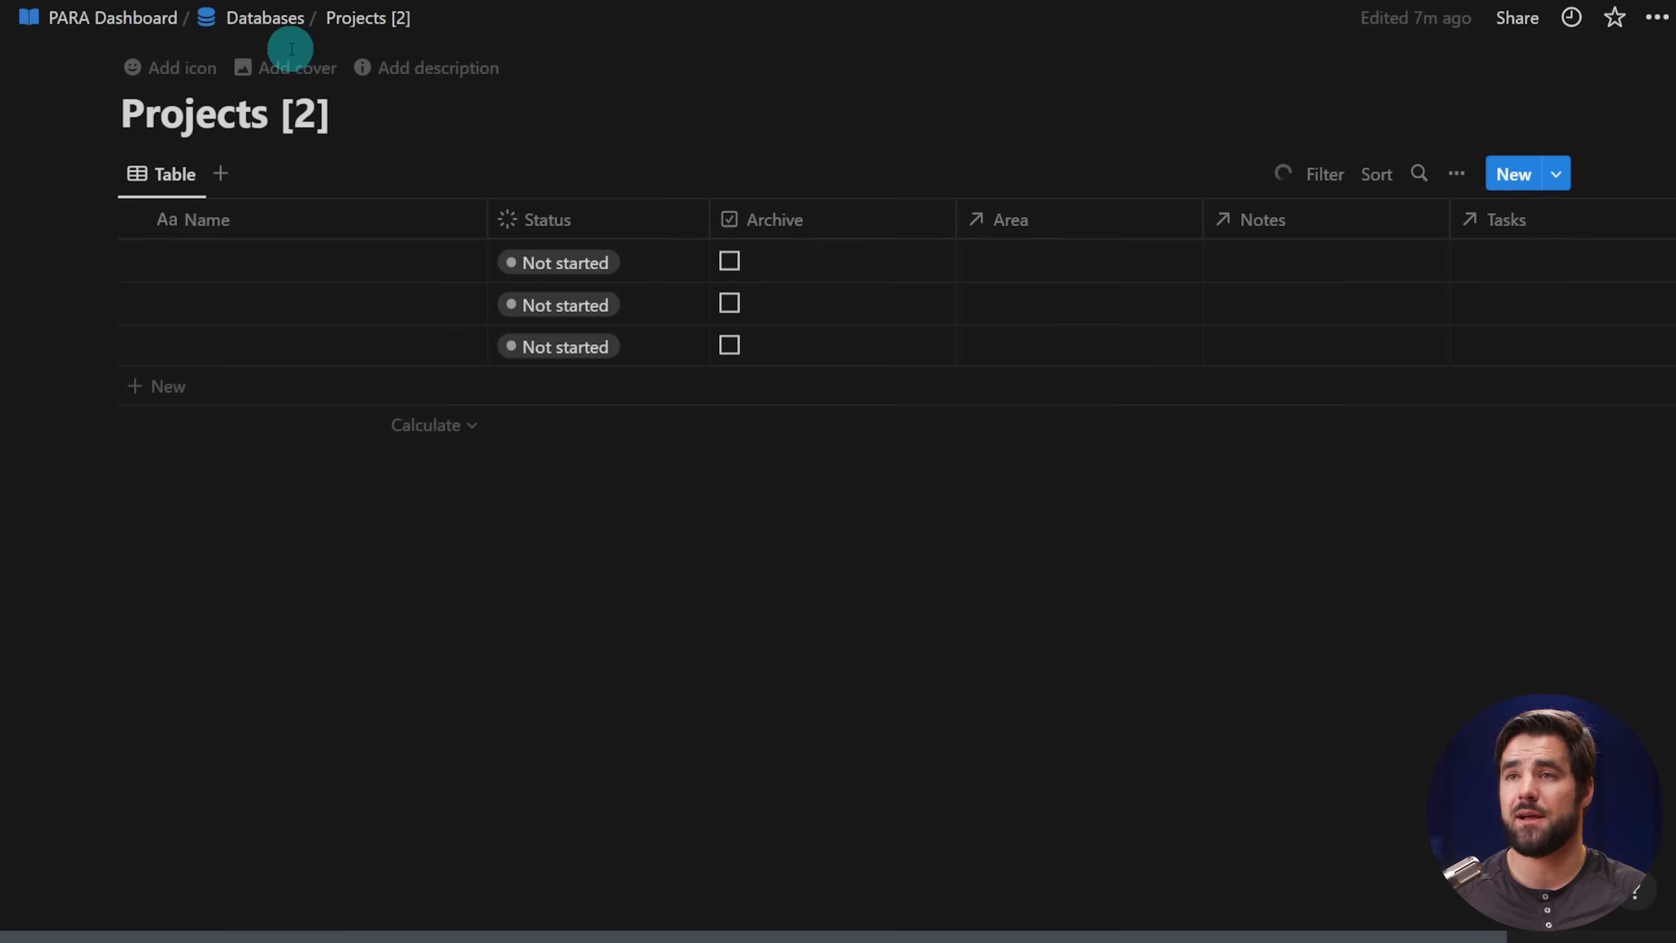
left_click(1556, 174)
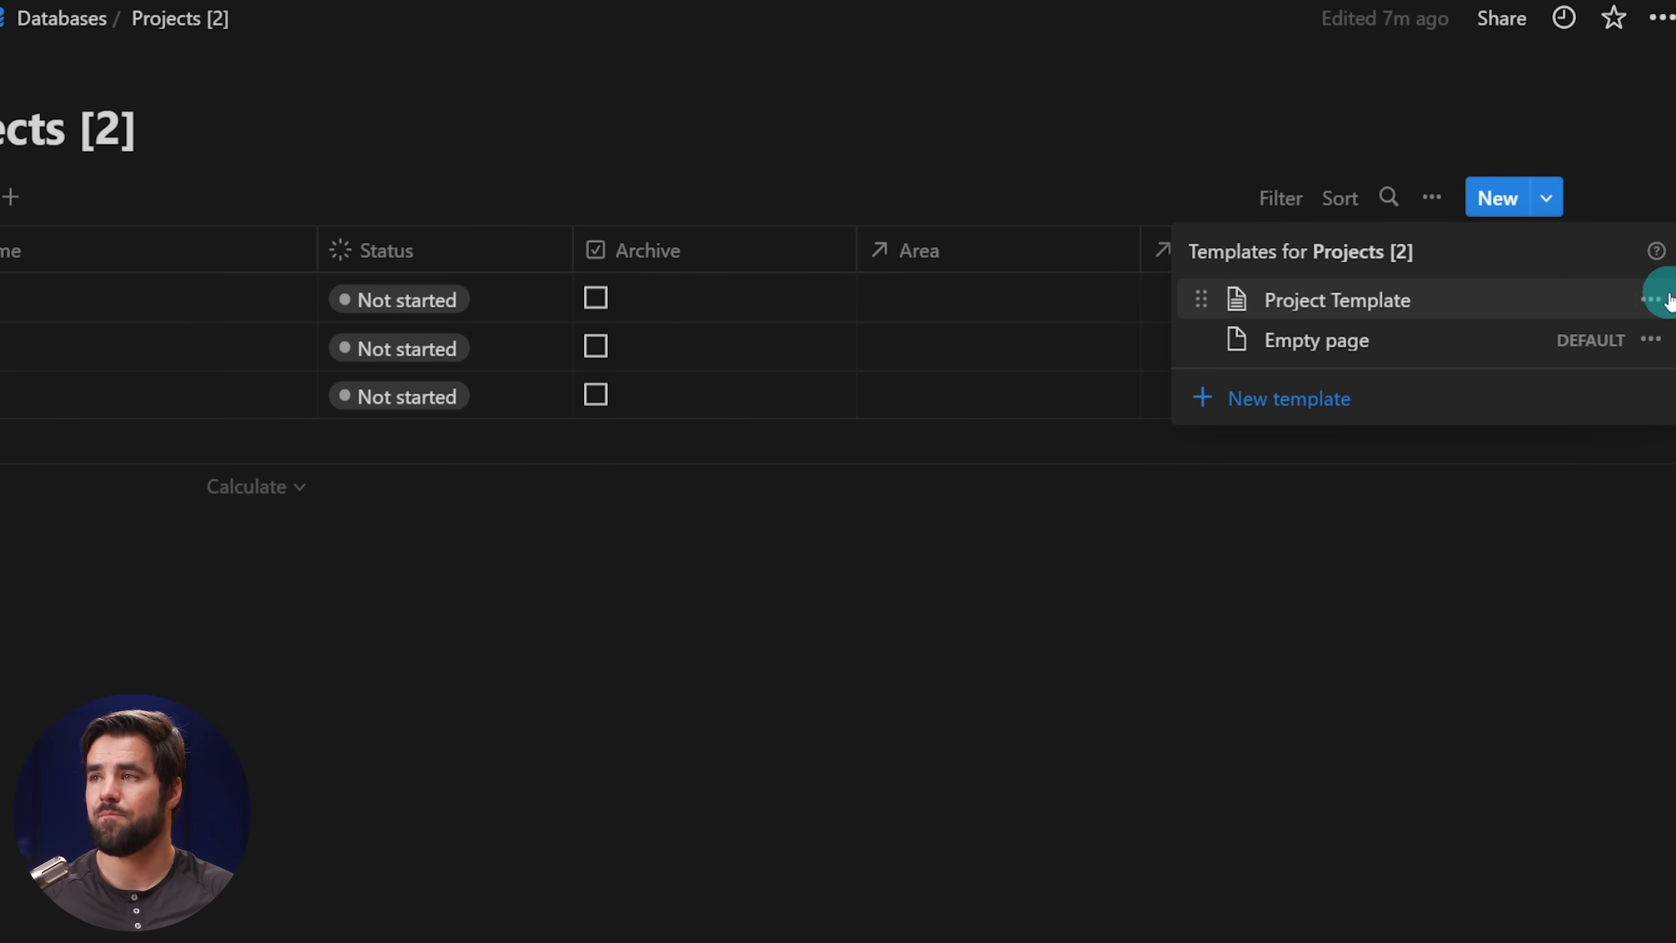
left_click(1651, 301)
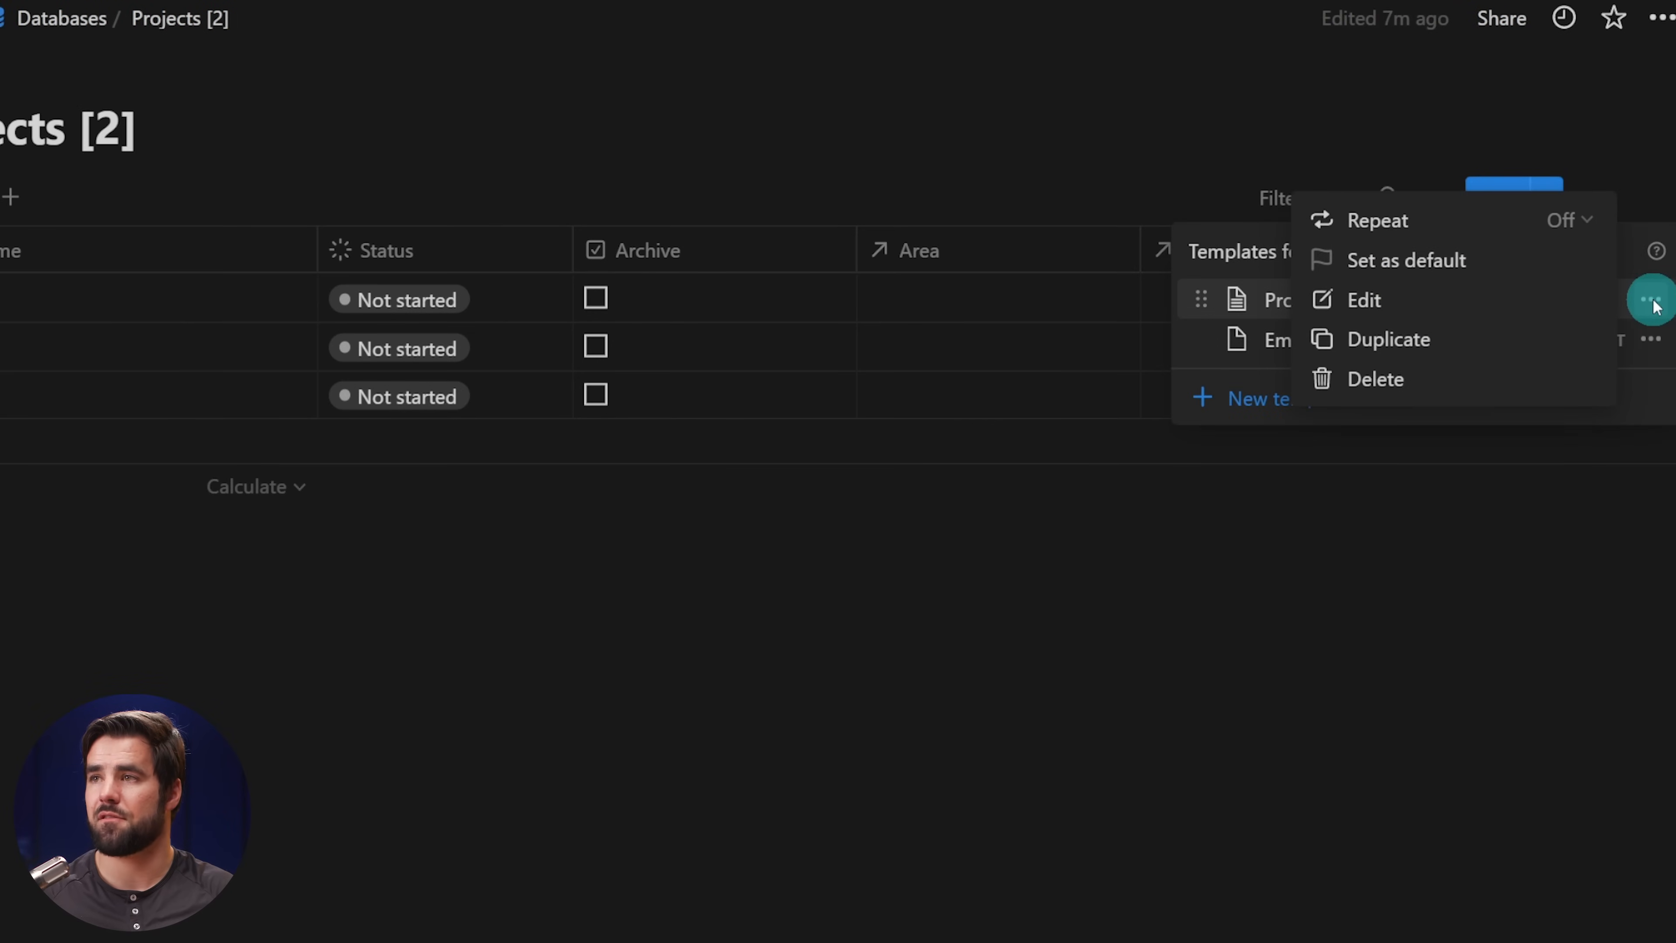
left_click(1496, 267)
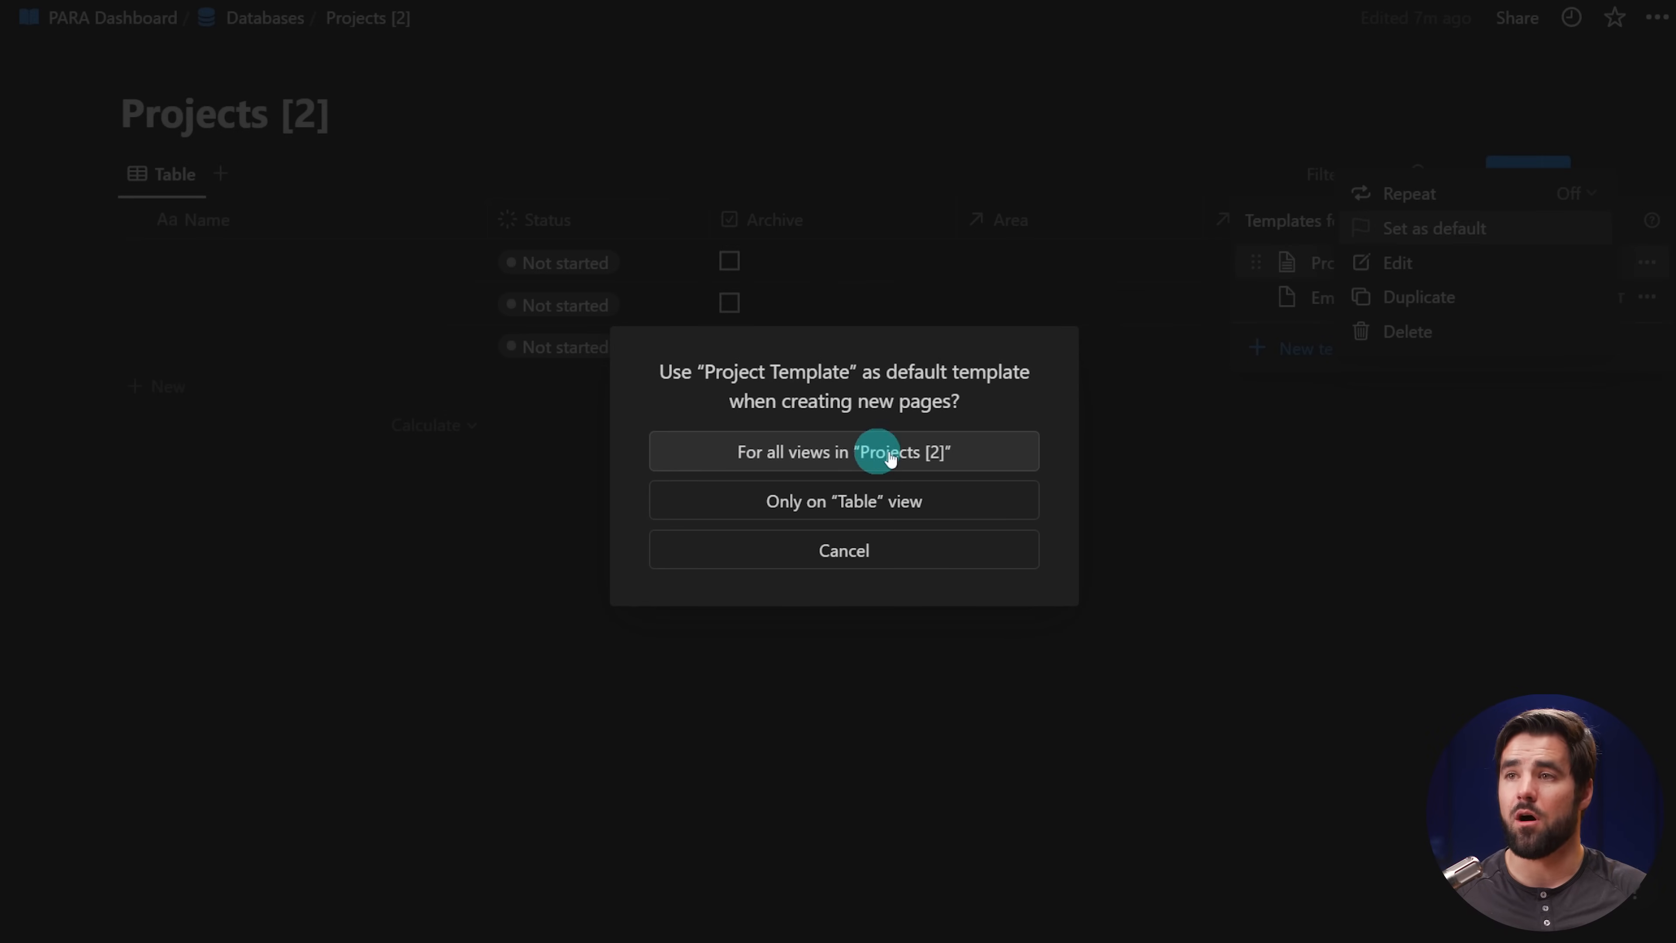
left_click(921, 455)
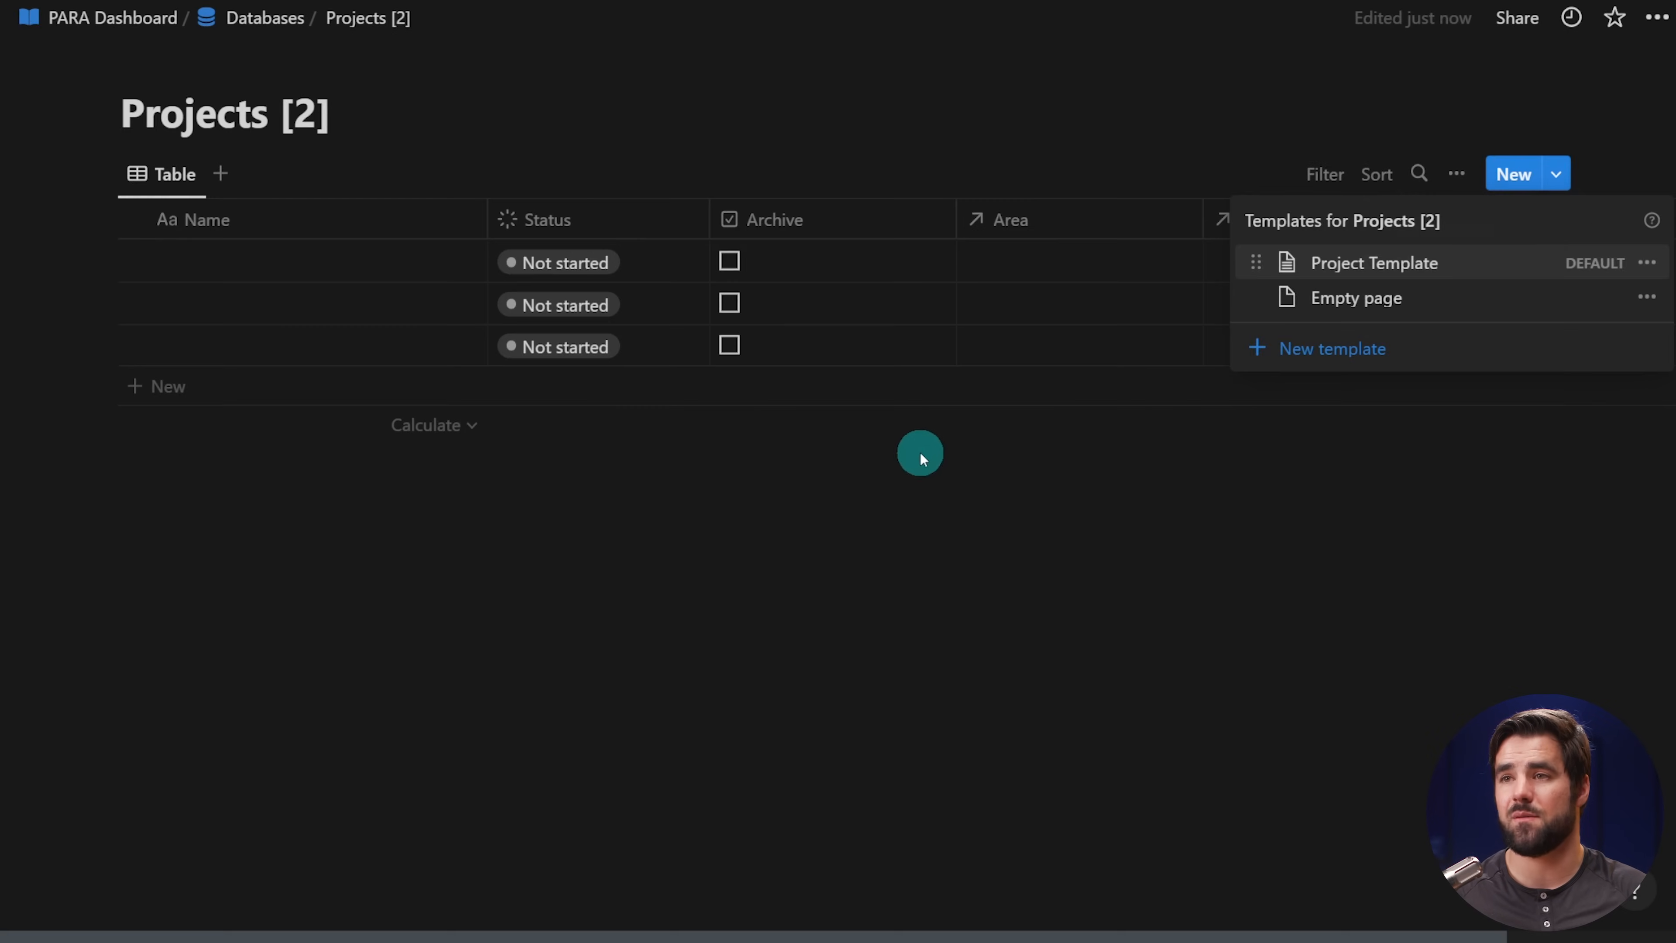
left_click(1346, 524)
- Add a project named "Burn the Sails song" to the Projects [2] table and open it as a full page
left_click(304, 397)
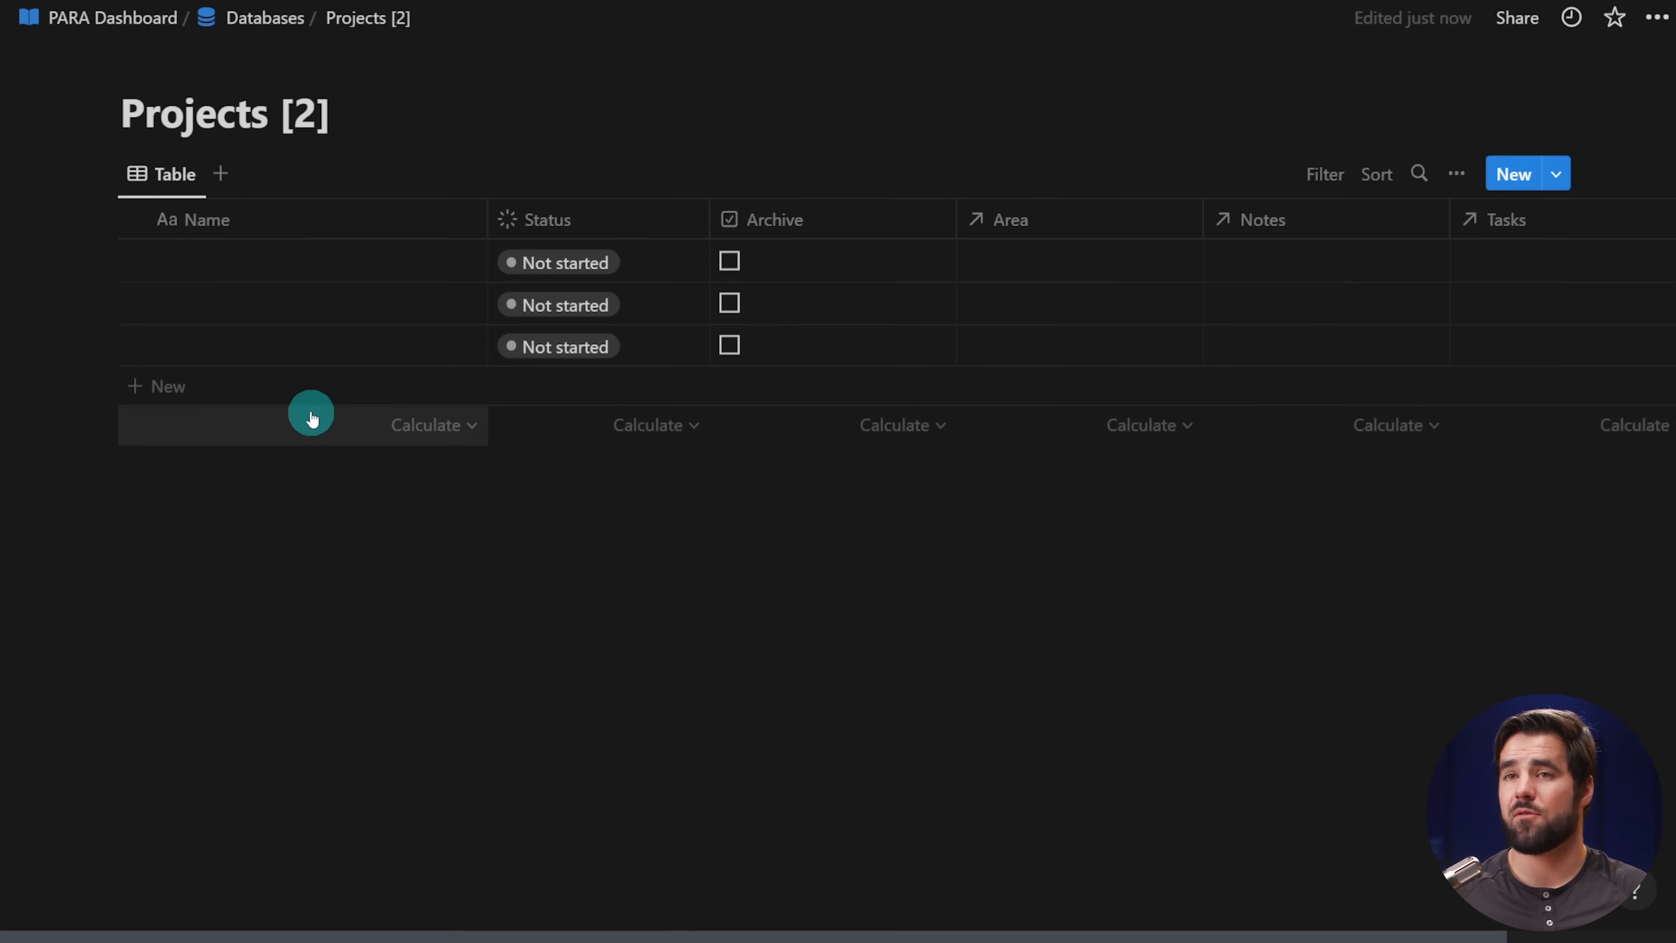
key("ctrl+a")
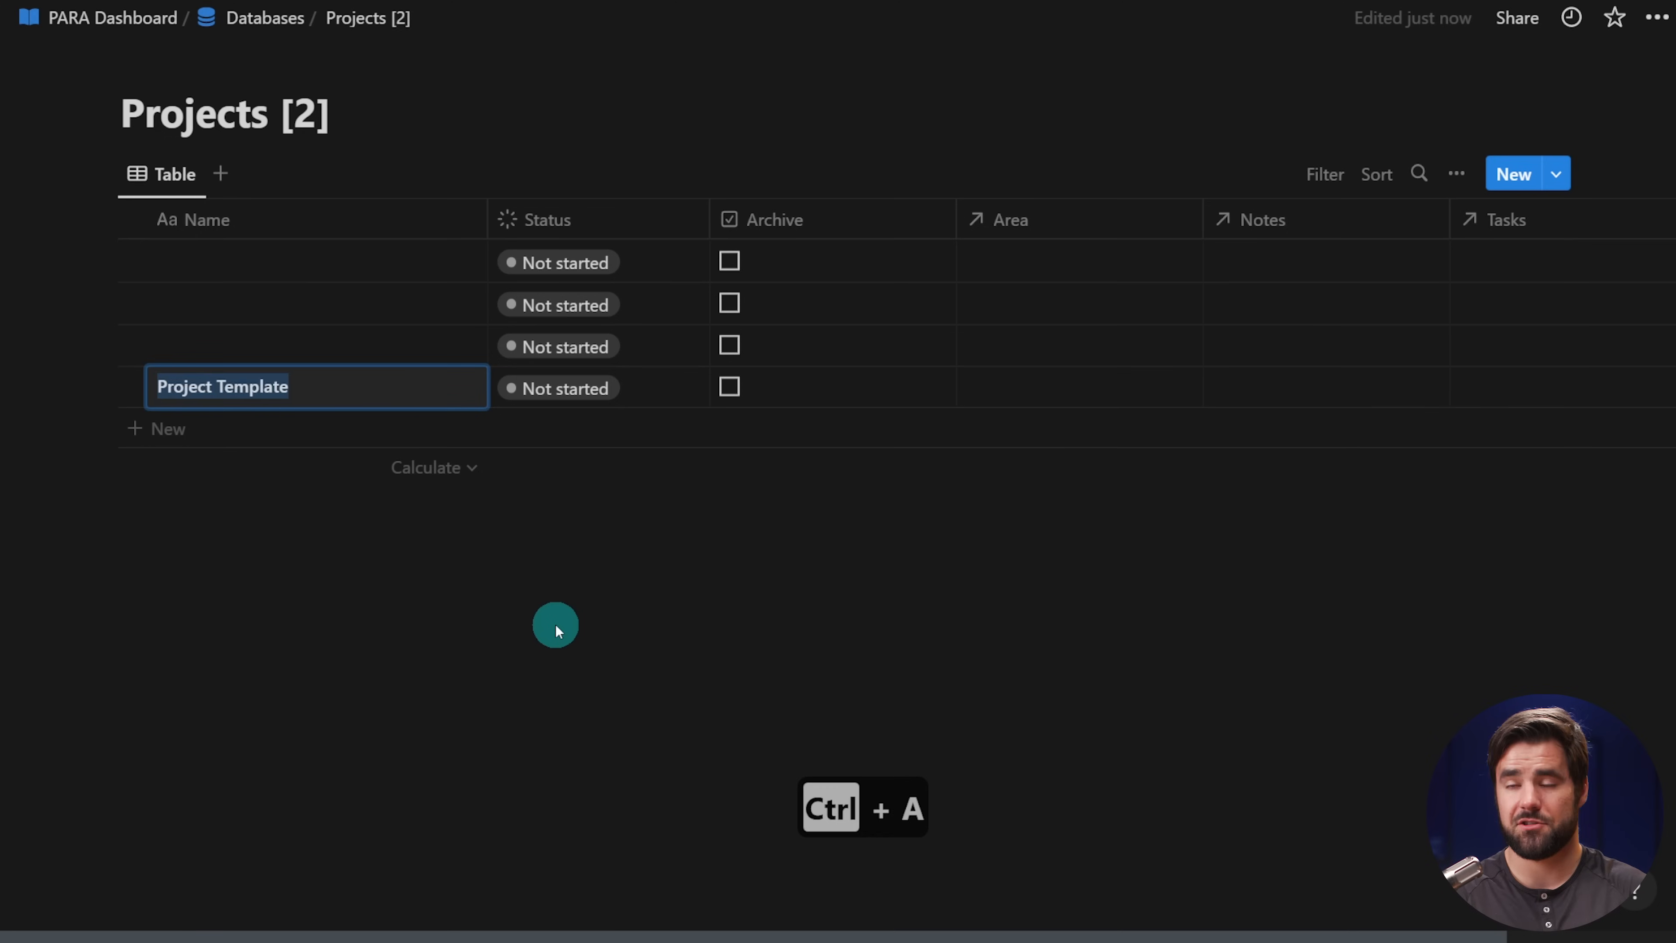
type("Burn the Sails song")
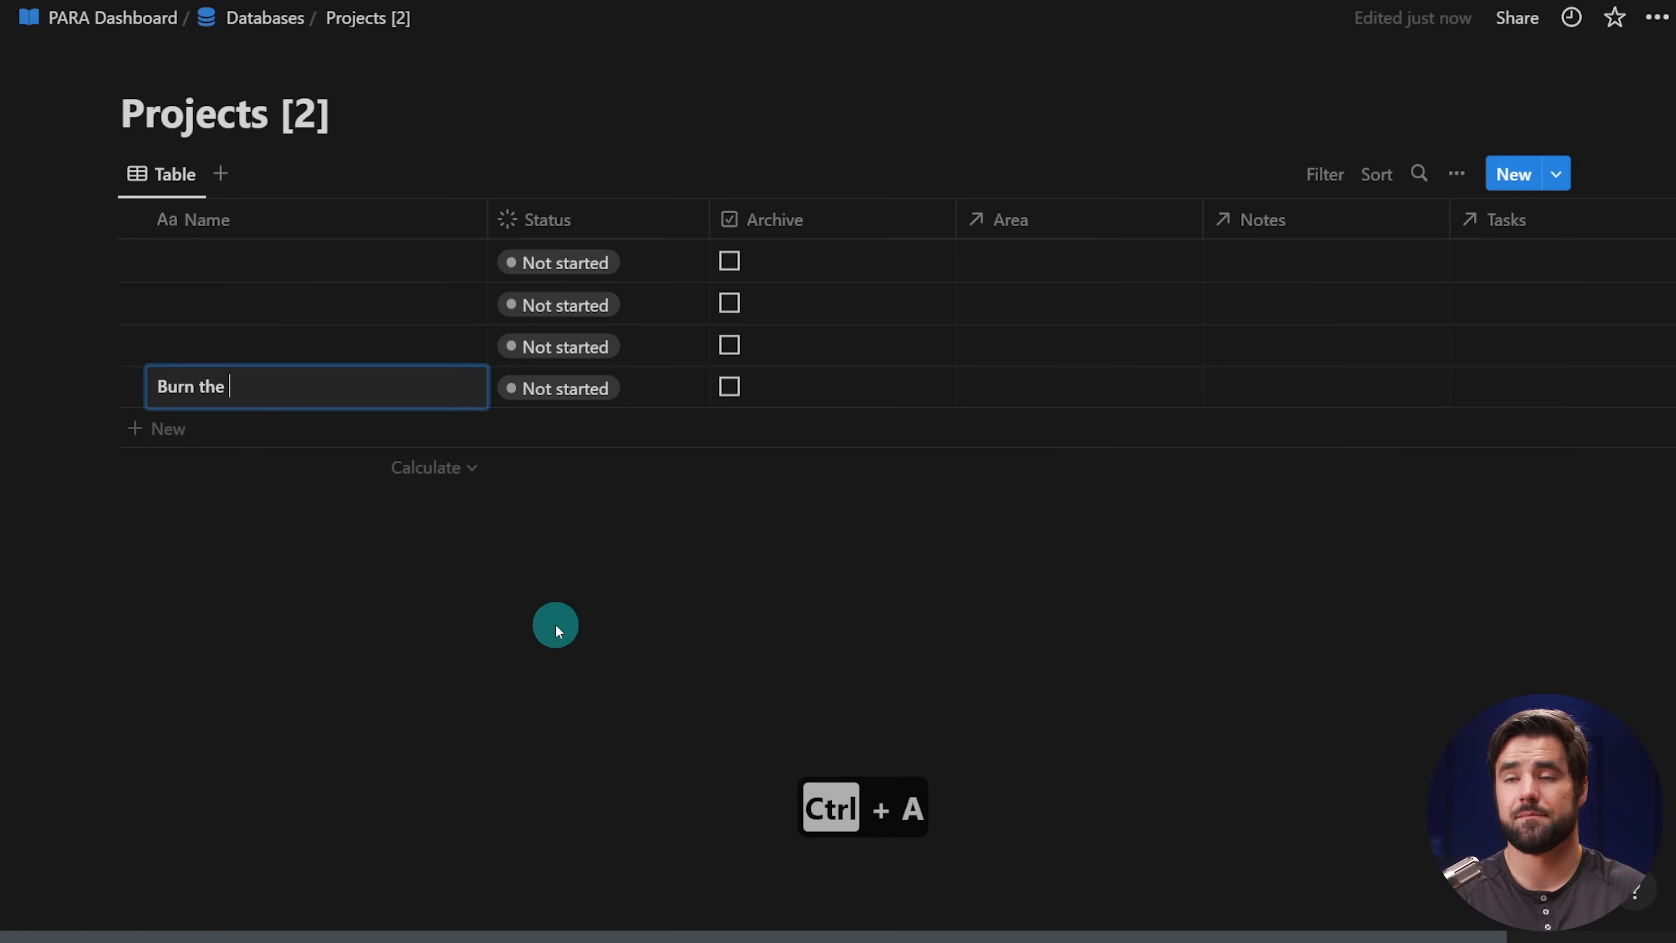
key("Return")
left_click(428, 390)
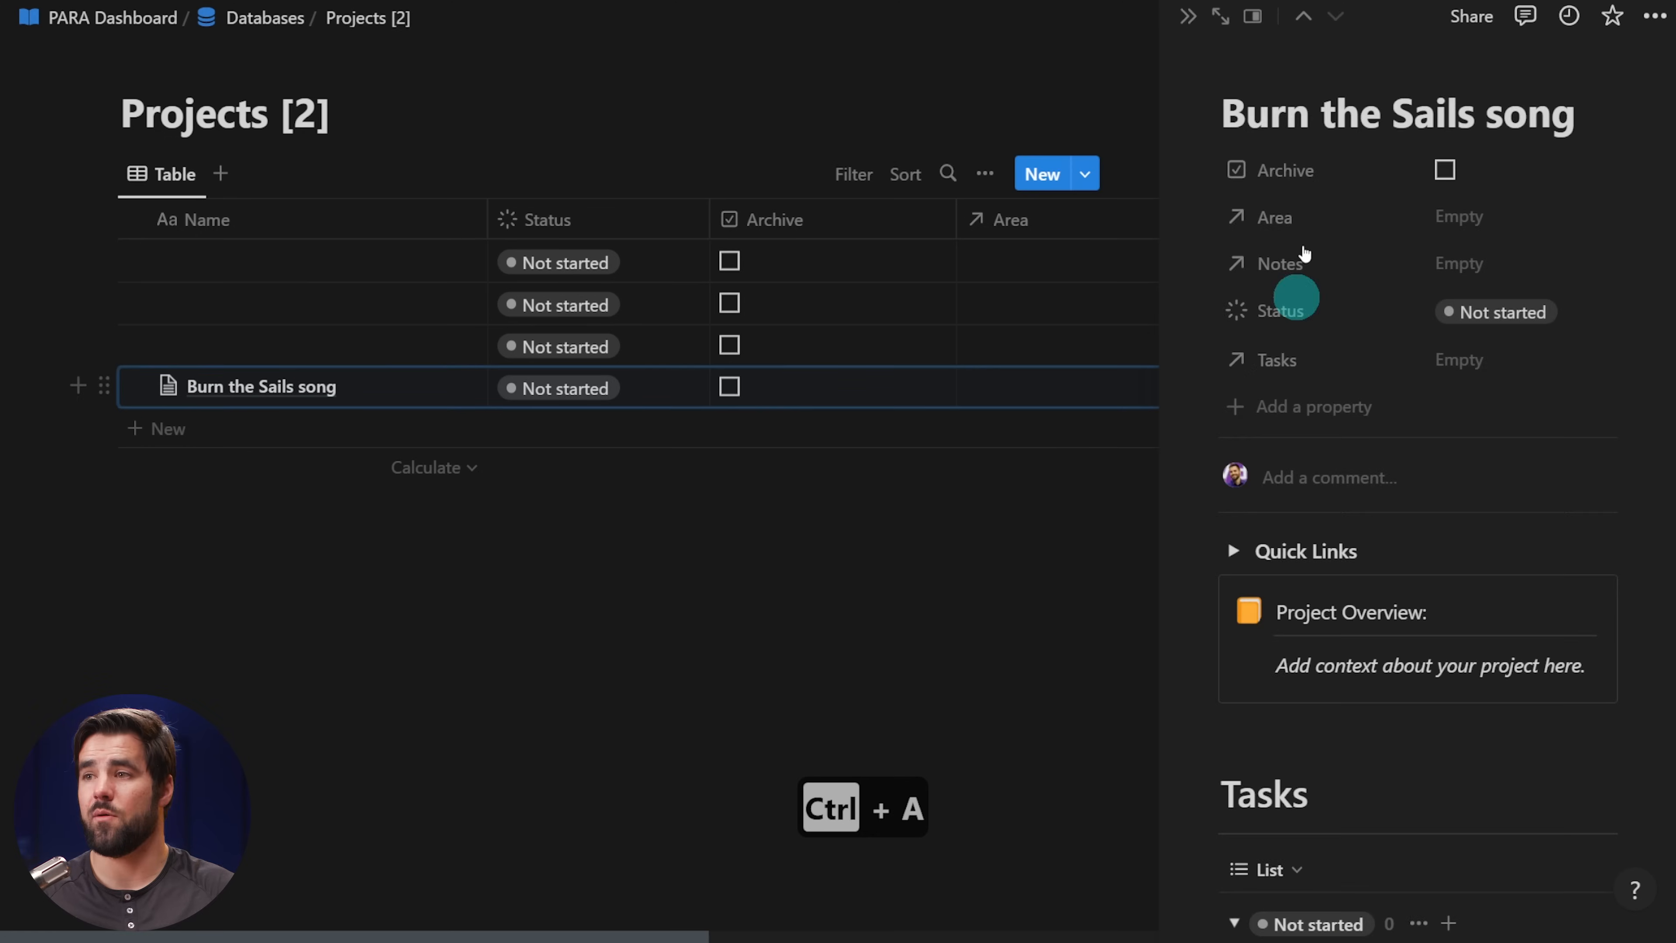
left_click(1220, 16)
- Add a task named "Write Chorus" to the Not started group of the project's Tasks list
scroll(1201, 588, "down", 5)
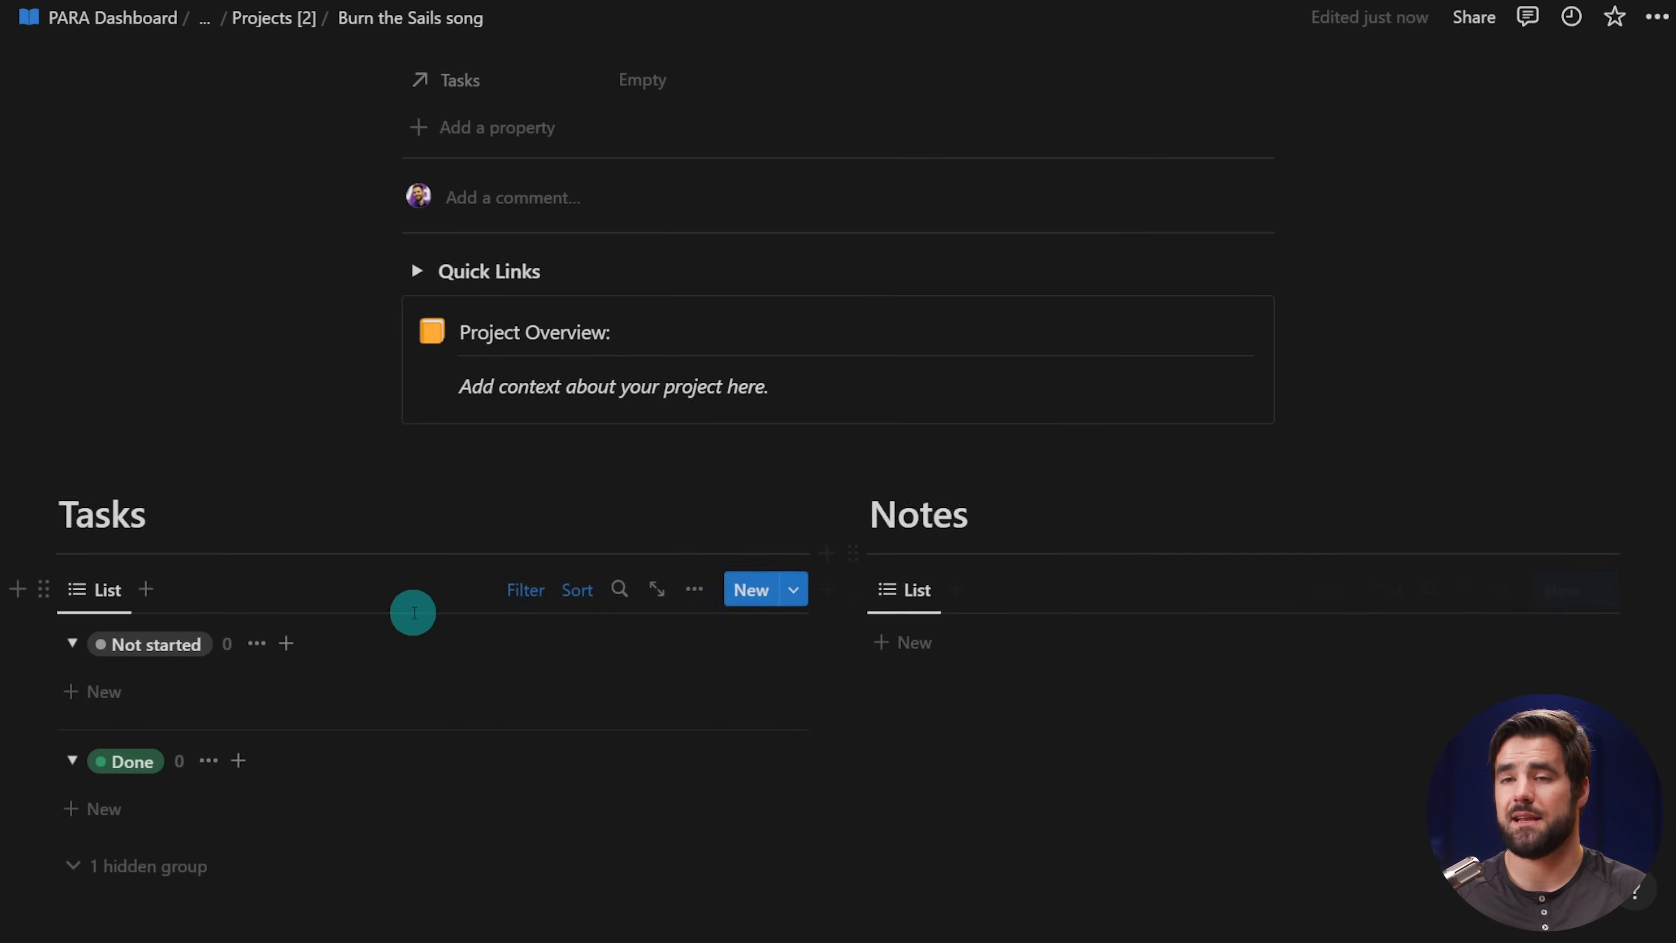
scroll(411, 610, "down", 3)
left_click(155, 457)
type("Write")
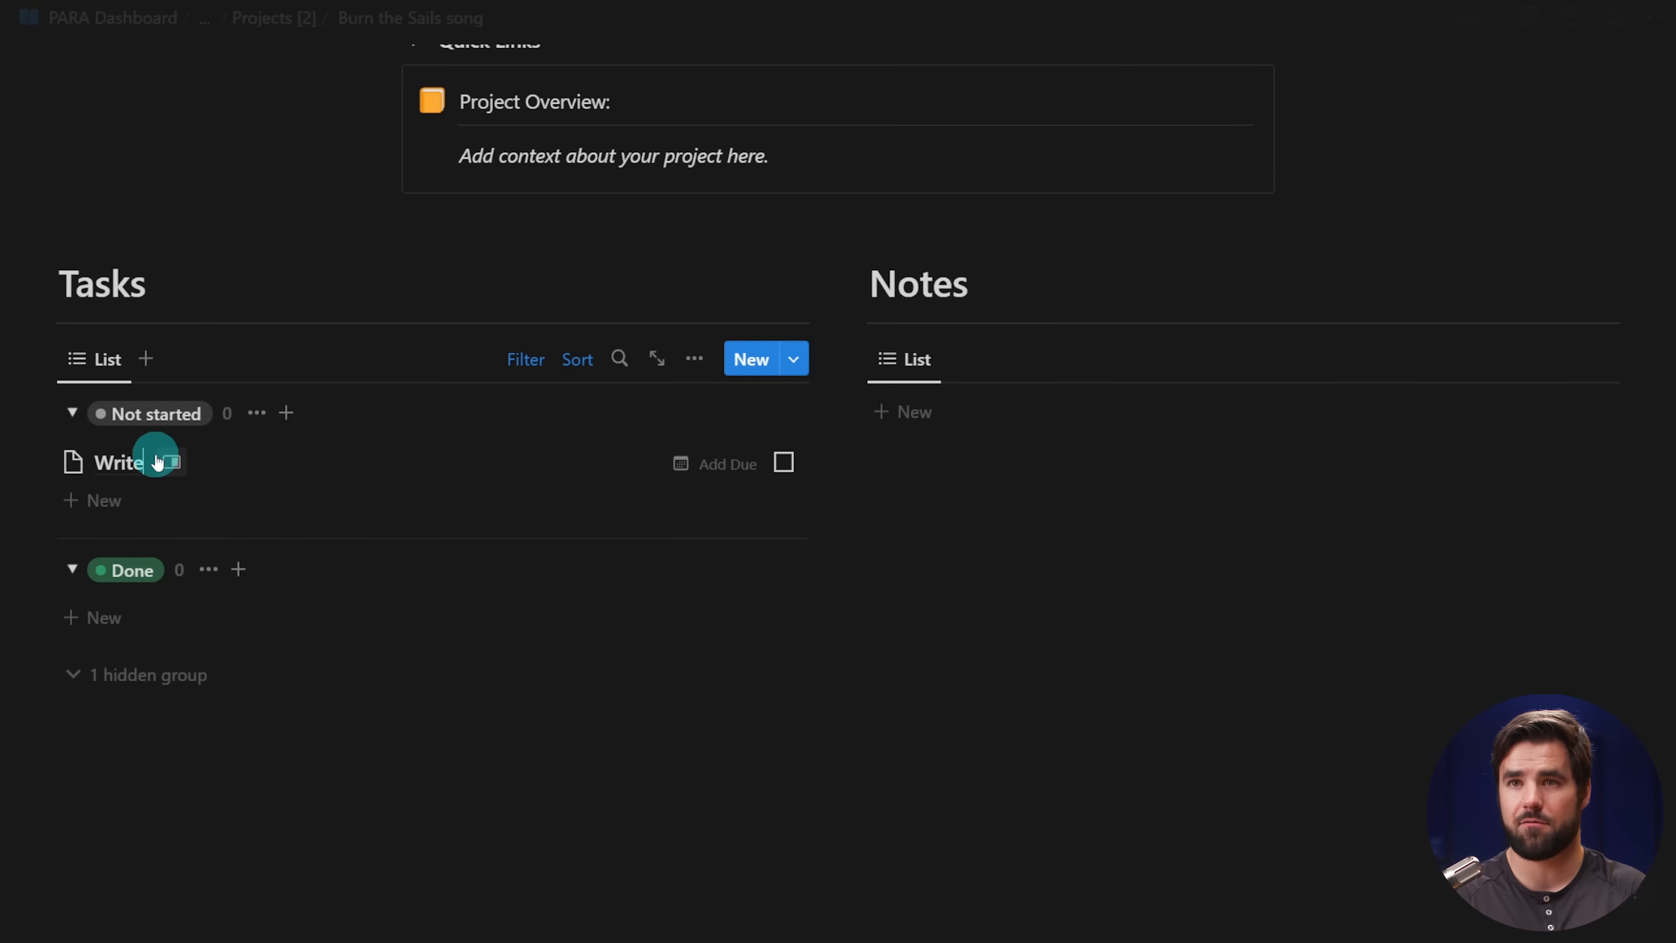
type(" Chorus")
key("Return")
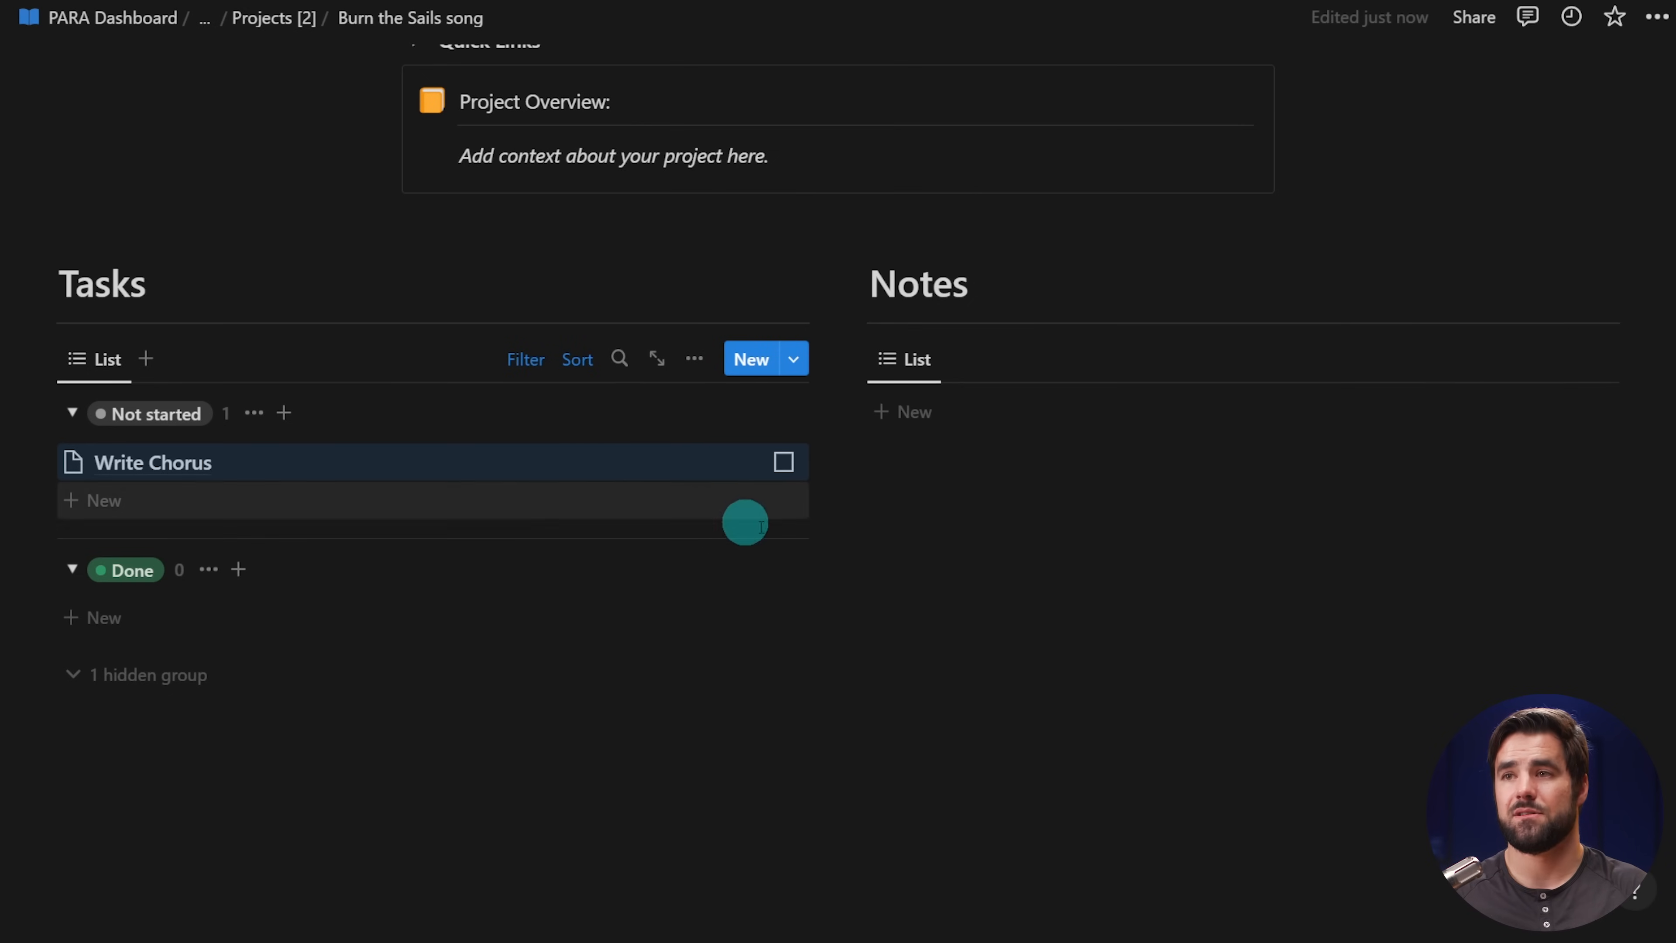
- Return to the Projects [2] table to check the project's Tasks relation, and open the Databases page to review the tables
scroll(614, 415, "up", 3)
scroll(752, 378, "down", 3)
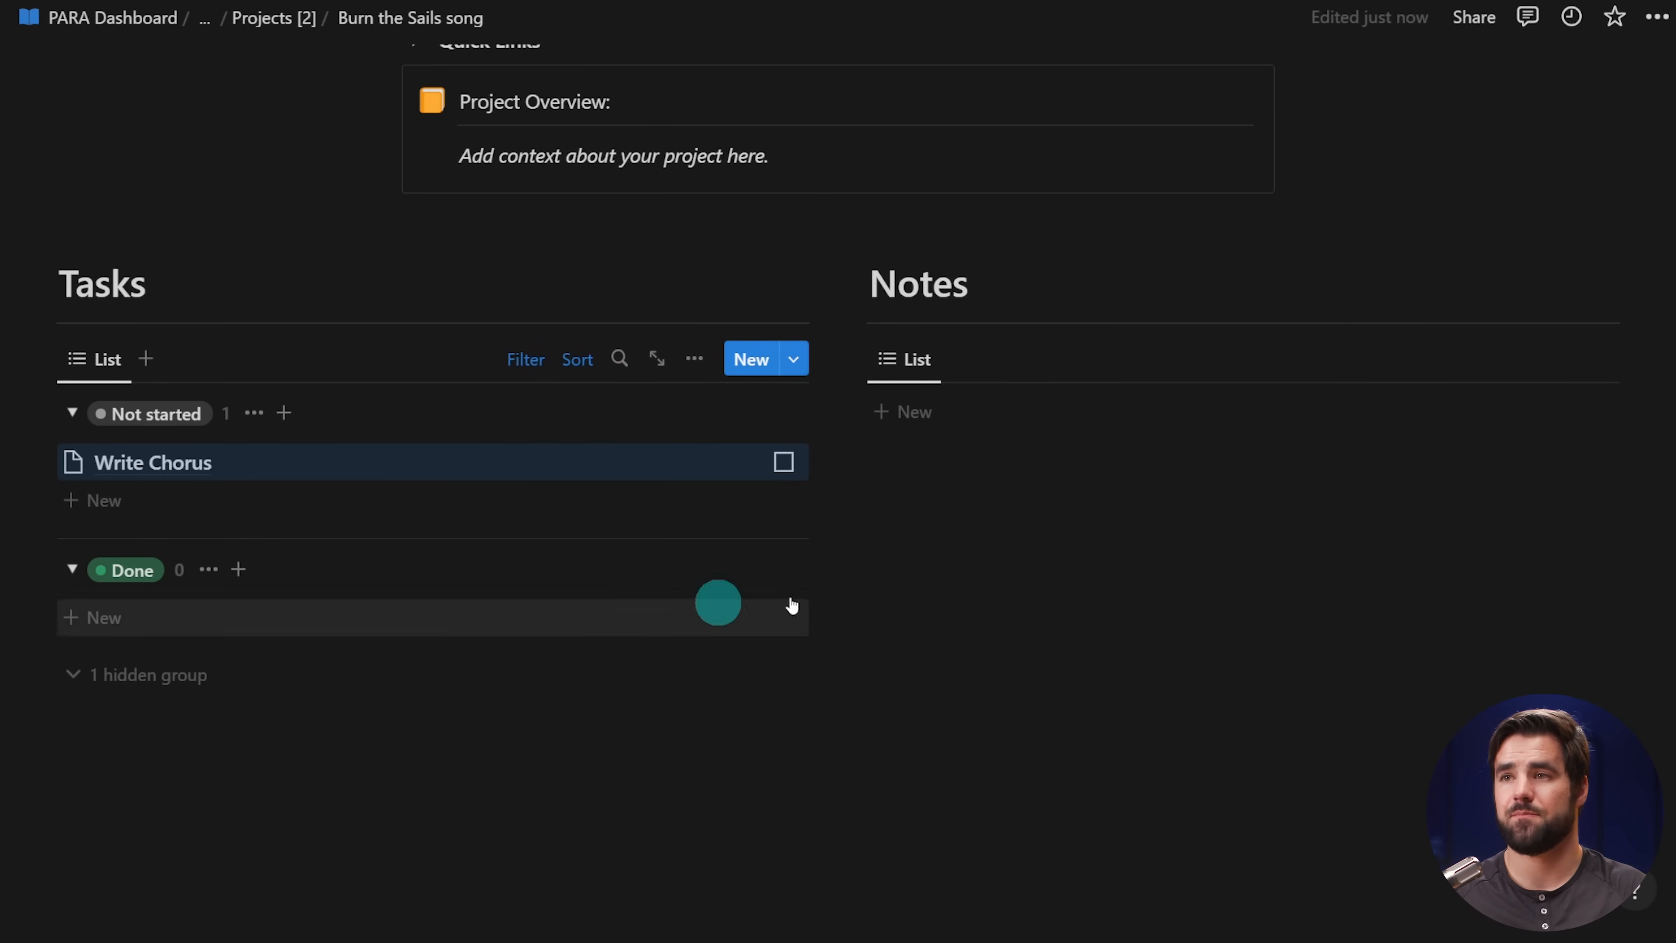
scroll(792, 605, "up", 5)
left_click(271, 19)
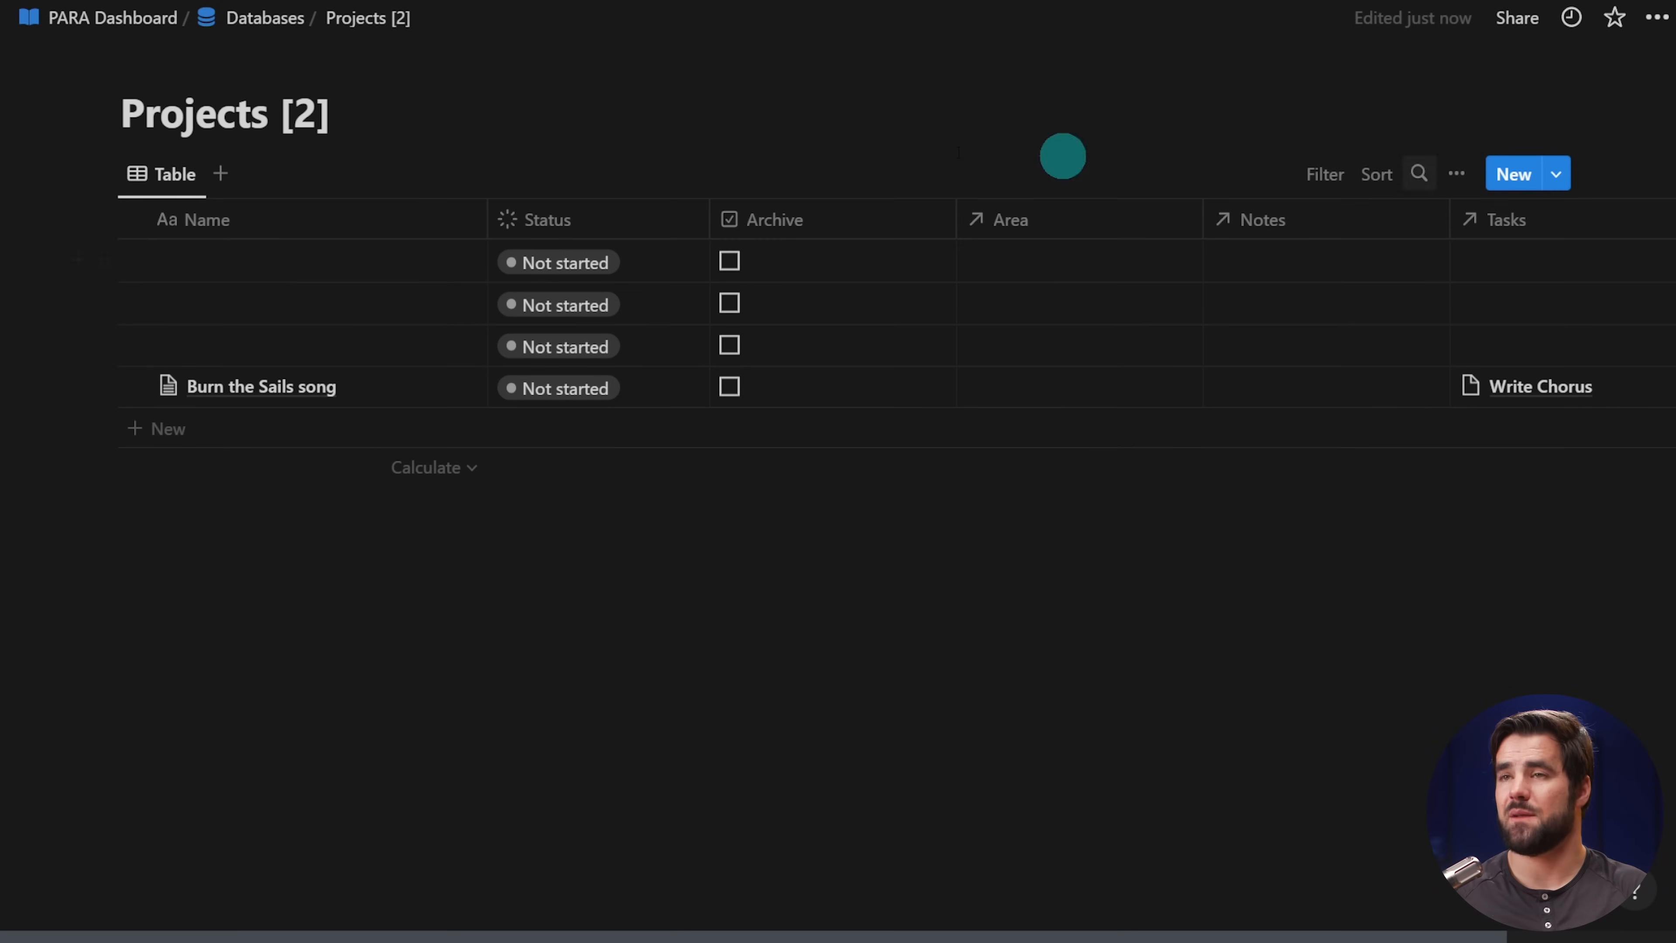
left_click(281, 20)
scroll(703, 431, "down", 15)
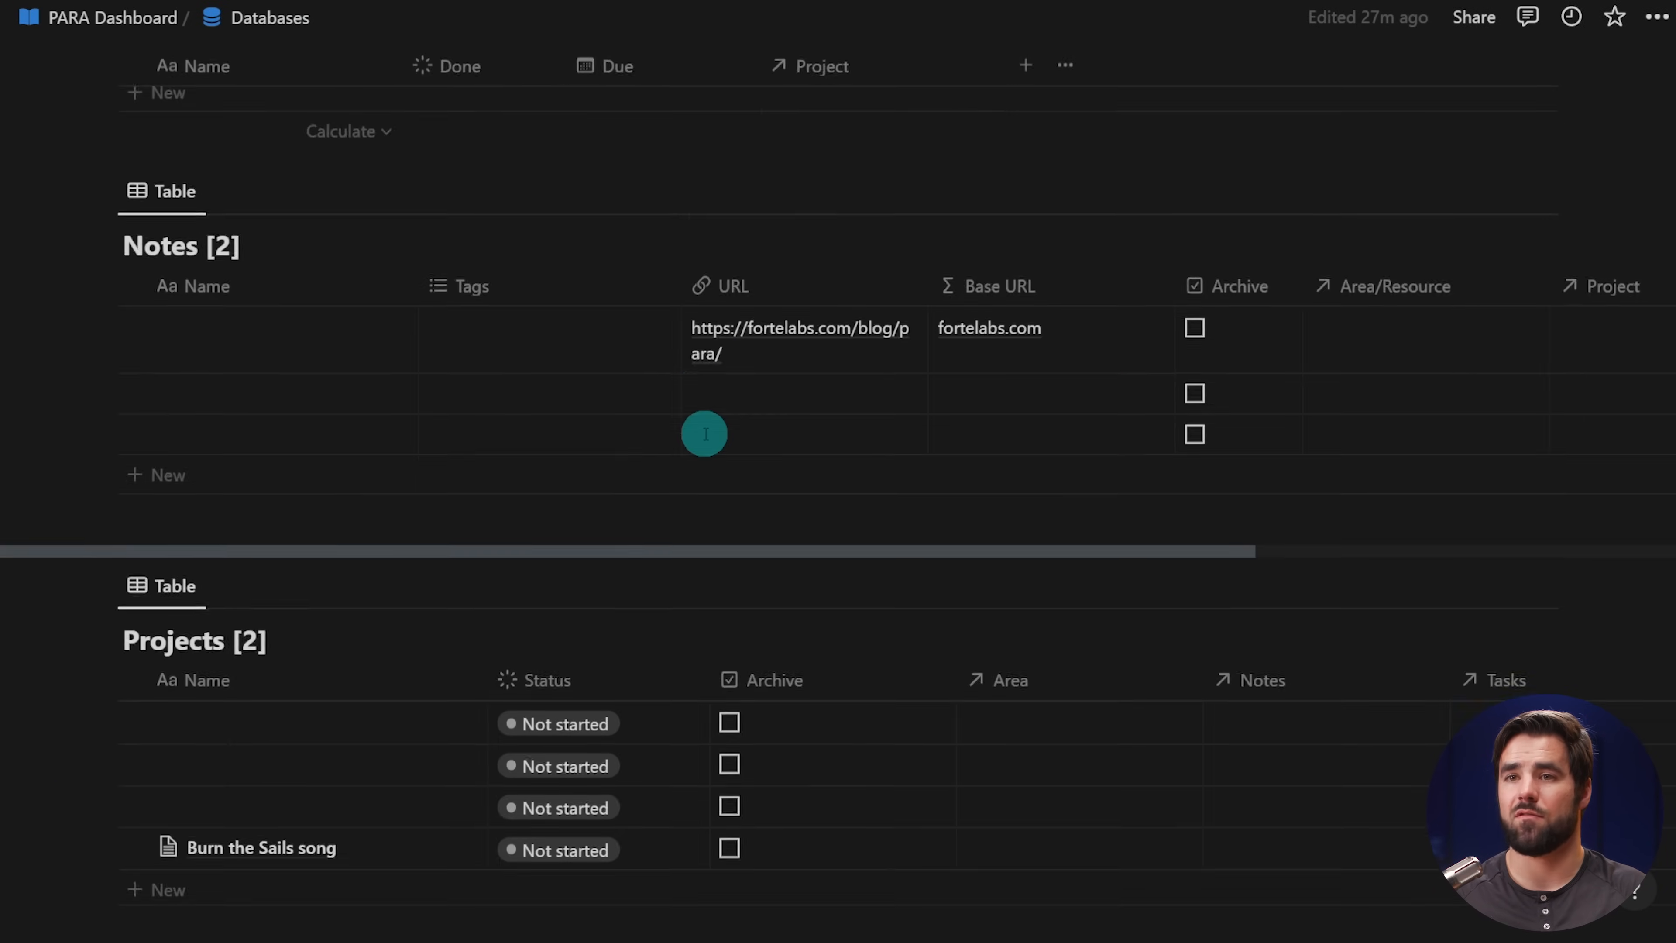
- Review the example project Launch New Payment System and go up to its PARA Dashboard page
mouse_move(405, 494)
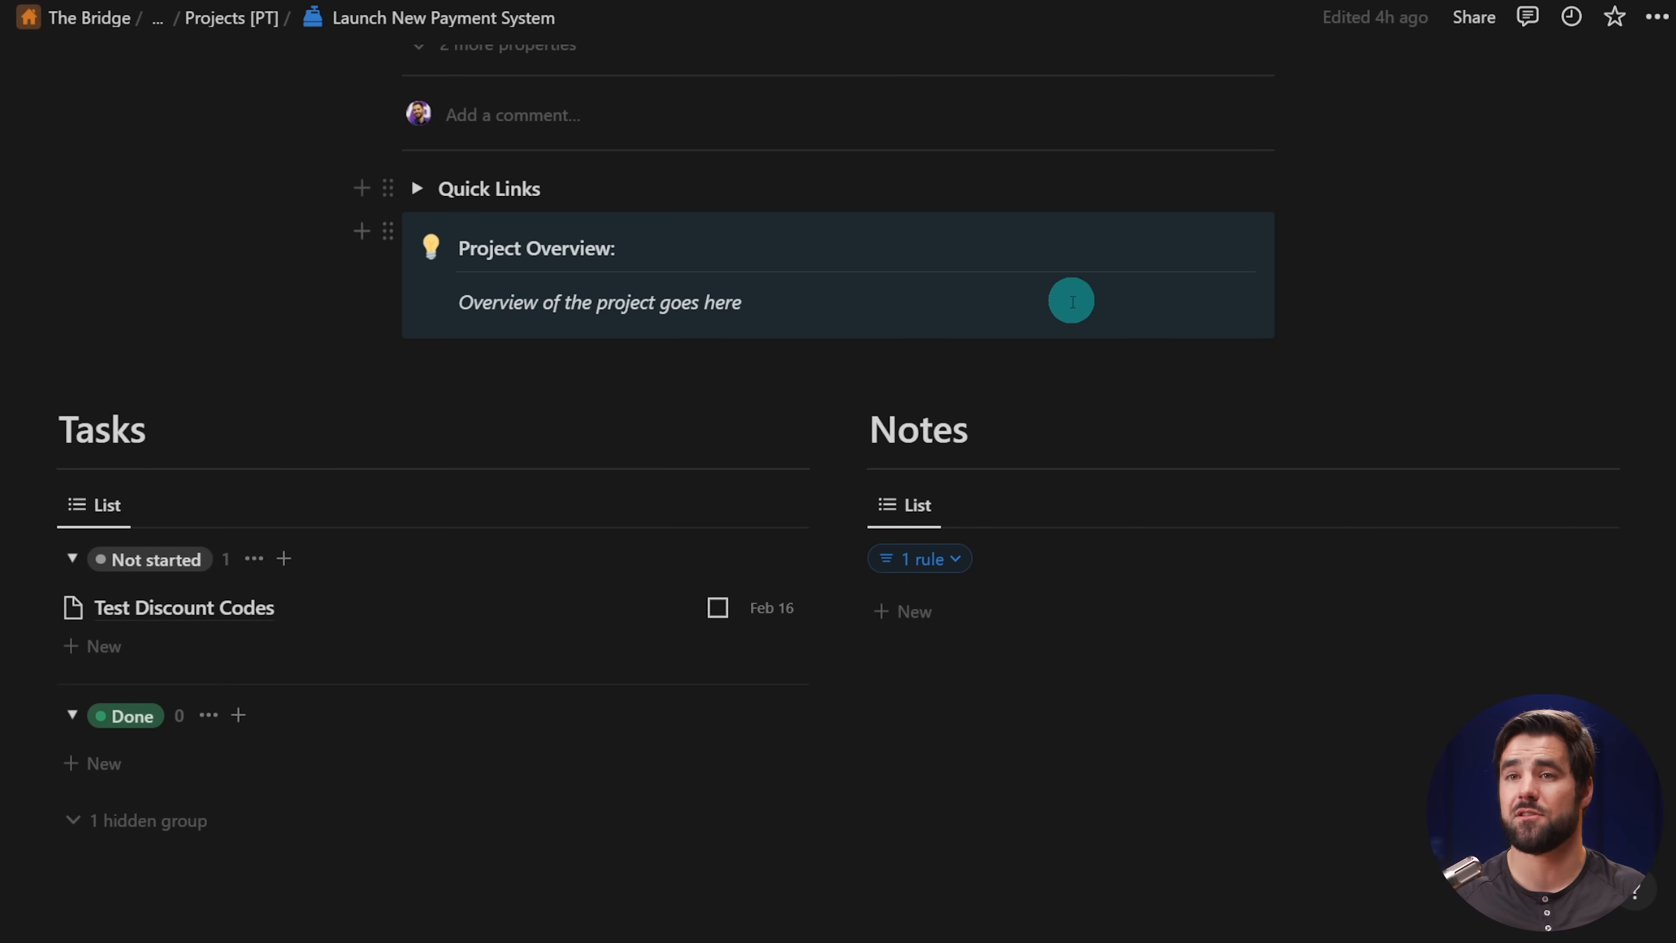
scroll(1070, 296, "up", 5)
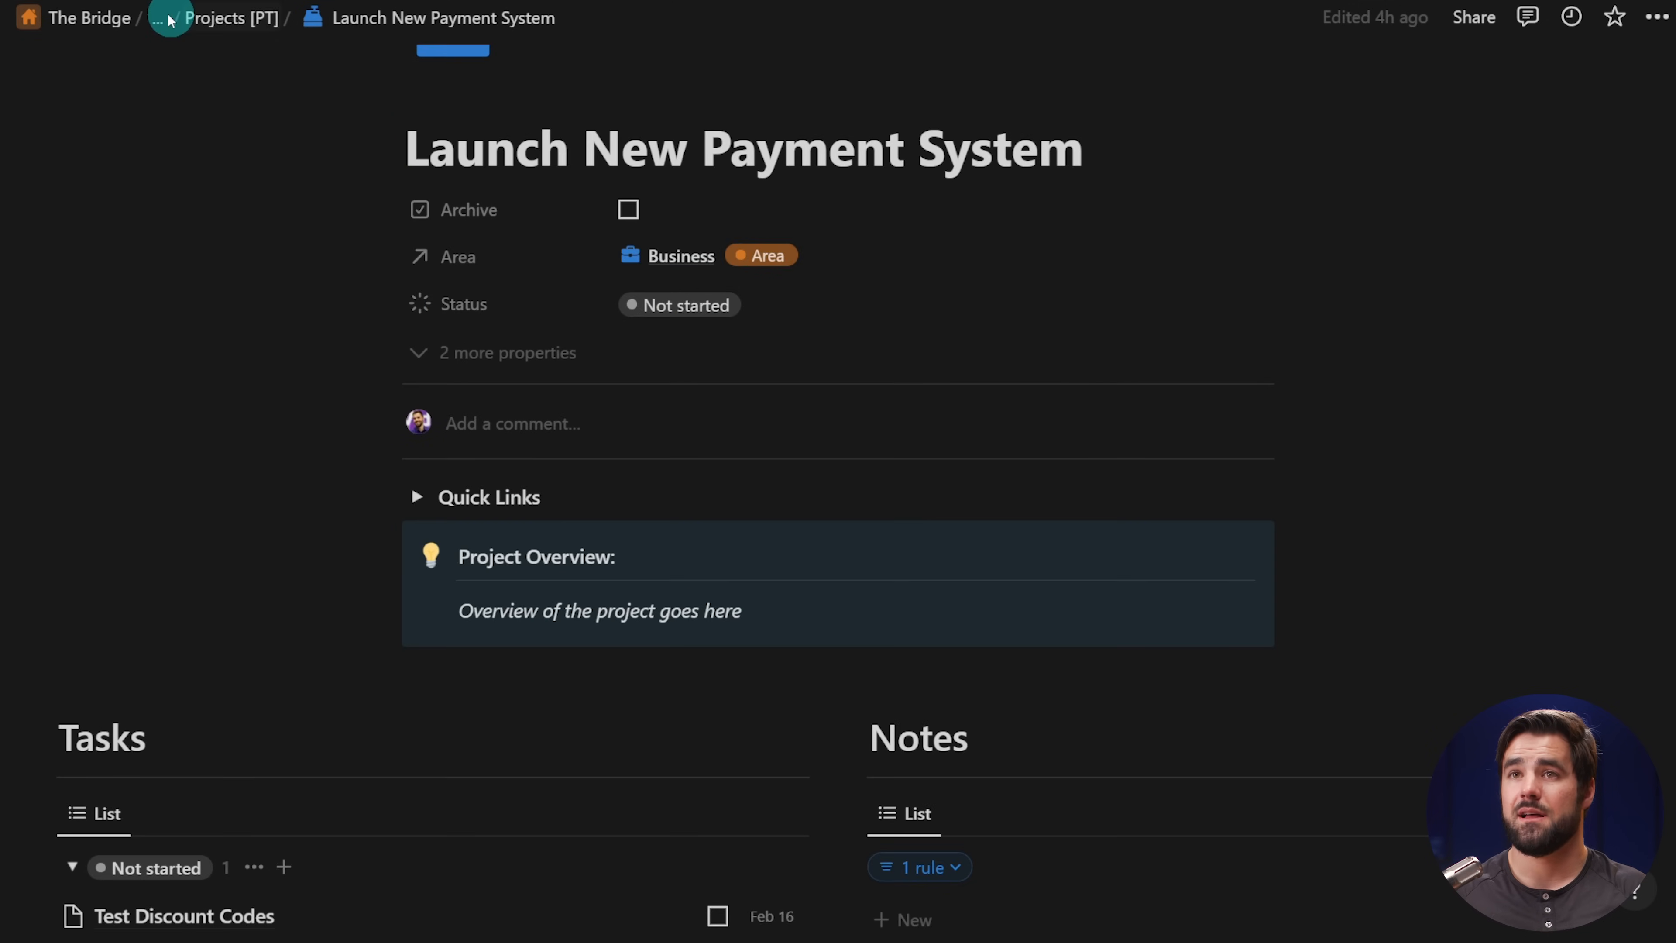
left_click(179, 20)
left_click(180, 161)
scroll(950, 497, "down", 10)
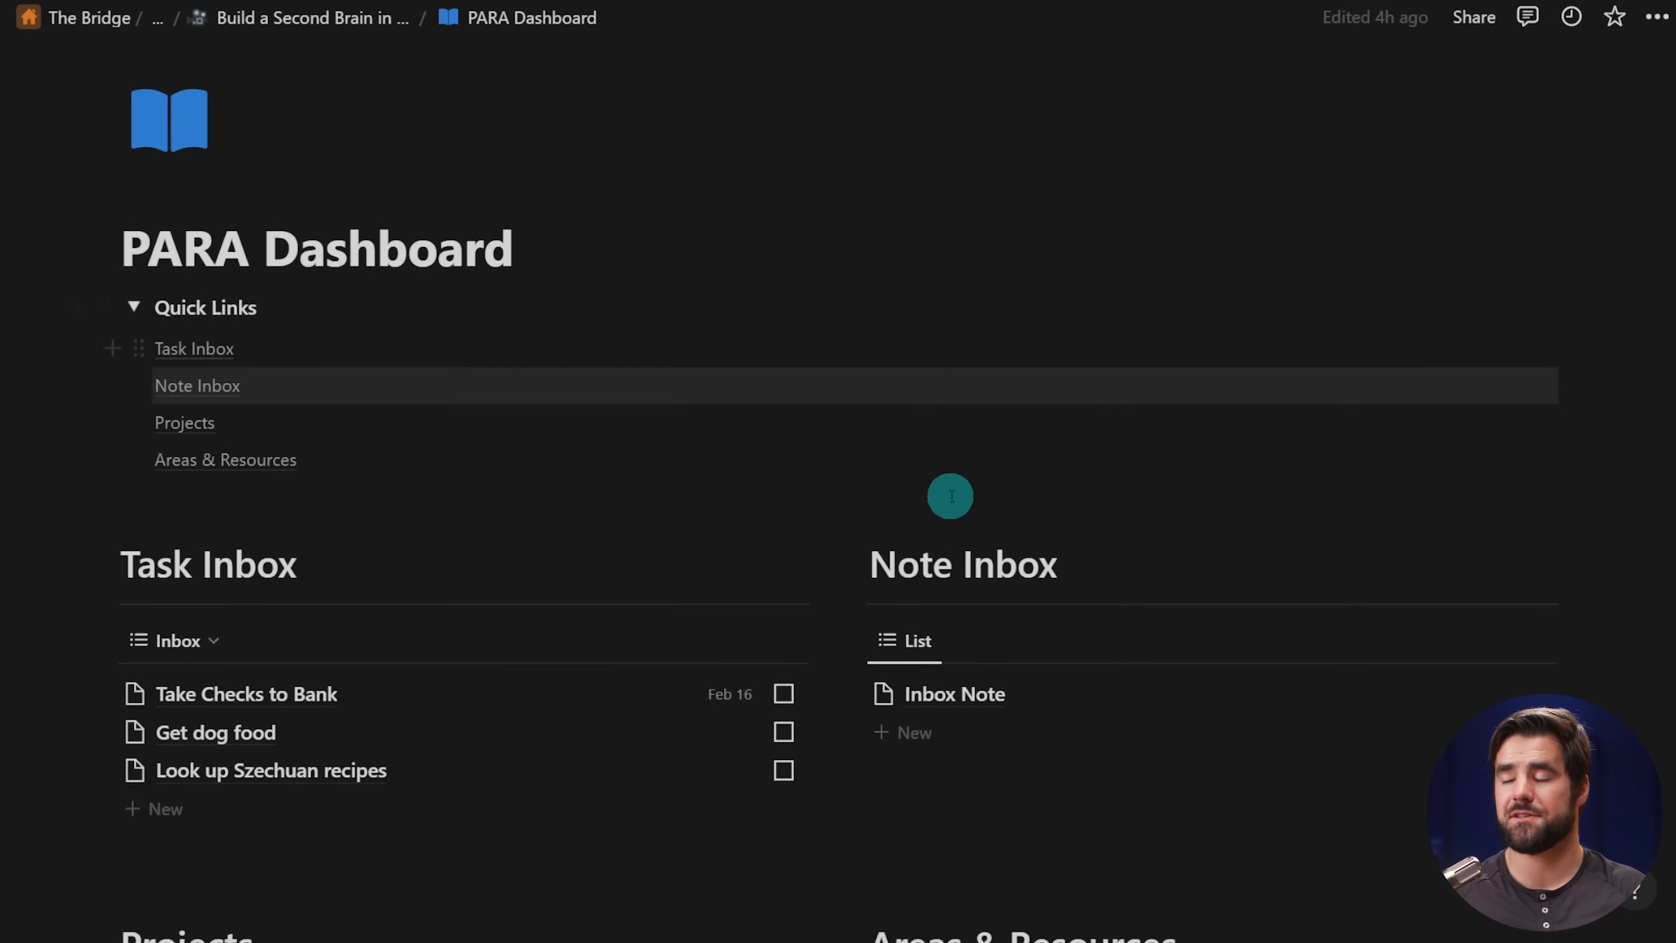
- Open the example Business area as a full page and examine its Area Projects, Area Resources and Area Notes sections
left_click(1020, 465)
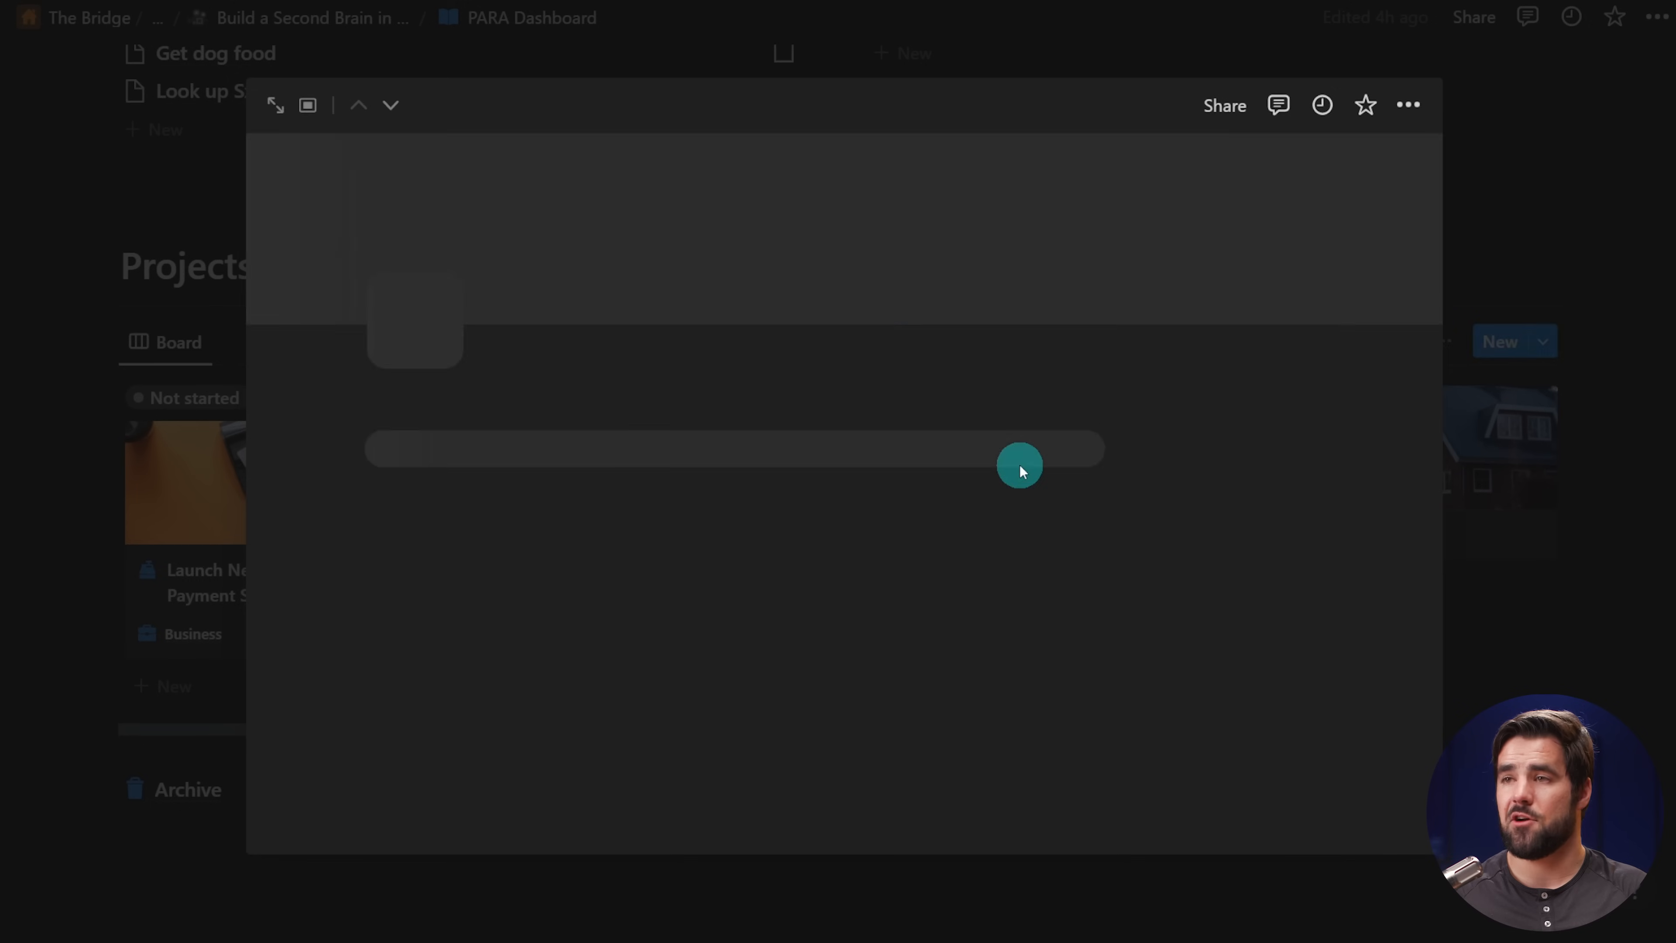
left_click(274, 104)
scroll(1268, 577, "down", 8)
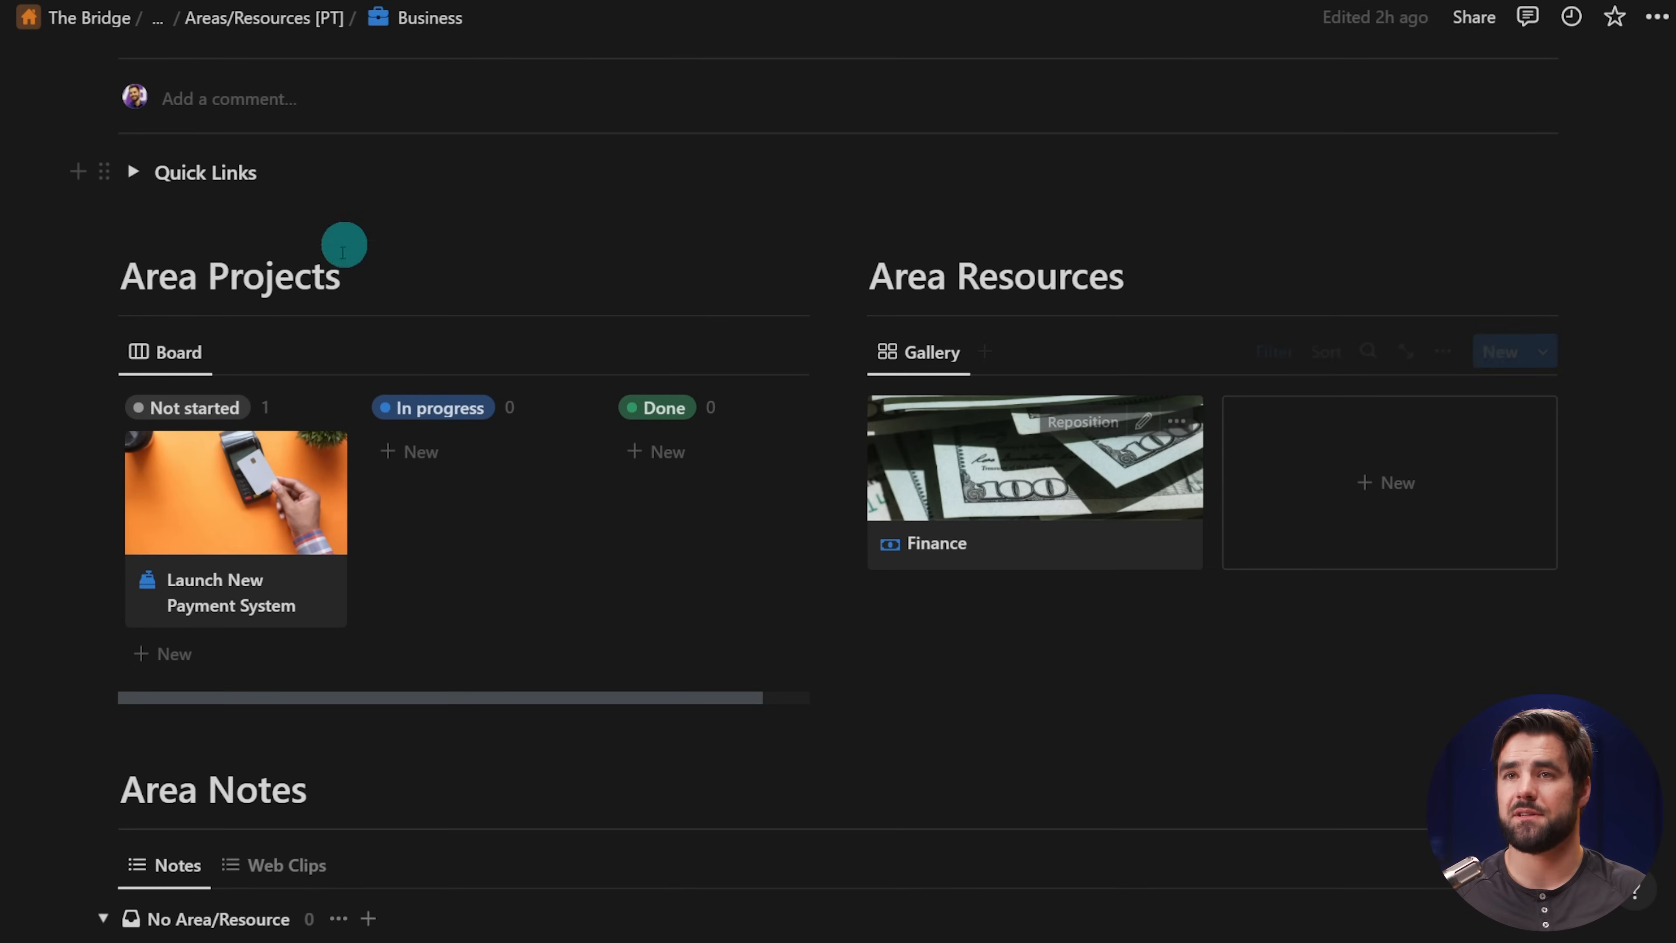
scroll(442, 198, "up", 1)
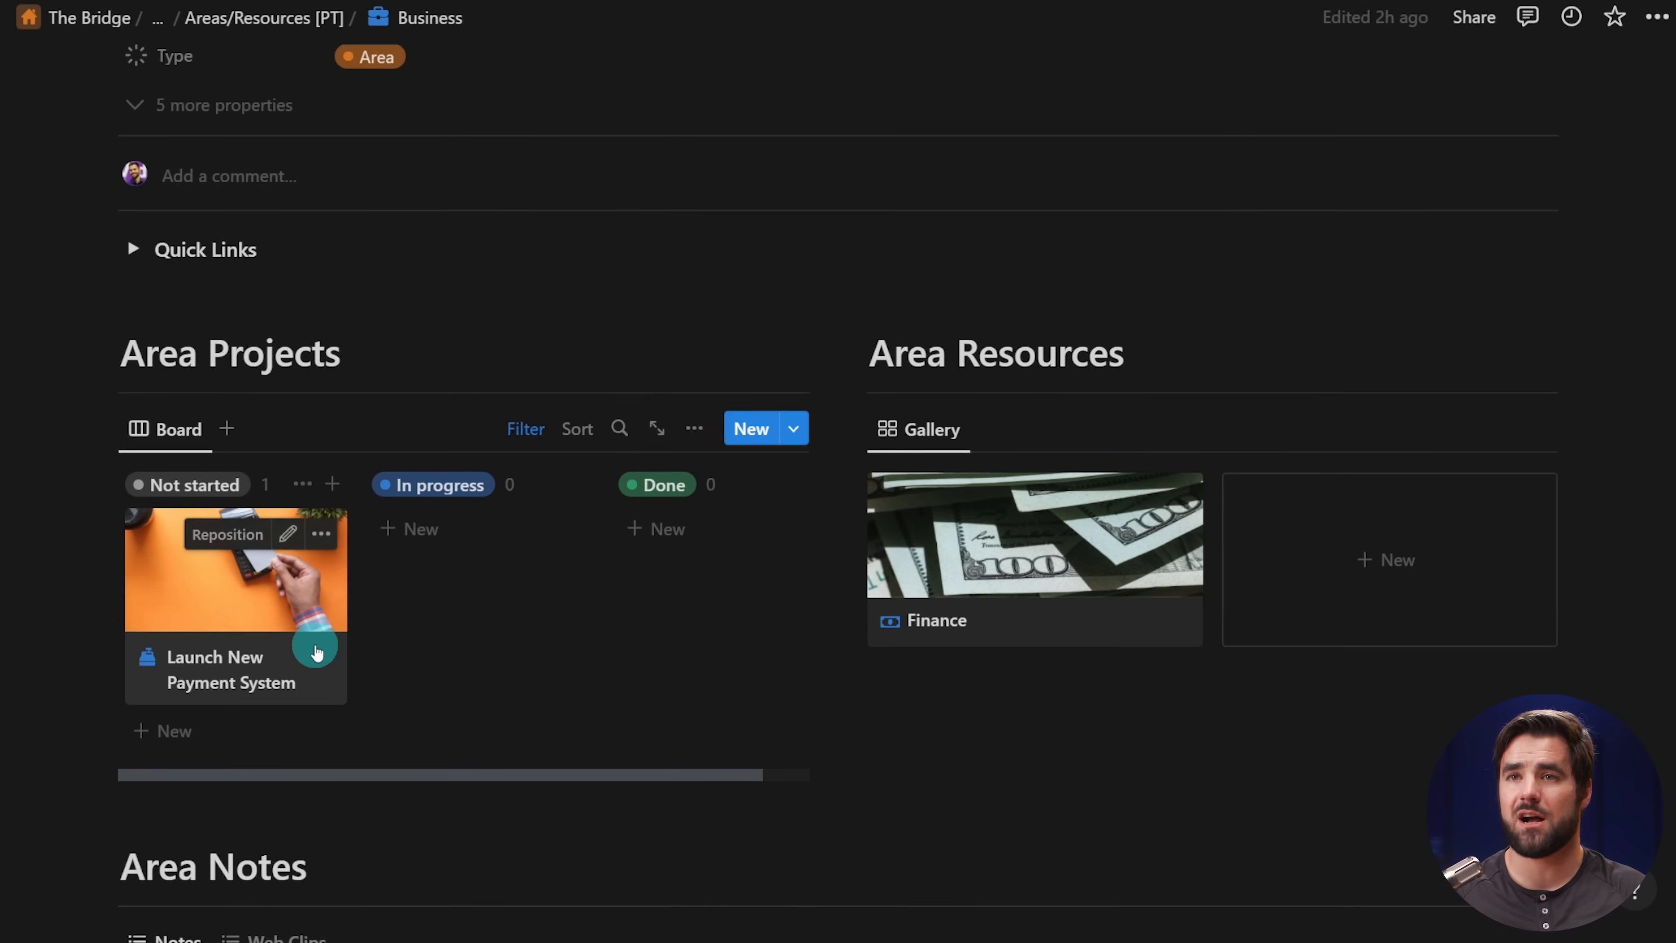
scroll(1088, 495, "down", 6)
scroll(976, 448, "up", 4)
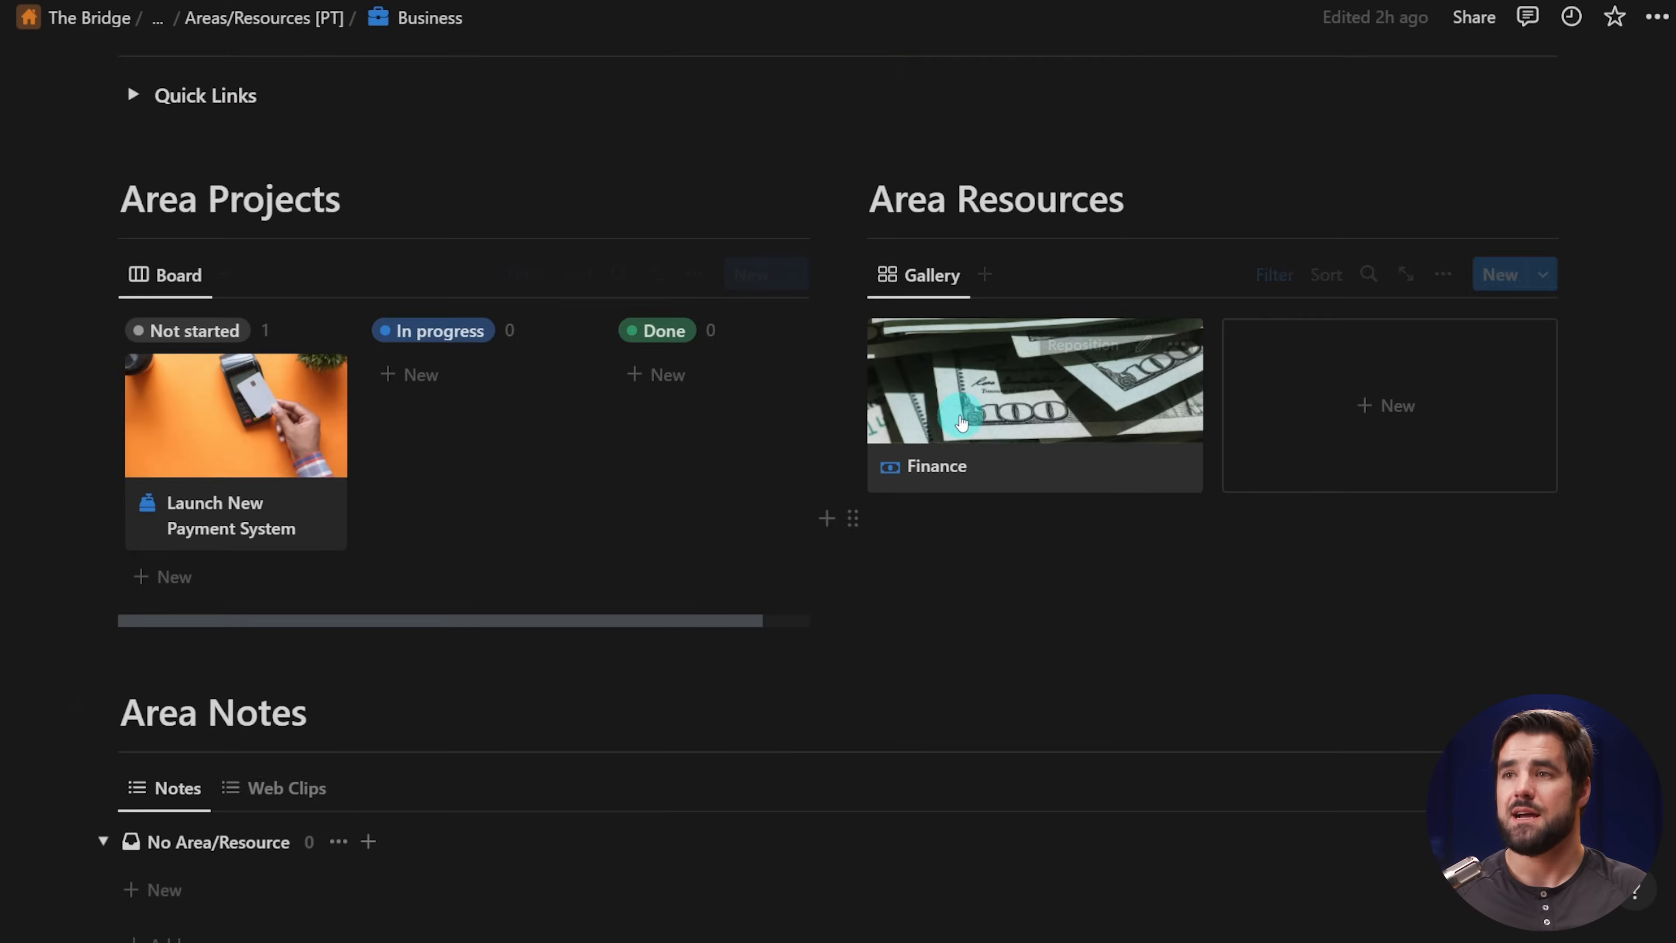
- Open the example Finance resource as a full page, examine its Notes and Web Clips sections, and return to the Databases page
left_click(976, 448)
left_click(270, 101)
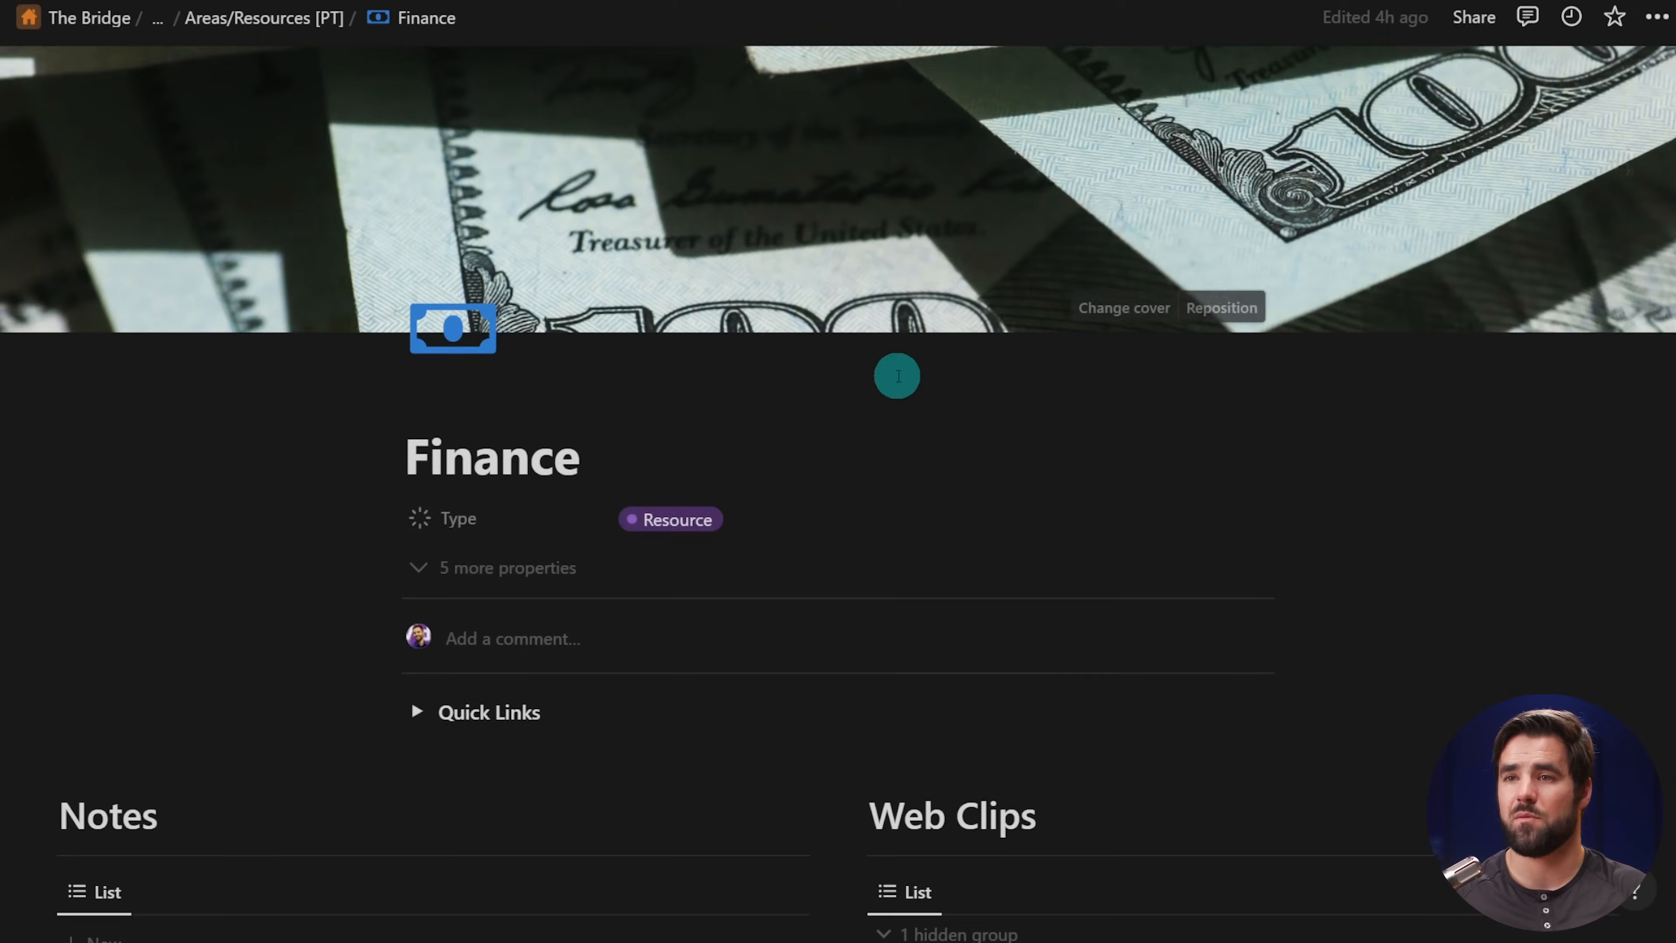
scroll(898, 376, "down", 5)
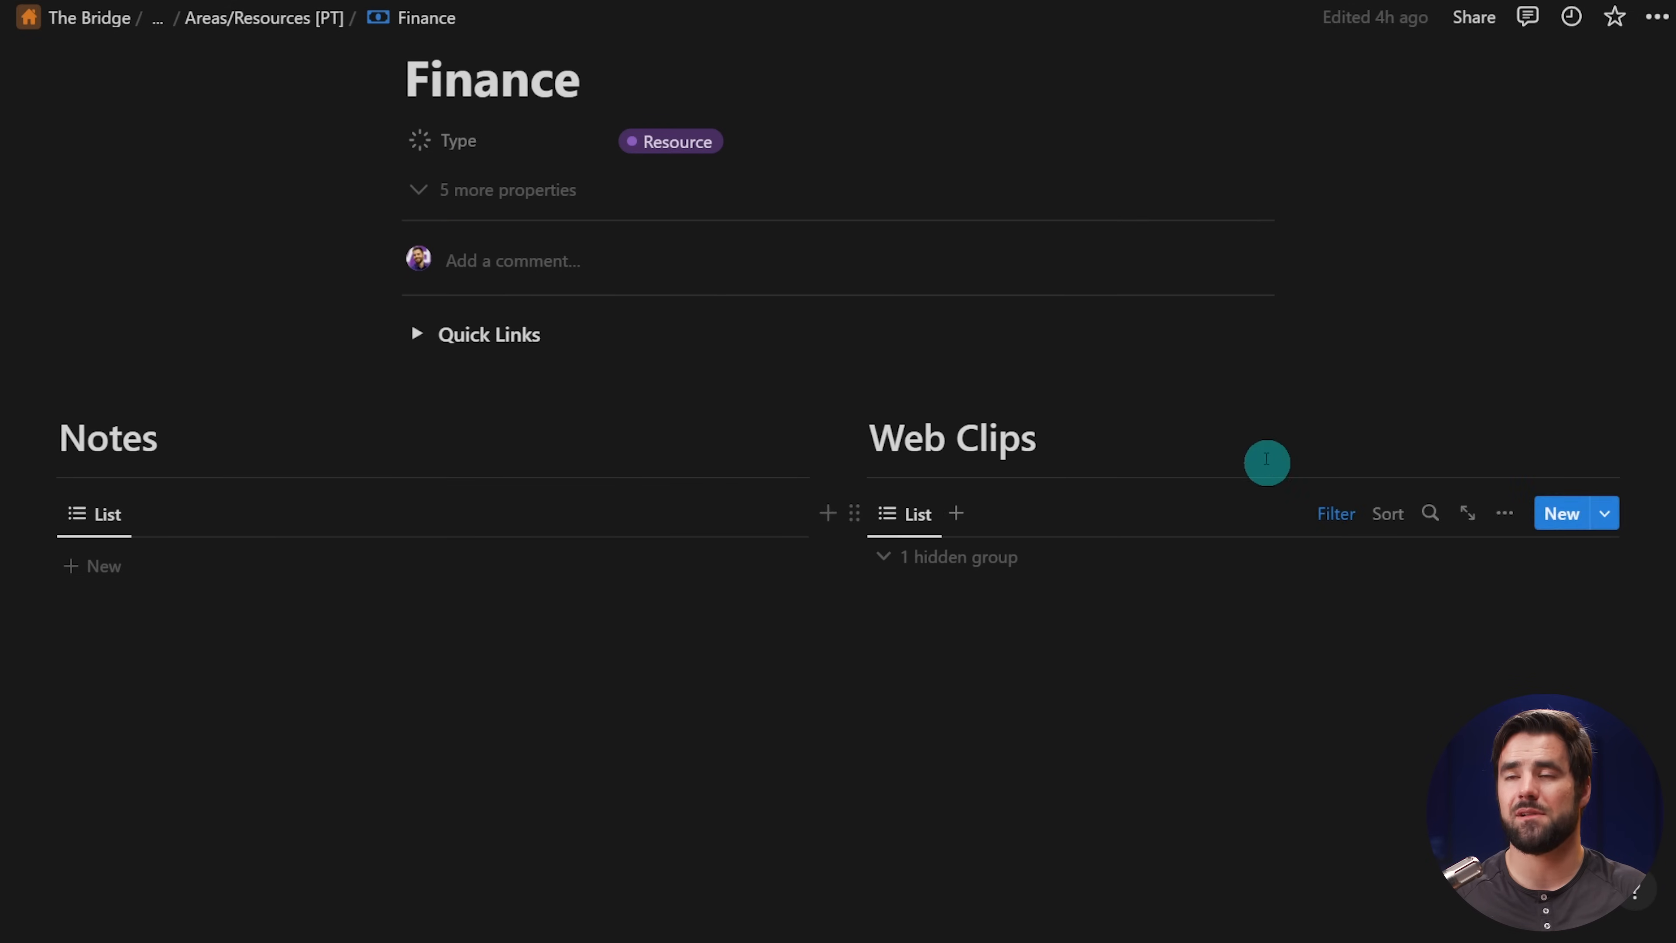
scroll(1260, 438, "up", 5)
key("ctrl+[")
key("ctrl+[")
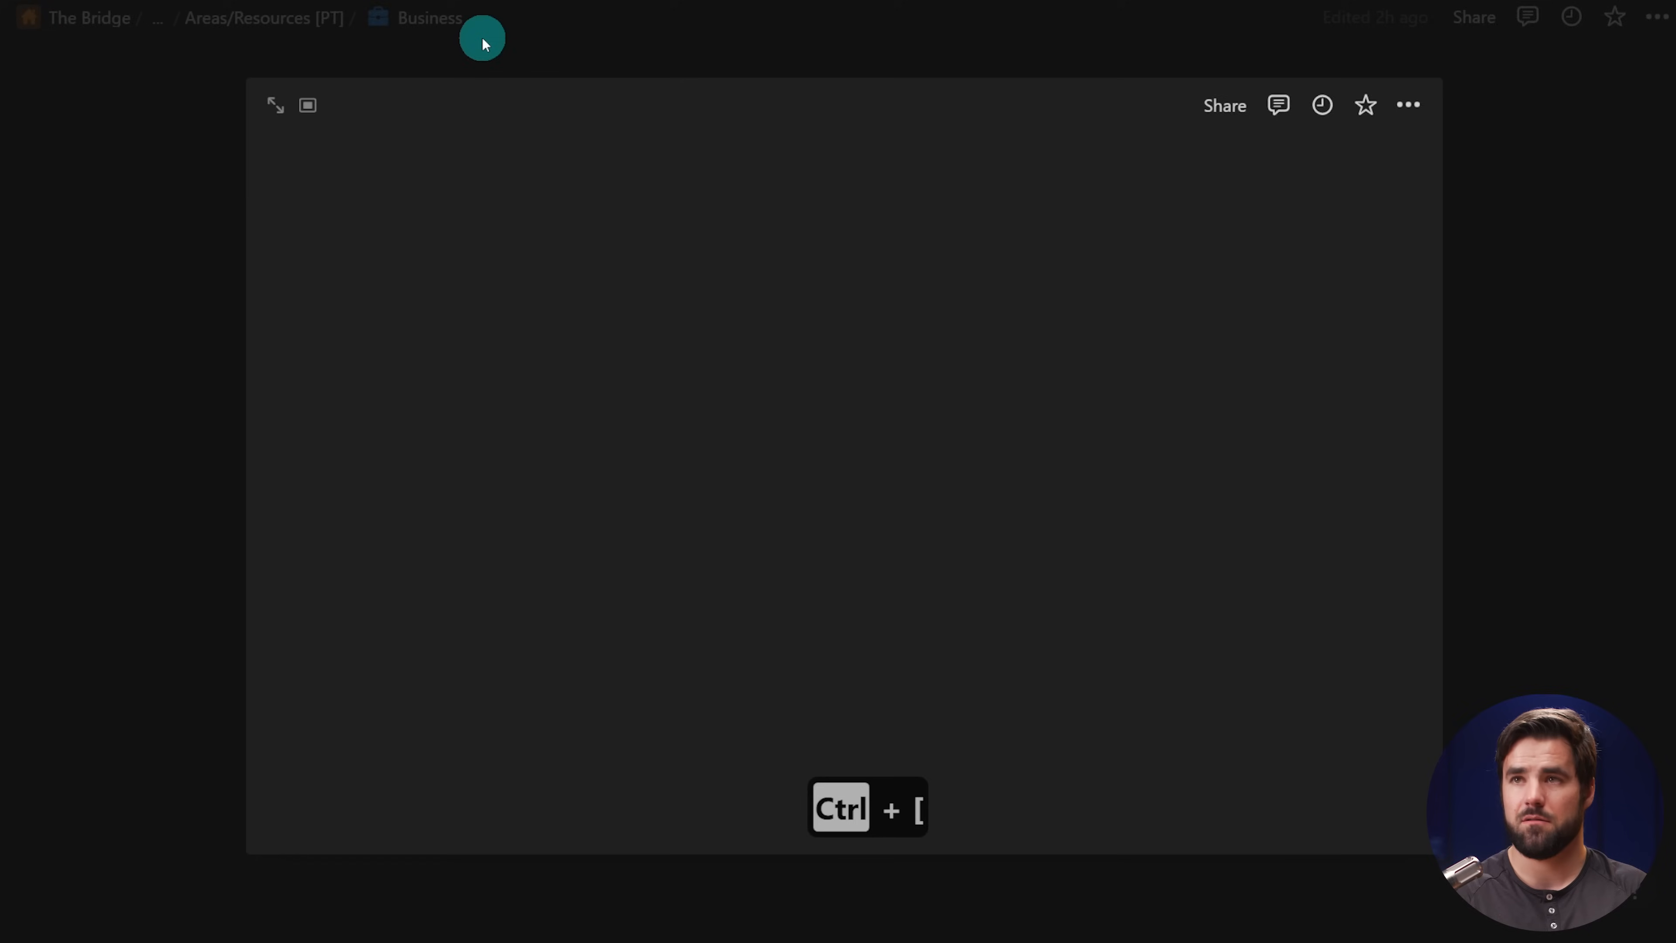
left_click(247, 0)
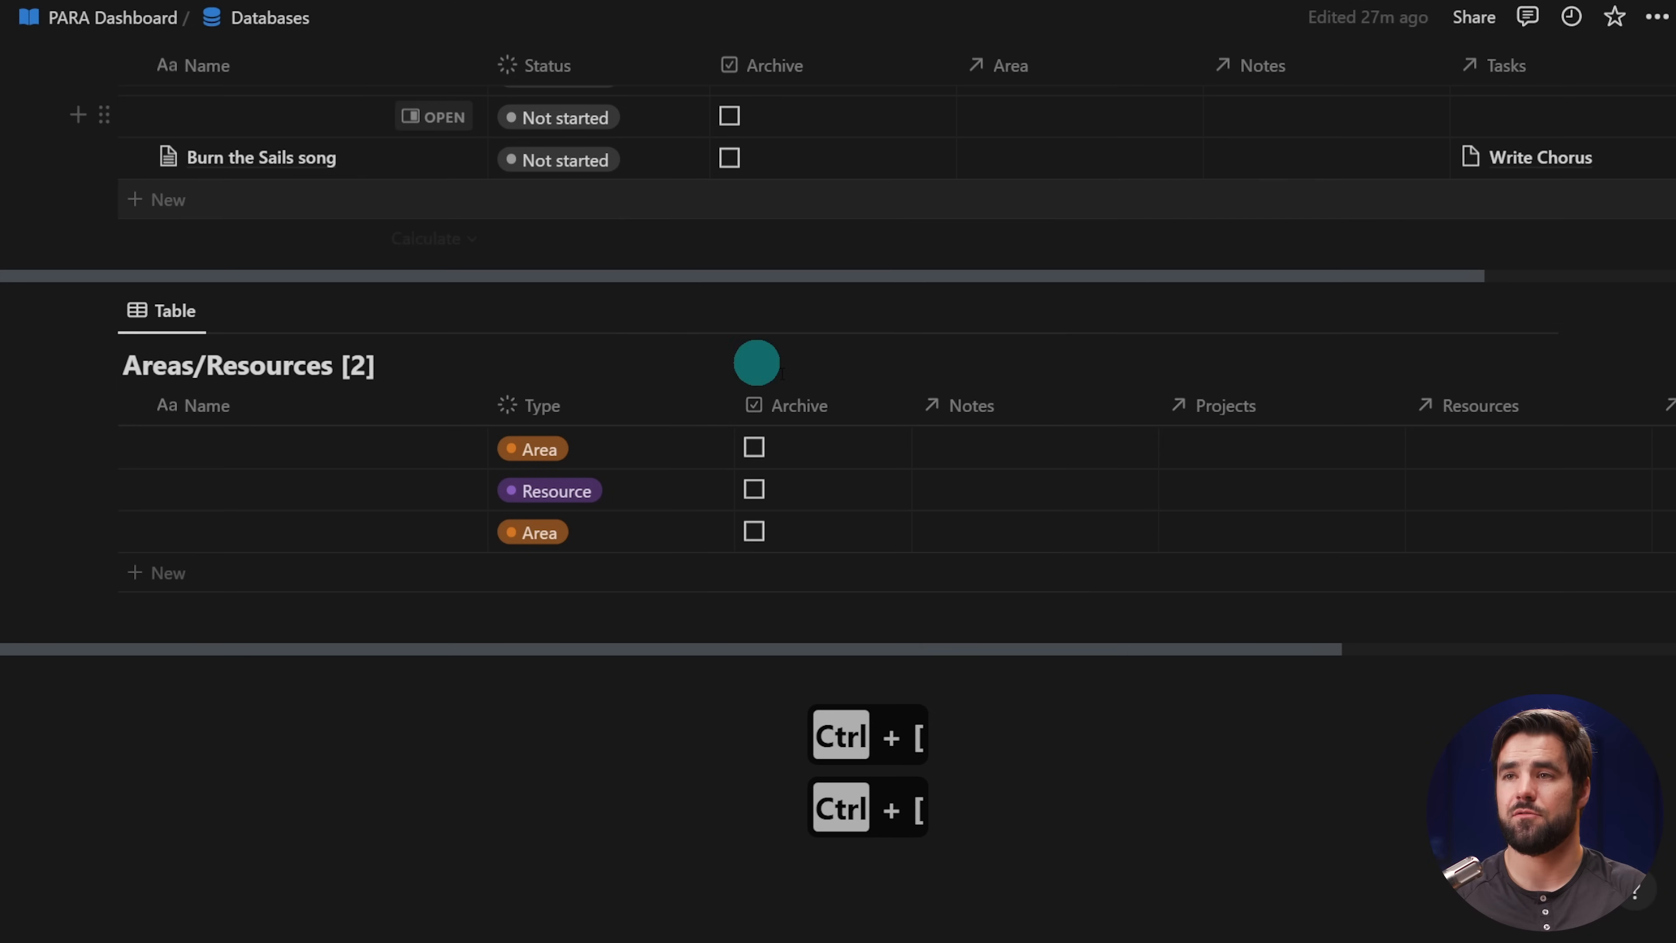
- Create a new template in the Areas/Resources [2] database named "Resource Template" with its Type set to Resource
scroll(823, 386, "up", 9)
scroll(1036, 524, "down", 5)
scroll(1039, 526, "down", 3)
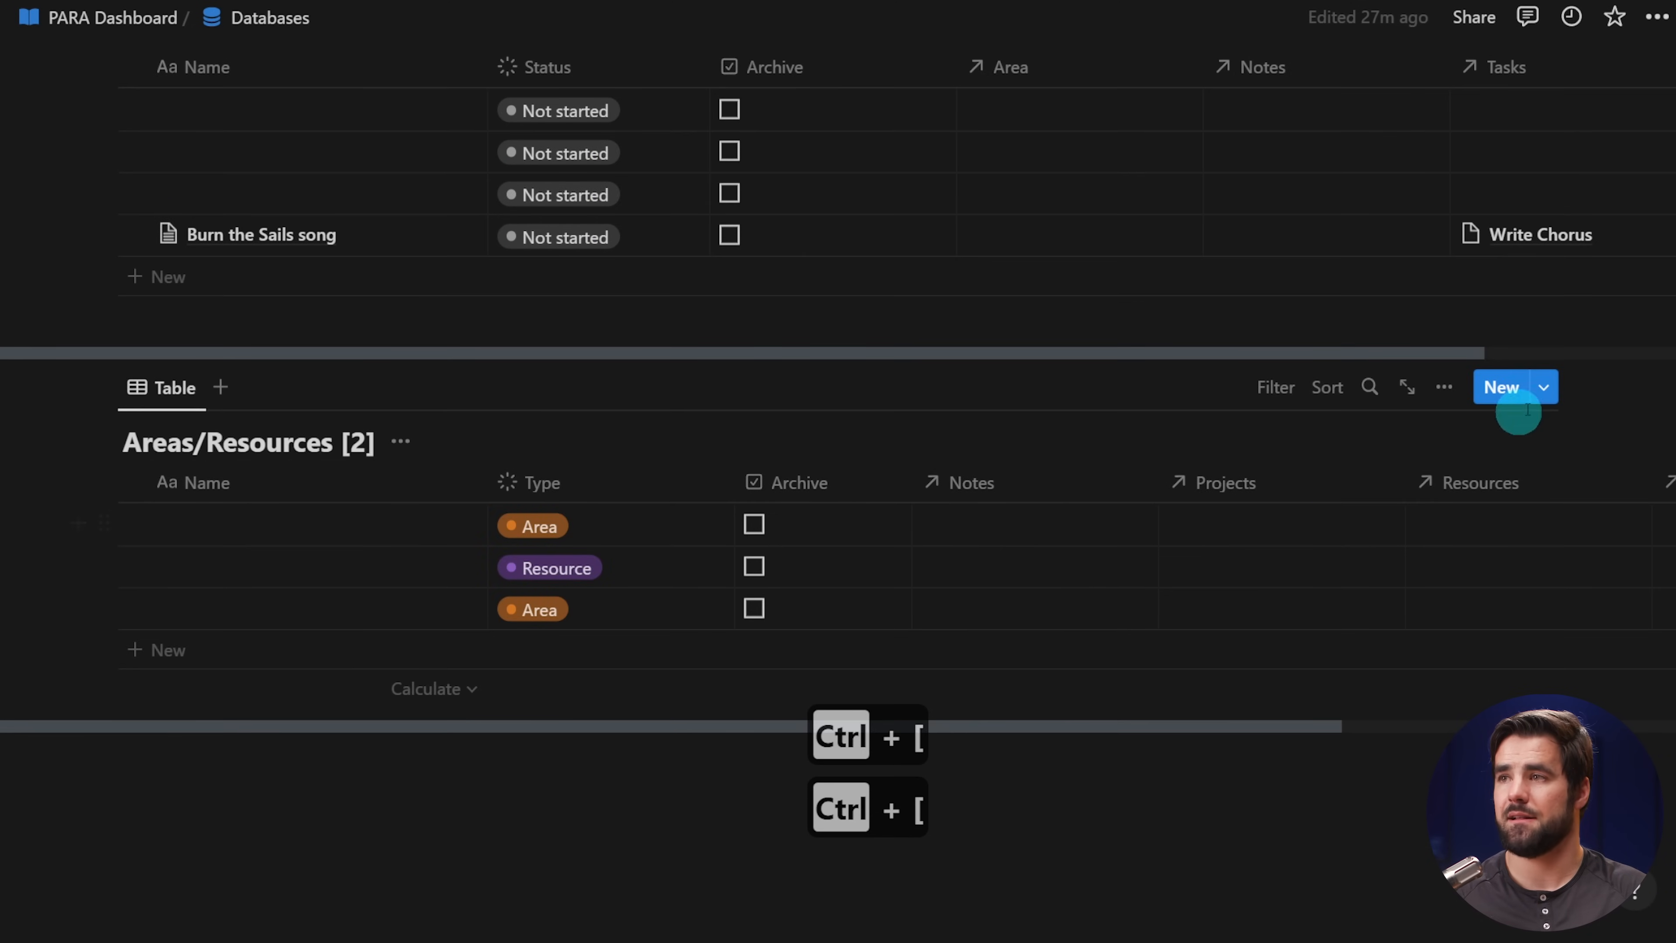
left_click(1541, 391)
left_click(1283, 433)
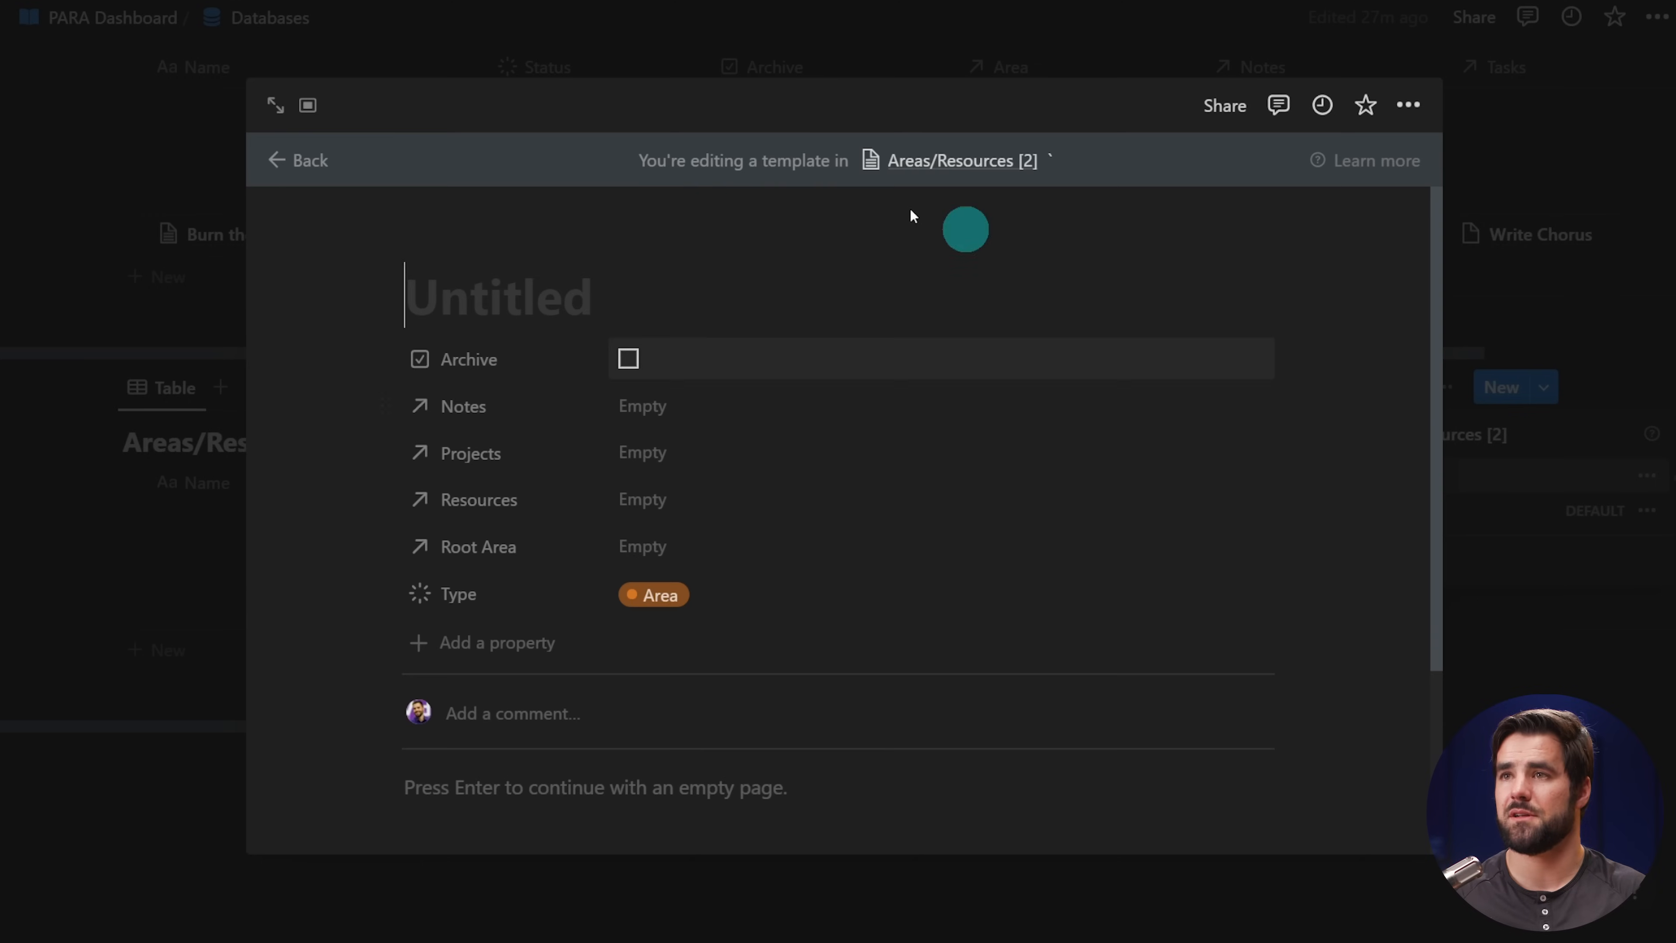
type("Resource Template")
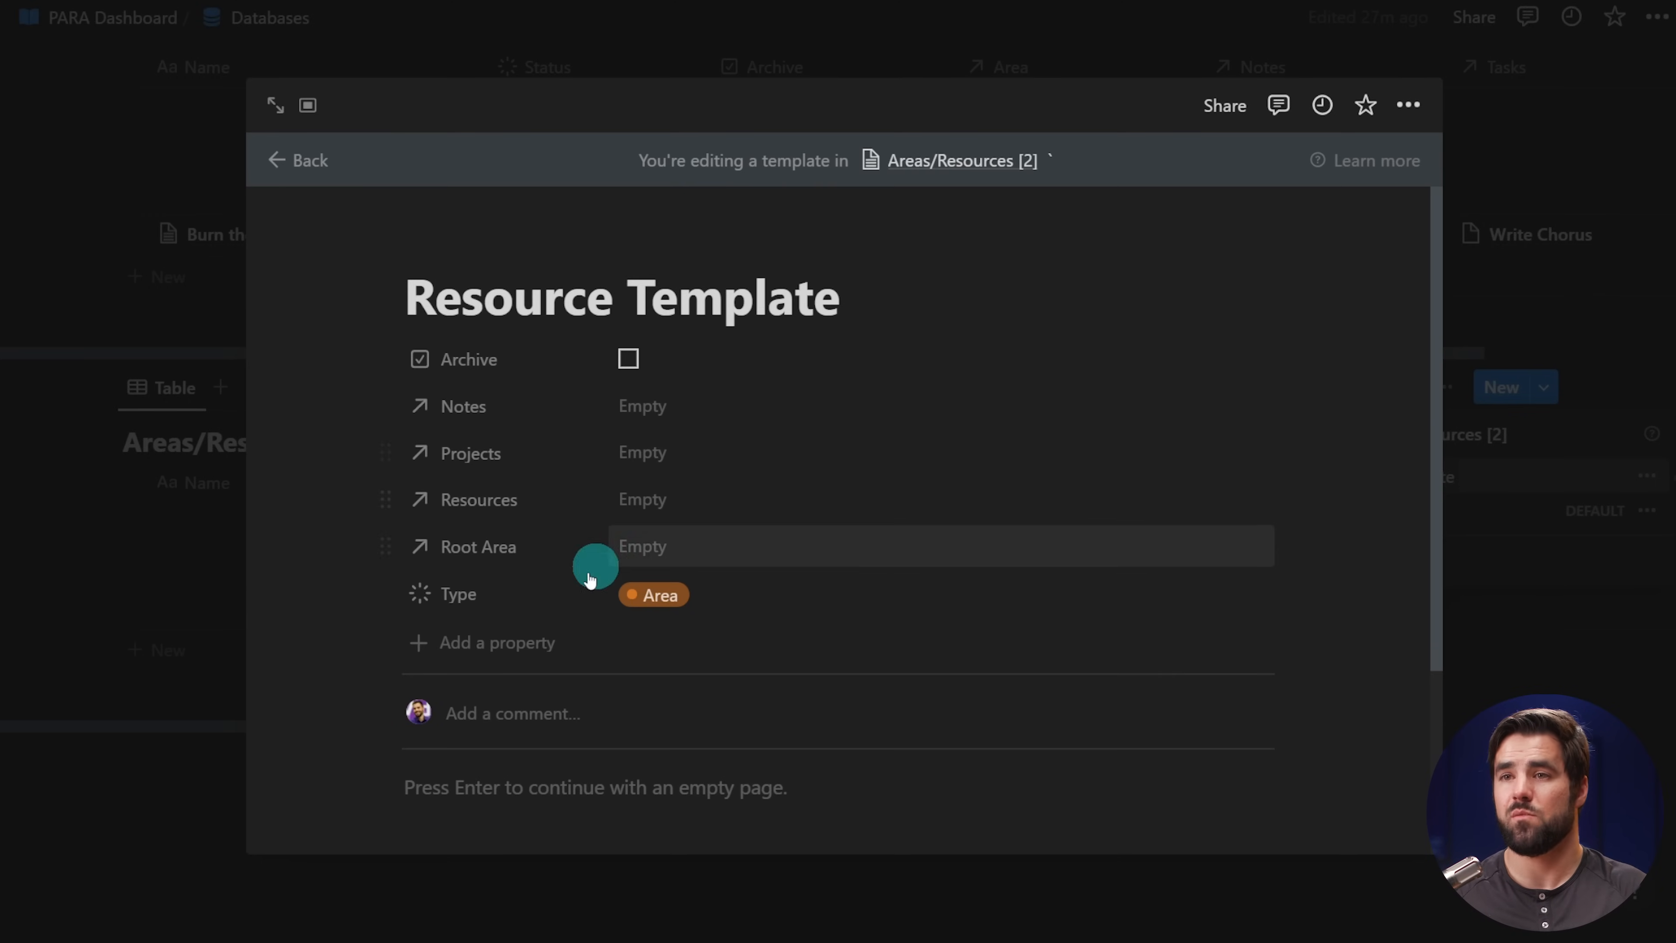
left_click(689, 593)
left_click(683, 668)
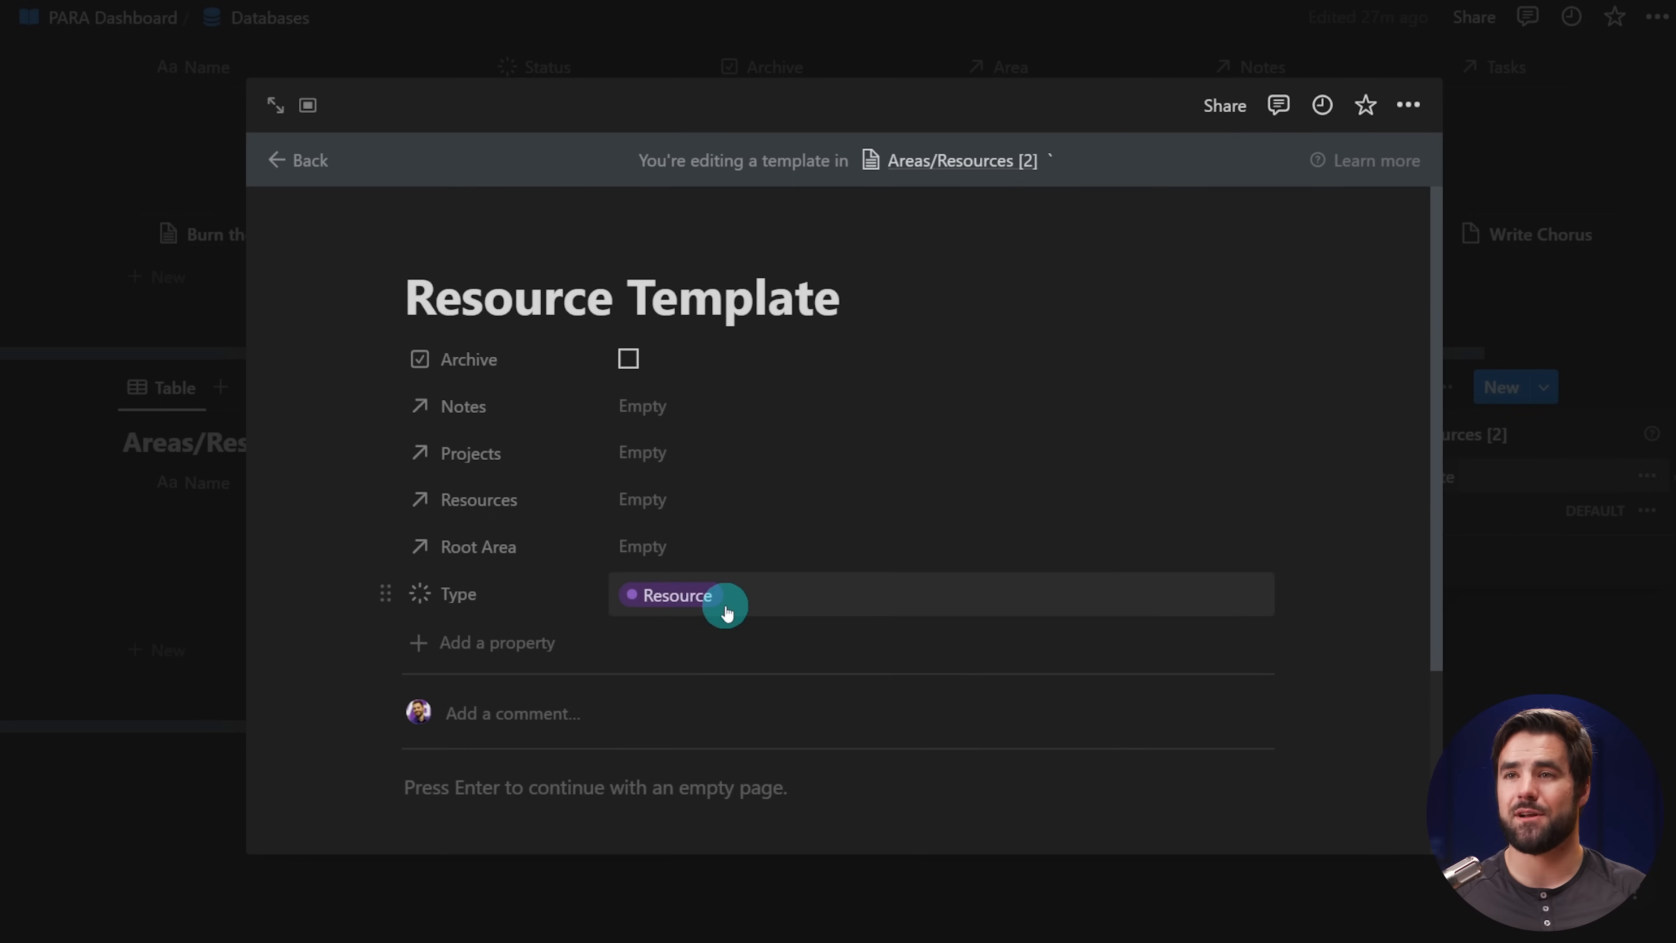
- Open the template as a full page and add a collapsed toggle with the bold title "Quick Links" to its body
left_click(275, 105)
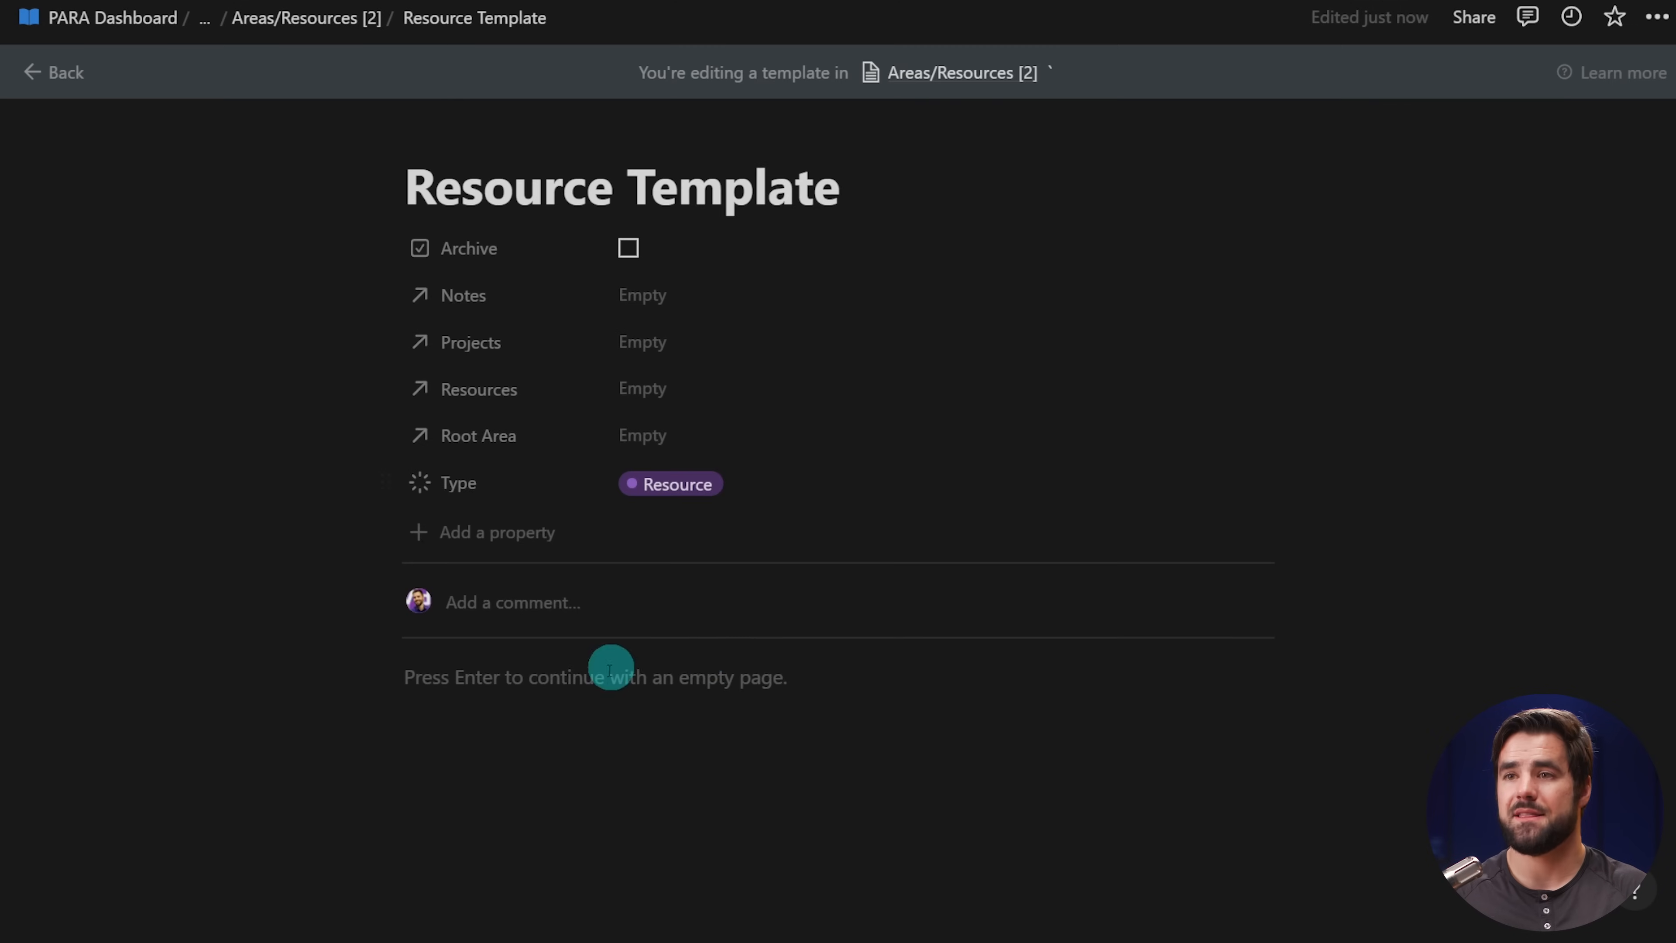
left_click(1152, 668)
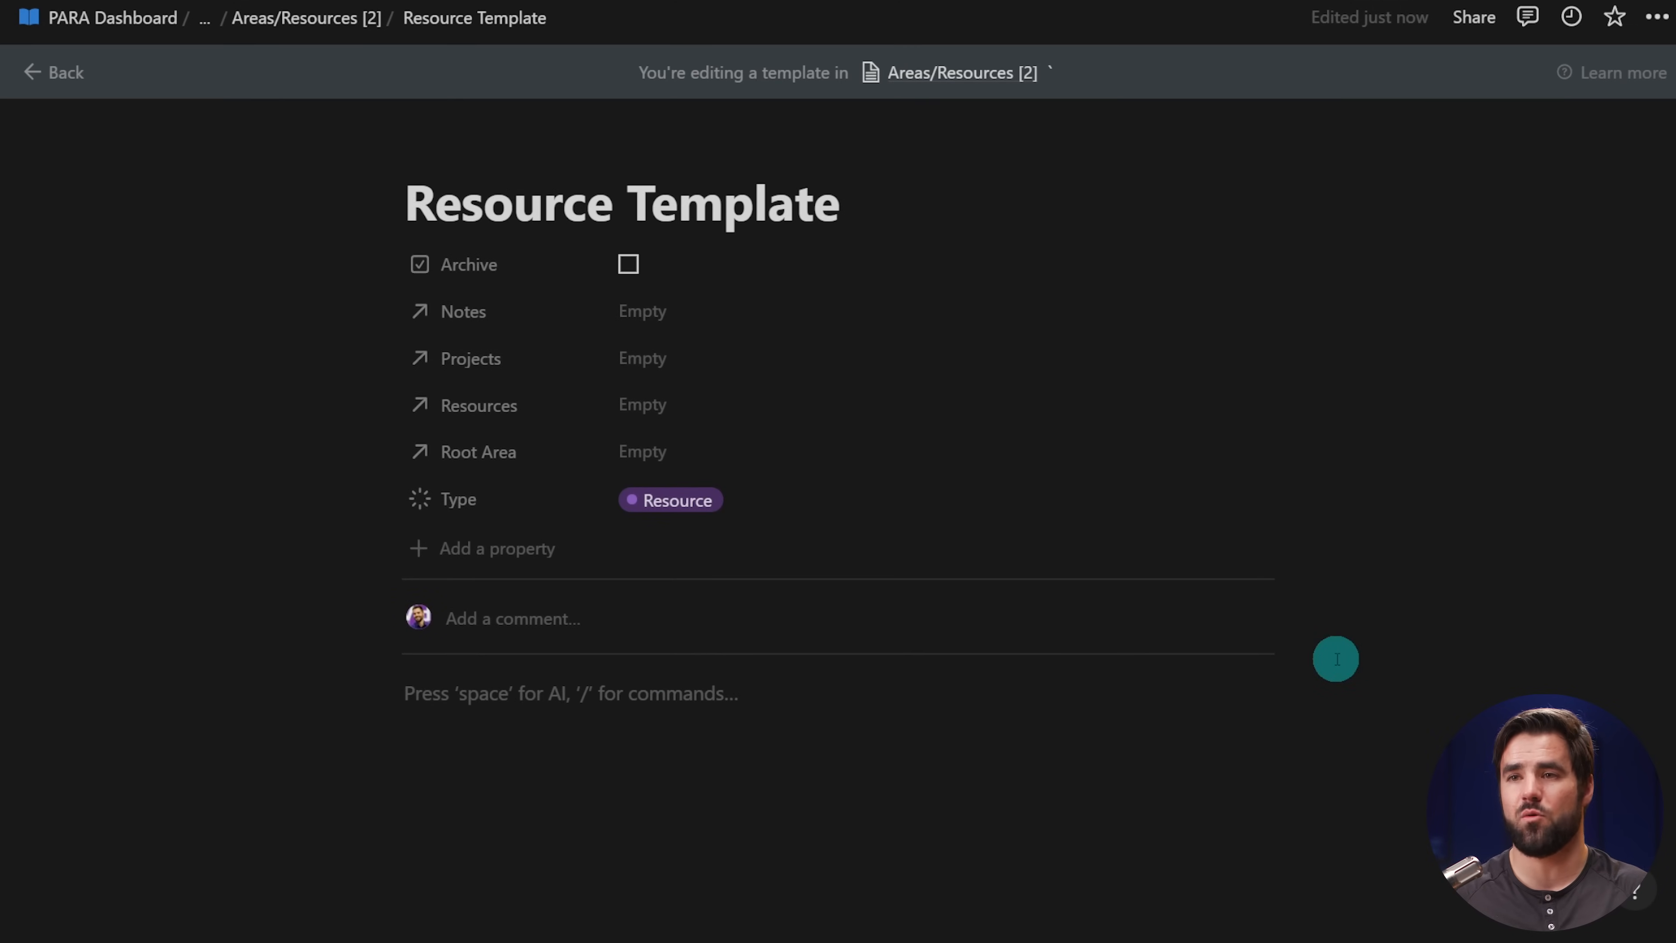
type(">")
key("ctrl+b")
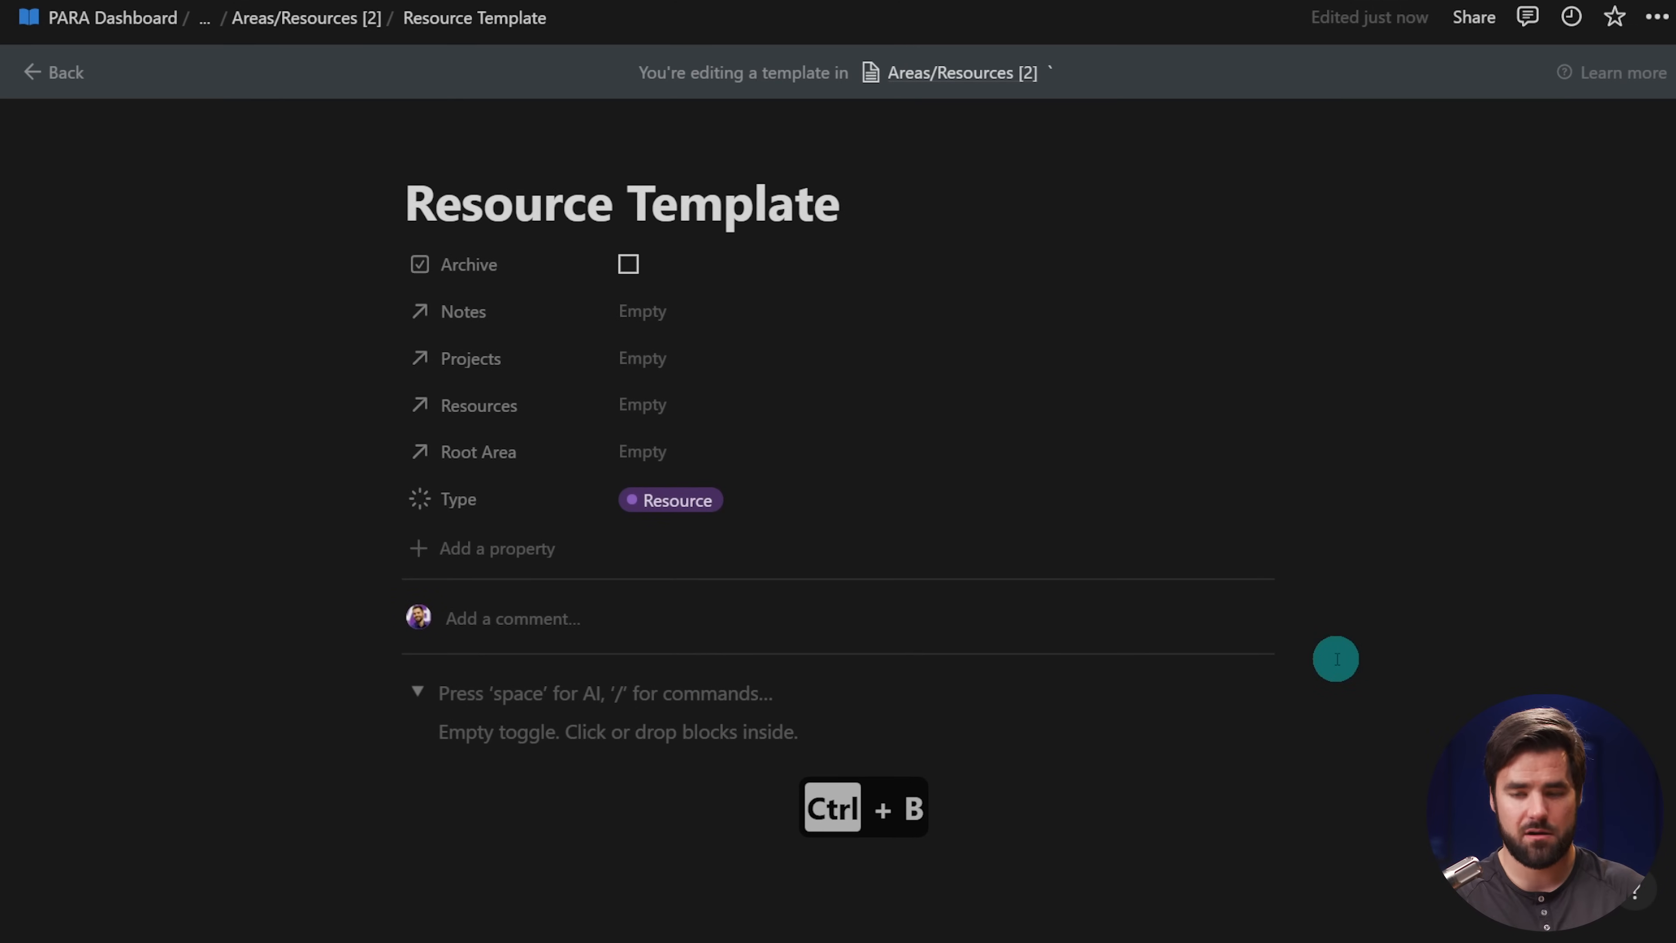
left_click(417, 691)
- Insert a two-column layout below Quick Links and add a "Notes" level-1 heading with a divider in the first column
type("/2c")
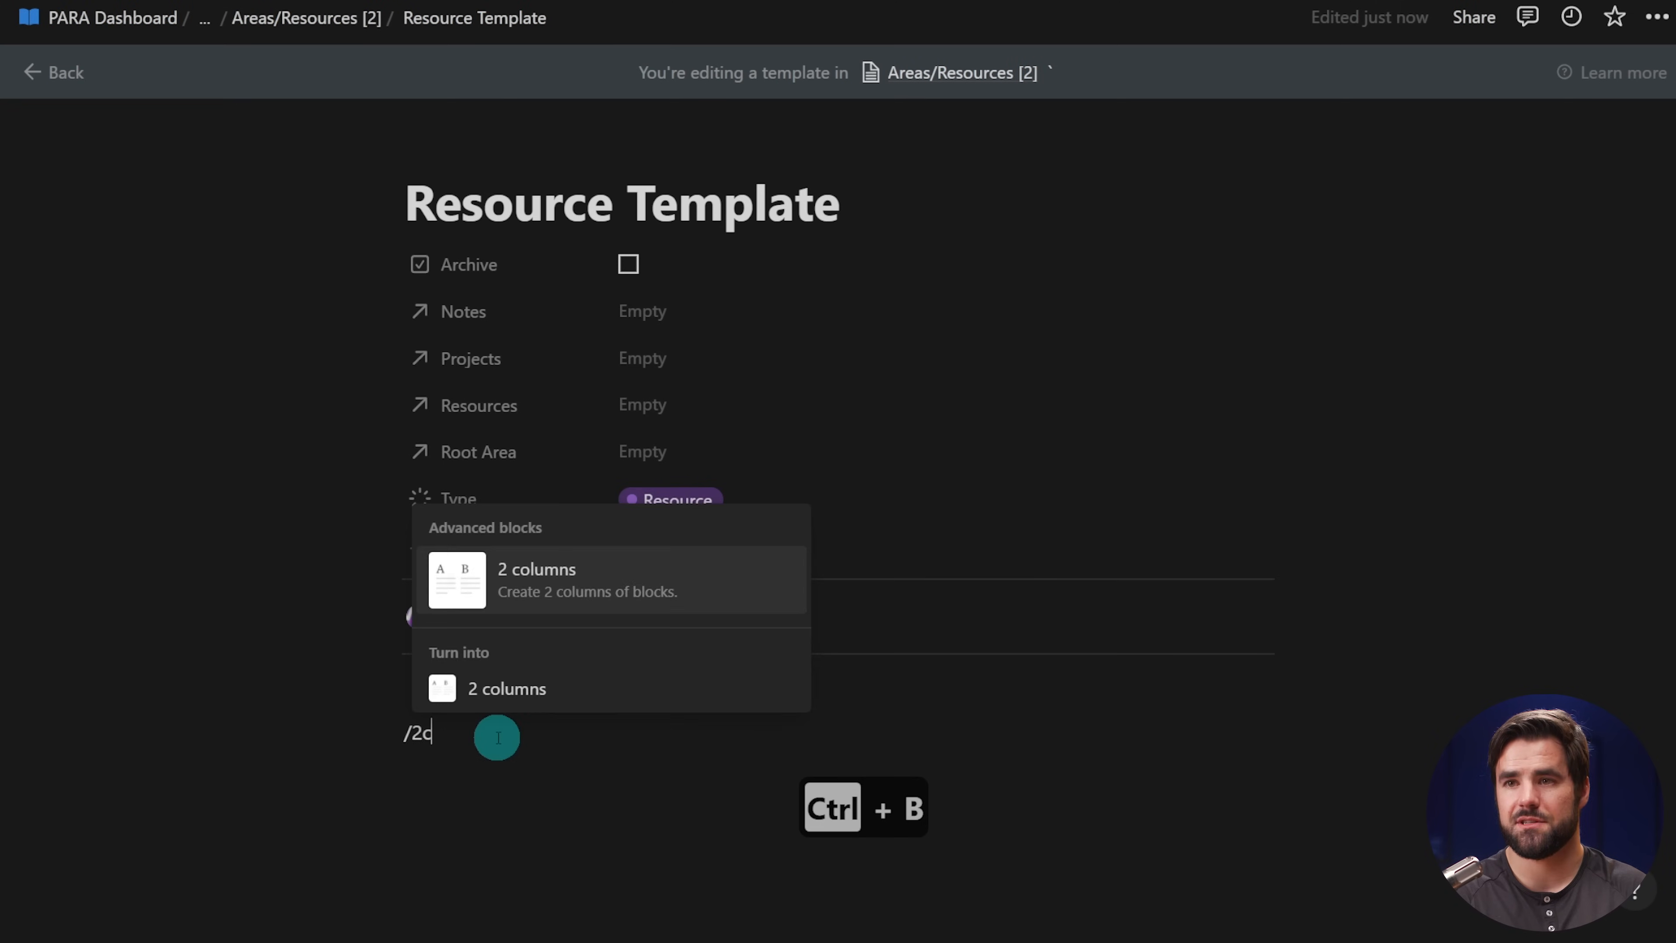
key("Return")
scroll(528, 739, "down", 1)
type("/h1")
key("Return")
type("Notes")
key("Return")
type("---")
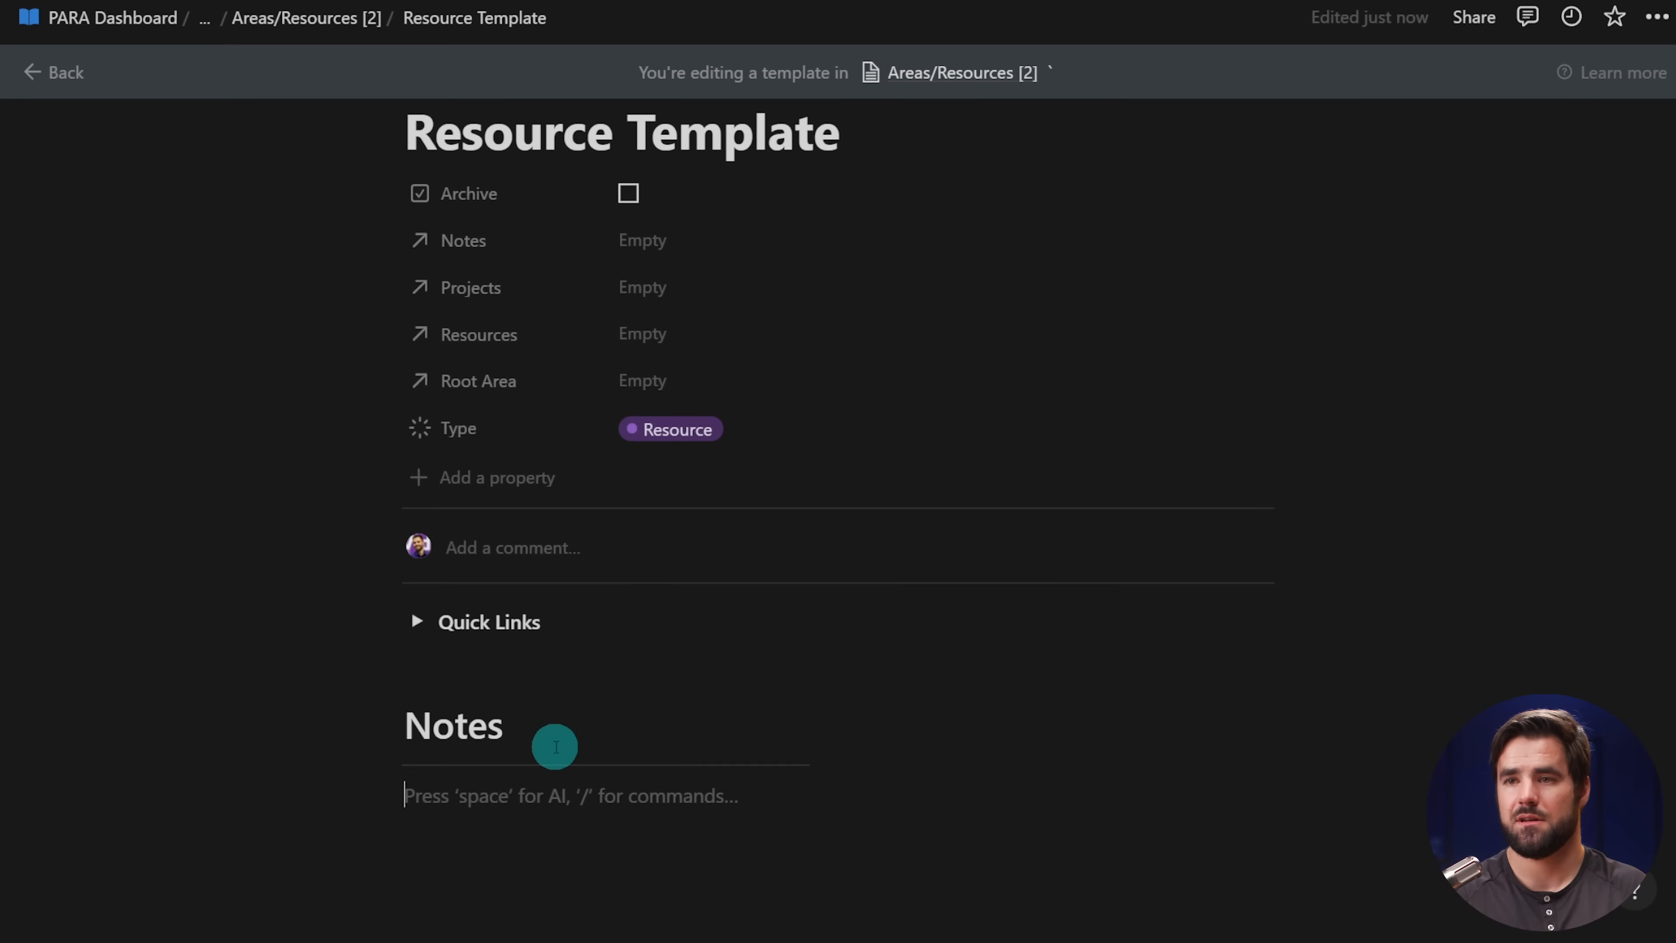
- Add a "Web Clips" level-1 heading with a divider in the second column and widen the two-column block to full width
left_click(1113, 707)
type("/h1")
key("Return")
type("W")
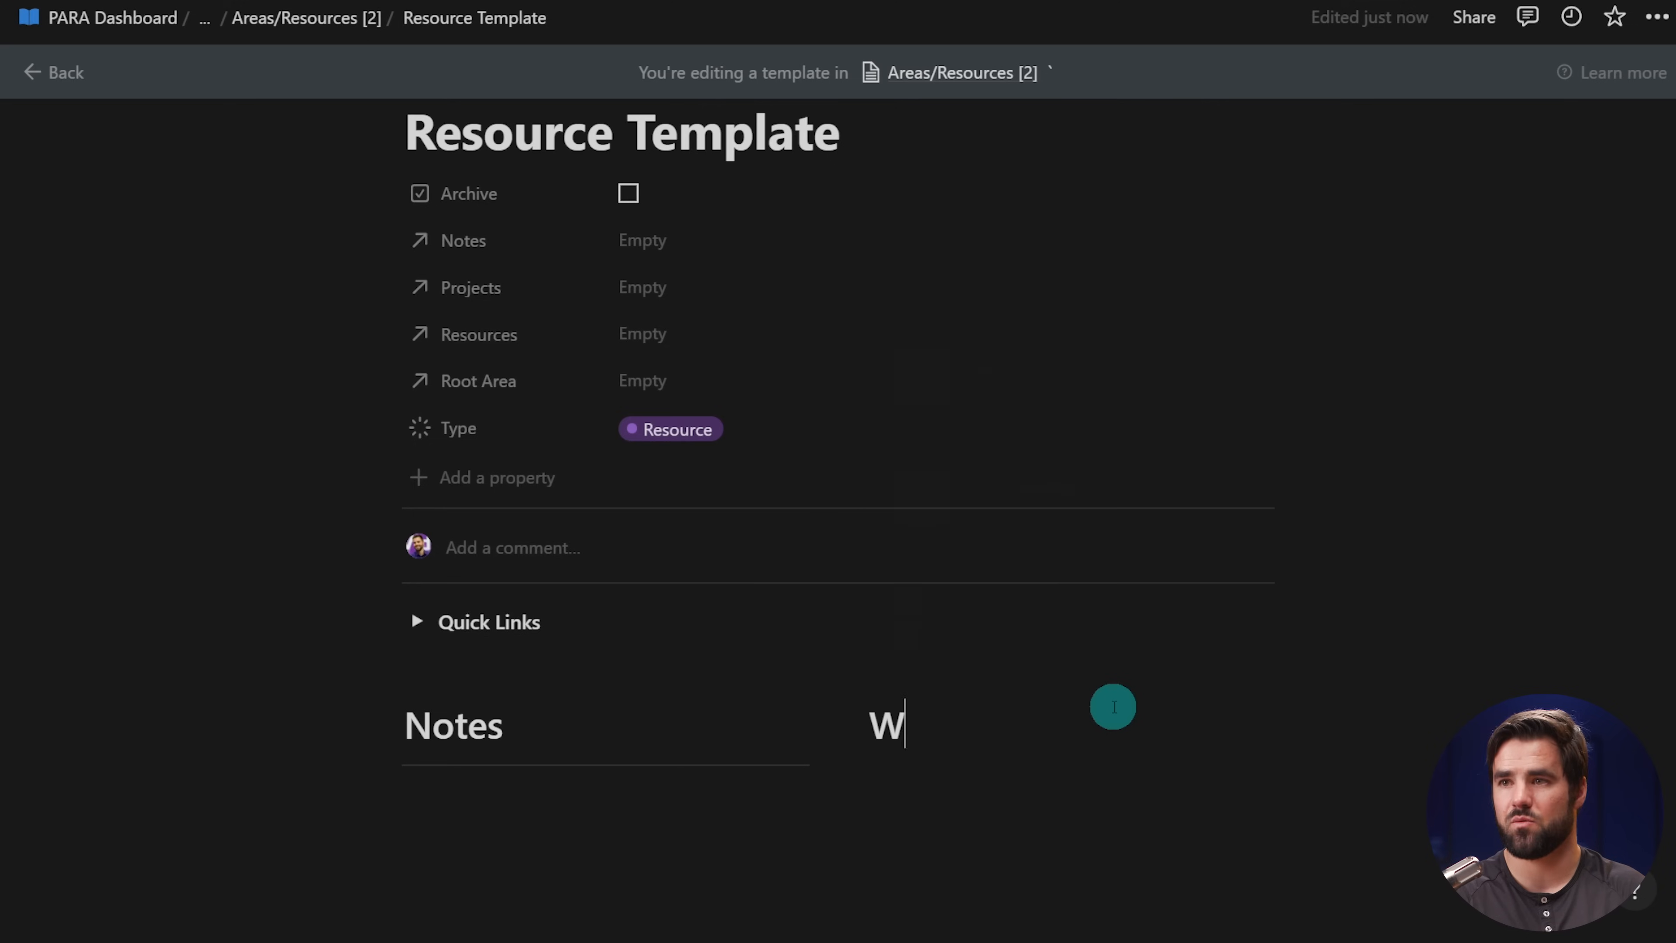
type("---")
scroll(1116, 706, "down", 2)
left_click_drag(1306, 648, 1612, 635)
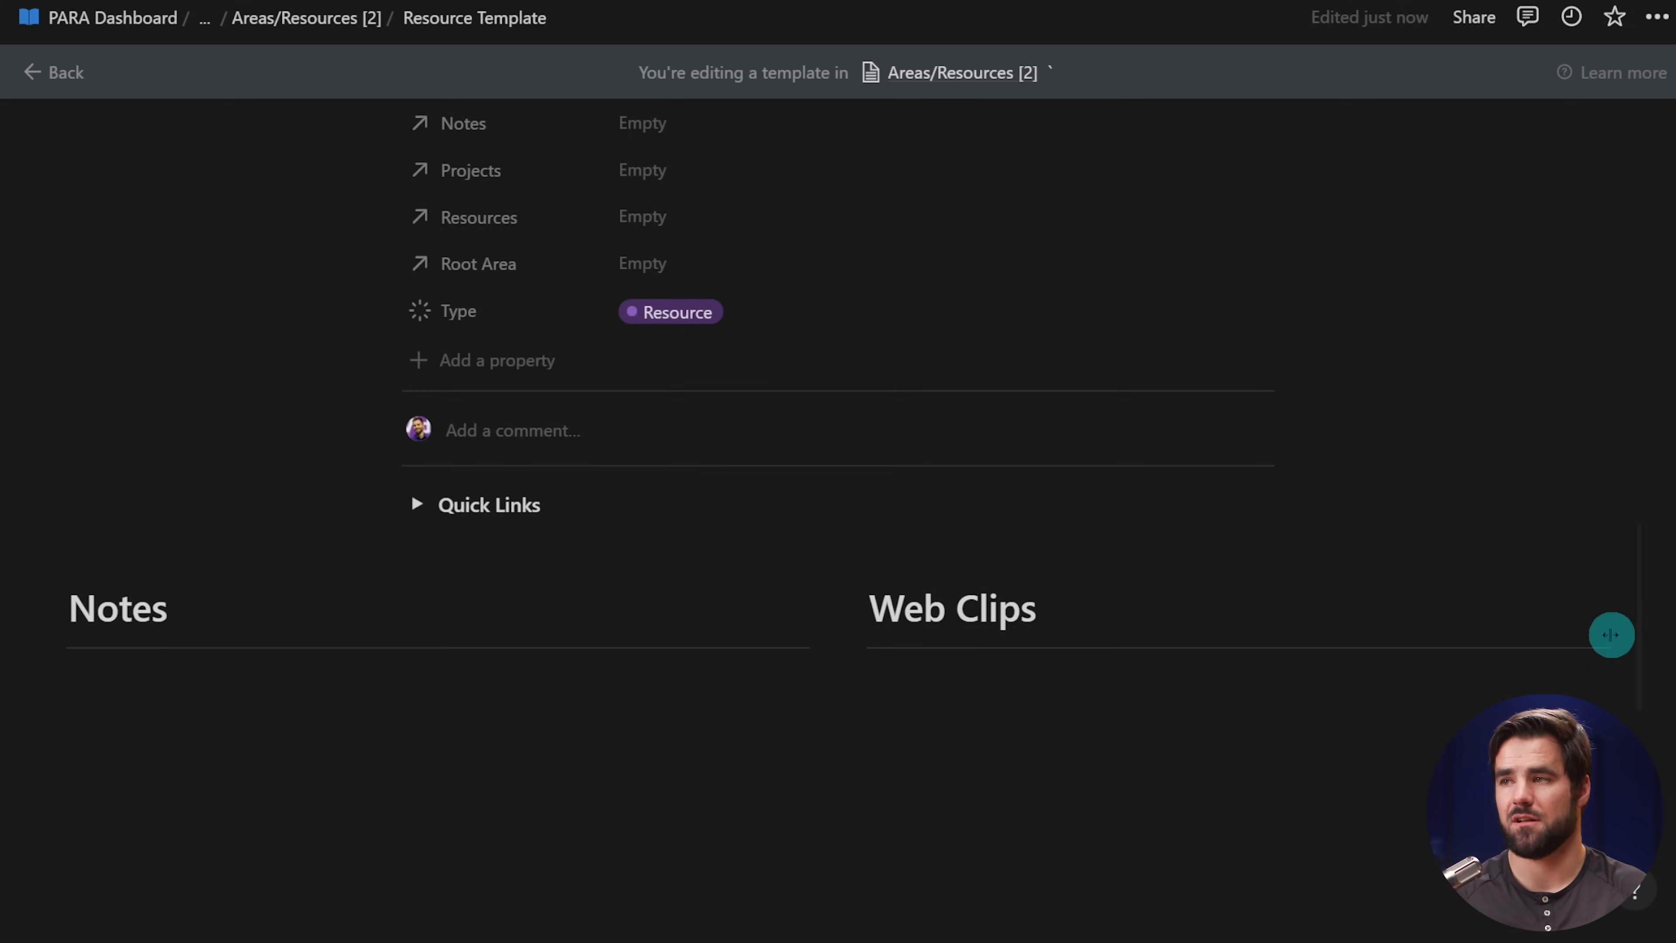
- Insert a linked list view of the Notes [2] database under the Notes heading, starting from a new empty view
left_click(203, 677)
type("/list")
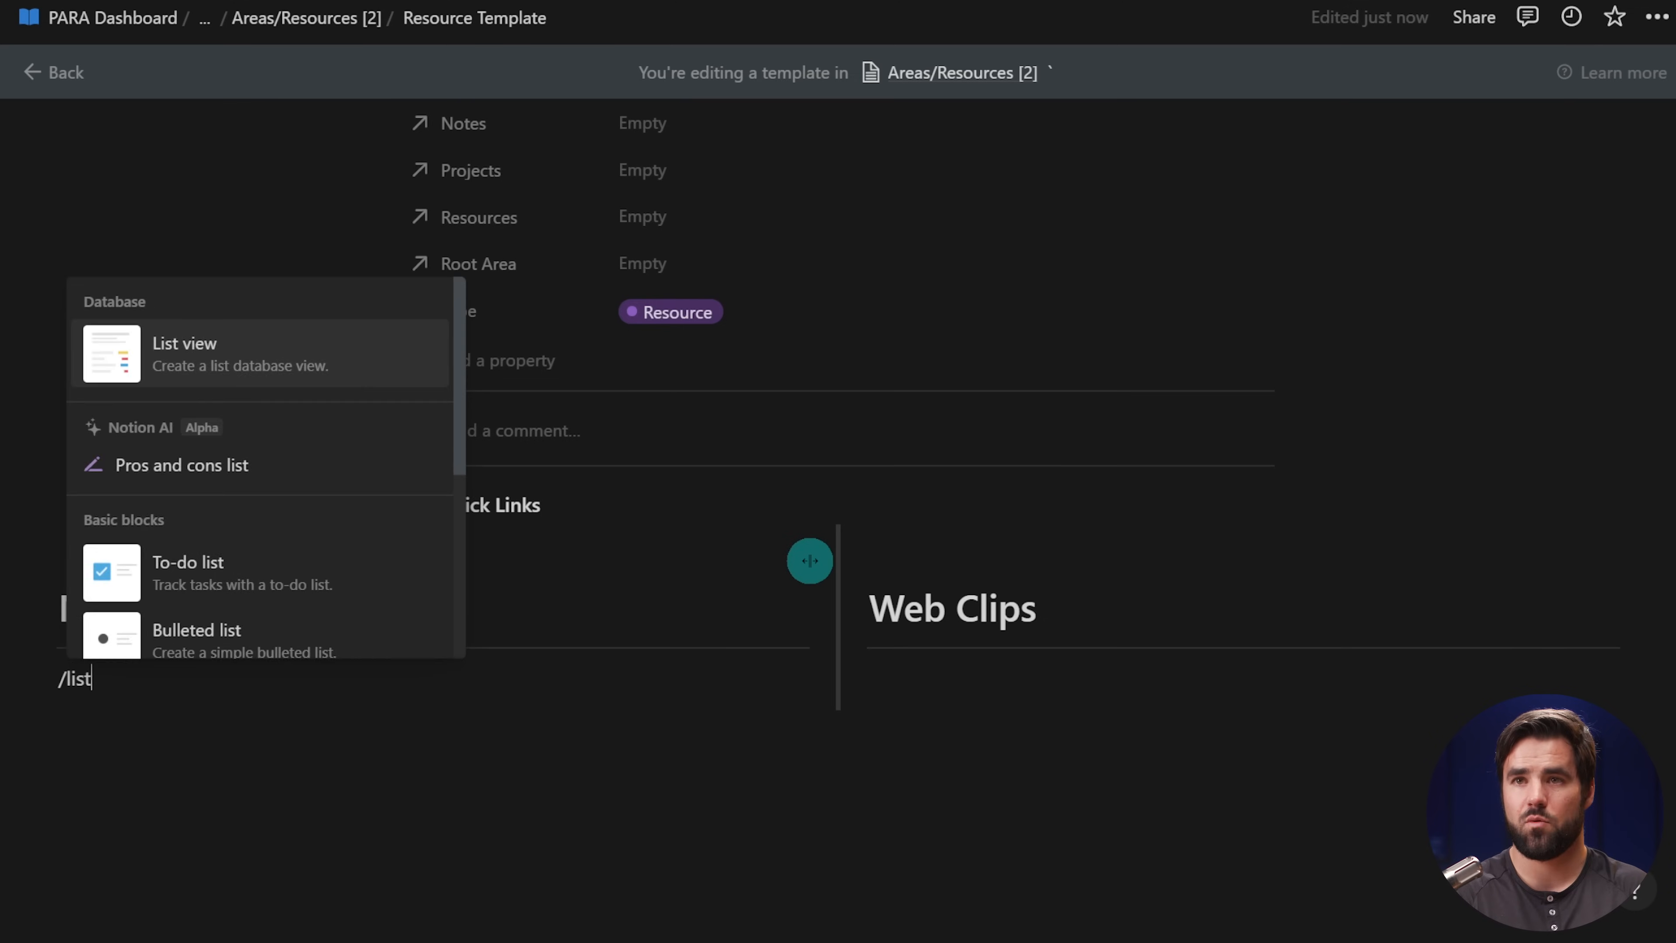
key("Return")
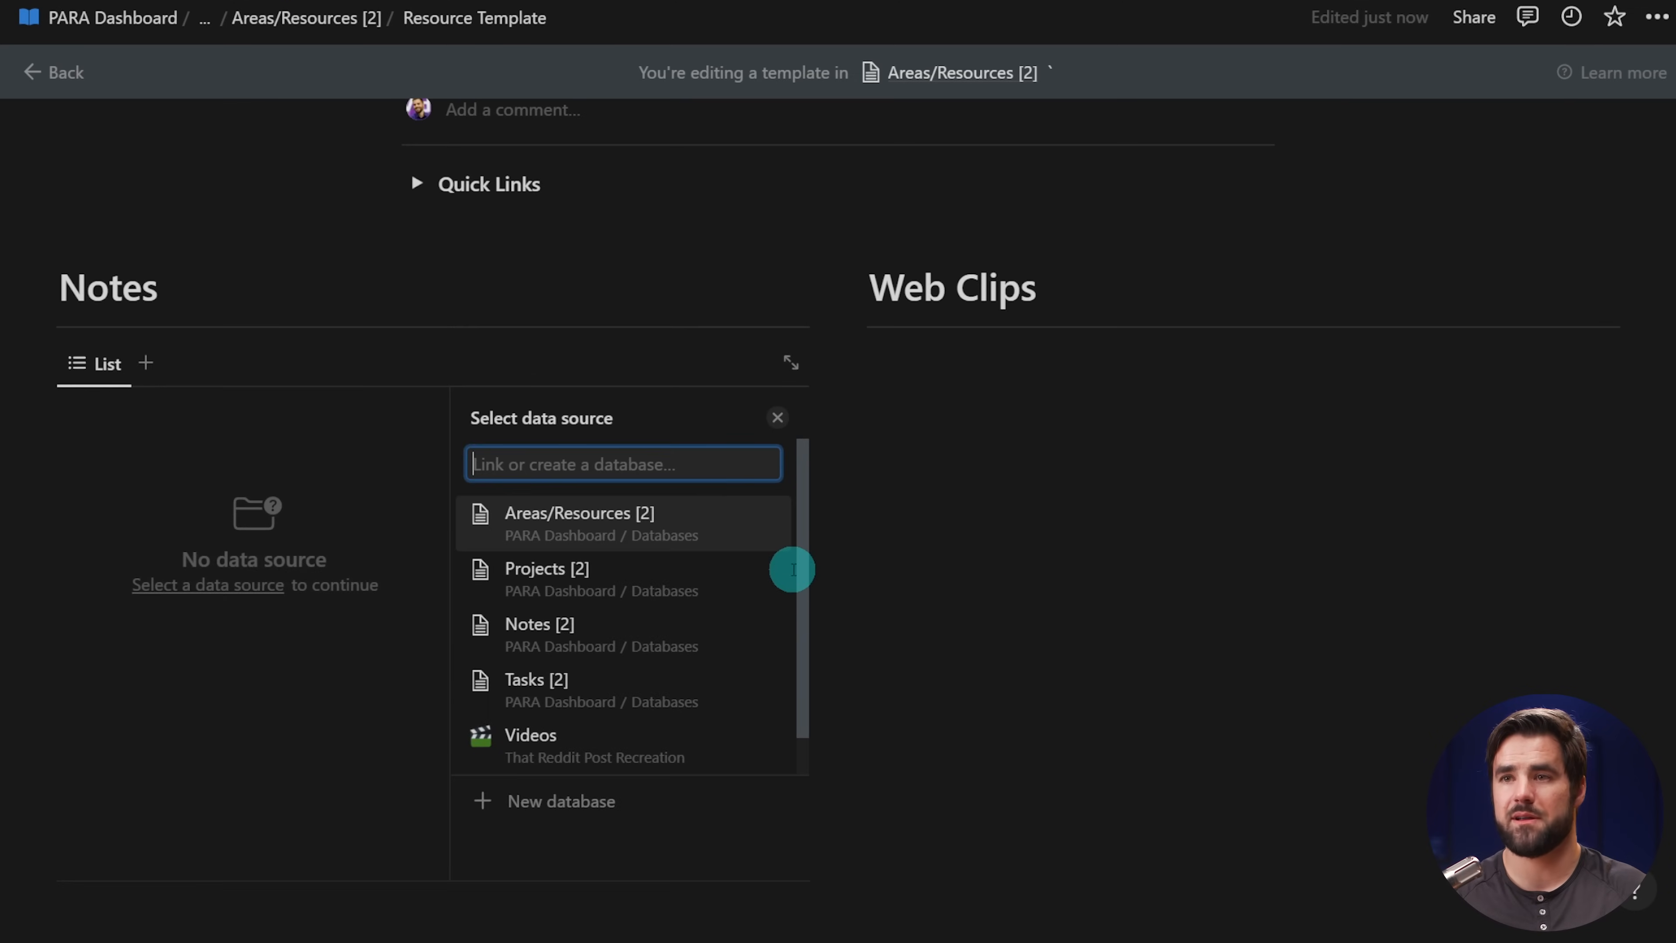
left_click(632, 624)
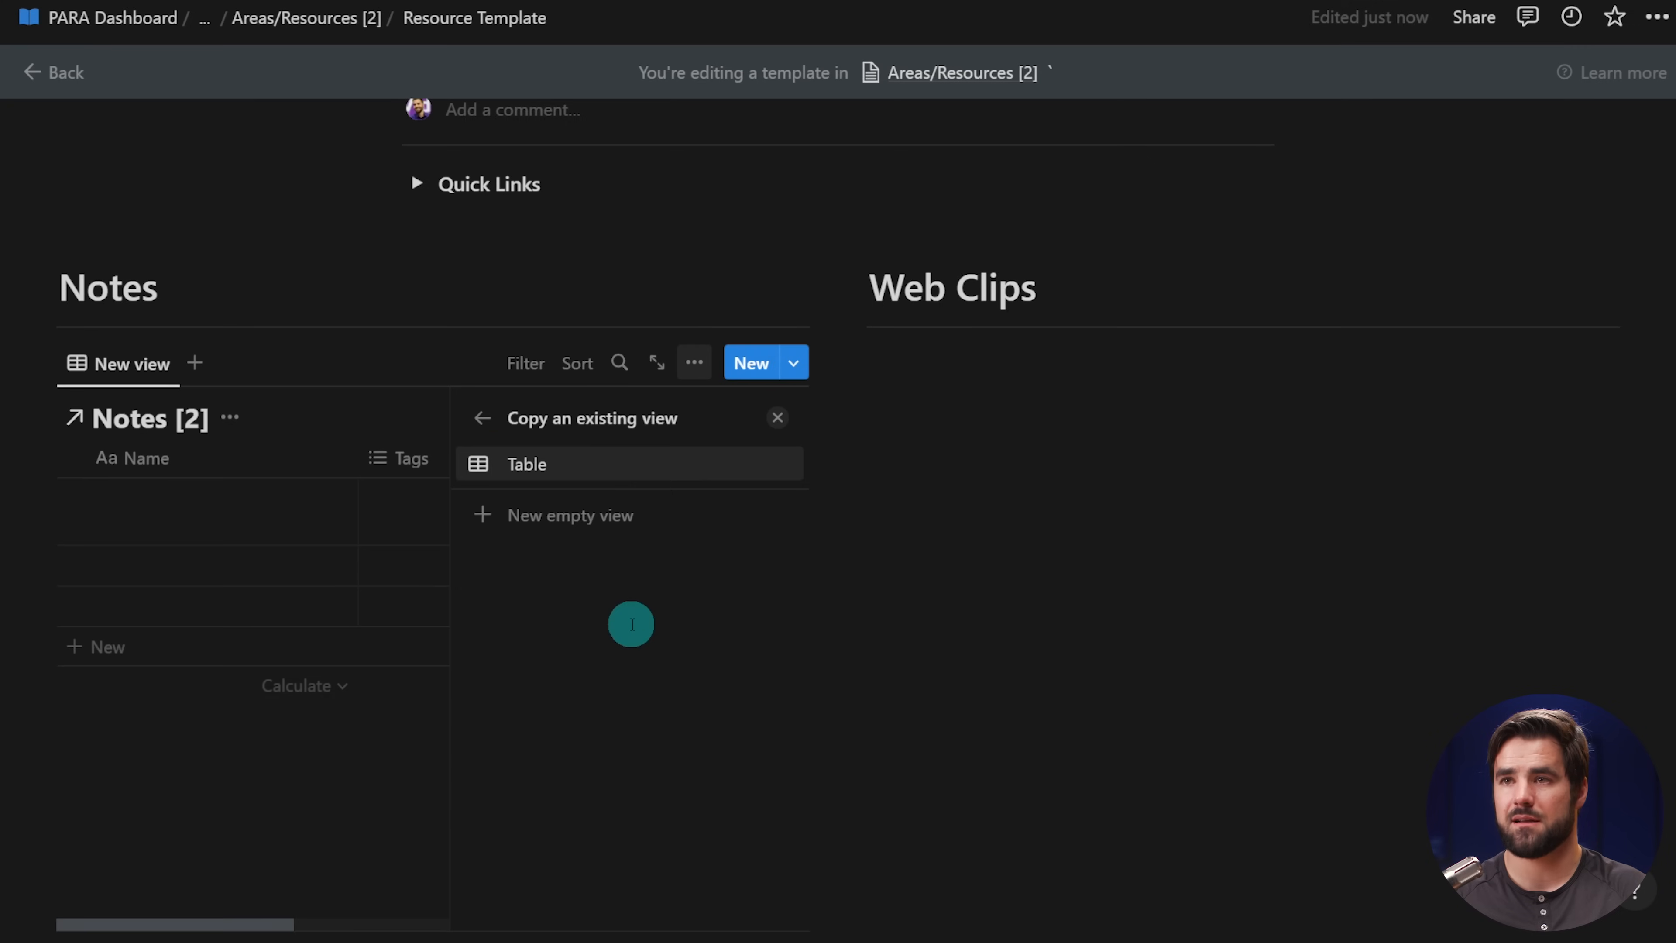
left_click(587, 516)
left_click(623, 825)
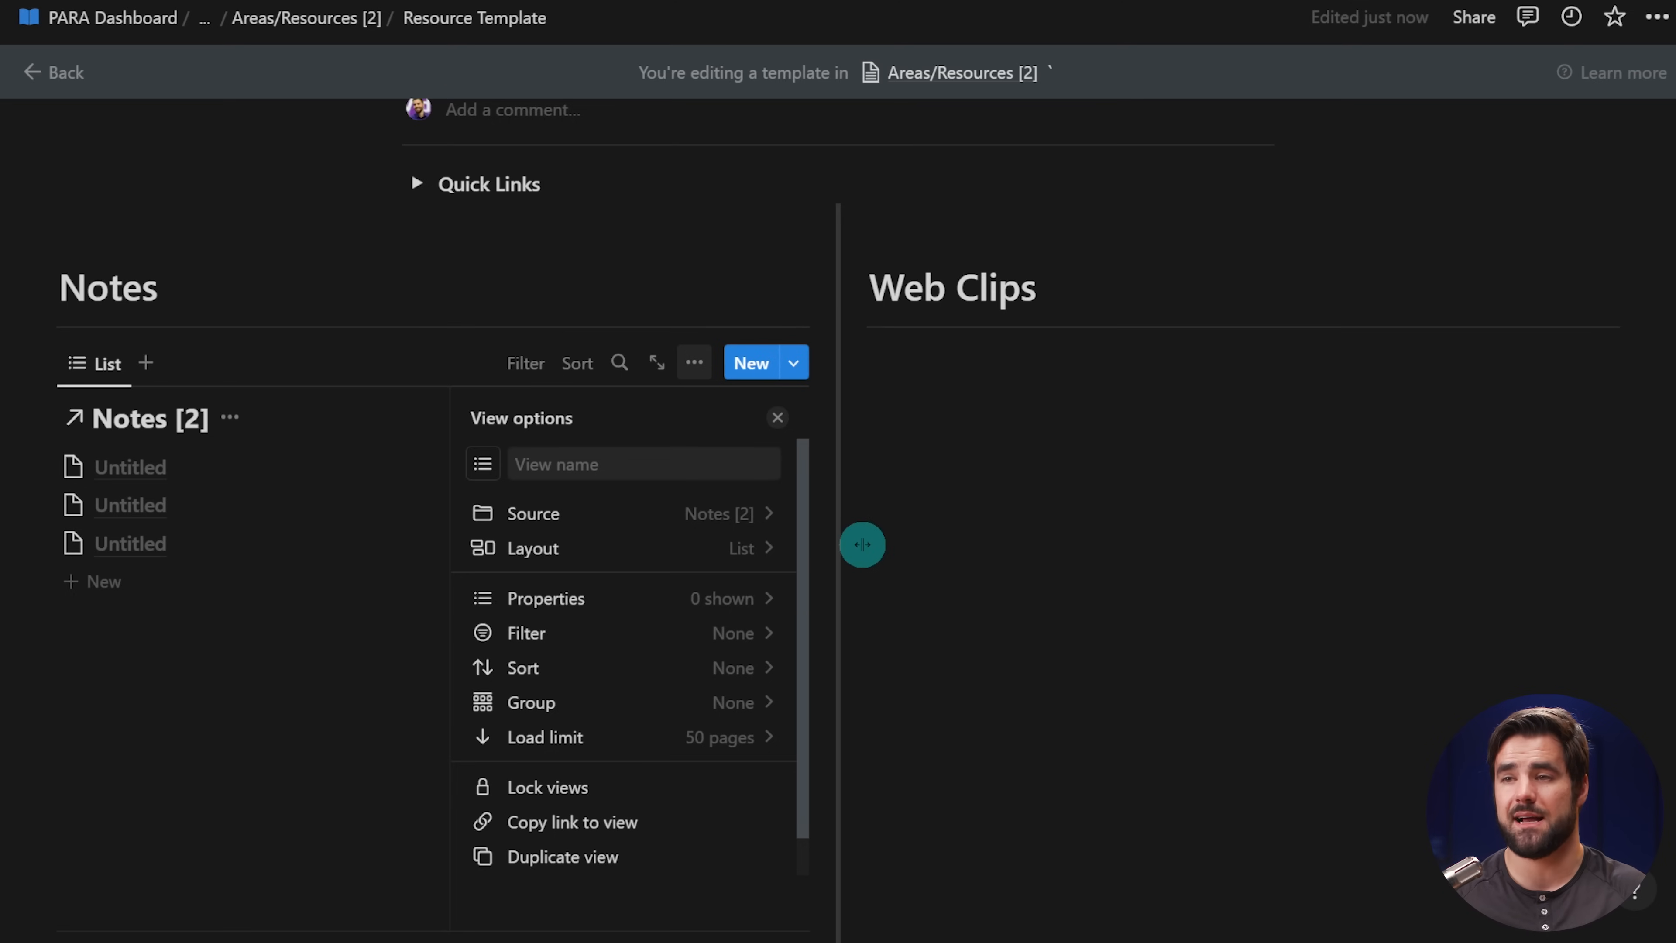
left_click(778, 417)
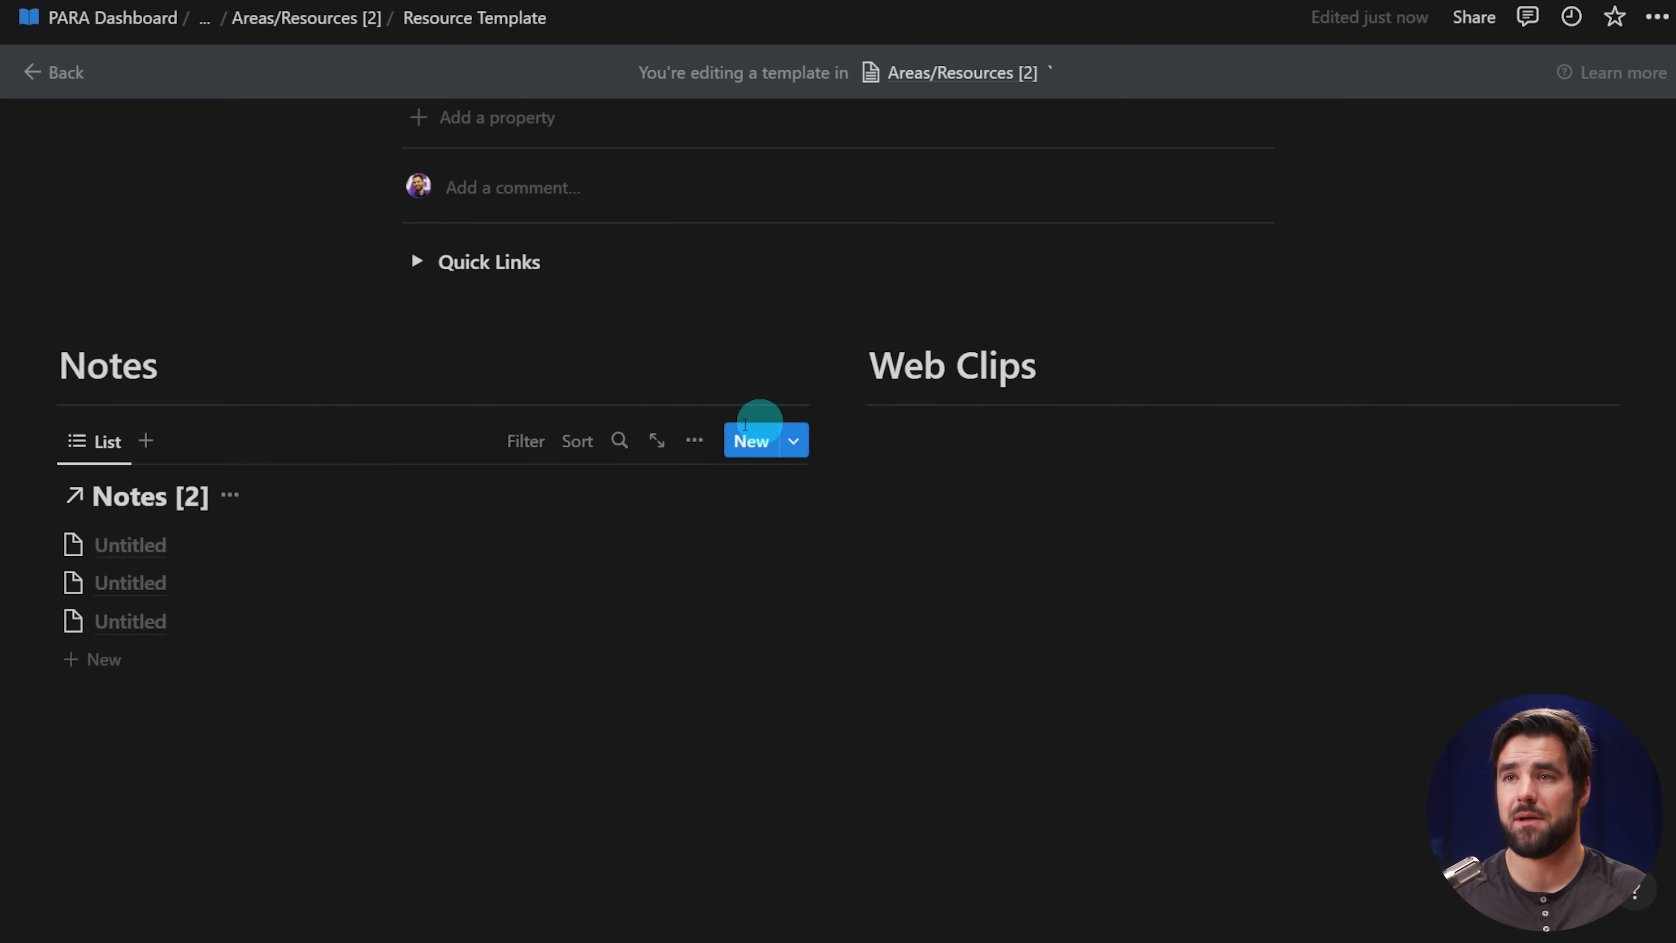
- Add an advanced filter to the Notes list where Area/Resource contains Resource Template
left_click(541, 441)
left_click(456, 768)
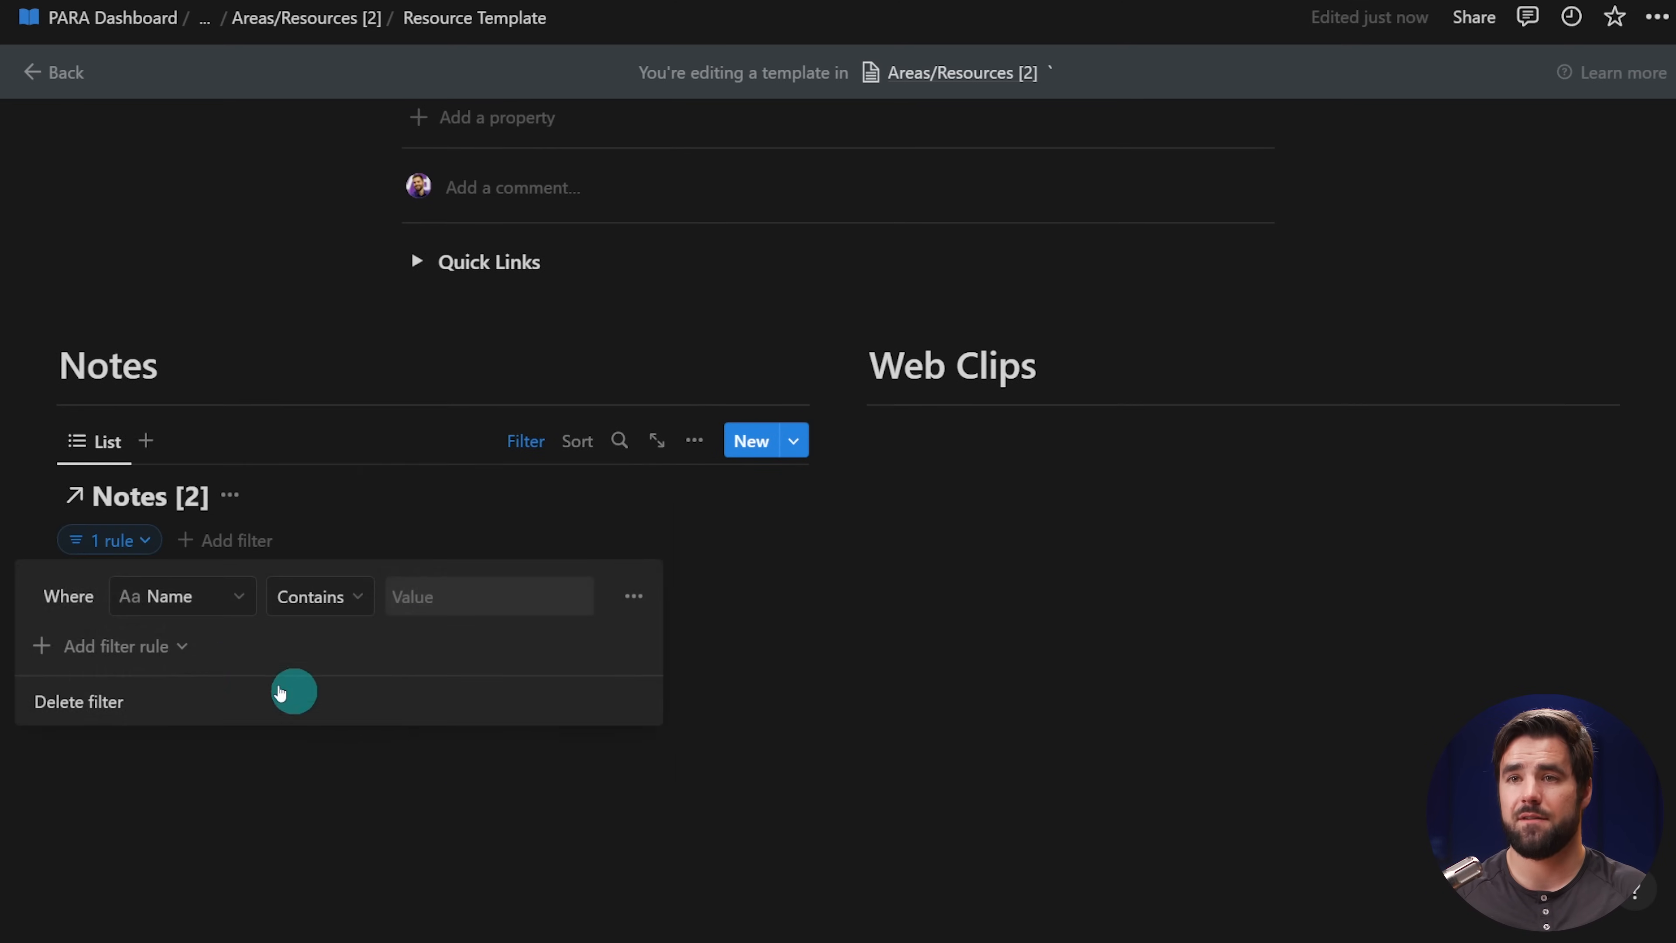
left_click(180, 598)
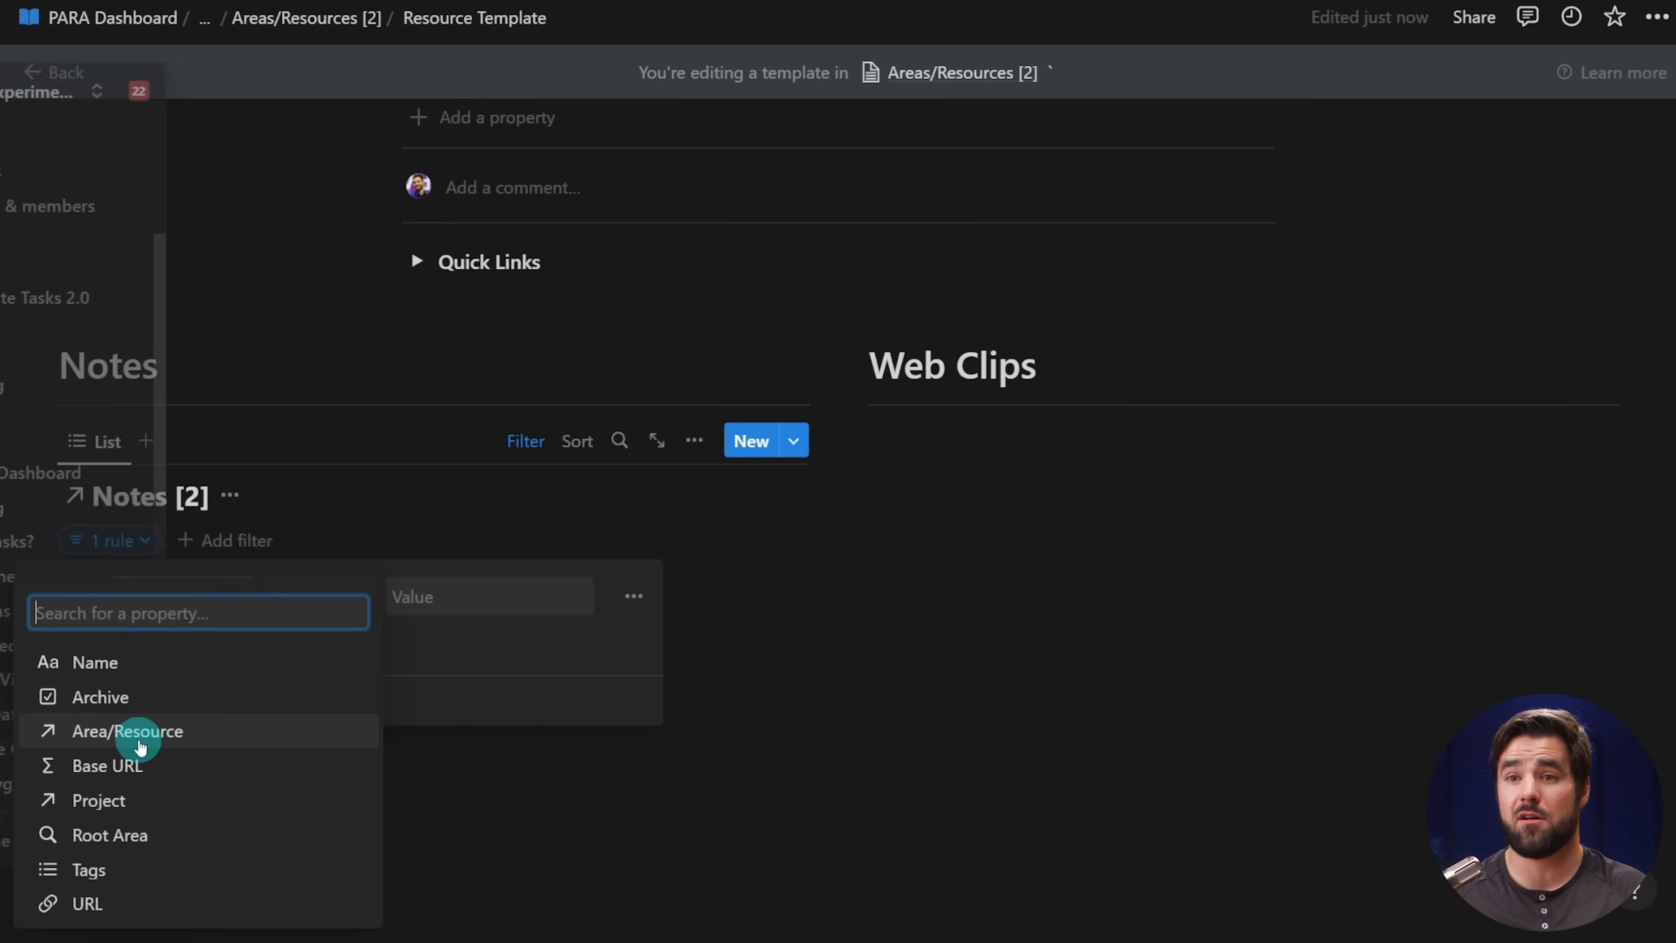
left_click(152, 730)
left_click(313, 598)
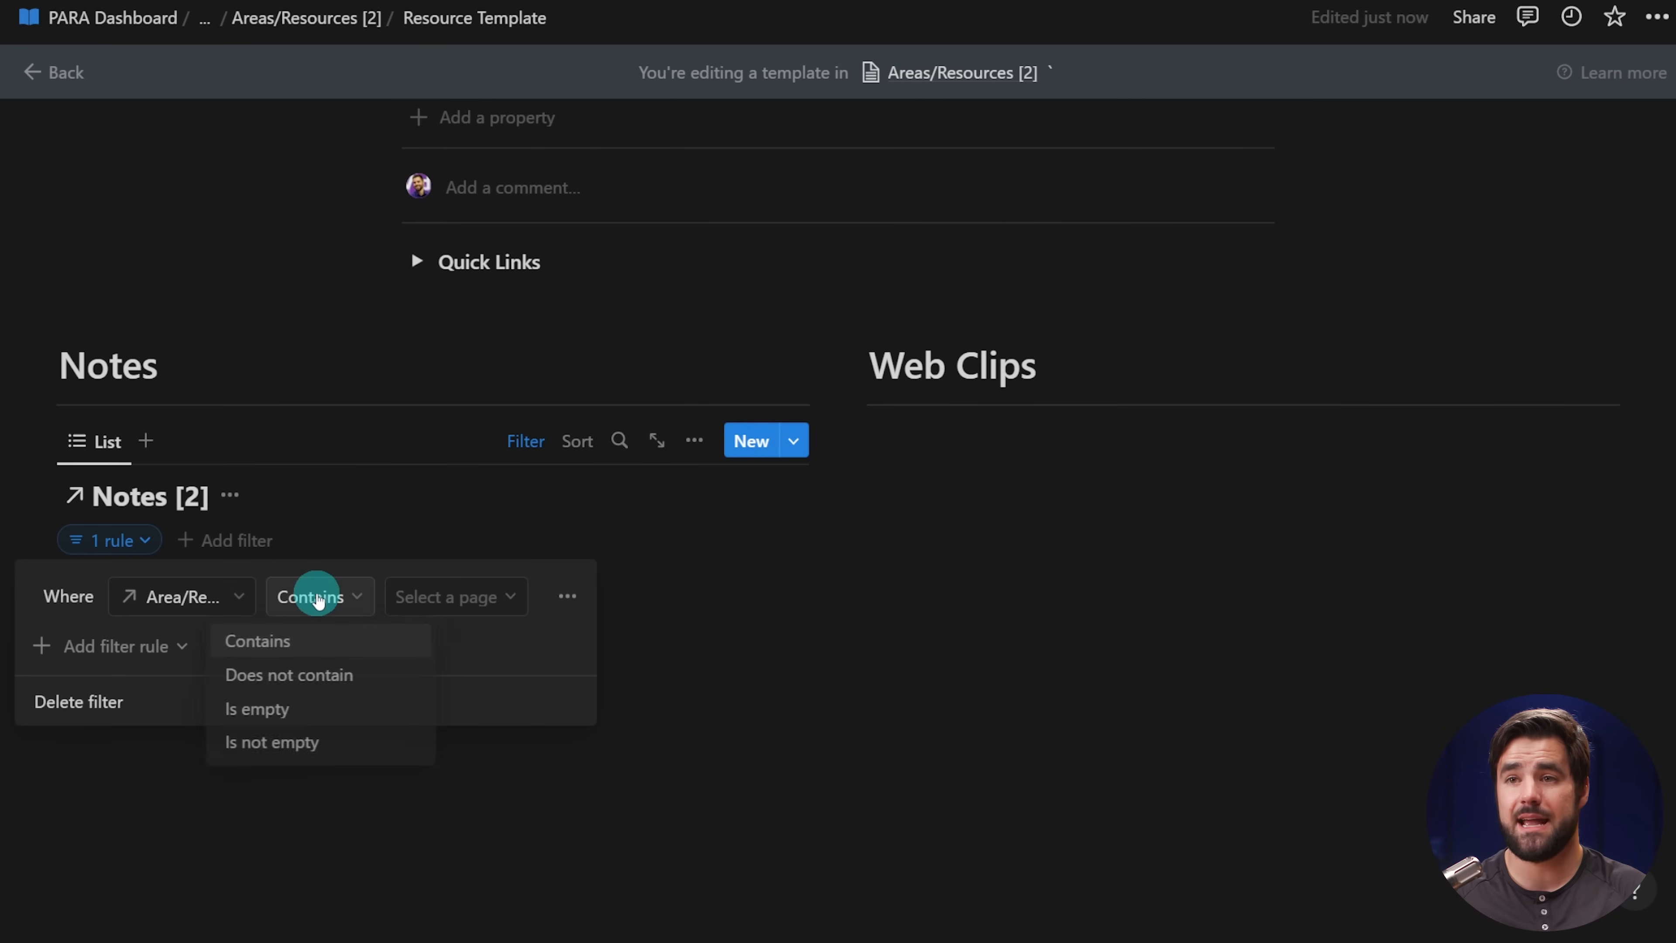
left_click(449, 596)
left_click(417, 696)
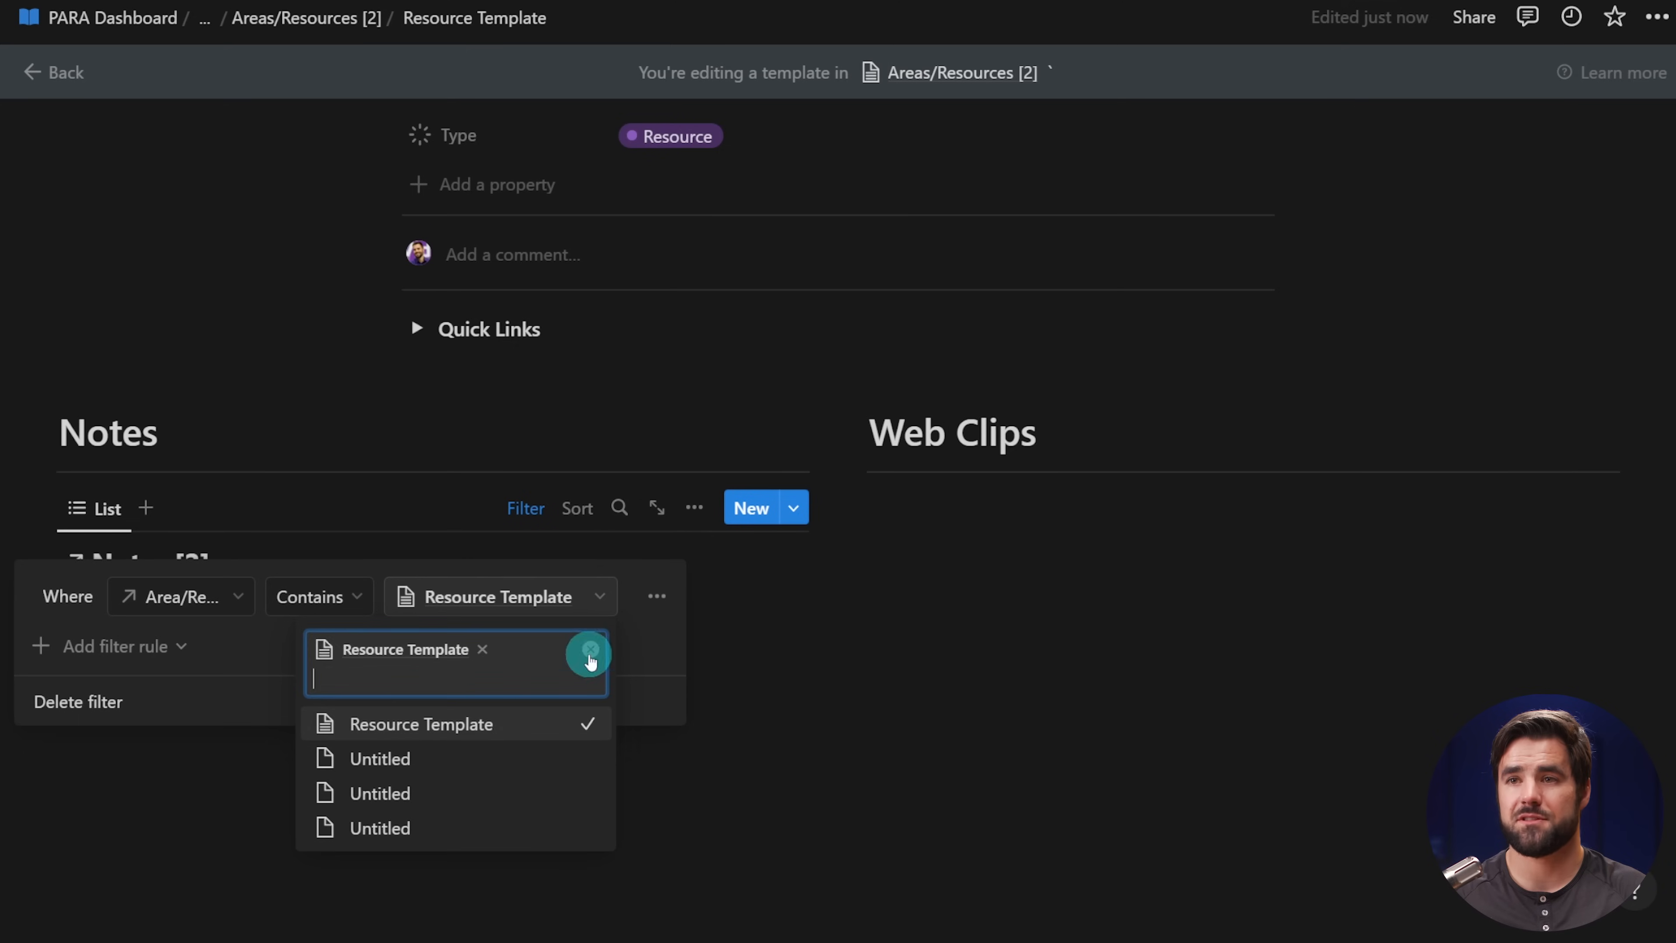
left_click(267, 651)
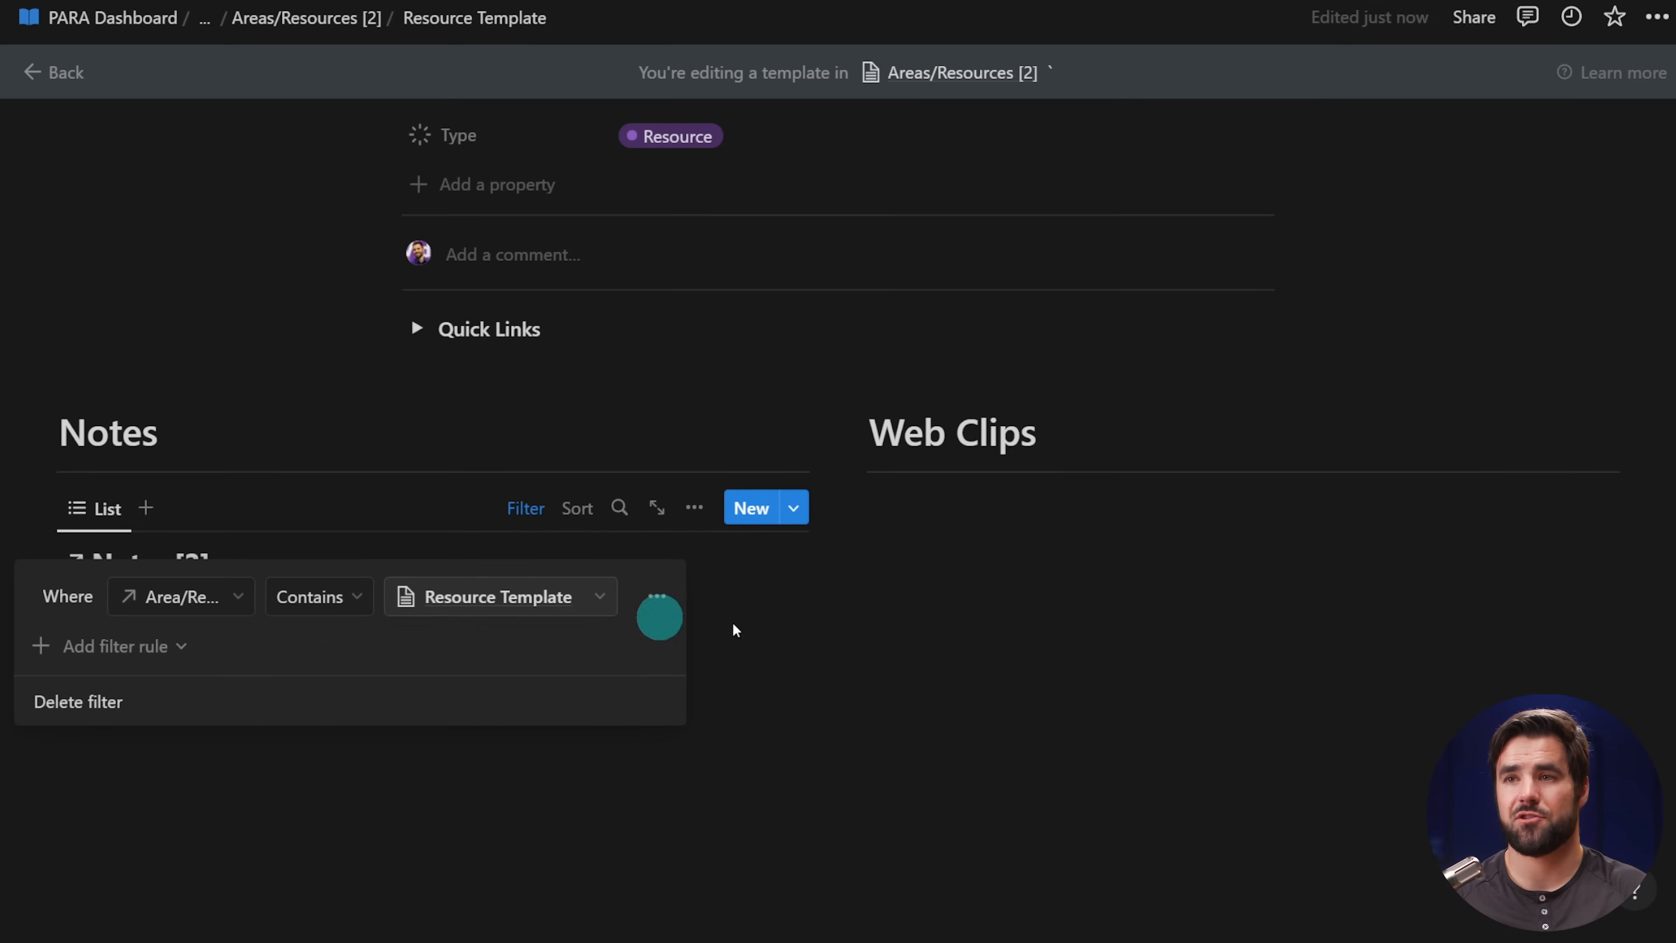
left_click(976, 647)
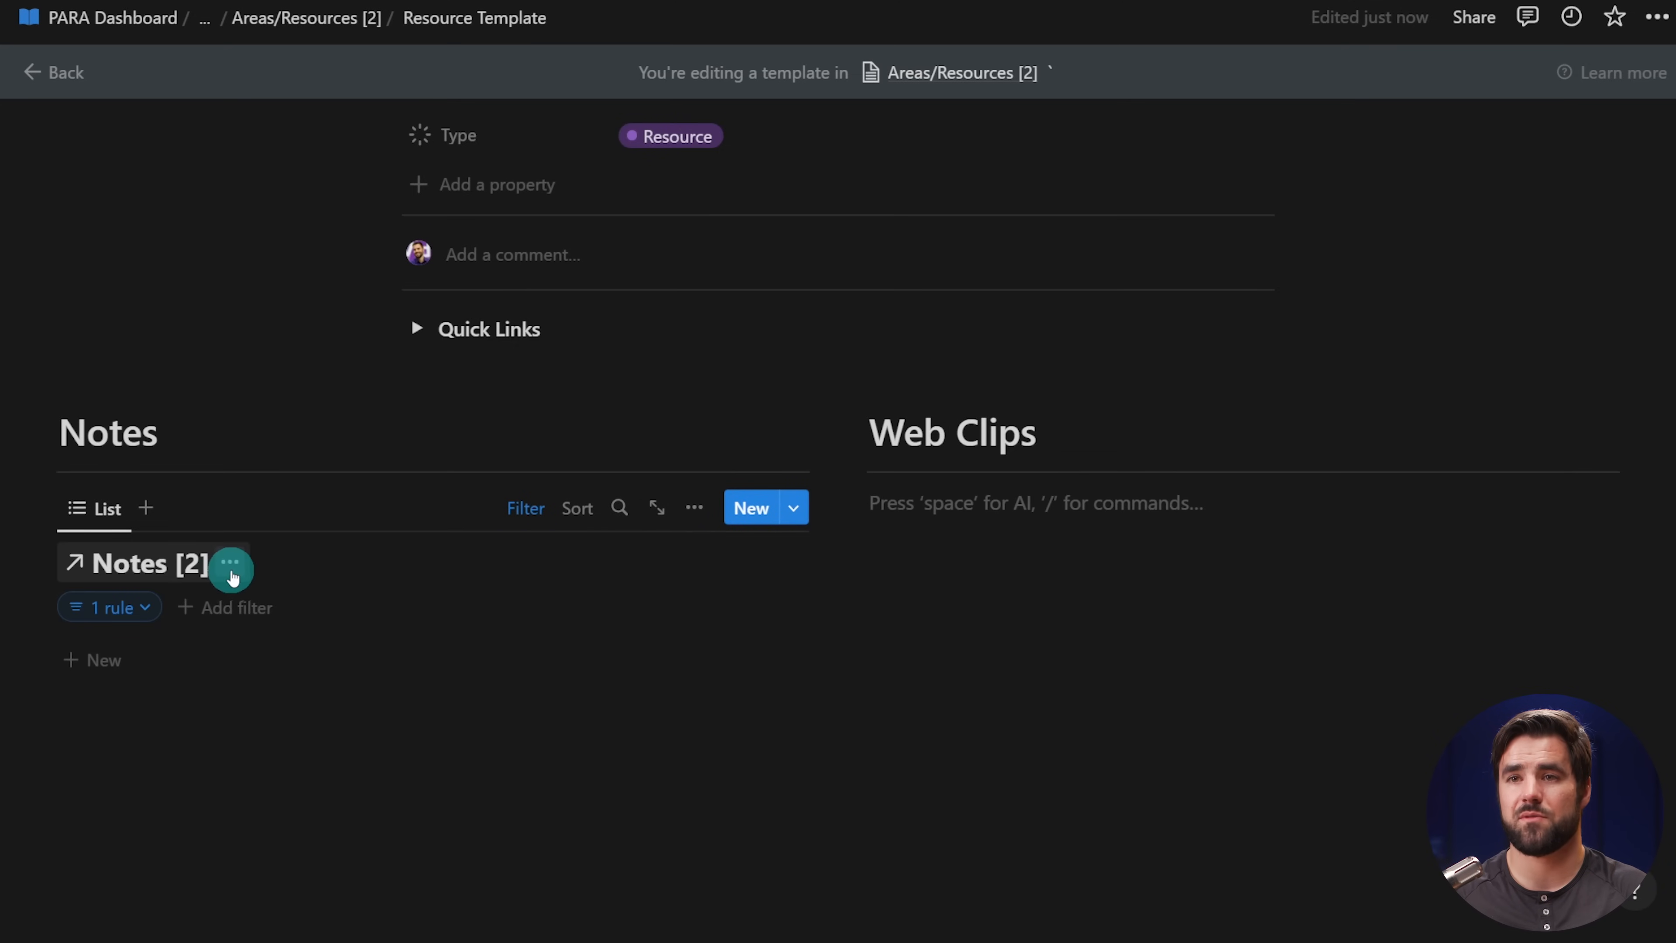
- Add a second rule to the Notes list's filter requiring Archive to be unchecked
left_click(528, 512)
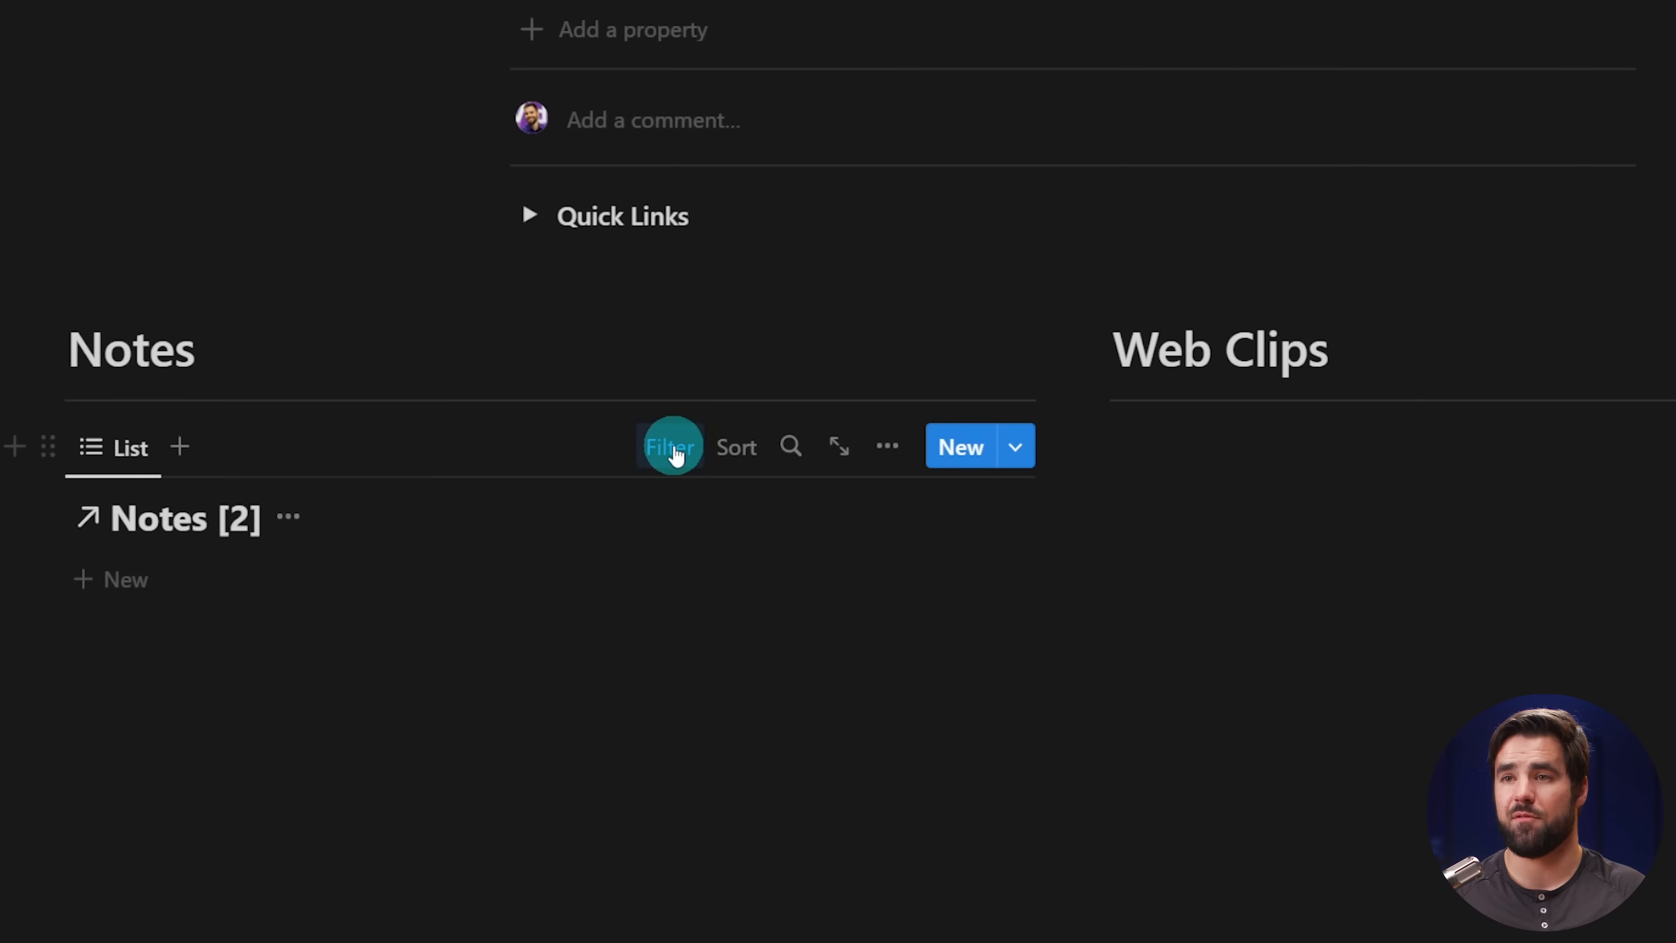
left_click(168, 577)
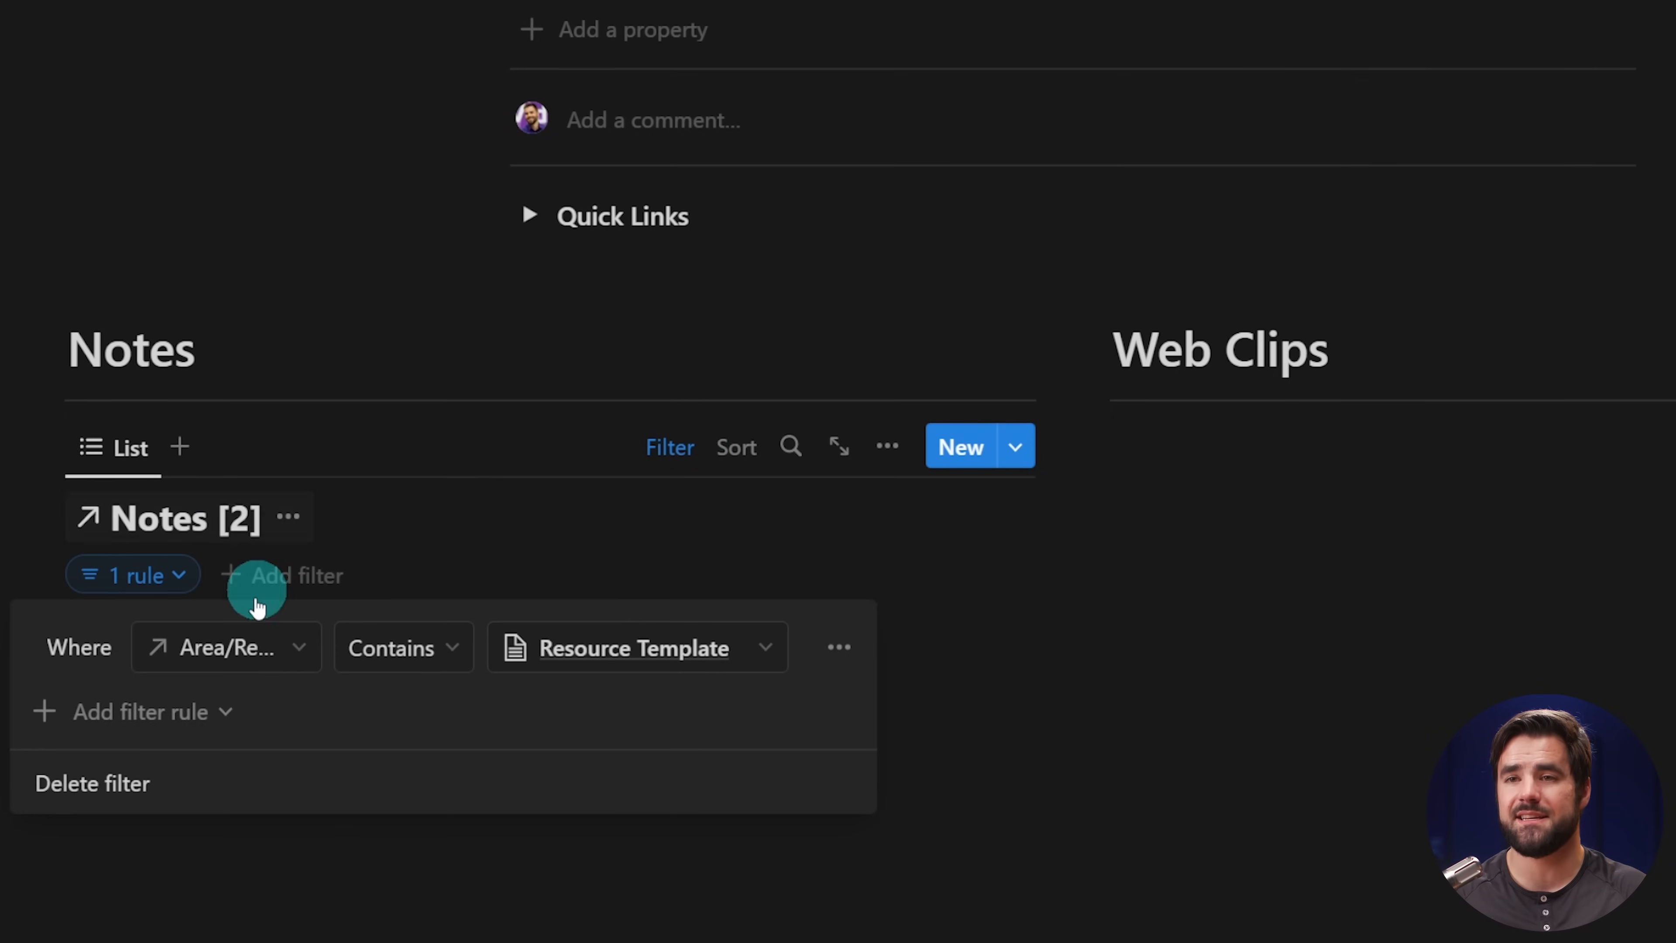
left_click(151, 723)
left_click(172, 766)
left_click(228, 712)
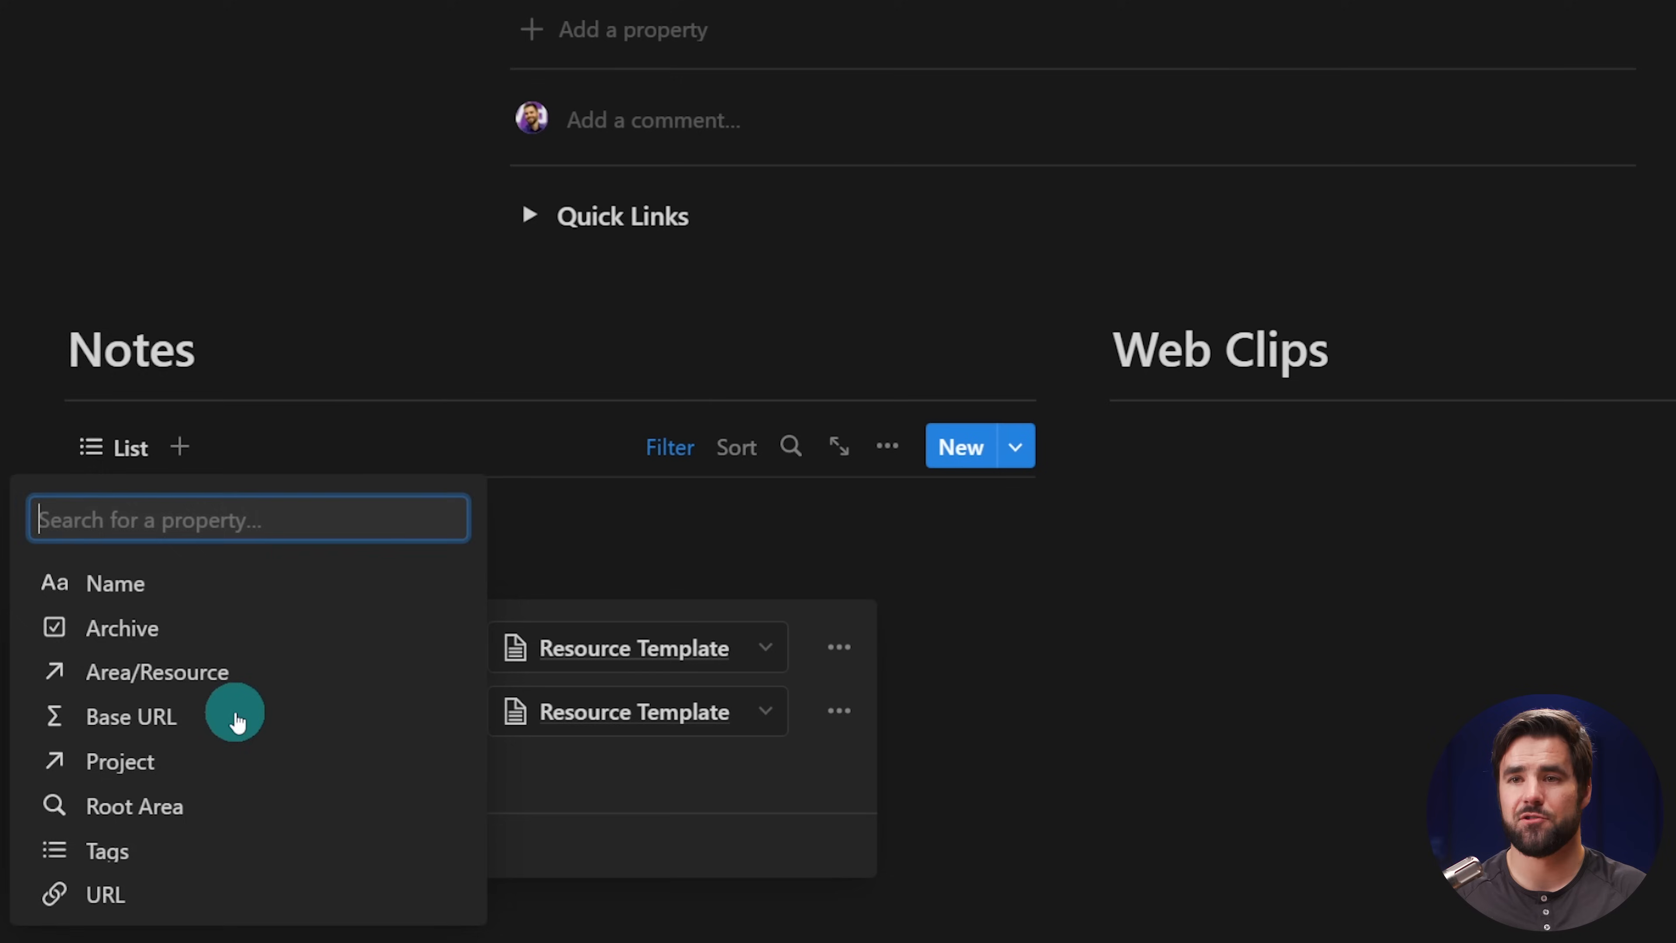
left_click(124, 629)
left_click(476, 711)
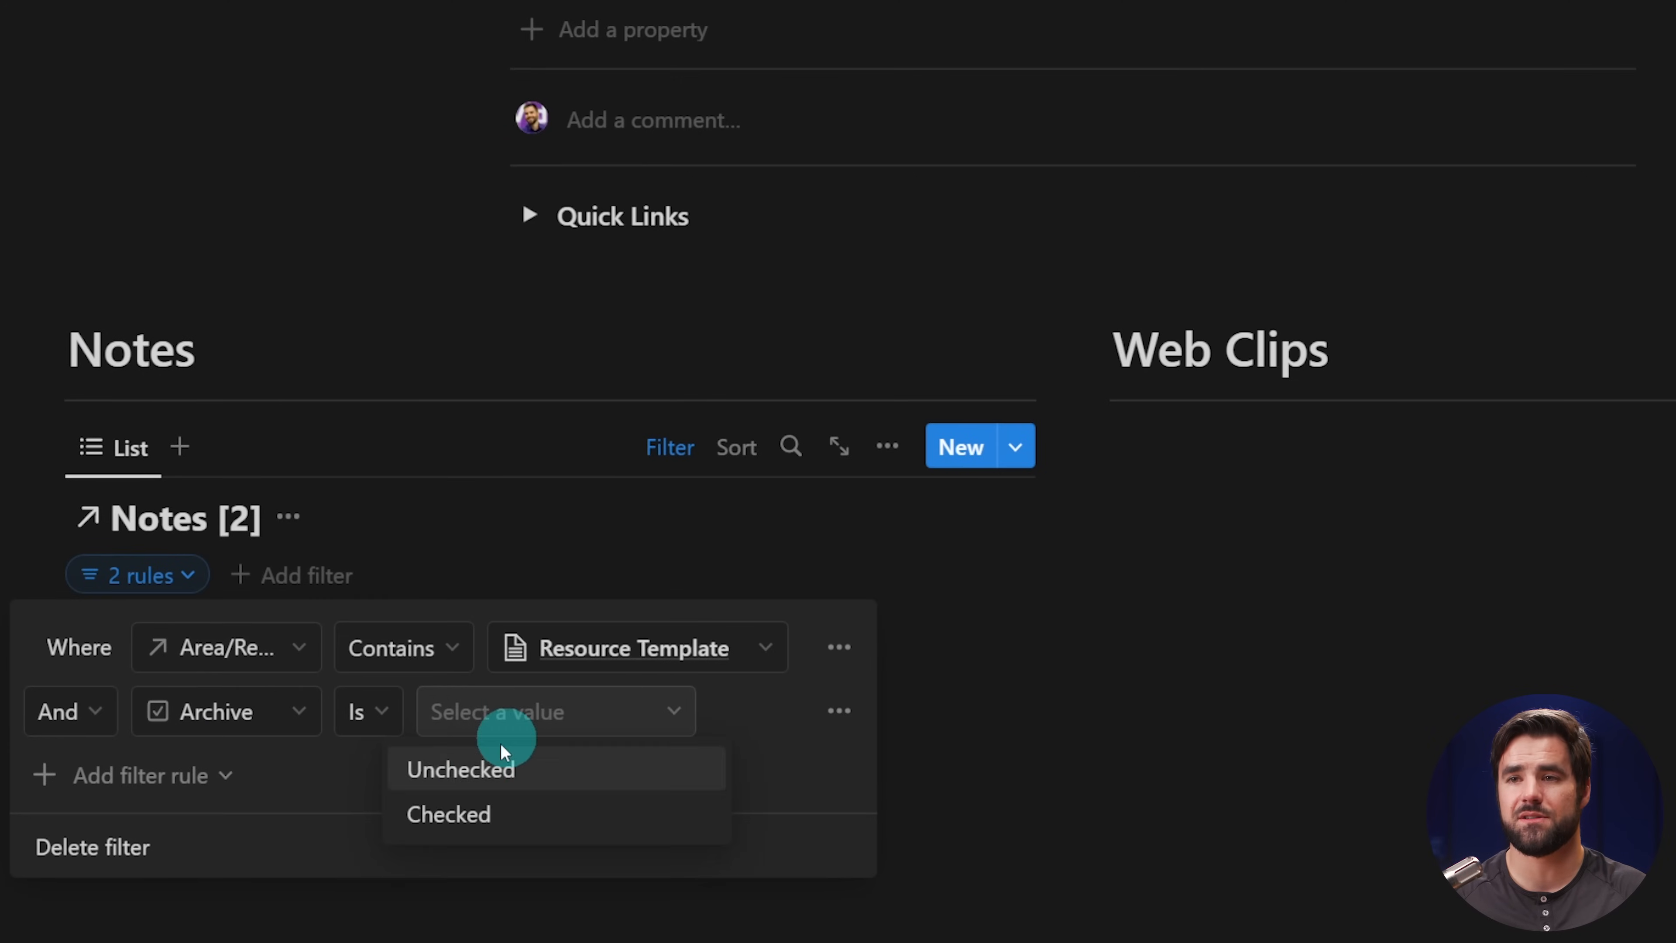
left_click(472, 771)
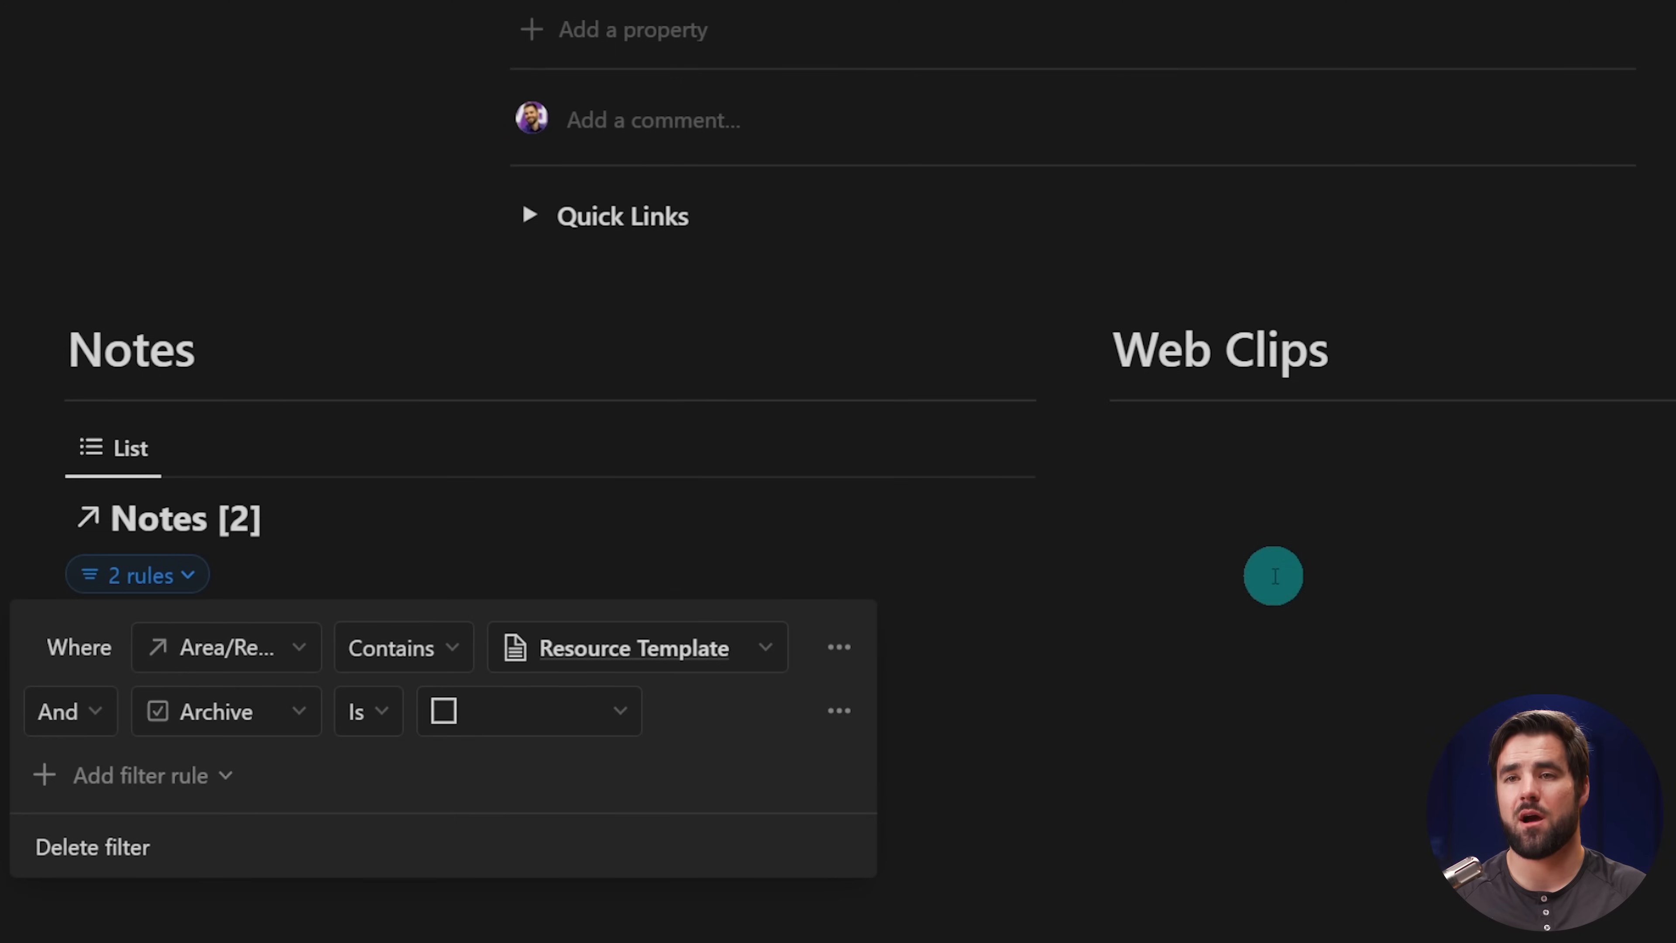
left_click(1273, 577)
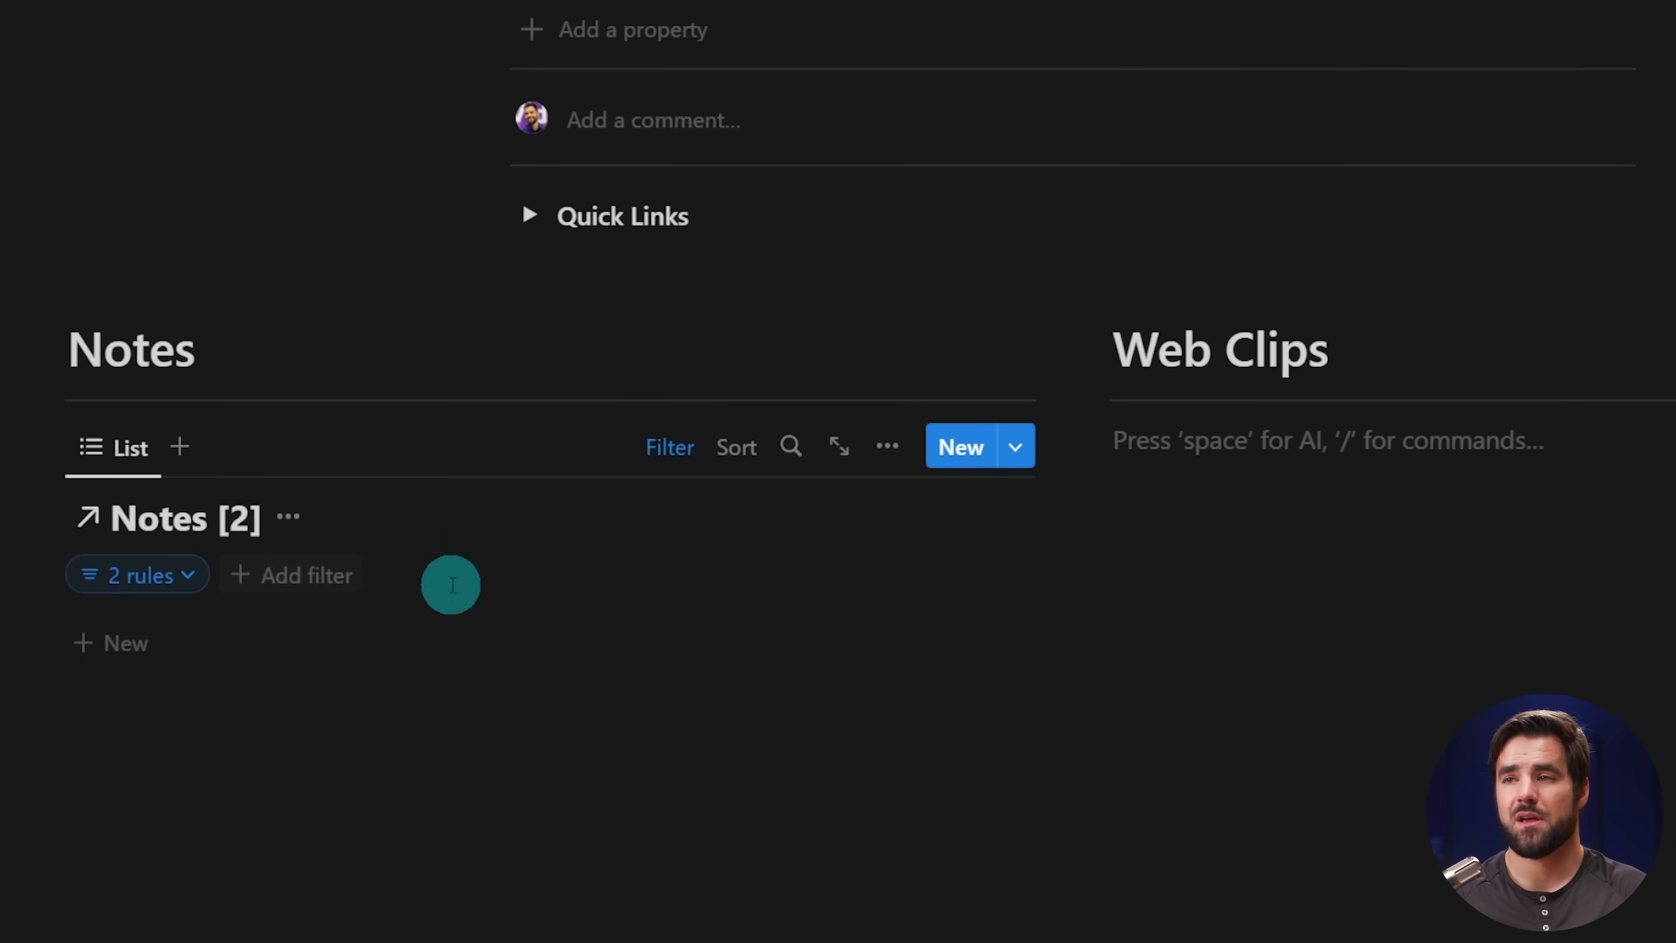
- Add a third rule to the Notes list's filter requiring URL to be empty
left_click(158, 574)
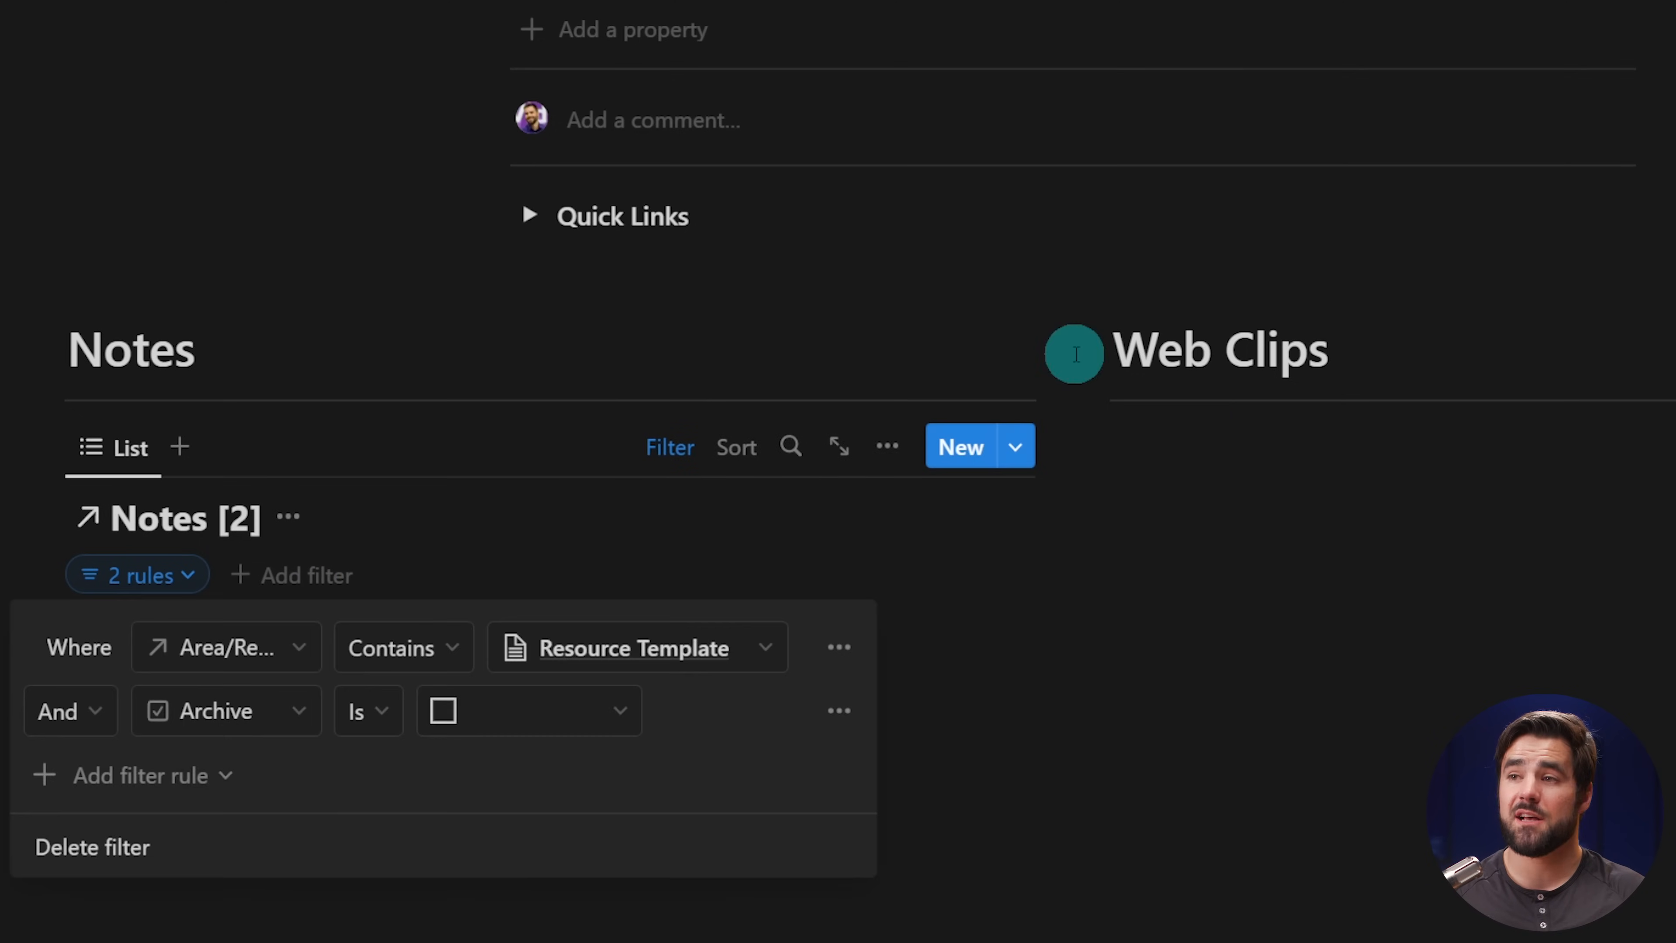
left_click(166, 779)
left_click(173, 650)
left_click(232, 764)
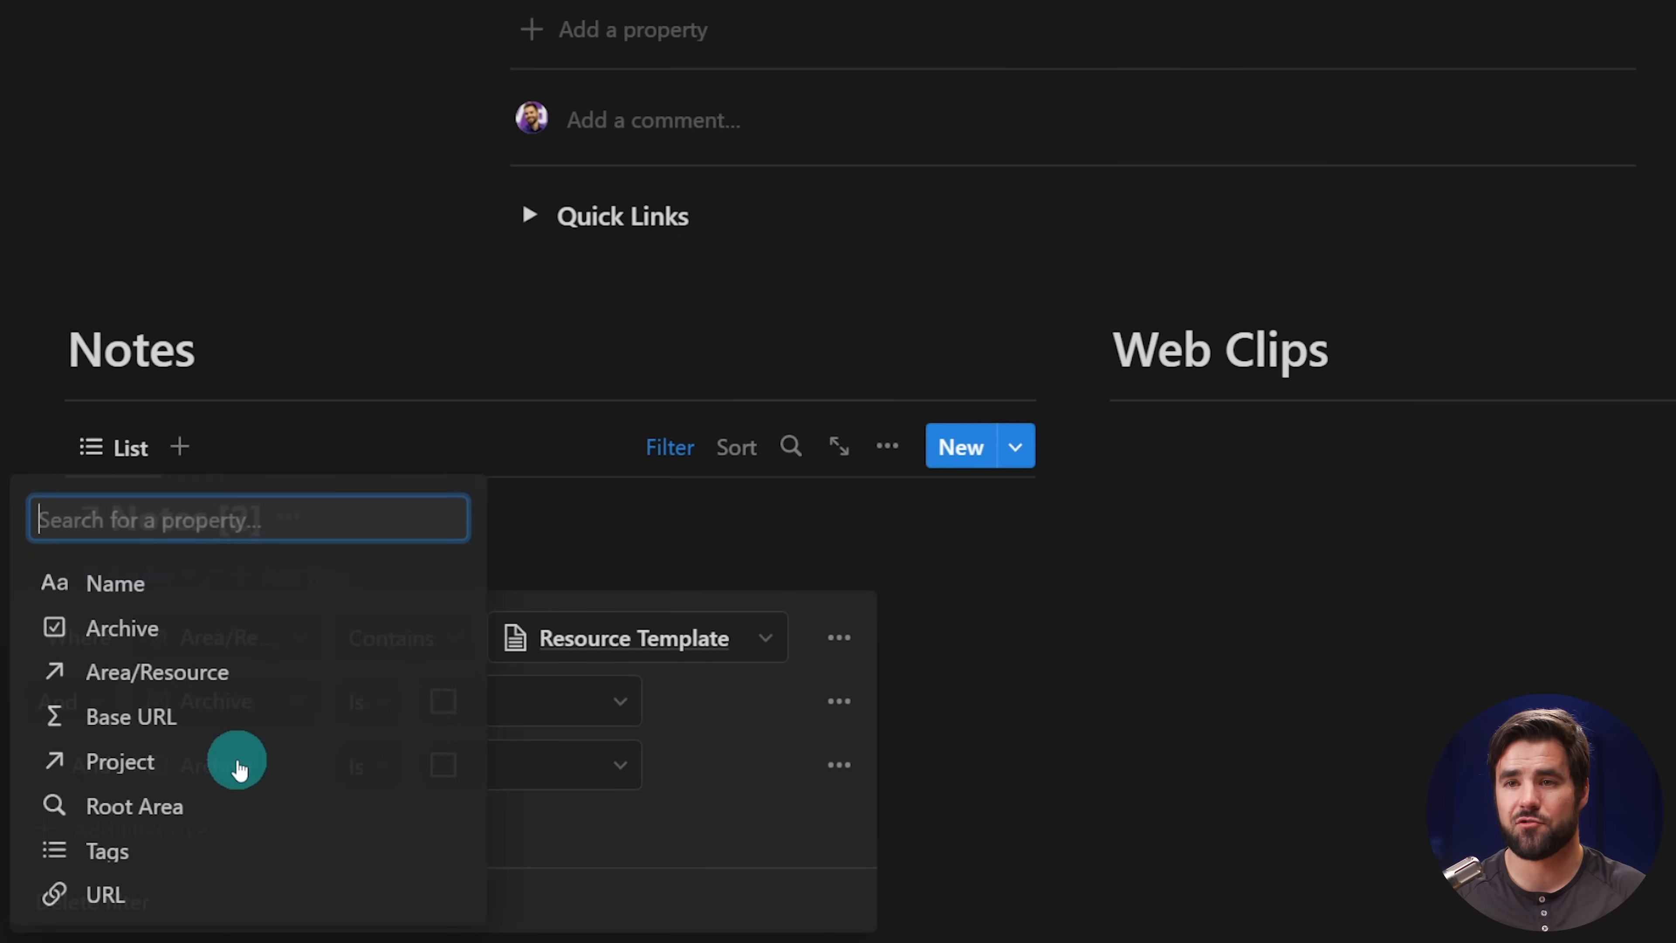
left_click(122, 893)
left_click(440, 789)
left_click(360, 666)
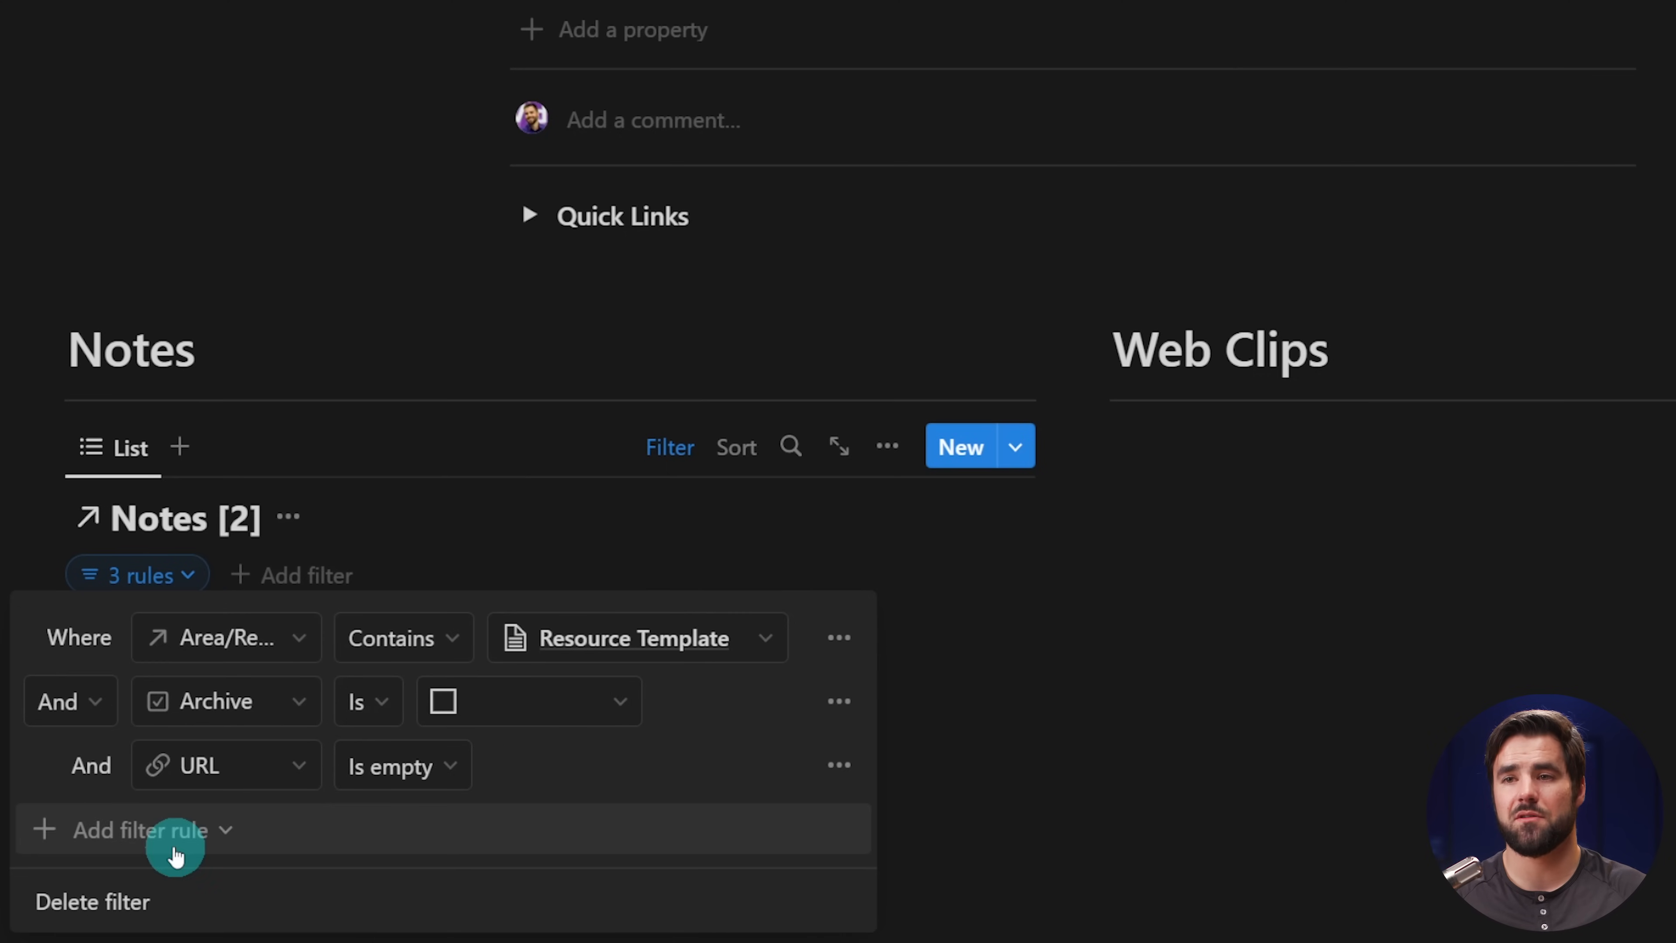
- Close the filter settings and hide the database title of the linked Notes list
left_click(1316, 690)
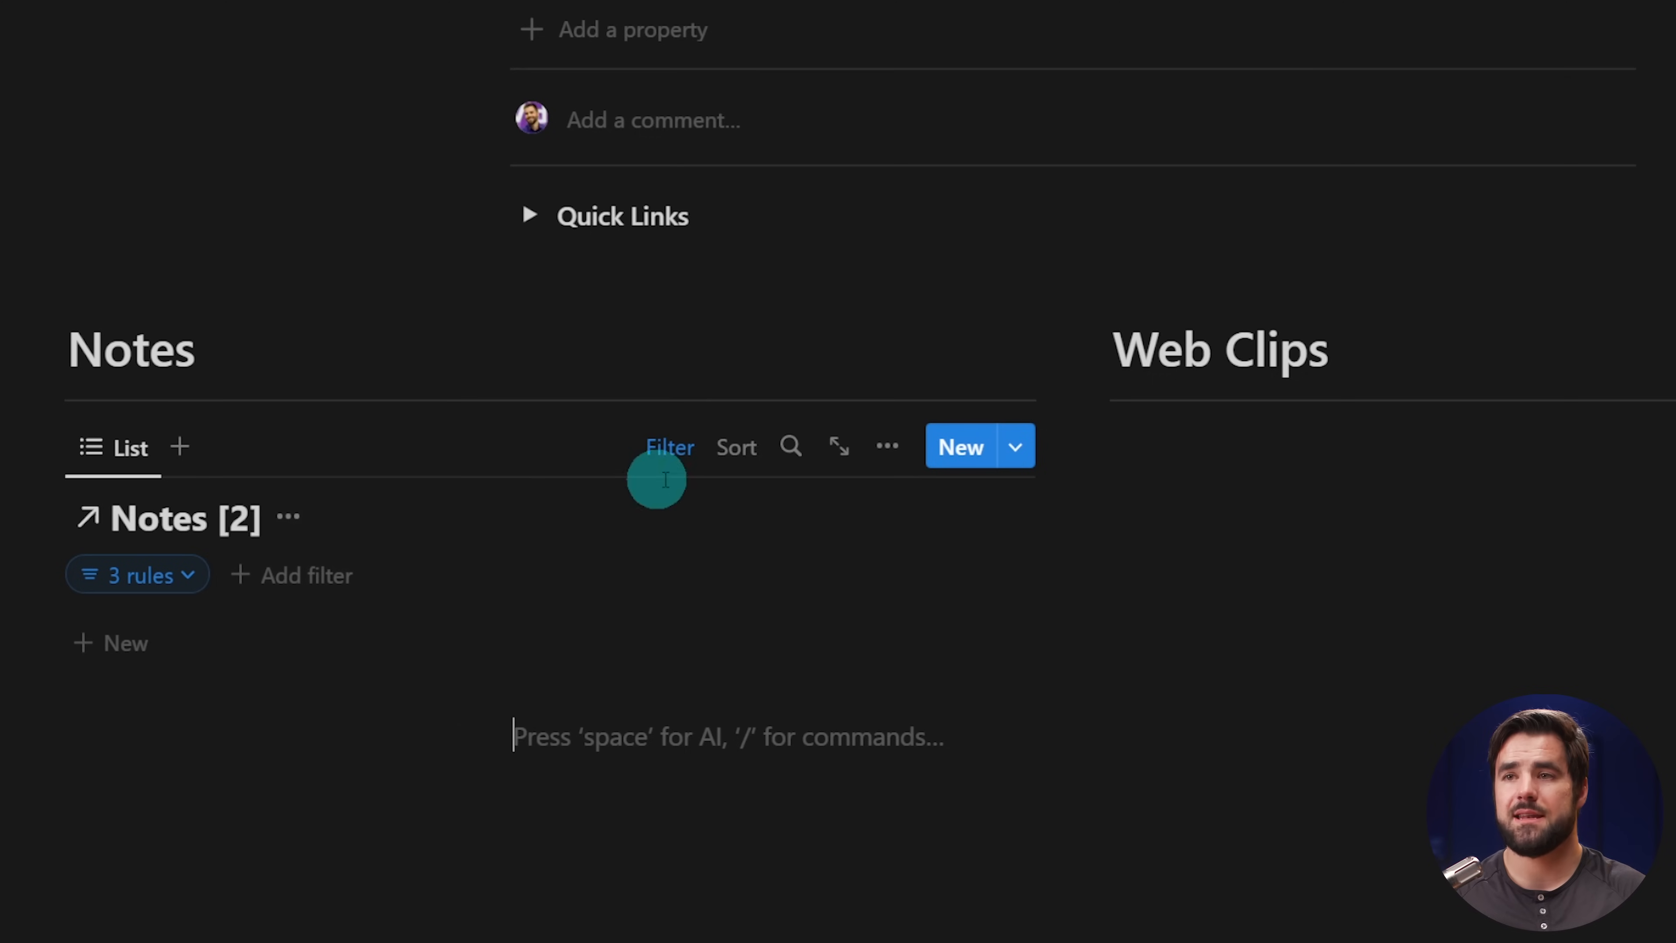
left_click(293, 528)
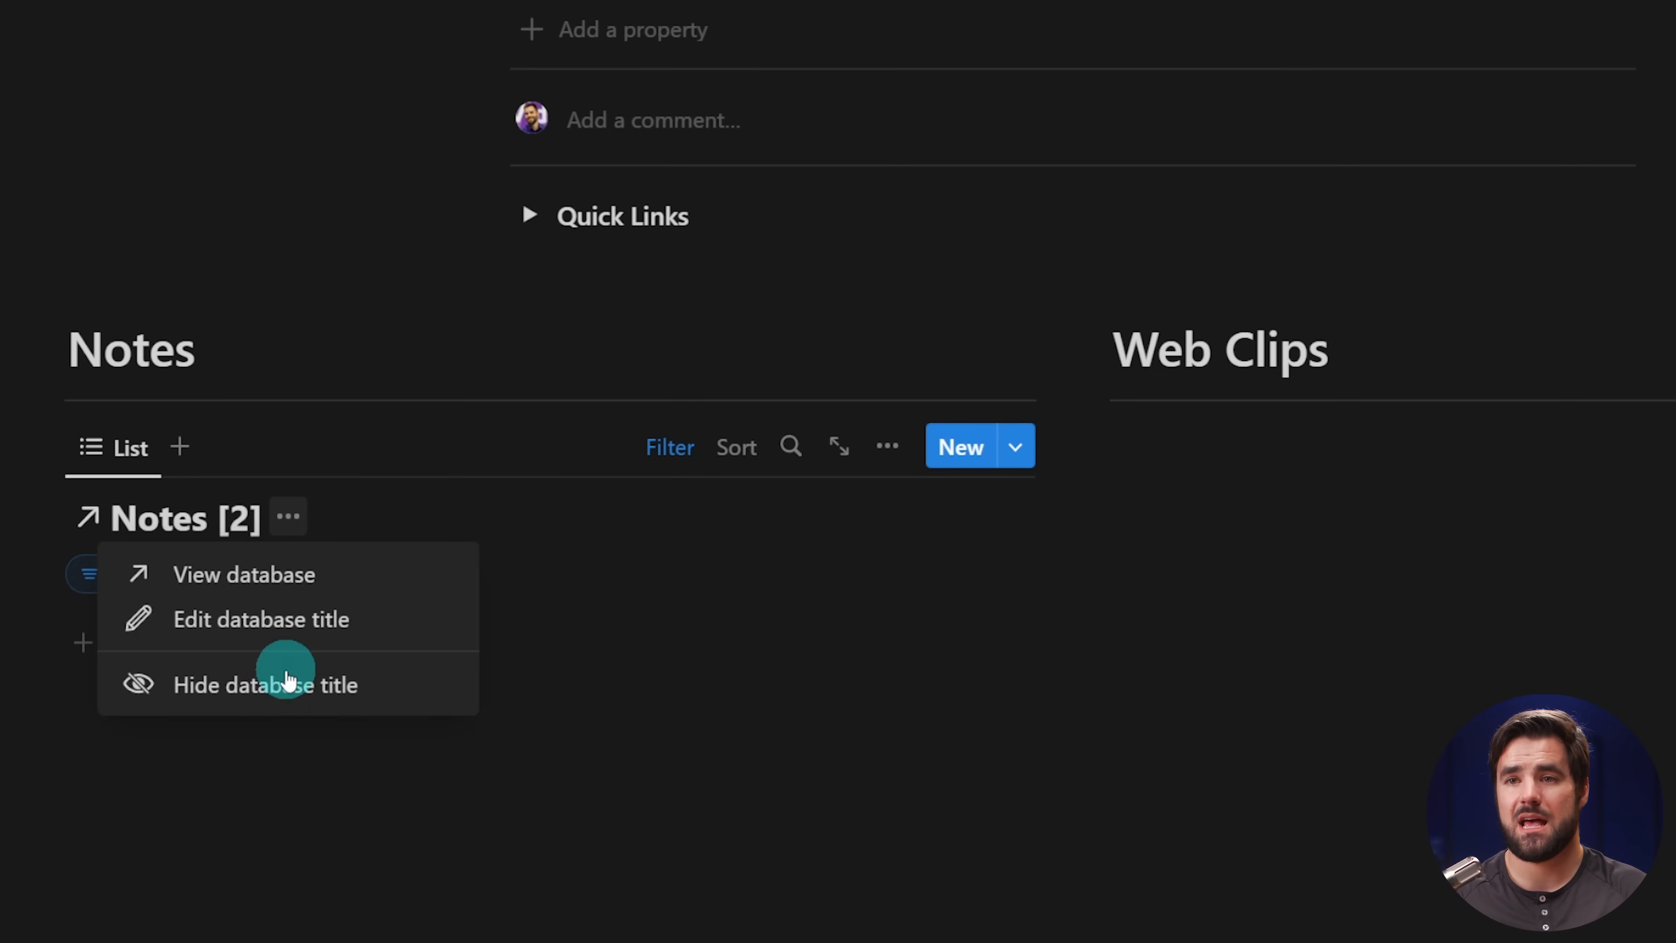
left_click(285, 685)
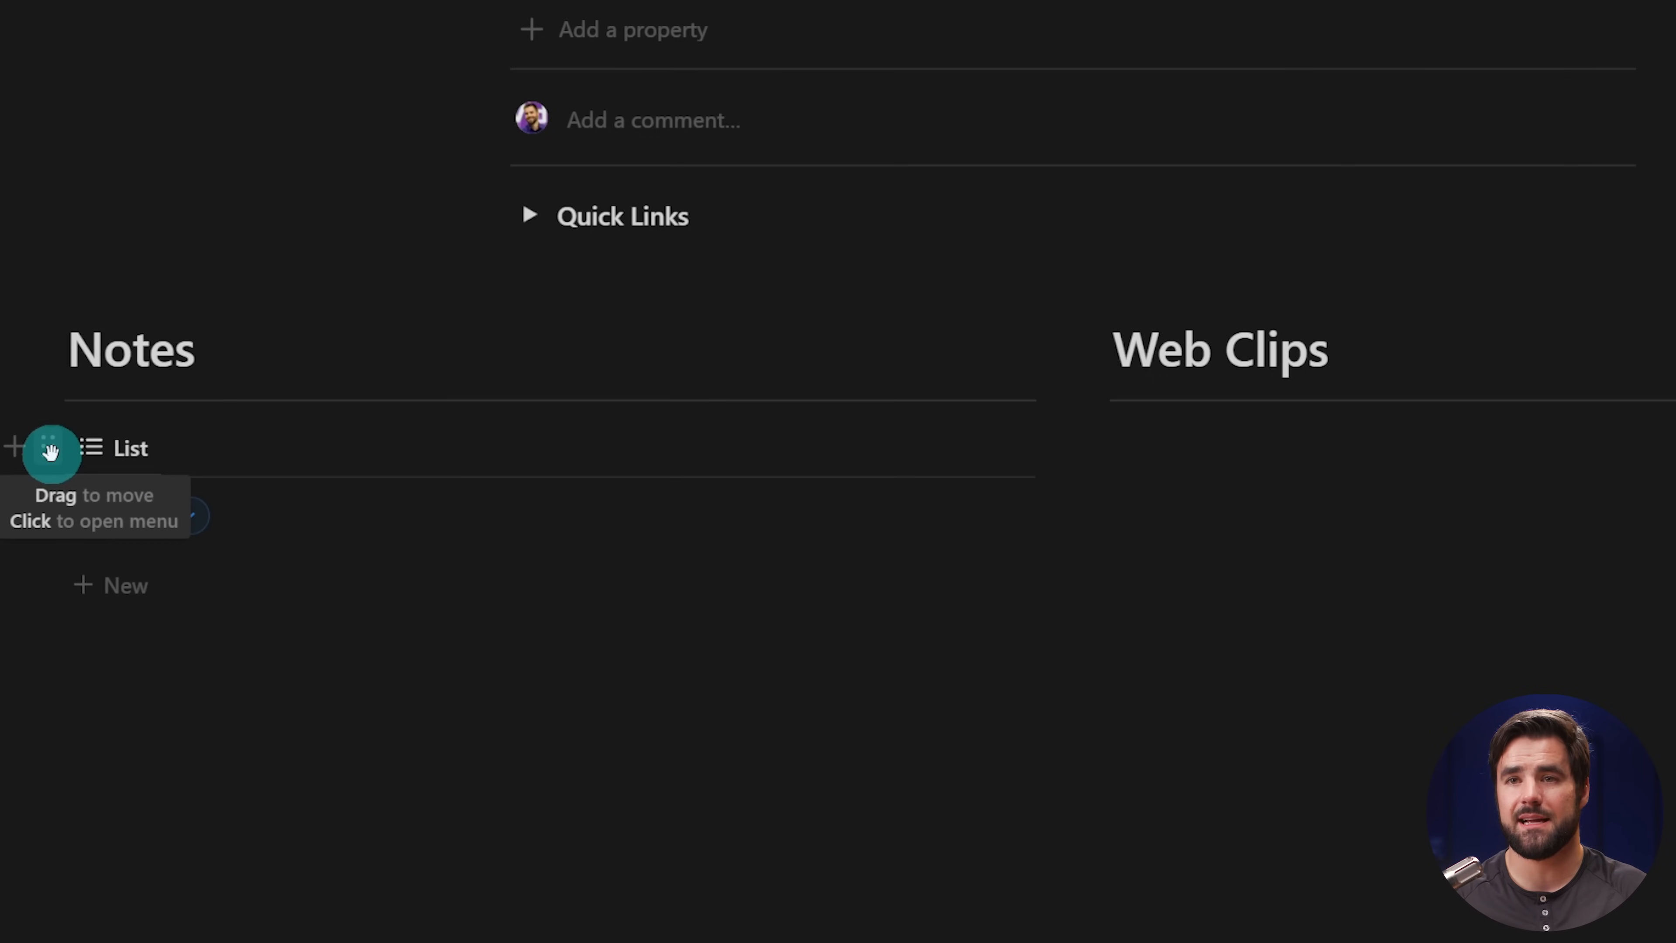
- Copy the linked Notes list block and paste it under the Web Clips heading
left_click(51, 453)
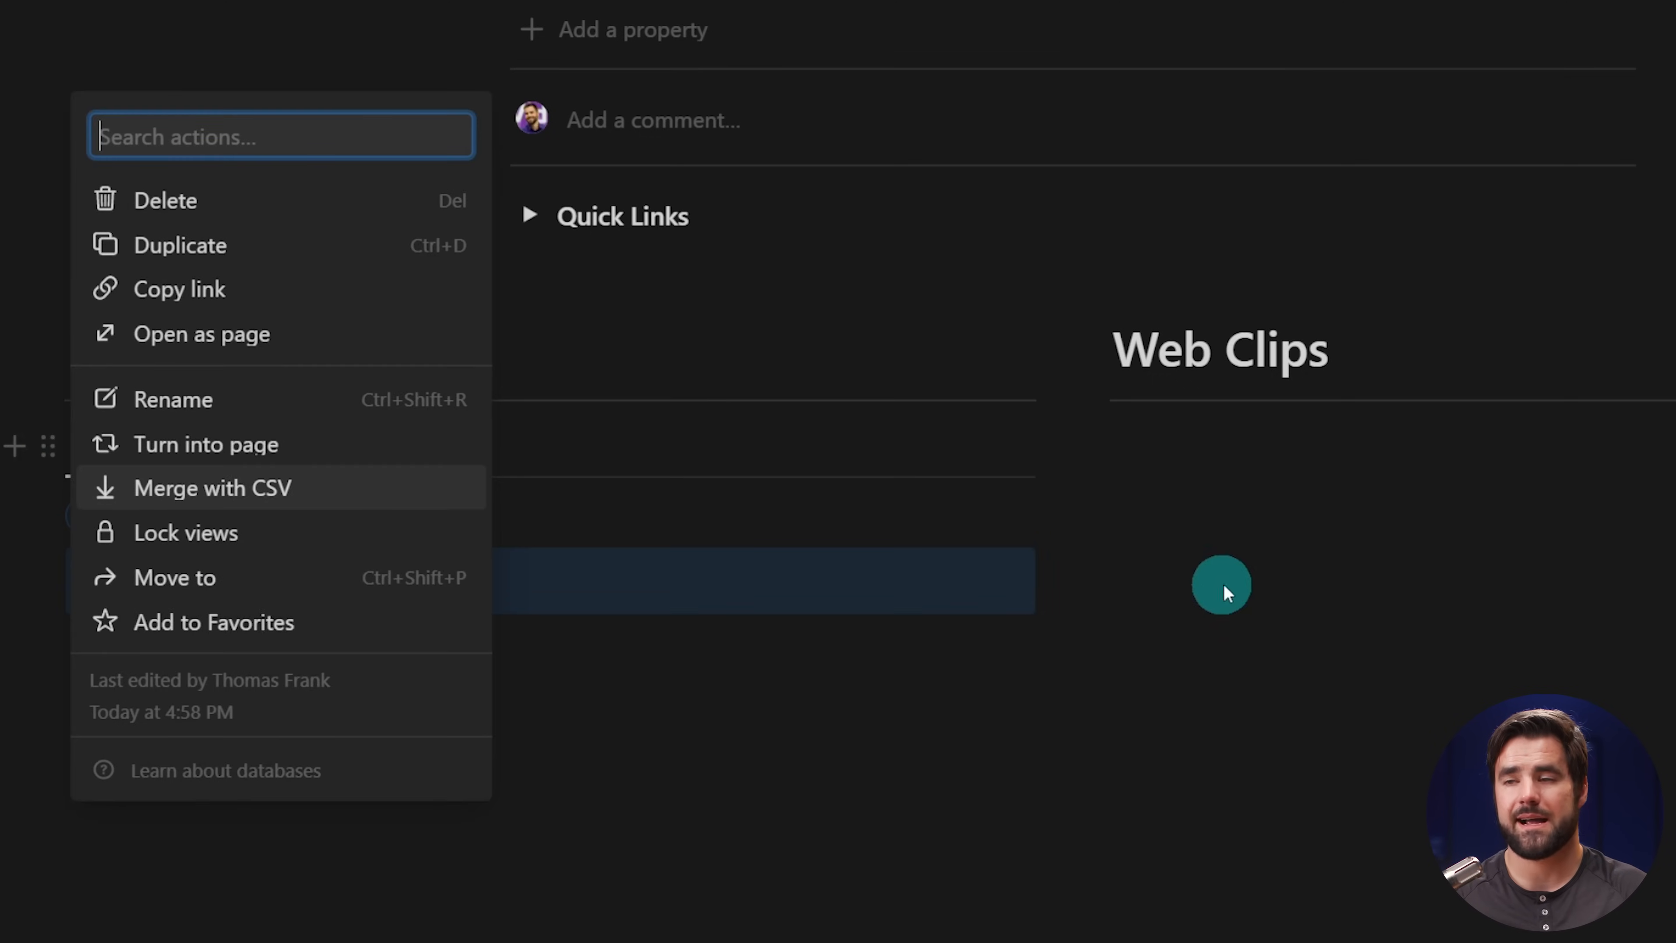
left_click(1261, 586)
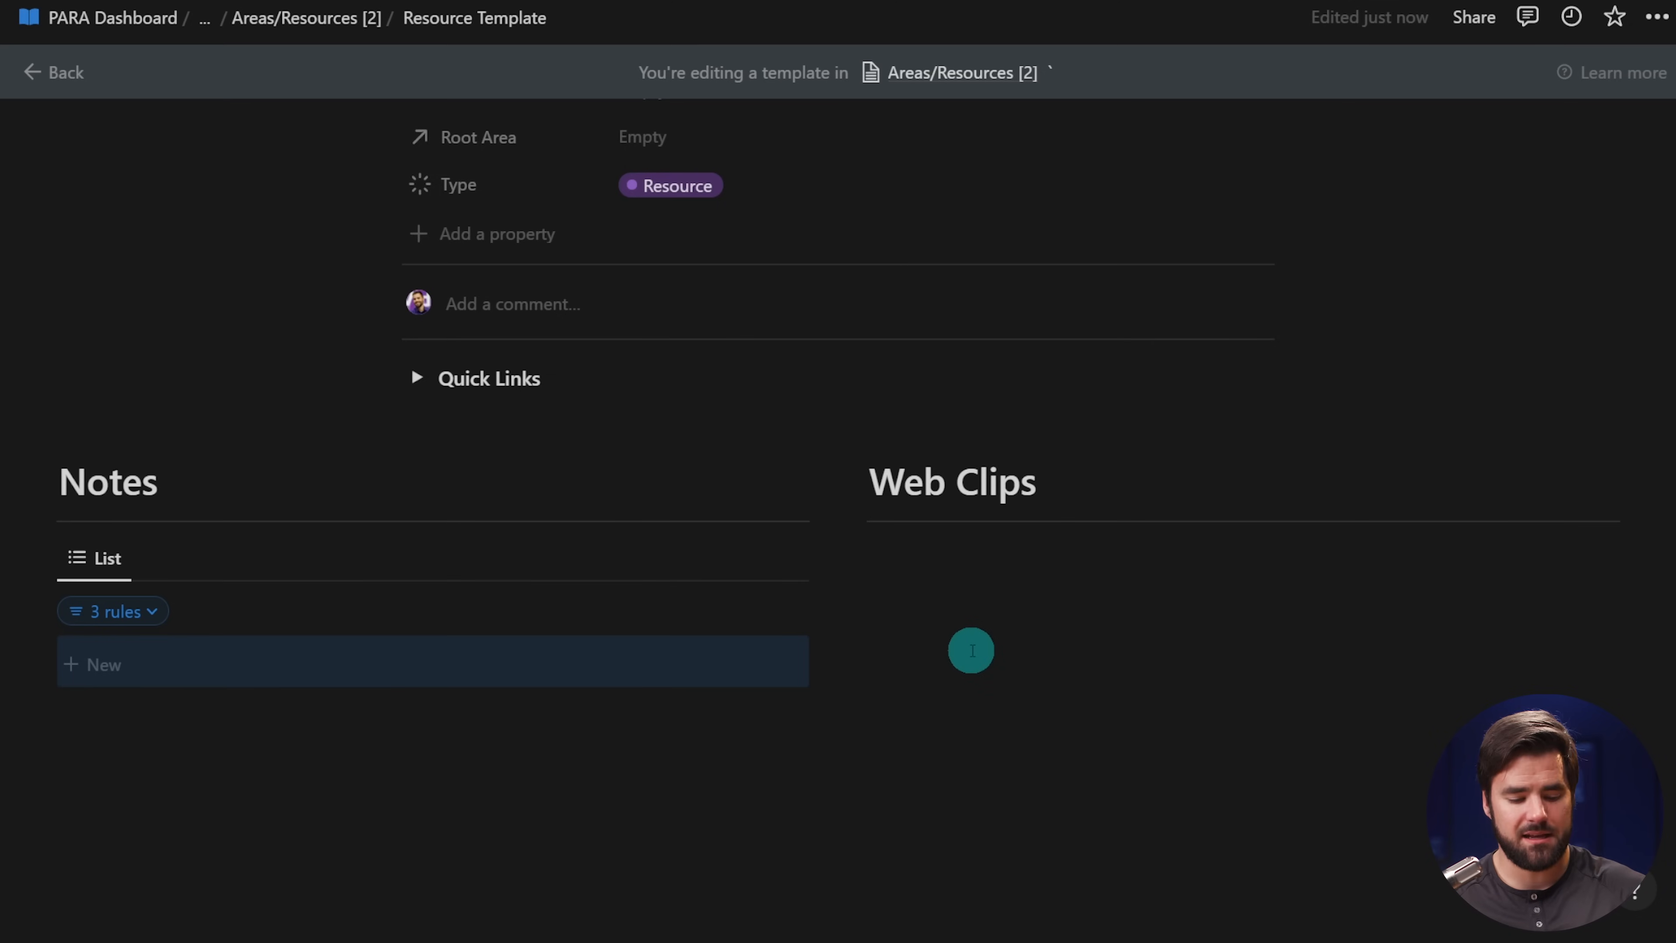
key("ctrl+c")
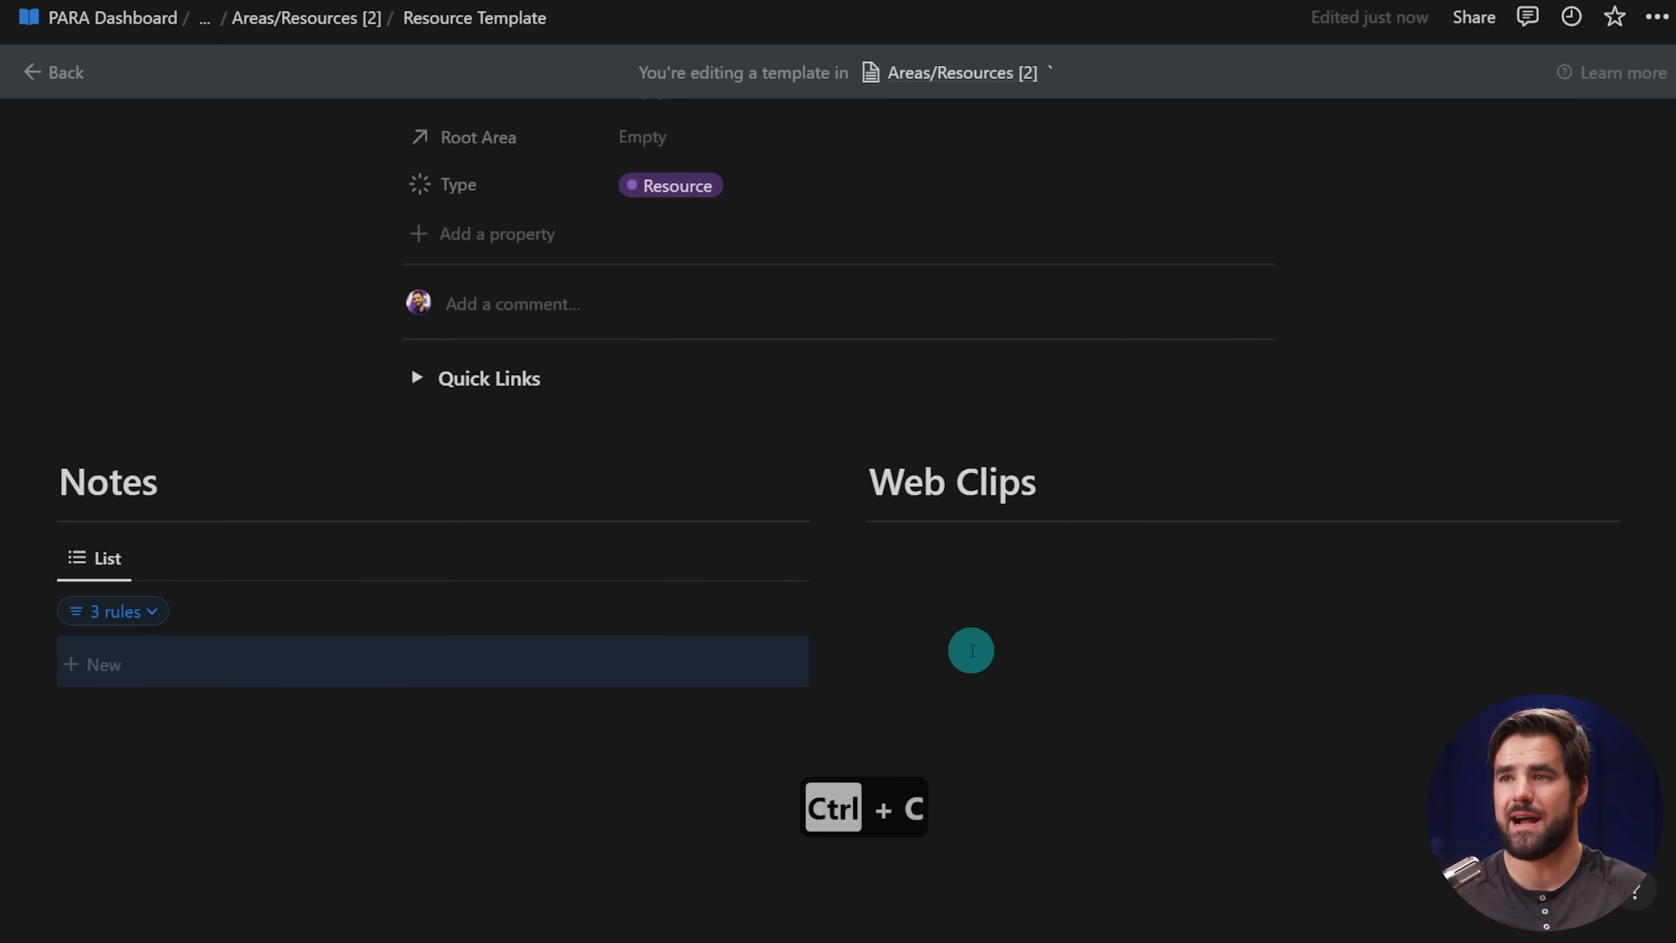
left_click(935, 547)
key("ctrl+v")
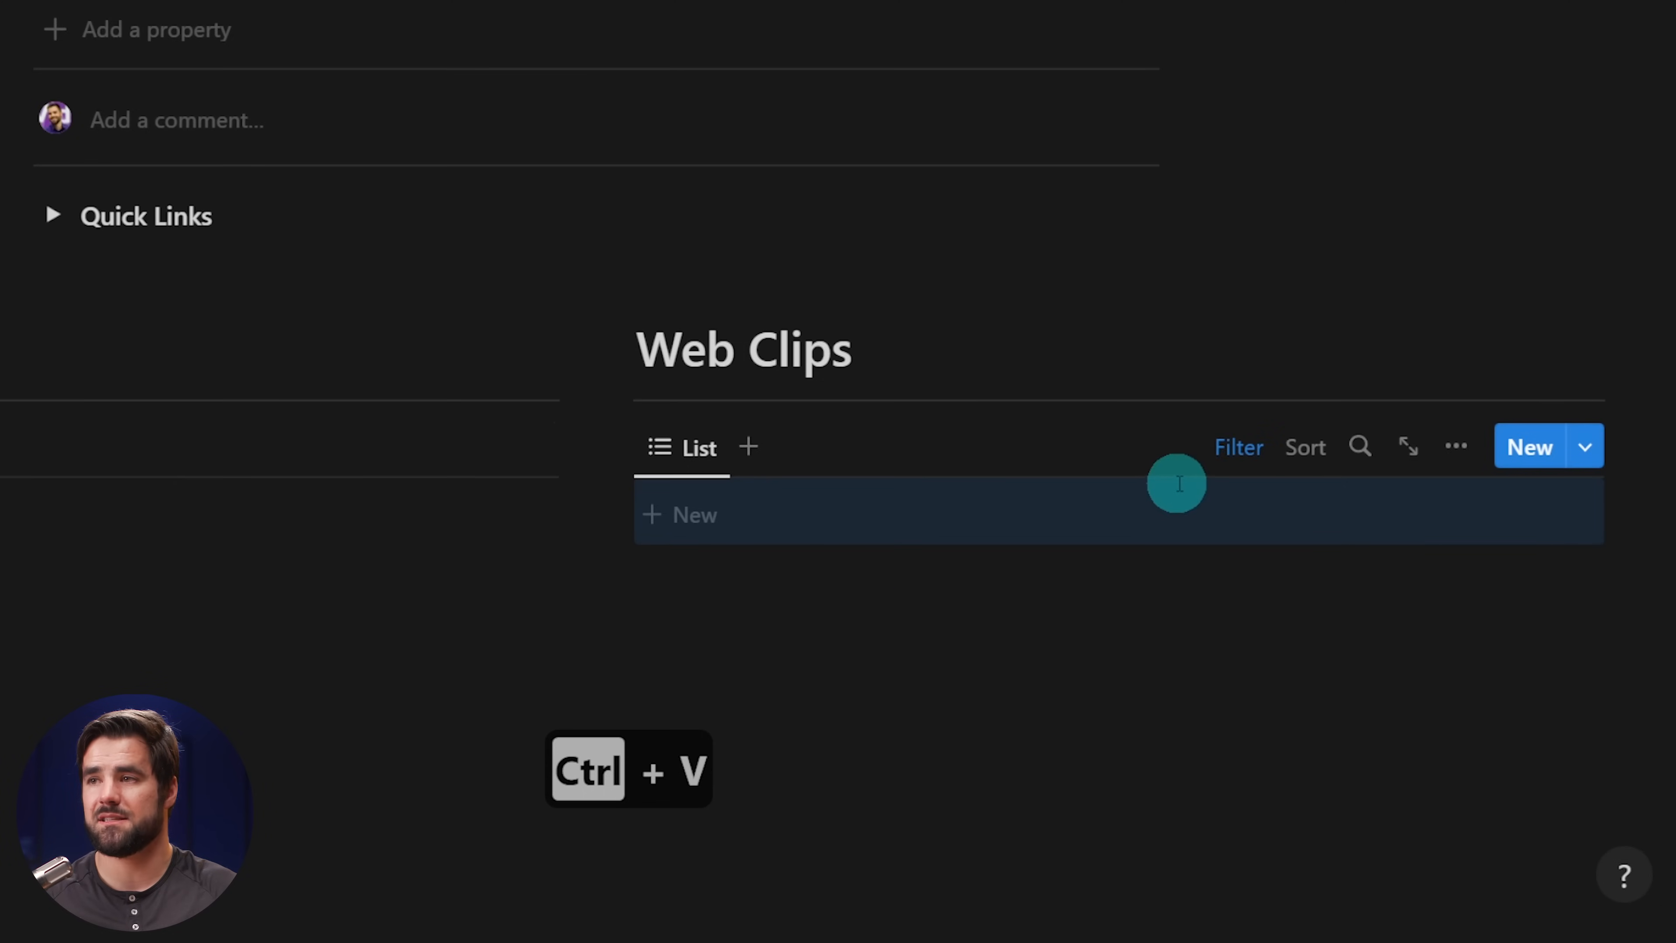
- Change the URL rule in the Web Clips list's filter to Is not empty
left_click(1253, 456)
left_click(748, 525)
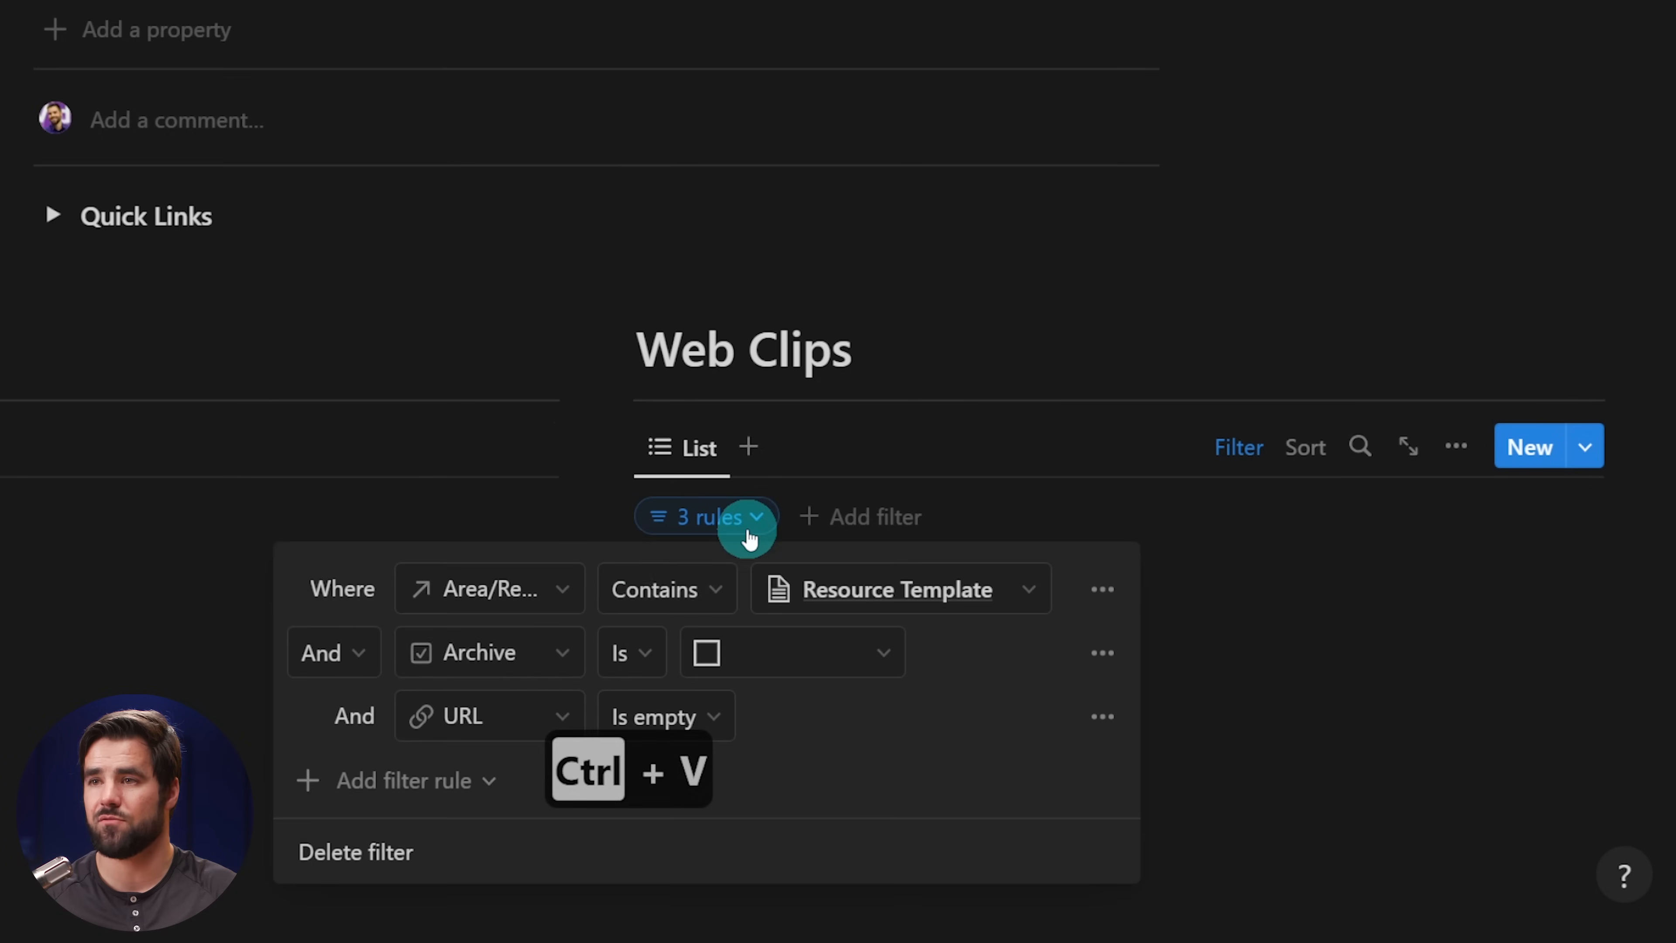
left_click(667, 719)
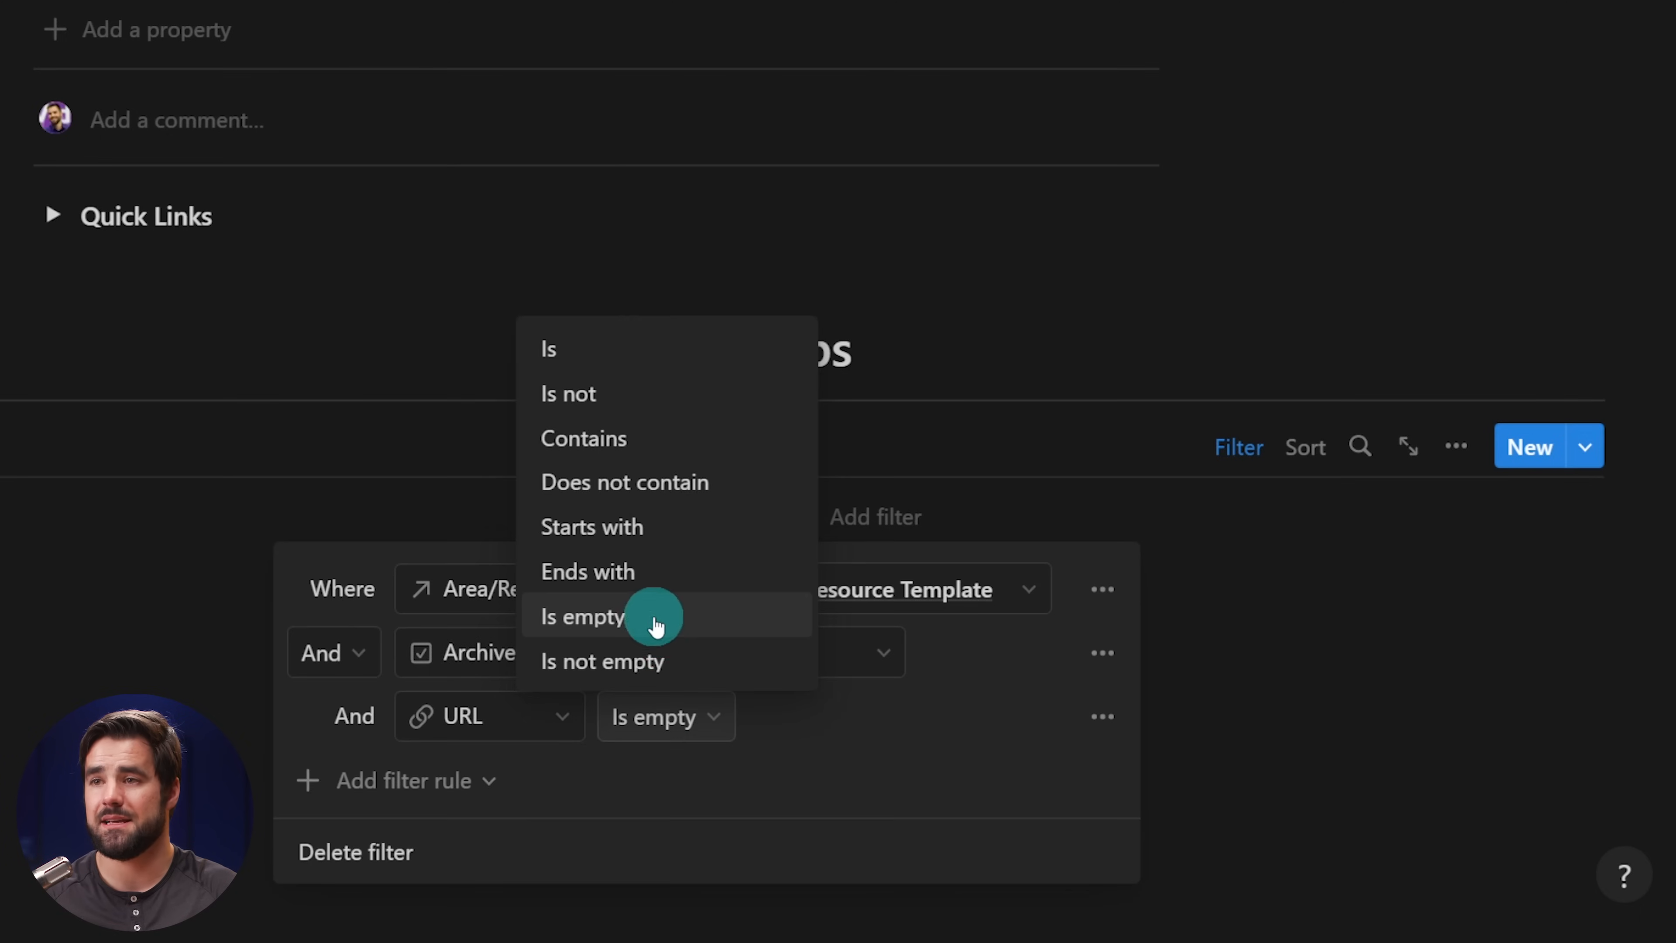
left_click(652, 658)
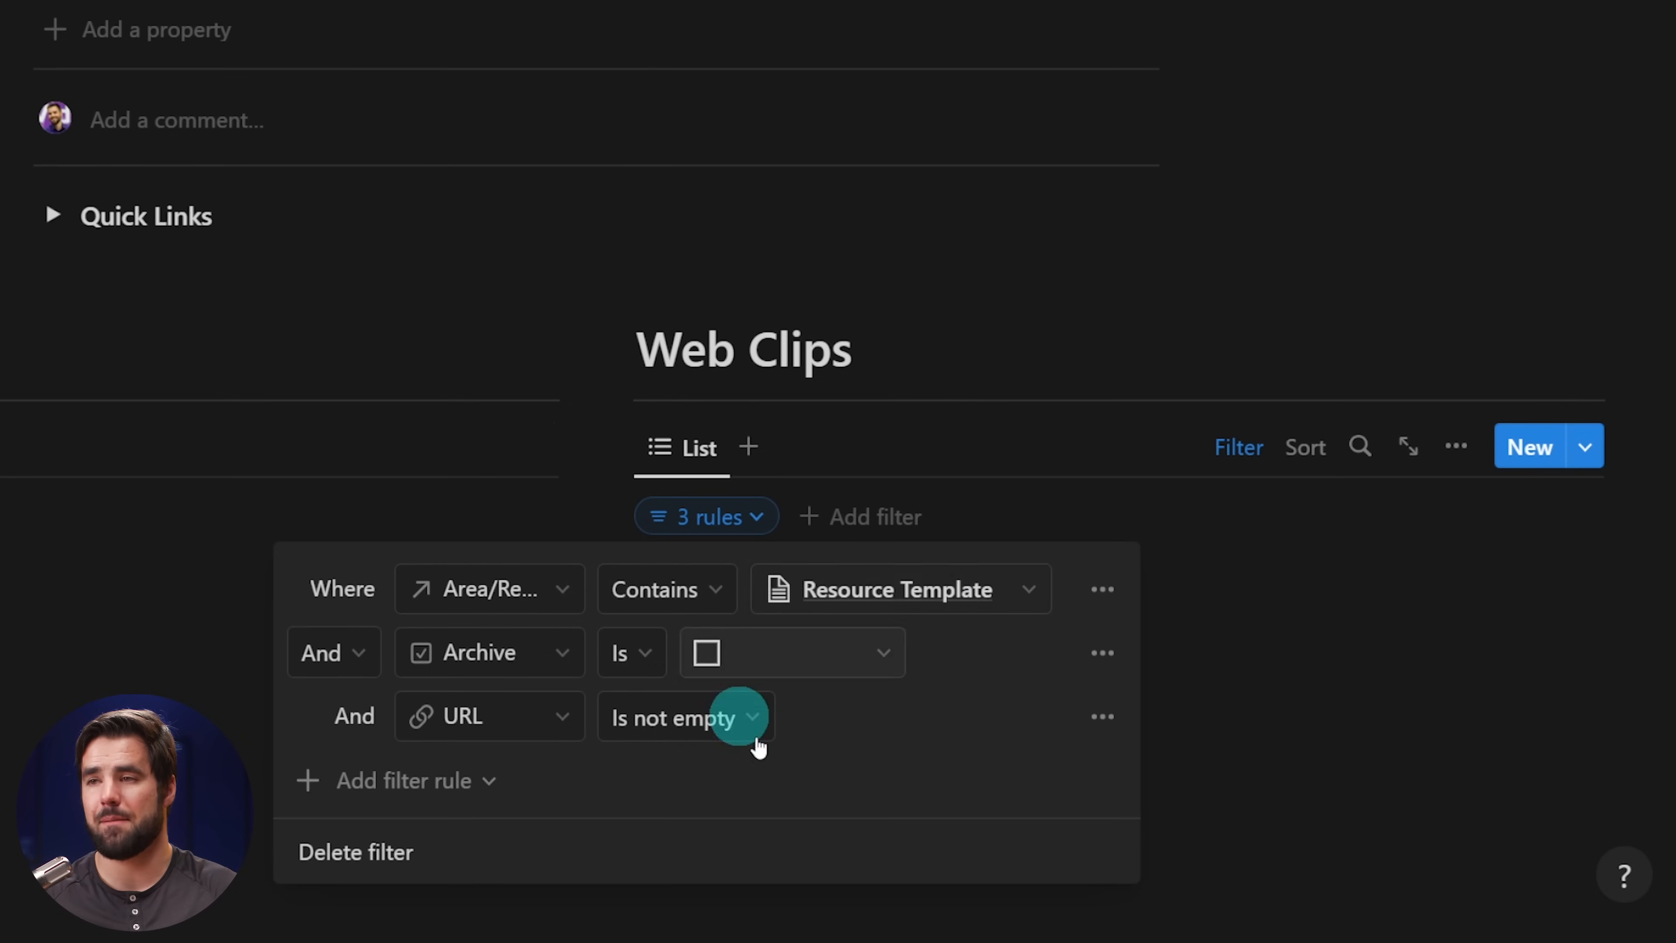
left_click(1596, 635)
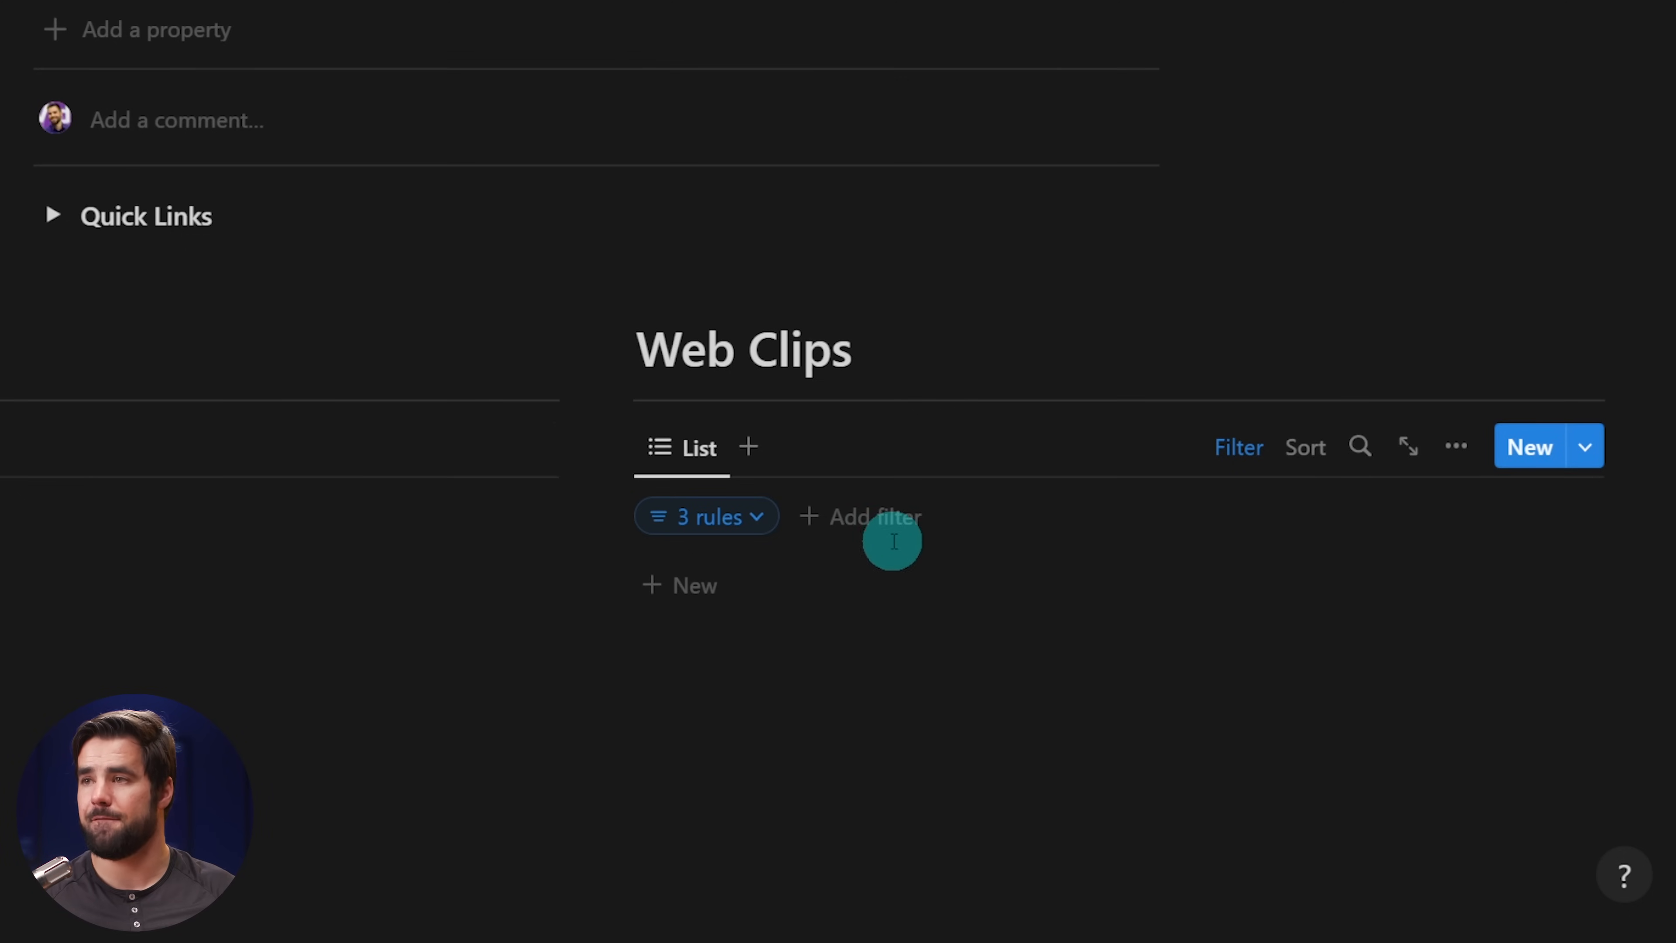
- Group the Web Clips list by Base URL and hide the No Base URL group
left_click(1454, 448)
scroll(1399, 759, "down", 1)
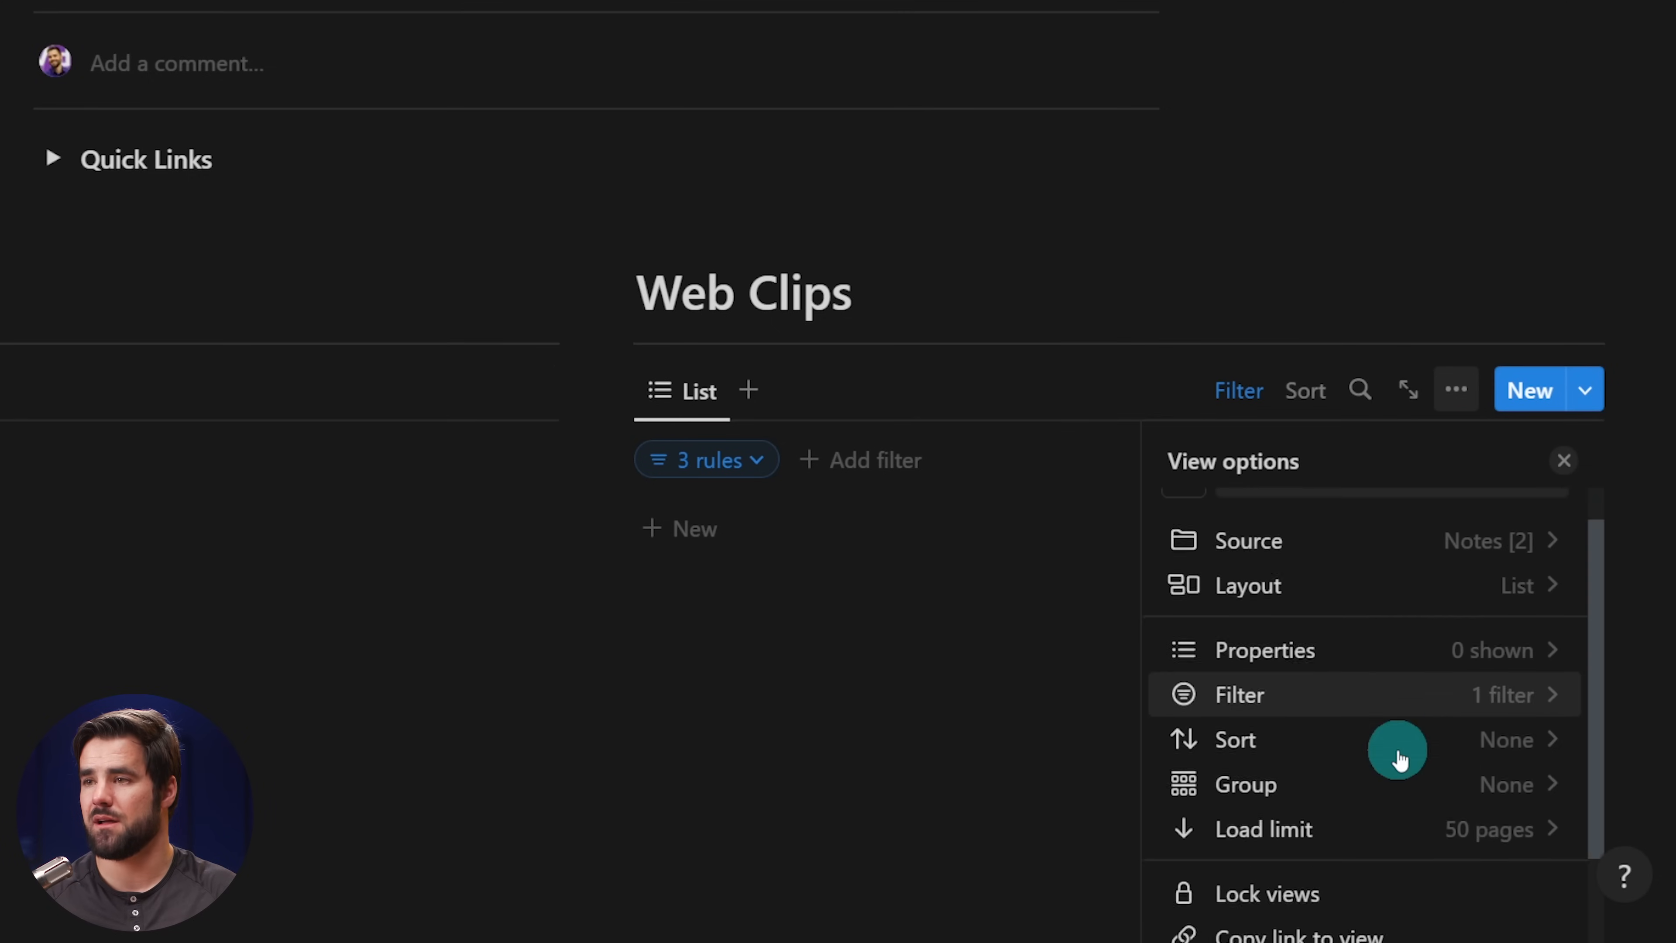
scroll(1398, 759, "down", 1)
left_click(1498, 667)
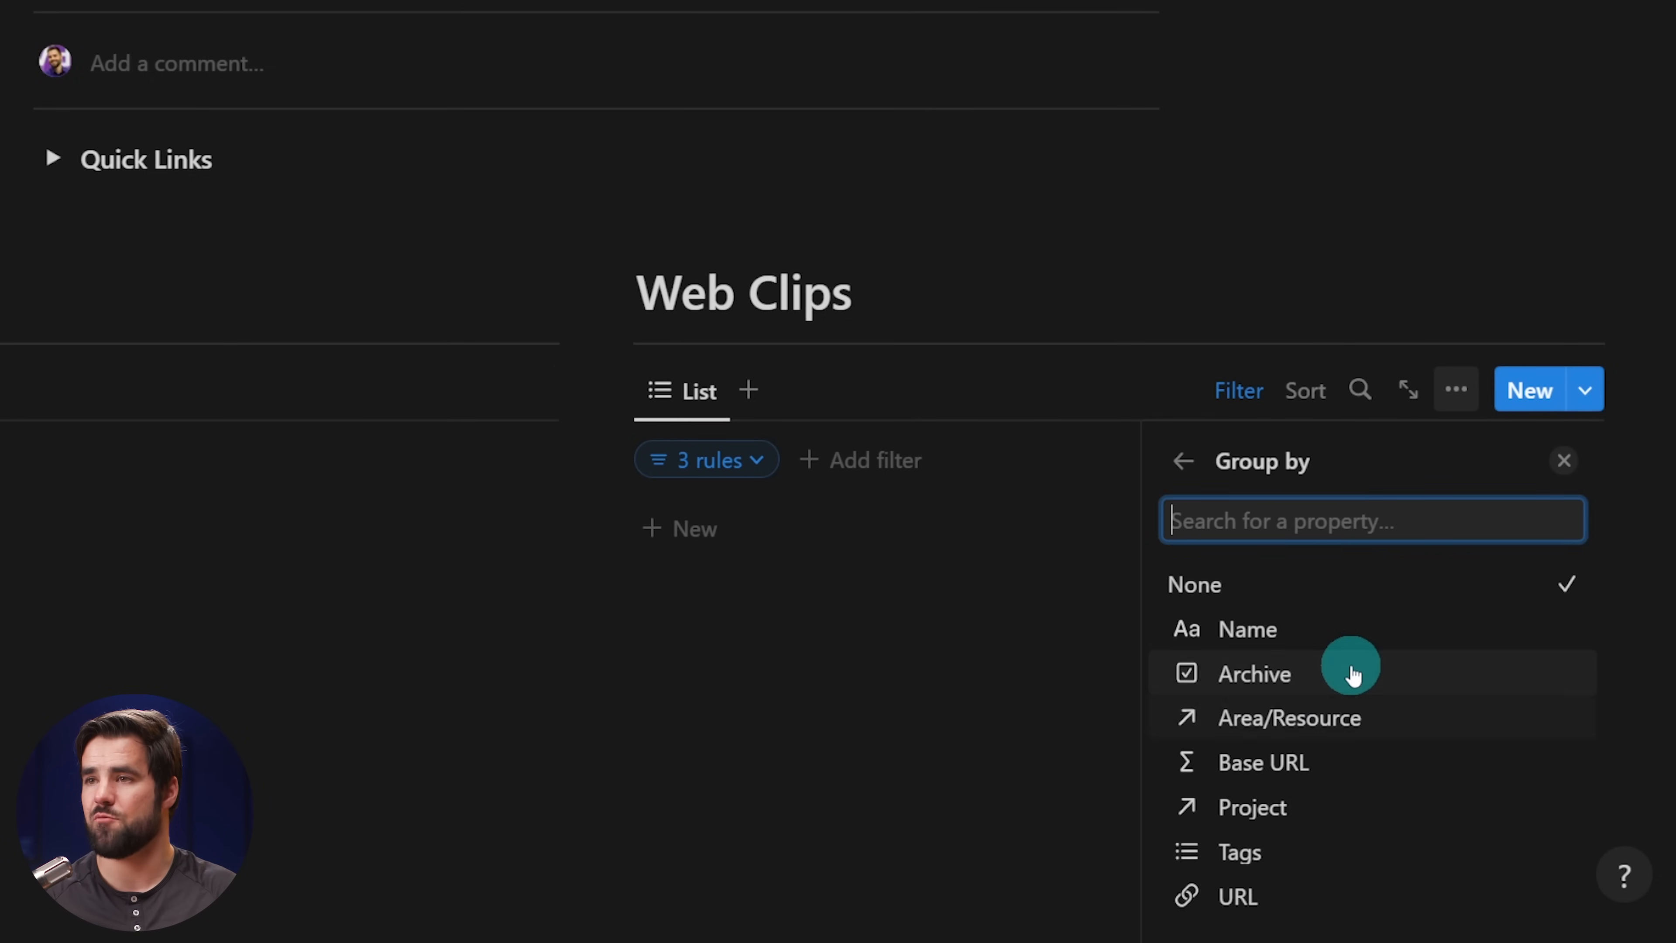
left_click(1320, 763)
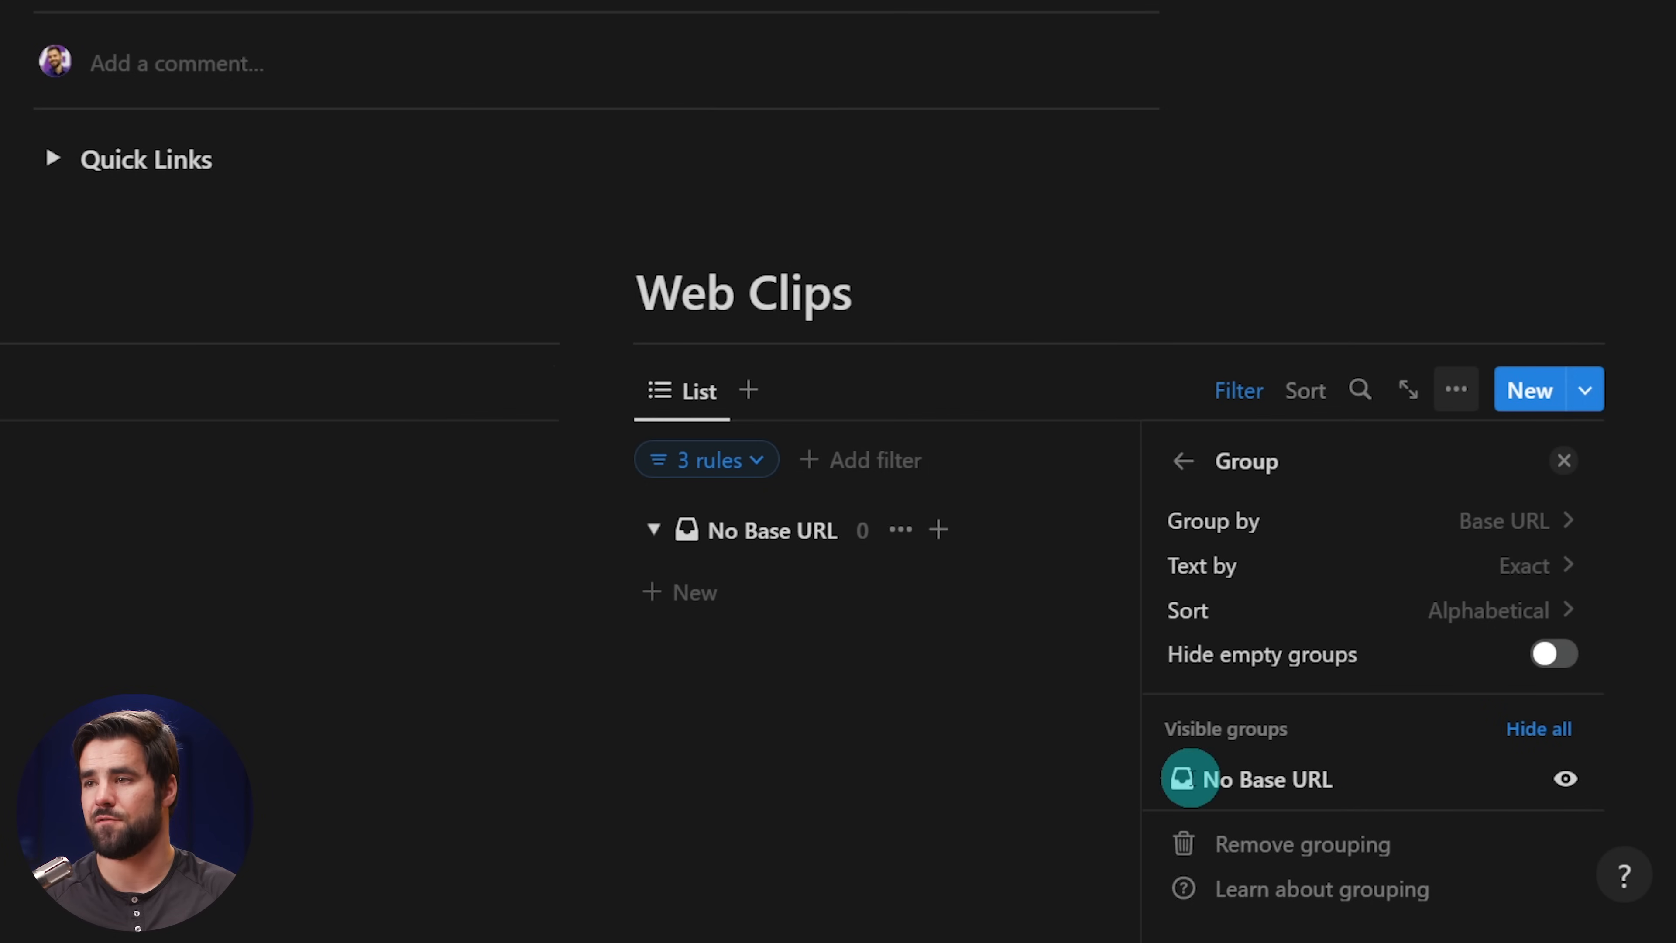
left_click(1569, 782)
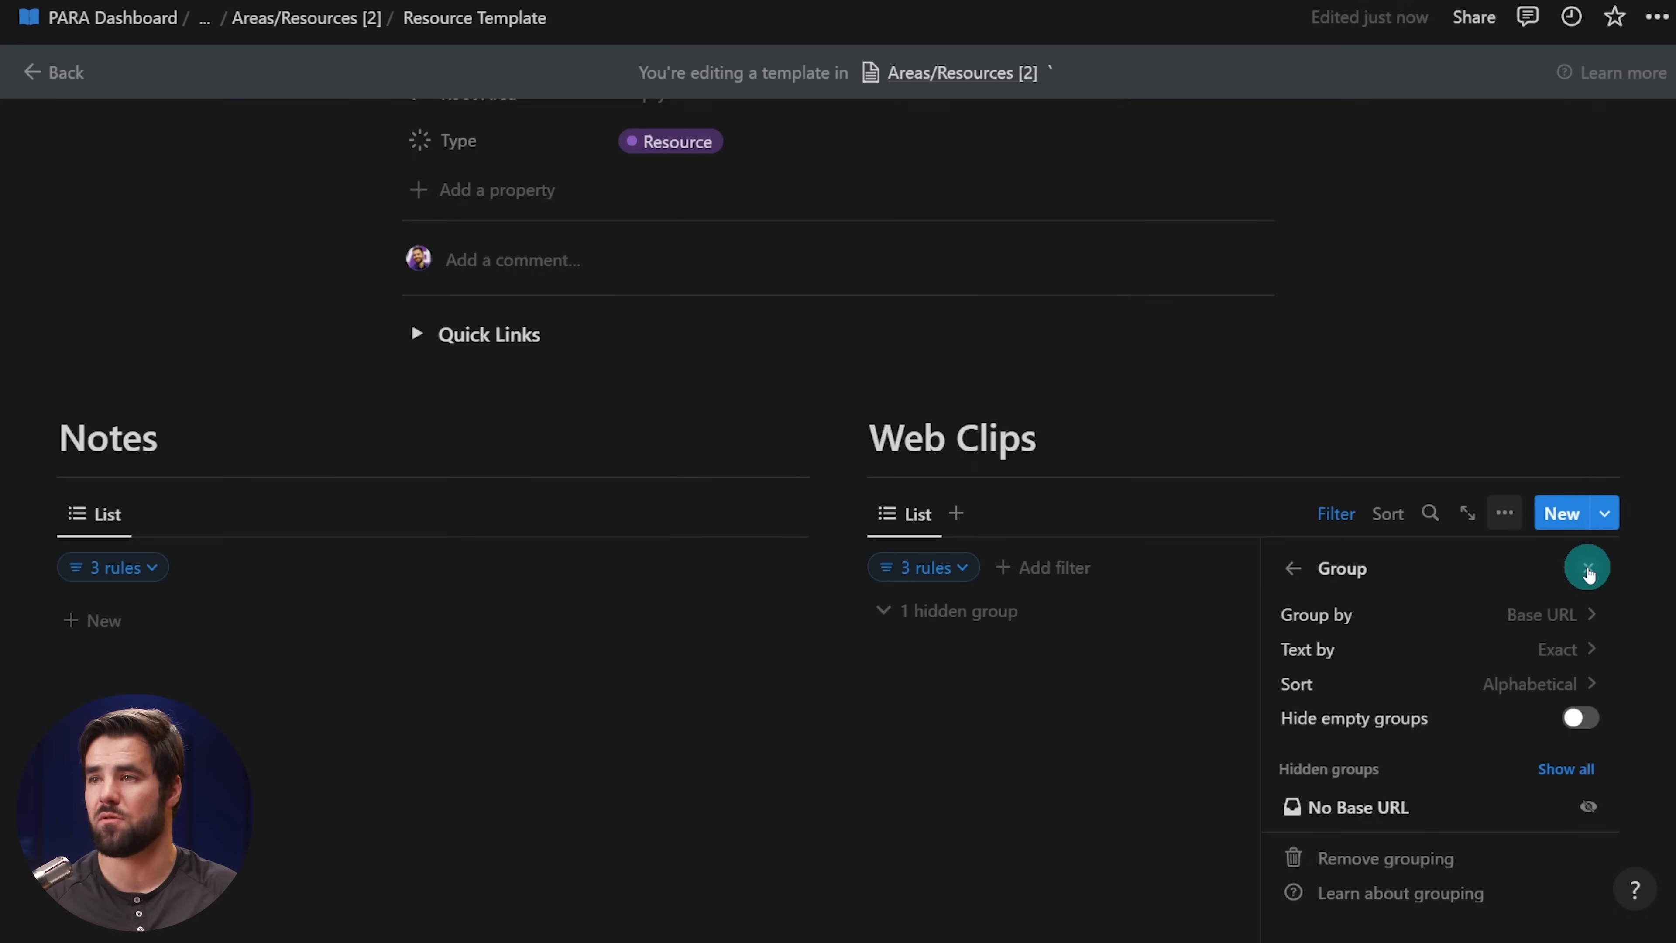
left_click(1587, 569)
- Go back to the Databases page and open the Projects [2] database's Project Template for editing as a full page
scroll(812, 595, "up", 5)
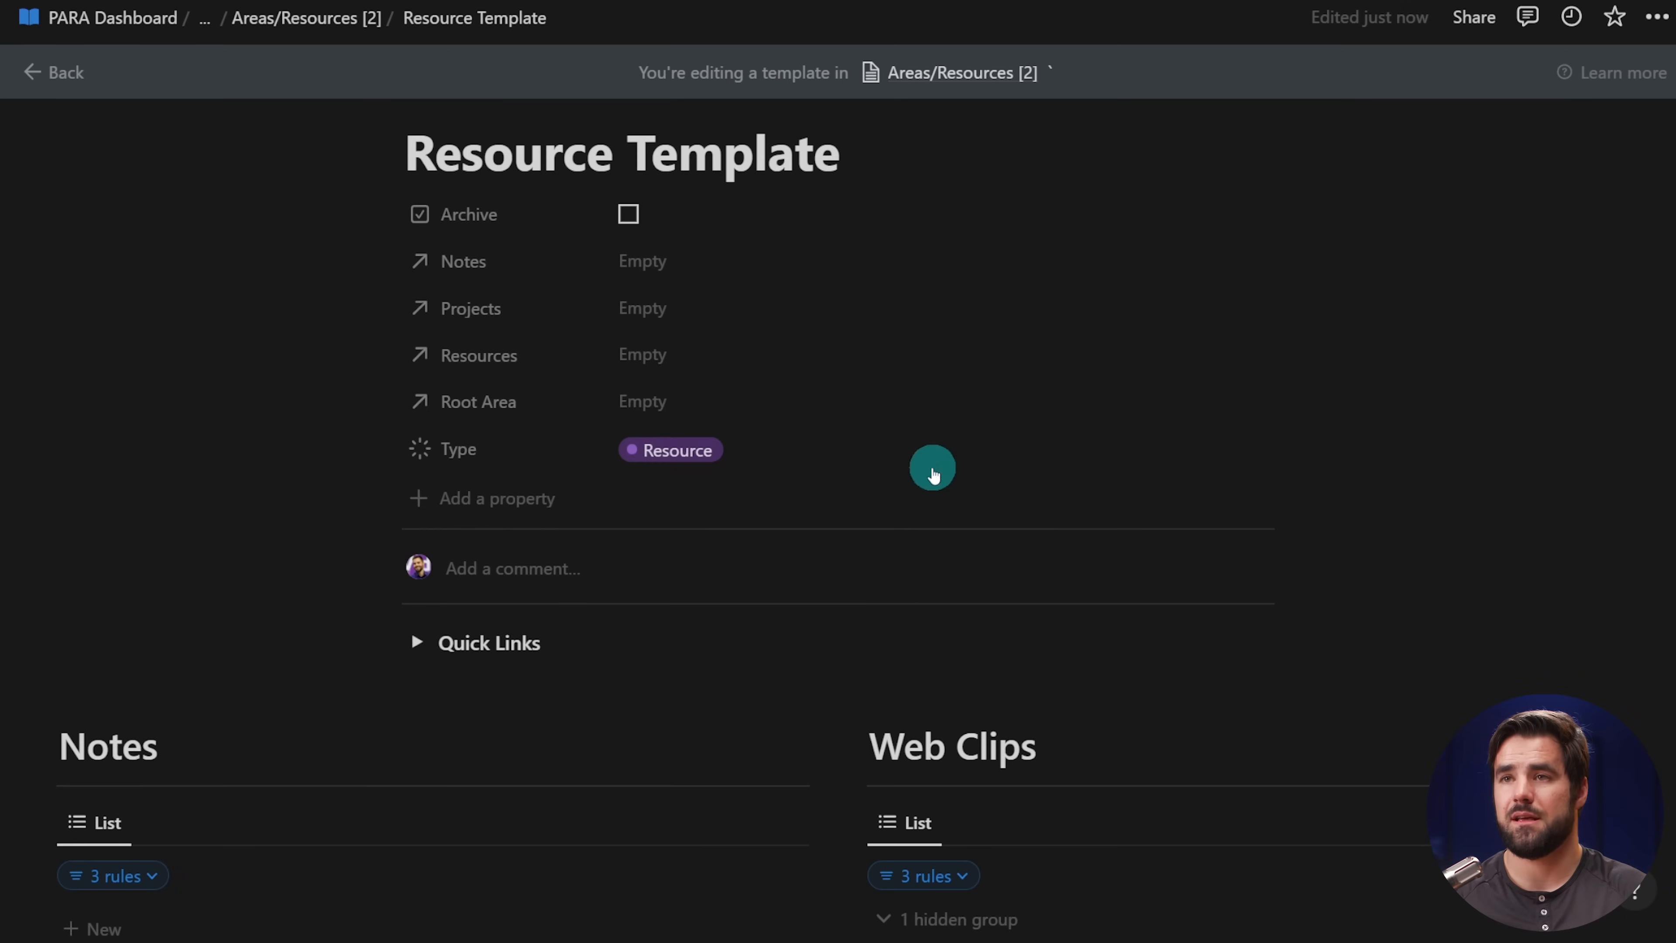
scroll(977, 502, "down", 3)
scroll(868, 570, "up", 4)
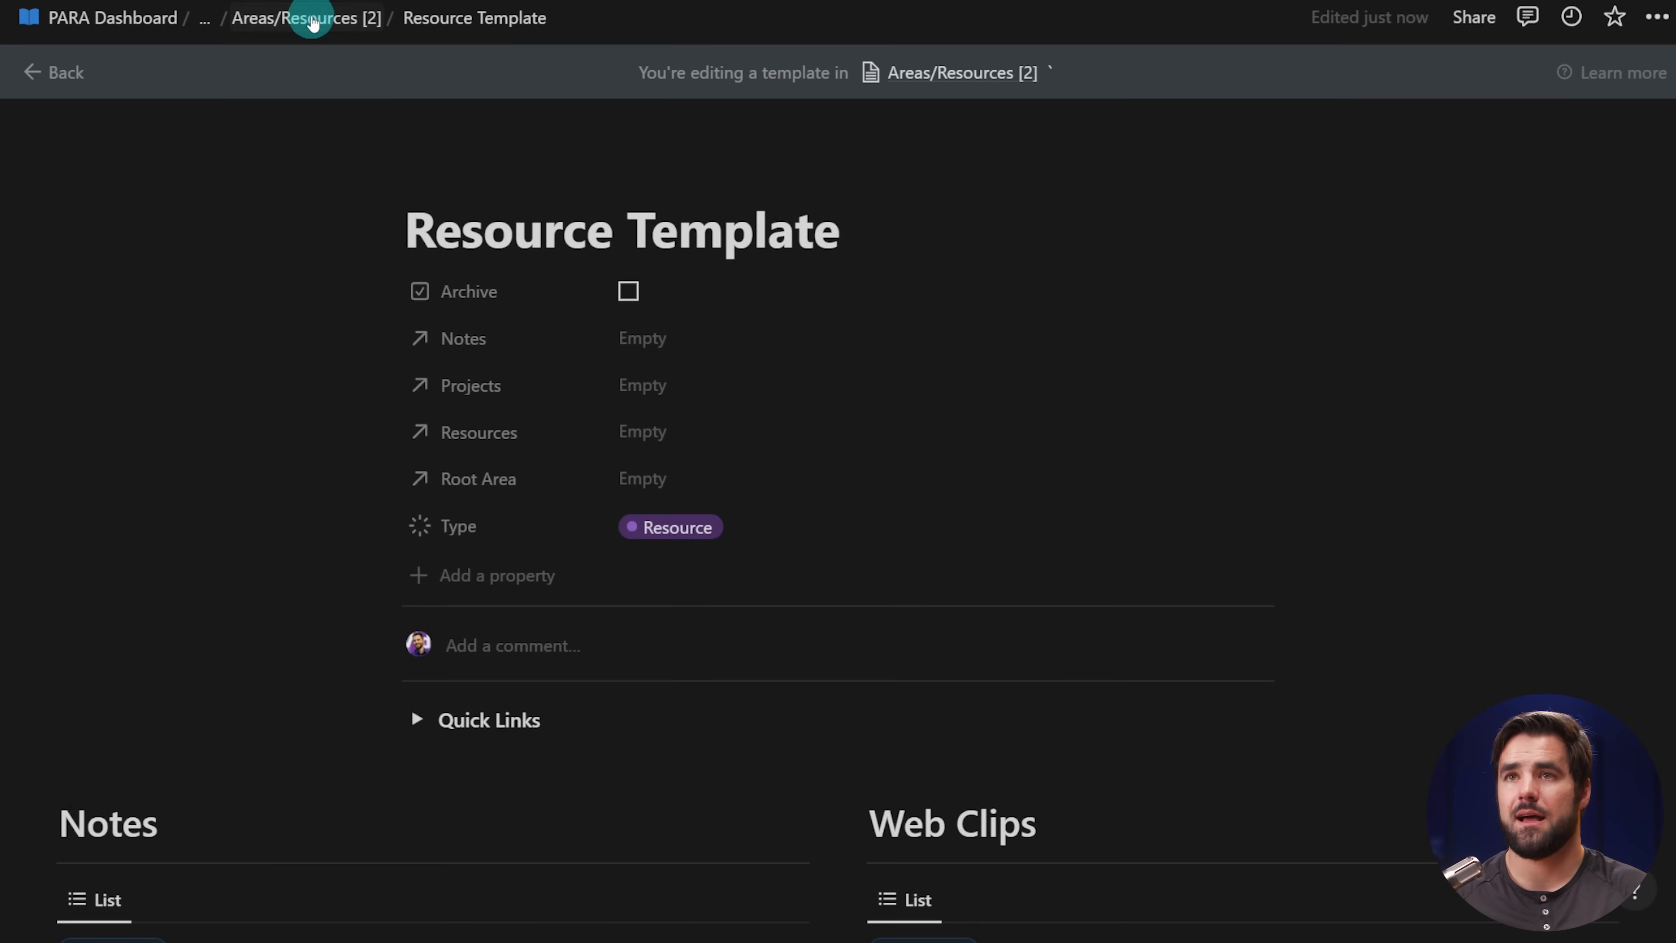
left_click(312, 22)
left_click(290, 18)
scroll(889, 422, "down", 10)
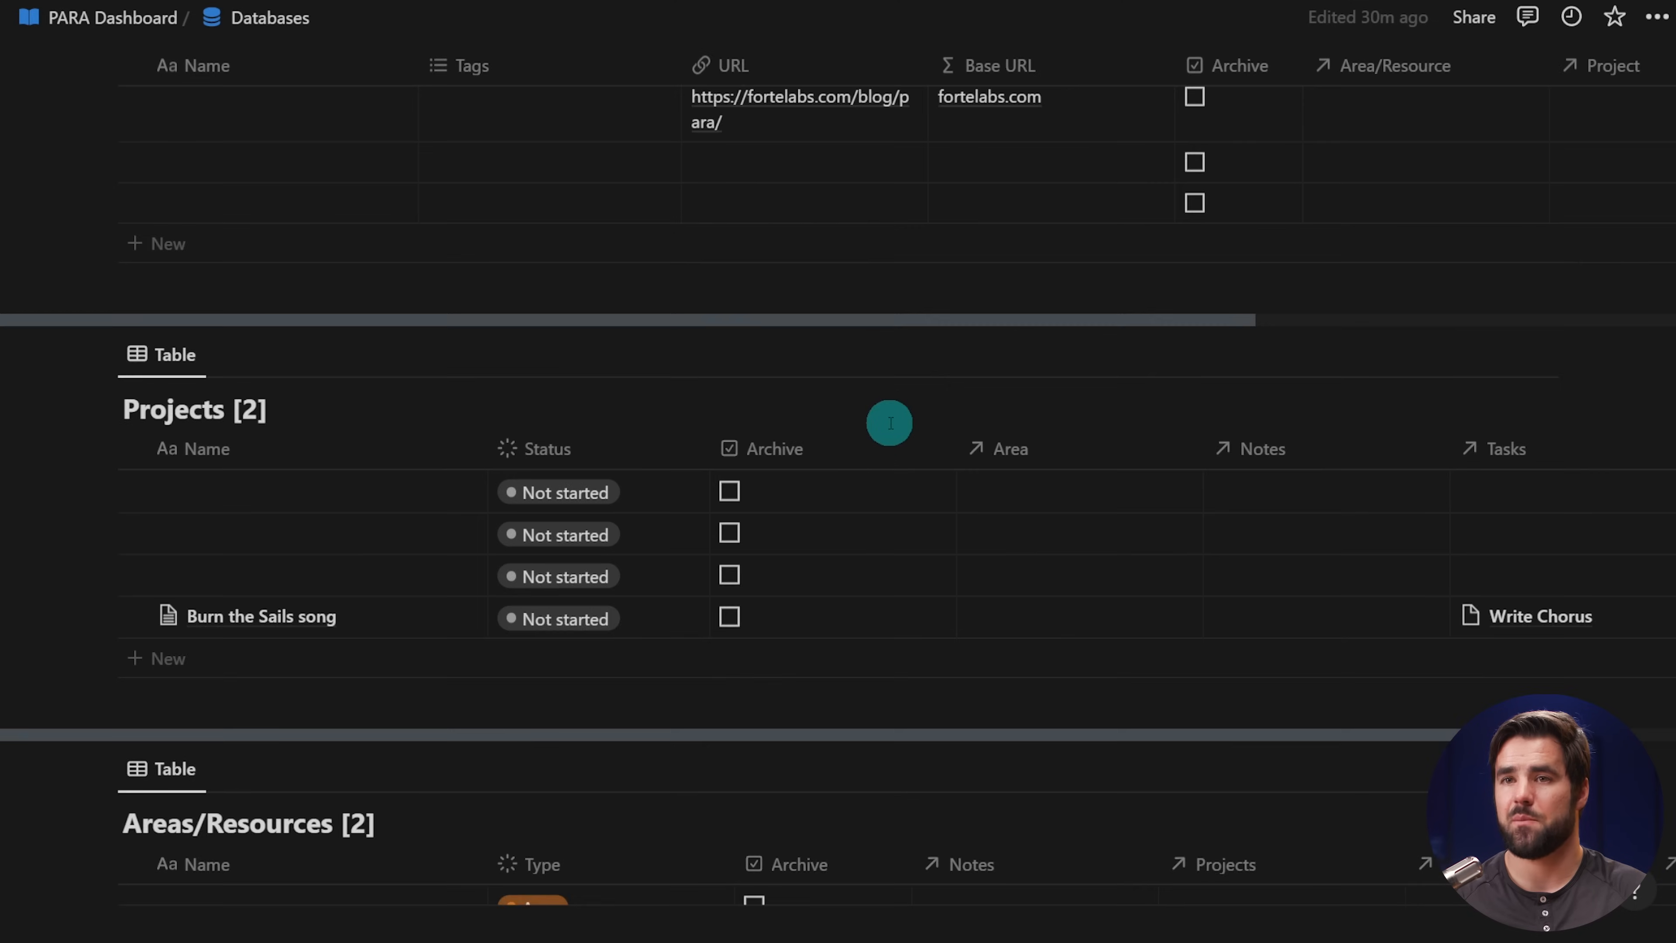
scroll(889, 423, "down", 2)
left_click(1544, 277)
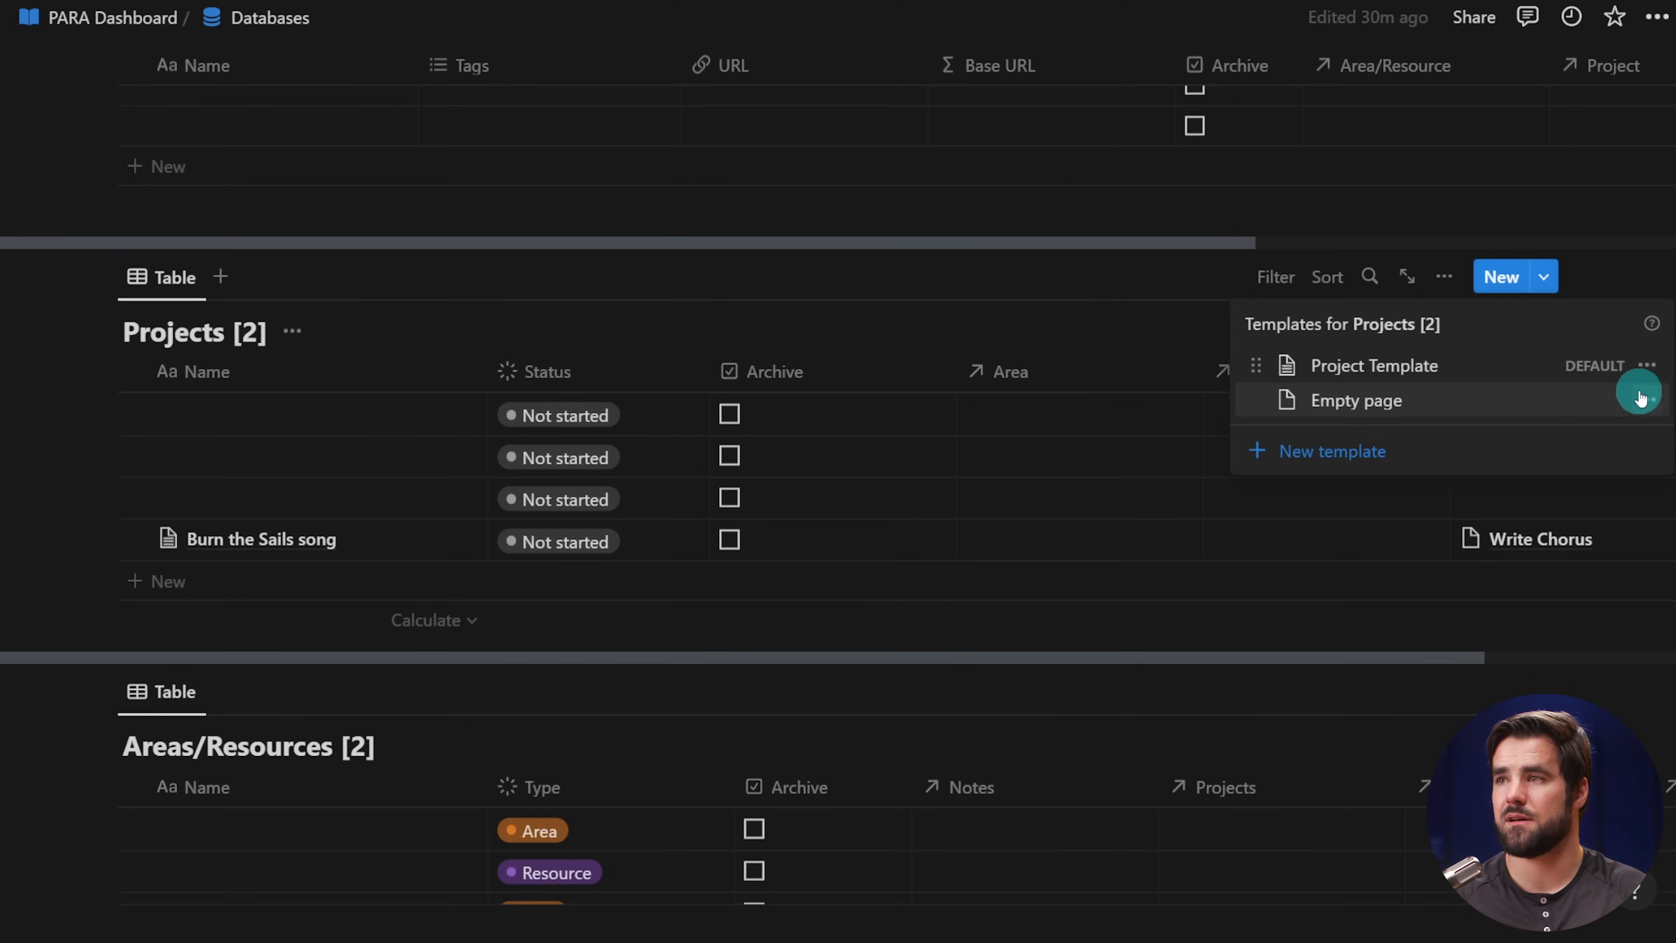
left_click(1647, 364)
left_click(1425, 364)
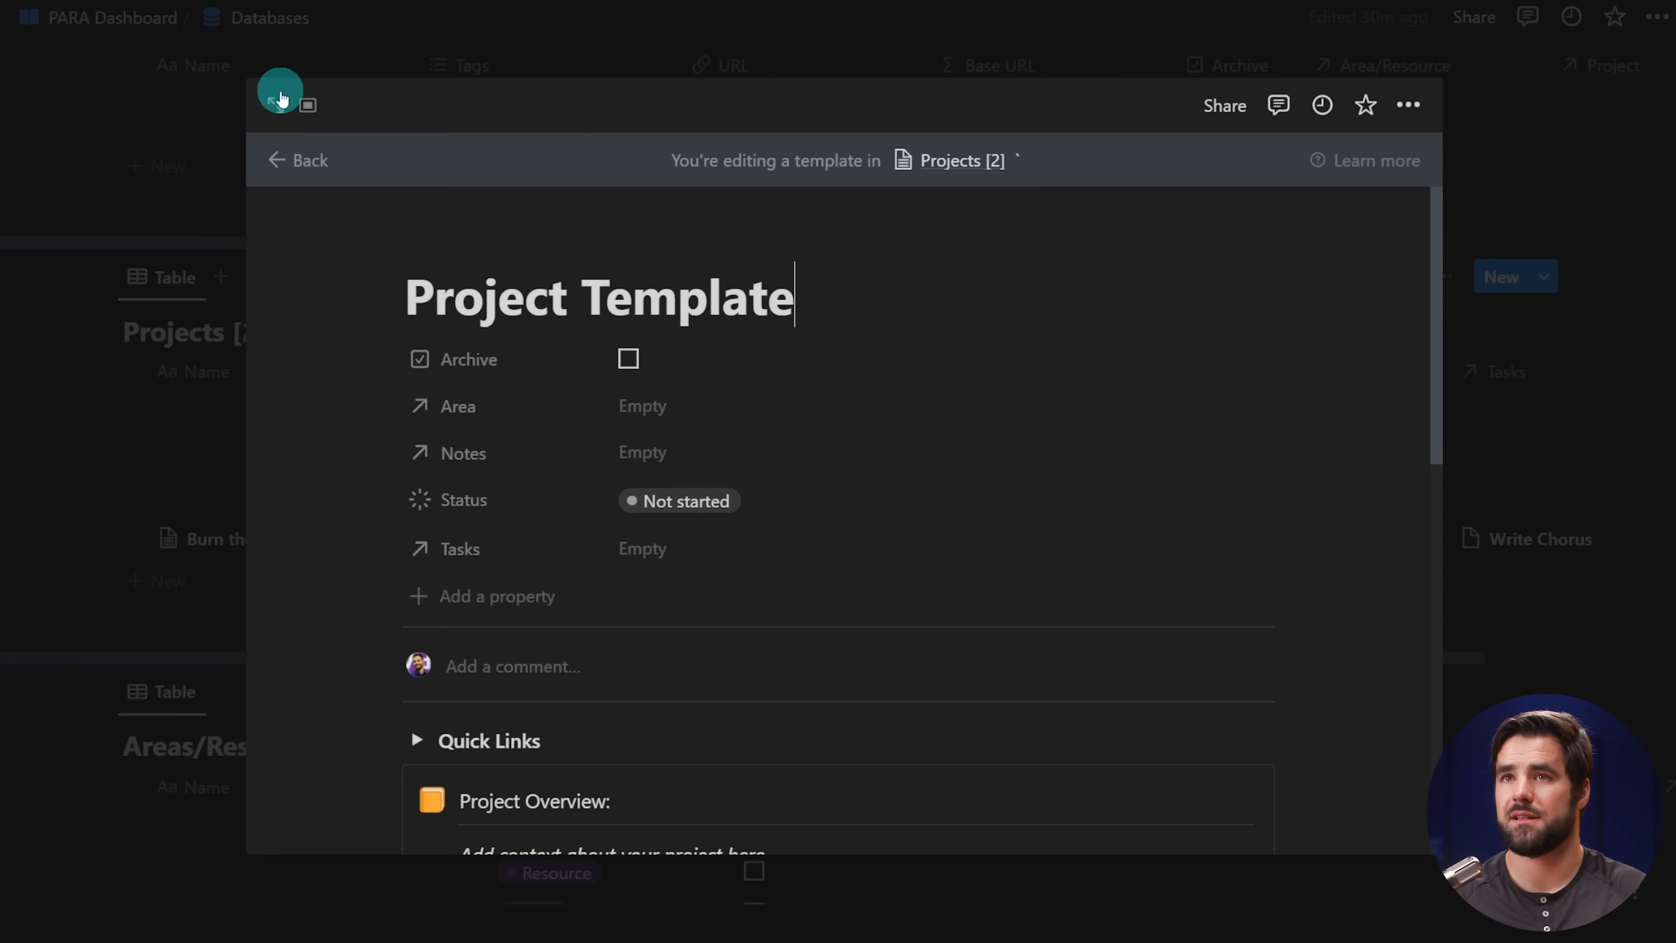
left_click(293, 108)
- Add a second rule to the Project Template's Notes list filter requiring Archive to be unchecked
scroll(864, 401, "down", 8)
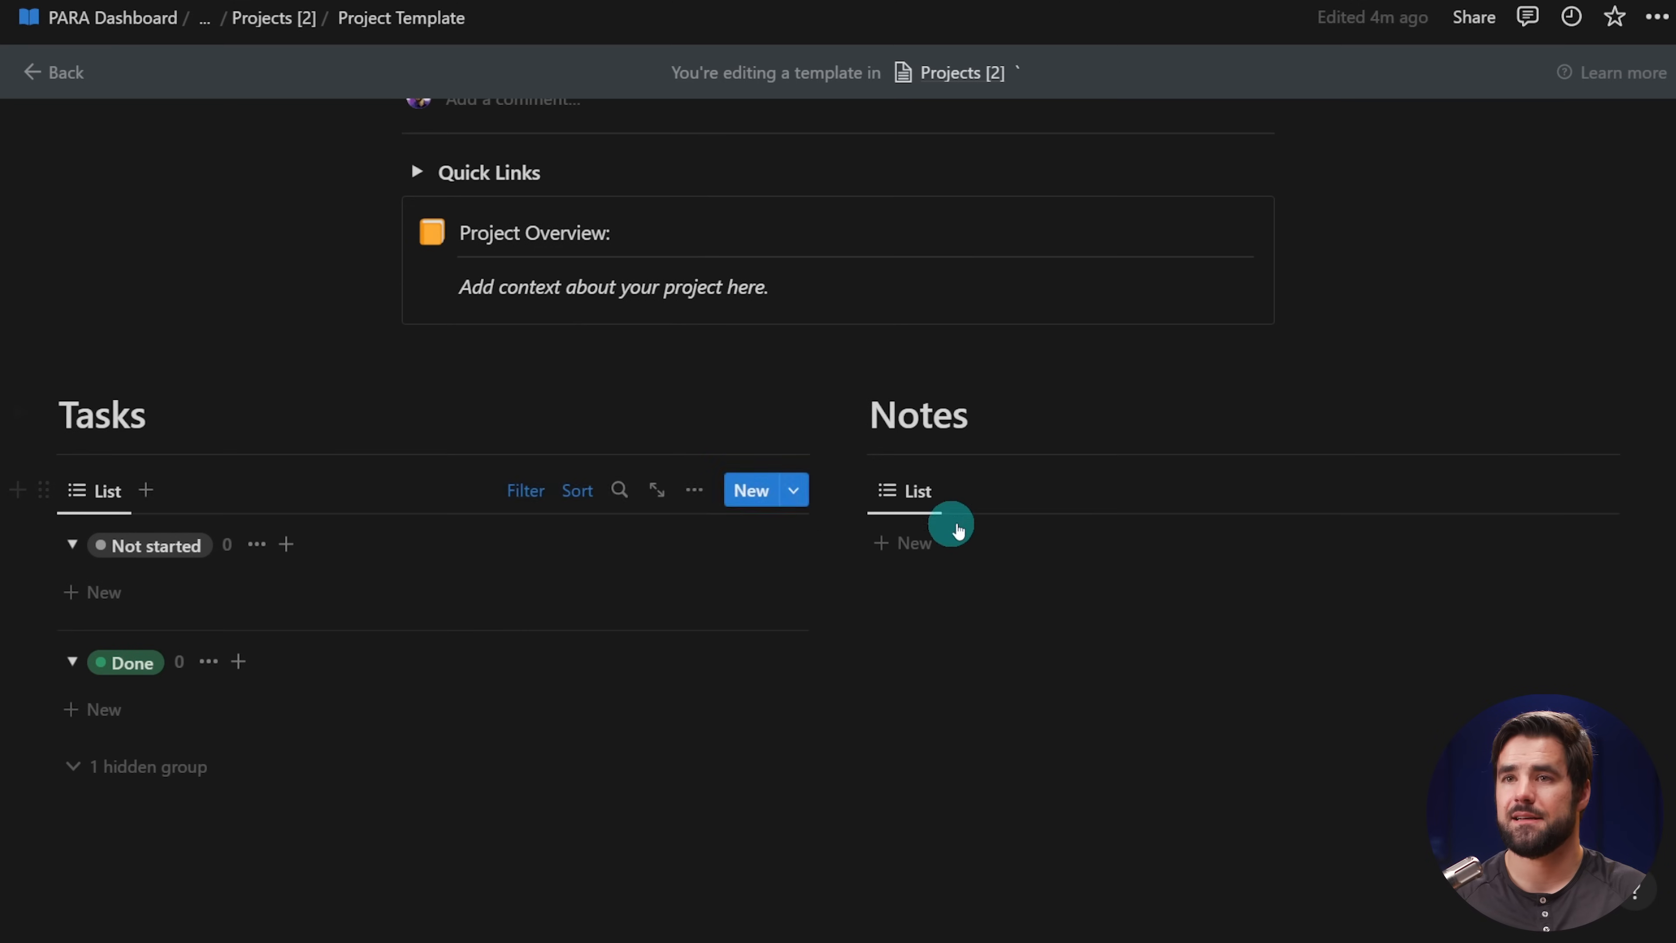
left_click(906, 558)
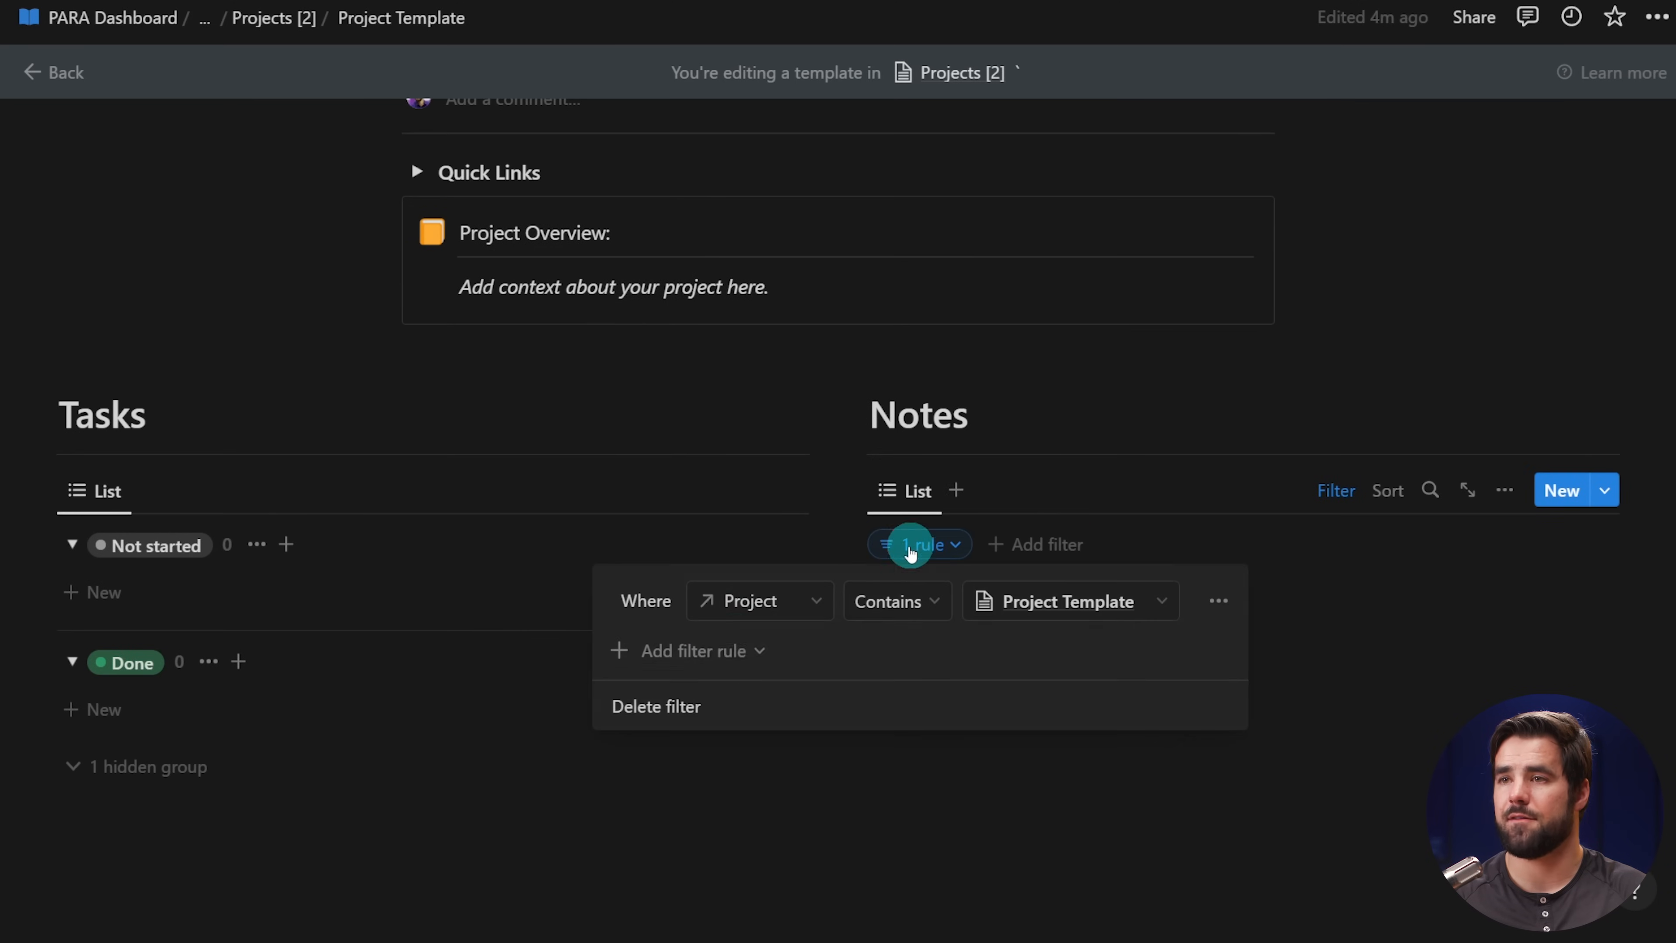
left_click(714, 652)
left_click(734, 696)
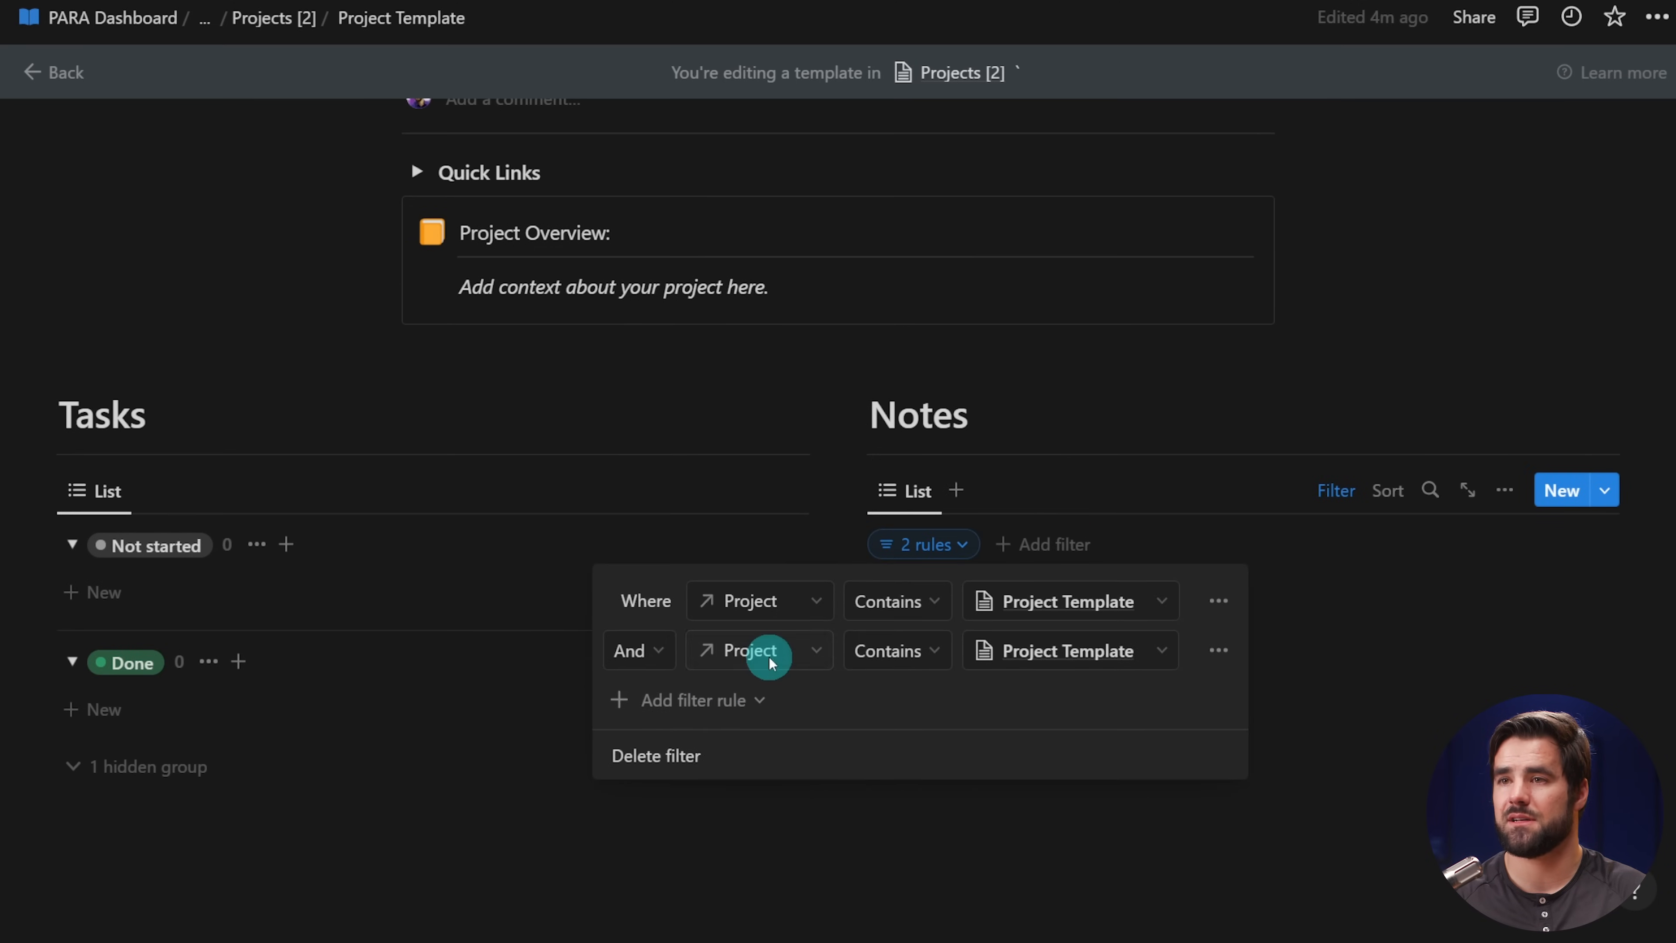
left_click(762, 653)
left_click(676, 413)
left_click(924, 648)
left_click(957, 692)
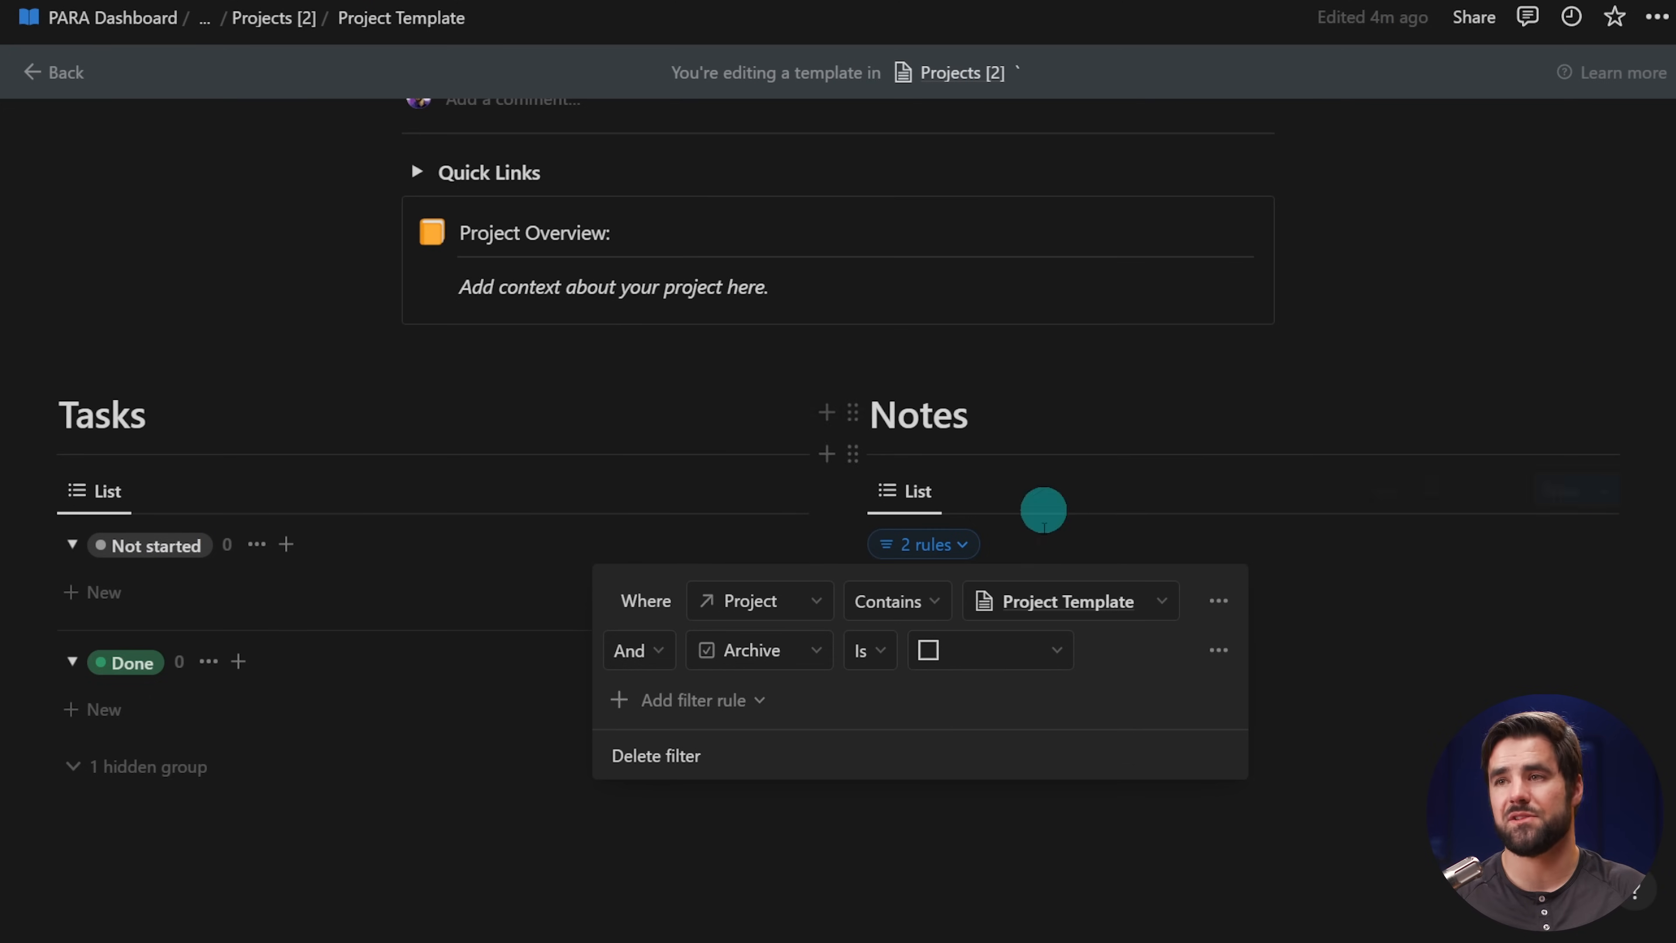
left_click(1401, 366)
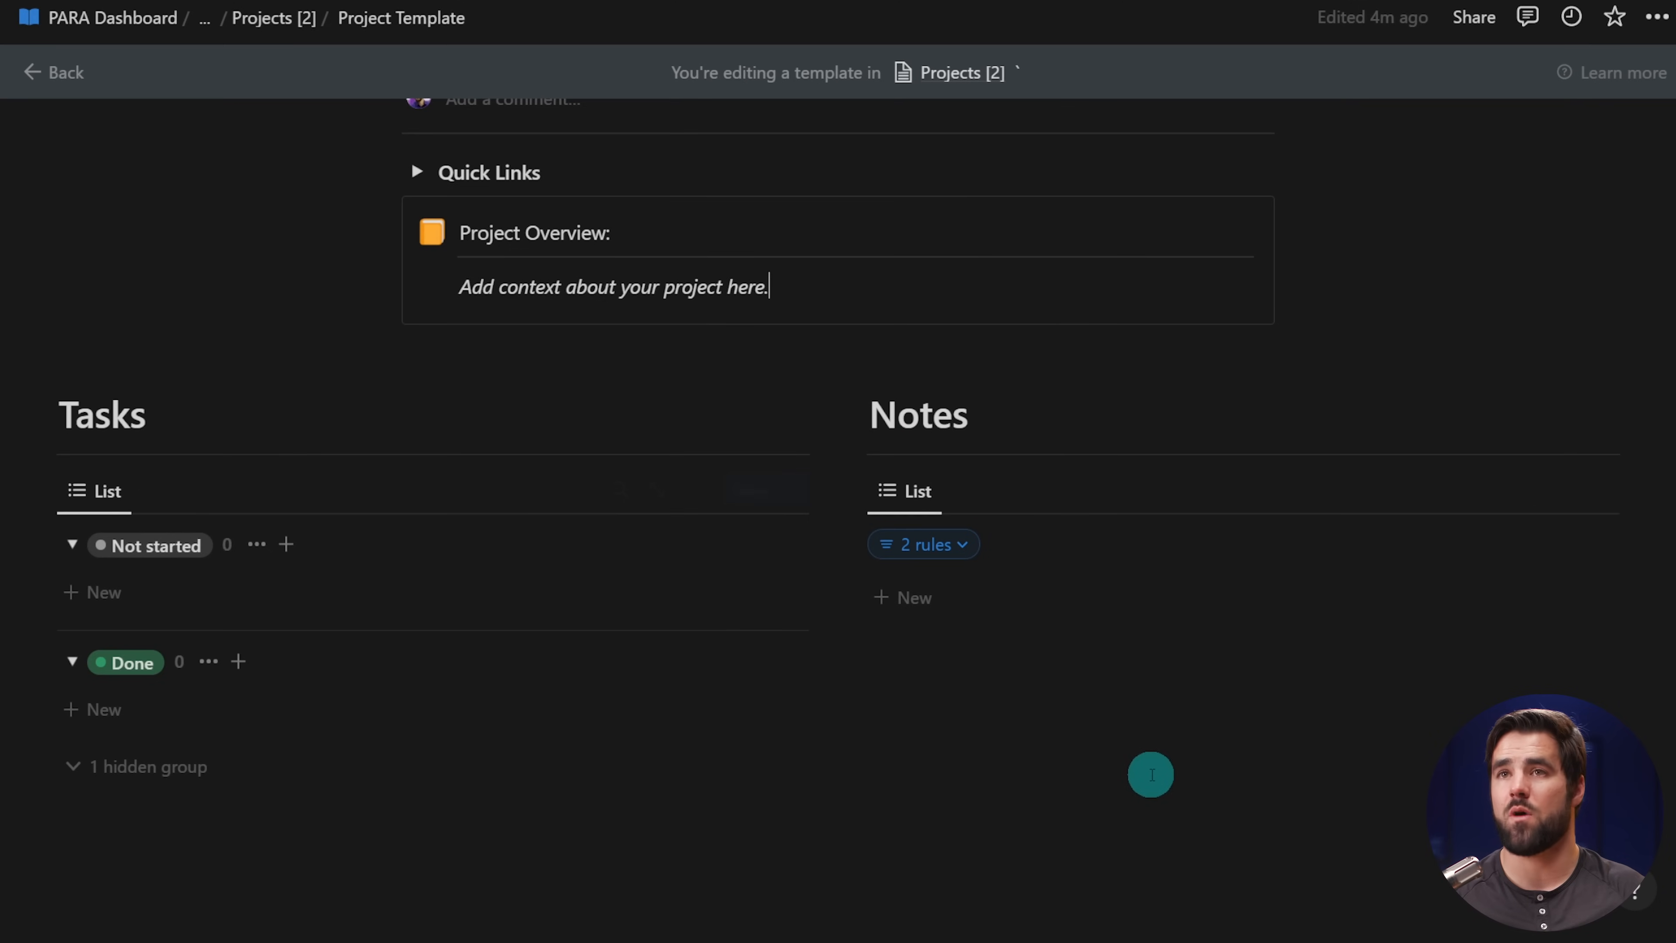
- Return to the Databases page and go to the Areas/Resources [2] table
scroll(899, 360, "up", 5)
left_click(274, 18)
left_click(263, 19)
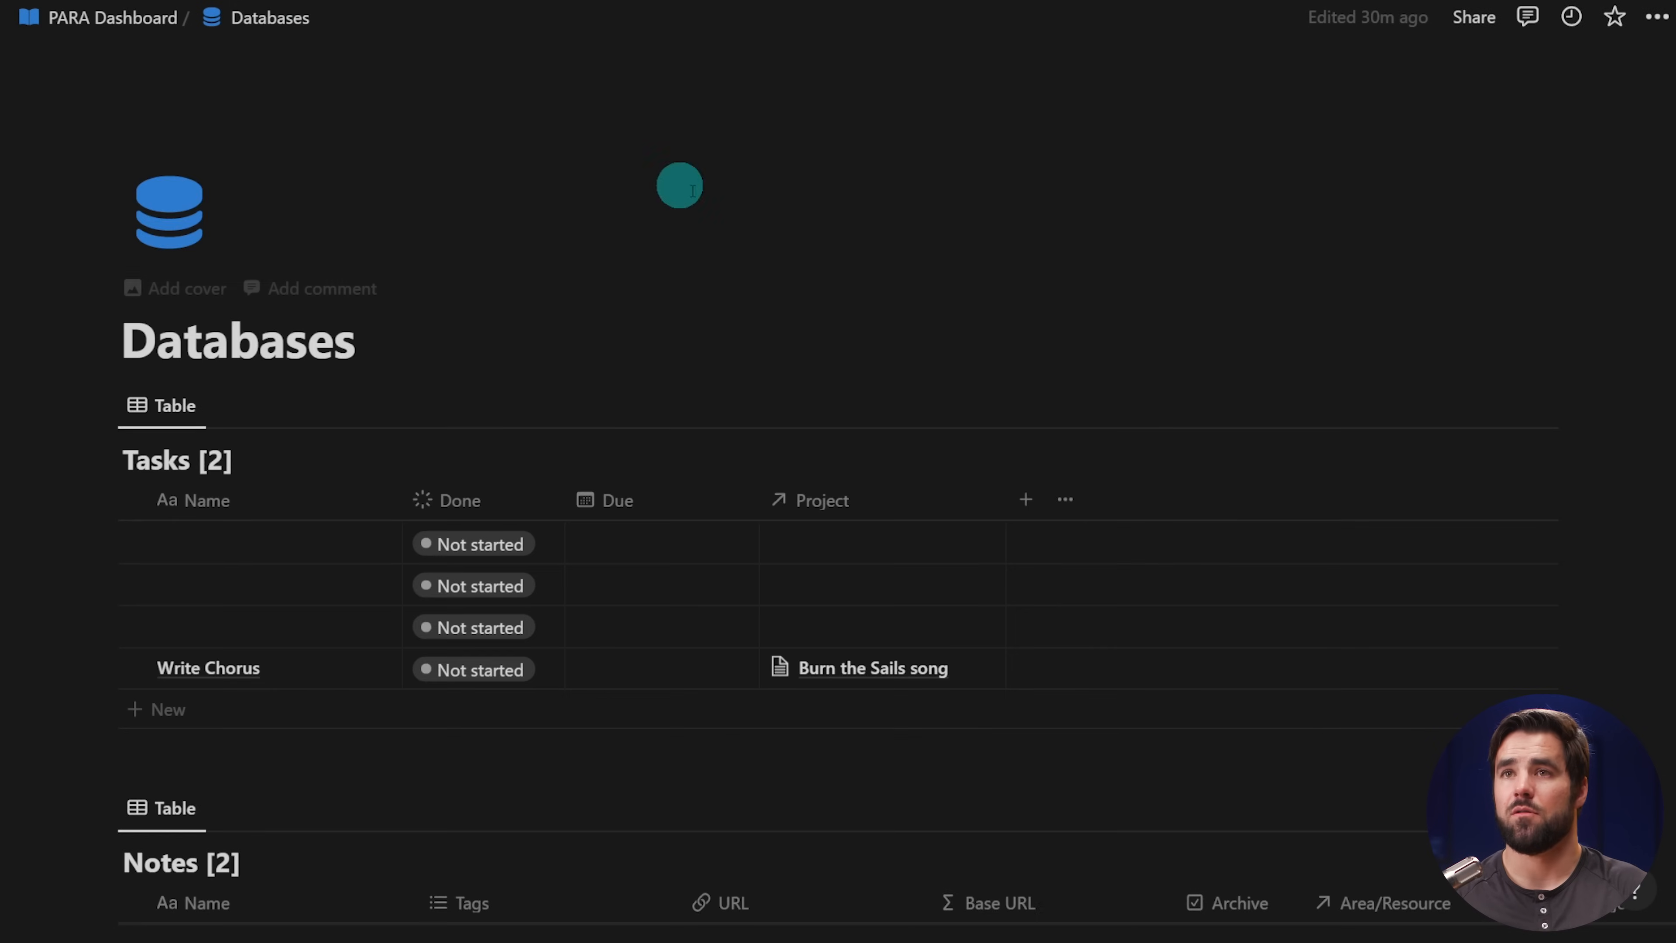
scroll(695, 539, "down", 10)
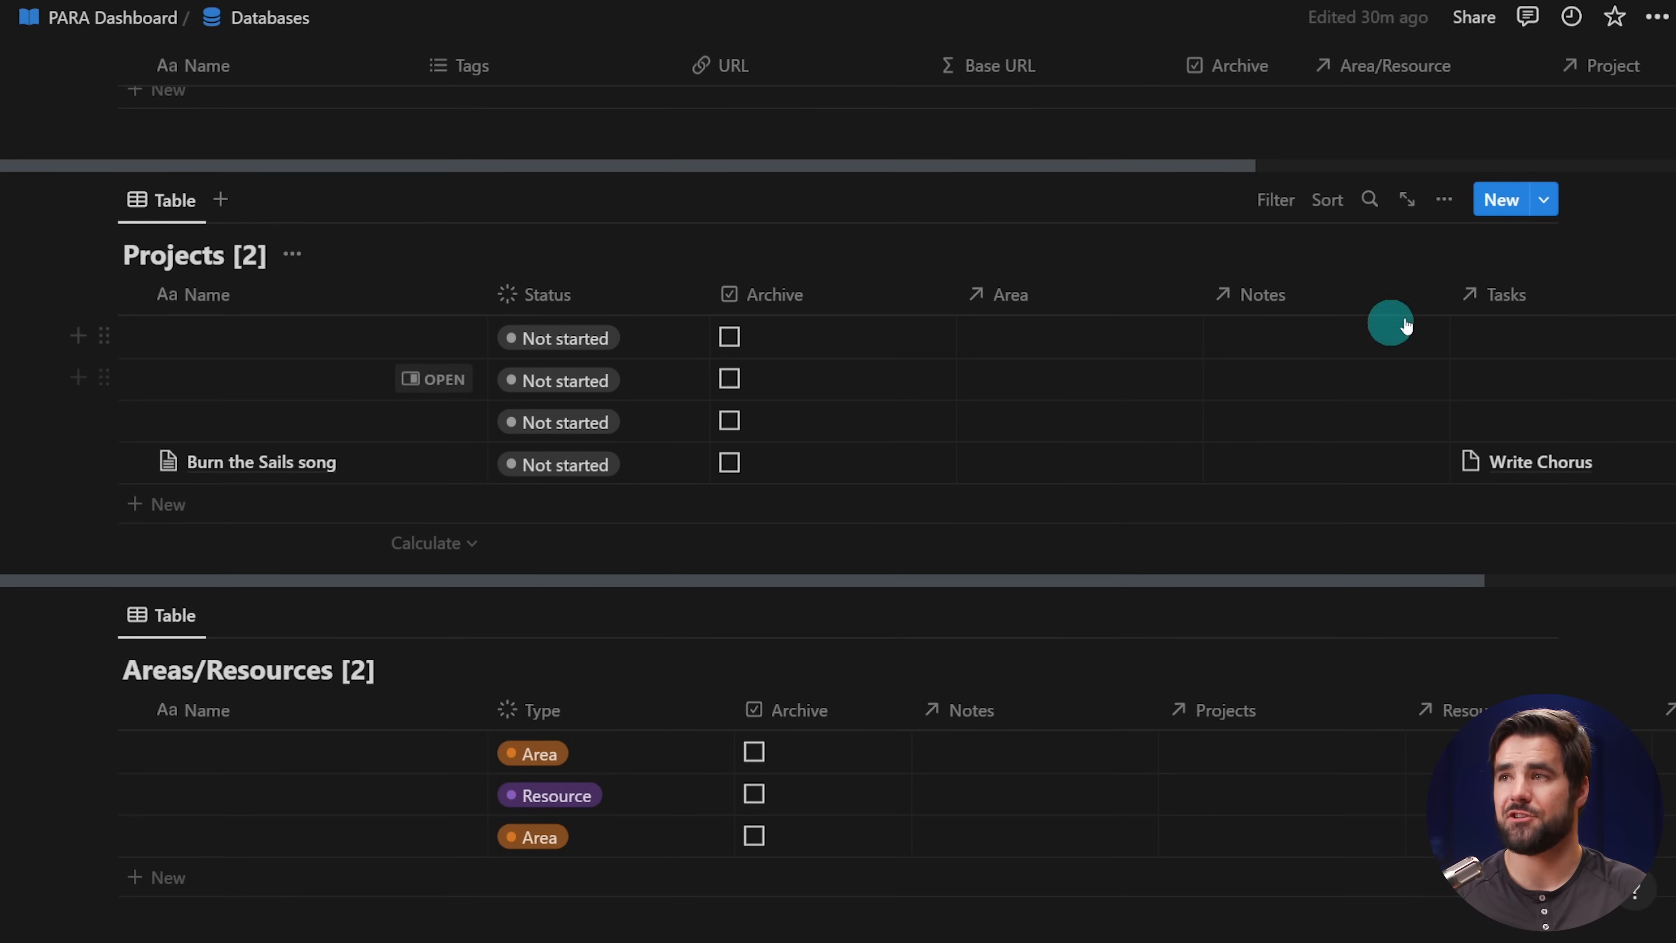
left_click(1543, 200)
left_click(1620, 194)
scroll(1463, 412, "down", 4)
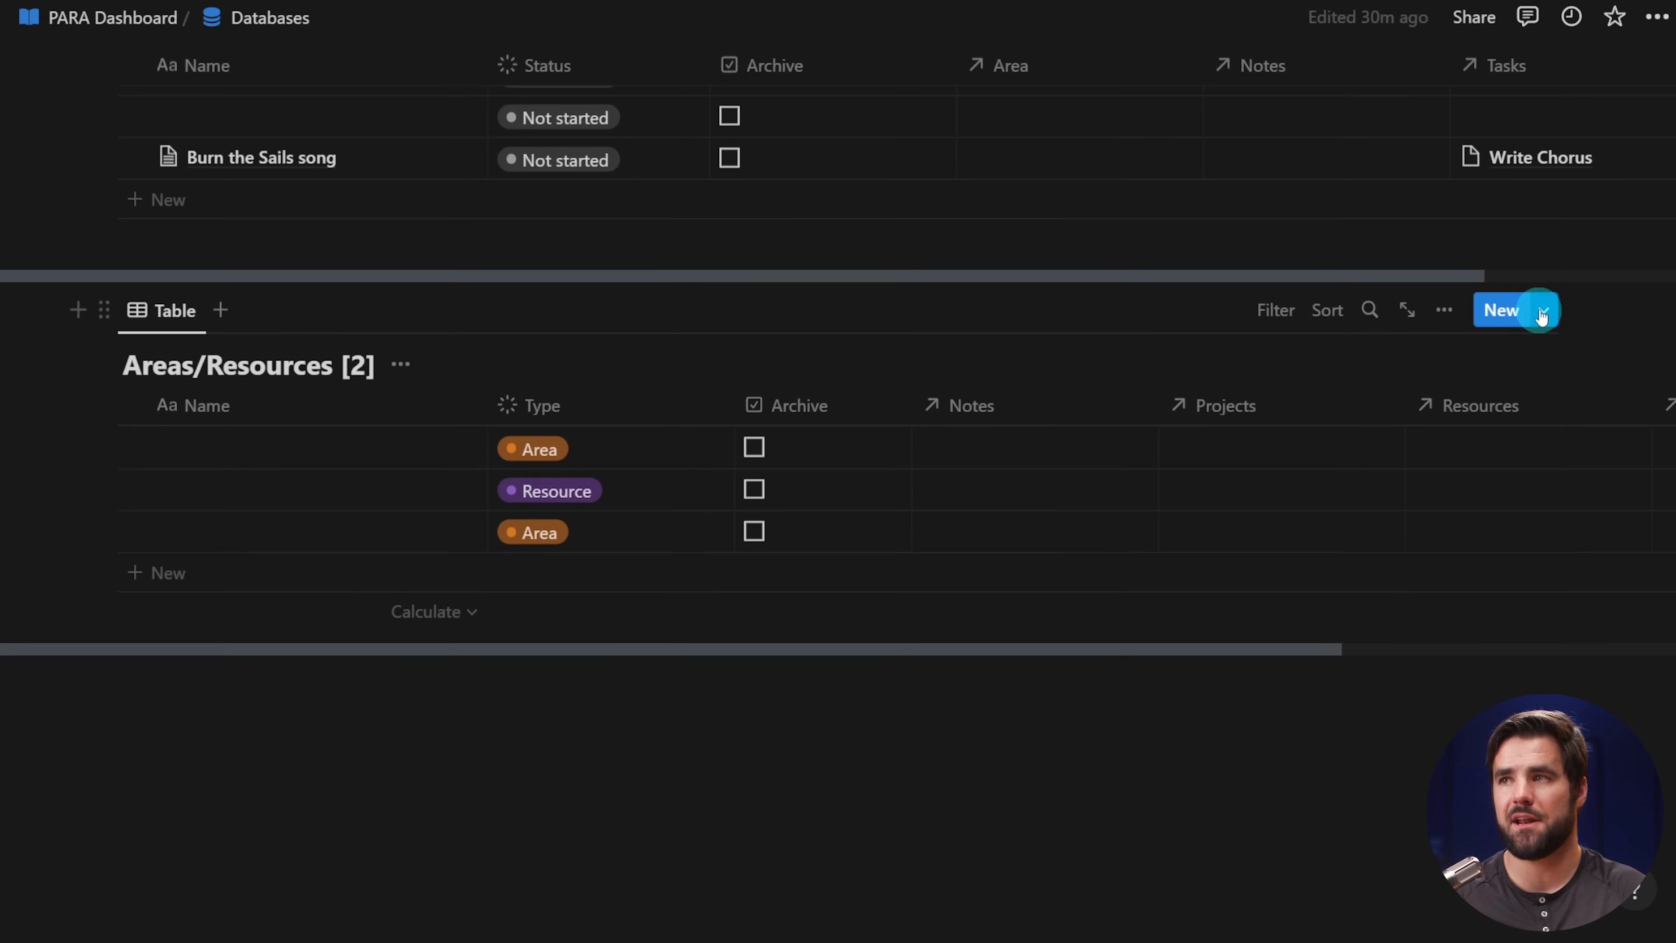
- Check the templates offered for Areas/Resources [2], both in its template list and in the first untitled Area row
left_click(1542, 314)
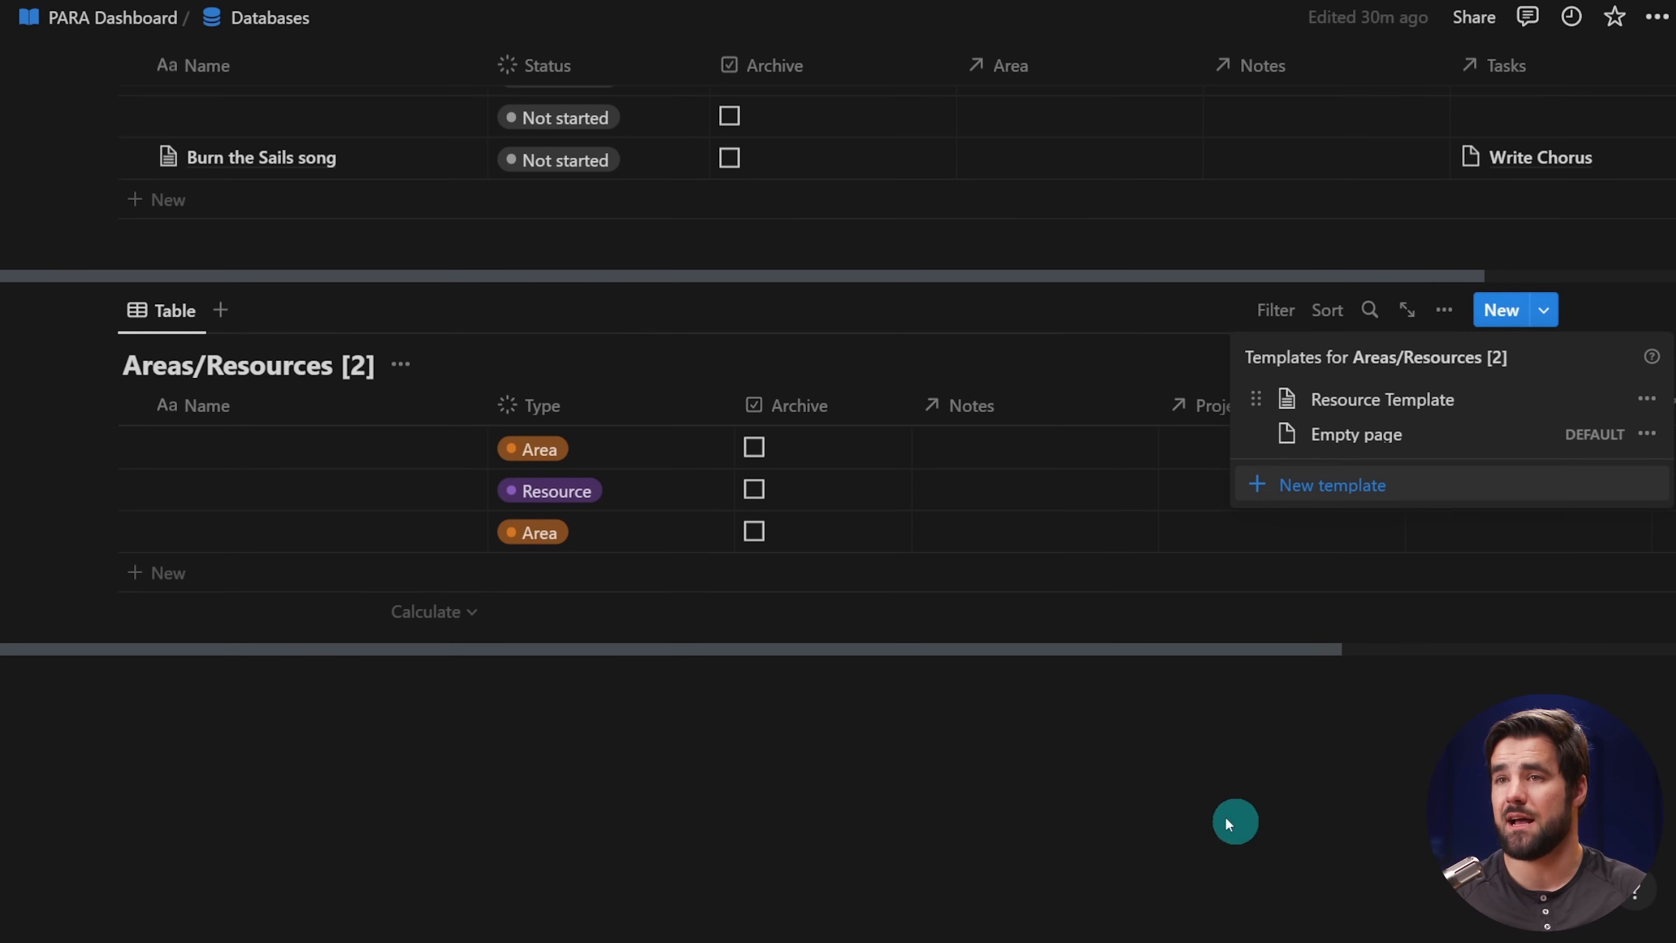
left_click(1237, 827)
left_click(415, 449)
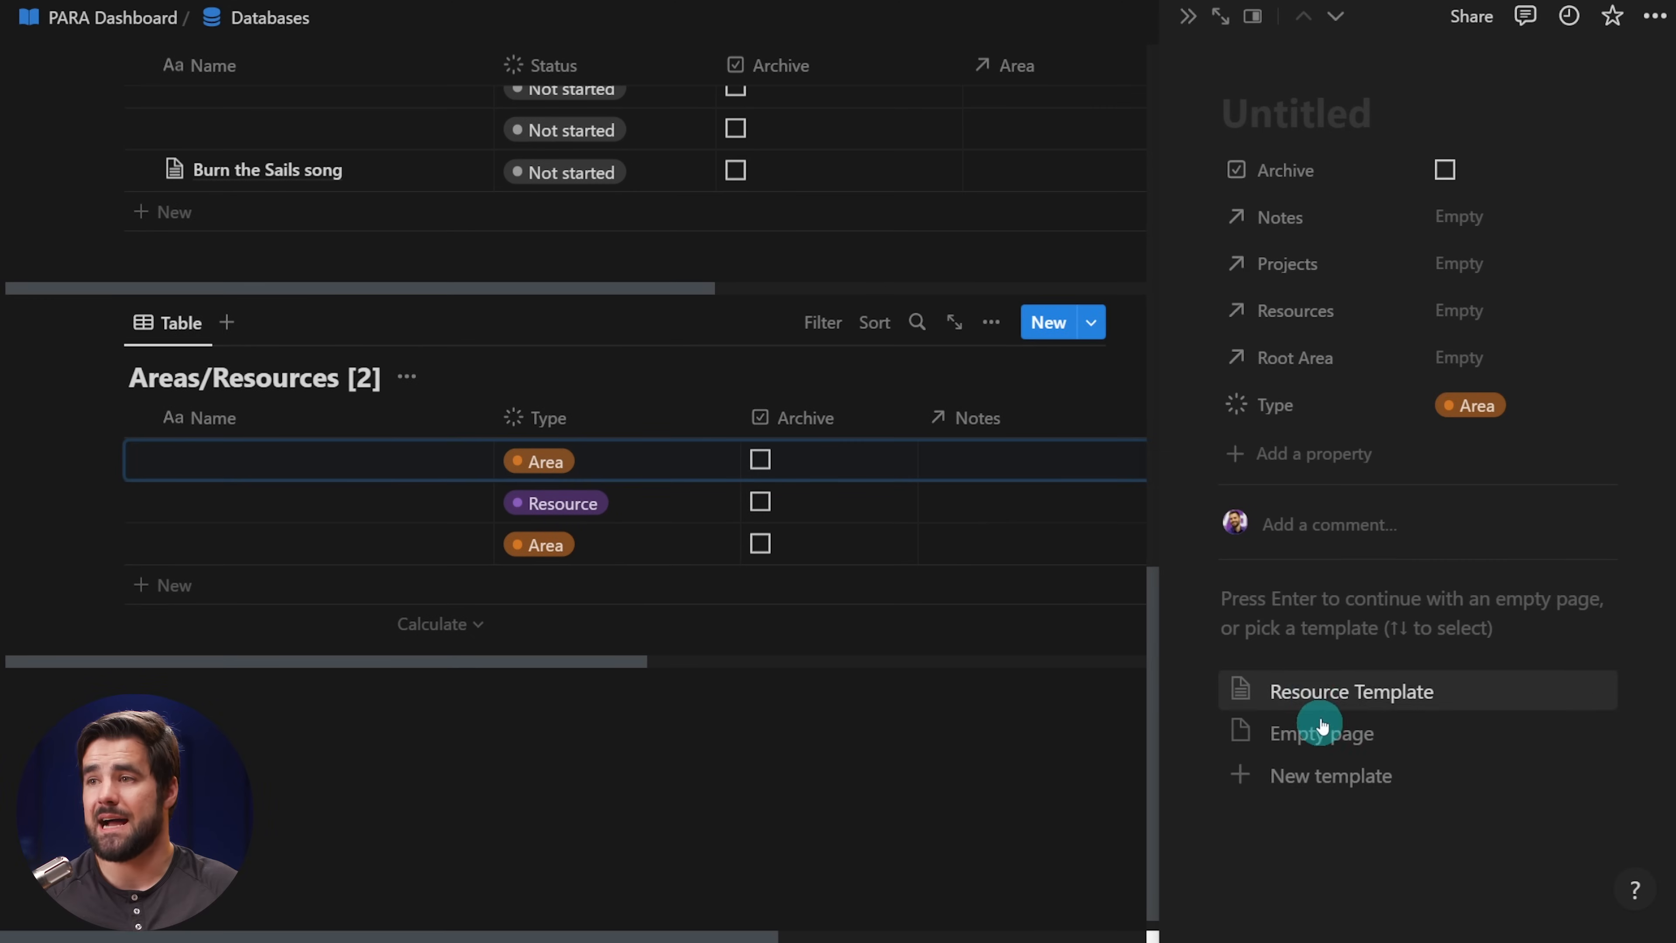
left_click(797, 761)
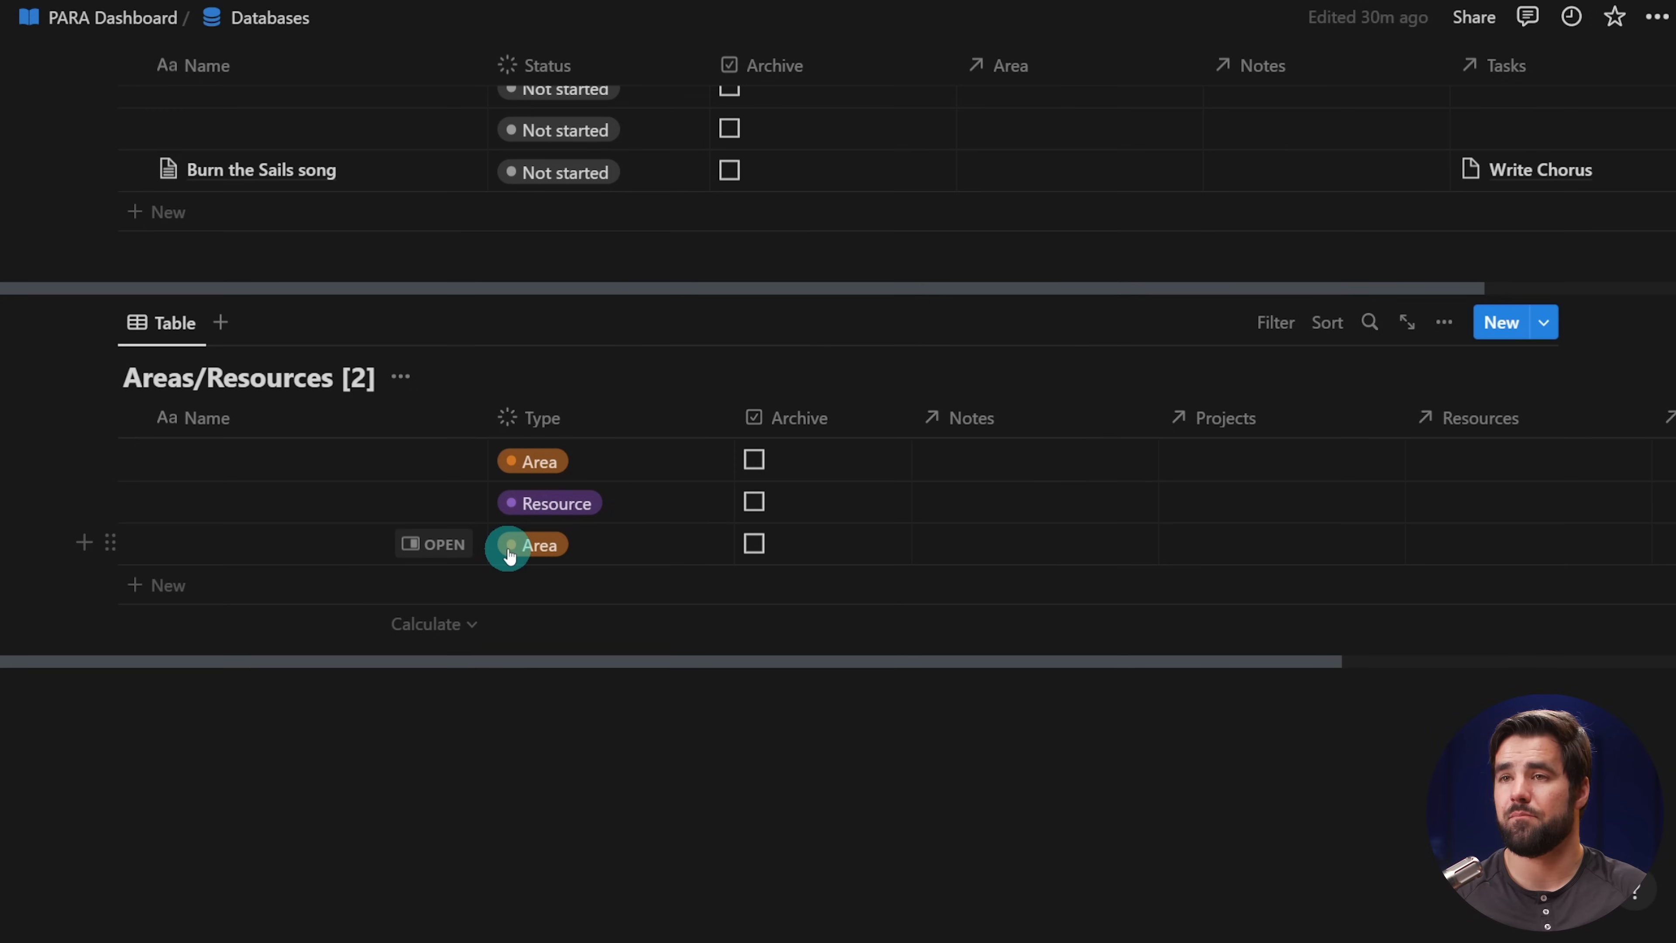
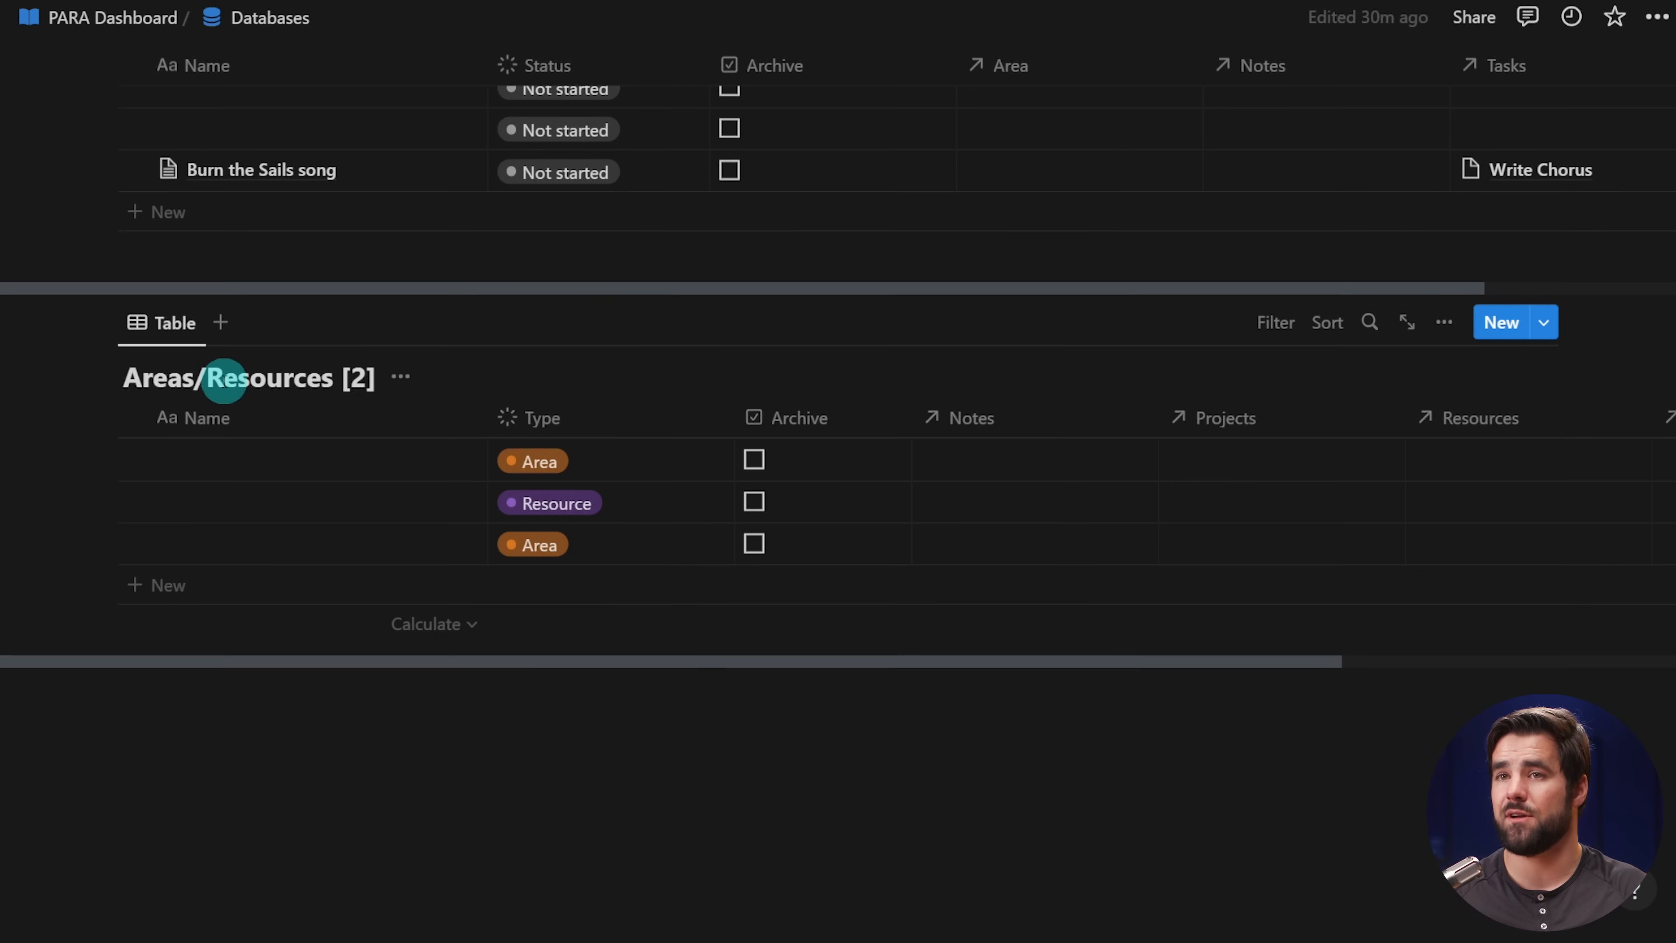
- Create a new template for Areas/Resources [2], open it as a full page and title it Area Template
left_click(1552, 330)
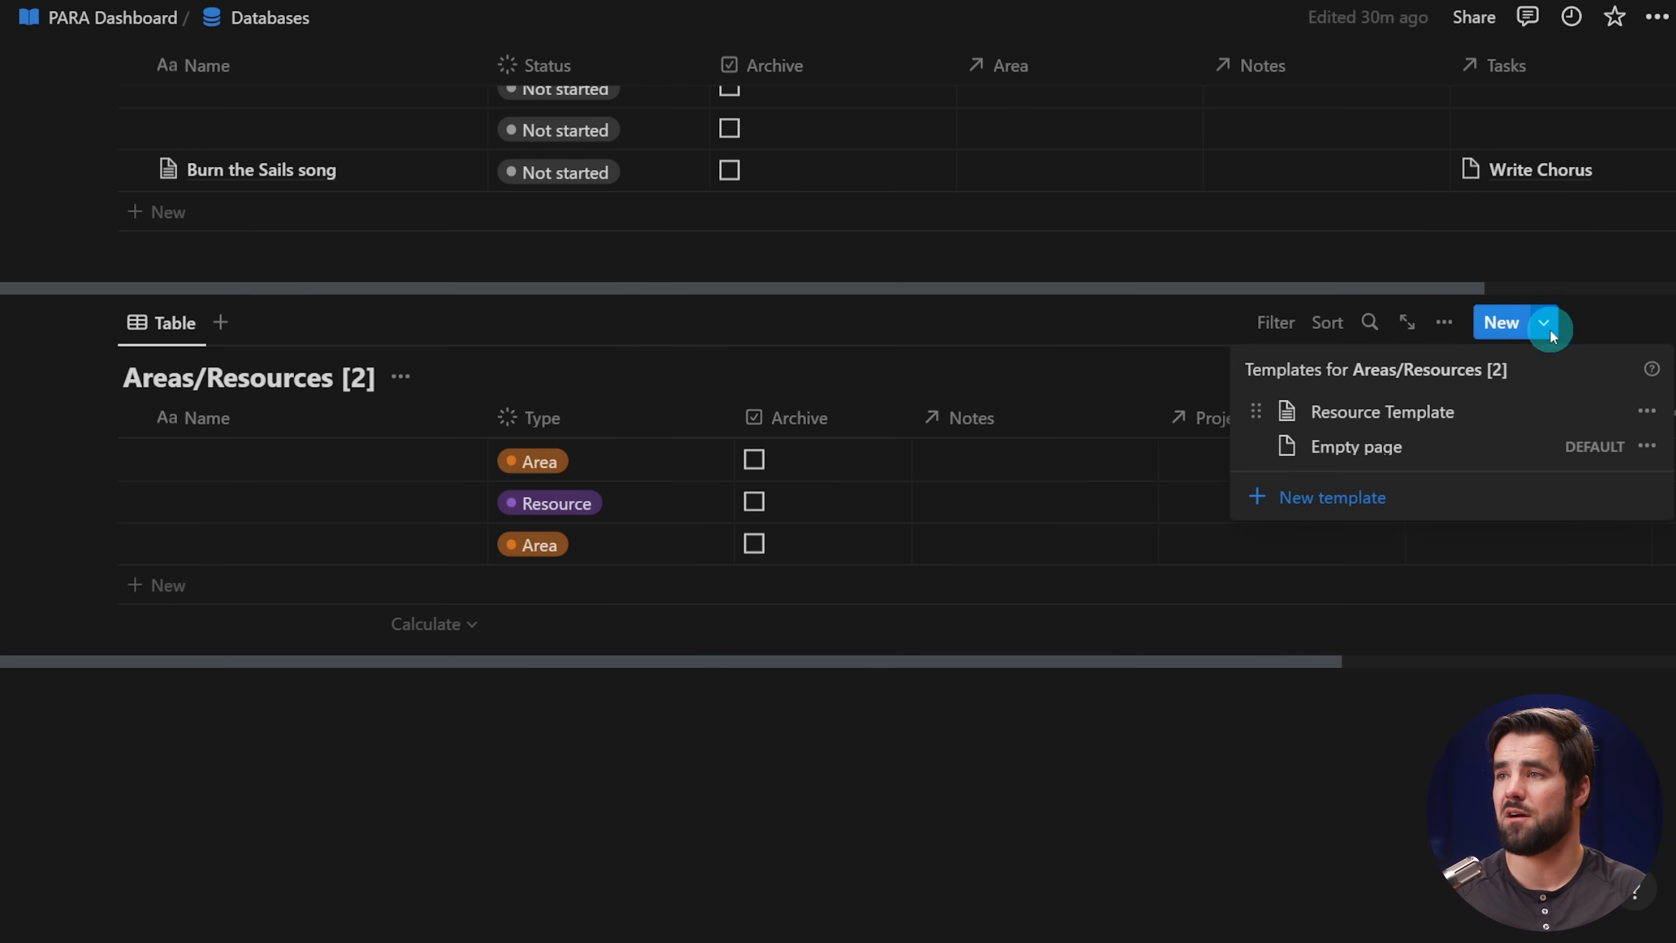
left_click(1406, 499)
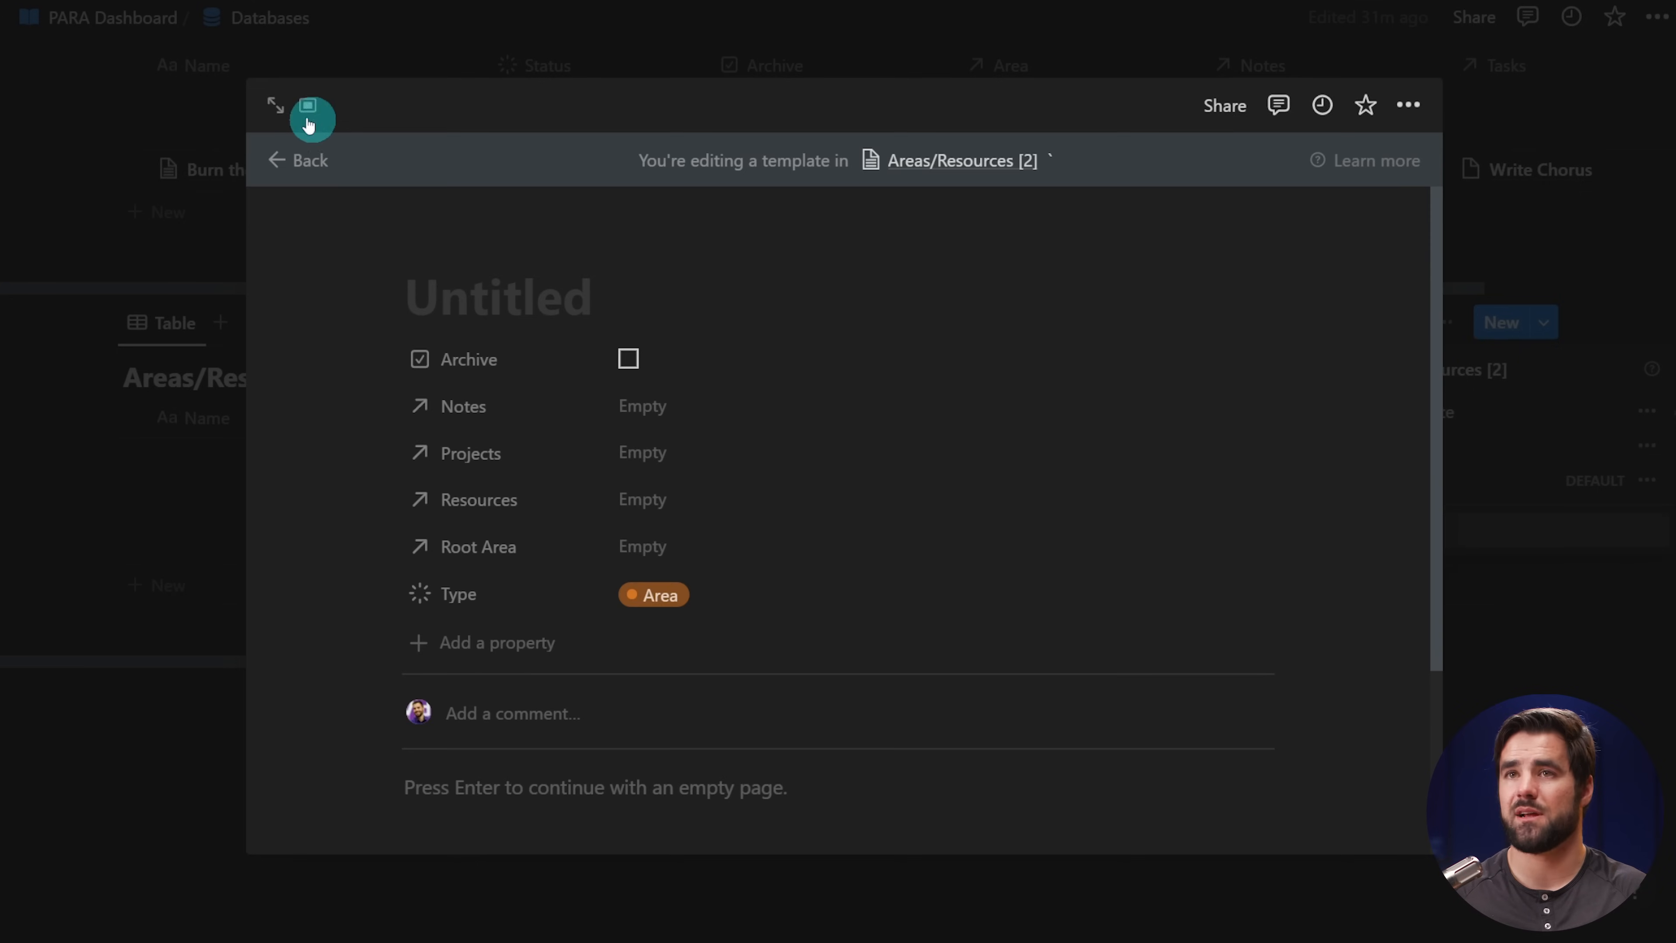
left_click(275, 105)
type("Area Template")
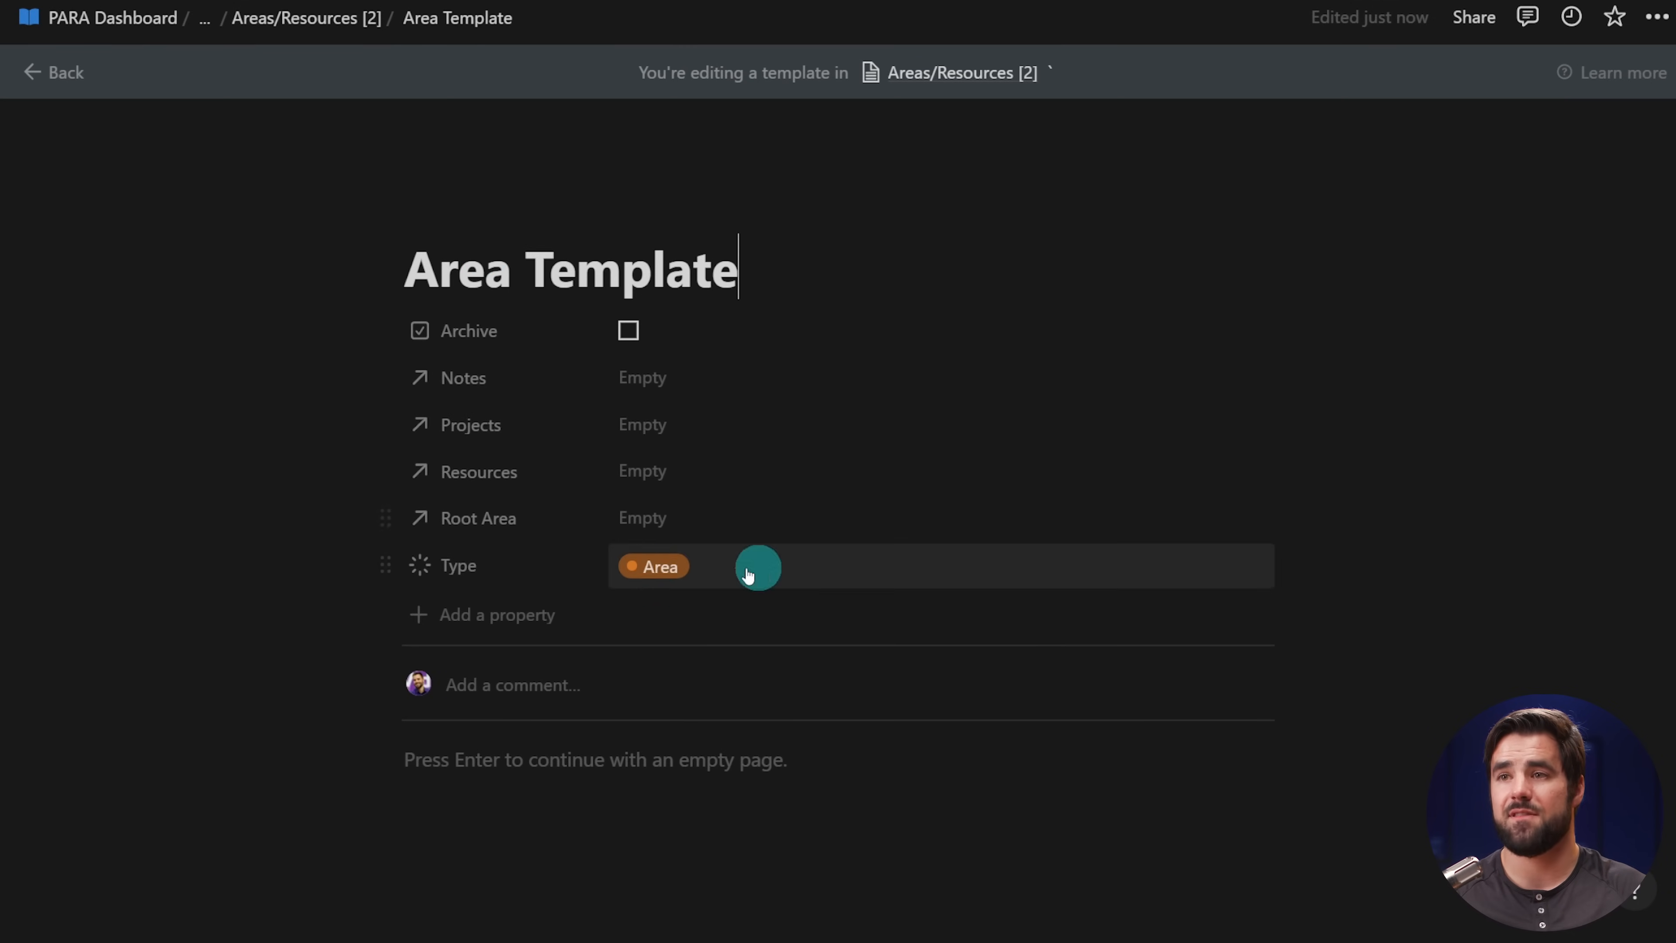
- Start the Area Template body with a bold toggle named Quick Links containing a table of contents
scroll(621, 693, "down", 1)
left_click(621, 693)
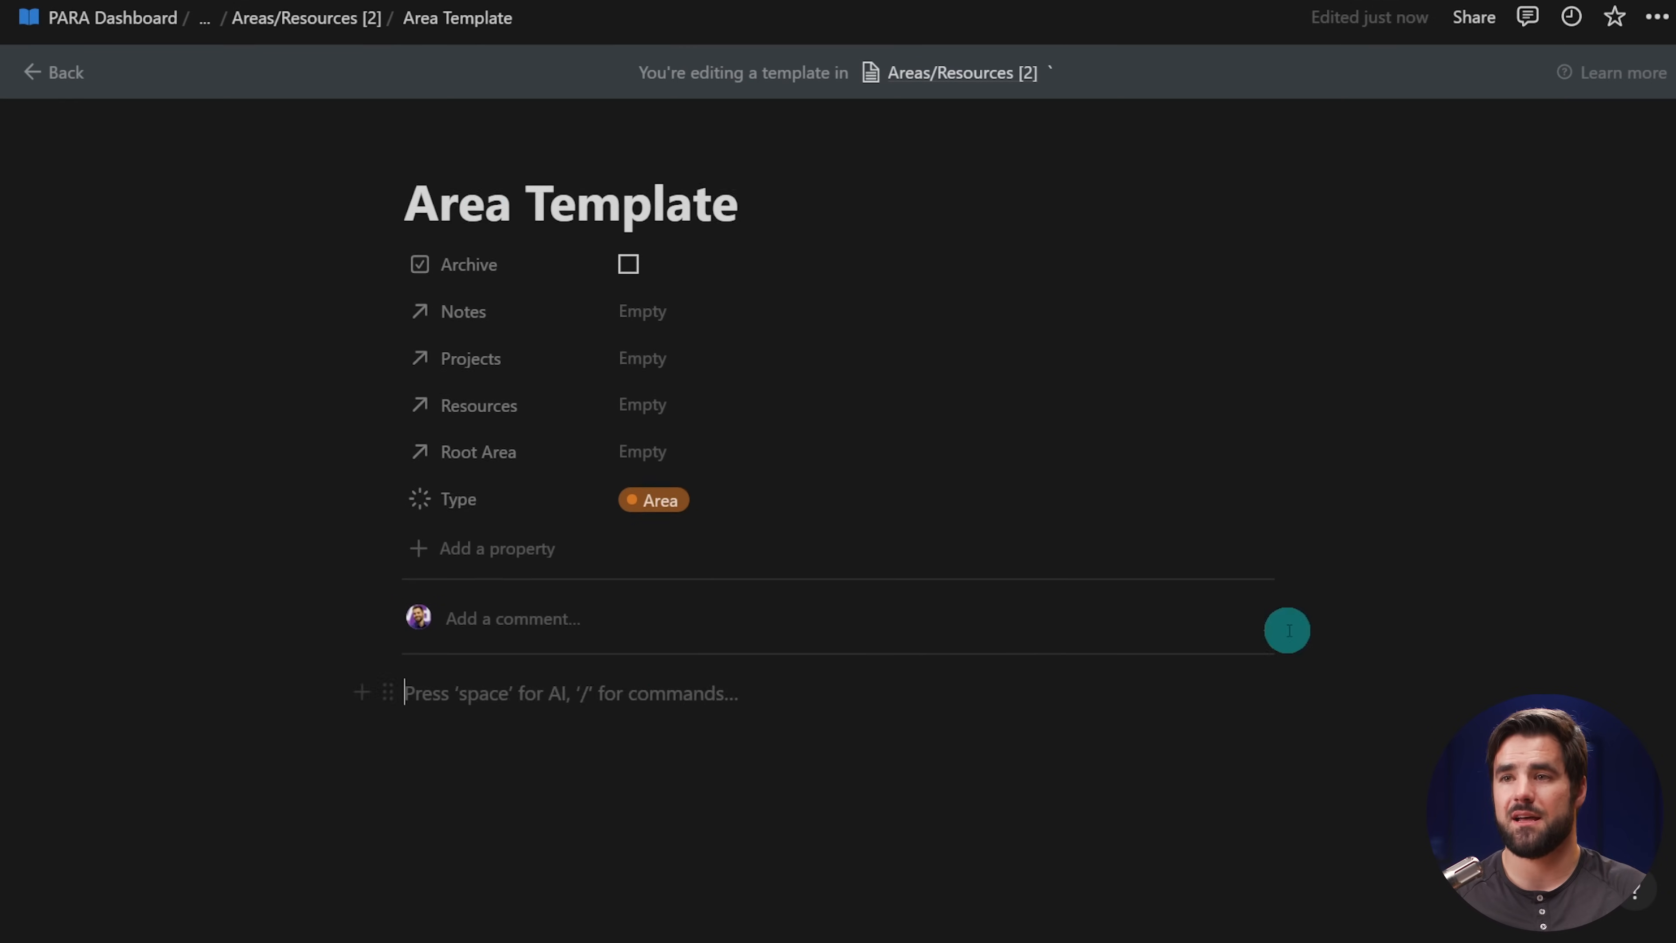
type(">")
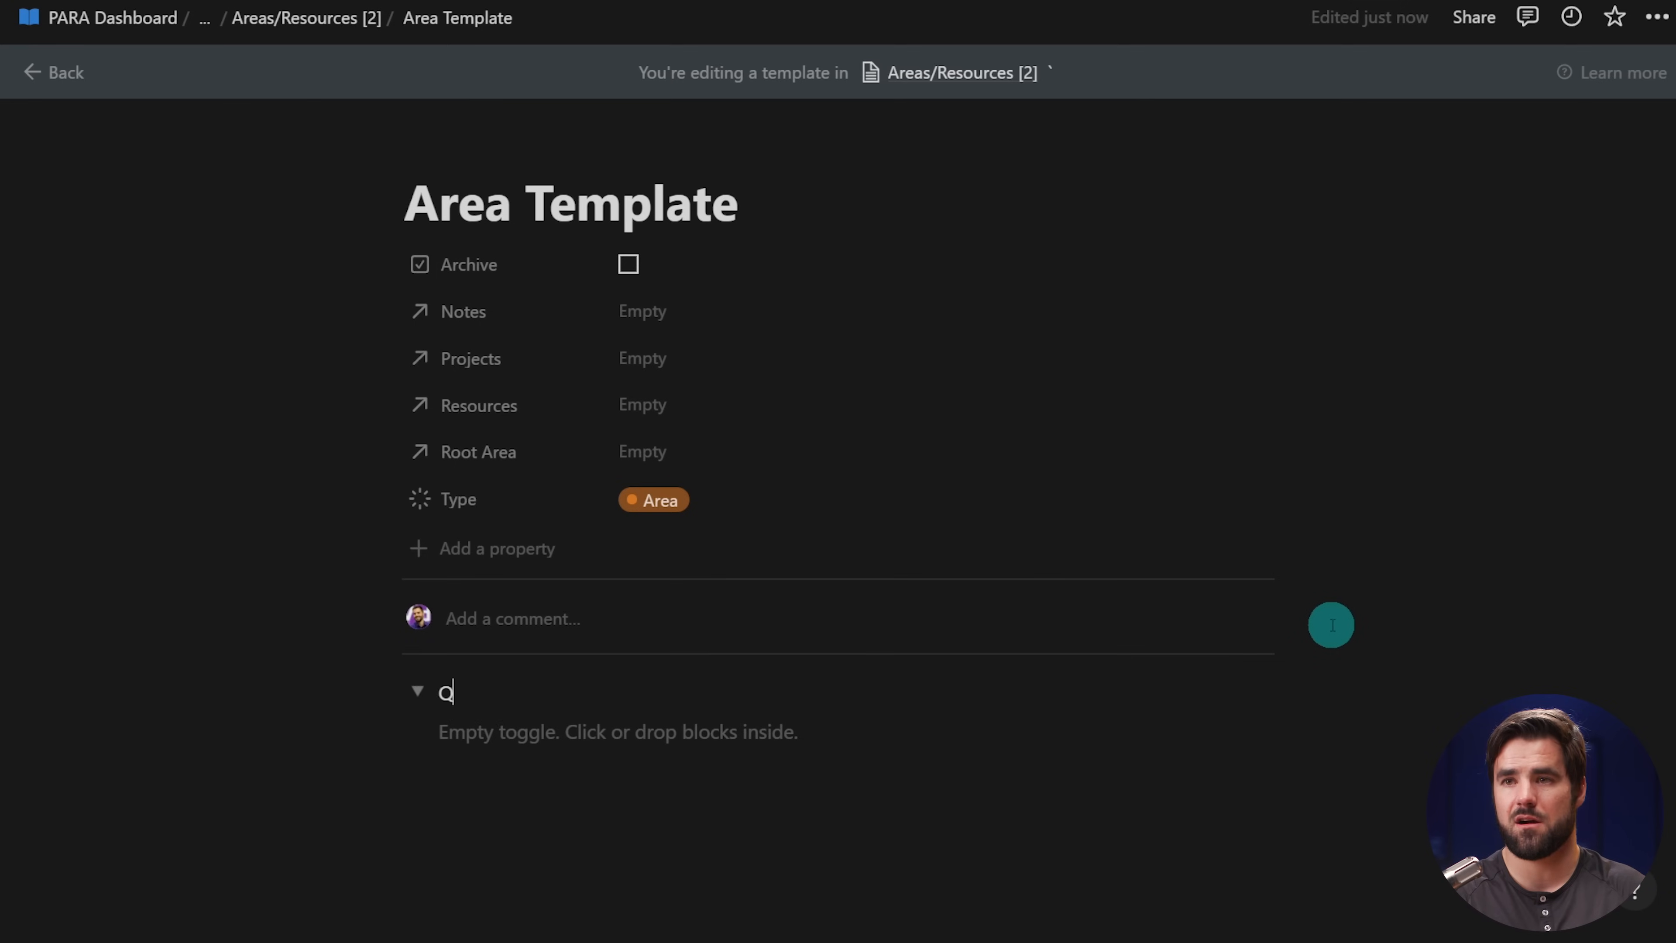
key("ctrl+b")
type("Q")
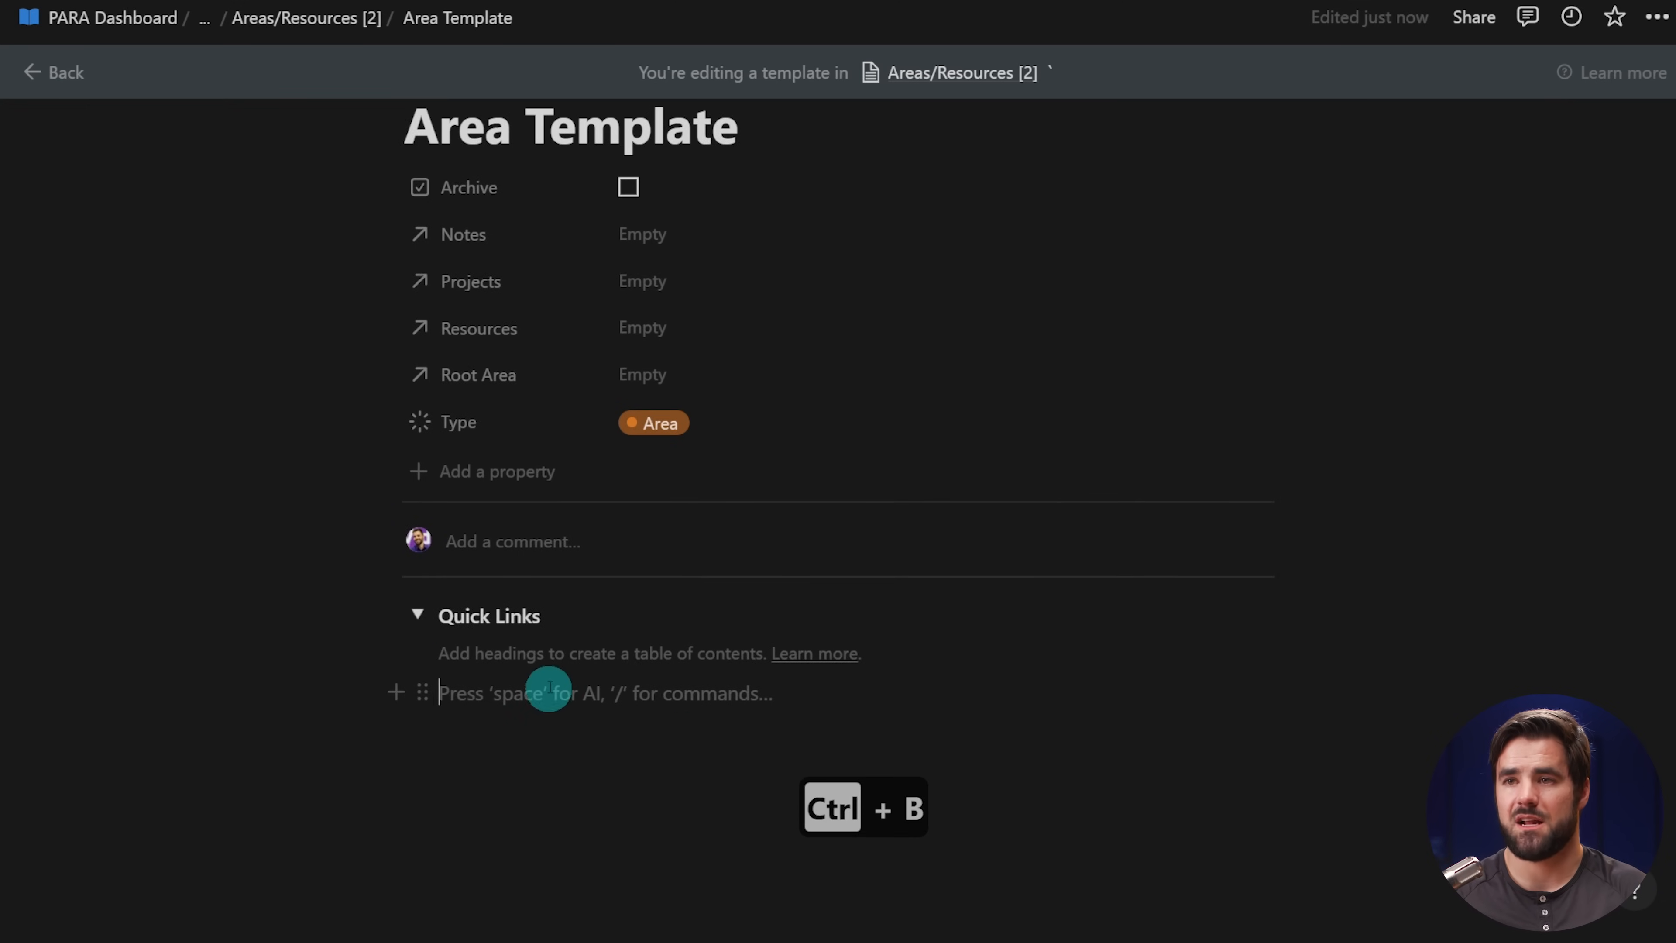
- Insert a two-column layout below the table of contents and put an Area Projects heading 1 with a divider in the first column
type("/2c")
key("Return")
type("/1")
key("Return")
scroll(1197, 651, "down", 1)
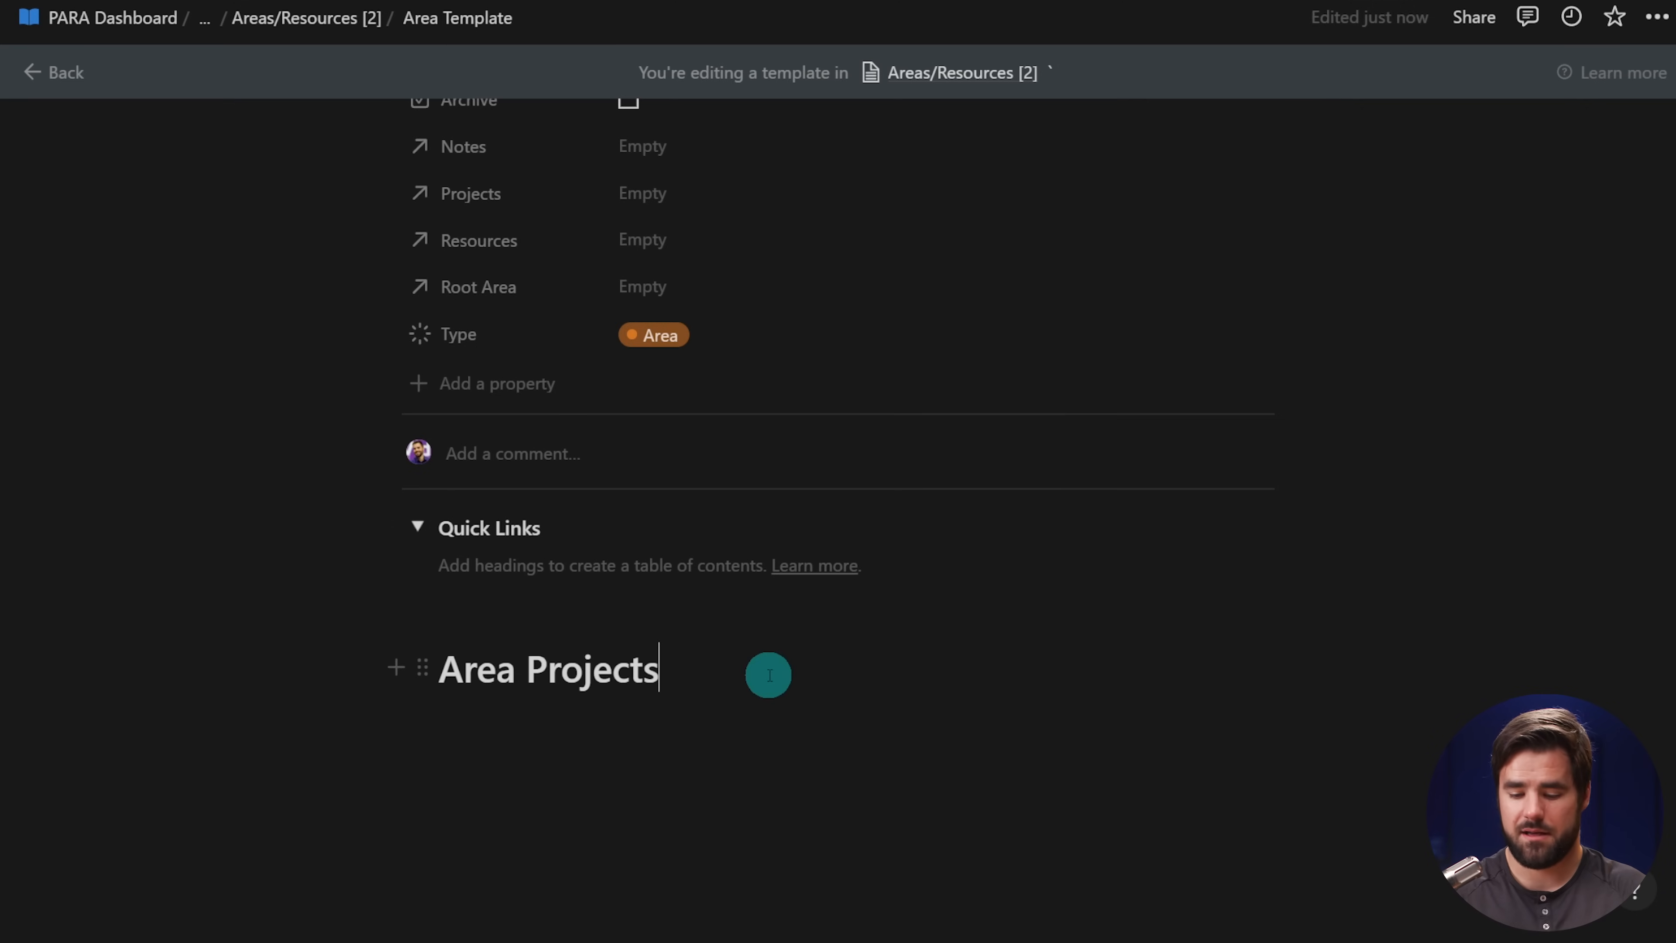
type("-")
- Add an Area Resources heading 1 with a divider beneath it in the second column
left_click(1016, 669)
type("/h1")
key("Return")
type("Area Resour")
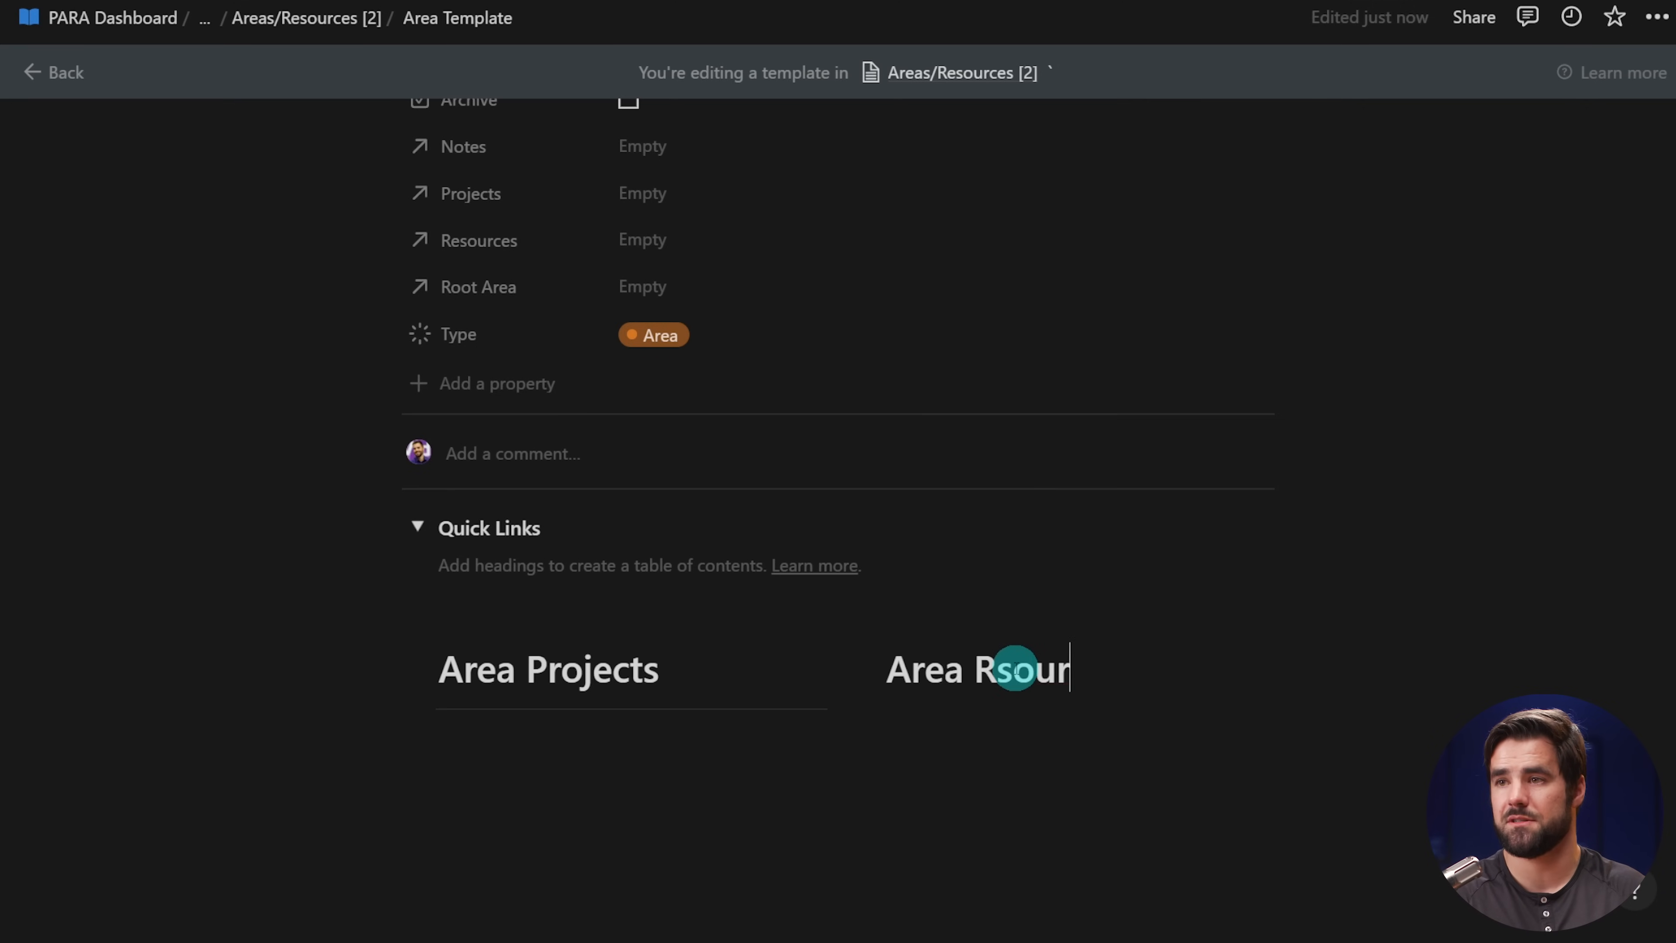
key("BackSpace")
key("BackSpace")
key("BackSpace")
key("BackSpace")
type("esources")
key("Return")
scroll(1016, 668, "down", 1)
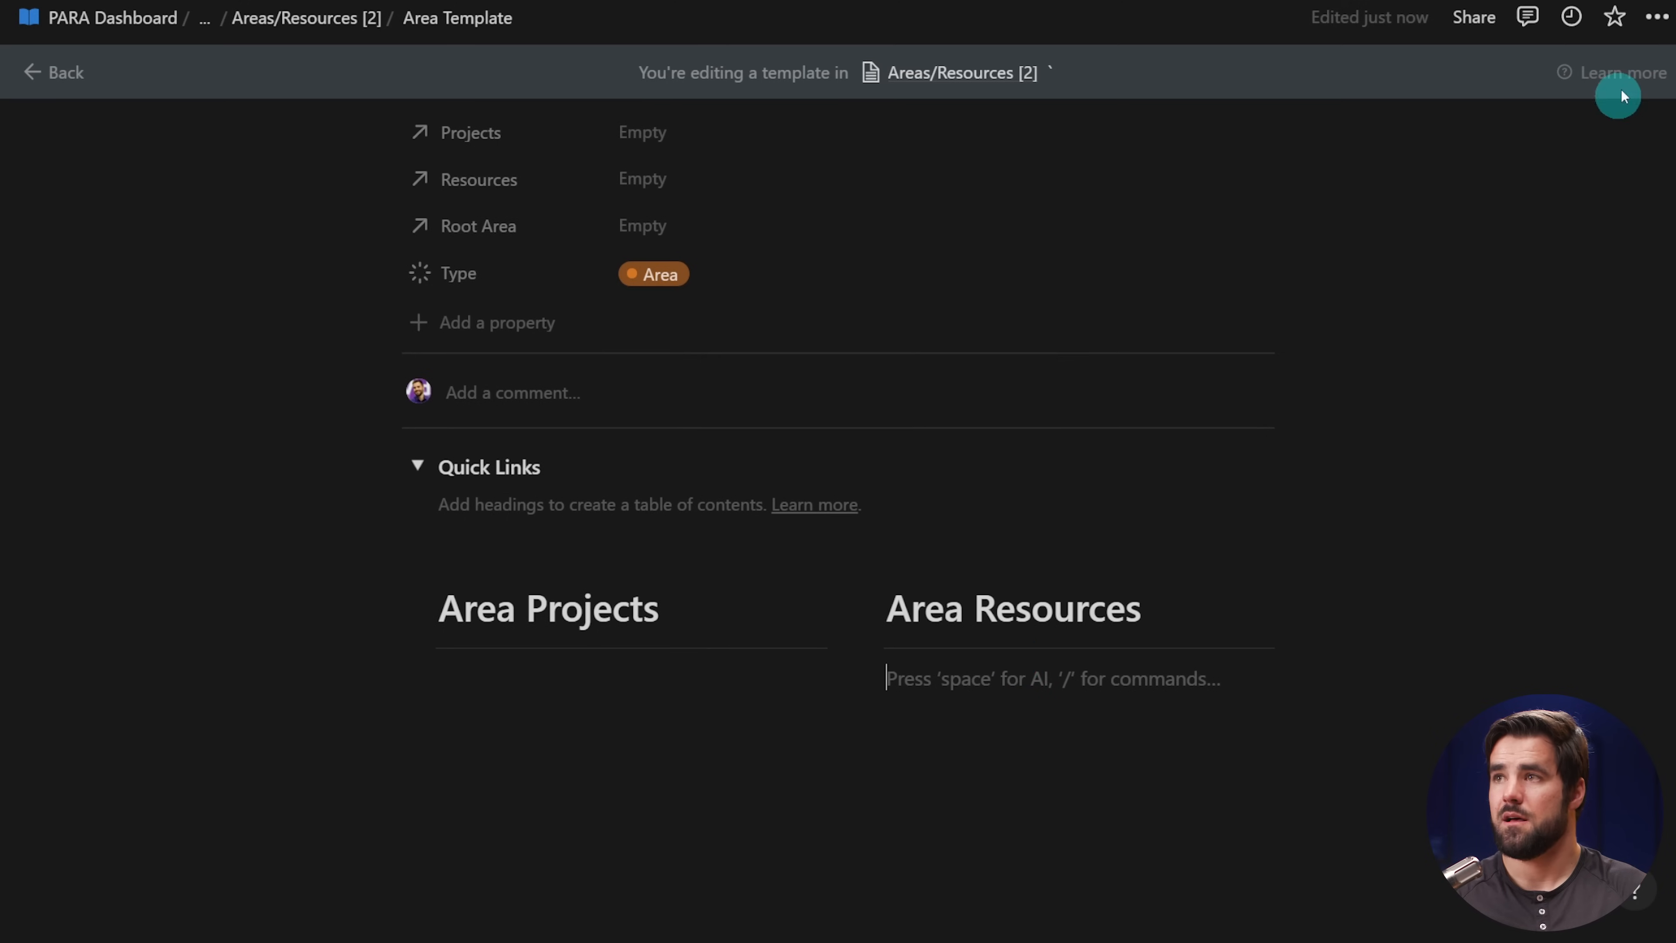
- Set the Area Template page to full width
left_click(1653, 23)
left_click(1624, 228)
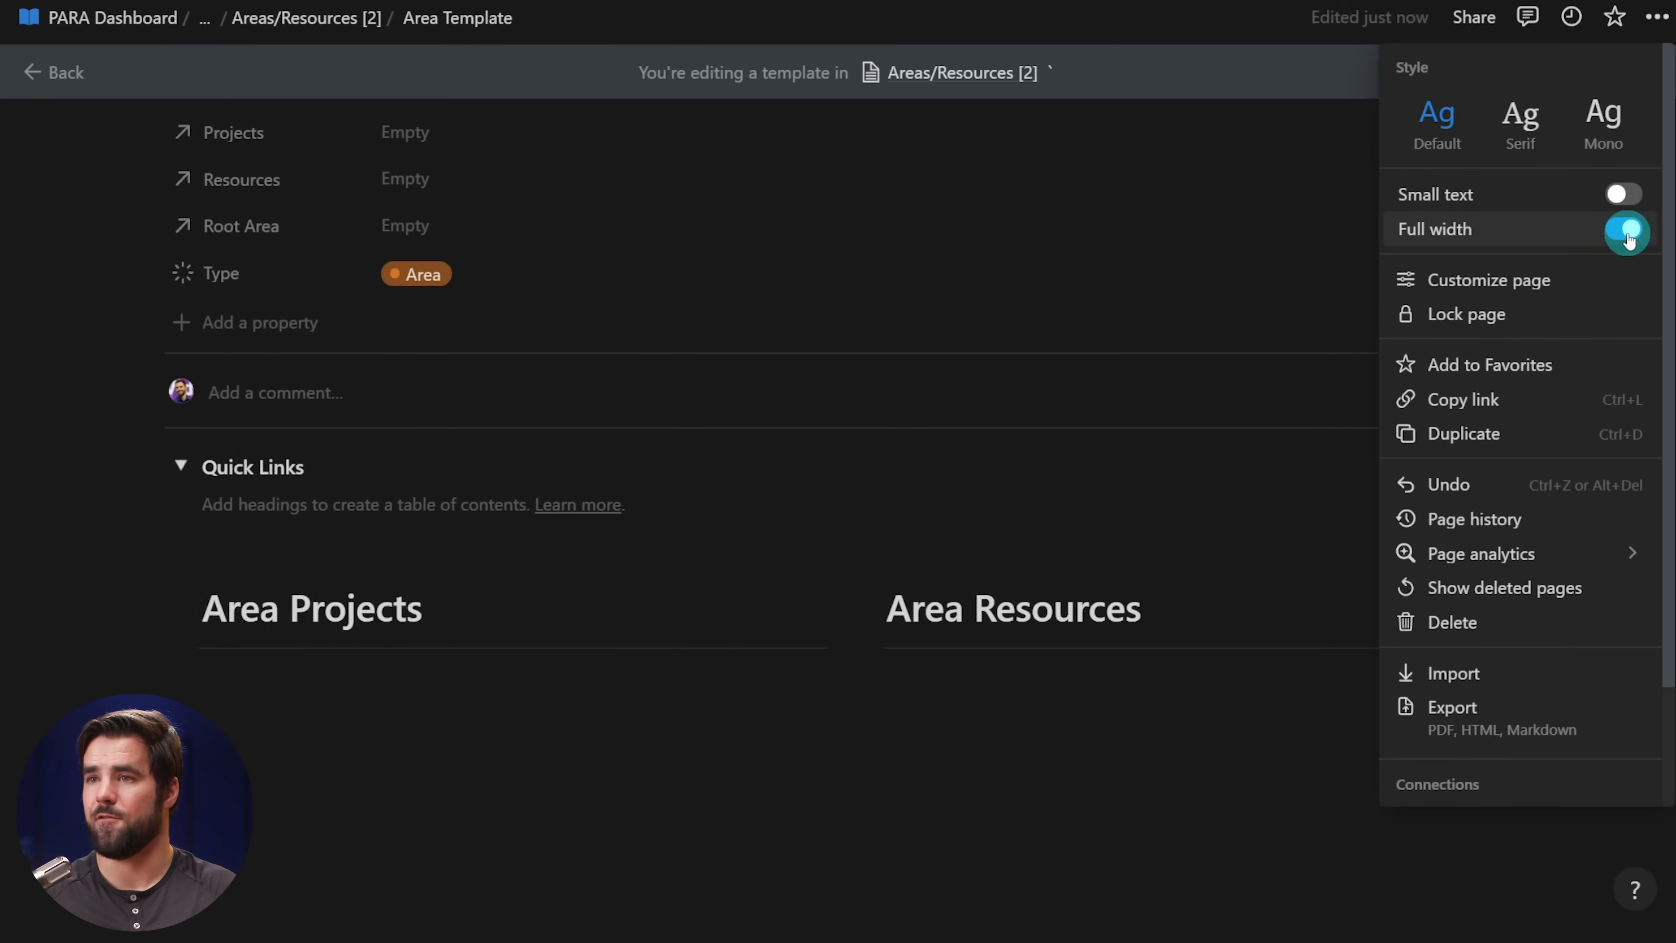
left_click(427, 843)
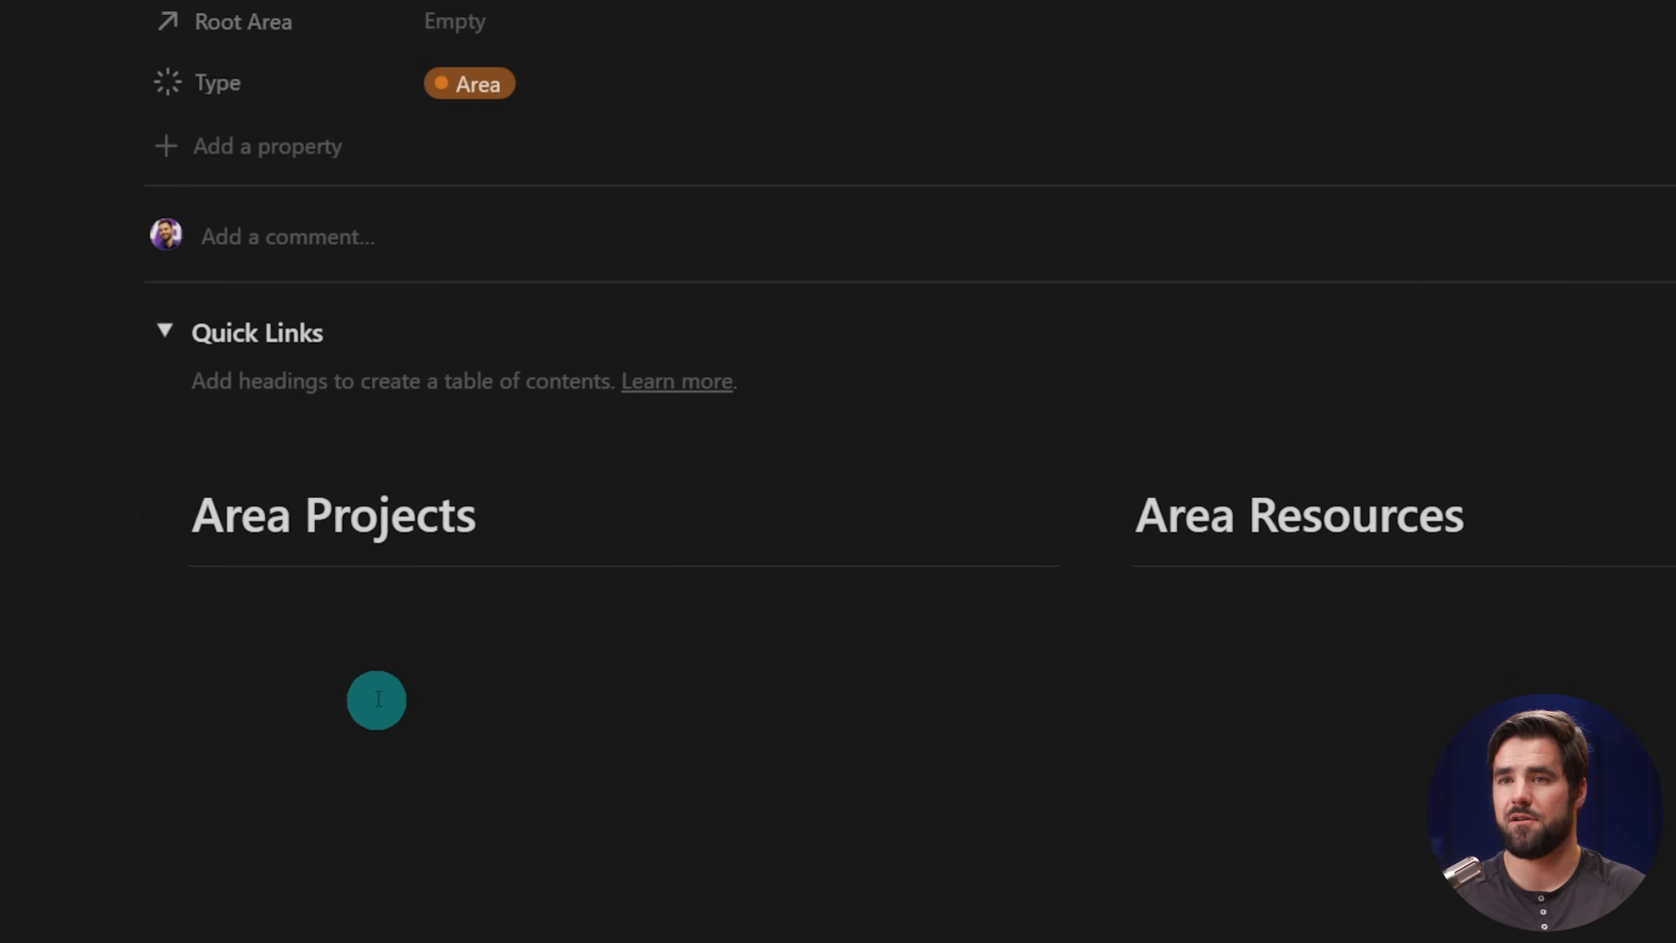
- Add an Area Notes heading 1 with a divider beneath the two columns
left_click(296, 740)
type("/")
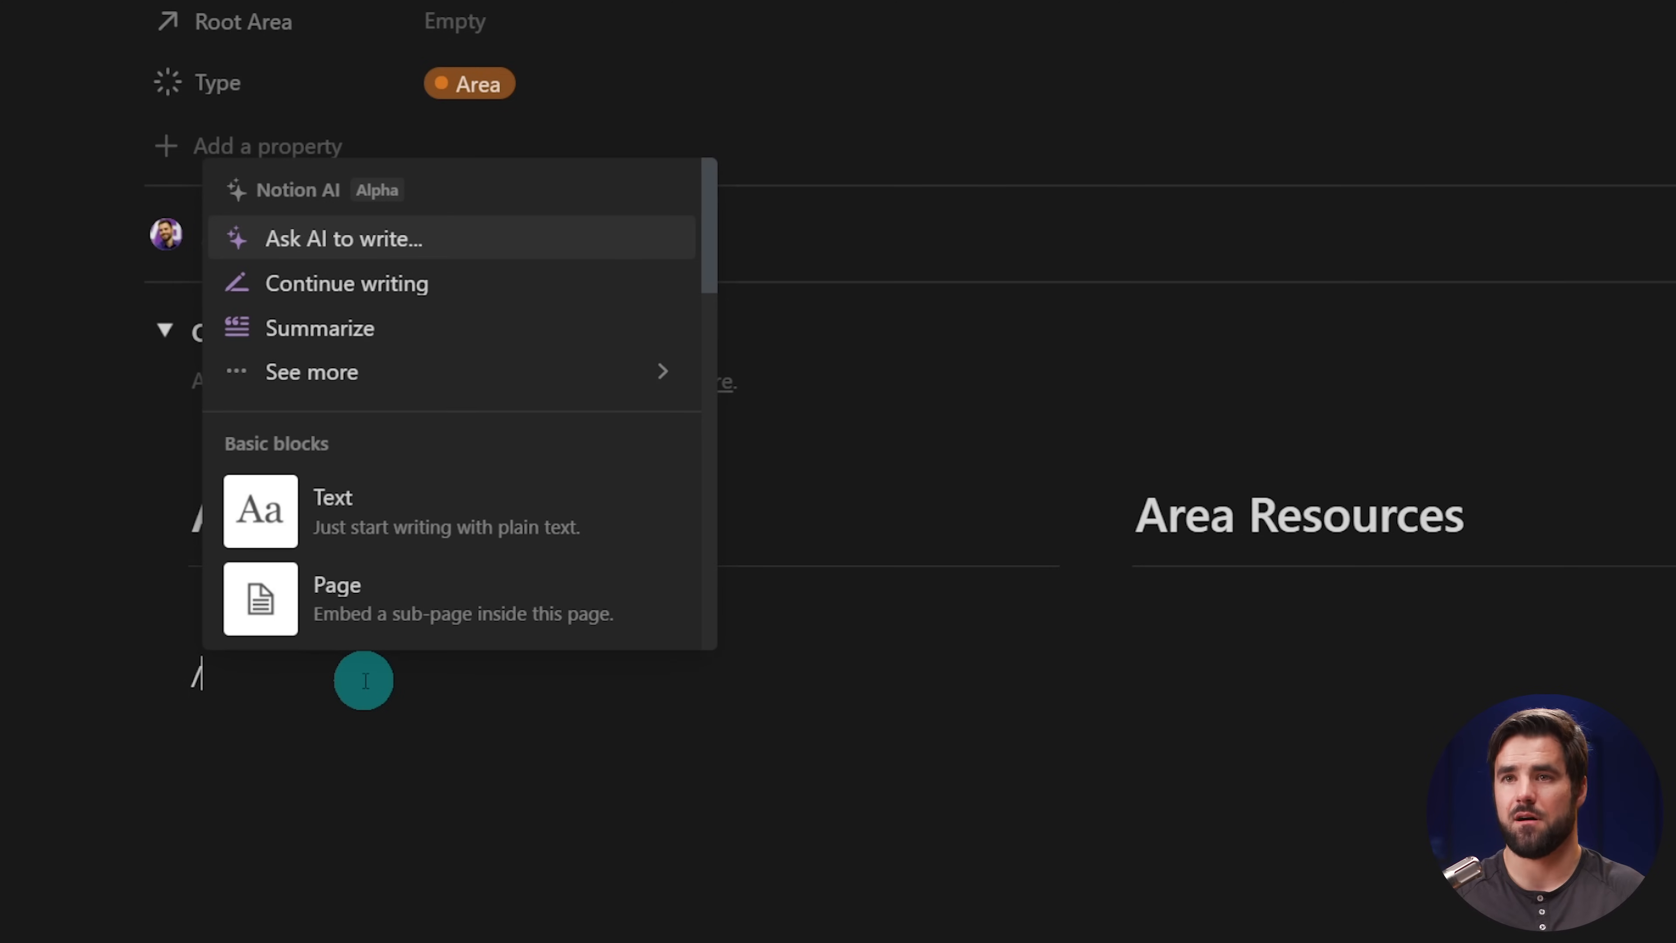
type("h1")
key("Return")
type("Area Notes")
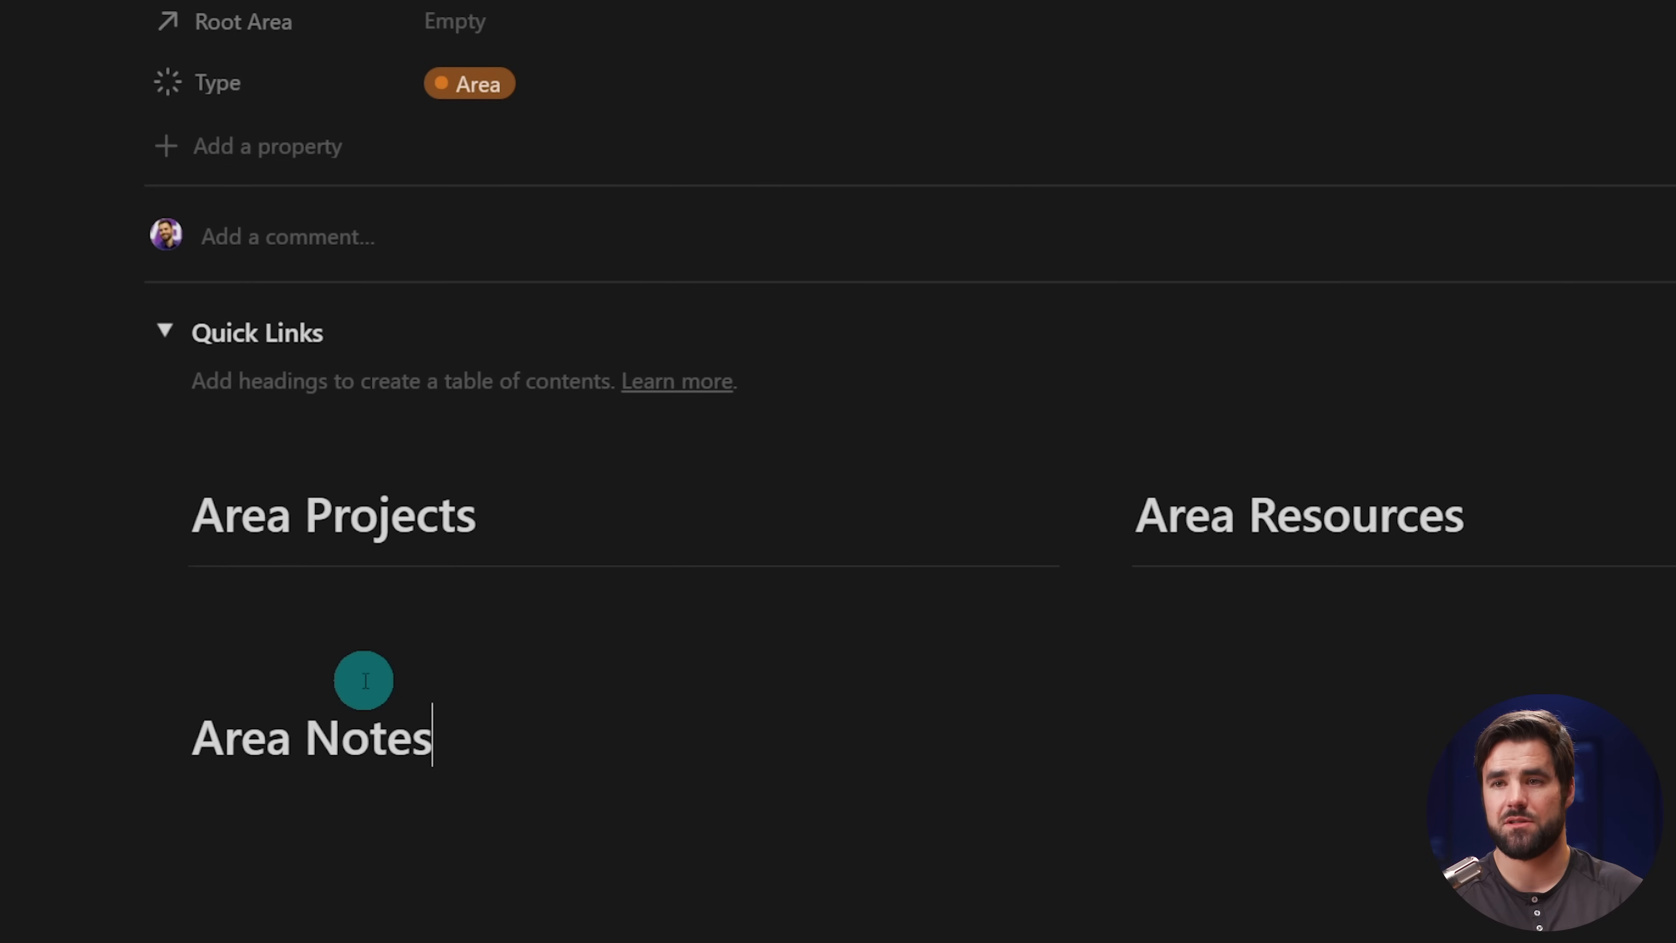
key("Return")
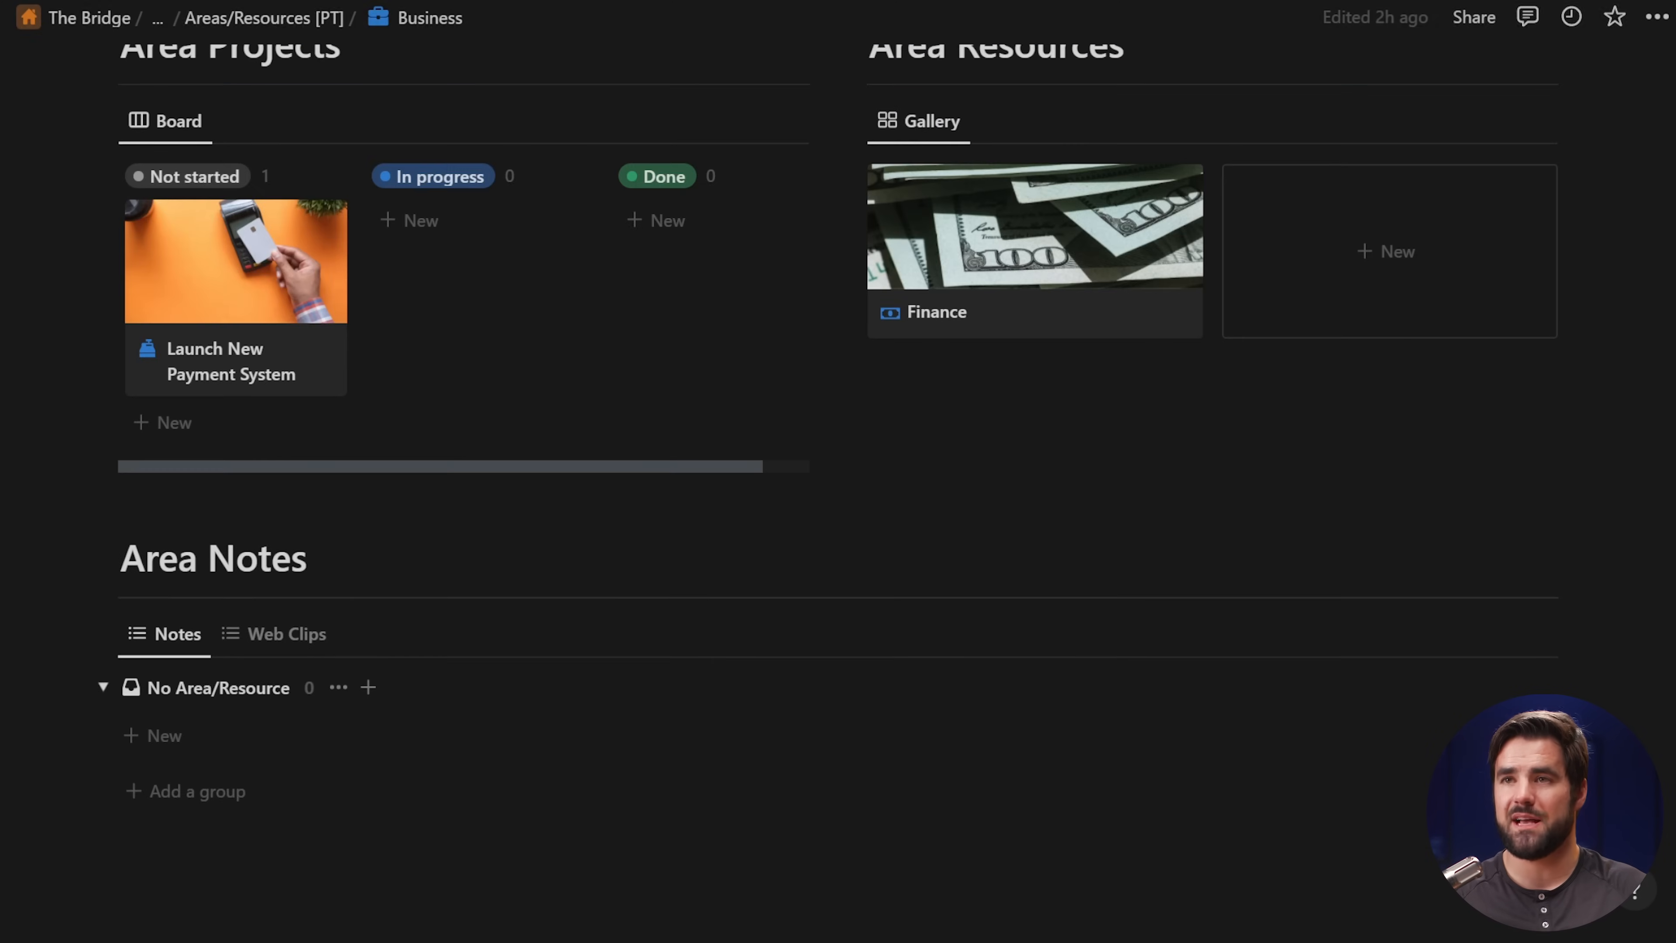
- Review how the example Business area page lays out its Area Projects, Area Resources and Area Notes views
scroll(482, 168, "down", 2)
scroll(489, 182, "up", 4)
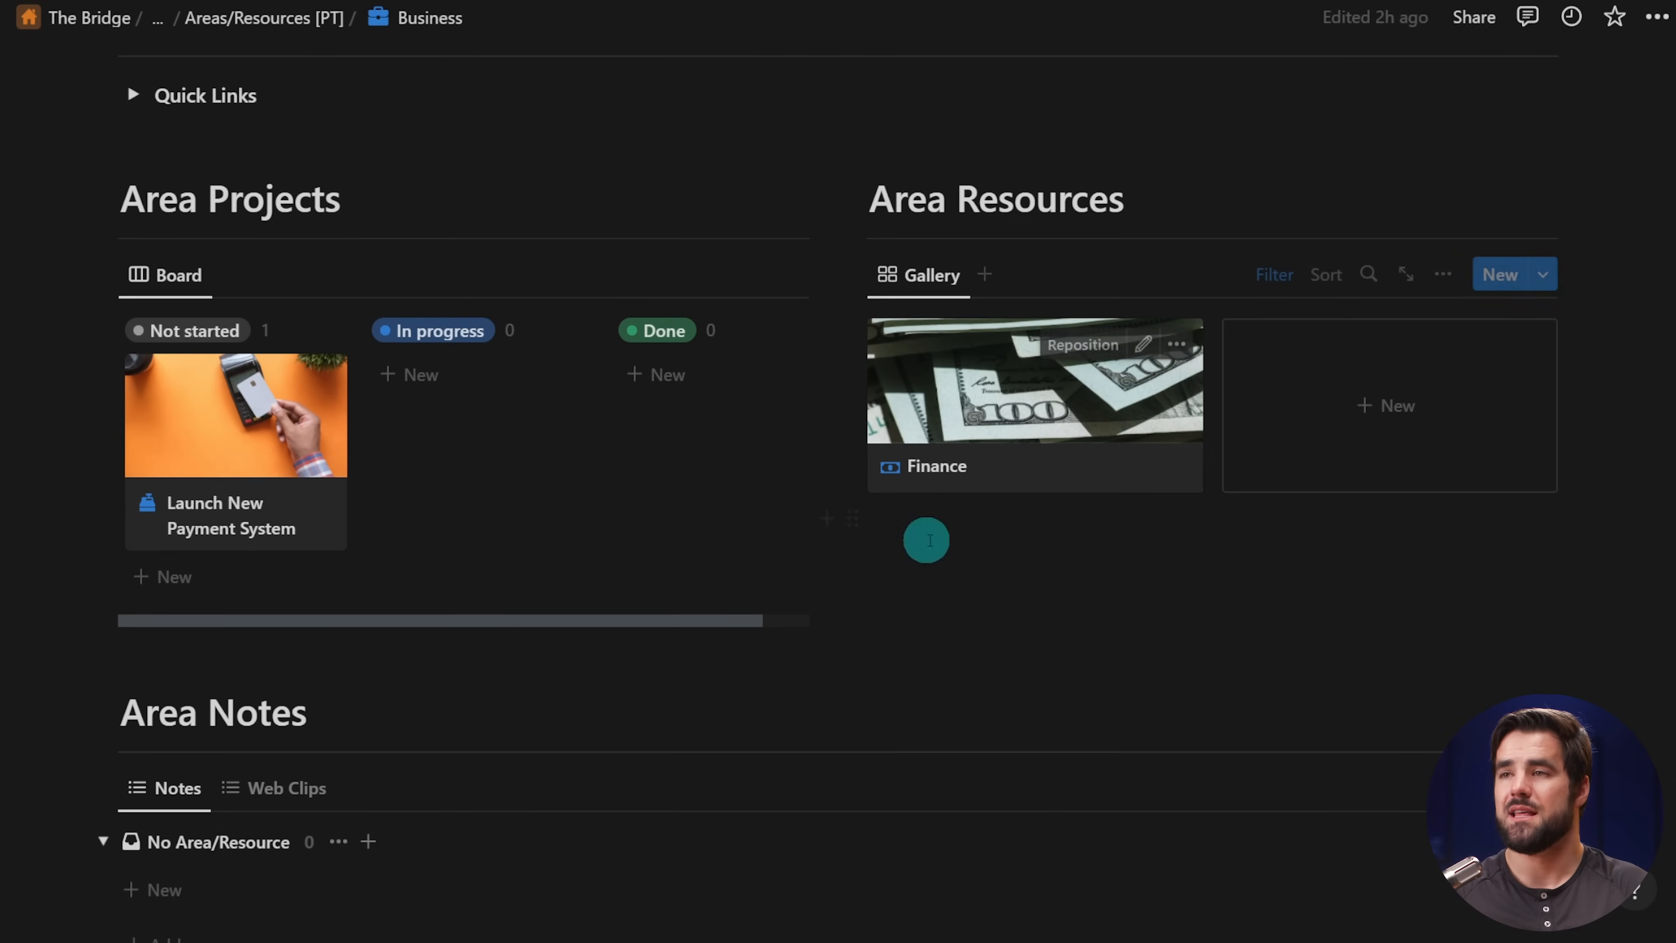
scroll(791, 492, "down", 4)
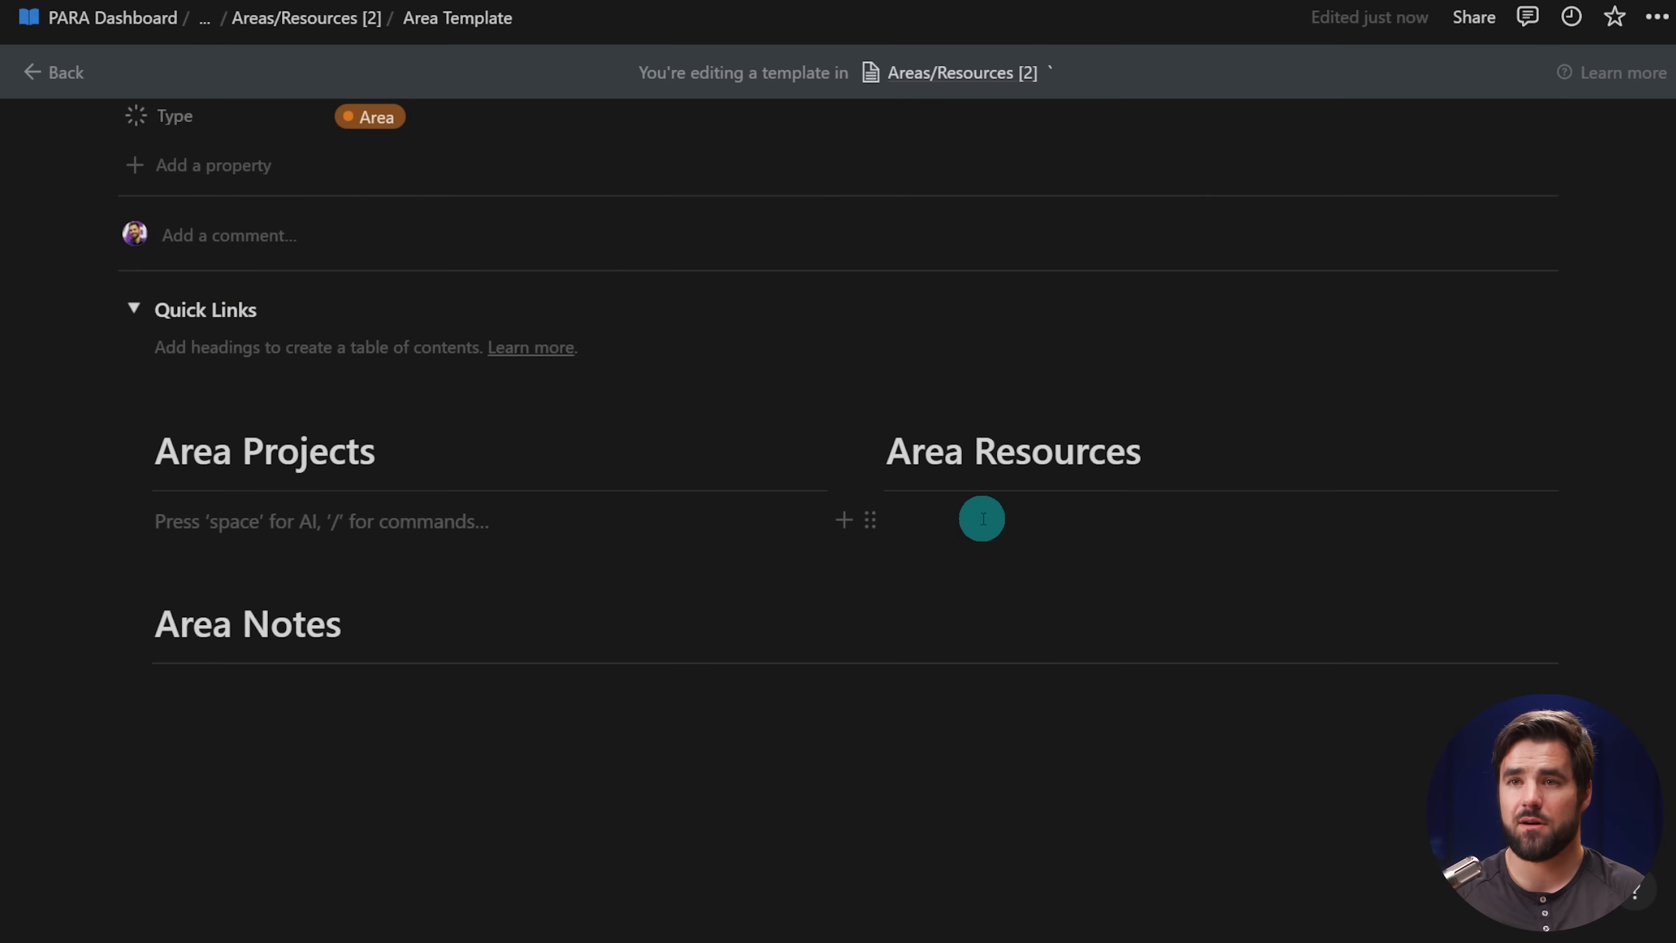
- Insert a linked board view of Projects [2] under Area Projects as a new empty view
type("/")
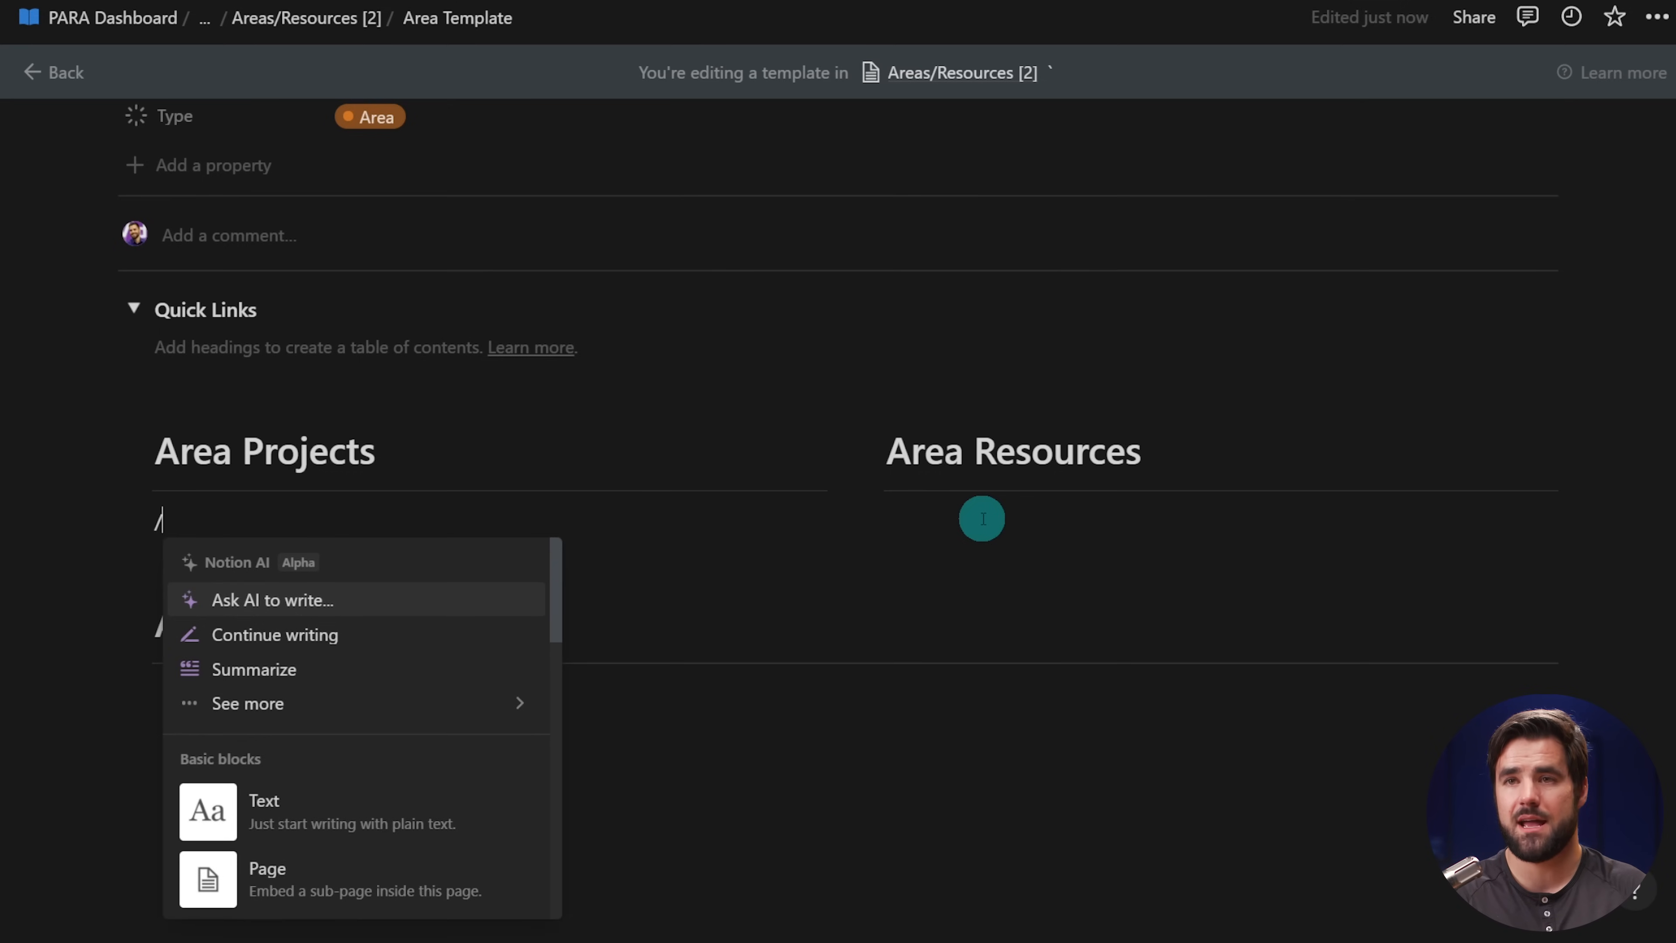
type("board")
key("Return")
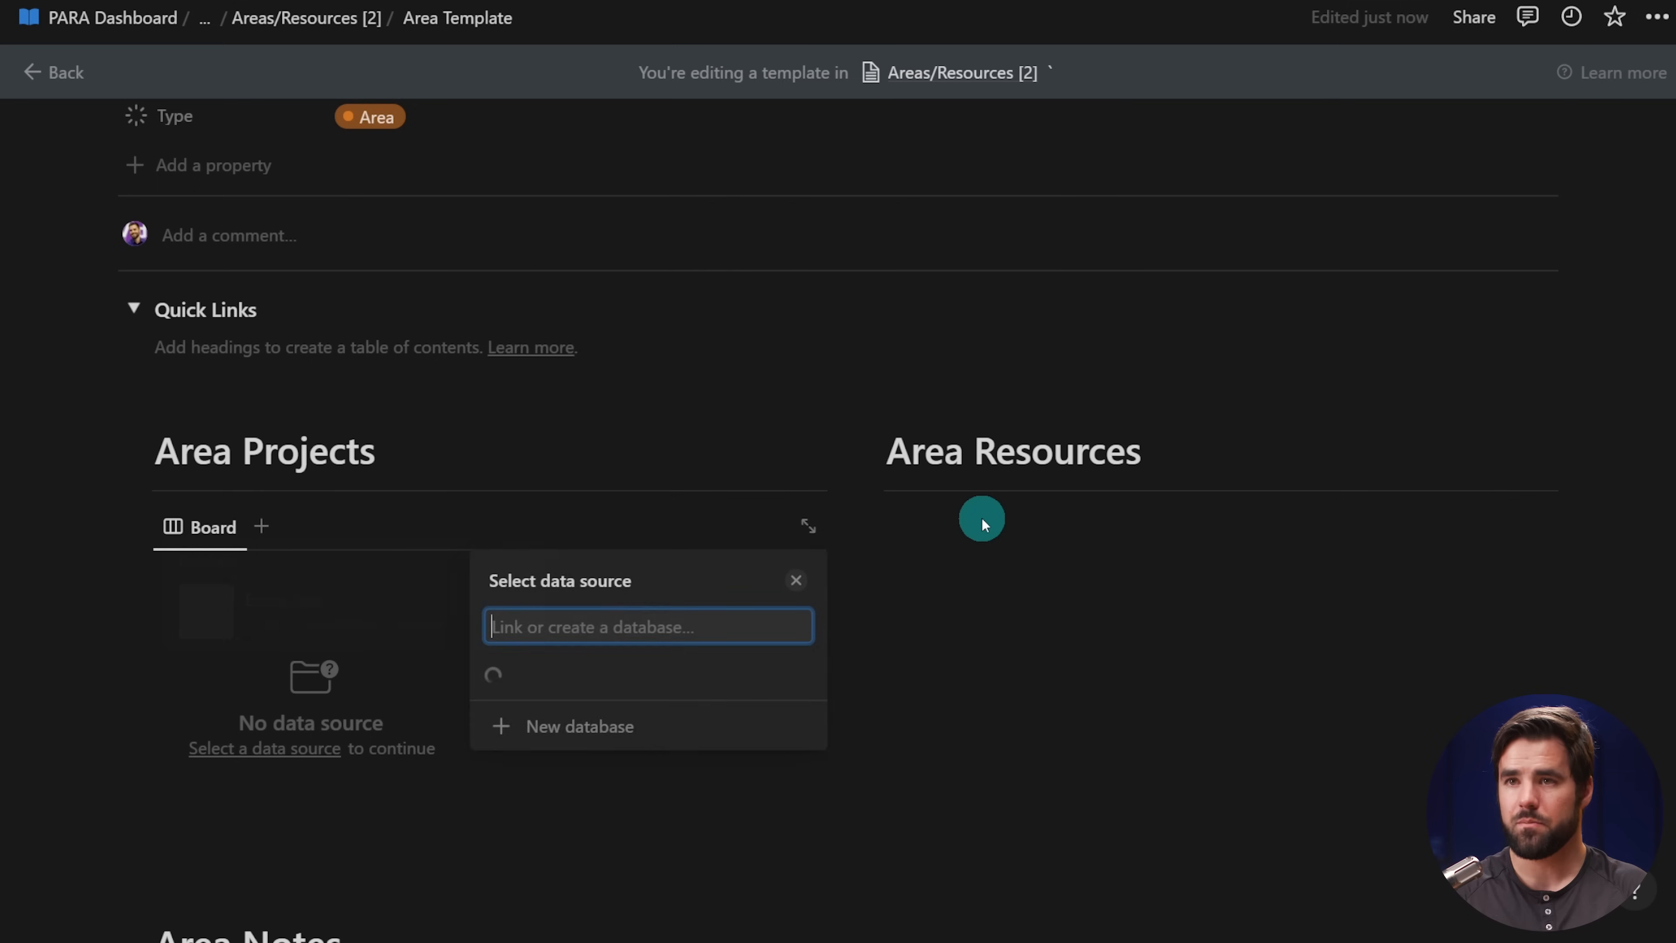
left_click(679, 218)
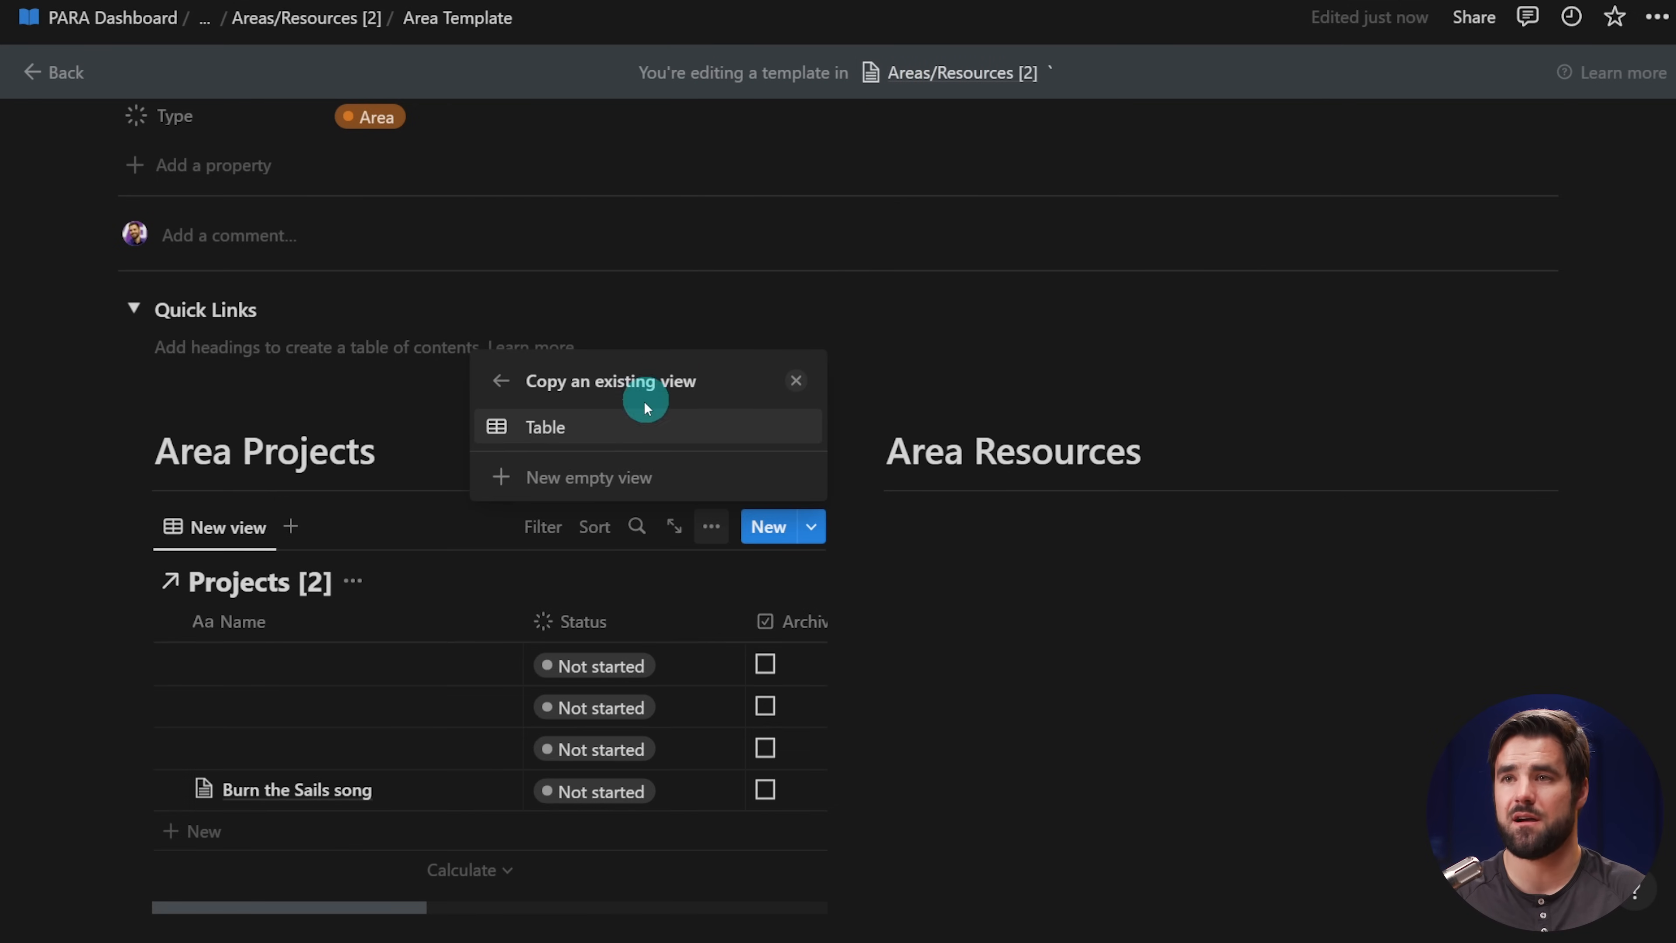
left_click(601, 476)
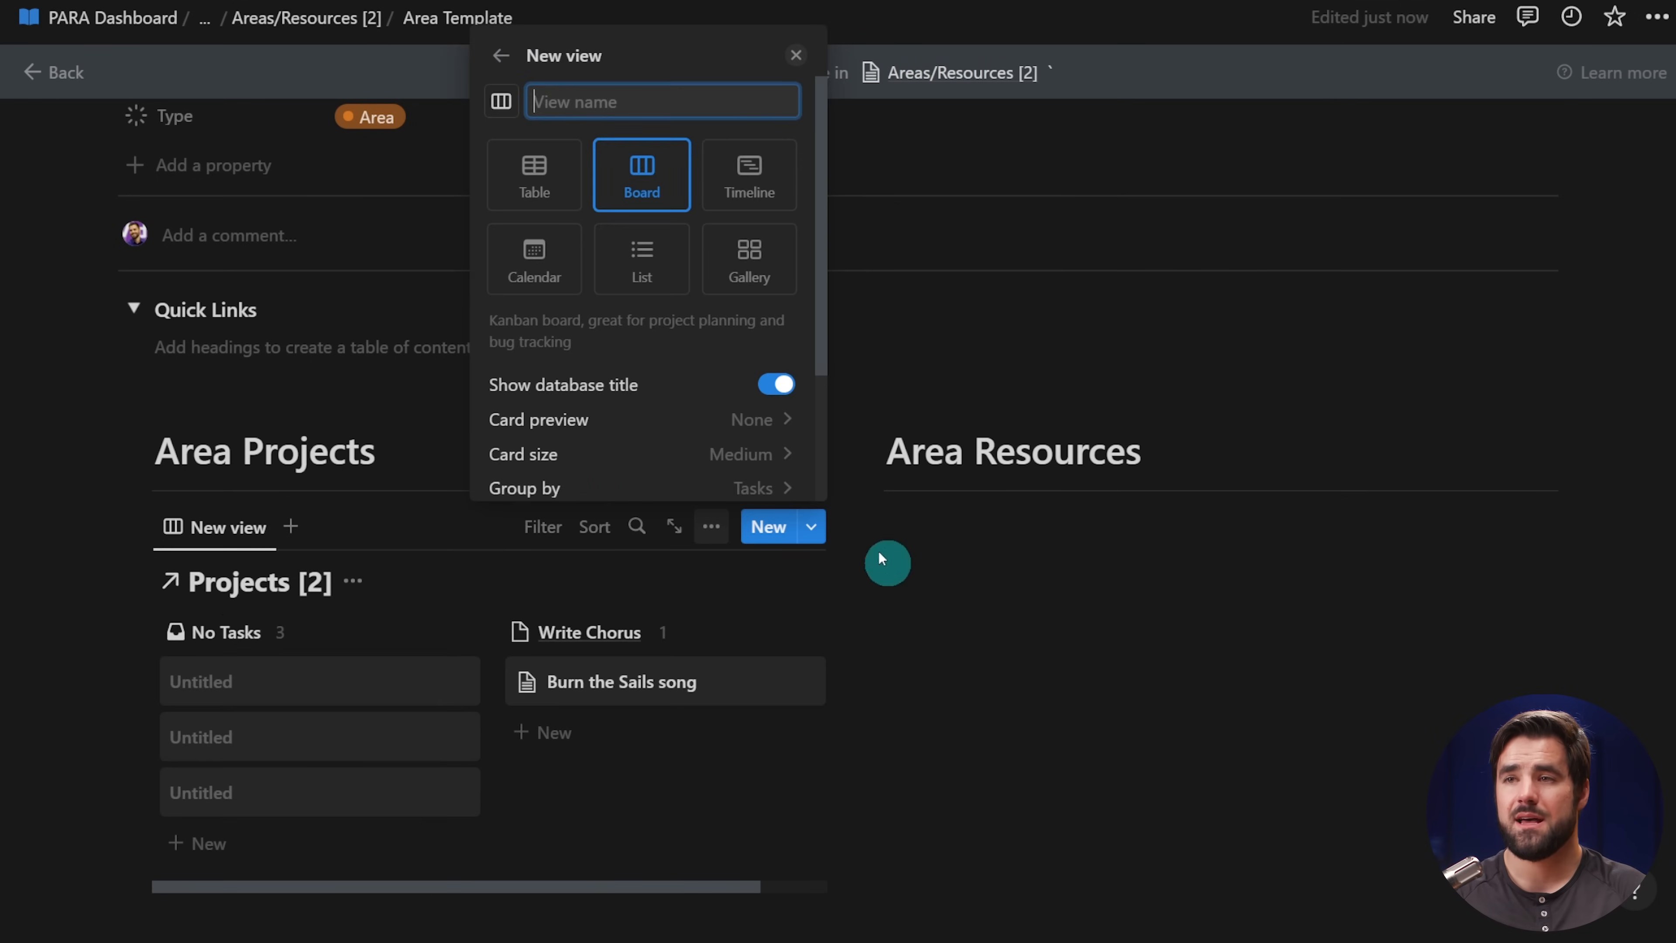
scroll(719, 342, "down", 3)
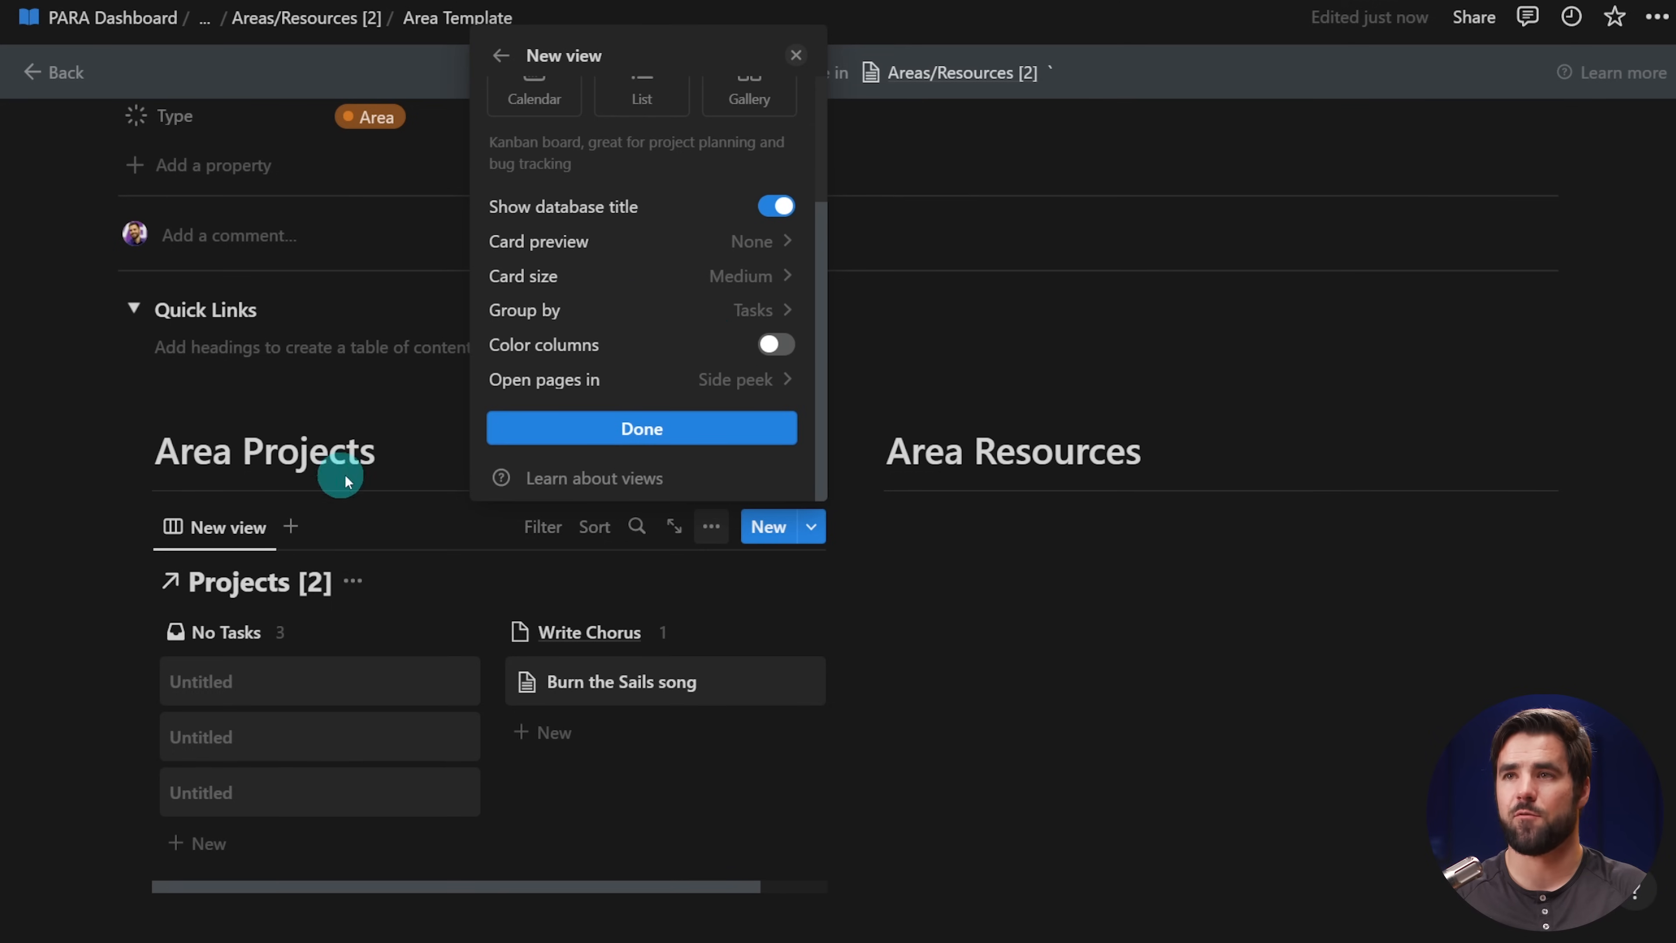
- Group the Area Projects board by Status and turn on colored columns
left_click(785, 310)
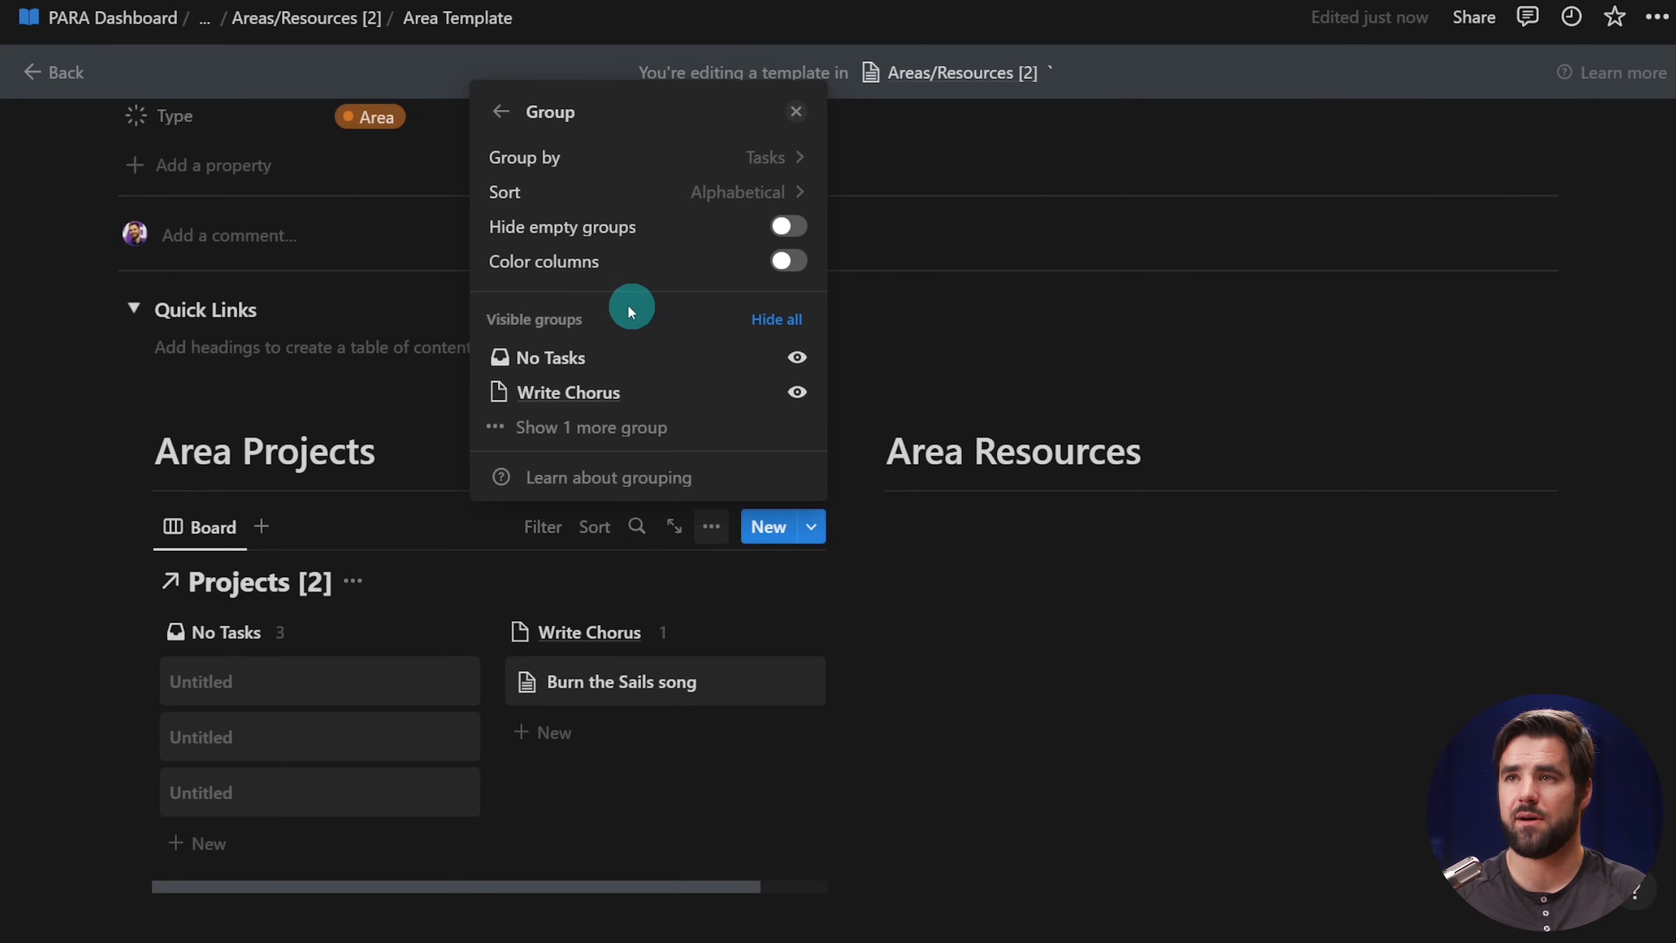
left_click(789, 159)
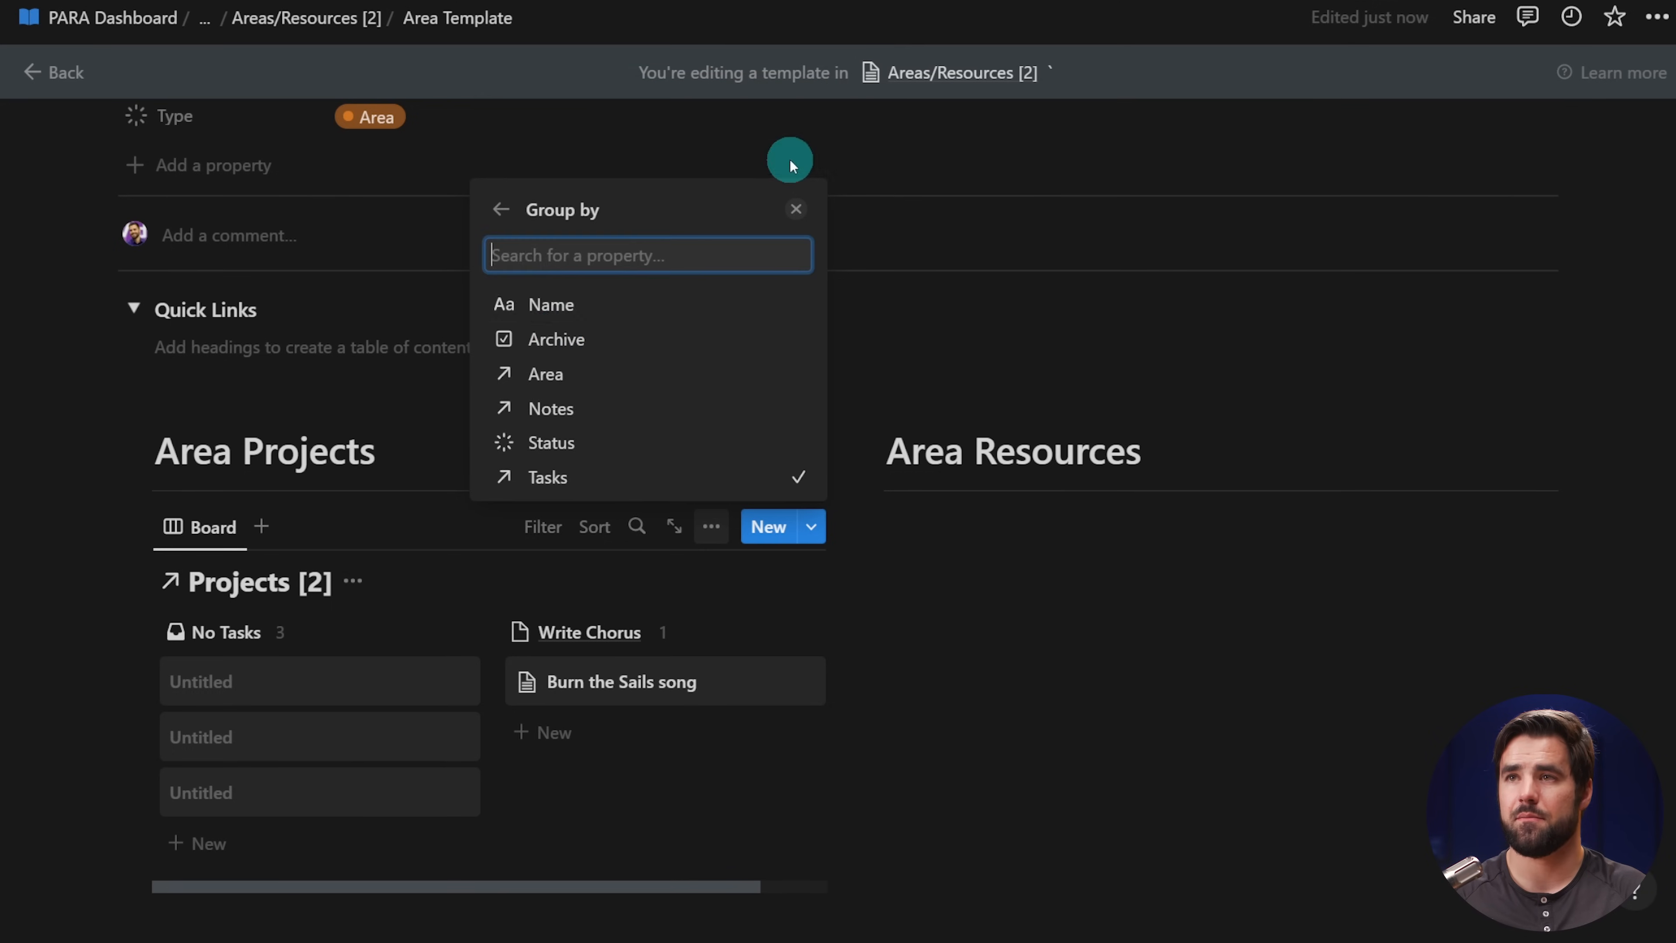
left_click(568, 439)
left_click(785, 258)
left_click(793, 74)
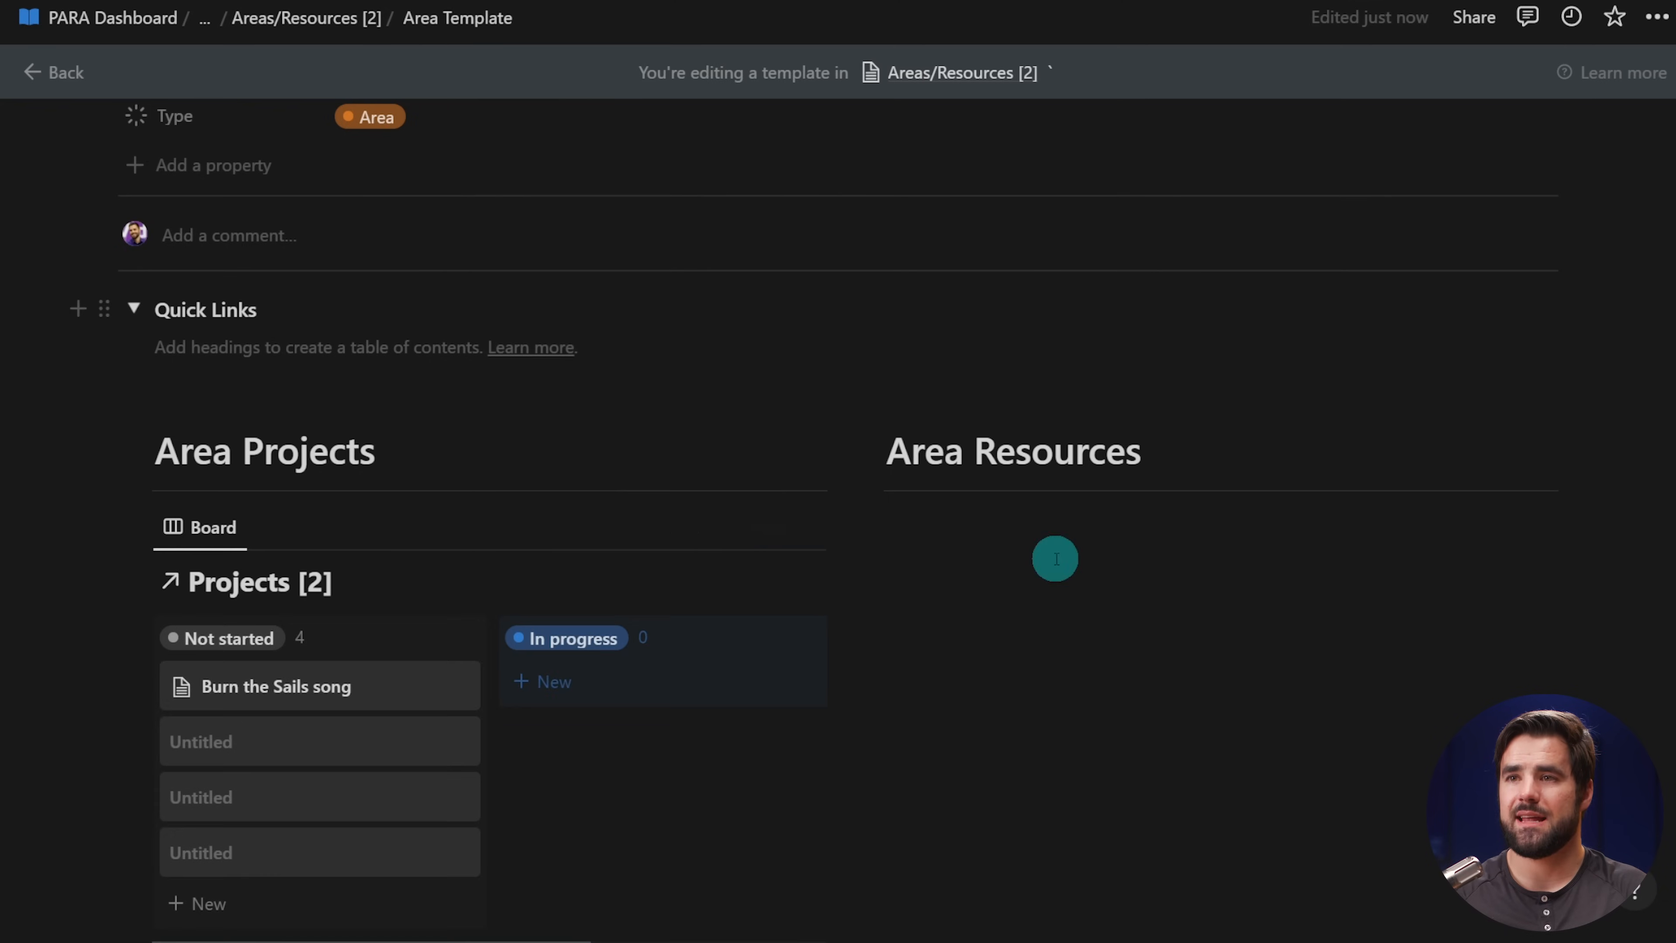
- Delete the three untitled projects from the board's Not started column
scroll(1182, 636, "down", 5)
scroll(462, 436, "up", 2)
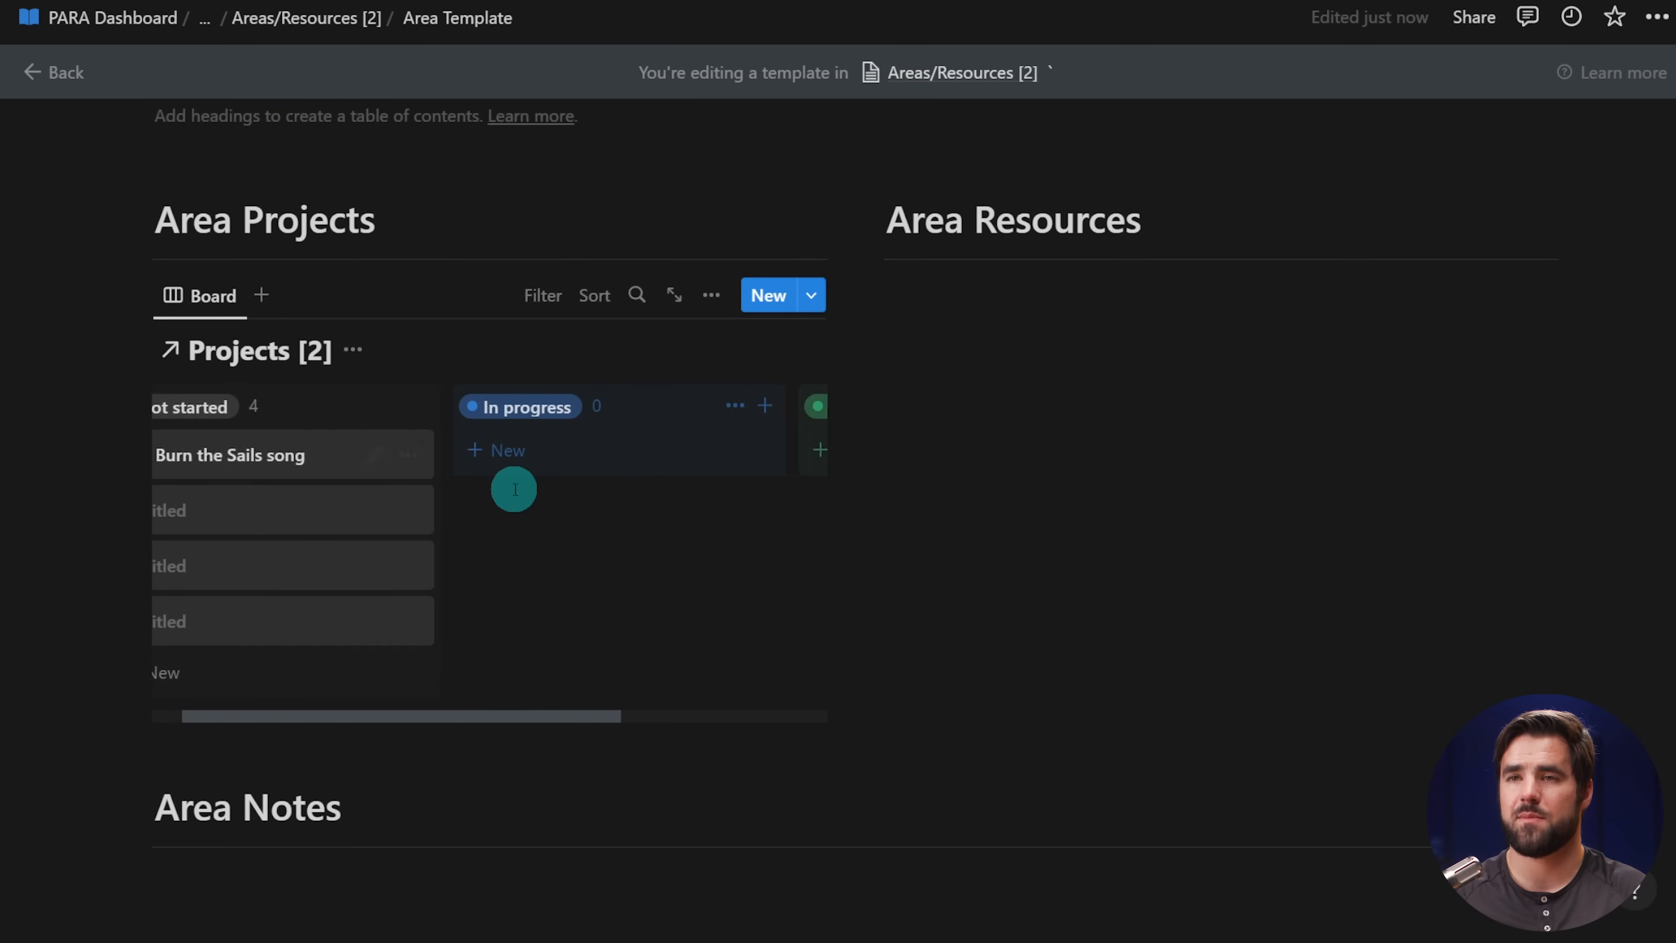
scroll(521, 508, "right", 5)
scroll(525, 526, "left", 5)
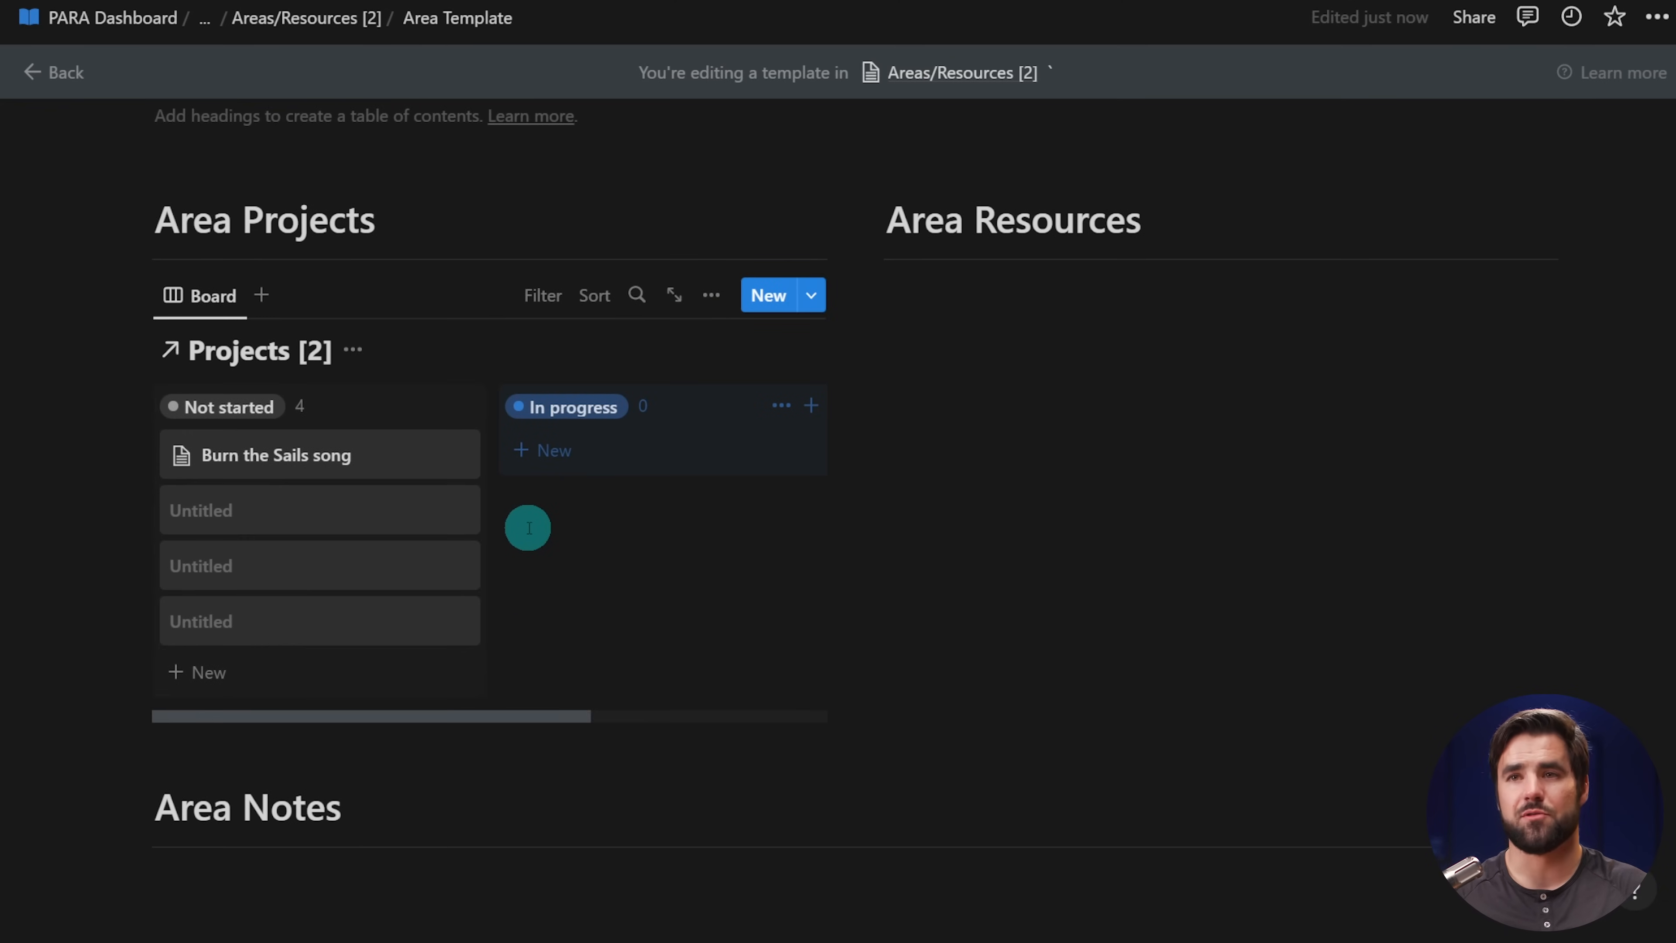
scroll(528, 527, "up", 1)
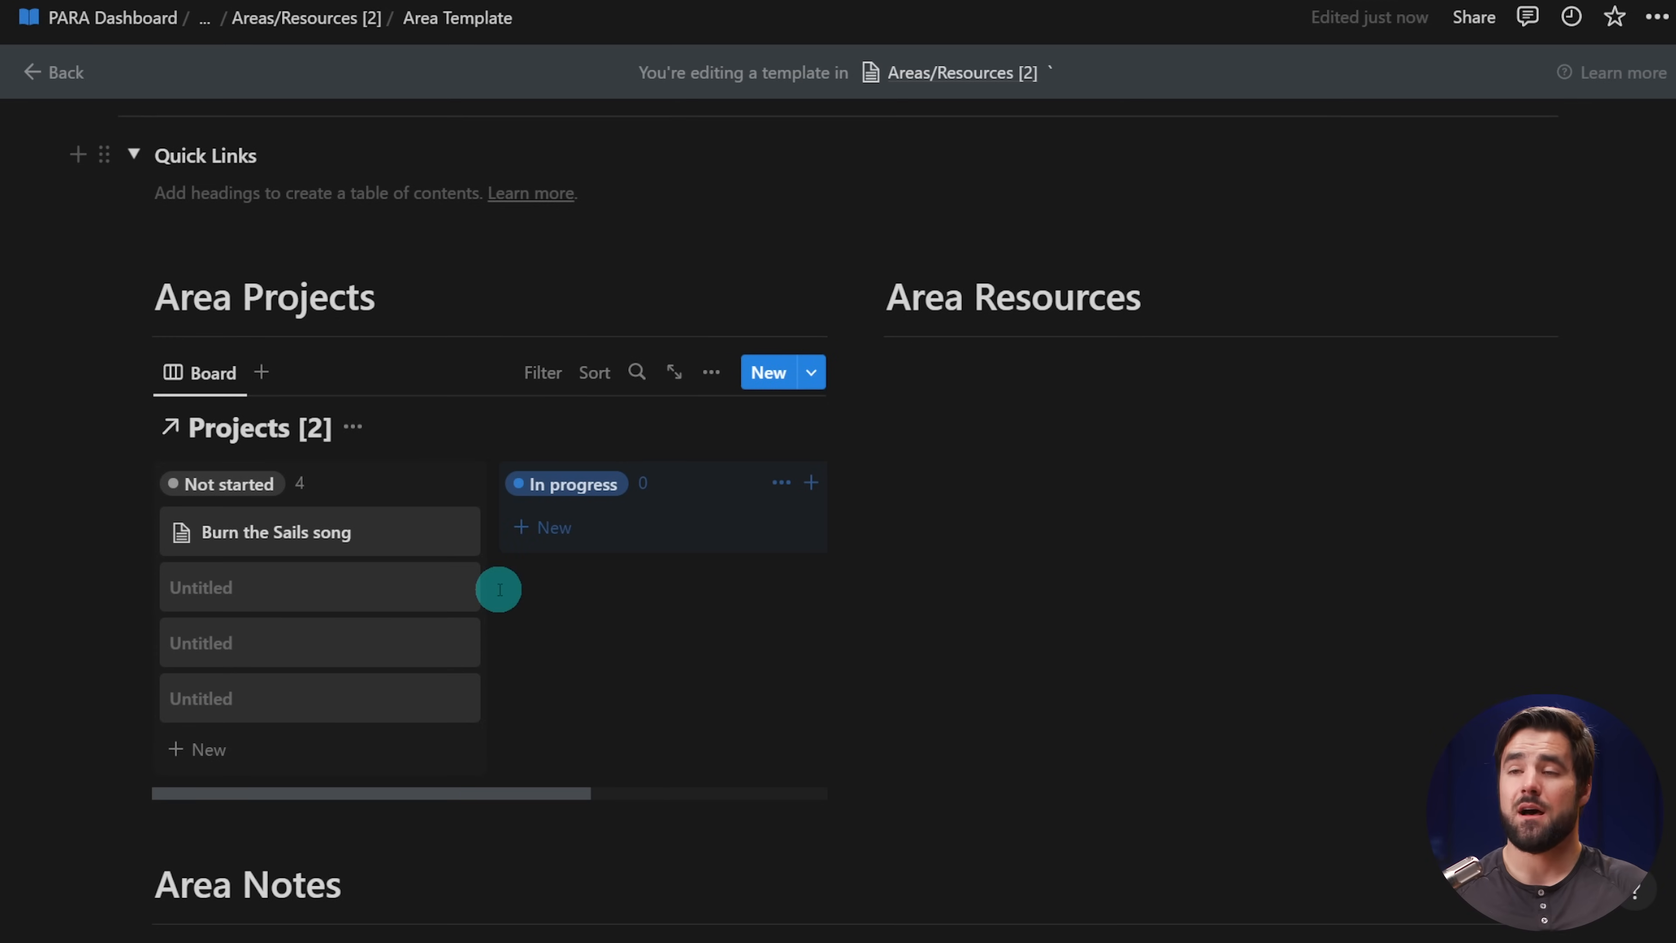
scroll(512, 594, "right", 5)
scroll(513, 603, "left", 5)
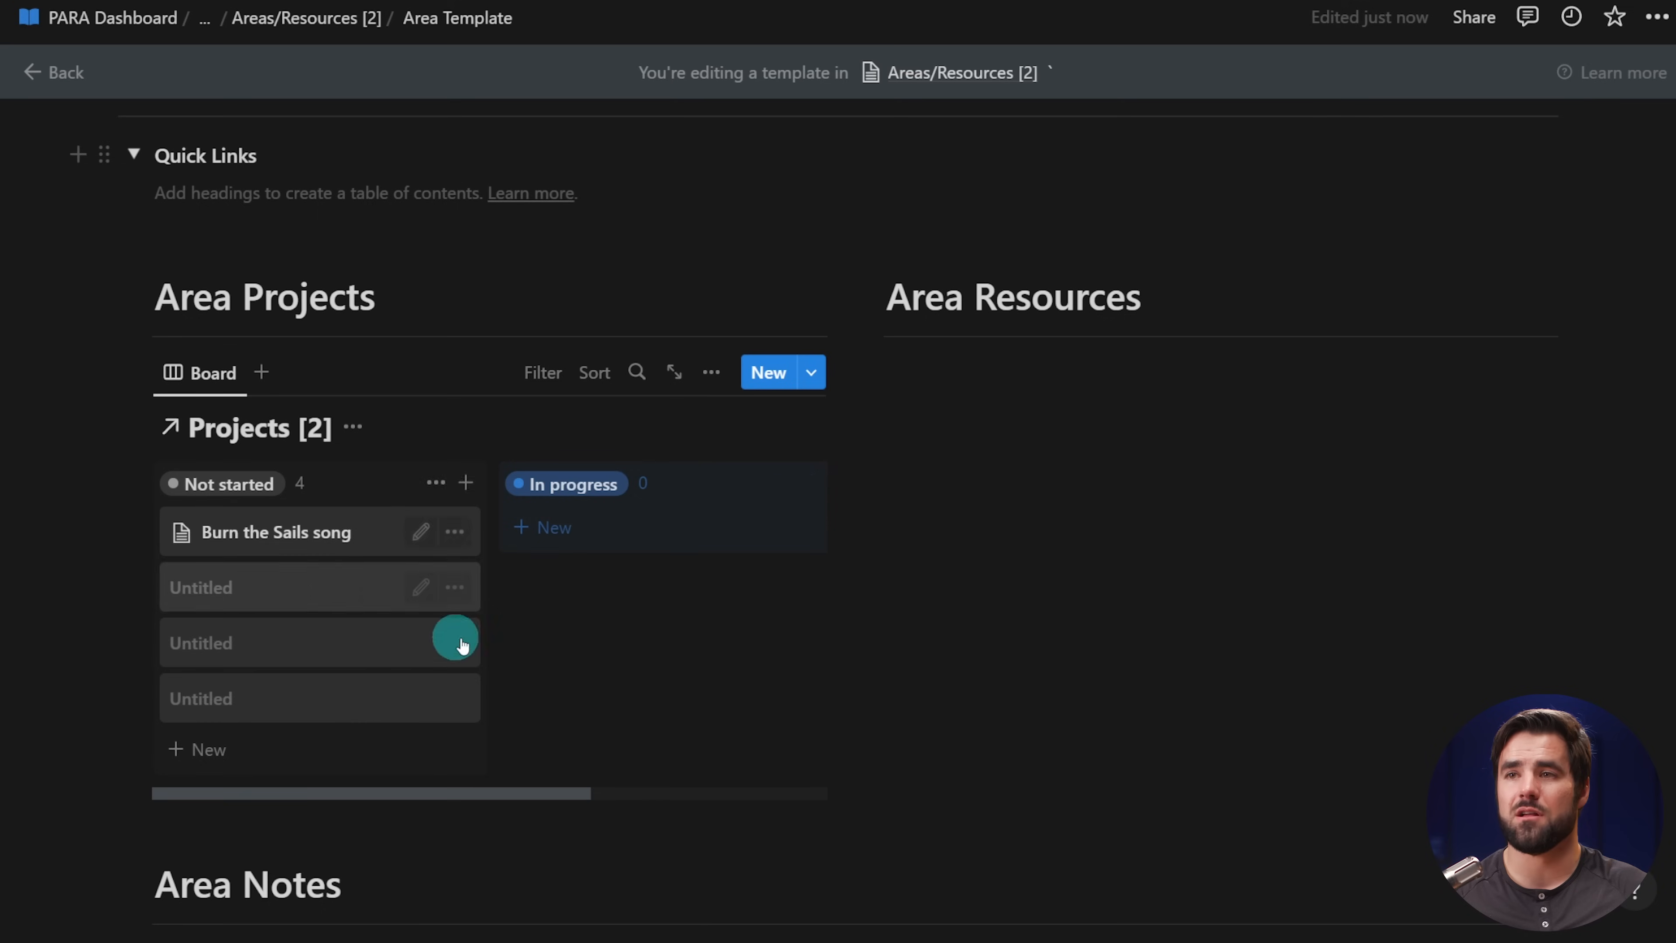
scroll(554, 652, "right", 5)
scroll(706, 632, "left", 5)
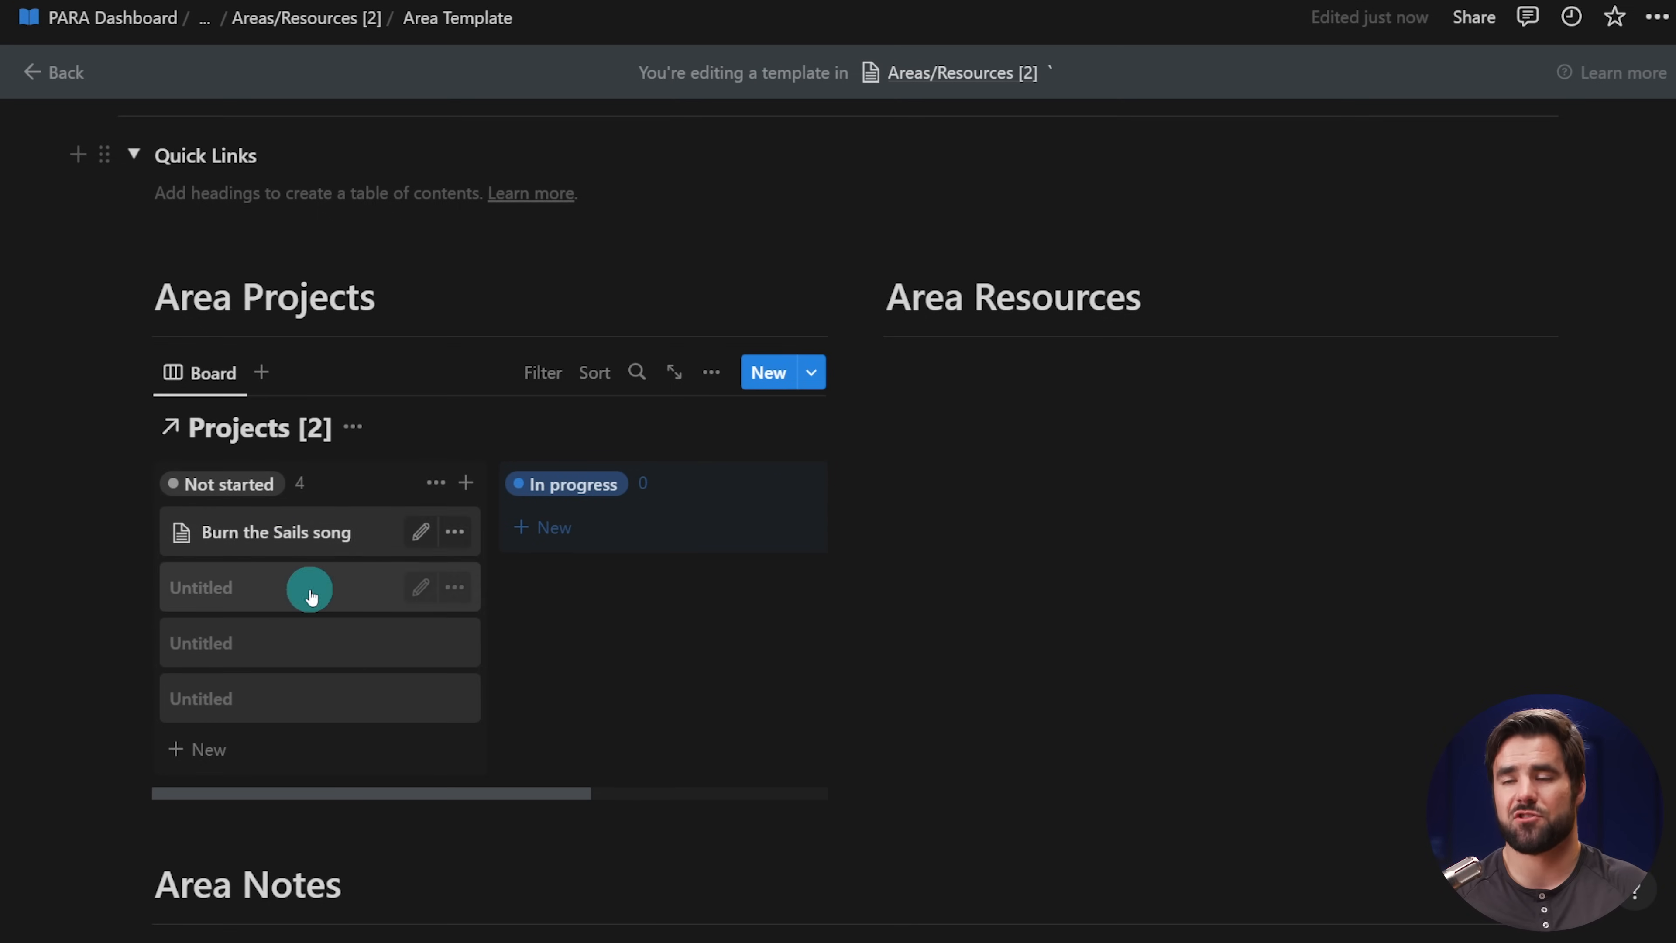
scroll(325, 587, "right", 5)
scroll(578, 658, "left", 5)
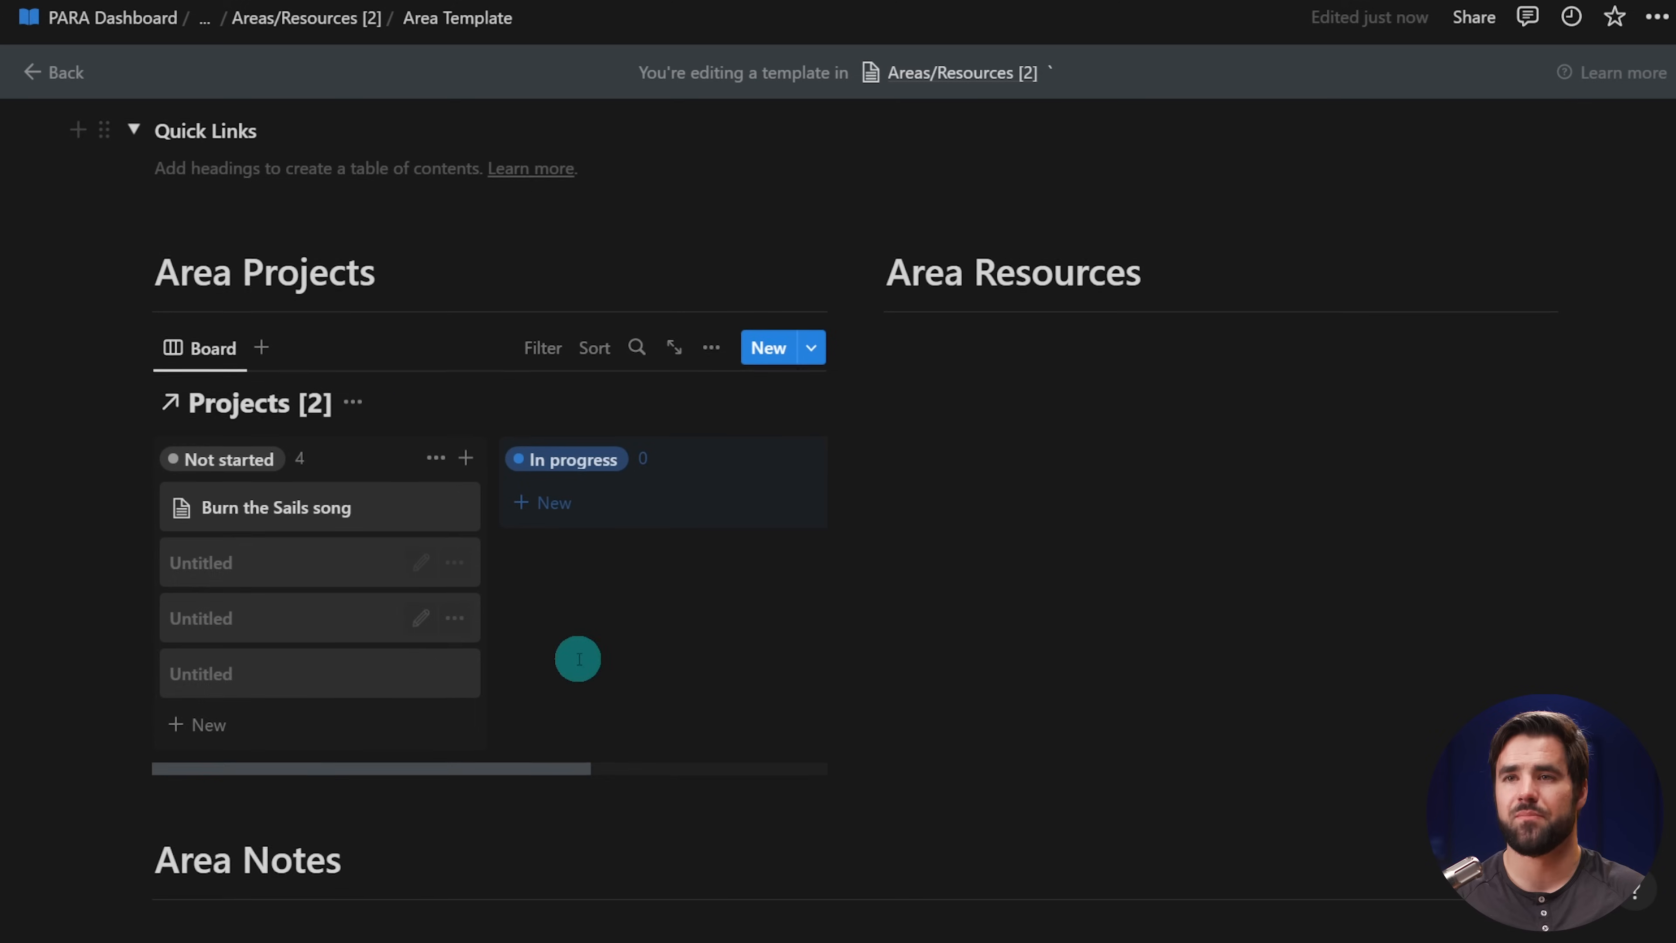
key("Delete")
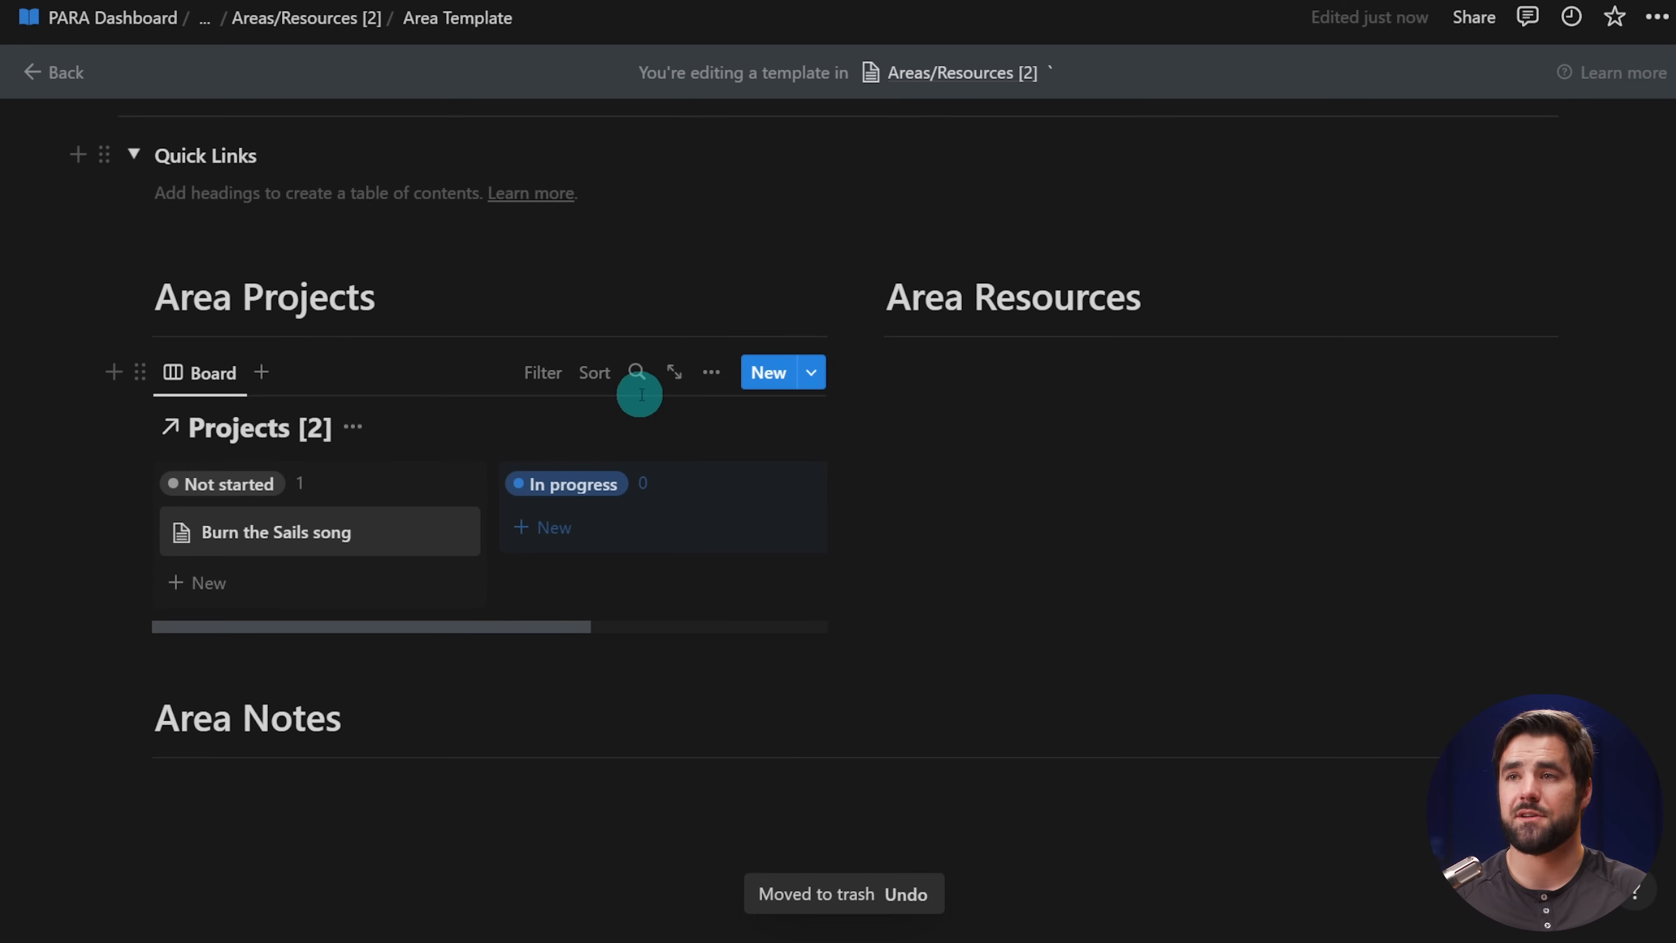
- Add an advanced filter to the Area Projects board where Area contains Area Template
left_click(540, 373)
left_click(480, 703)
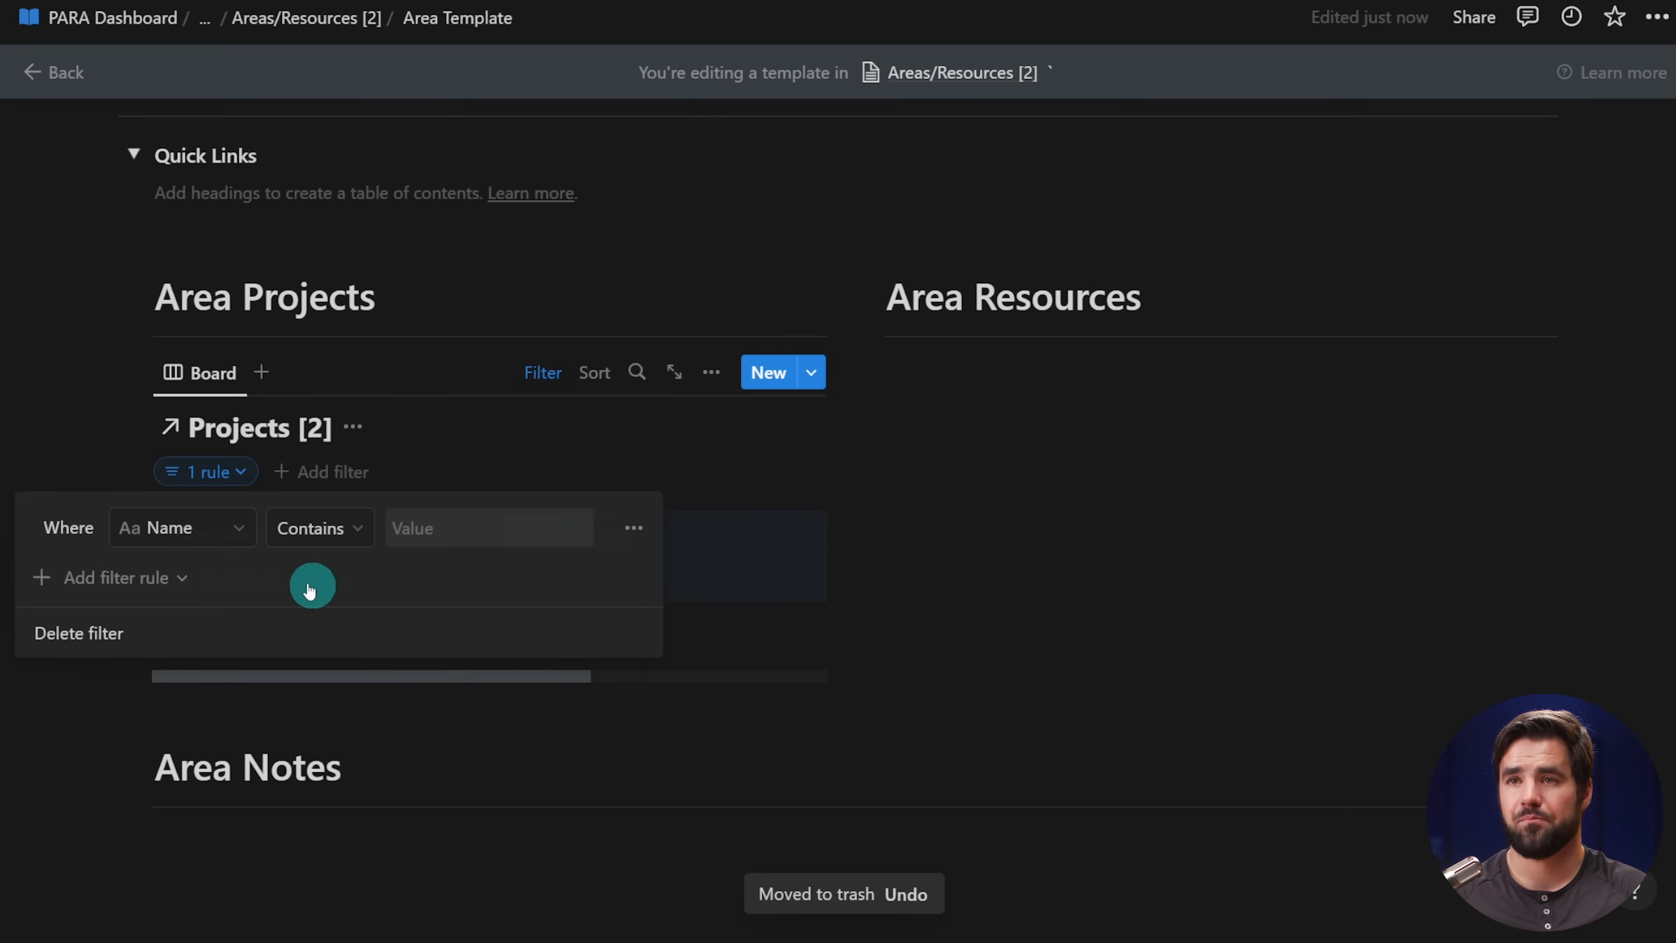
left_click(187, 528)
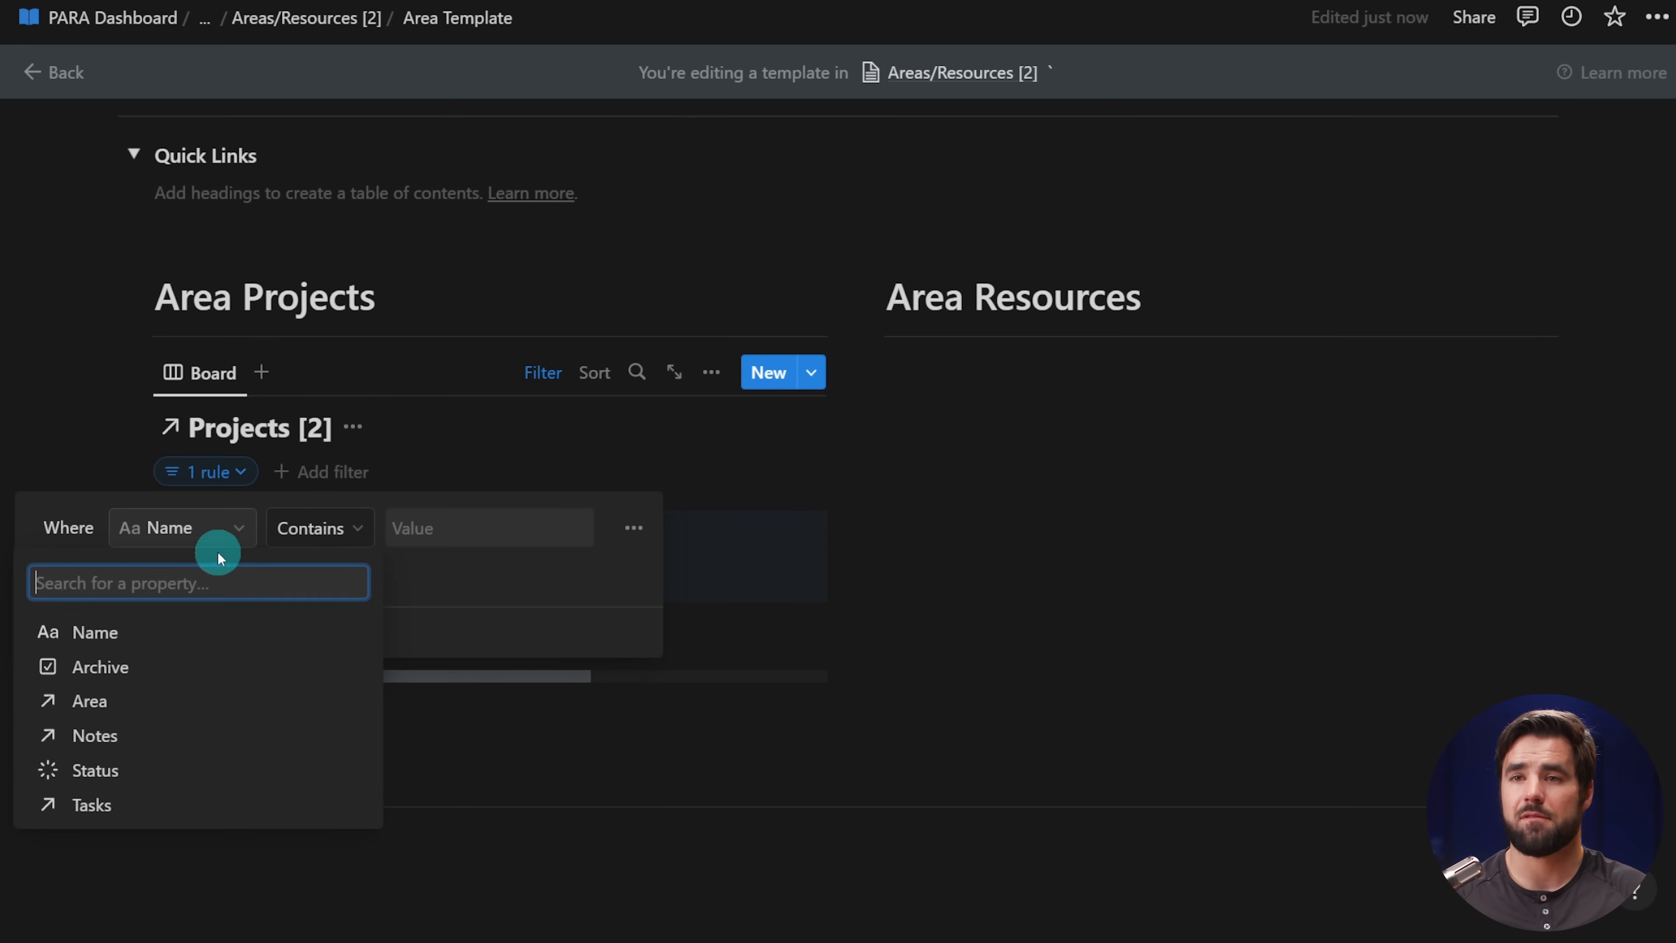
left_click(125, 699)
left_click(448, 531)
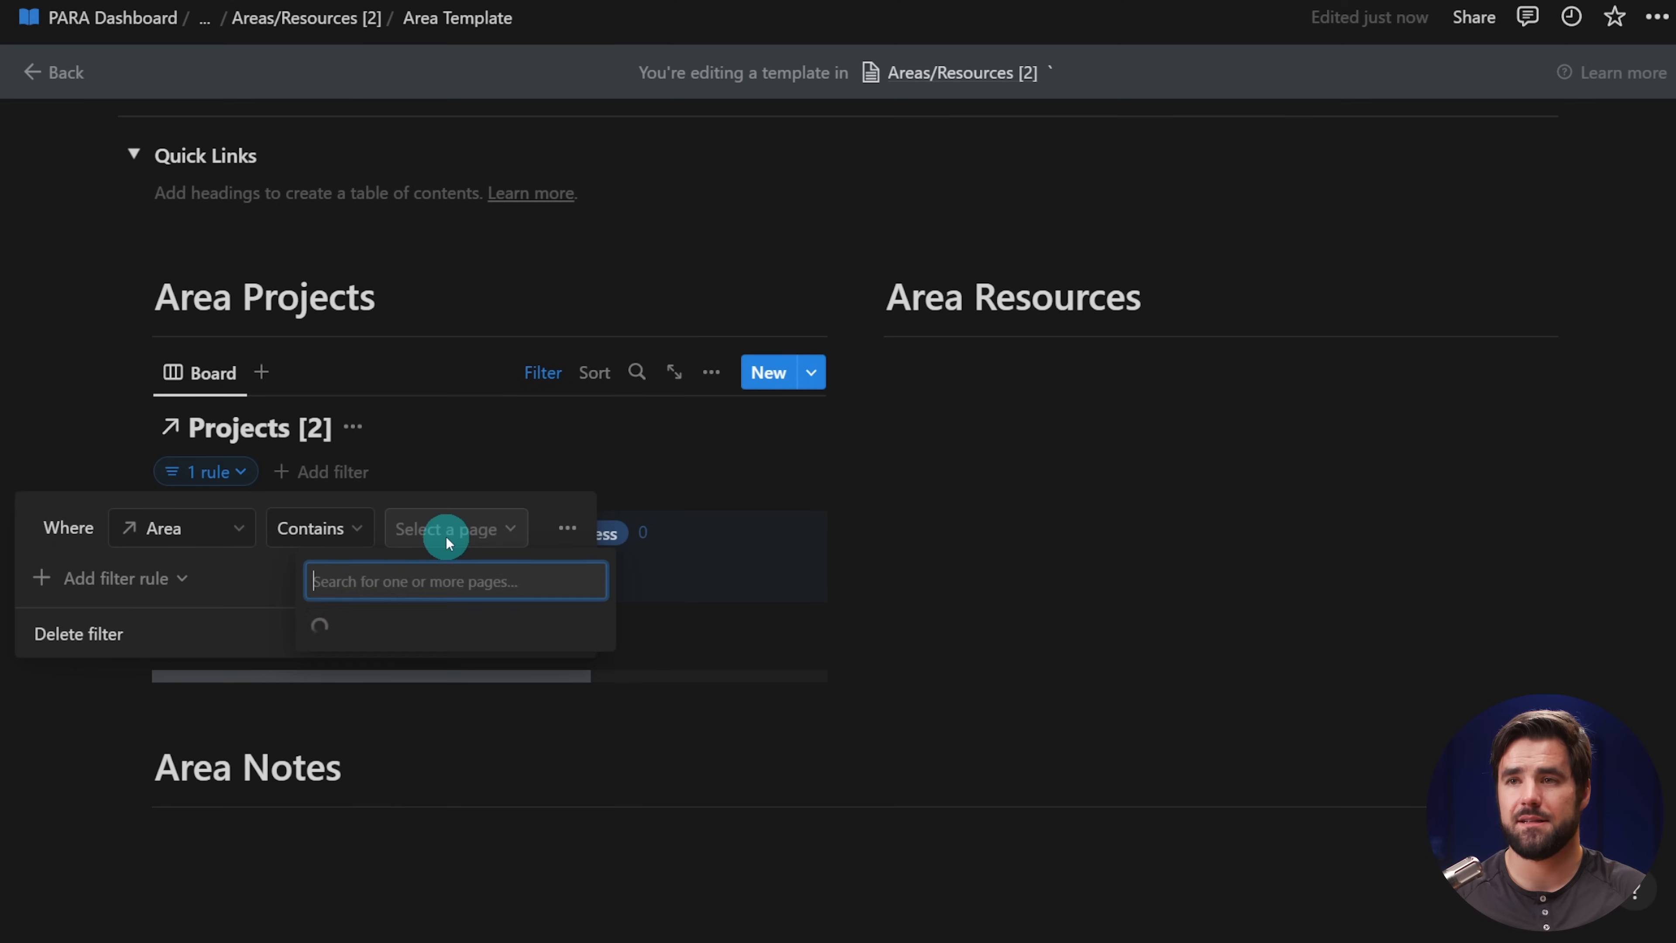
left_click(428, 633)
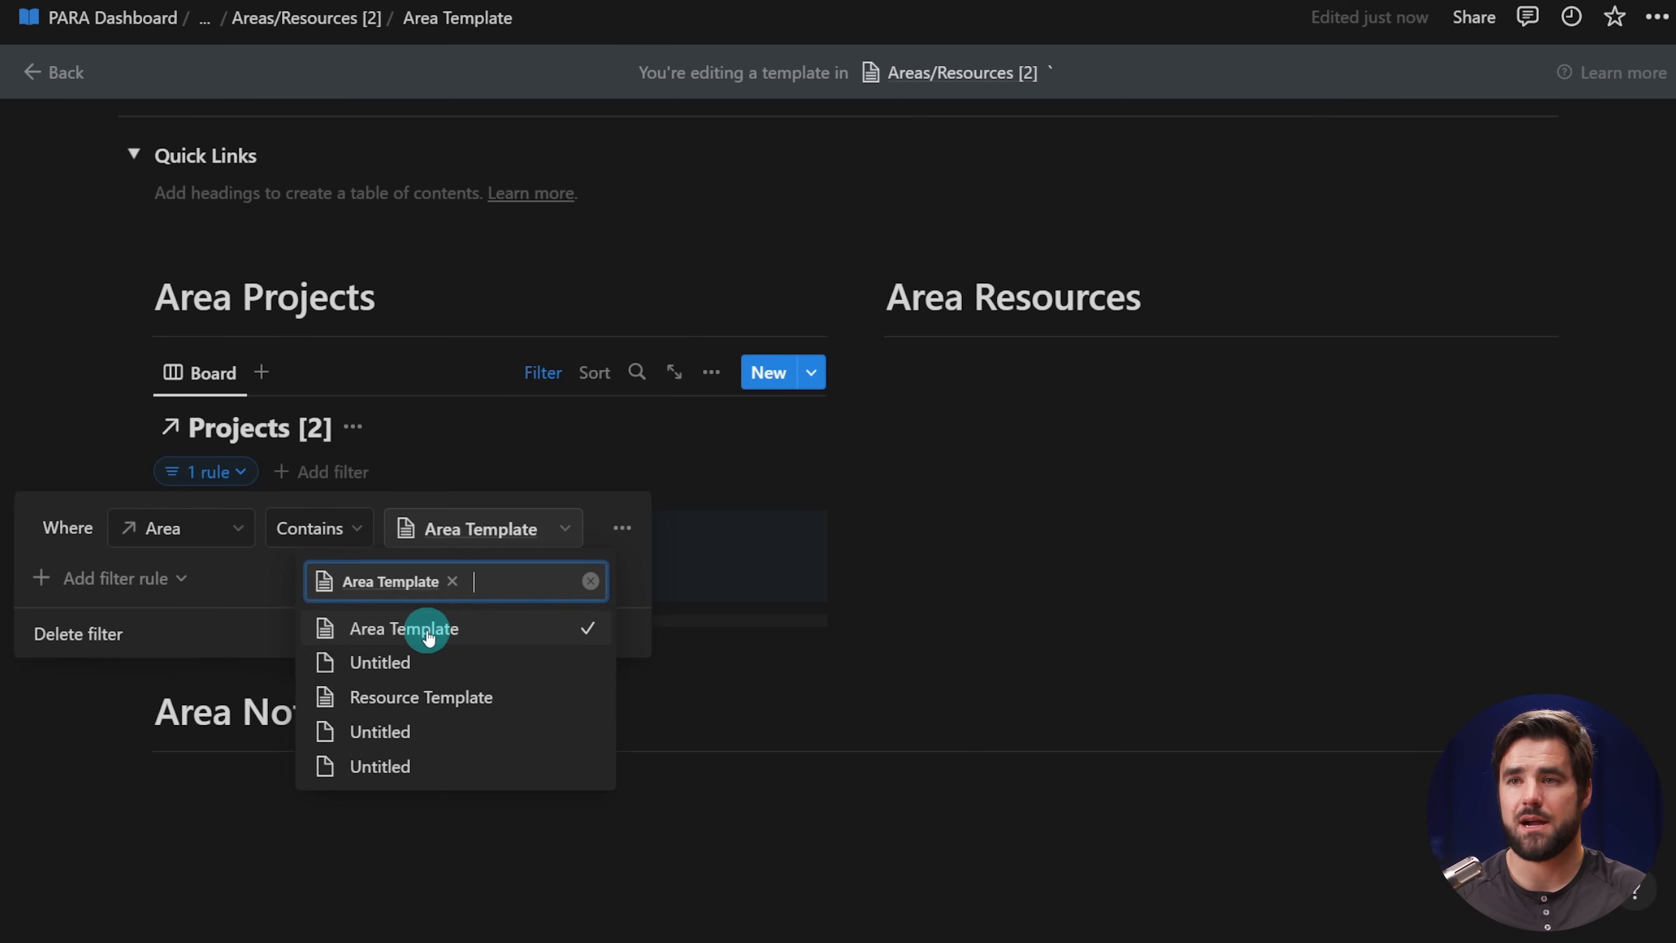
left_click(239, 580)
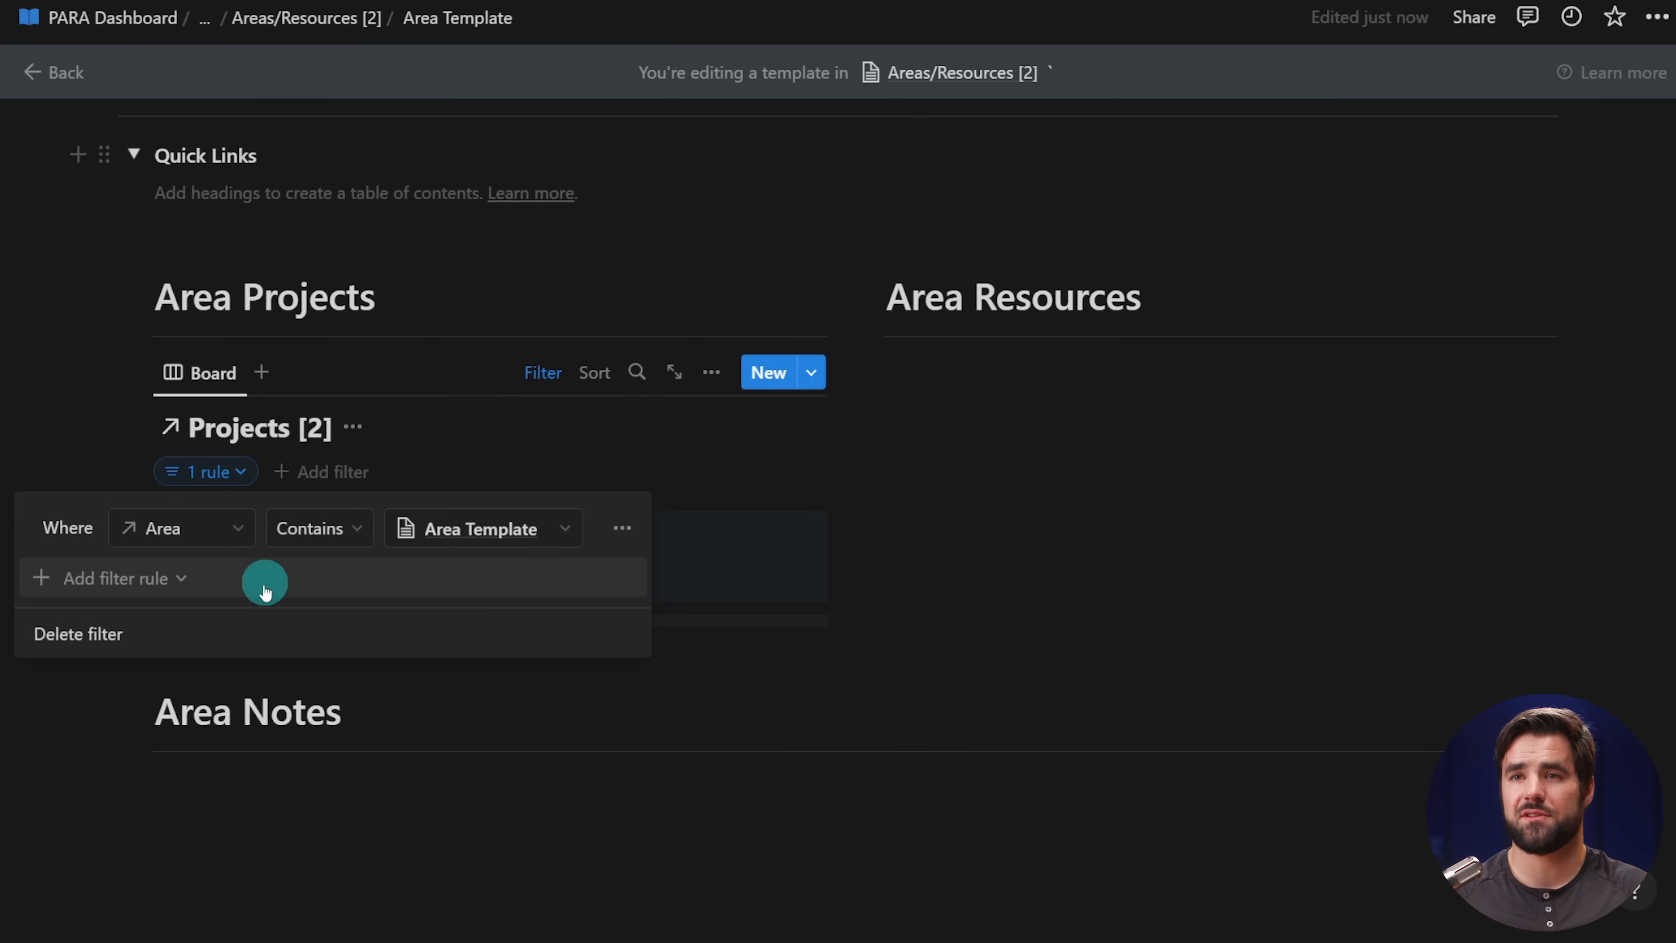
- Add a second filter rule to the Area Projects board where Archive is Unchecked
left_click(995, 455)
left_click(539, 373)
left_click(539, 373)
left_click(223, 474)
left_click(138, 581)
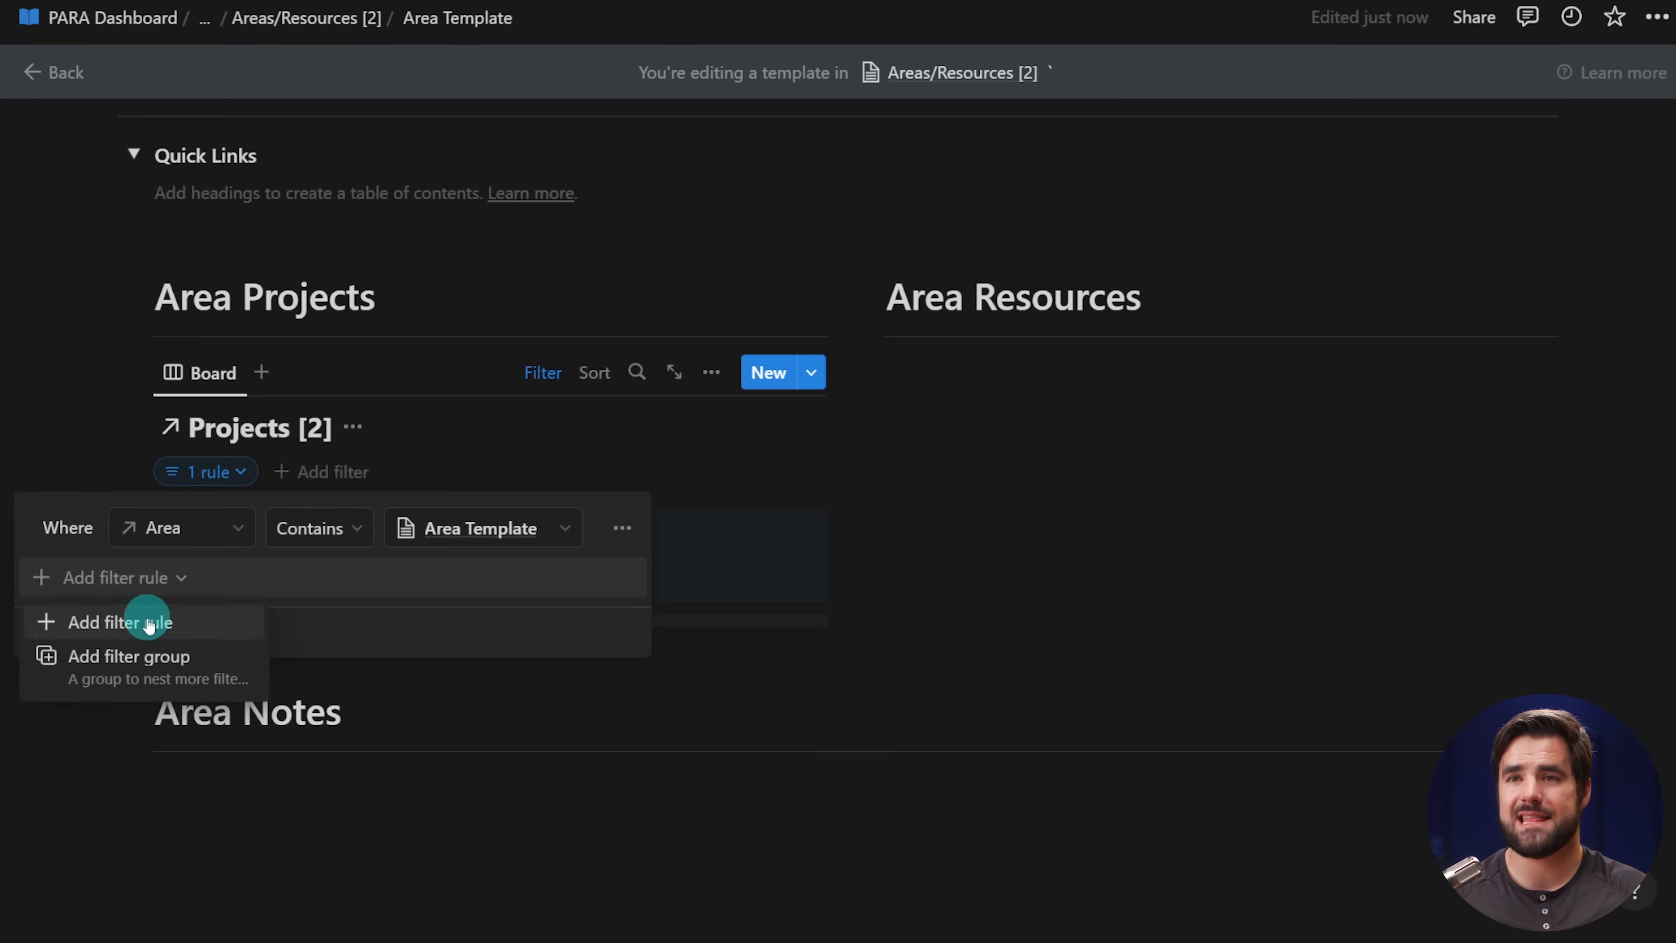
left_click(138, 621)
left_click(194, 574)
type("ar")
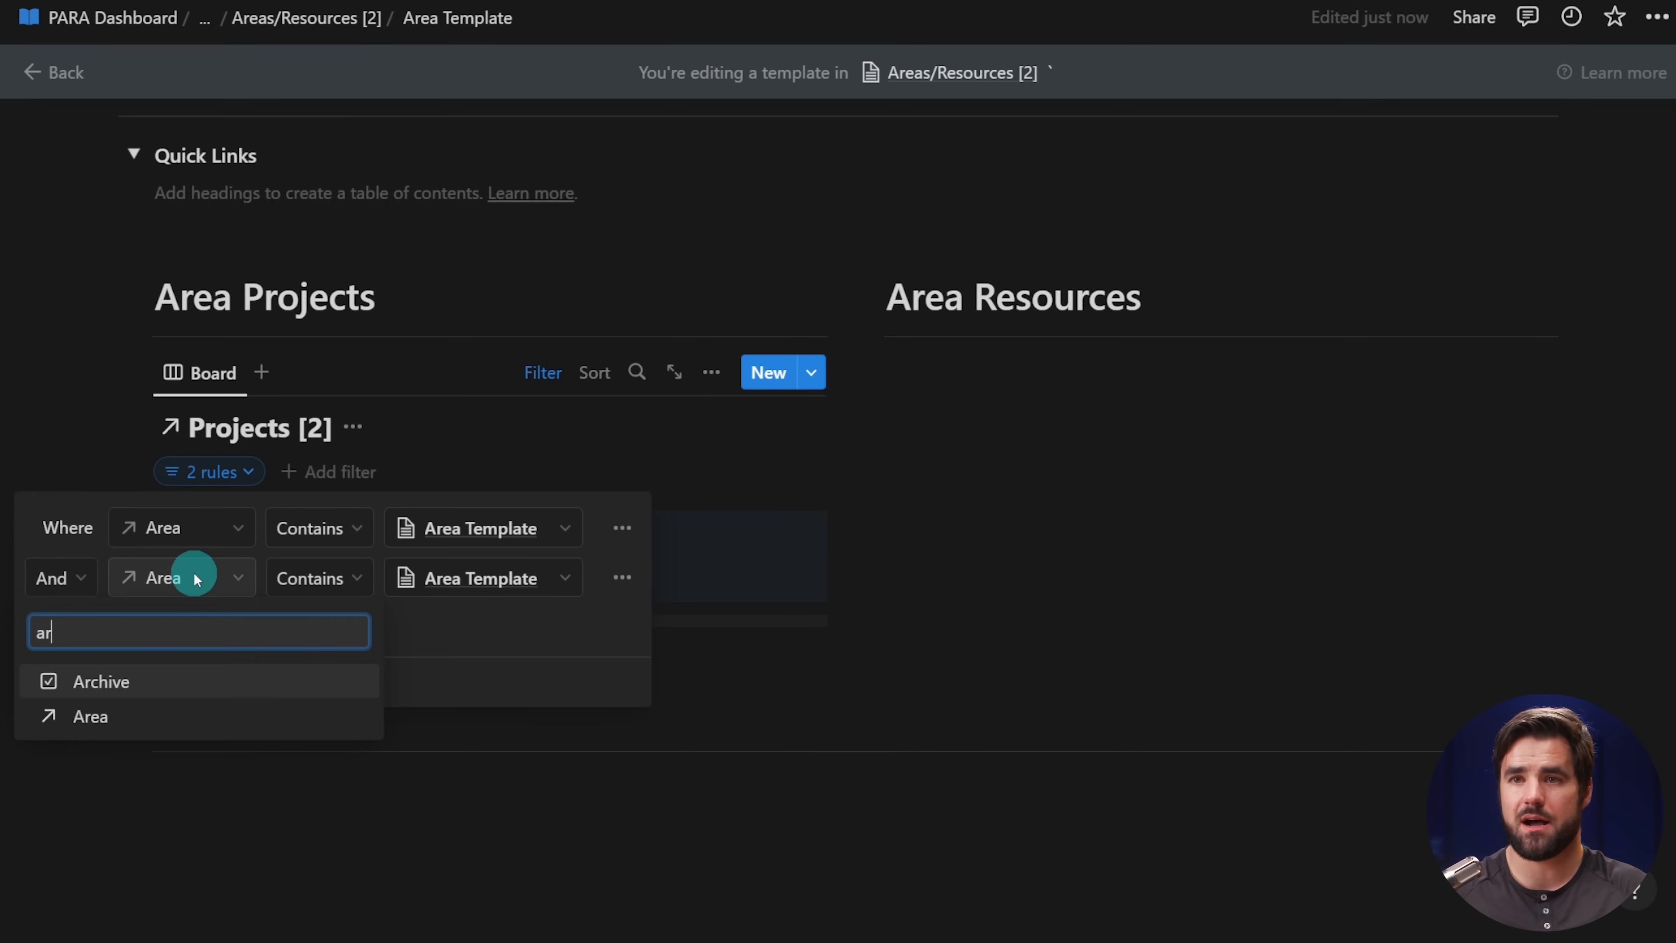
left_click(176, 680)
left_click(356, 581)
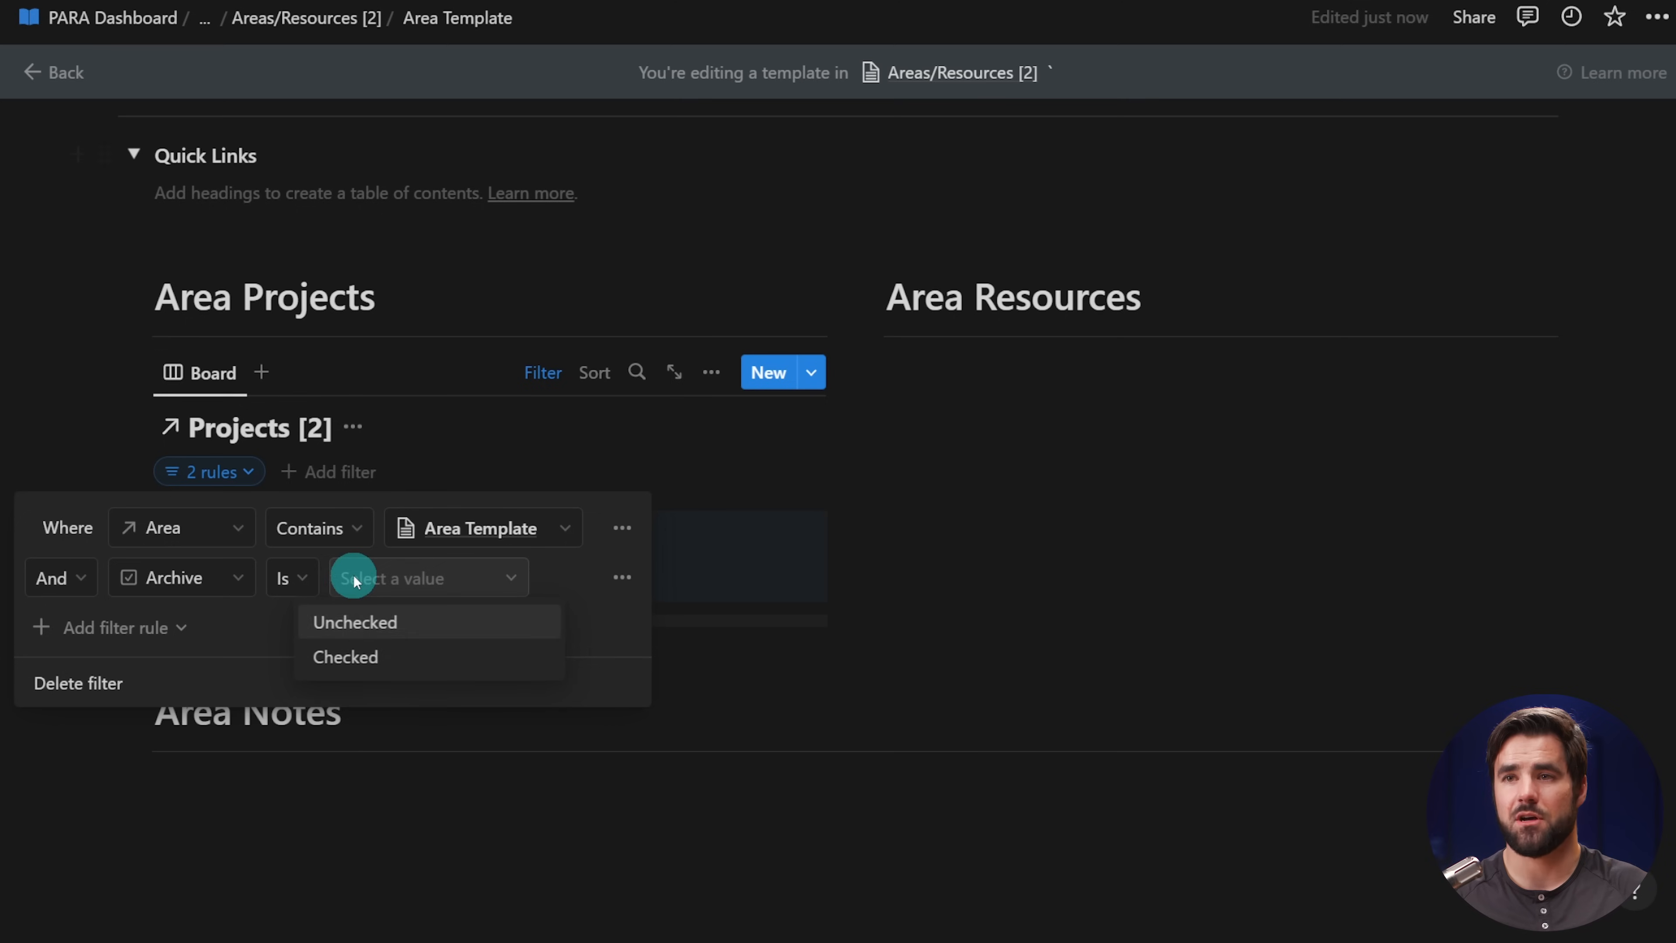
left_click(383, 623)
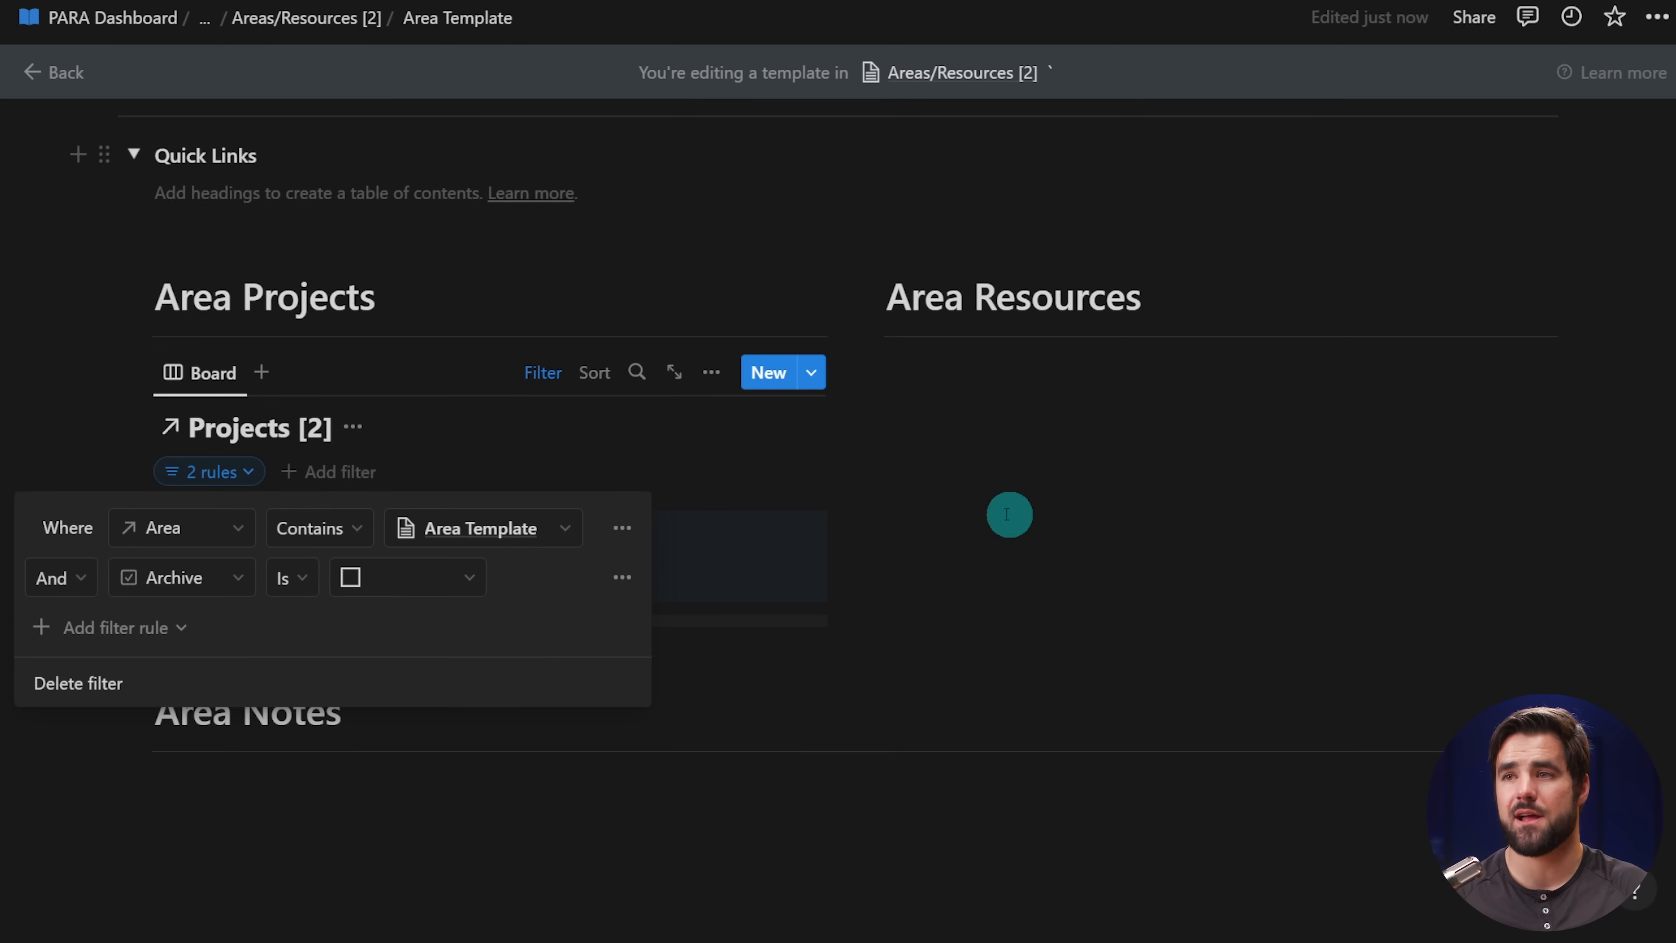
left_click(990, 512)
- Set the Area Projects board's card size to Small and its card preview to Page cover
left_click(710, 372)
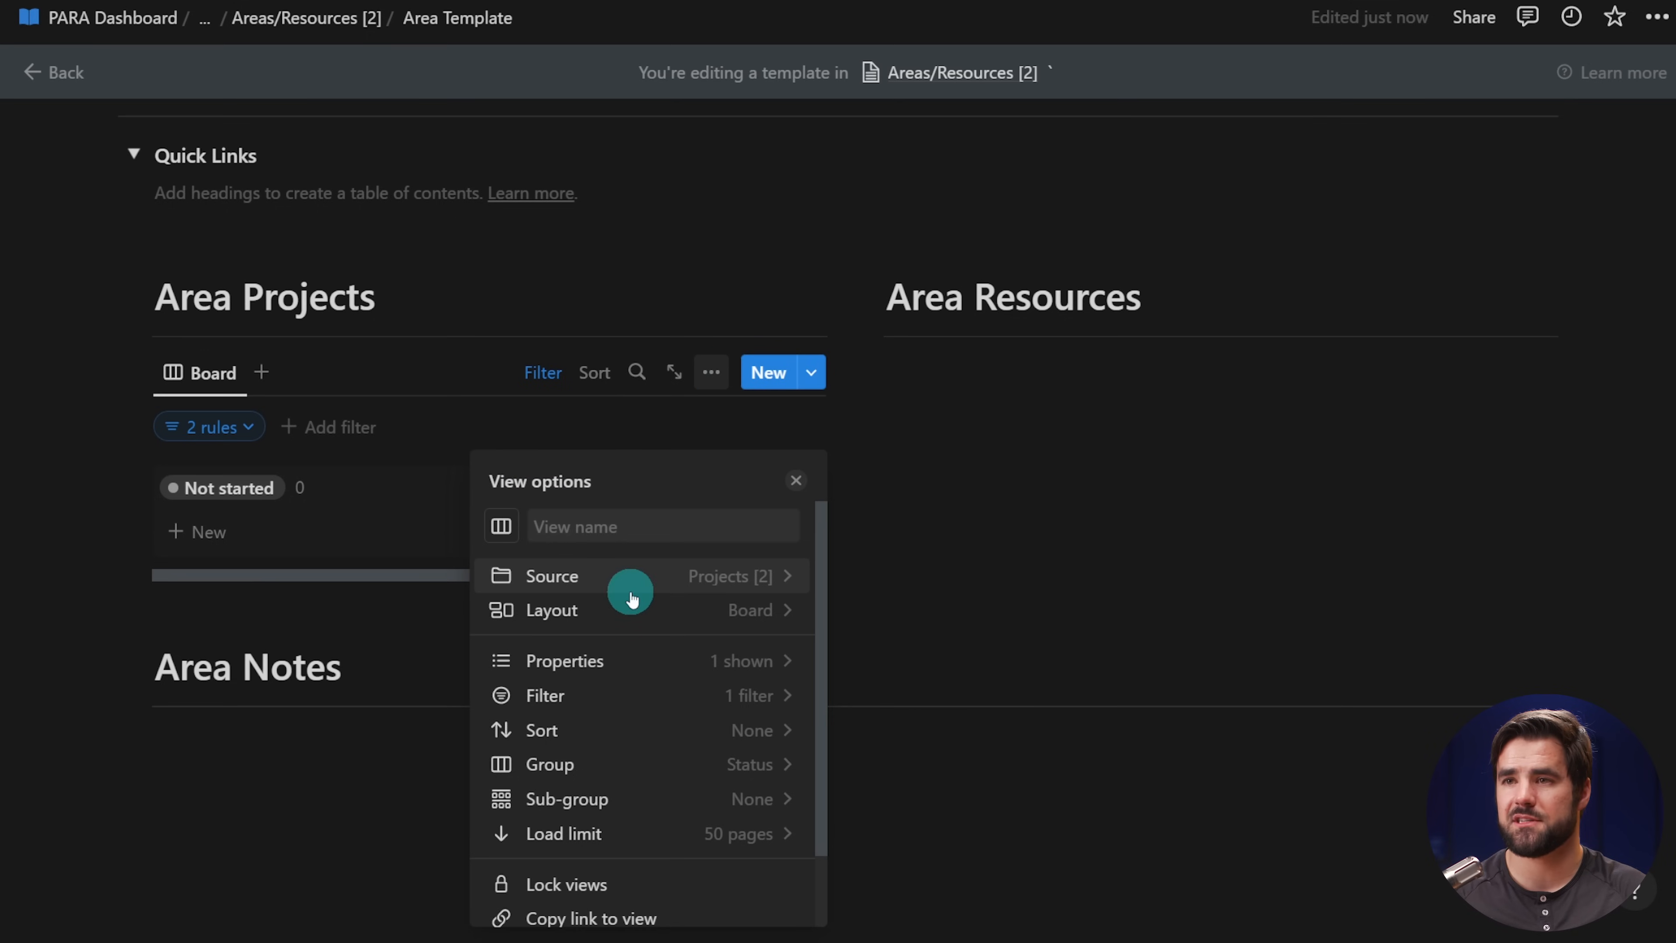
left_click(686, 610)
scroll(719, 634, "down", 1)
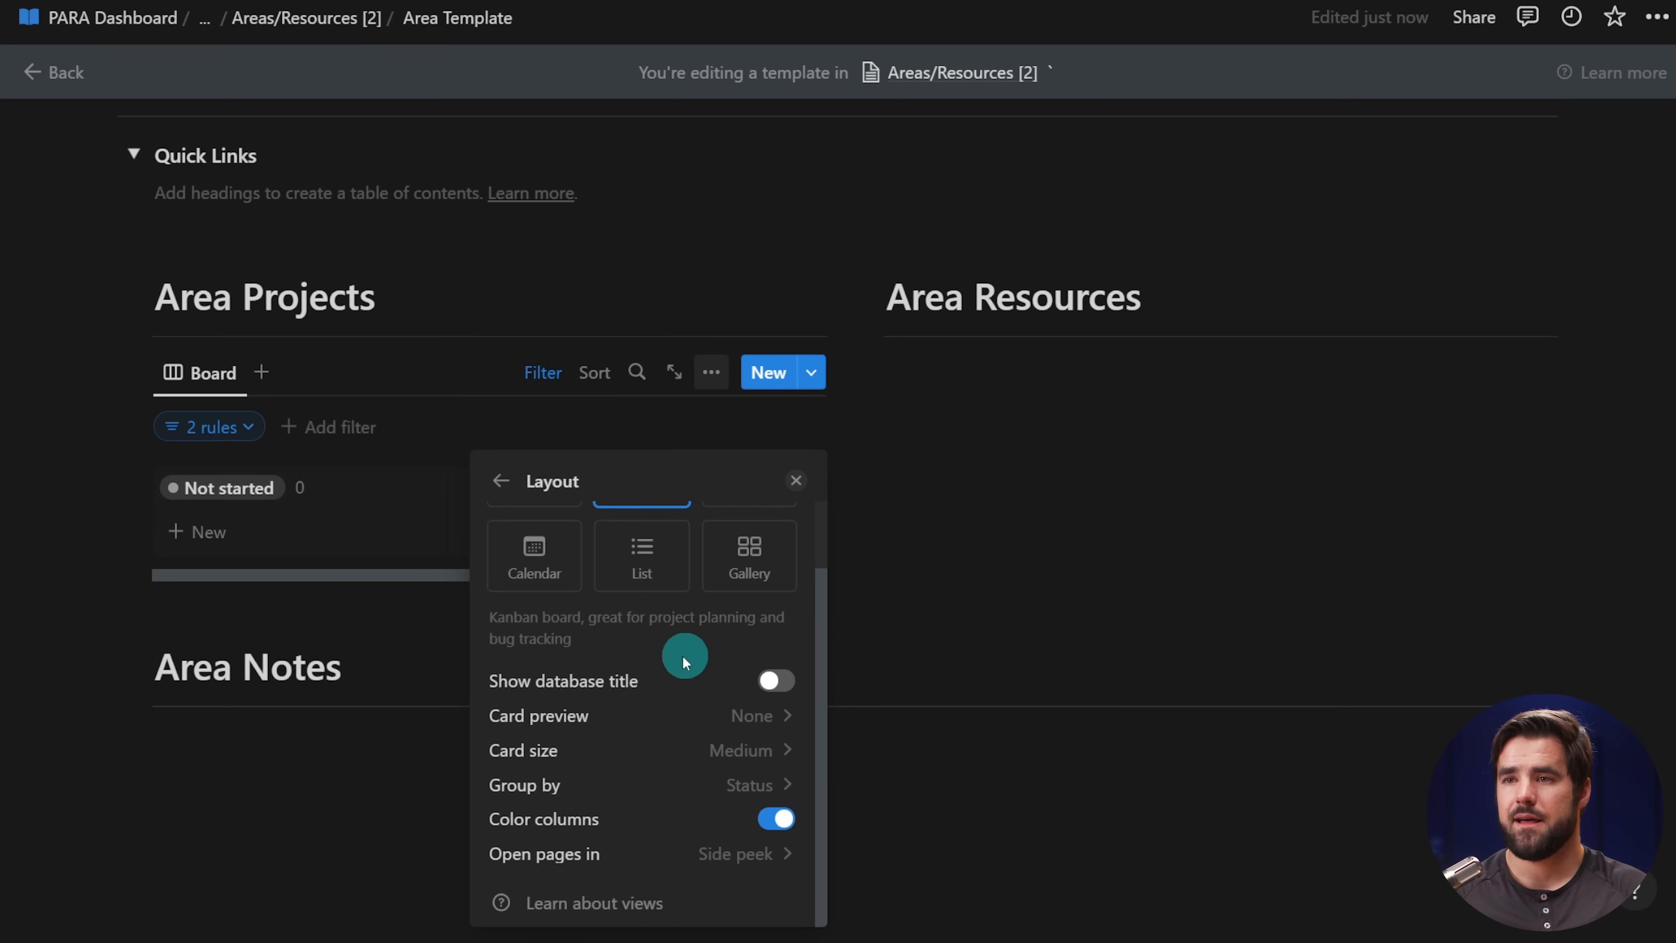
left_click(759, 753)
left_click(594, 796)
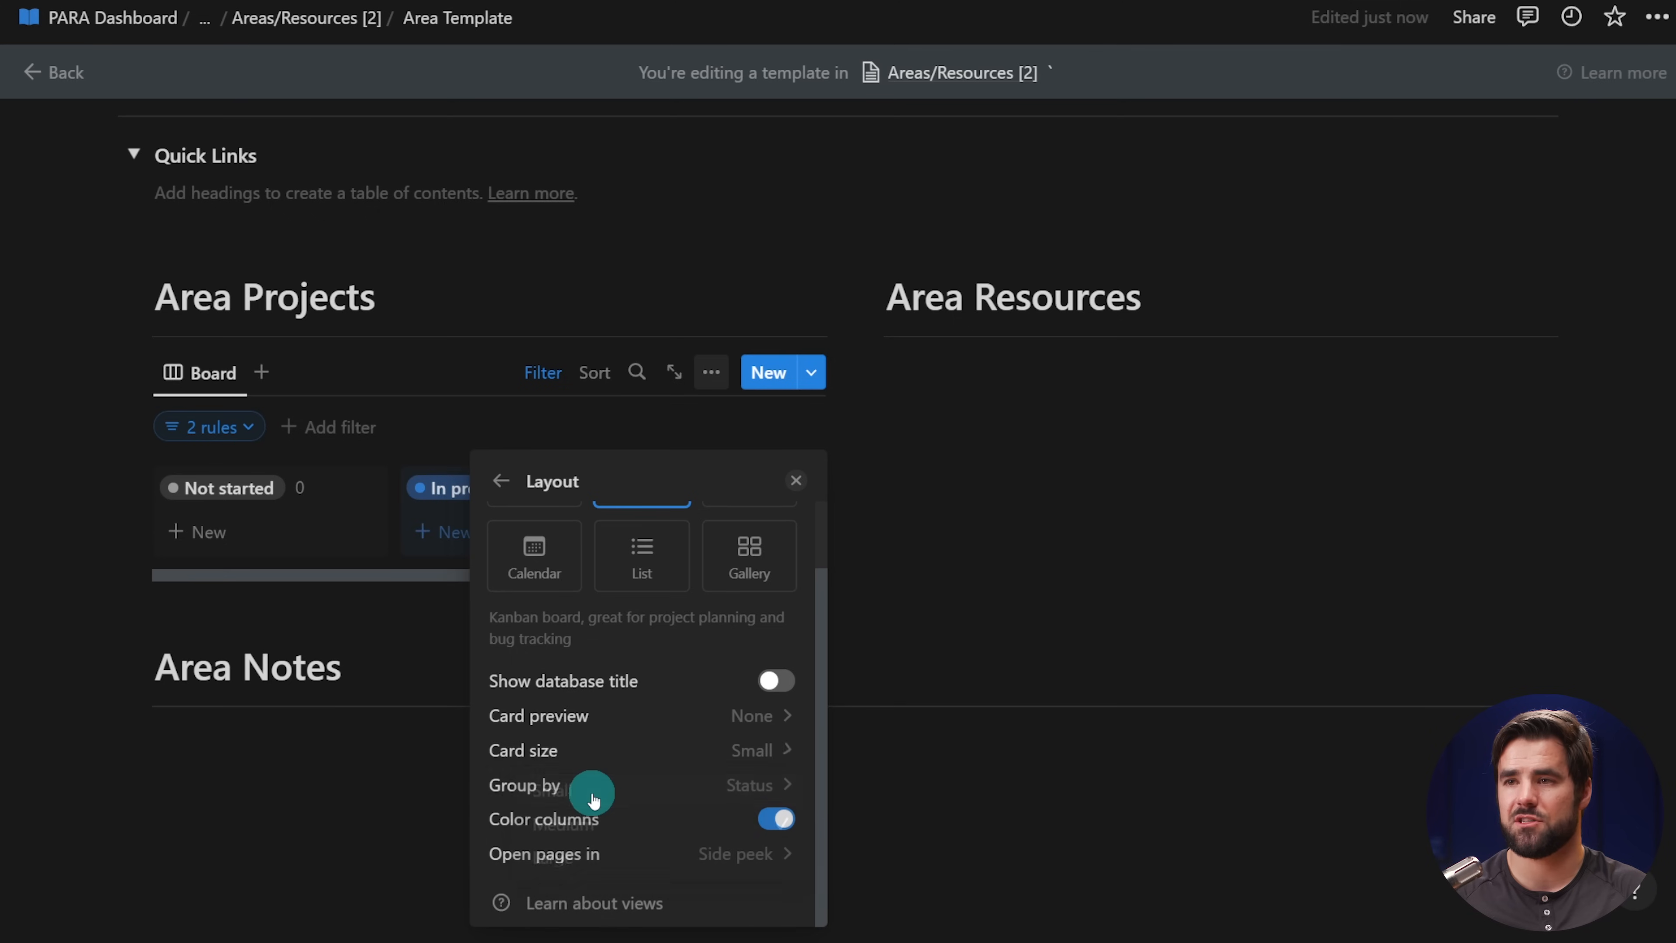
left_click(750, 717)
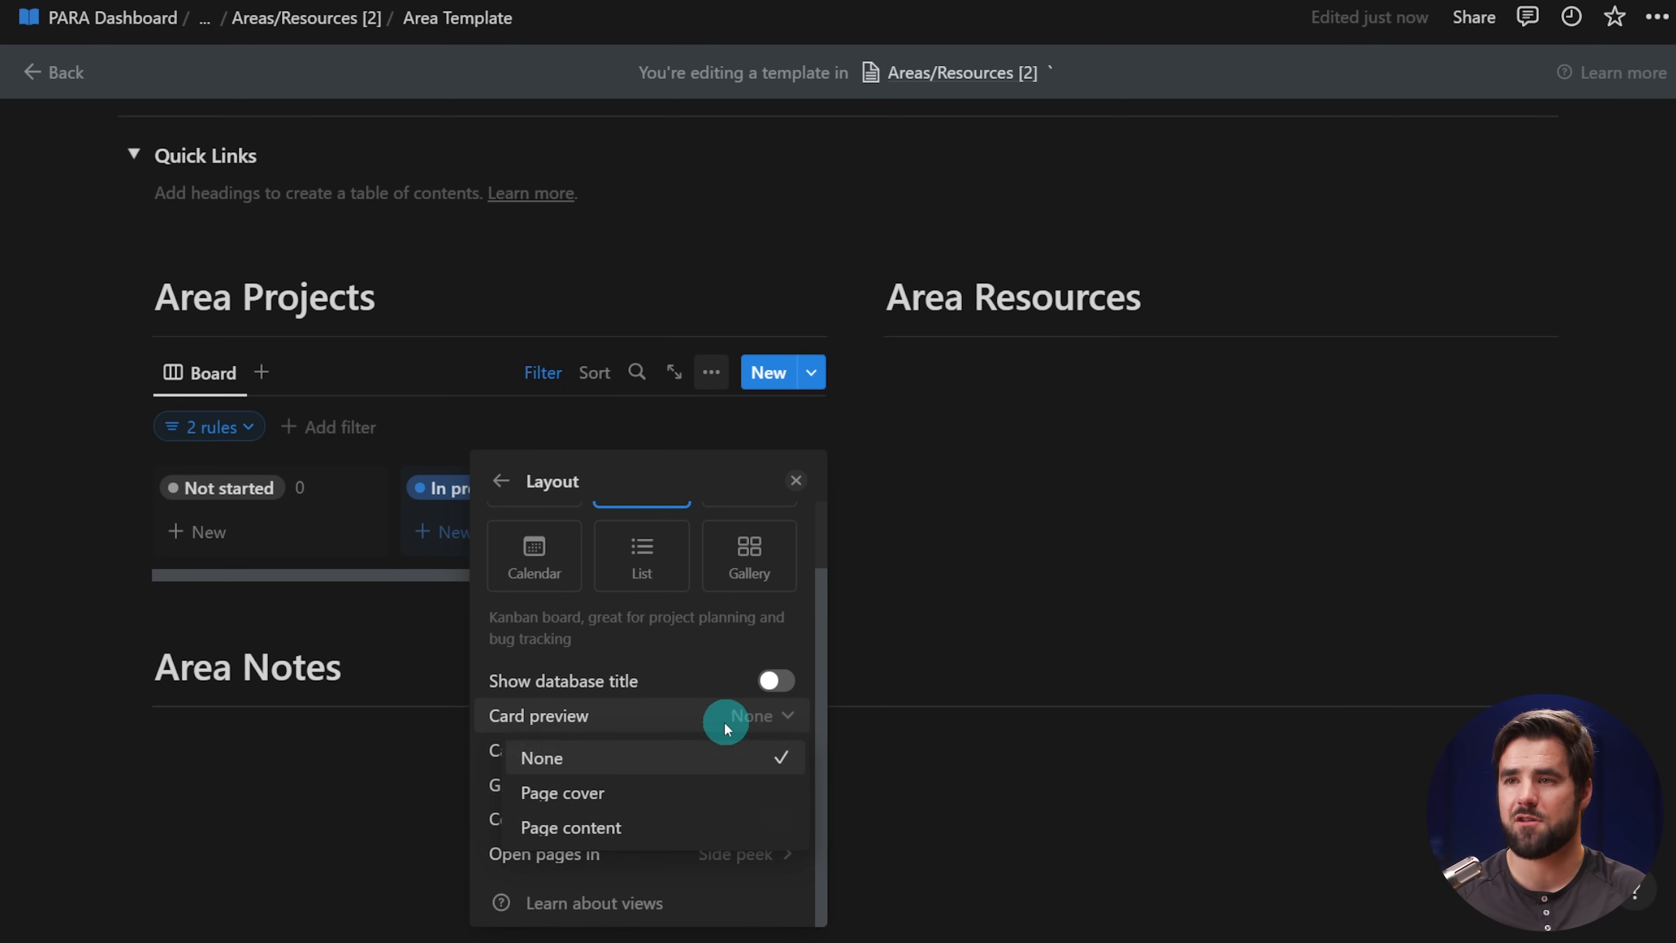
left_click(584, 790)
left_click(803, 487)
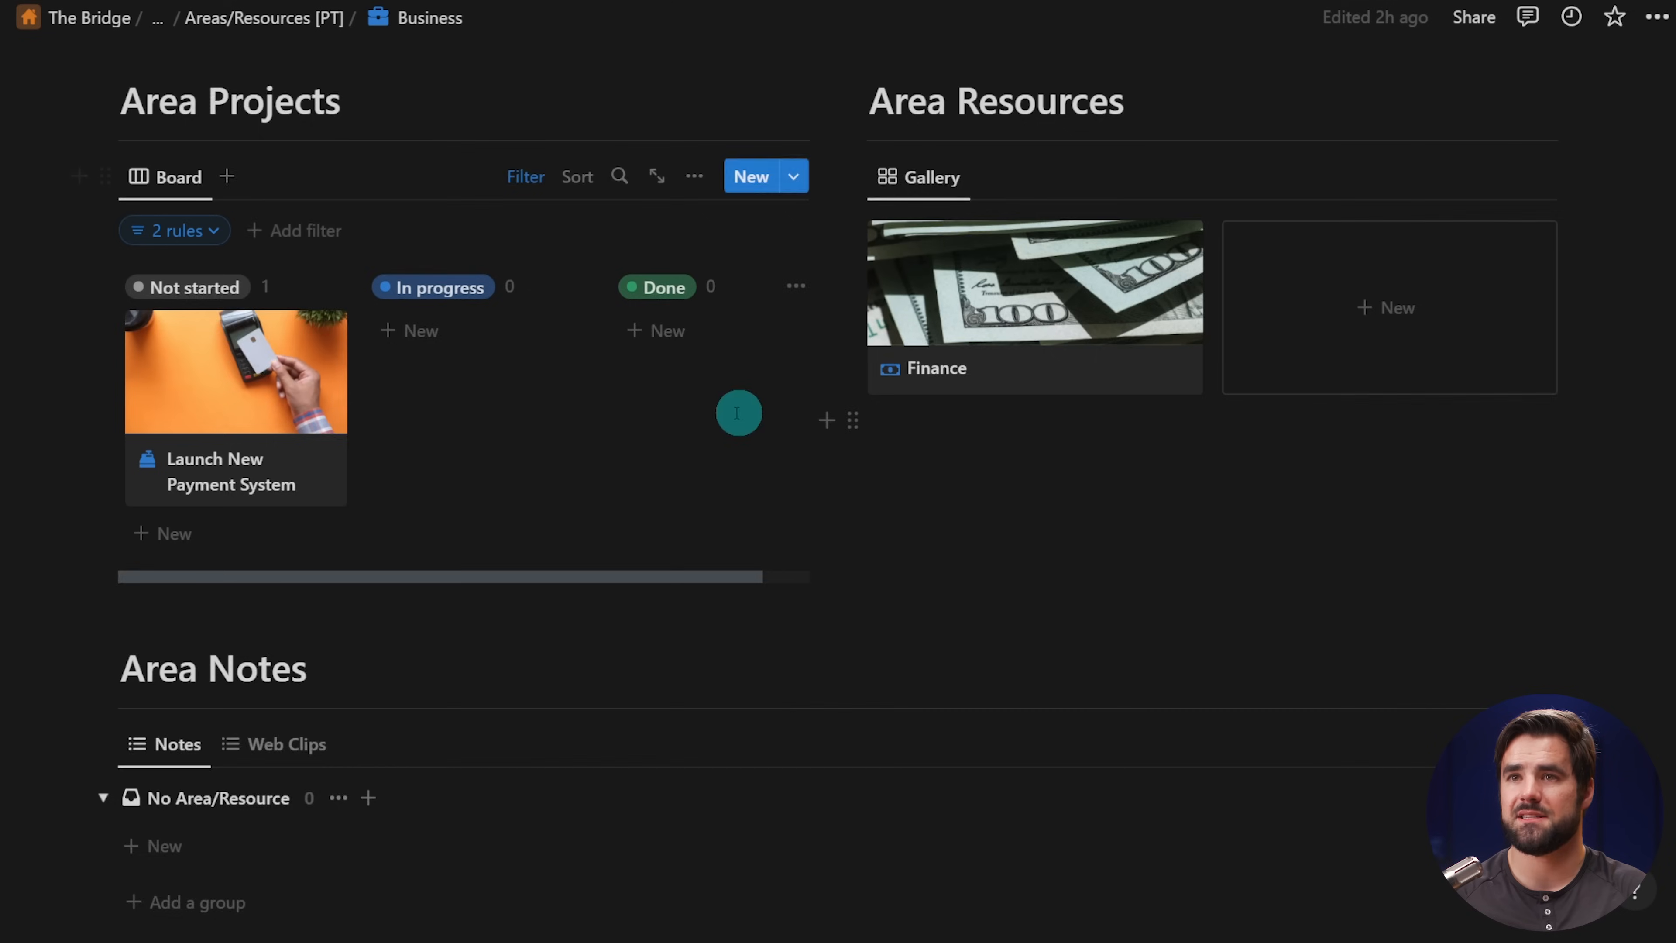
- Insert a gallery view linked to Areas/Resources [2] under the Area Resources heading as a new view
scroll(296, 244, "down", 2)
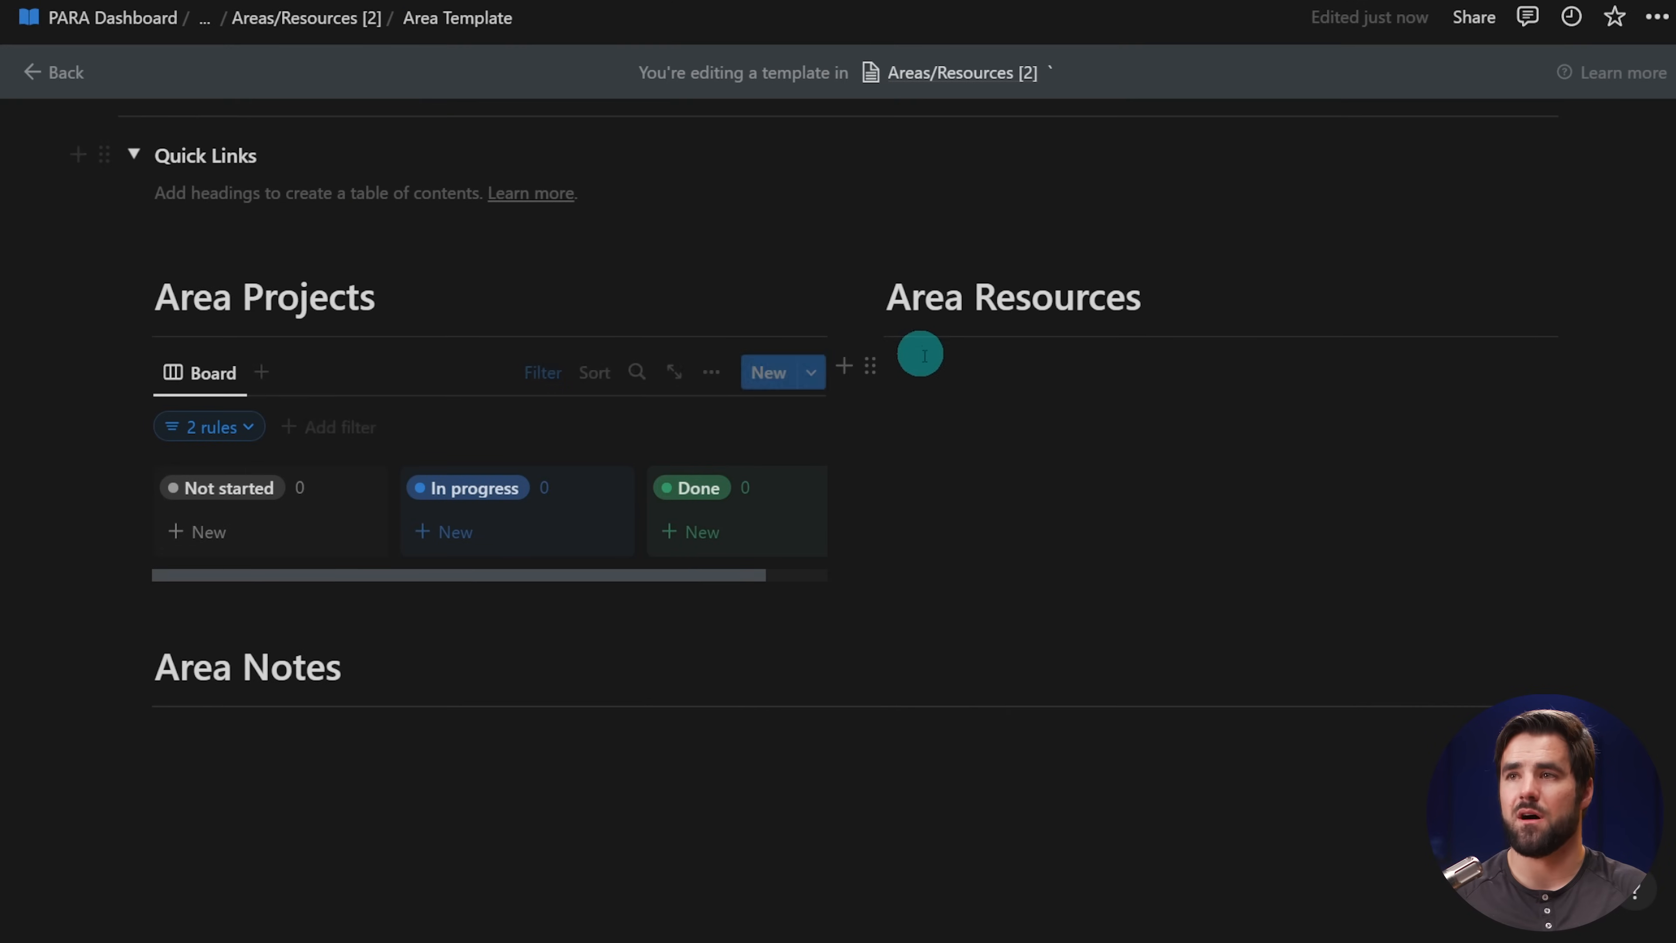
left_click(924, 356)
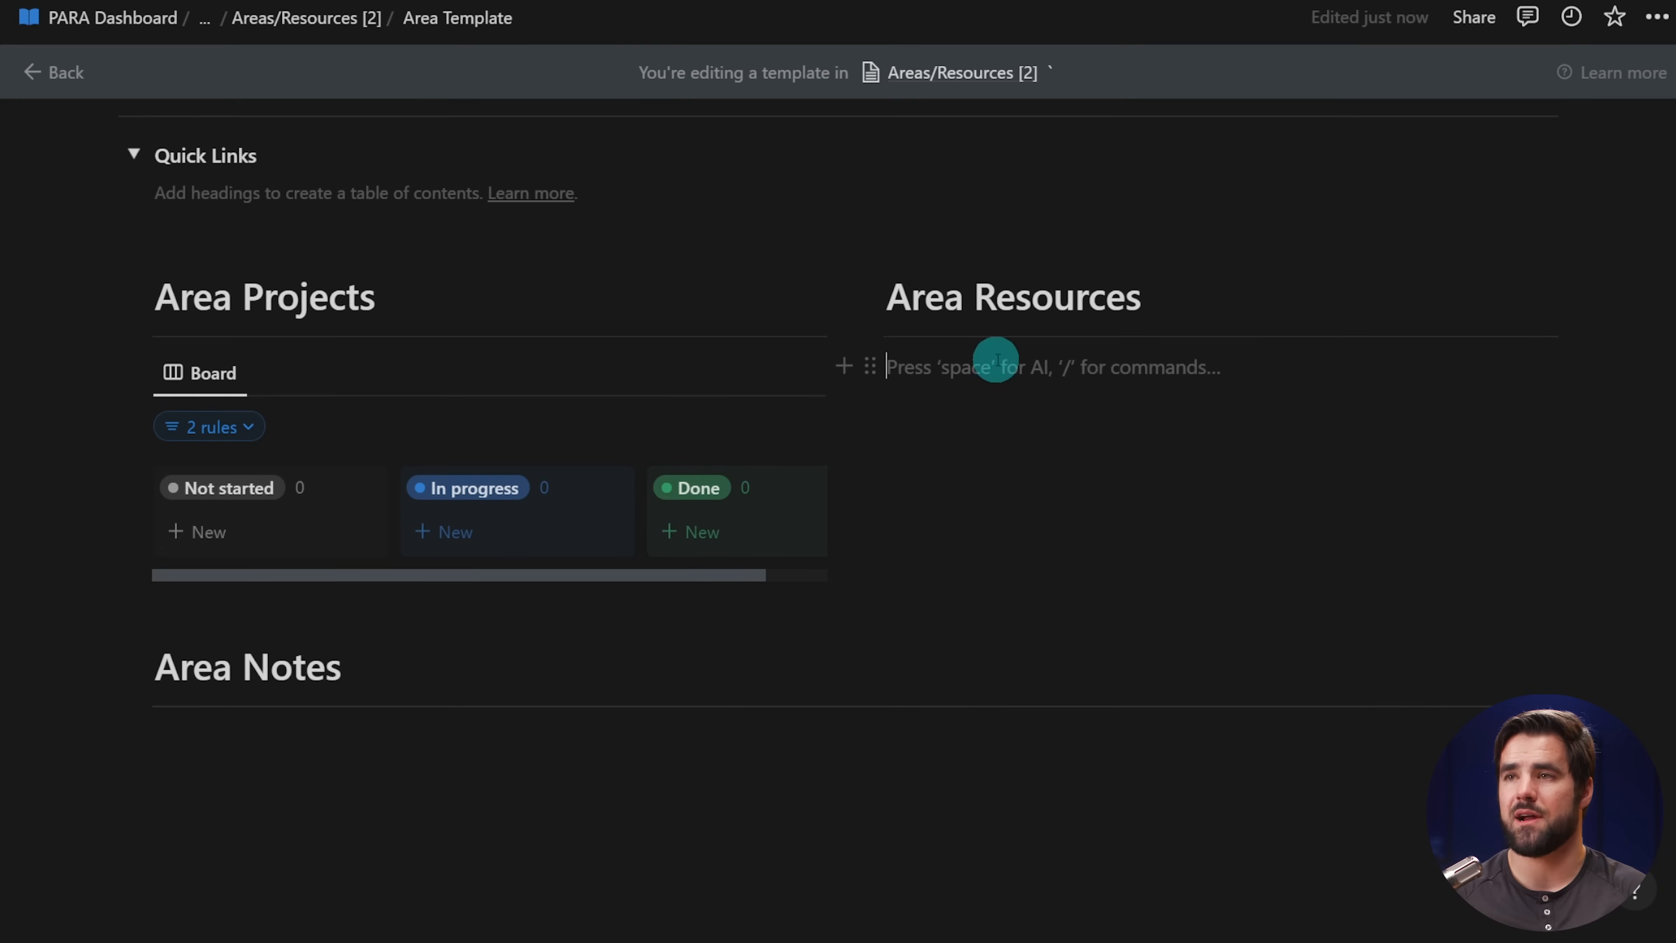
type("/ga")
key("Return")
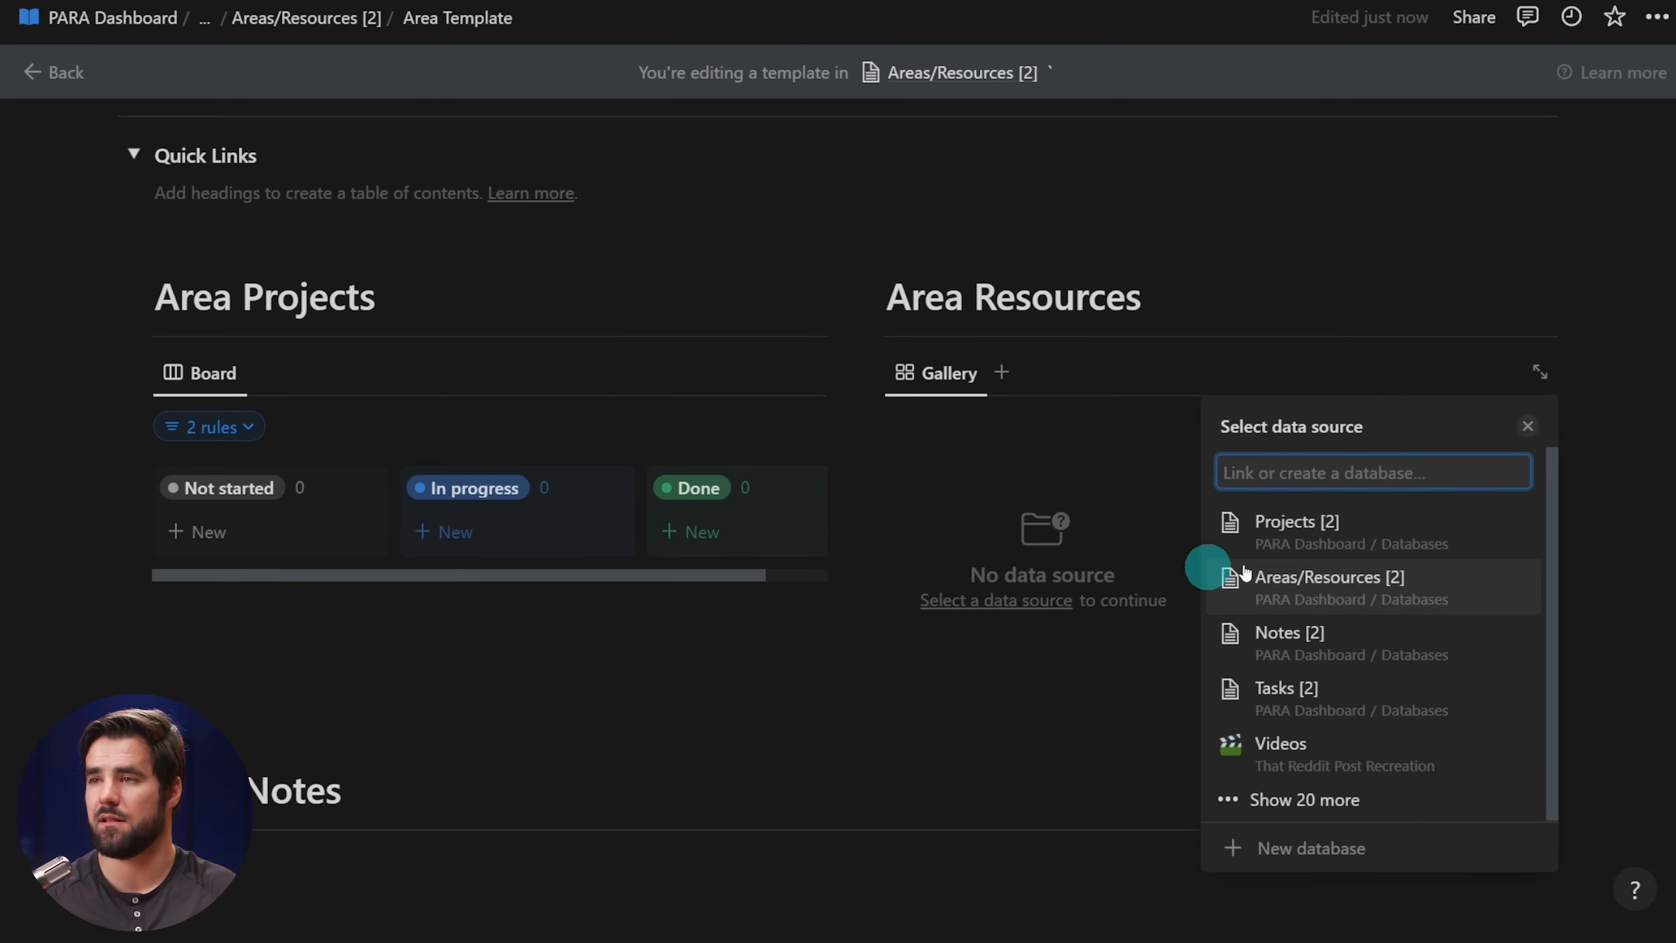
left_click(1340, 581)
left_click(1325, 570)
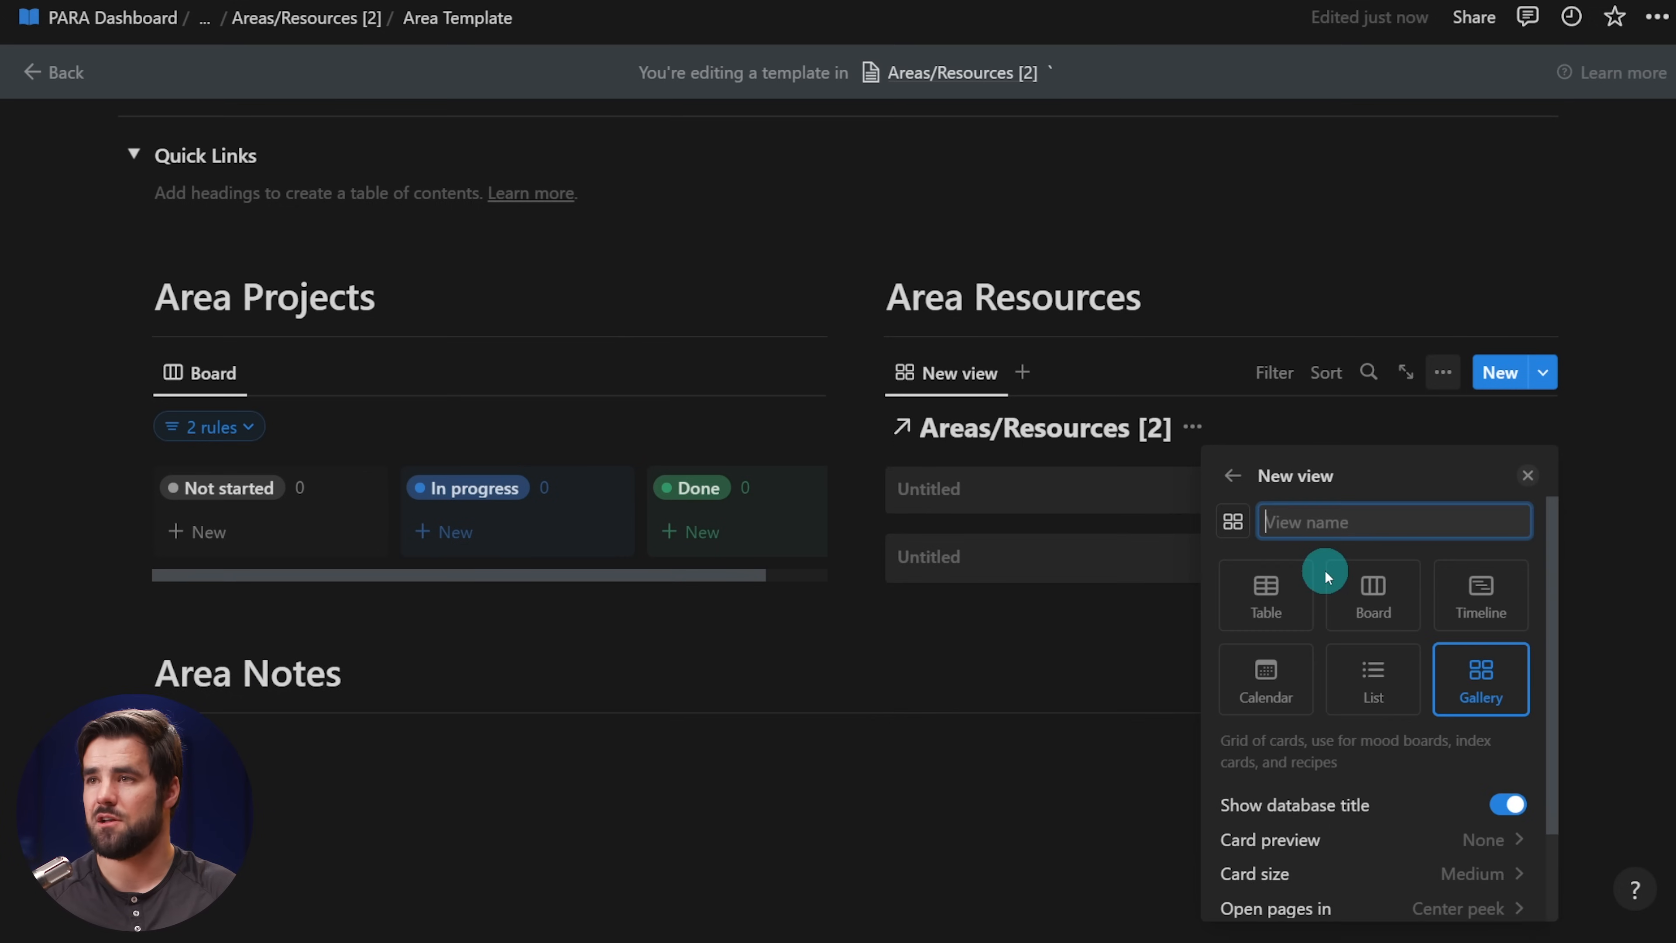
- Set the Area Resources gallery's card size to Small and card preview to Page cover, and finish the view setup
scroll(1418, 739, "down", 2)
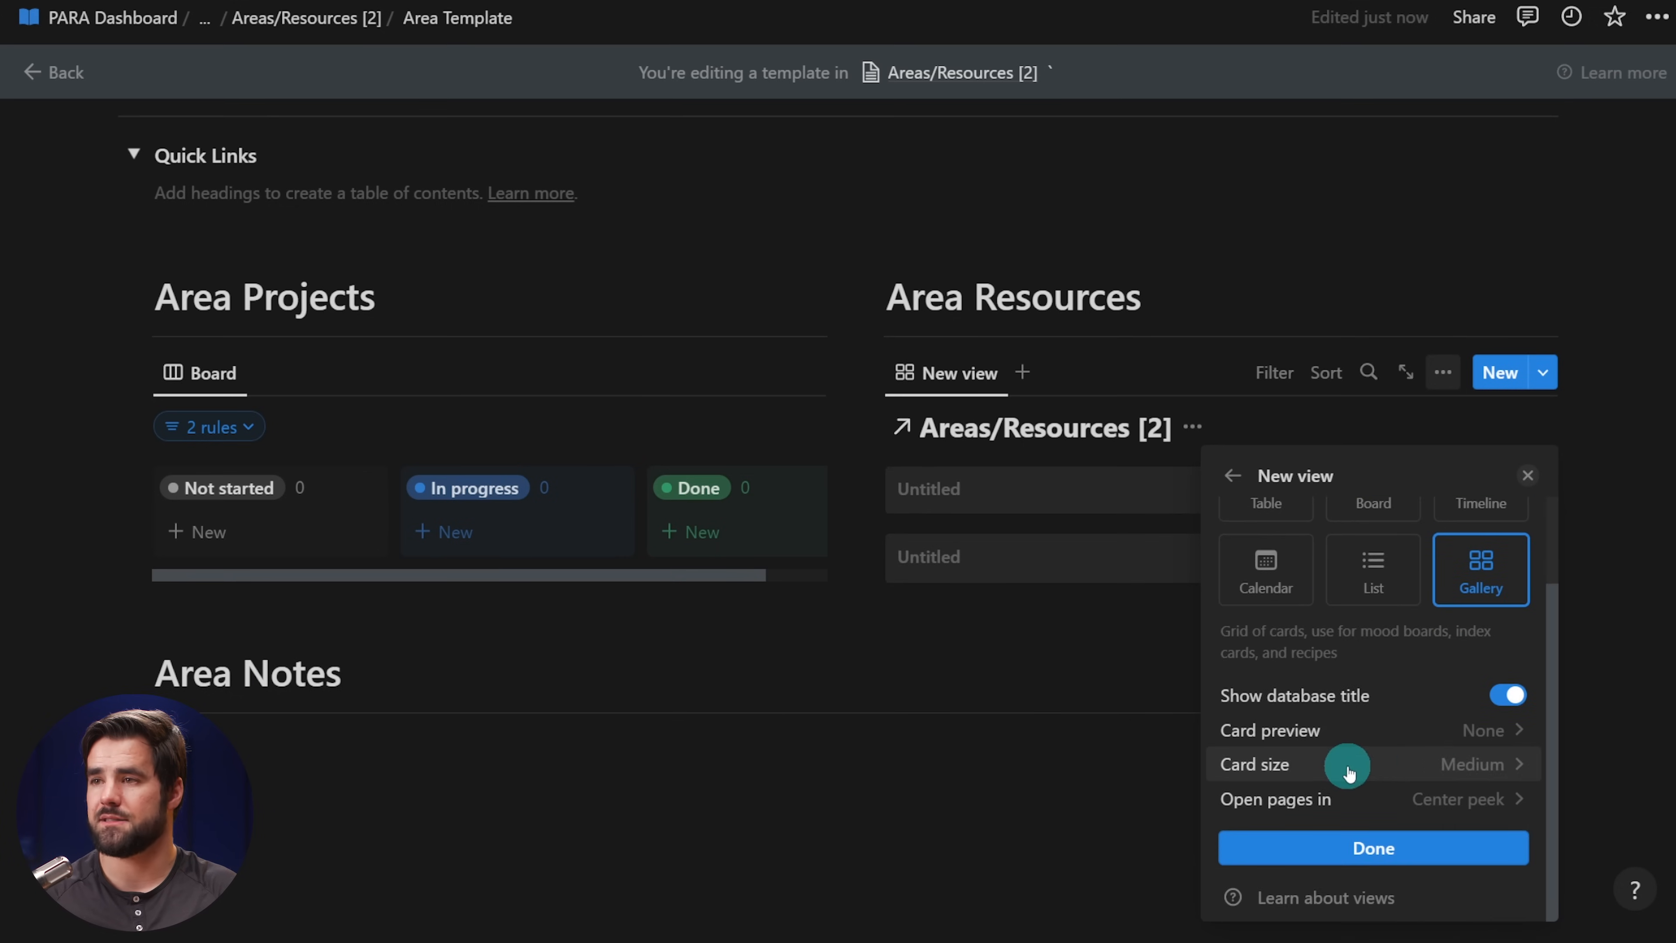
left_click(1508, 766)
left_click(1303, 802)
left_click(1485, 730)
left_click(1273, 807)
scroll(1284, 772, "down", 1)
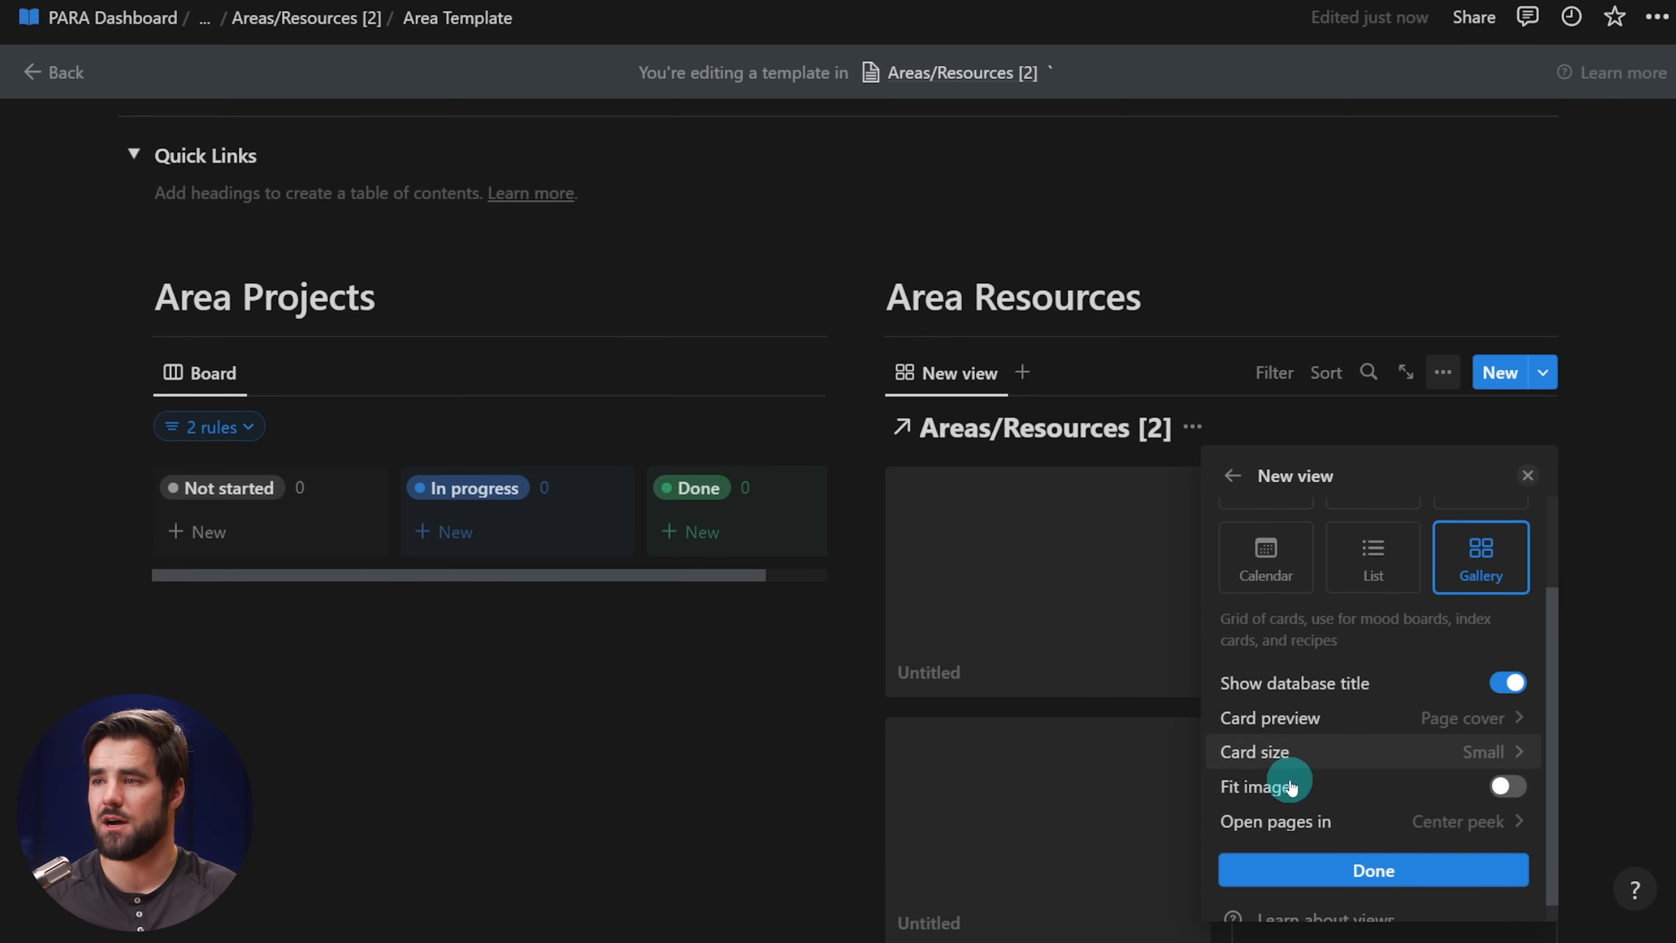
left_click(1422, 849)
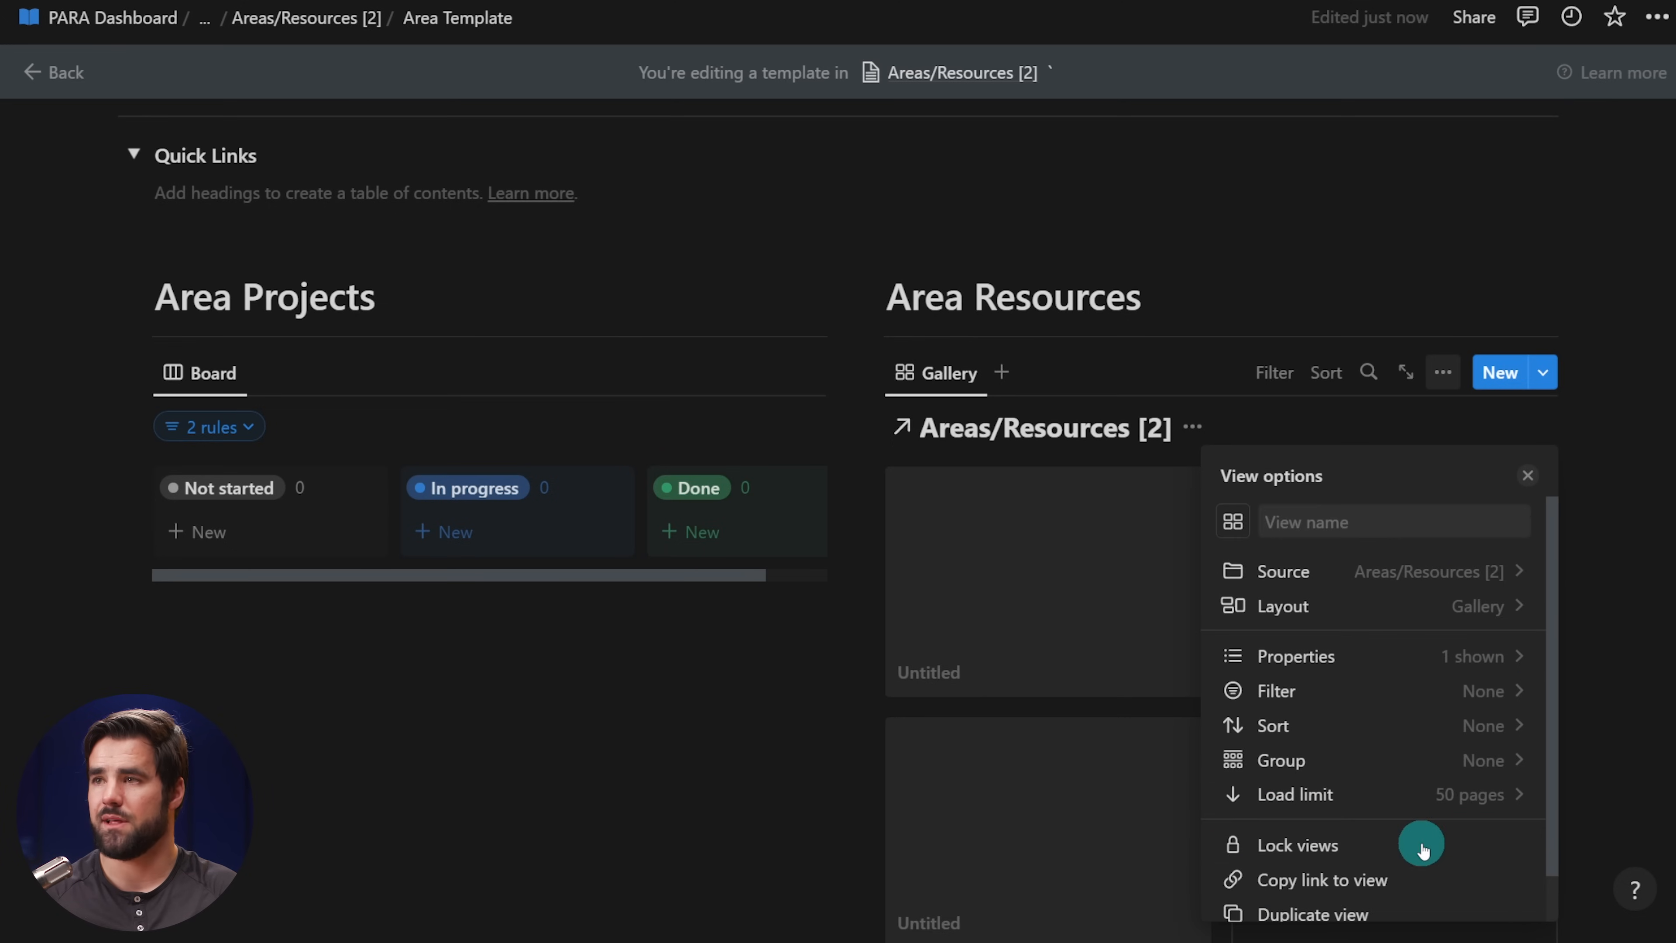
left_click(1525, 479)
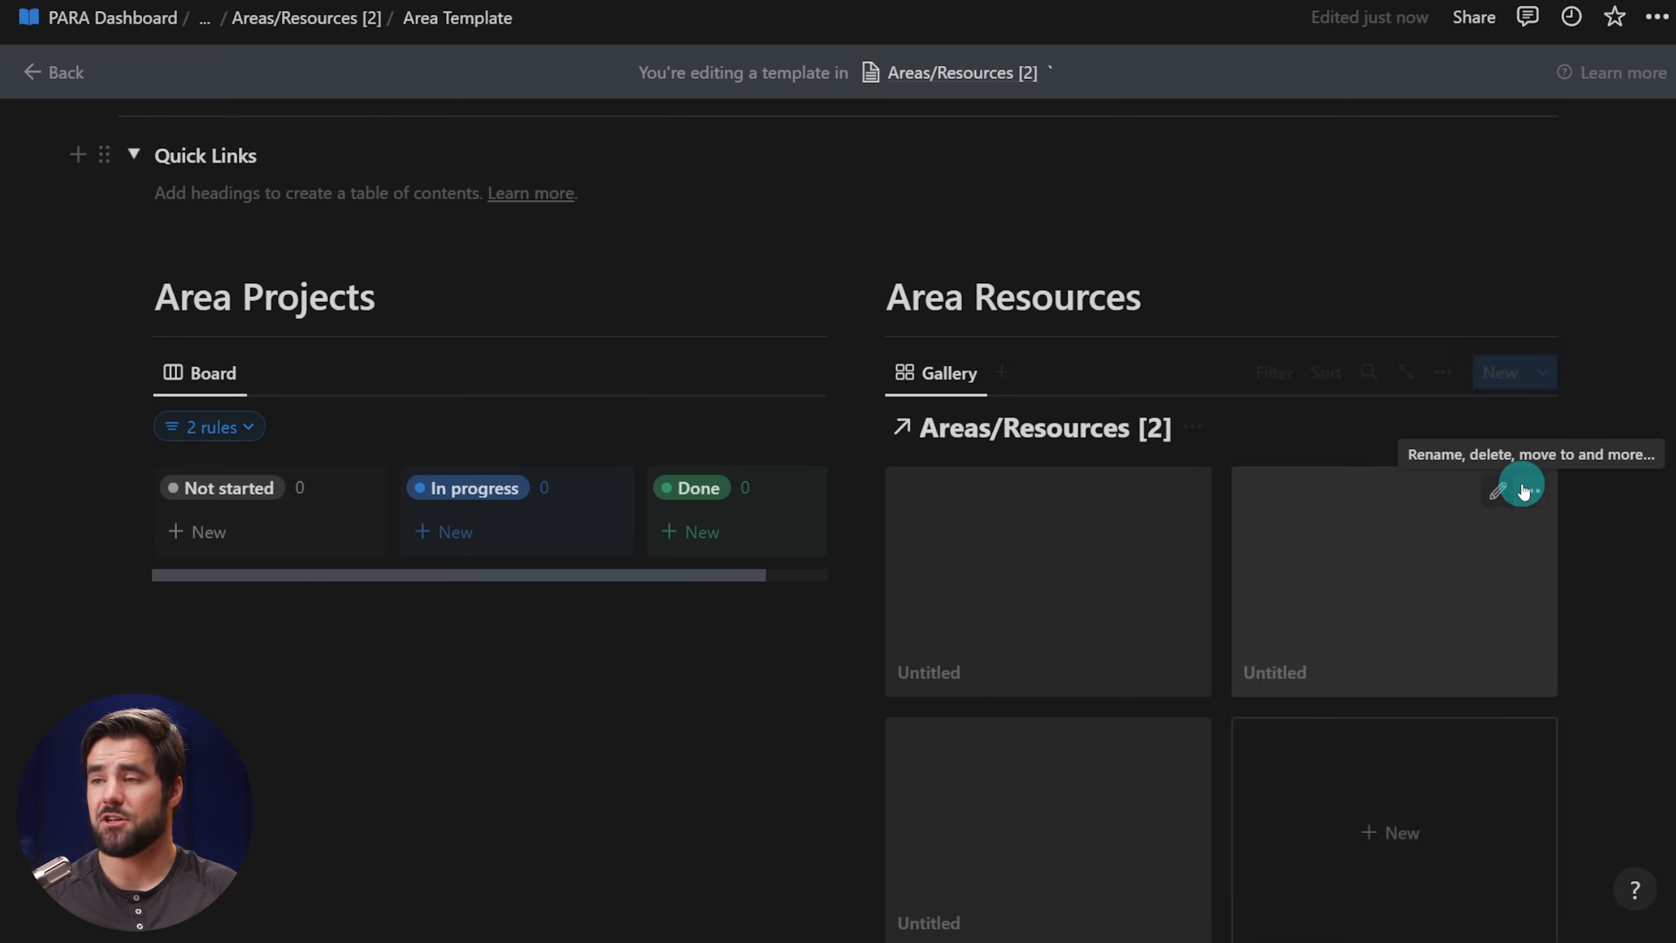
- Add an advanced filter to the Area Resources gallery where Root Area contains Area Template
left_click(1283, 382)
left_click(1228, 693)
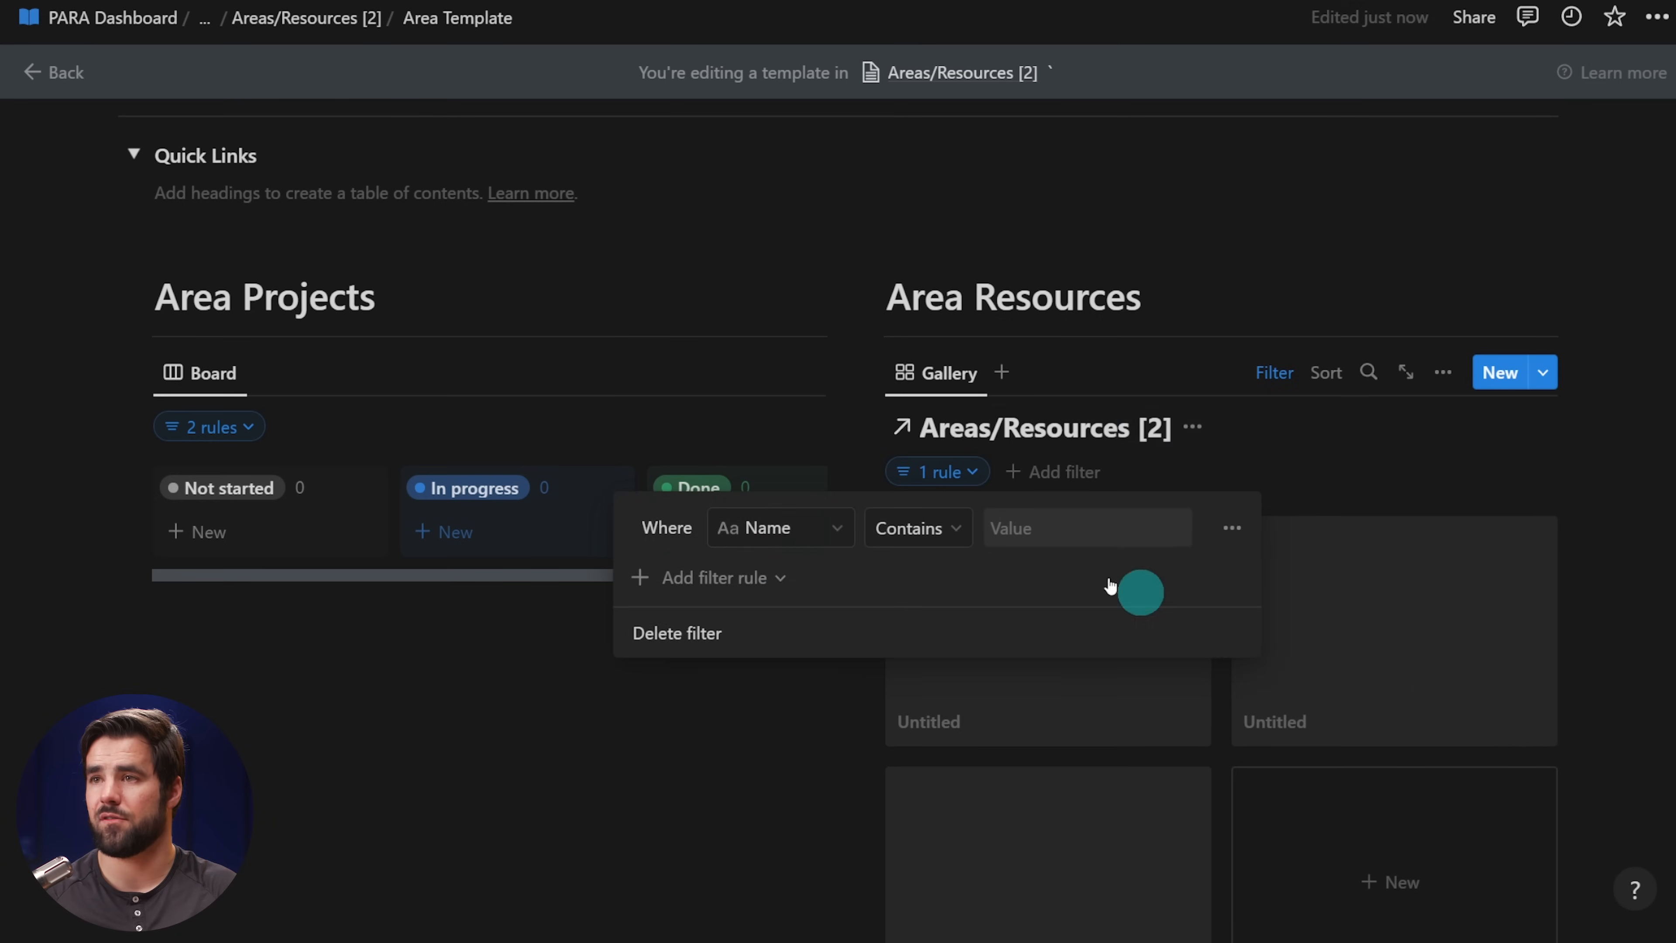
left_click(797, 528)
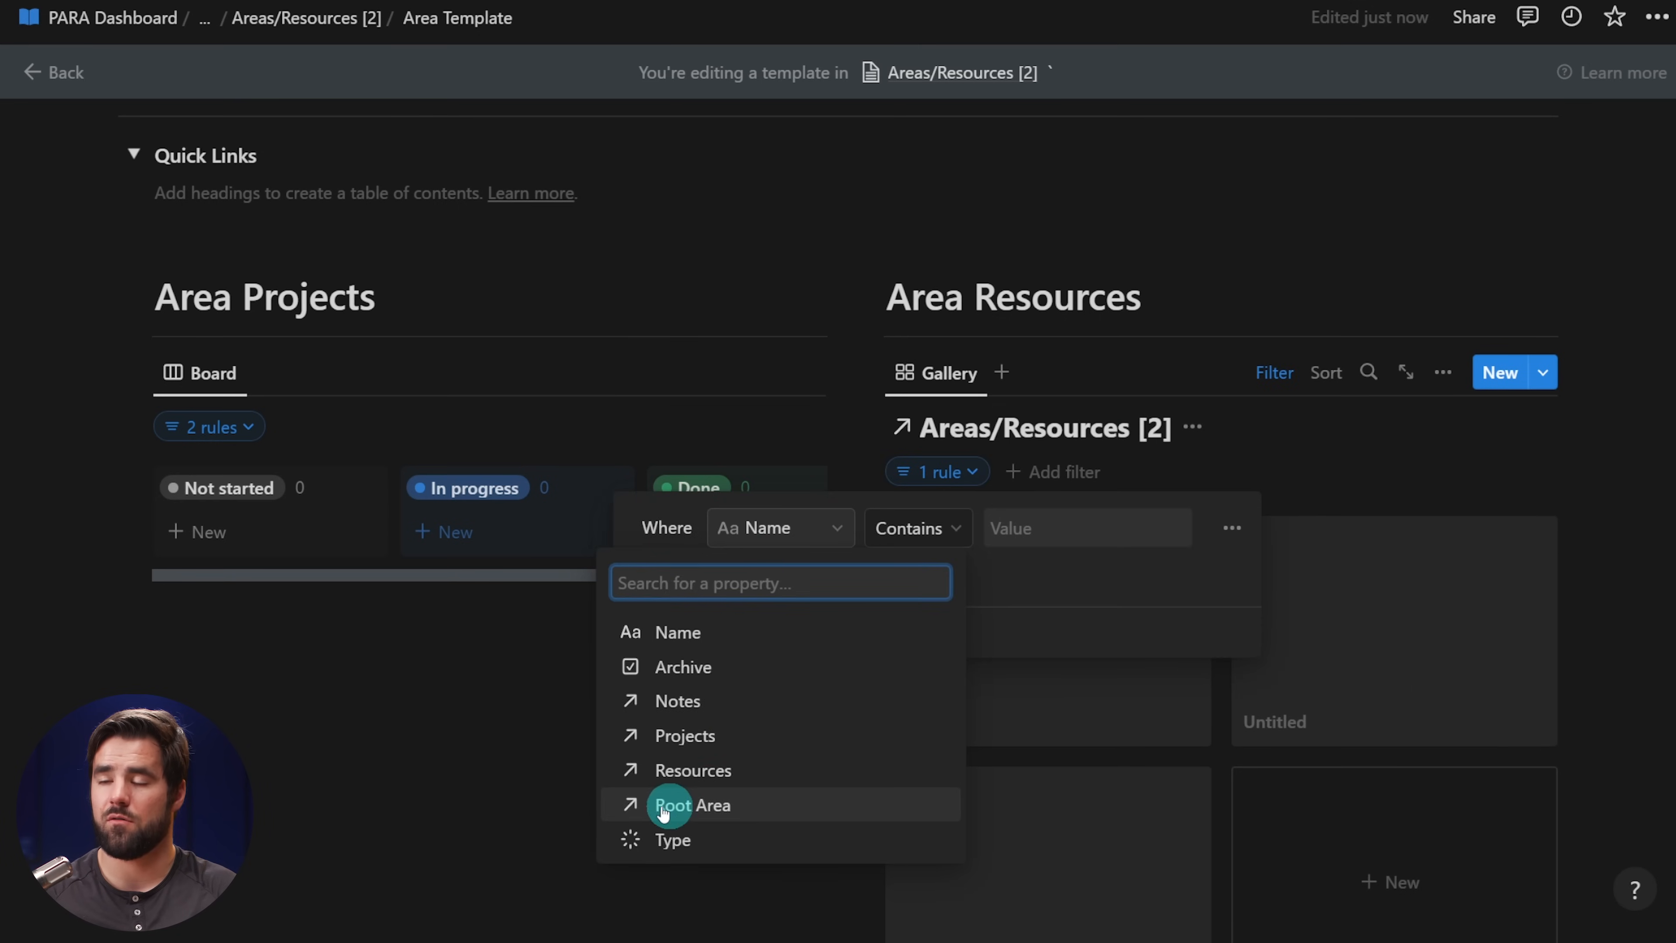
left_click(679, 804)
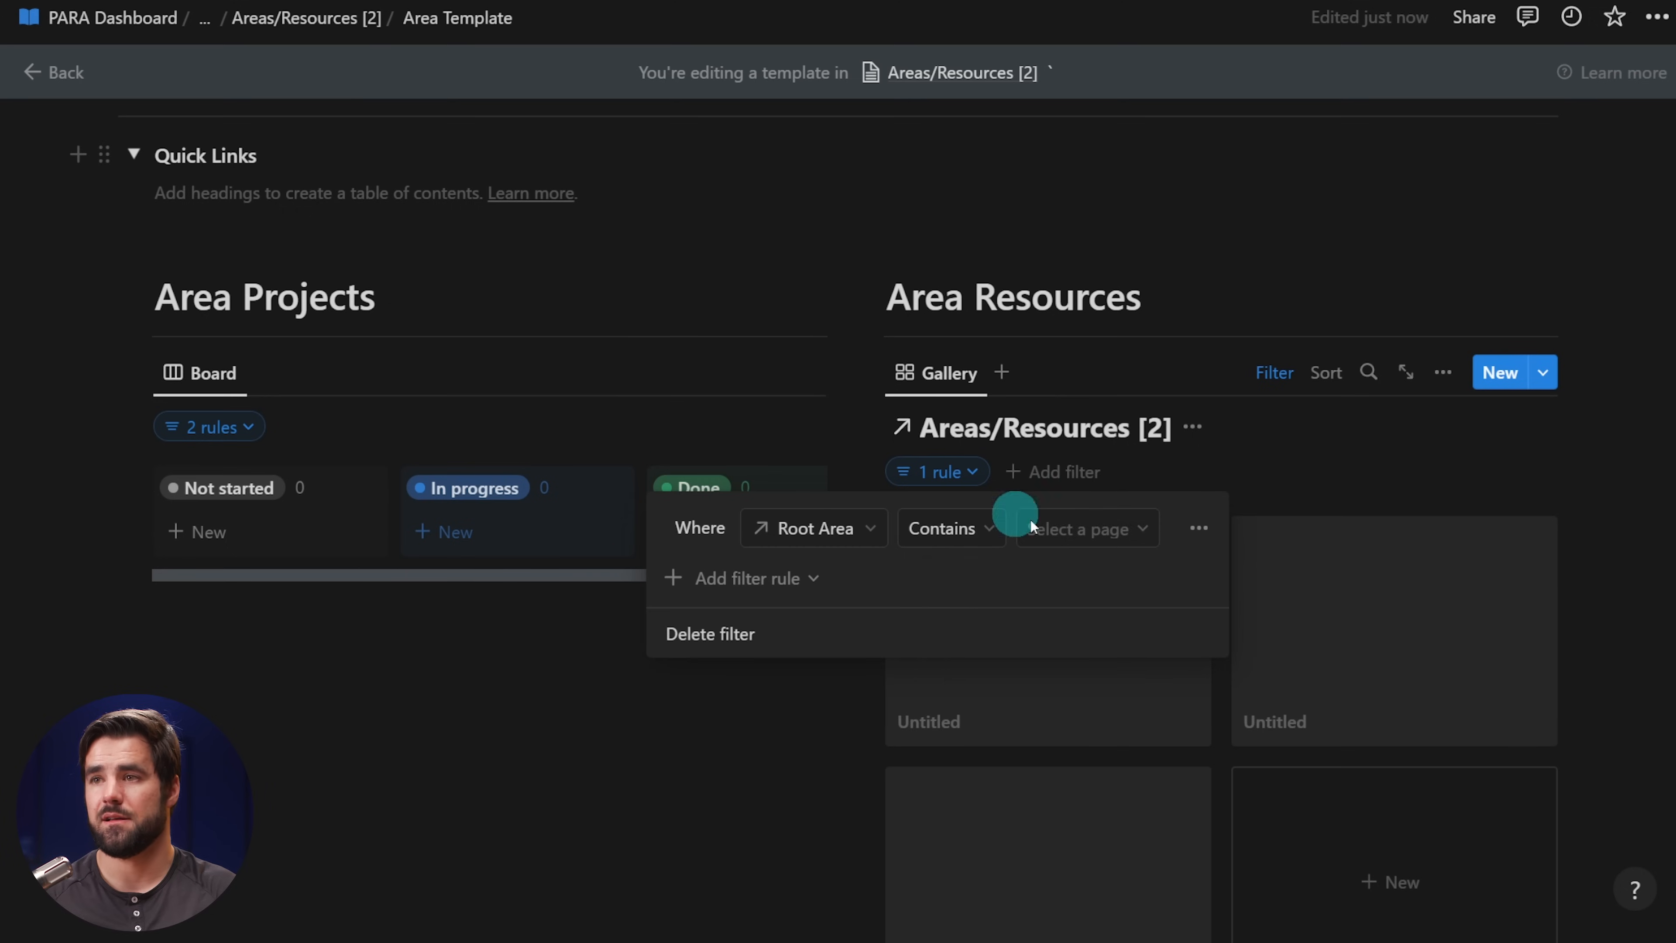
left_click(1082, 531)
left_click(1062, 631)
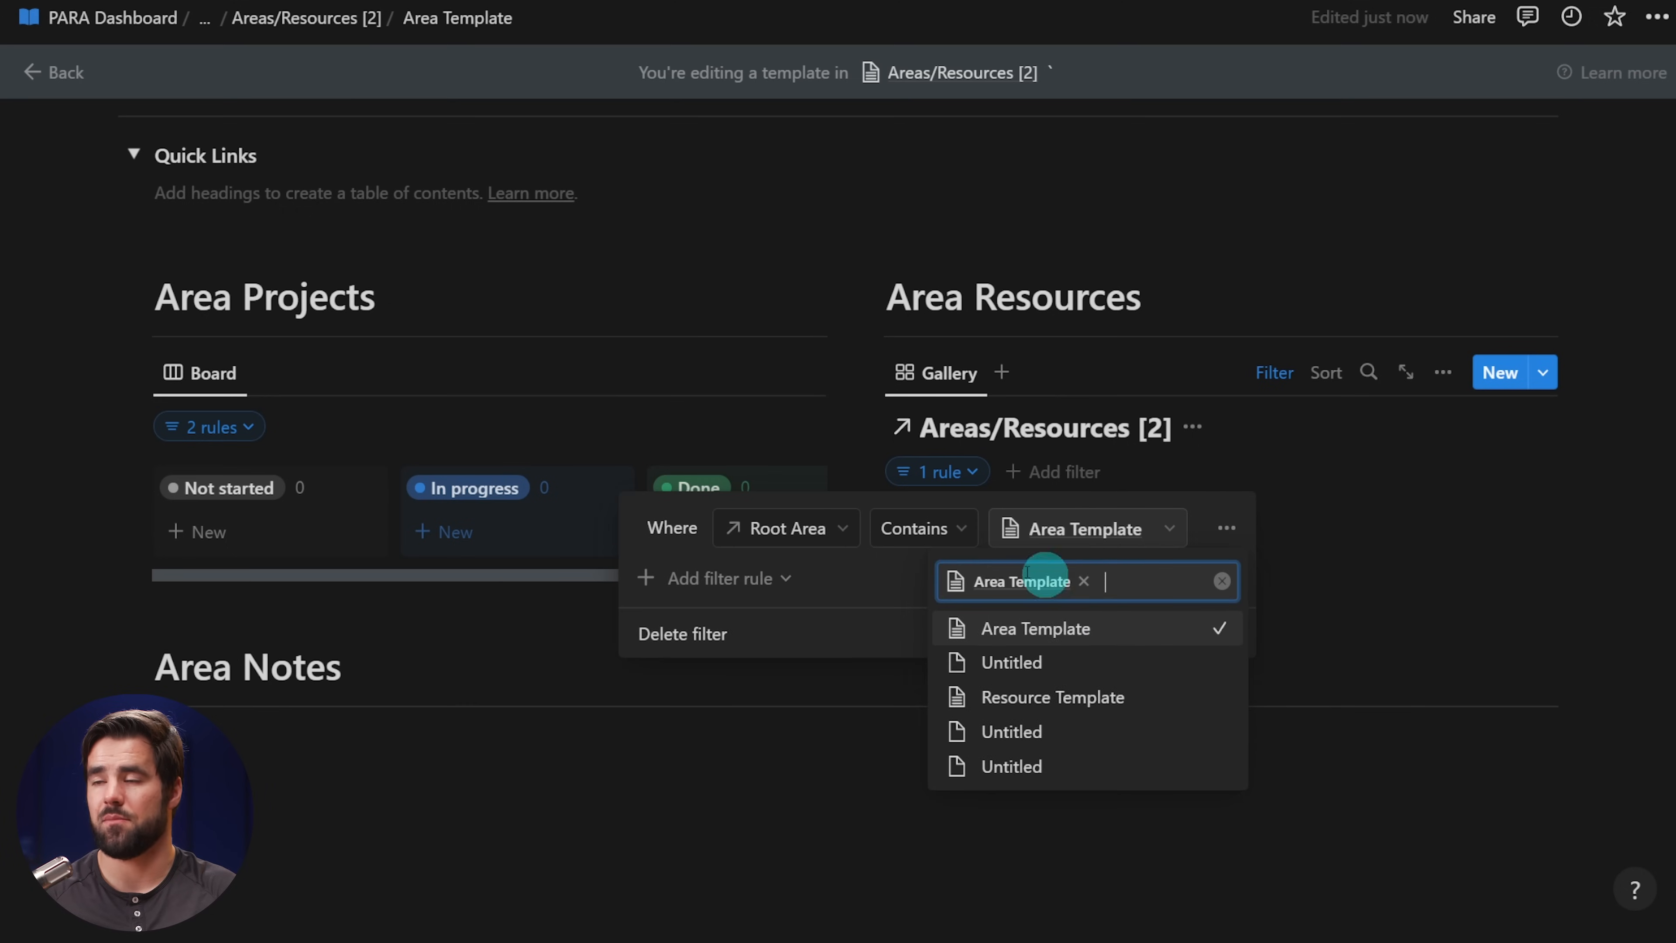
left_click(895, 567)
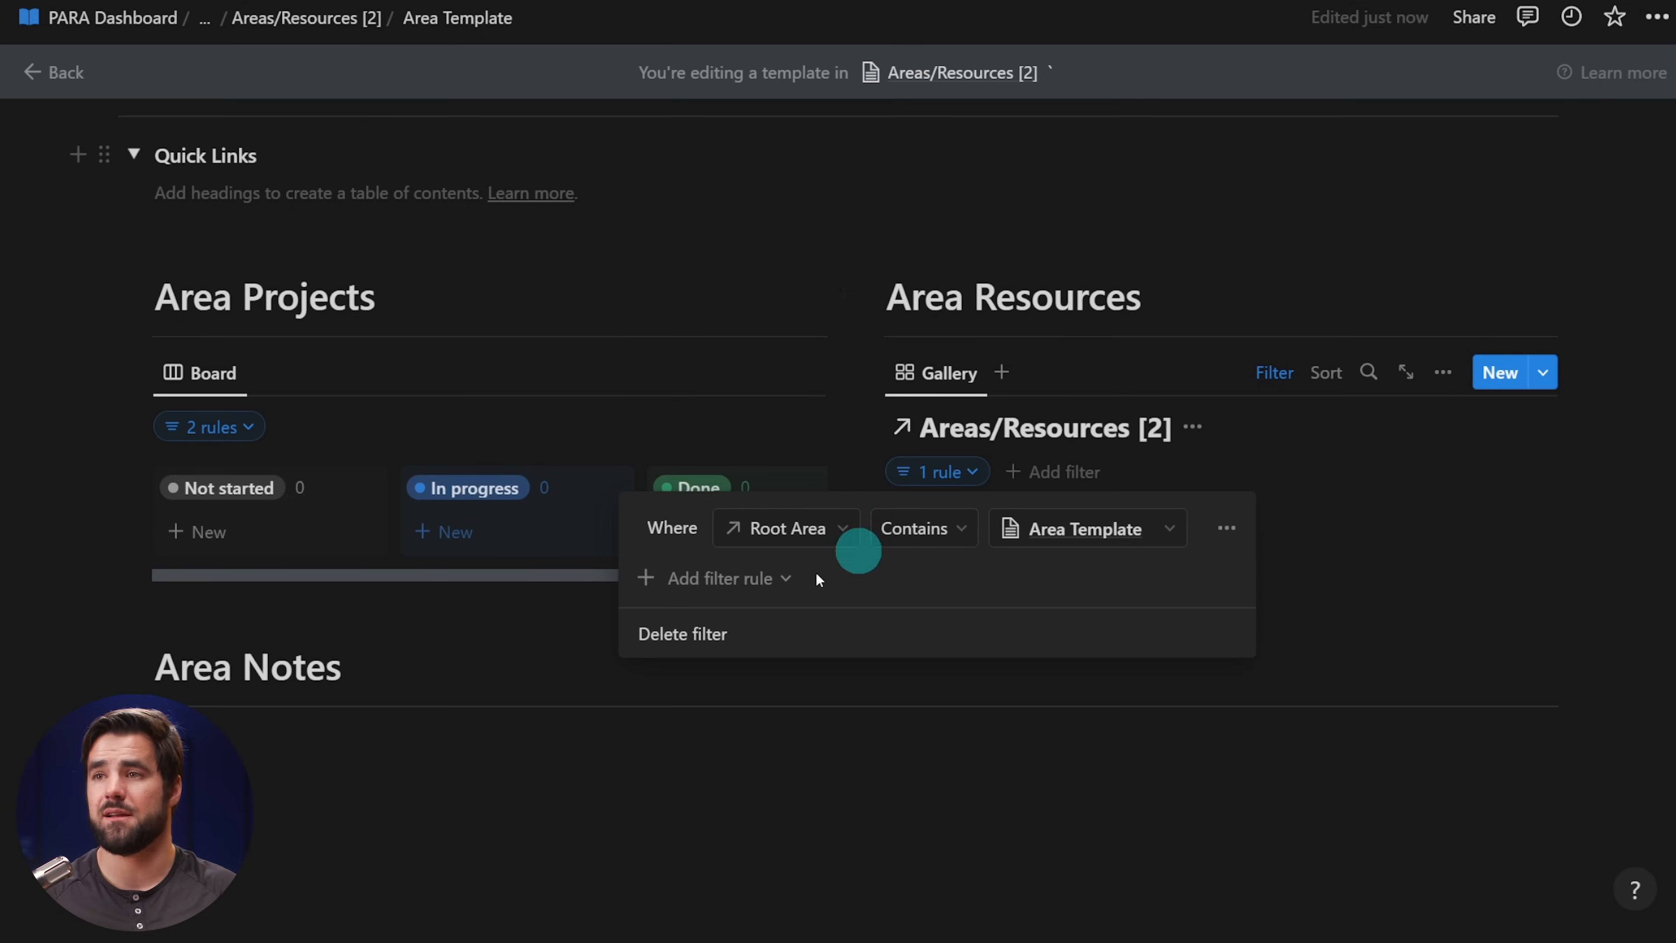
- Add a second rule to the Area Resources gallery where Archive is Unchecked, and hide its database title
left_click(748, 577)
left_click(722, 624)
left_click(791, 580)
type("ar")
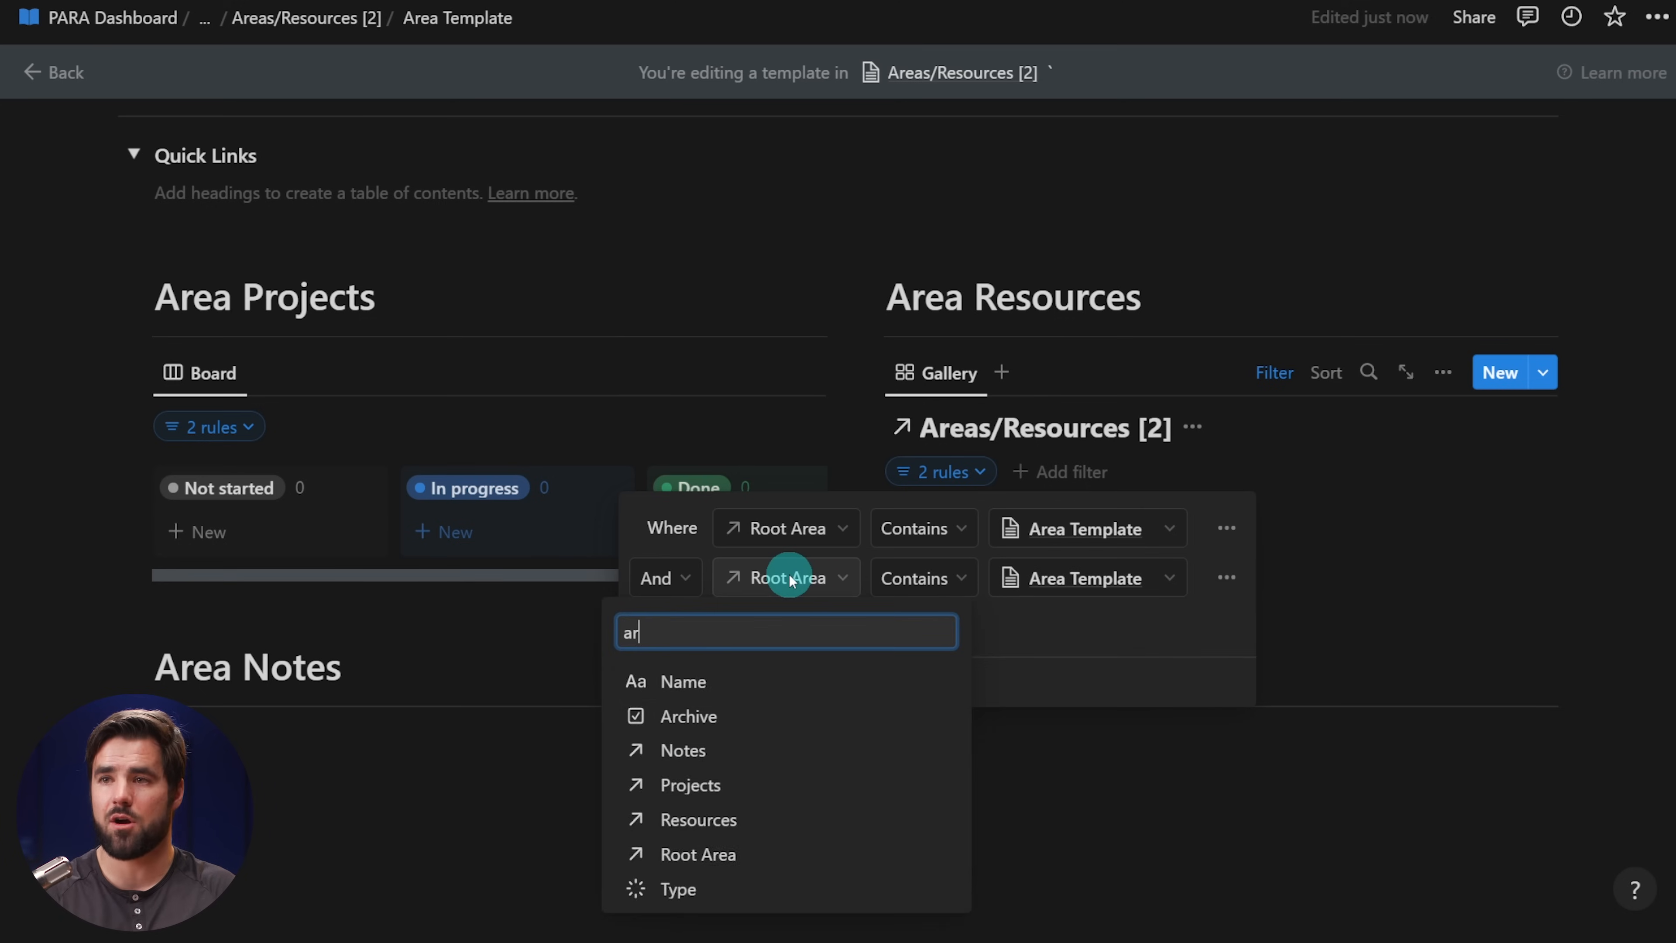
left_click(759, 681)
left_click(1028, 576)
left_click(984, 629)
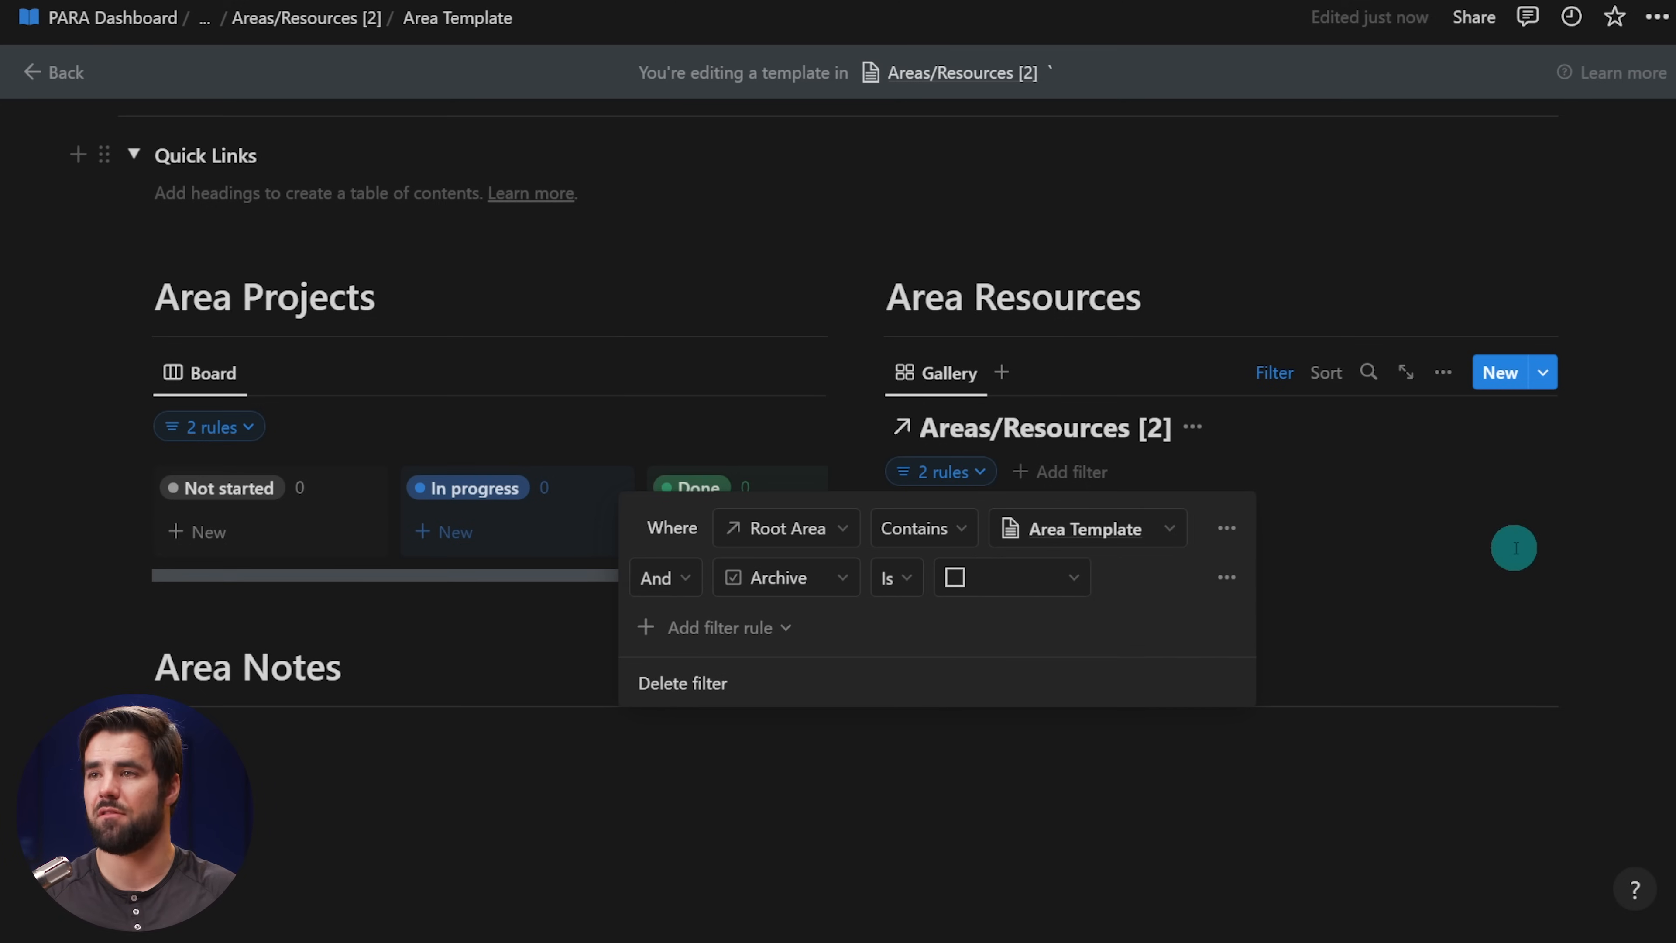
left_click(1545, 520)
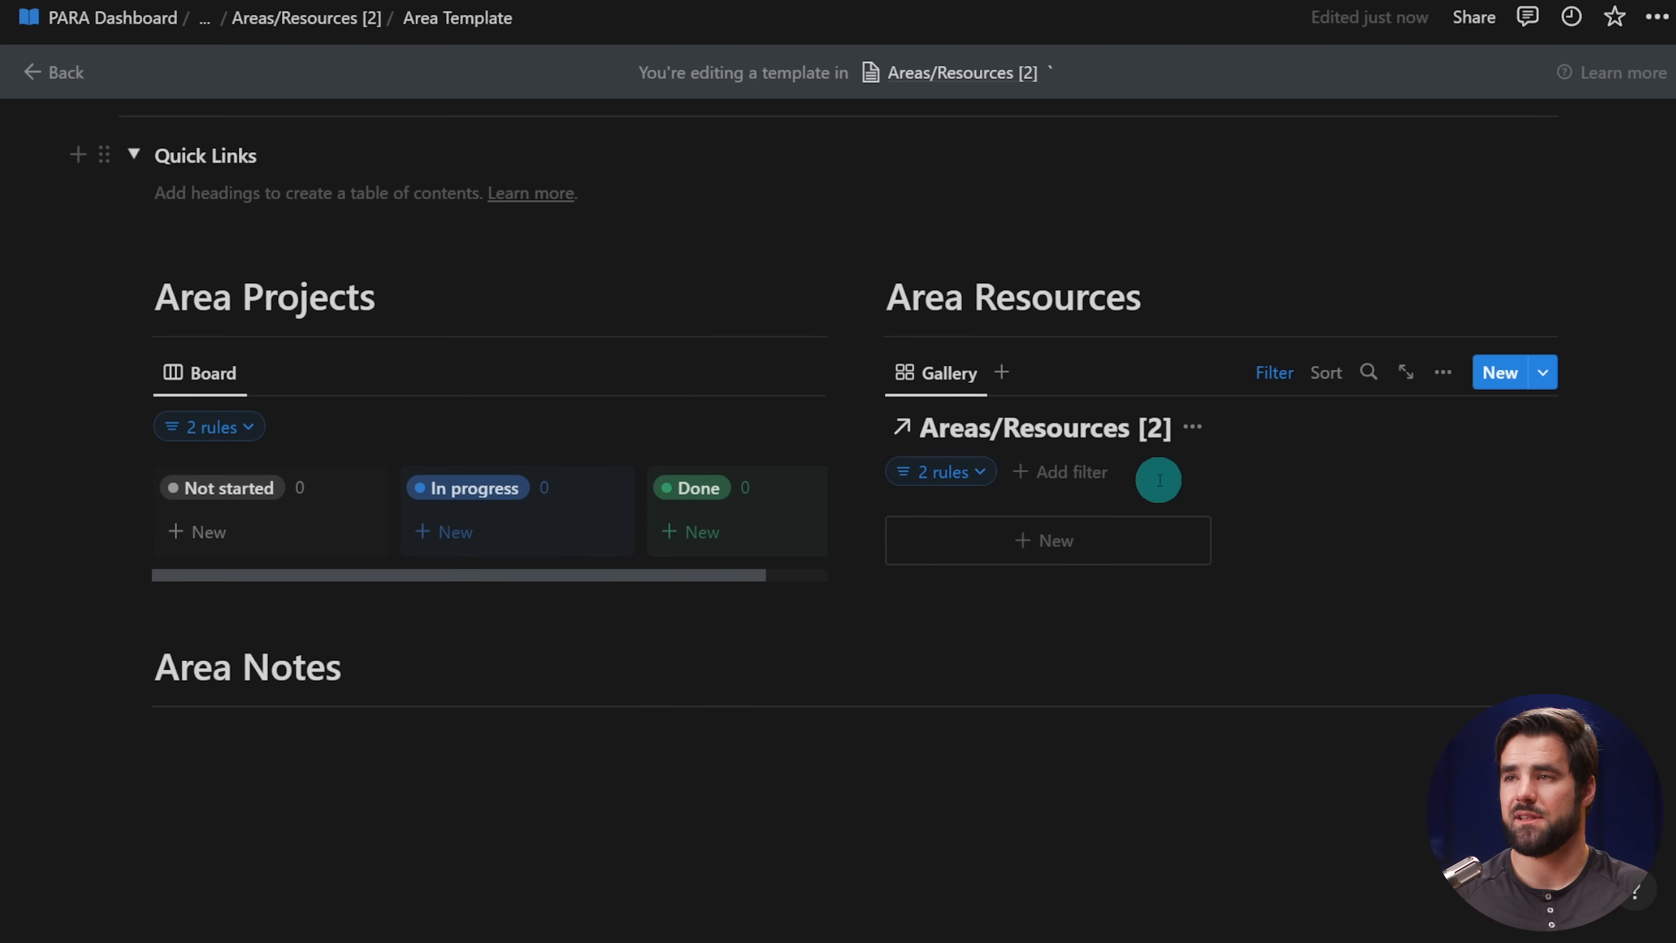
left_click(1191, 426)
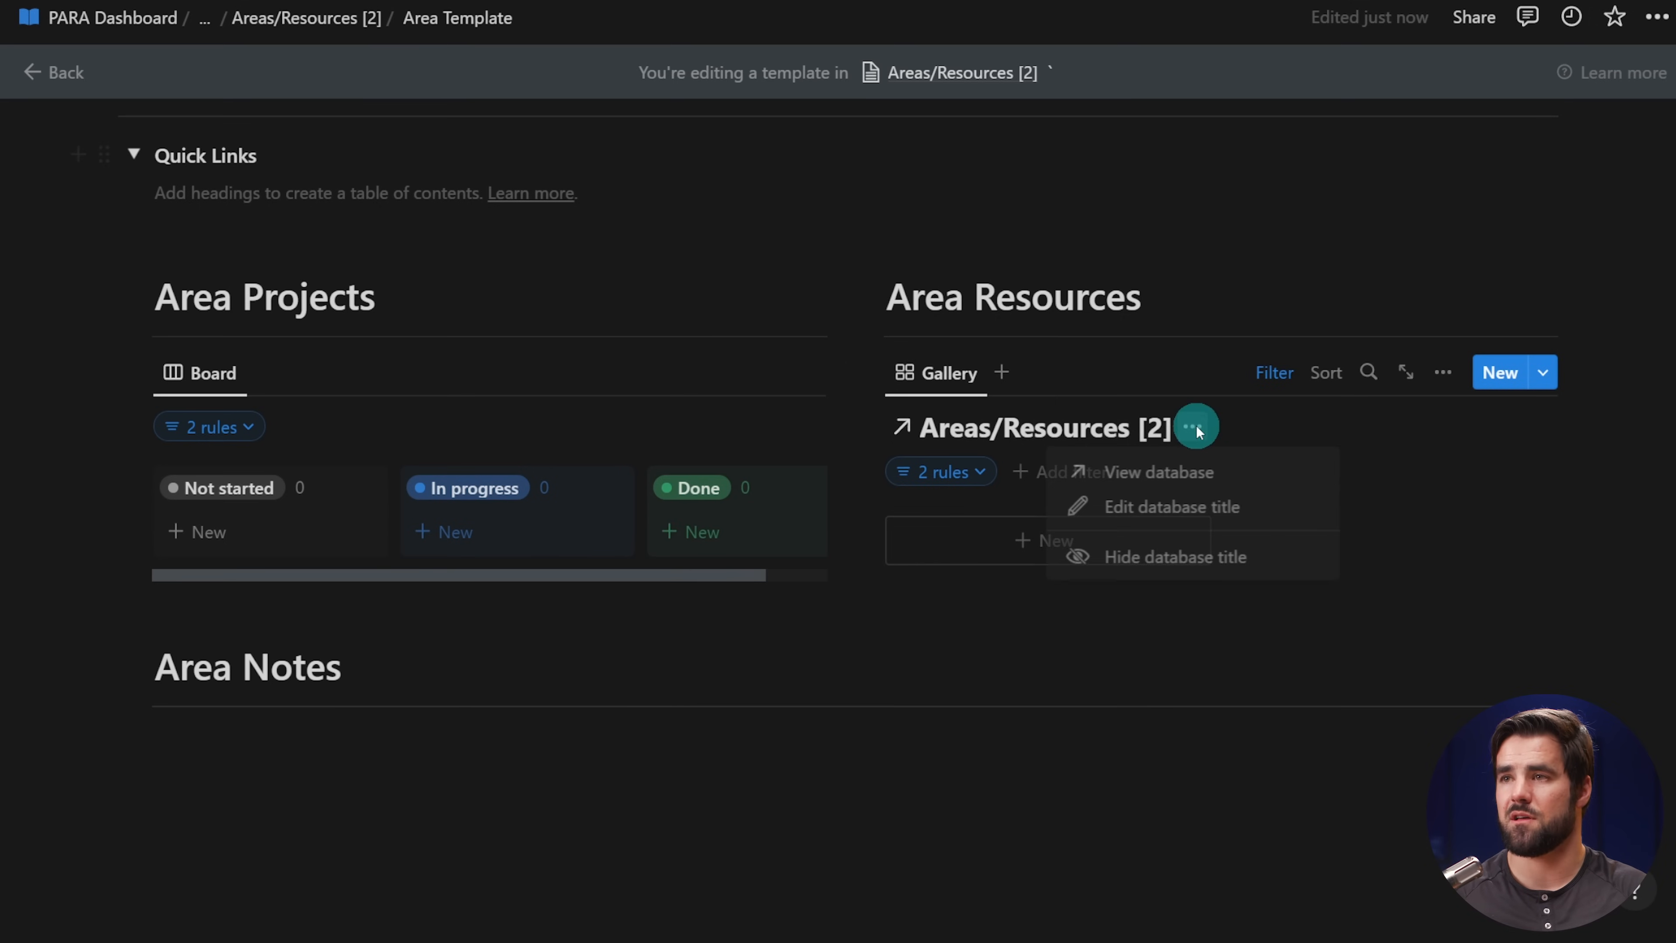
left_click(1112, 561)
- Insert a list view linked to Notes [2] under the Area Notes heading as a new empty view
scroll(1356, 561, "down", 1)
left_click(288, 707)
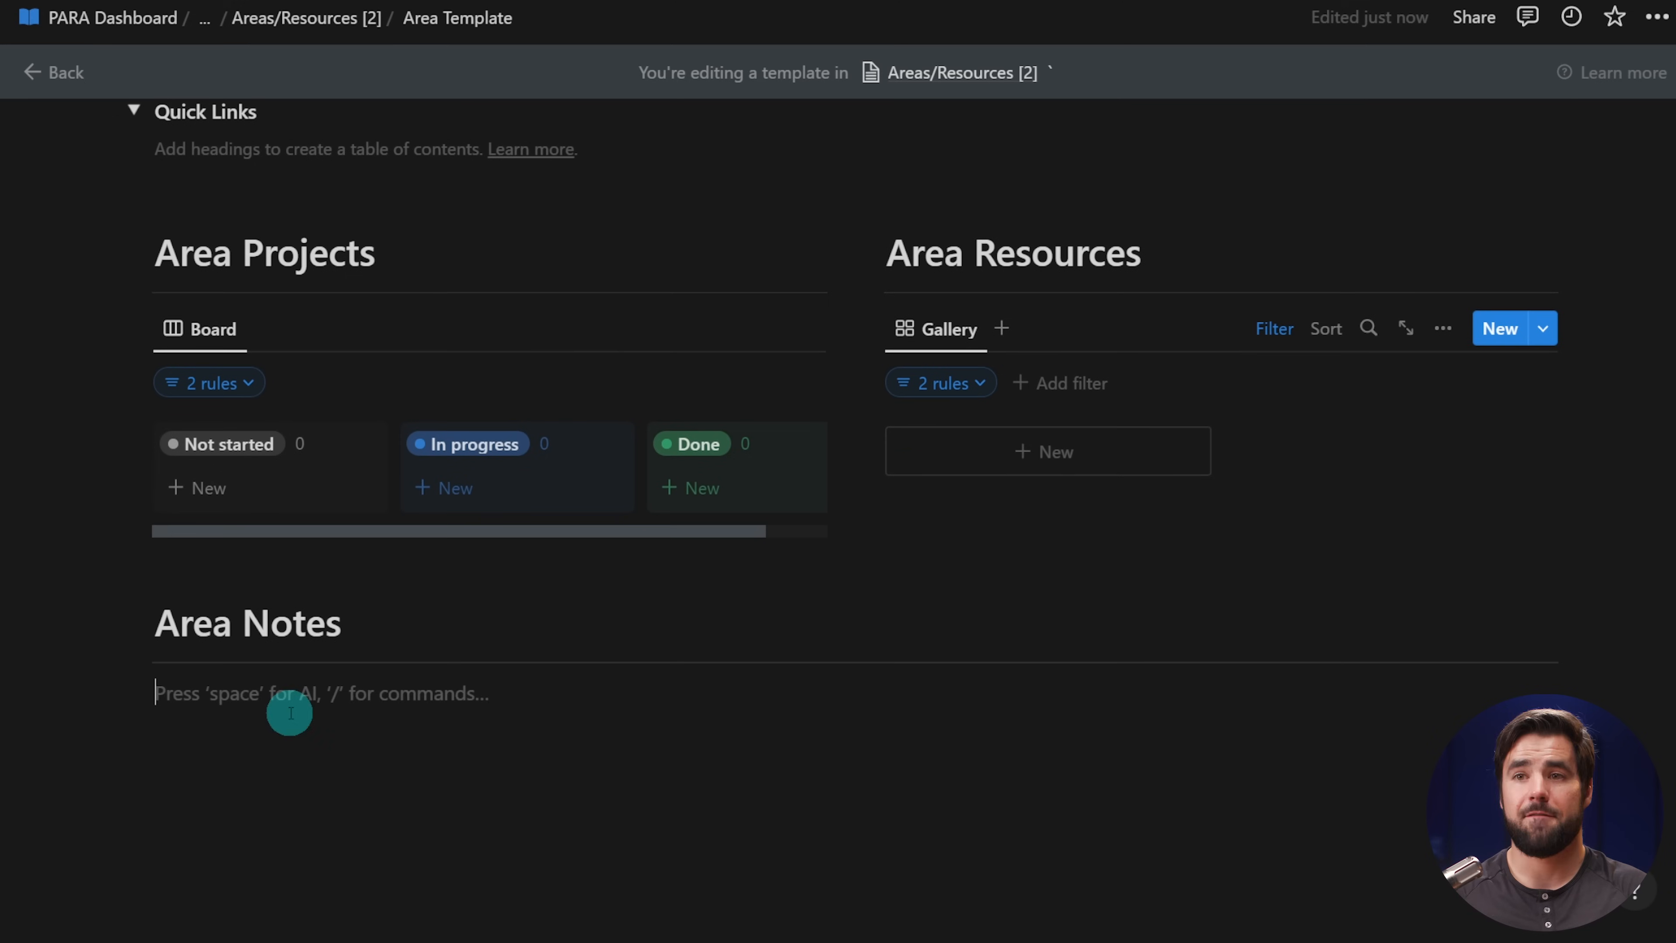
type("/list")
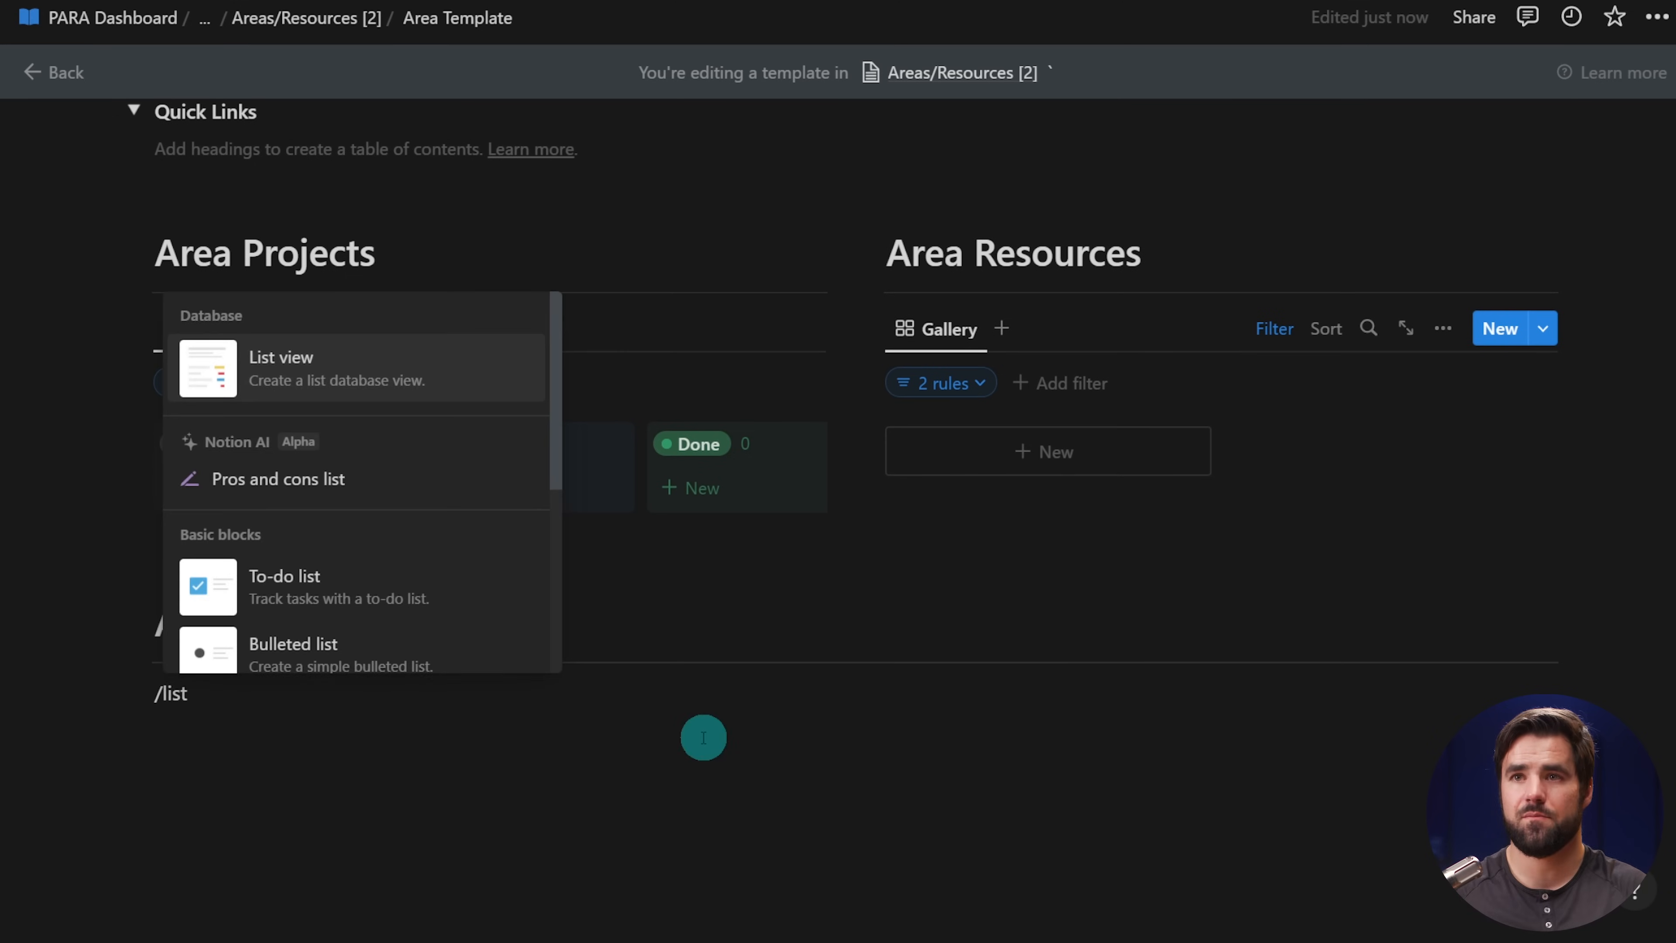
left_click(362, 390)
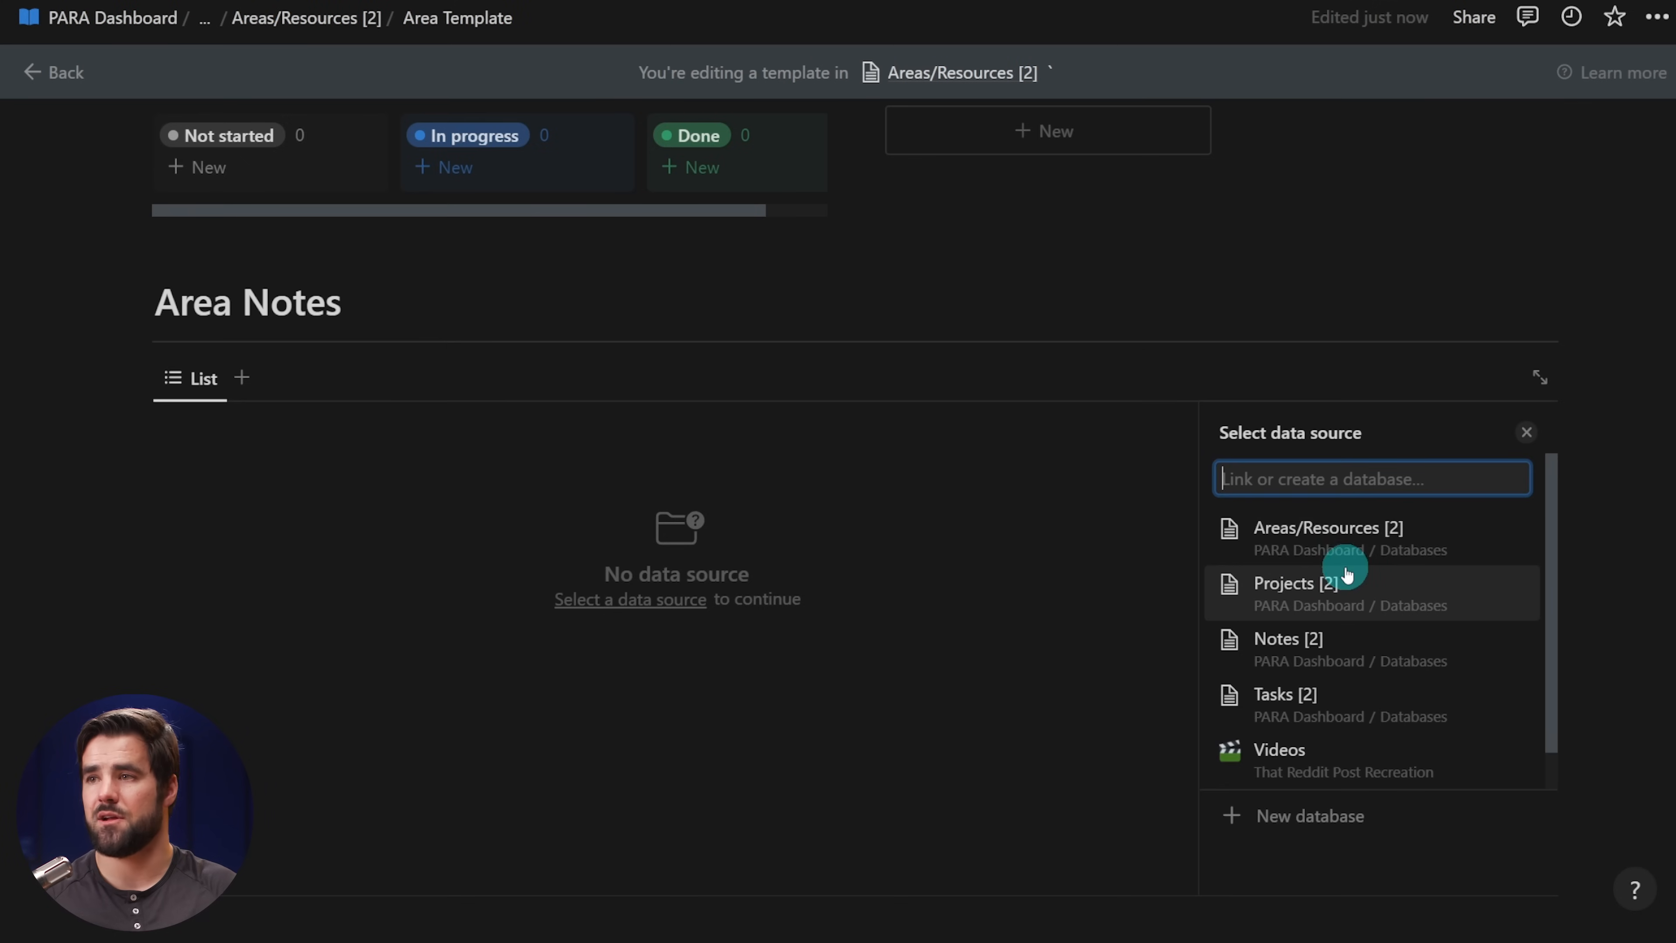
left_click(1355, 639)
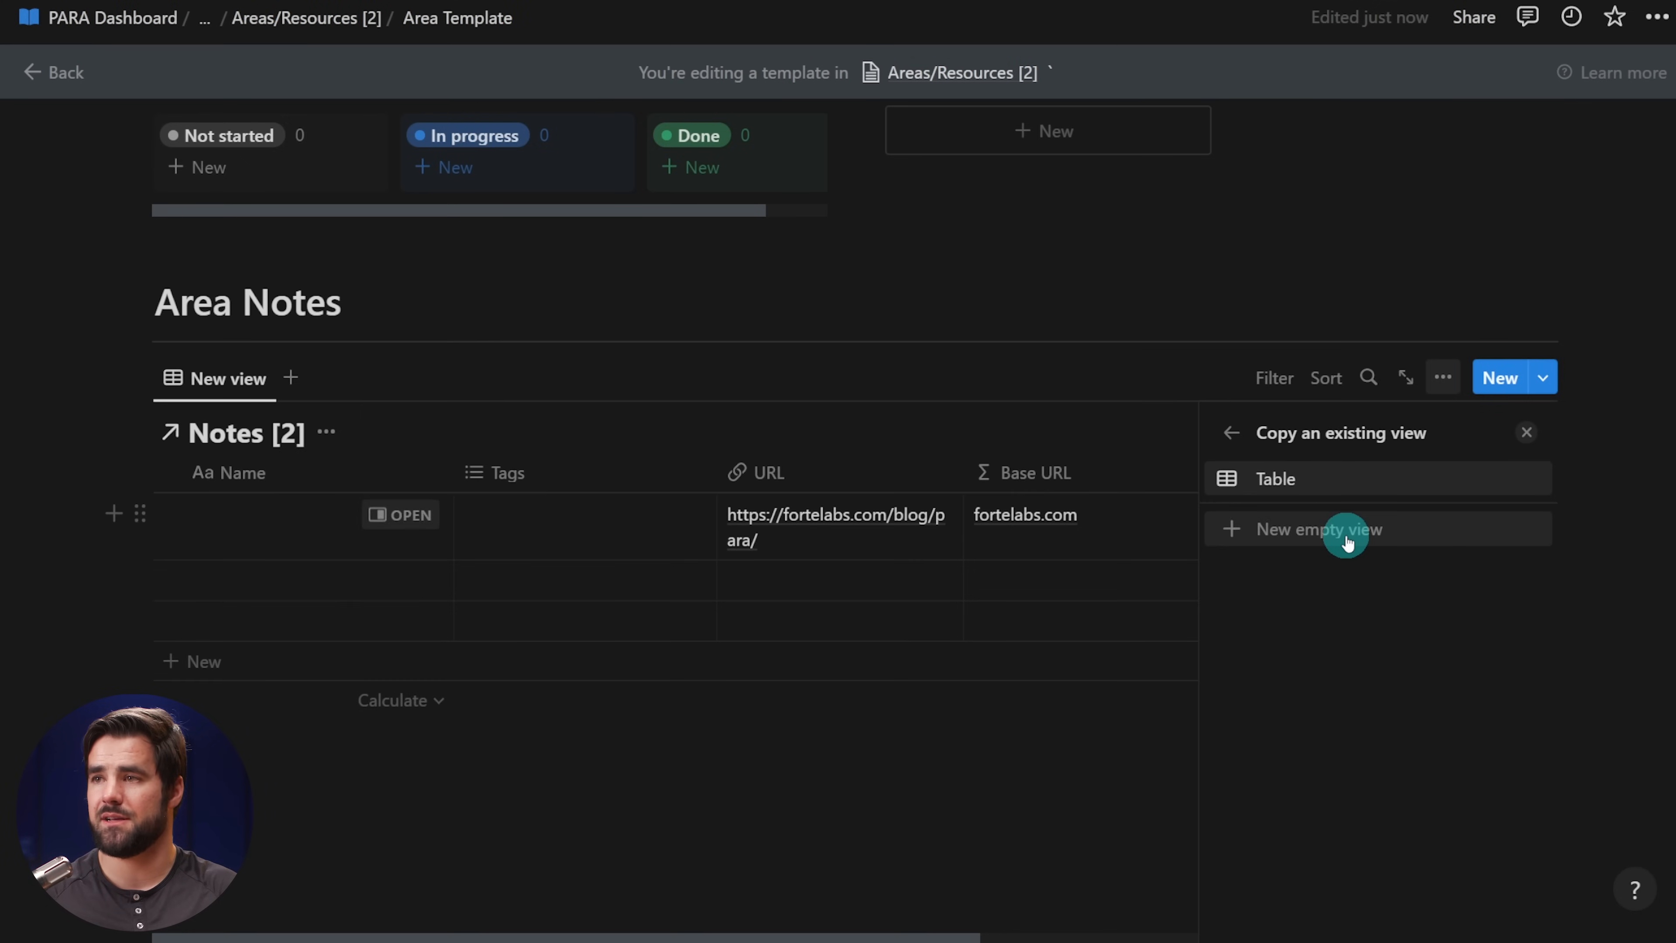
left_click(1445, 528)
scroll(1409, 762, "down", 1)
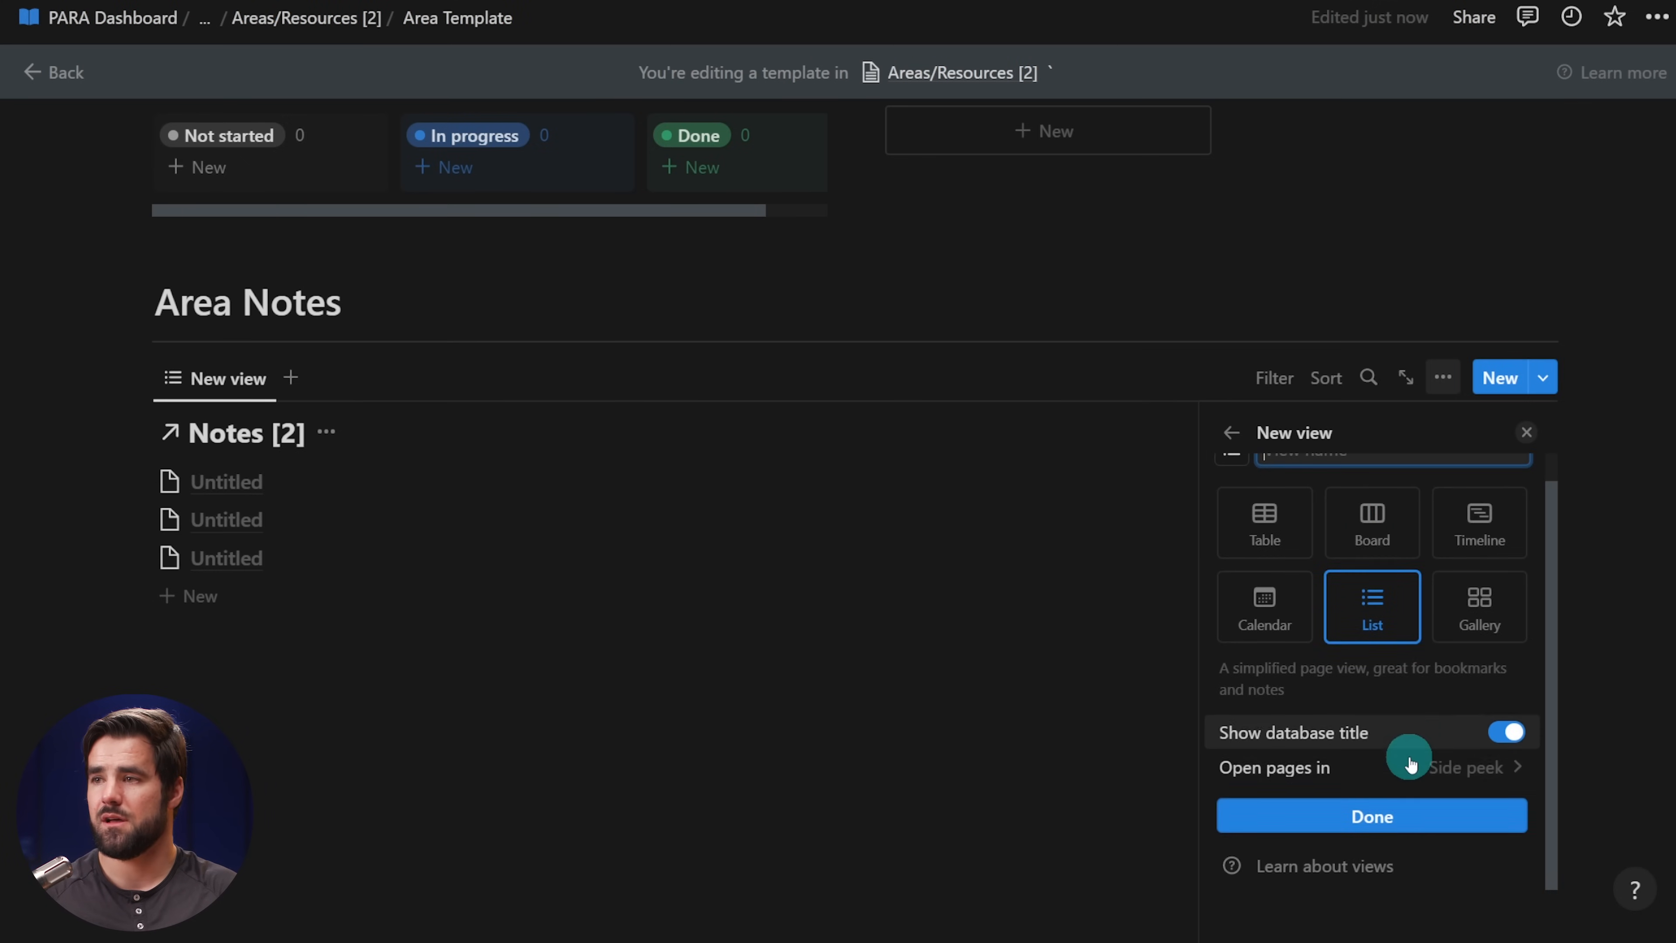
left_click(1376, 818)
left_click(1304, 610)
scroll(1455, 726, "up", 2)
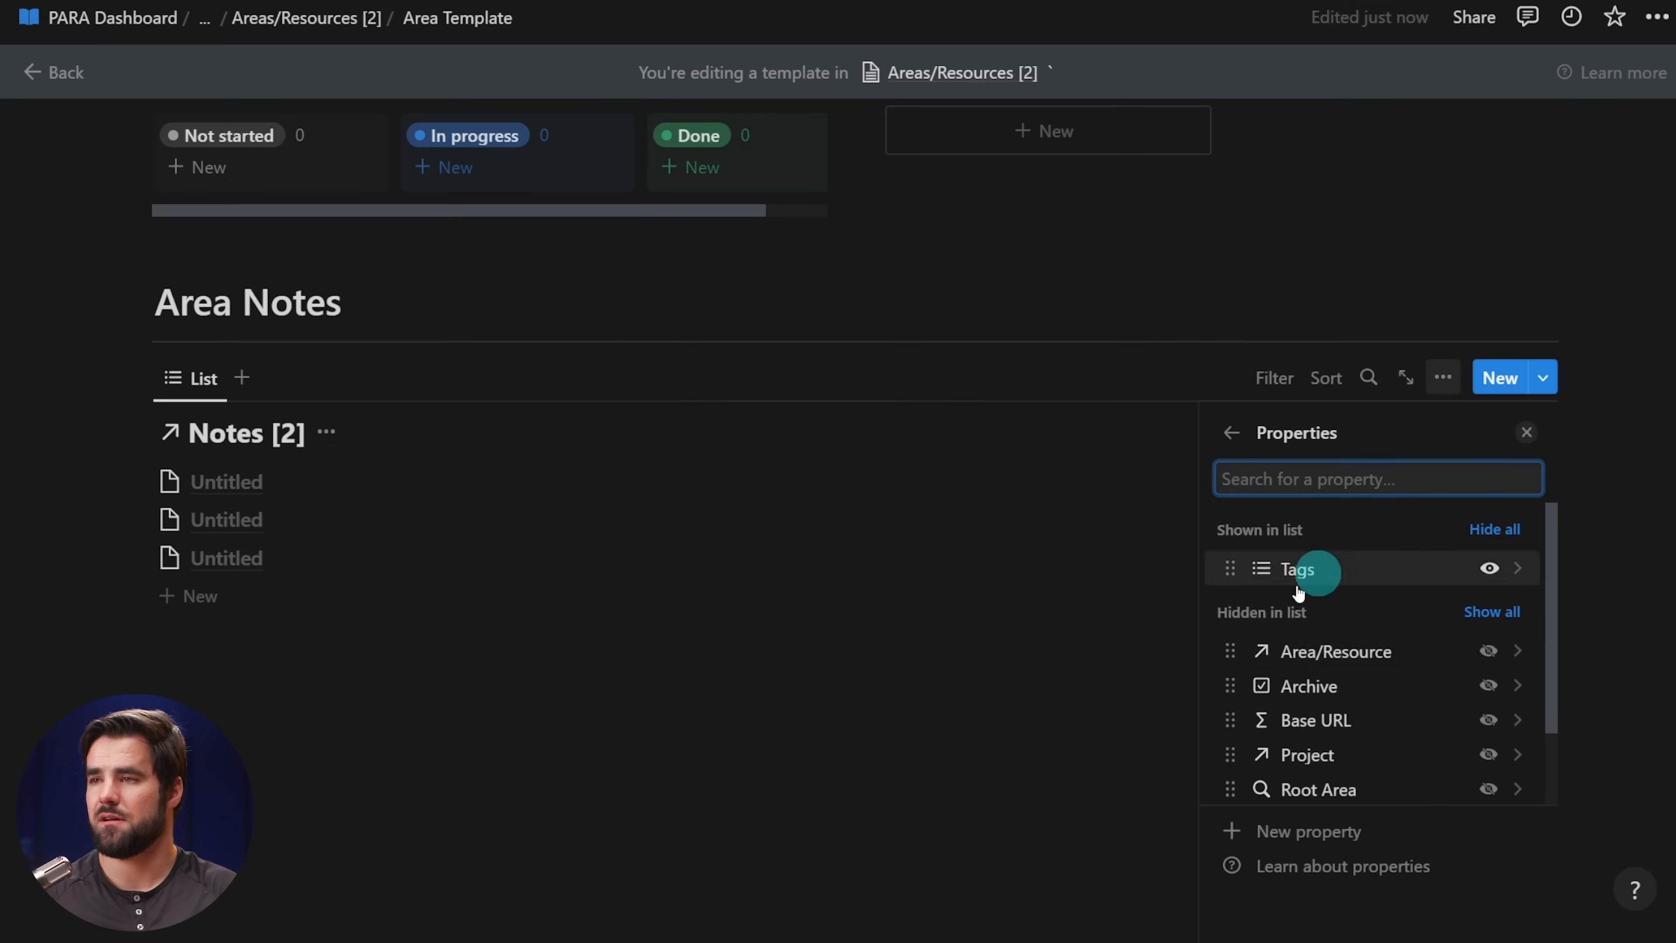
left_click(1232, 432)
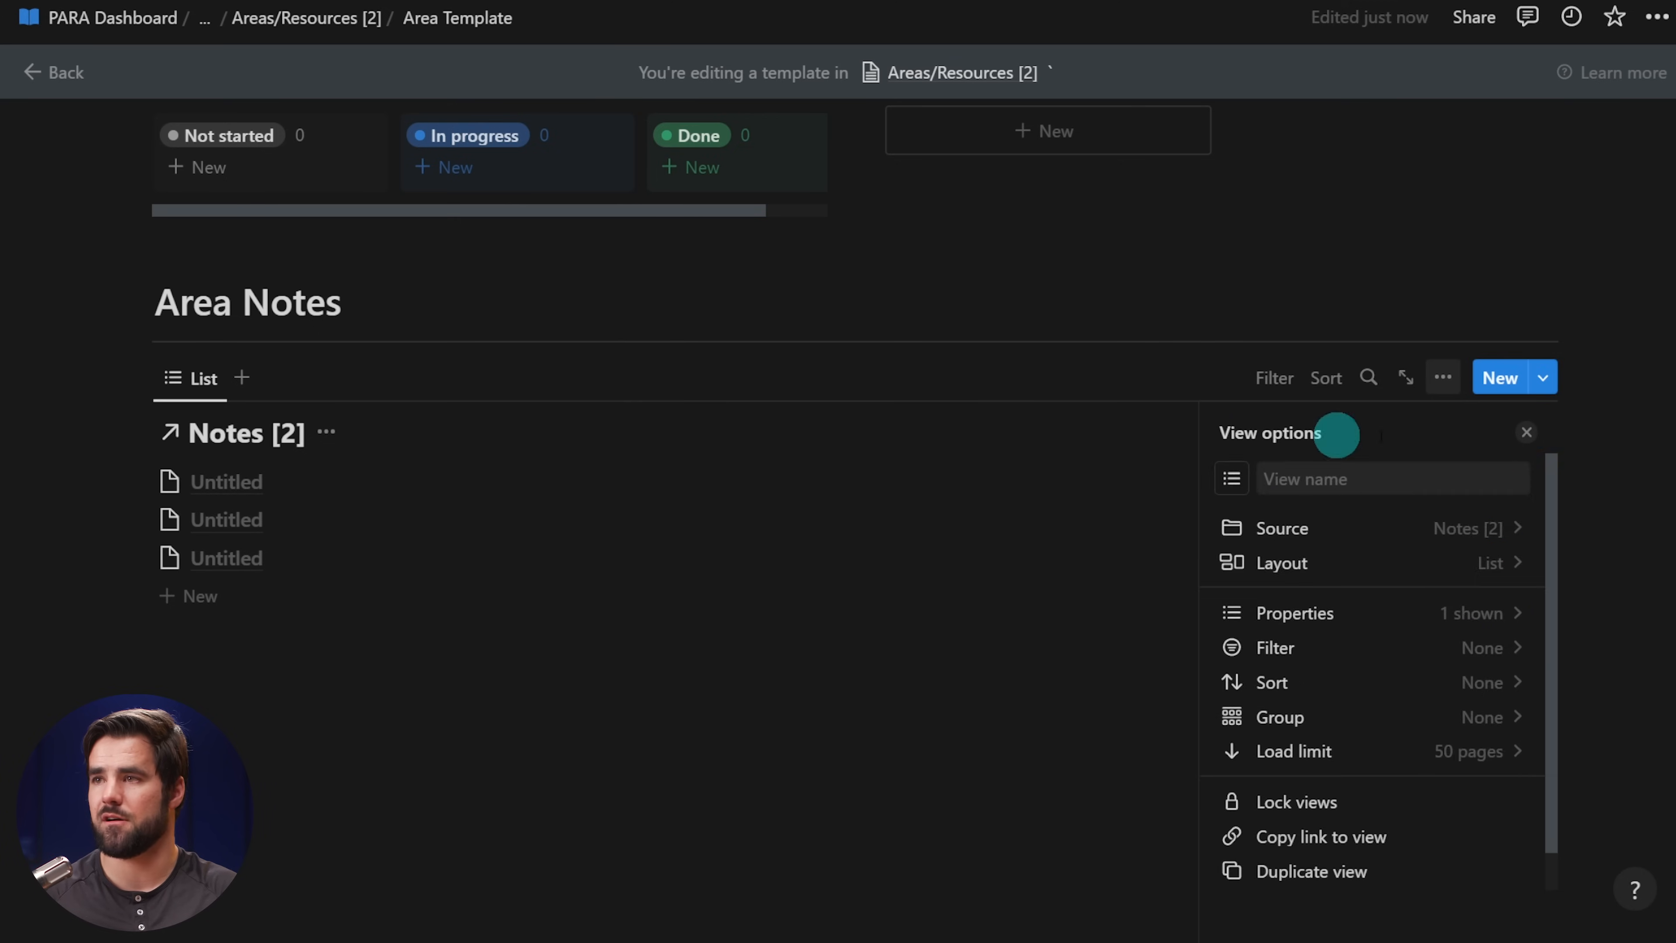
- Add an advanced filter to the Area Notes list where Area/Resource contains Area Template
left_click(1523, 434)
left_click(1279, 453)
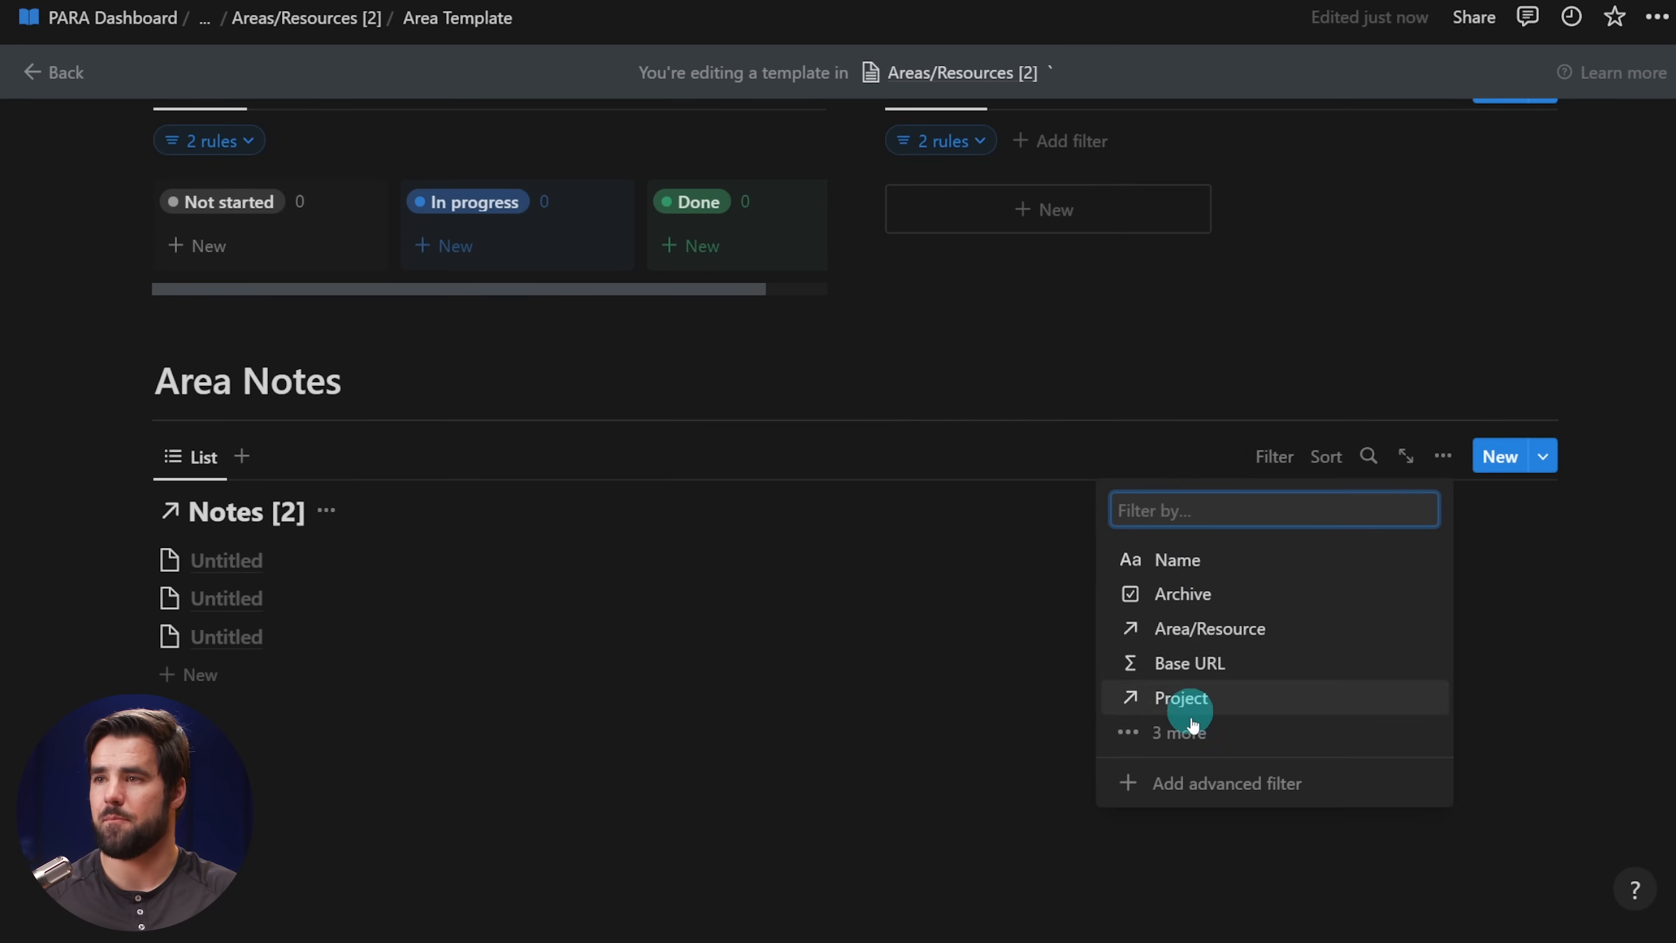
left_click(1188, 783)
left_click(206, 620)
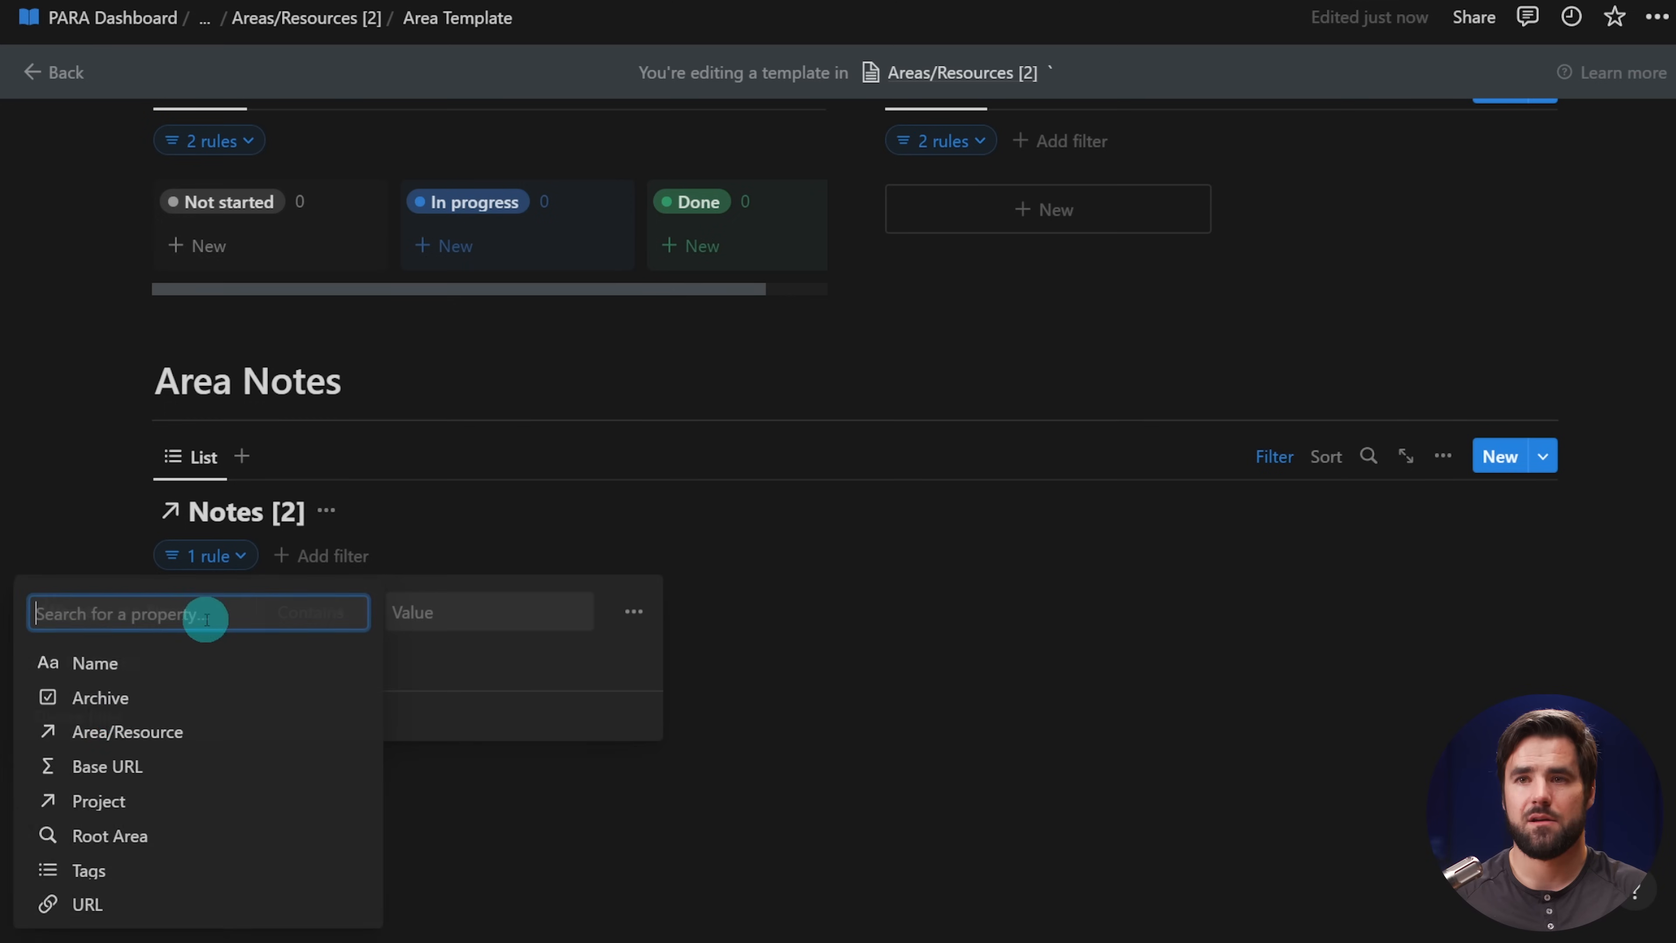
left_click(114, 730)
left_click(454, 611)
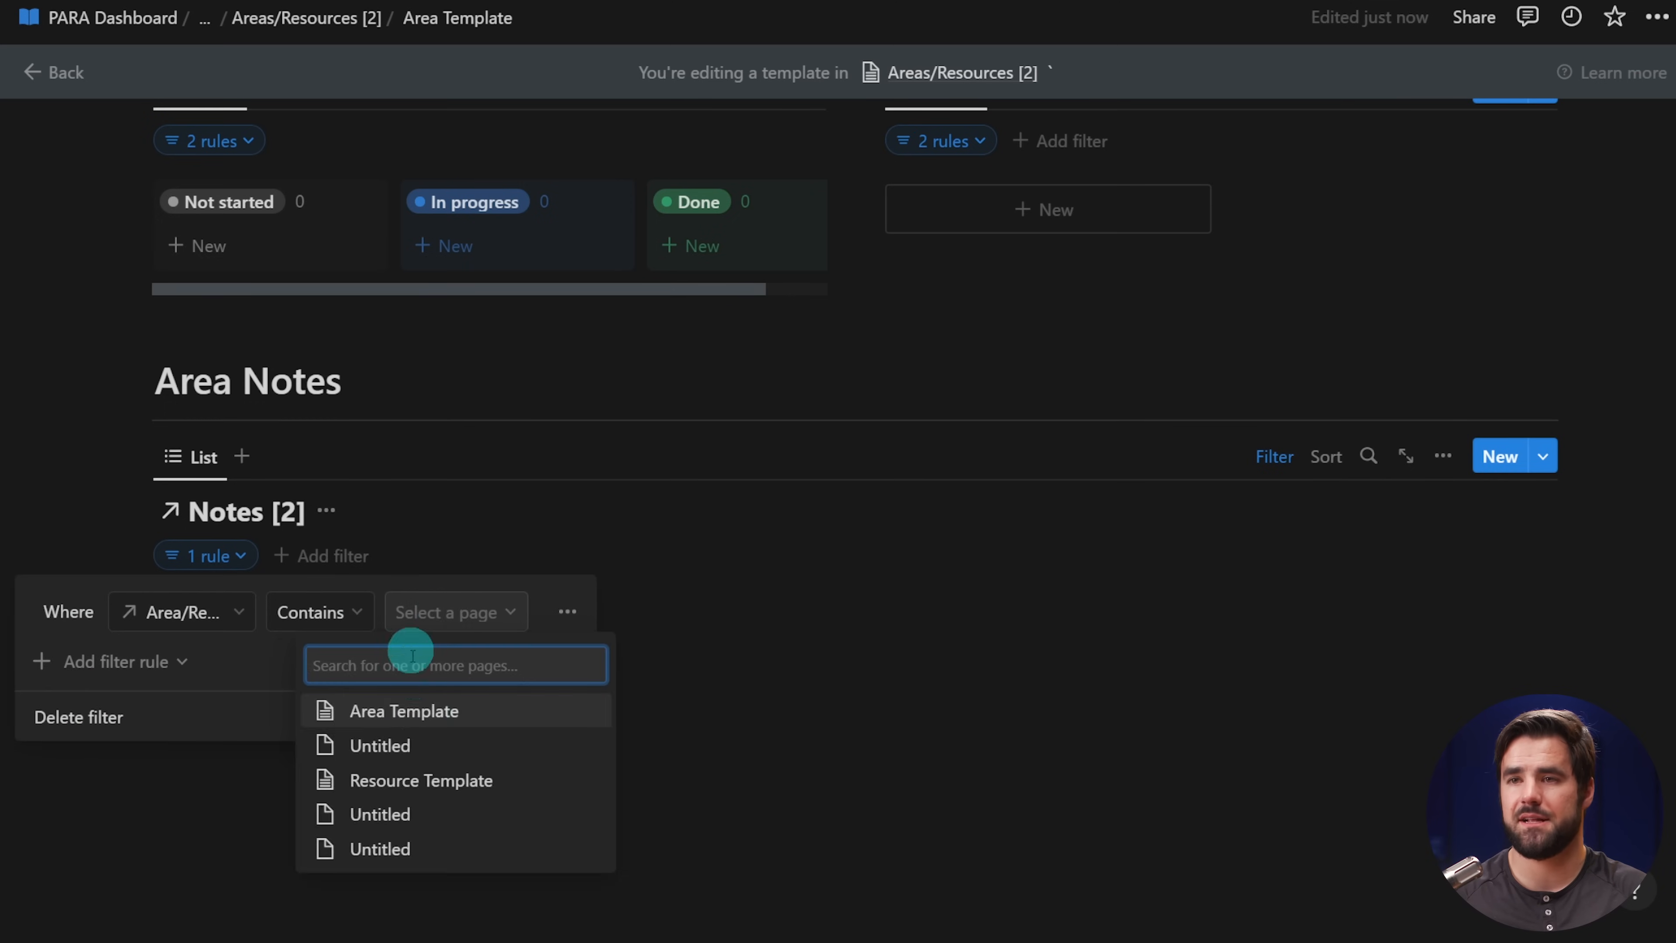
left_click(425, 718)
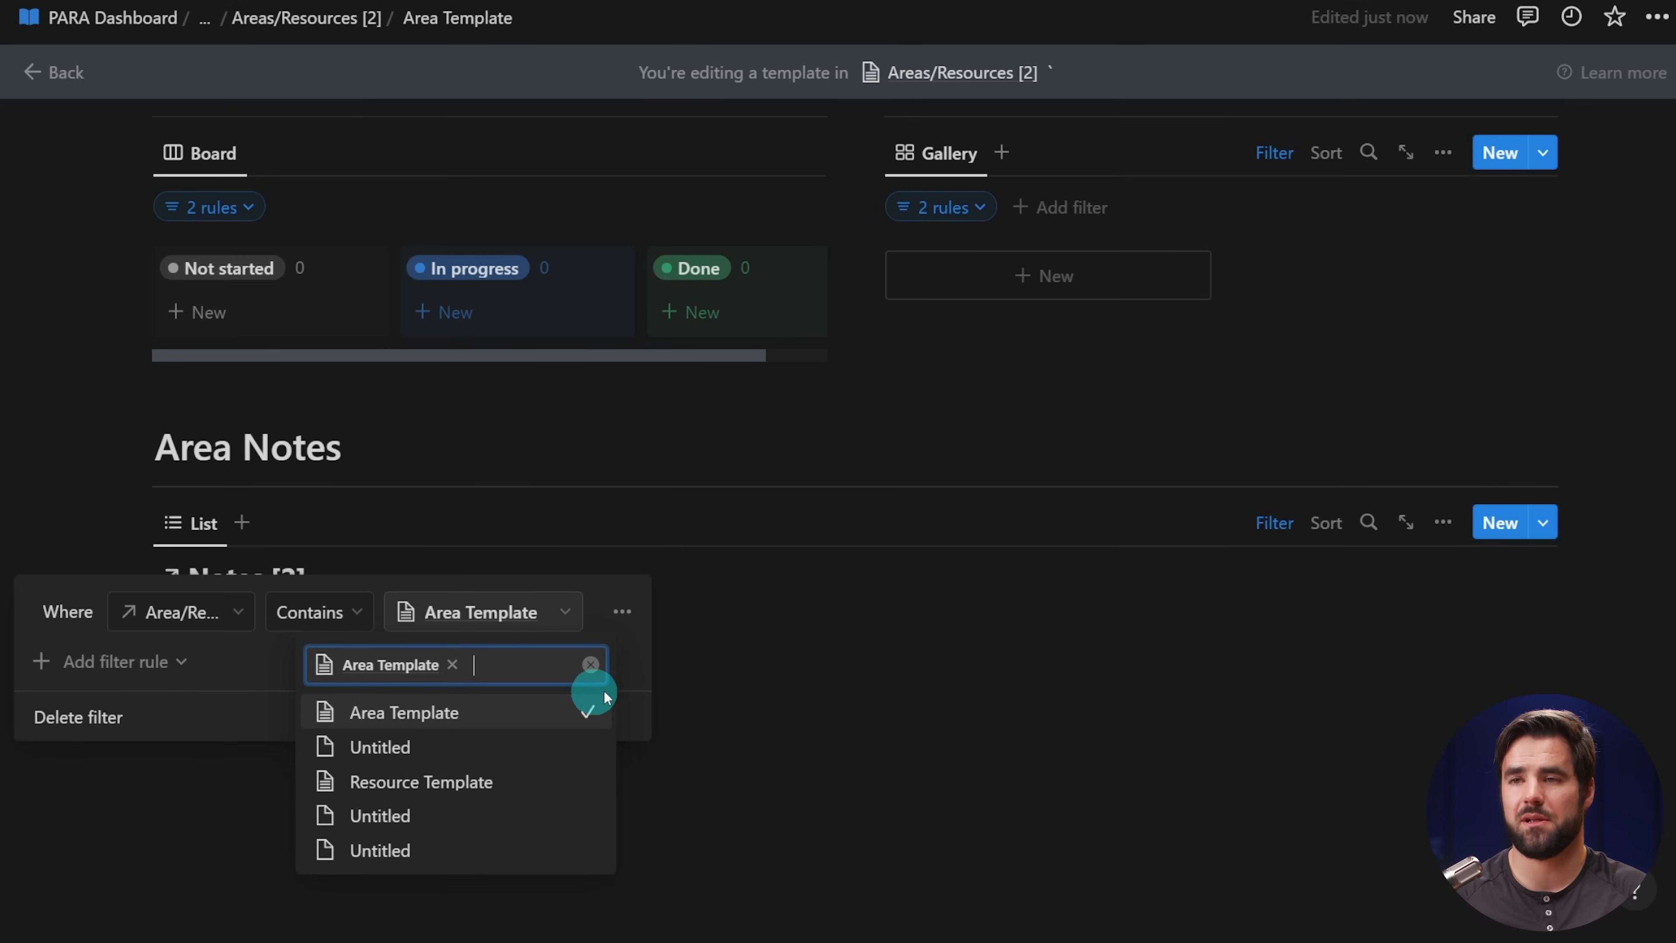
left_click(251, 663)
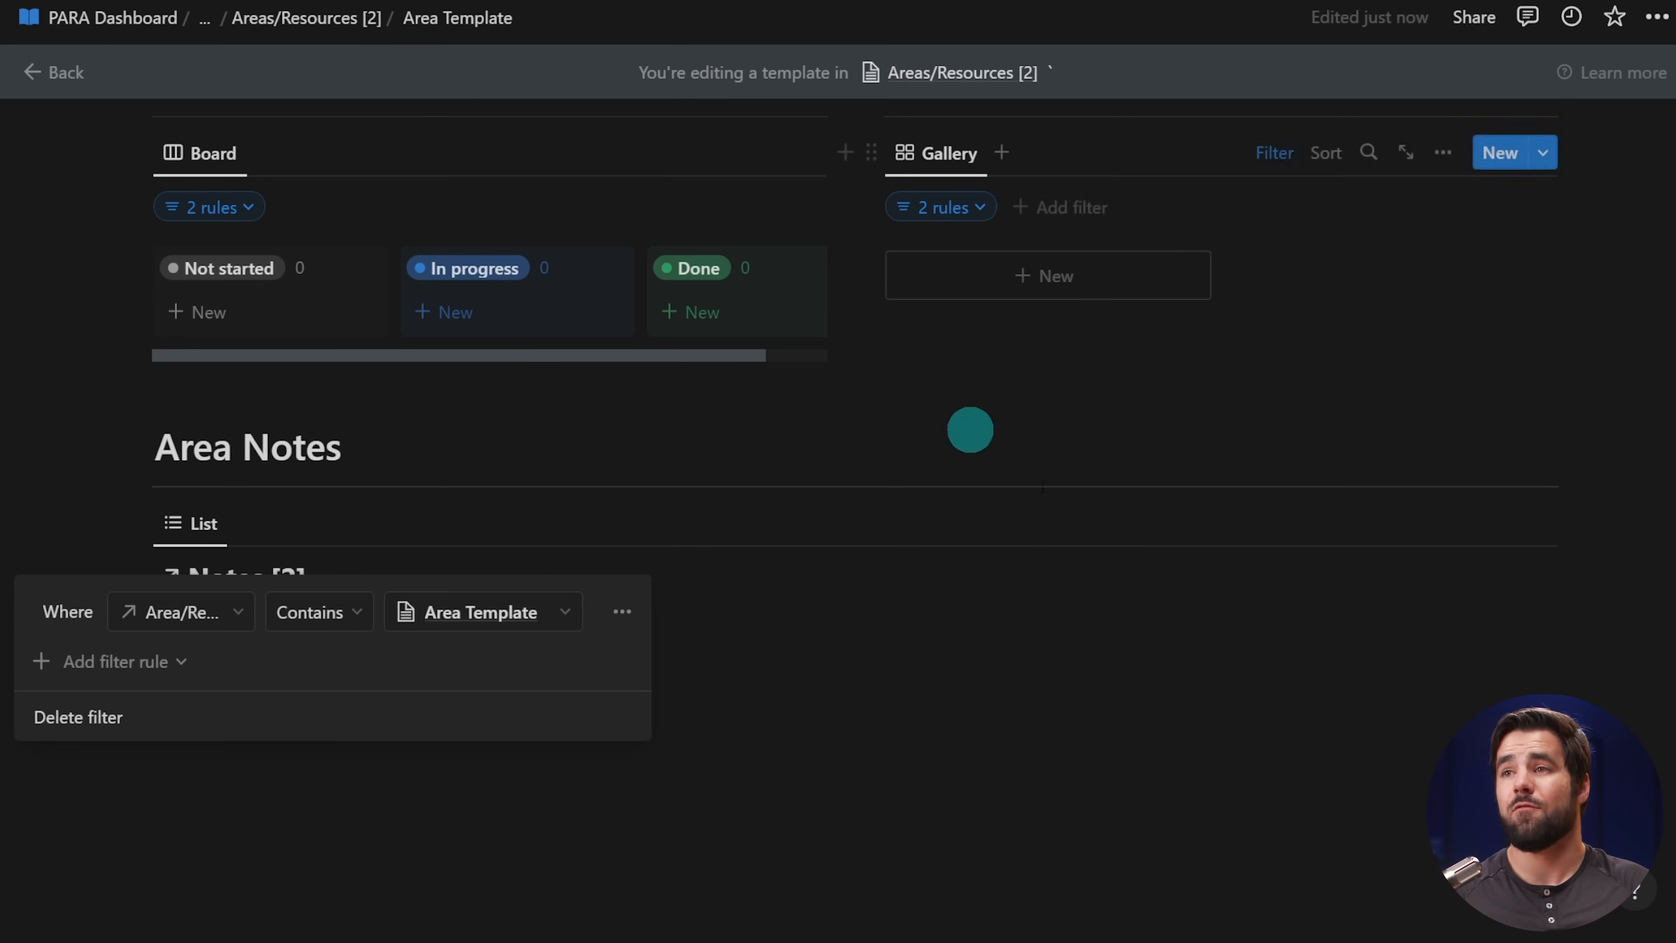
- Turn the Area/Resource rule into a group and add an Or rule where Root Area contains Area Template
left_click(622, 612)
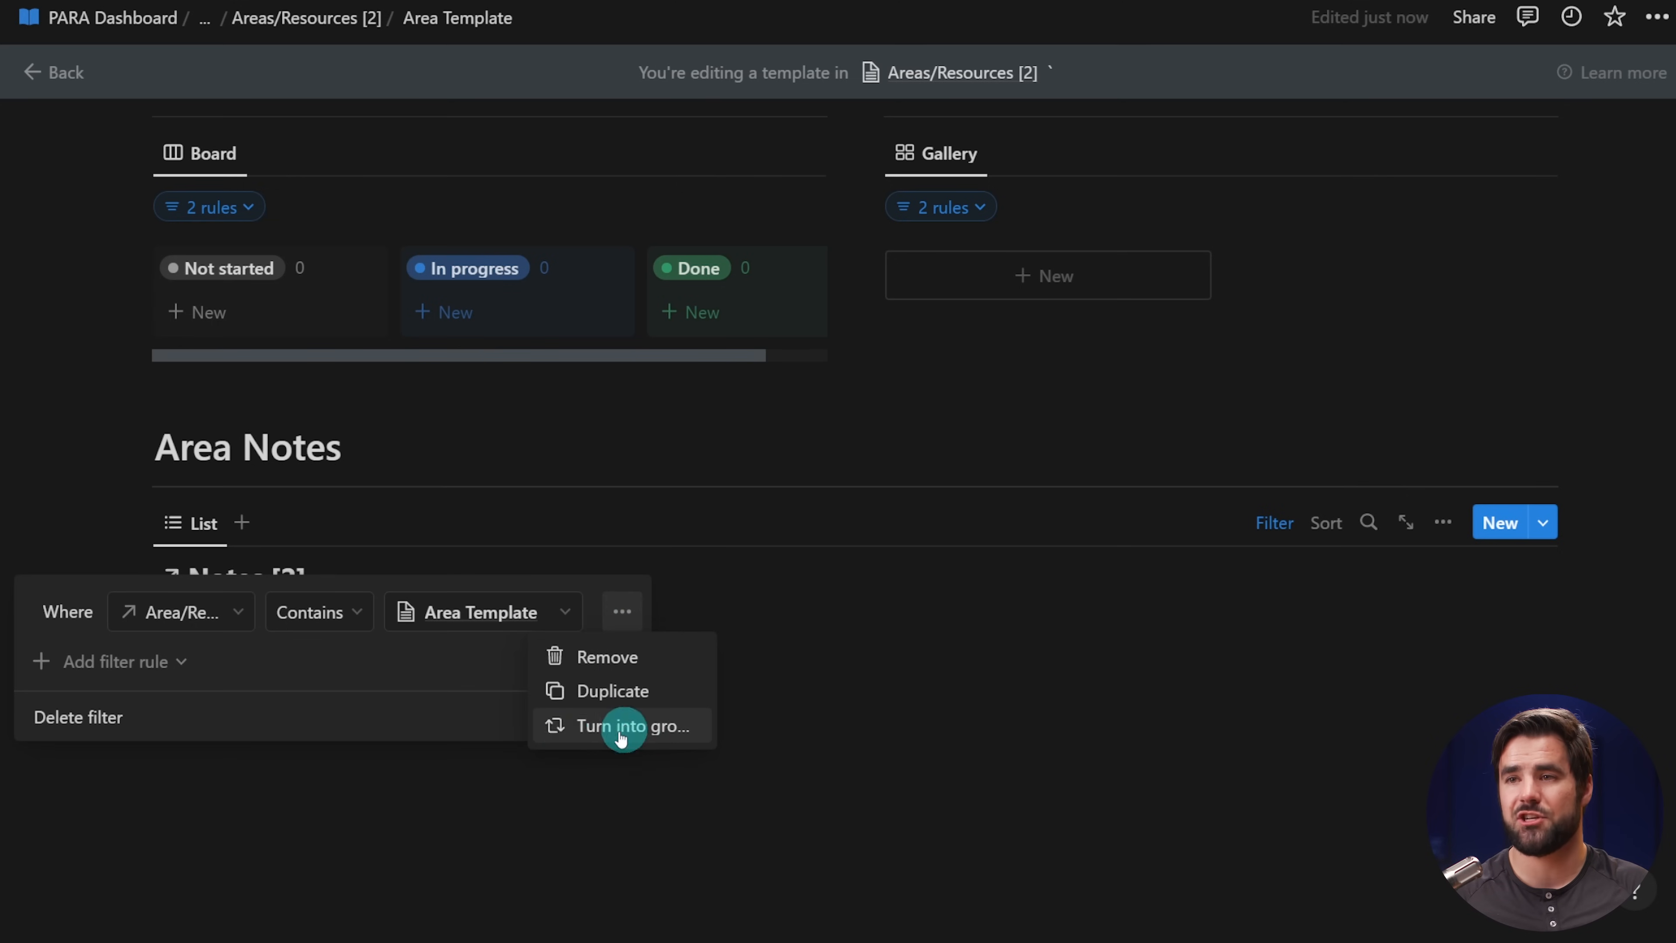
left_click(674, 731)
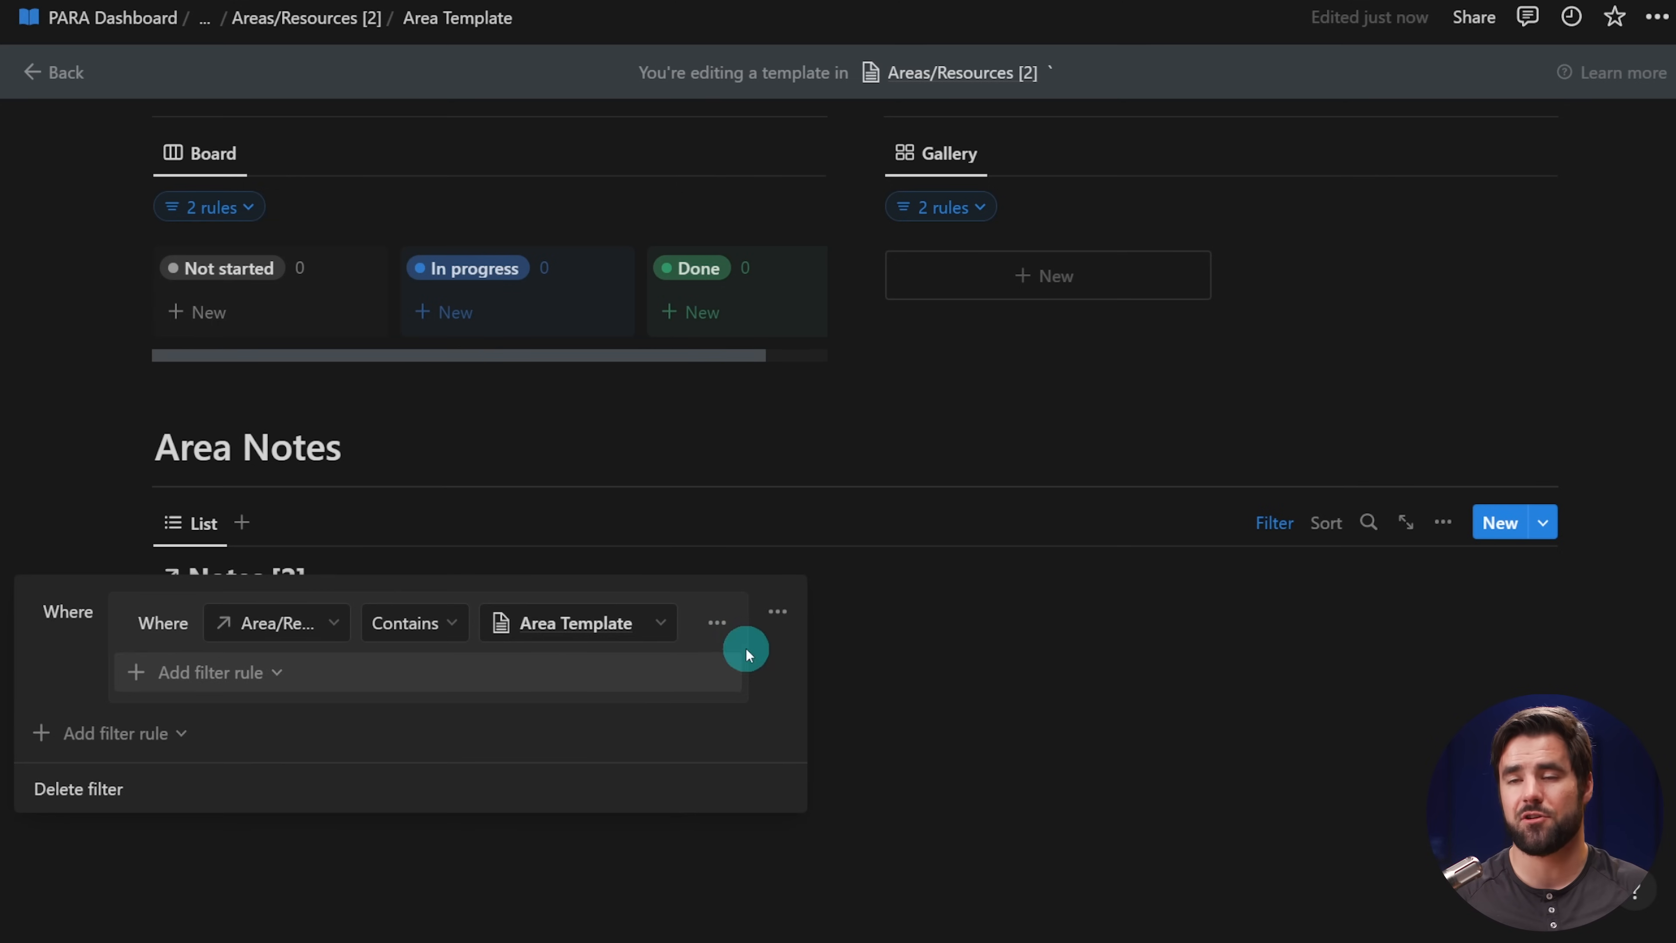
left_click(228, 719)
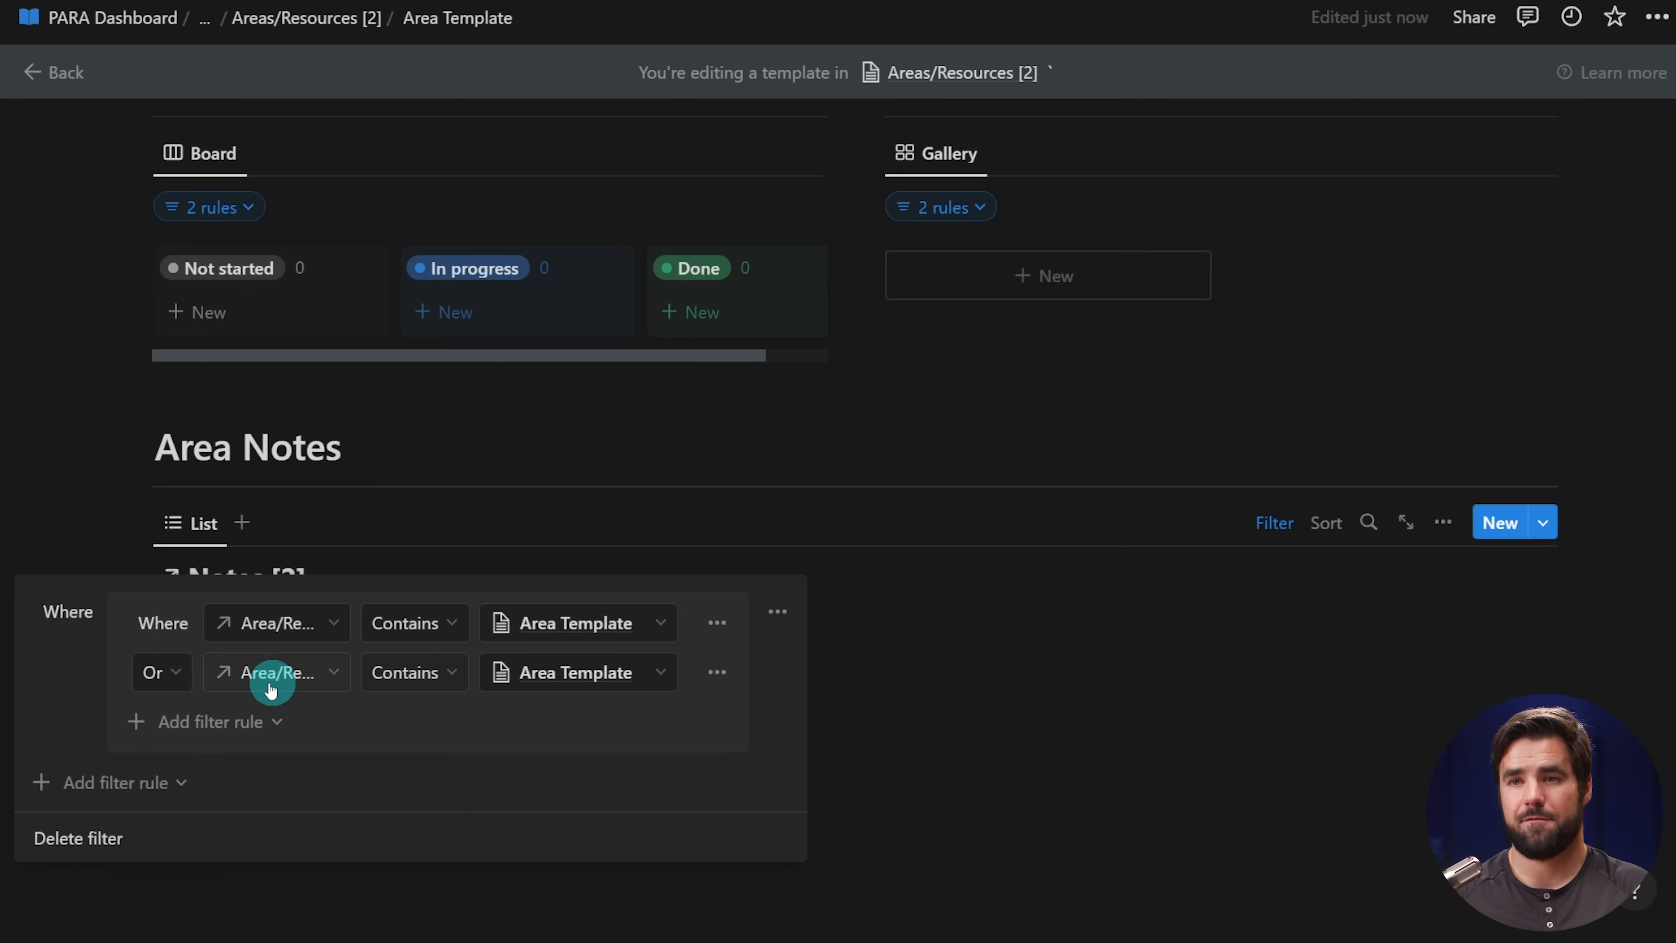
left_click(306, 680)
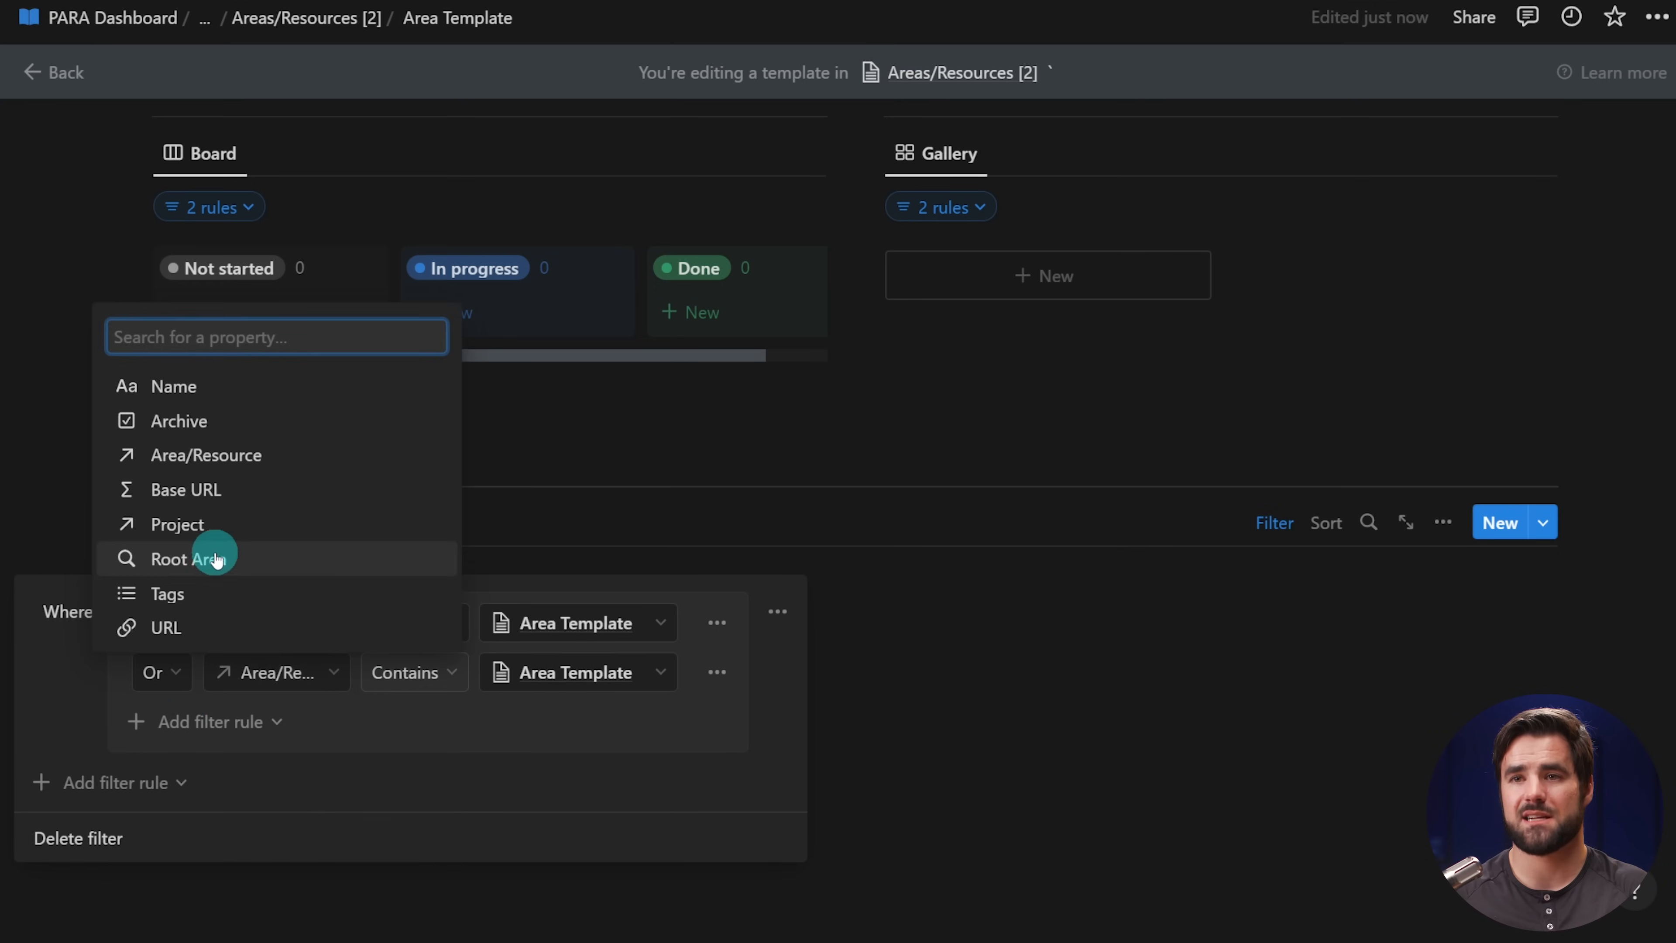
left_click(241, 566)
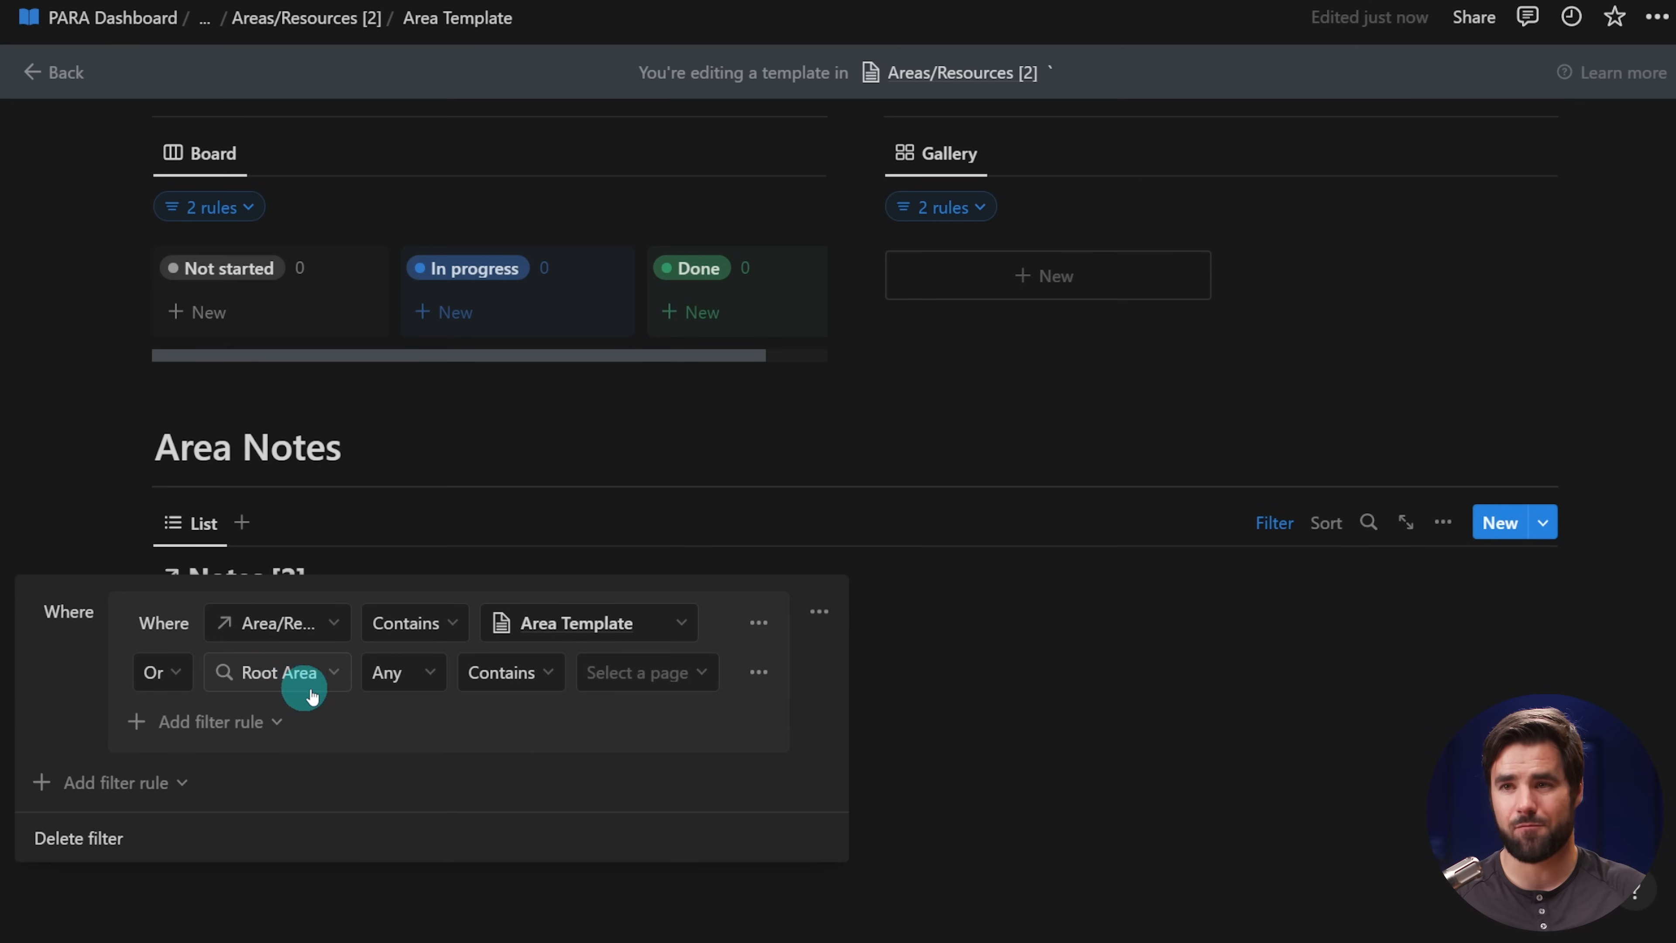
left_click(654, 673)
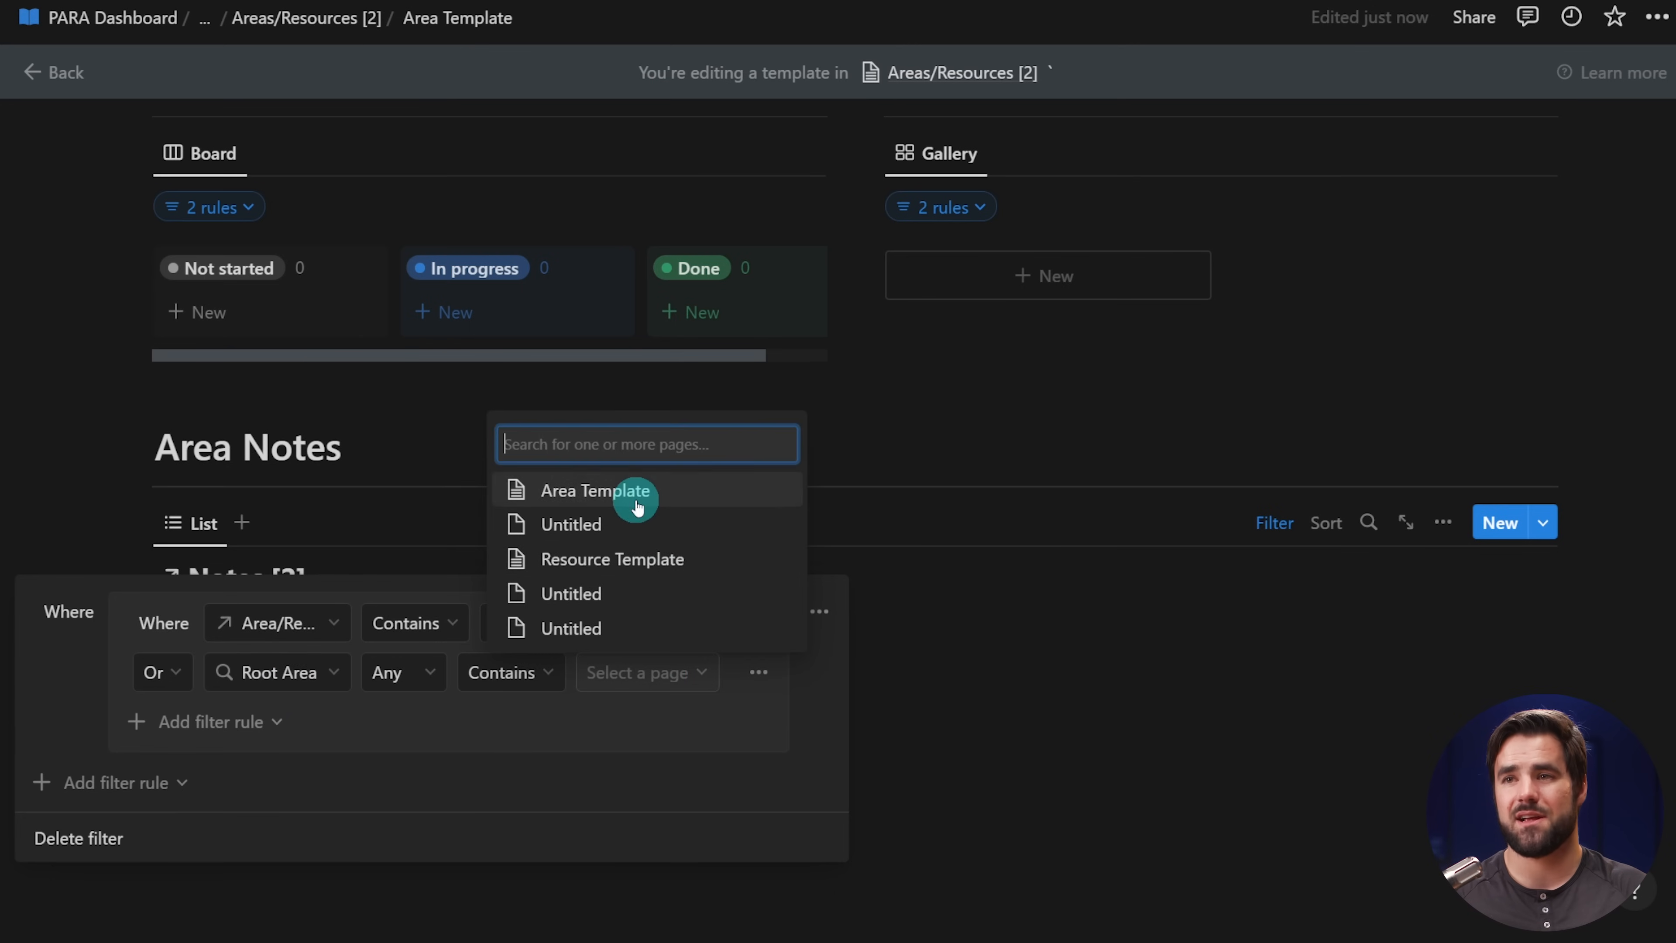
left_click(636, 505)
left_click(722, 711)
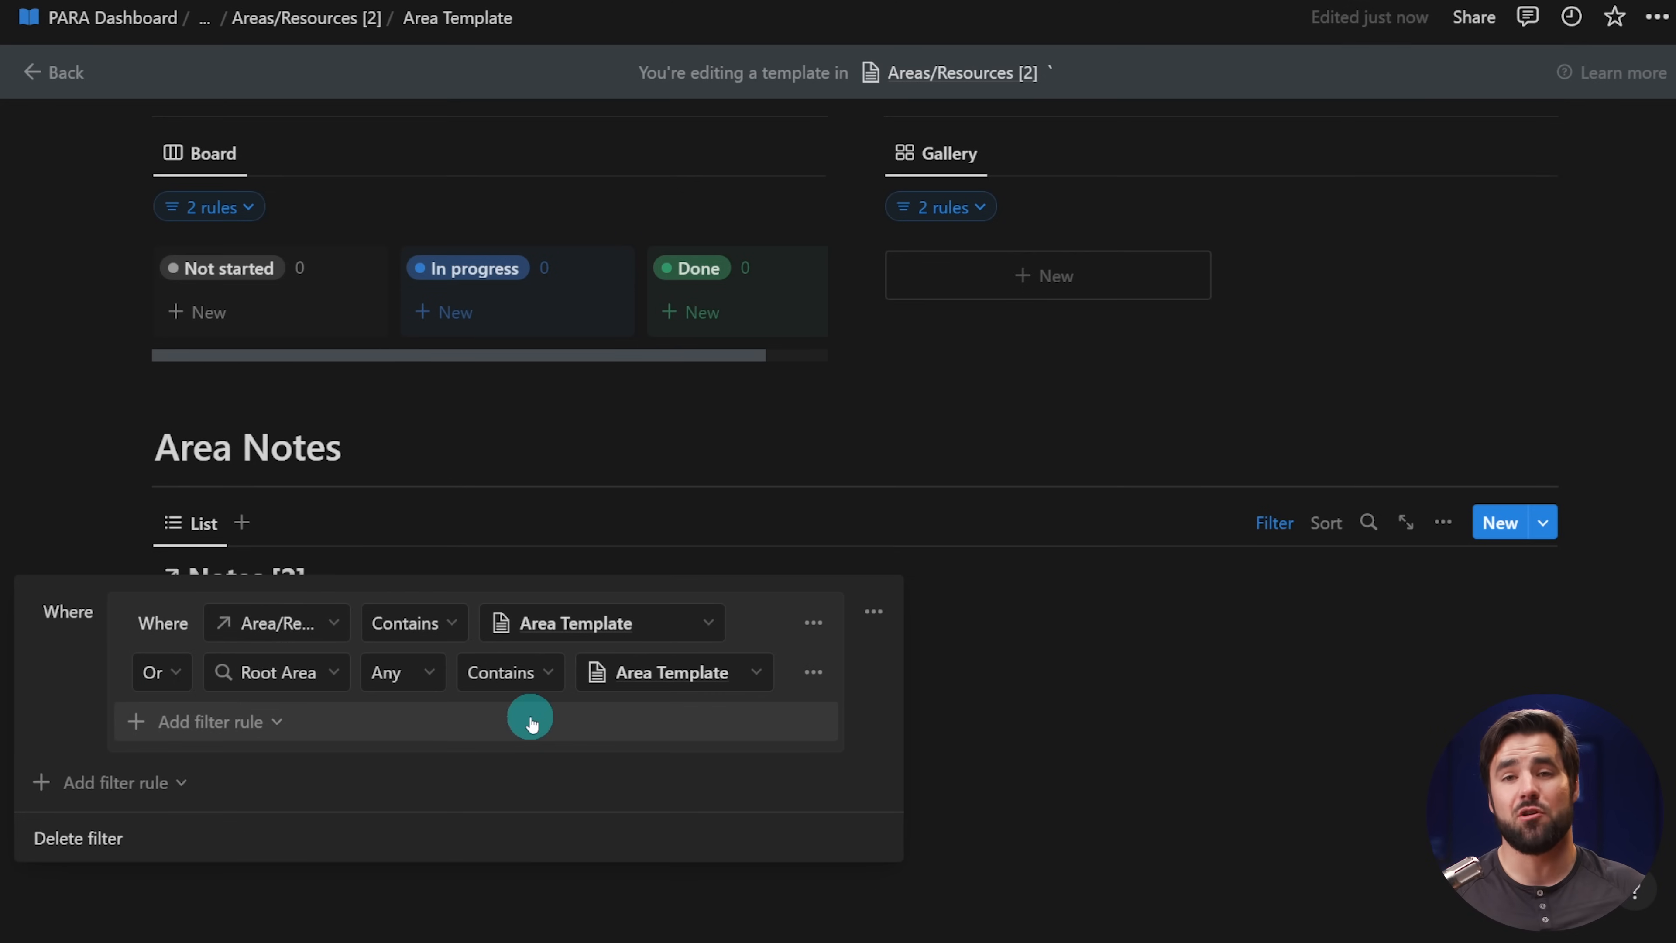
- Add an And rule outside the filter group where Archive is Unchecked
left_click(179, 782)
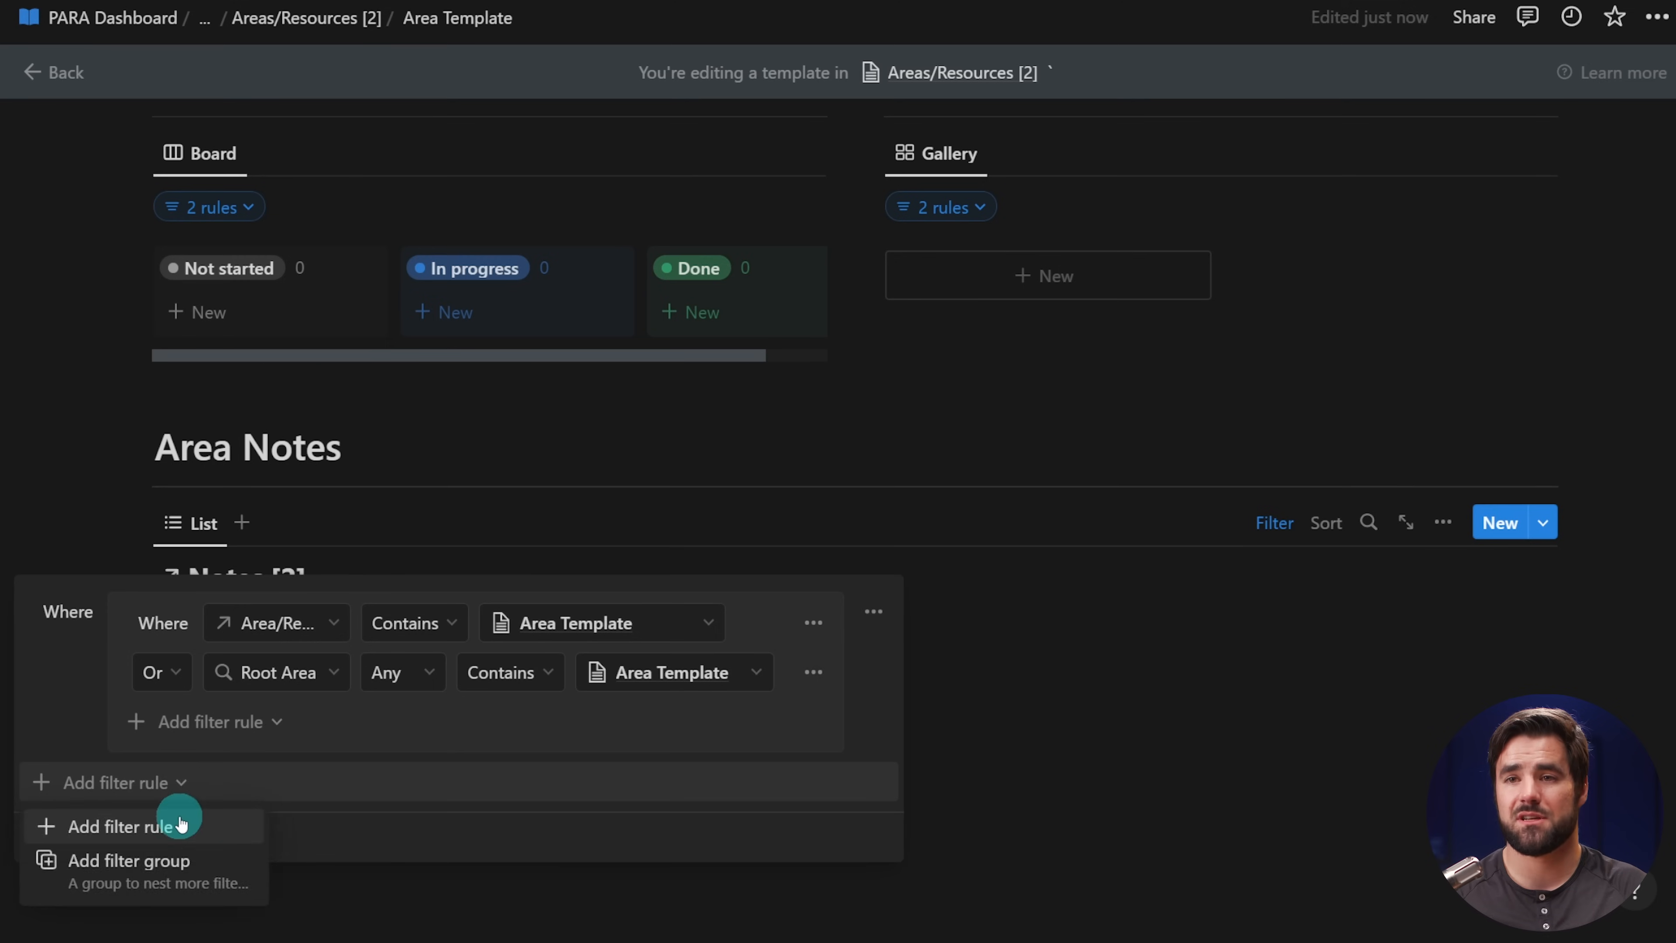
left_click(176, 822)
left_click(155, 782)
left_click(86, 697)
left_click(453, 769)
left_click(466, 833)
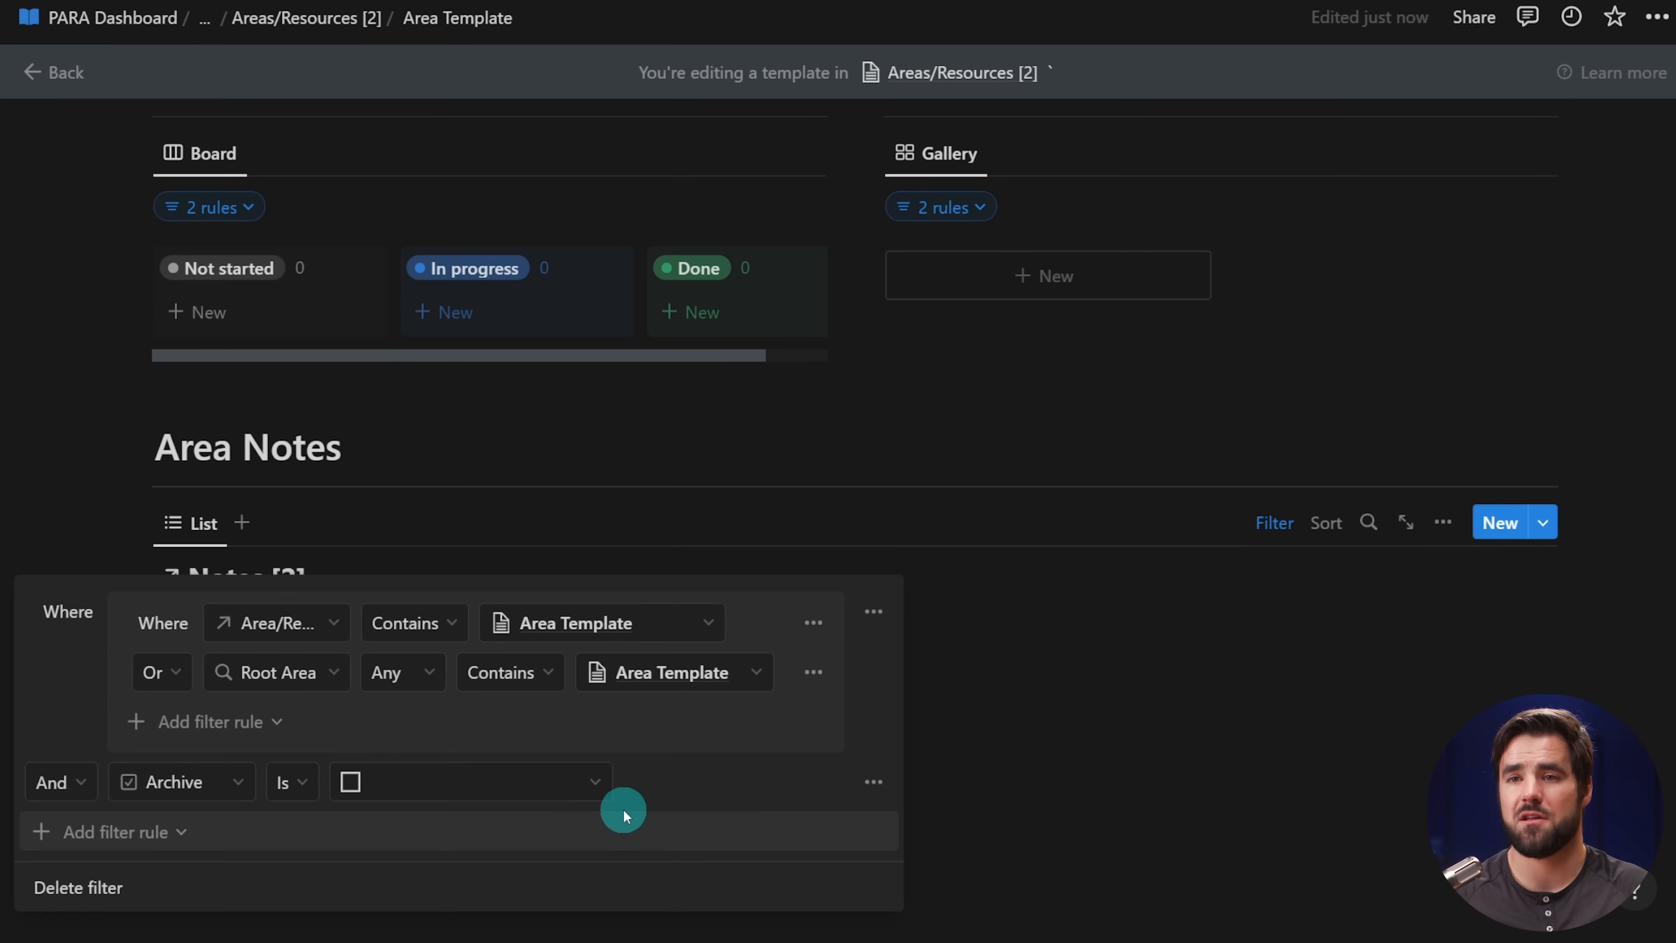
- Add another And rule to the Area Notes filter where URL is empty, and finish the filter
left_click(170, 833)
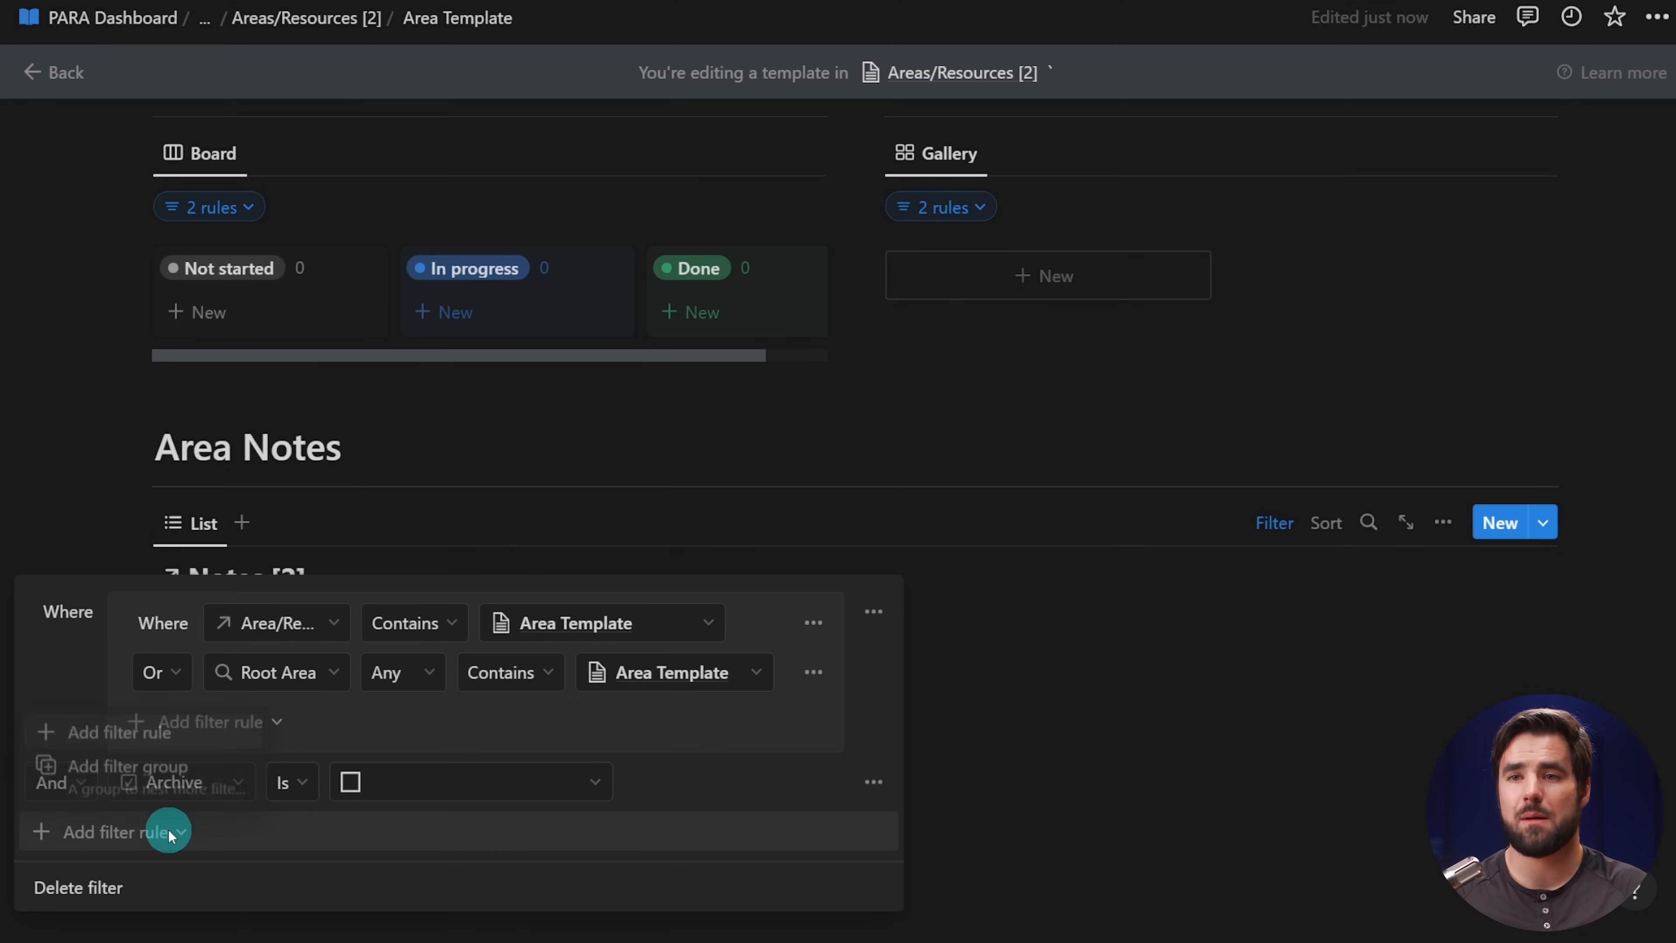
left_click(126, 740)
left_click(192, 800)
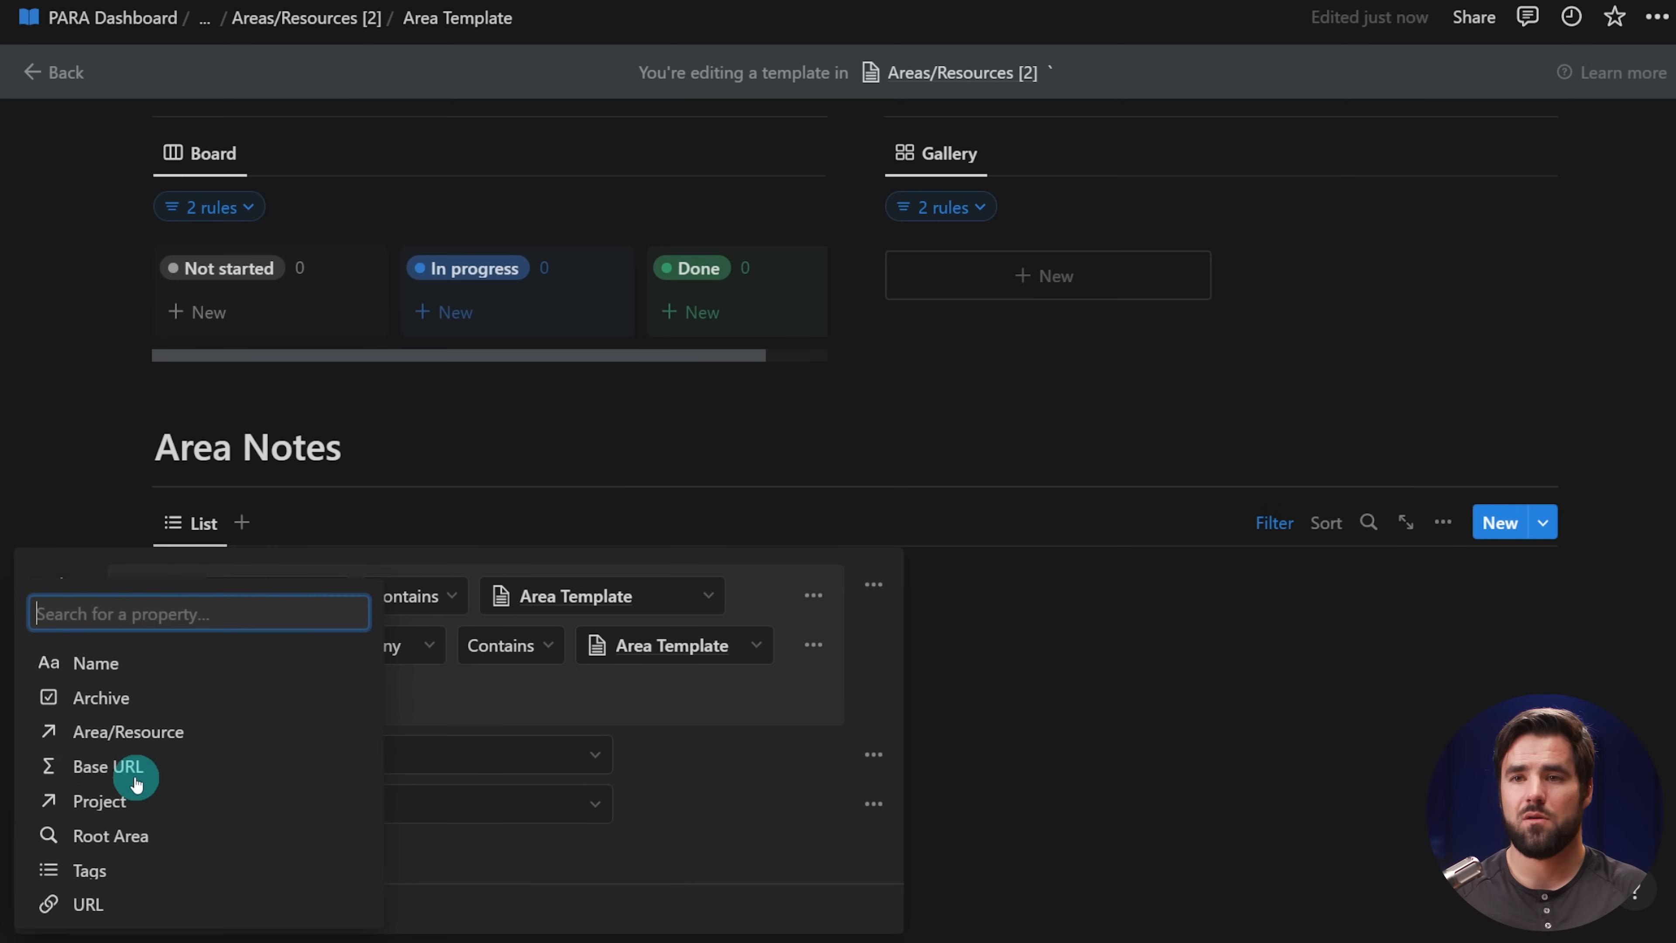
left_click(92, 903)
left_click(317, 807)
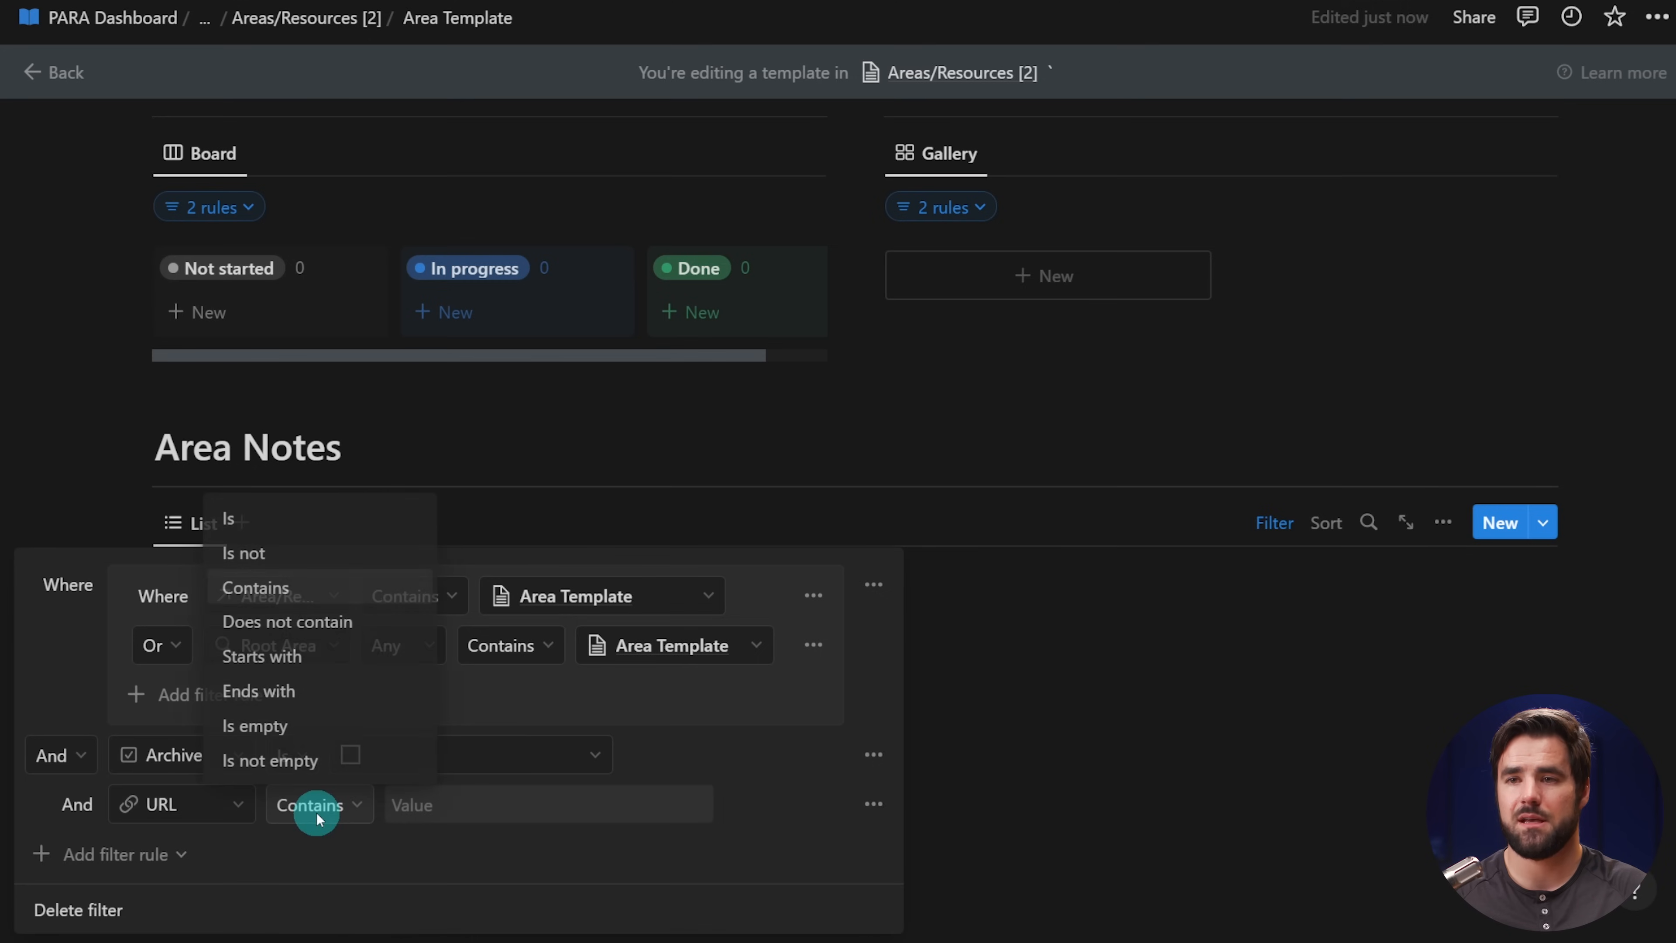
left_click(295, 725)
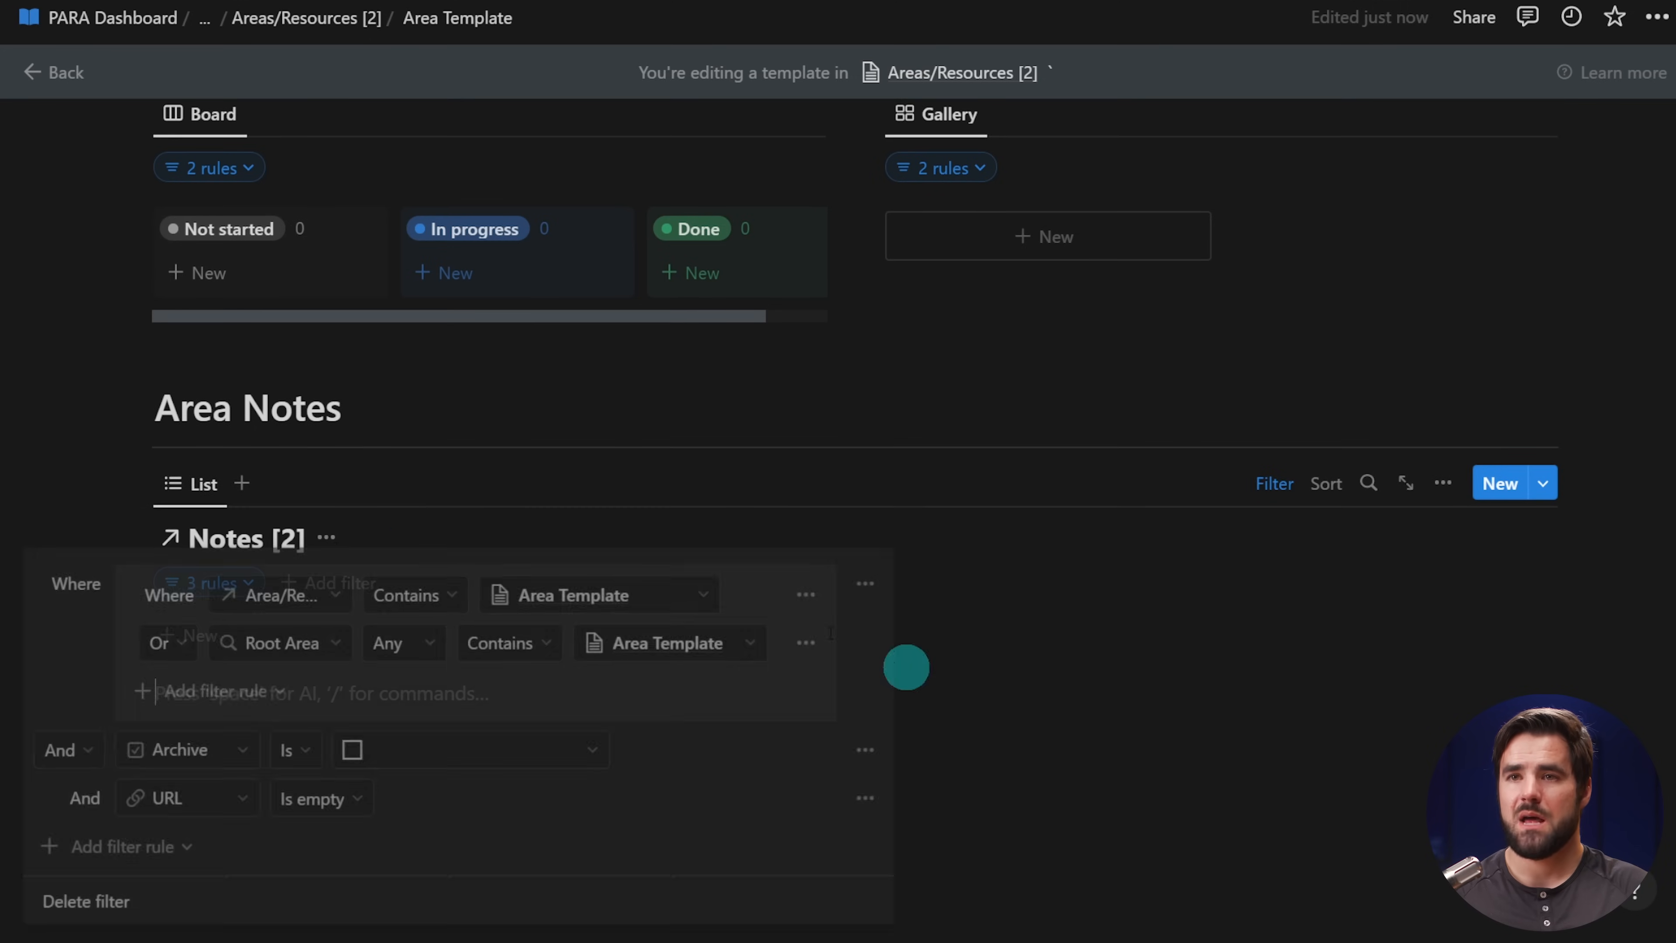
left_click(1029, 745)
- Rename the Area Notes list view as Notes and hide its database title
left_click(203, 489)
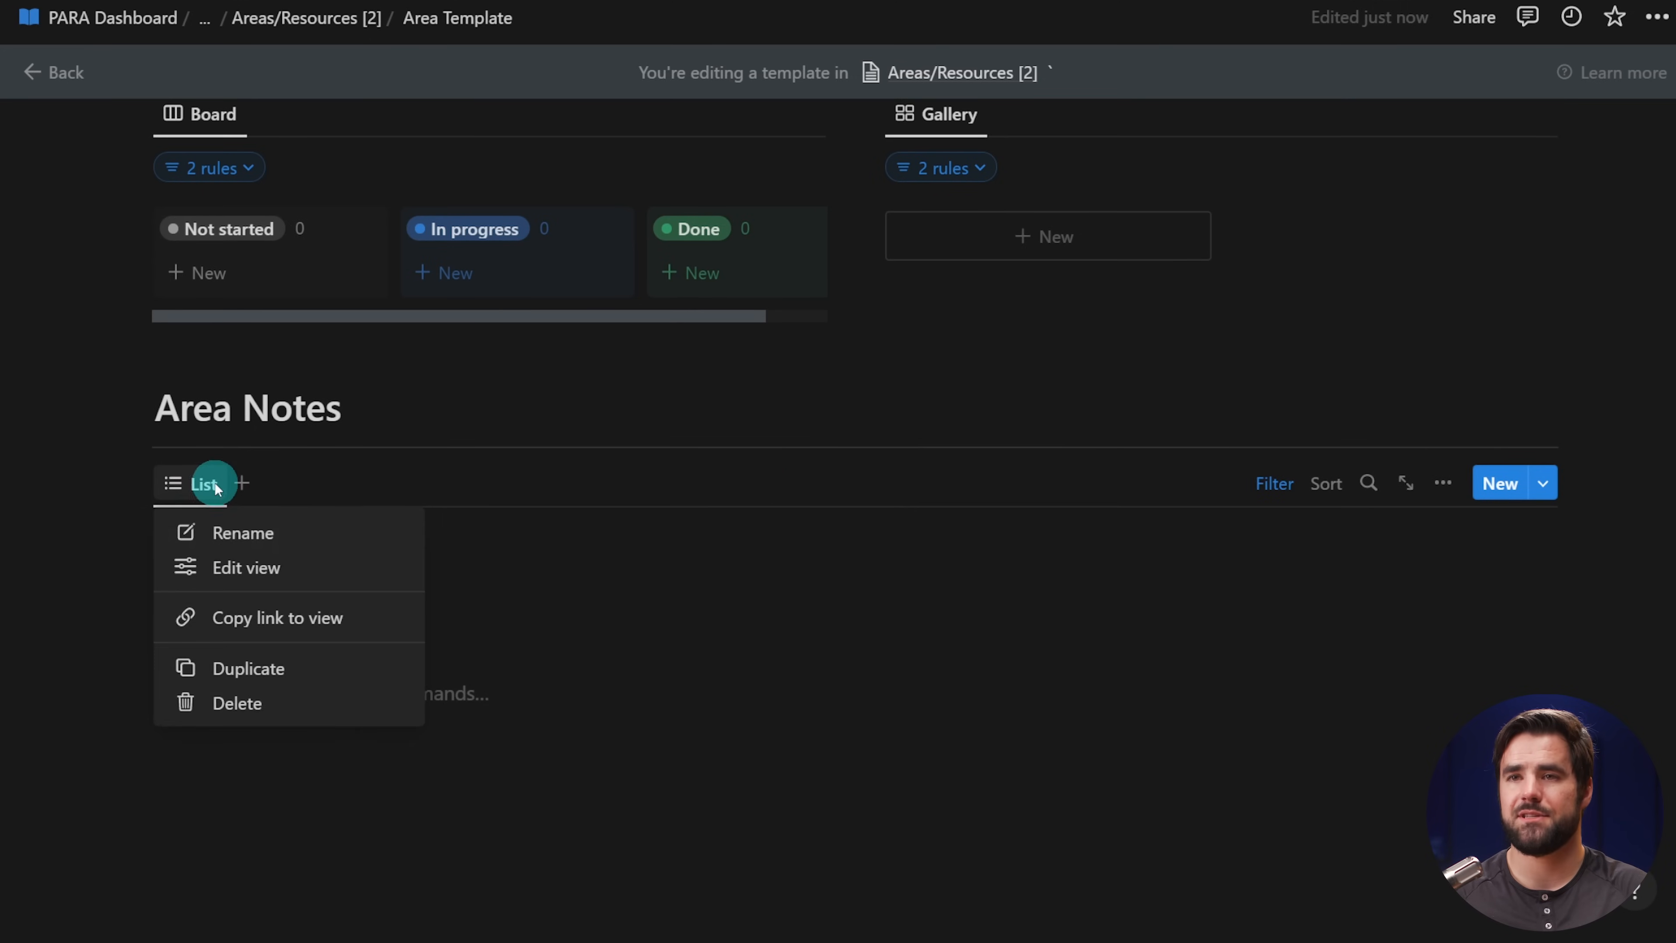
left_click(228, 567)
type("Notes")
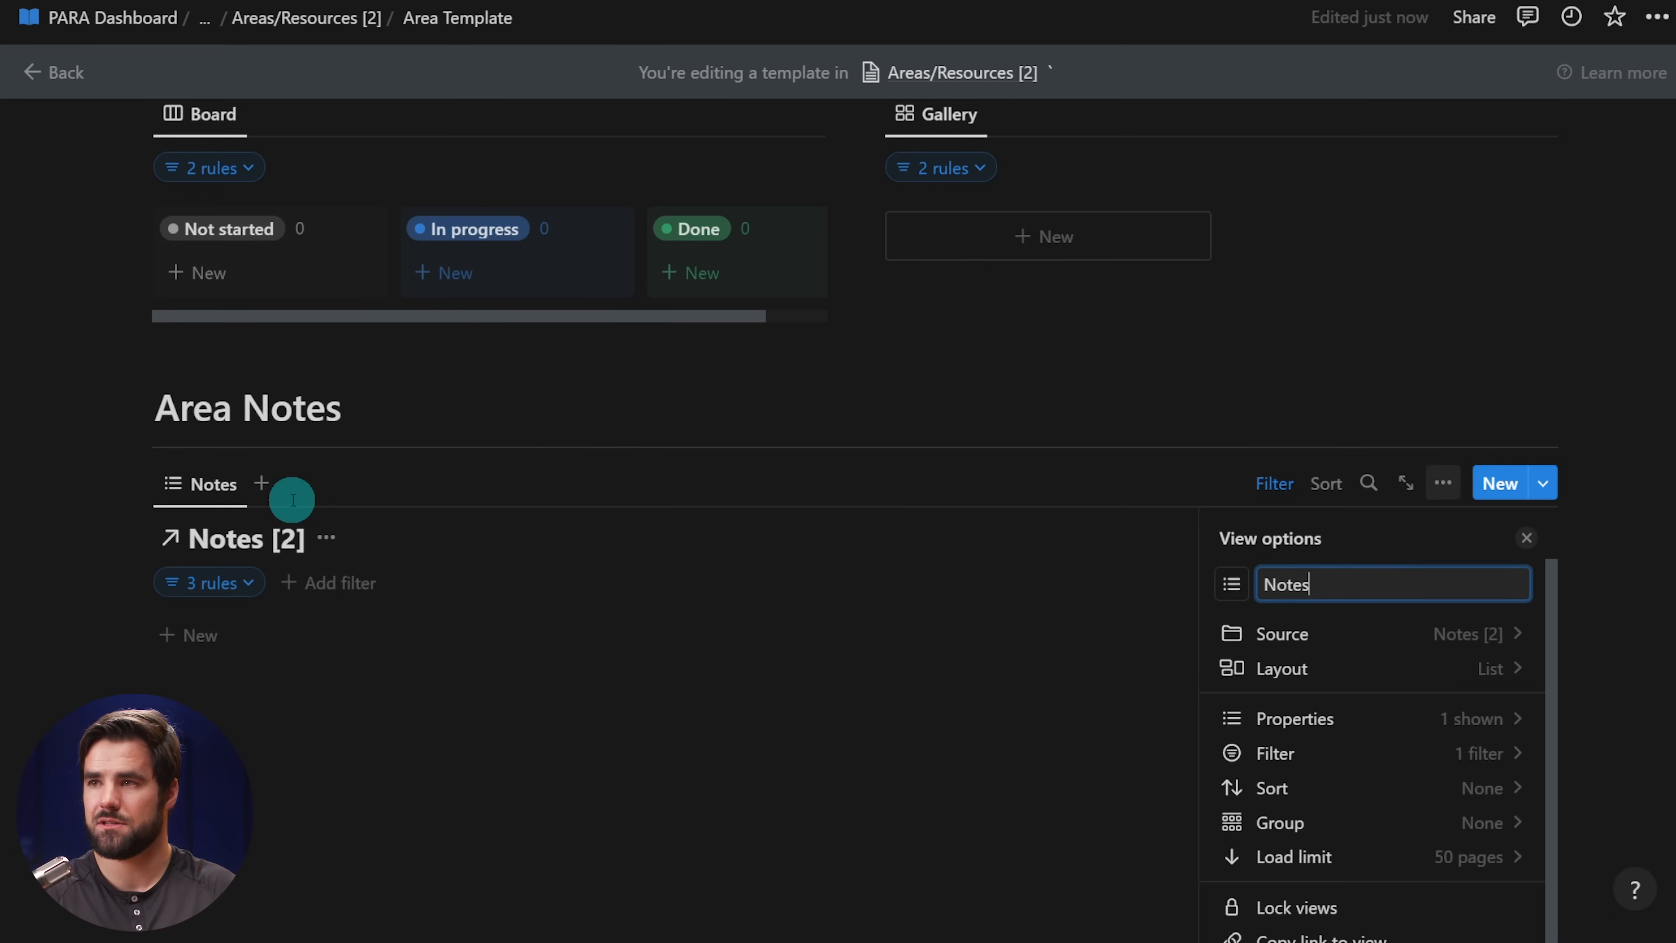
left_click(1526, 537)
left_click(324, 537)
left_click(320, 664)
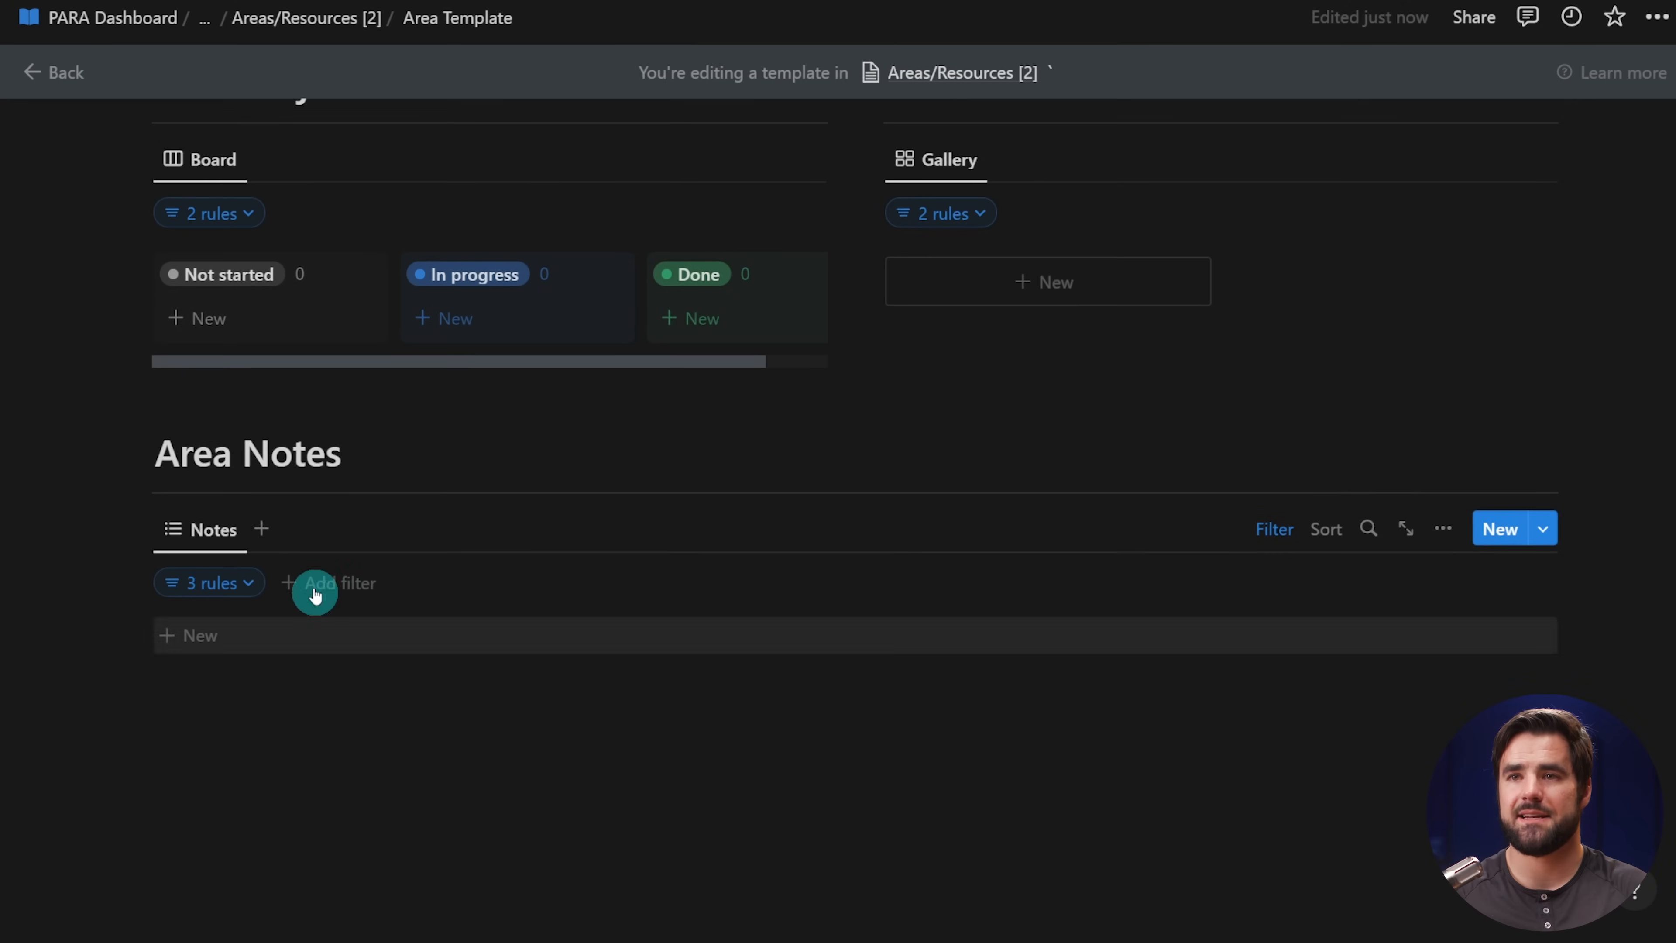
- Duplicate the Notes view and name the copy Web Clips
left_click(205, 538)
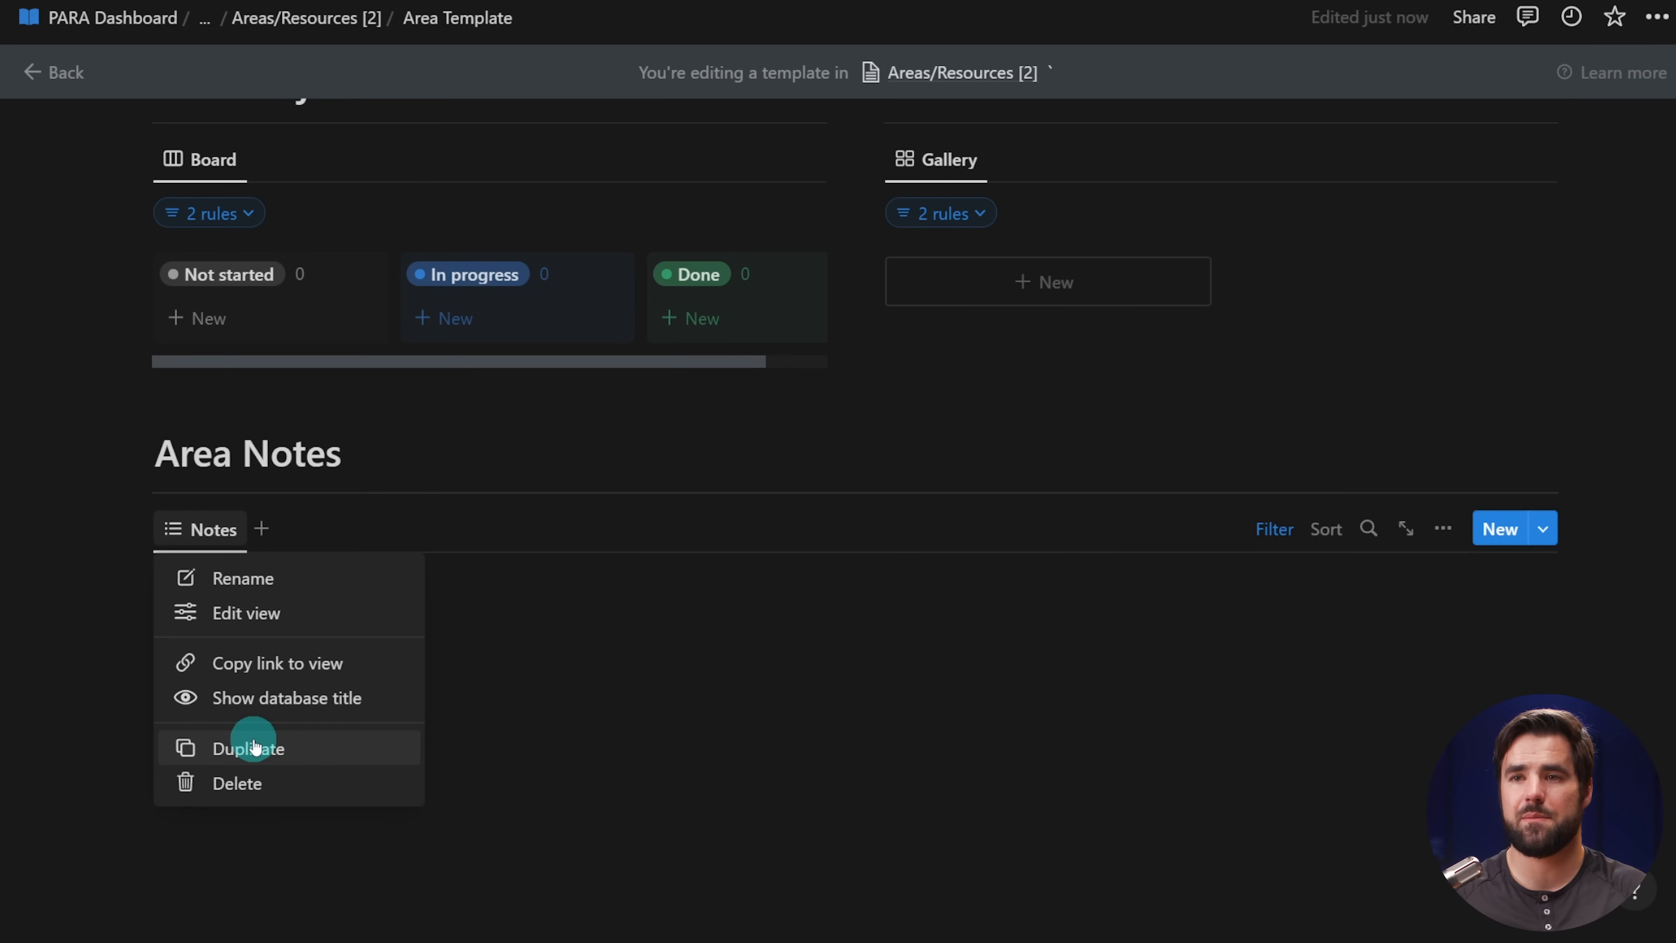
left_click(303, 748)
type("We")
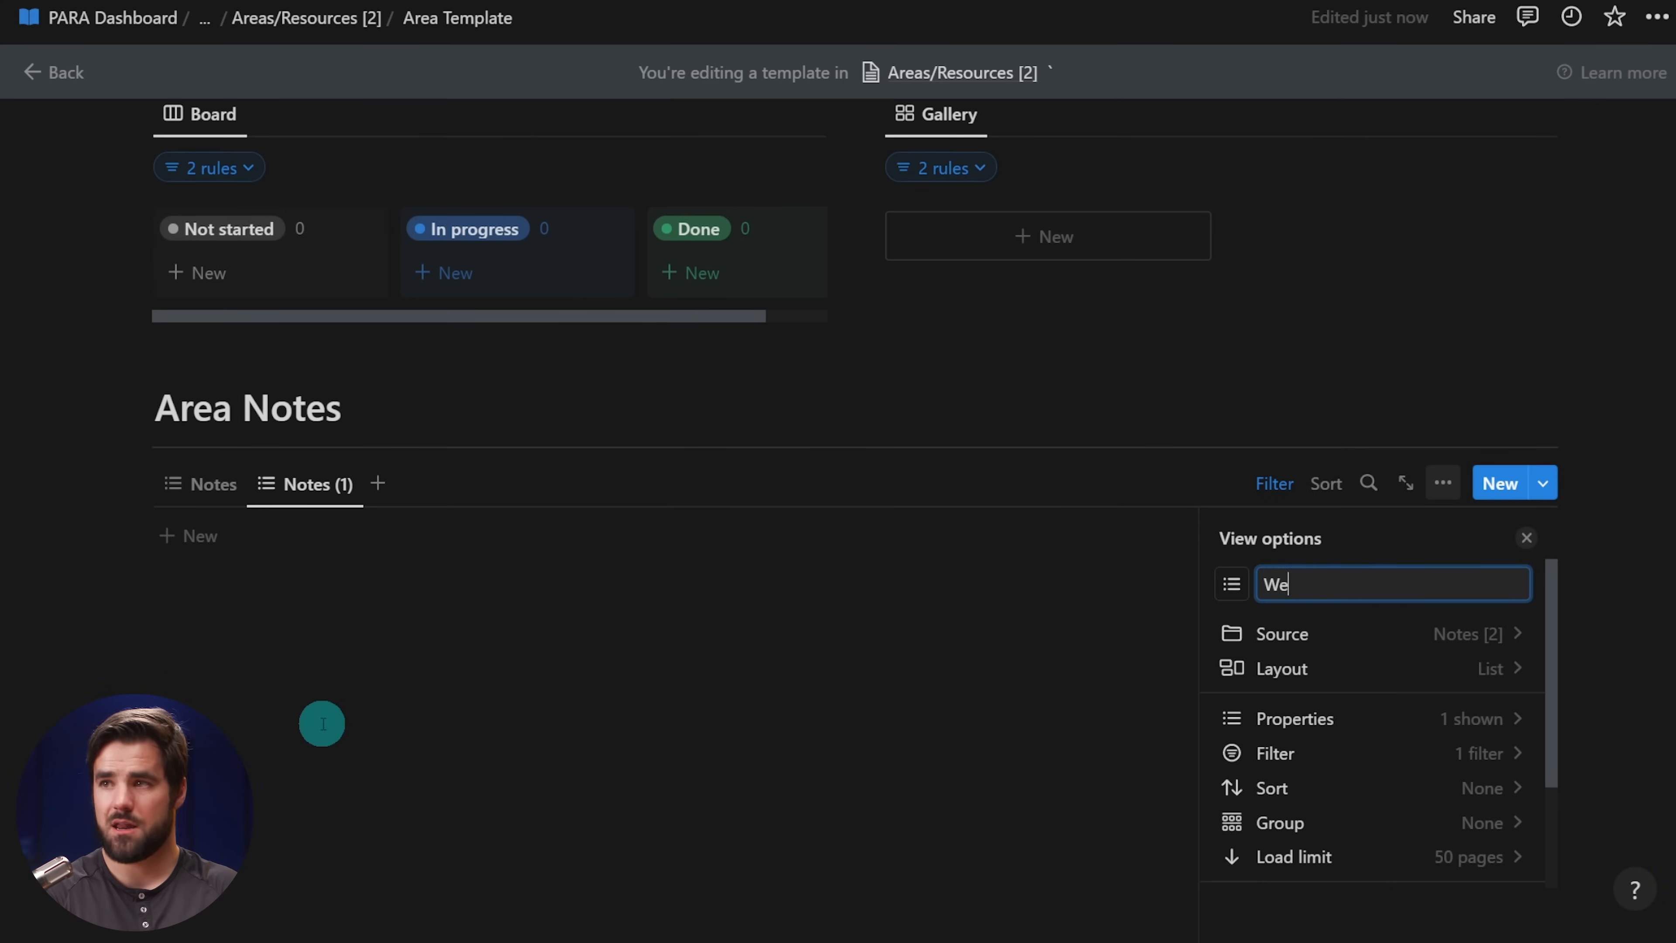
type("b Clips")
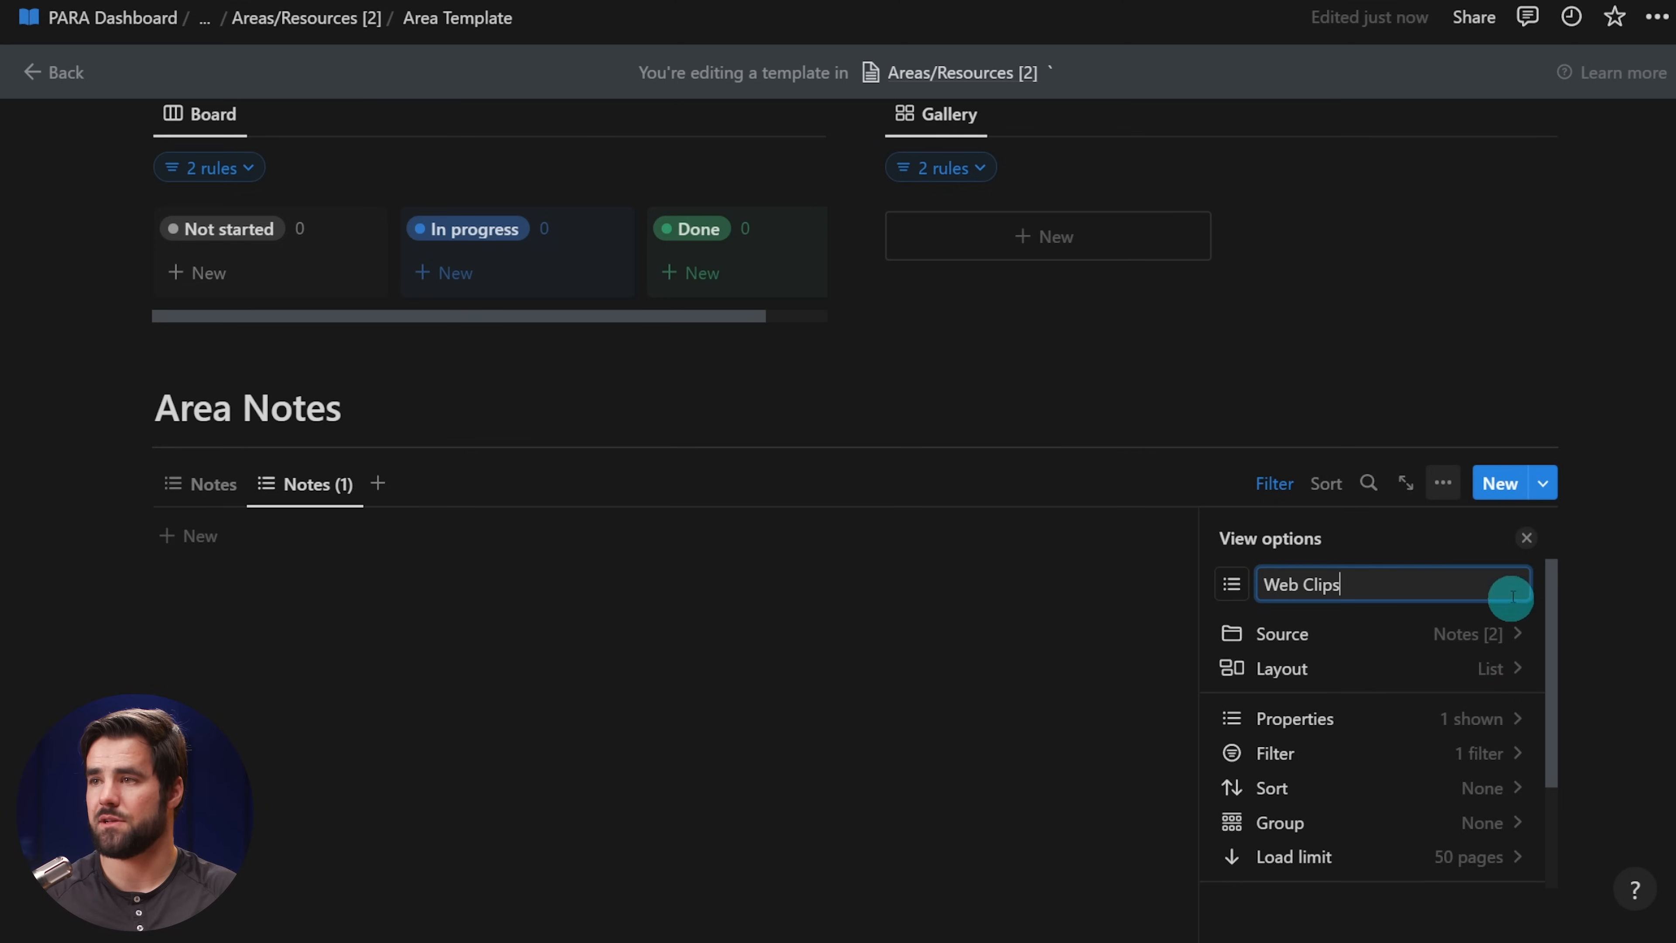
left_click(1526, 537)
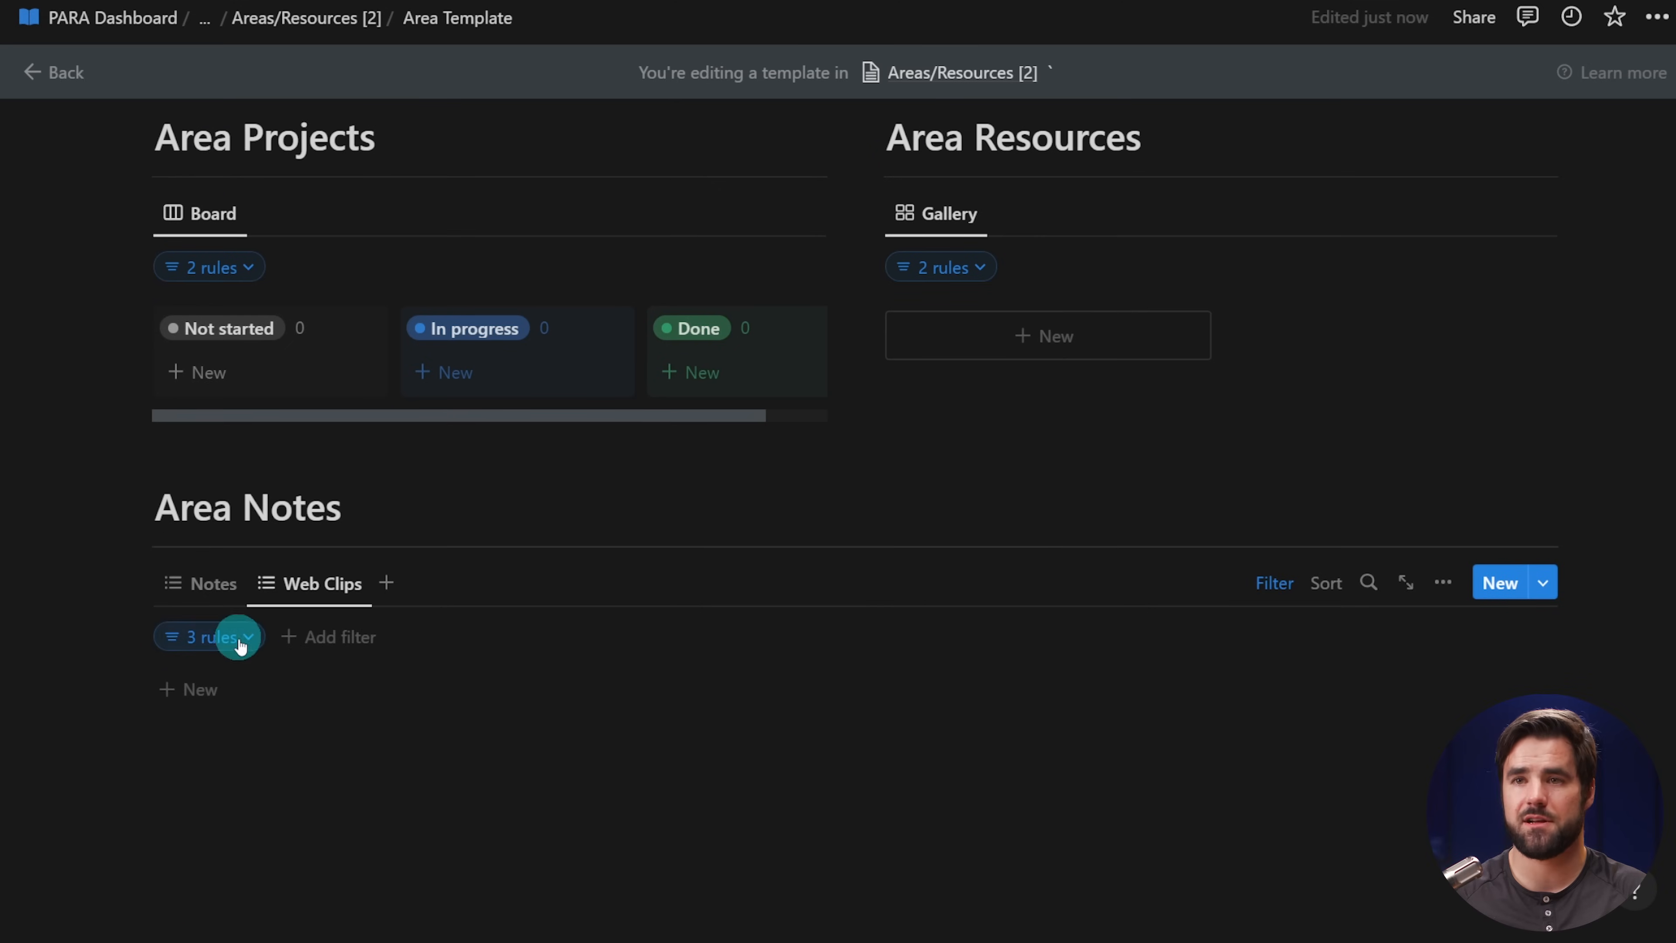
- Change the URL rule in the Web Clips filter to Is not empty
left_click(239, 638)
left_click(323, 807)
left_click(304, 759)
left_click(1383, 752)
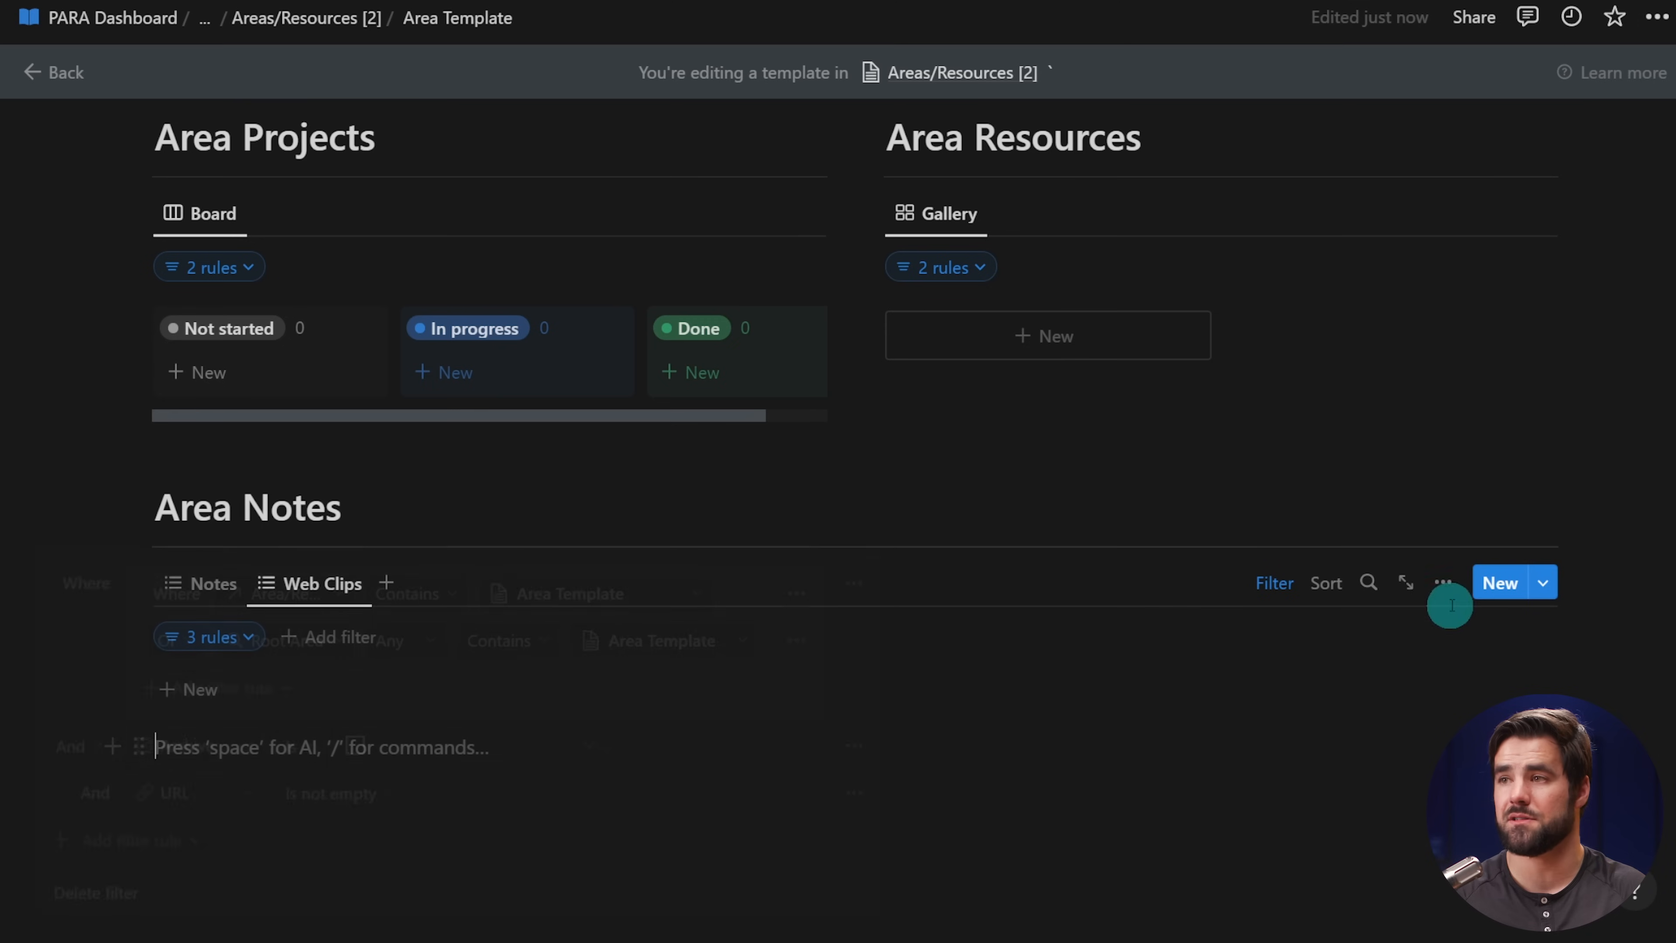
- Show the URL property in the Web Clips list view
left_click(1445, 583)
scroll(1436, 684, "down", 2)
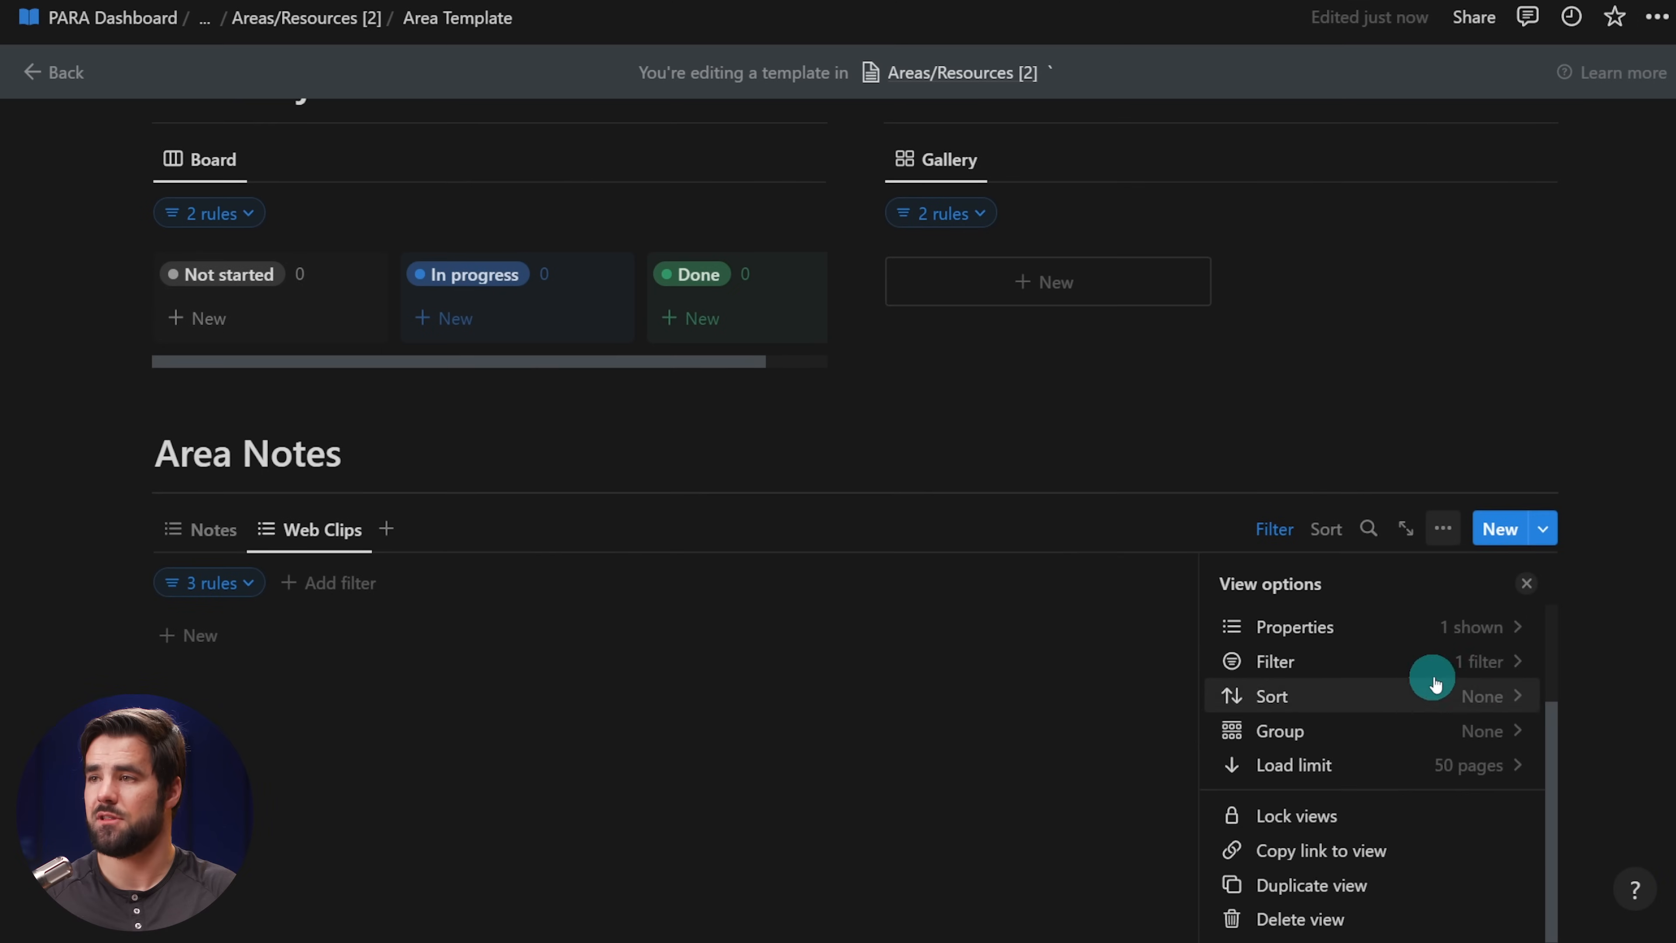
scroll(1436, 684, "up", 2)
left_click(1511, 701)
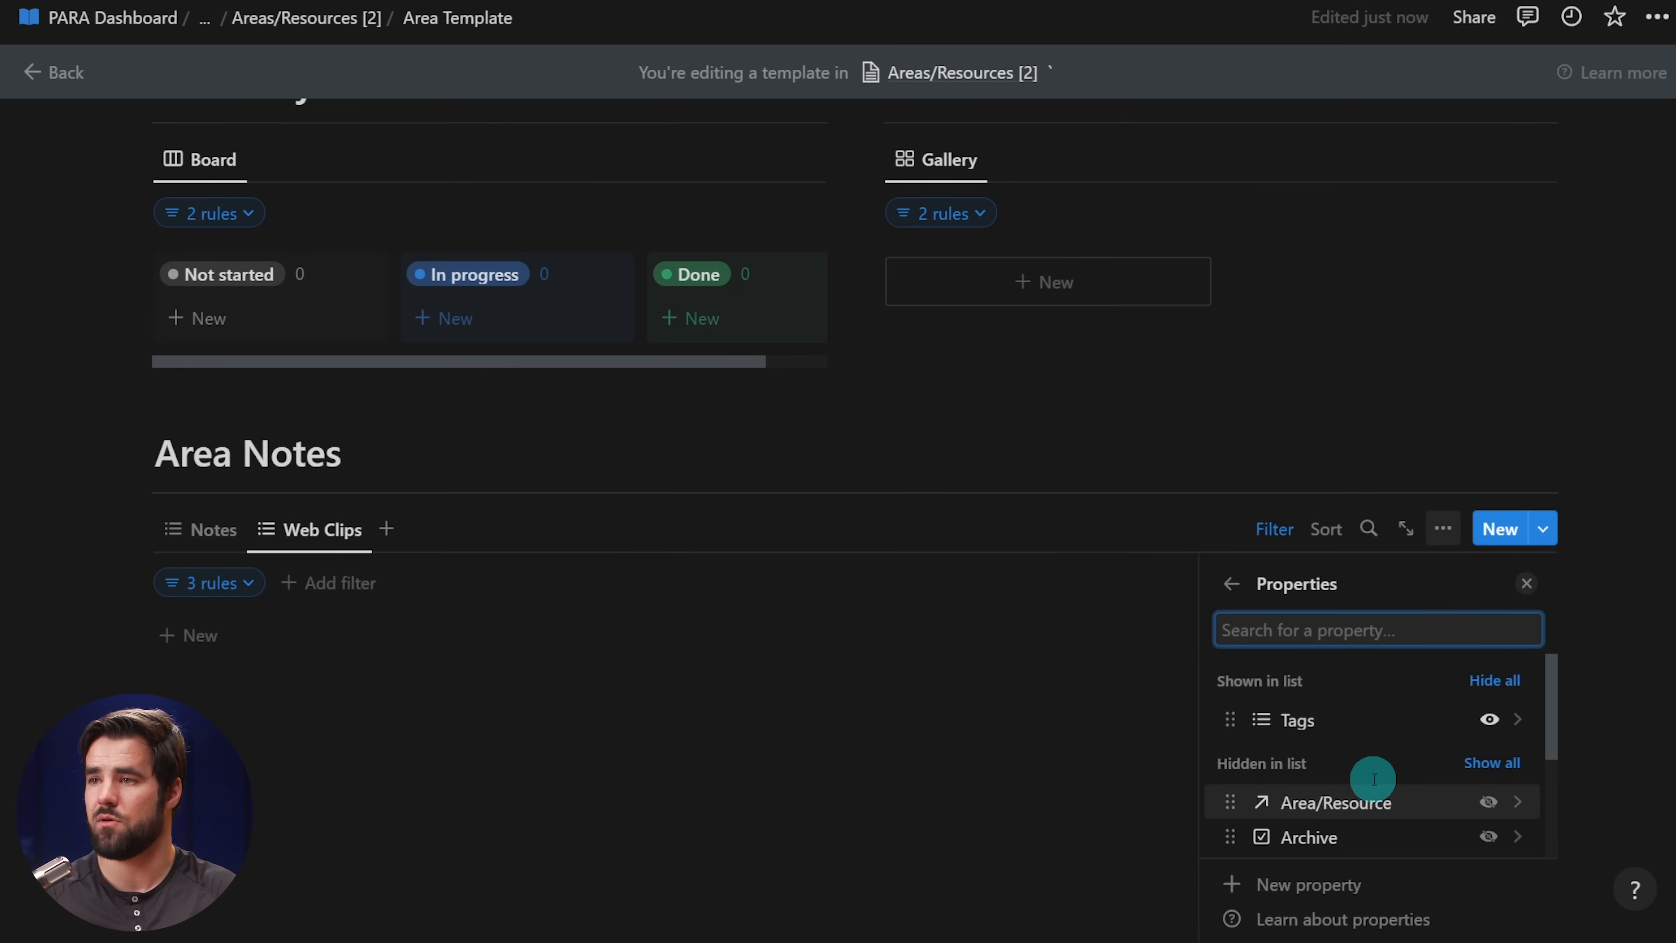
scroll(1376, 779, "down", 3)
scroll(1432, 779, "up", 1)
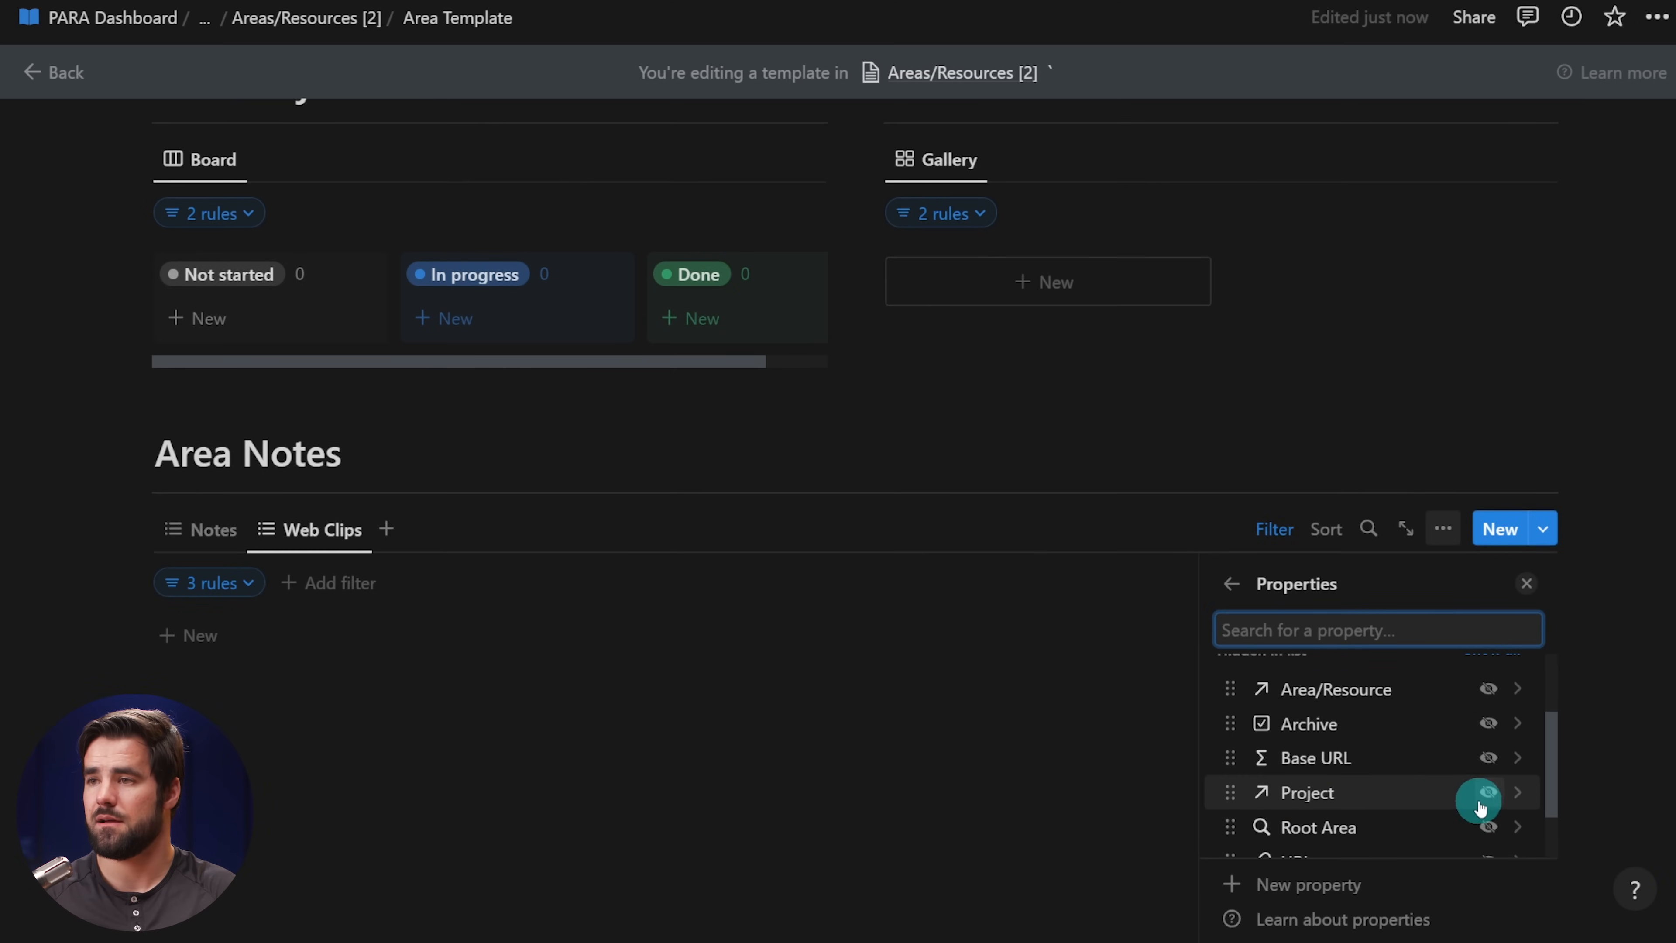
scroll(1480, 807, "down", 1)
left_click(1492, 787)
scroll(1492, 787, "up", 3)
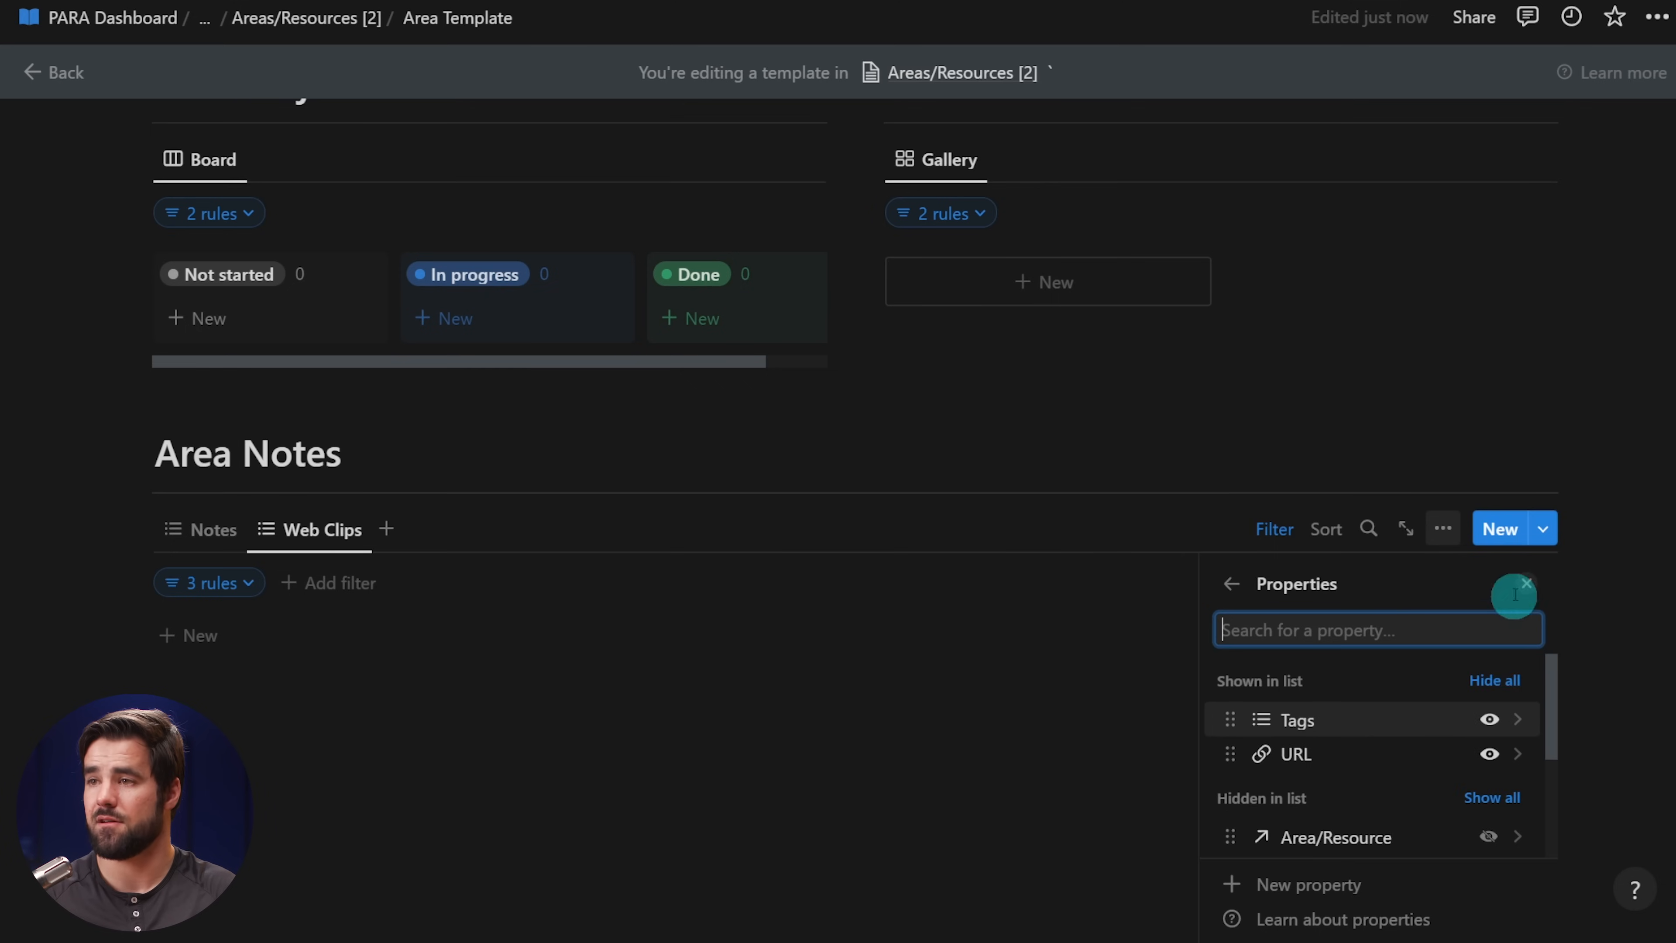
- Group the Web Clips list by Base URL
left_click(1231, 584)
scroll(1335, 801, "down", 3)
left_click(1455, 790)
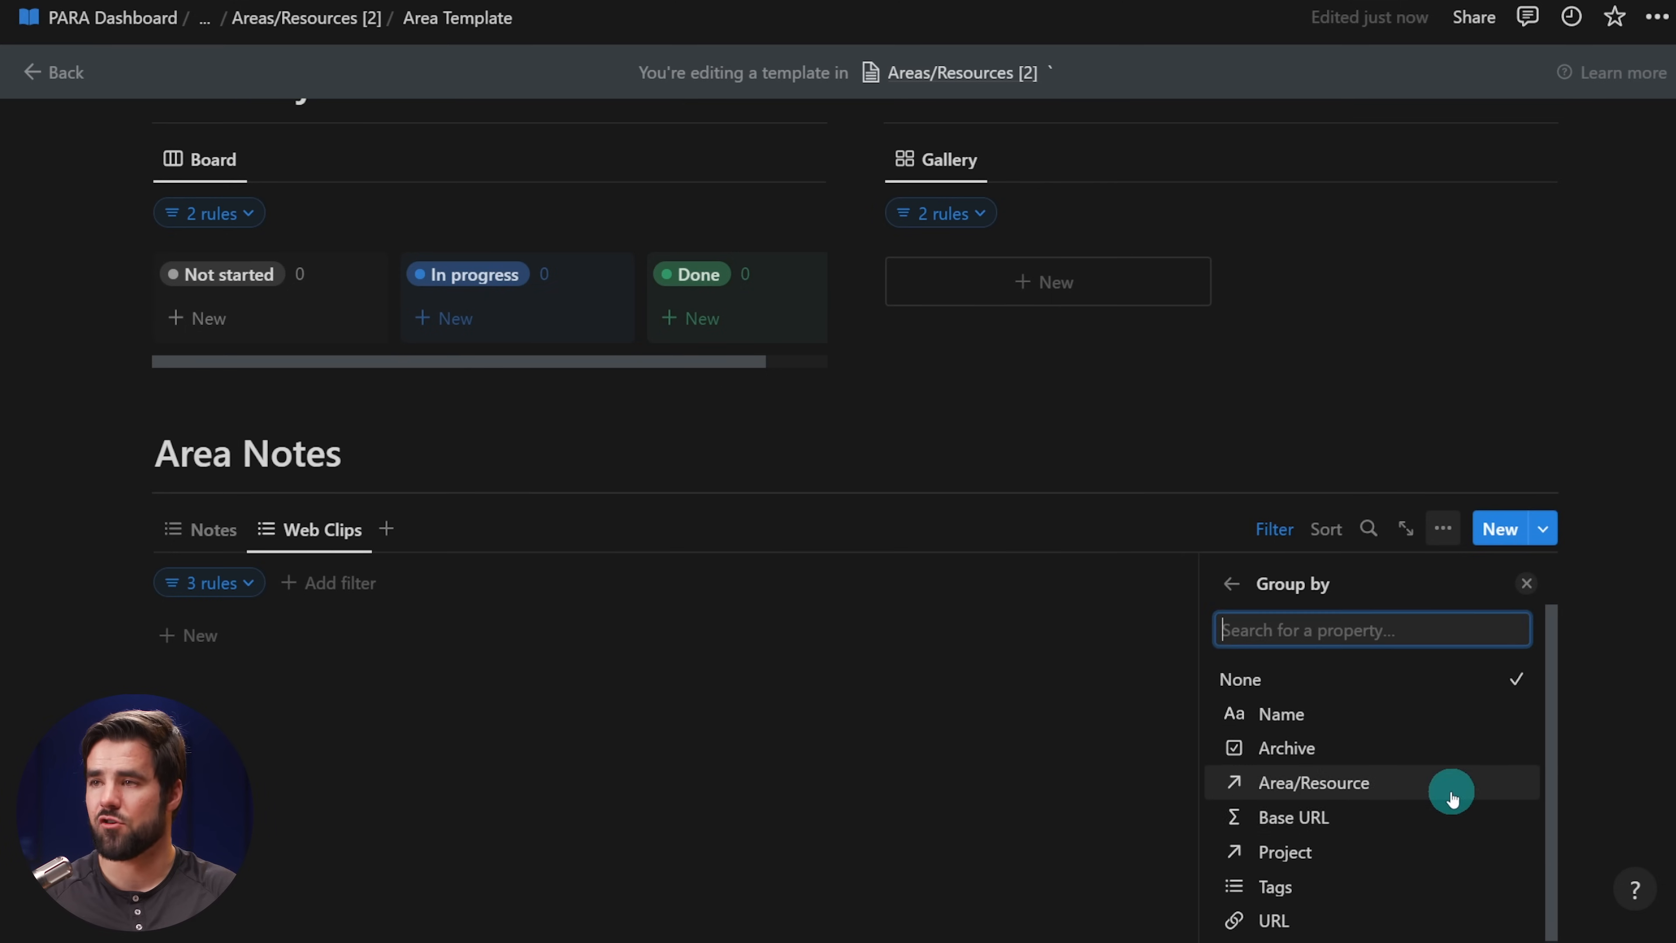
left_click(1295, 816)
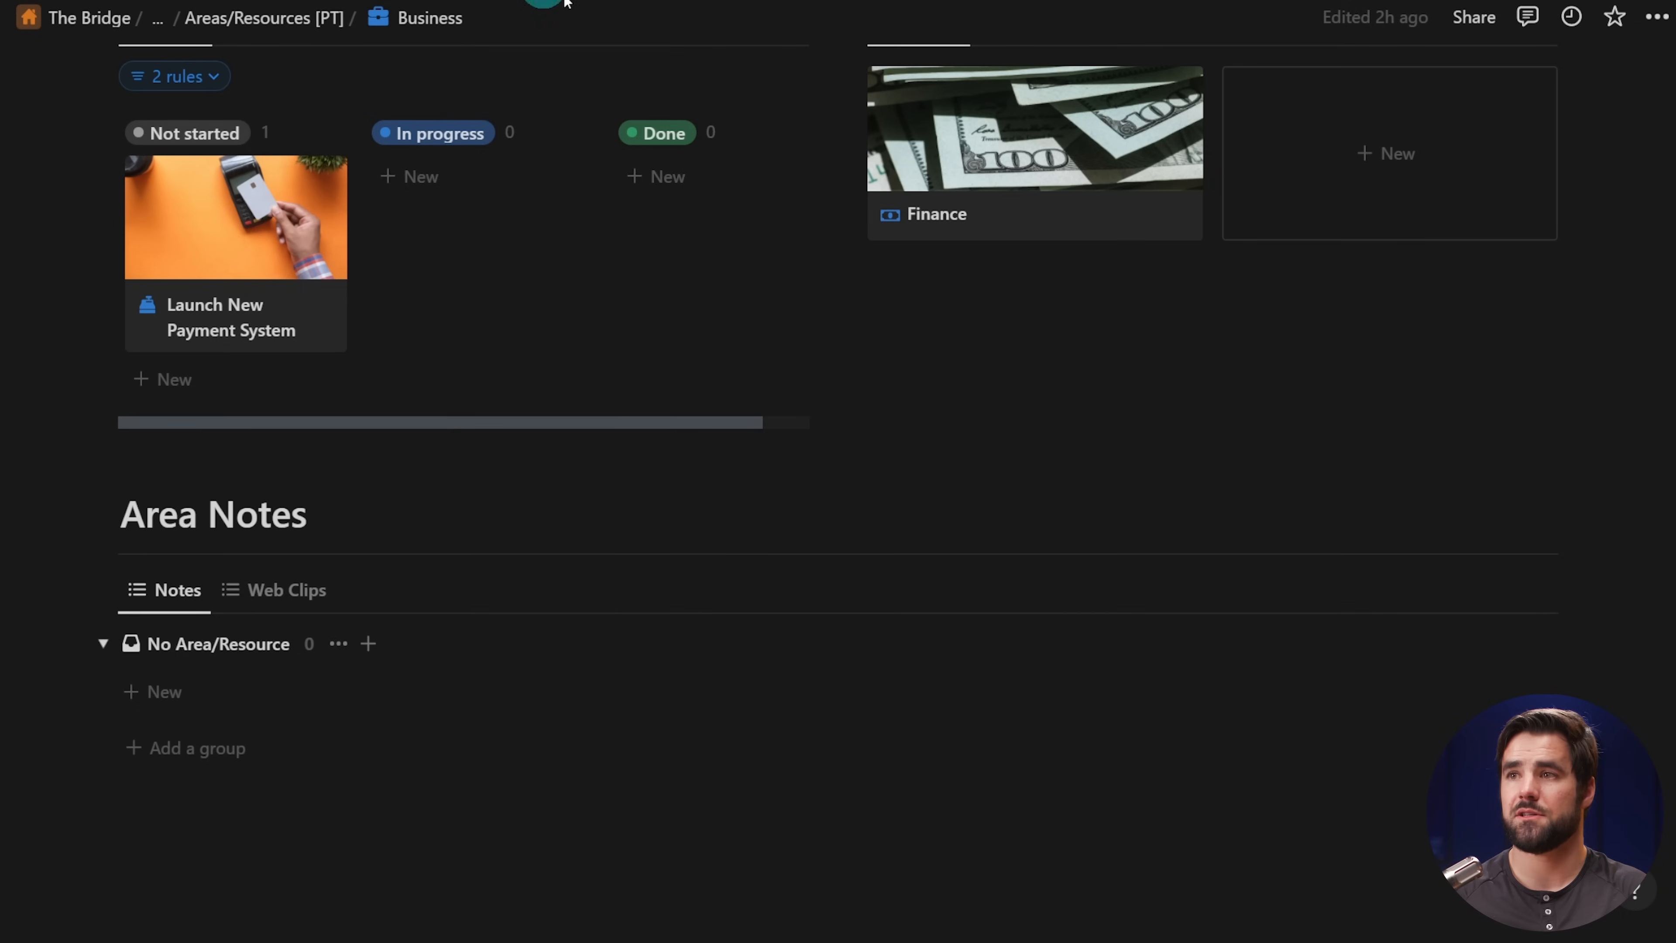
- Leave the example Business area page and go back to the example PARA Dashboard page
scroll(1138, 386, "up", 1)
scroll(1138, 386, "up", 3)
key("ctrl+[")
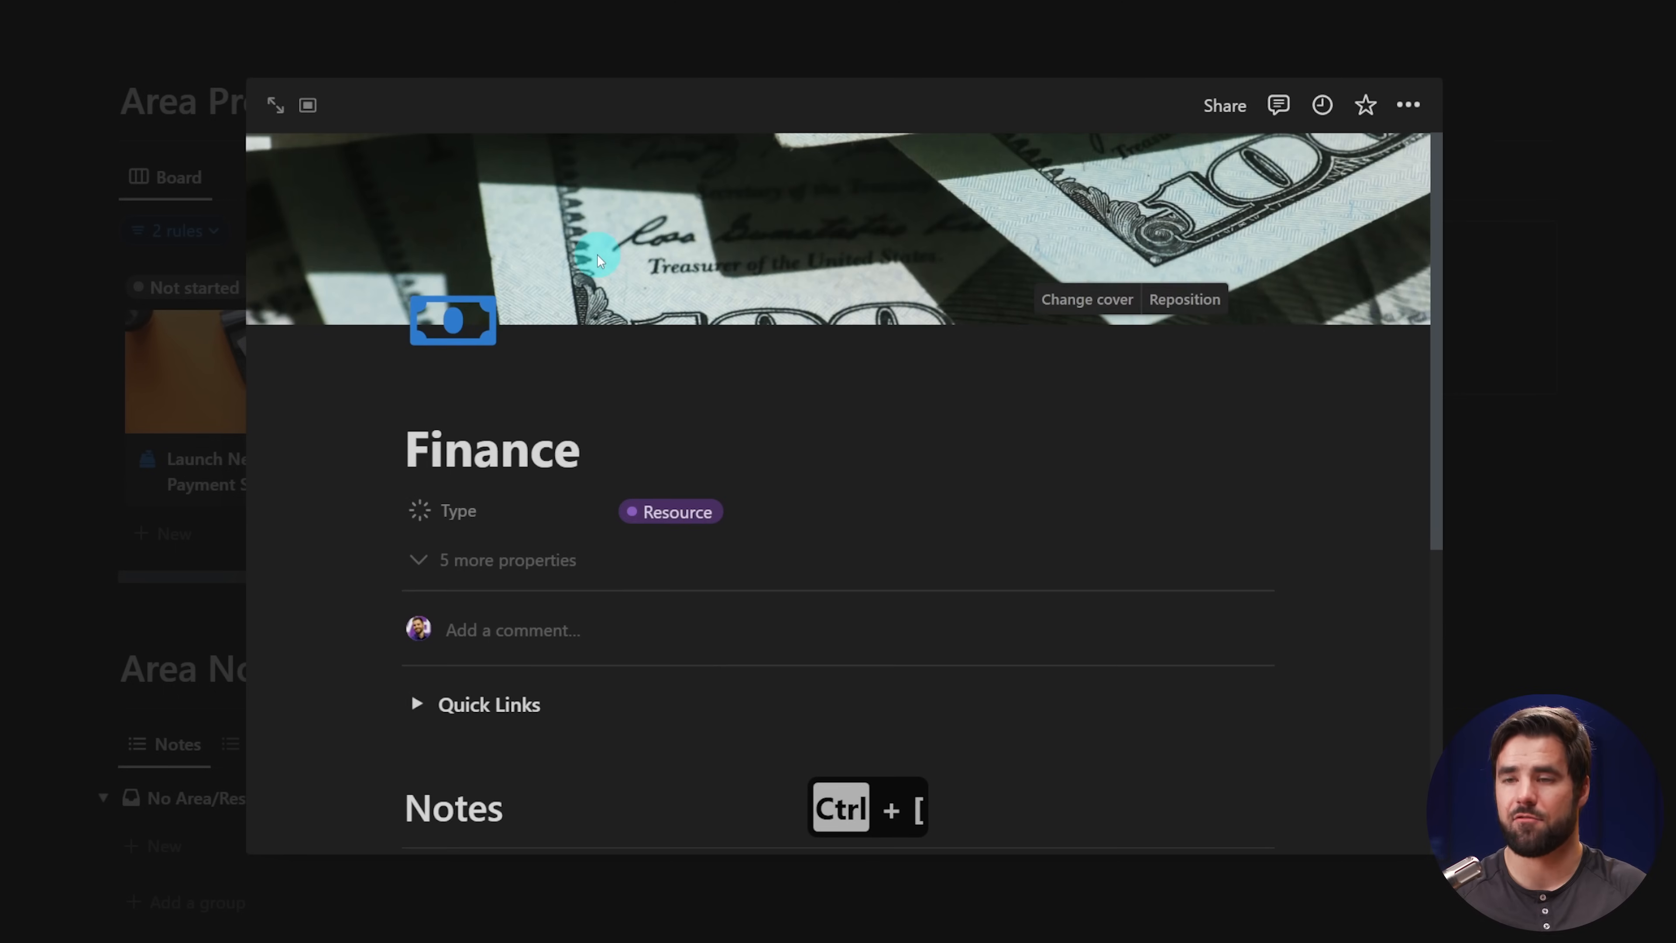
key("ctrl+[")
scroll(597, 255, "up", 6)
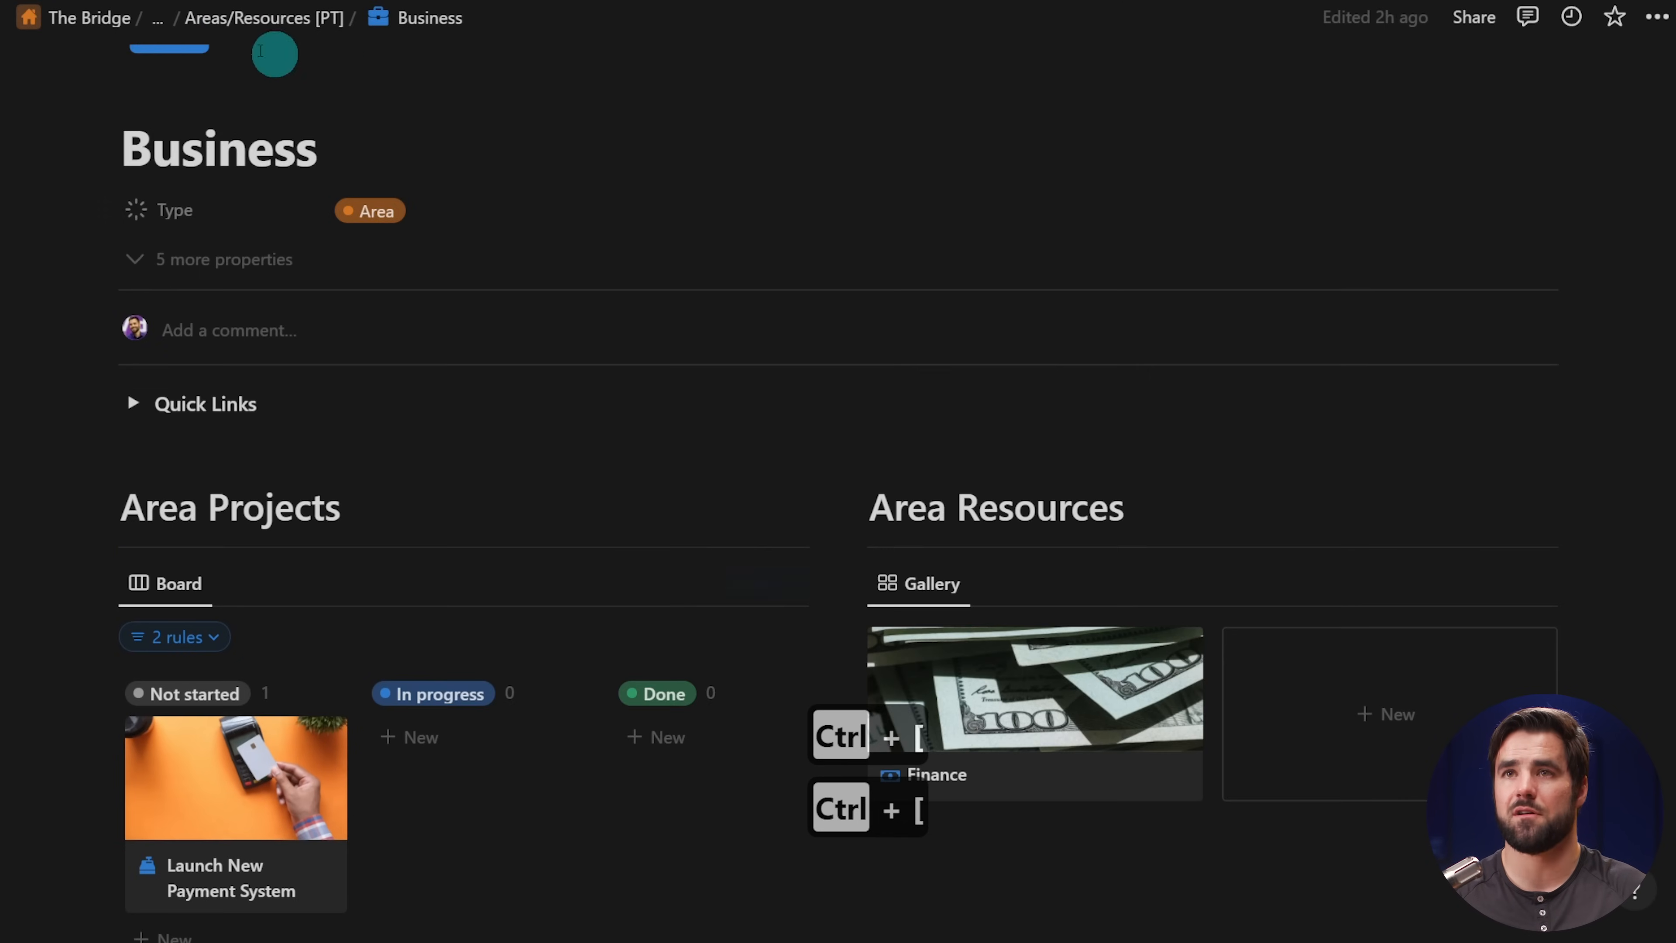
left_click(157, 28)
left_click(206, 153)
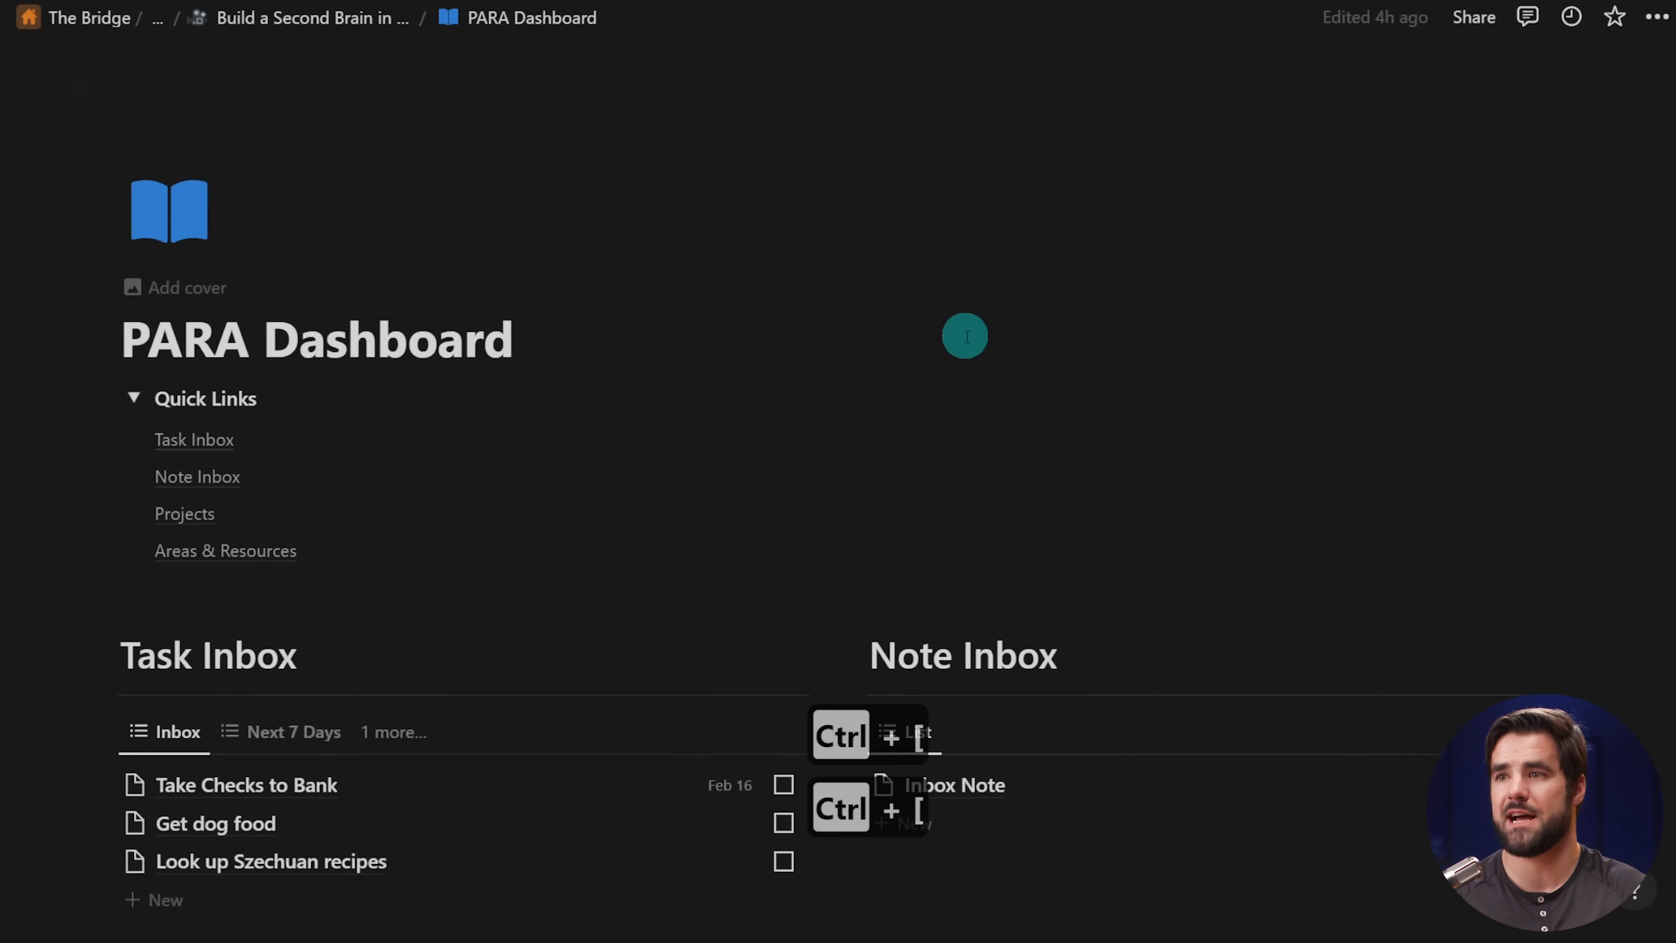
- Show the Resources view under Areas & Resources on the example dashboard and open one of its resource pages
scroll(1016, 356, "down", 6)
scroll(1070, 388, "down", 5)
left_click(930, 264)
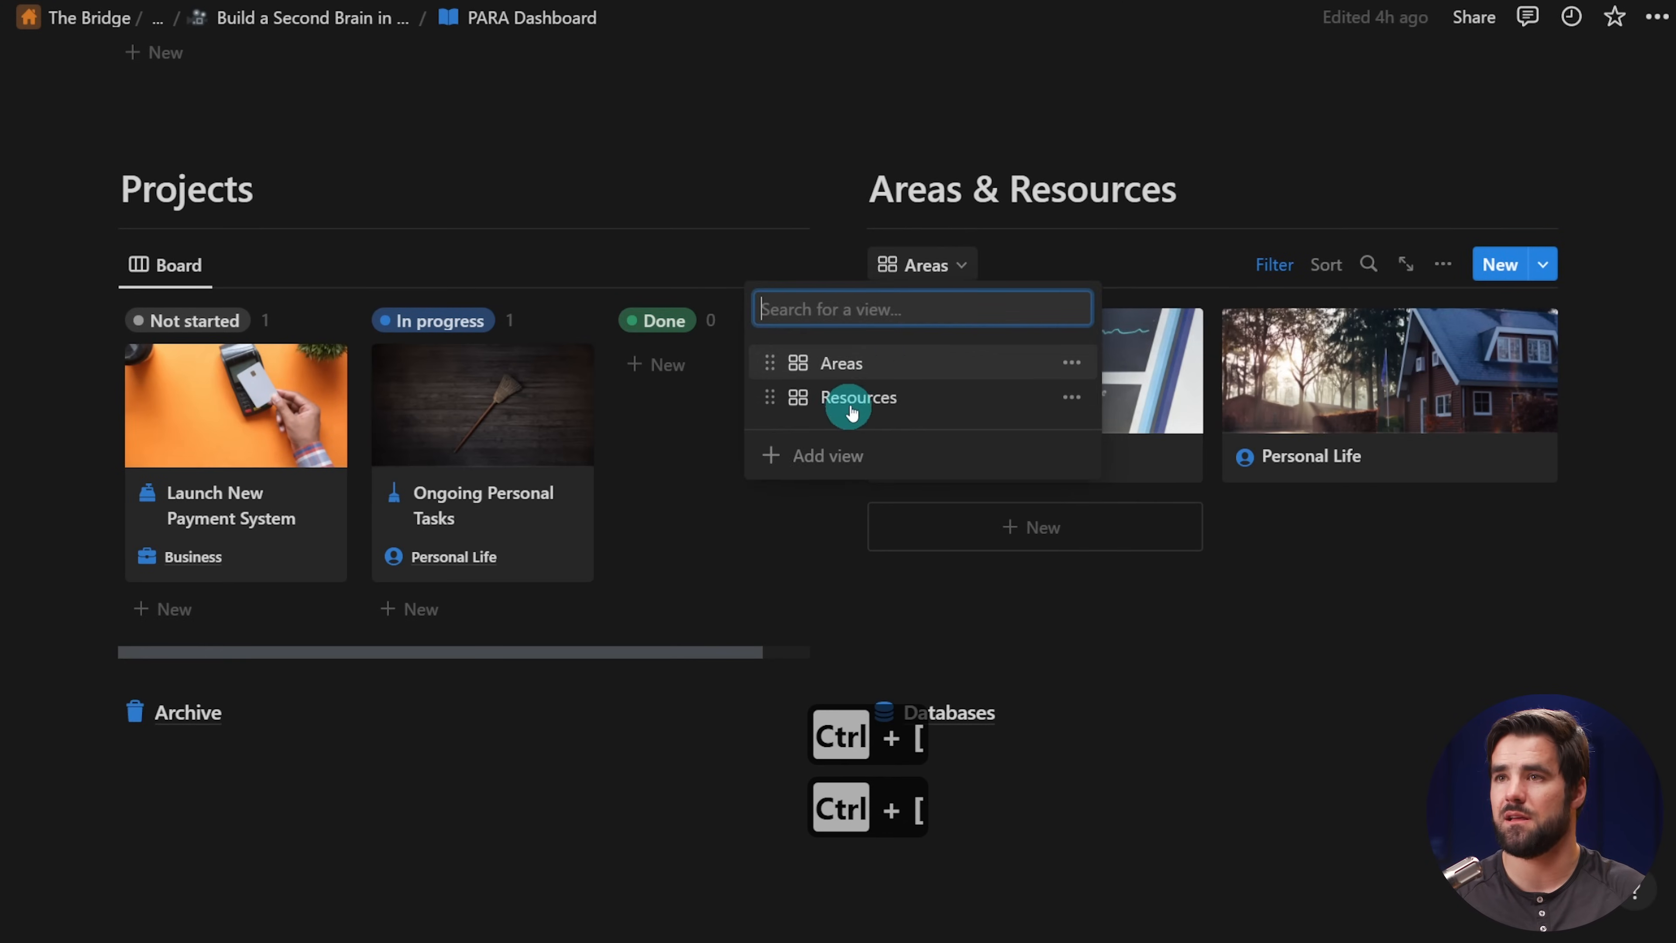
left_click(894, 396)
scroll(1392, 428, "down", 1)
left_click(1399, 426)
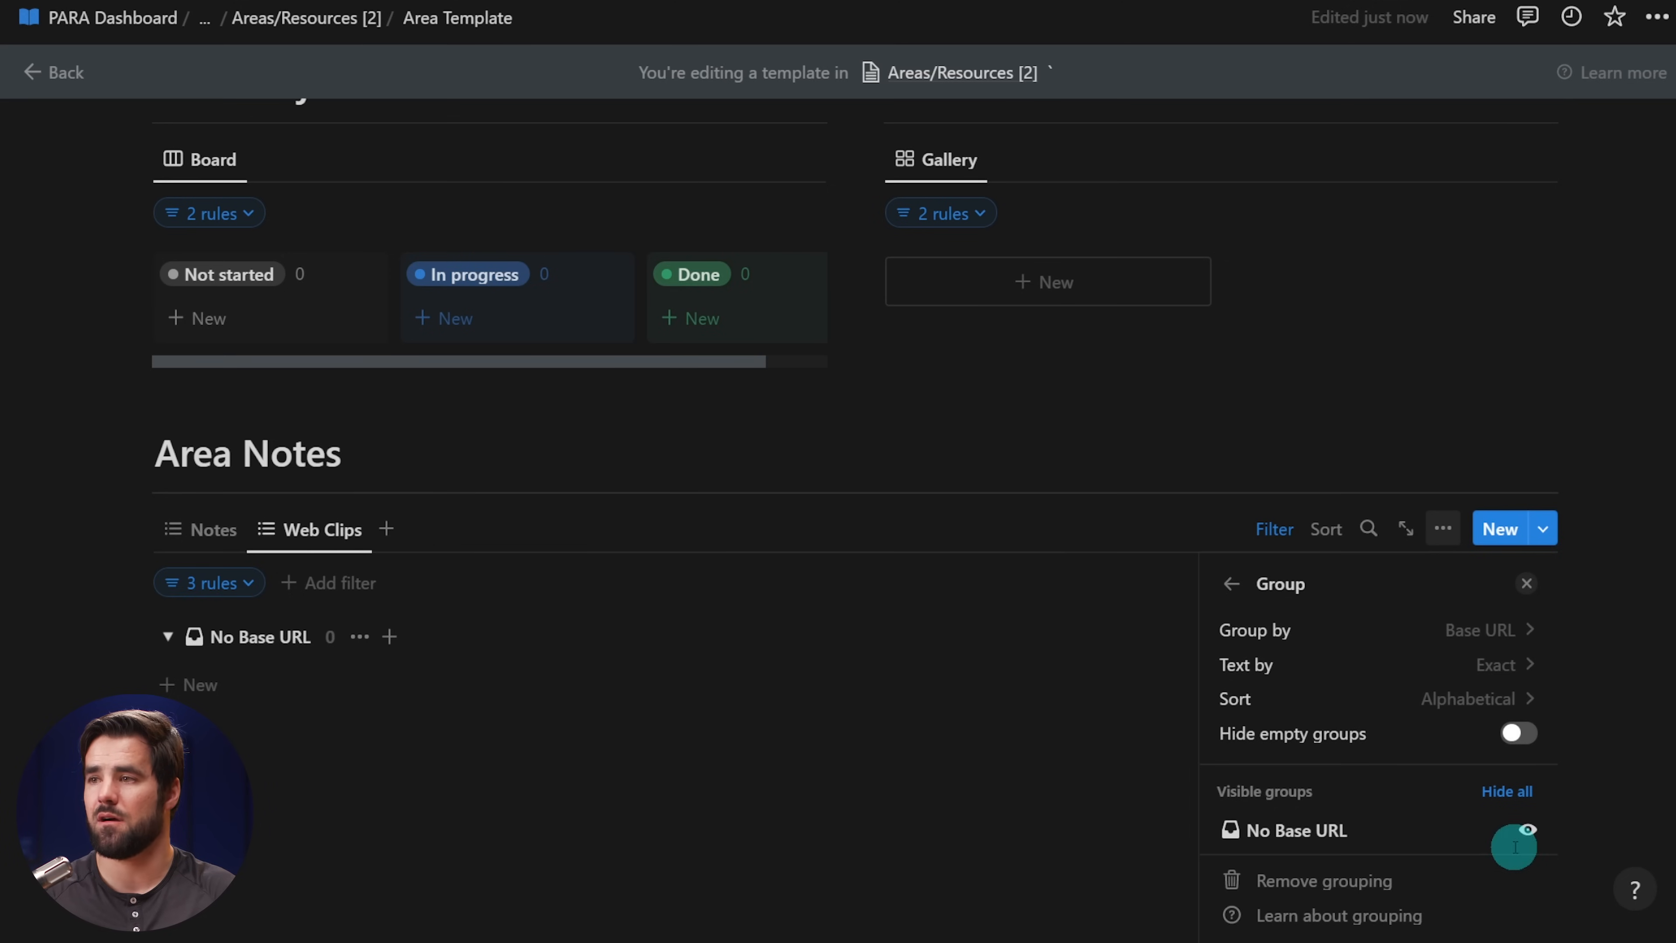
- Hide the No Base URL group in the area template's Web Clips list
left_click(1524, 830)
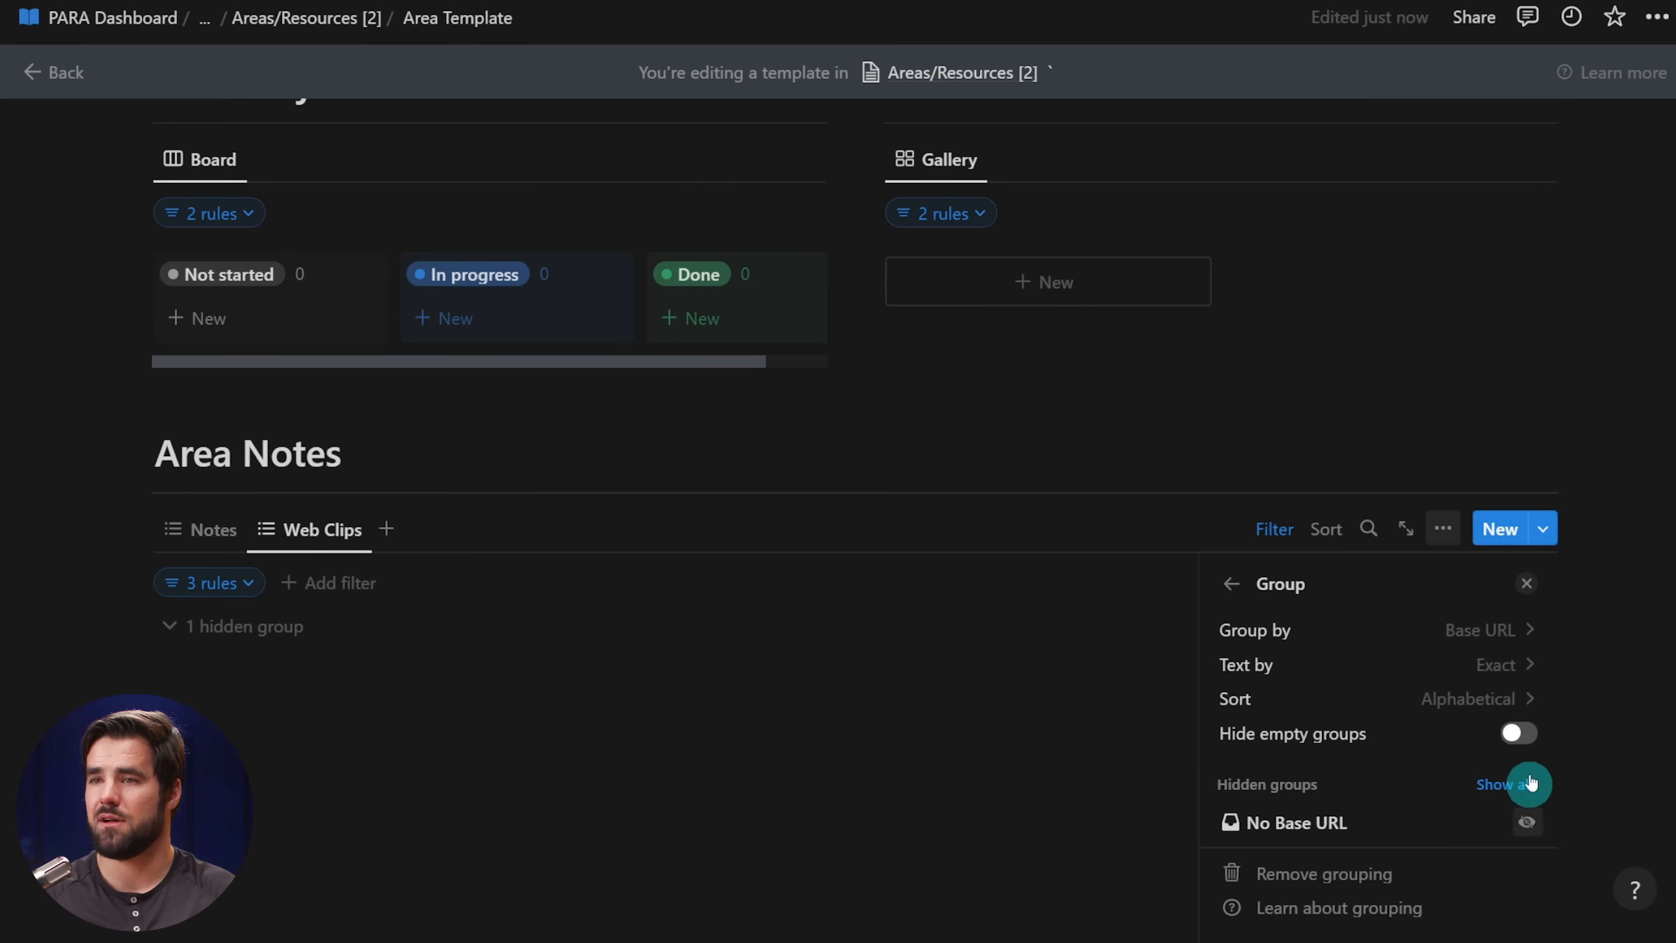
left_click(1528, 582)
- Group the Notes list under Area Notes by Area/Resource
left_click(191, 541)
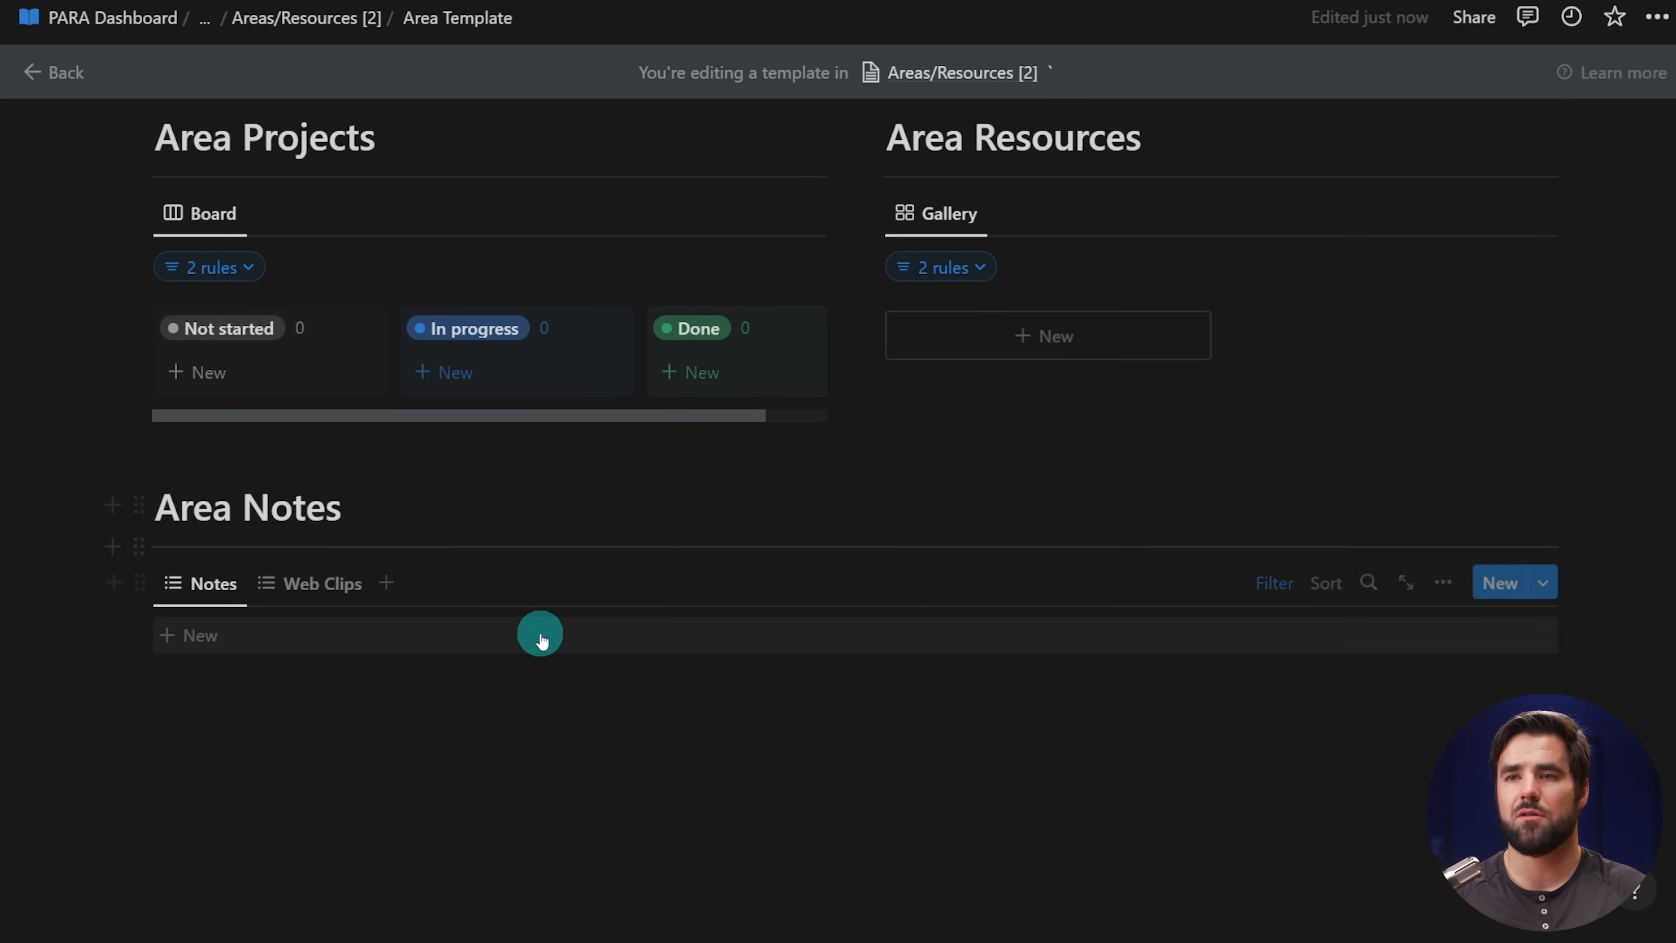
left_click(1445, 586)
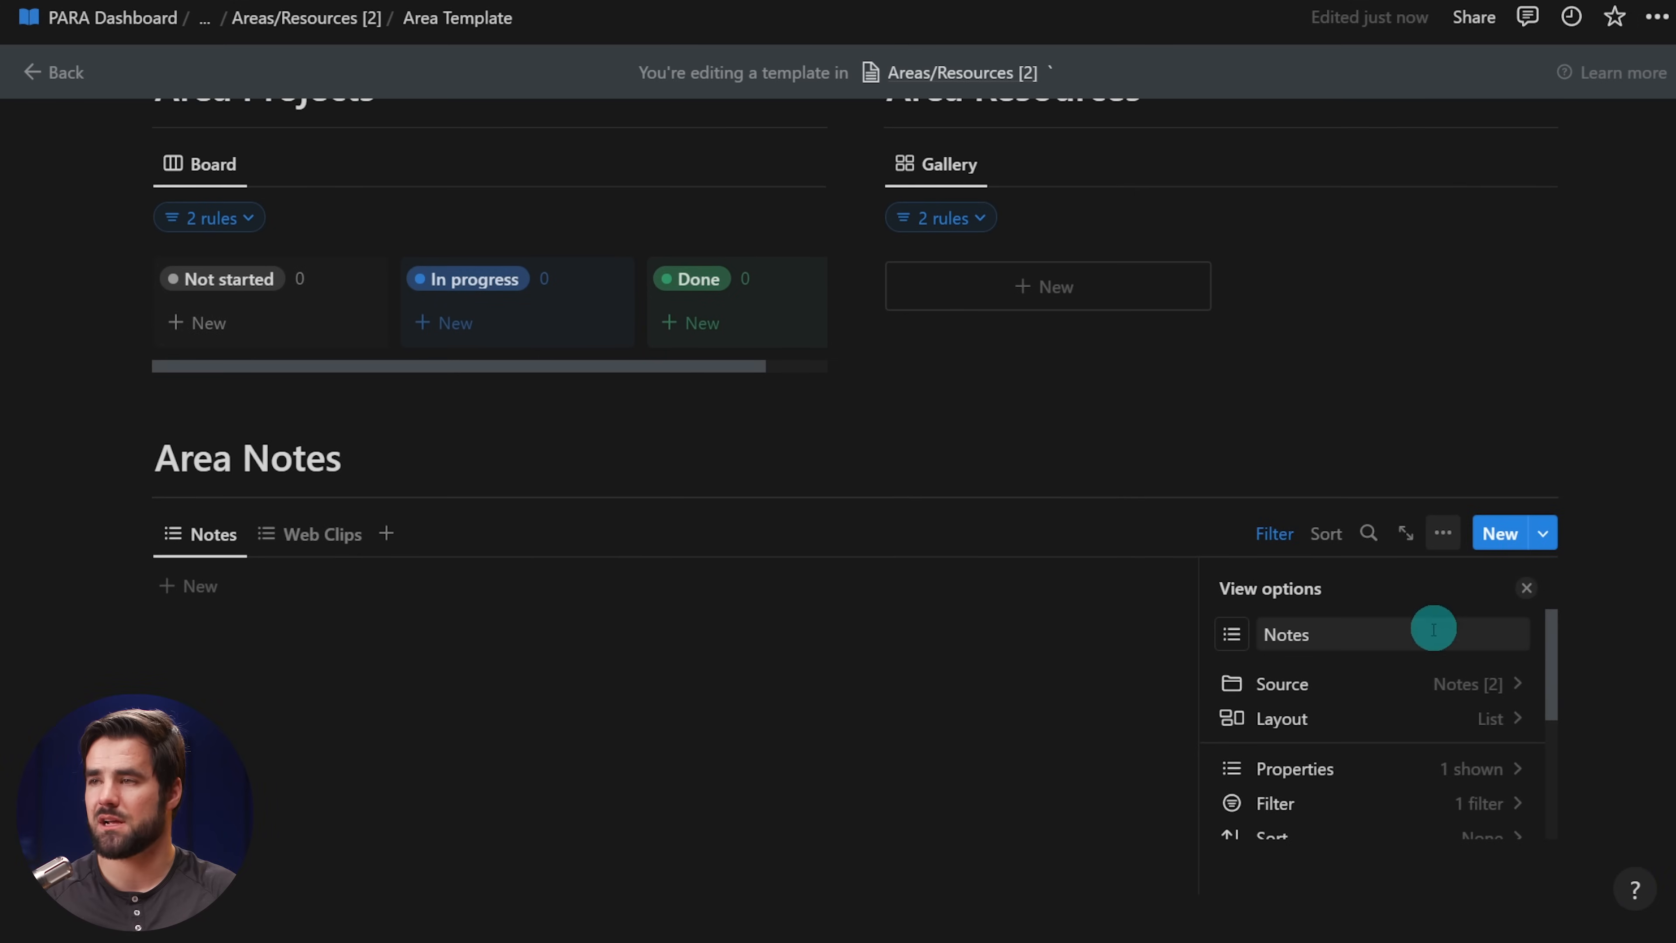
scroll(1306, 723, "down", 3)
scroll(1451, 713, "up", 1)
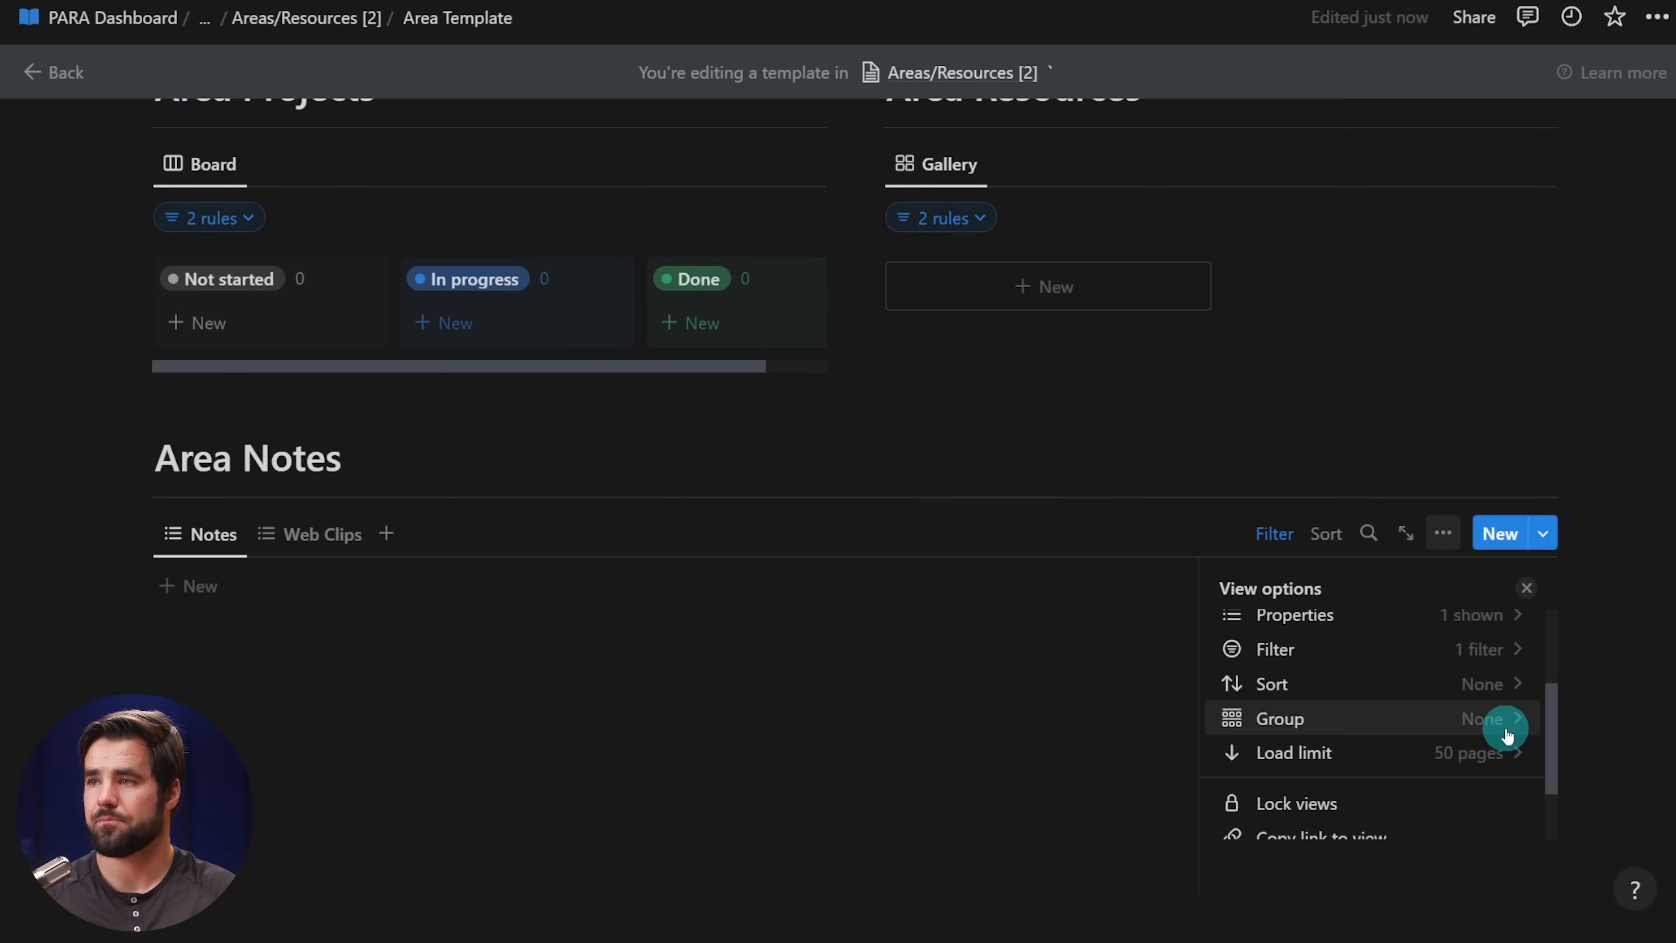
left_click(1501, 723)
scroll(1419, 721, "down", 1)
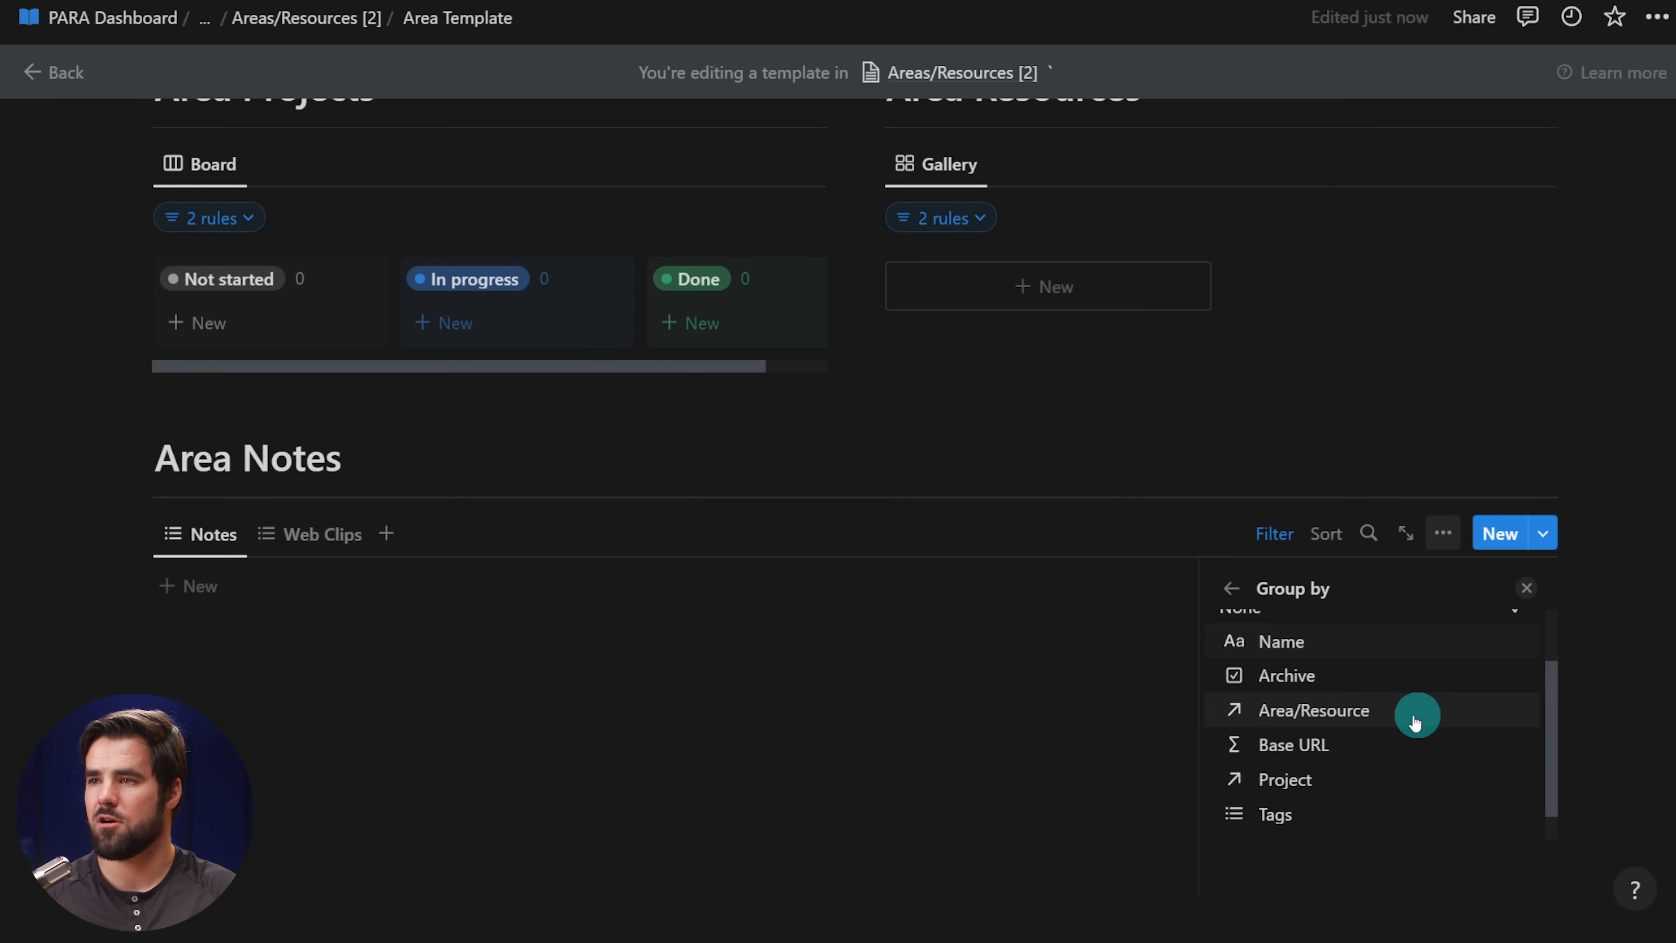
left_click(1353, 713)
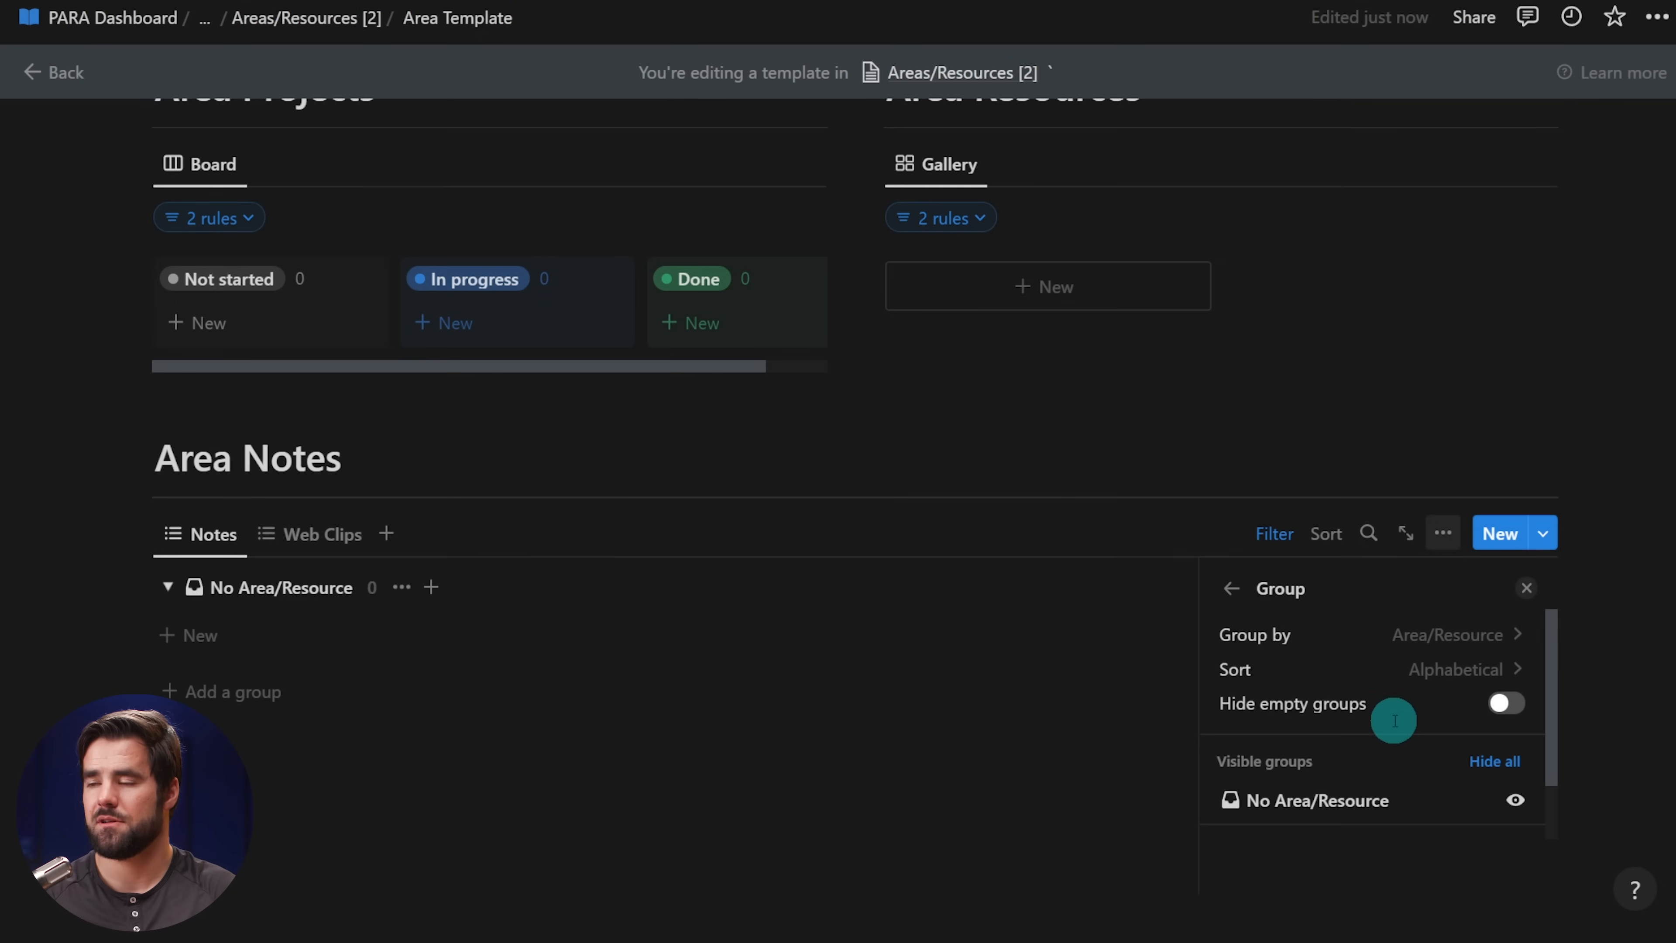
scroll(1394, 720, "down", 1)
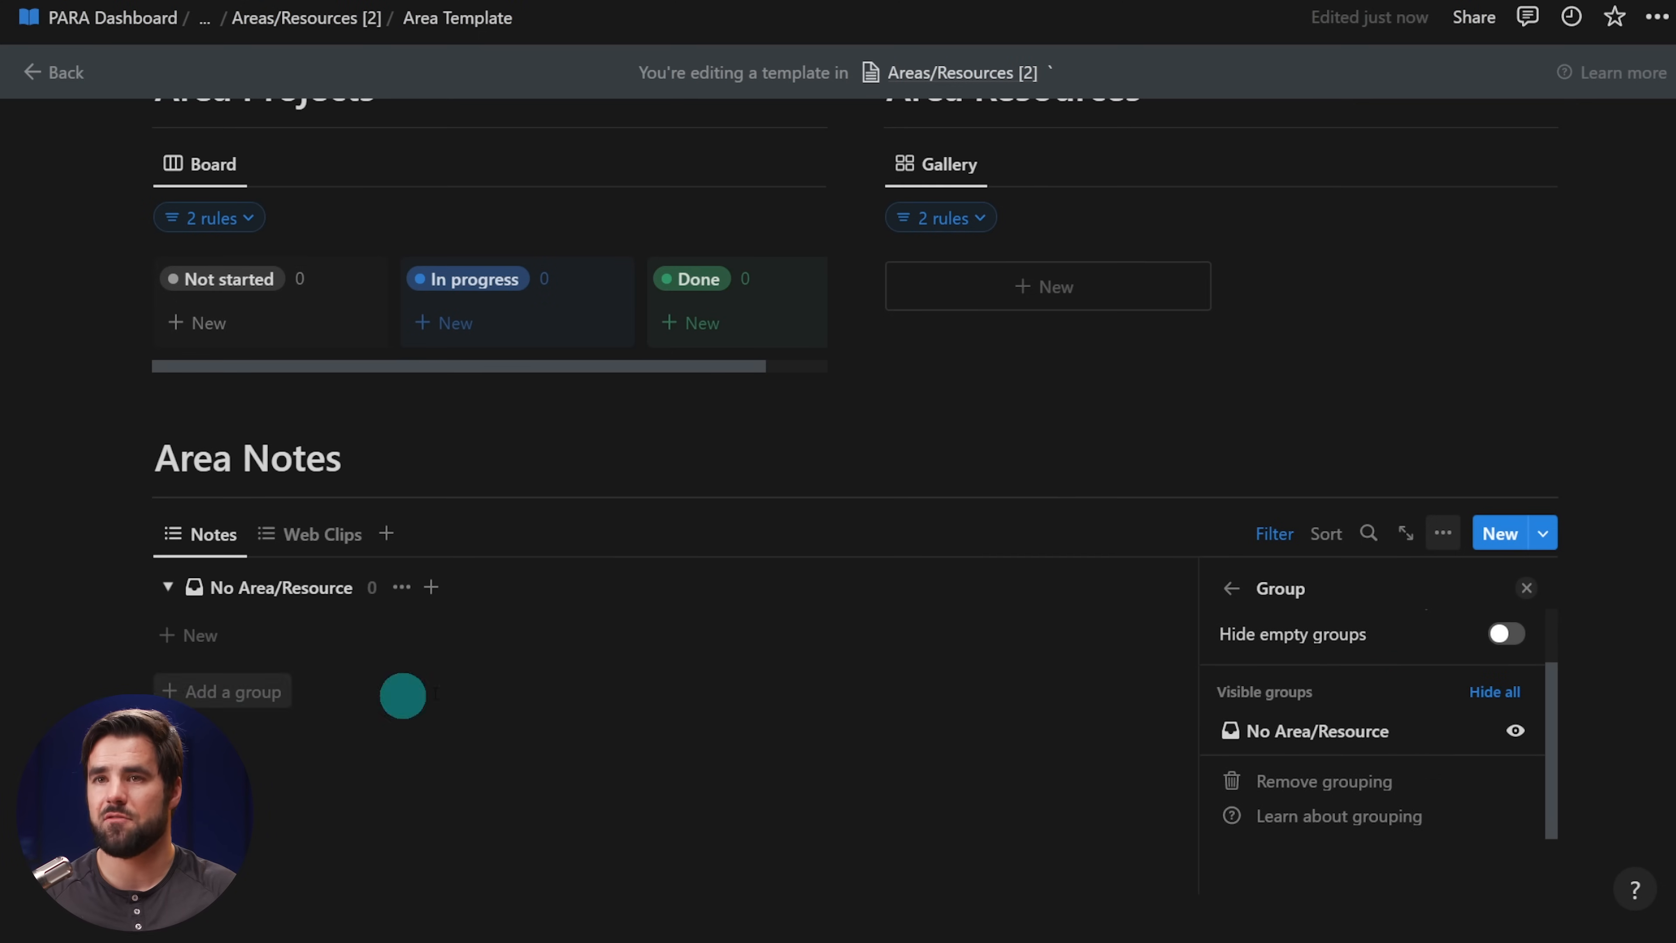
left_click(1526, 587)
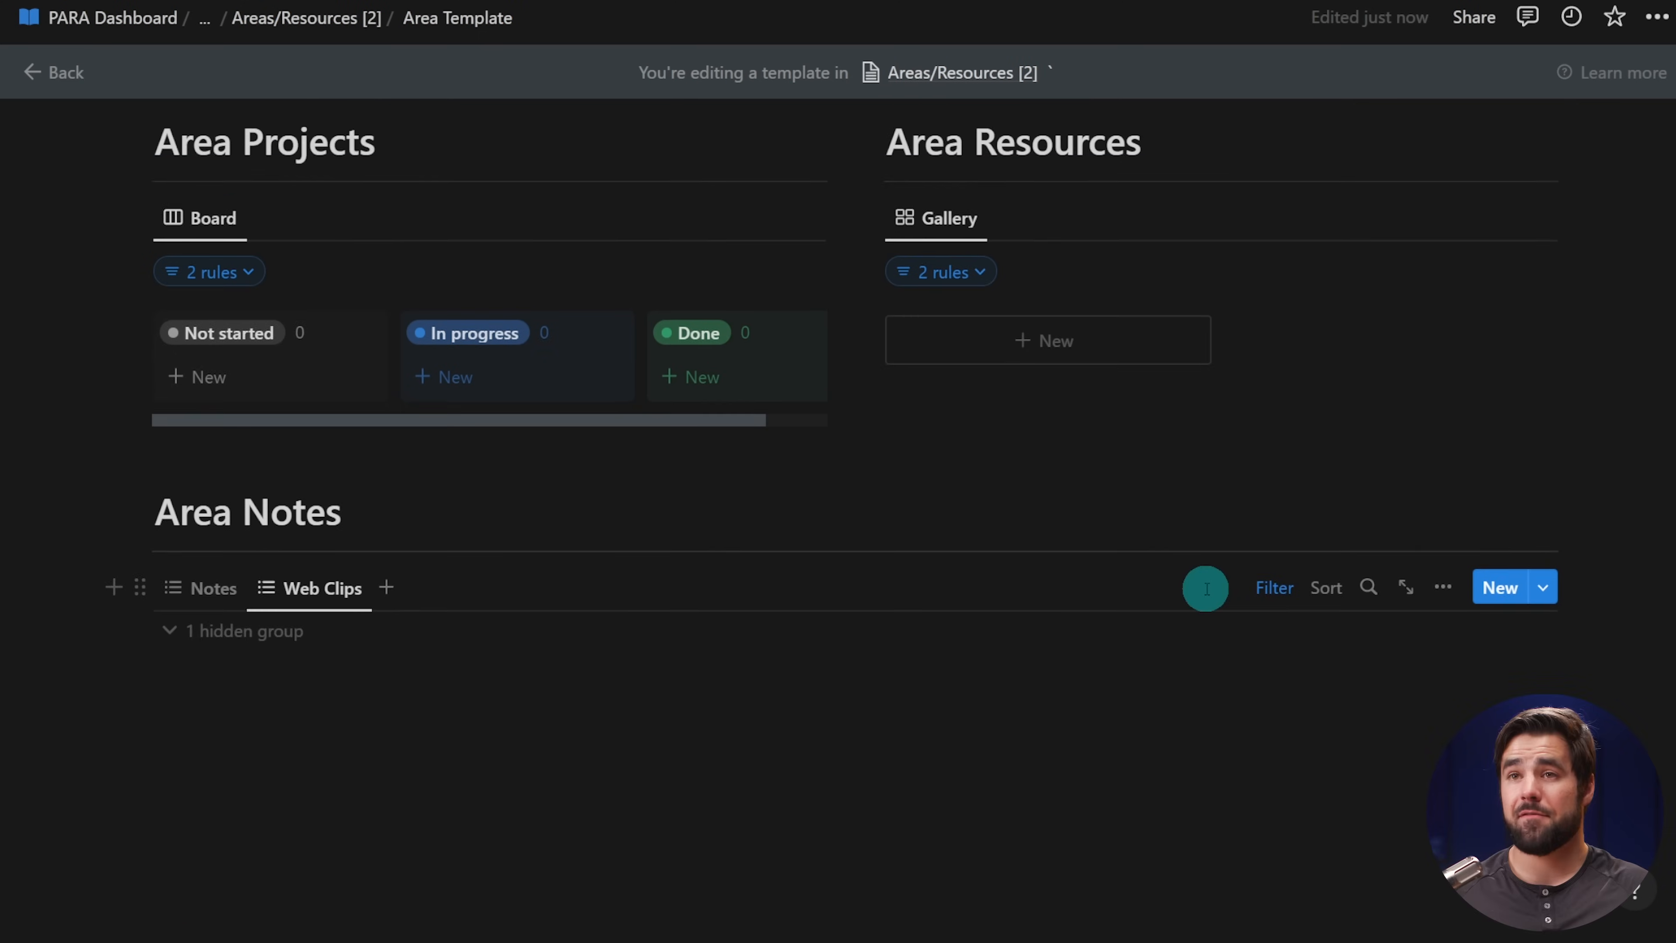
- Review the finished area template and return to the PARA Dashboard page being built
scroll(1253, 594, "up", 10)
scroll(891, 491, "down", 5)
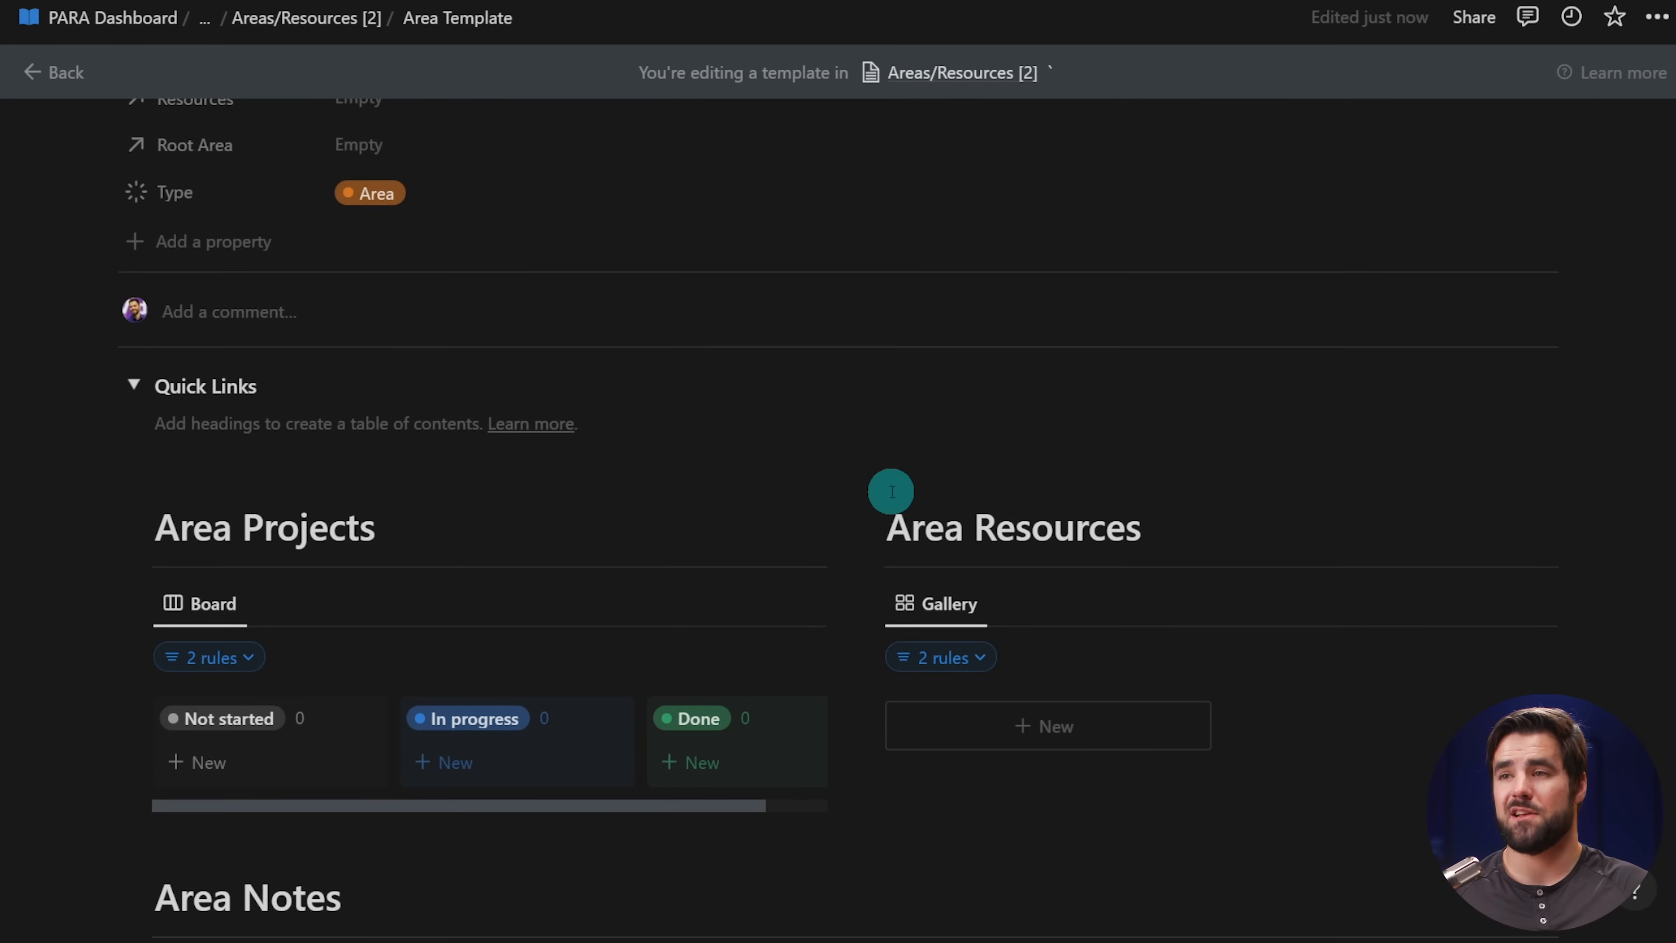
scroll(886, 491, "down", 3)
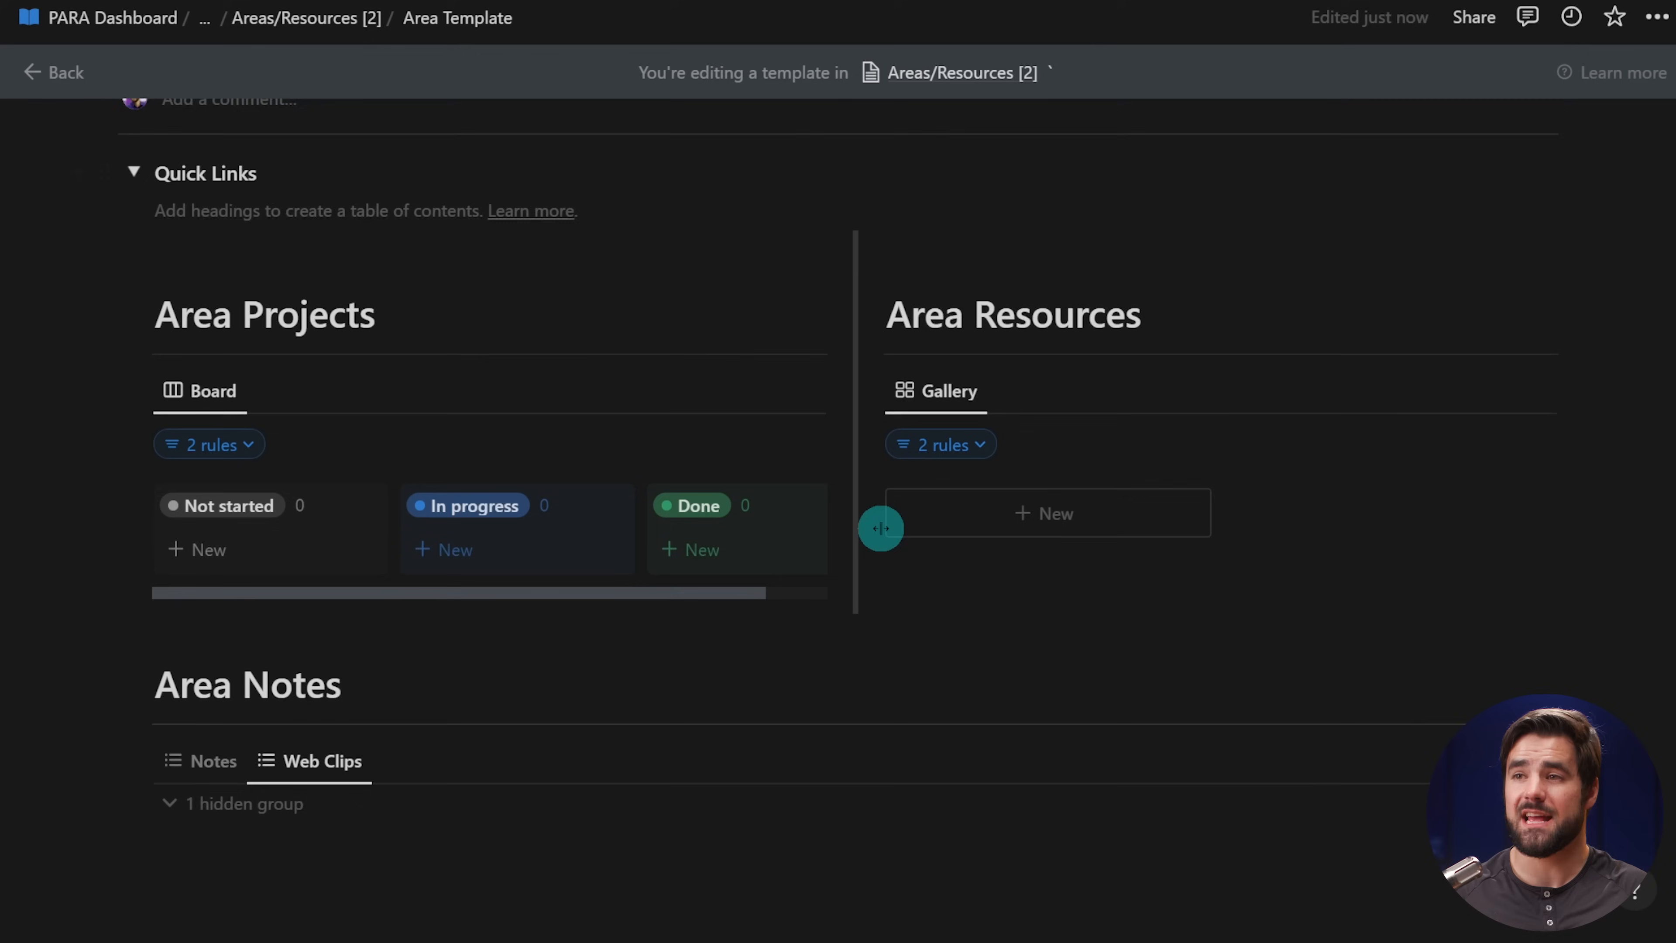
left_click(153, 19)
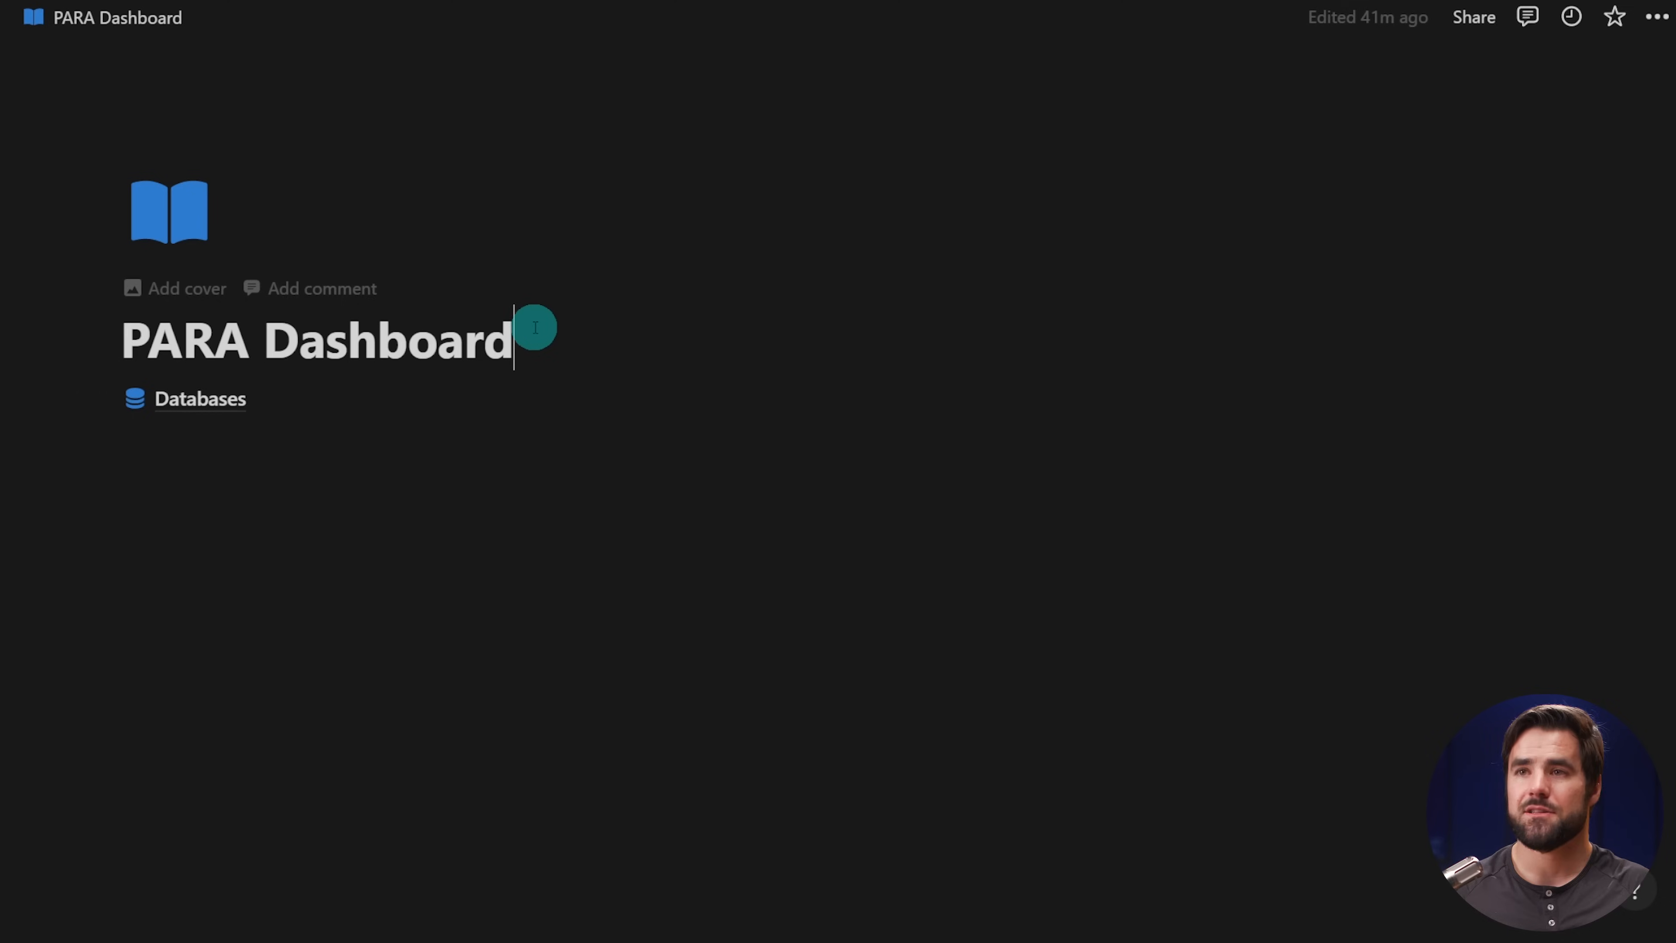
- Add a bold toggle titled Quick Links directly under the page title and collapse it
key("Return")
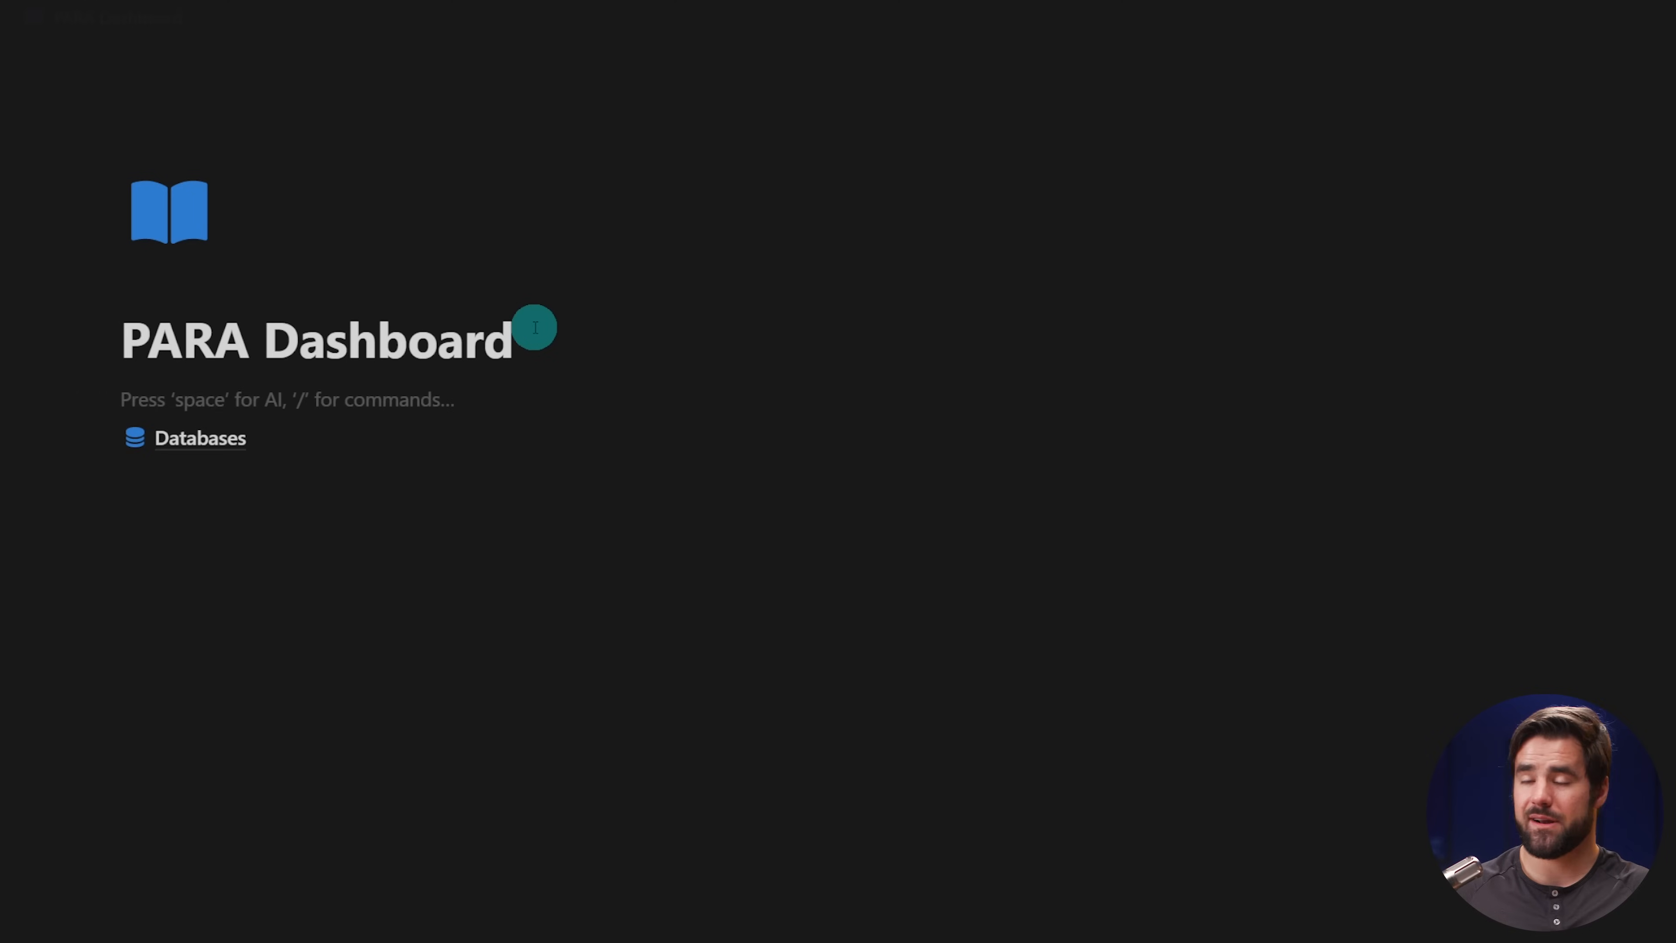
type("/2")
key("BackSpace")
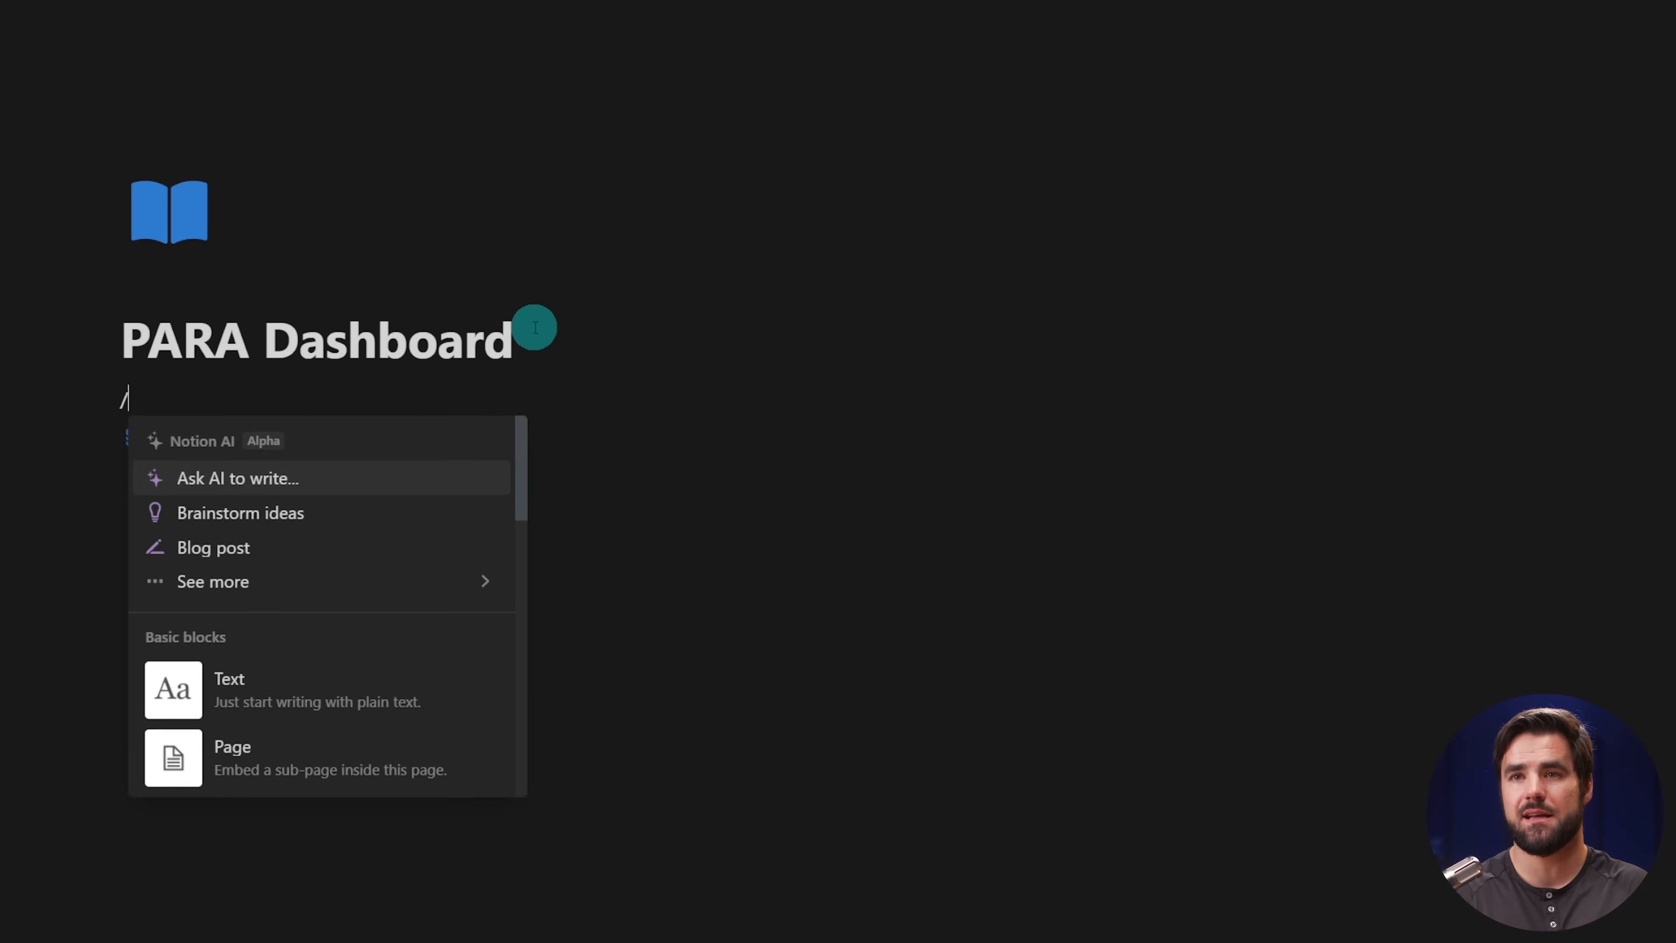
key("BackSpace")
type(">")
key("space")
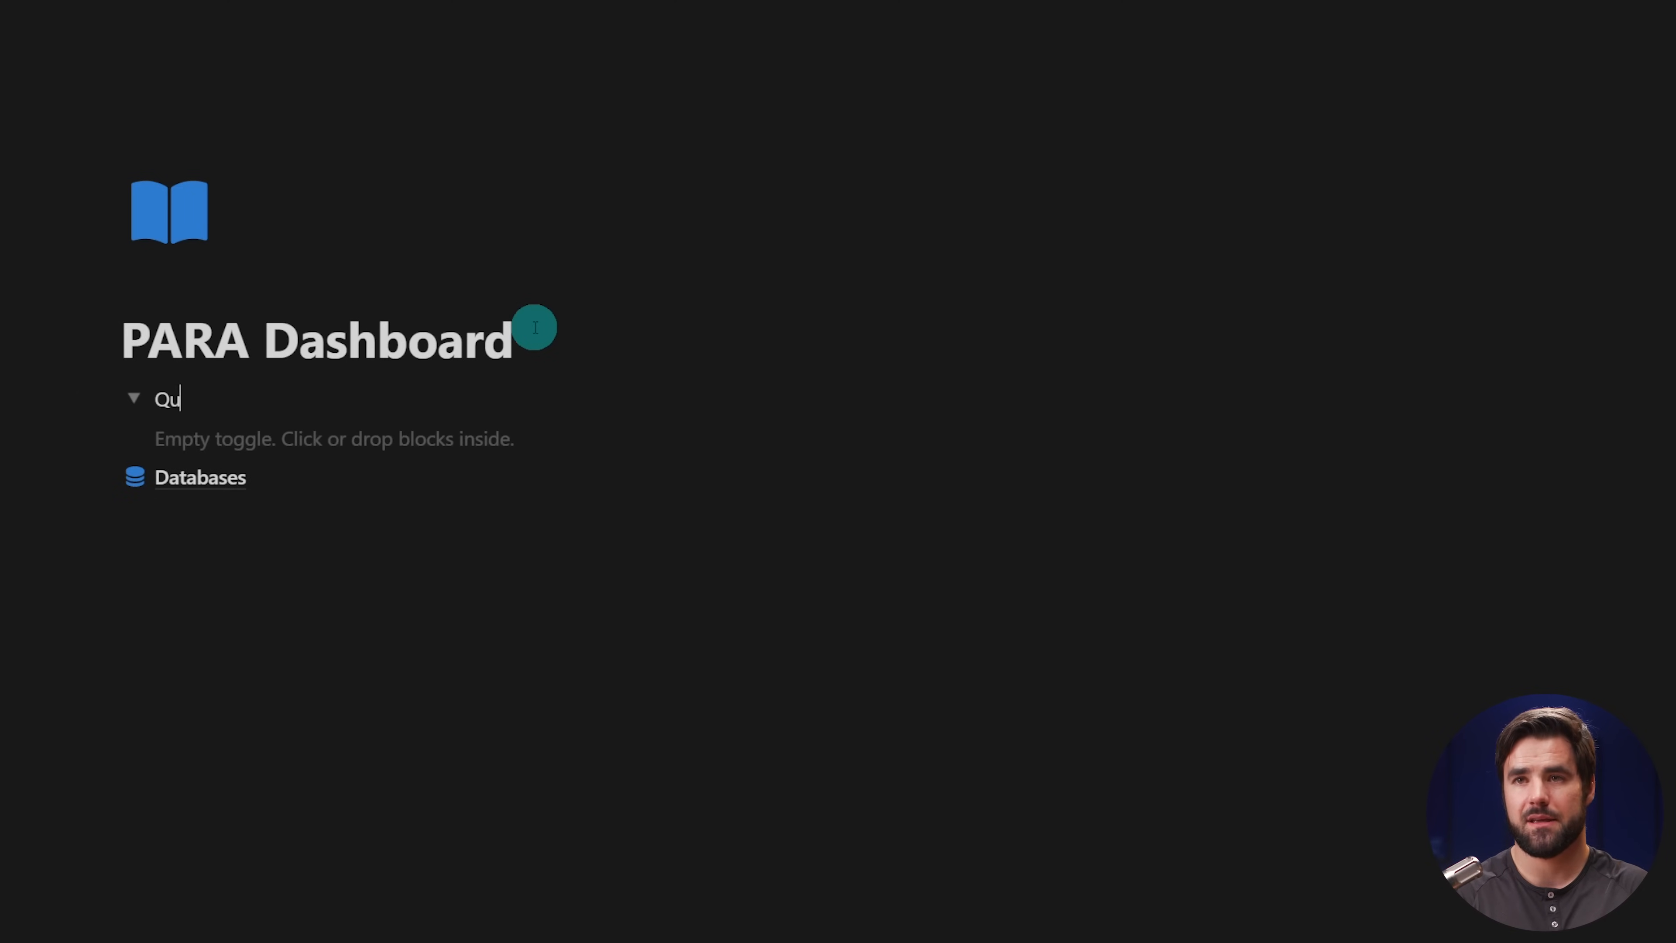
key("ctrl+b")
type("Quick Links")
key("ctrl+Return")
- Insert a two-column layout between the Quick Links toggle and the Databases page link
key("Return")
key("BackSpace")
type("/2c")
key("BackSpace")
key("BackSpace")
key("BackSpace")
- Add a Heading 1 reading Tasks with a divider beneath it in the first column
type("/")
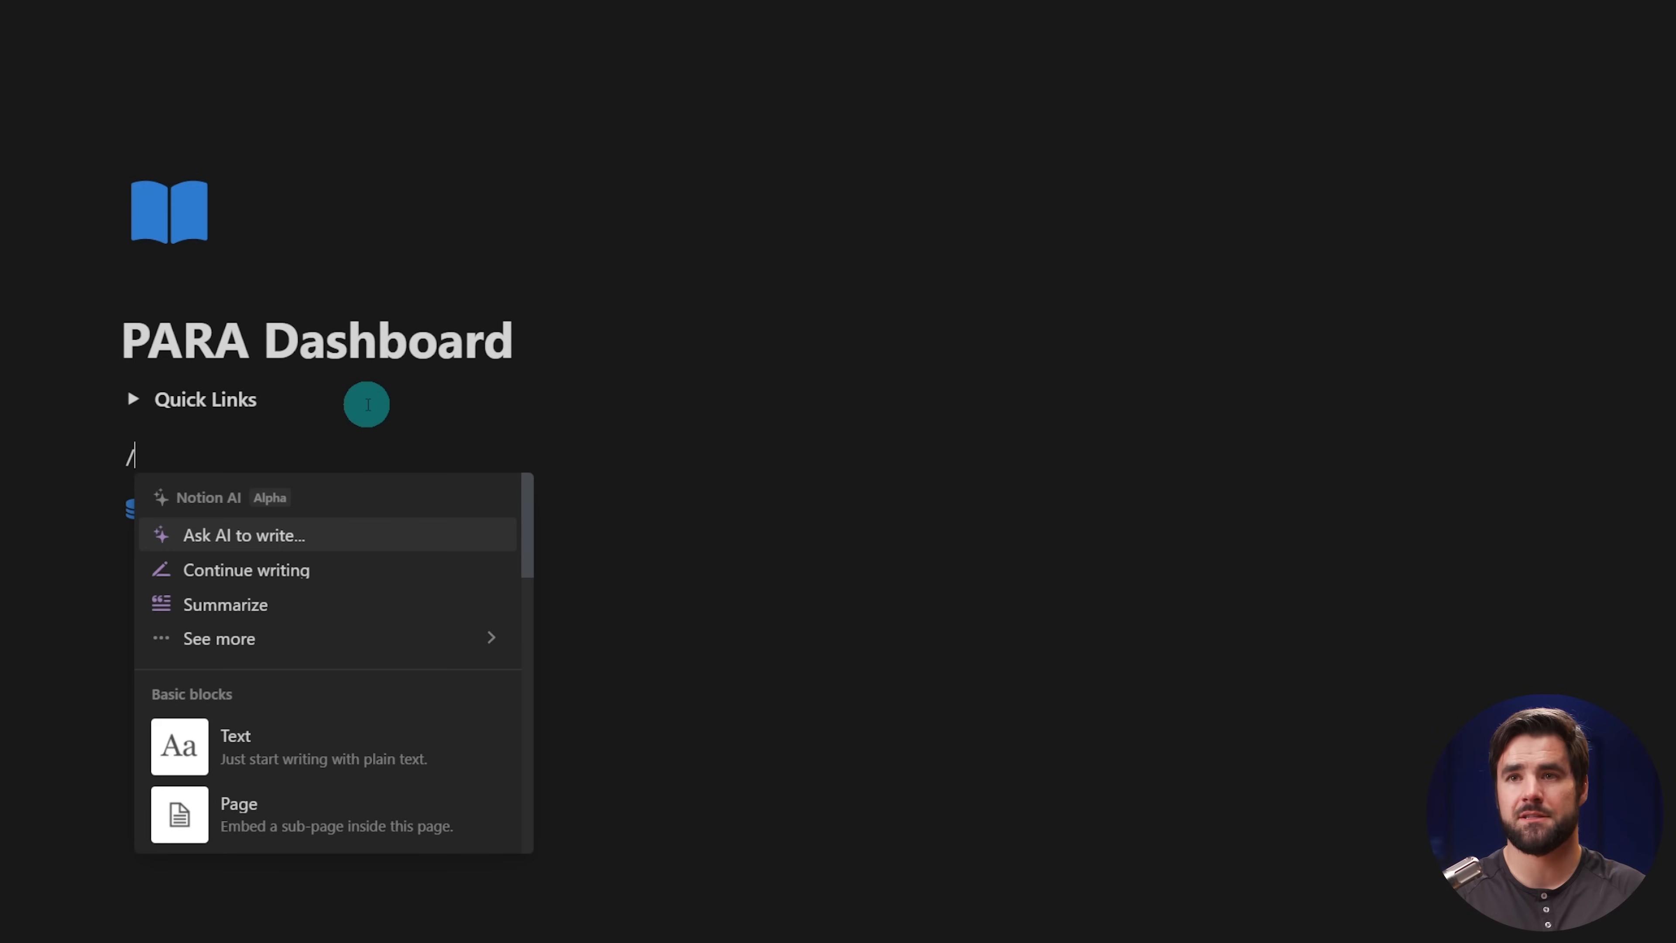
type("1")
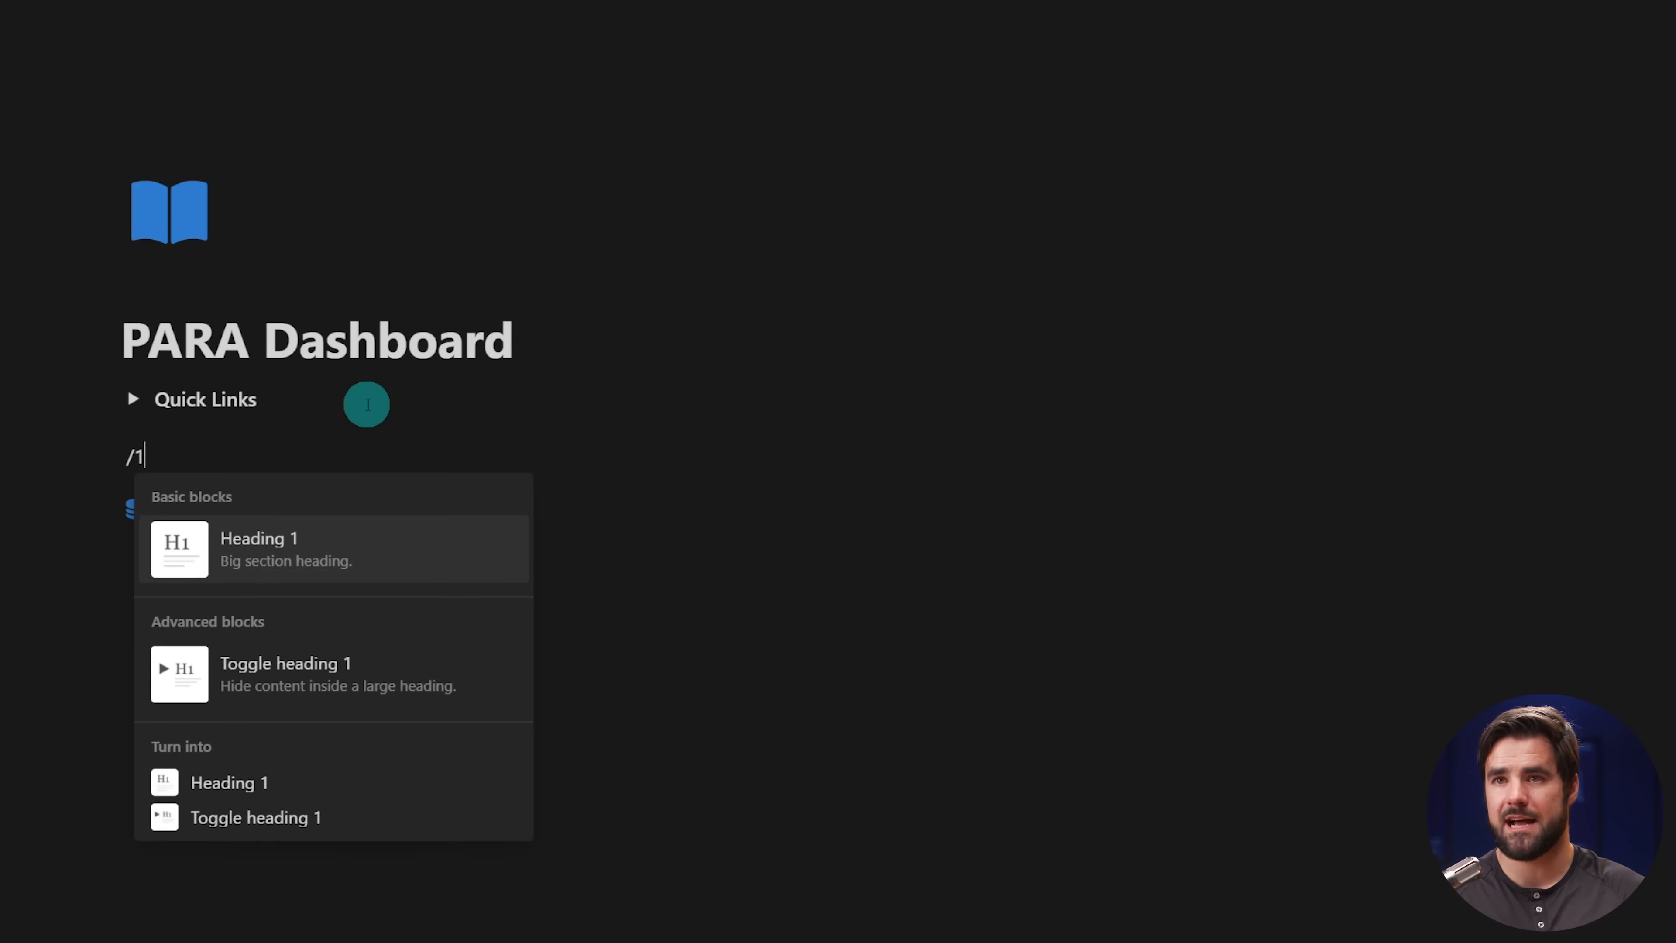
key("Return")
type("Takss")
key("BackSpace")
key("BackSpace")
key("BackSpace")
type("sks")
key("Return")
type("-=-")
key("BackSpace")
key("BackSpace")
key("BackSpace")
type("---")
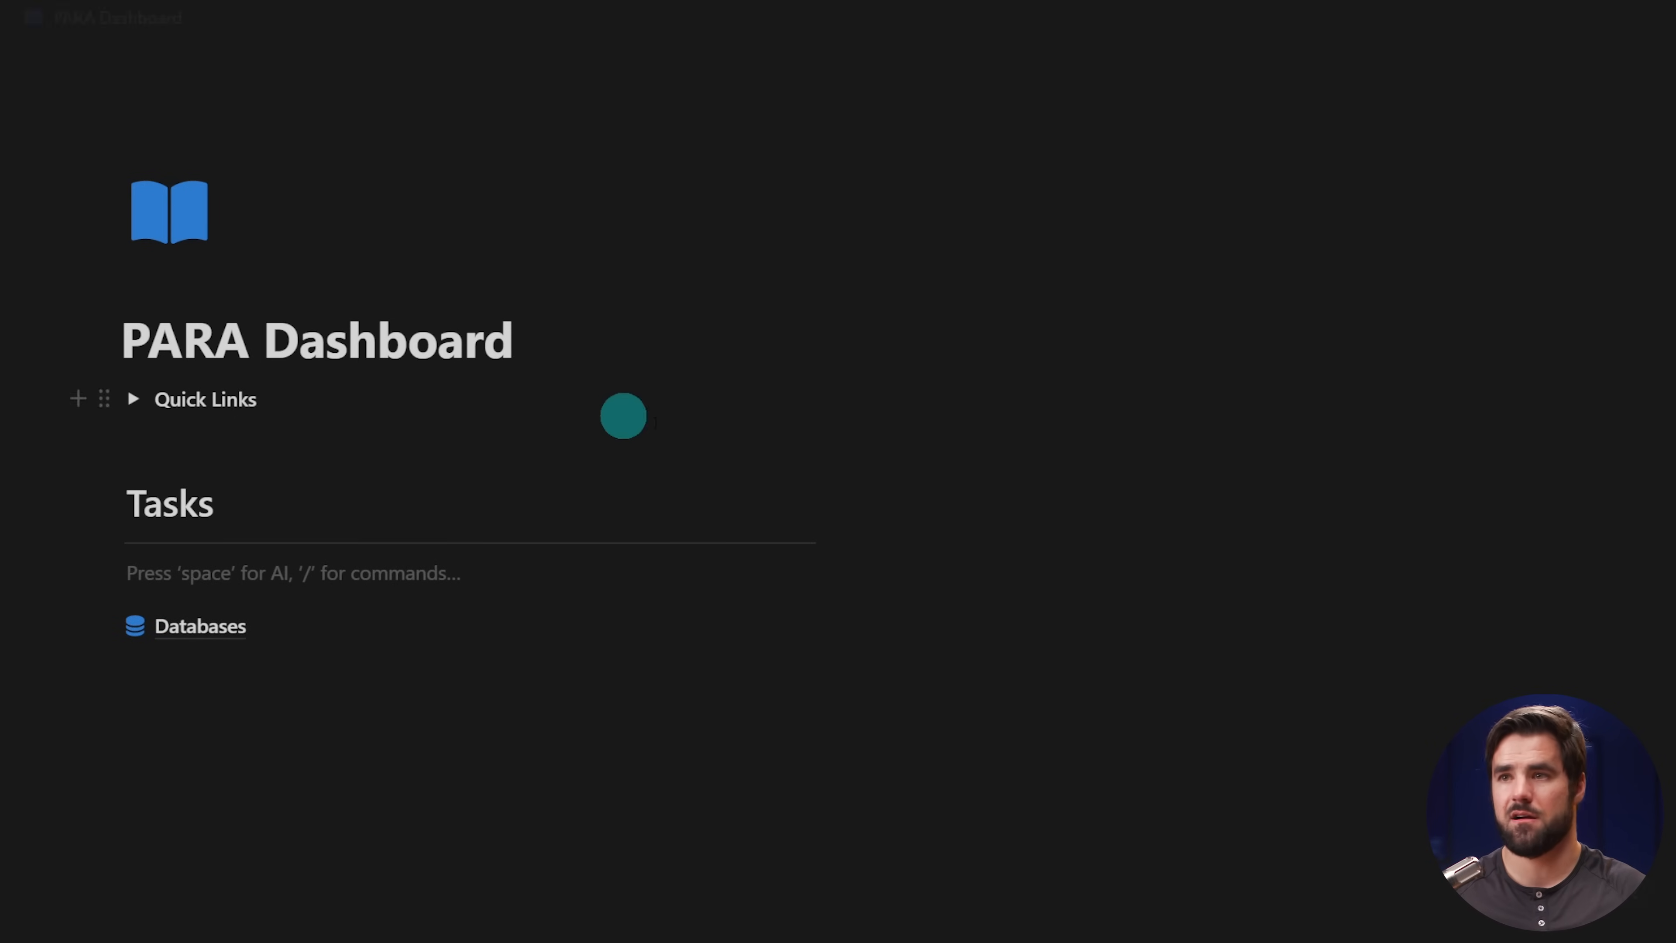
- Add a Heading 1 reading Notes with a divider beneath it in the second column
left_click(978, 500)
type("/h1")
key("Return")
type("Notes")
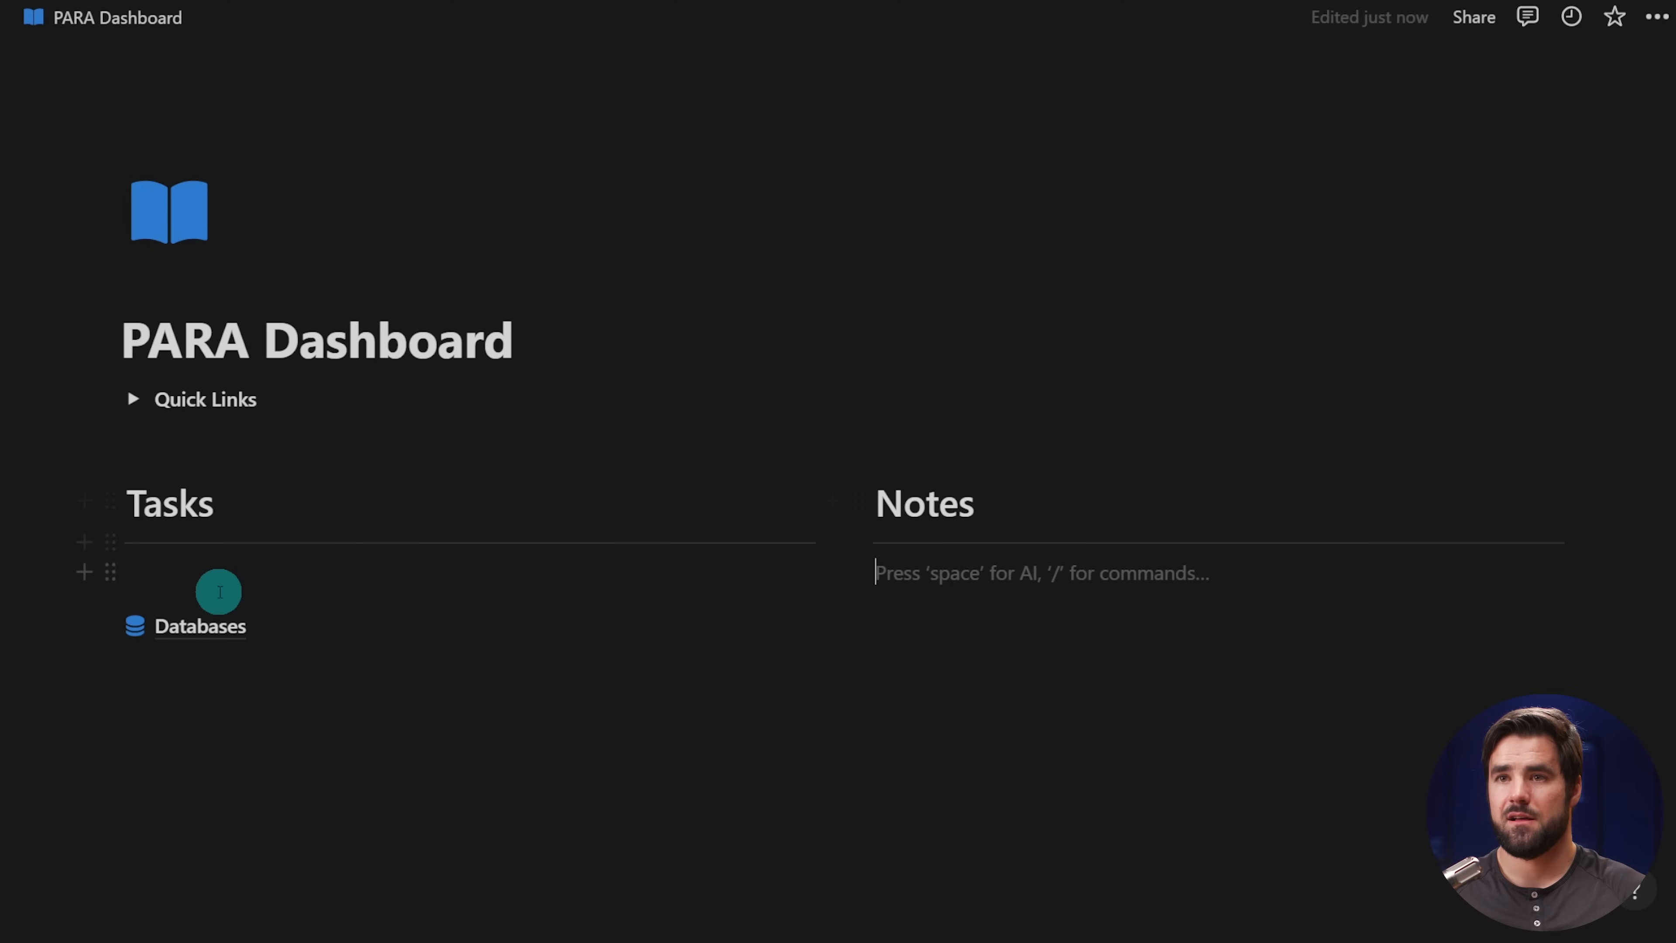
- Add an empty line below the Tasks divider, above the Databases page link
left_click(223, 573)
key("Return")
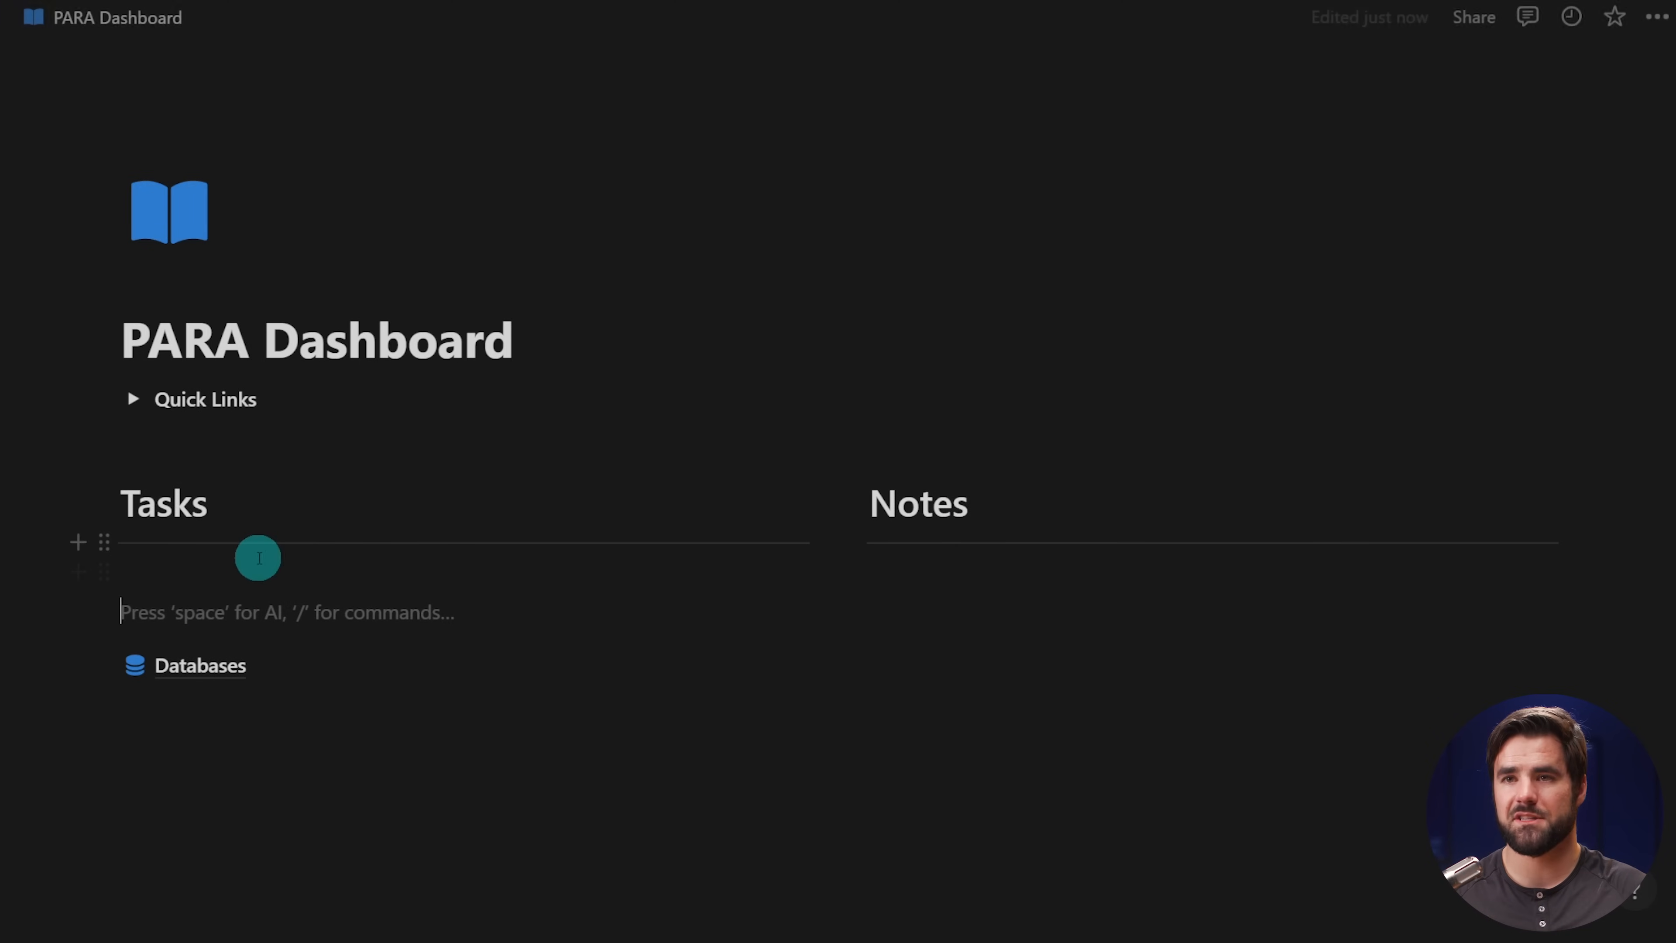
scroll(140, 536, "down", 1)
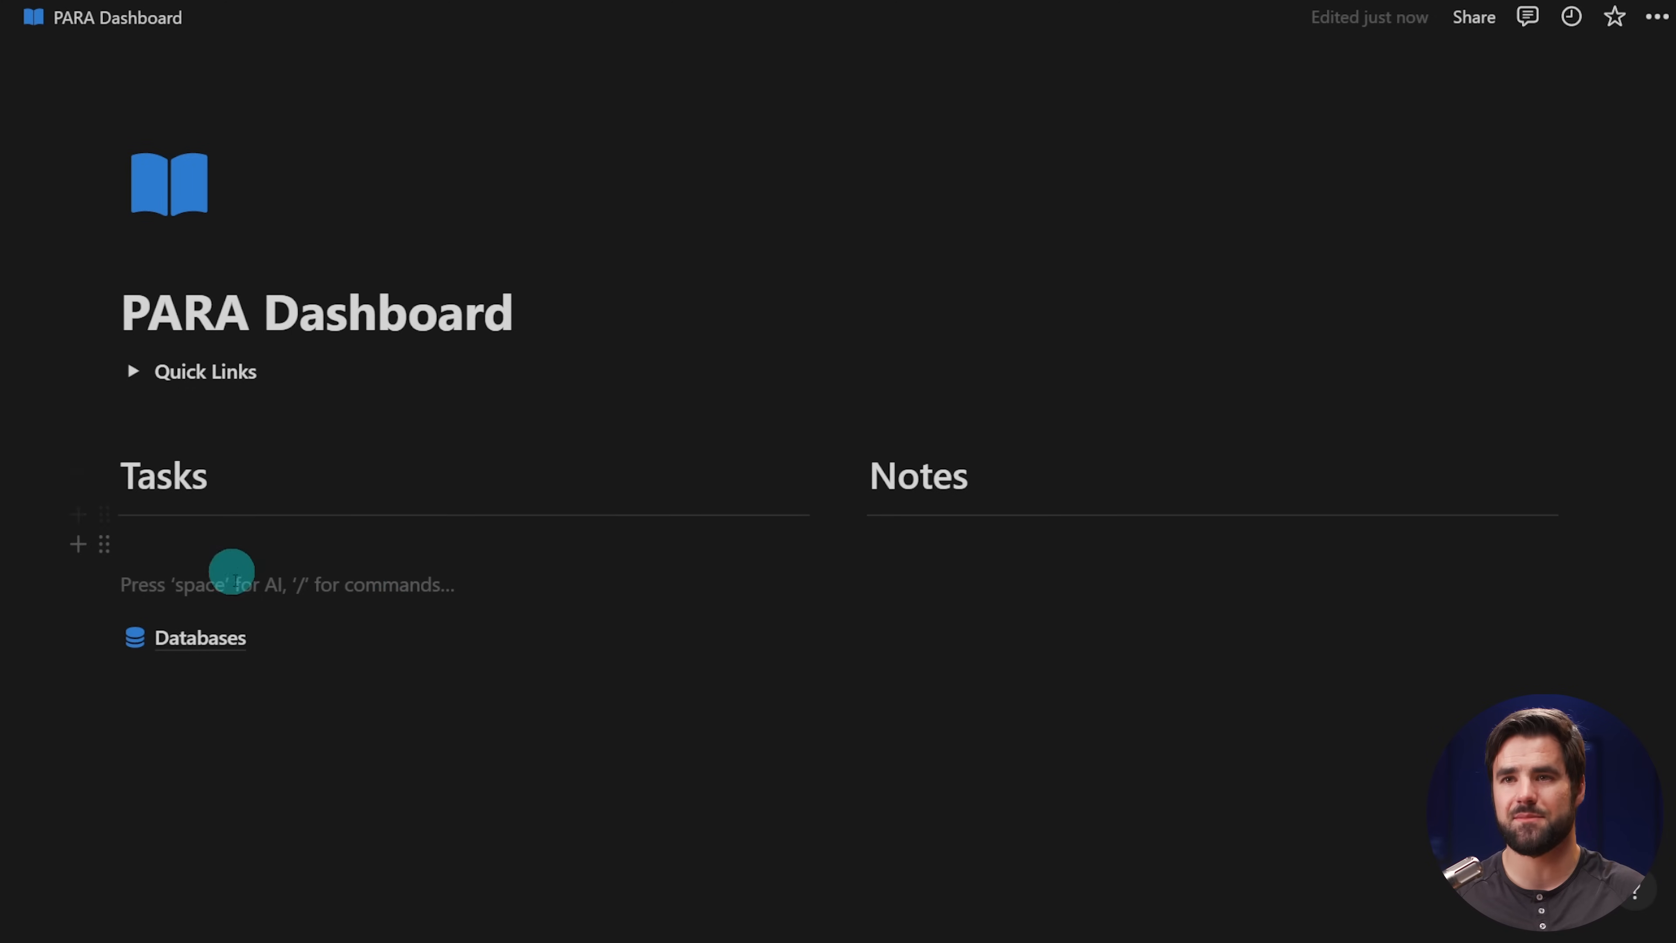
type("---")
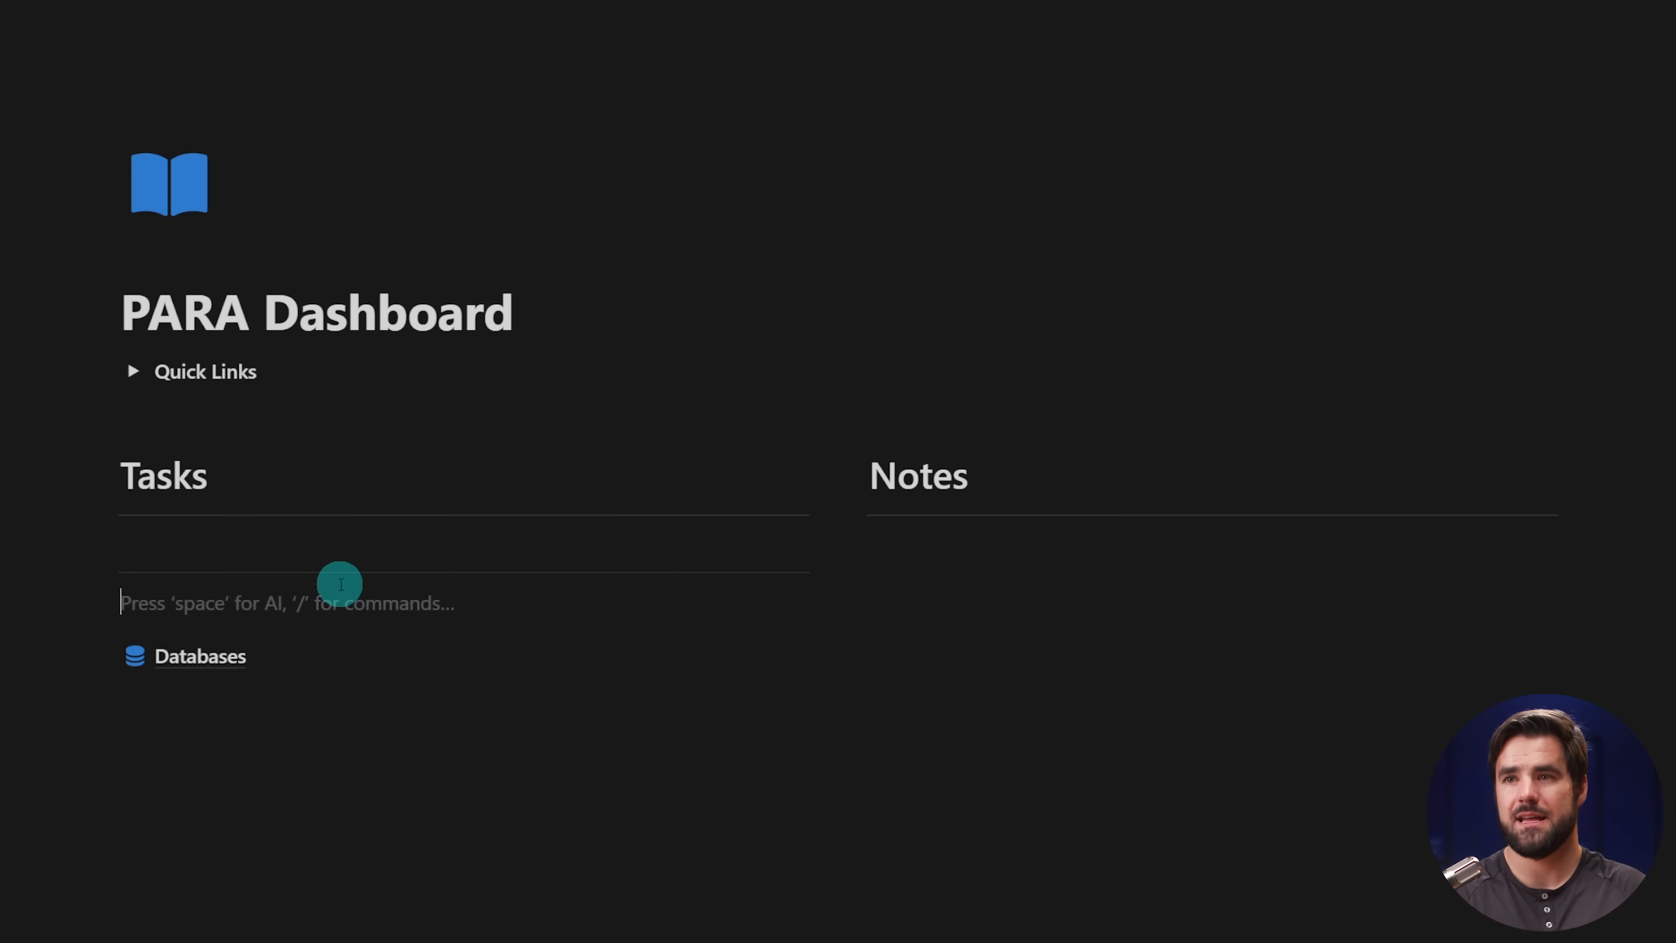
left_click(104, 572)
left_click(201, 518)
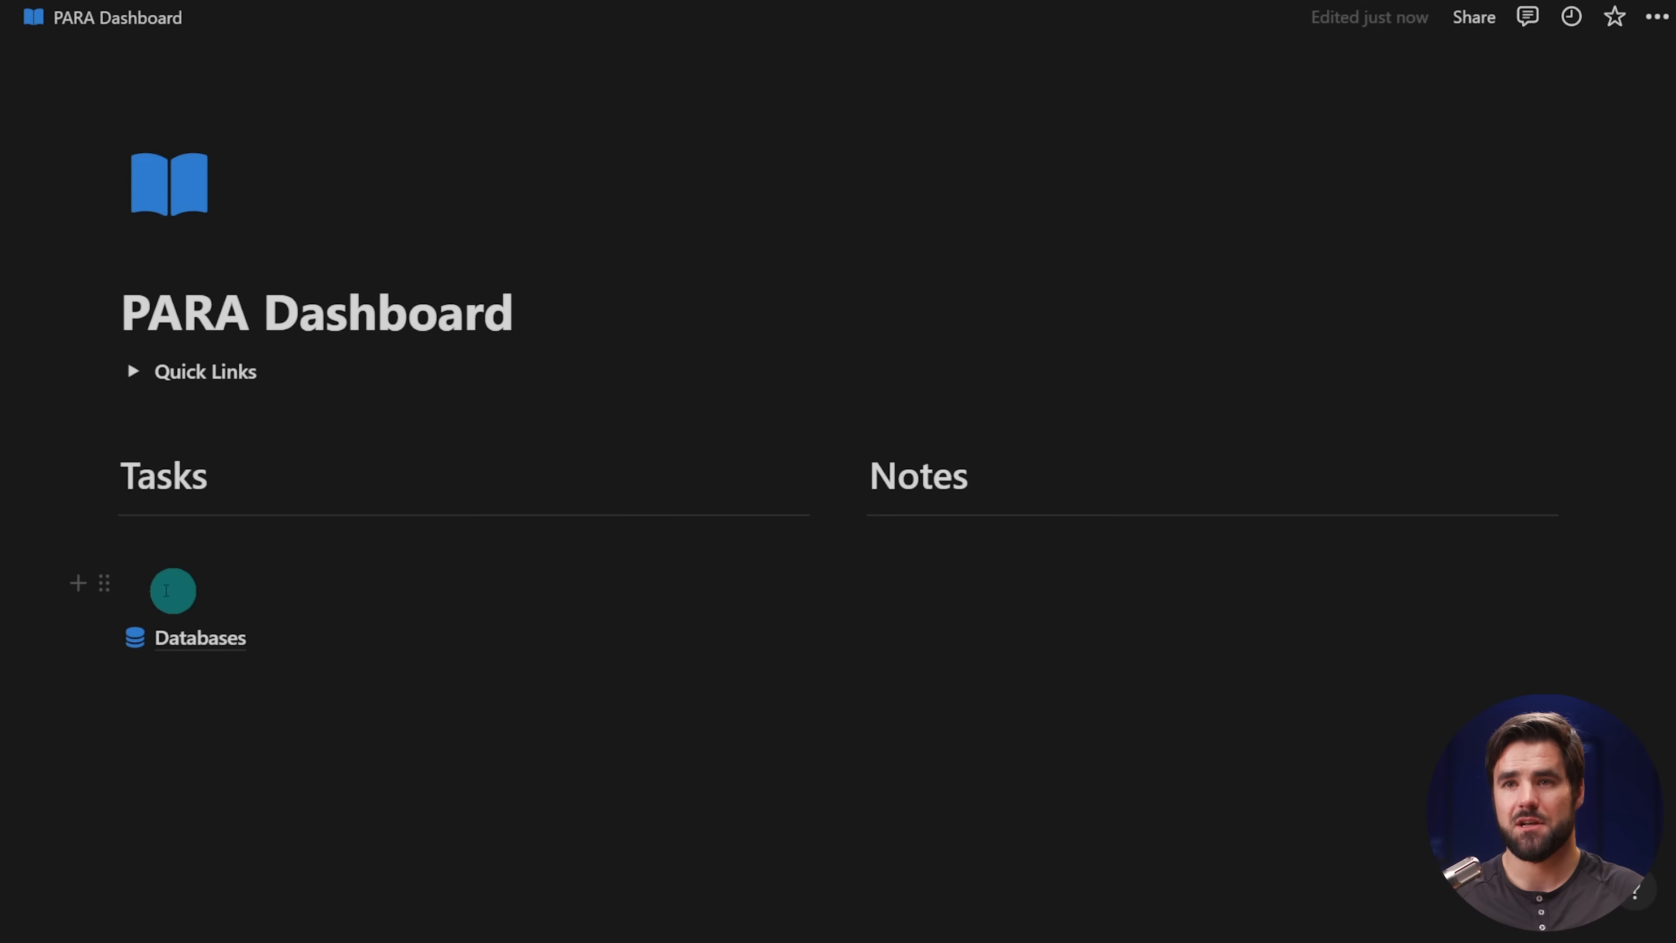
- Insert a full-width divider below the Tasks and Notes columns, with a two-column block beneath it
left_click_drag(104, 582, 130, 617)
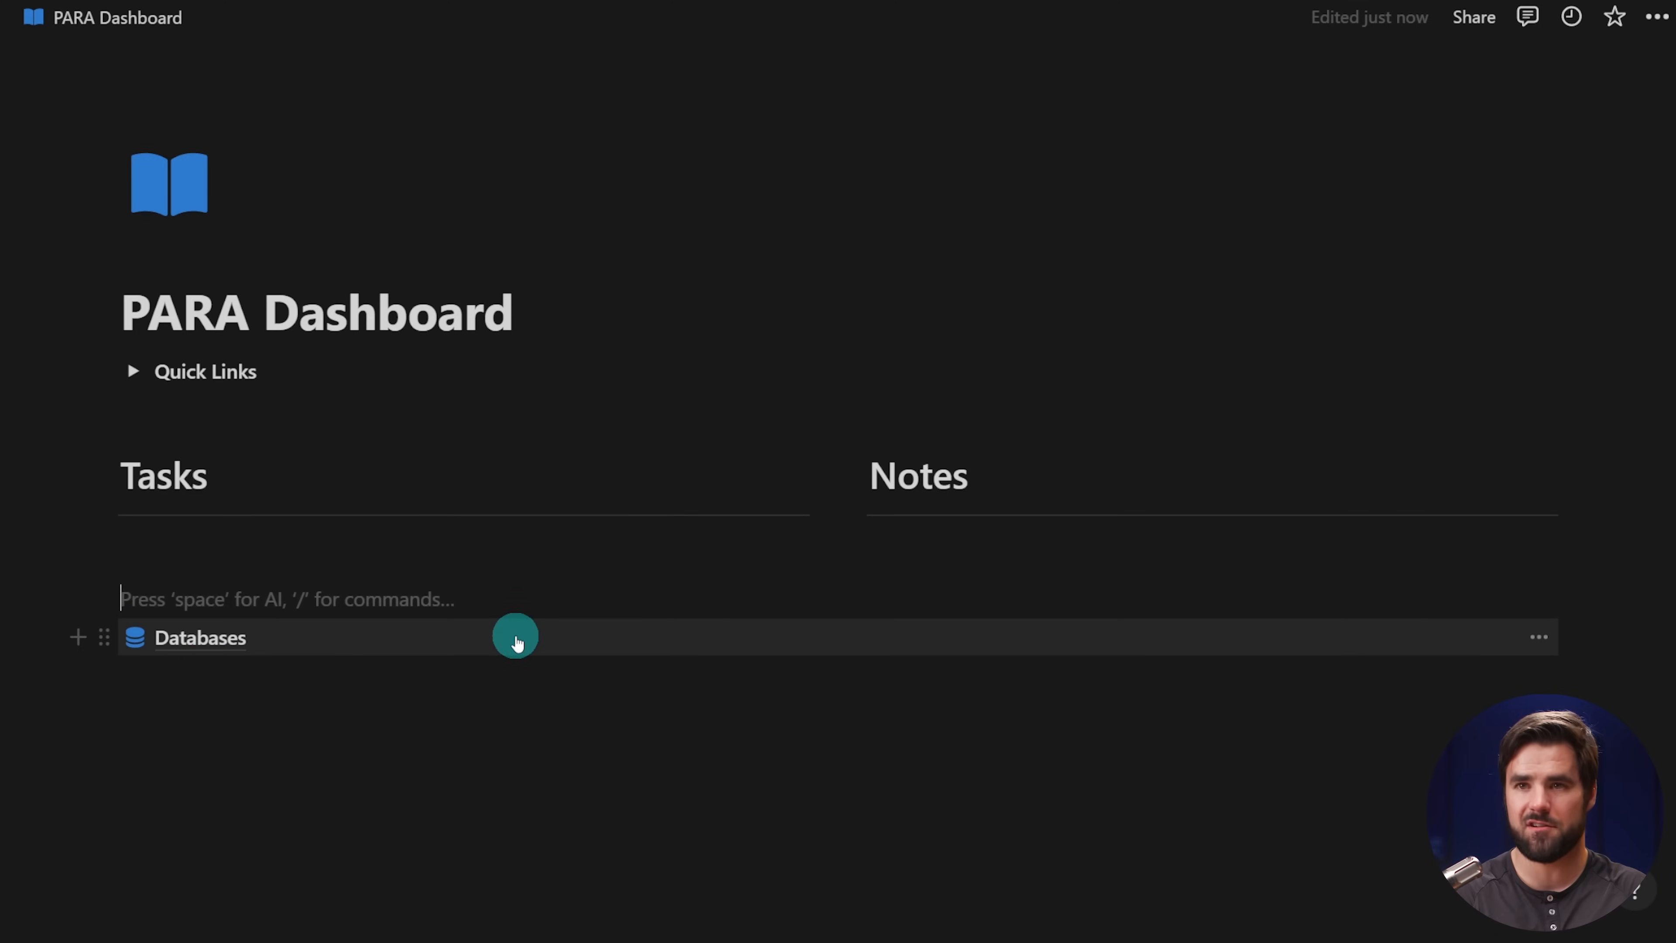
type("---")
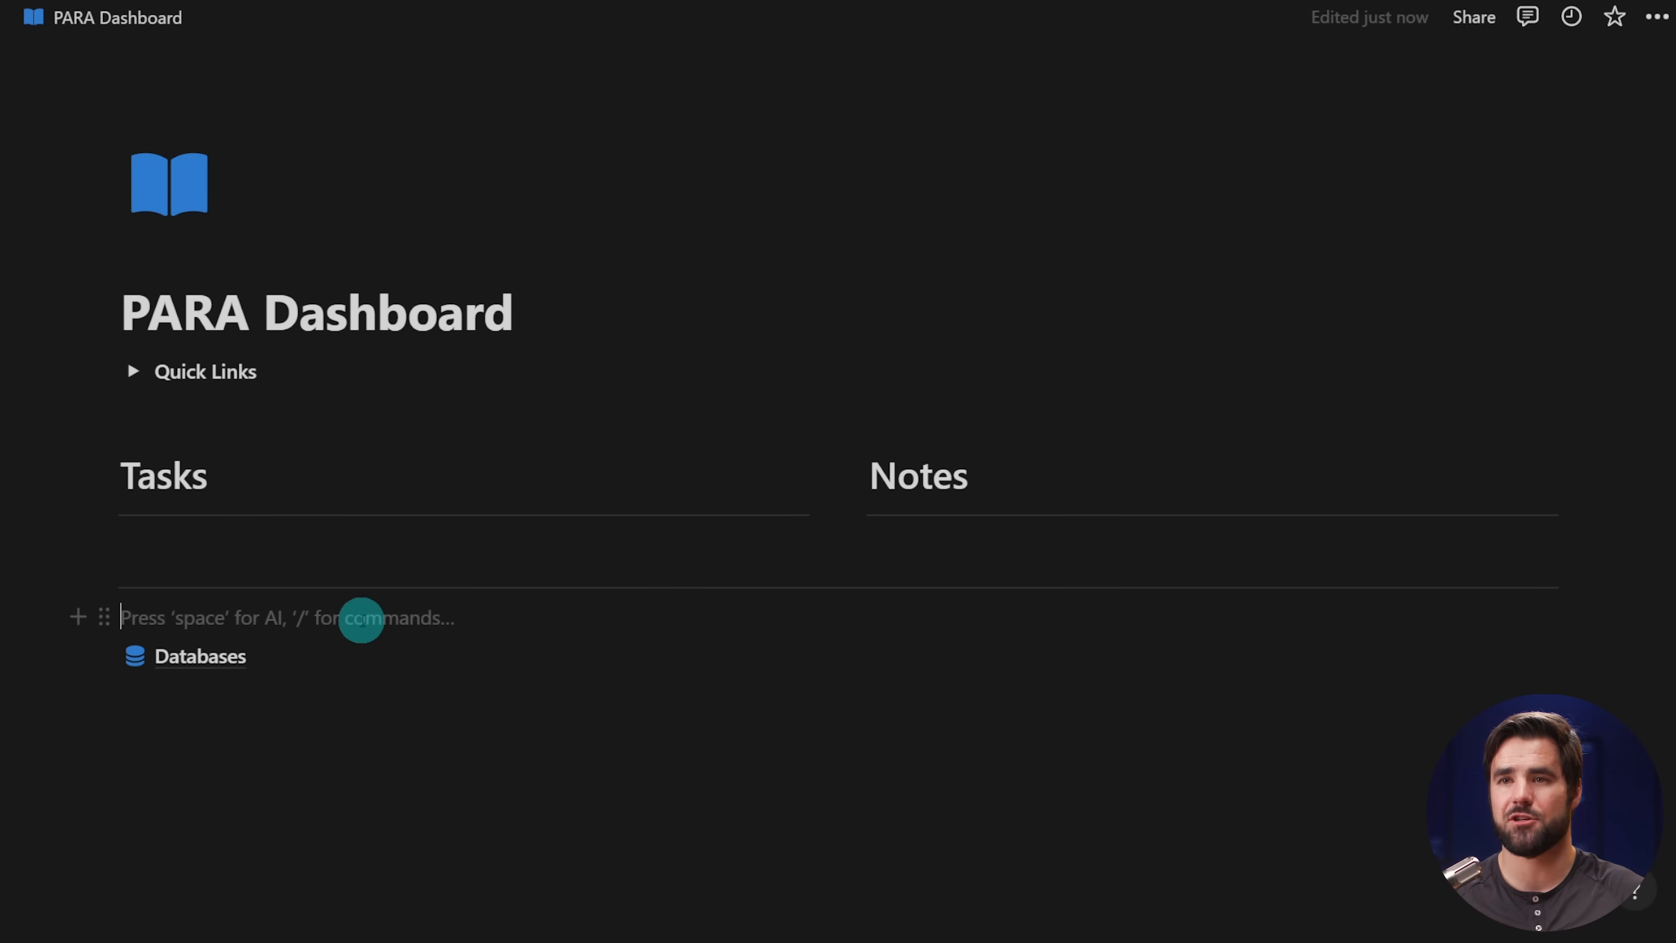
type("/2c")
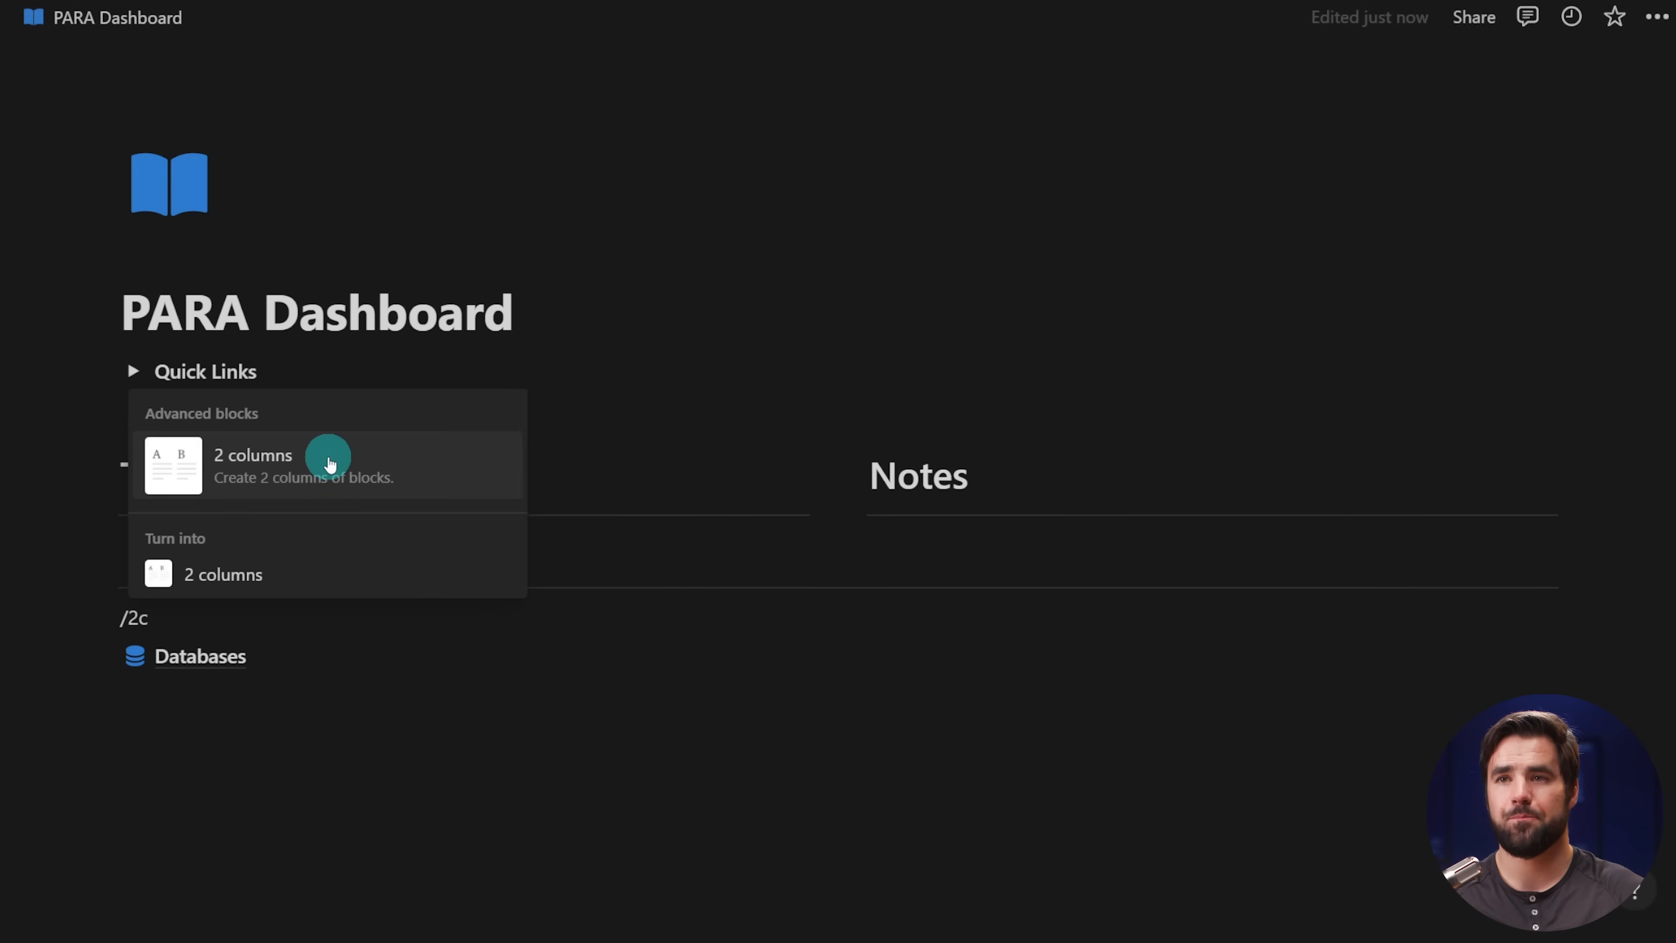
left_click(330, 464)
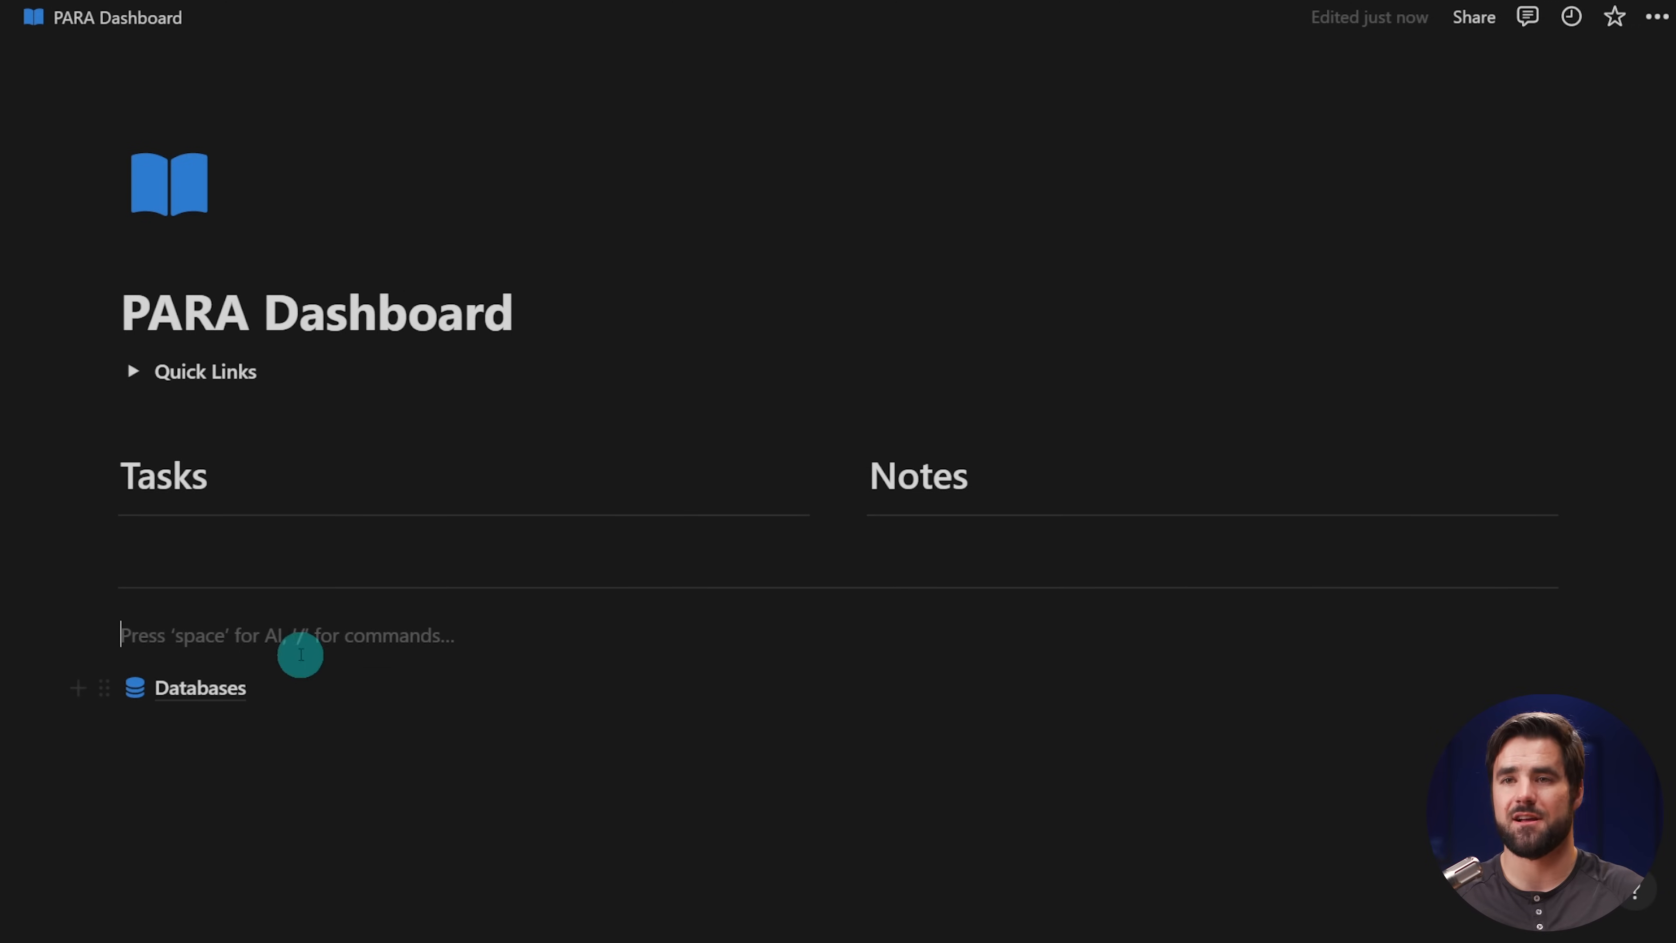
- Add a level 1 heading "Projects" with a divider under it in the first column of the new block
scroll(785, 717, "down", 1)
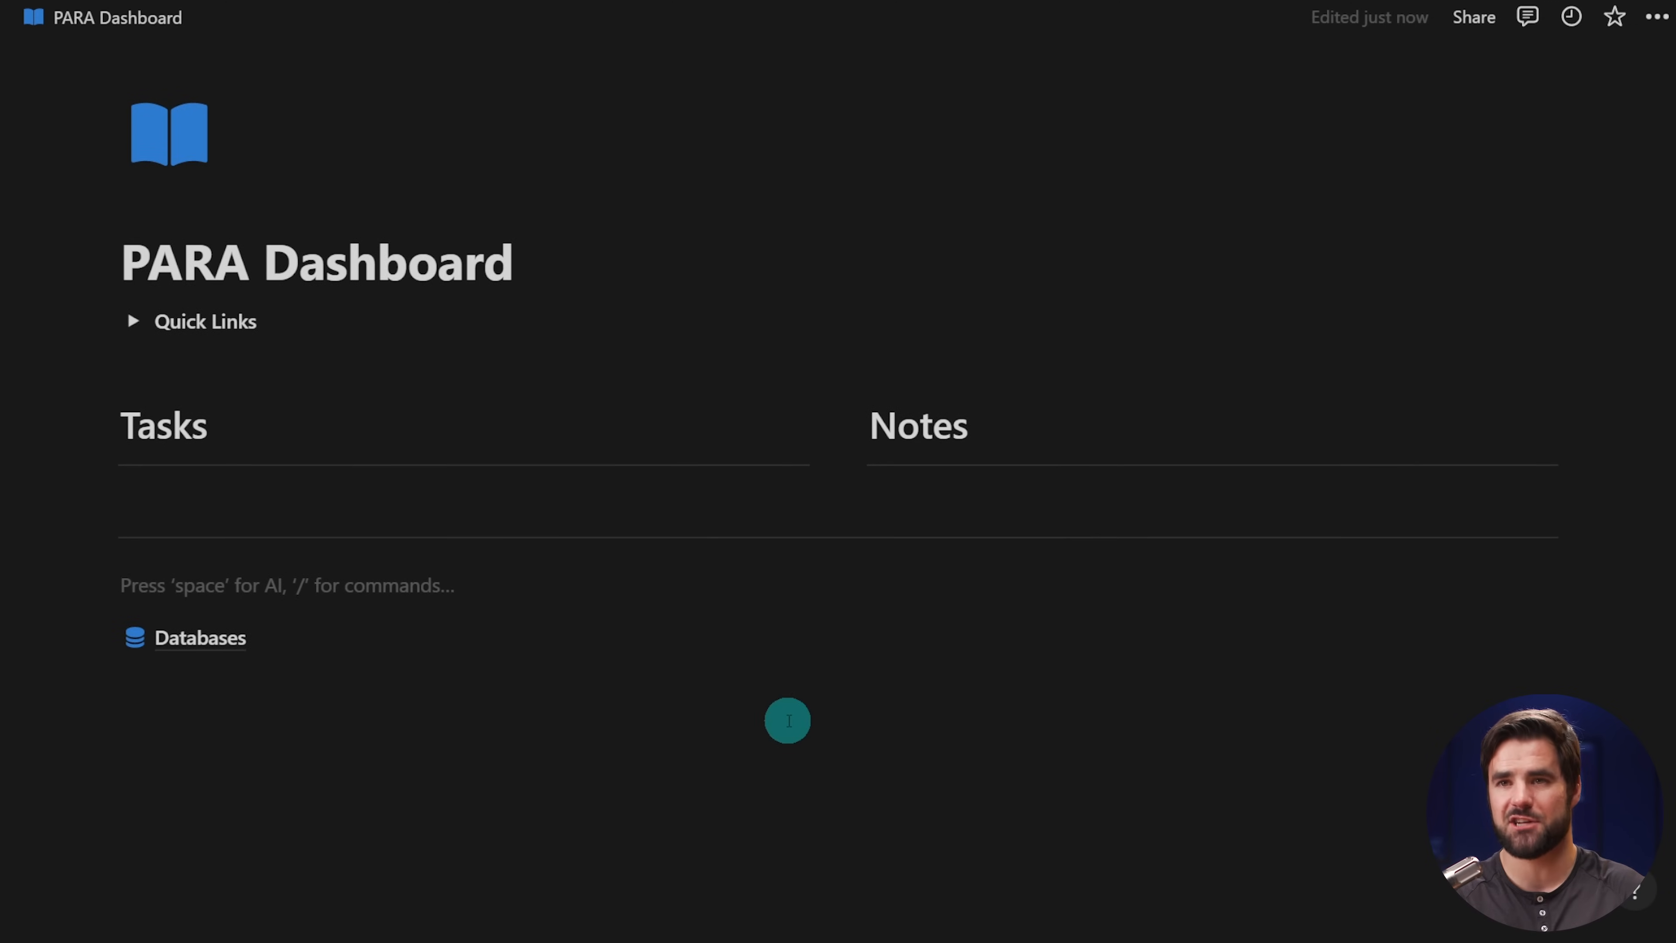
type("/1")
key("Return")
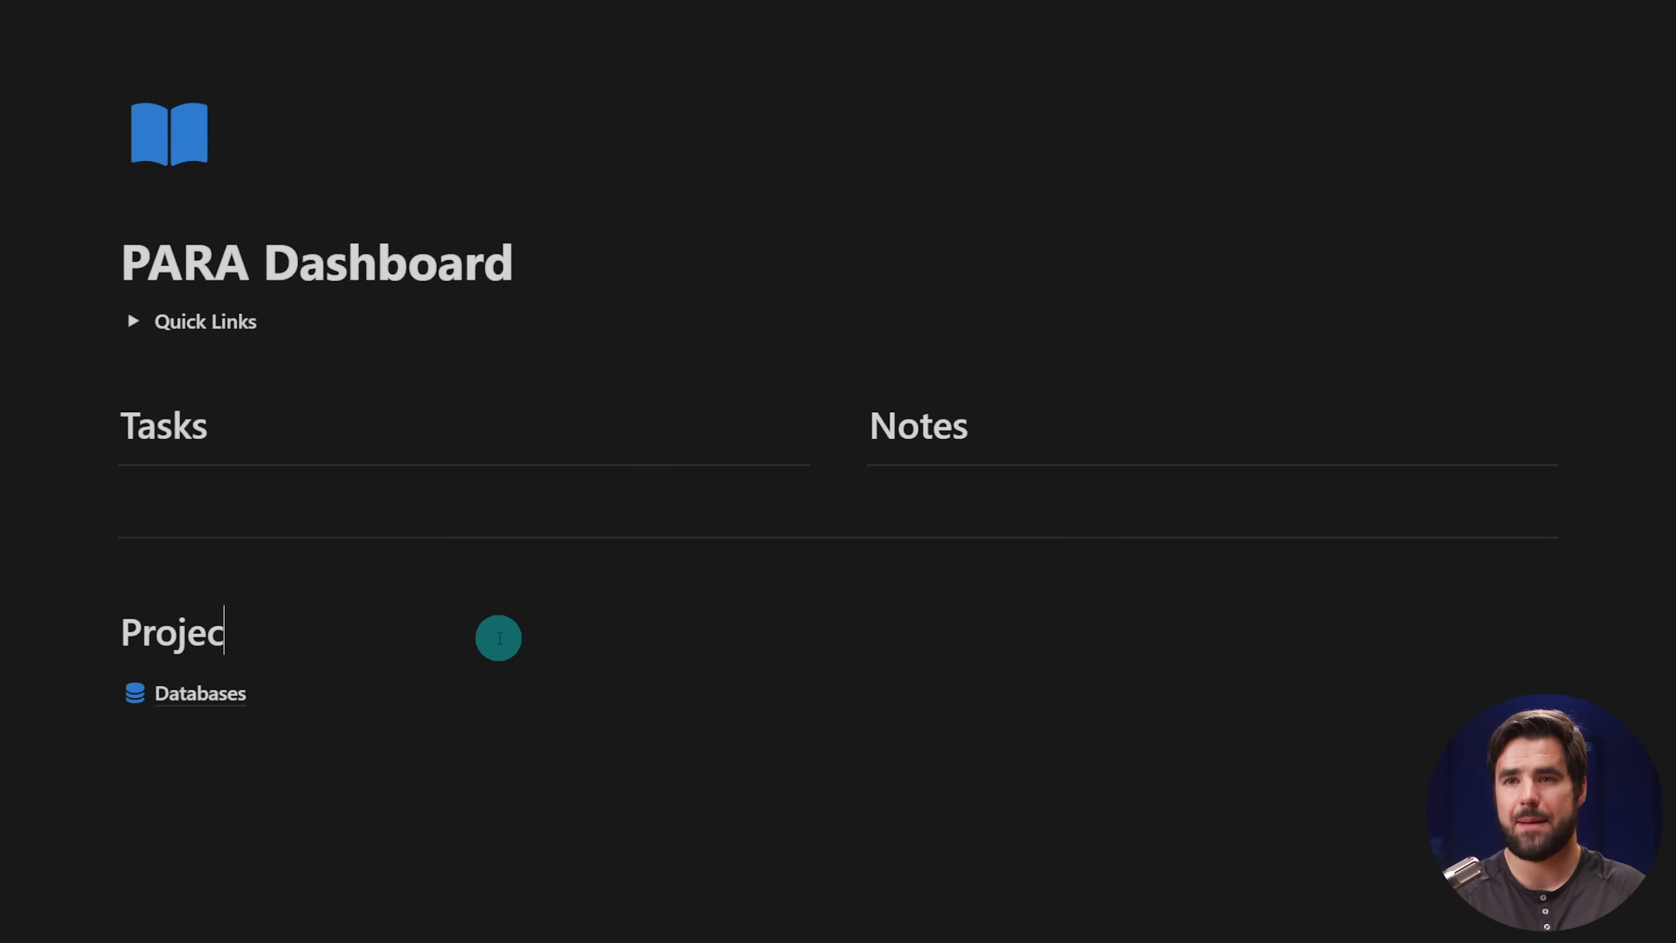
key("Return")
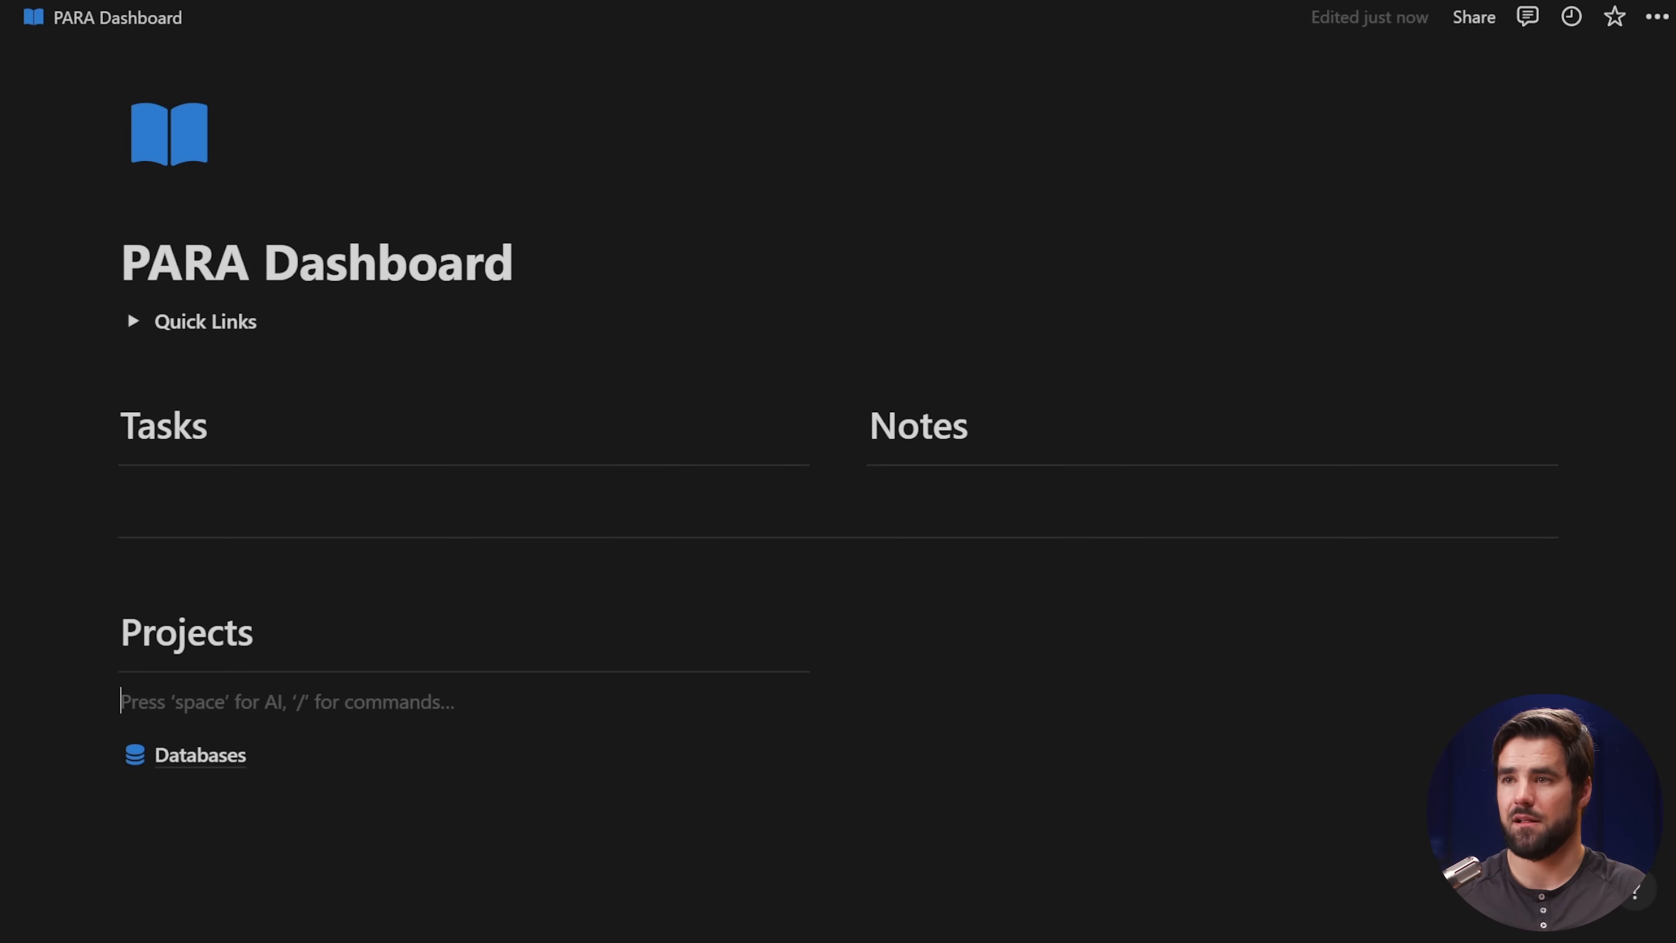
- Add a level 1 heading "Areas & Resources" with a divider under it in the column beside Projects
left_click(943, 634)
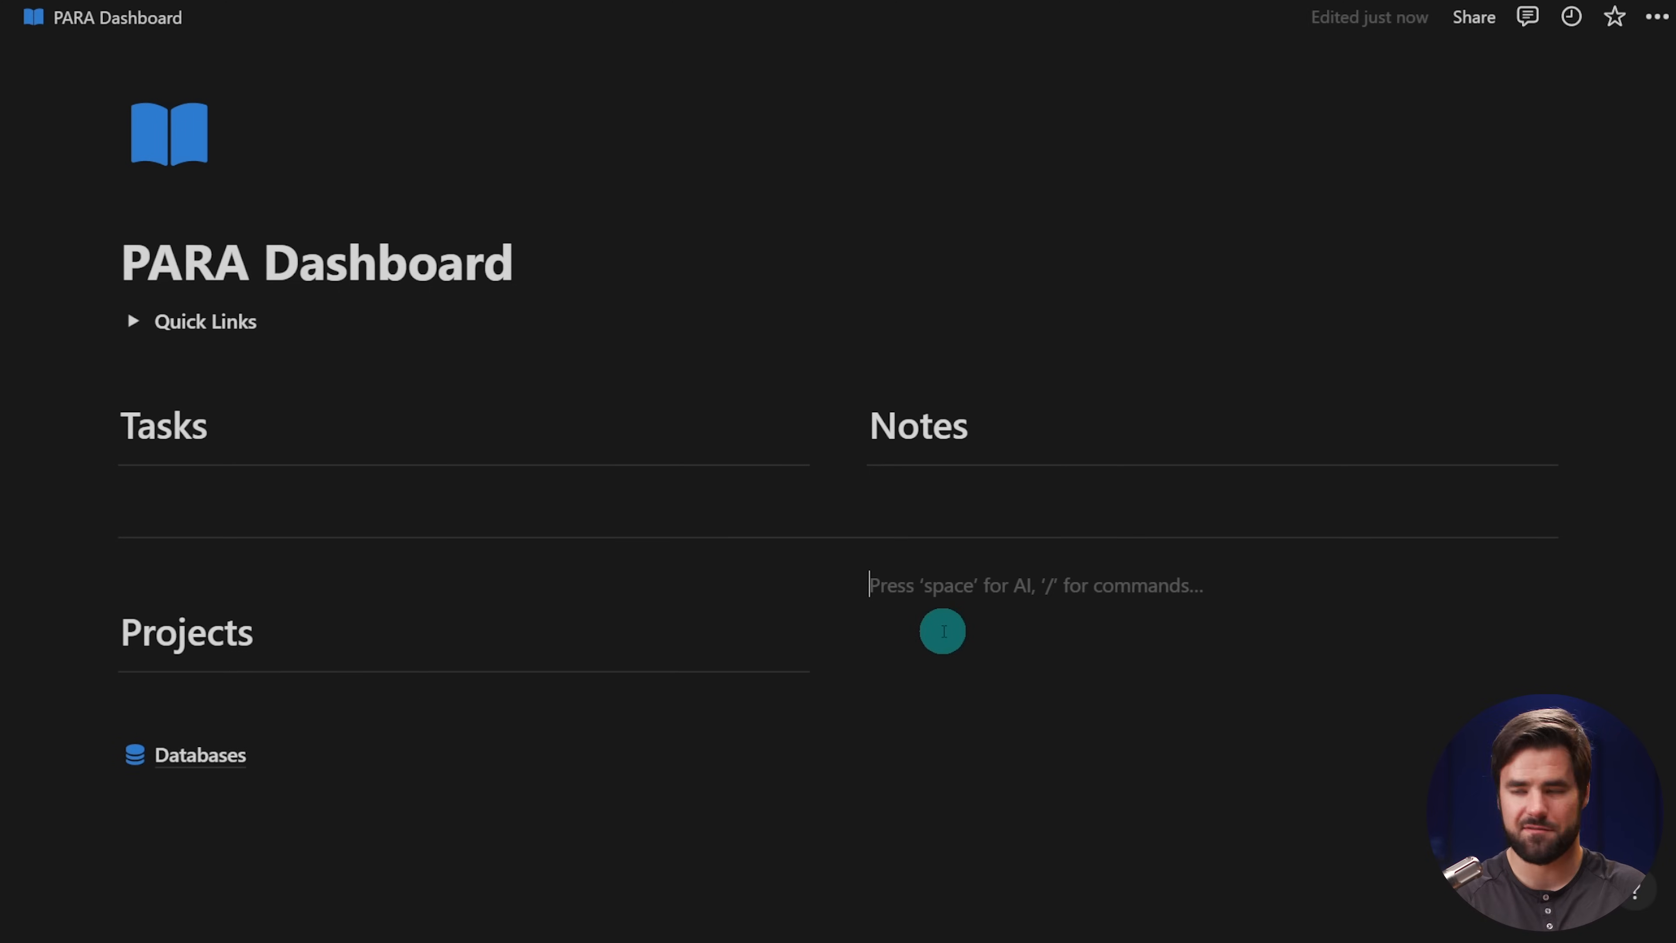
type("/h1")
key("Return")
type("Areas/Res")
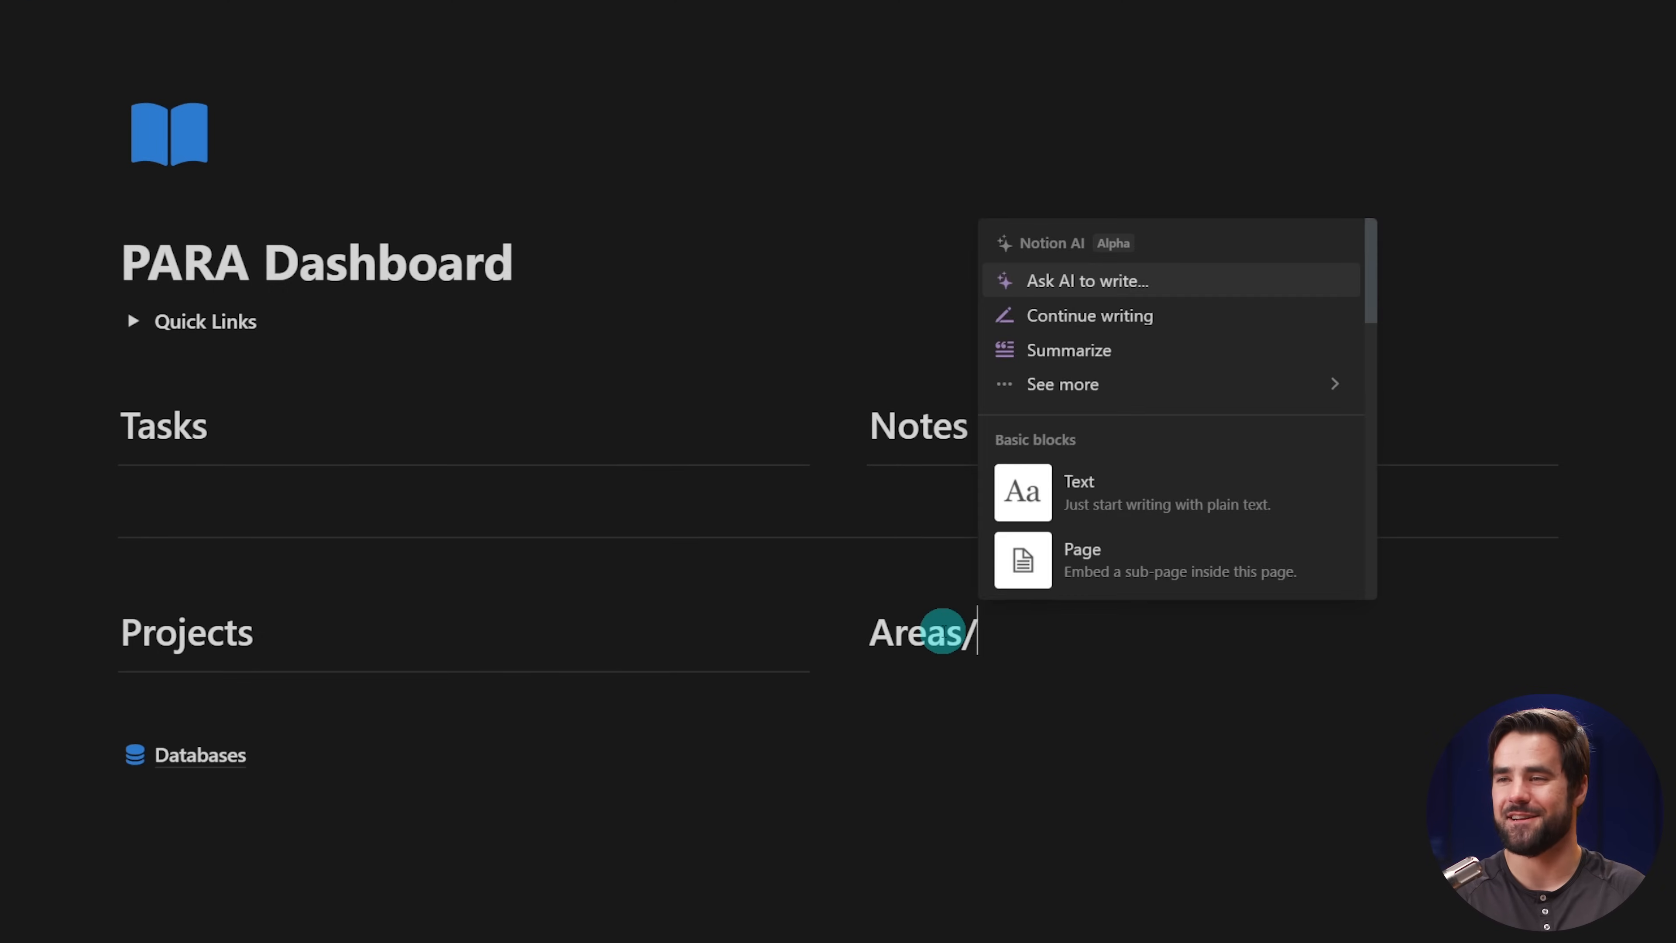
key("BackSpace")
key("BackSpace")
key("BackSpace")
key("BackSpace")
key("BackSpace")
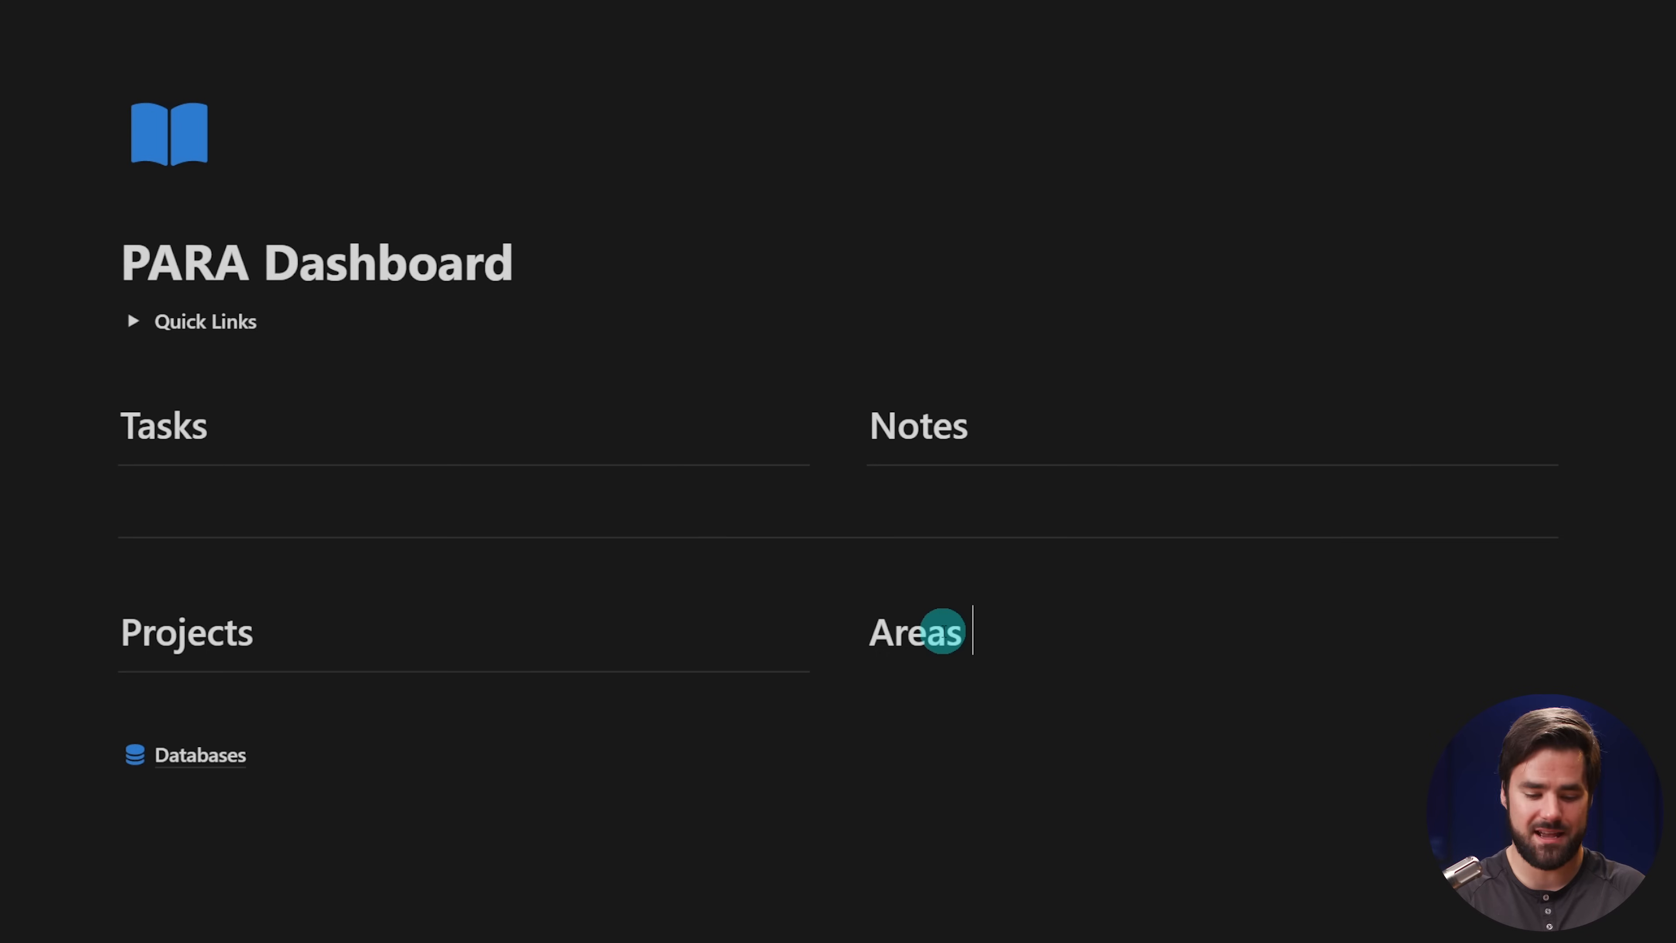
key("BackSpace")
type("sources")
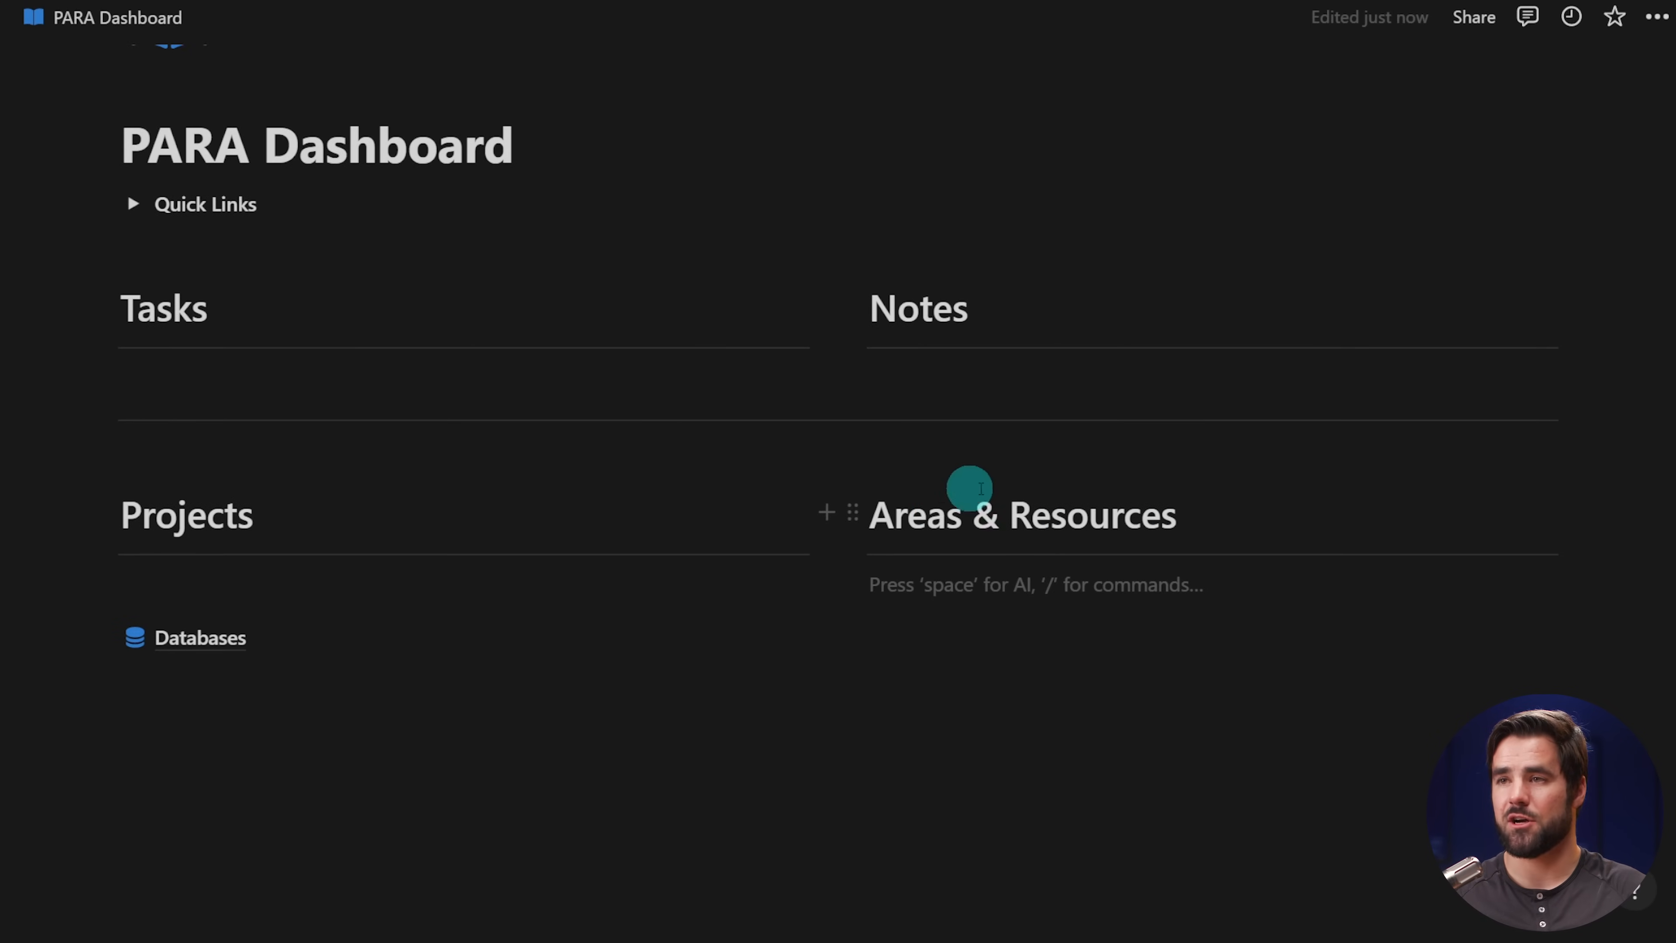
- Delete the full-width divider between the Tasks/Notes columns and the Projects/Areas & Resources columns
left_click(106, 420)
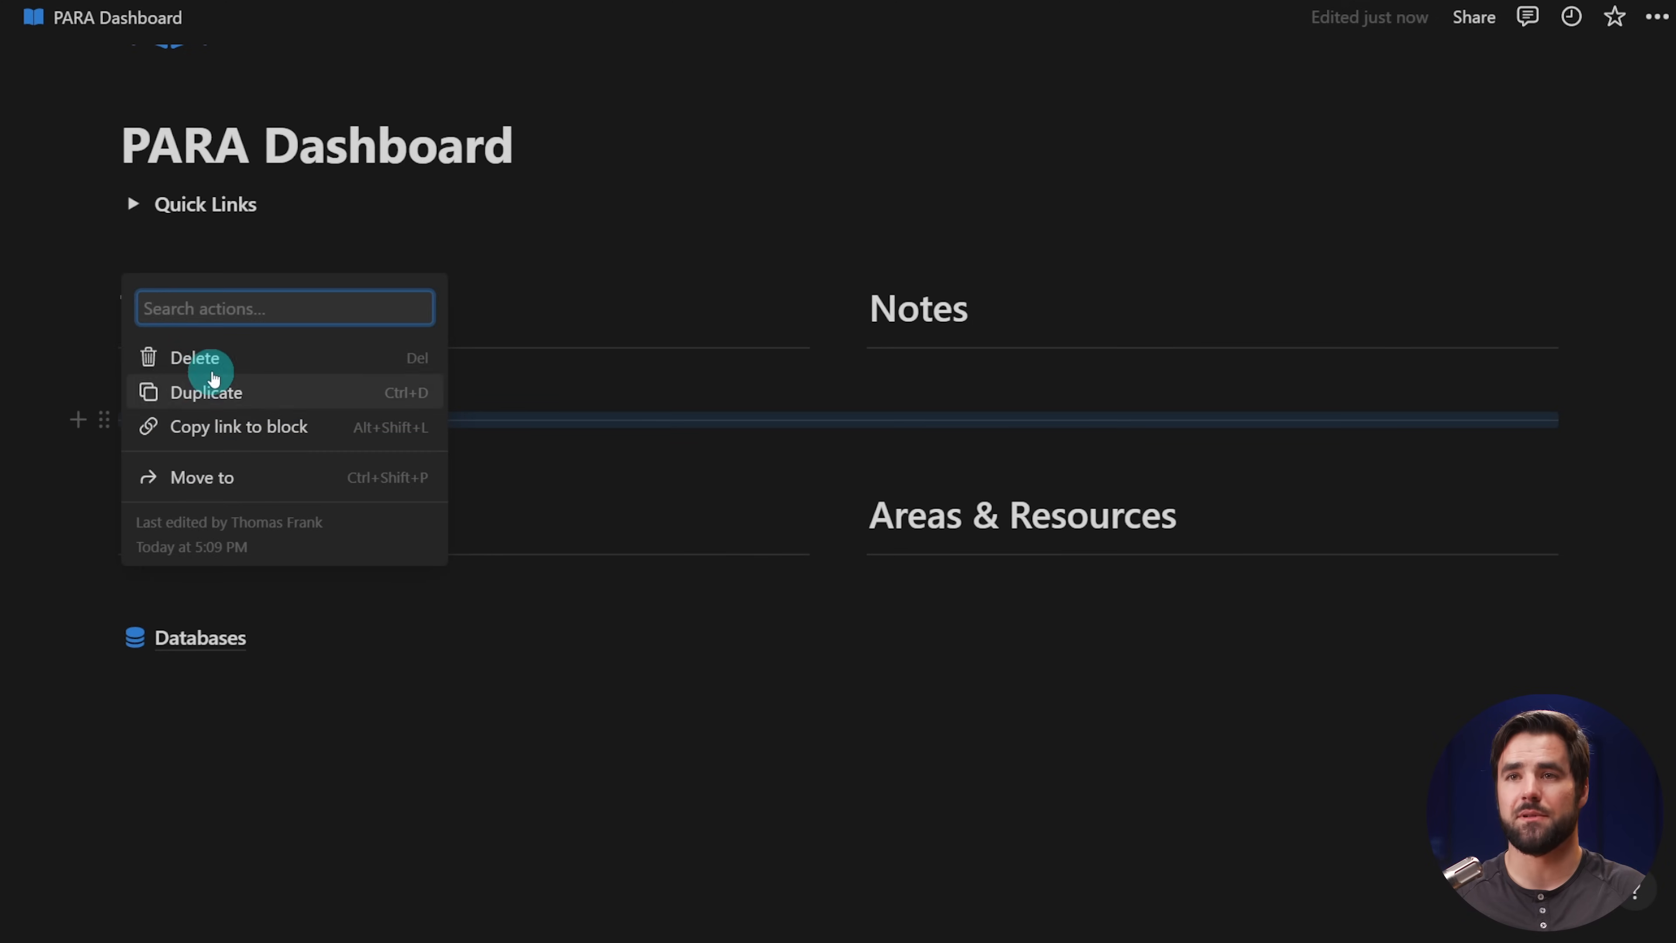
left_click(194, 357)
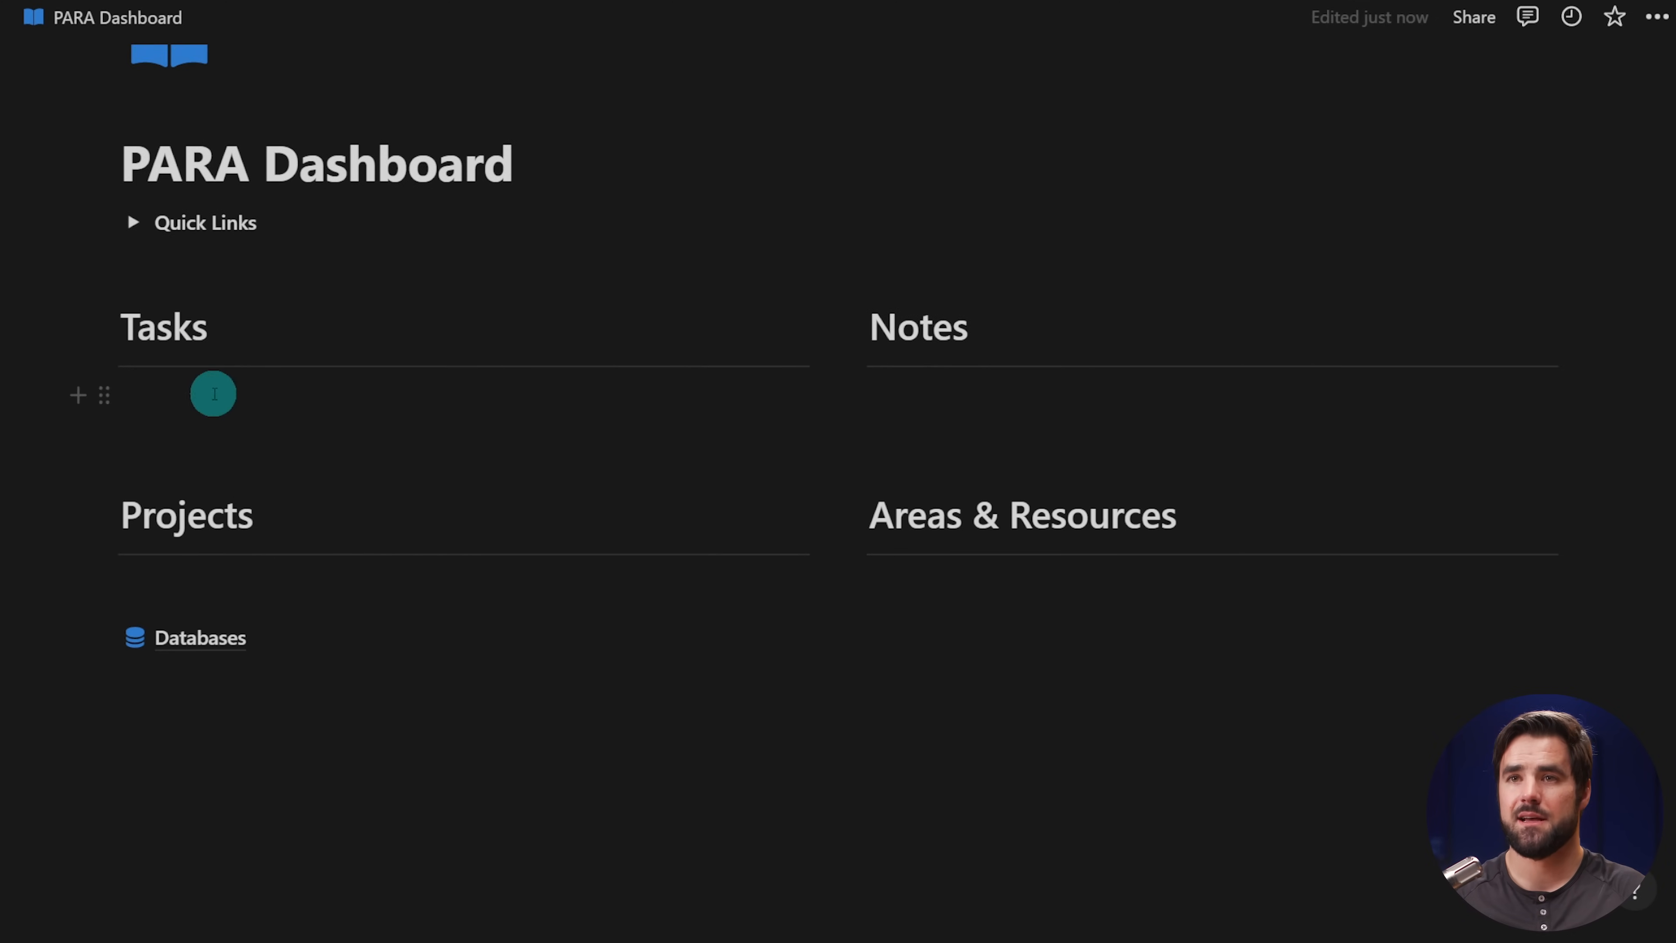
left_click(204, 395)
scroll(951, 272, "up", 3)
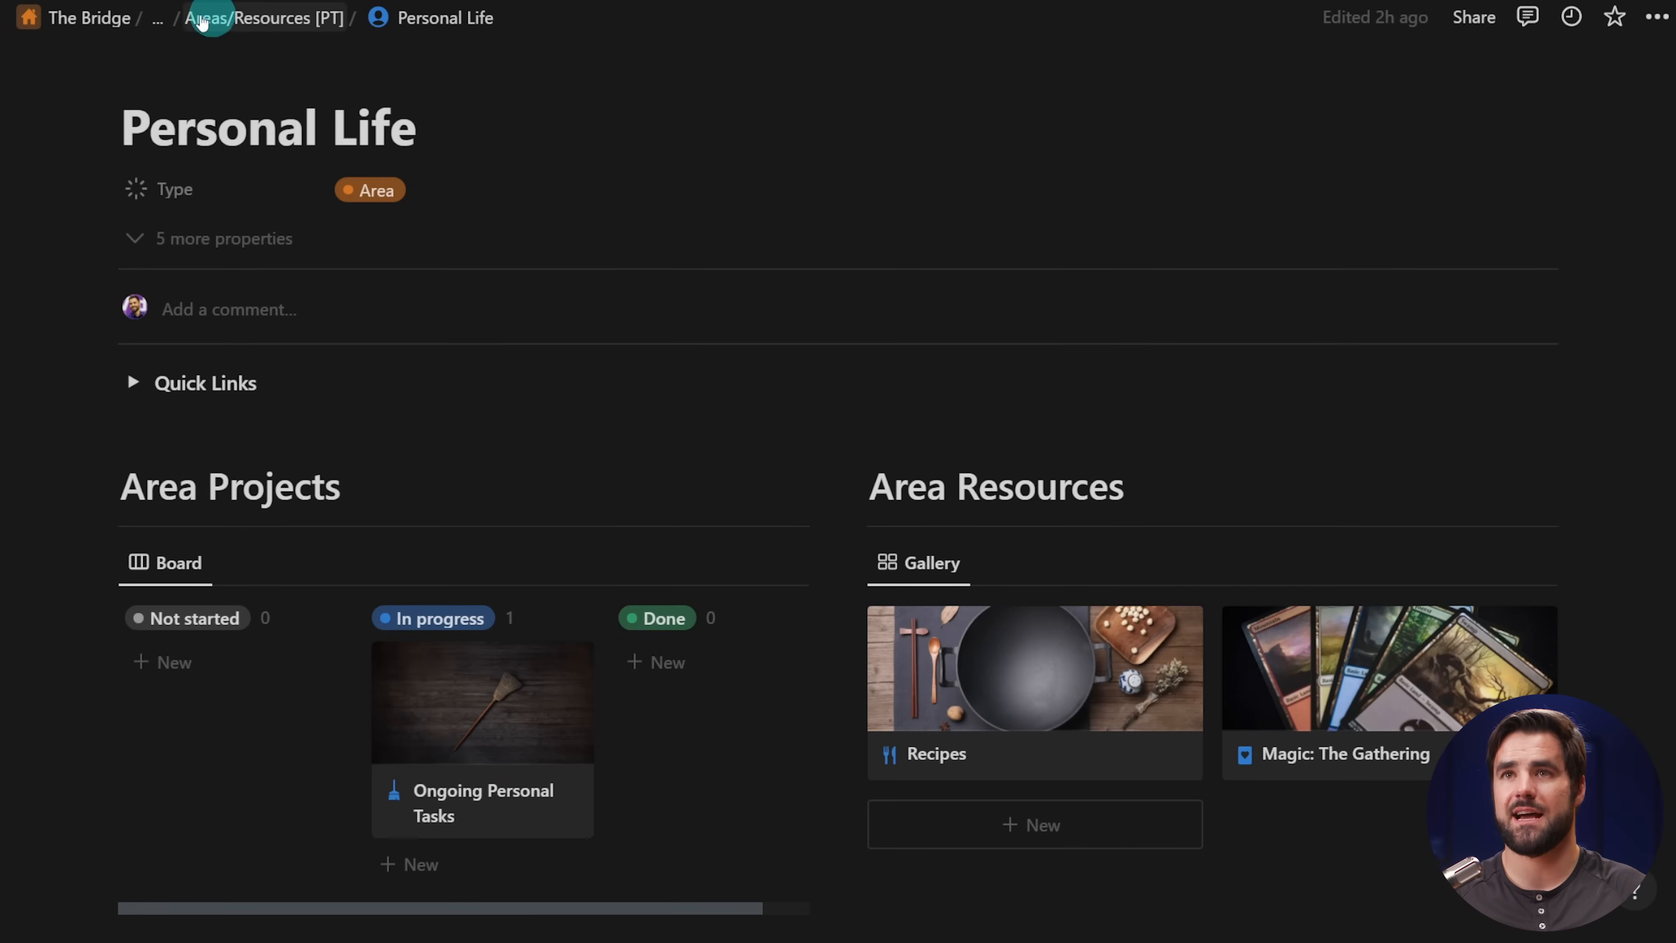
- Go from the Personal Life page to the example PARA Dashboard and examine its inbox, Projects and Areas & Resources sections
left_click(157, 20)
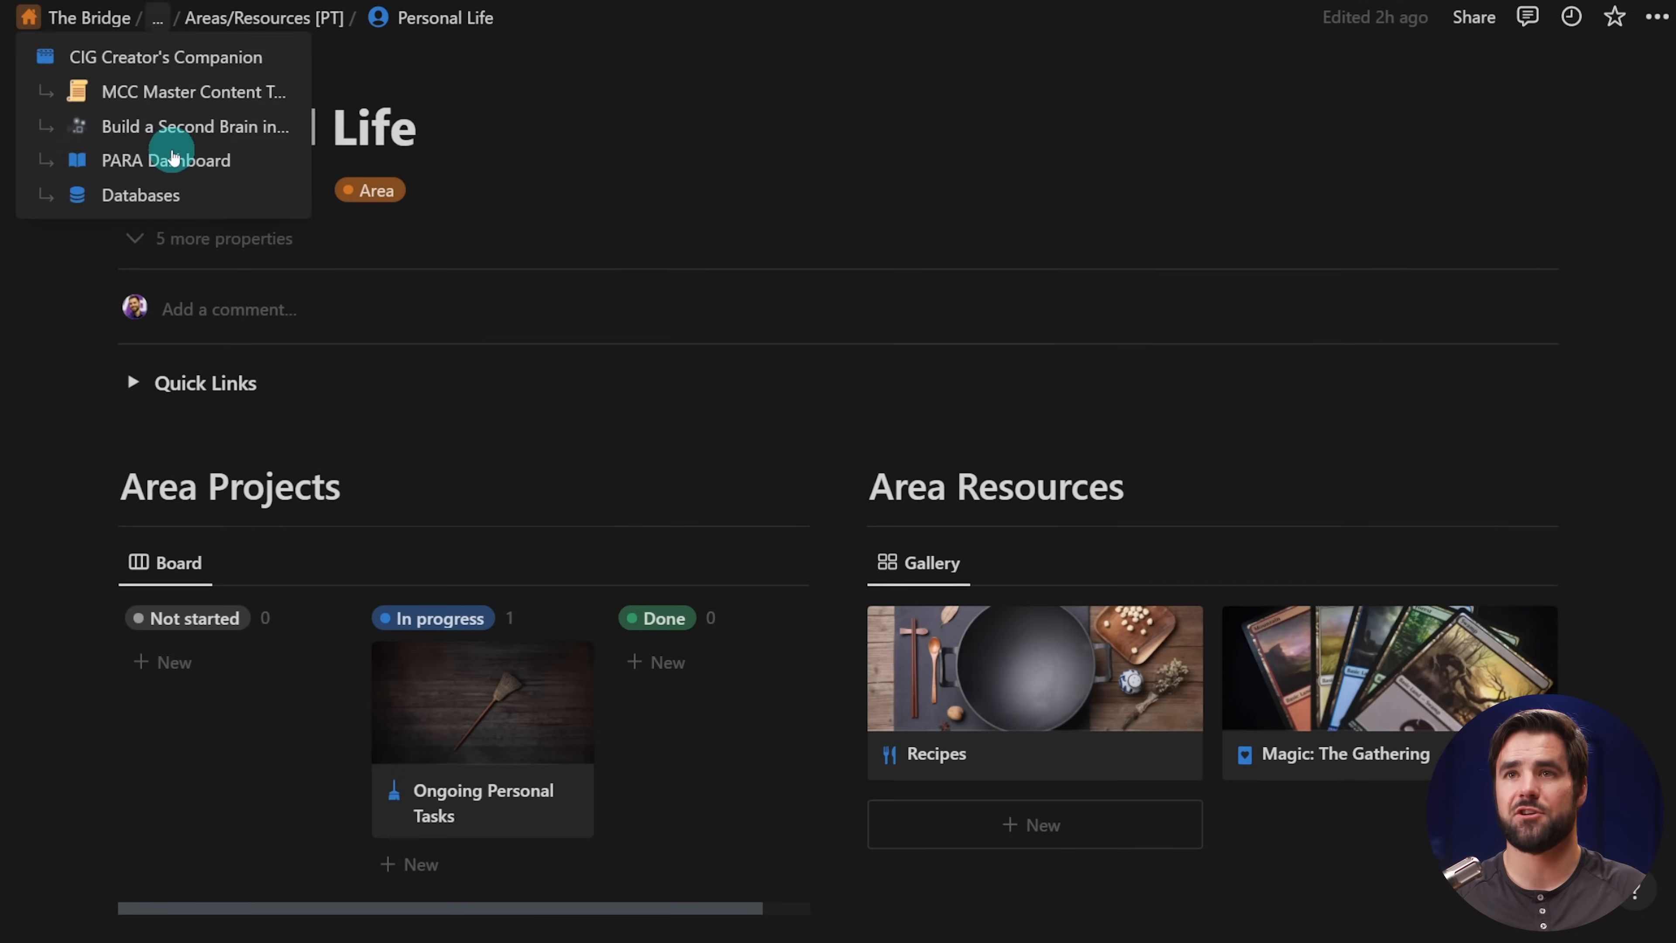
left_click(168, 157)
scroll(939, 453, "down", 8)
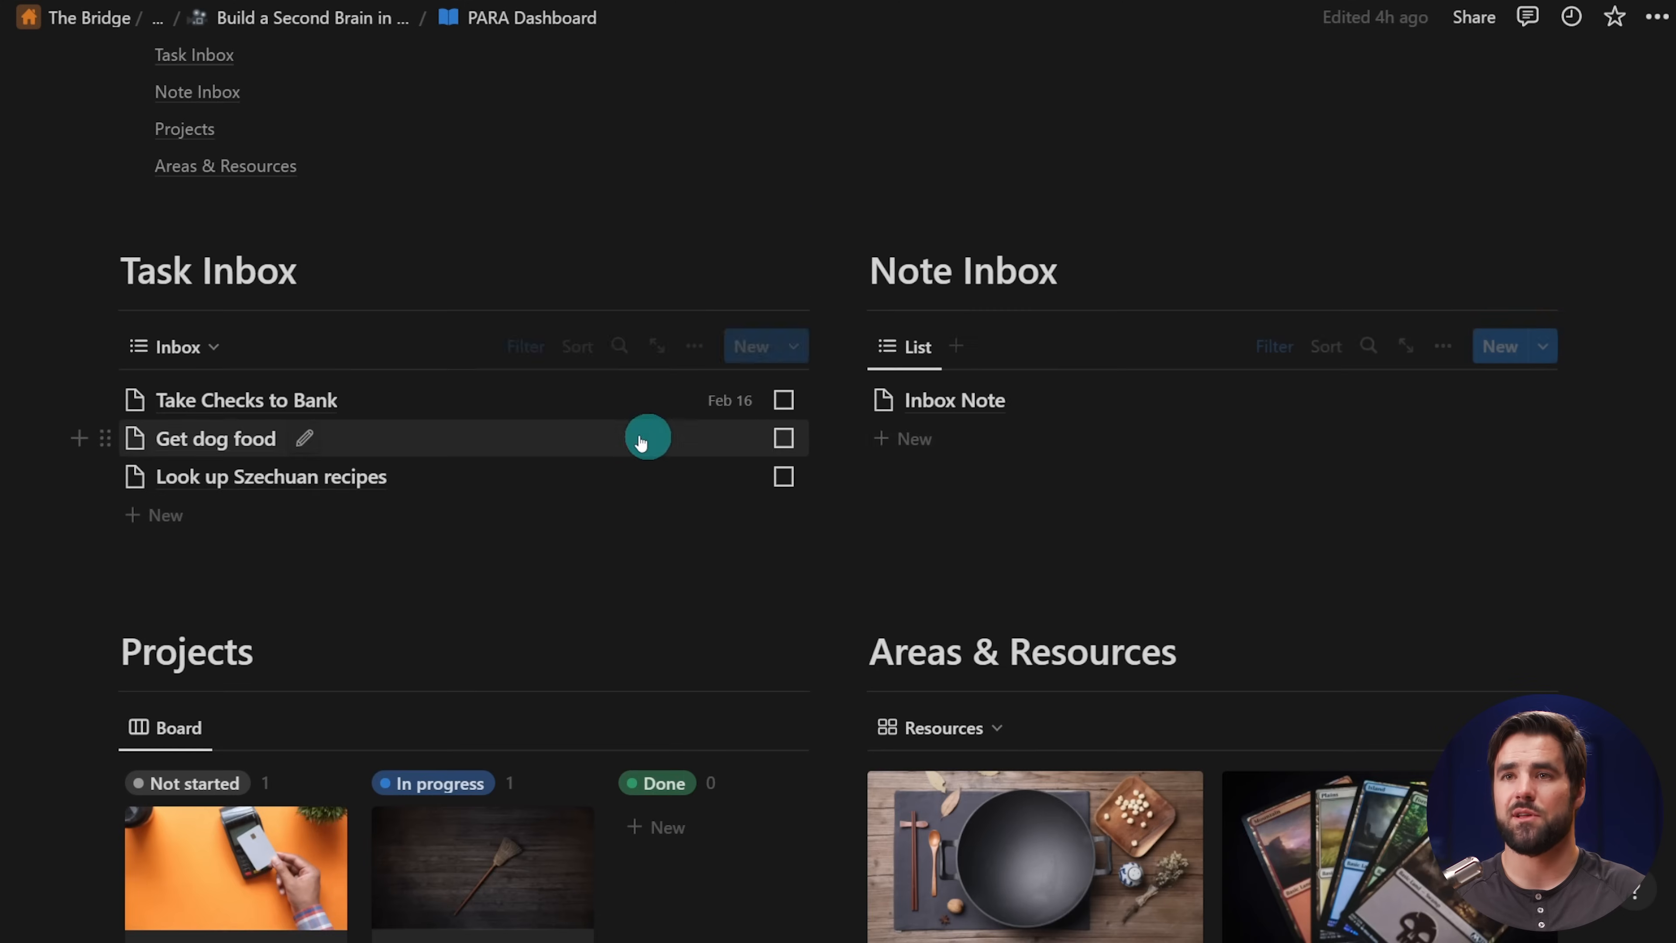
scroll(434, 374, "up", 1)
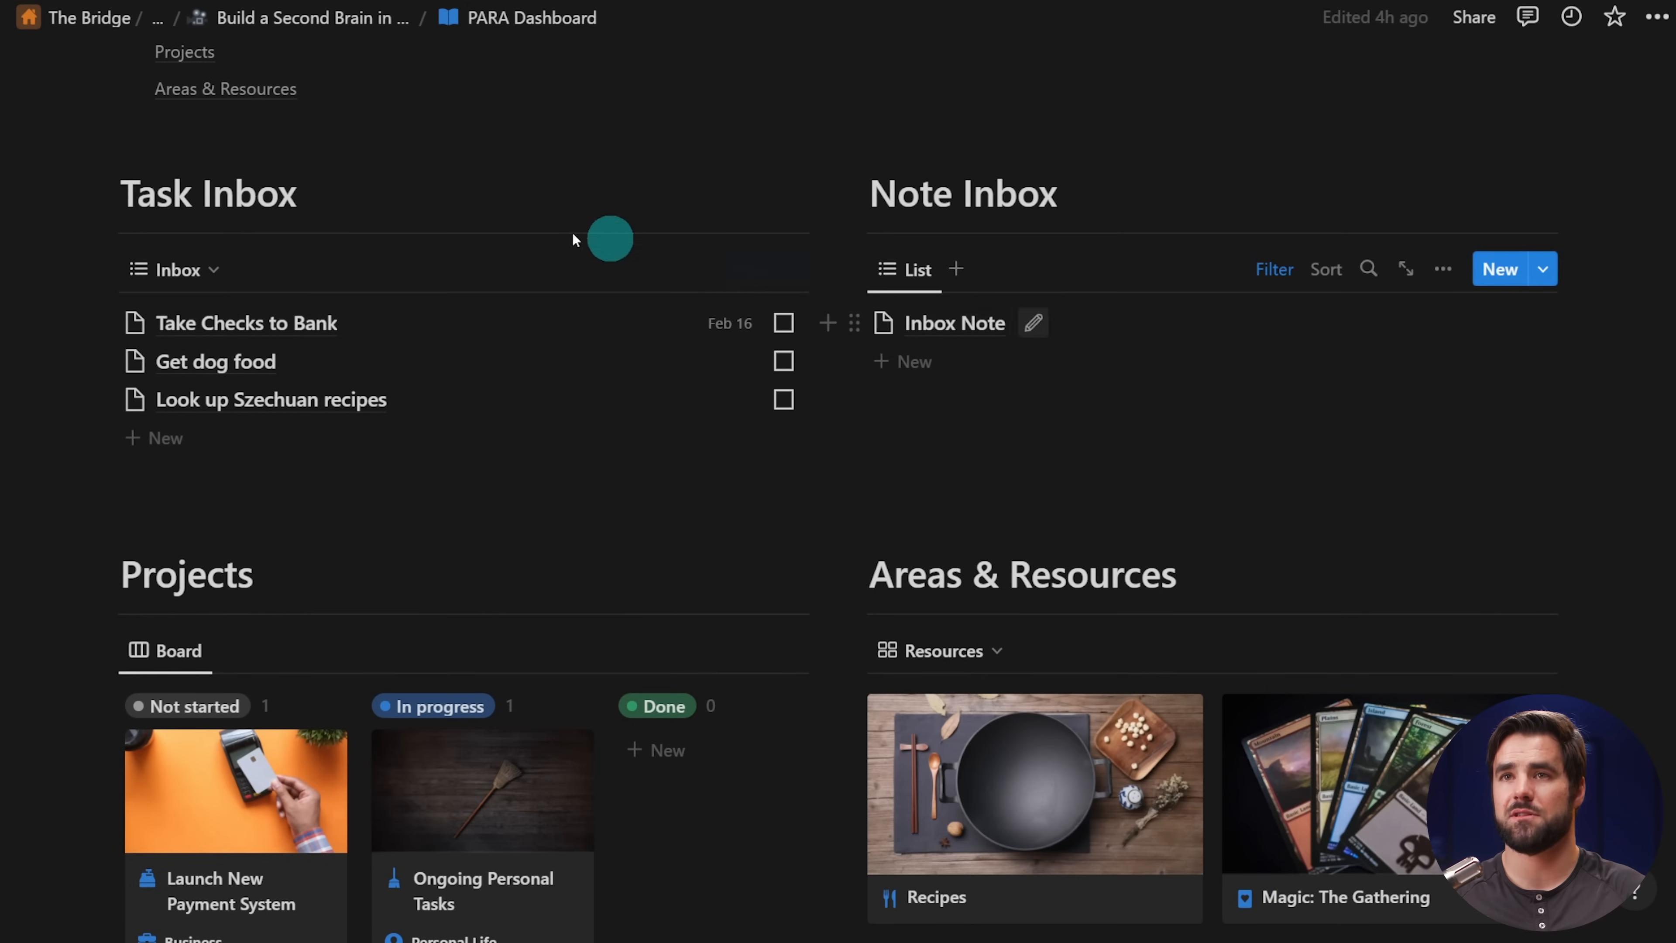
scroll(1088, 232, "down", 5)
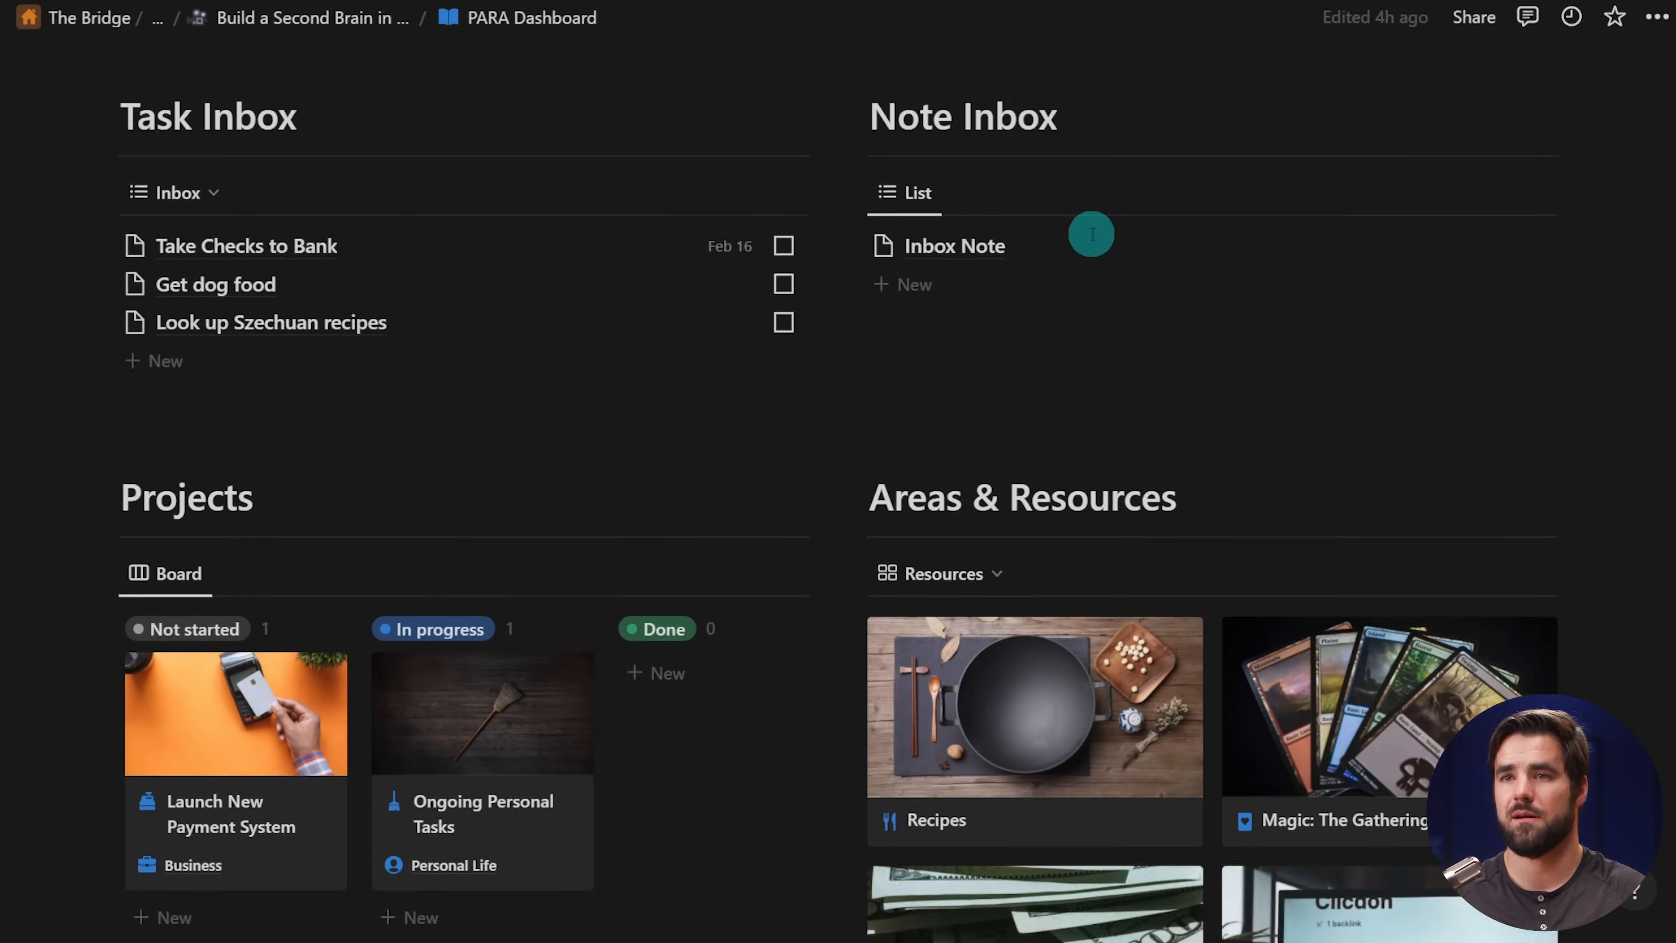
scroll(278, 462, "down", 3)
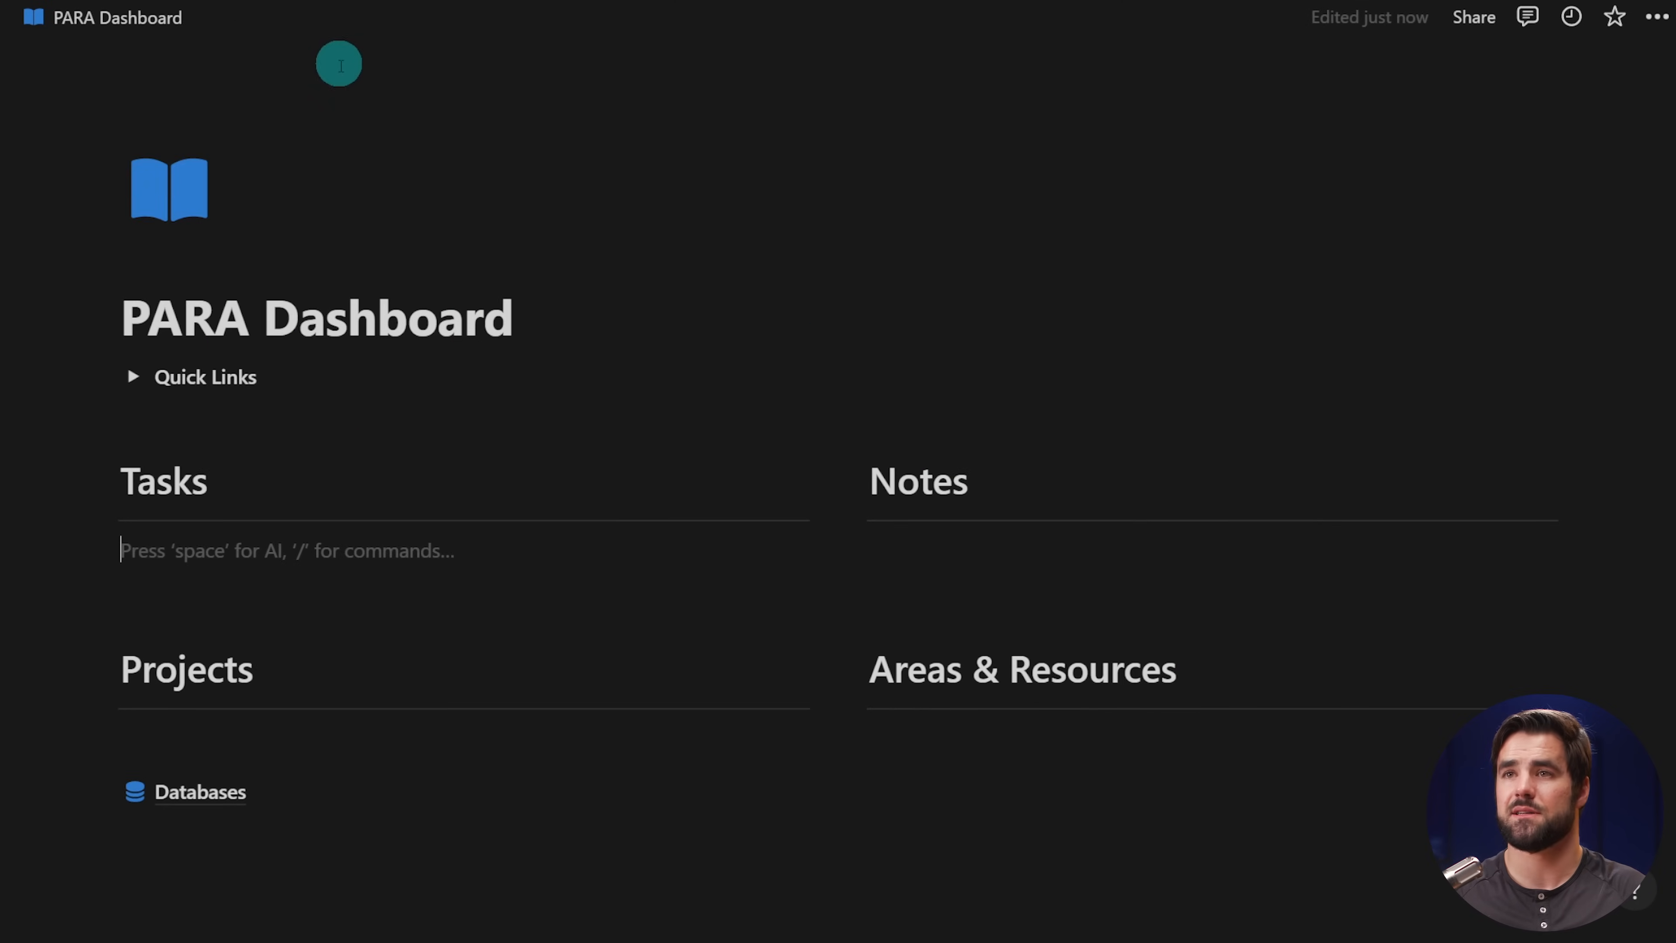
- Rename the Tasks heading to "Task Inbox" and the Notes heading to "Note Inbox" on the new PARA Dashboard
scroll(265, 453, "down", 1)
left_click(224, 397)
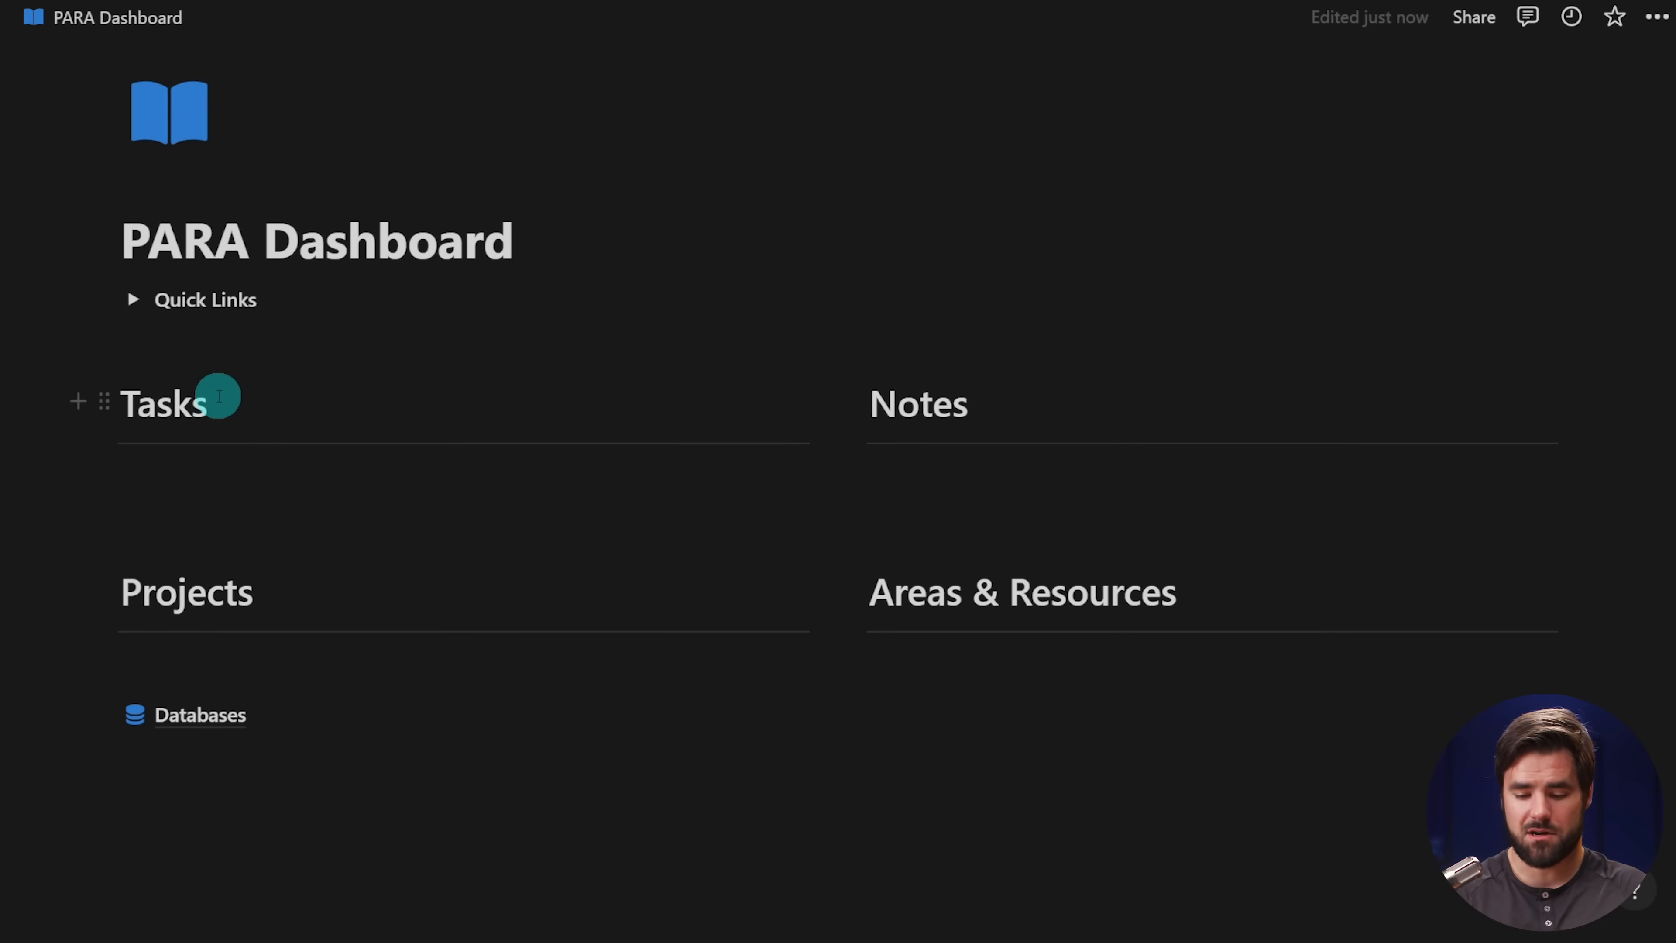
key("BackSpace")
type("Inbox")
left_click(988, 398)
key("BackSpace")
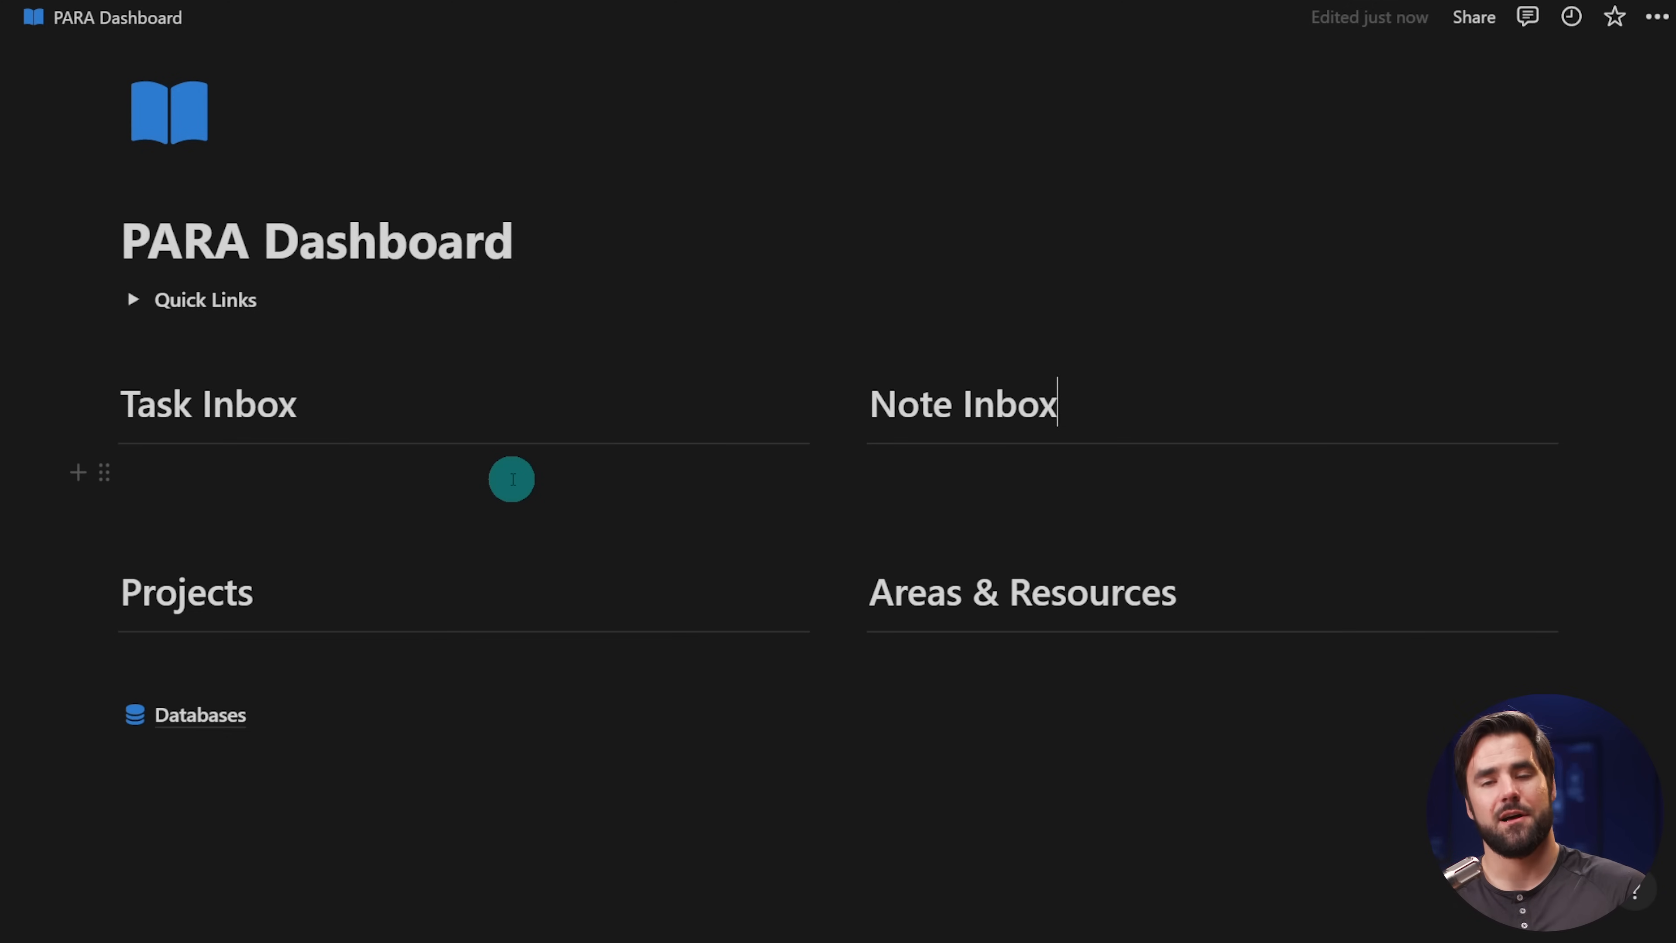
- Insert a new empty list view of the Tasks [2] database under the Task Inbox heading
scroll(535, 378, "down", 1)
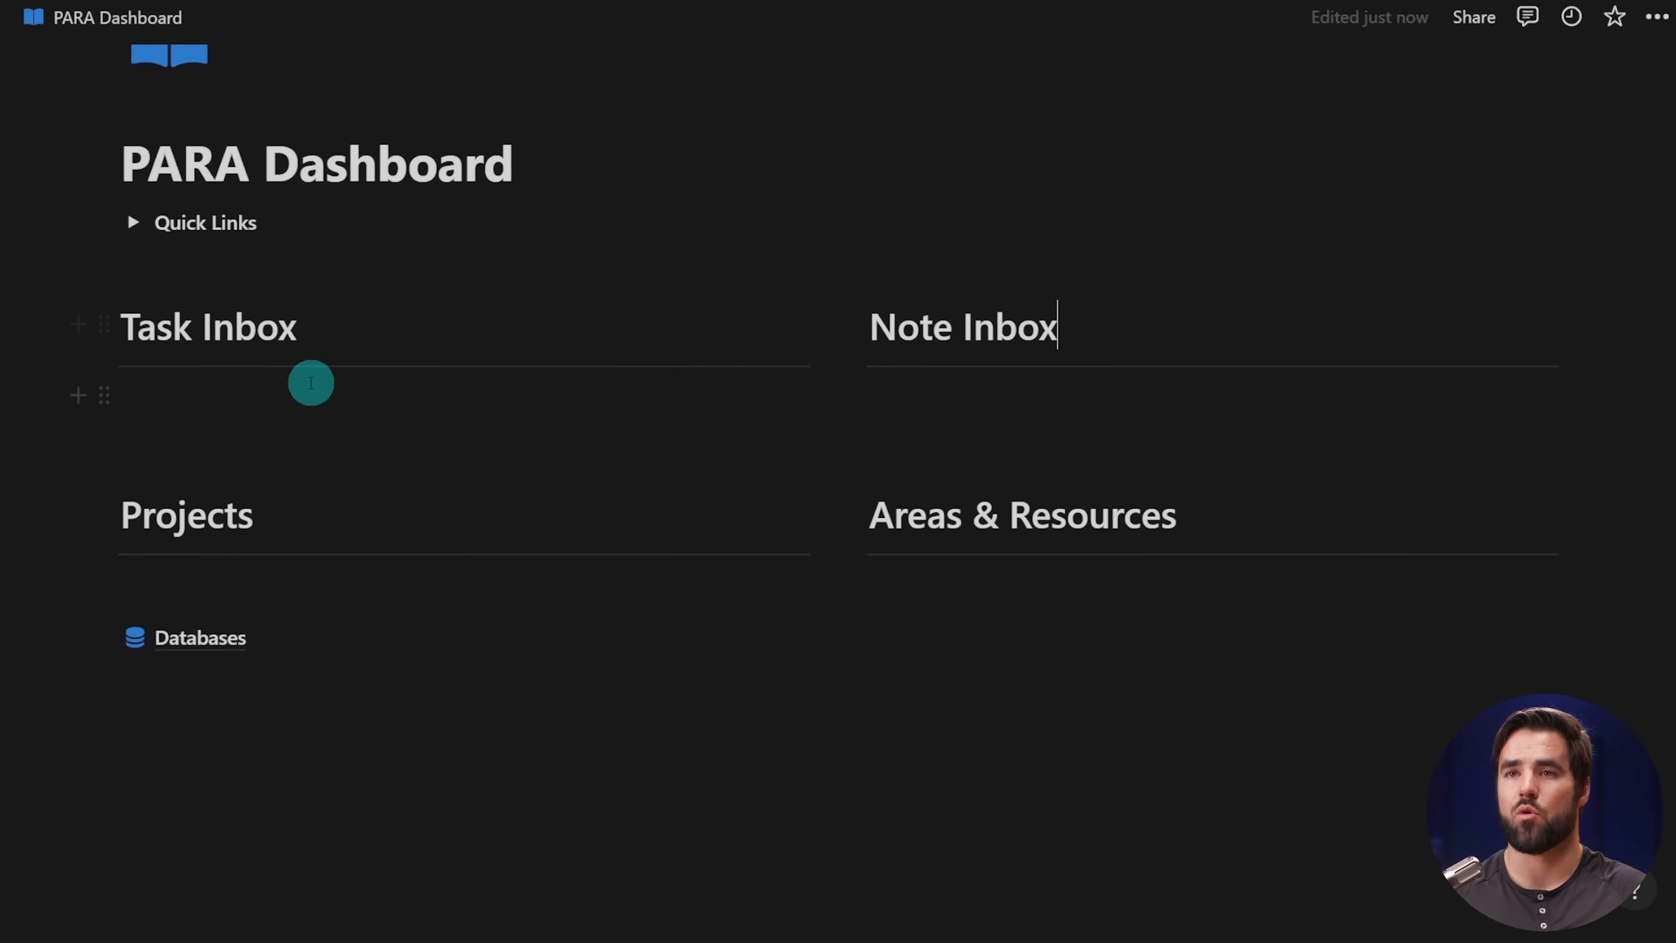
left_click(330, 384)
type("/list")
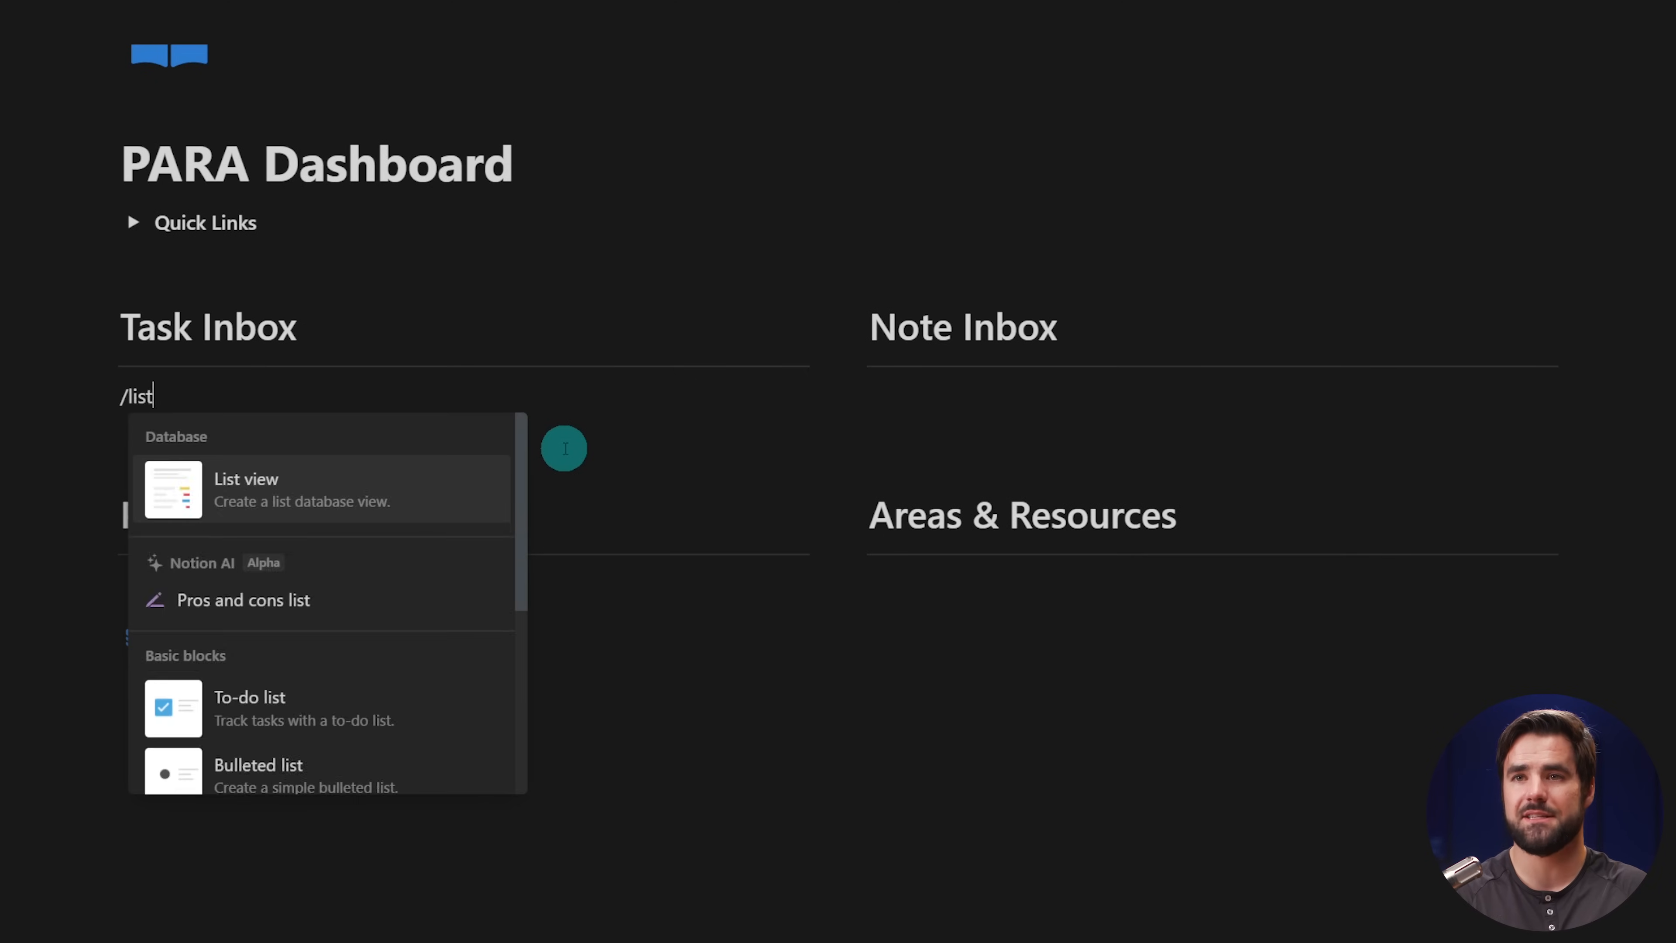
key("Return")
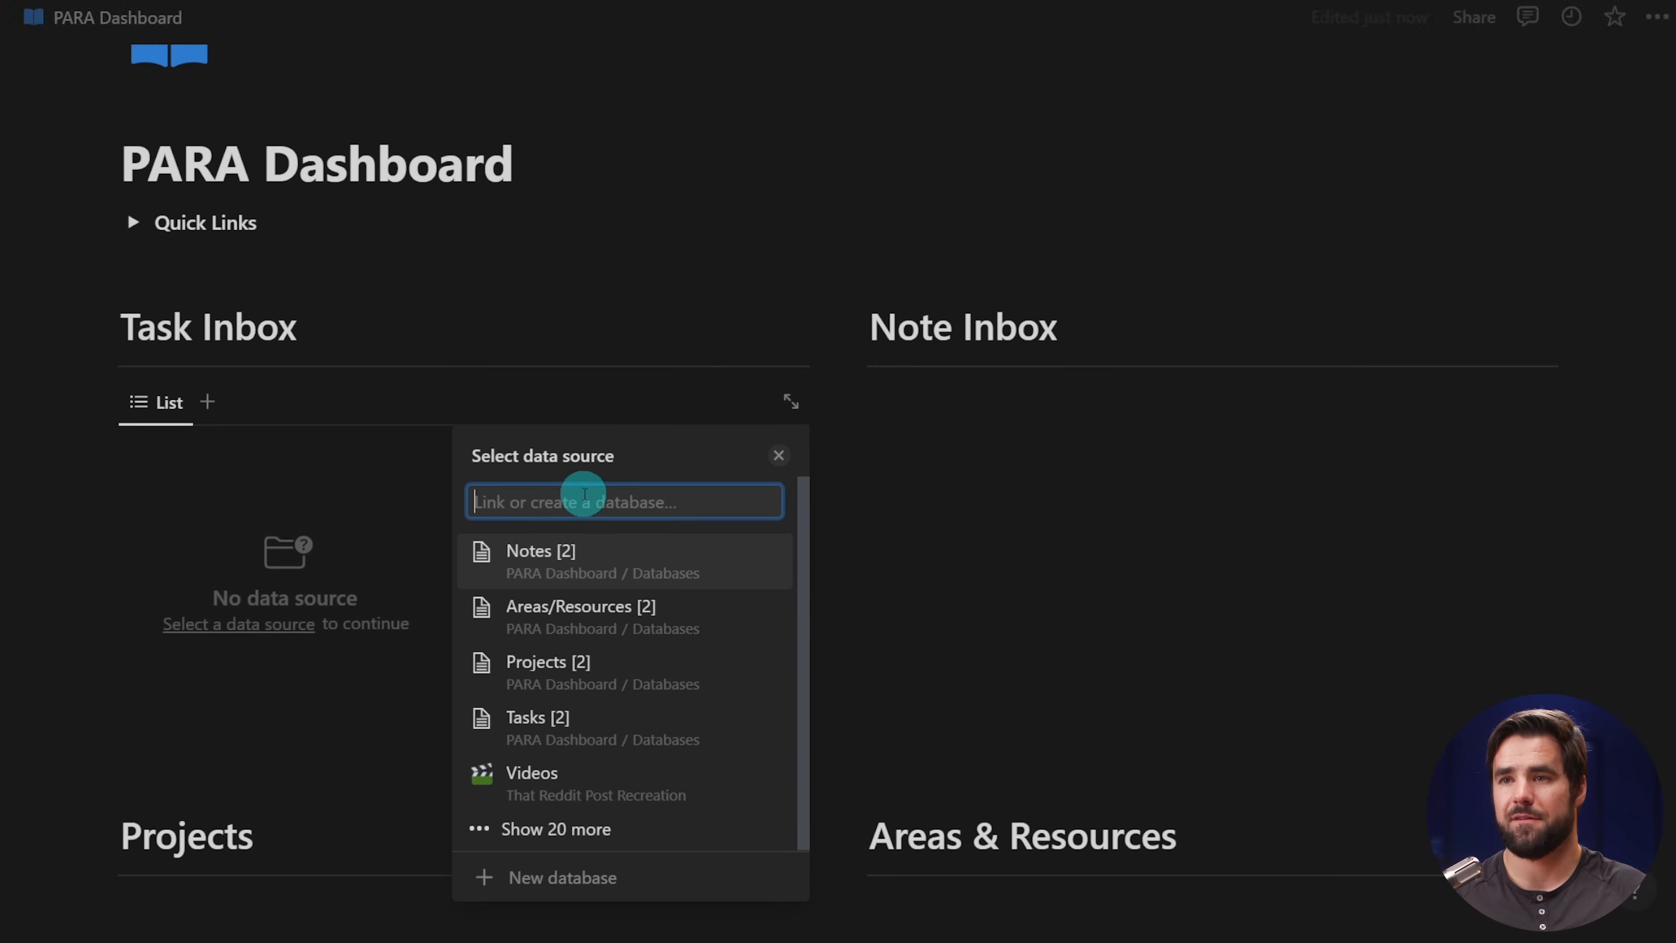
left_click(615, 718)
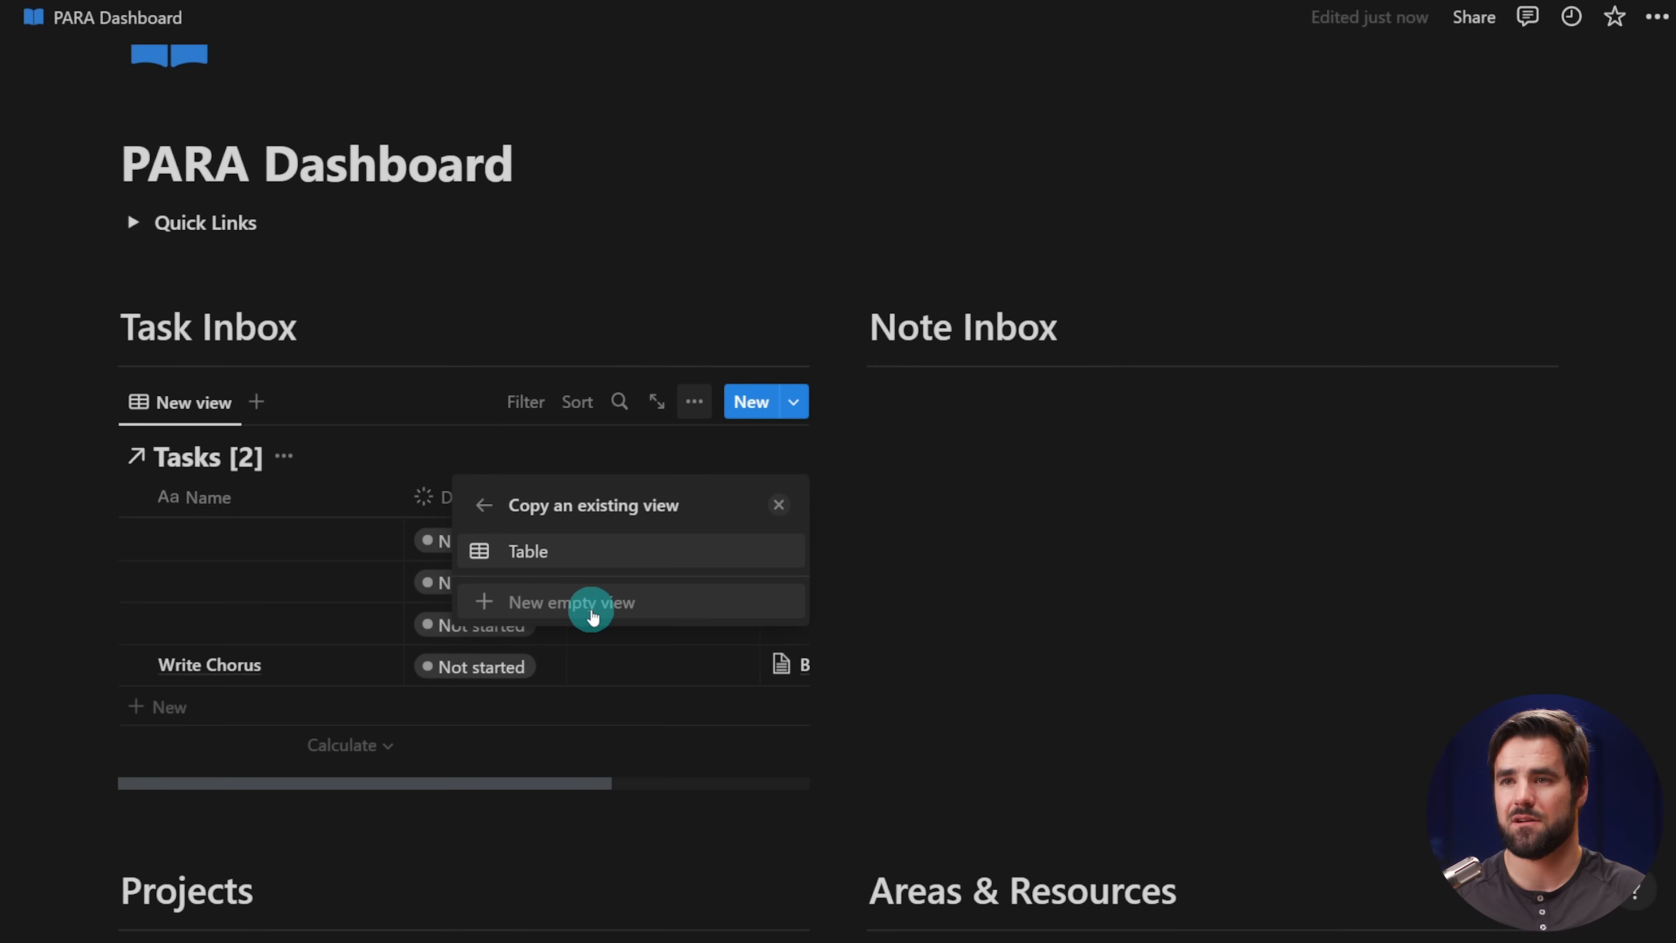
left_click(587, 602)
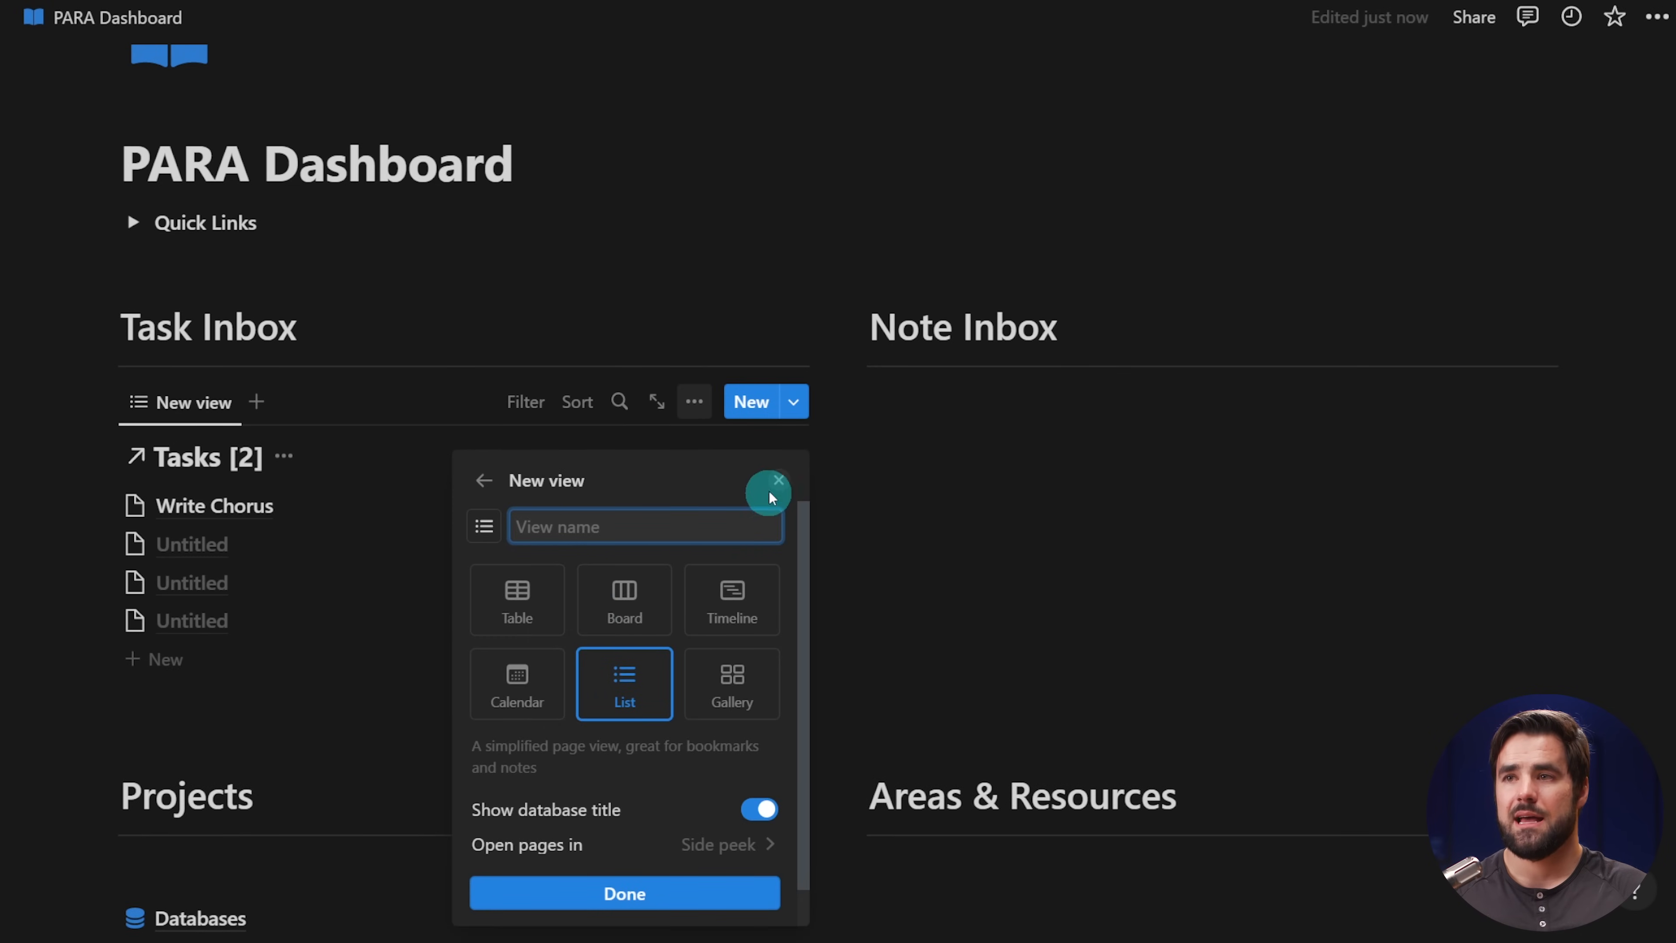
left_click(633, 895)
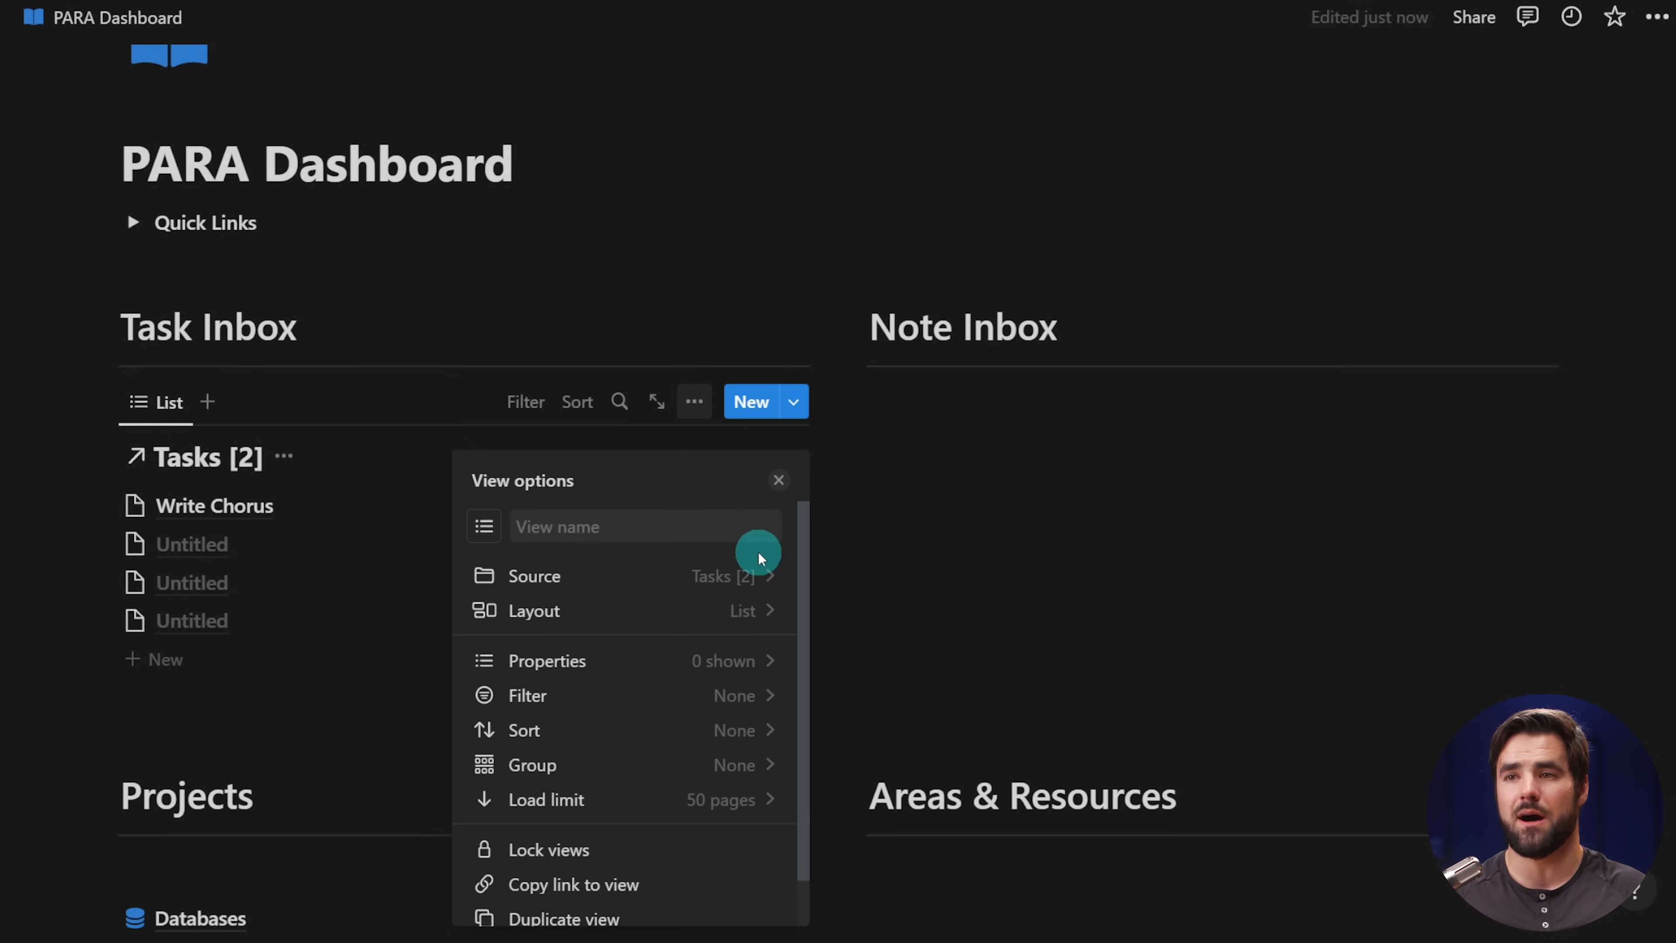
- Show the Done and Due properties in the task list view and place Due before Done
scroll(726, 598, "down", 2)
left_click(666, 607)
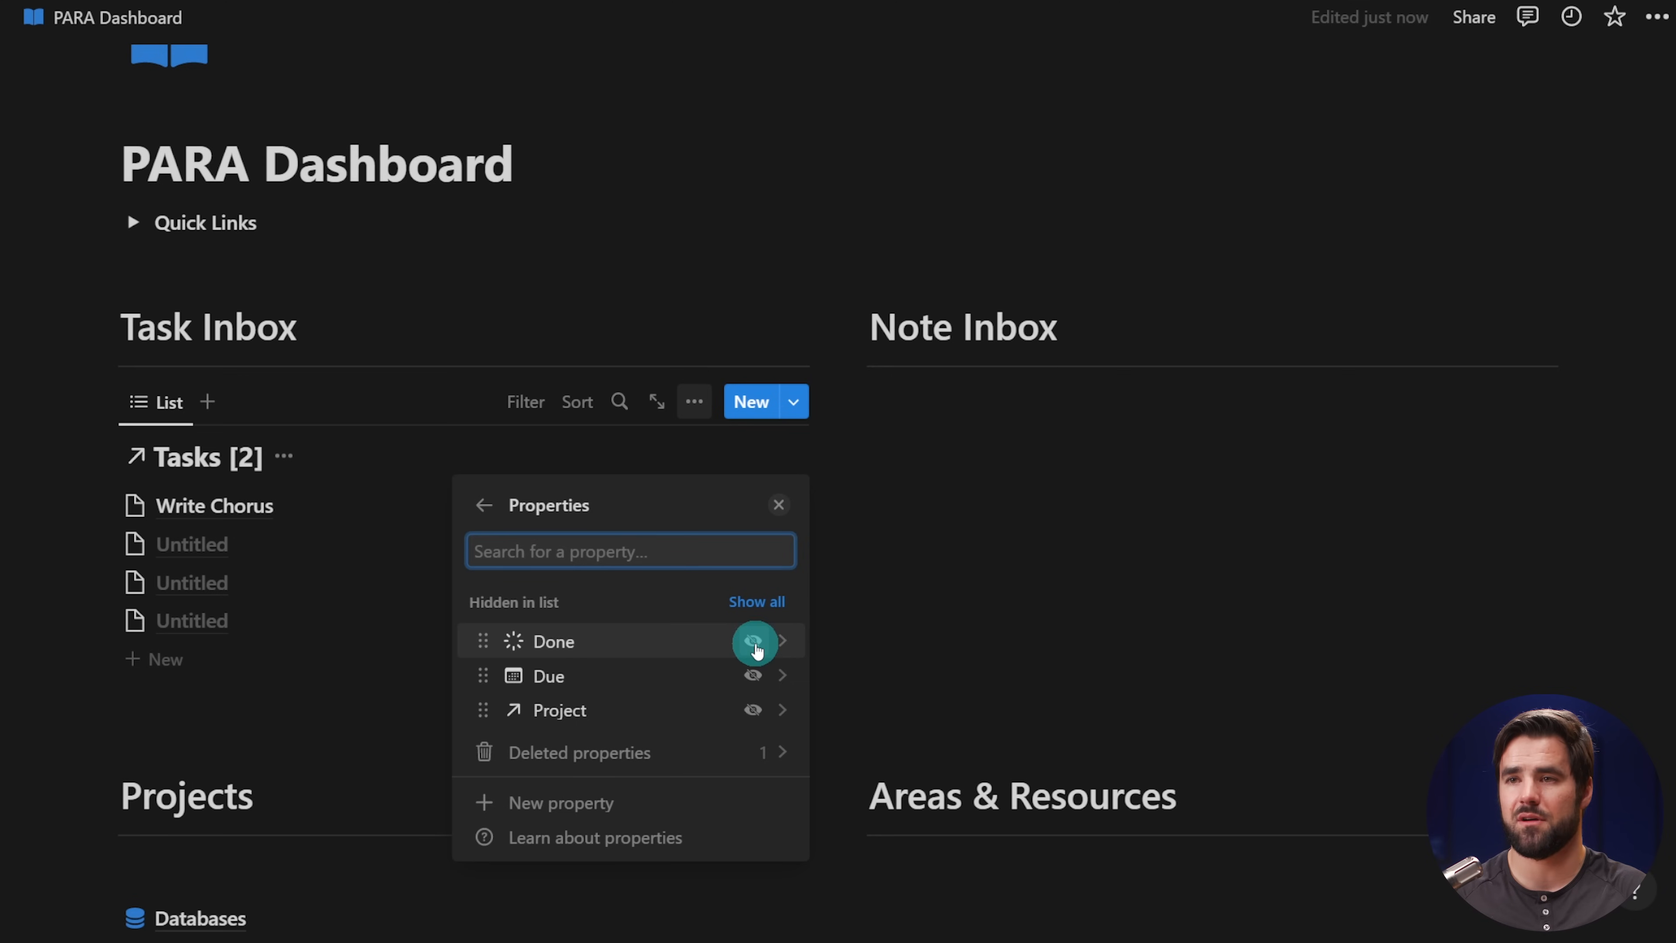
left_click(754, 642)
left_click(754, 722)
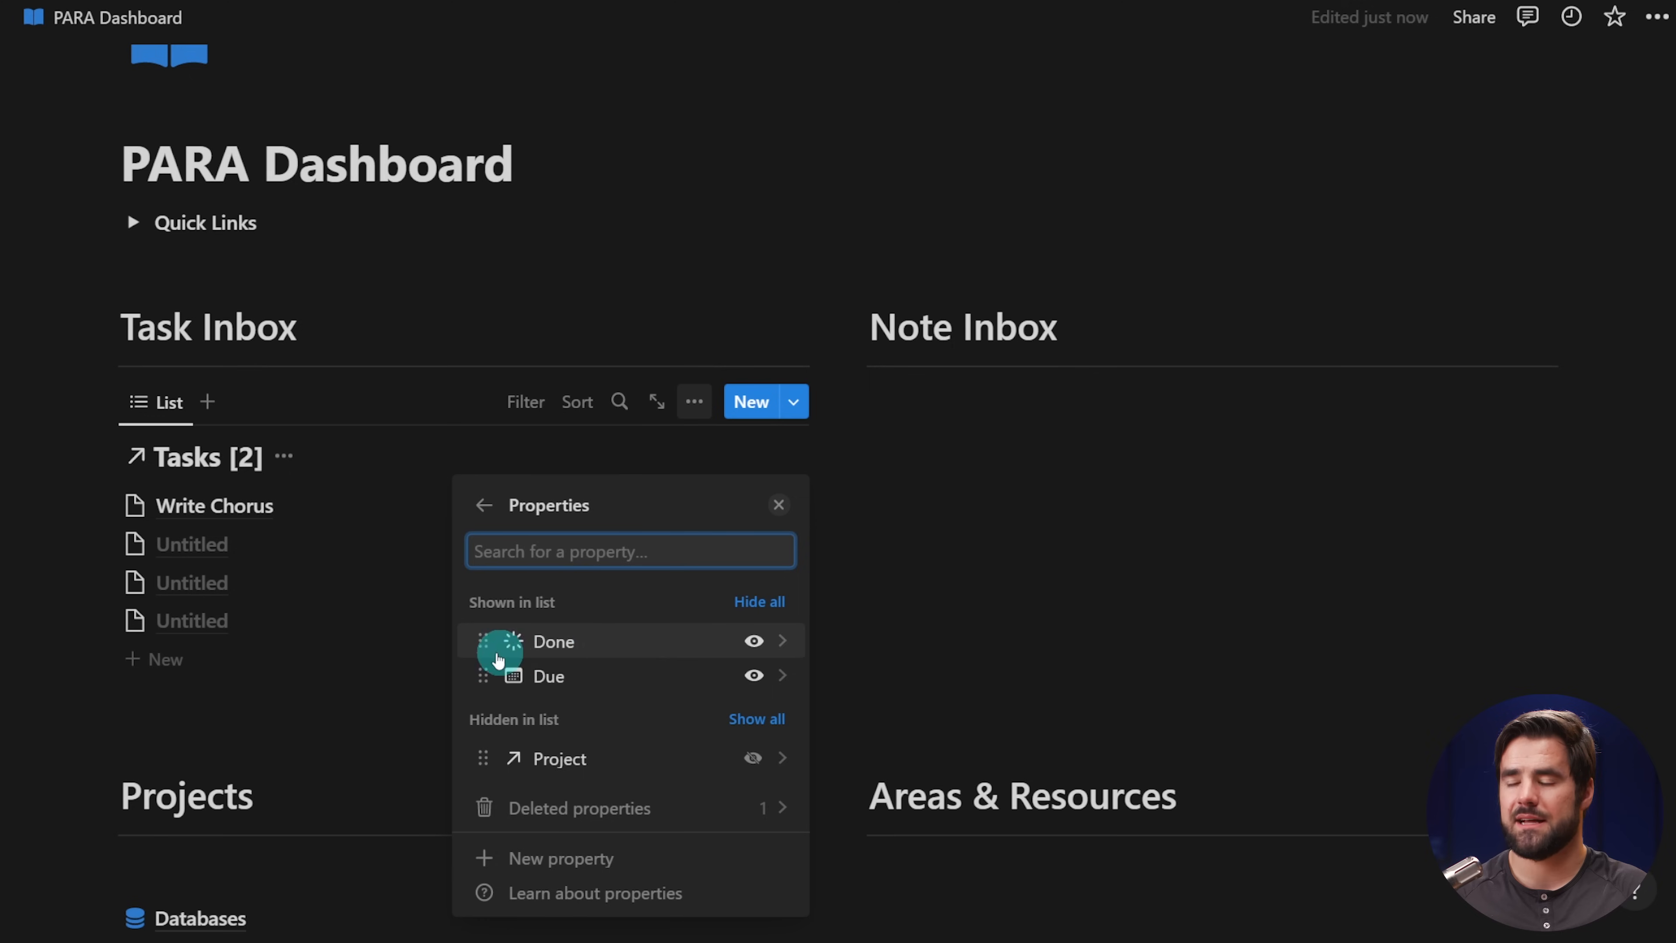
left_click_drag(492, 646, 771, 678)
- Show the Done status property as a checkbox in the task list
left_click(770, 678)
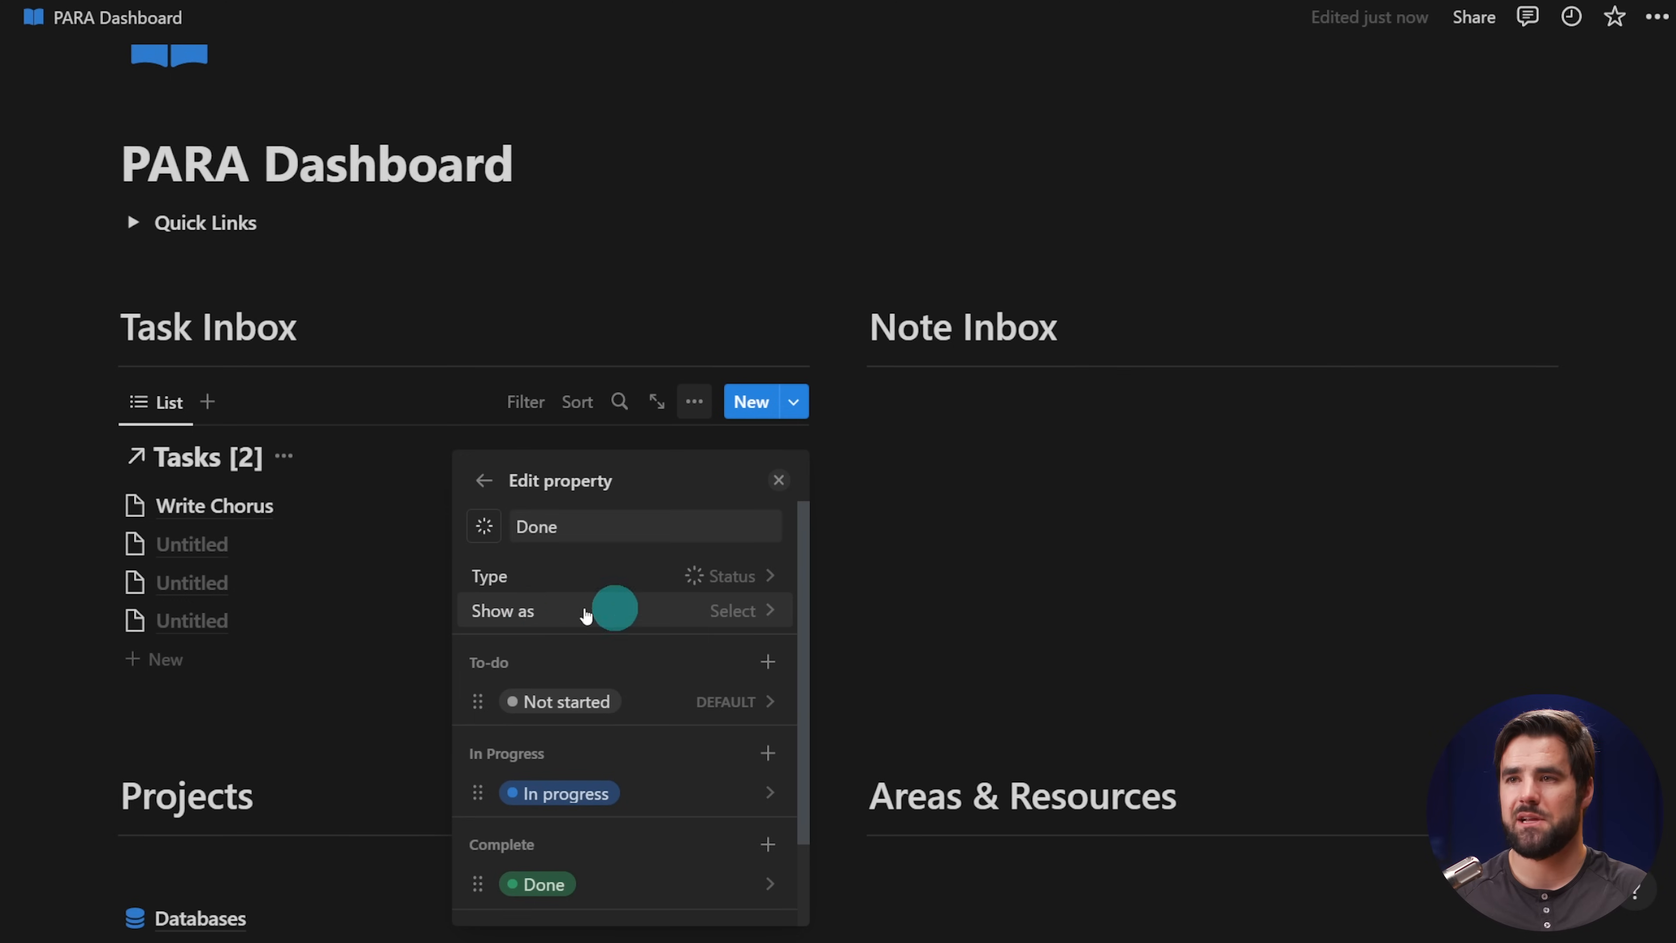
left_click(759, 612)
left_click(572, 689)
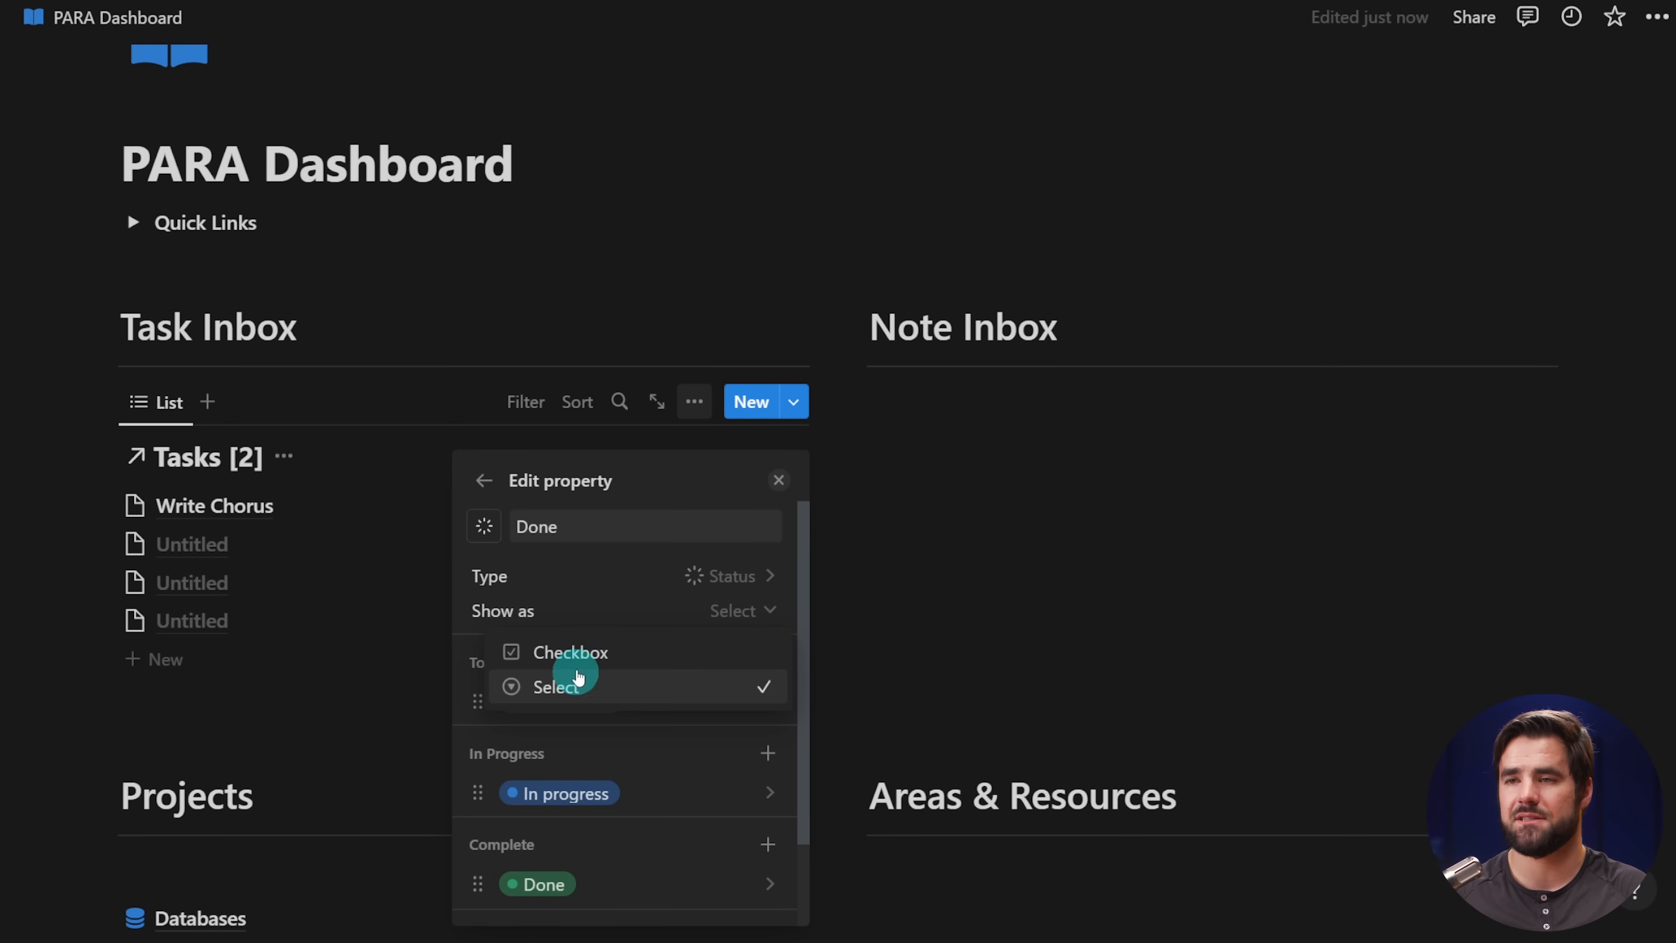
left_click(484, 481)
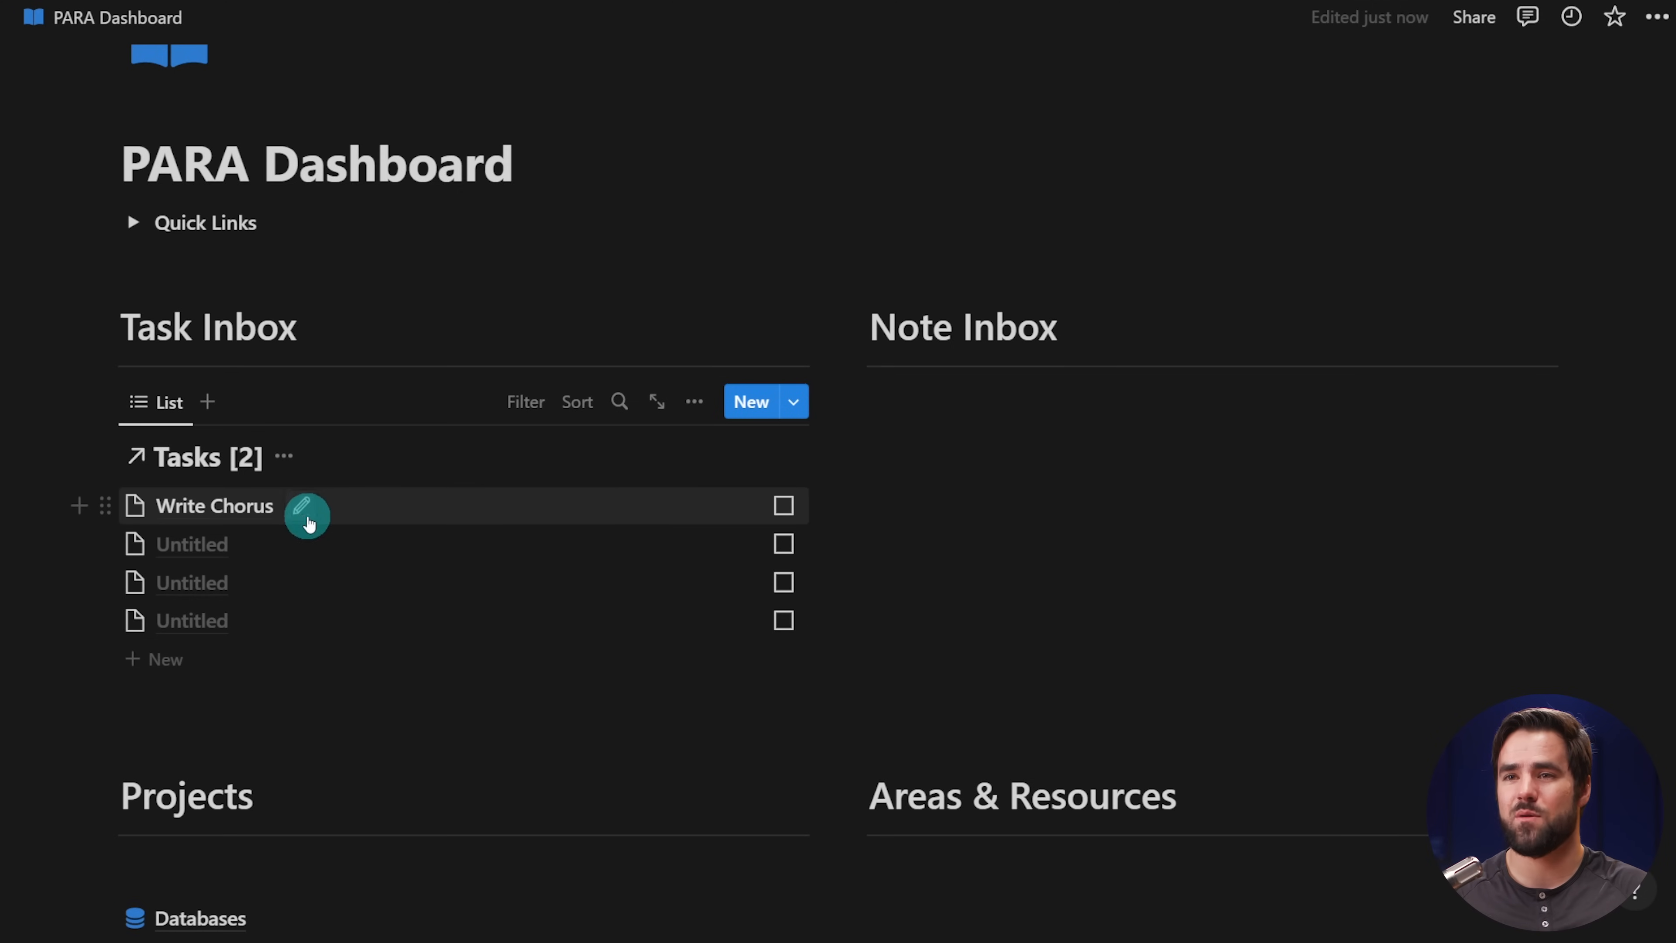
- Set the due date of the Write Chorus task to Feb 16, 2023 in the task list
left_click(301, 511)
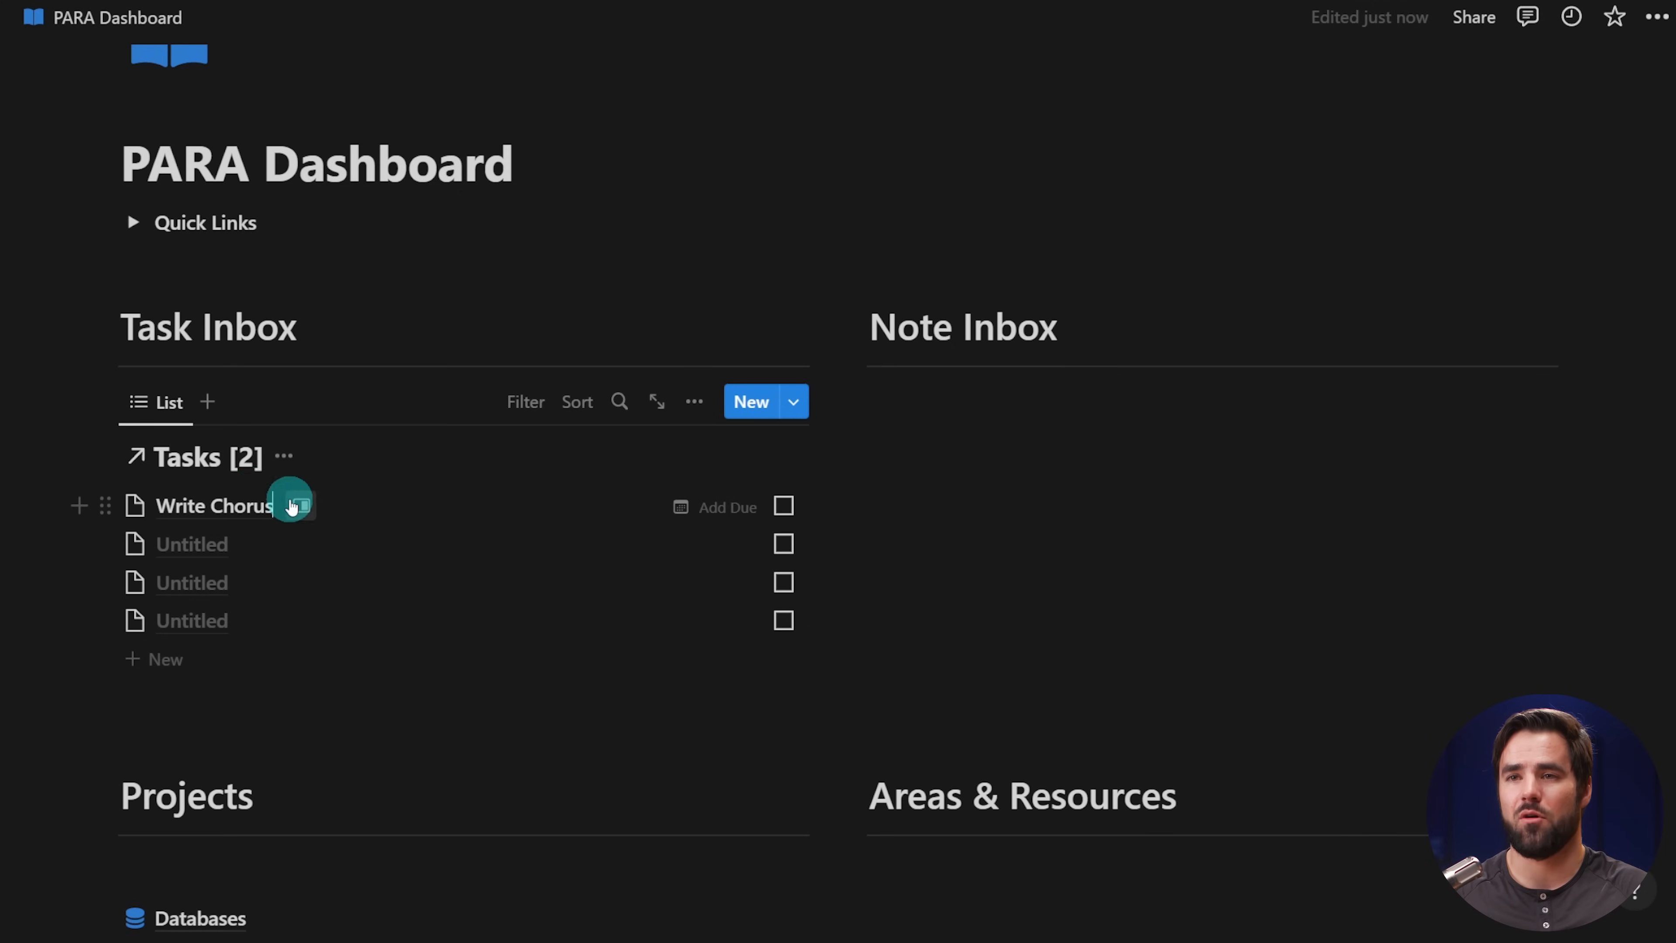
left_click(720, 508)
left_click(867, 486)
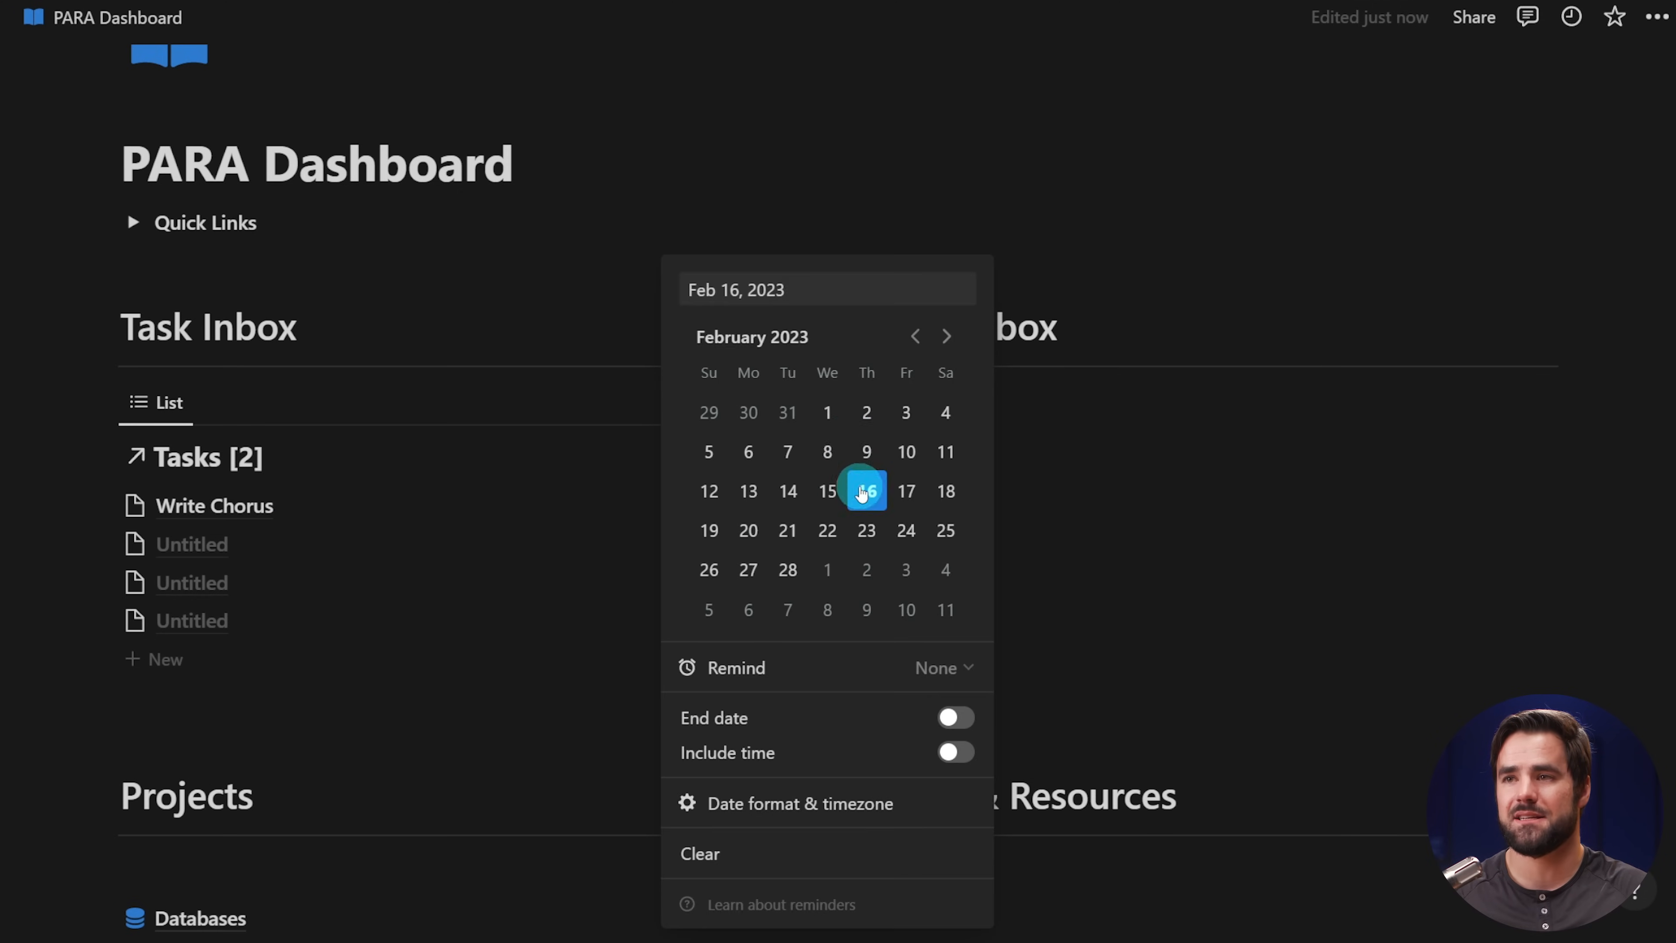
left_click(1169, 533)
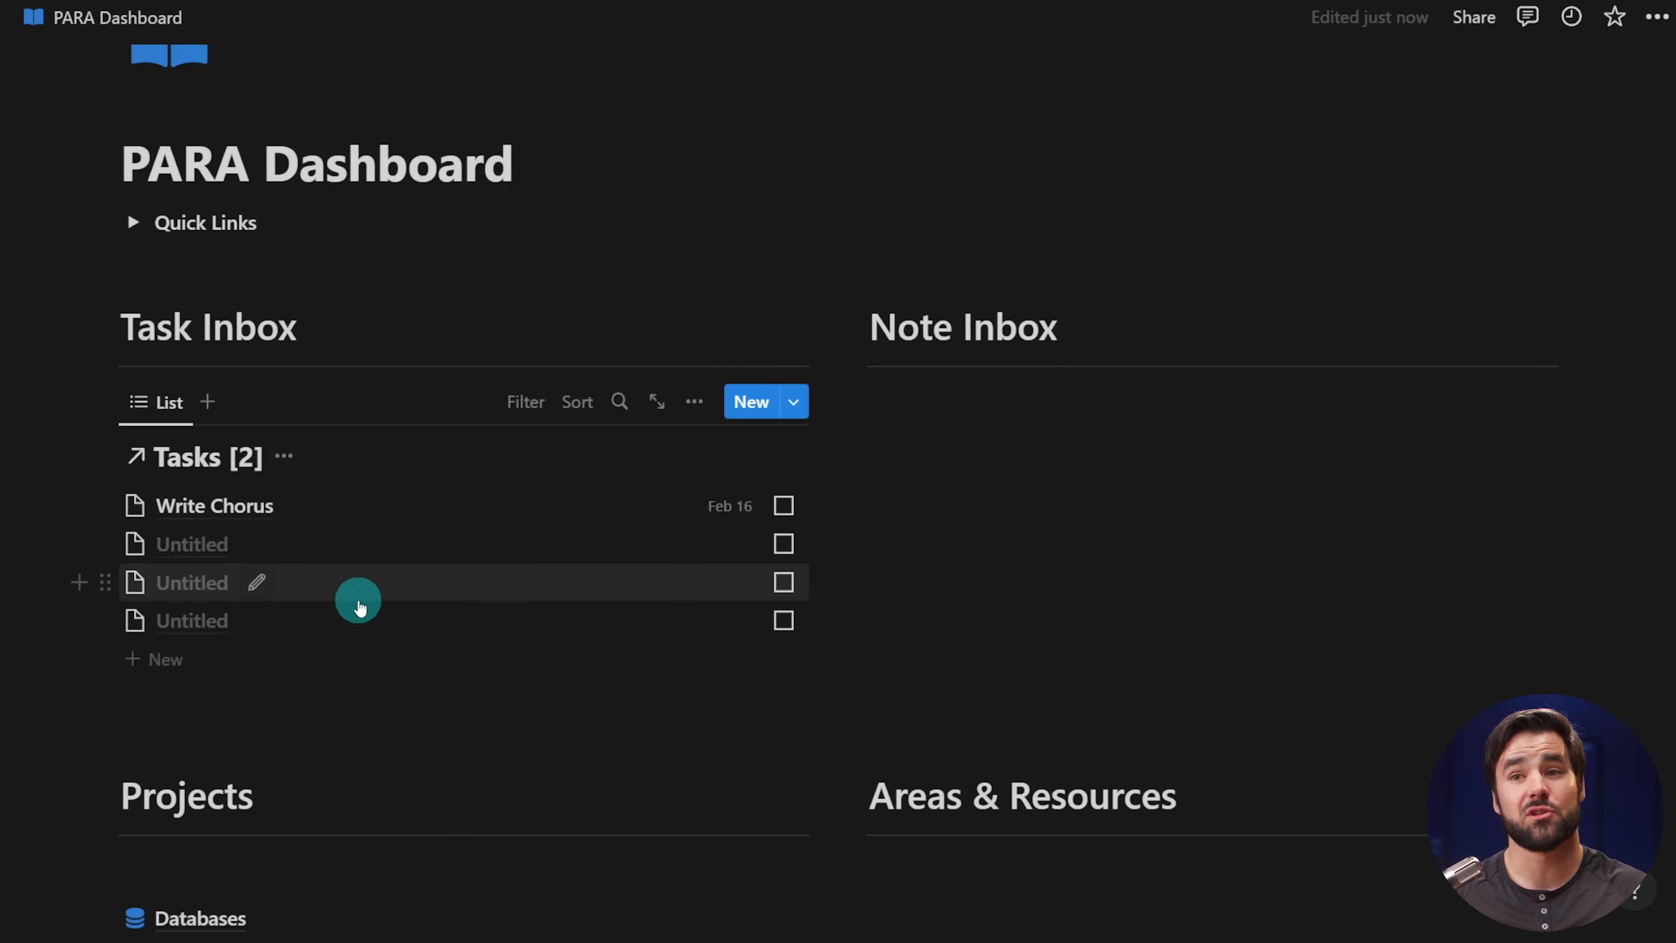
- Add an advanced filter to the task list showing only tasks whose Project is empty
left_click(538, 414)
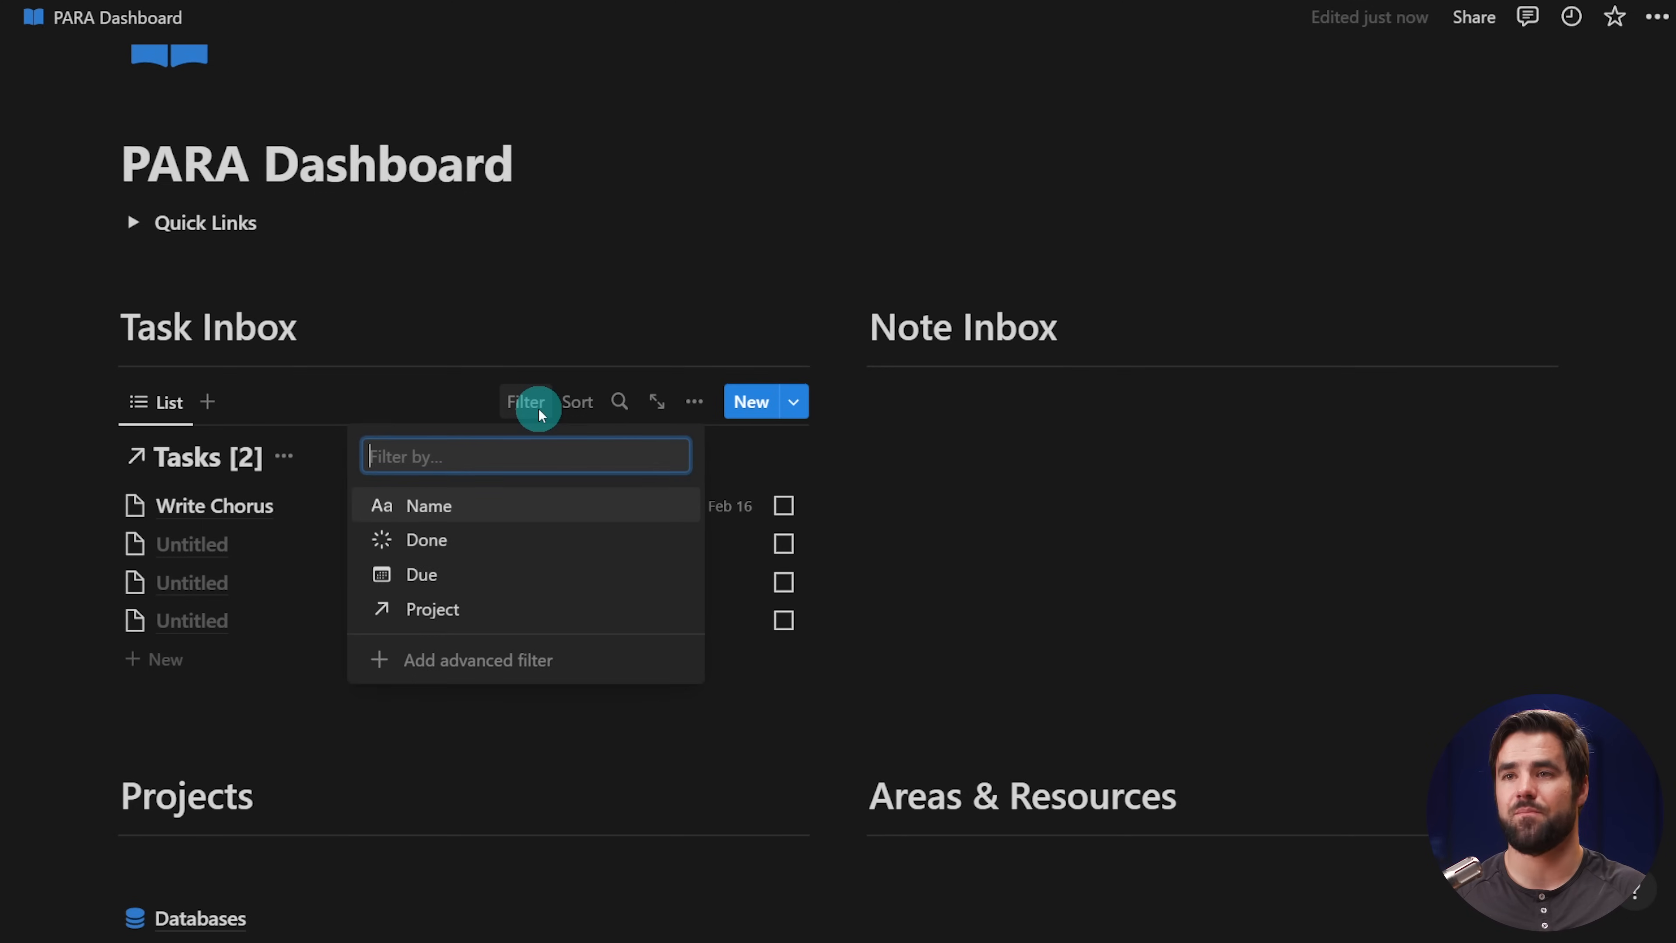
left_click(508, 660)
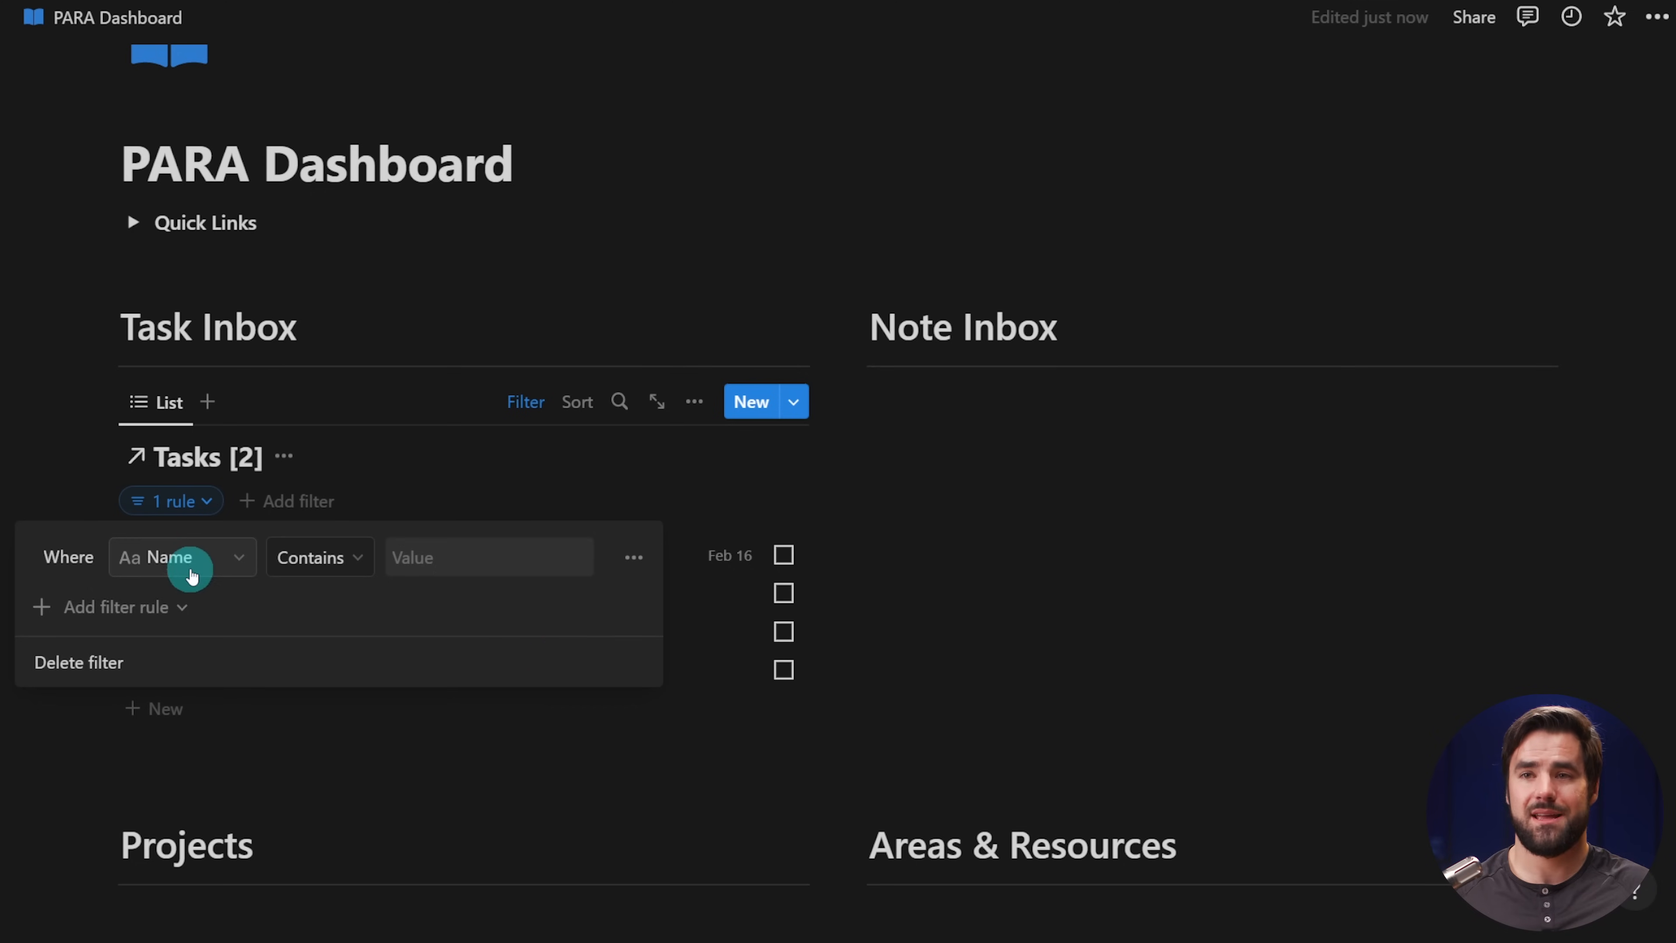
left_click(185, 559)
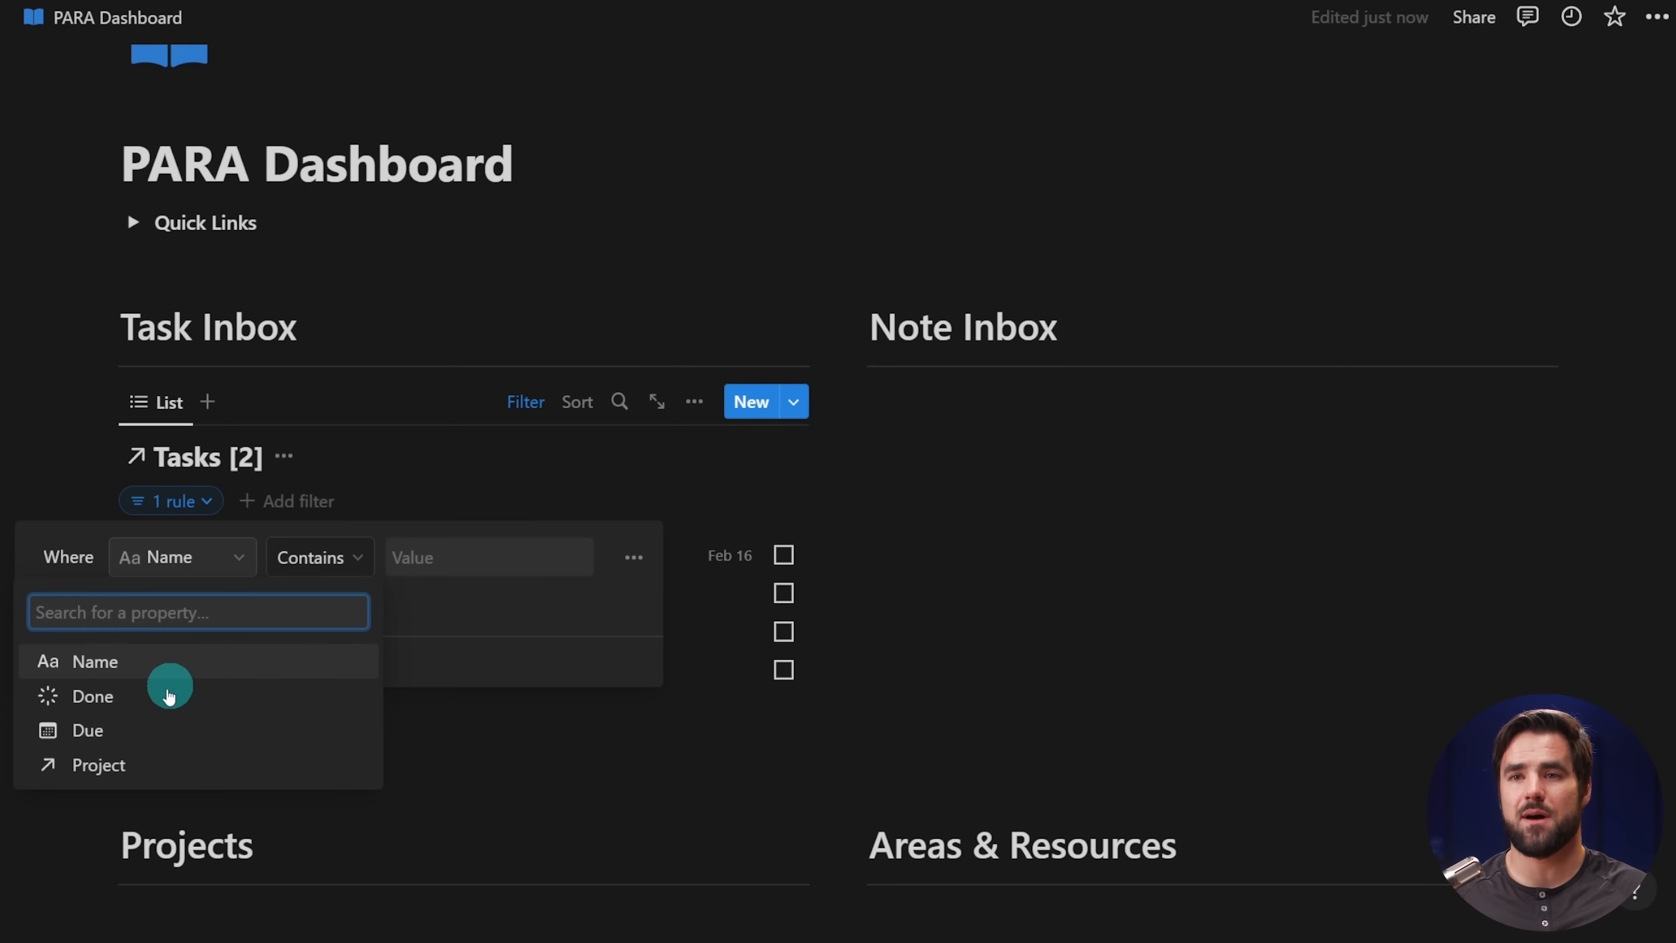
left_click(76, 764)
left_click(336, 561)
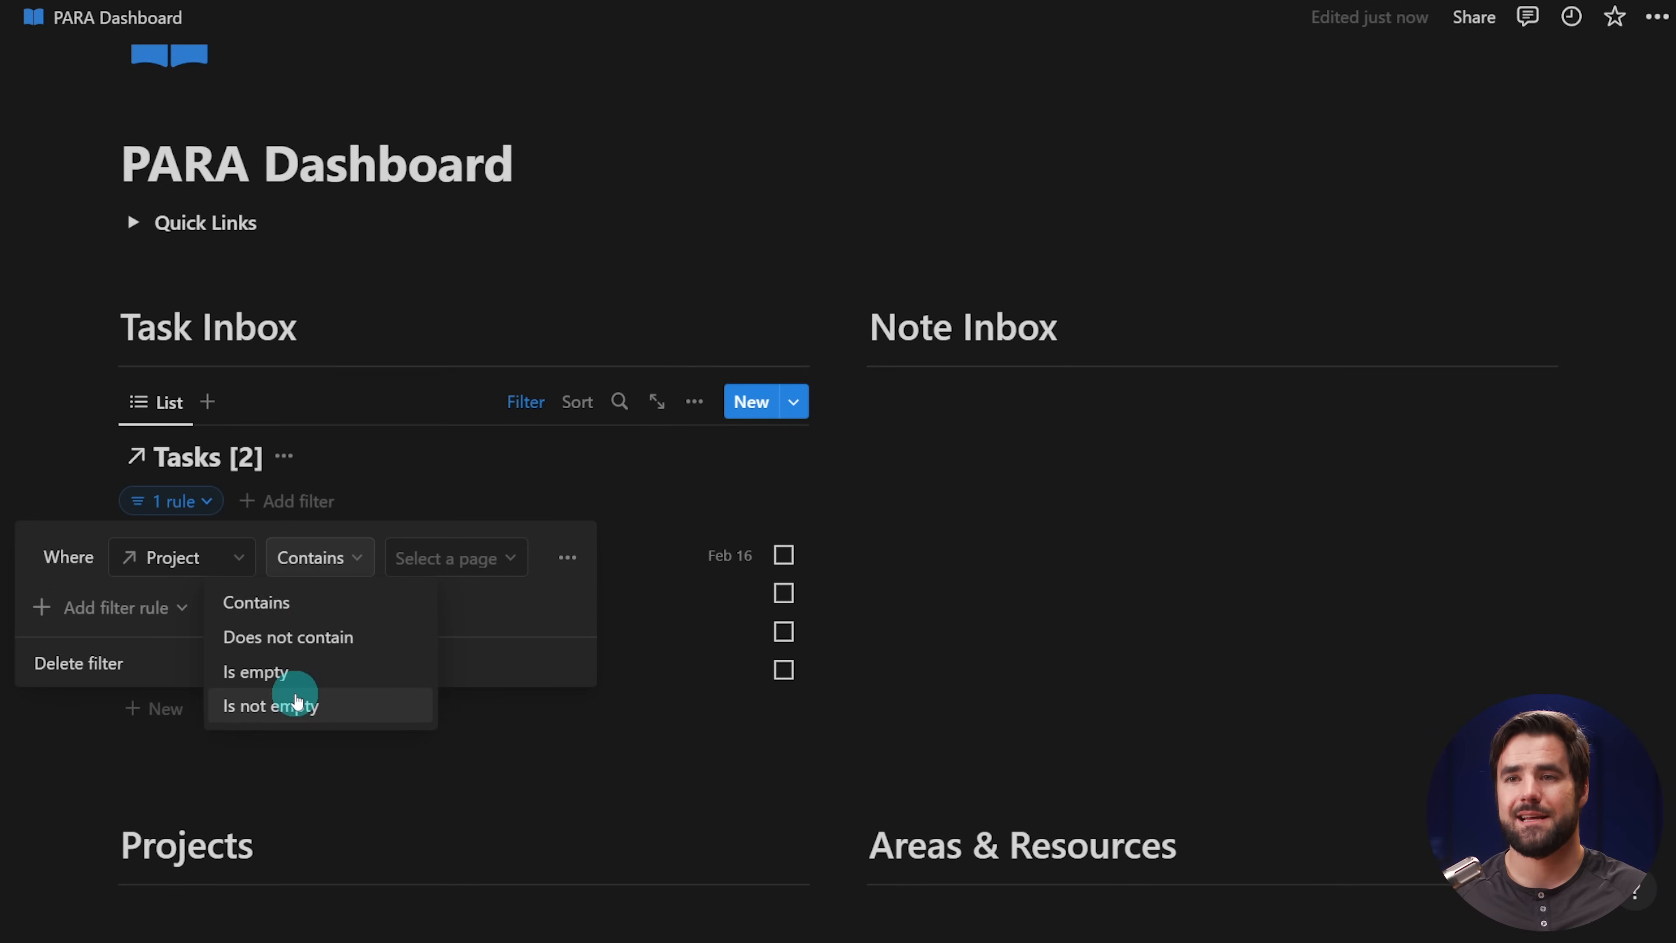
left_click(283, 672)
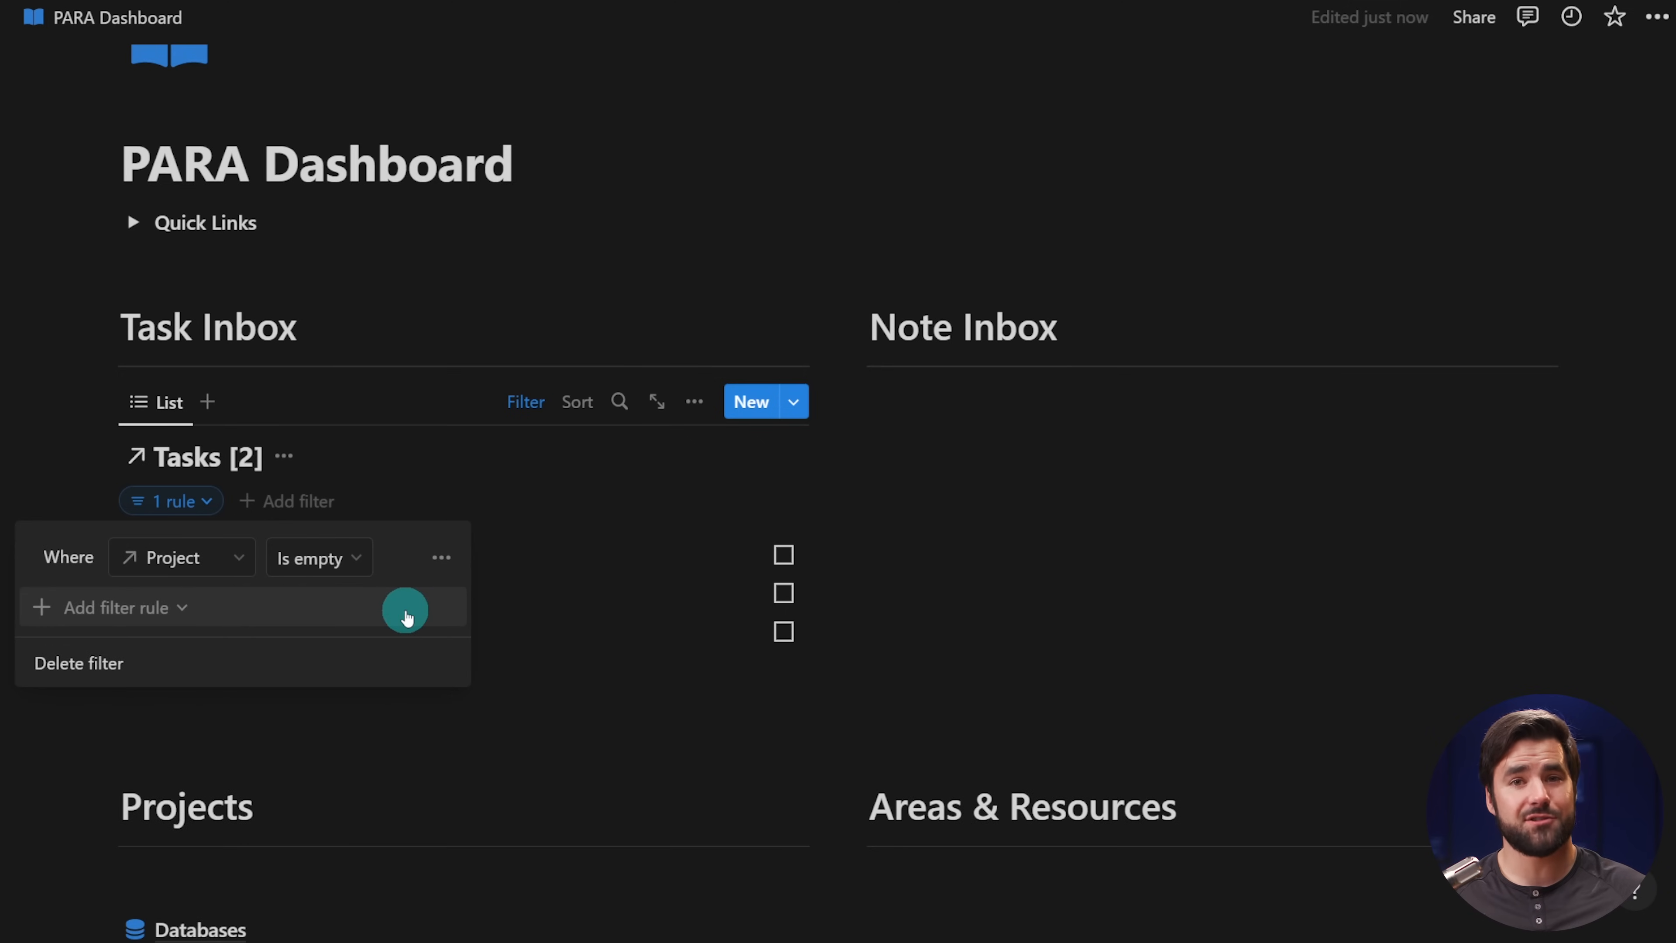
- Add a second rule to the task list filter so that Done is not any status in the Complete group
left_click(165, 608)
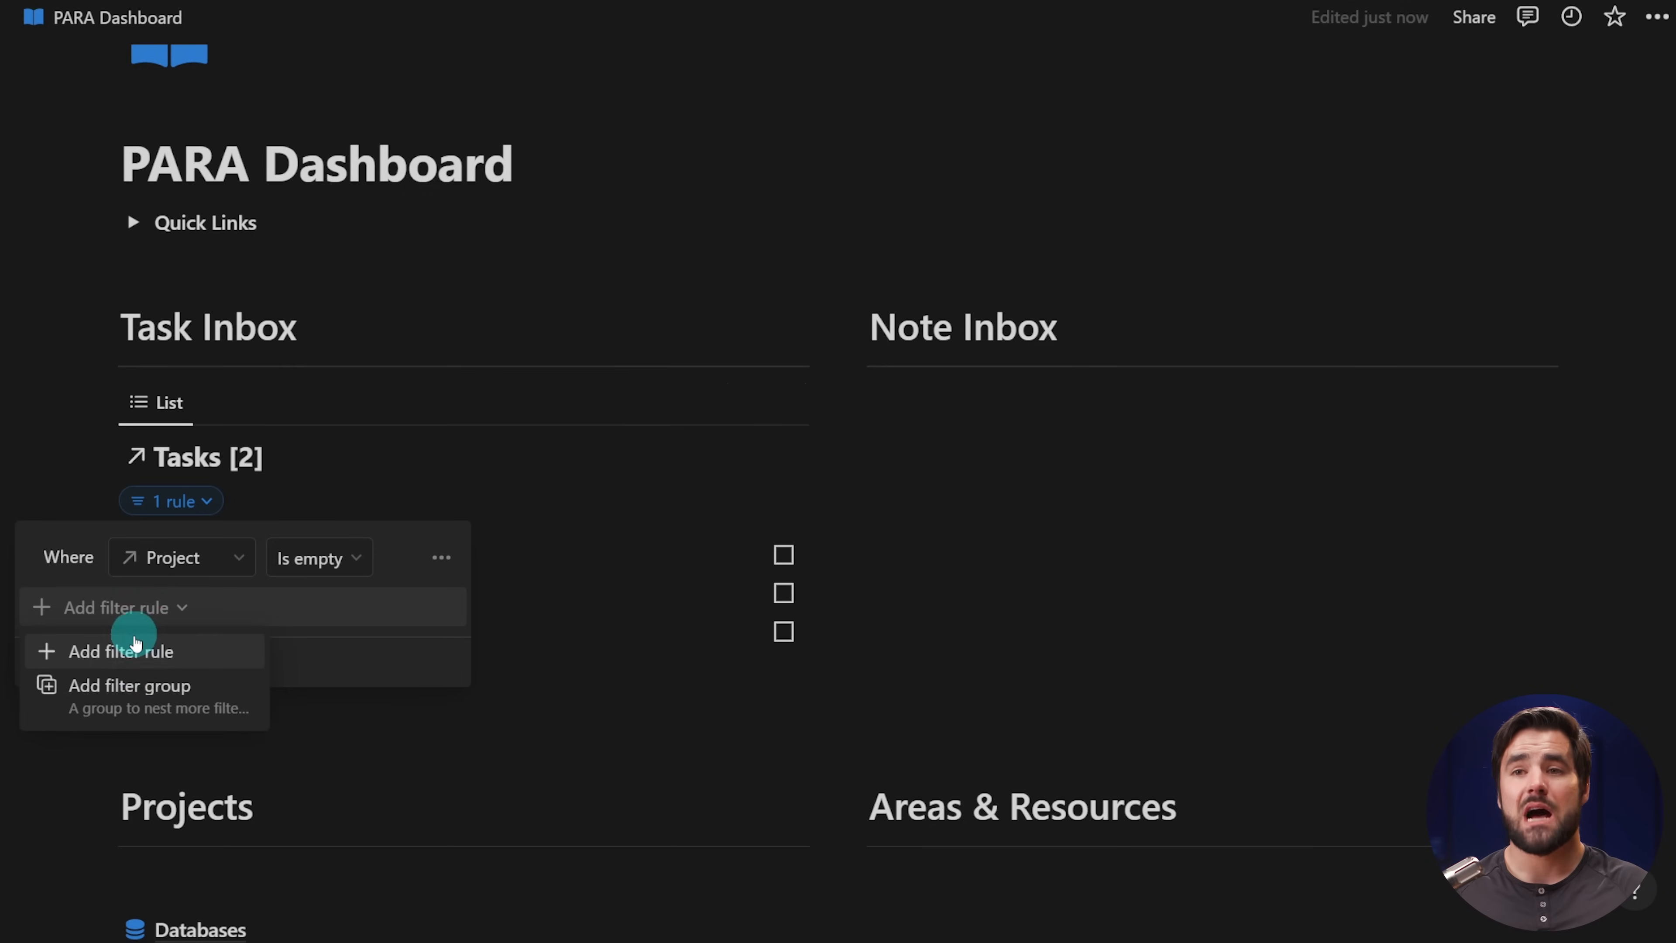
left_click(135, 647)
left_click(165, 608)
left_click(93, 744)
left_click(321, 607)
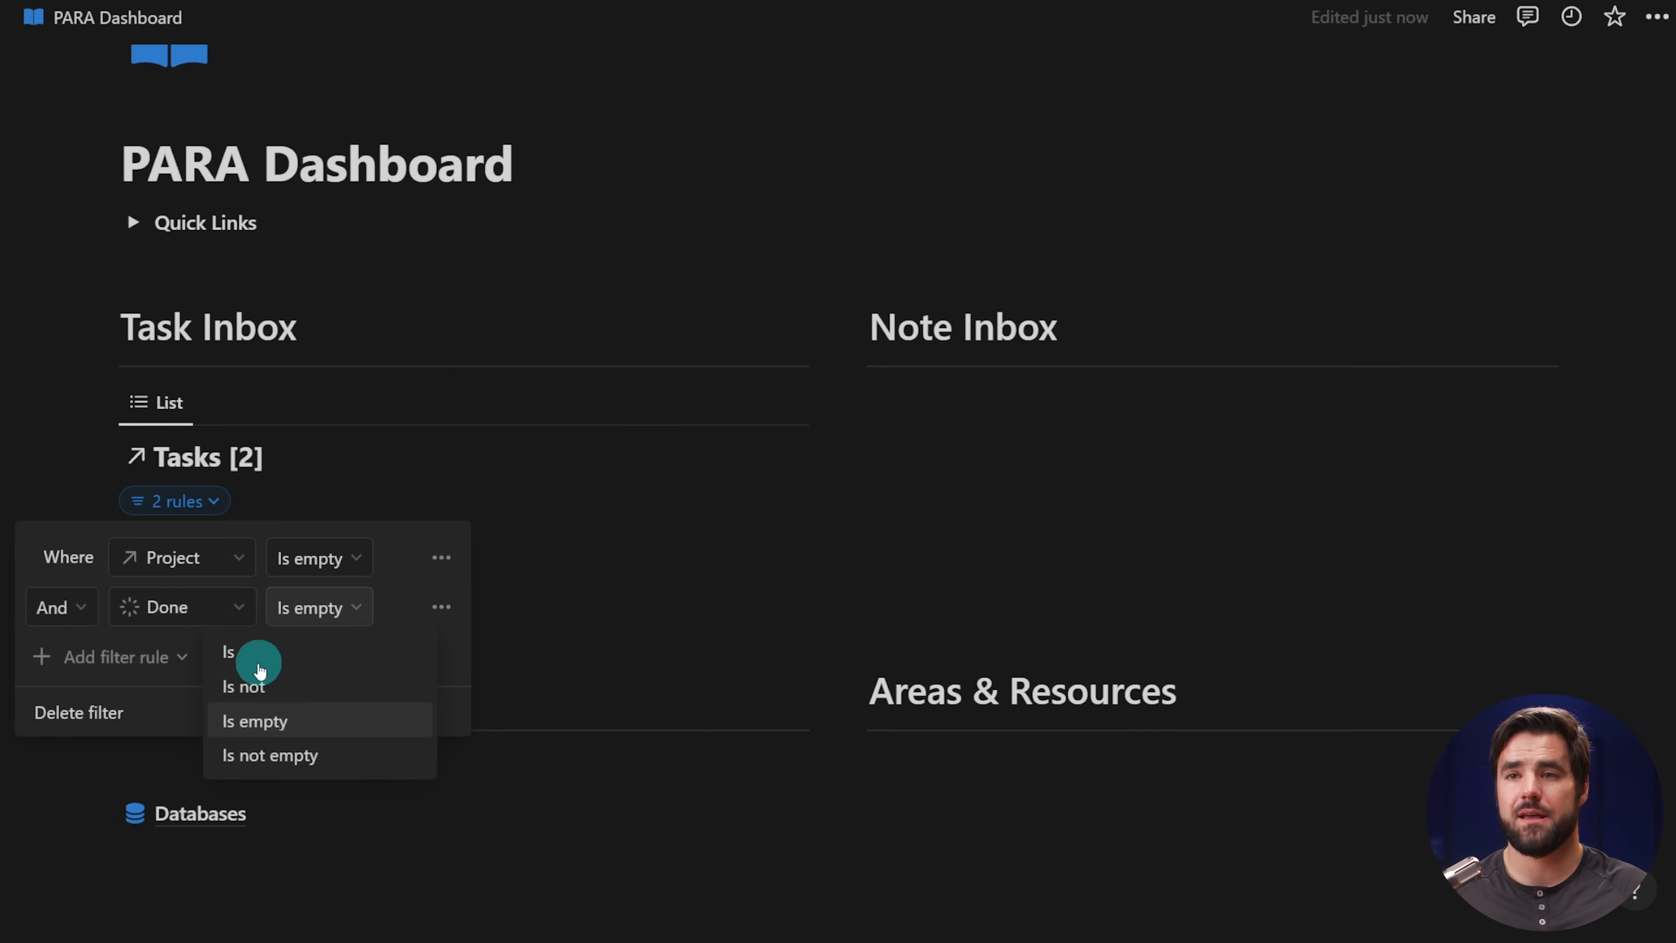
left_click(254, 686)
left_click(393, 606)
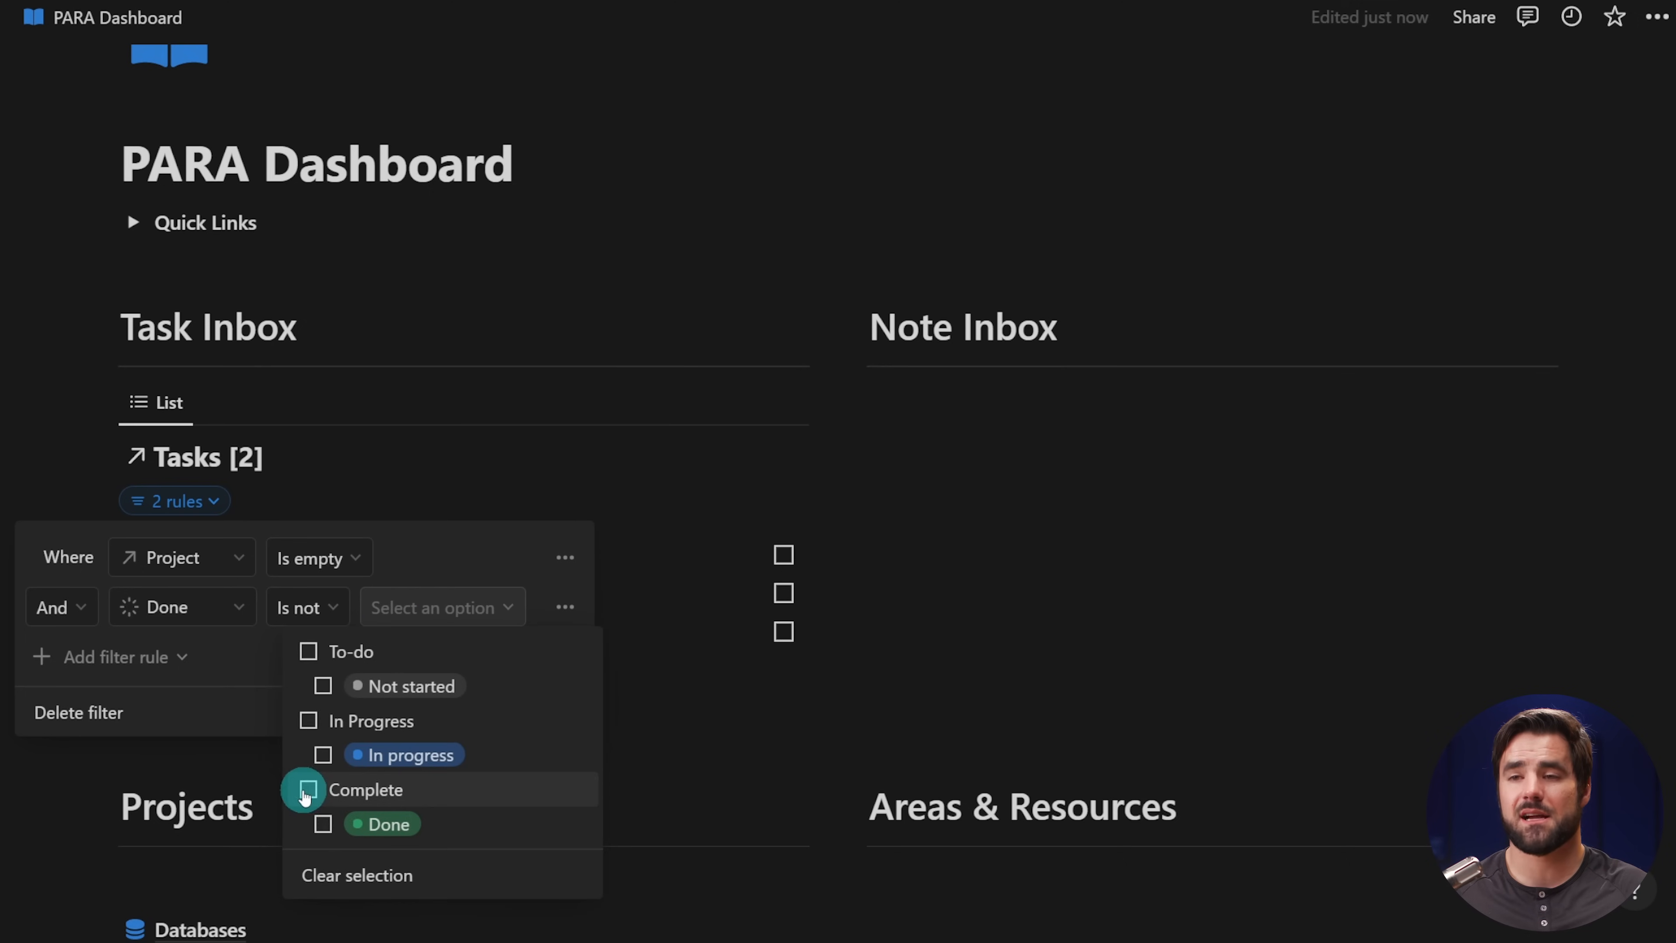
left_click(309, 789)
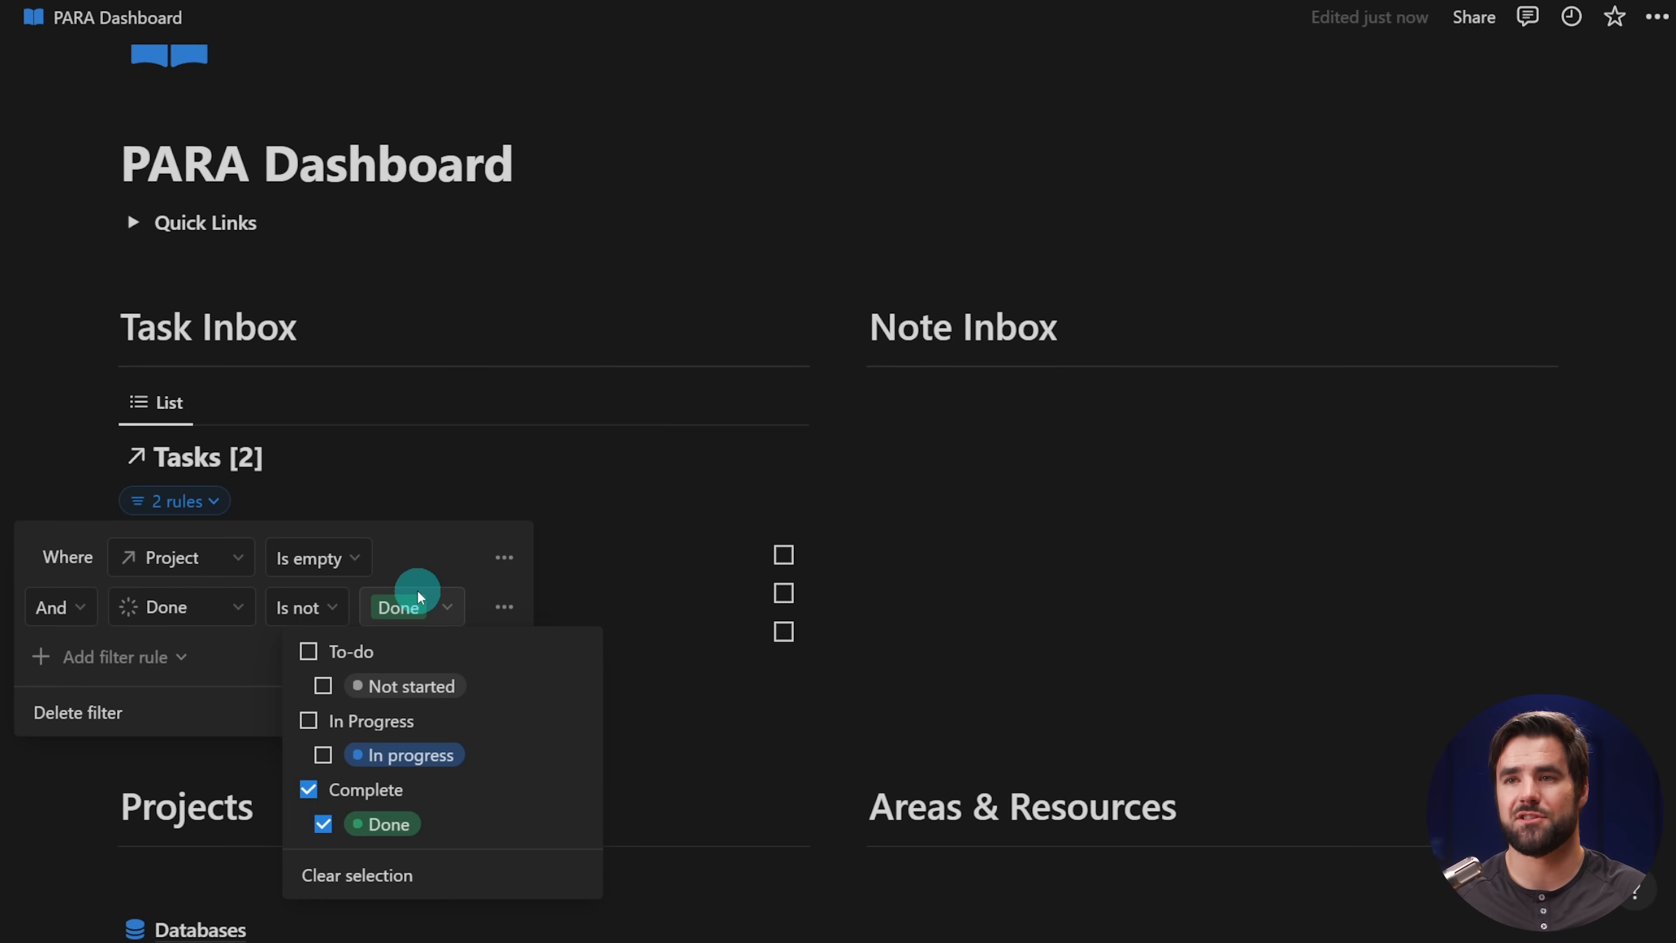
left_click(417, 571)
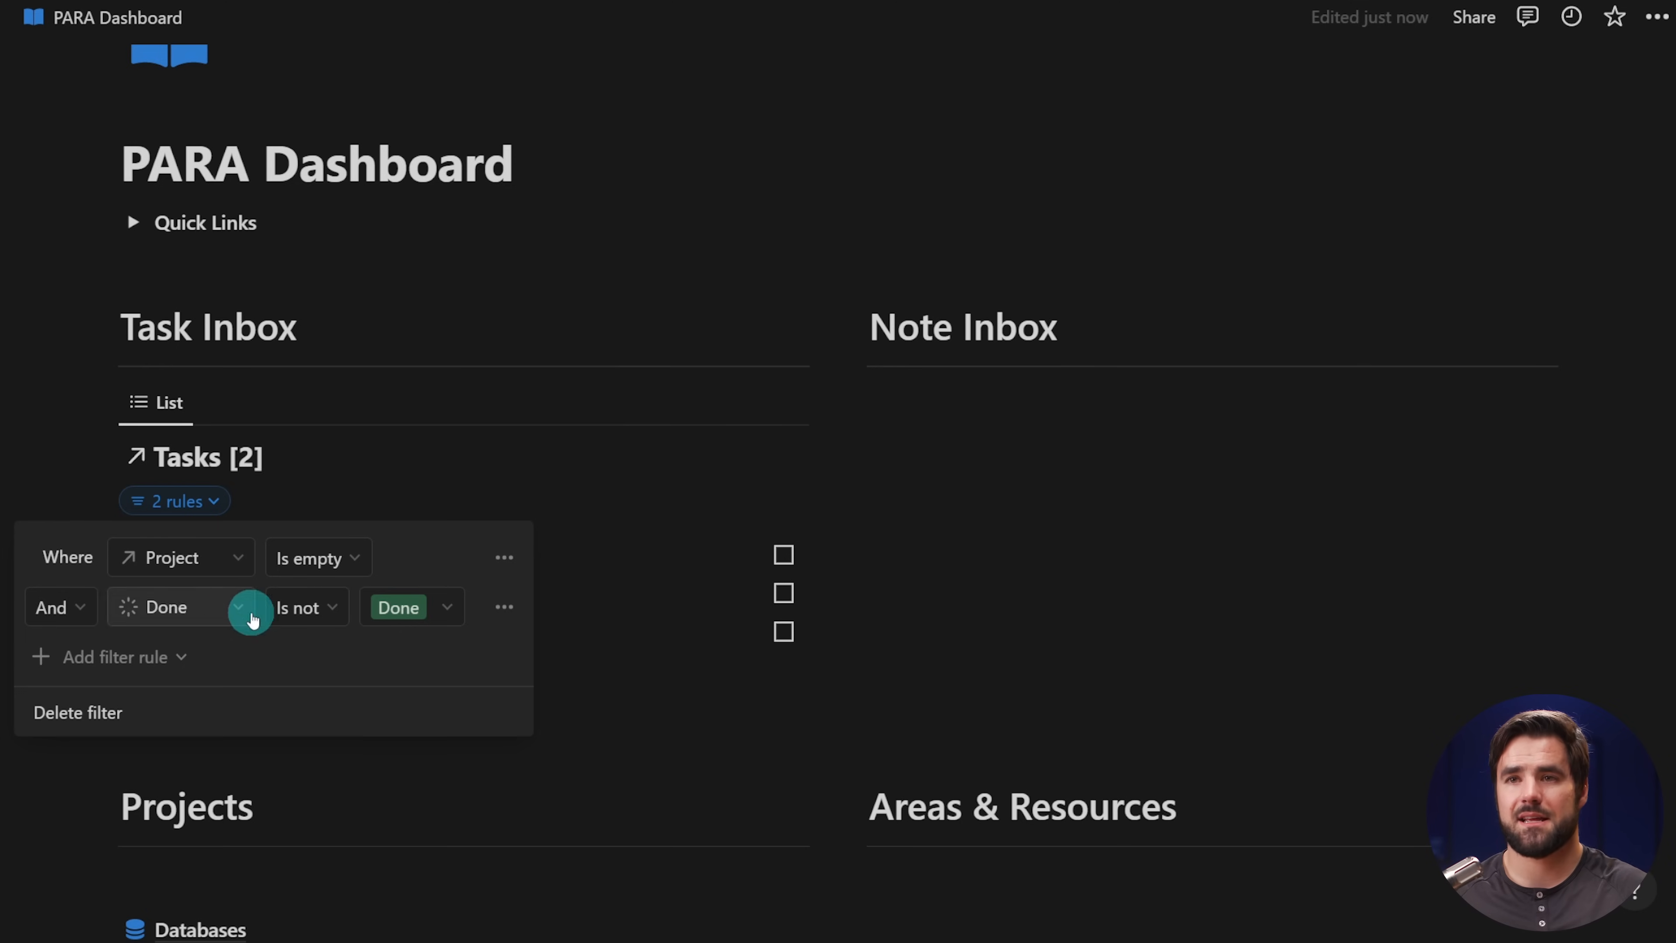
left_click(959, 536)
- Rename the task list view to "Inbox" and hide the Tasks [2] database title
left_click(150, 401)
left_click(228, 450)
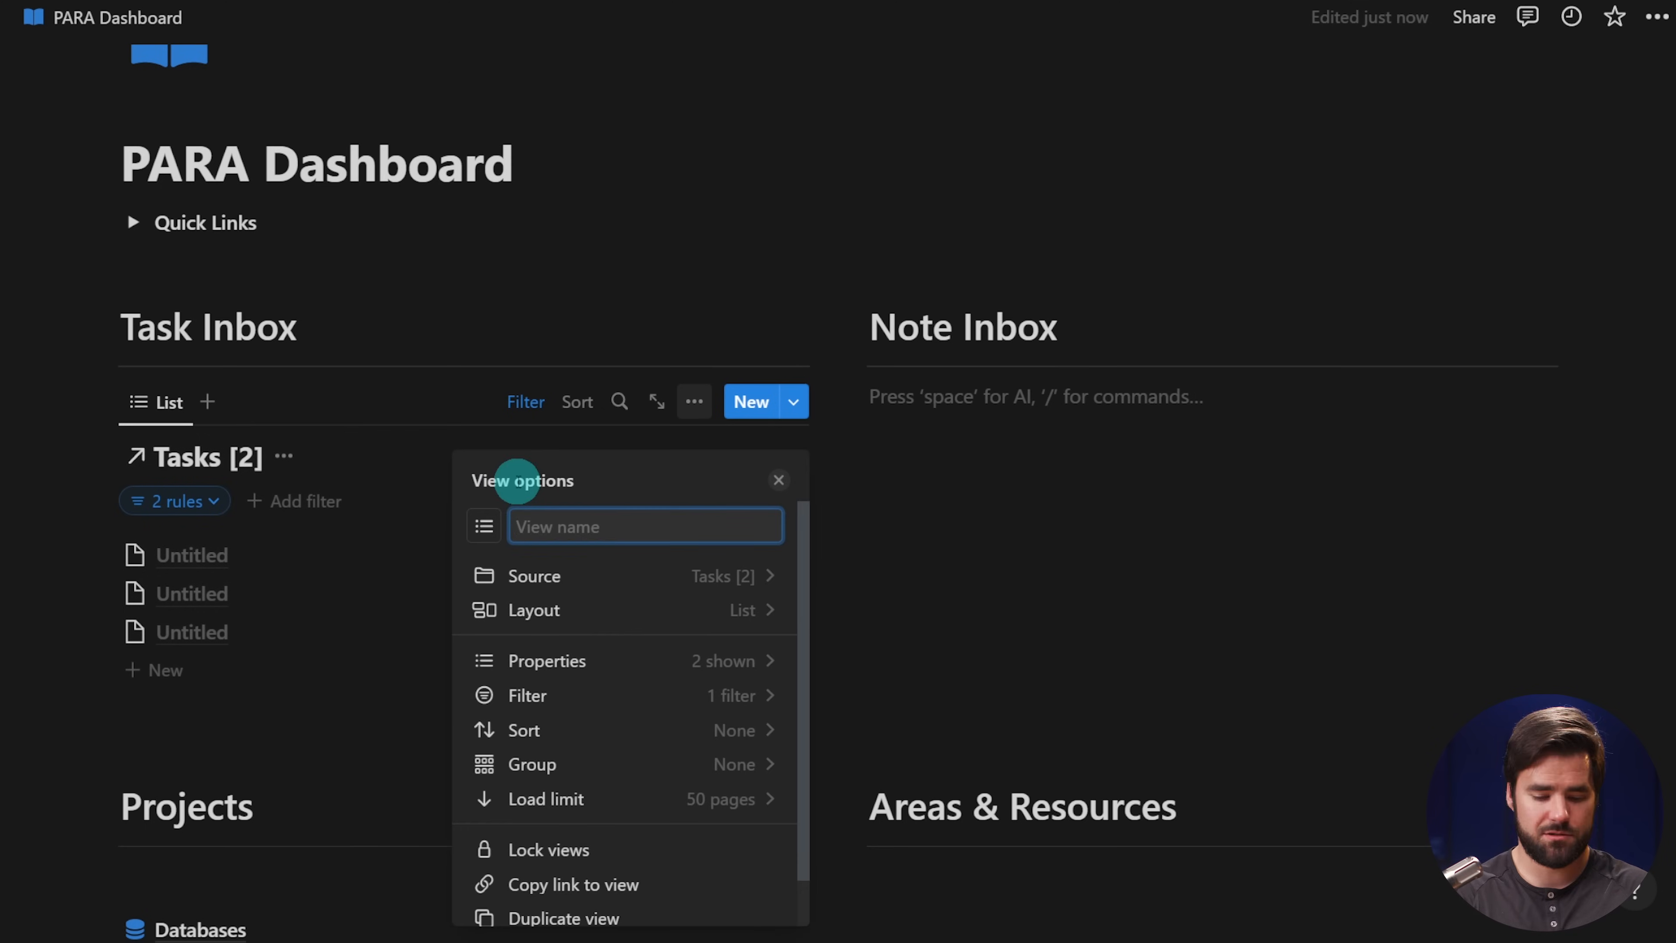
type("Inbox")
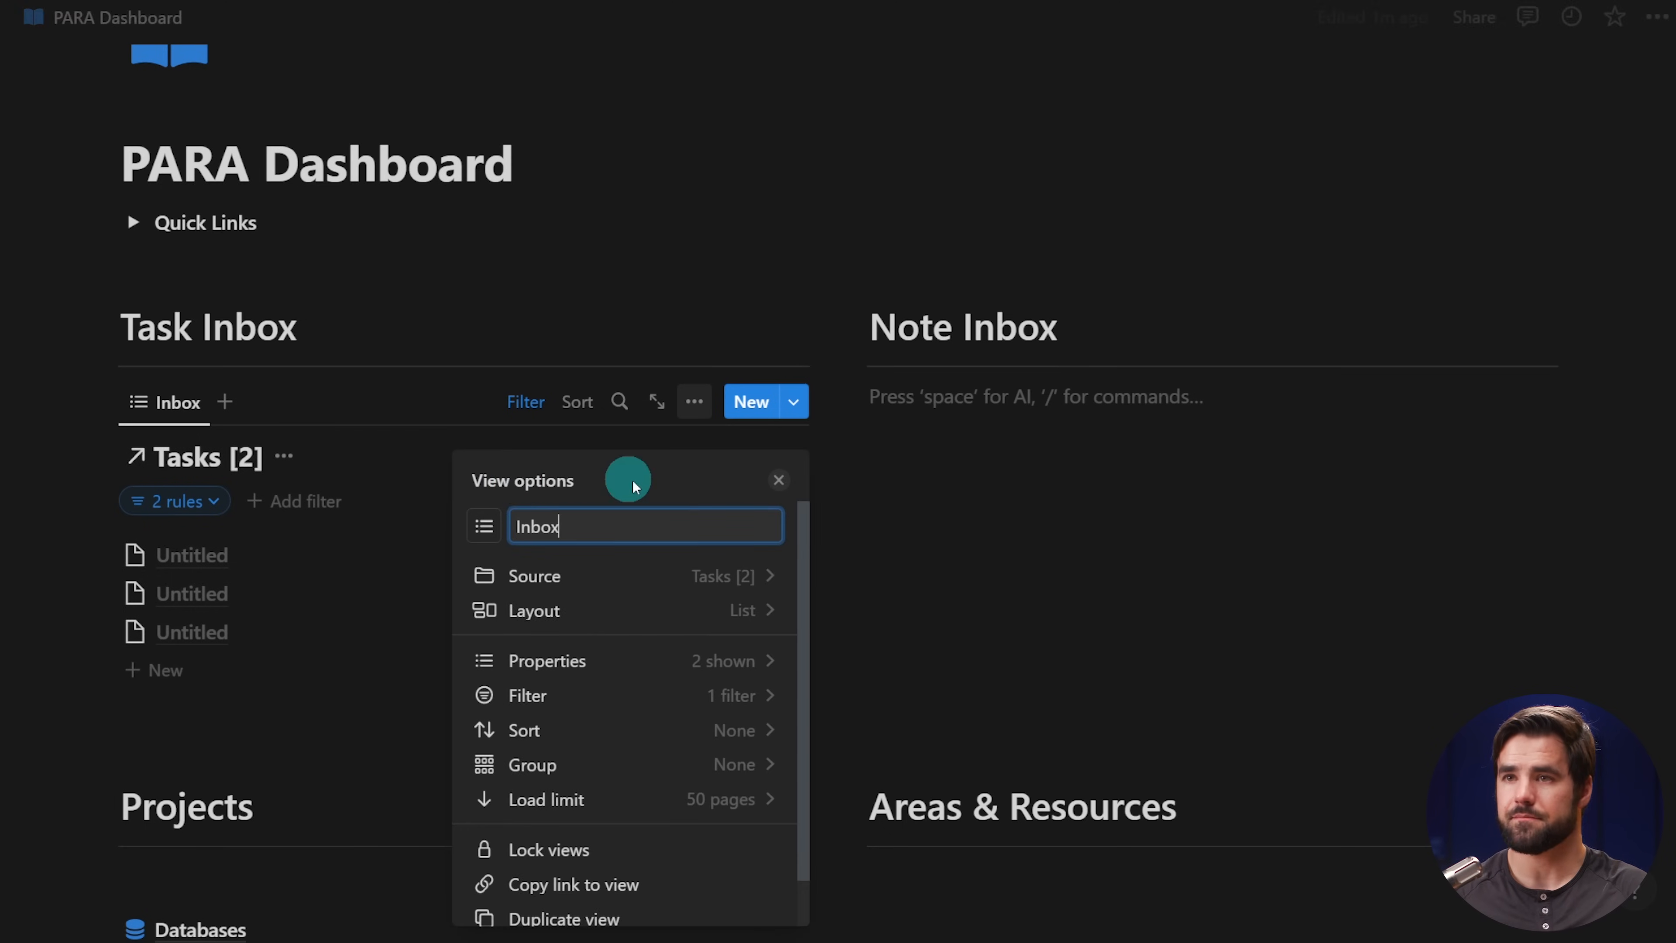
left_click(779, 480)
left_click(289, 457)
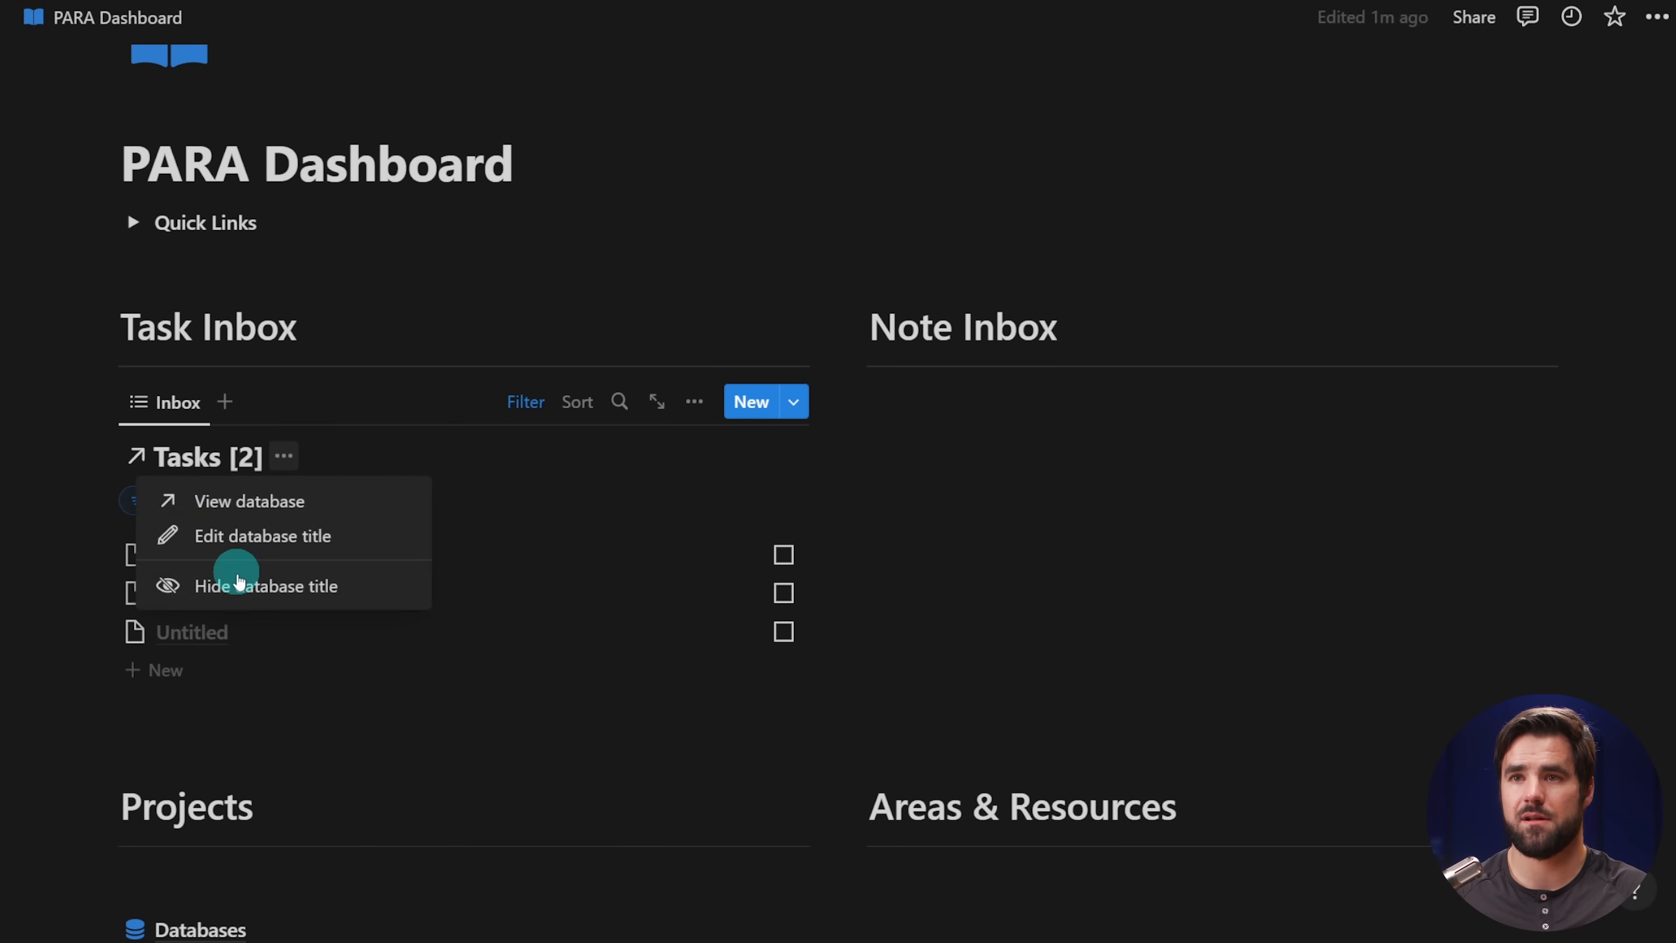
left_click(238, 581)
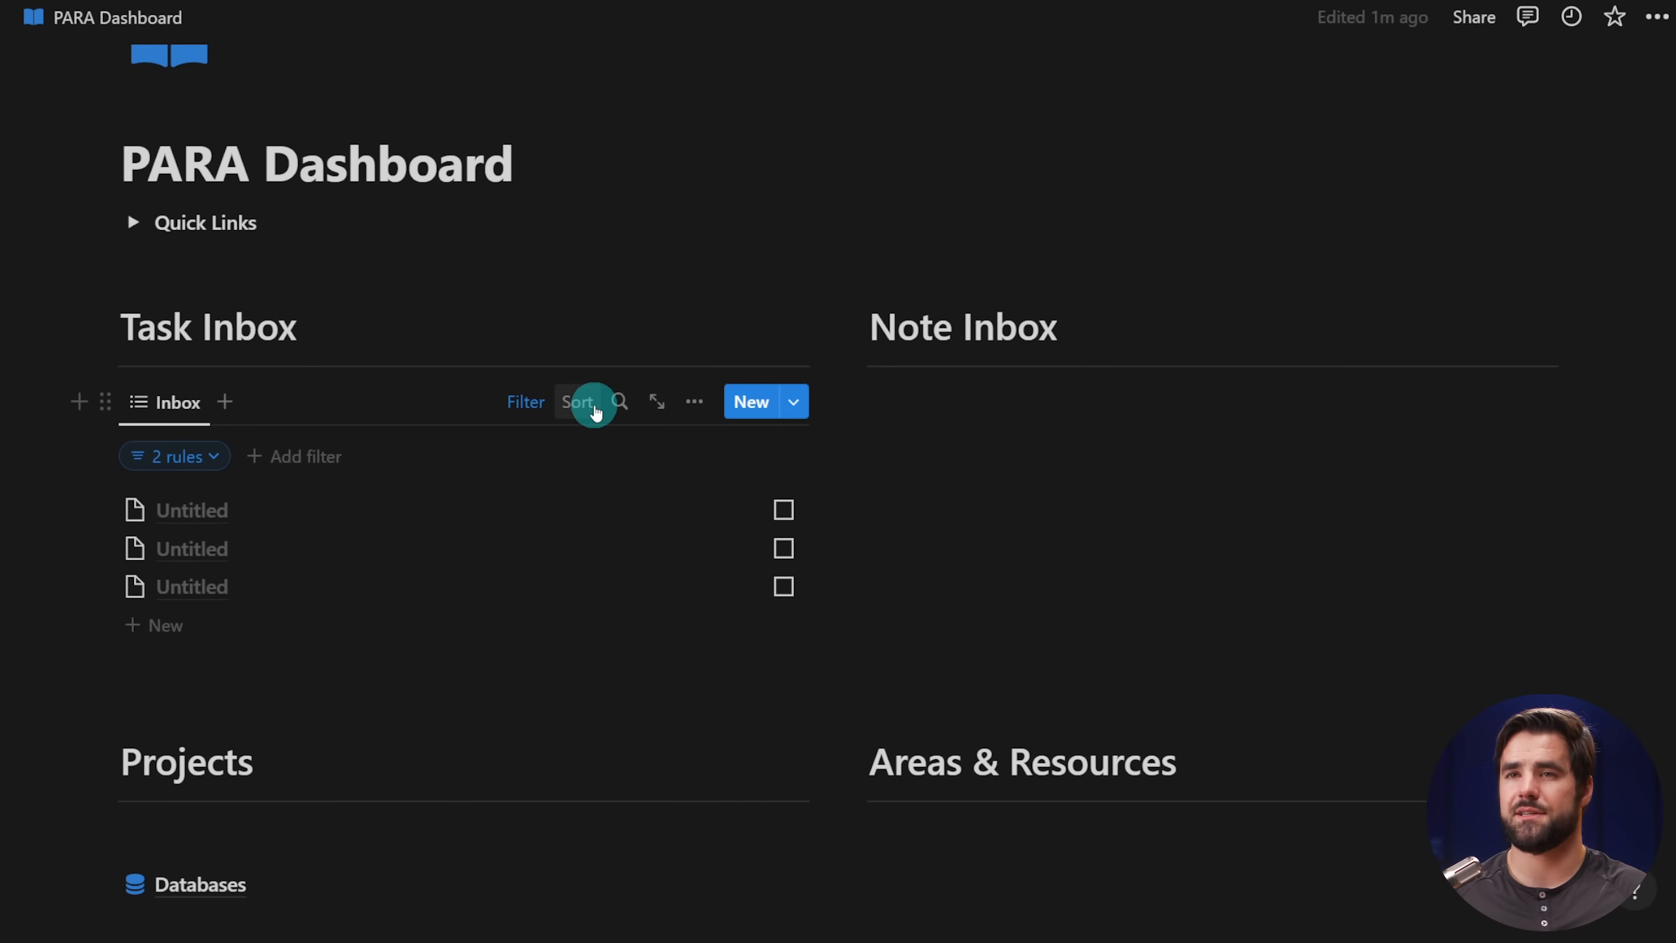
- Duplicate the Inbox view of the task list and name the copy "Next 7 Days"
left_click(173, 402)
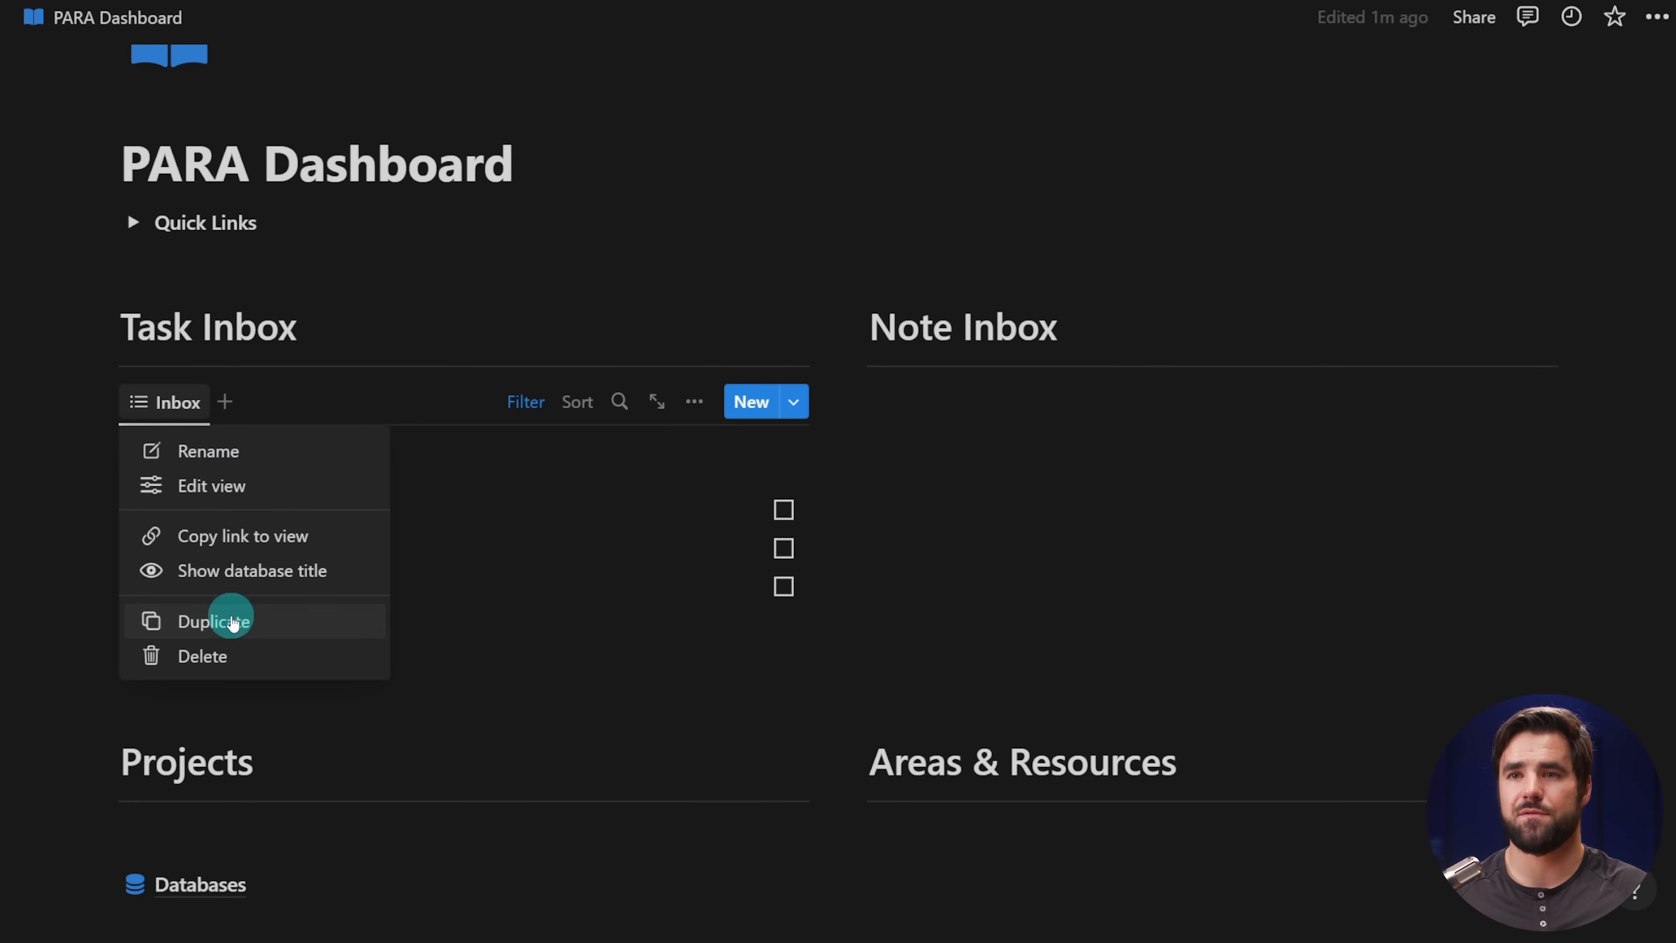
left_click(232, 623)
type("Next 7 Days")
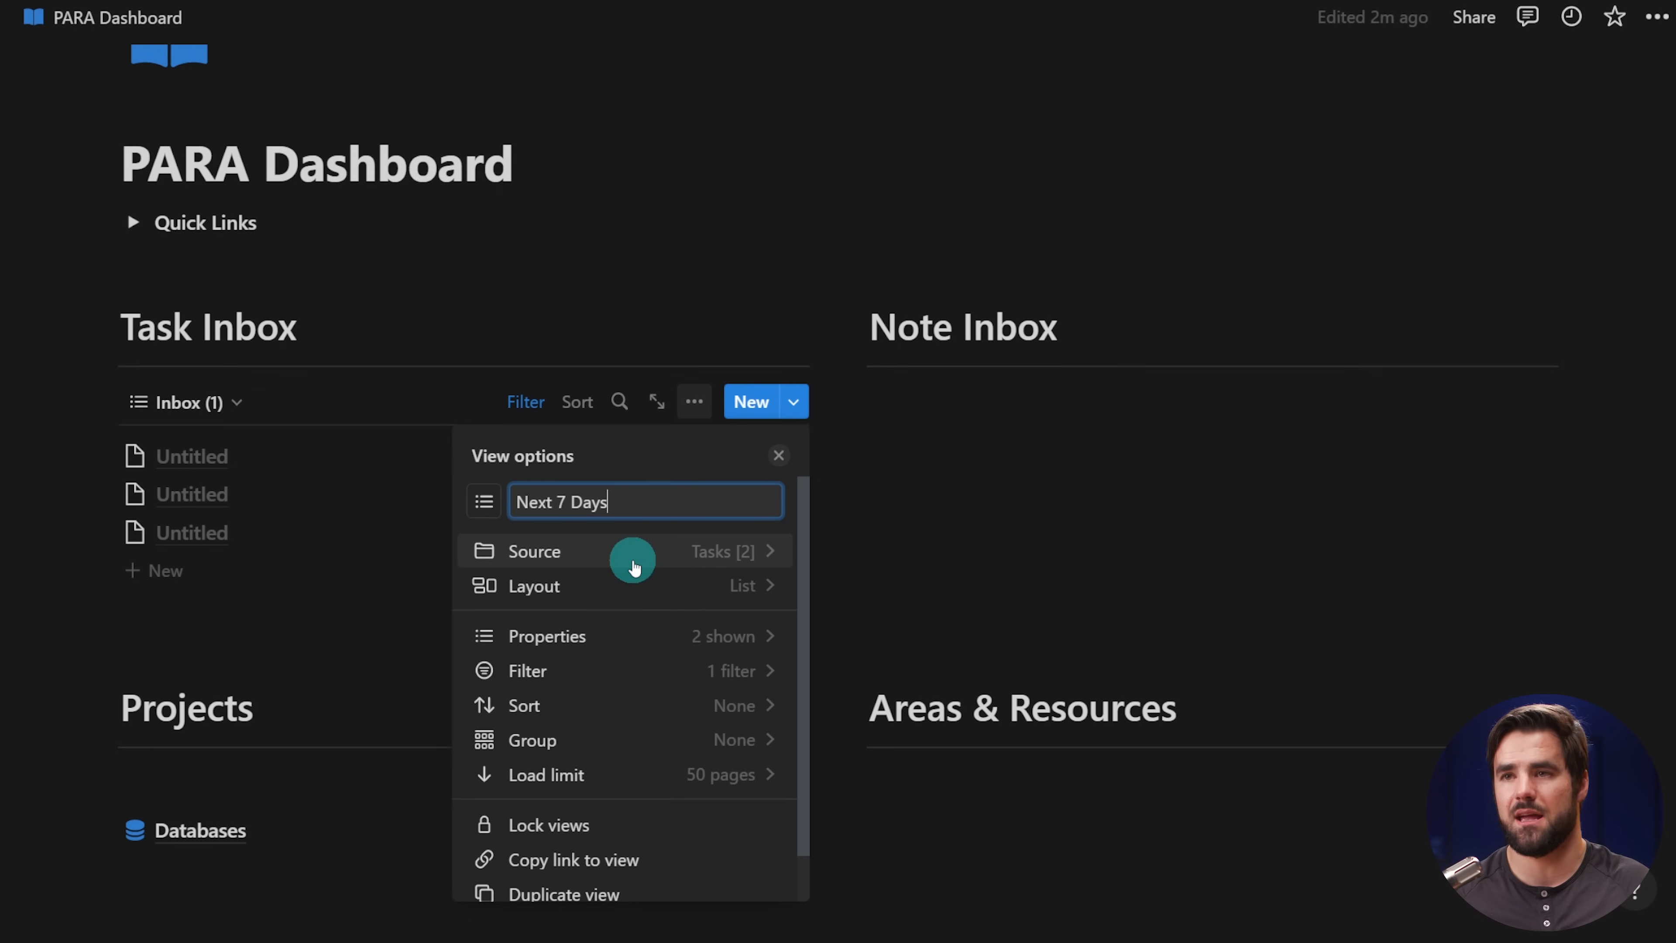
left_click(779, 455)
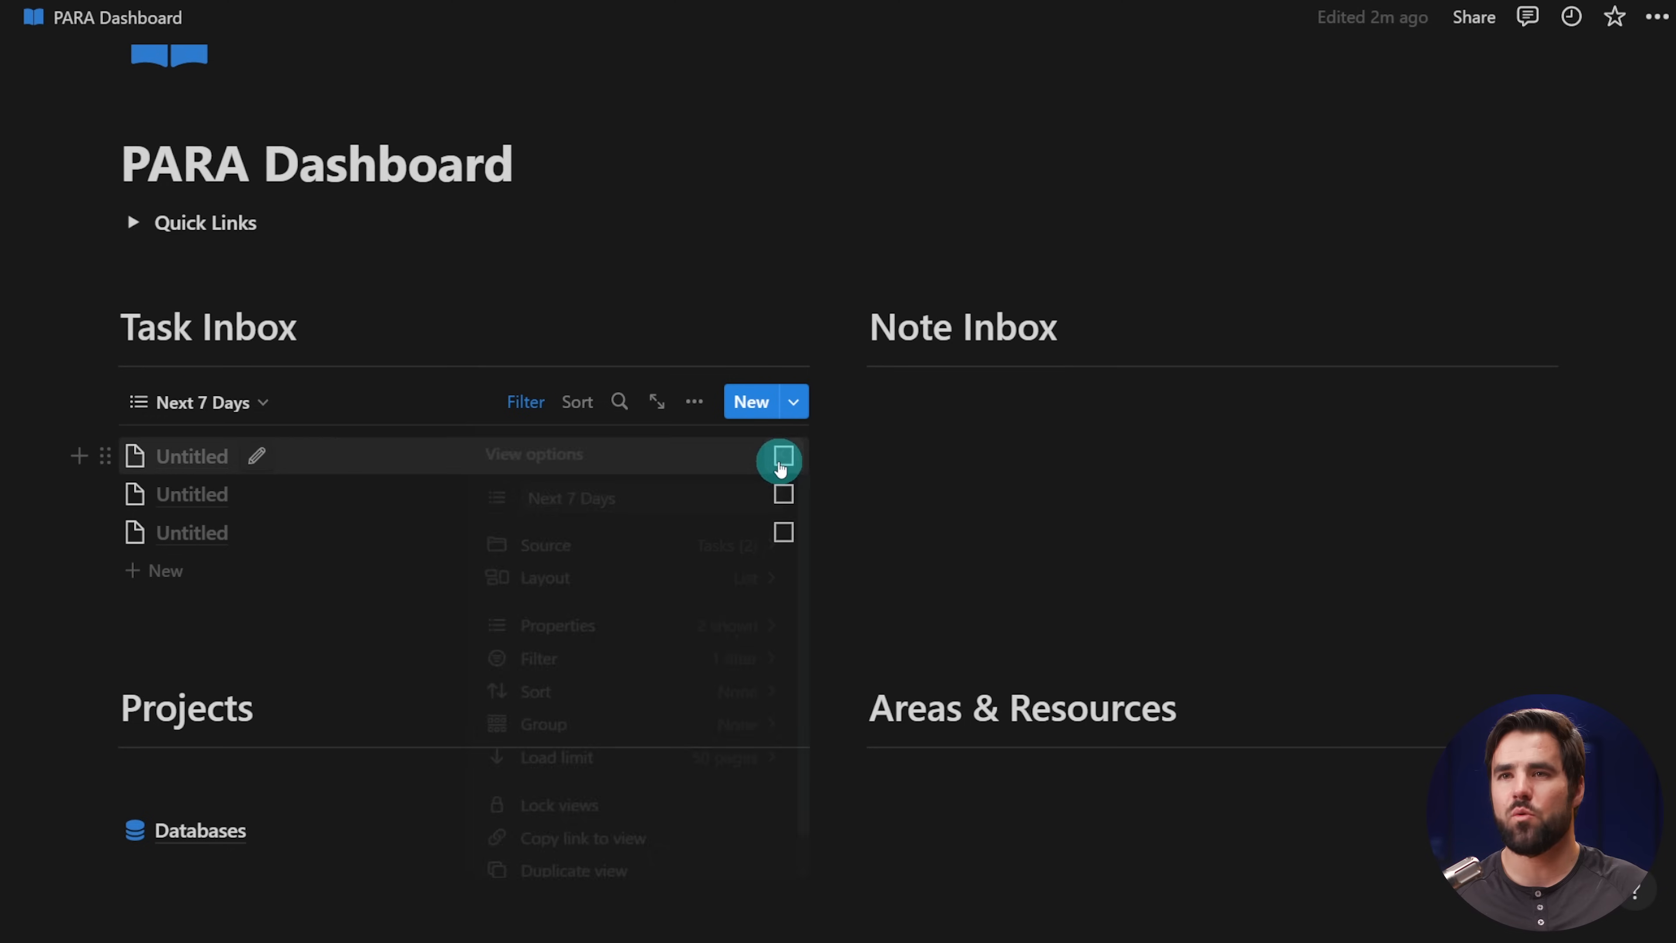
- Remove the Project is empty rule from the filter of the Next 7 Days view
left_click(519, 406)
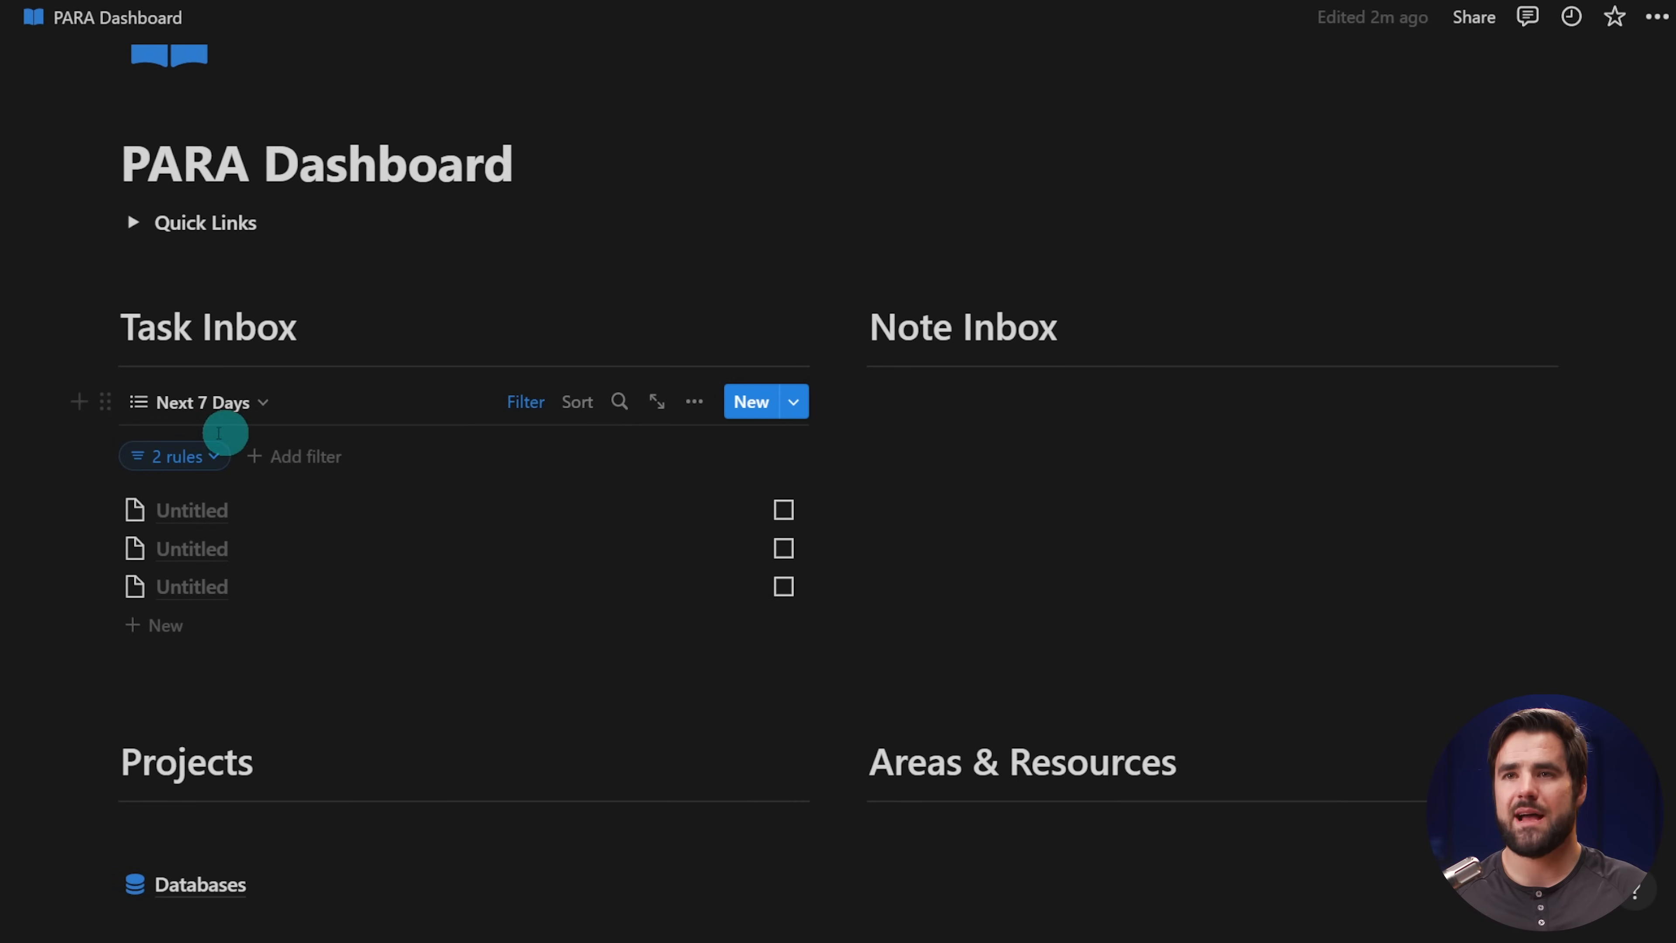
left_click(191, 456)
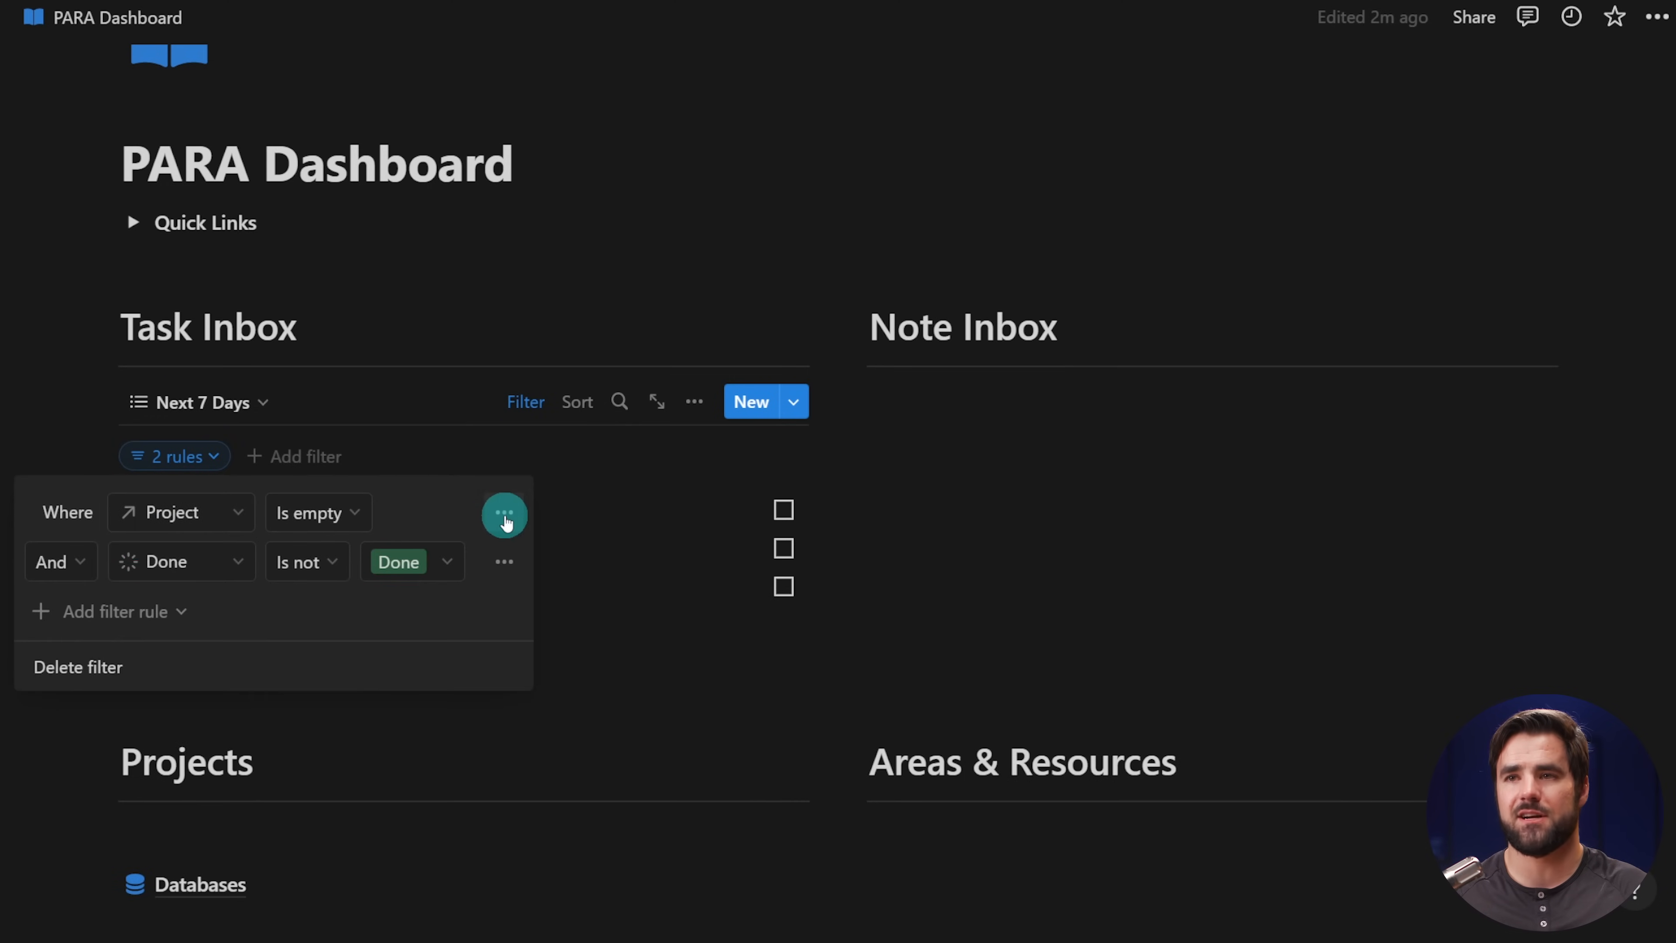
left_click(504, 512)
left_click(487, 554)
- Add a filter rule to the Next 7 Days view requiring Due to be on or before one week from now
left_click(169, 562)
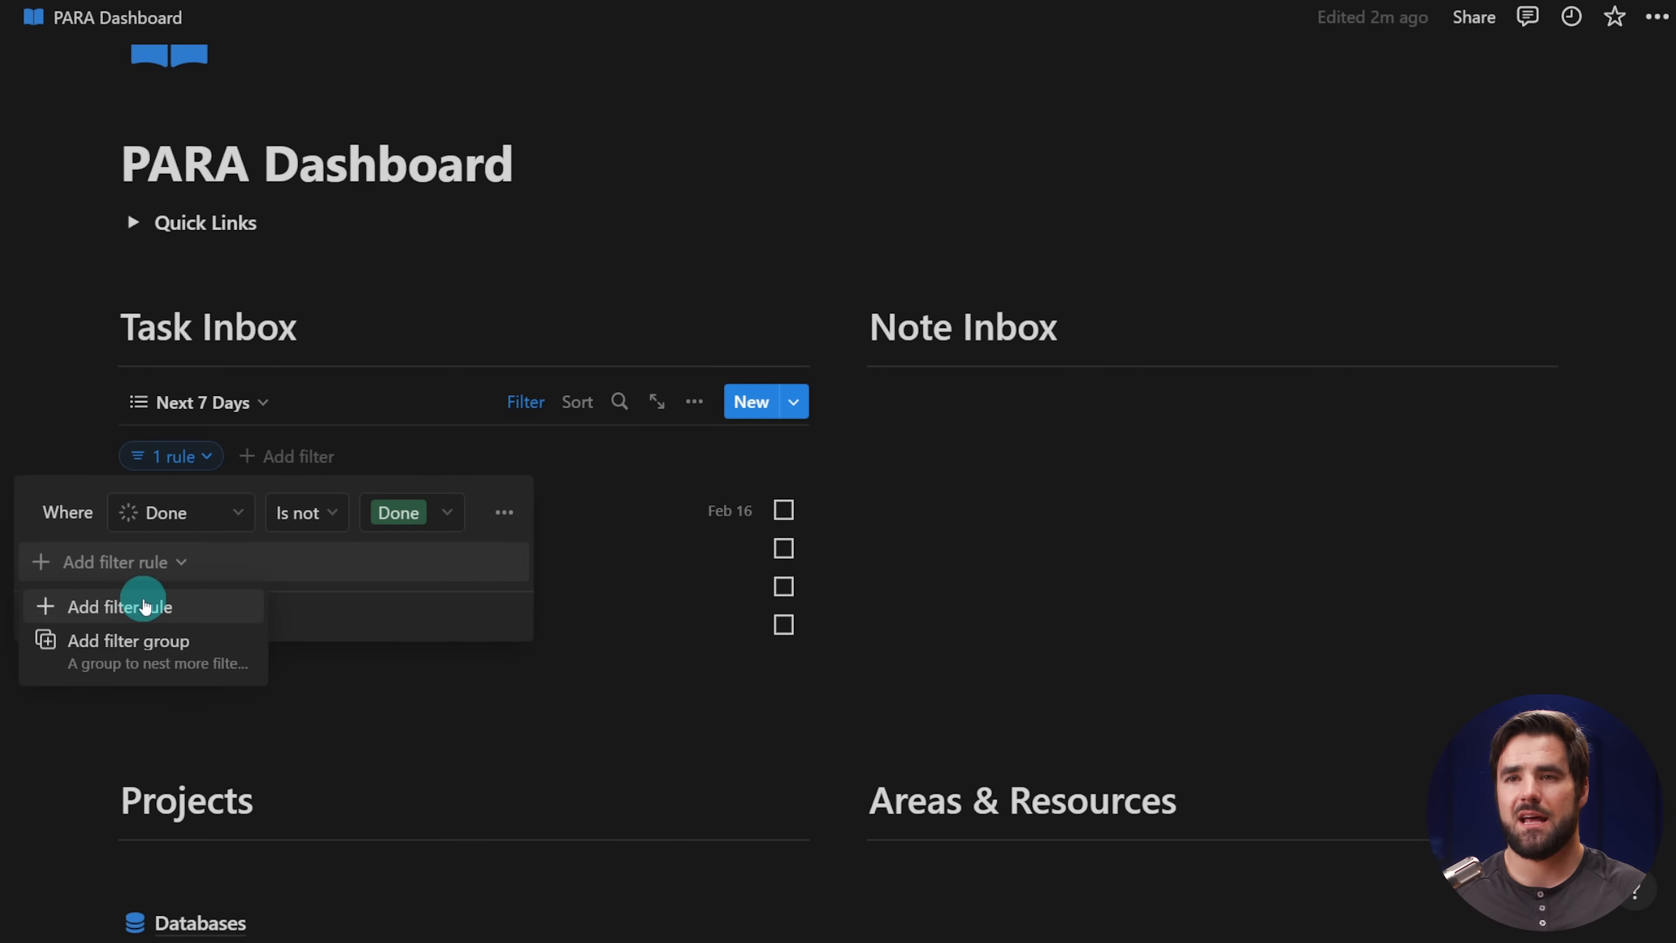
left_click(138, 600)
left_click(180, 562)
left_click(89, 734)
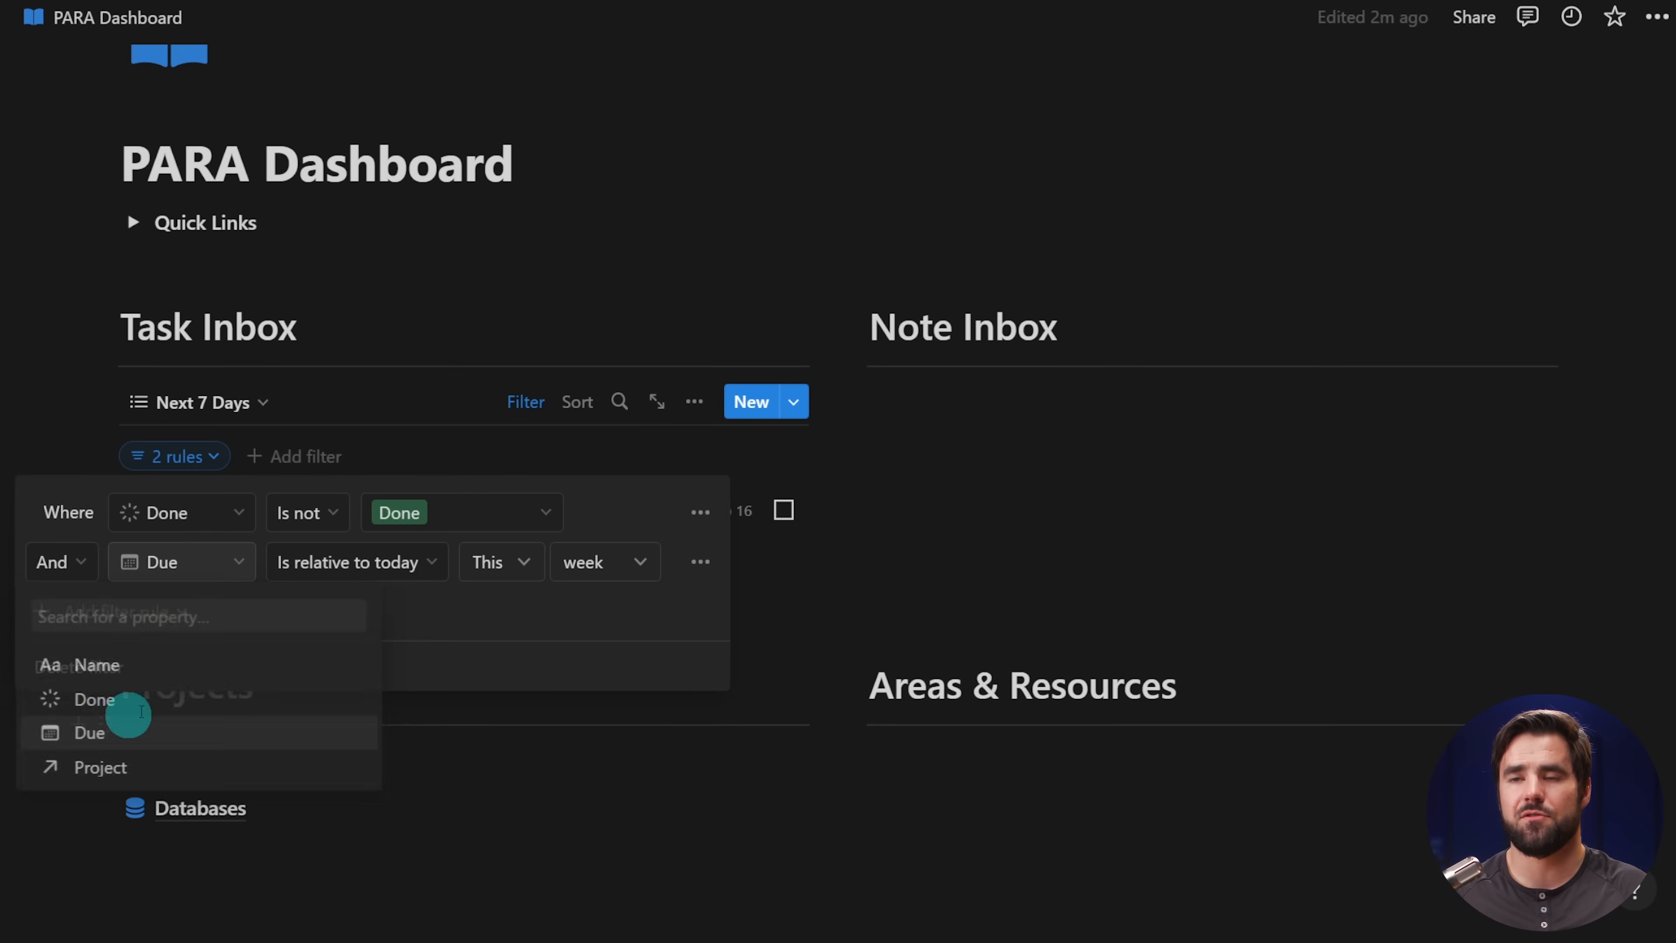
left_click(381, 561)
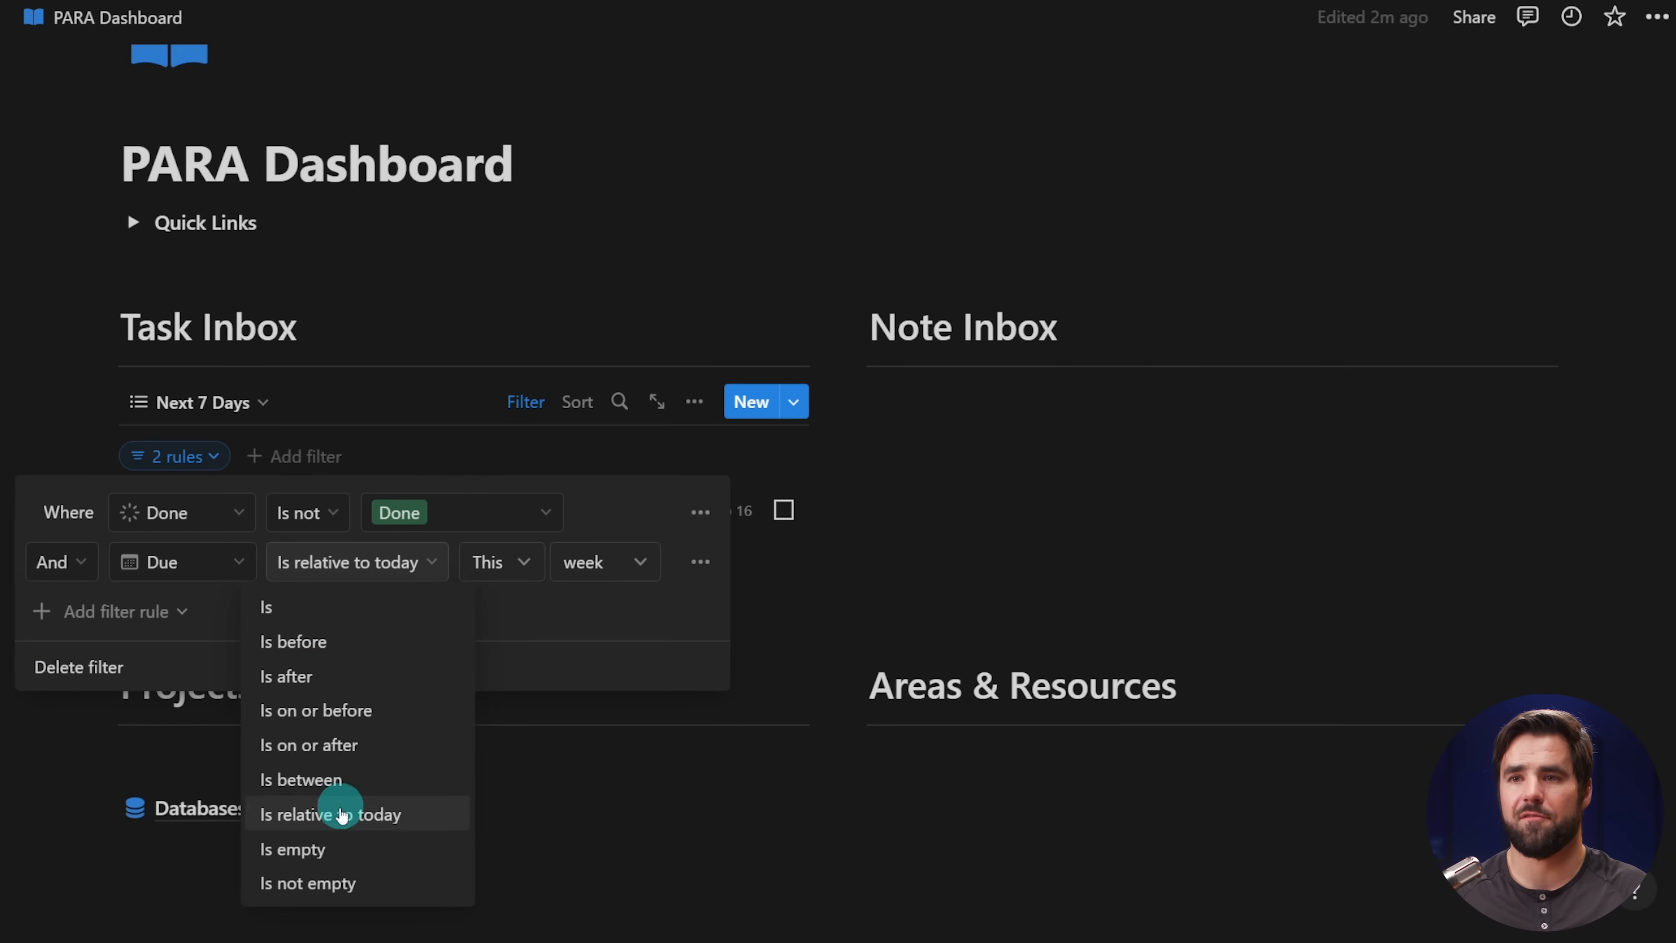
left_click(343, 709)
left_click(479, 567)
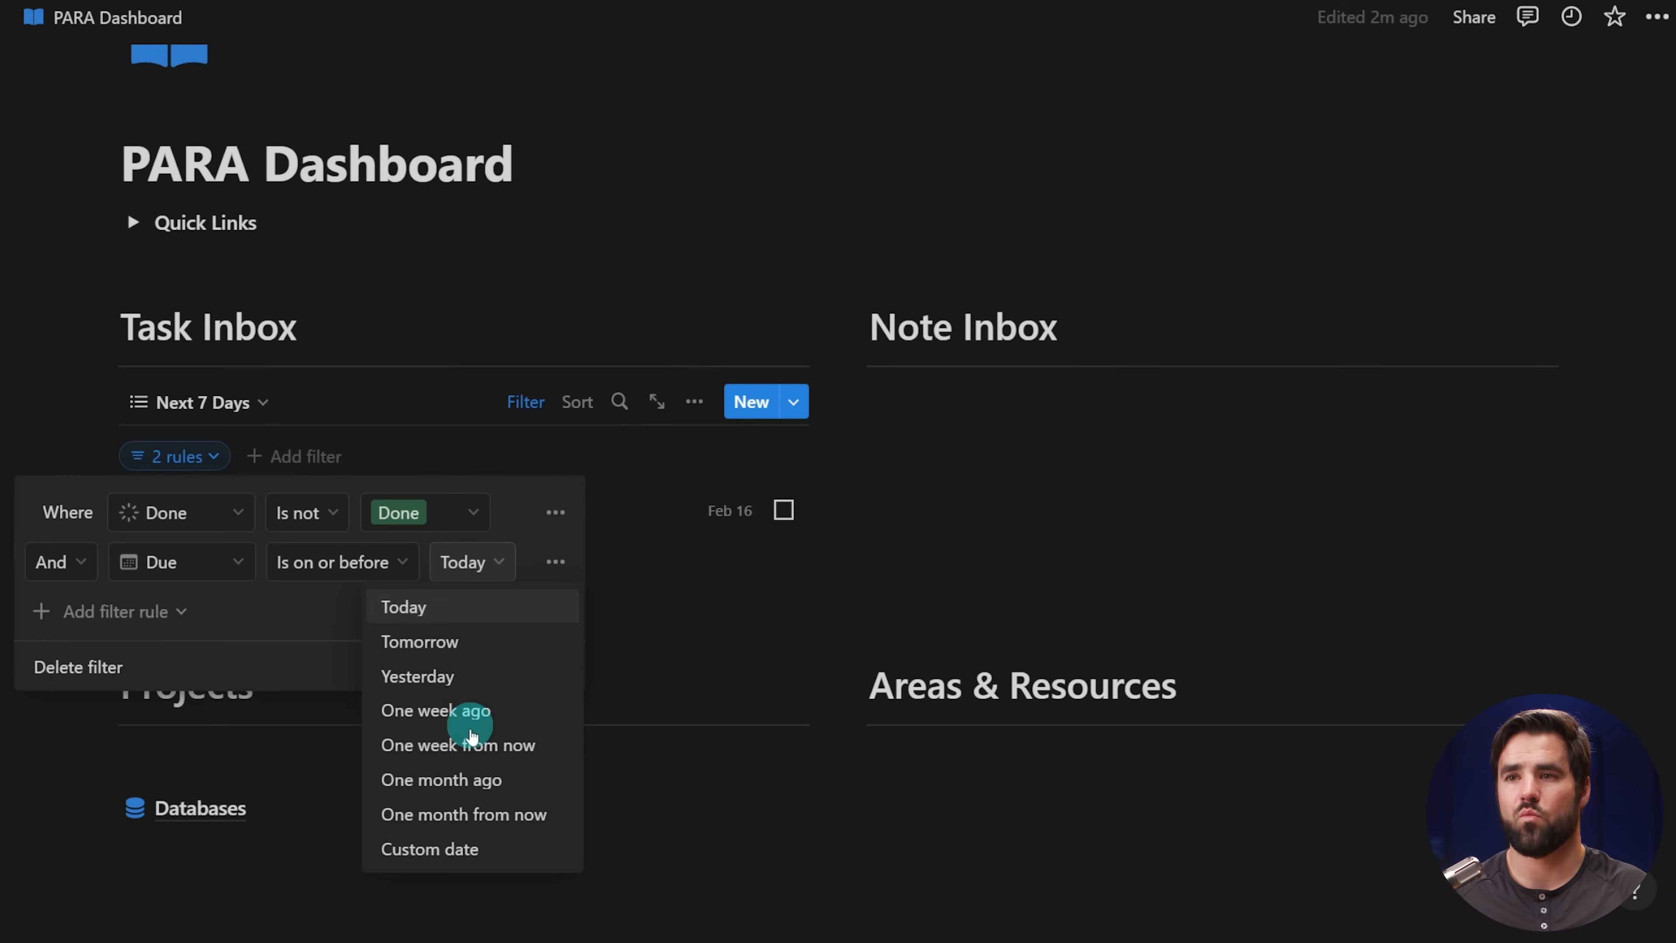
left_click(486, 742)
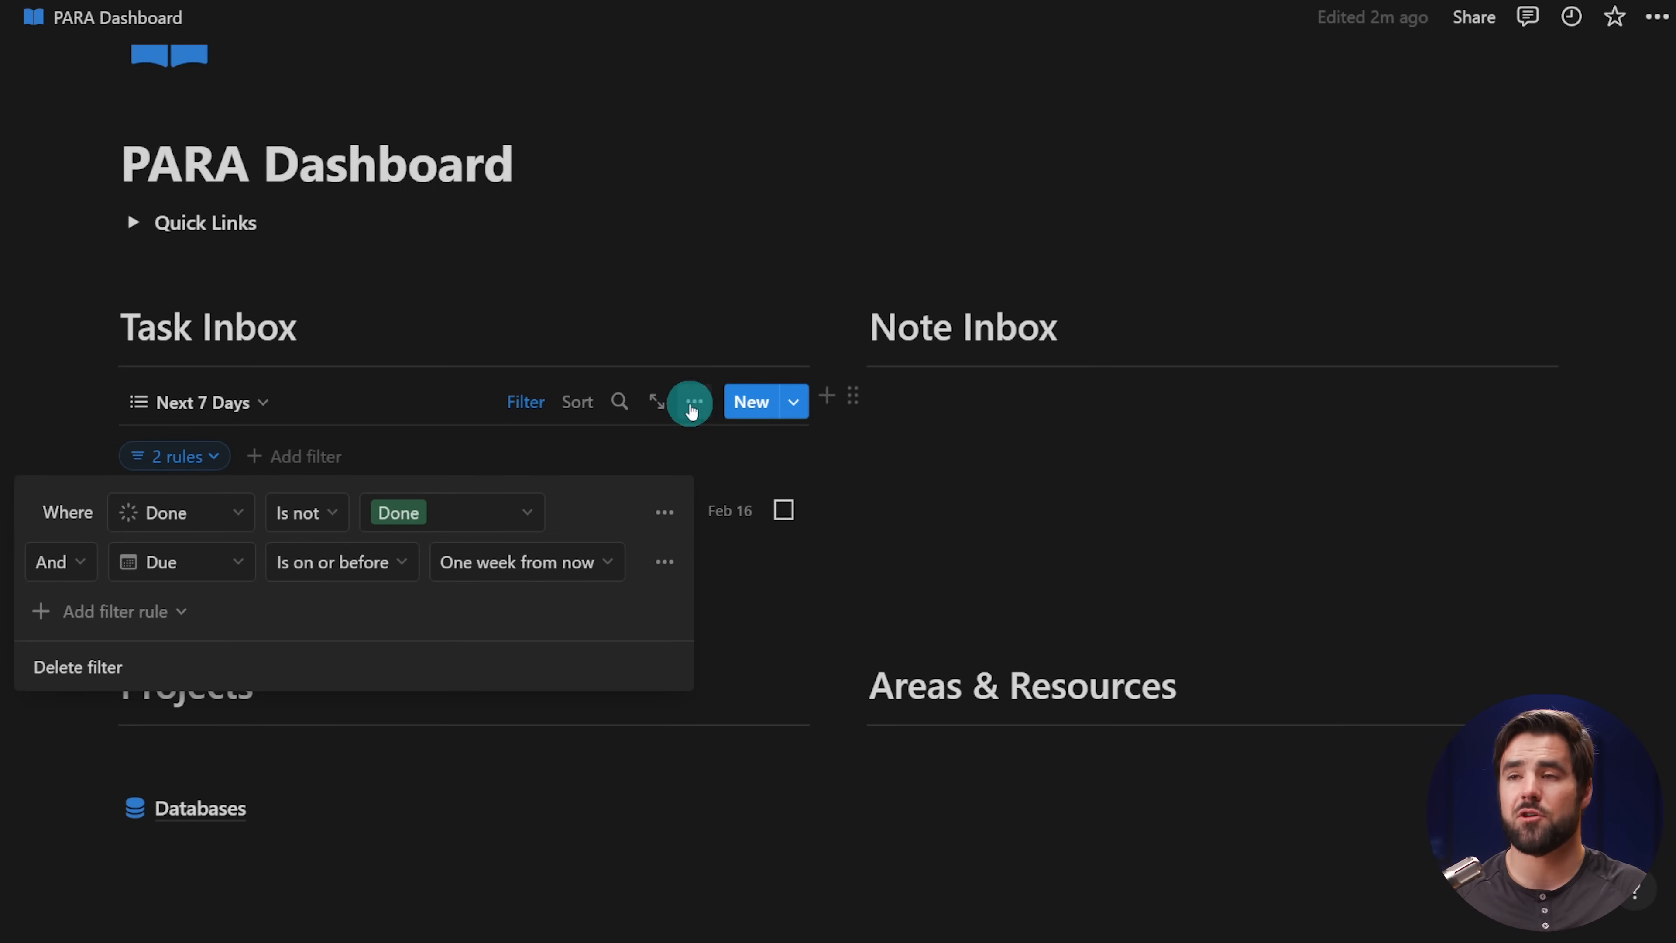
- Show the Project property in the Next 7 Days view and place it before Due
left_click(692, 411)
left_click(752, 660)
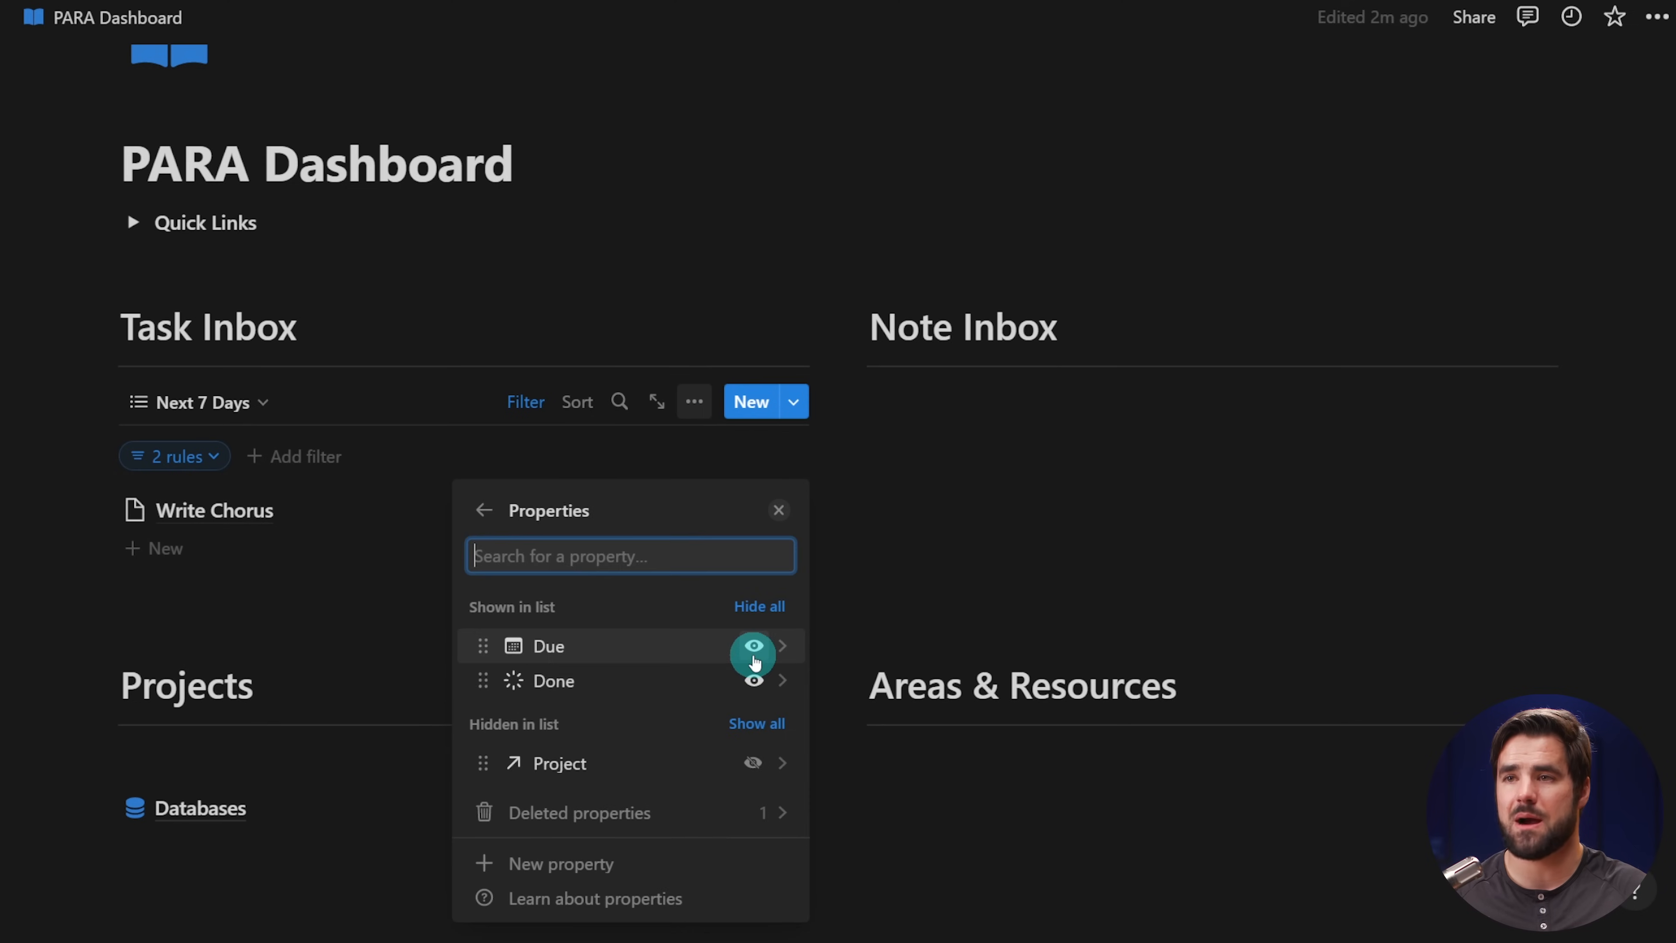
left_click(752, 762)
left_click_drag(483, 712, 478, 641)
left_click(778, 510)
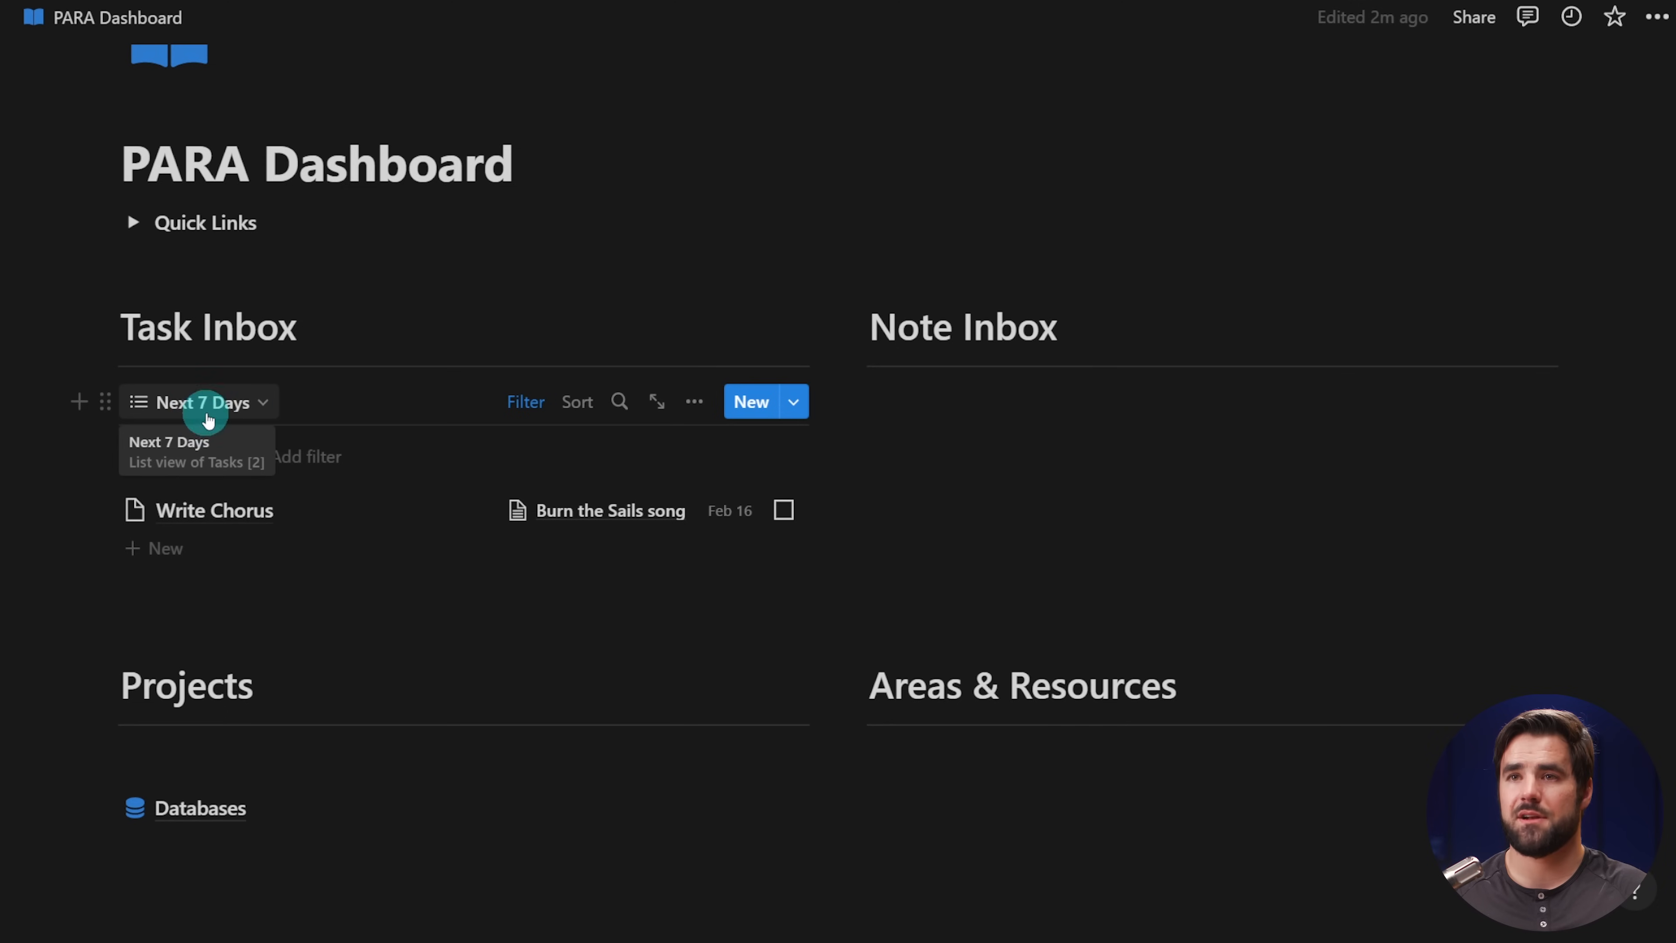
- Sort the Next 7 Days view by Due in ascending order
left_click(576, 405)
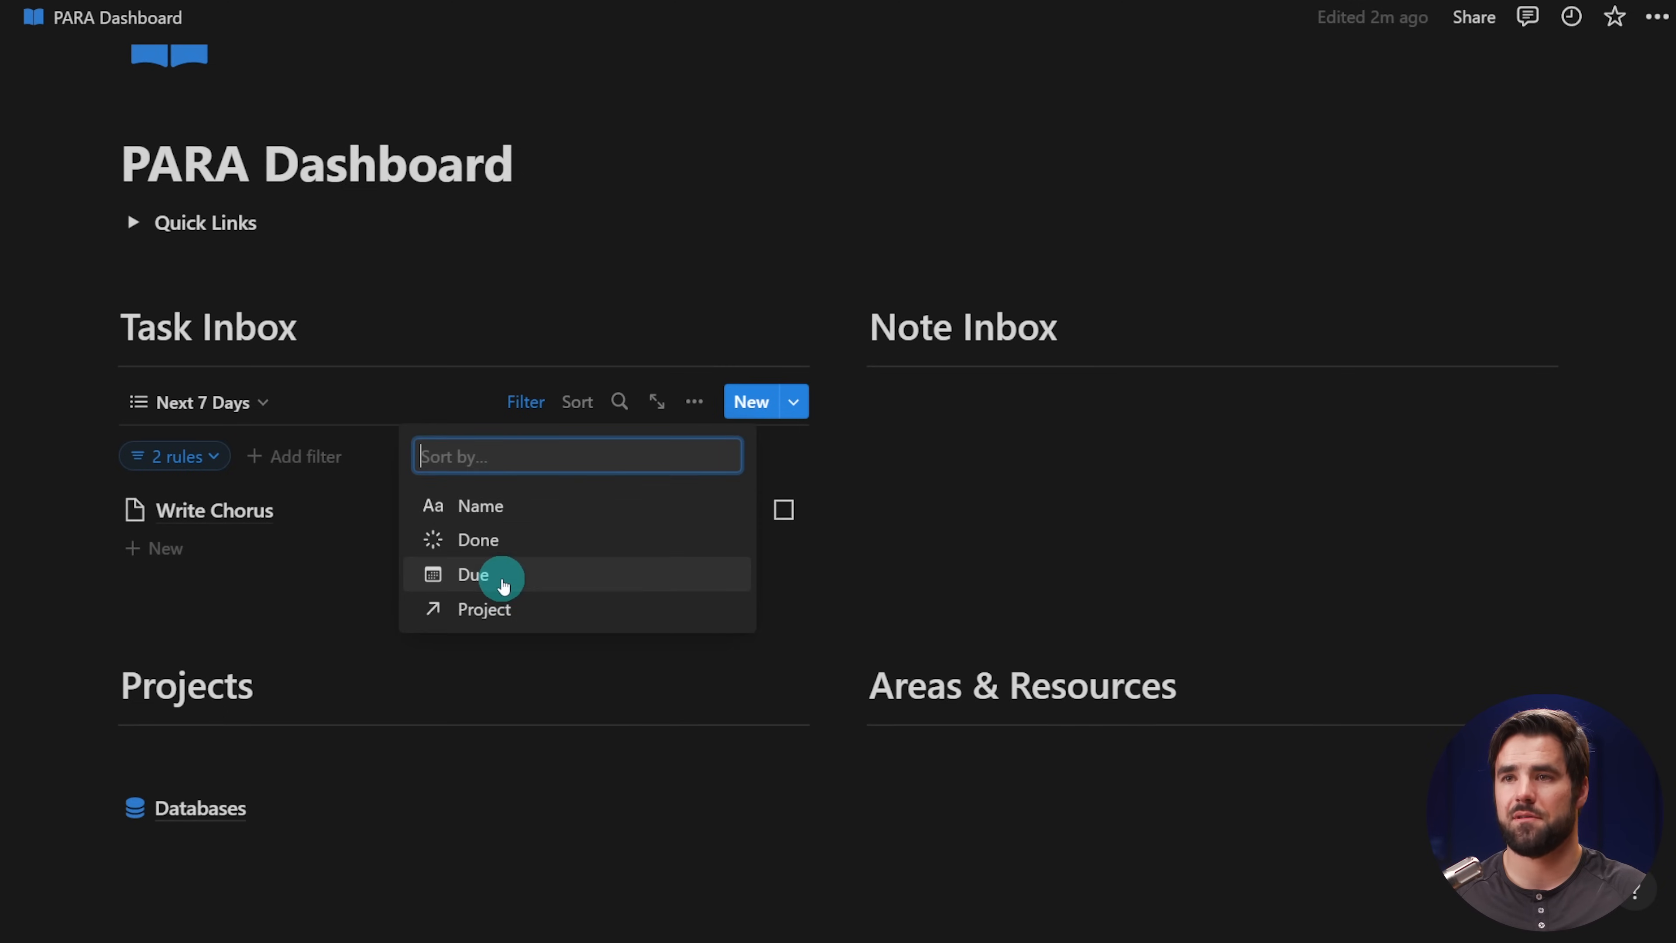
left_click(491, 576)
left_click(931, 546)
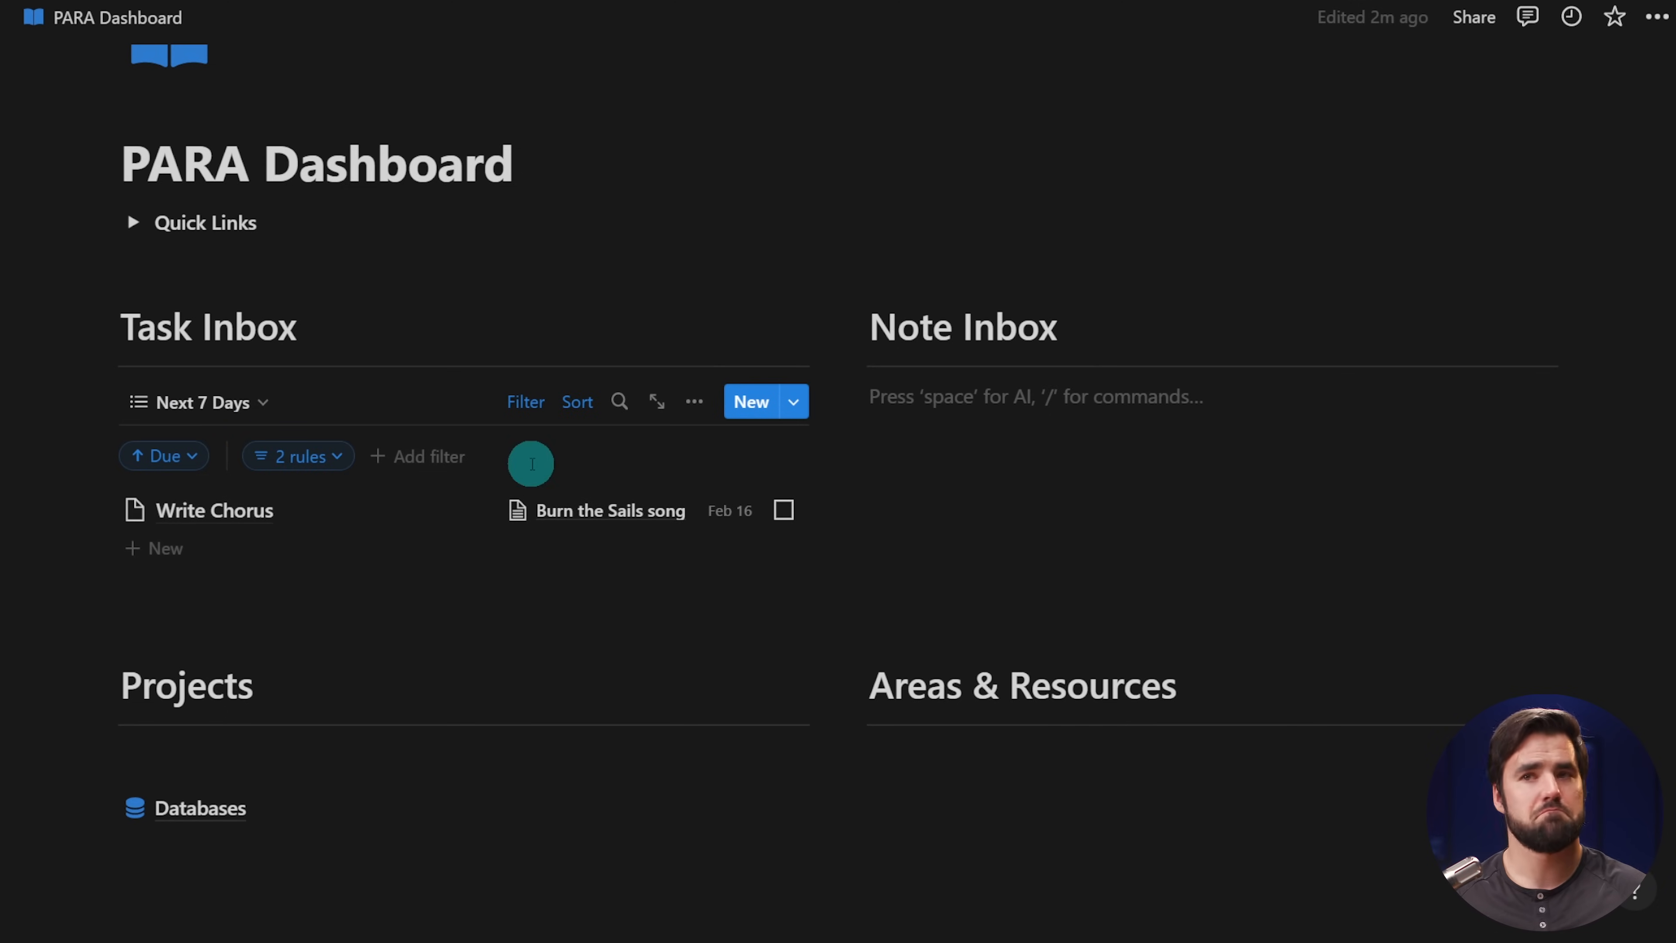
- Duplicate the Next 7 Days view and name the copy "Completed"
left_click(241, 406)
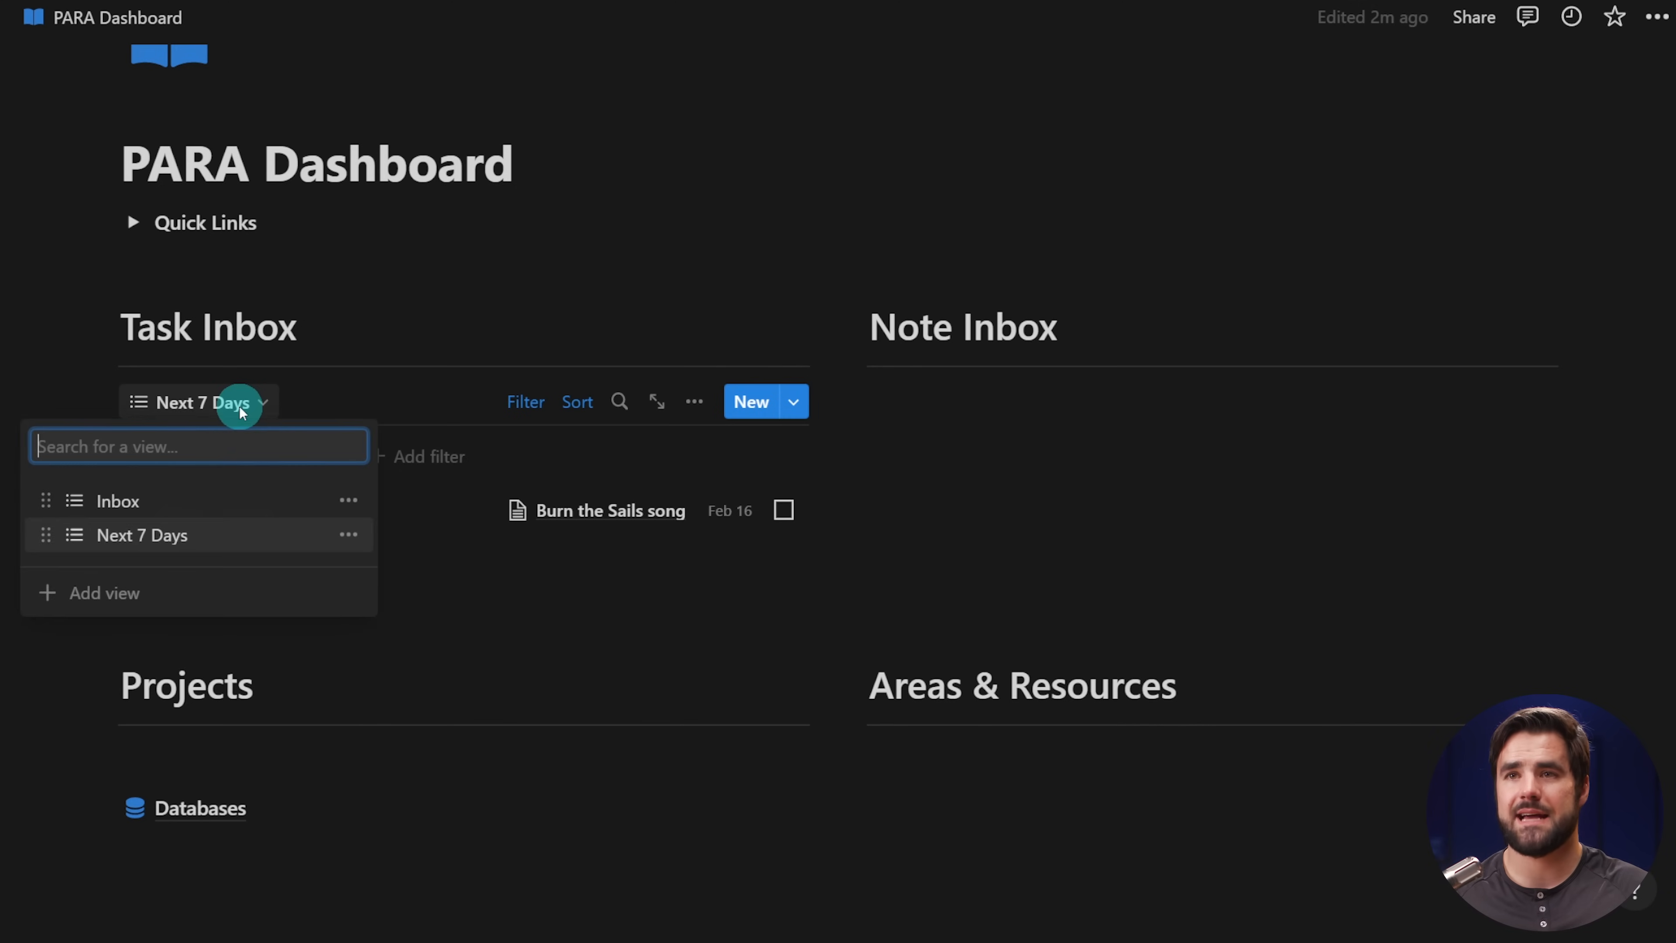
left_click(355, 535)
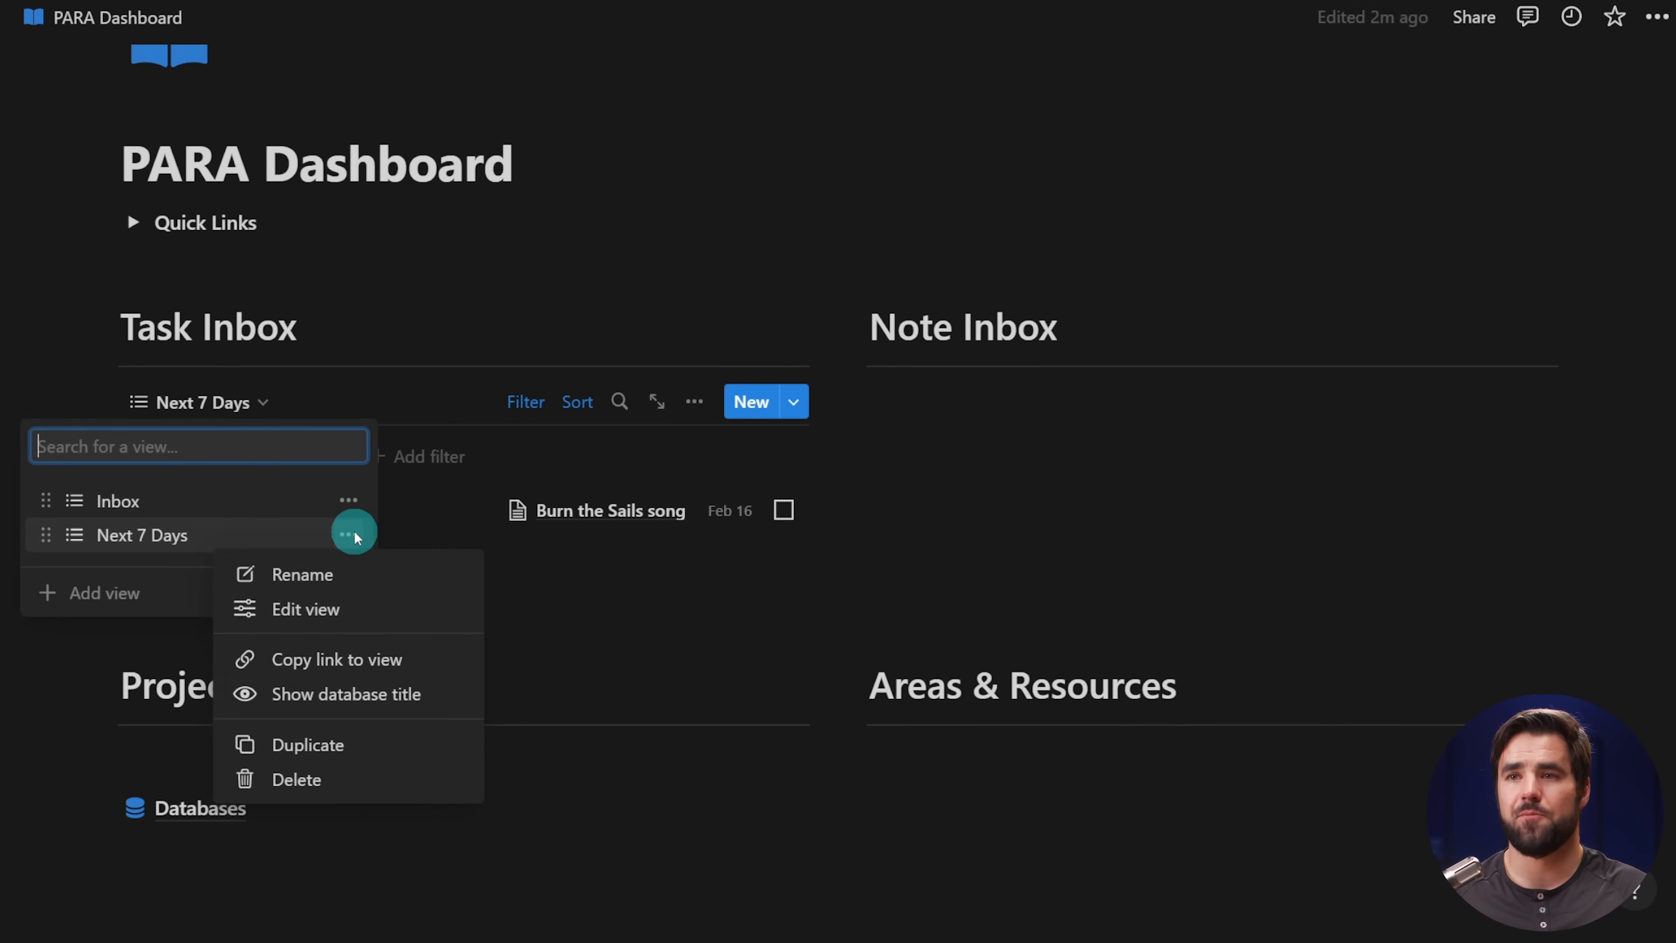
left_click(352, 746)
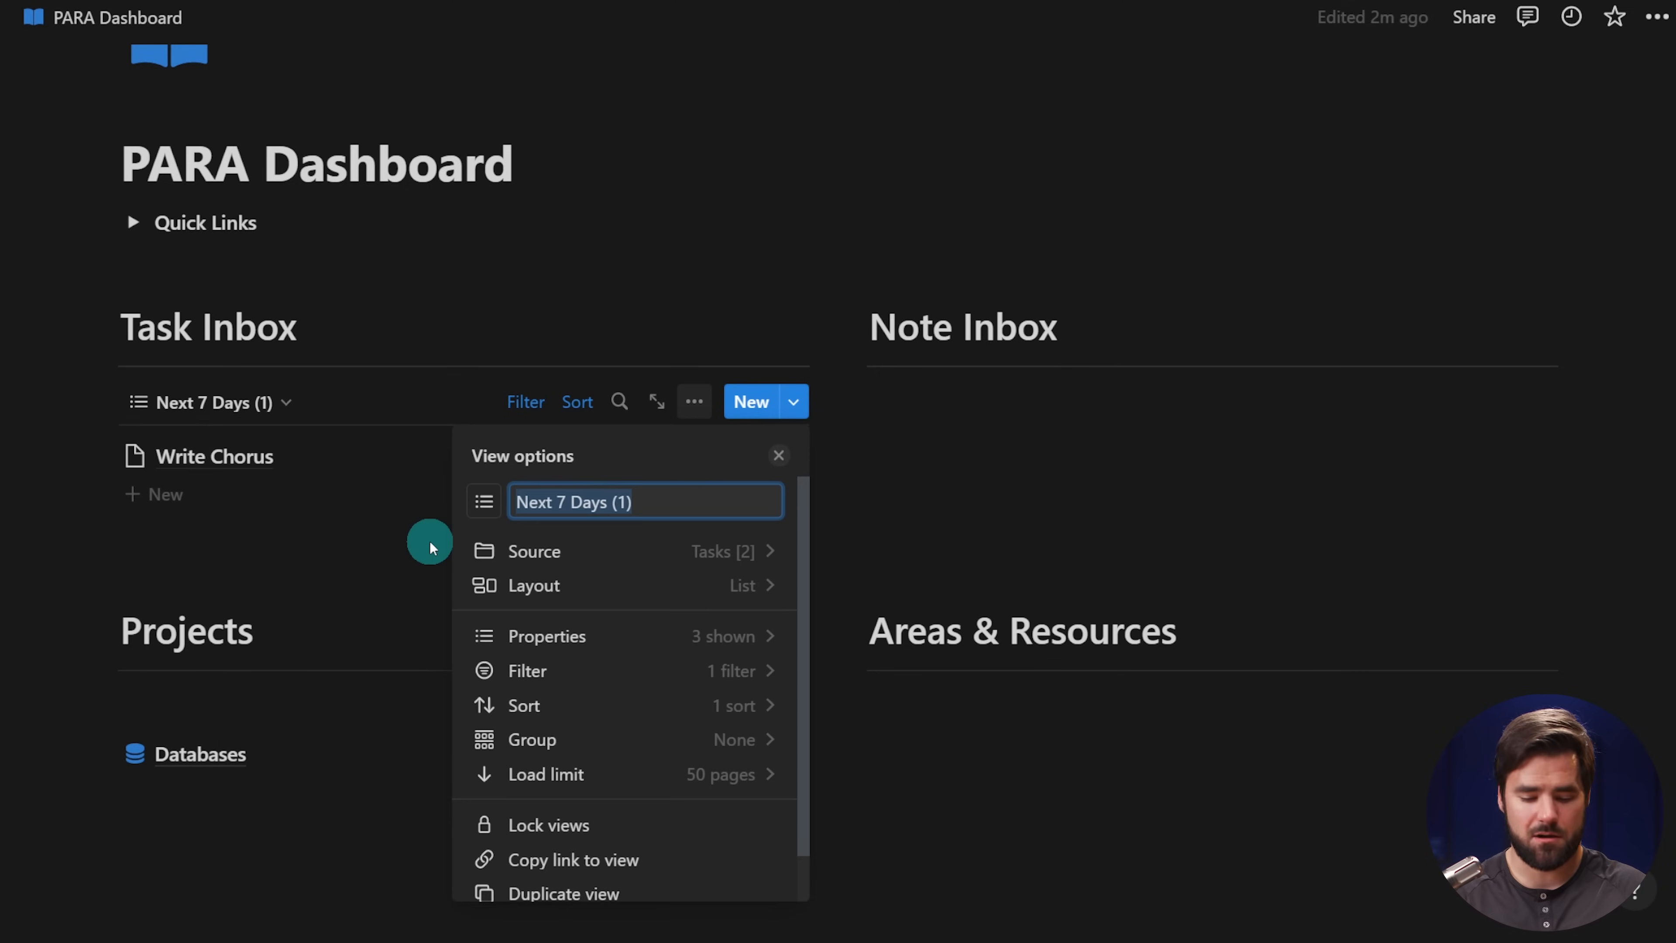
type("com")
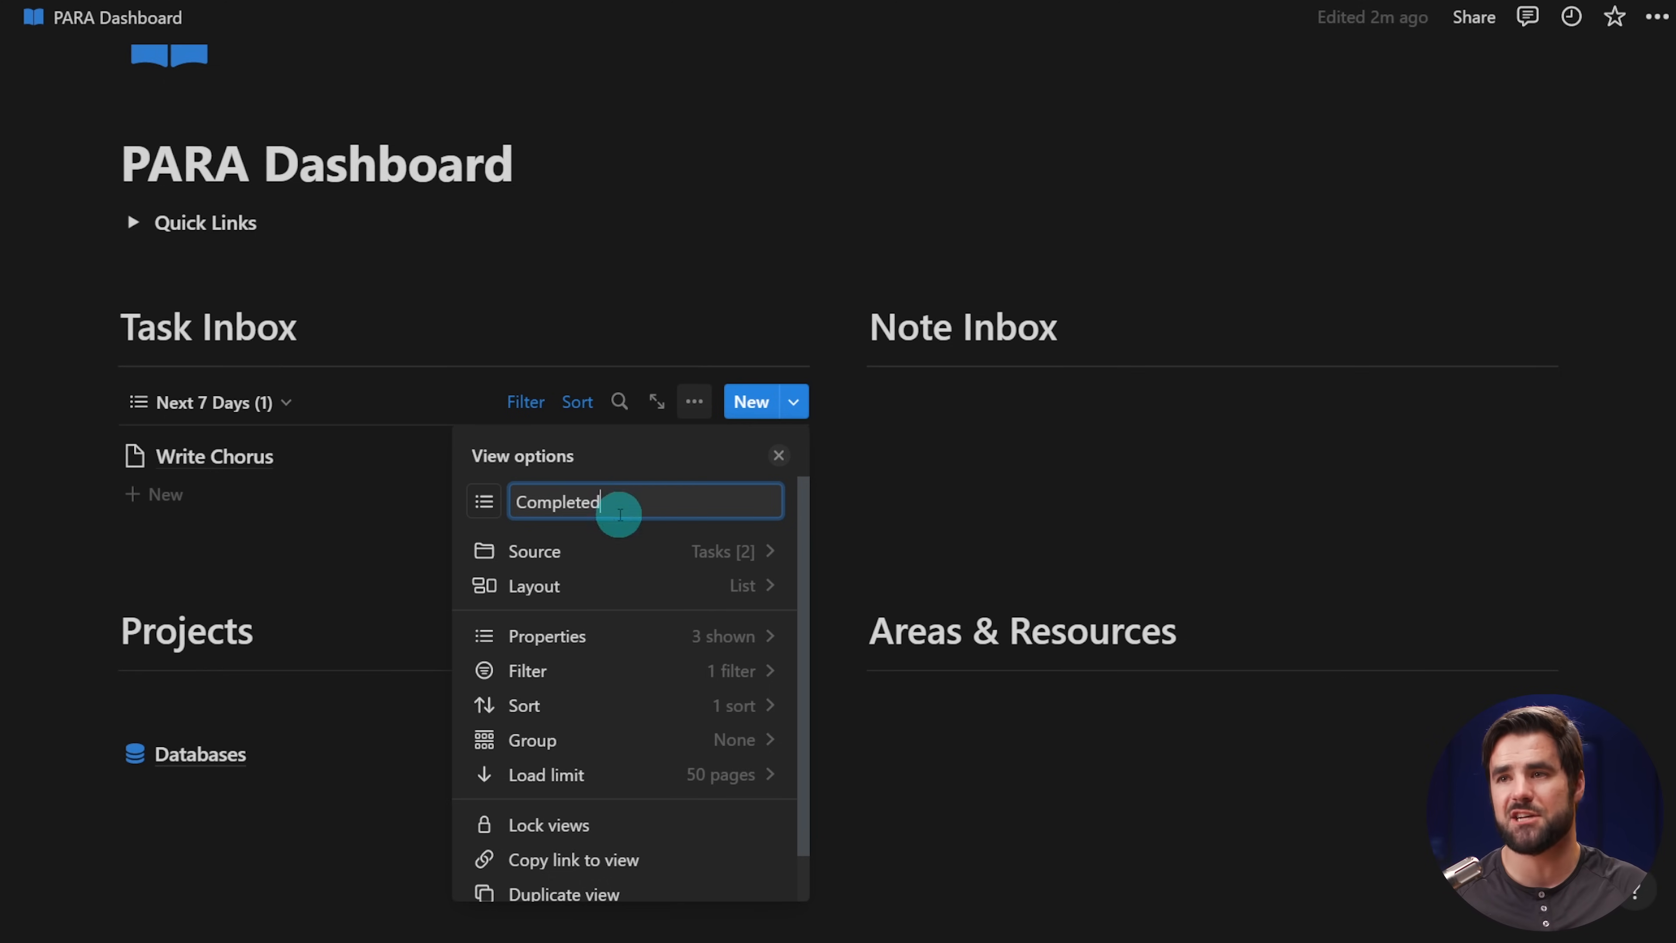
- Change the Completed view's filter to Done is Done and remove its Due rule
left_click(779, 456)
left_click(528, 404)
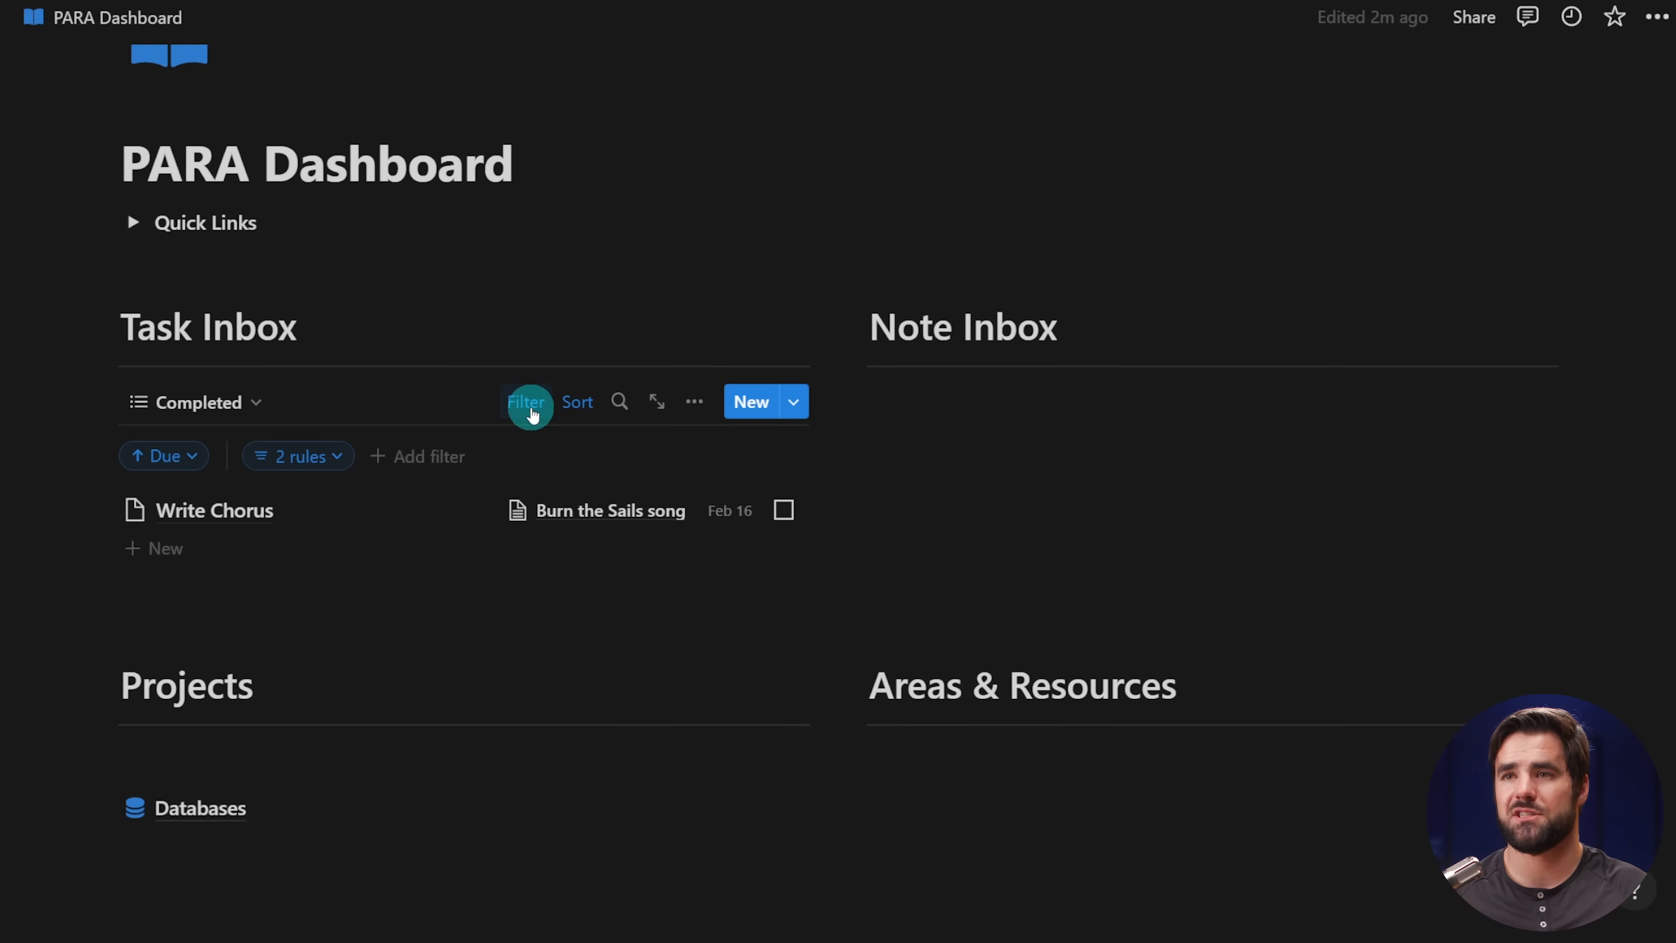
left_click(310, 457)
left_click(446, 515)
left_click(336, 516)
left_click(283, 567)
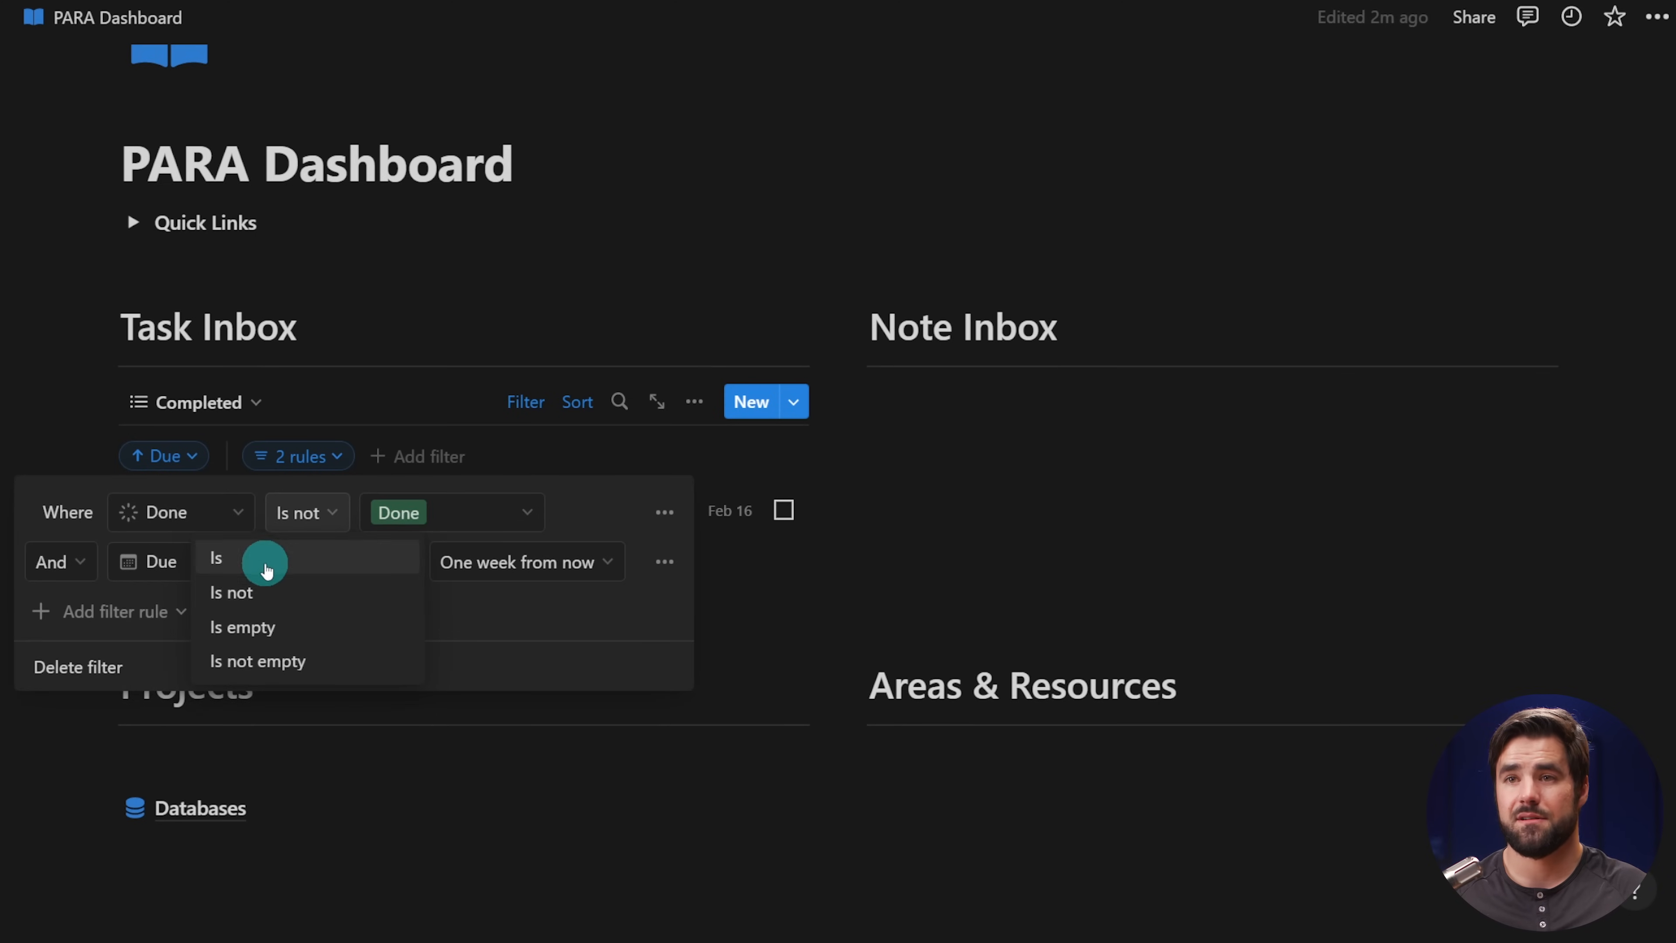
left_click(267, 566)
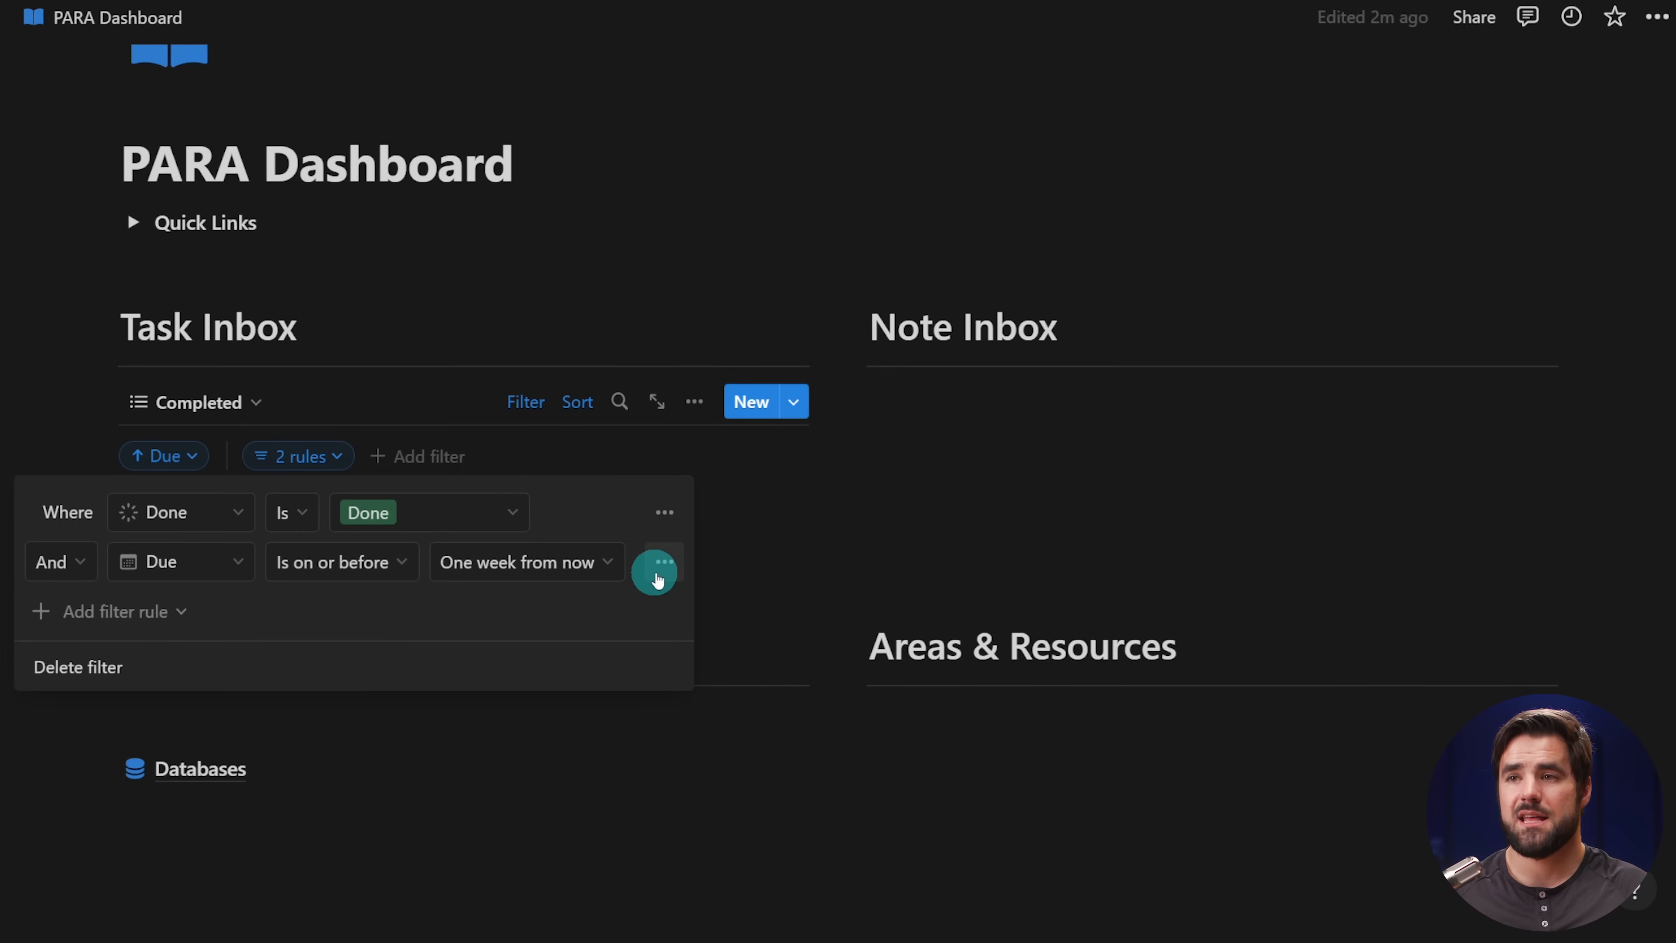
left_click(661, 568)
left_click(627, 609)
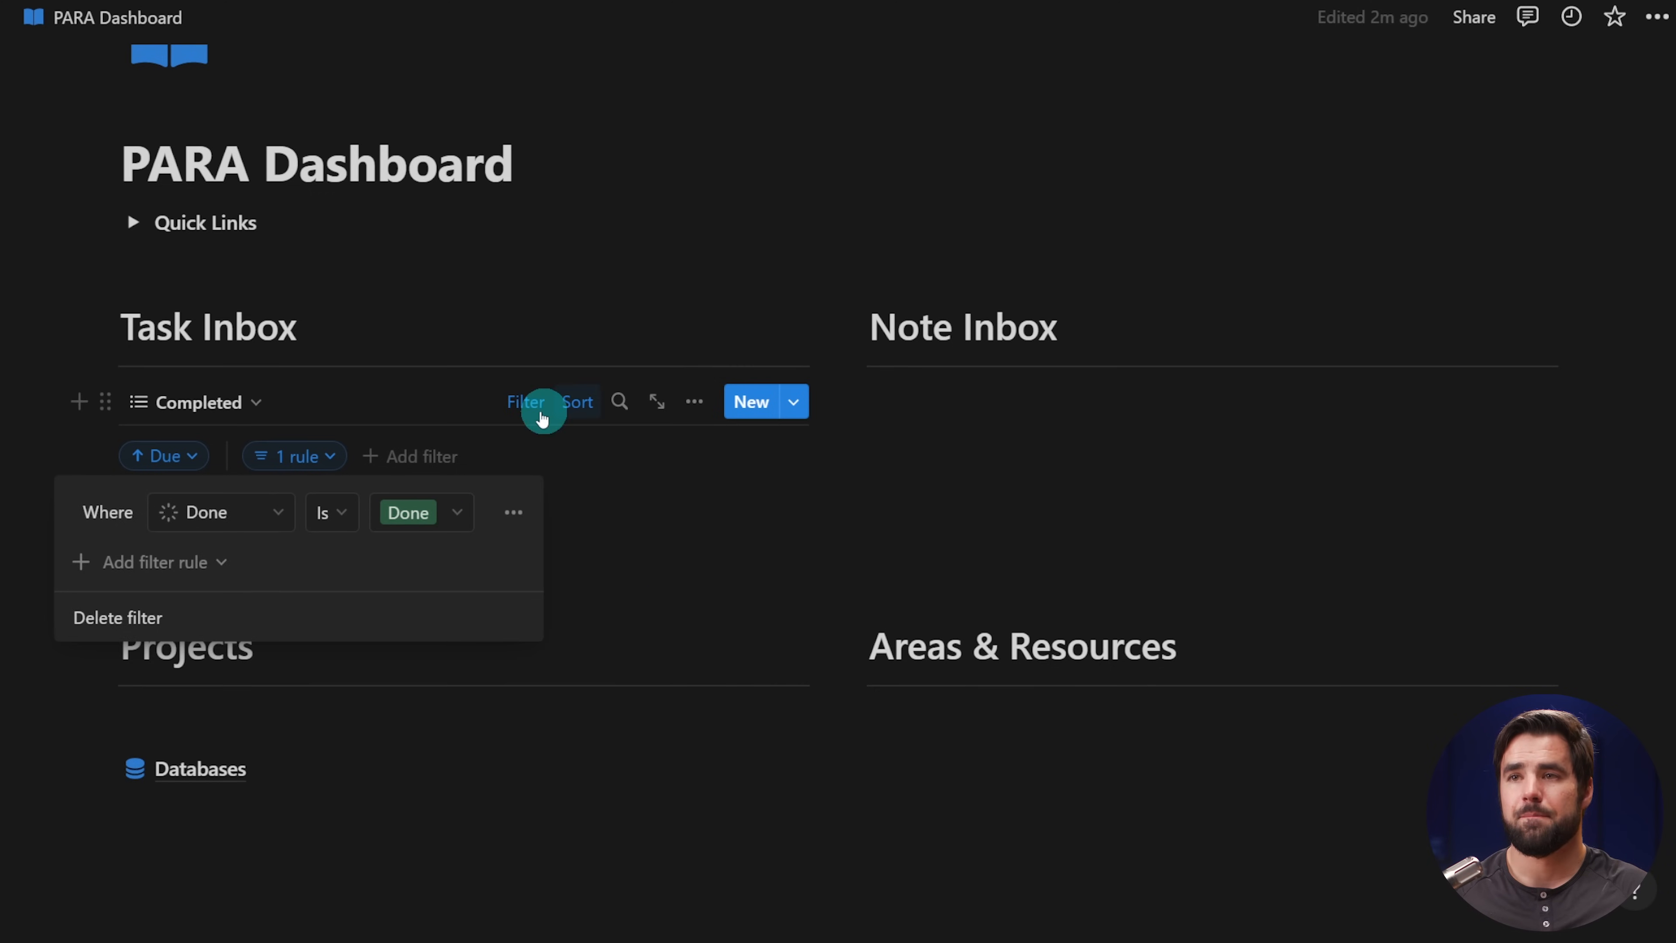
- Set the Completed view's Due sort to descending order
left_click(575, 404)
left_click(232, 521)
left_click(206, 587)
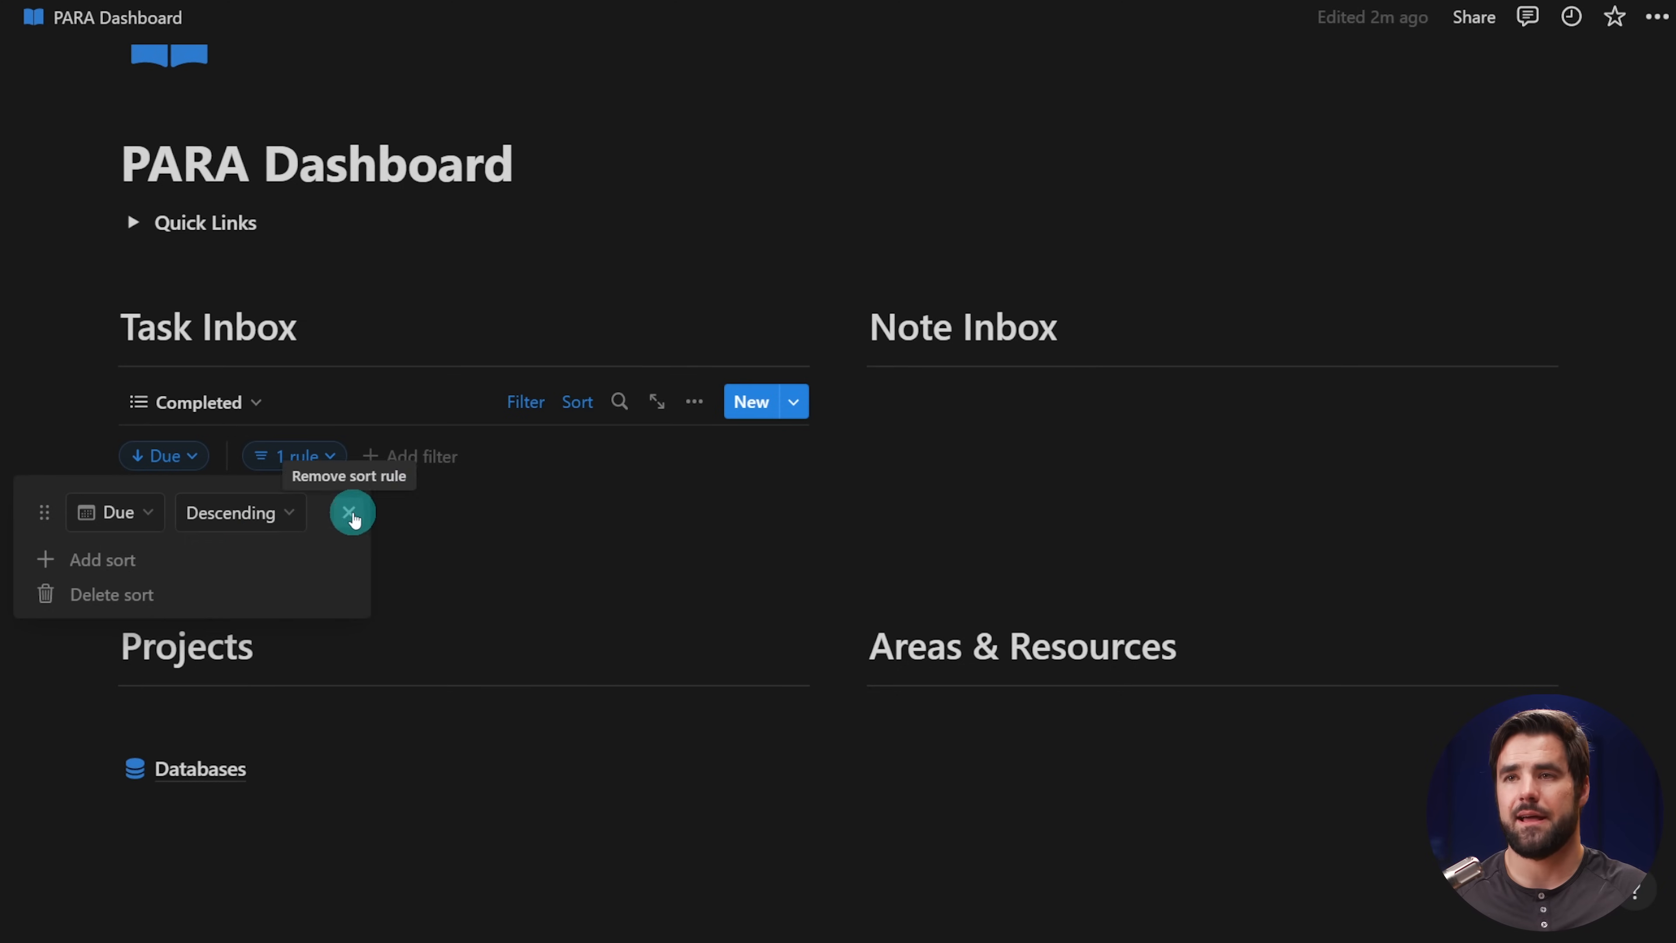
left_click(348, 513)
left_click(884, 526)
- Switch Task Inbox to the Inbox view and delete the three untitled tasks
left_click(224, 403)
left_click(125, 504)
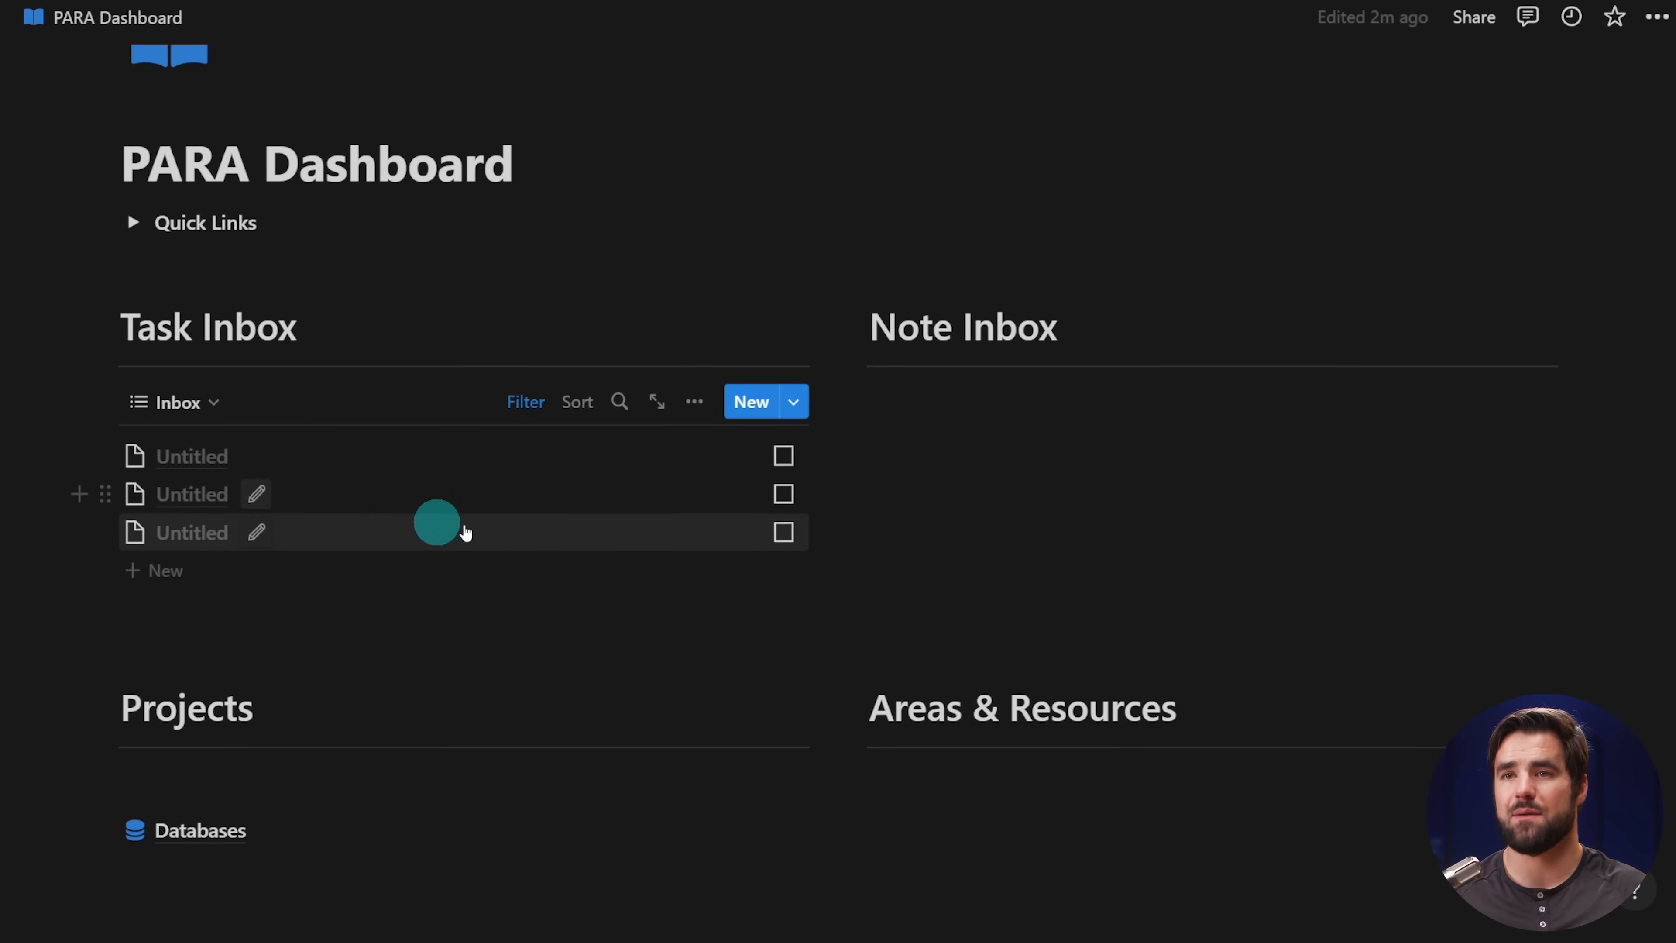
left_click_drag(52, 543, 277, 474)
key("Delete")
- Insert a linked list view of the Notes [2] database under Note Inbox, using a new empty view
left_click(968, 398)
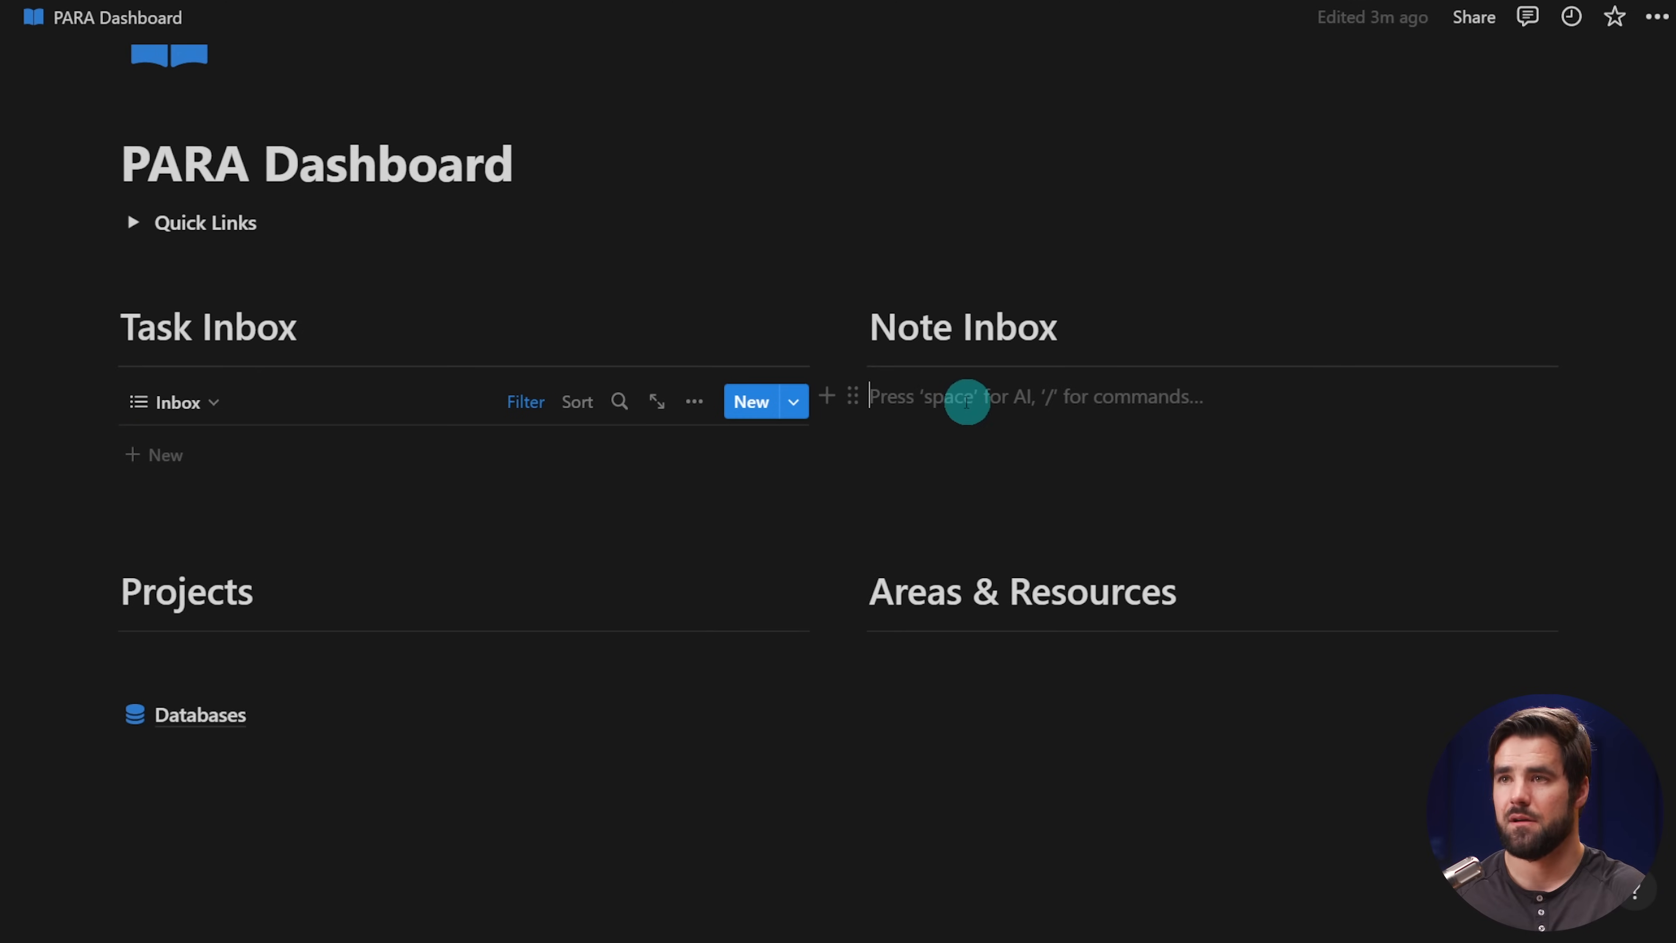
type("/list")
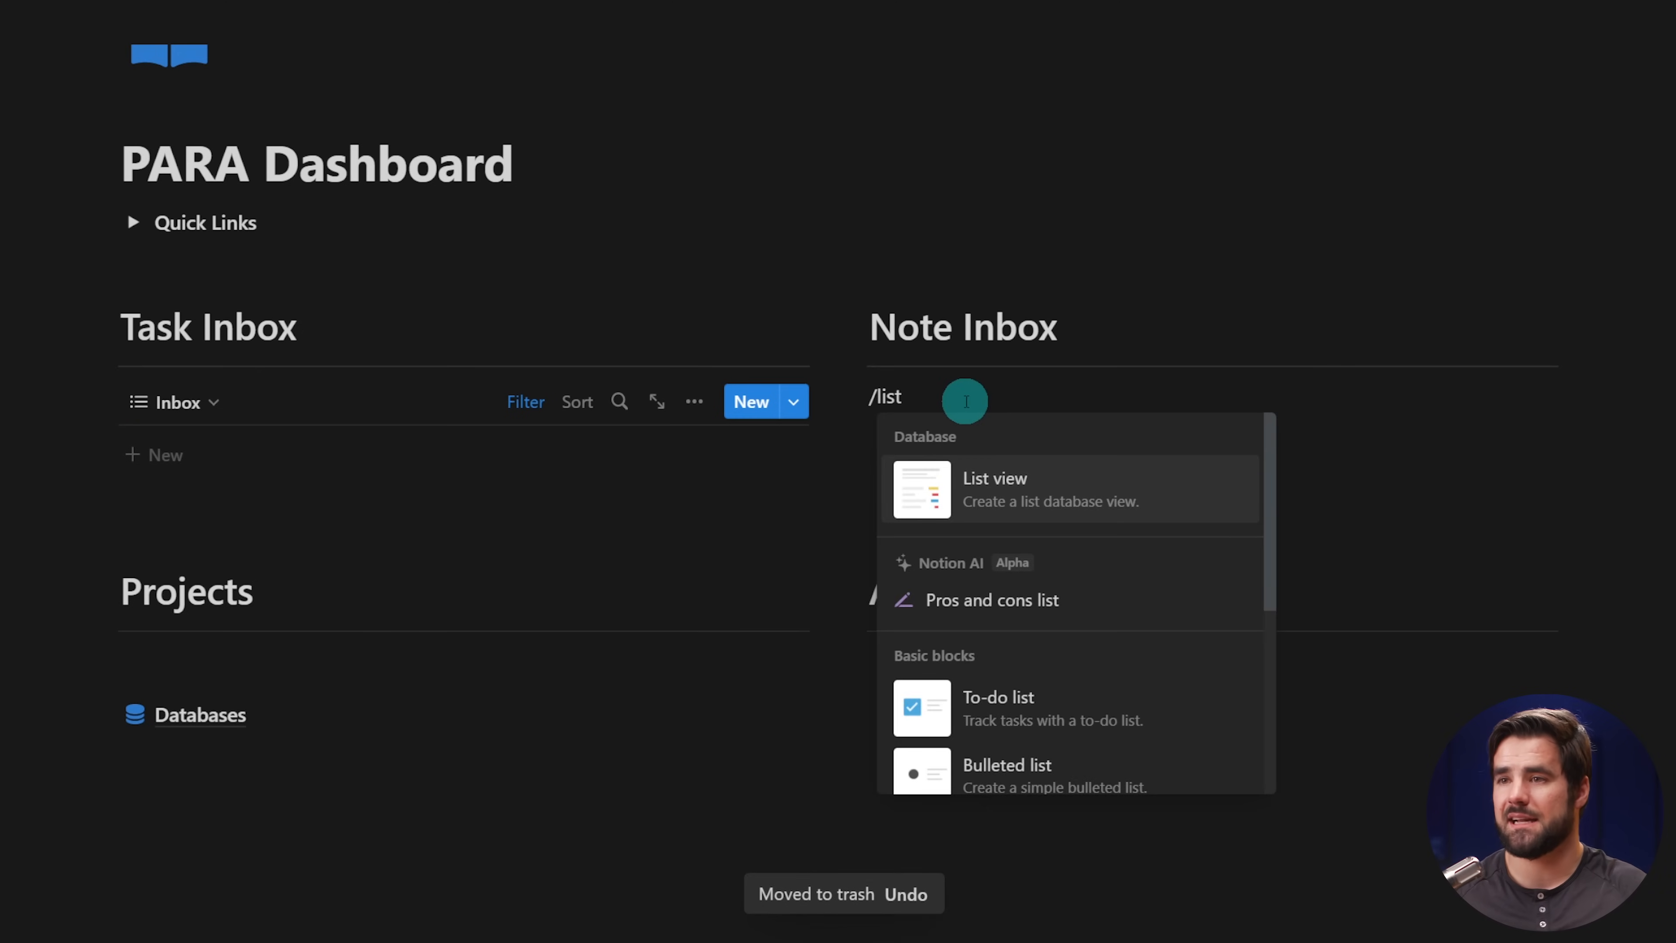
left_click(1056, 479)
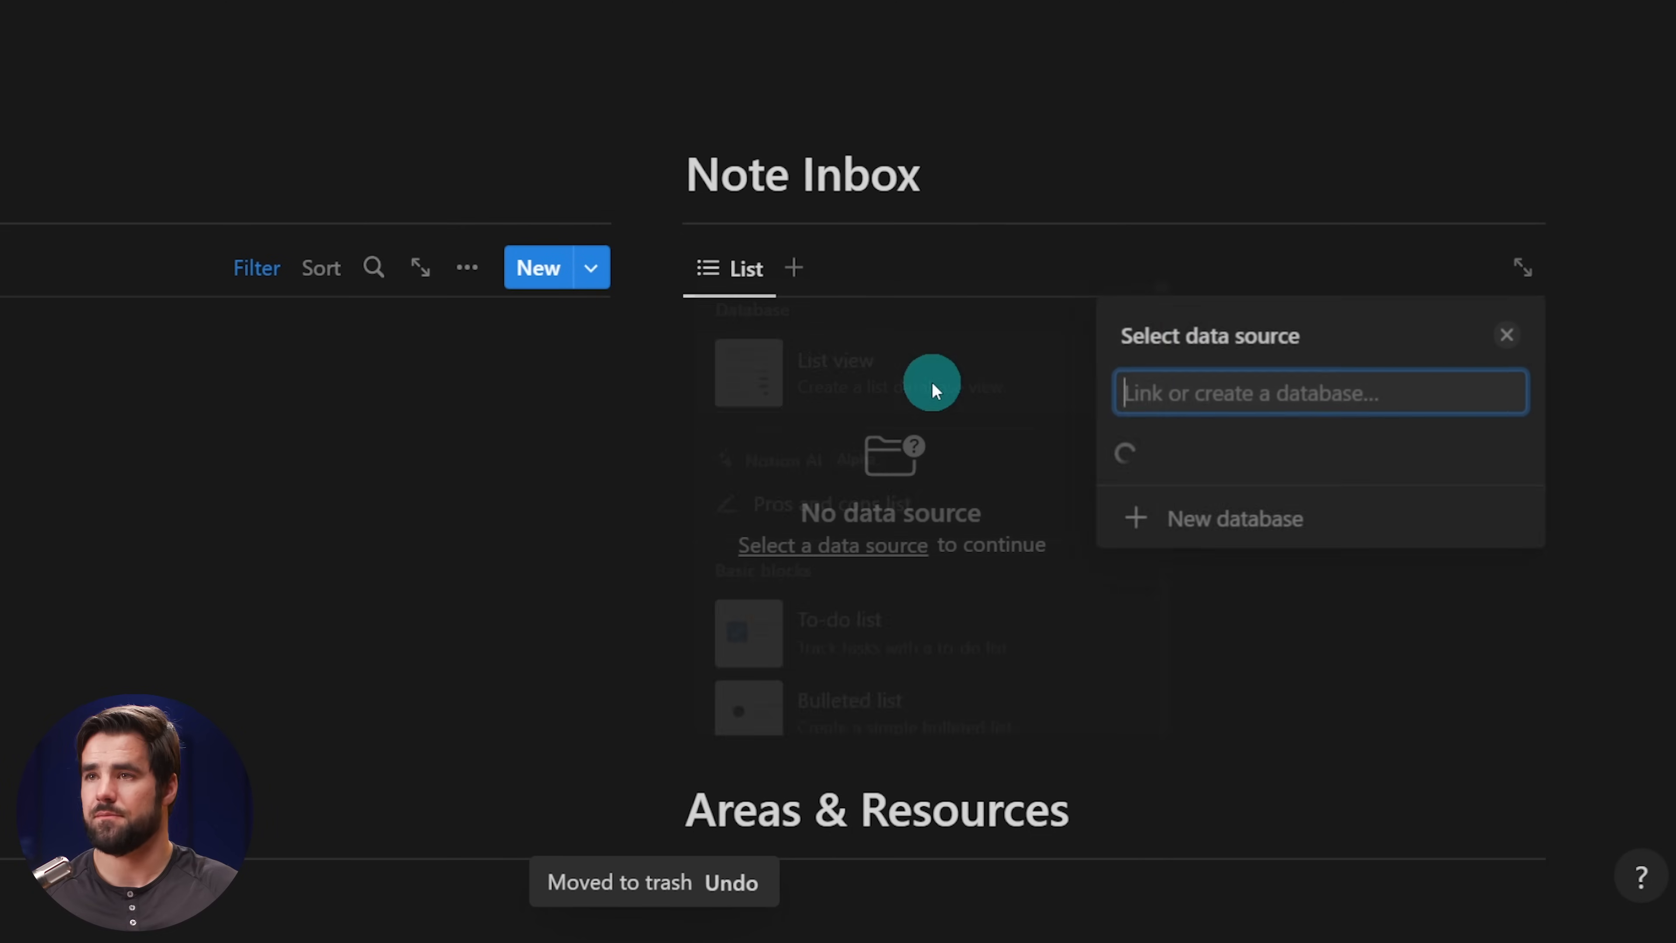
left_click(1302, 530)
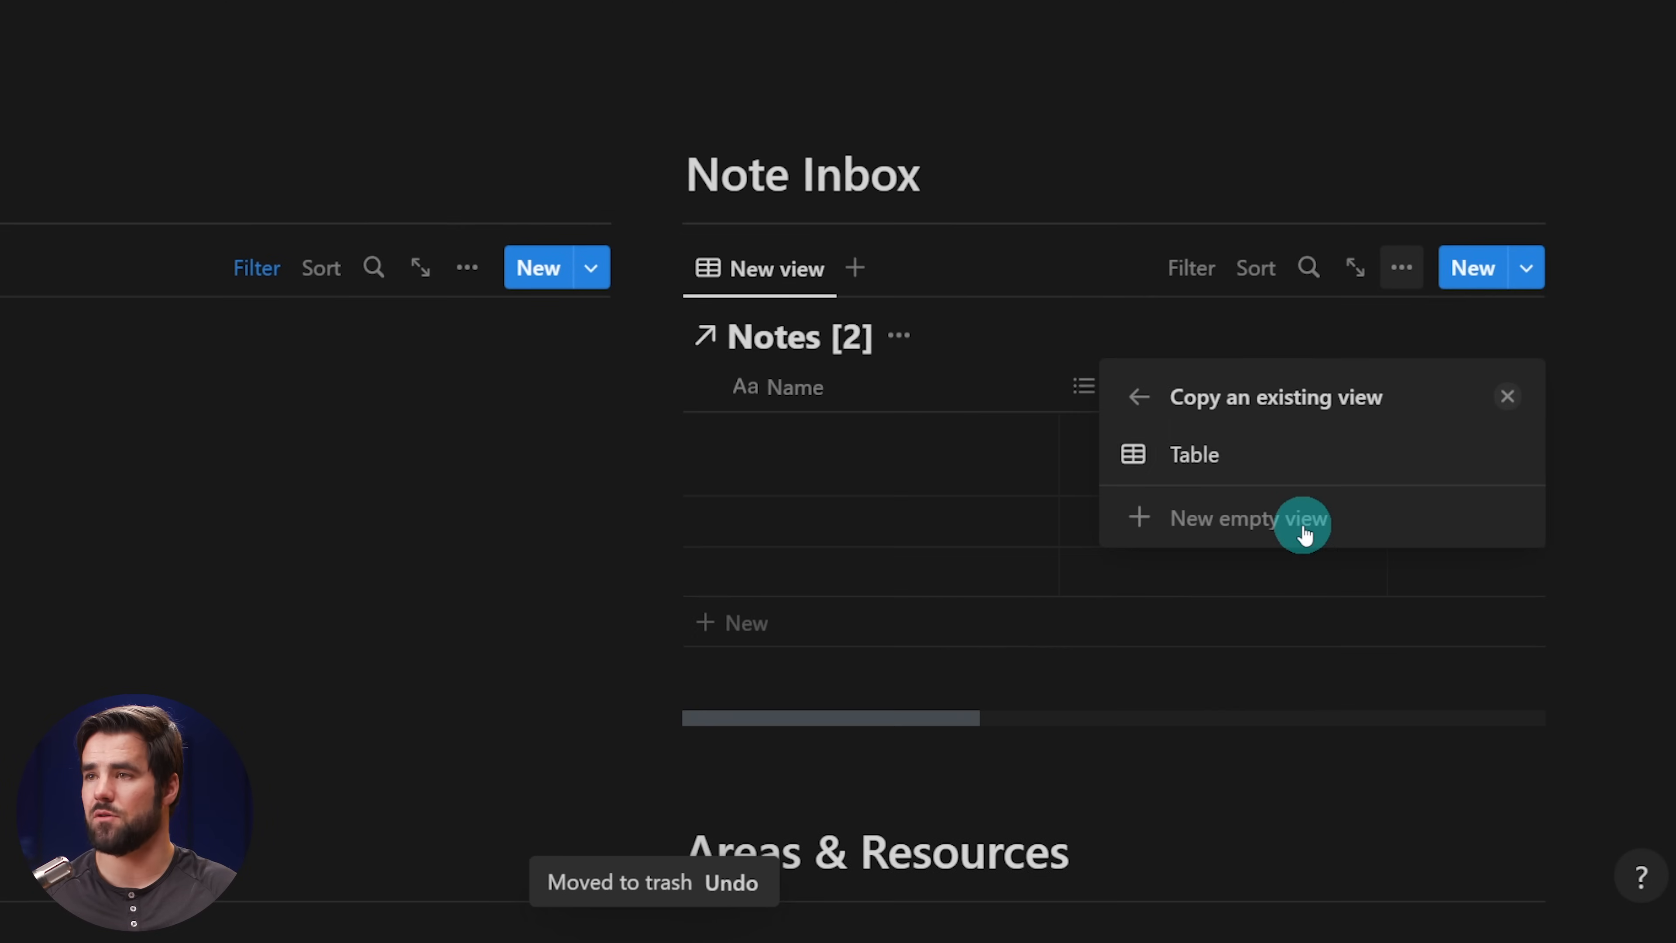
left_click(1144, 523)
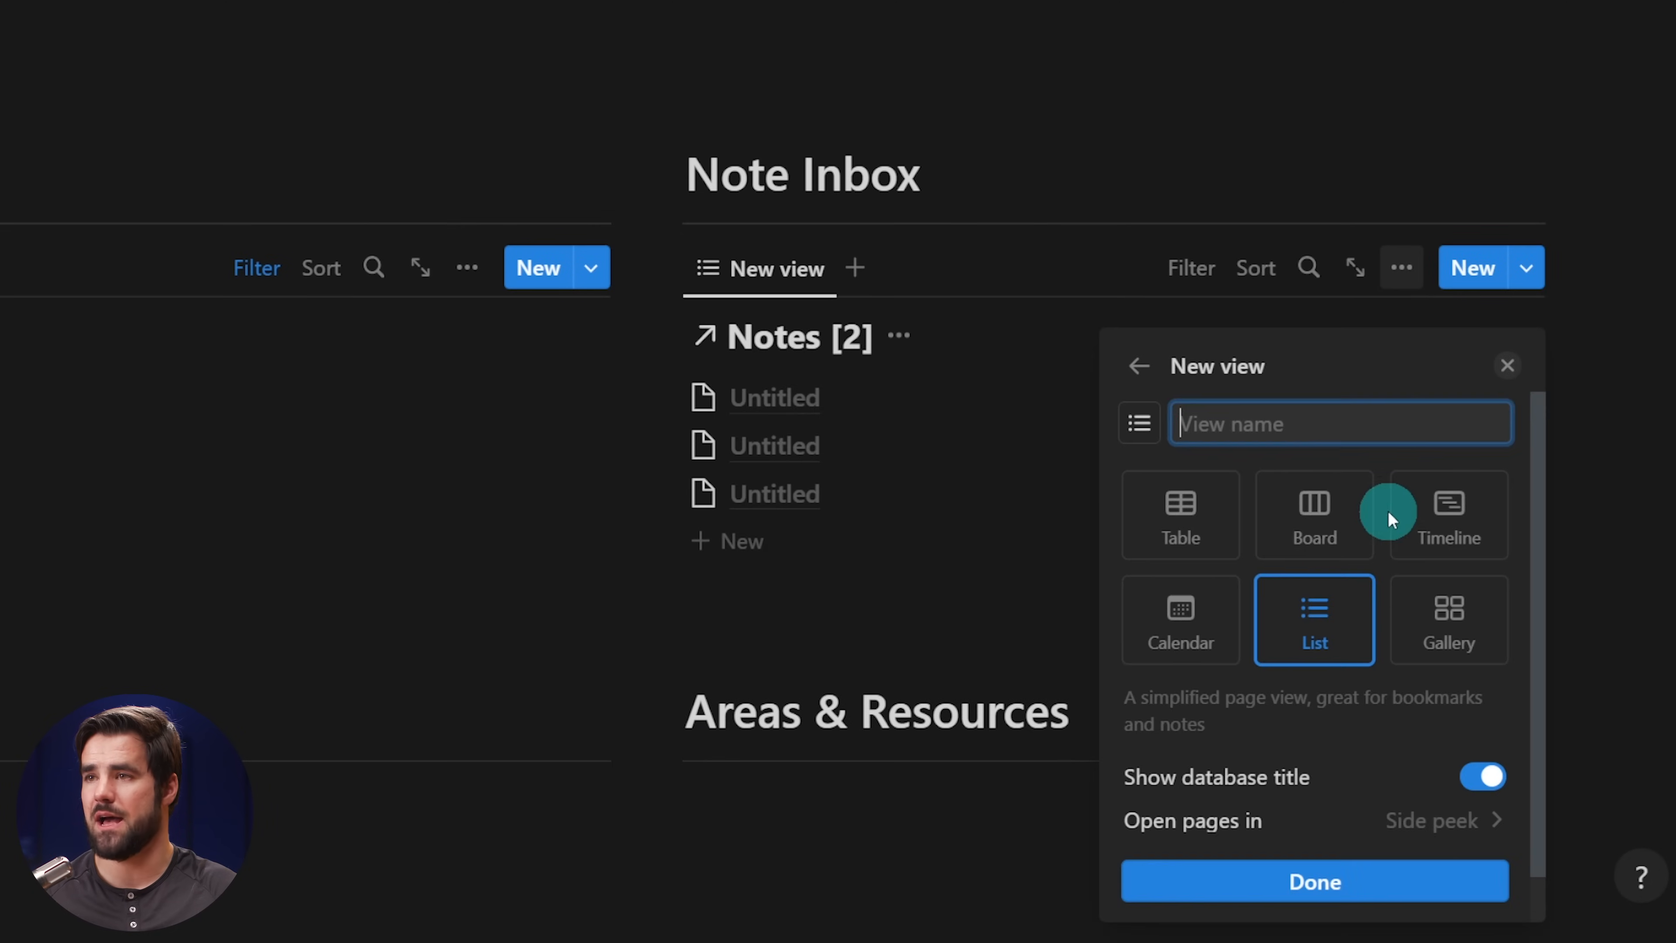
key("Return")
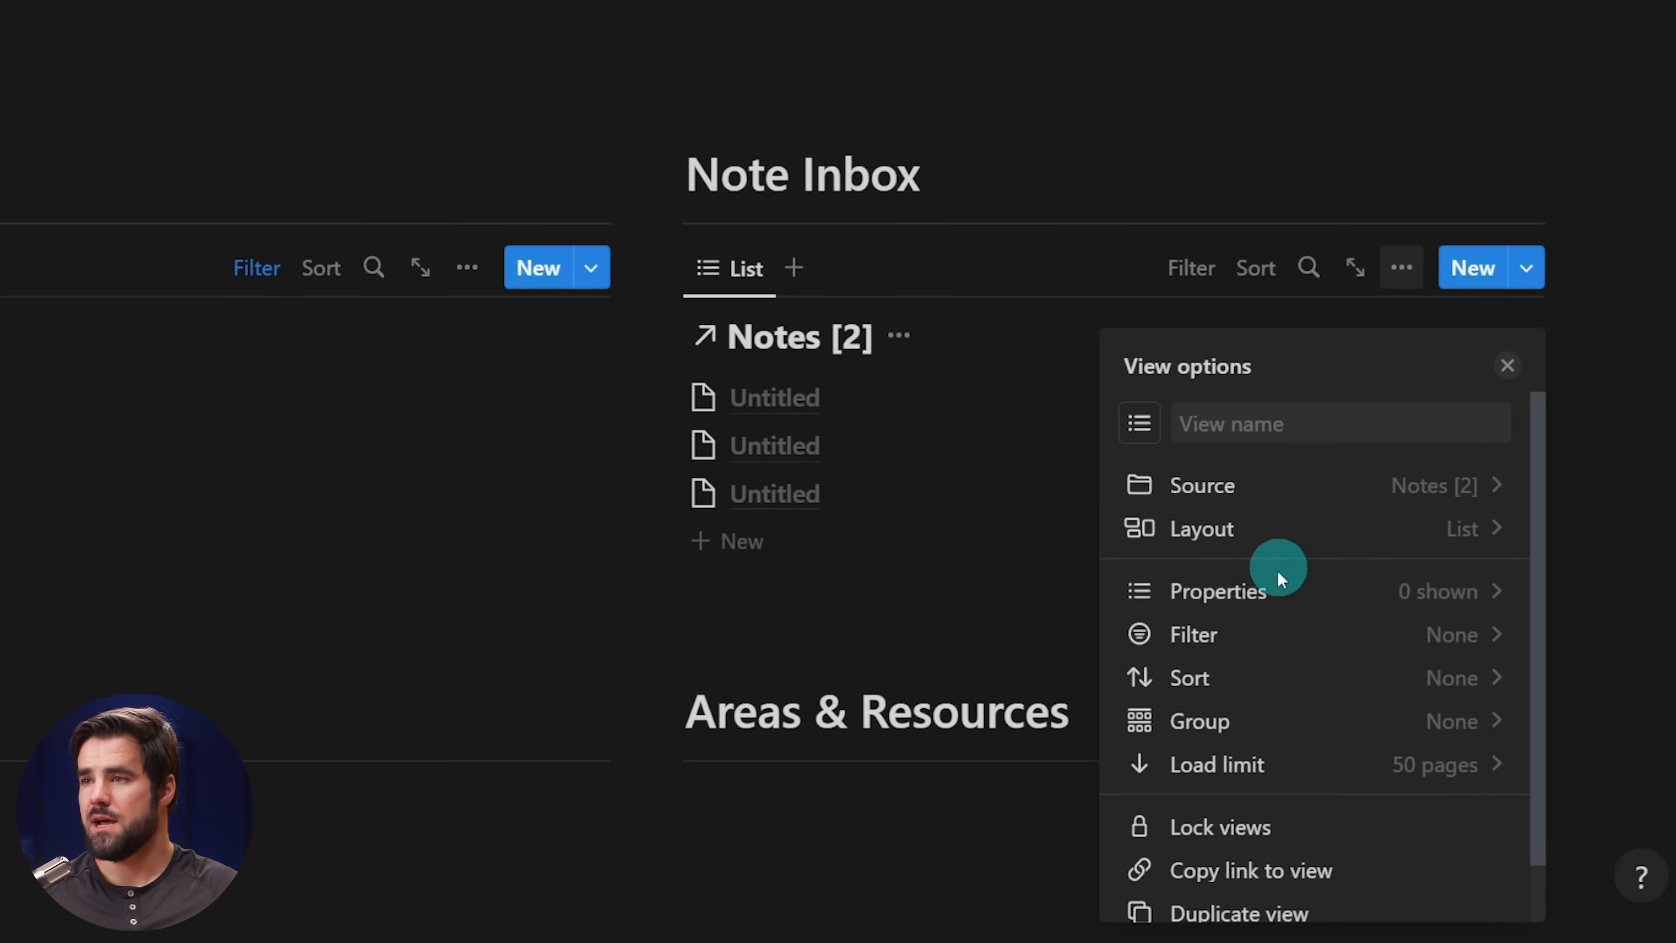
- Show the URL property in the Note Inbox list view
left_click(1504, 604)
scroll(1336, 543, "down", 1)
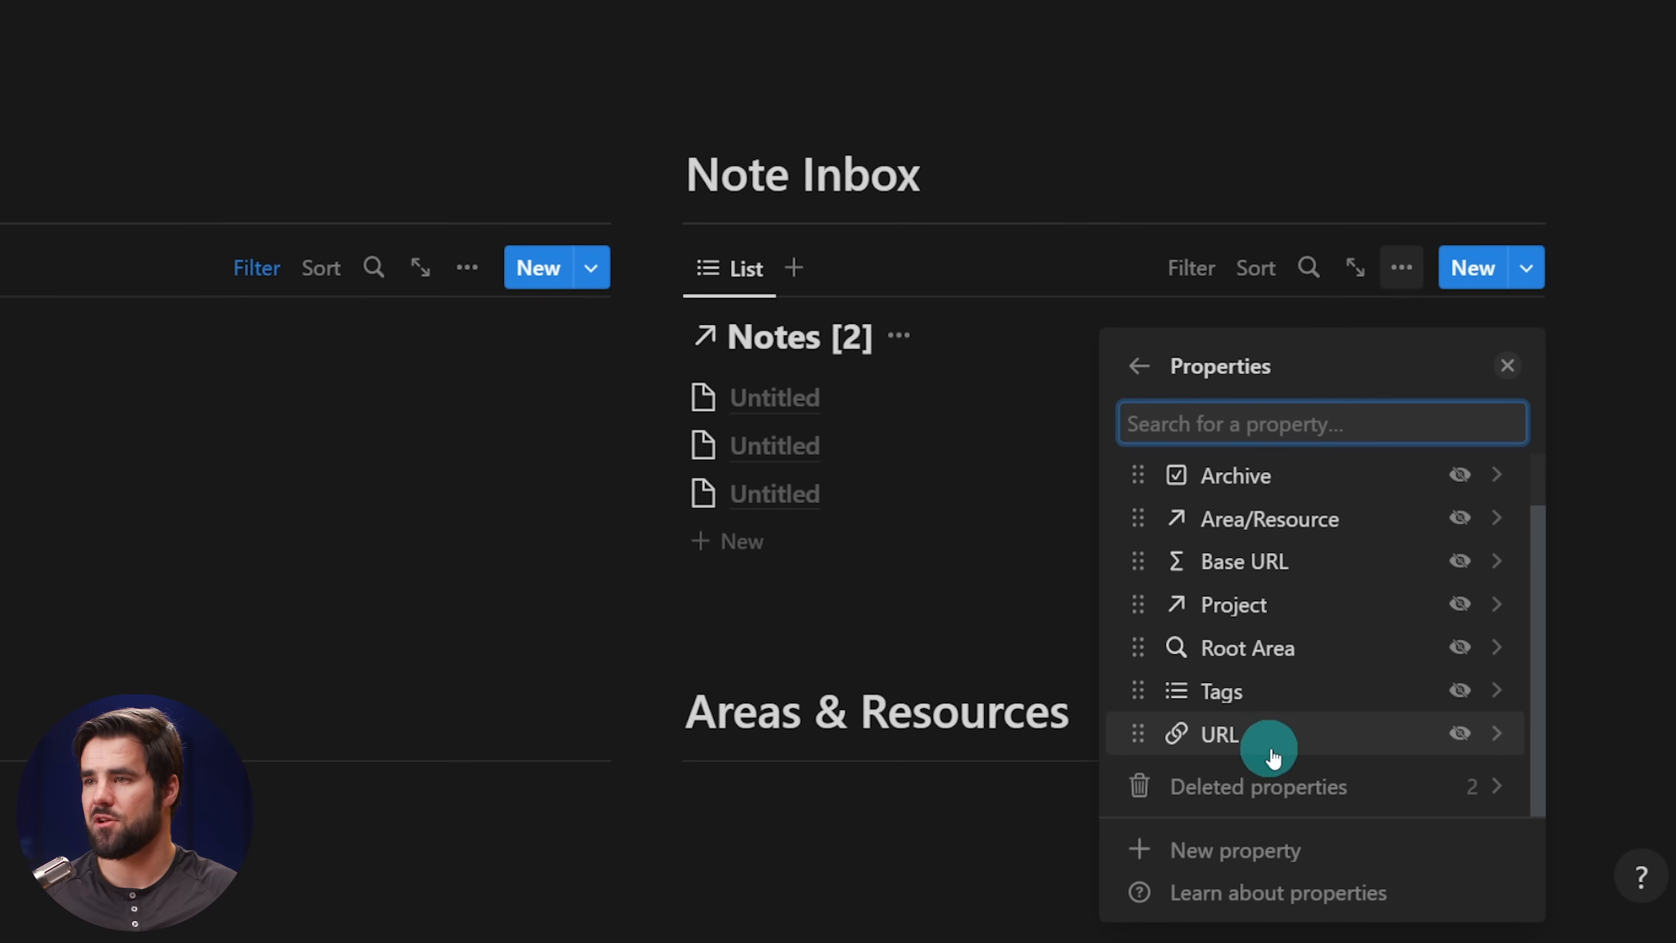
left_click(1461, 734)
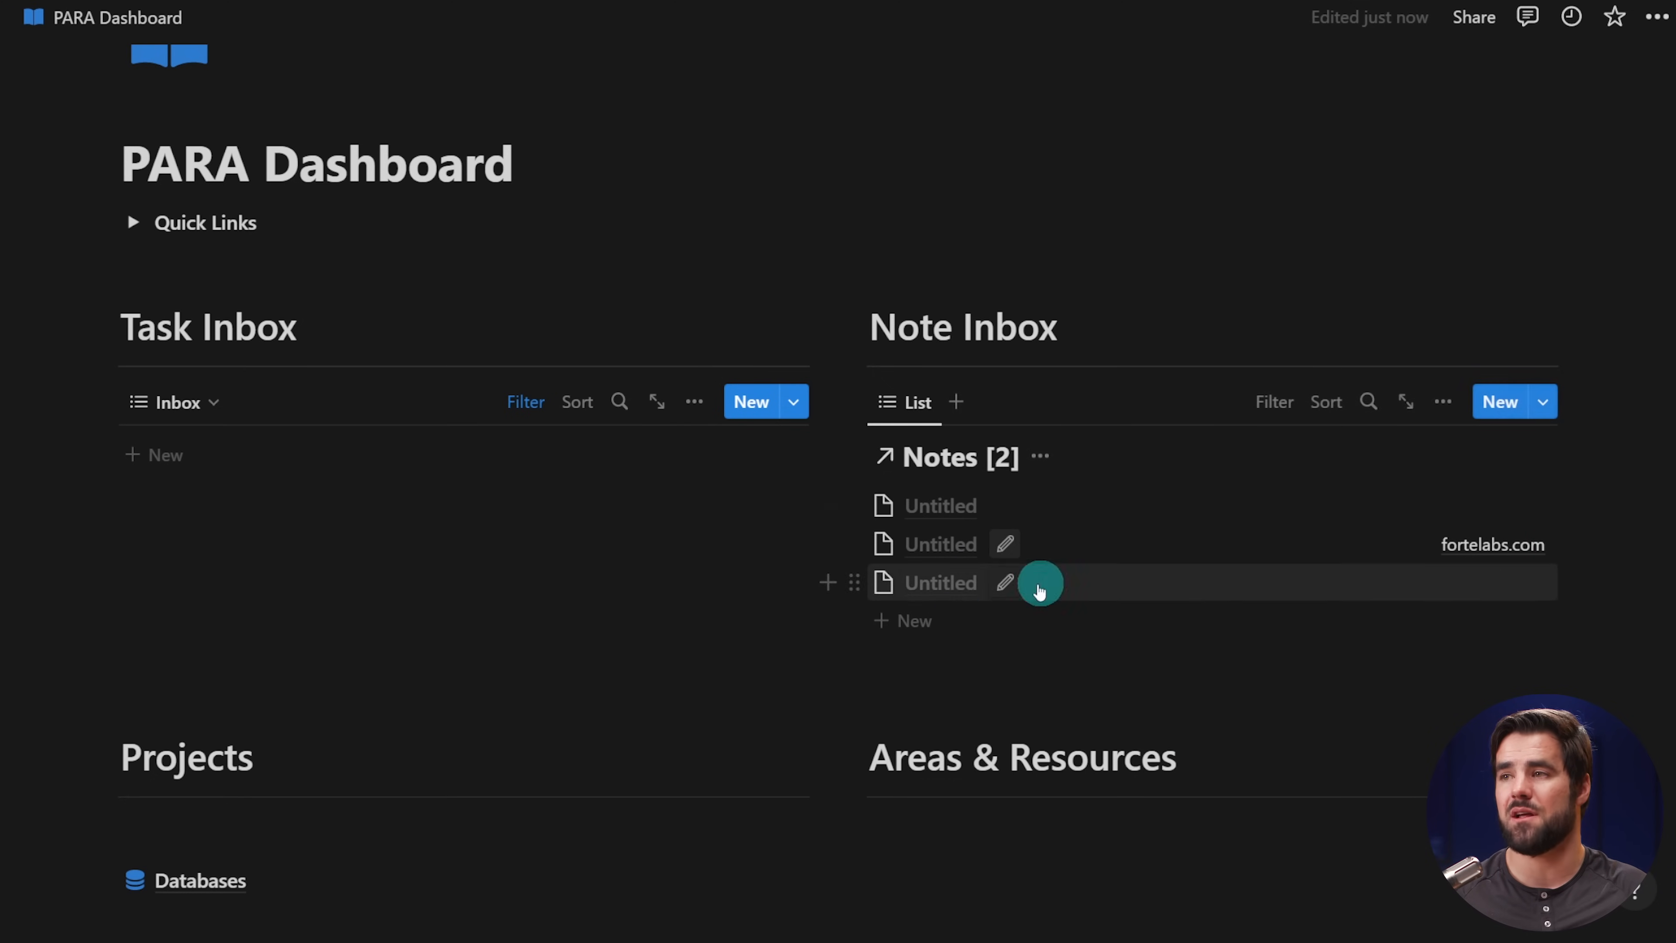
- Hide the Notes [2] database title in the Note Inbox view
scroll(1231, 603, "down", 3)
scroll(1204, 590, "up", 2)
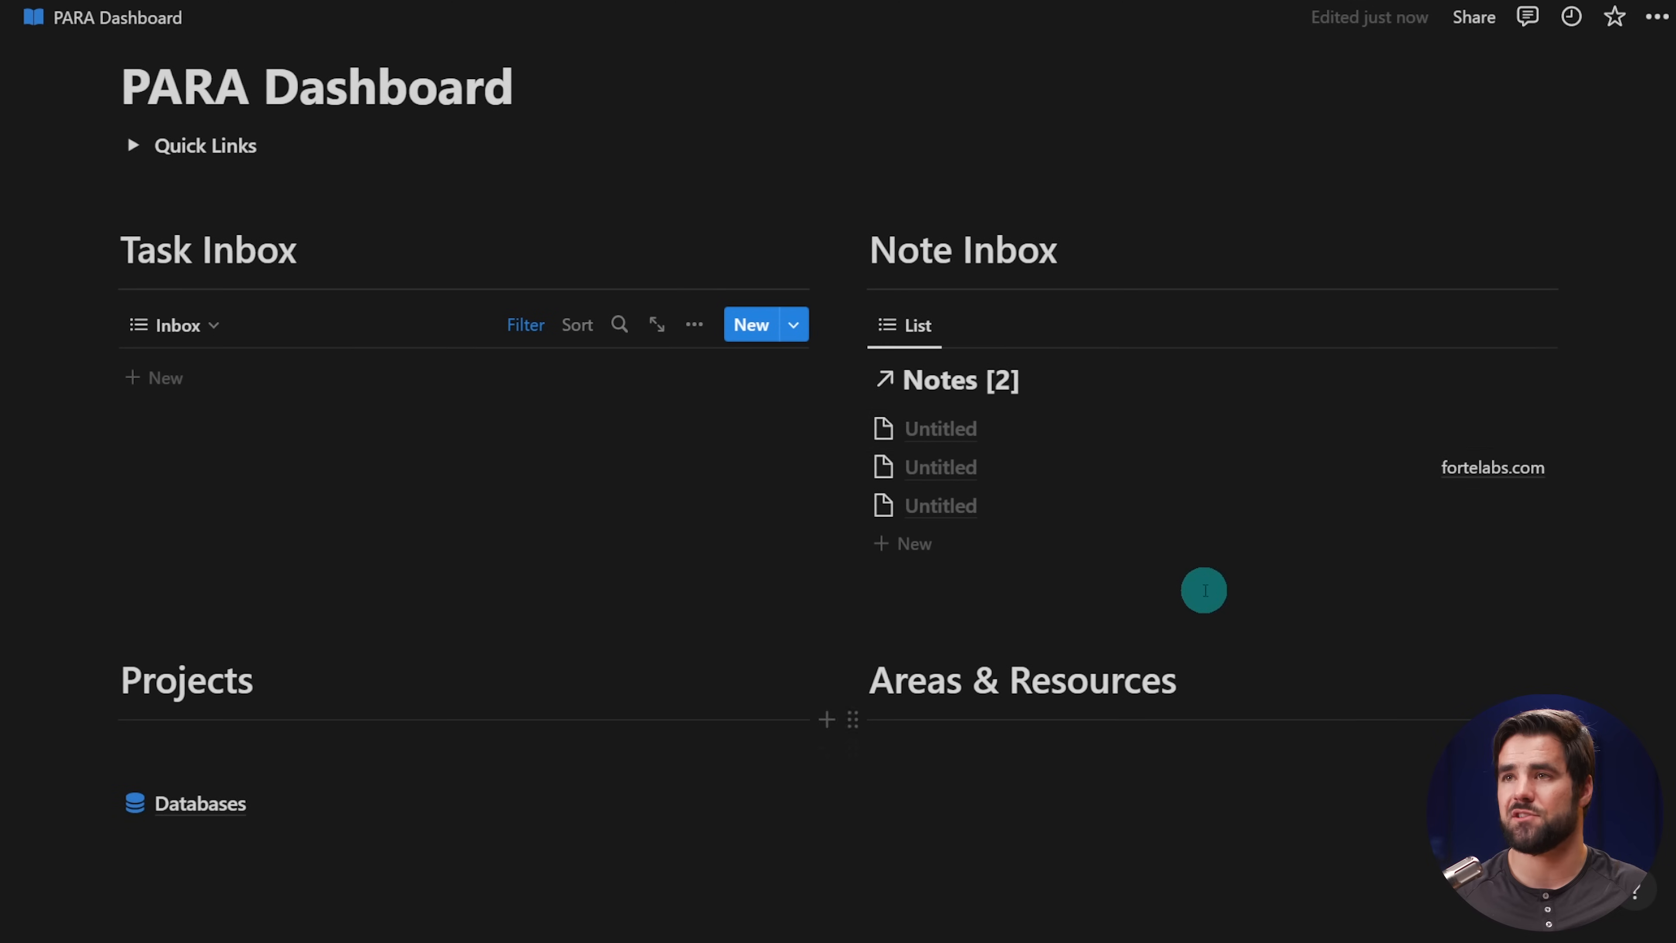
left_click(1041, 379)
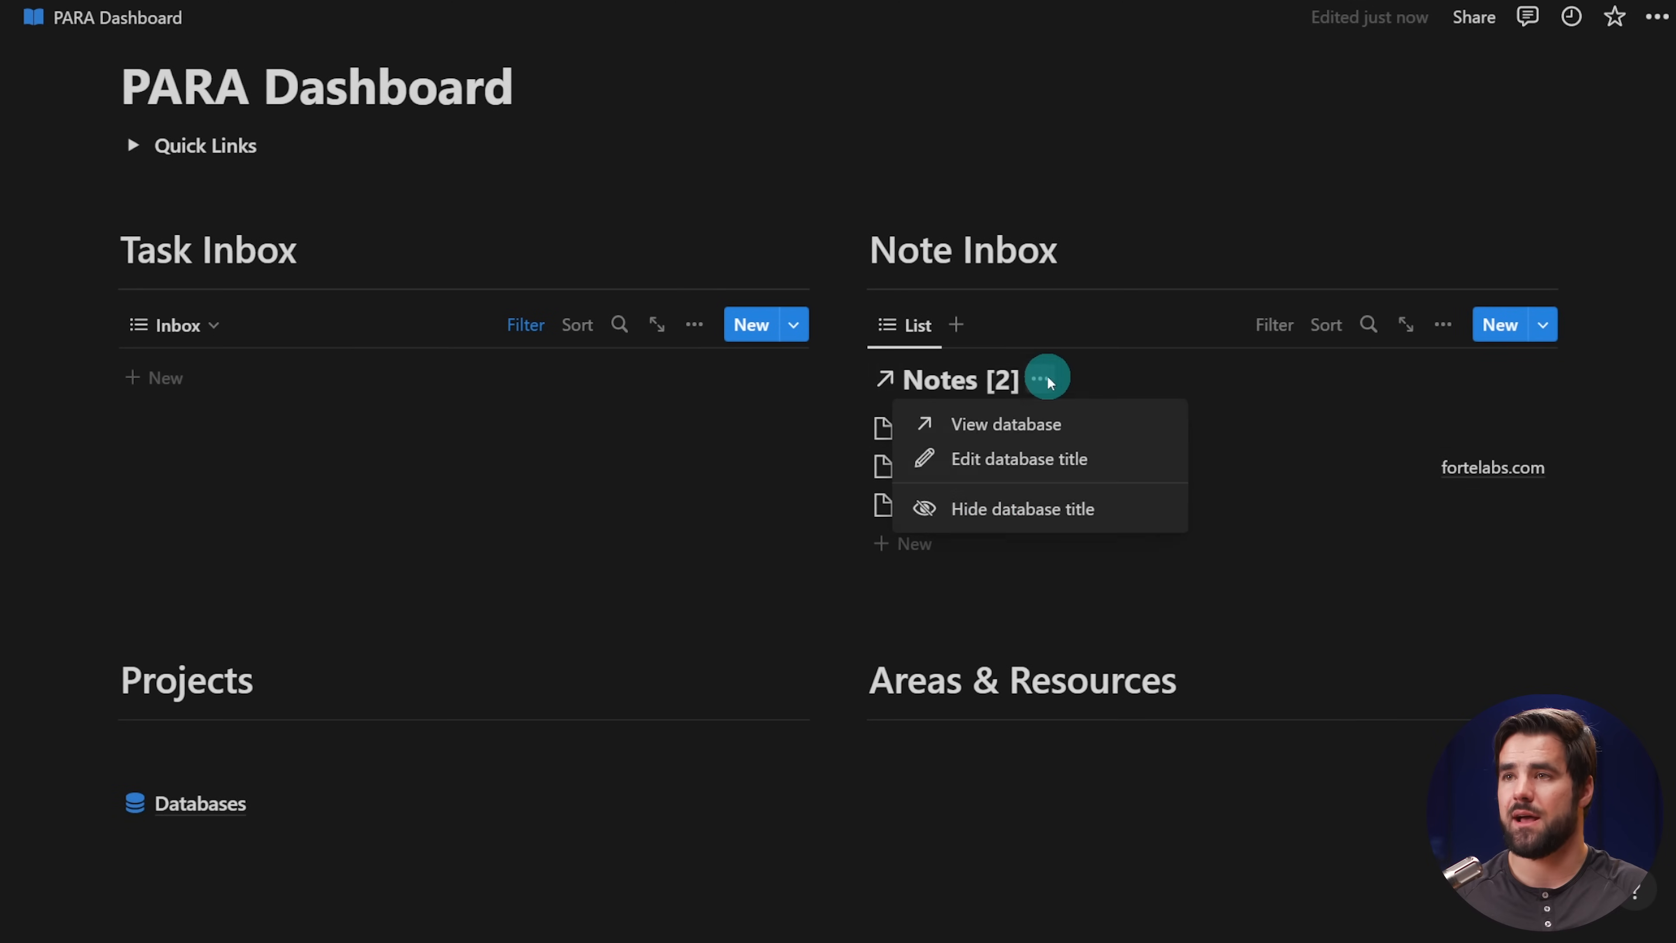
left_click(988, 525)
- Add an advanced filter to the Note Inbox list requiring Area/Resource to be empty
left_click(1266, 328)
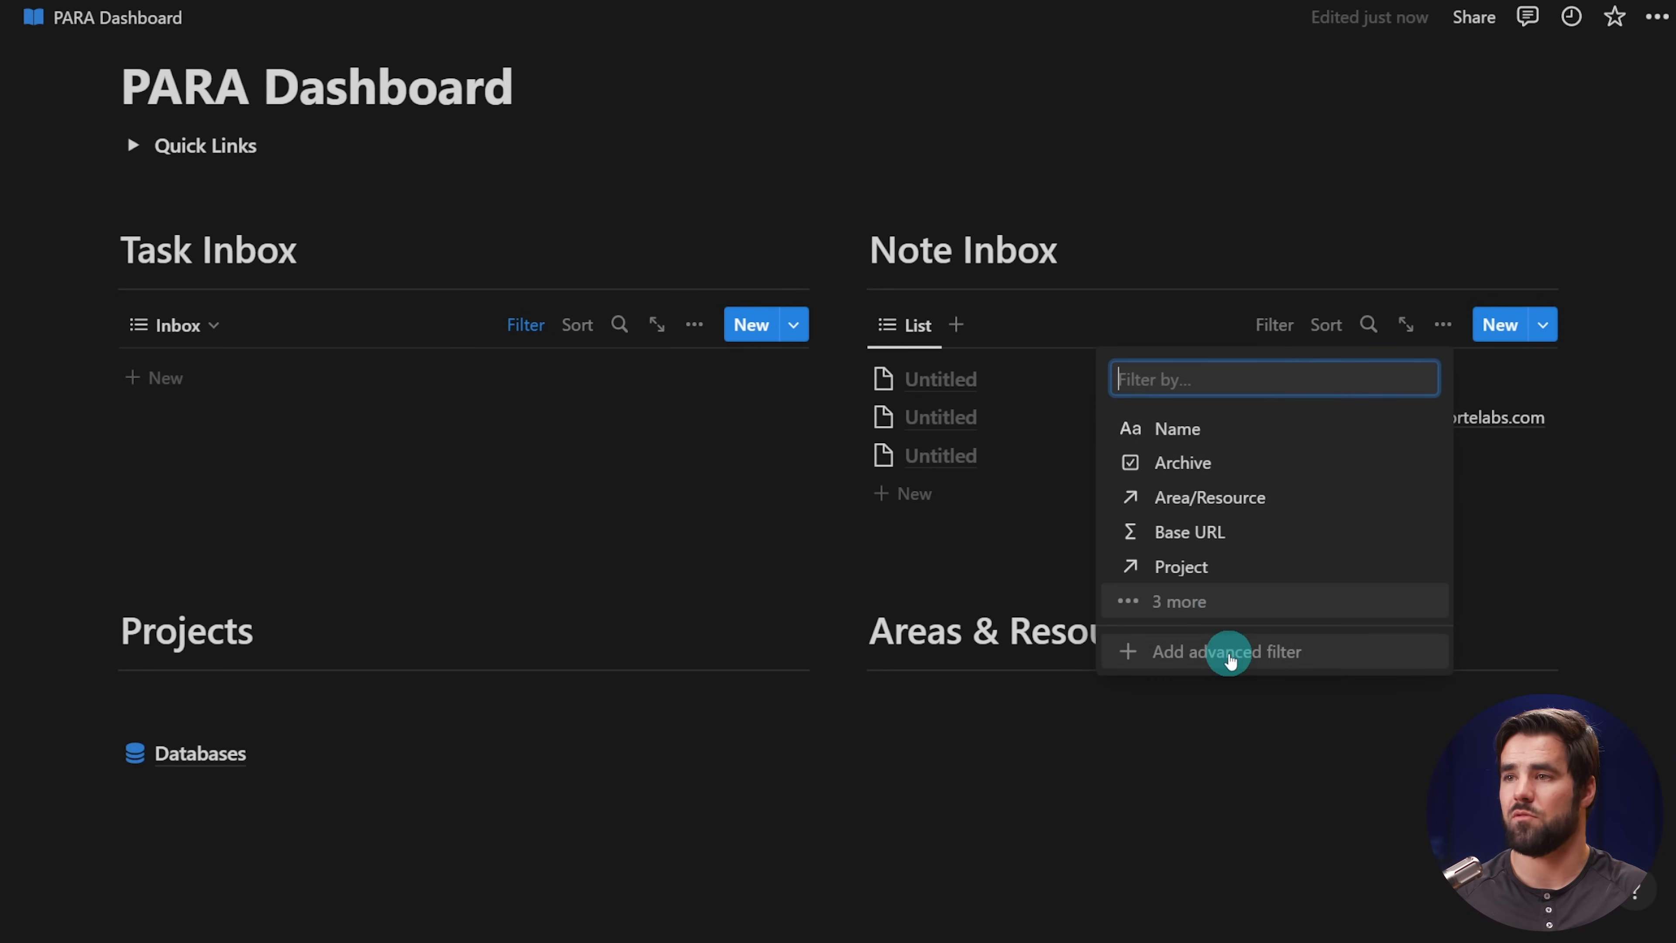
left_click(1226, 651)
left_click(771, 438)
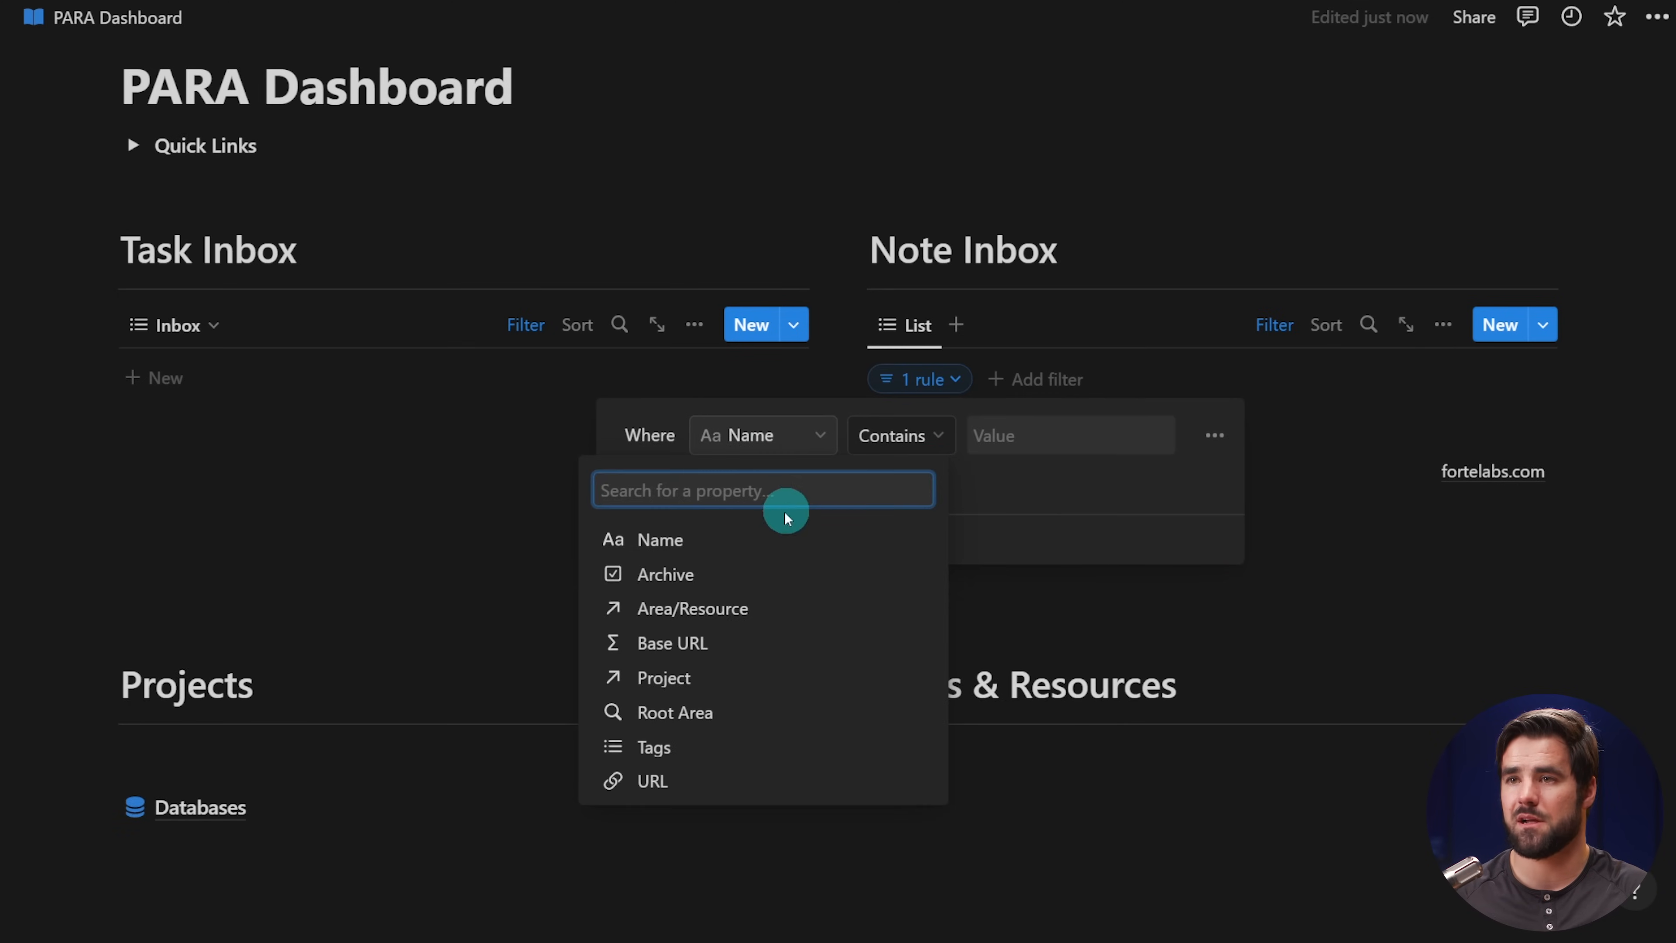
left_click(720, 608)
left_click(924, 436)
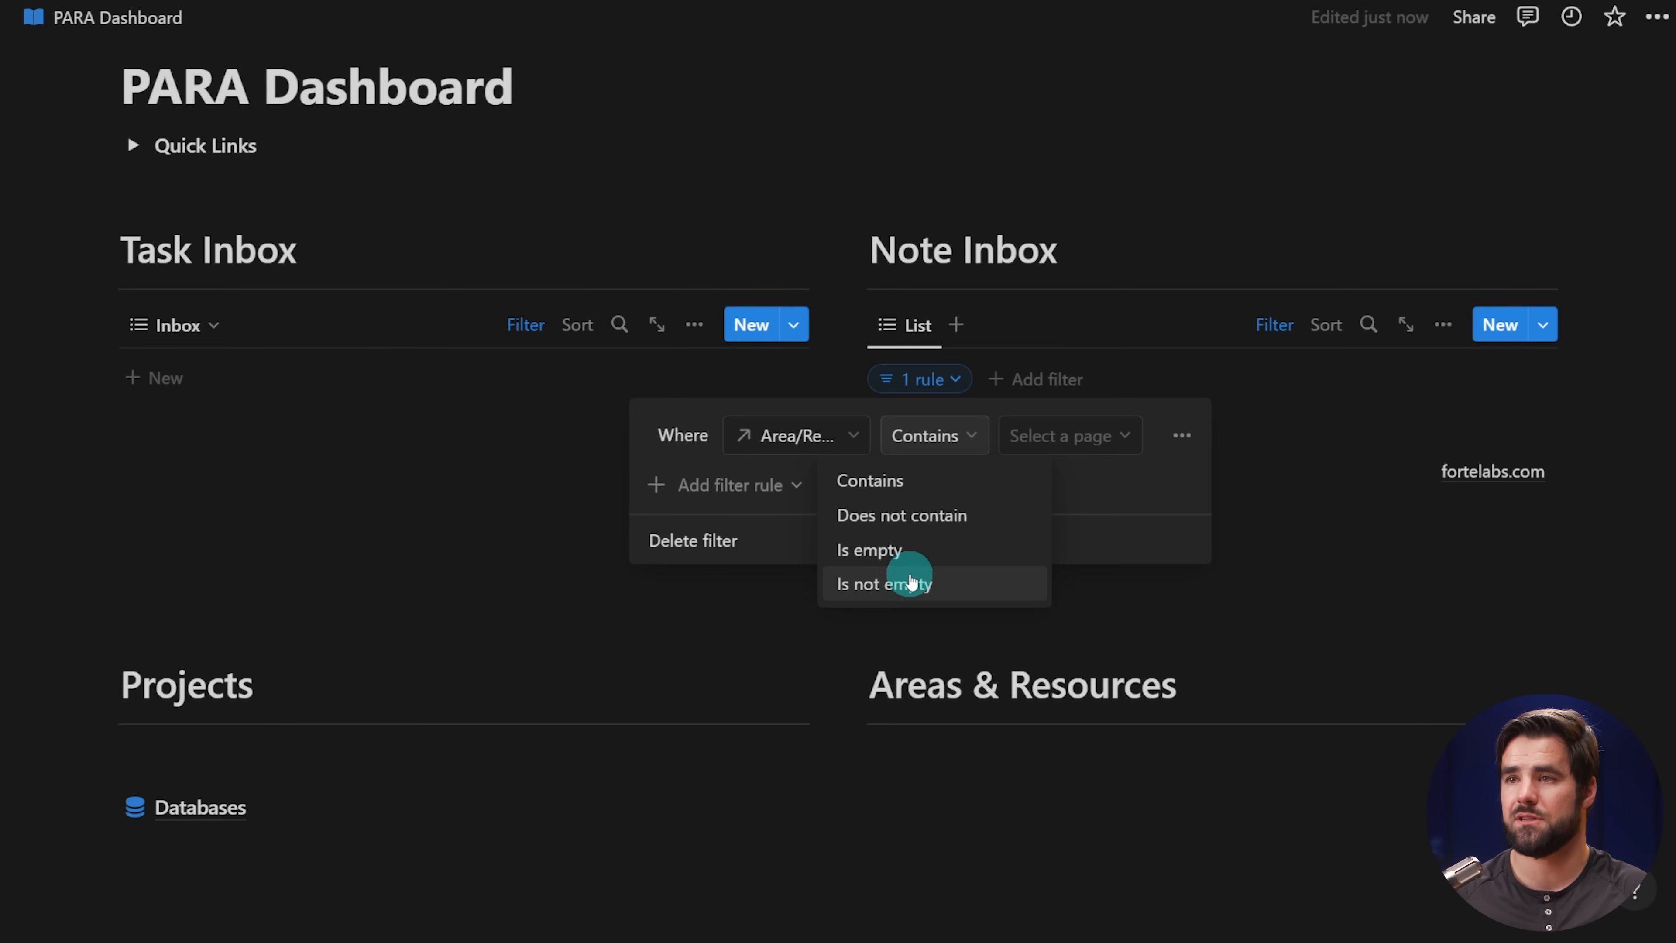
left_click(909, 558)
- Add a second rule to the Note Inbox filter requiring Project to be empty as well
left_click(722, 483)
left_click(792, 528)
left_click(898, 484)
left_click(838, 718)
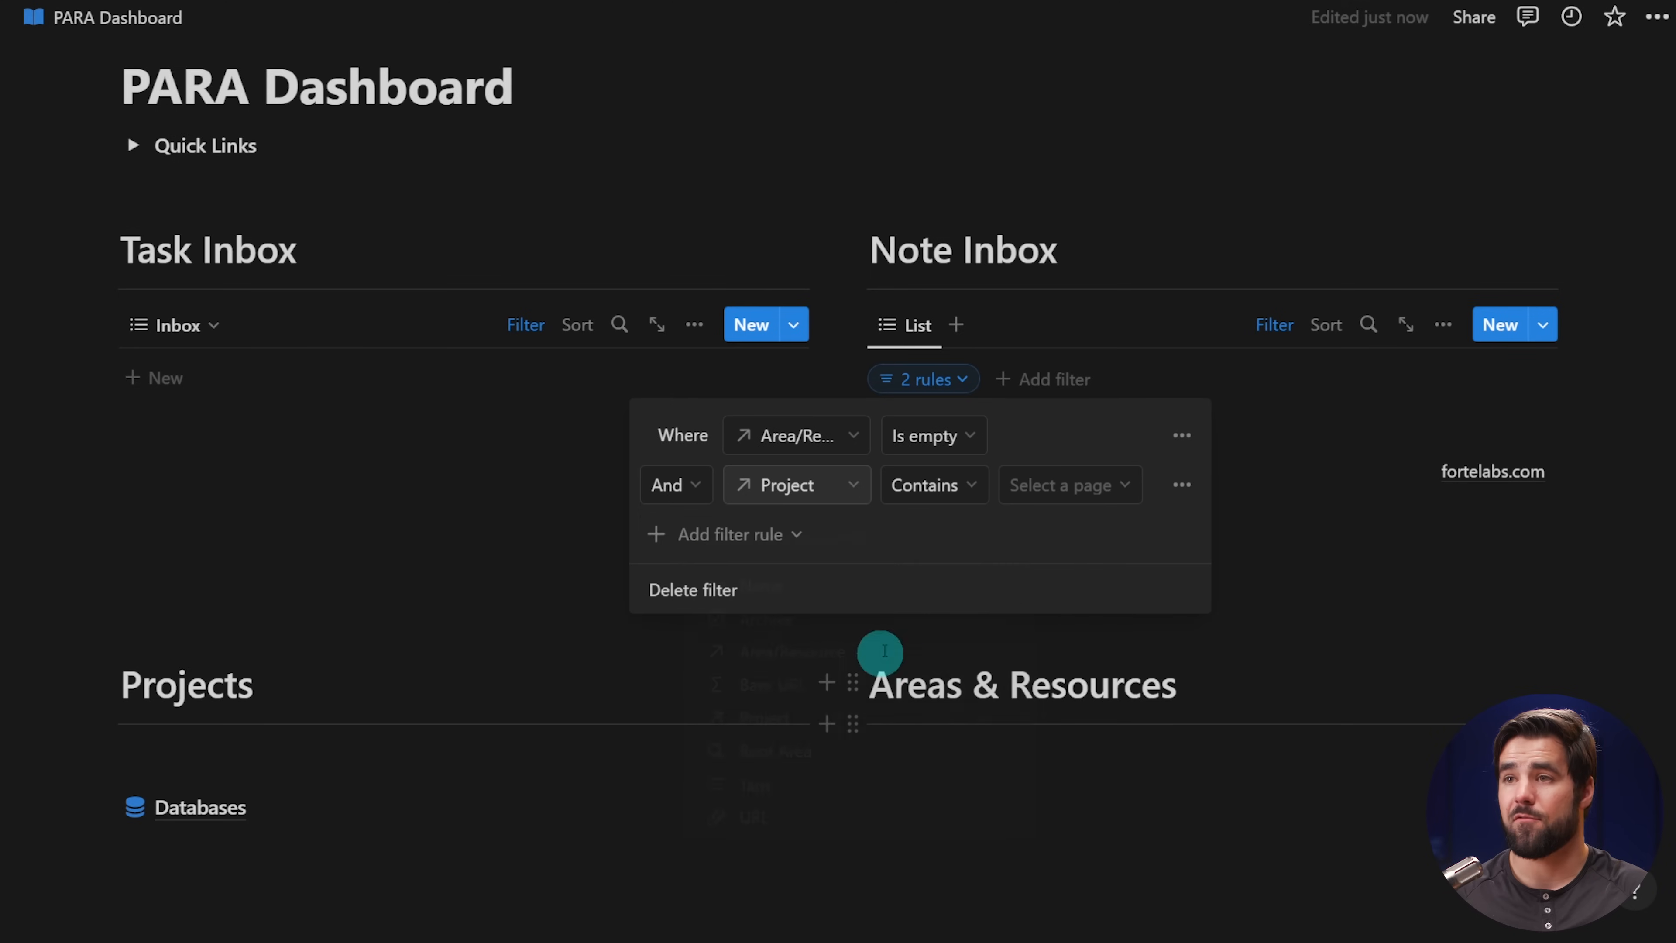
left_click(963, 492)
left_click(911, 595)
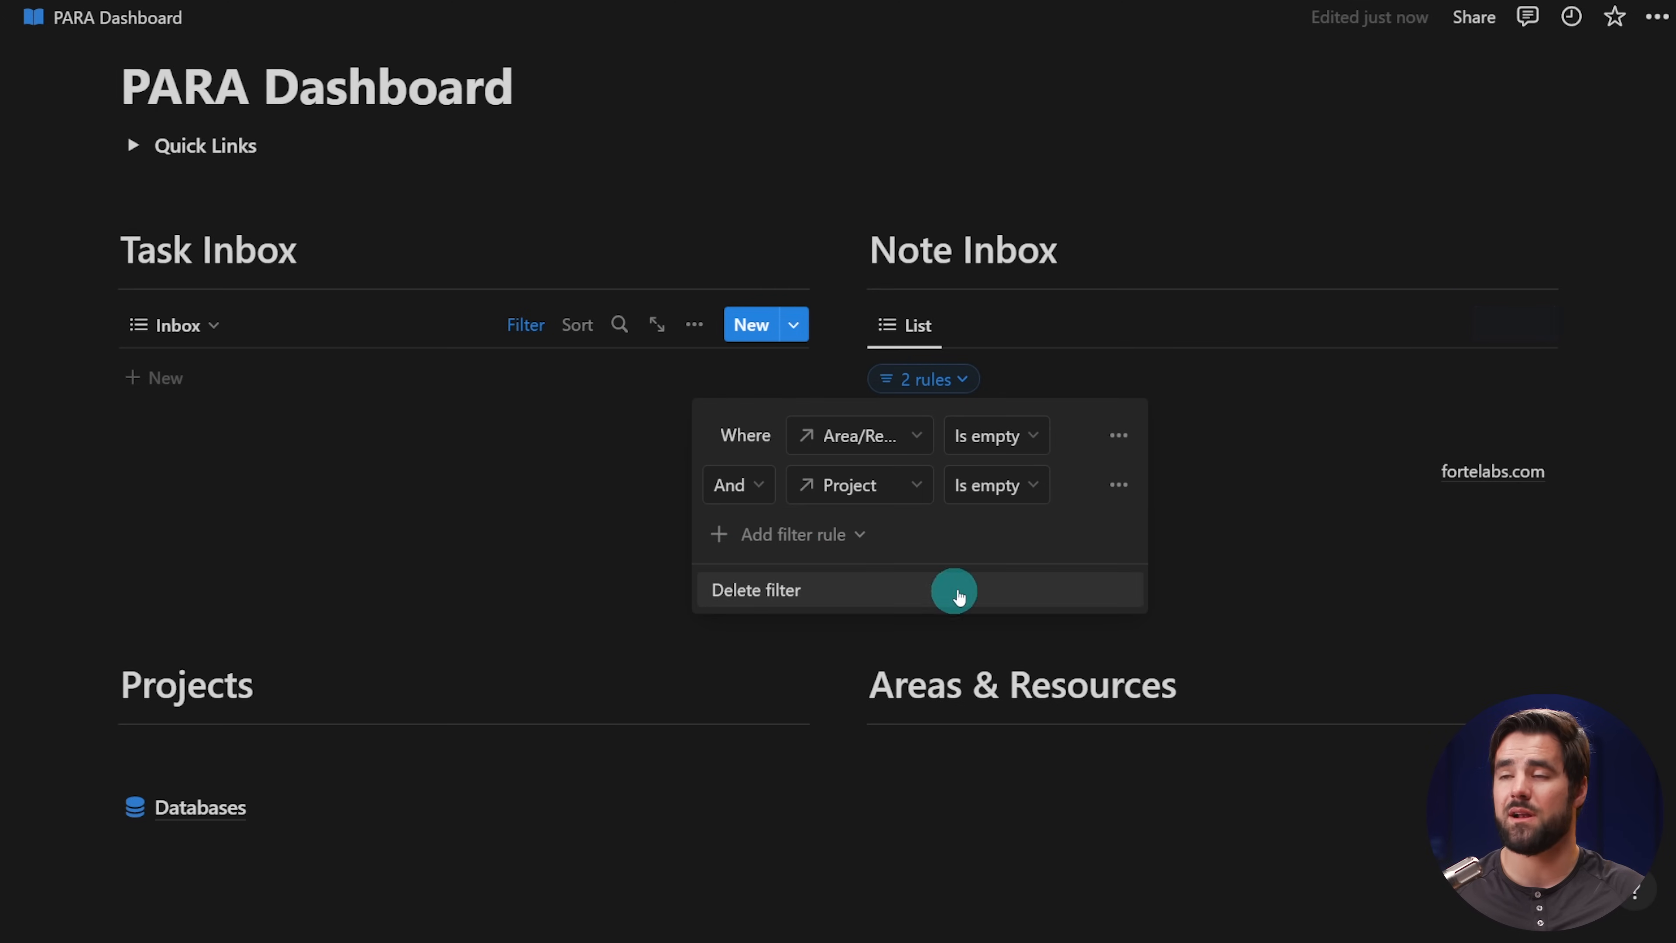
- Add a third rule to the Note Inbox filter requiring Archive to be unchecked
left_click(845, 534)
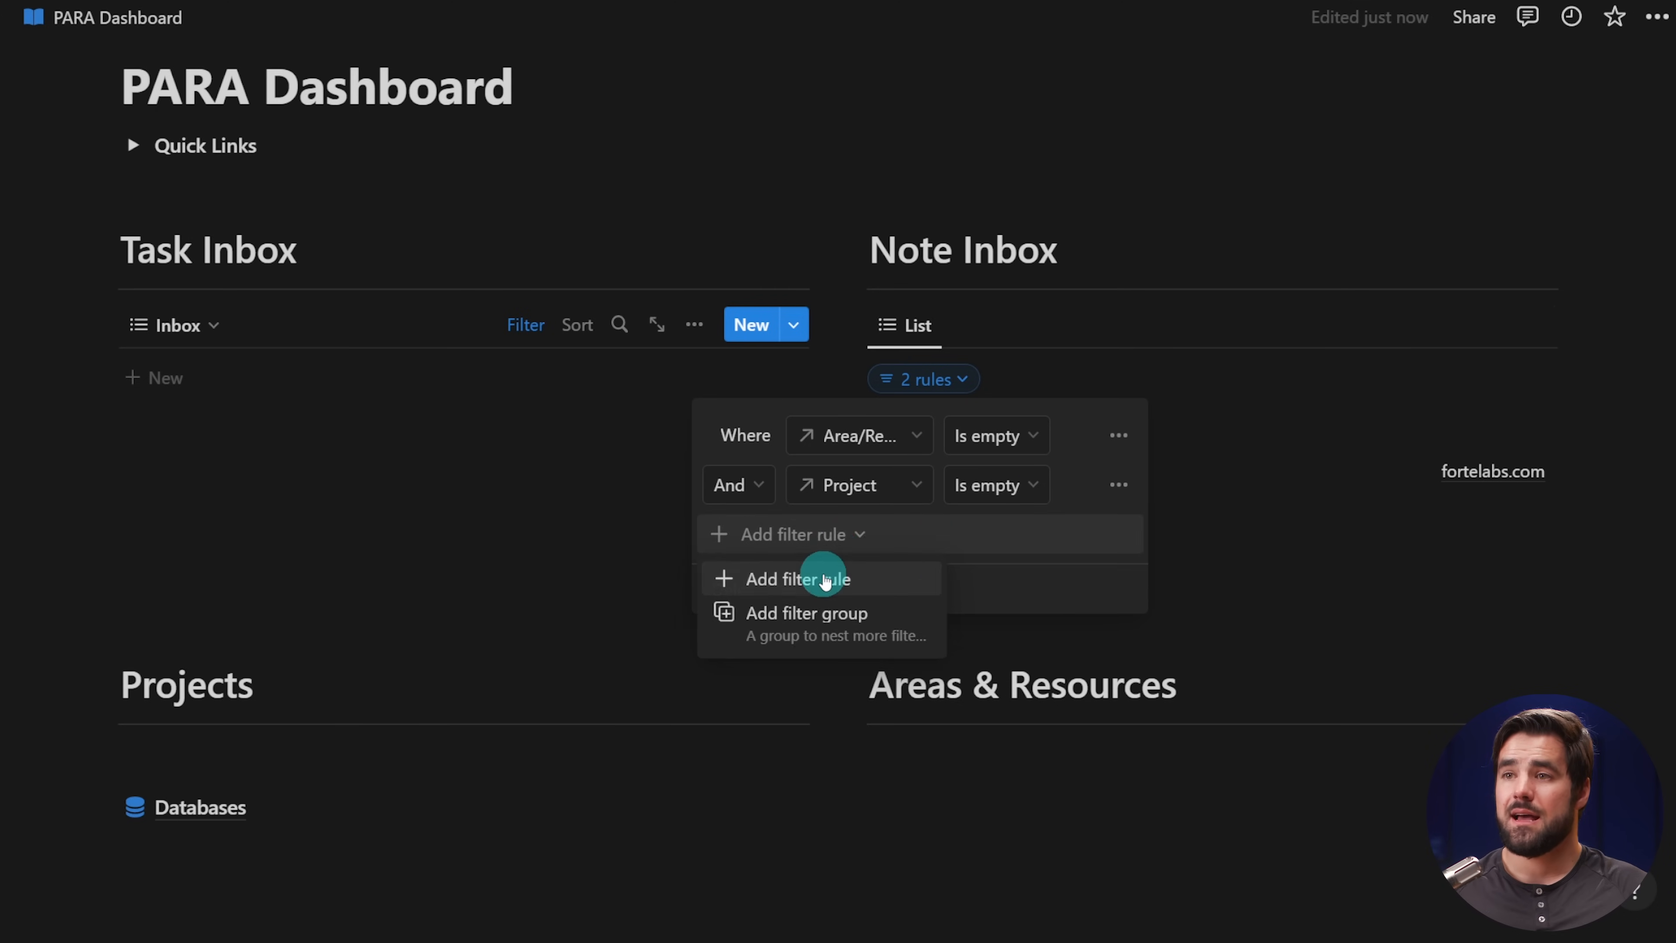
left_click(795, 581)
left_click(825, 534)
left_click(769, 680)
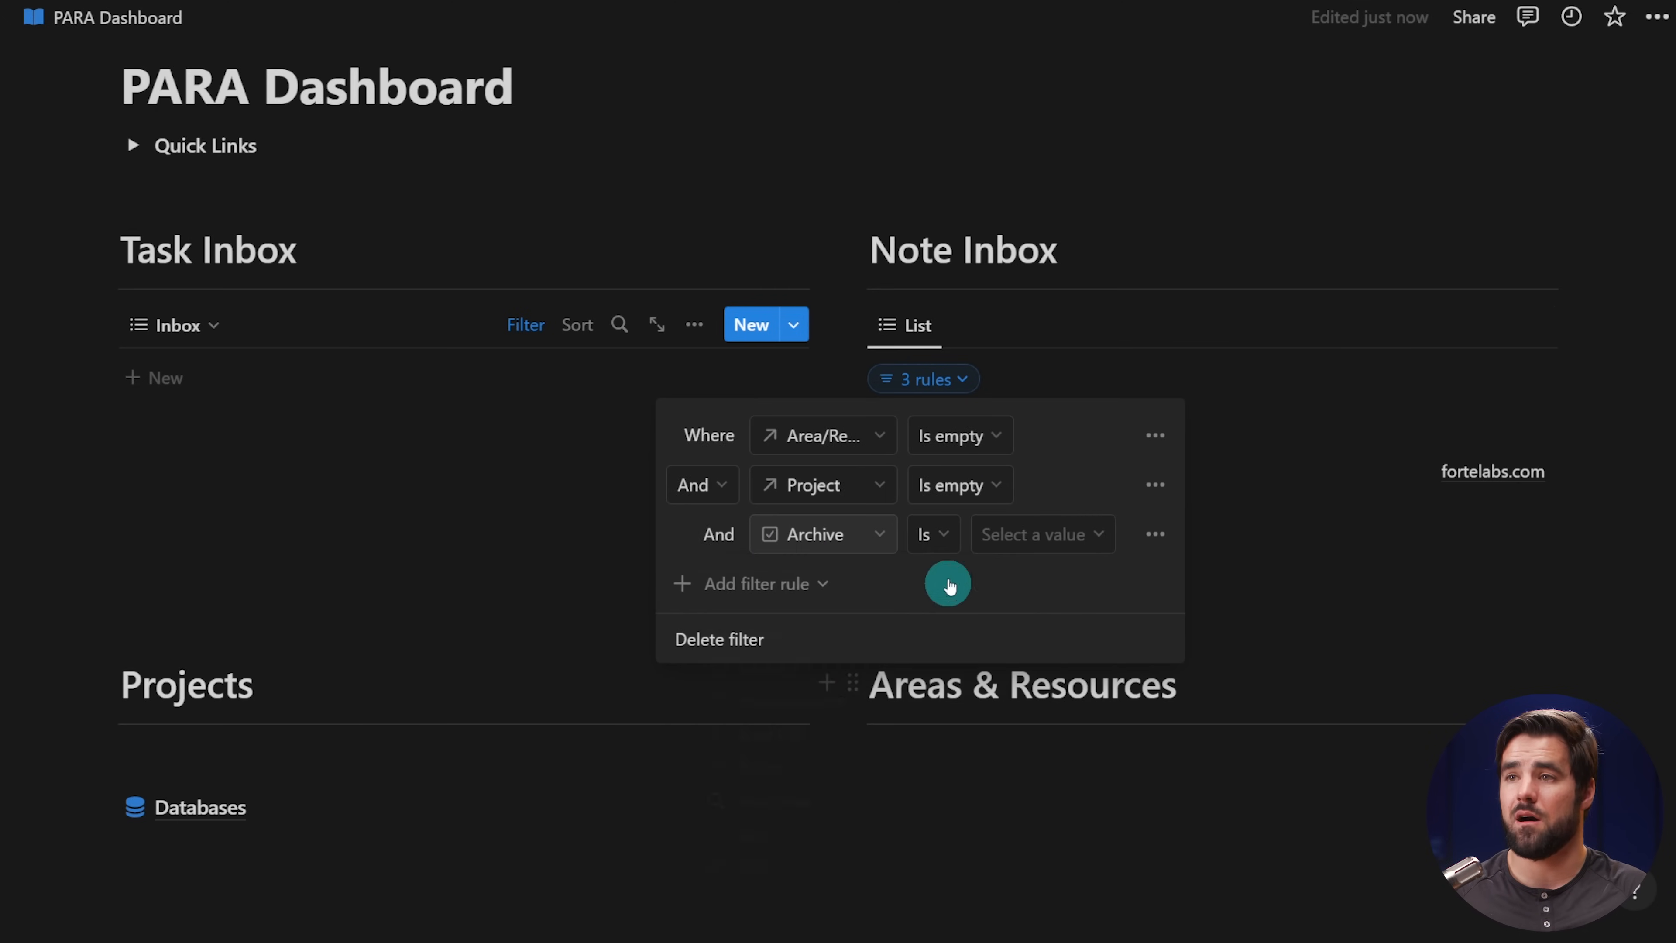
left_click(1042, 535)
left_click(1013, 584)
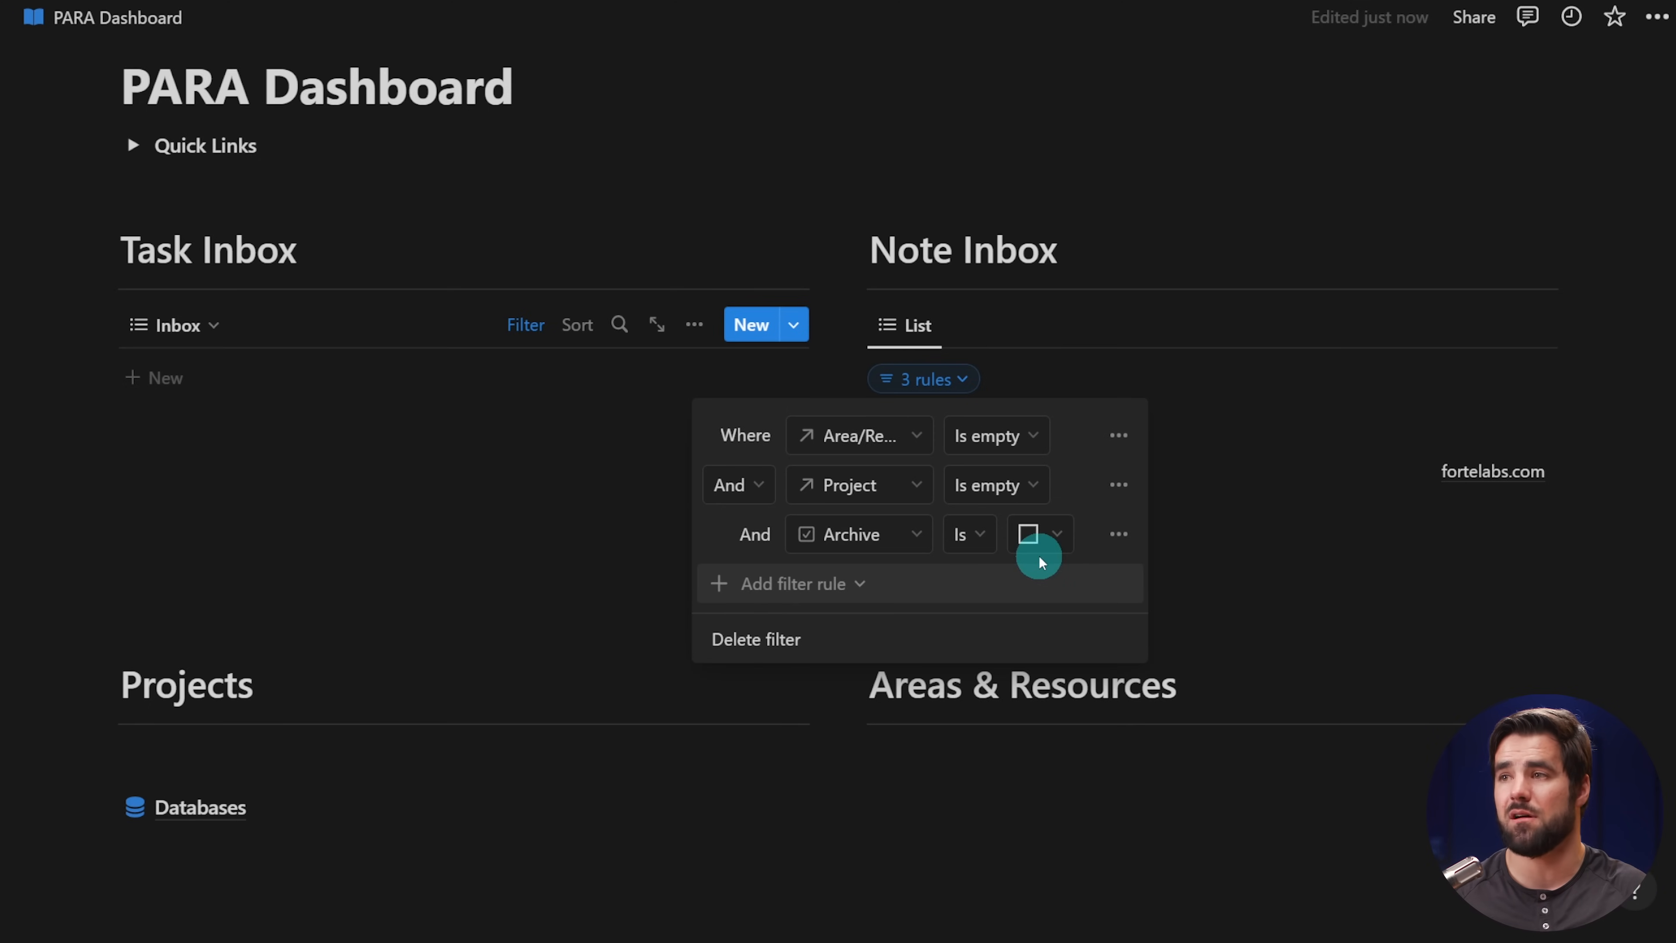
left_click(1605, 359)
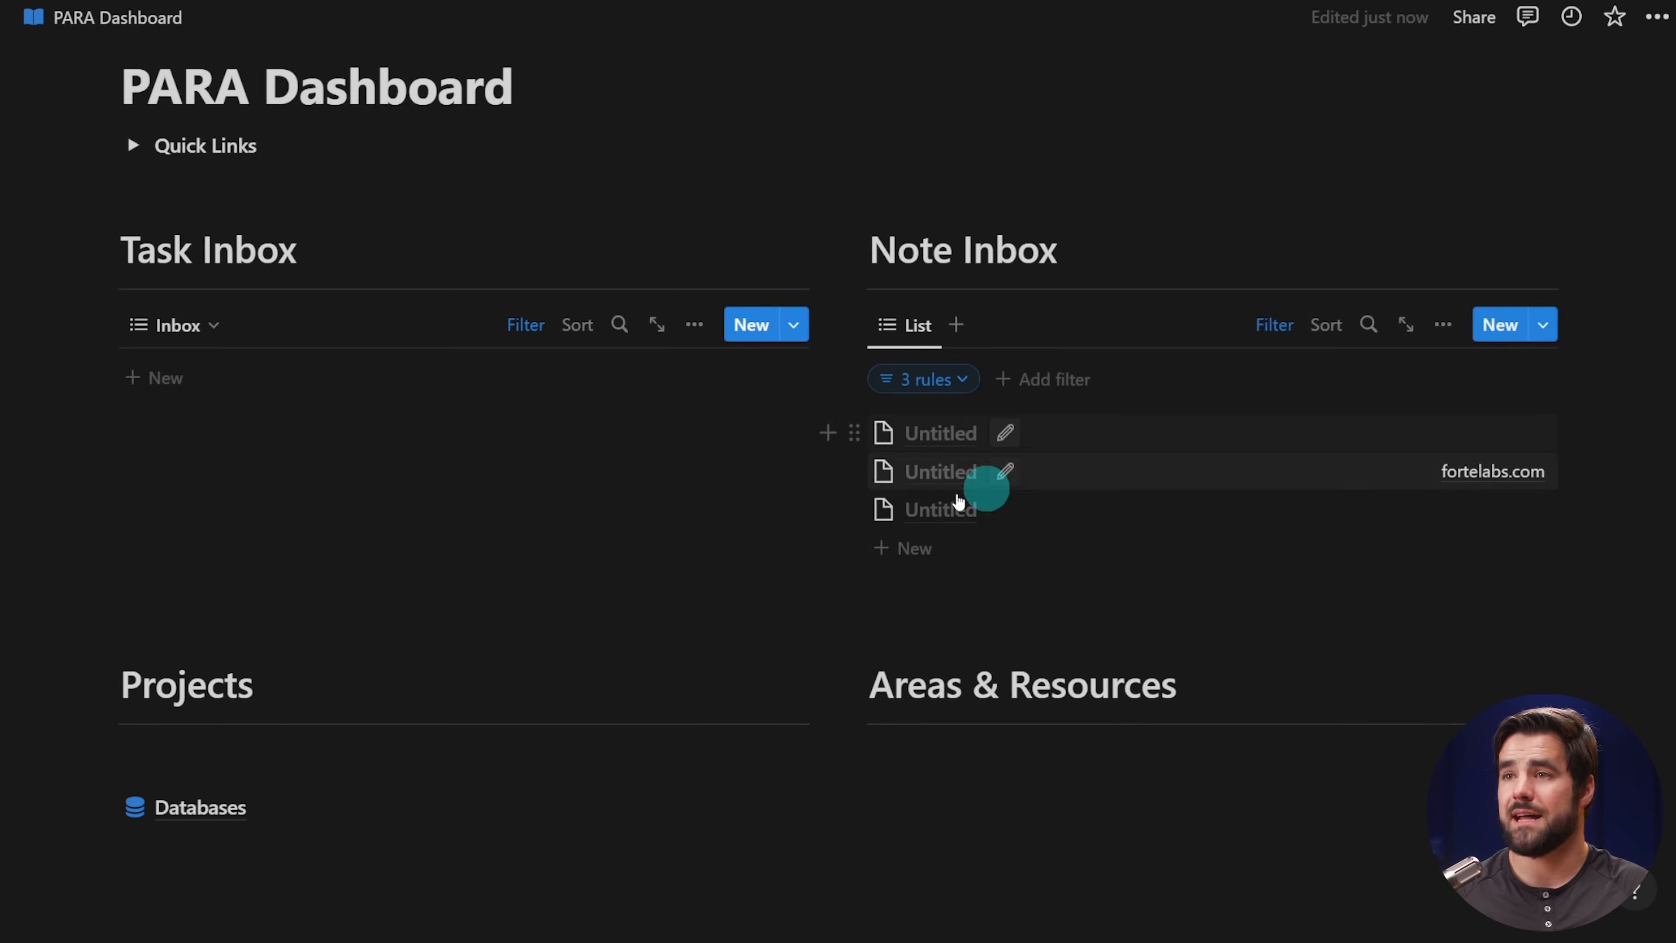
- Delete the three untitled notes from the Note Inbox list
left_click_drag(831, 505, 989, 440)
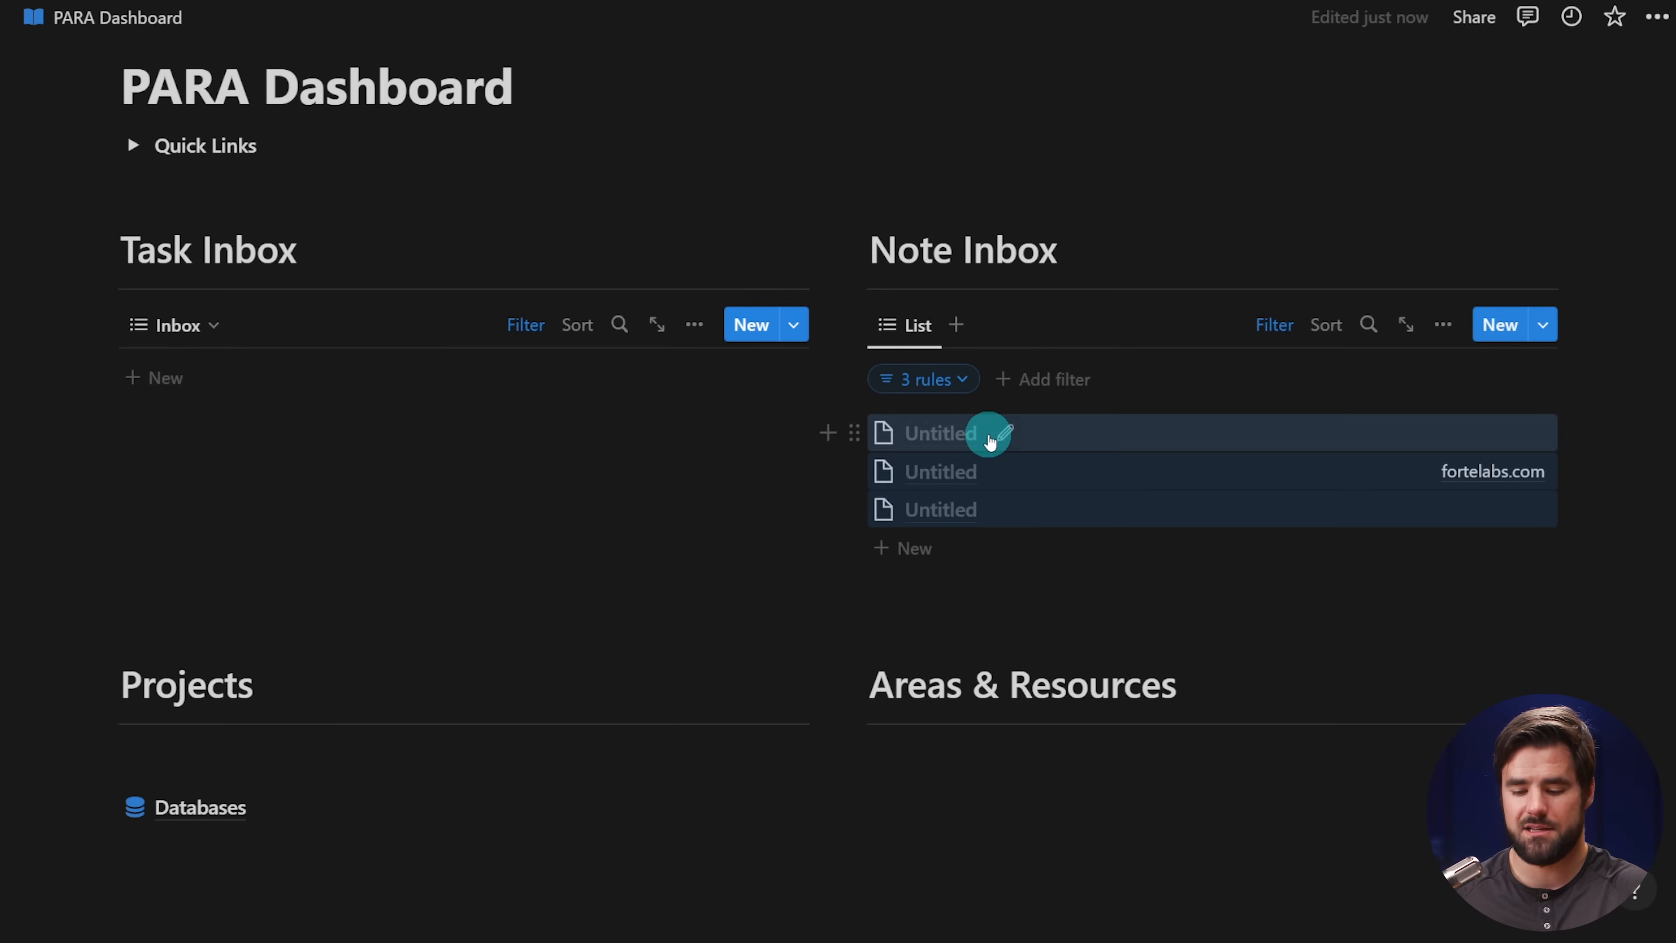
key("Delete")
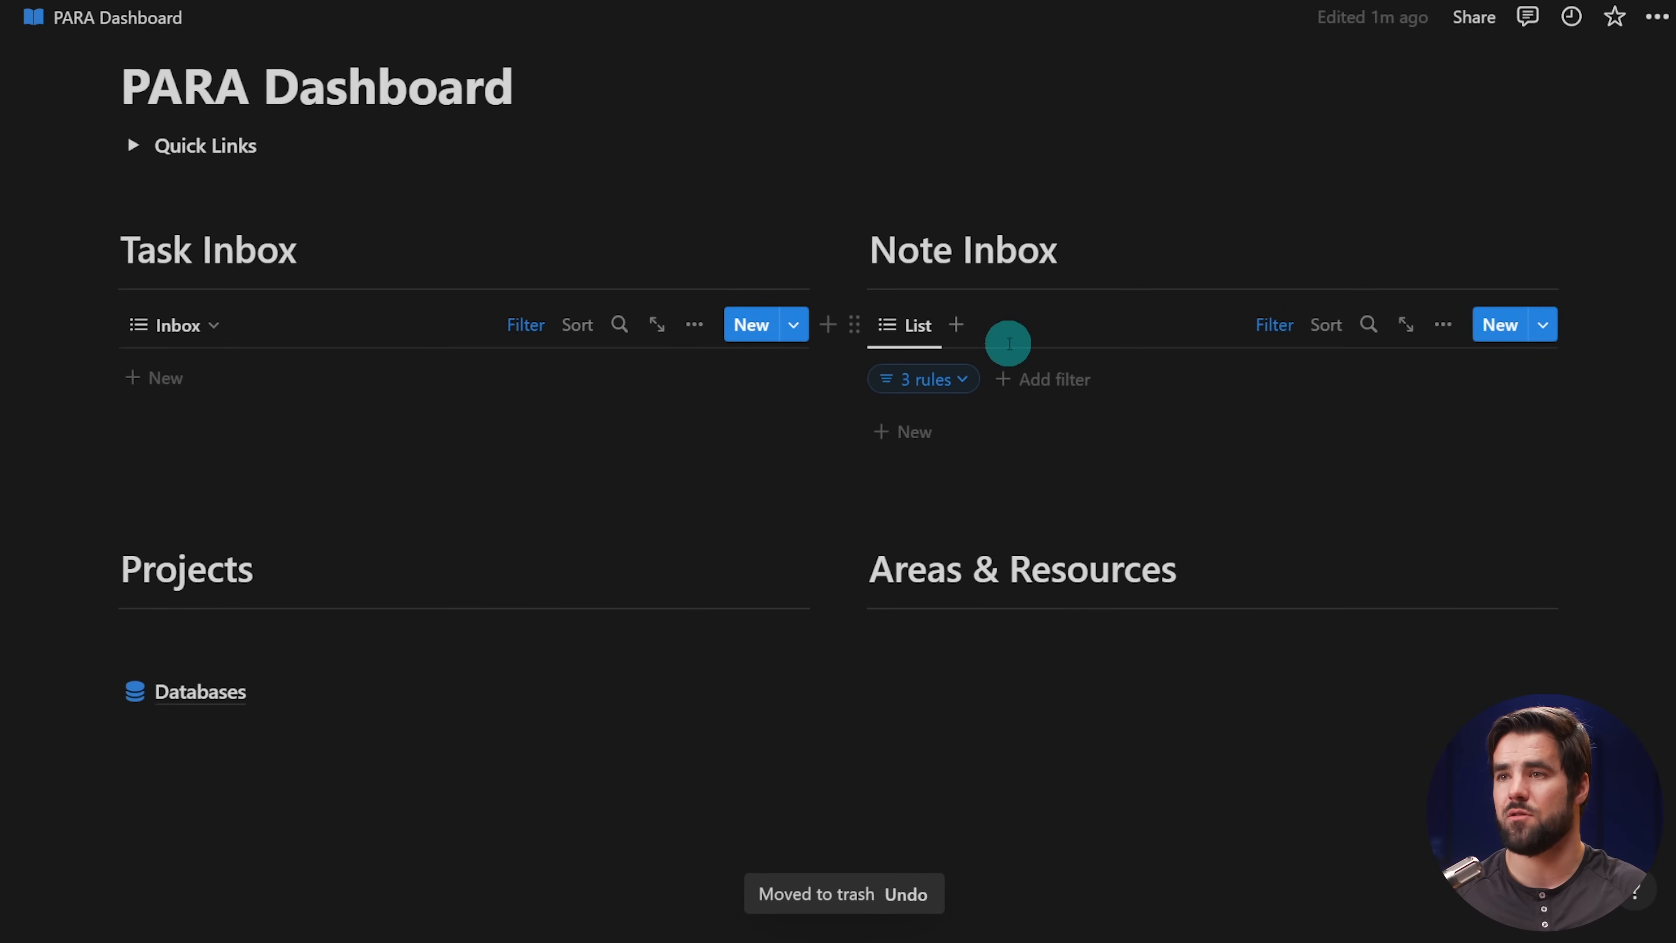
- Insert a linked board view of the Projects [2] database under Projects, using a new empty view
scroll(1016, 357, "down", 1)
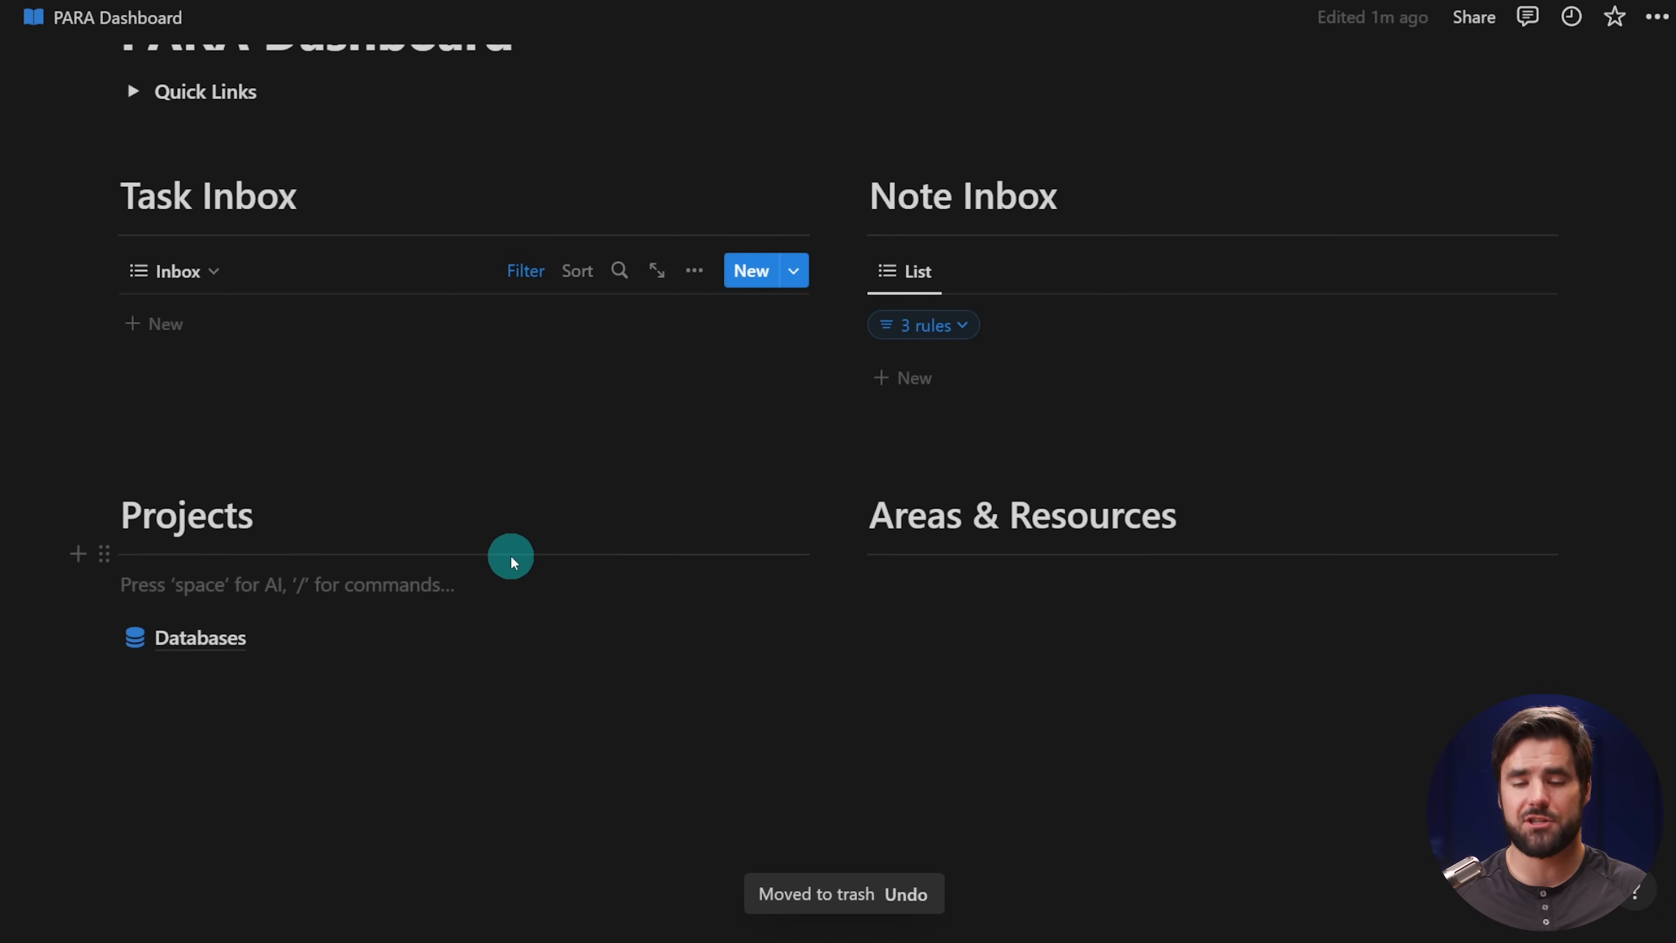
type("/board")
key("Return")
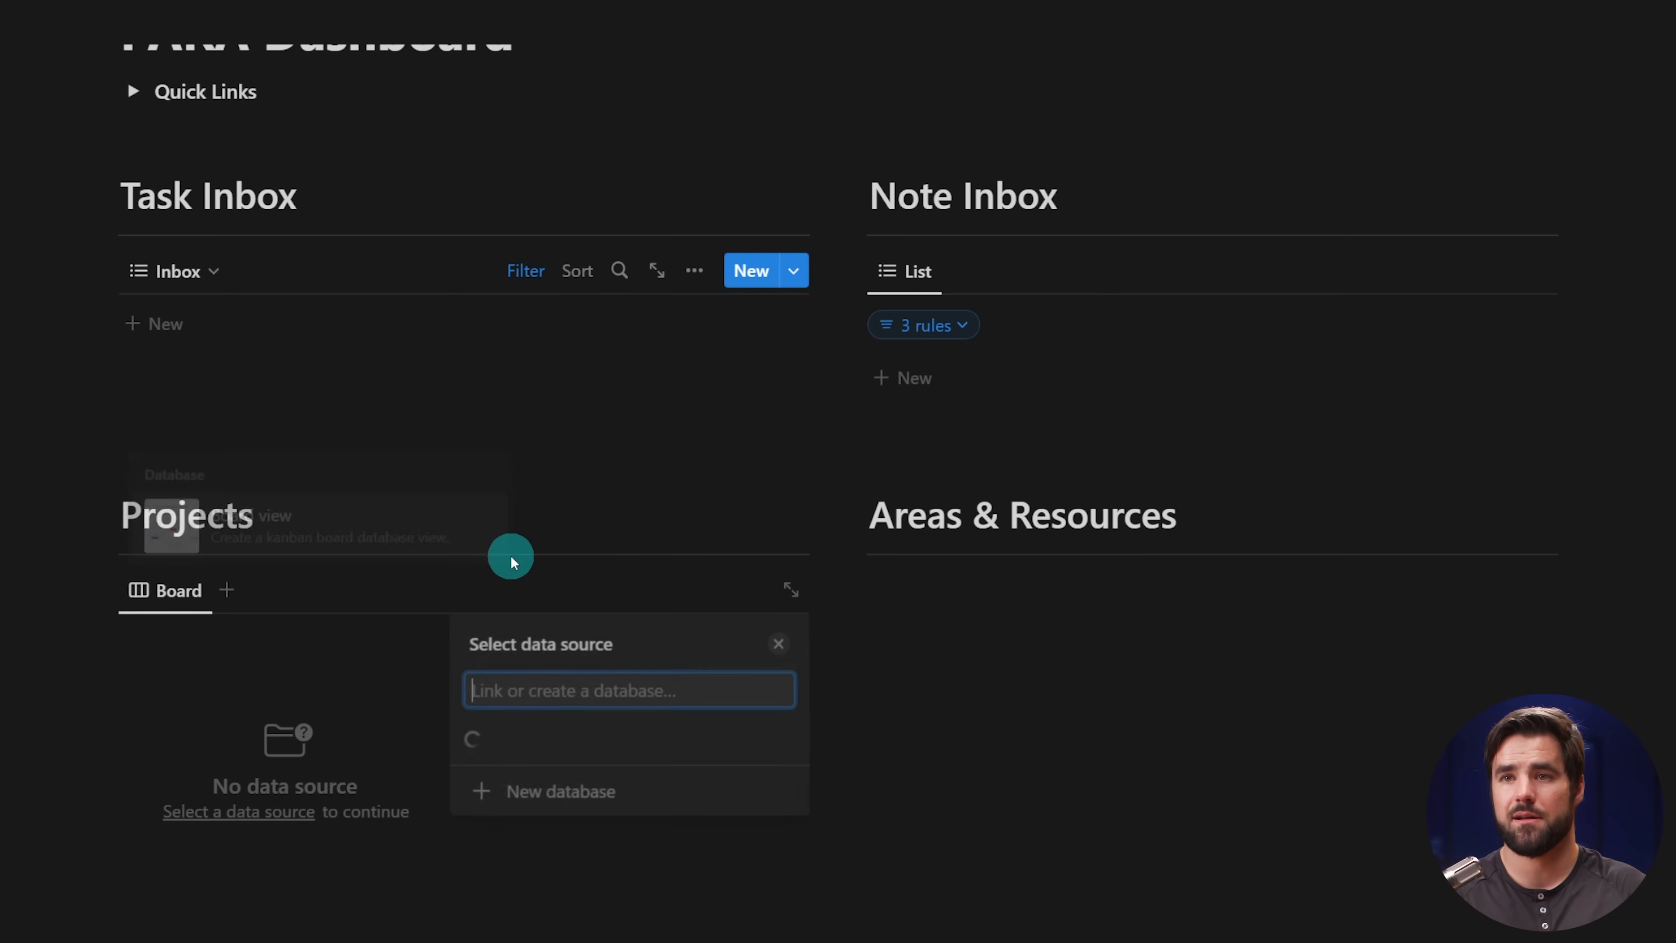
left_click(635, 404)
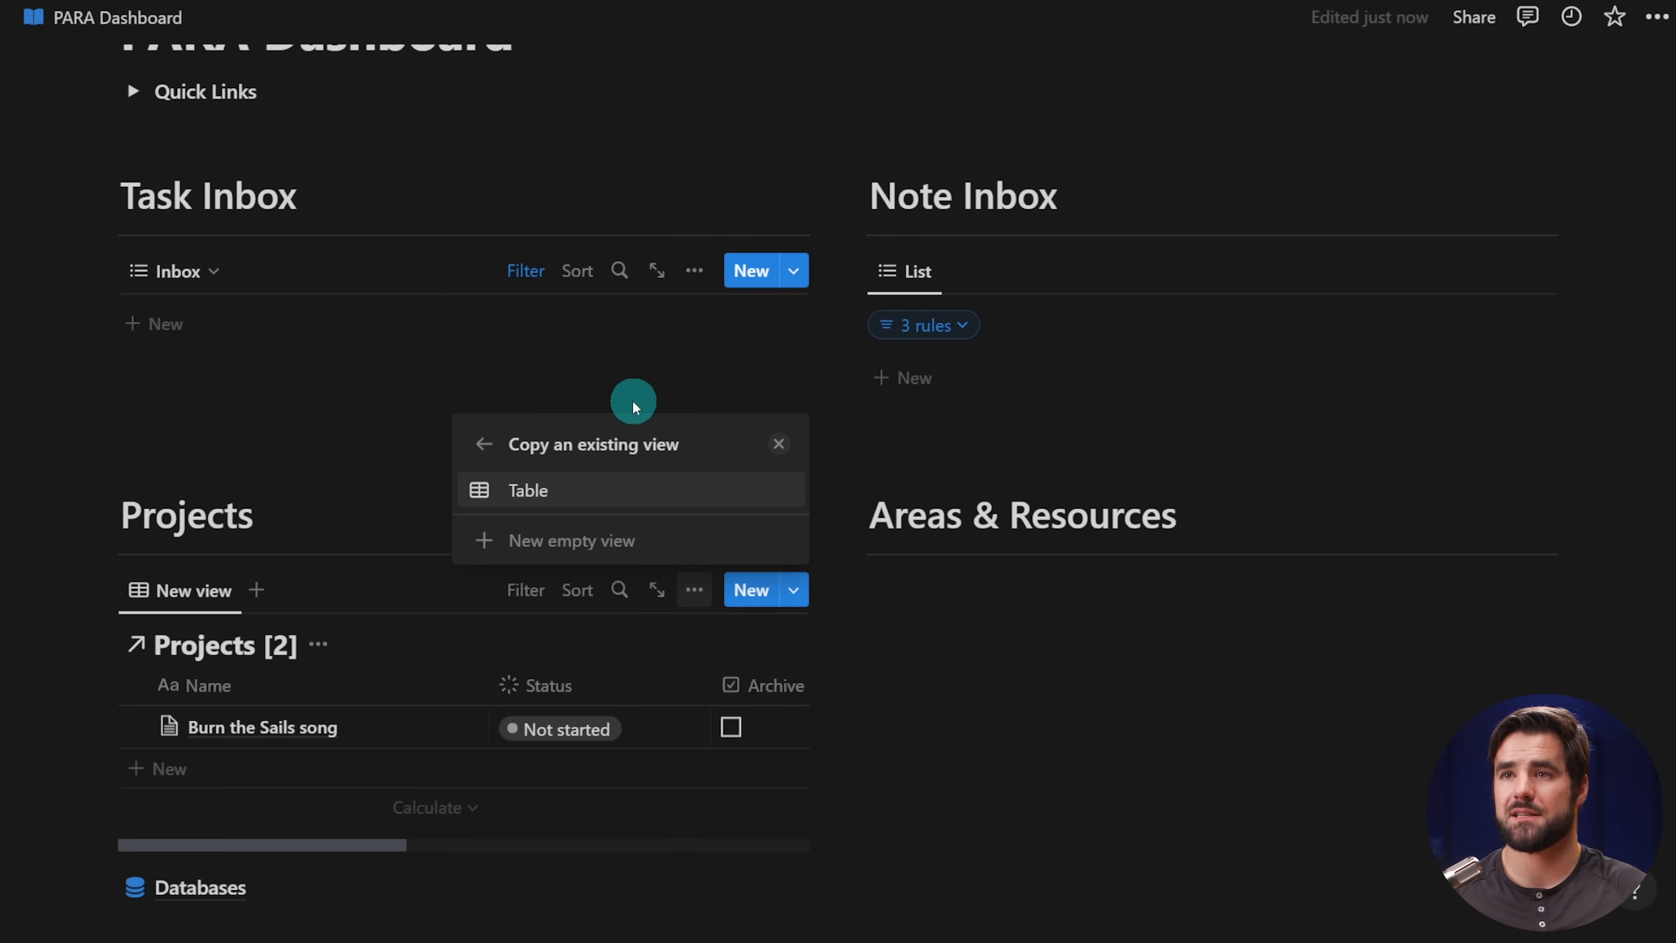
left_click(603, 538)
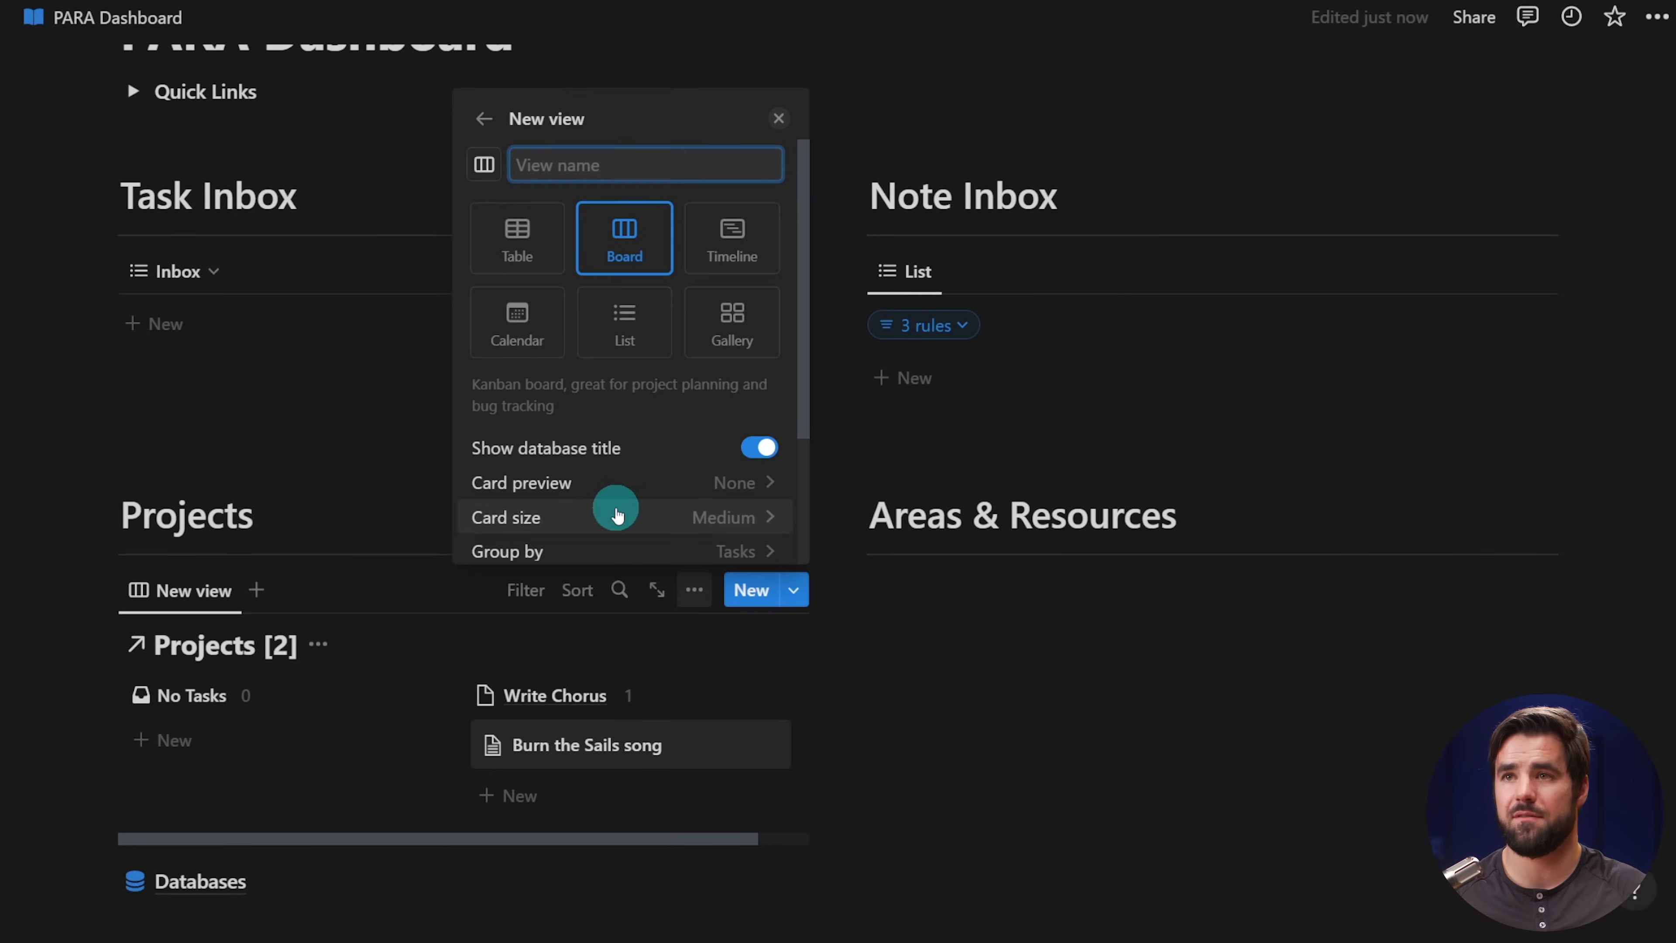
- Set the Projects board's card preview to Page cover and its card size to Small
scroll(598, 375, "down", 3)
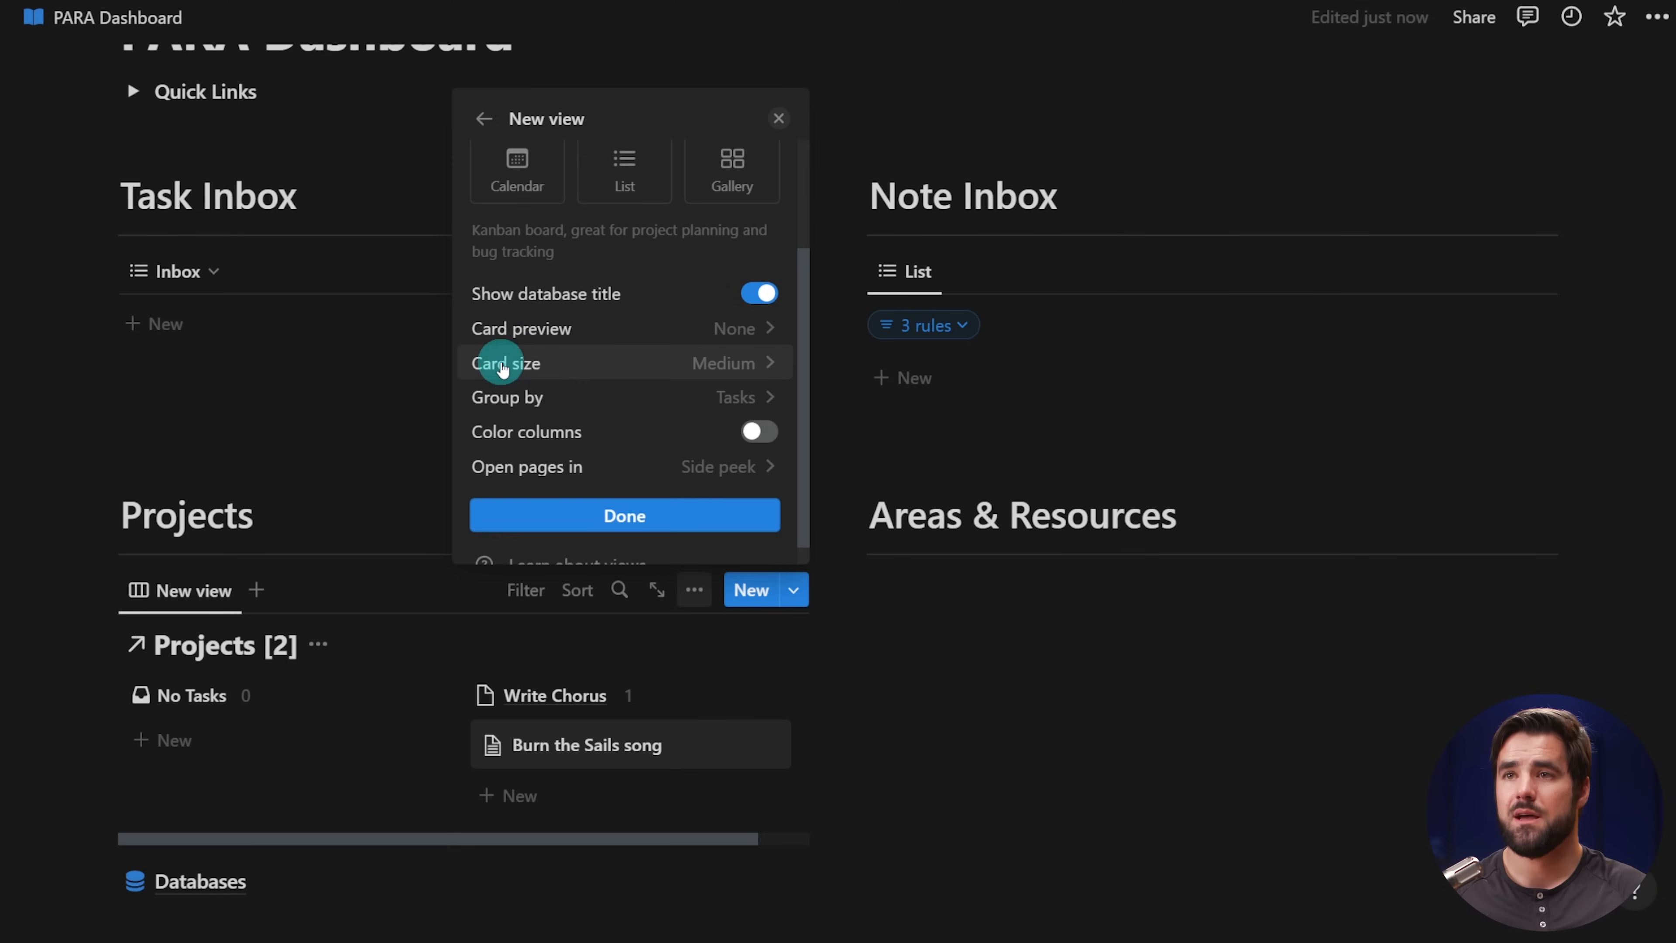
left_click(771, 329)
left_click(589, 404)
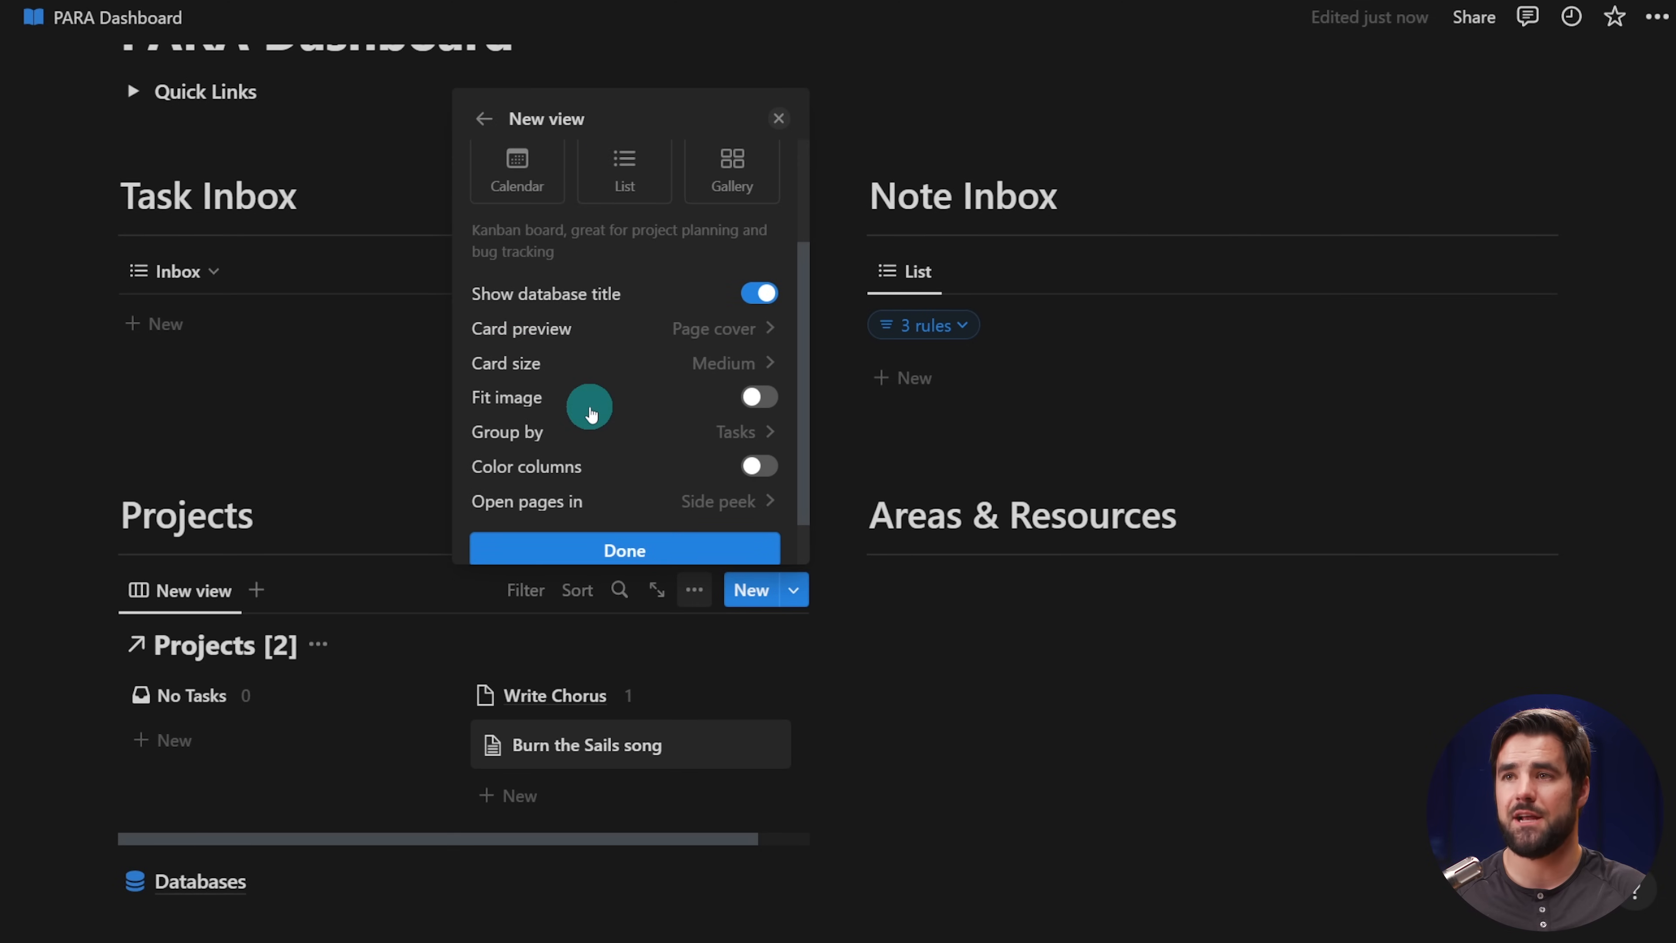
left_click(726, 375)
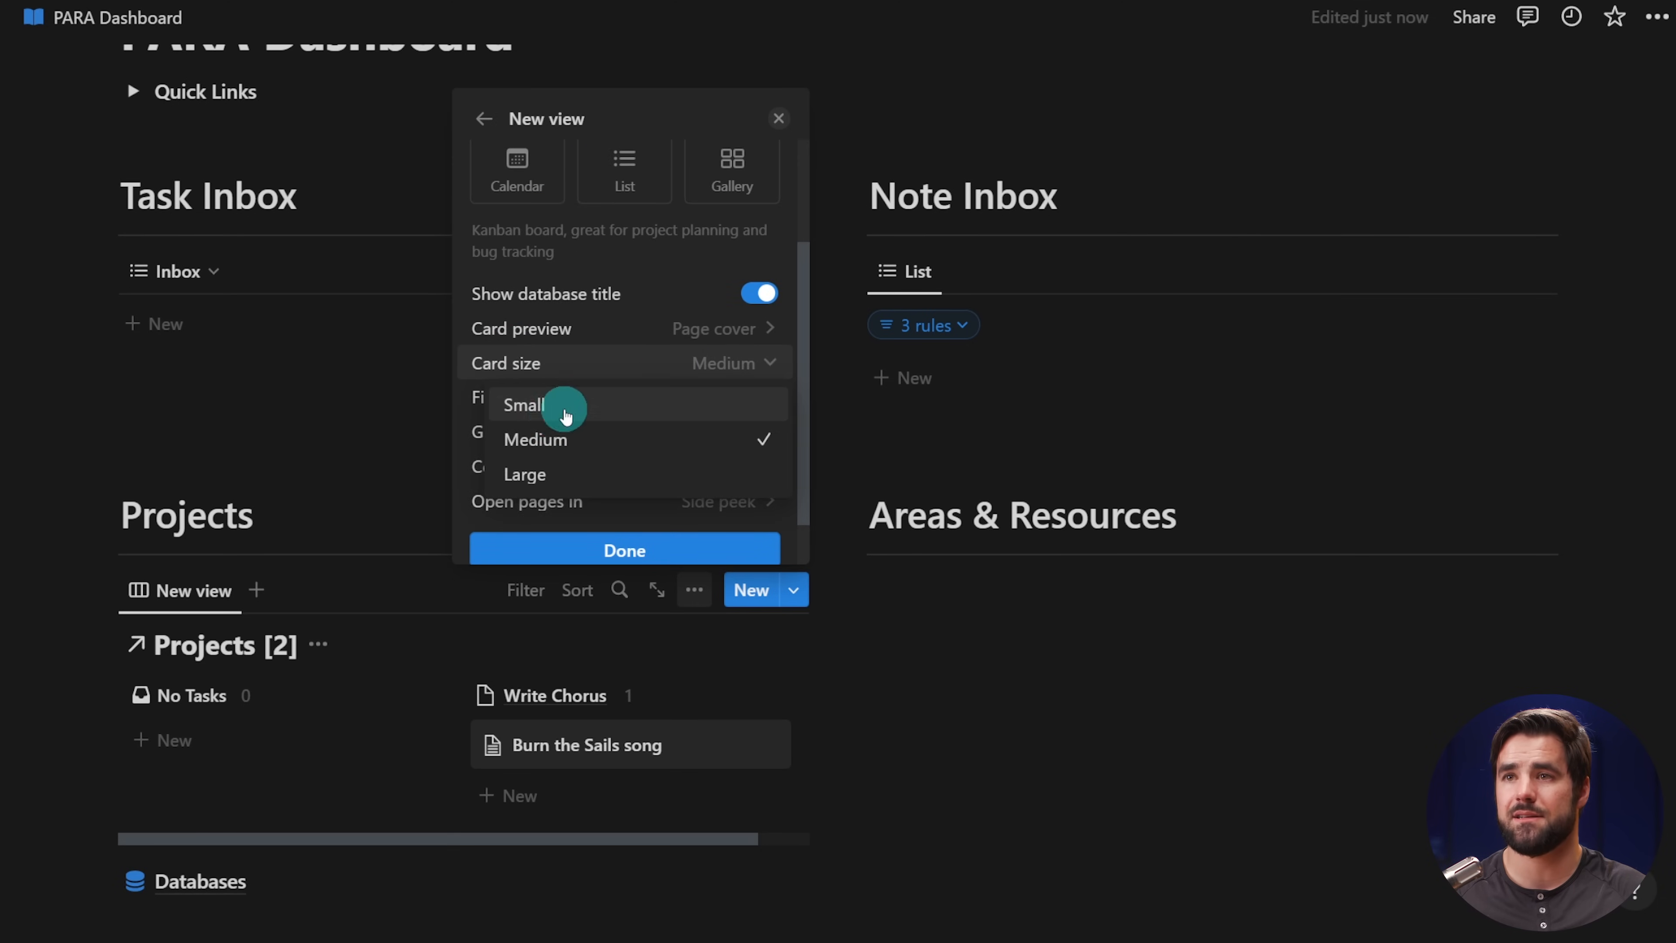
left_click(542, 404)
scroll(623, 426, "down", 1)
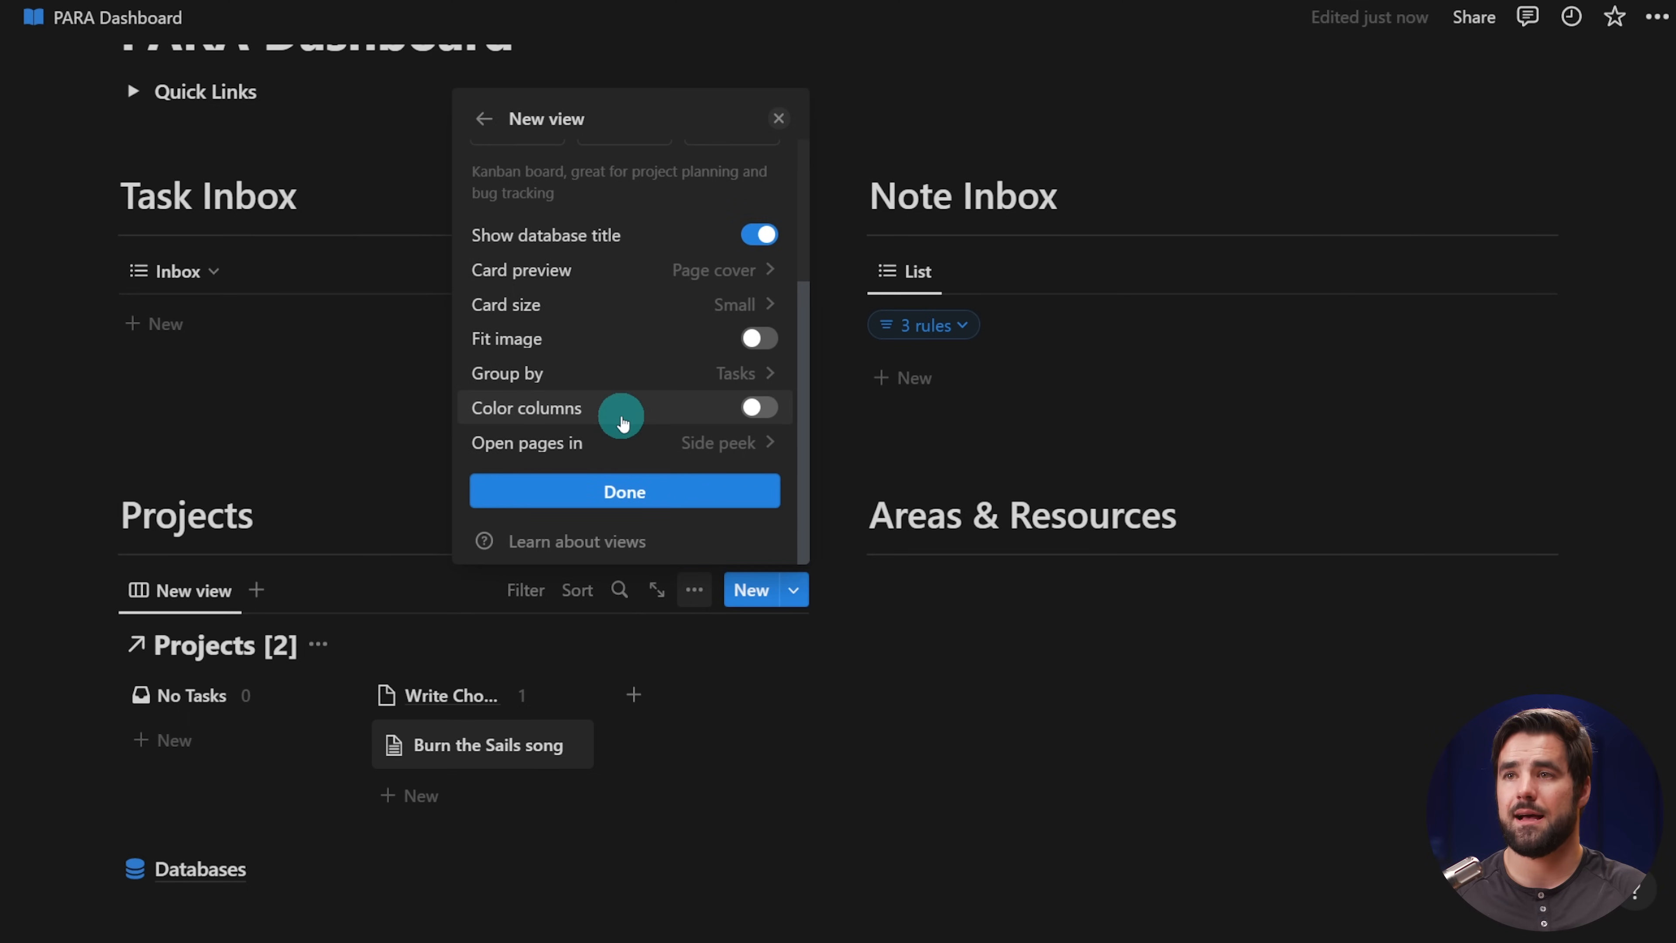
- Group the Projects board by Status and turn on coloured columns
left_click(739, 376)
left_click(759, 223)
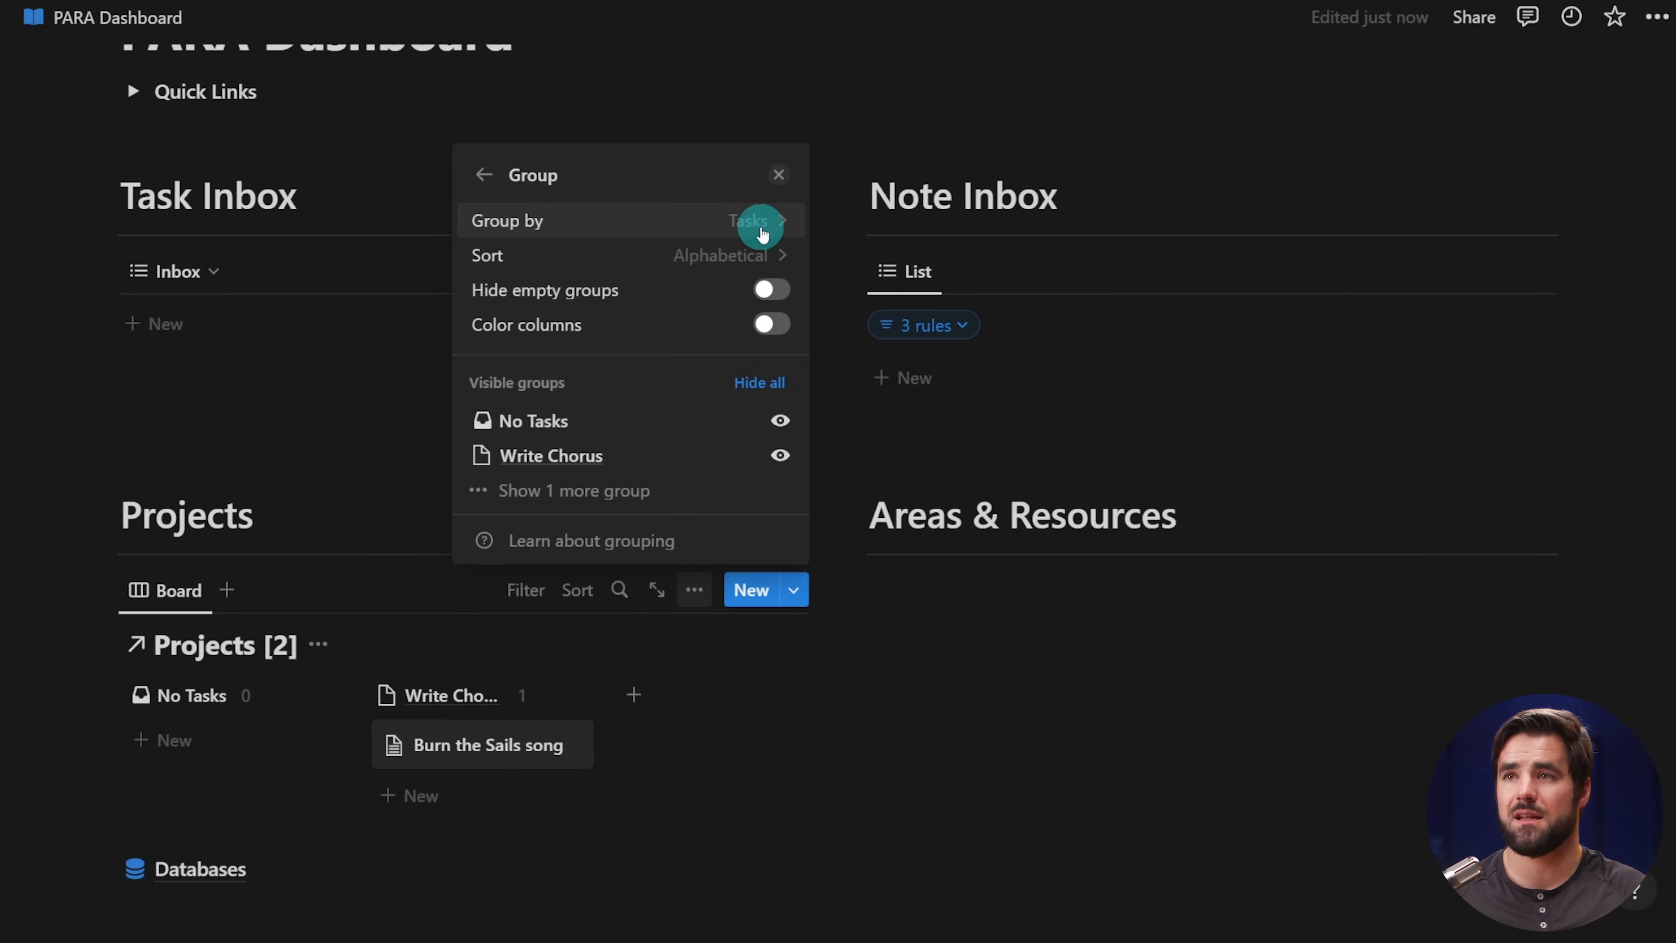
left_click(554, 507)
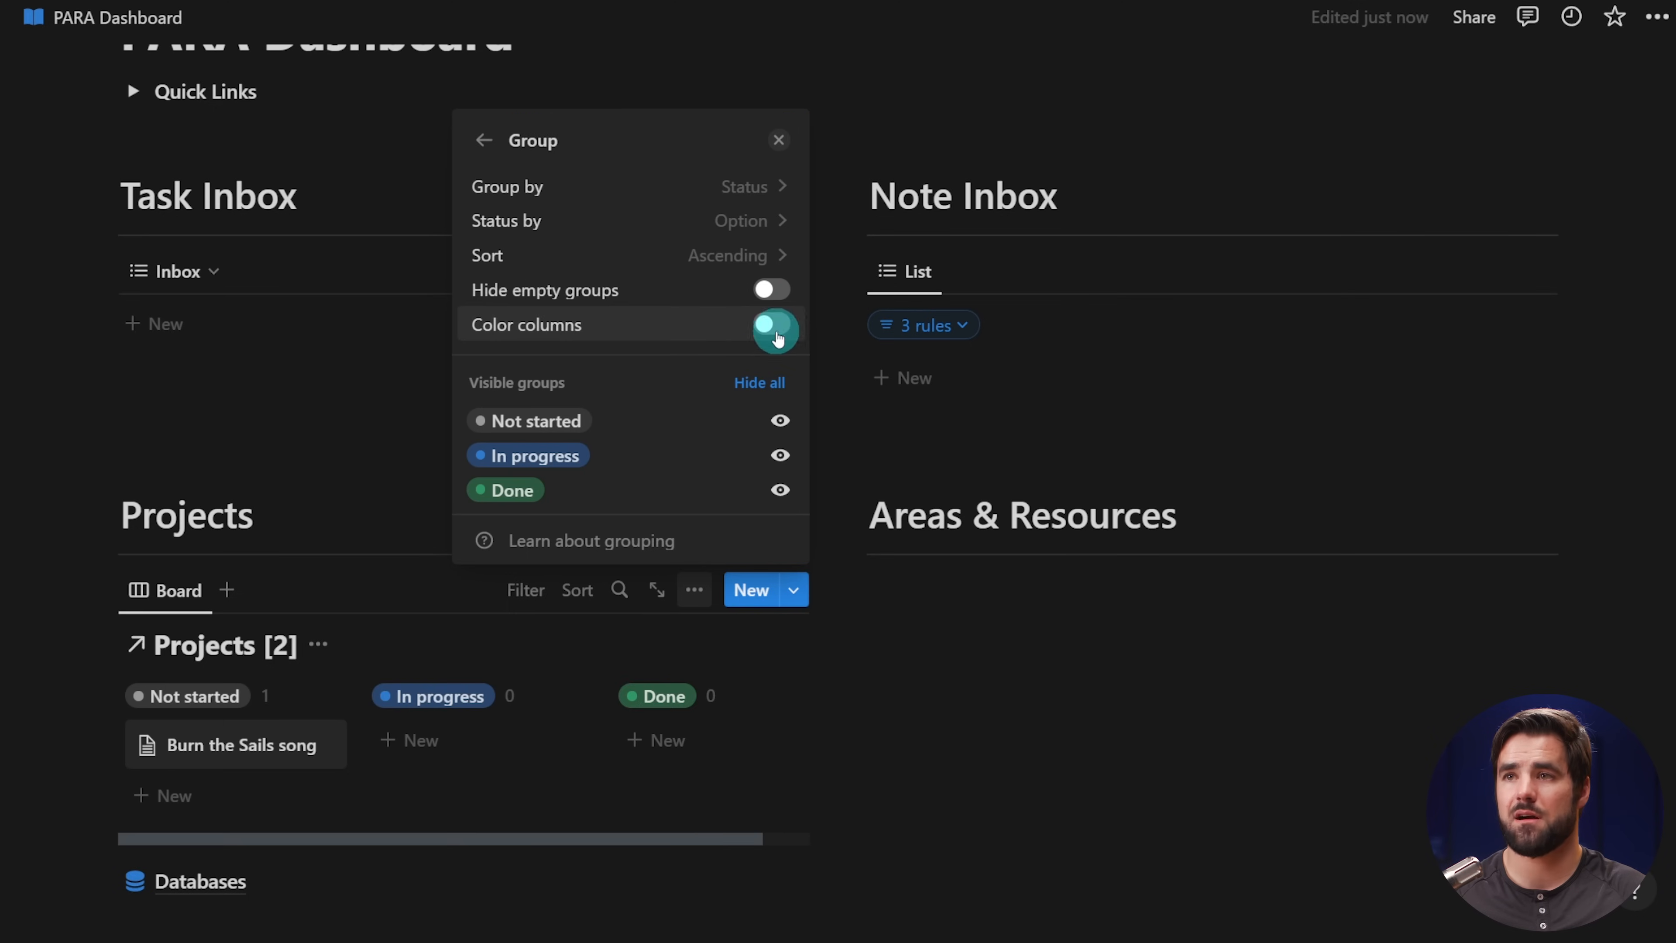
left_click(776, 339)
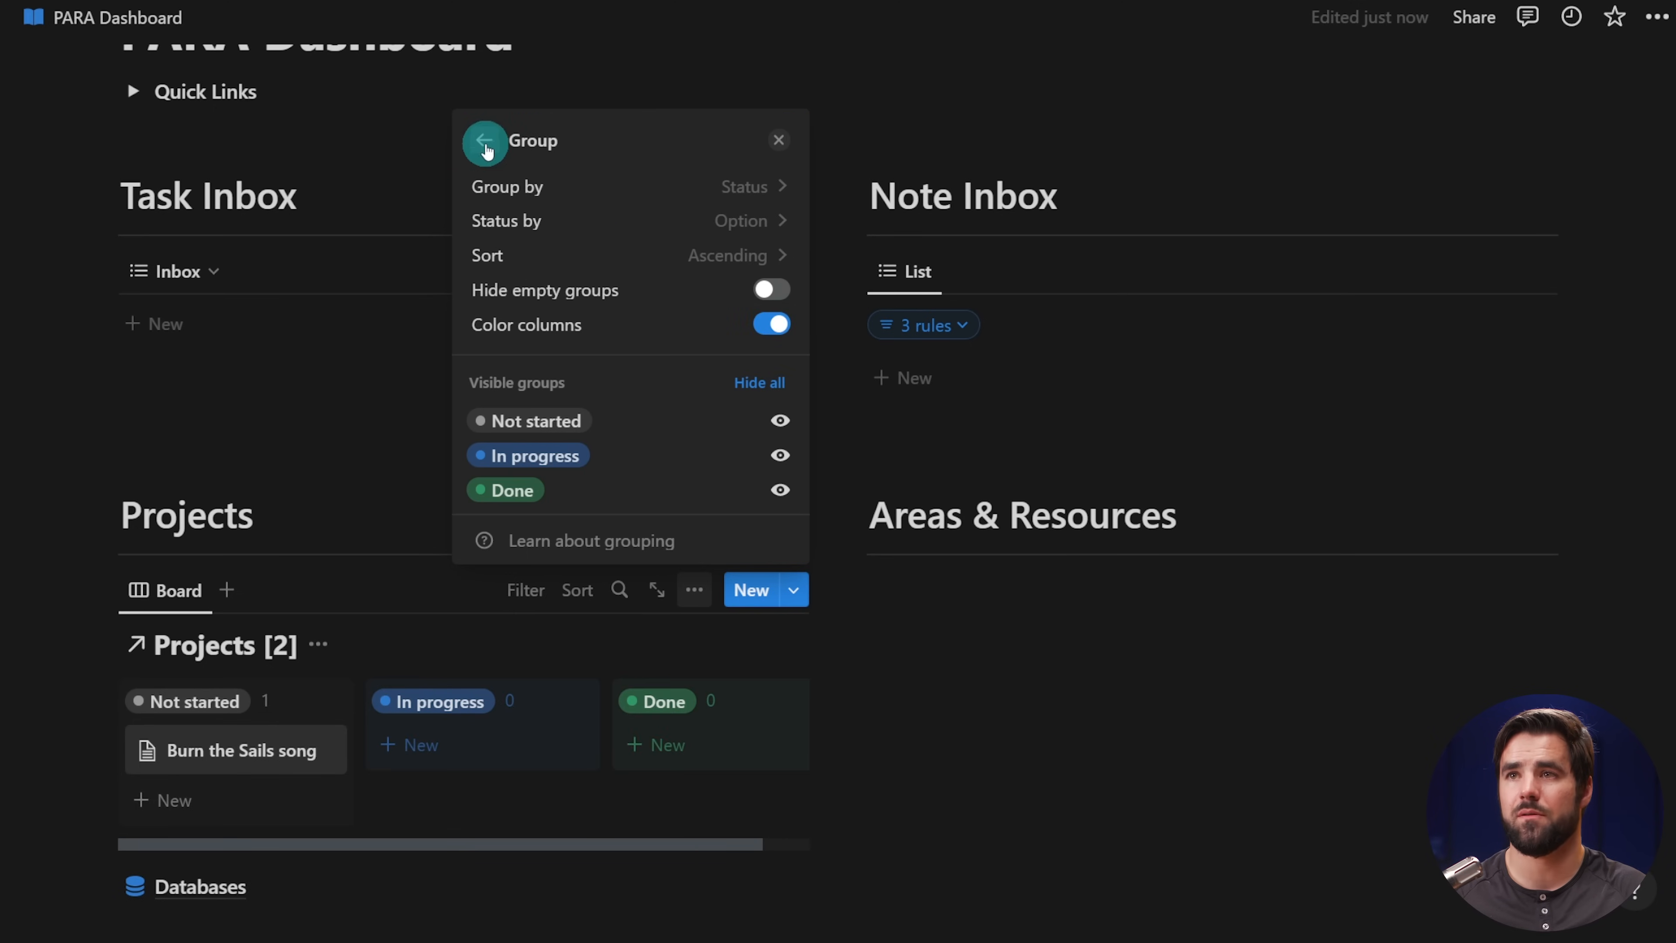
left_click(485, 144)
left_click(1055, 732)
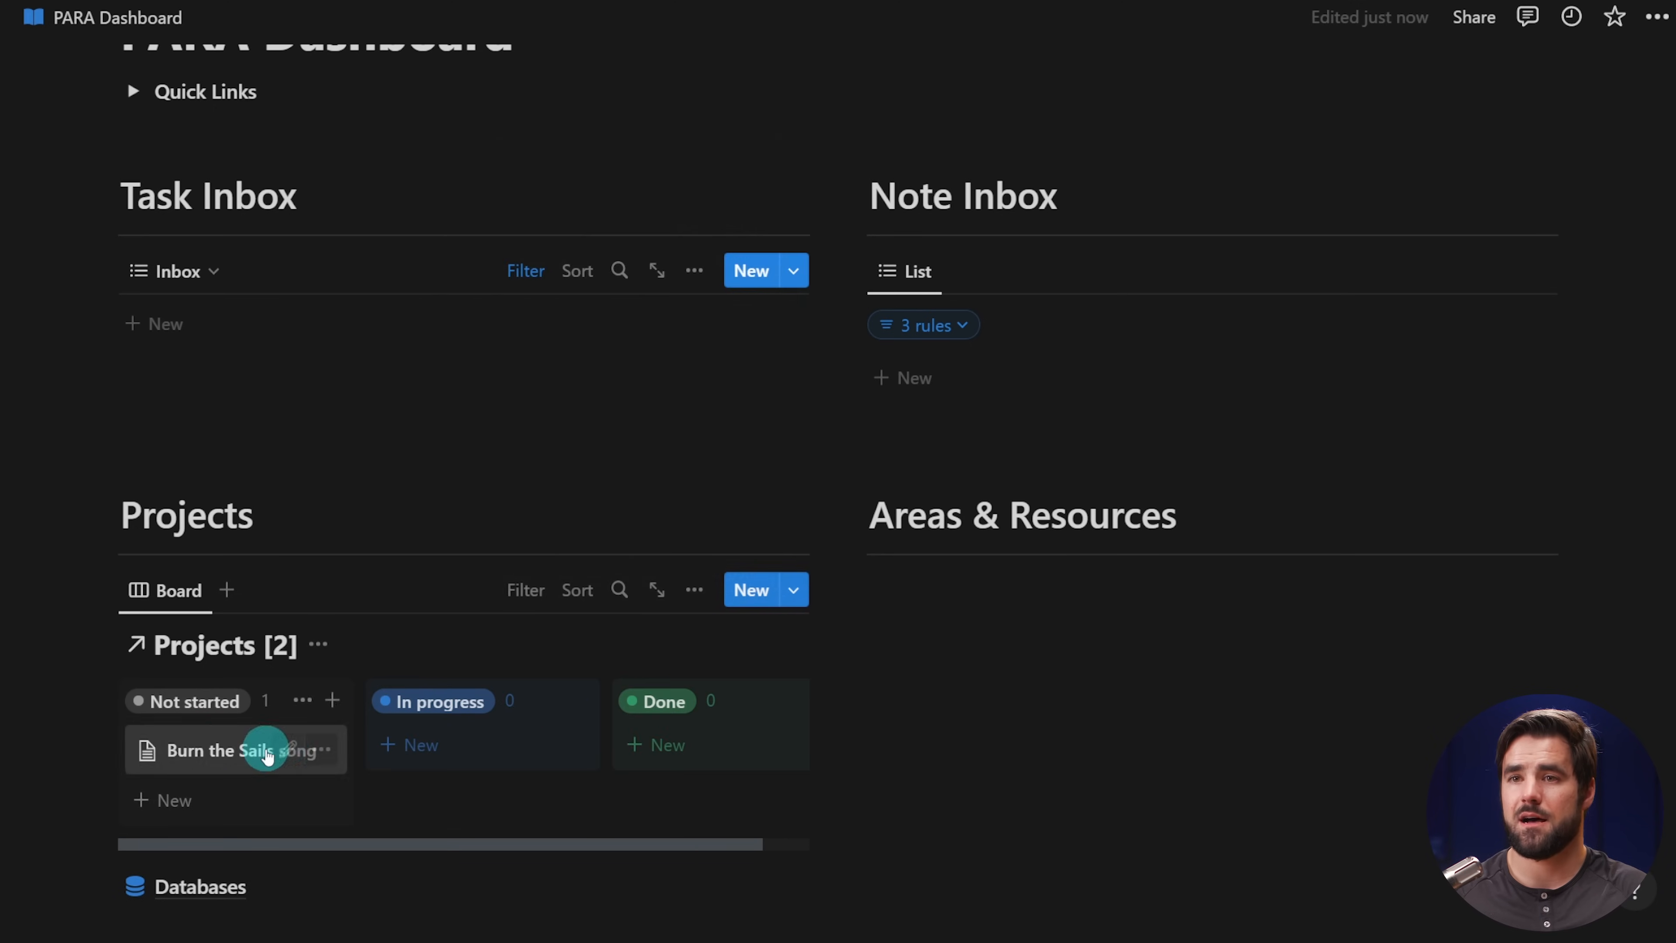
- Add a cover to the Burn the Sails song page, using the first Unsplash image found for "fire"
left_click(221, 748)
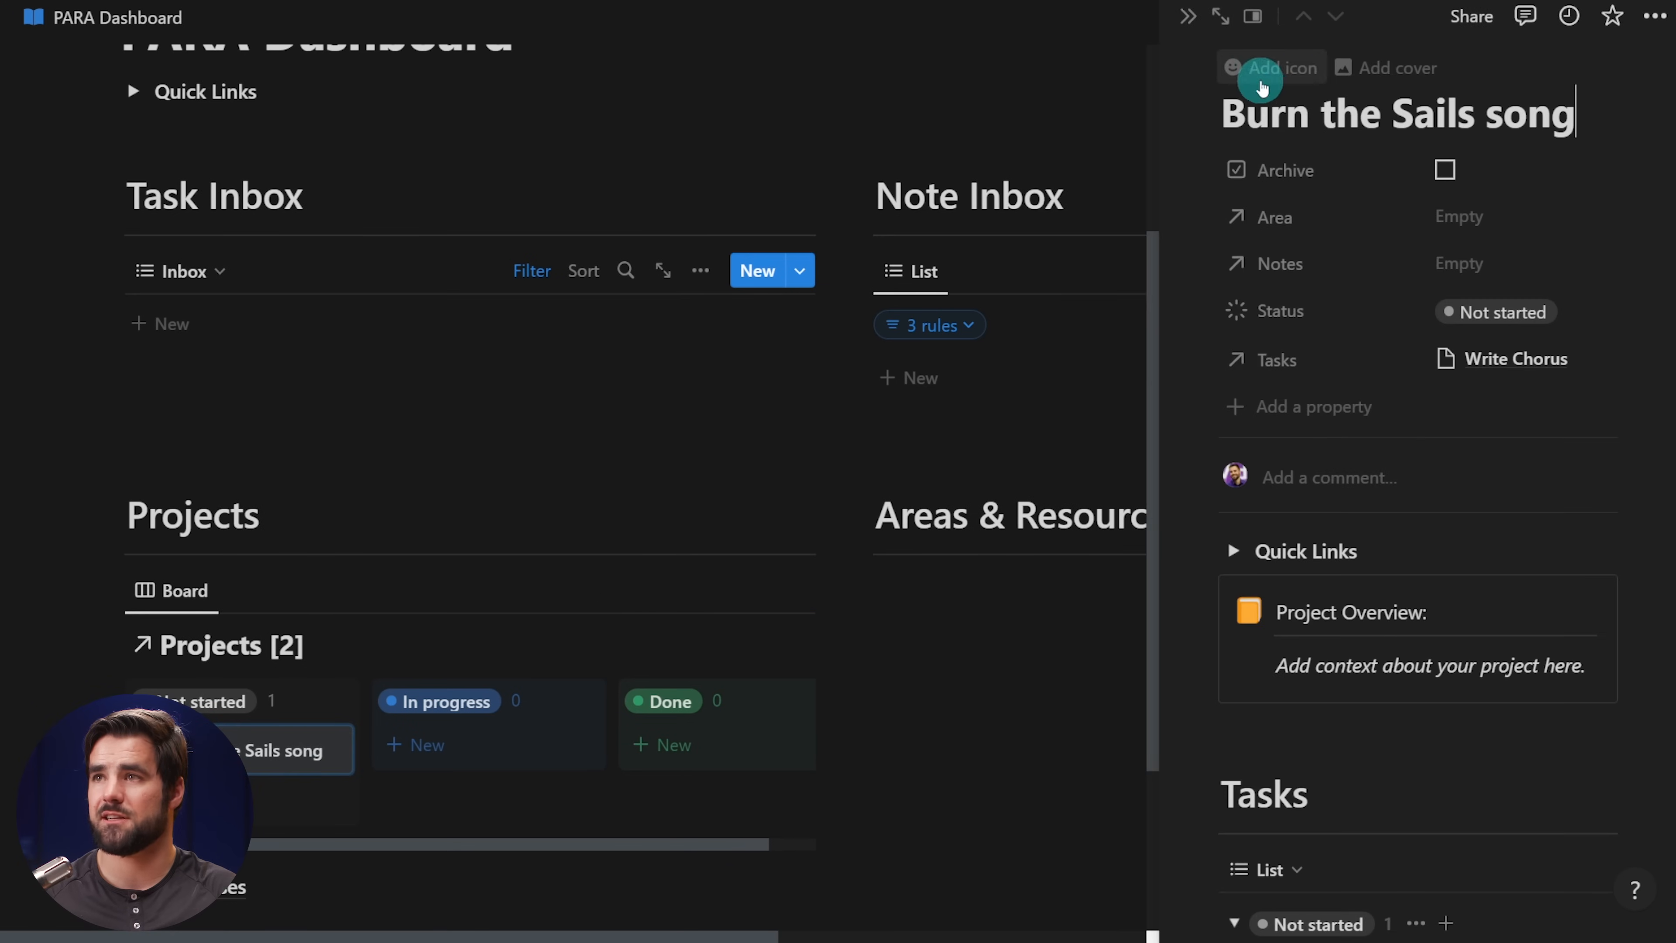
left_click(1403, 63)
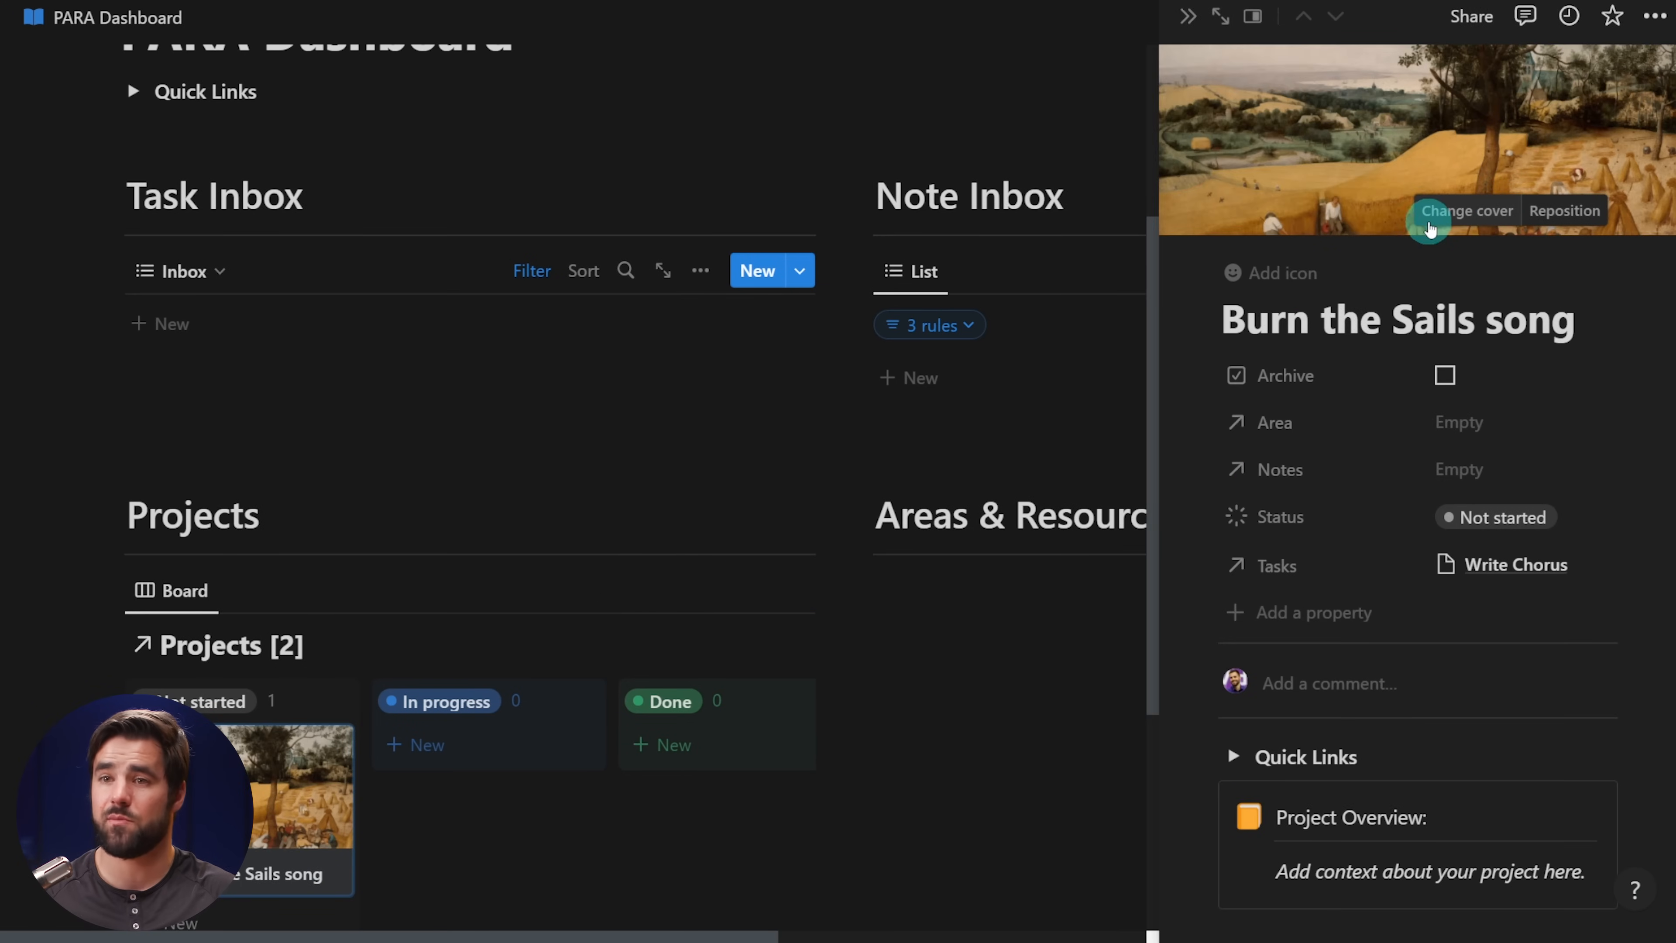
left_click(1458, 211)
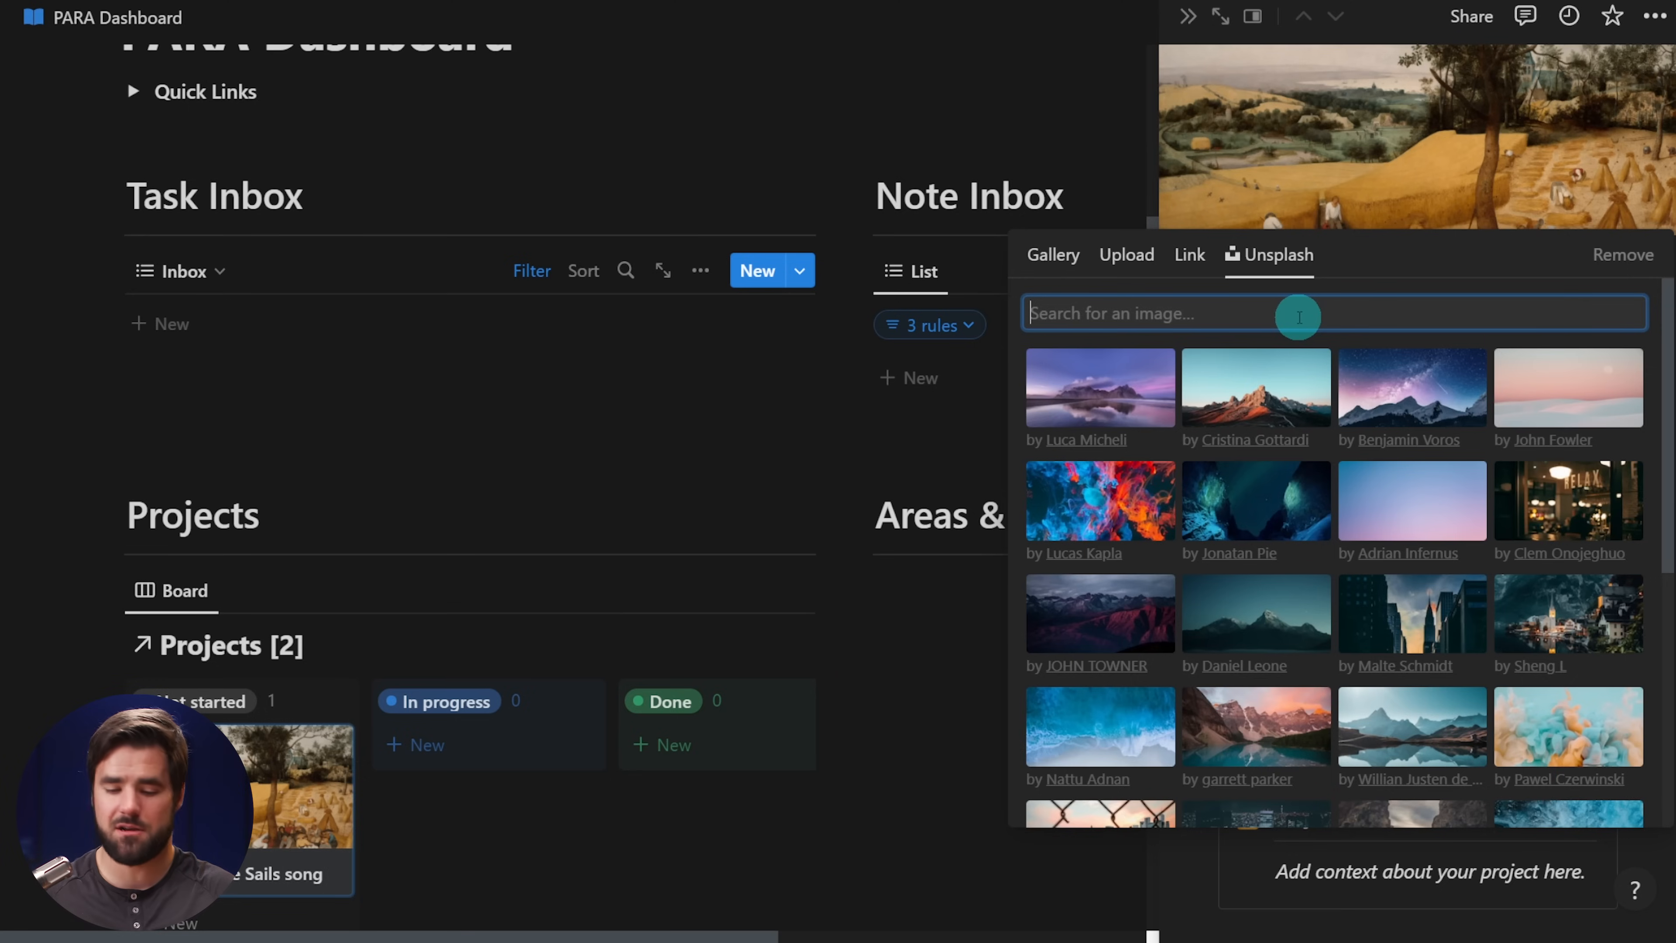
type("fire")
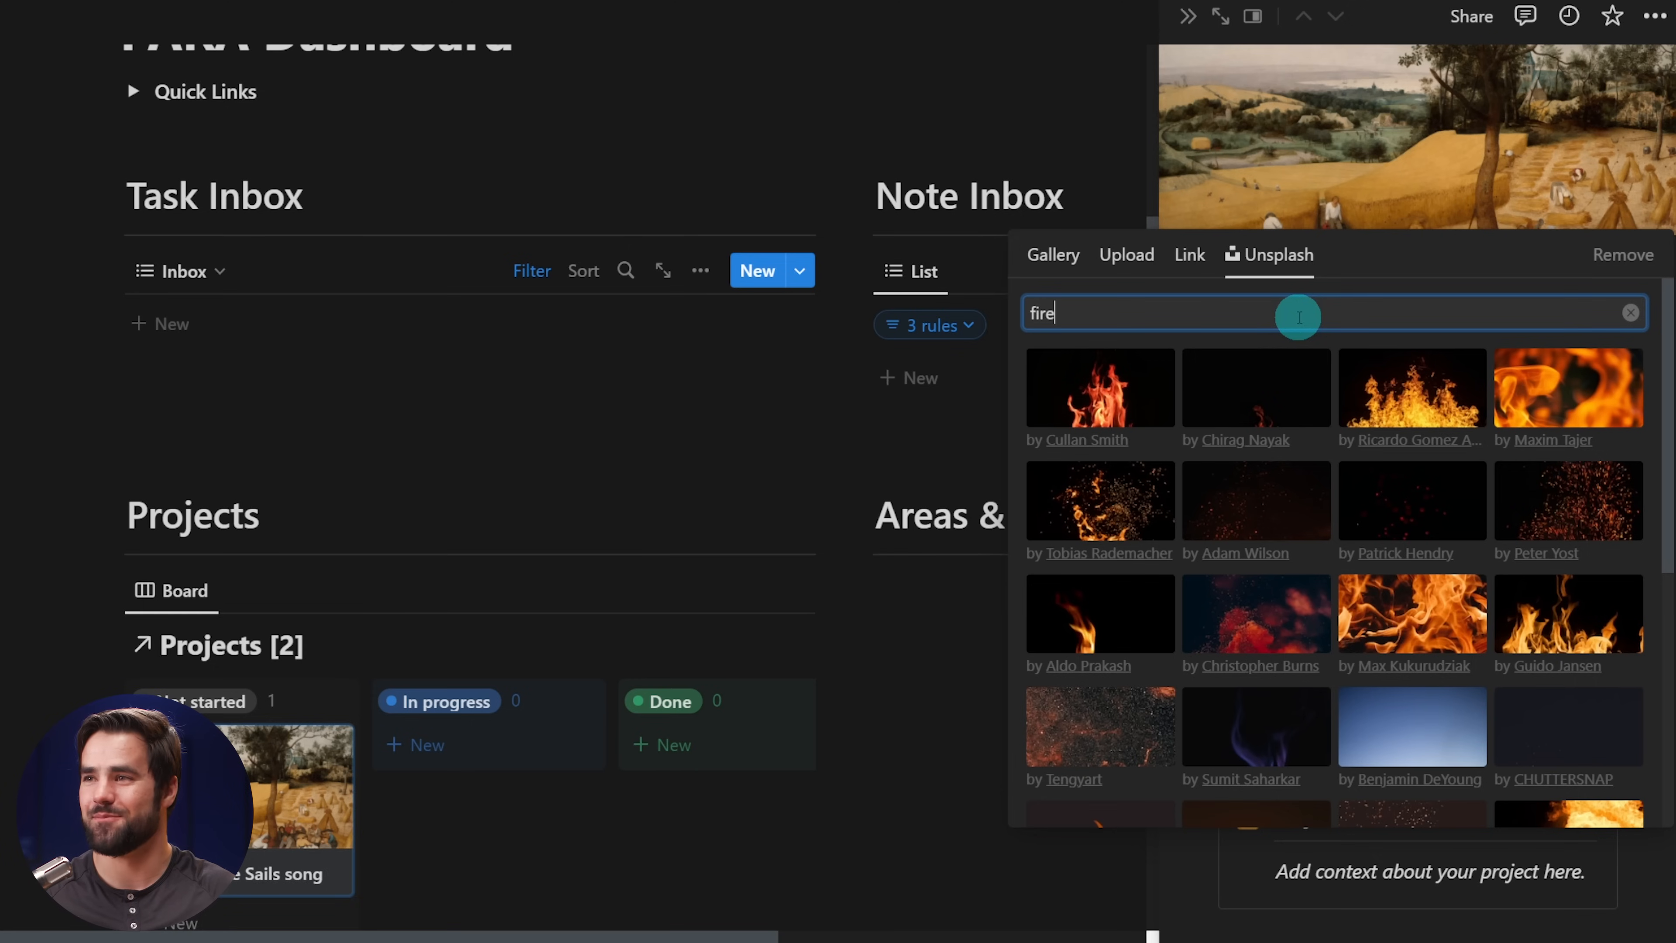
left_click(1120, 375)
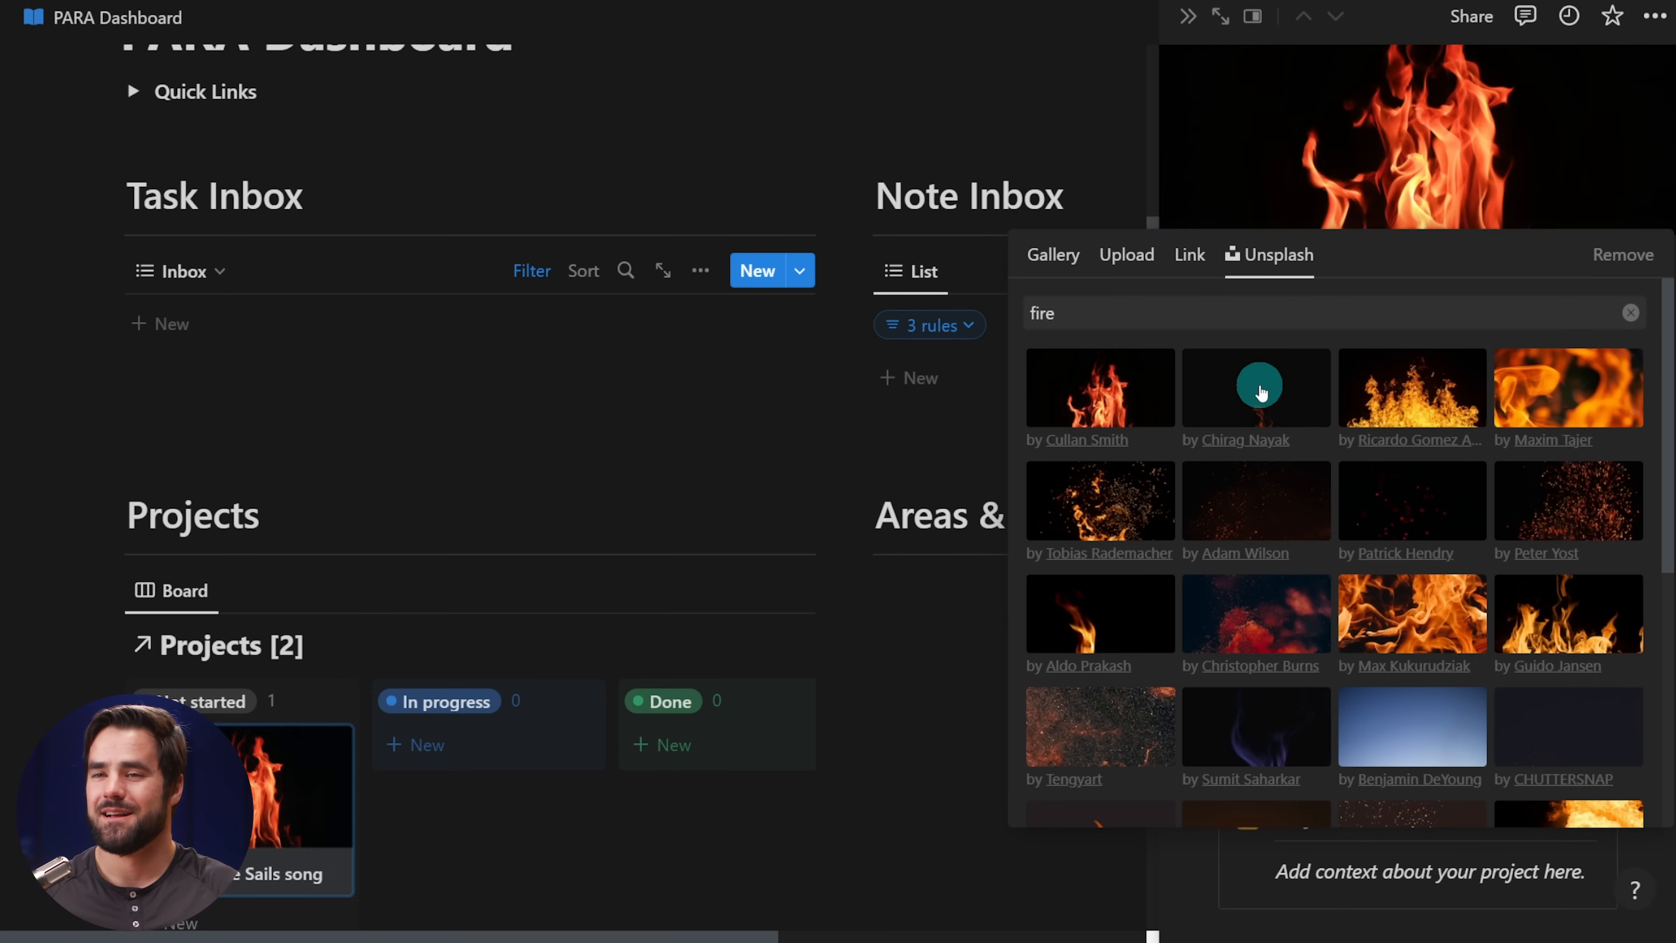
left_click(1353, 132)
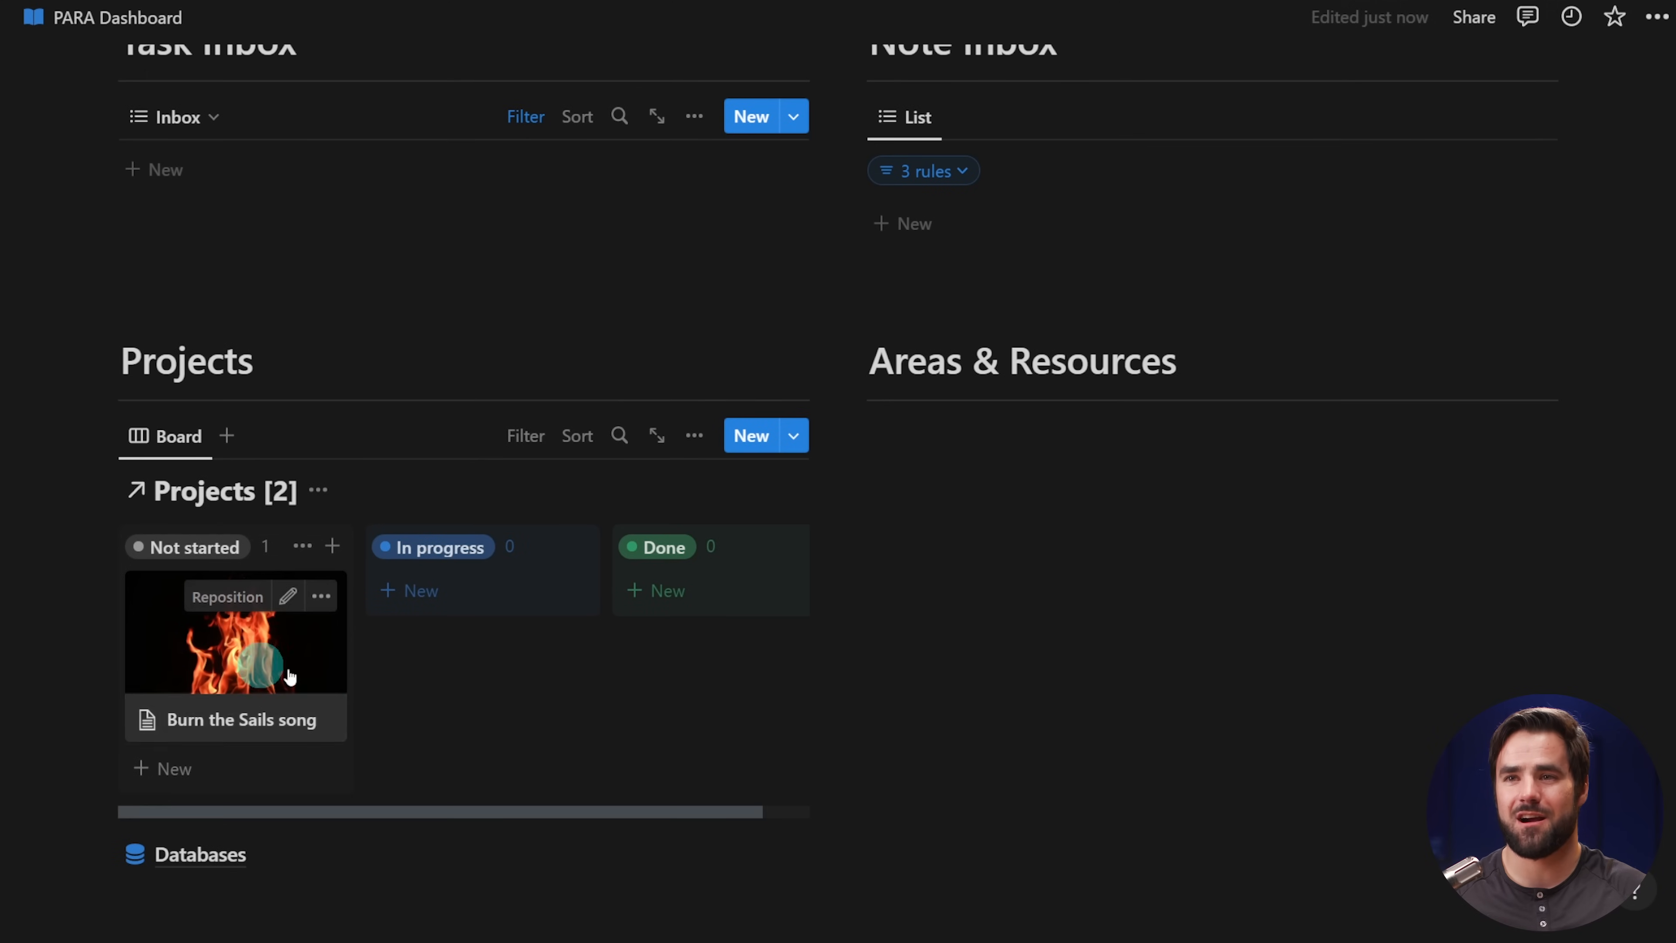
- Move the Burn the Sails song card to In progress and hide the Projects board's database title
left_click_drag(290, 675, 480, 631)
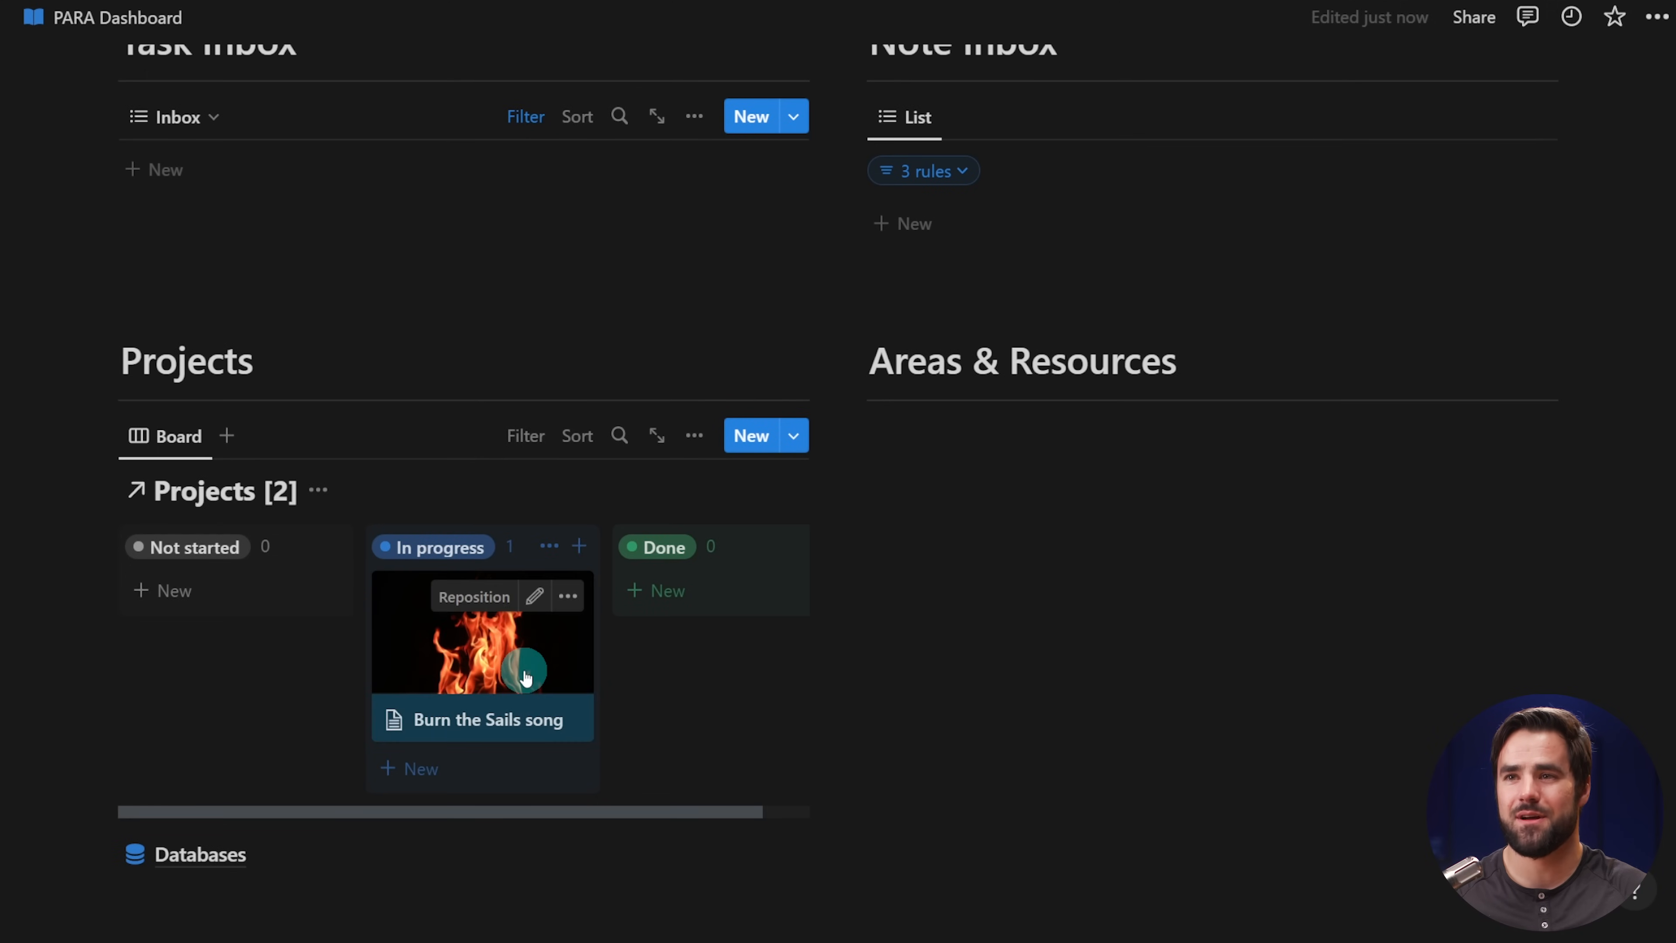
left_click(319, 490)
left_click(298, 617)
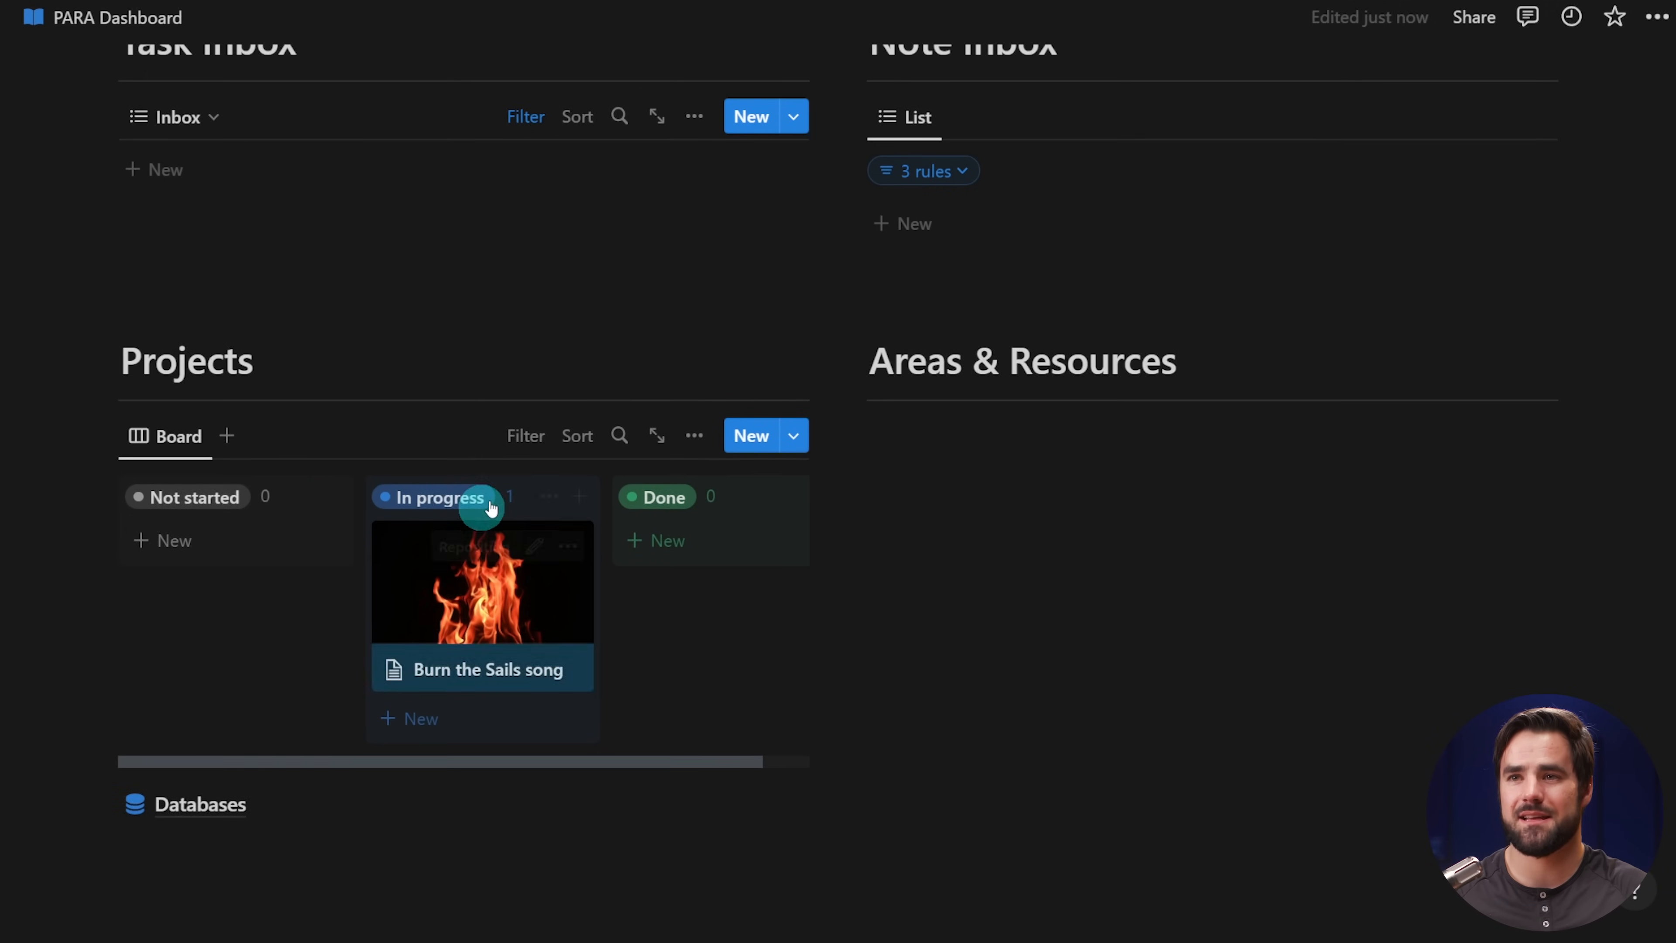
- Add an advanced filter to the Projects board requiring Archive to be unchecked, and collapse the filter bar
left_click(525, 435)
left_click(471, 751)
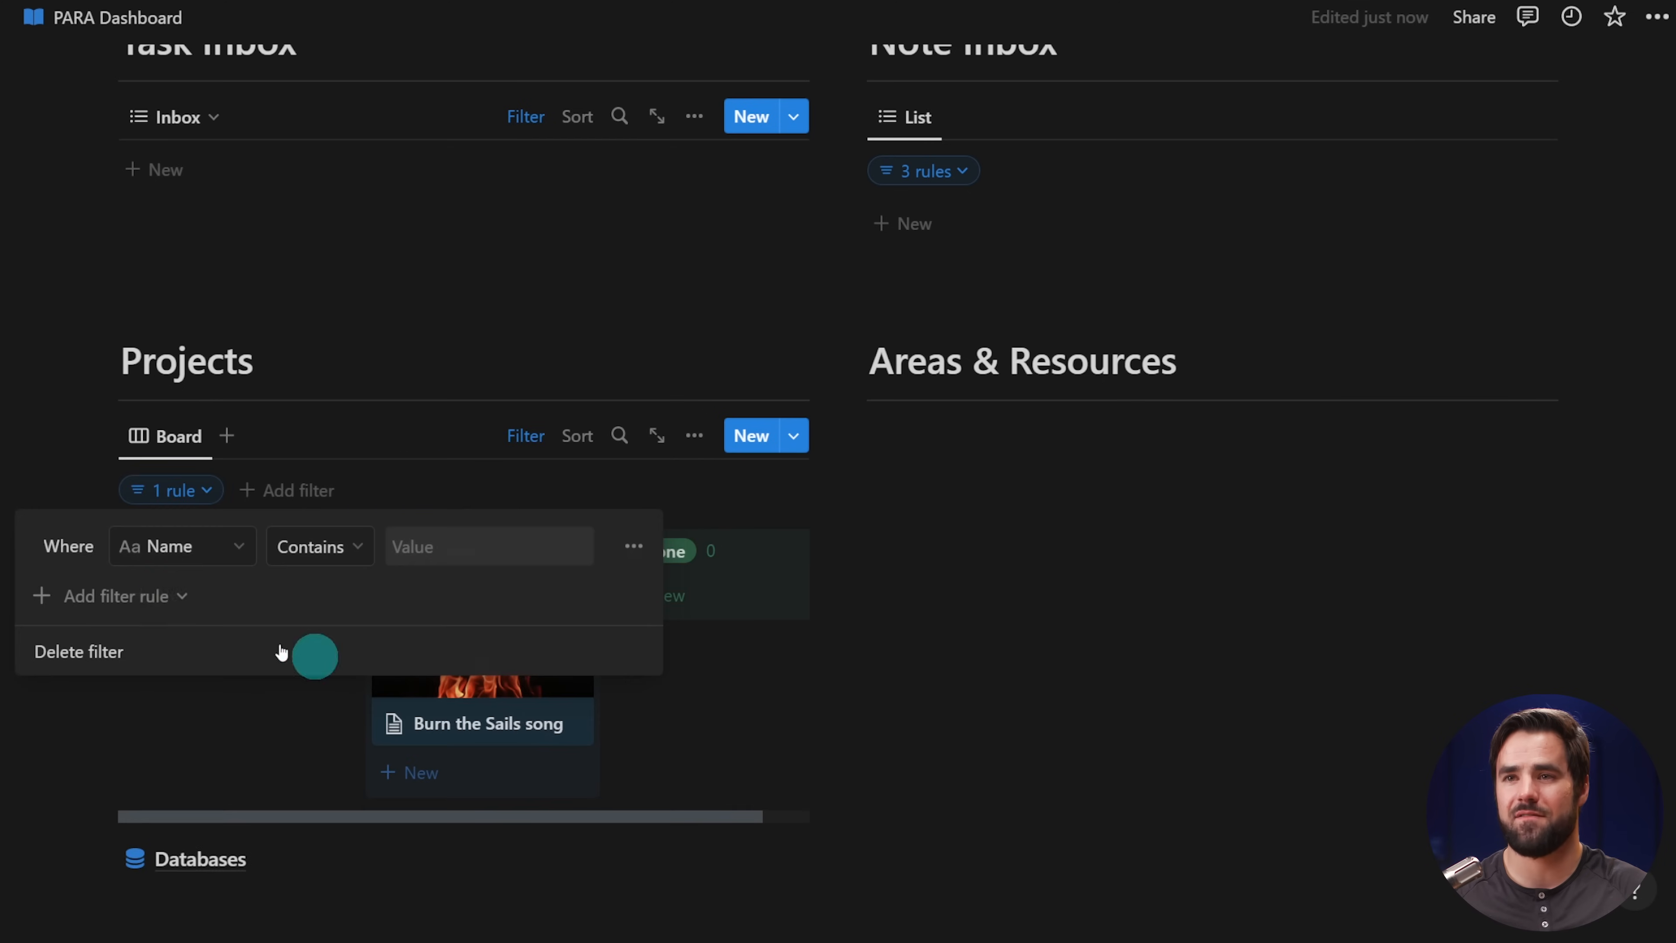
left_click(210, 557)
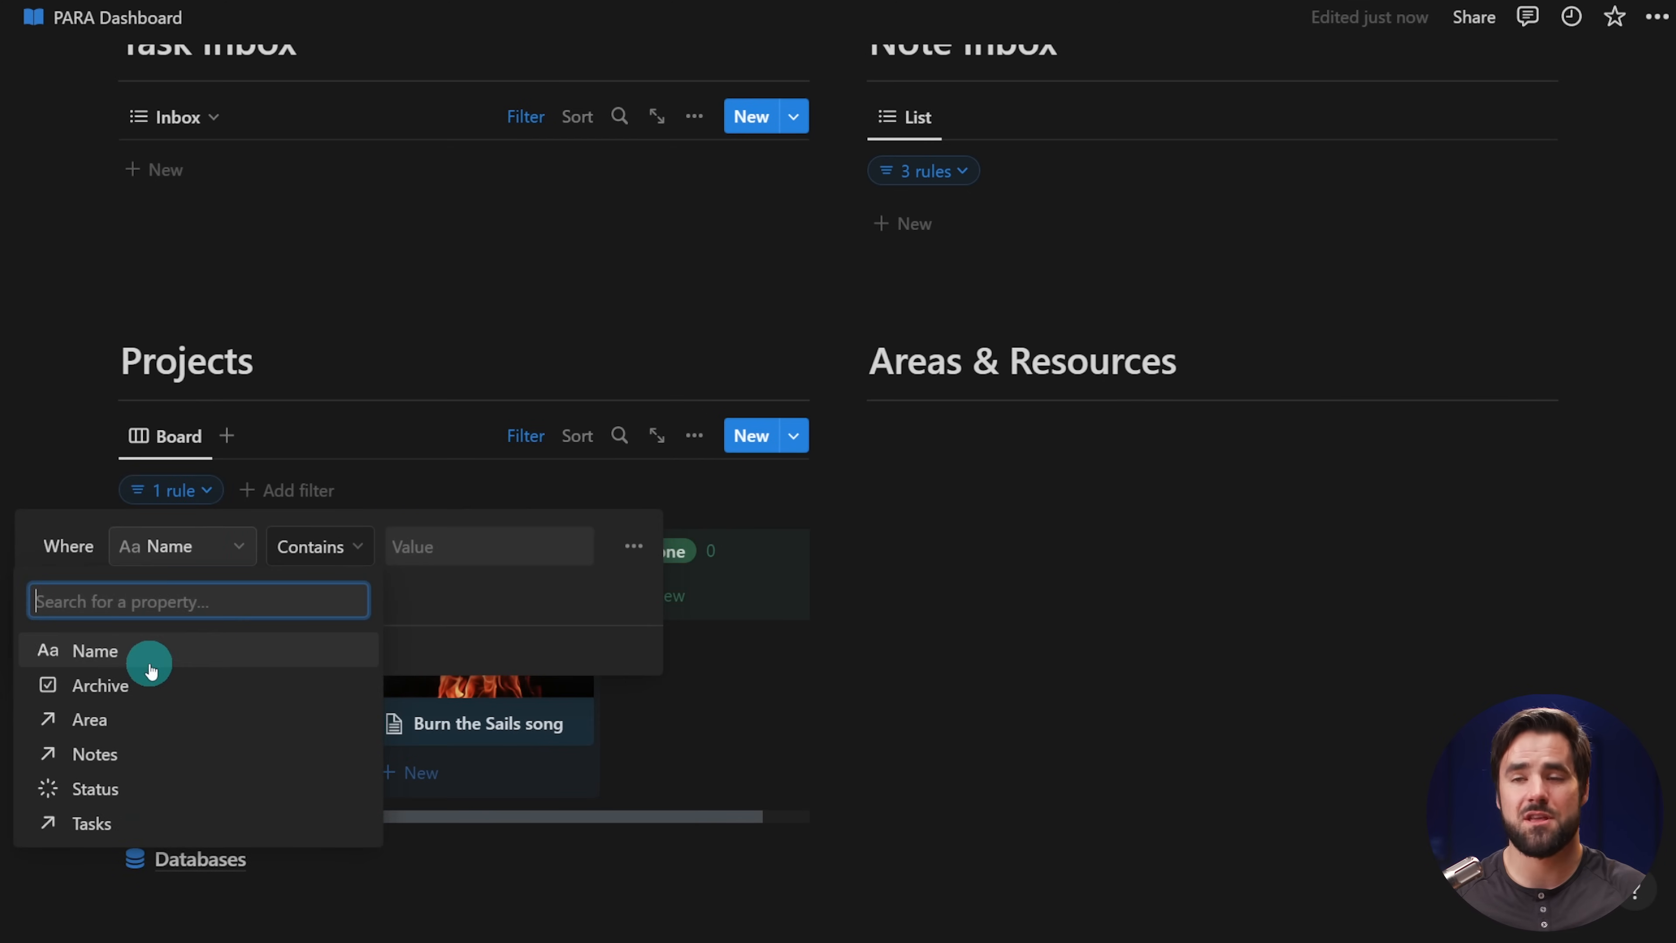
left_click(151, 686)
left_click(371, 558)
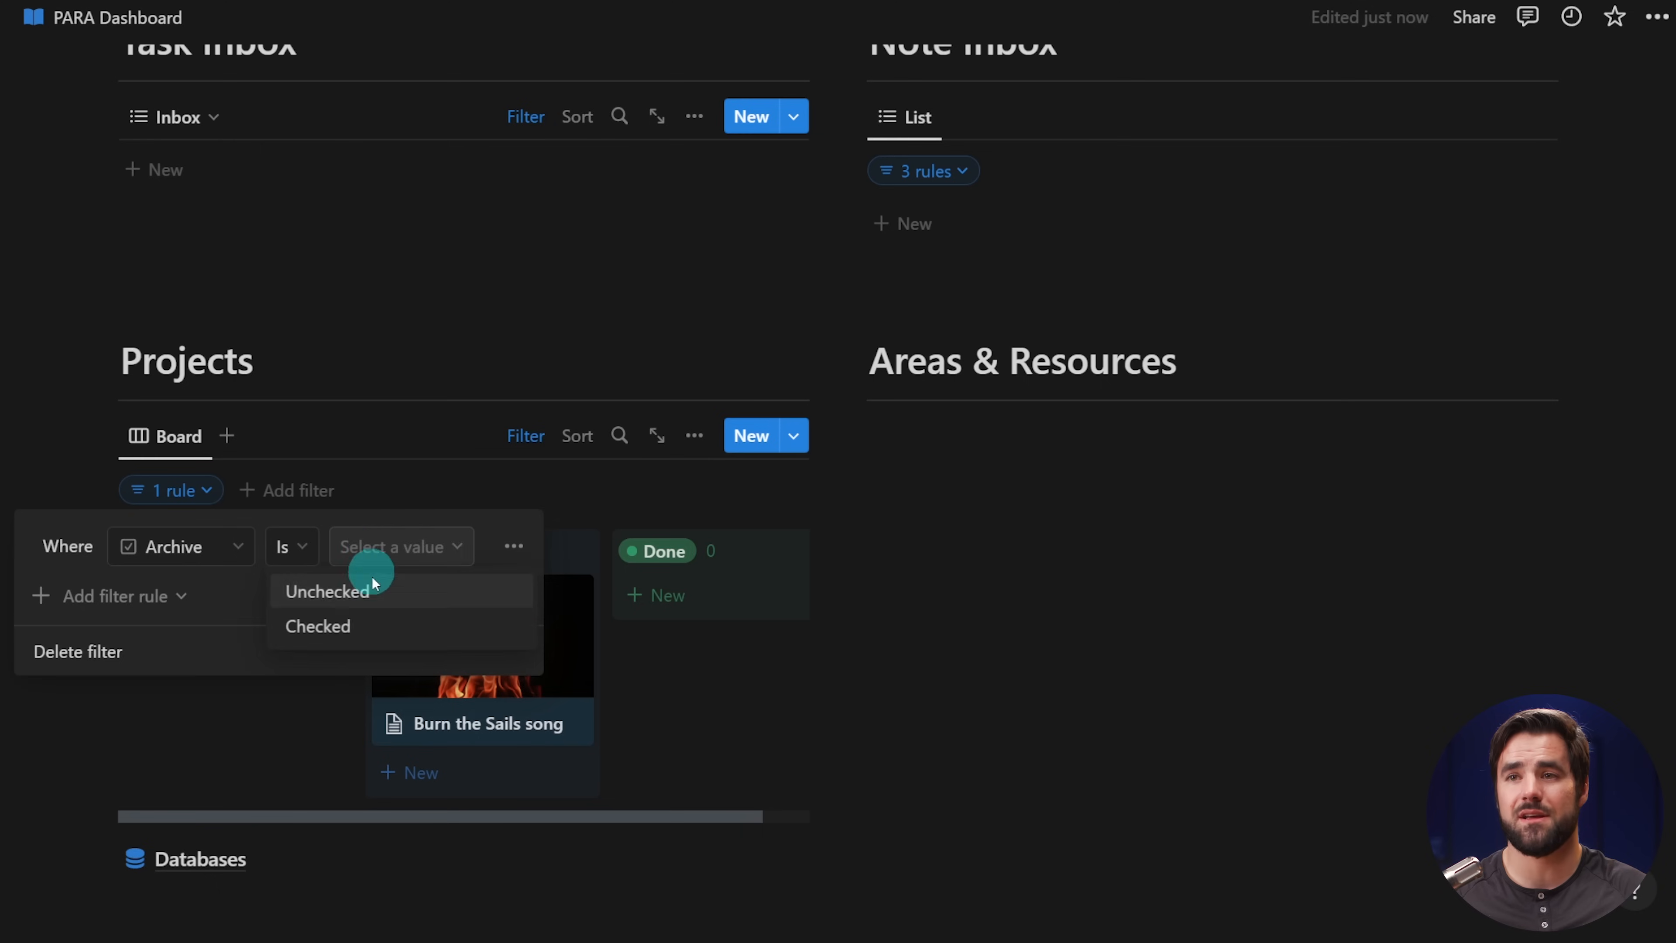
left_click(374, 594)
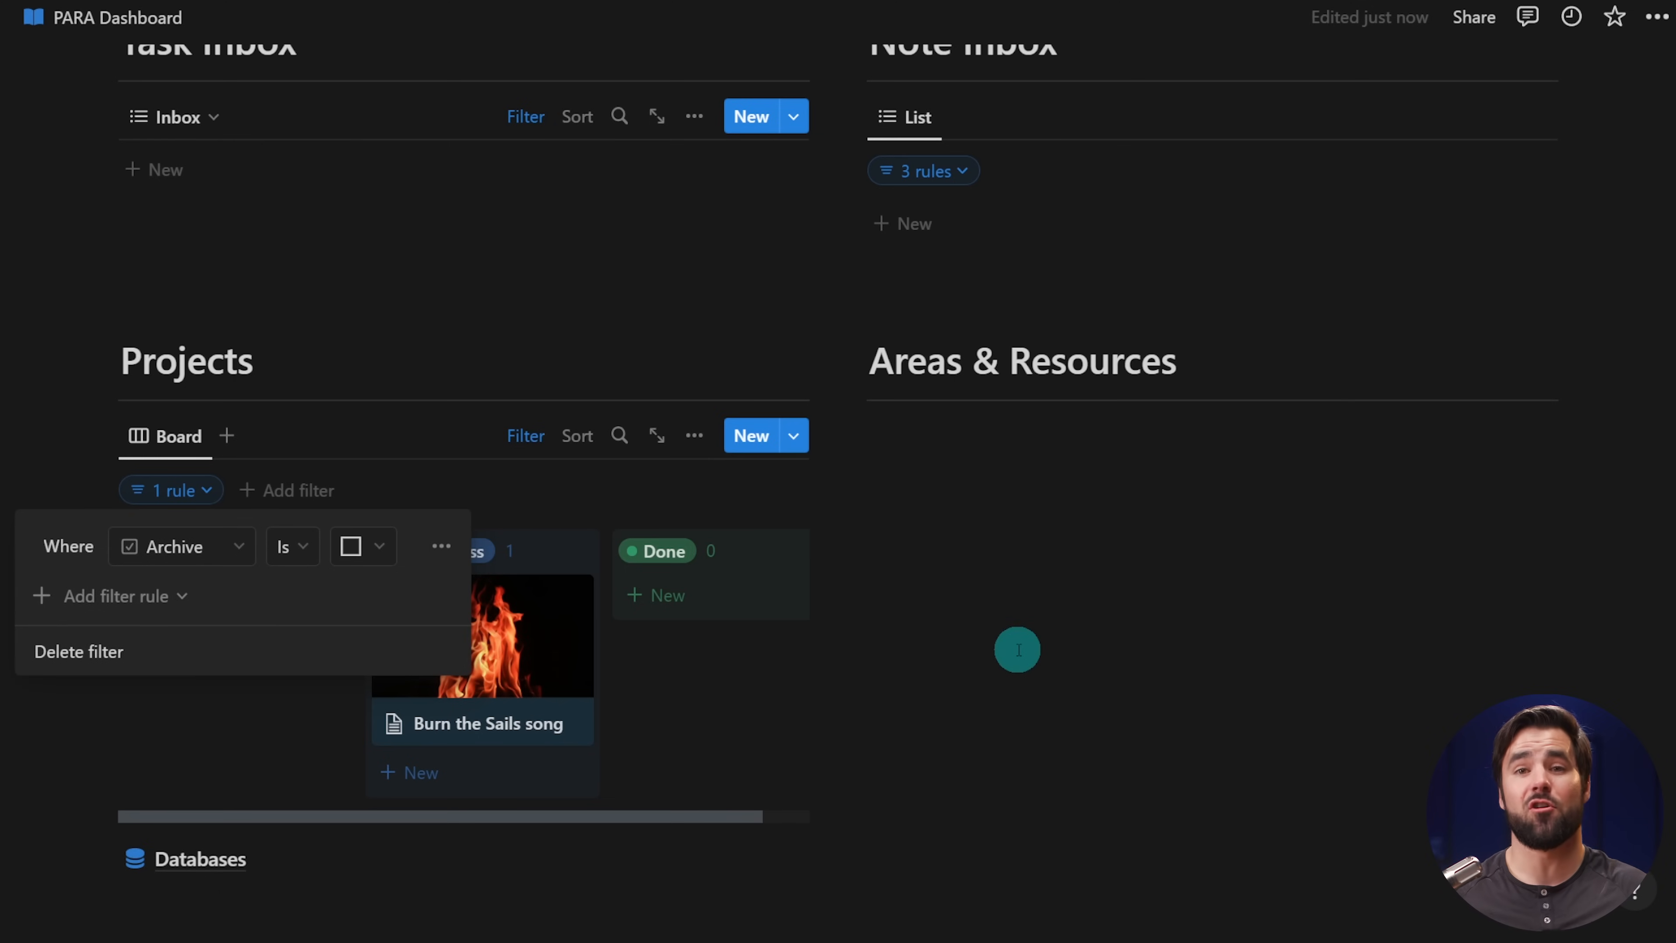
left_click(1043, 649)
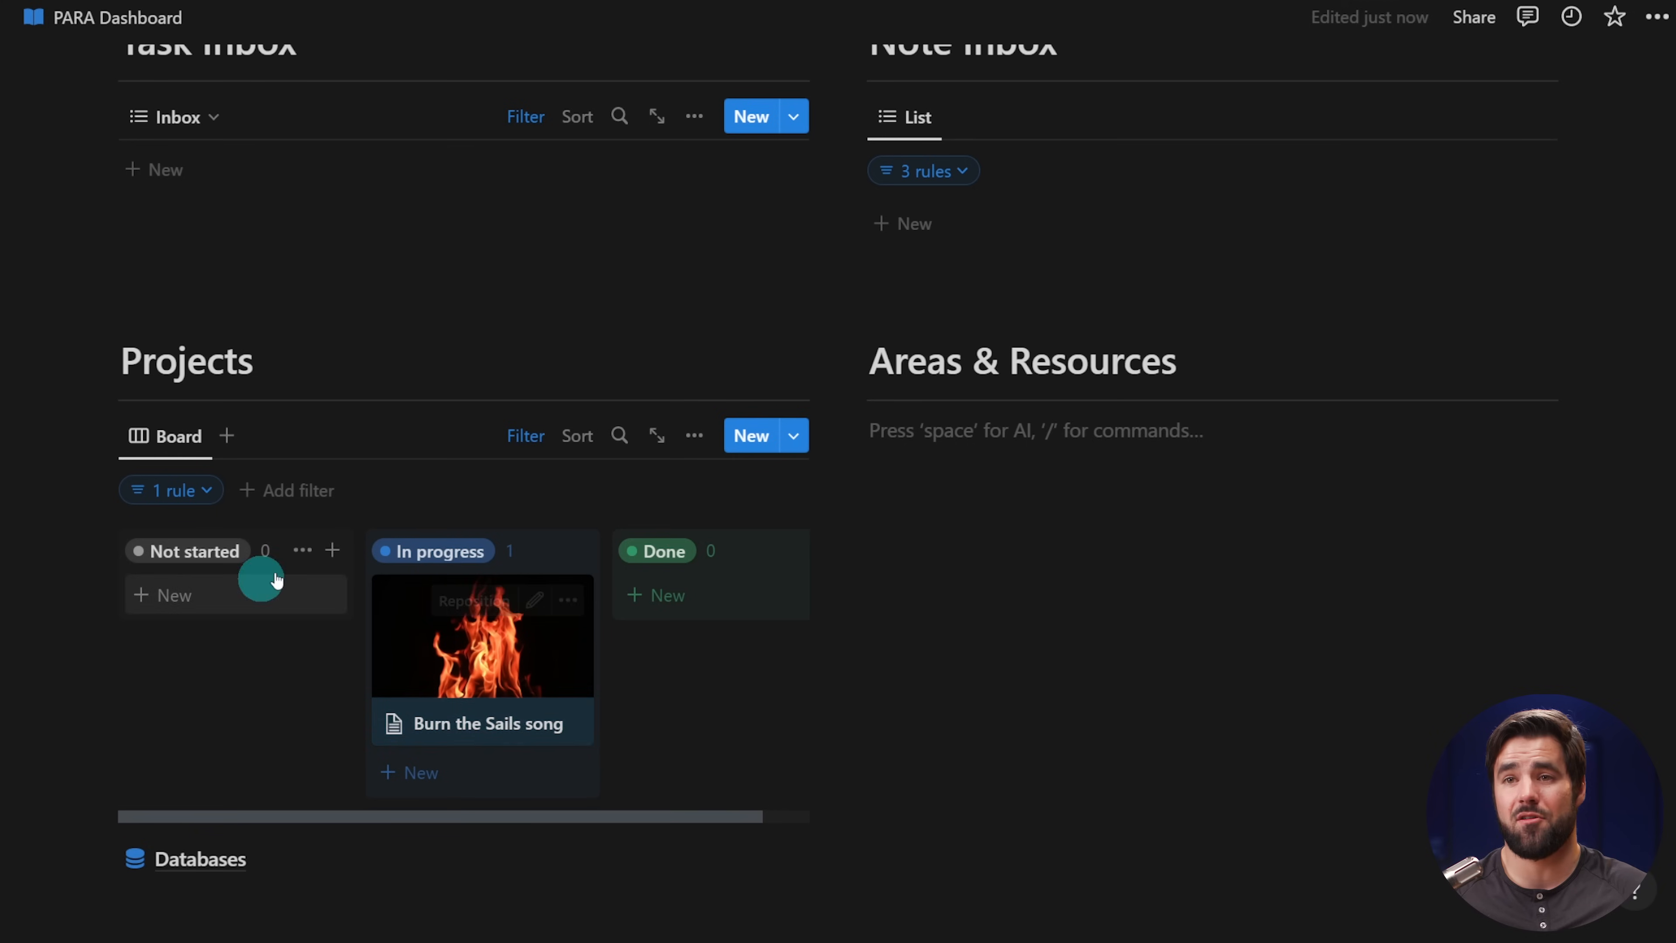
left_click(521, 436)
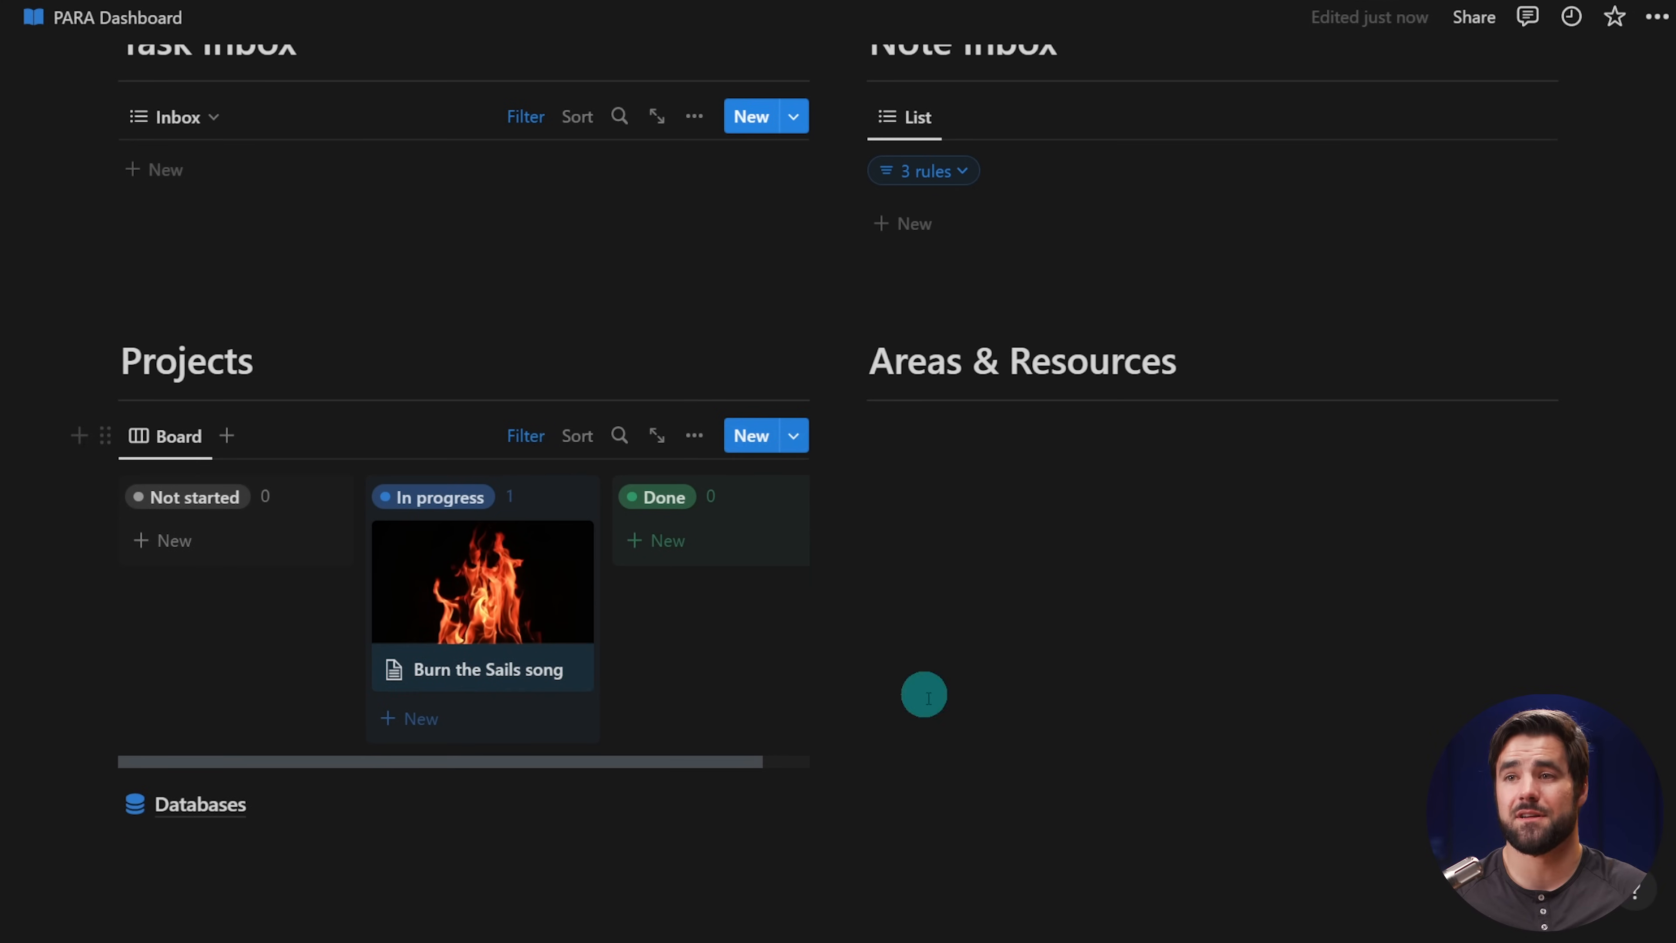
- Insert a linked gallery view of the Areas/Resources [2] database under Areas & Resources, using a new empty view
left_click(963, 446)
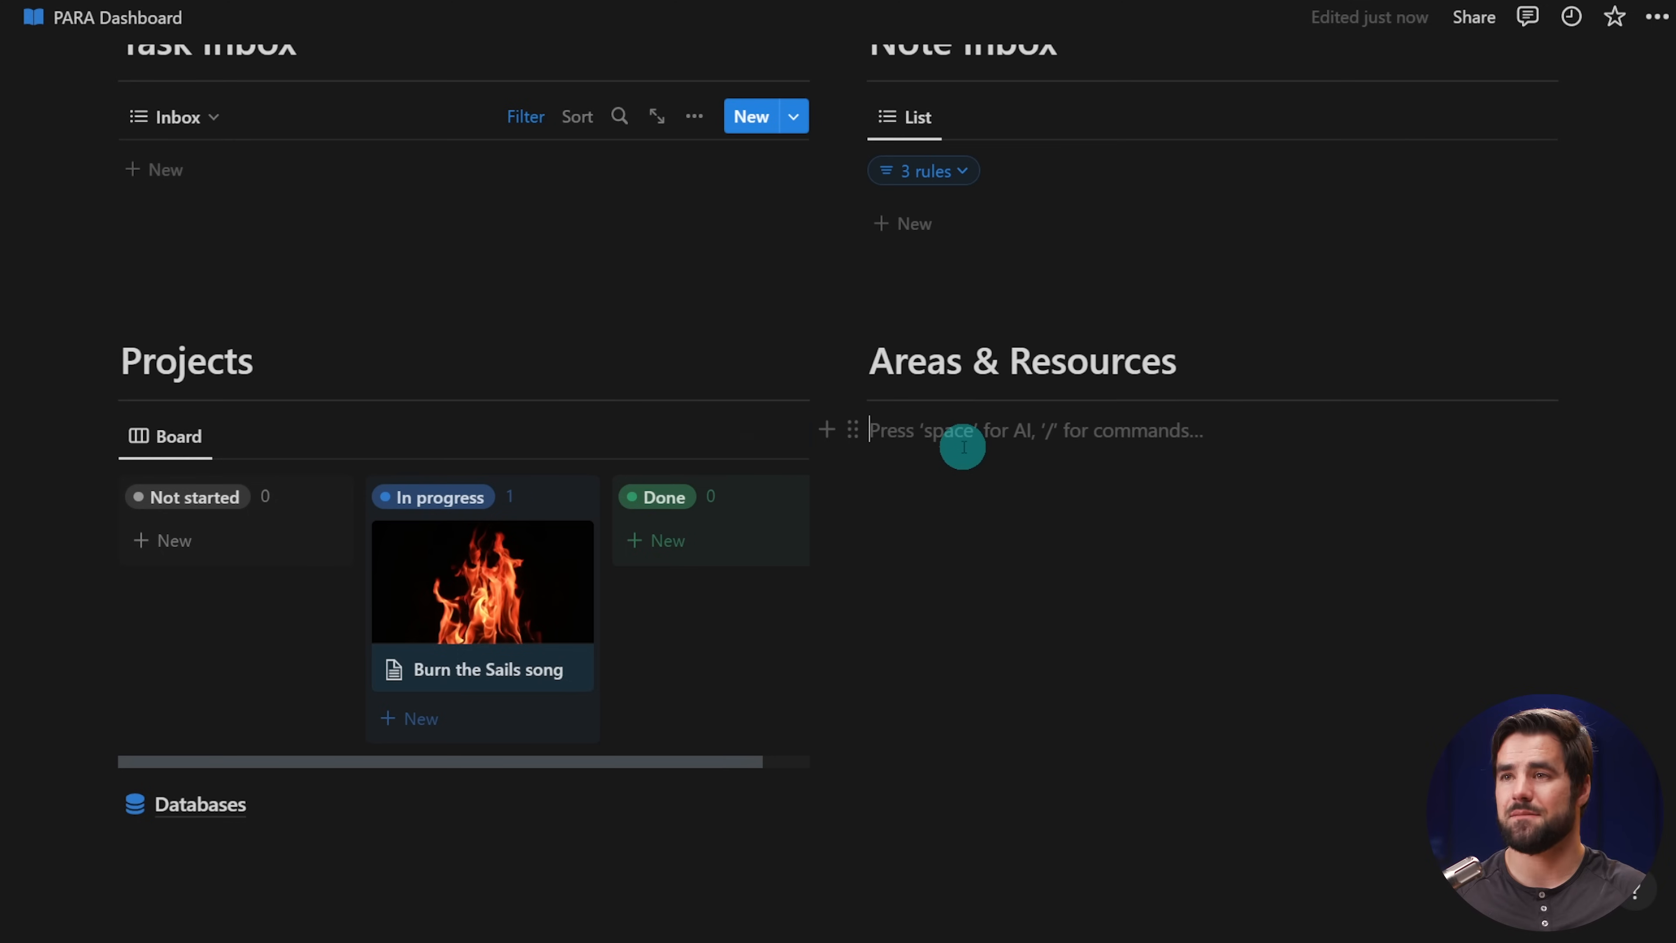
type("/")
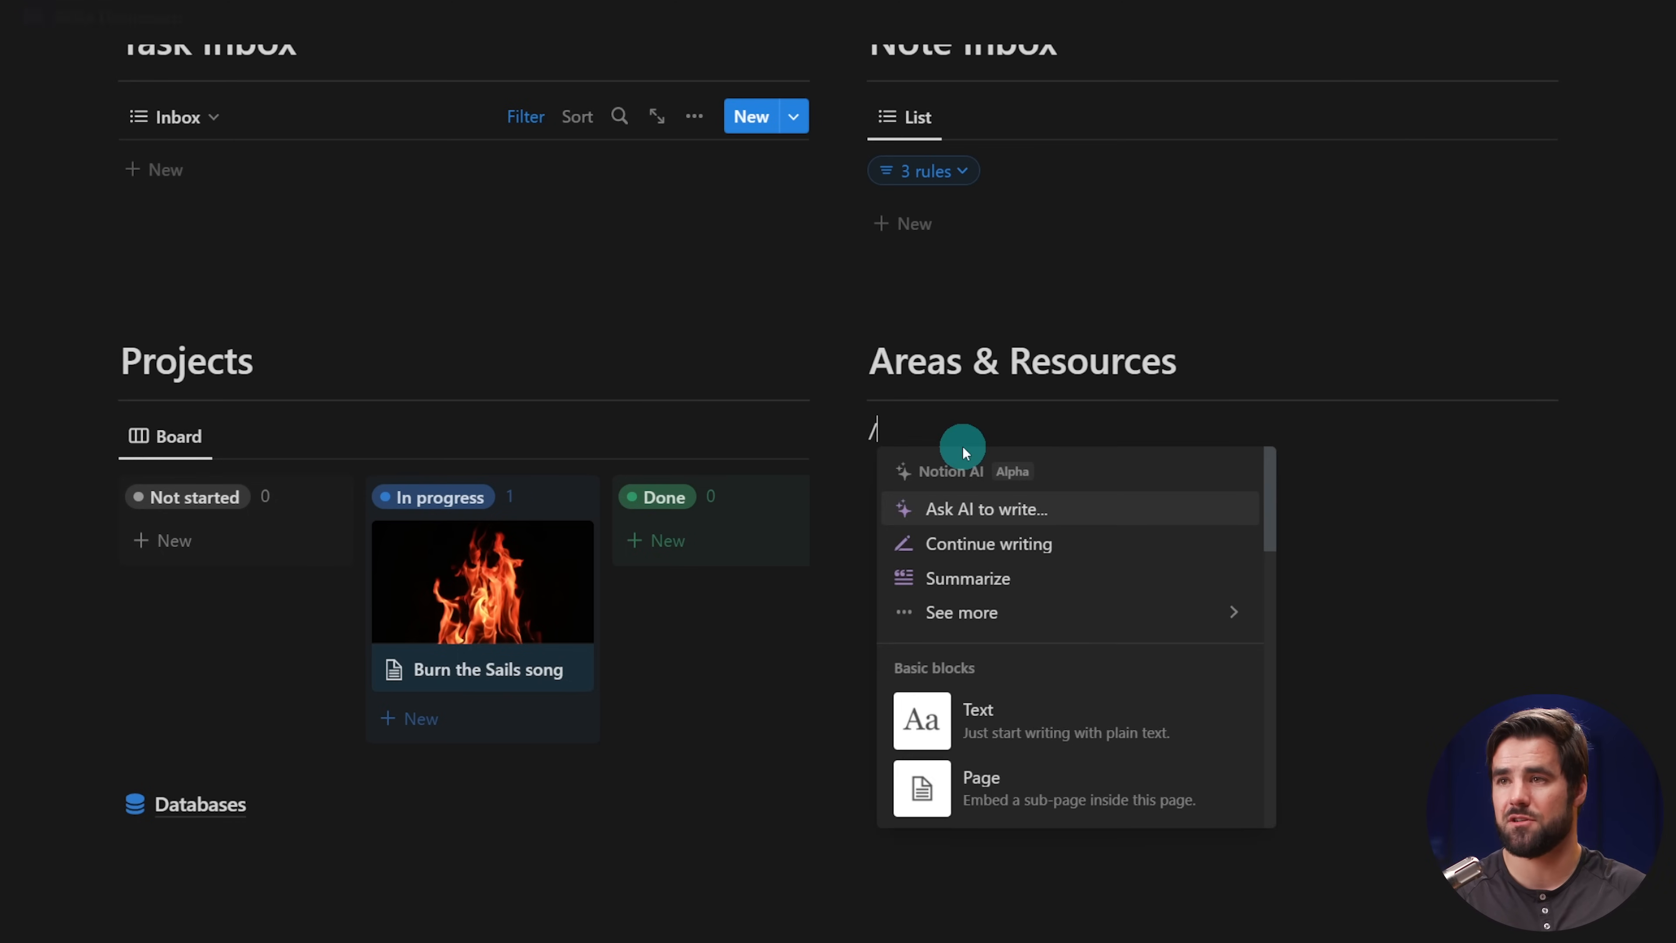
type("ga")
key("Return")
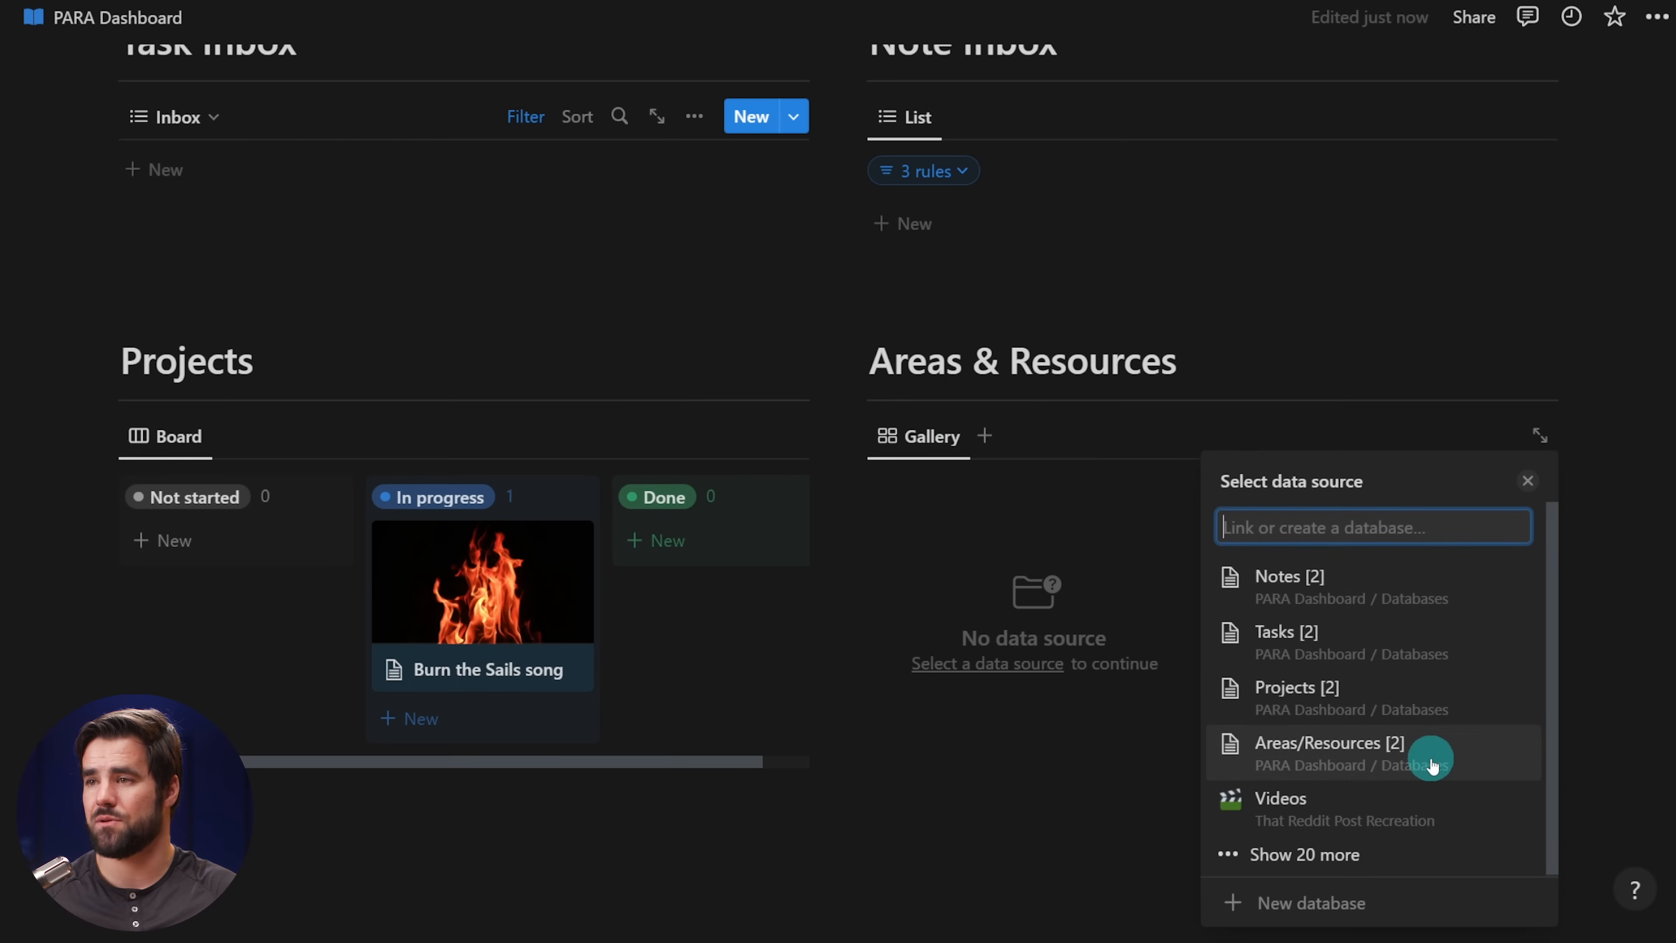
left_click(1430, 762)
left_click(1340, 635)
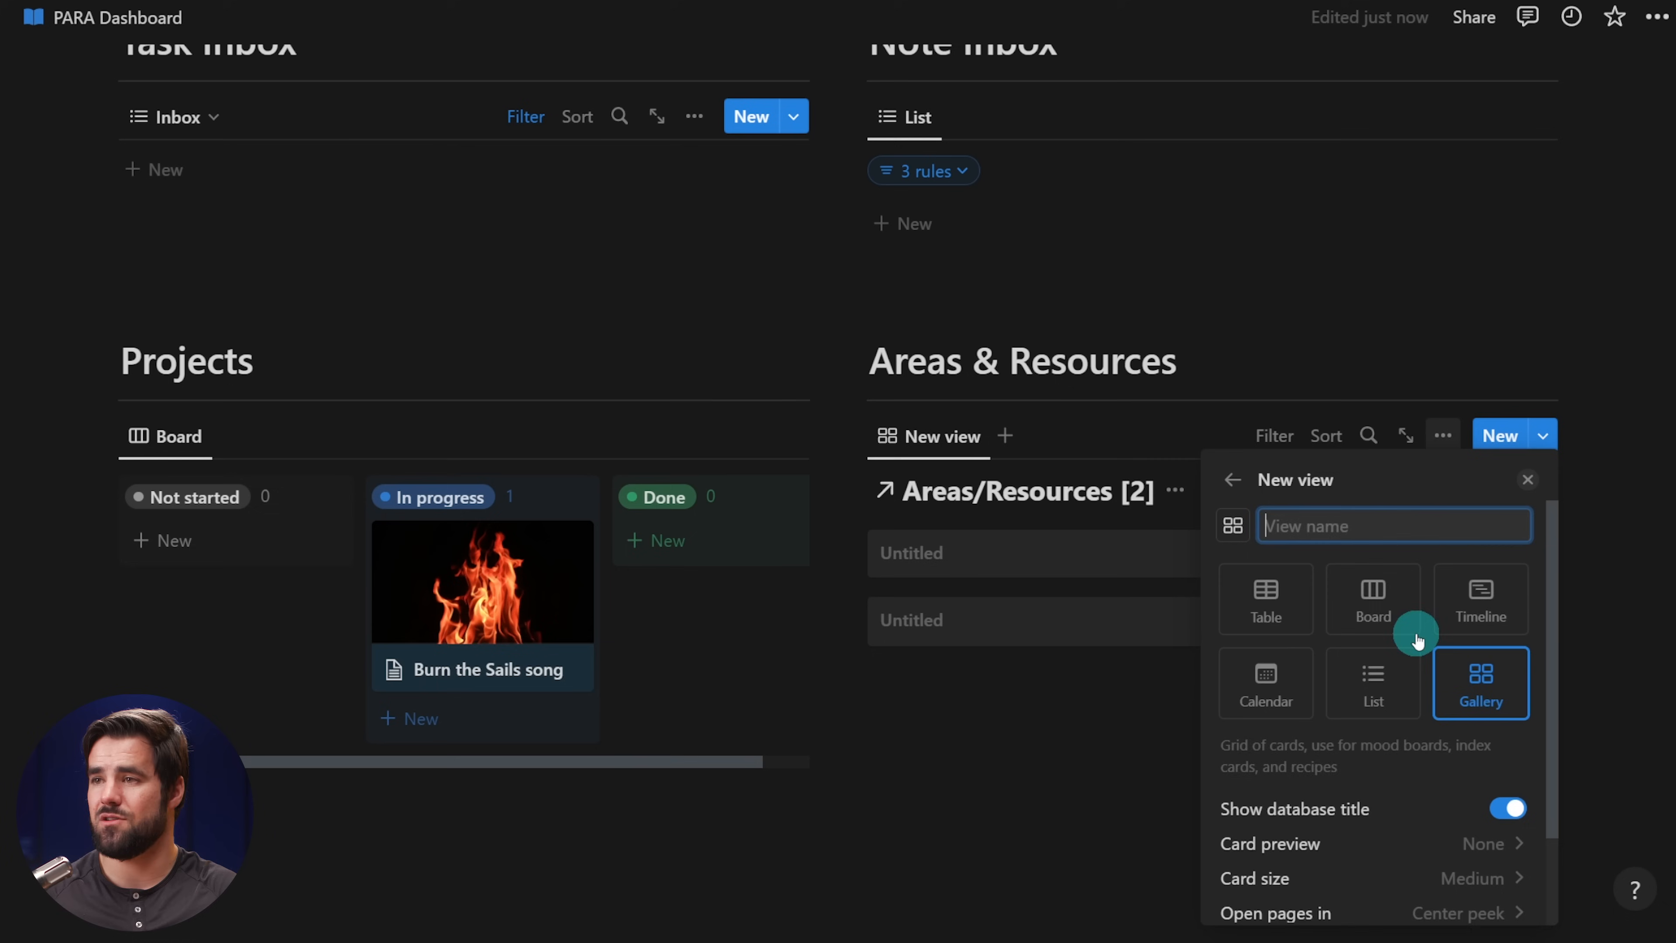
- Set the Areas & Resources gallery's card preview to Page cover and its card size to Small
scroll(1412, 726, "down", 2)
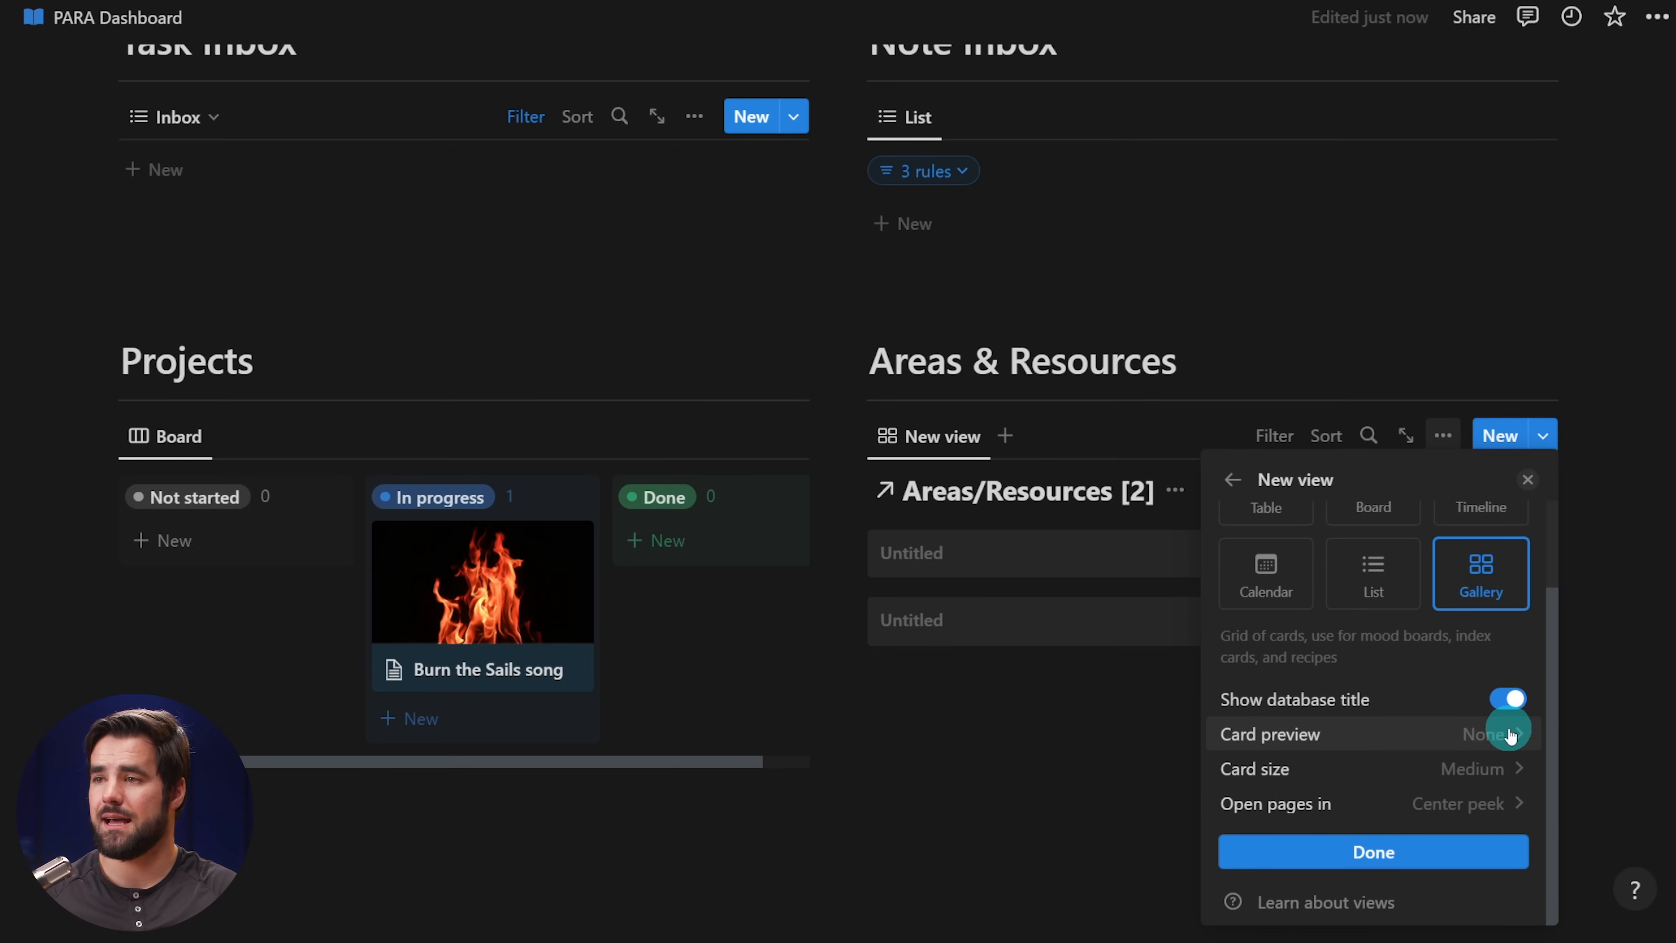
left_click(1511, 734)
left_click(1283, 805)
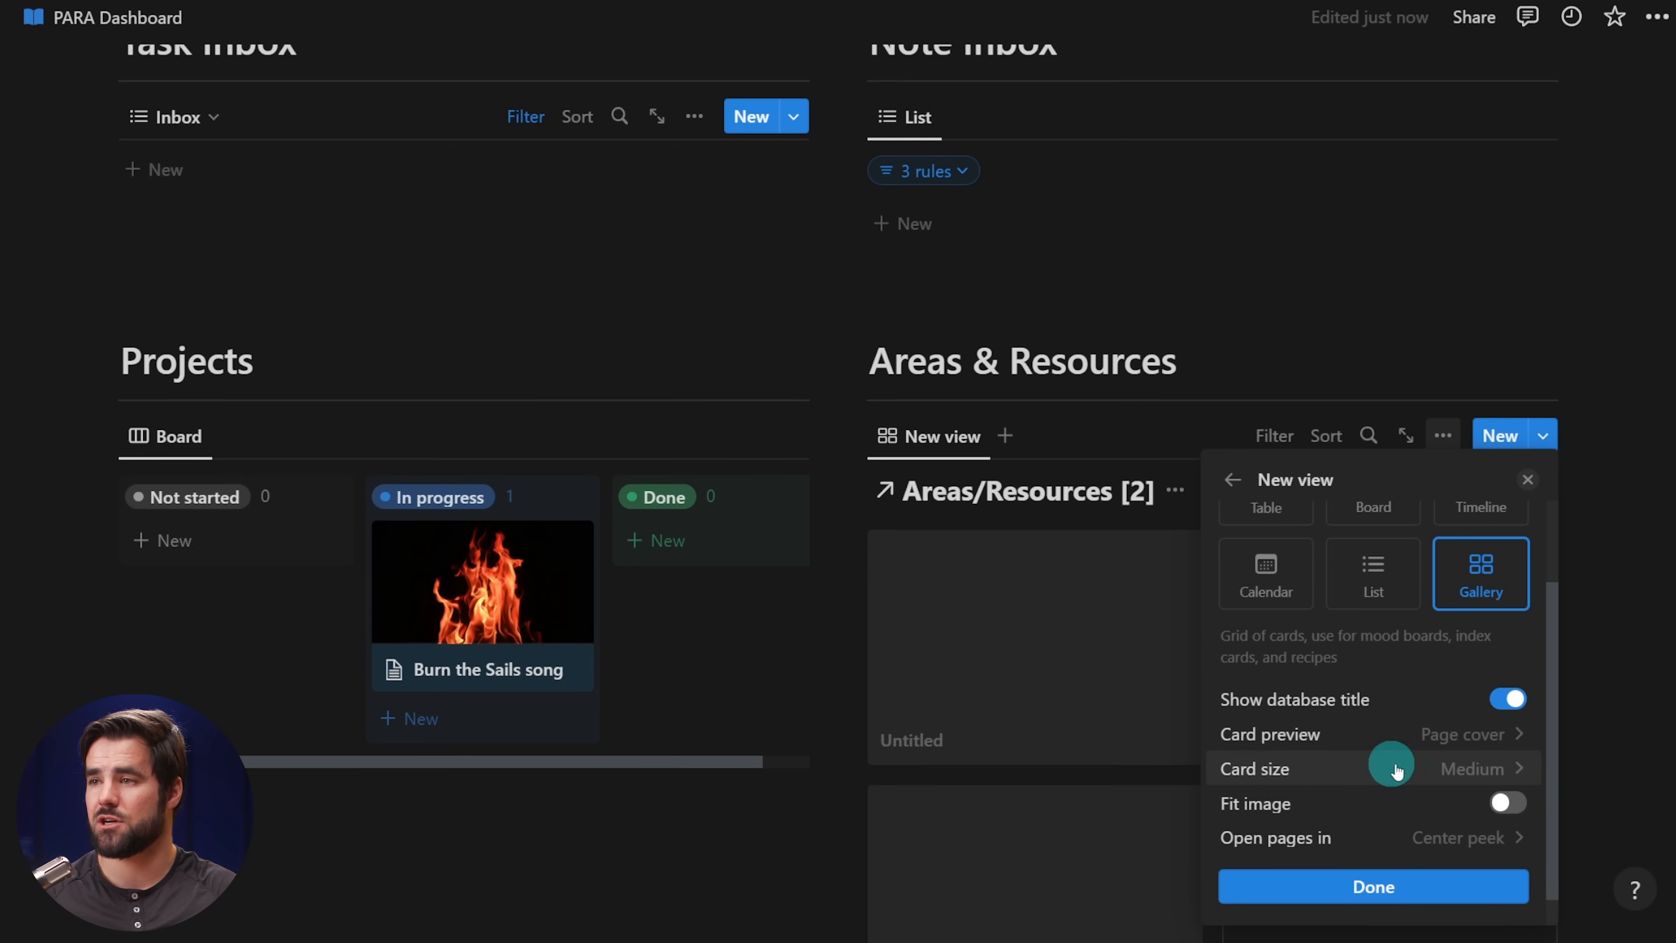
scroll(1402, 769, "down", 1)
left_click(1496, 734)
left_click(1323, 775)
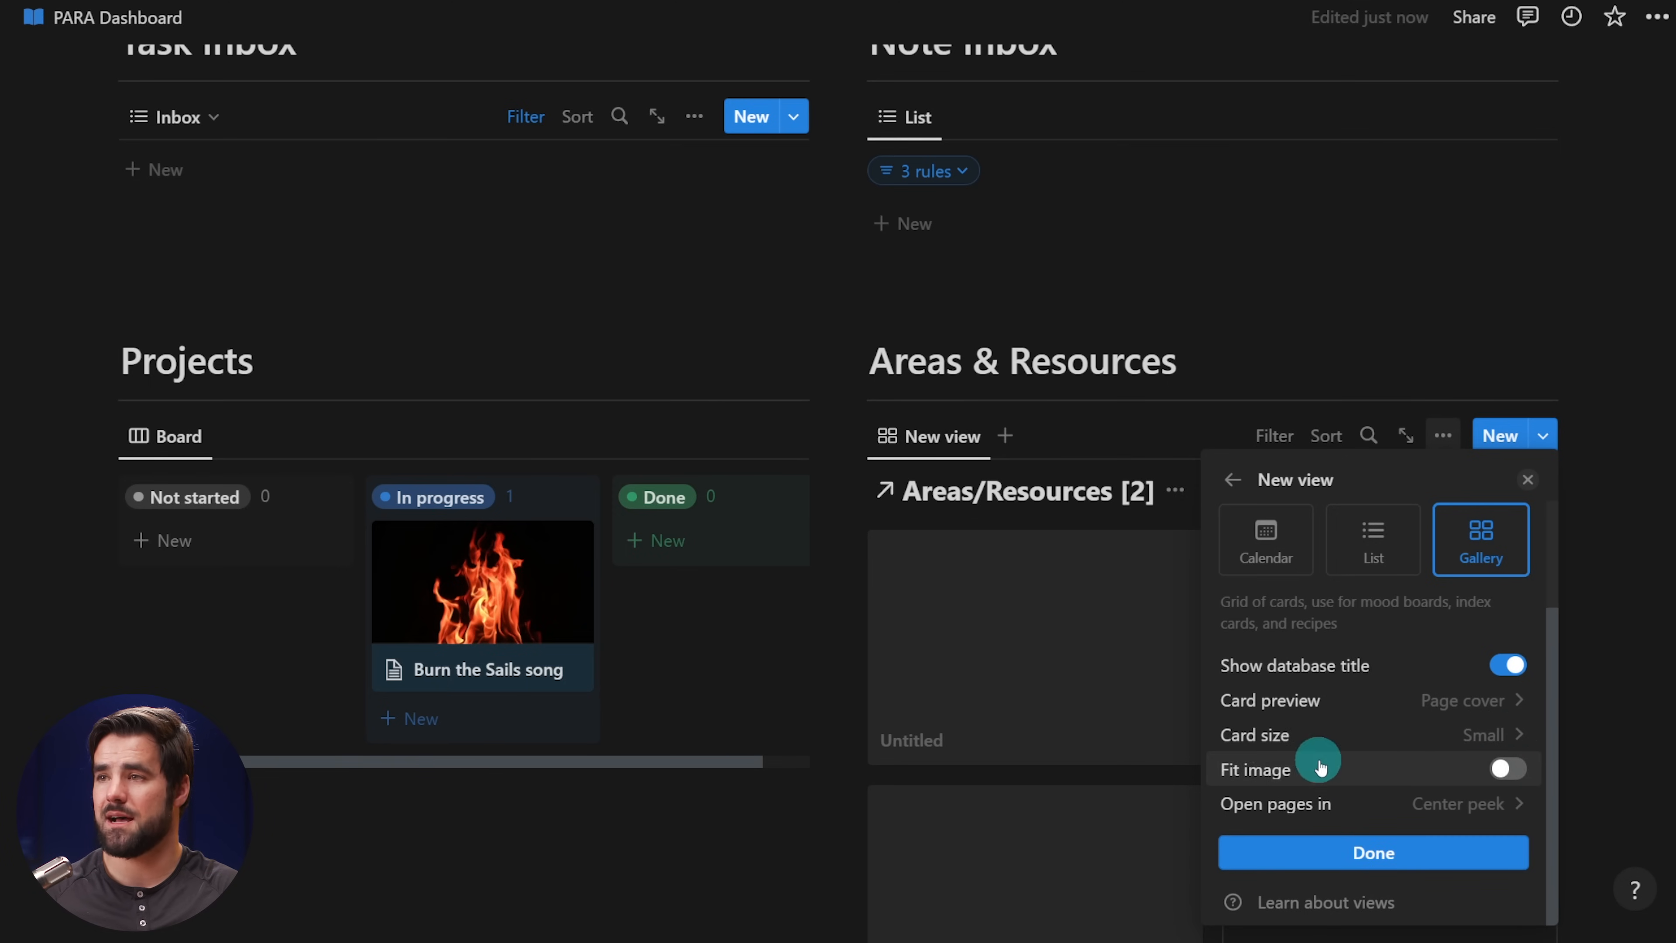
left_click(1369, 851)
left_click(1574, 522)
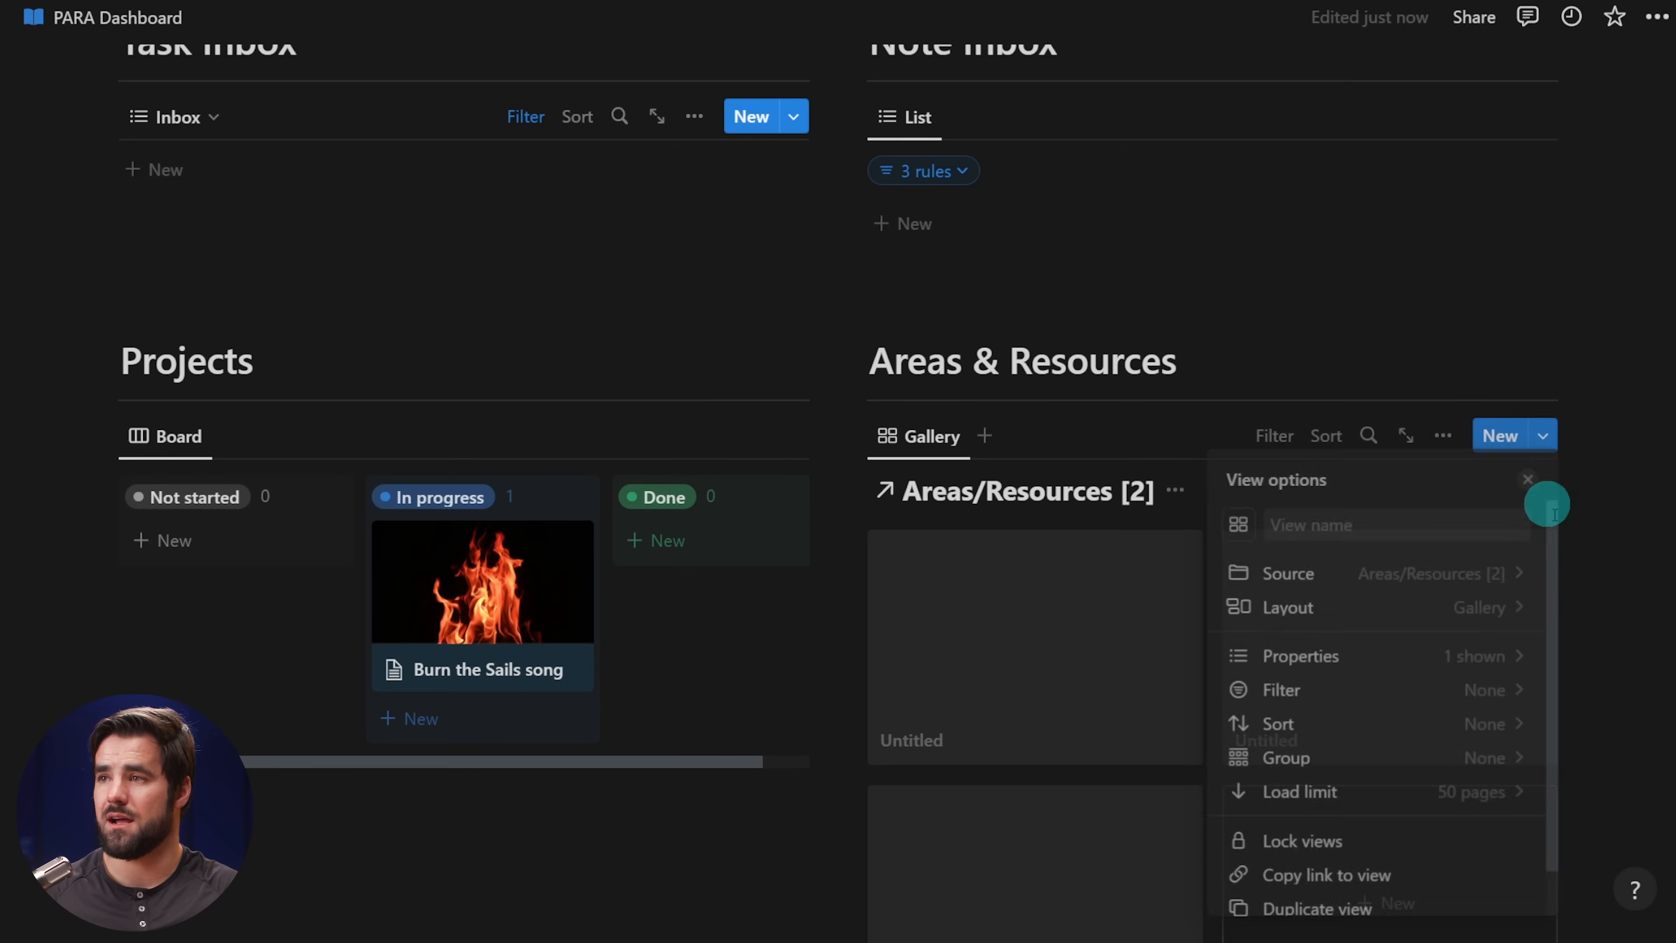
- Apply the Area Template to the first untitled page in the Areas & Resources gallery and title it Music
scroll(1246, 711, "down", 5)
scroll(1395, 753, "up", 3)
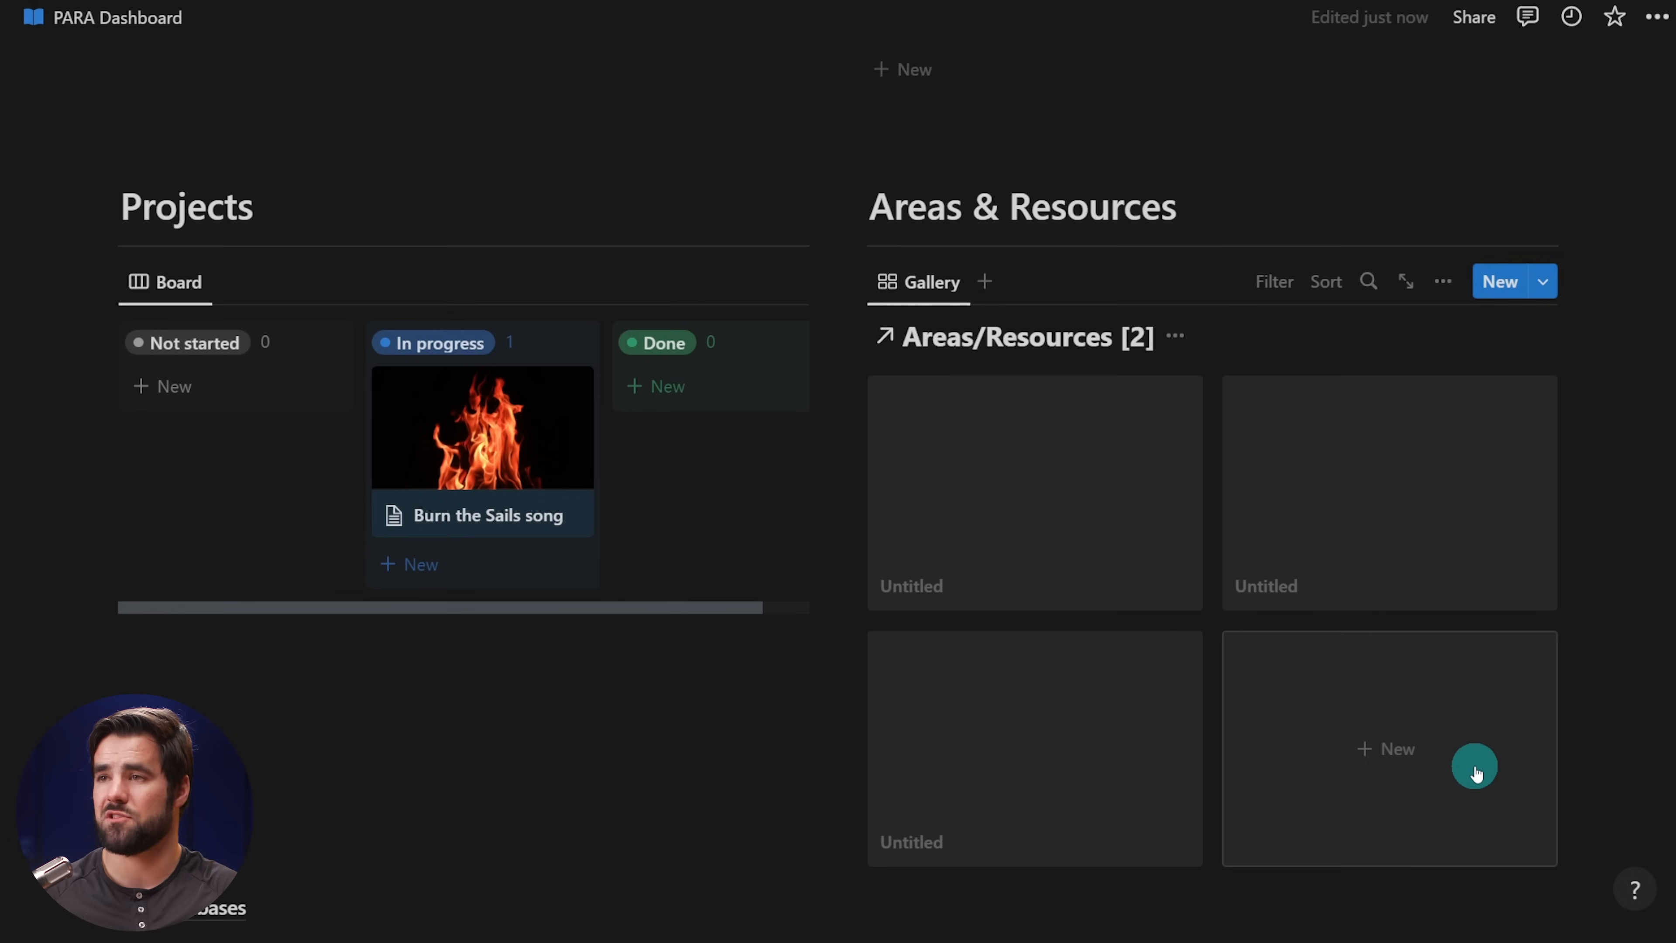
left_click(991, 498)
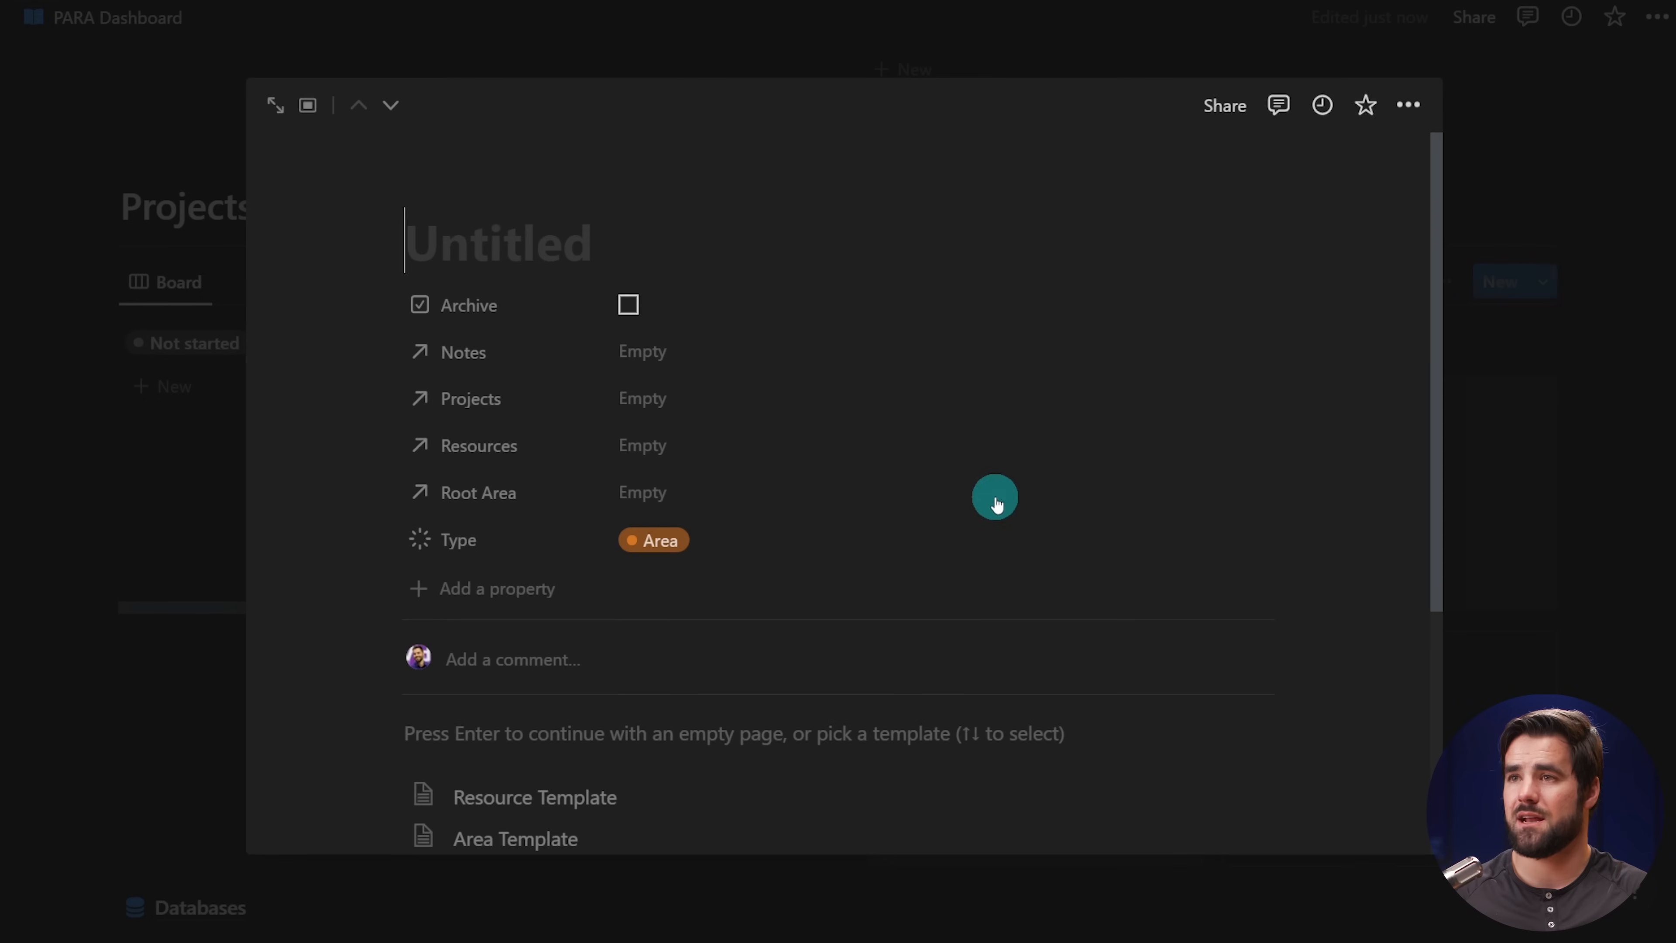
scroll(654, 502, "down", 3)
left_click(512, 603)
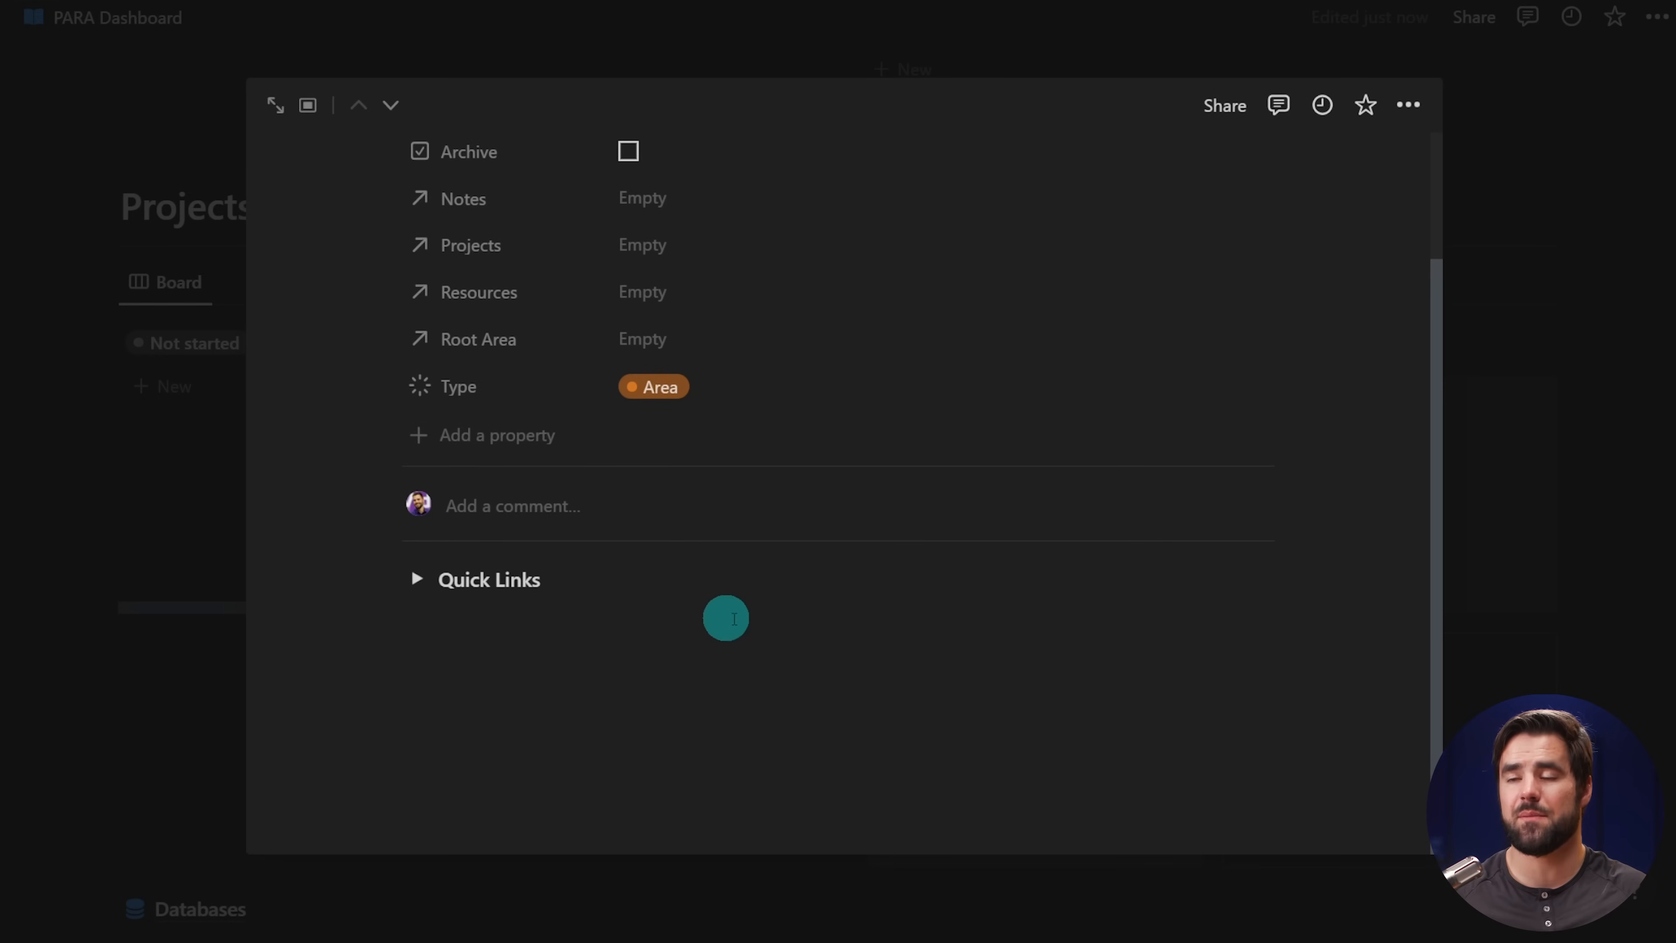
scroll(820, 641, "up", 2)
triple_click(670, 228)
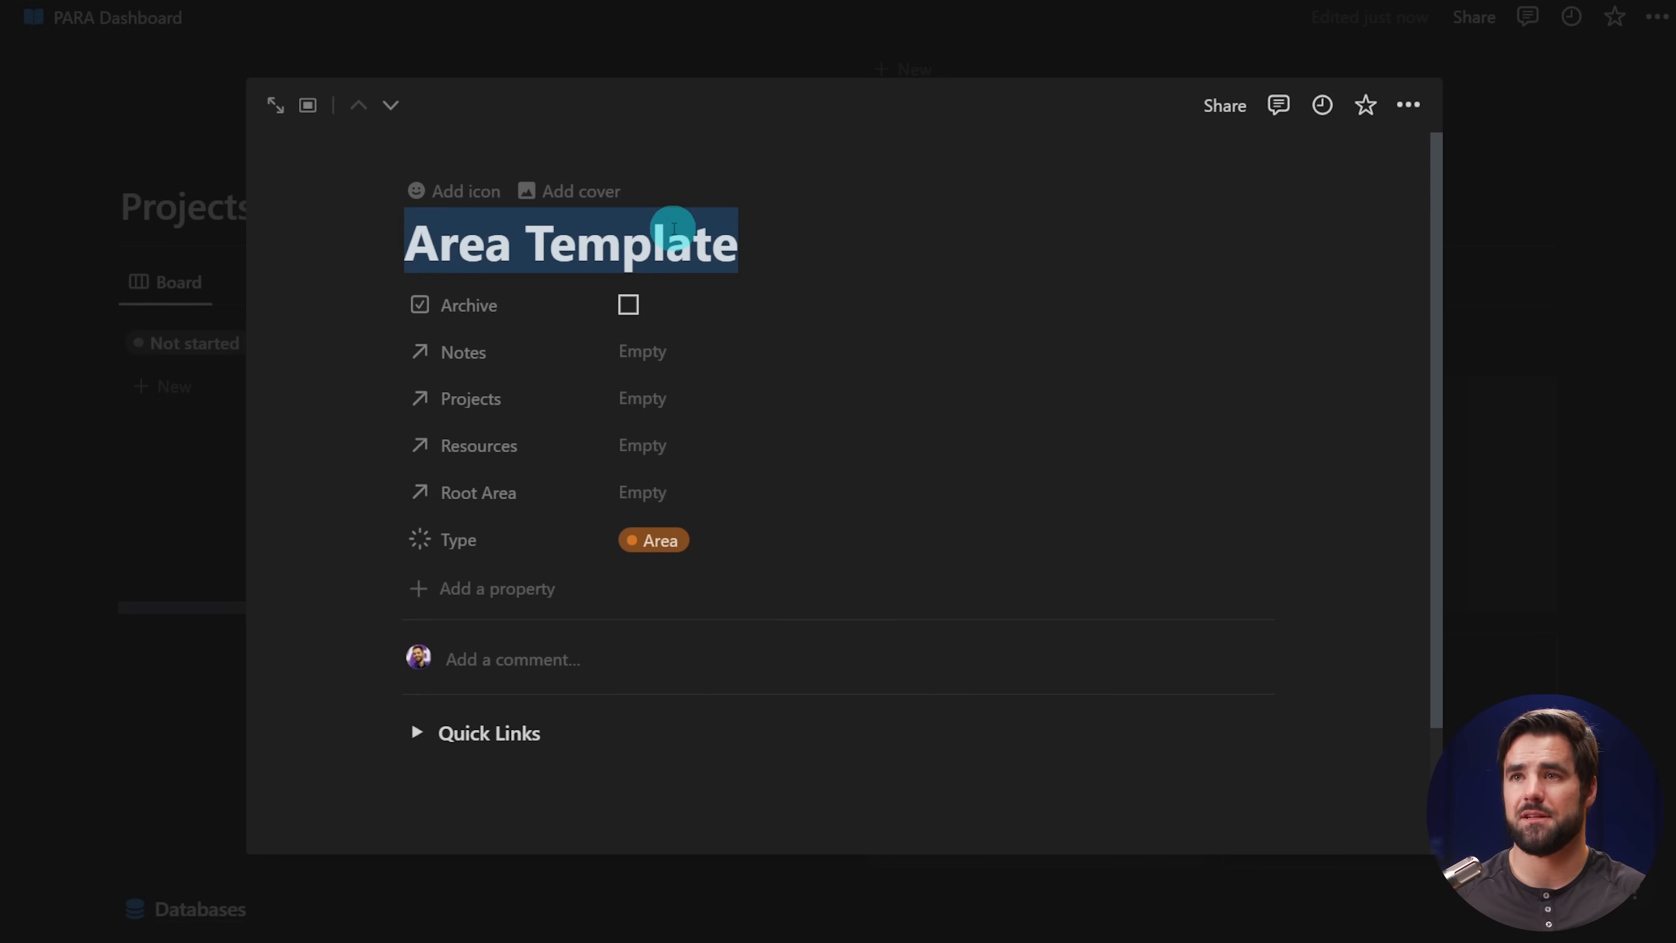
type("Music")
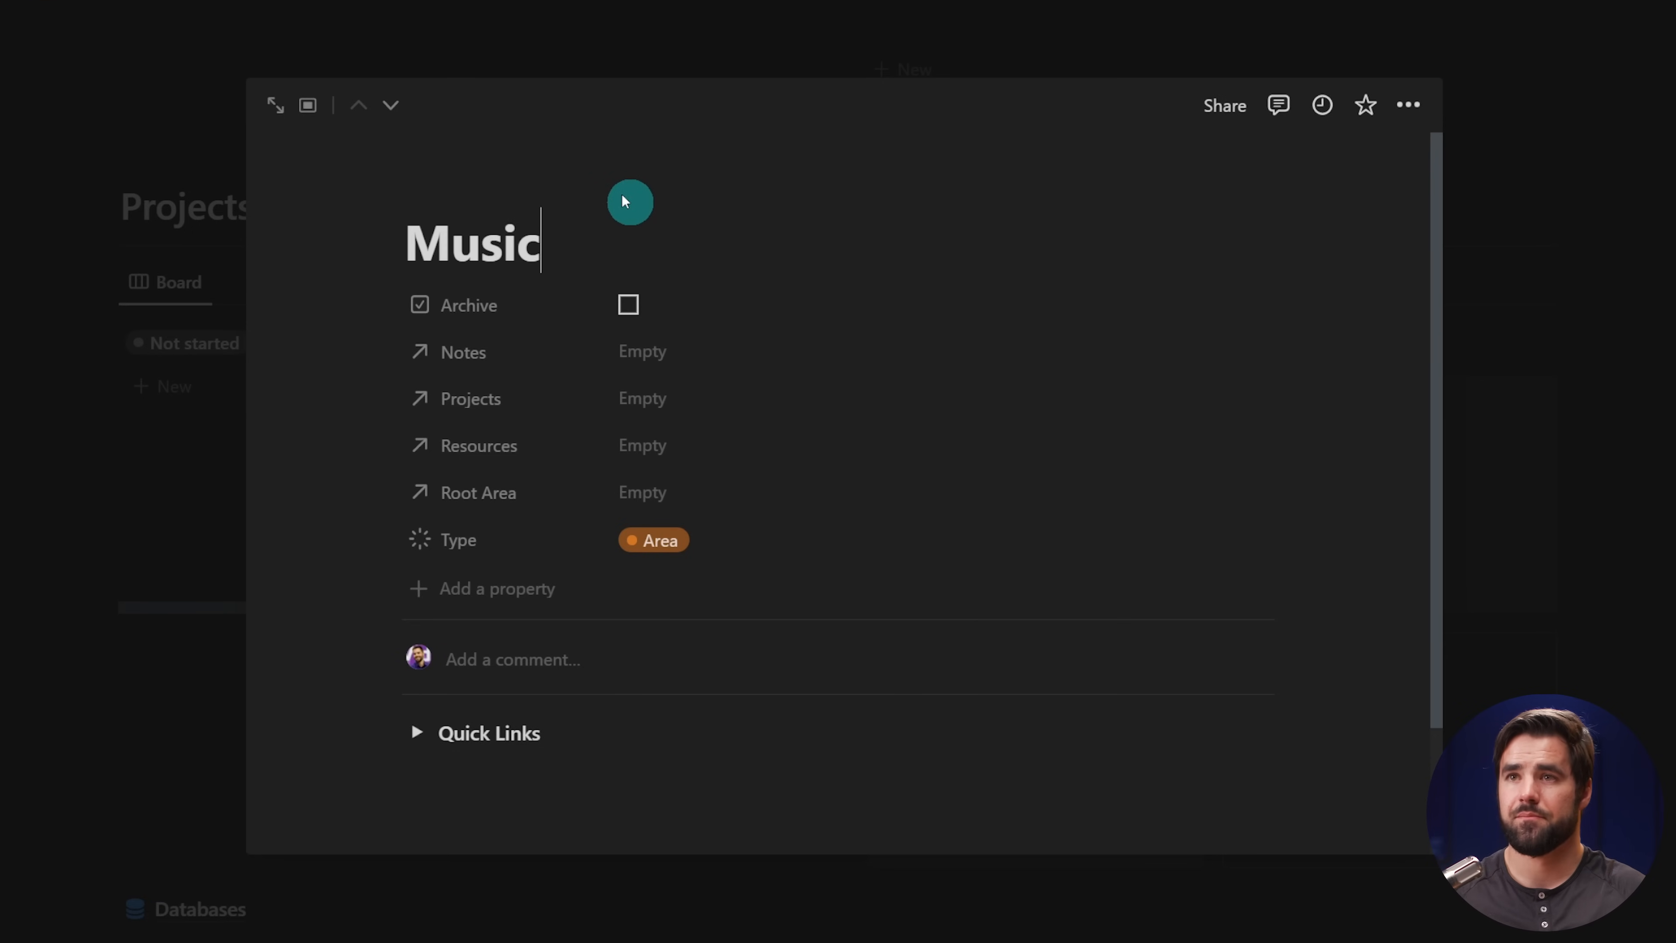
- Give the Music page an electric guitar cover from an Unsplash search for "guitar", and close the page
mouse_move(572, 200)
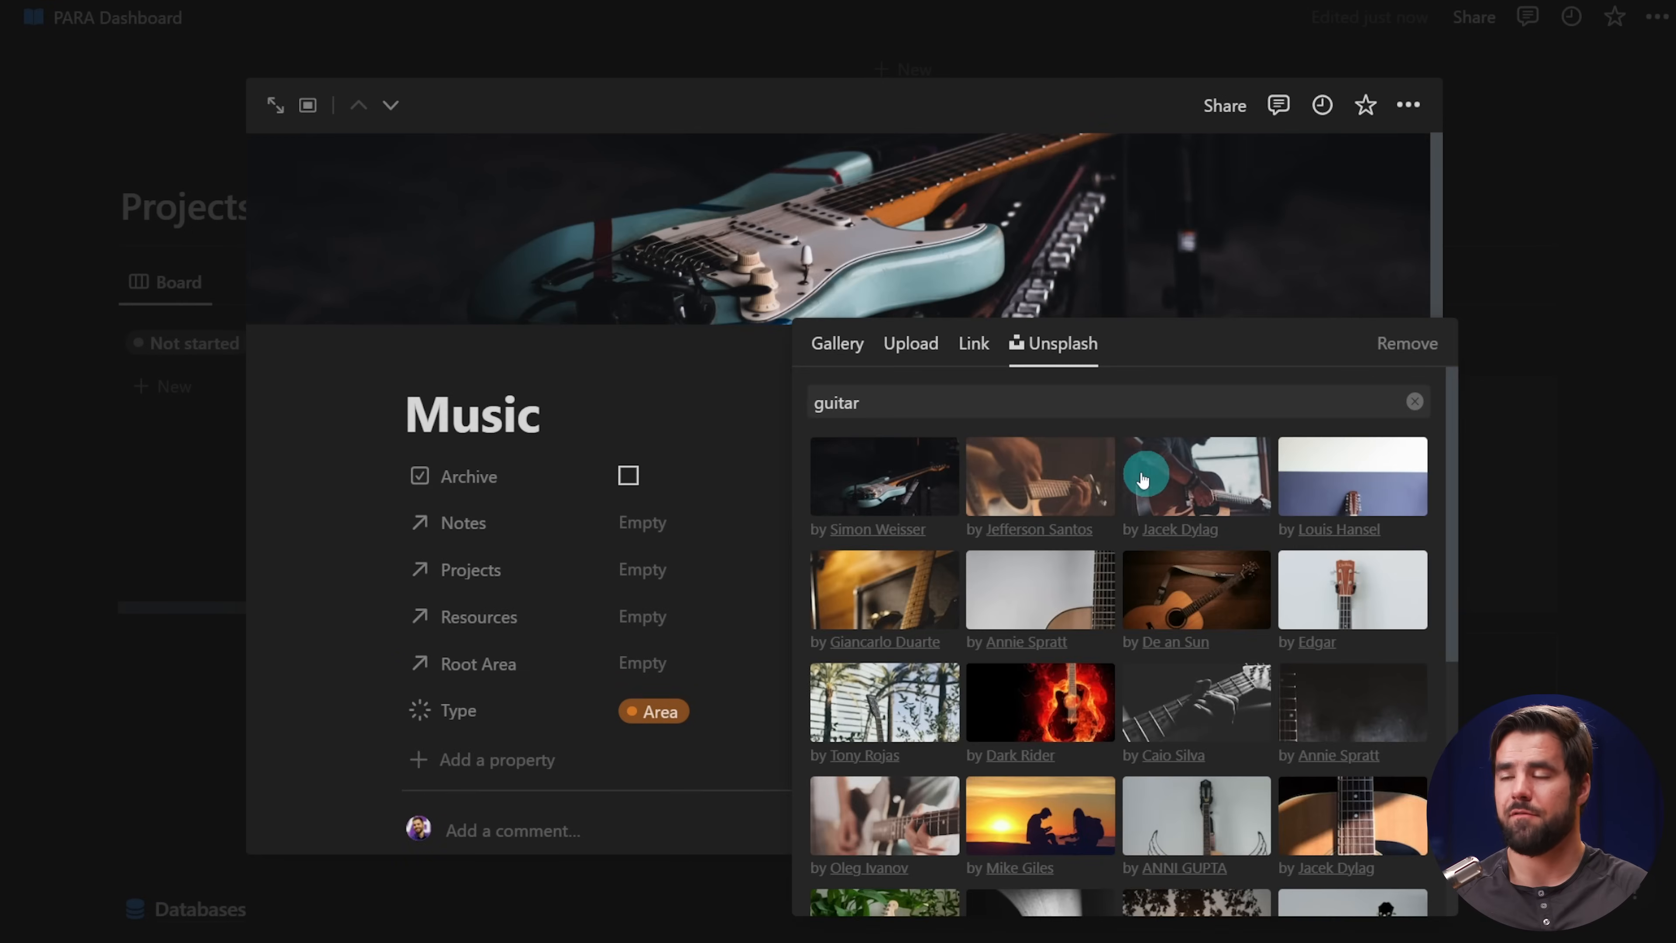
left_click(704, 385)
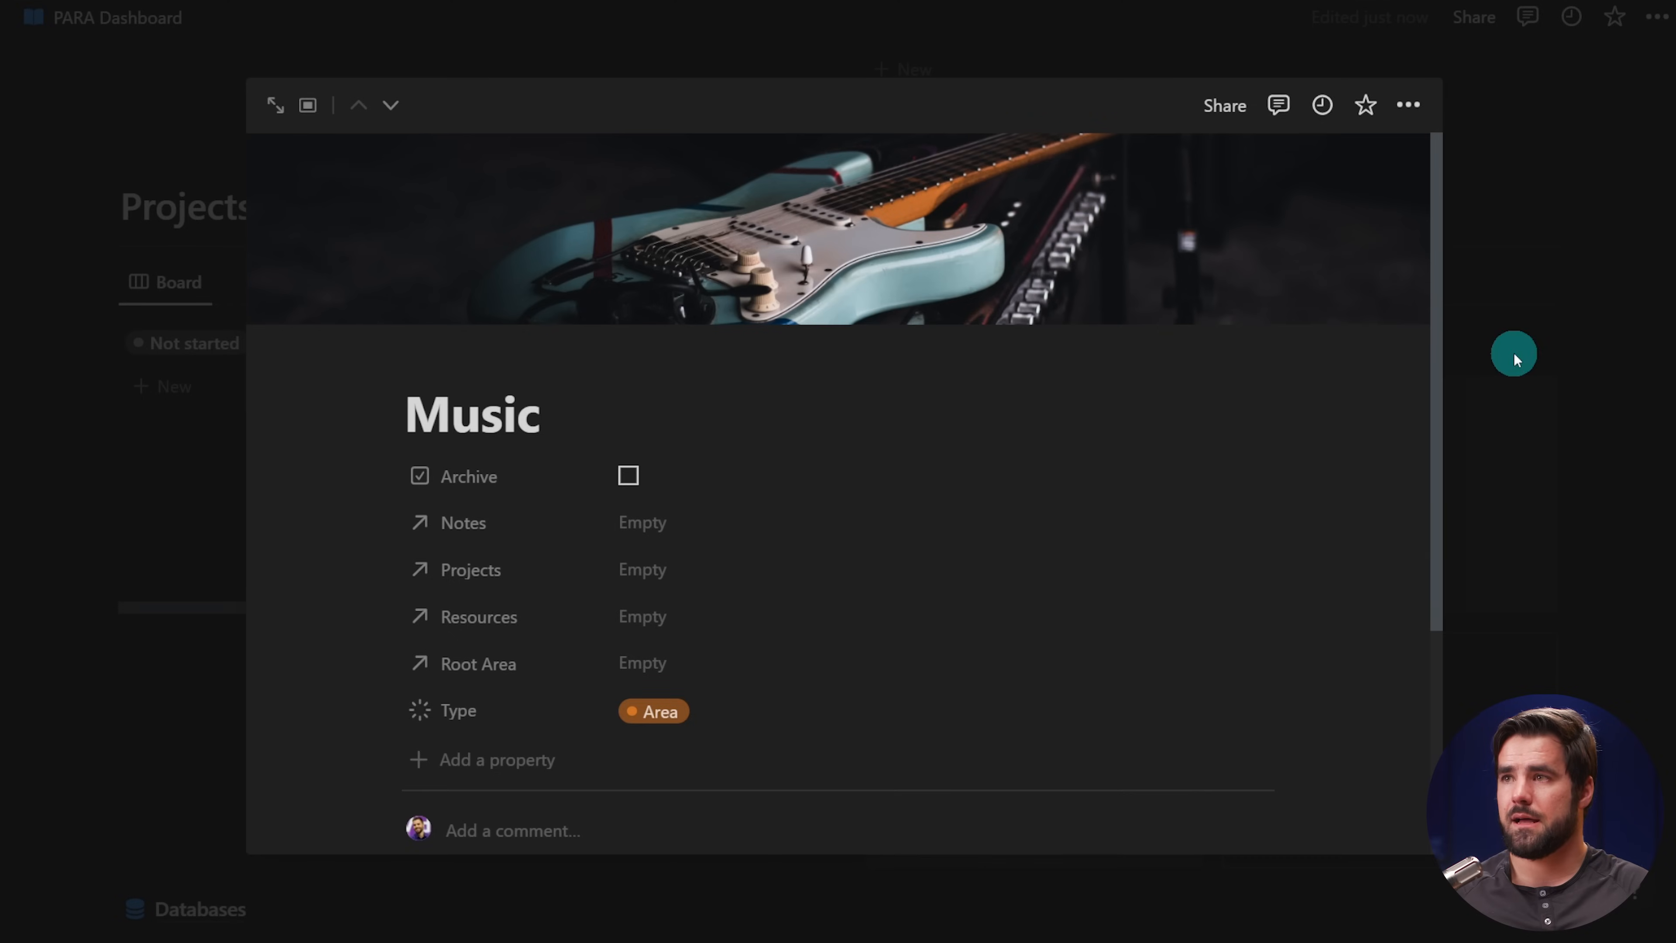
left_click(1511, 356)
- Add an advanced filter to the Areas & Resources gallery so that it shows only pages where Archive is Unchecked
scroll(1138, 528, "up", 3)
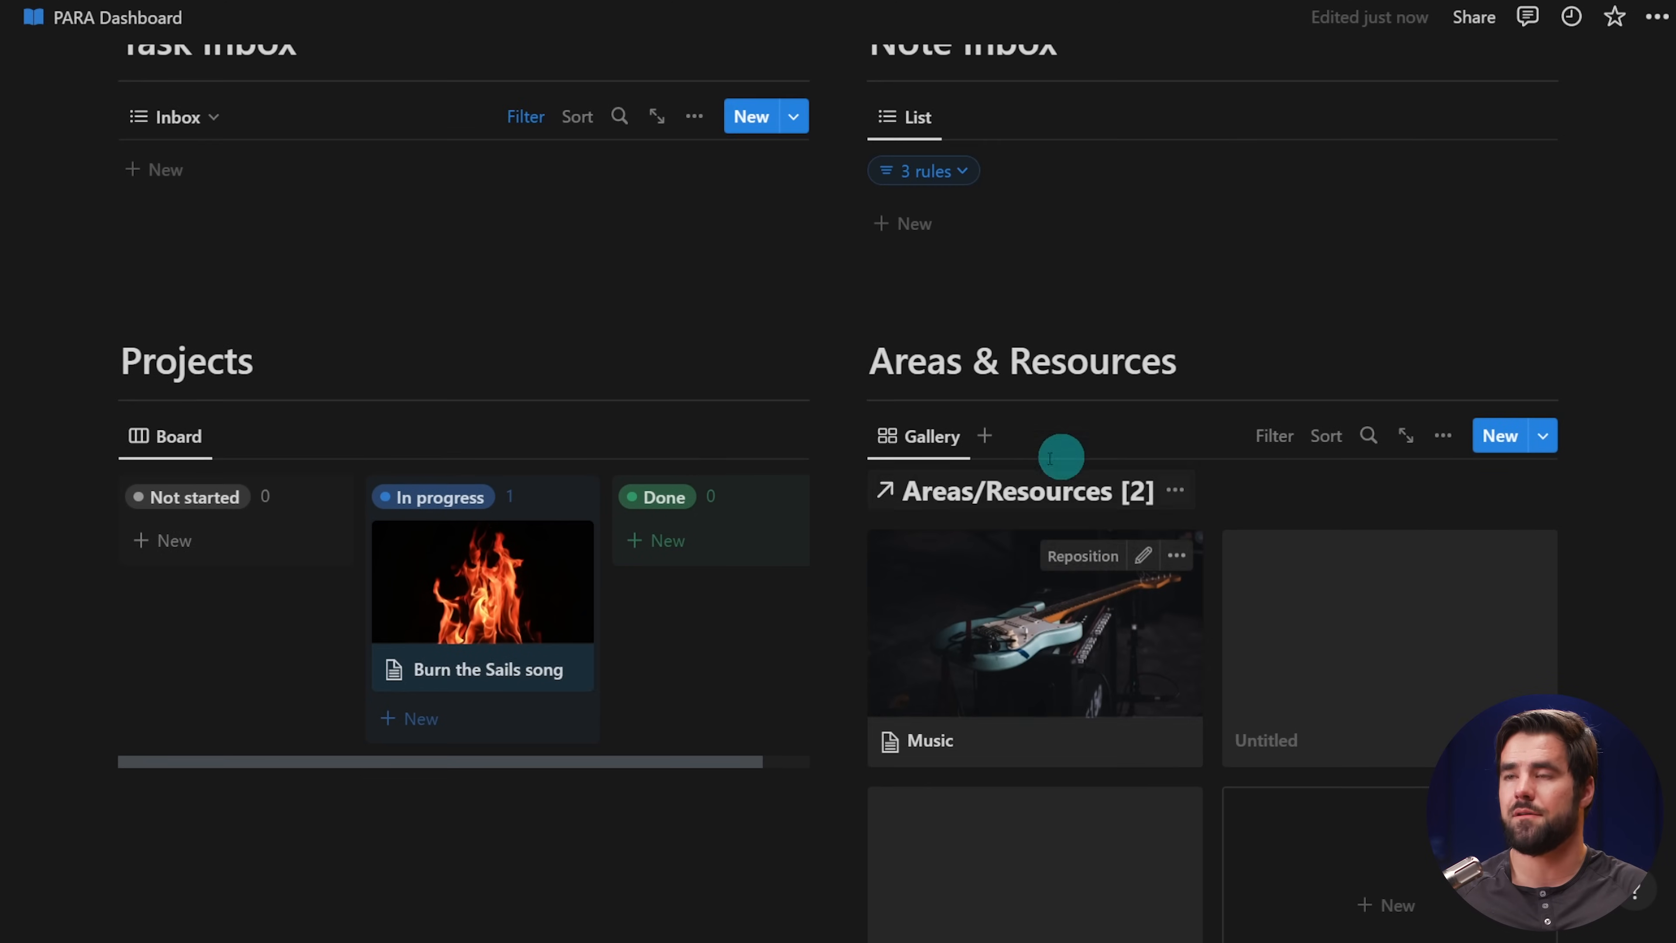
scroll(1000, 684, "down", 3)
left_click(1268, 283)
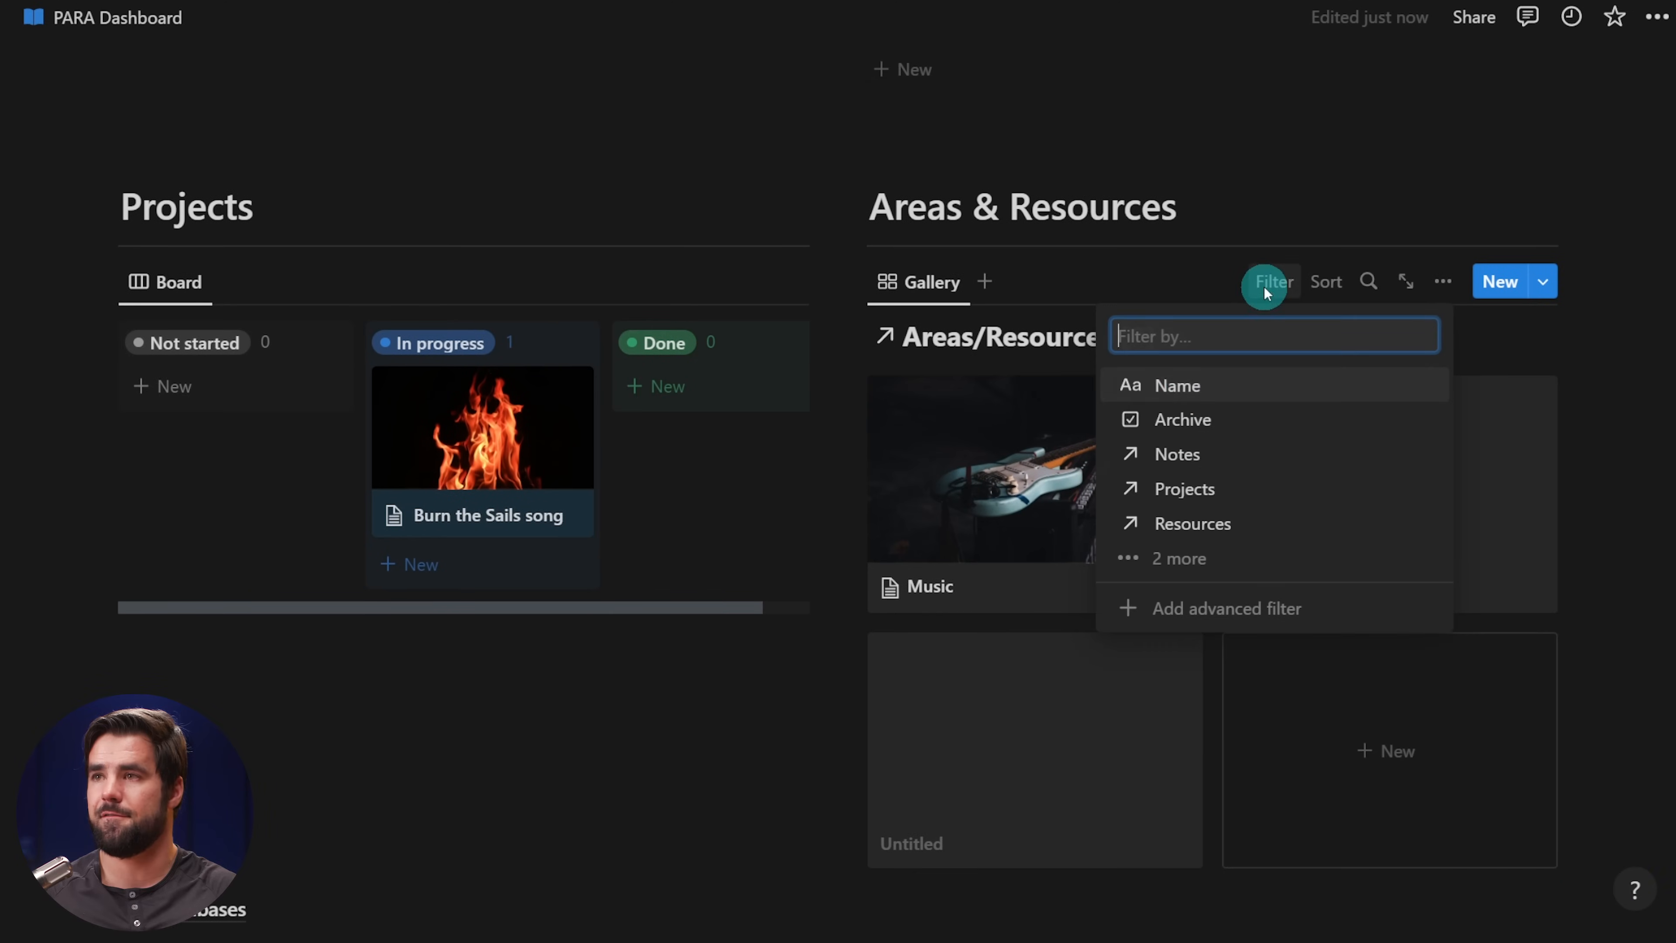
left_click(1360, 604)
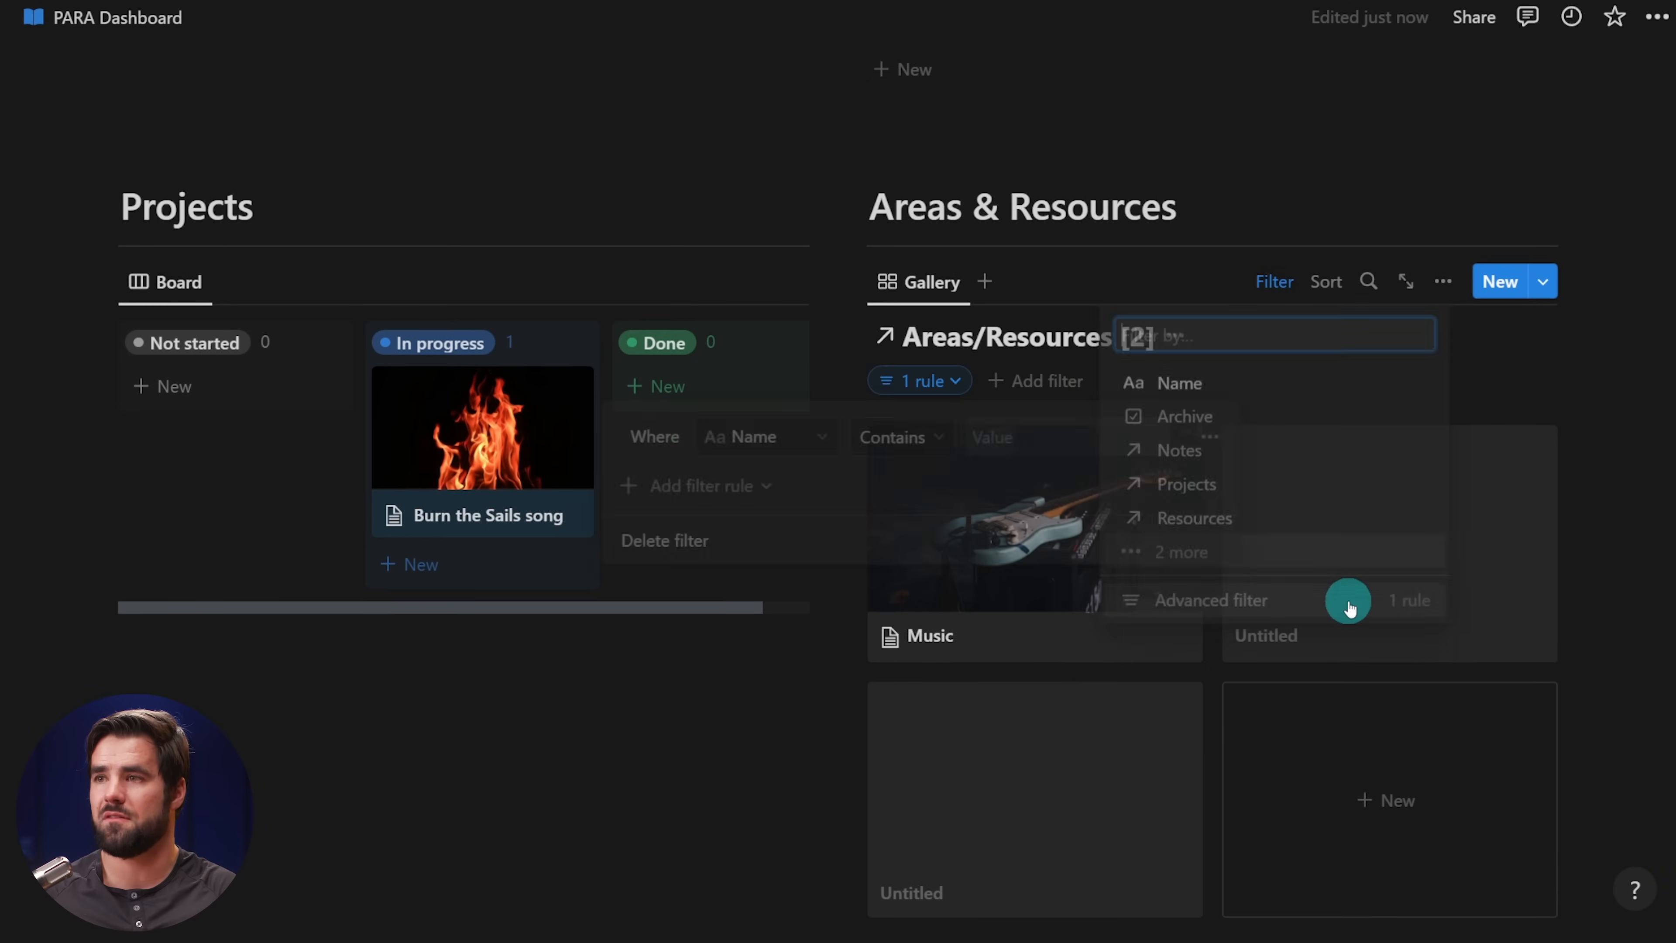
left_click(782, 443)
left_click(725, 581)
left_click(1035, 439)
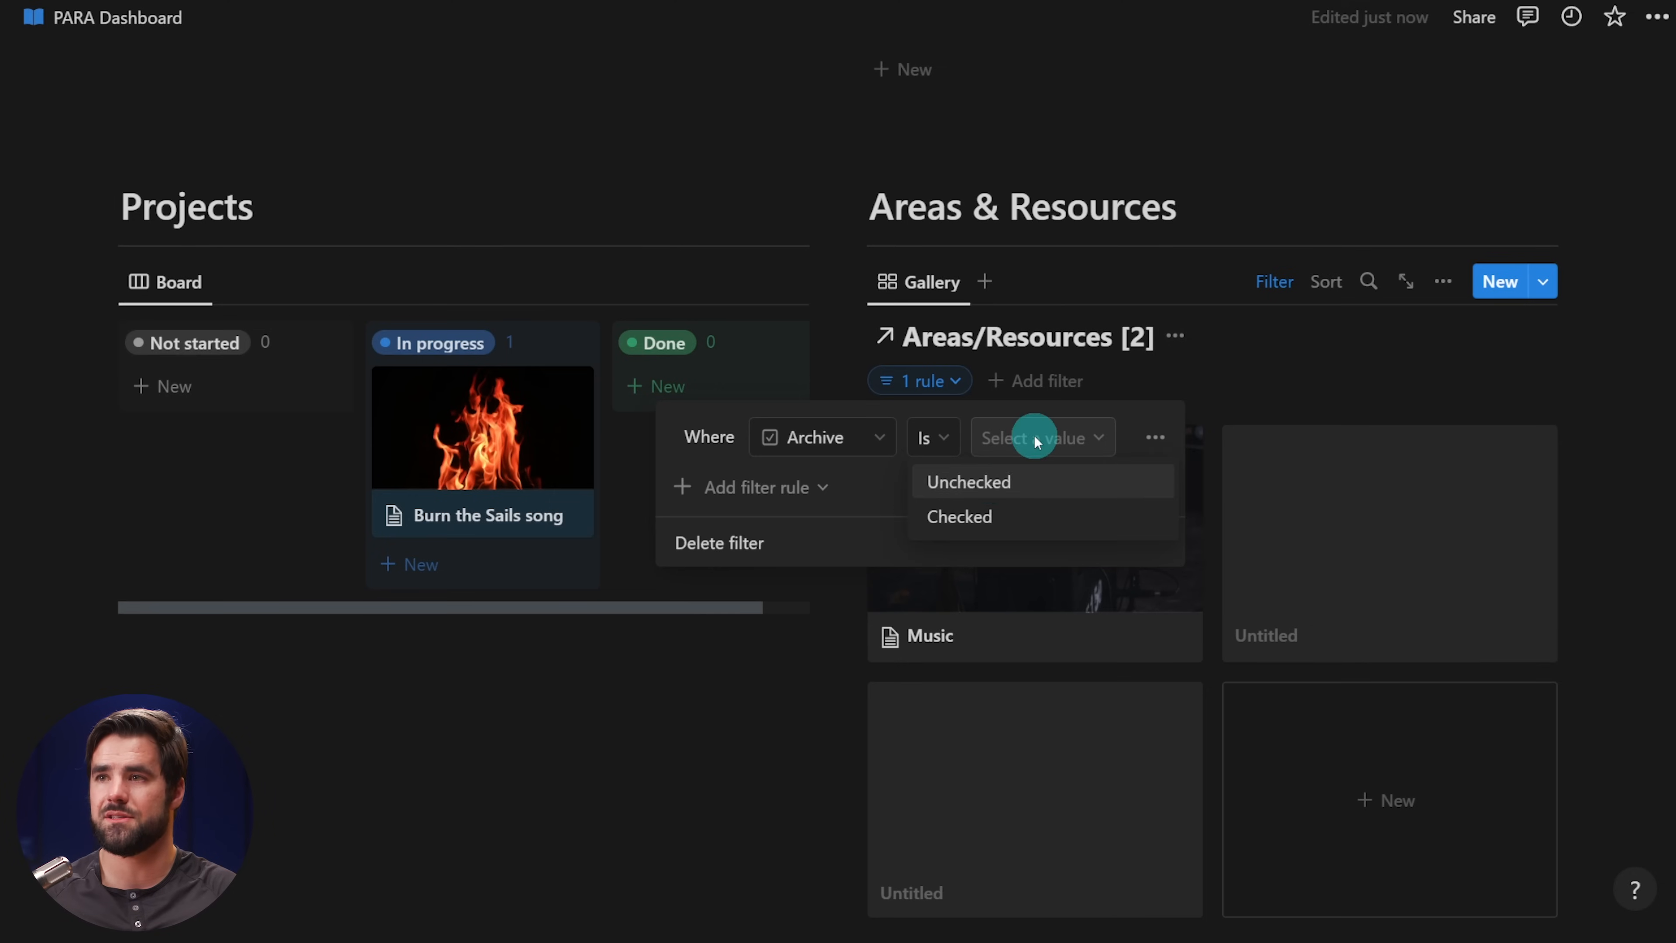
left_click(990, 482)
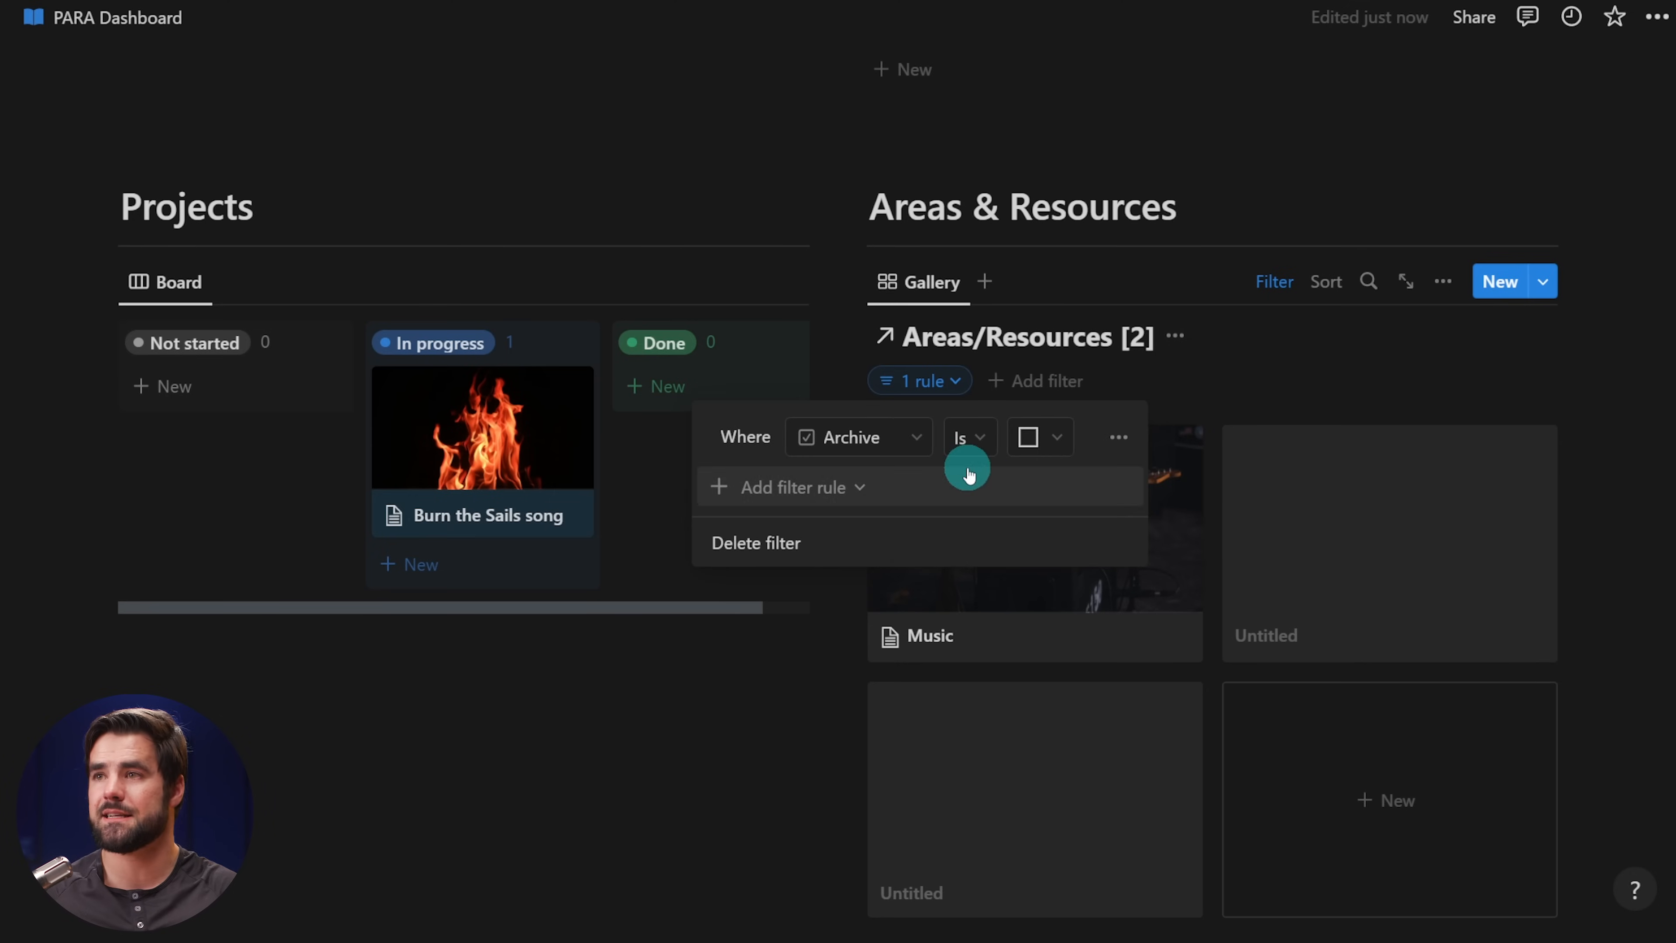
left_click(1578, 466)
- Delete the two untitled pages from the Areas & Resources gallery
right_click(1046, 787)
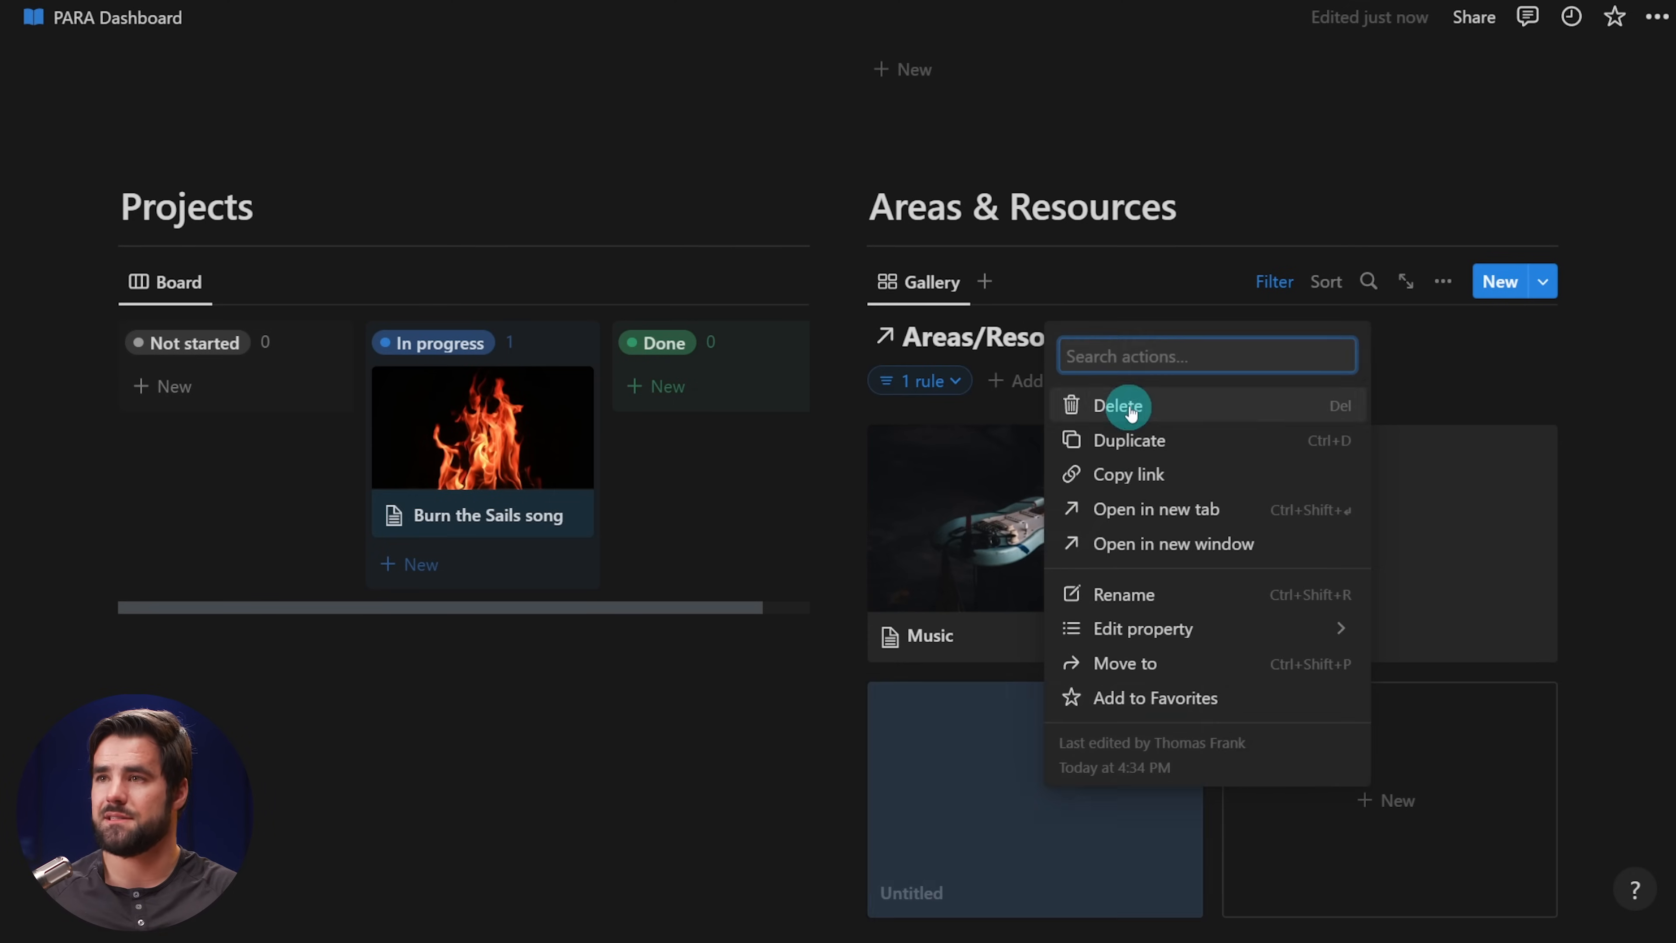
left_click(1115, 406)
right_click(1348, 456)
left_click(1461, 549)
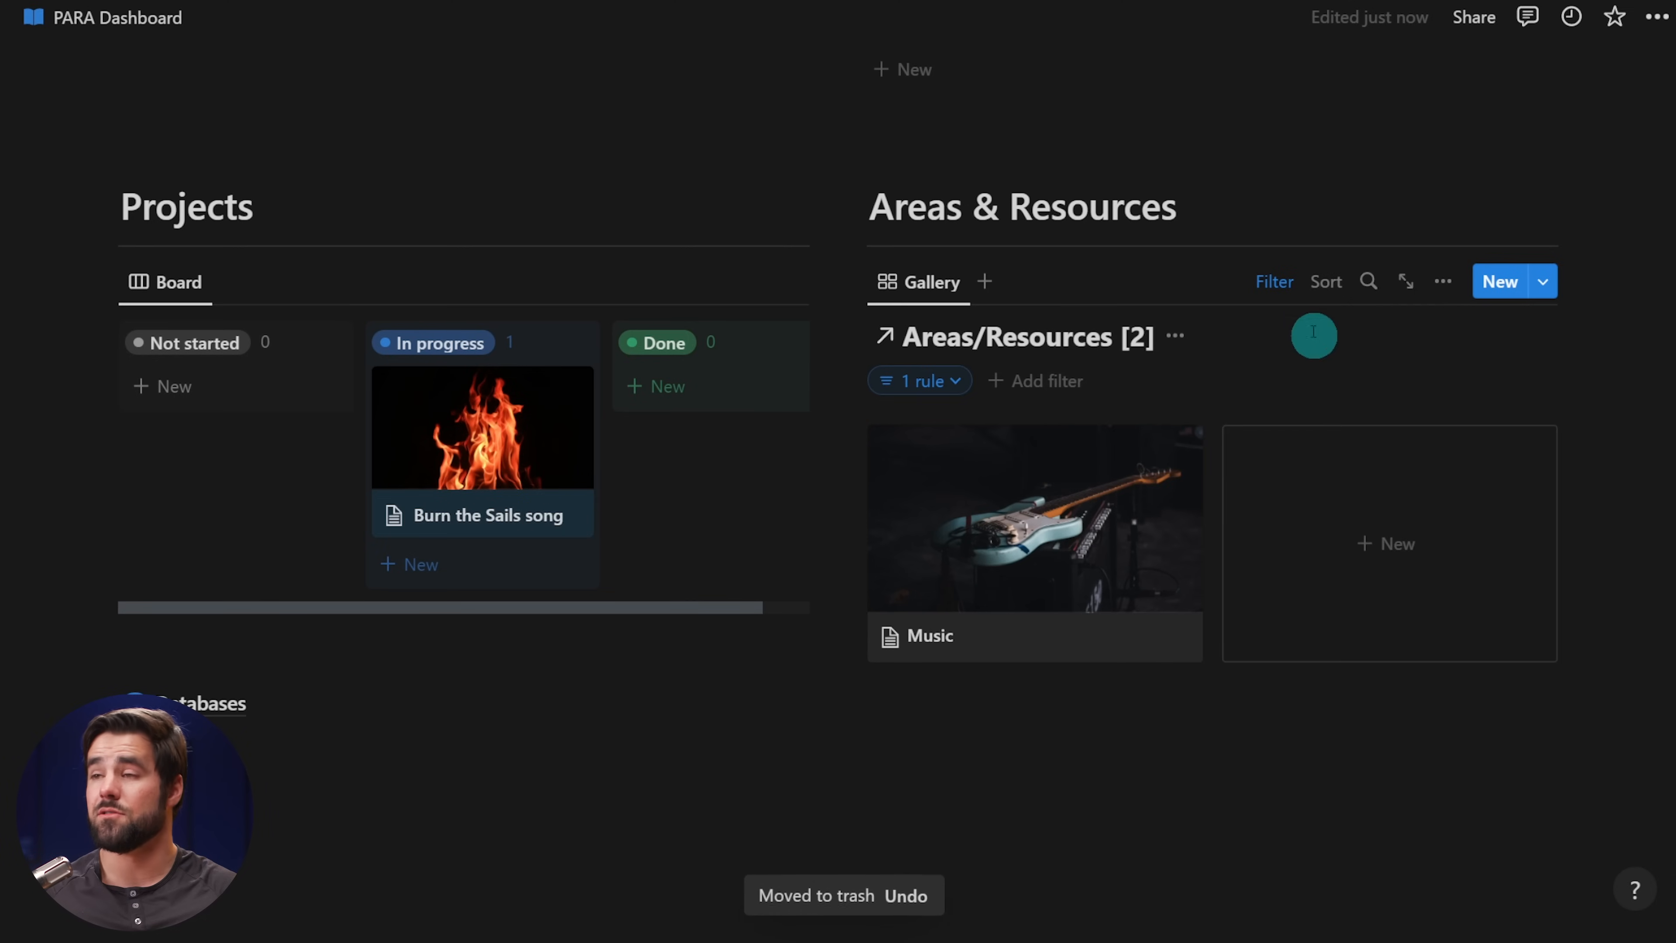
- Add a second rule to the Areas & Resources gallery's advanced filter requiring that Type is Area
left_click(1294, 294)
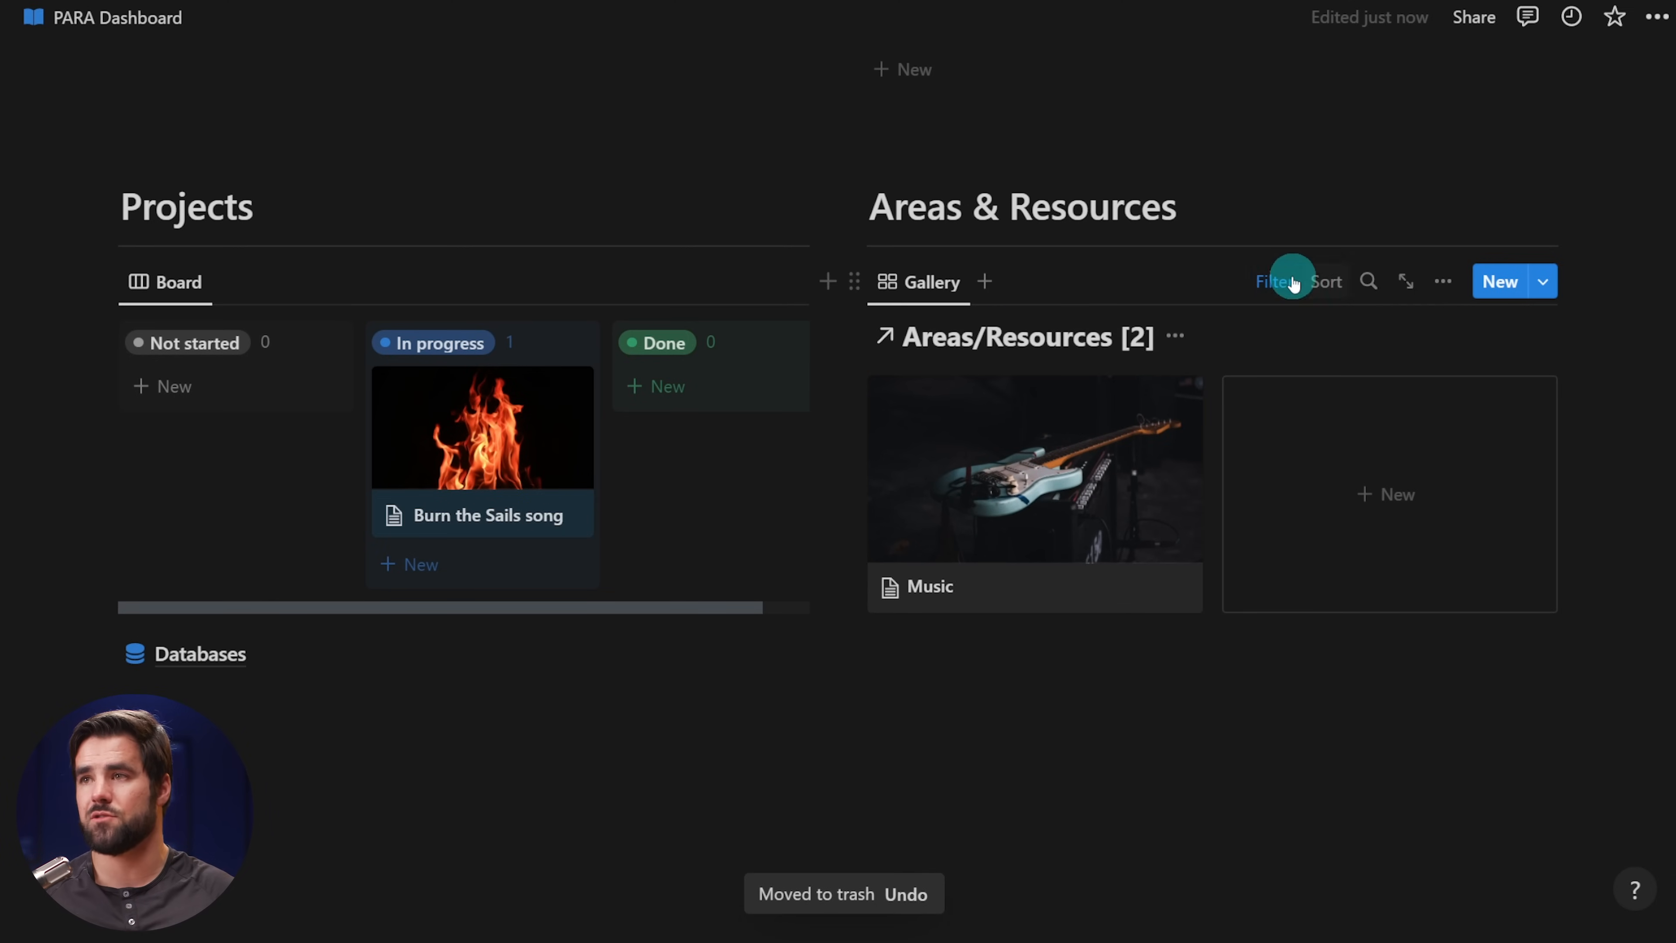
left_click(1285, 284)
left_click(920, 381)
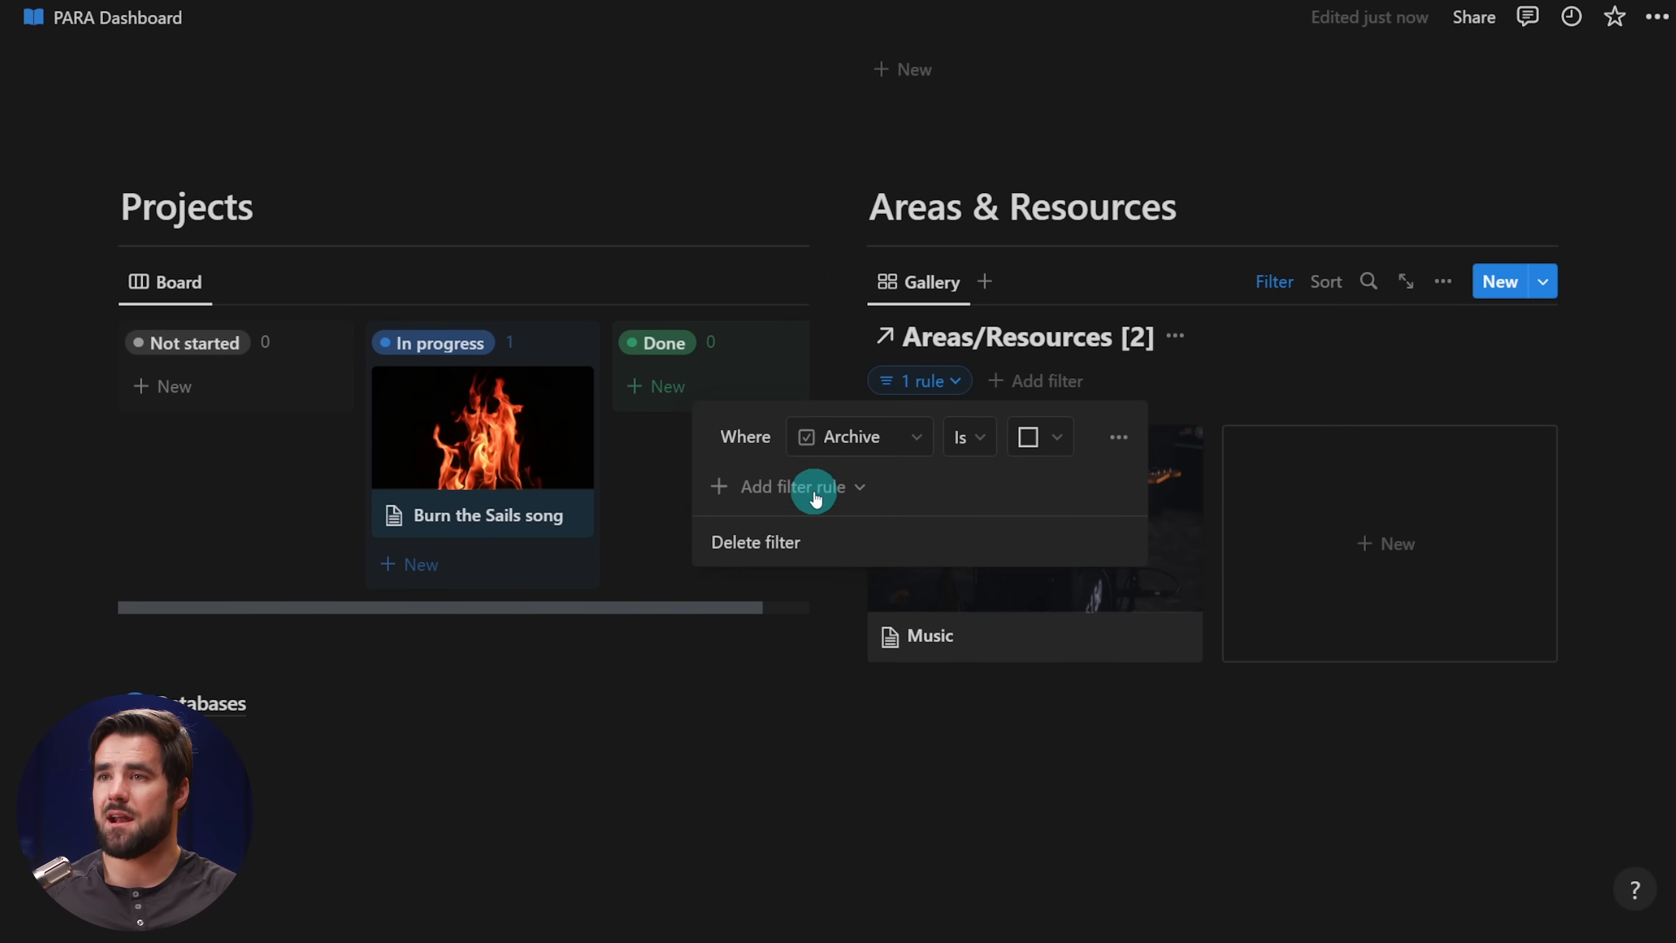
left_click(816, 489)
left_click(802, 531)
left_click(758, 797)
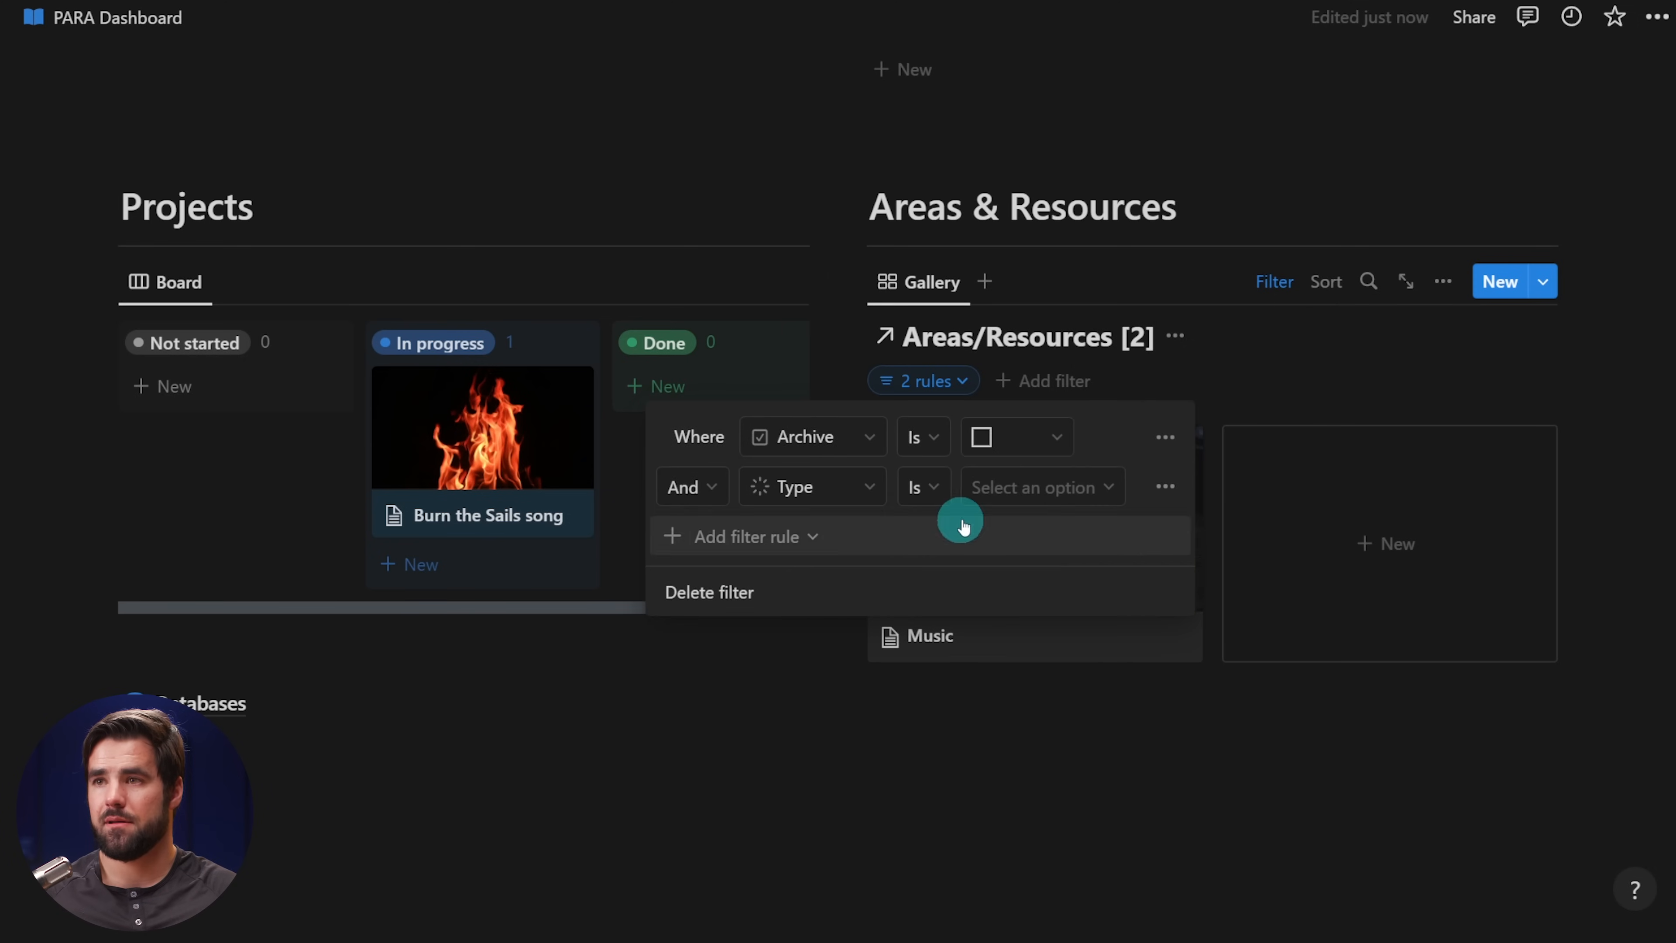
left_click(1011, 489)
left_click(988, 601)
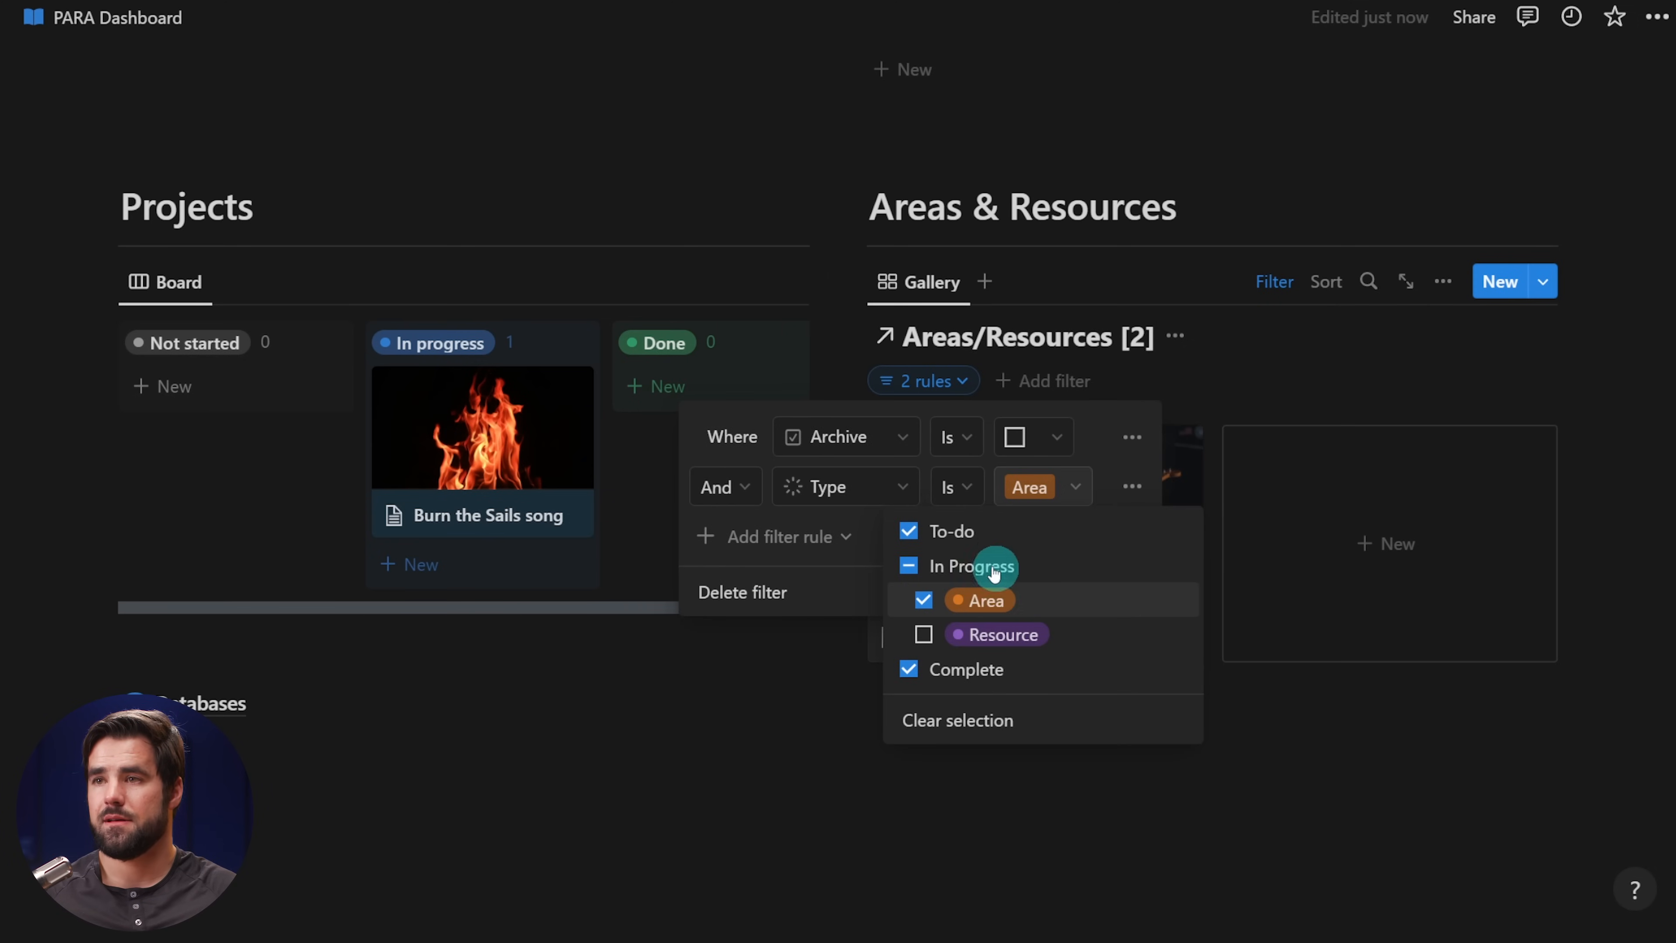
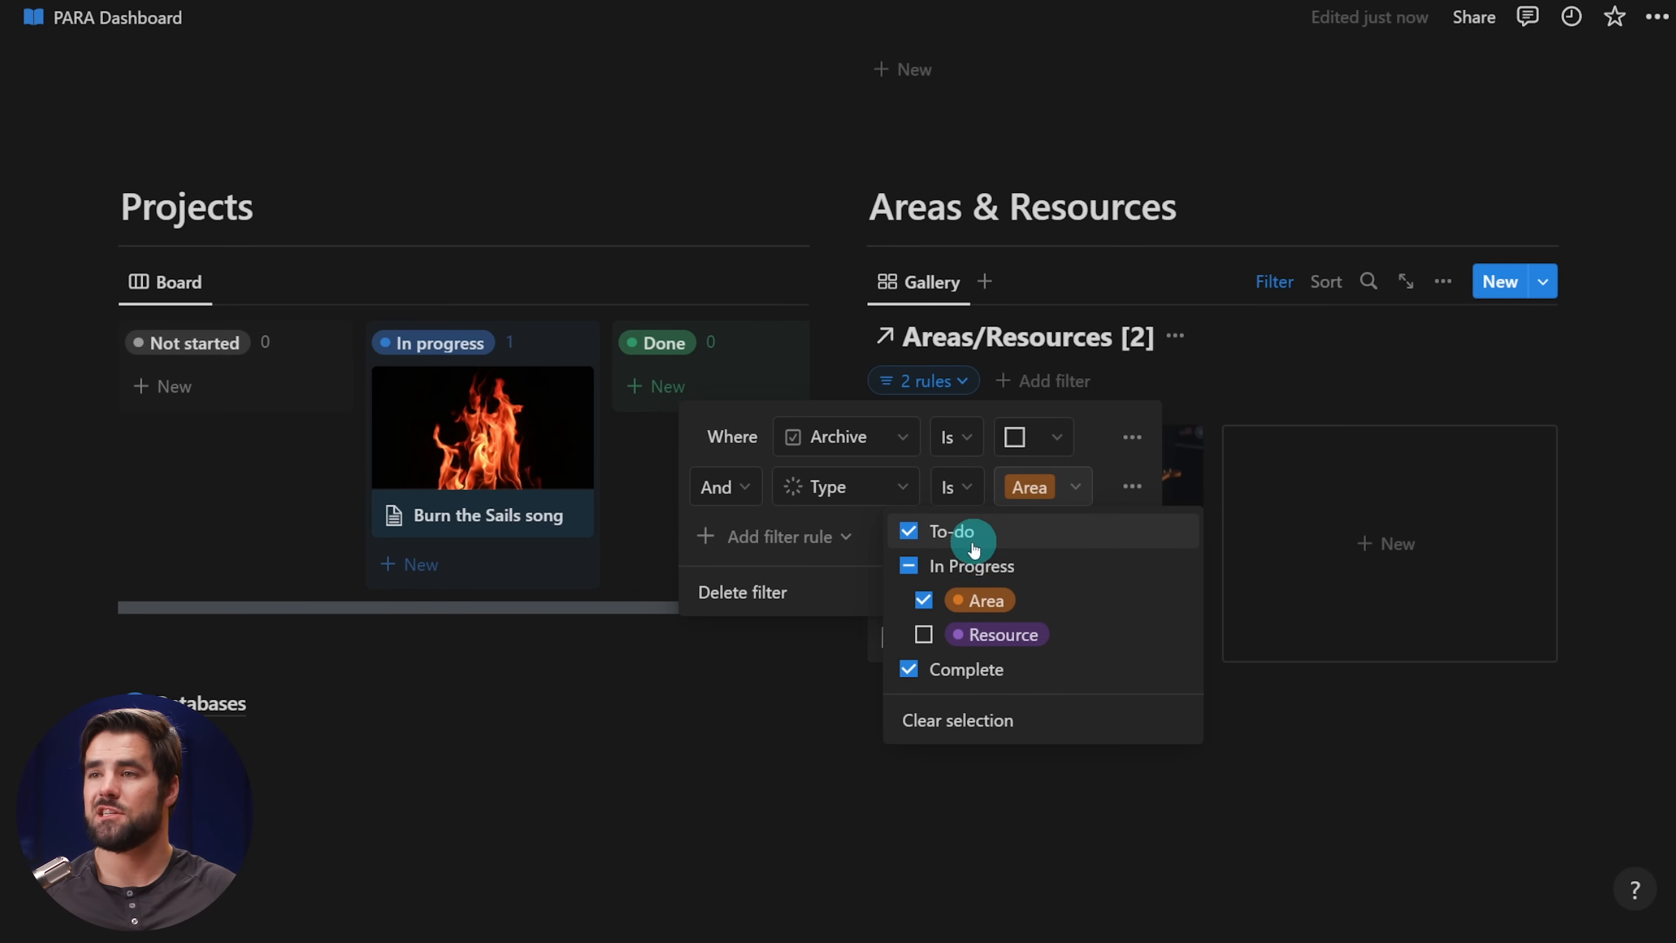
left_click(1398, 359)
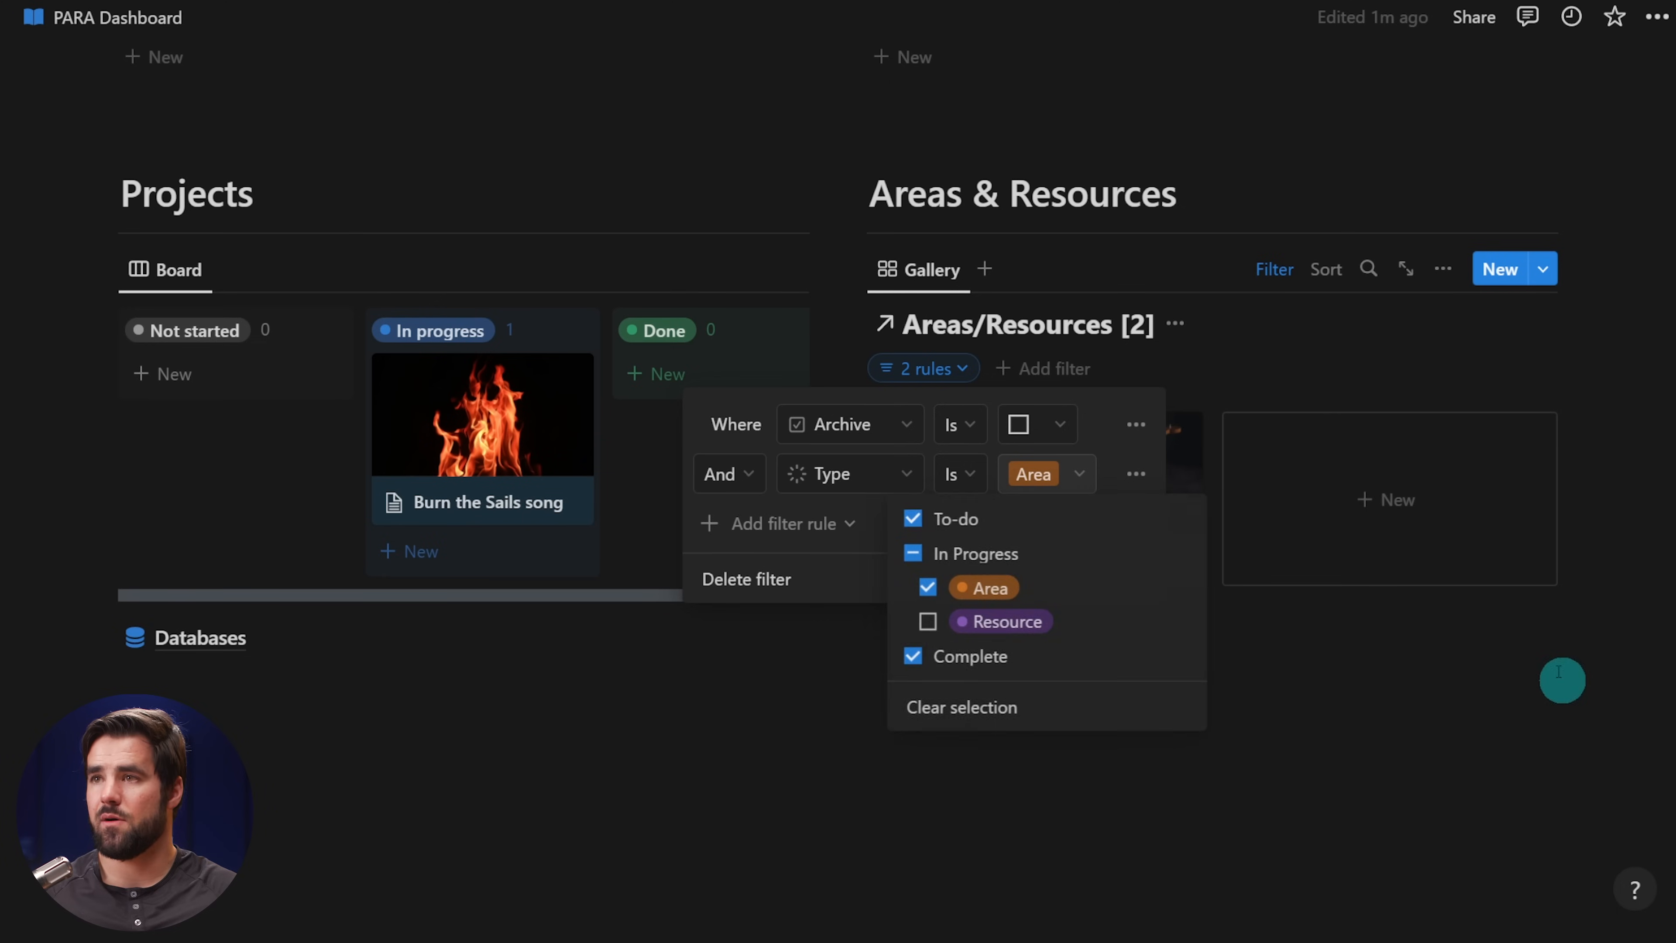
left_click(1564, 679)
left_click(1531, 736)
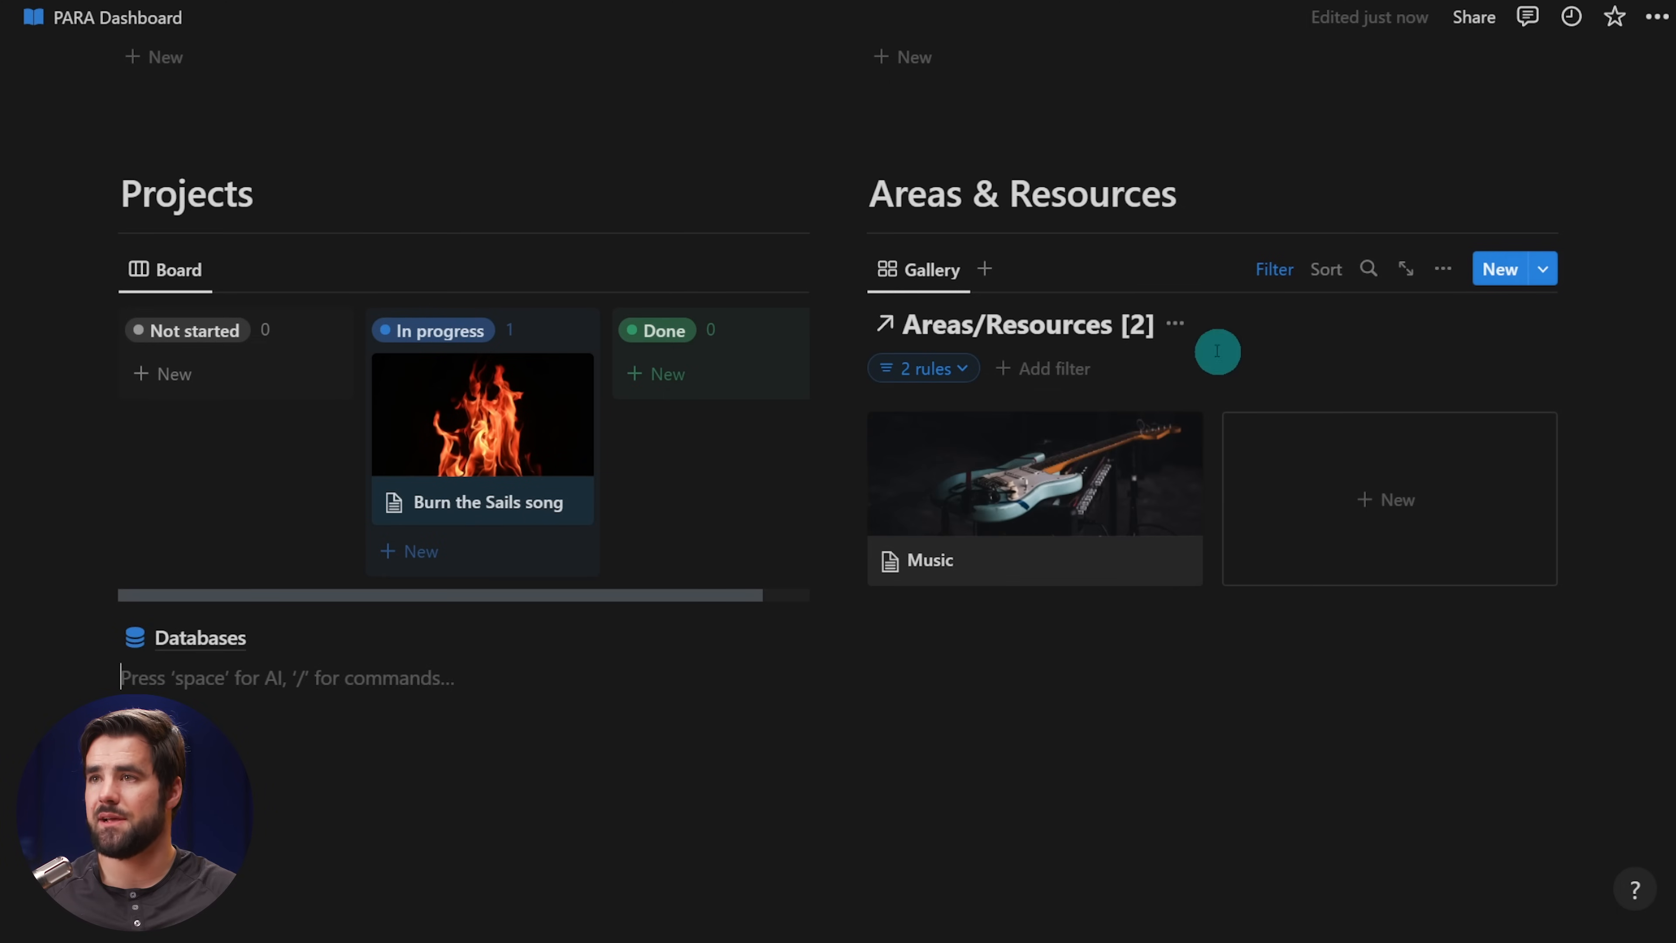
- Hide the Areas/Resources [2] database title and rename the gallery view to Area
left_click(1177, 325)
left_click(1167, 453)
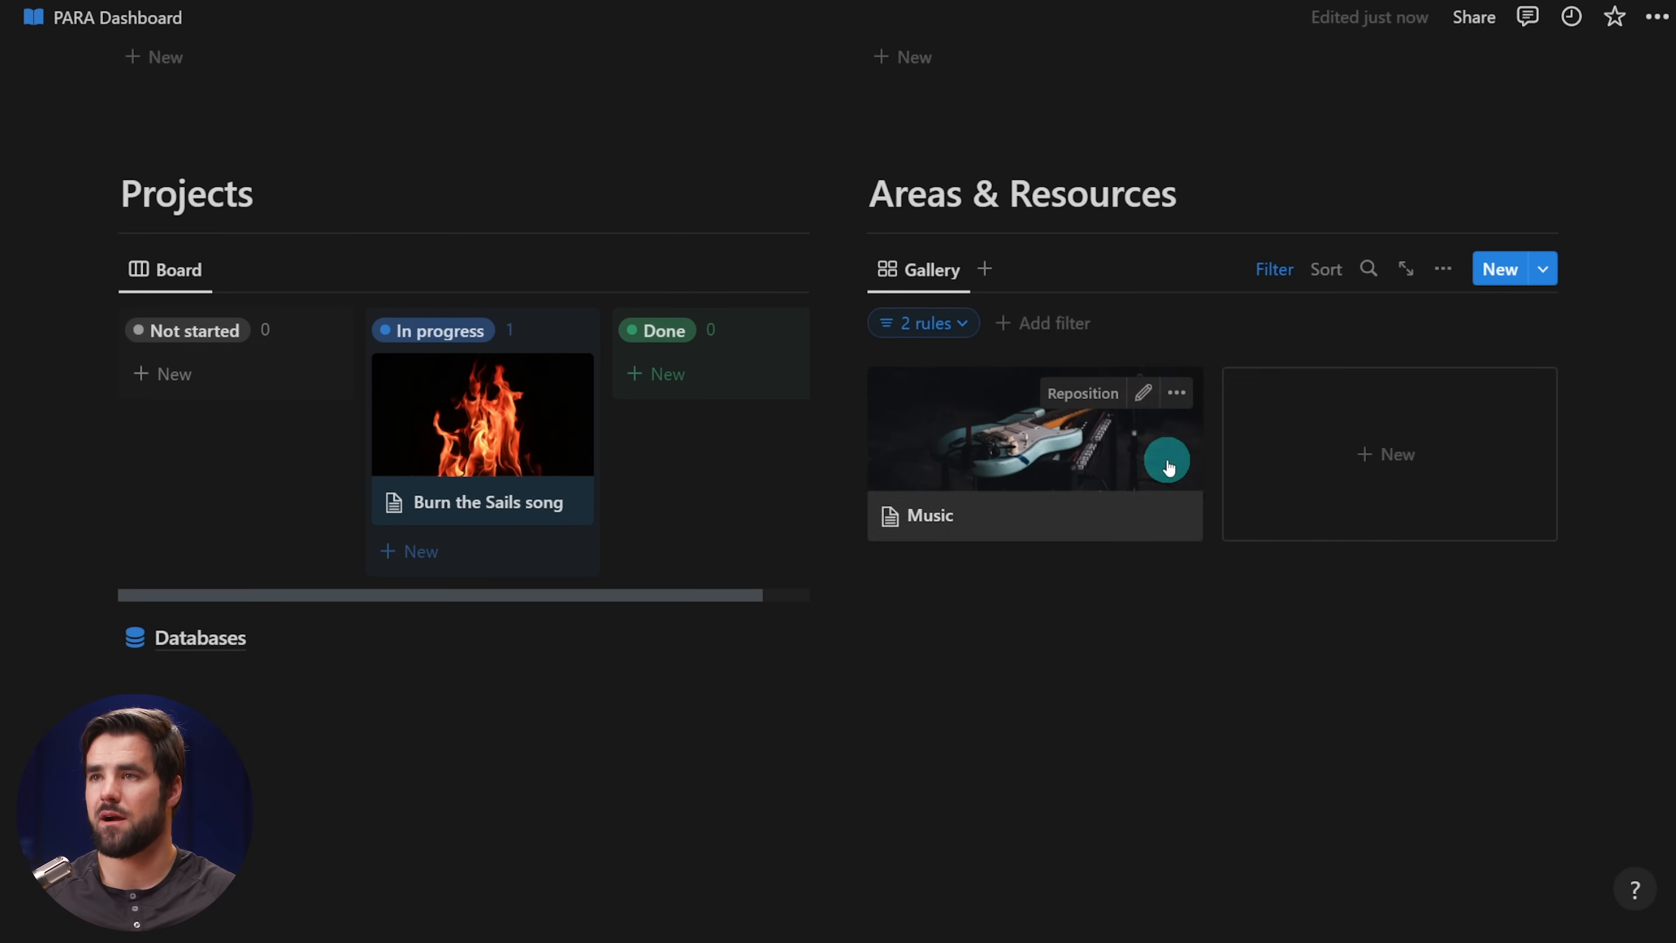
left_click(924, 269)
left_click(955, 316)
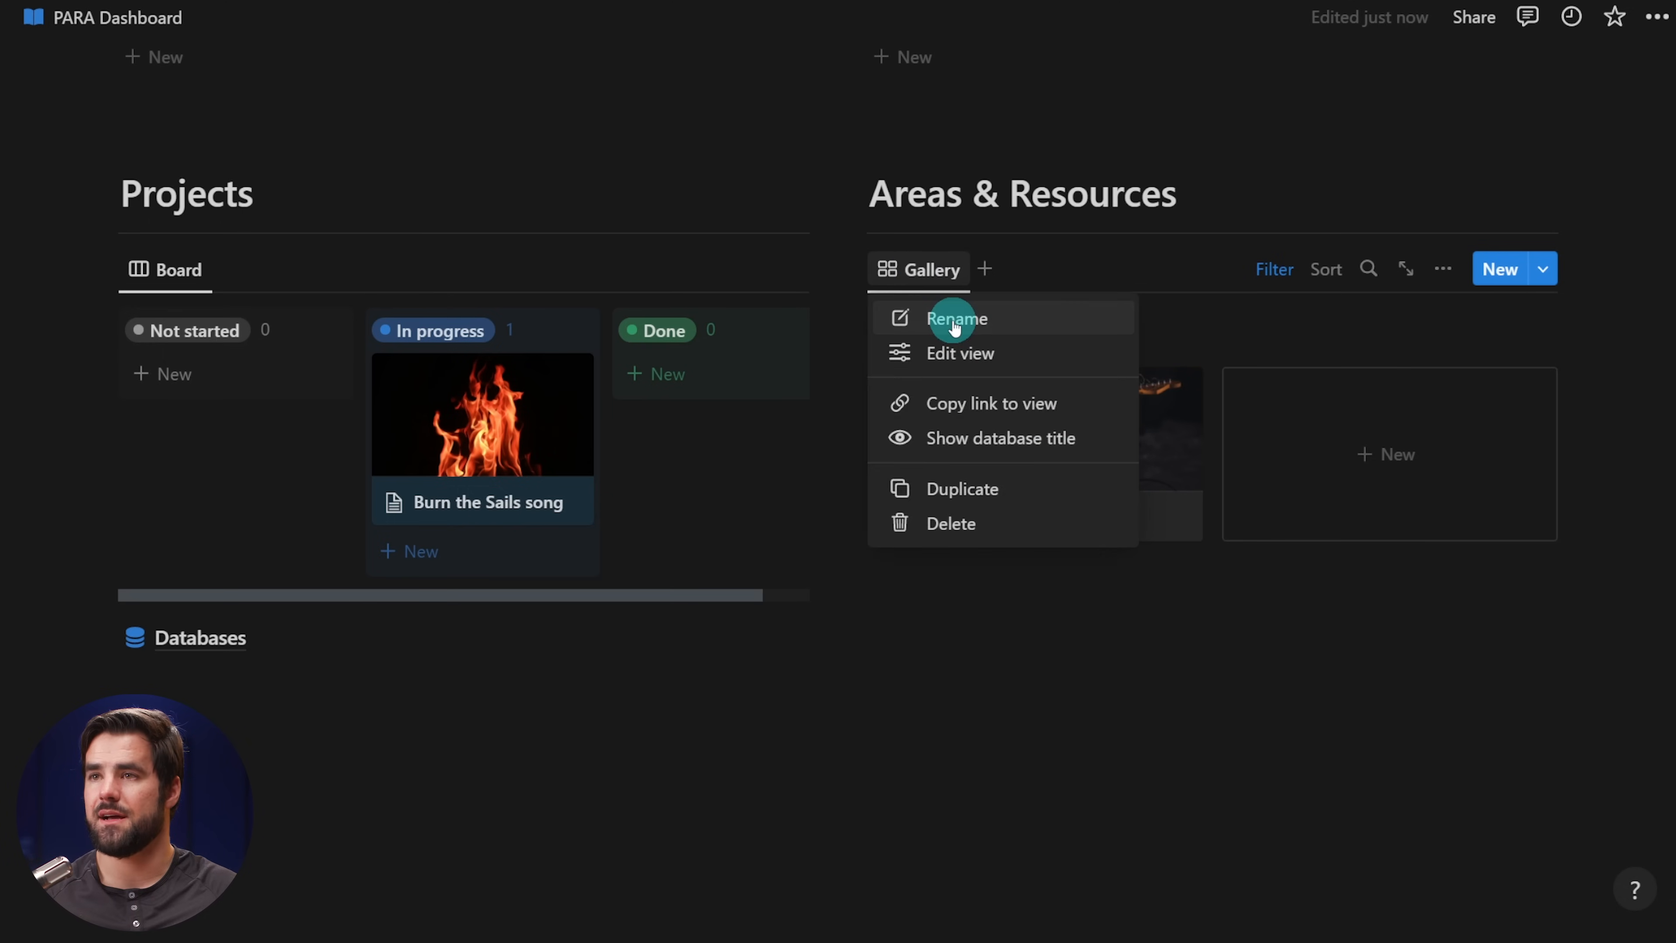
type("Area")
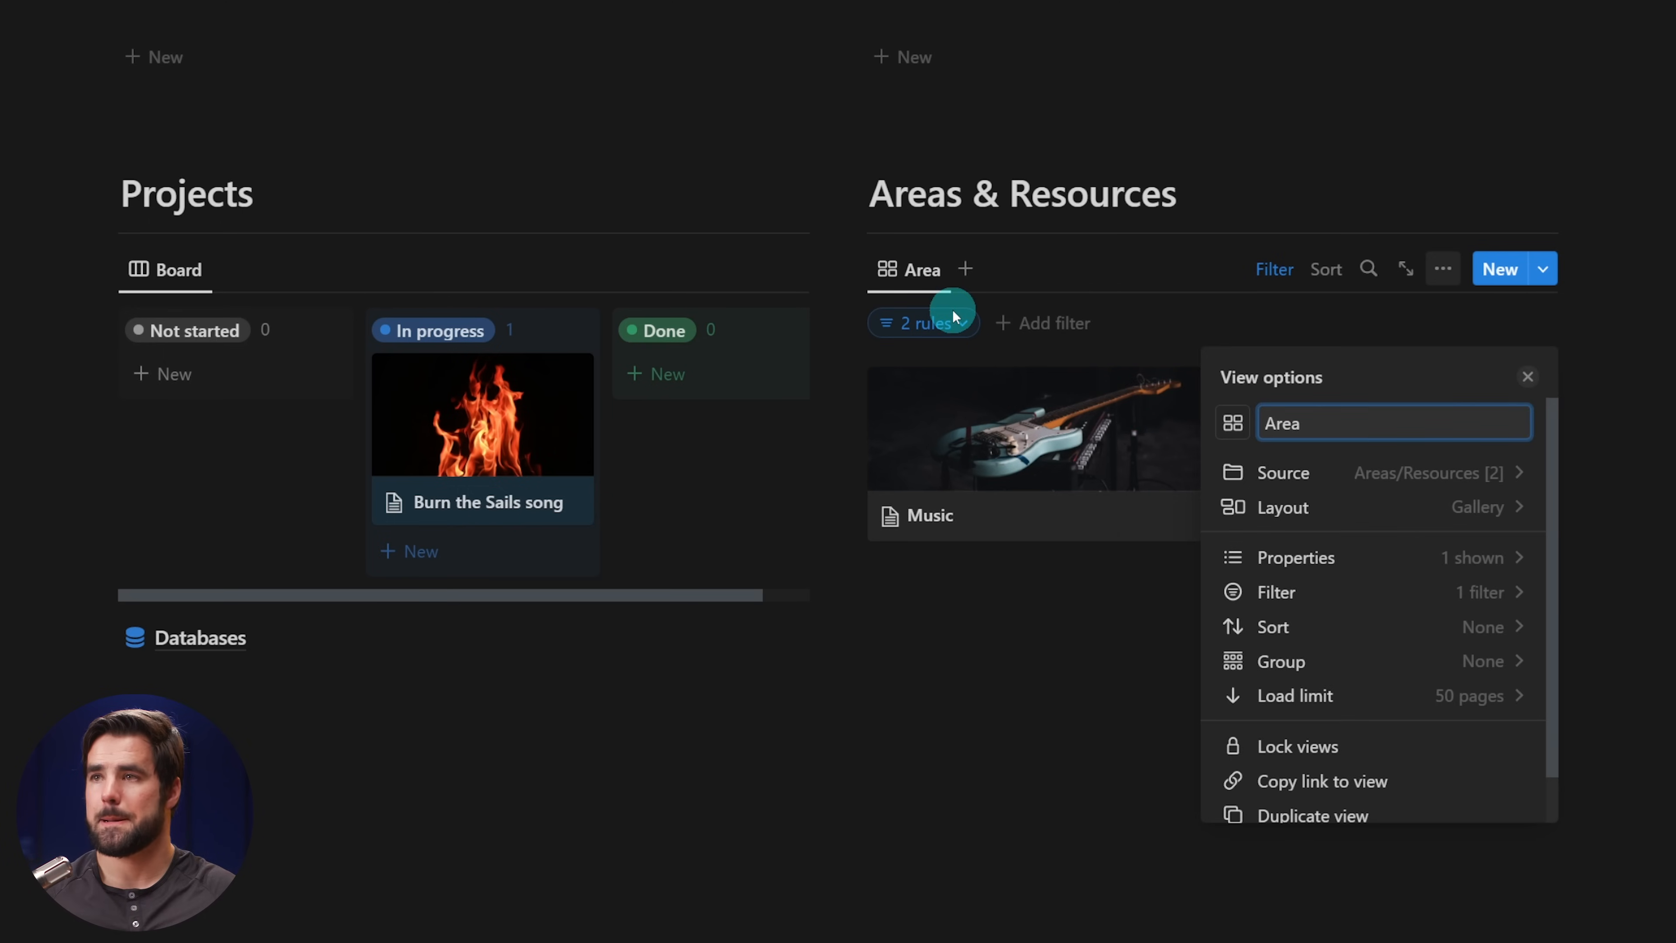
left_click(1078, 711)
- Duplicate the Area gallery view and name the copy Resources
left_click(912, 283)
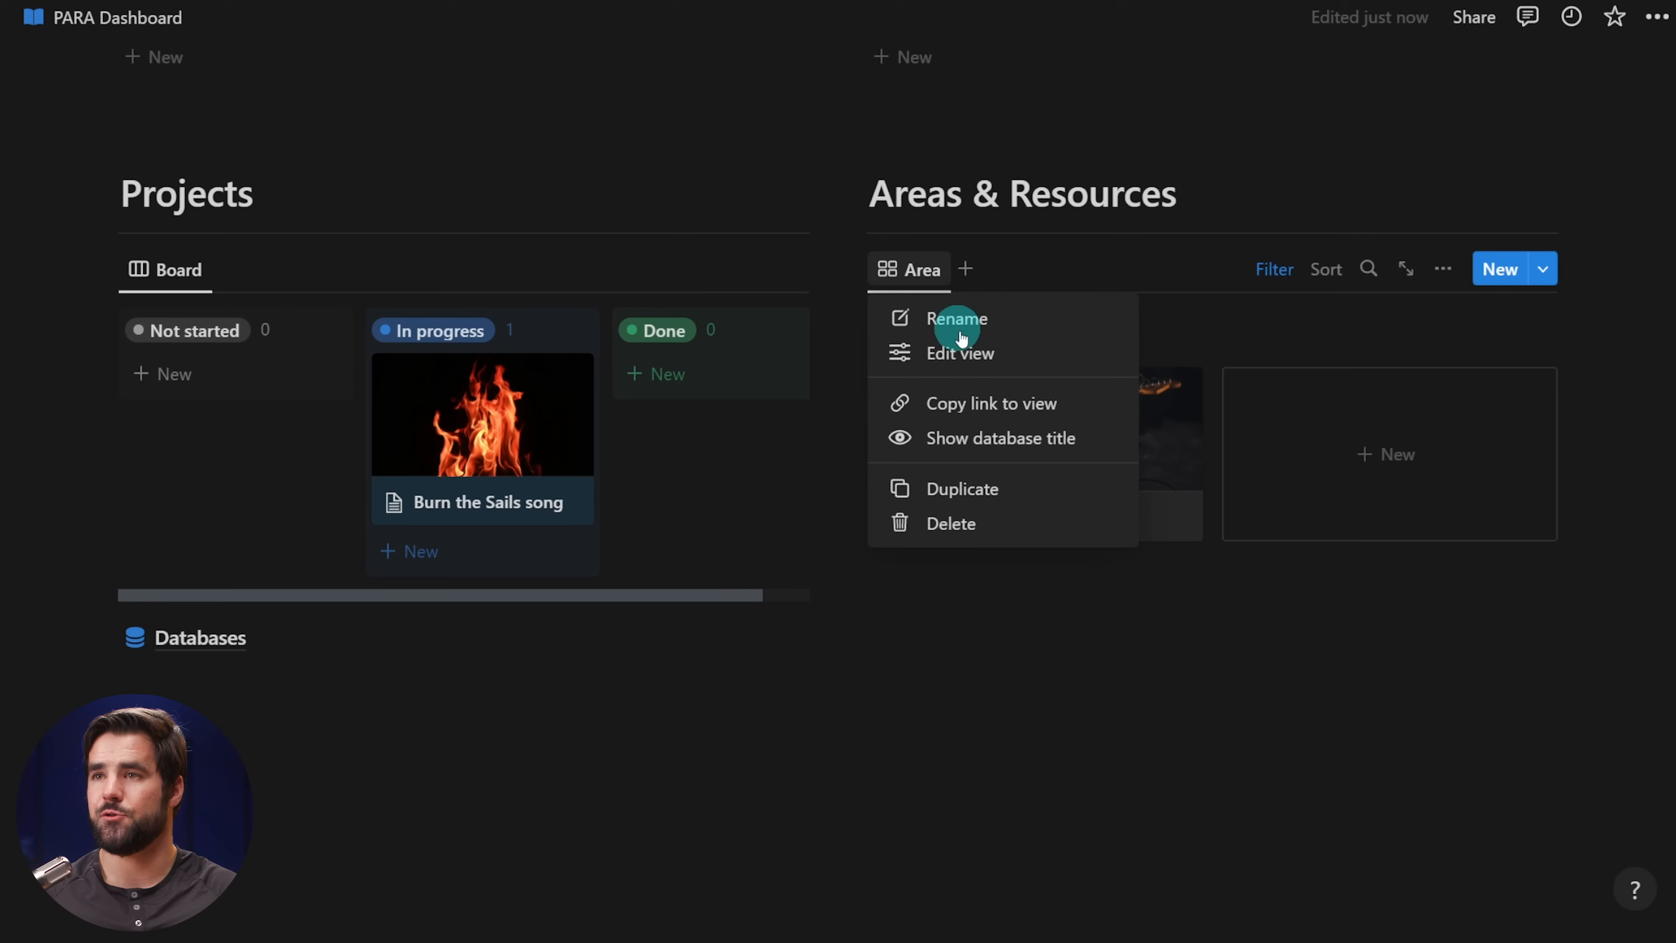
left_click(981, 491)
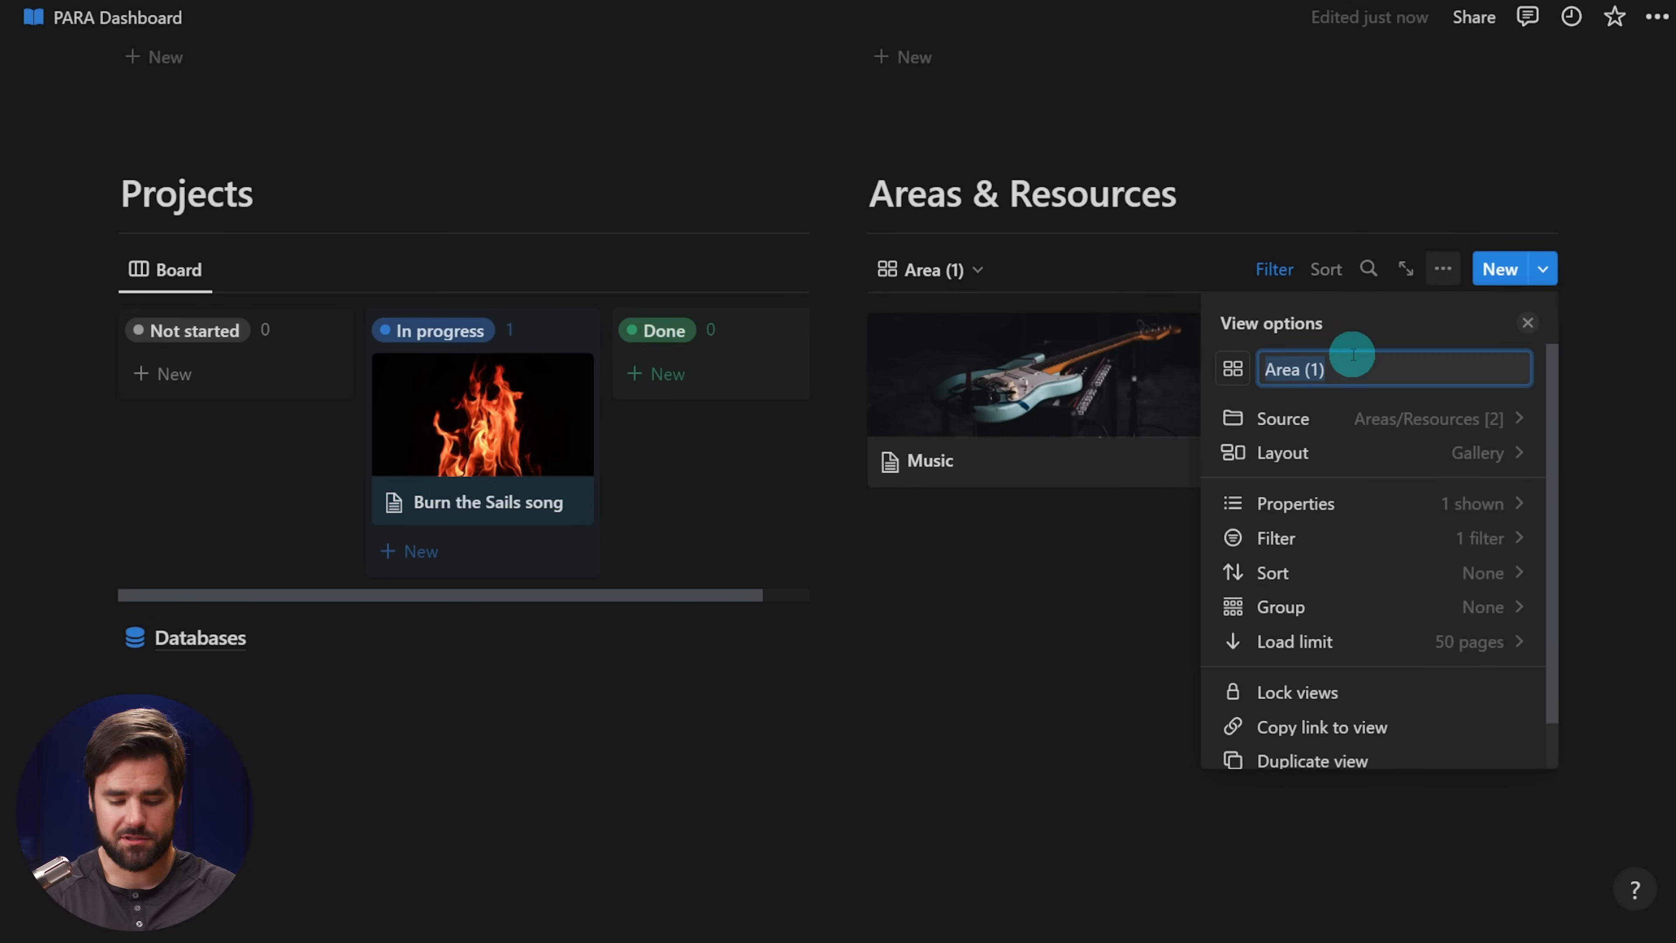
type("Resources")
- Change the Resources view's Type filter rule to select Resource instead of Area
left_click(1216, 276)
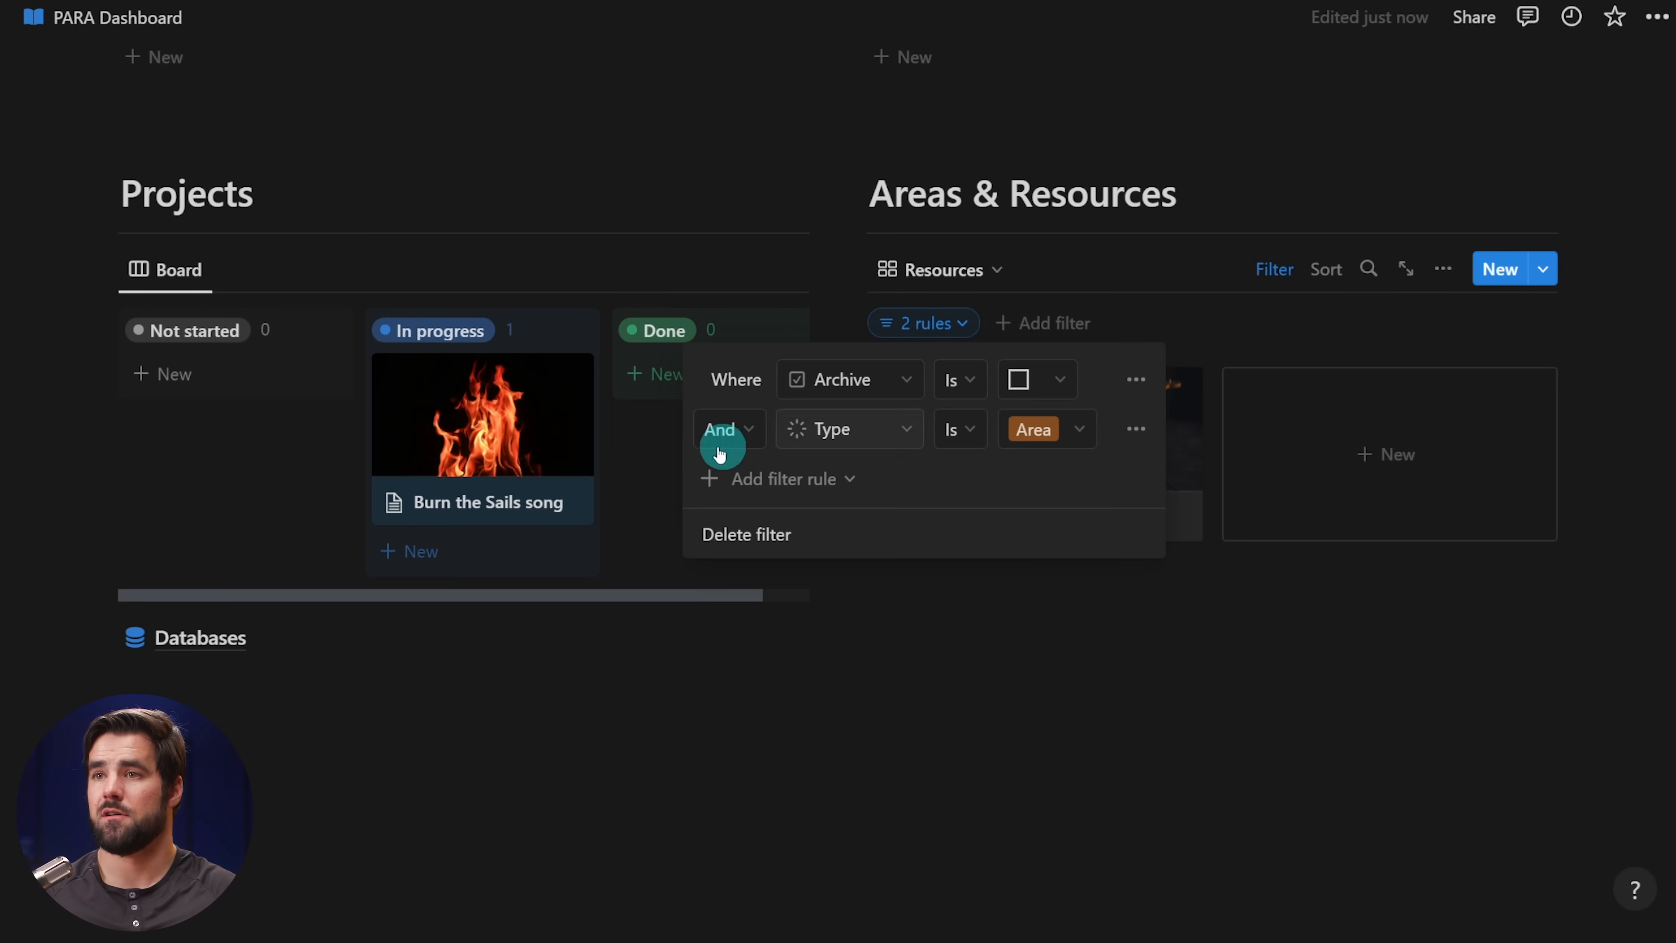
left_click(1067, 429)
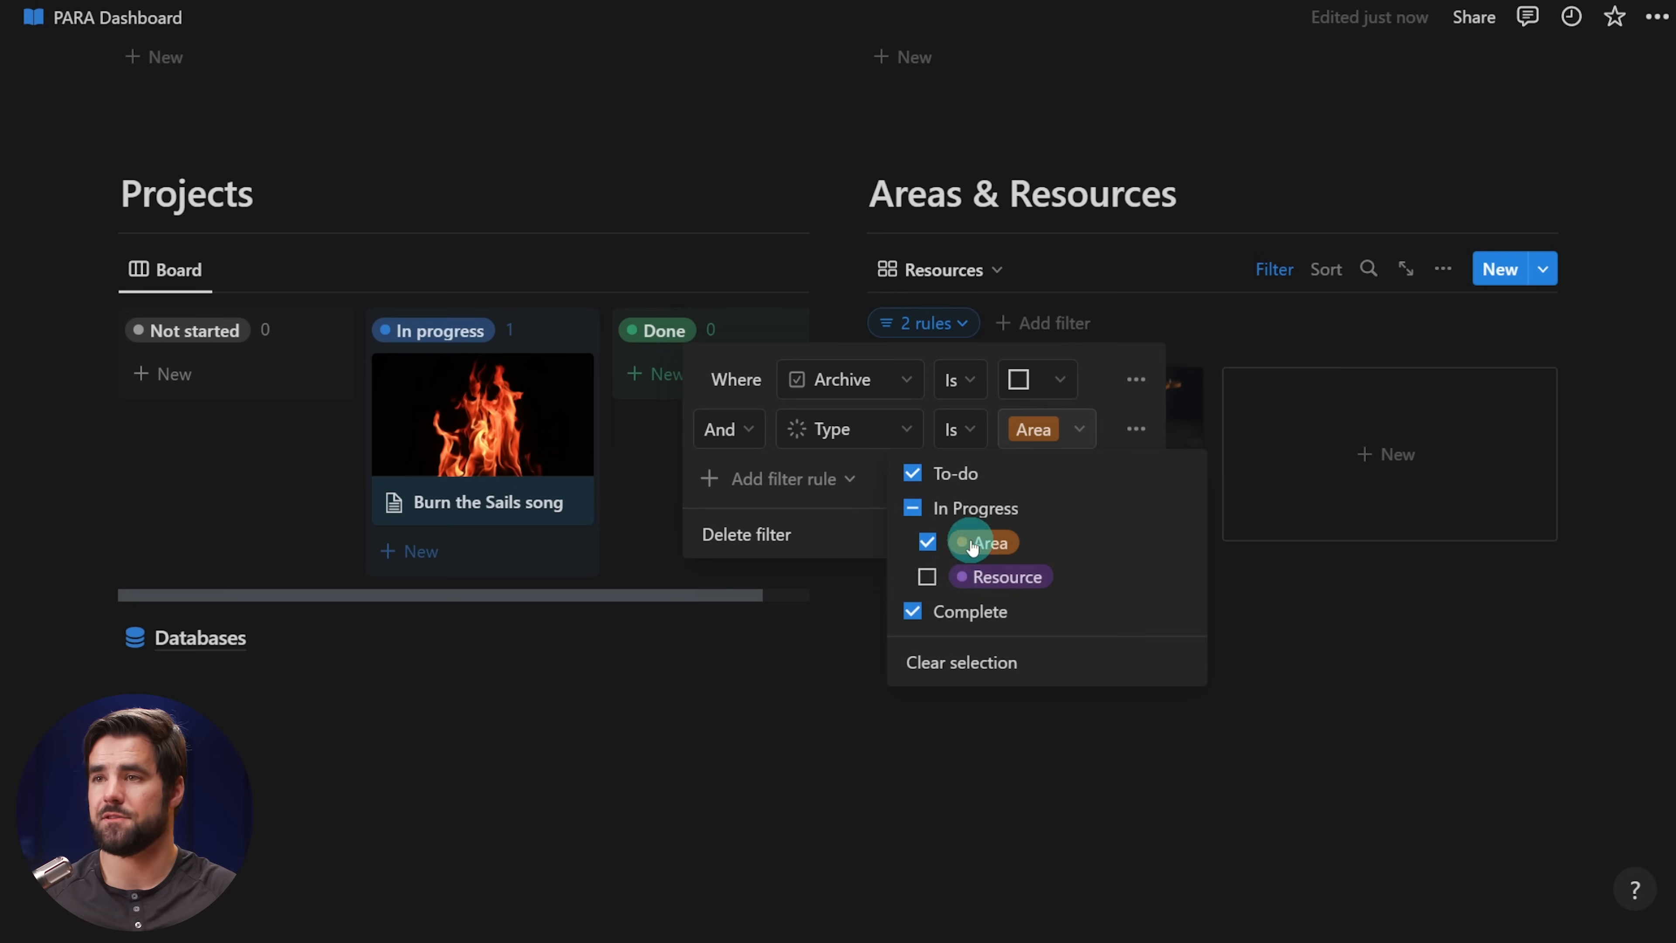
left_click(927, 577)
left_click(927, 542)
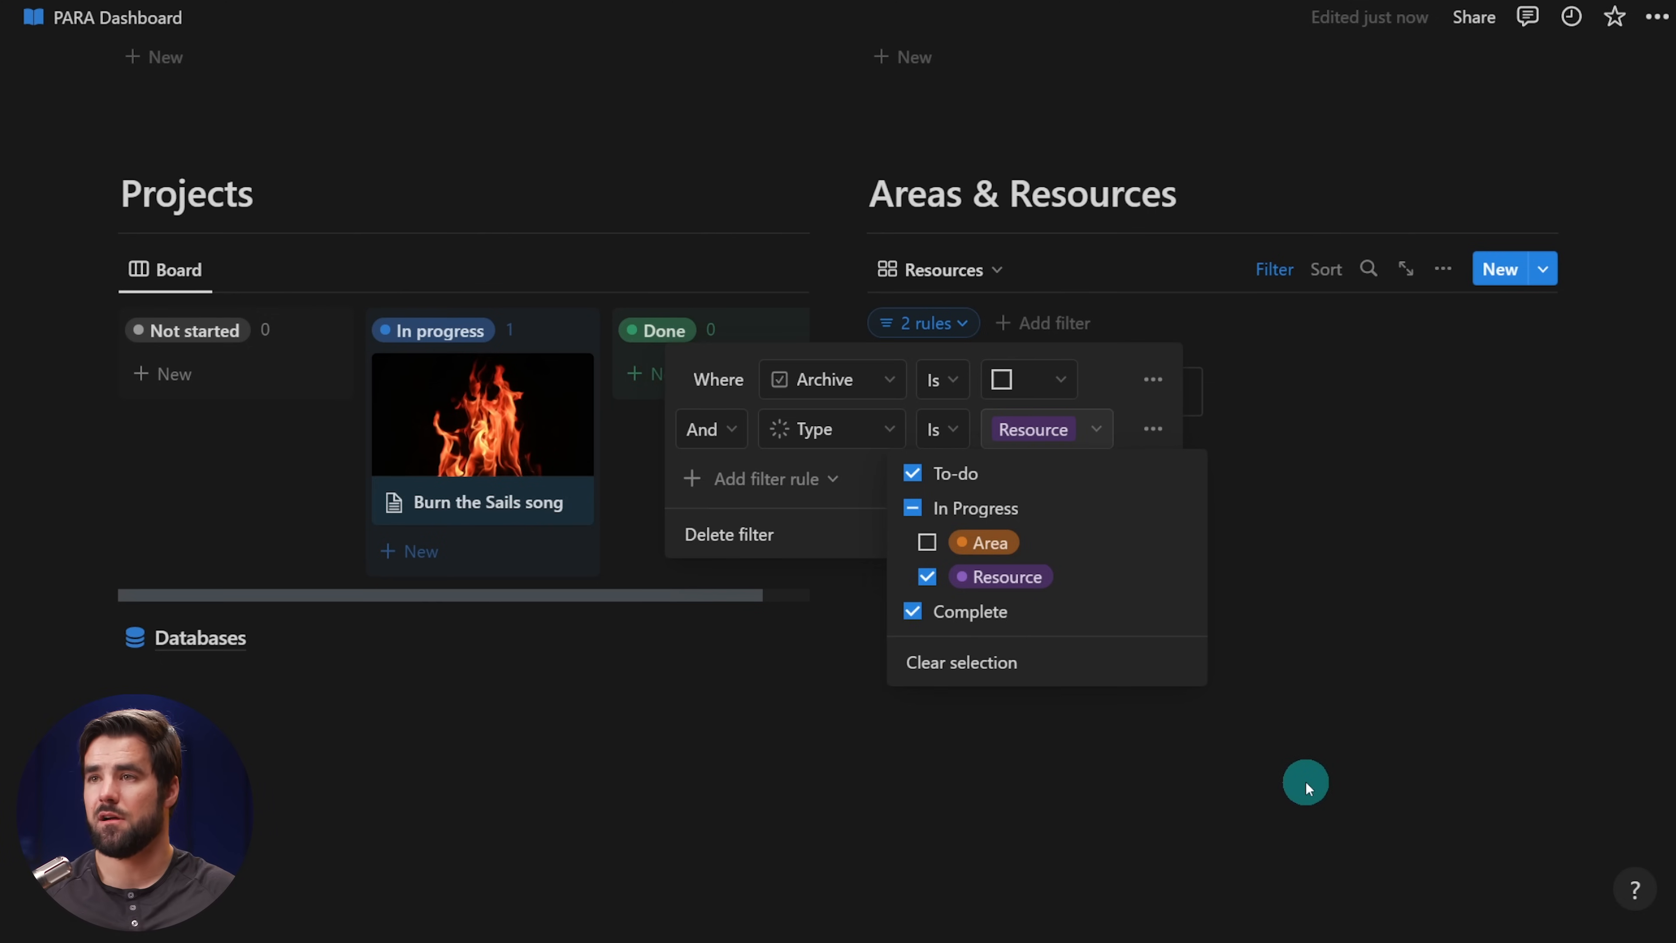
left_click(1305, 782)
left_click(1328, 796)
- Switch to the Area view and make Area Template the default for new pages on that view only
left_click(974, 276)
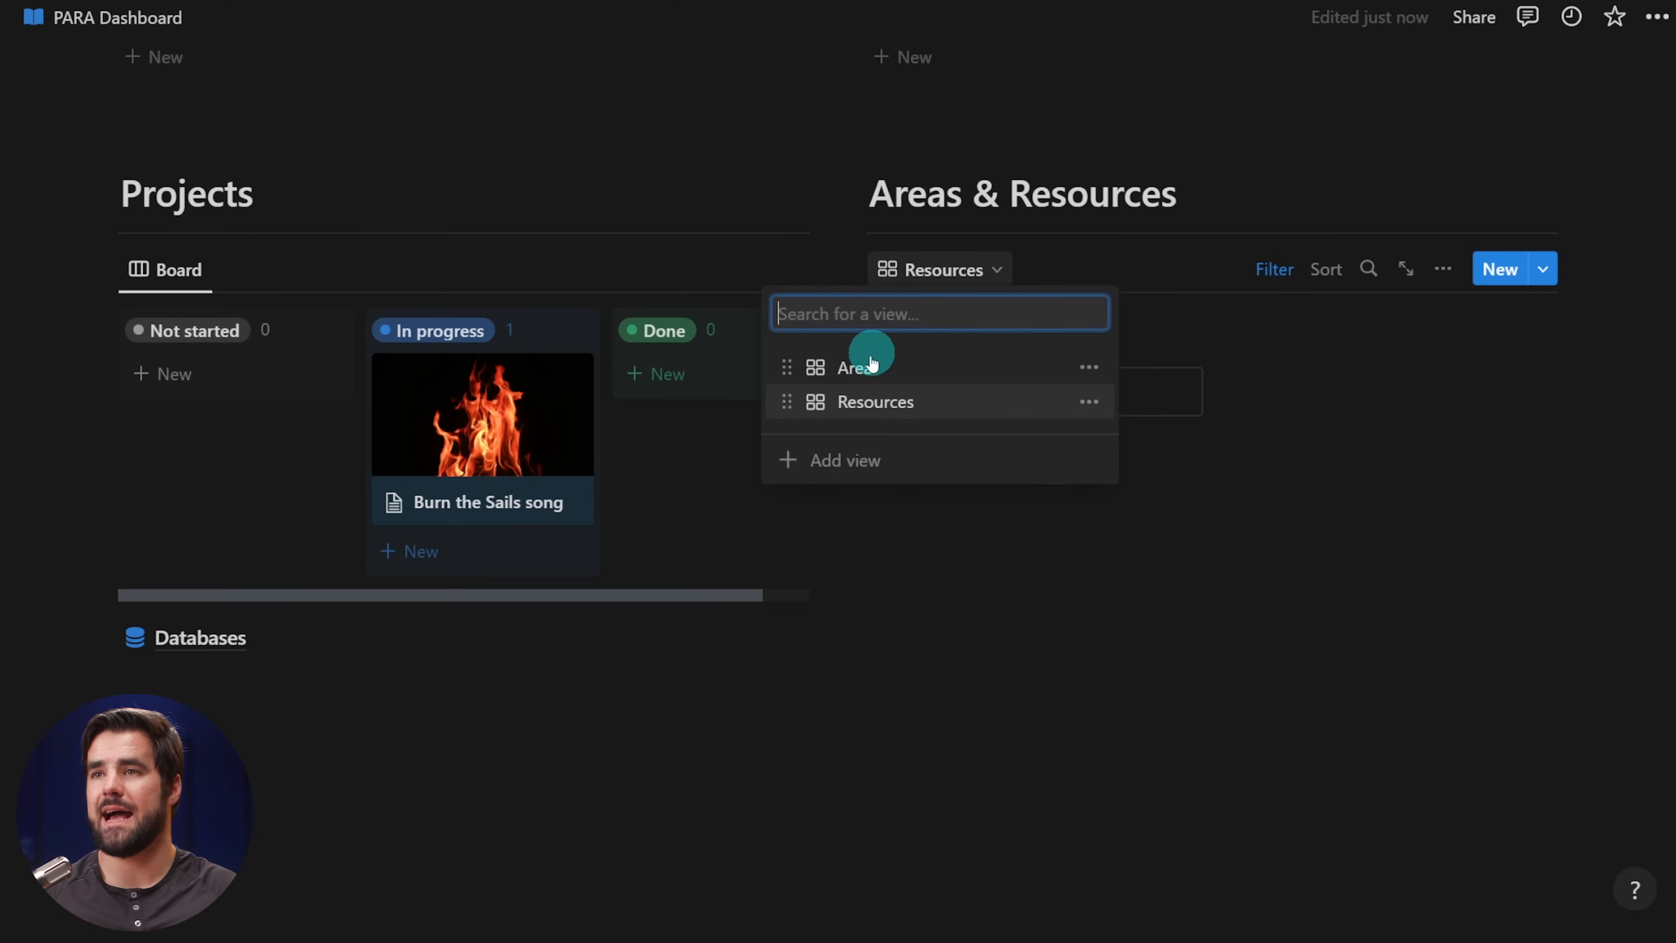
left_click(857, 364)
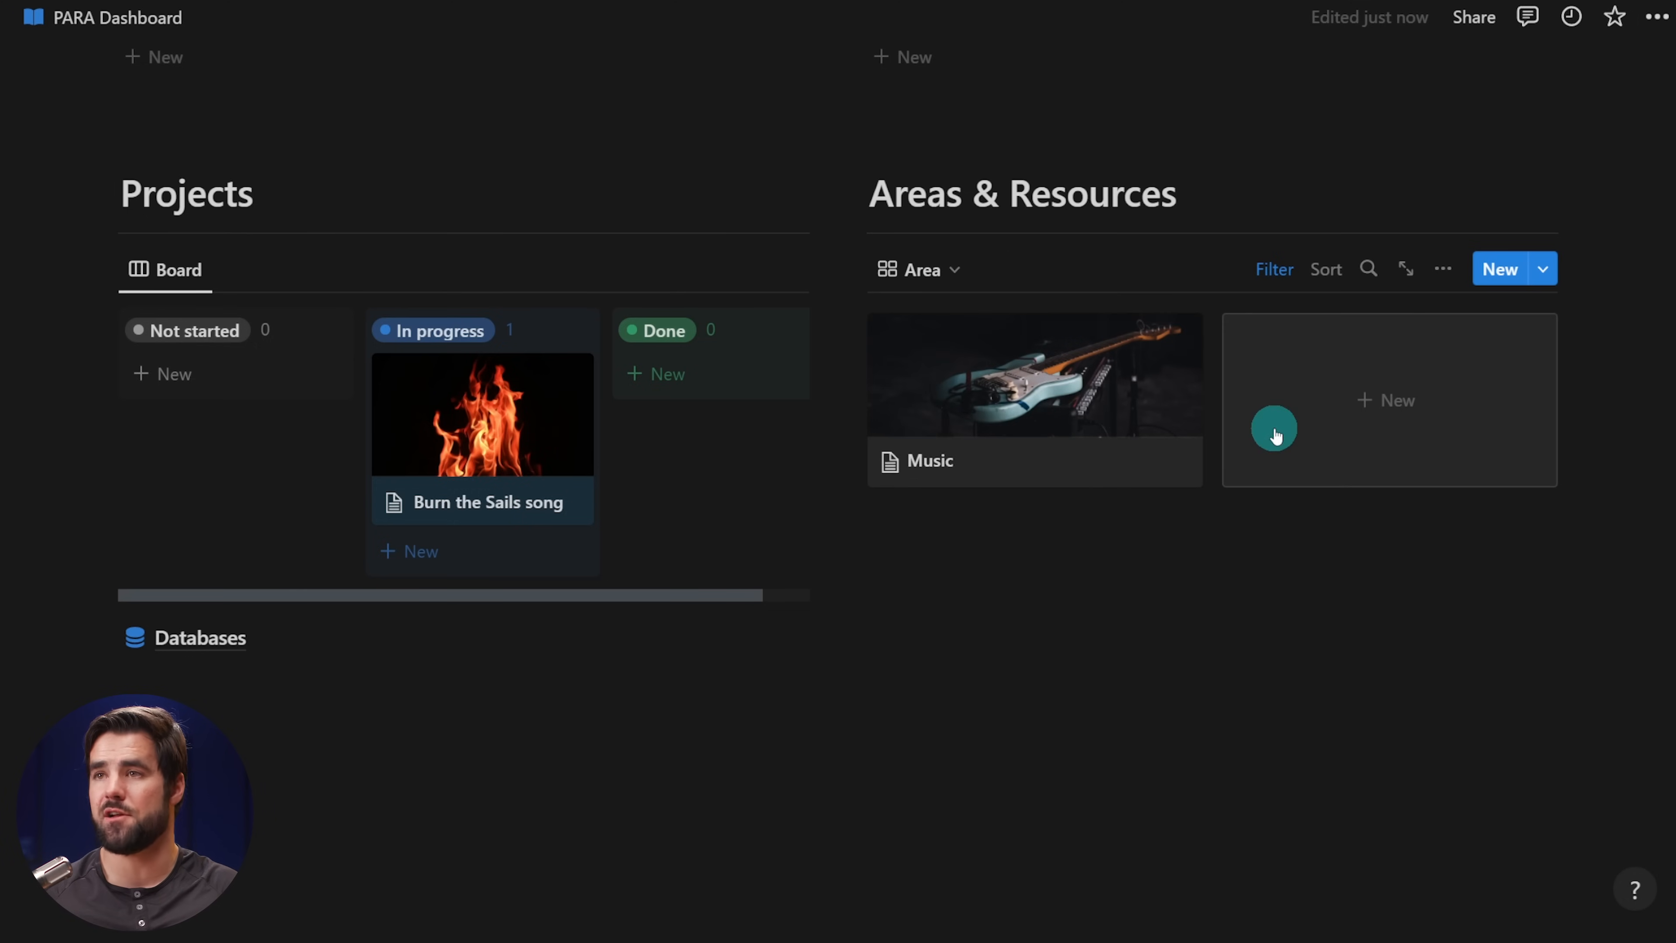
left_click(1551, 278)
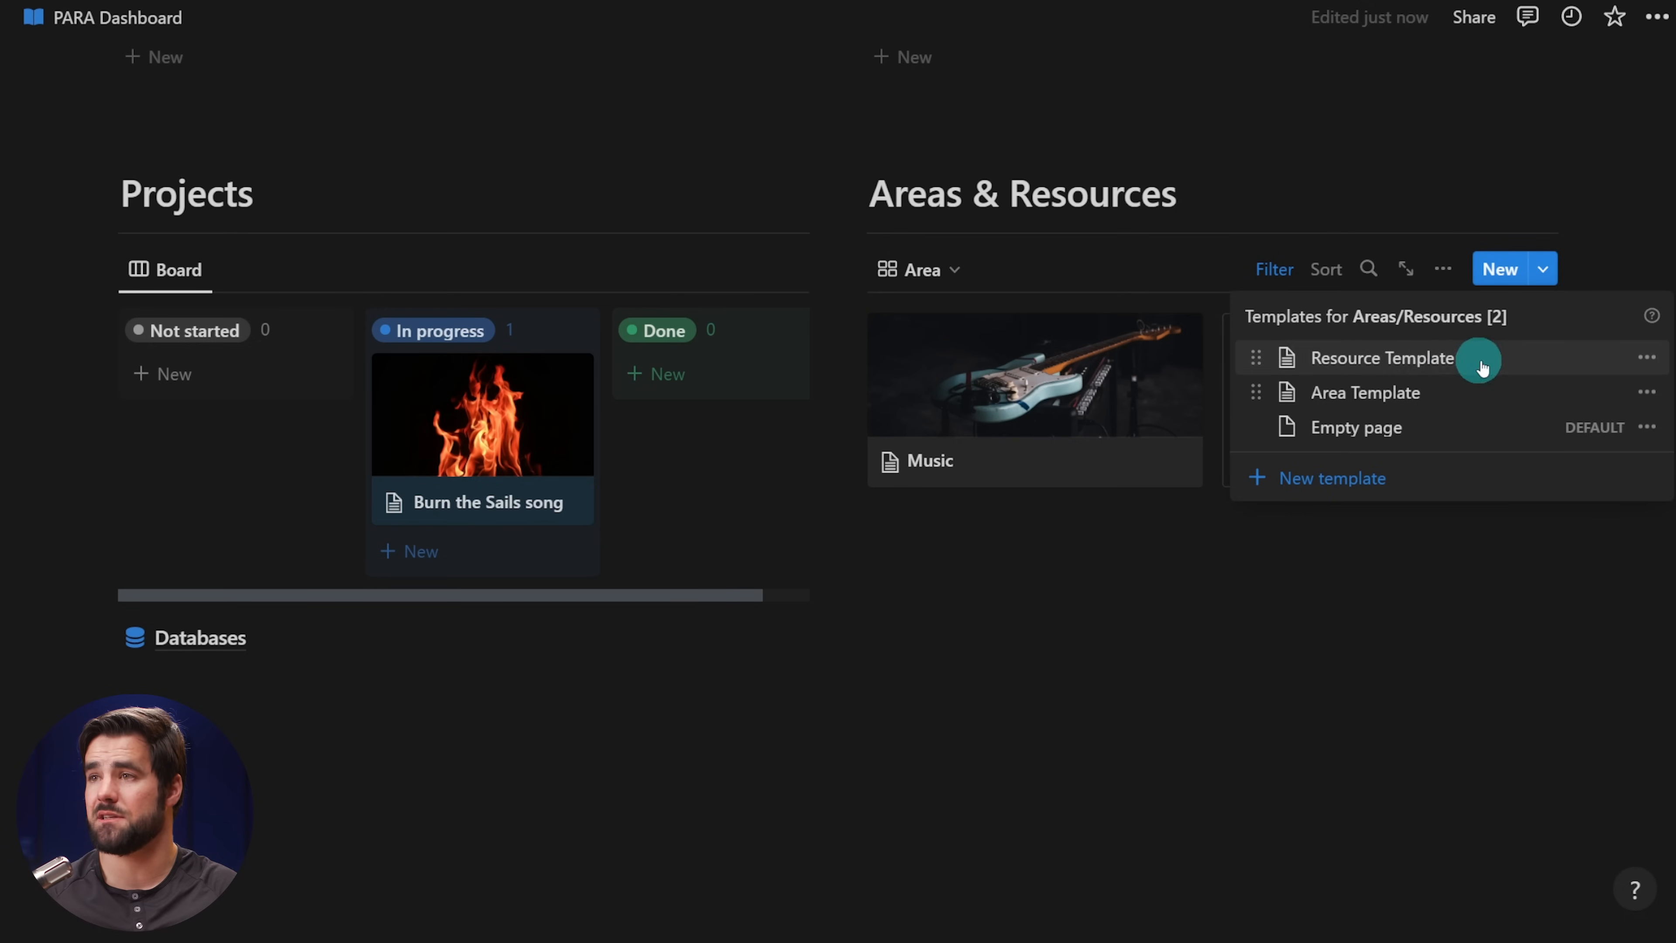
left_click(1647, 391)
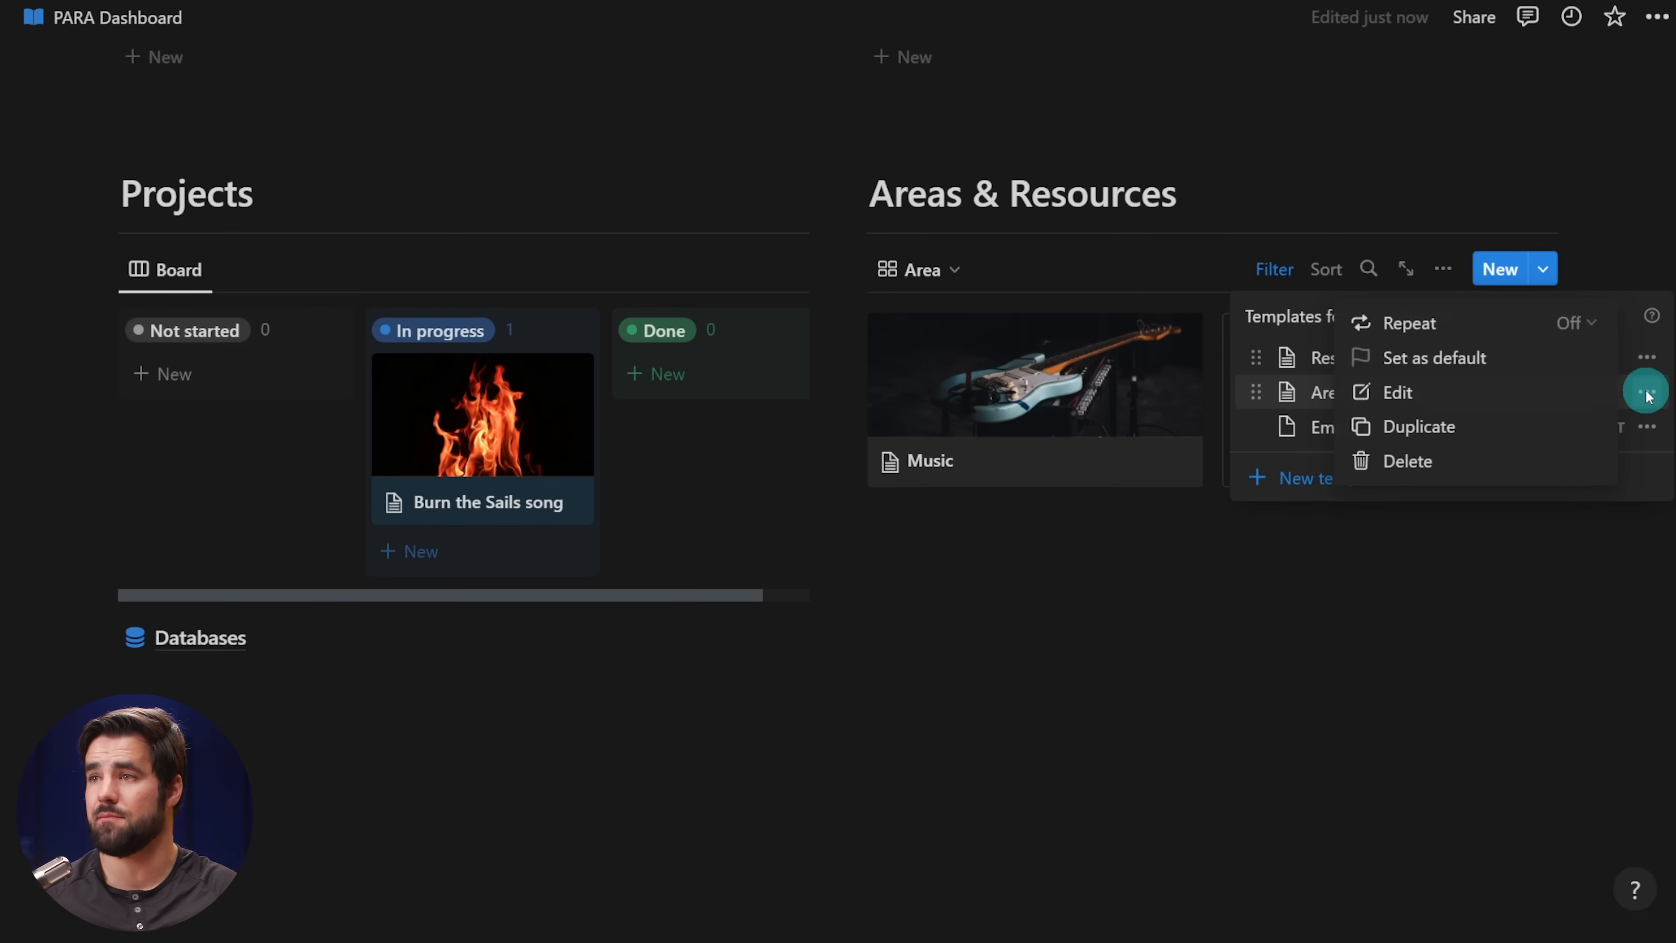
left_click(1485, 365)
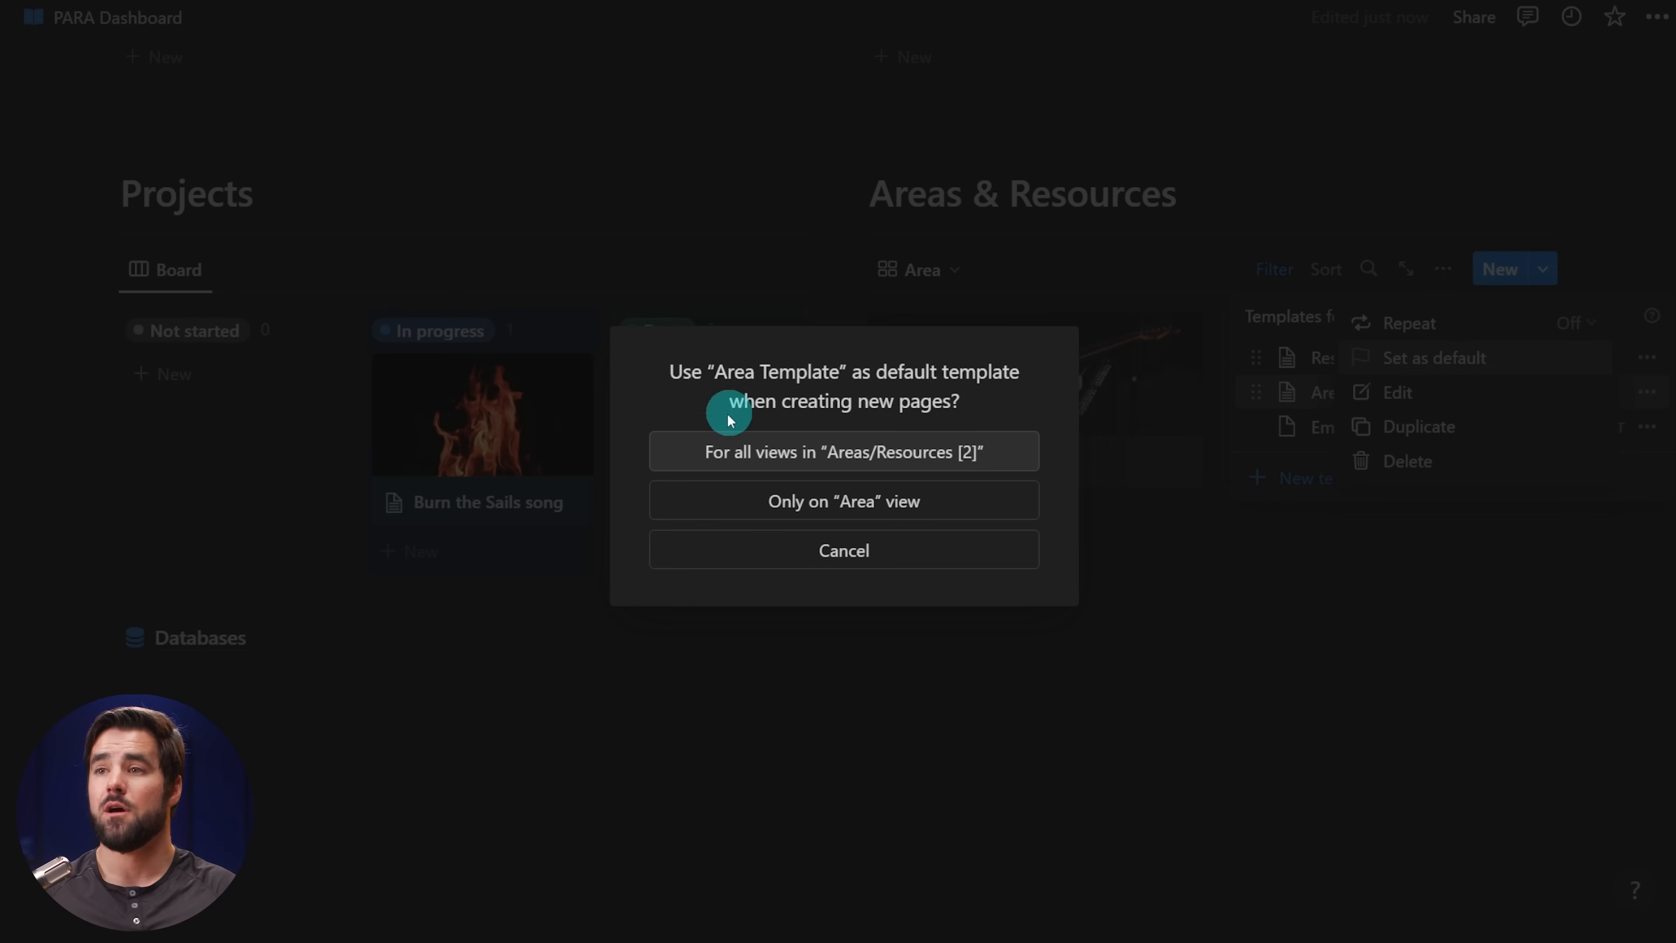
left_click(816, 503)
left_click(1554, 662)
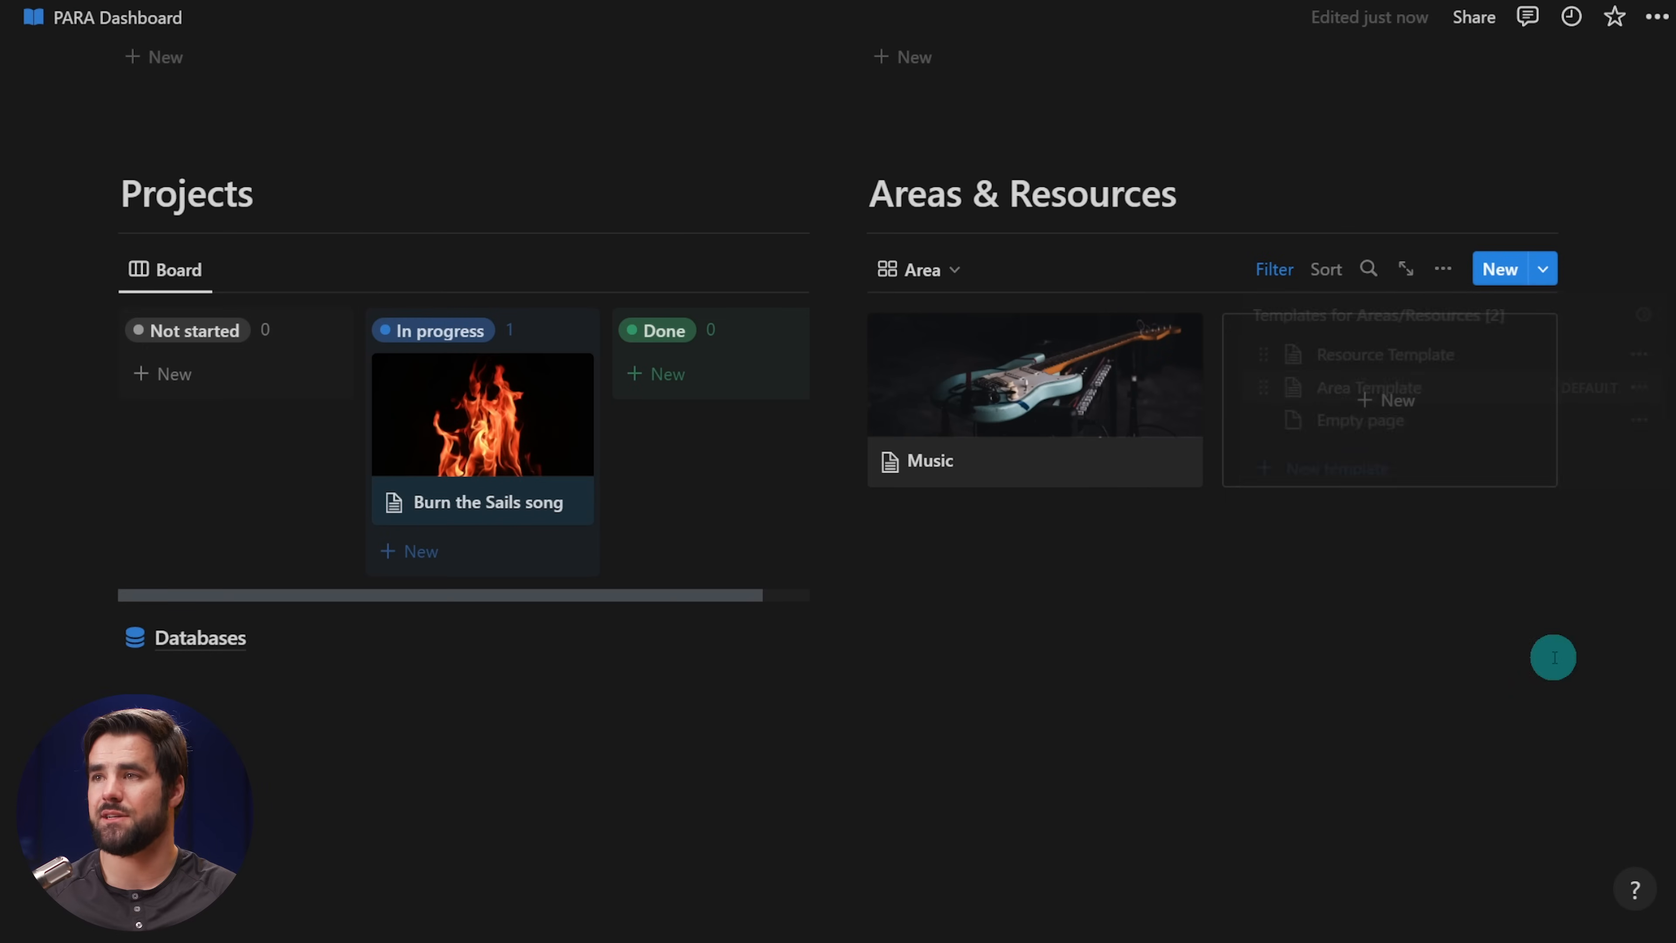
left_click(1543, 269)
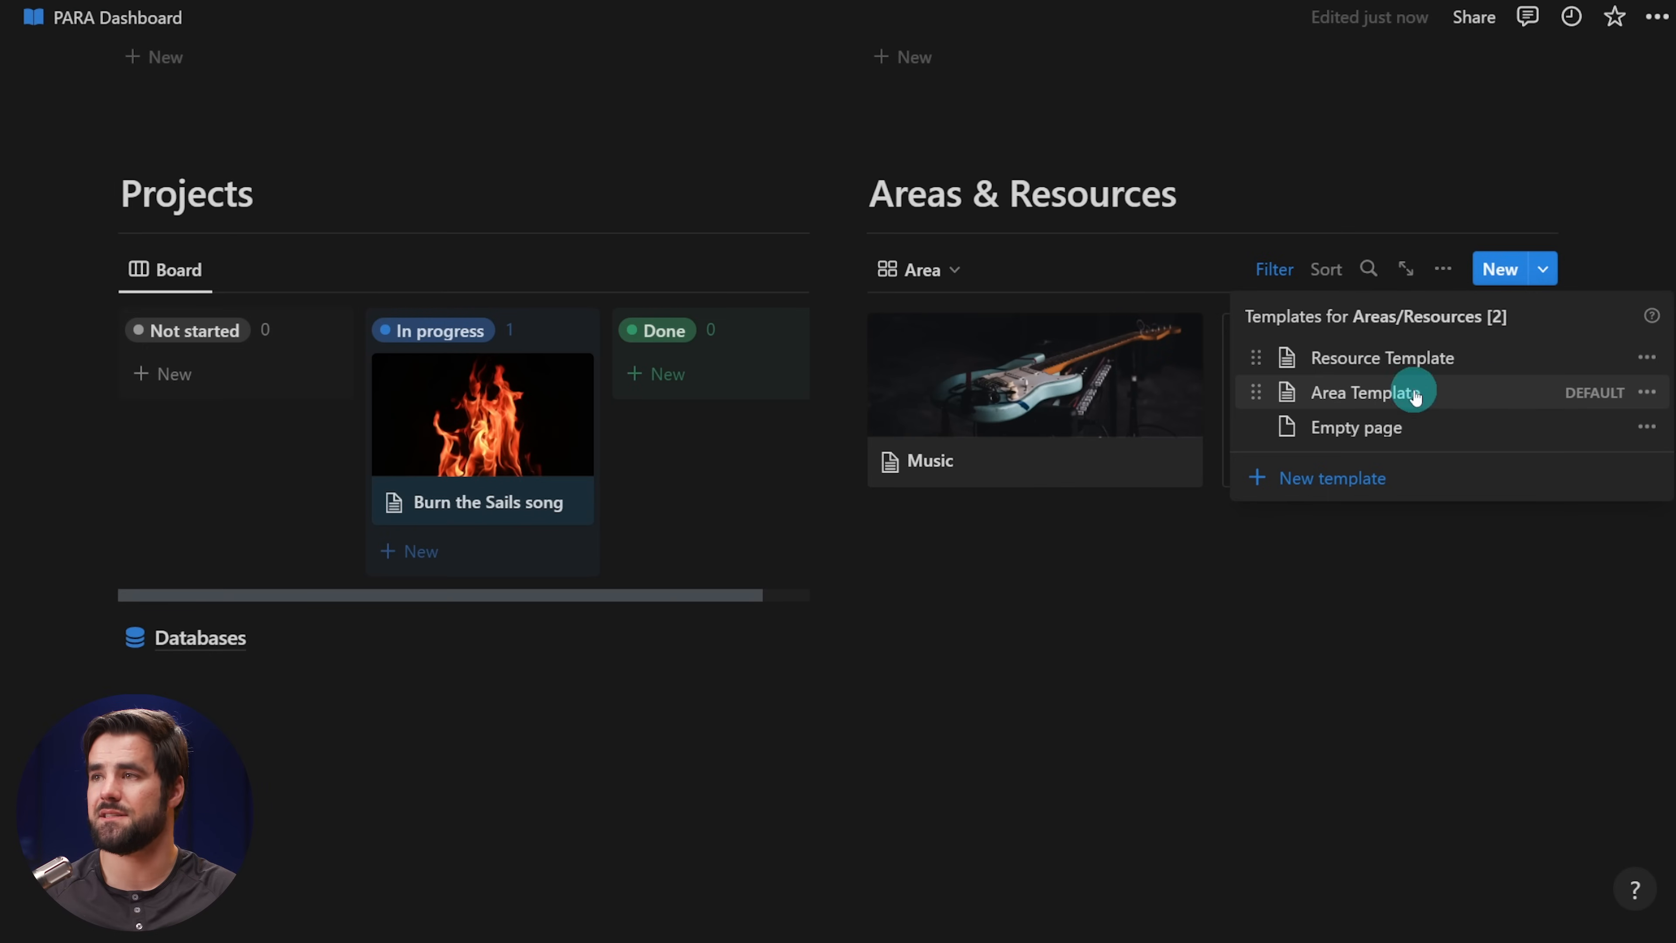
left_click(1515, 640)
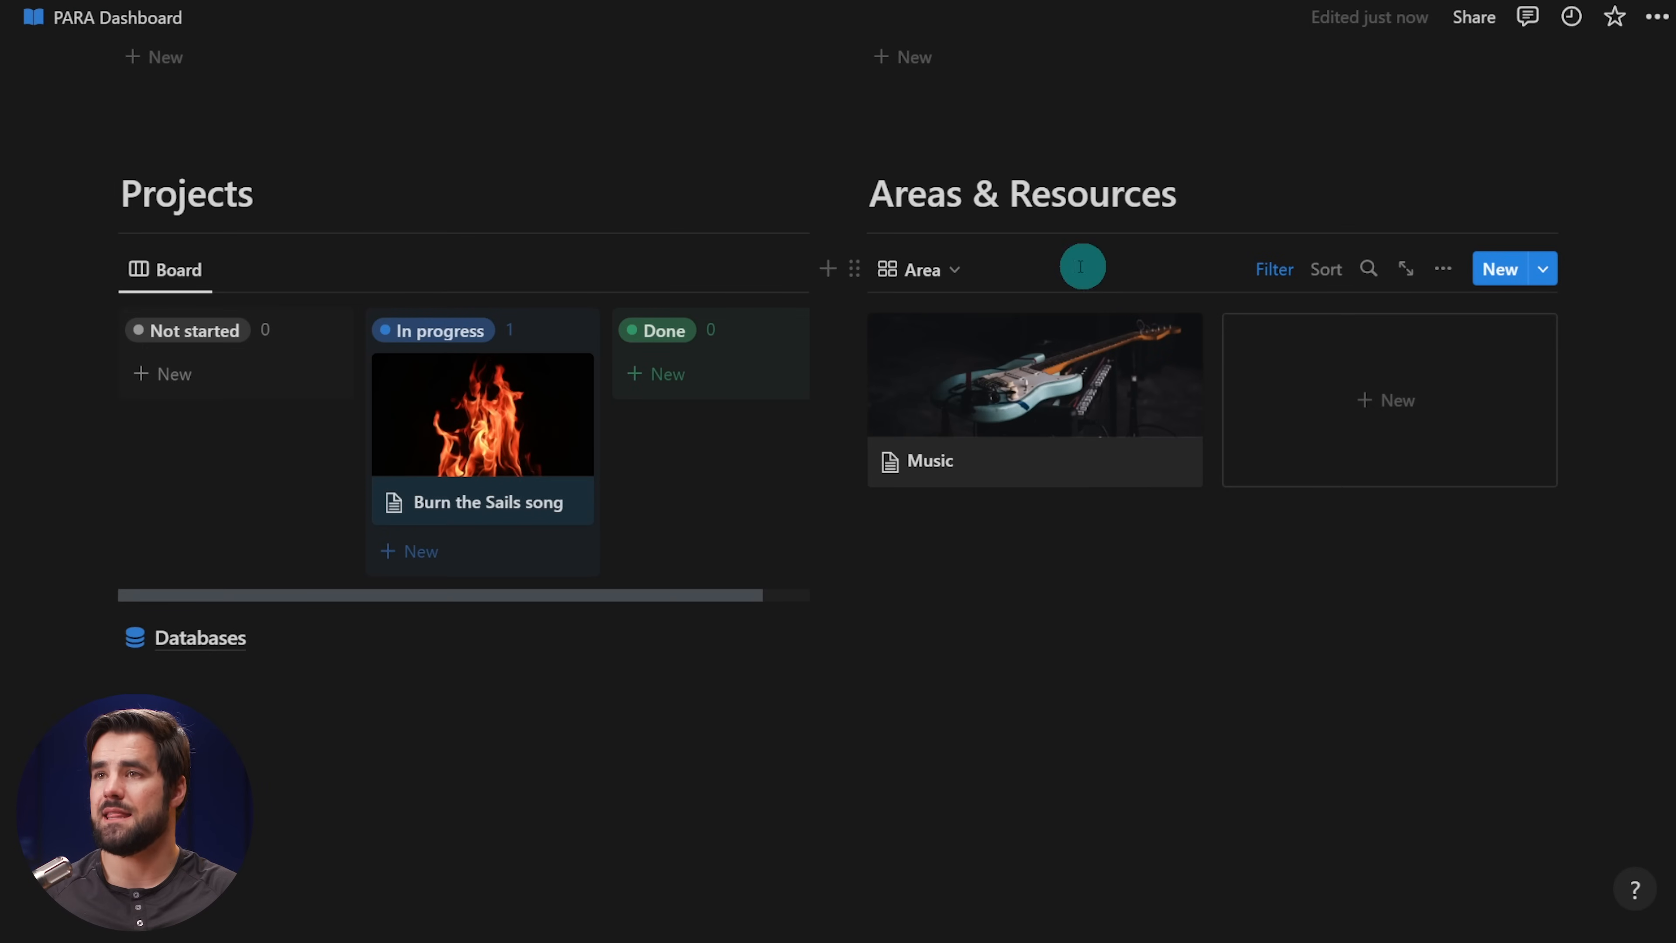
- Switch to the Resources view and make Resource Template the default for new pages on that view only
left_click(936, 274)
left_click(875, 396)
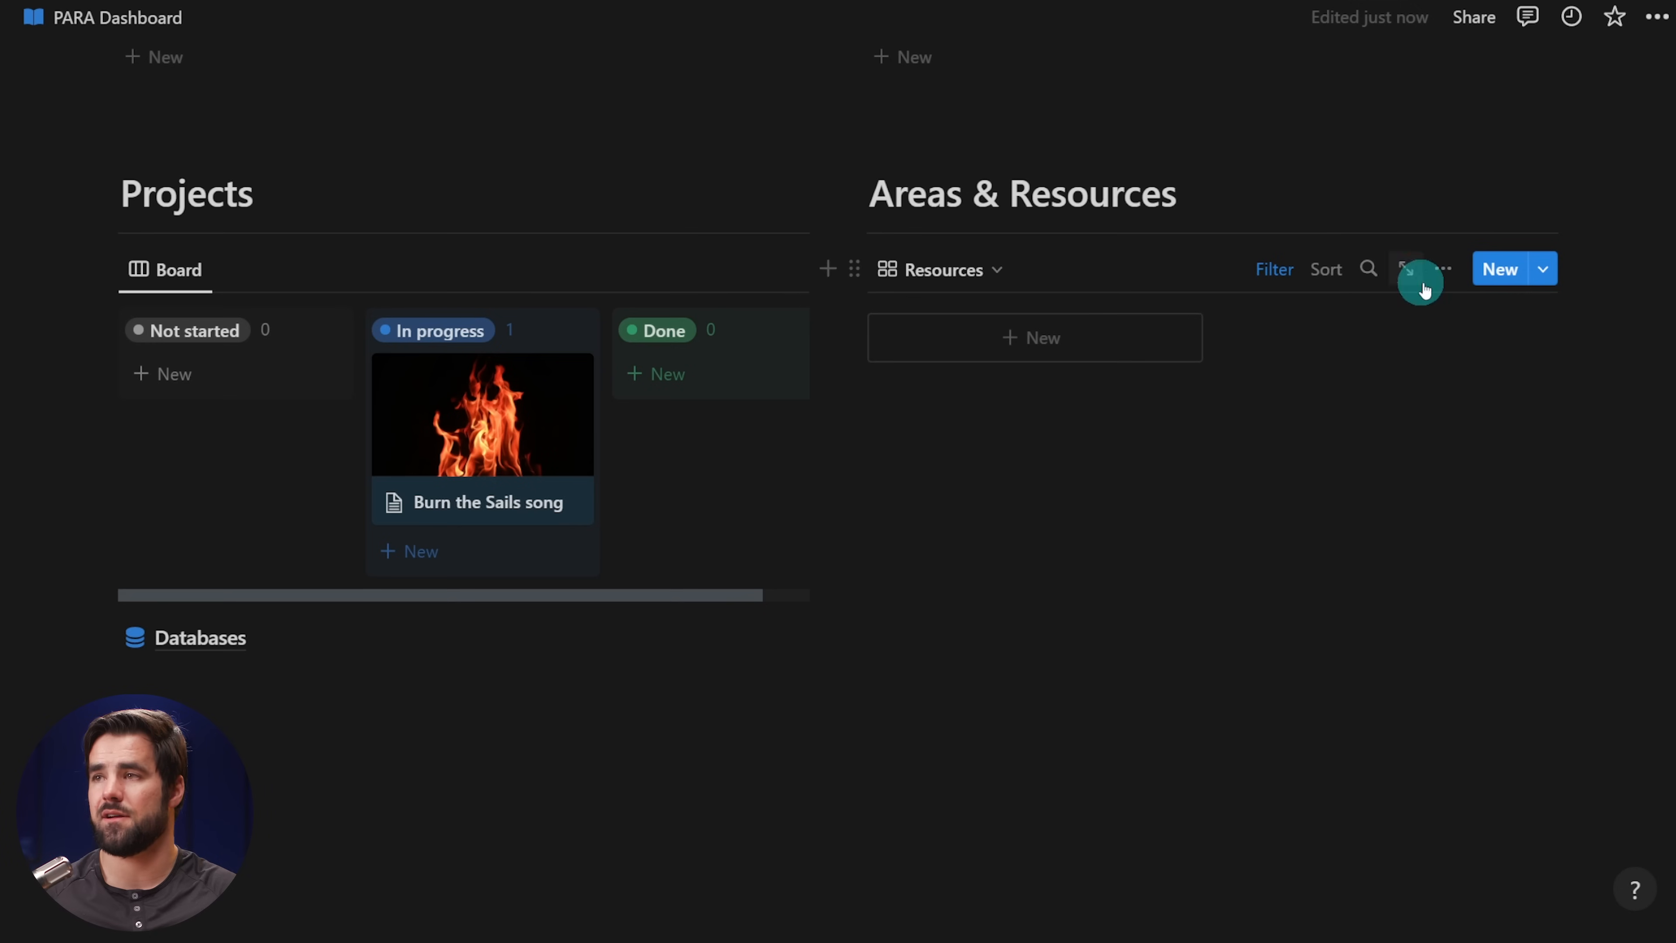
left_click(1543, 269)
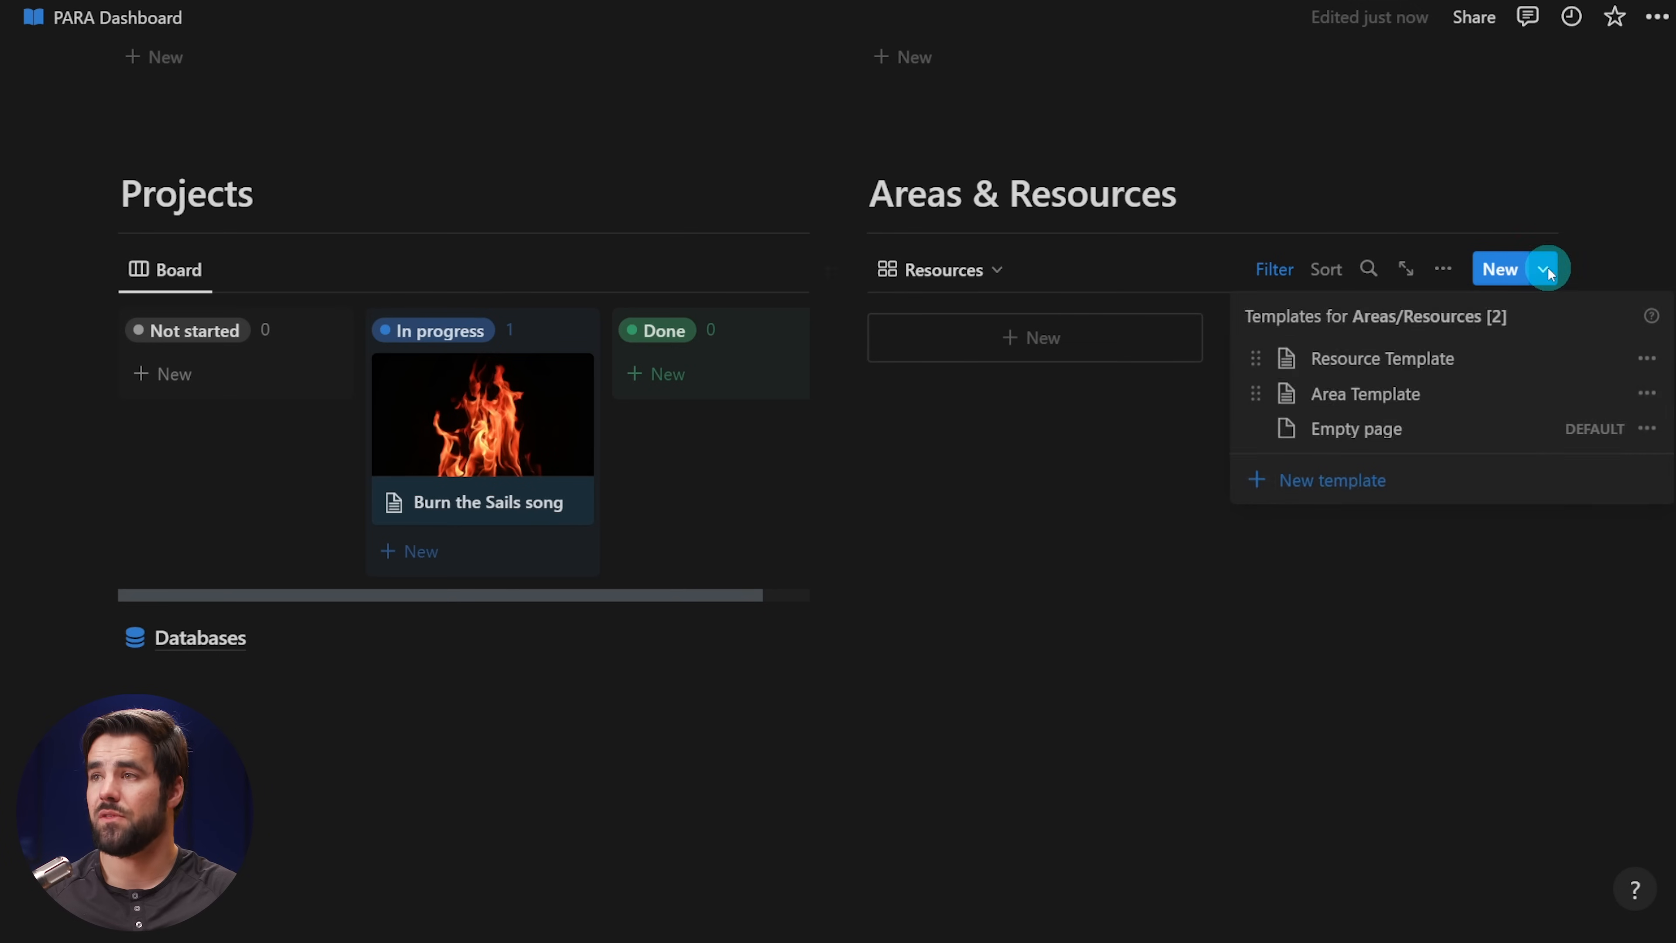
left_click(1647, 359)
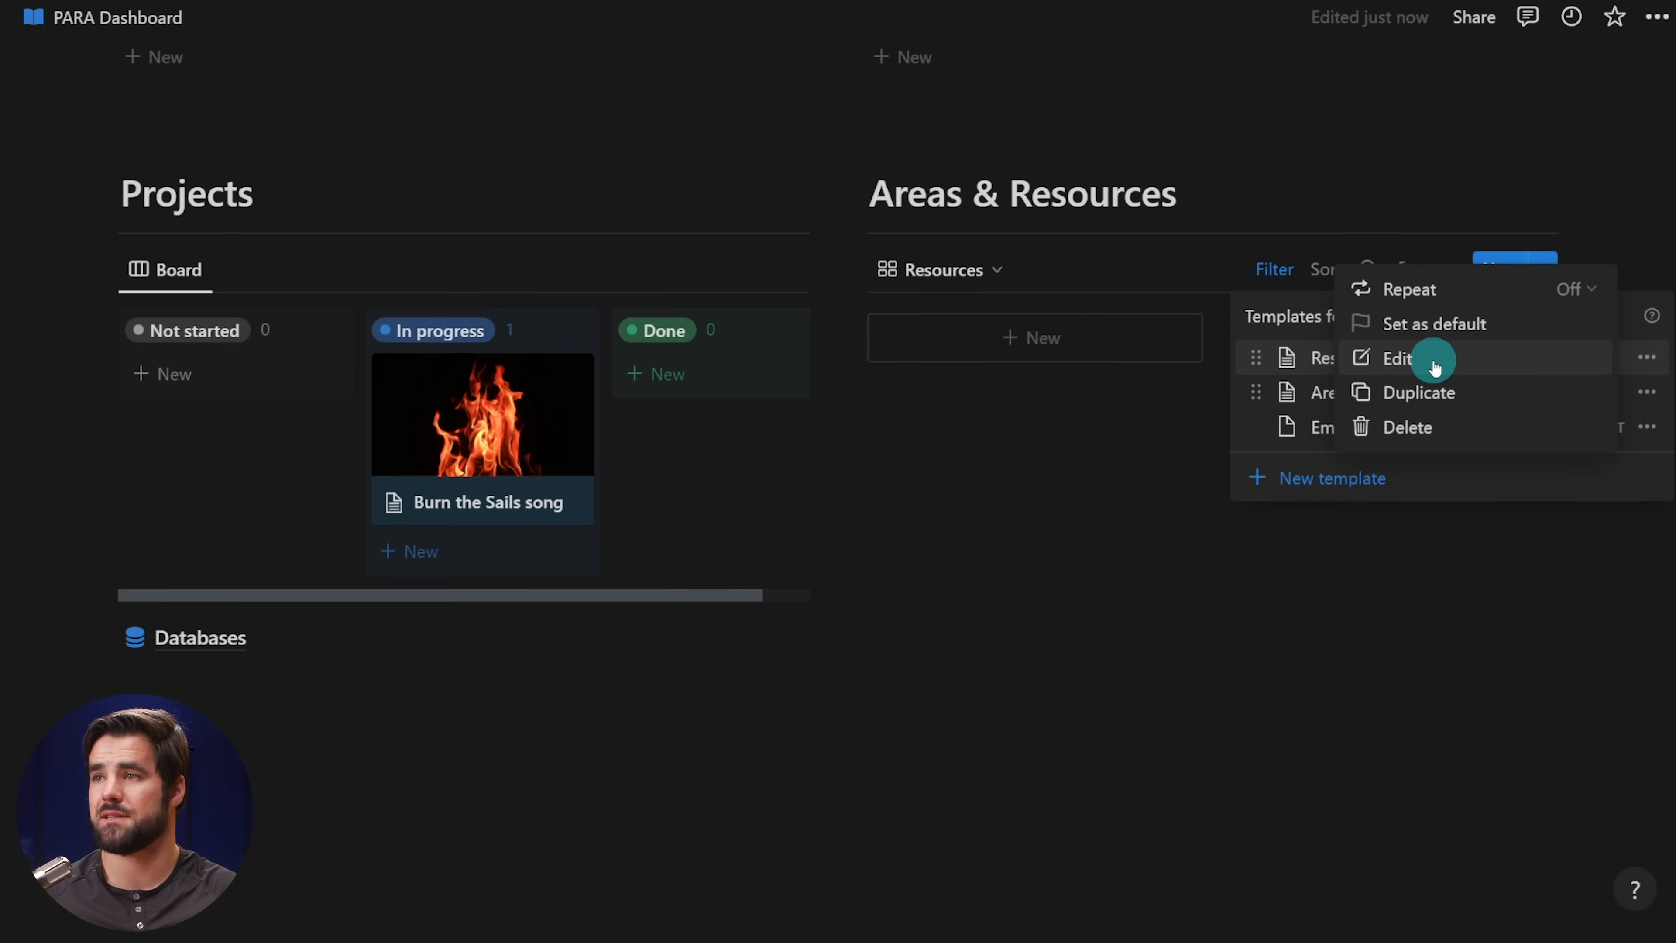
left_click(1428, 325)
left_click(877, 508)
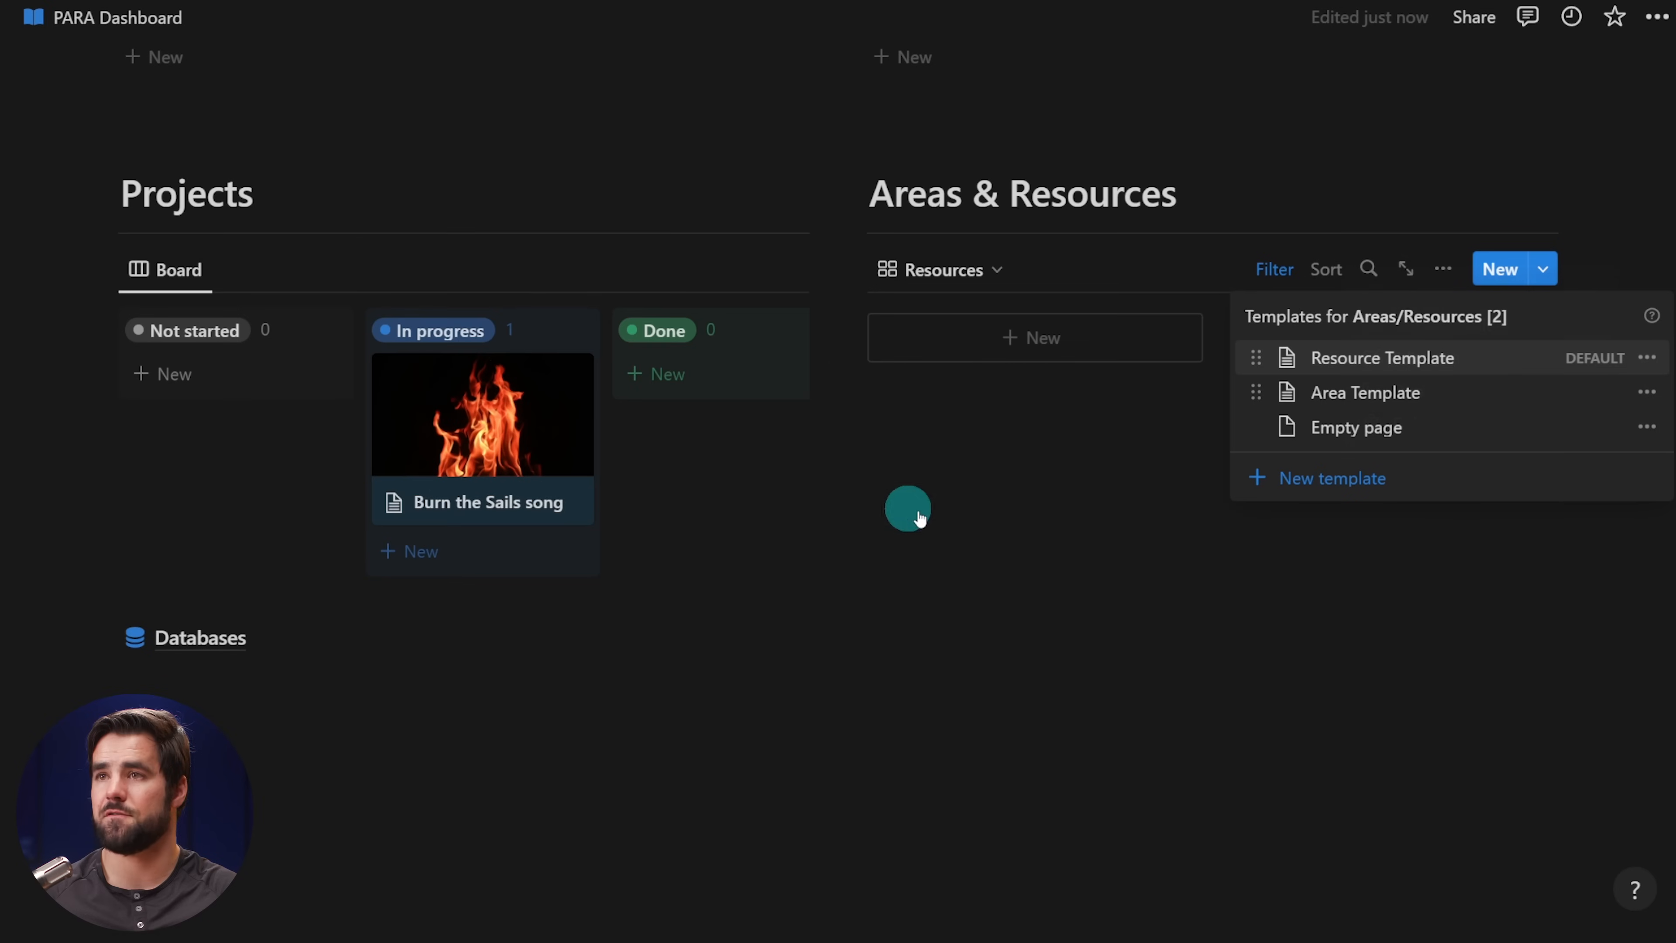
left_click(1508, 611)
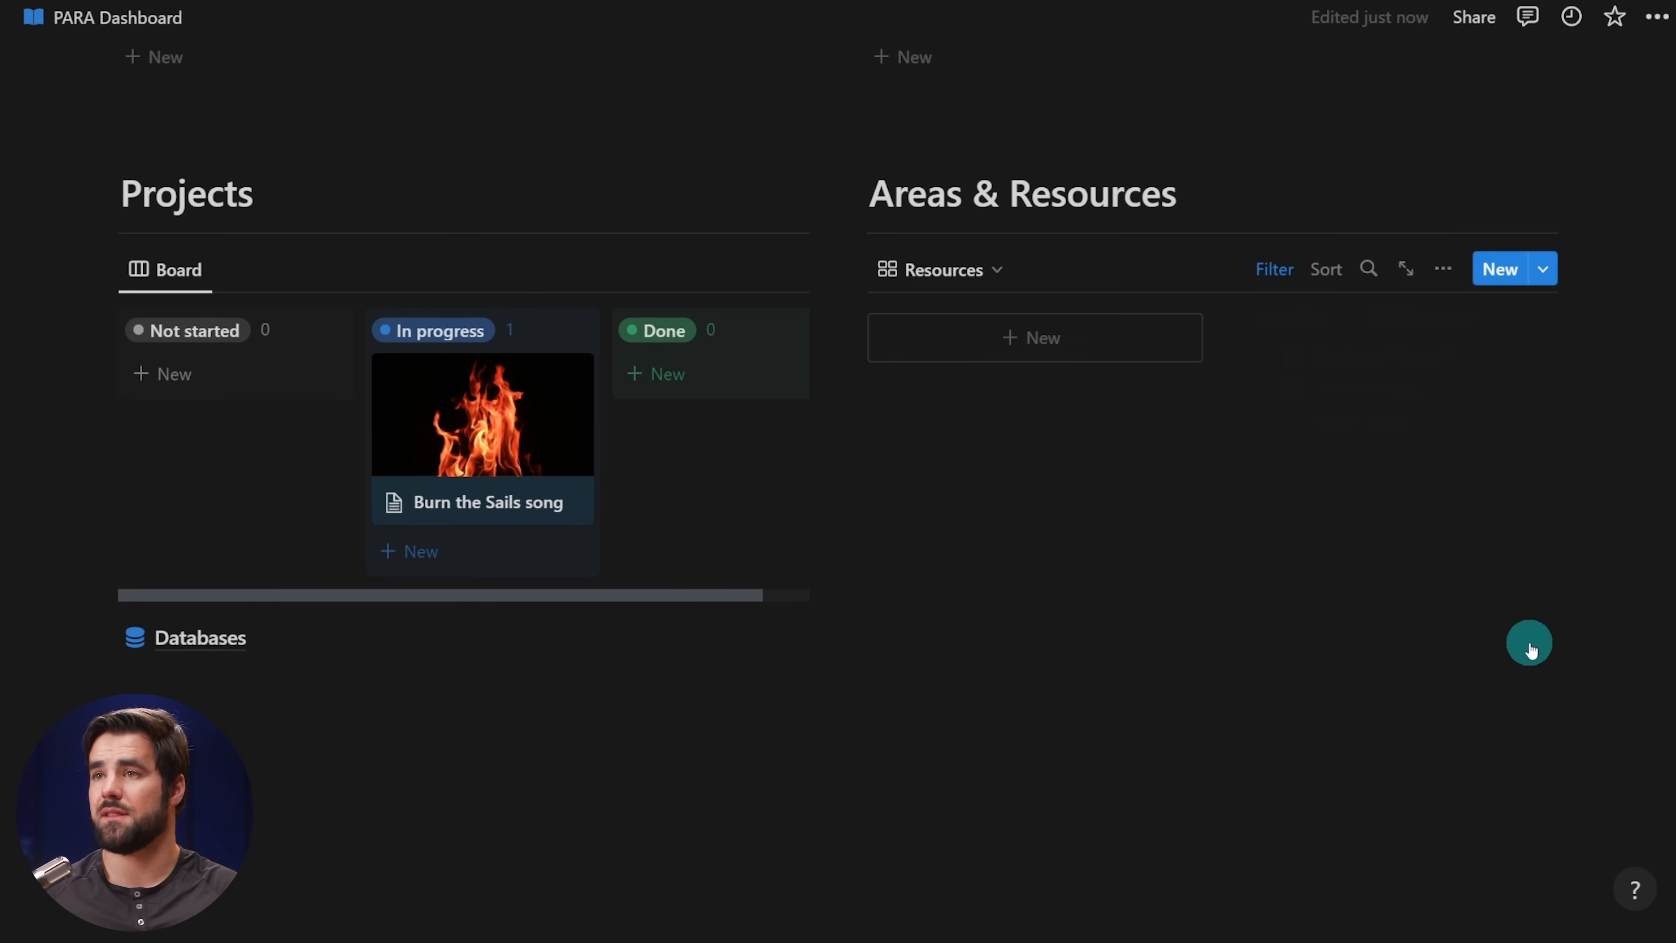
- Open the Area Template of the Areas/Resources database for editing as a full page
scroll(1560, 555, "up", 1)
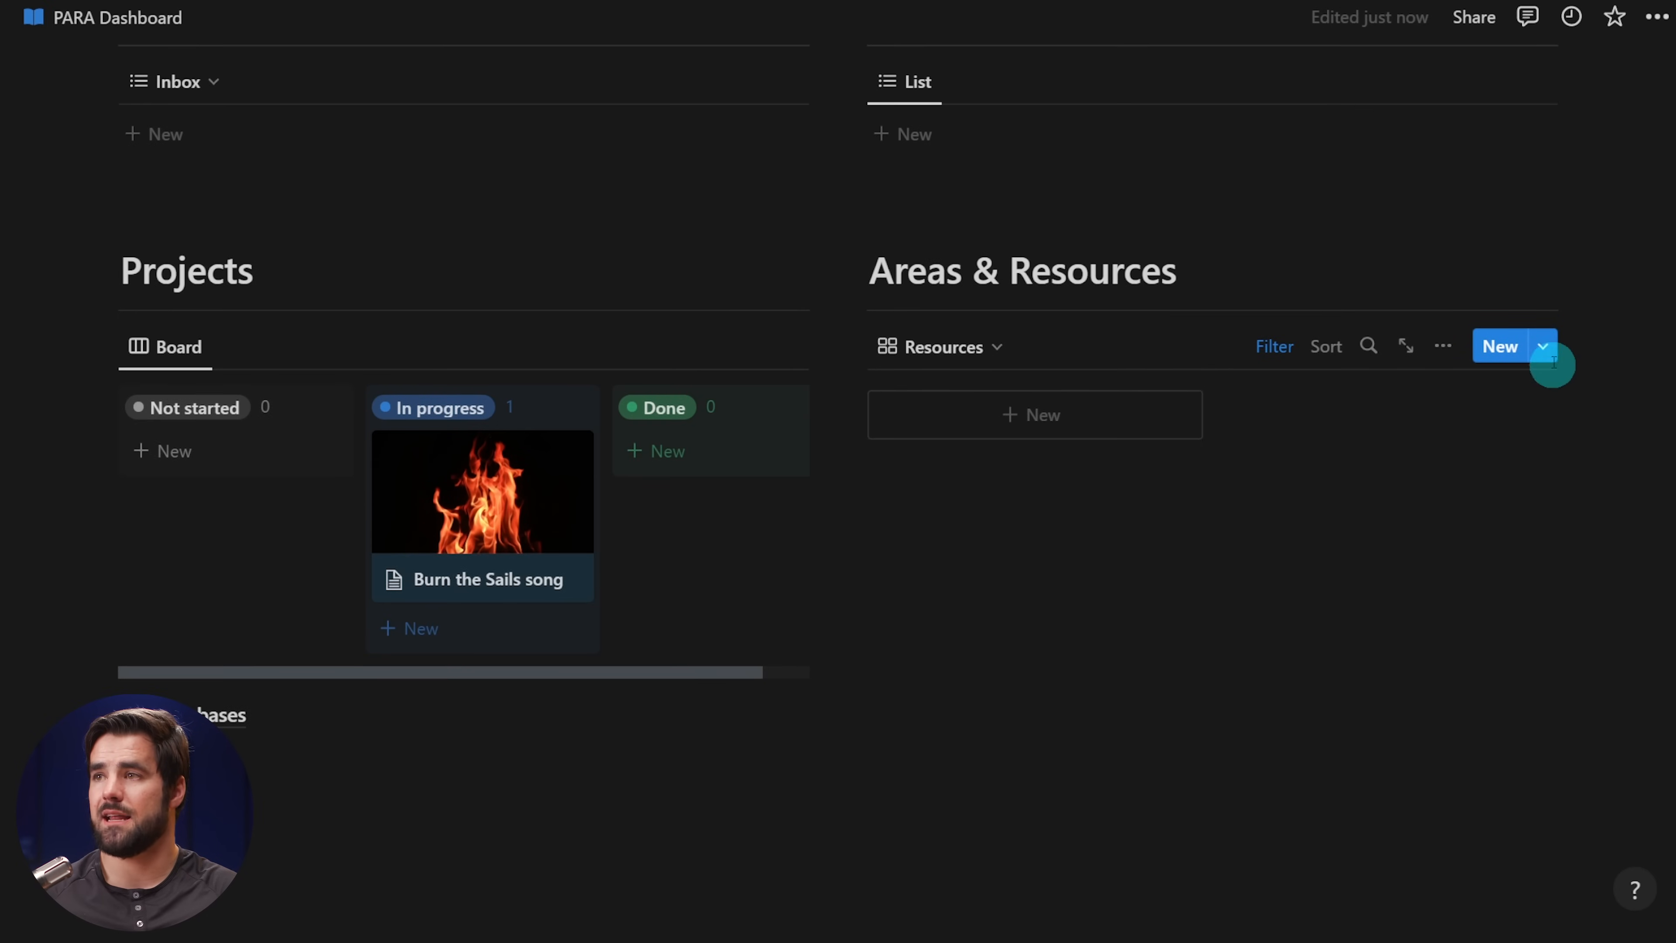
left_click(1543, 345)
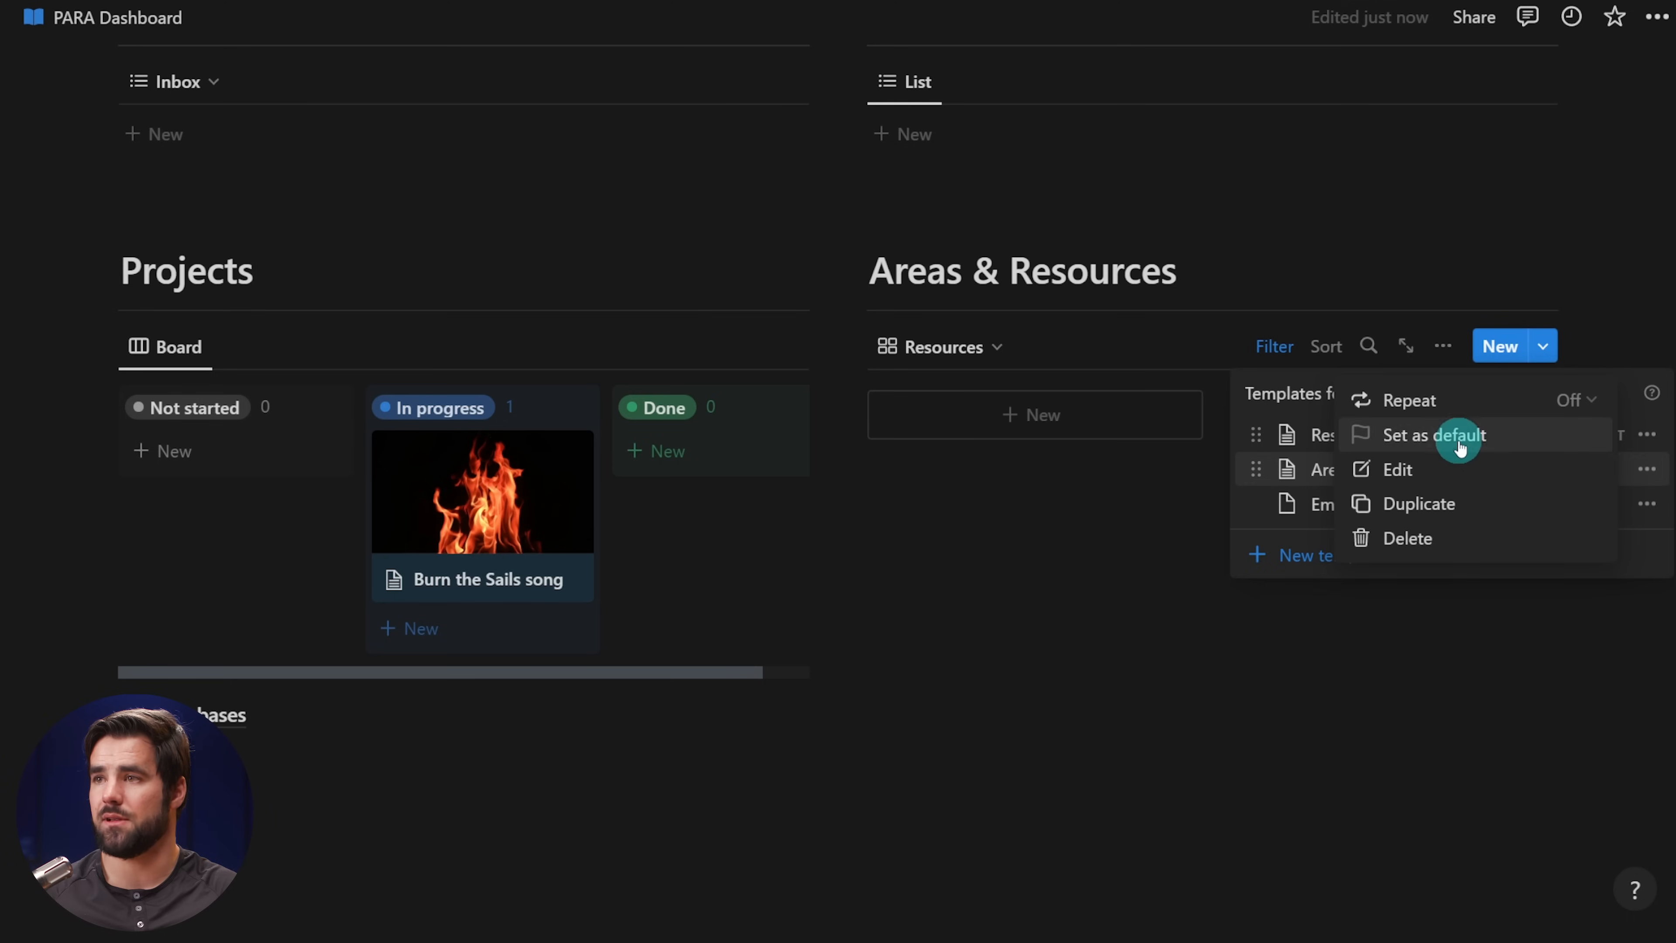
left_click(1440, 468)
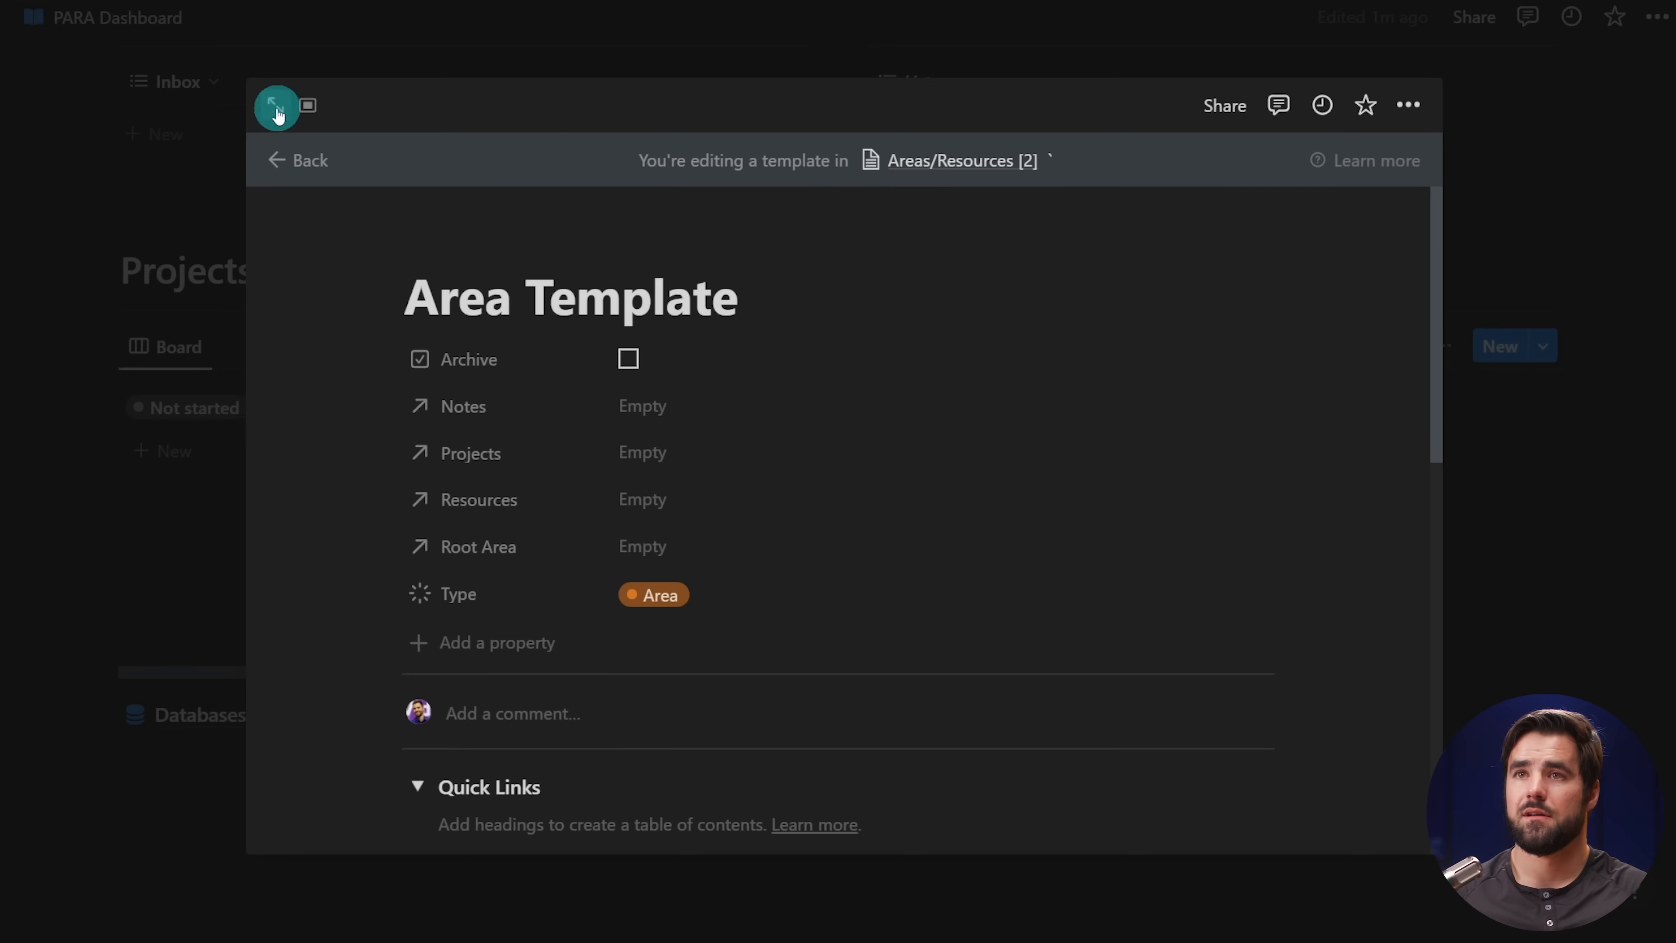
left_click(281, 101)
scroll(928, 285, "down", 9)
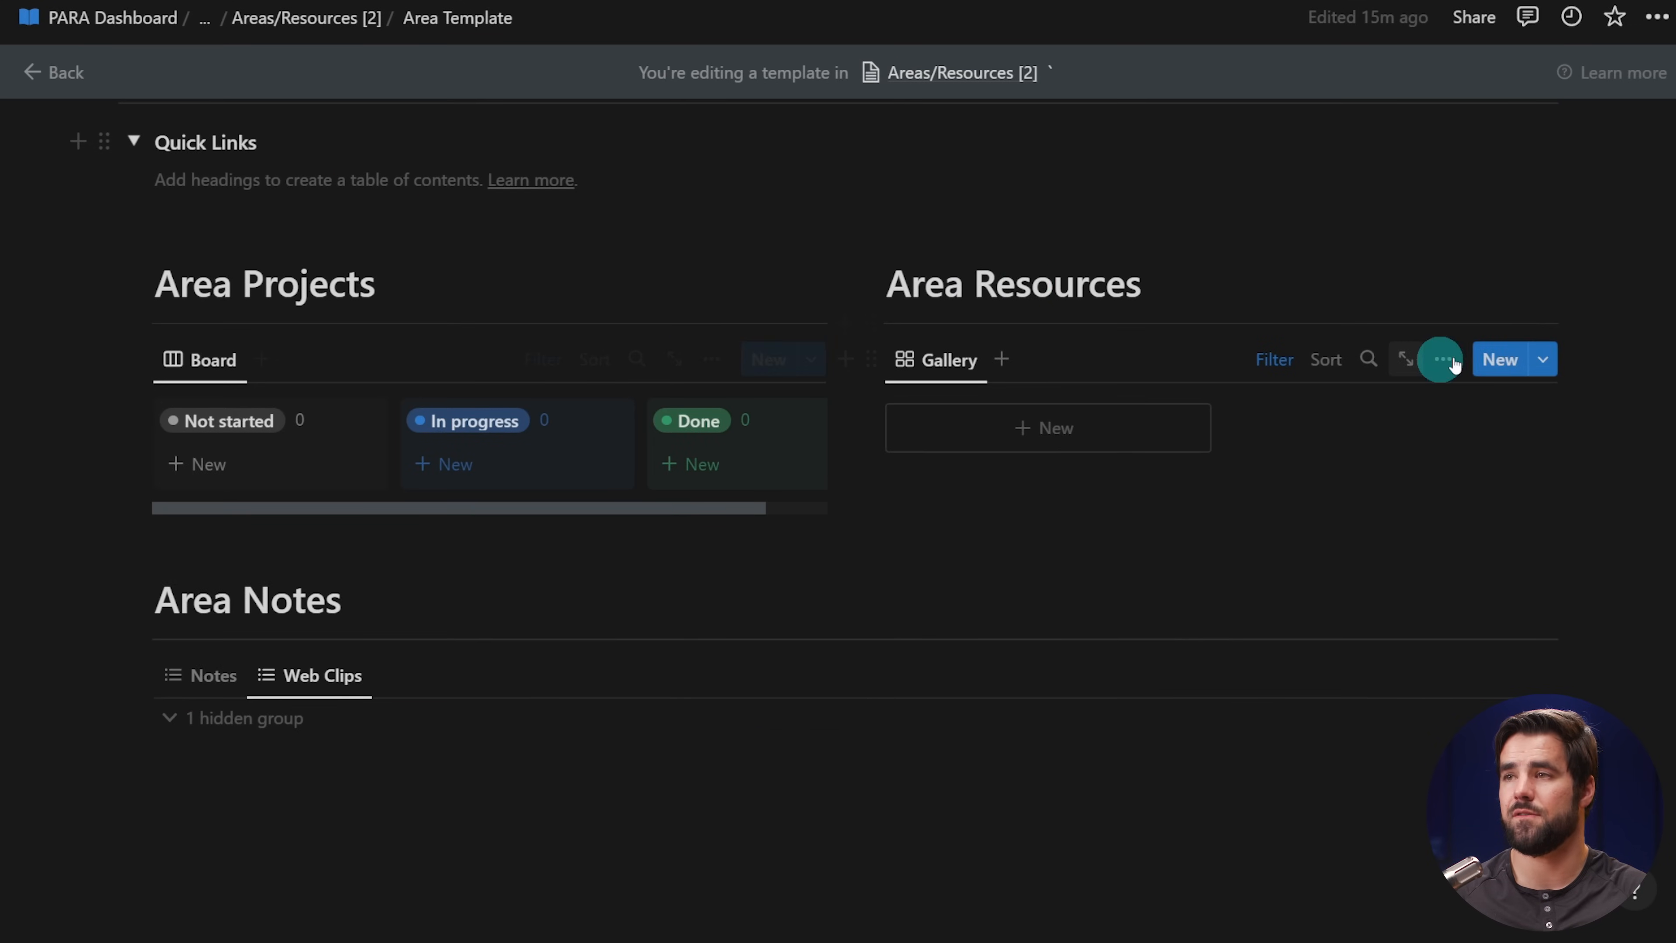
- Make Resource Template the default for new pages in the Area Resources gallery of the Area Template
left_click(1545, 361)
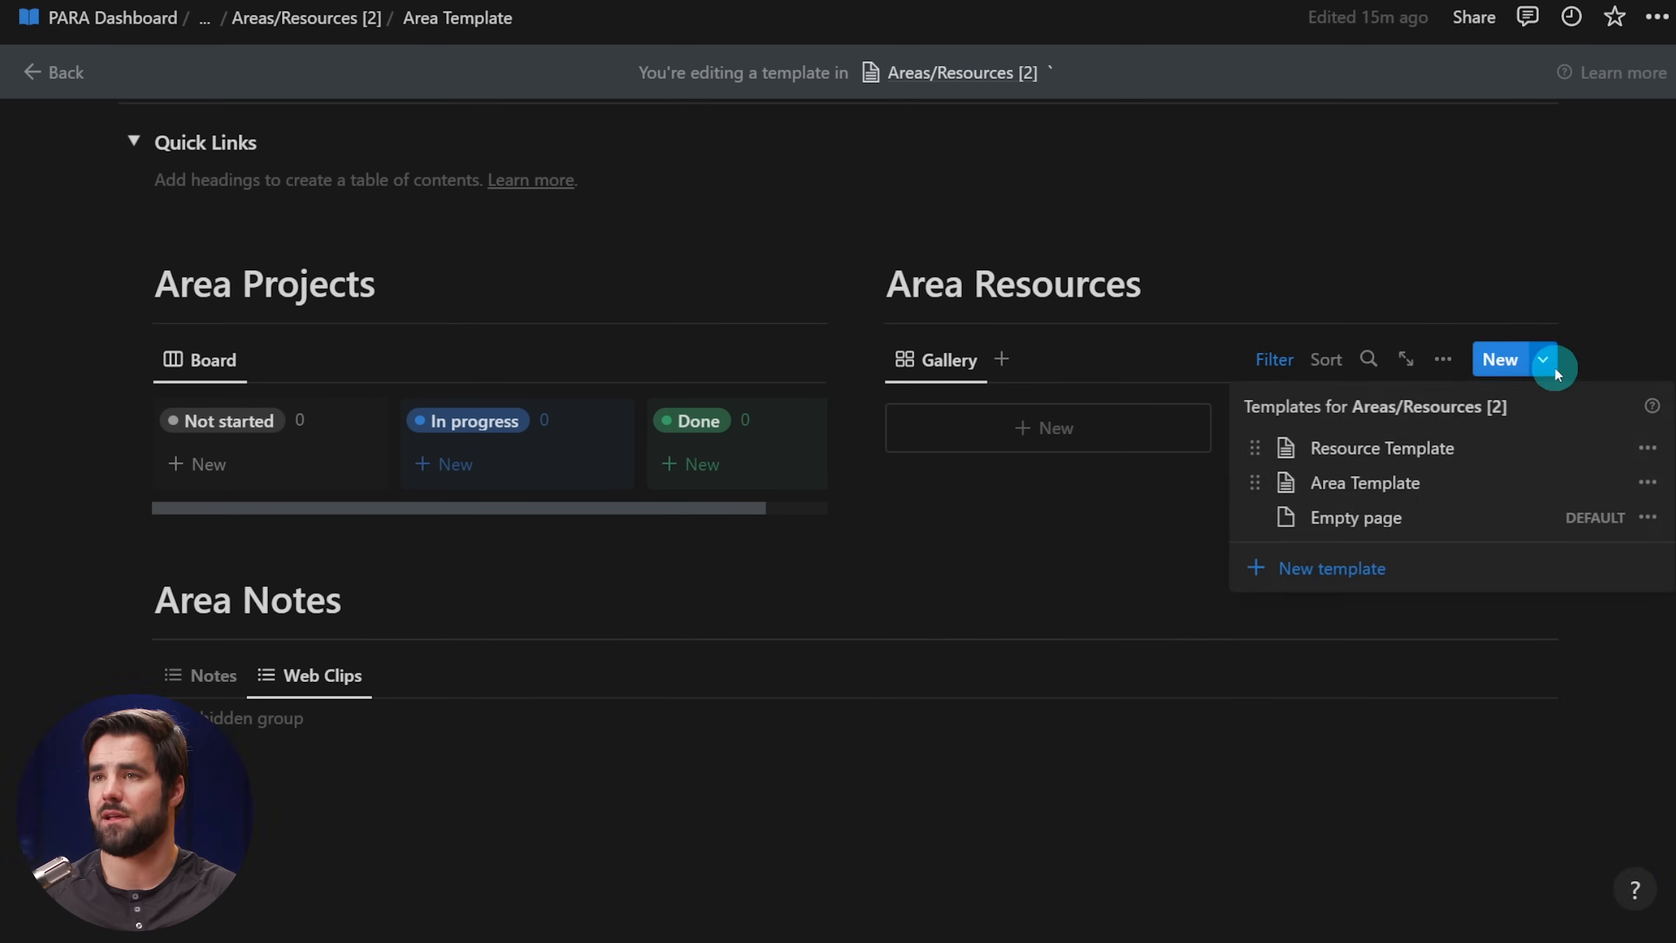
left_click(1650, 448)
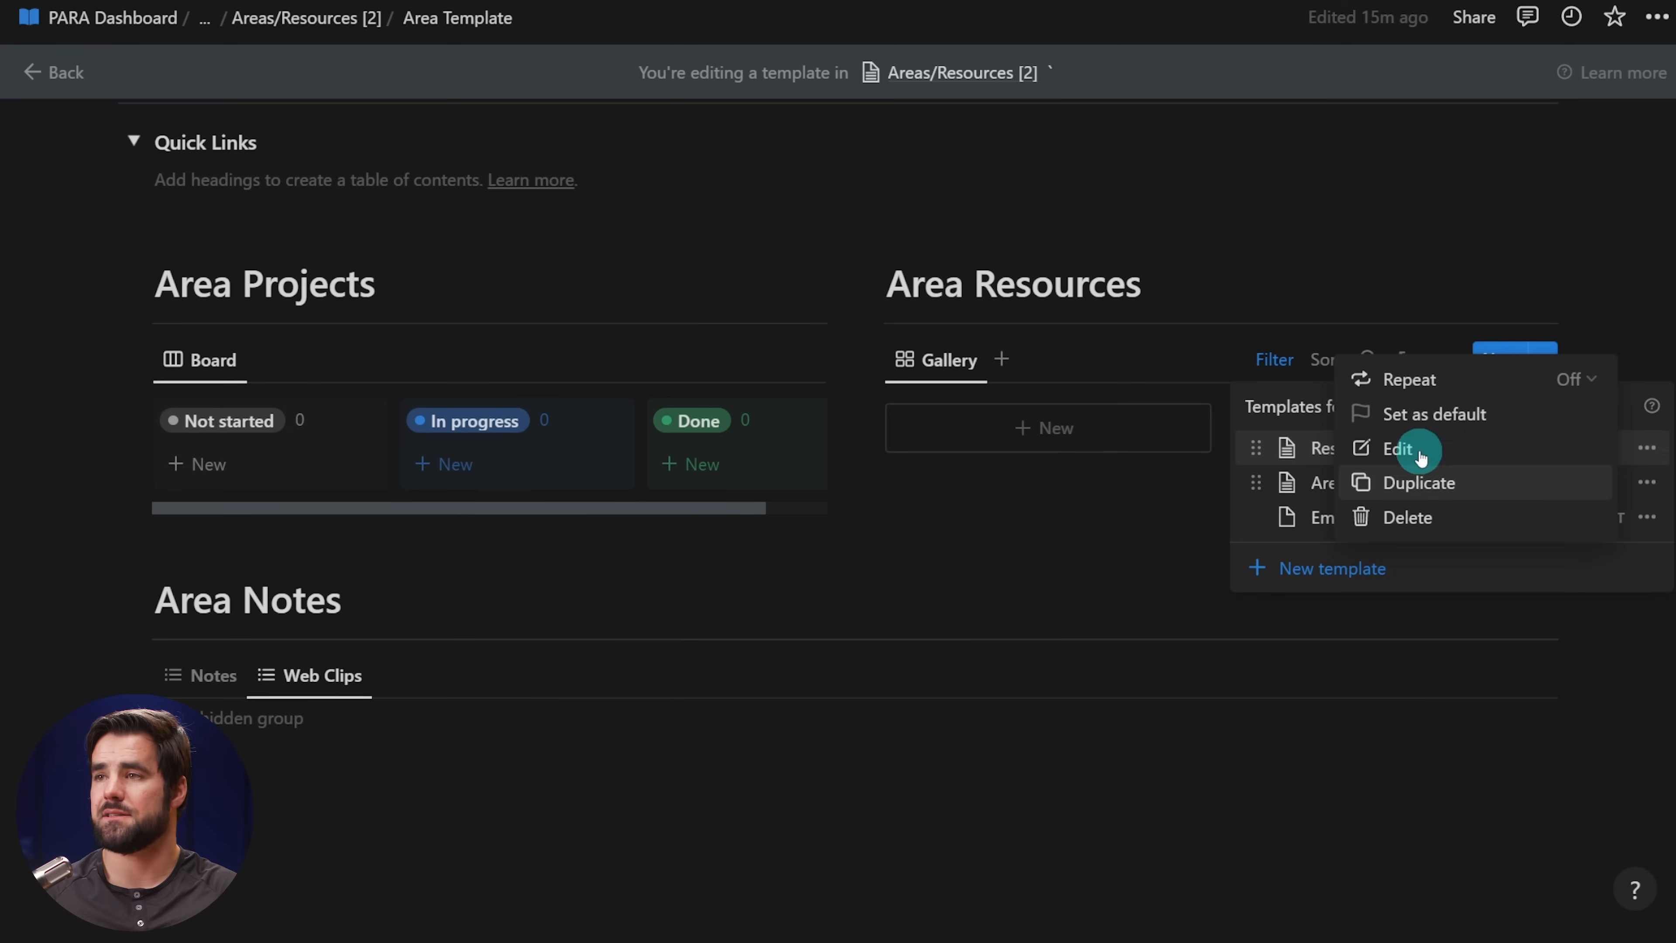
left_click(1436, 429)
left_click(769, 501)
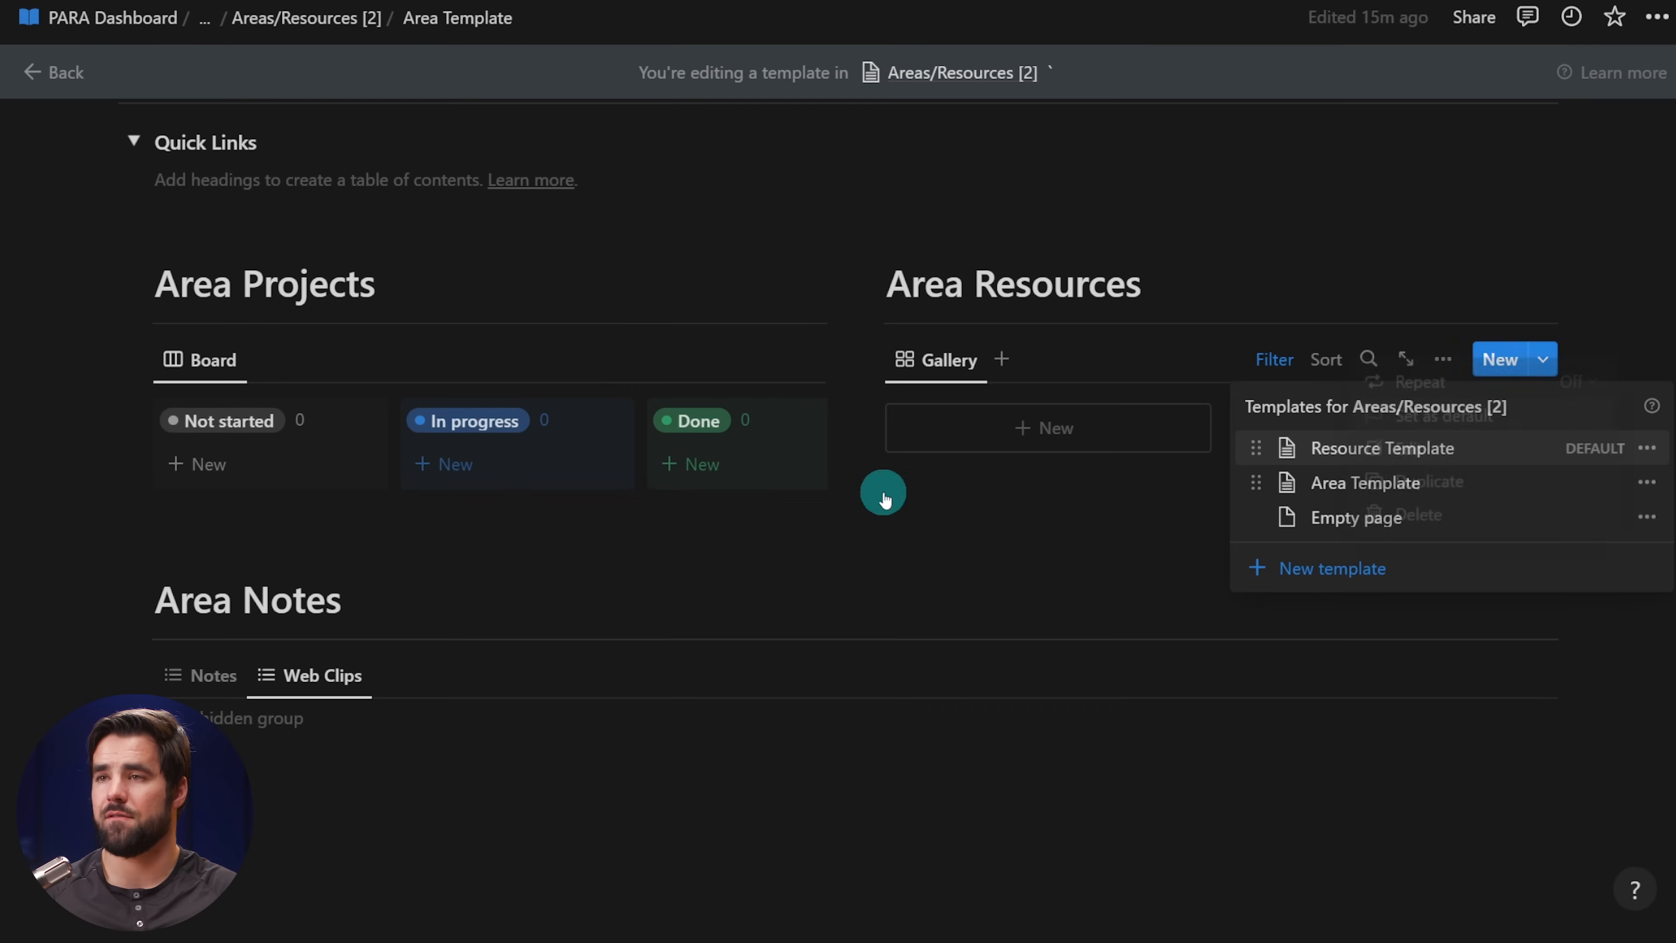
left_click(1533, 264)
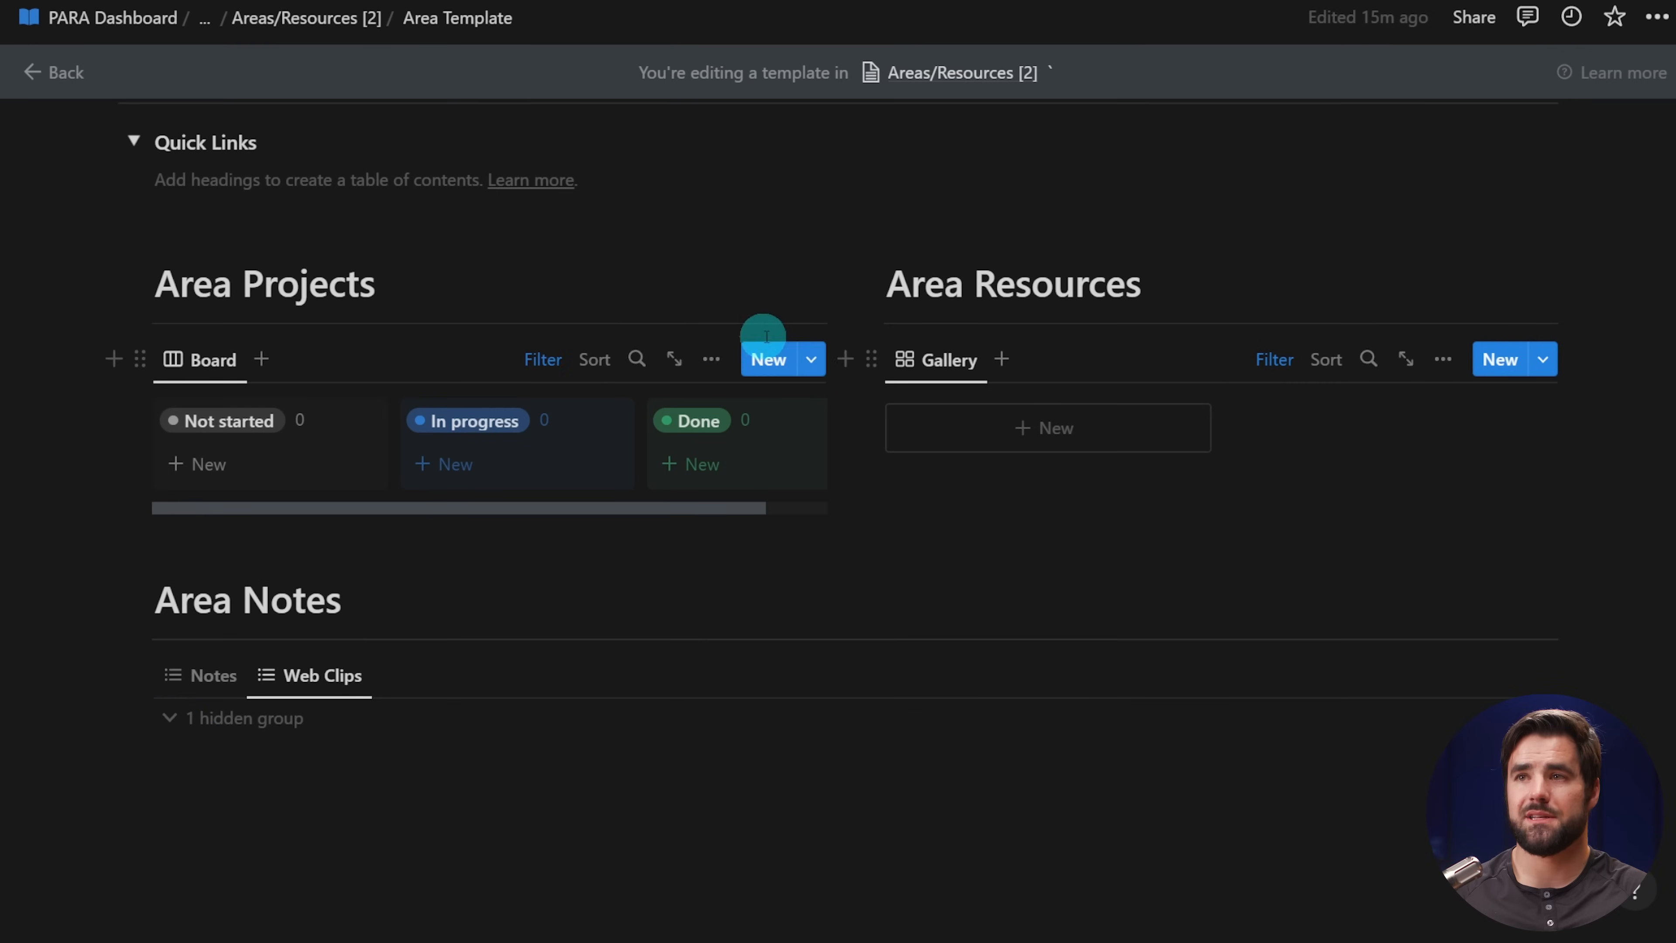
- Check which templates are the defaults for the Area Projects board and the Area Resources gallery
left_click(810, 359)
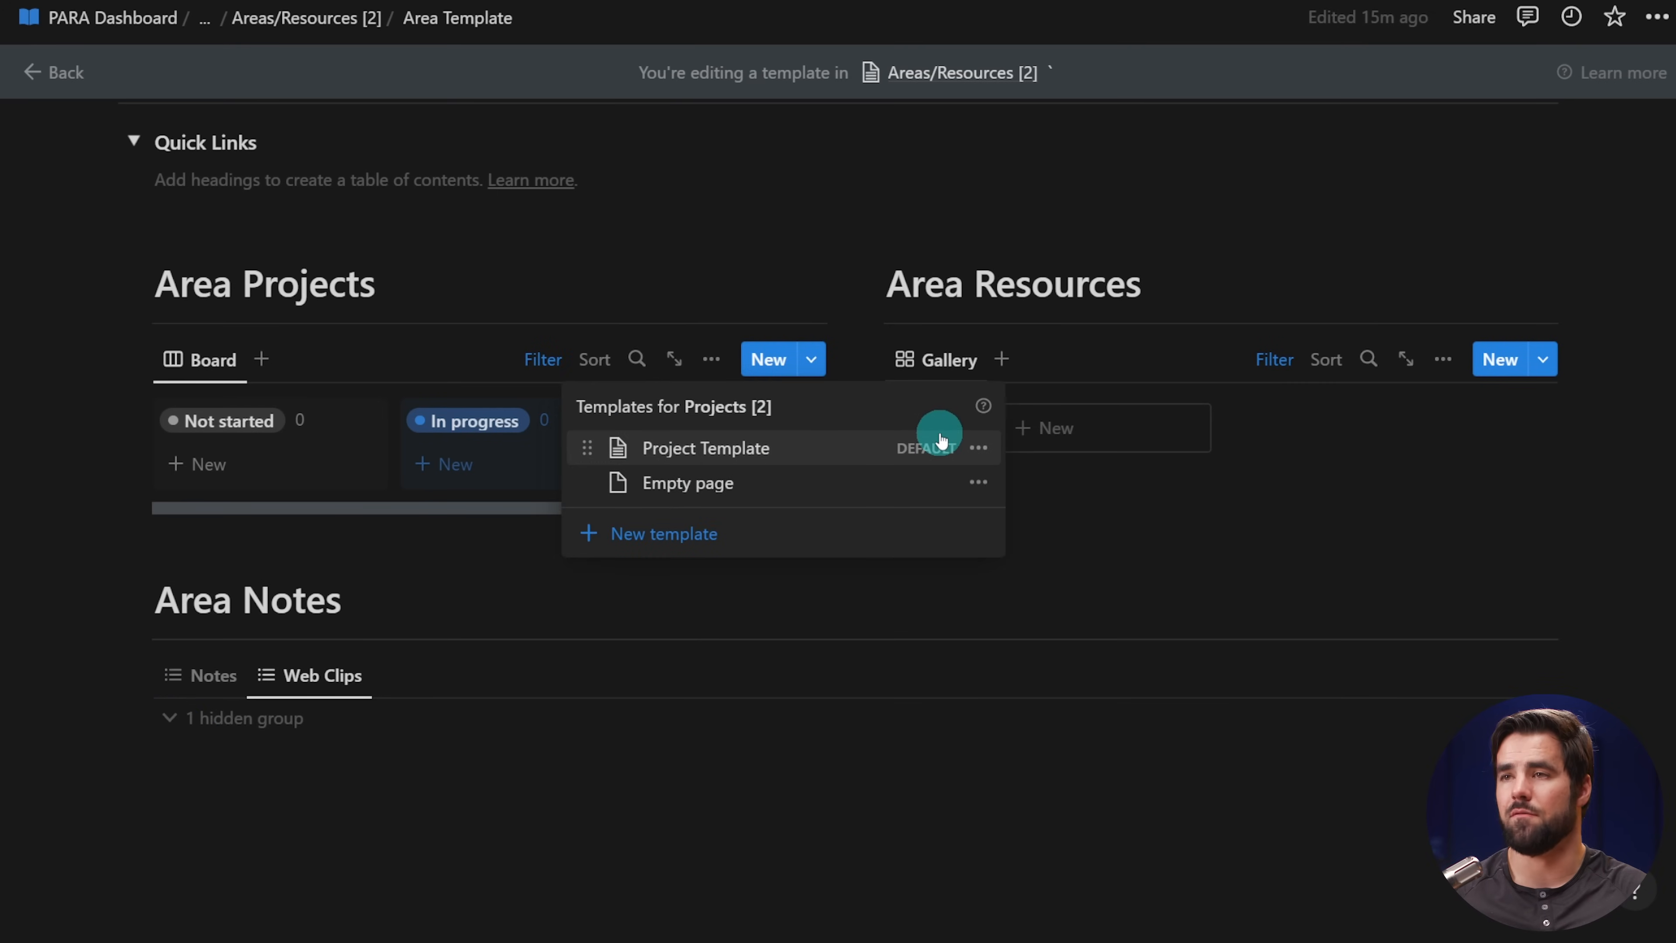
left_click(1545, 493)
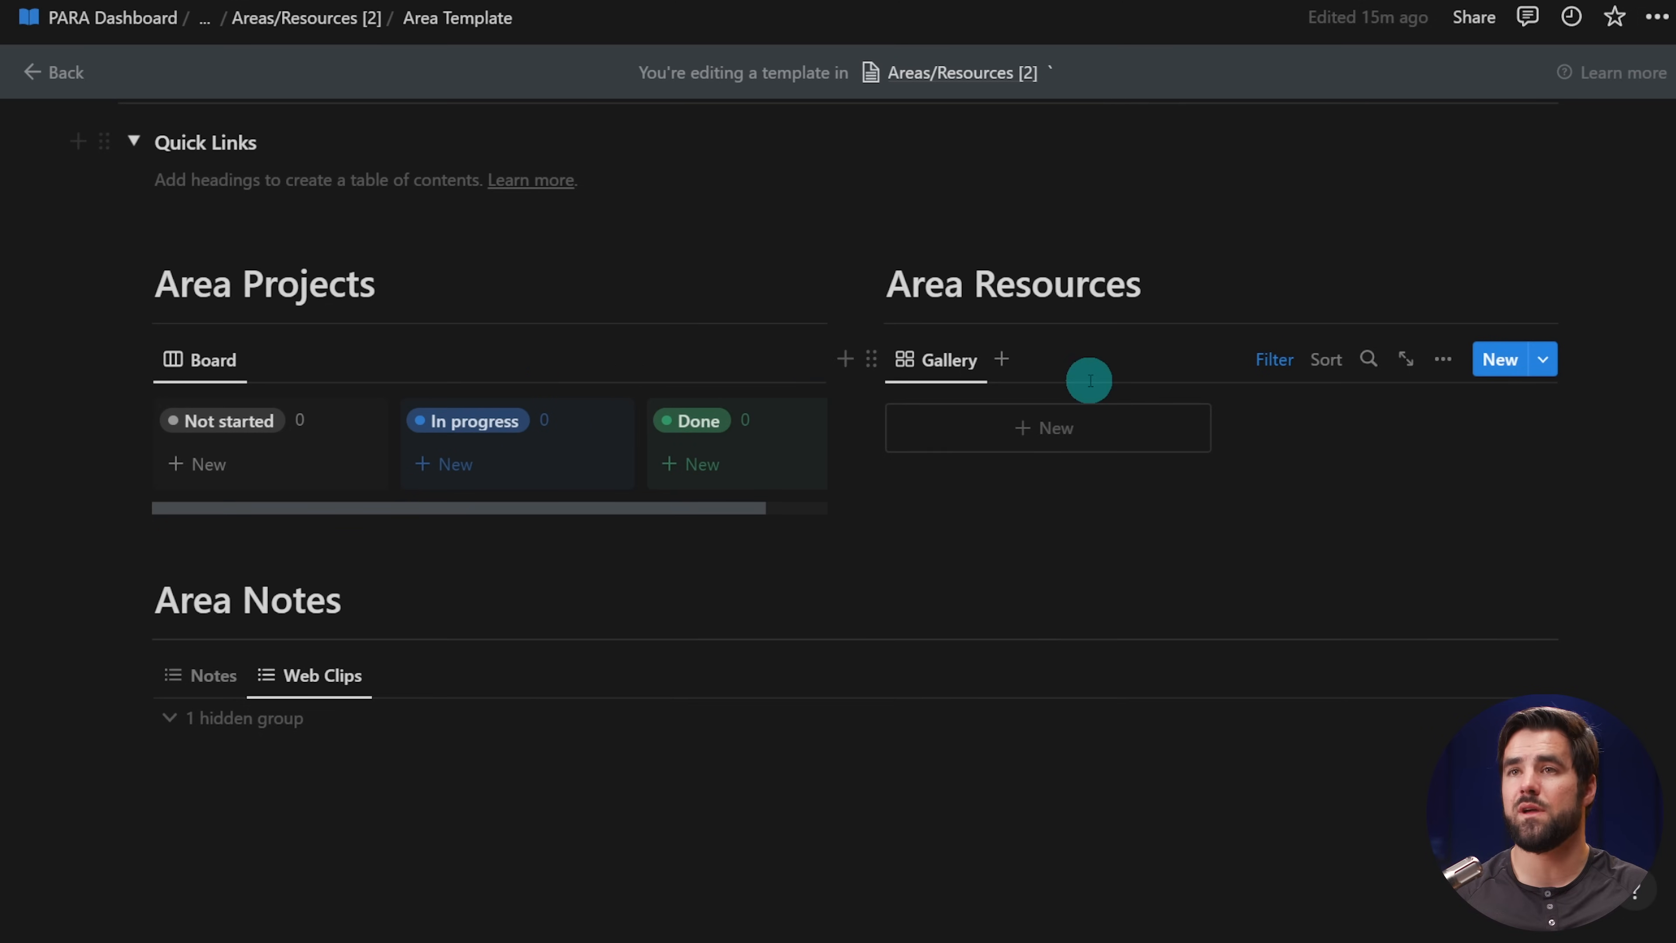
scroll(1218, 414, "up", 5)
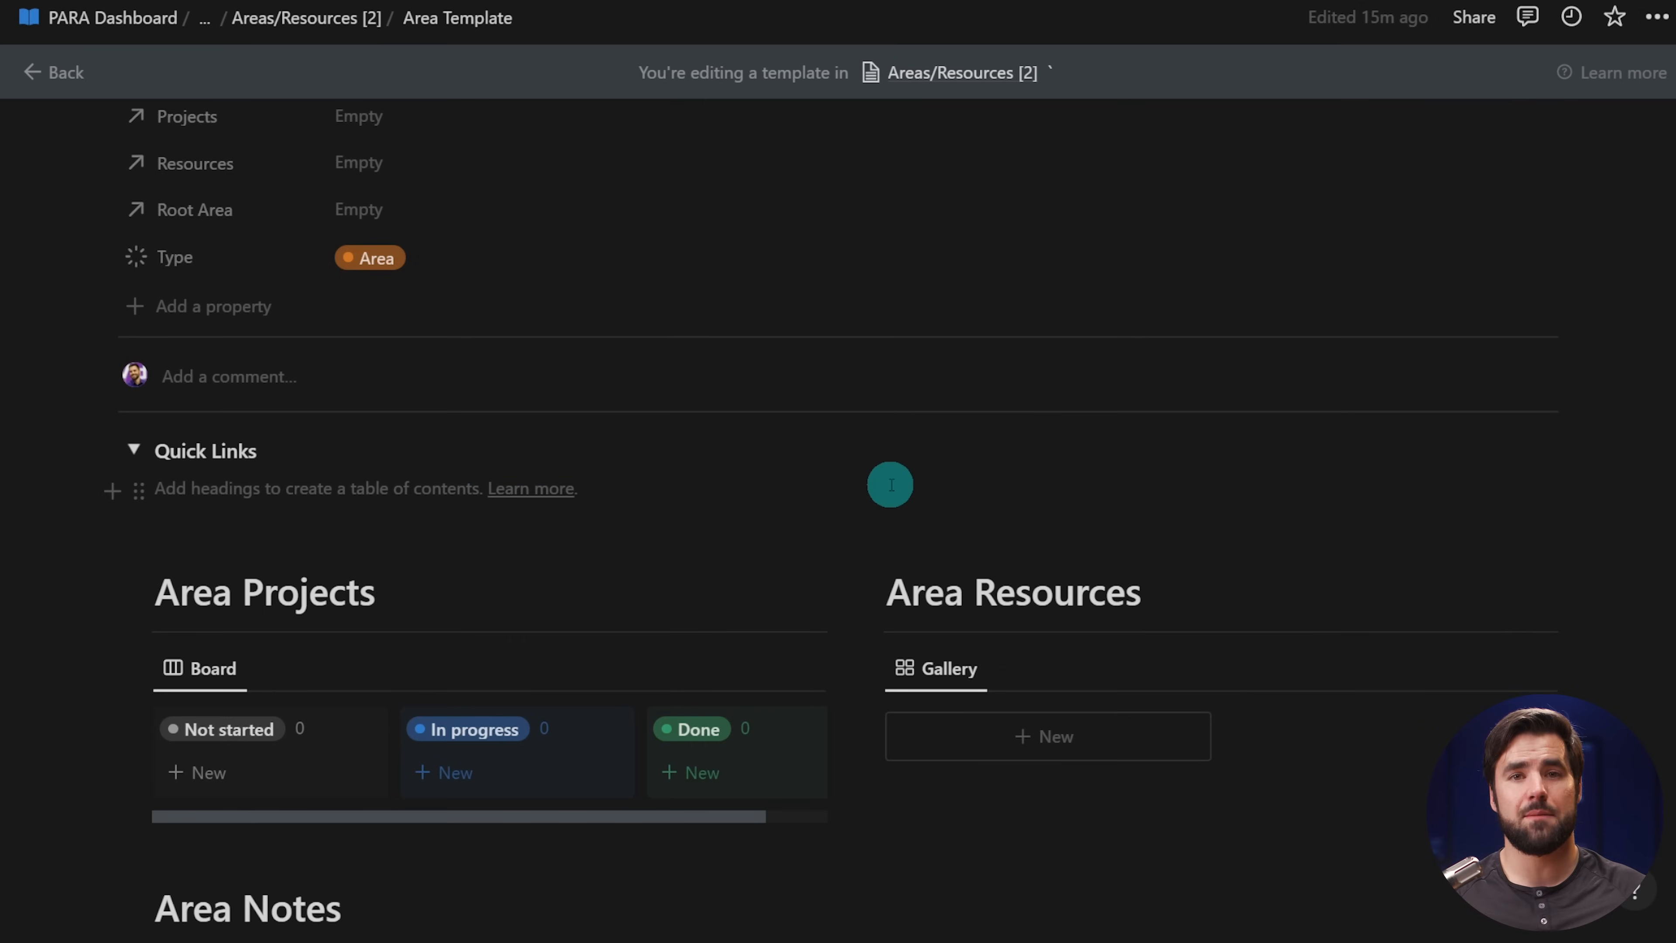
scroll(869, 473, "up", 4)
scroll(868, 472, "down", 5)
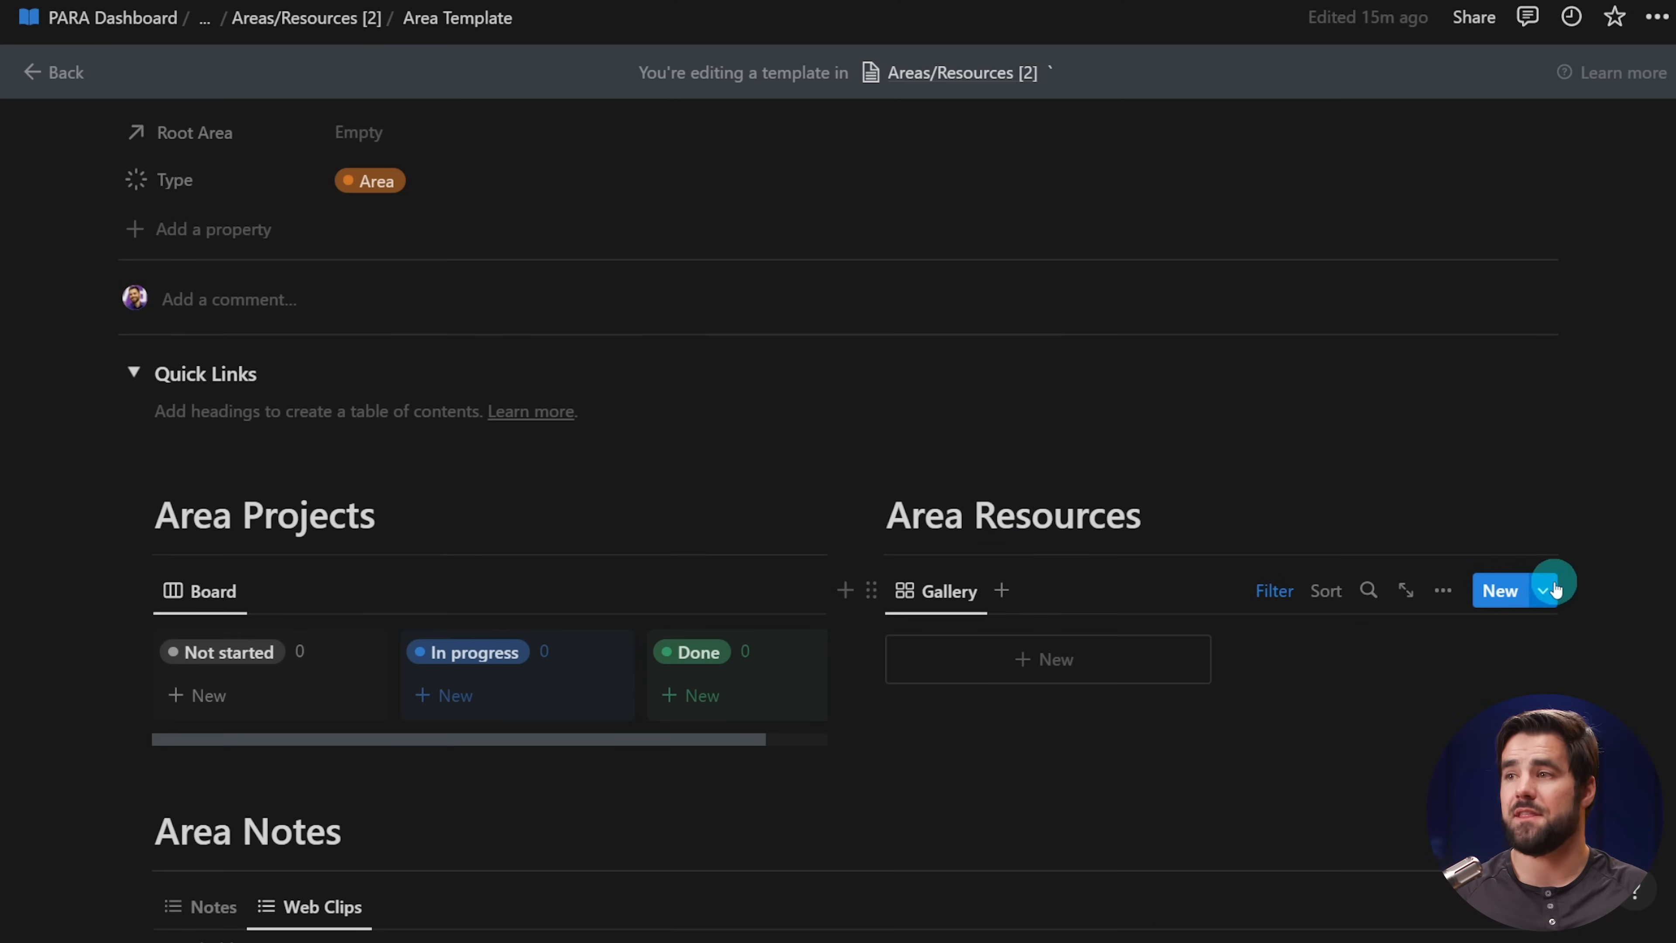
left_click(1543, 589)
left_click(1608, 588)
scroll(1627, 587, "up", 3)
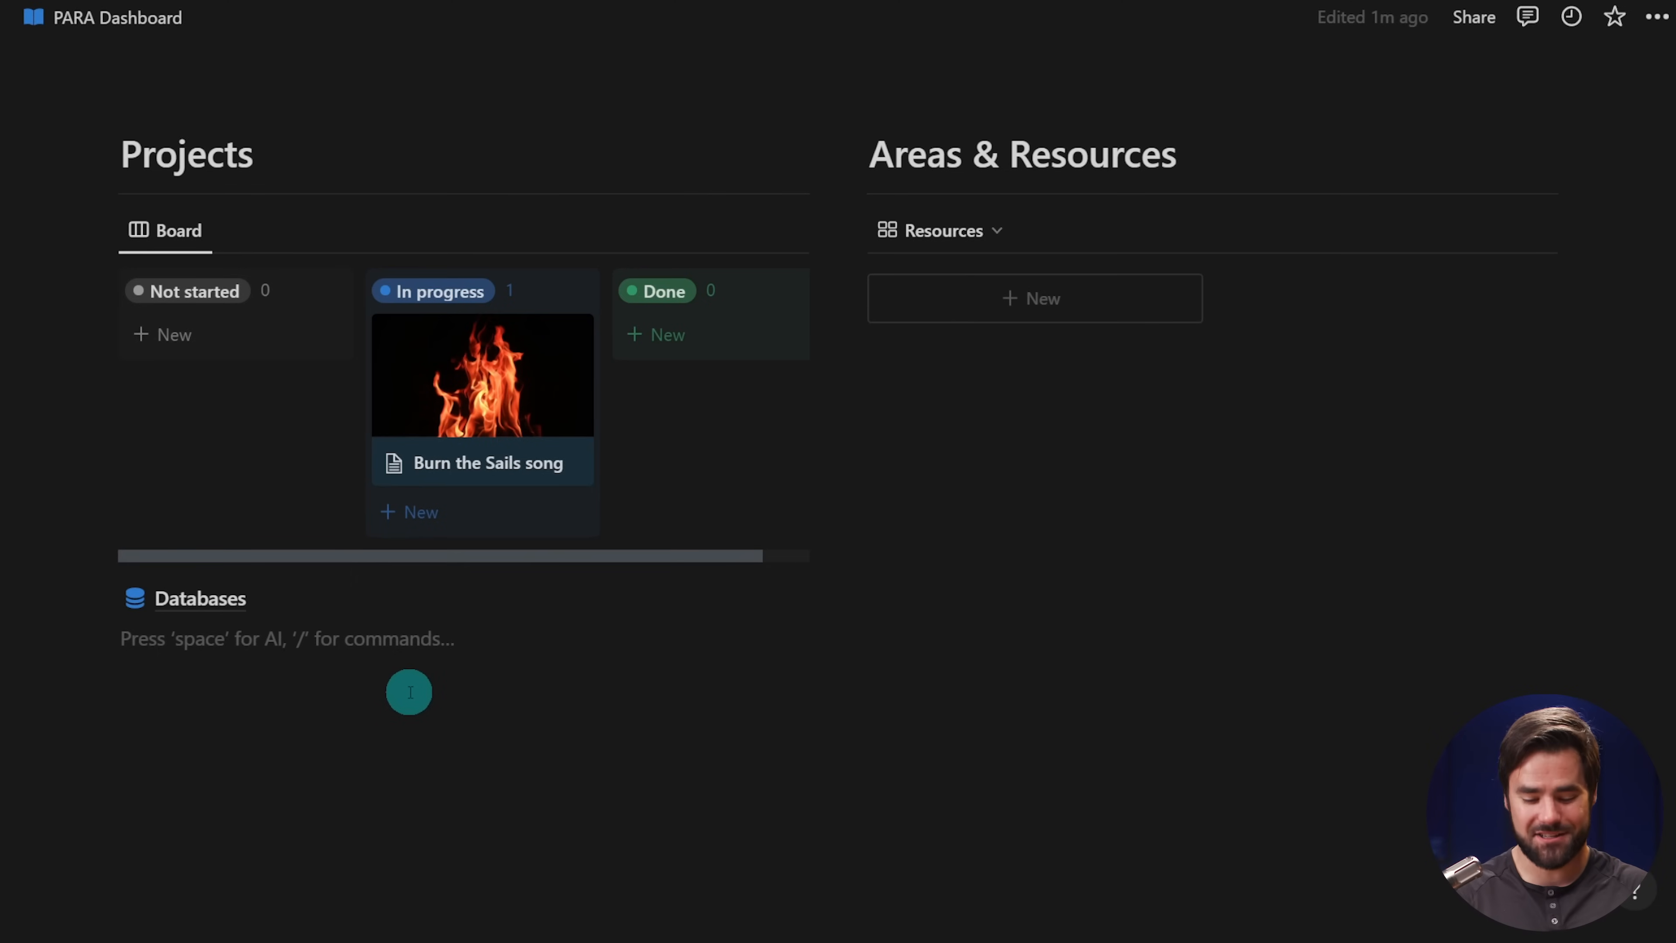
- Create a sub-page below the Databases link on the PARA Dashboard and title it Archive
type("/page")
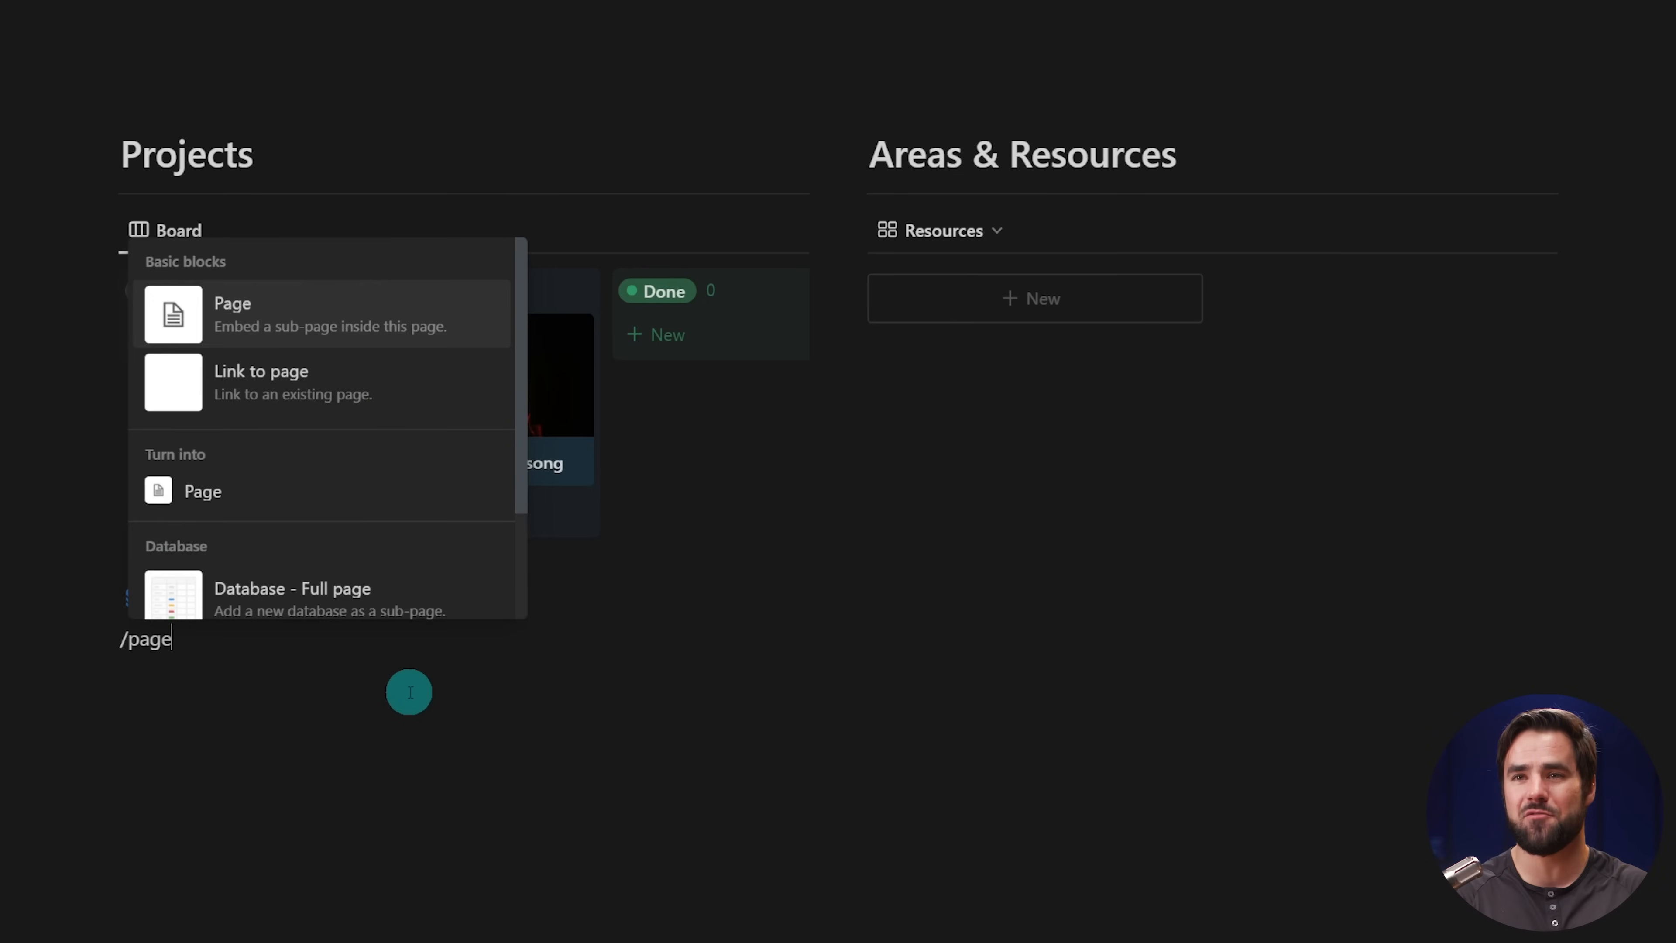
key("Return")
left_click(560, 191)
type("Archive")
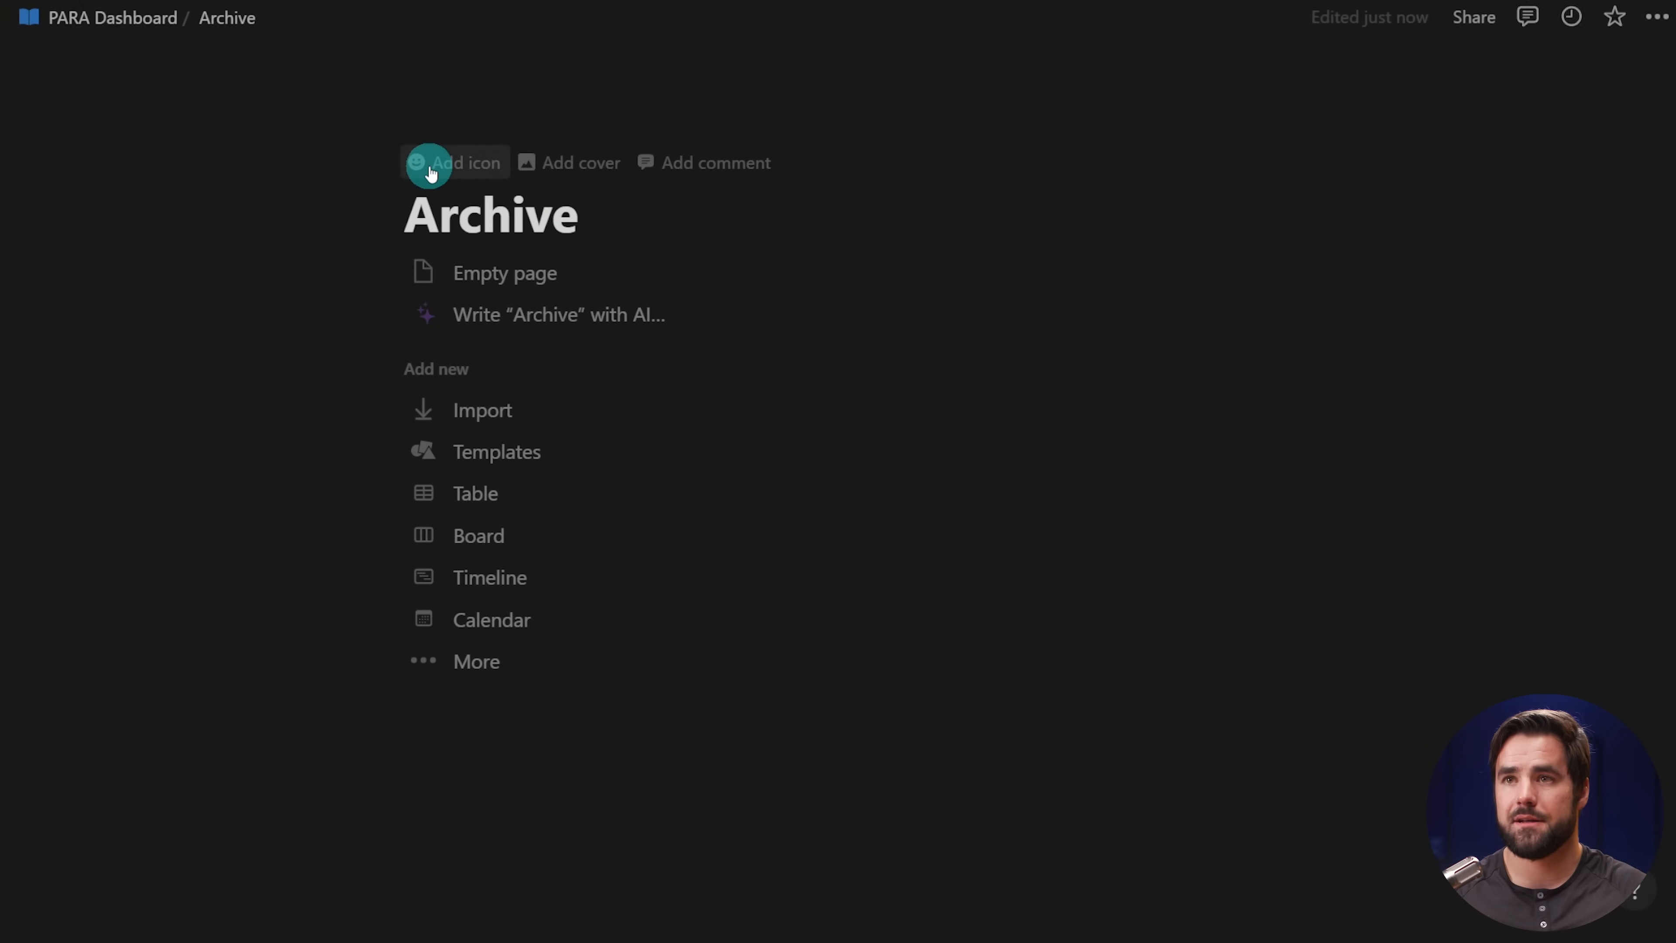
- Give the Archive page the blue trash can icon and start it as an empty page
left_click(431, 166)
left_click(309, 291)
type("trash")
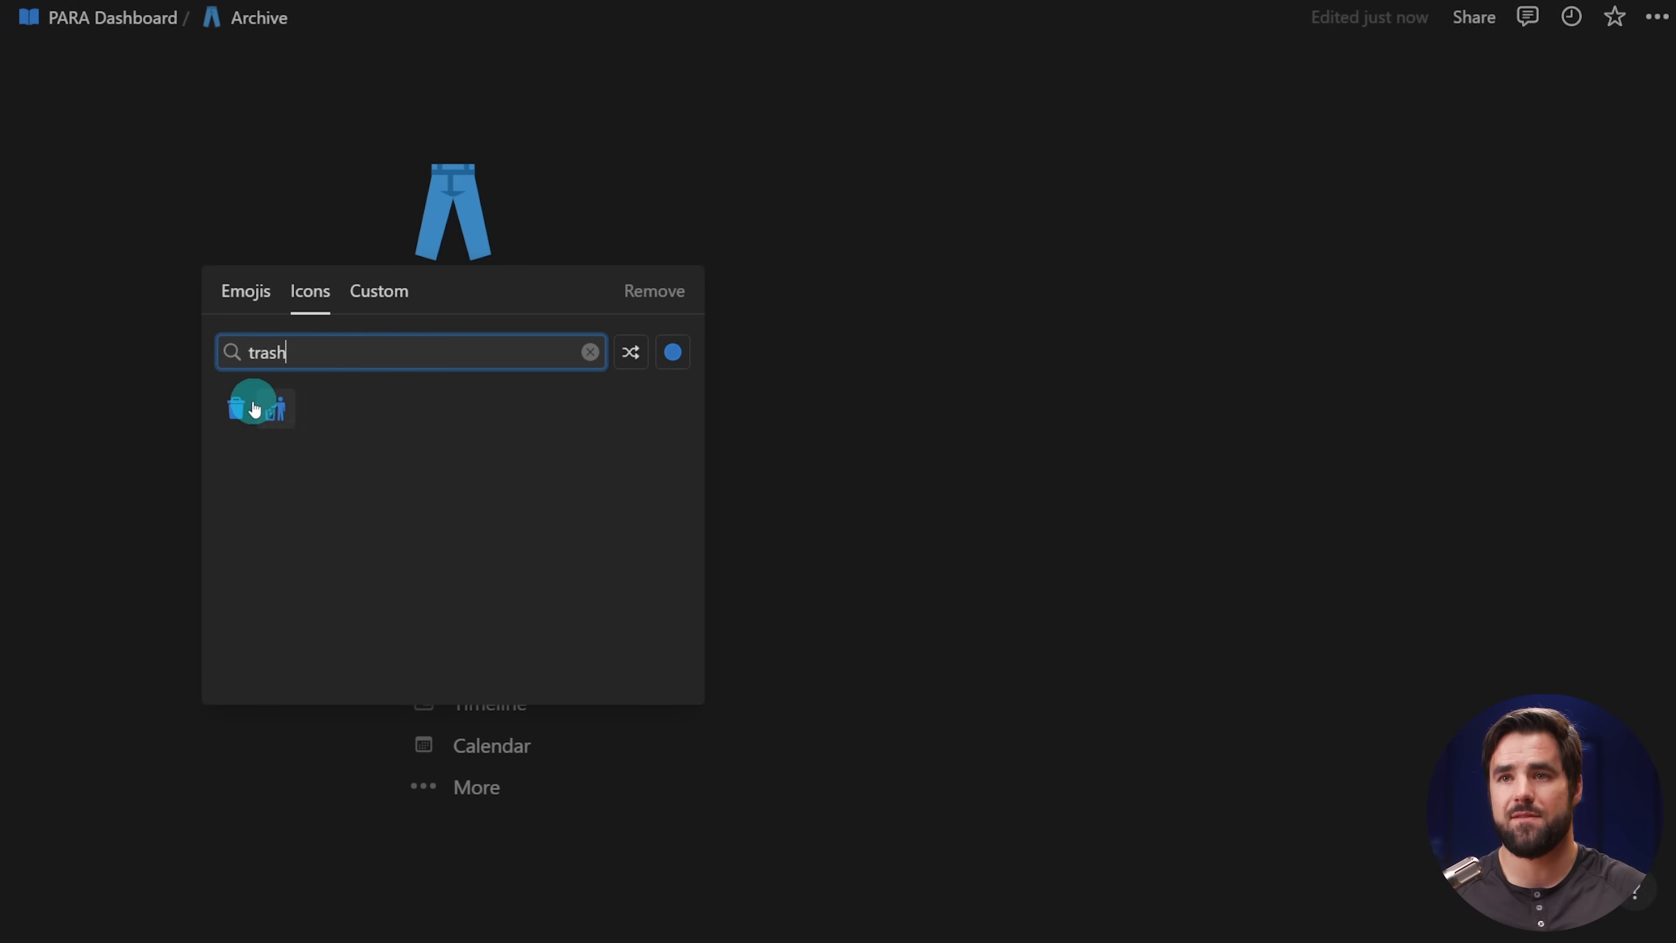
left_click(236, 408)
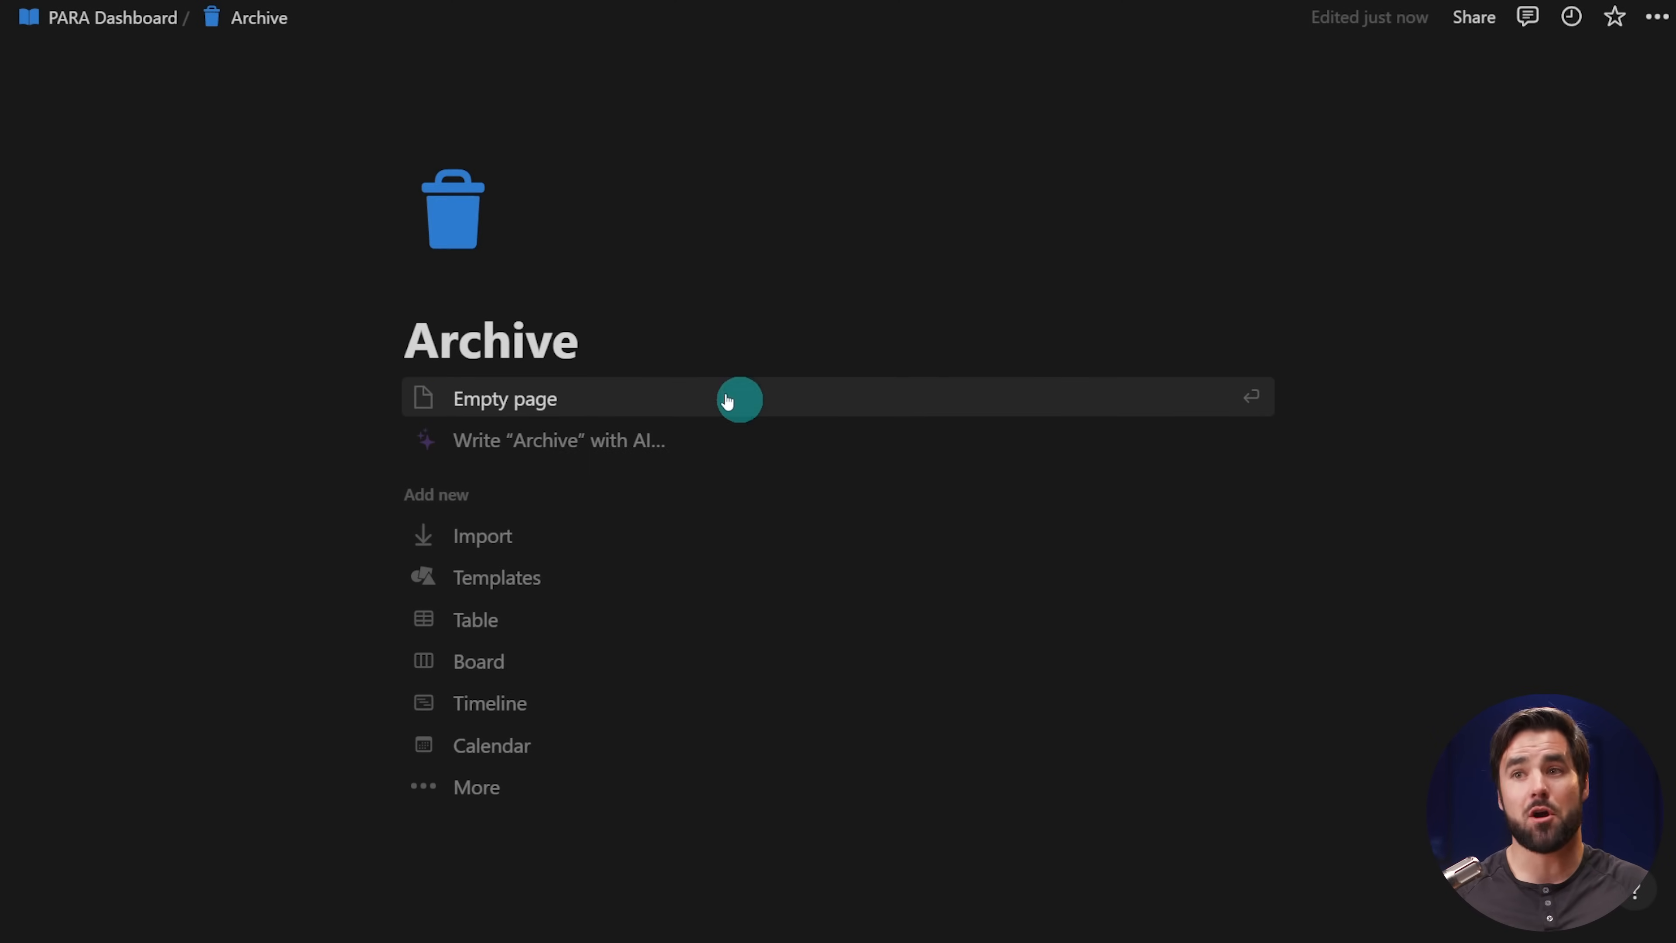
left_click(614, 400)
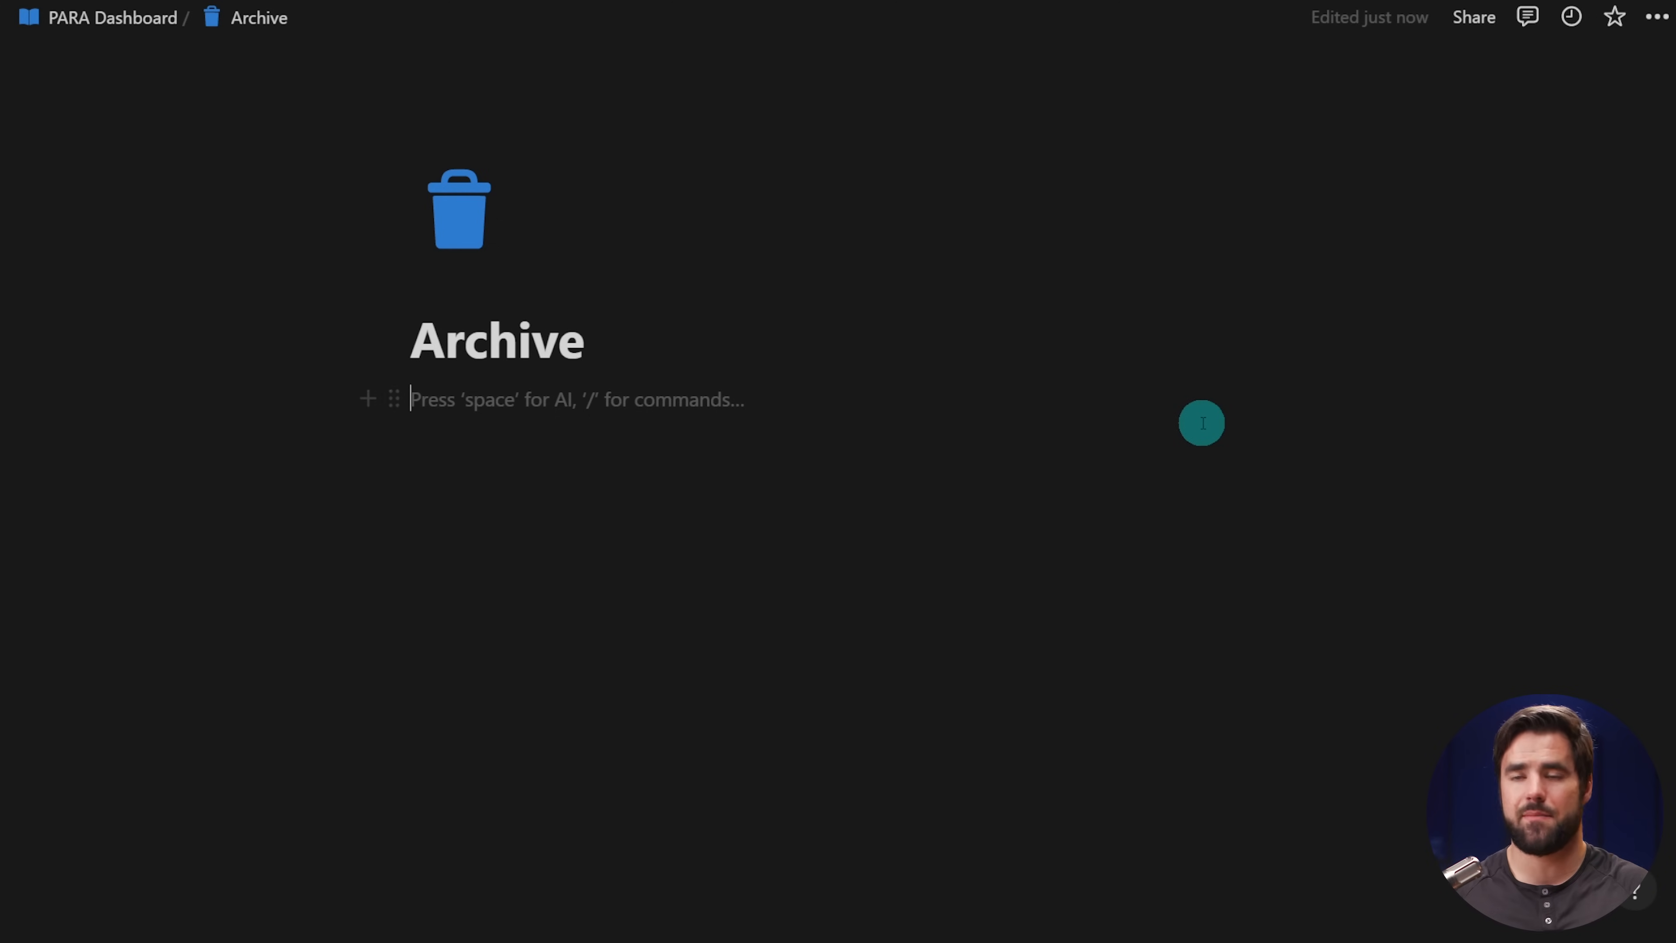
- Add a Heading 1 reading Completed Tasks to the Archive page, with a divider beneath it
type("/h1")
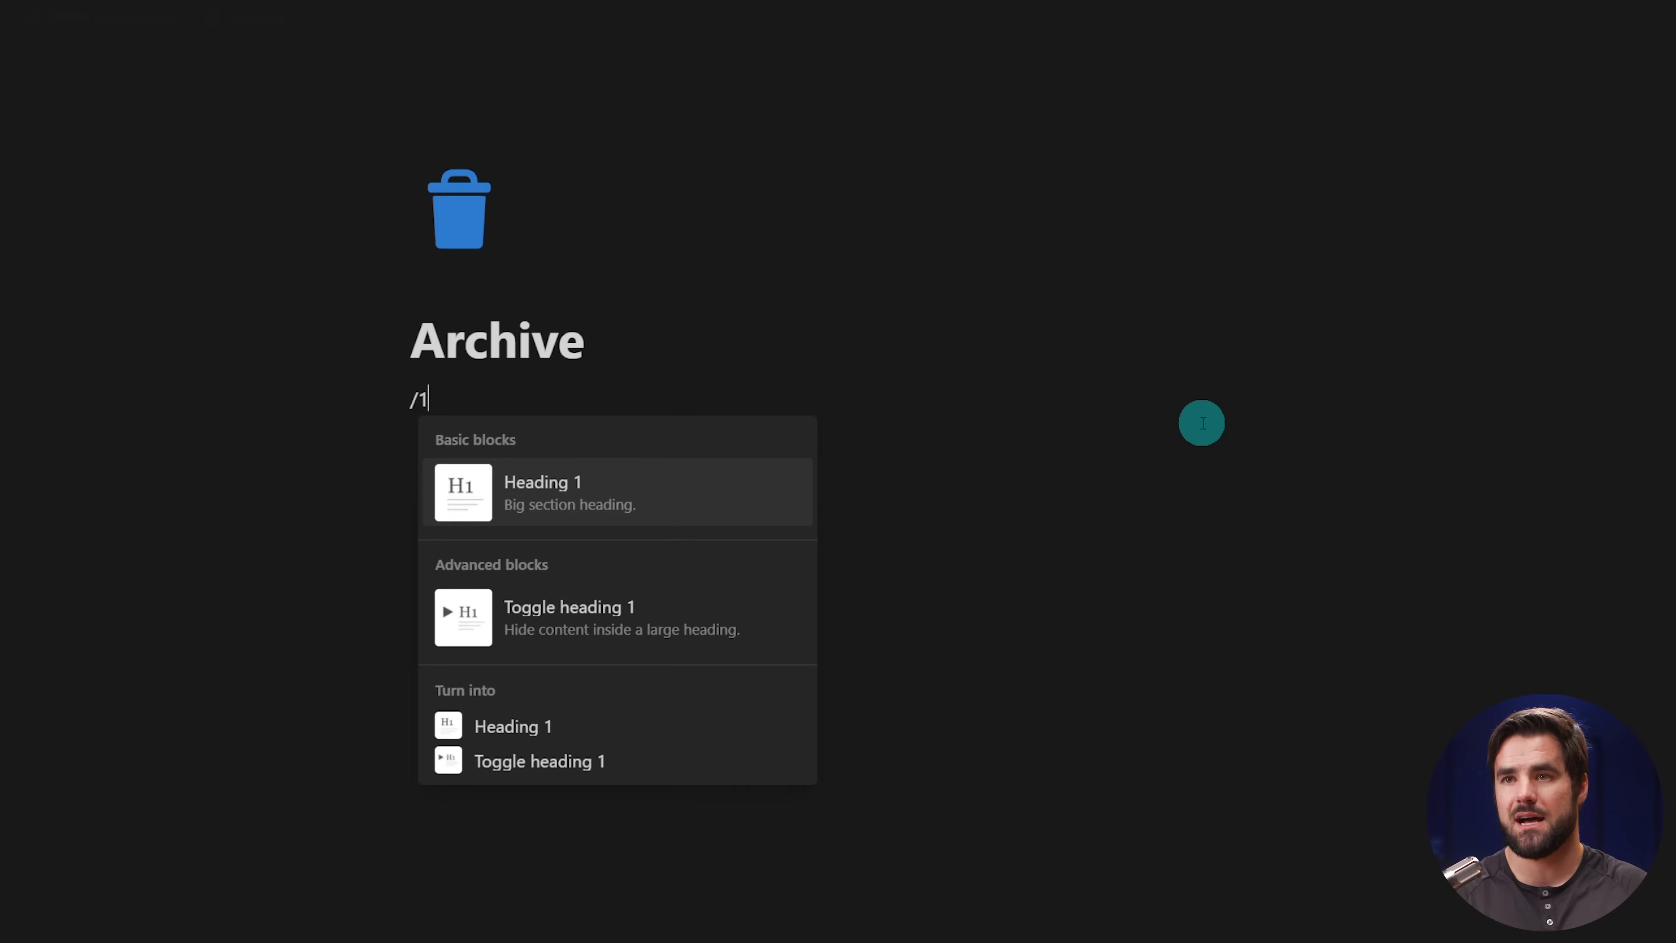
key("Return")
type("Completed Tasks")
key("Return")
- Add a second Heading 1 reading Archived Notes with a divider beneath it
type("/h1")
key("Return")
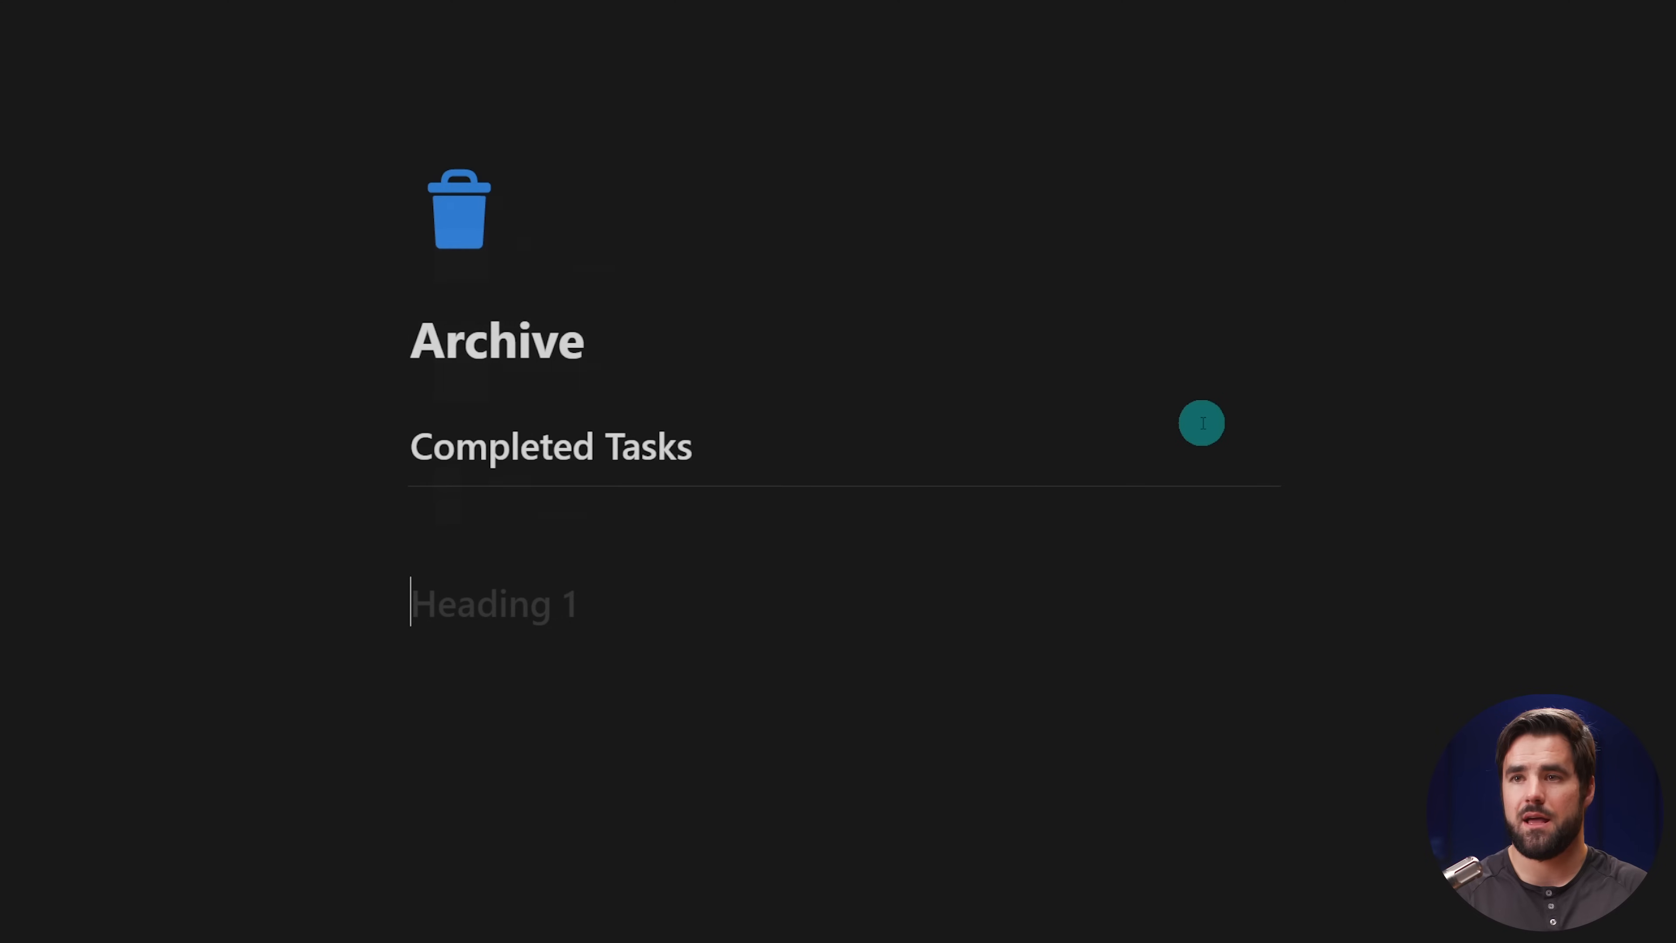
type("Arch")
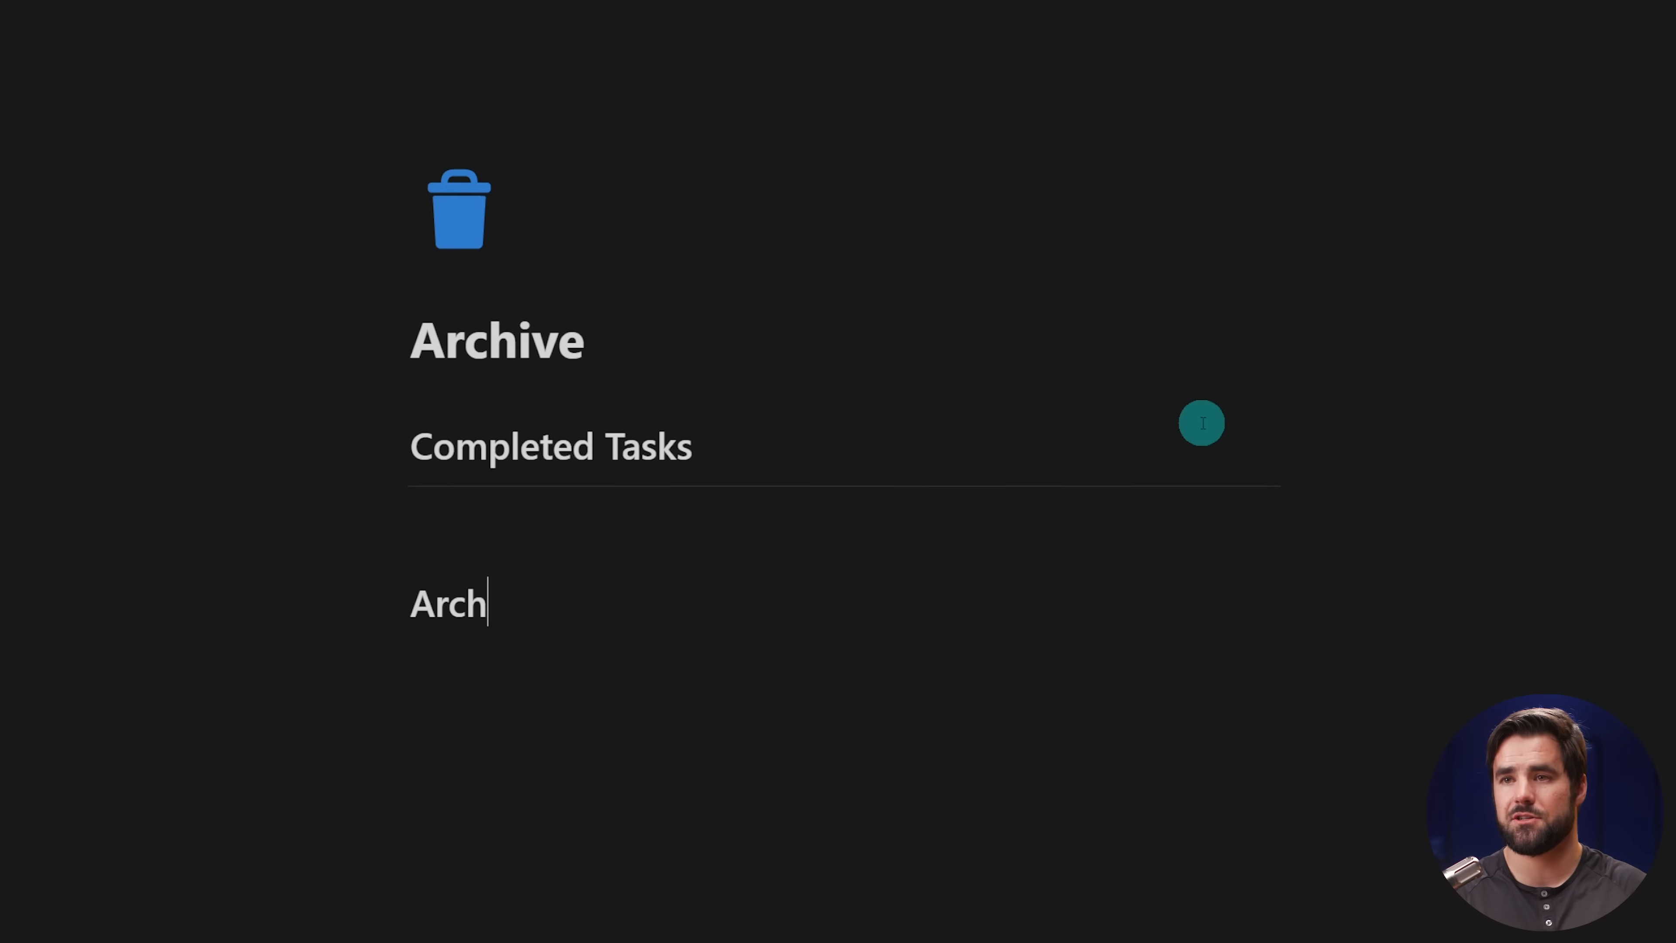
type("ived Notes")
key("Return")
scroll(757, 621, "down", 1)
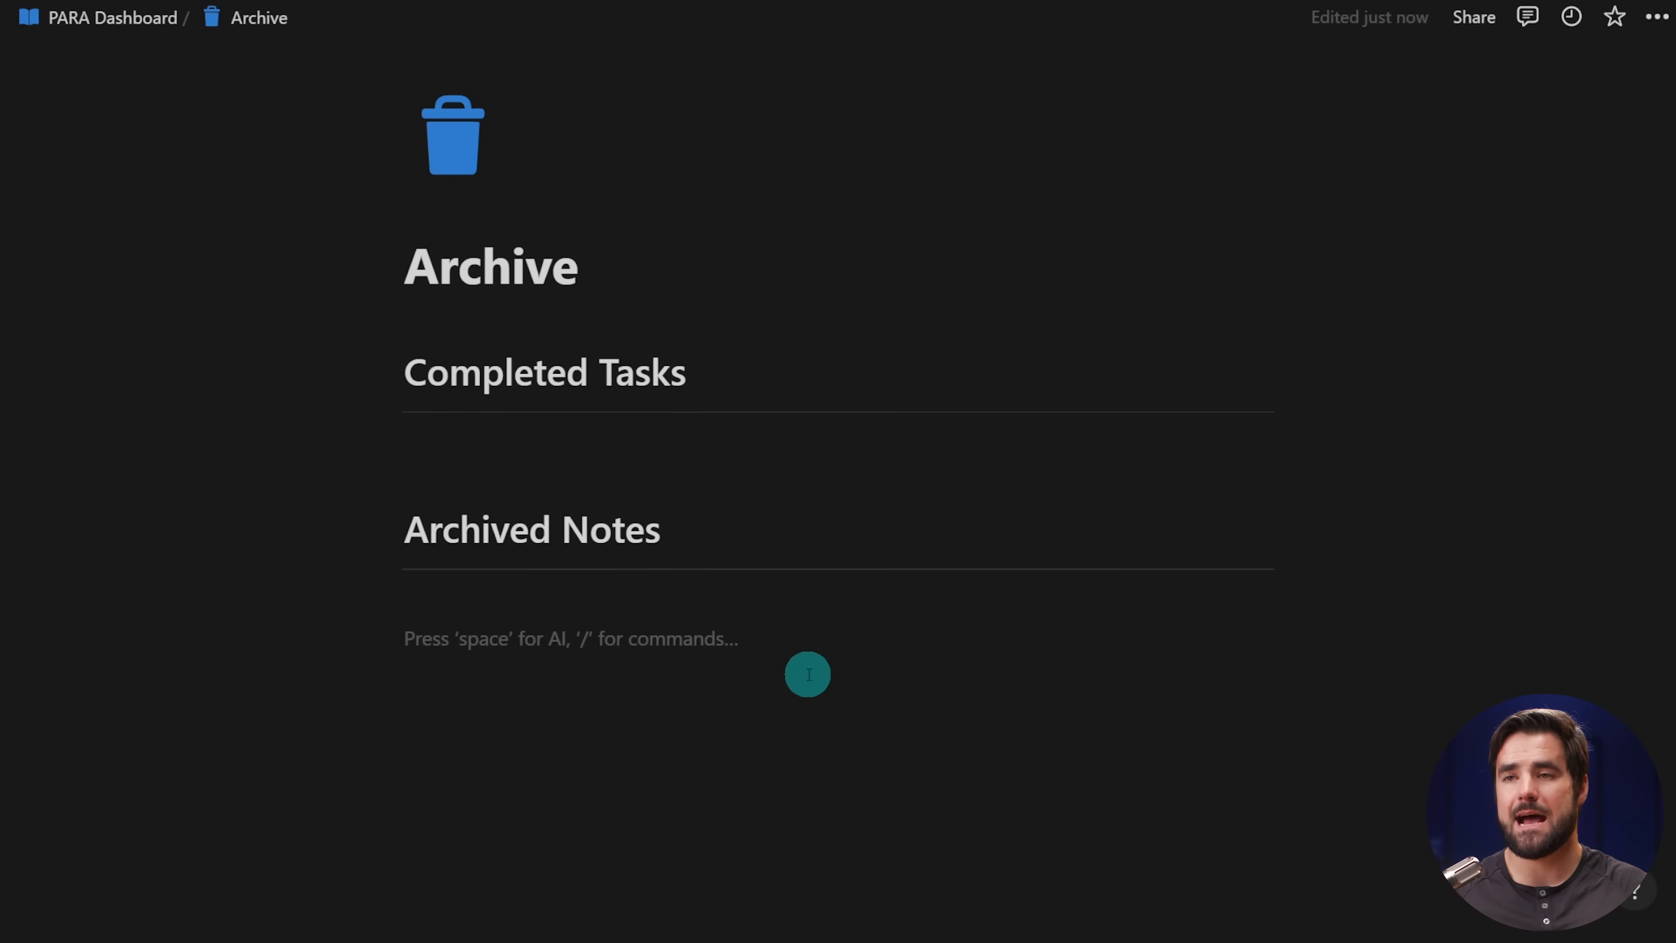
- Add a Heading 1 reading Archived Projects with a divider below the Archived Notes section
type("/")
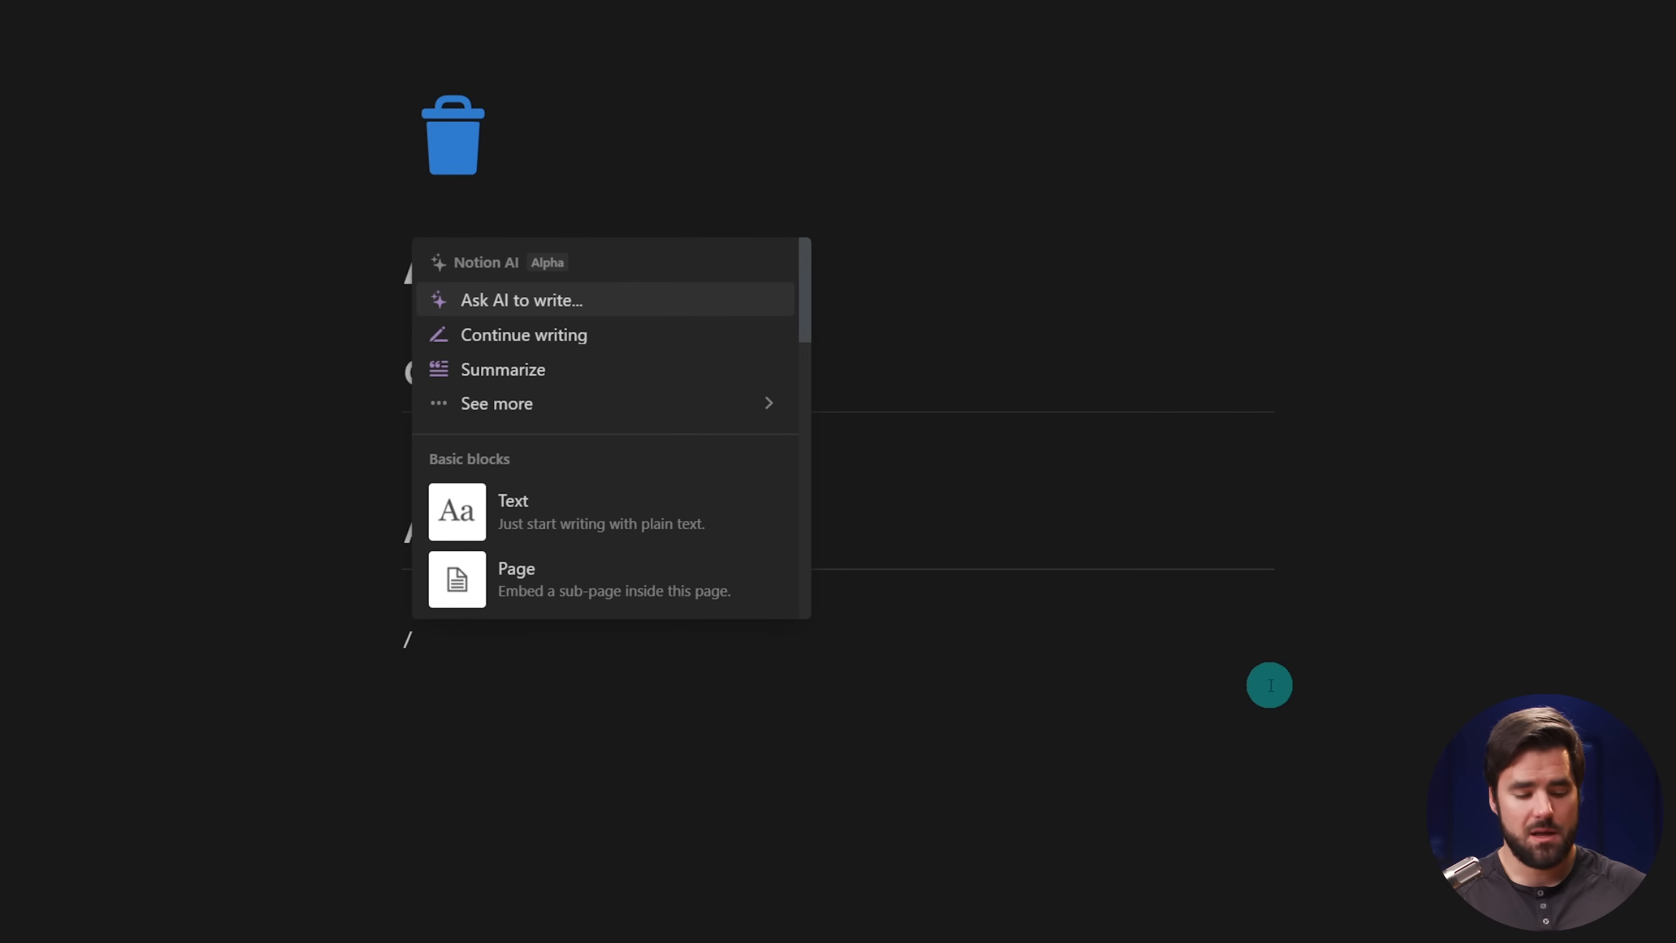
type("h1")
key("Return")
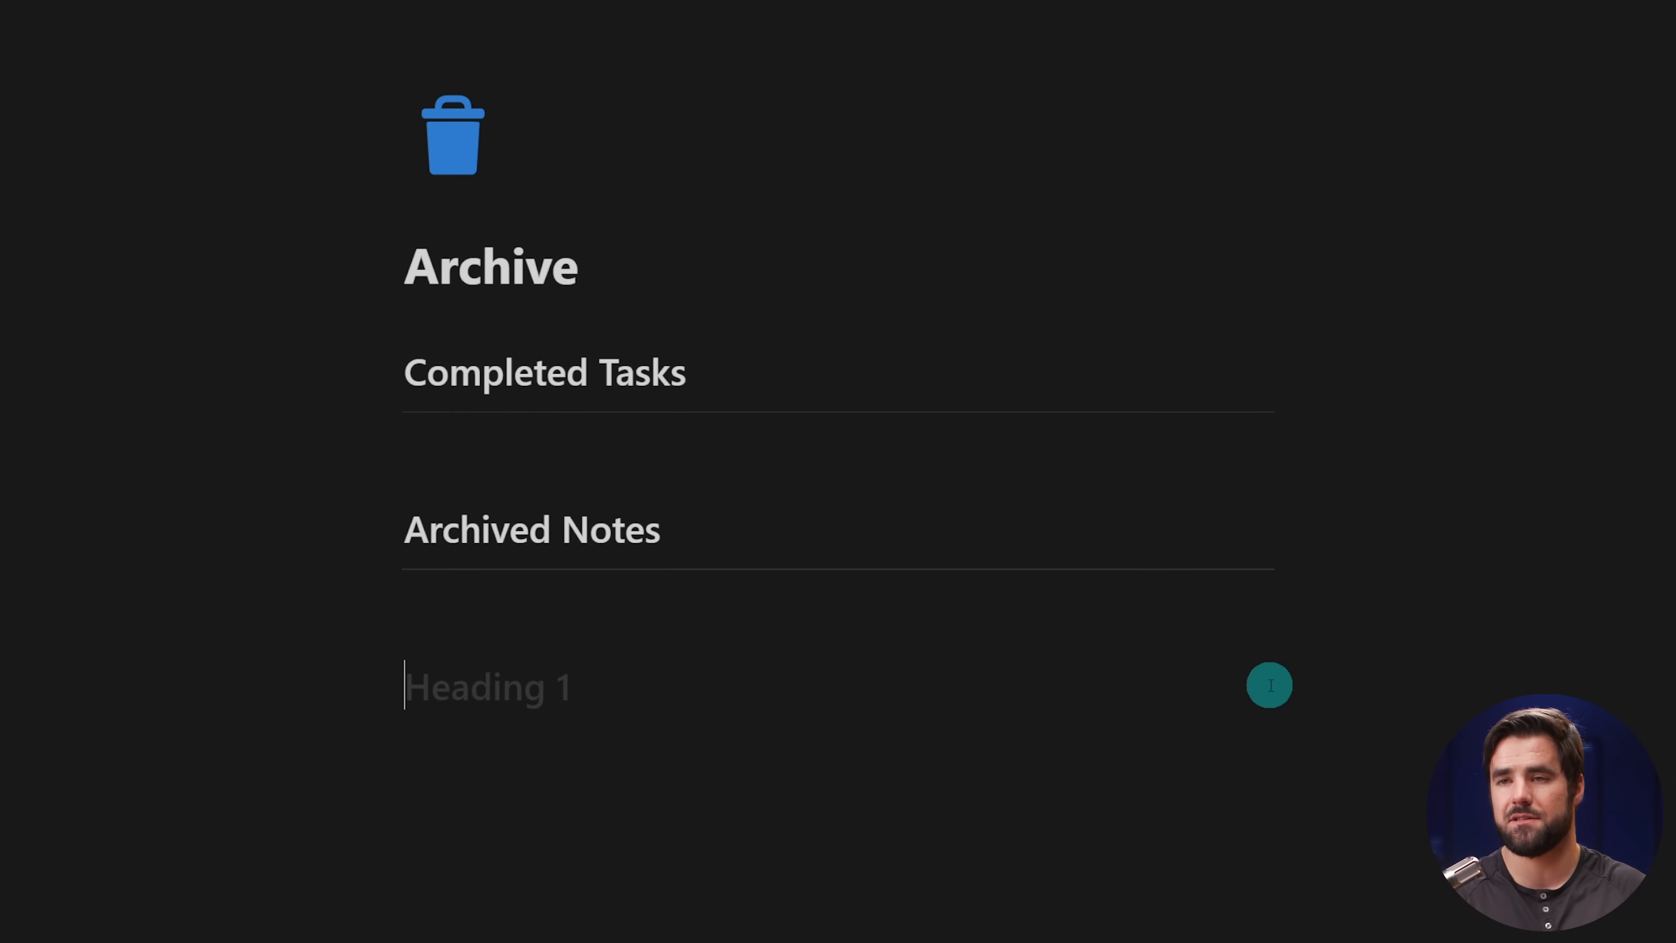
scroll(1254, 690, "down", 1)
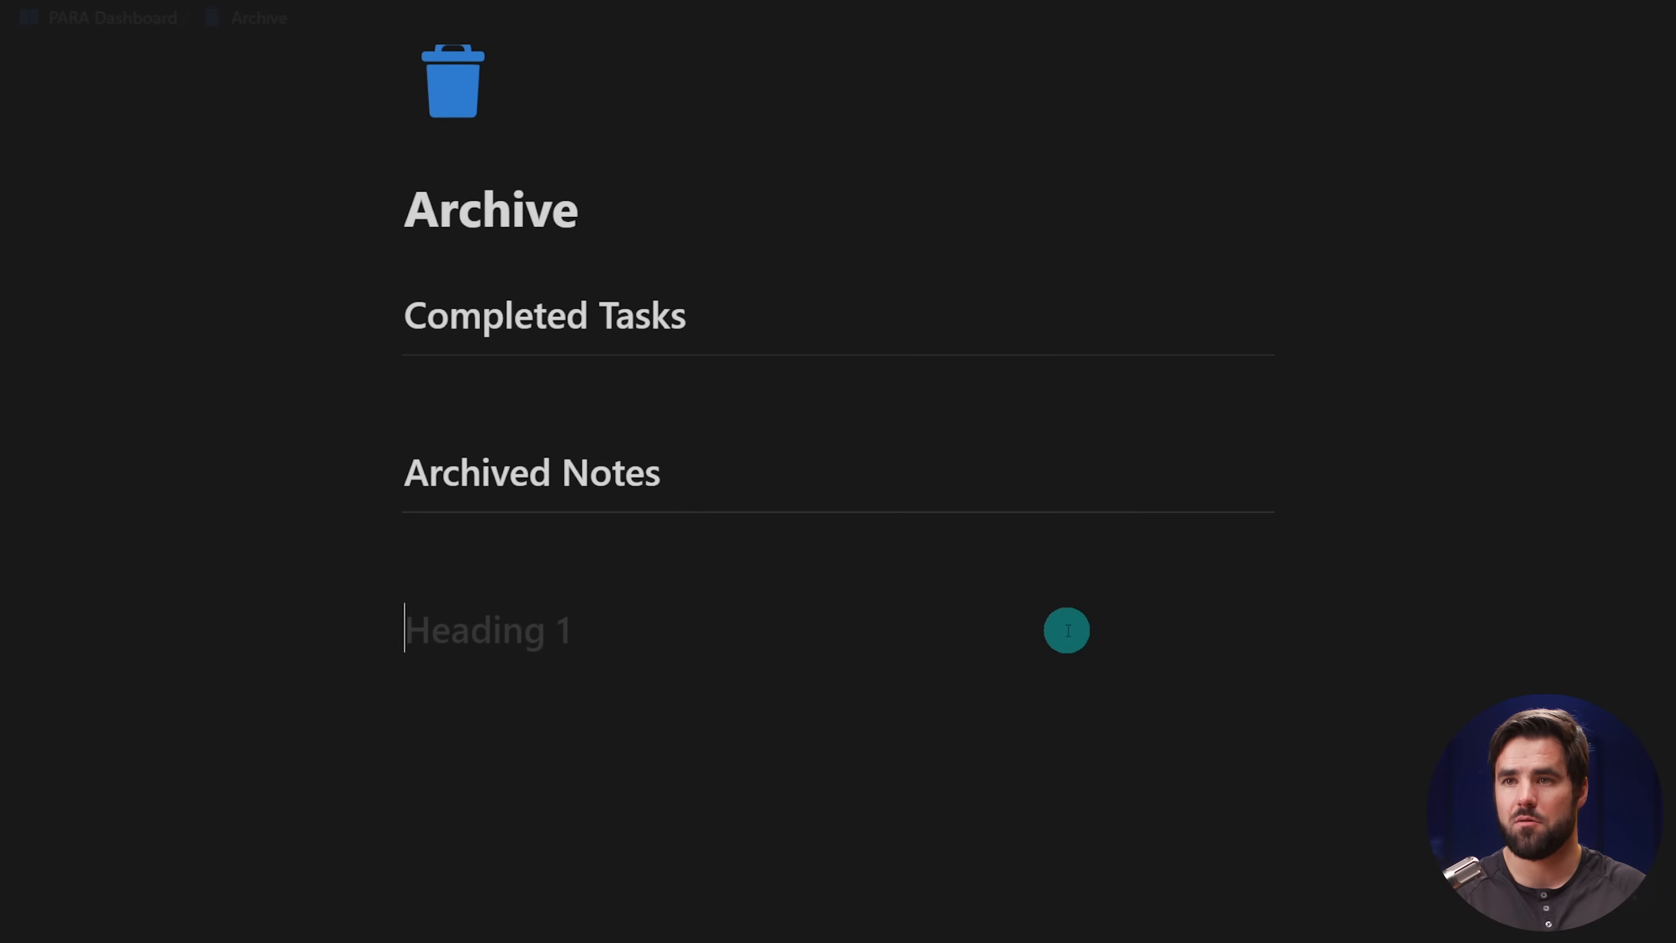
type("d Projects")
key("Return")
type("---")
key("Return")
- Add a final Heading 1 reading Archived Areas & Resources with a divider beneath it
type("/h1")
key("Return")
type("Arch")
type("ived Areas & Resources")
key("Return")
type("---")
- Insert a linked list view of the Tasks [2] database under the Completed Tasks heading
left_click(834, 277)
type("/list")
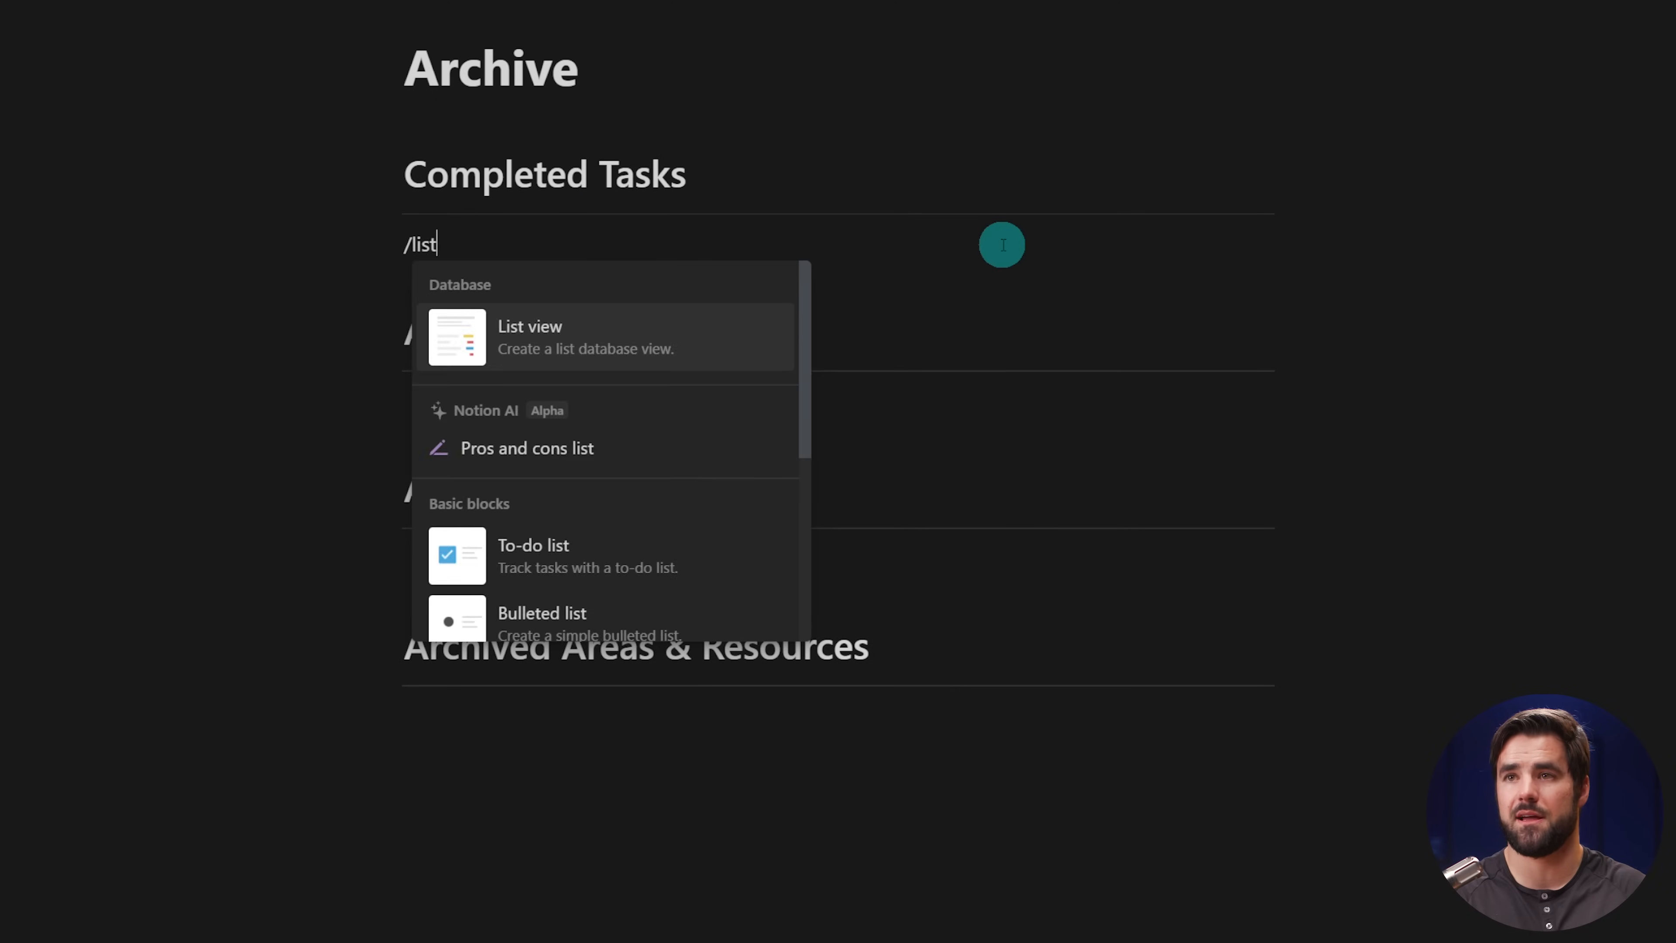
key("Return")
left_click(1086, 556)
left_click(1079, 401)
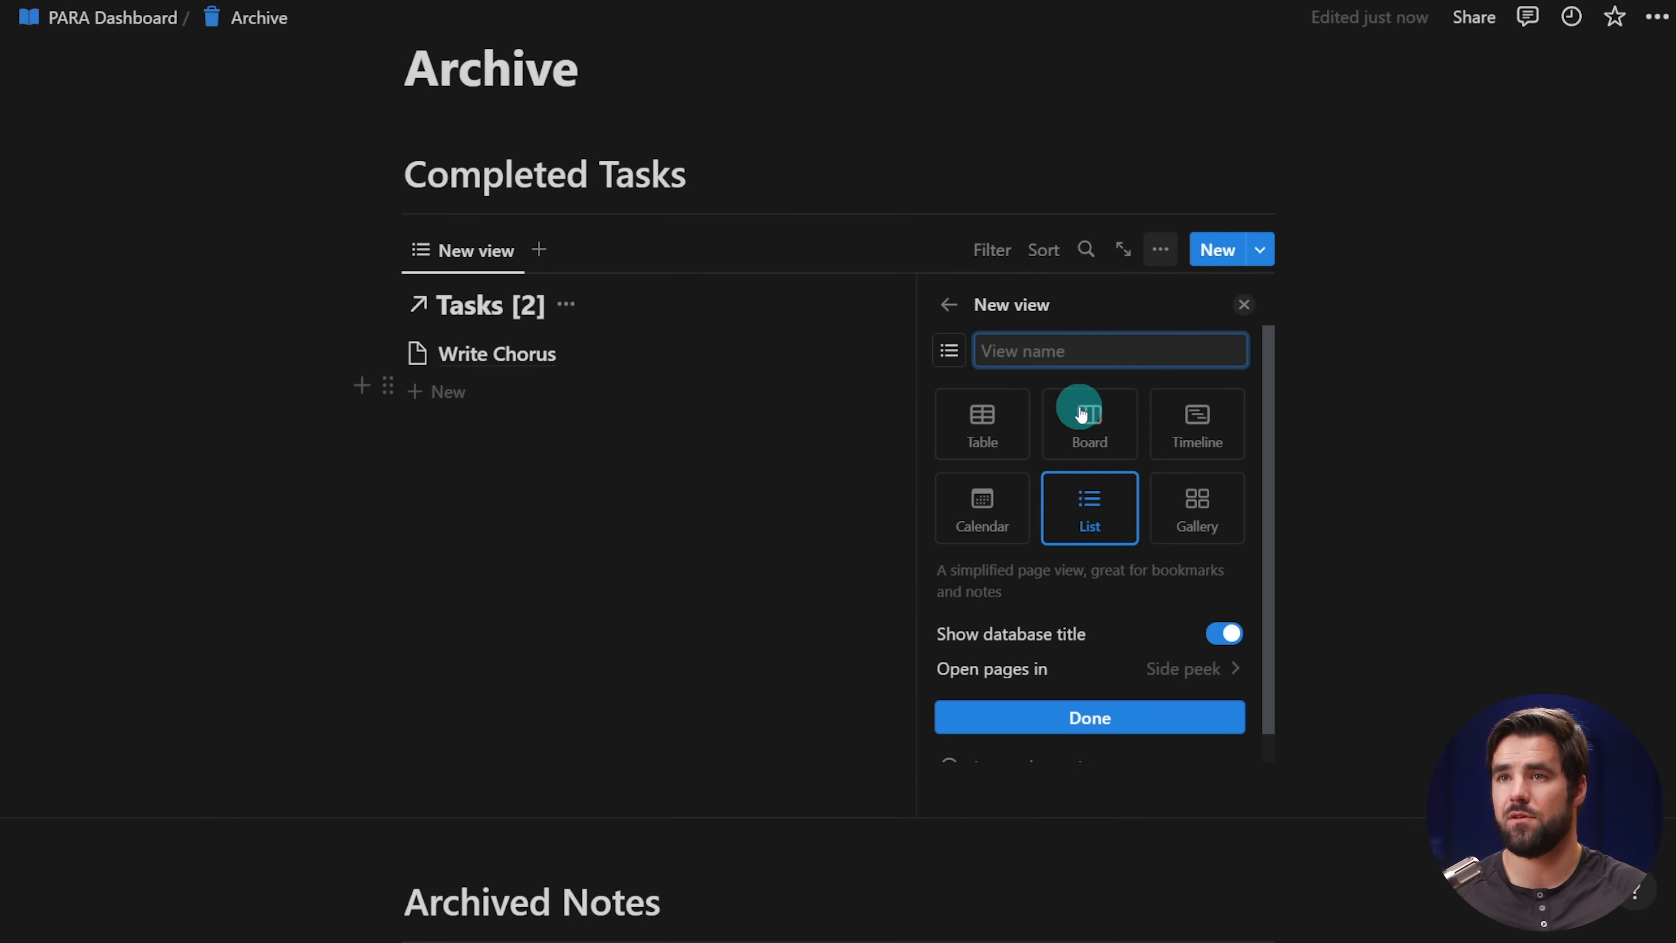
left_click(1123, 720)
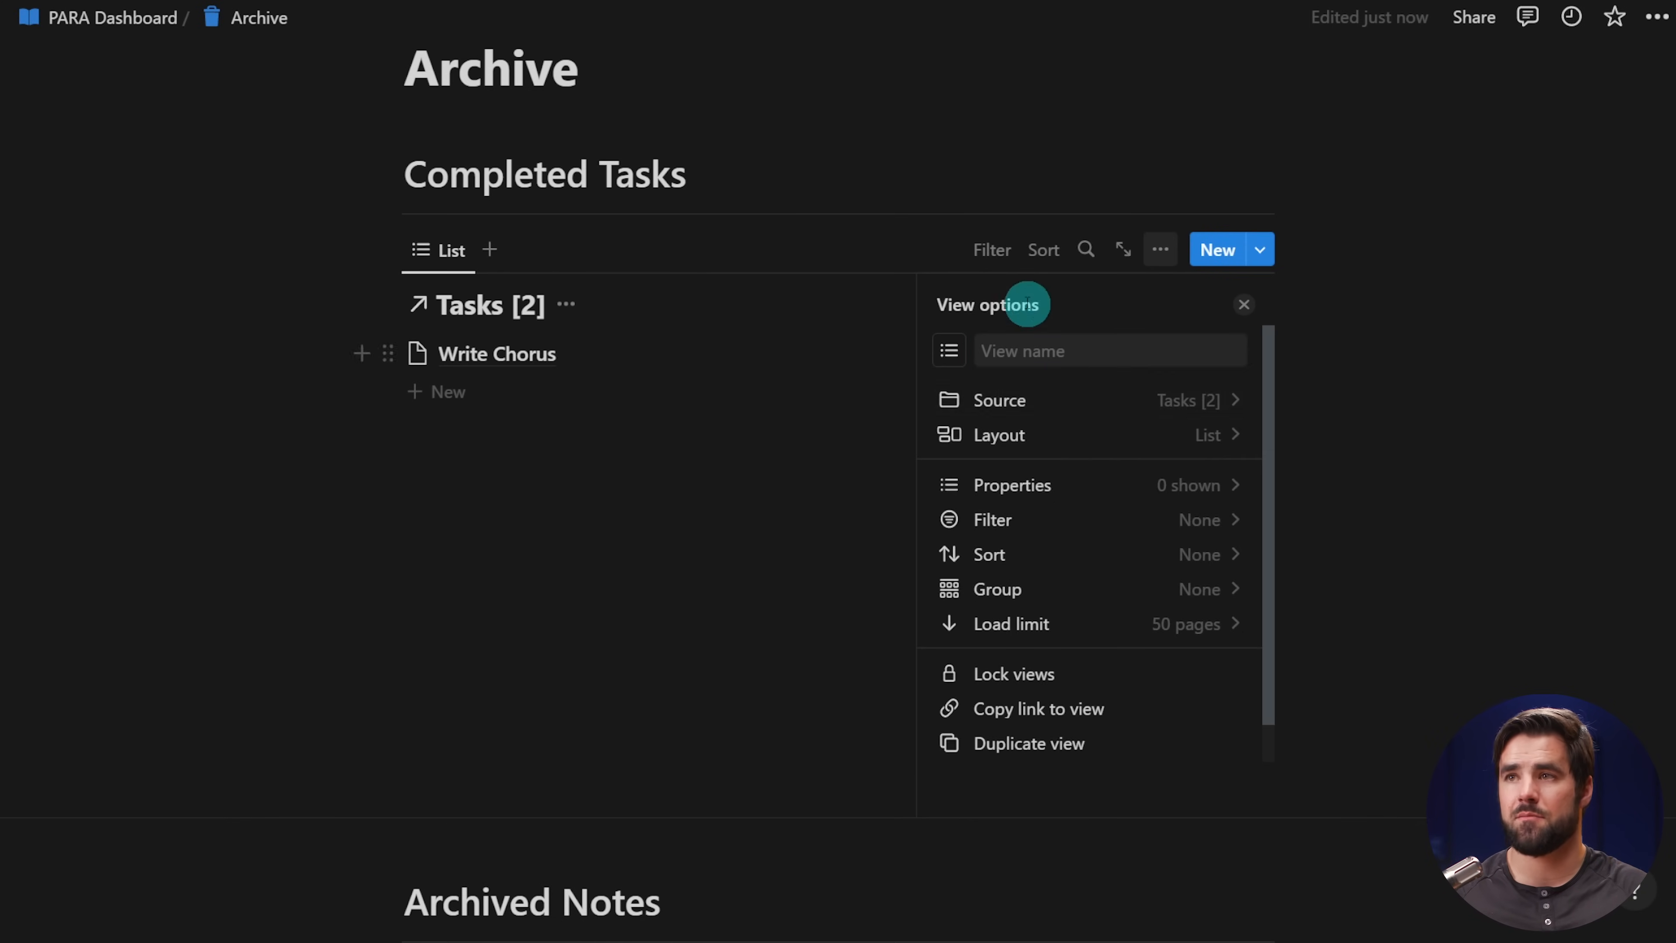
- Filter the Completed Tasks list to Done is Complete and hide its database title
left_click(992, 251)
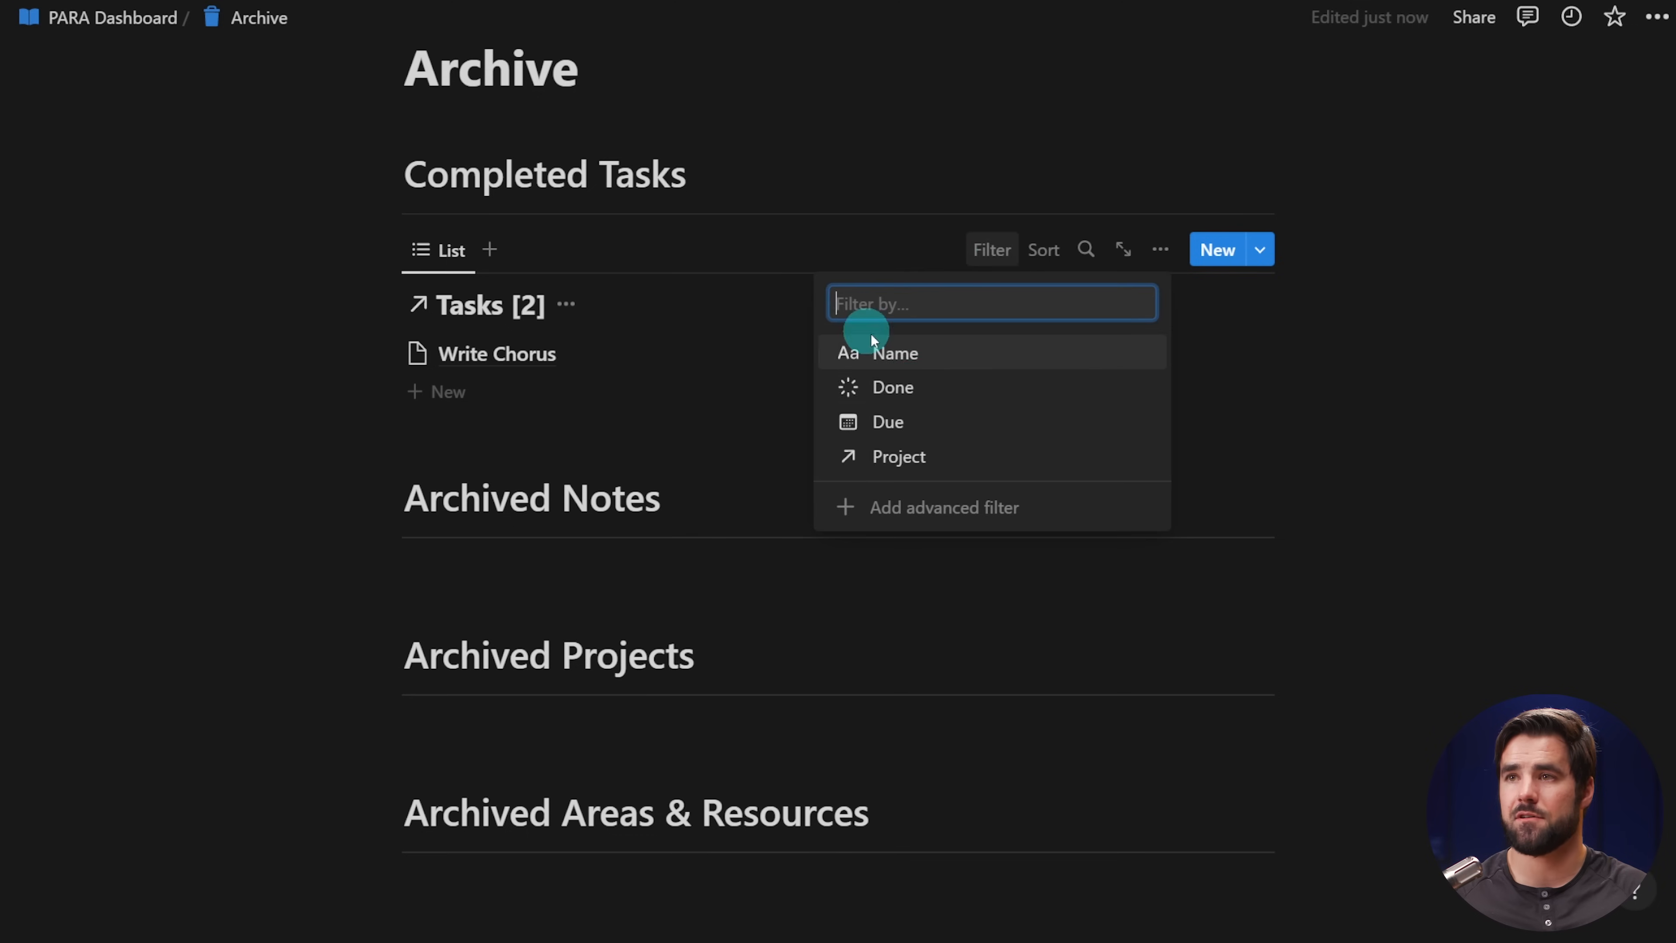
left_click(929, 396)
left_click(320, 560)
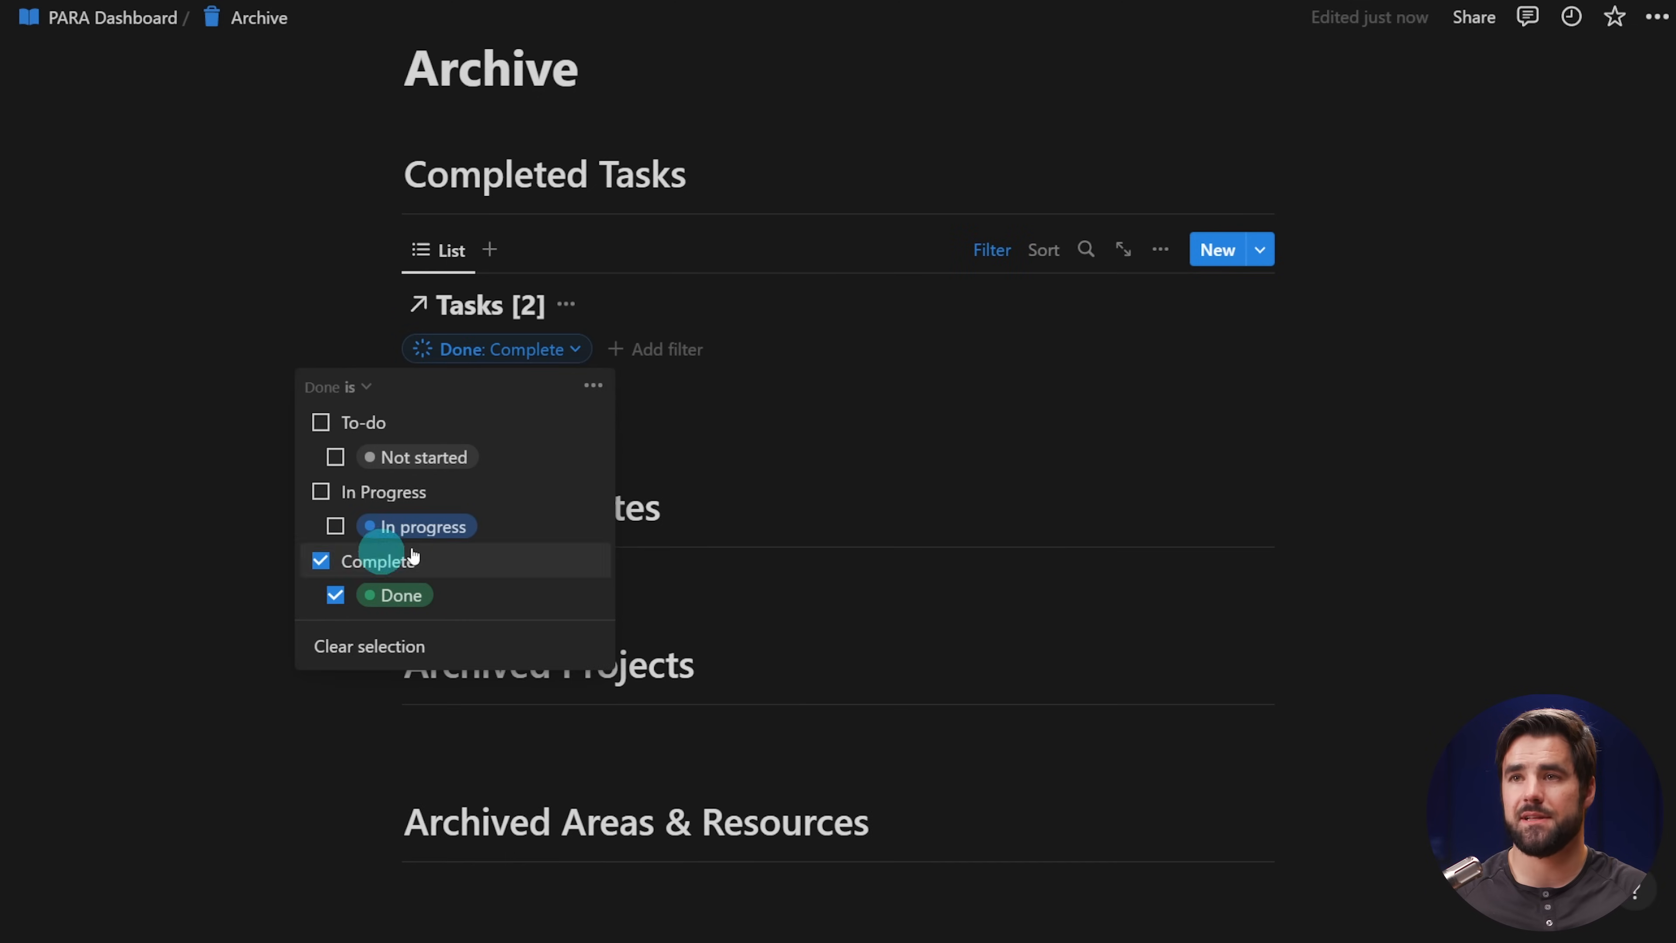
left_click(1396, 415)
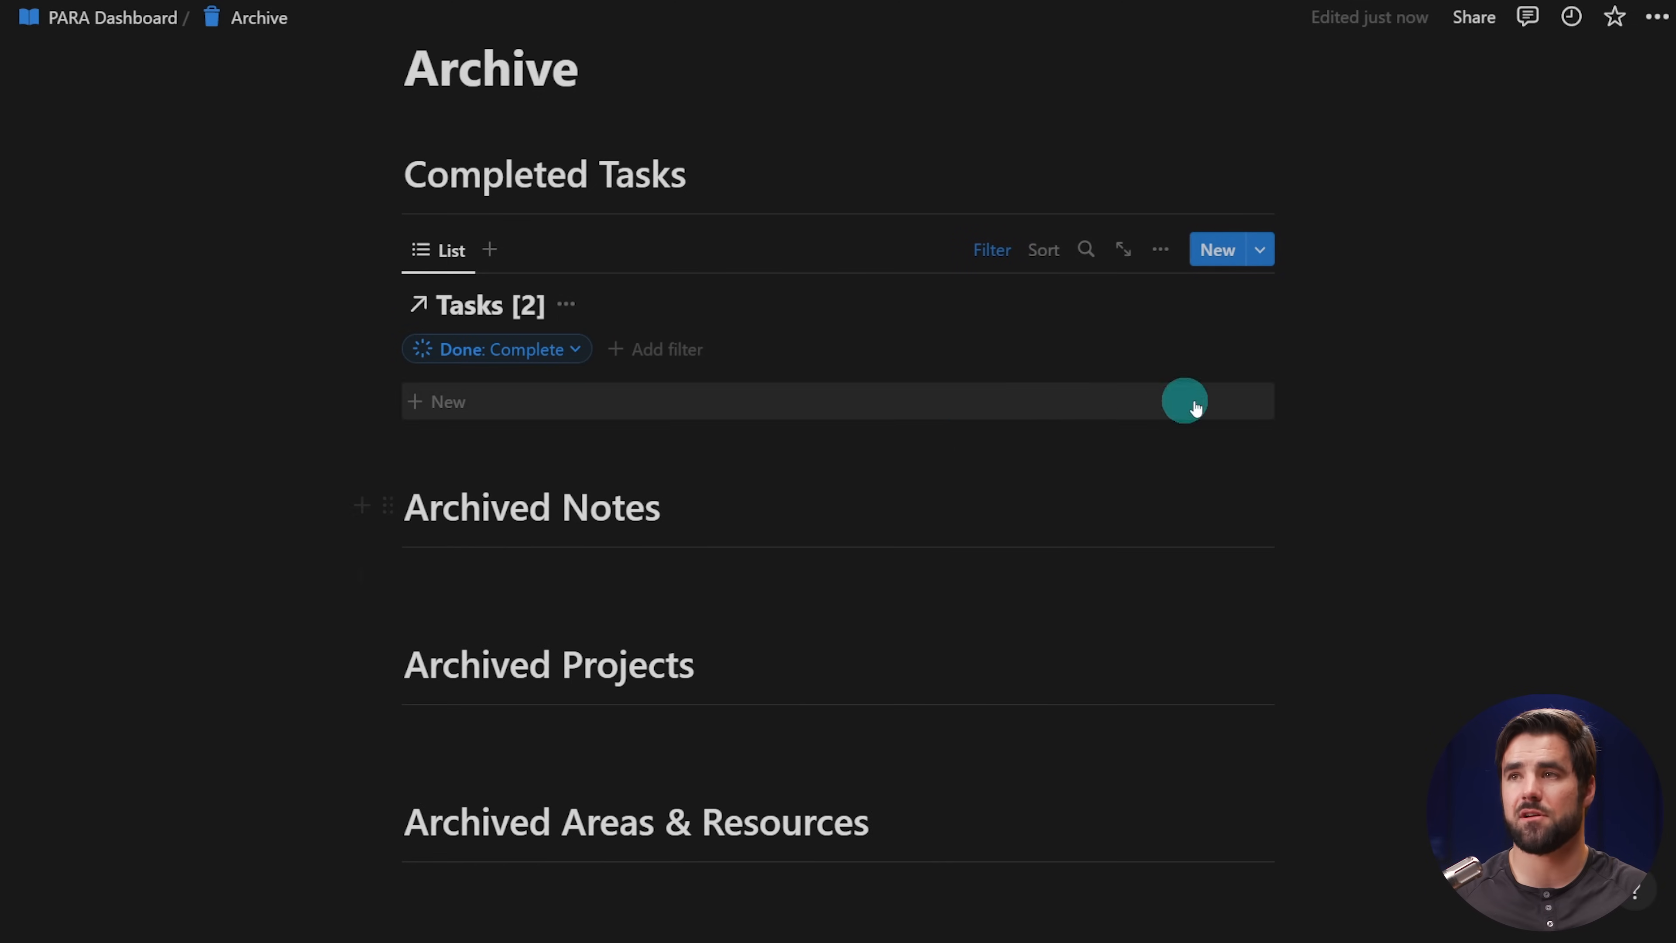
left_click(566, 304)
left_click(535, 434)
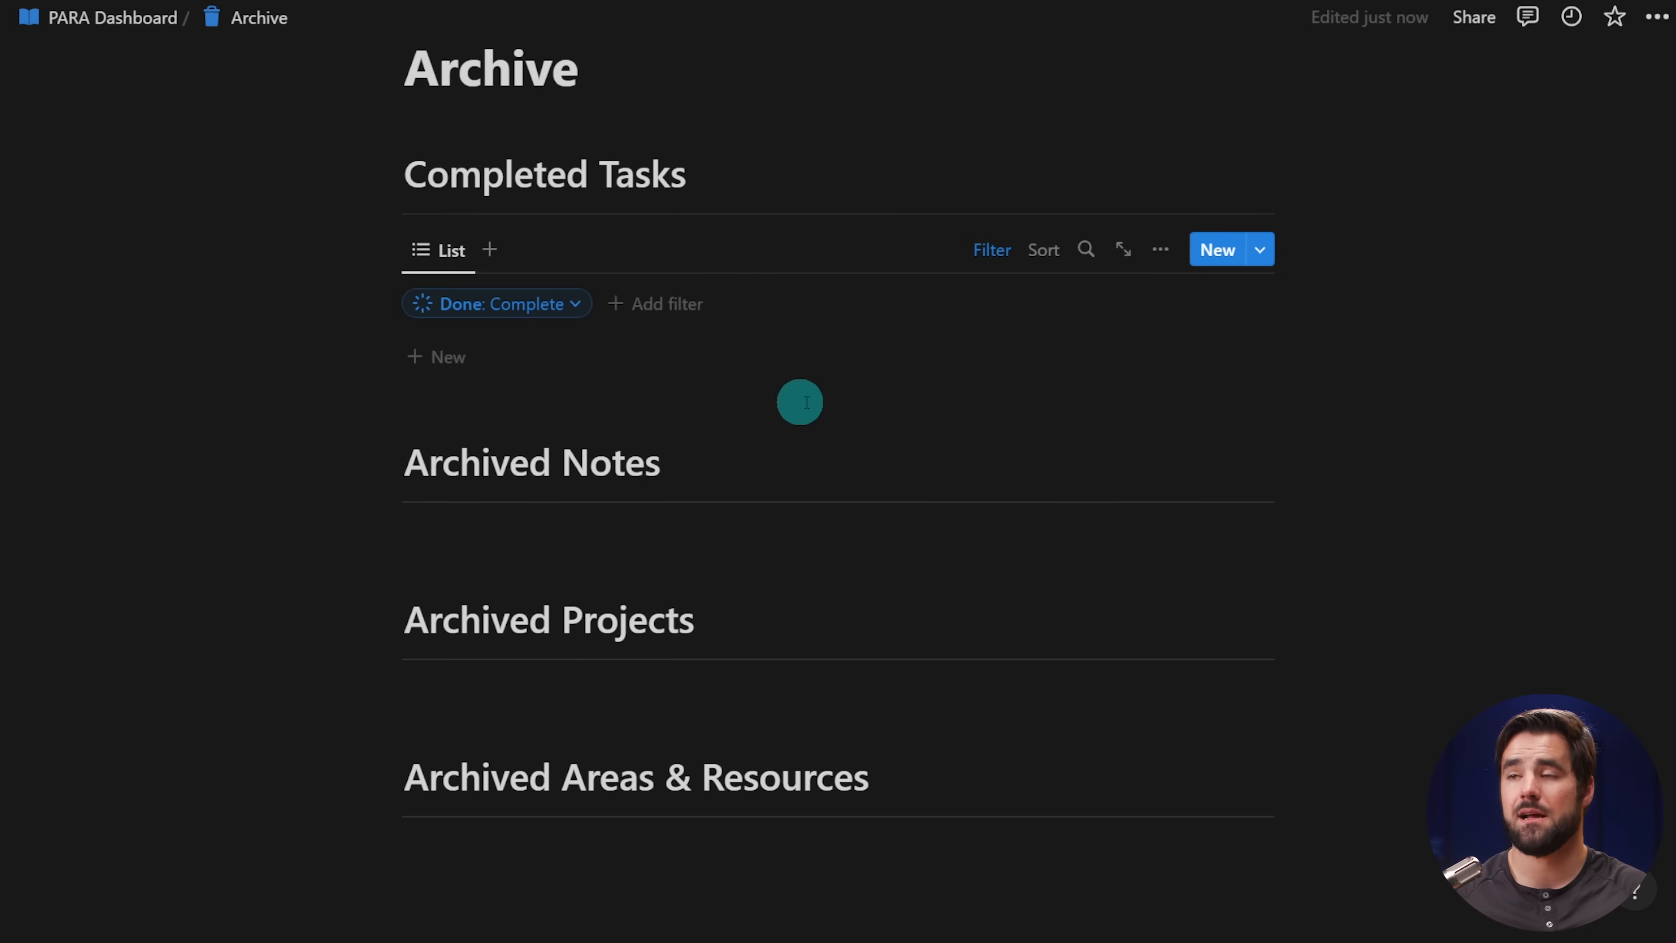
scroll(889, 408, "down", 2)
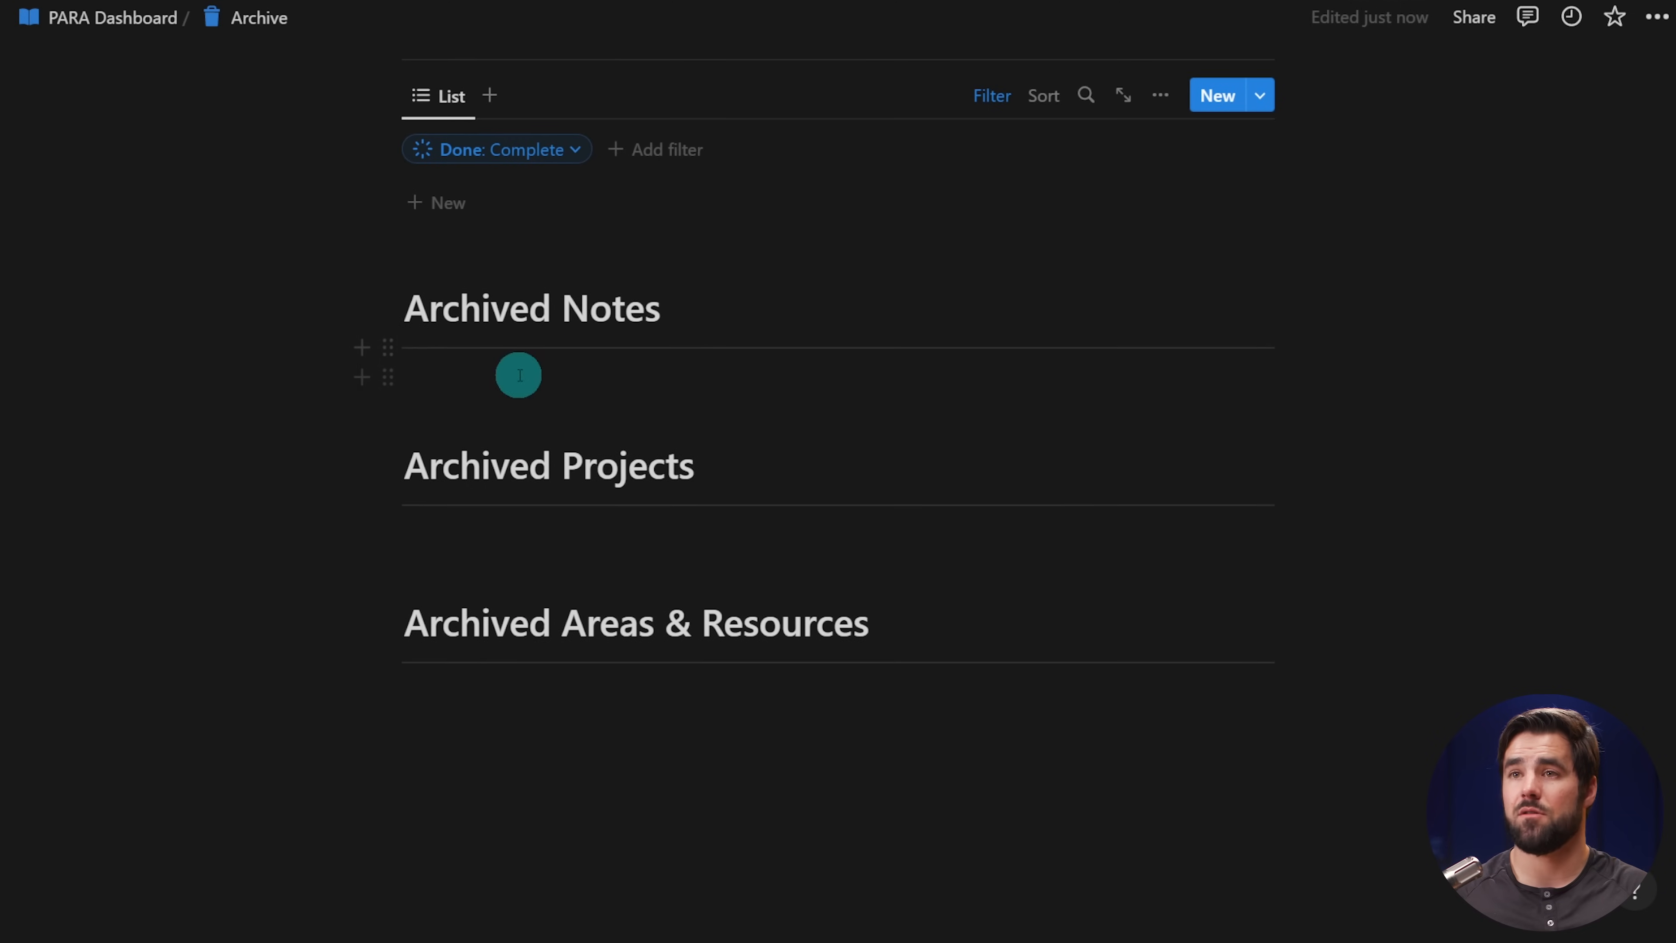
left_click(966, 376)
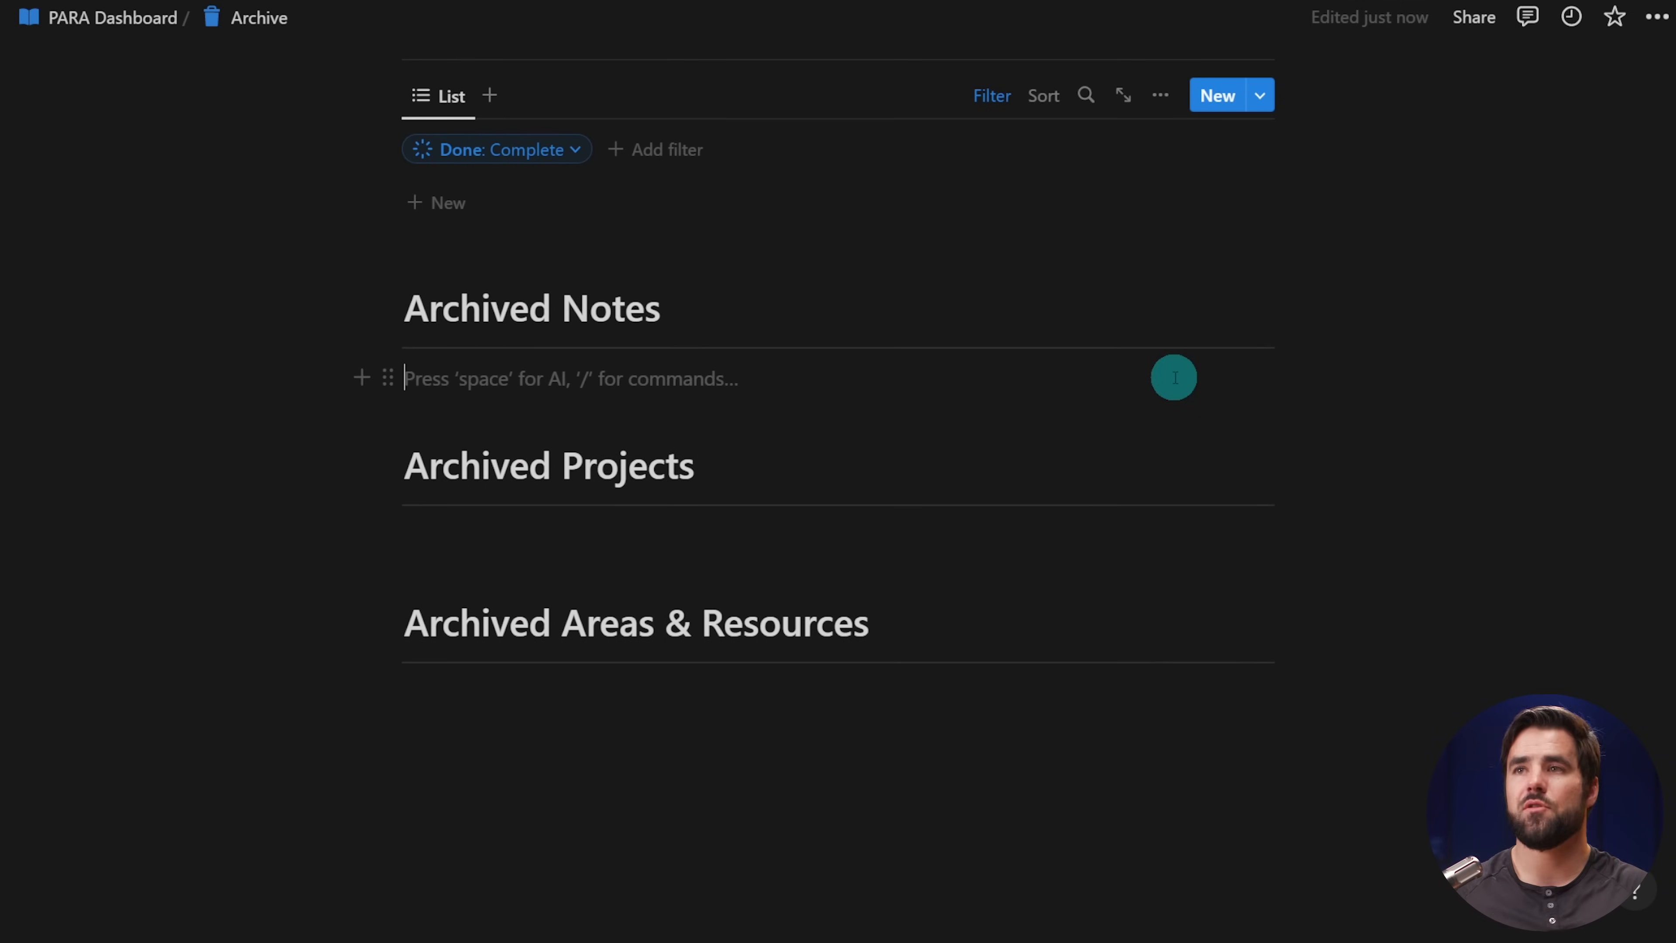
scroll(1065, 353, "up", 2)
left_click(1164, 251)
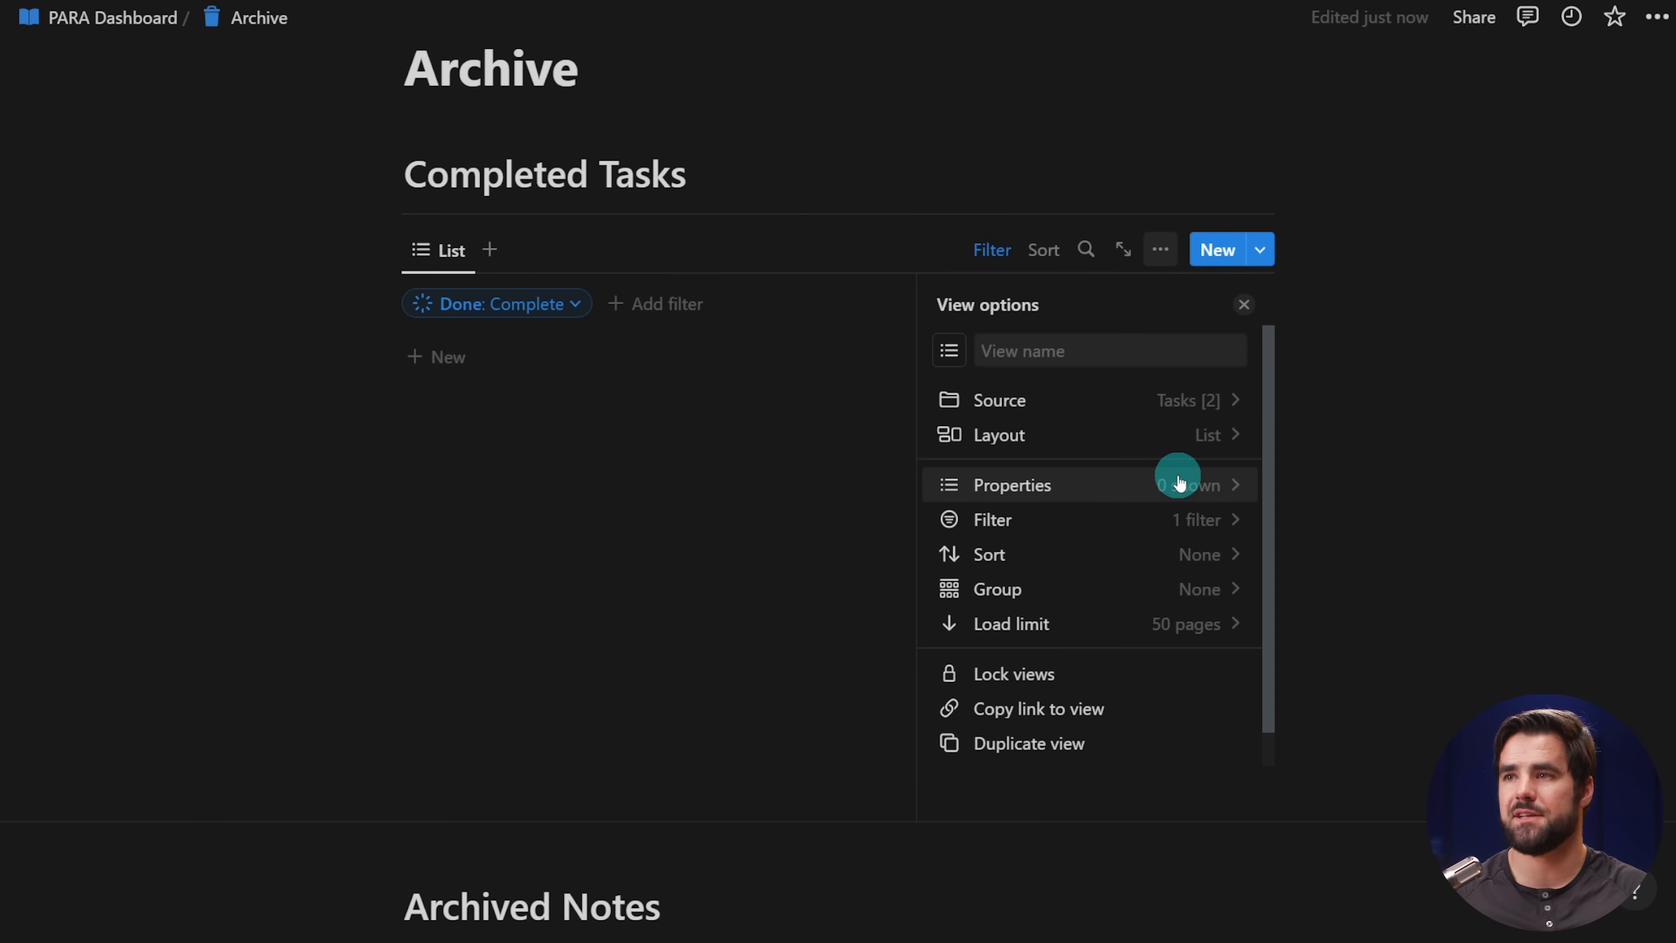
left_click(1252, 317)
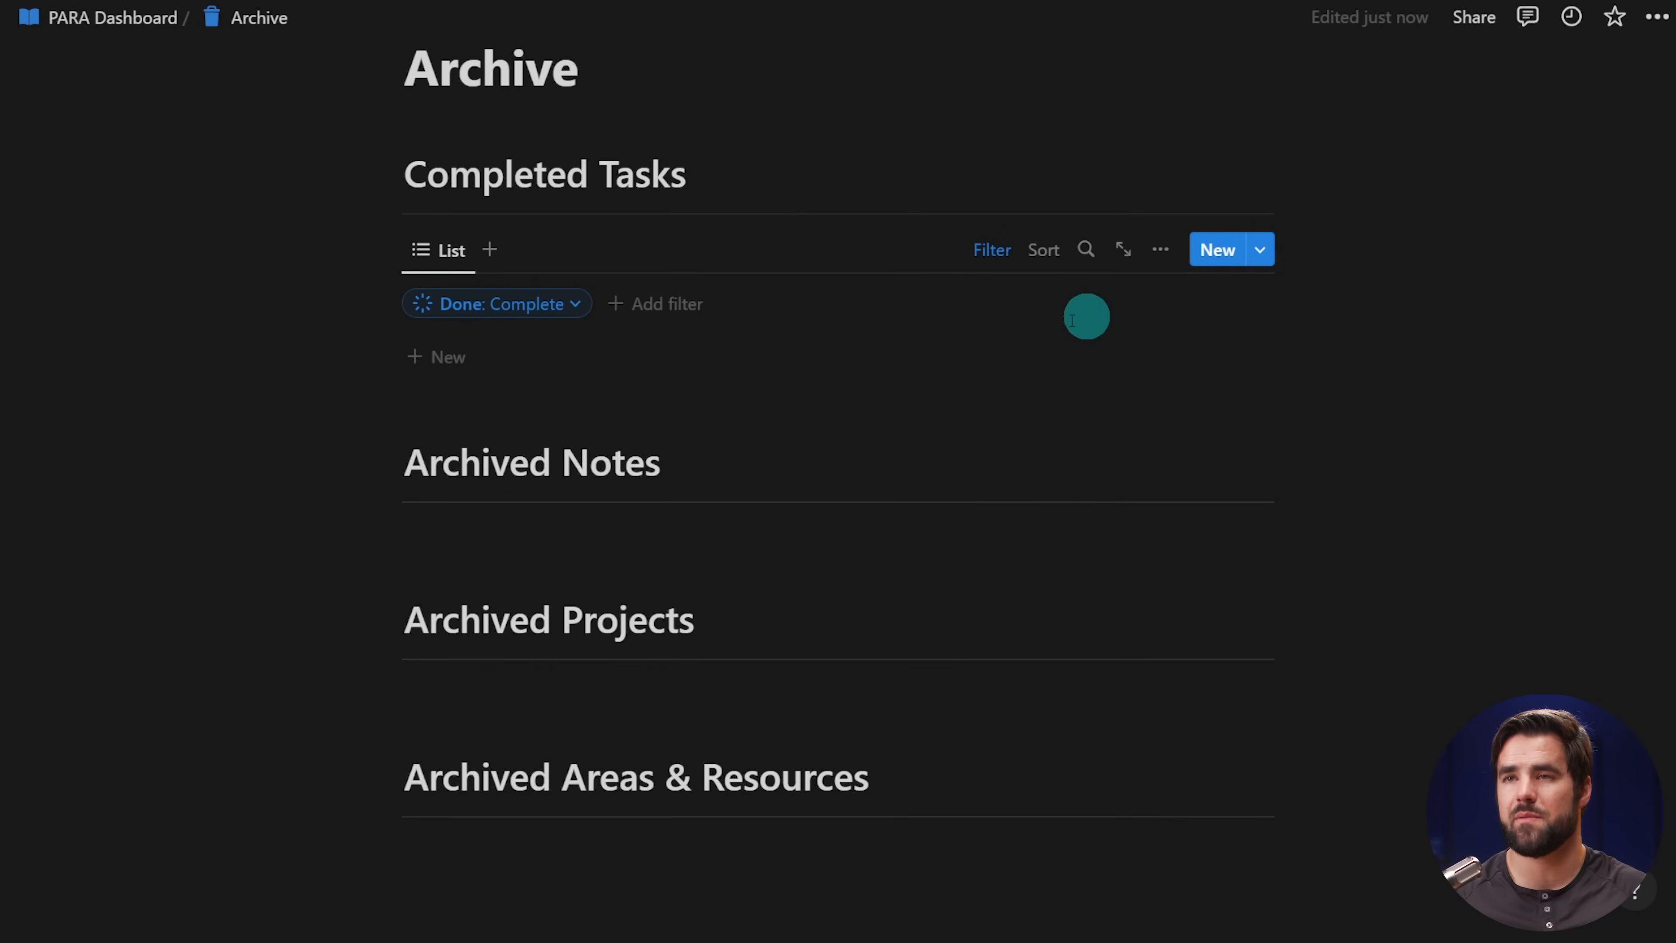
- Insert a linked list view of the Notes [2] database under the Archived Notes heading
scroll(1084, 396, "down", 2)
left_click(1117, 375)
scroll(1254, 359, "down", 1)
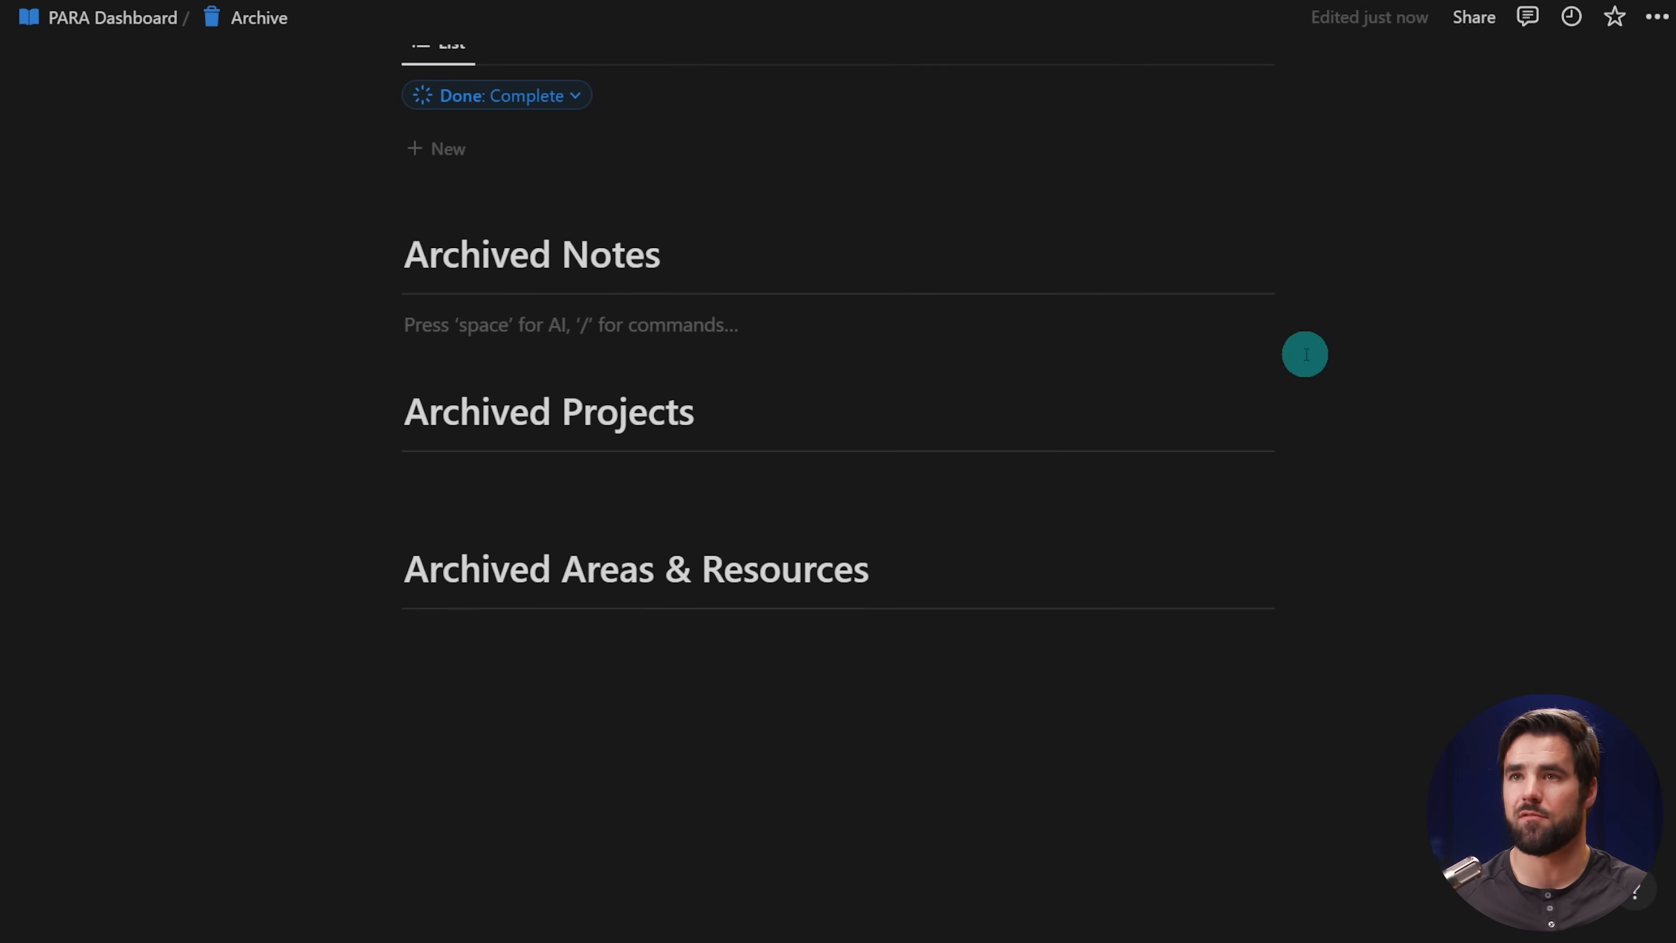
type("/list")
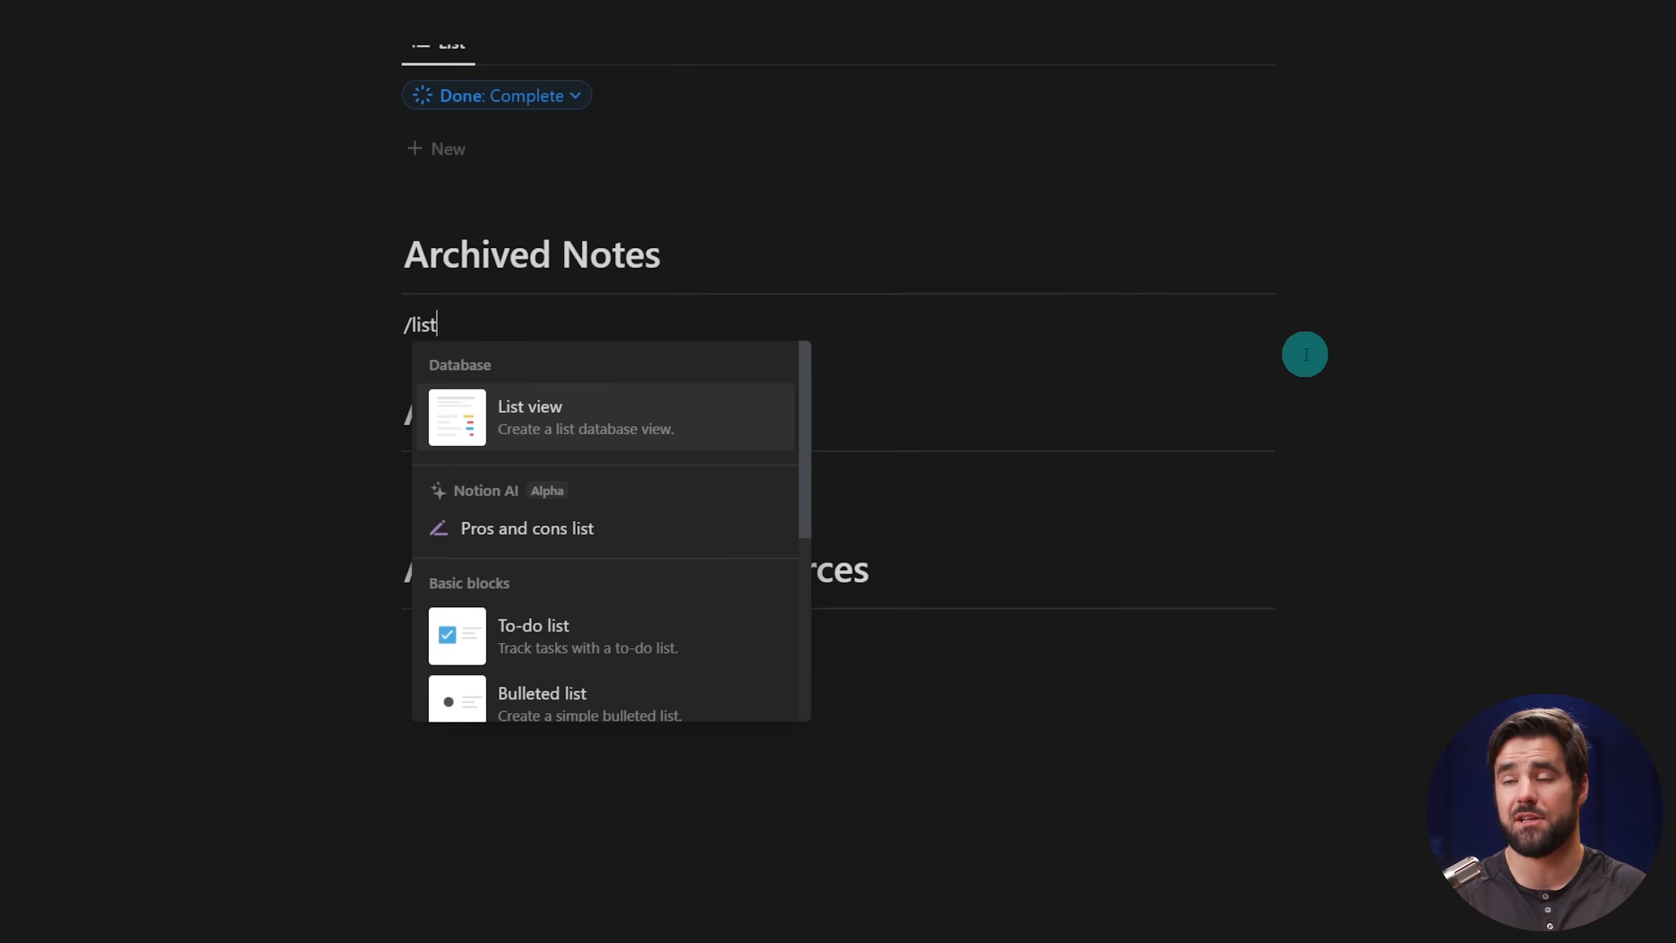
key("Return")
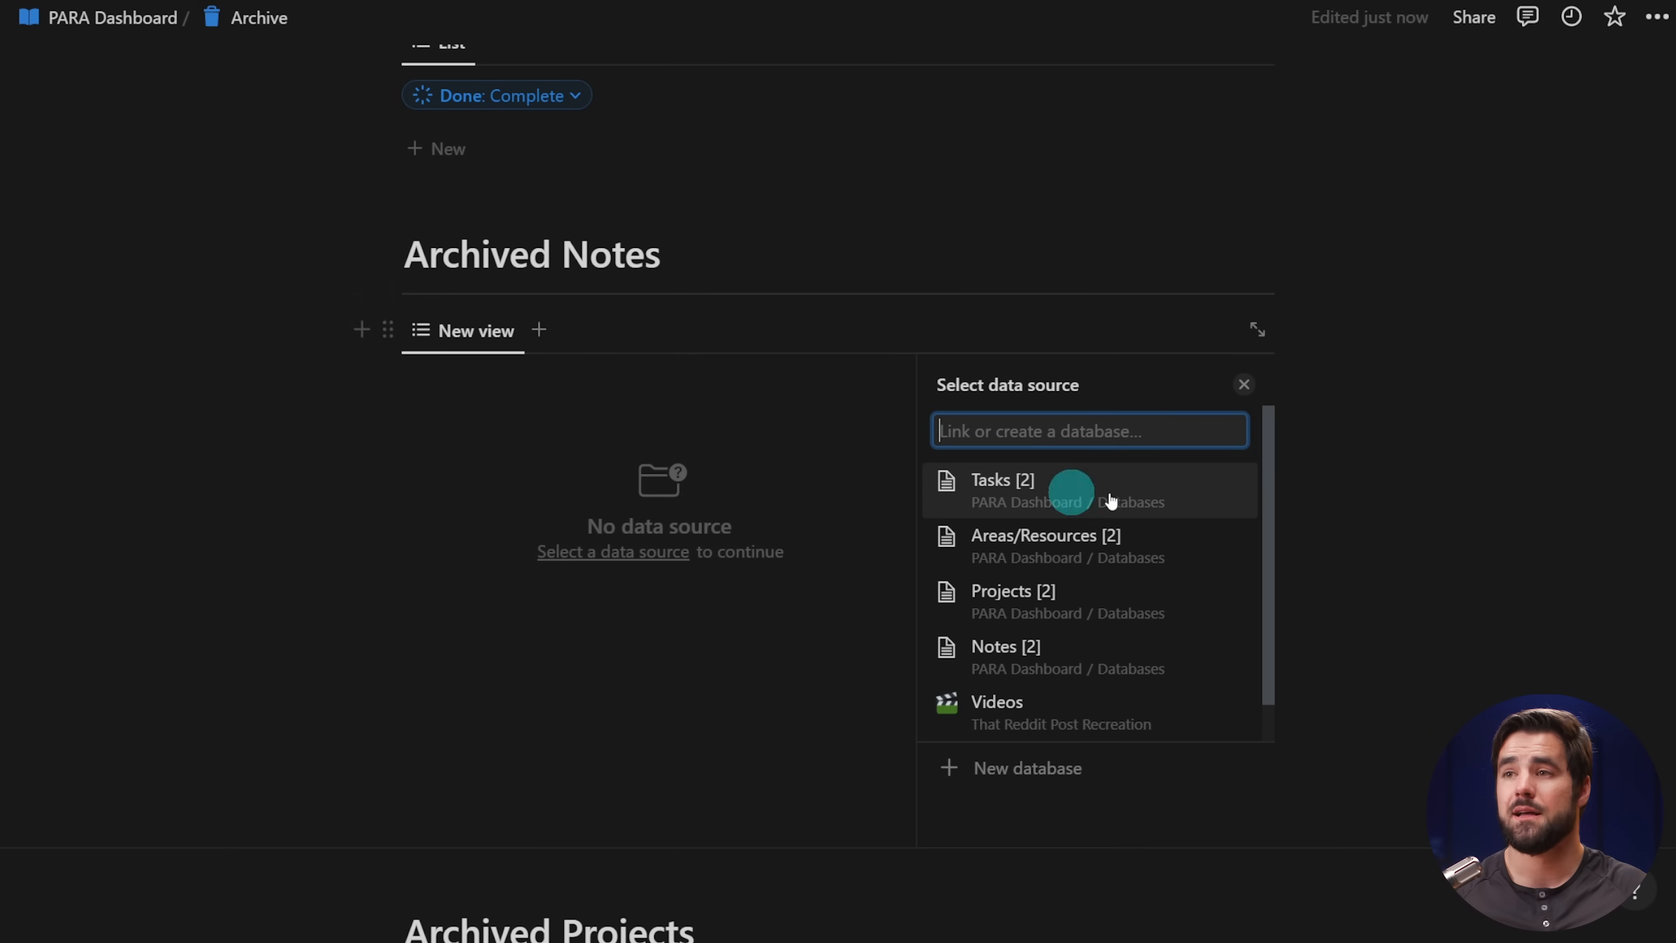
left_click(1072, 650)
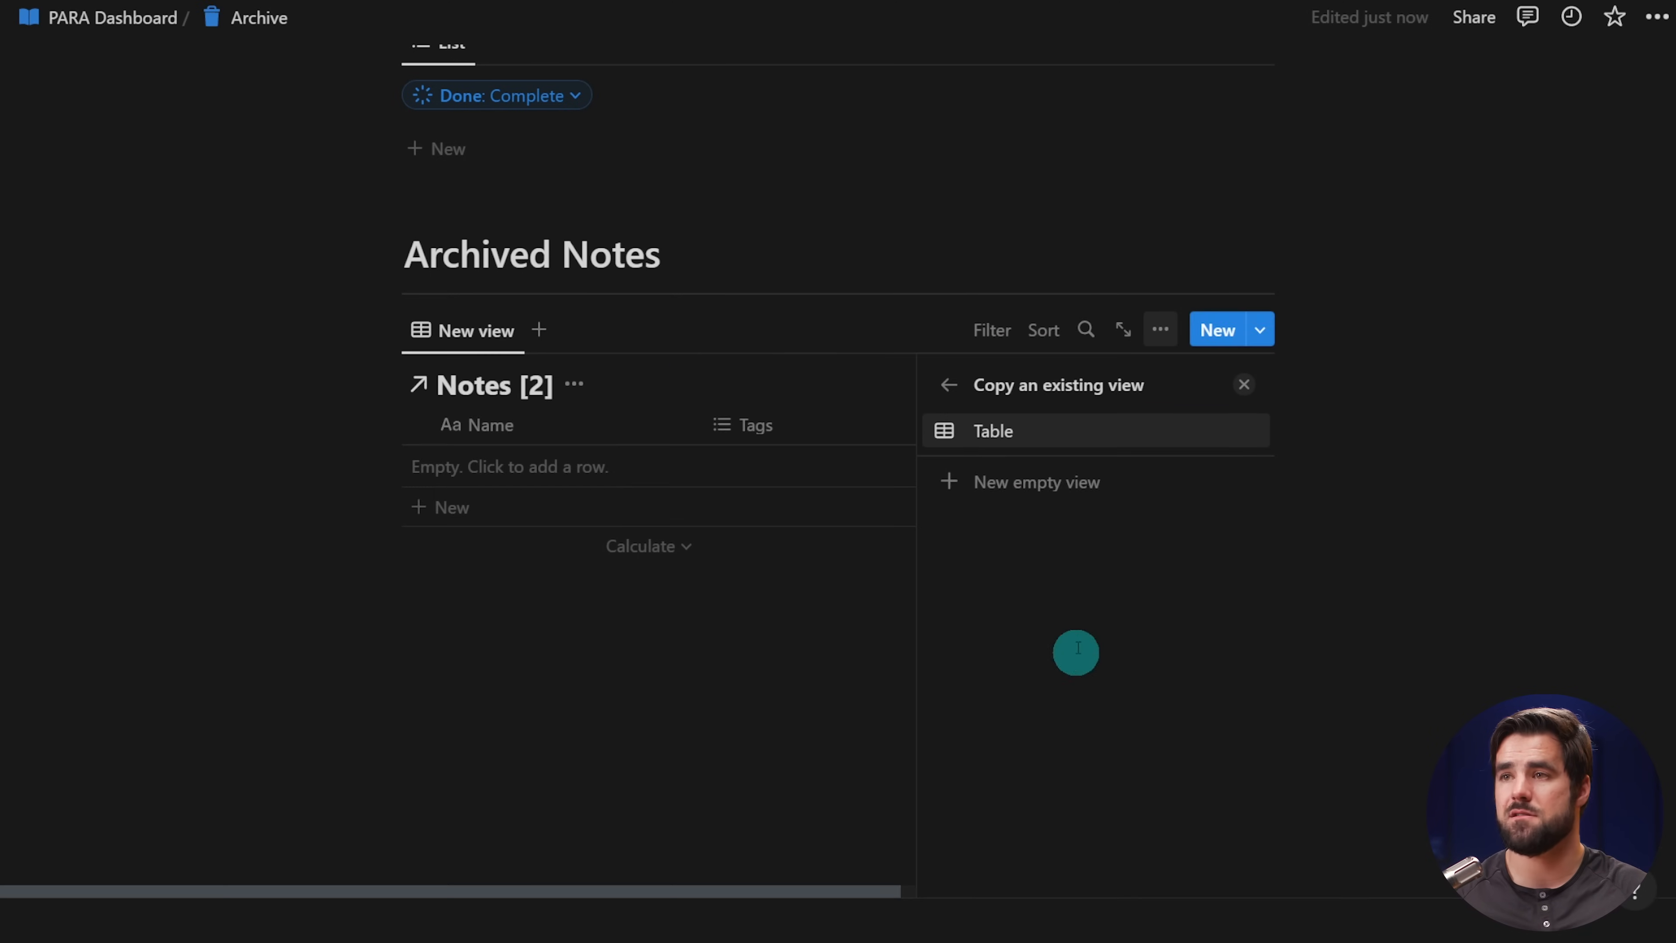
left_click(1074, 486)
left_click(1085, 795)
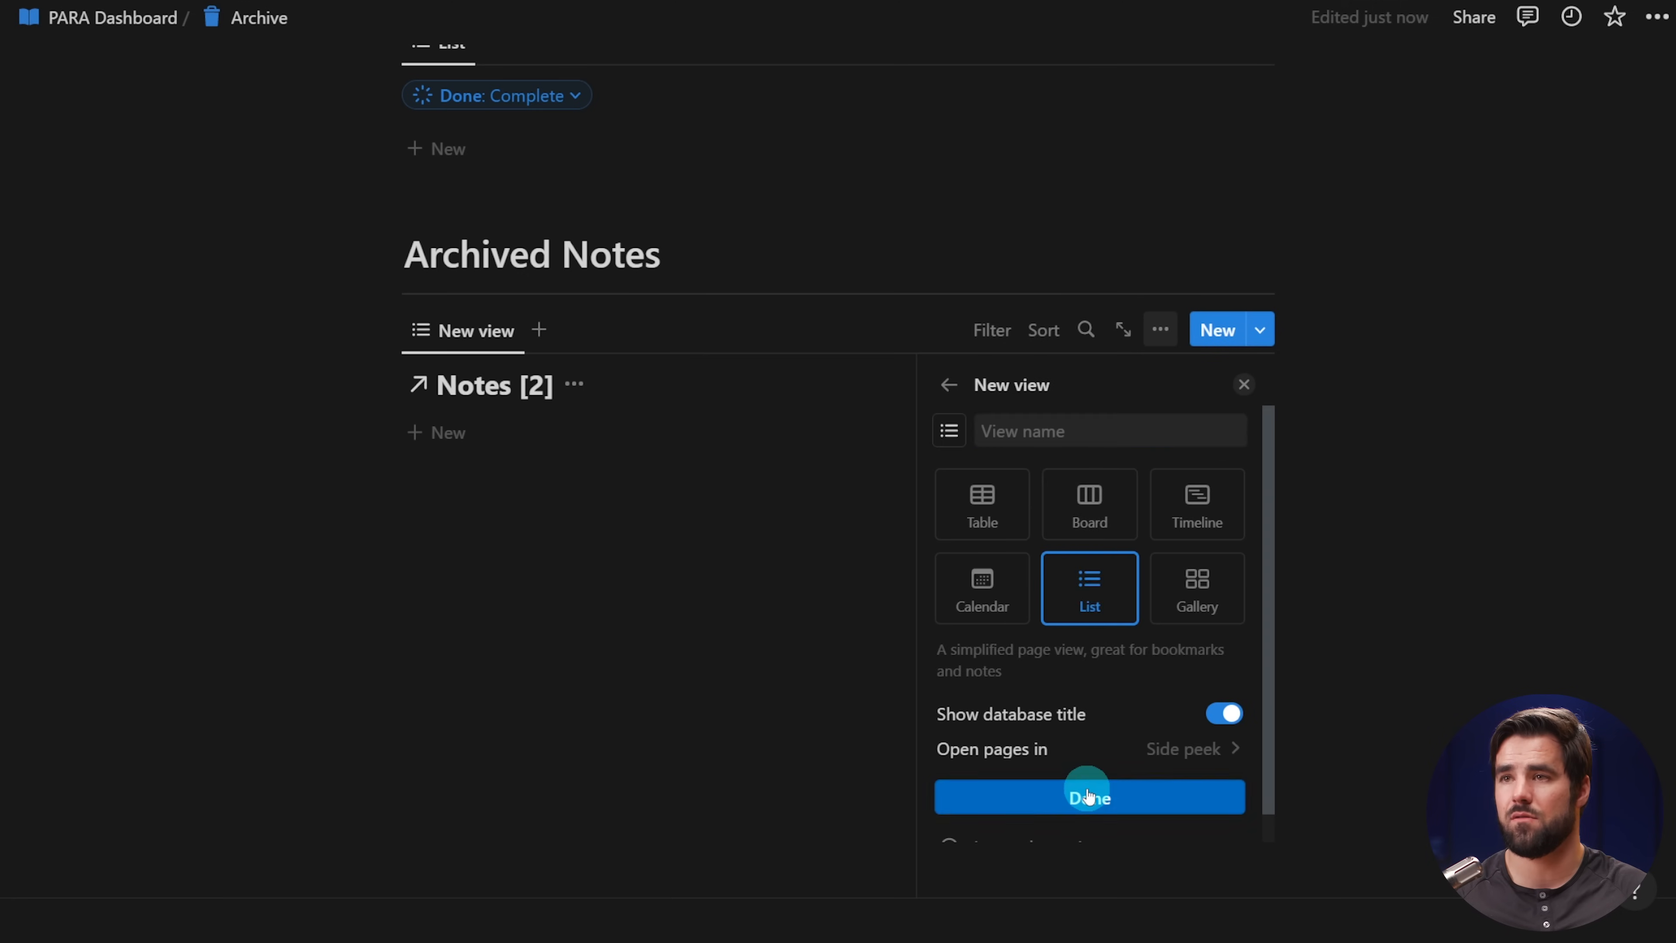
- Filter the Archived Notes list to Archive is Checked and hide its database title
left_click(1008, 353)
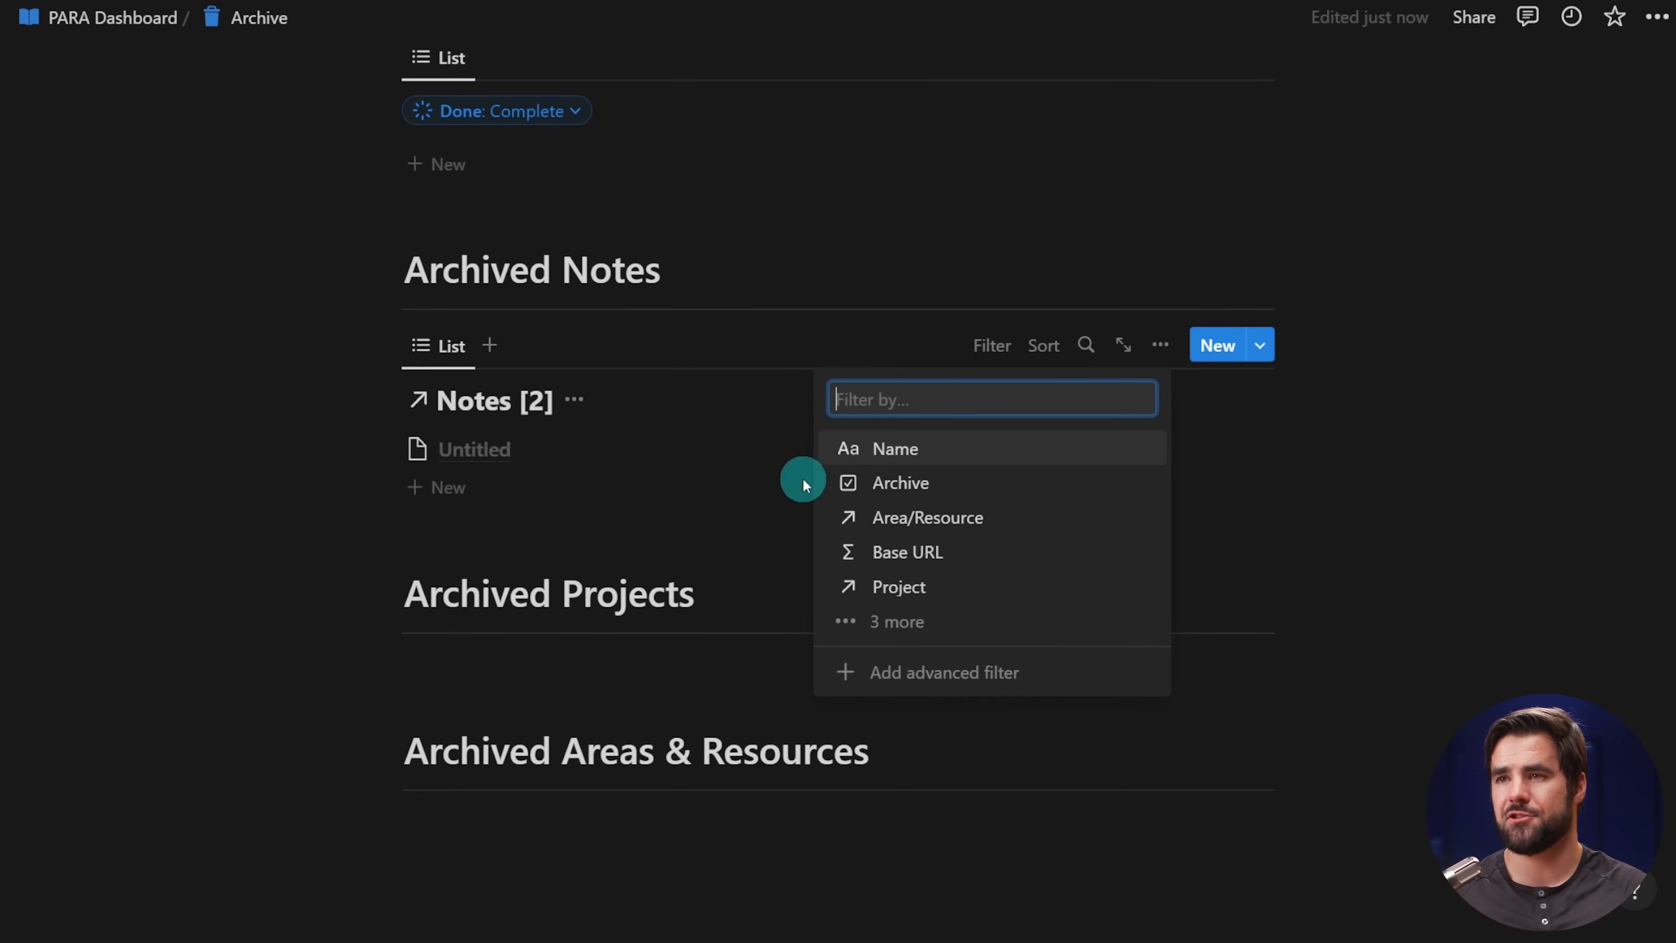
left_click(970, 482)
left_click(389, 552)
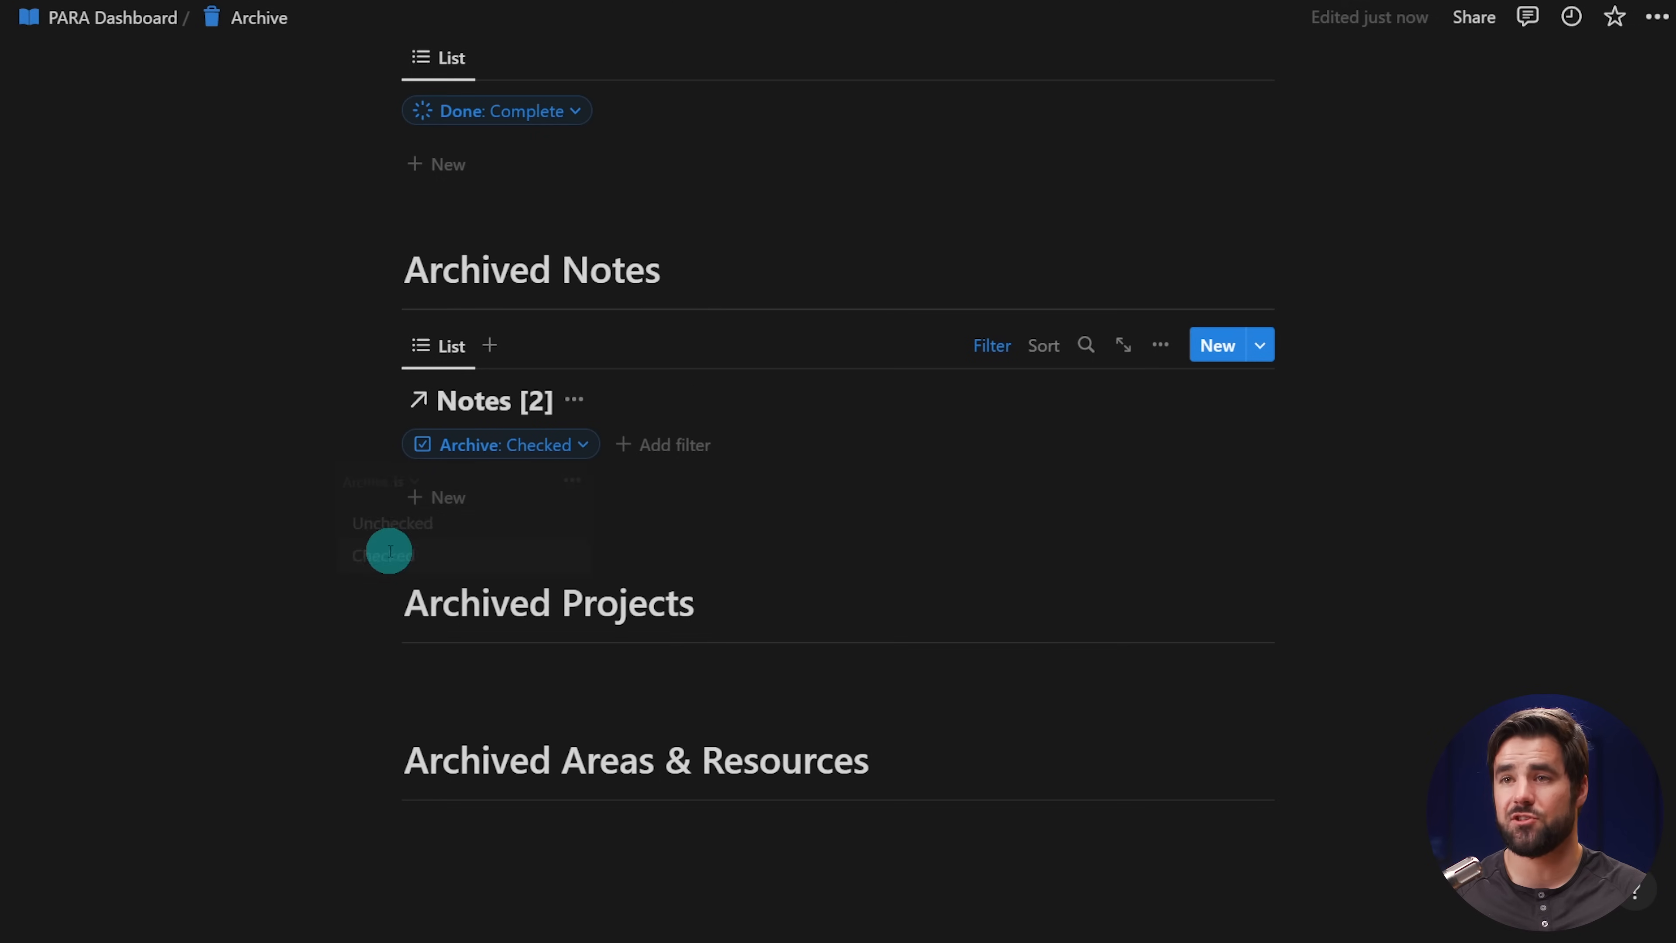
left_click(577, 402)
left_click(535, 529)
- Insert a linked list view of the Projects [2] database under the Archived Projects heading
scroll(632, 438, "down", 3)
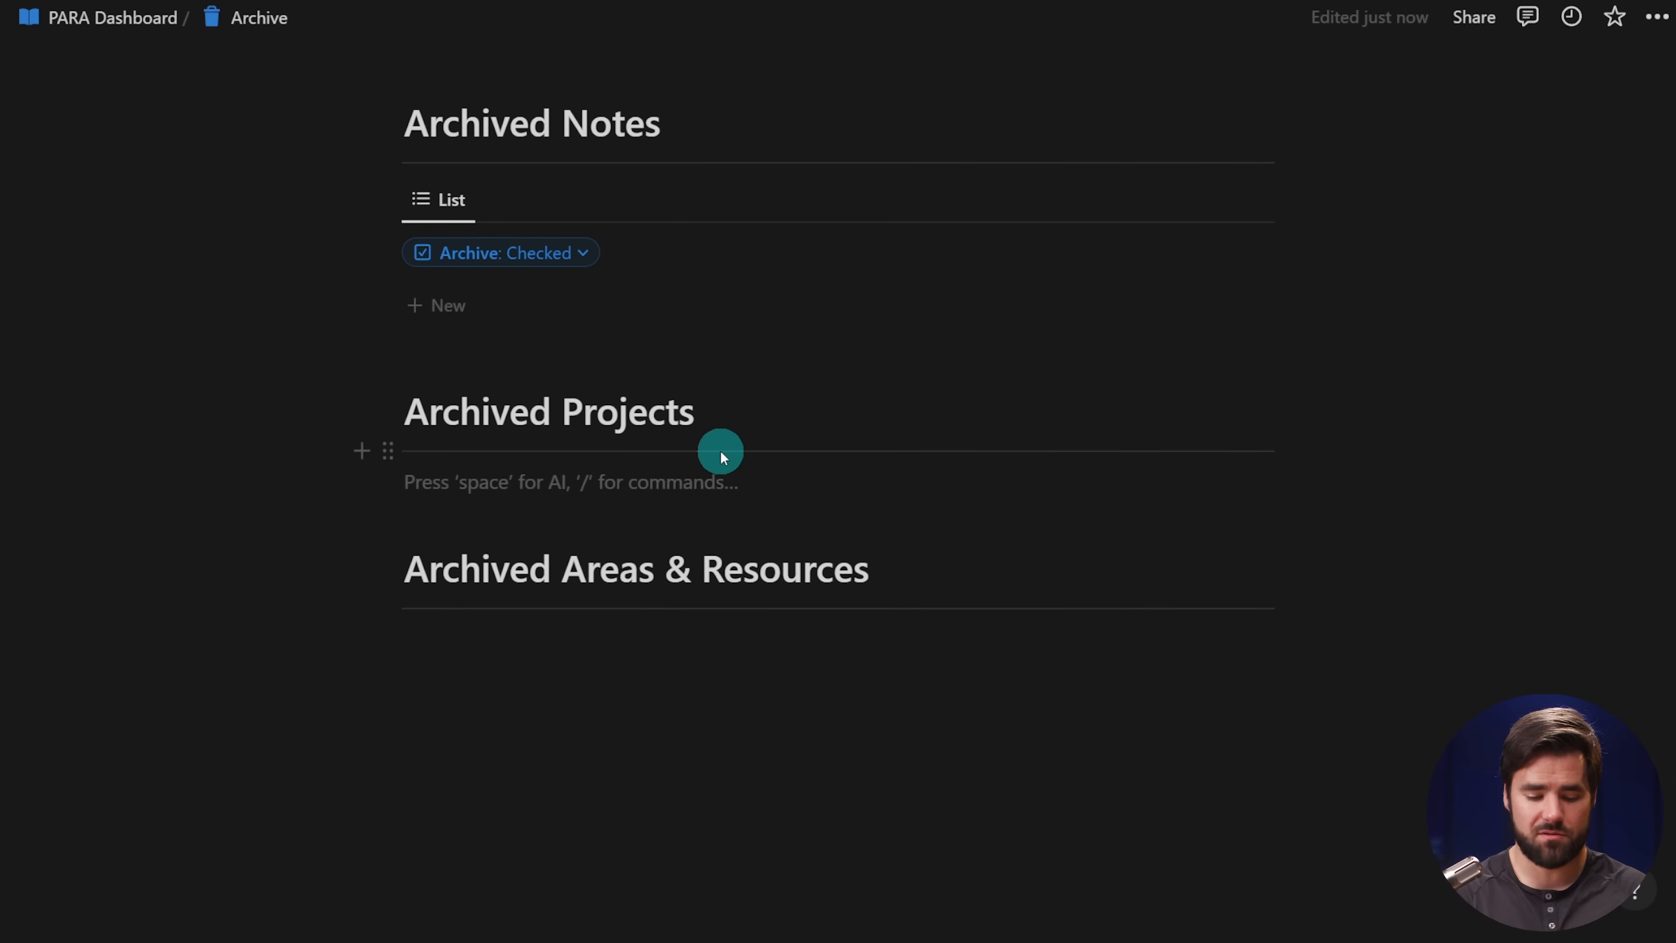
type("/list")
key("Return")
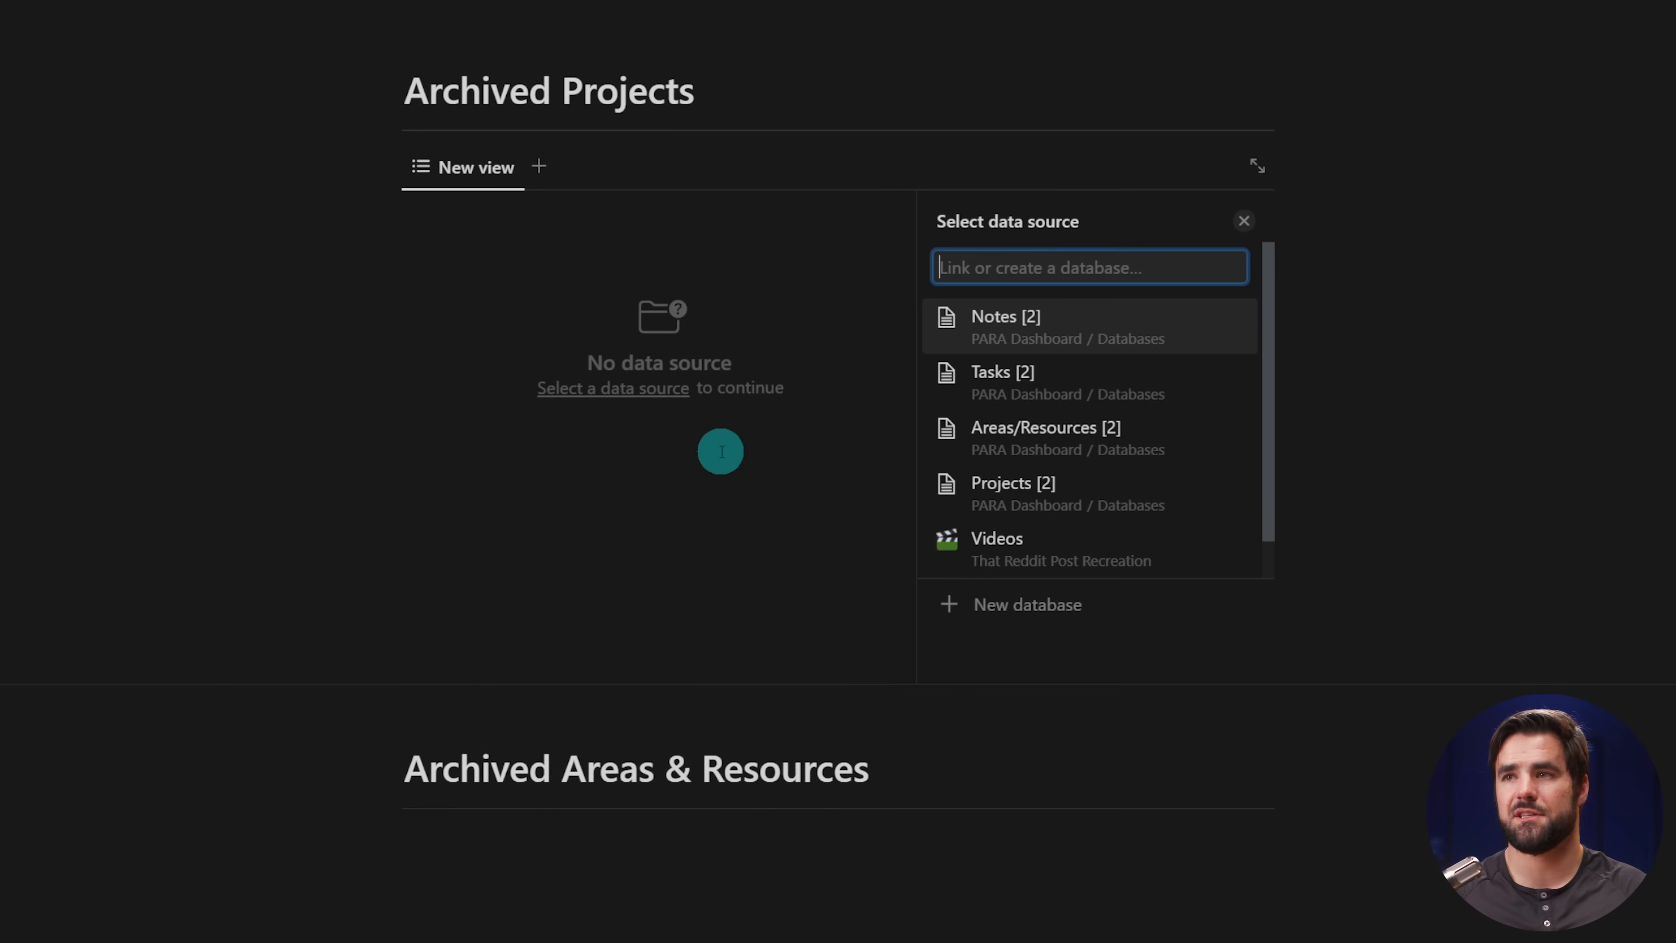
left_click(1087, 503)
left_click(1058, 327)
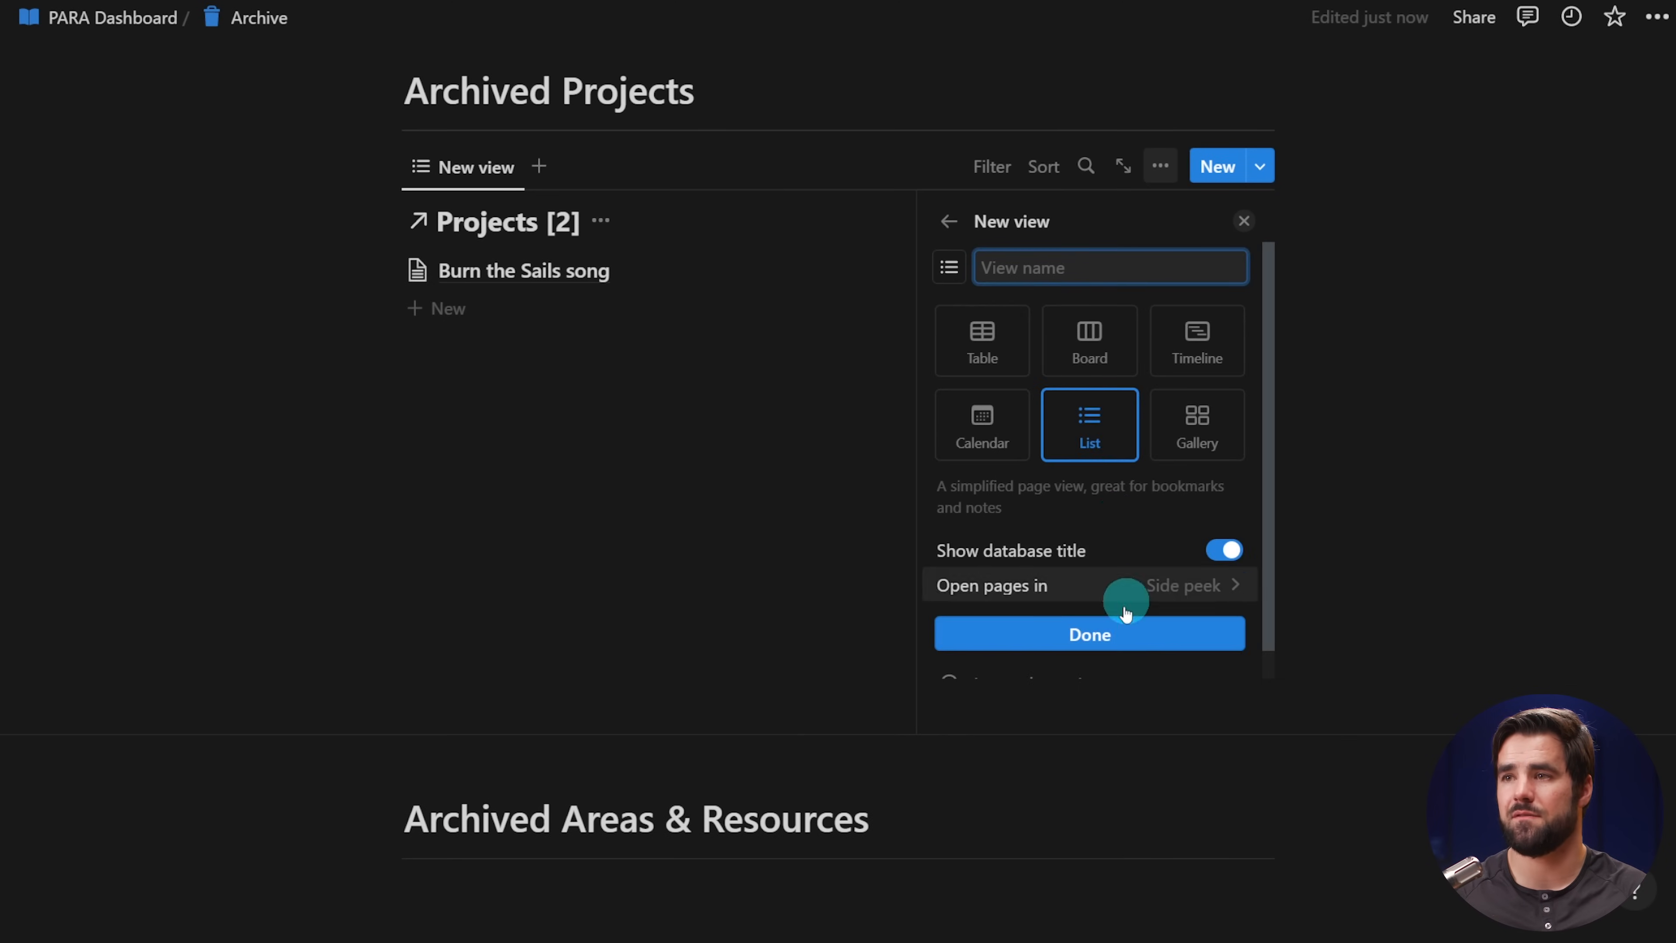
left_click(1102, 635)
- Filter the Archived Projects list to Archive is Checked and hide its database title
left_click(996, 169)
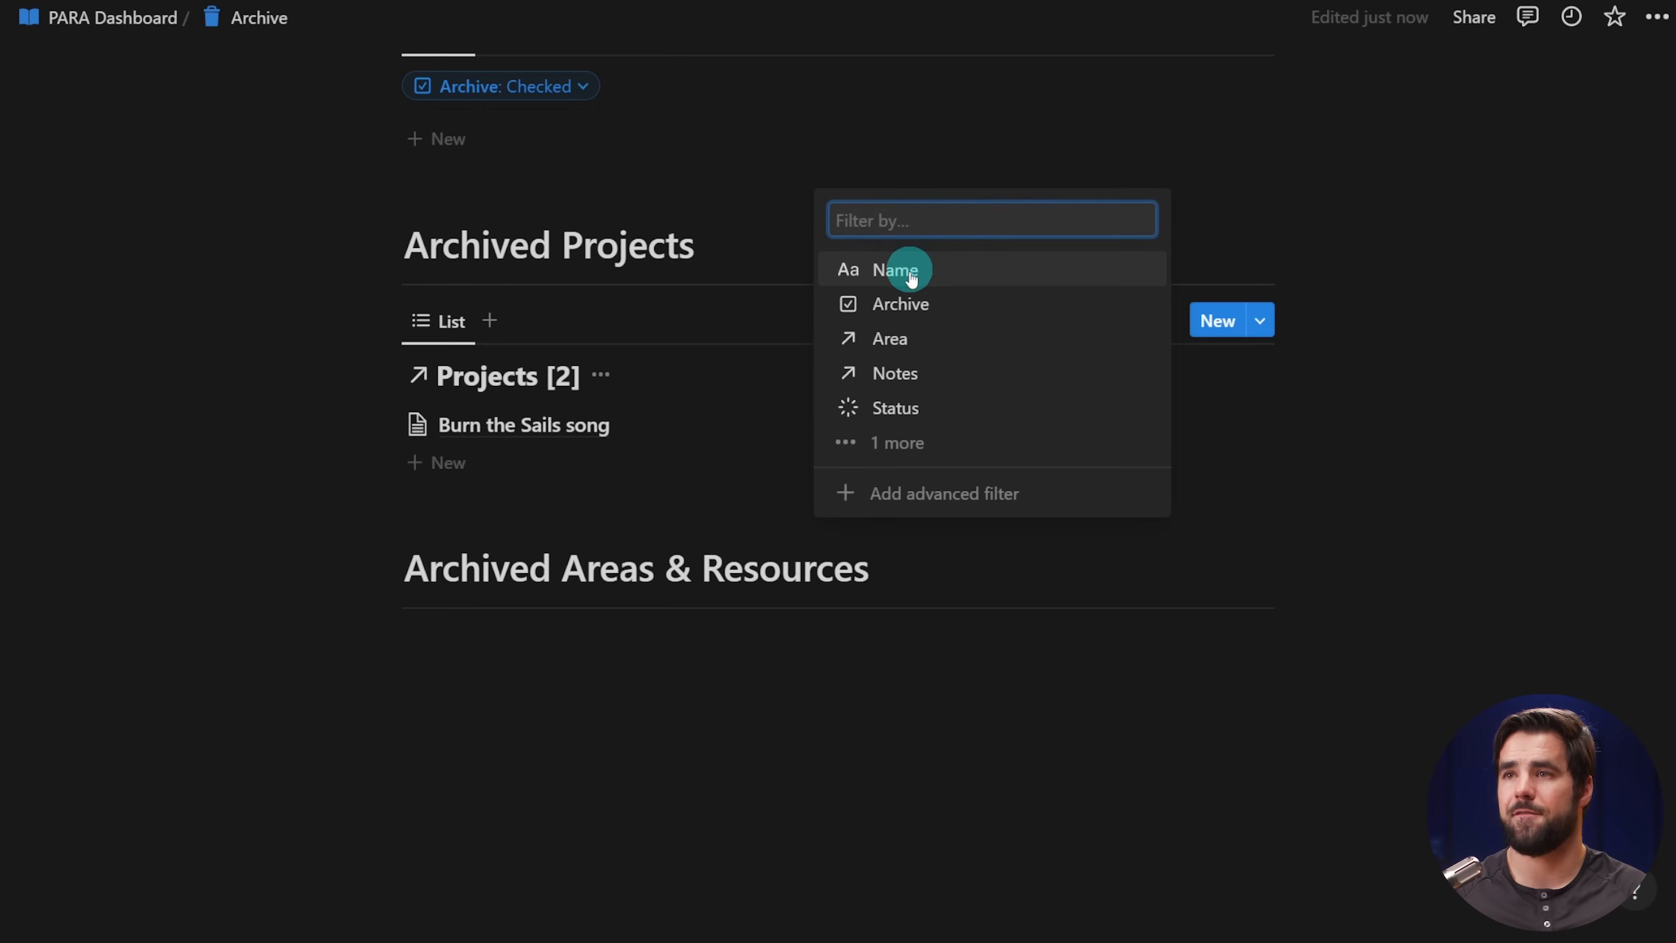
left_click(929, 315)
left_click(386, 487)
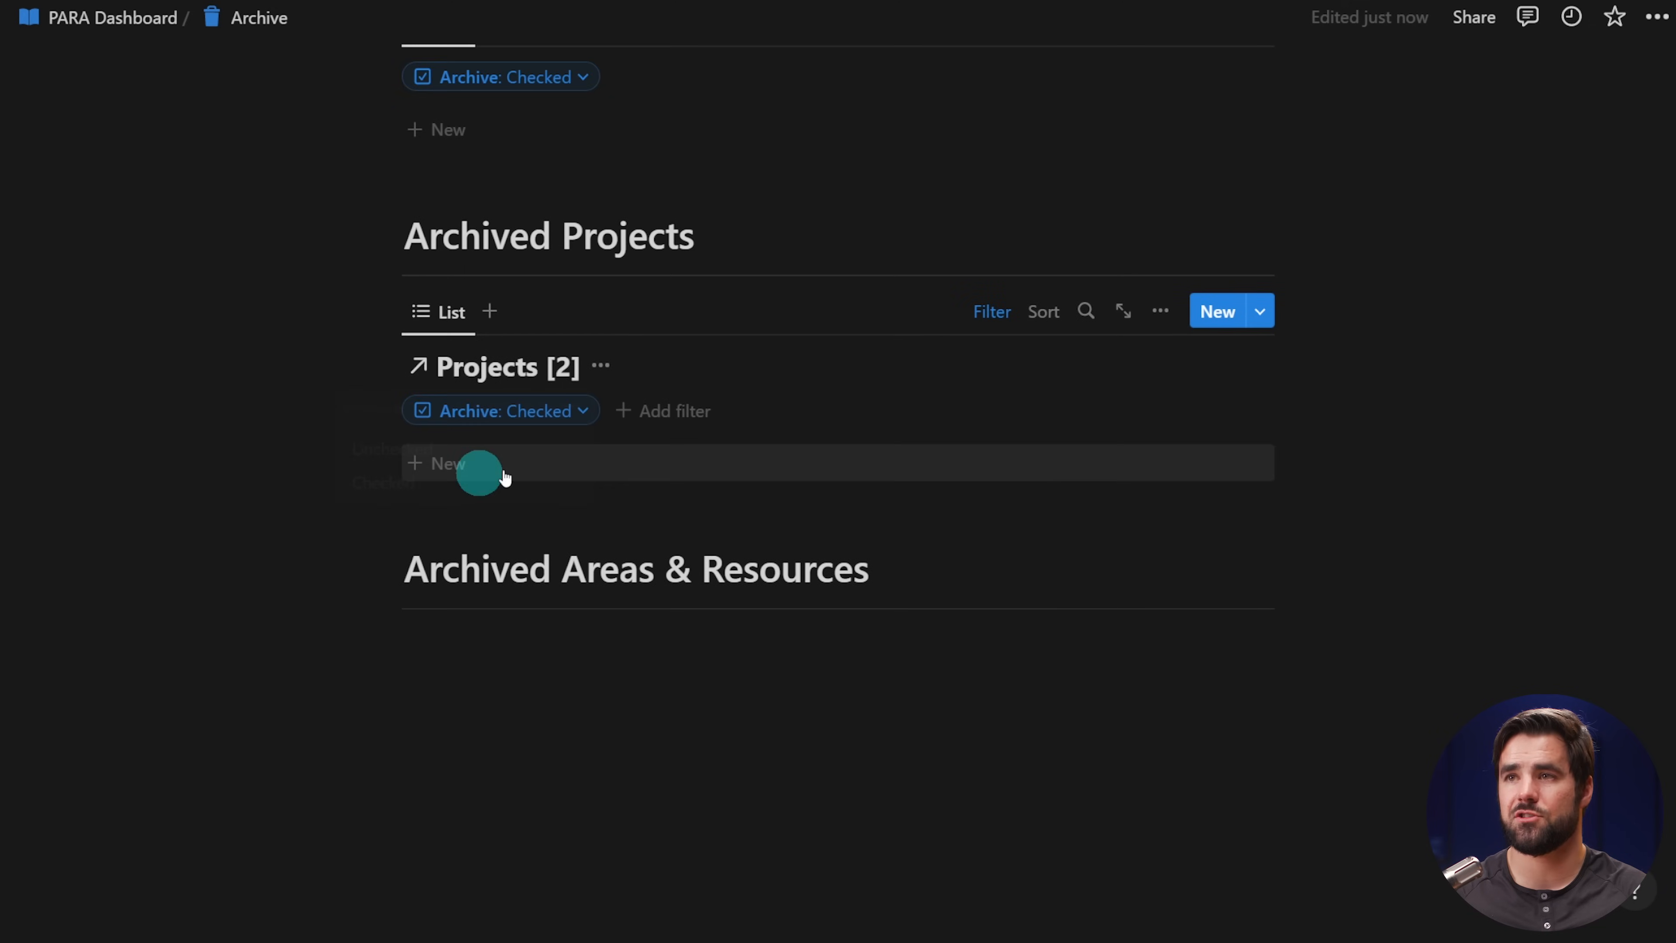
left_click(600, 367)
left_click(592, 488)
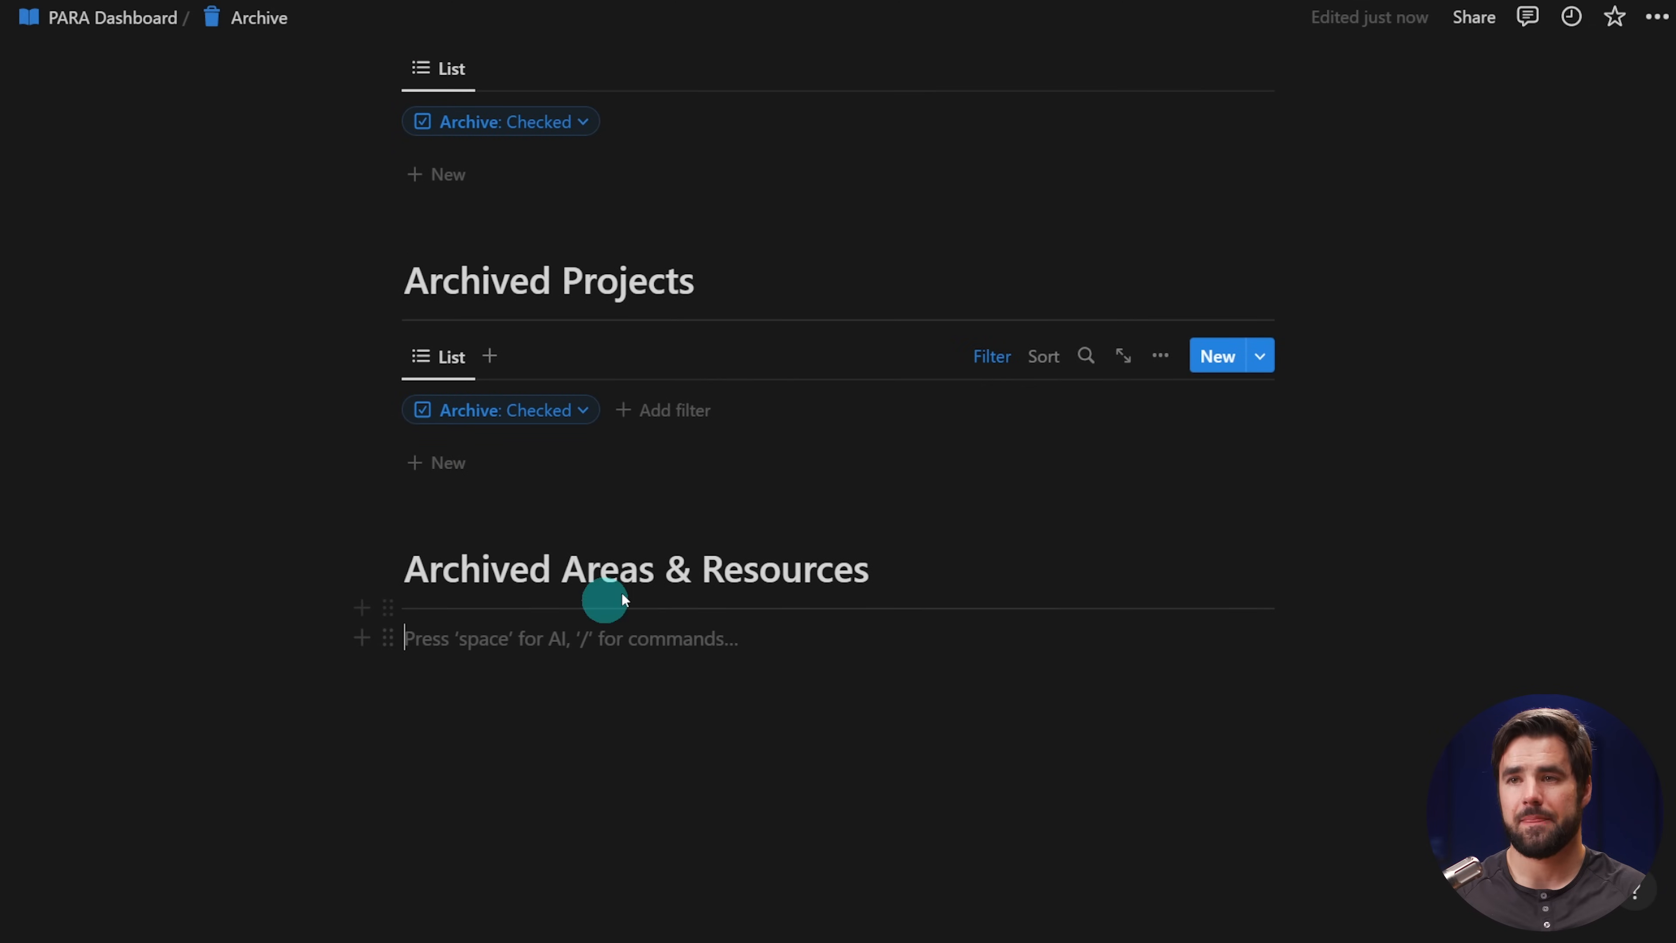
- Insert a linked list view of Areas/Resources [2], named Areas, under the Archived Areas & Resources heading
type("/list")
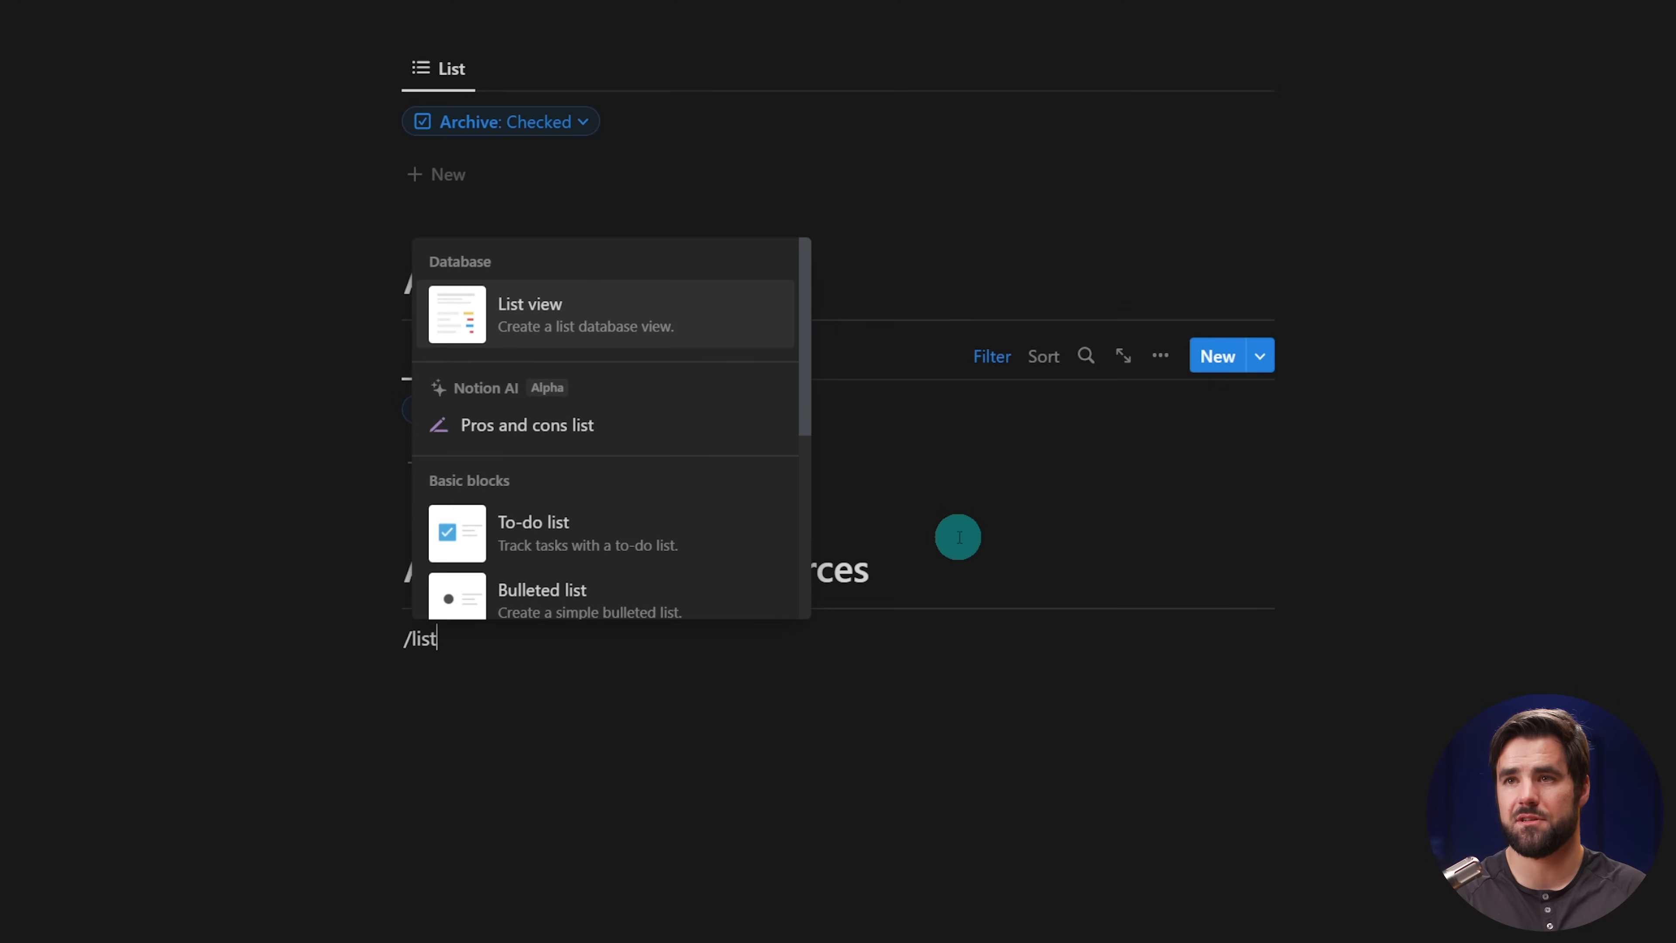
key("Return")
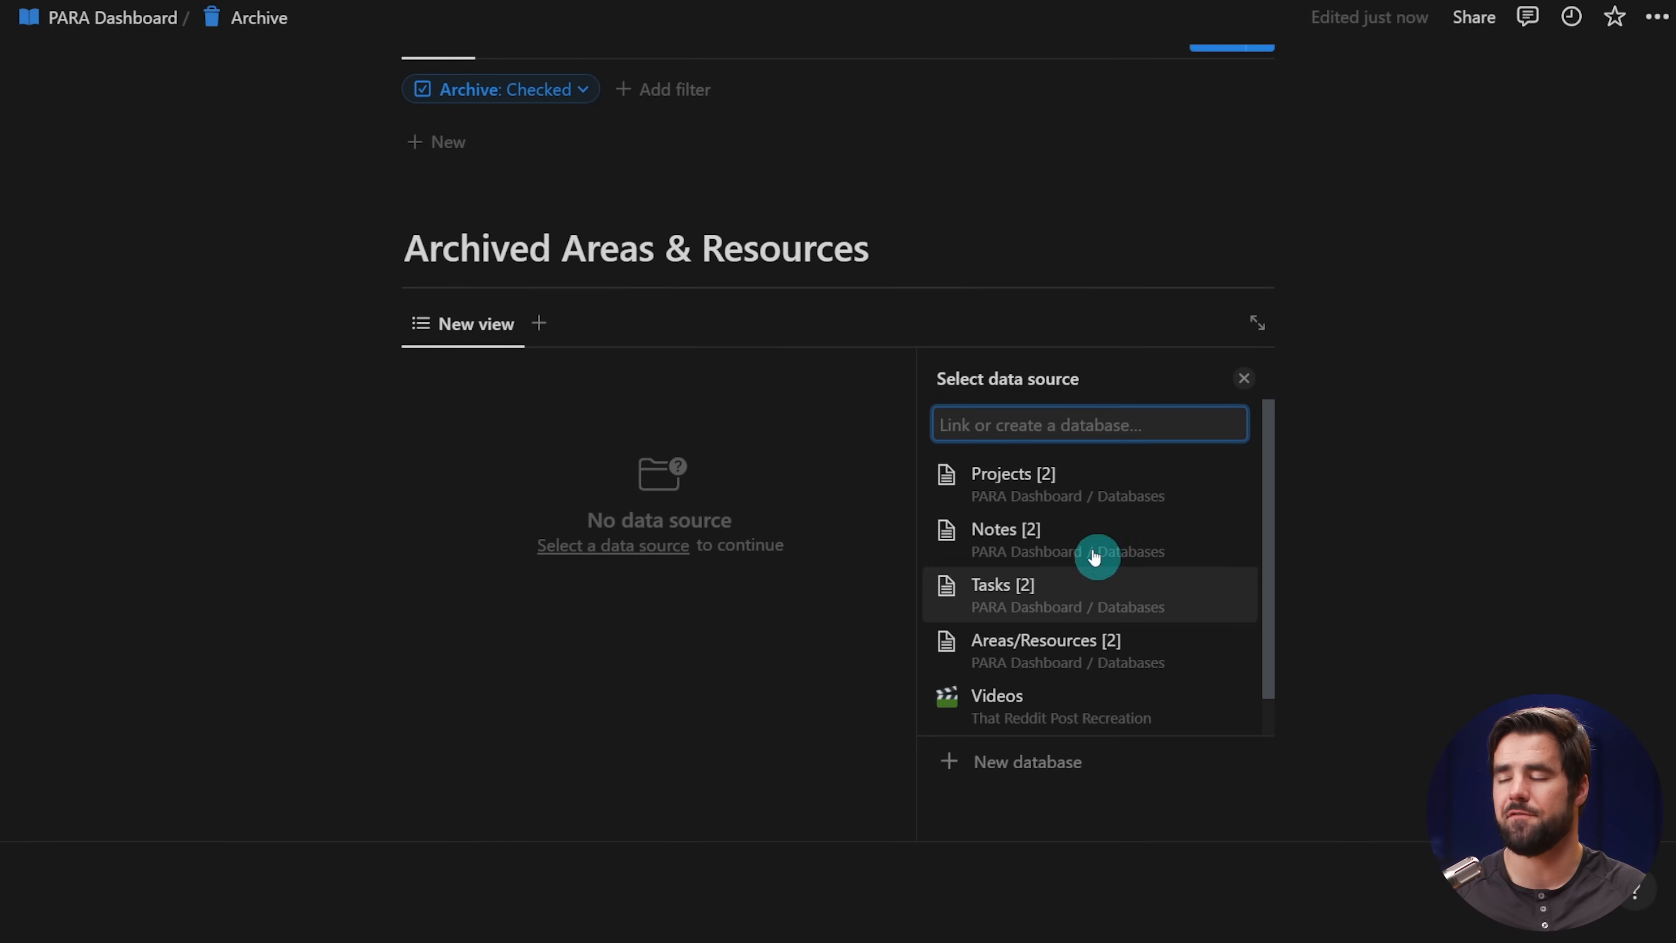
left_click(1068, 644)
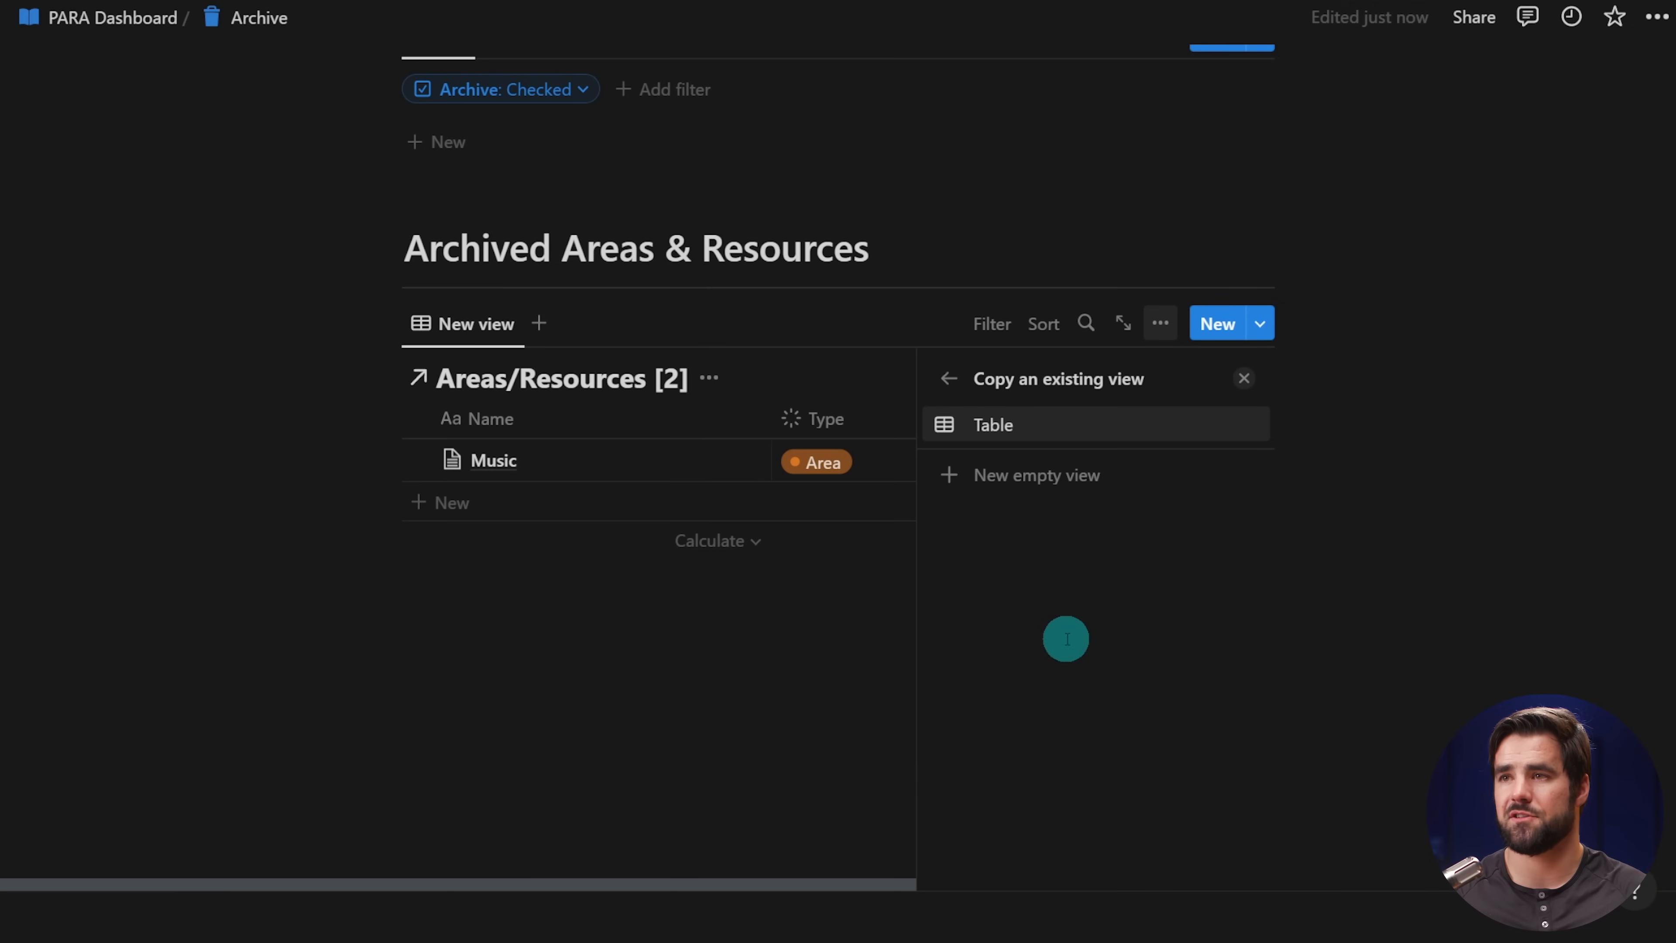
left_click(1020, 472)
type("Areas")
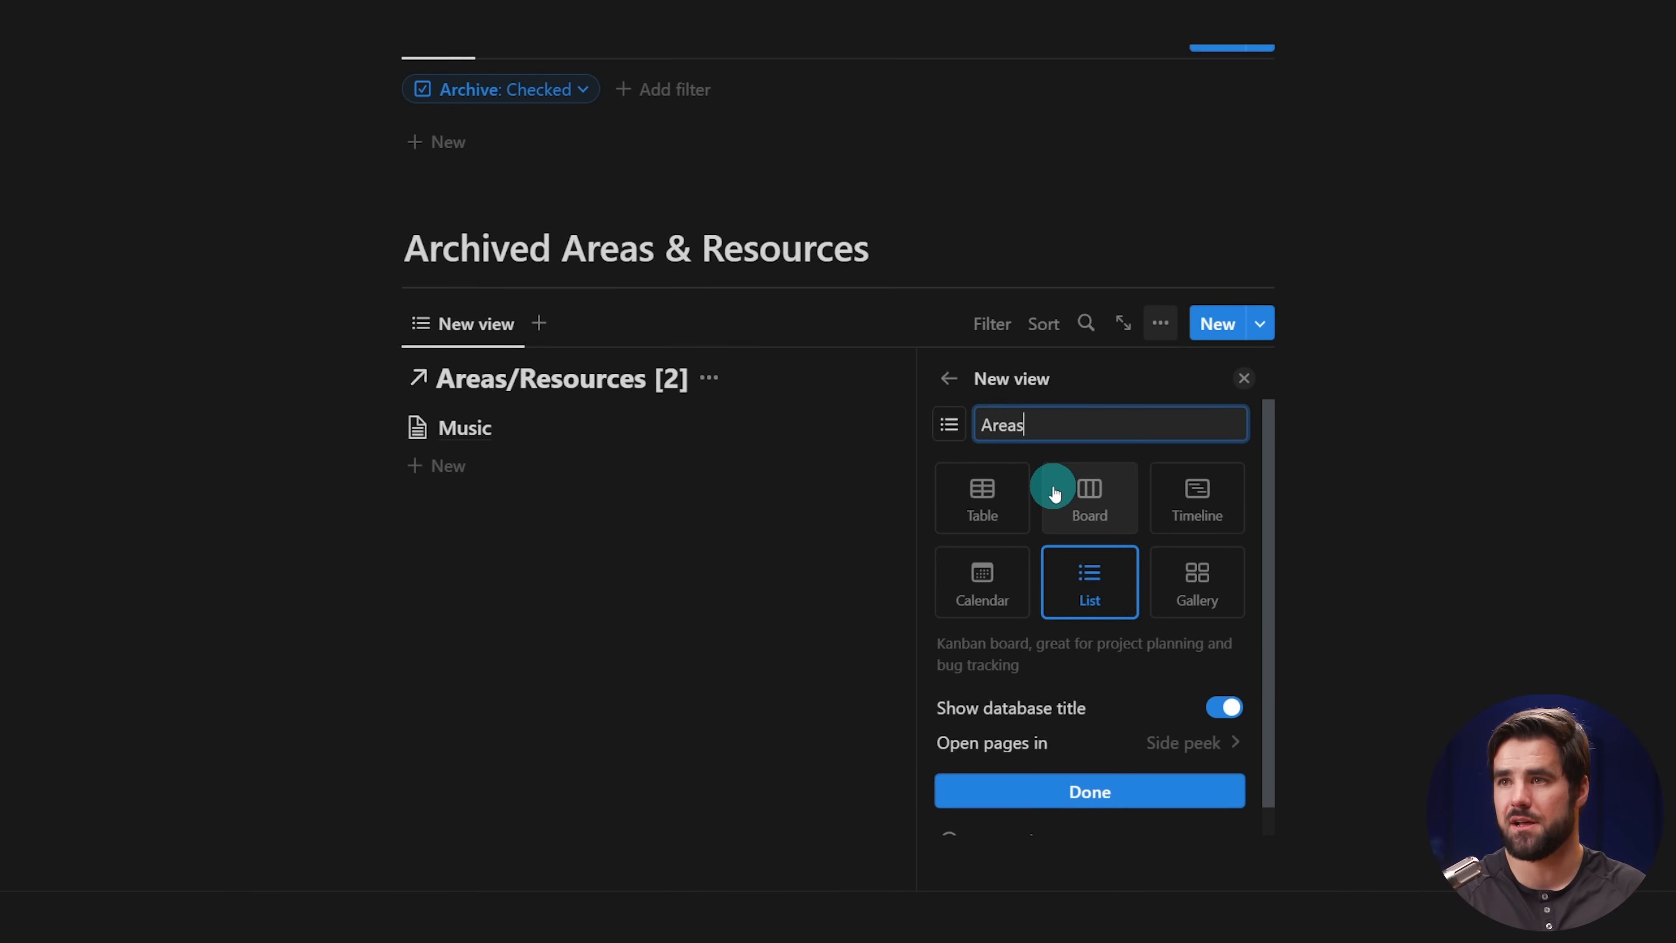
left_click(1134, 790)
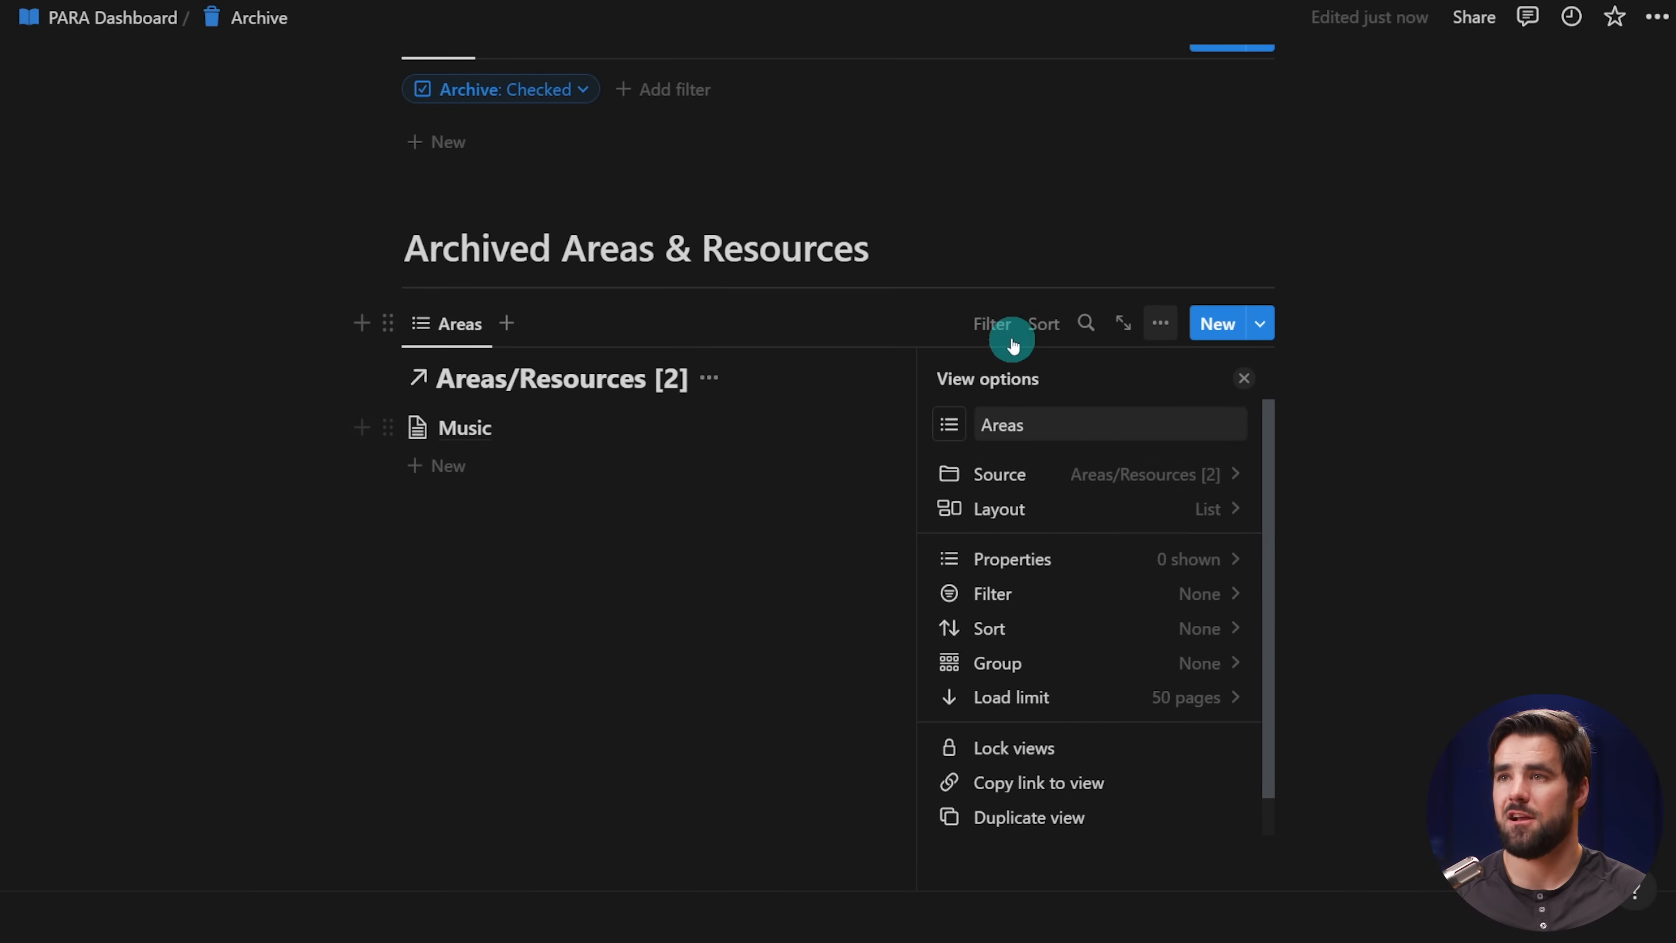
- Add an advanced filter to the archived Areas view with the rule Archive is checked
left_click(993, 325)
left_click(928, 648)
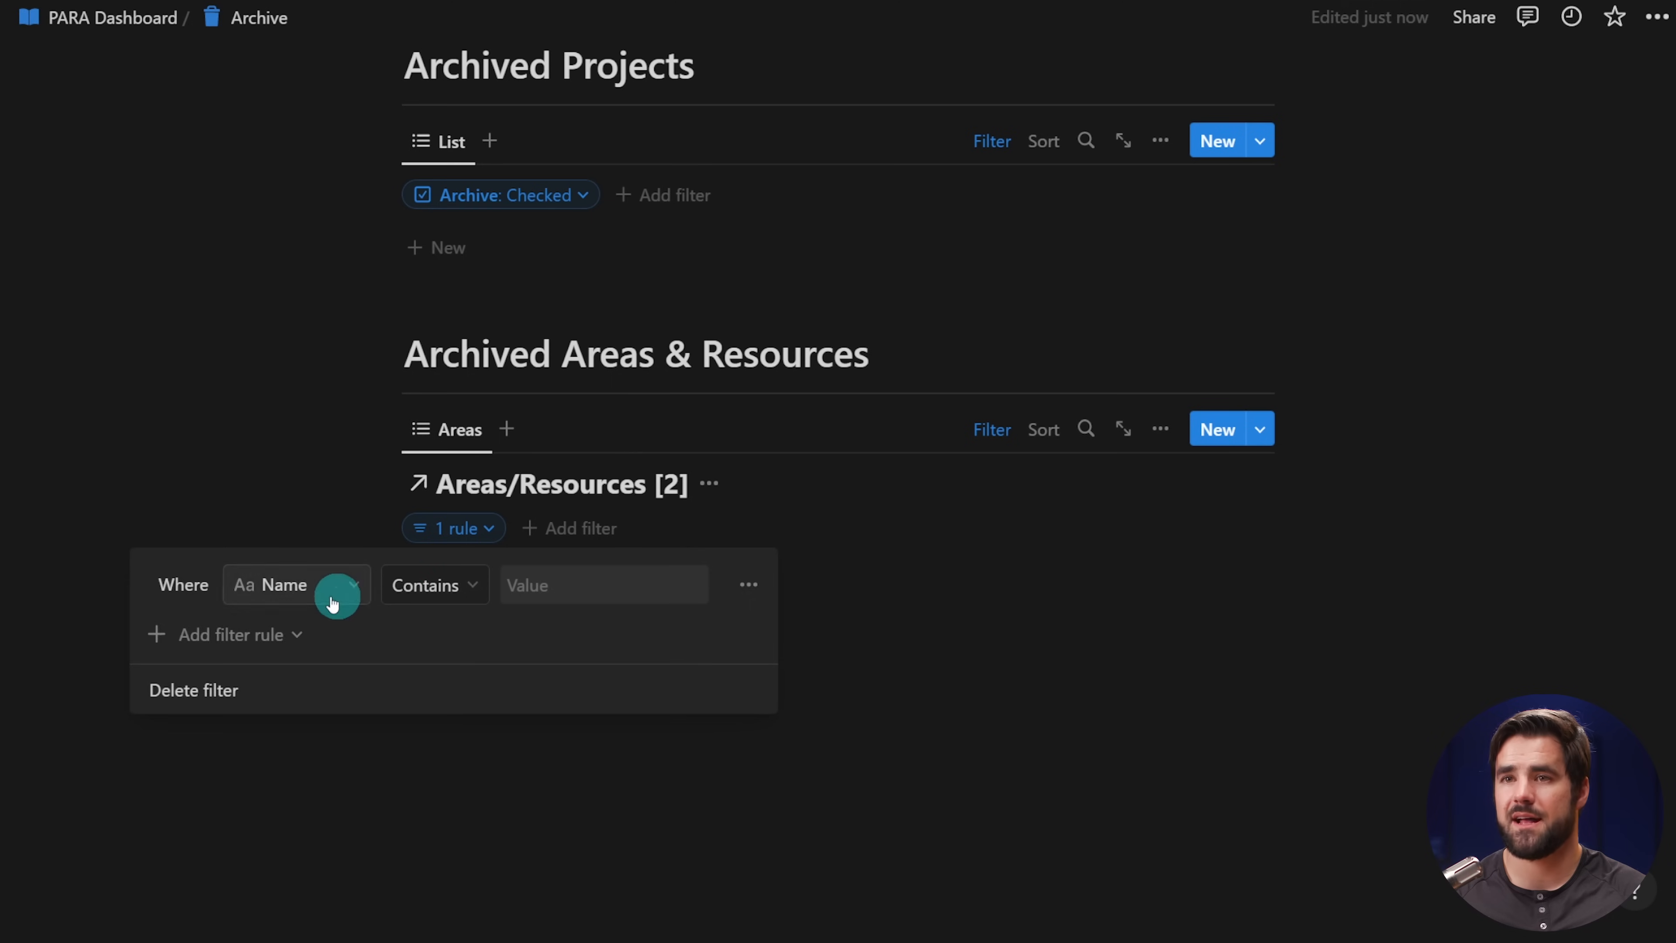
left_click(315, 604)
left_click(244, 722)
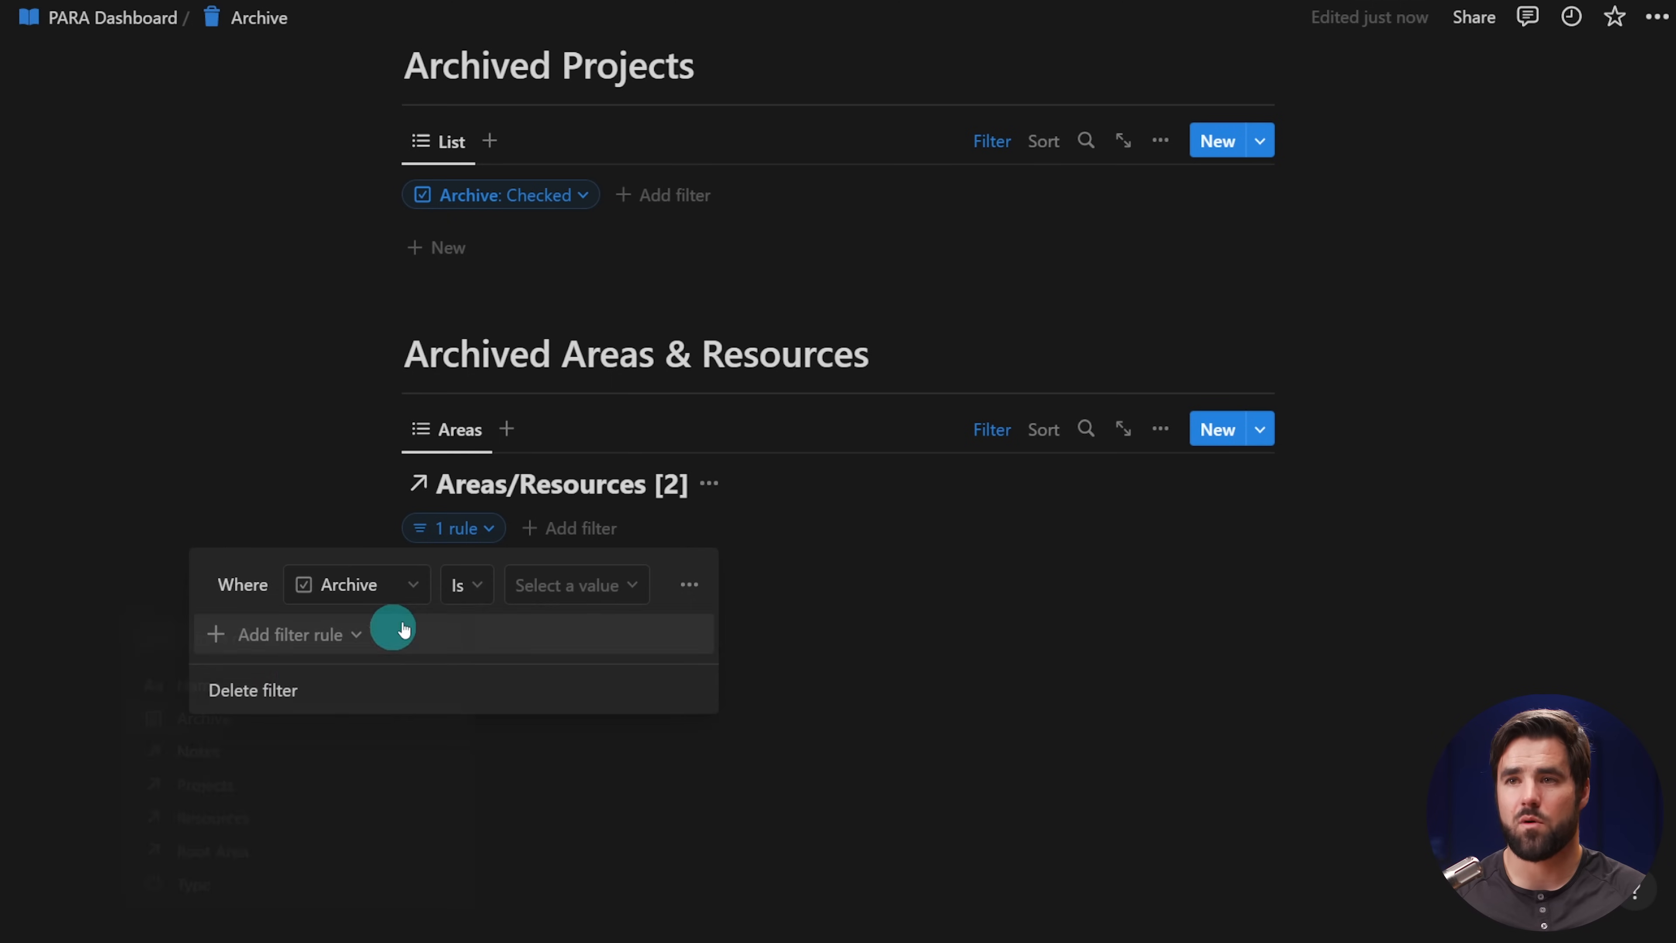
left_click(552, 592)
left_click(502, 660)
- Add a second rule, And Type is Area, to the Areas view's filter and hide the database title
left_click(340, 635)
left_click(328, 680)
left_click(379, 644)
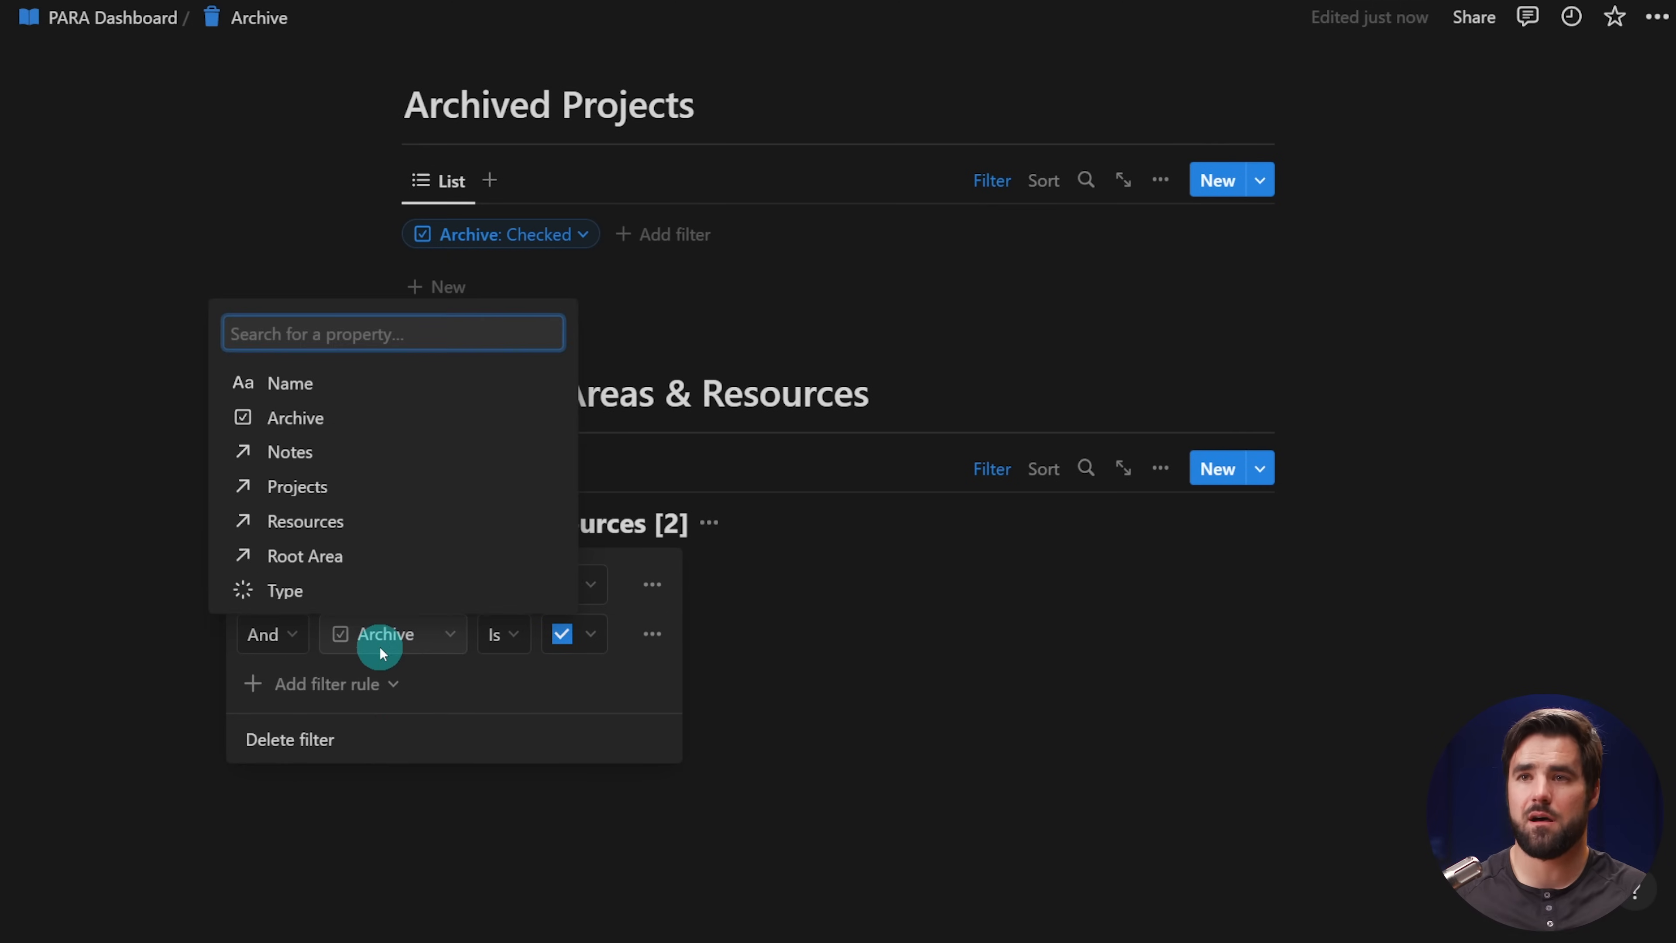
left_click(291, 590)
left_click(575, 639)
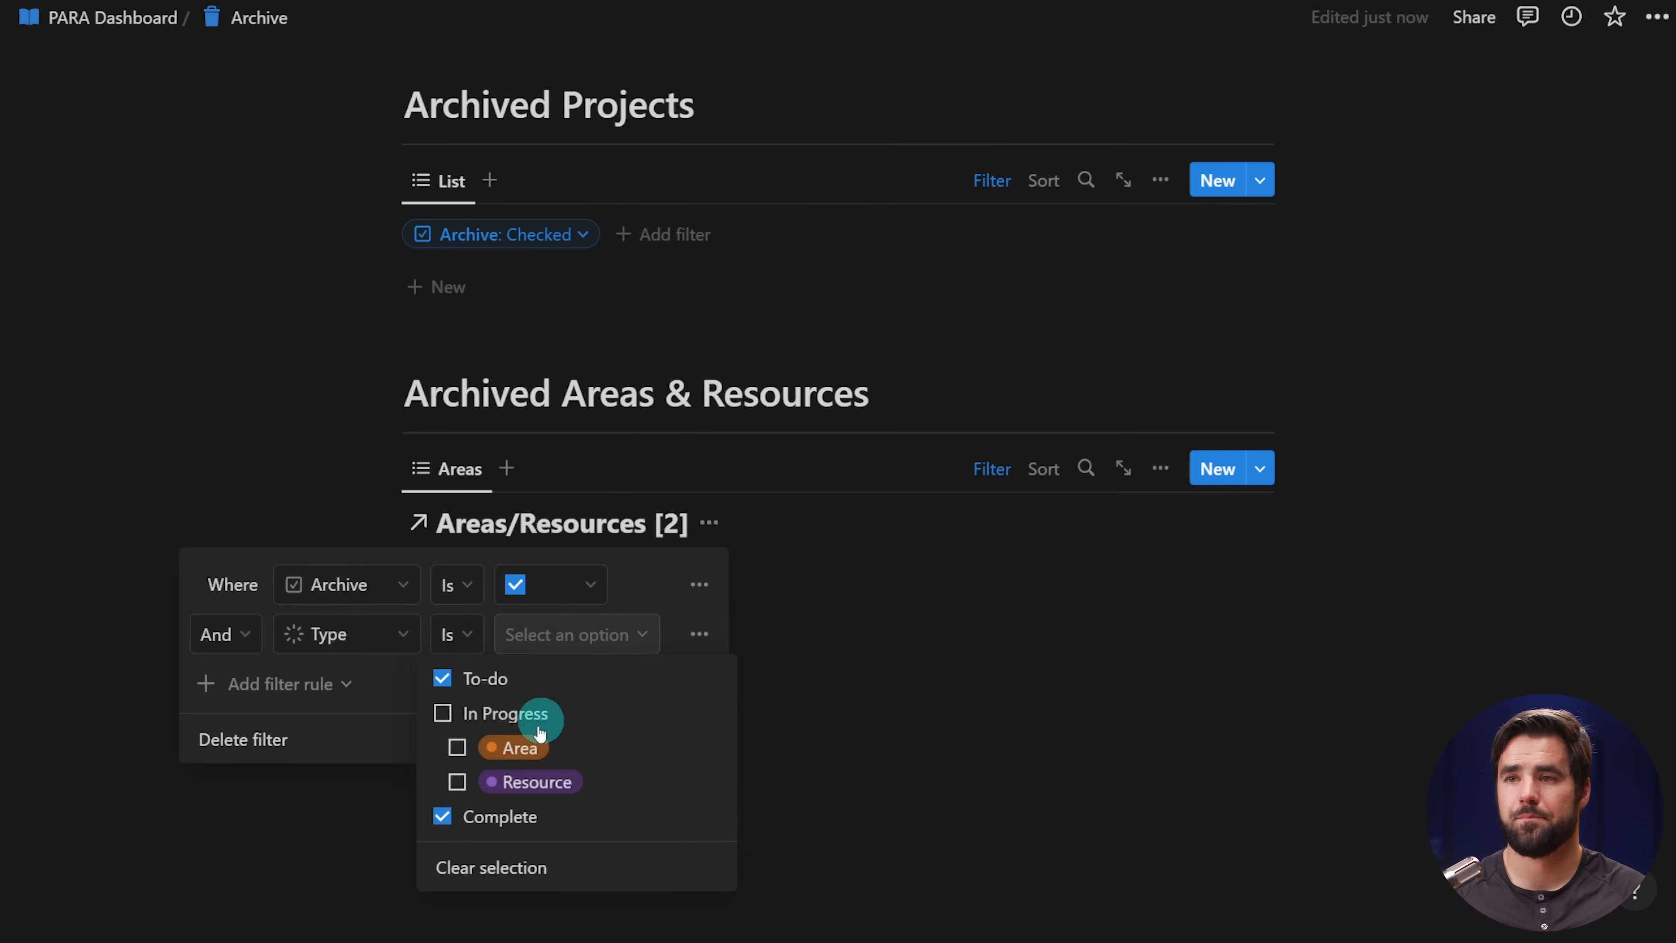
left_click(505, 745)
left_click(456, 479)
left_click(454, 474)
left_click(707, 525)
left_click(685, 652)
- Duplicate the archived Areas view and name the copy Resources
left_click(464, 516)
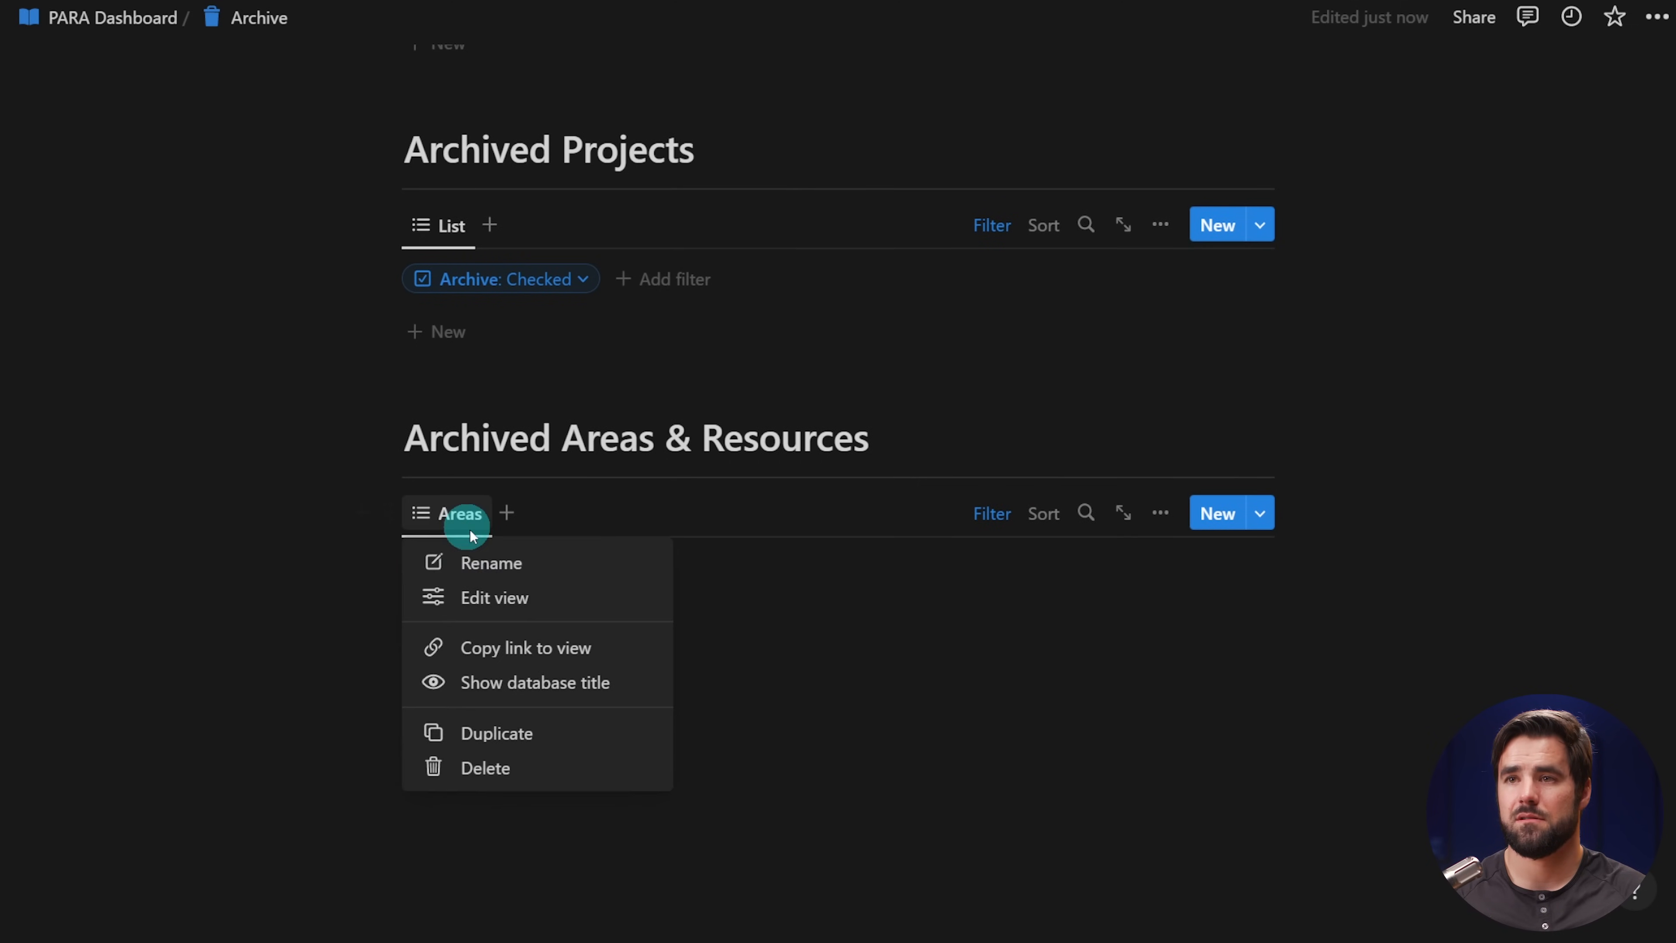
left_click(531, 734)
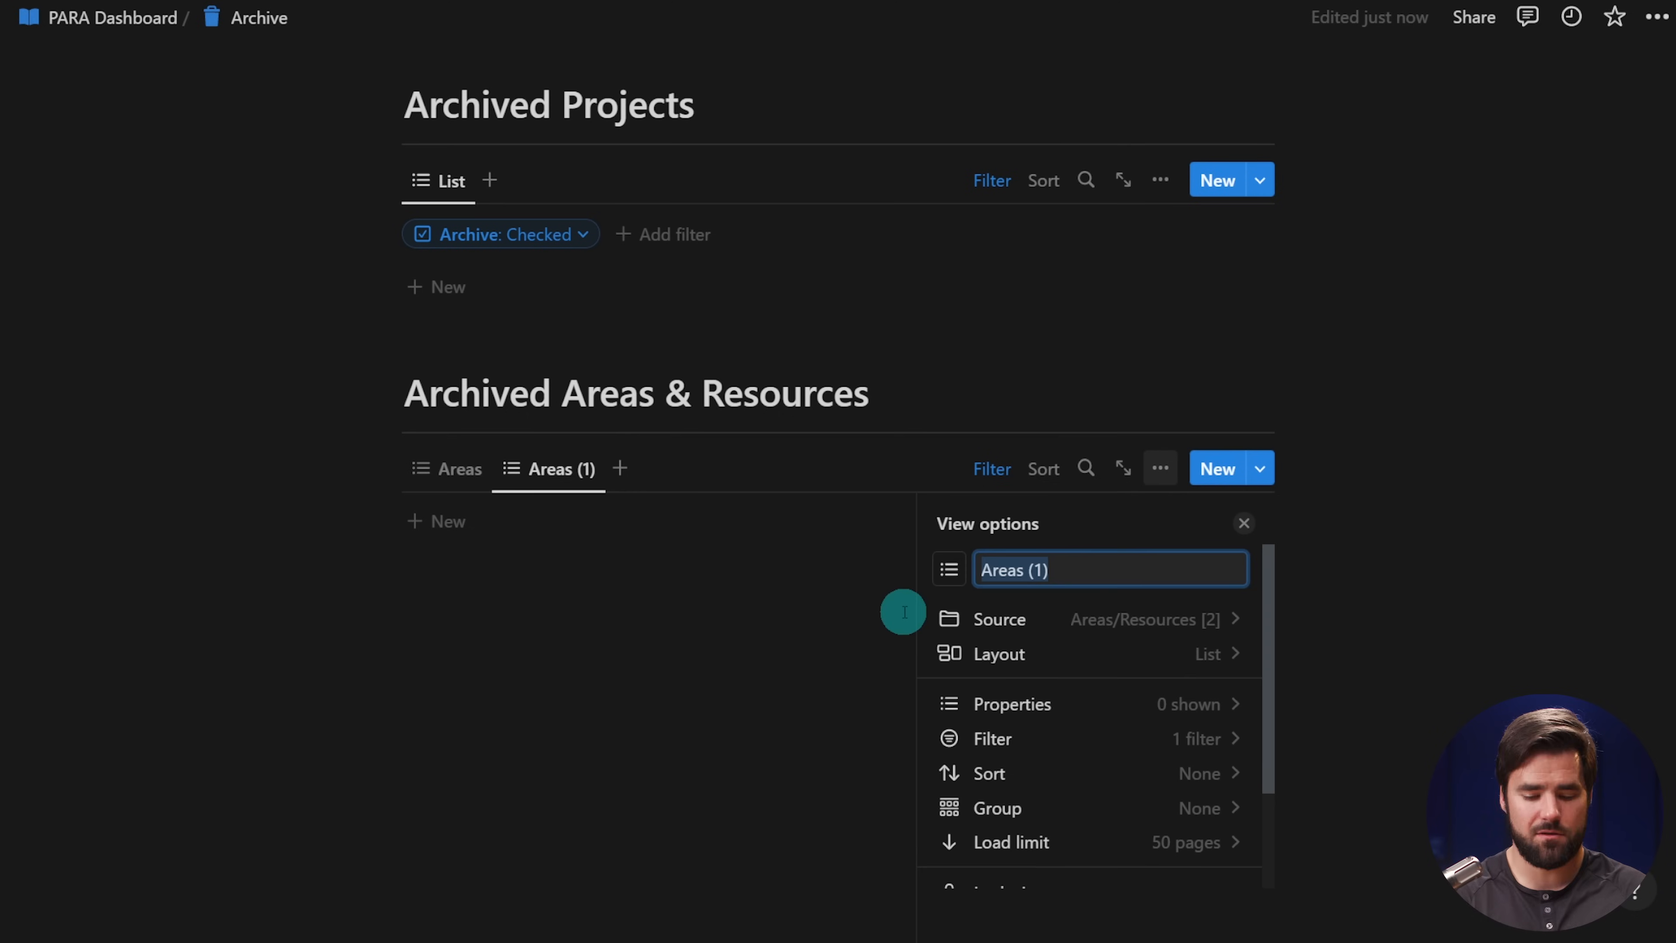
type("Reou")
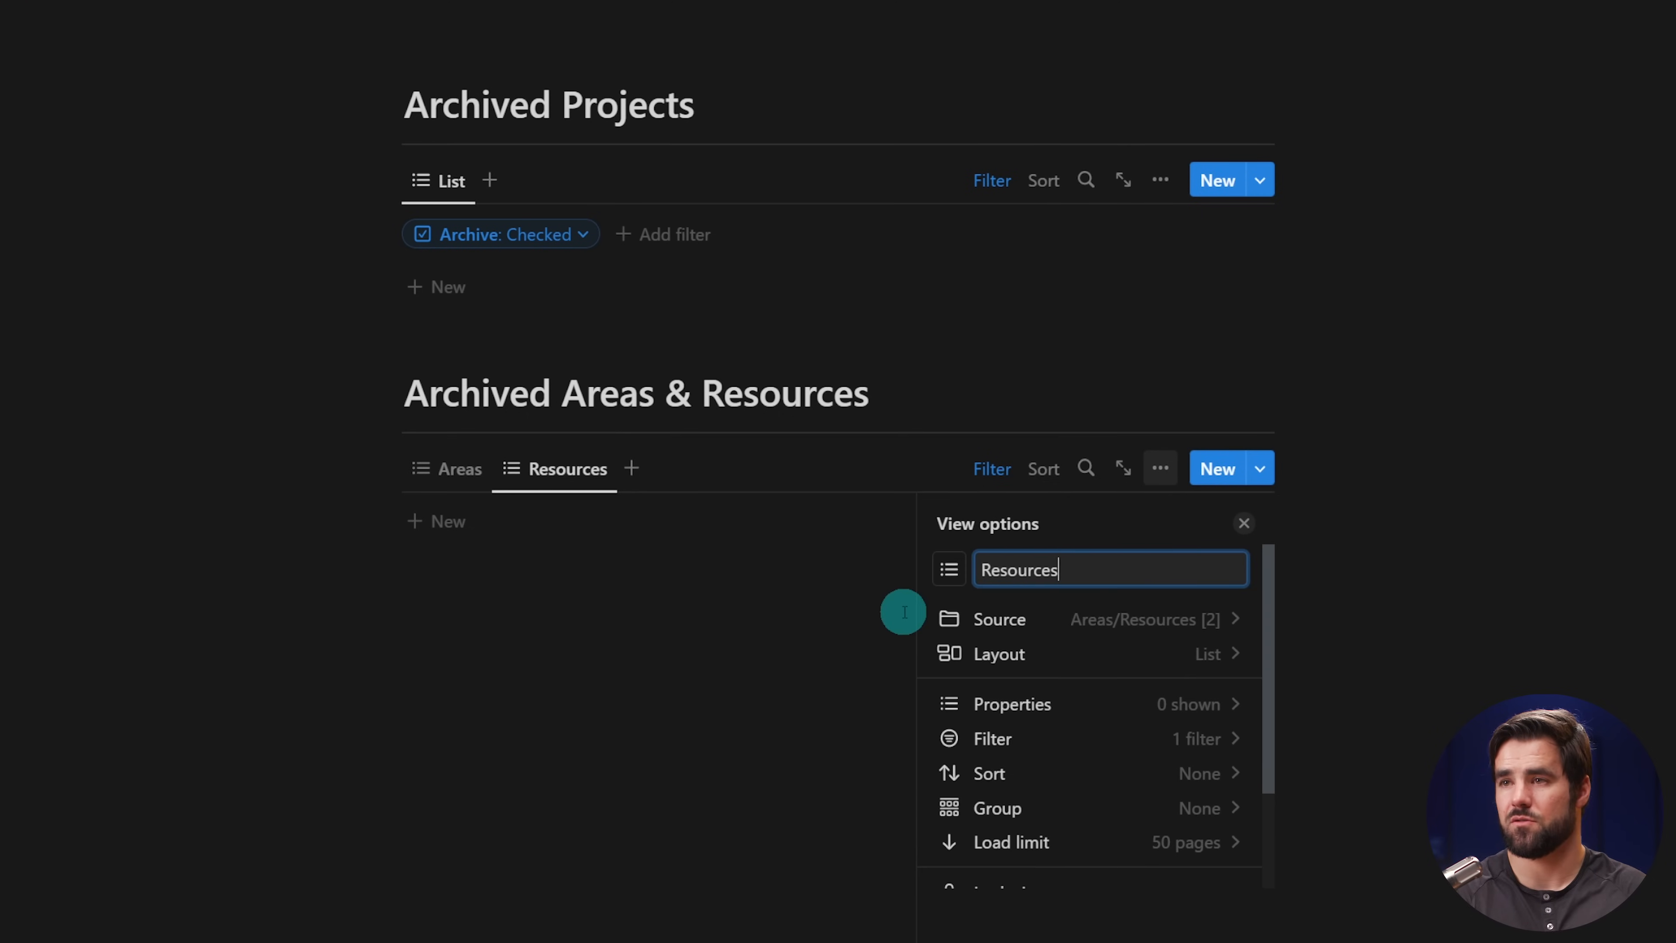
- Change the Type rule in the Resources view's advanced filter to Resource instead of Area
left_click(990, 470)
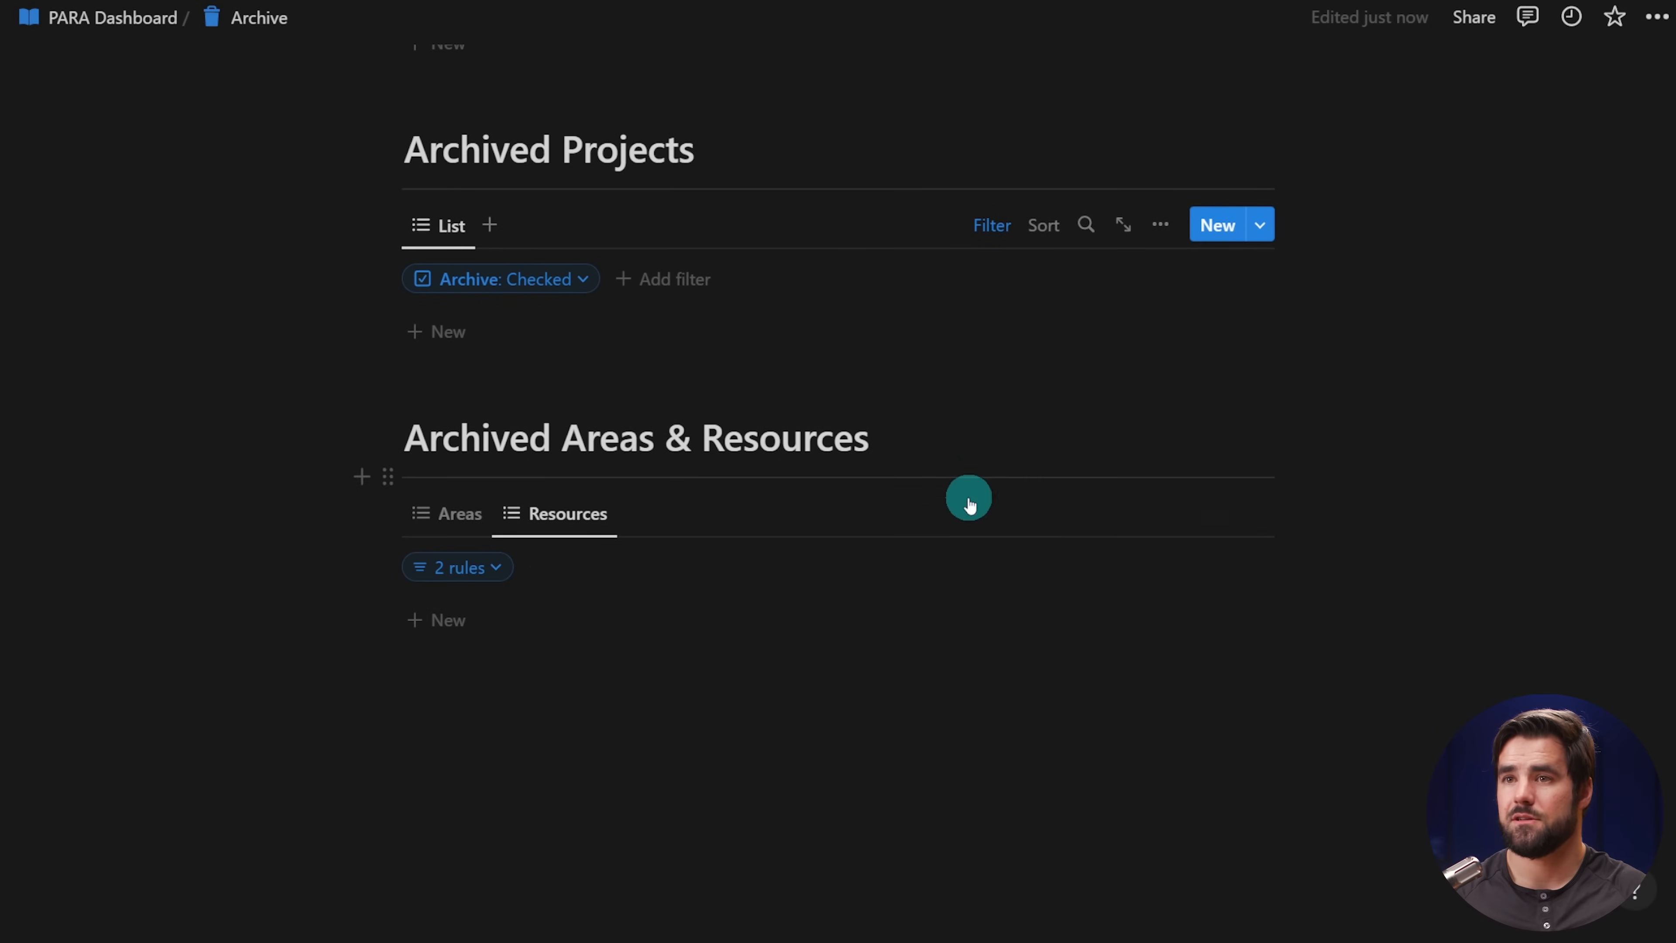
left_click(476, 568)
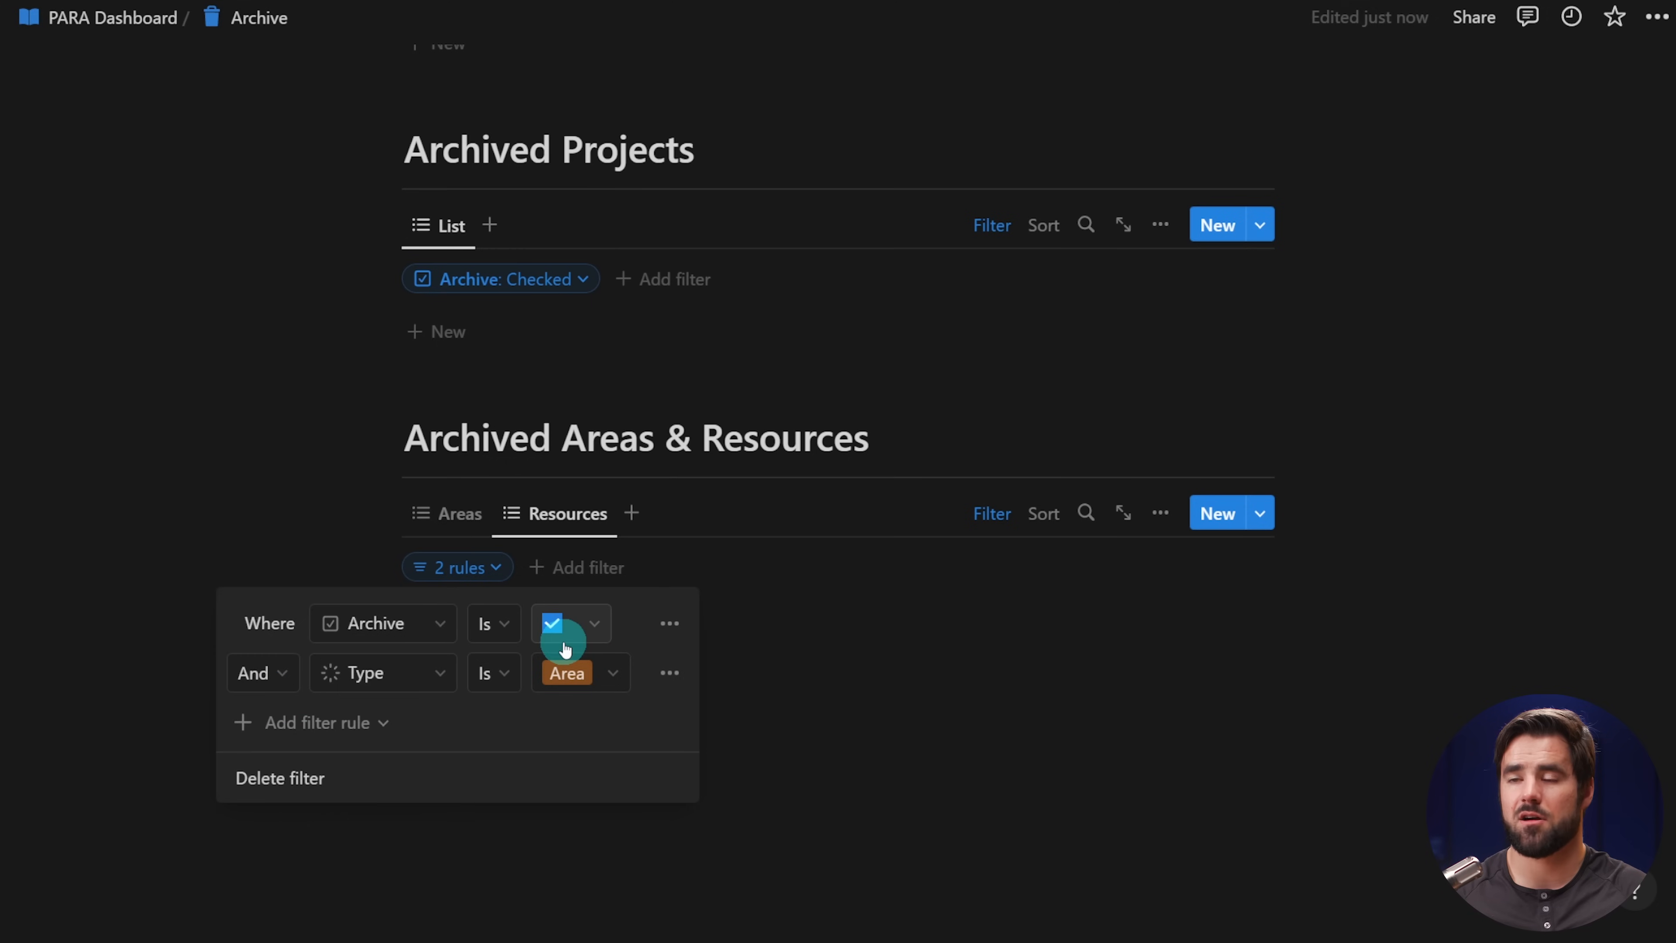
left_click(567, 673)
left_click(539, 548)
left_click(461, 509)
left_click(1143, 746)
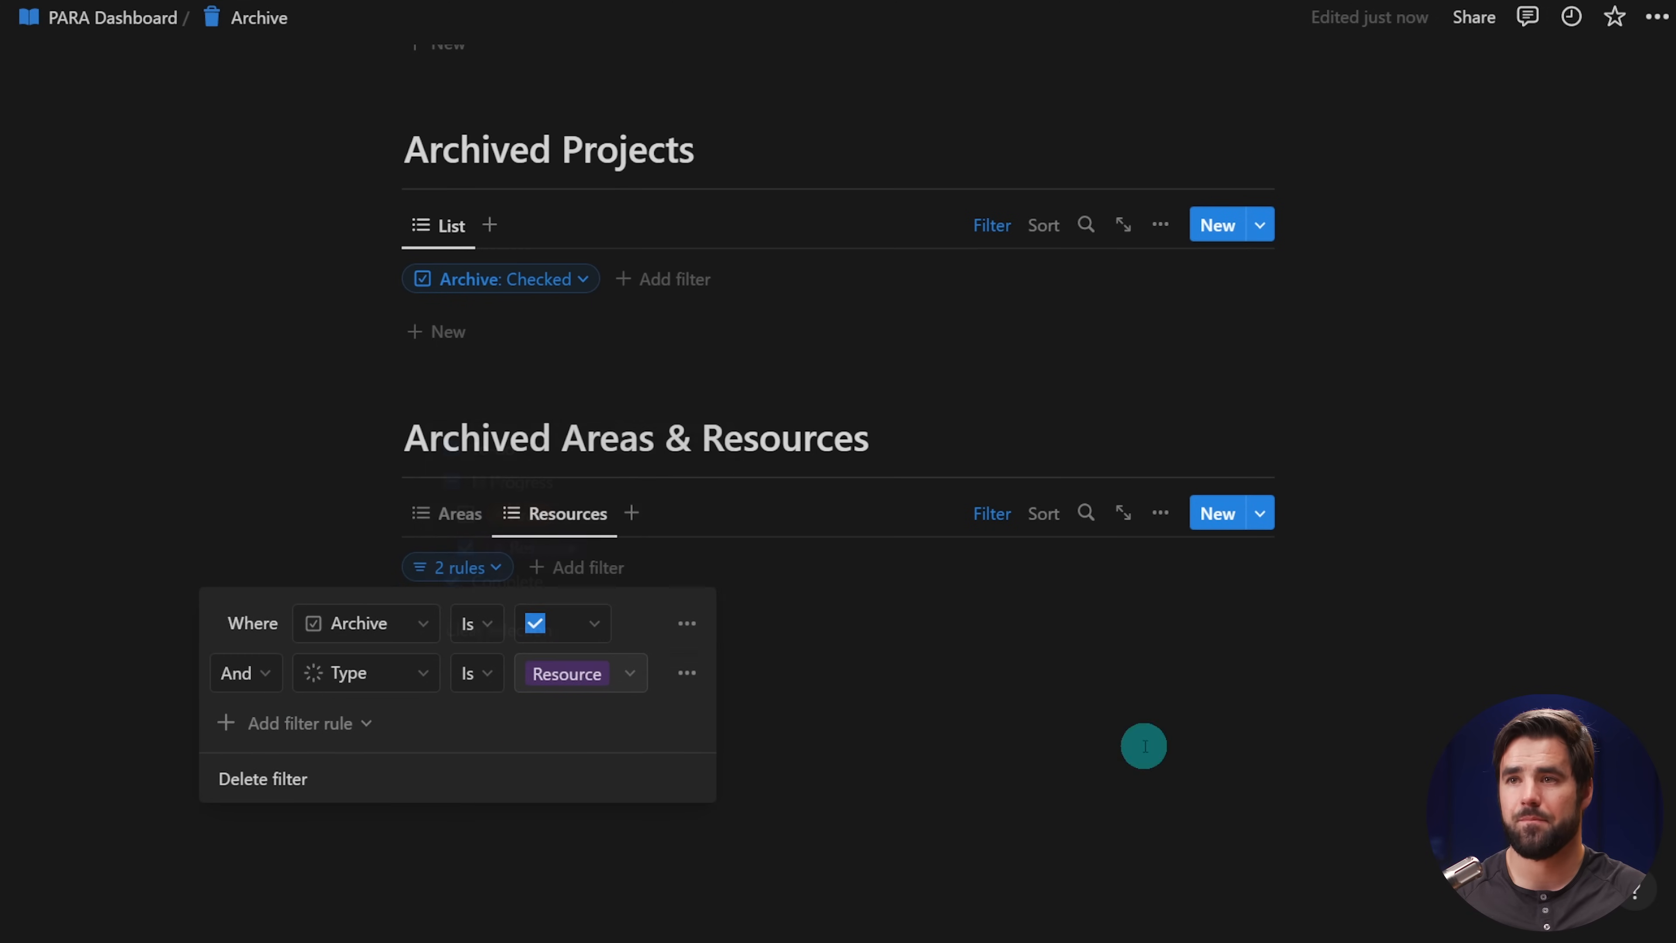
left_click(1328, 738)
- Add a bold Quick Links toggle containing a table of contents below the Archive page title, and collapse it
scroll(1055, 749, "down", 1)
scroll(1044, 744, "up", 10)
scroll(1048, 755, "down", 6)
scroll(1029, 726, "up", 8)
left_click(625, 343)
key("Return")
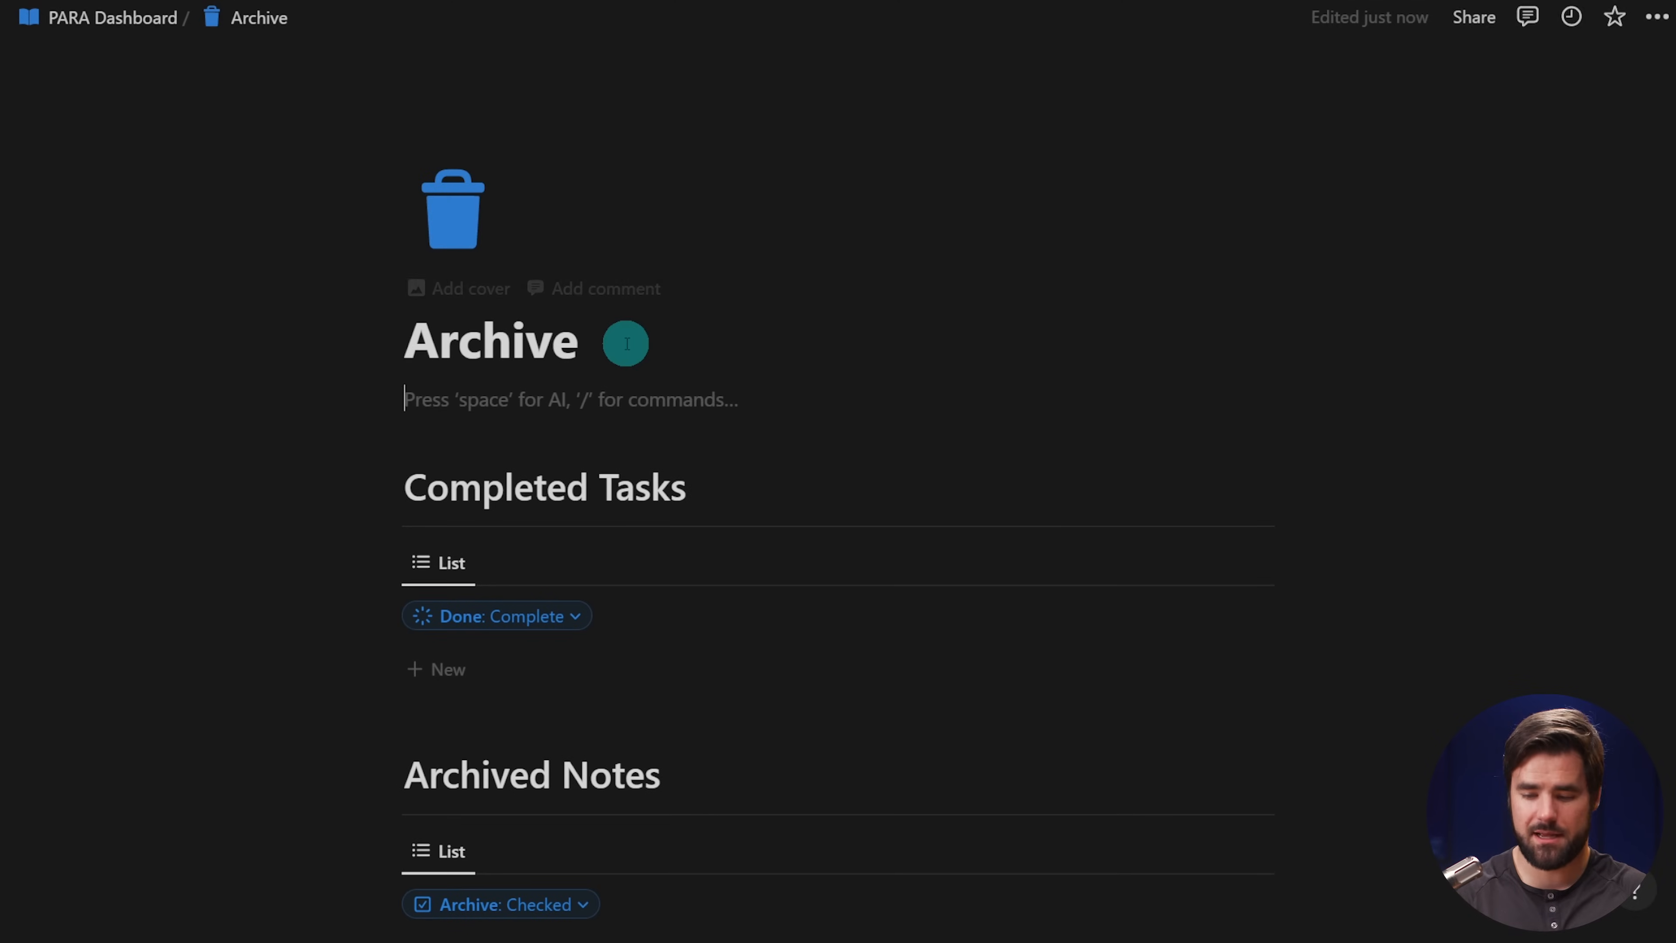
key("ctrl+b")
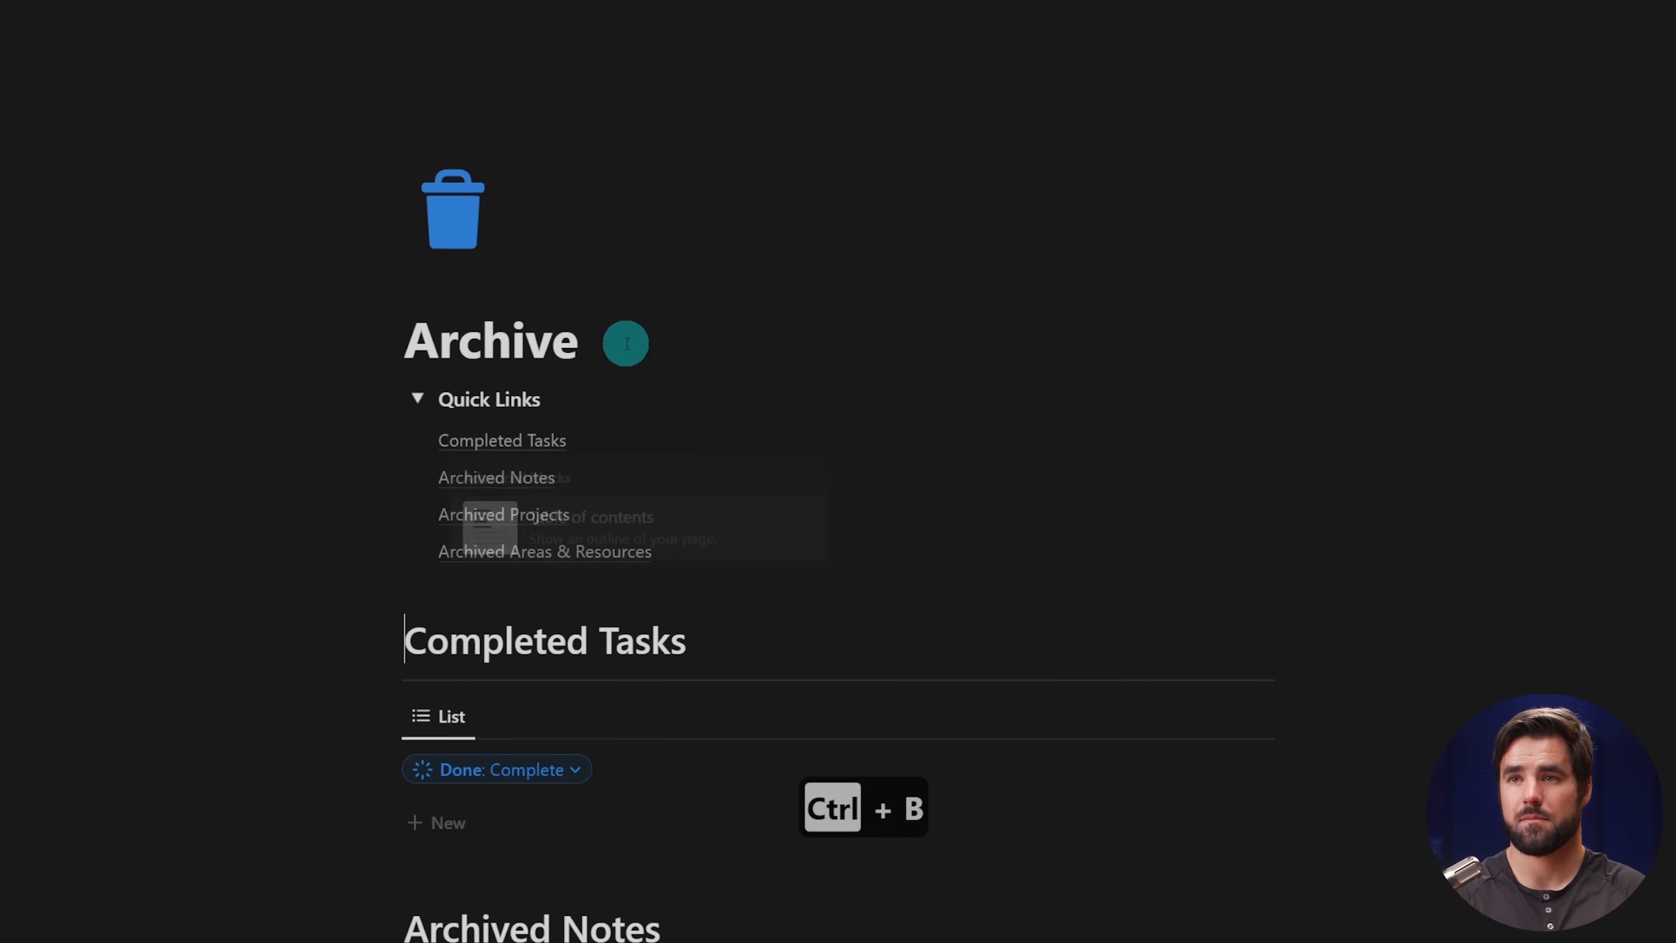
left_click(417, 398)
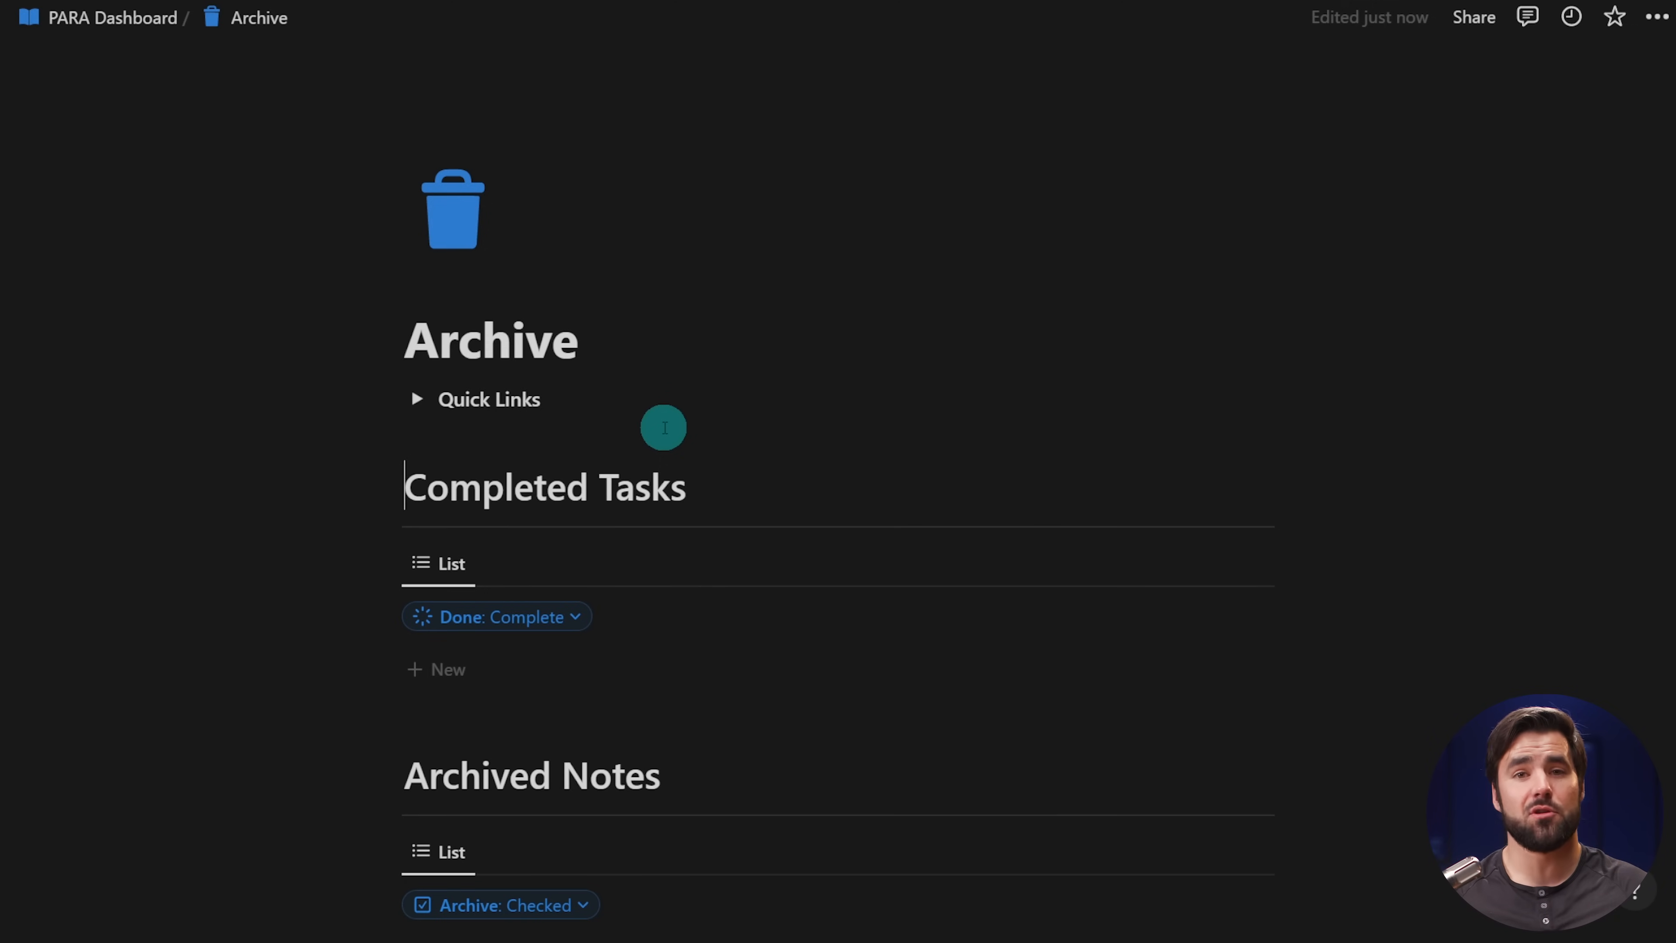
- Return to the PARA Dashboard page and look over its inboxes, board, gallery and sub-page links
left_click(86, 20)
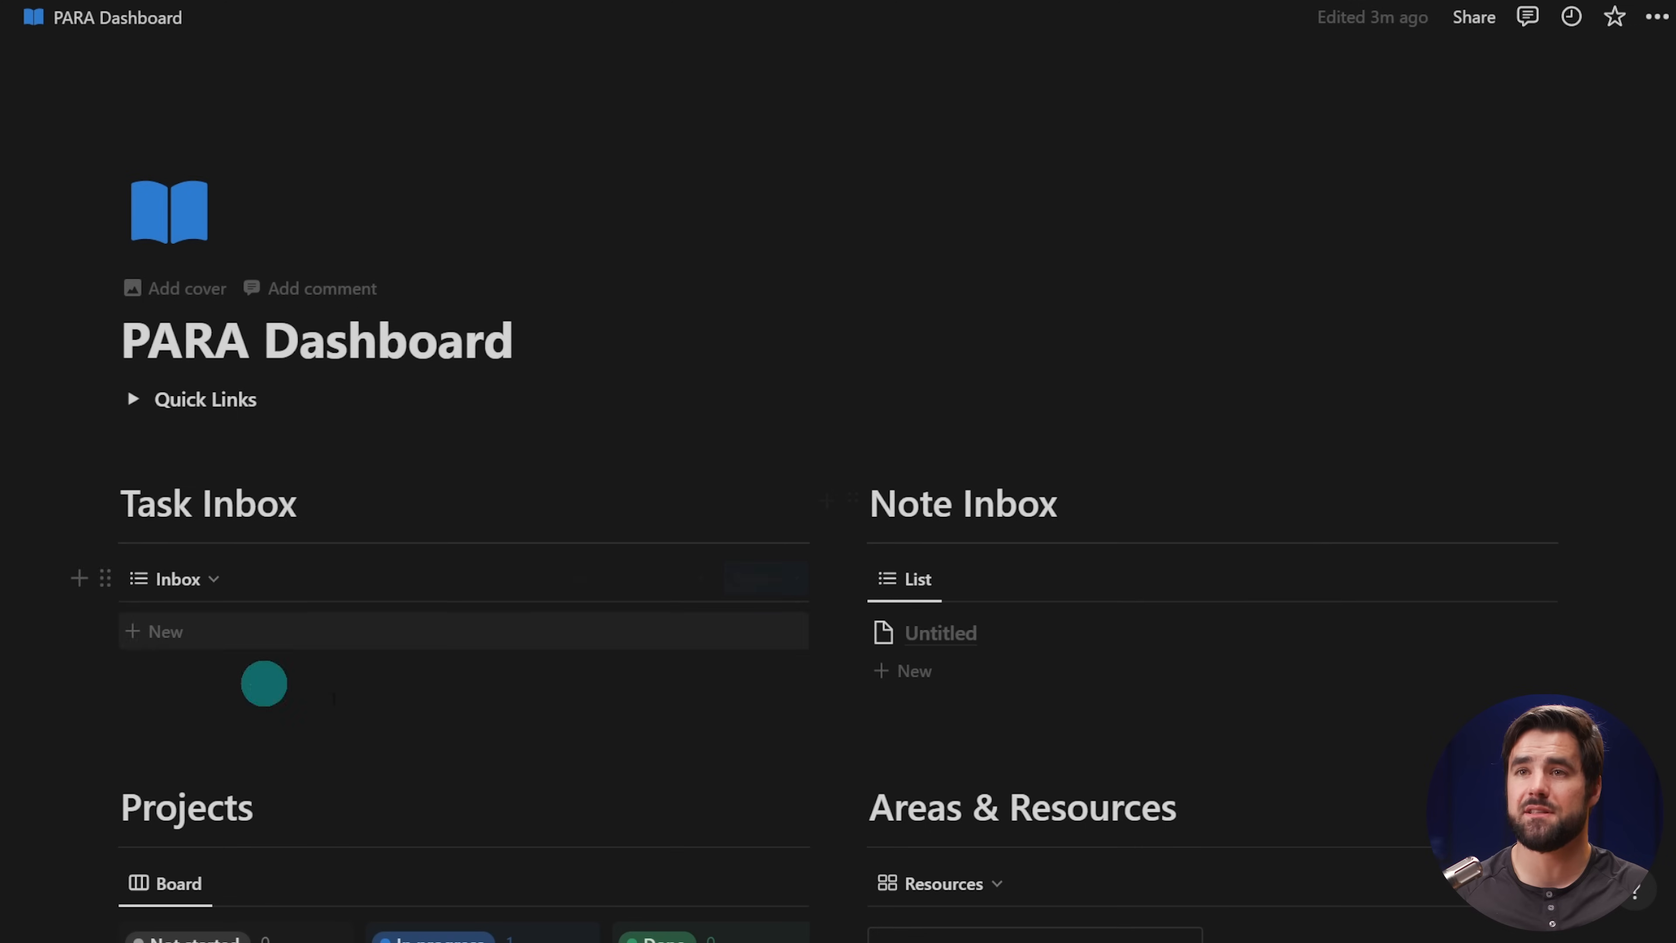
scroll(823, 718, "down", 5)
scroll(825, 720, "down", 5)
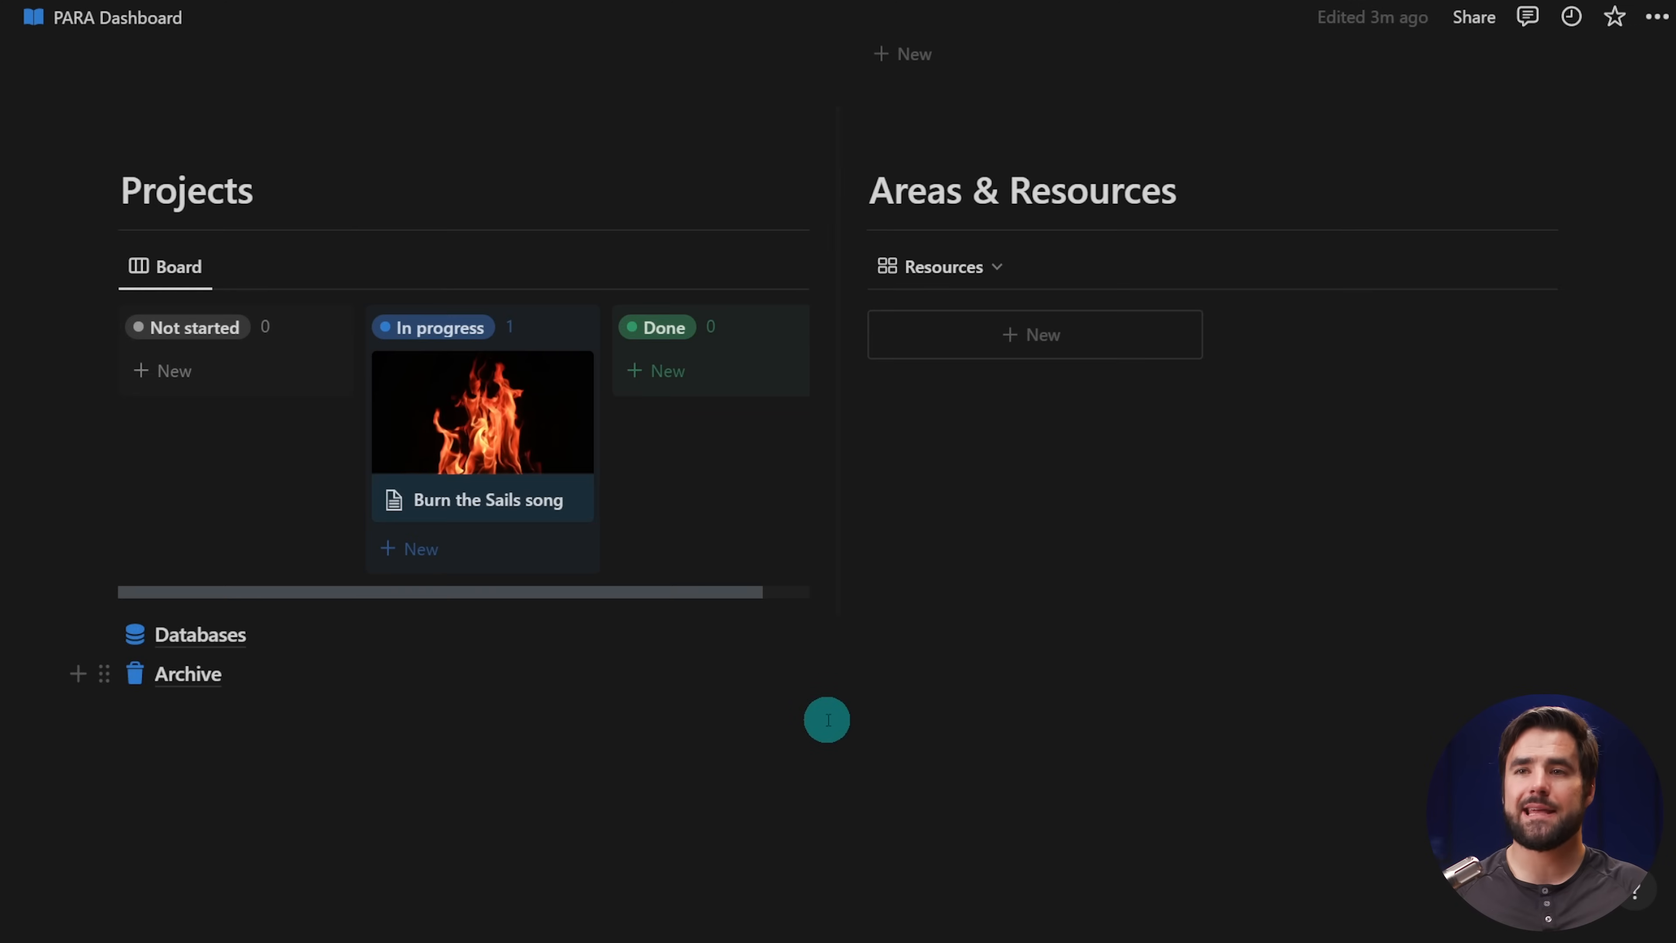
scroll(828, 718, "up", 6)
scroll(831, 722, "down", 5)
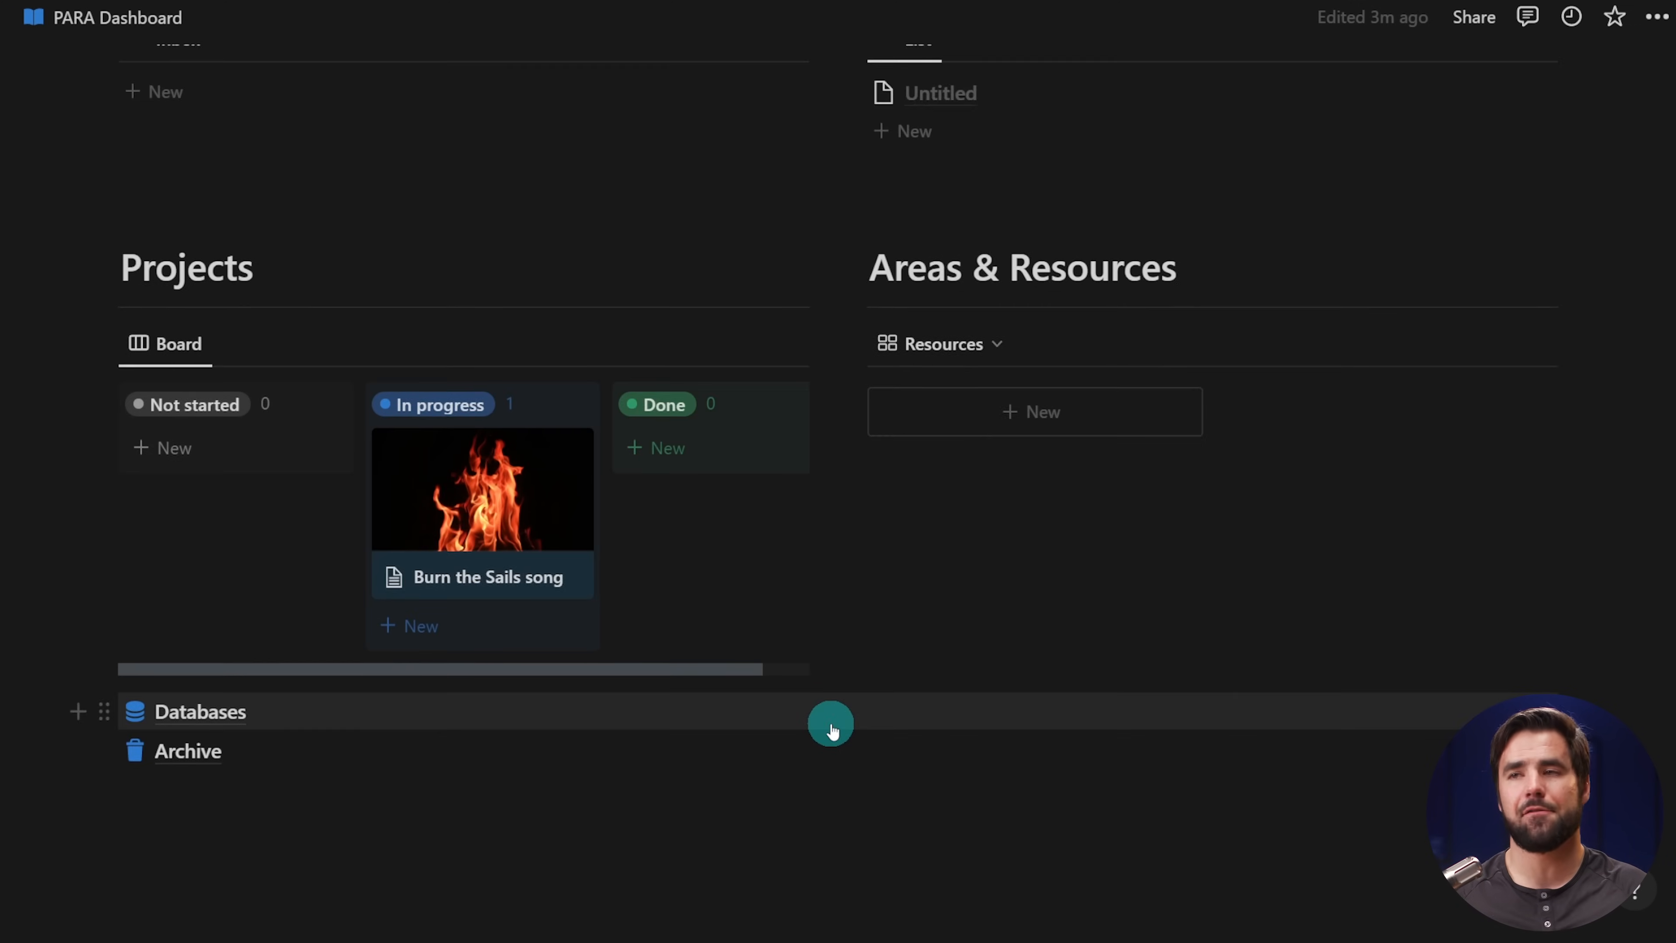
scroll(831, 722, "up", 9)
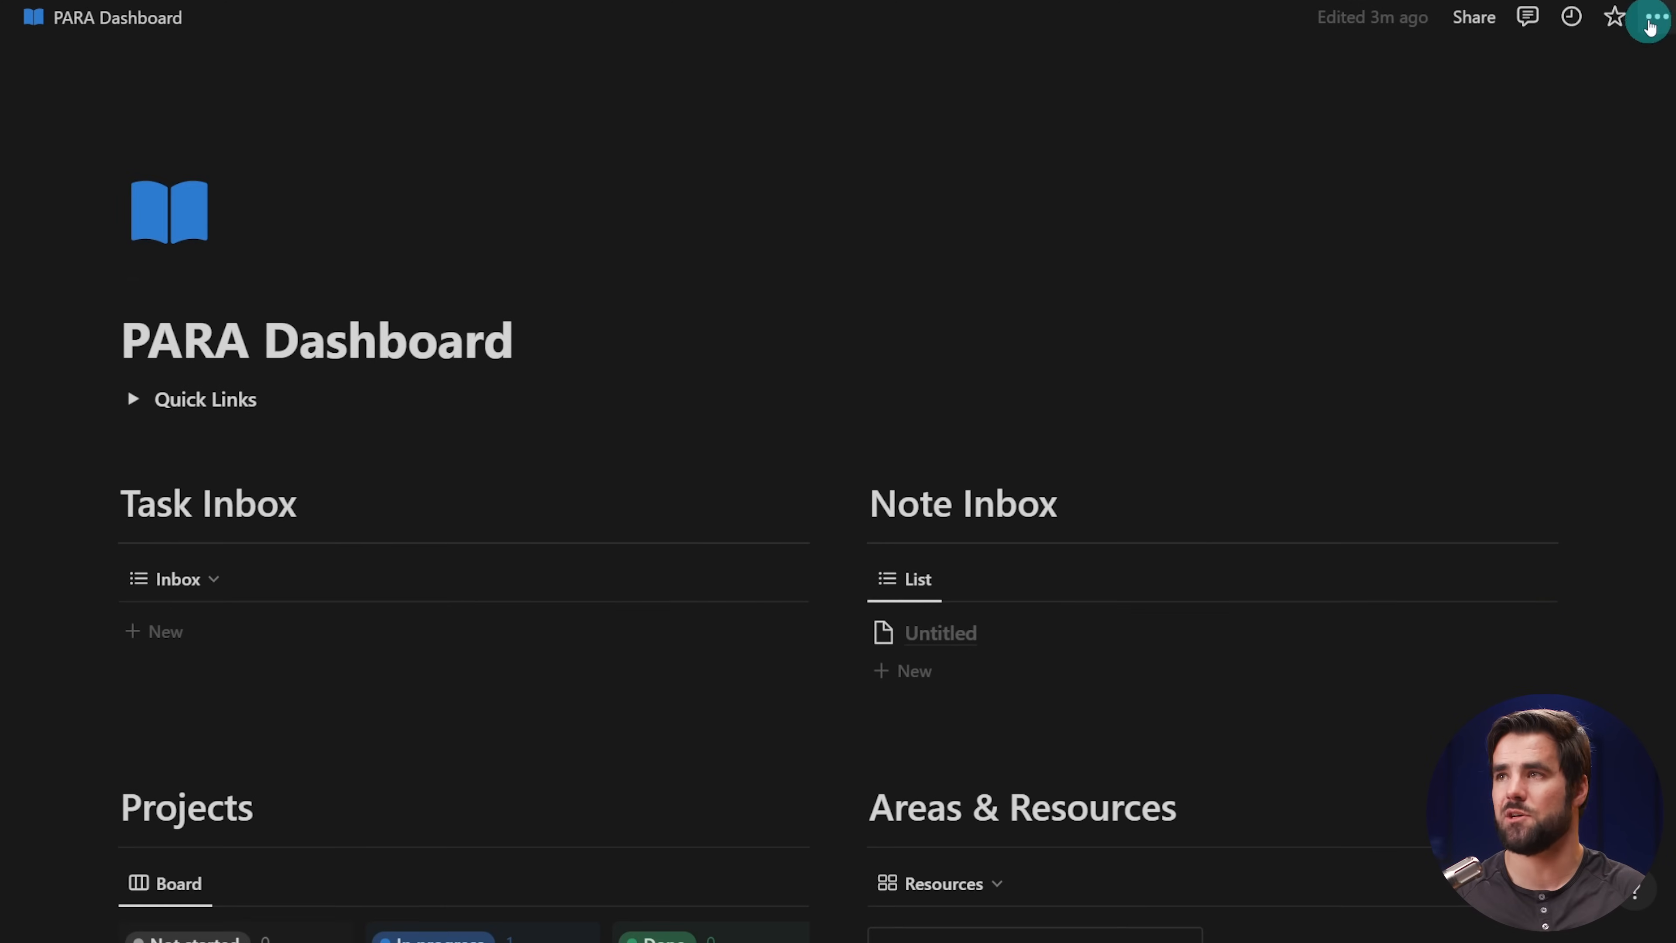
- Customize the dashboard's page view by changing how top-level page discussions, backlinks and page comments are shown
left_click(1652, 17)
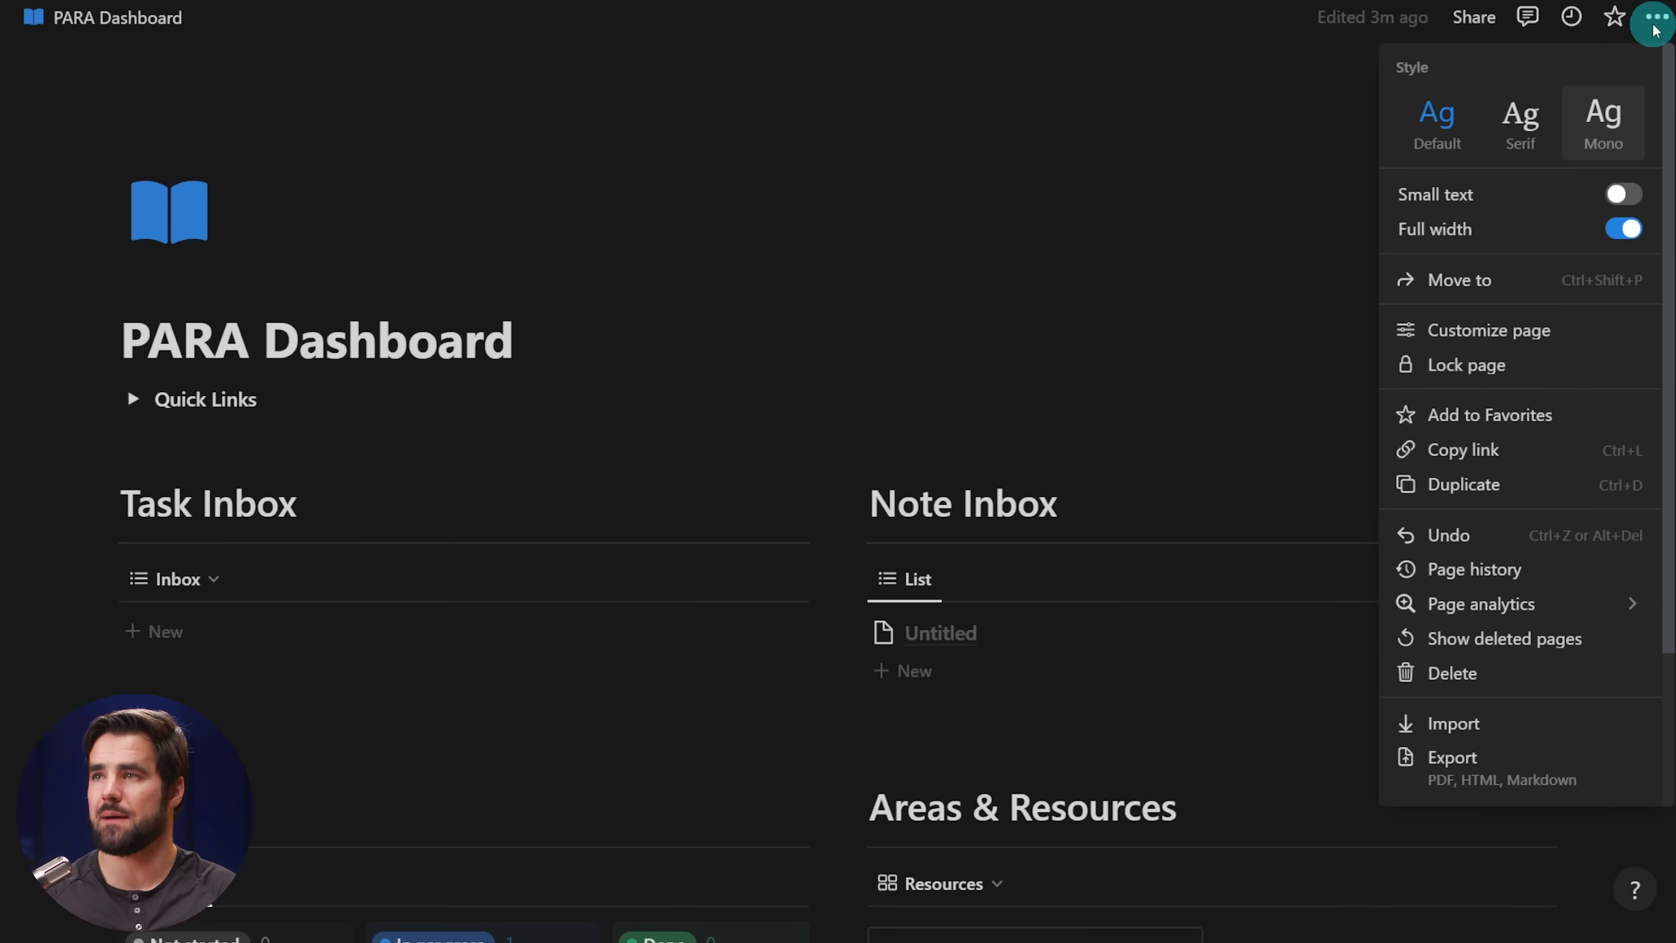
left_click(1600, 335)
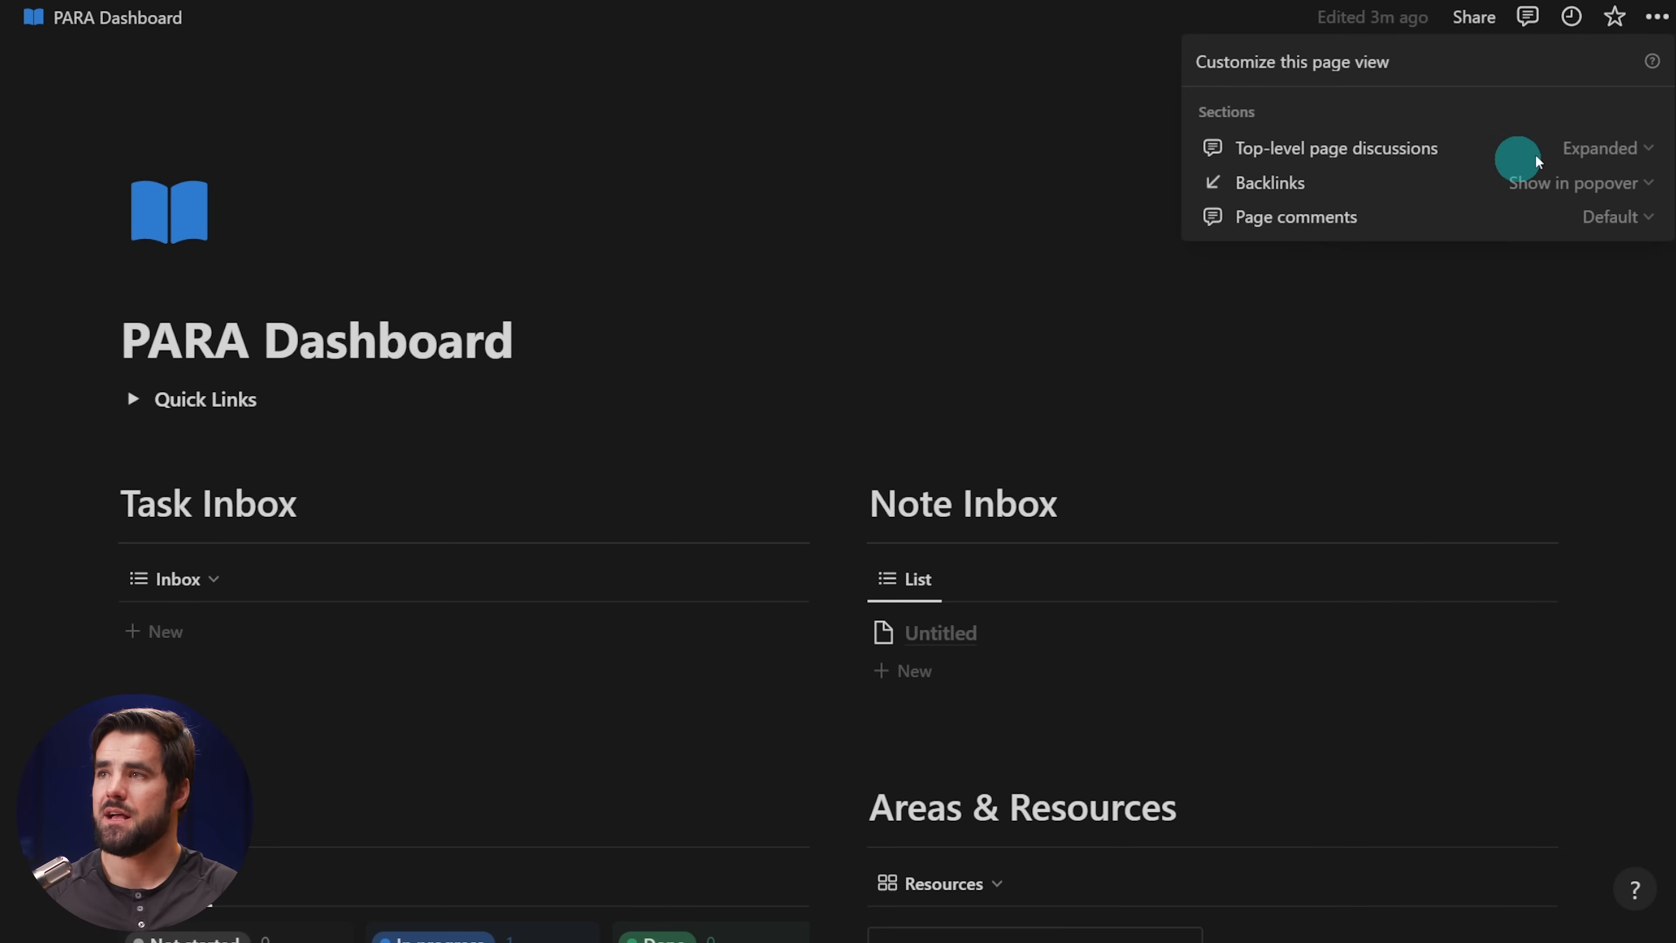
left_click(1624, 151)
left_click(1504, 221)
left_click(1628, 185)
left_click(1464, 255)
left_click(1620, 217)
left_click(1492, 291)
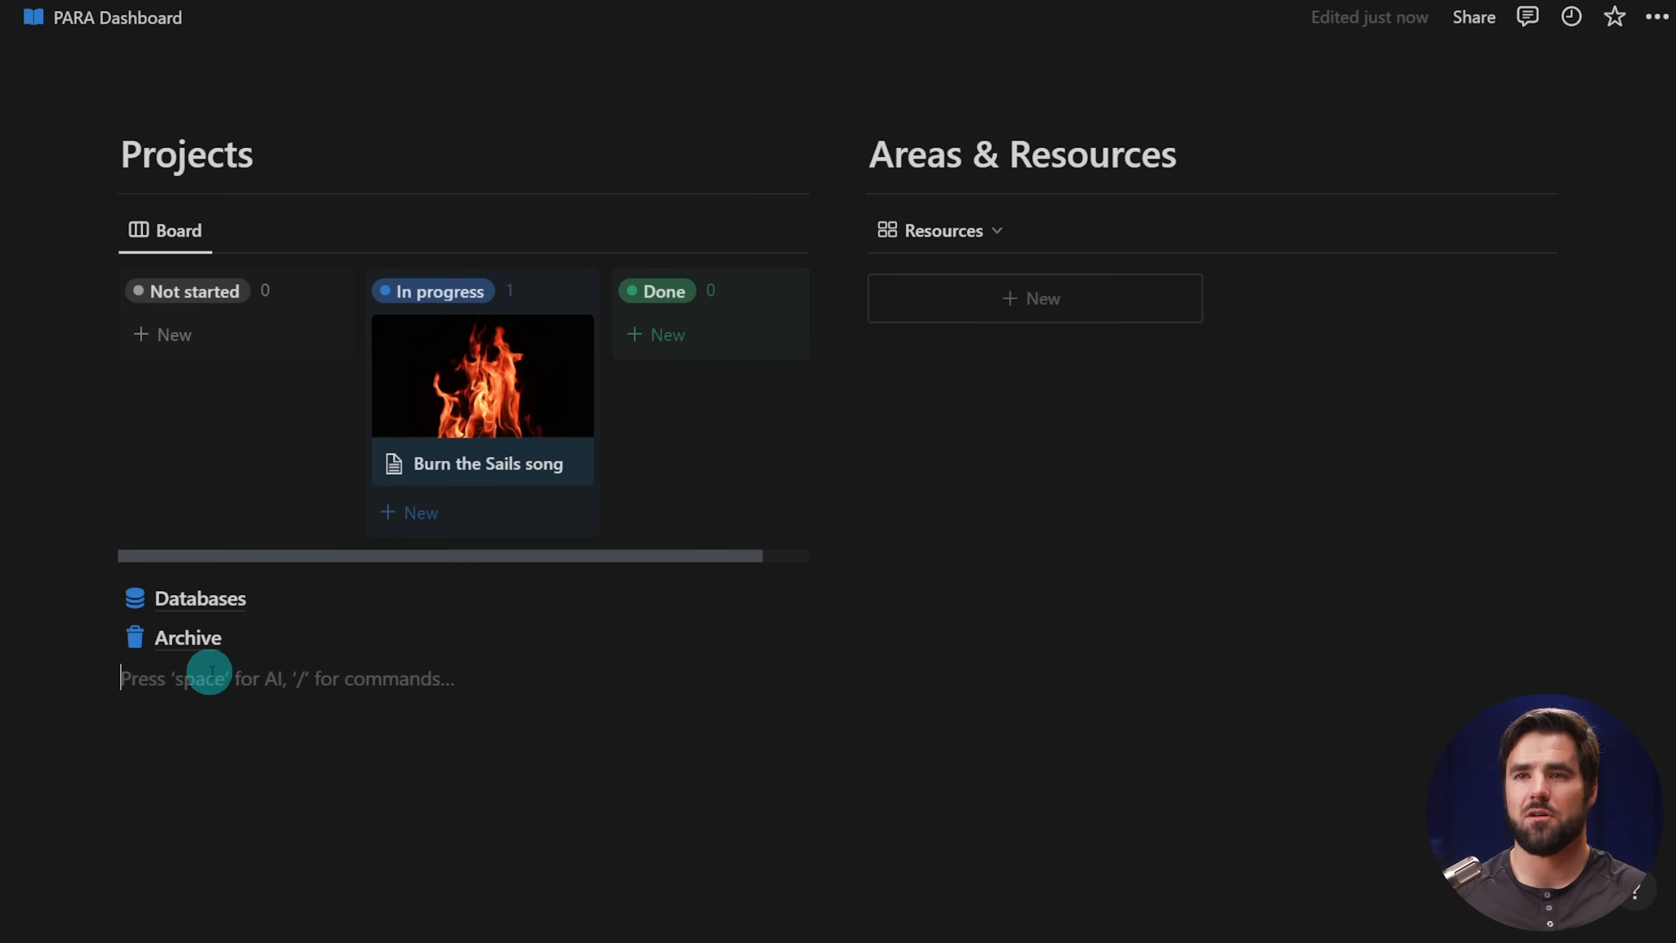
- Add a 2-column block below the sub-page links, placing Databases in the first column and Archive in the second
type("/2")
key("BackSpace")
key("BackSpace")
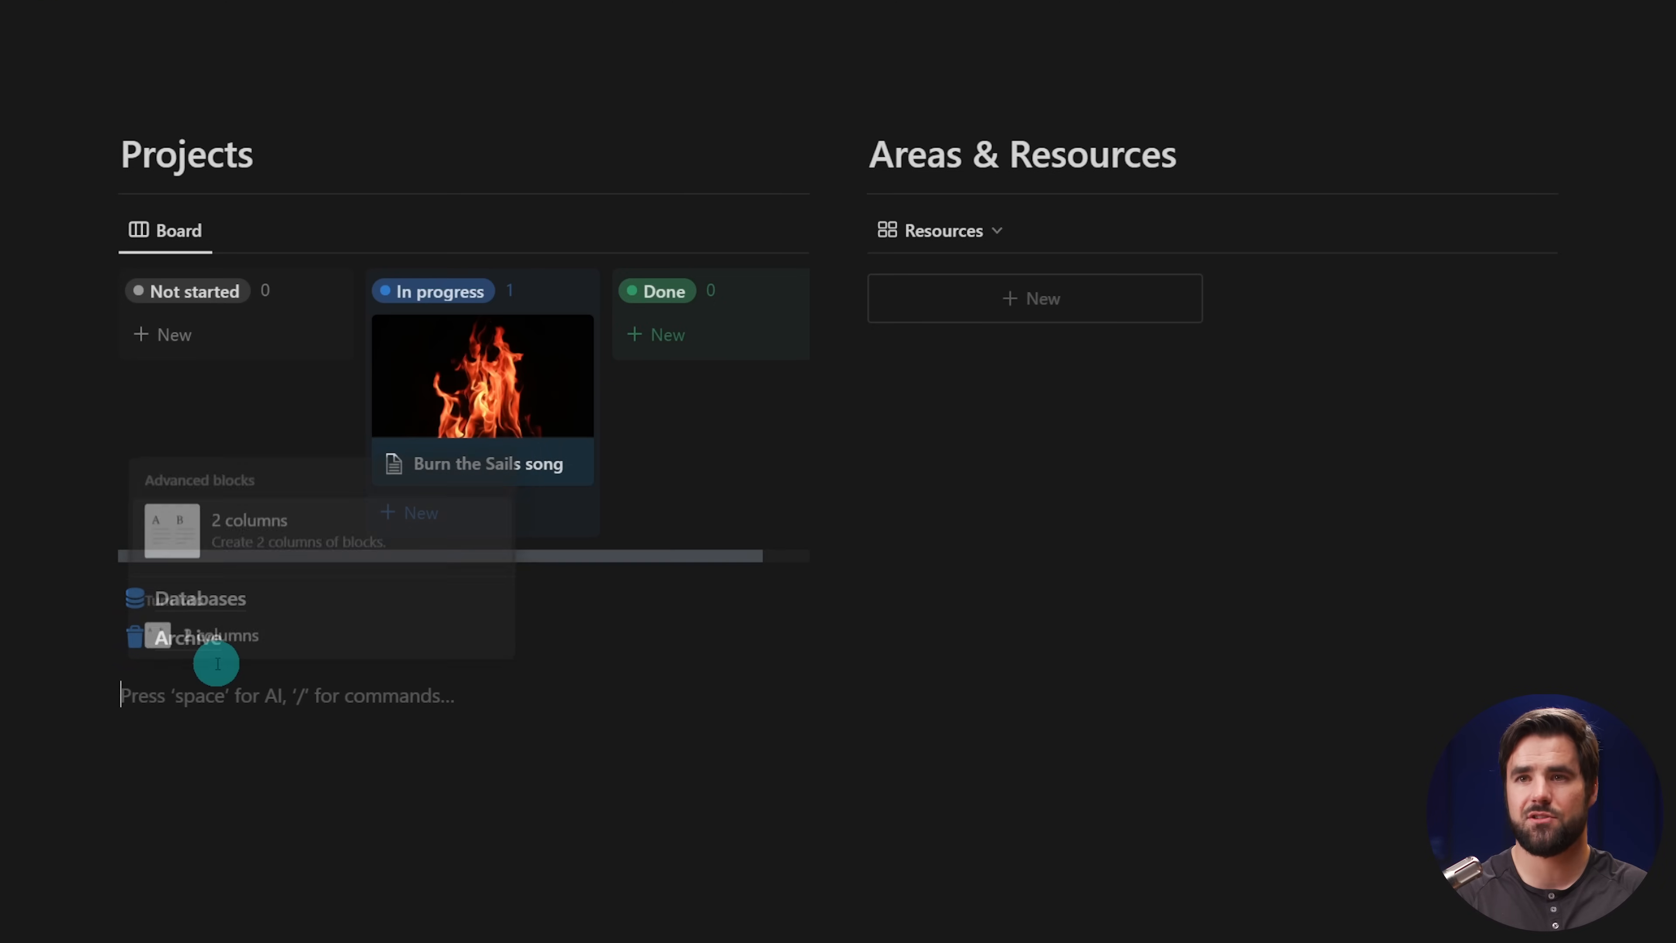
left_click_drag(105, 597, 135, 685)
left_click_drag(105, 596, 937, 652)
- Add a task named Clean Garage to the Task Inbox and view its page briefly
scroll(386, 700, "up", 8)
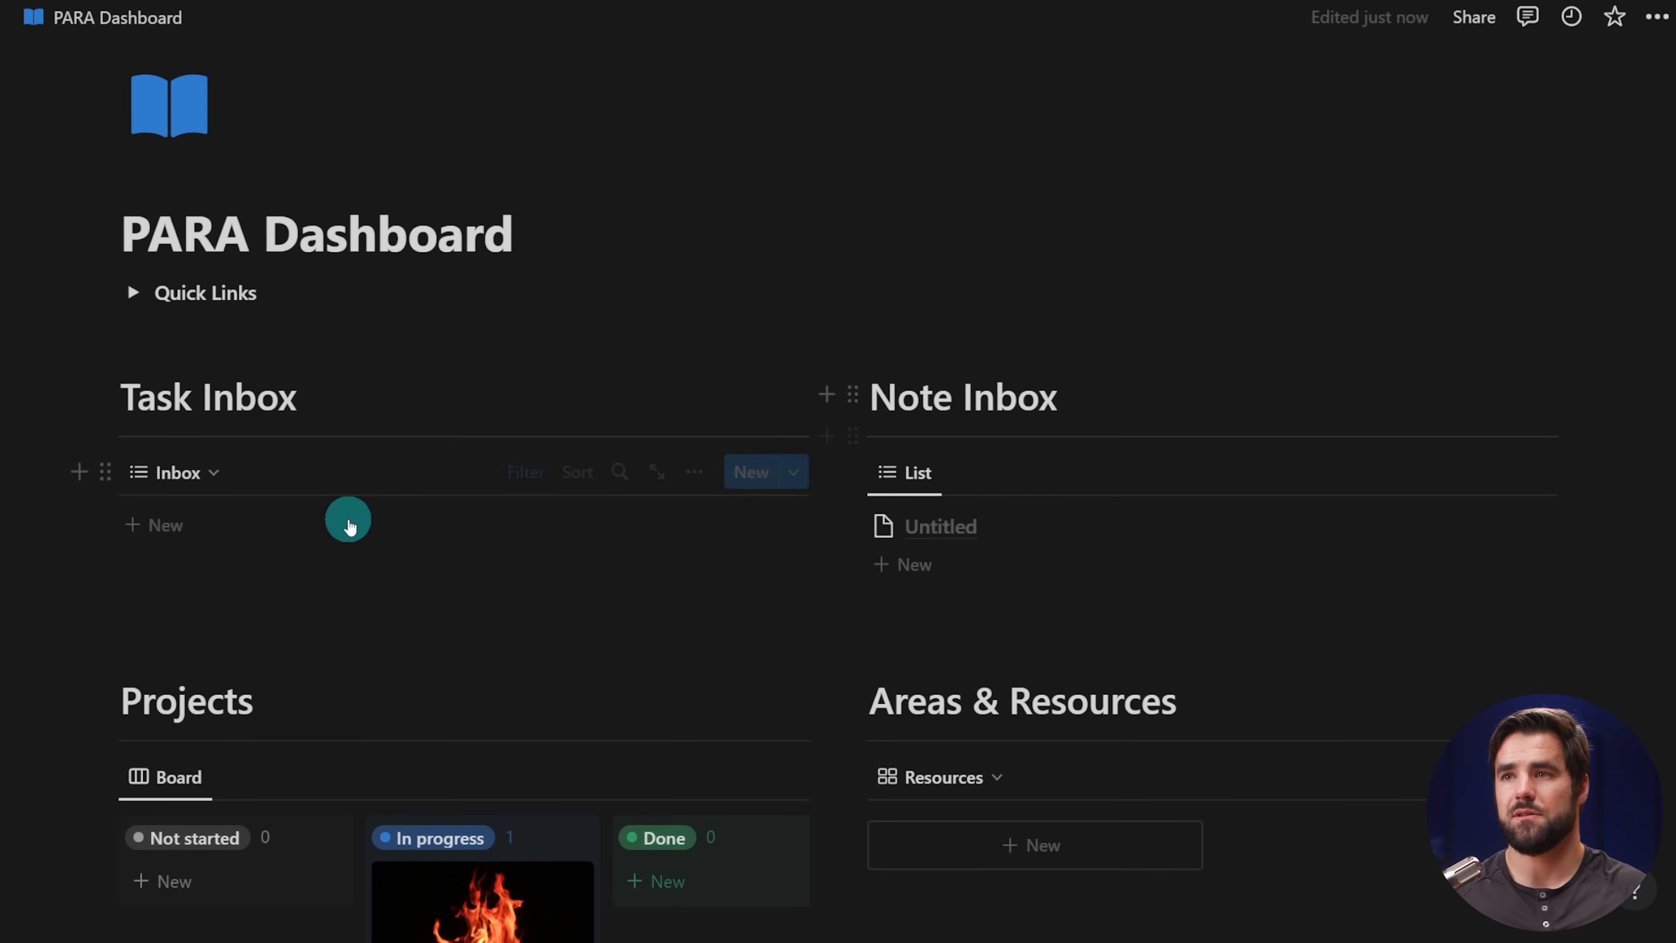
left_click(179, 526)
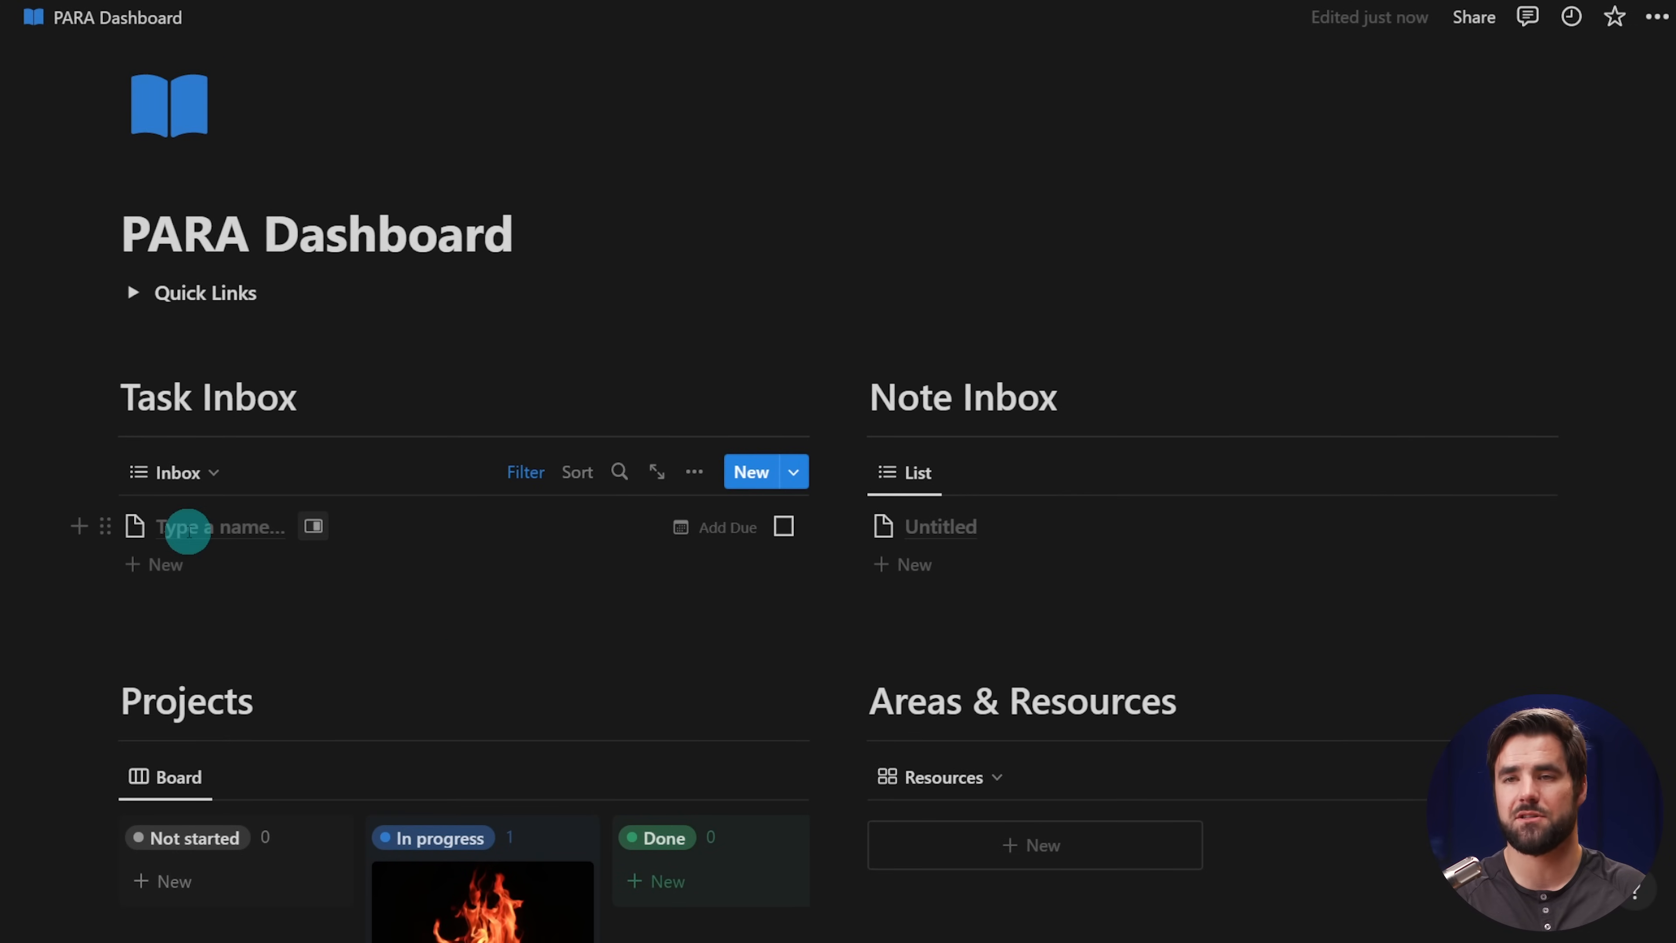
type("Clean C")
type("arage")
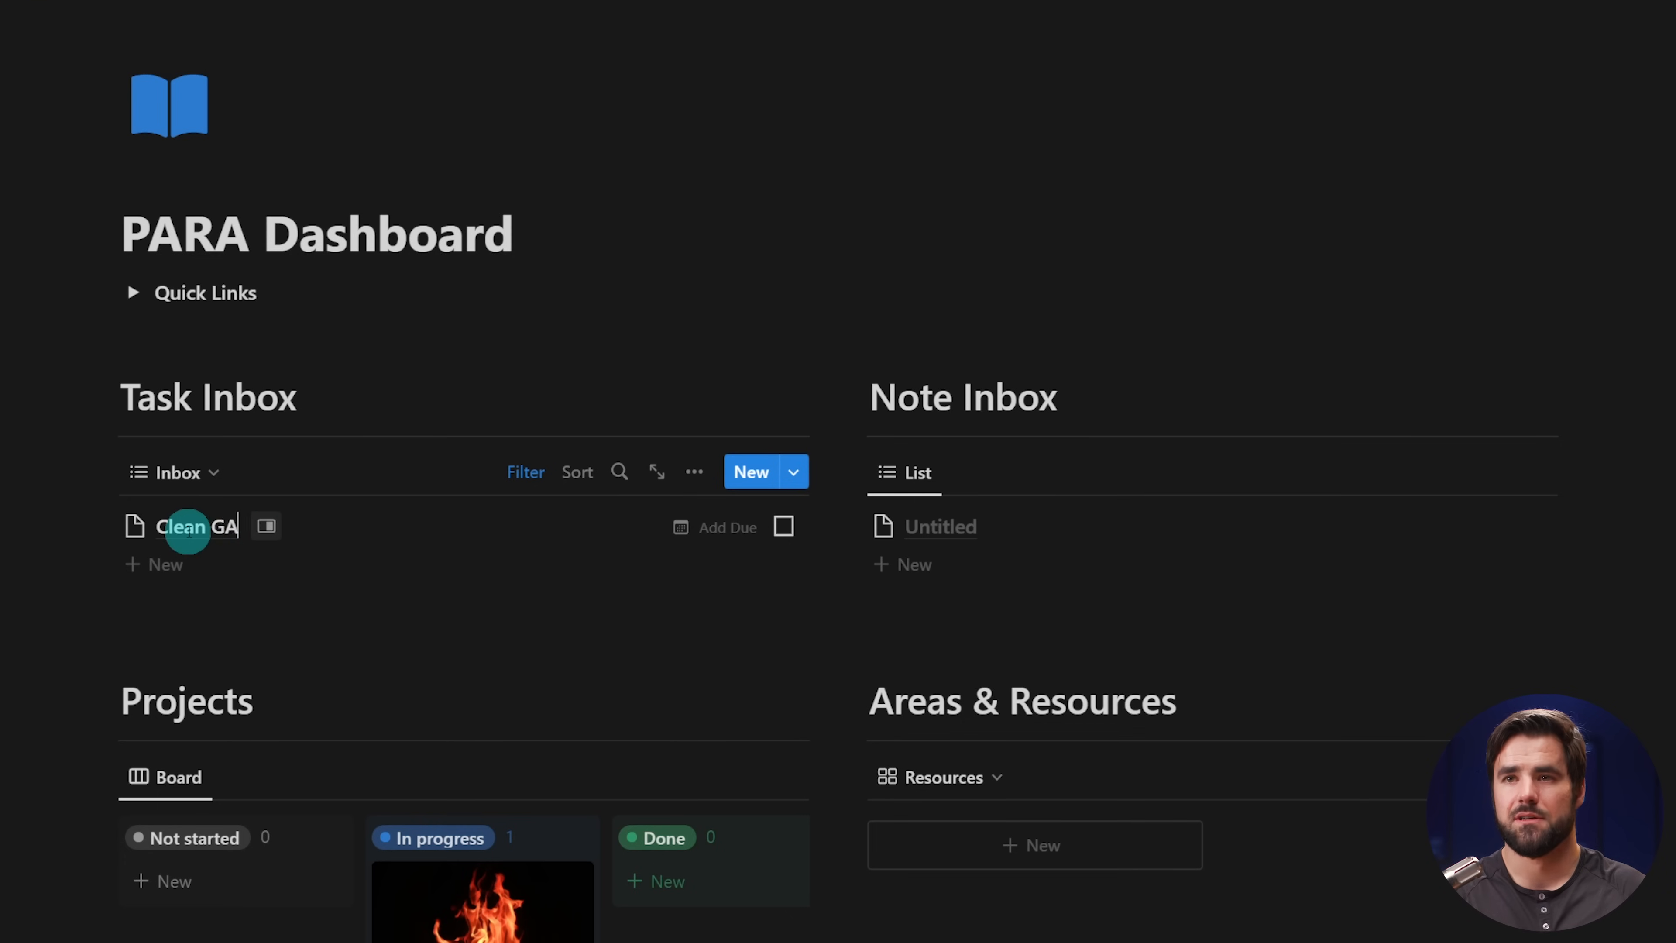
left_click(213, 535)
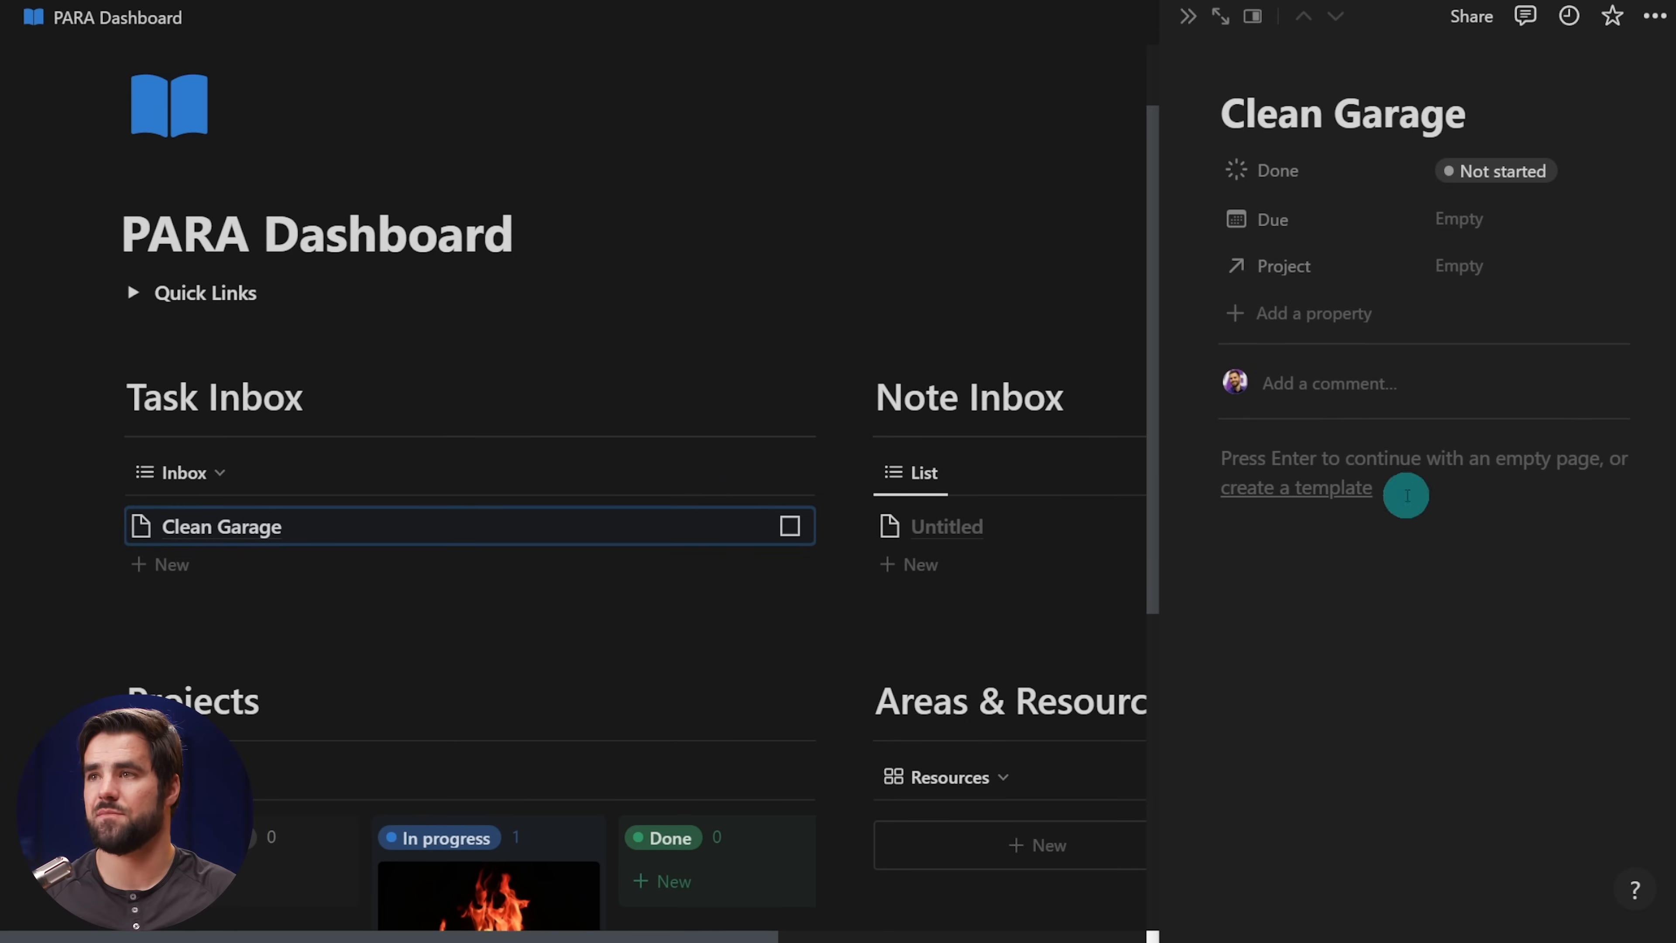
left_click(1188, 16)
- Open the untitled note and set the Base URL and Root Area properties to Always hide for all Notes pages
left_click(961, 528)
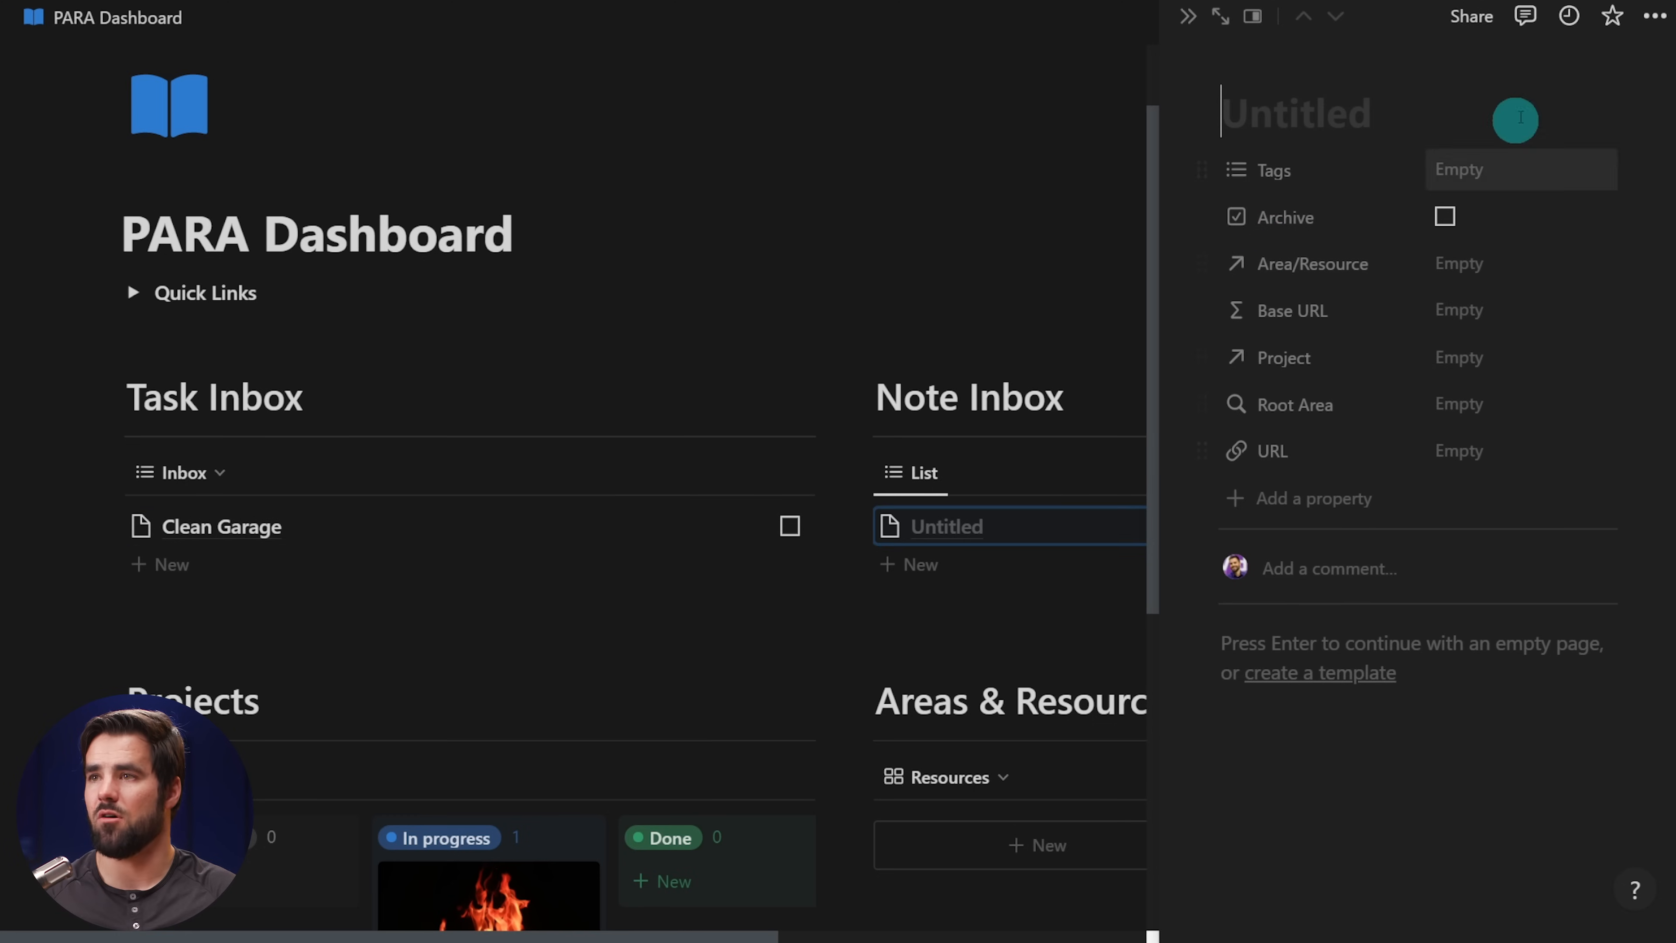
left_click(1652, 25)
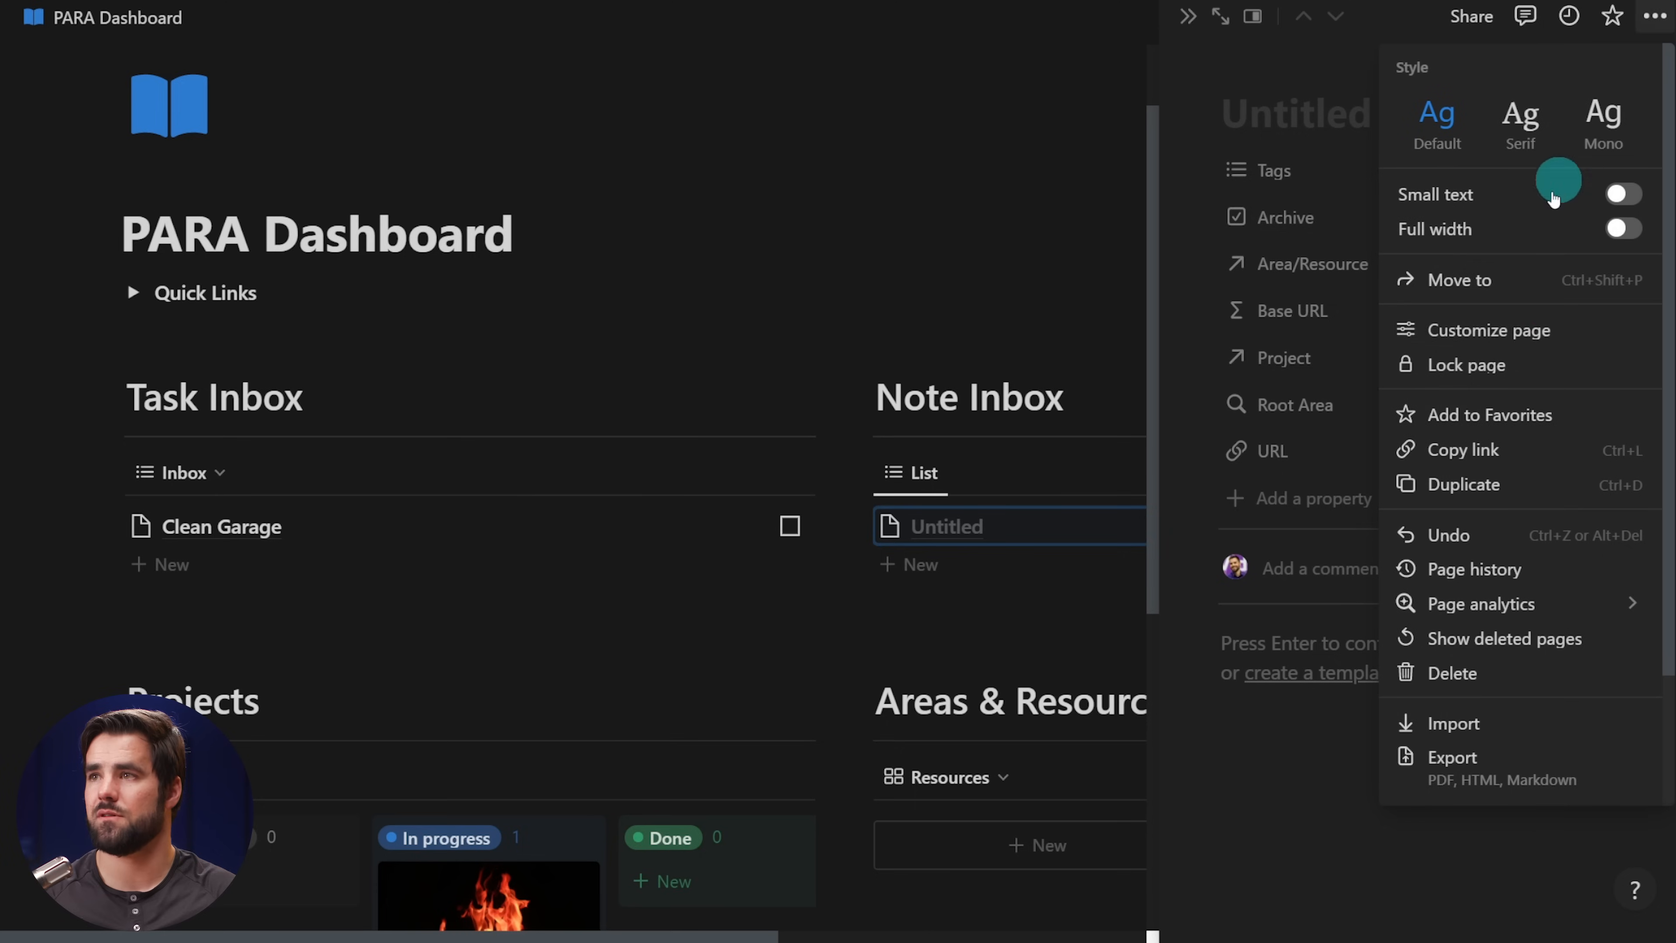
left_click(1502, 330)
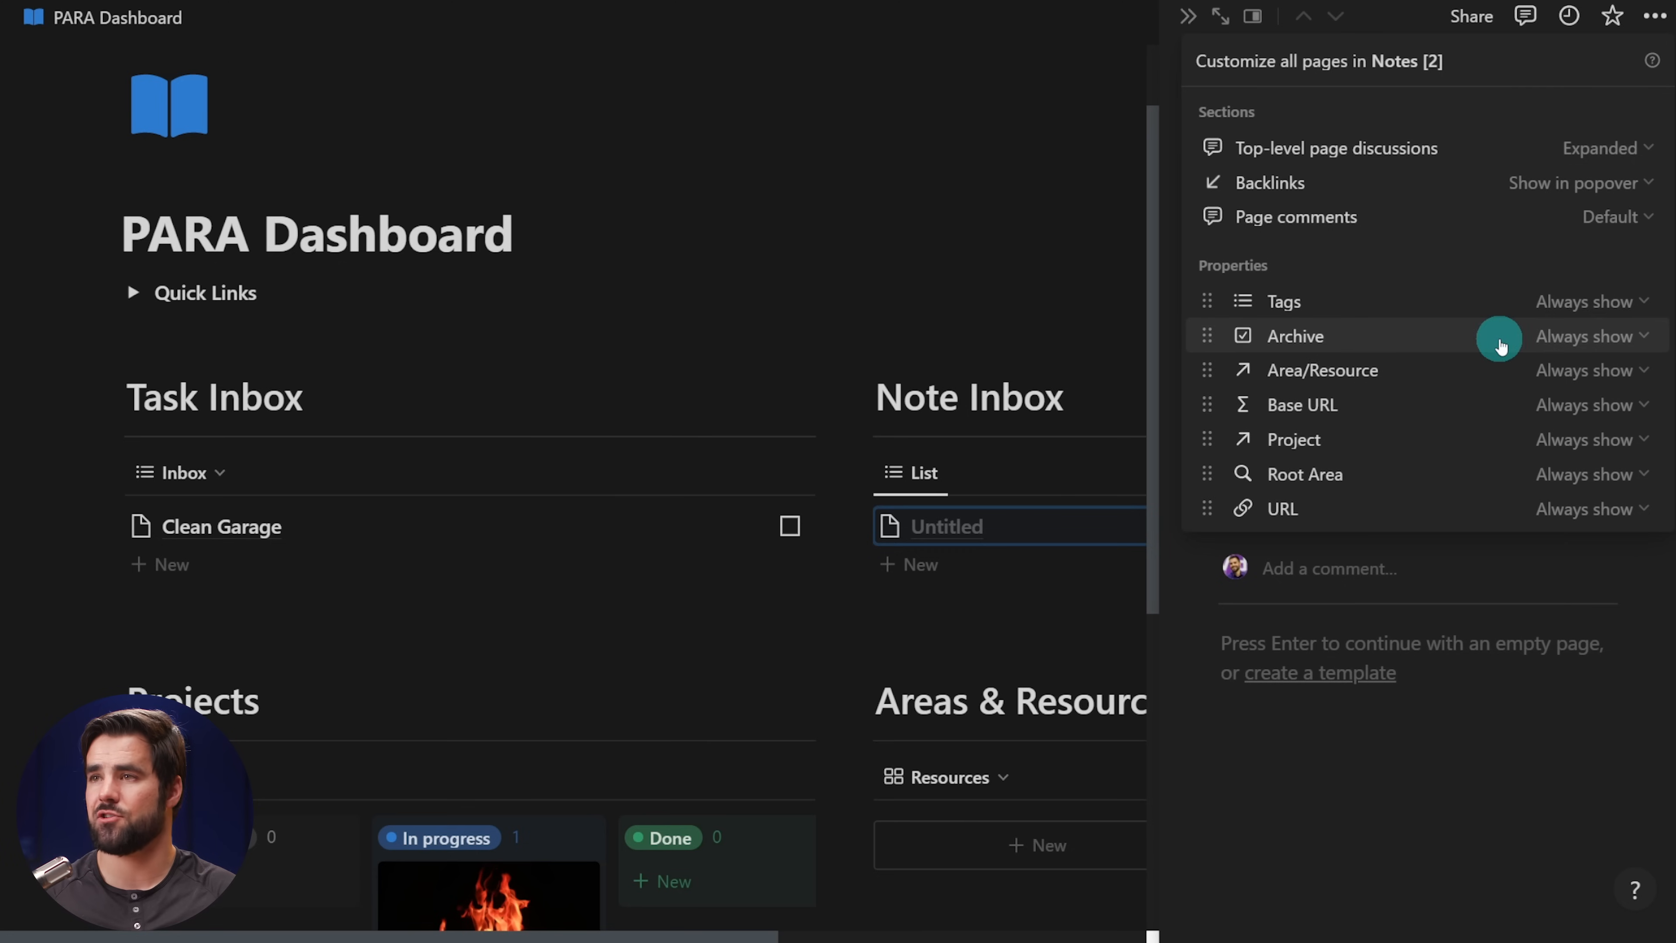
left_click(1481, 512)
left_click(1586, 480)
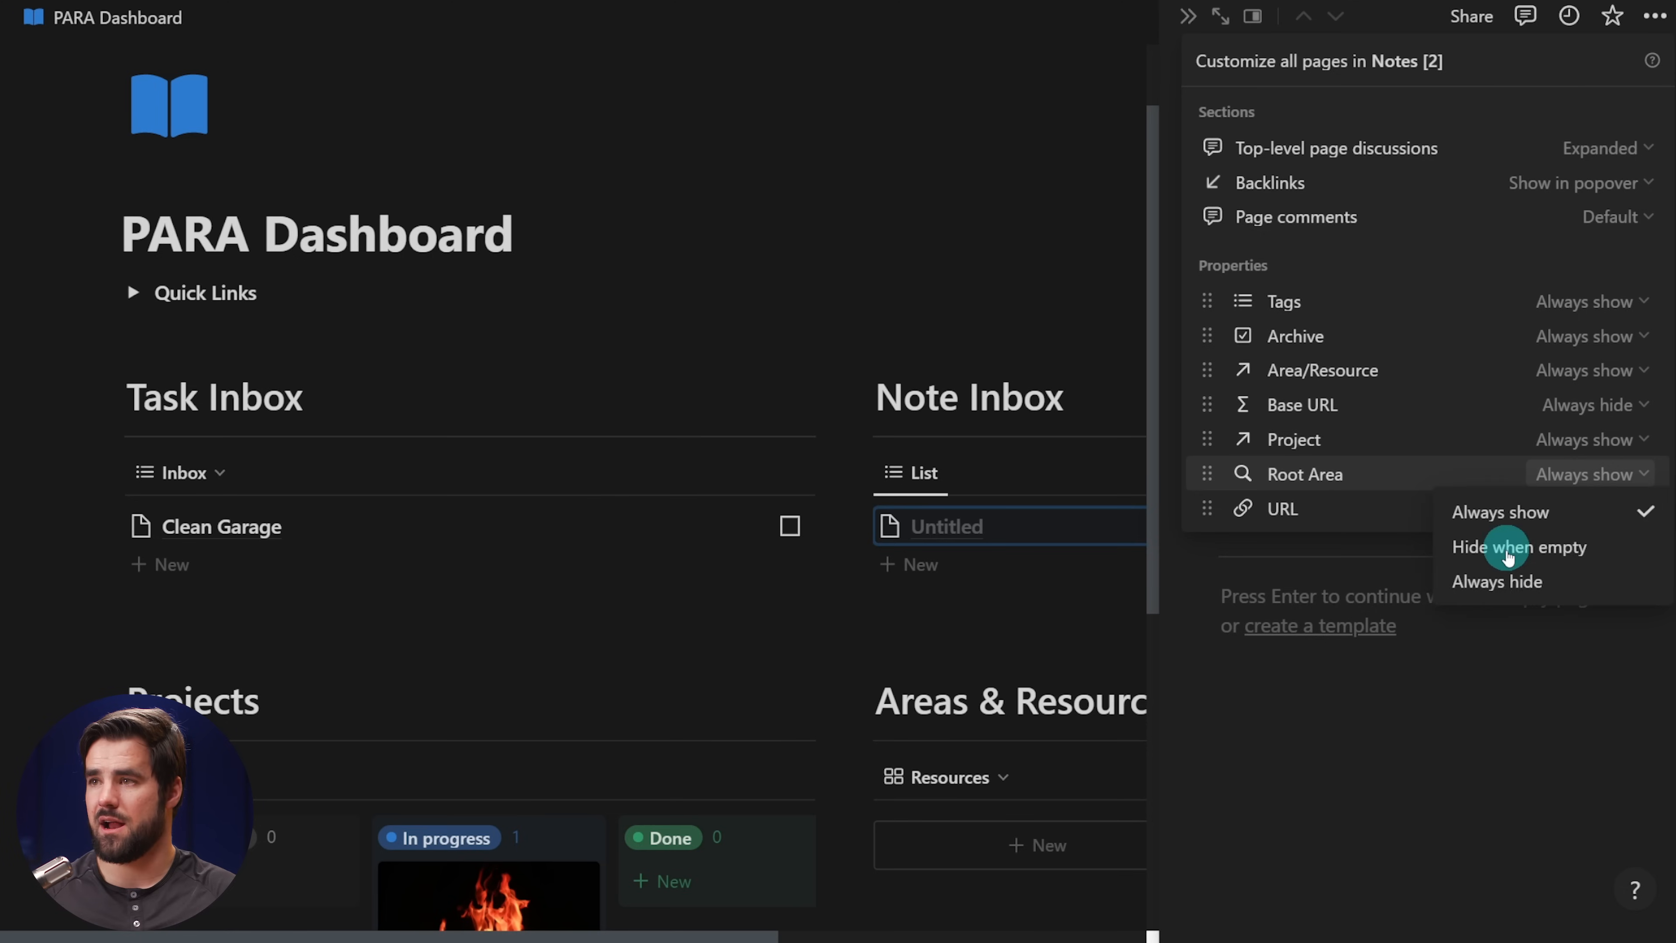
left_click(1517, 580)
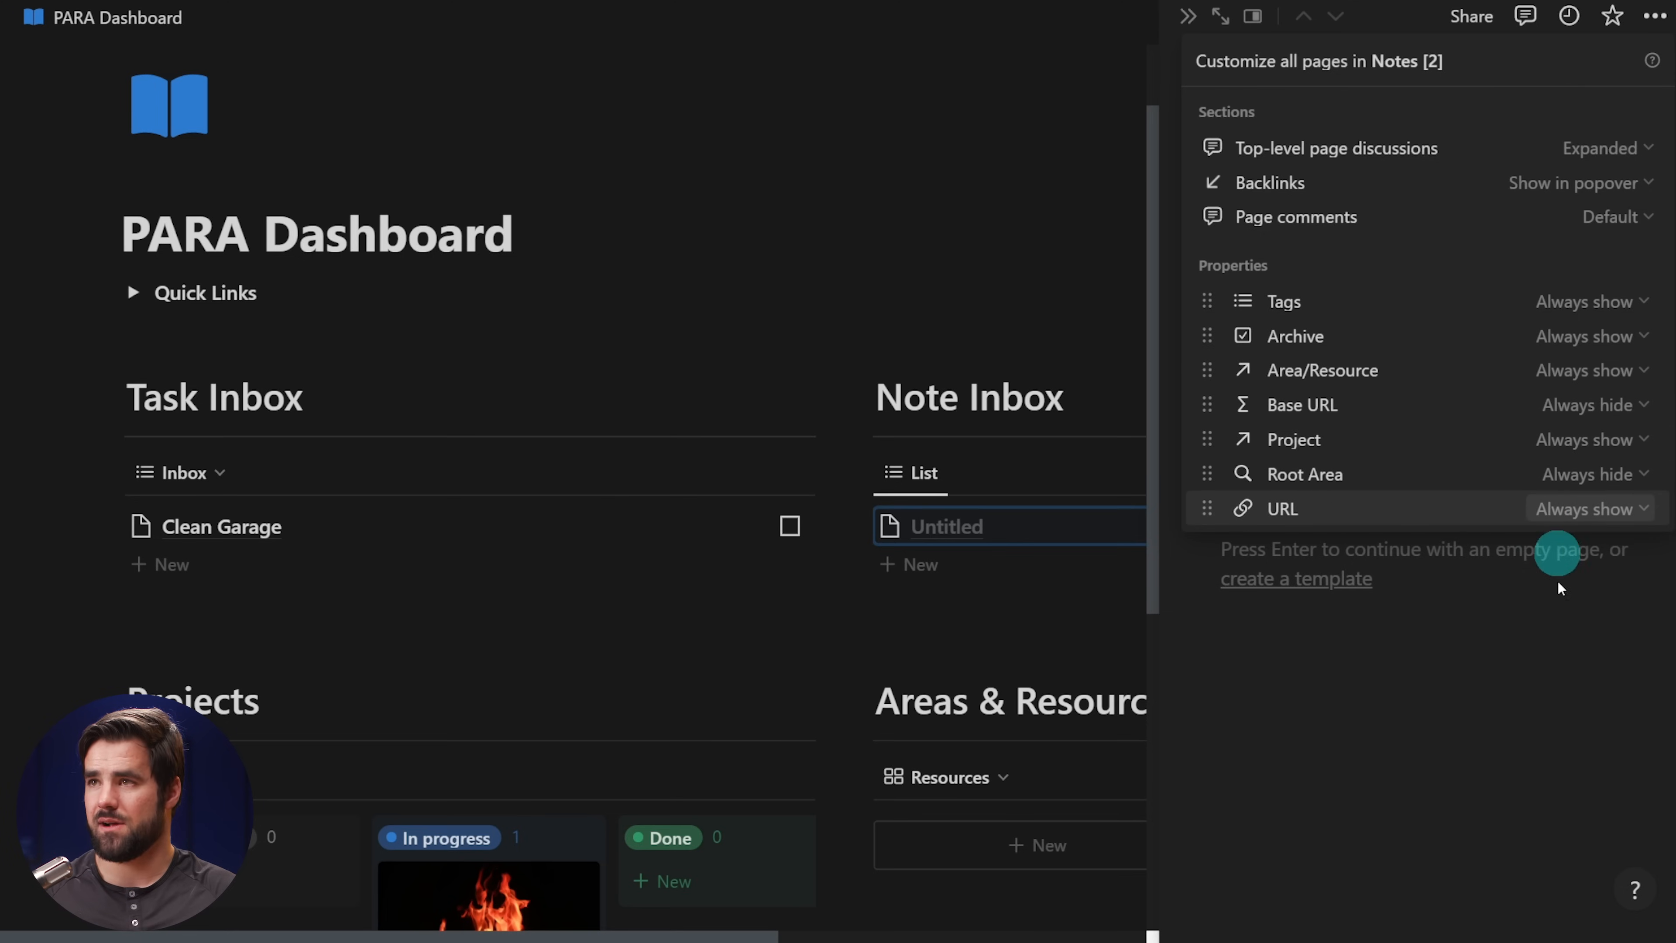
left_click(1565, 679)
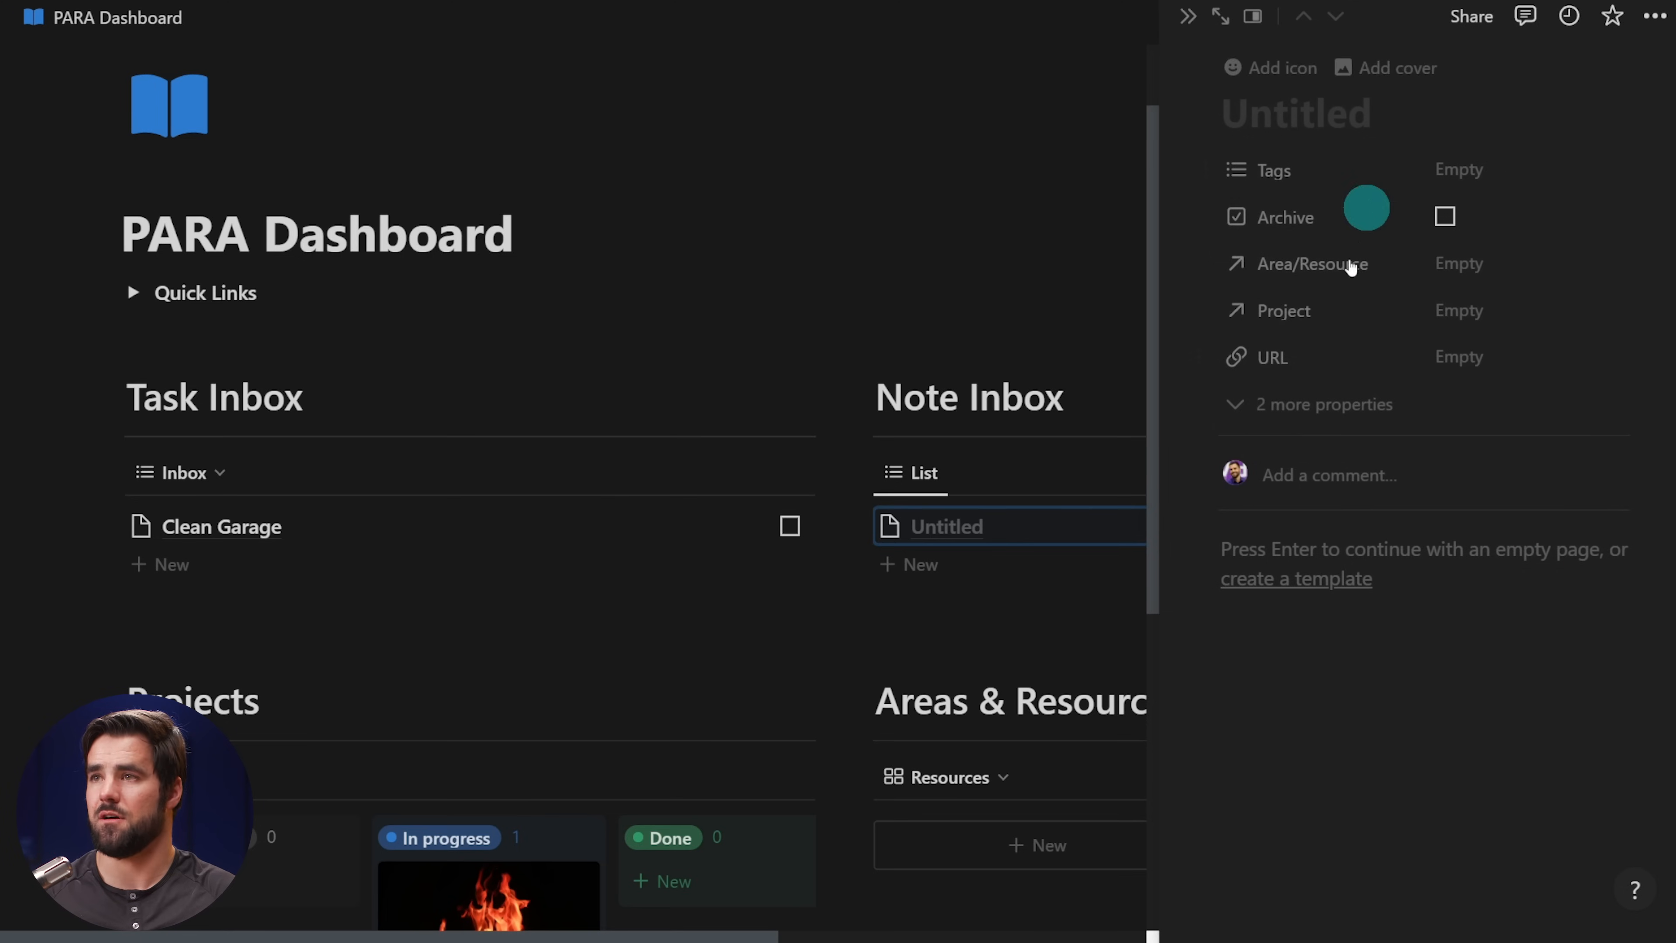
left_click(845, 435)
- Open the Burn the Sails song project and set the Tasks and Notes properties to Always hide for all Projects pages
scroll(462, 482, "down", 3)
left_click(488, 544)
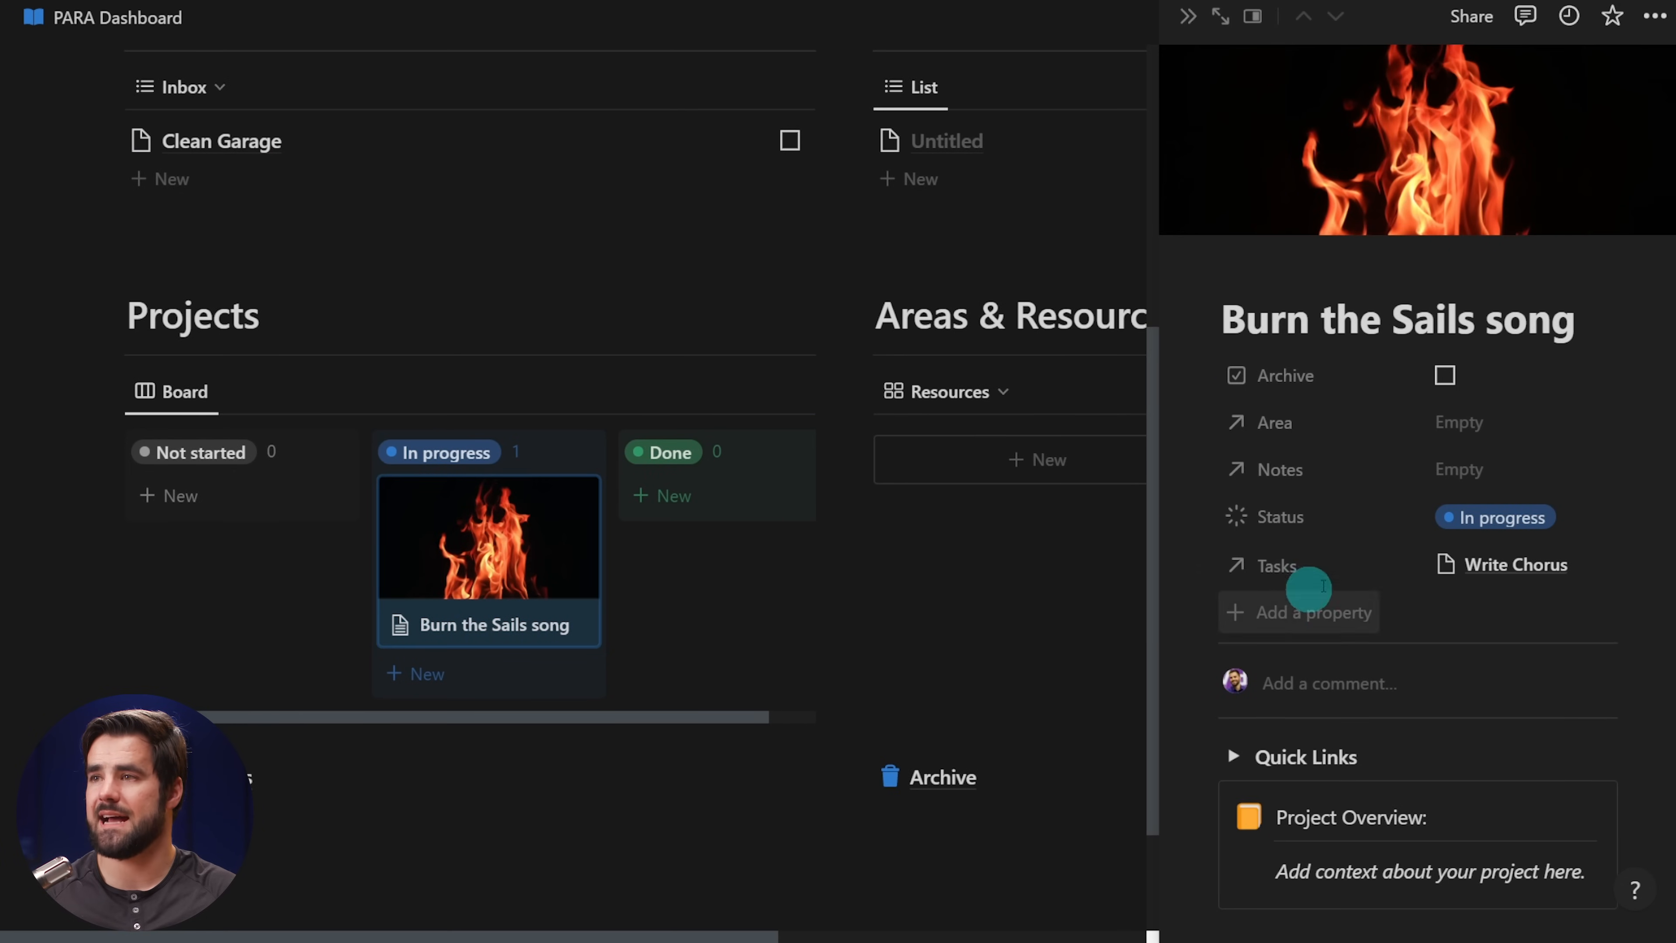
left_click(1655, 19)
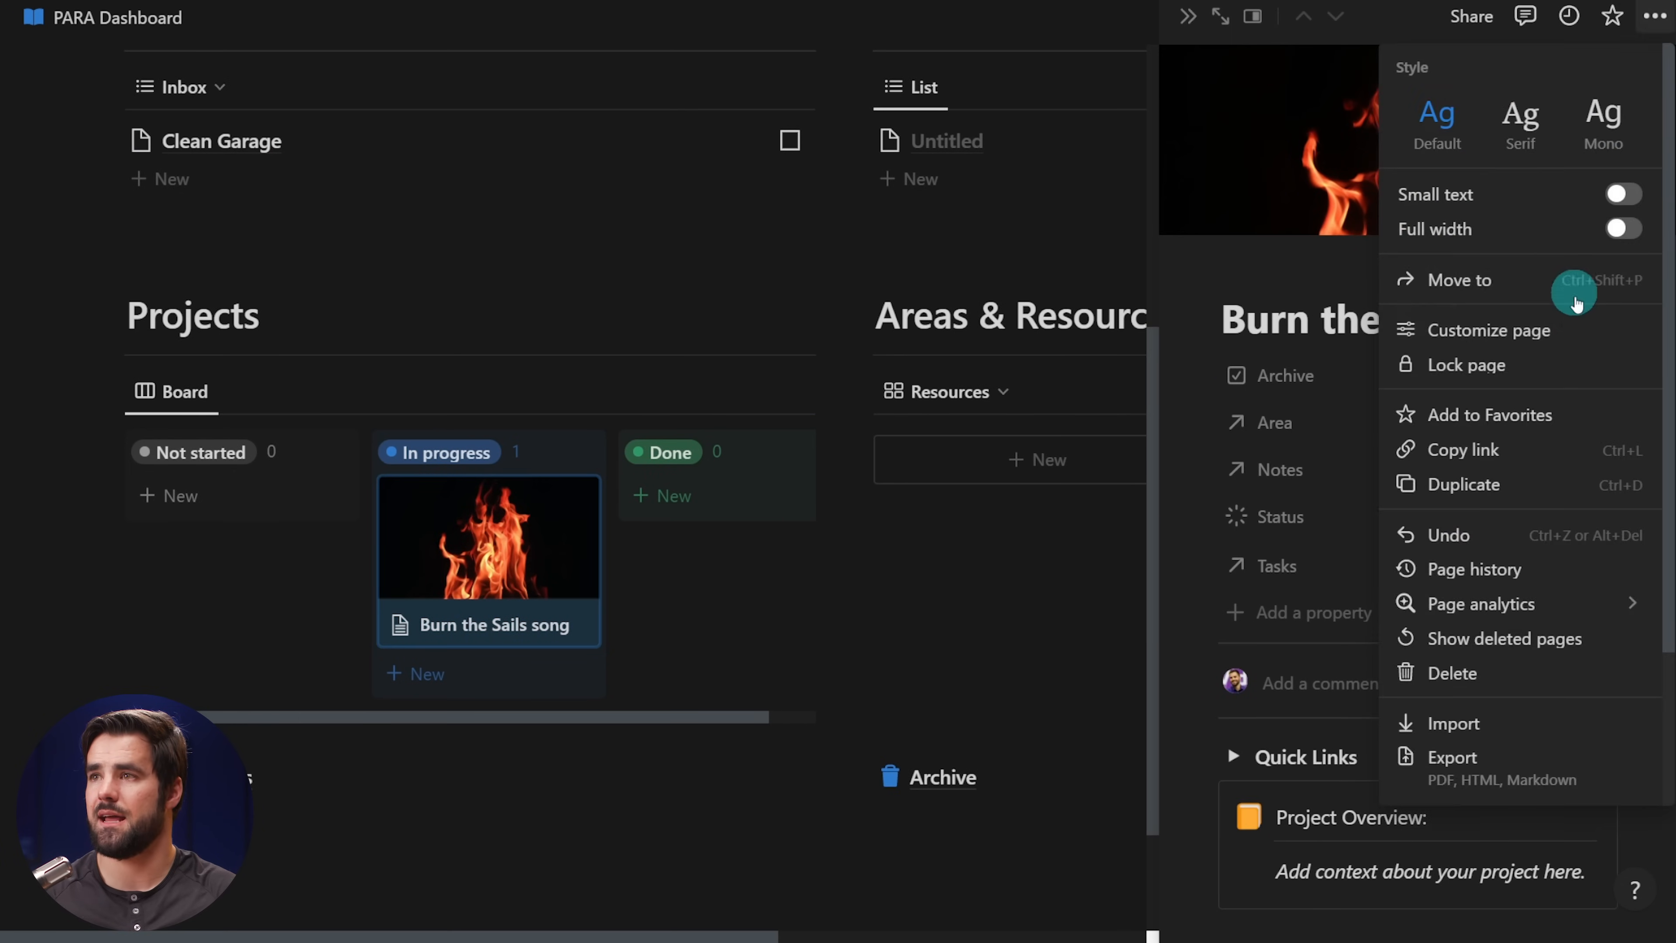
left_click(1571, 325)
left_click(1606, 441)
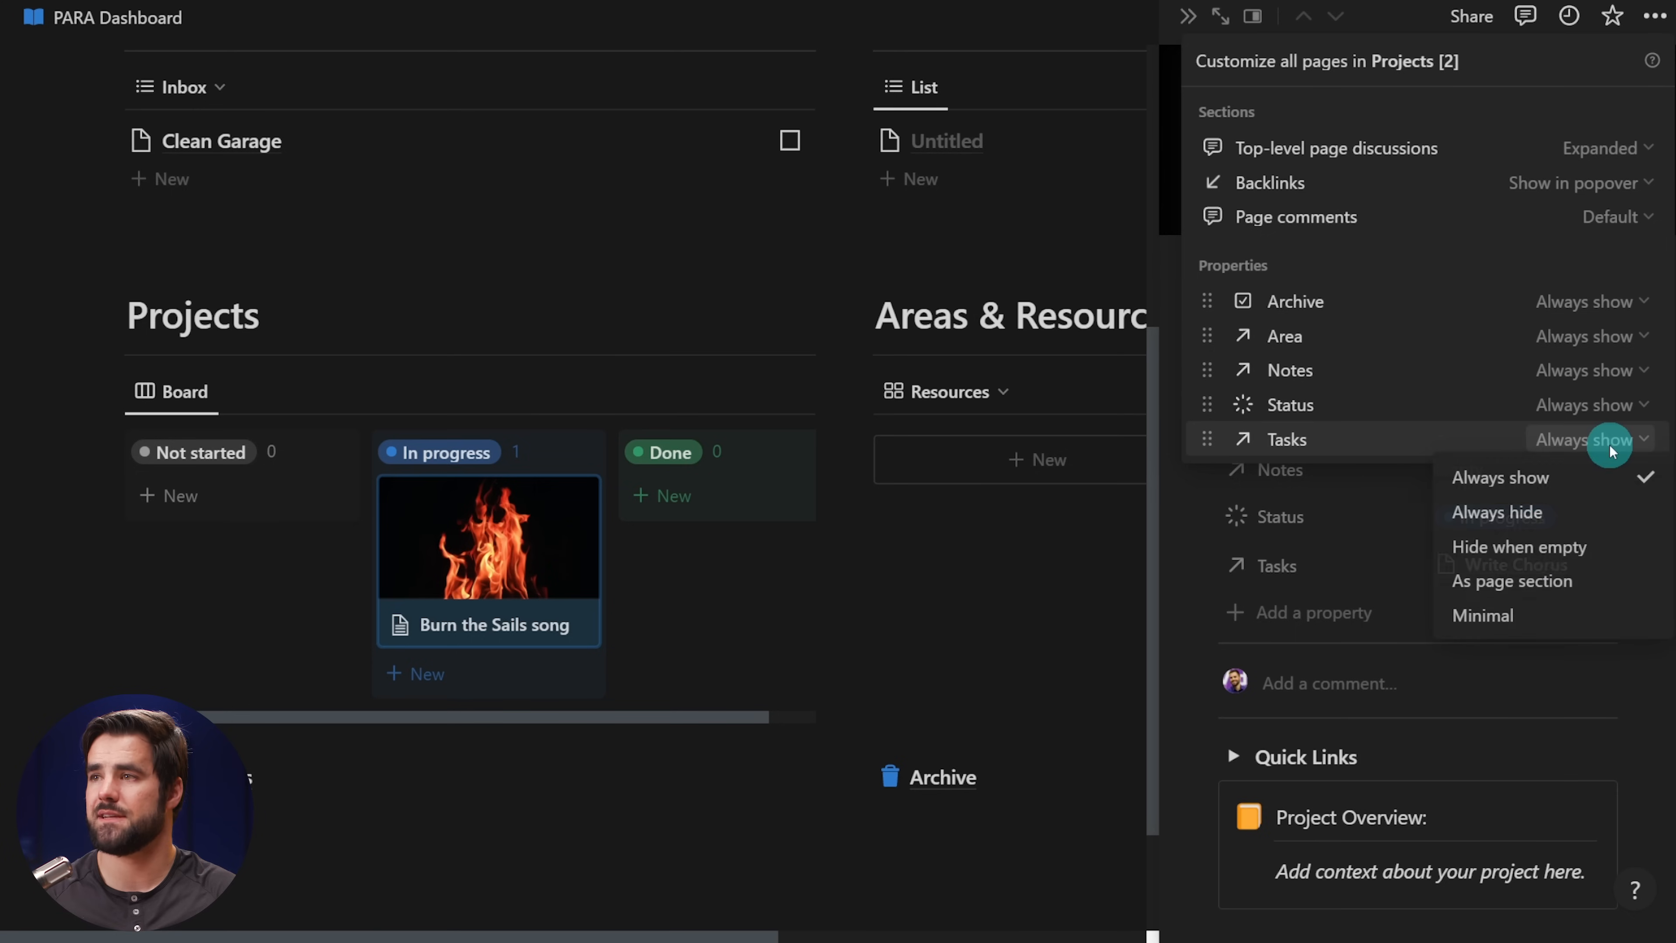
left_click(1526, 513)
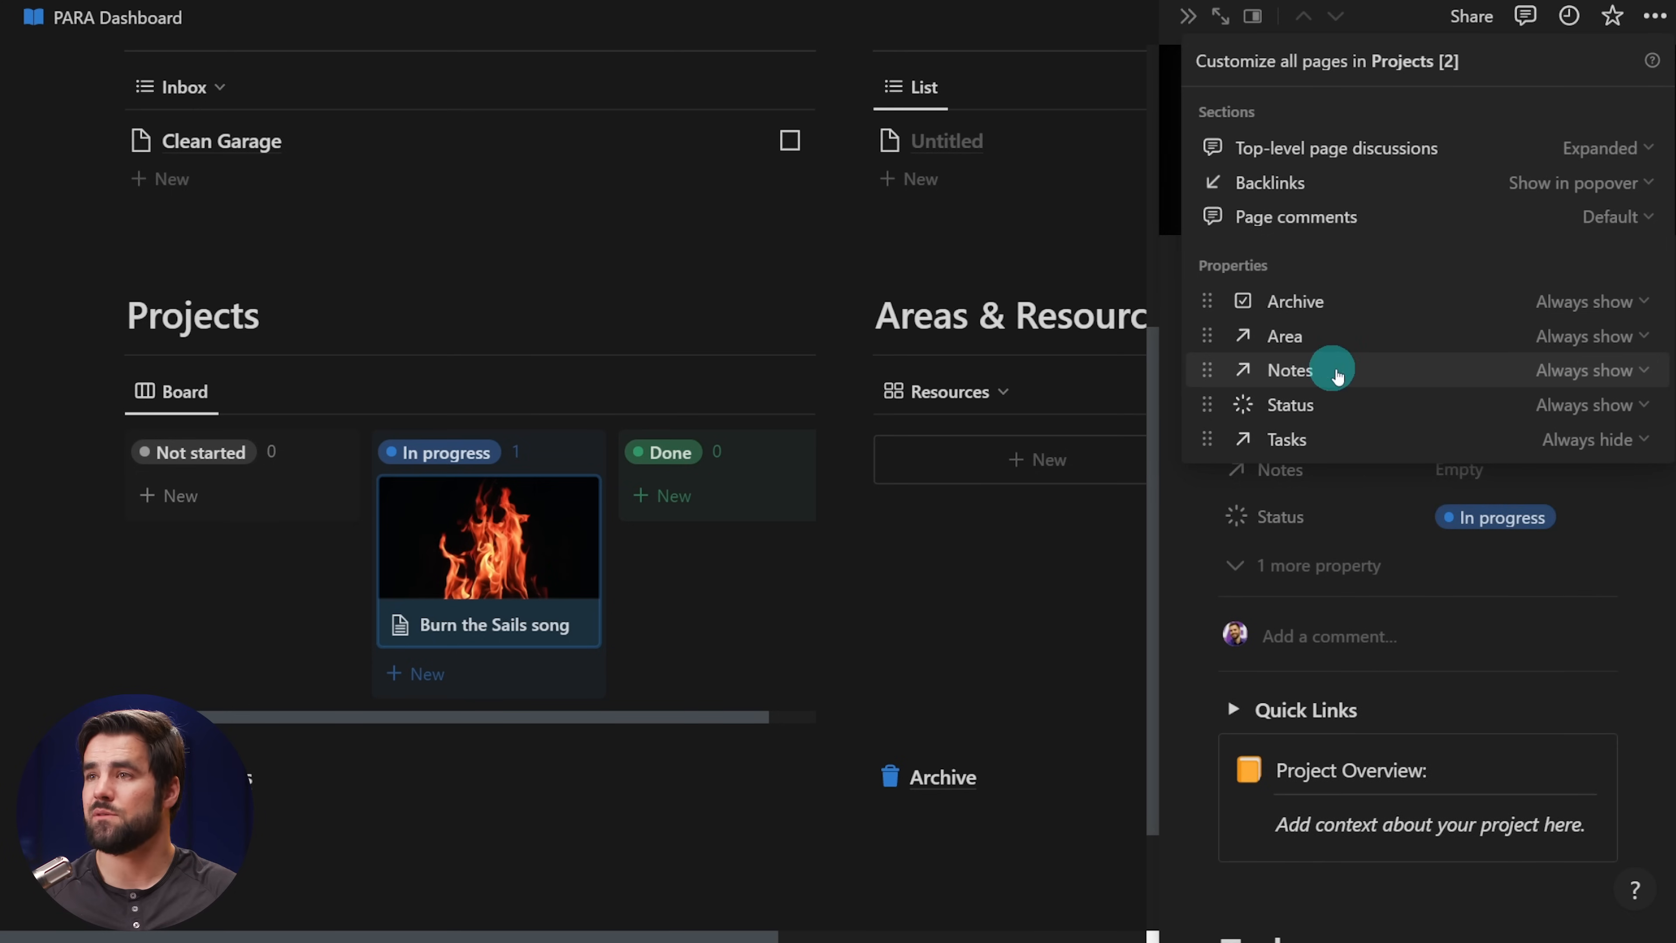
left_click(1594, 379)
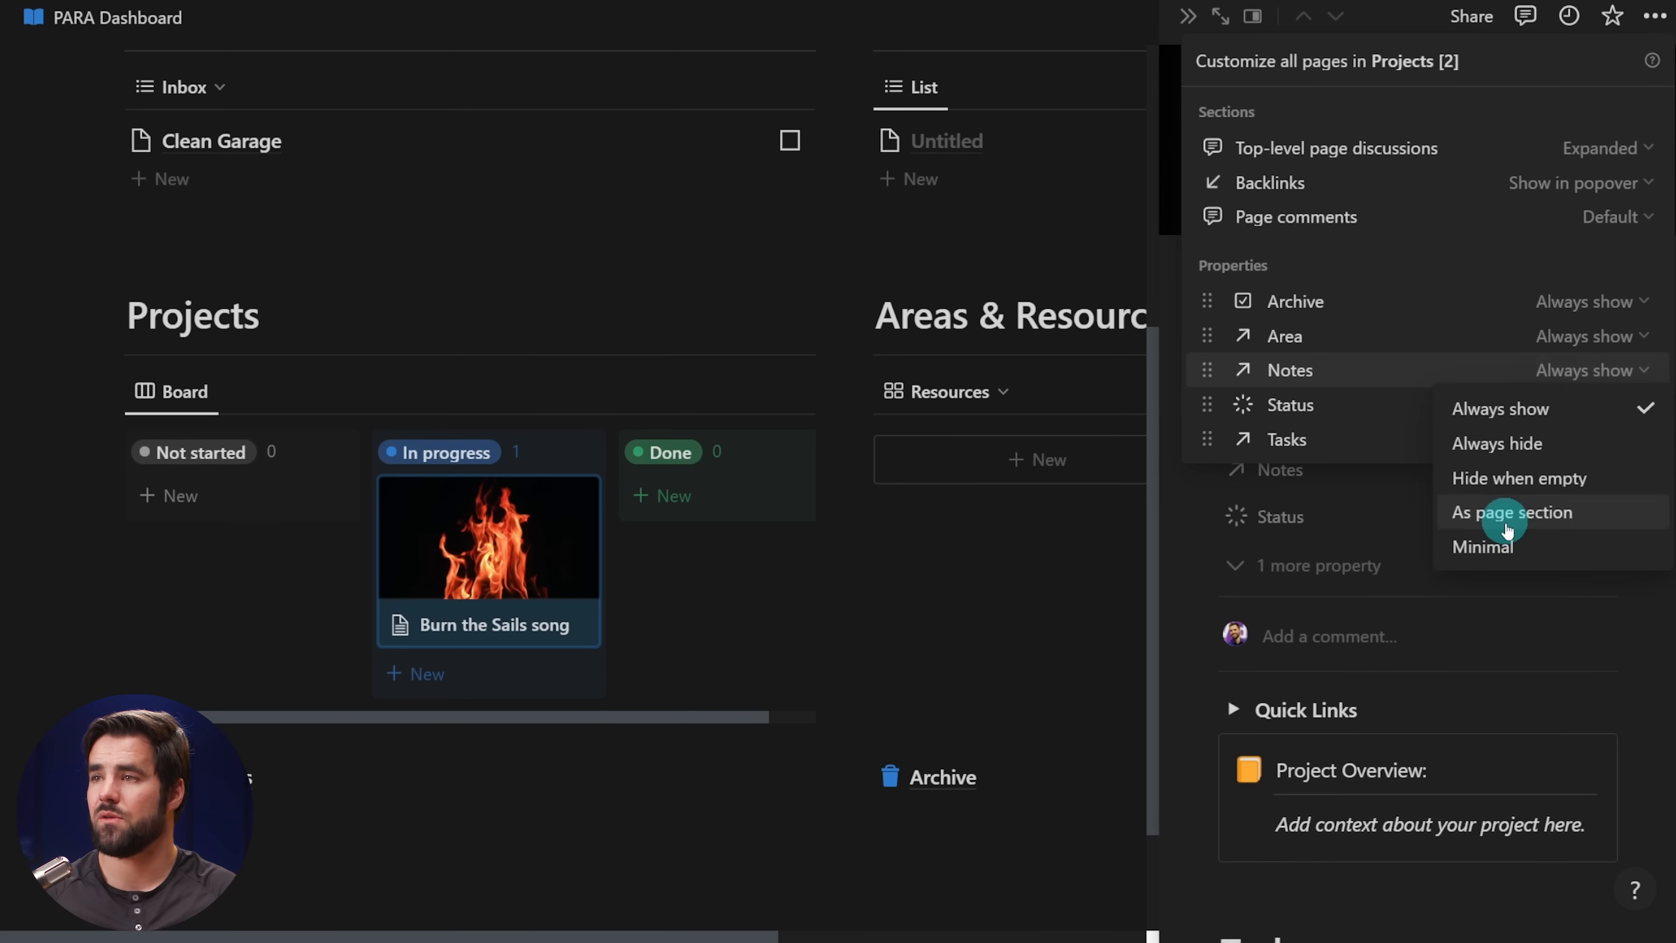
left_click(1506, 441)
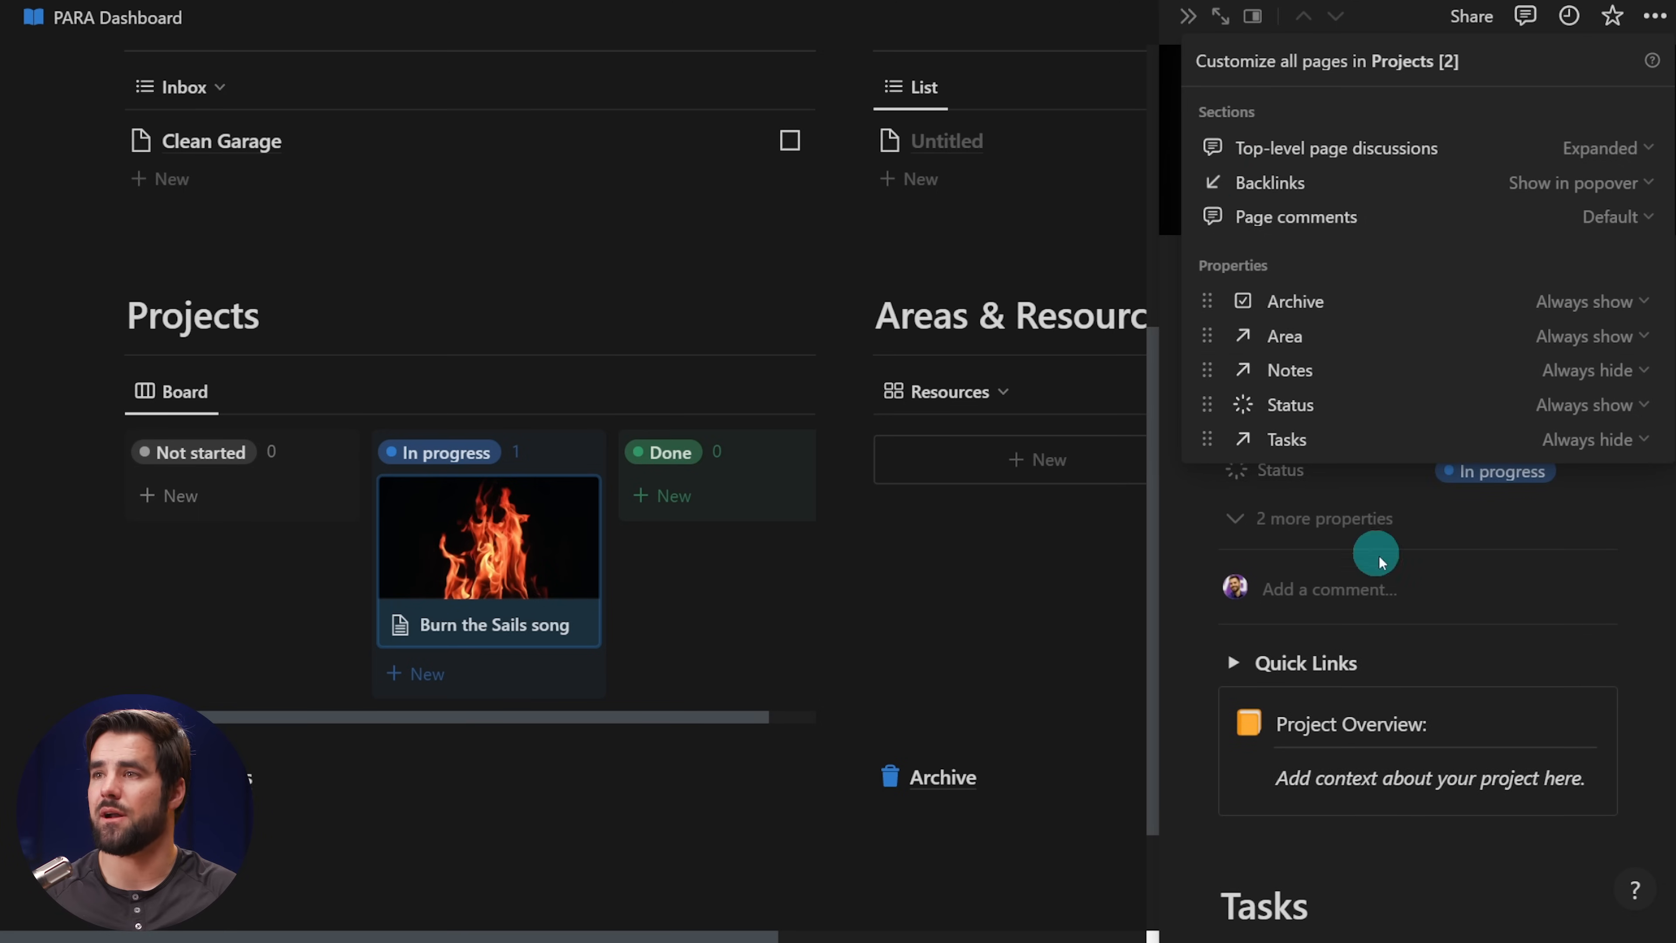
left_click(1036, 676)
left_click(1013, 610)
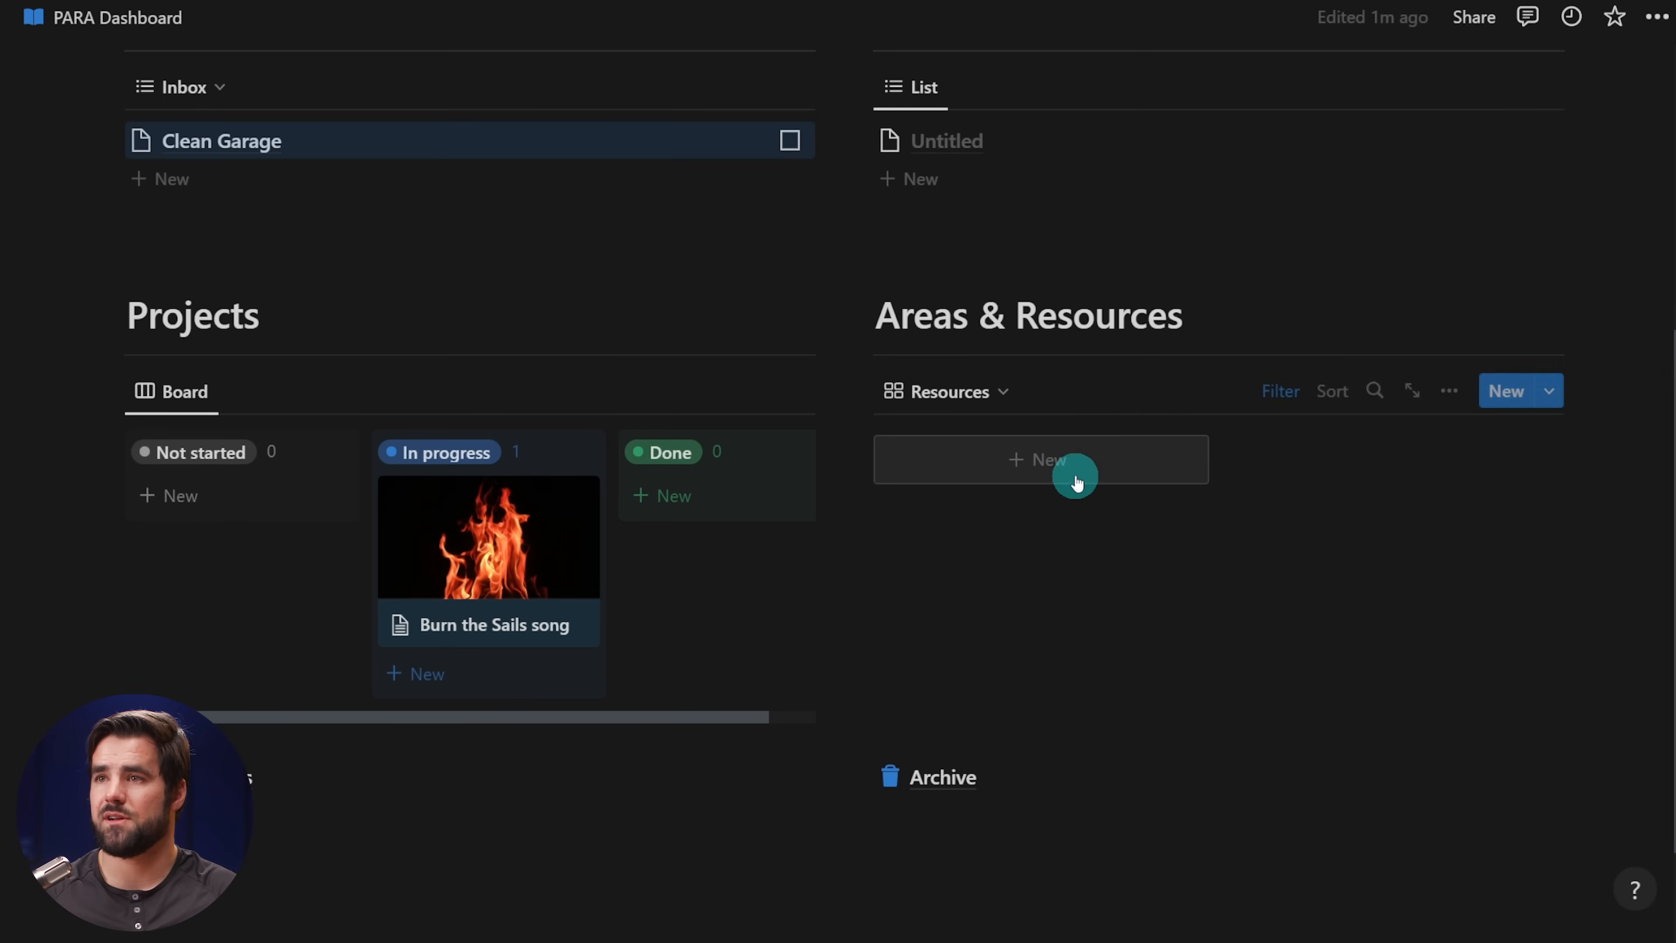
- Create a new resource in the Areas & Resources gallery and title it MtG
left_click(1029, 459)
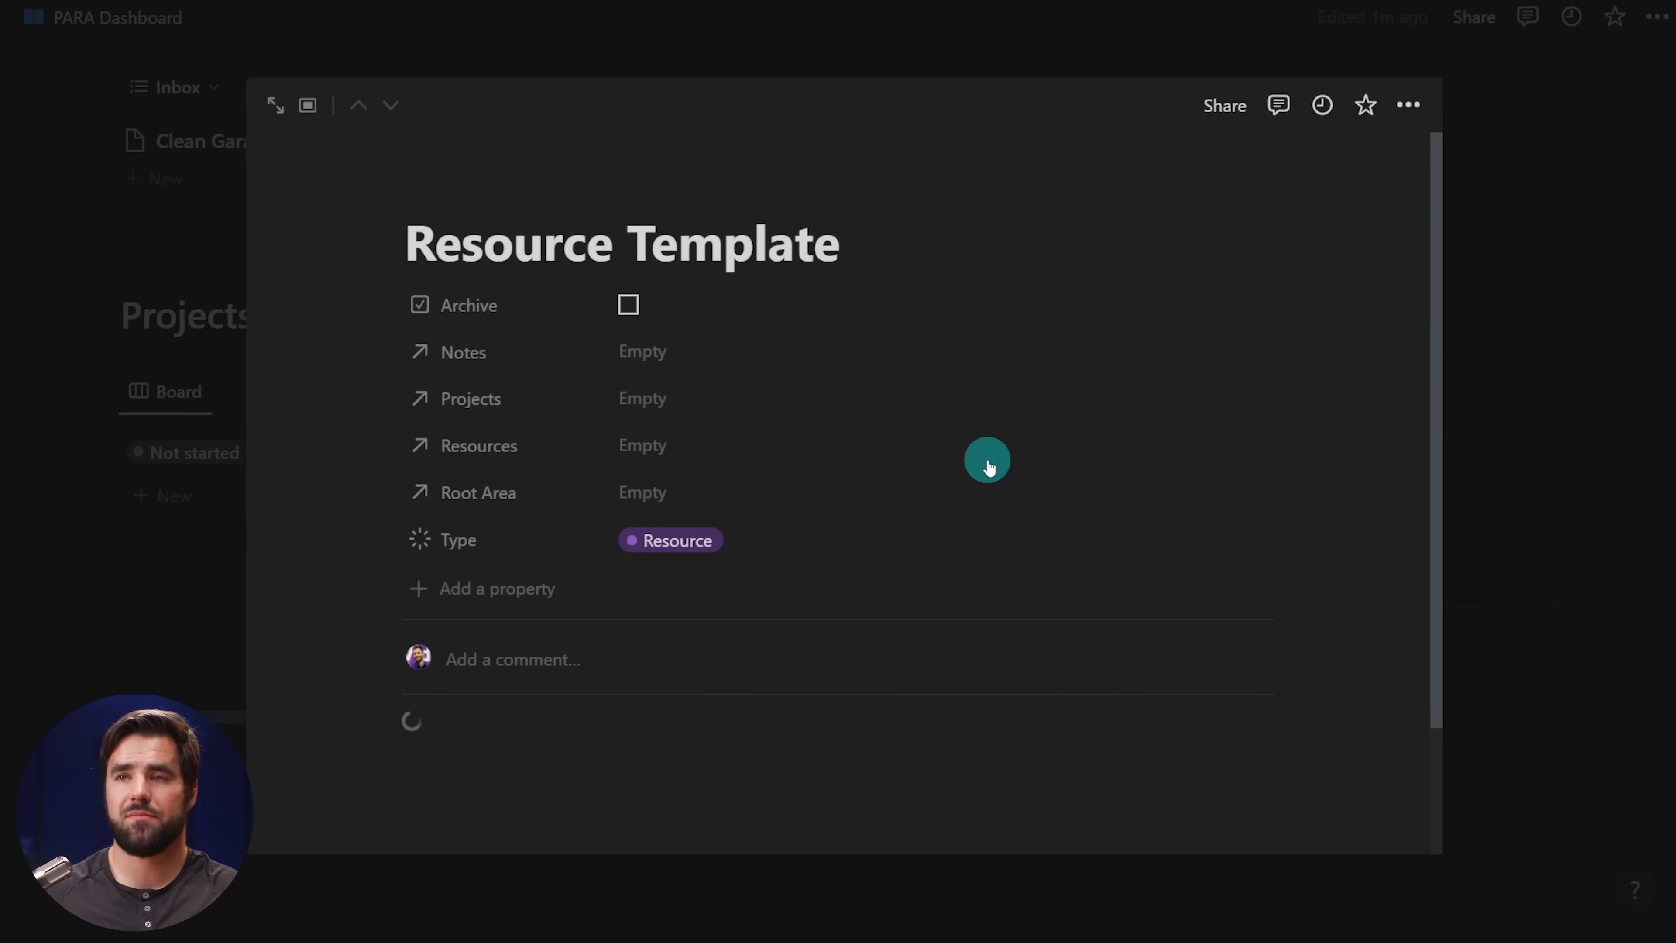
triple_click(758, 264)
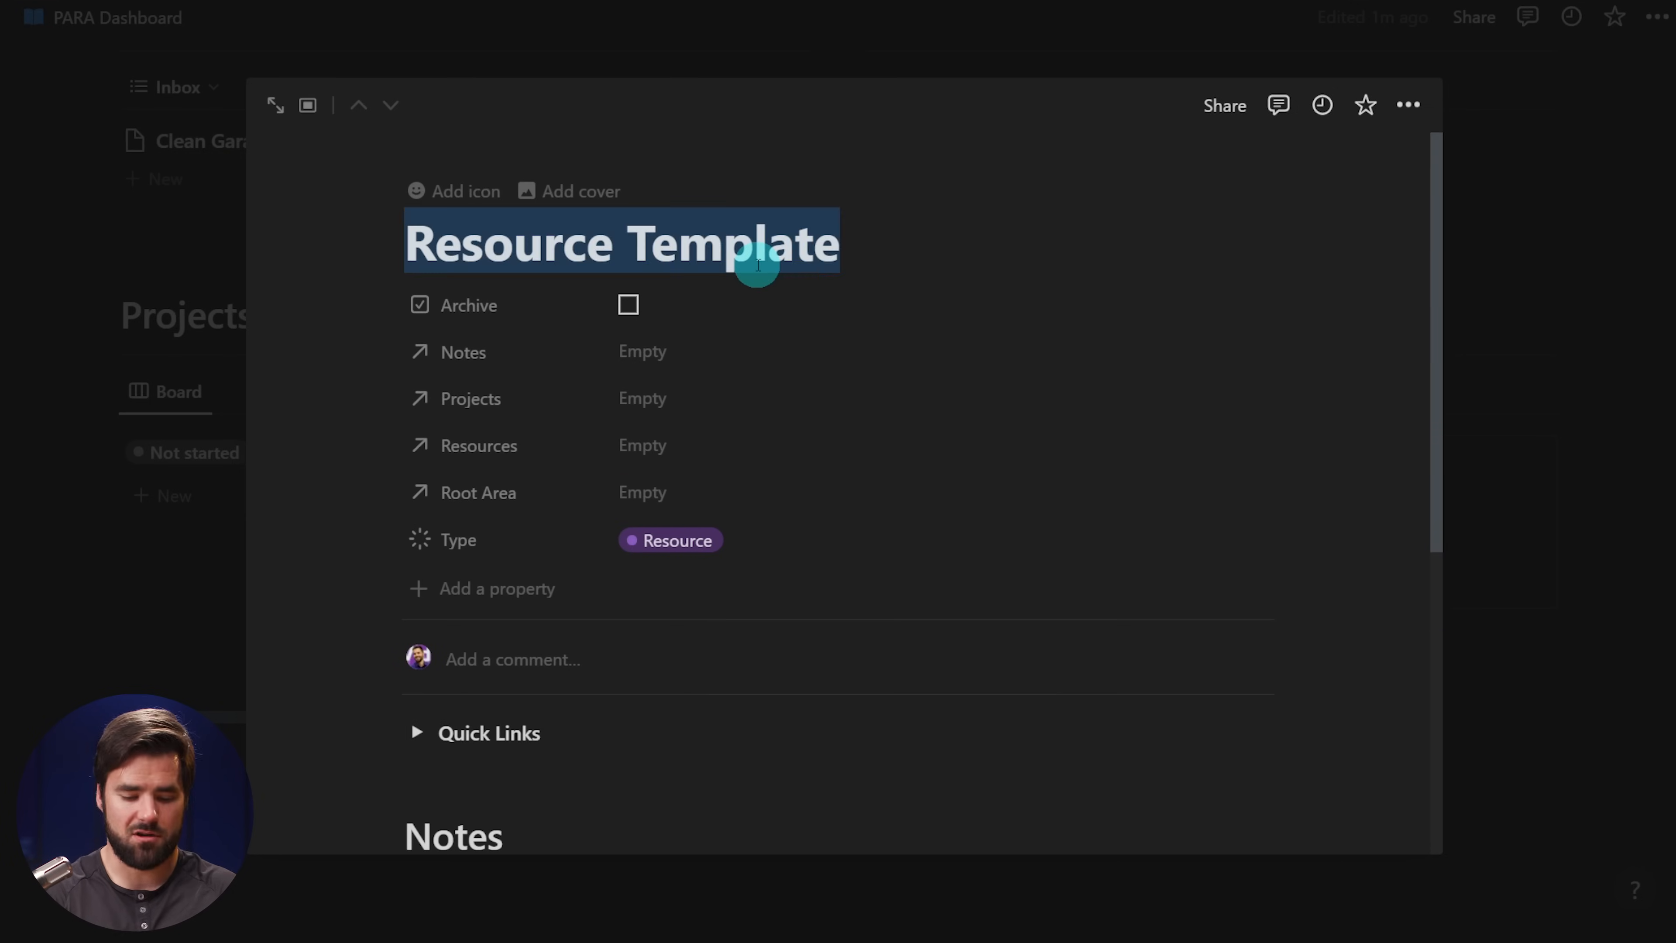
type("MtG")
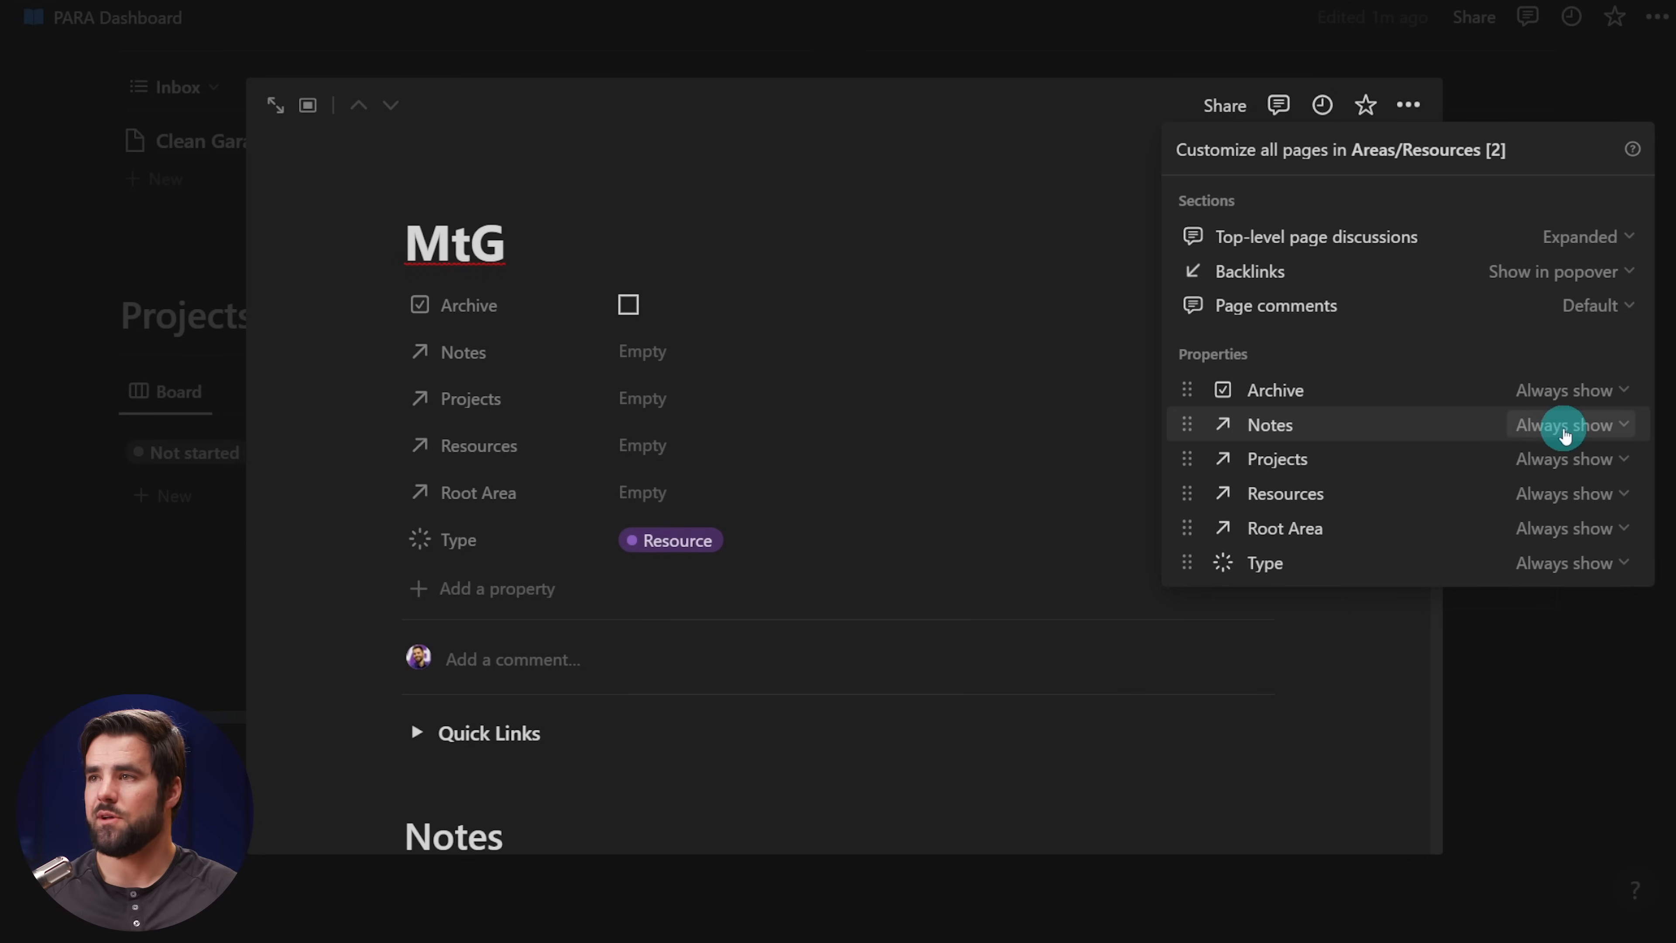
- Set the Notes, Projects and Resources properties to Always hide for all Areas/Resources pages, and return to the dashboard
left_click(1555, 428)
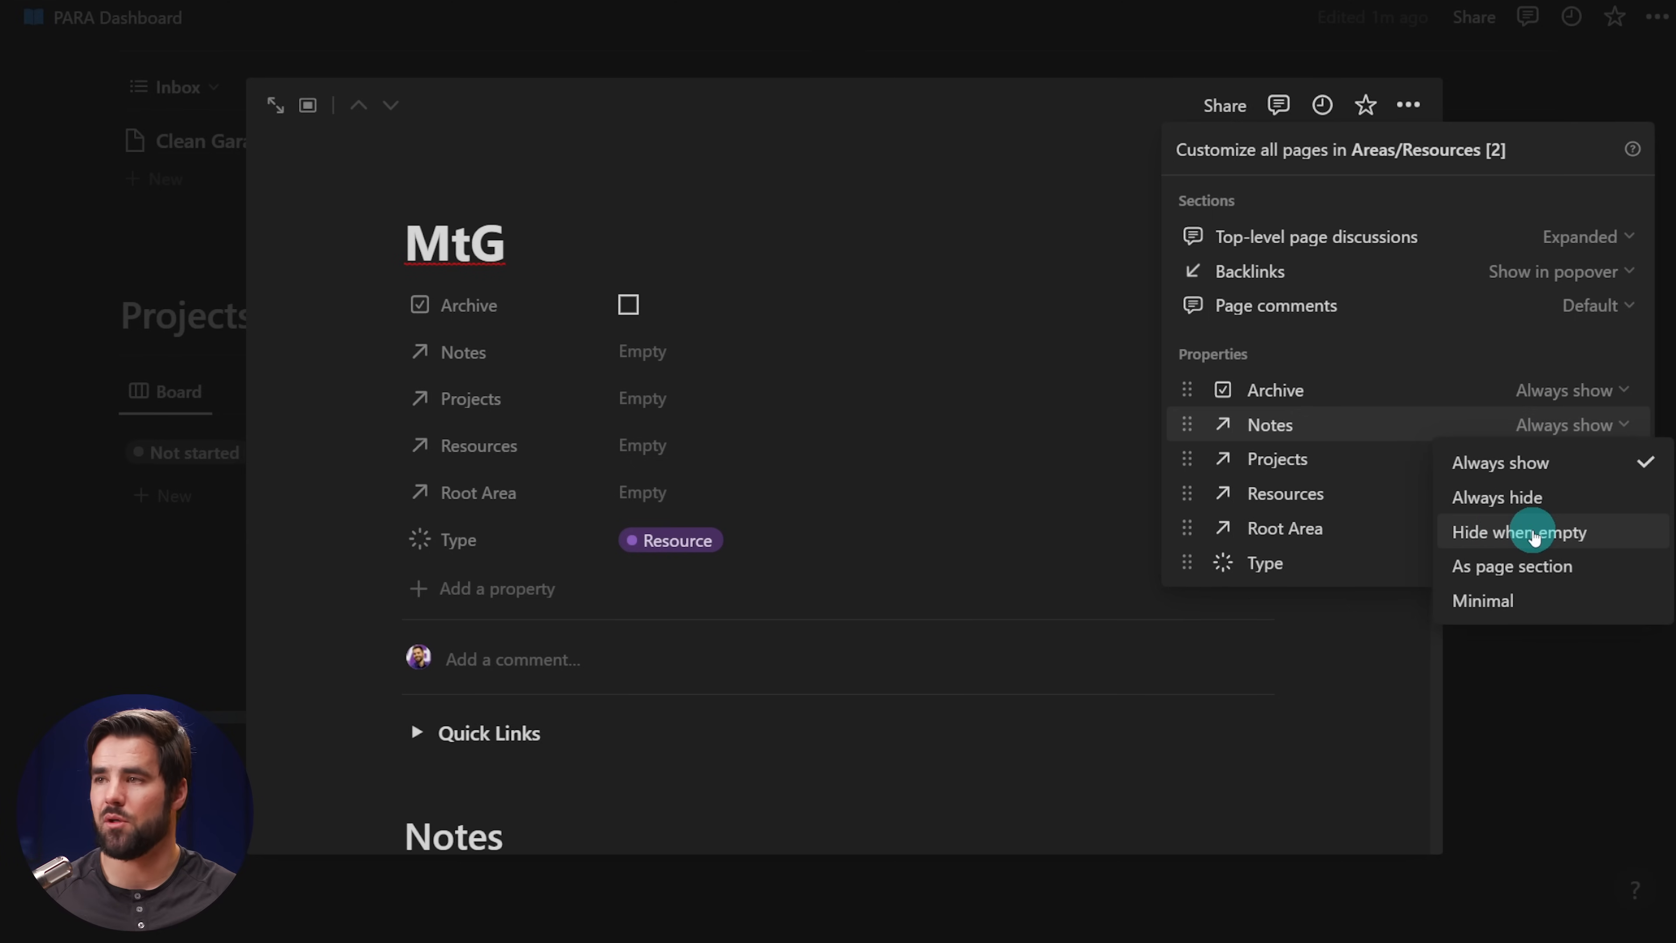
left_click(1528, 496)
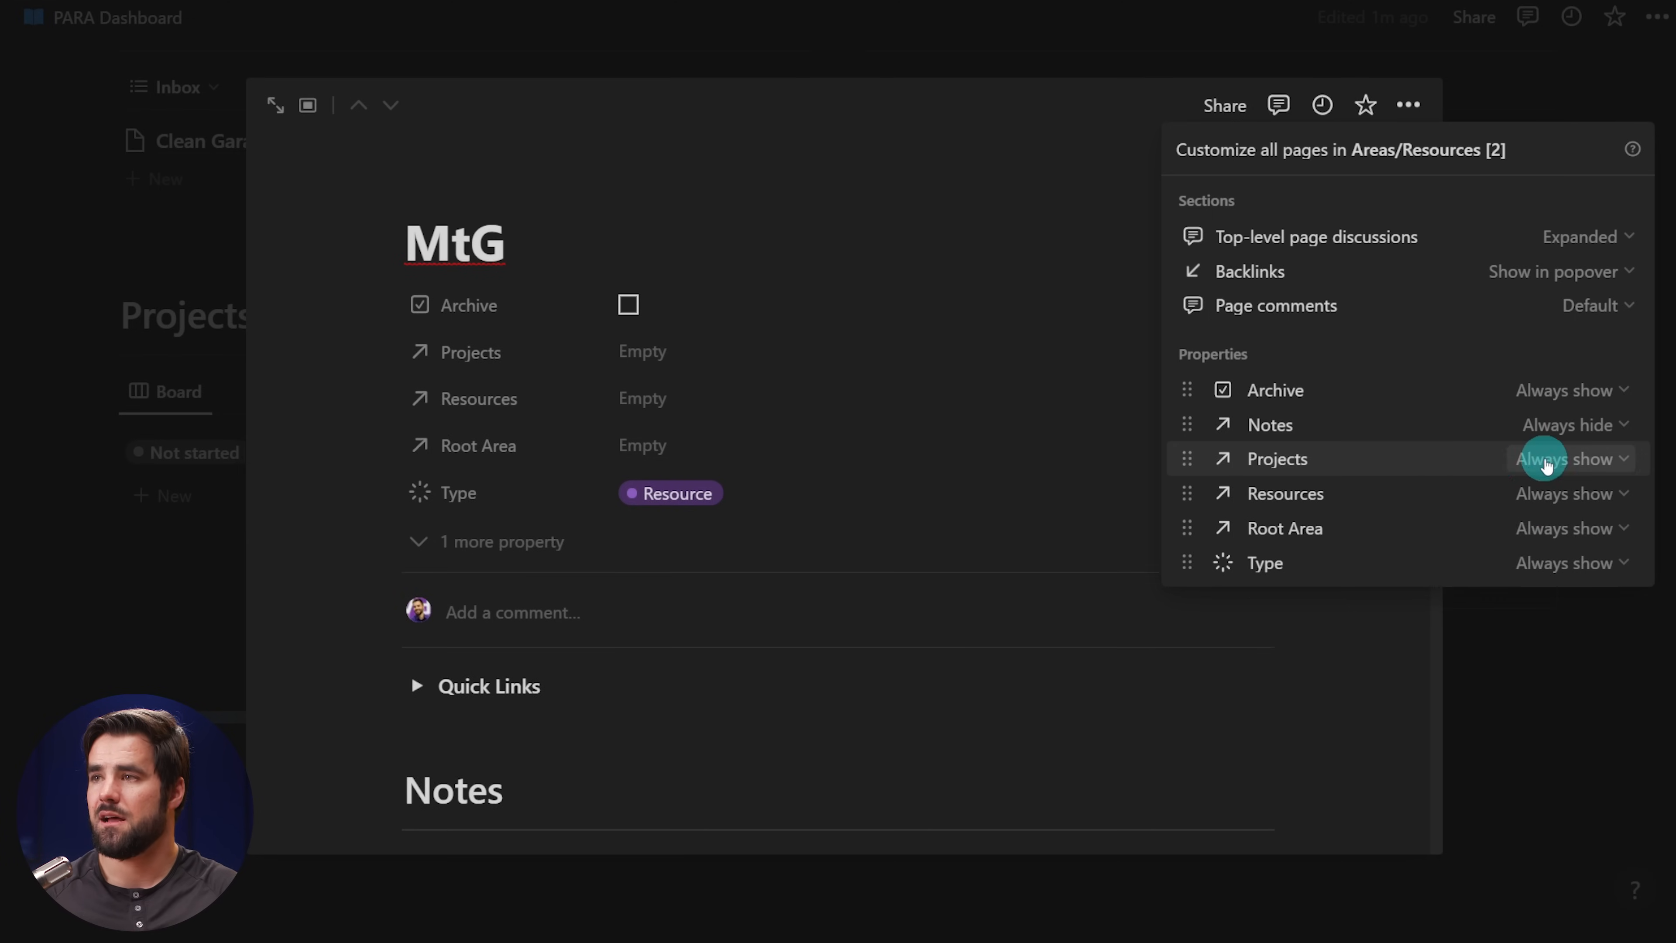
left_click(1532, 463)
left_click(1516, 532)
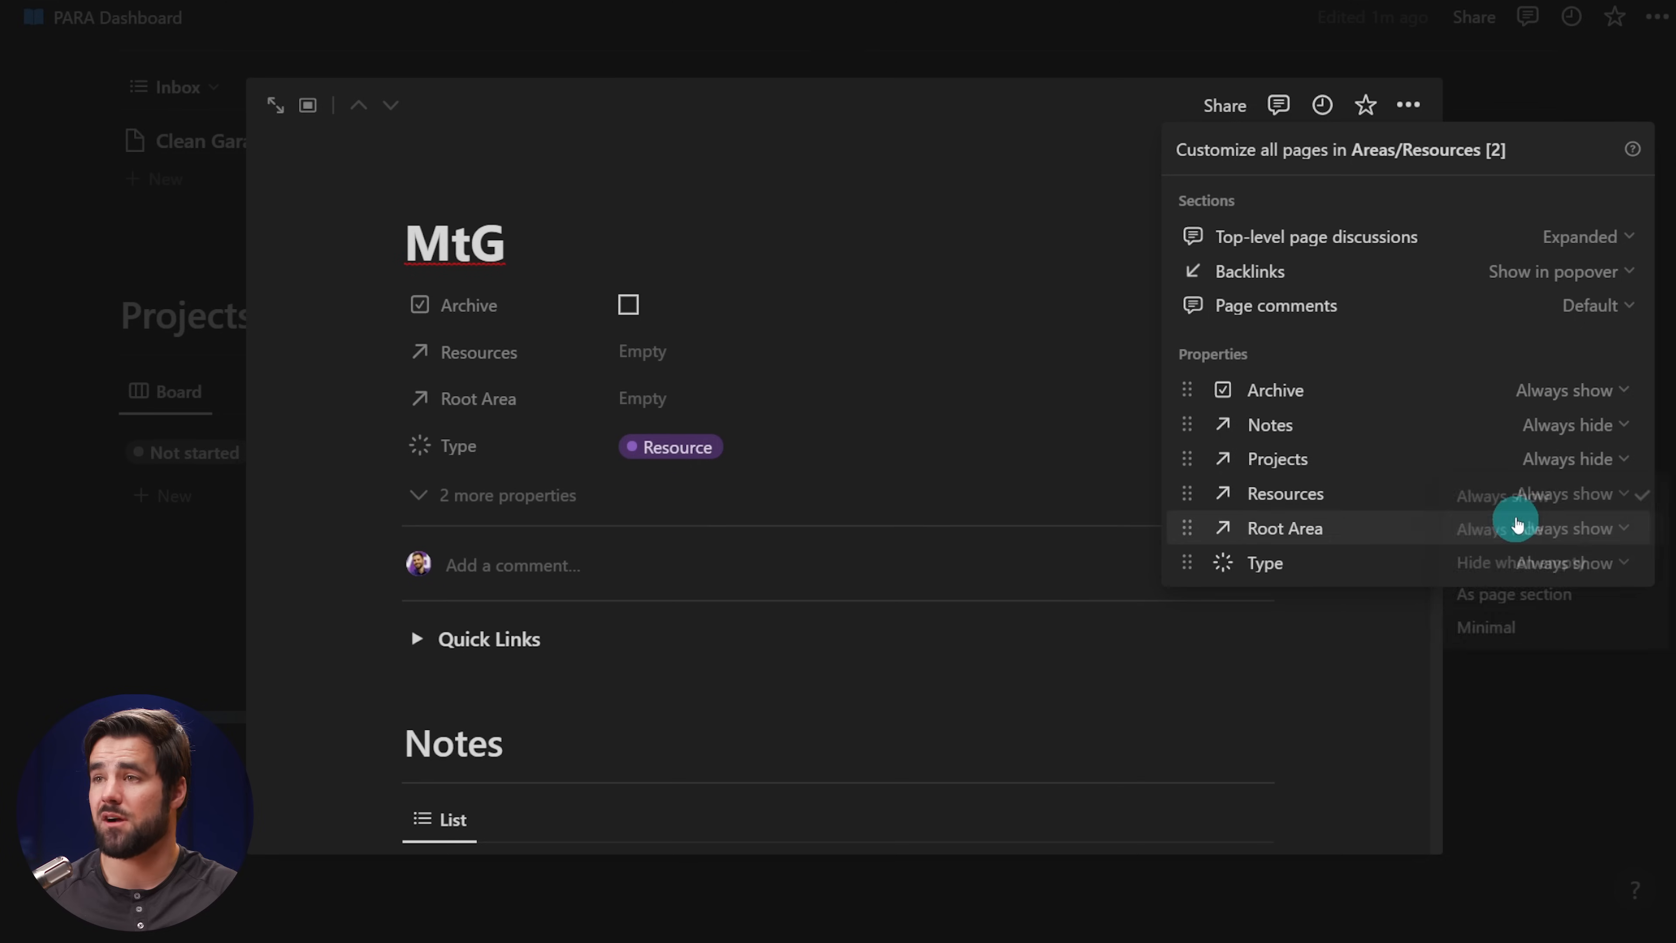
left_click(1572, 507)
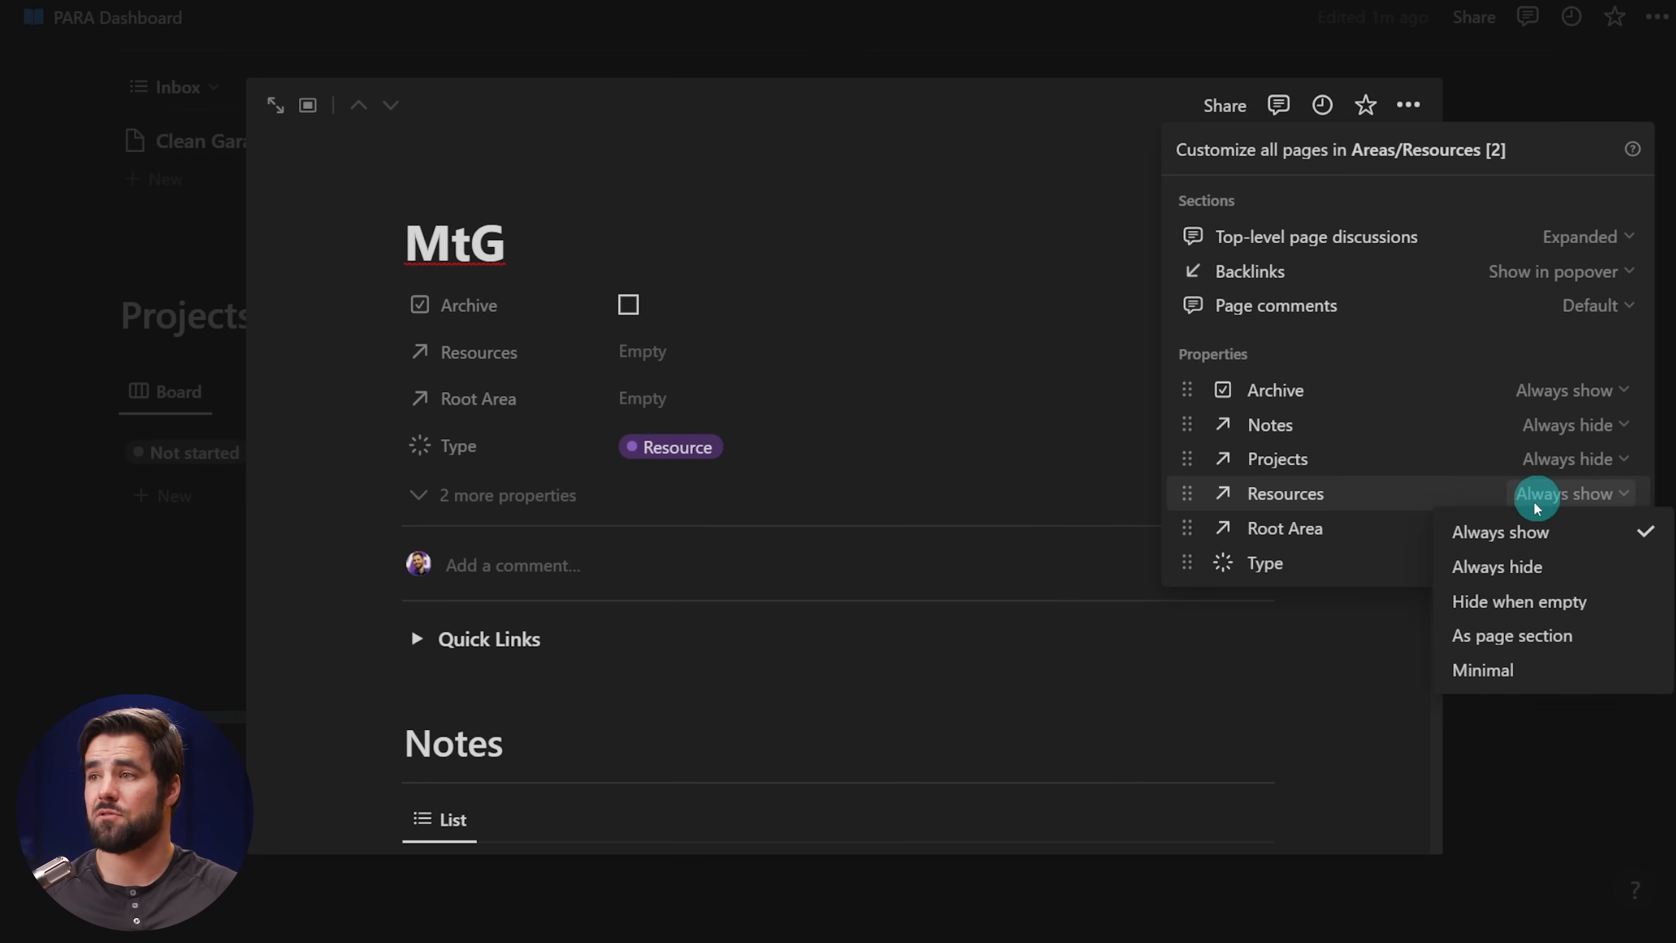
left_click(1508, 569)
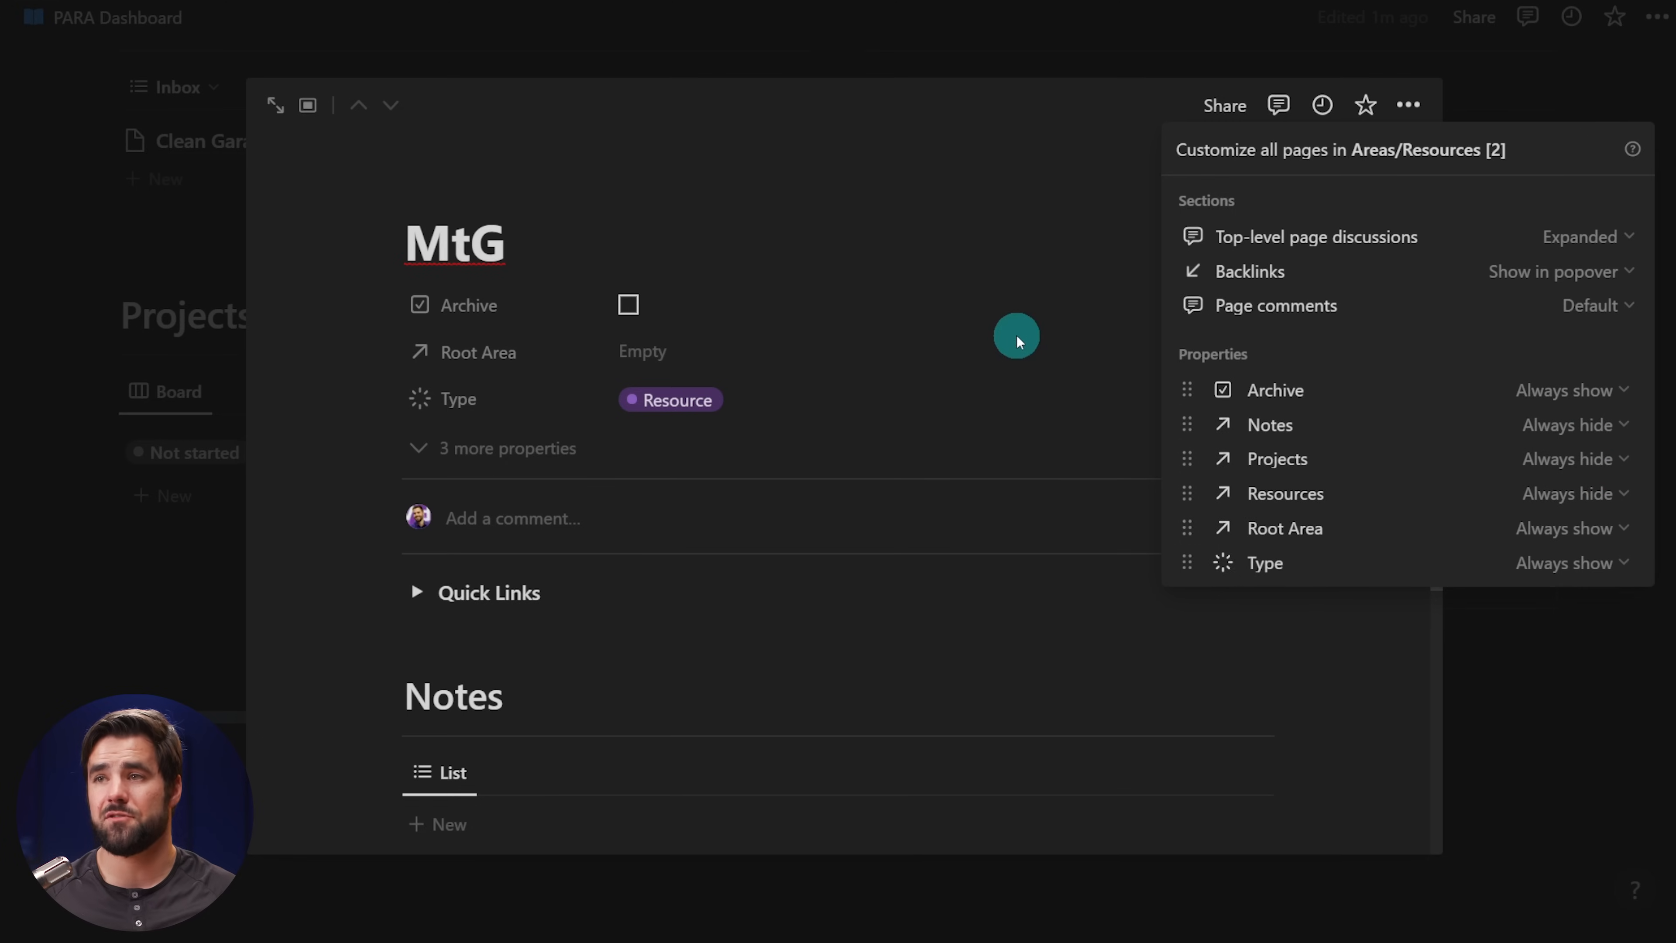
left_click(1016, 340)
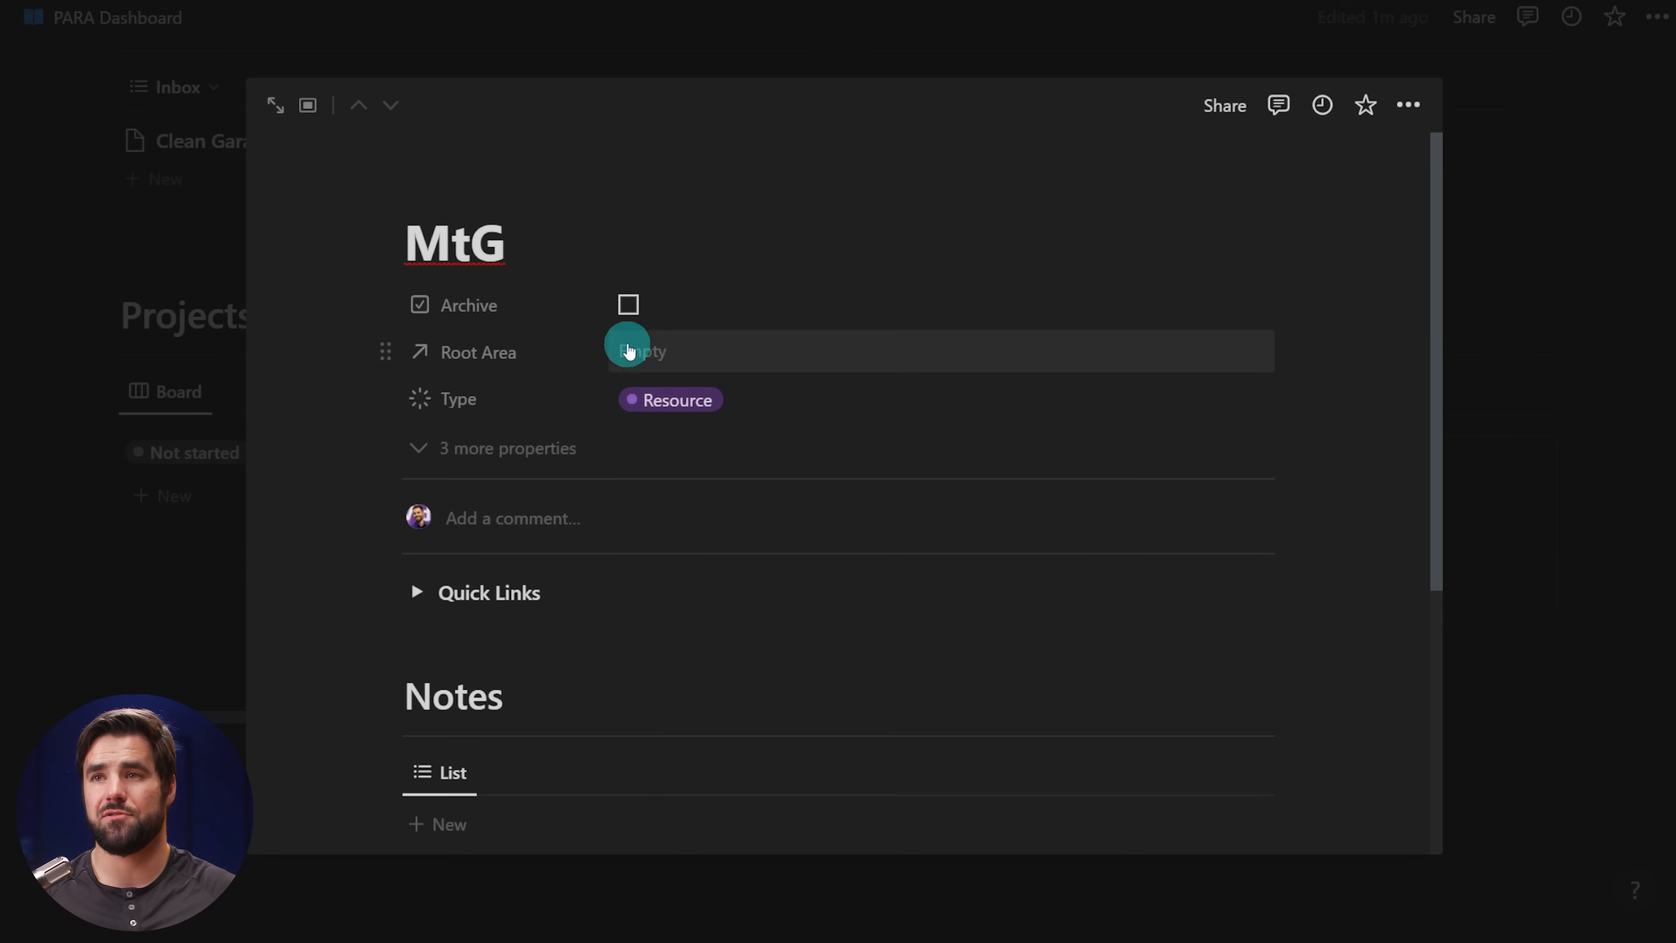
left_click(1515, 460)
scroll(1511, 488, "up", 5)
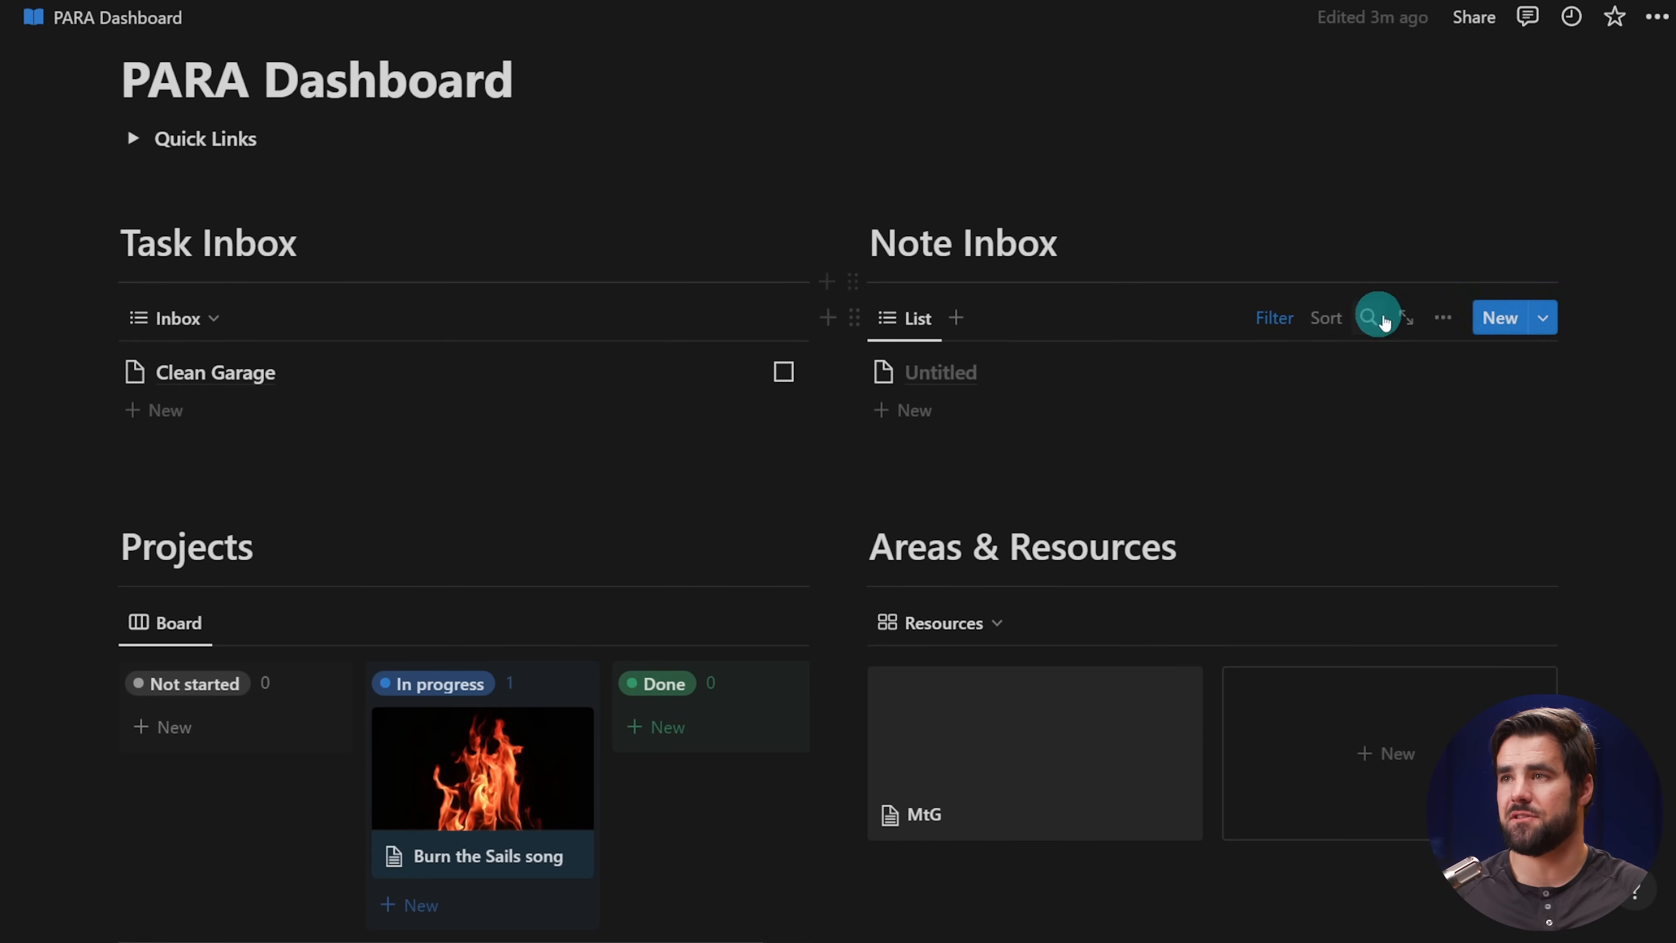
- Show the Area/Resource and Project properties in the Note Inbox list view
left_click(1452, 323)
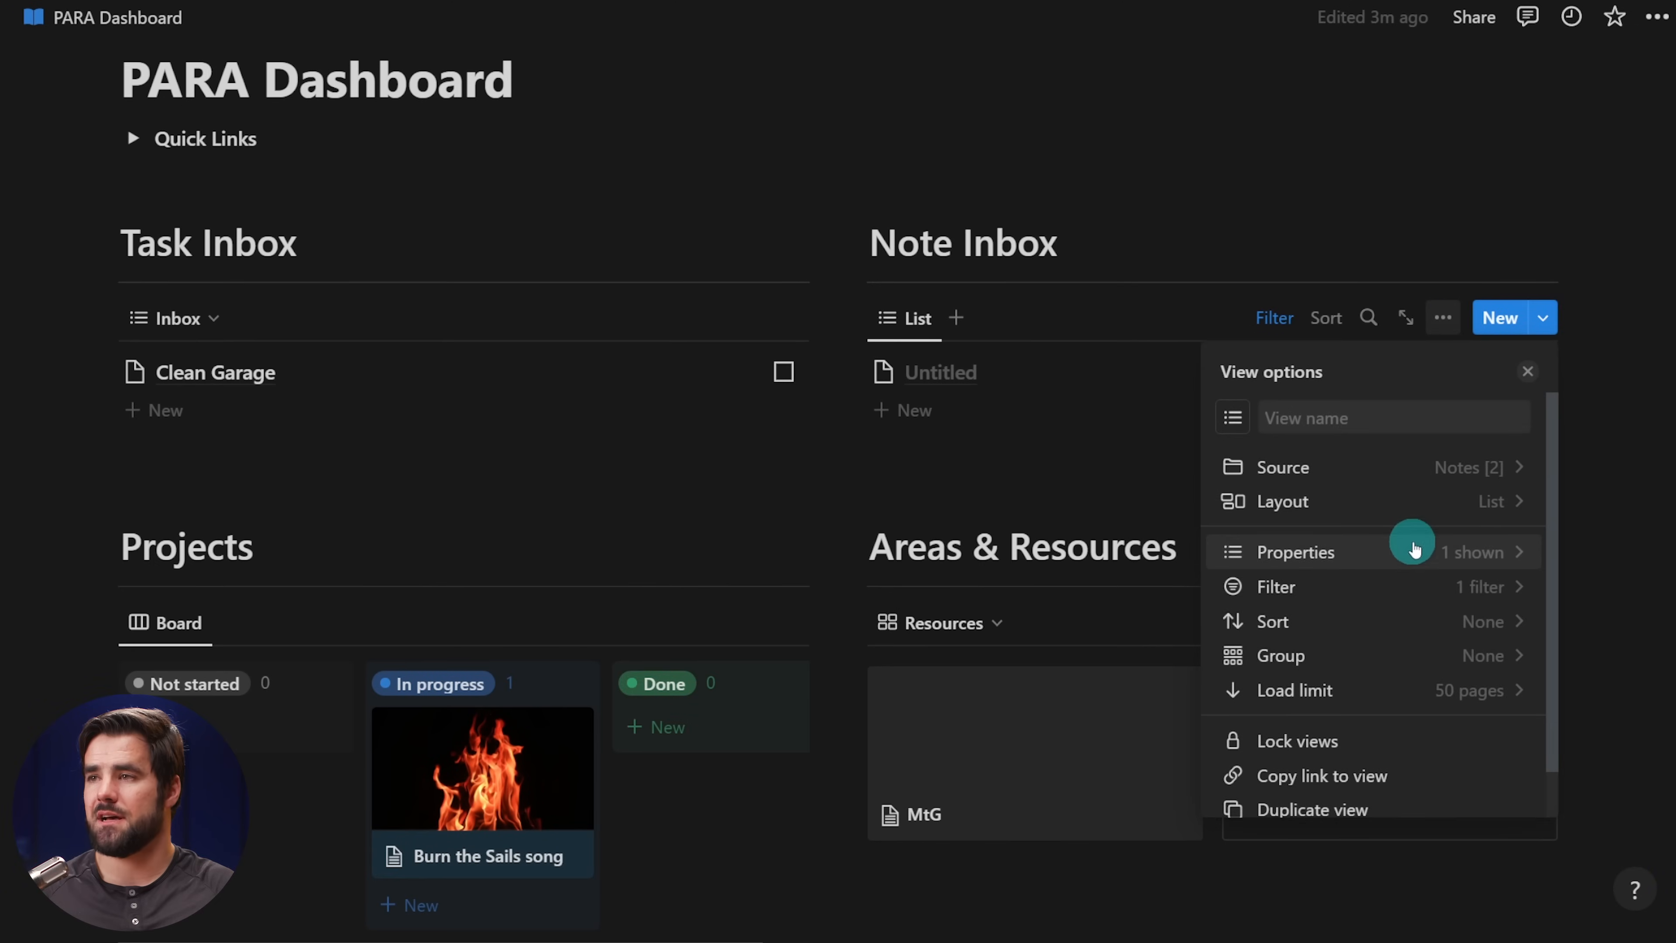
left_click(1513, 558)
scroll(1392, 524, "down", 2)
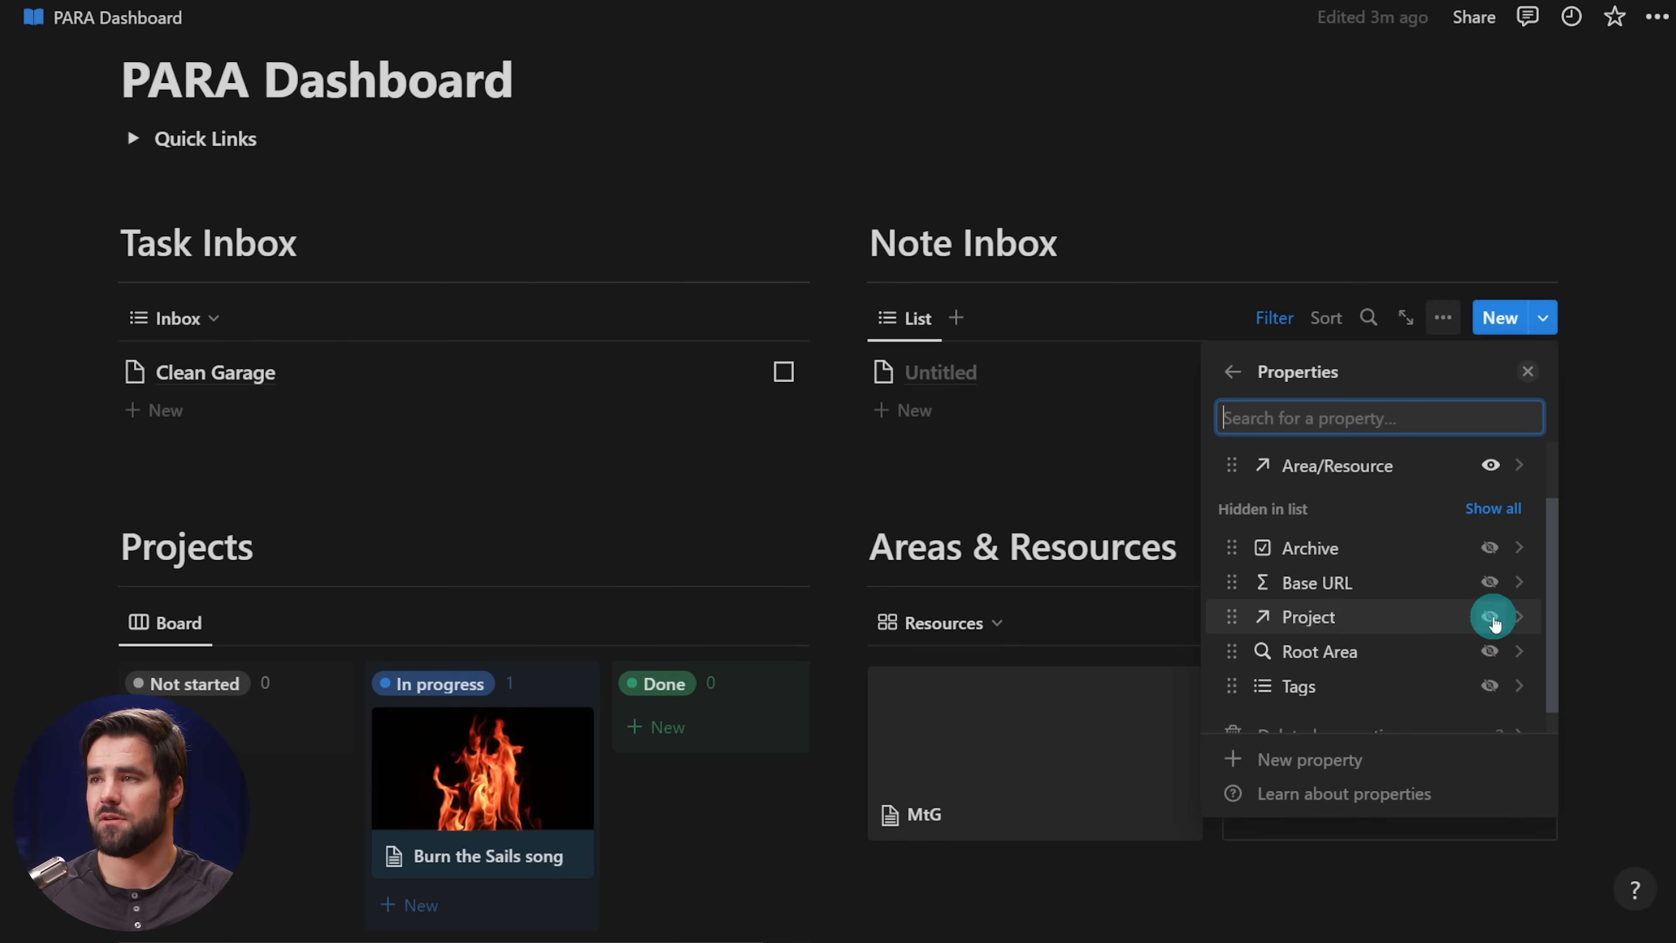
scroll(1410, 650, "down", 1)
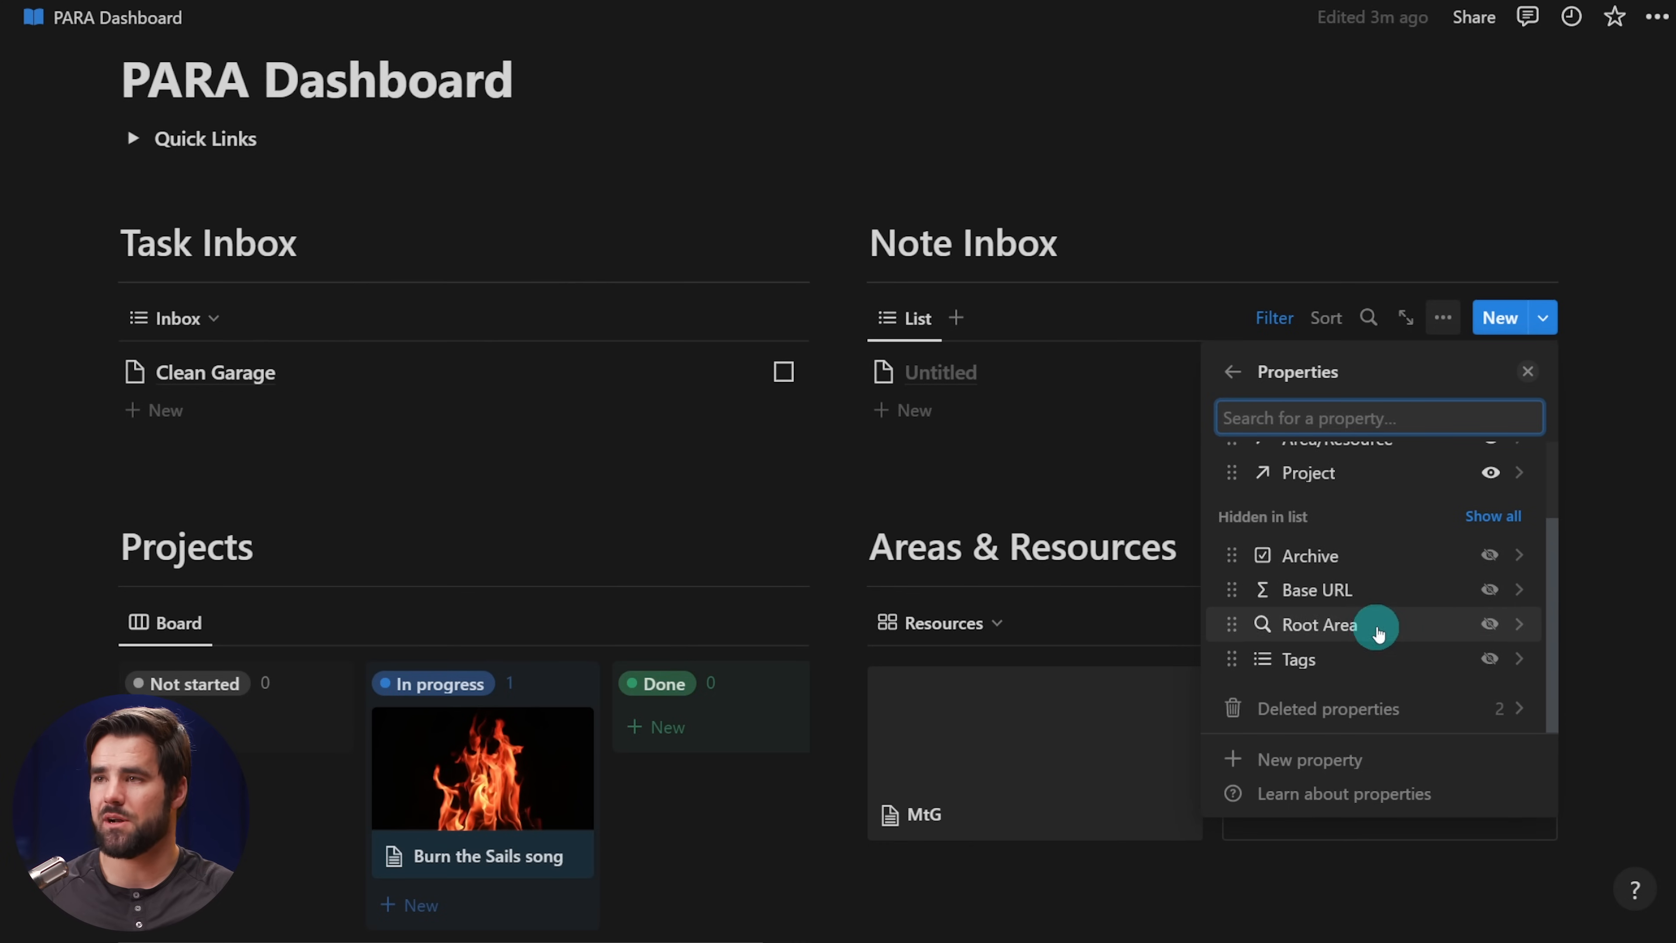
left_click(1529, 375)
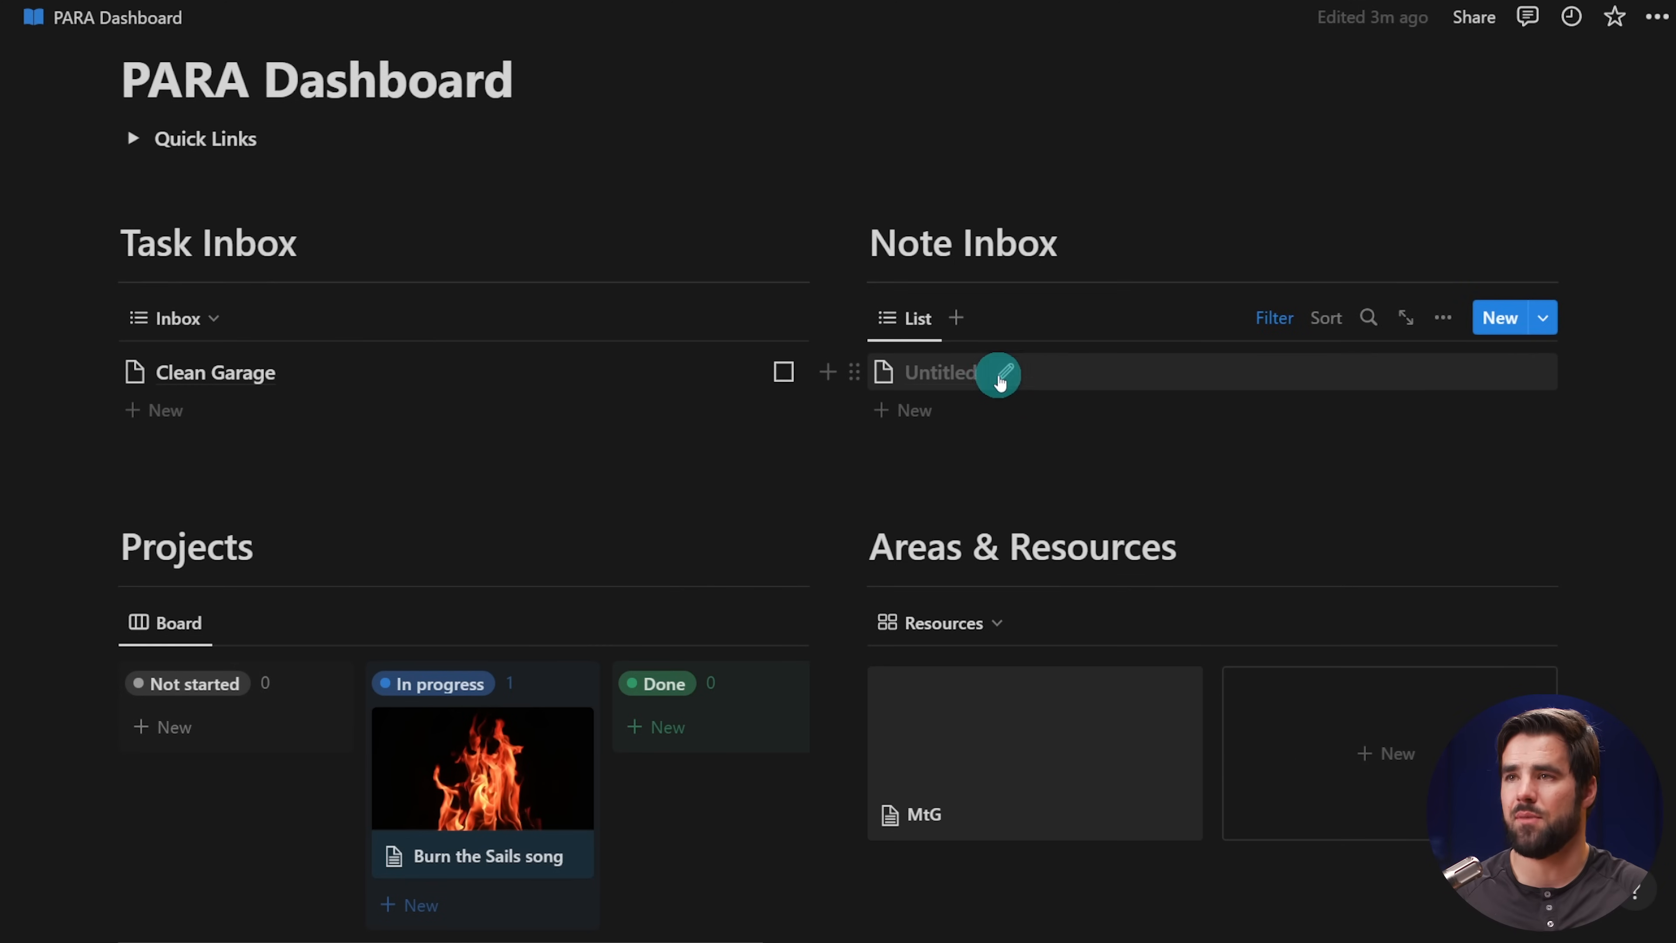
- Open the untitled note's Area/Resource relation in the Note Inbox and show the Type property beside the linkable pages
left_click(1002, 376)
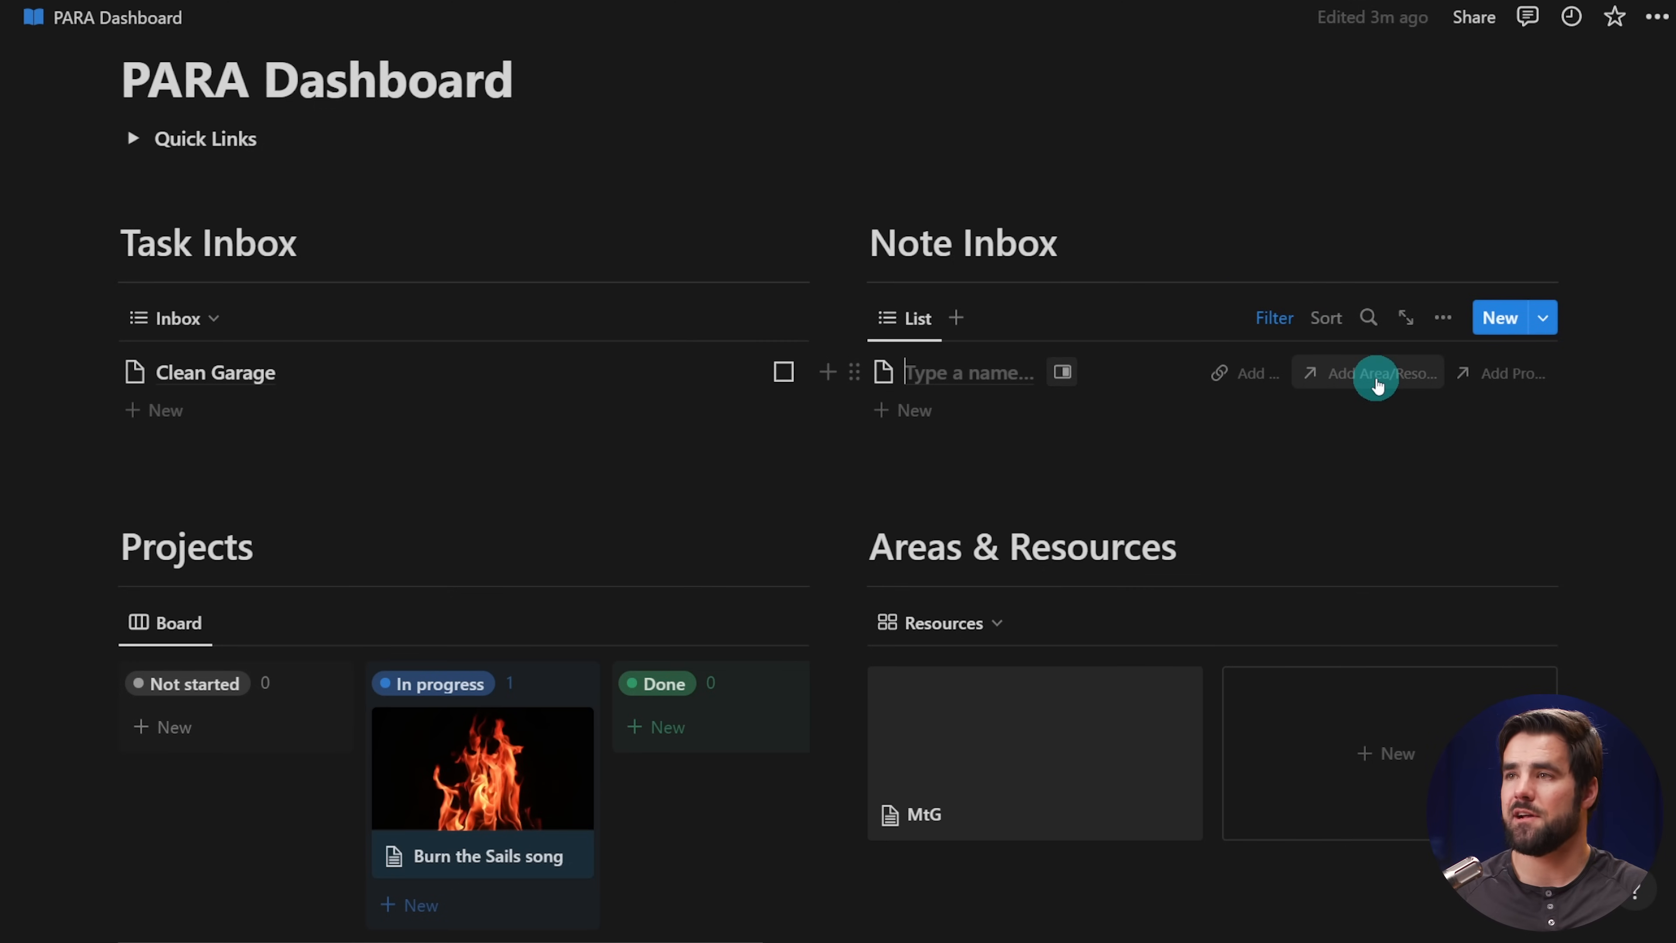
left_click(1378, 375)
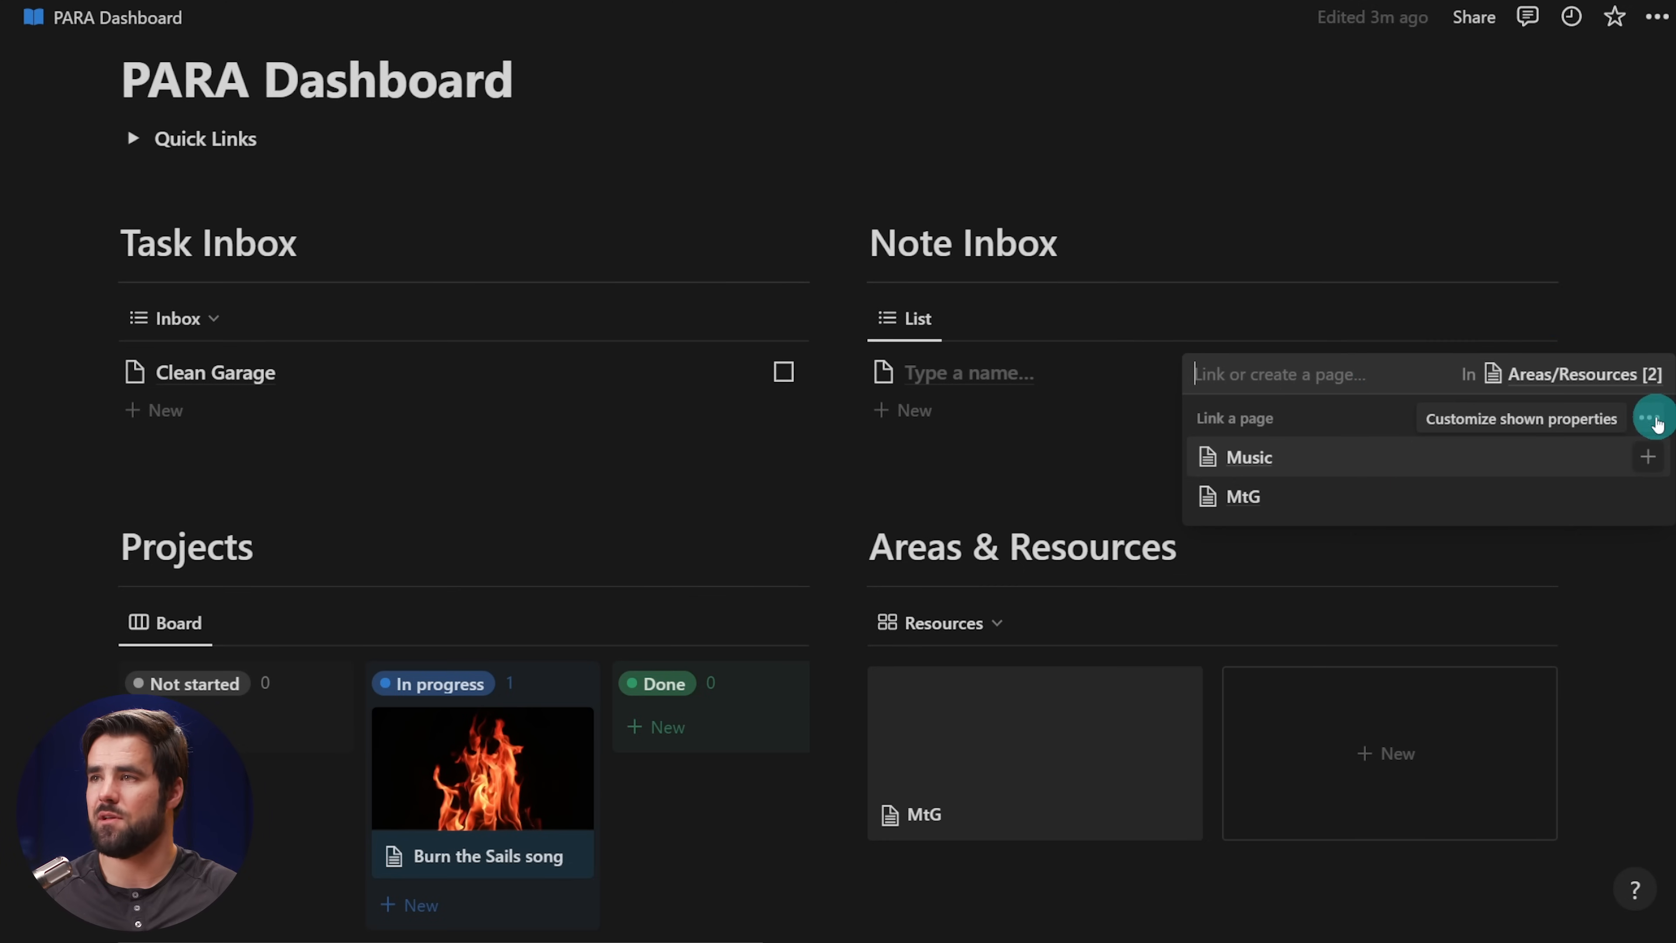
left_click(1653, 420)
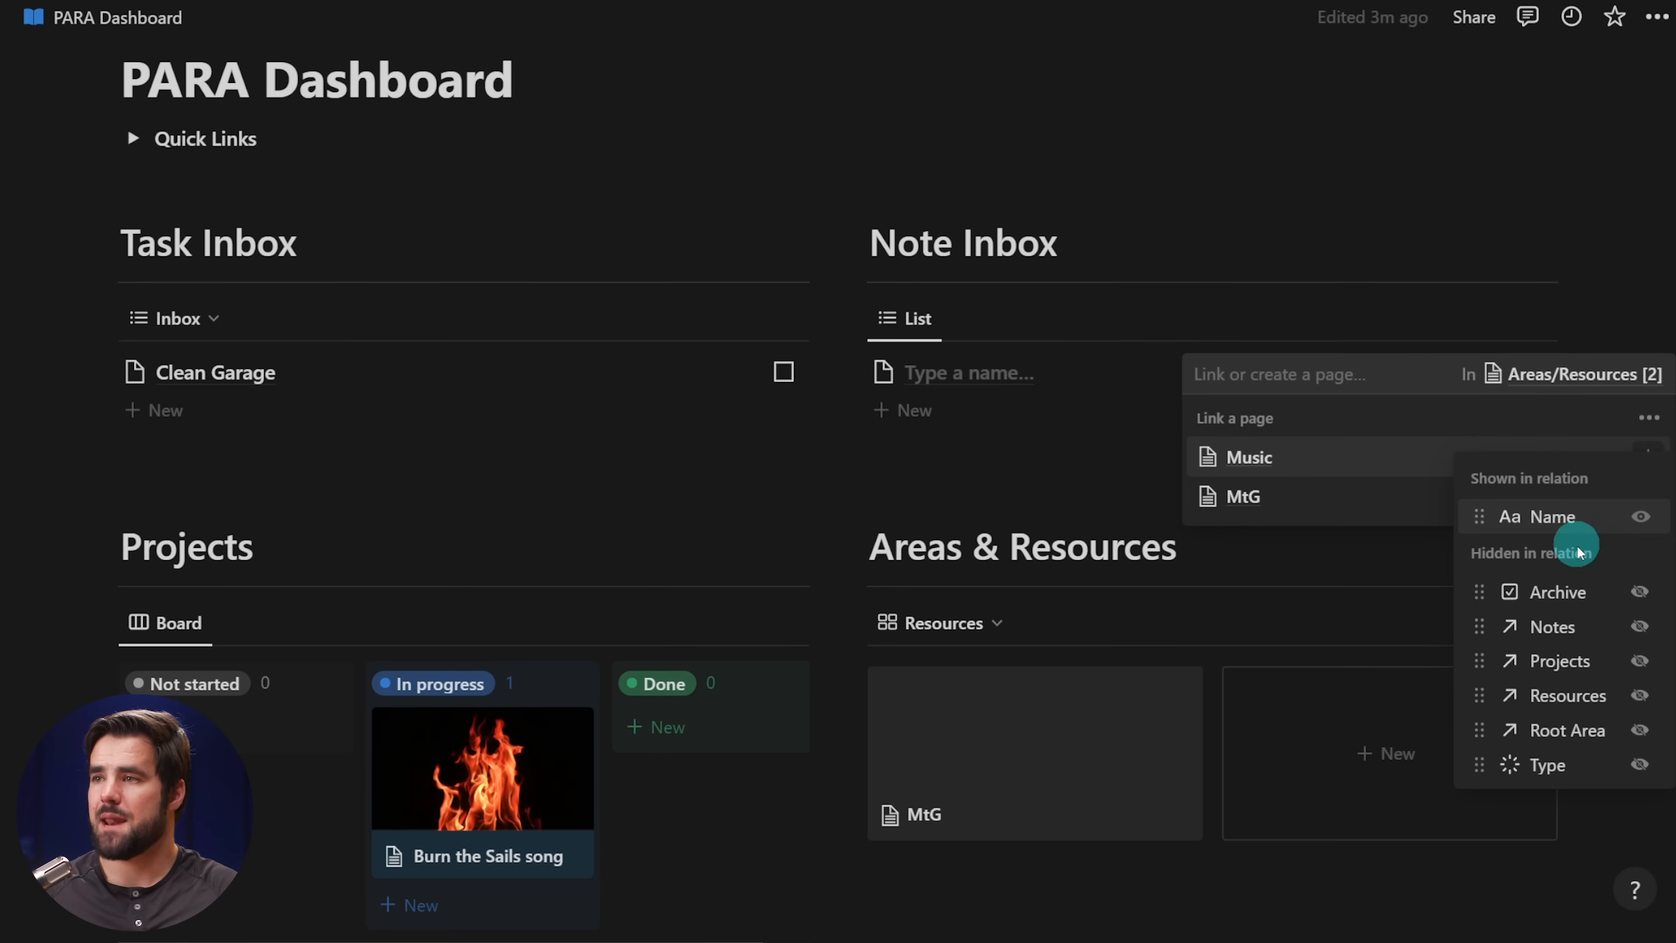
left_click(1640, 766)
left_click(1610, 302)
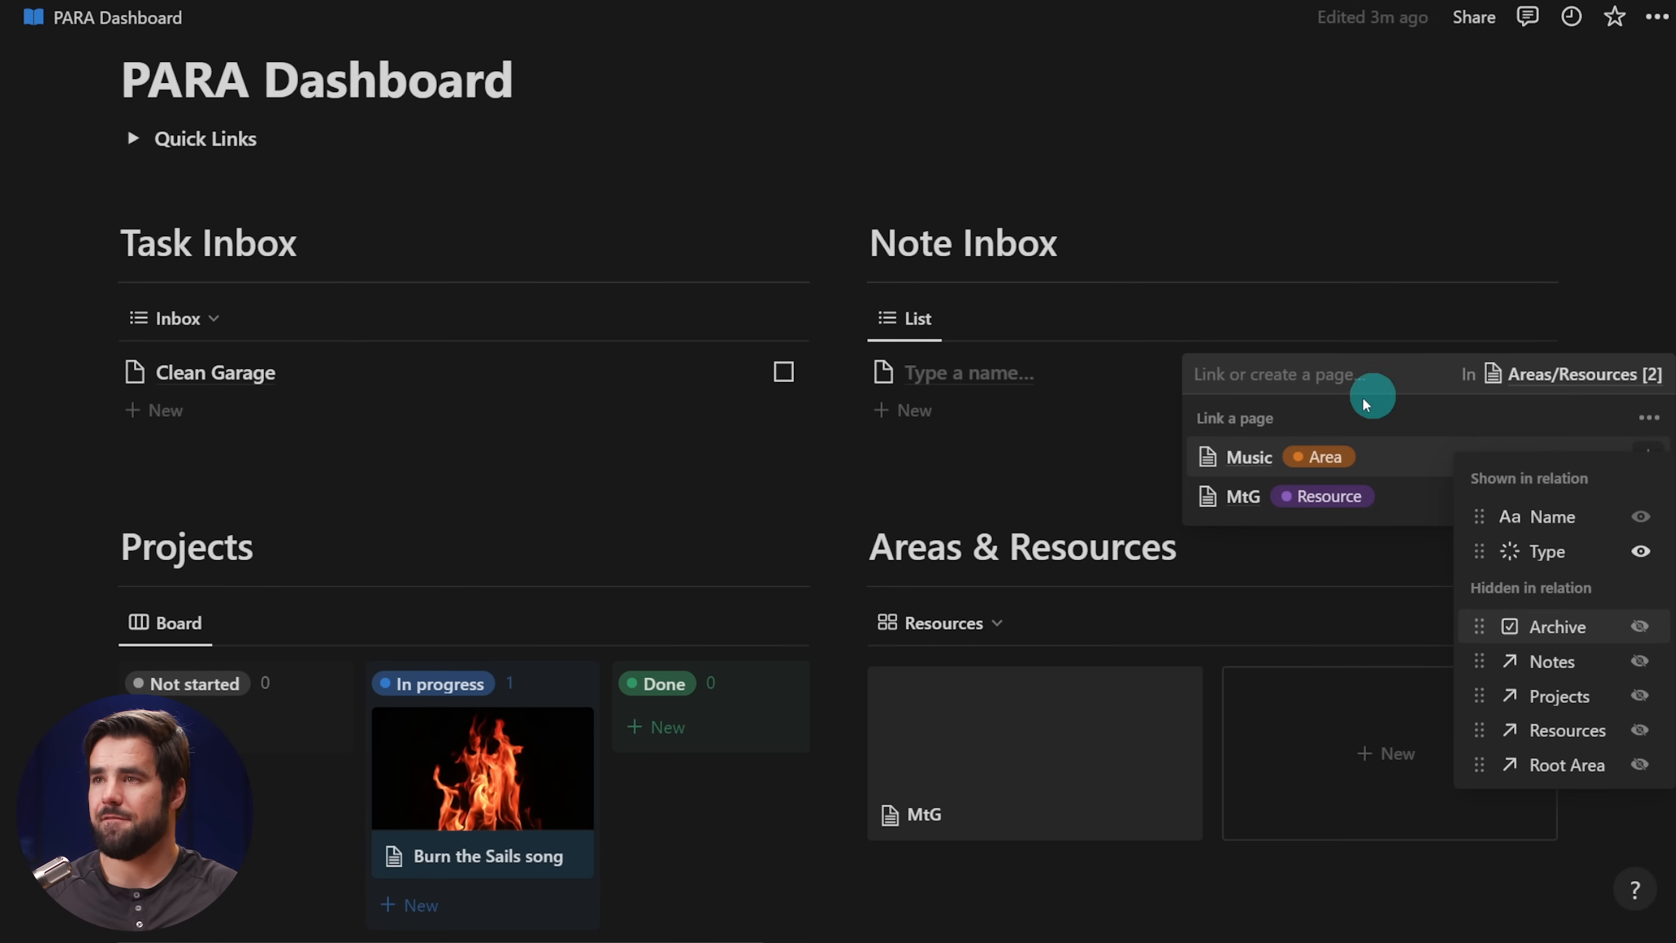
- Link the untitled note to the MtG resource through its Area/Resource relation
left_click(1242, 460)
left_click(1251, 492)
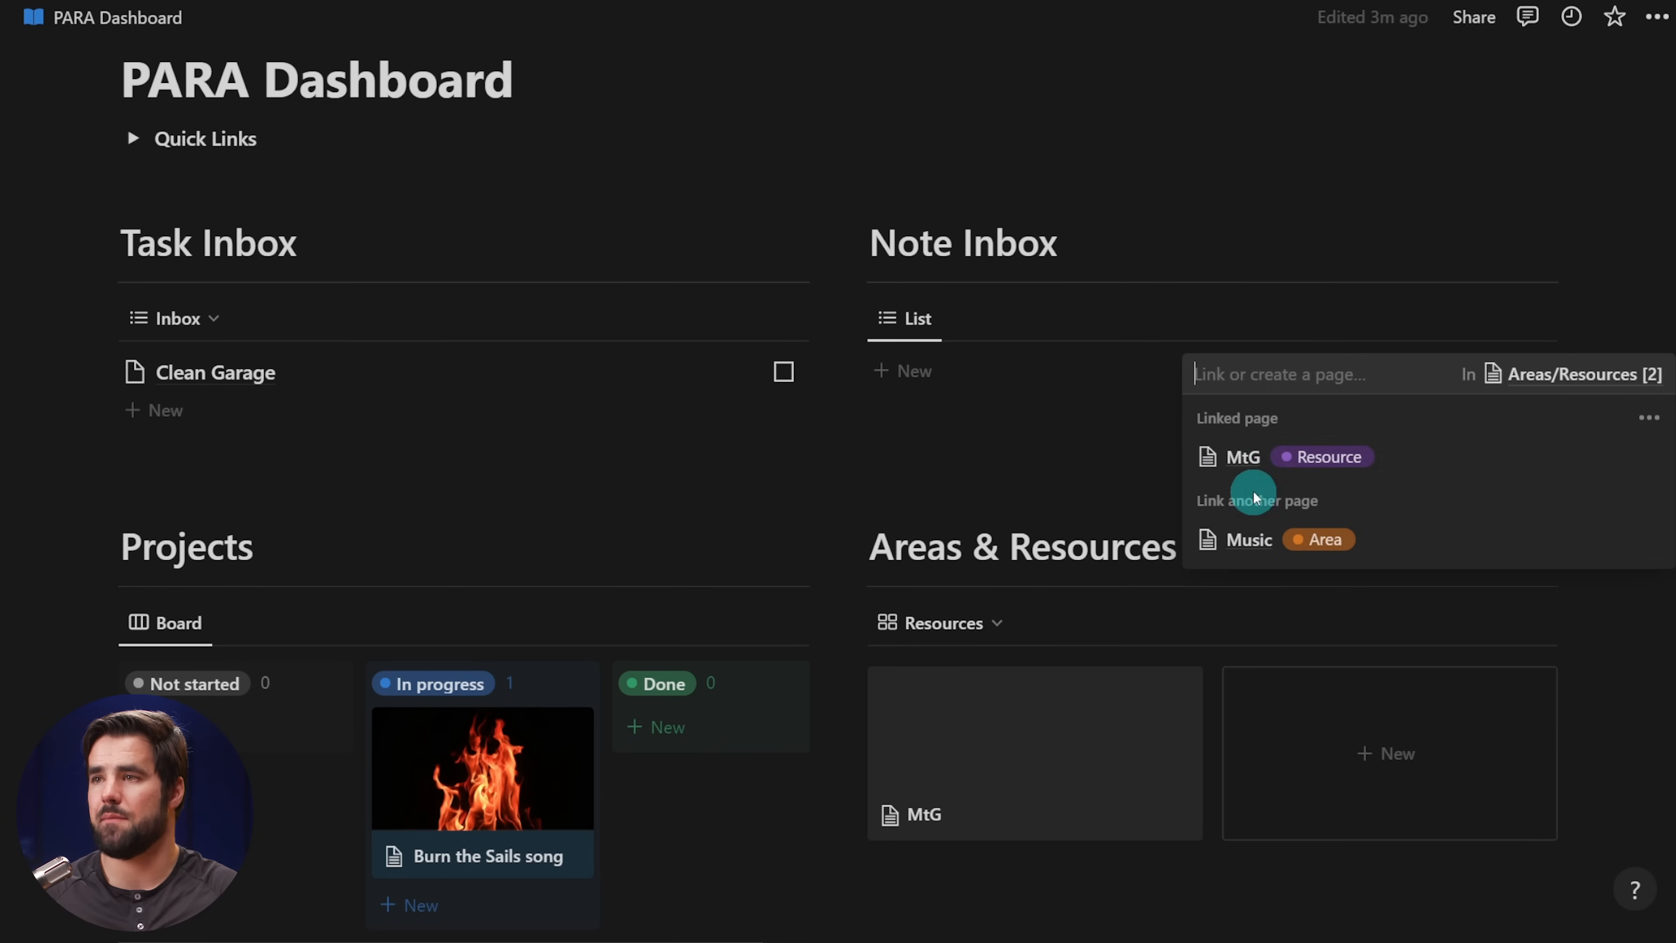
left_click(1660, 231)
- Set the Area/Resource rule in the Note Inbox filter to Is not empty and select the note's MtG link
left_click(1274, 318)
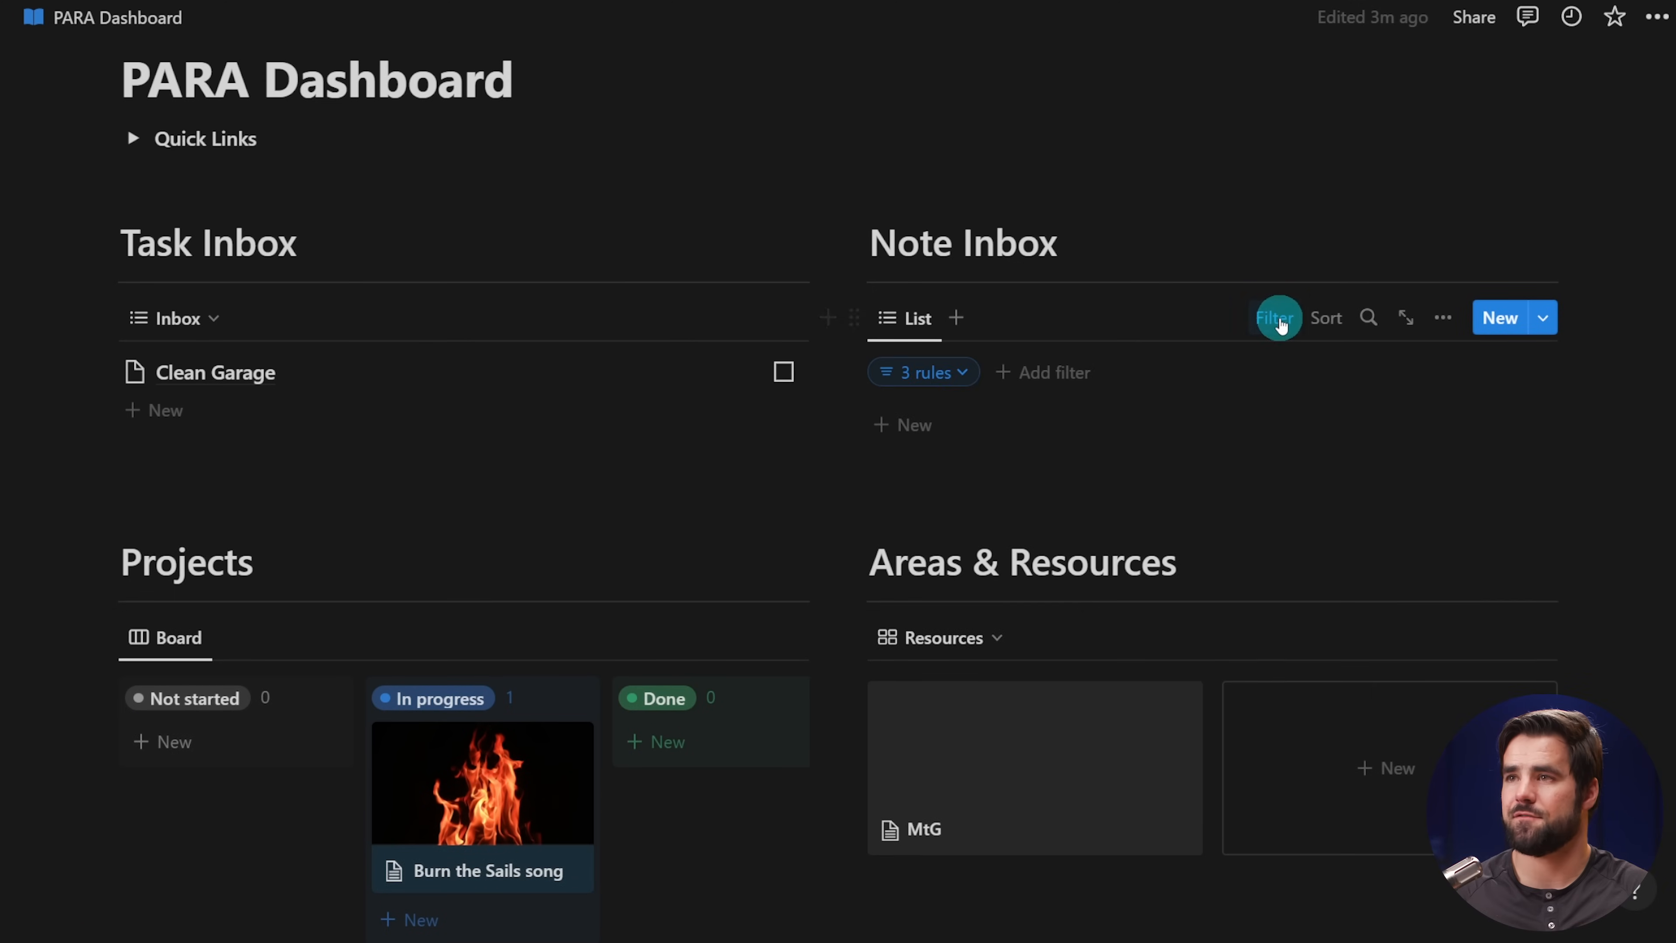
left_click(951, 373)
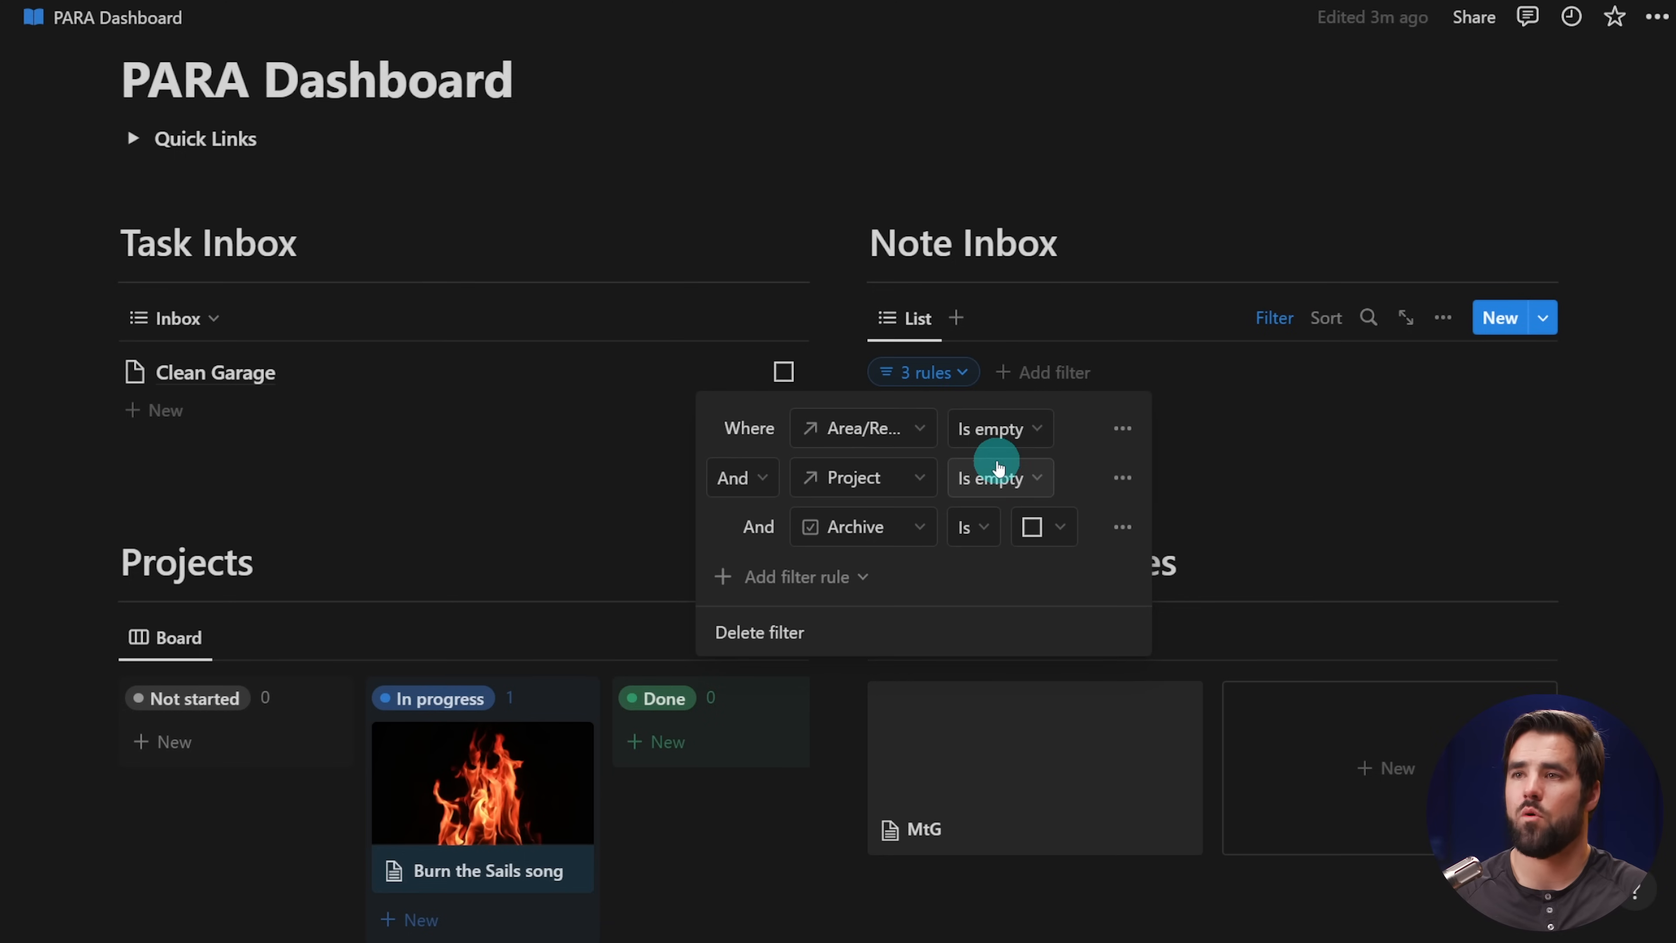
left_click(1019, 430)
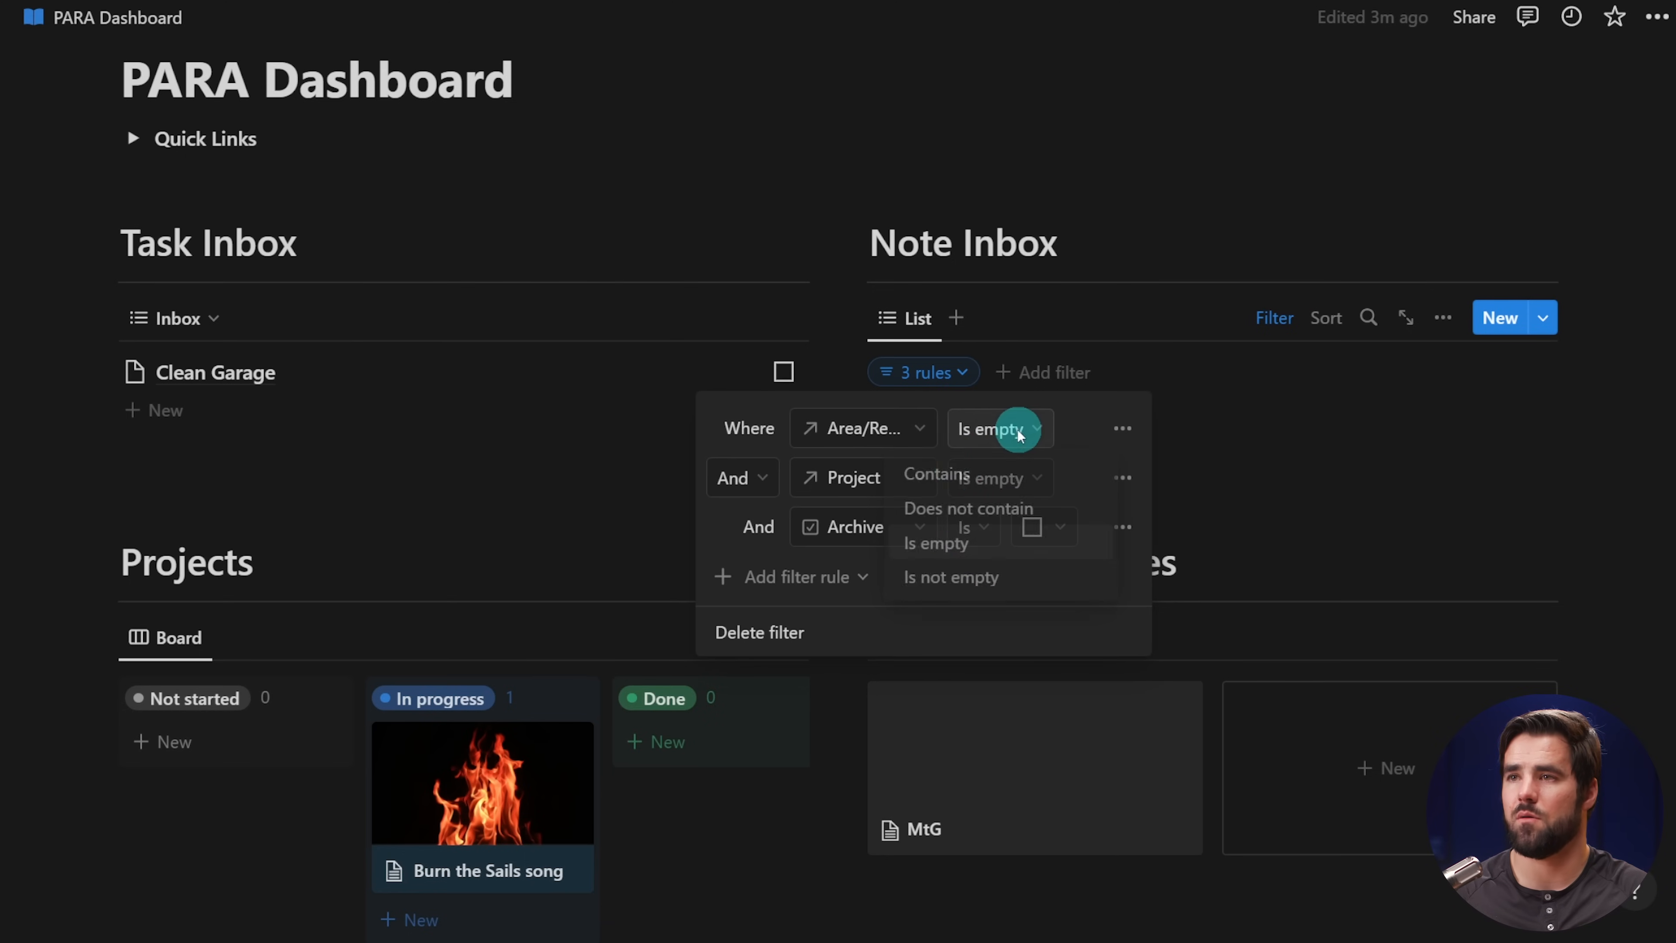
left_click(951, 577)
left_click(1597, 359)
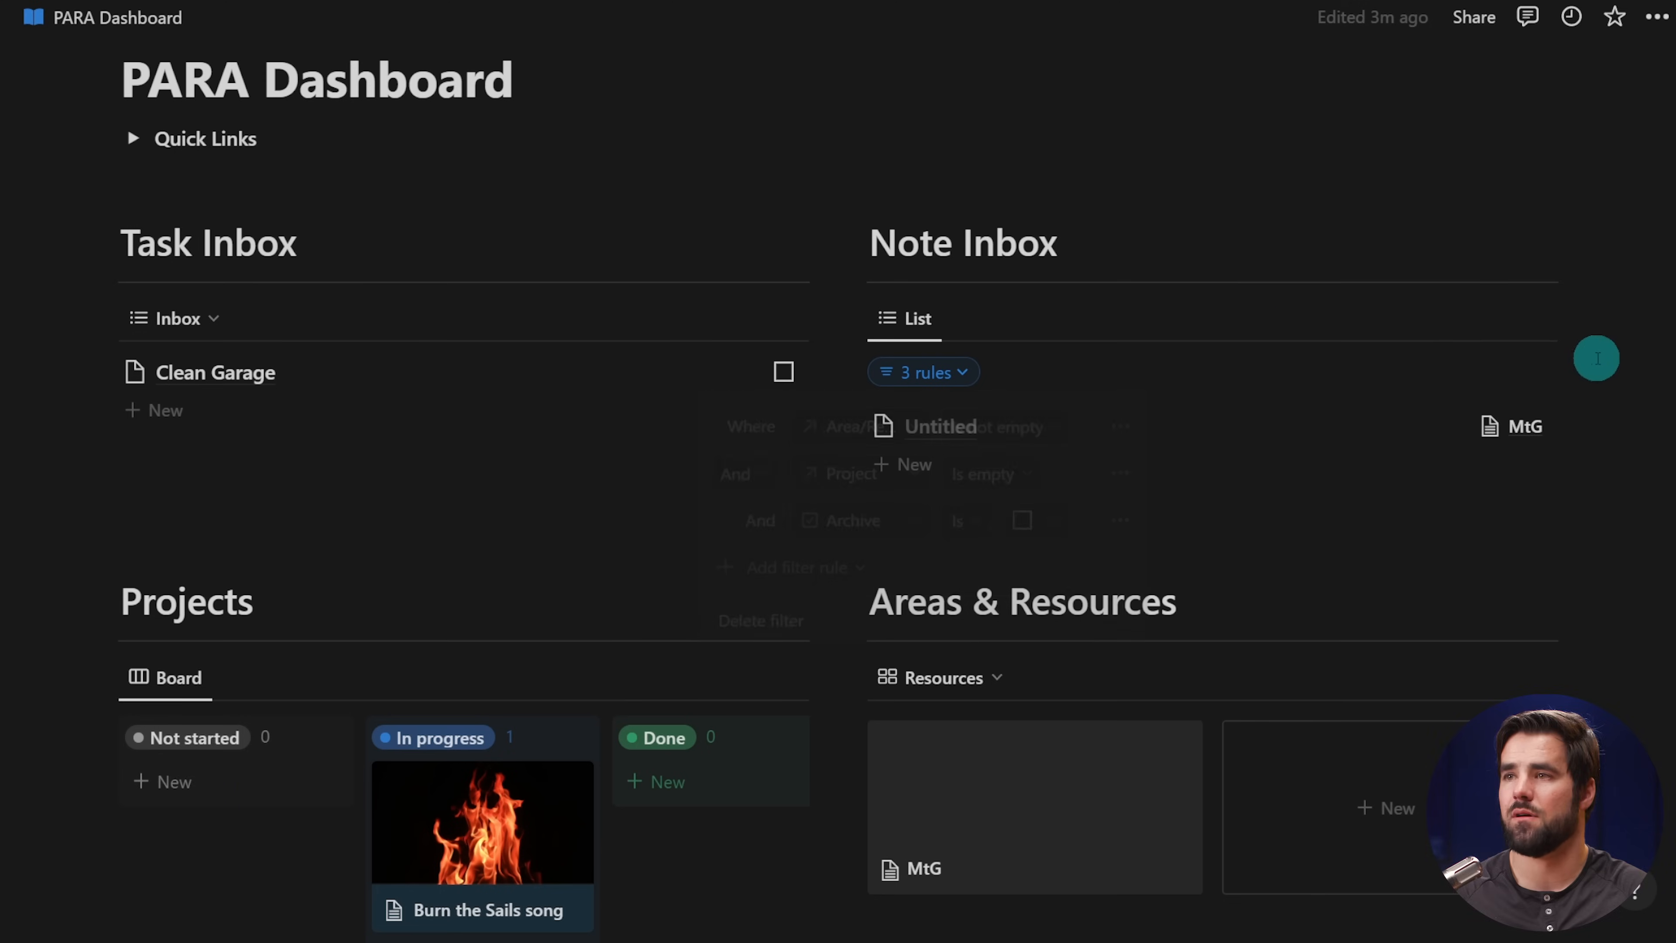
left_click(1516, 428)
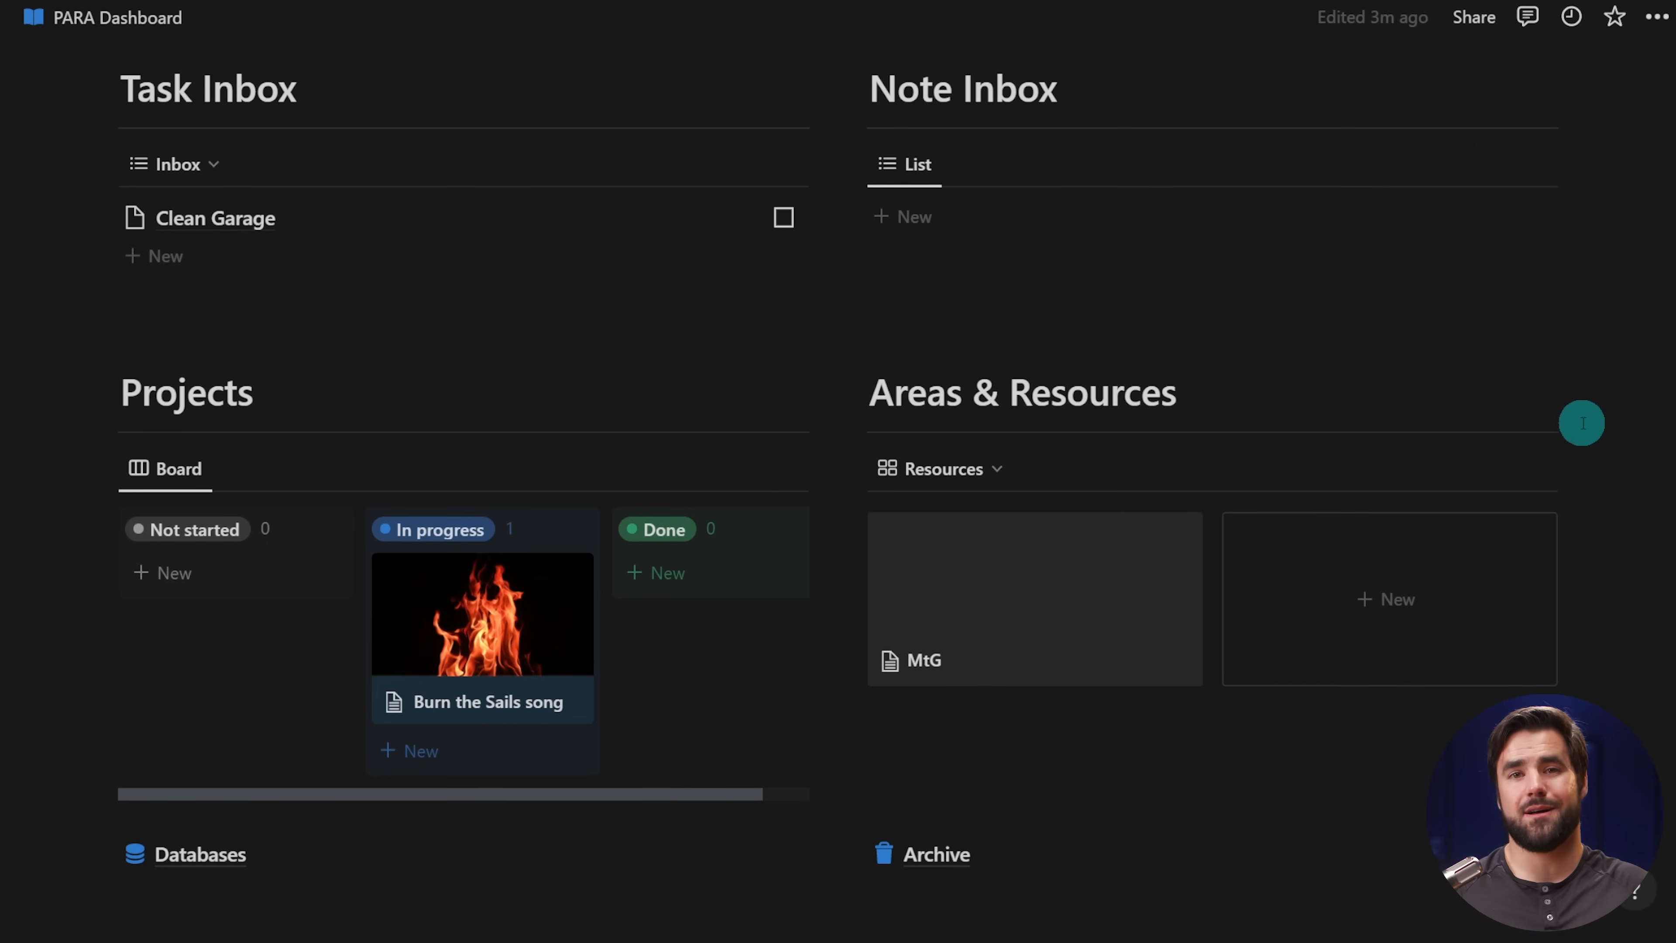
scroll(1582, 423, "up", 5)
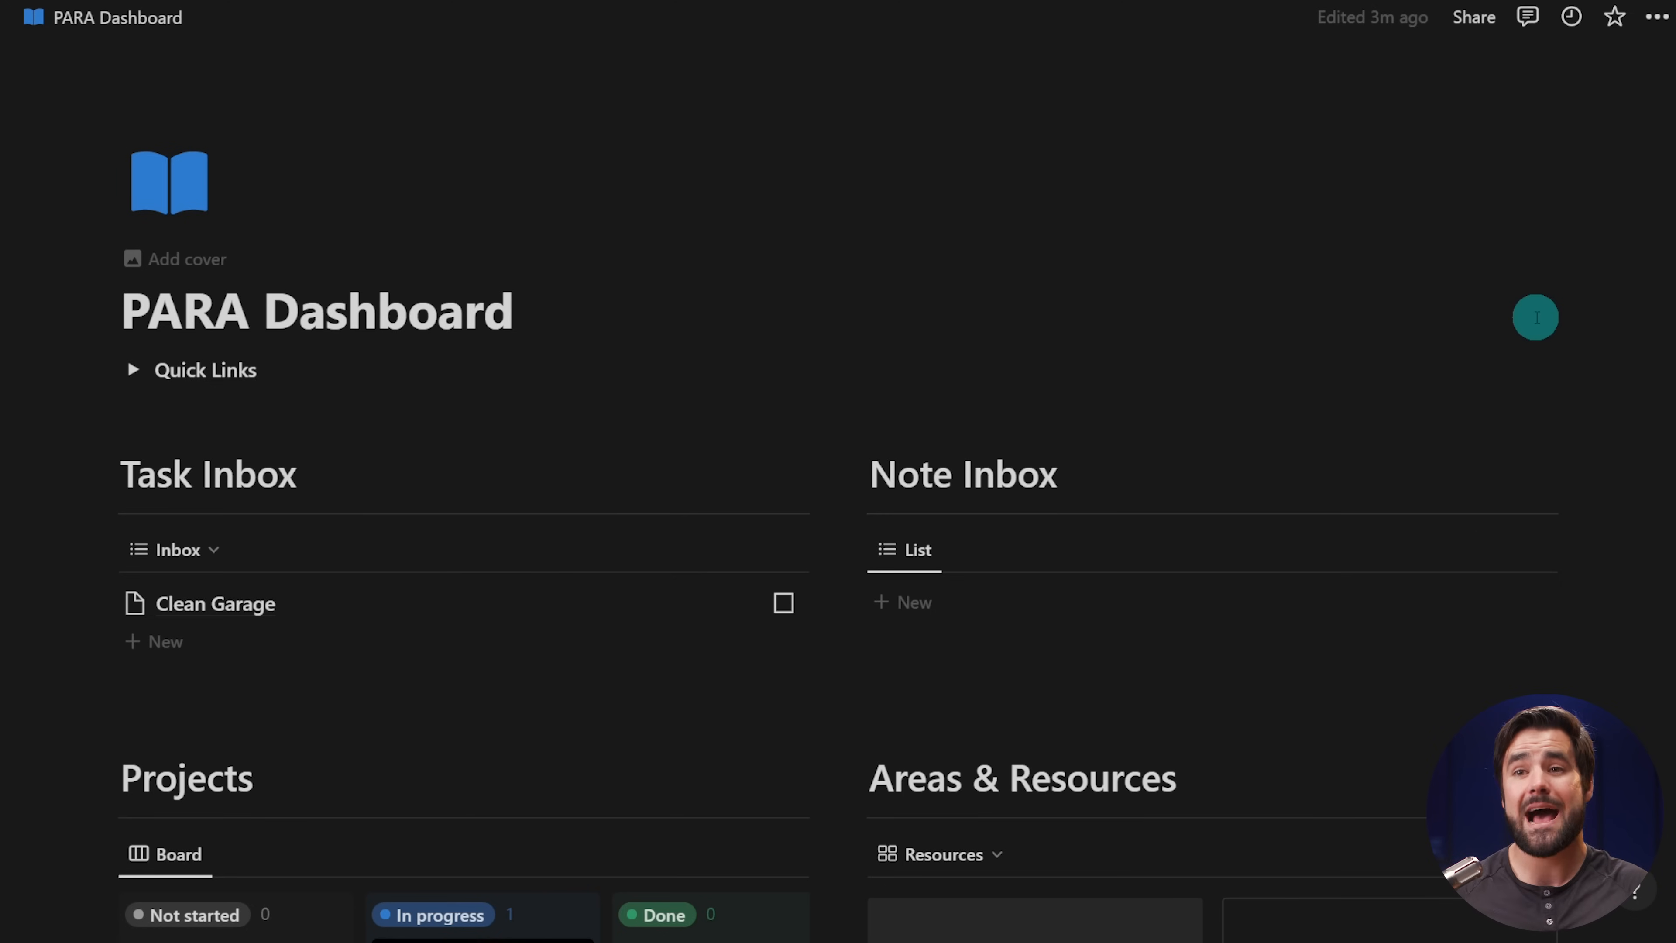
scroll(1593, 480, "down", 4)
scroll(1593, 480, "up", 1)
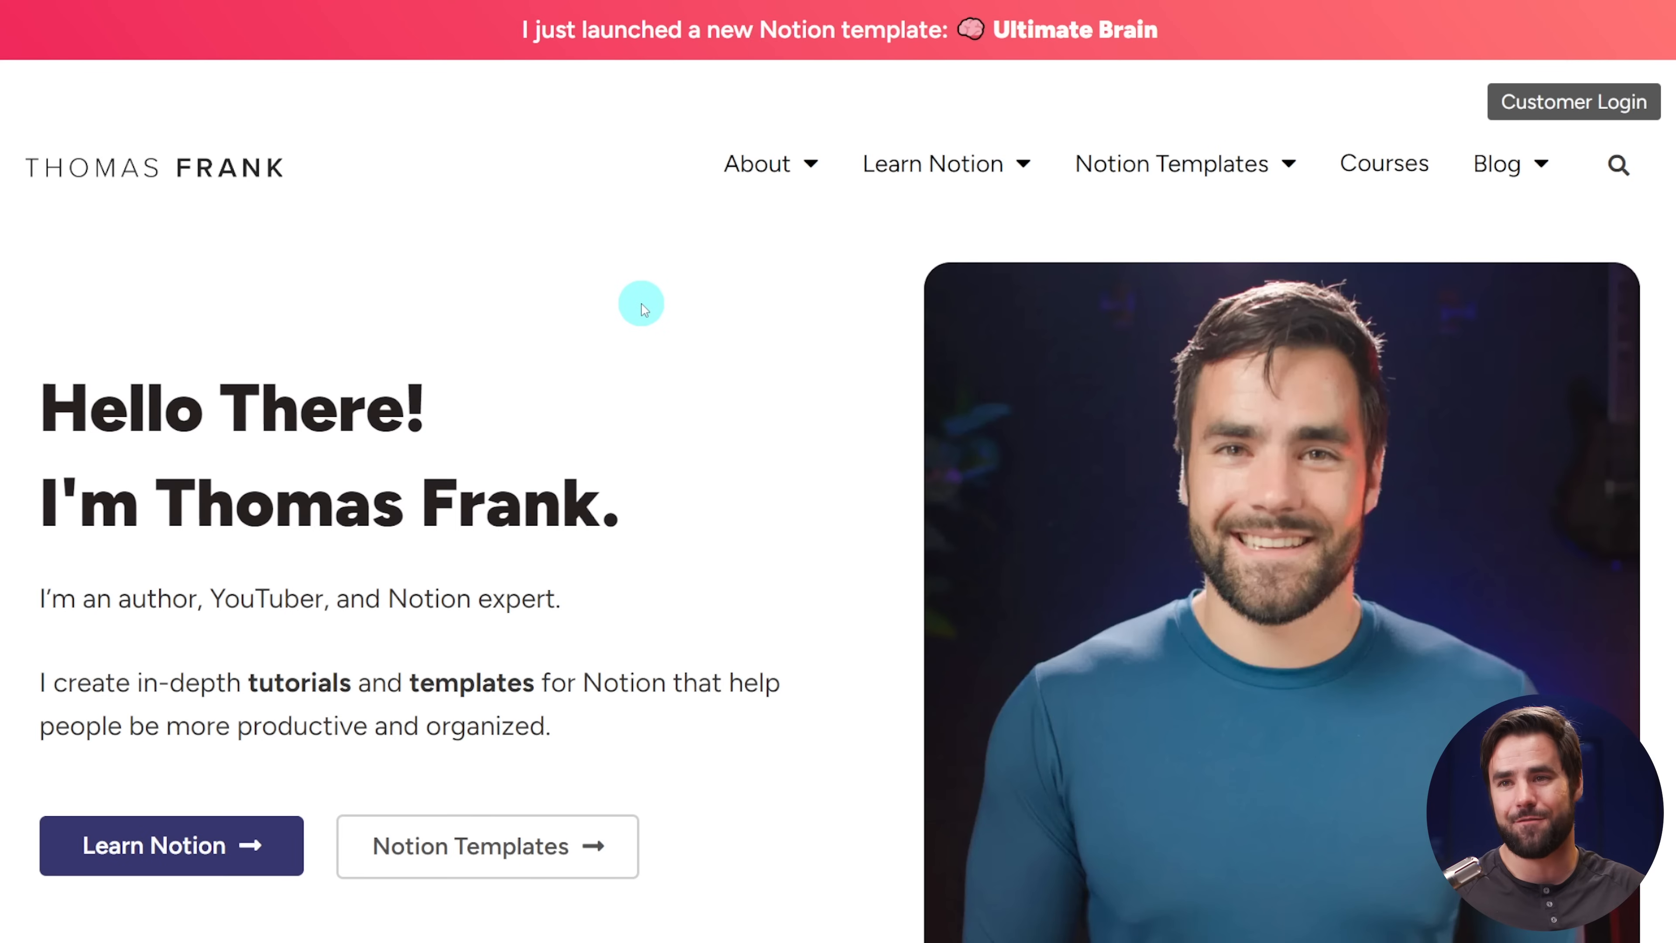
- Switch to the Thomas Frank website, open the Notion Fundamentals course and browse its lessons
mouse_move(948, 170)
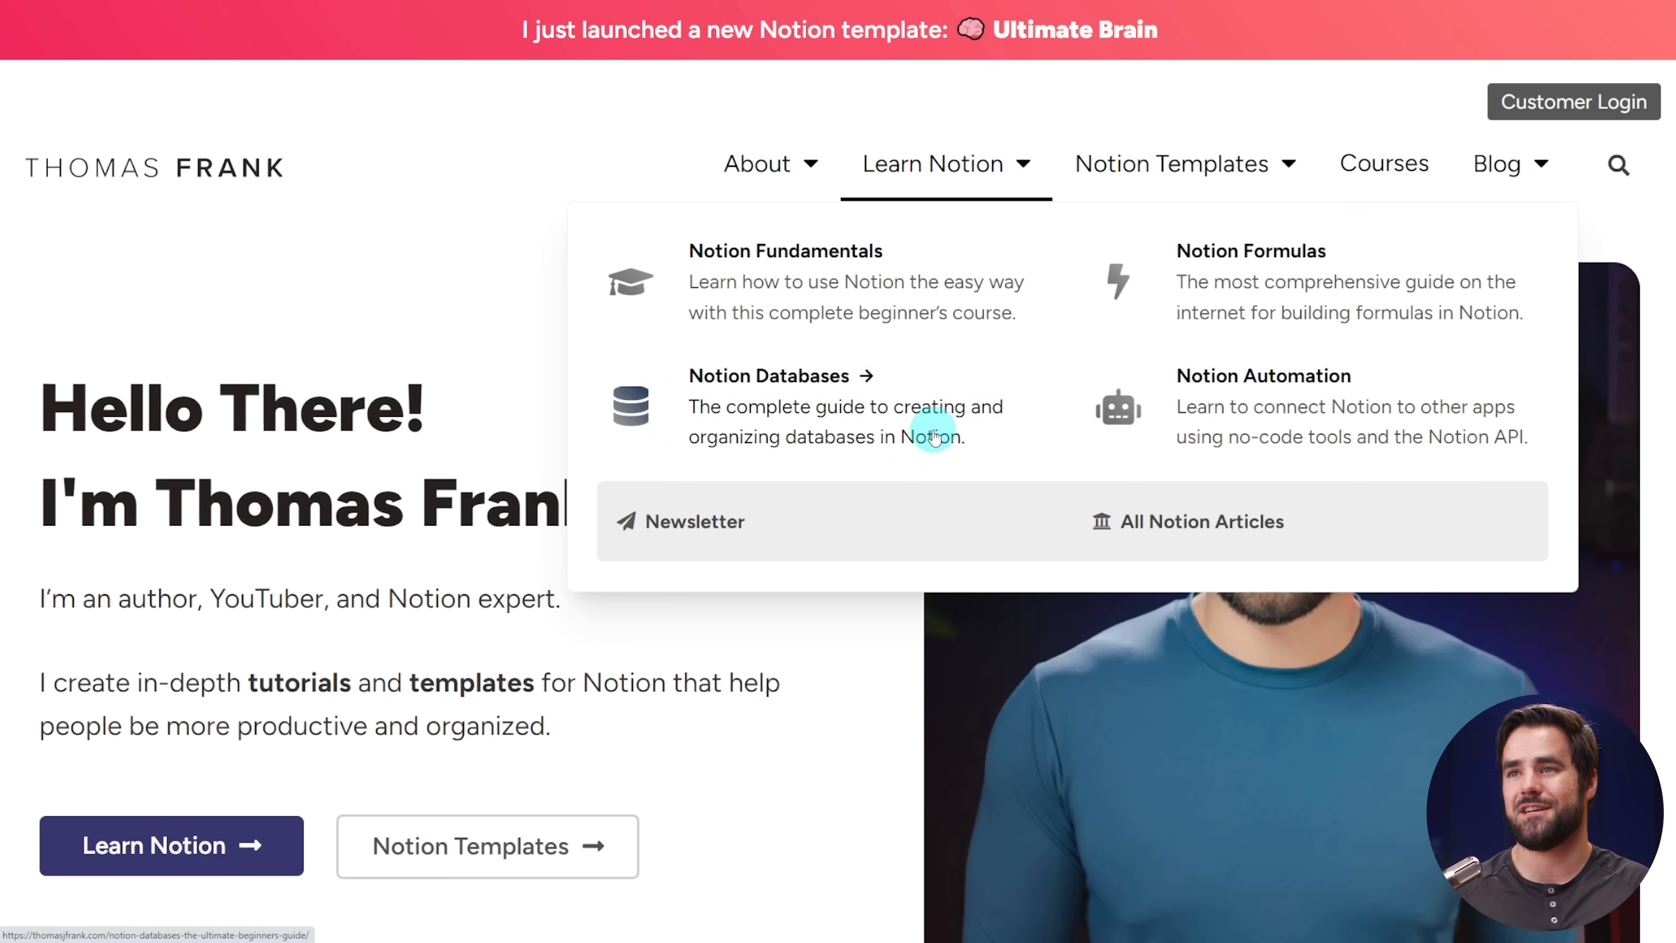
left_click(808, 276)
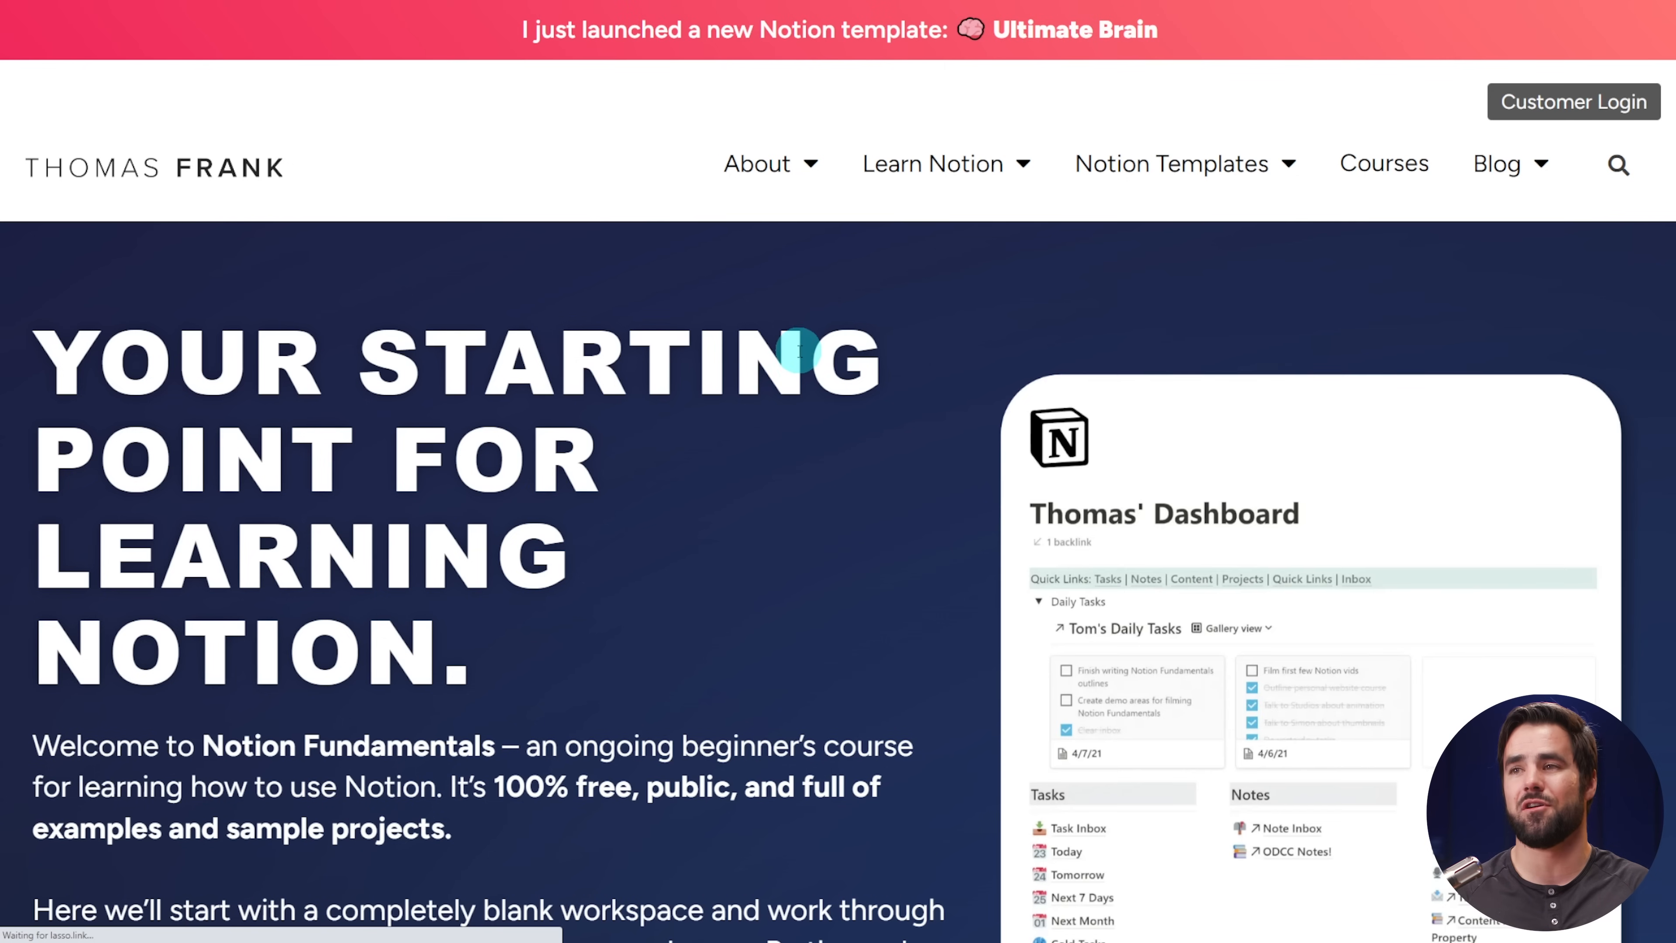
scroll(800, 345, "down", 15)
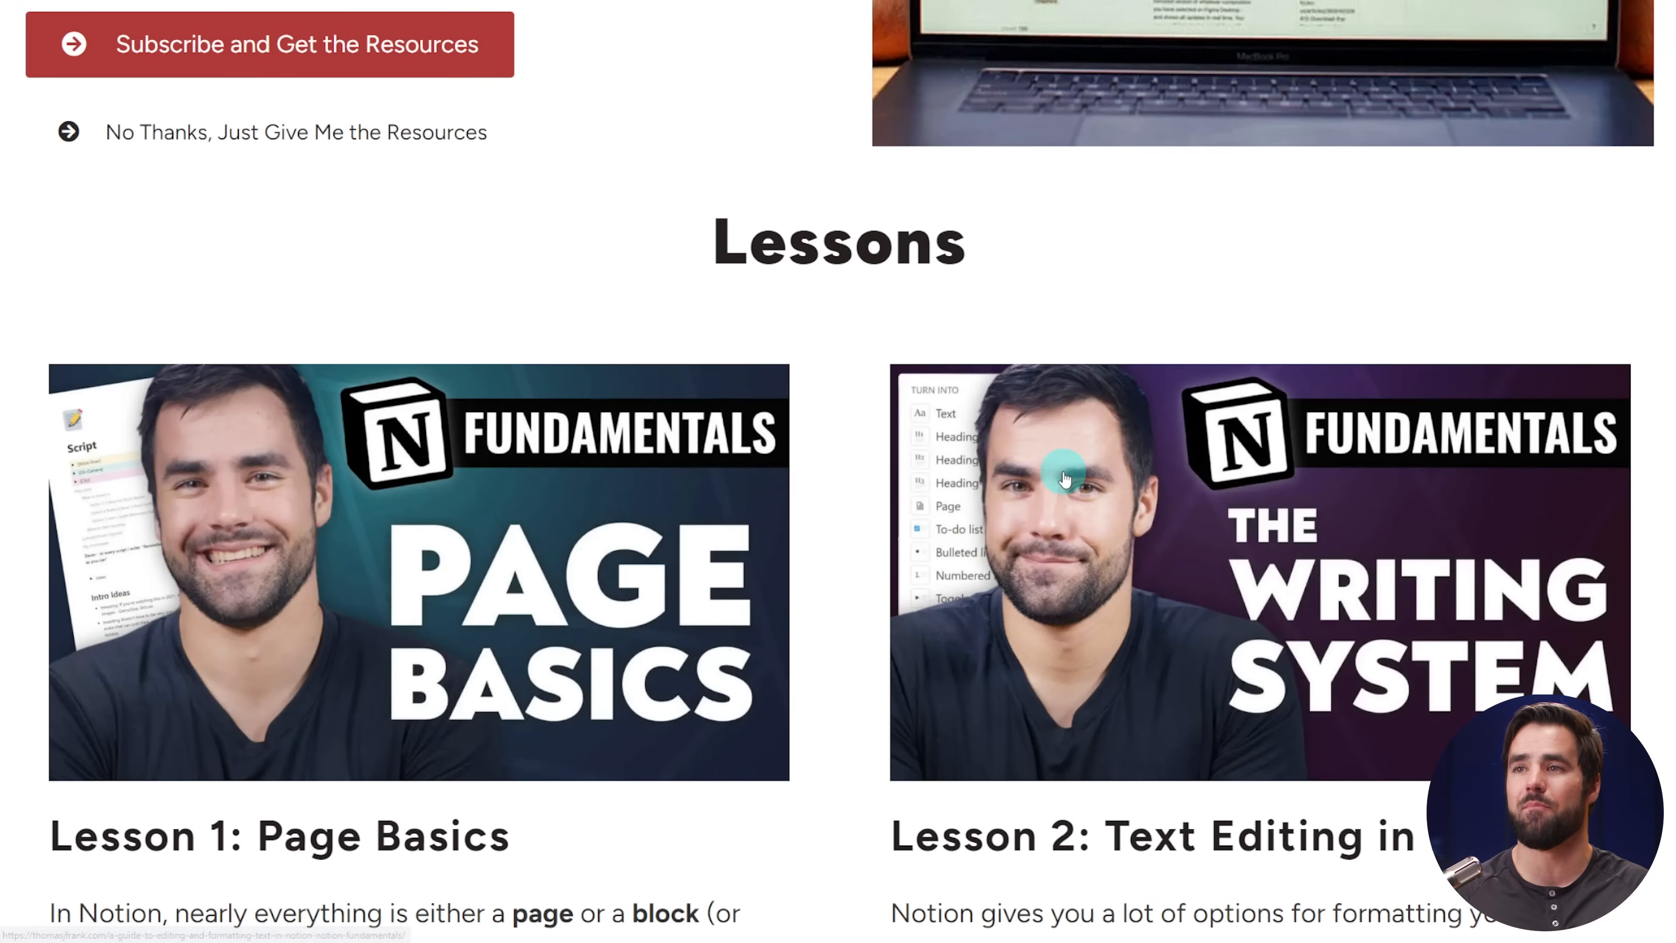
scroll(633, 555, "down", 20)
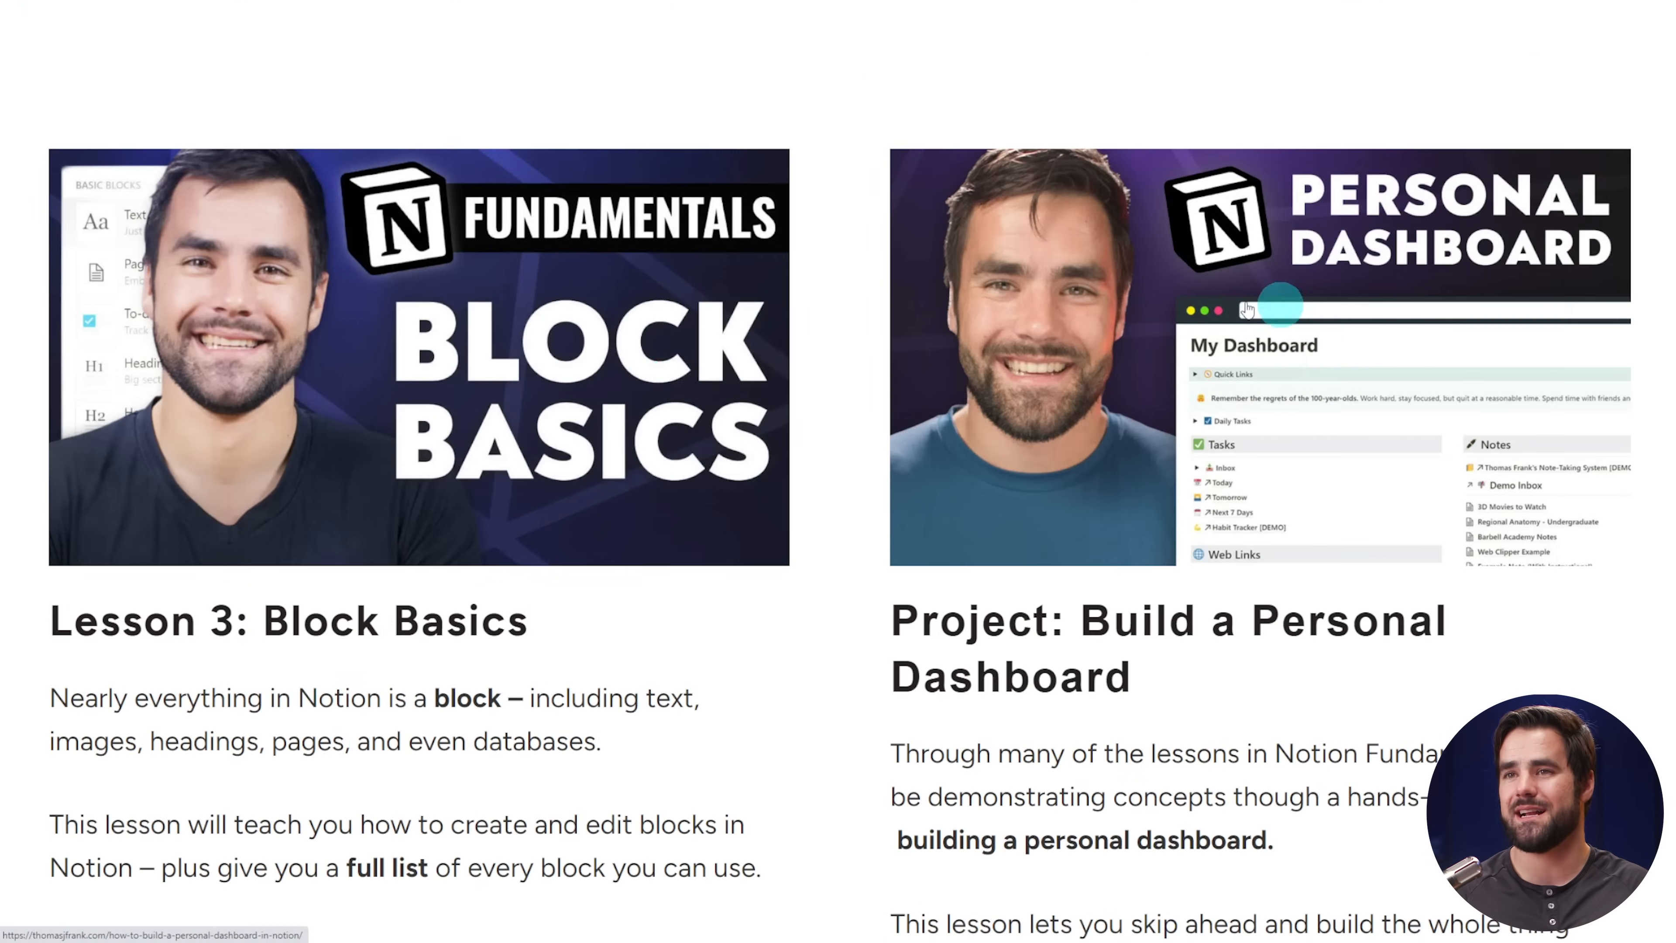
scroll(1062, 462, "up", 20)
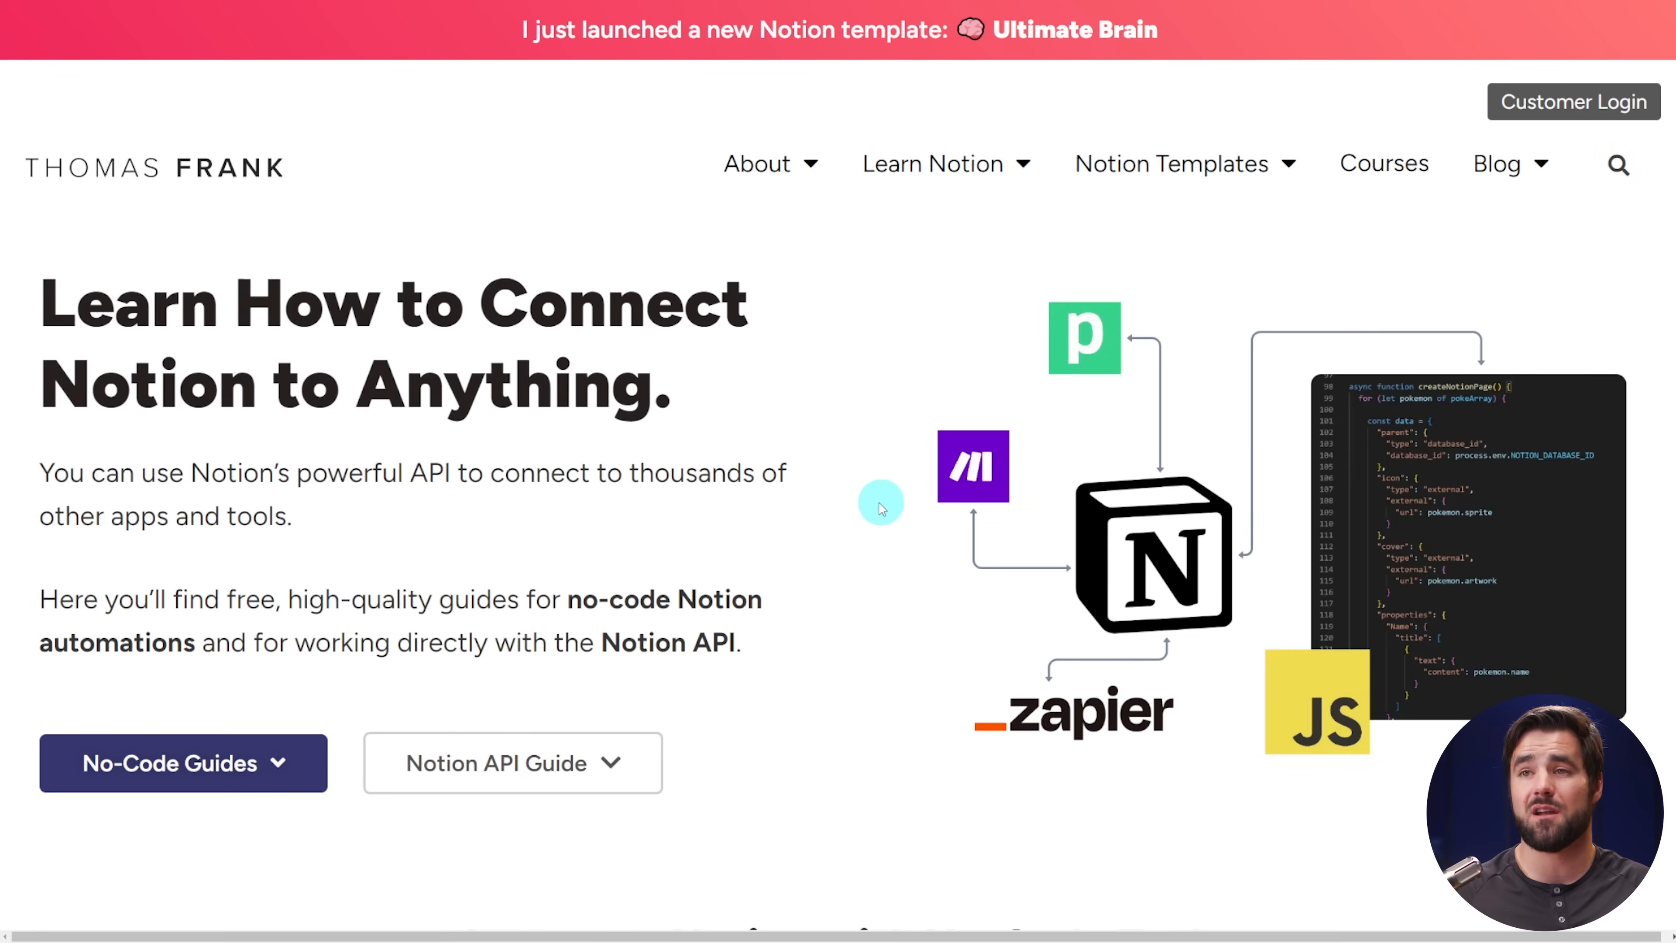
- Browse the no-code Notion automation guides and the Complete Notion API Crash Course for Beginners
scroll(881, 509, "down", 15)
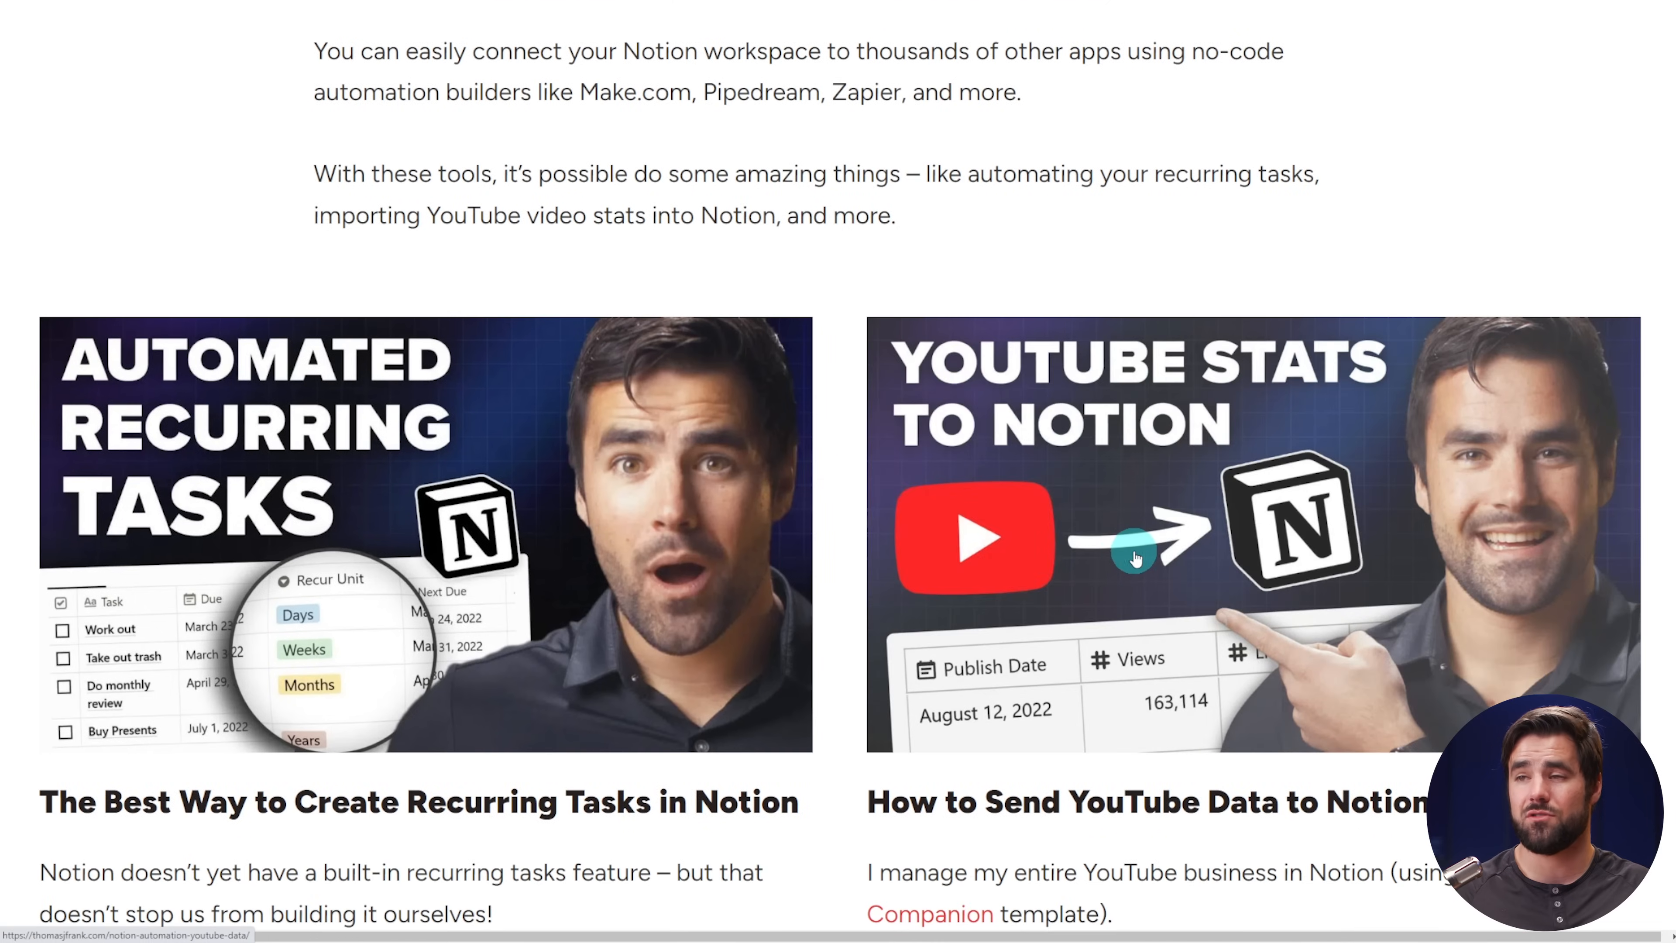
scroll(1135, 558, "down", 20)
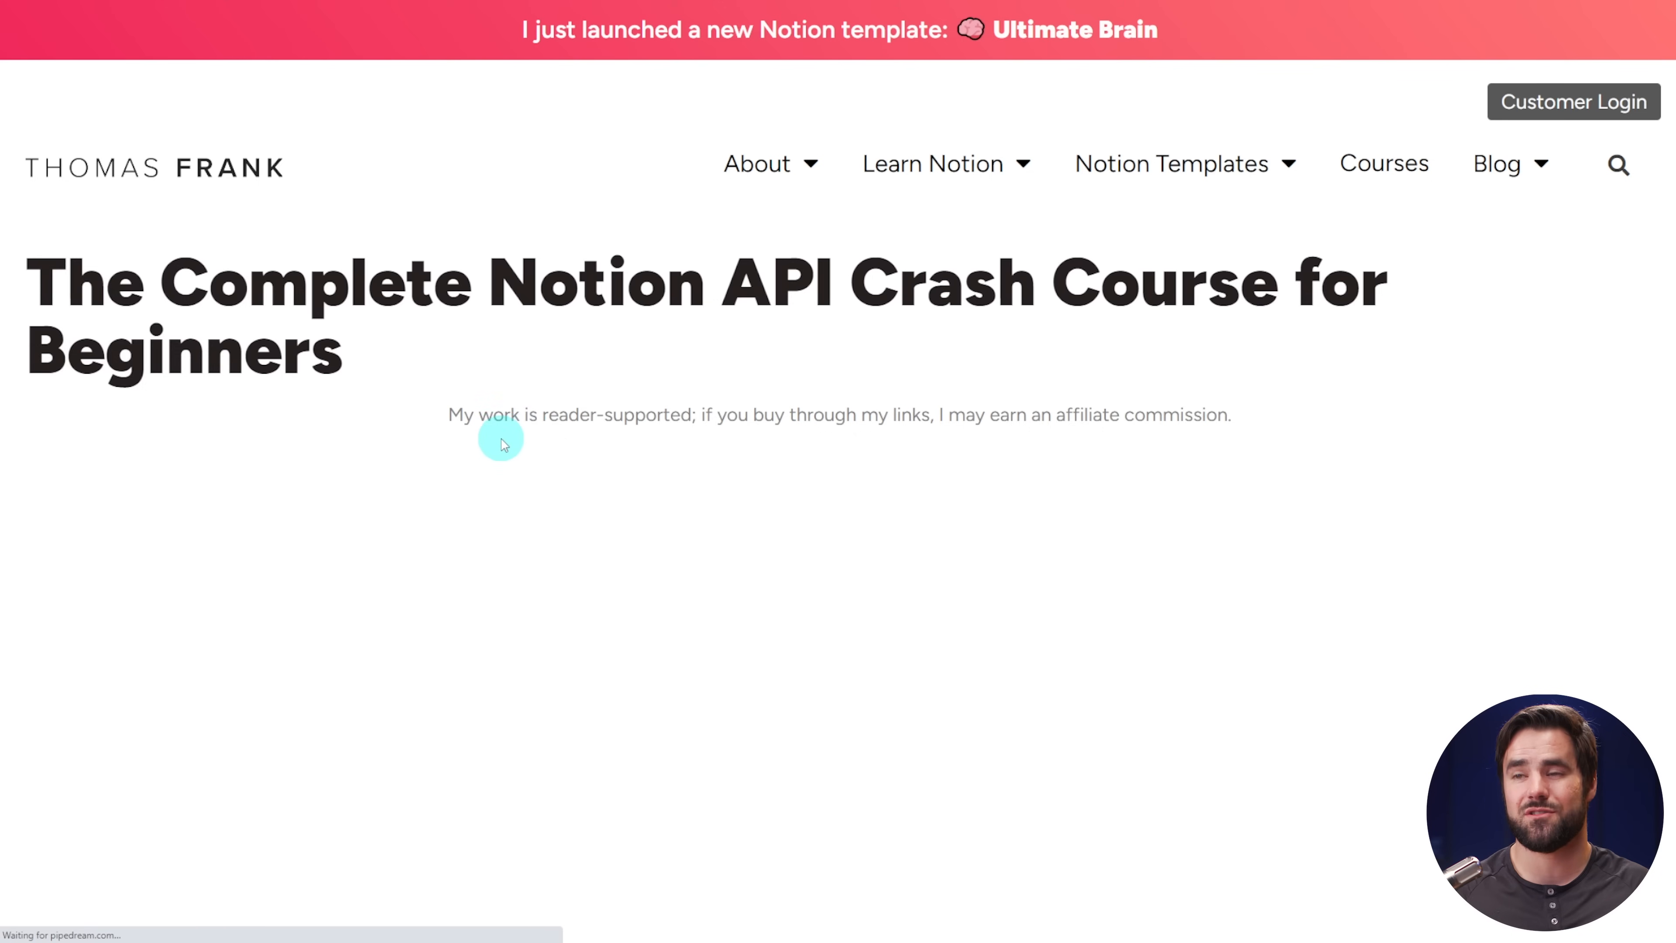
scroll(1187, 519, "down", 20)
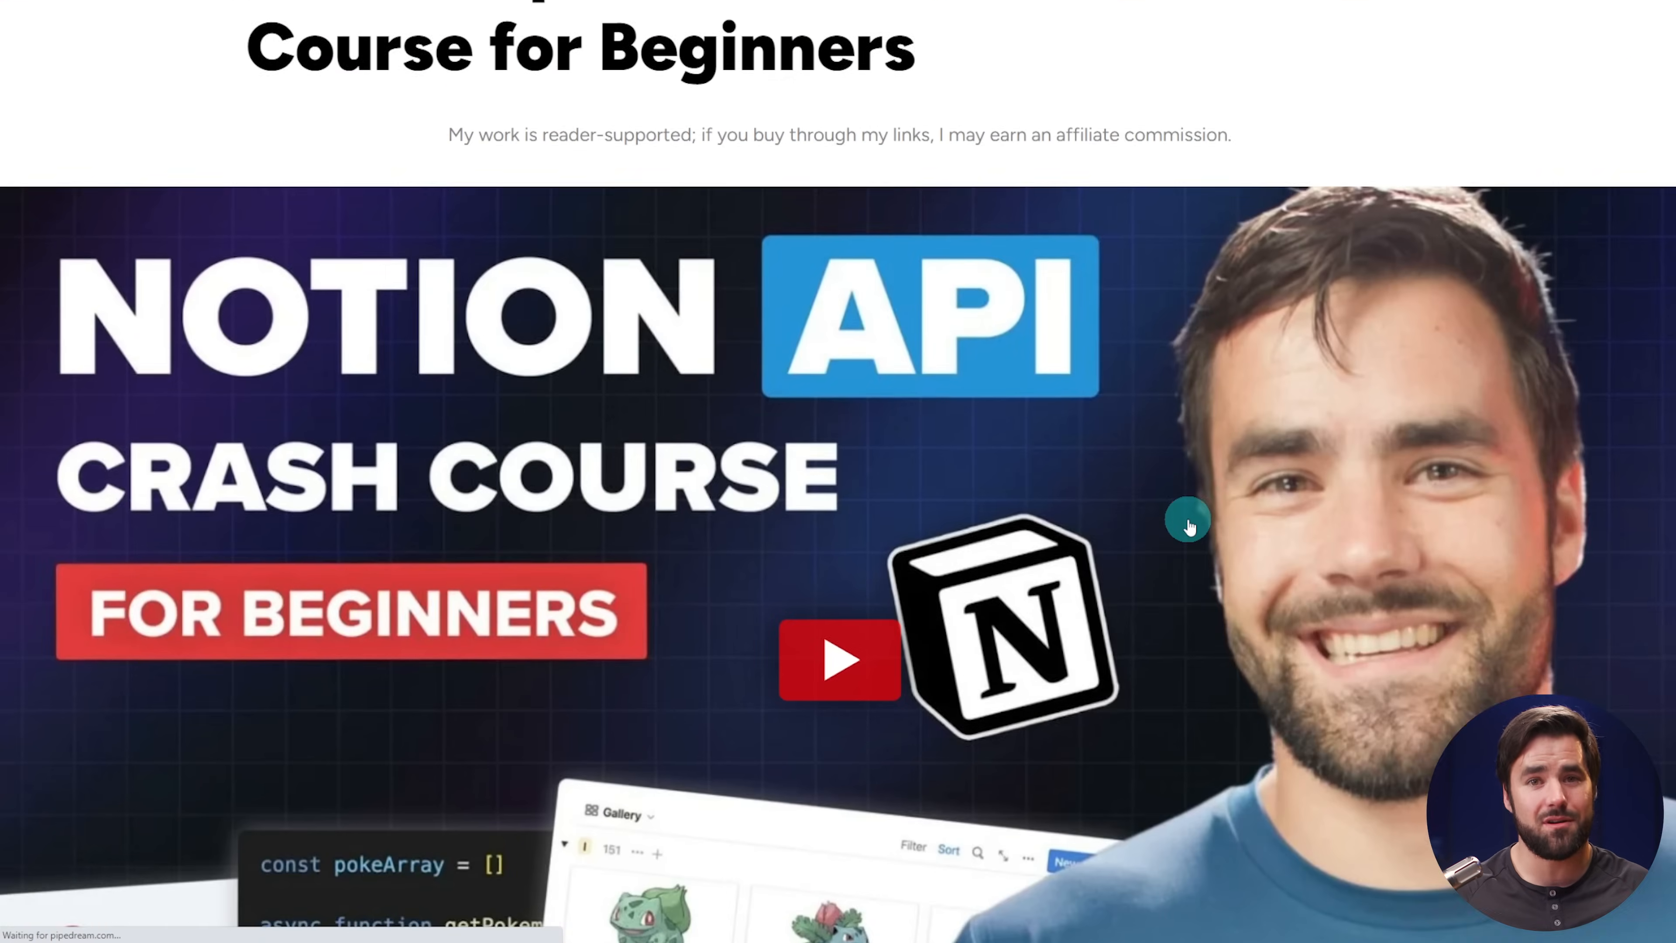
scroll(1372, 578, "down", 1)
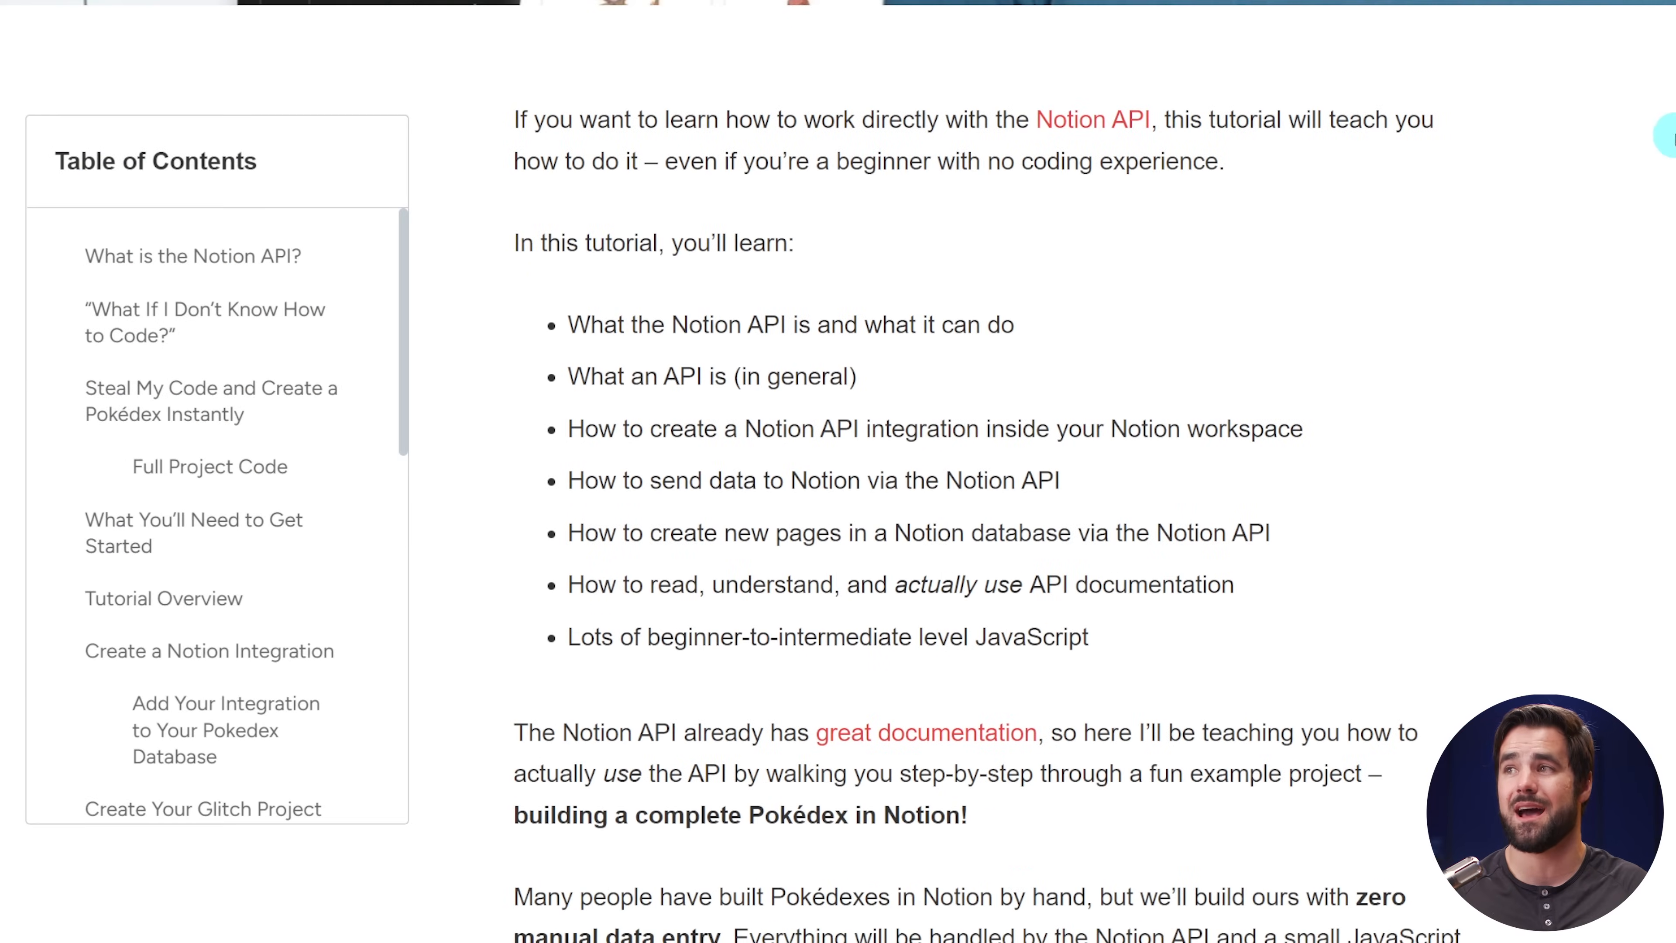